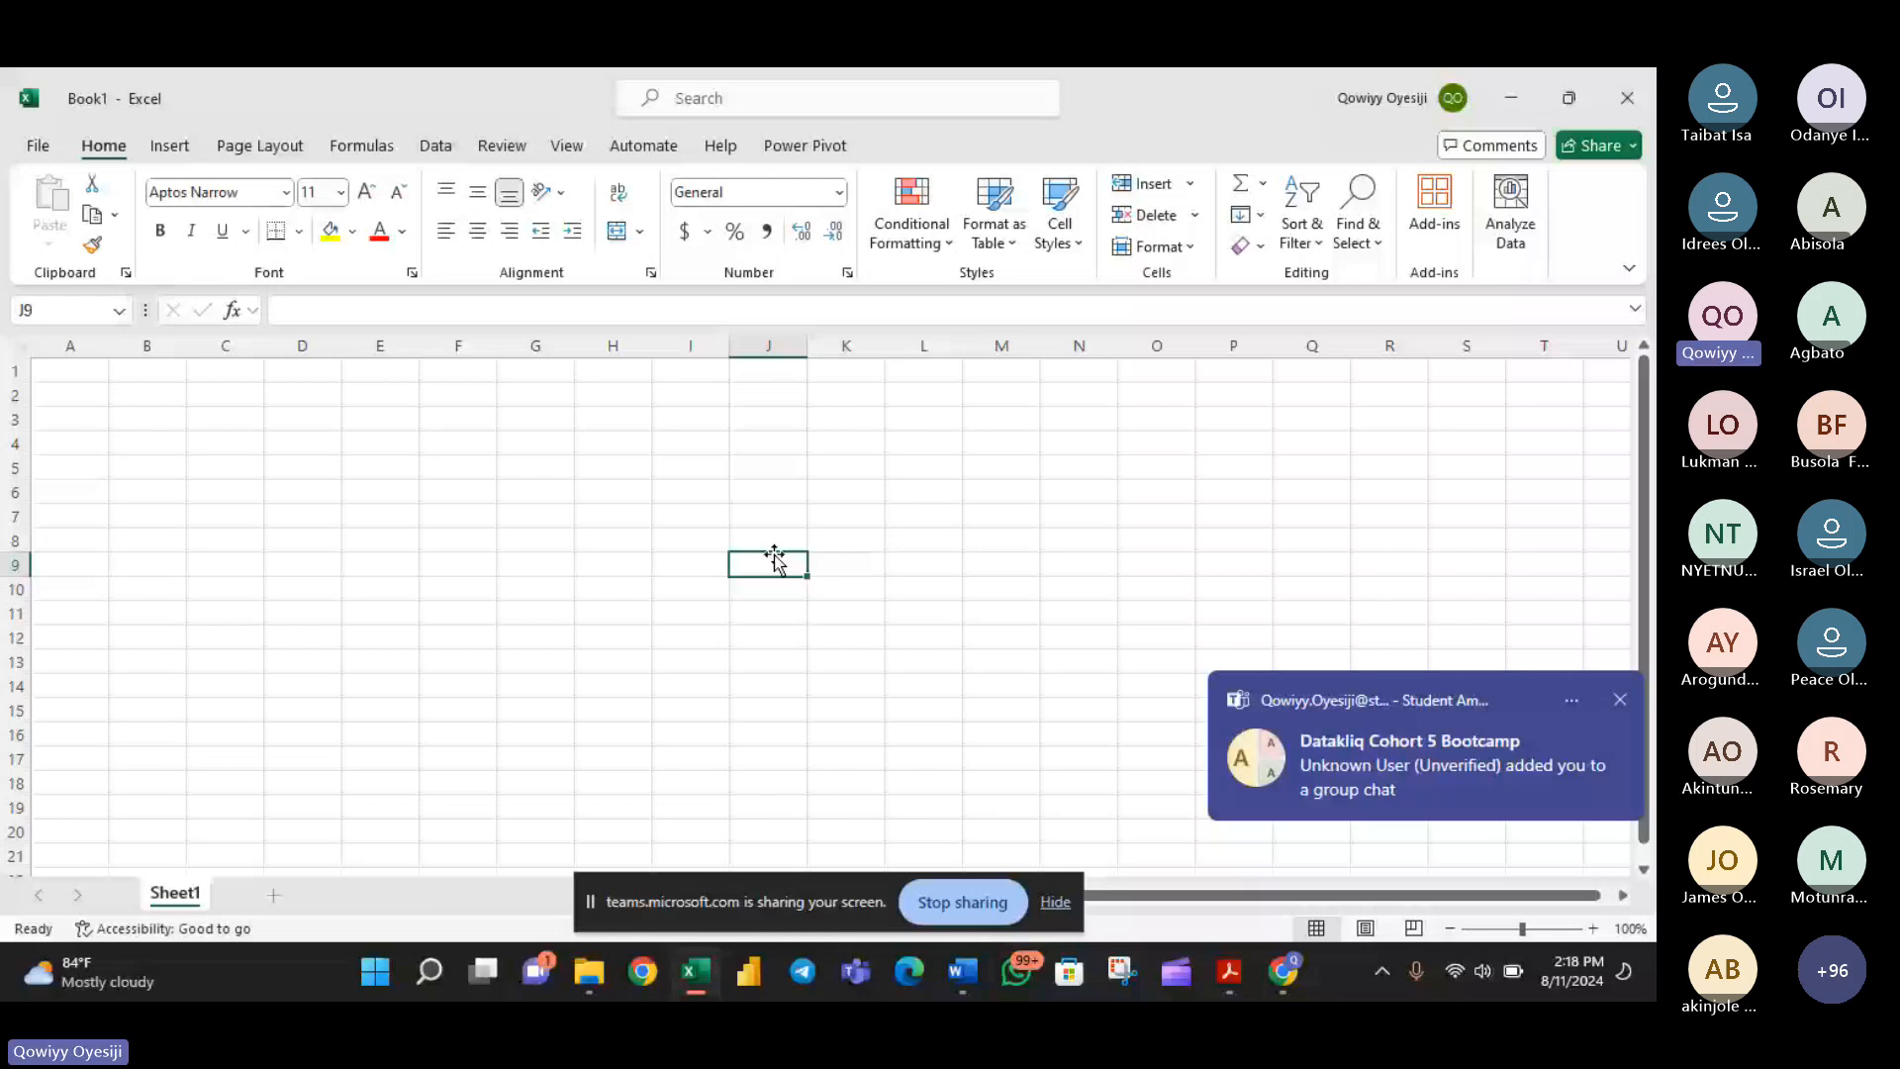
# - Switch to the Excel for newbies course outline in Word and review the topics listed for each class
pyautogui.click(954, 972)
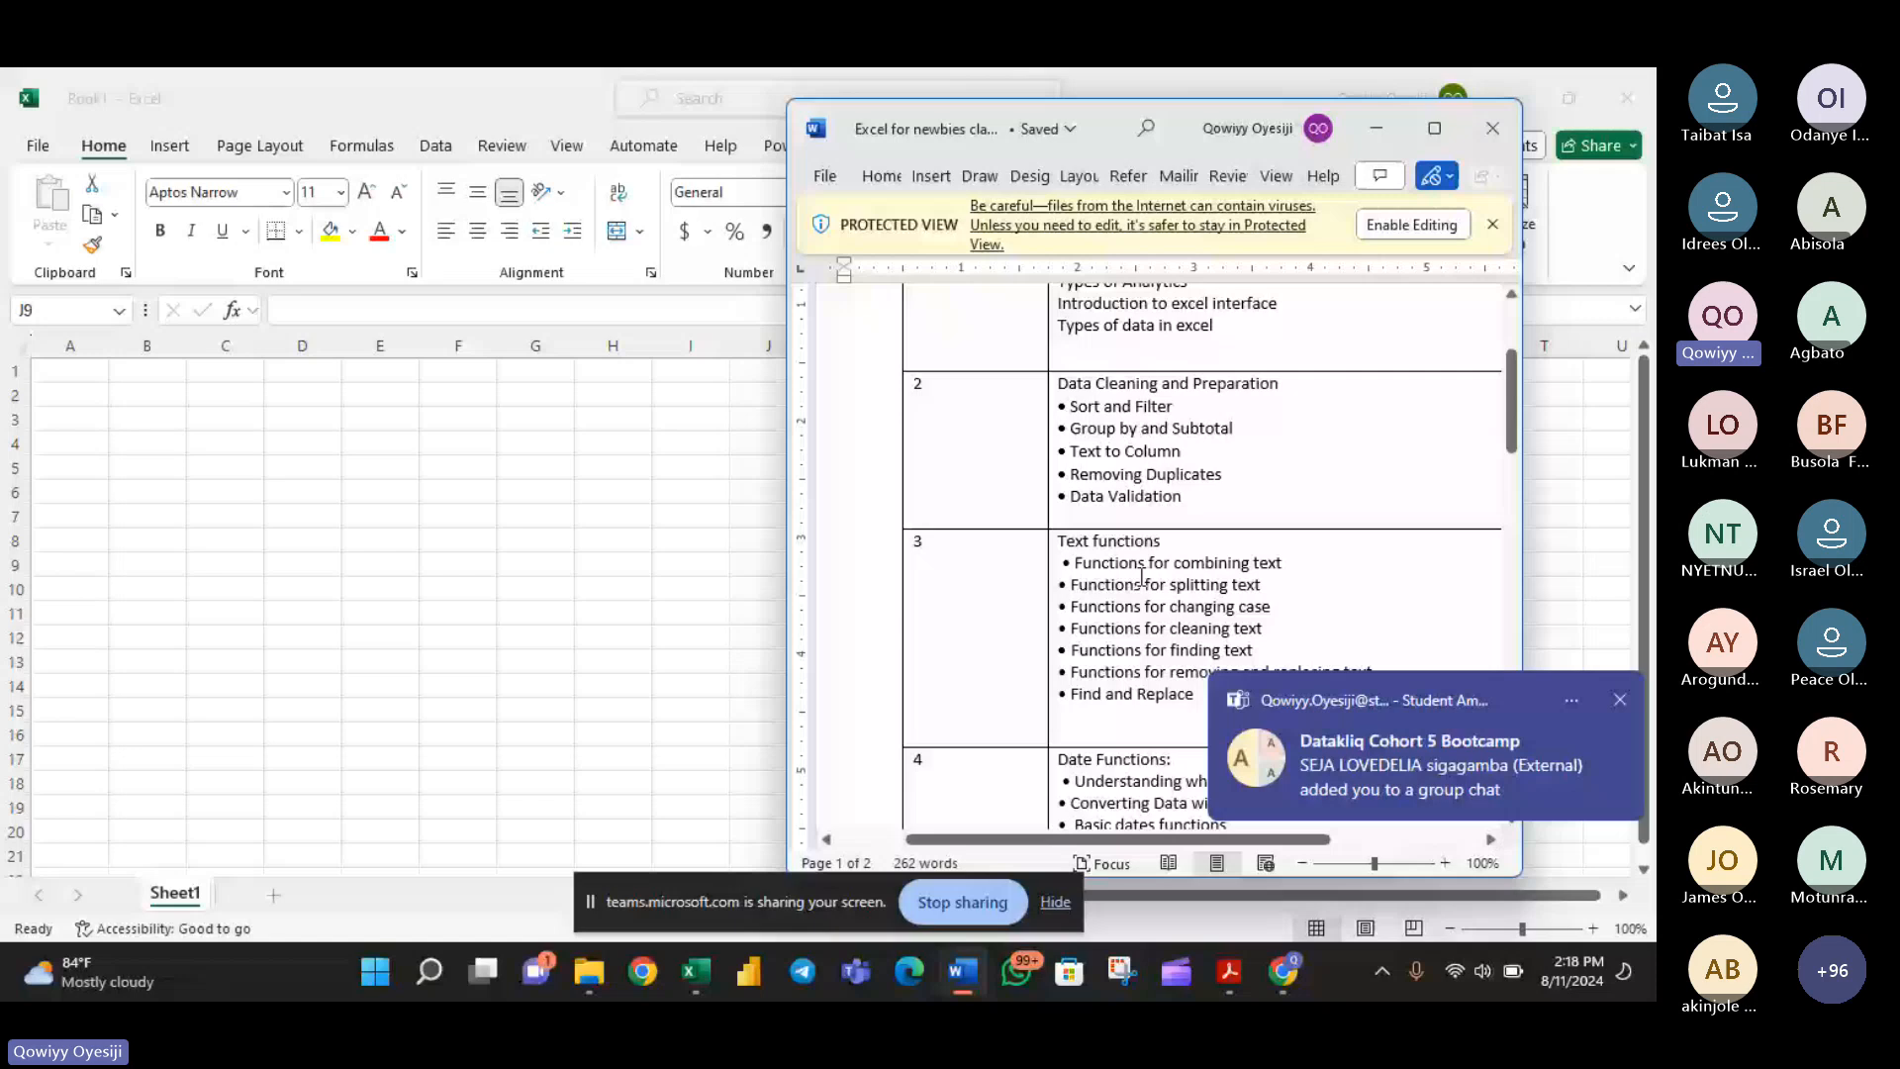
pyautogui.scroll(-10, 1119, 577)
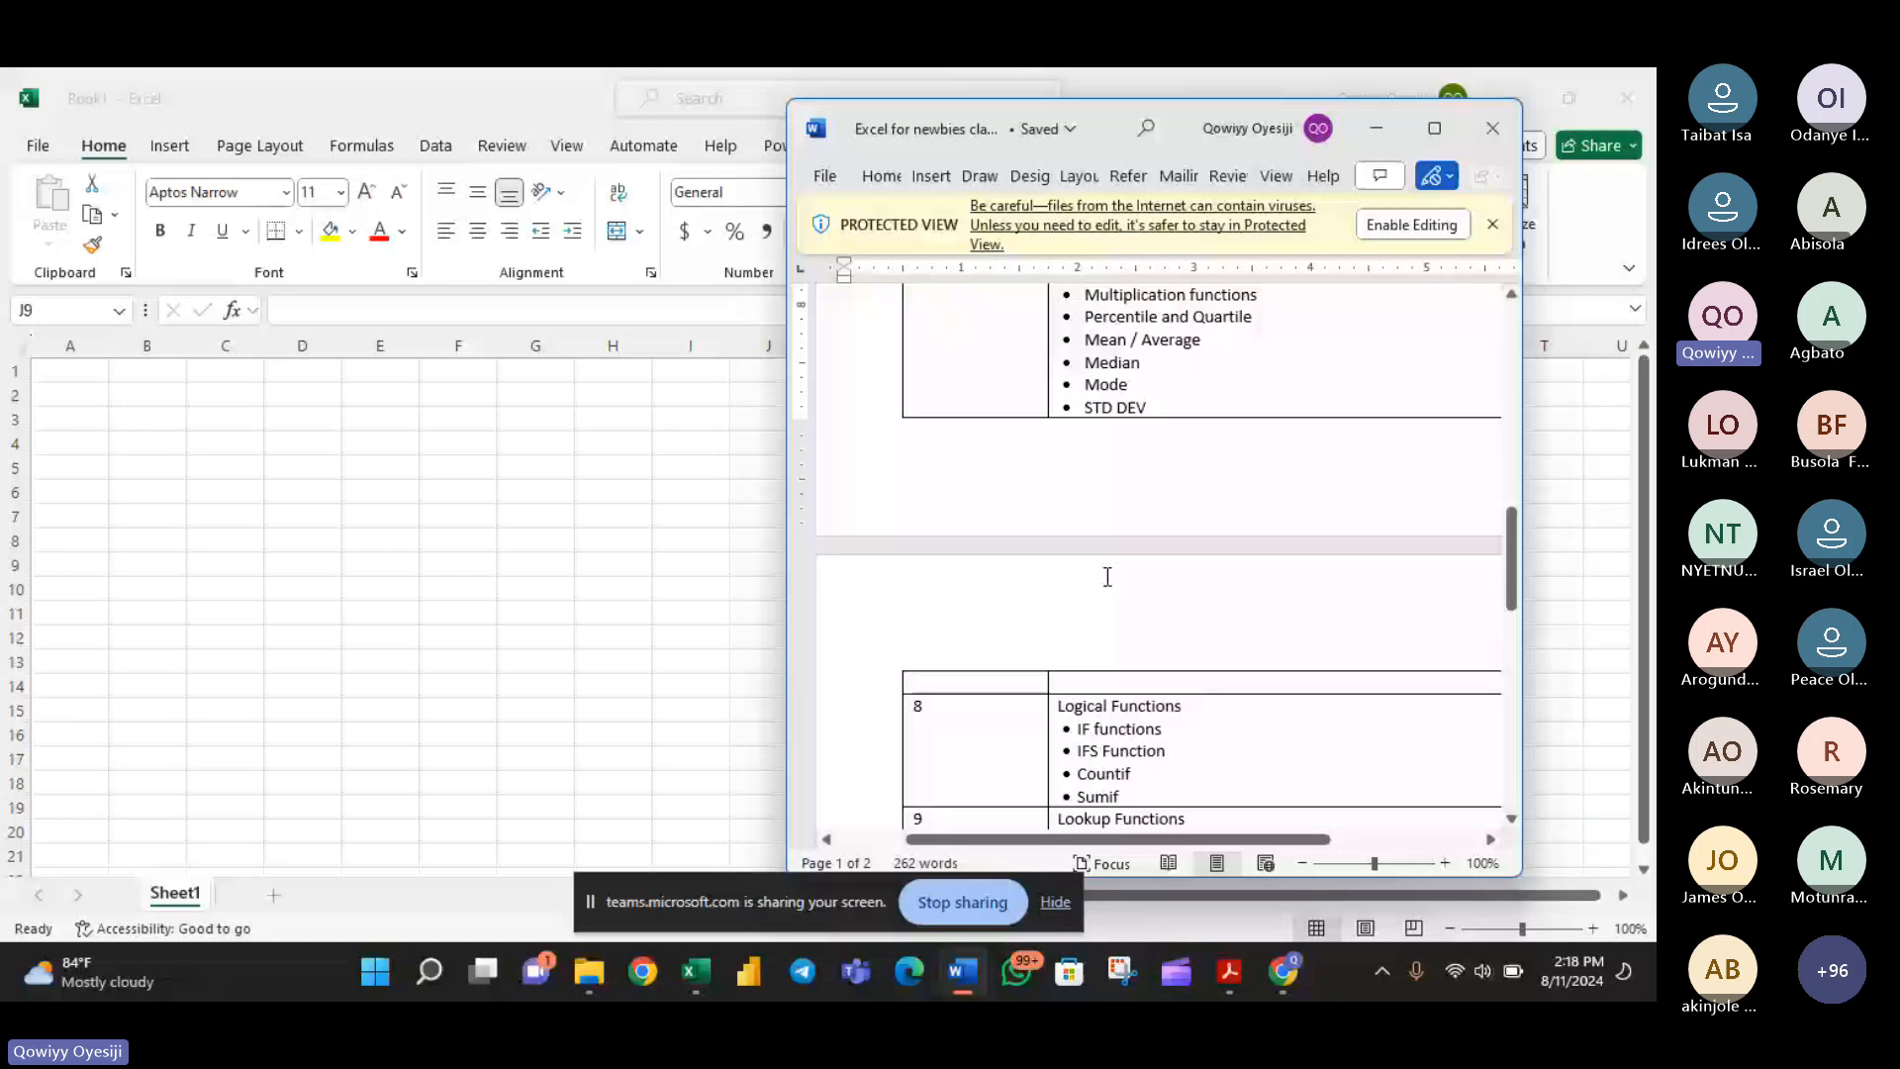
pyautogui.scroll(-5, 1108, 577)
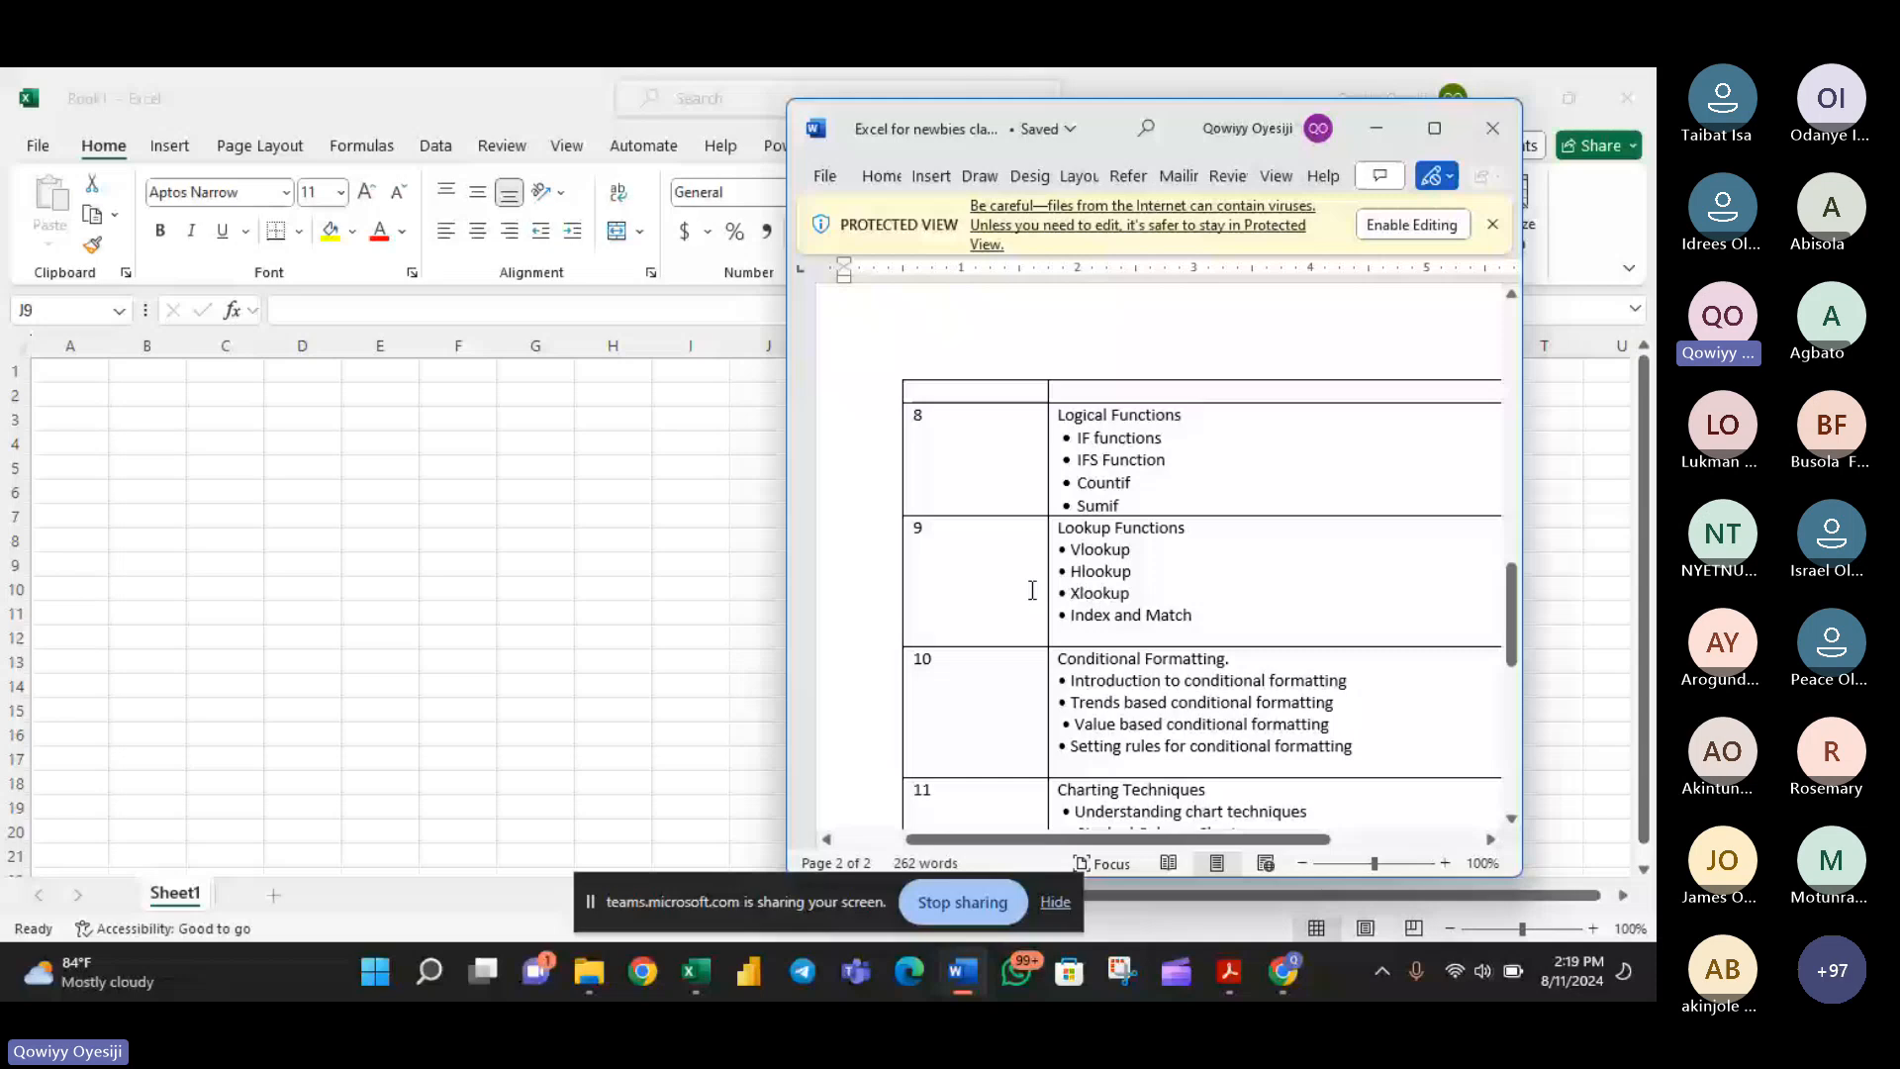
pyautogui.scroll(15, 1114, 608)
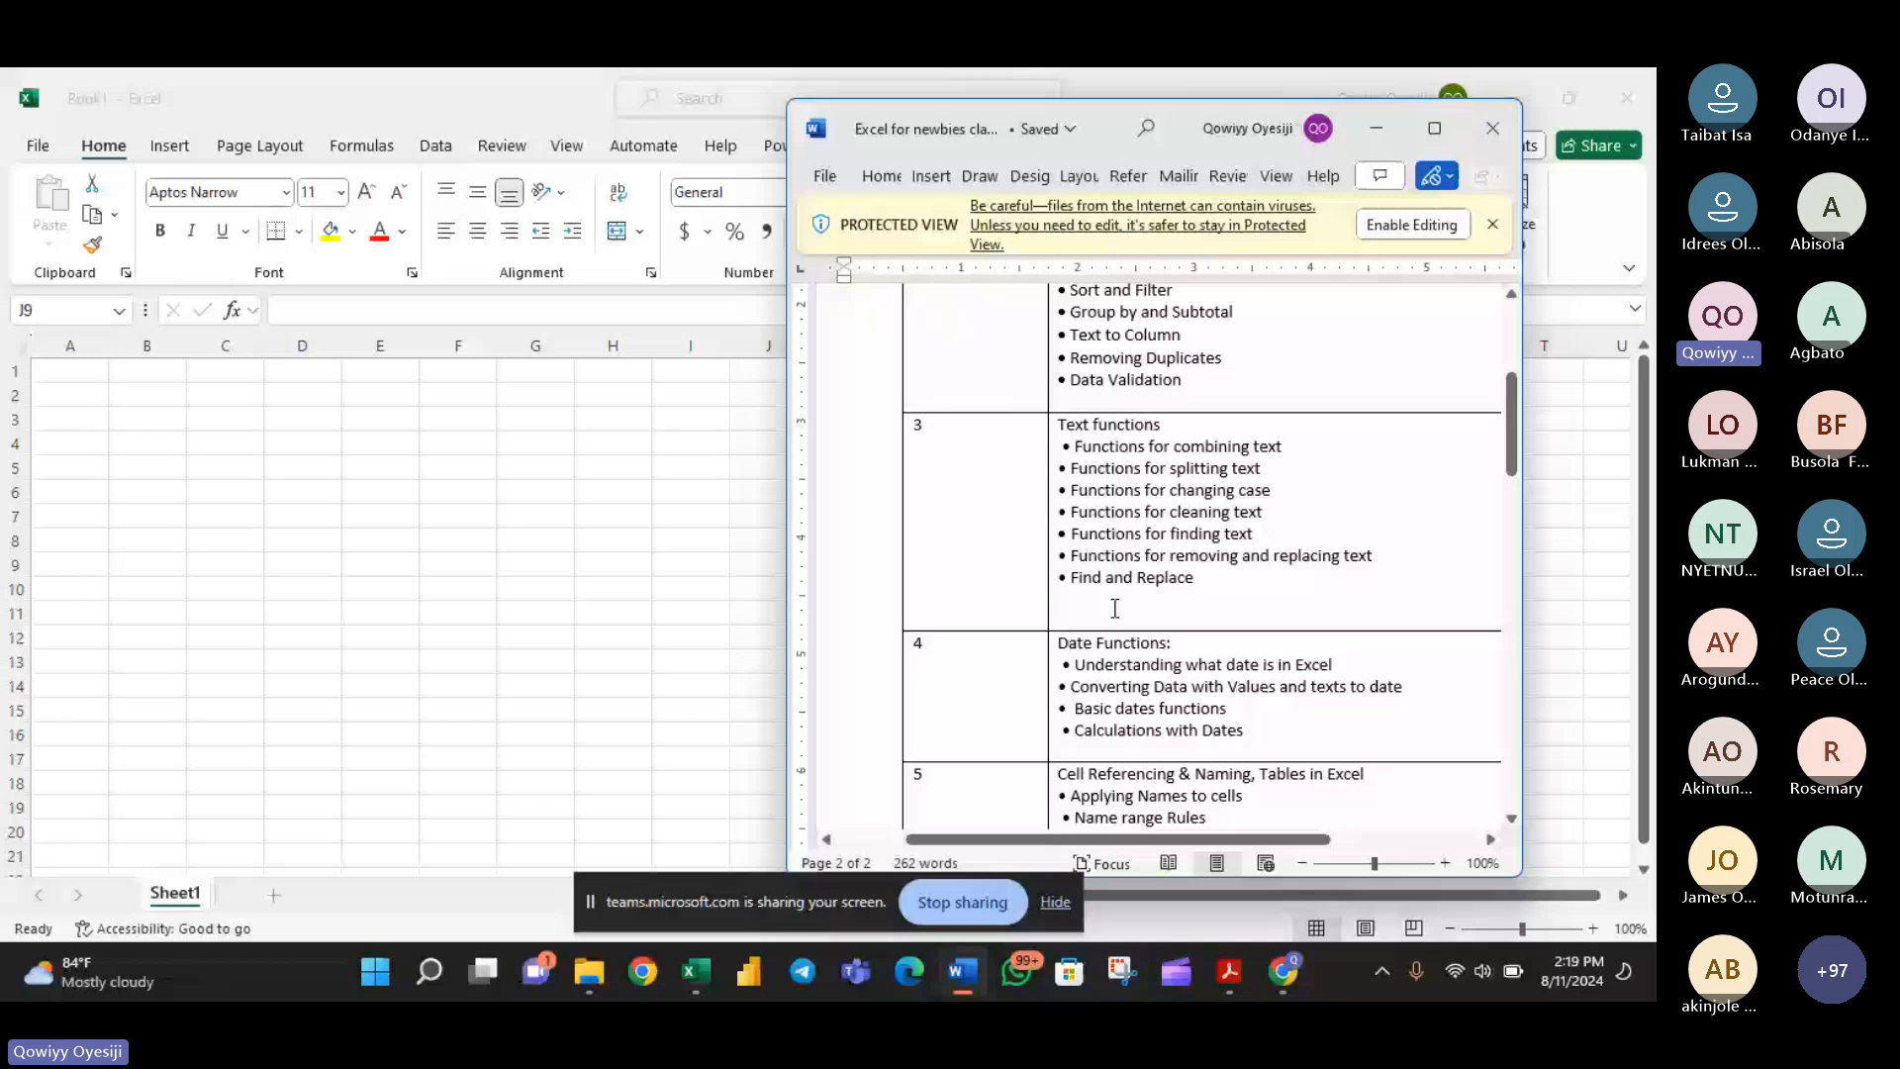
pyautogui.scroll(3, 1114, 608)
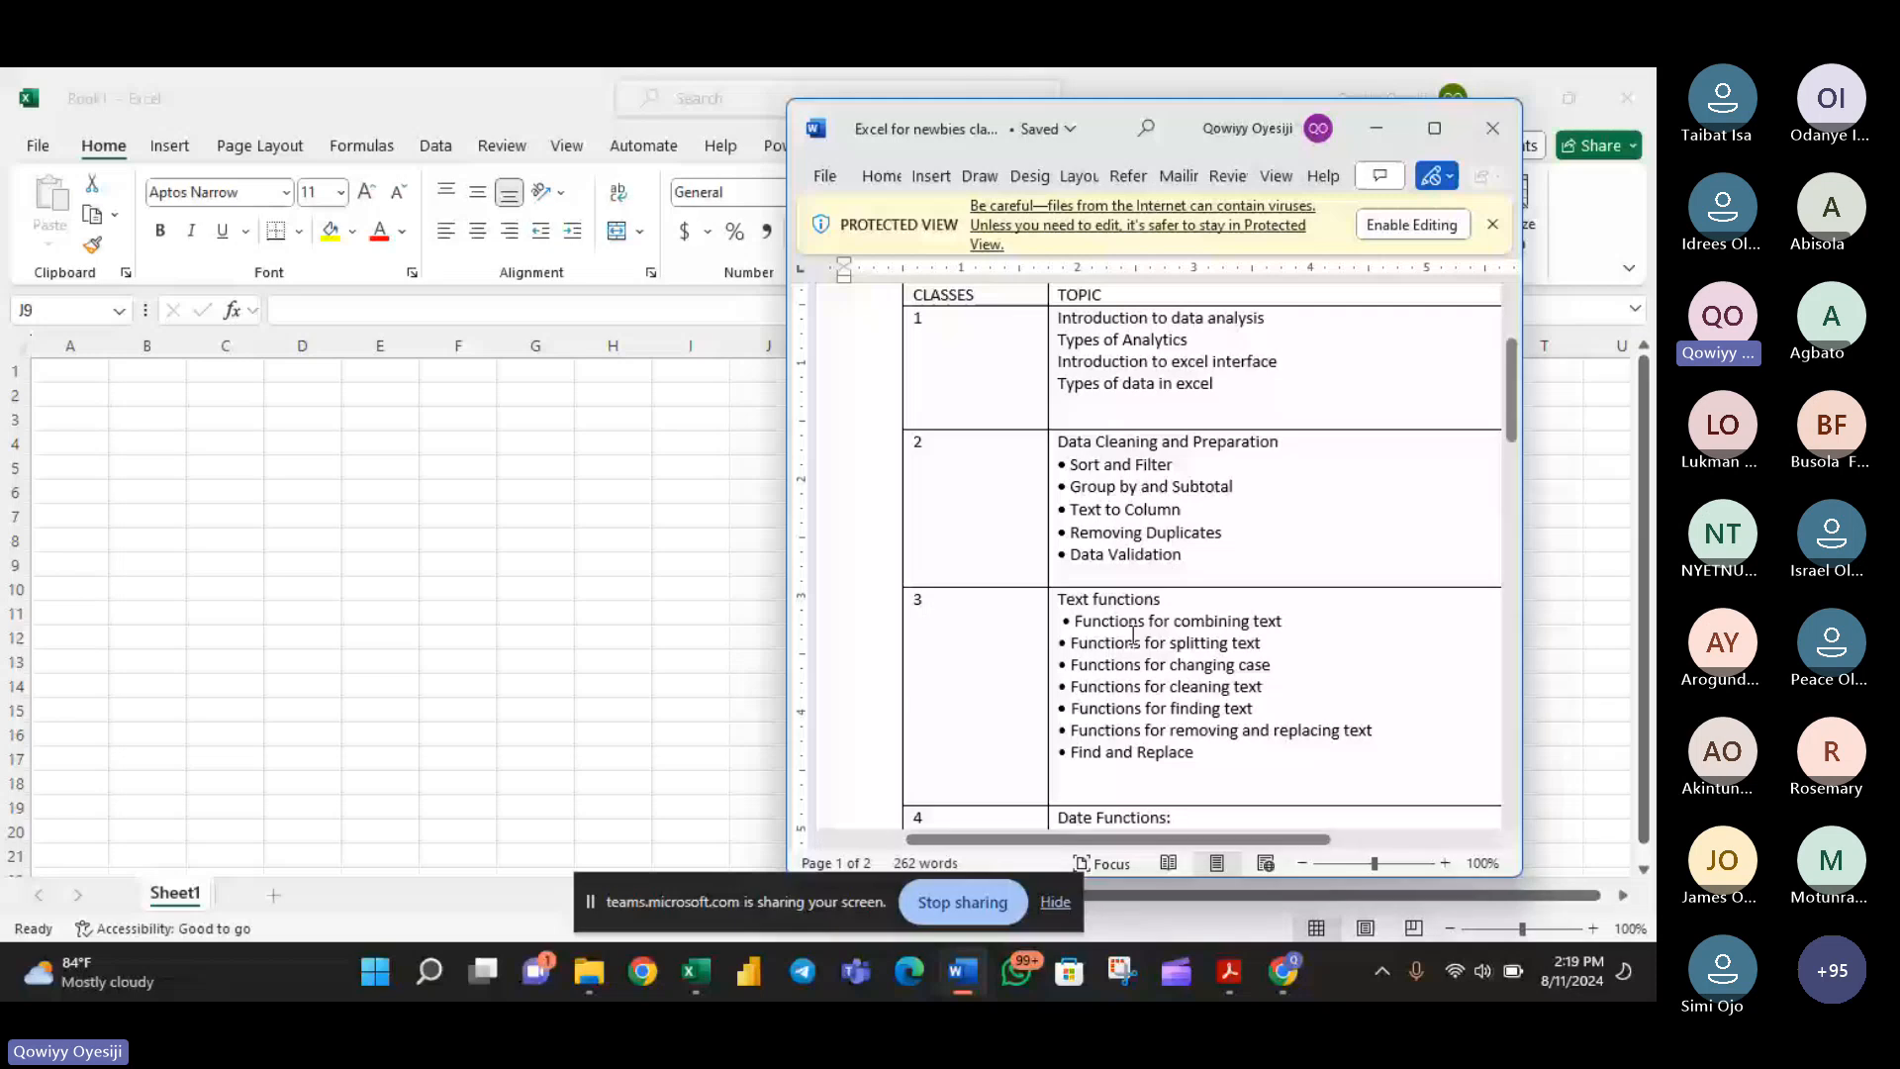
pyautogui.scroll(-2, 1133, 634)
pyautogui.scroll(-4, 1234, 686)
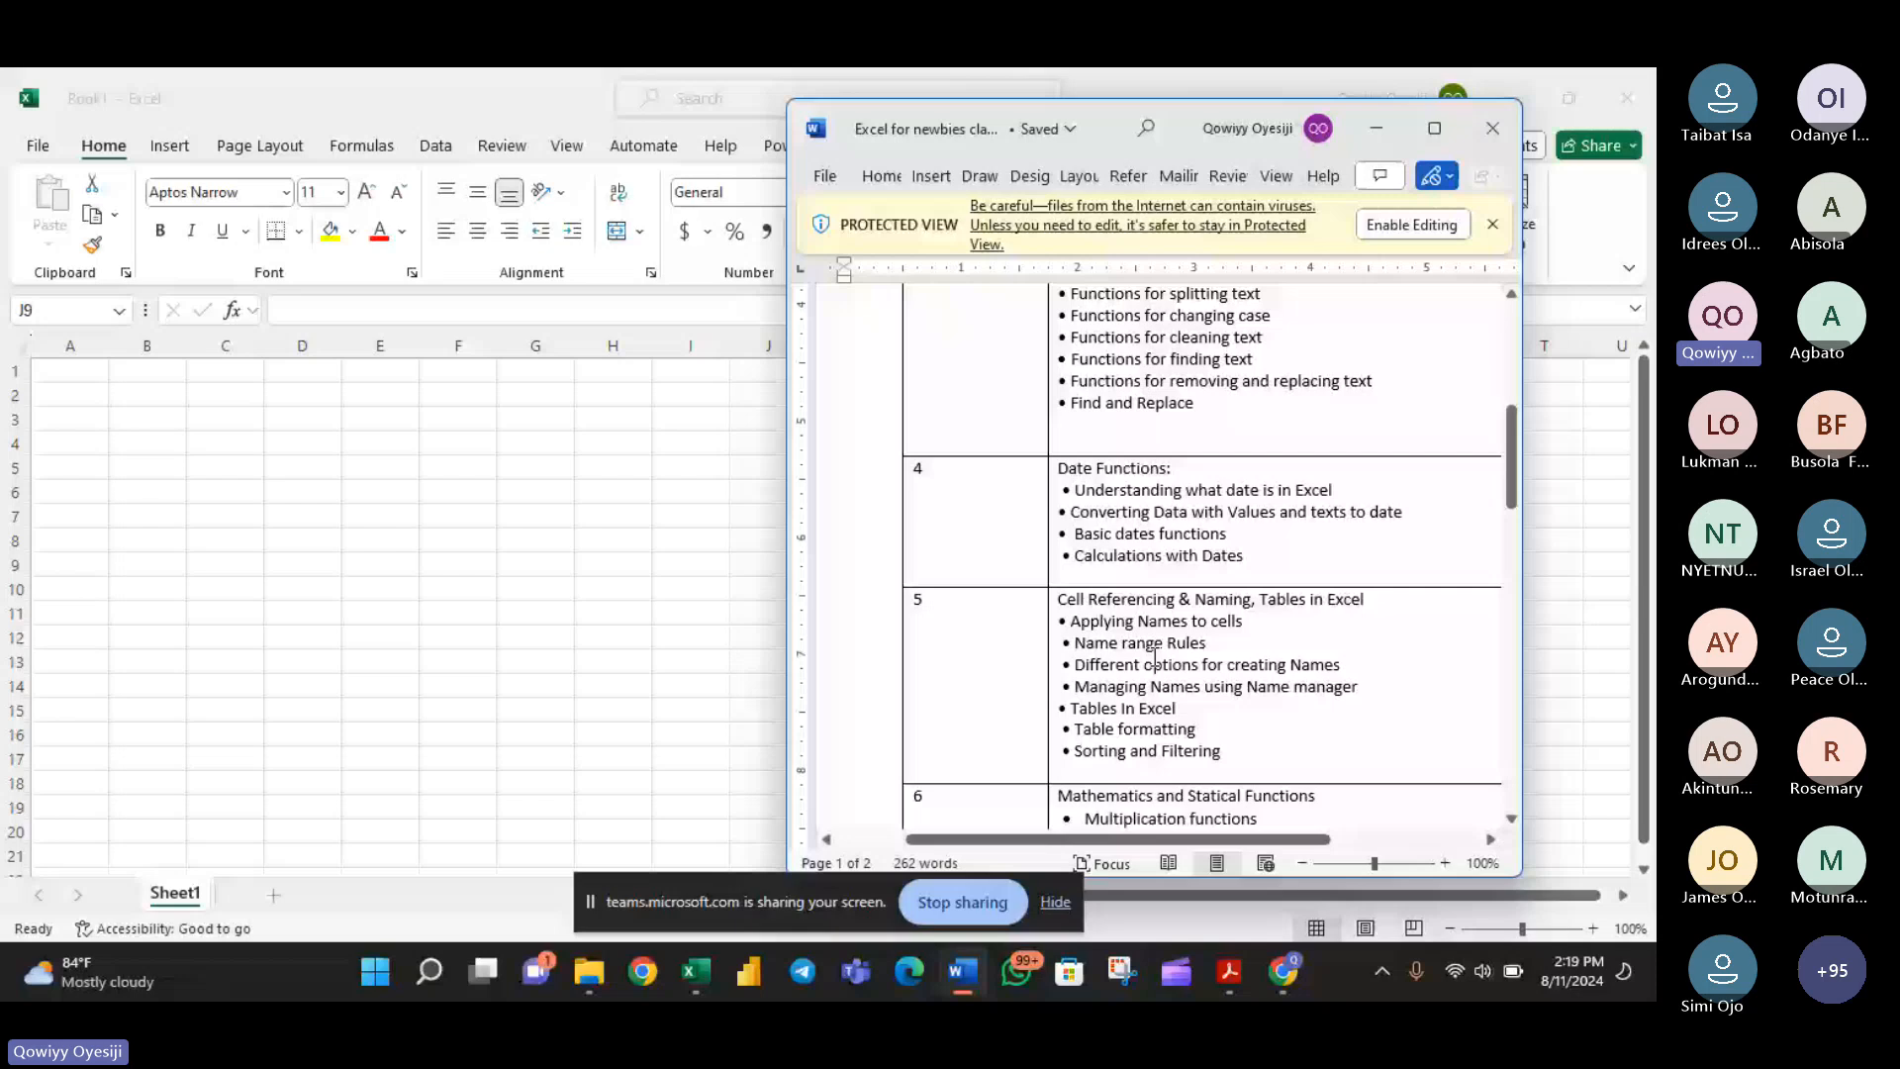
pyautogui.scroll(-4, 1155, 659)
pyautogui.scroll(-7, 1163, 666)
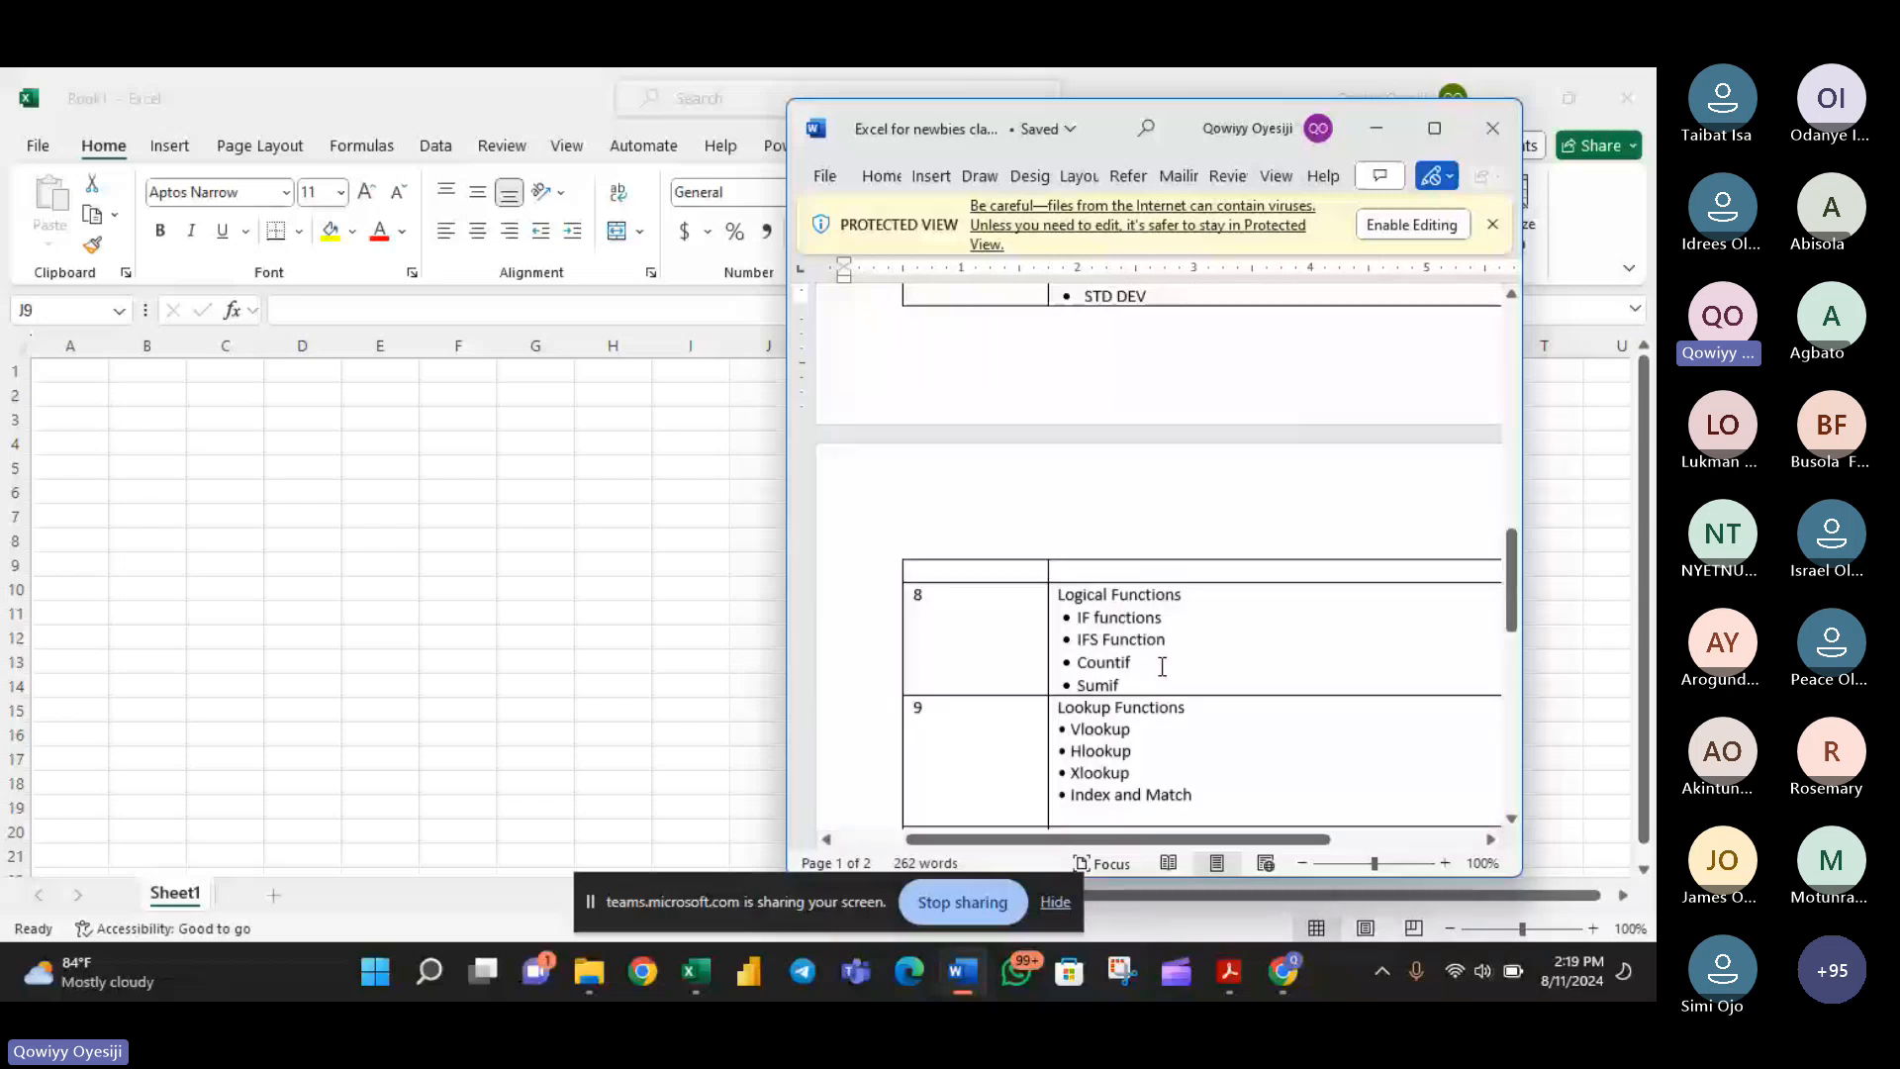
pyautogui.scroll(-2, 1163, 667)
pyautogui.moveTo(1163, 673); pyautogui.dragTo(1154, 628)
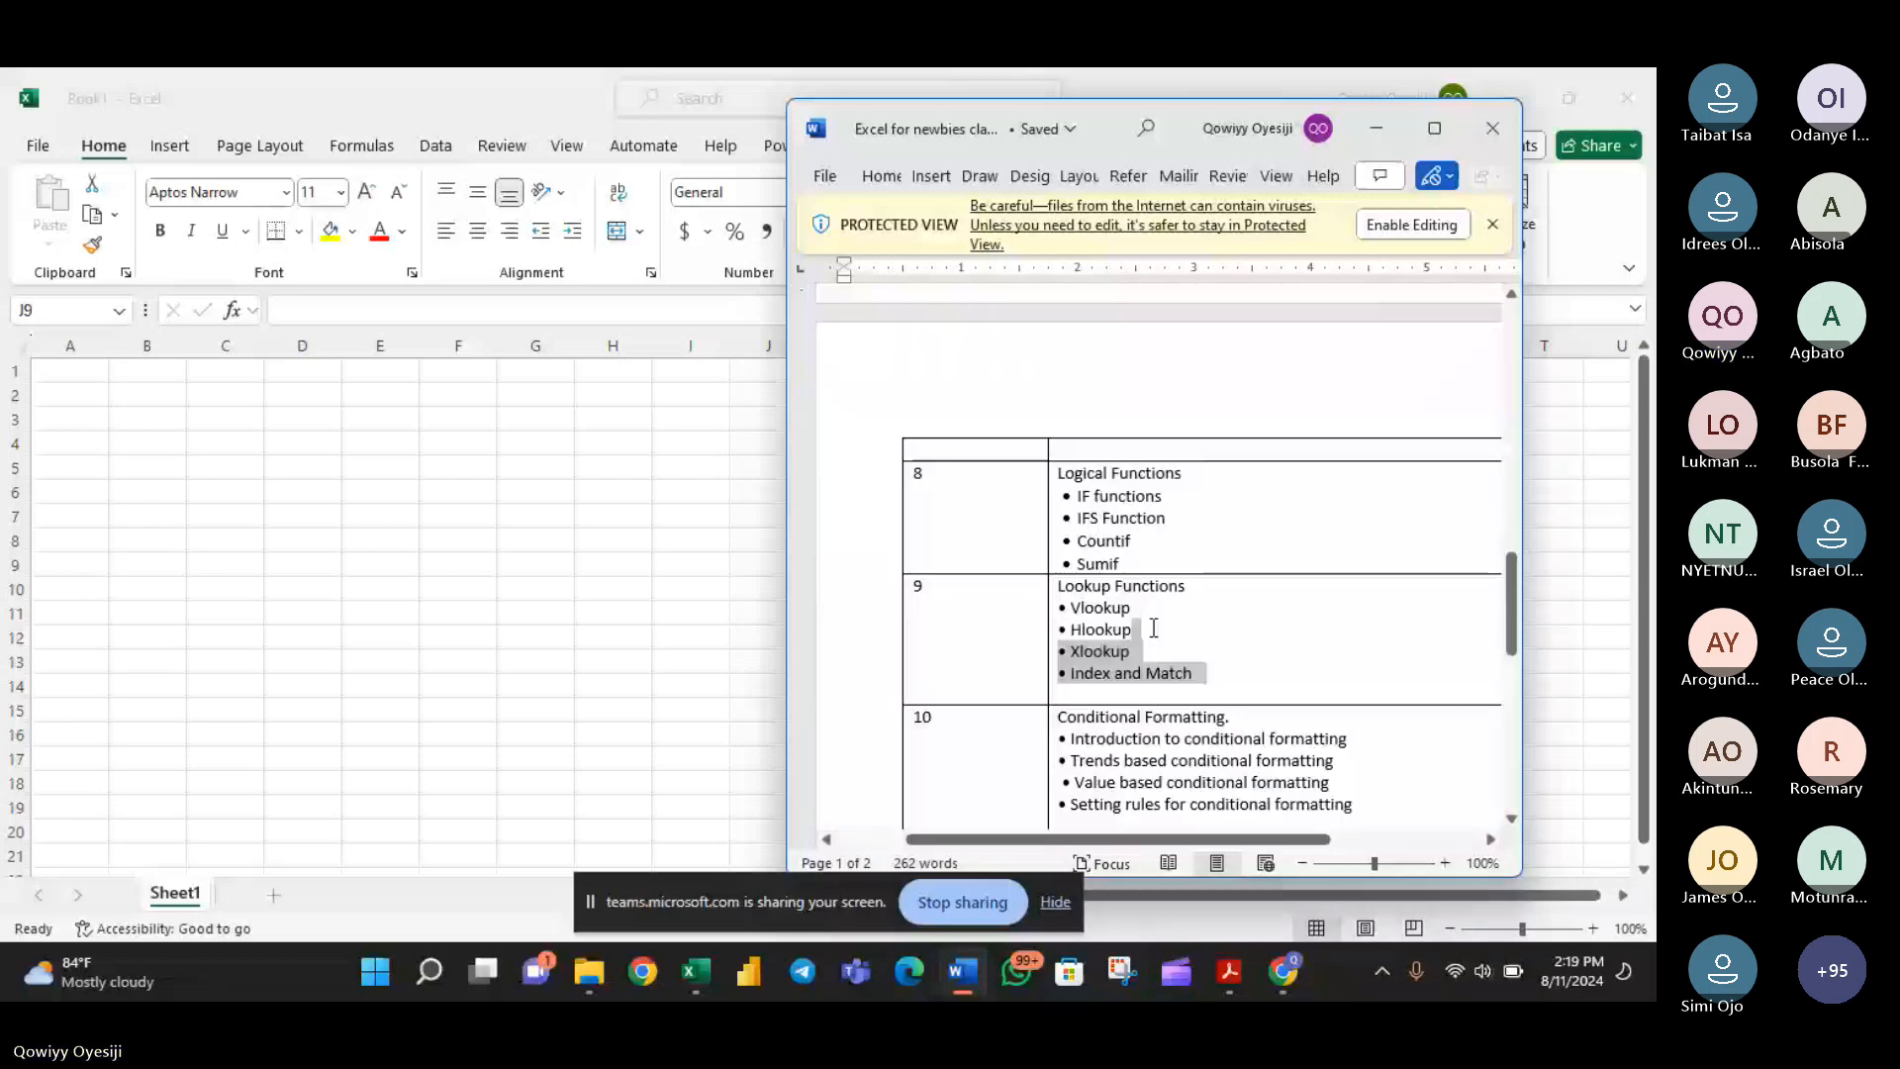
pyautogui.click(1177, 760)
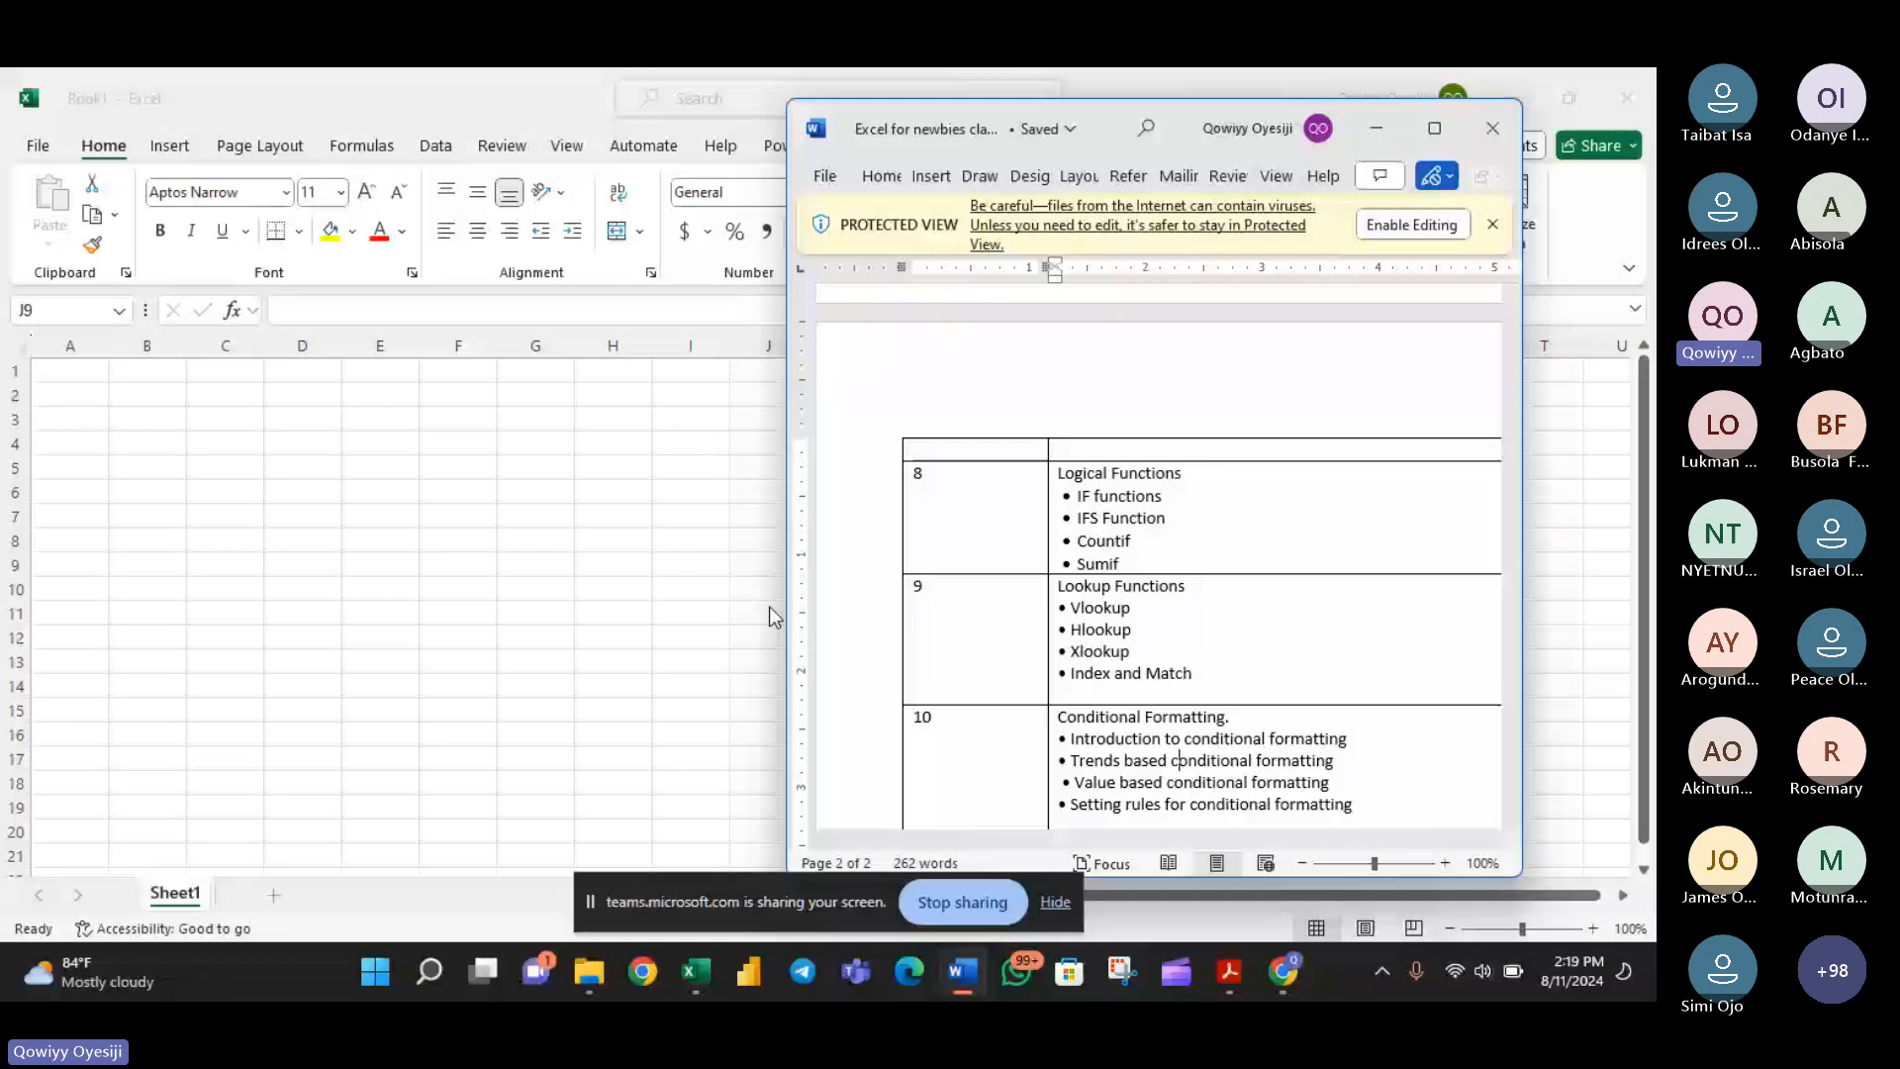
pyautogui.scroll(1, 792, 704)
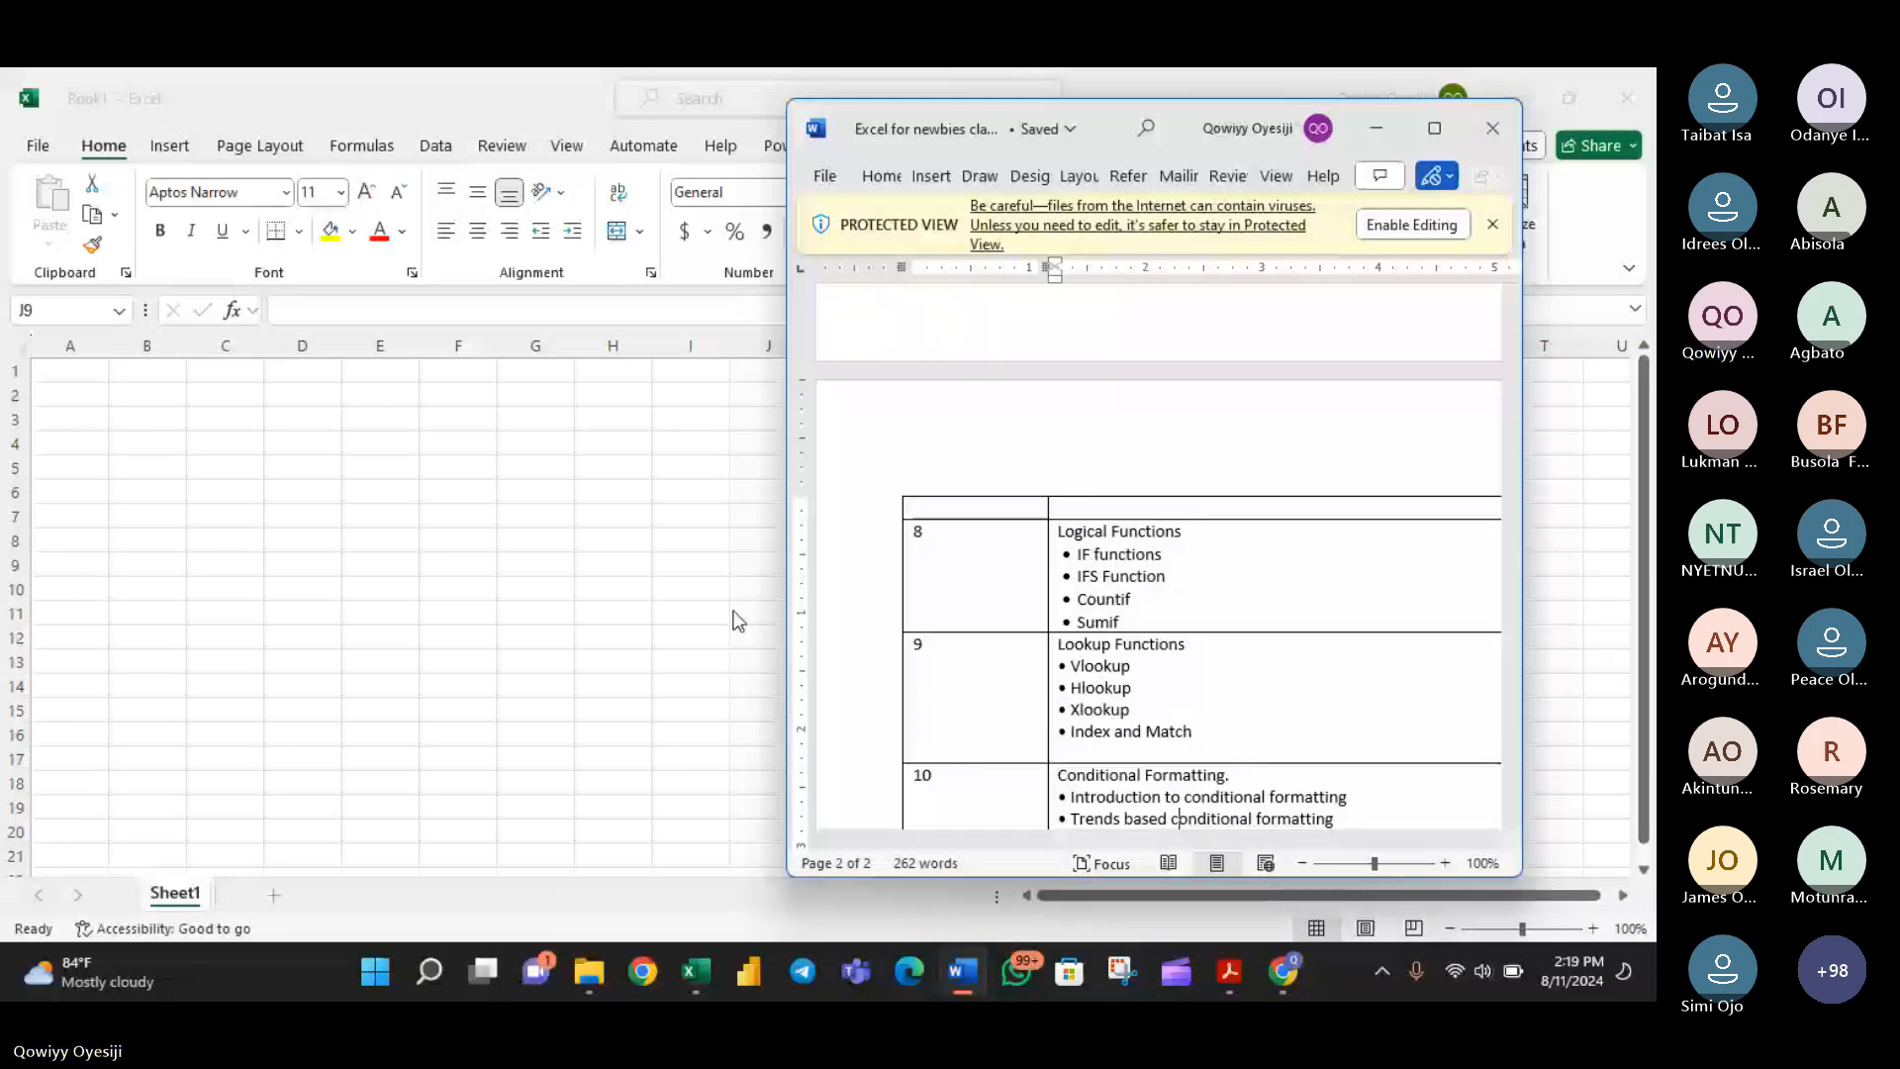
pyautogui.scroll(4, 1019, 416)
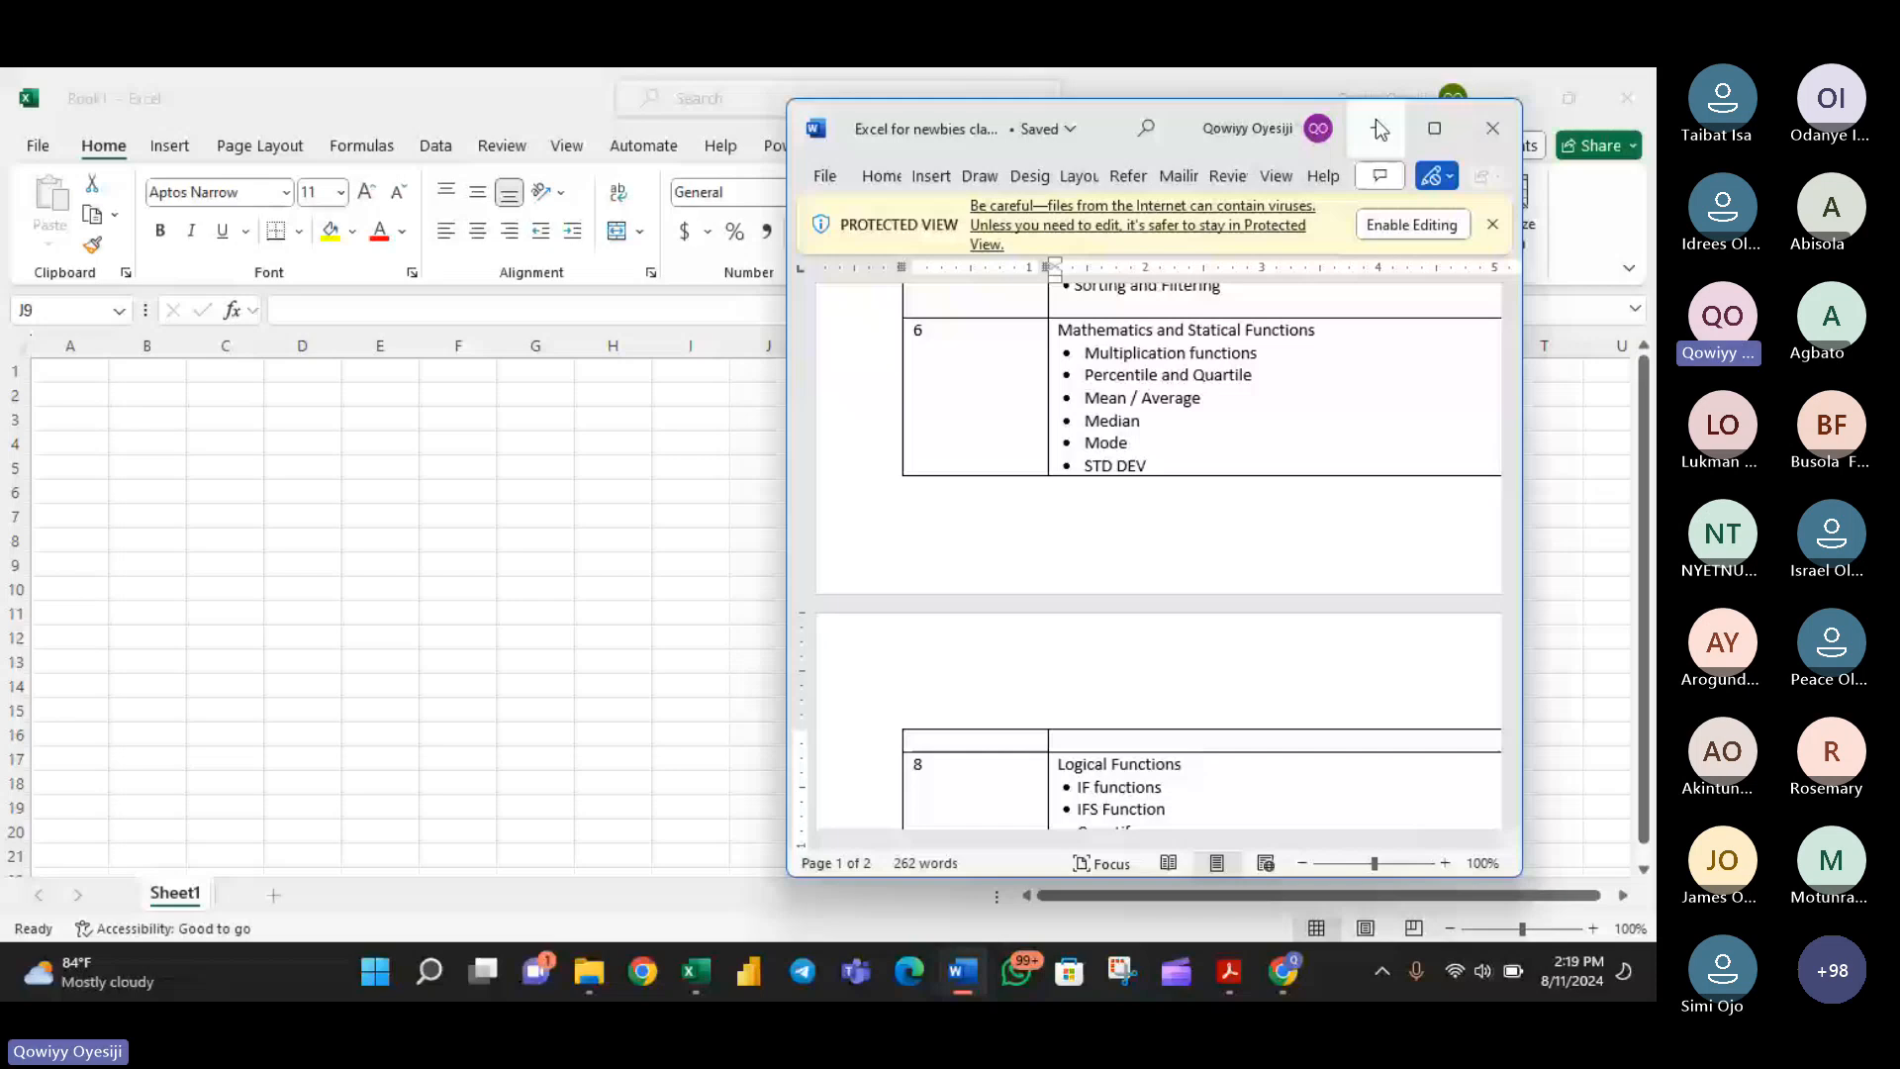
pyautogui.moveTo(1178, 129); pyautogui.dragTo(396, 166)
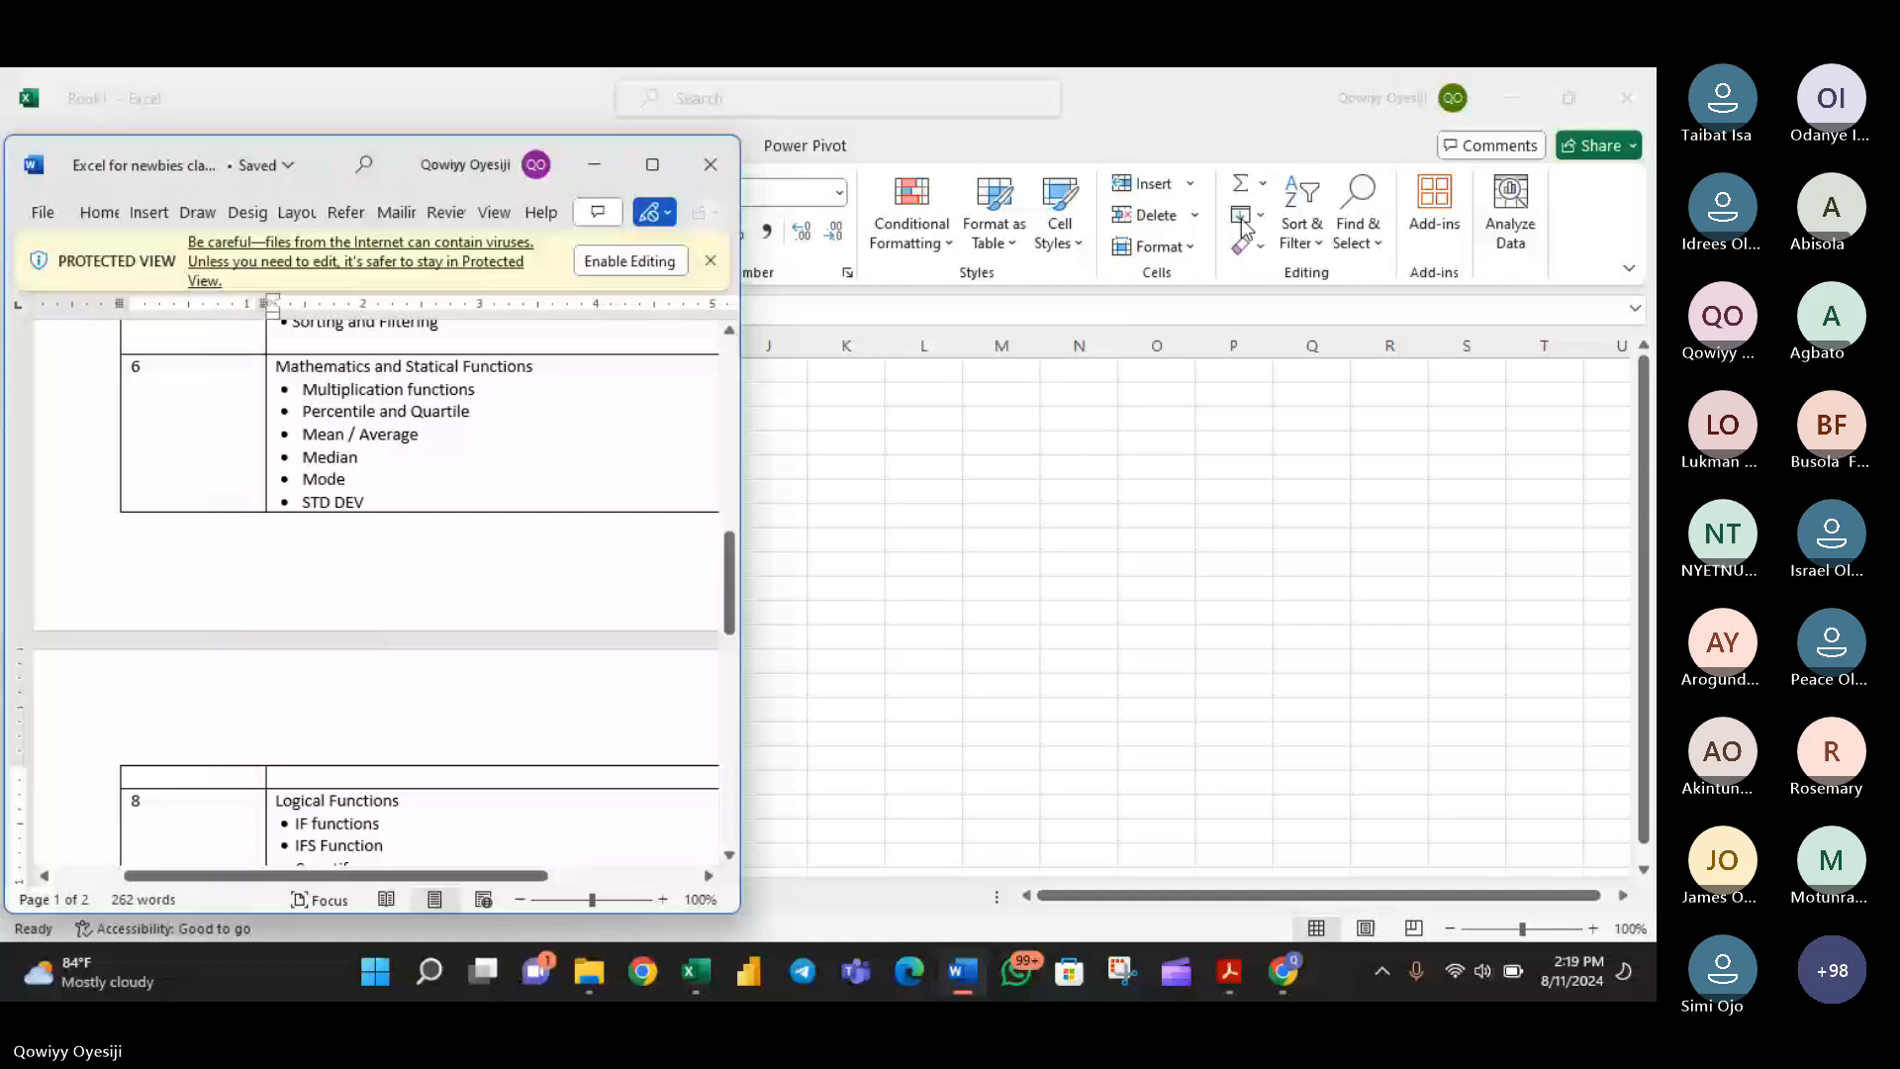
# - Switch back to the Excel workbook and draw an empty text box over about cells O2 to T14
pyautogui.click(775, 565)
pyautogui.click(185, 149)
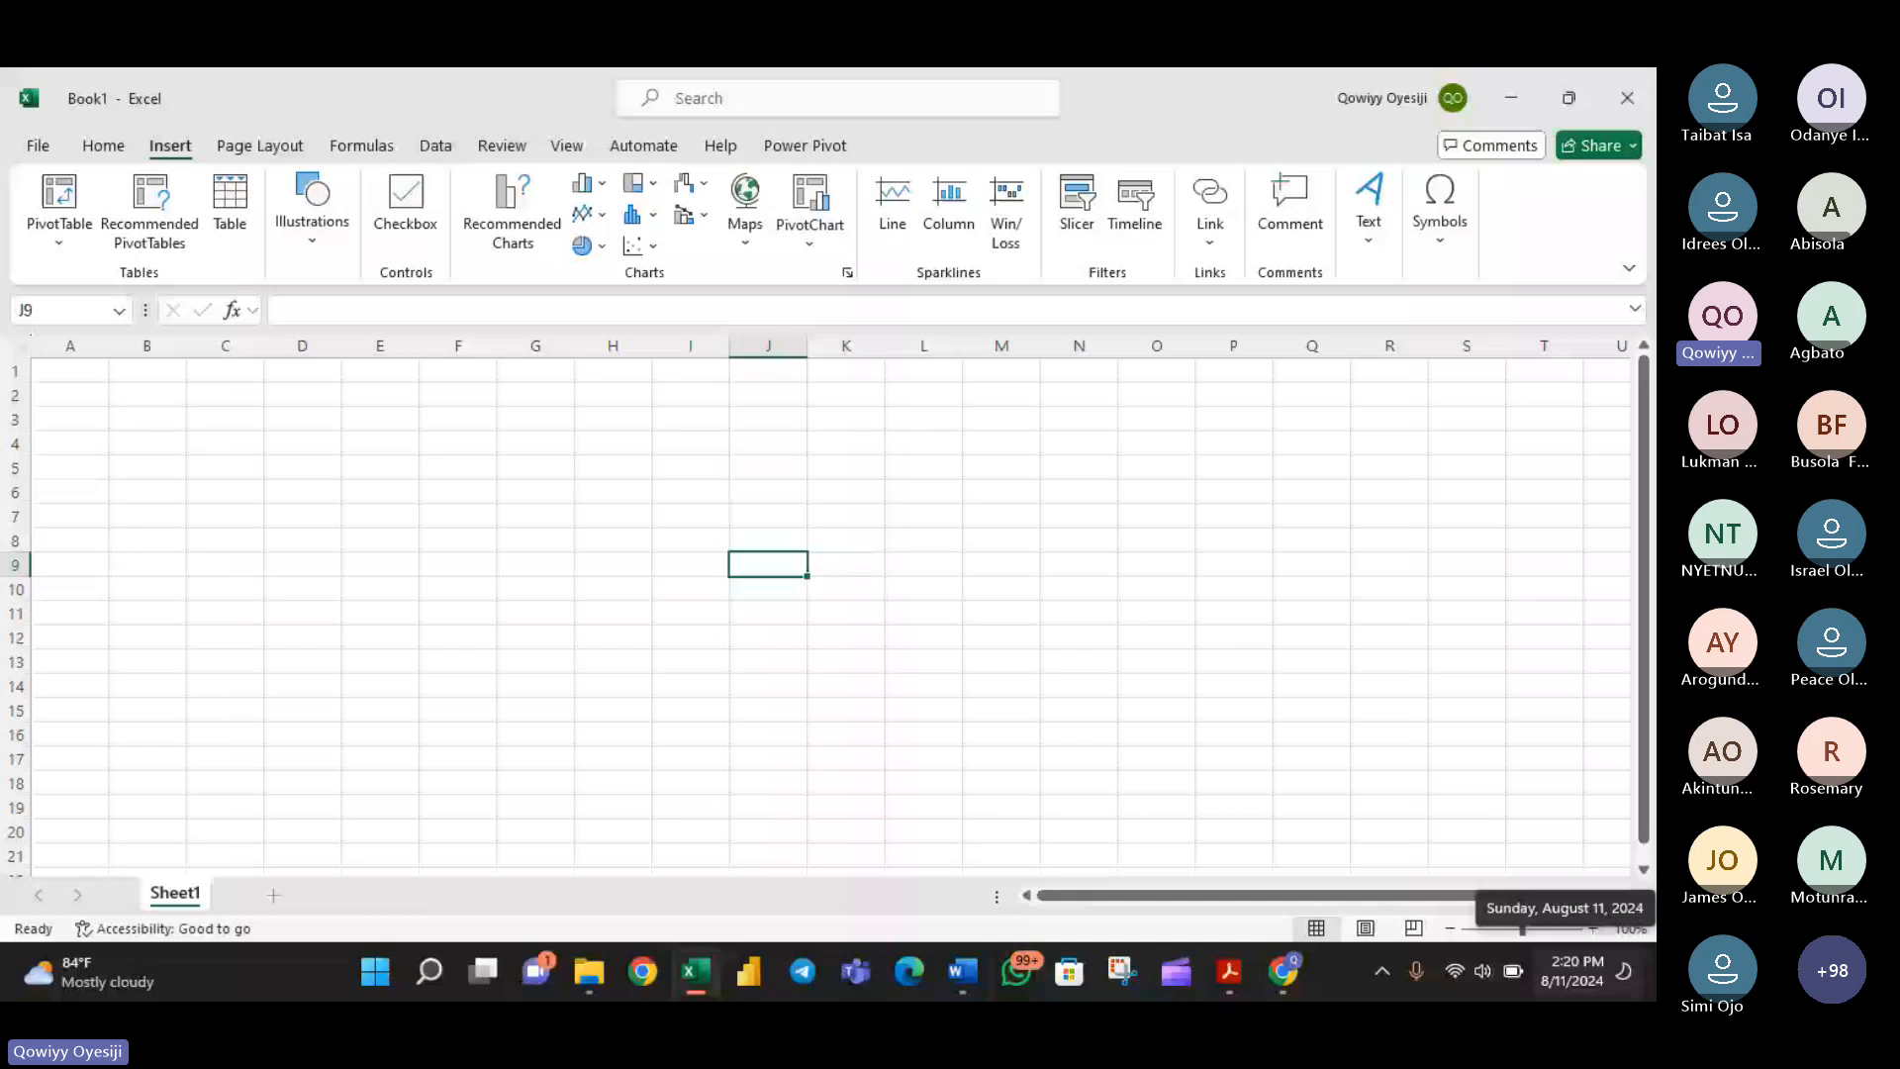
pyautogui.click(1380, 234)
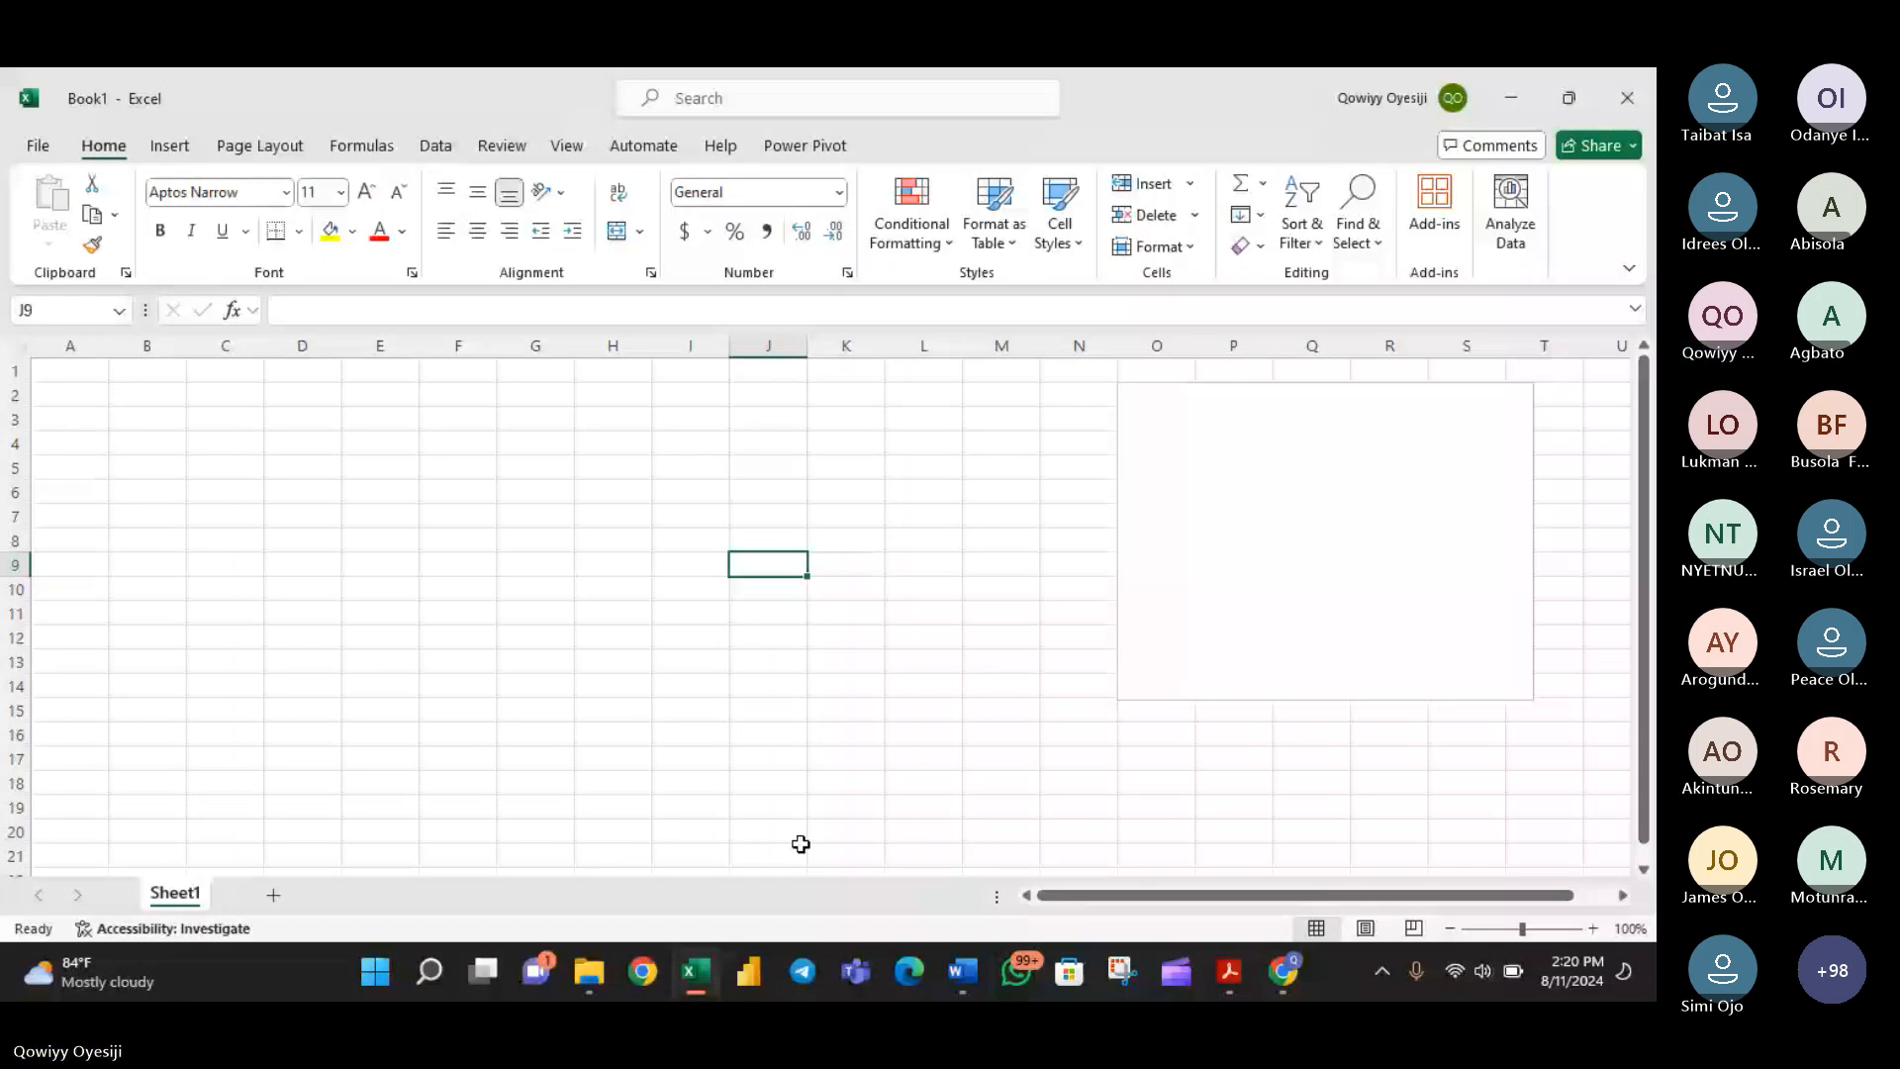
# - Copy the seven class 3 text functions bullets from the Word outline and paste them into the text box in Excel
pyautogui.click(962, 972)
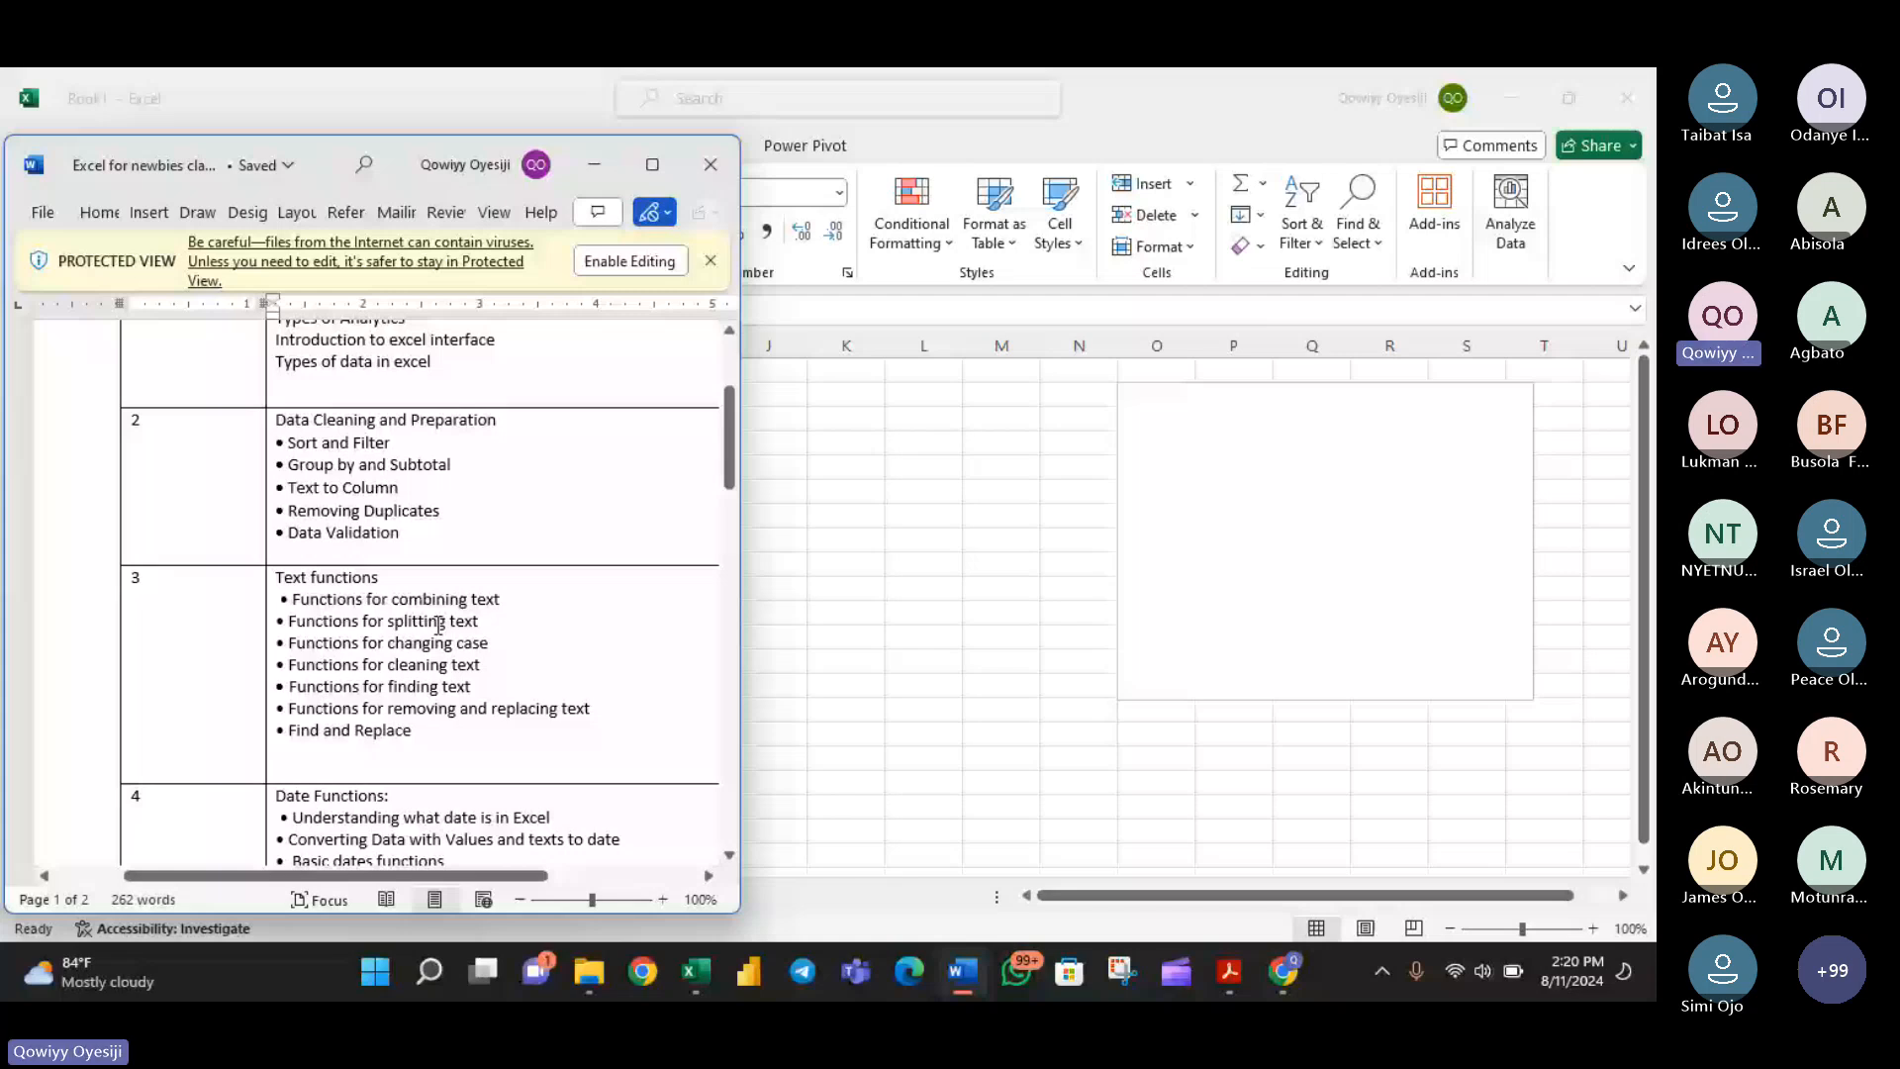
pyautogui.scroll(2, 439, 624)
pyautogui.moveTo(436, 849); pyautogui.dragTo(343, 754)
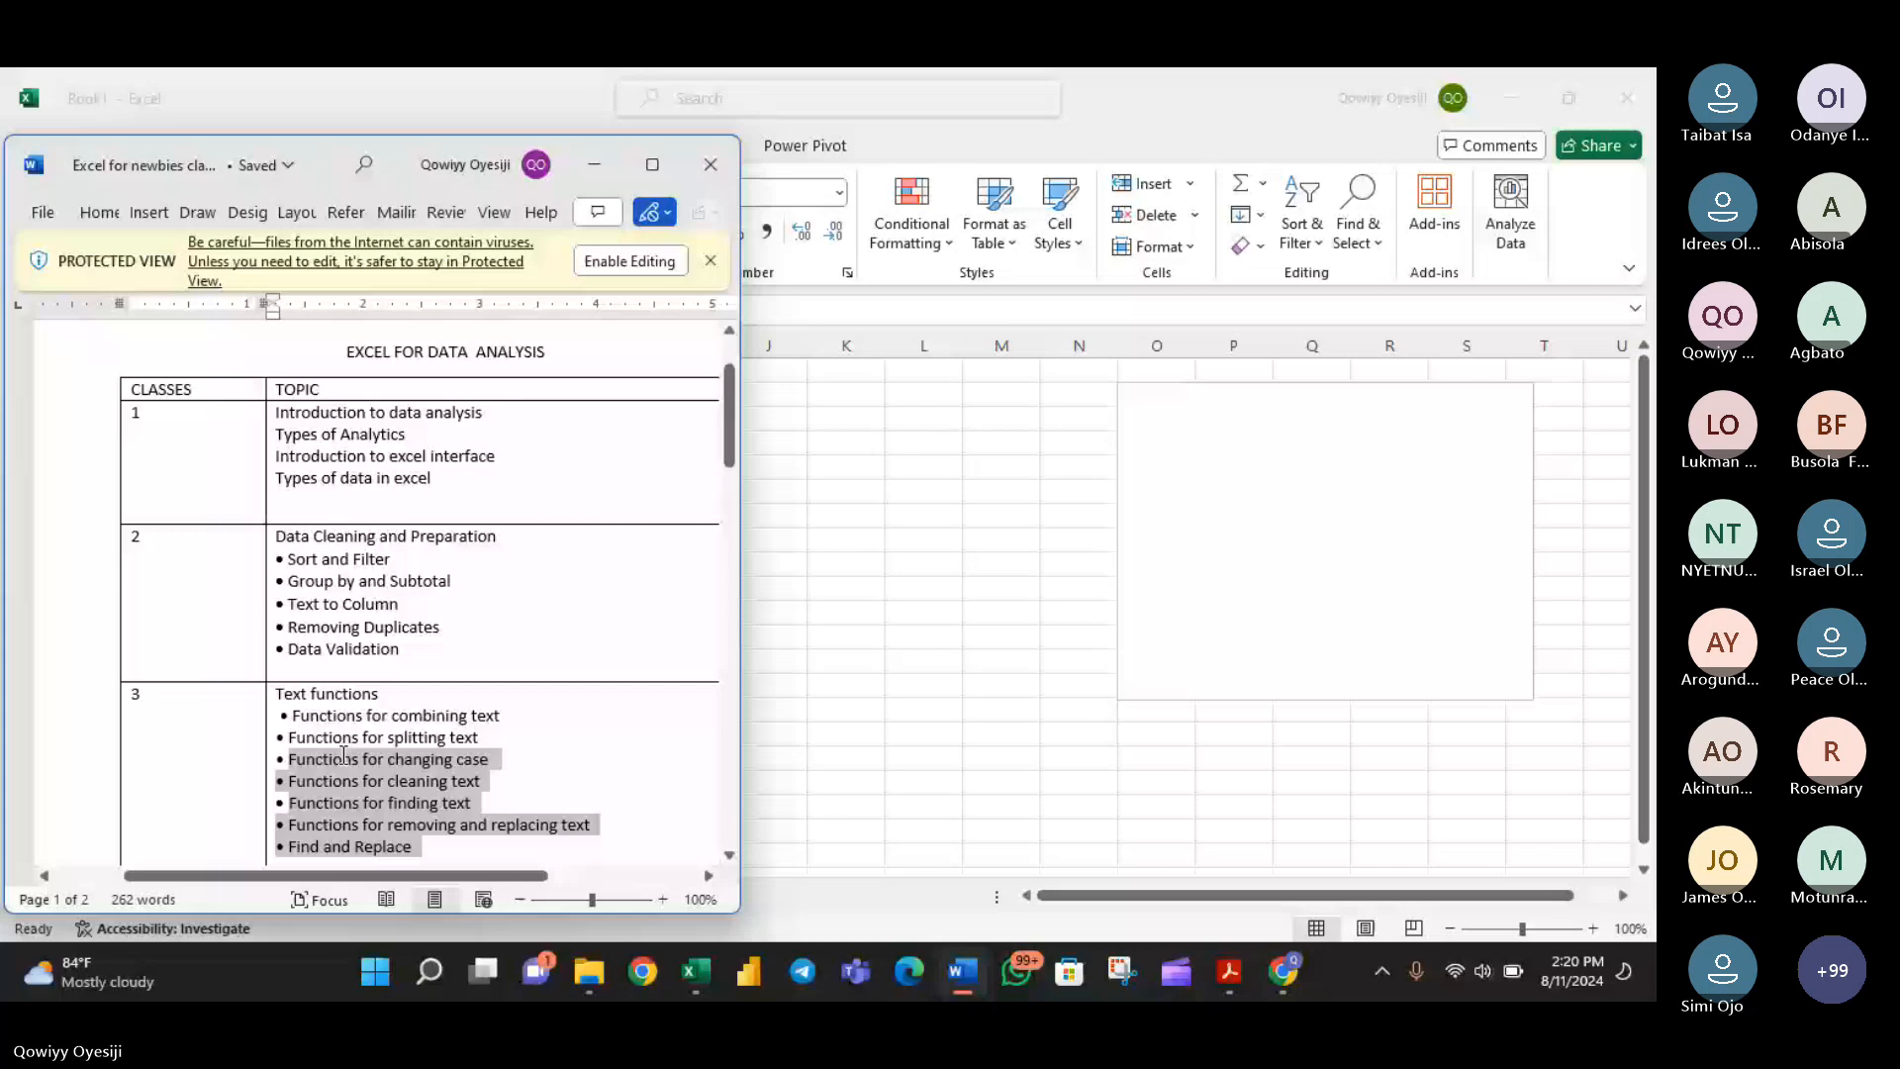
pyautogui.moveTo(343, 754); pyautogui.dragTo(282, 715)
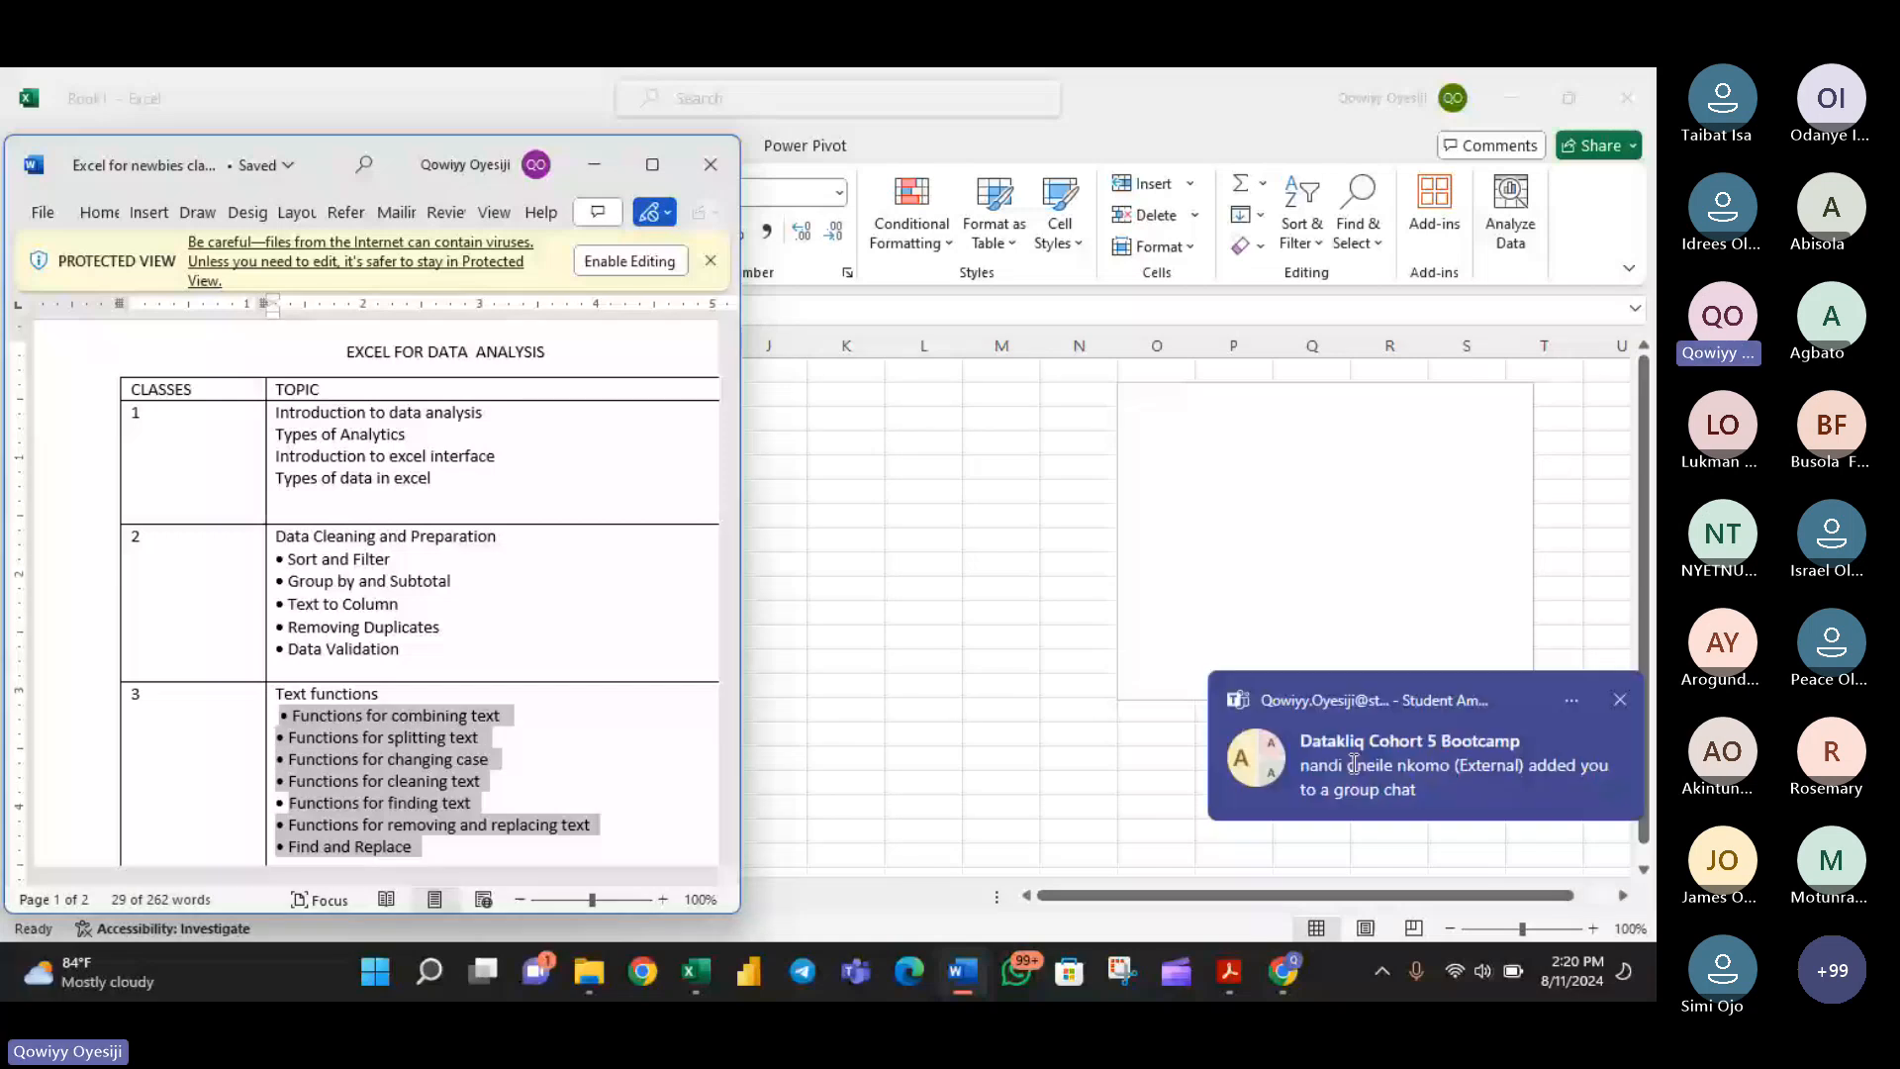
pyautogui.click(1282, 453)
pyautogui.write('• Functions for combining text • Functions for splitting text • Functions for changing case • Functions for cleaning text Functions for finding text • Functions for removing and replacing text • Find and Replace')
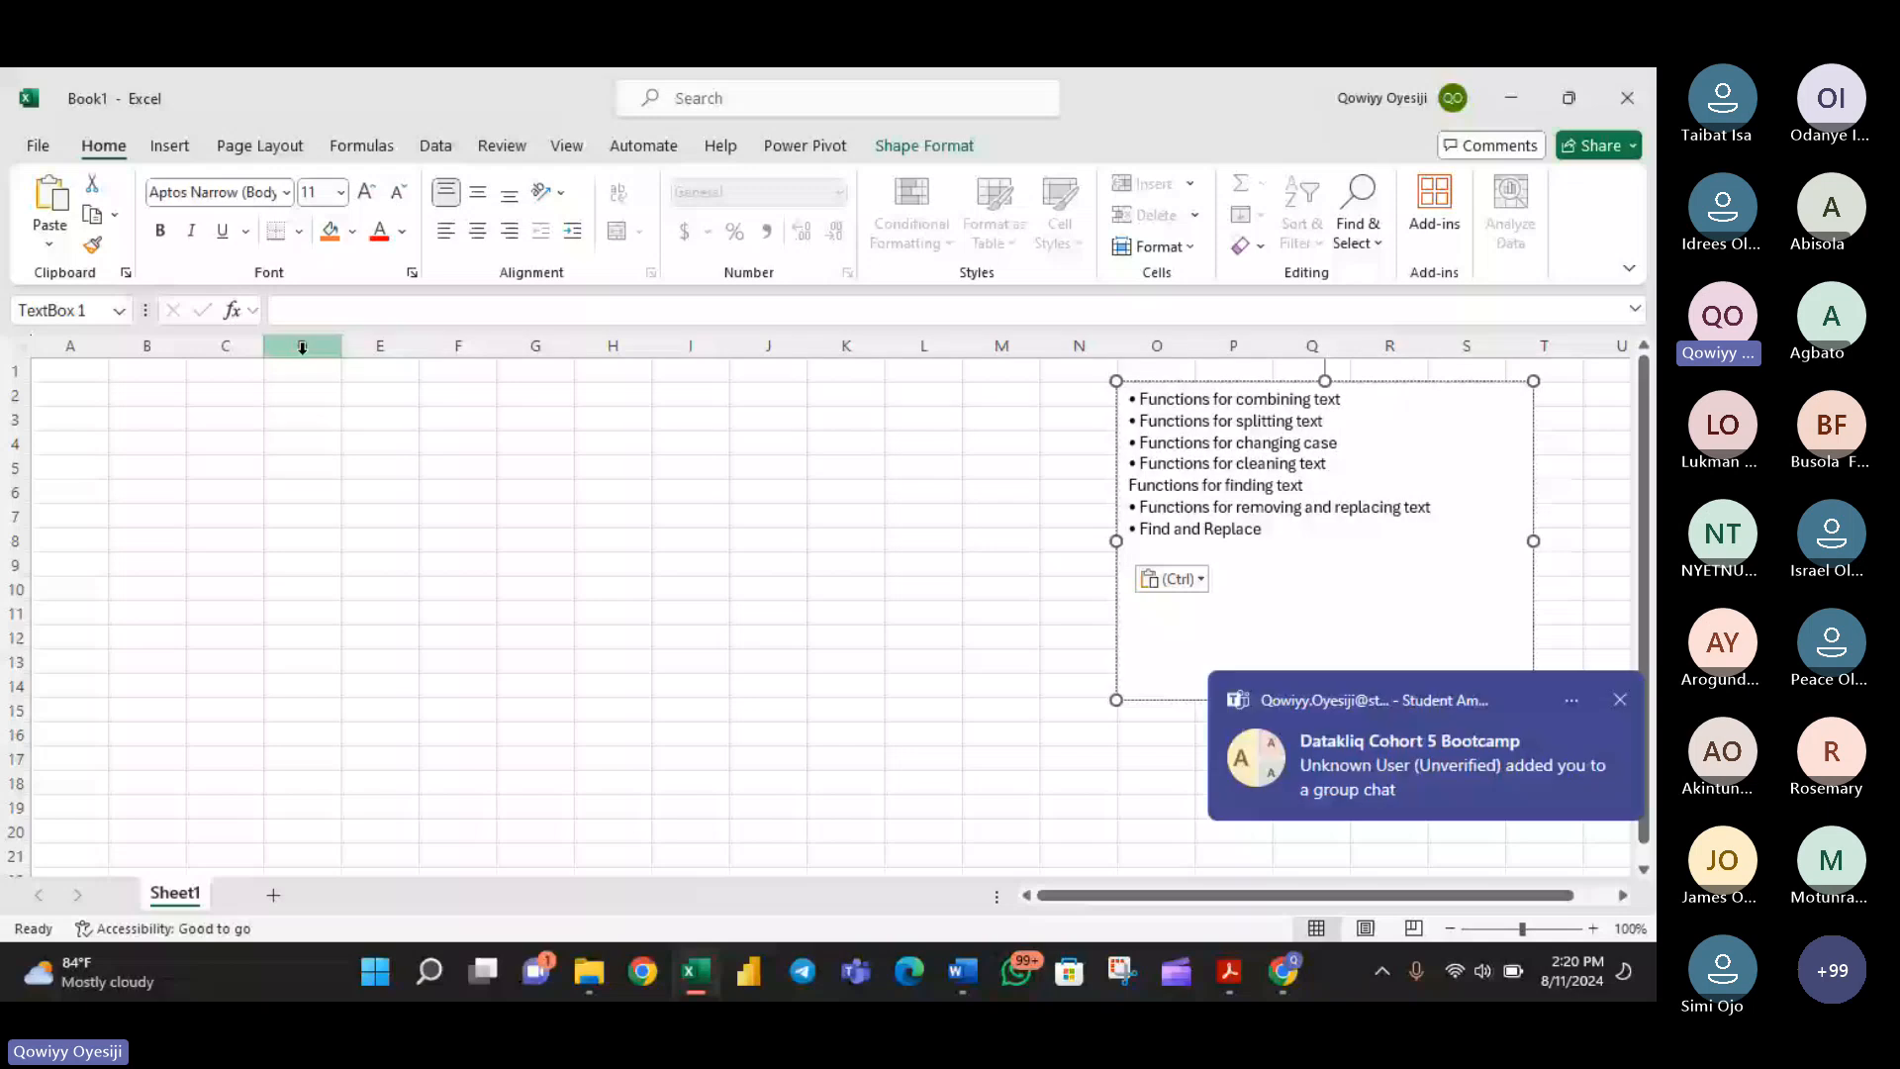
pyautogui.moveTo(1344, 400); pyautogui.dragTo(1139, 400)
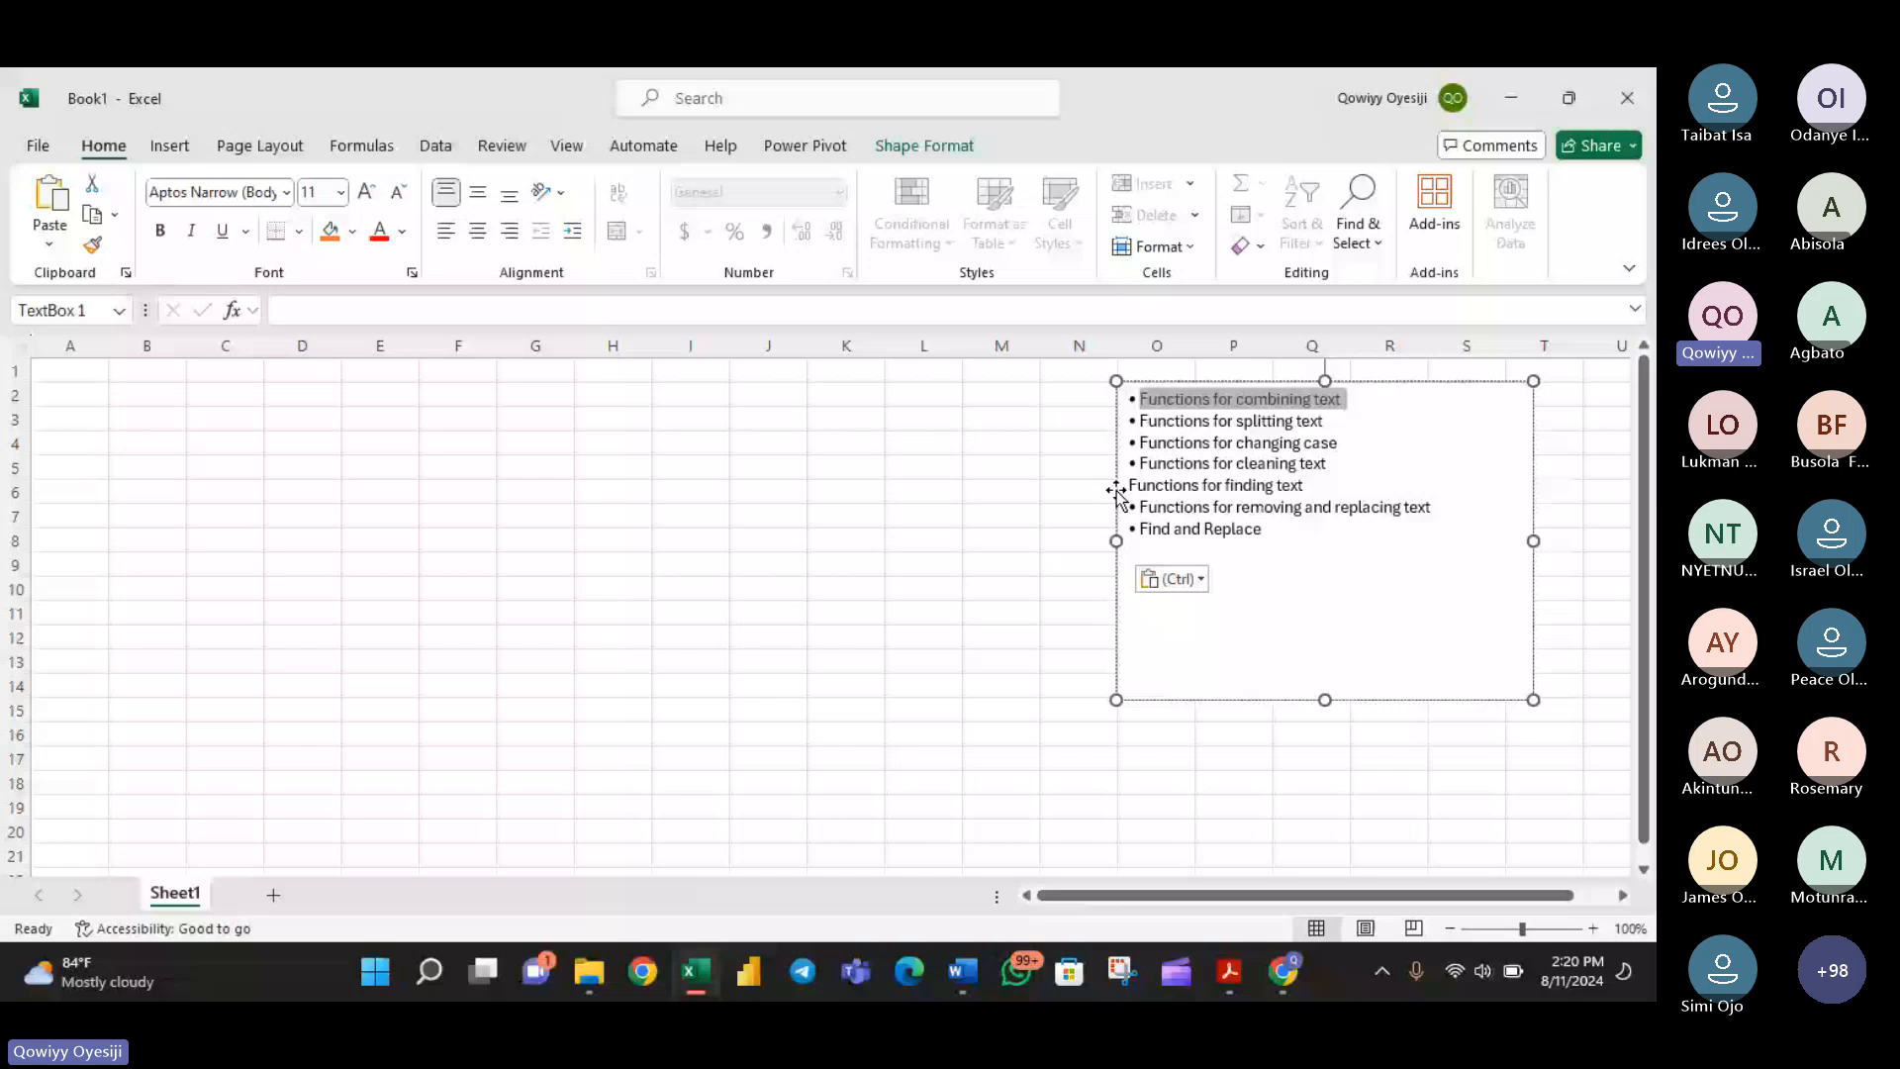
pyautogui.click(727, 452)
pyautogui.write('=')
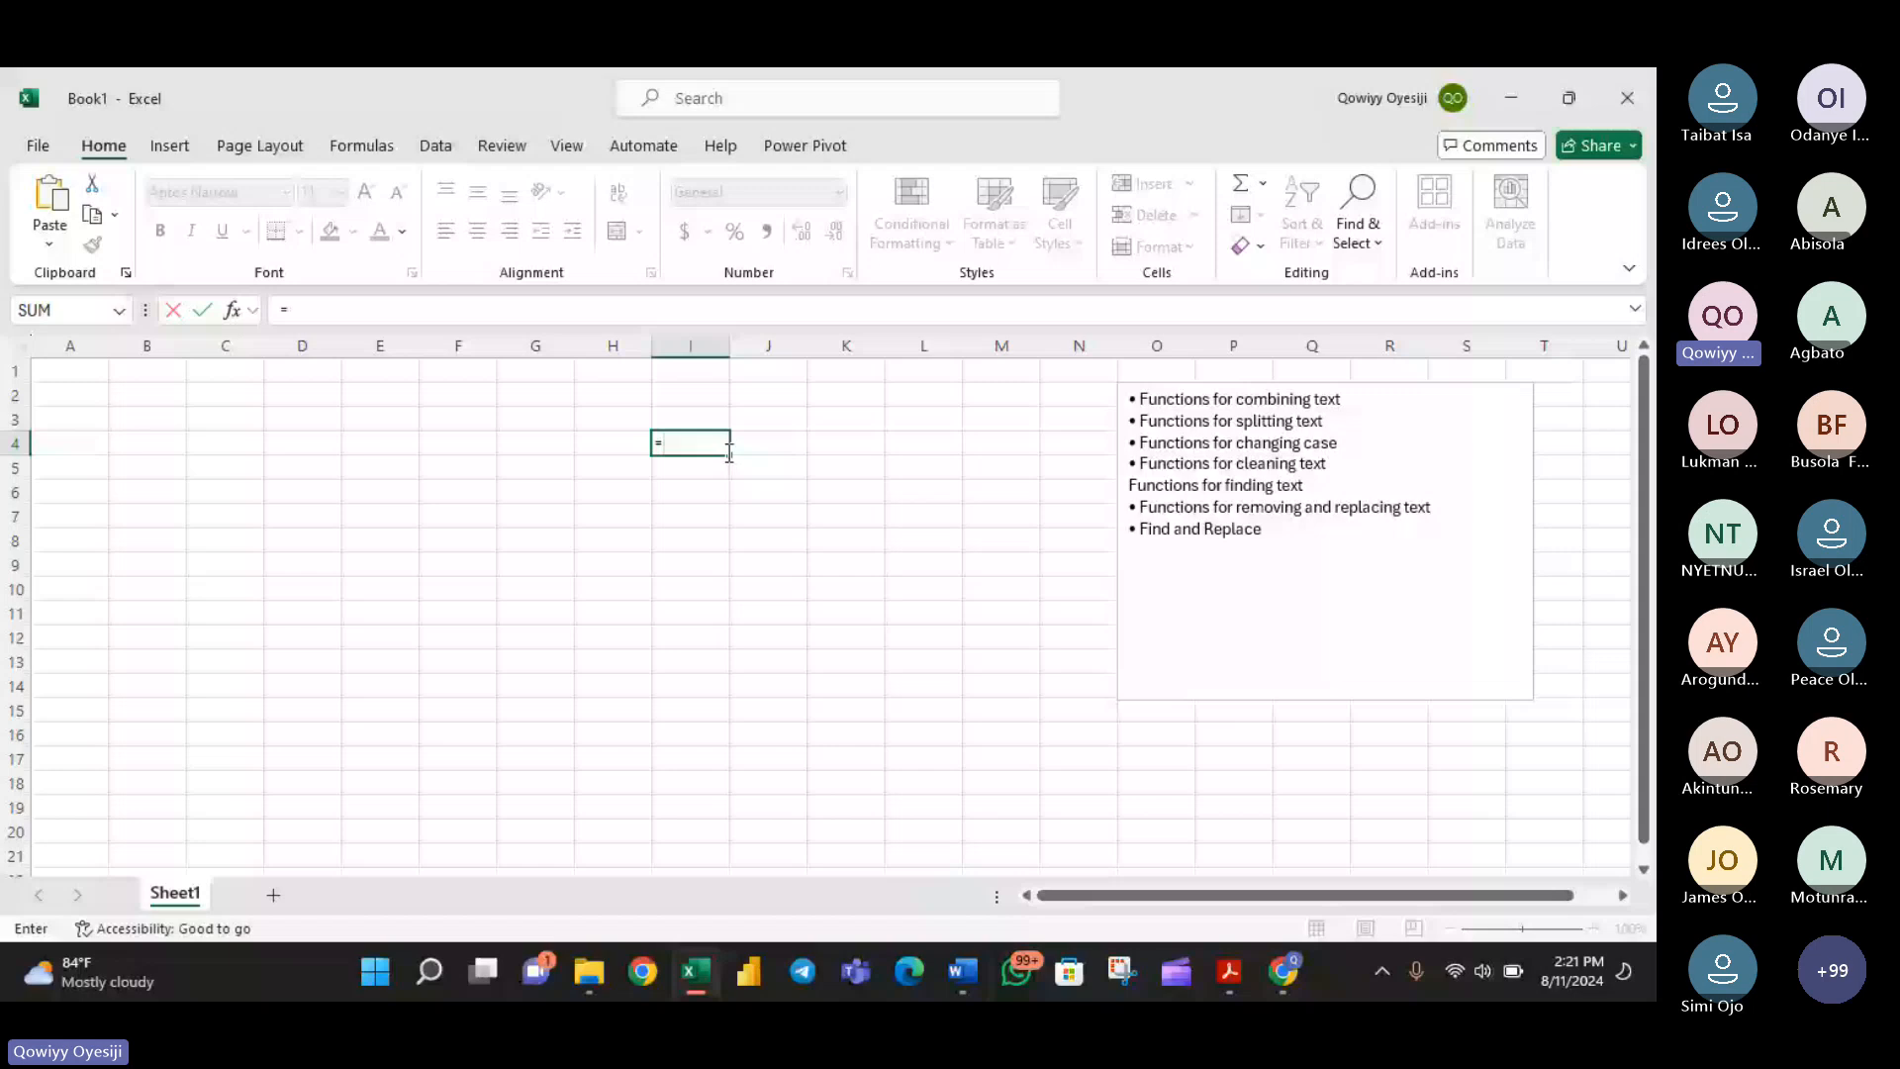
pyautogui.press('BackSpace')
pyautogui.press('Return')
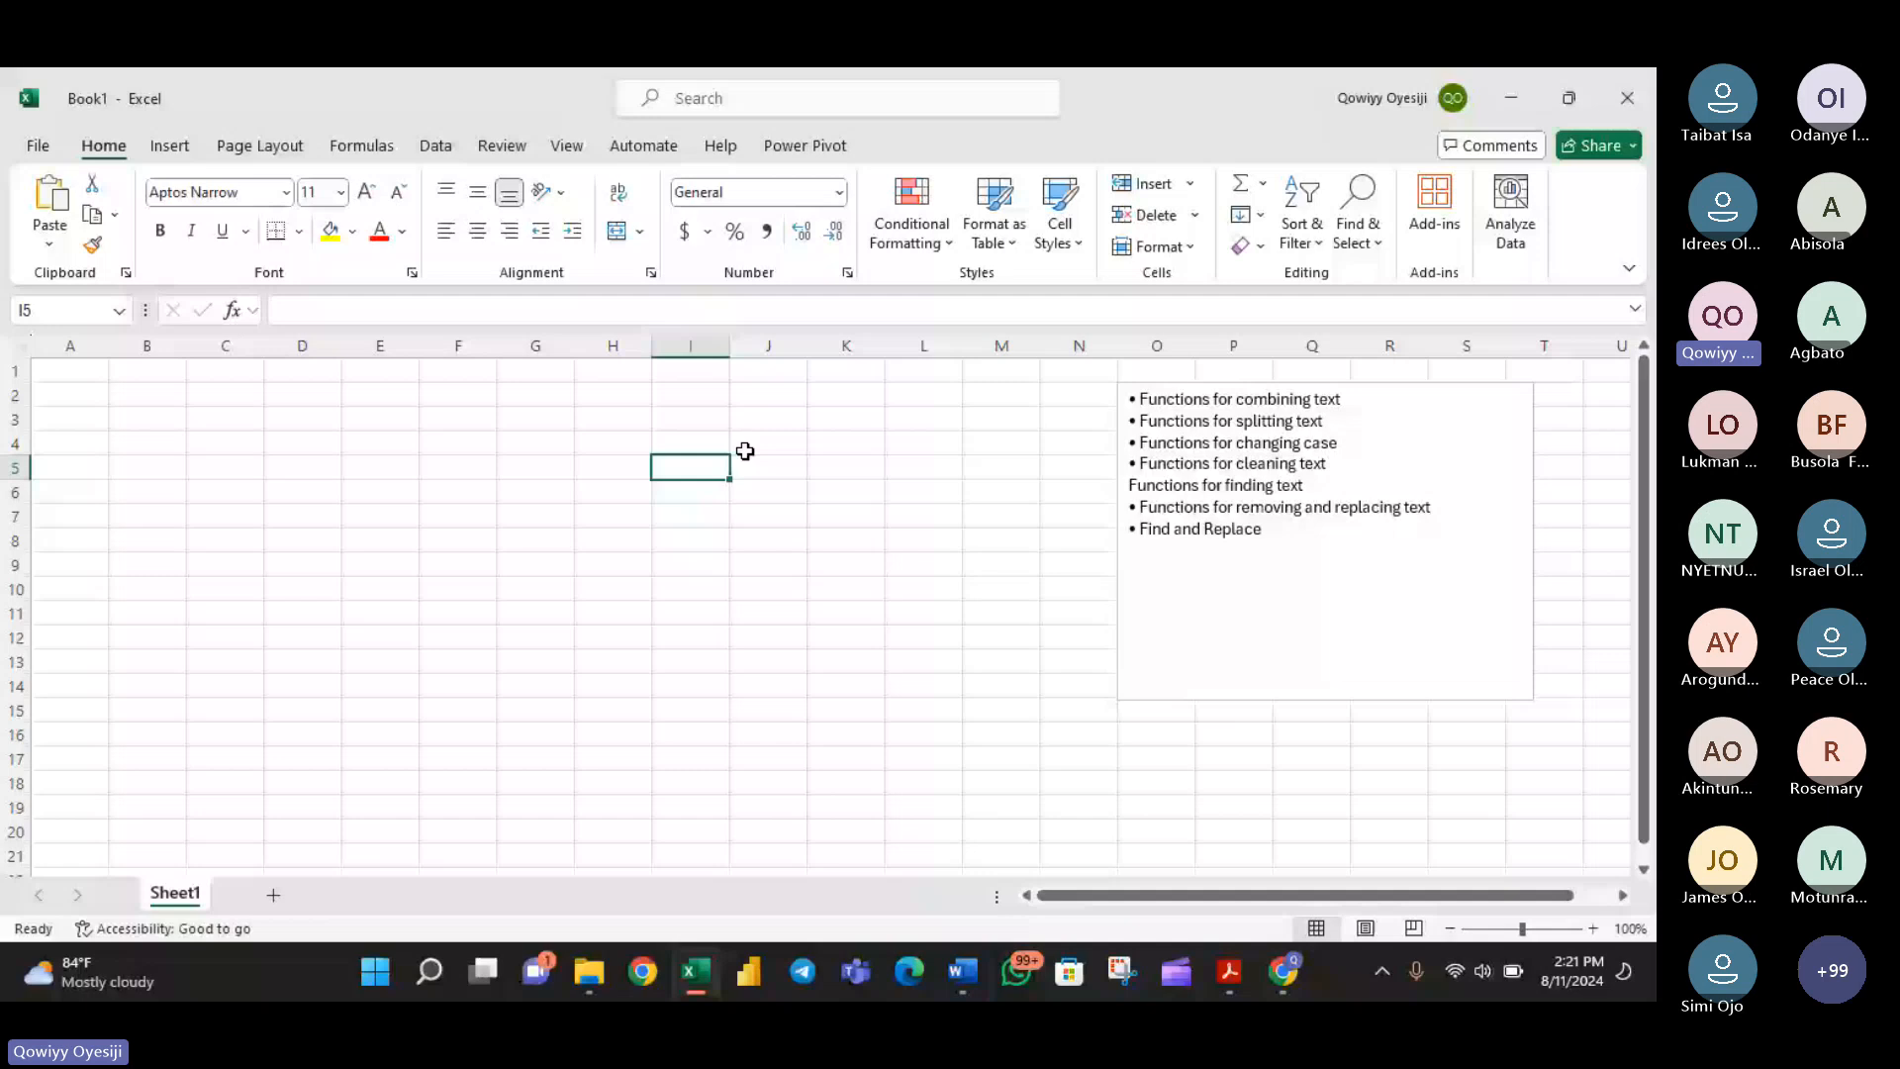
# - Enter the text sum in cell I5 and 2+3 in cell I6, without an equals sign
pyautogui.write('c')
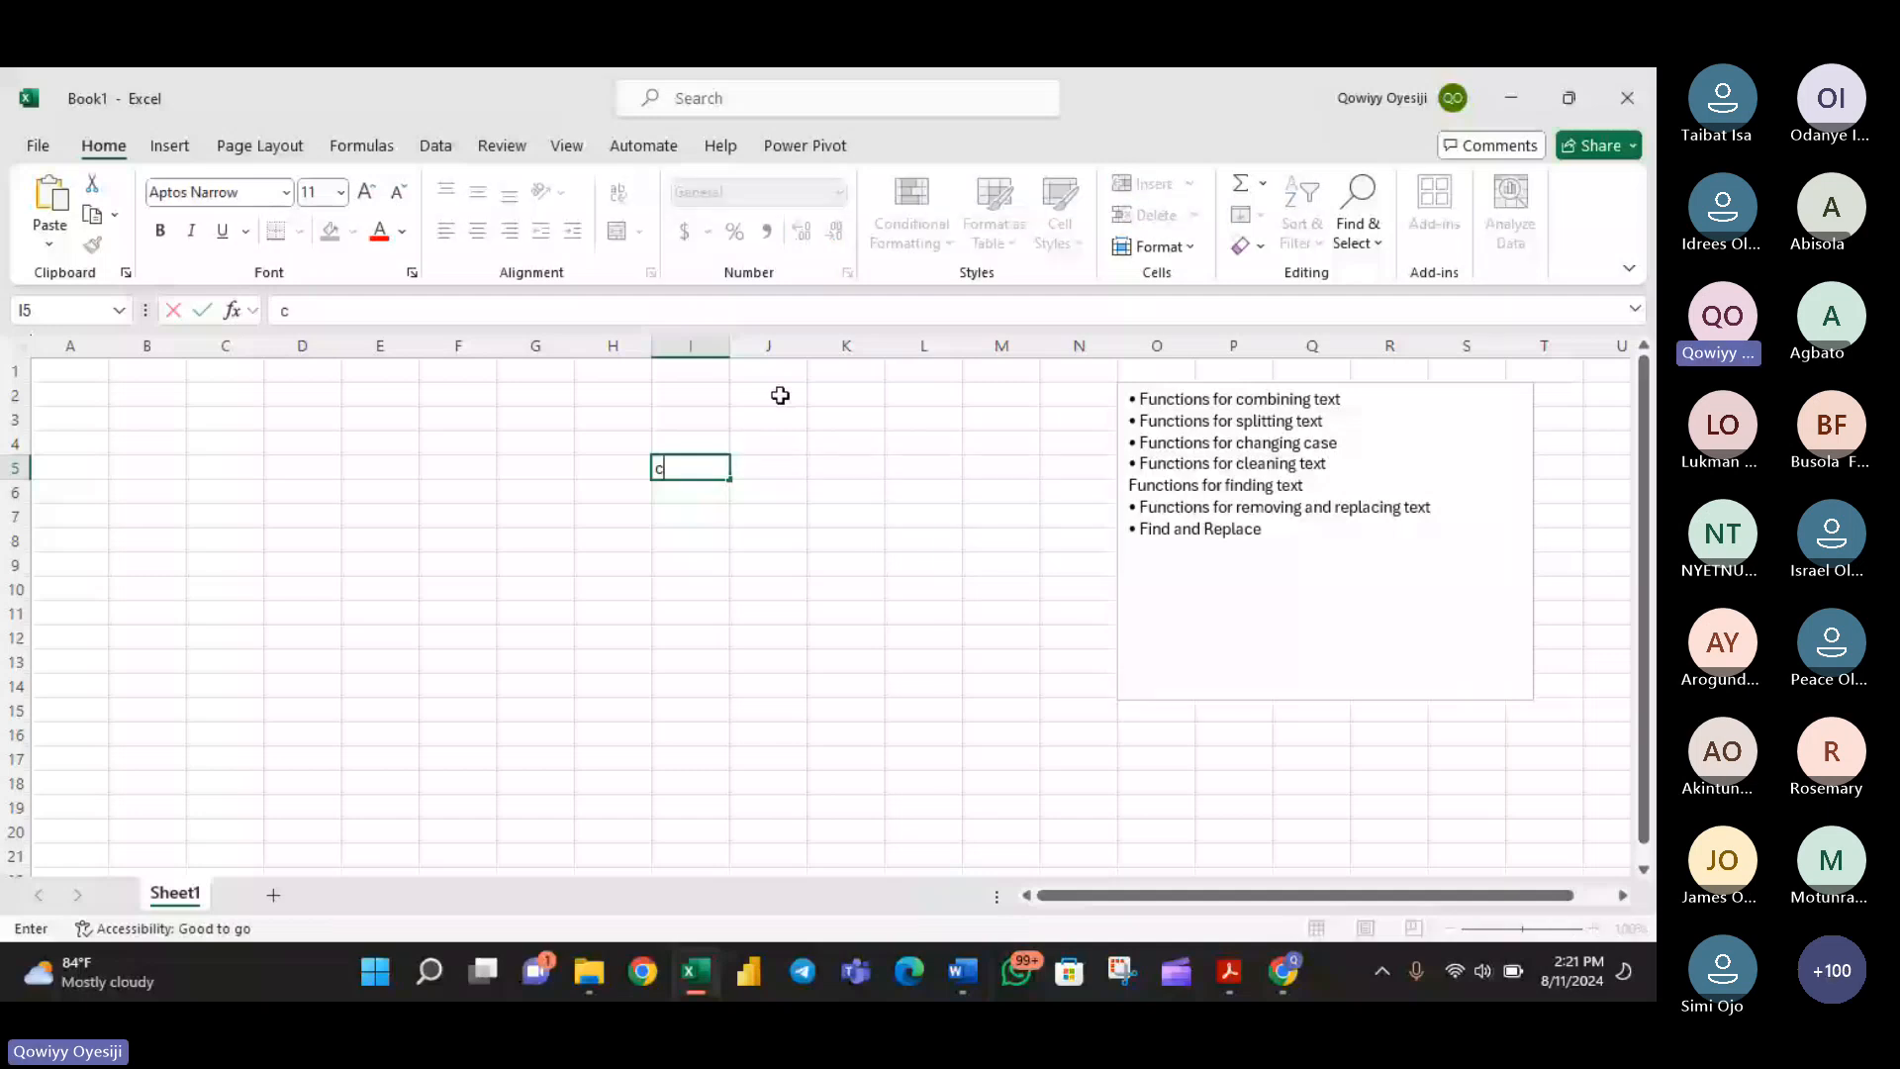
pyautogui.write('um')
pyautogui.press('Return')
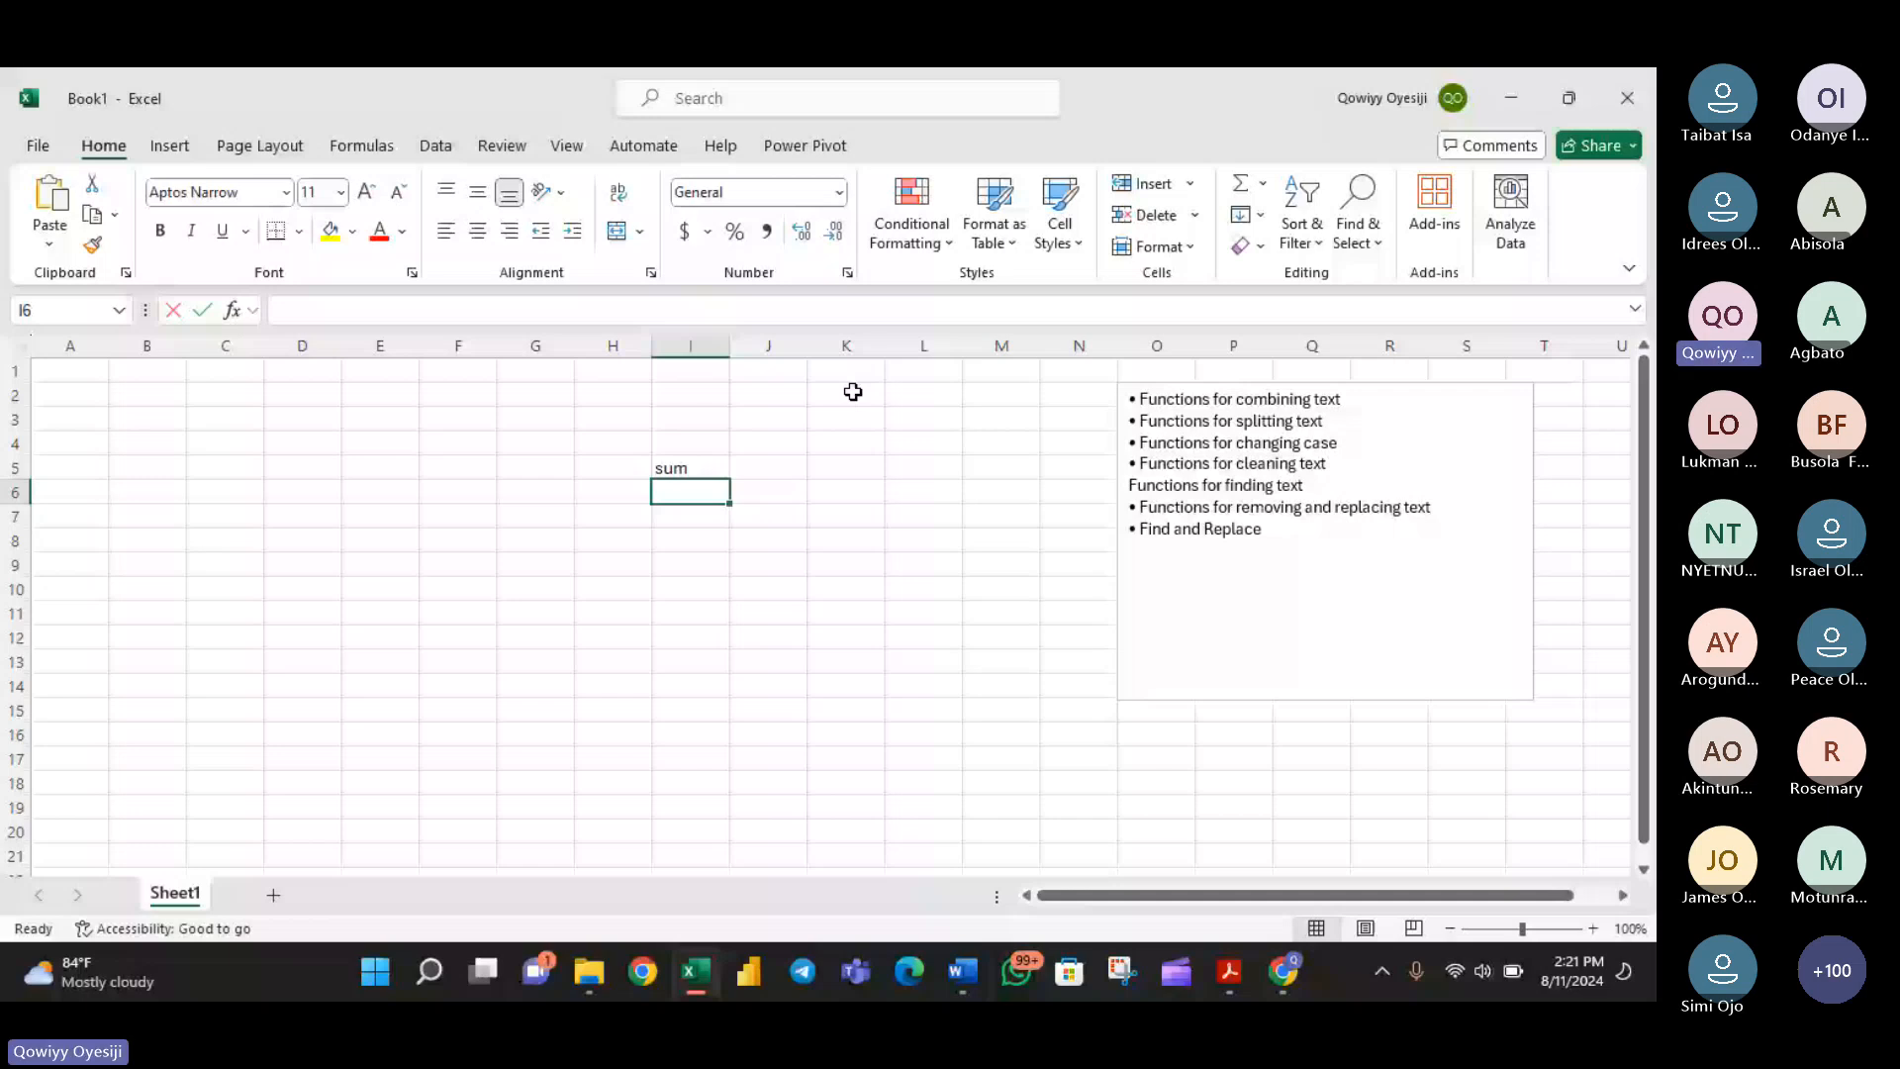
pyautogui.write('@')
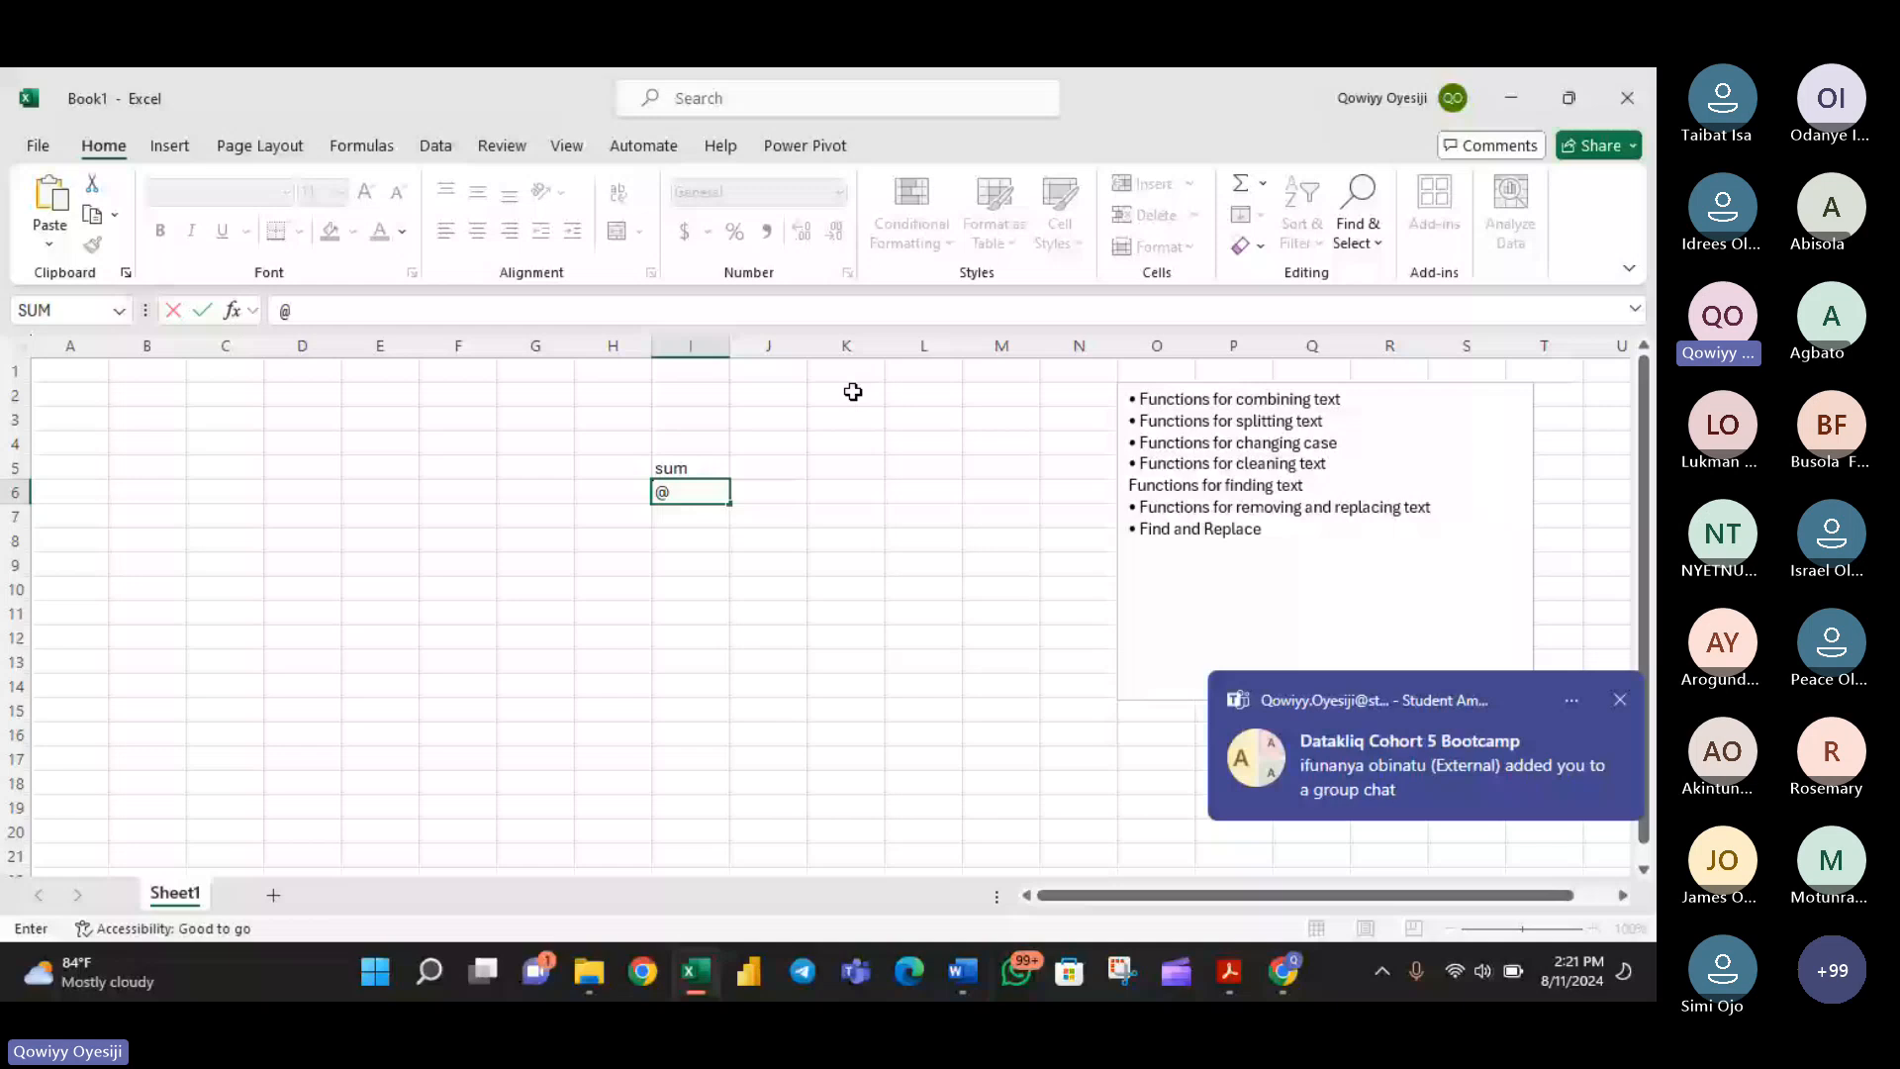
pyautogui.press('BackSpace')
pyautogui.write('2+3')
pyautogui.press('Return')
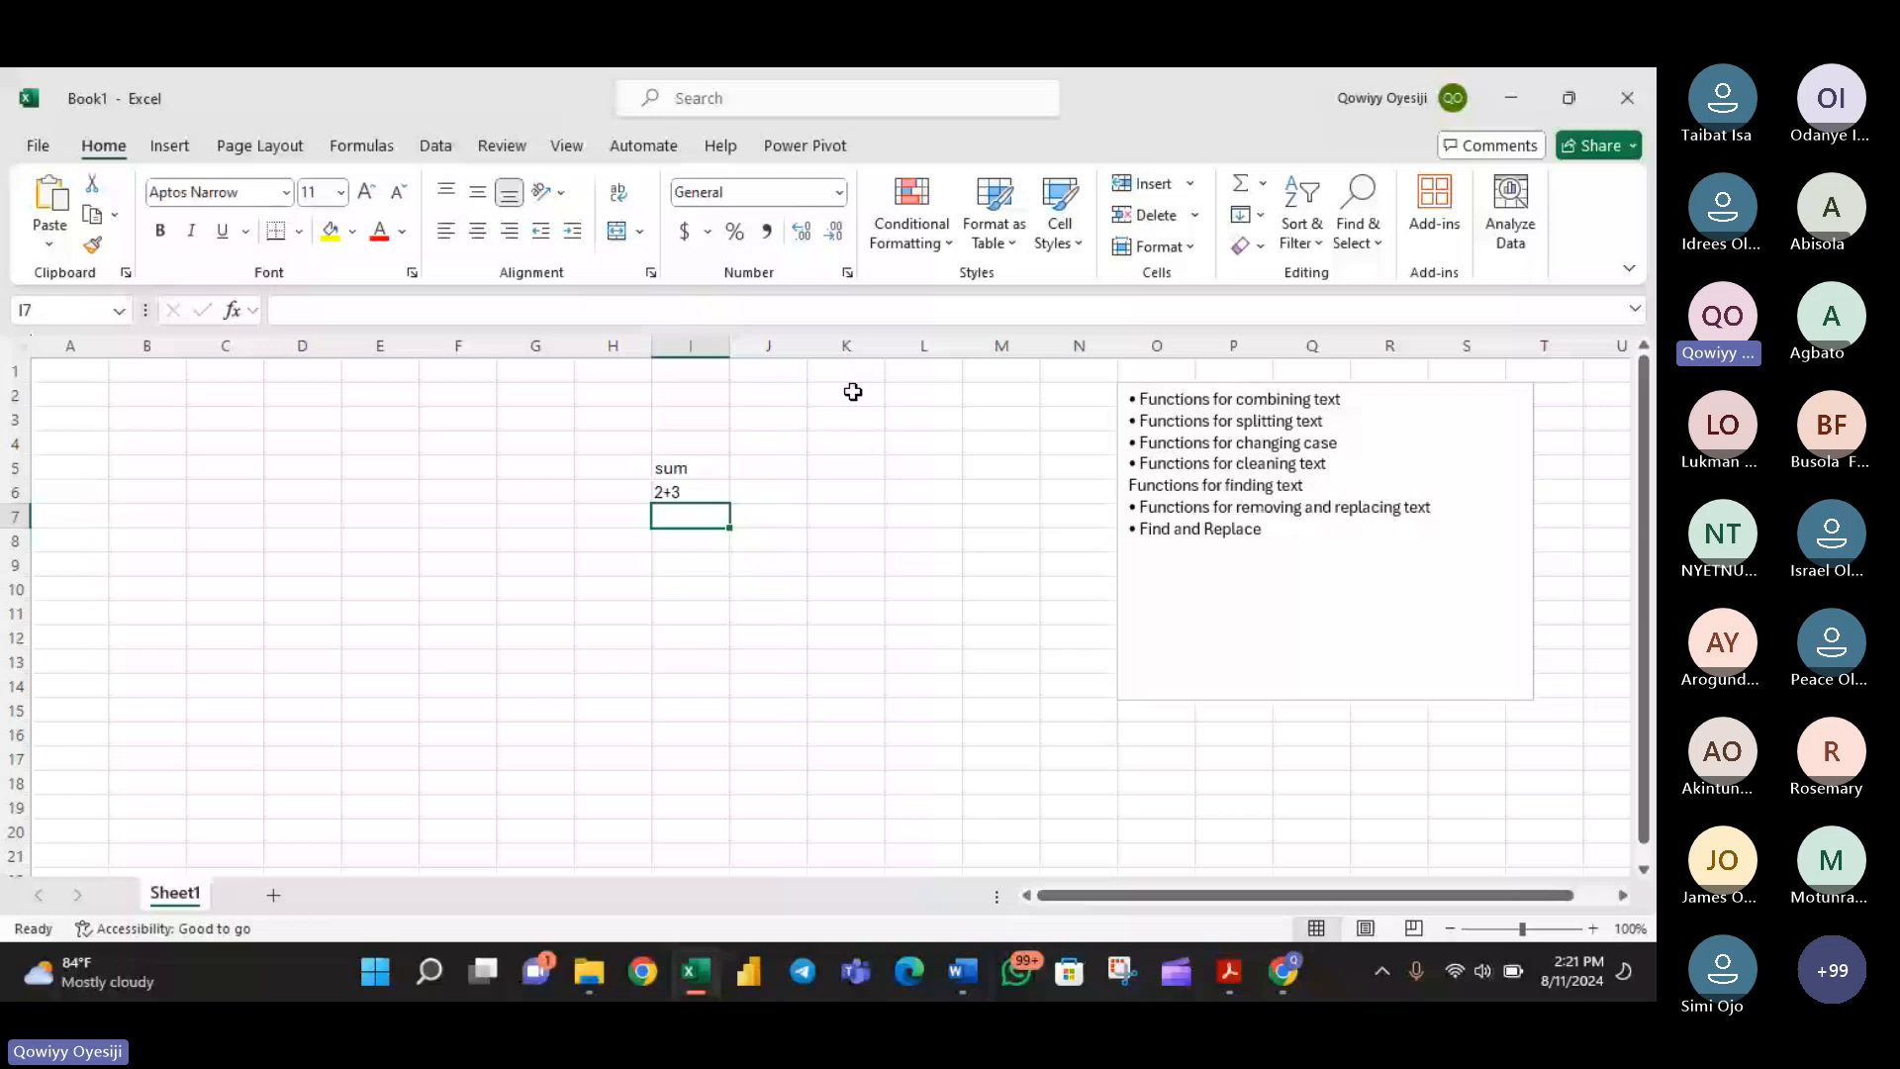
pyautogui.click(747, 470)
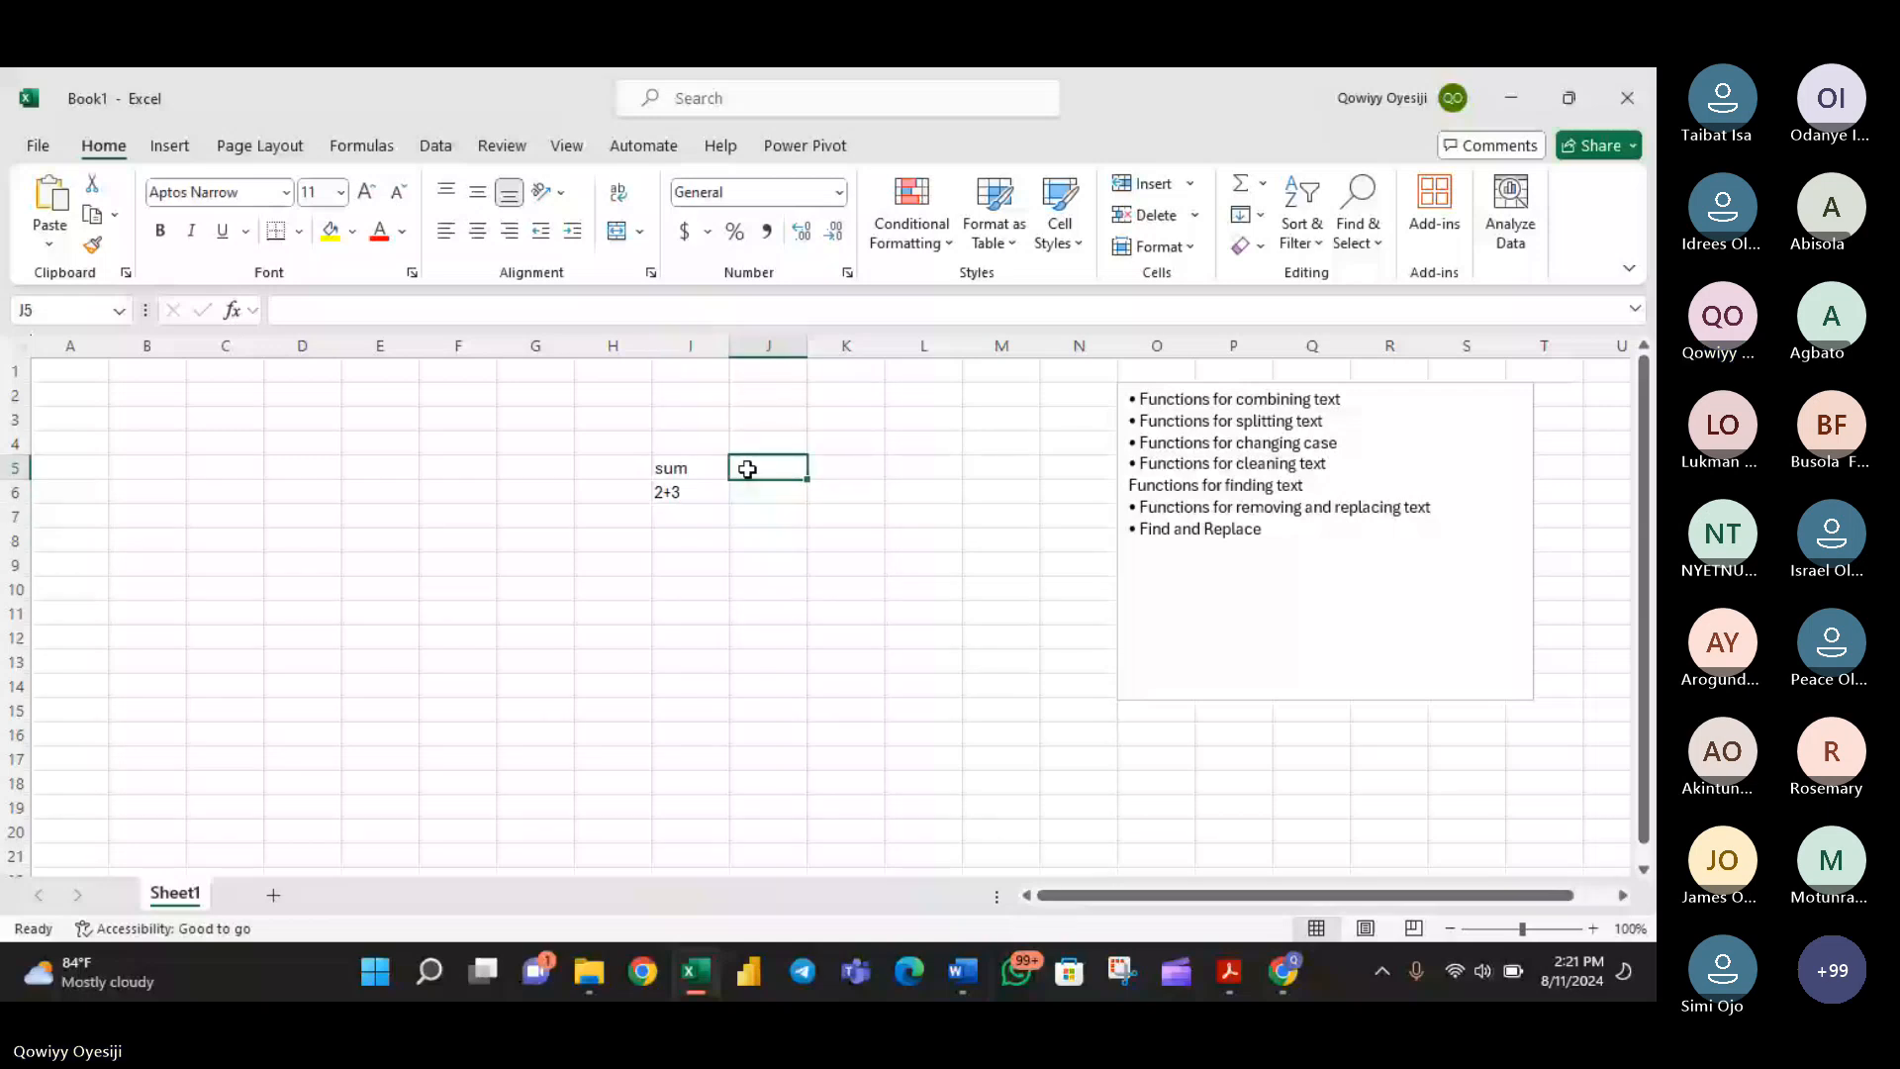
pyautogui.write('=SUM(')
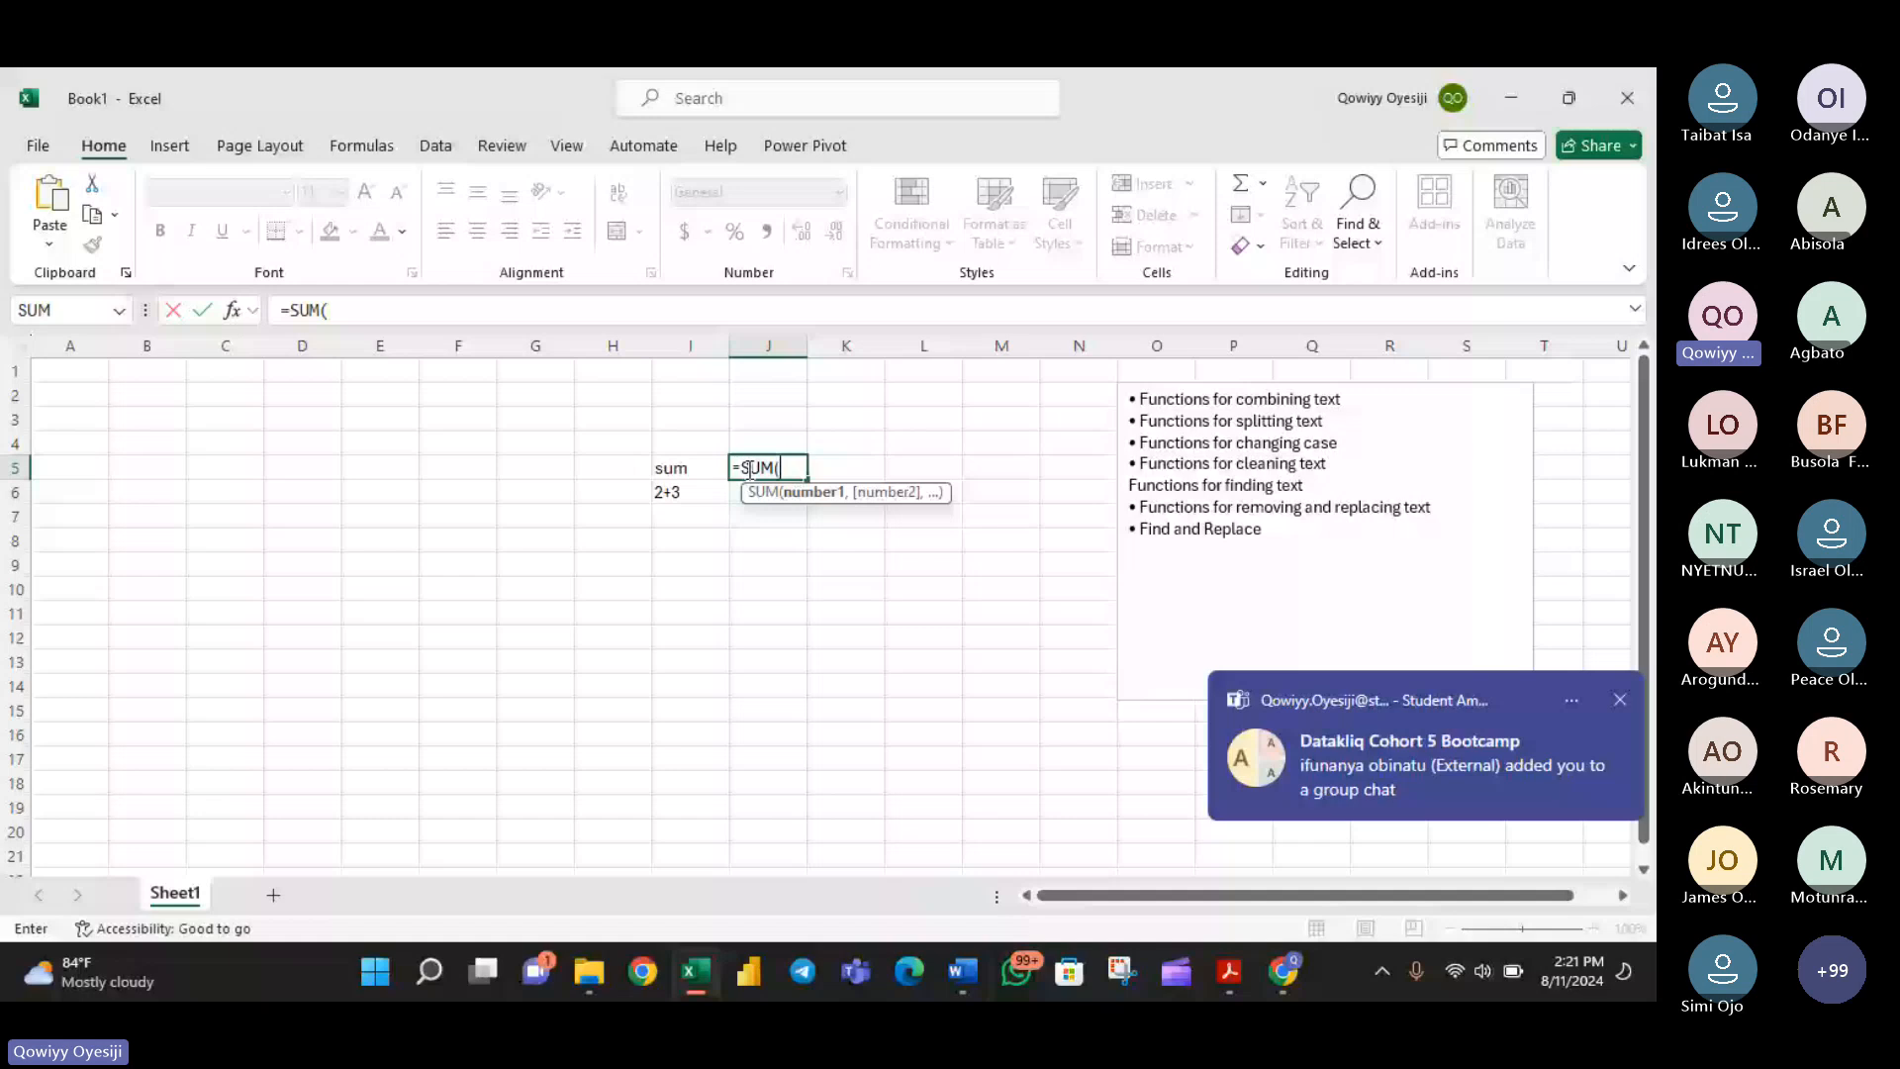
pyautogui.press('Escape')
pyautogui.press('Down')
pyautogui.press('Down')
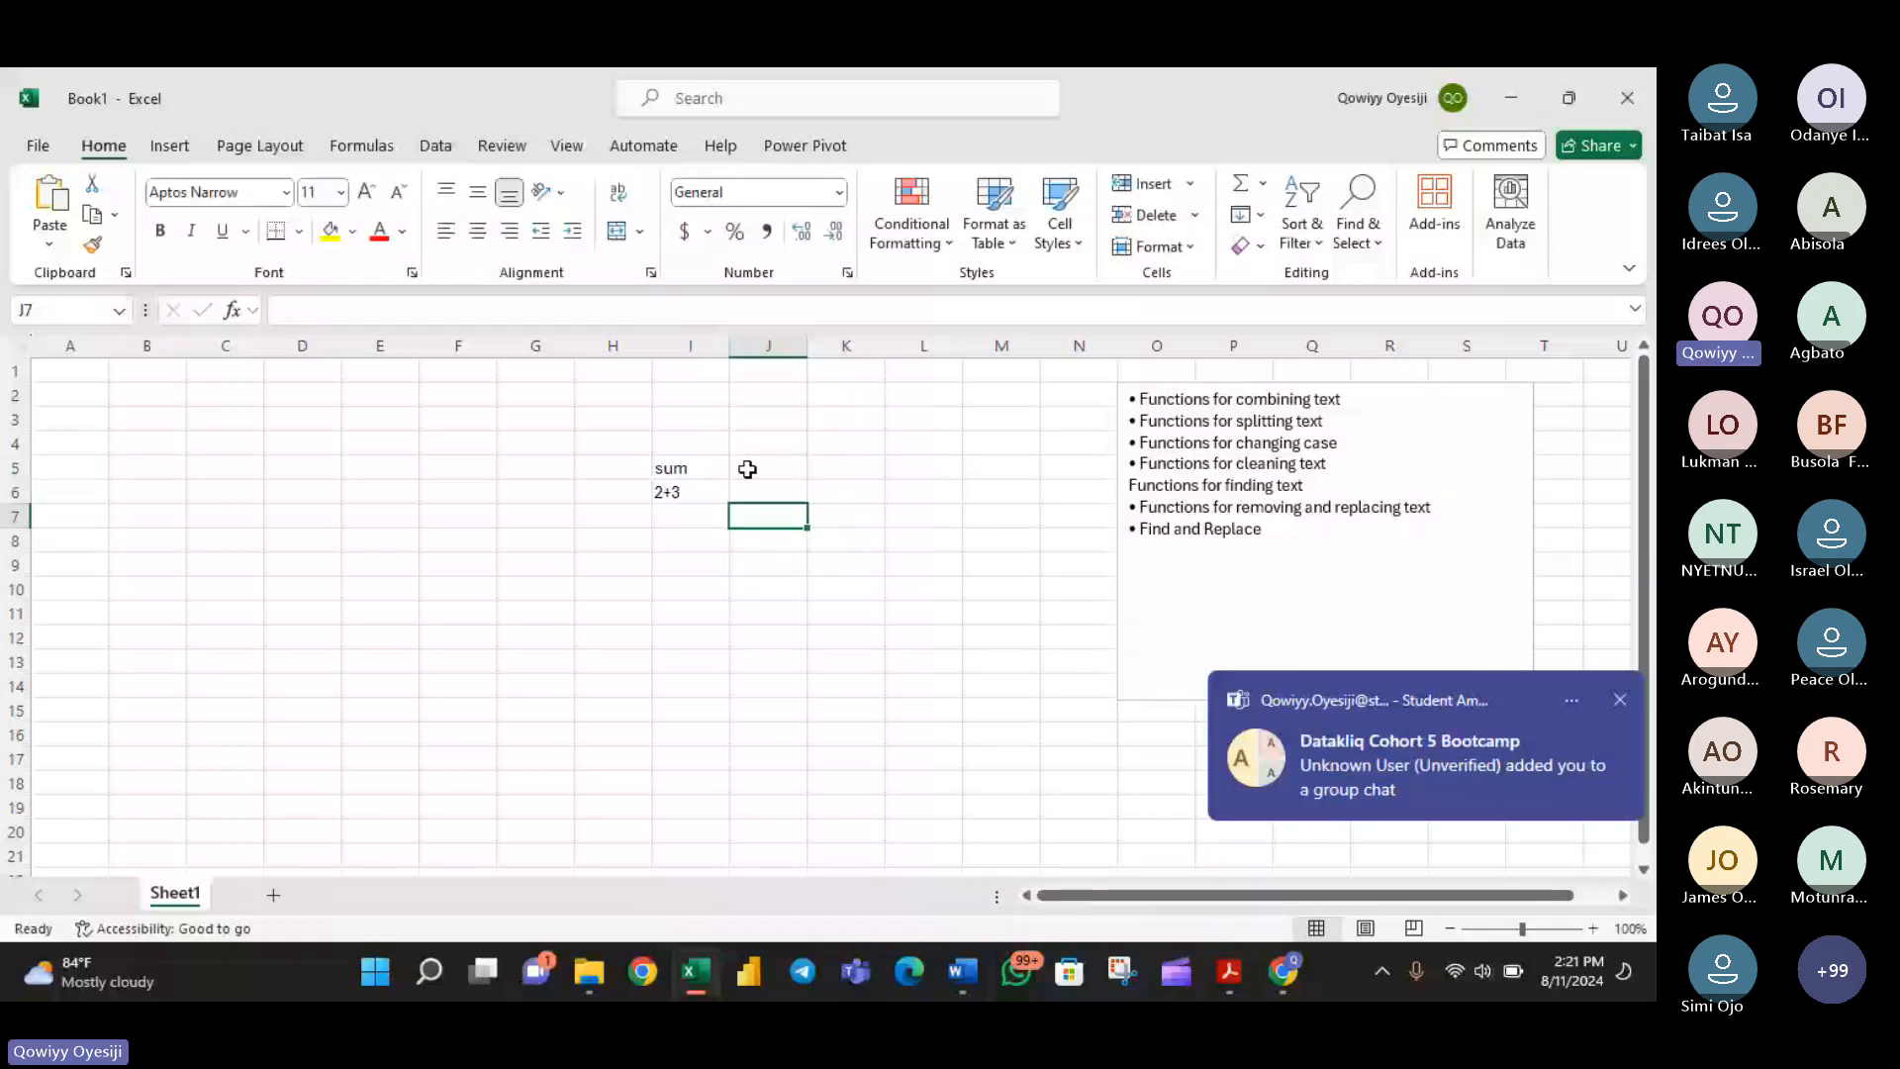
# - Enter the number 2 in cell K4 and the number 3 in cell L4
pyautogui.click(831, 441)
pyautogui.write('2')
pyautogui.press('Tab')
pyautogui.write('3')
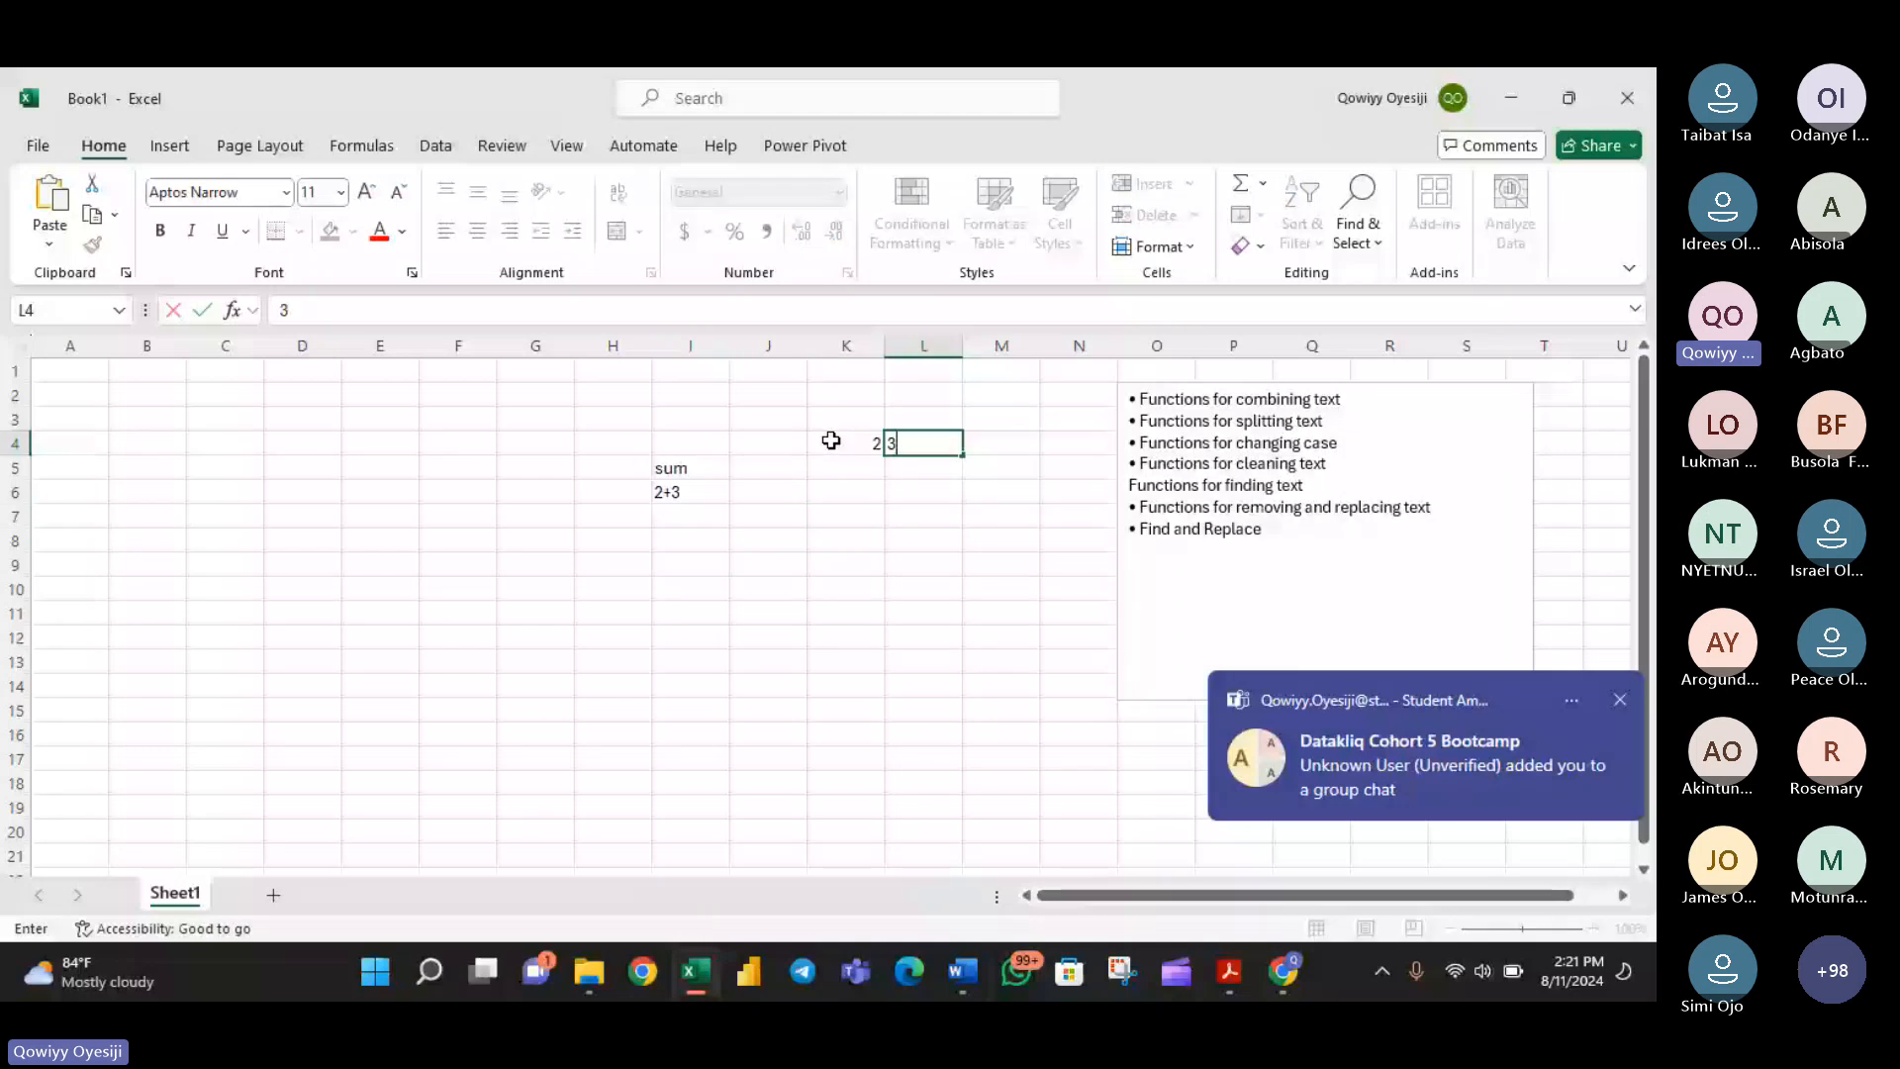
pyautogui.press('Return')
pyautogui.press('Left')
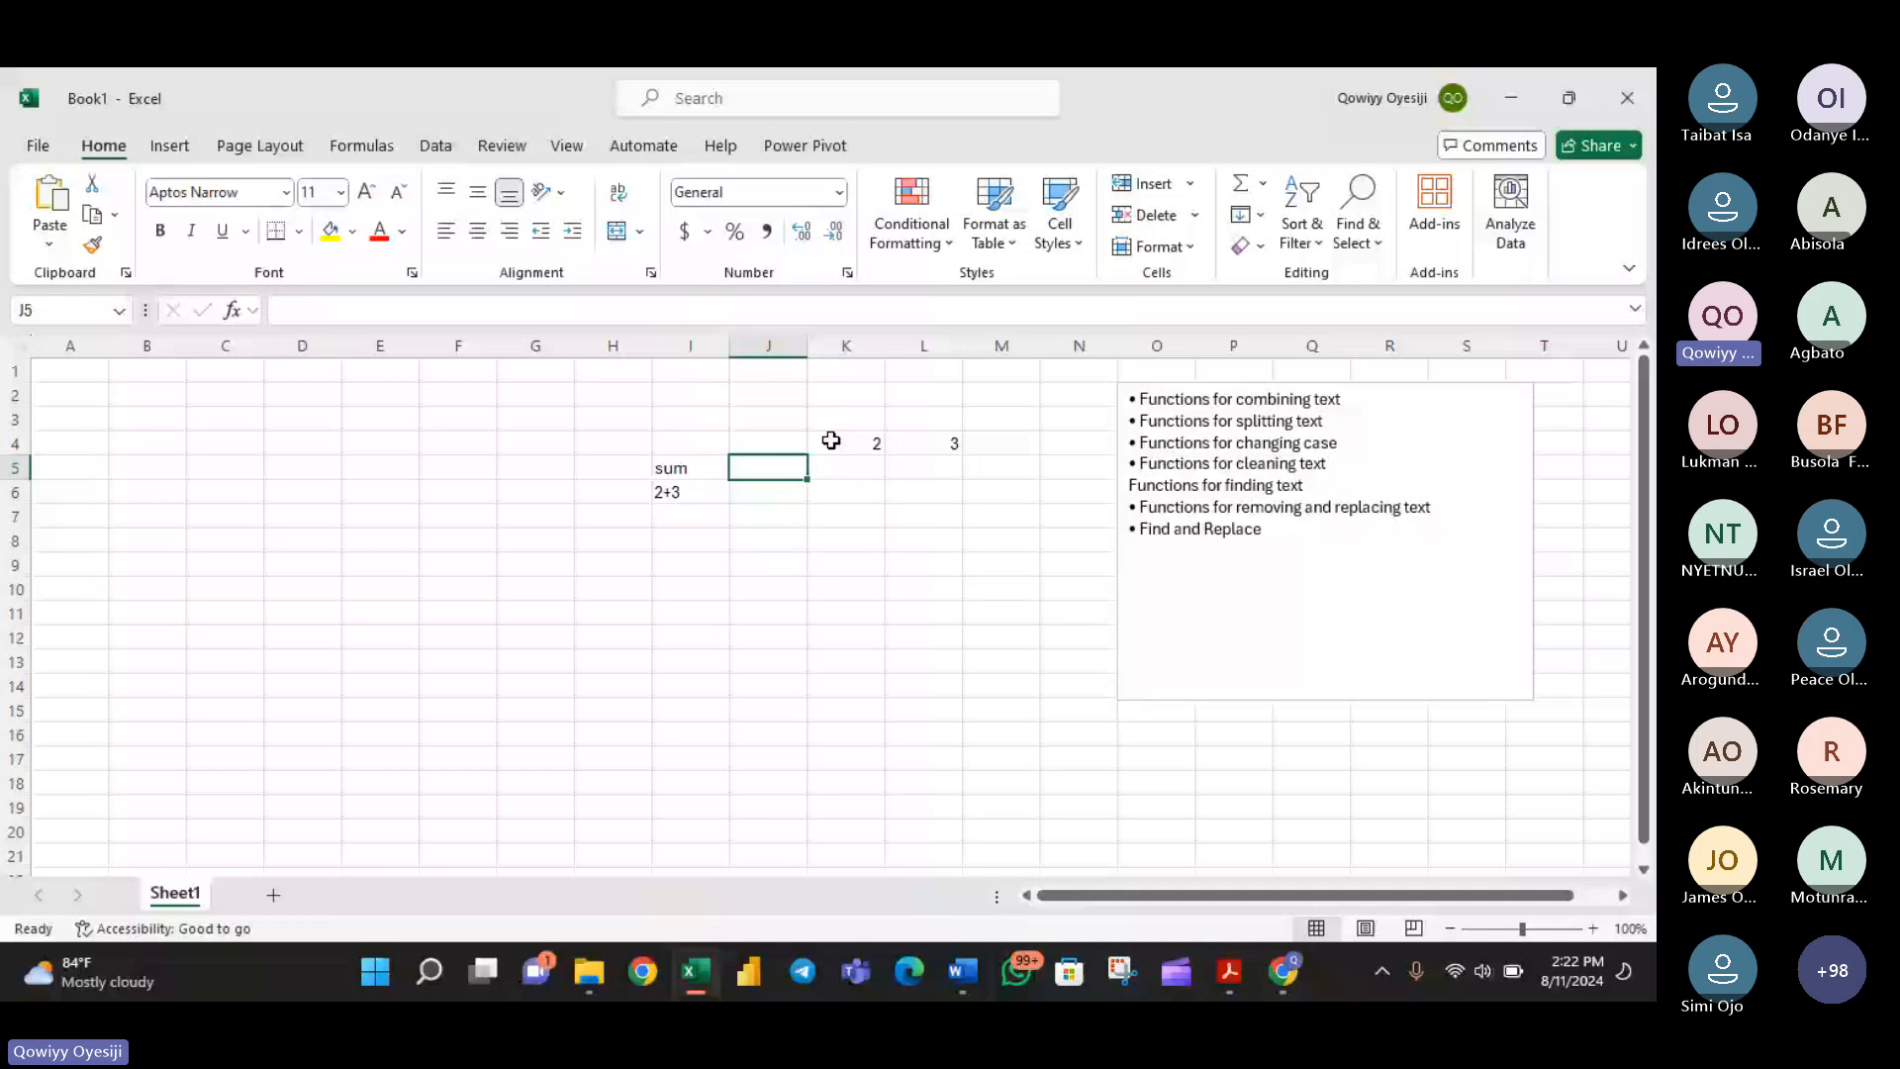
# - Add cells K4 and L4 with a SUM function in cell J5, listing them as separate arguments
pyautogui.write('=su')
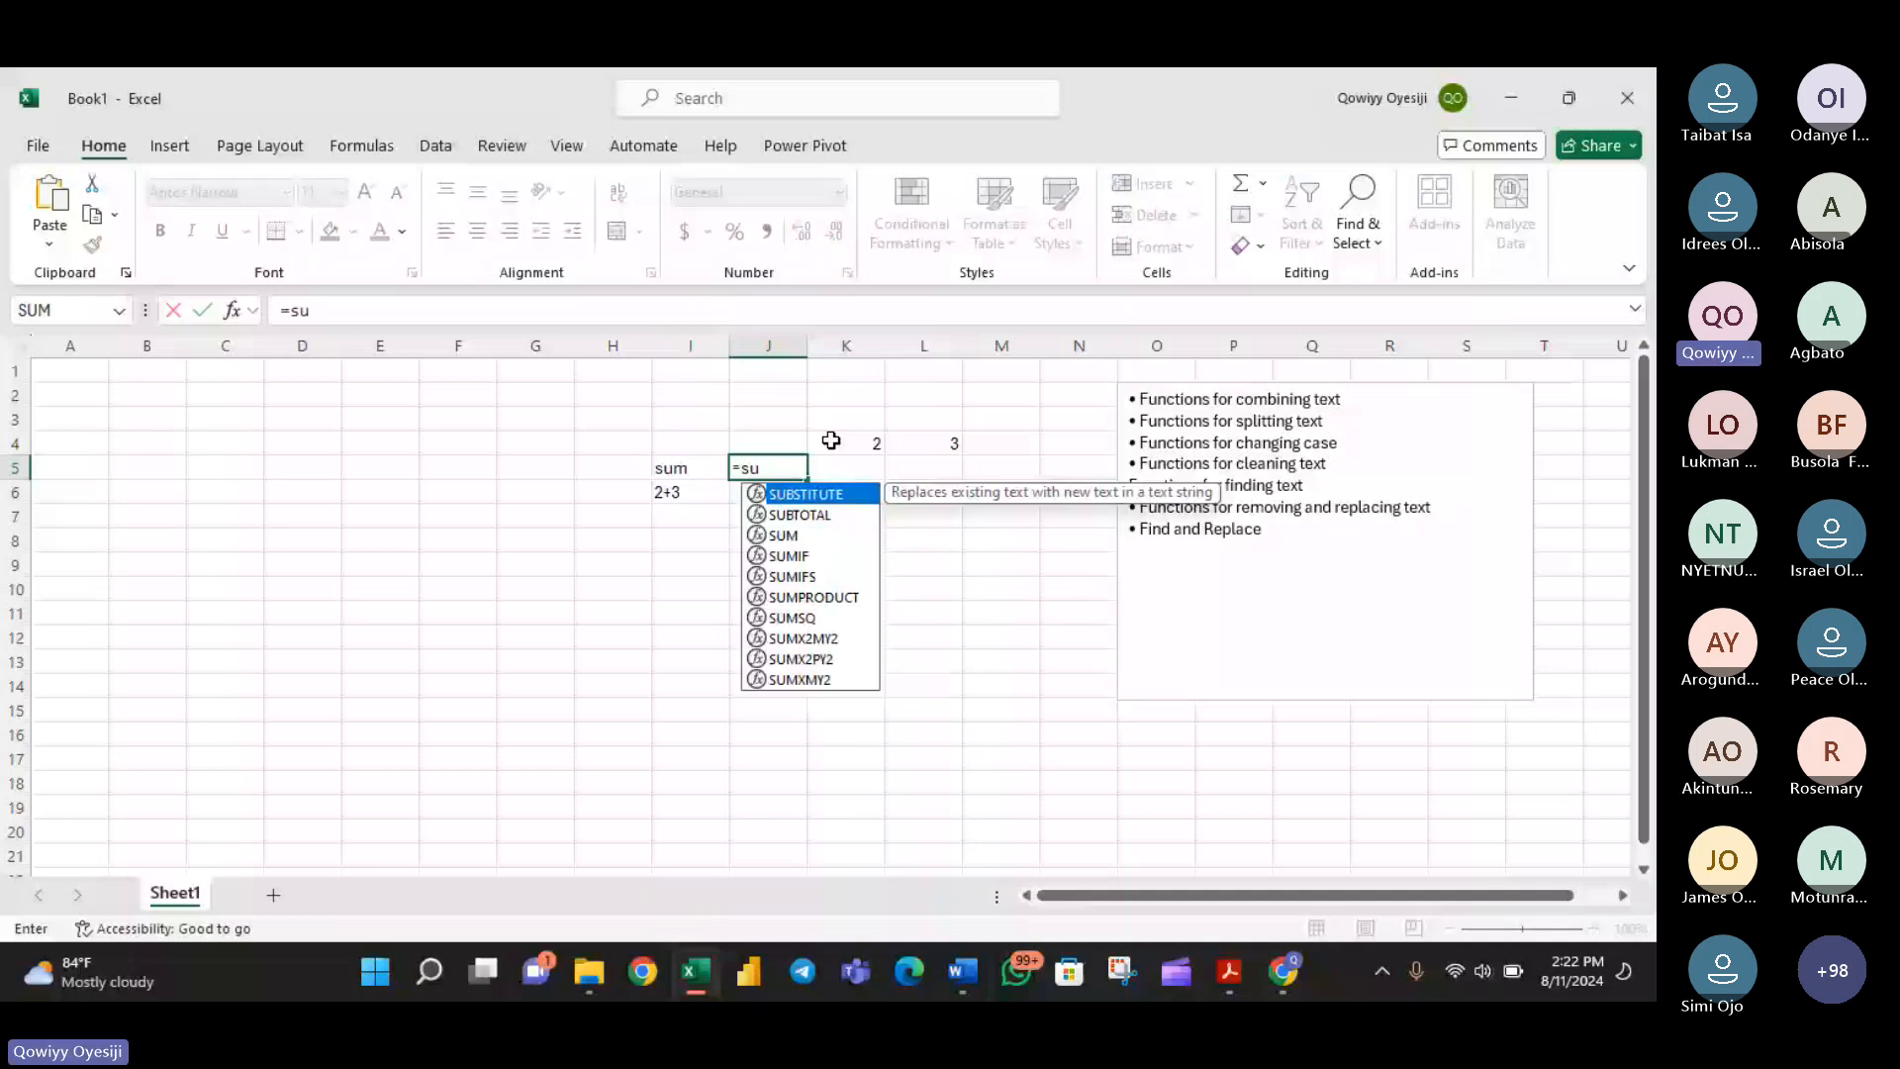
pyautogui.write('m')
pyautogui.press('Tab')
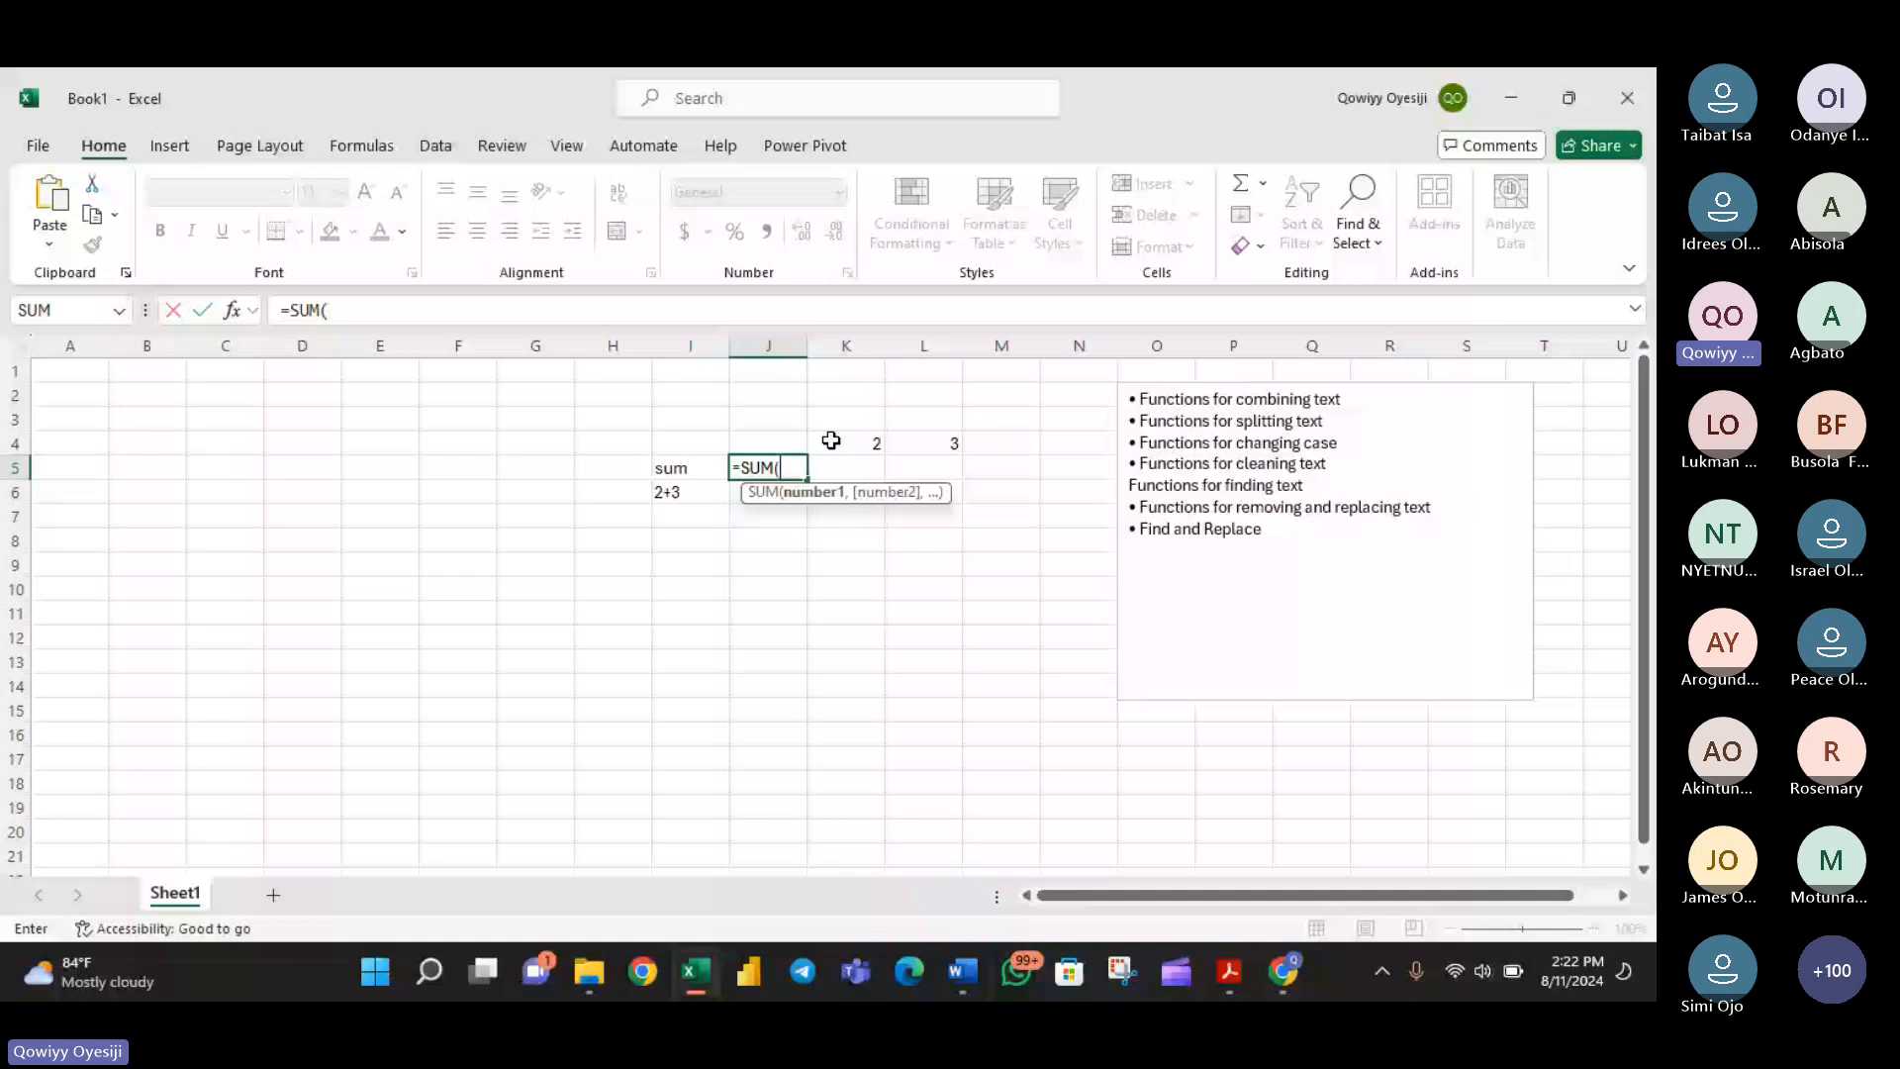
pyautogui.click(832, 440)
pyautogui.write(',')
pyautogui.click(928, 443)
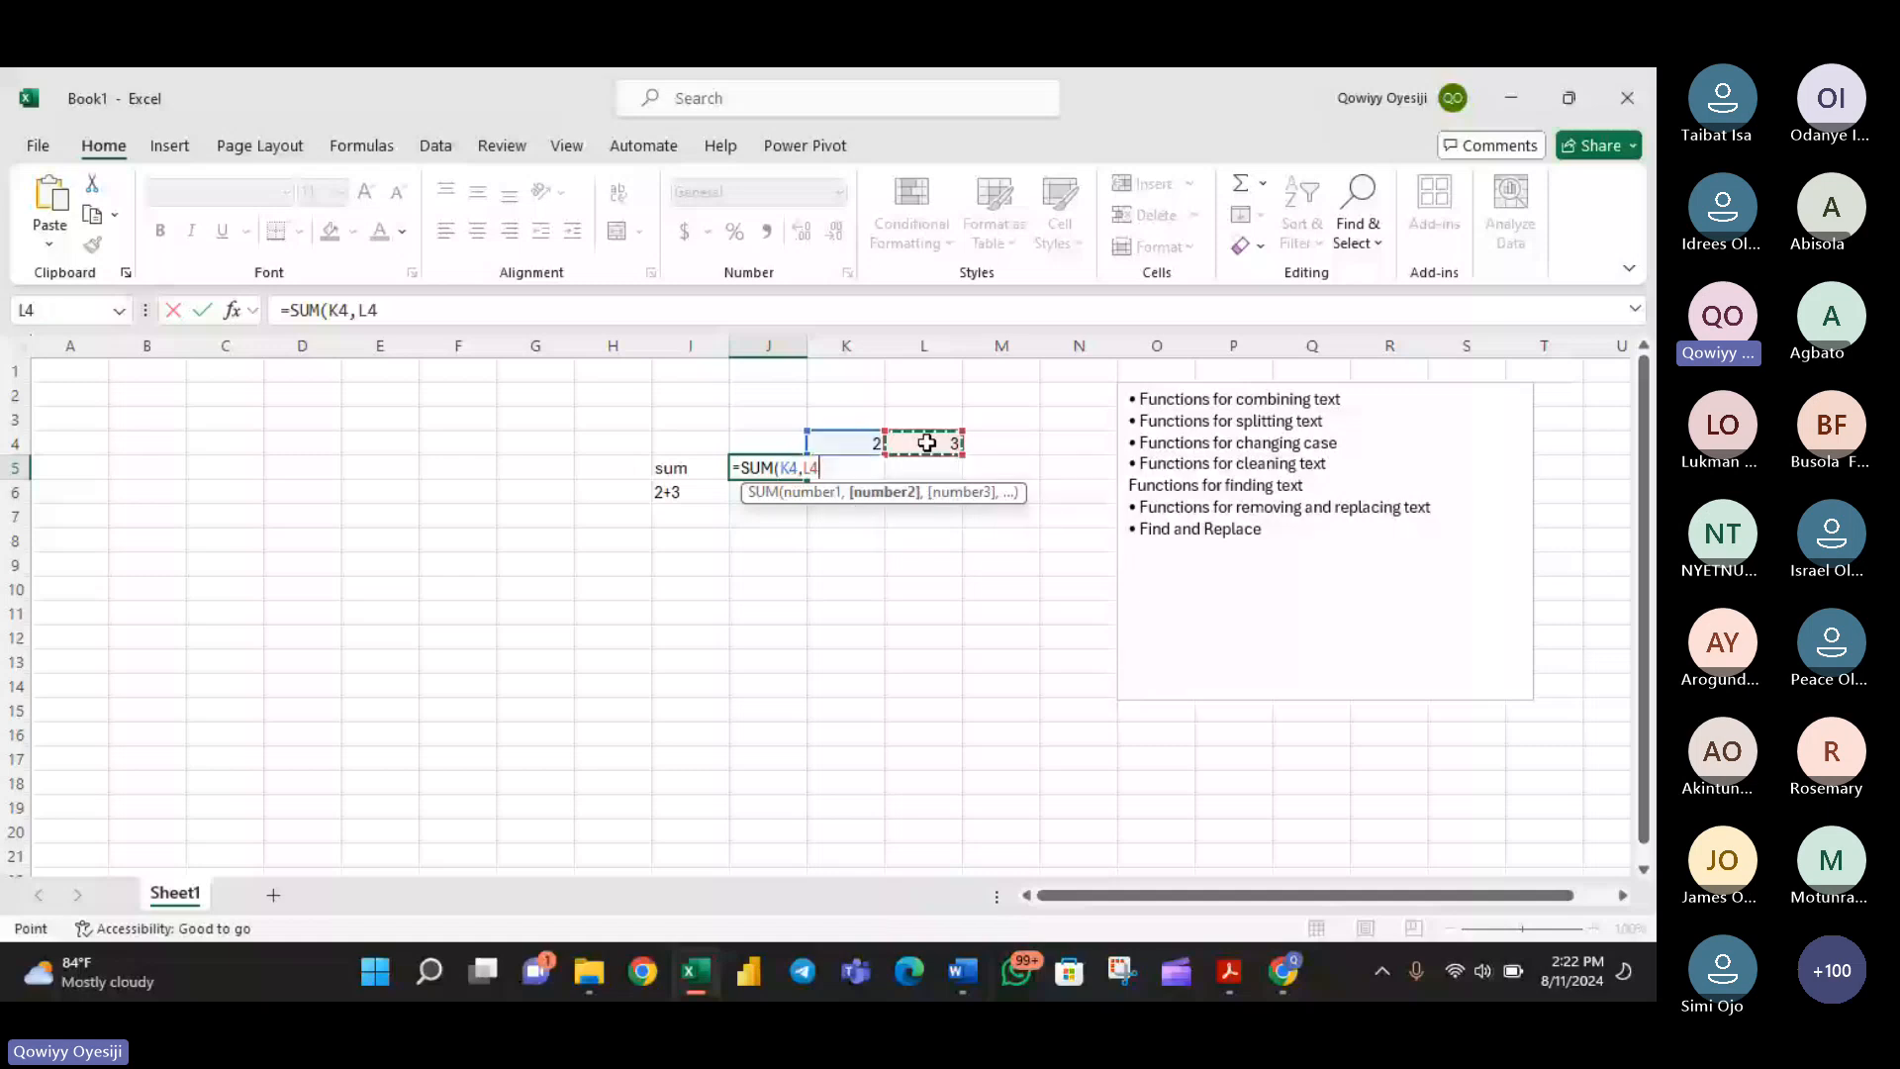
pyautogui.press('Return')
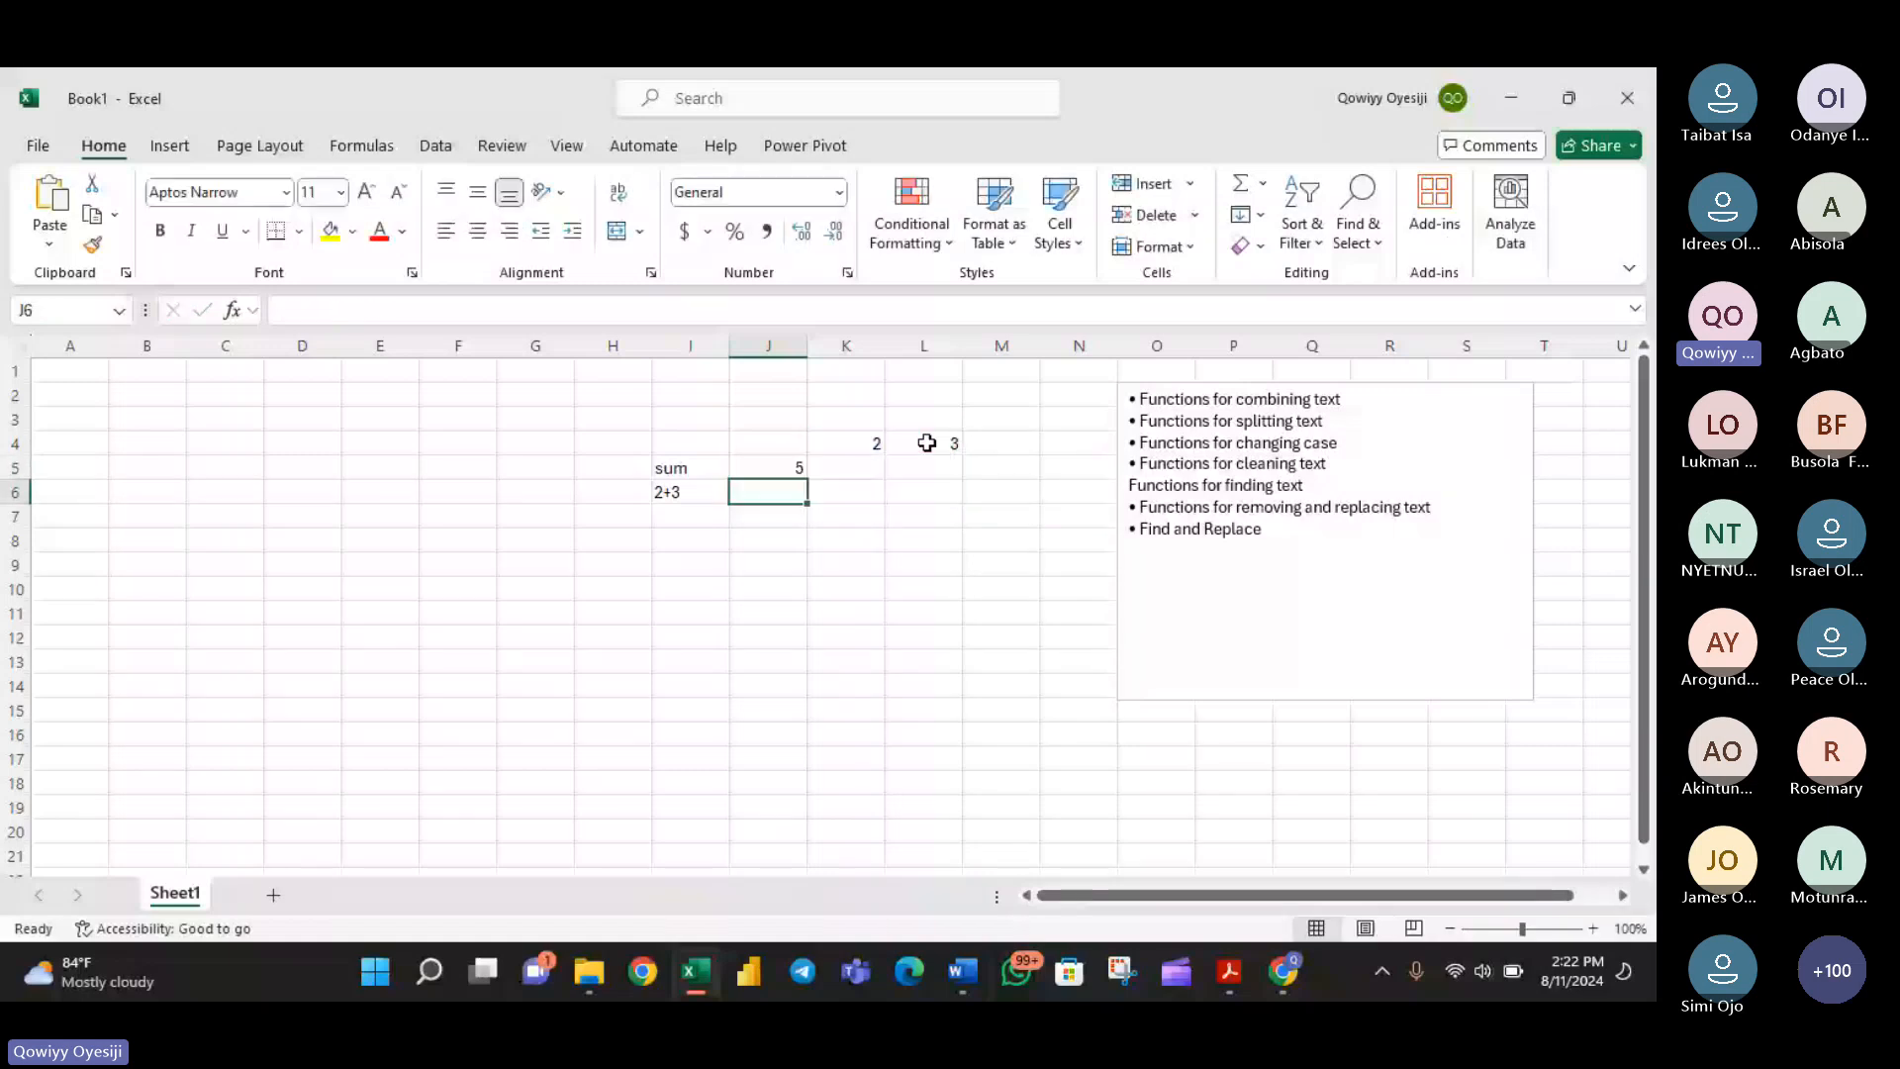
# - Add 2 and 3 in cell J6 with the formula =2+3, using the plus operator
pyautogui.write('=2')
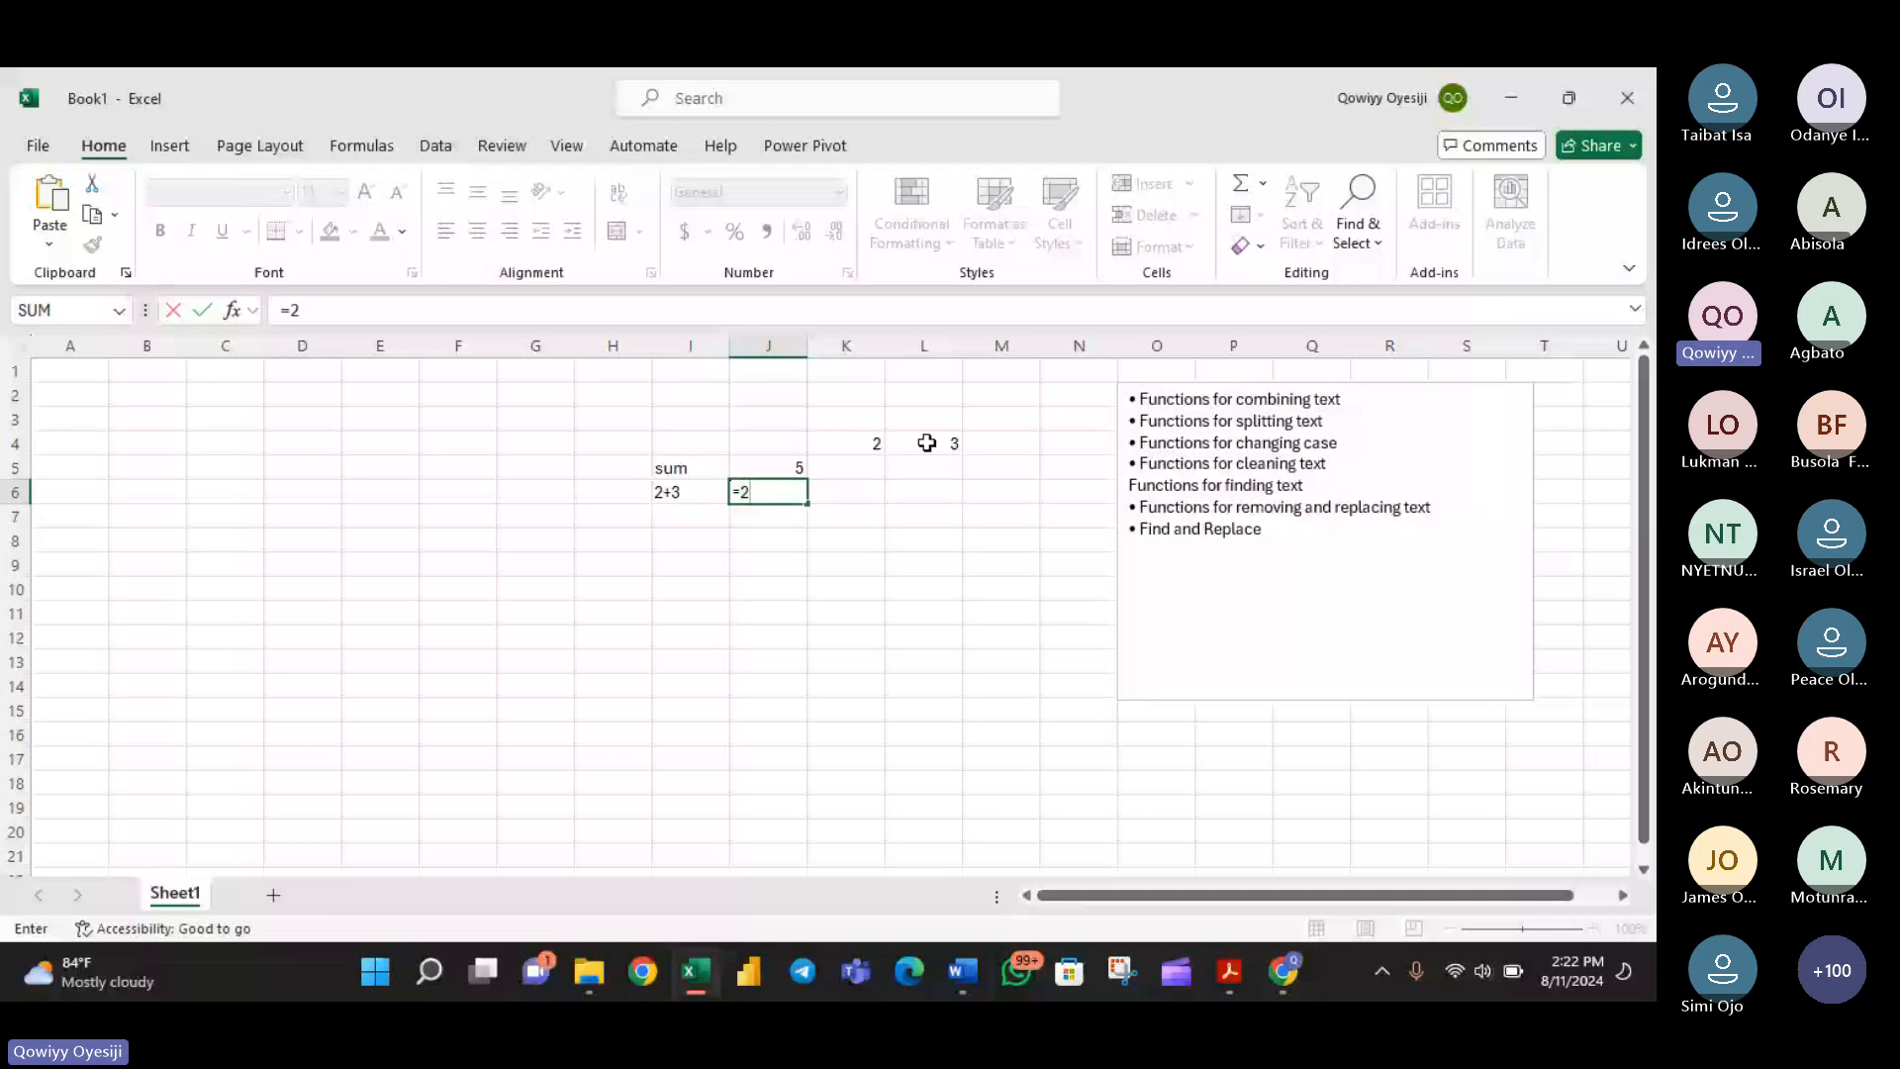
pyautogui.write('+3')
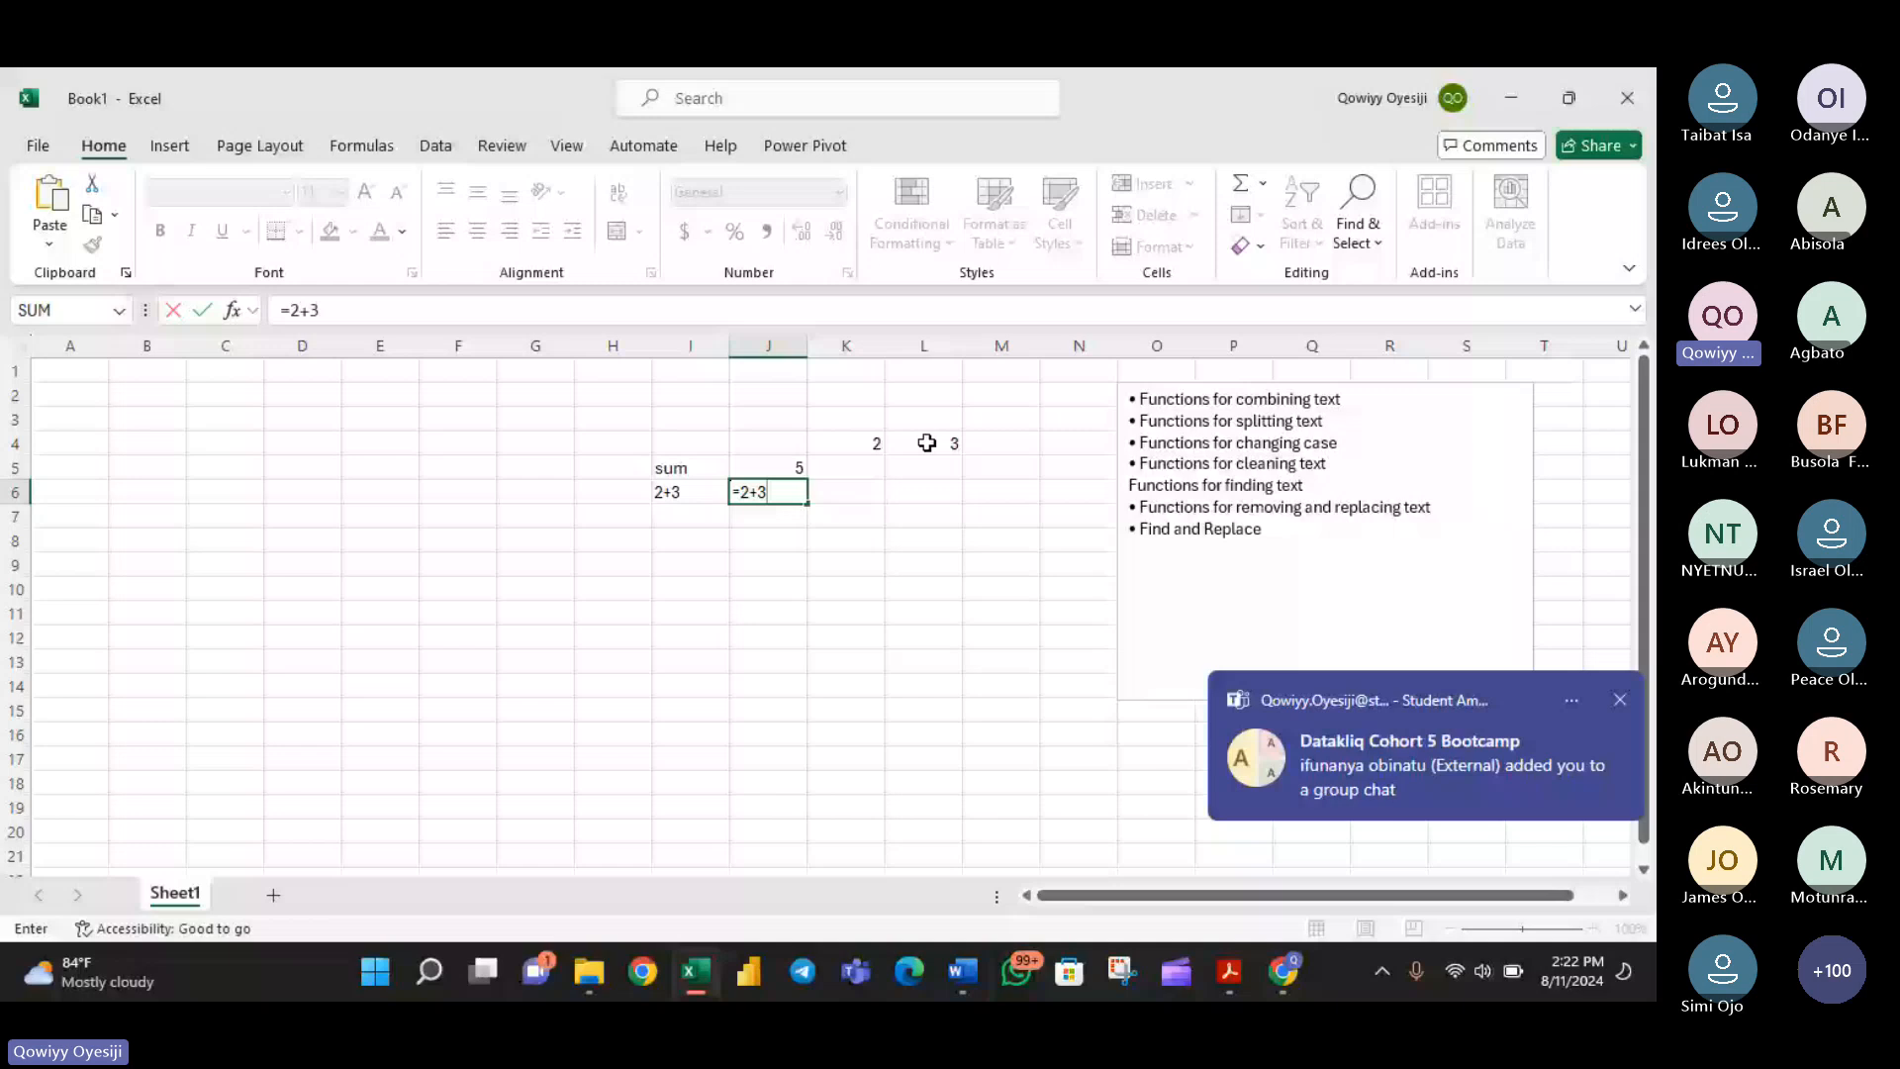
pyautogui.press('Return')
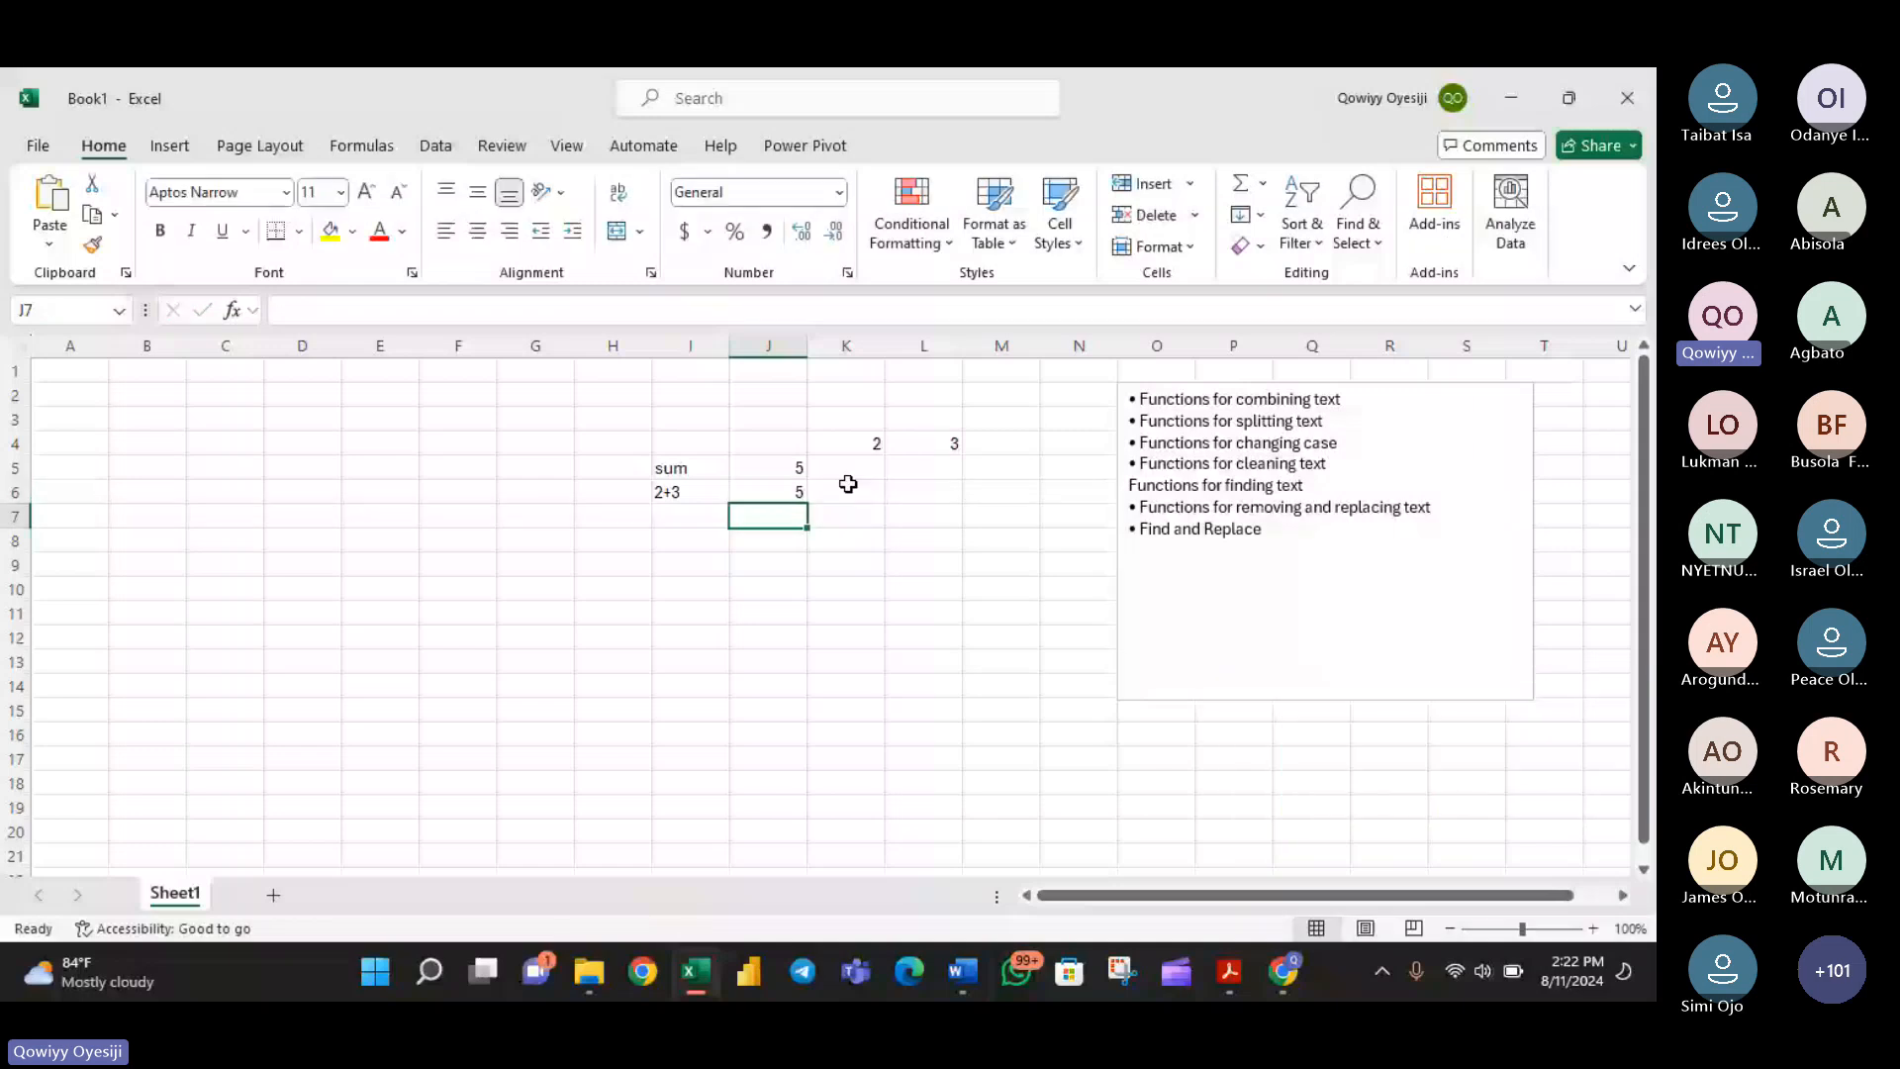
# - Examine how the SUM function in cell J5 and the operator formula in cell J6 are written
pyautogui.doubleClick(781, 467)
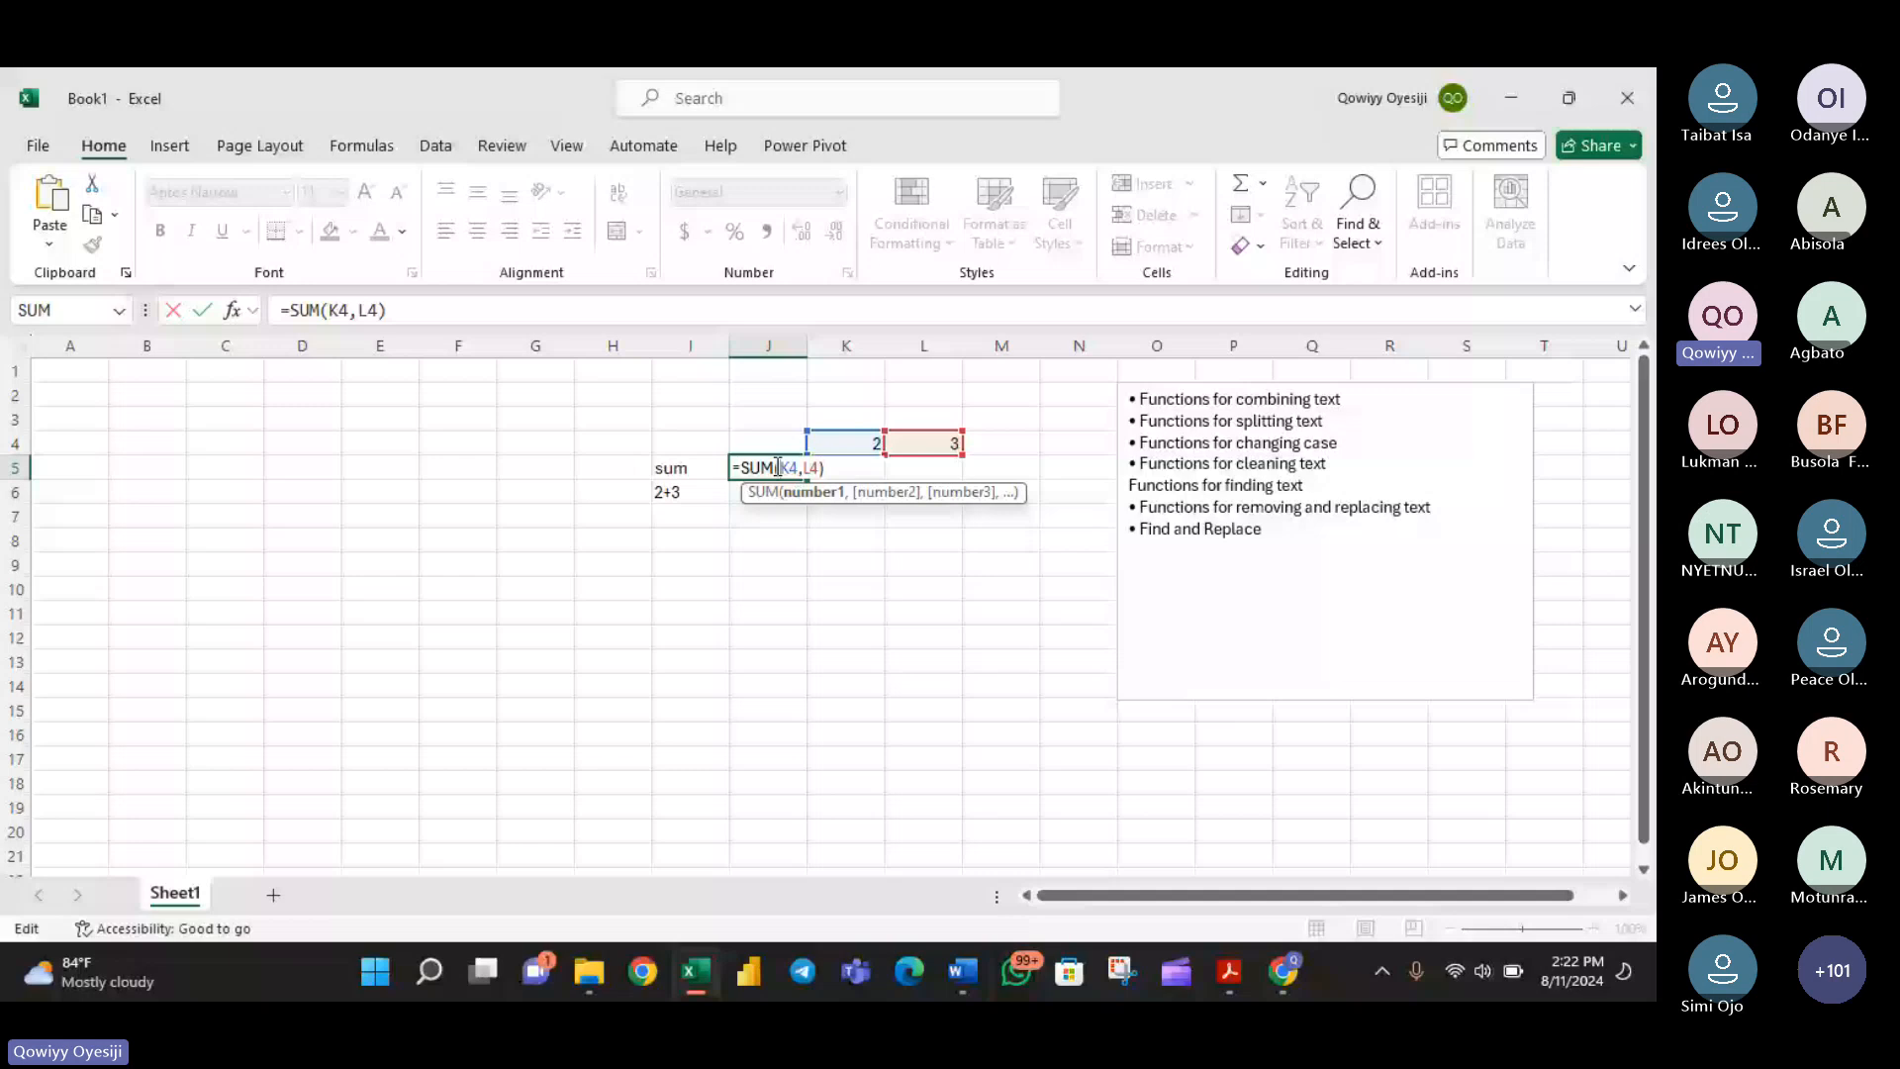
pyautogui.click(765, 466)
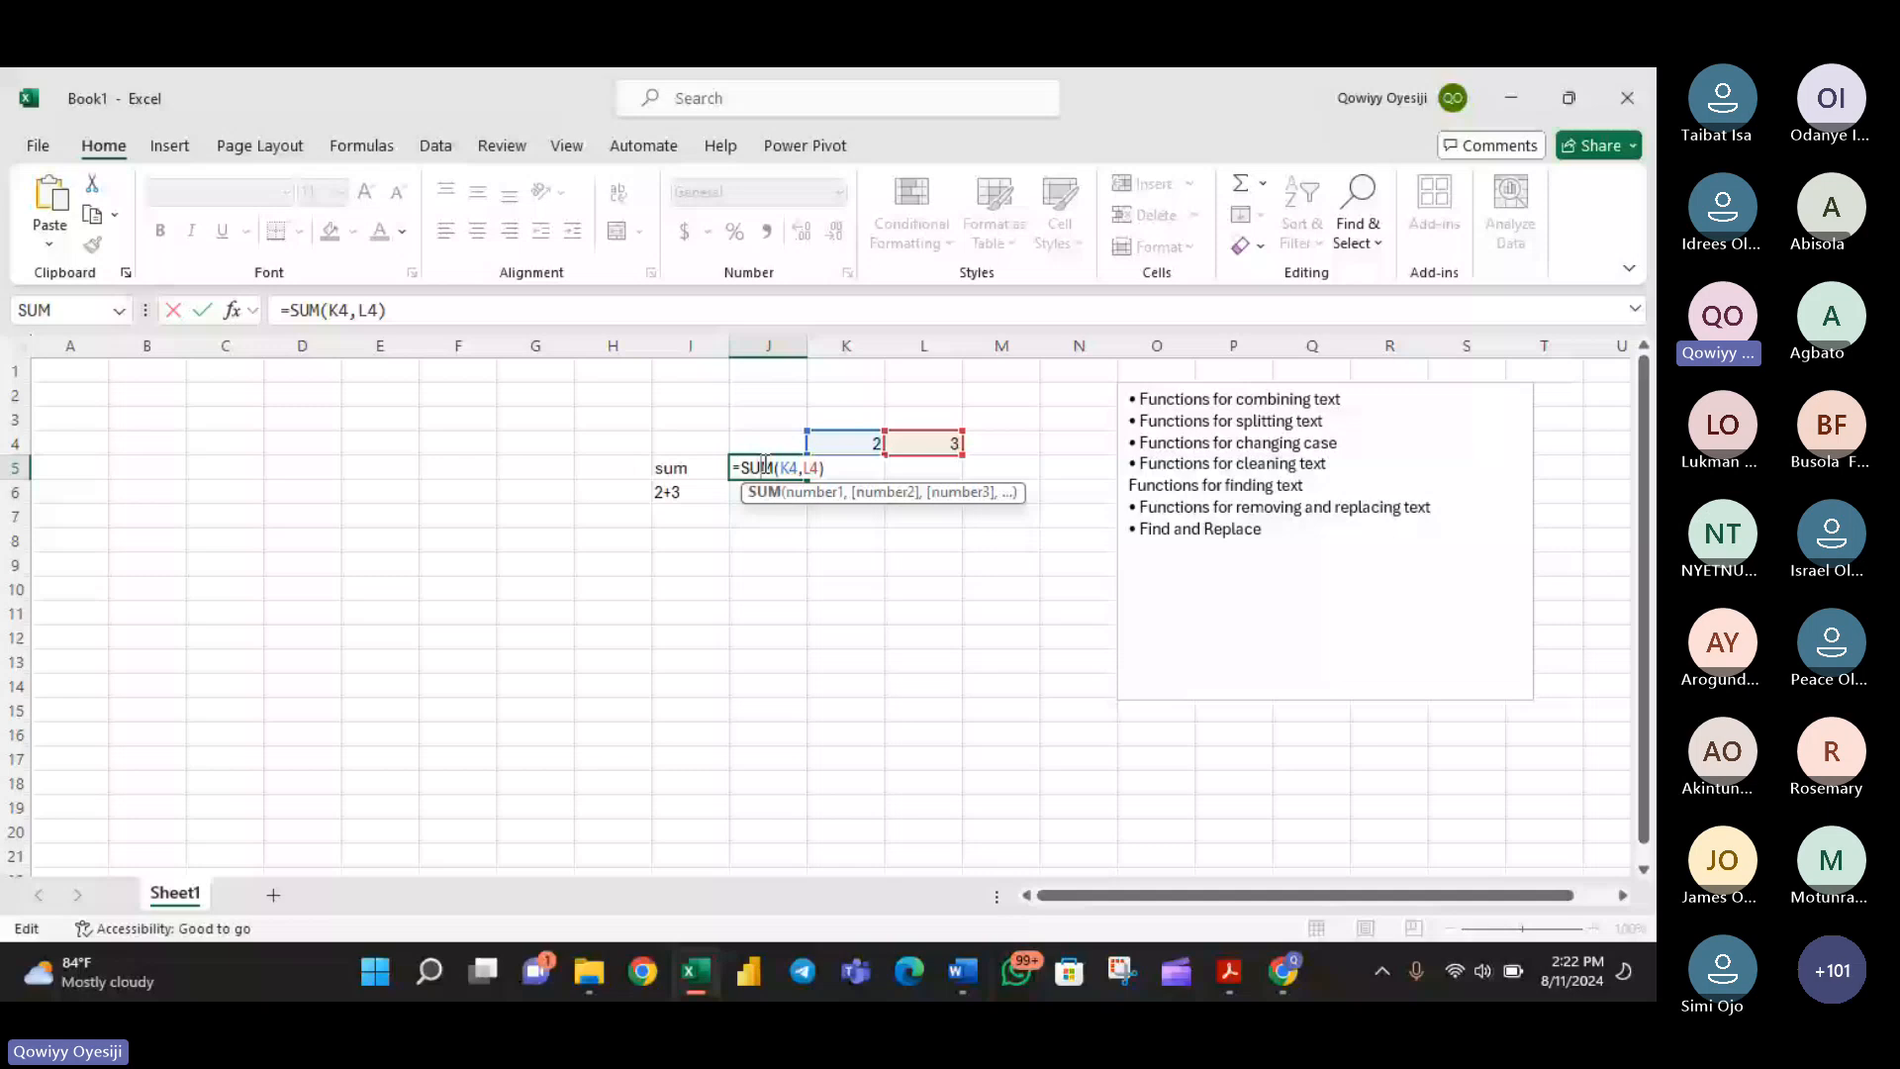
pyautogui.doubleClick(783, 495)
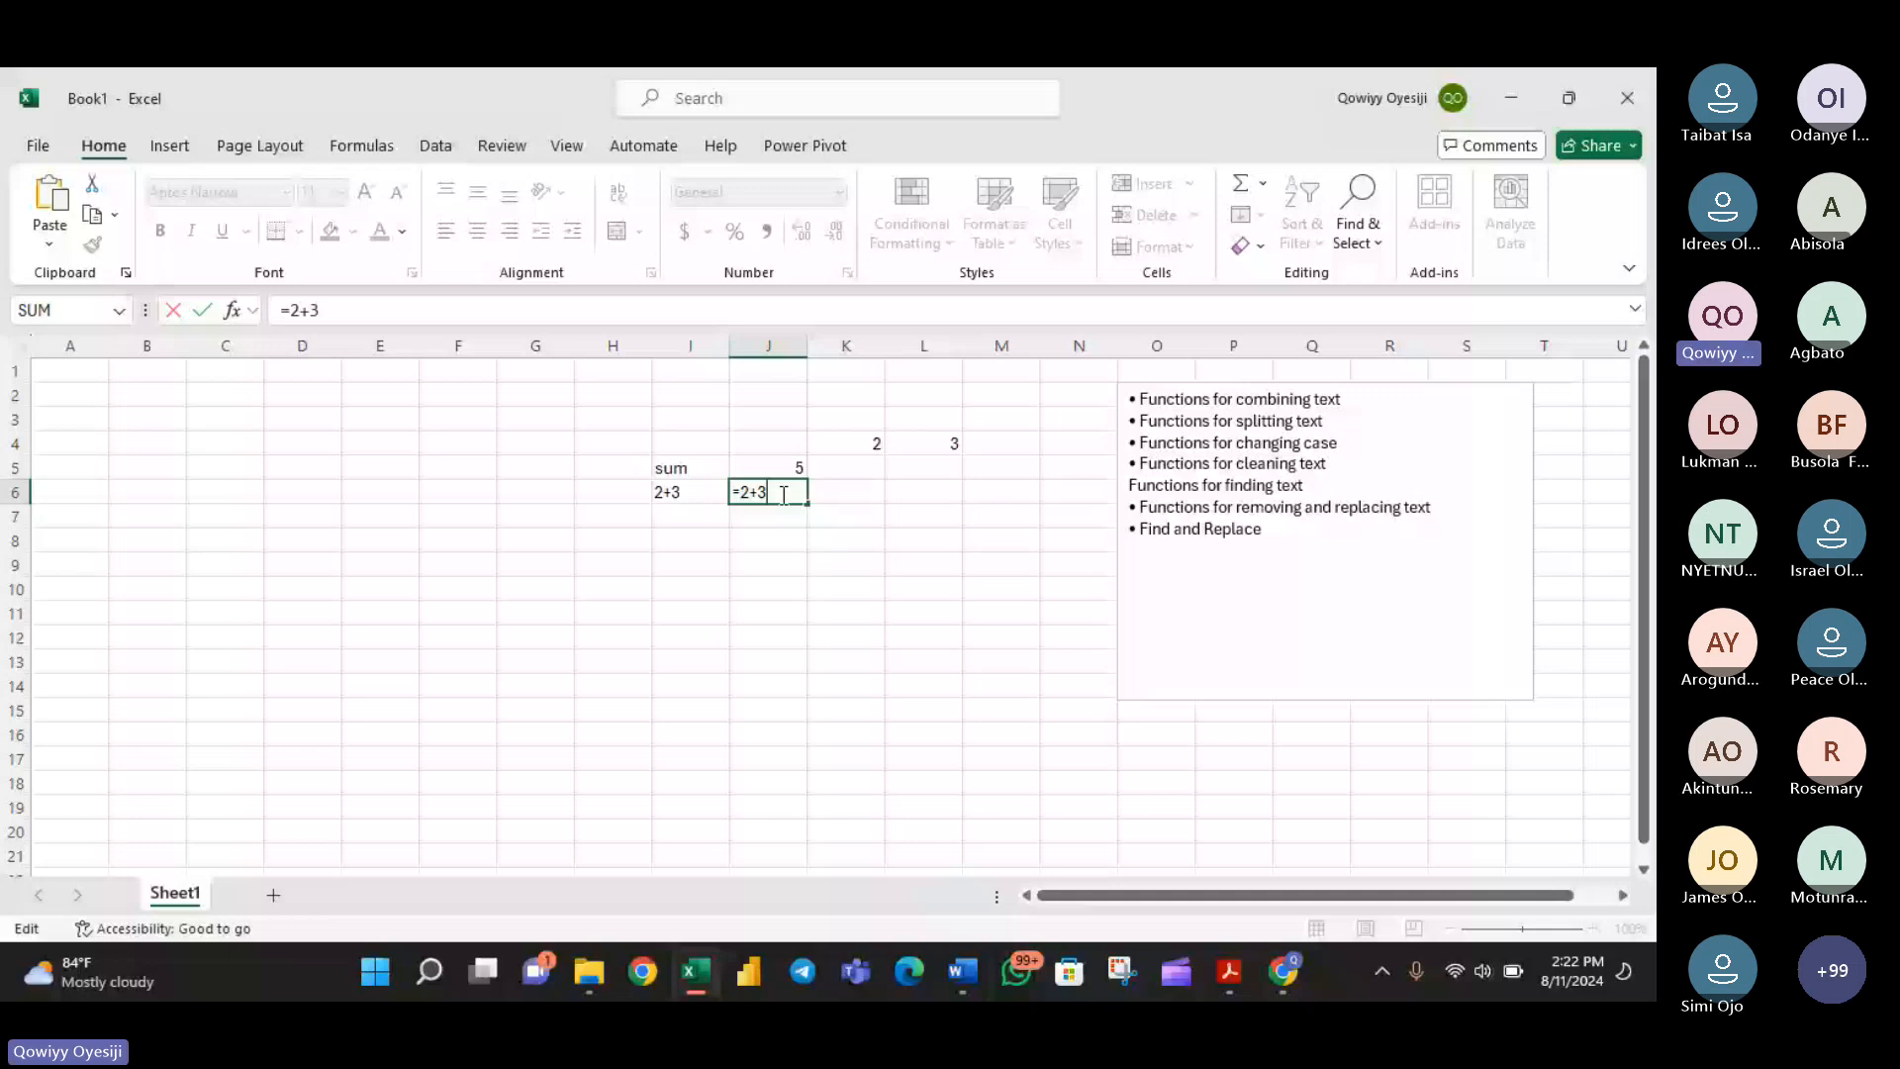
pyautogui.click(779, 469)
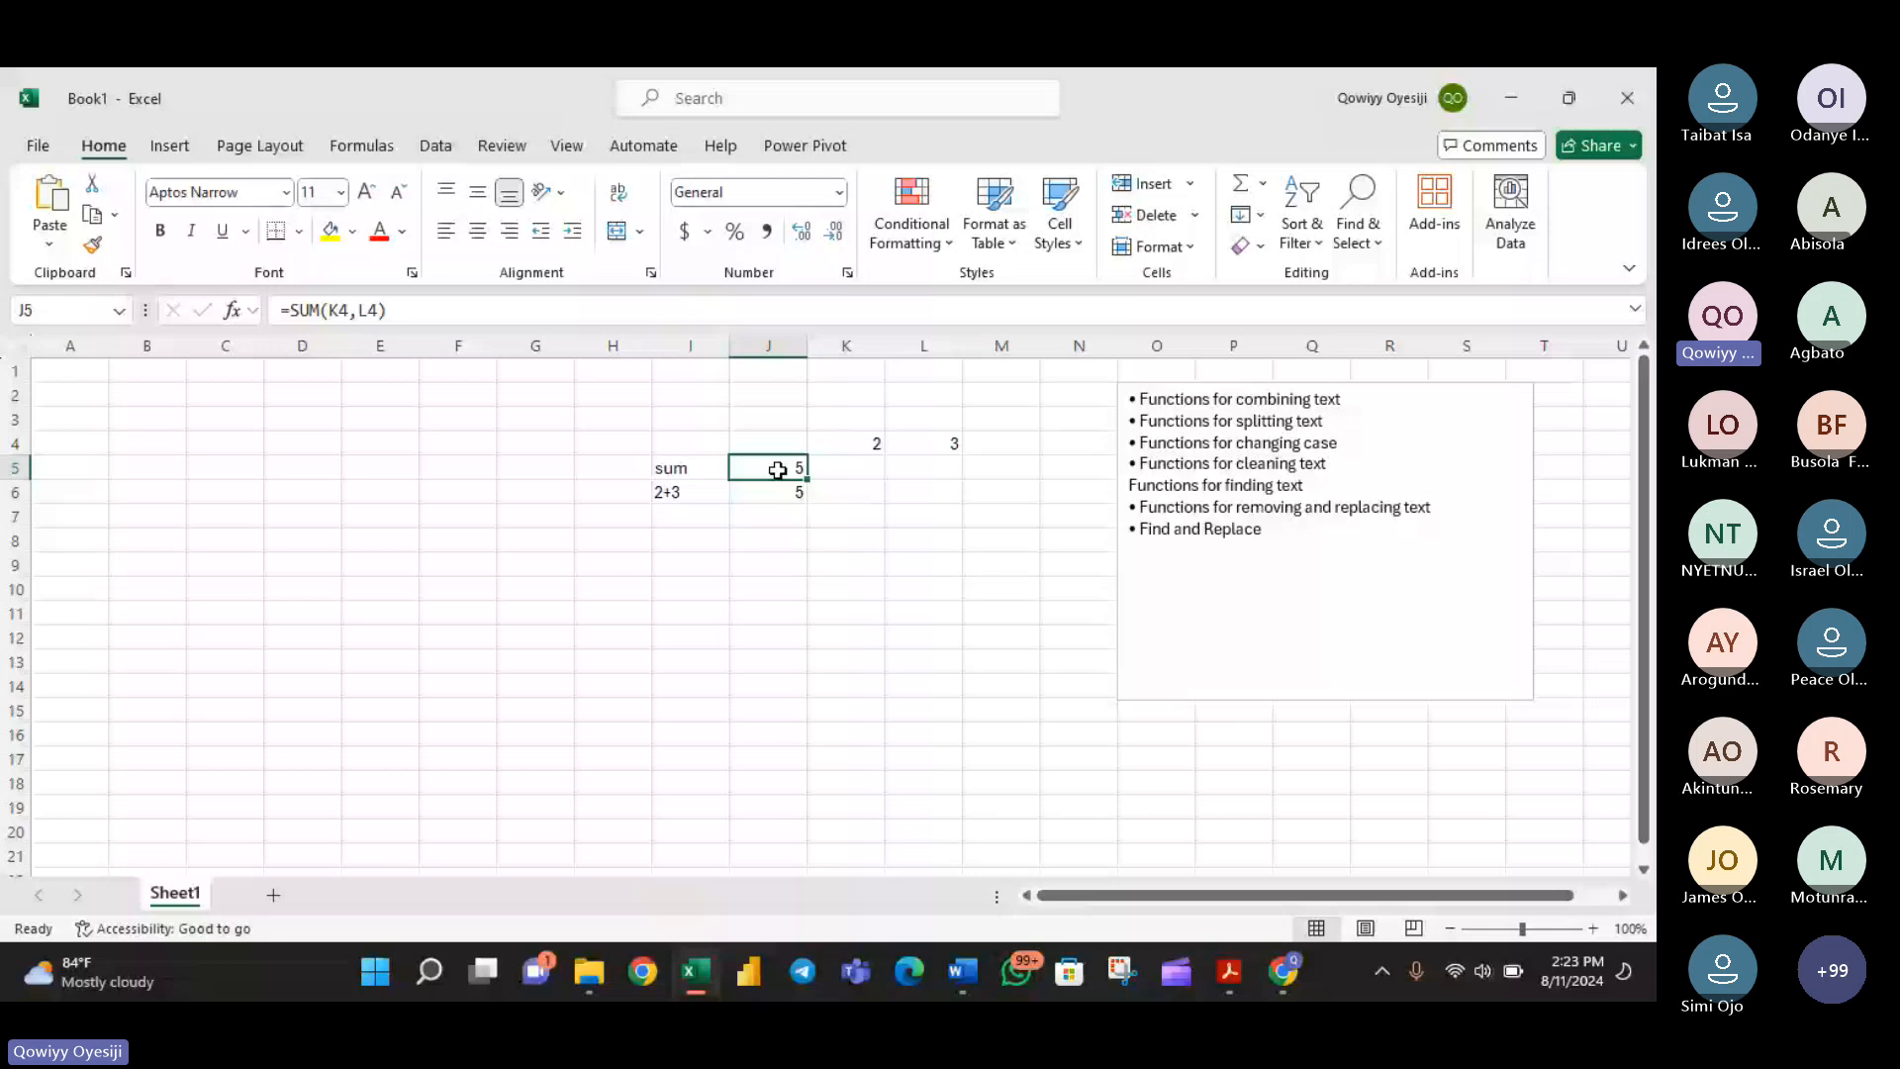
# - Multiply 2 and 3 in cell K5 with the function =PRODUCT(2,3)
pyautogui.click(834, 468)
pyautogui.write('=p')
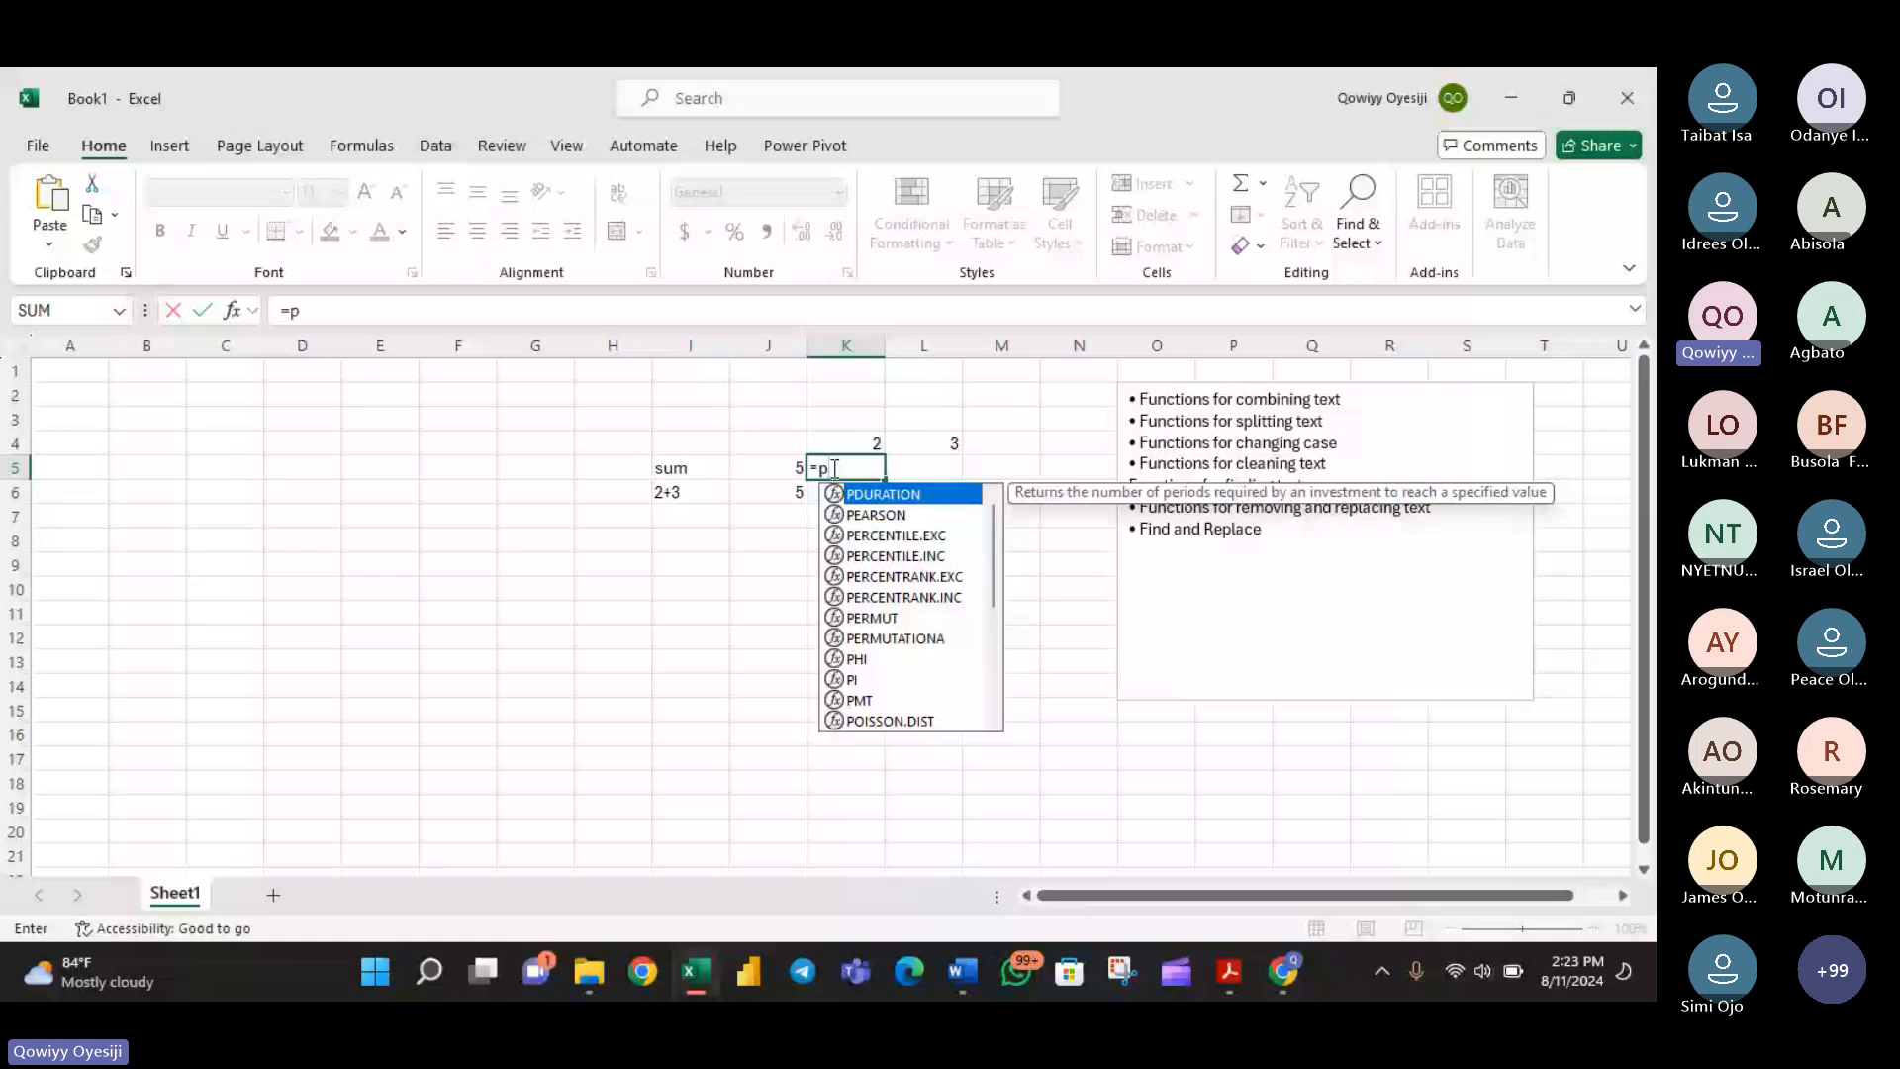
pyautogui.write('roduct(2,')
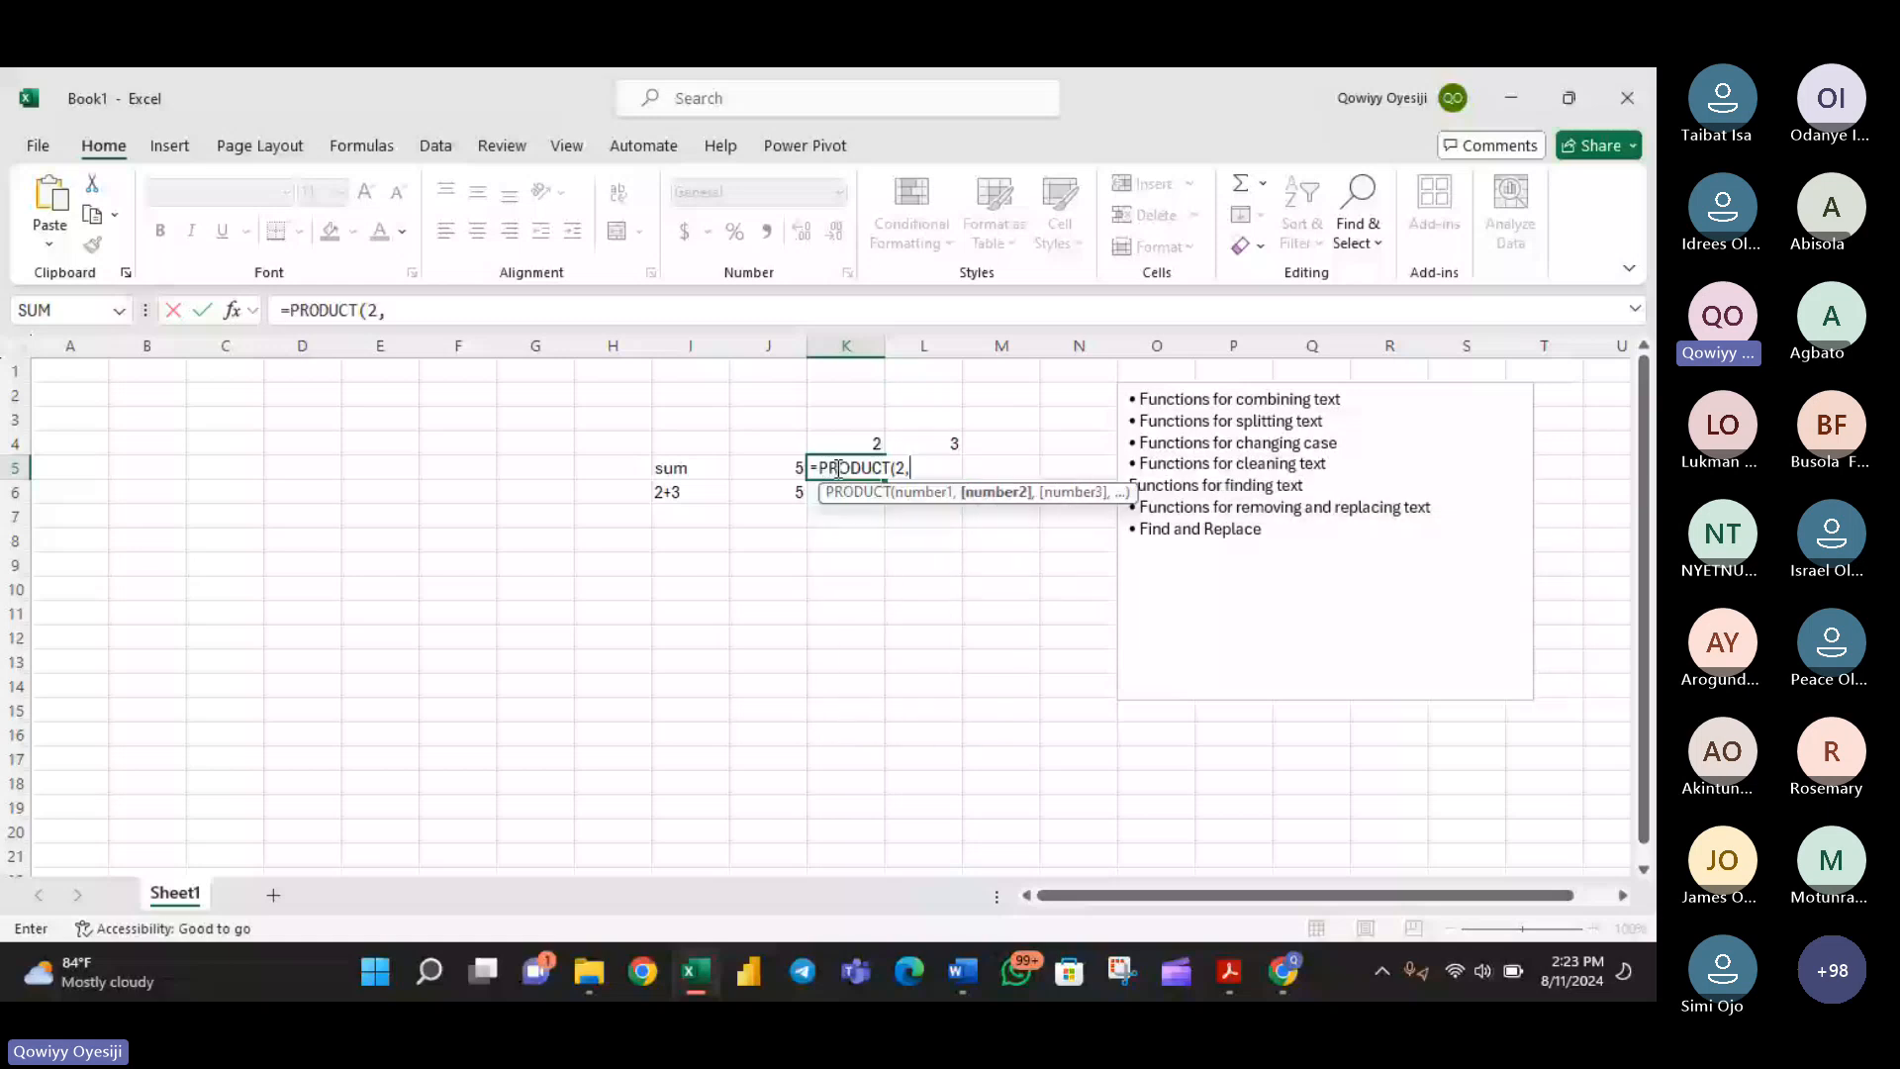
pyautogui.write('3)')
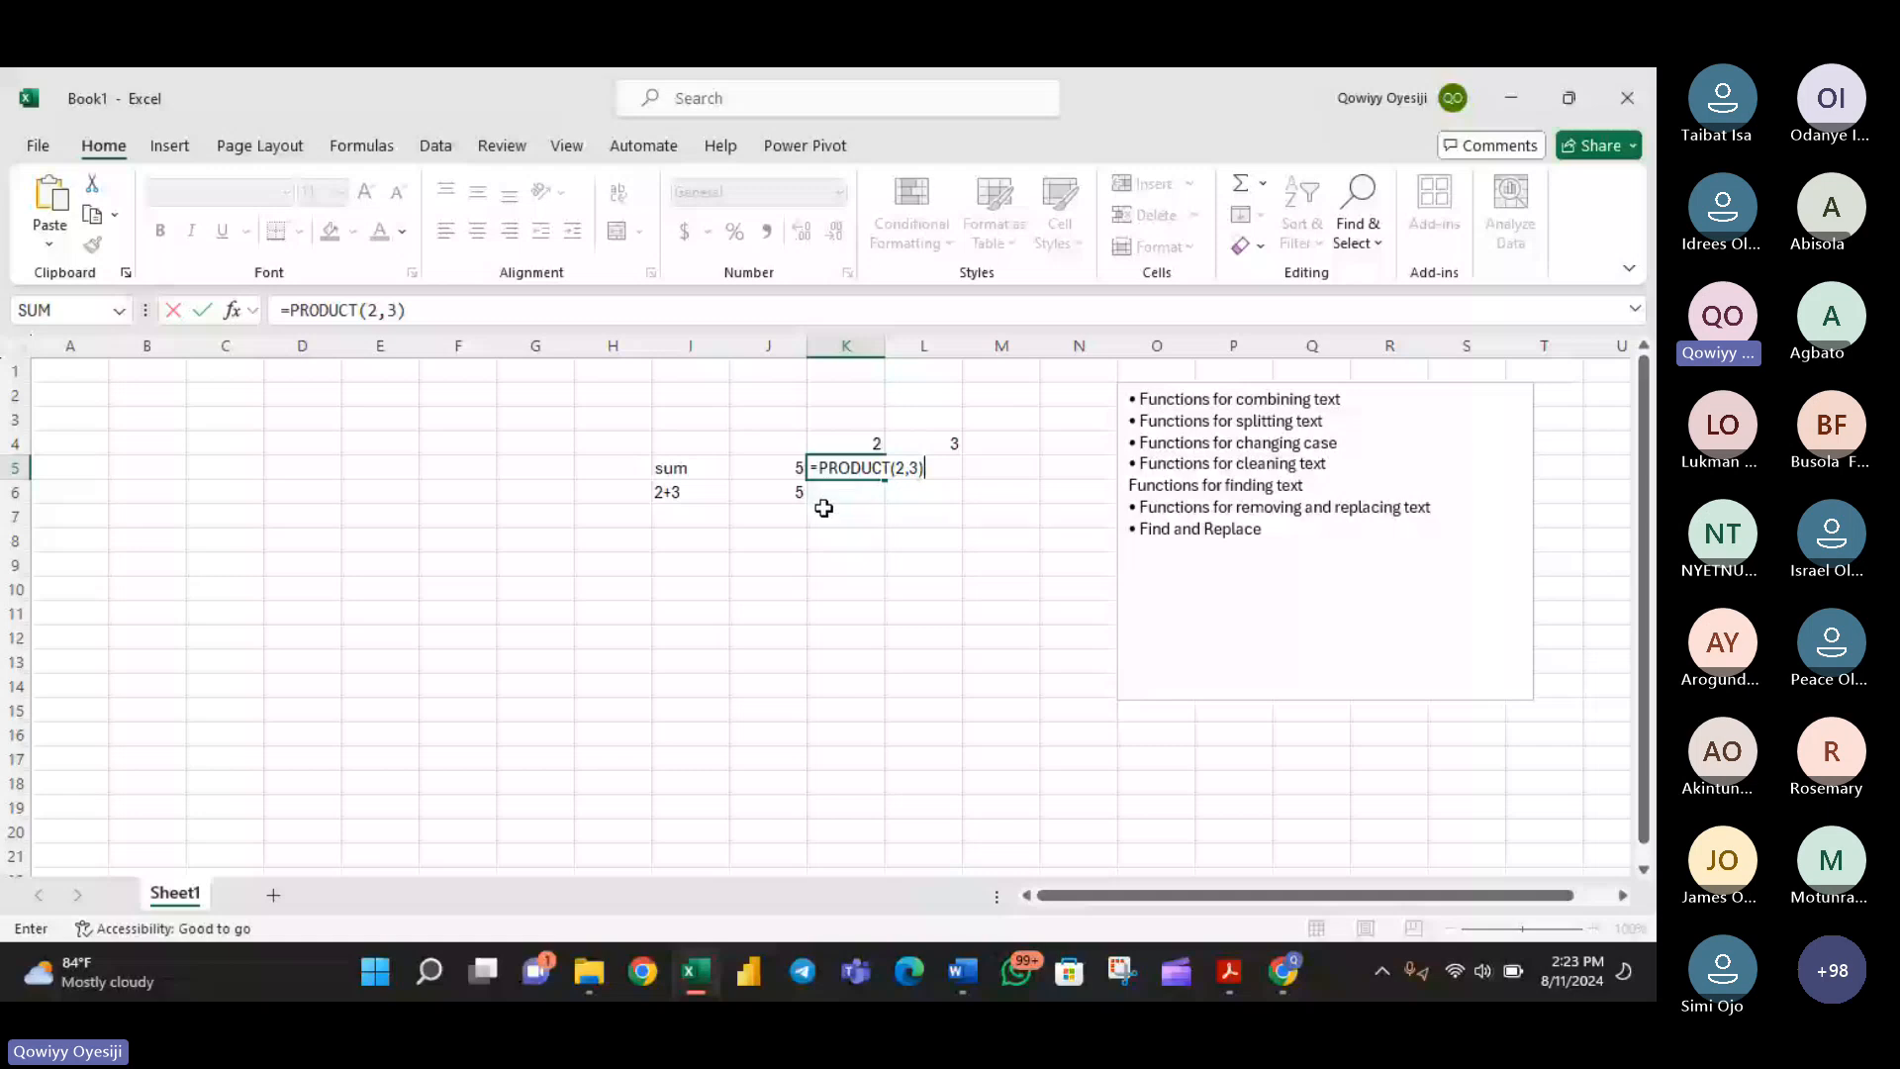
pyautogui.press('Return')
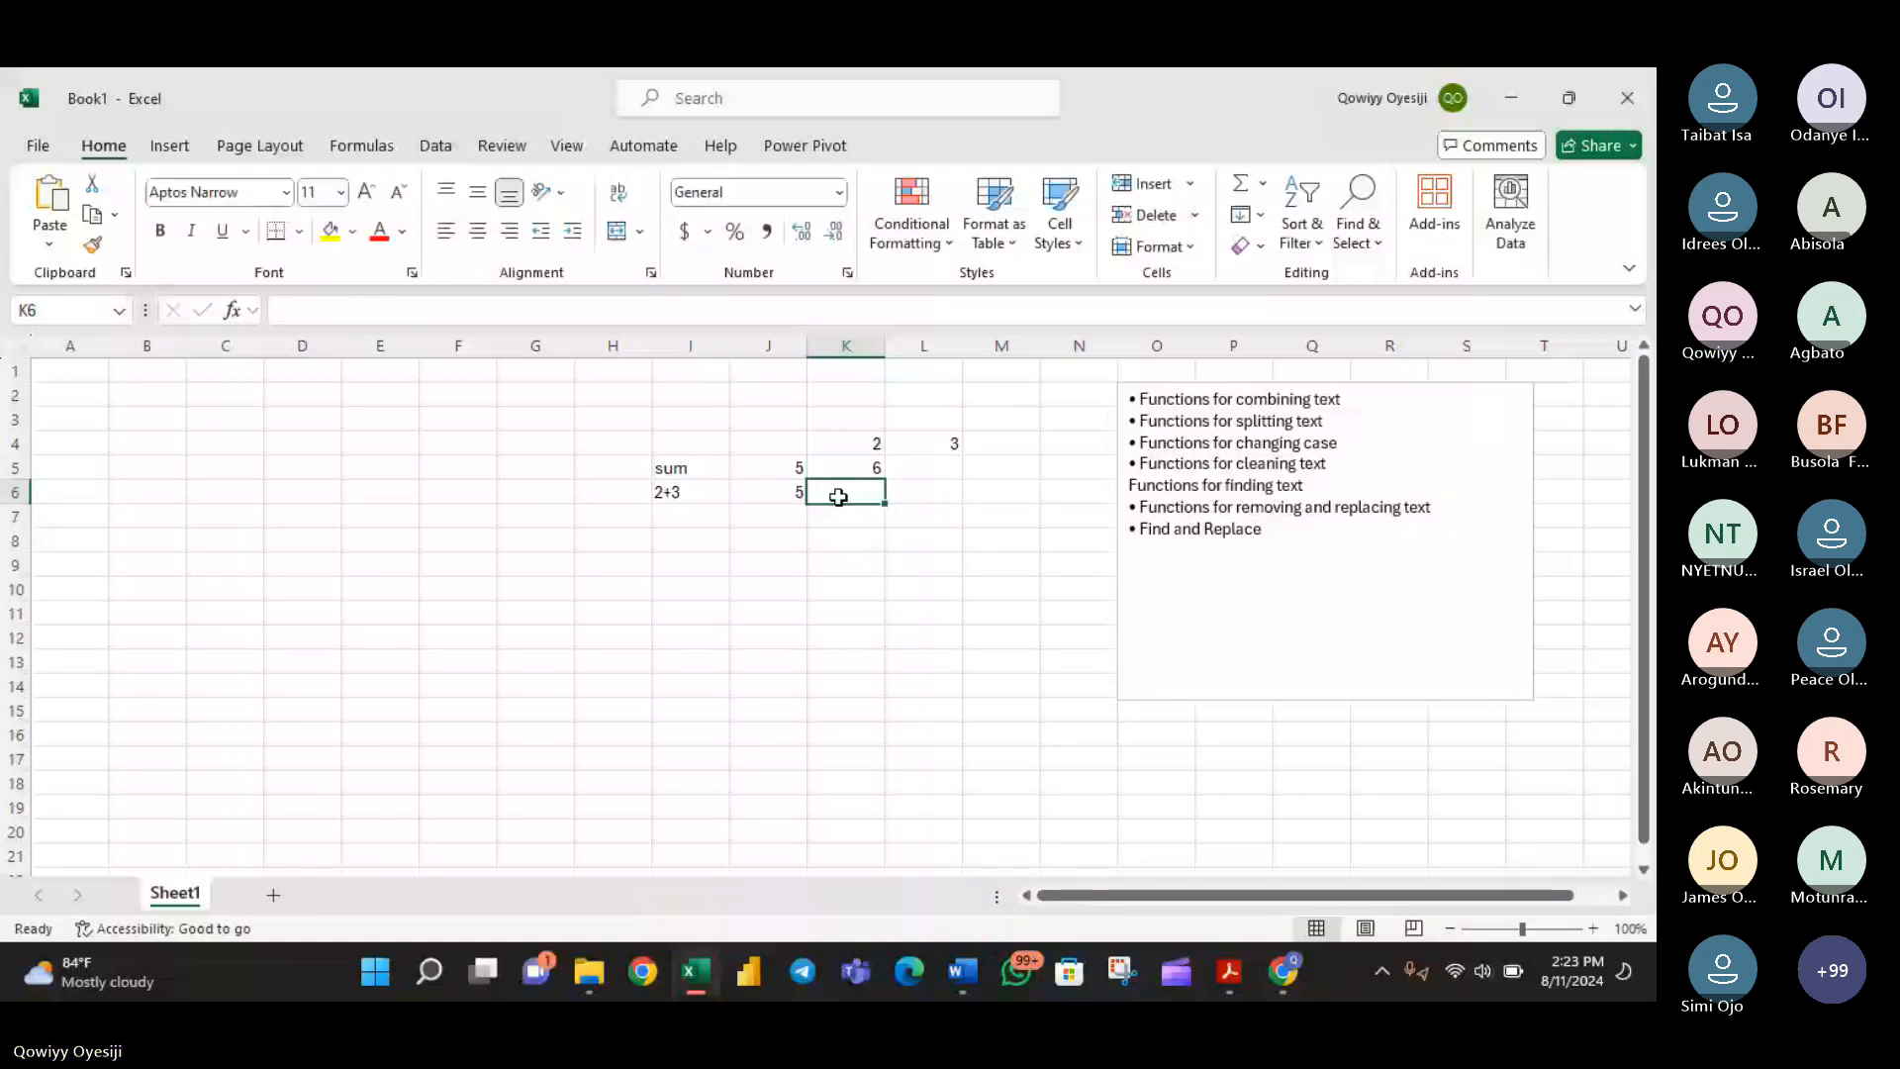
# - Multiply 2 and 3 in cell K6 with the operator formula =2*3
pyautogui.write('=2')
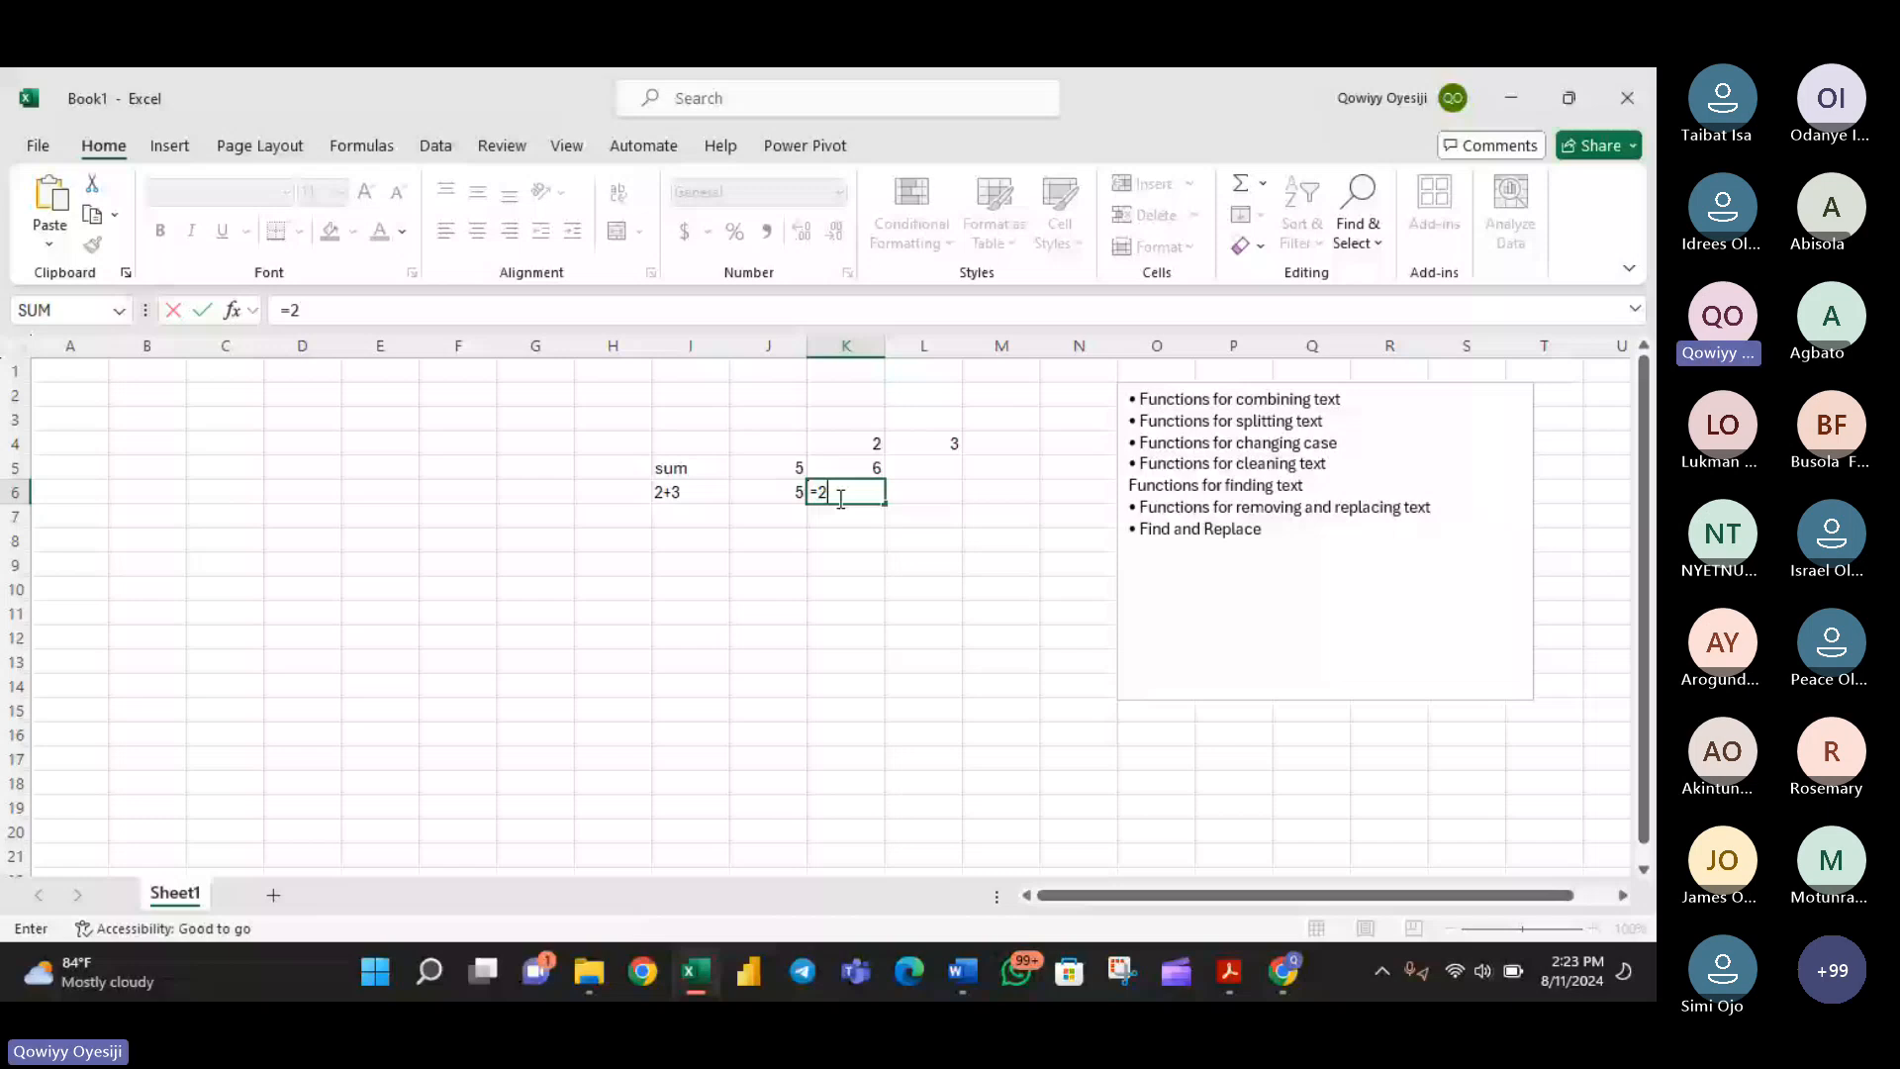
pyautogui.write('*3')
pyautogui.press('Return')
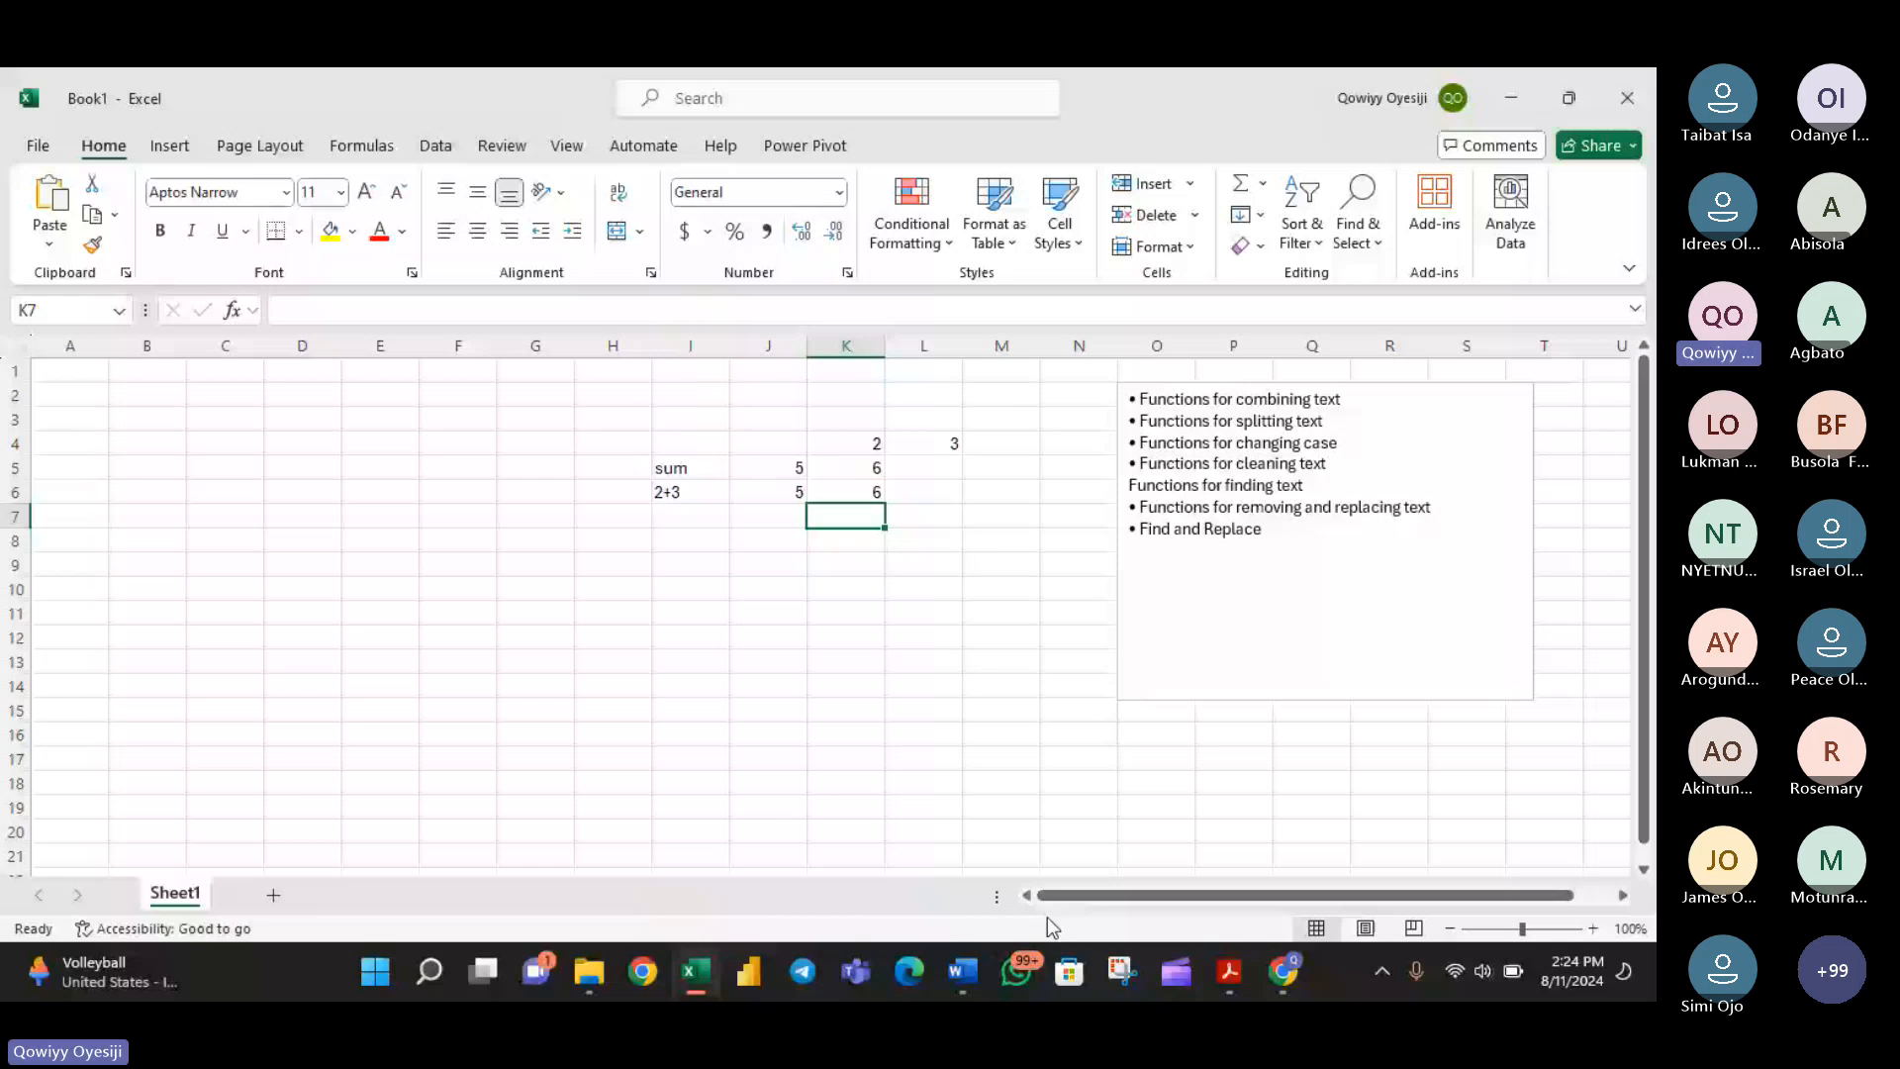
# - Enter the headings concatenate in cell D4 and concat in cell E4
pyautogui.click(302, 444)
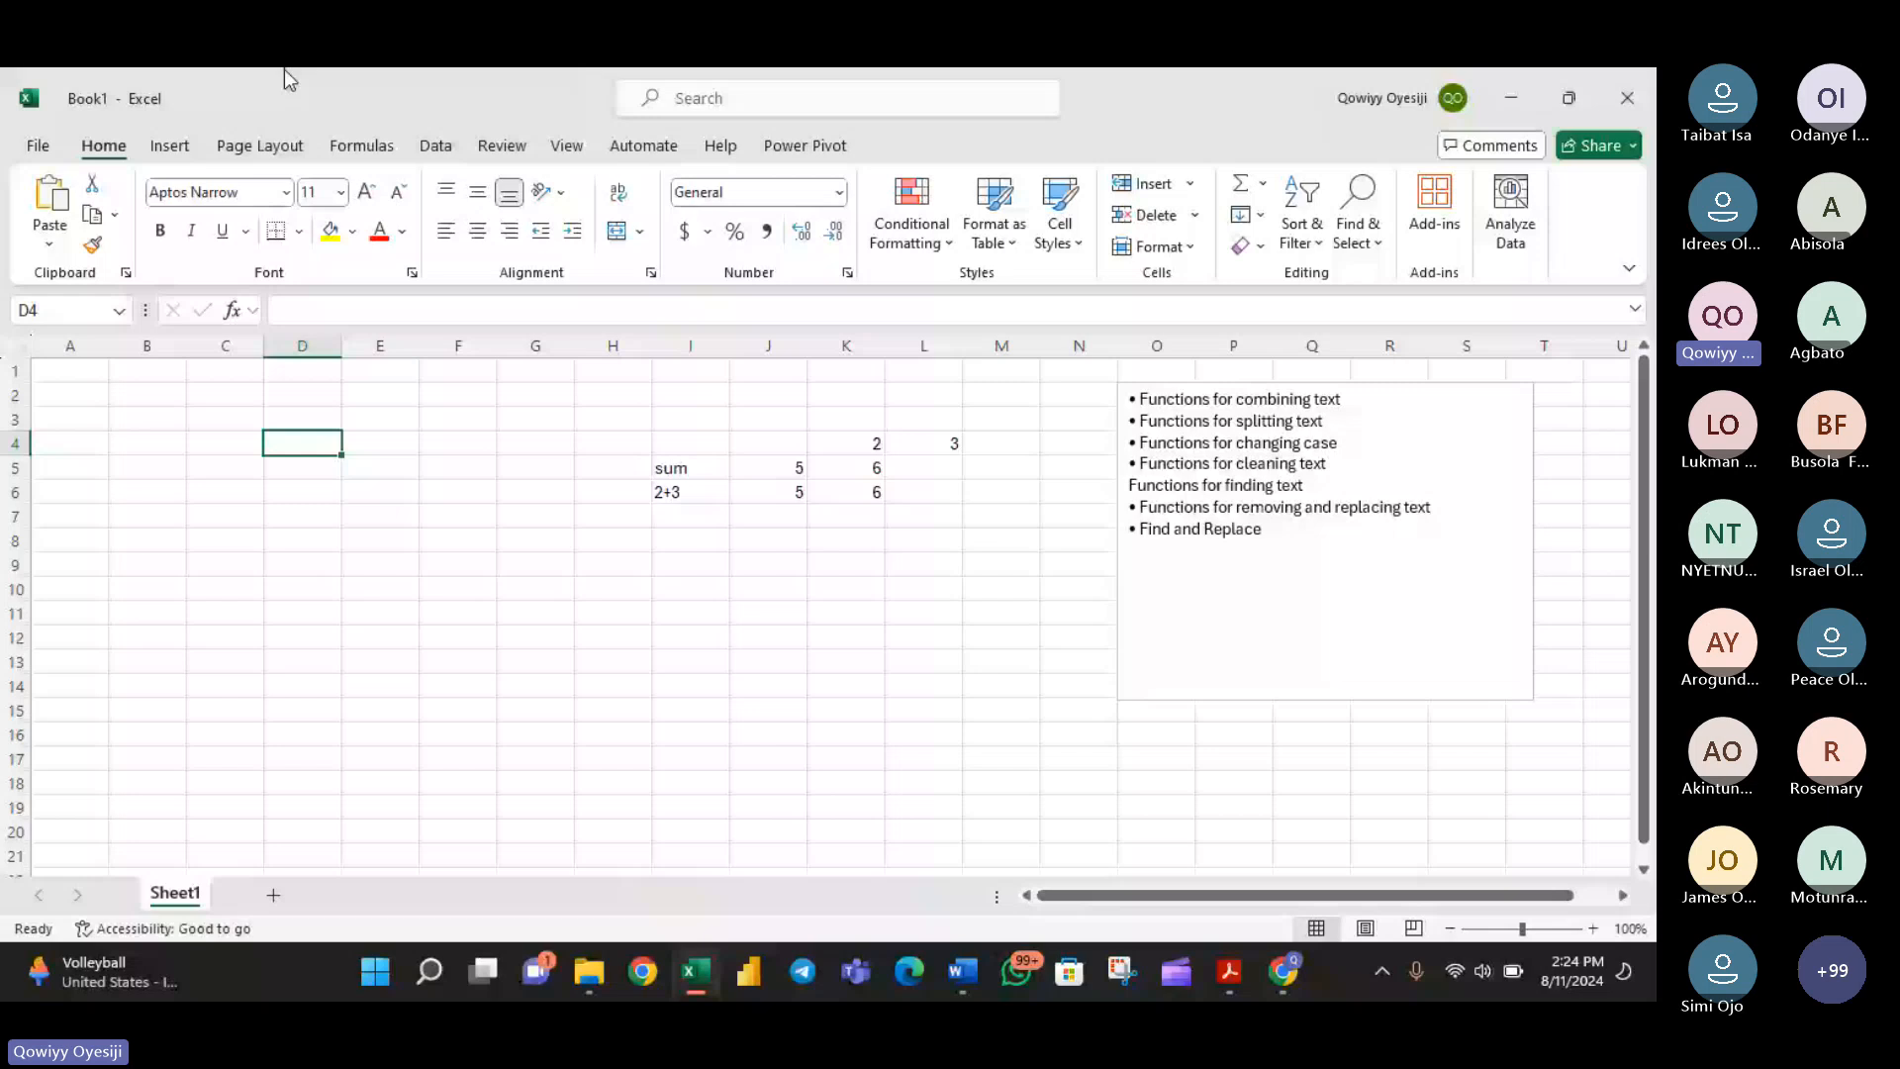
pyautogui.write('=')
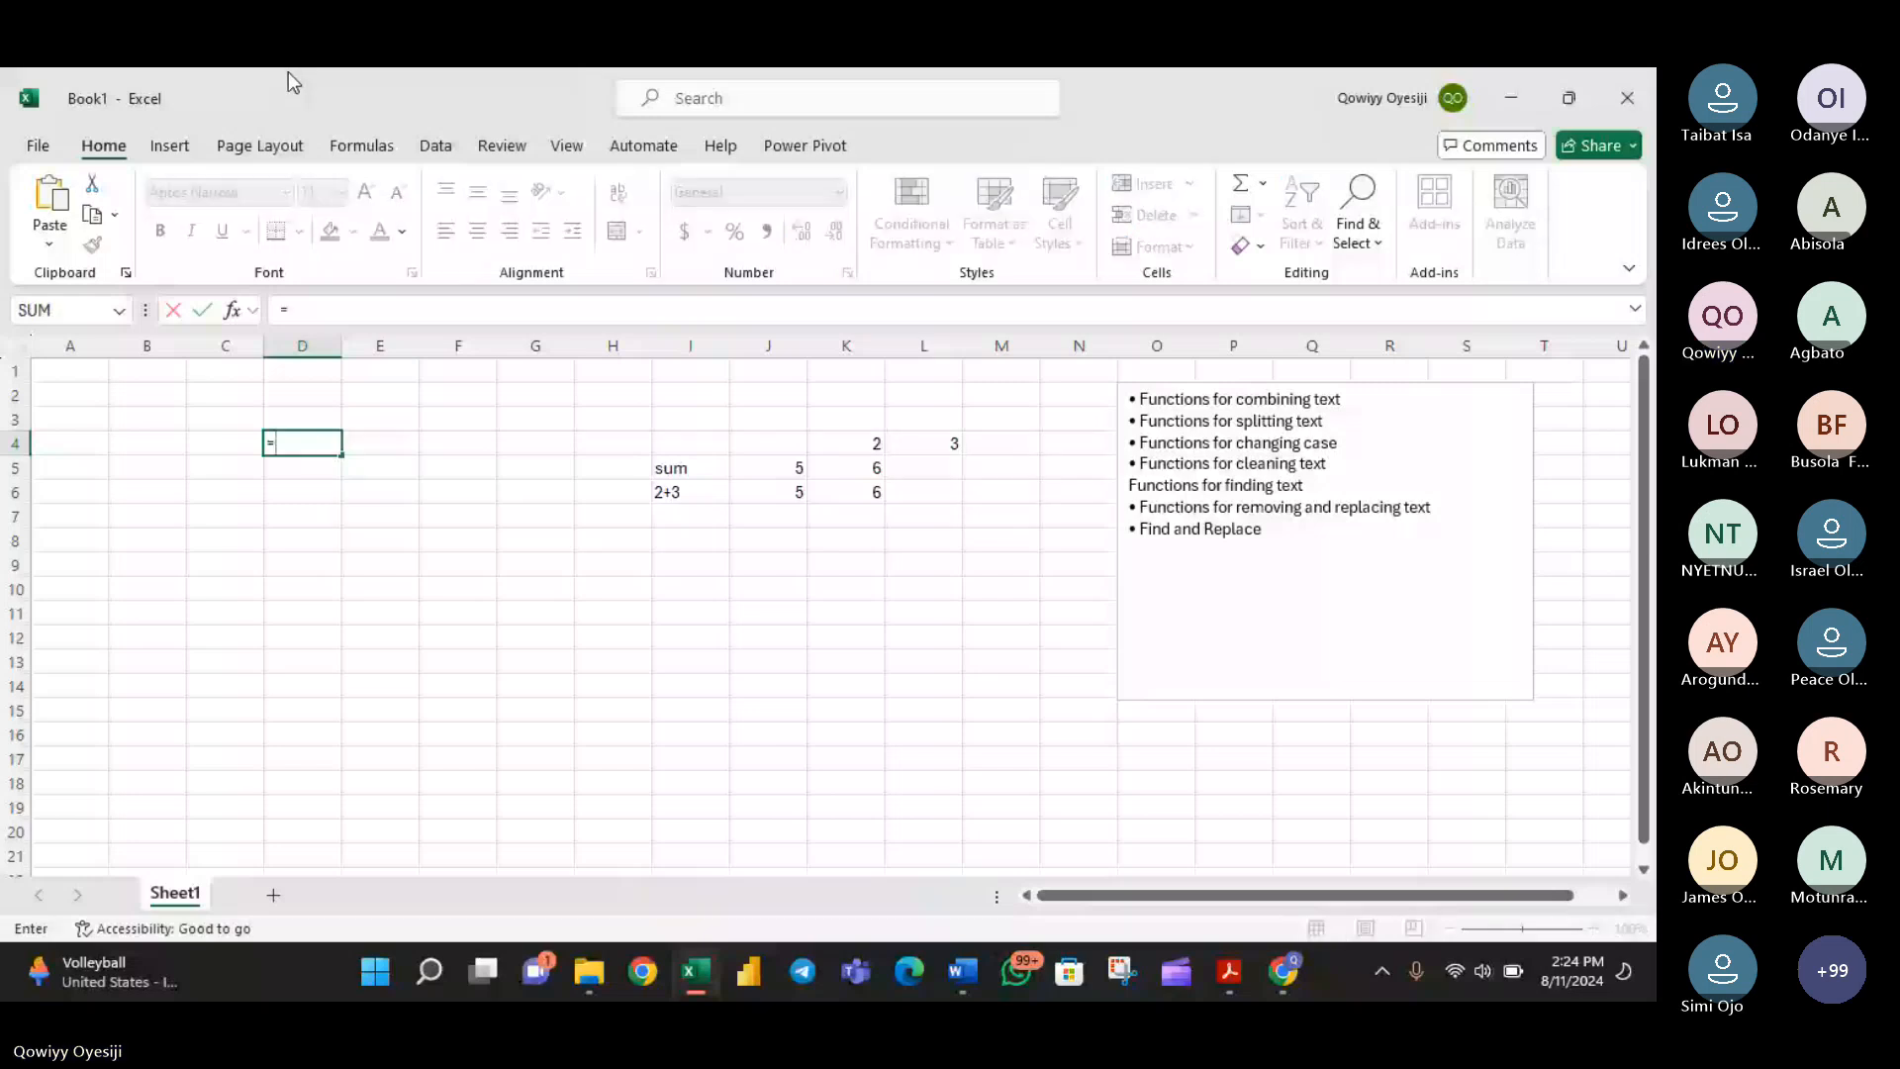
pyautogui.press('BackSpace')
pyautogui.write('concae')
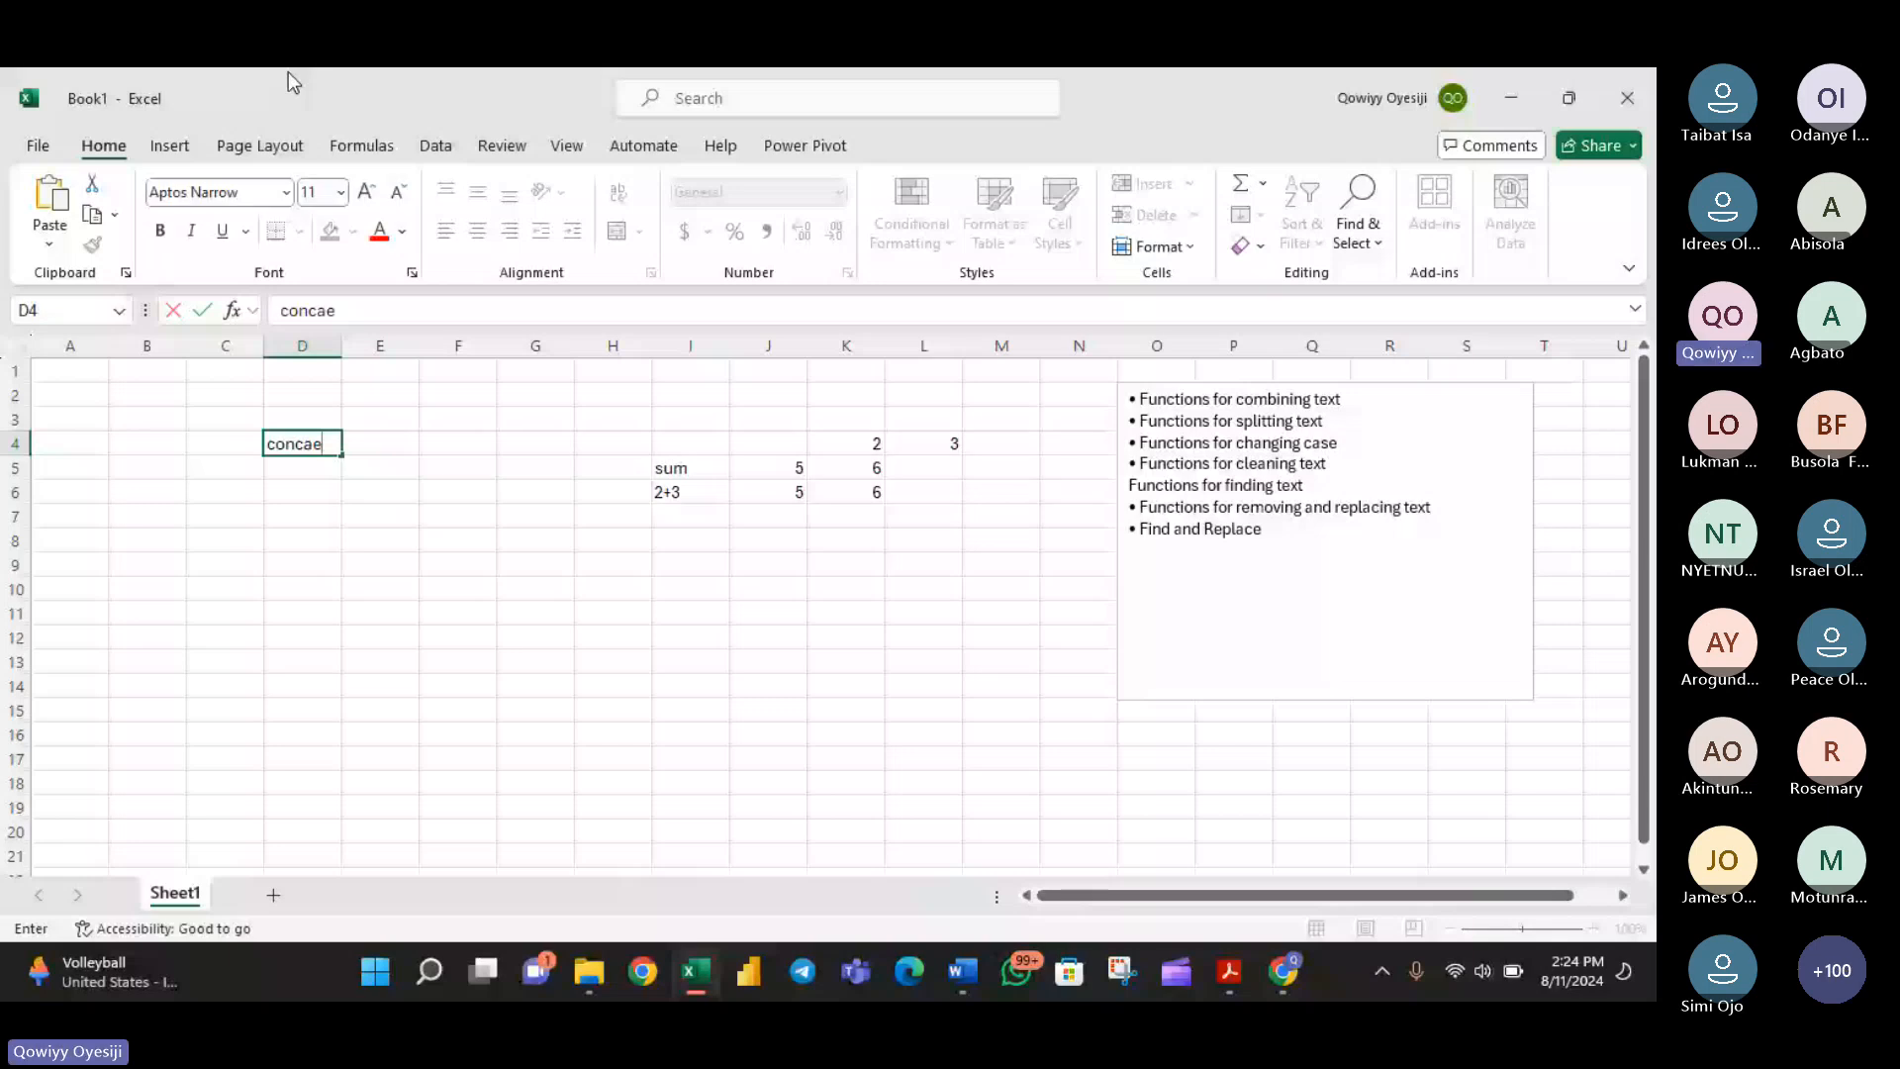
pyautogui.press('BackSpace')
pyautogui.write('tenate')
pyautogui.press('Tab')
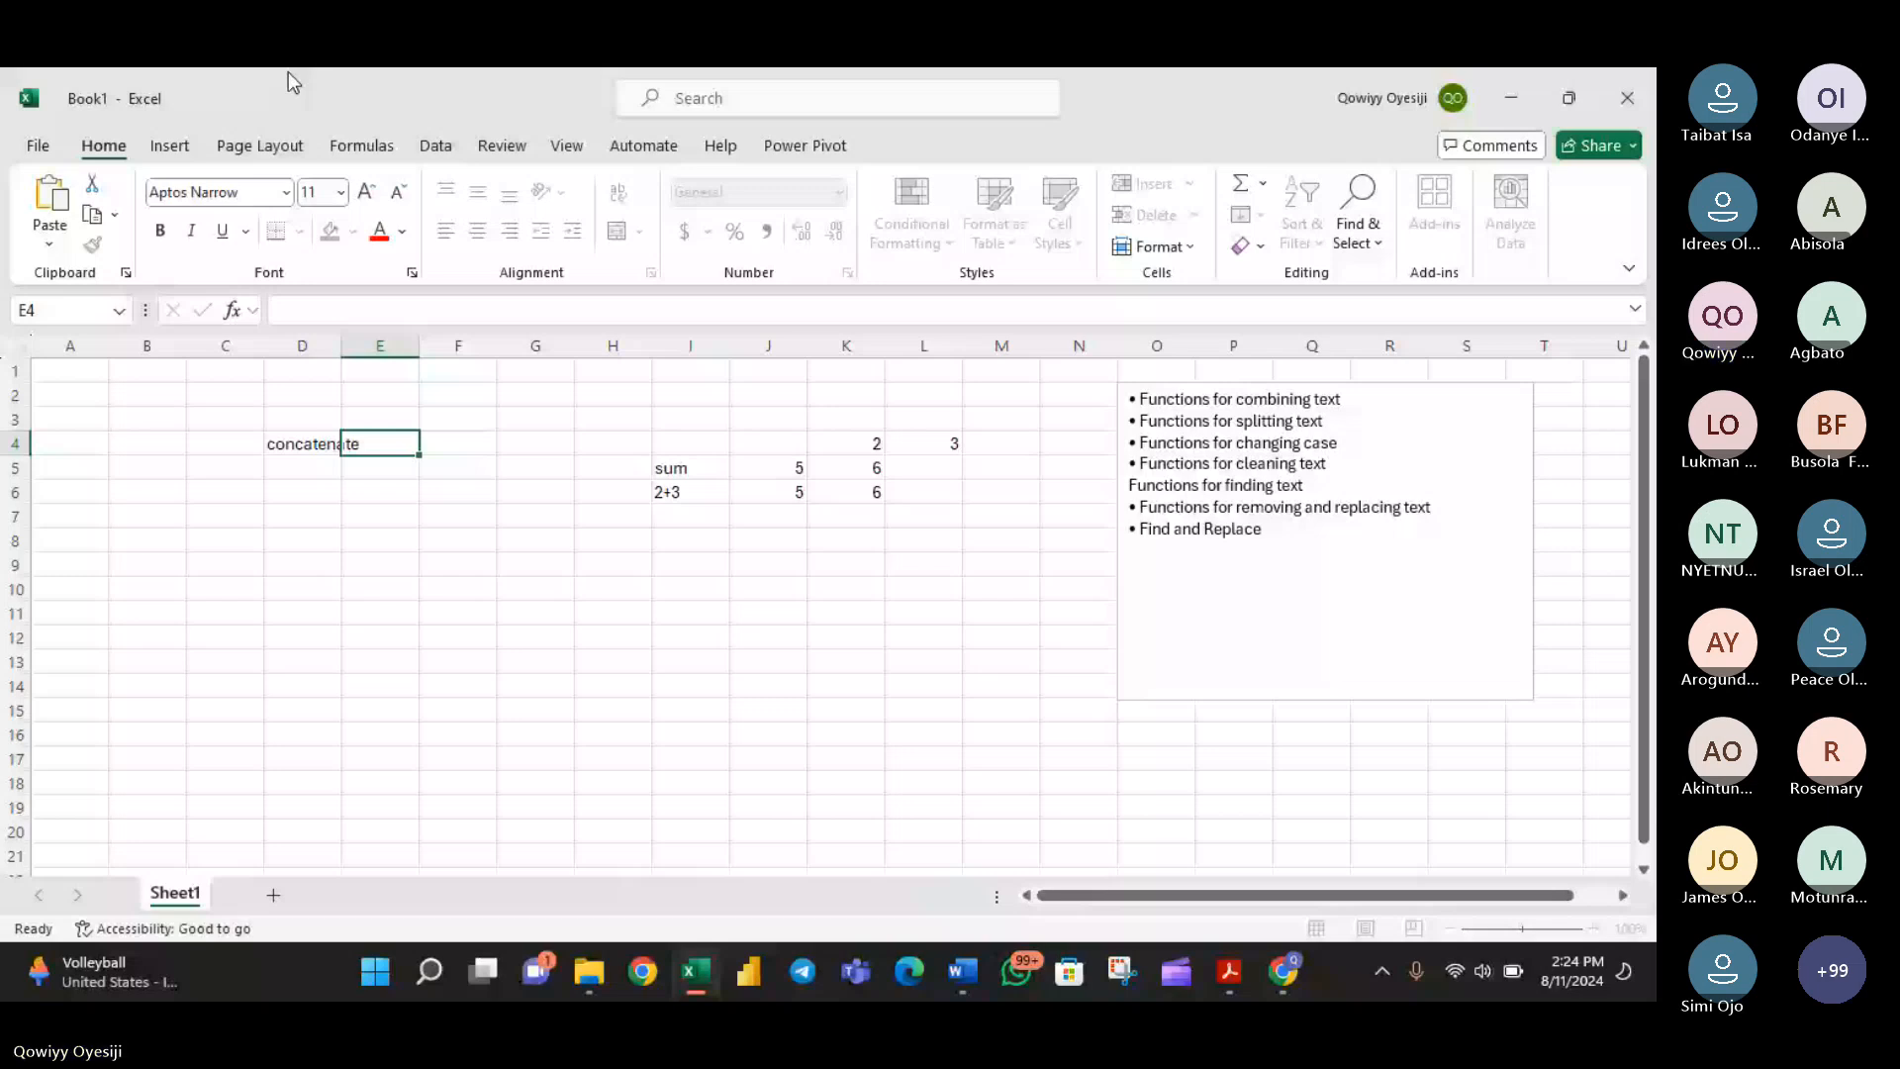
pyautogui.write('concat')
pyautogui.press('Tab')
# - Enter the headings concat operator in cell F4 and textjoin in cell G4
pyautogui.write('c')
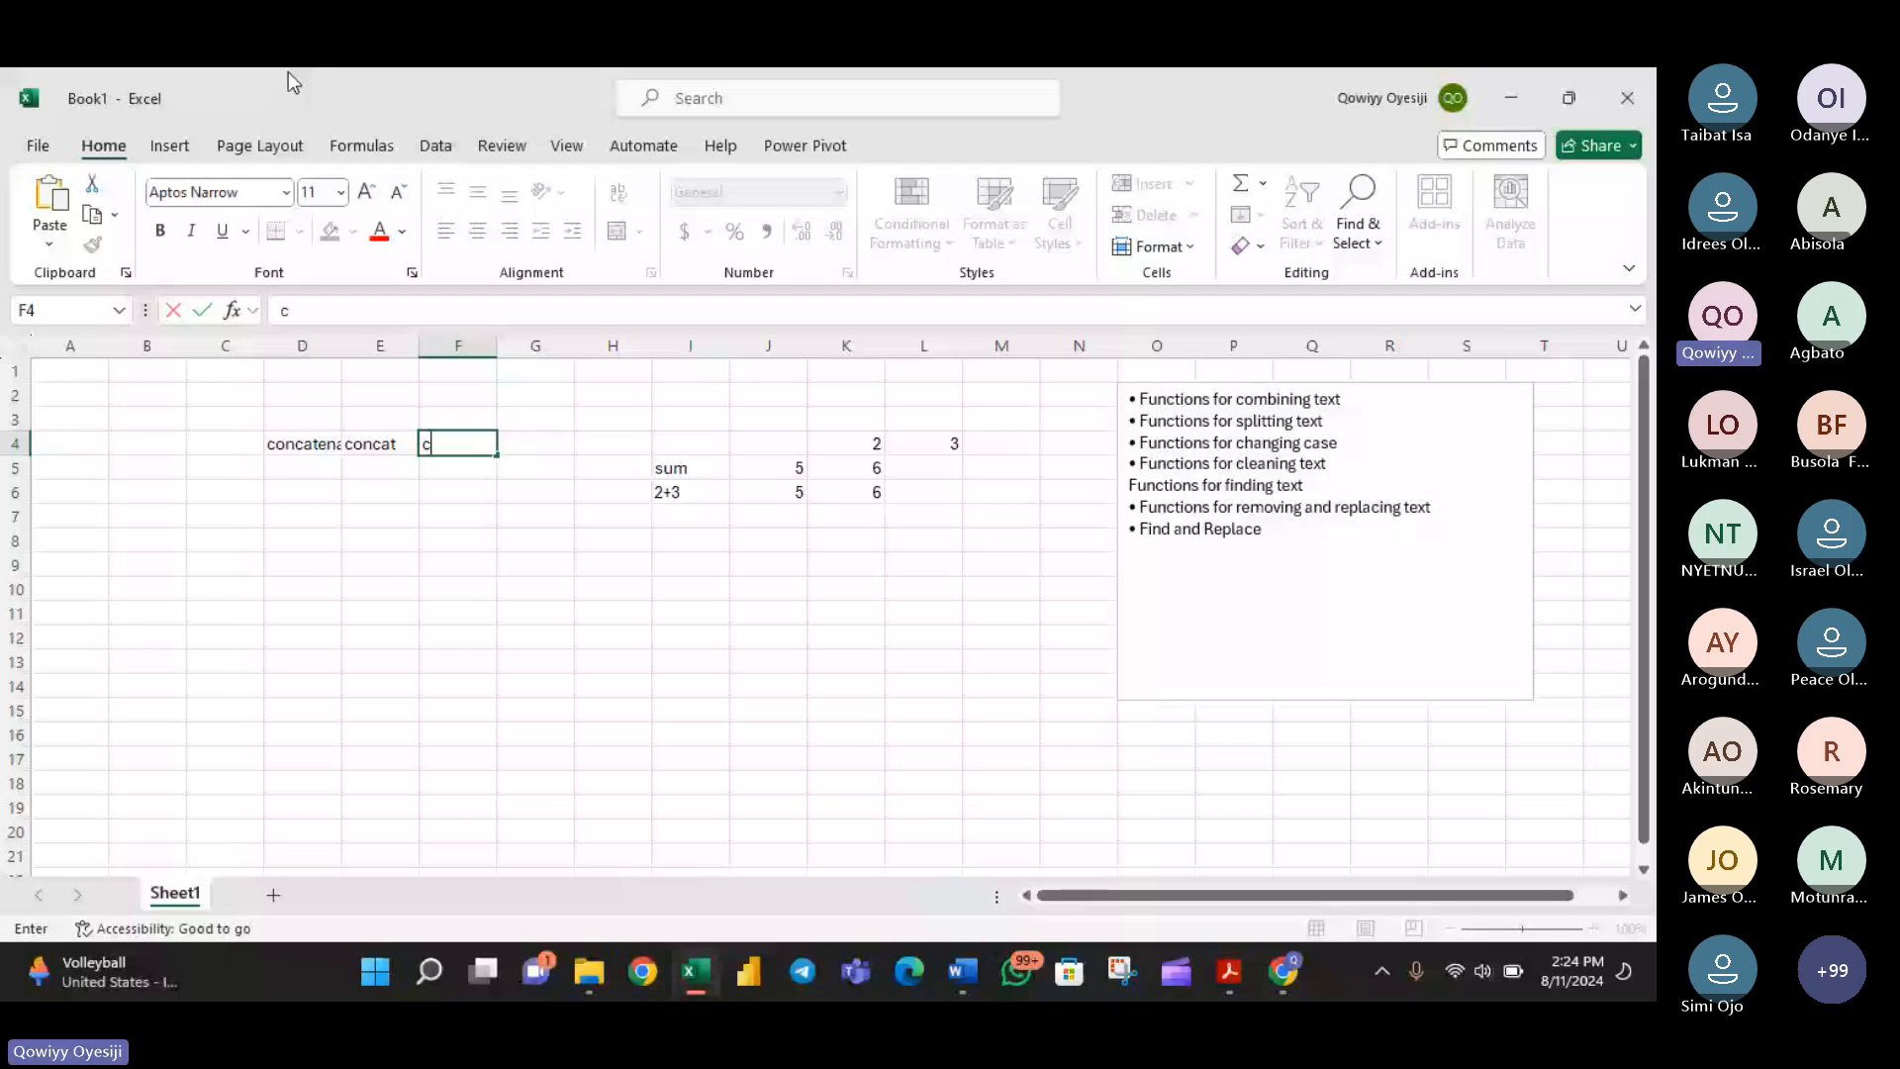
pyautogui.write('oncat operator')
pyautogui.press('Tab')
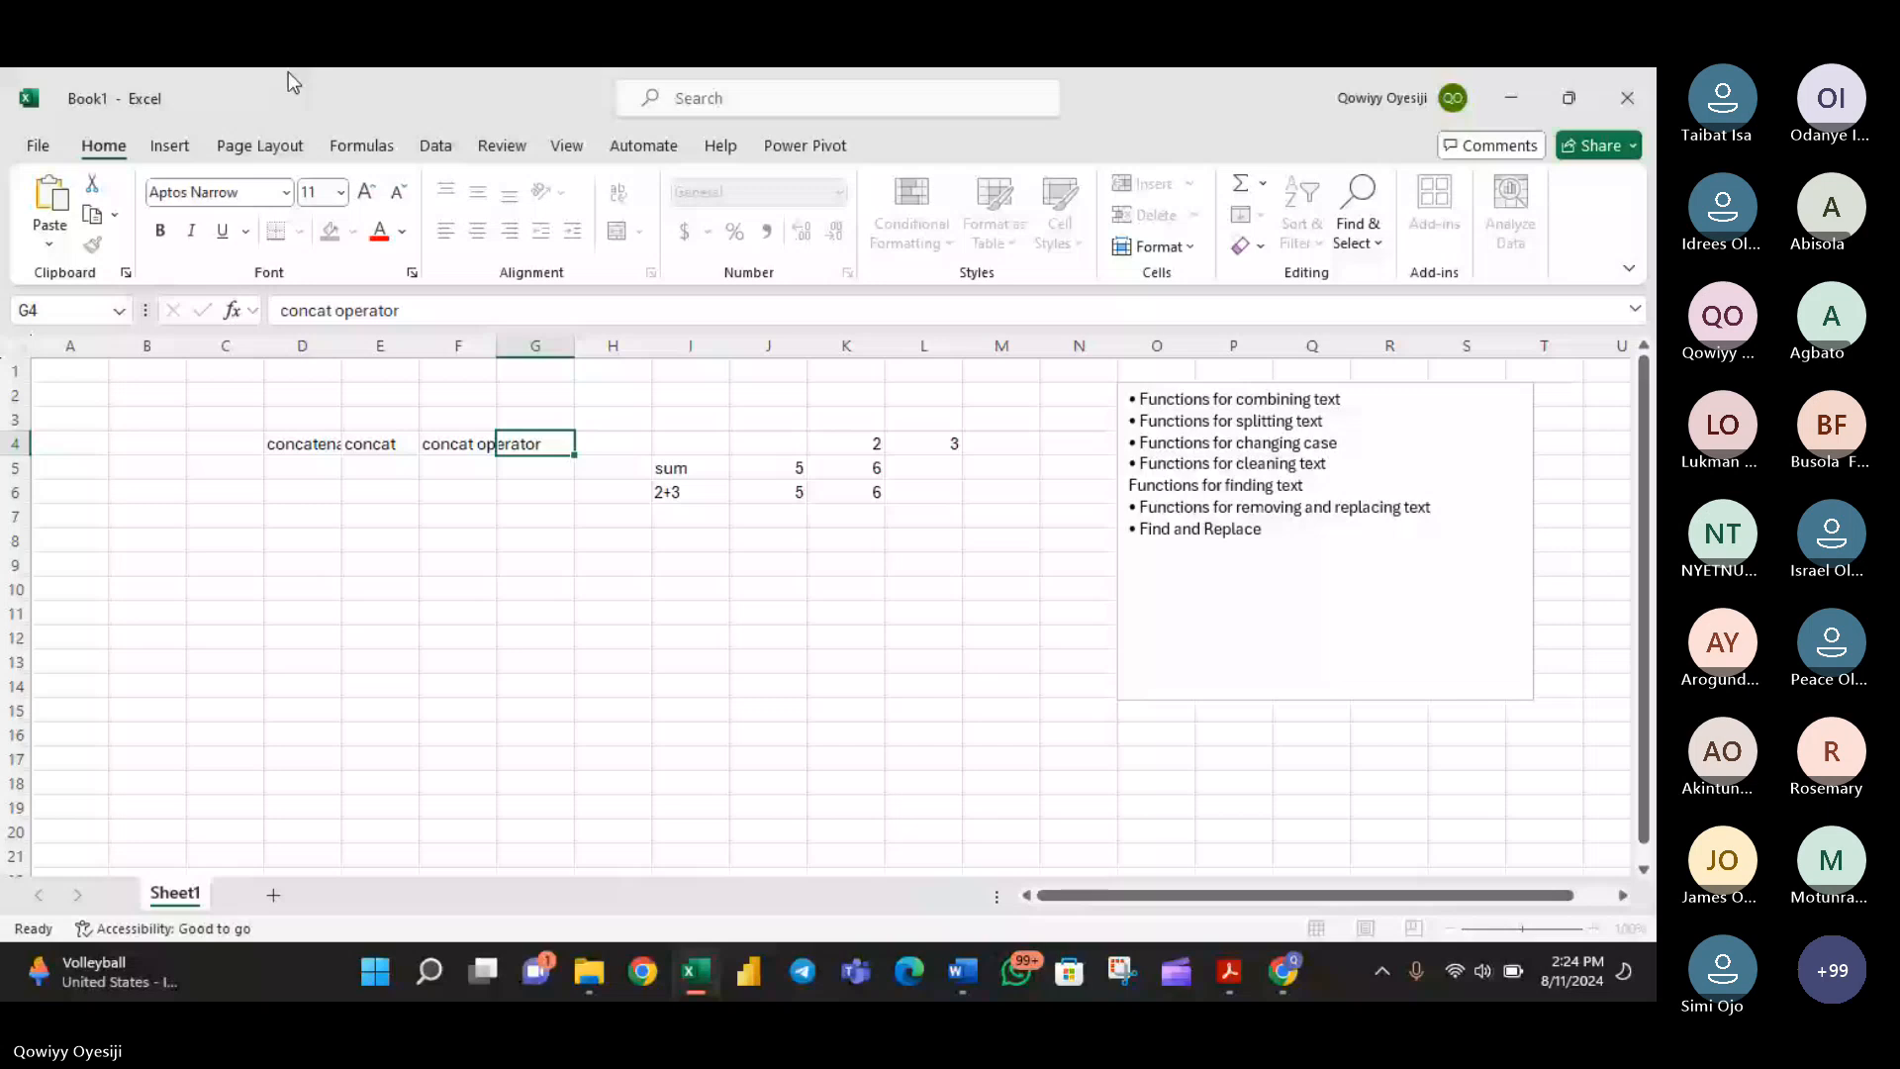
pyautogui.write('textjo')
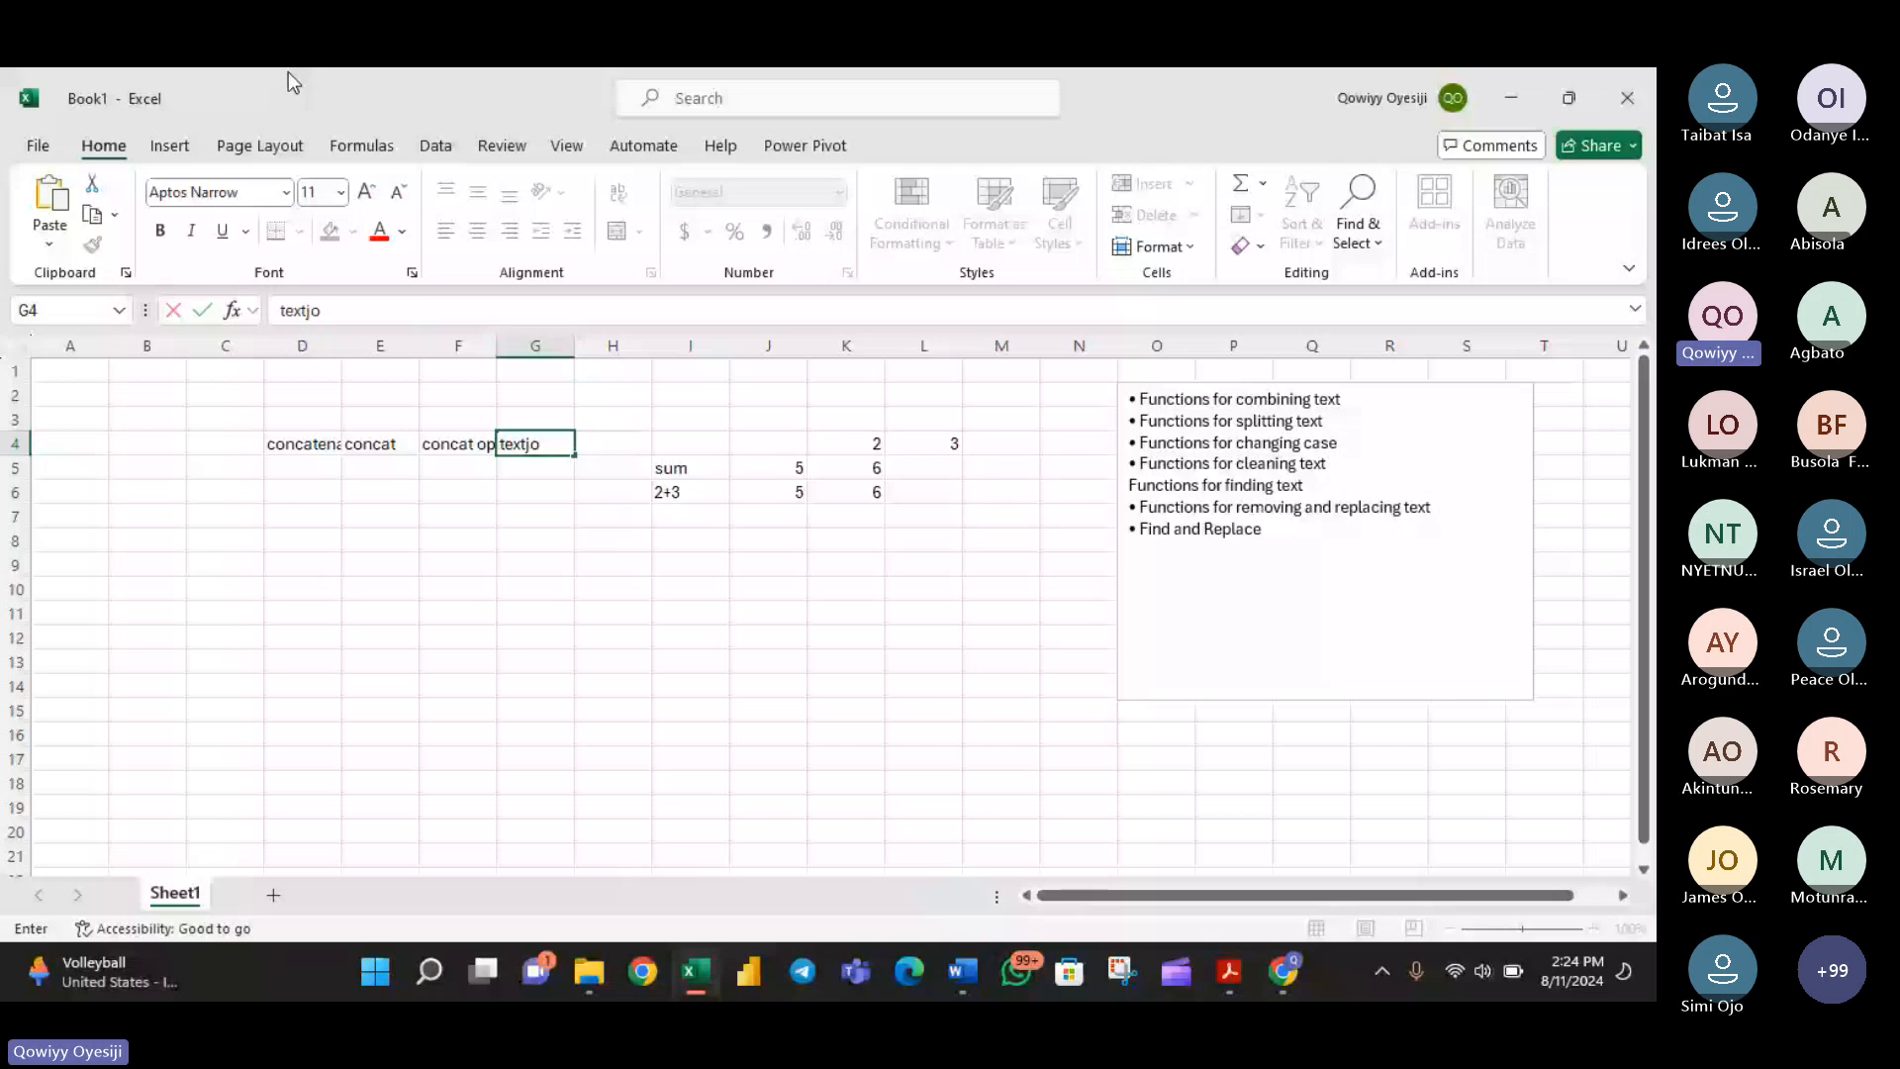
pyautogui.write('in')
pyautogui.press('Return')
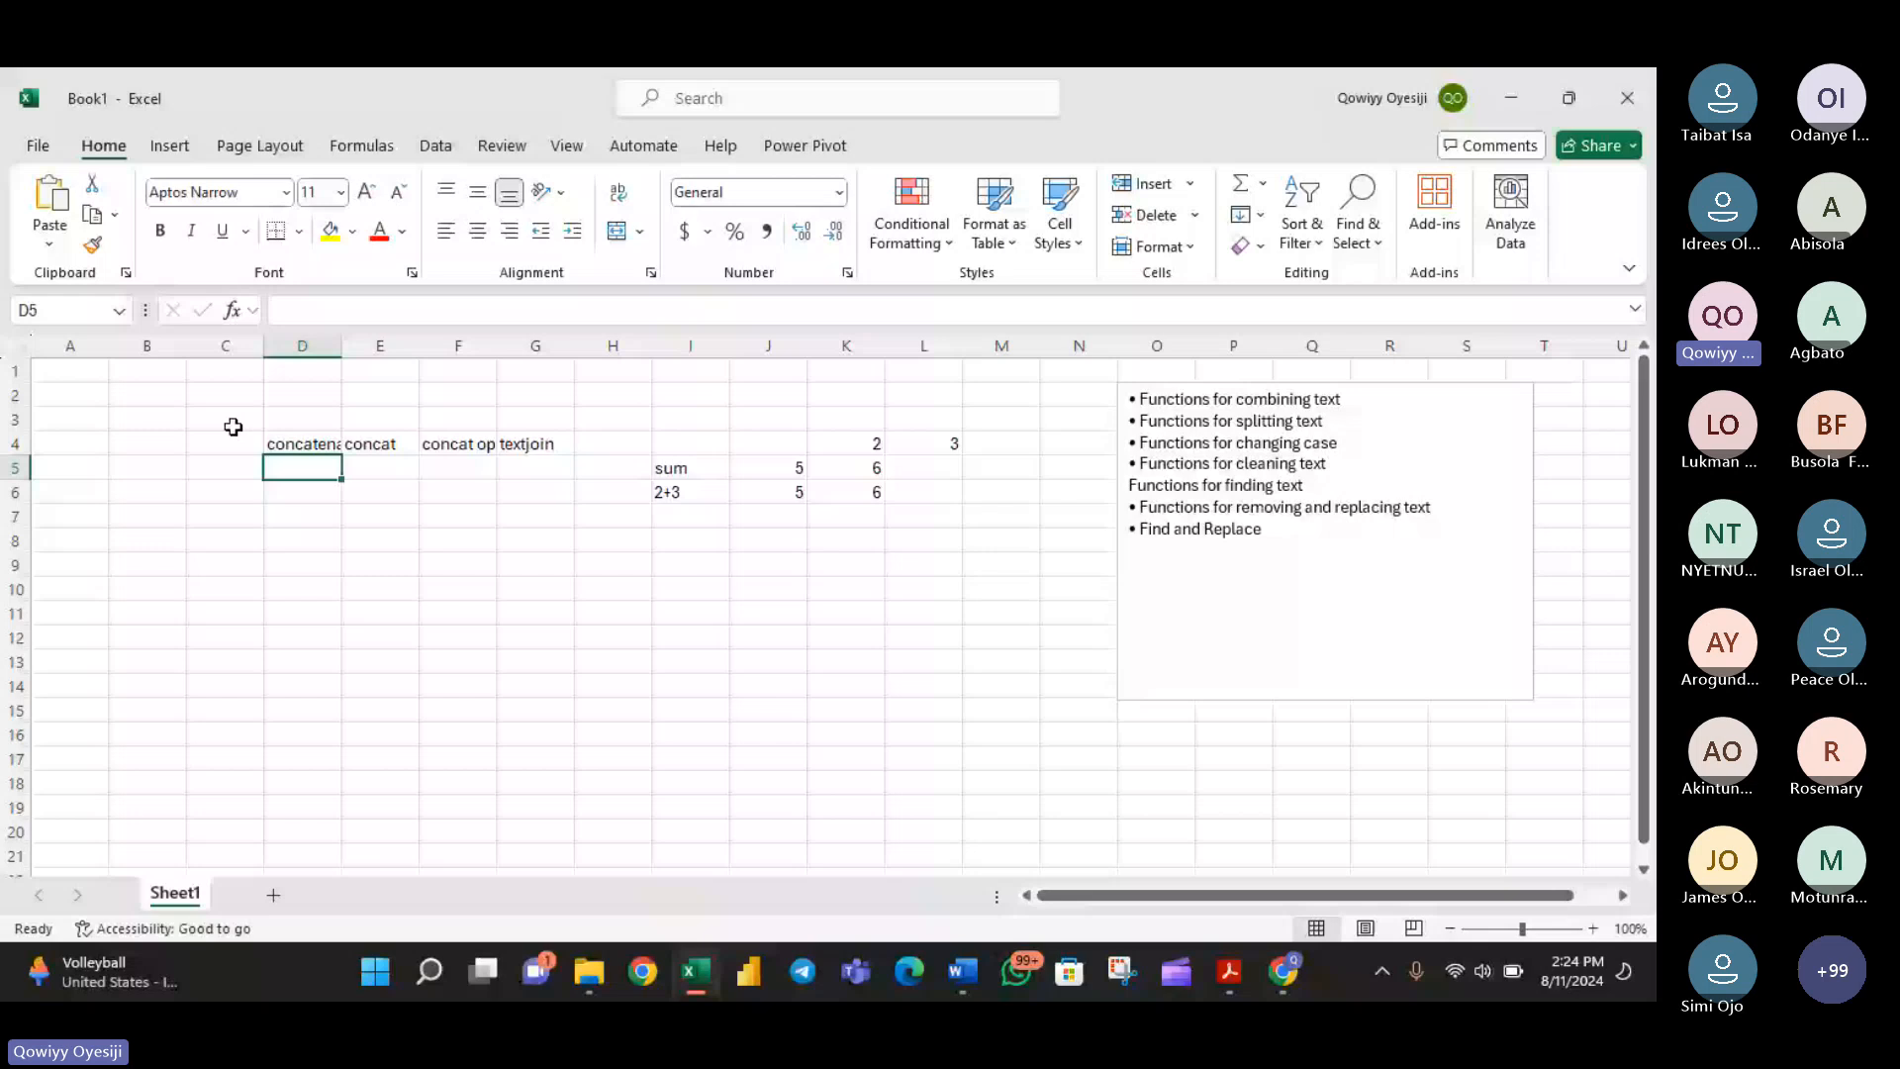
# - Enter the presenter's first name in cell B5 and last name in cell C5
pyautogui.press('Left')
pyautogui.press('Left')
pyautogui.write('Qowiyy')
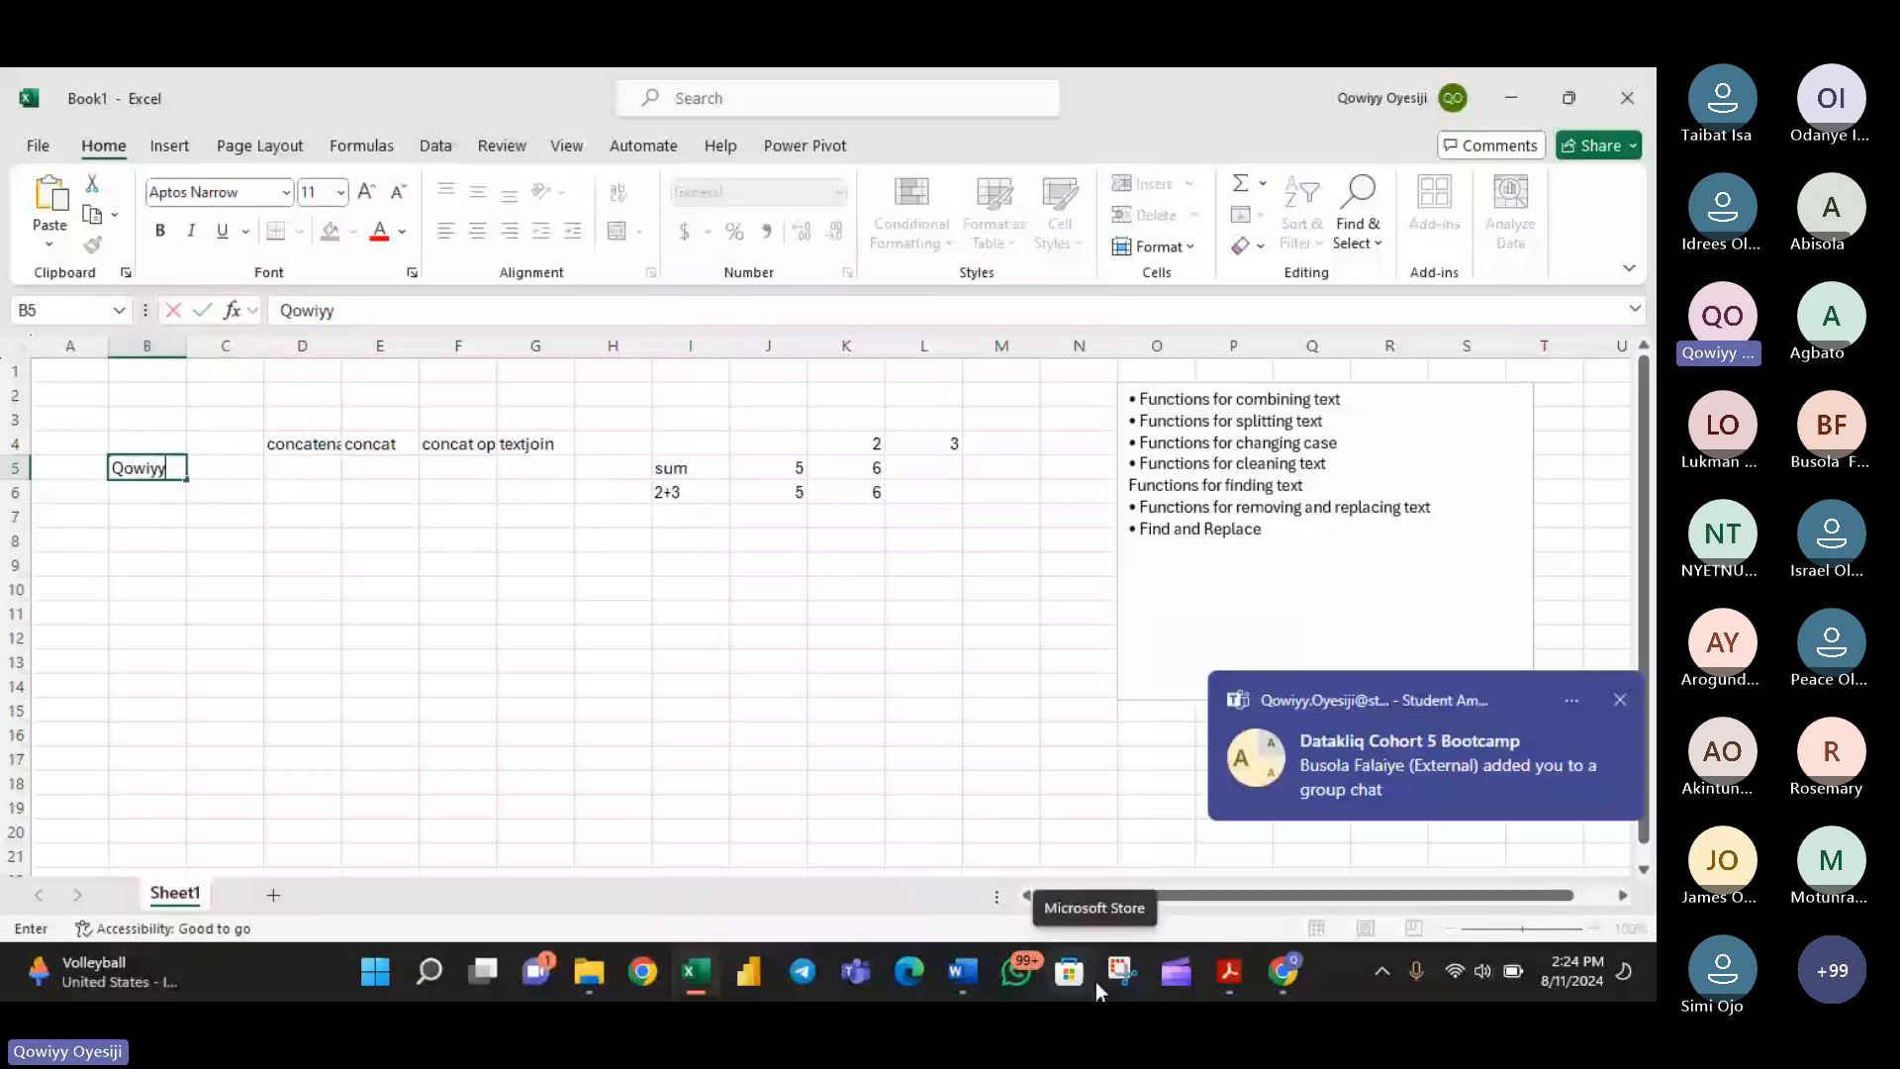
pyautogui.press('Tab')
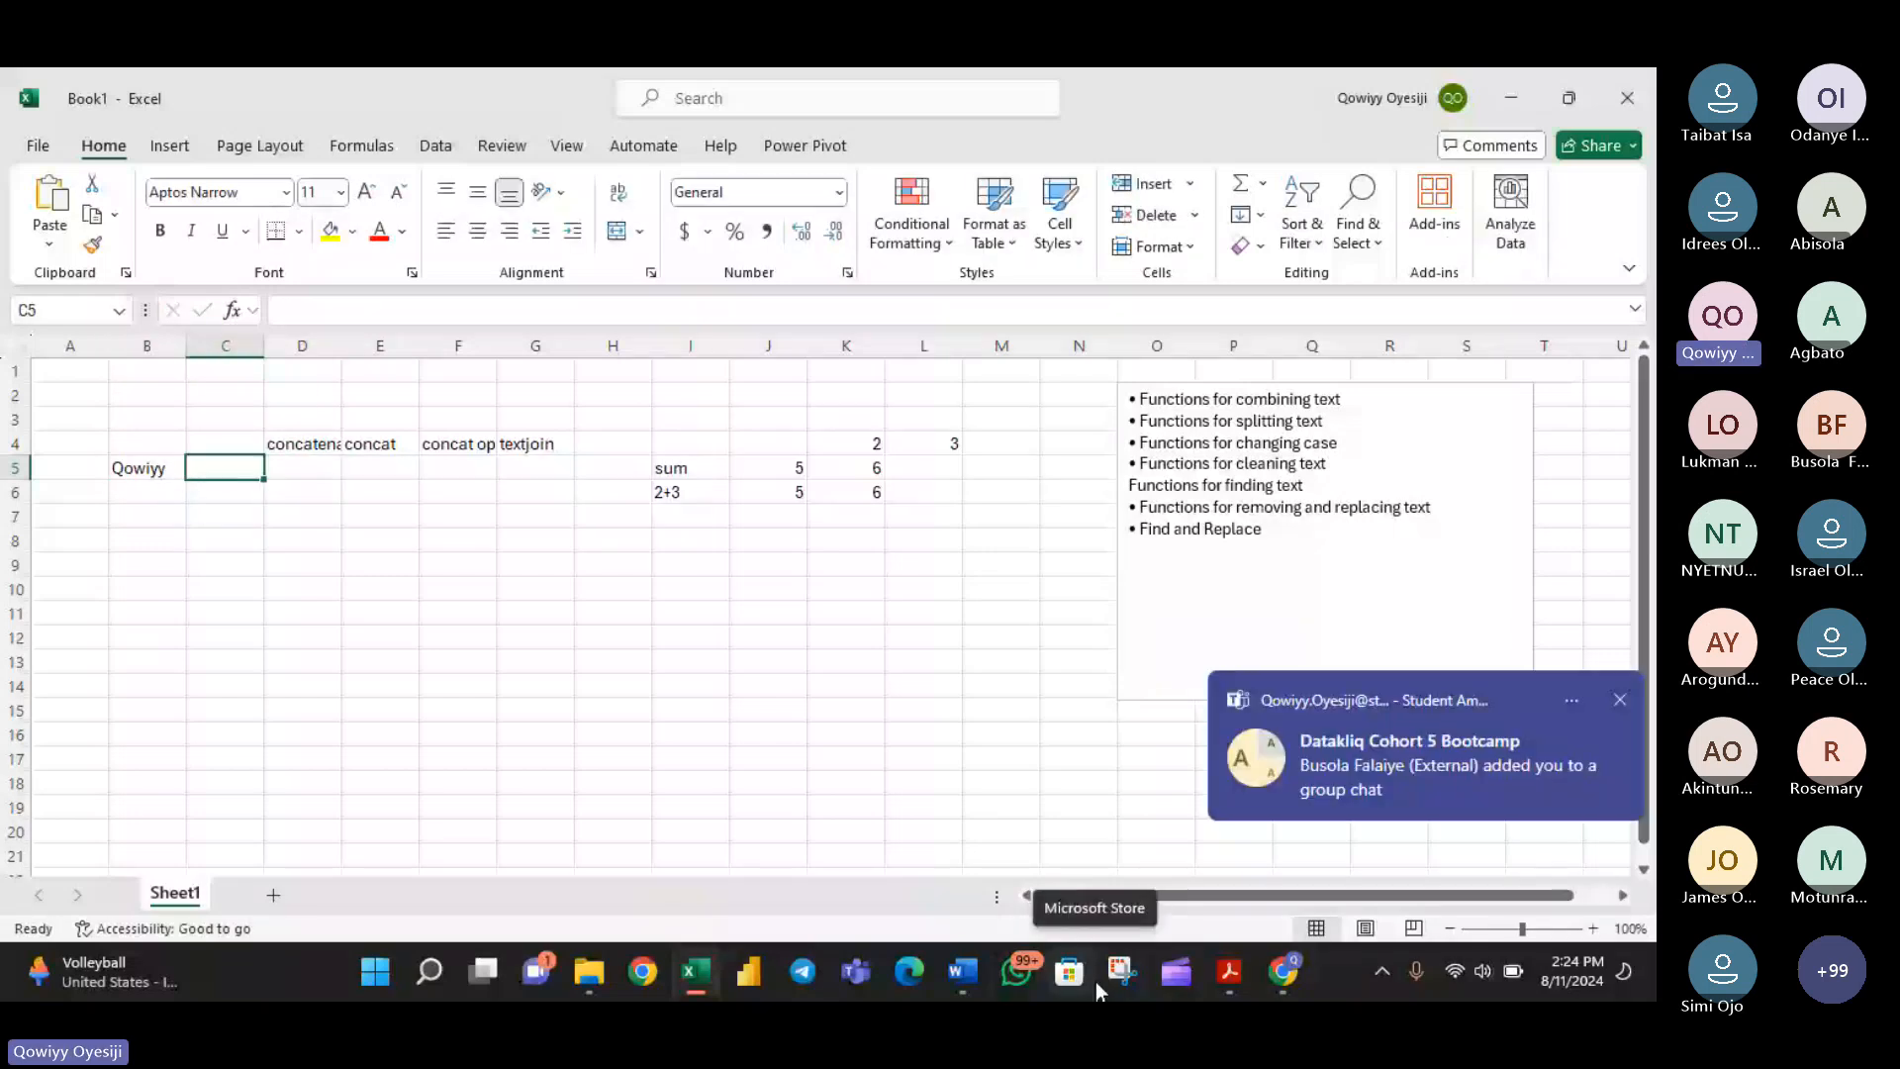
pyautogui.write('Oyesiji')
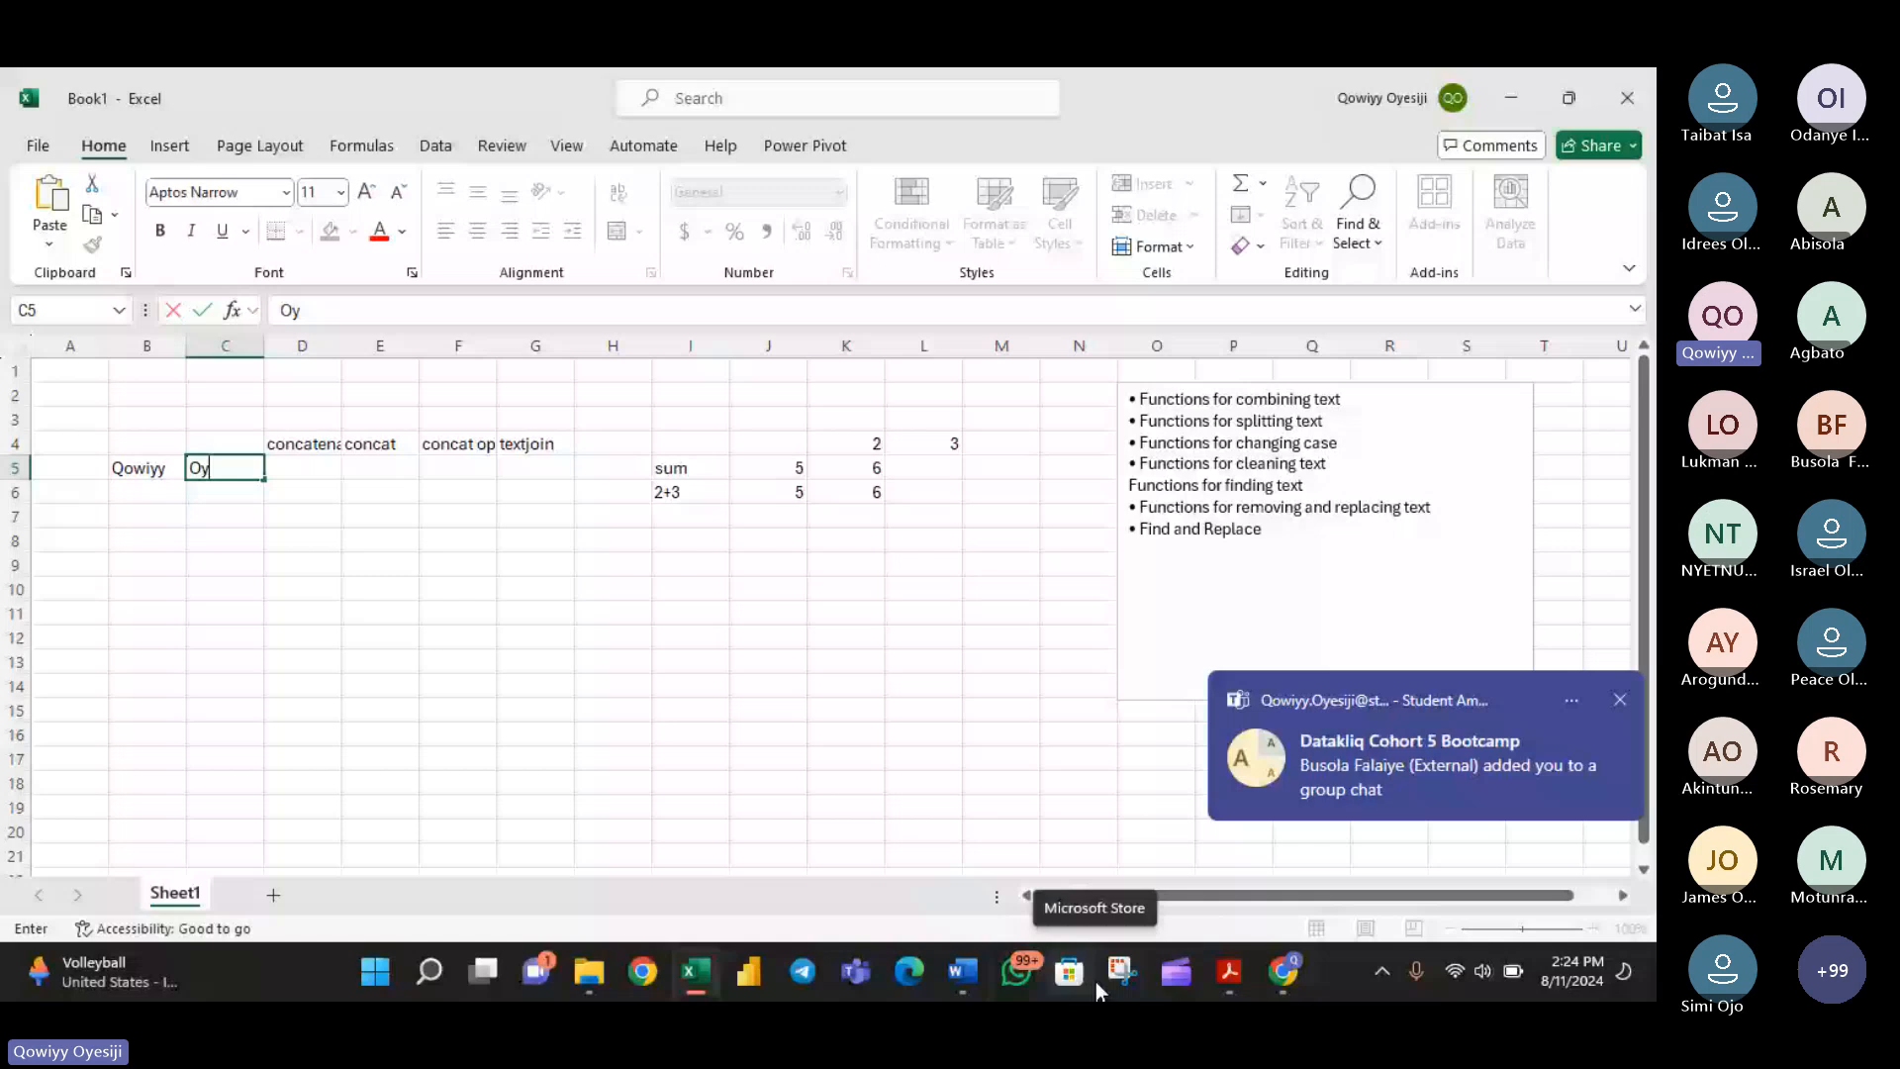
pyautogui.press('Return')
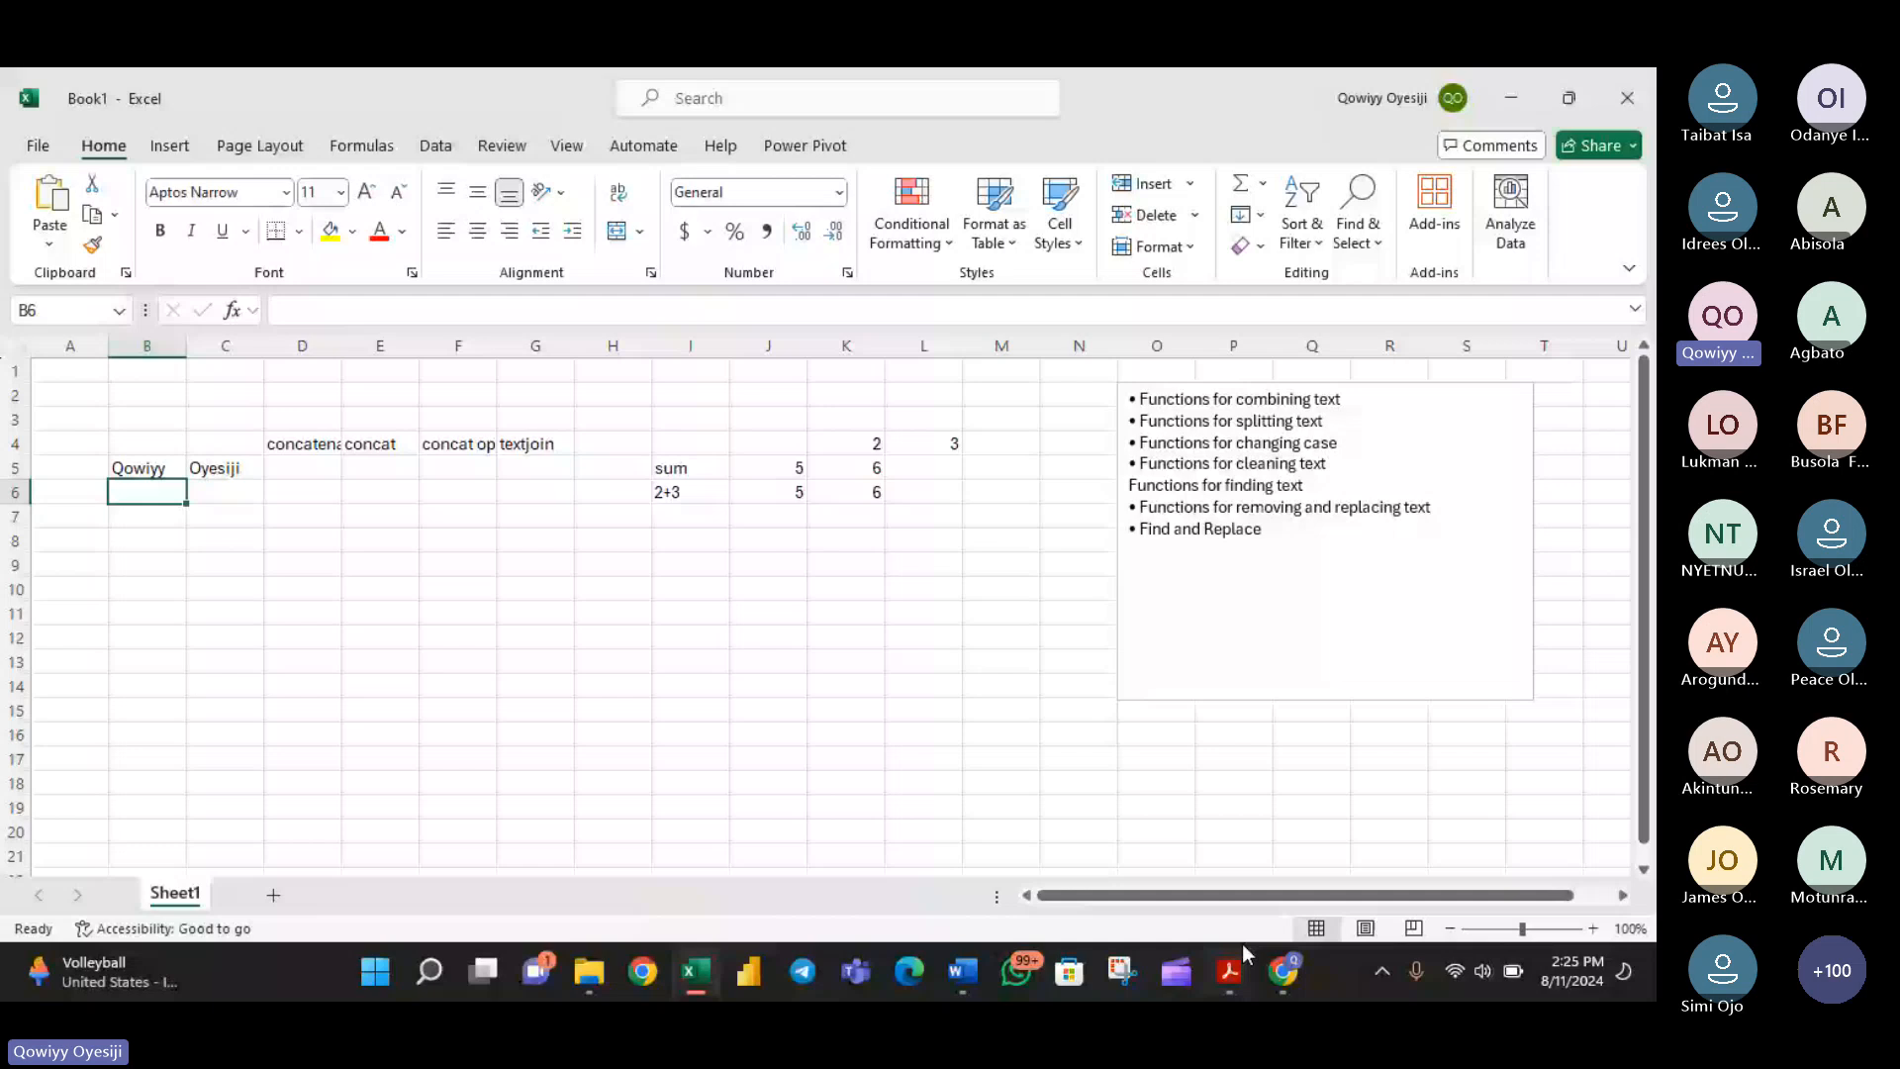
# - Look up a participant in the Teams meeting, then enter their first name in B6 and last name in C6 back in Excel
pyautogui.click(1277, 984)
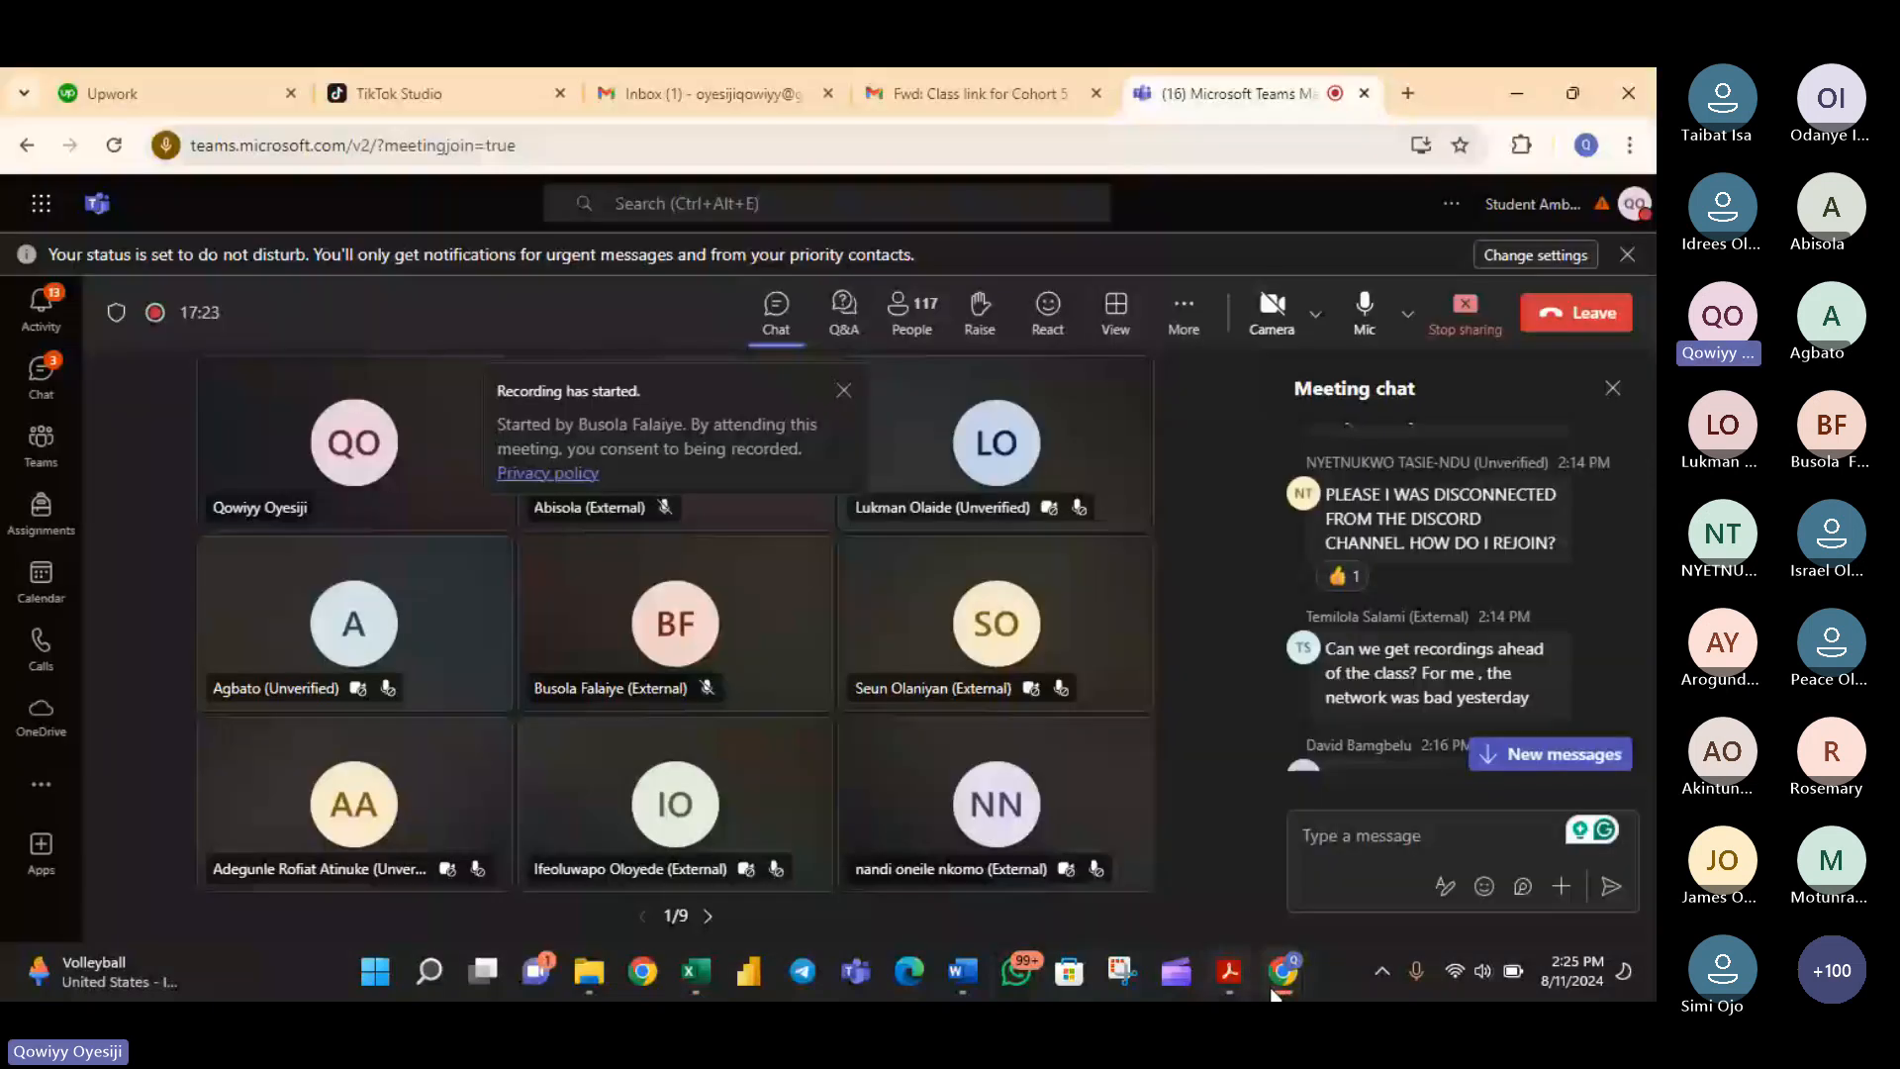
pyautogui.click(695, 972)
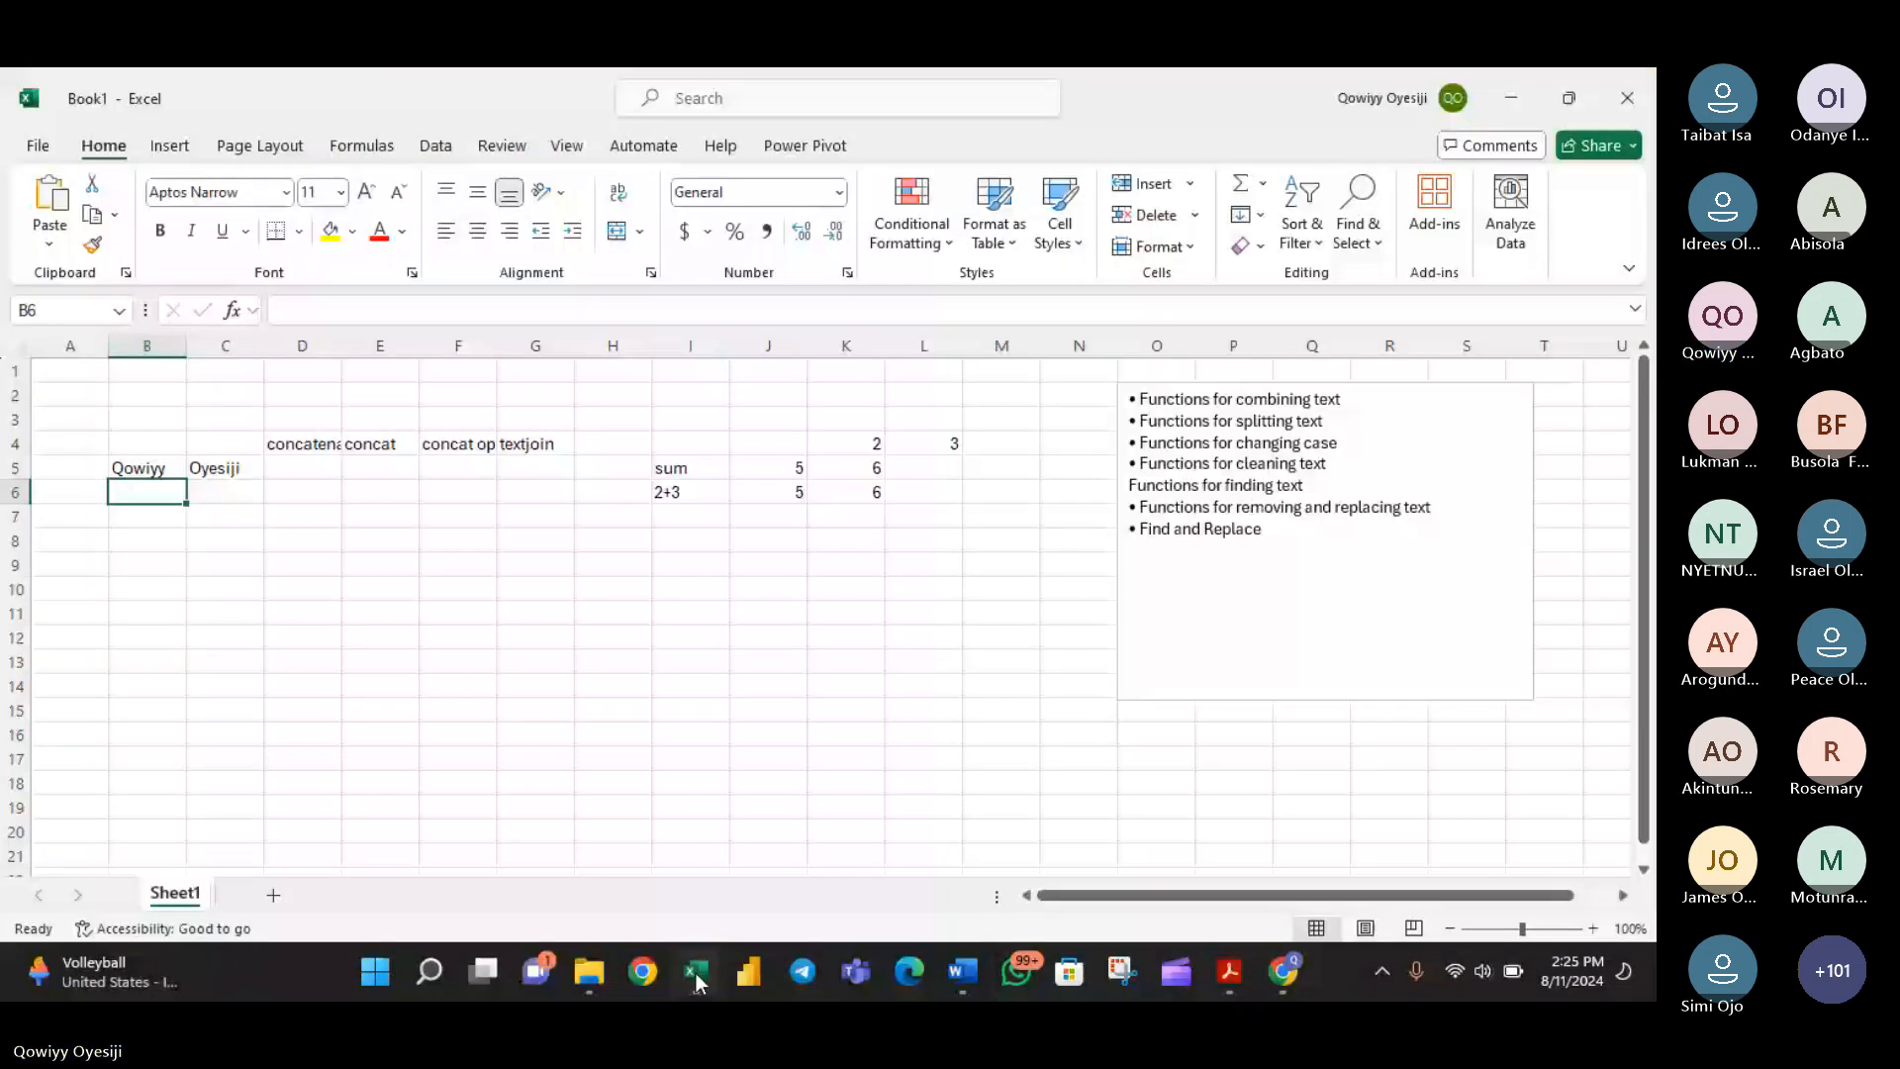
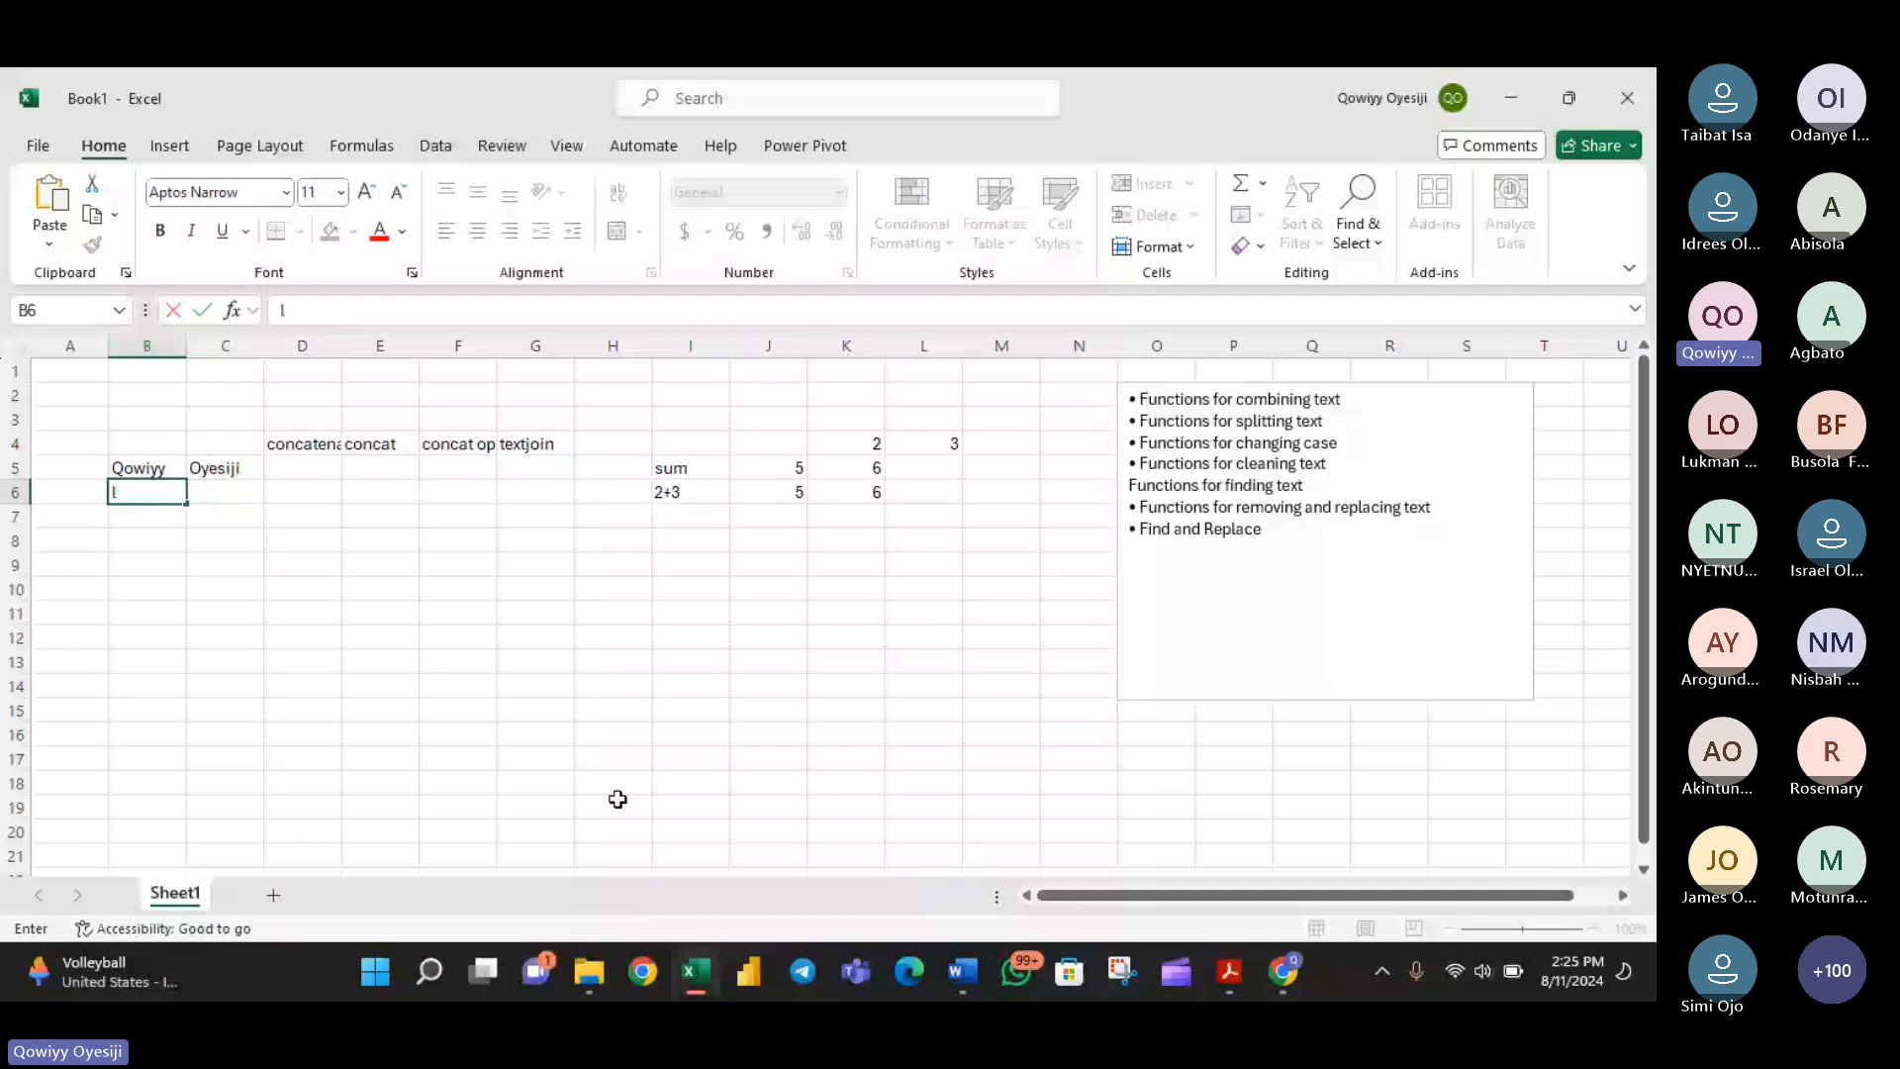
pyautogui.press('Tab')
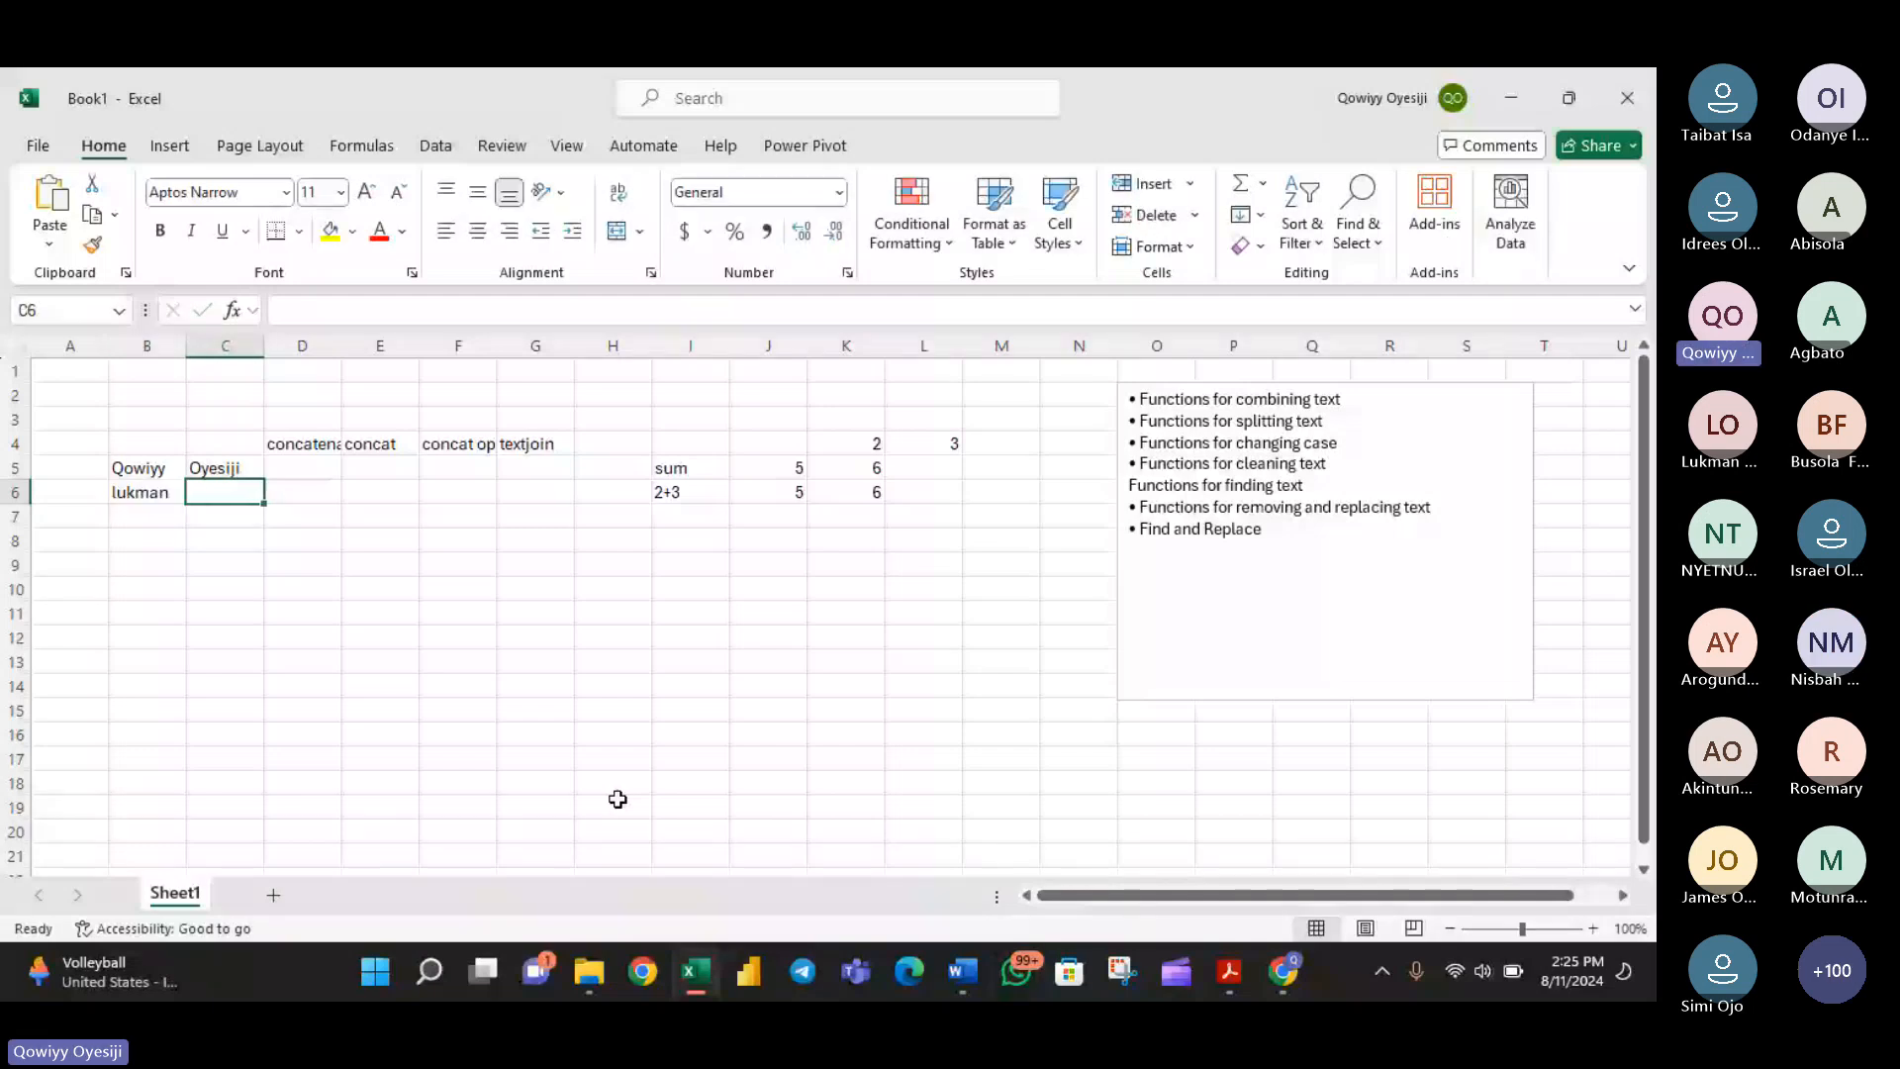
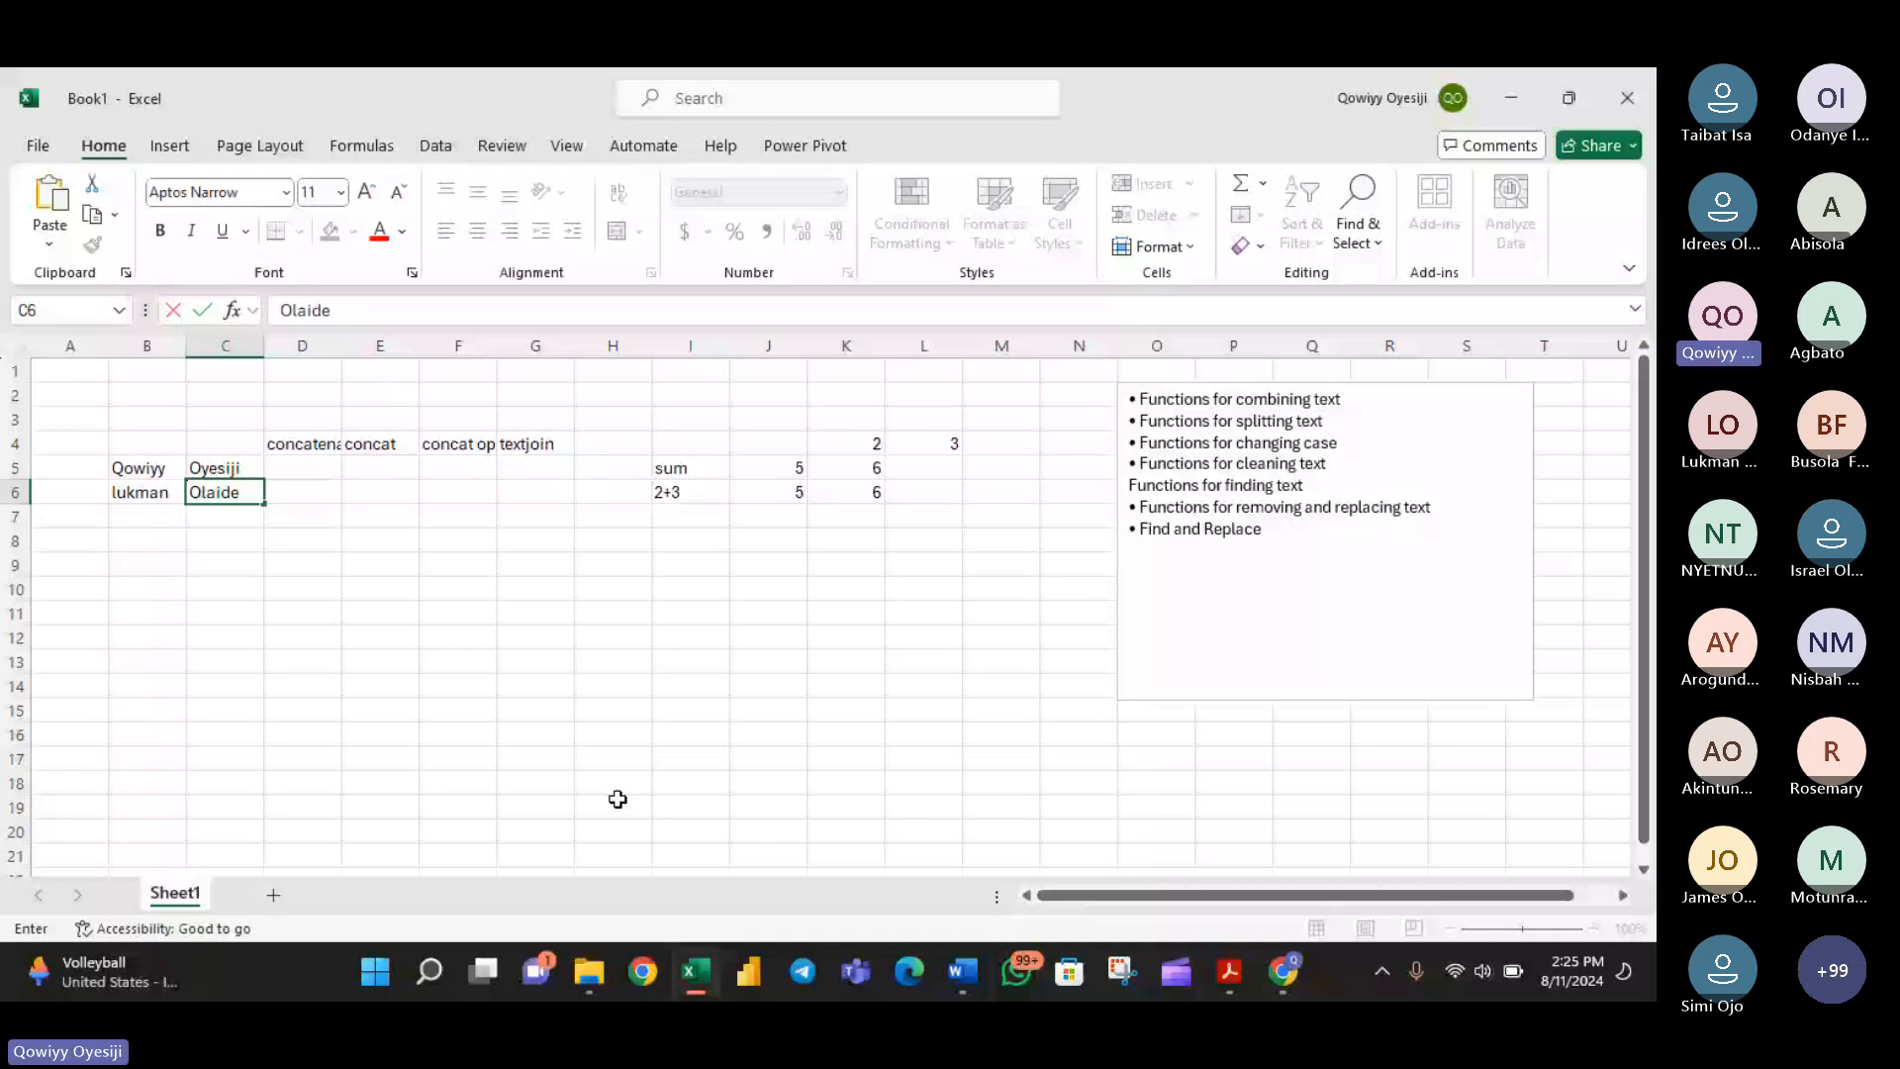
pyautogui.press('Return')
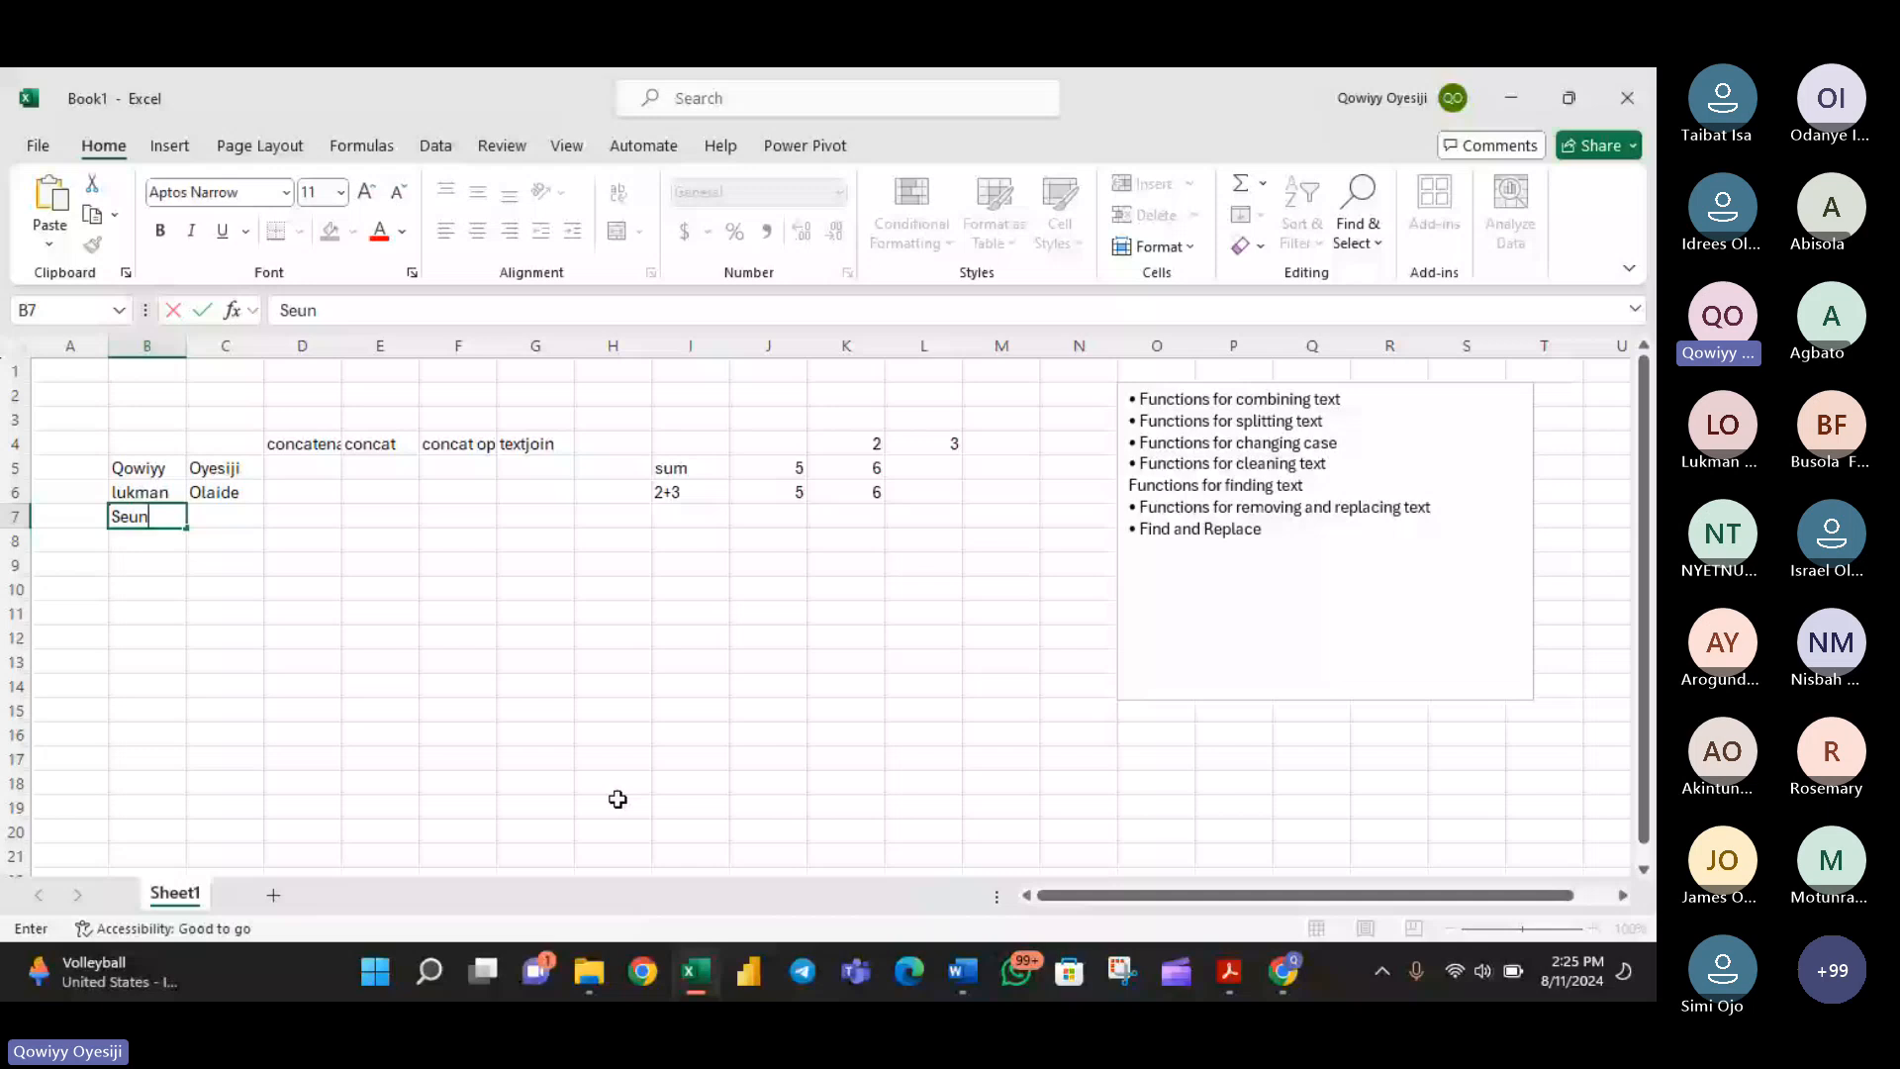
# - Enter another participant's first name in cell B7 and last name in cell C7
pyautogui.press('Tab')
pyautogui.press('Return')
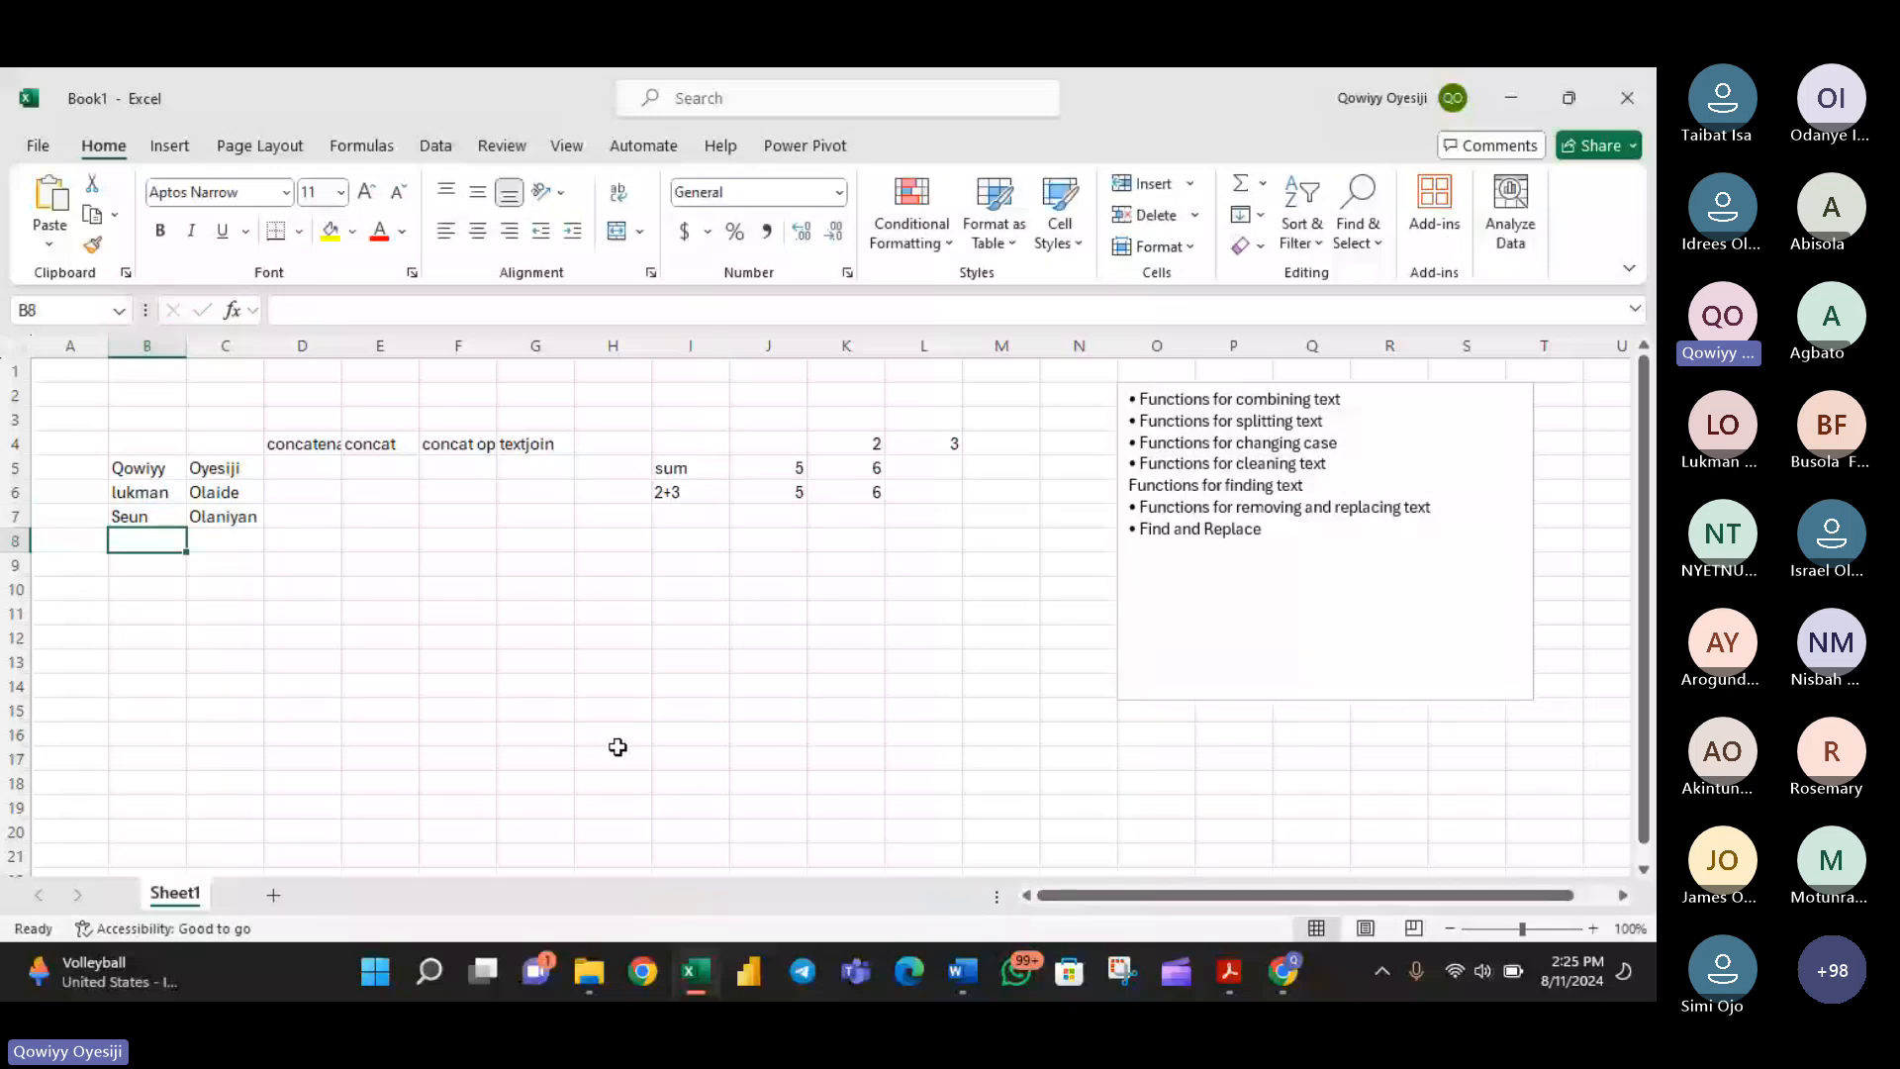
# - Widen columns D through G so the four combining-function headings in row 4 fit
pyautogui.moveTo(342, 345); pyautogui.dragTo(390, 340)
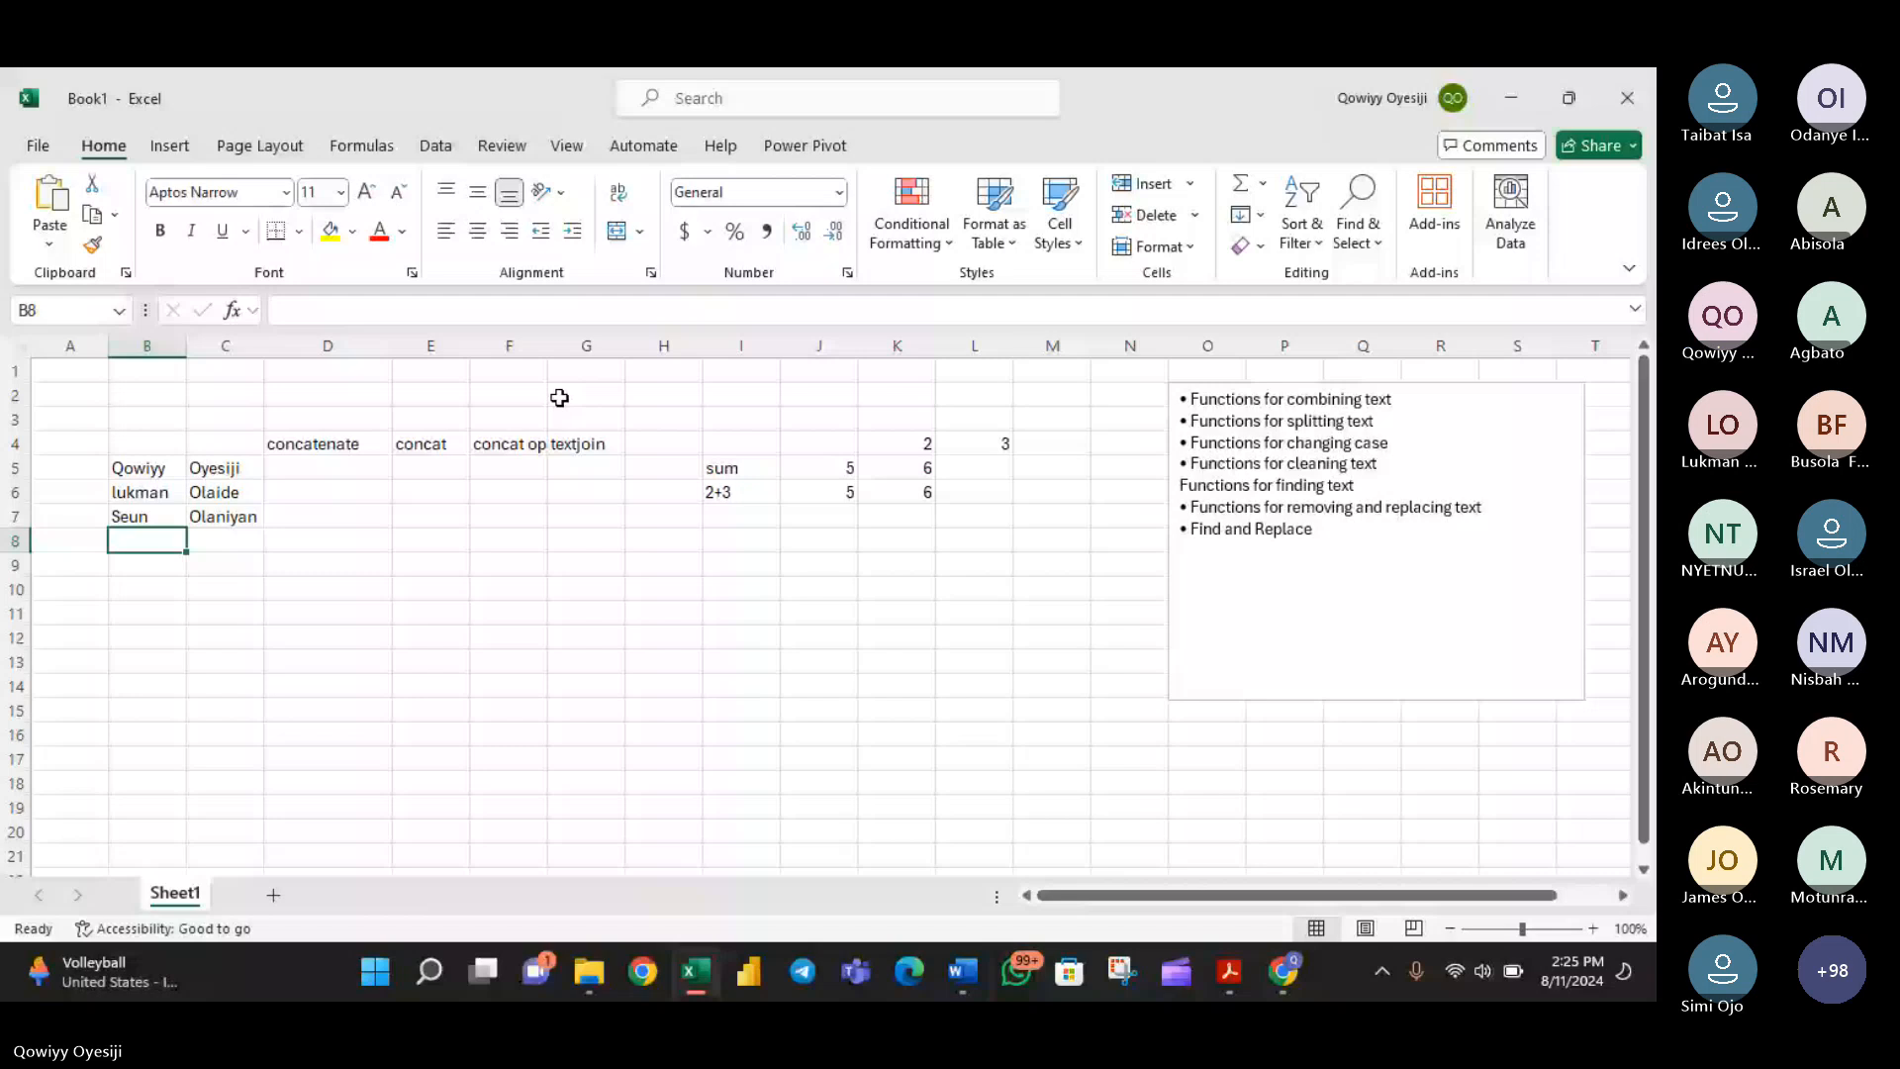
pyautogui.moveTo(469, 345); pyautogui.dragTo(530, 345)
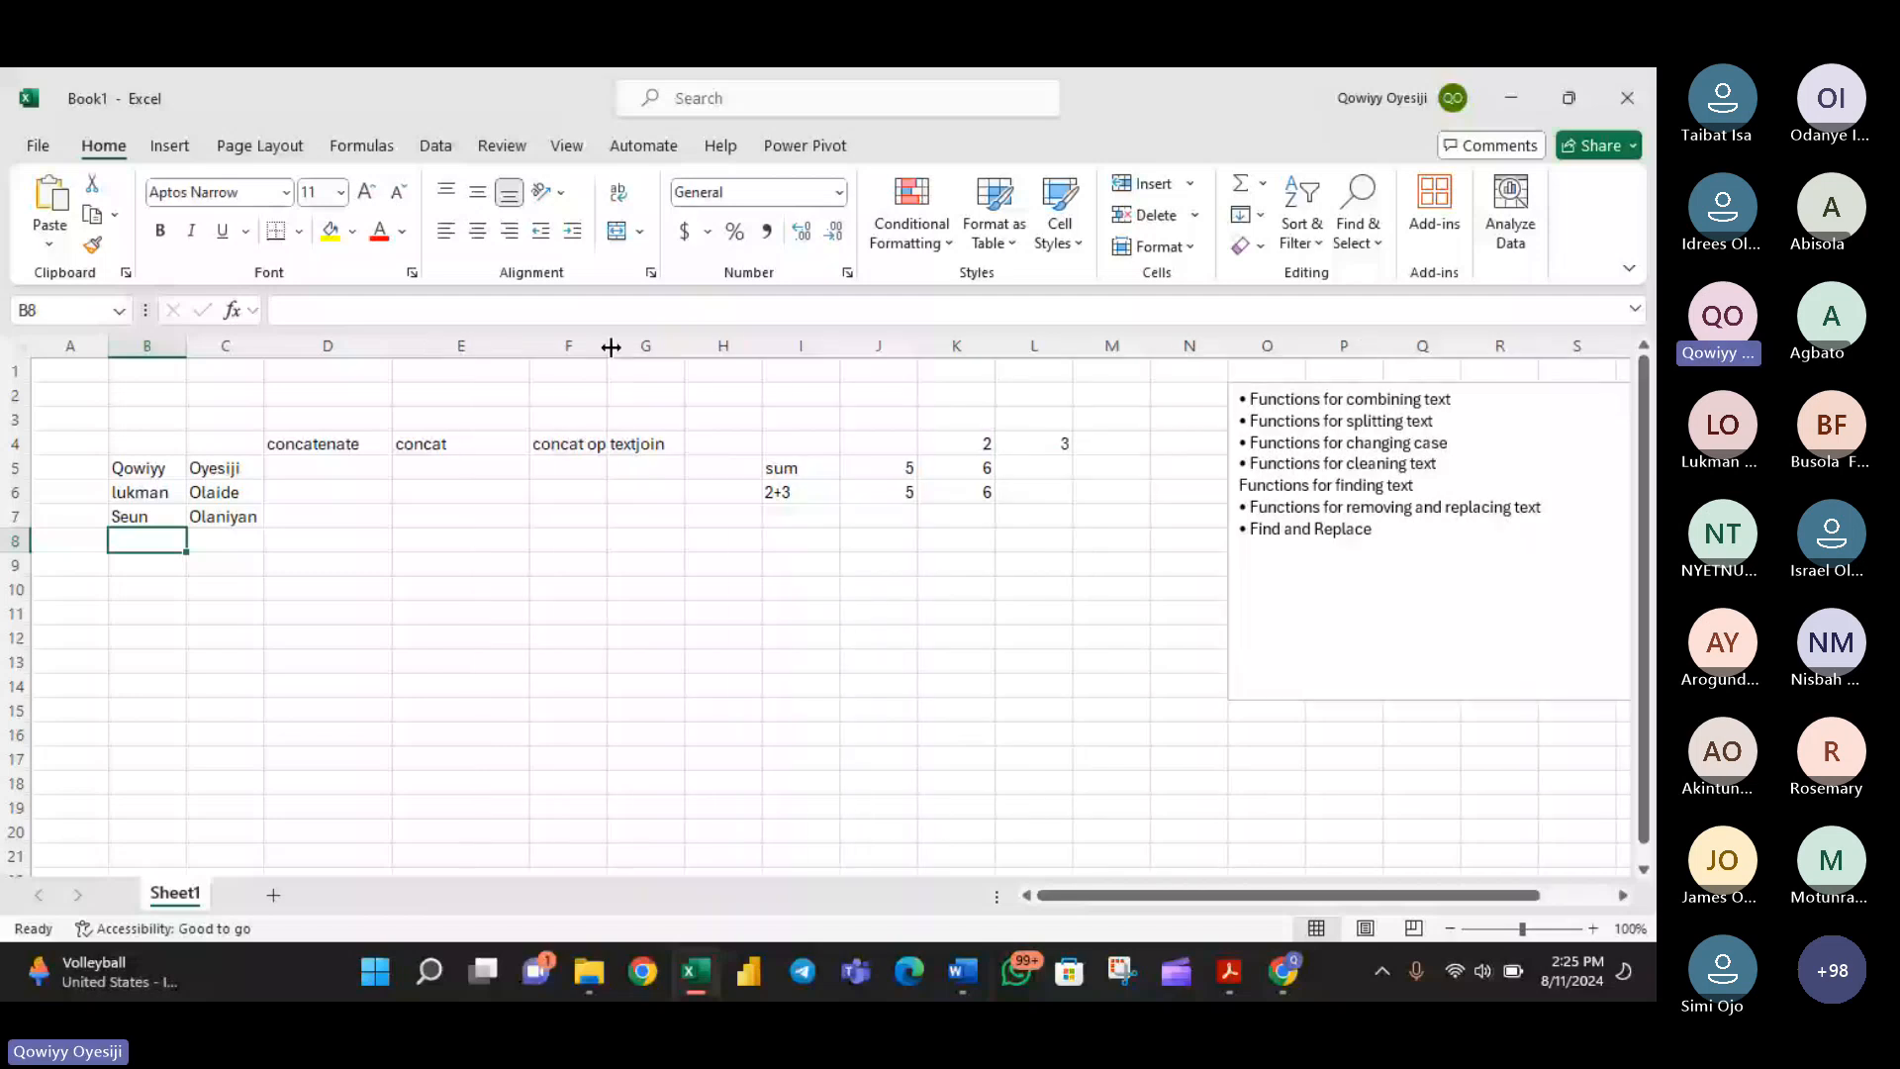
pyautogui.moveTo(607, 345); pyautogui.dragTo(677, 346)
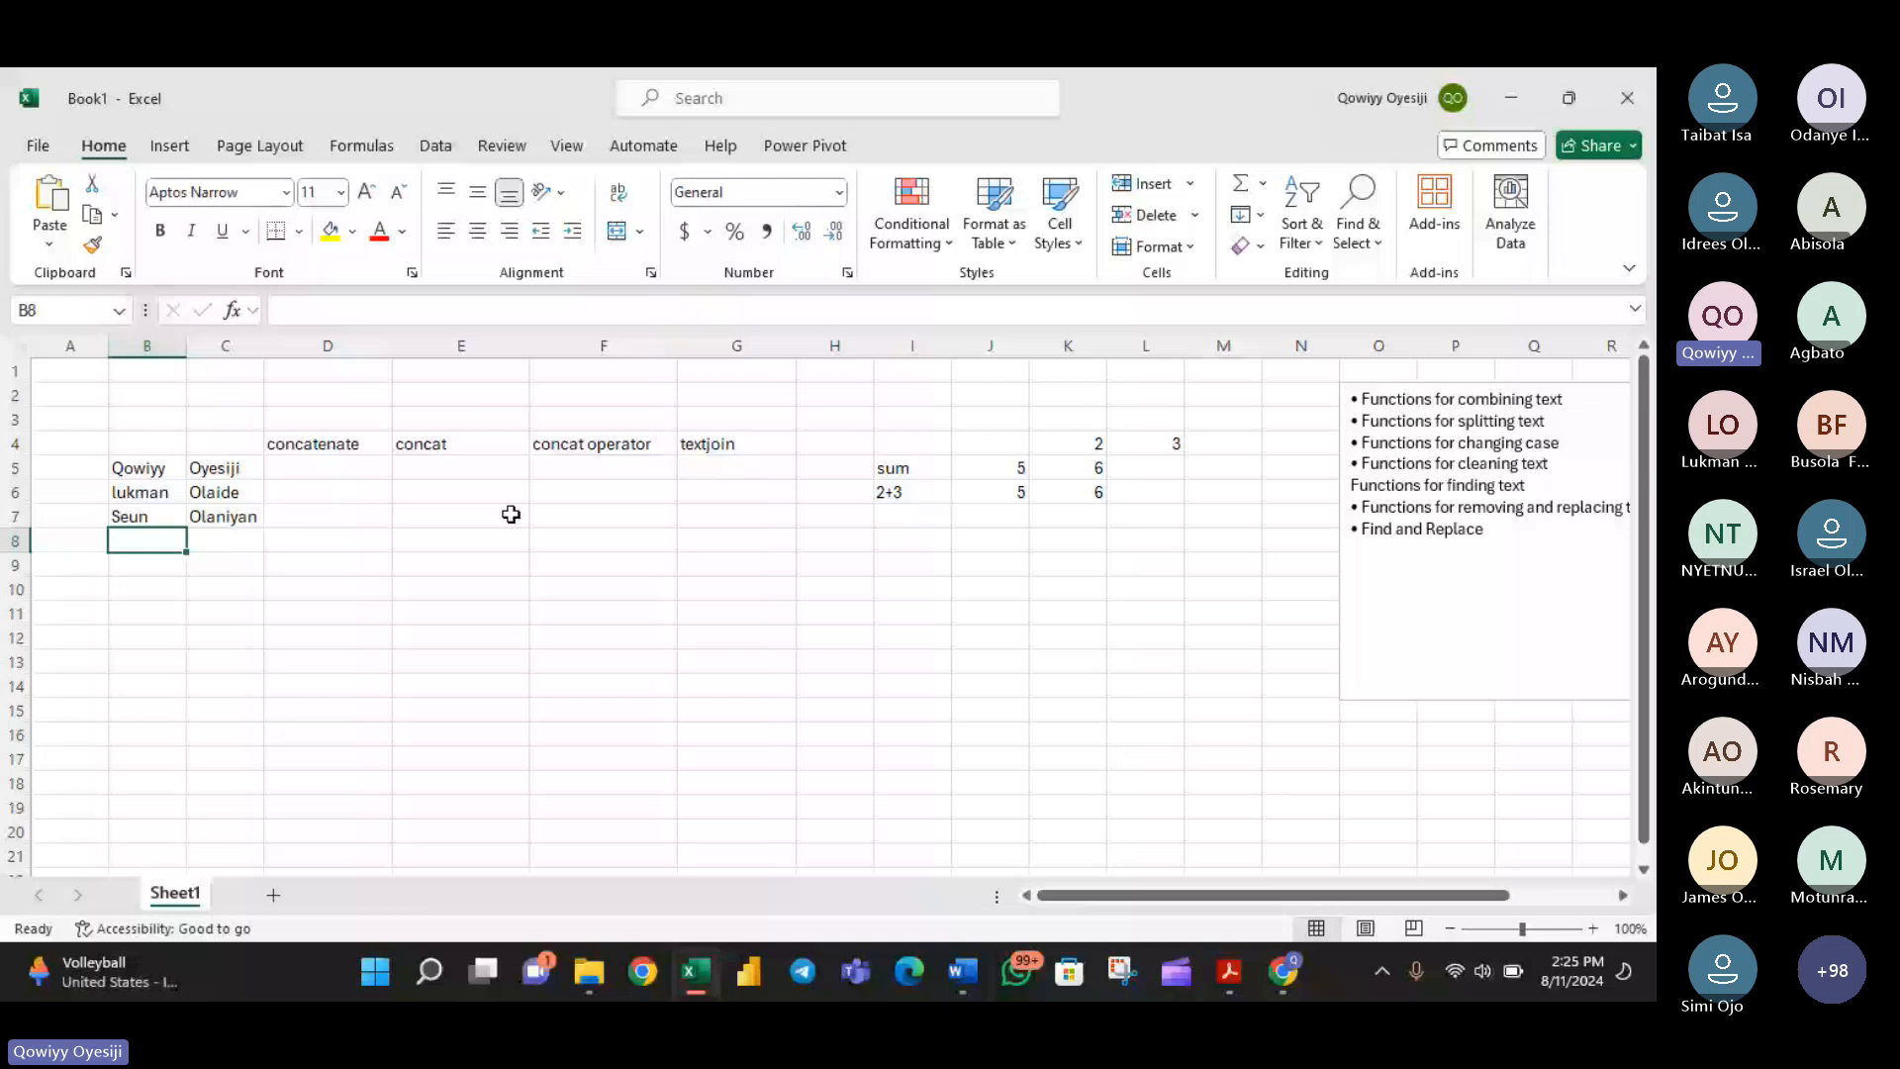
pyautogui.click(409, 473)
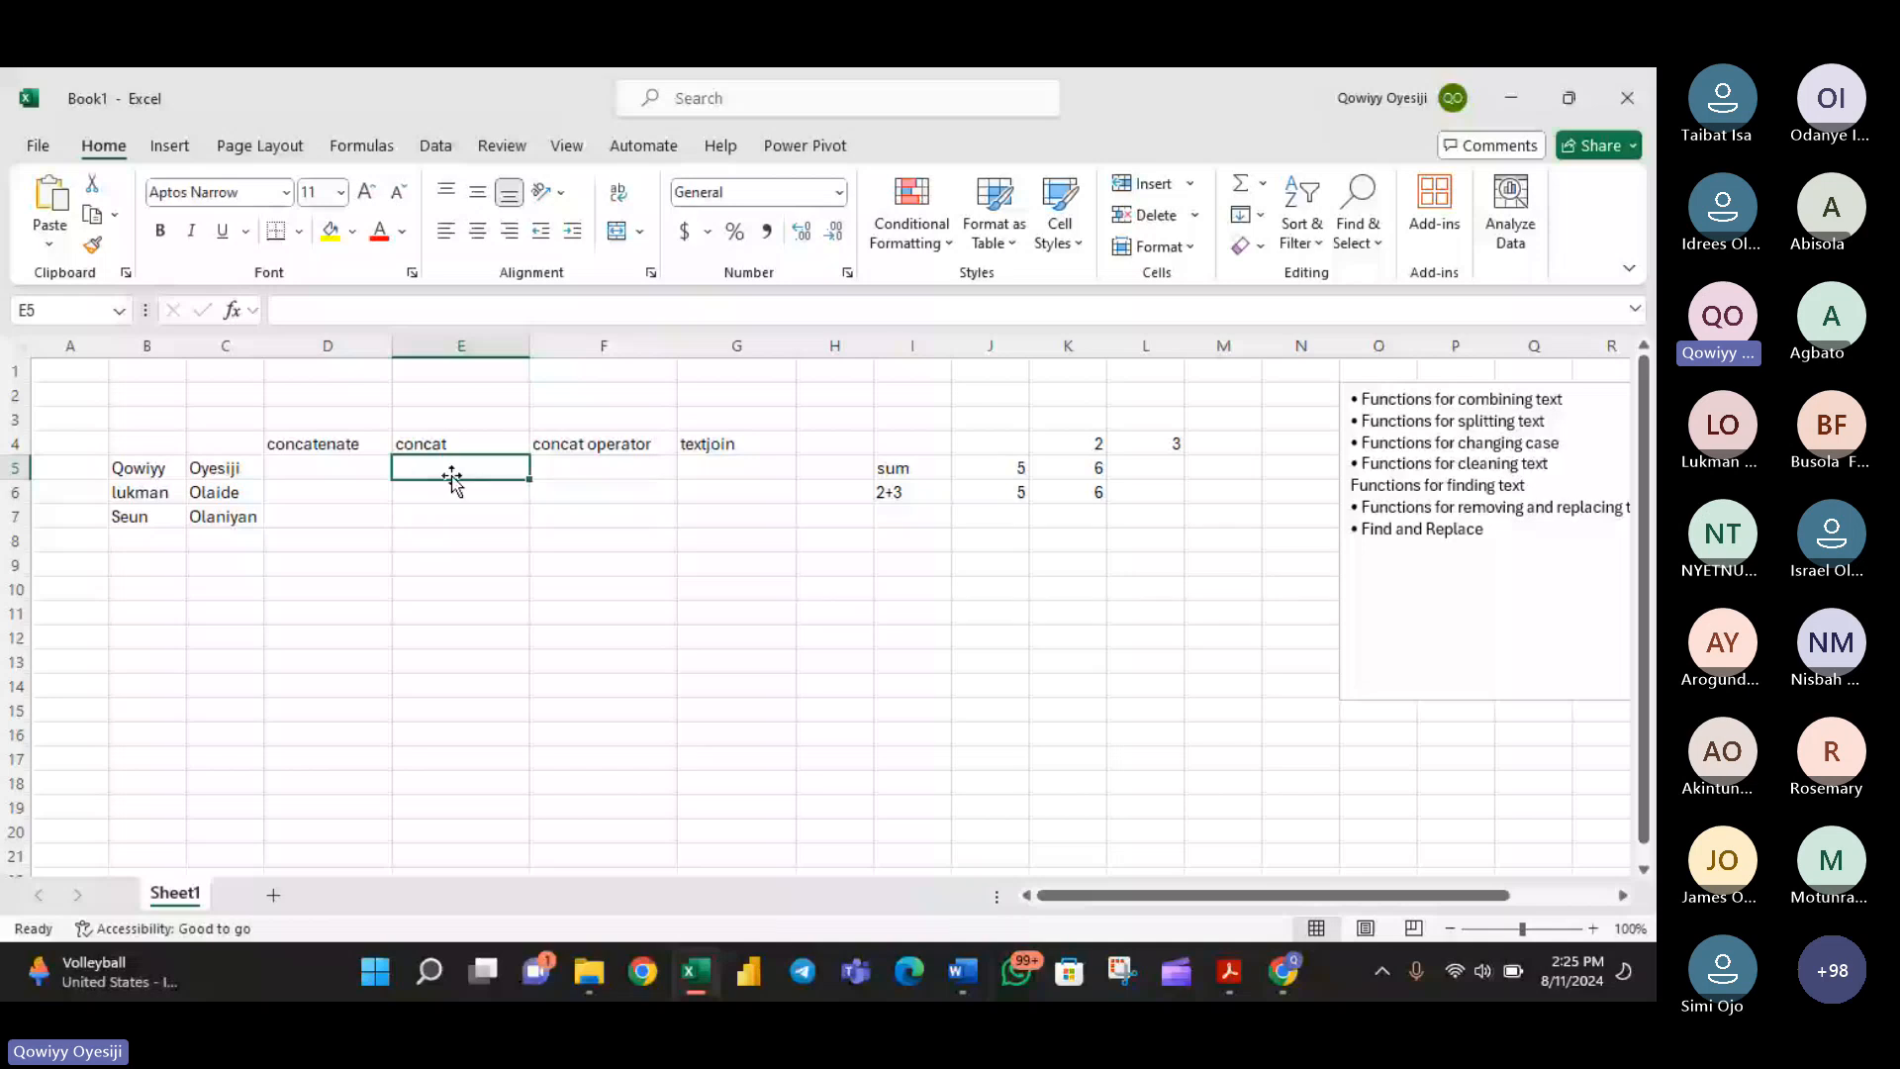
pyautogui.click(708, 462)
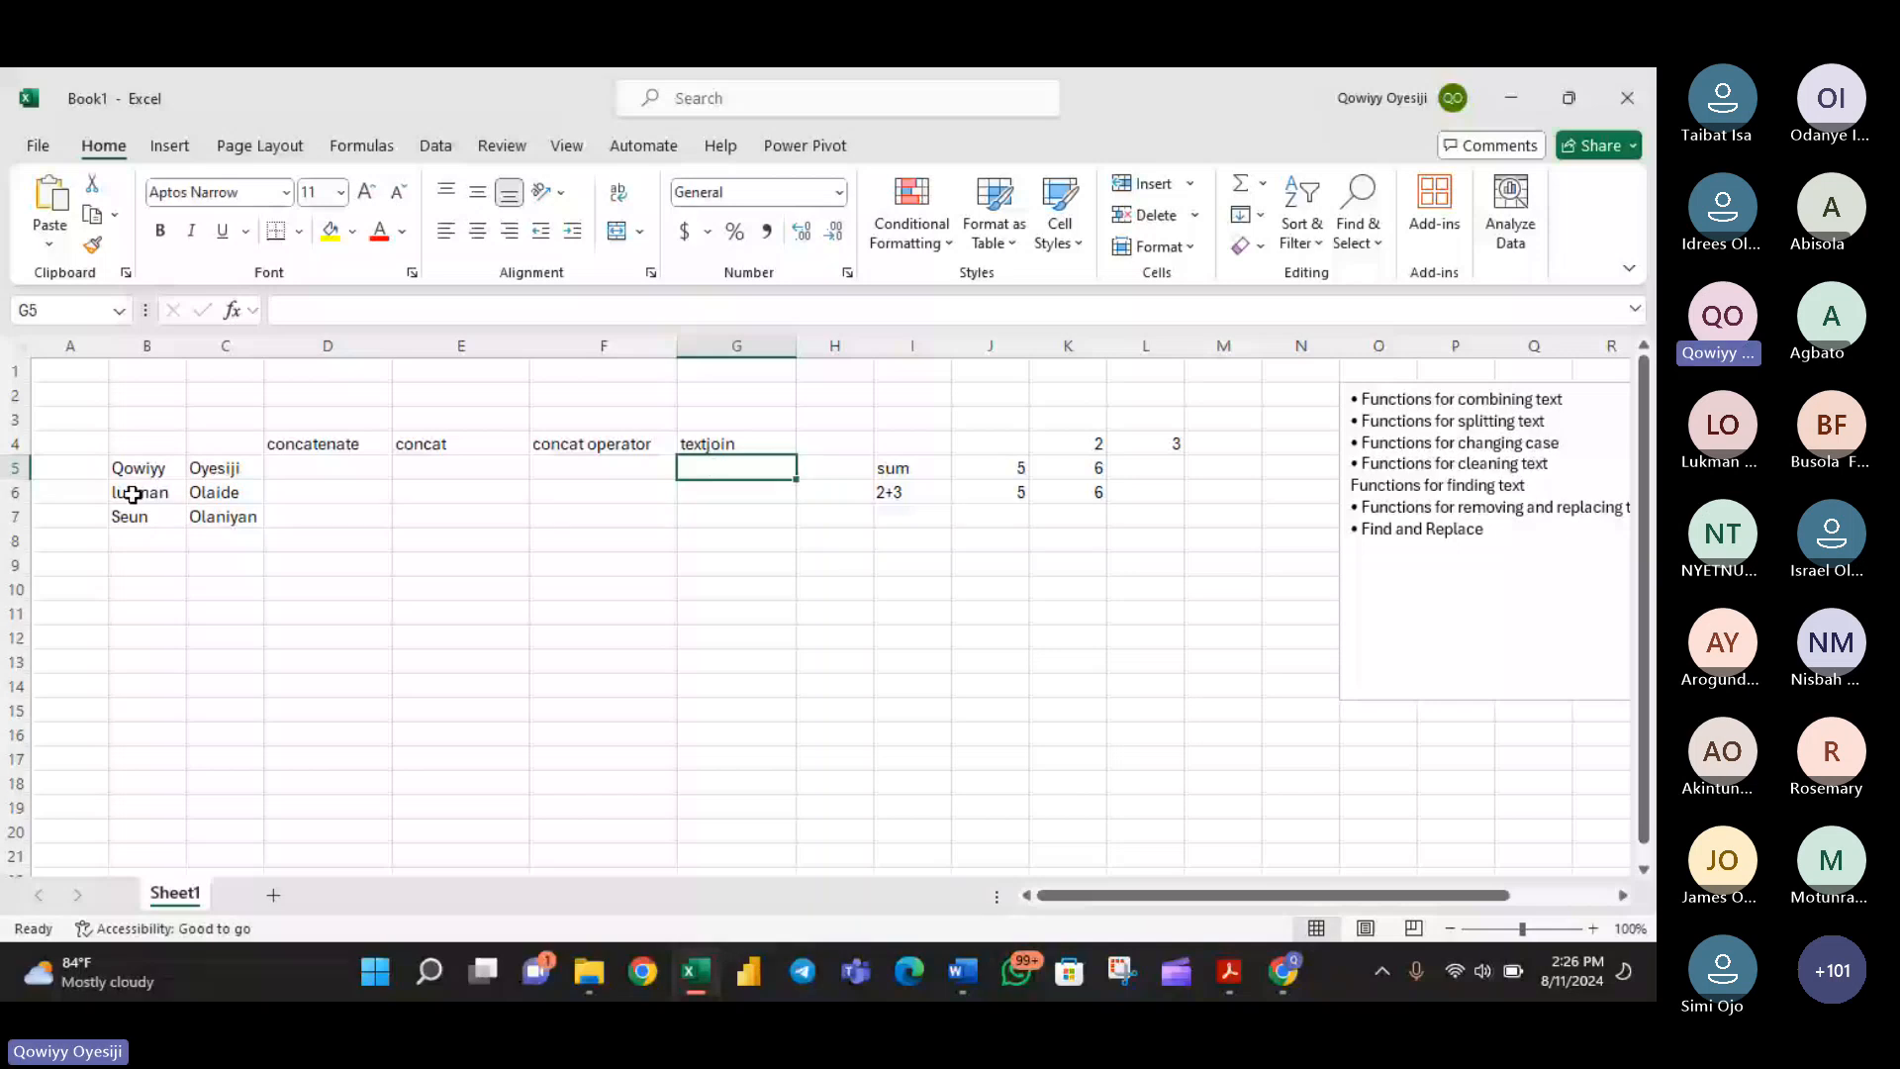
pyautogui.moveTo(326, 471); pyautogui.dragTo(564, 471)
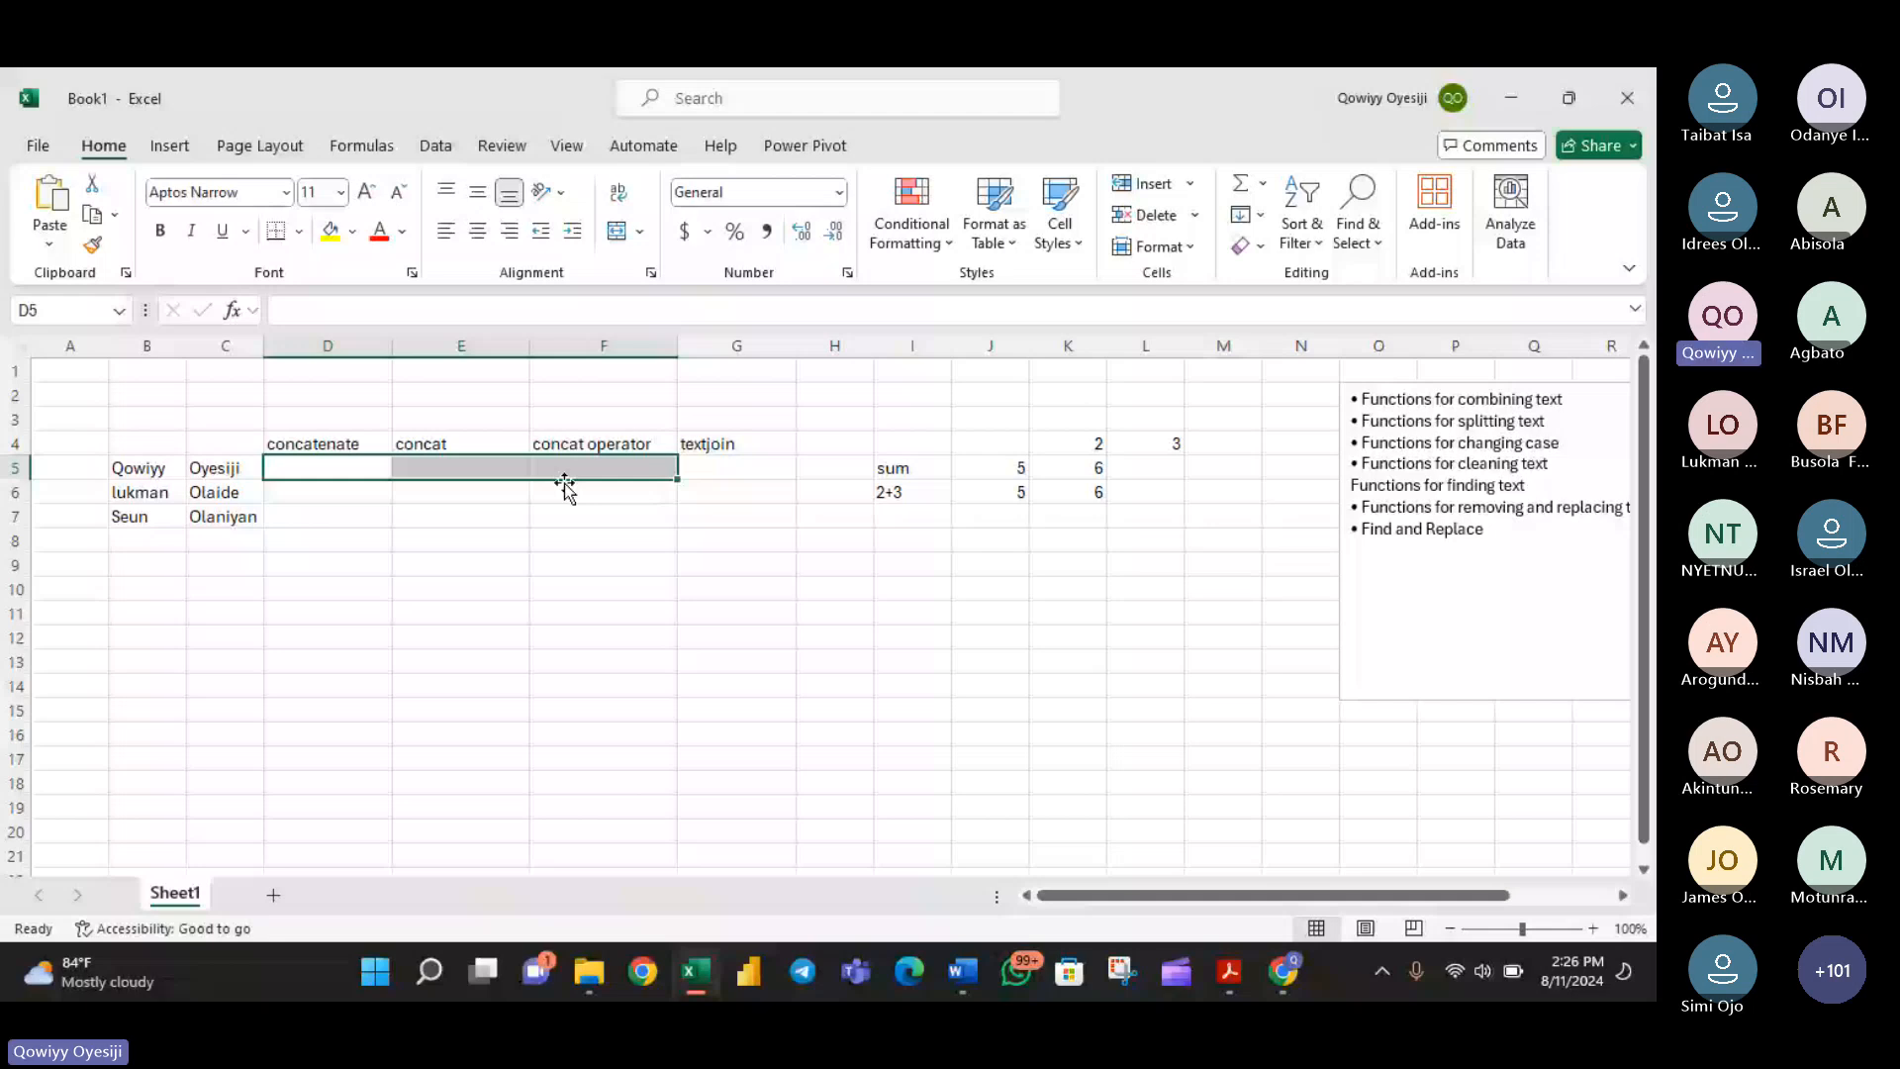
# - Enter =CONCATENATE(B5, ,C5) in cell D5 to combine the first and last name
pyautogui.click(289, 469)
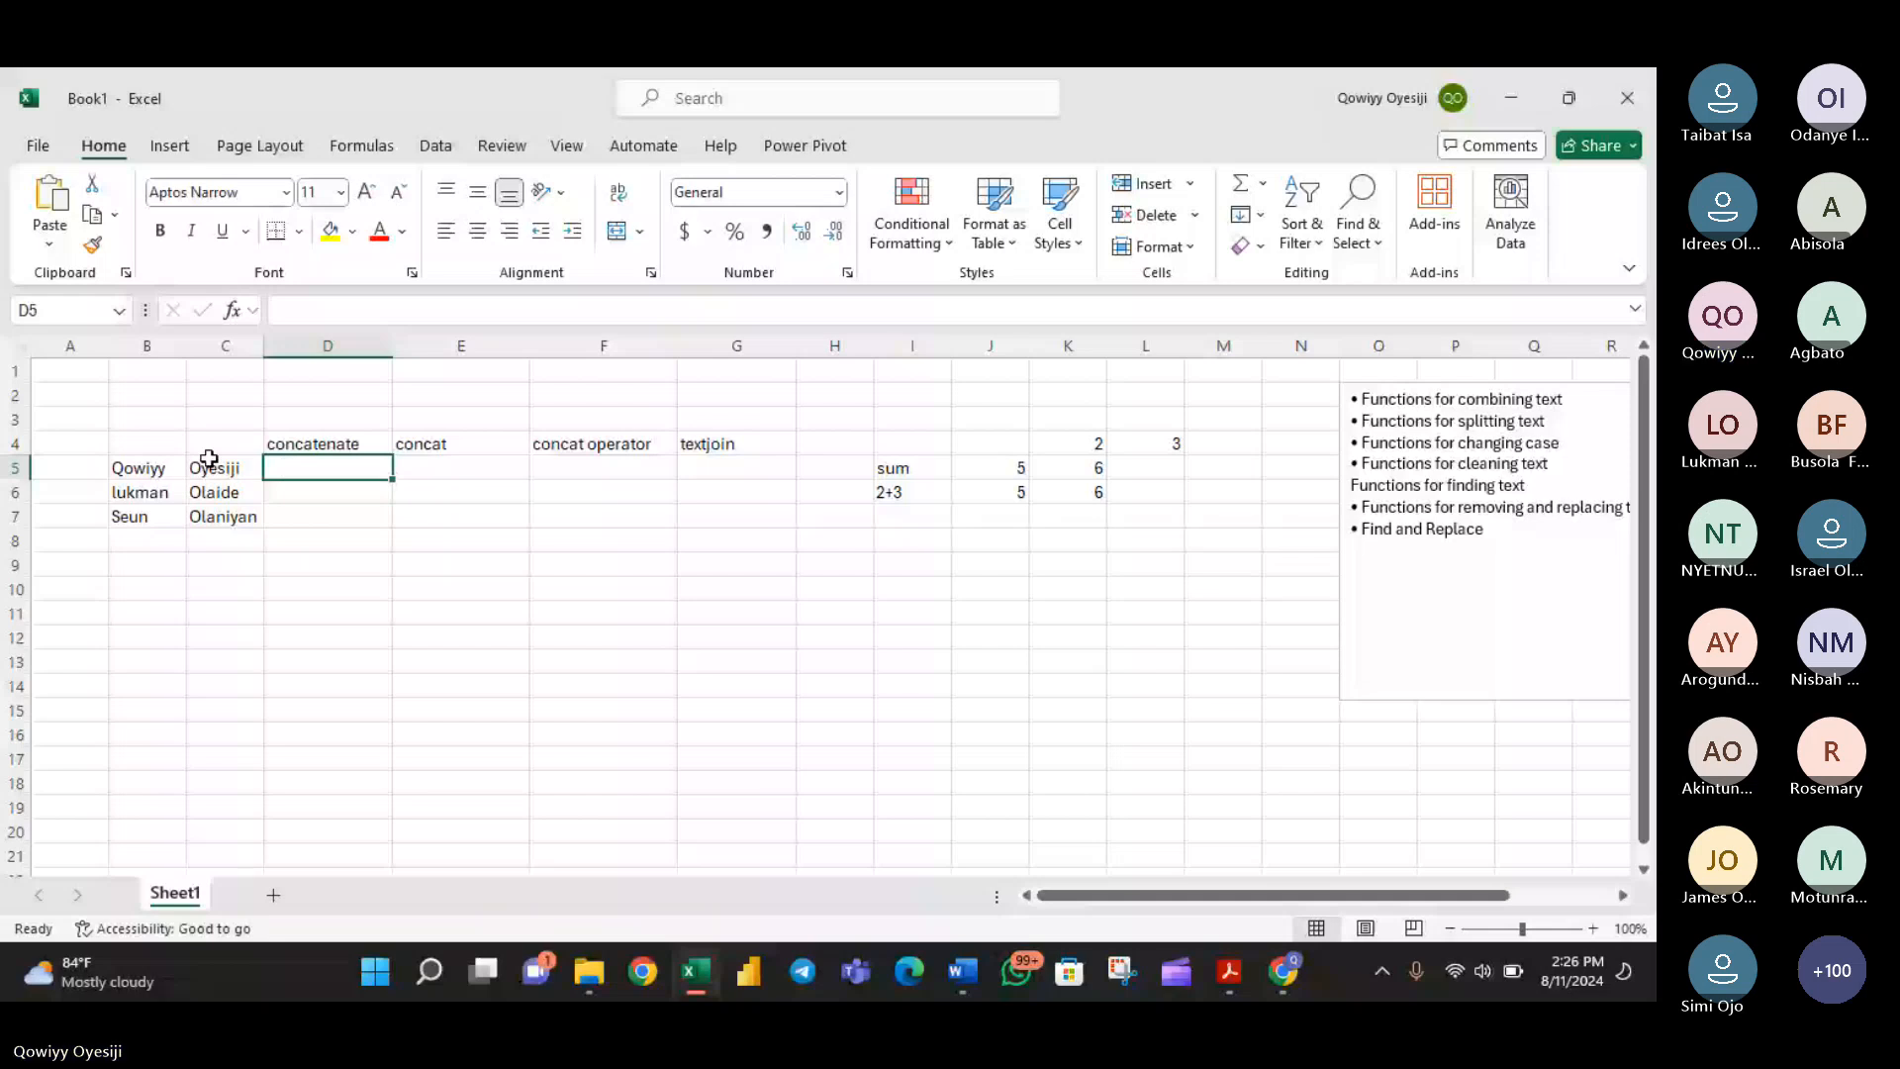
pyautogui.write('=')
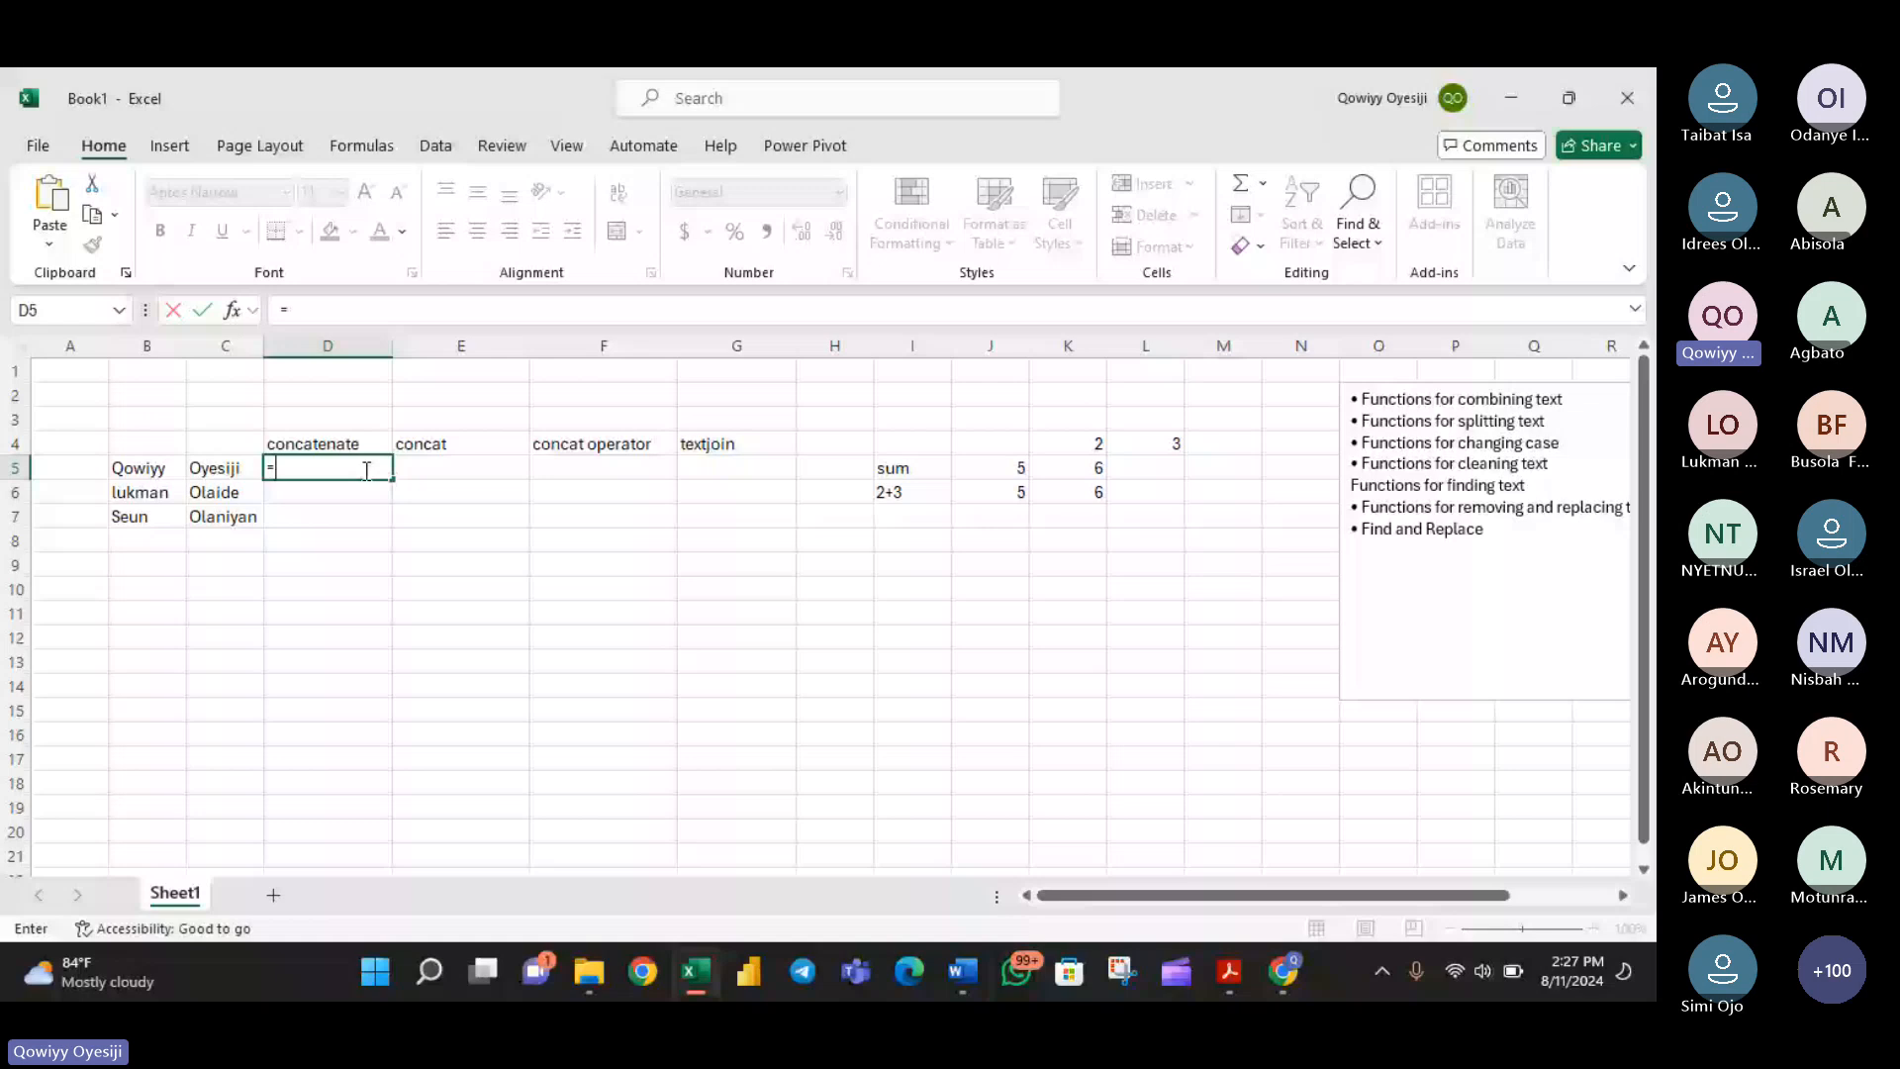
pyautogui.click(208, 478)
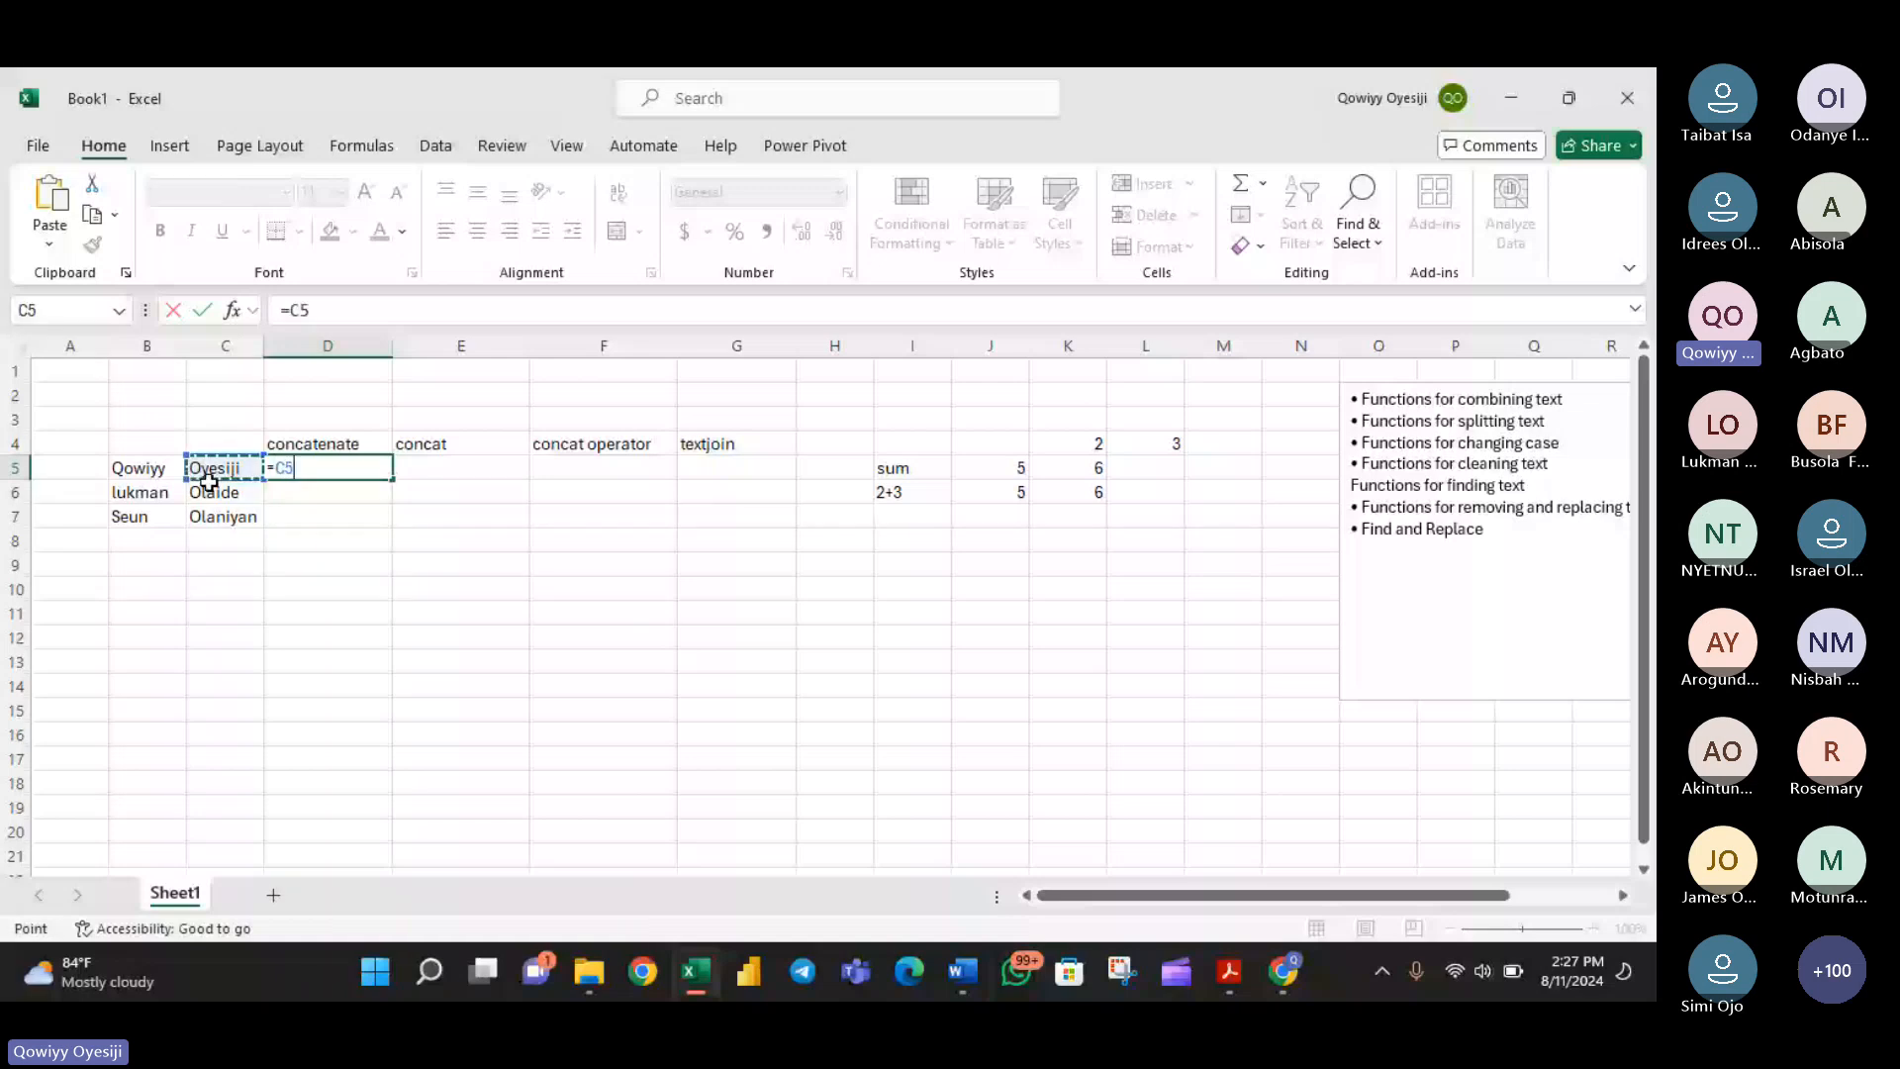
pyautogui.press('BackSpace')
pyautogui.press('BackSpace')
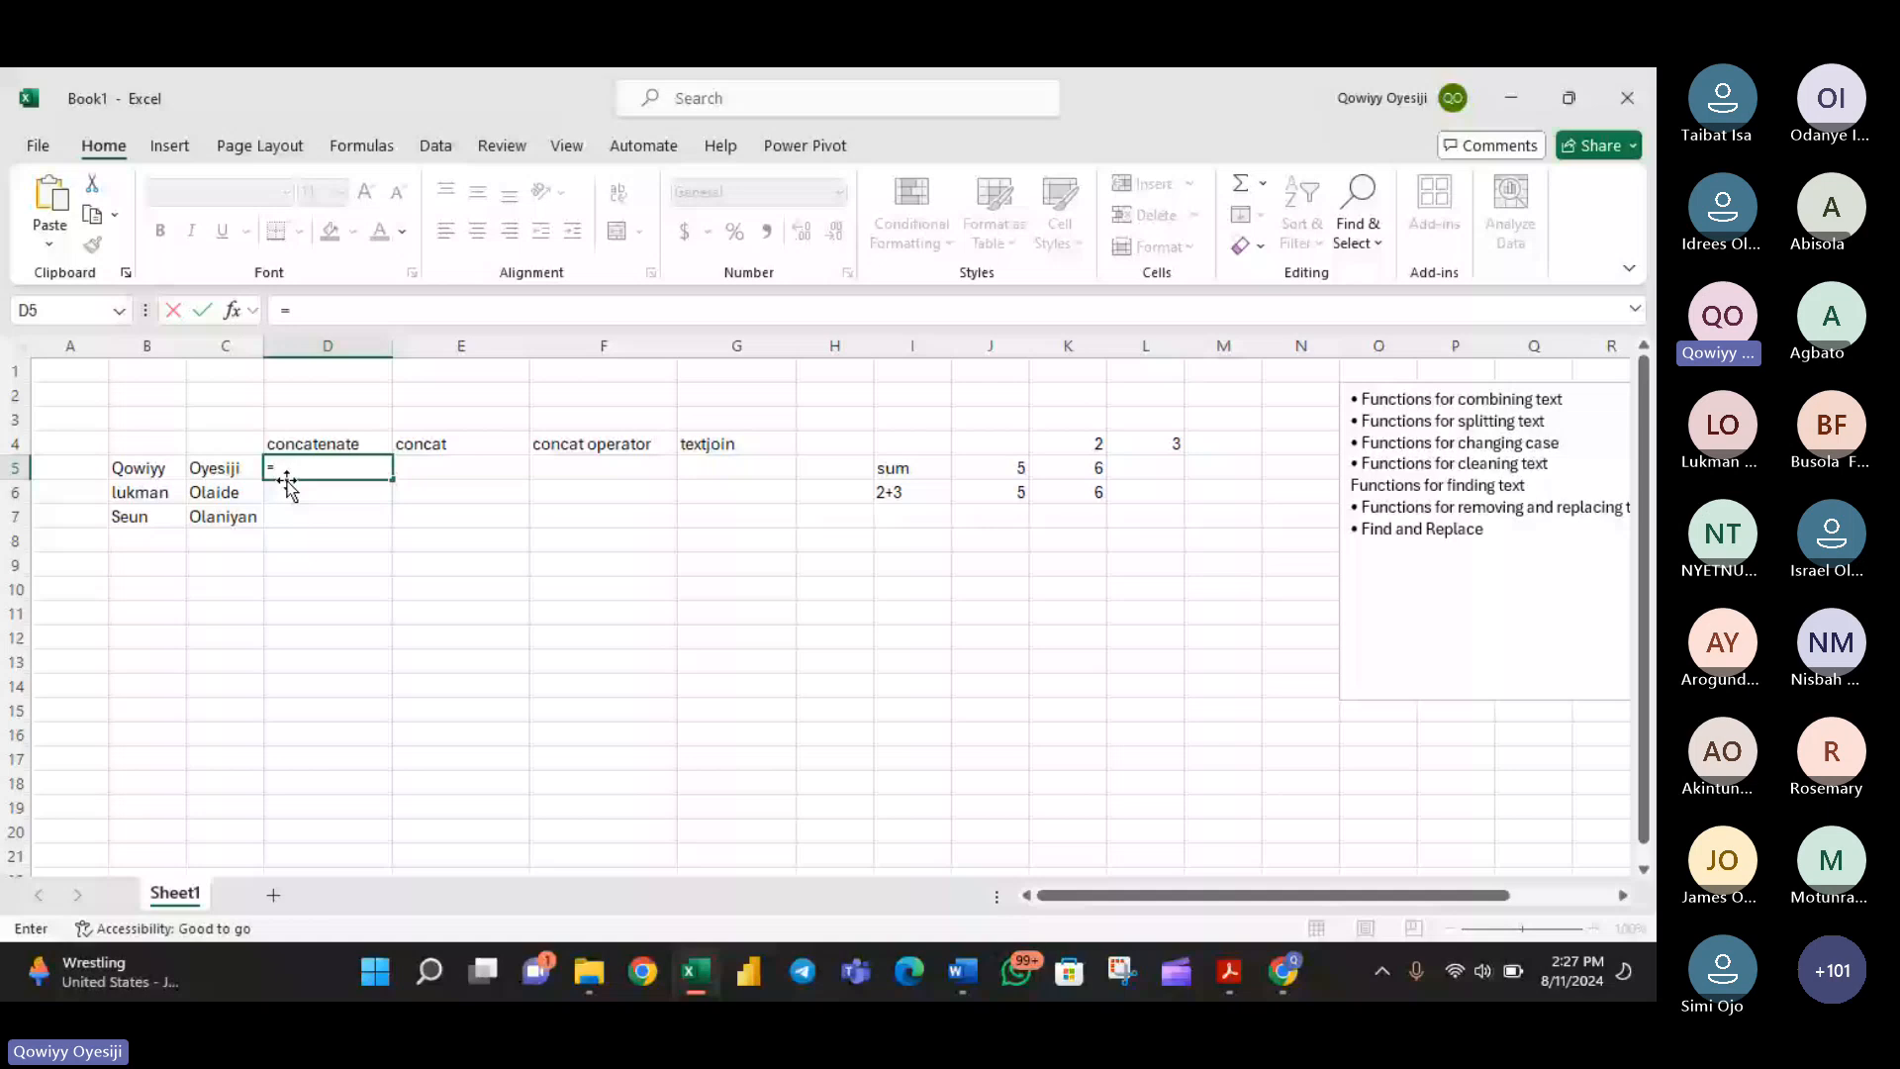
pyautogui.write('c')
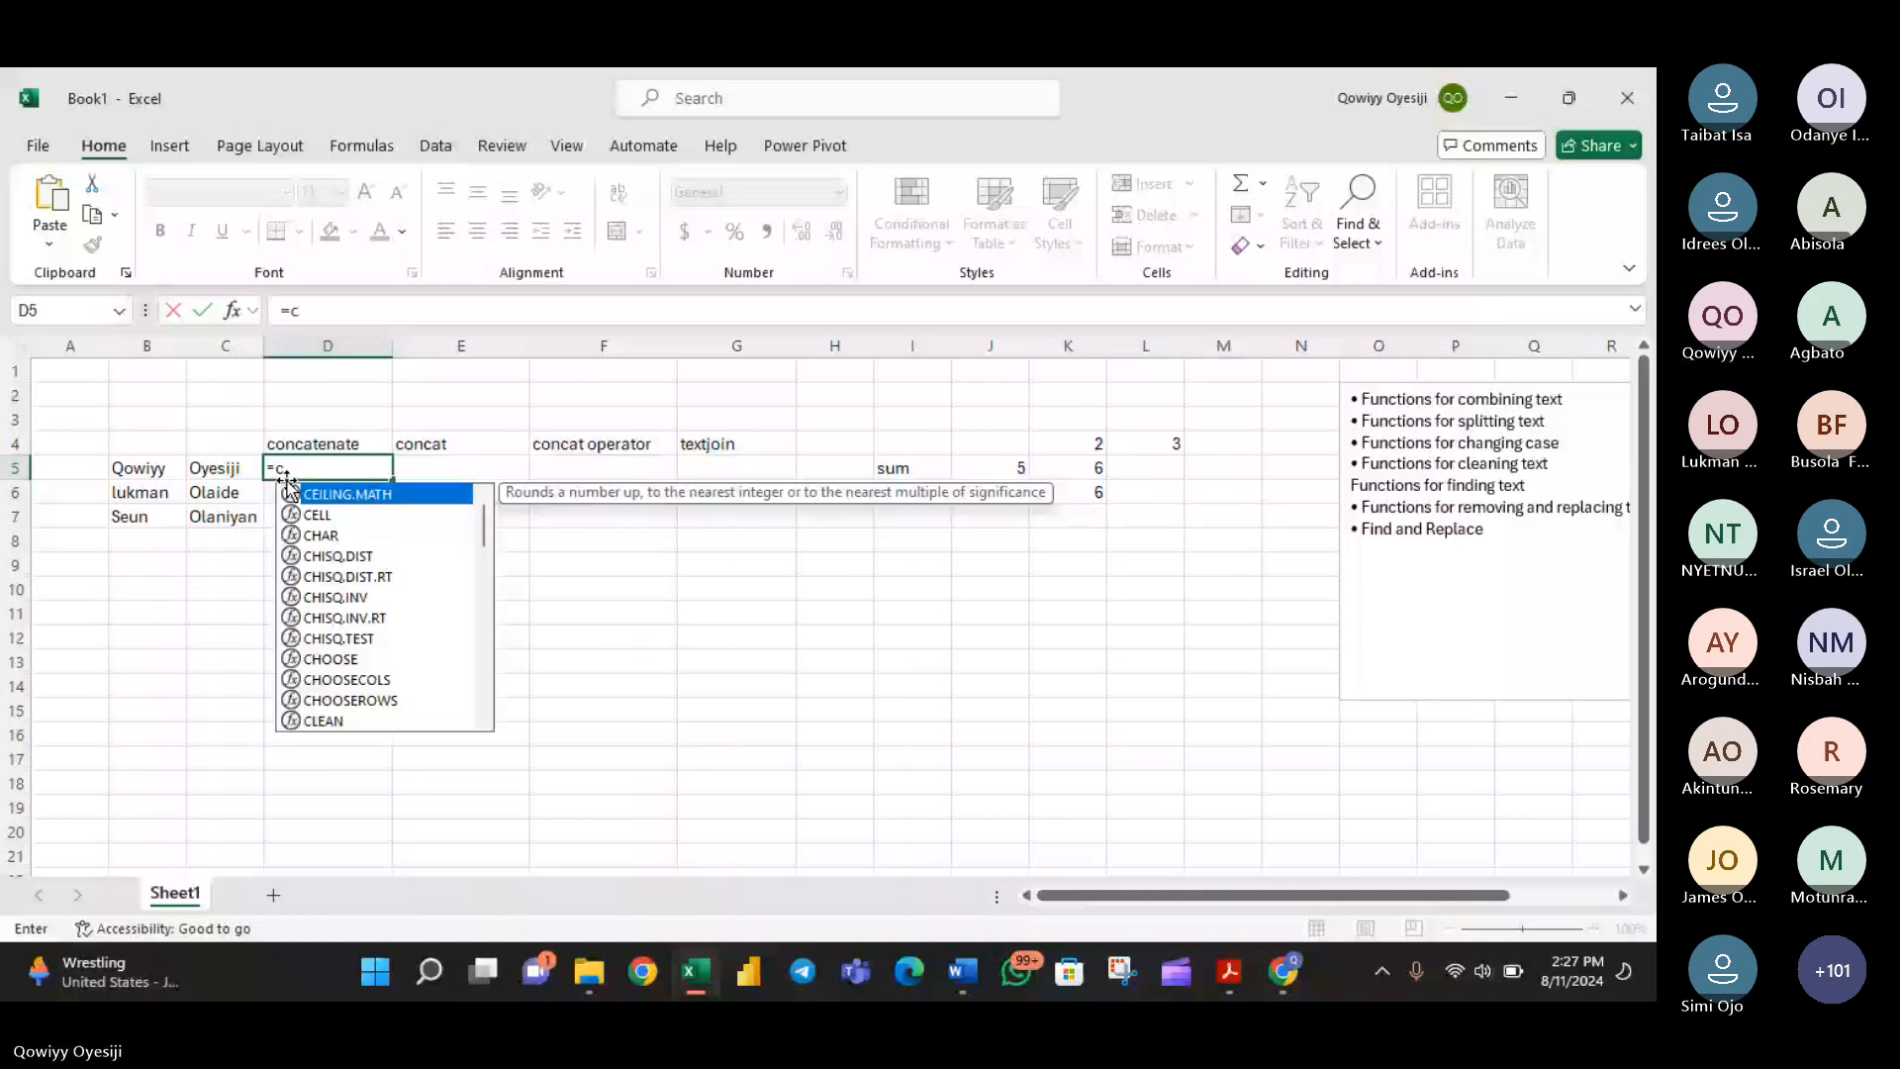
pyautogui.write('oncate')
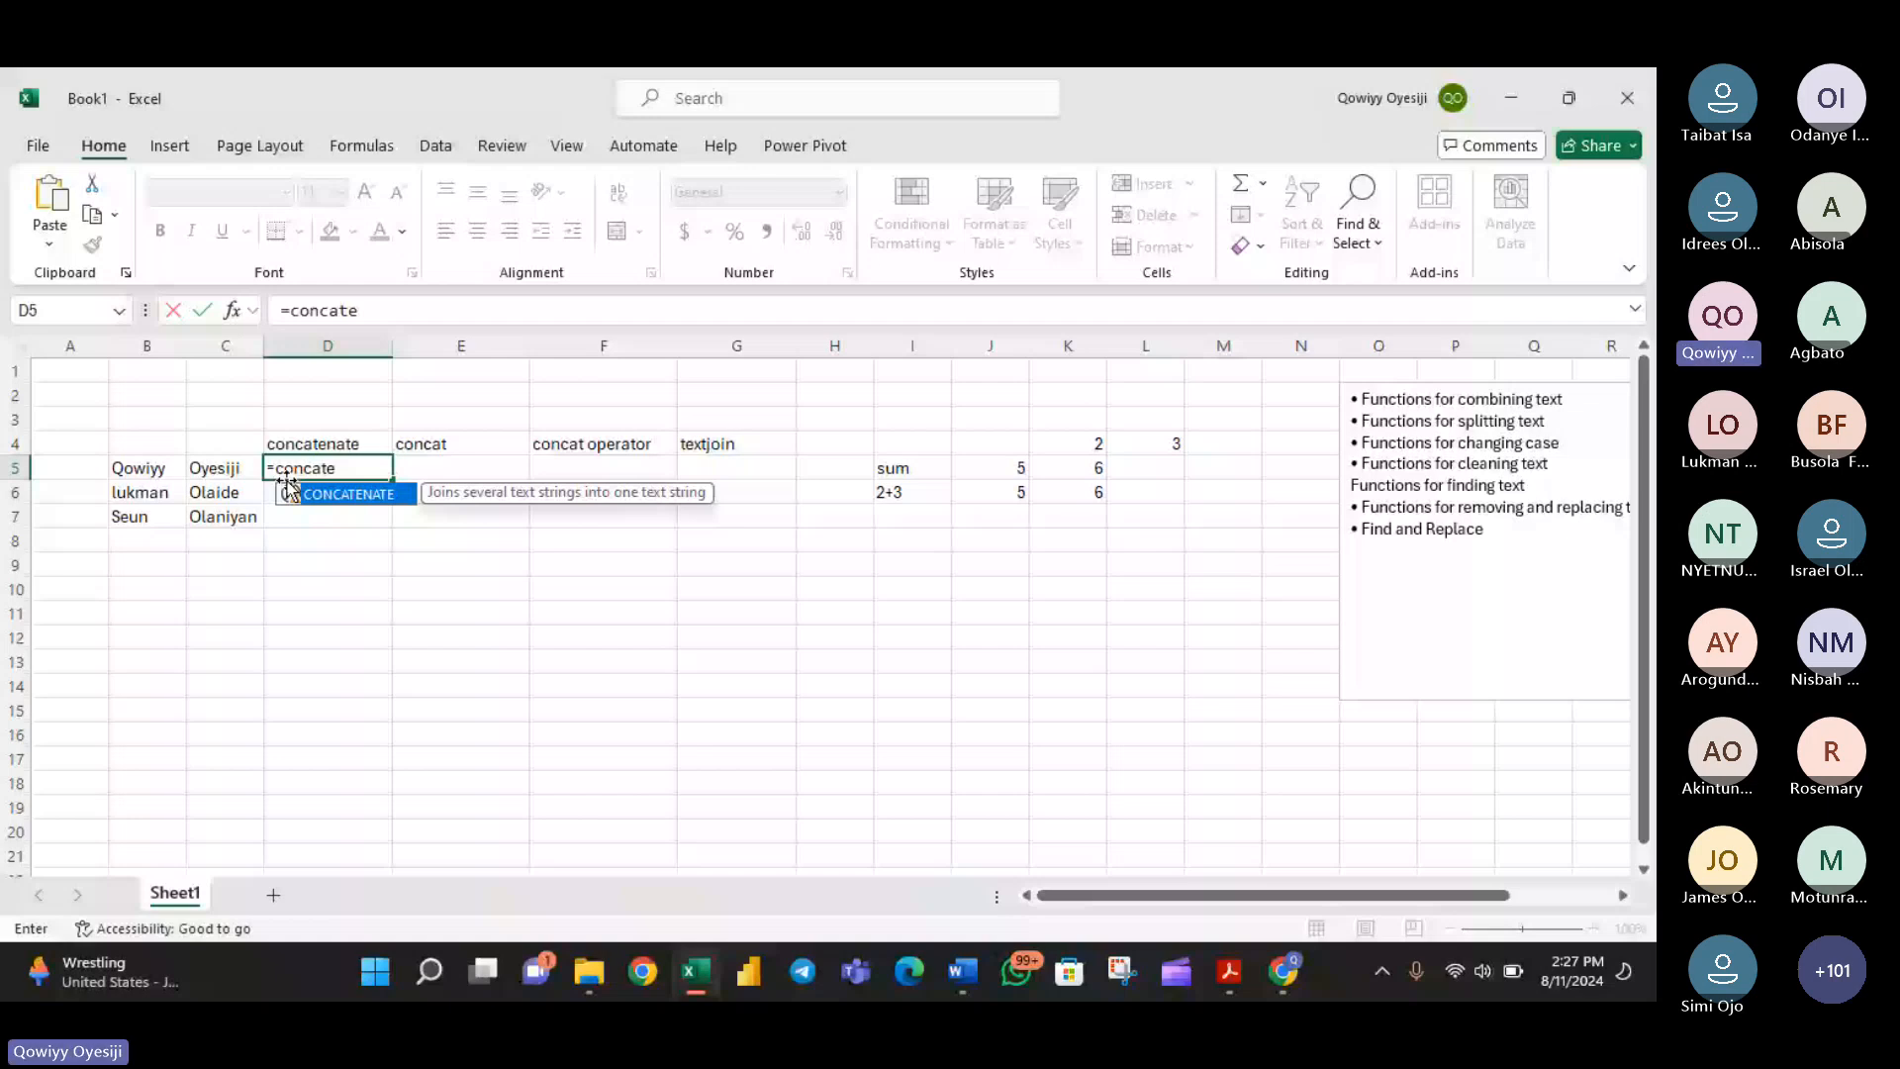
pyautogui.press('Tab')
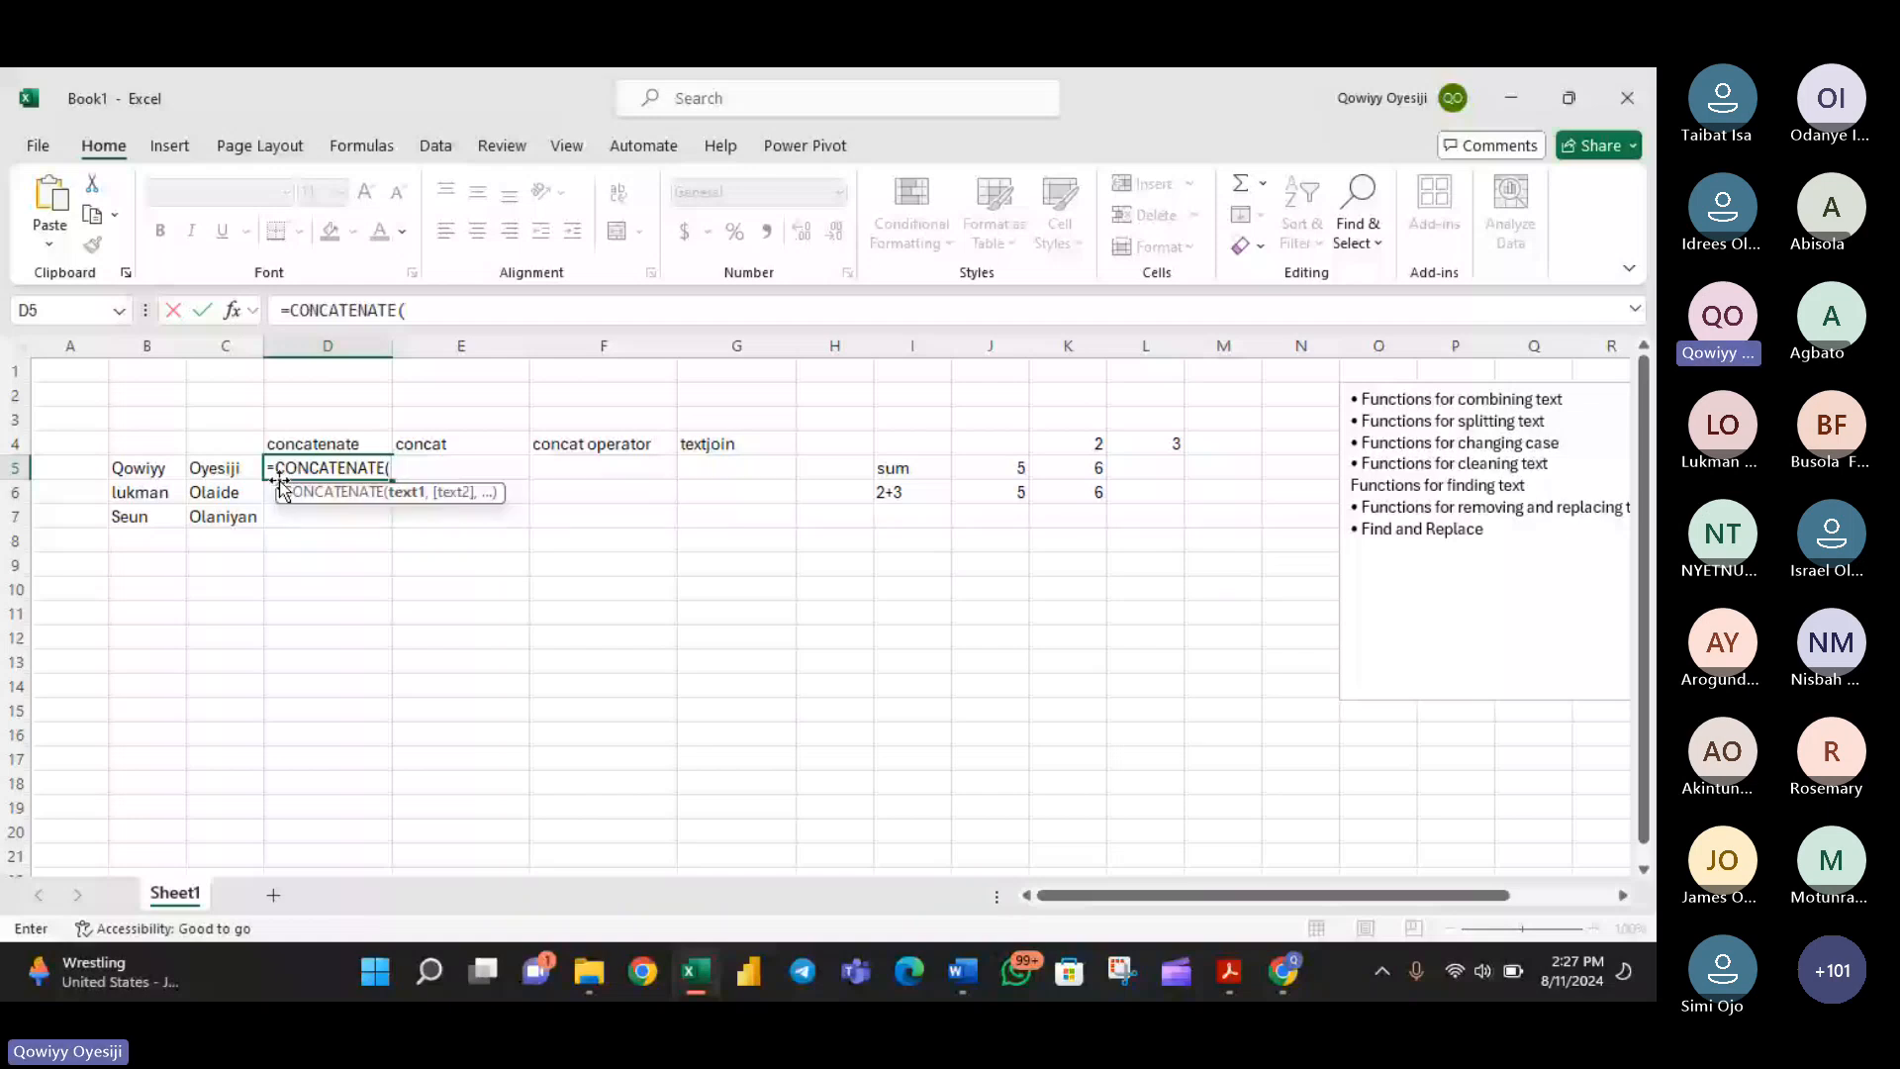
pyautogui.click(151, 471)
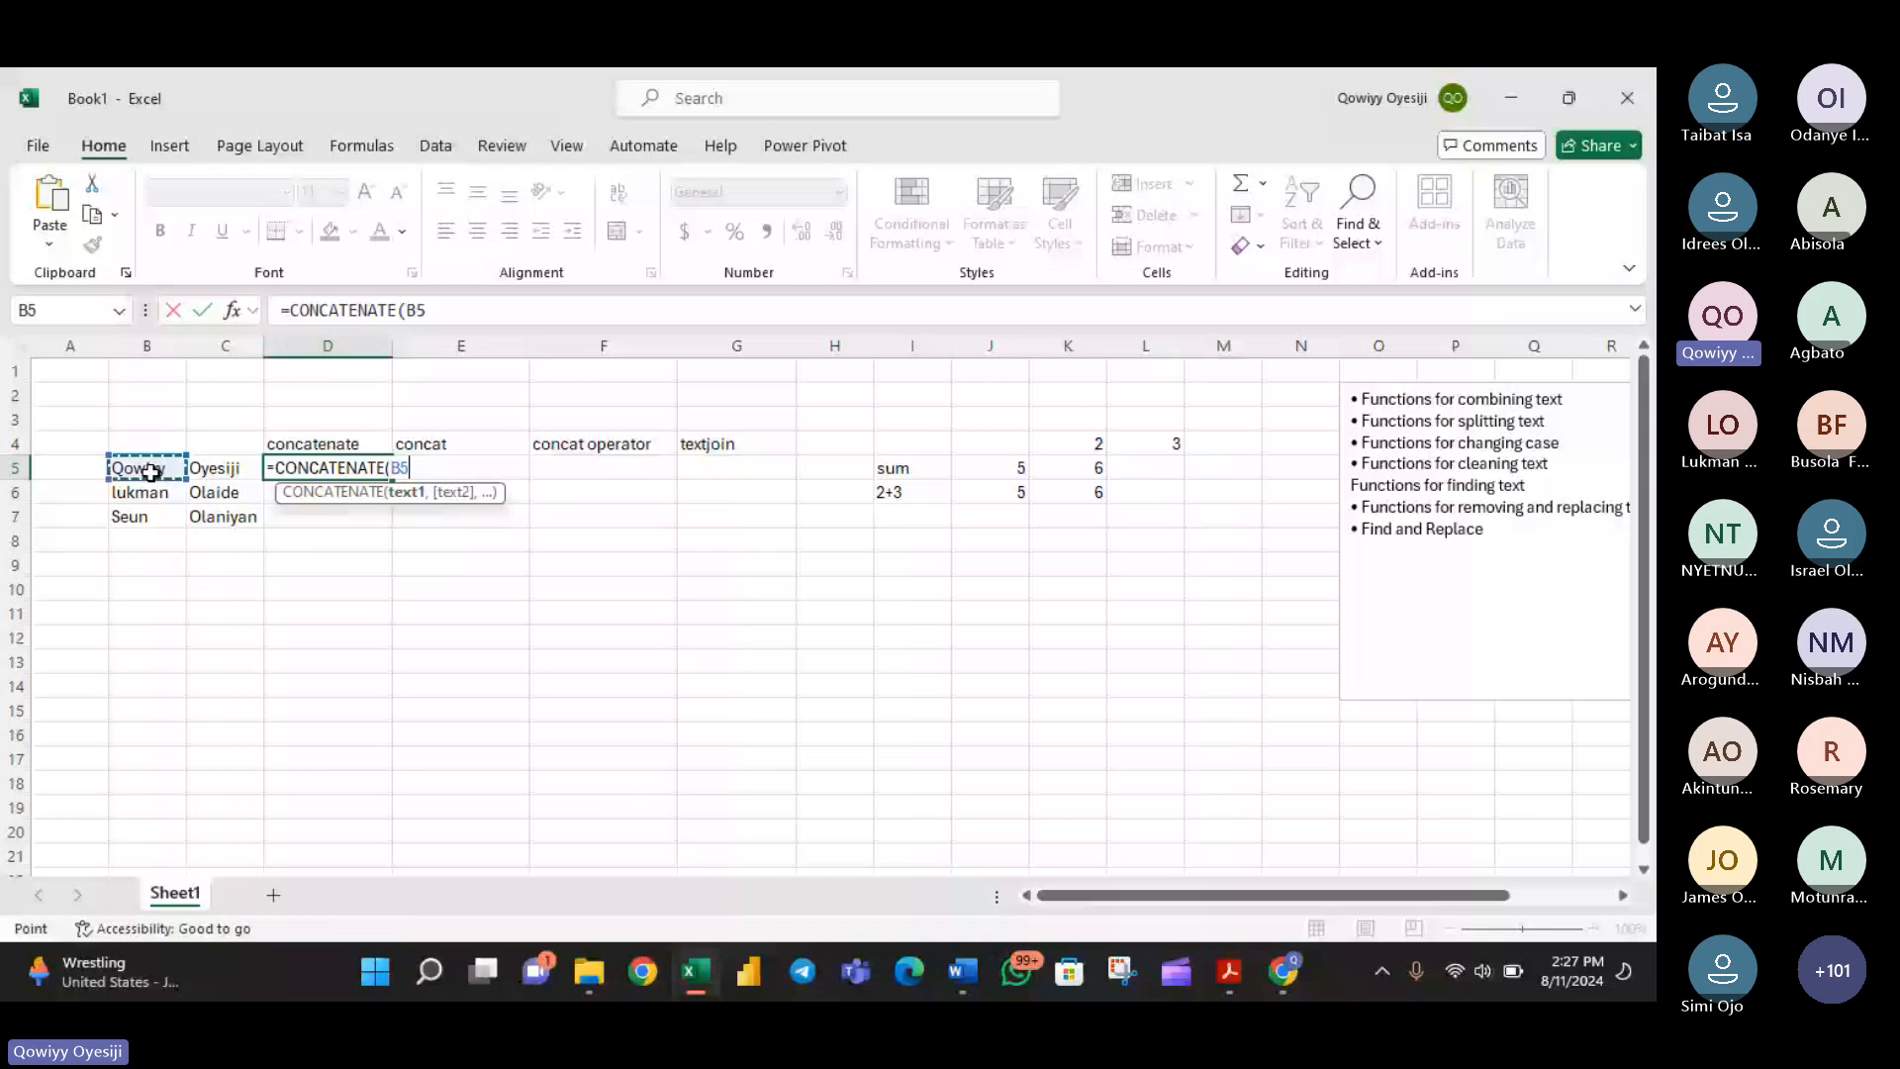
pyautogui.write(',')
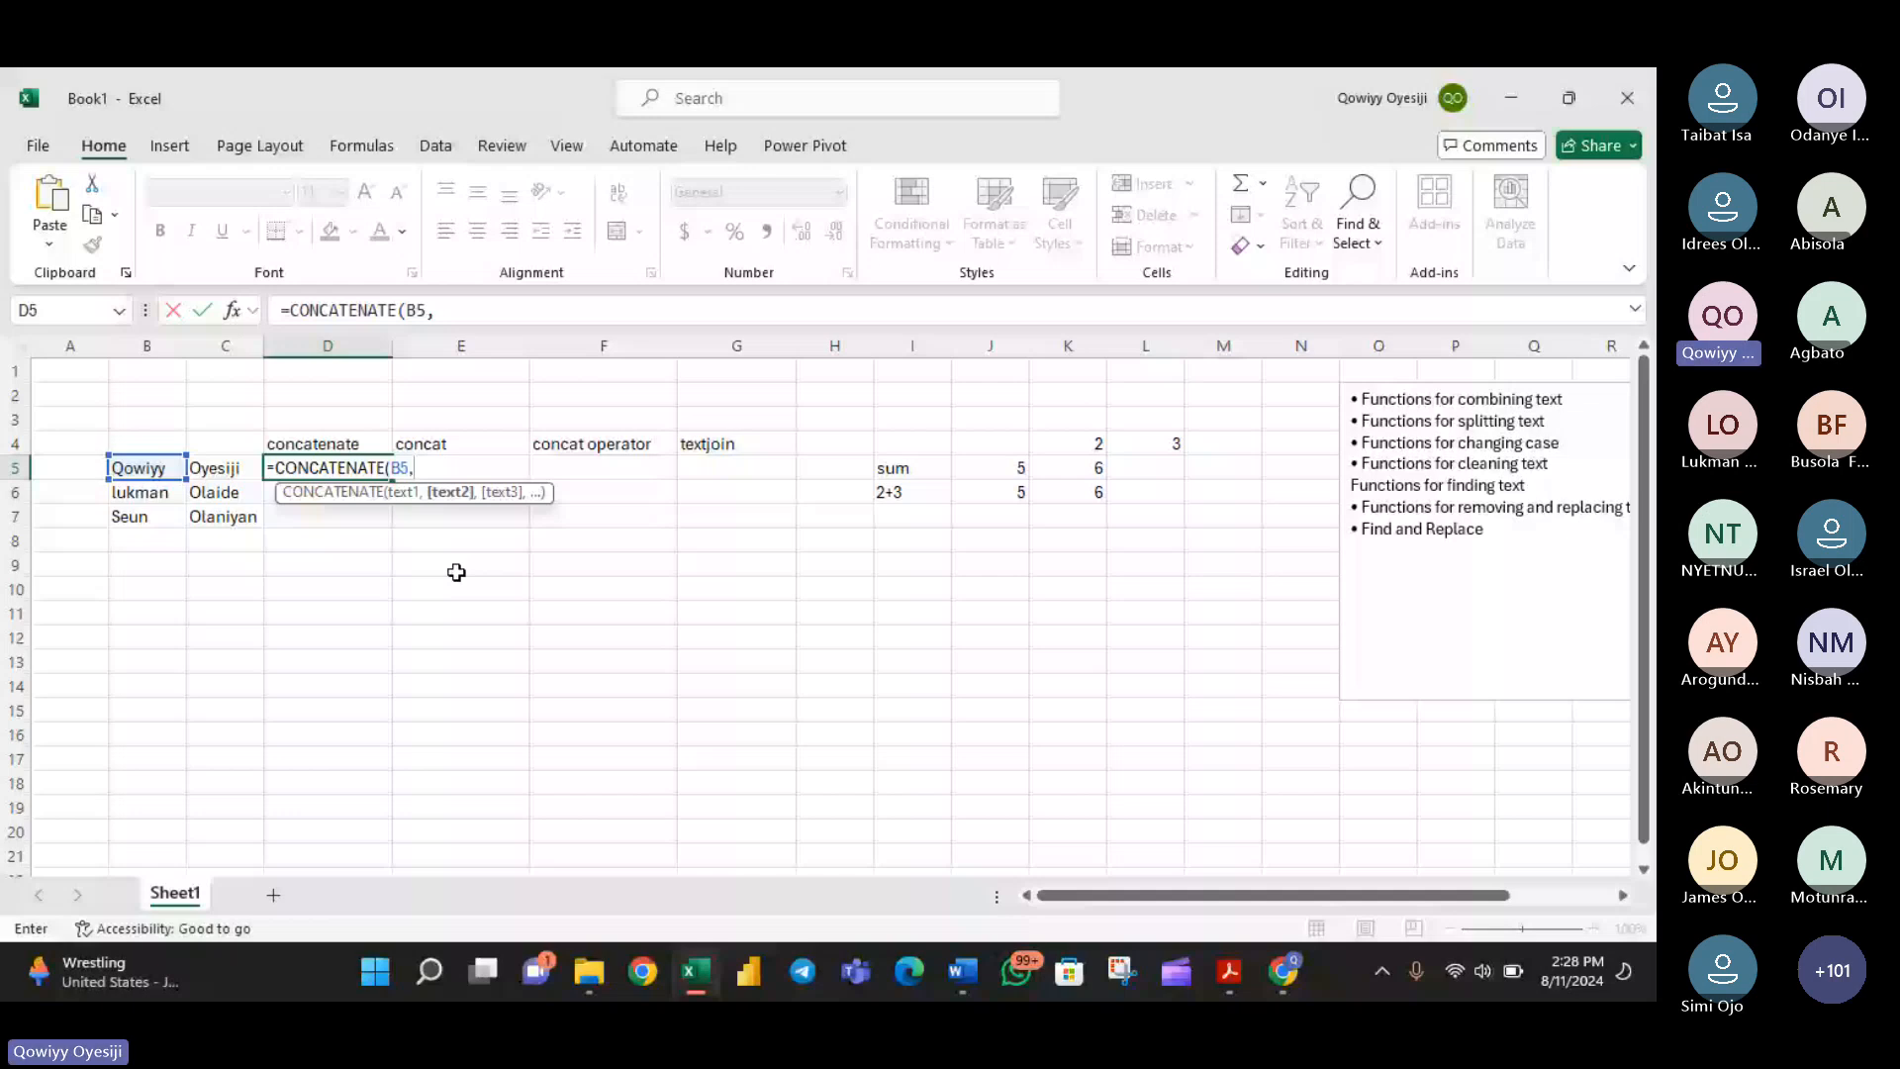
pyautogui.write(',')
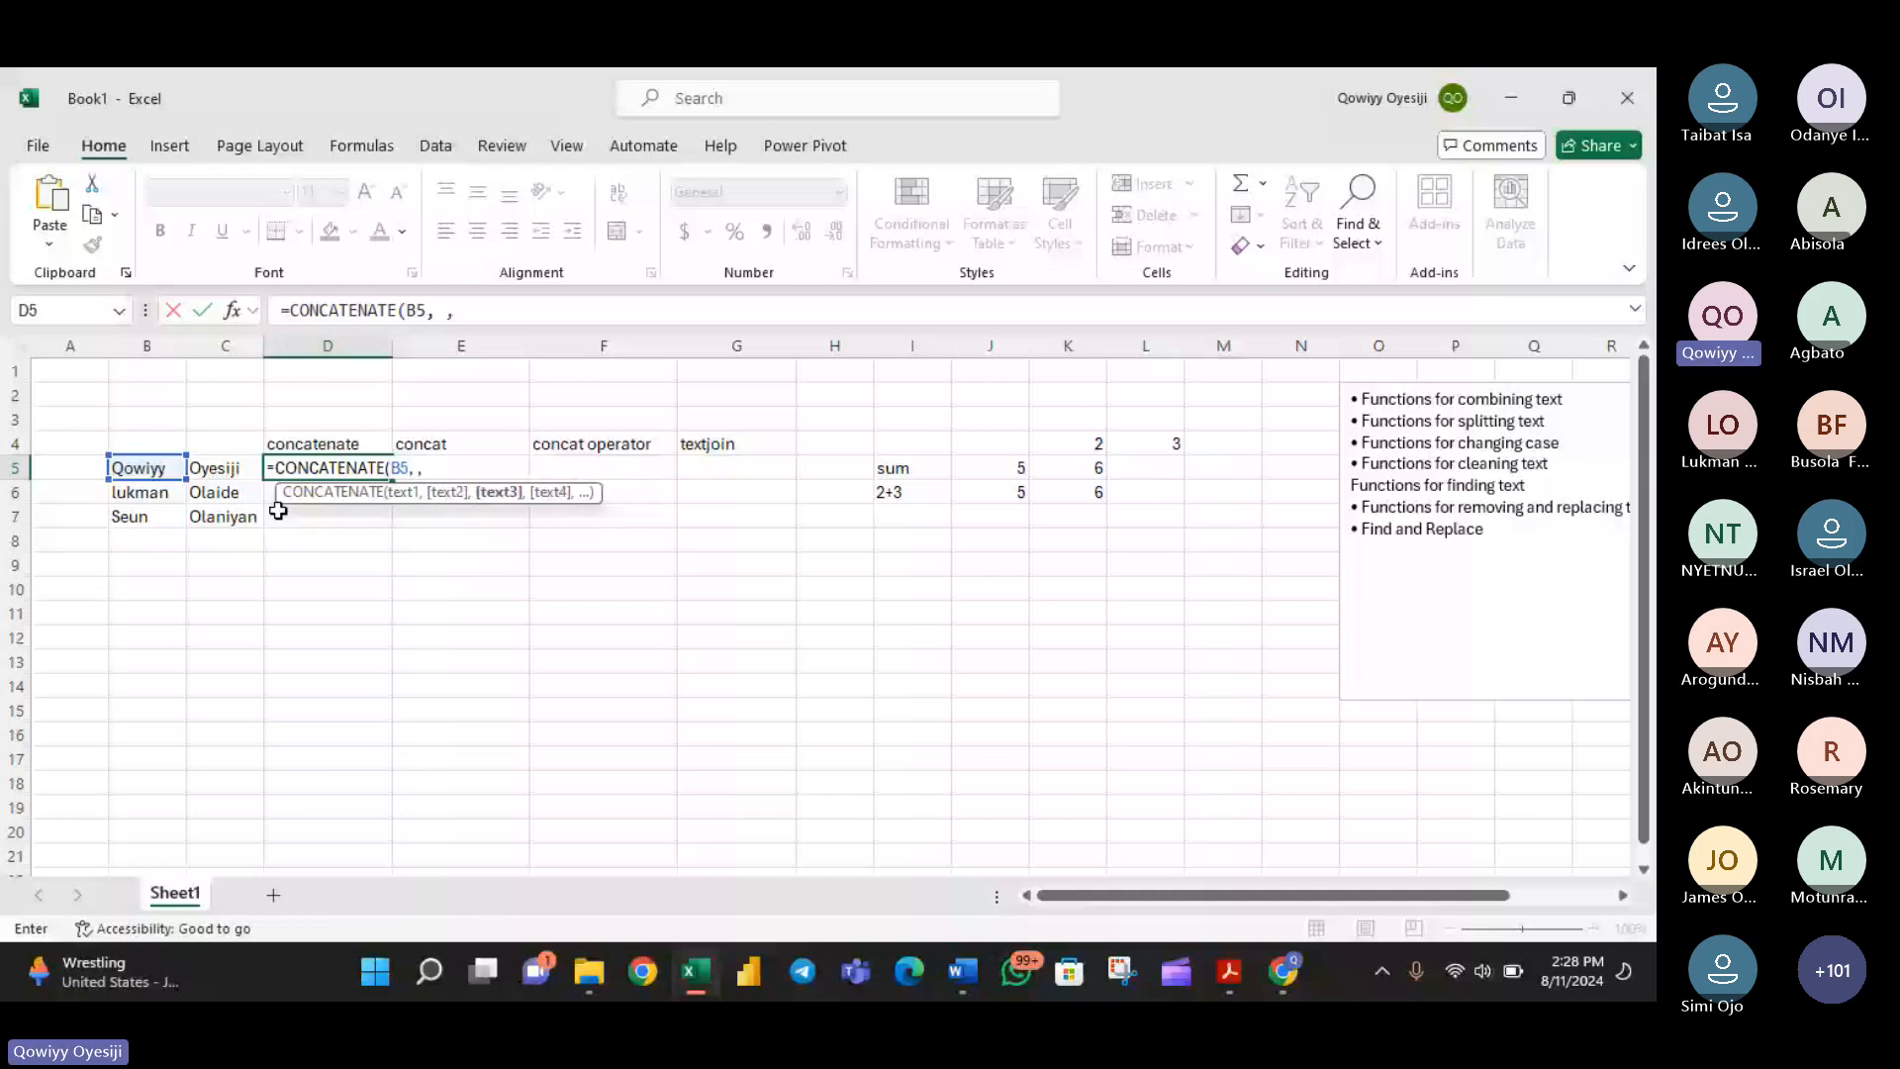
pyautogui.click(230, 472)
pyautogui.write(')')
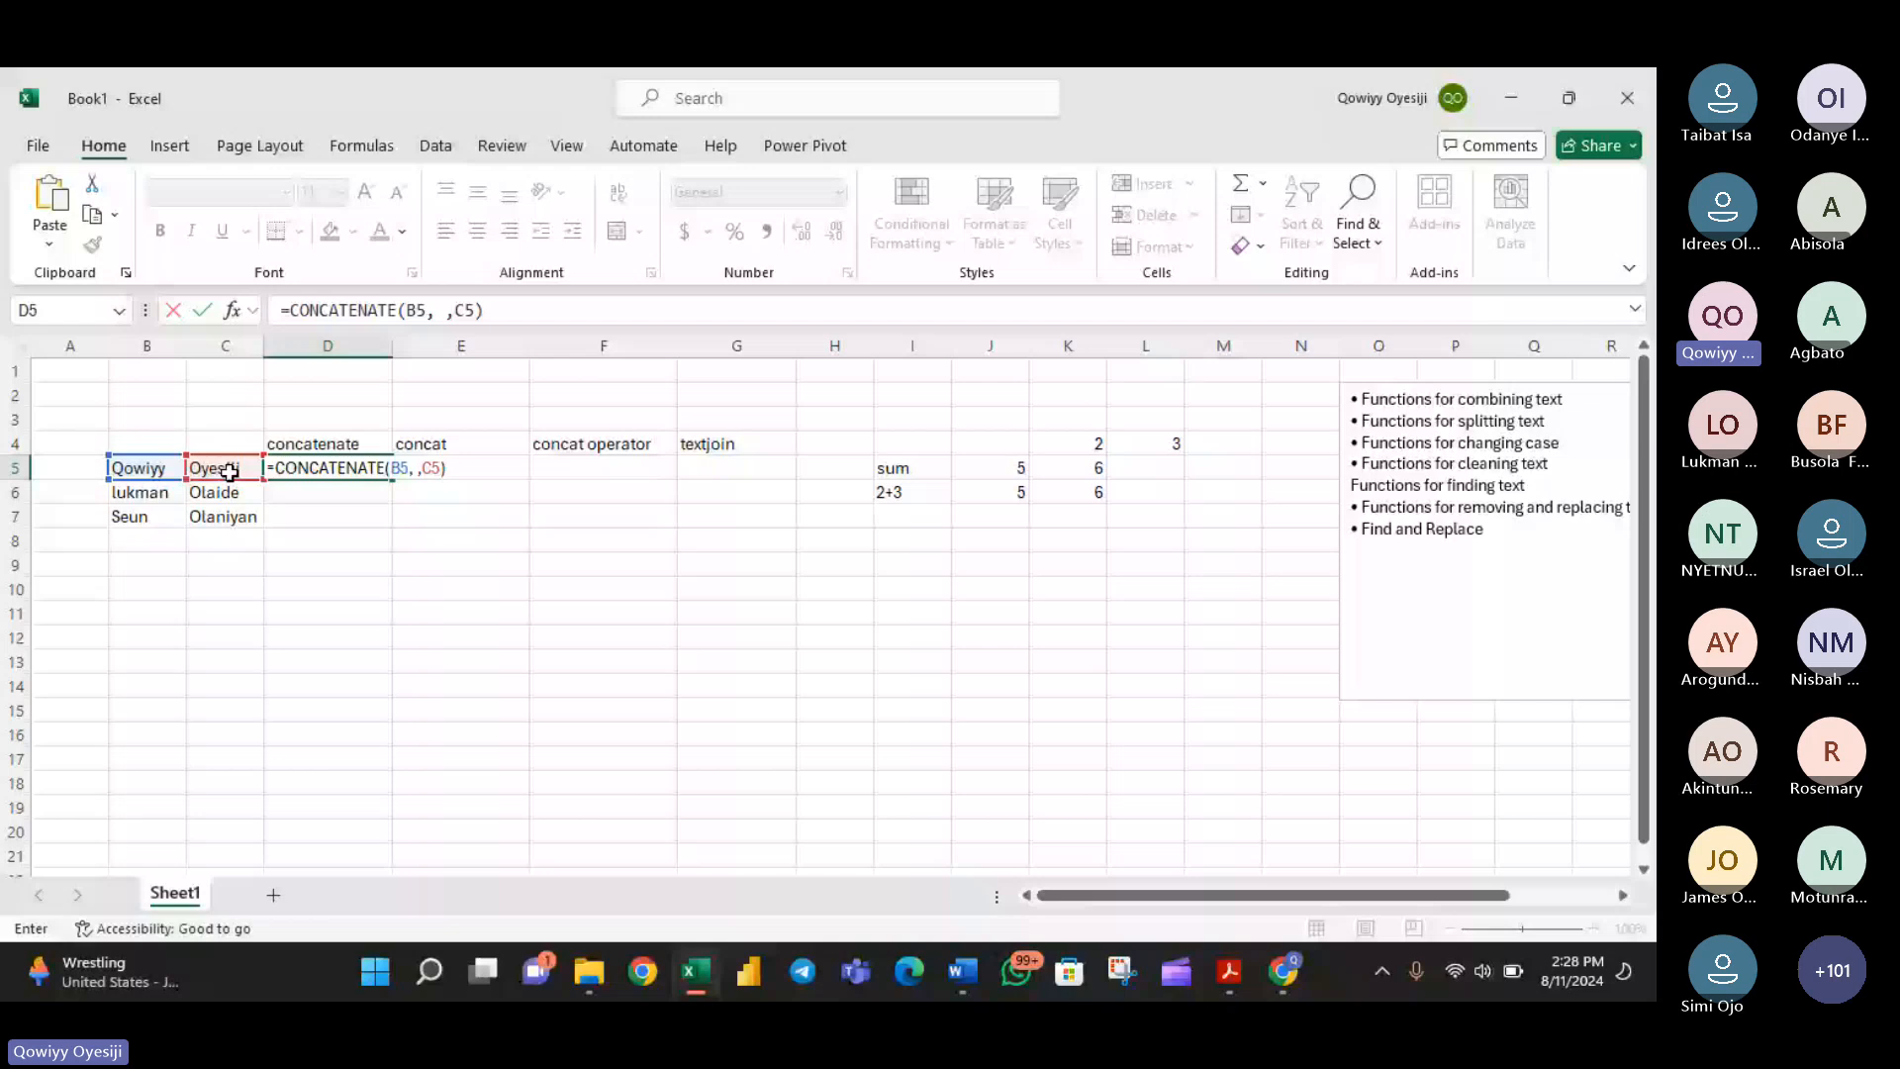
pyautogui.press('Return')
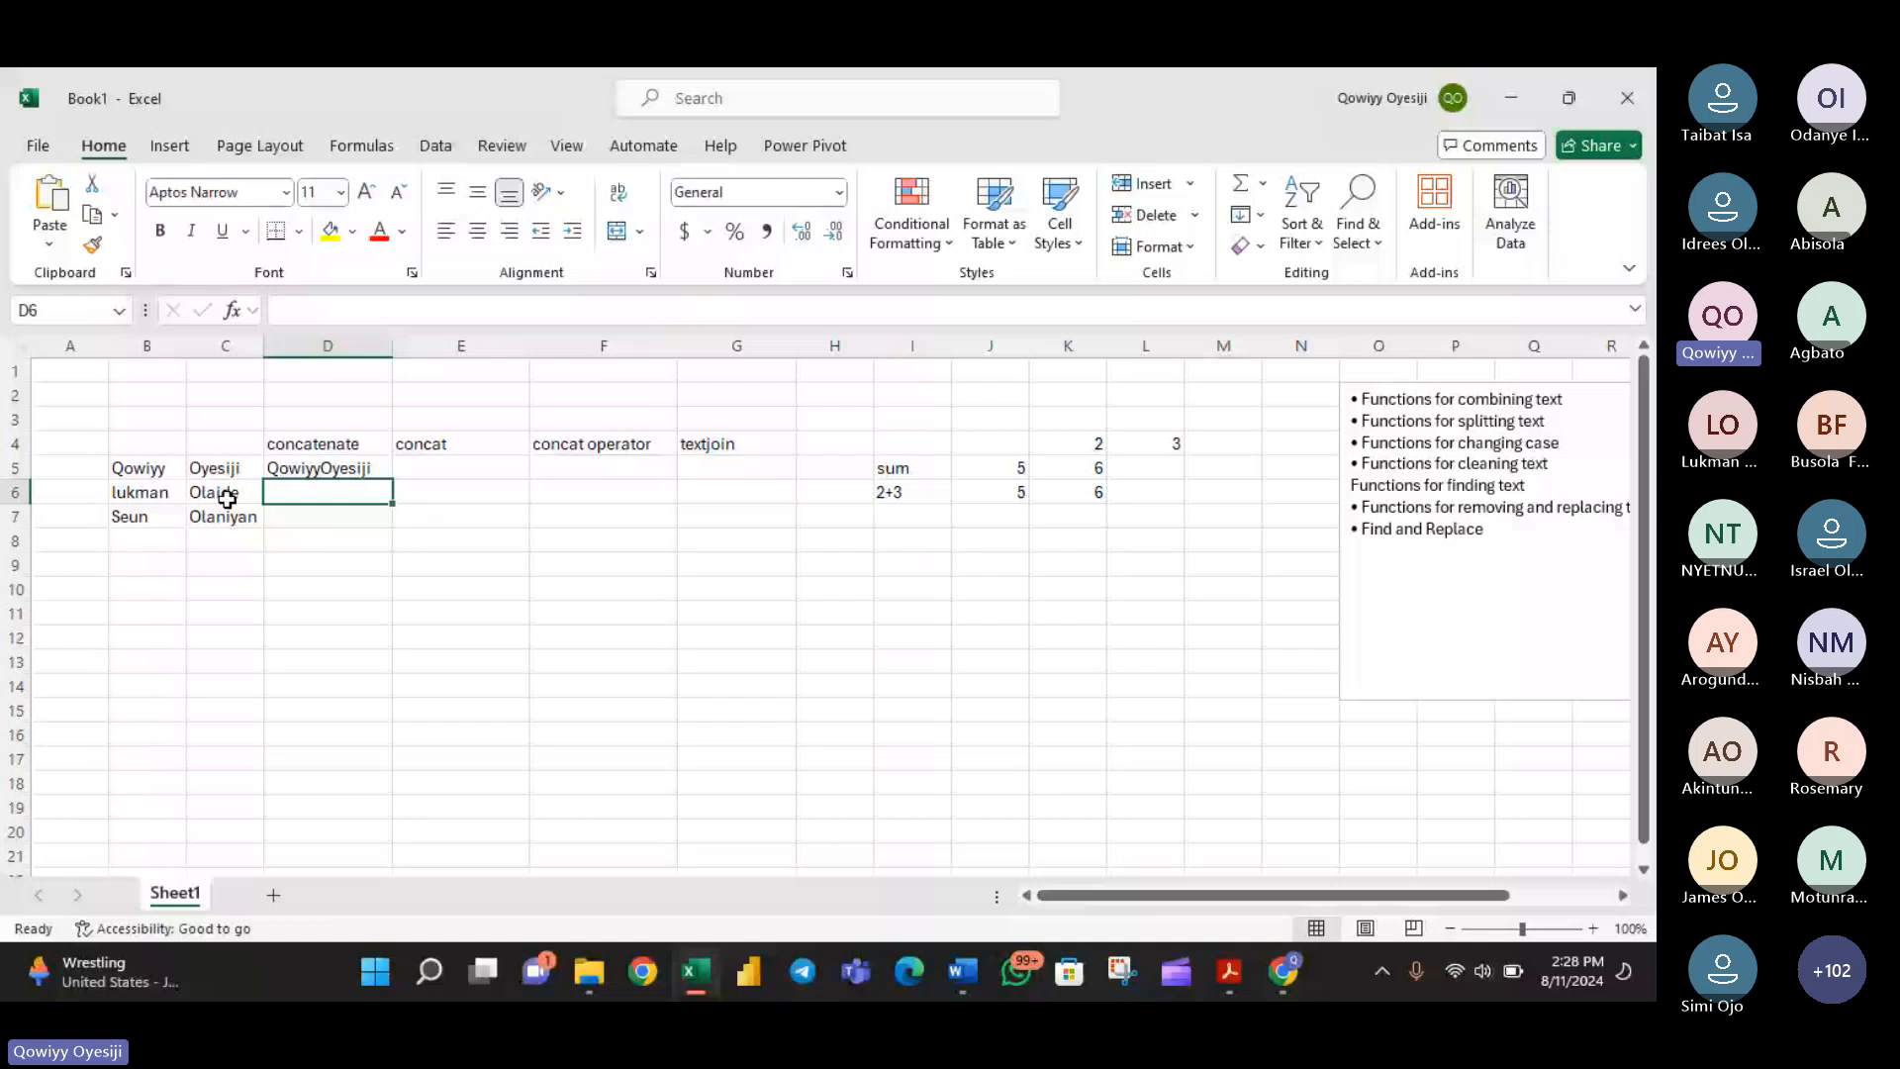
# - Change the D5 formula to =CONCATENATE(B5," ",C5) so a space separates the names, and fill it down to D7
pyautogui.click(327, 468)
pyautogui.click(445, 313)
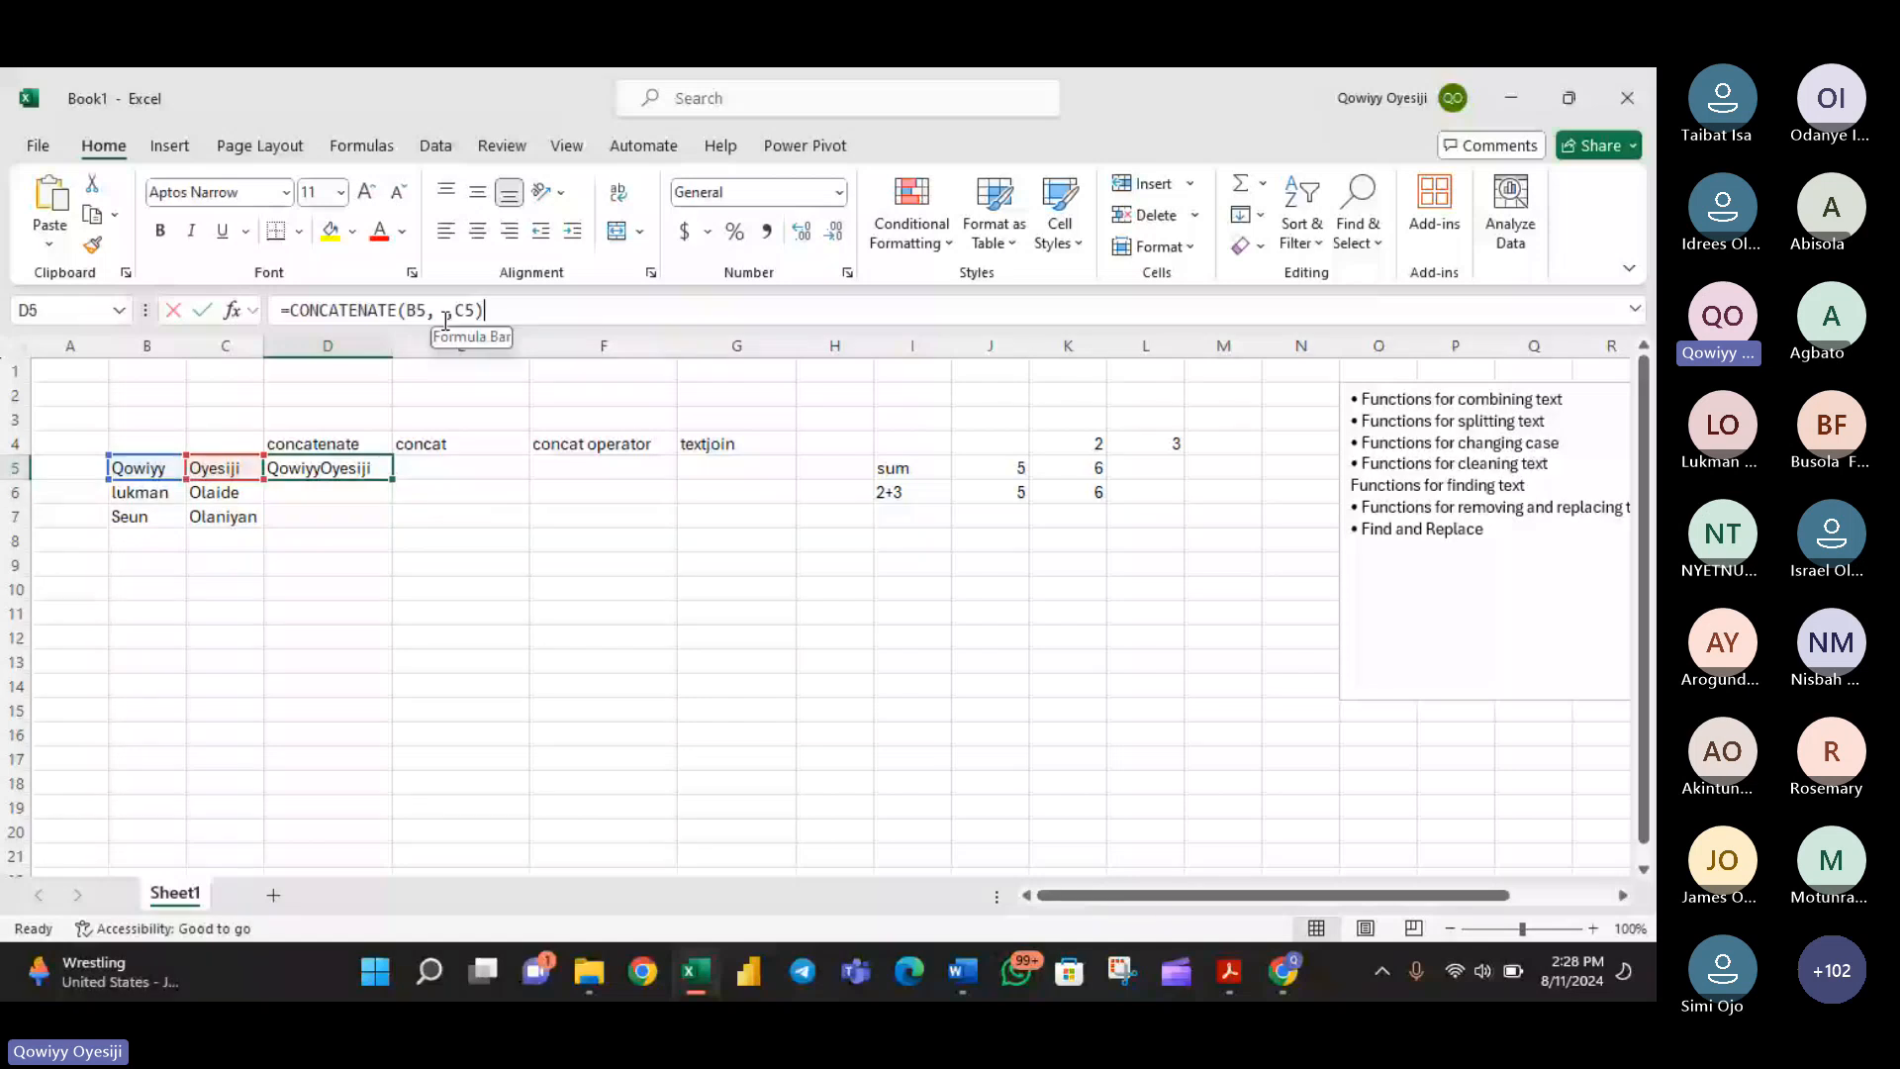
pyautogui.click(443, 313)
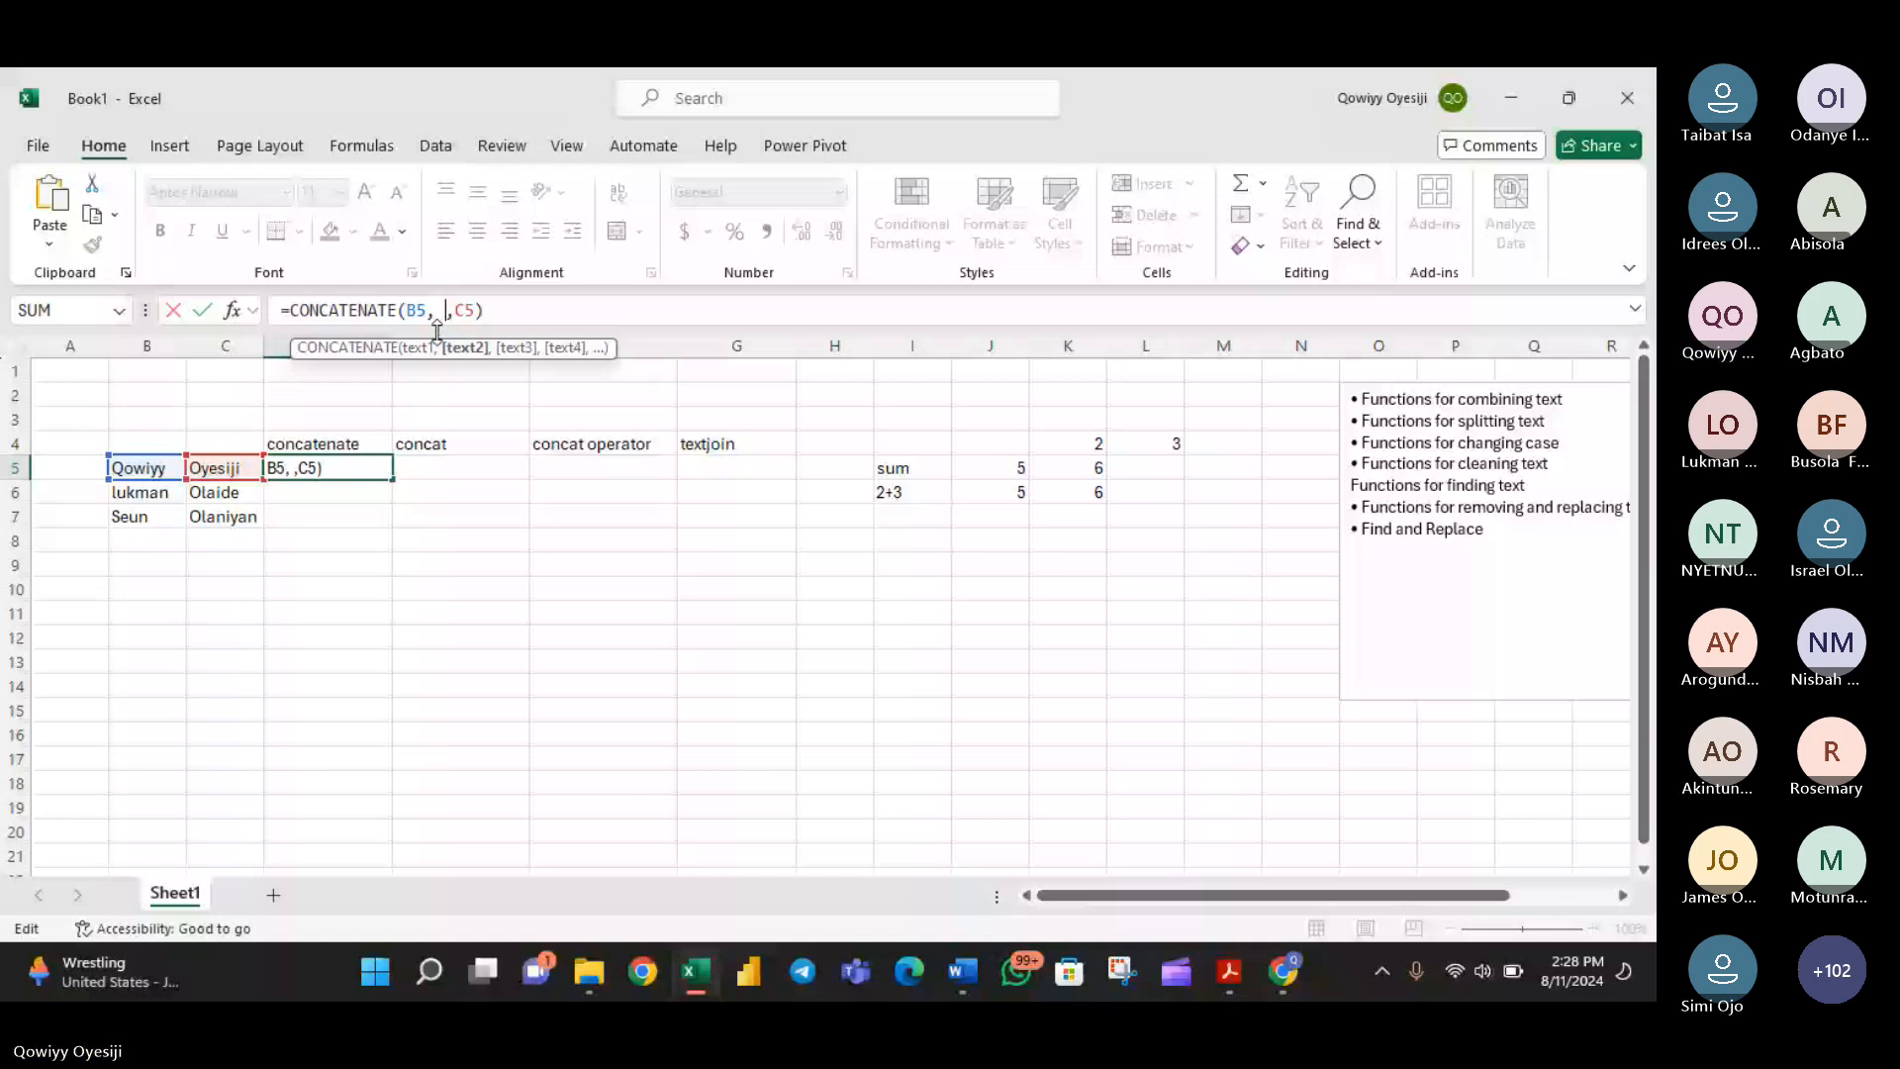
pyautogui.write('"')
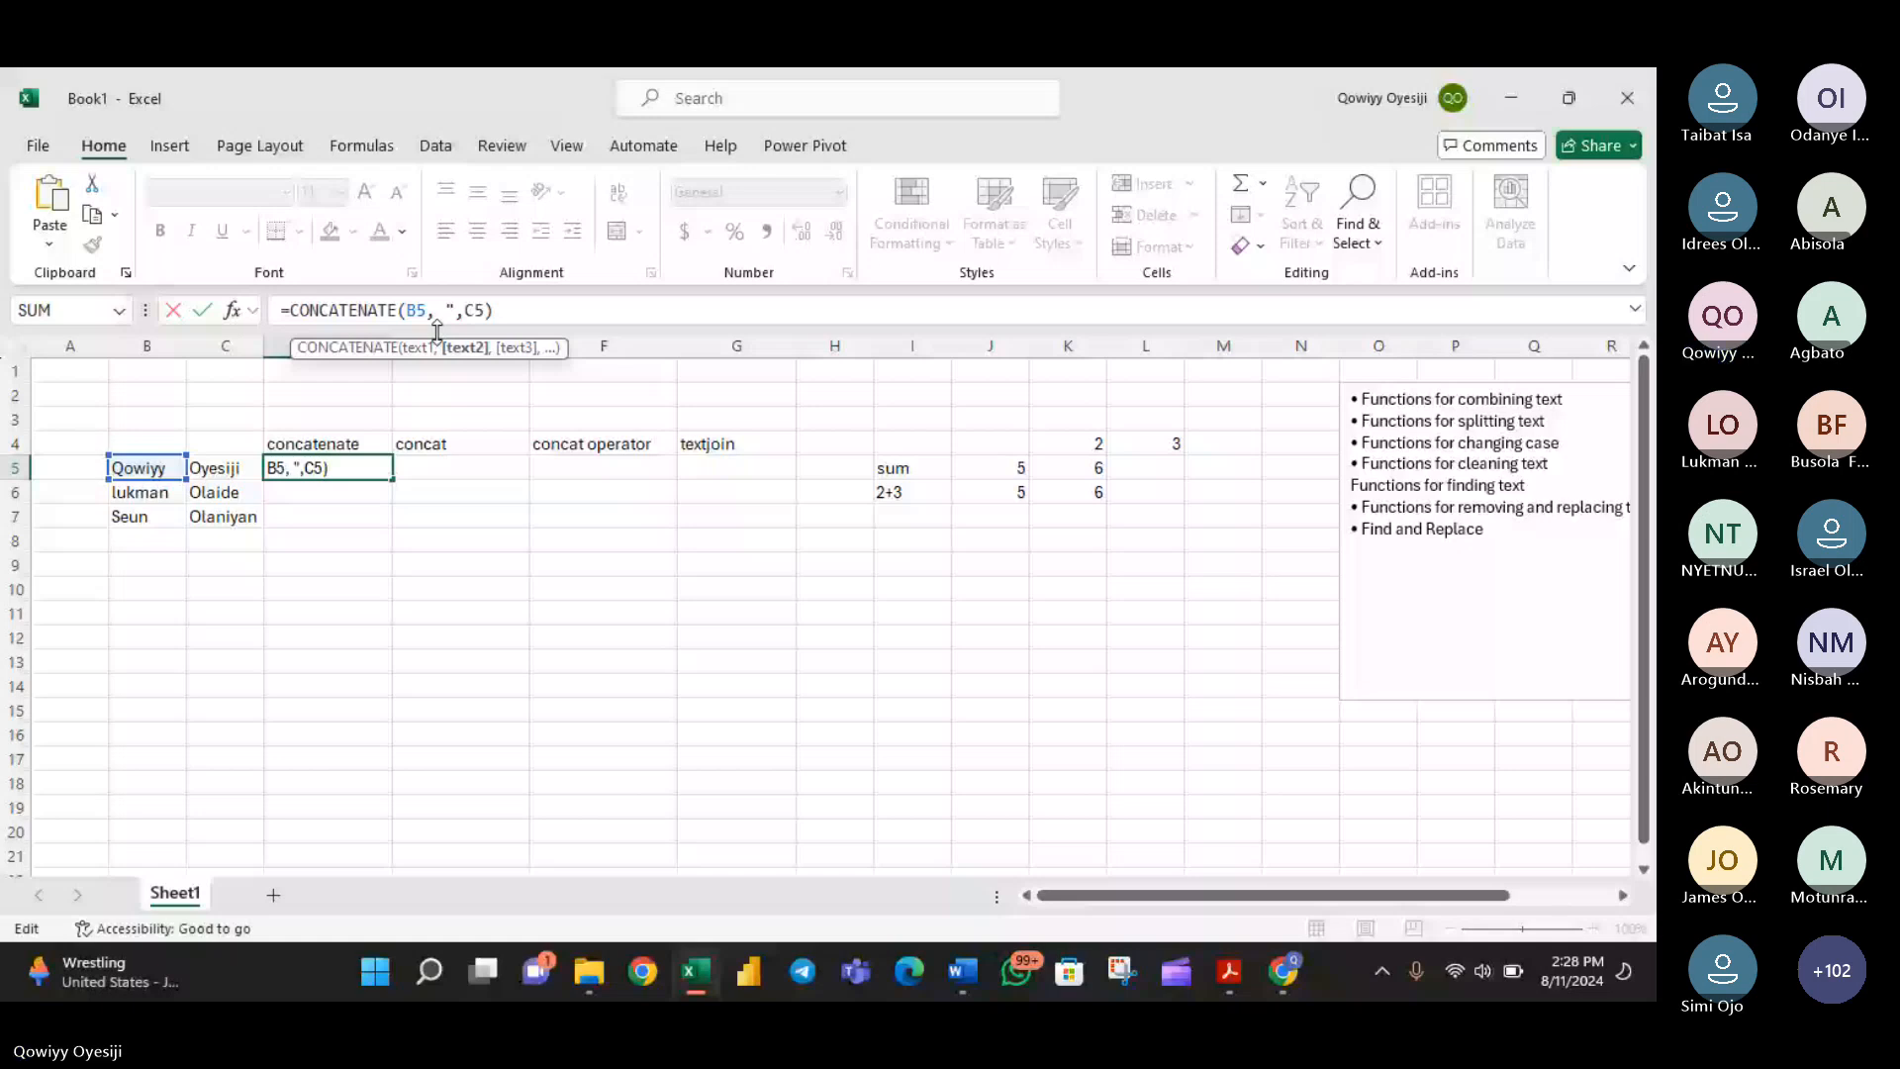
pyautogui.press('Return')
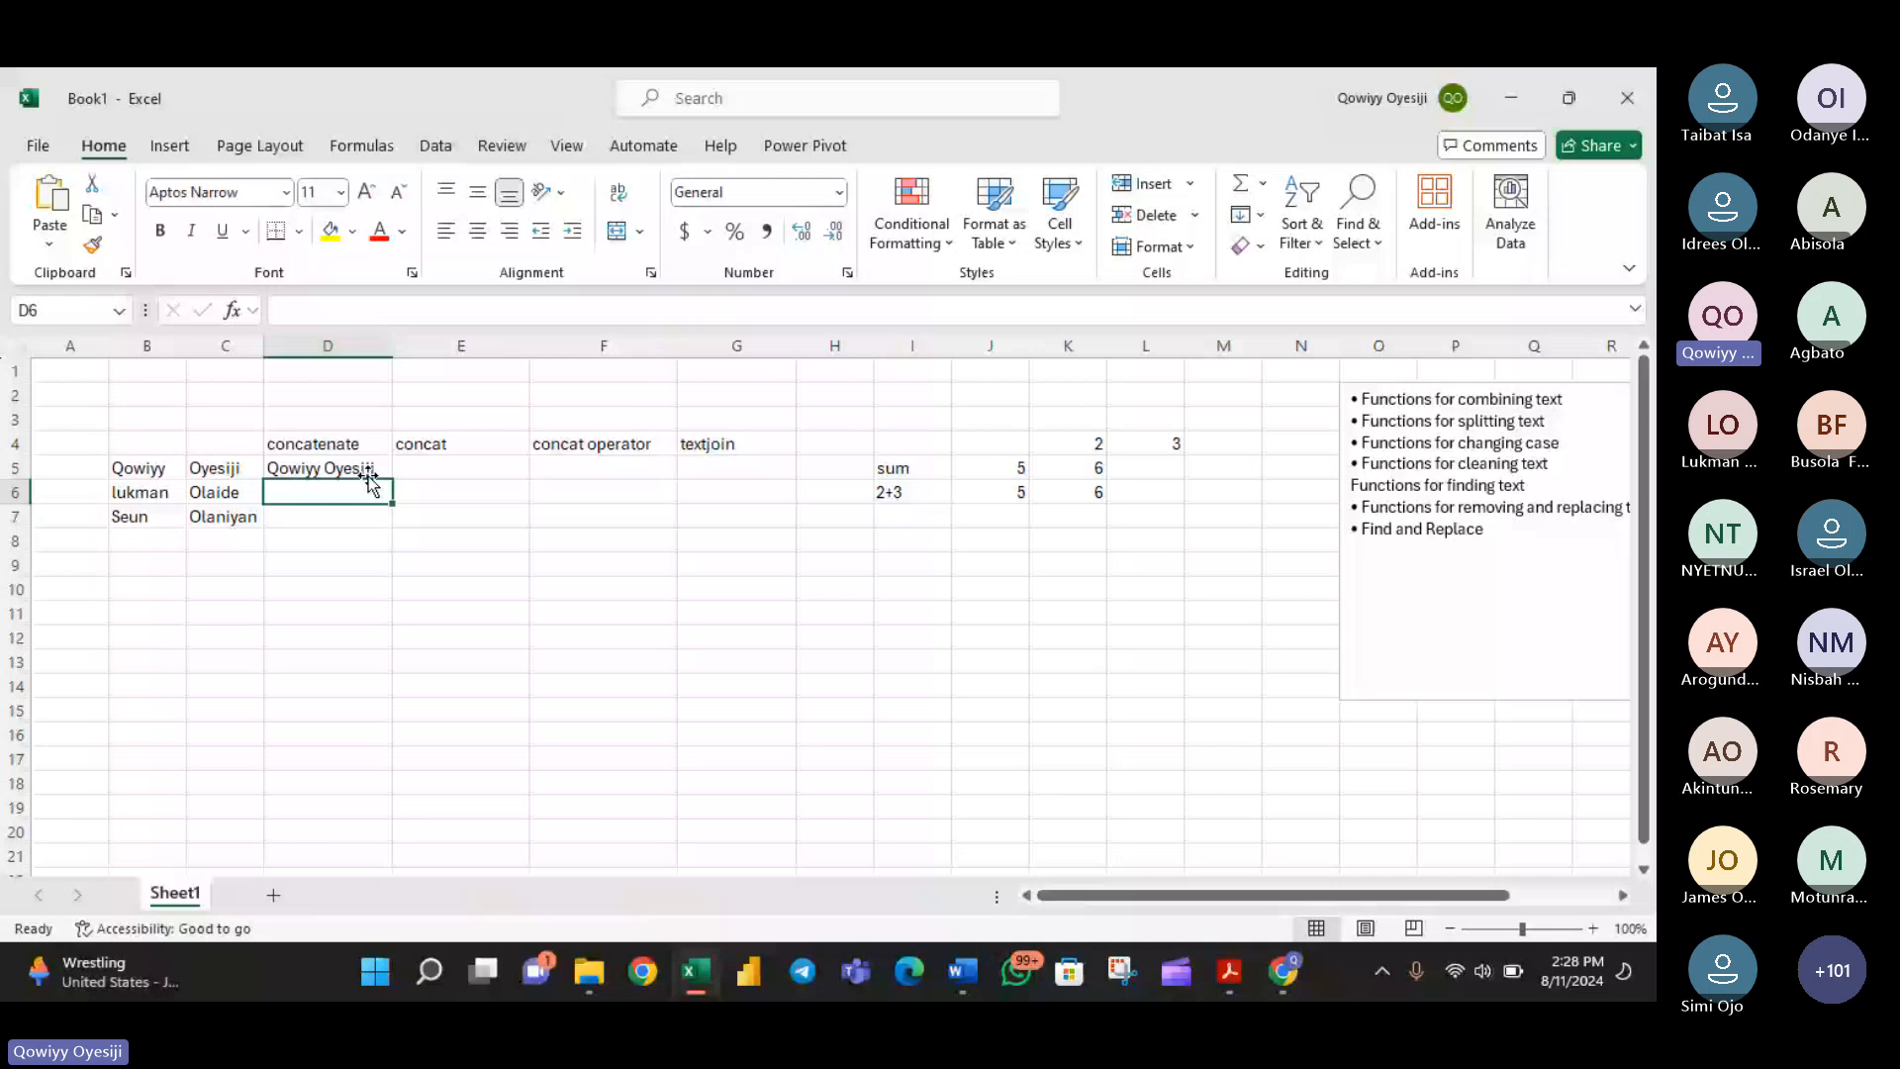
pyautogui.click(369, 479)
pyautogui.doubleClick(391, 480)
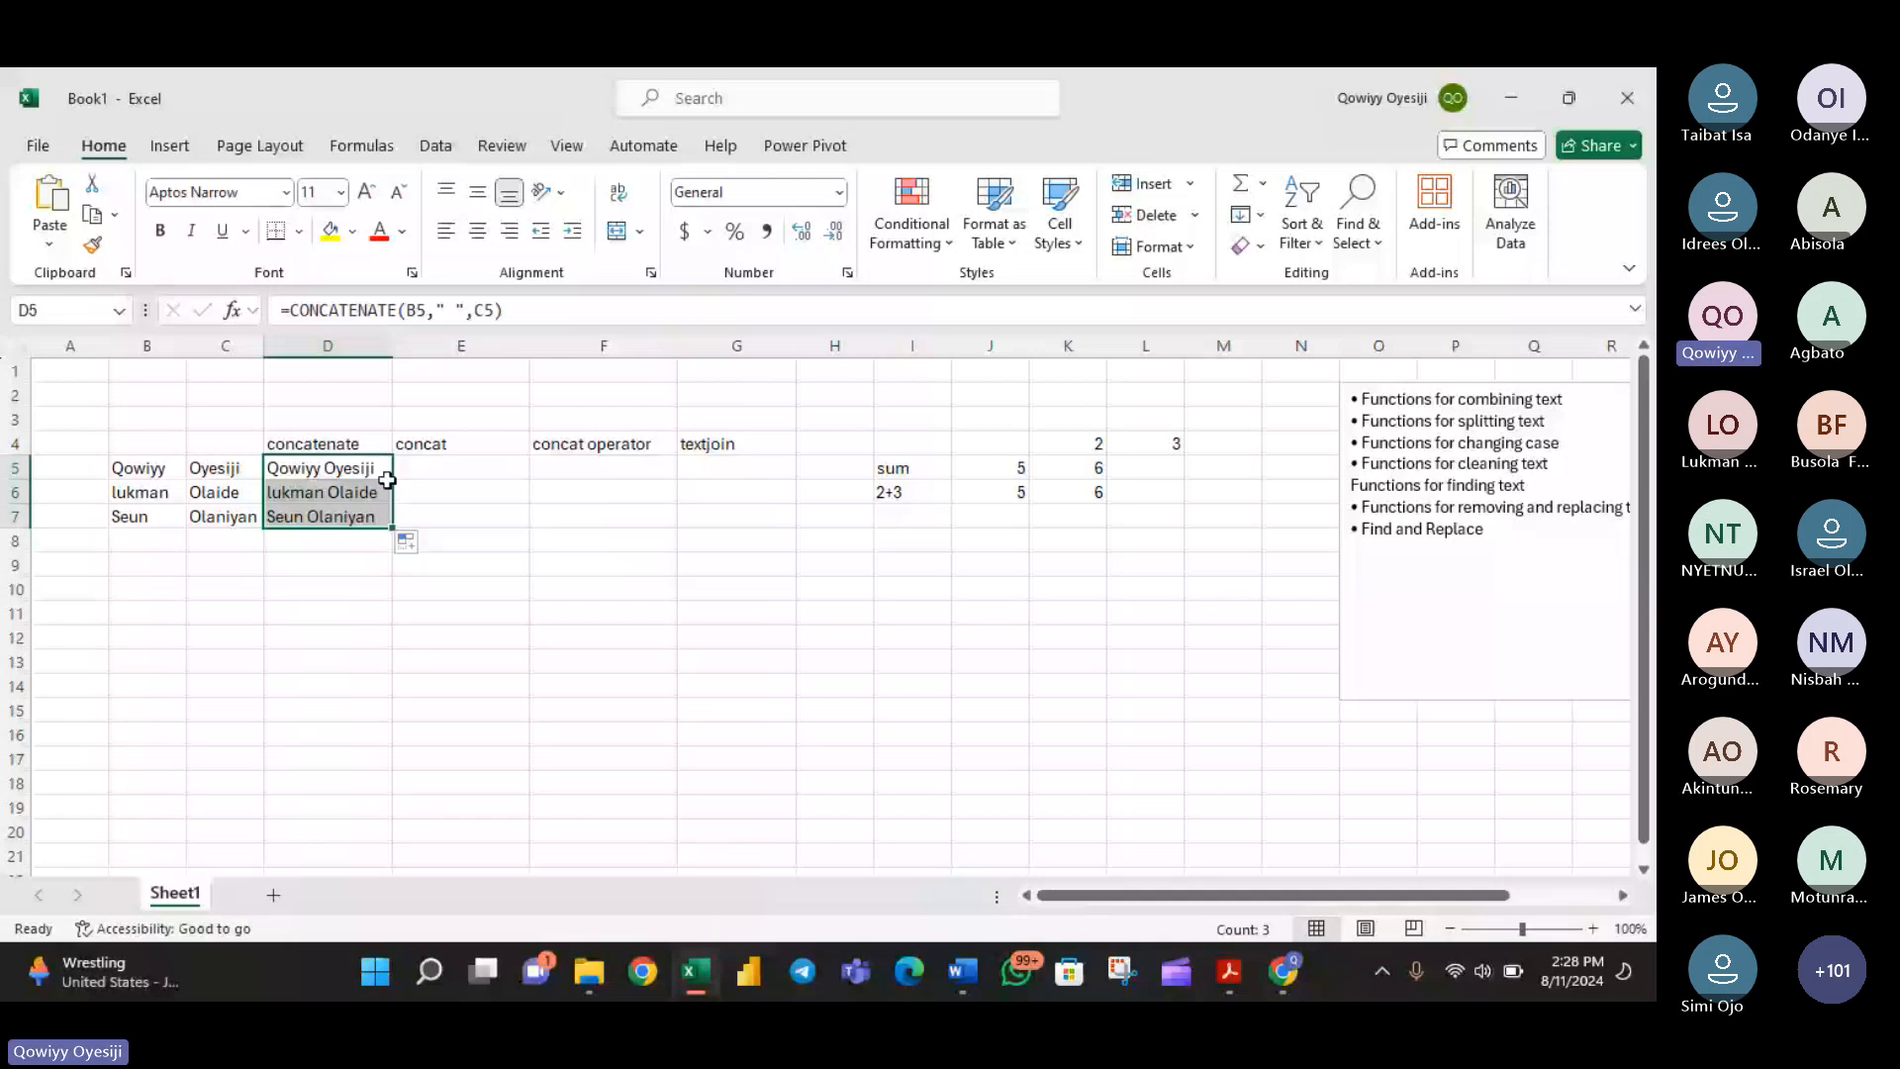
# - Try to join B5 and C5 with an unquoted hyphen in cell F5, using the concat operator in =B5&-&C5
pyautogui.click(400, 469)
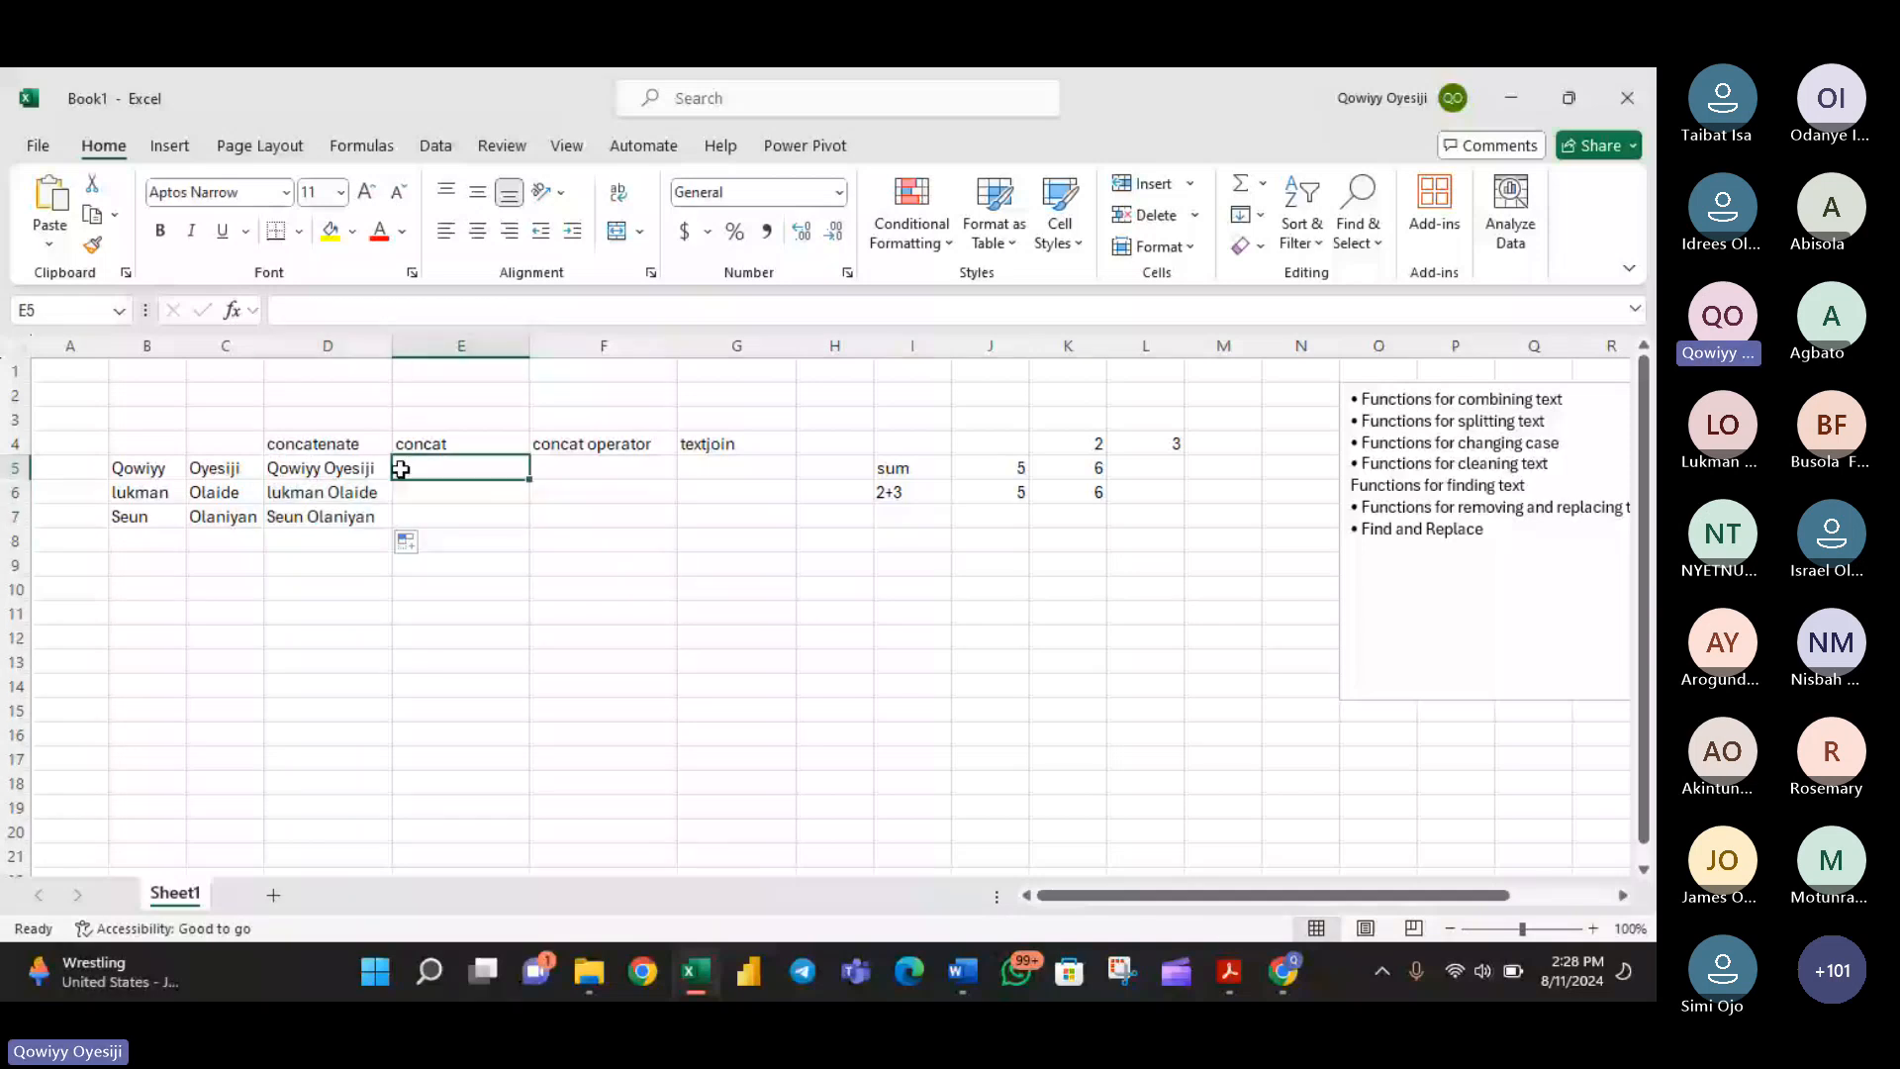
pyautogui.click(569, 469)
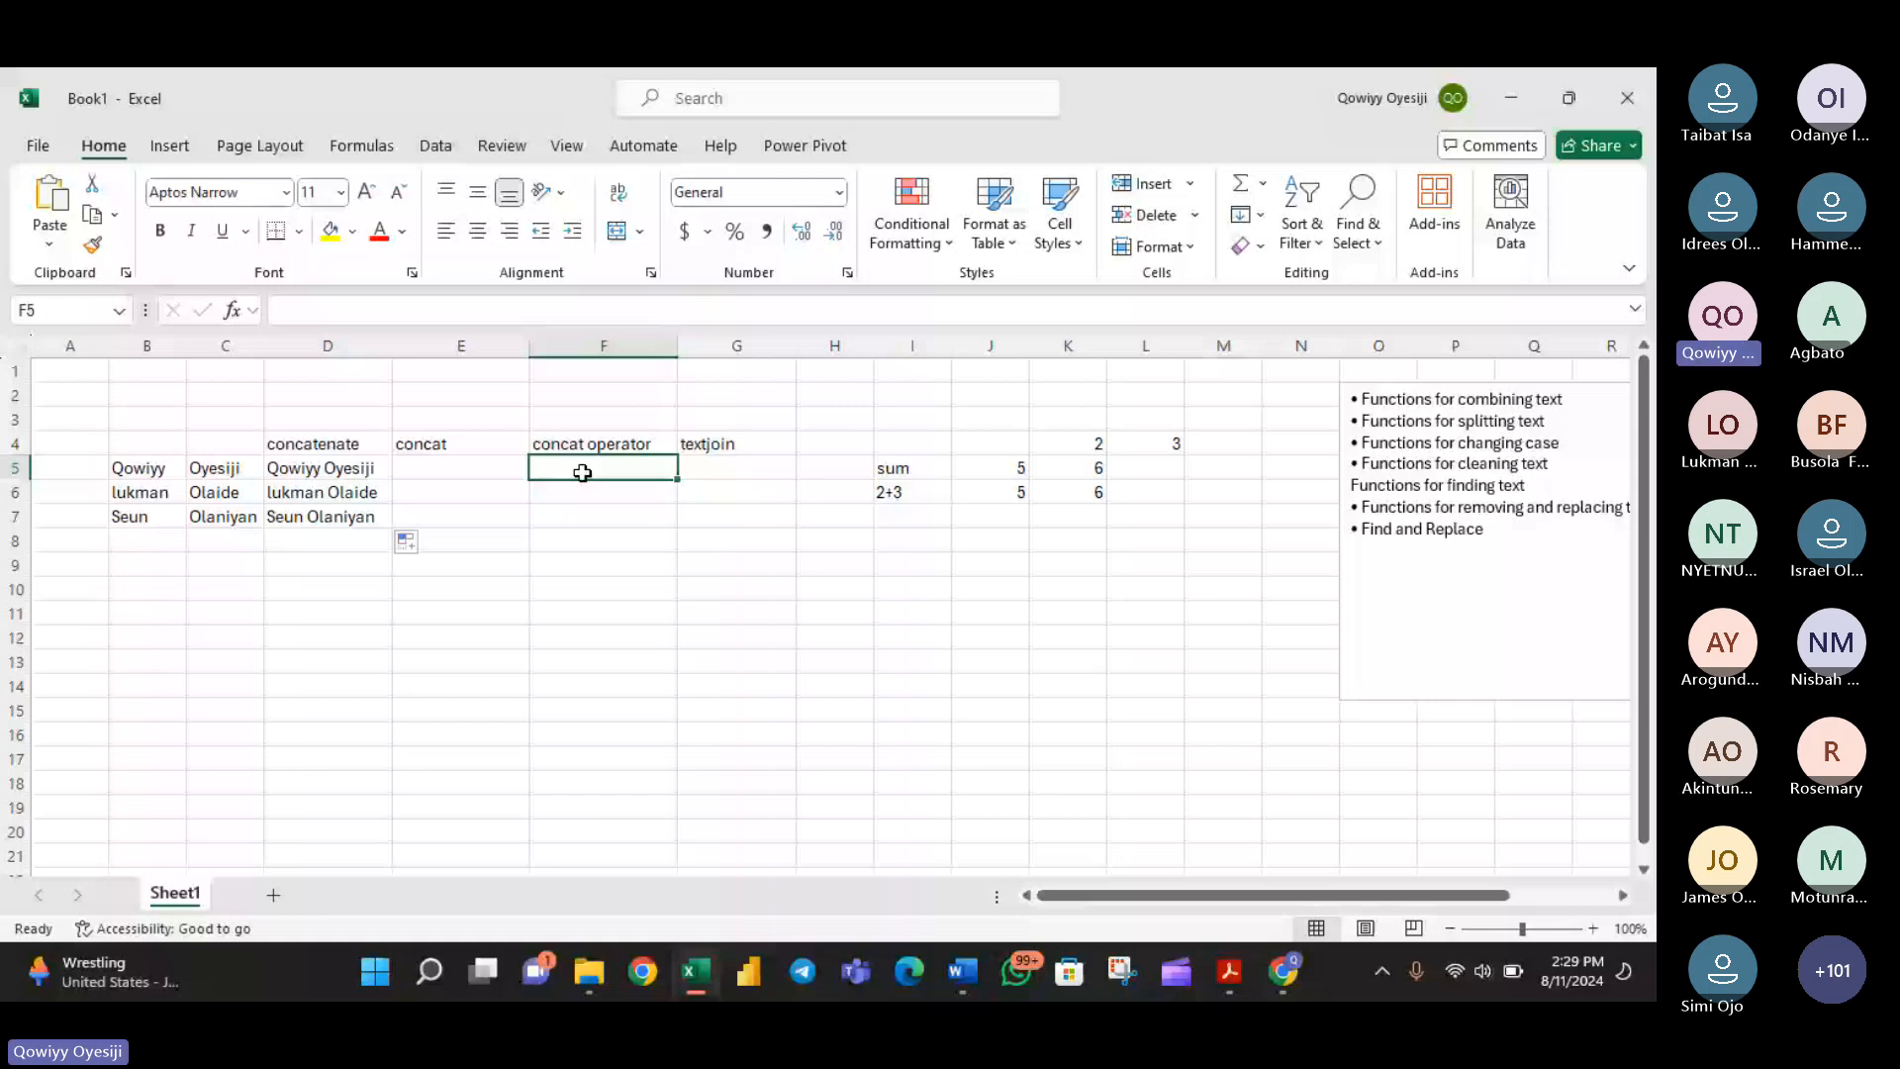
pyautogui.write('=')
pyautogui.press('Left')
pyautogui.press('Left')
pyautogui.press('Left')
pyautogui.press('Left')
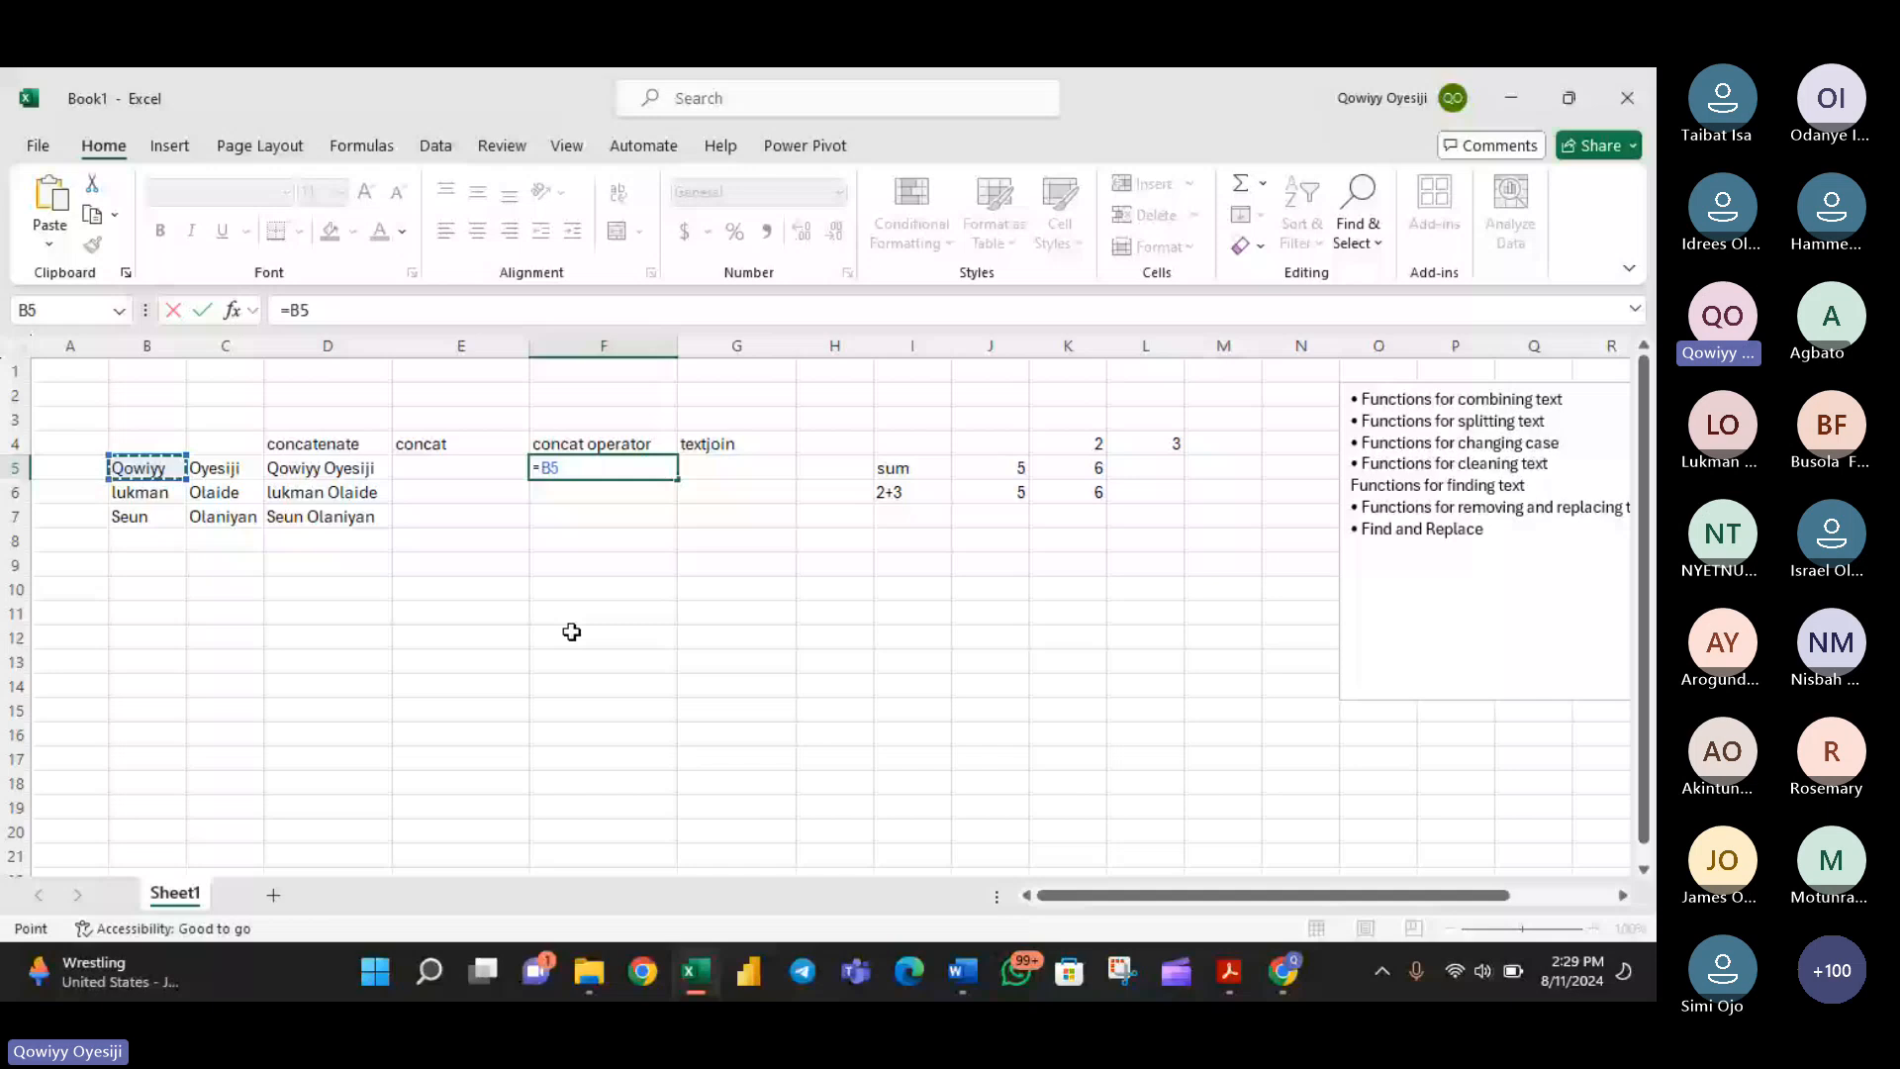
pyautogui.write('&_')
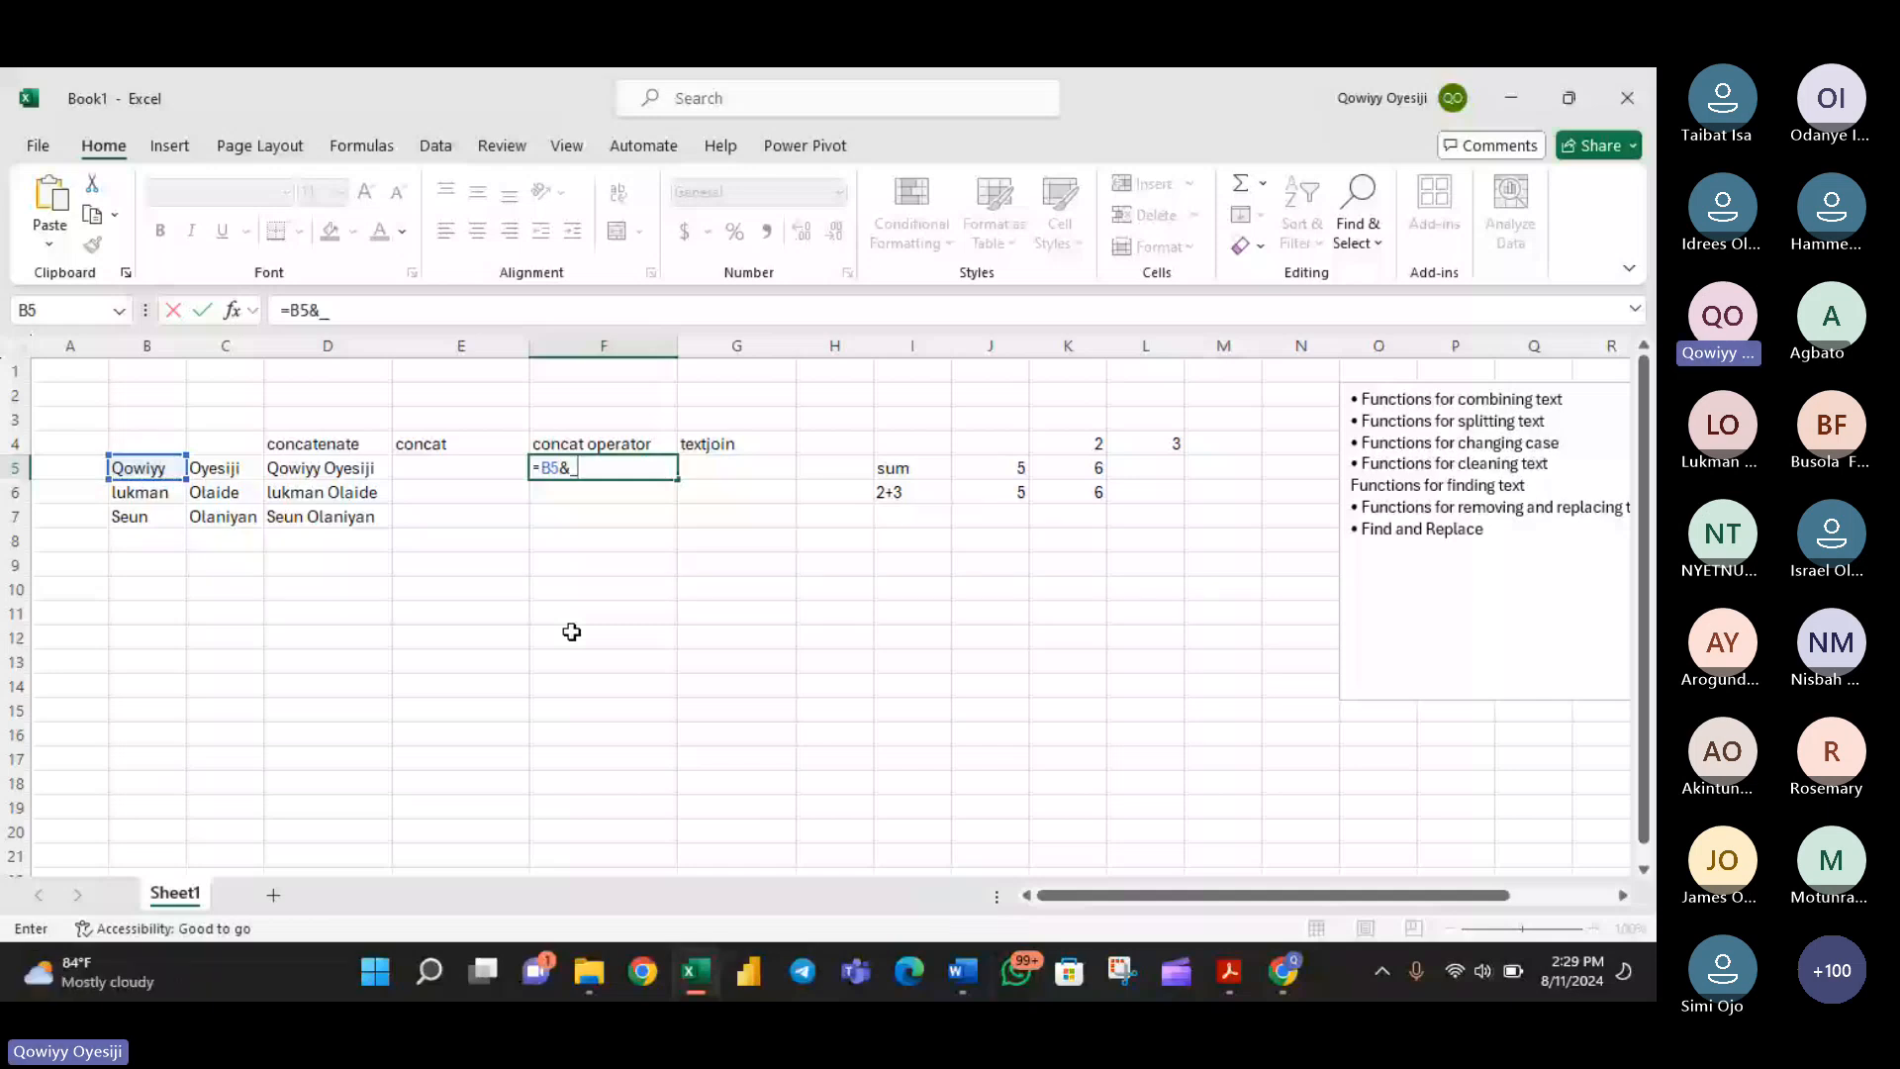
pyautogui.press('BackSpace')
pyautogui.write('-&')
pyautogui.click(201, 472)
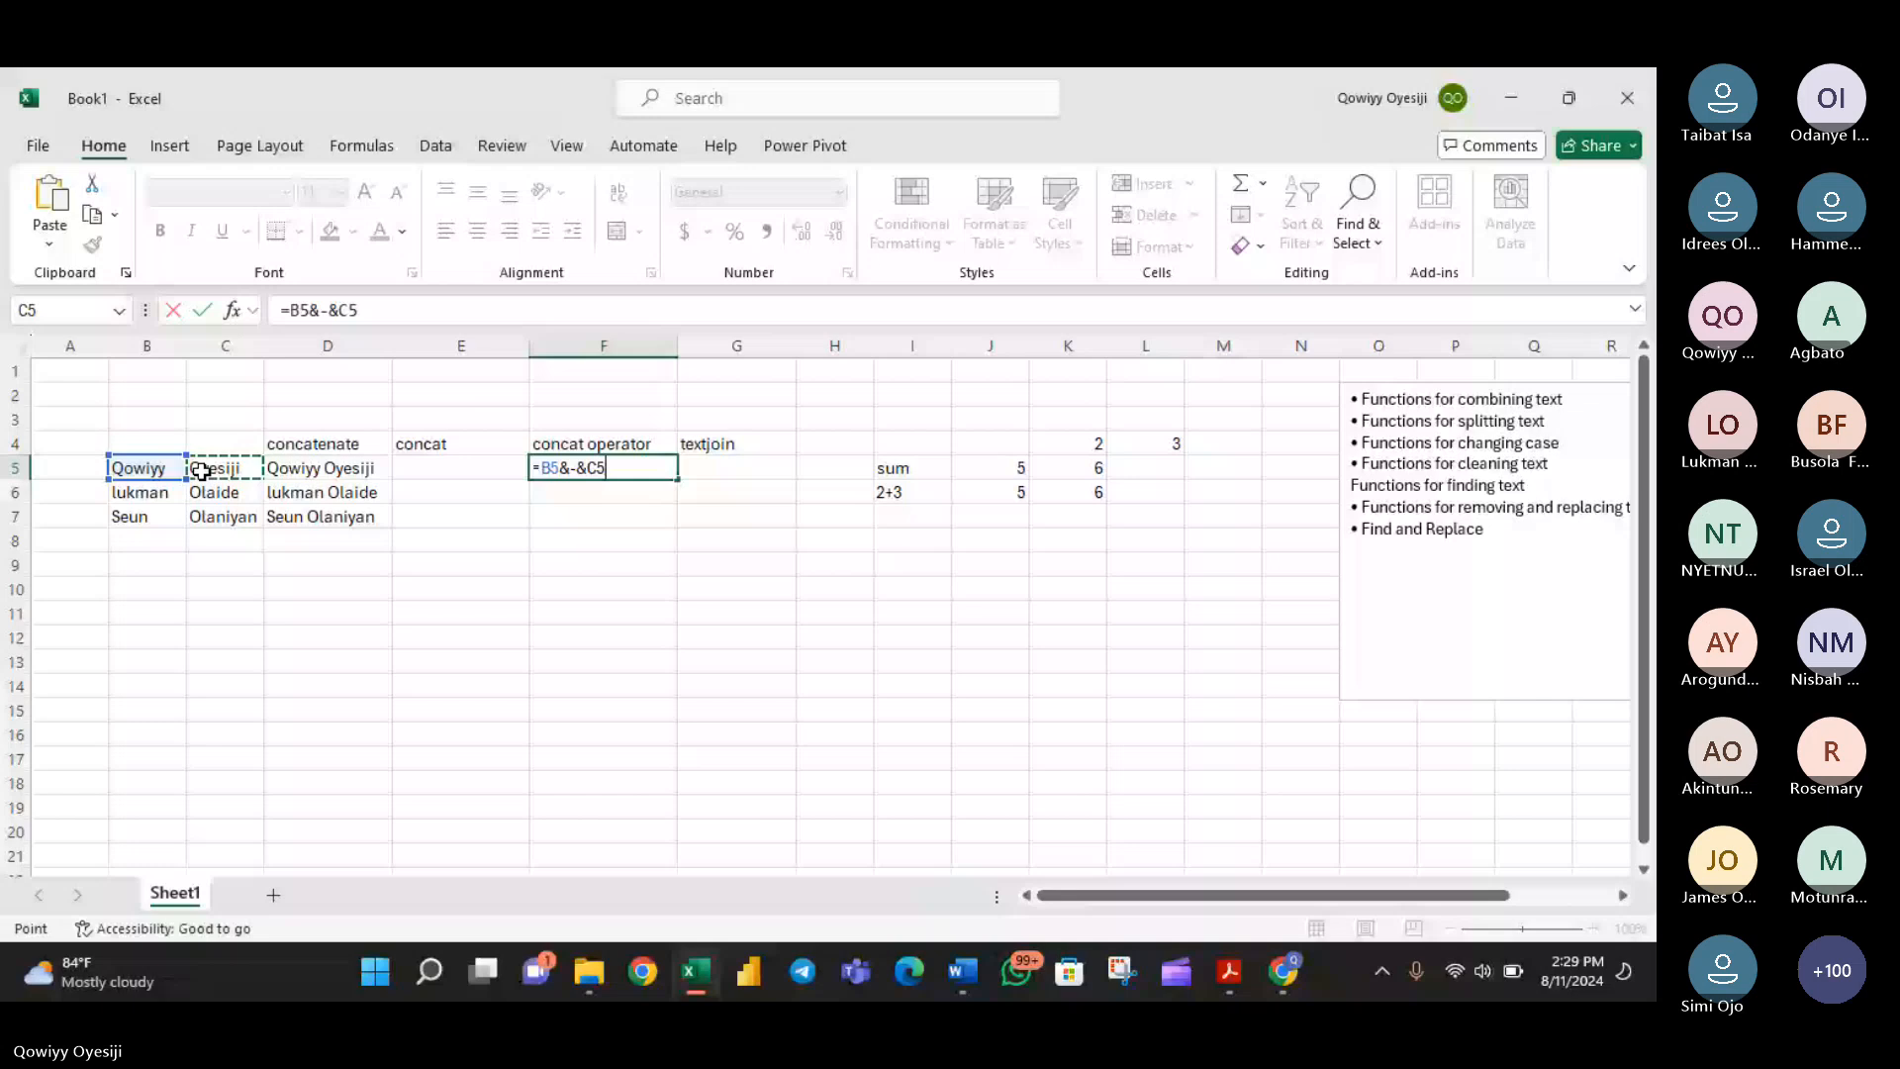
pyautogui.press('Return')
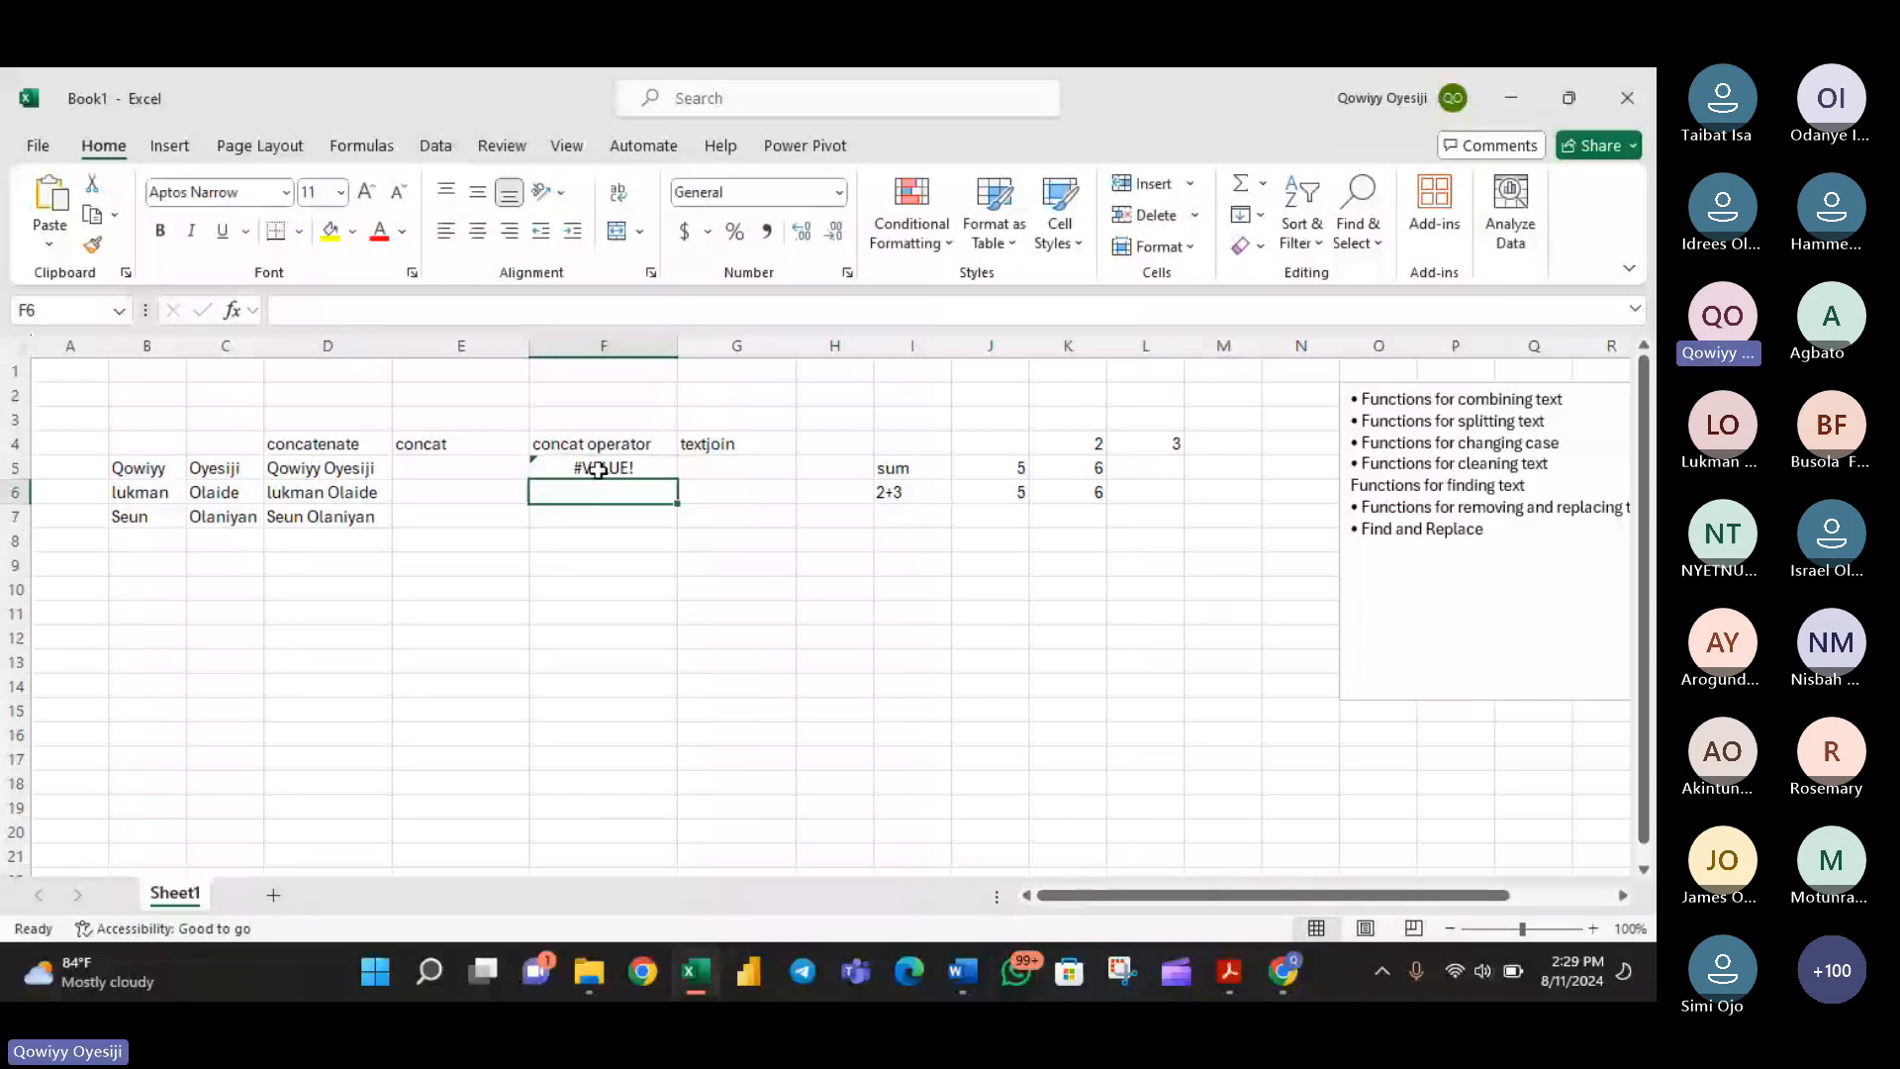
# - Correct the F5 formula to =B5&"-"&C5 and fill it down to F7
pyautogui.doubleClick(598, 470)
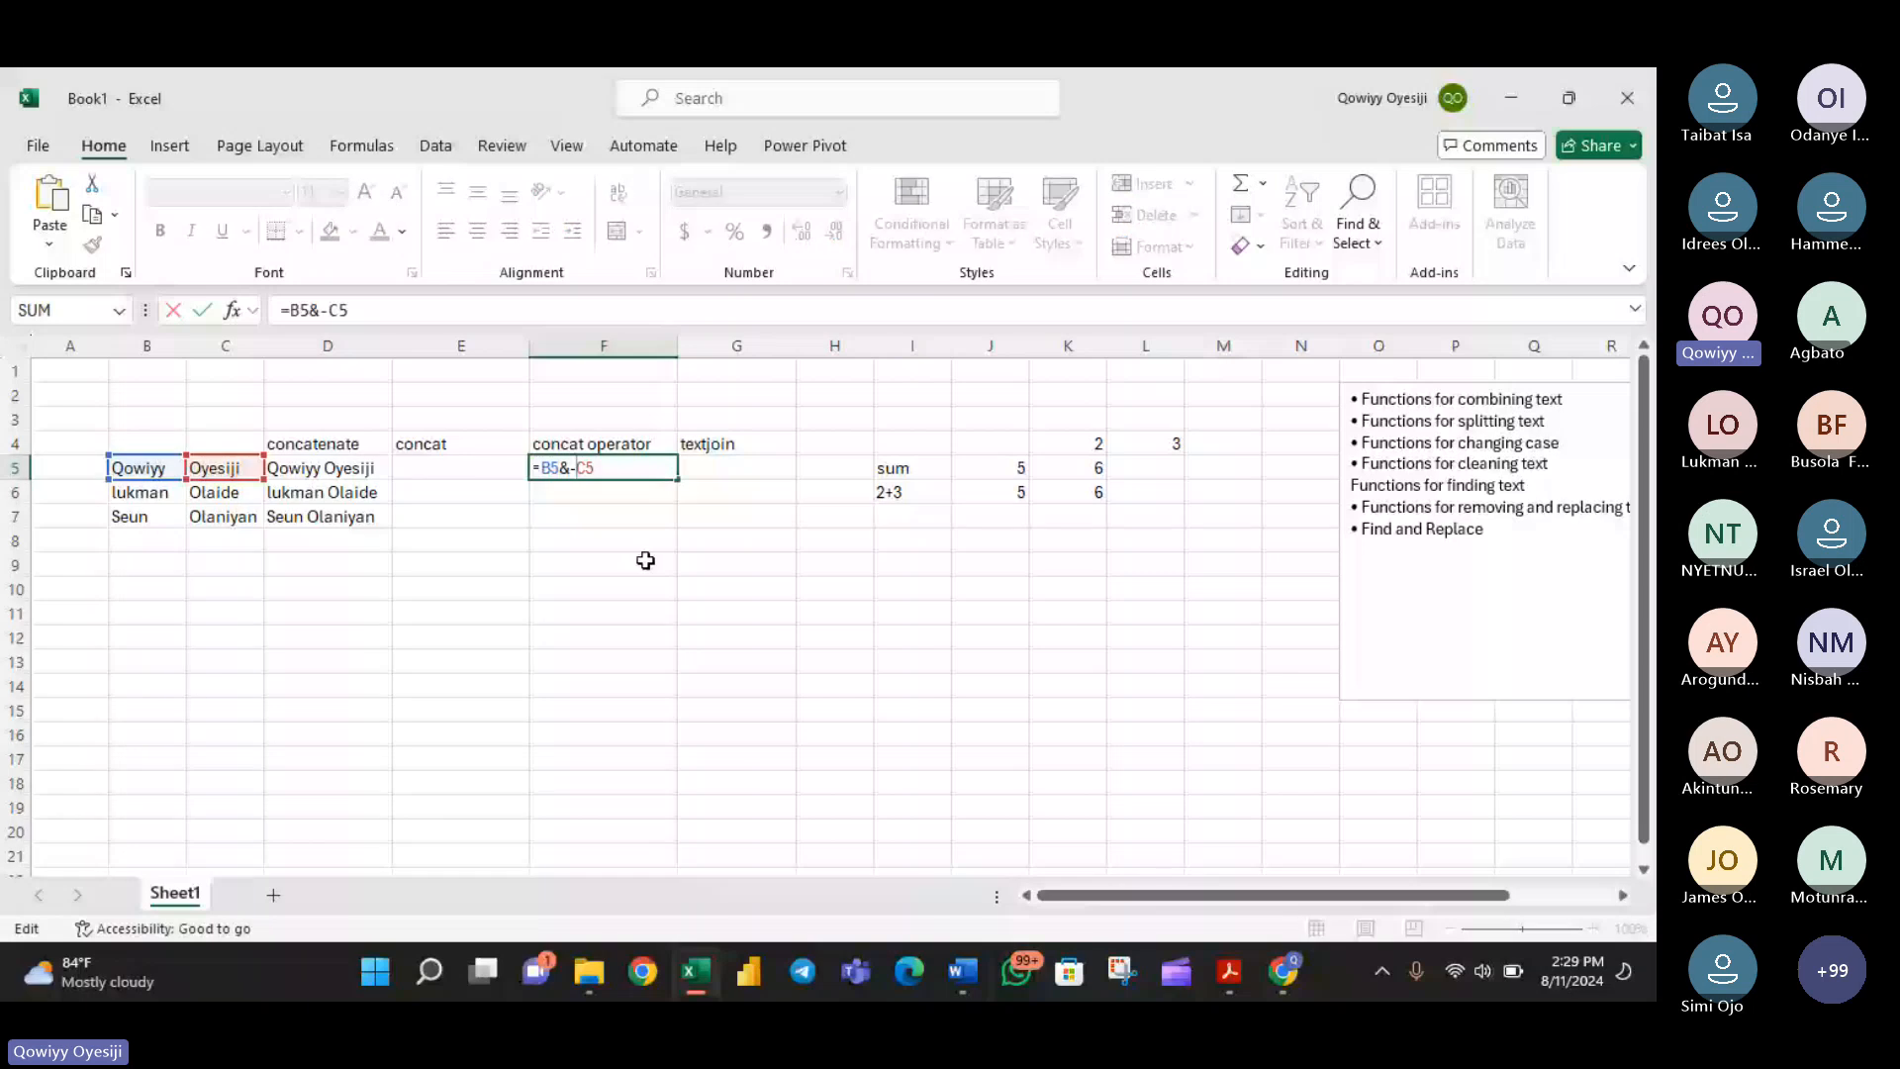
pyautogui.press('BackSpace')
pyautogui.write('"')
pyautogui.write('"')
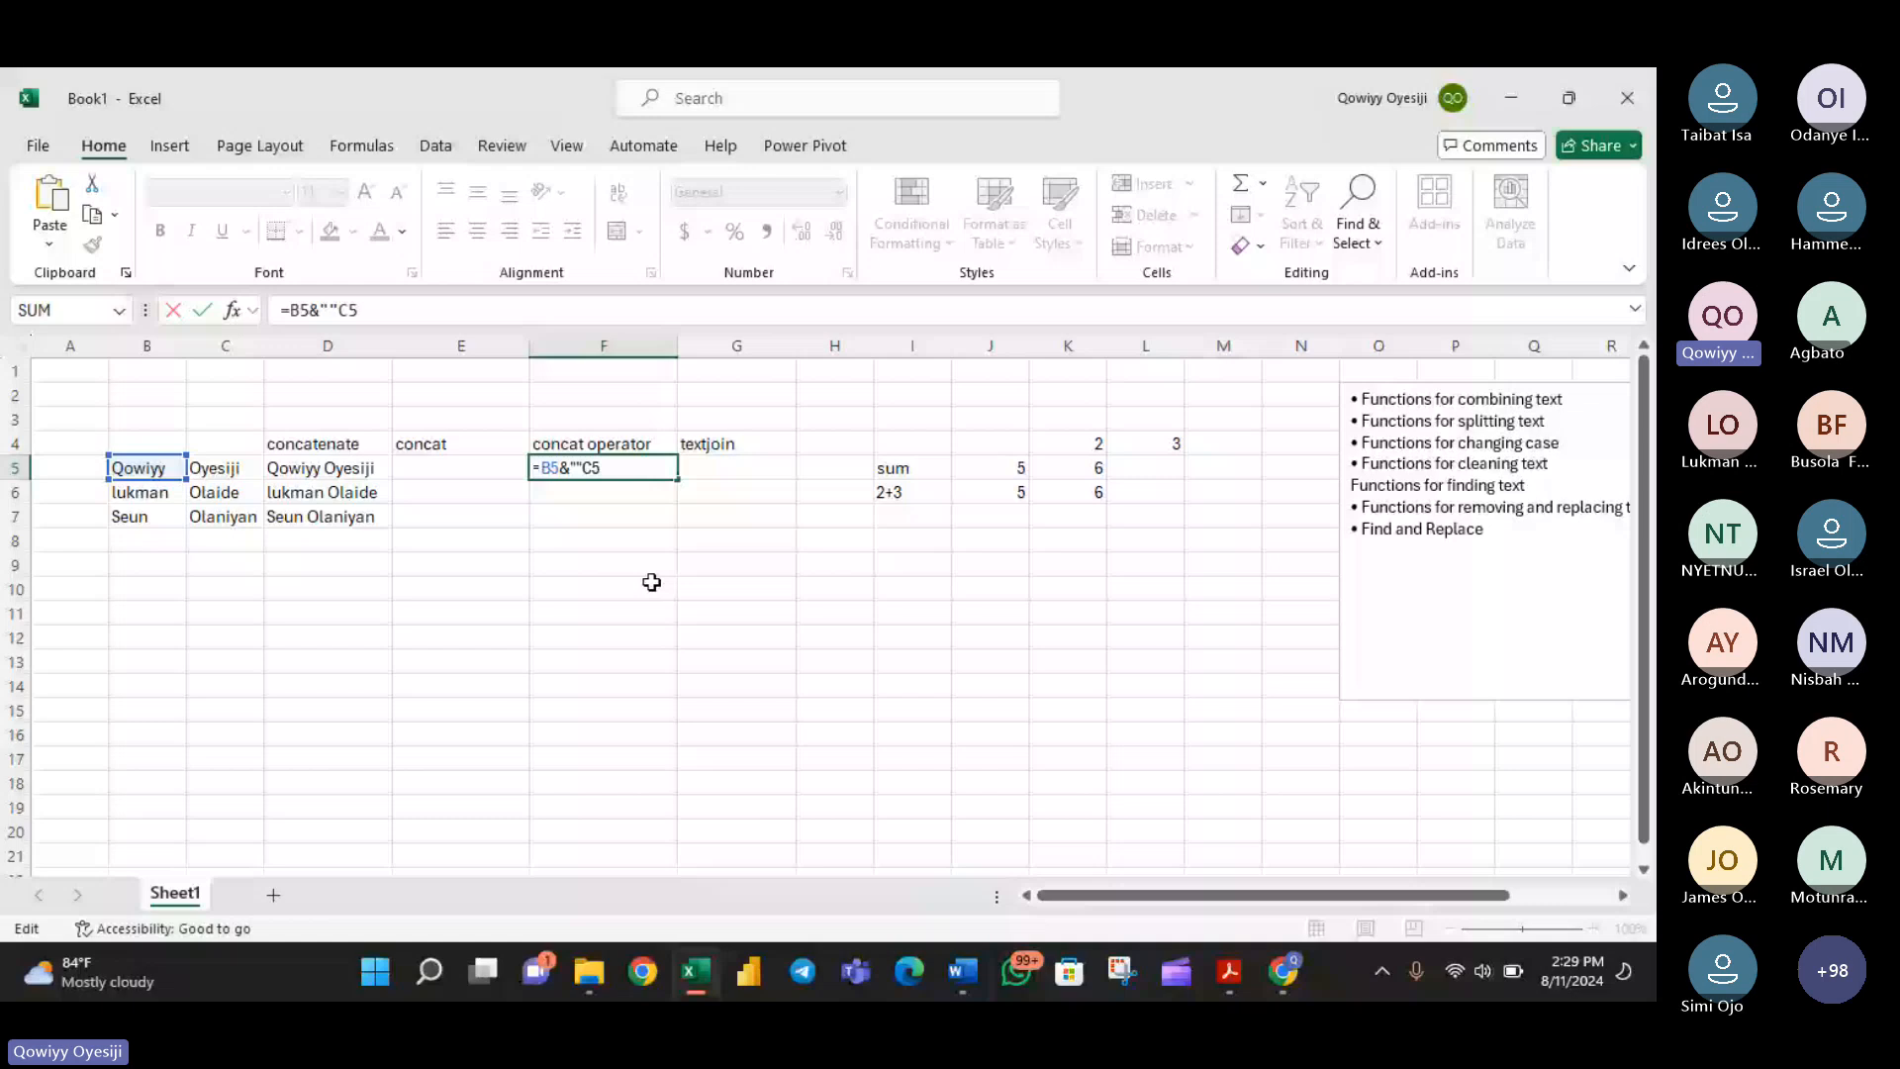
pyautogui.write('-"')
pyautogui.write('&')
pyautogui.hotkey('ctrl', 'Return')
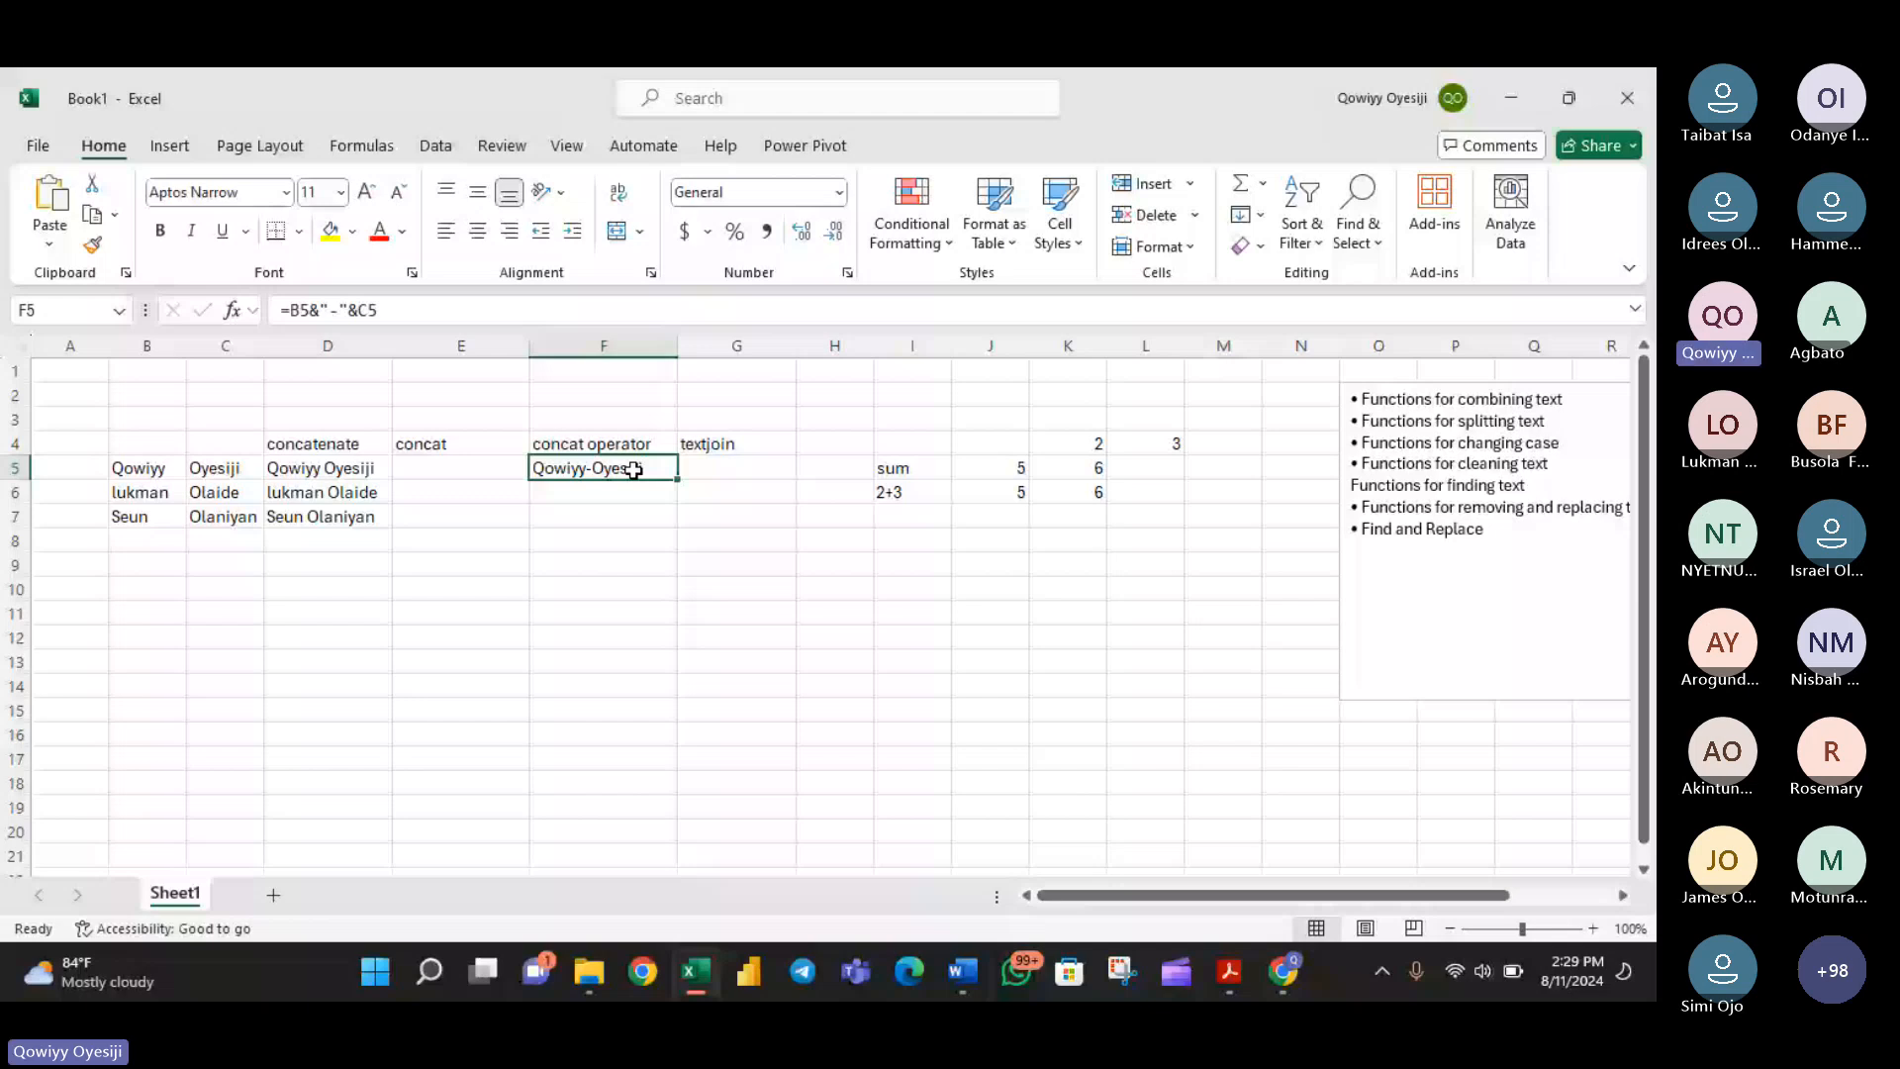
pyautogui.moveTo(678, 479); pyautogui.dragTo(663, 503)
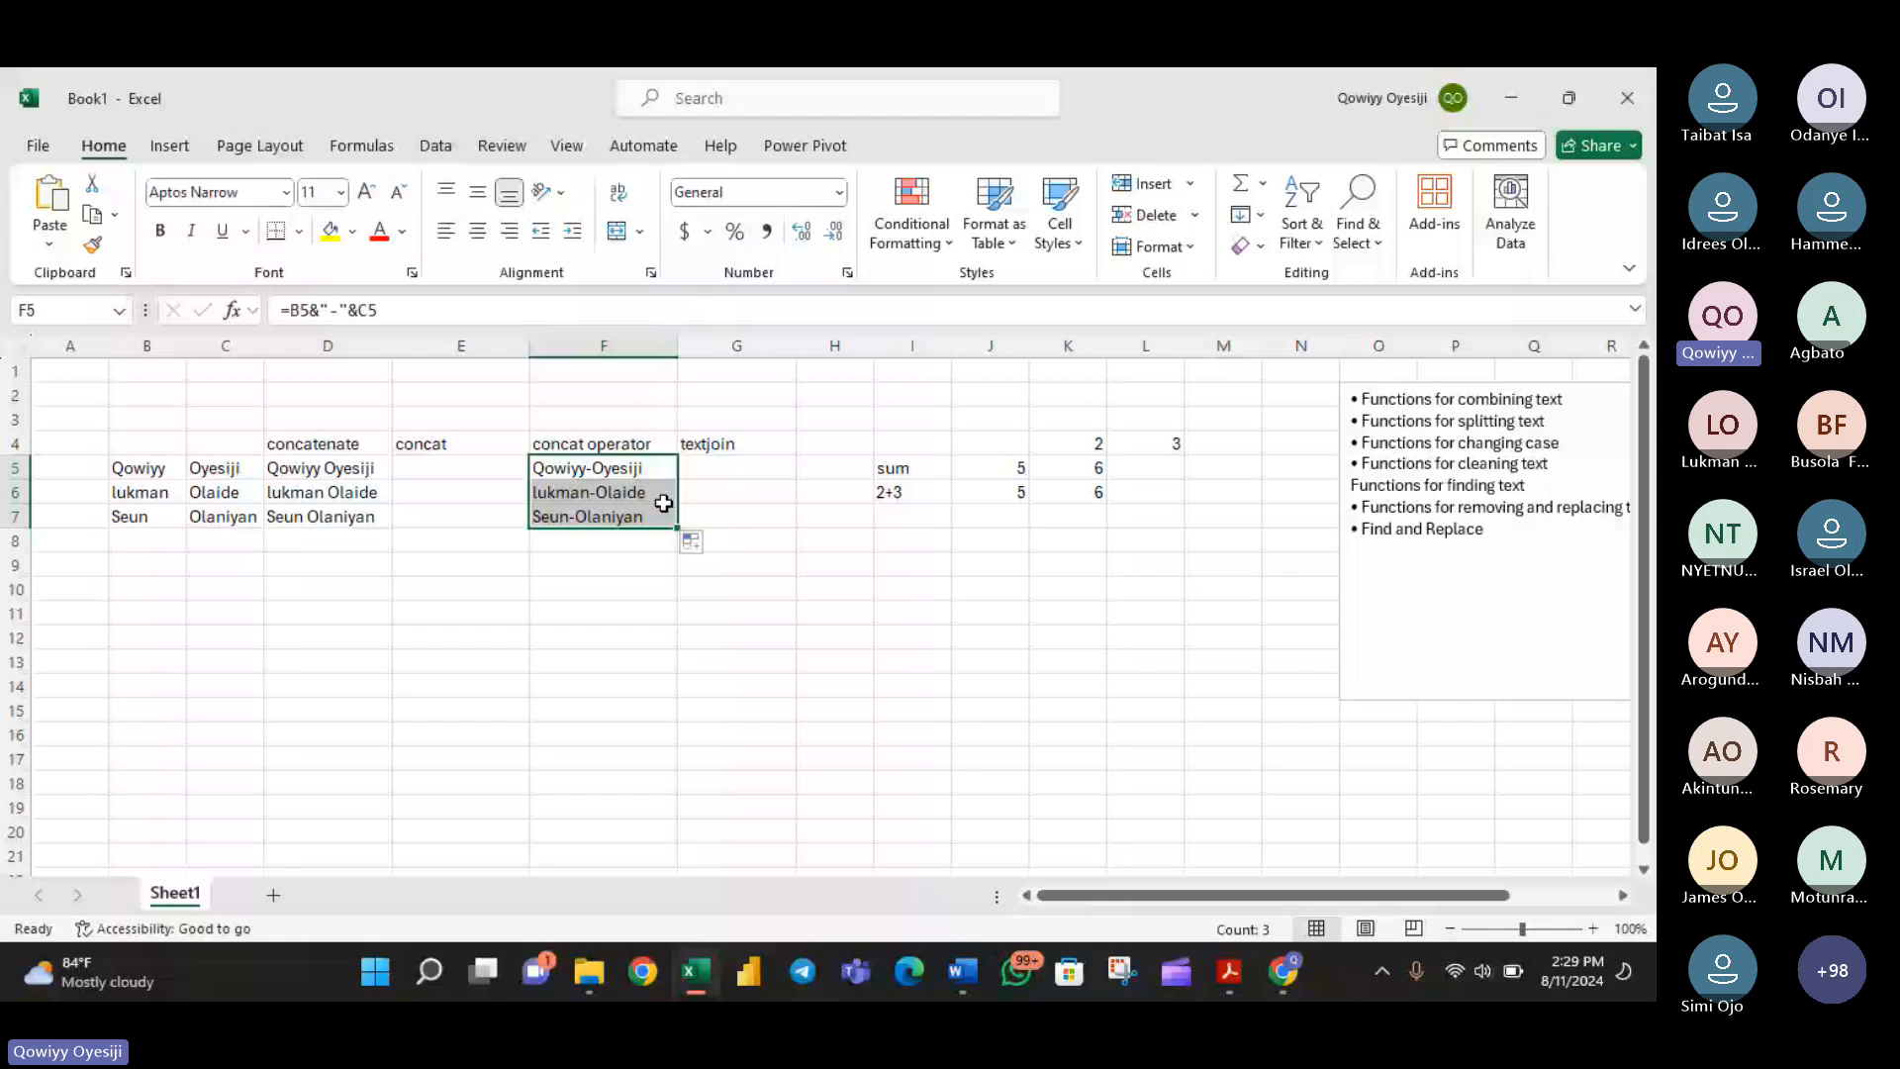
# - Start a TEXTJOIN formula in cell G5 with "@" in quotation marks as the delimiter
pyautogui.click(716, 468)
pyautogui.write('=')
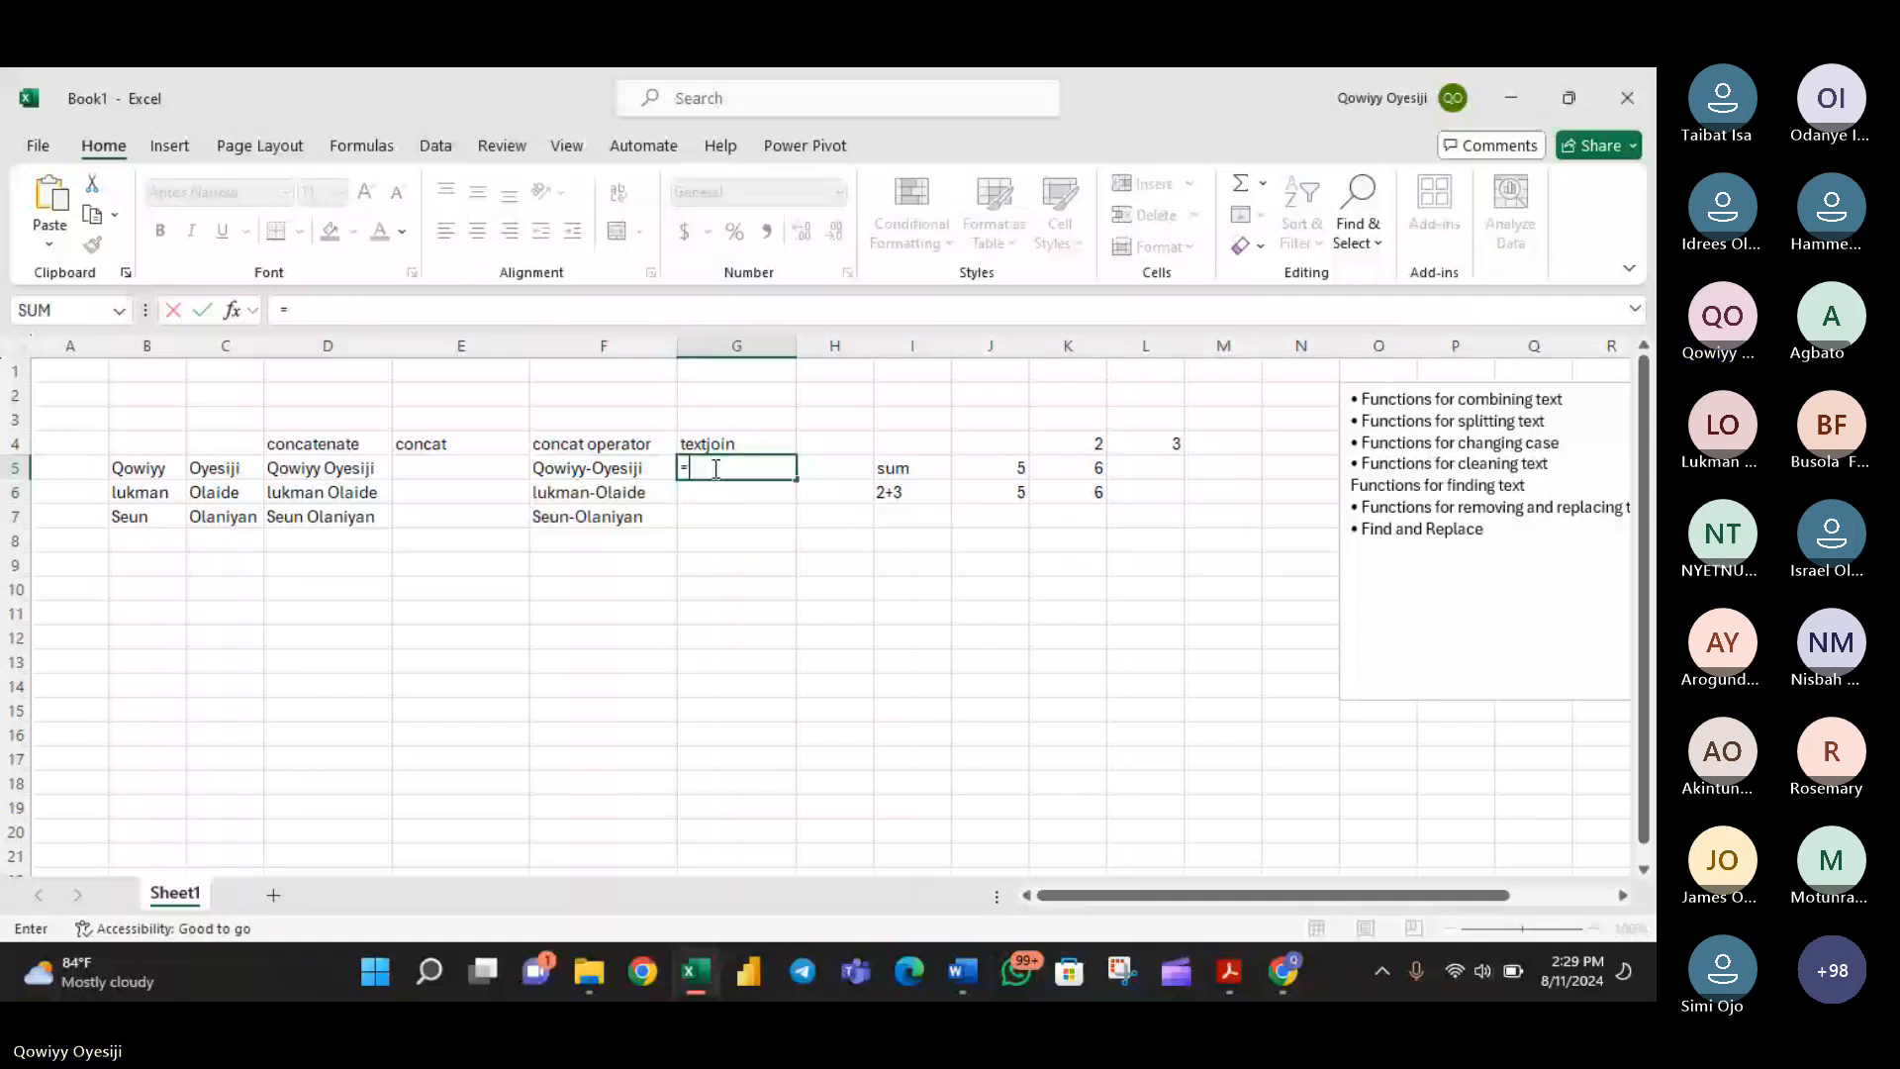
pyautogui.write('text')
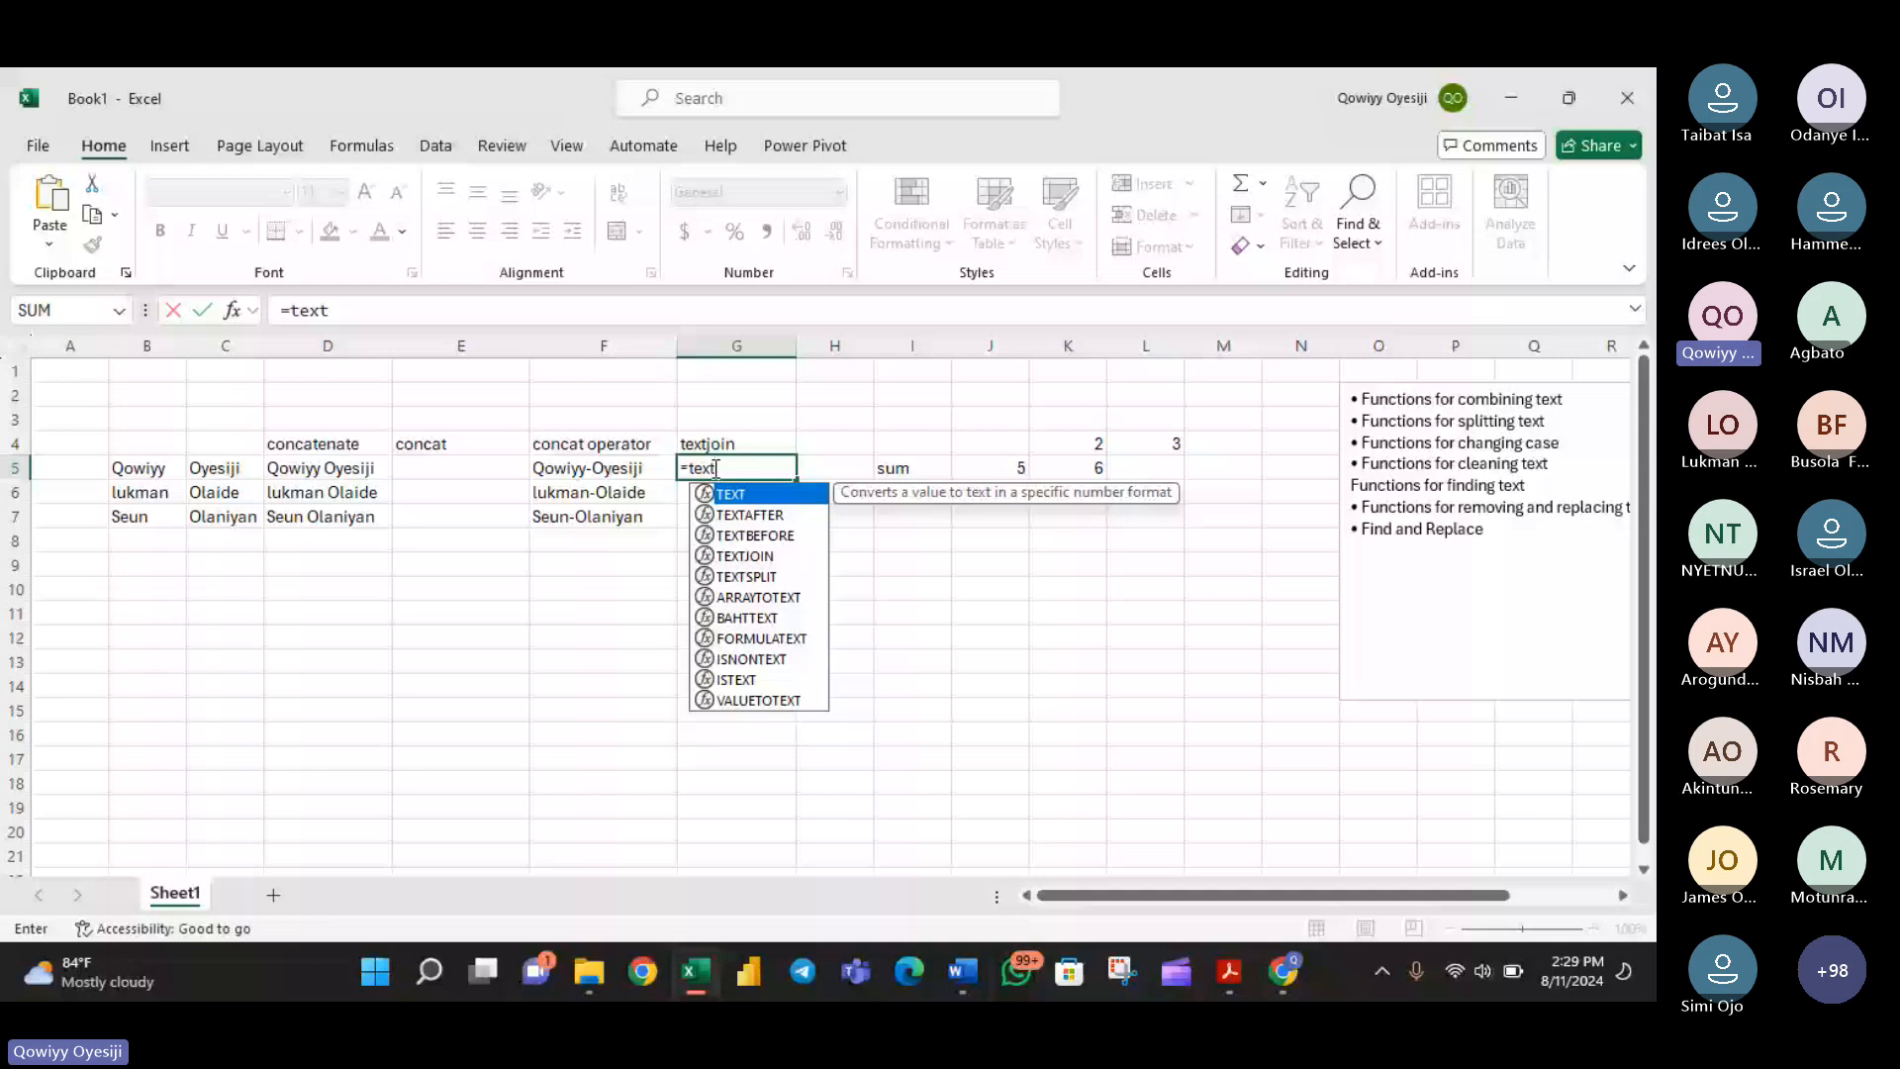
pyautogui.press('Down')
pyautogui.press('Down')
pyautogui.press('Down')
pyautogui.press('Tab')
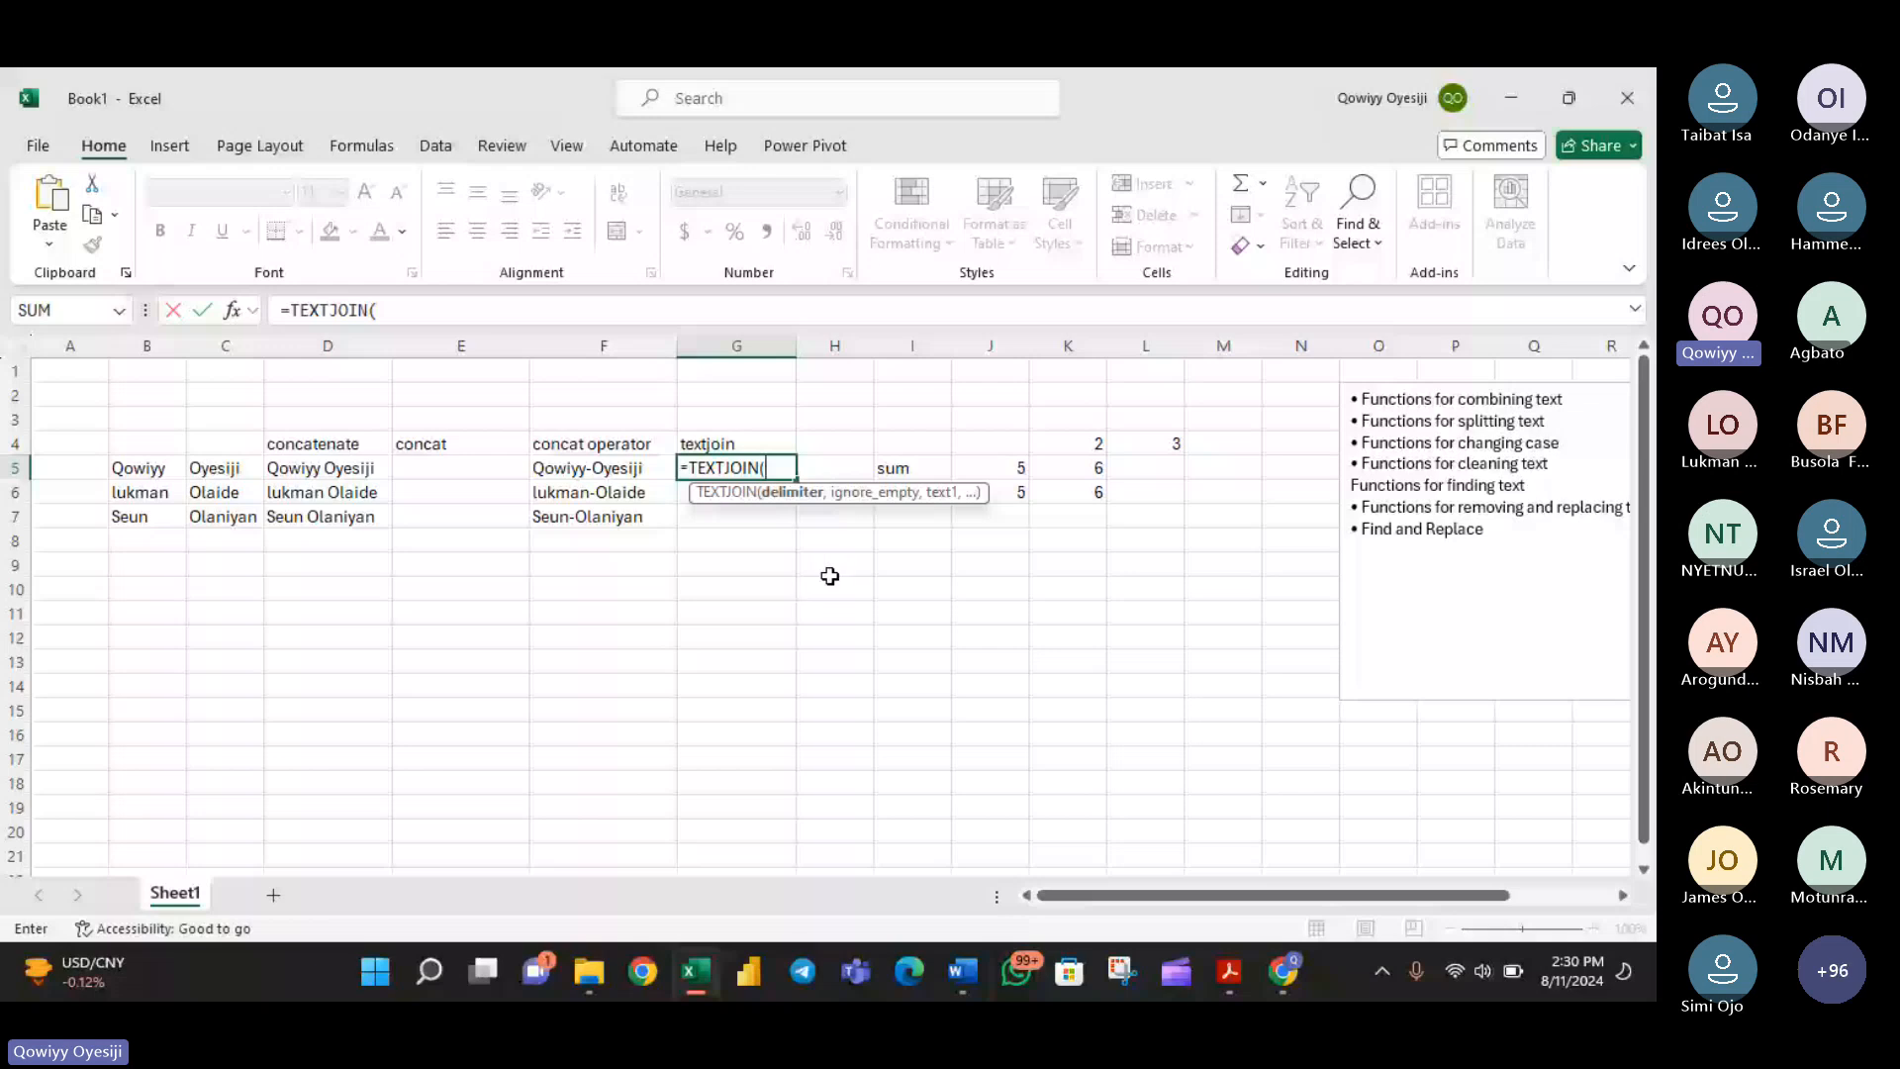
pyautogui.write('@')
pyautogui.press('BackSpace')
pyautogui.write('"@"')
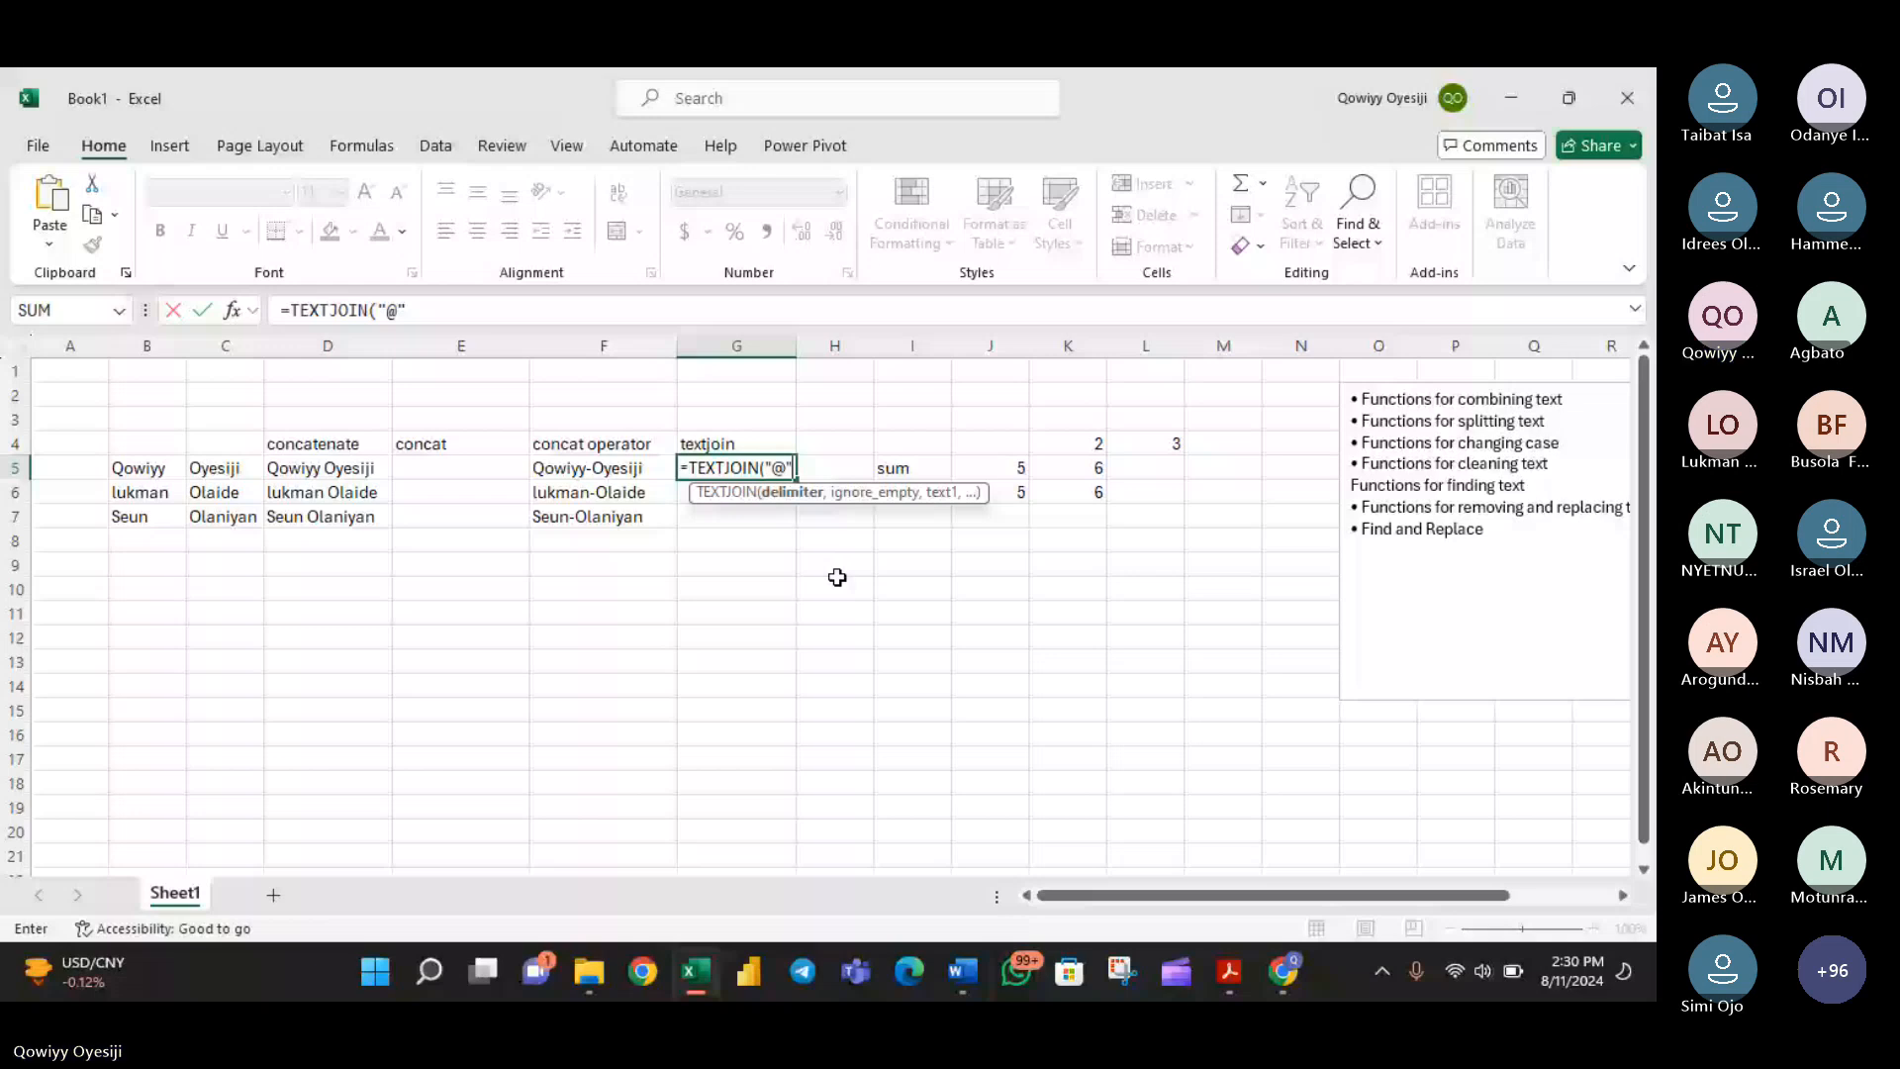
pyautogui.write(',TRUE')
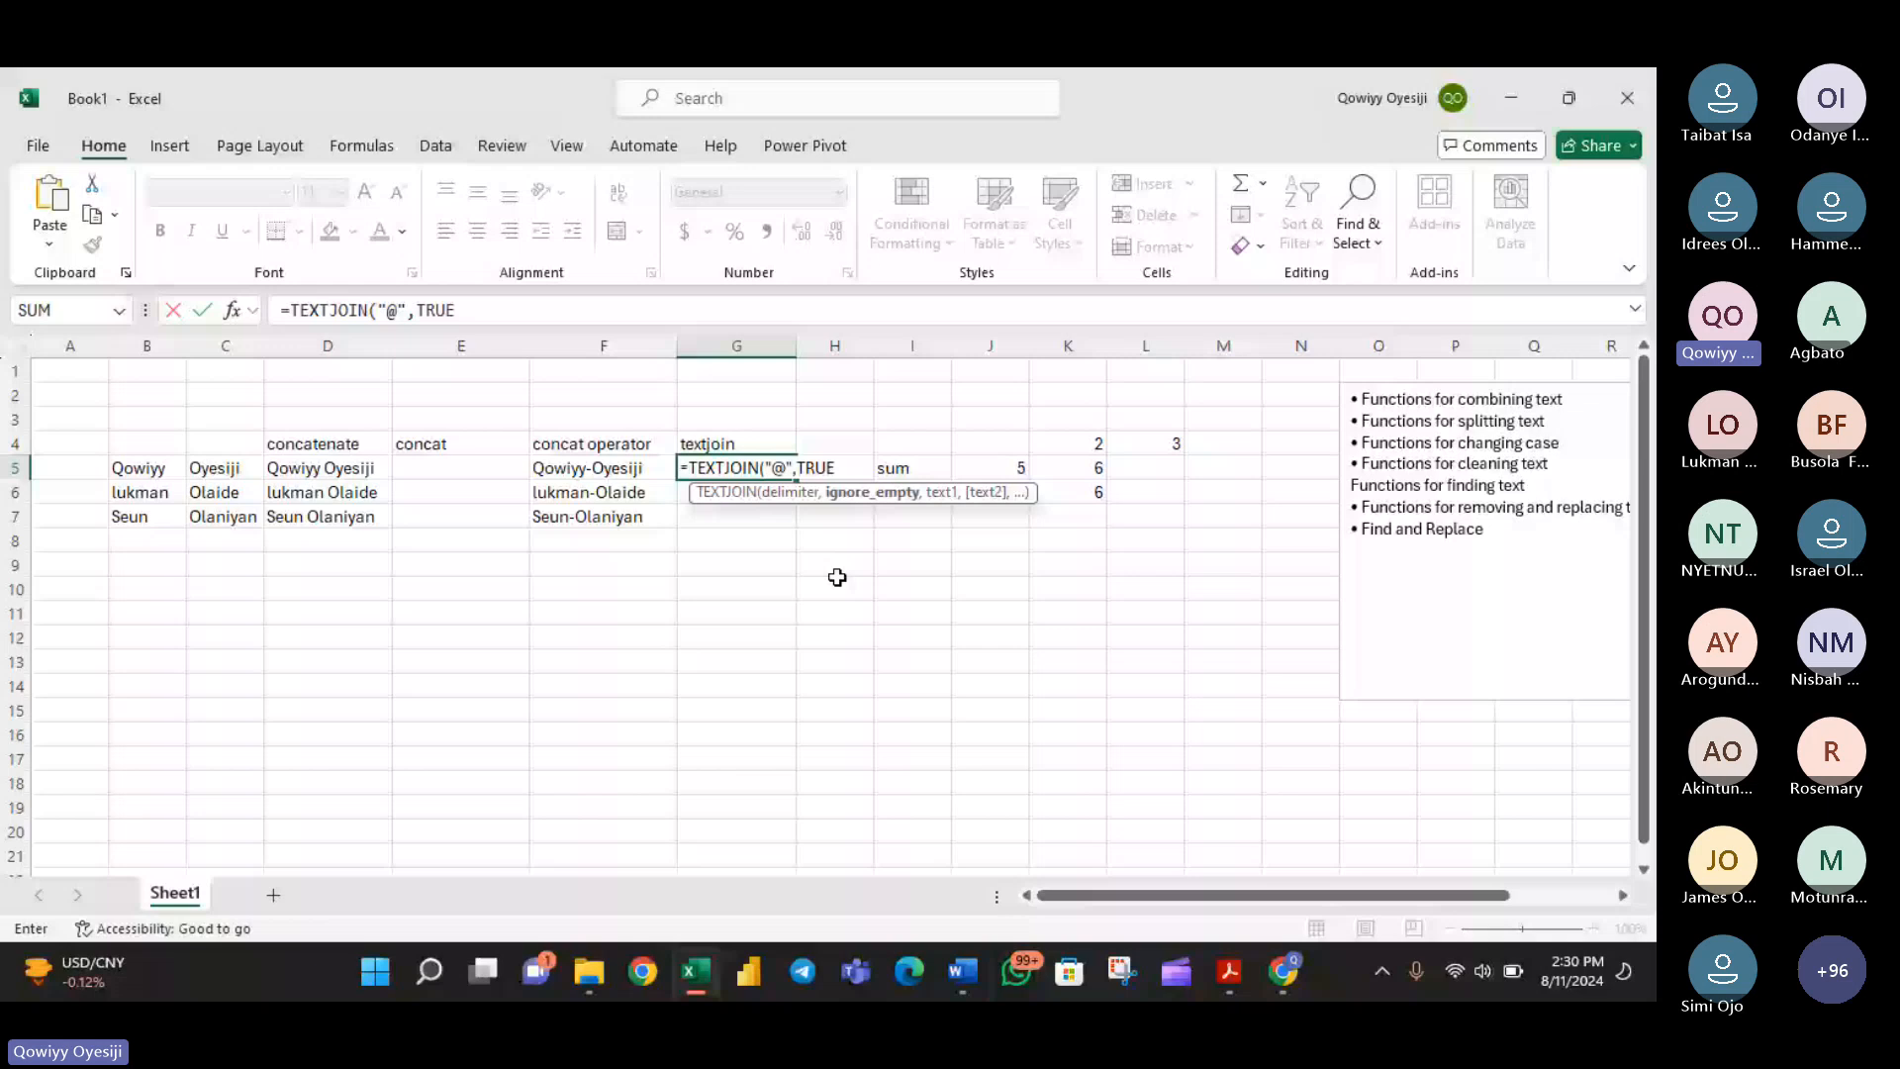
pyautogui.write(',')
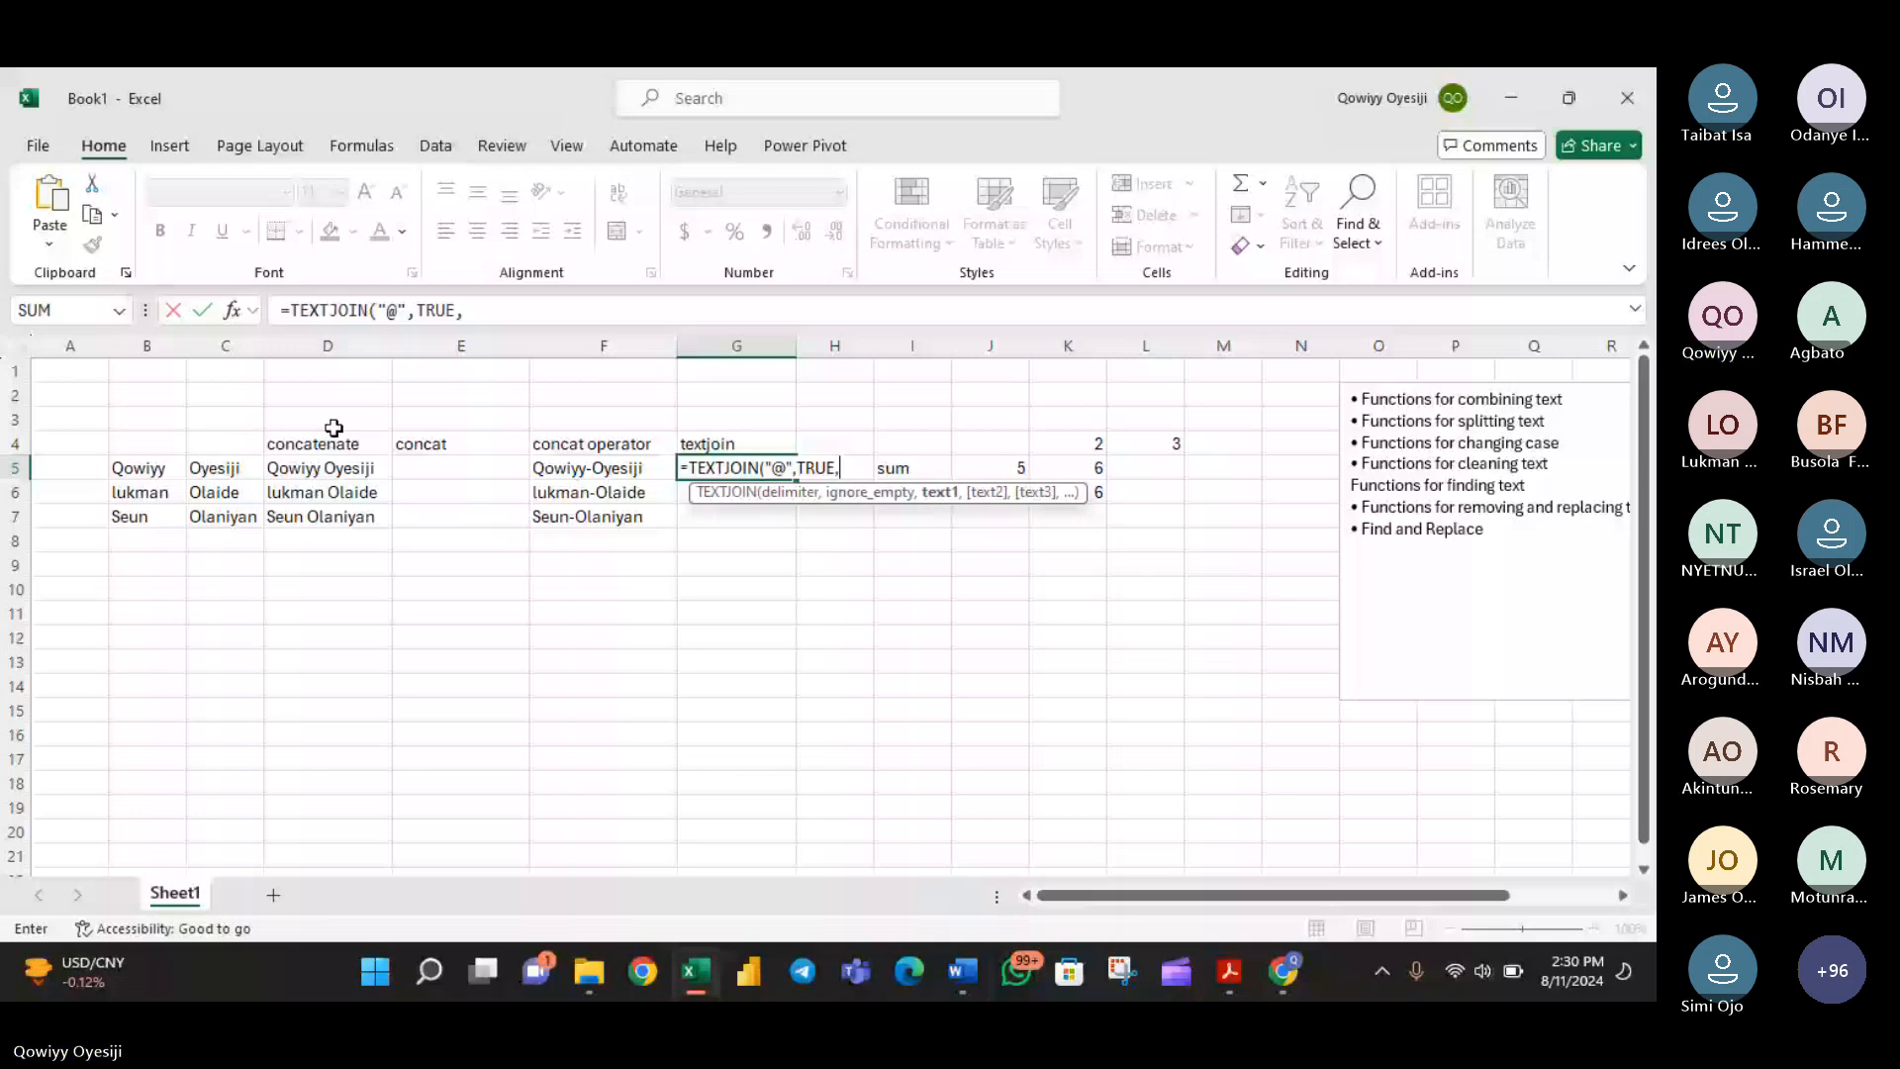
# - Complete the G5 formula as =TEXTJOIN("@",TRUE,B5:C5) and fill it down to G7
pyautogui.moveTo(139, 468); pyautogui.dragTo(230, 472)
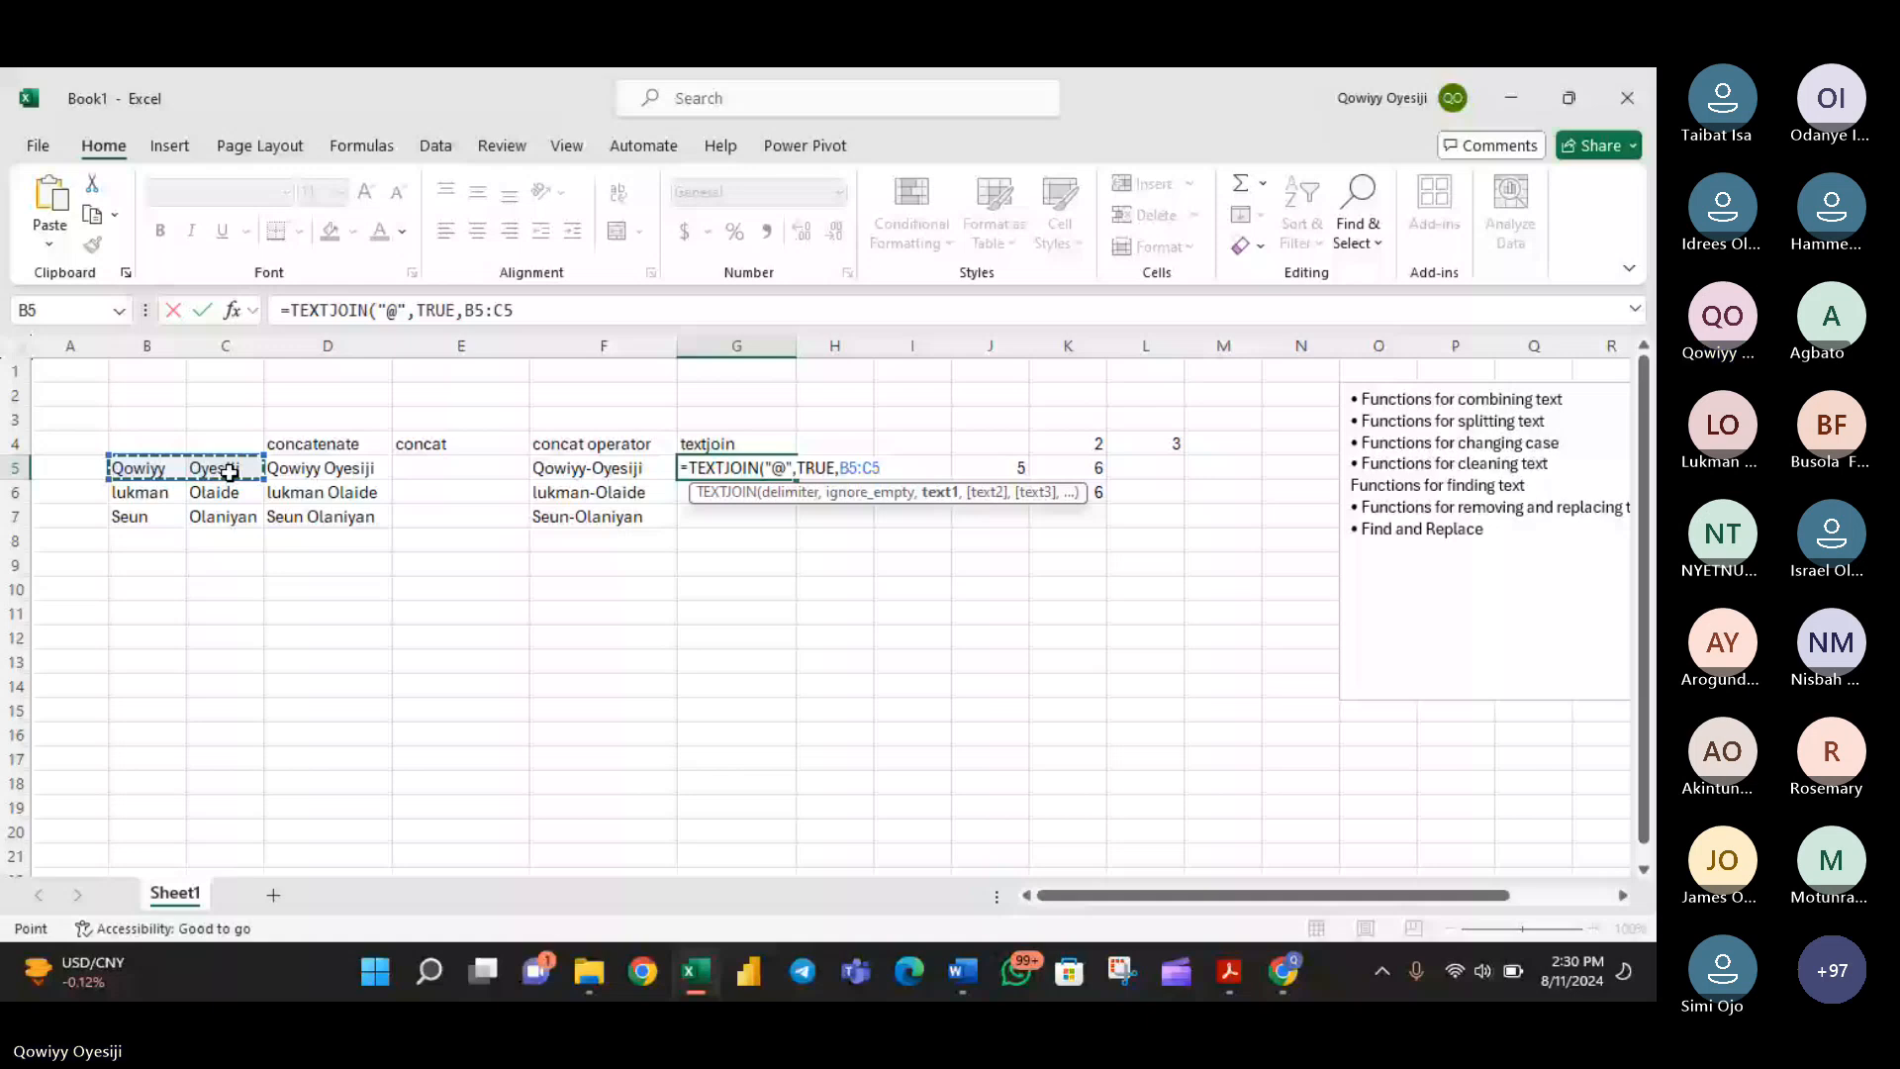
pyautogui.press('Return')
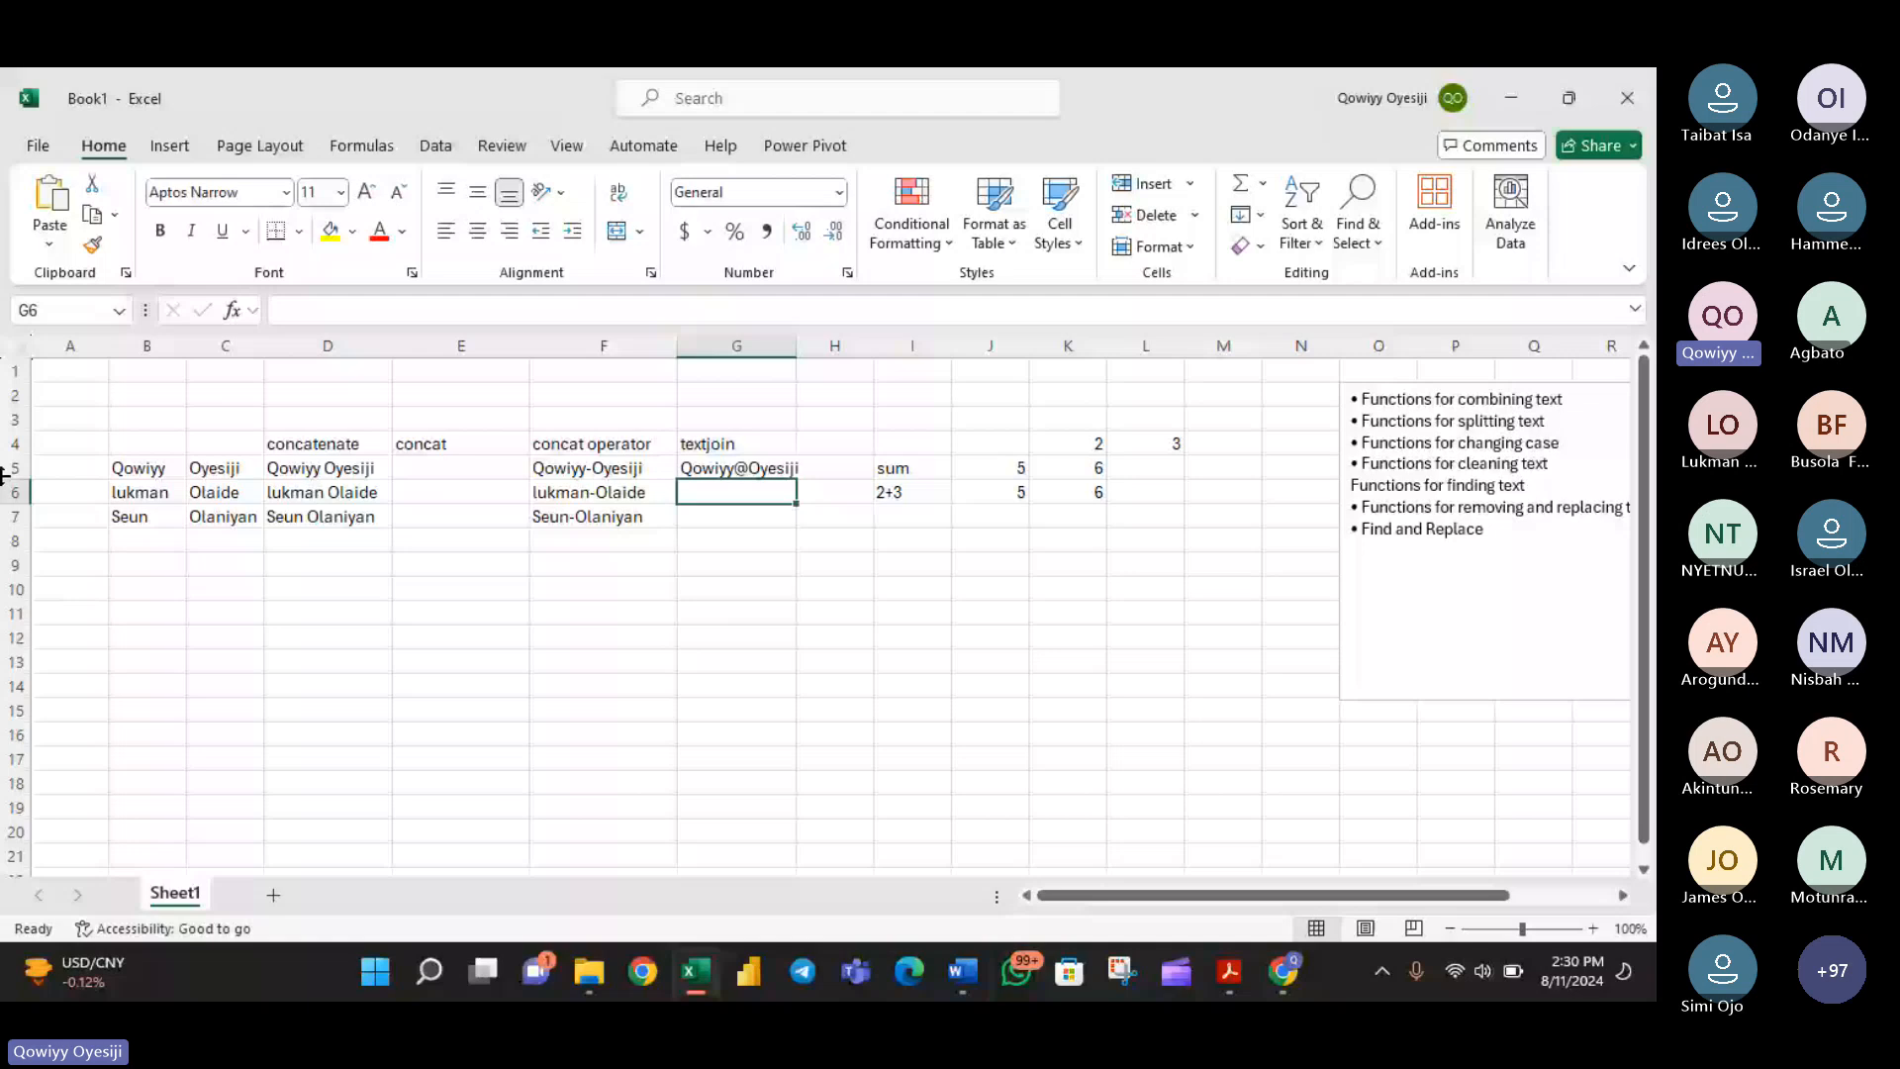
pyautogui.click(757, 469)
pyautogui.doubleClick(797, 480)
pyautogui.click(757, 468)
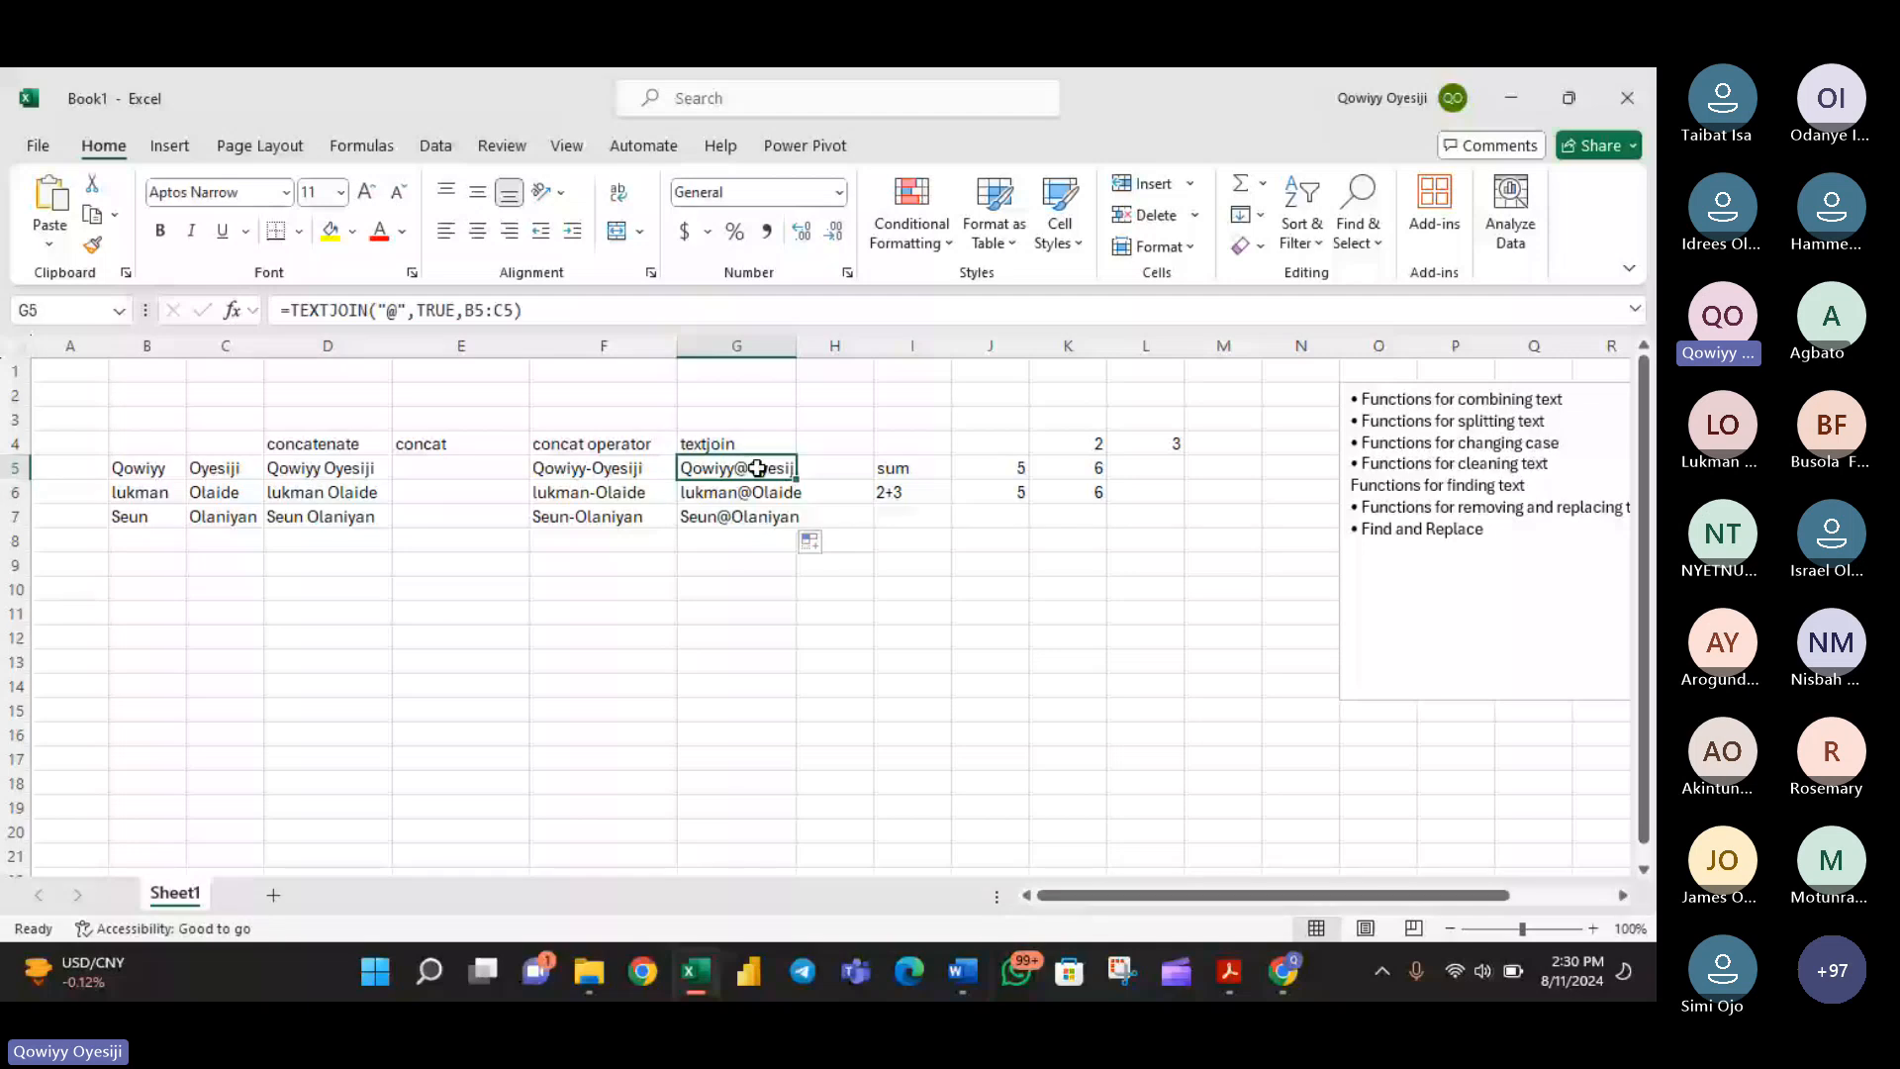
pyautogui.doubleClick(758, 468)
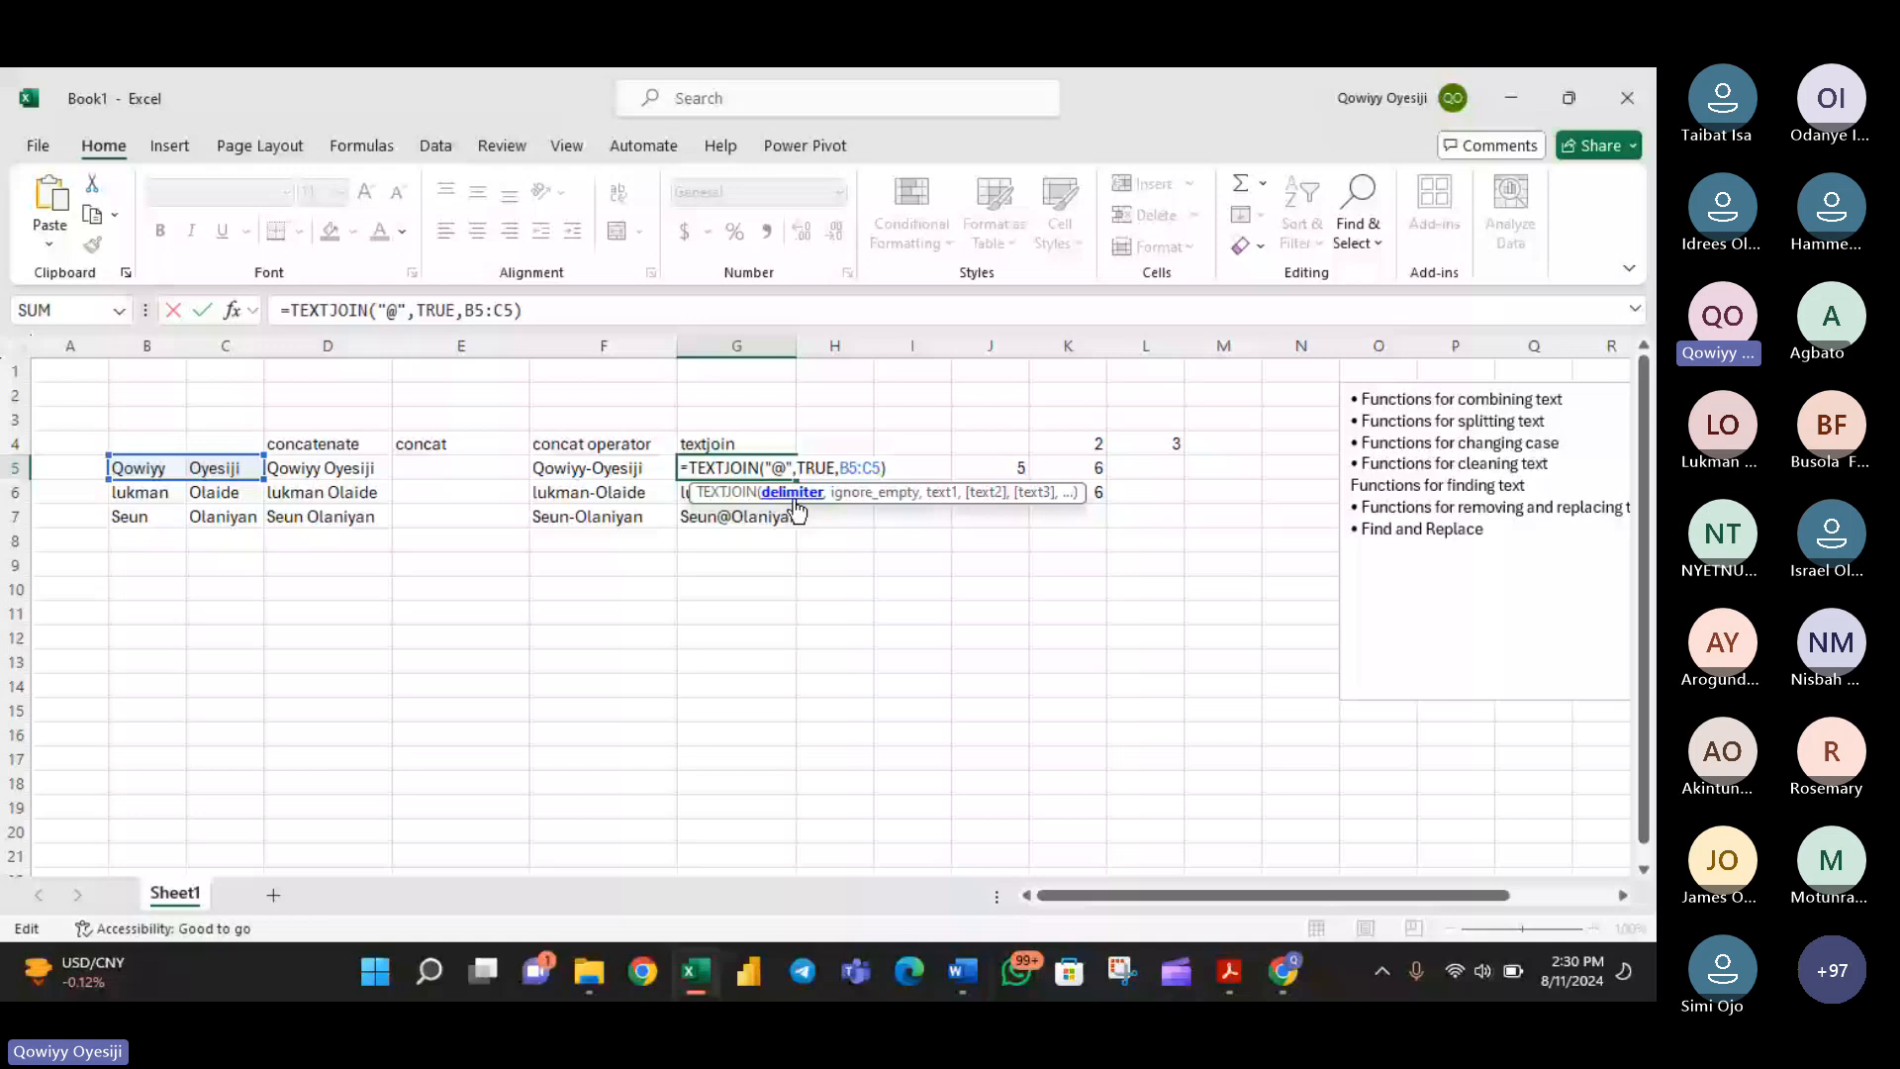
pyautogui.press('BackSpace')
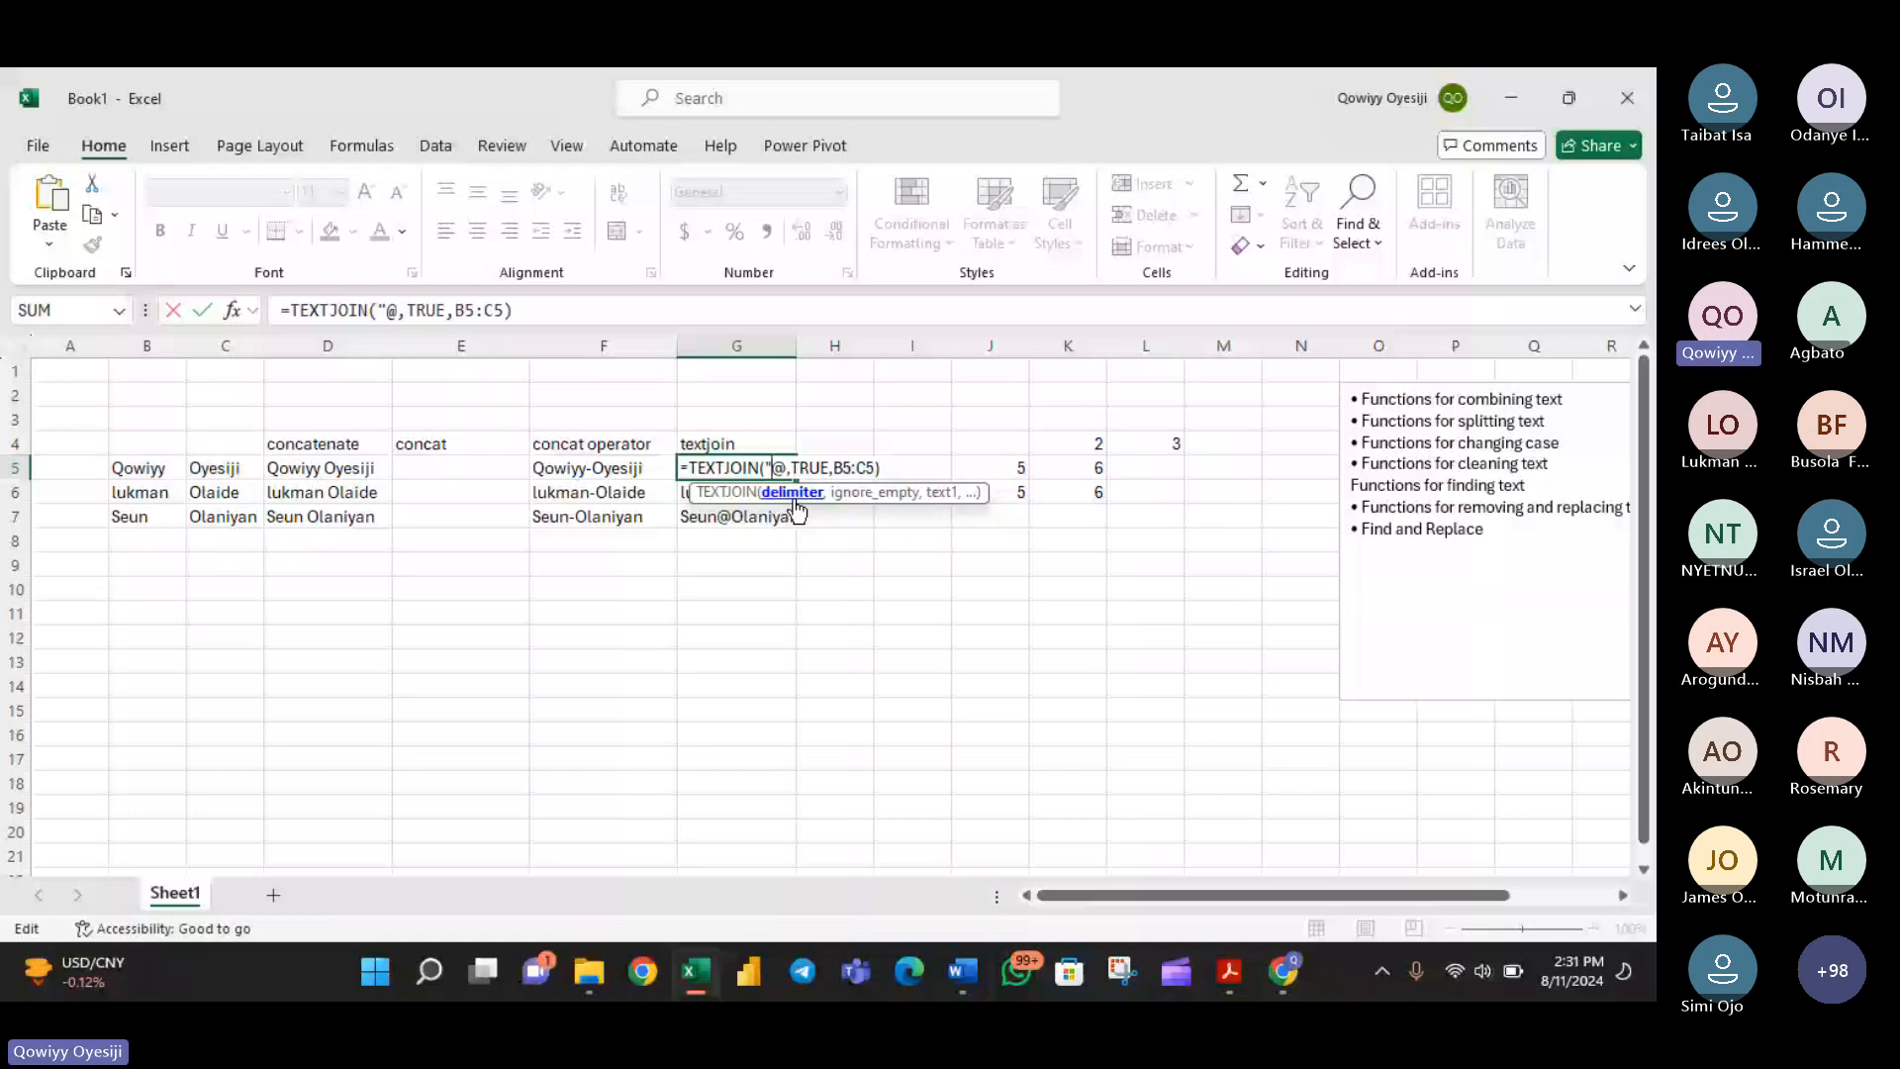
pyautogui.press('BackSpace')
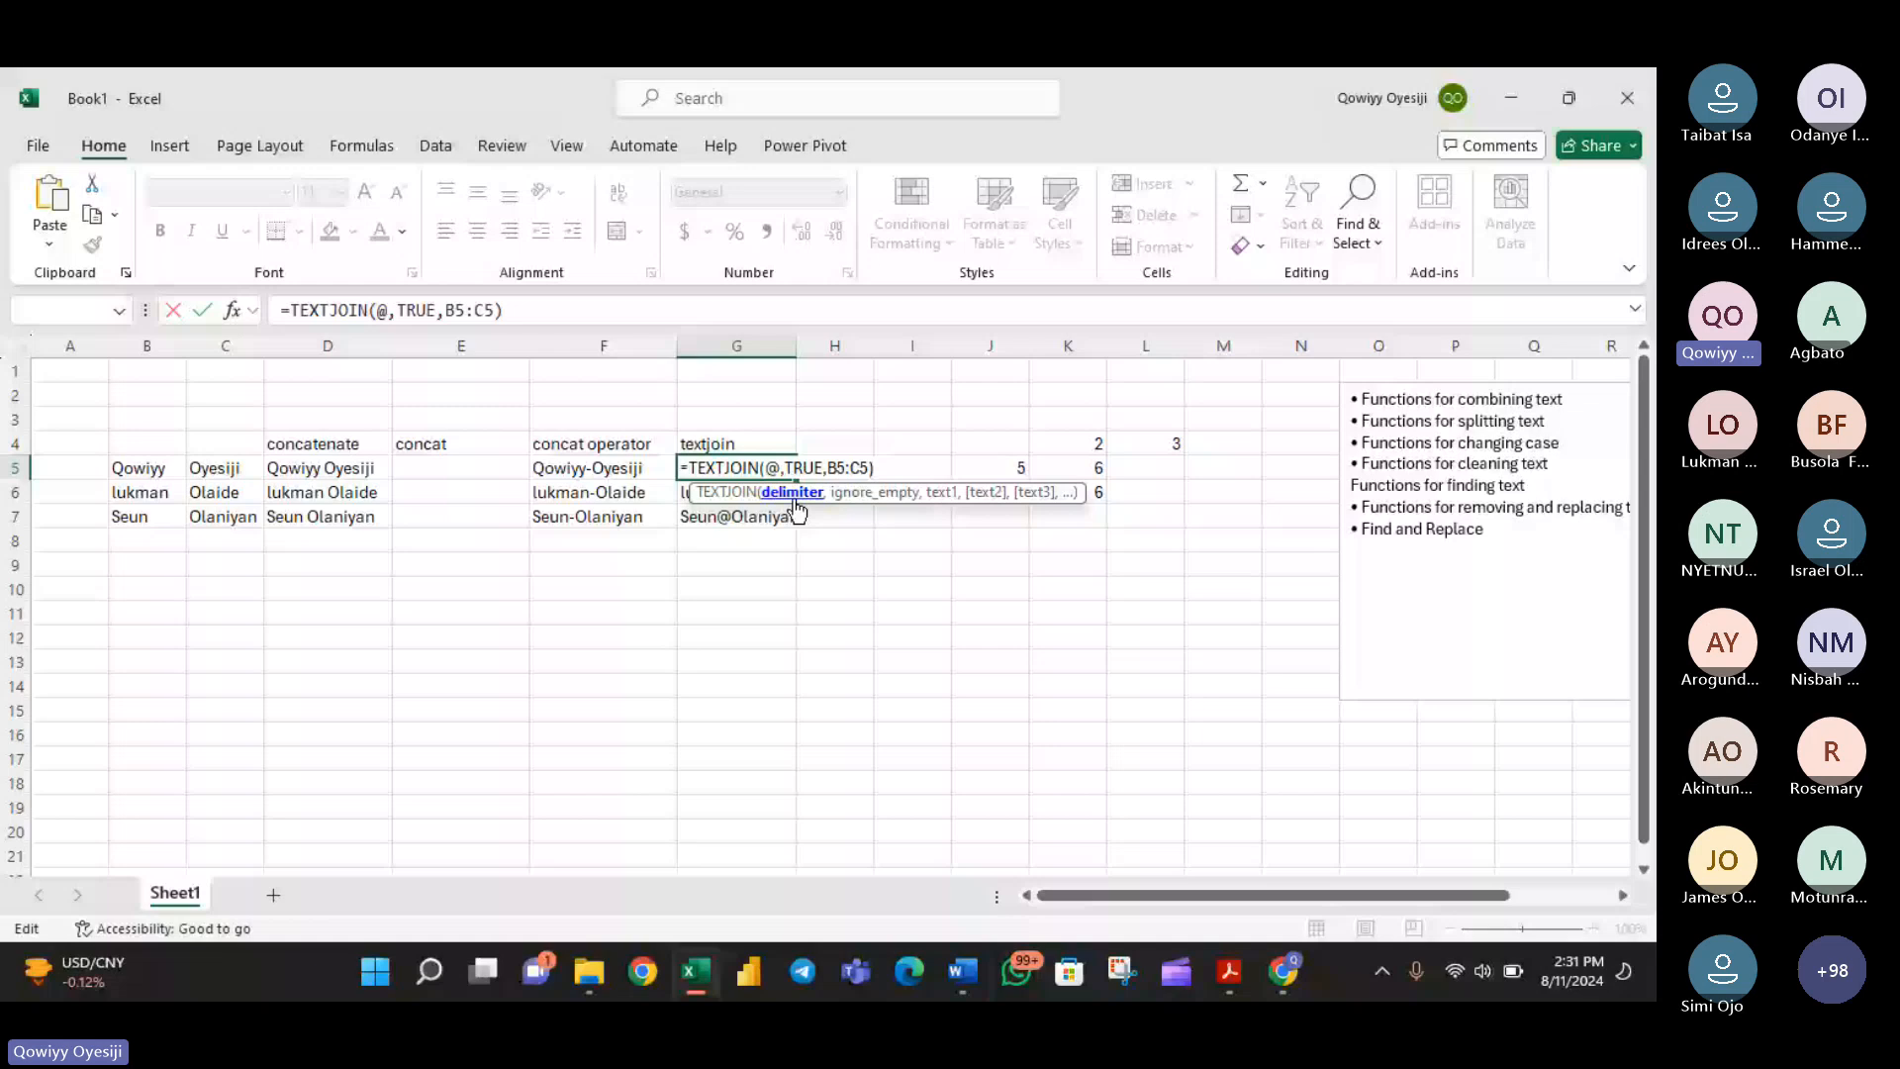
pyautogui.press('Escape')
pyautogui.click(796, 499)
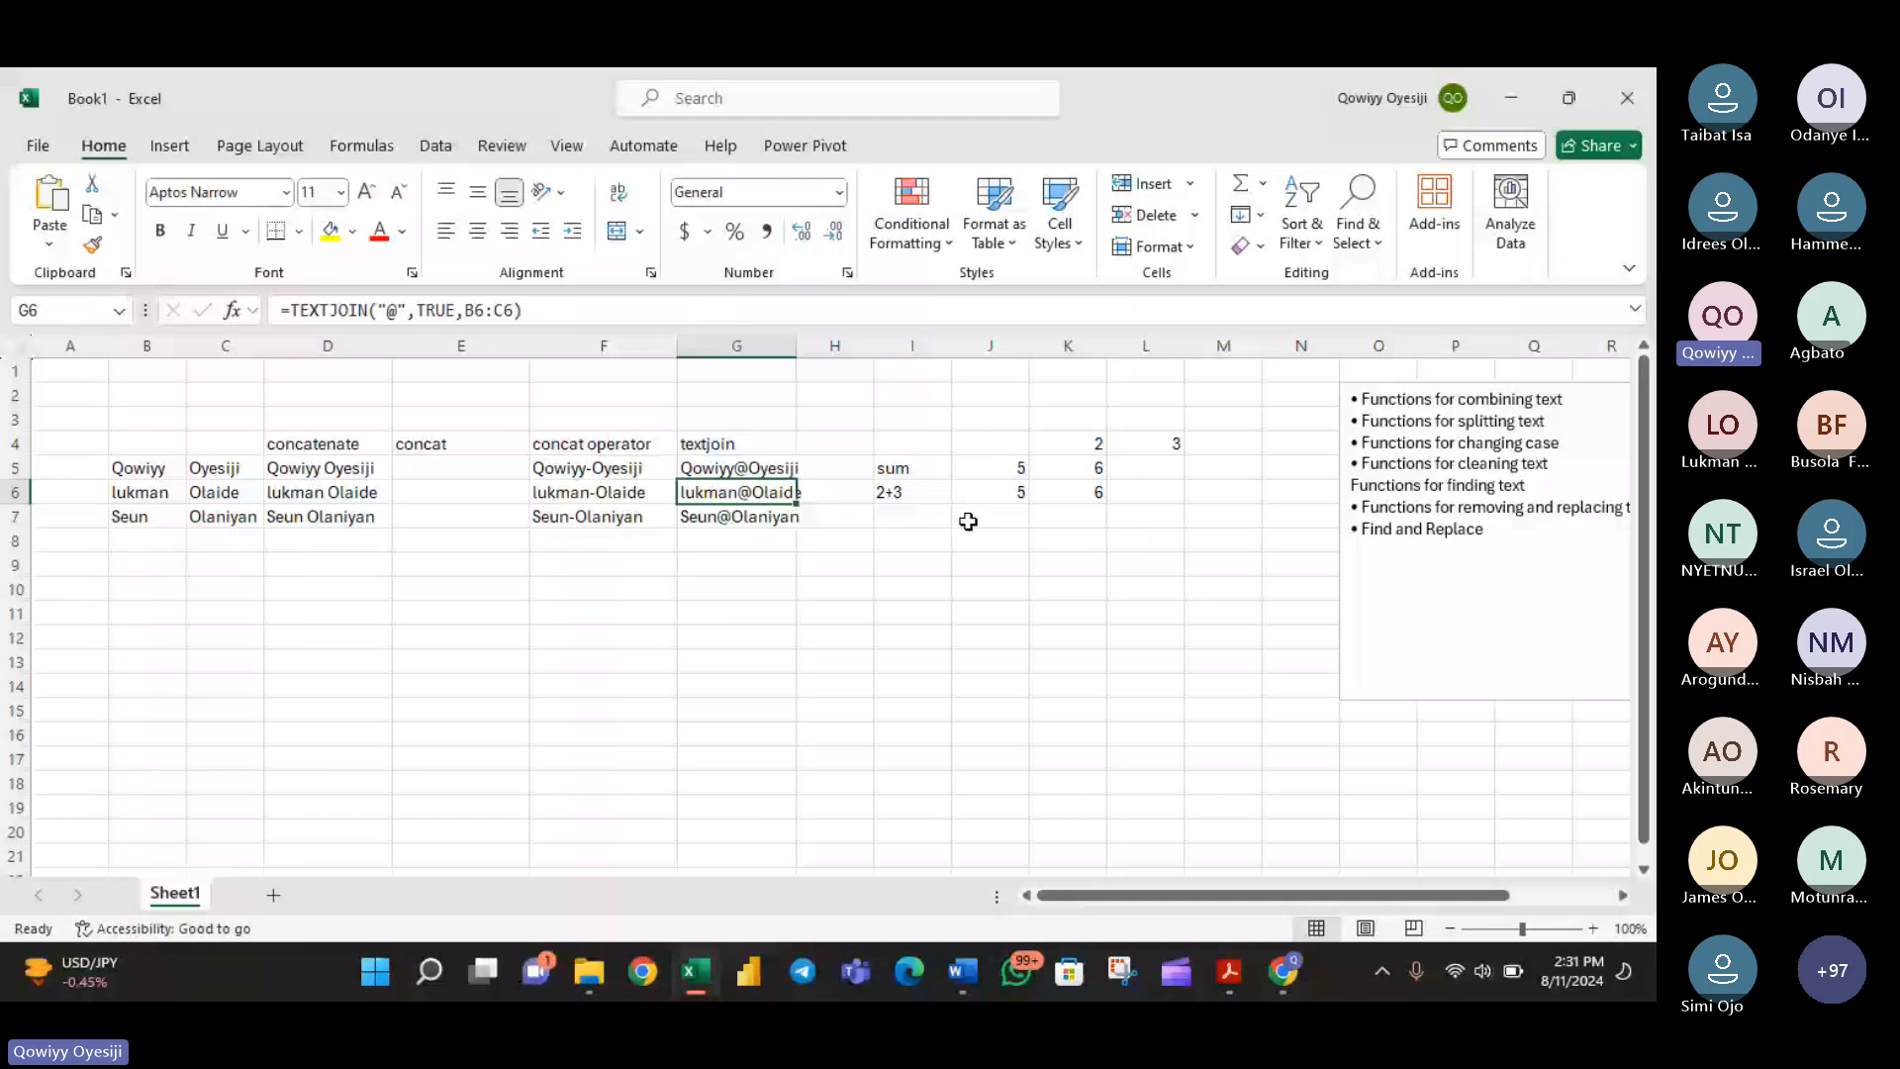
# - Clear the sum example from cells I4:L6
pyautogui.moveTo(900, 468); pyautogui.dragTo(1148, 540)
pyautogui.click(937, 442)
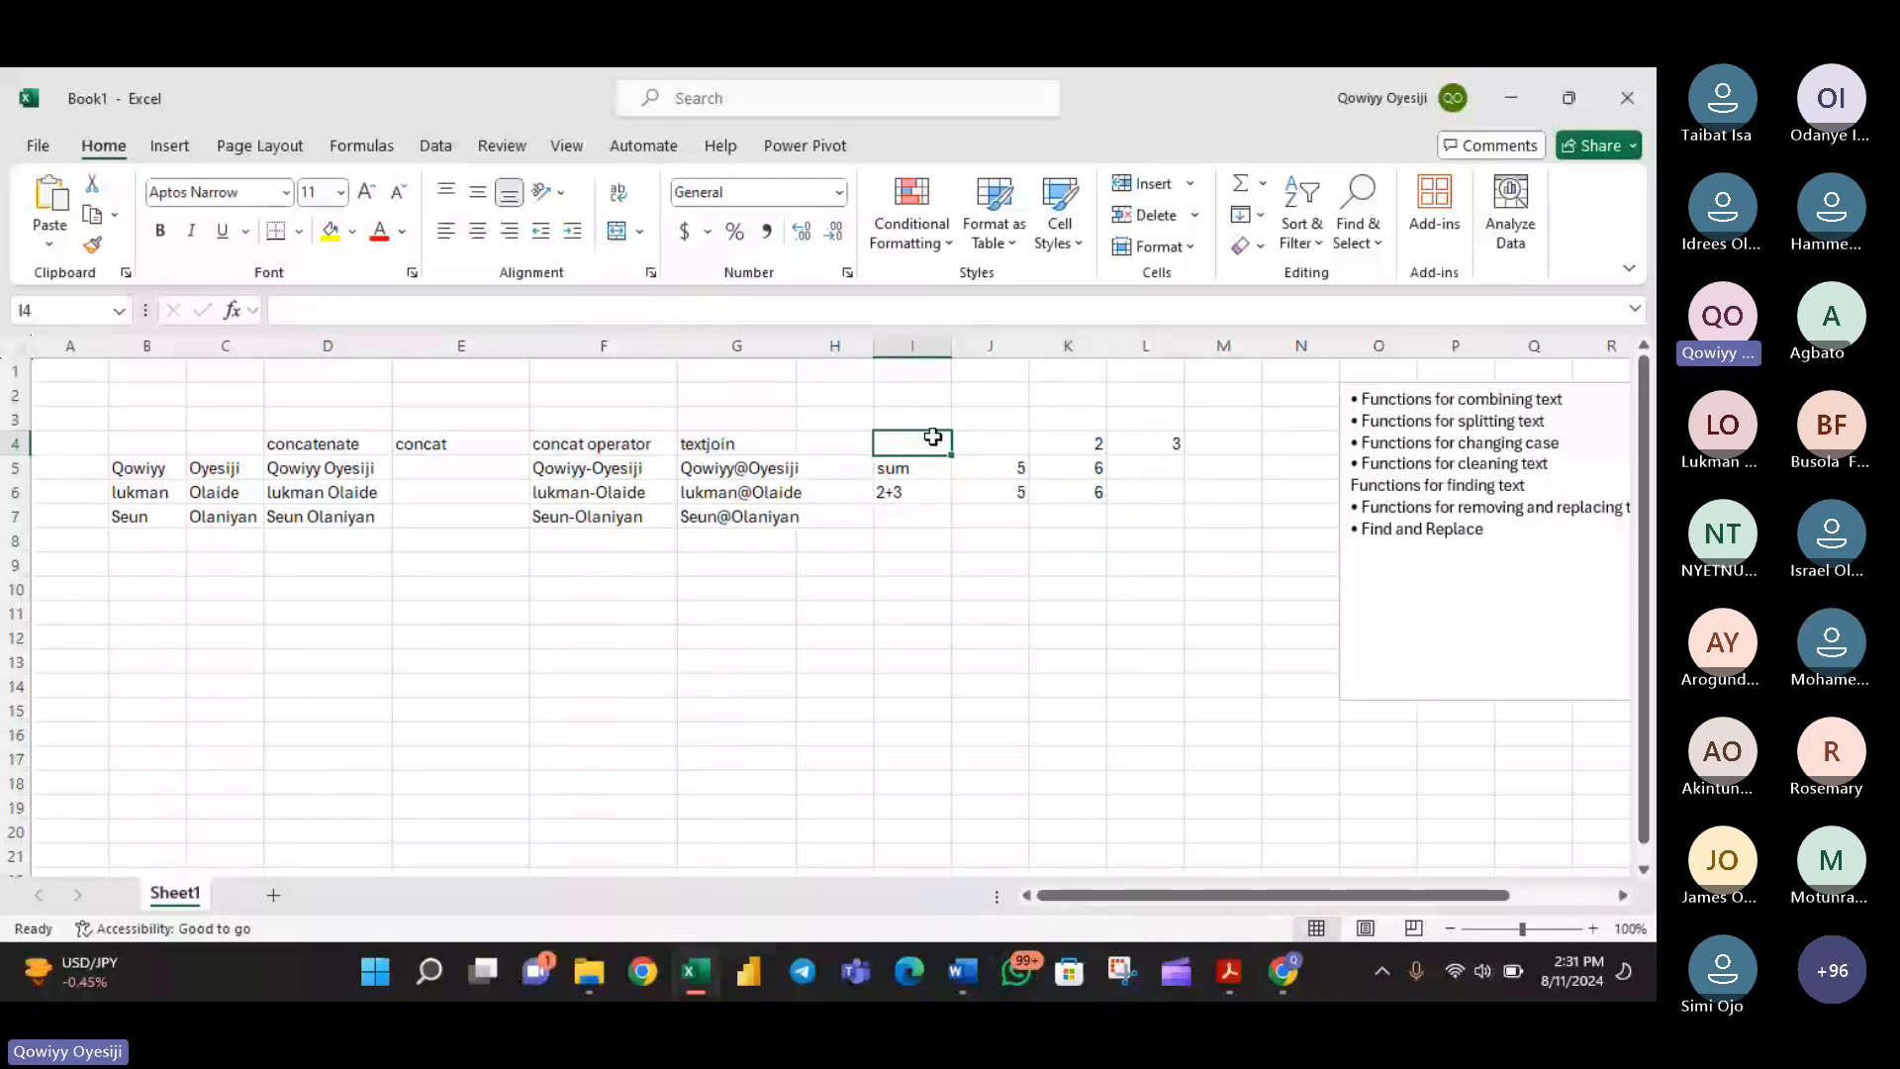
pyautogui.moveTo(937, 442); pyautogui.dragTo(1145, 501)
pyautogui.press('Delete')
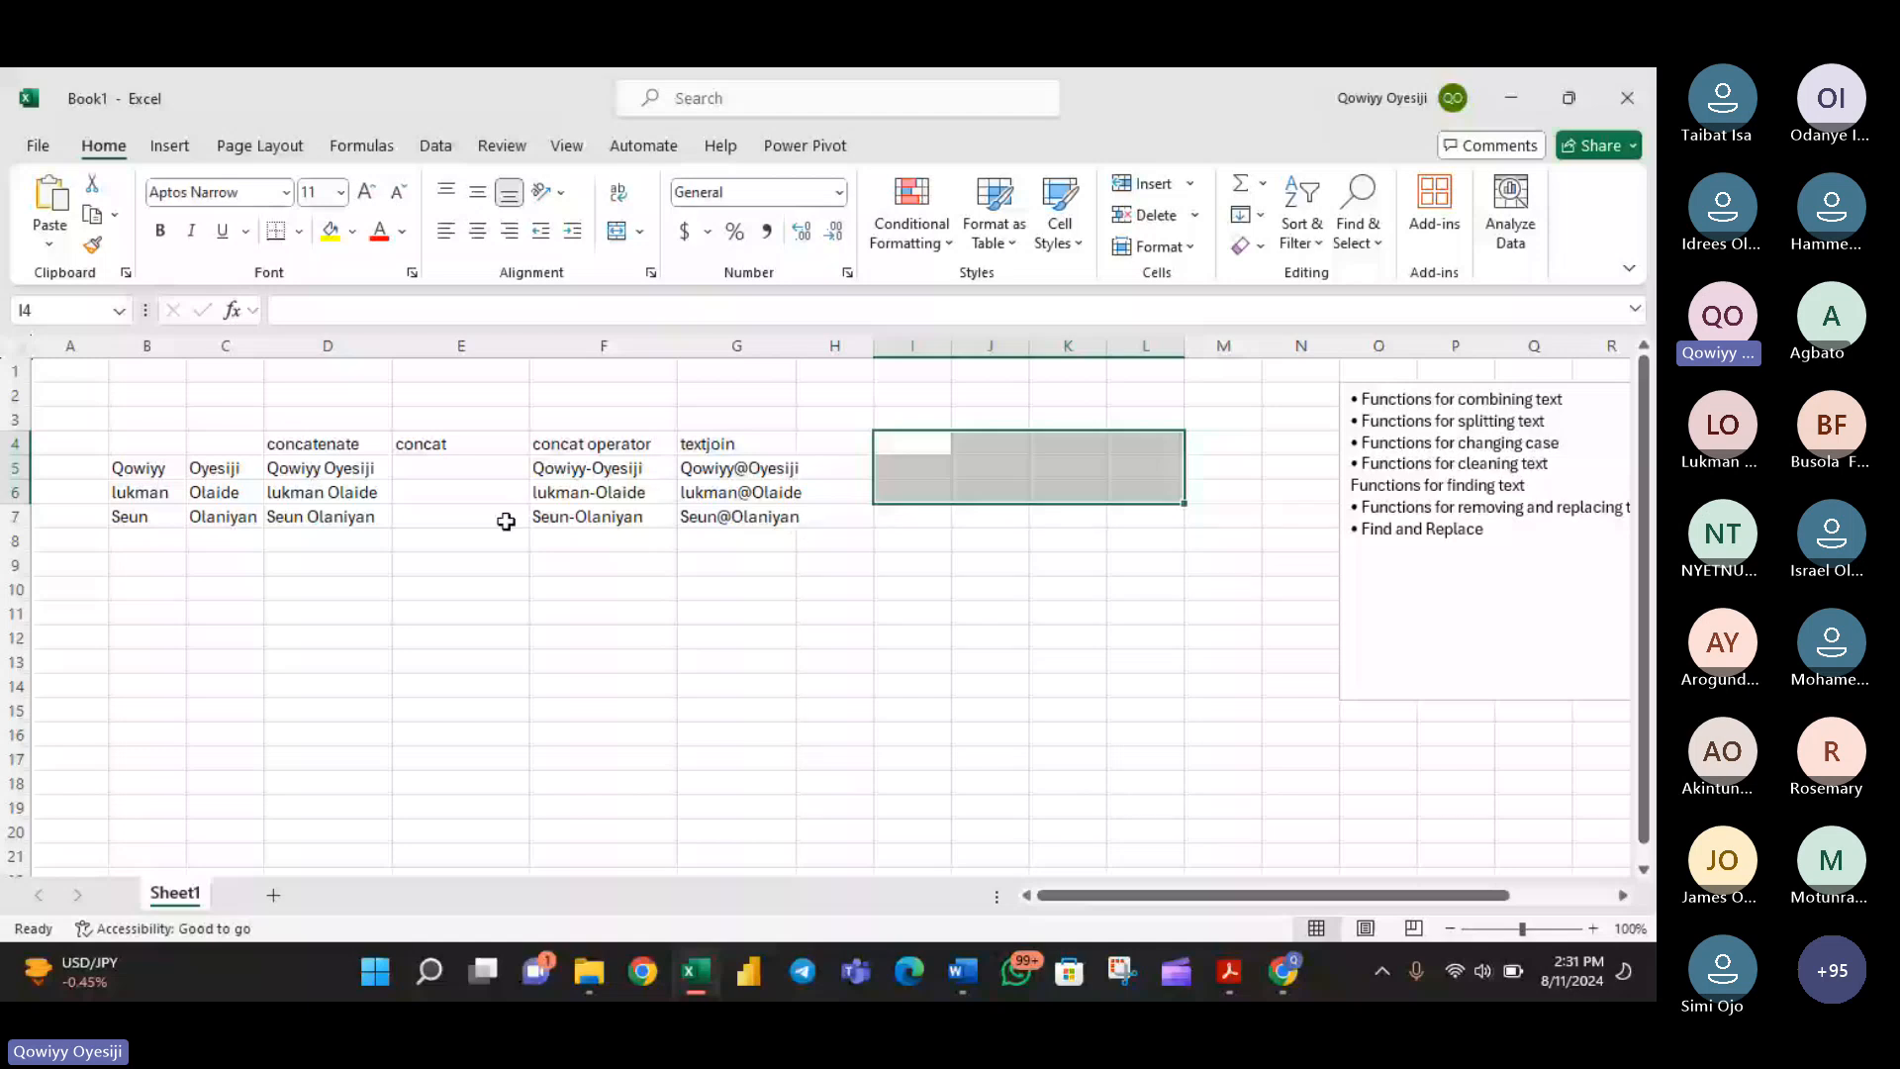
# - Copy the CONCATENATE formulas from D5:D7 into F11:F13 with a regular paste and inspect the formula in F11
pyautogui.moveTo(592, 468); pyautogui.dragTo(606, 515)
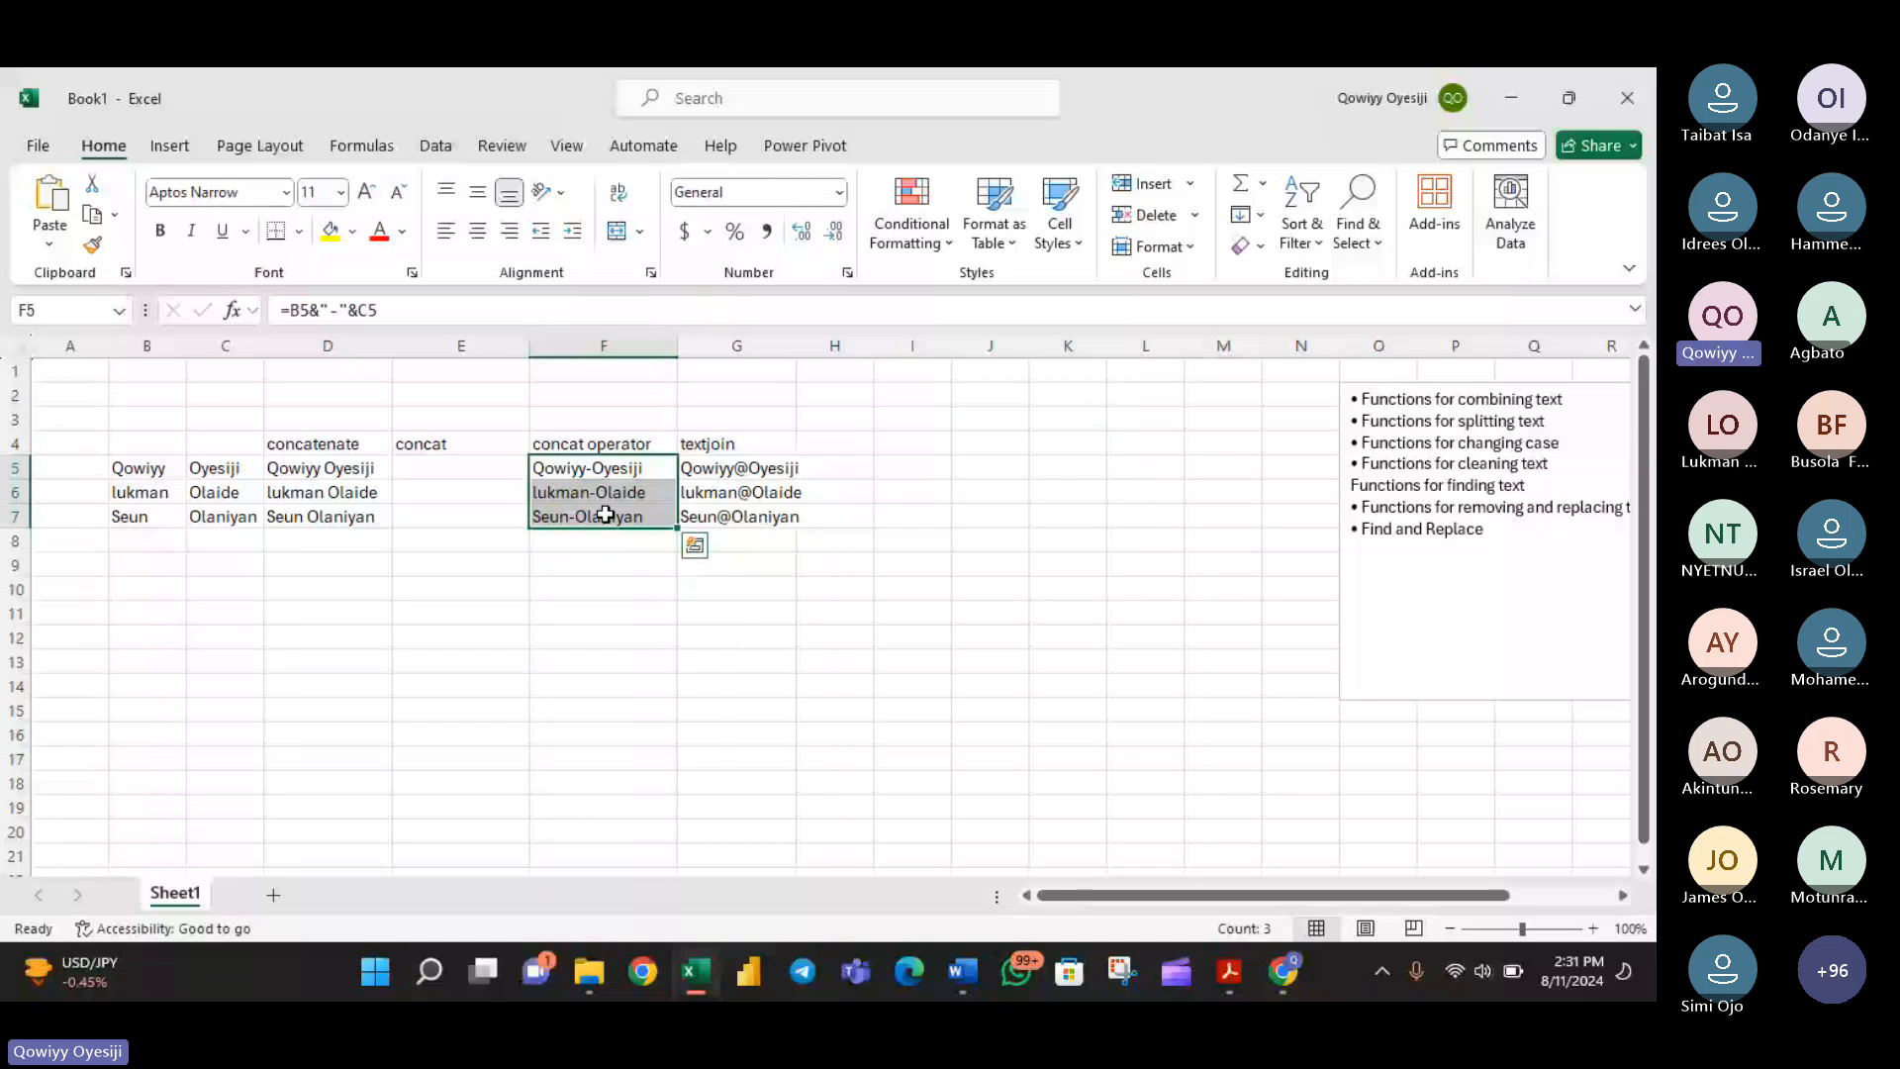
pyautogui.click(327, 466)
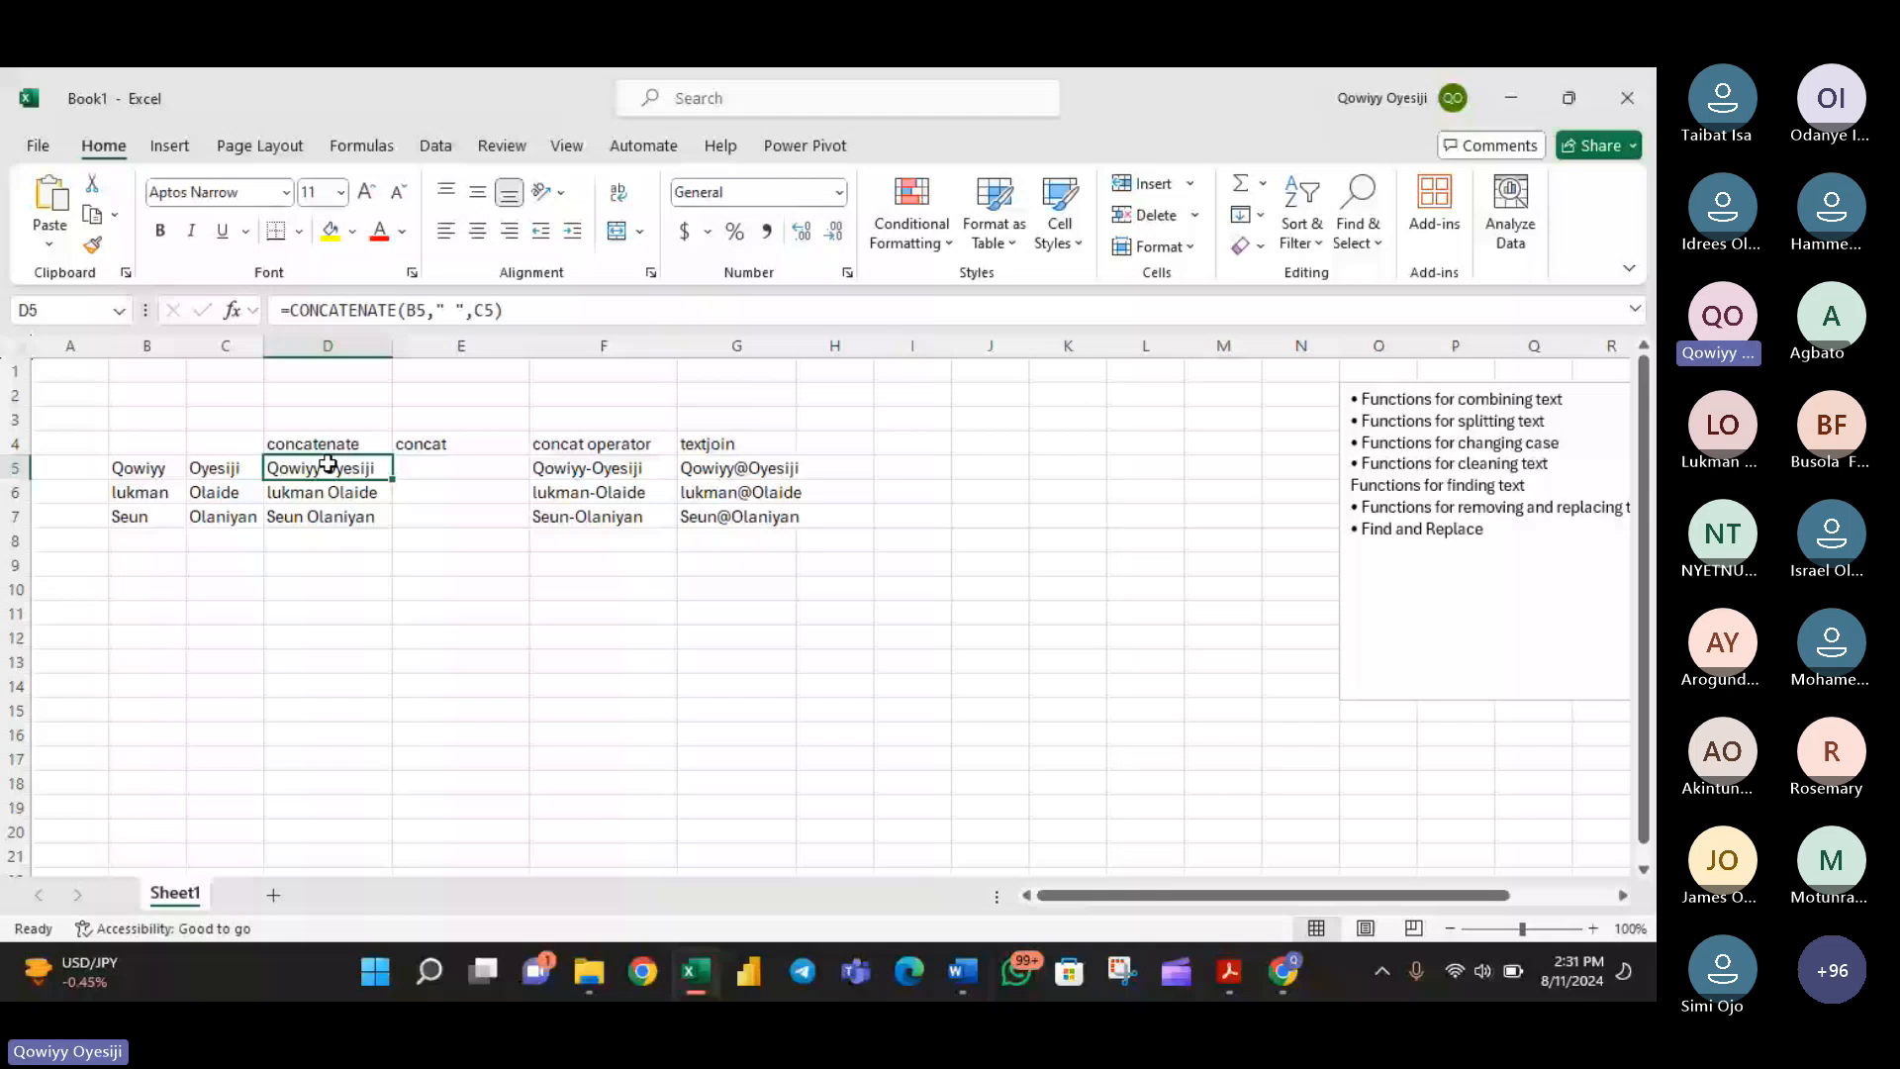
pyautogui.moveTo(327, 466); pyautogui.dragTo(356, 497)
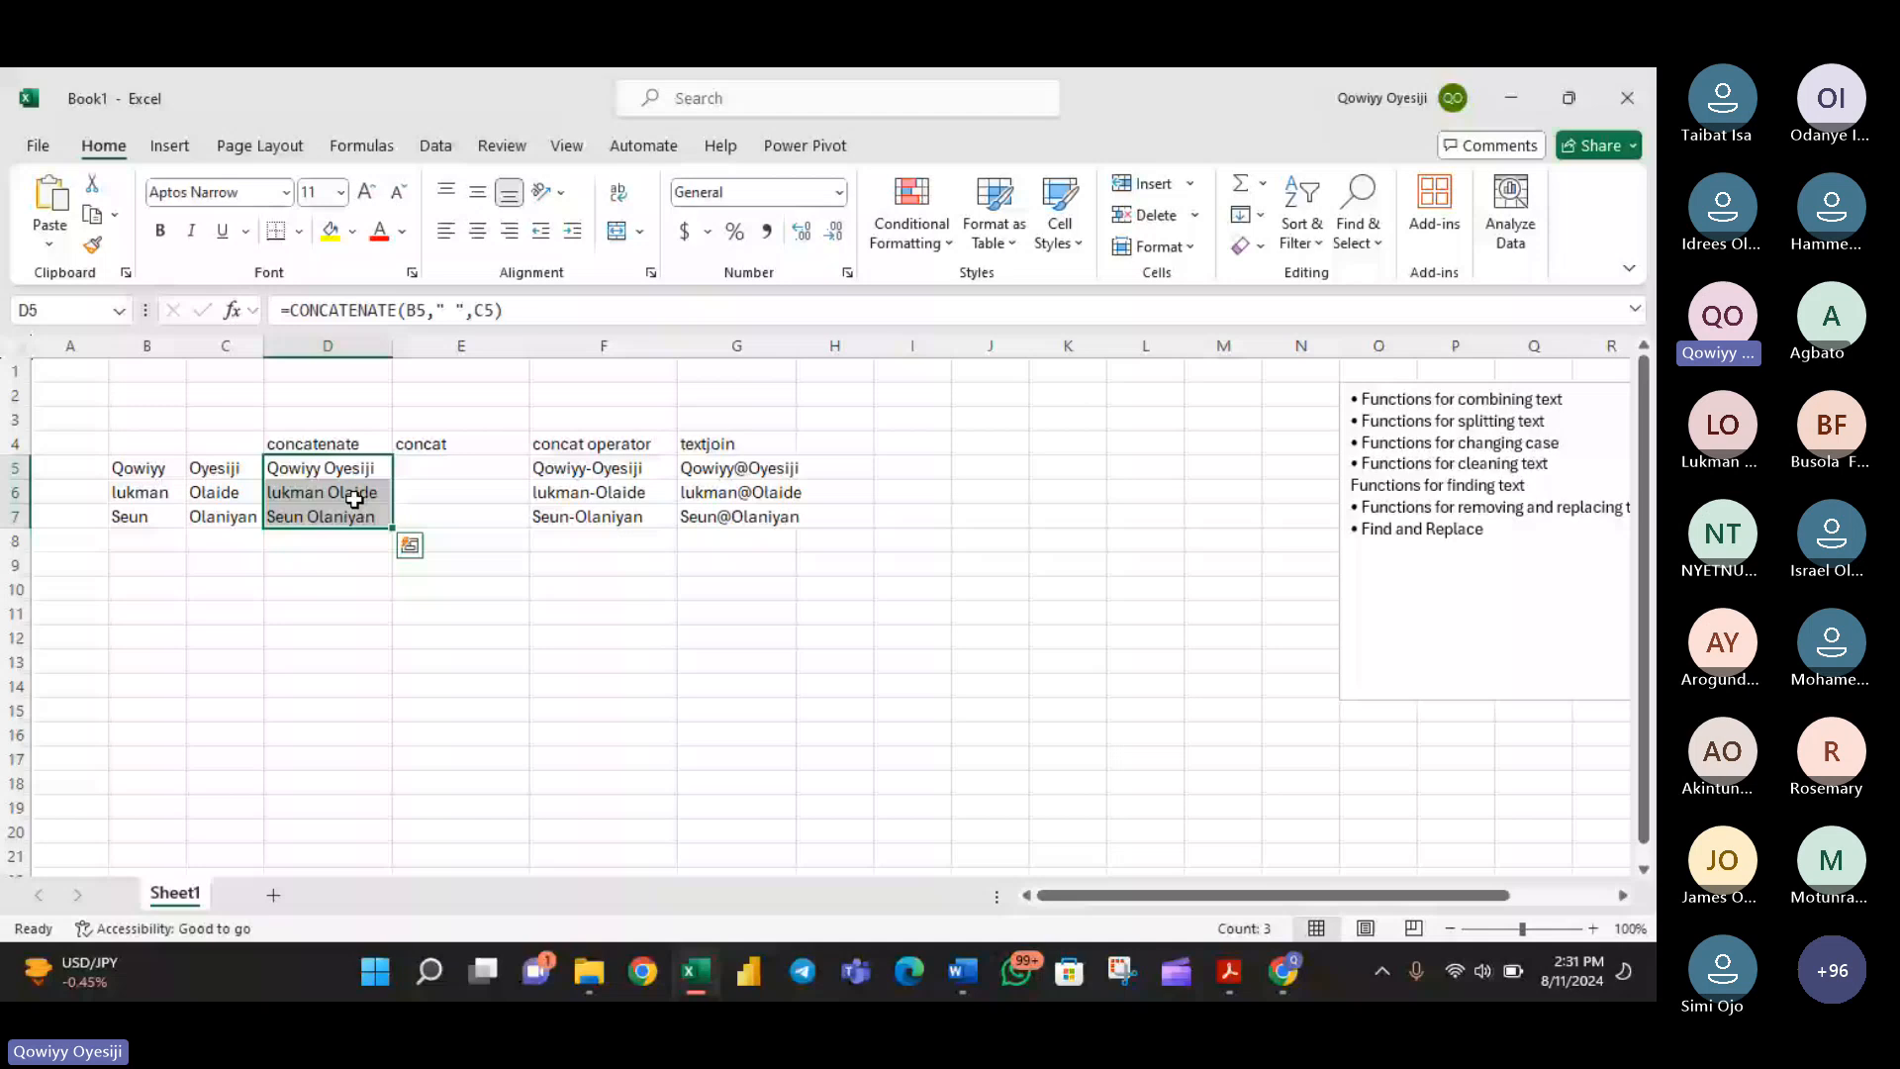
pyautogui.hotkey('ctrl', 'c')
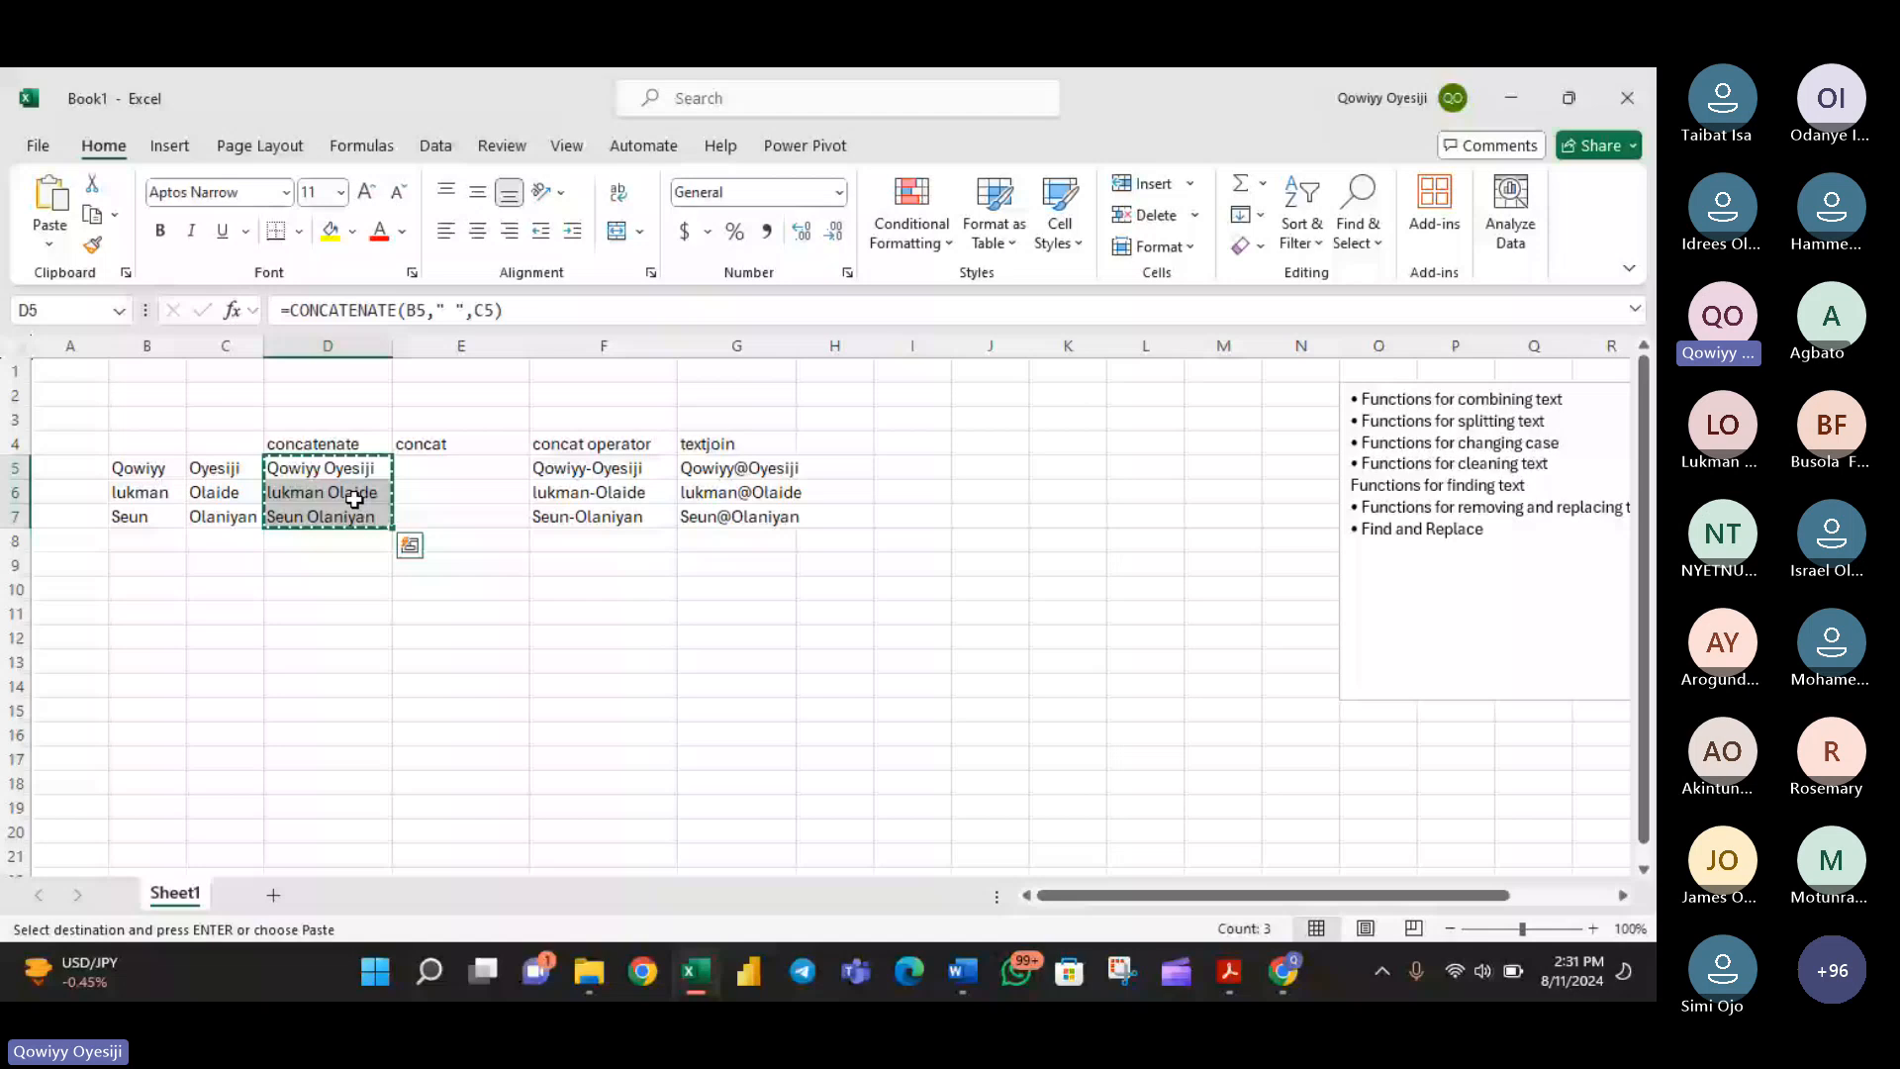
pyautogui.click(615, 615)
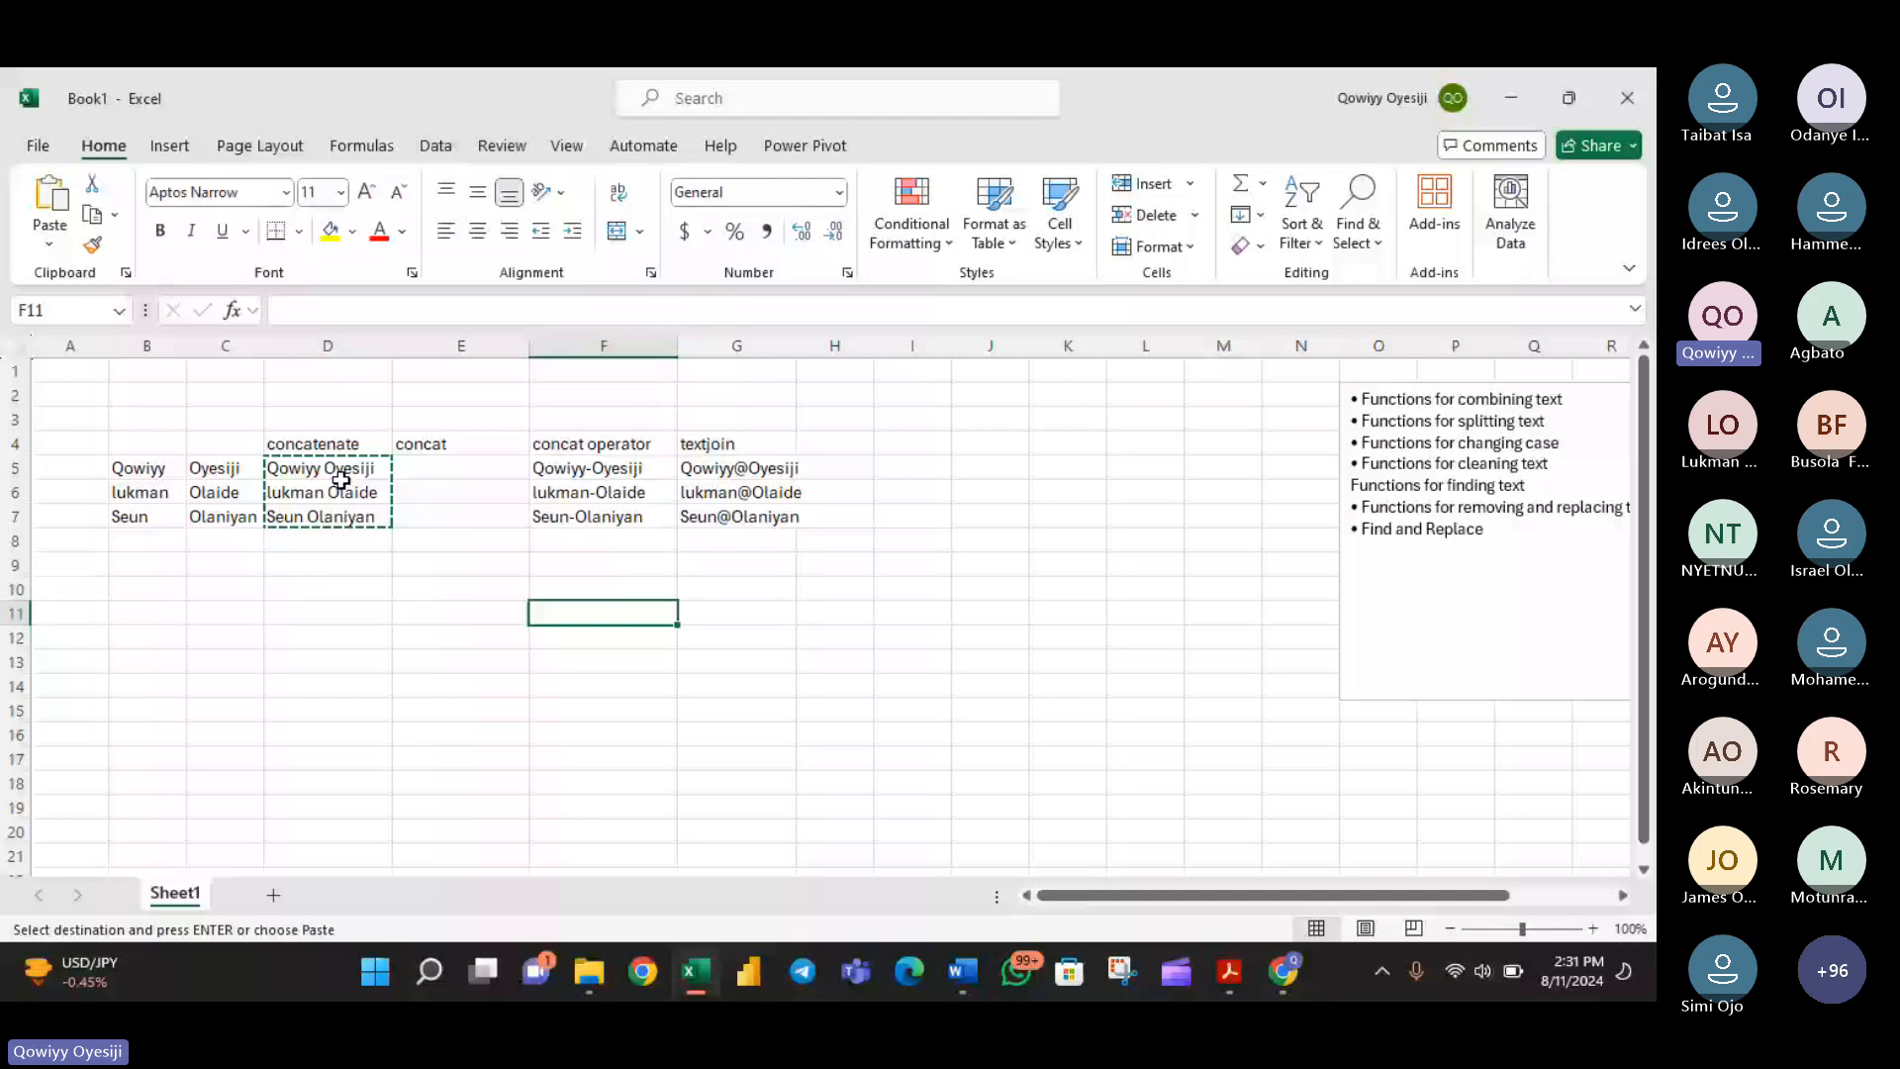
pyautogui.hotkey('shift', 'Down')
pyautogui.hotkey('shift', 'Down')
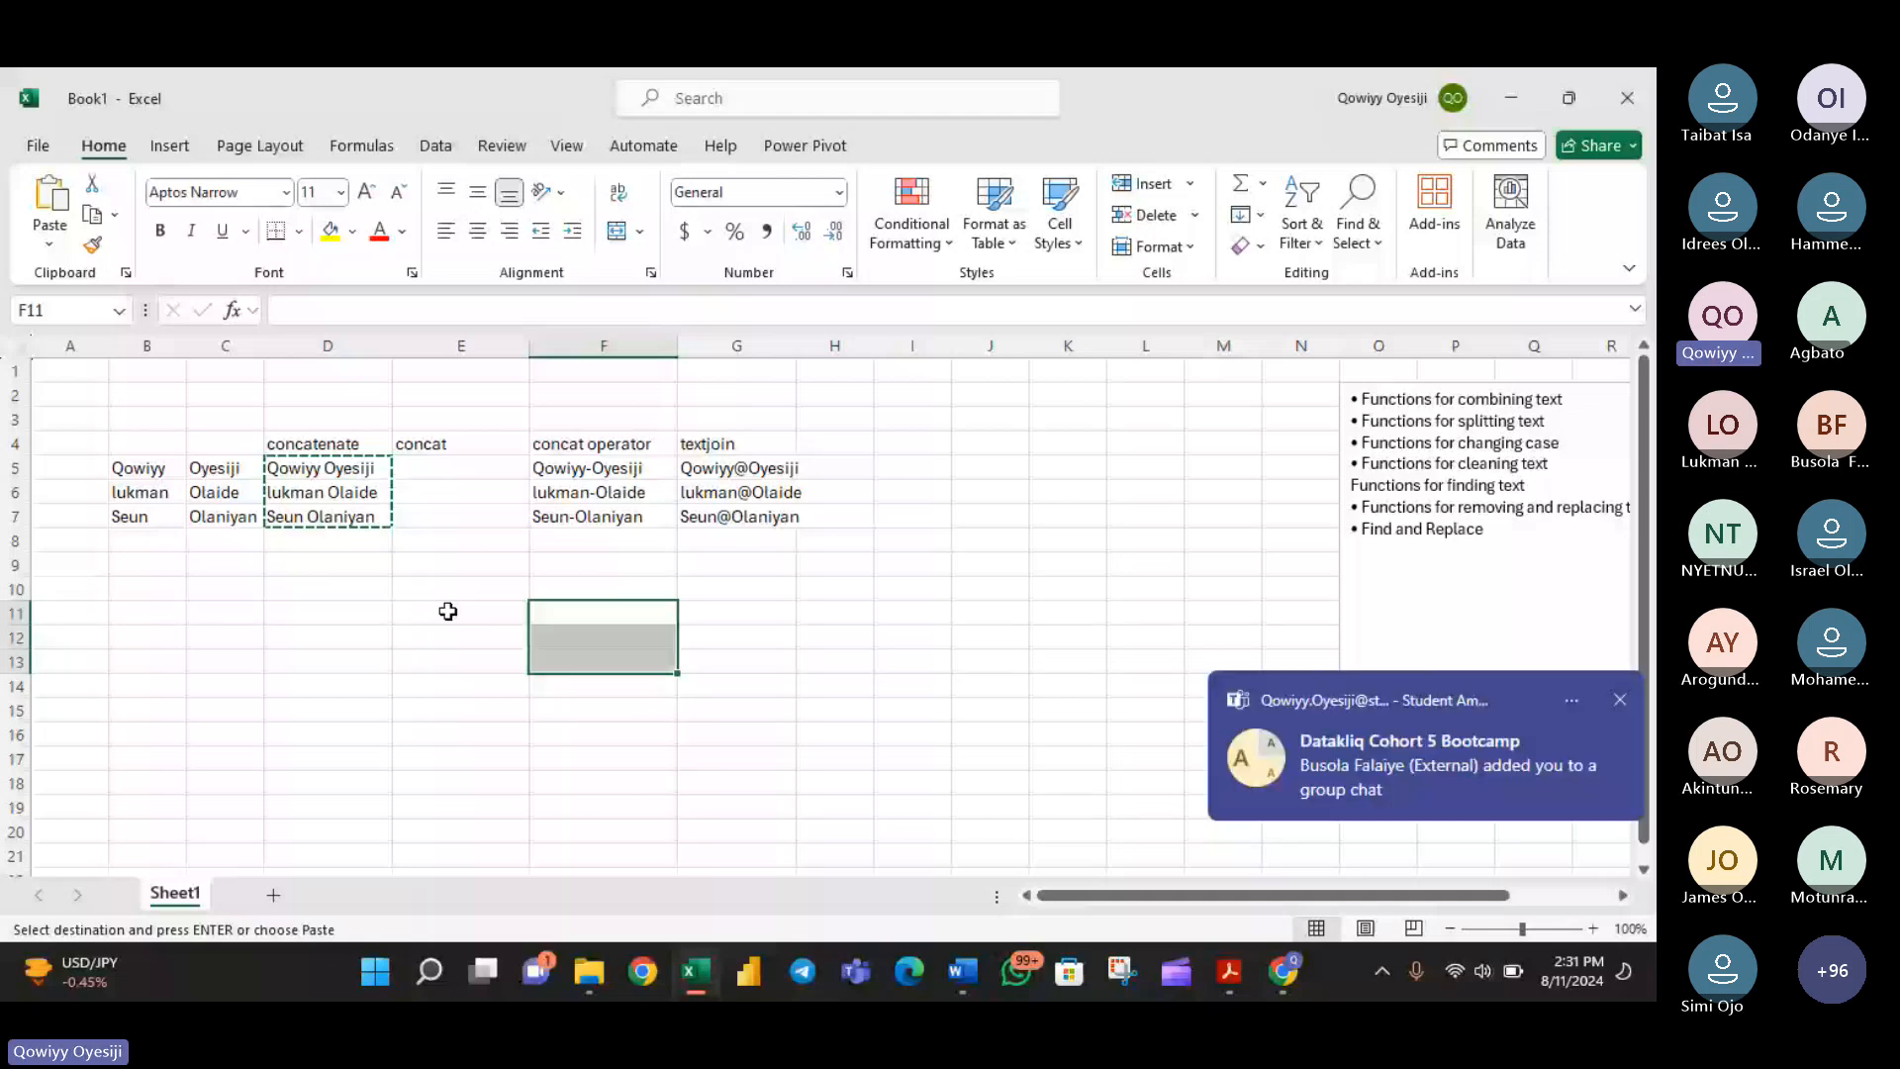
pyautogui.hotkey('ctrl', 'v')
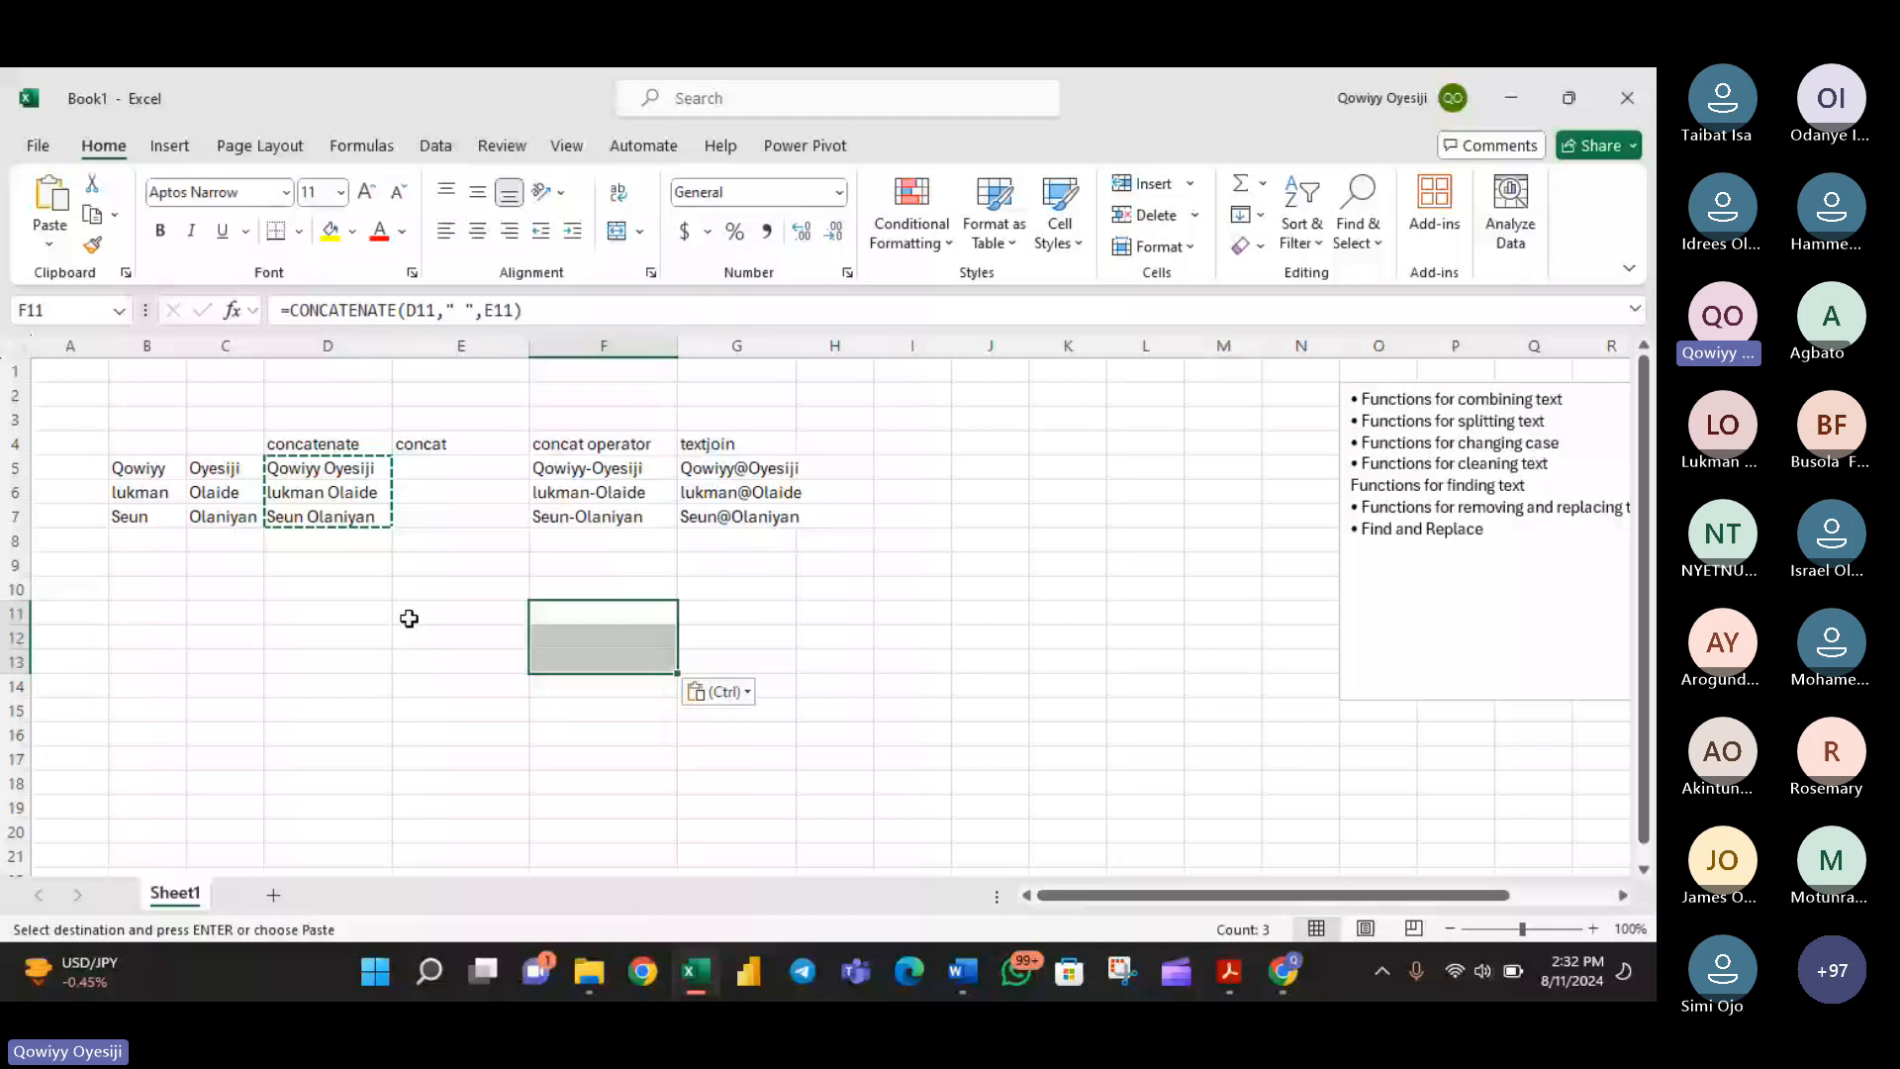
pyautogui.doubleClick(588, 614)
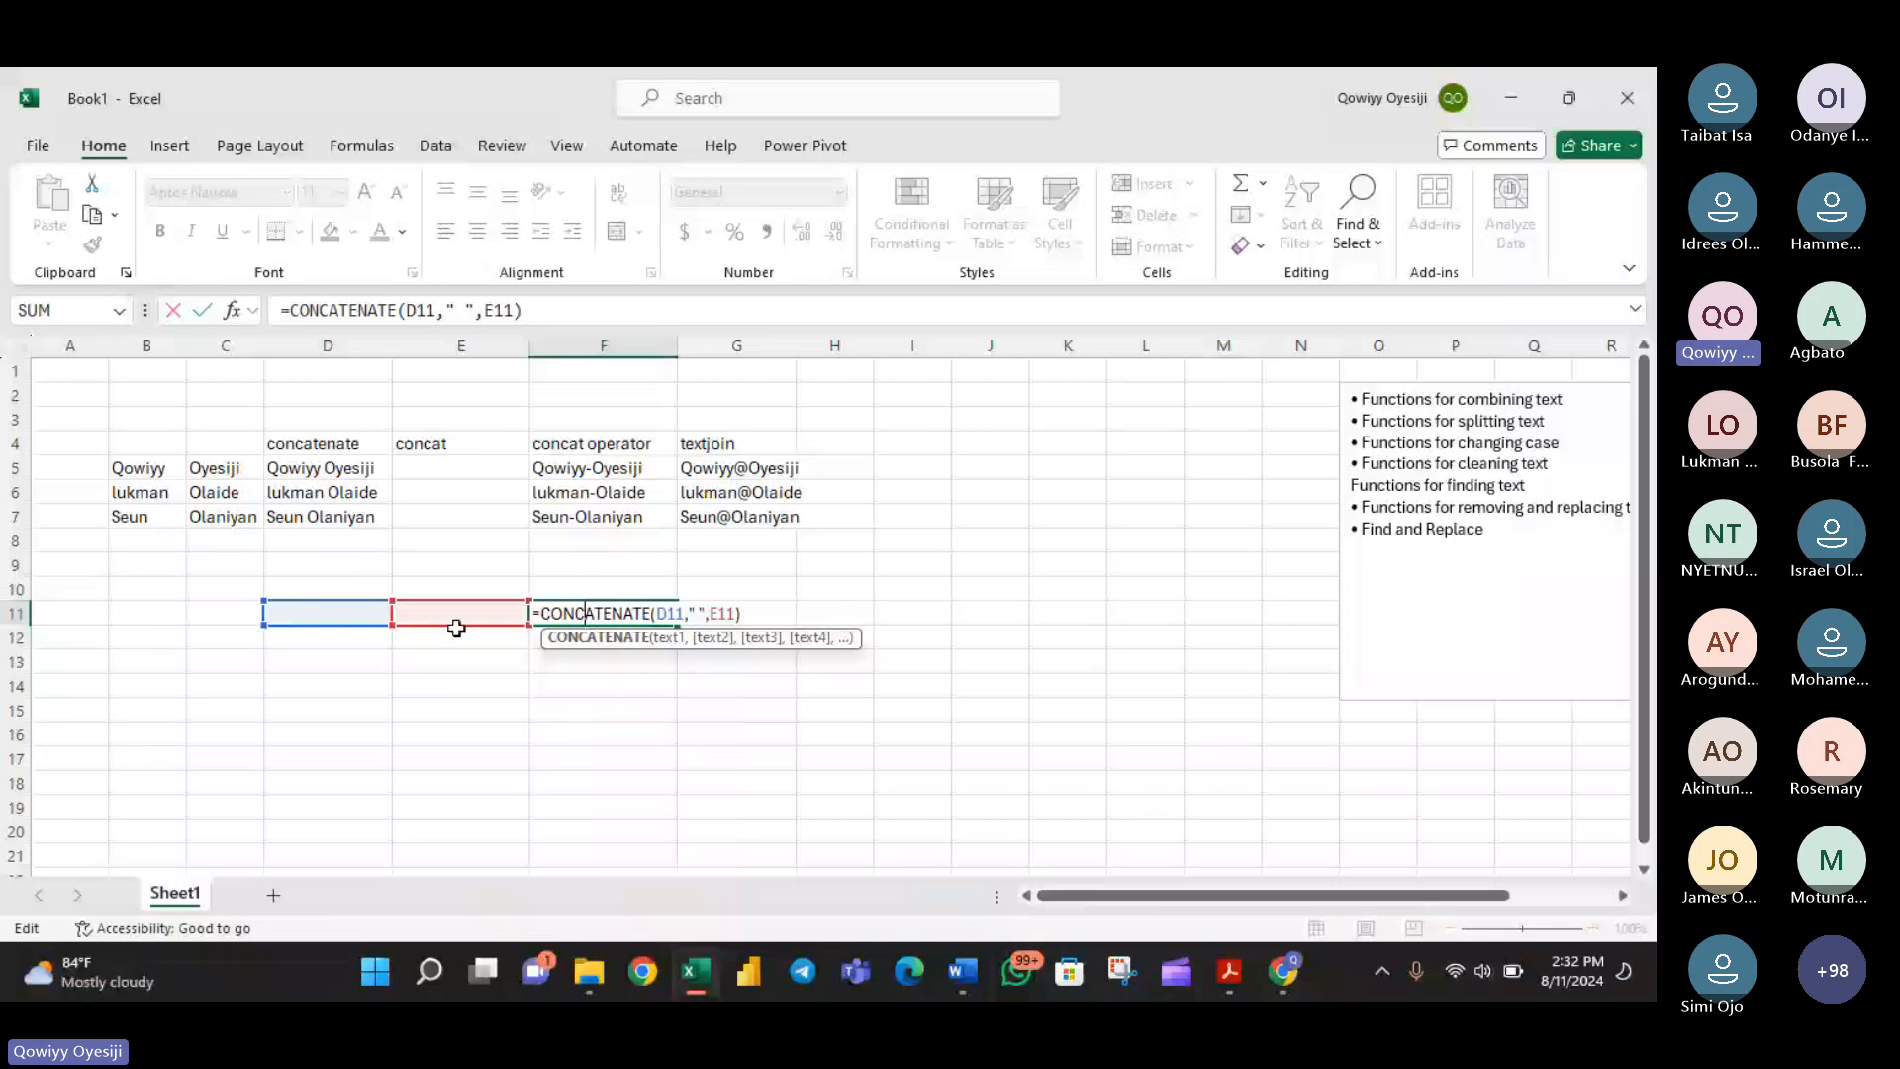
pyautogui.press('Escape')
# - Copy the combined names in D5:D7 and paste them as values only starting at cell E10
pyautogui.moveTo(327, 468); pyautogui.dragTo(329, 521)
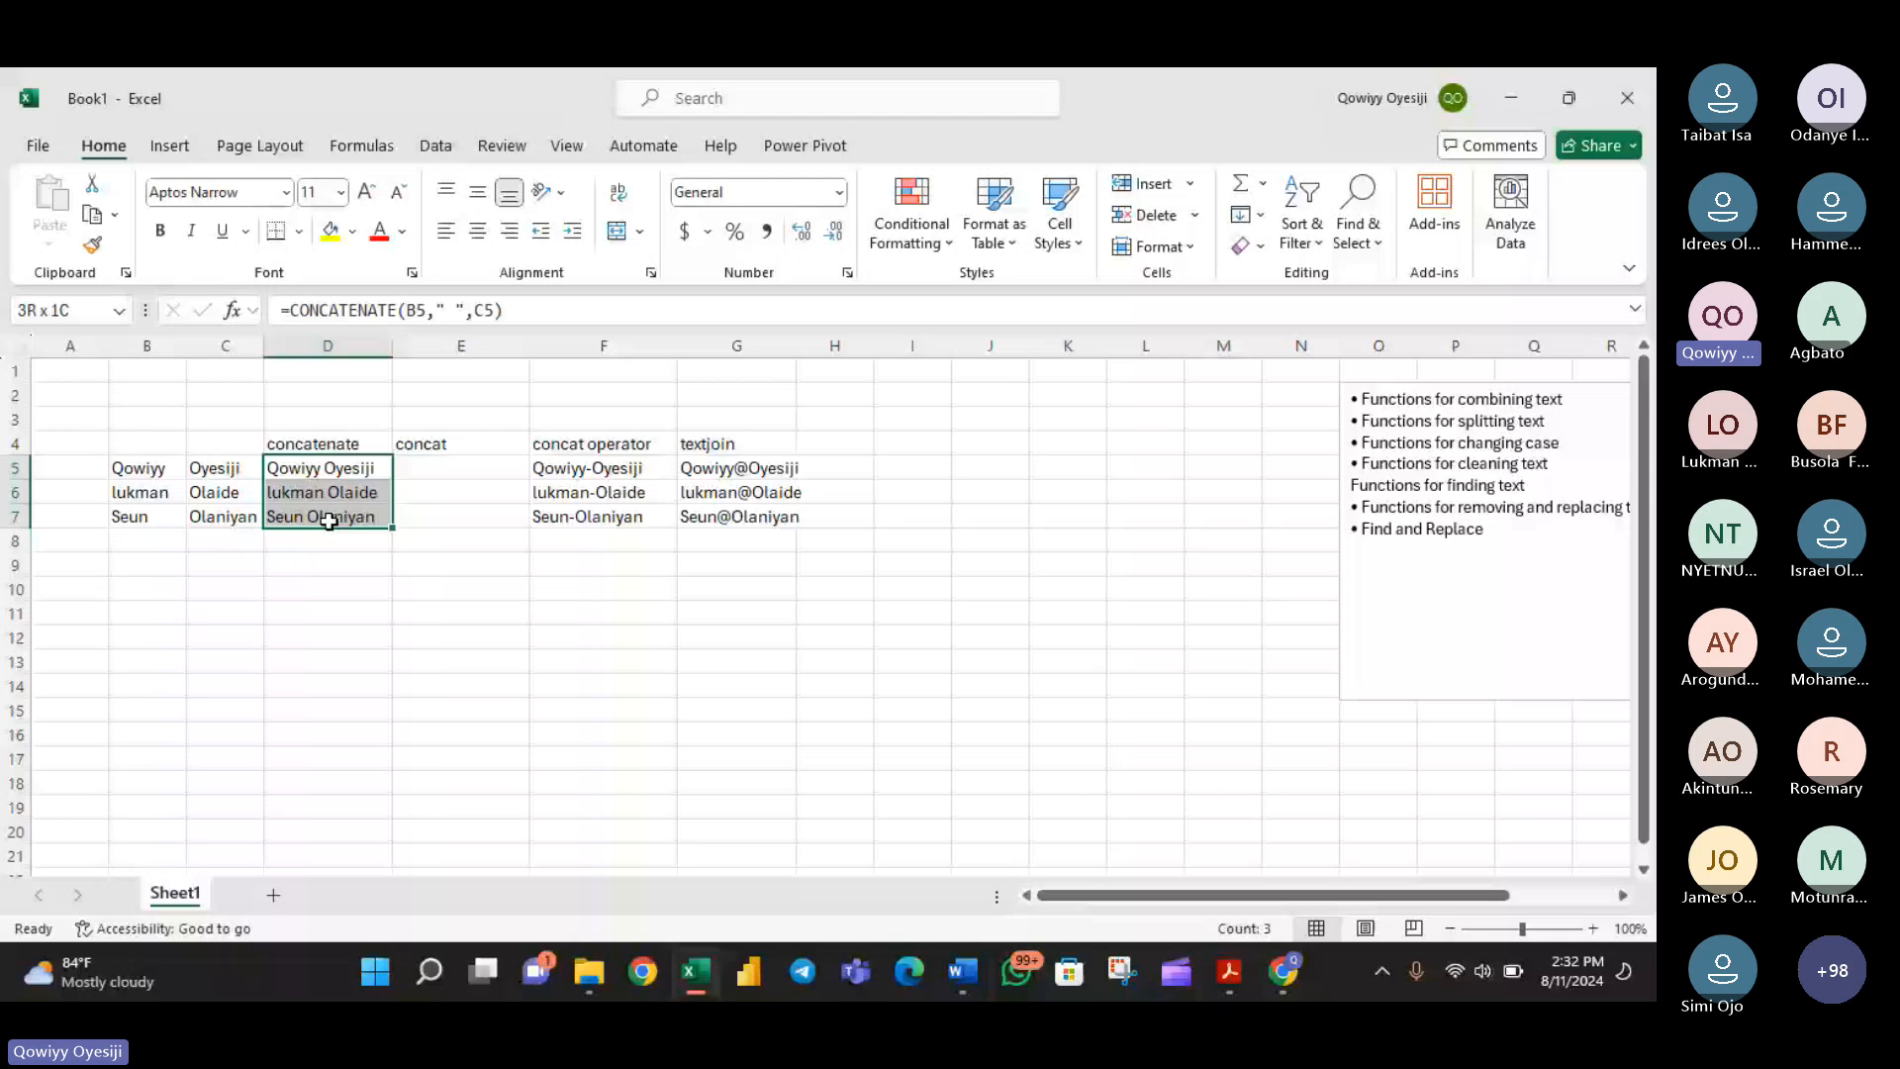
pyautogui.hotkey('ctrl', 'c')
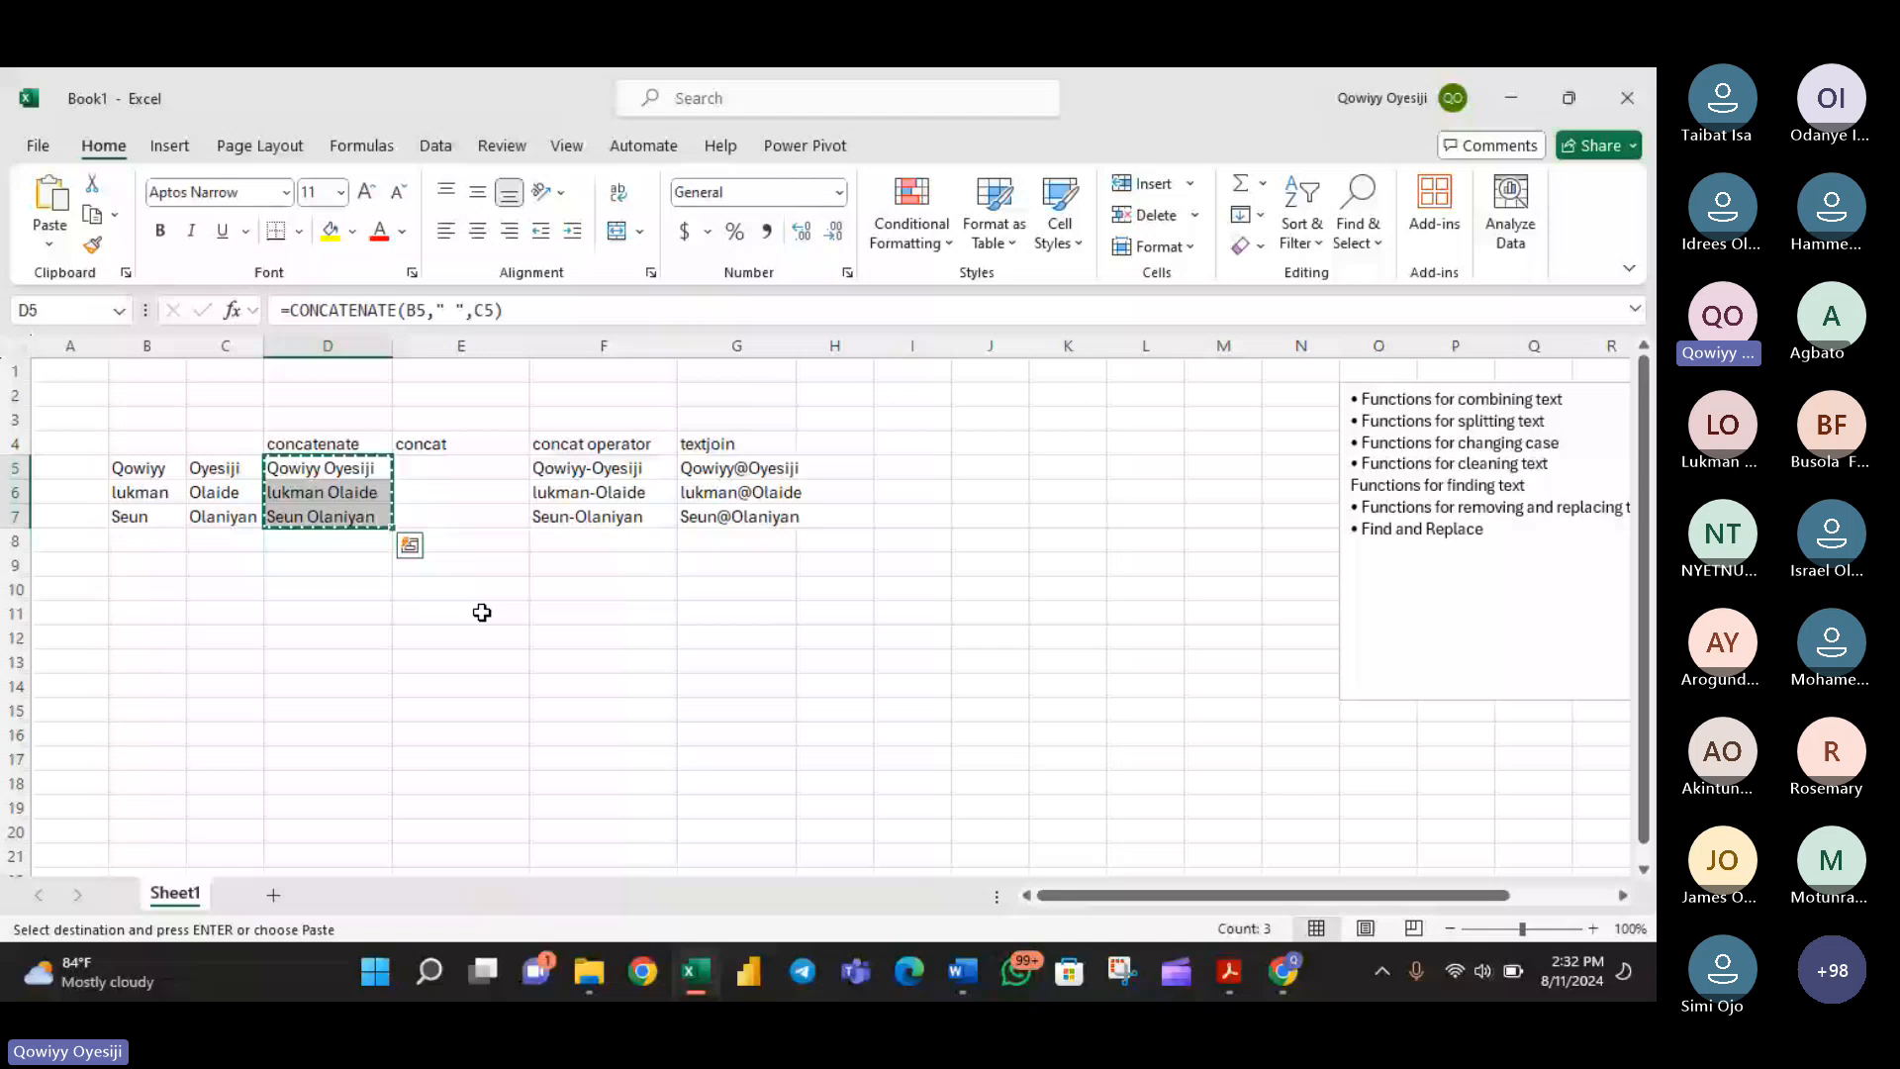
pyautogui.rightClick(482, 591)
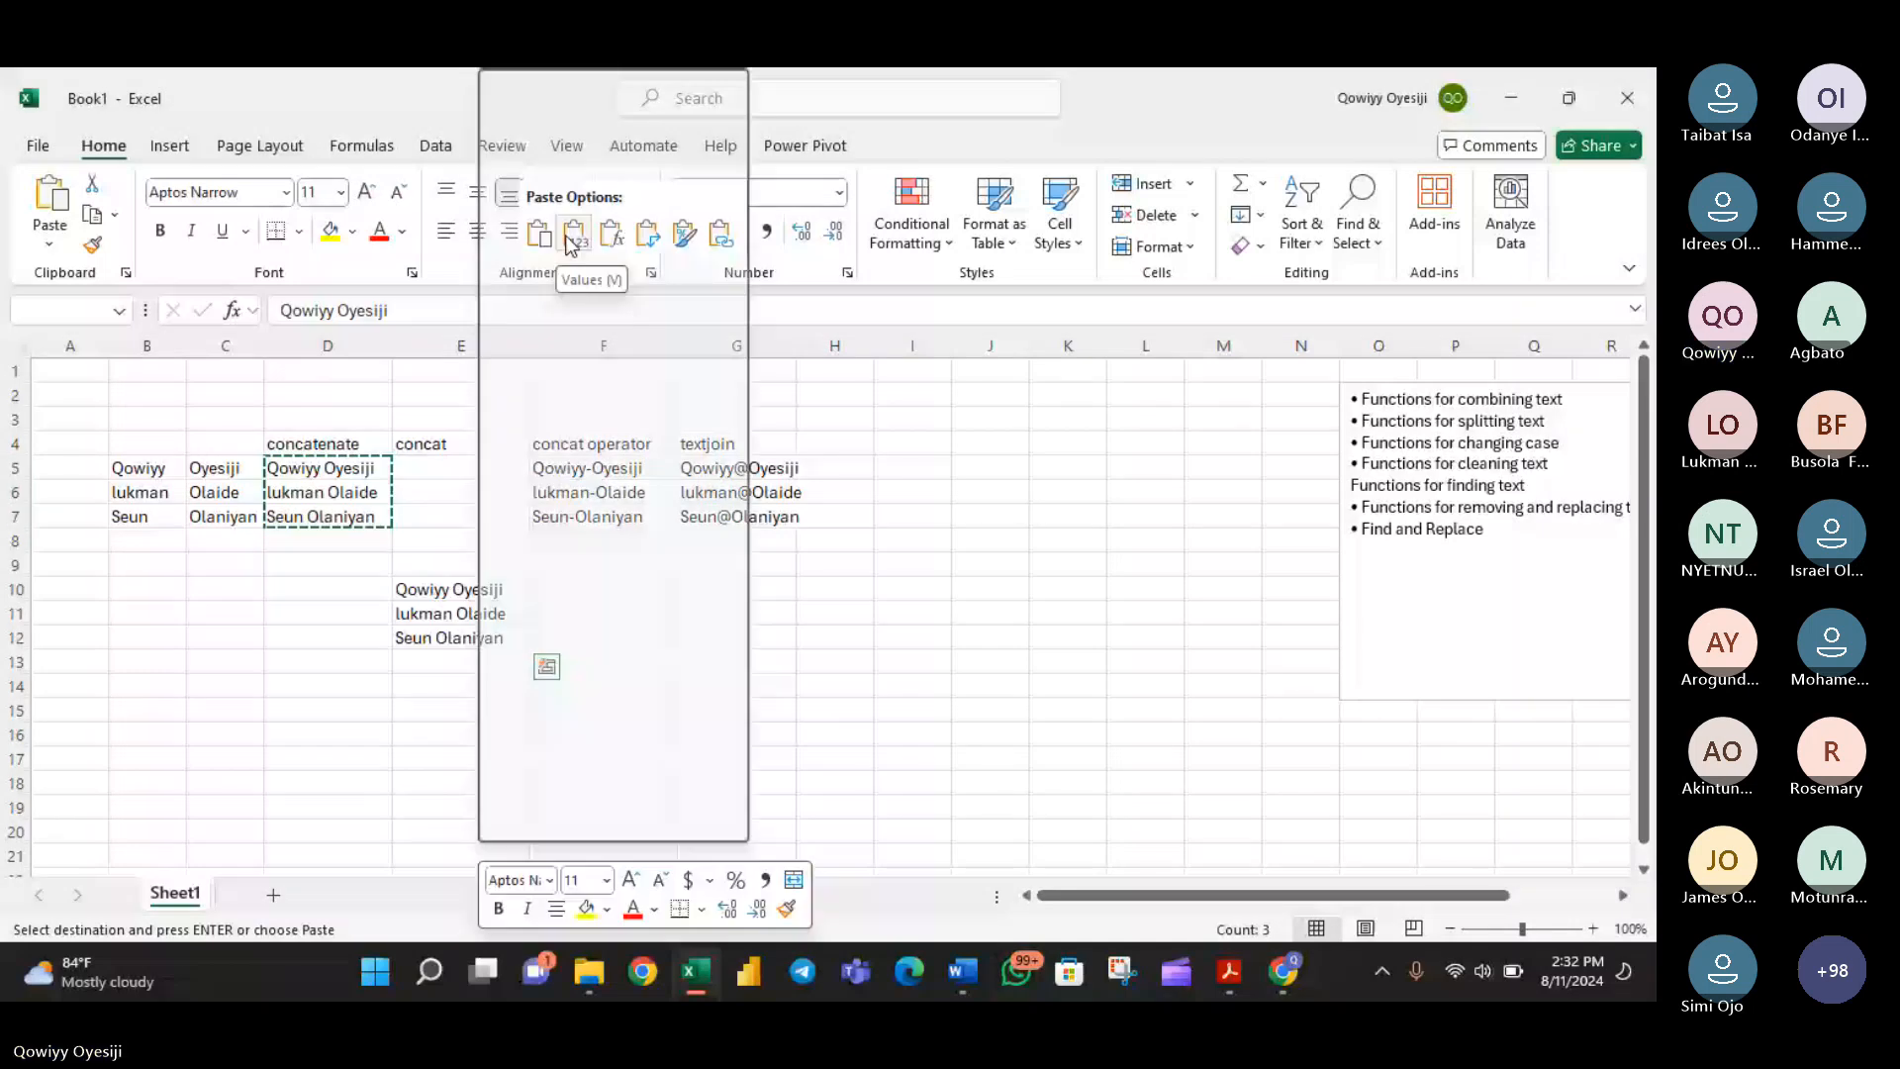
pyautogui.click(572, 243)
# - Examine the cells in F11:F12 and E10:E12, and undo the values-only paste
pyautogui.click(615, 615)
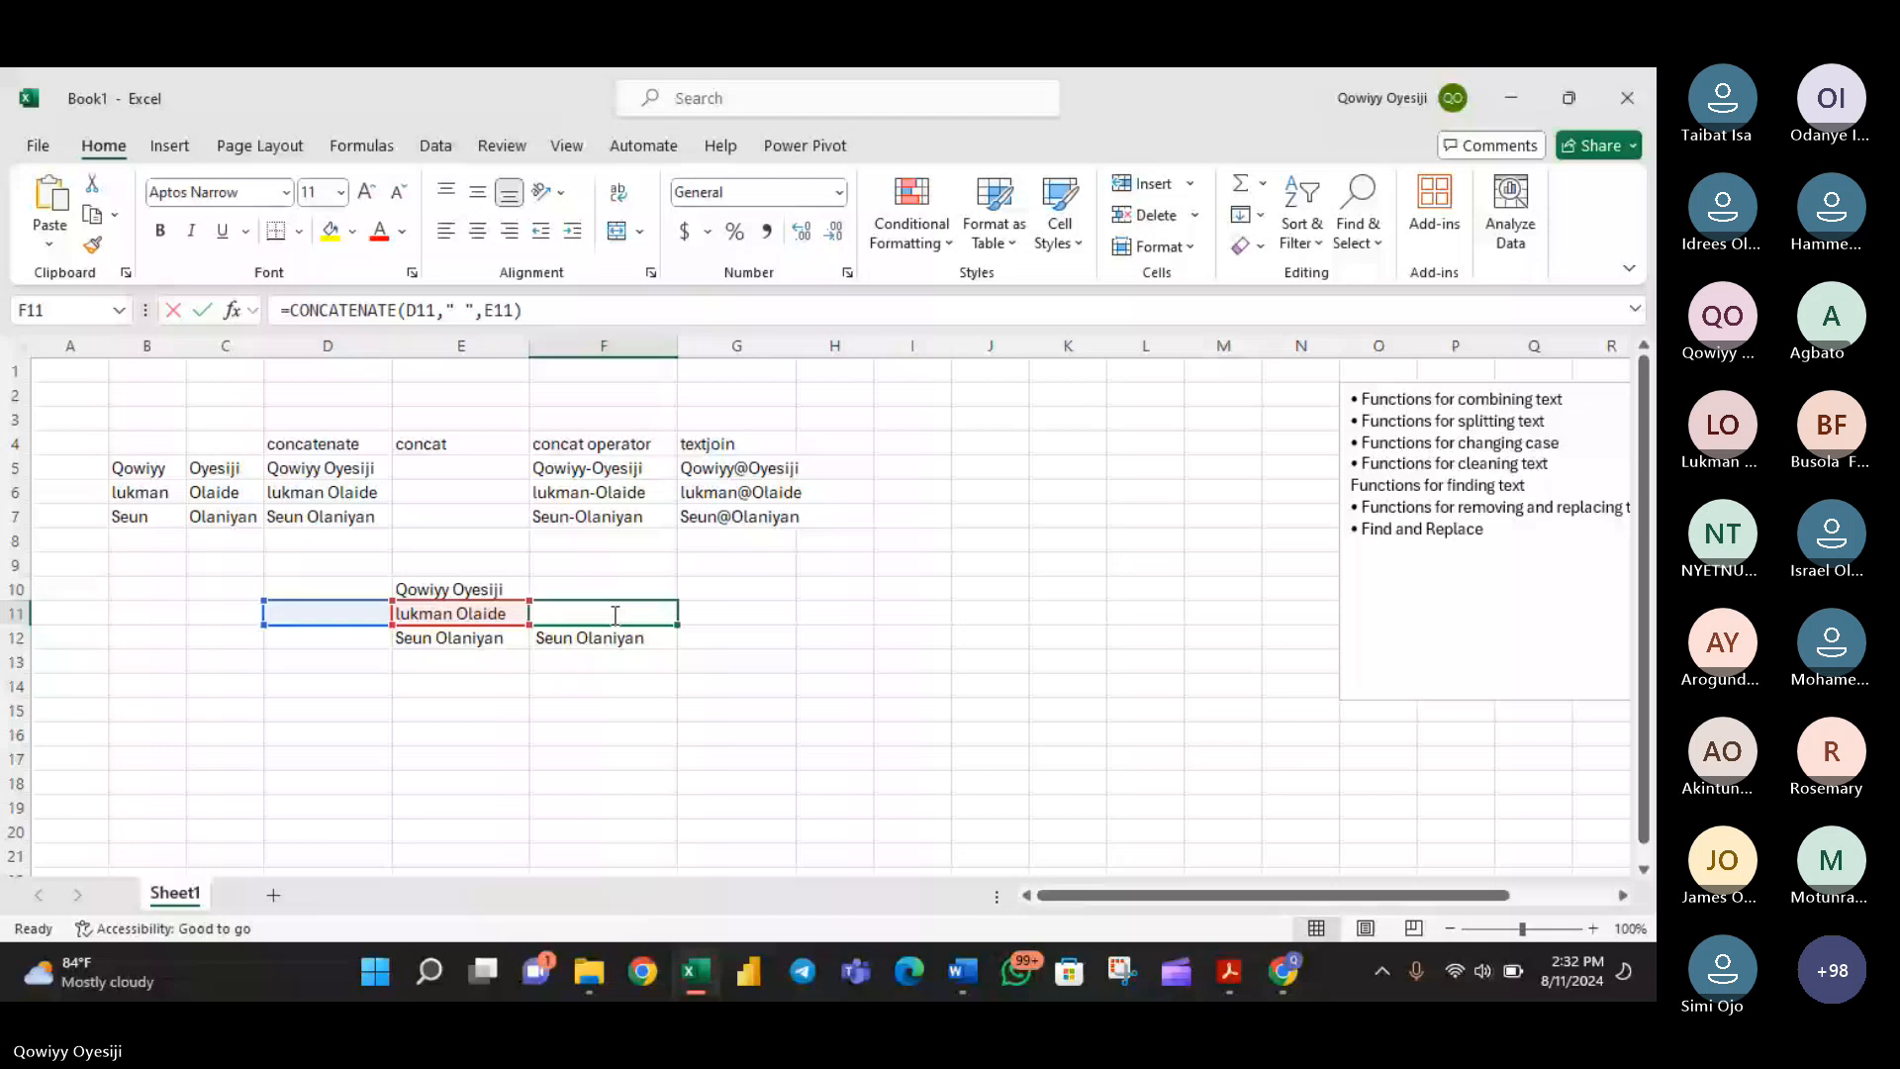
pyautogui.moveTo(615, 615); pyautogui.dragTo(622, 631)
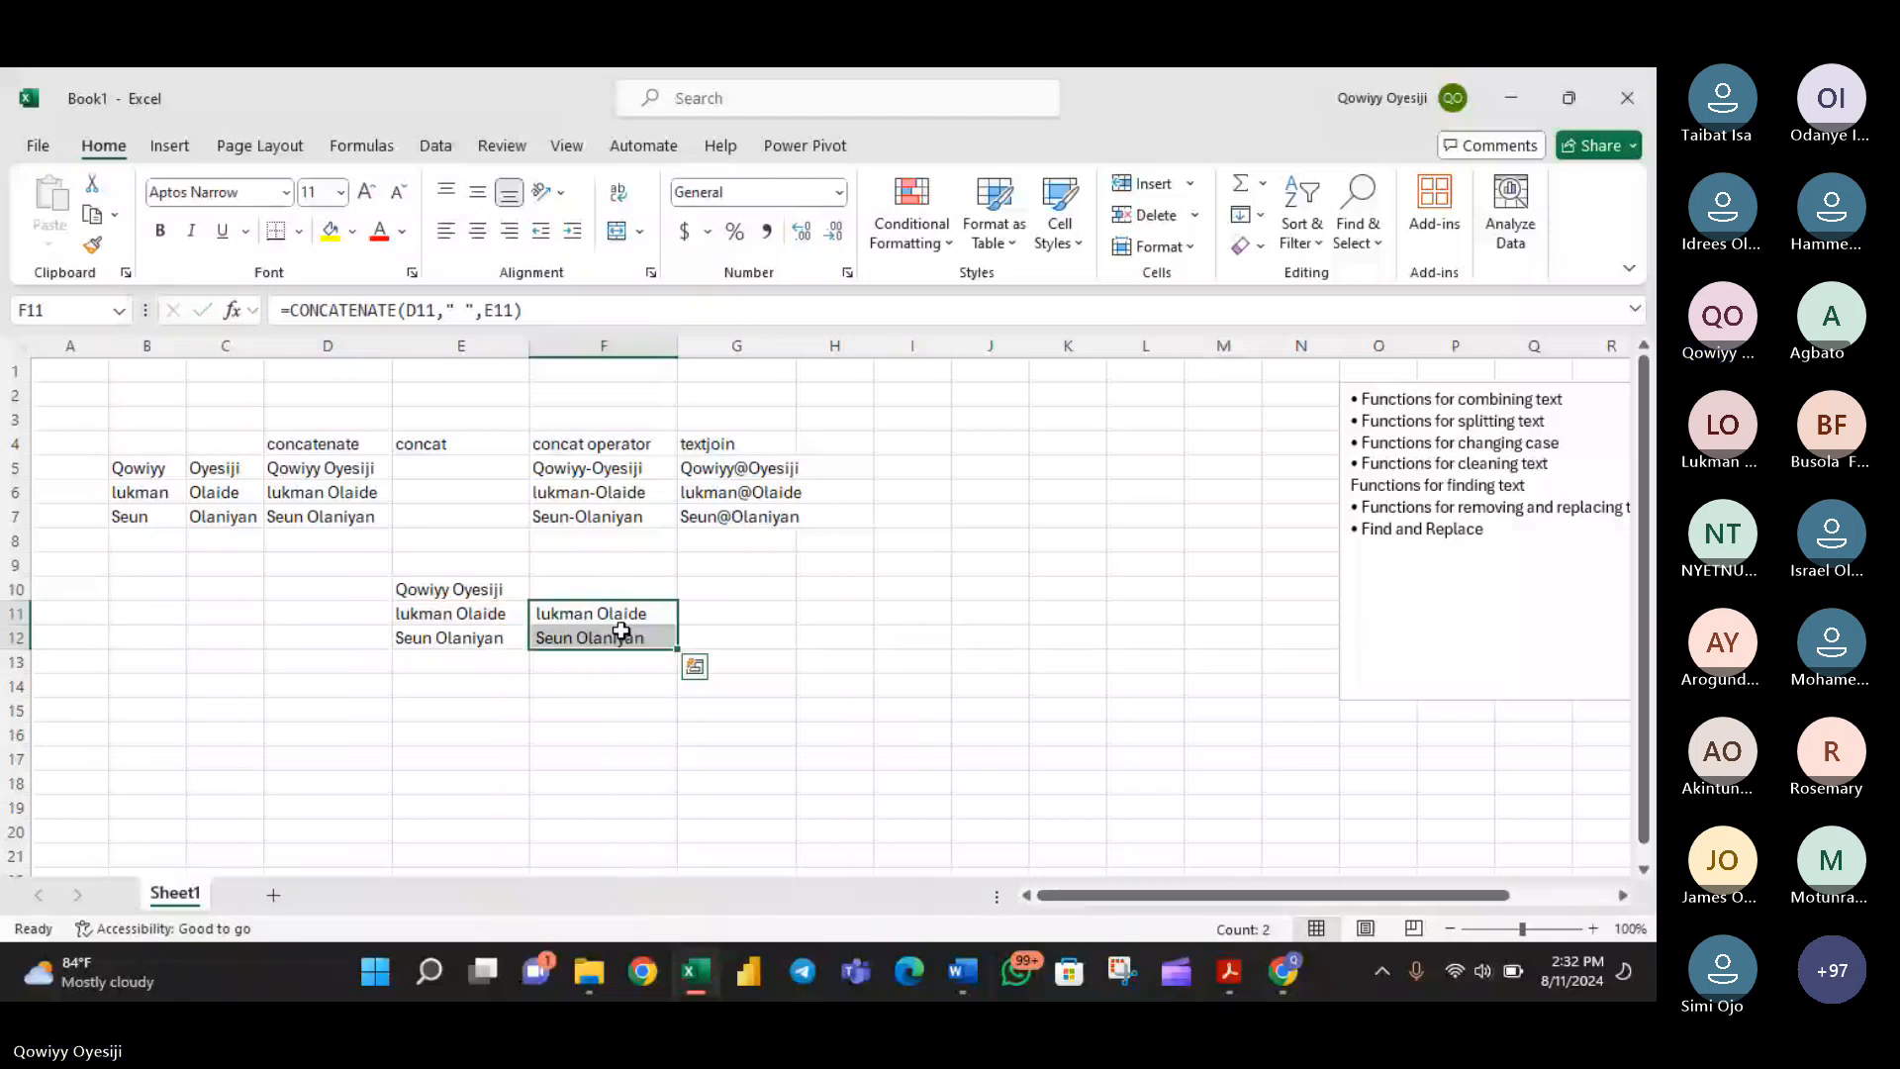
pyautogui.moveTo(460, 590); pyautogui.dragTo(490, 638)
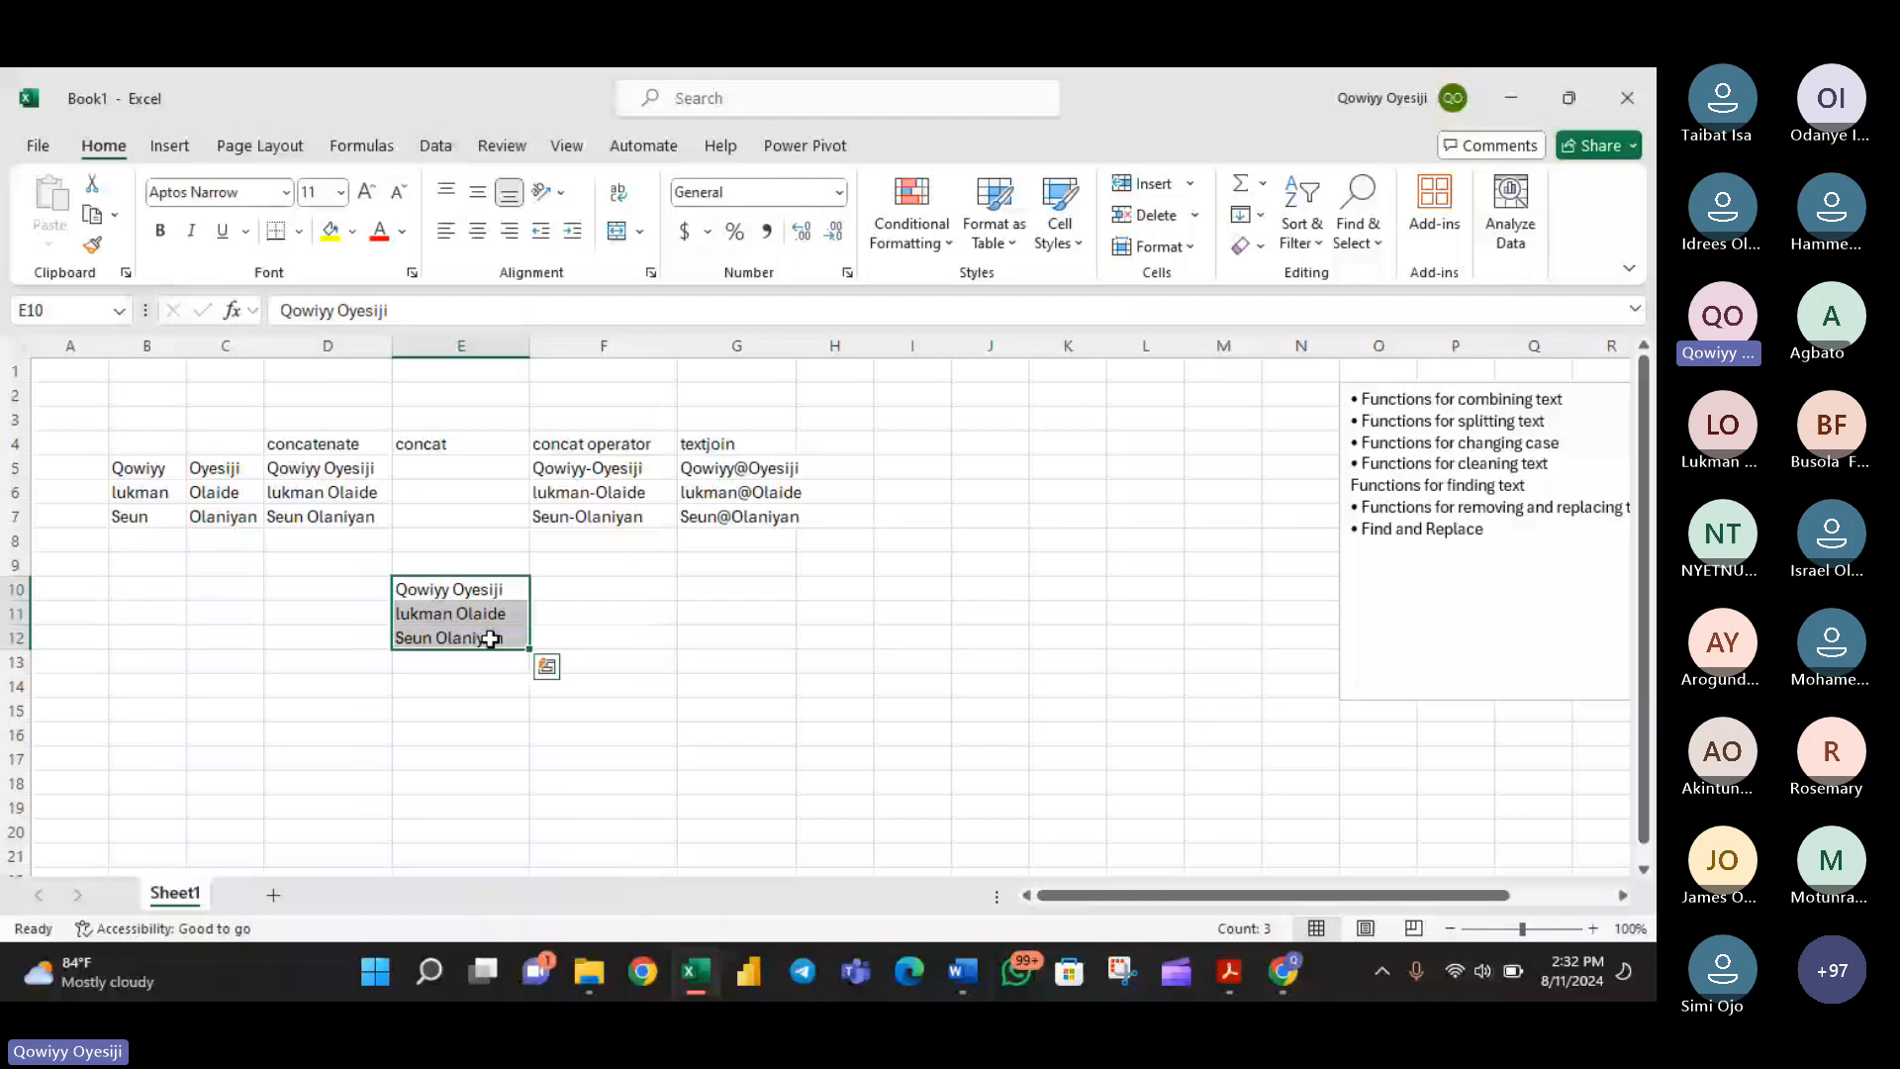
pyautogui.hotkey('ctrl', 'z')
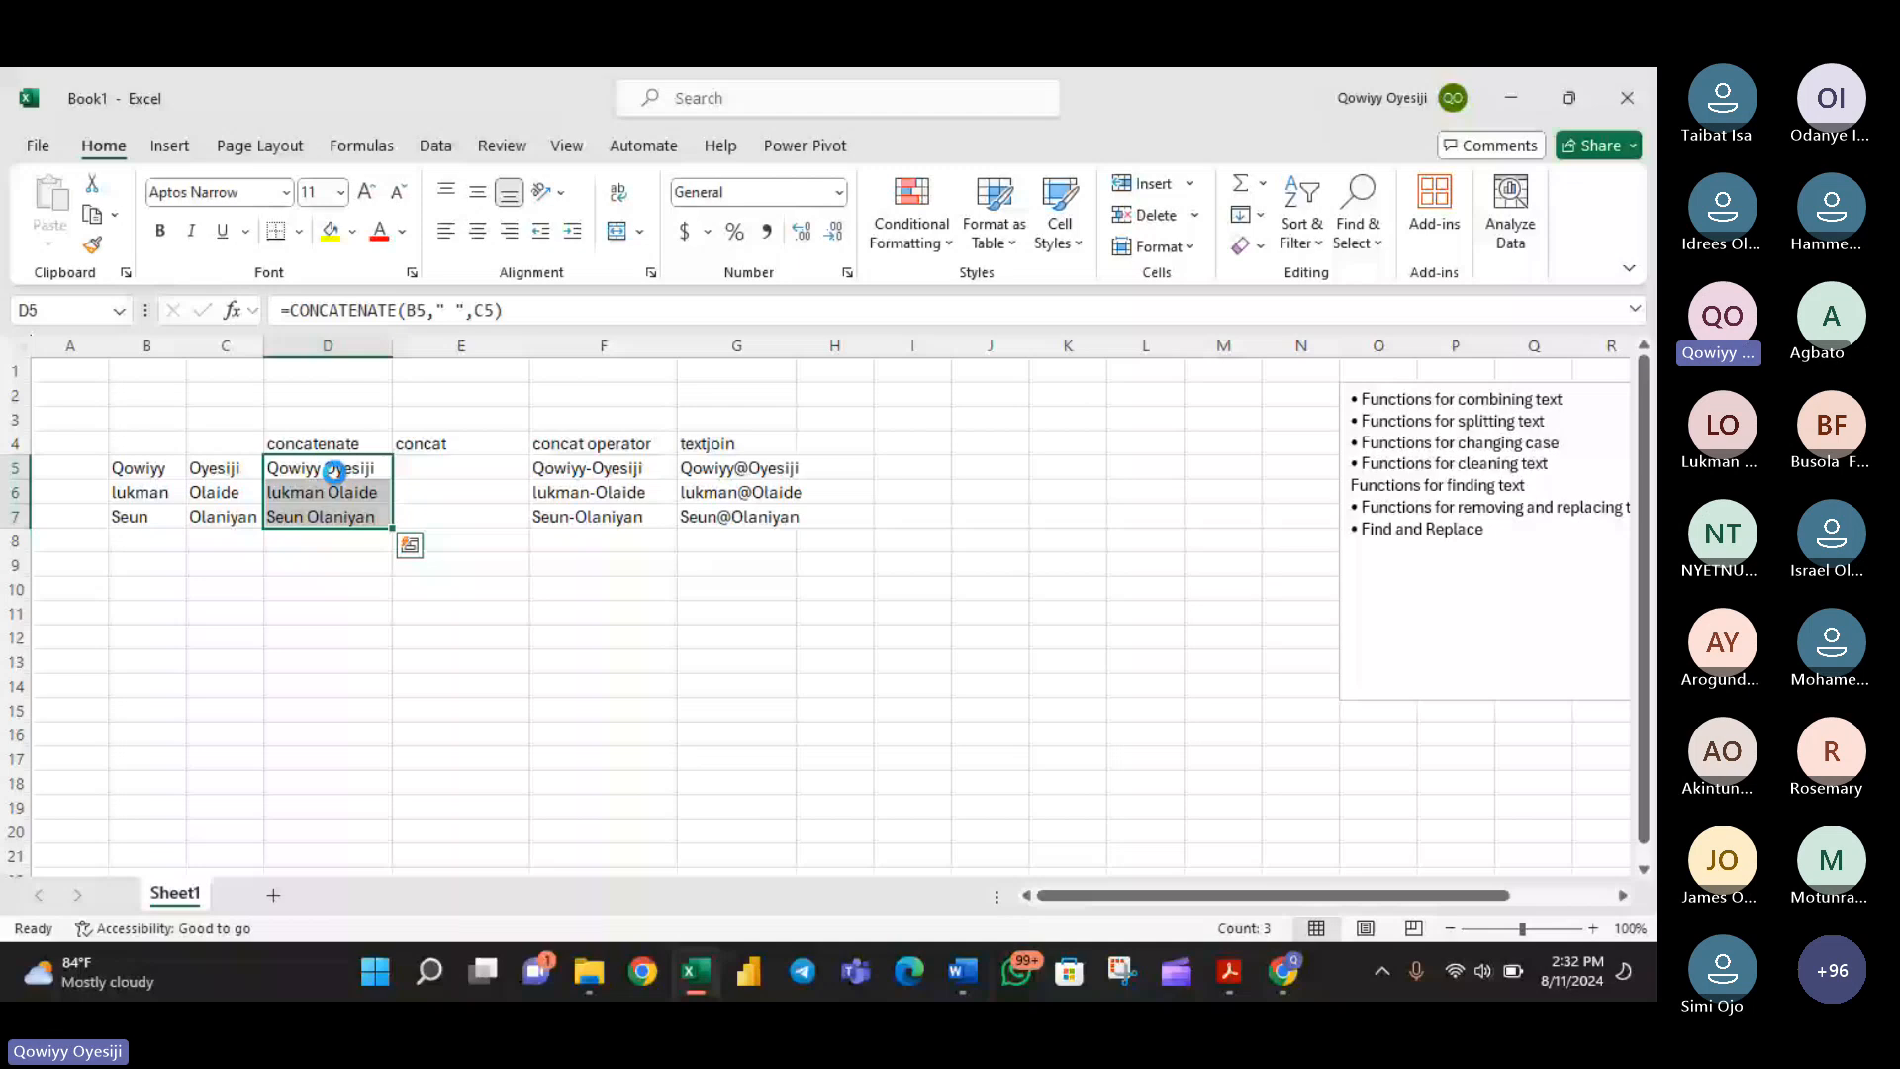
# - Copy D5:D7 again, try a regular paste at cell E12 and undo it
pyautogui.hotkey('ctrl', 'c')
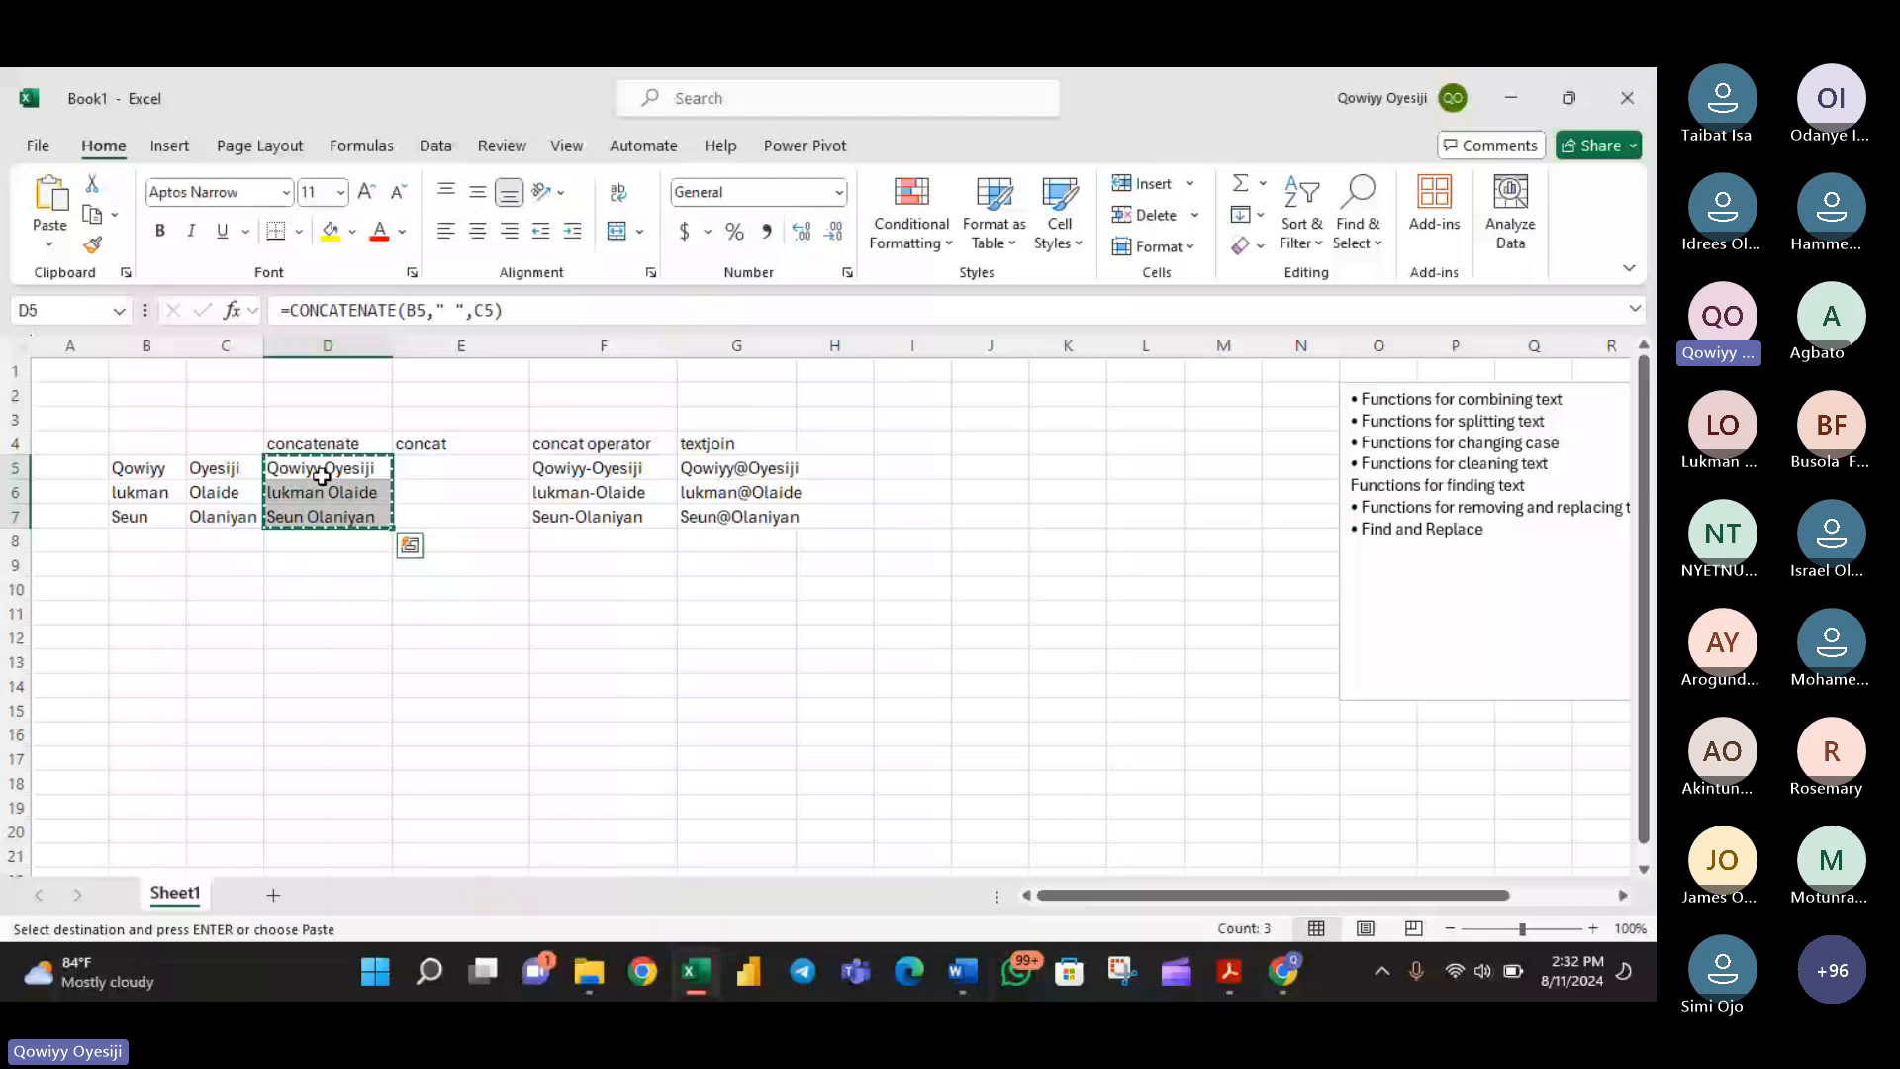
pyautogui.click(424, 639)
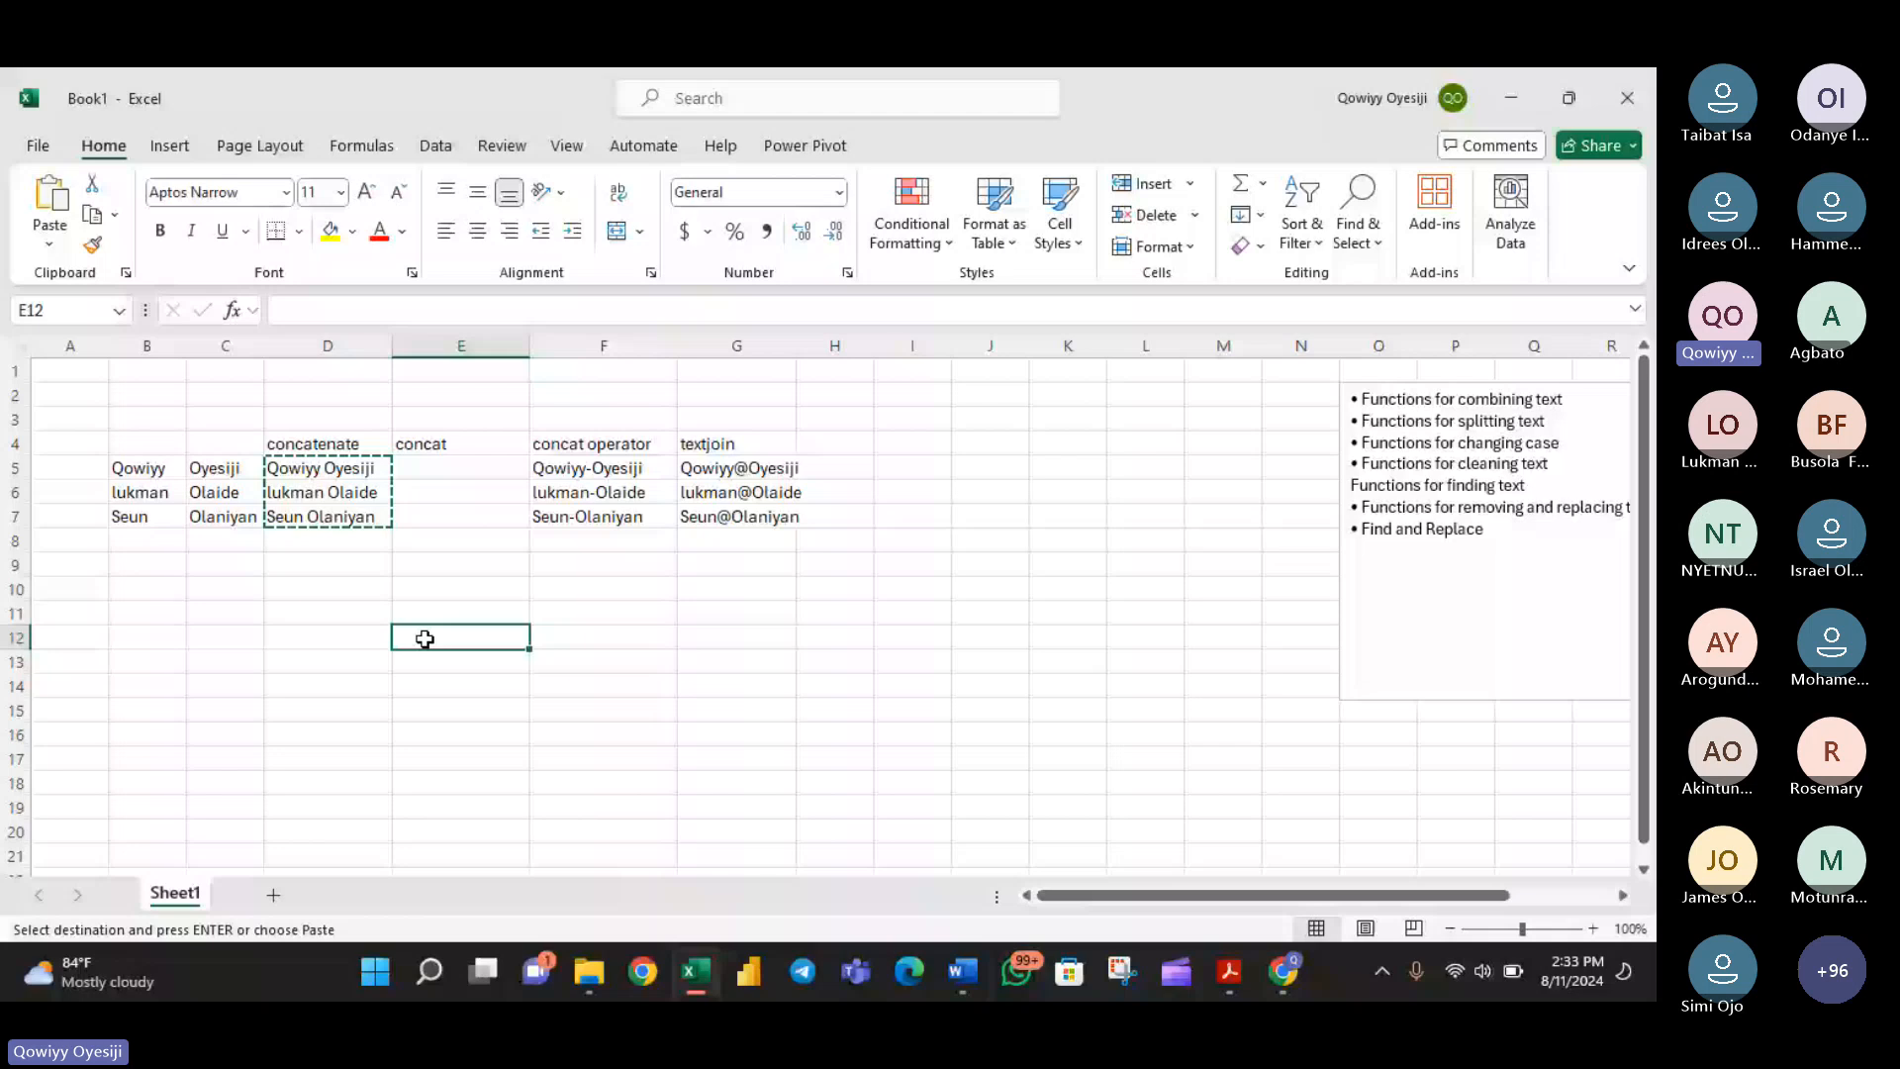
pyautogui.hotkey('ctrl', 'v')
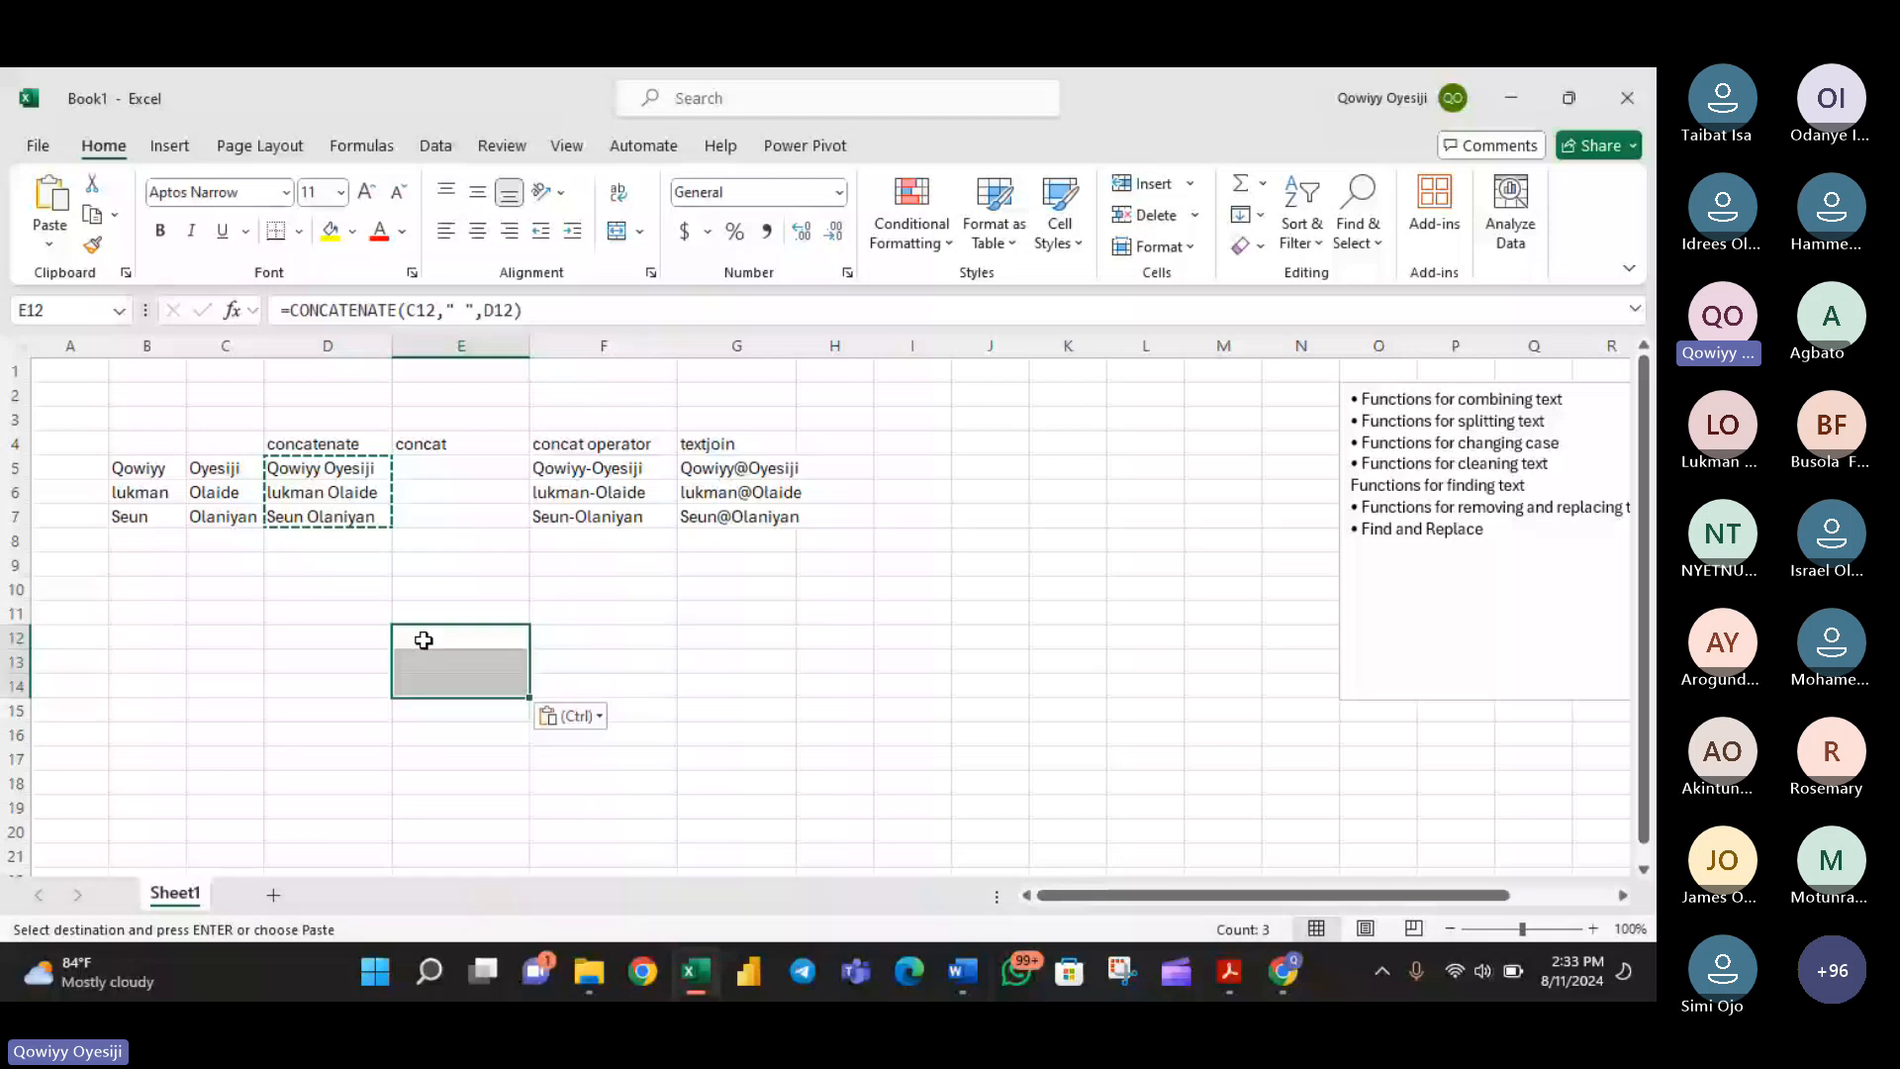
pyautogui.hotkey('ctrl', 'z')
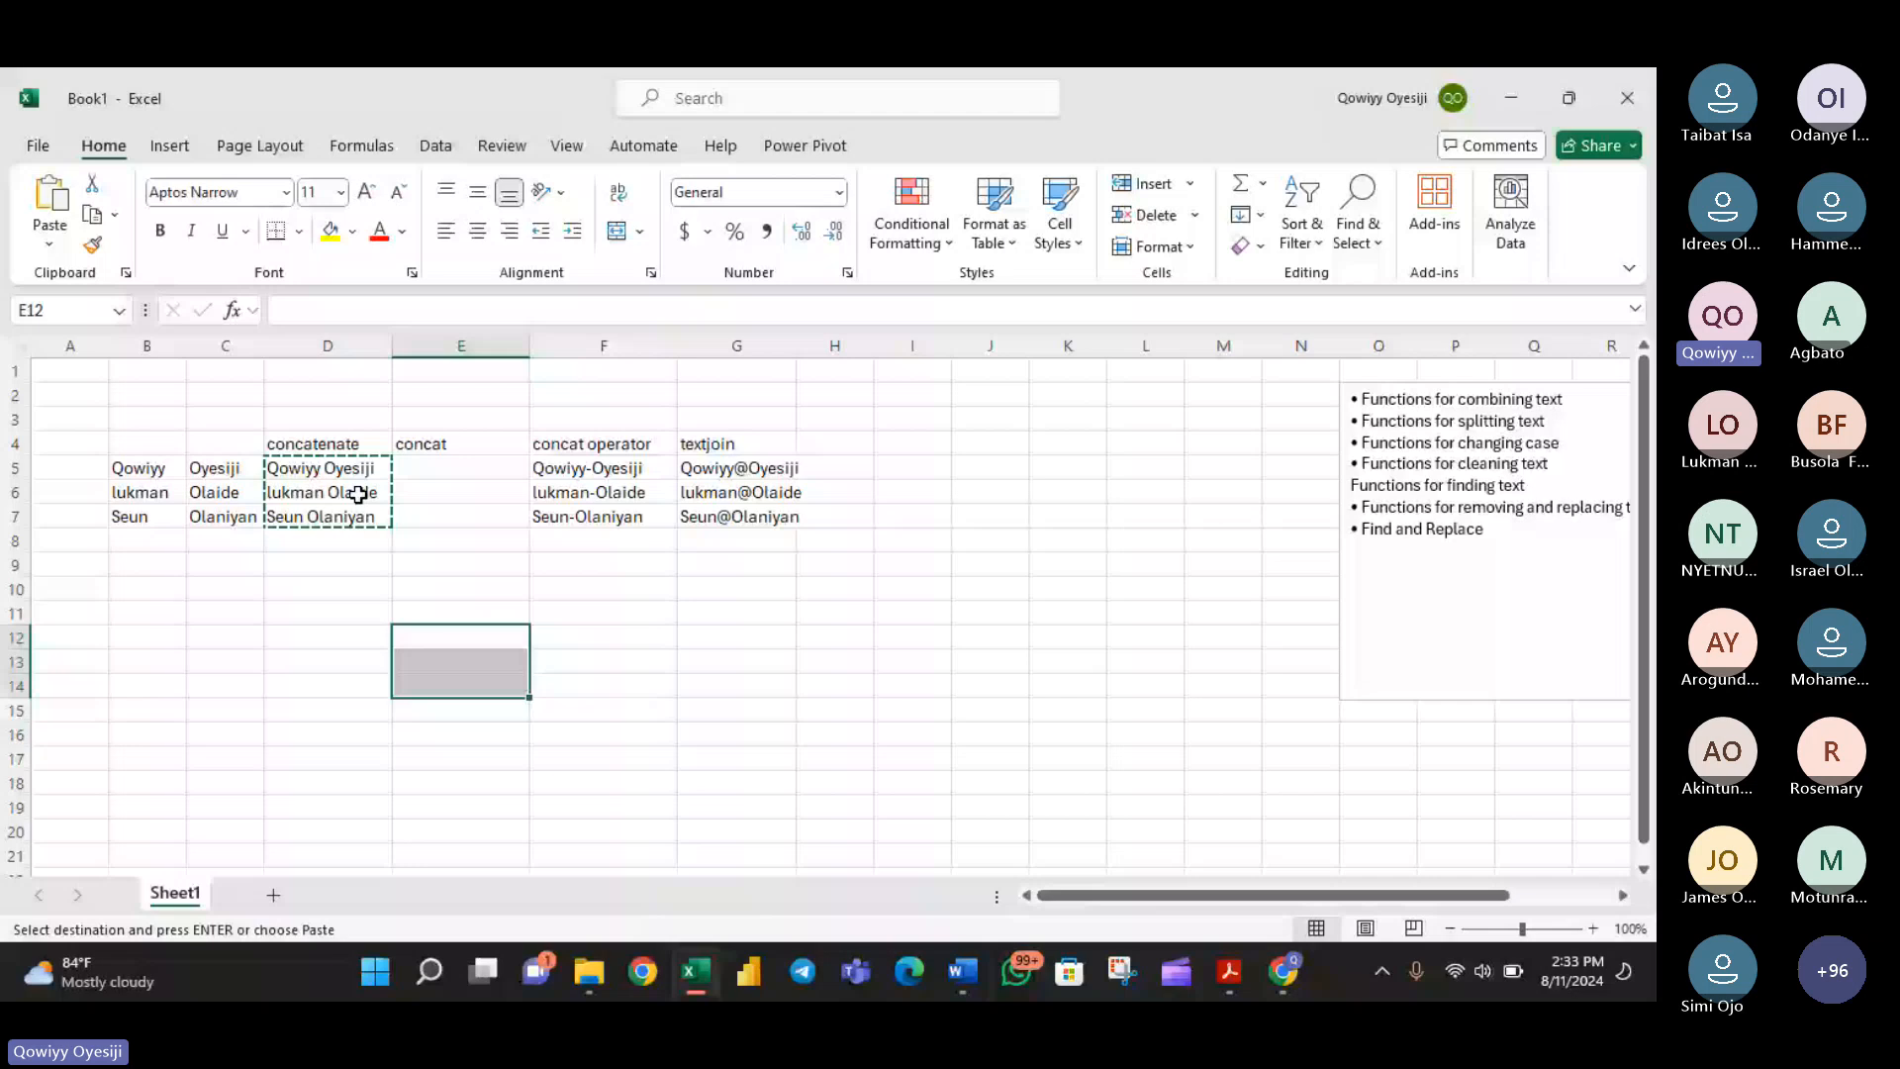
# - Paste the copied combined names as values only into E12:E14 and select the pasted cells to check them
pyautogui.rightClick(479, 643)
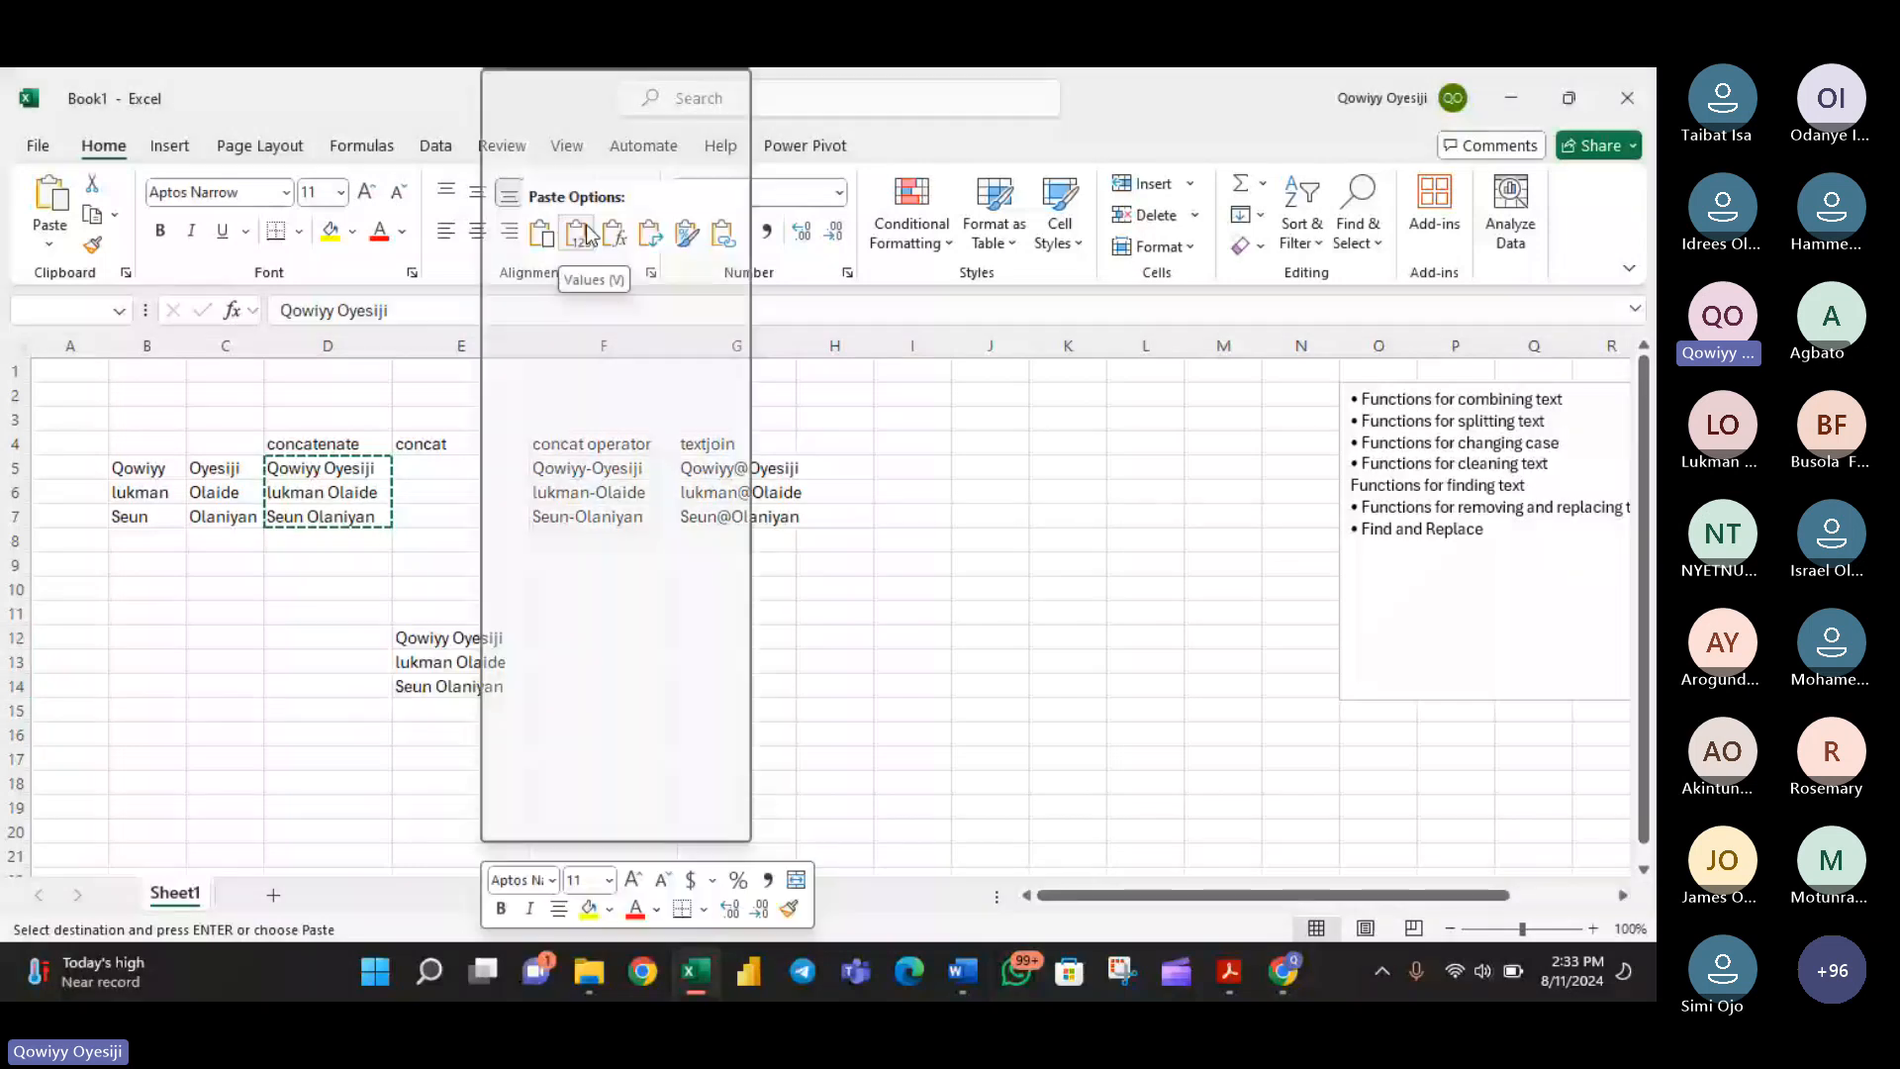
pyautogui.click(556, 234)
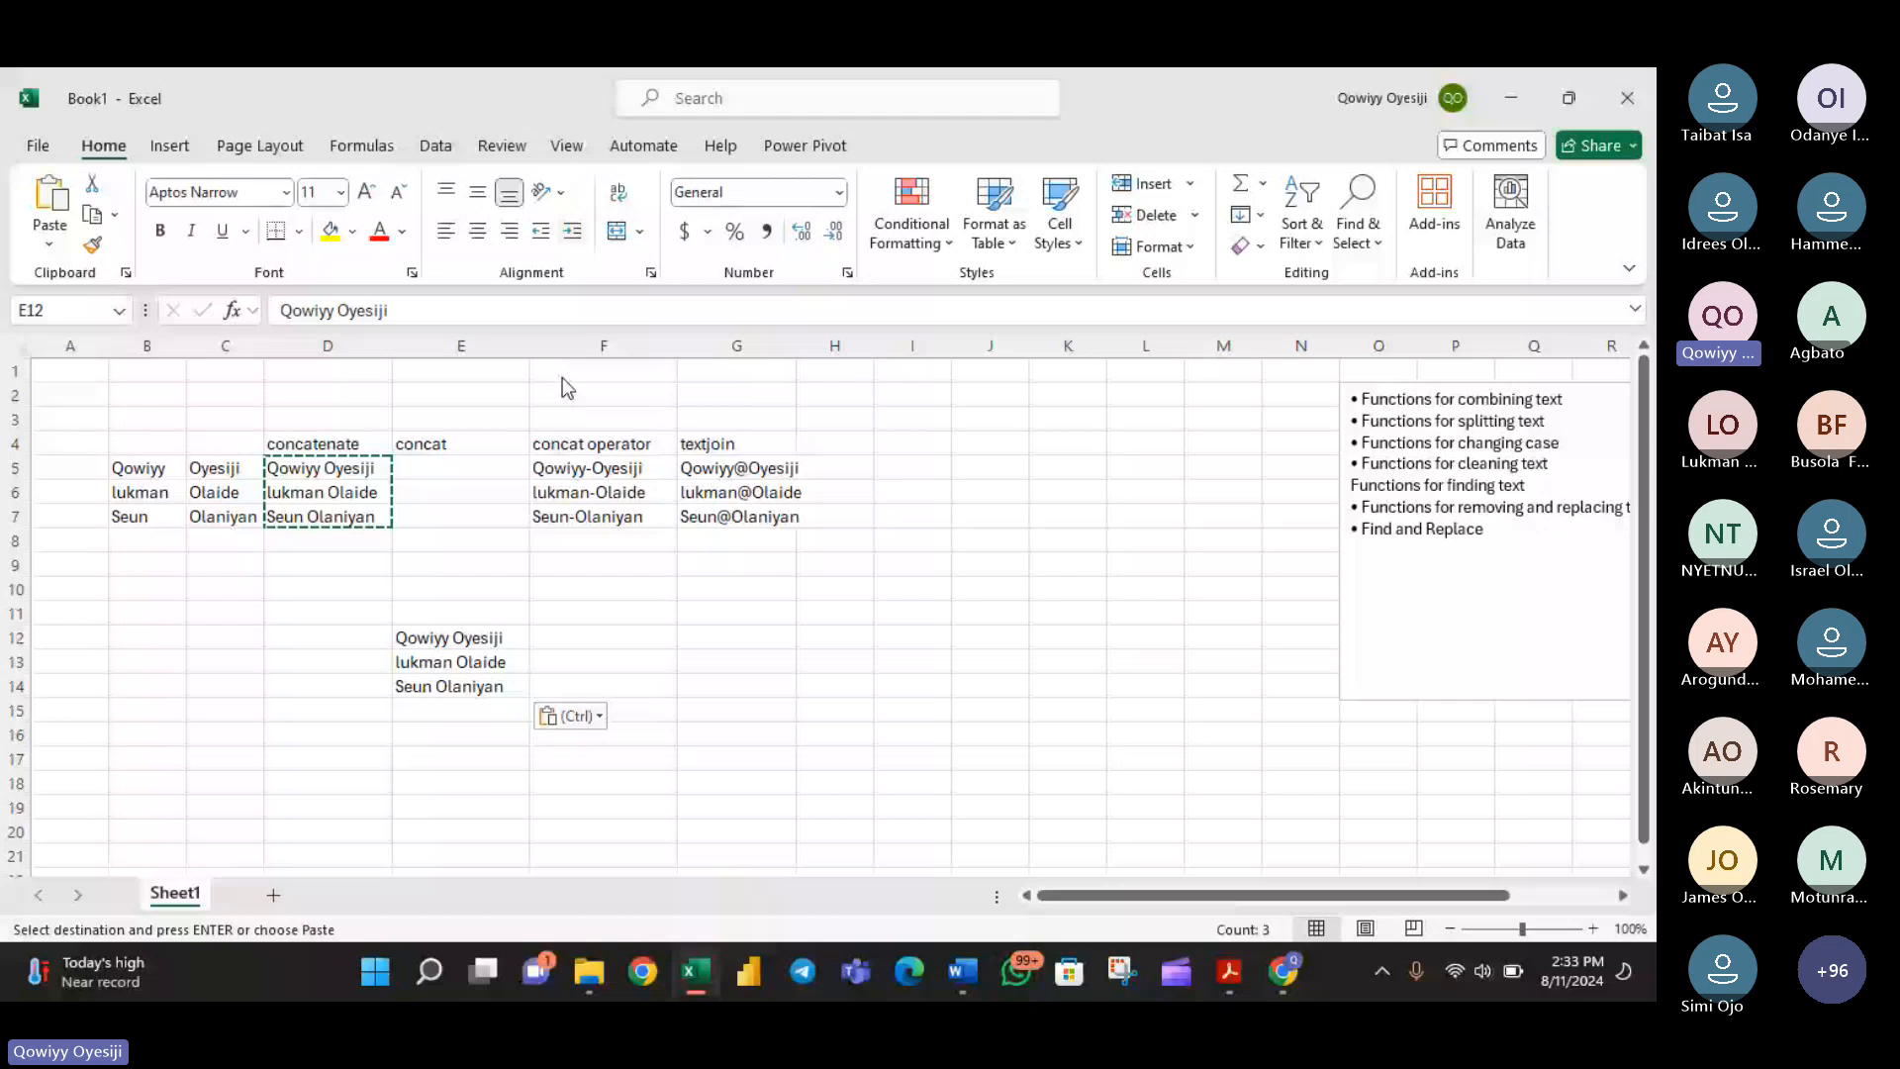
pyautogui.click(607, 669)
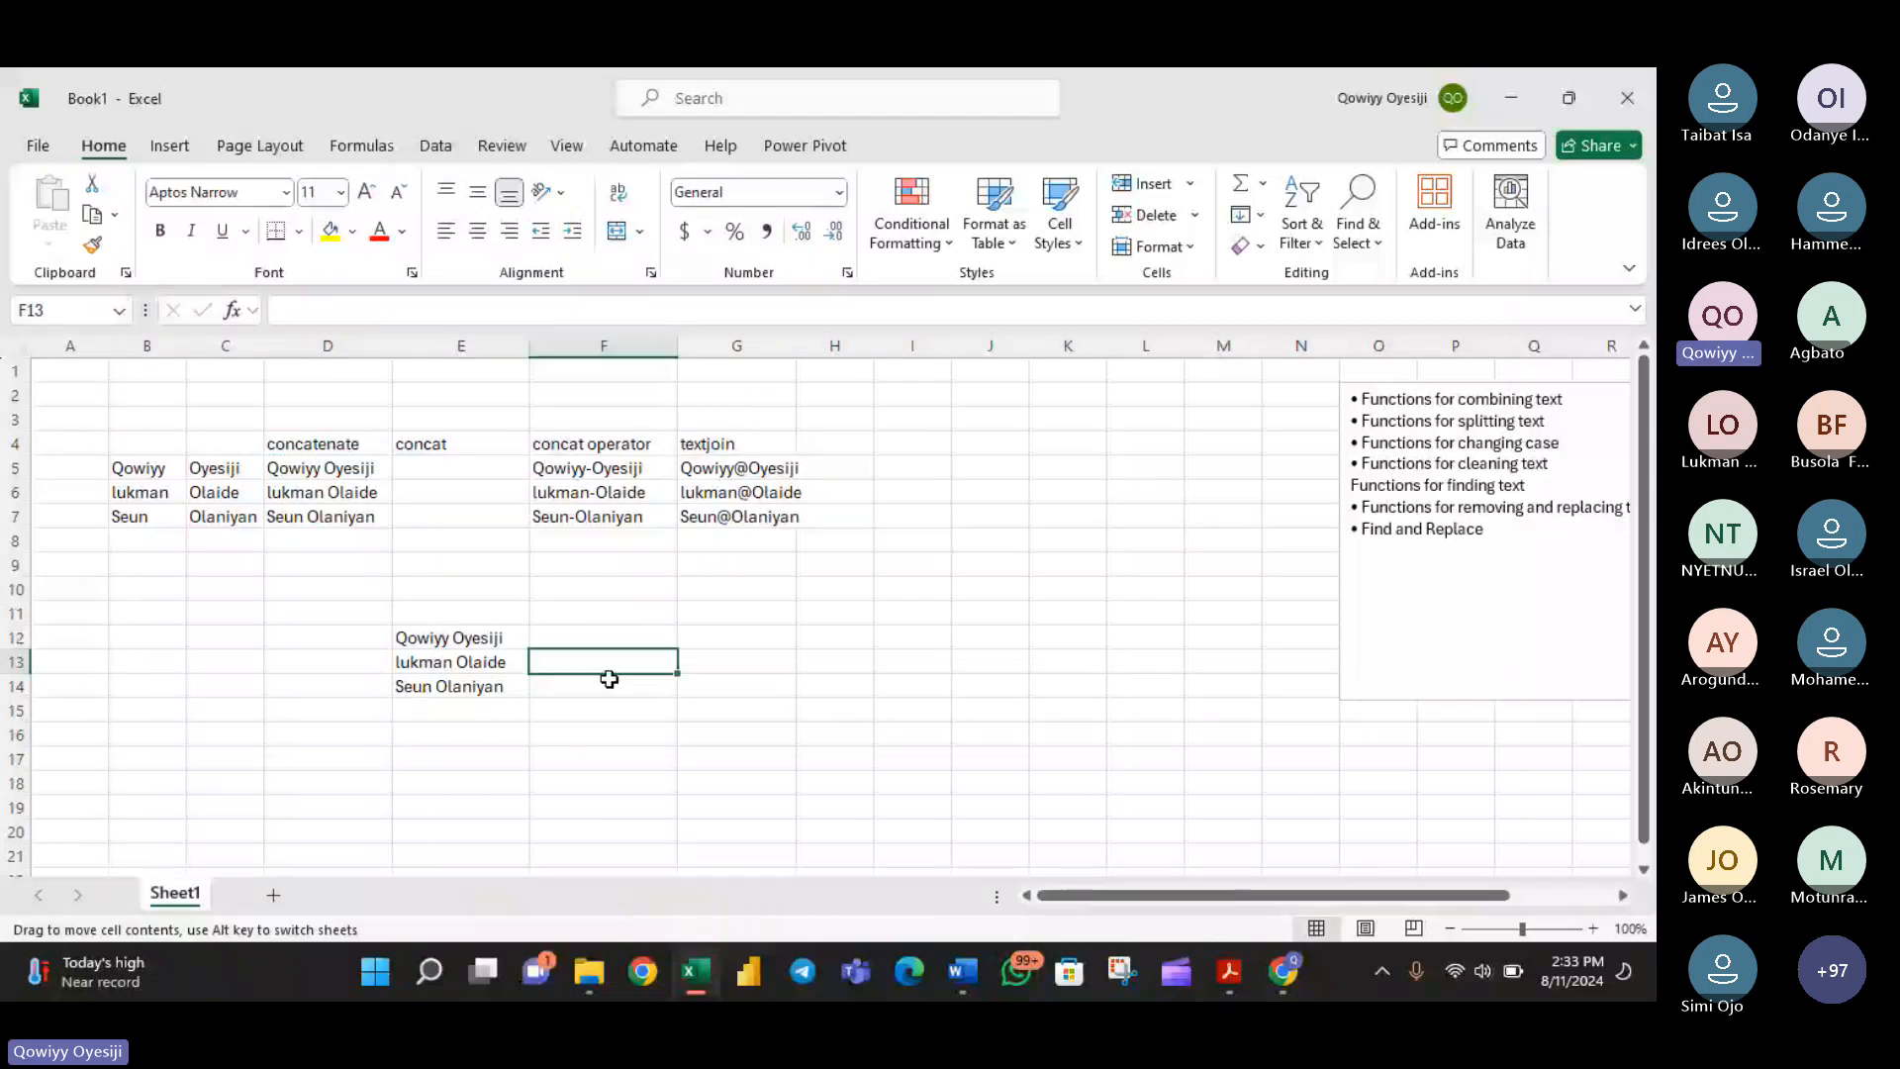
pyautogui.moveTo(461, 639); pyautogui.dragTo(464, 686)
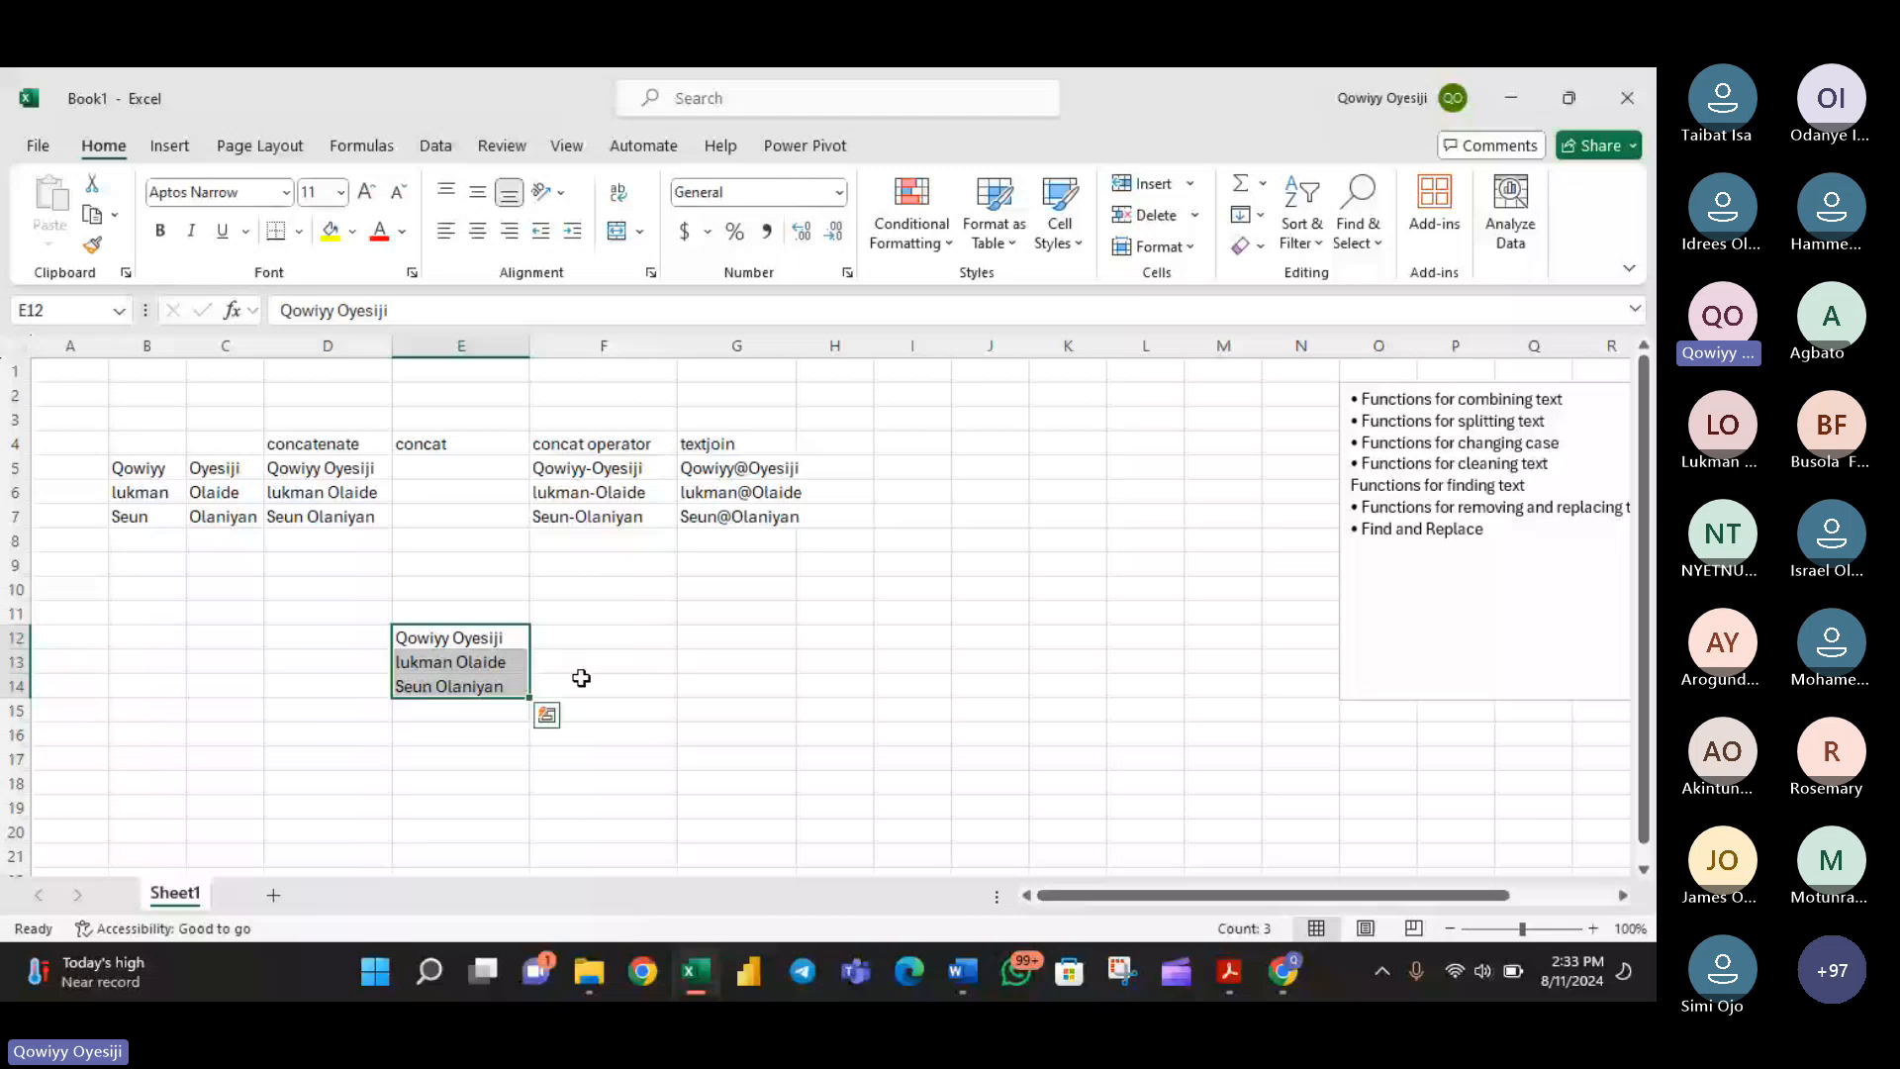
# - Enter the column headings Left, Mid and Right in cells F11 to H11
pyautogui.click(615, 614)
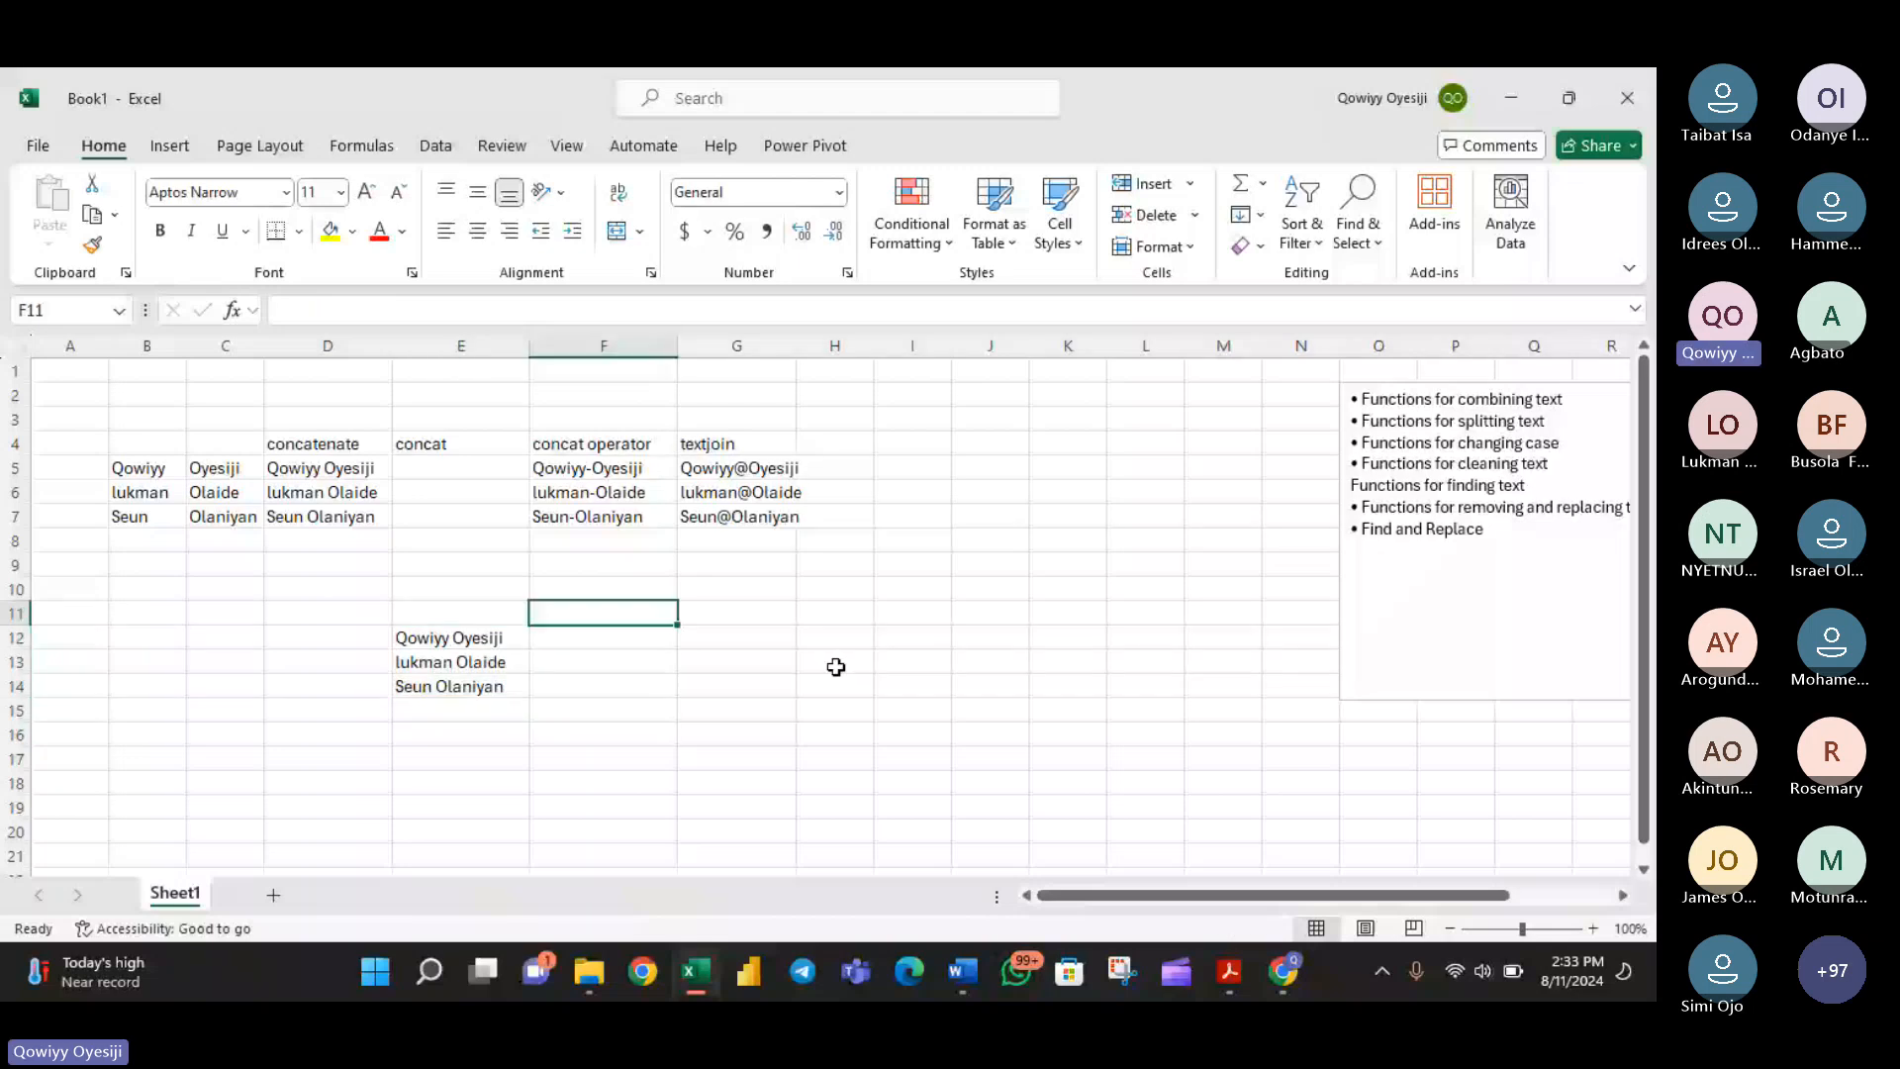
pyautogui.write('=')
pyautogui.write('Left')
pyautogui.press('Tab')
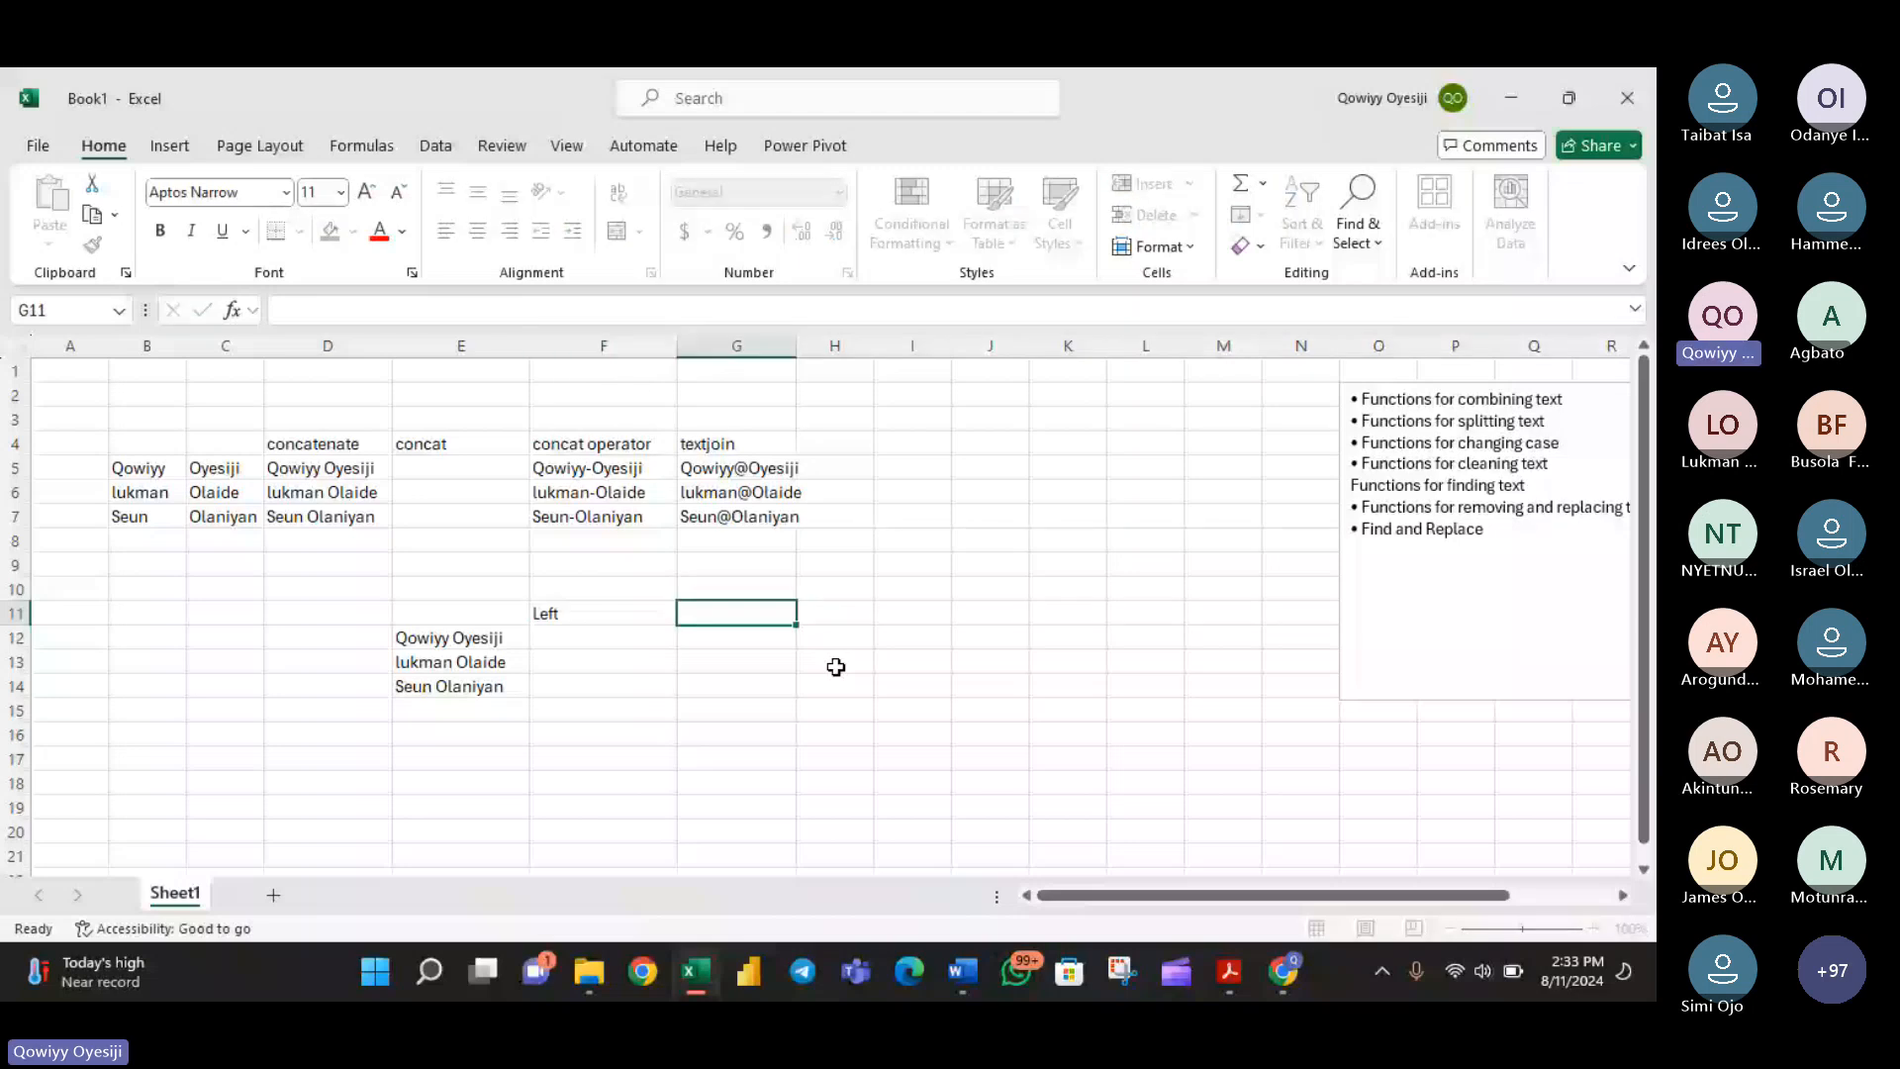
pyautogui.write('Mid')
pyautogui.press('Tab')
pyautogui.write('Ri')
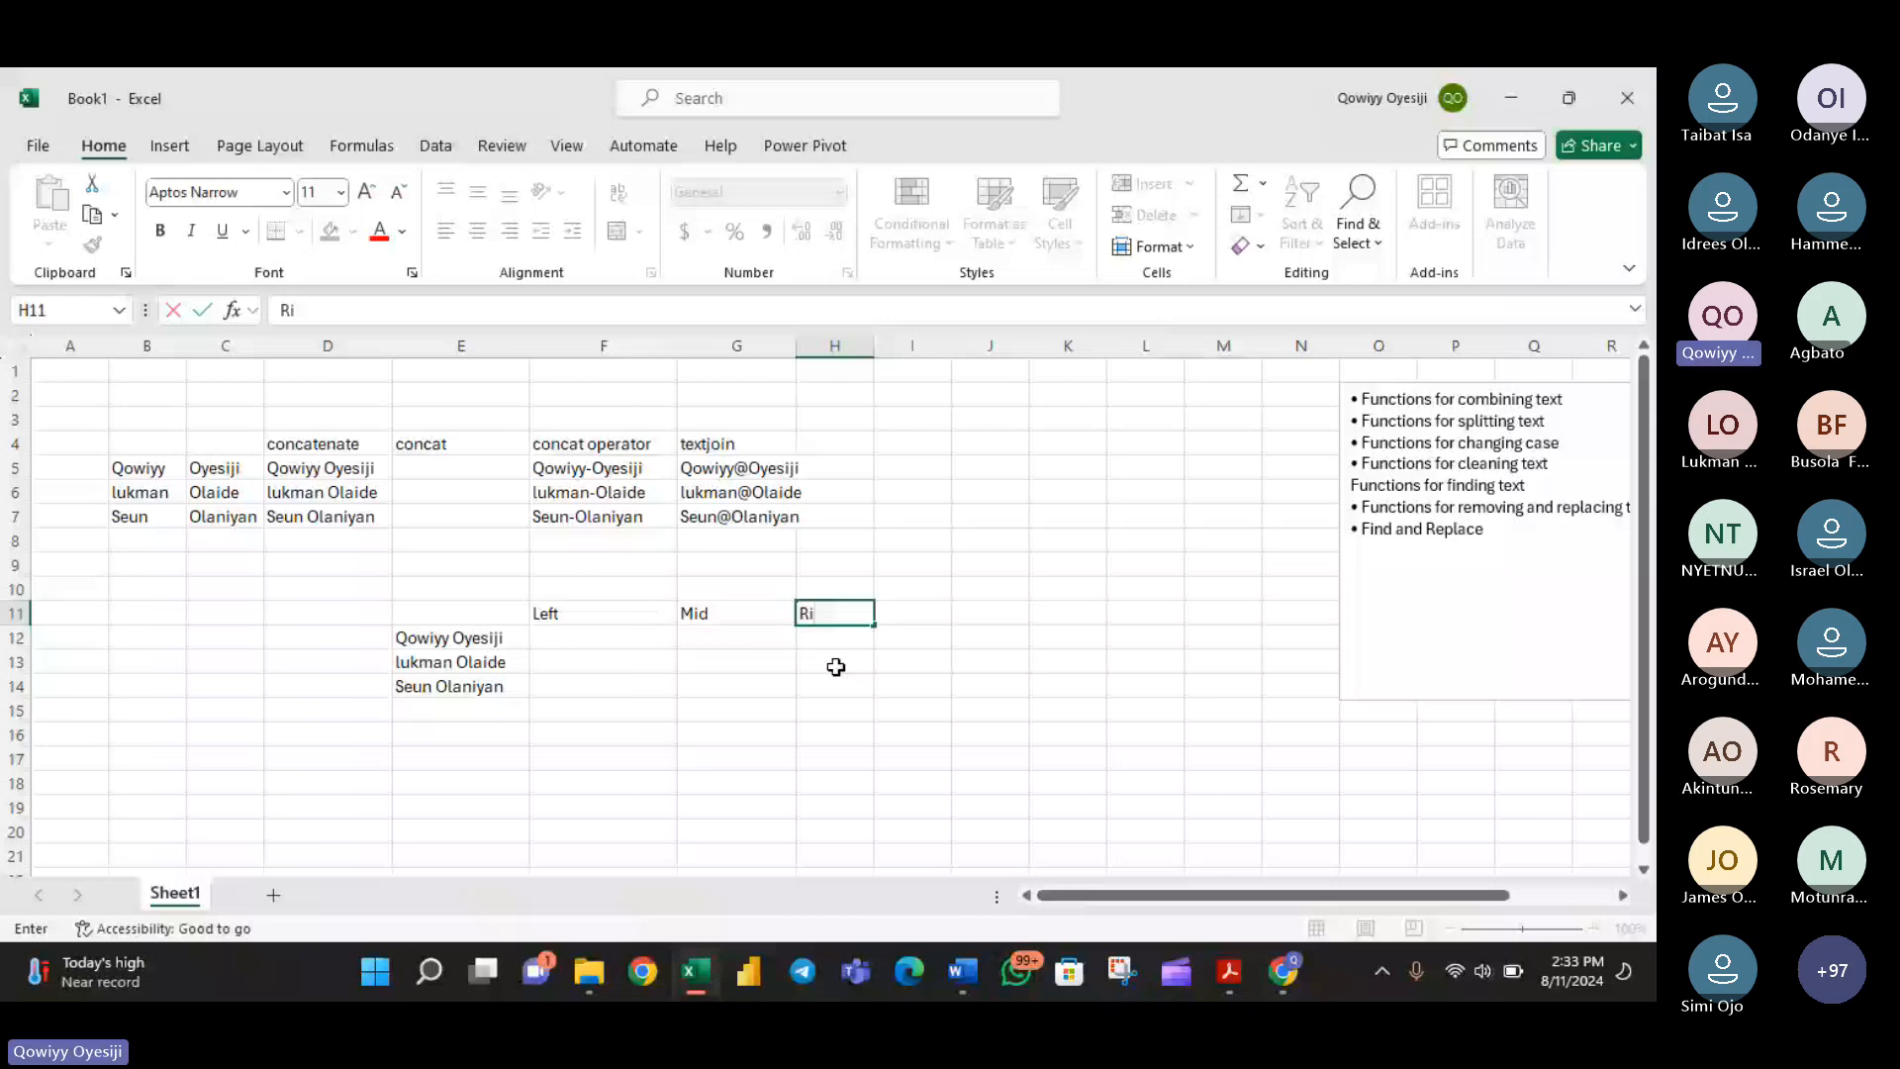
pyautogui.write('ght')
pyautogui.press('Tab')
# - Enter the column headings Textbefore, Textafter and Textsplit in cells I11 to K11
pyautogui.write('Textbef')
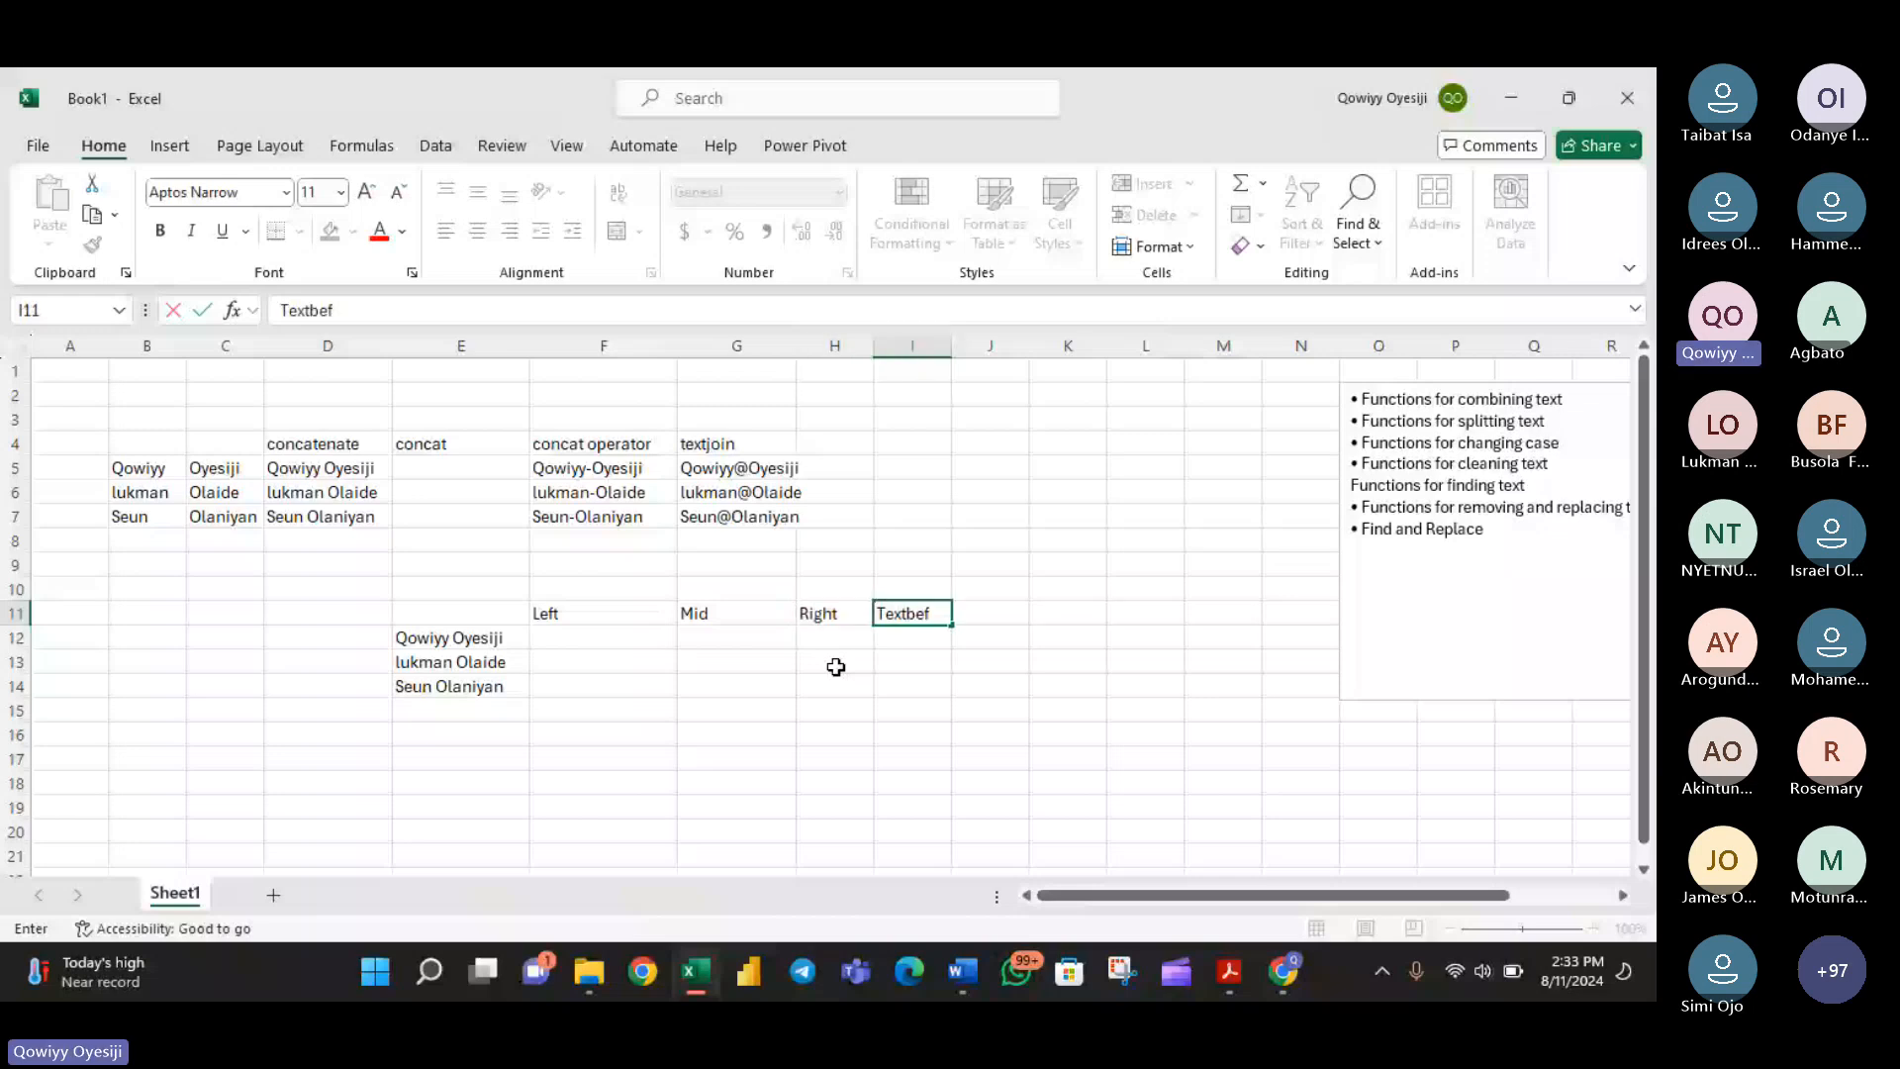
pyautogui.write('ore')
pyautogui.press('Tab')
pyautogui.write('Textafter')
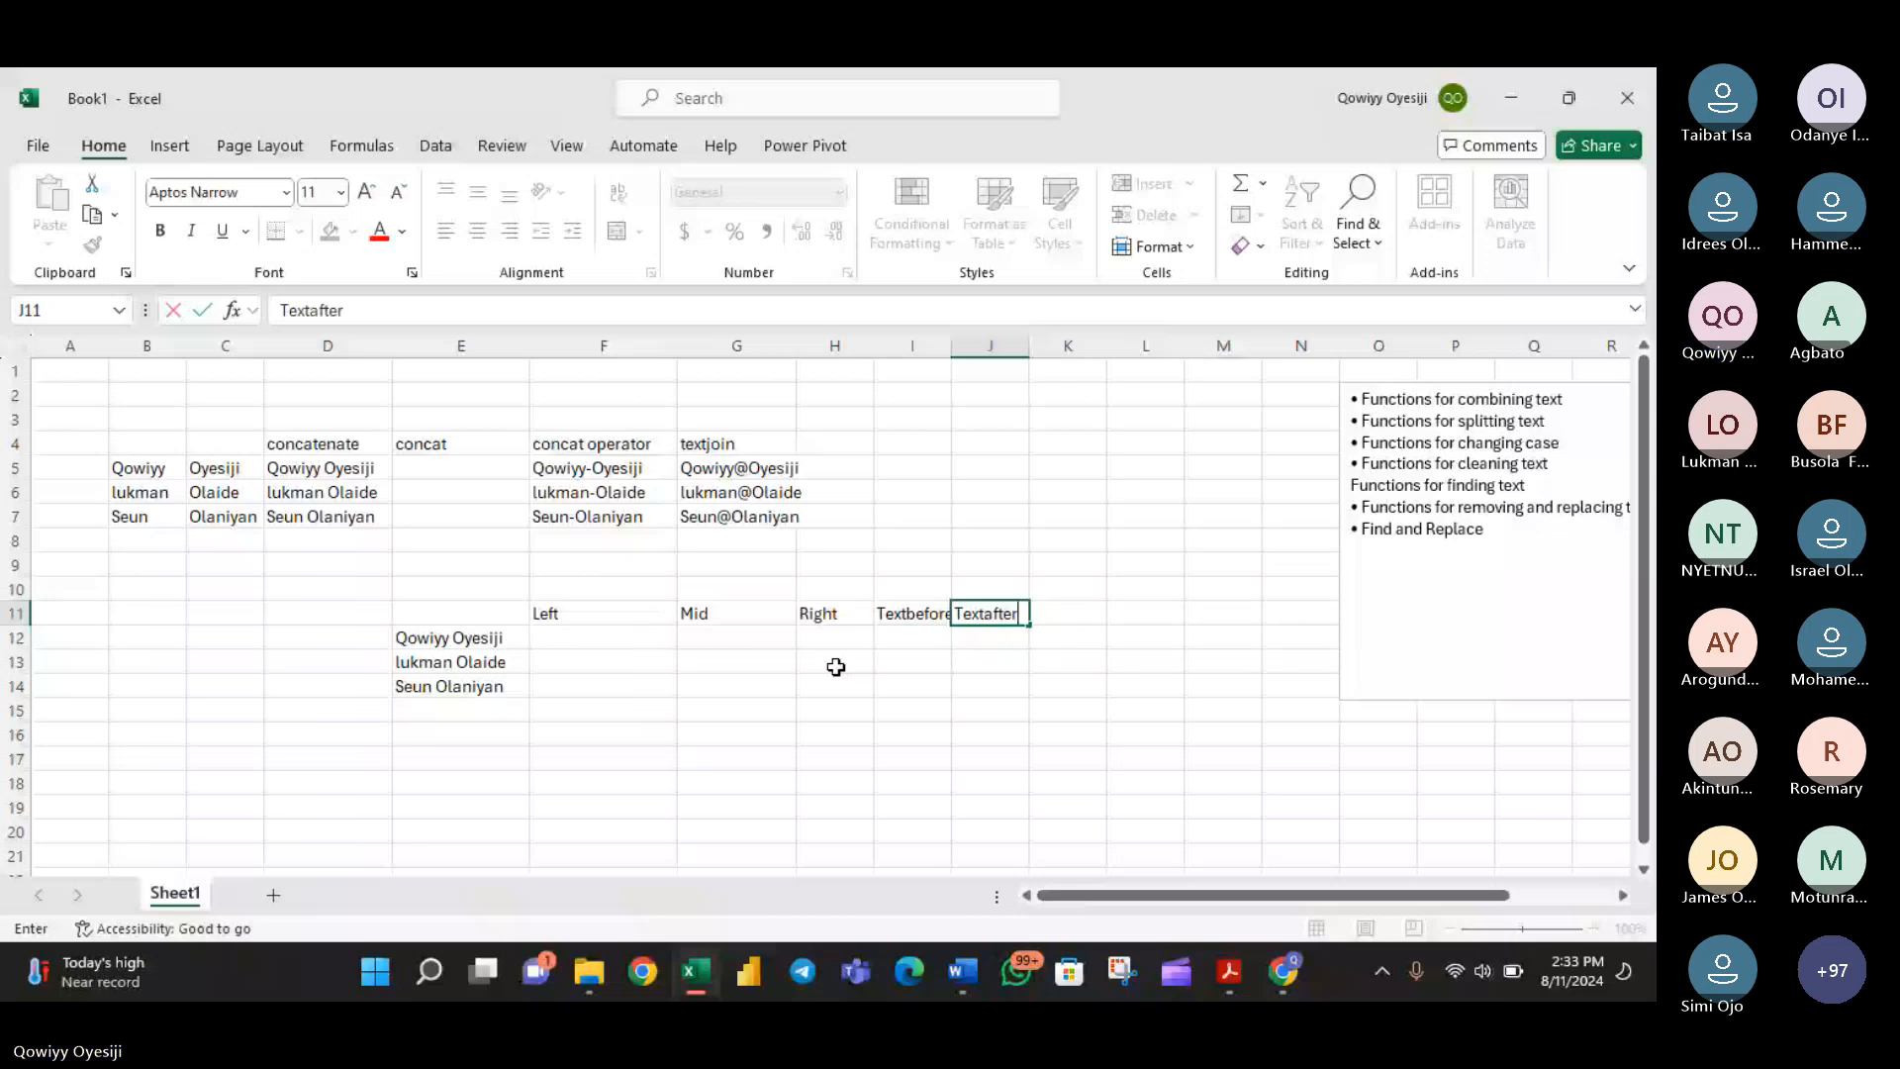
pyautogui.press('Tab')
pyautogui.write('Tex')
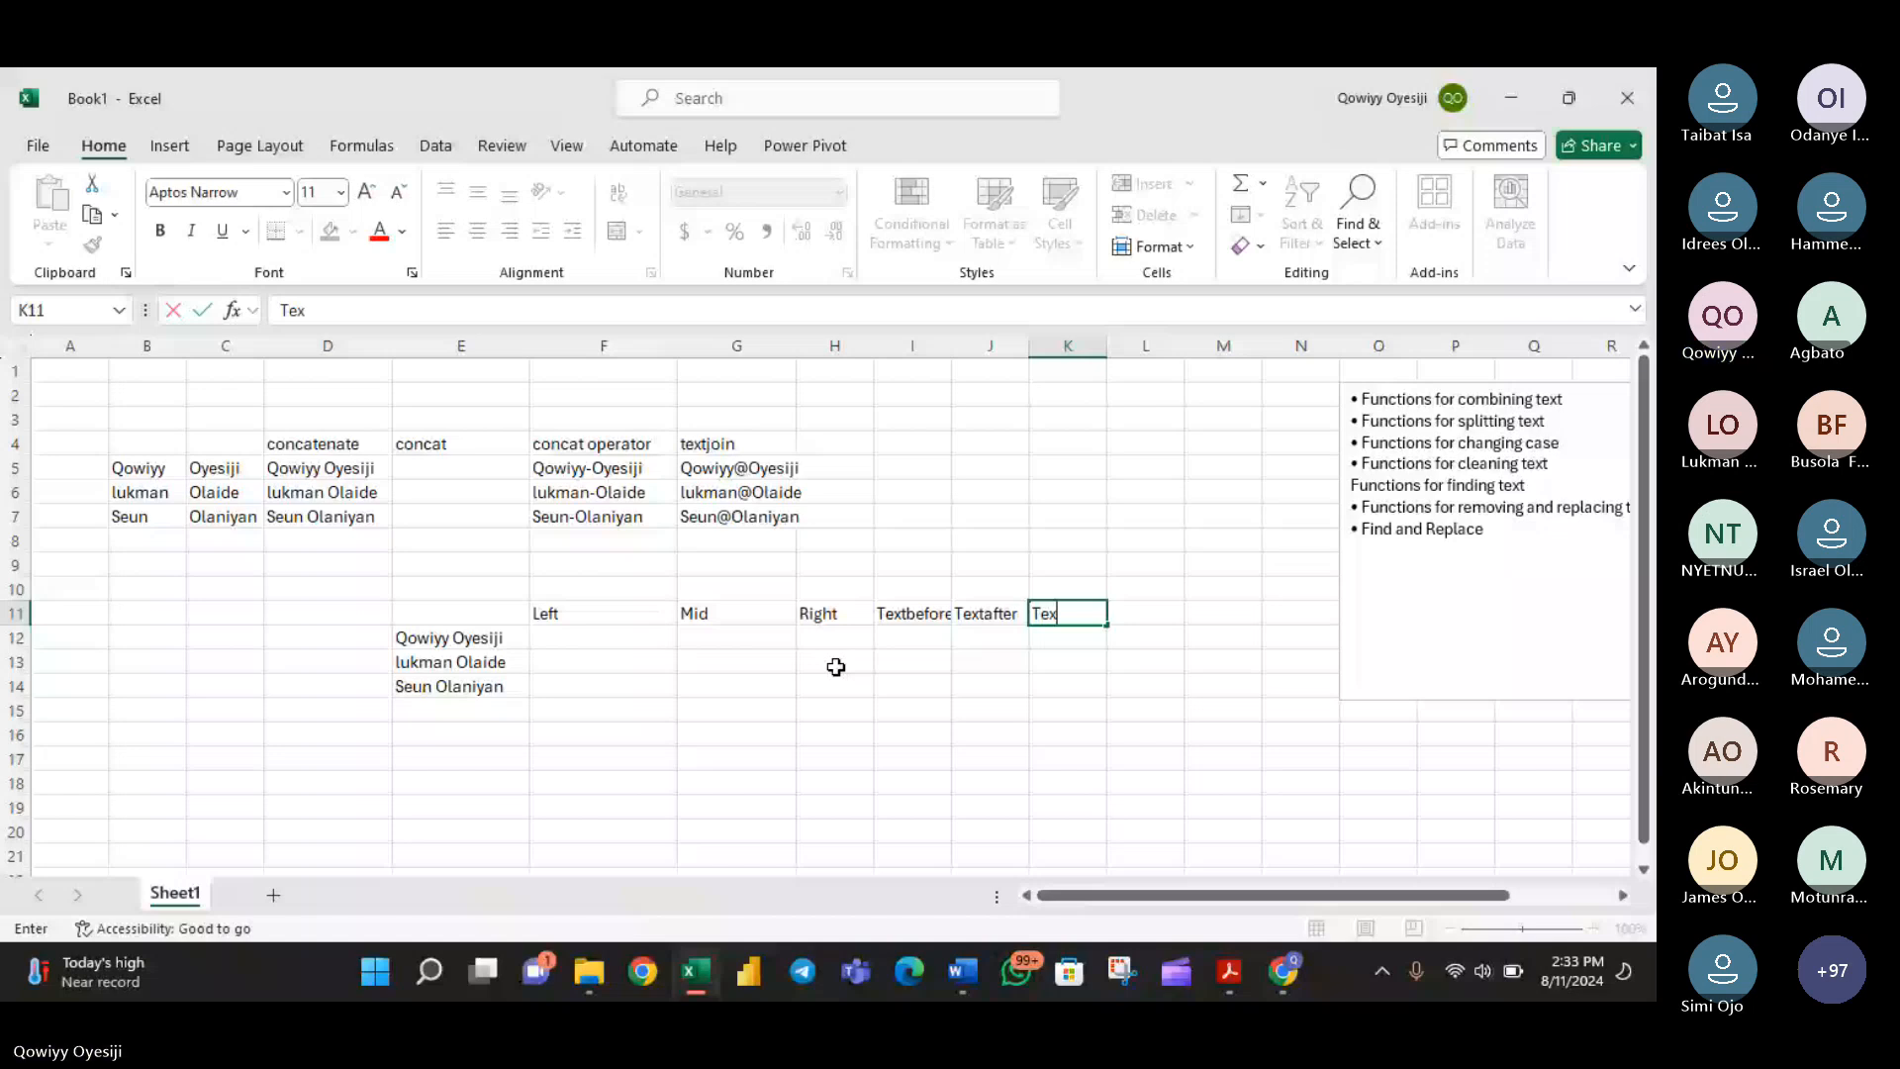
pyautogui.write('tsplit')
pyautogui.press('Return')
# - Extract the first three characters of each full name with =LEFT(E12,3) in F12, filled down to F14
pyautogui.moveTo(1091, 895); pyautogui.dragTo(1106, 889)
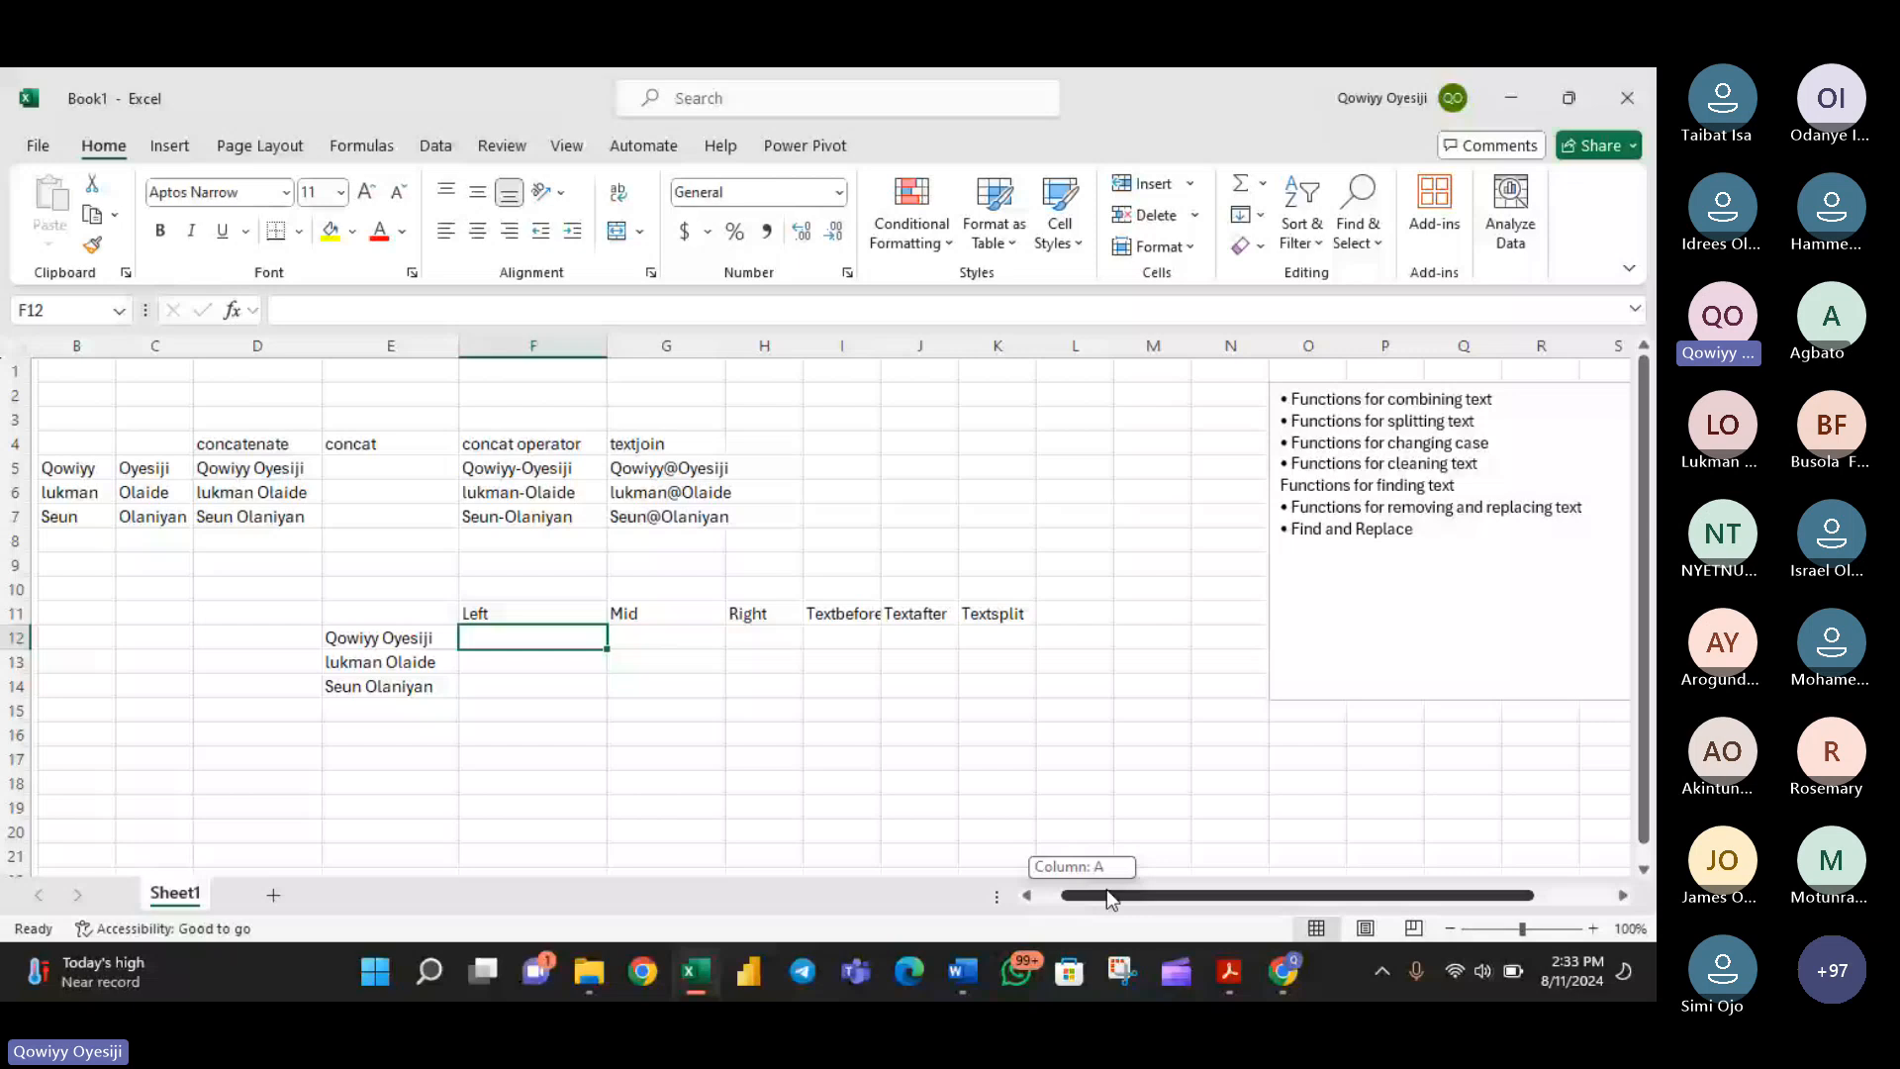
pyautogui.moveTo(1106, 889); pyautogui.dragTo(1110, 889)
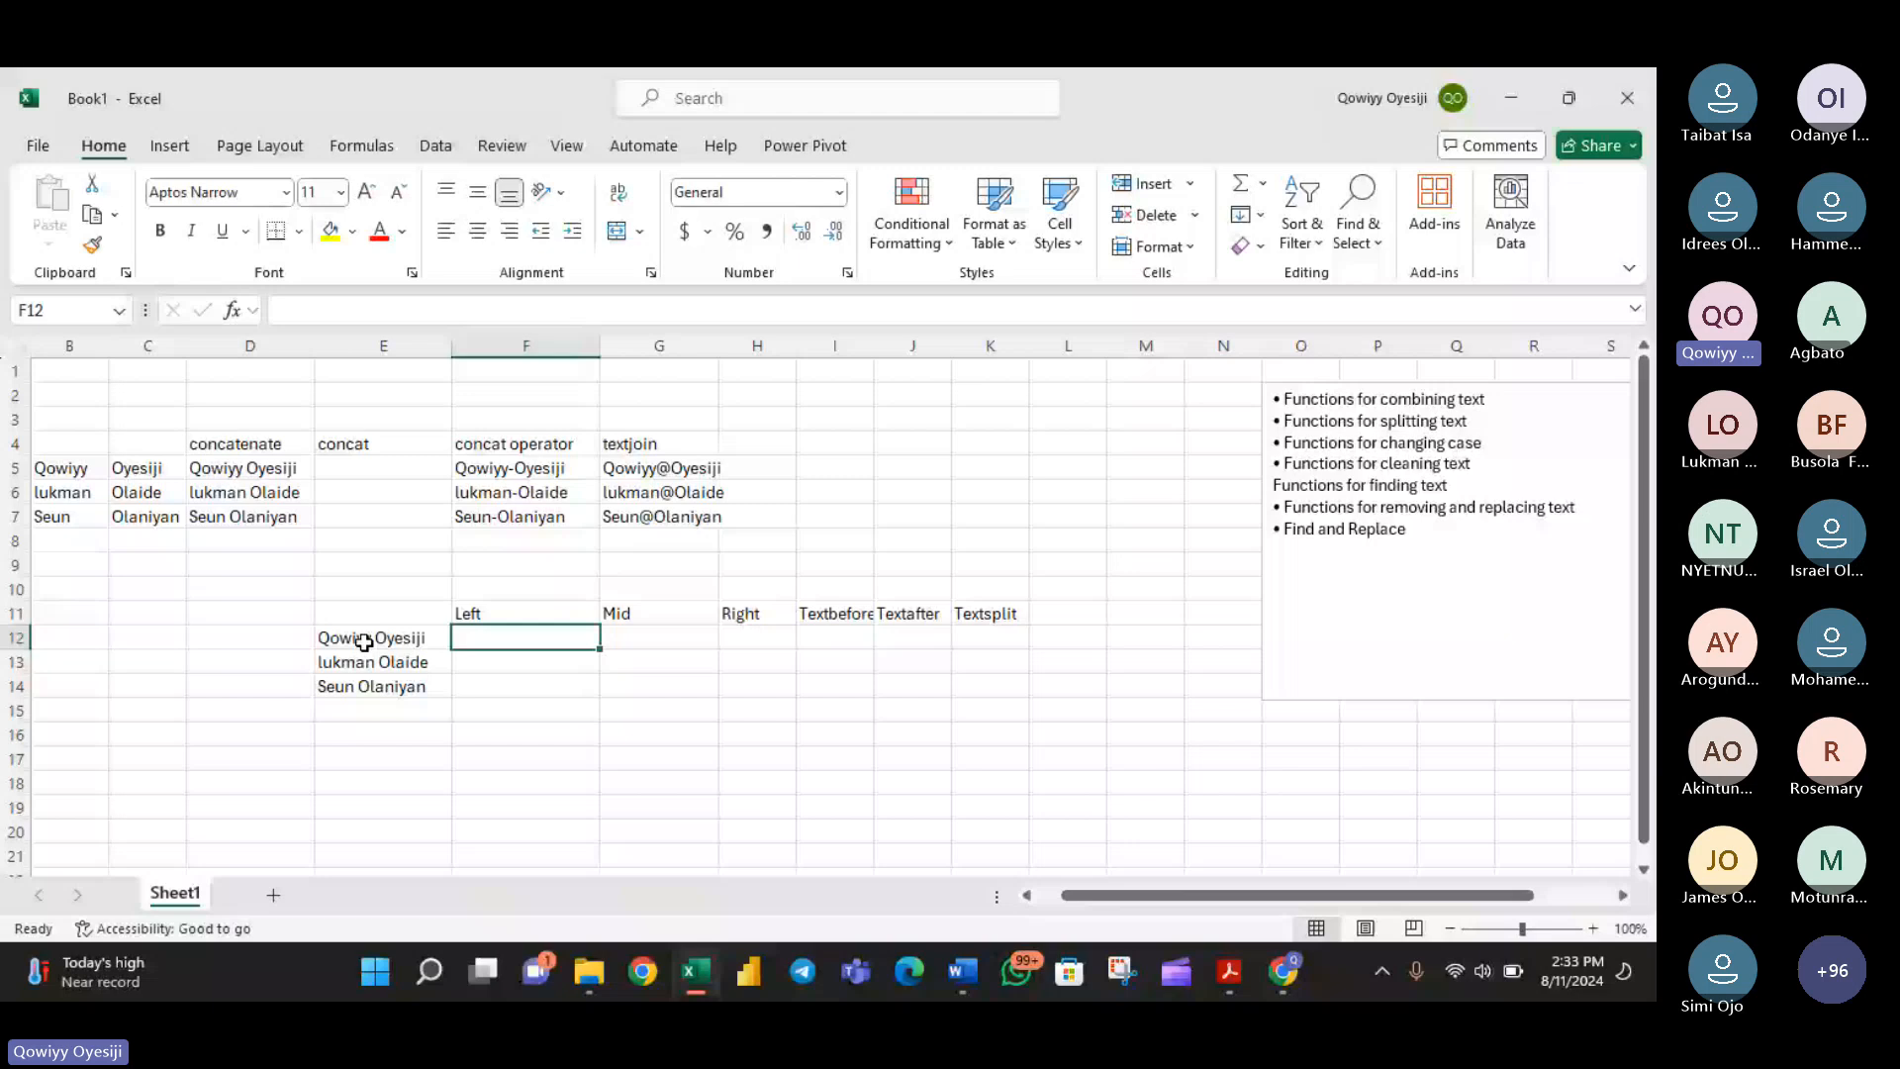
pyautogui.doubleClick(563, 641)
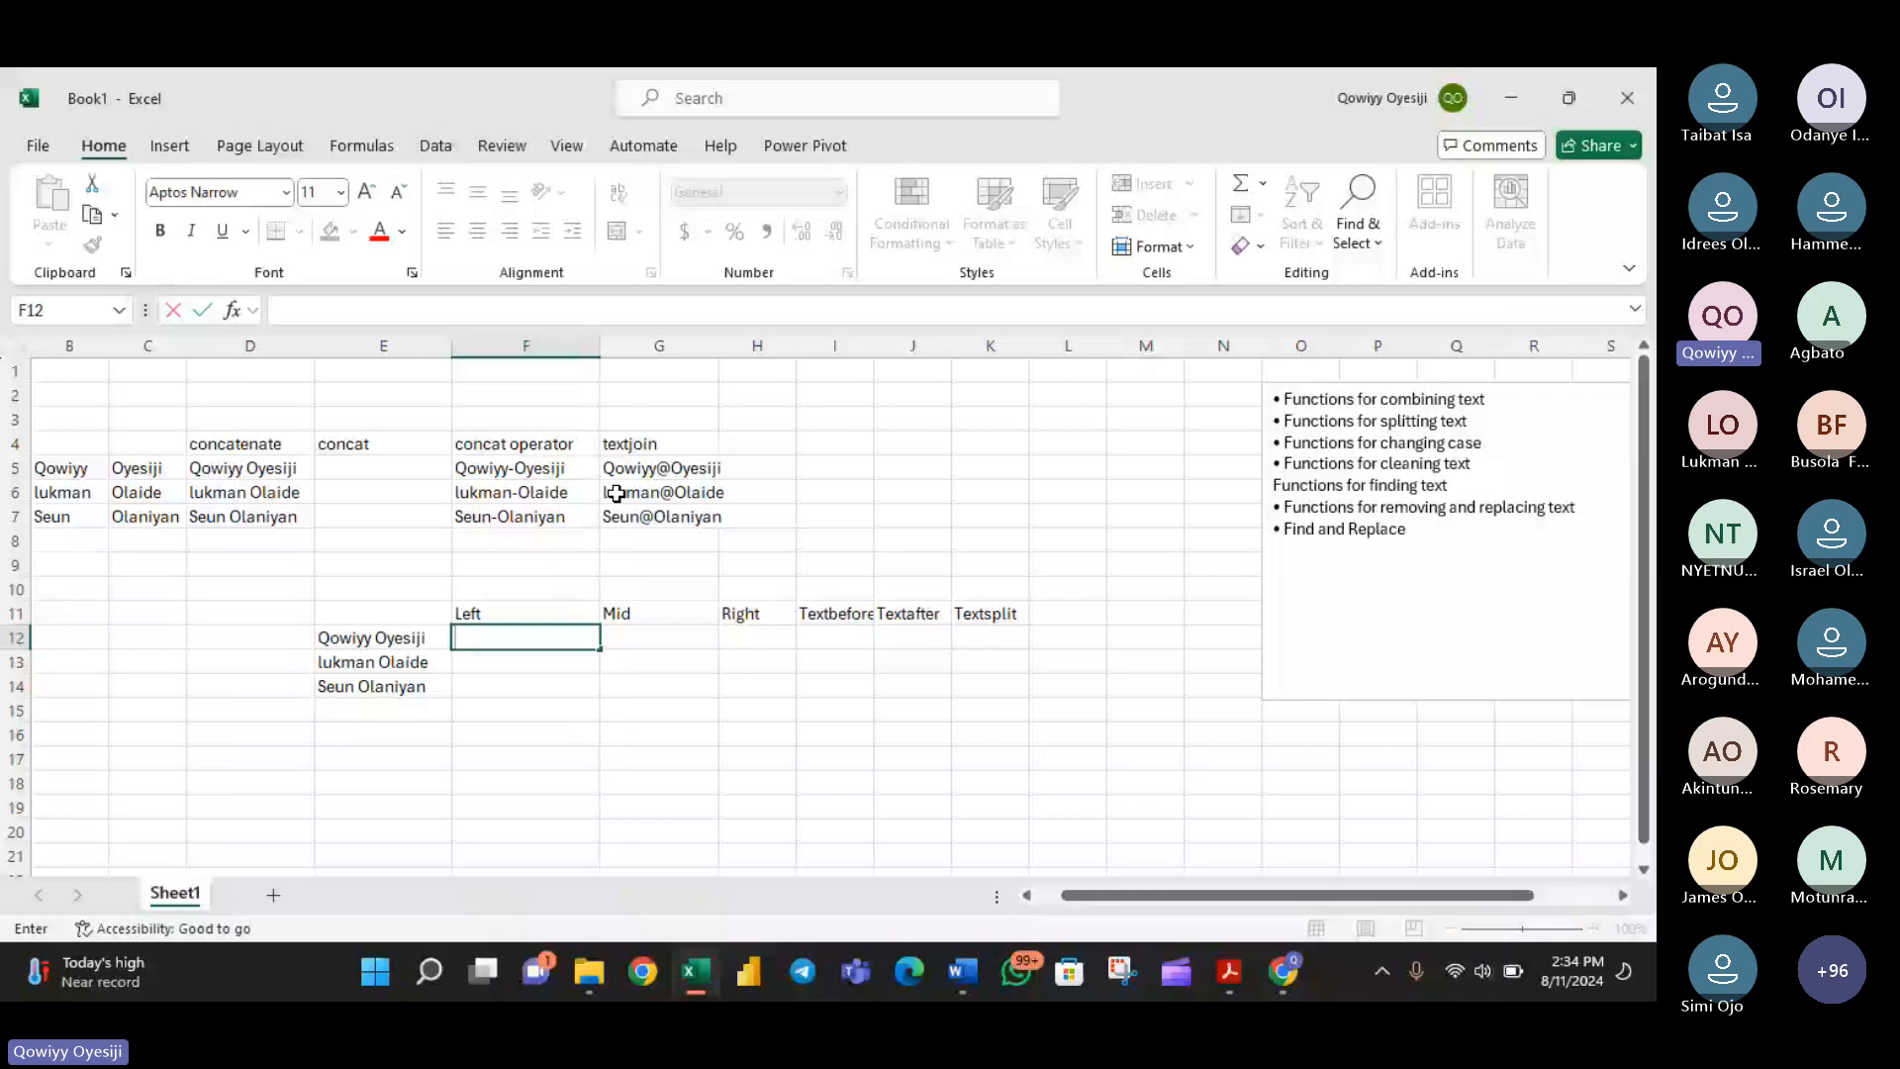
pyautogui.write('=LEFT(')
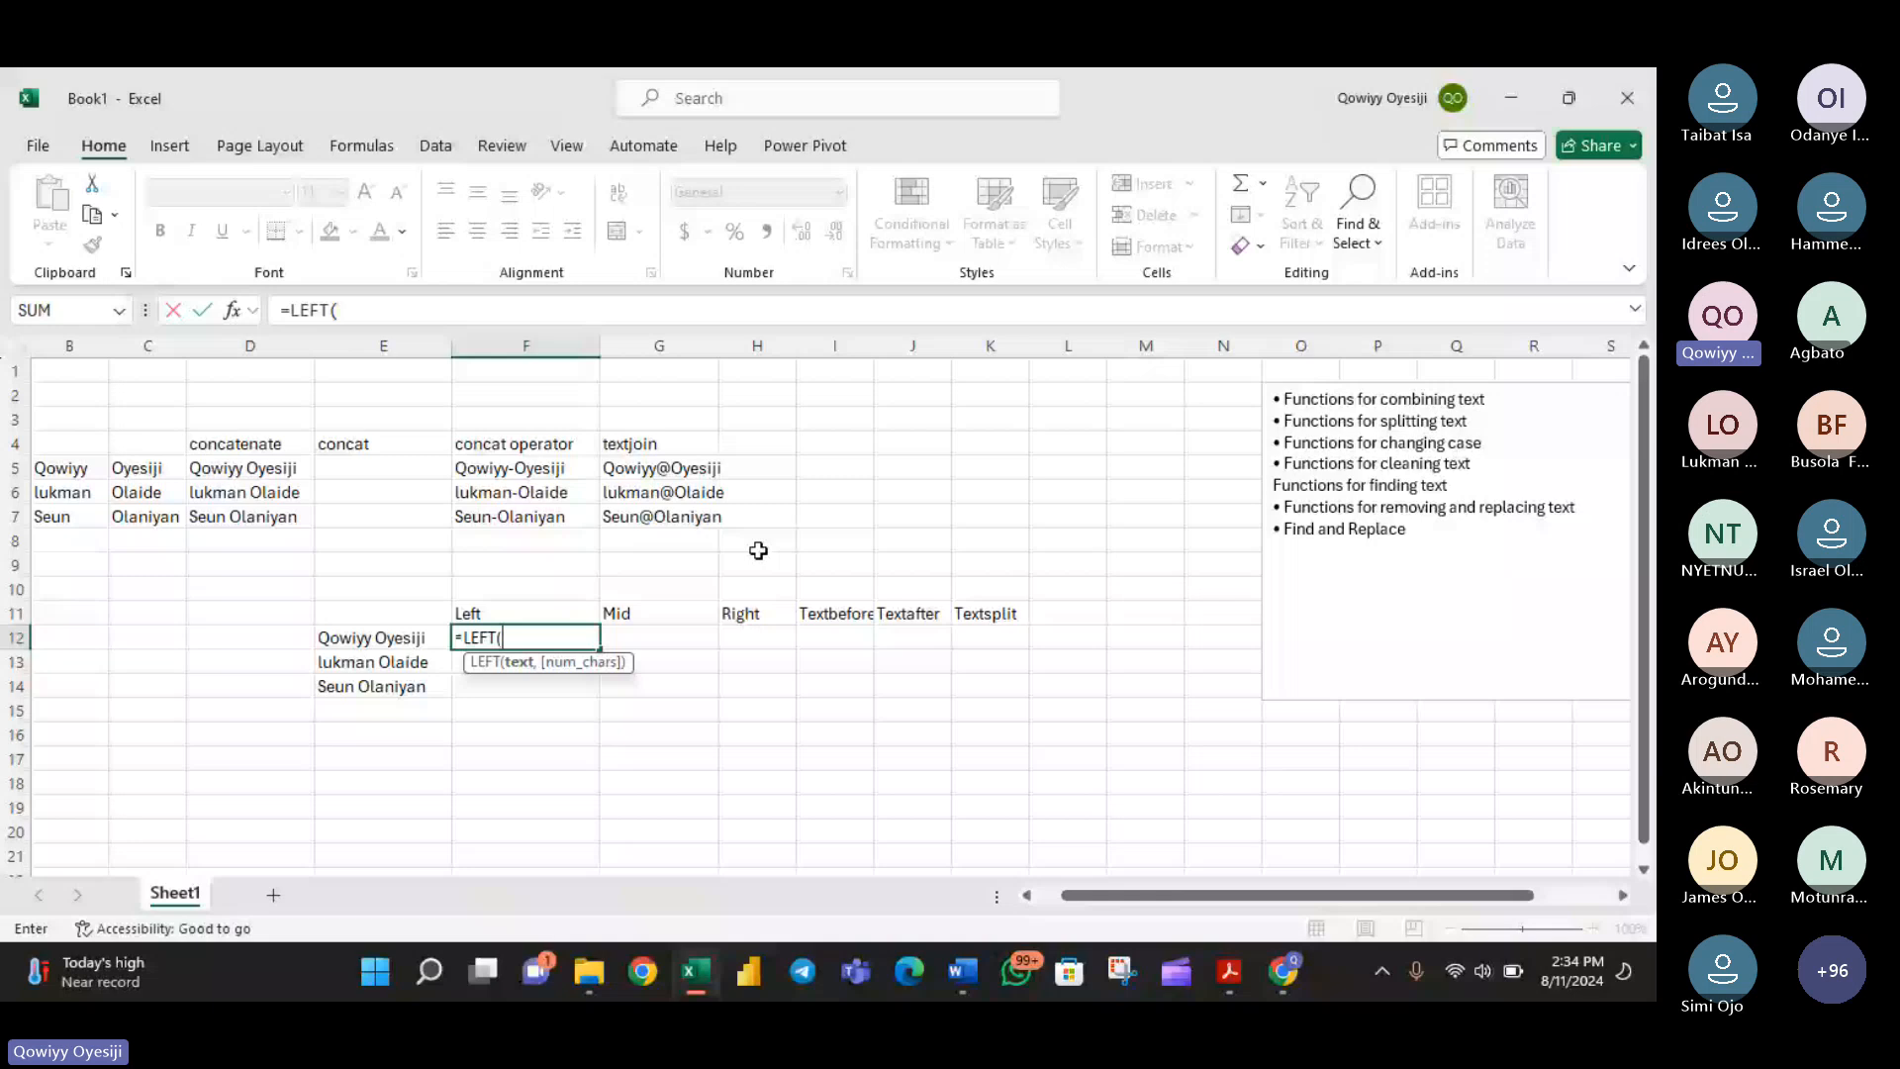
pyautogui.click(398, 637)
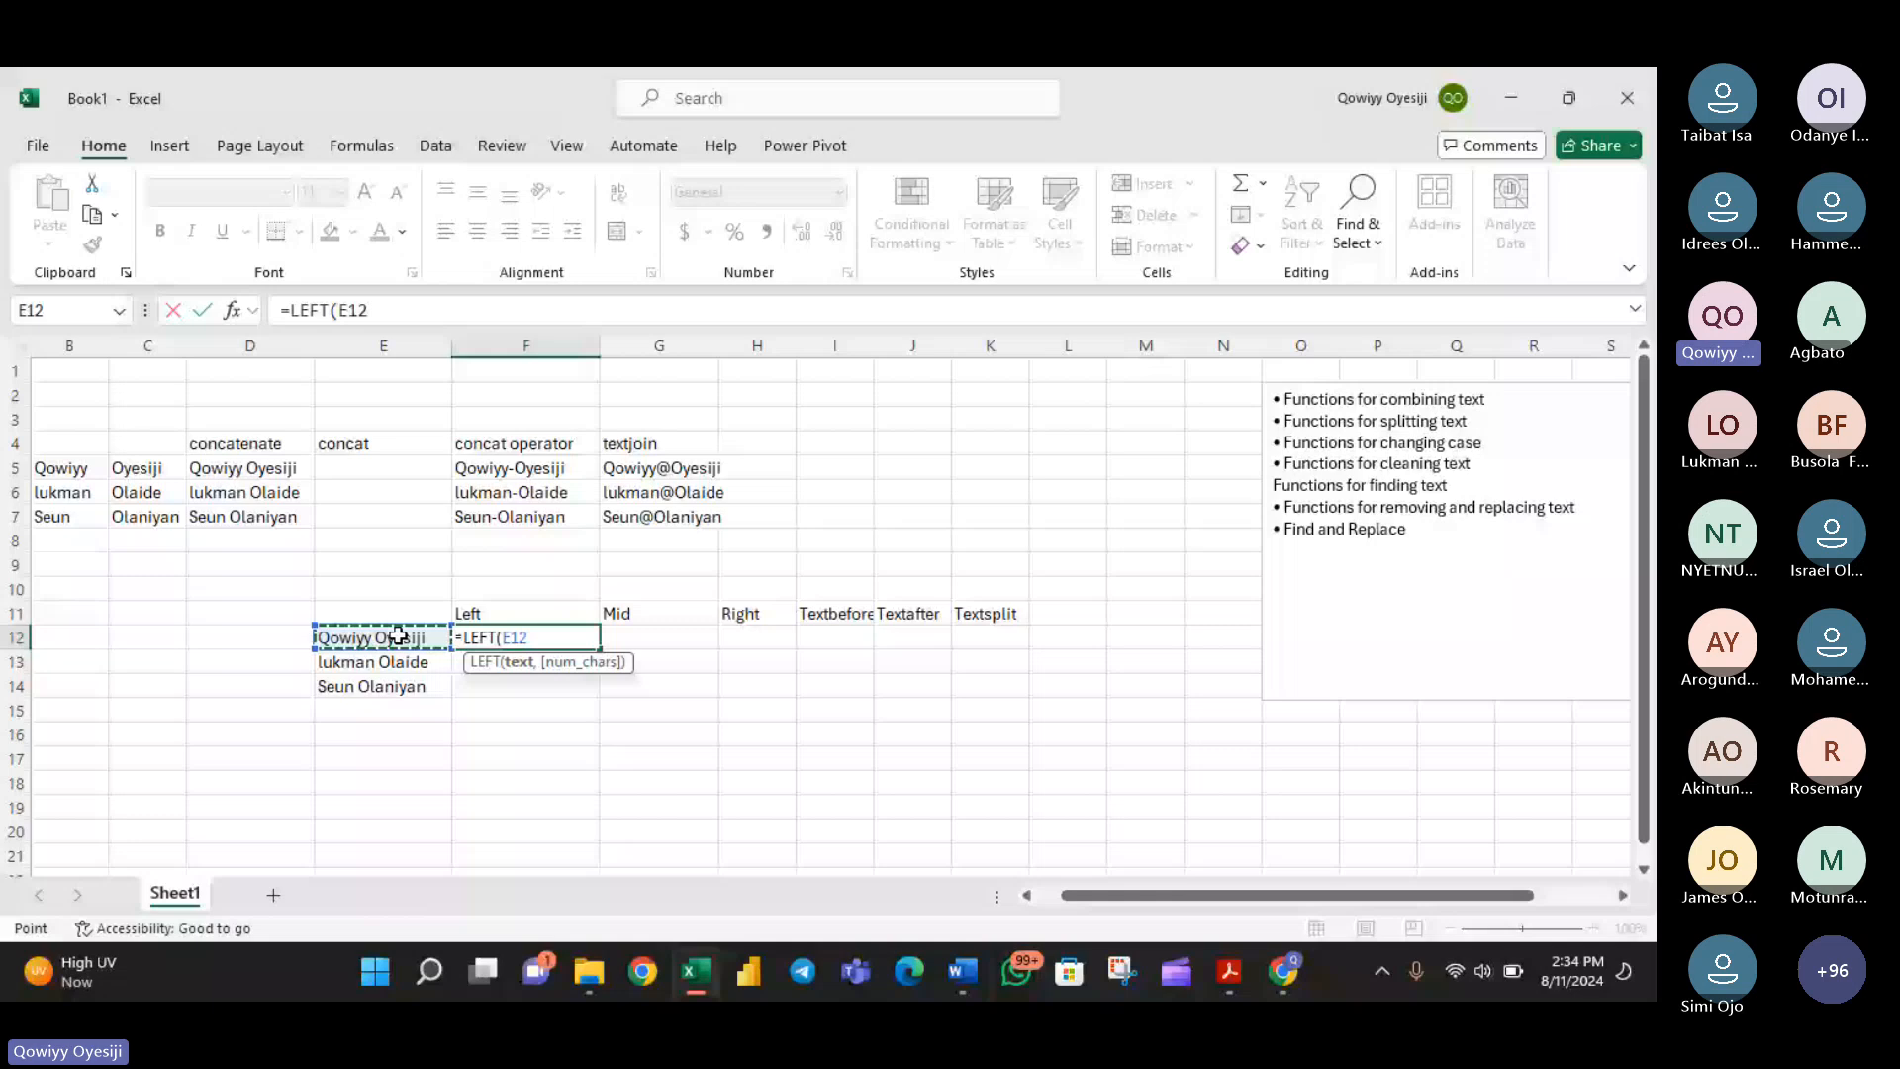
pyautogui.write(',')
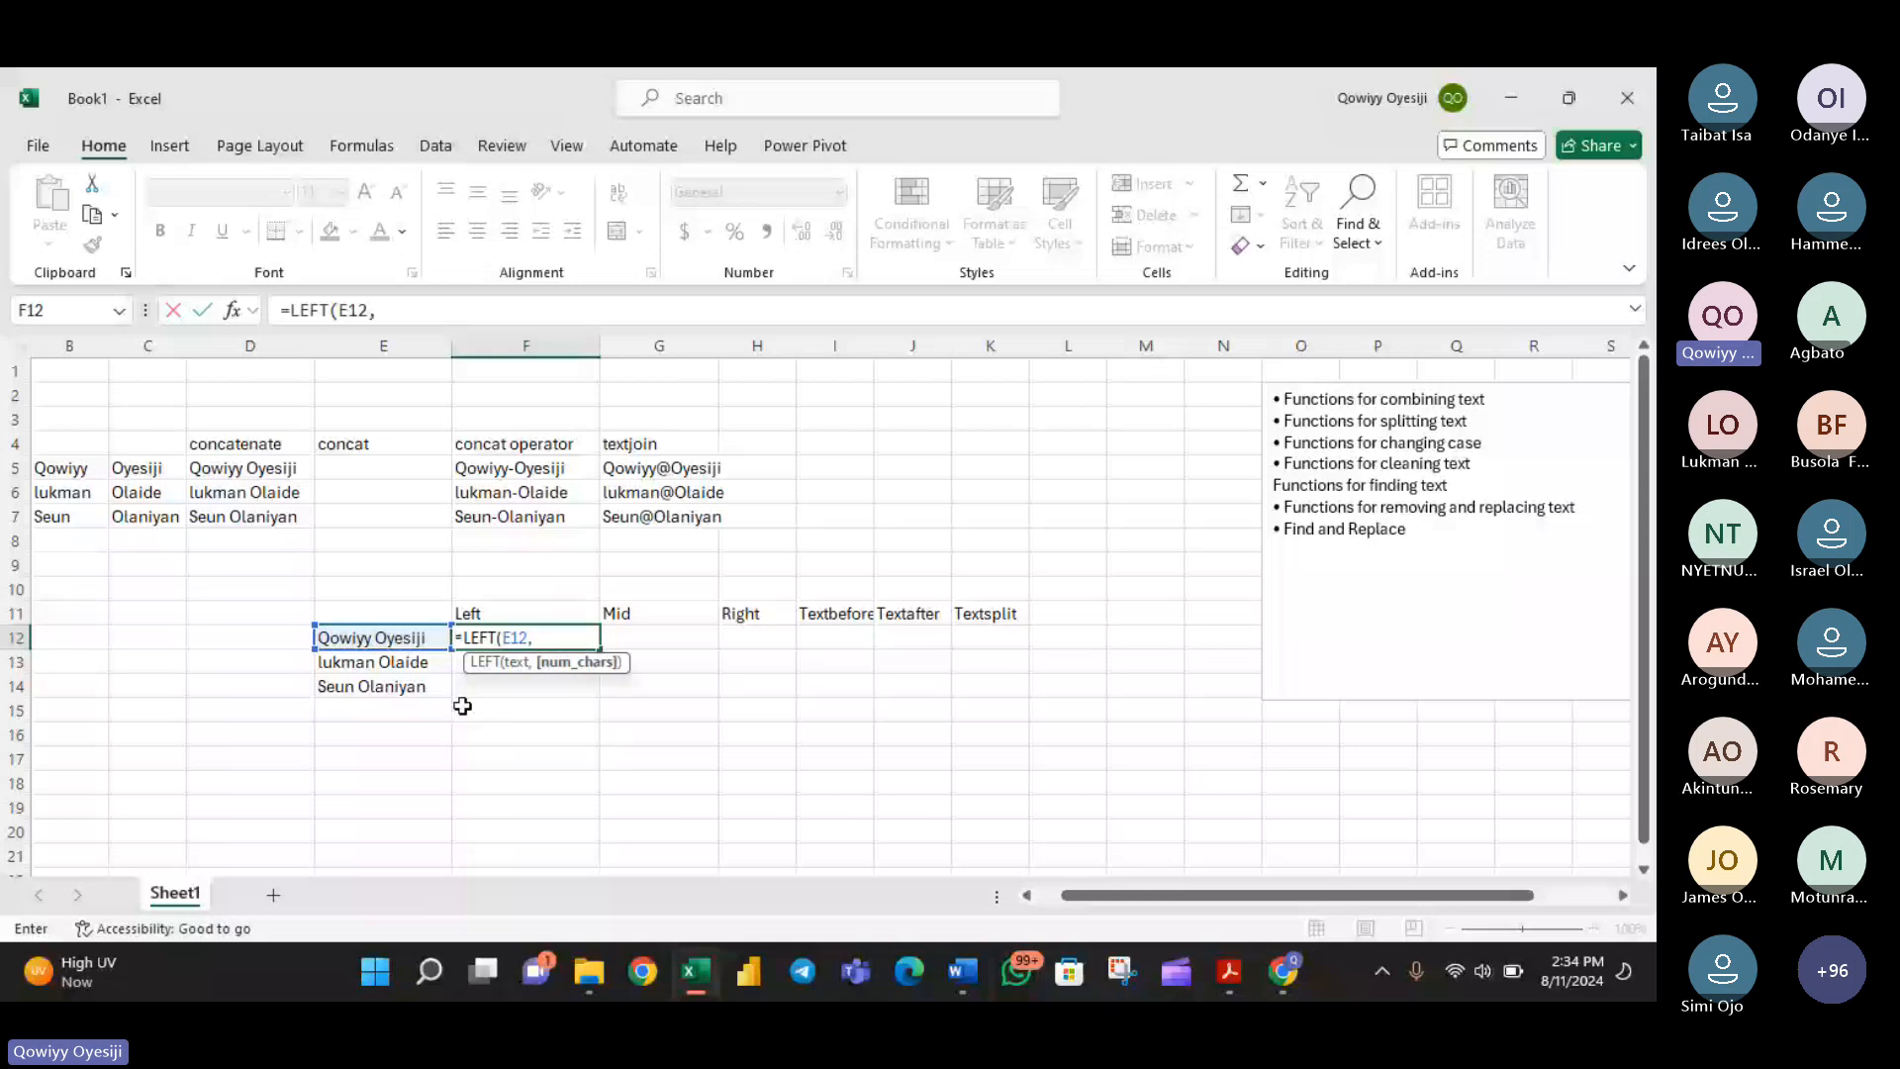
pyautogui.write('3)')
pyautogui.press('Return')
pyautogui.click(593, 641)
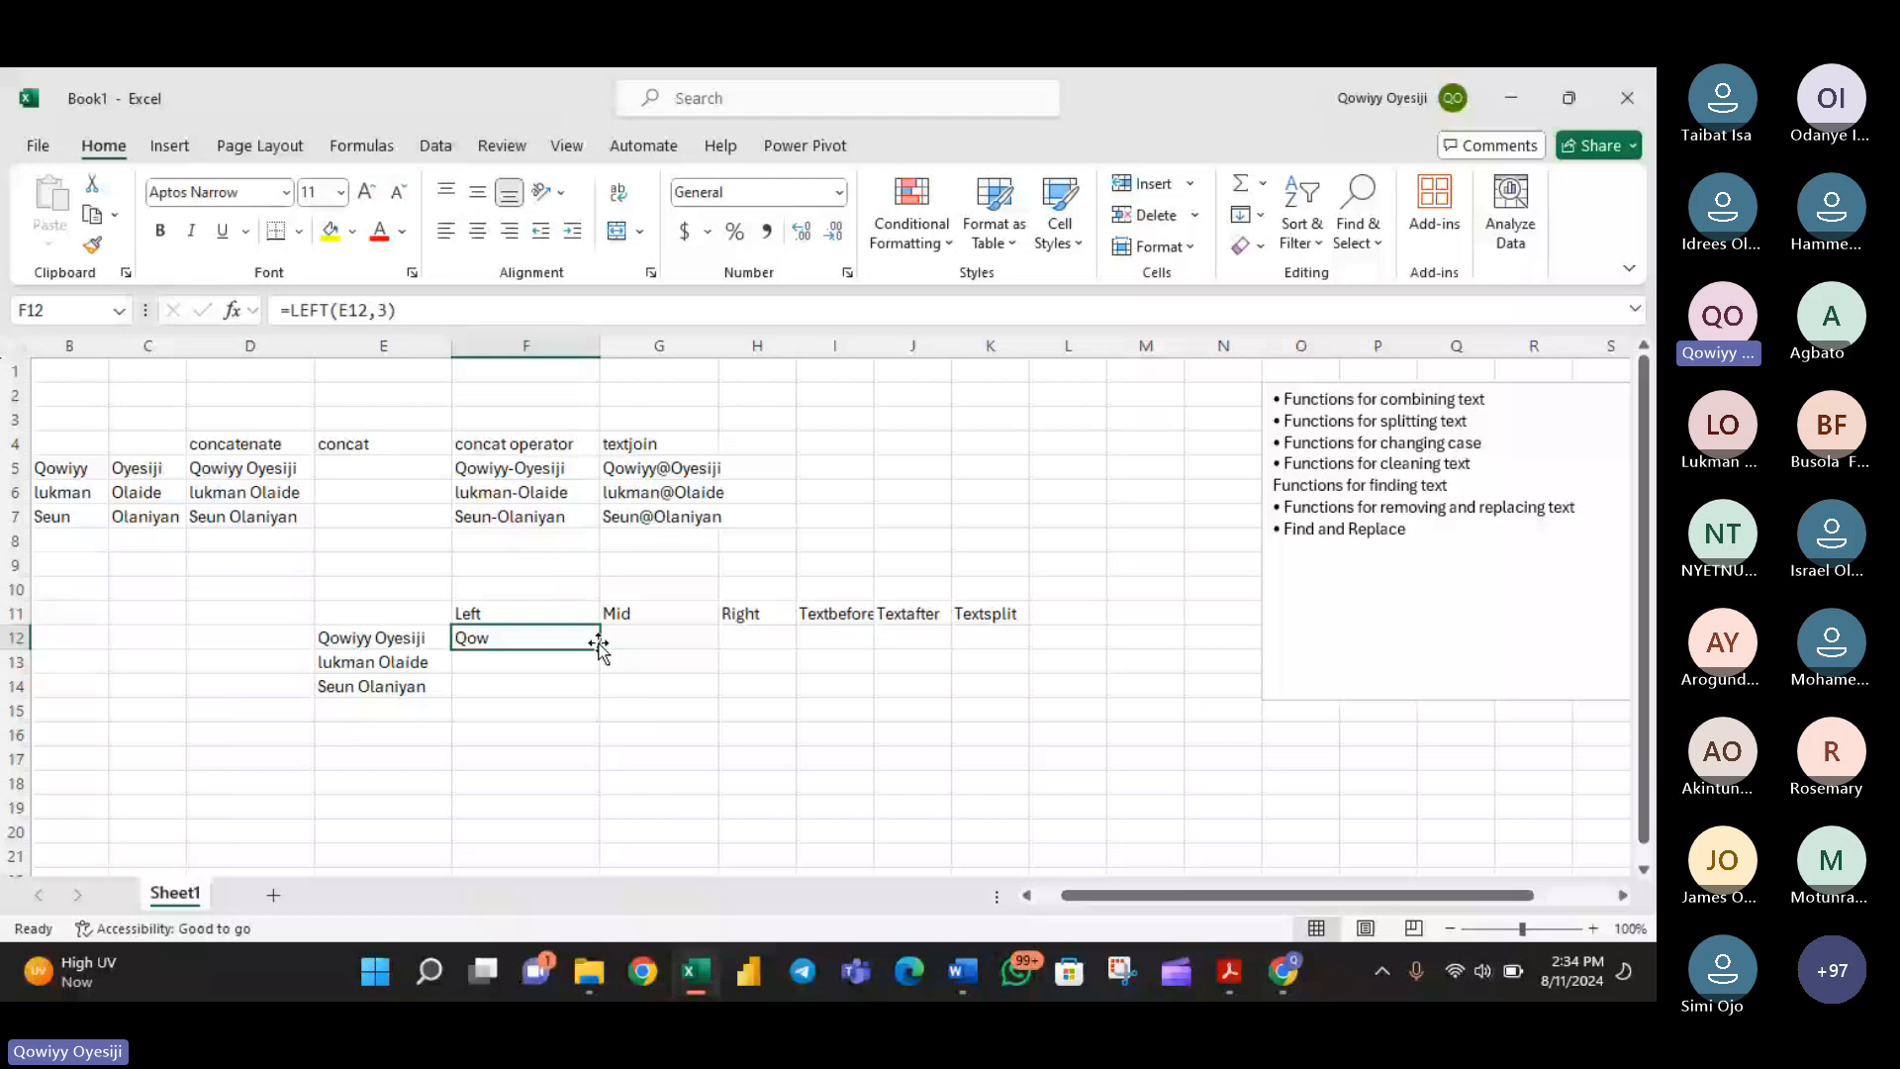
pyautogui.doubleClick(598, 644)
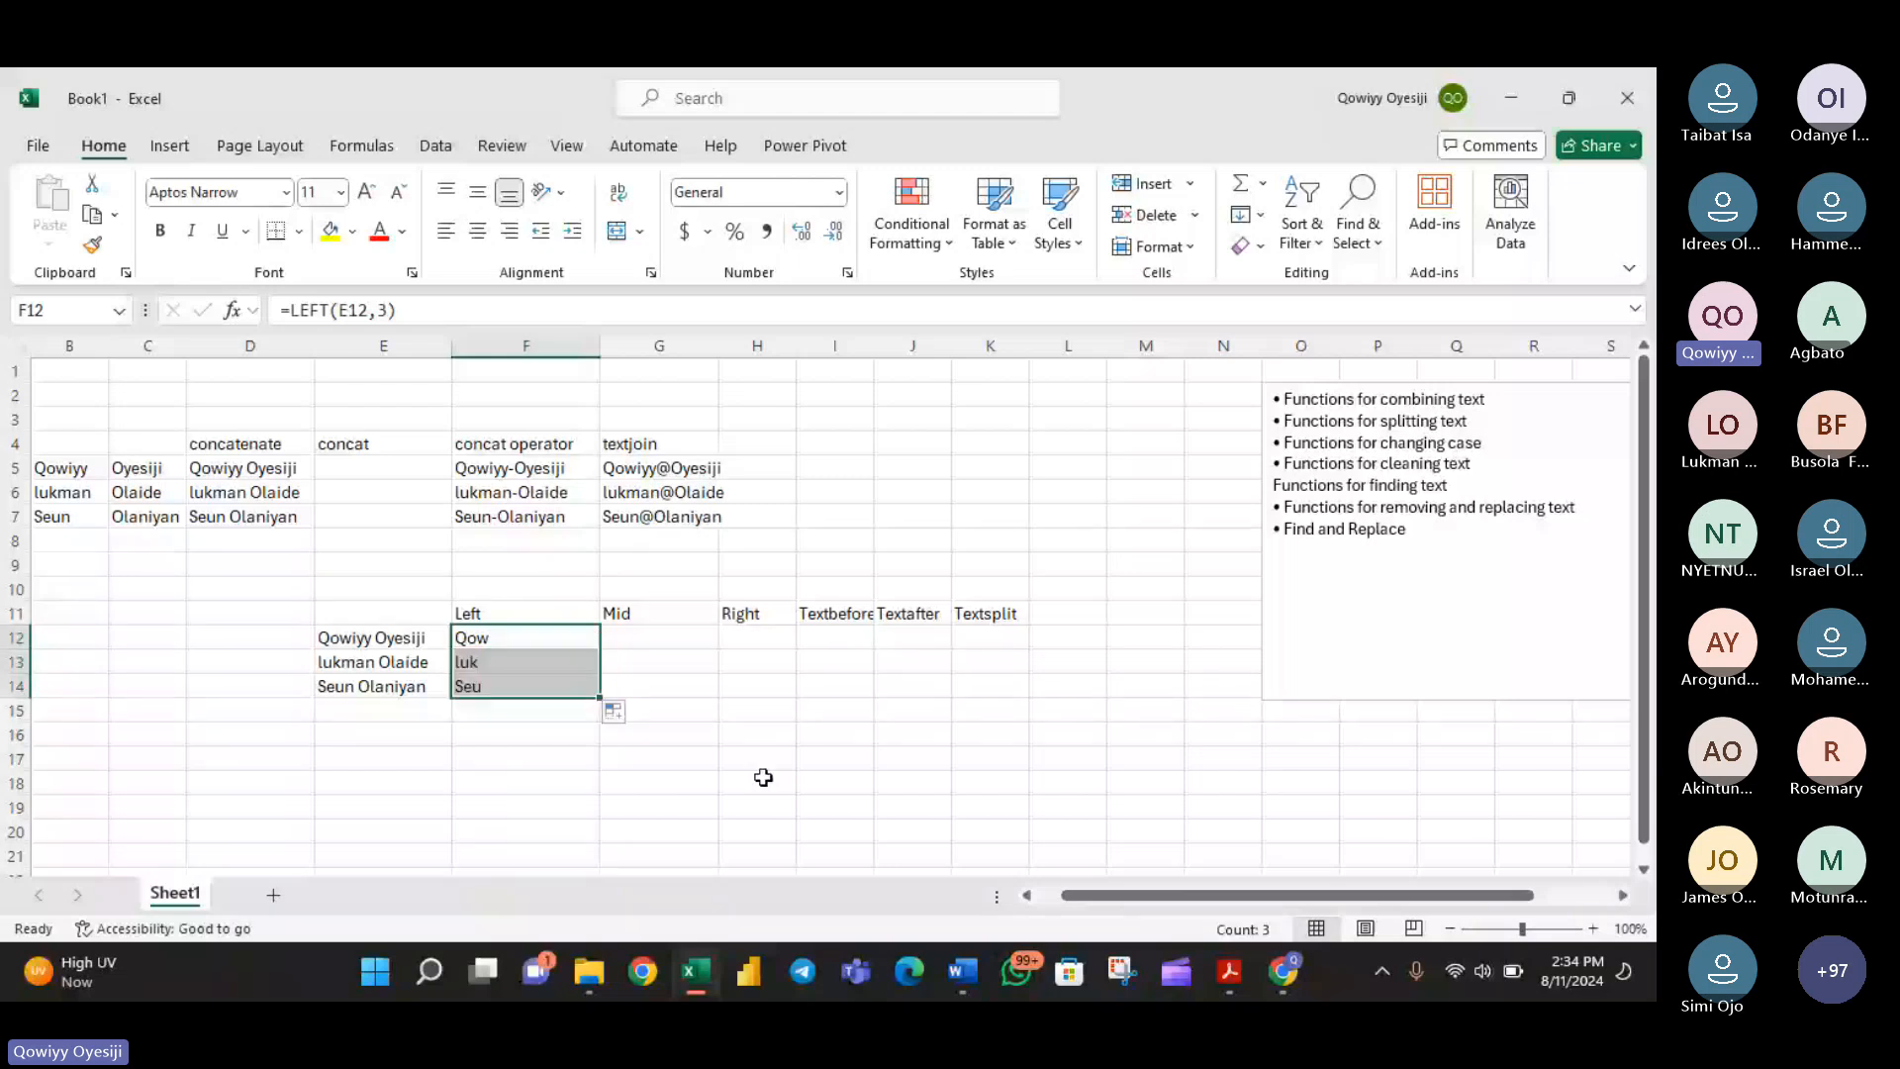
# - Extract the last three characters of each full name with =RIGHT(E12,3) in H12, filled down to H14
pyautogui.scroll(3, 763, 777)
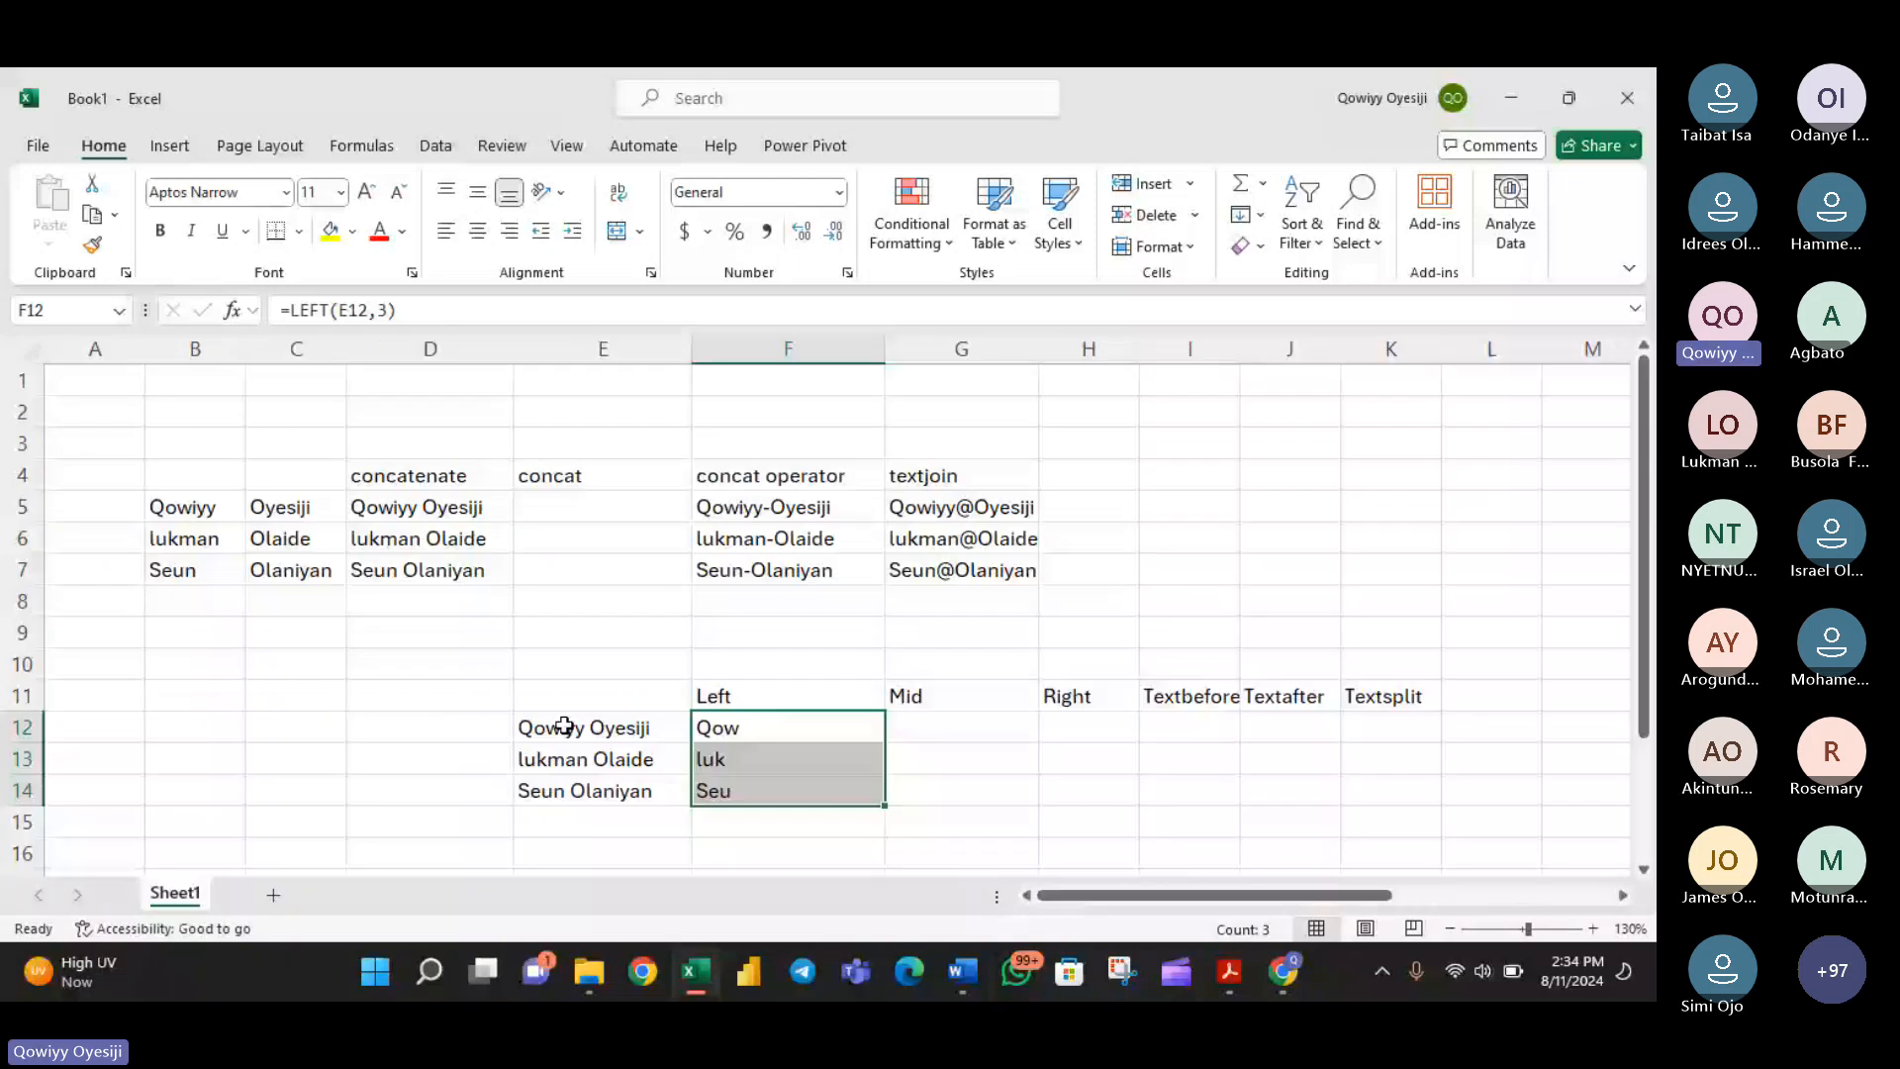
pyautogui.scroll(-1, 559, 693)
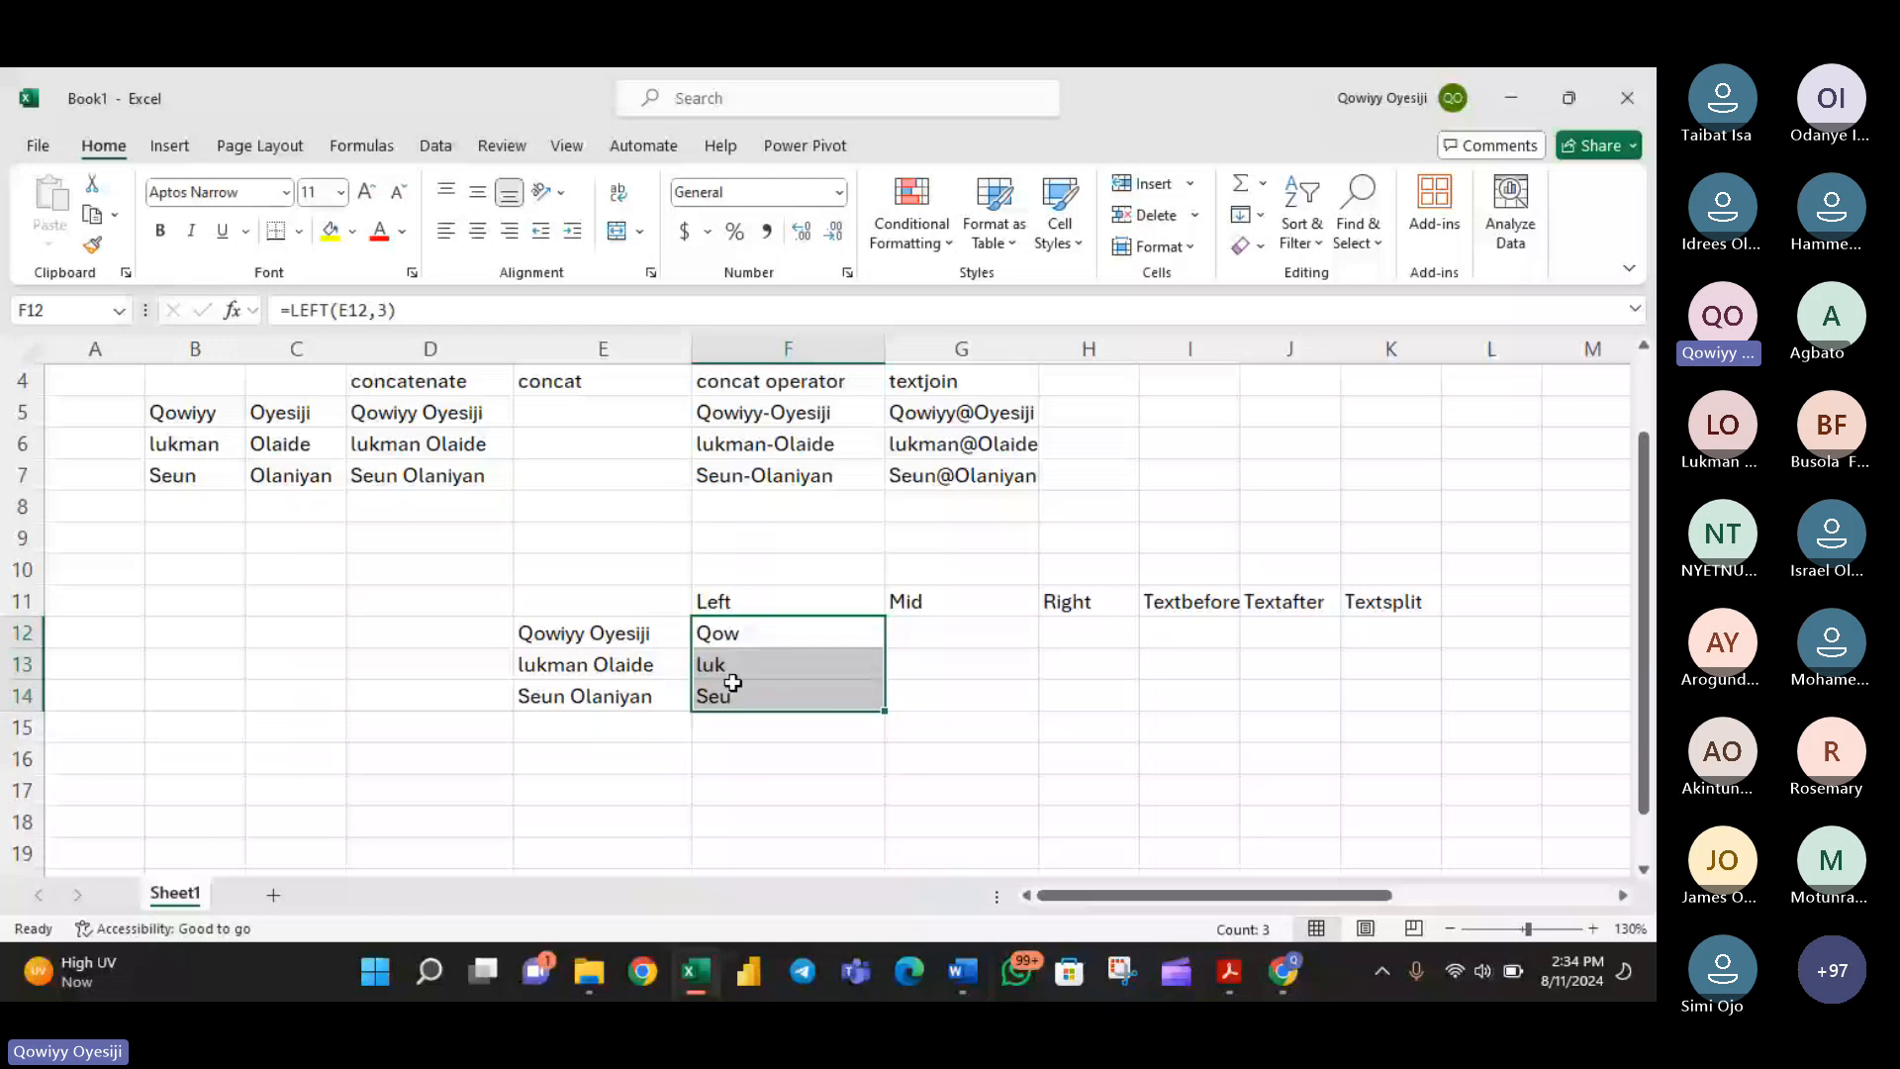
pyautogui.click(1096, 621)
pyautogui.write('=ri')
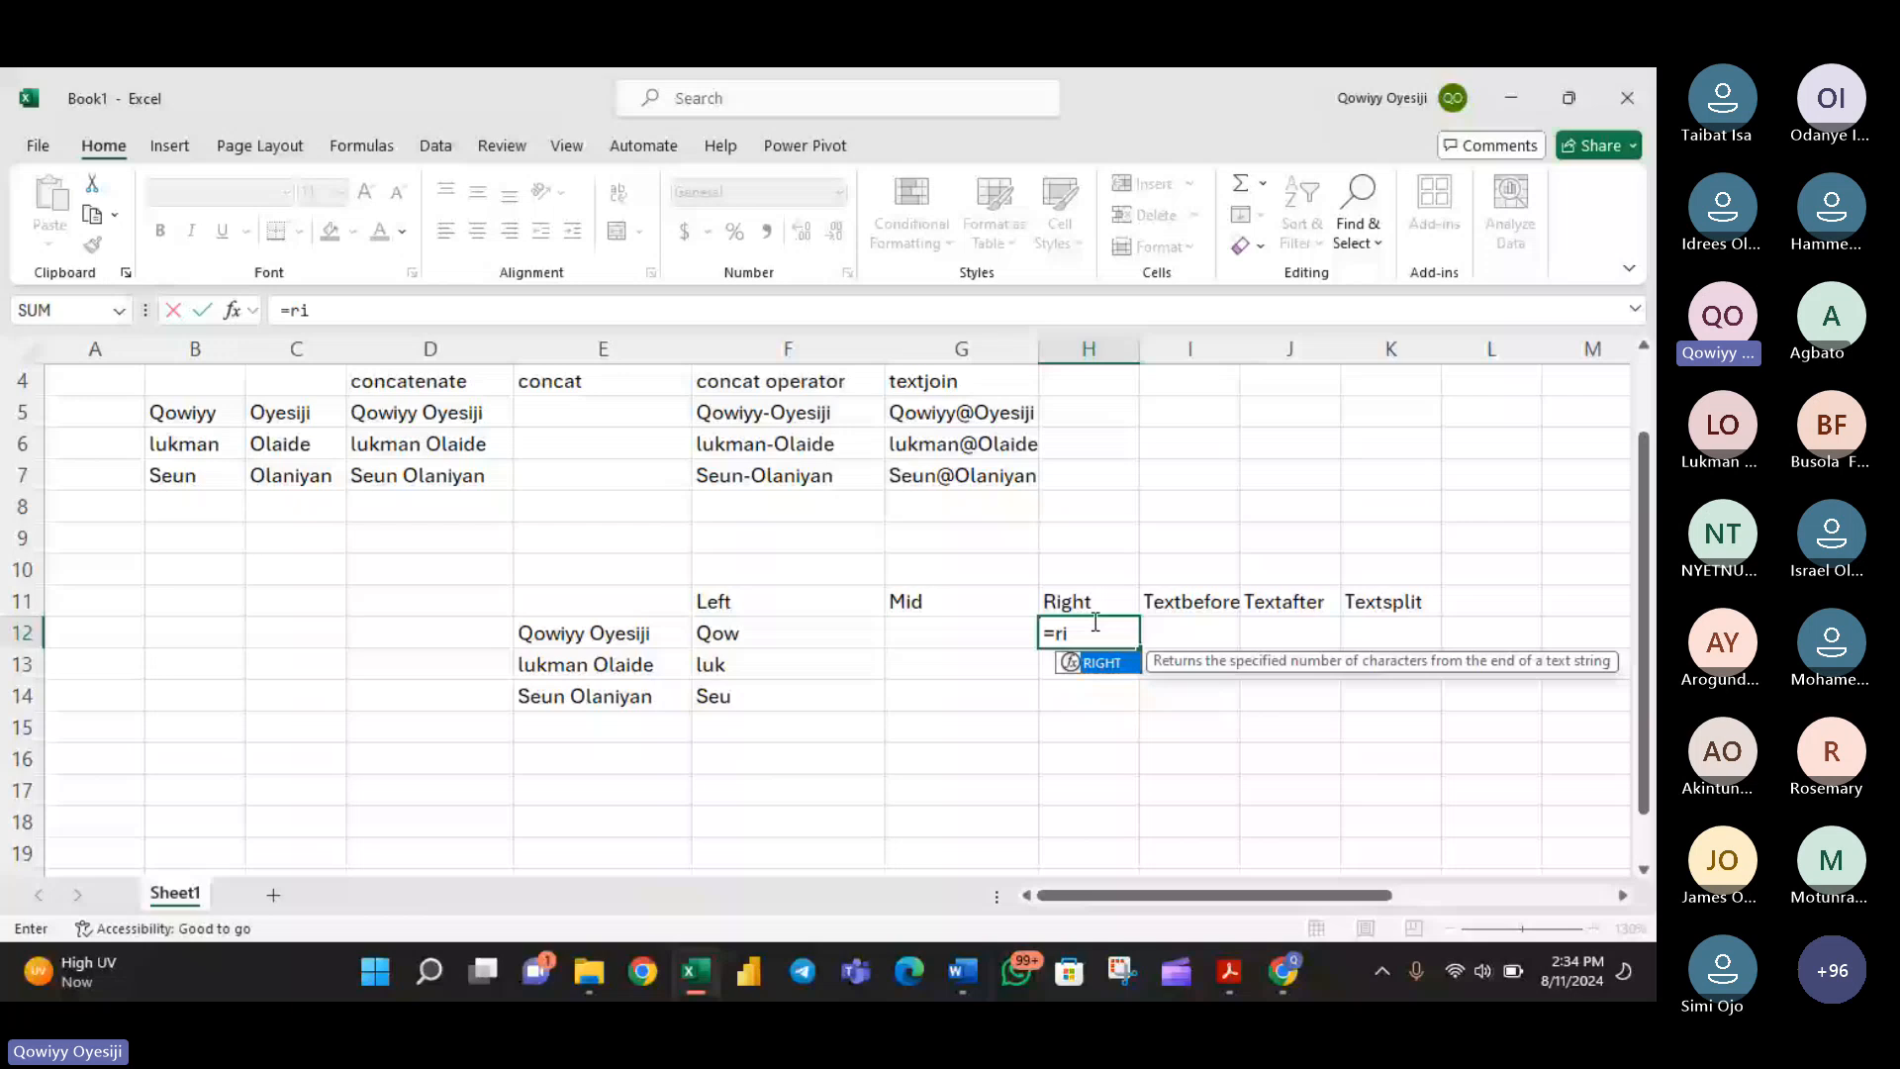
pyautogui.press('Tab')
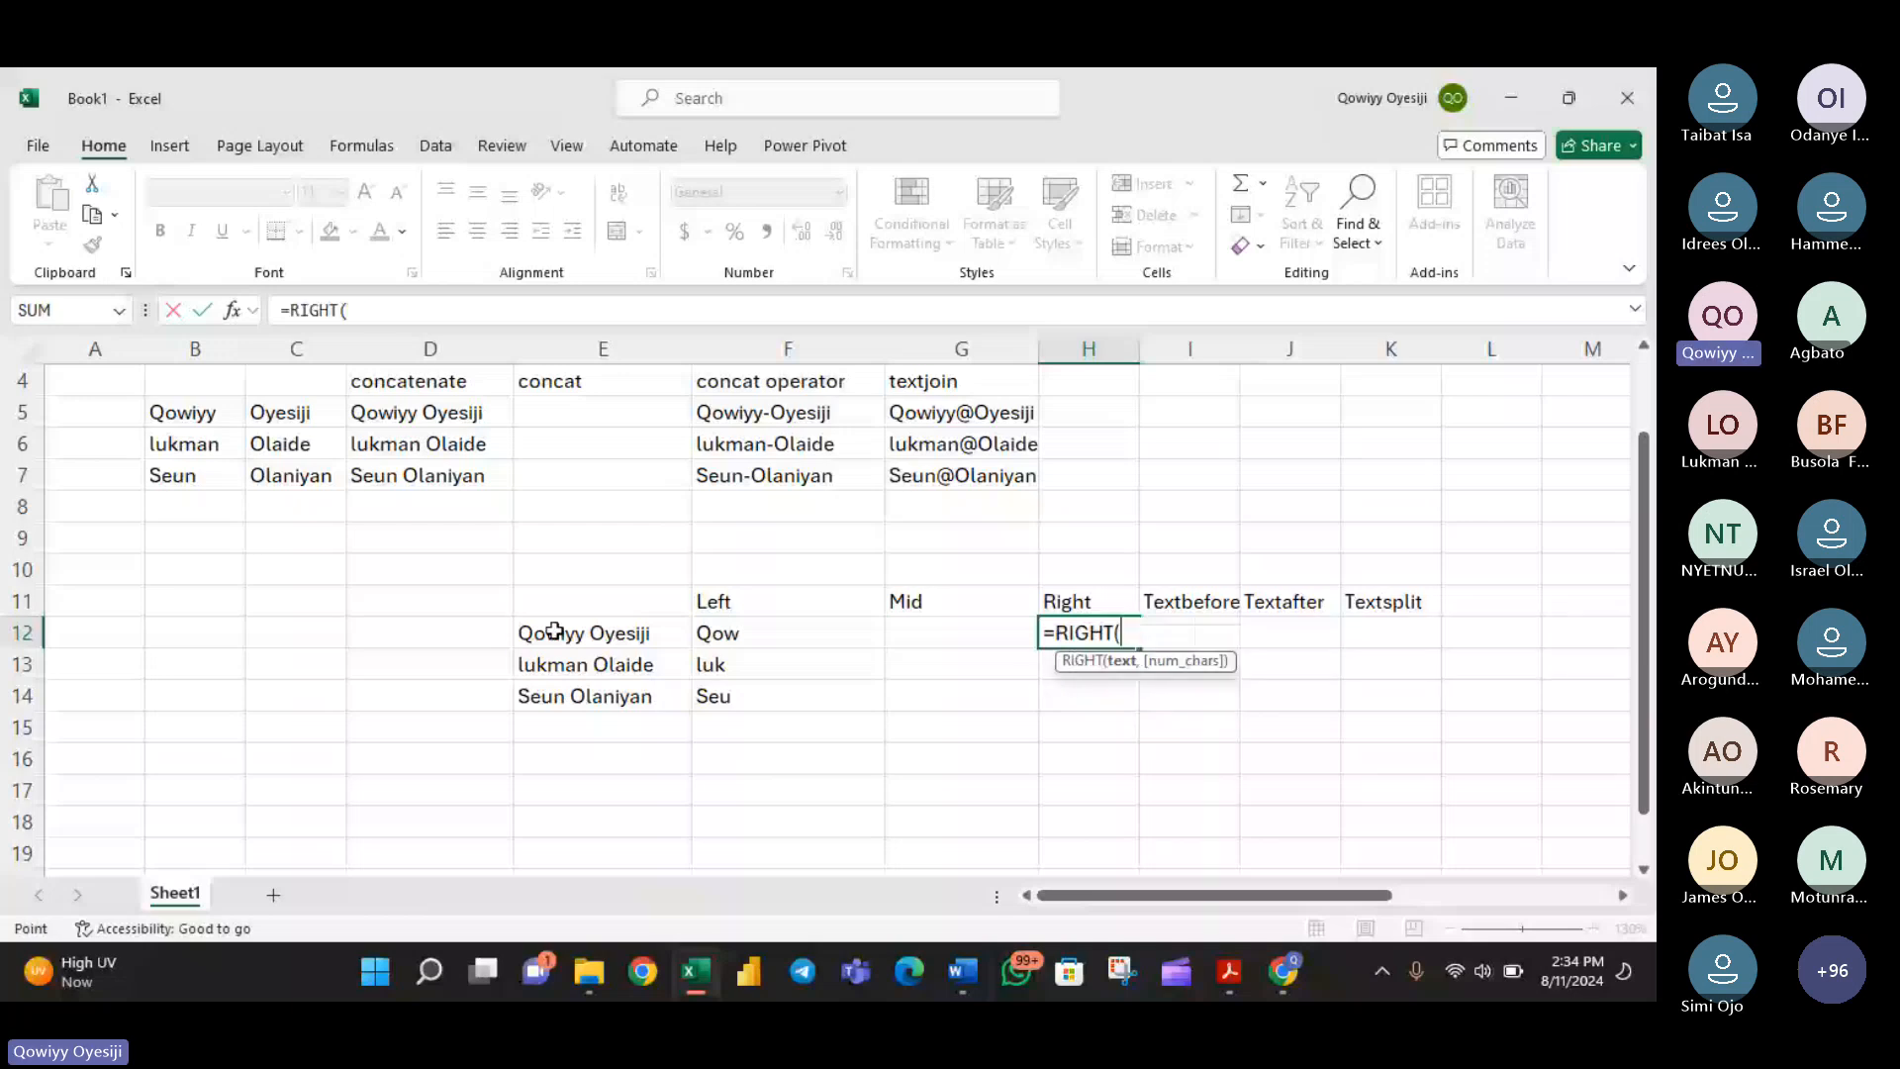
pyautogui.click(554, 631)
pyautogui.write(',')
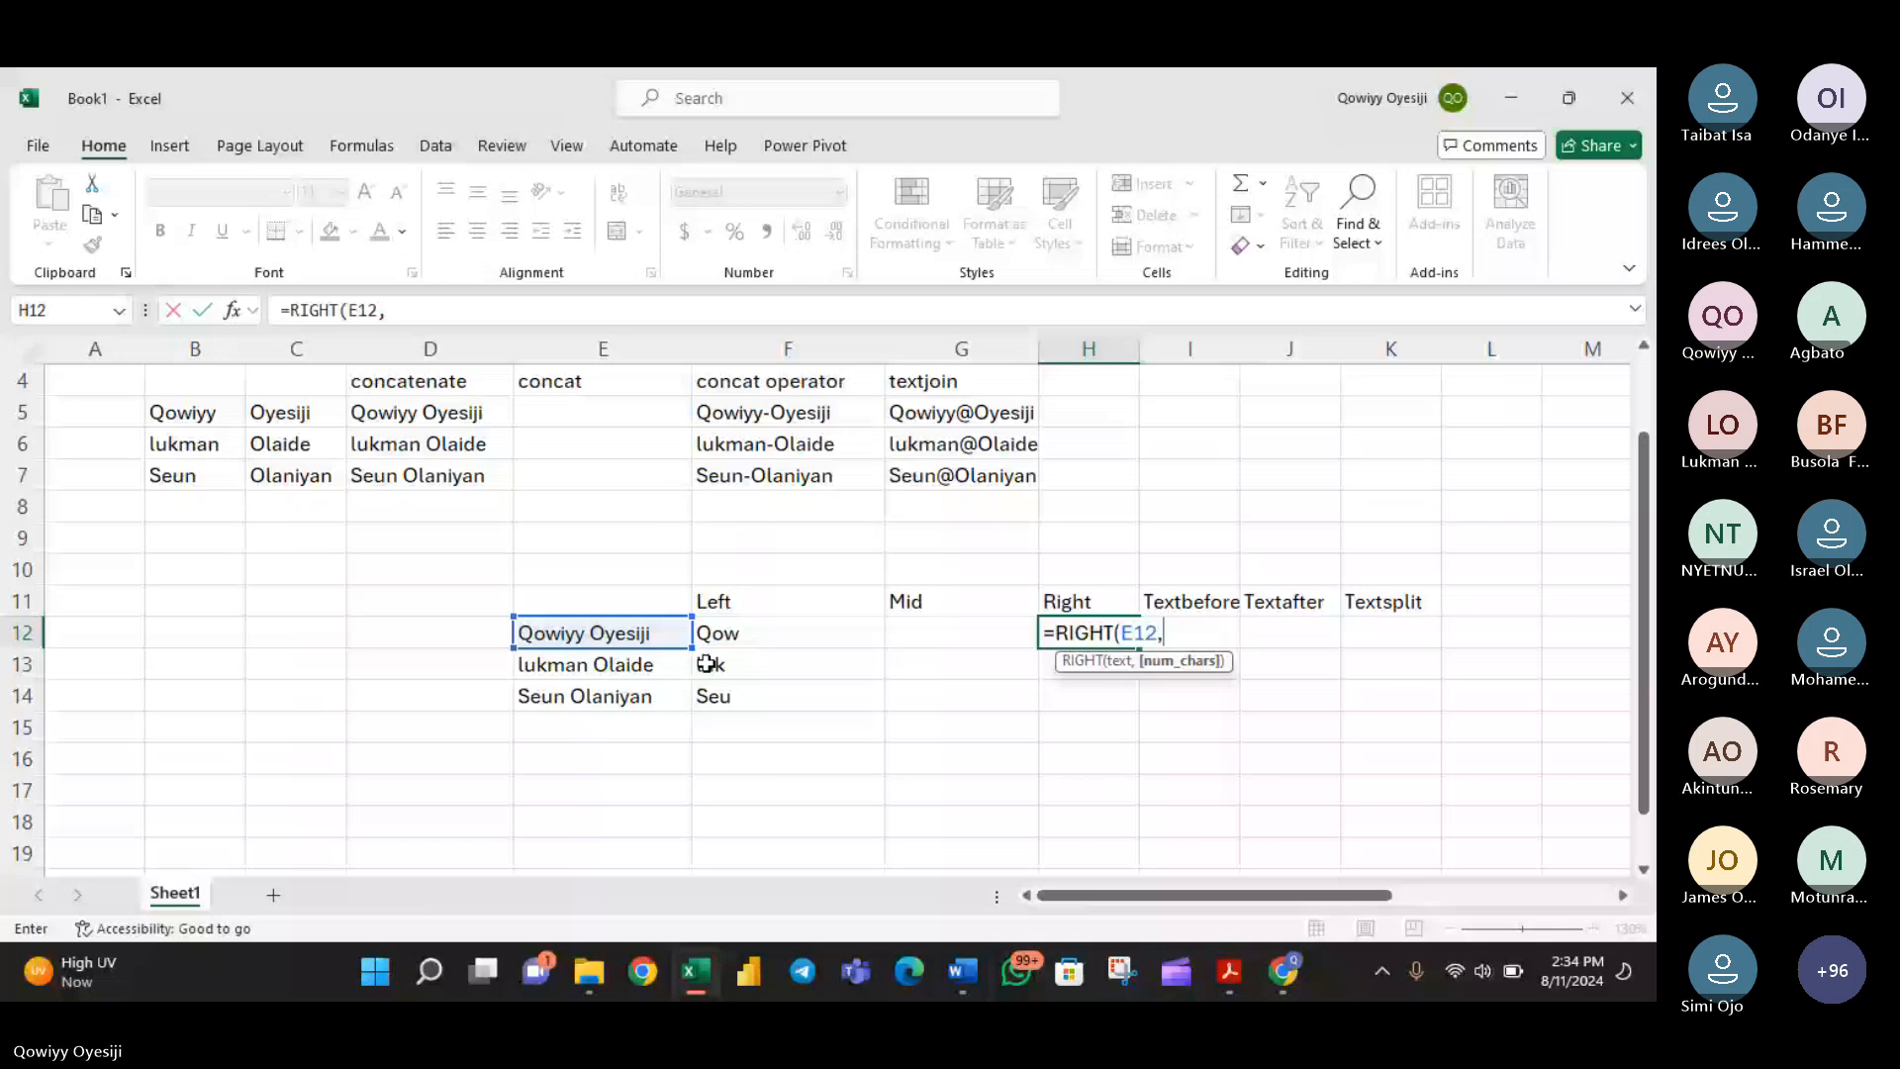
pyautogui.write('3)')
pyautogui.press('Return')
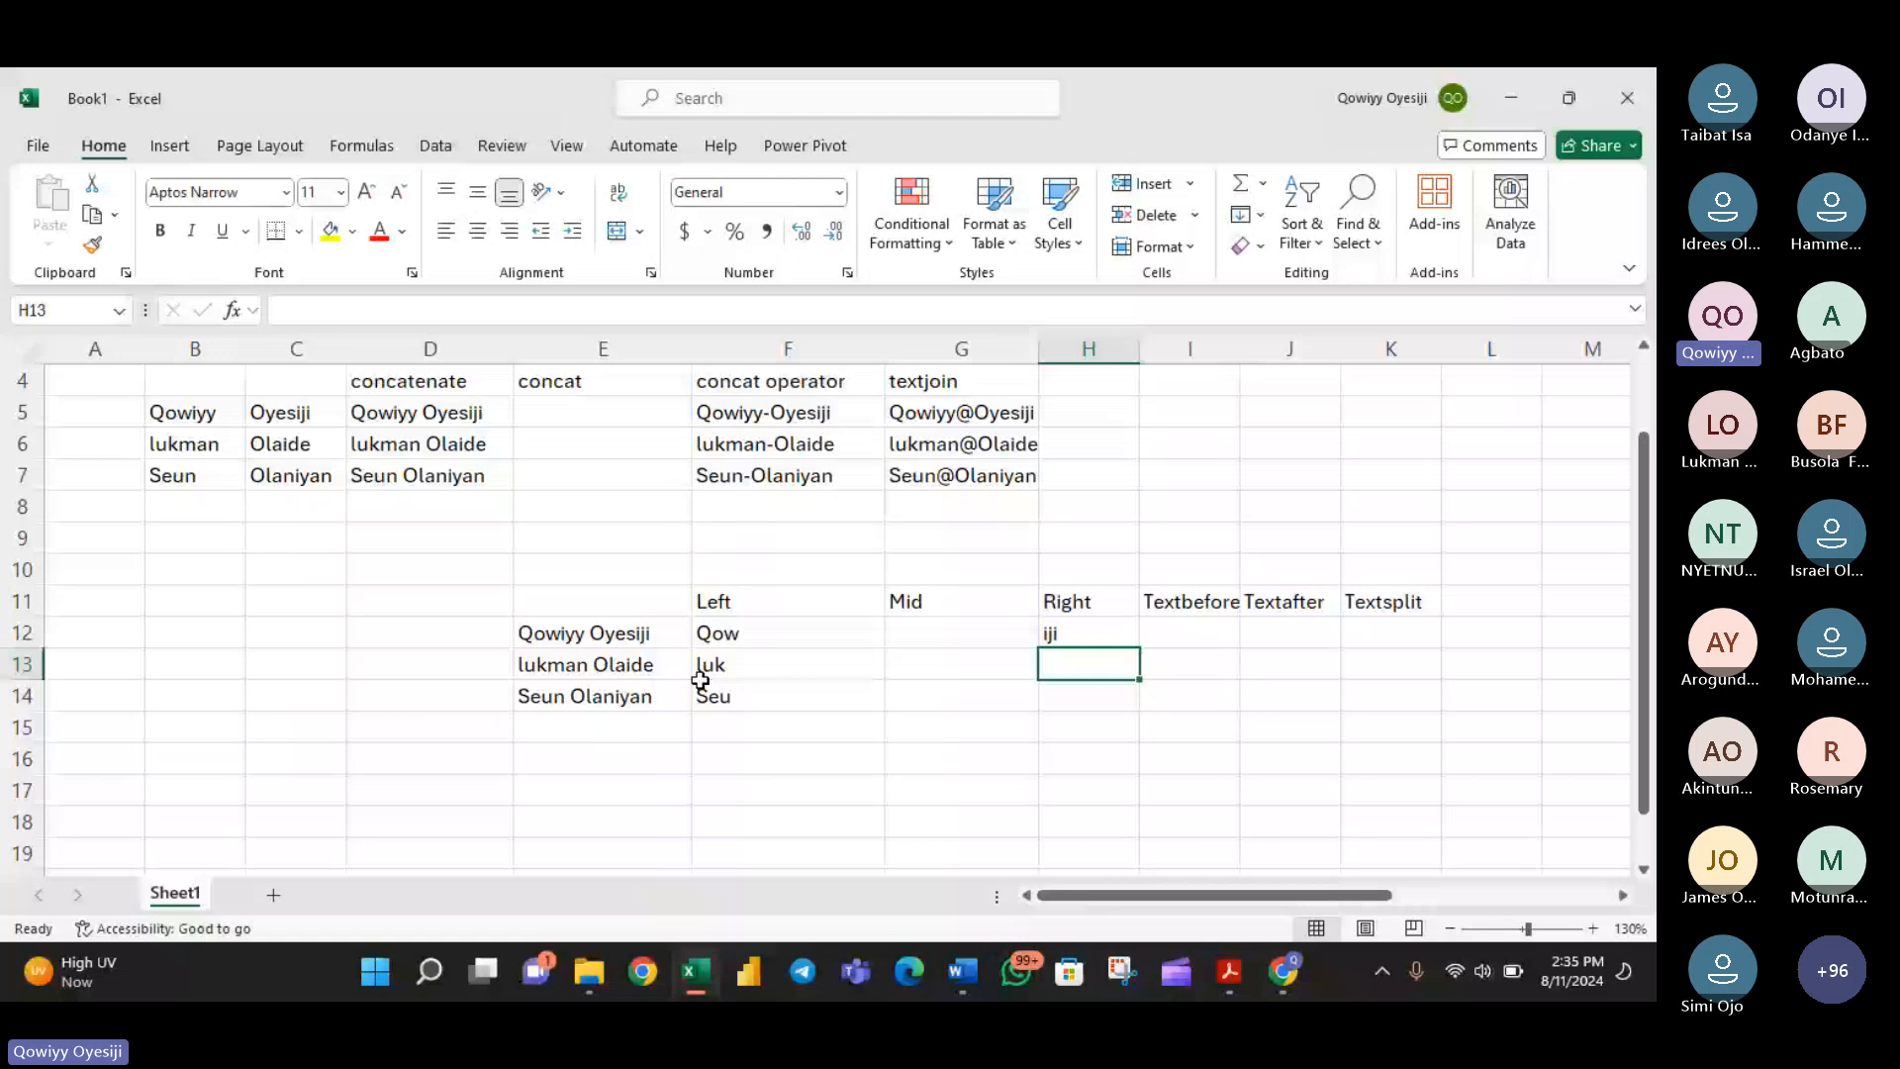
pyautogui.click(1118, 638)
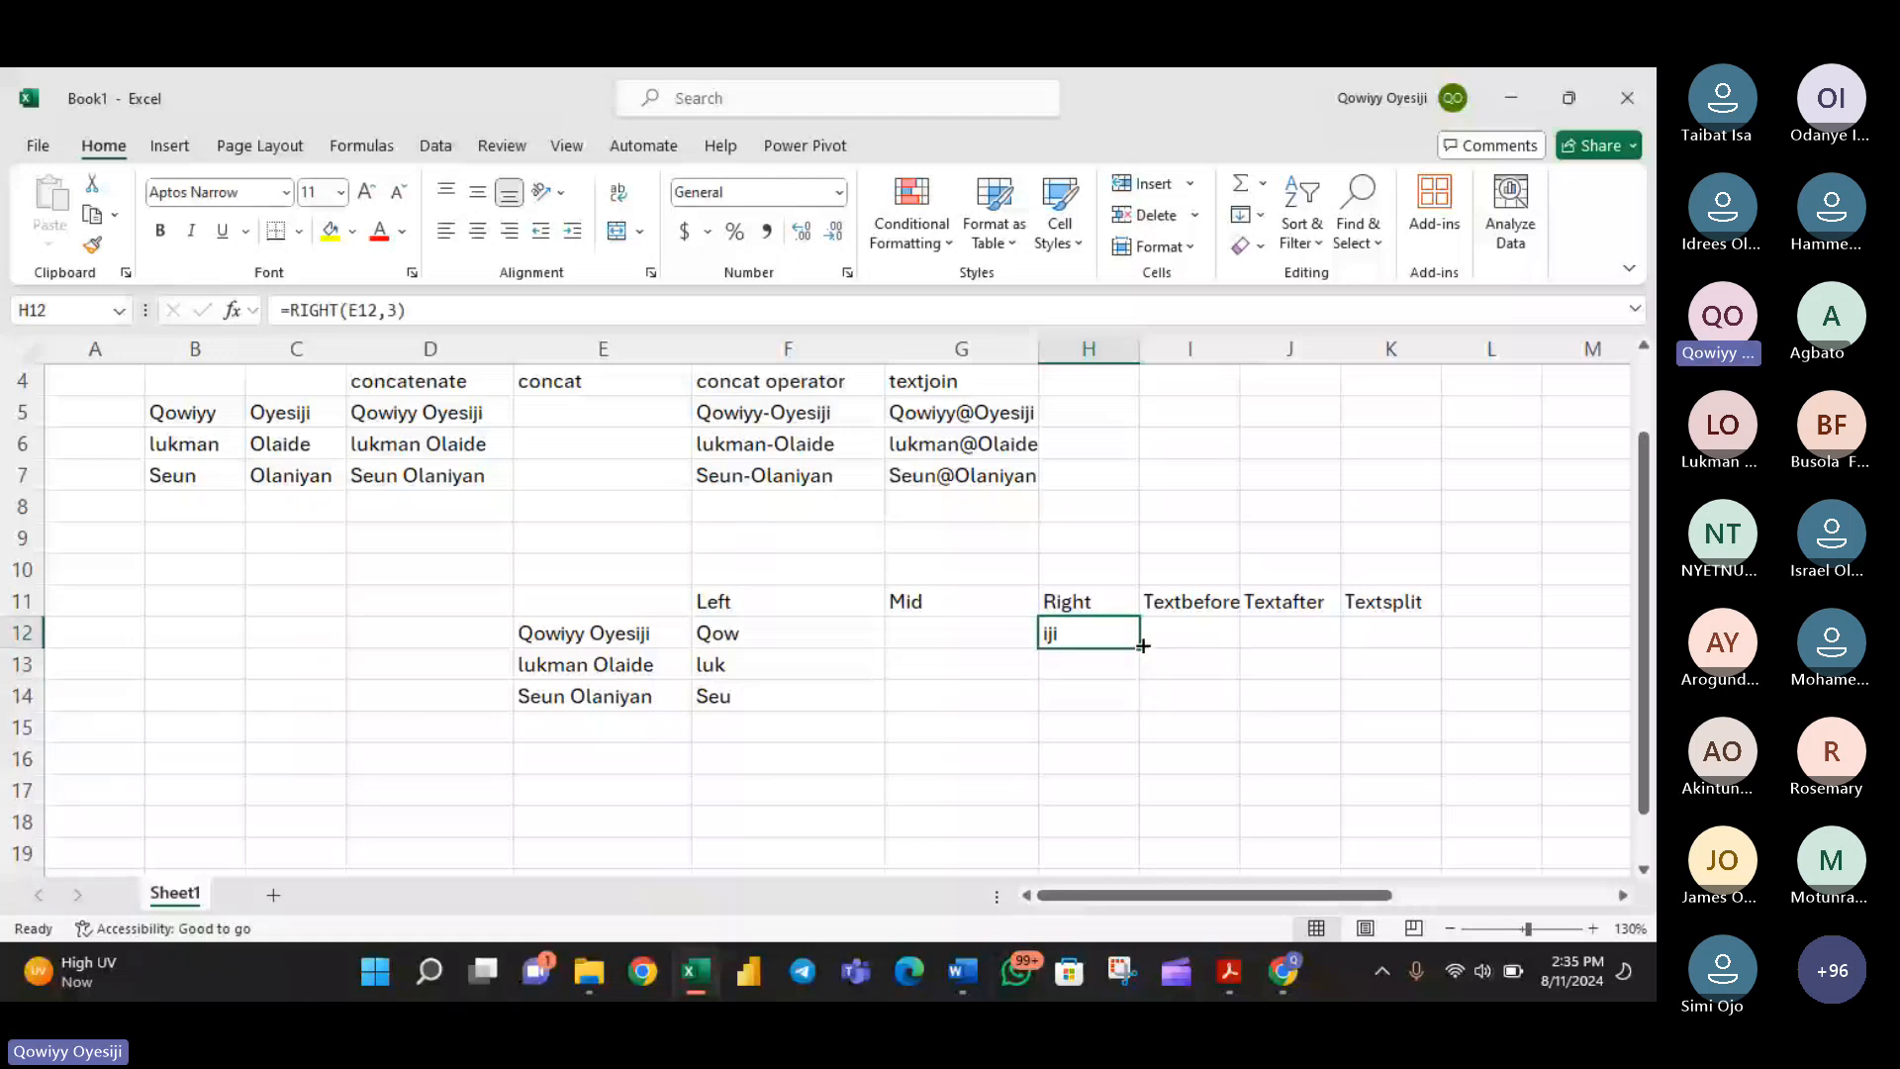
pyautogui.doubleClick(1143, 645)
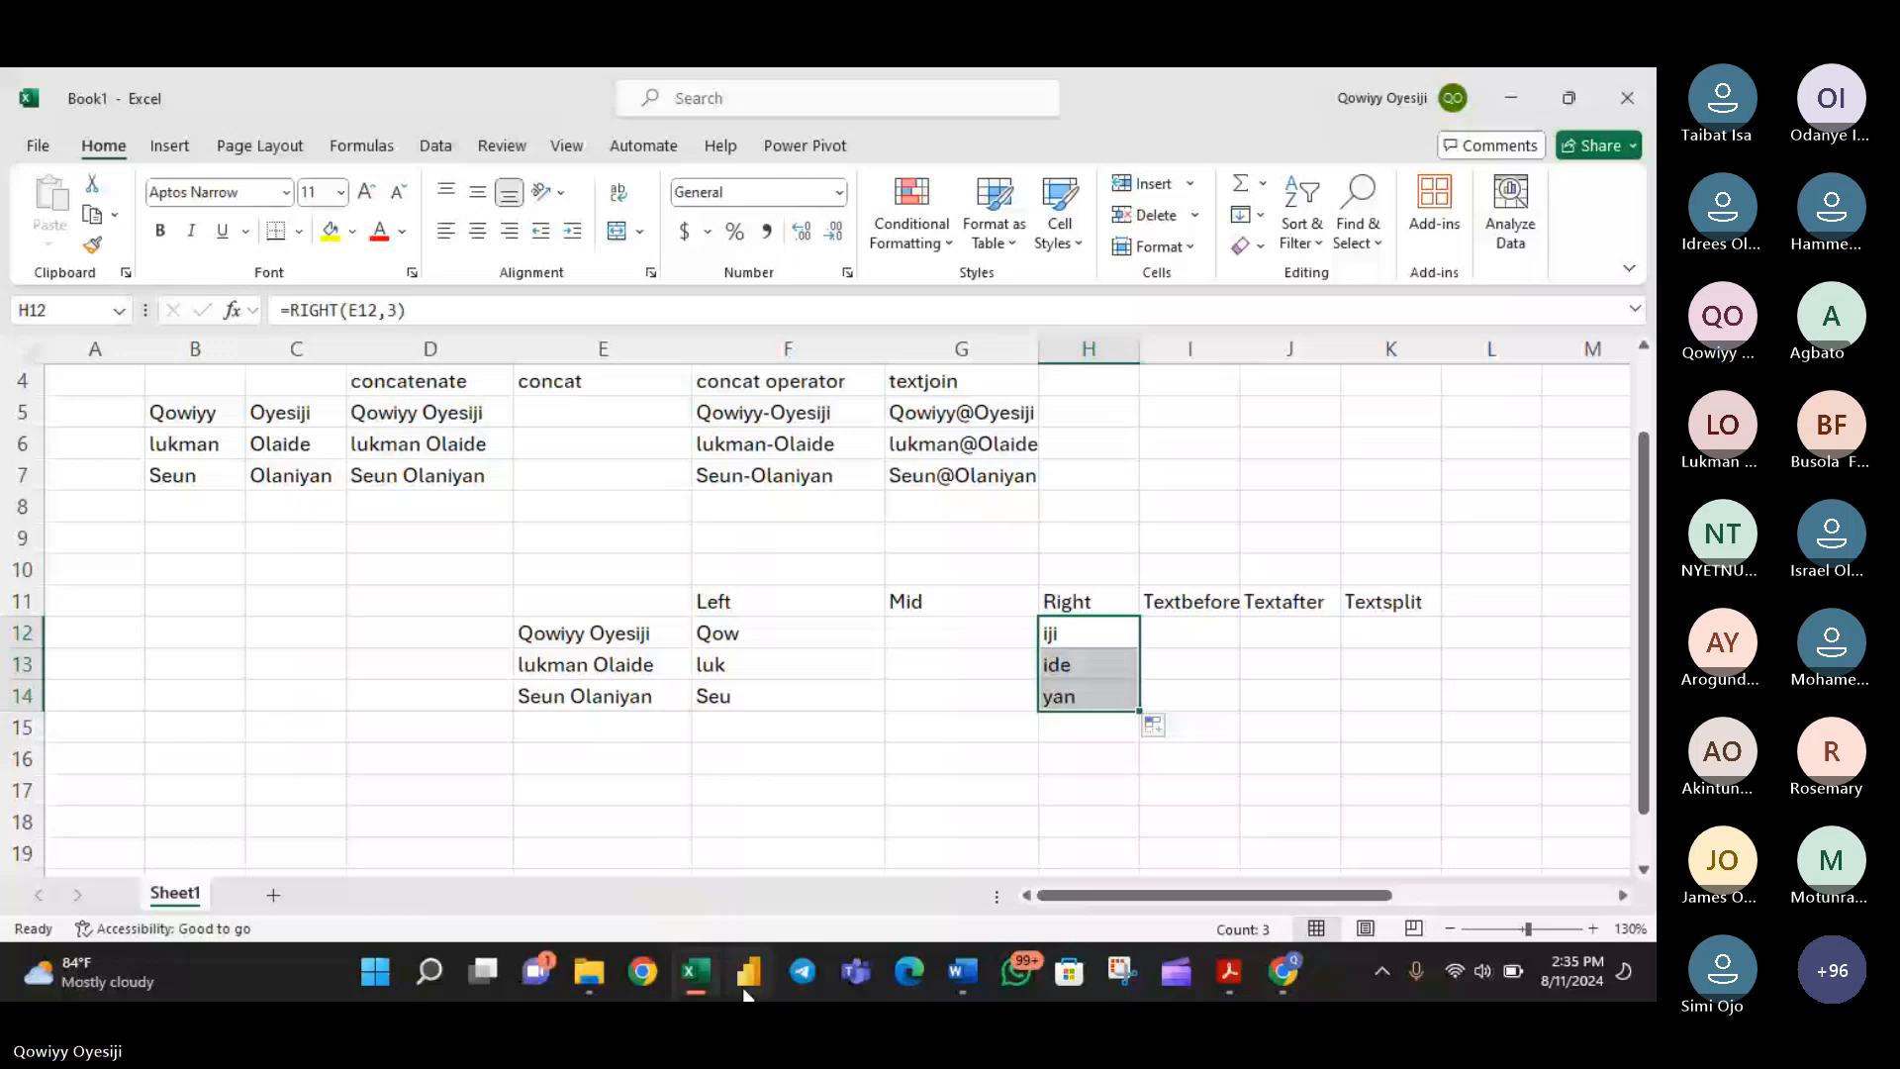
# - Switch to the Microsoft Teams meeting in the browser, read earlier and newest chat messages, and return to the Excel workbook
pyautogui.click(1284, 972)
pyautogui.click(1540, 757)
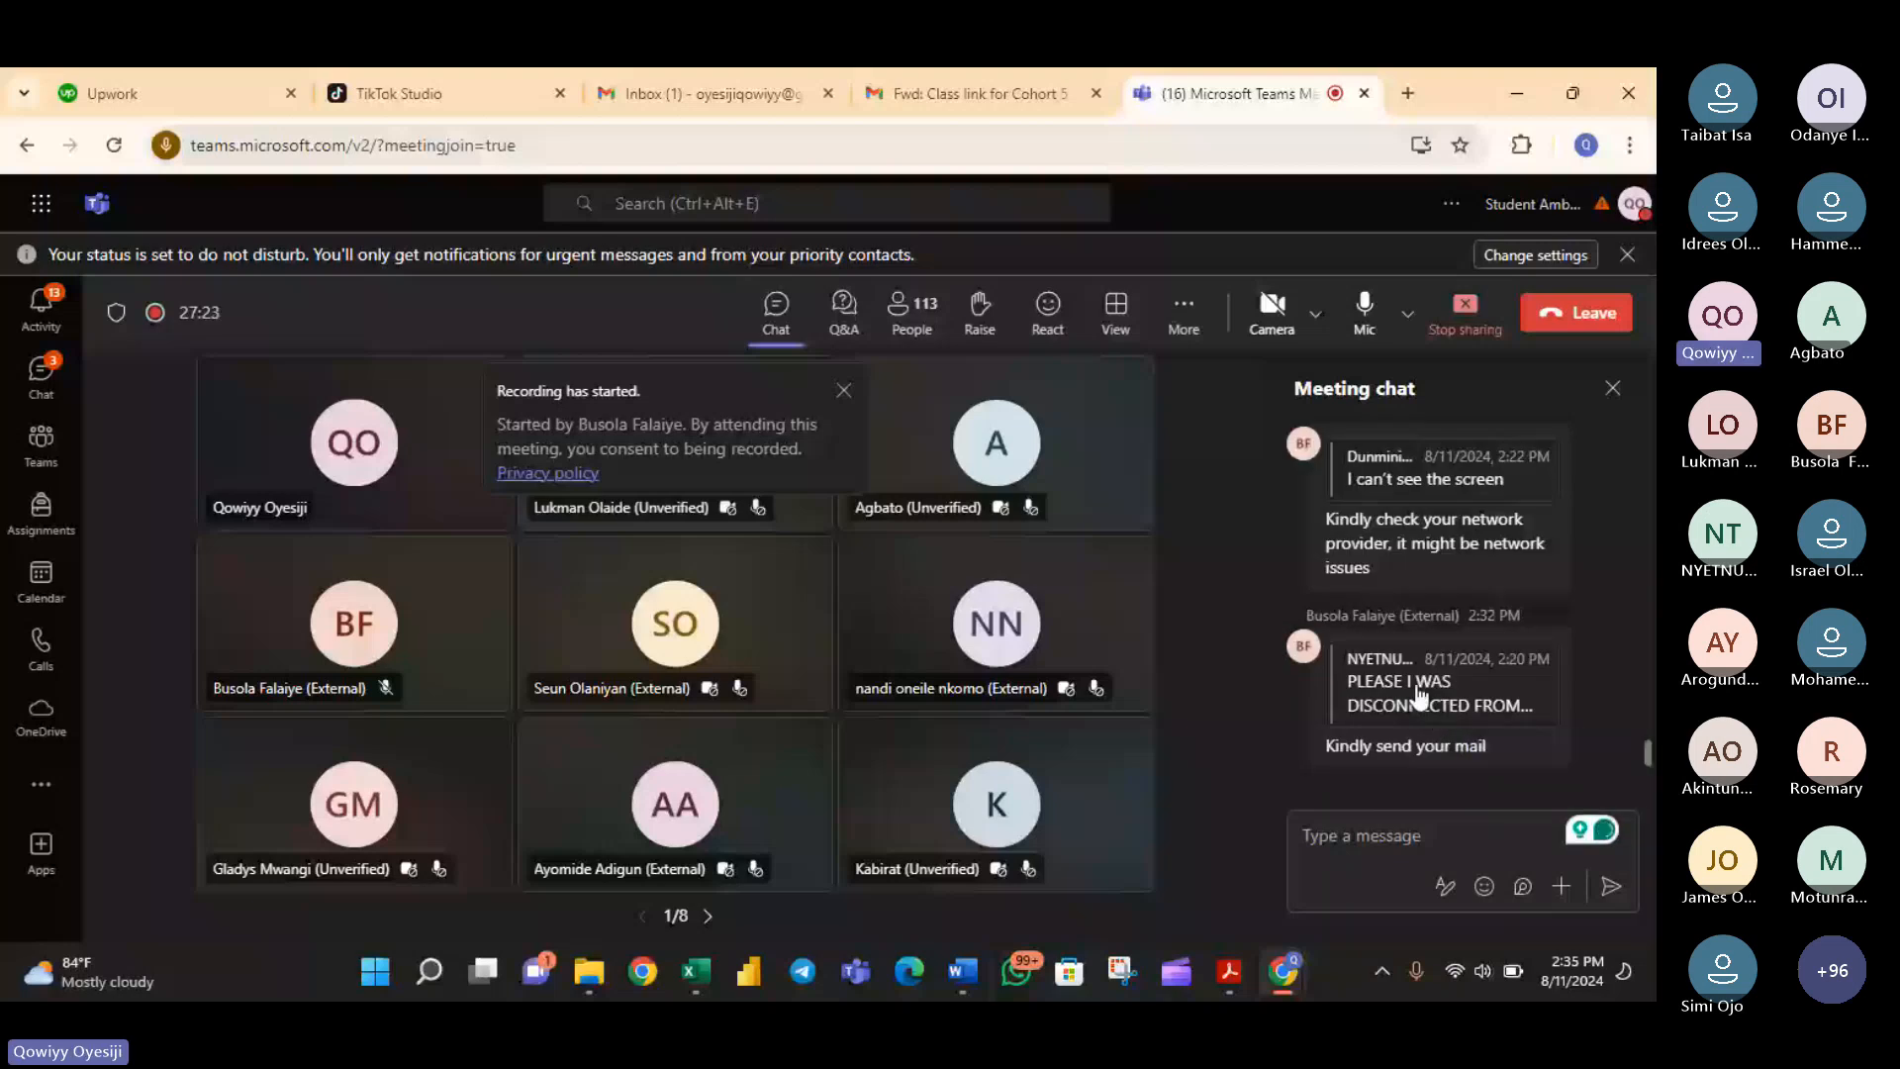
pyautogui.scroll(2, 1421, 692)
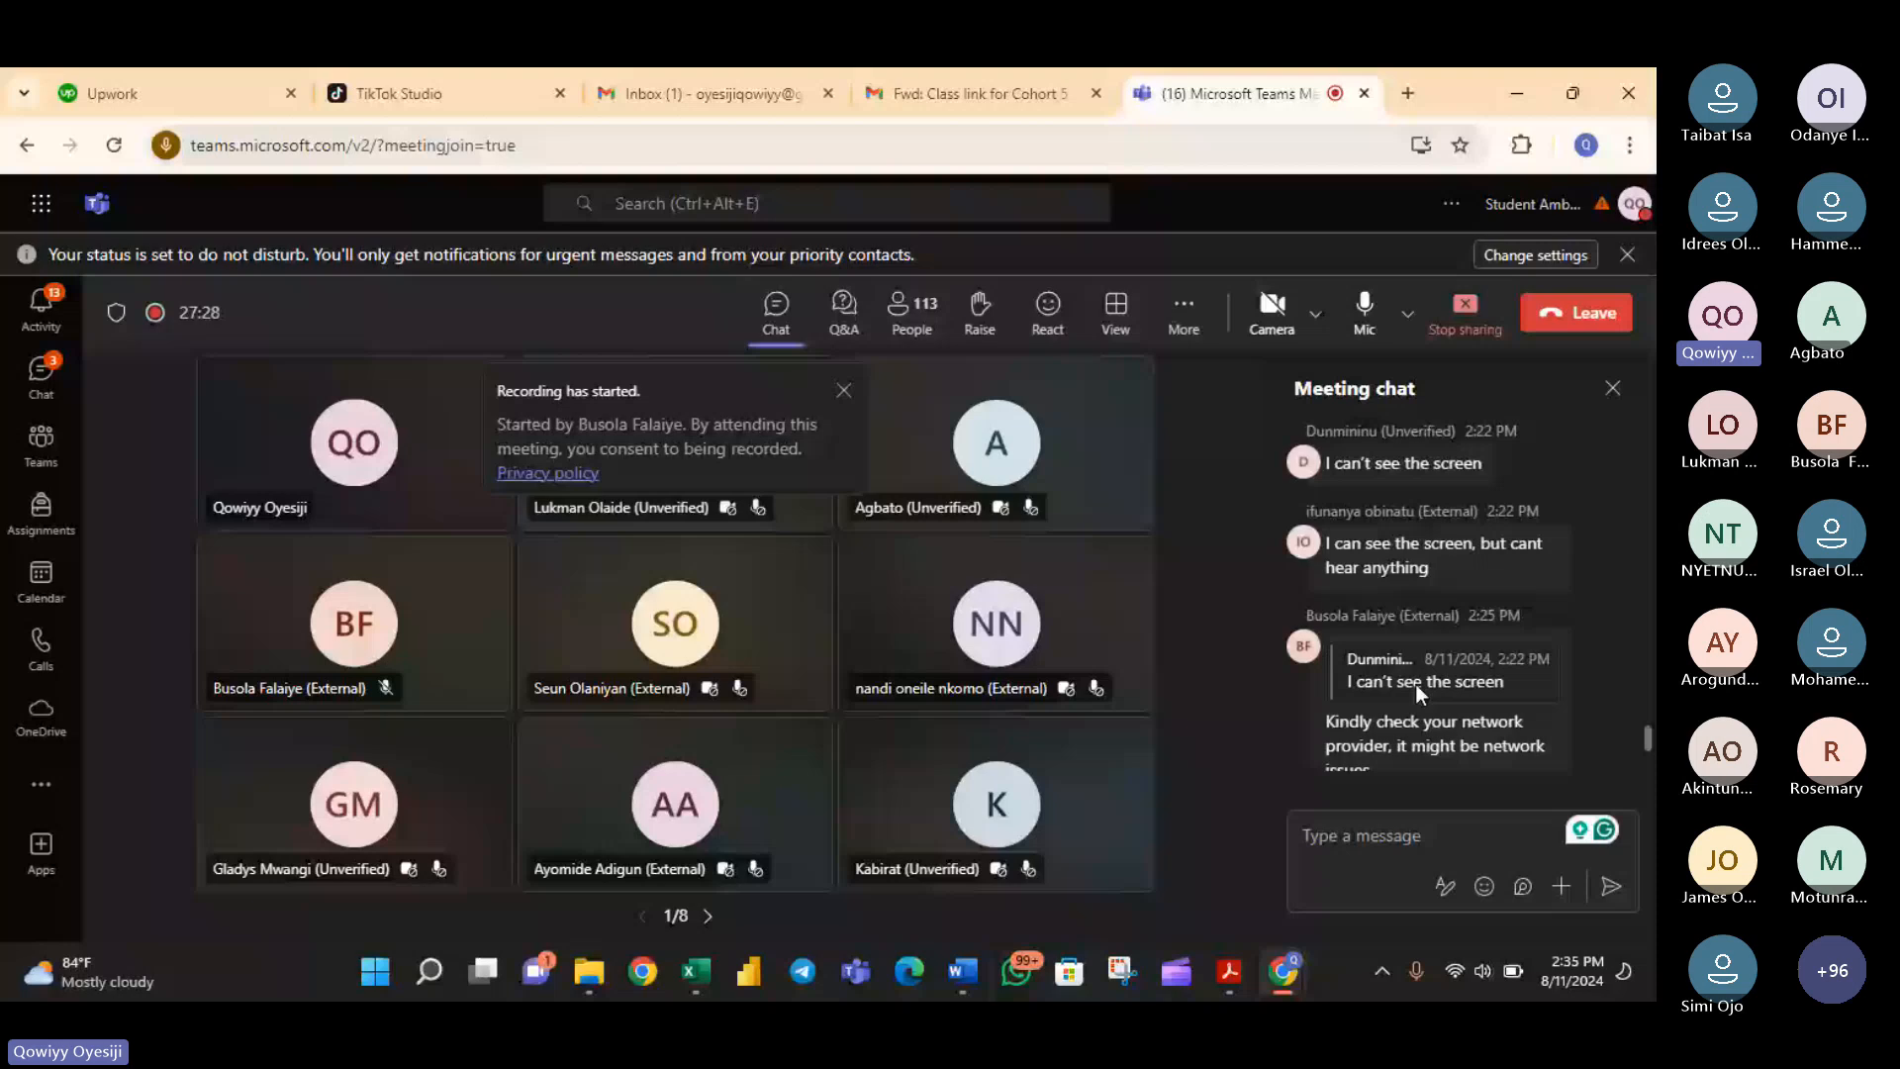
pyautogui.scroll(3, 1415, 685)
pyautogui.scroll(3, 1417, 683)
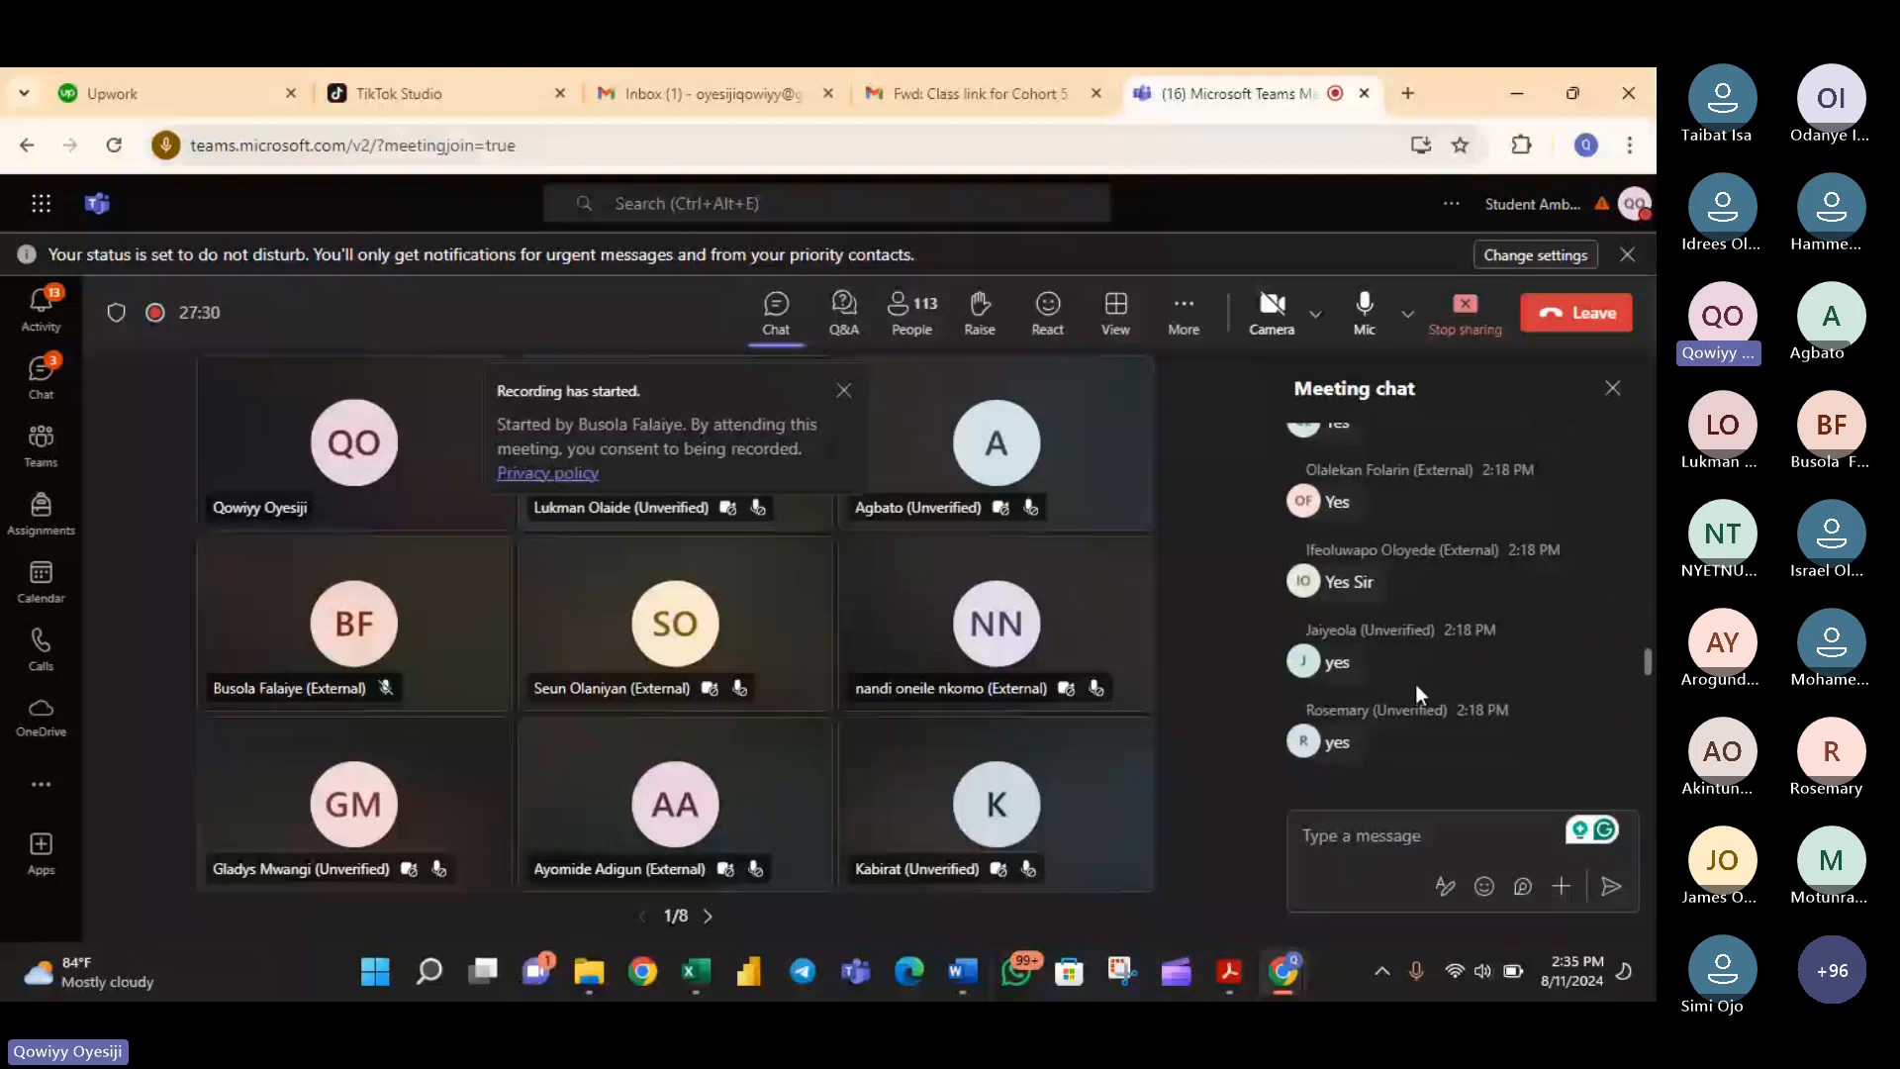
pyautogui.scroll(3, 1415, 685)
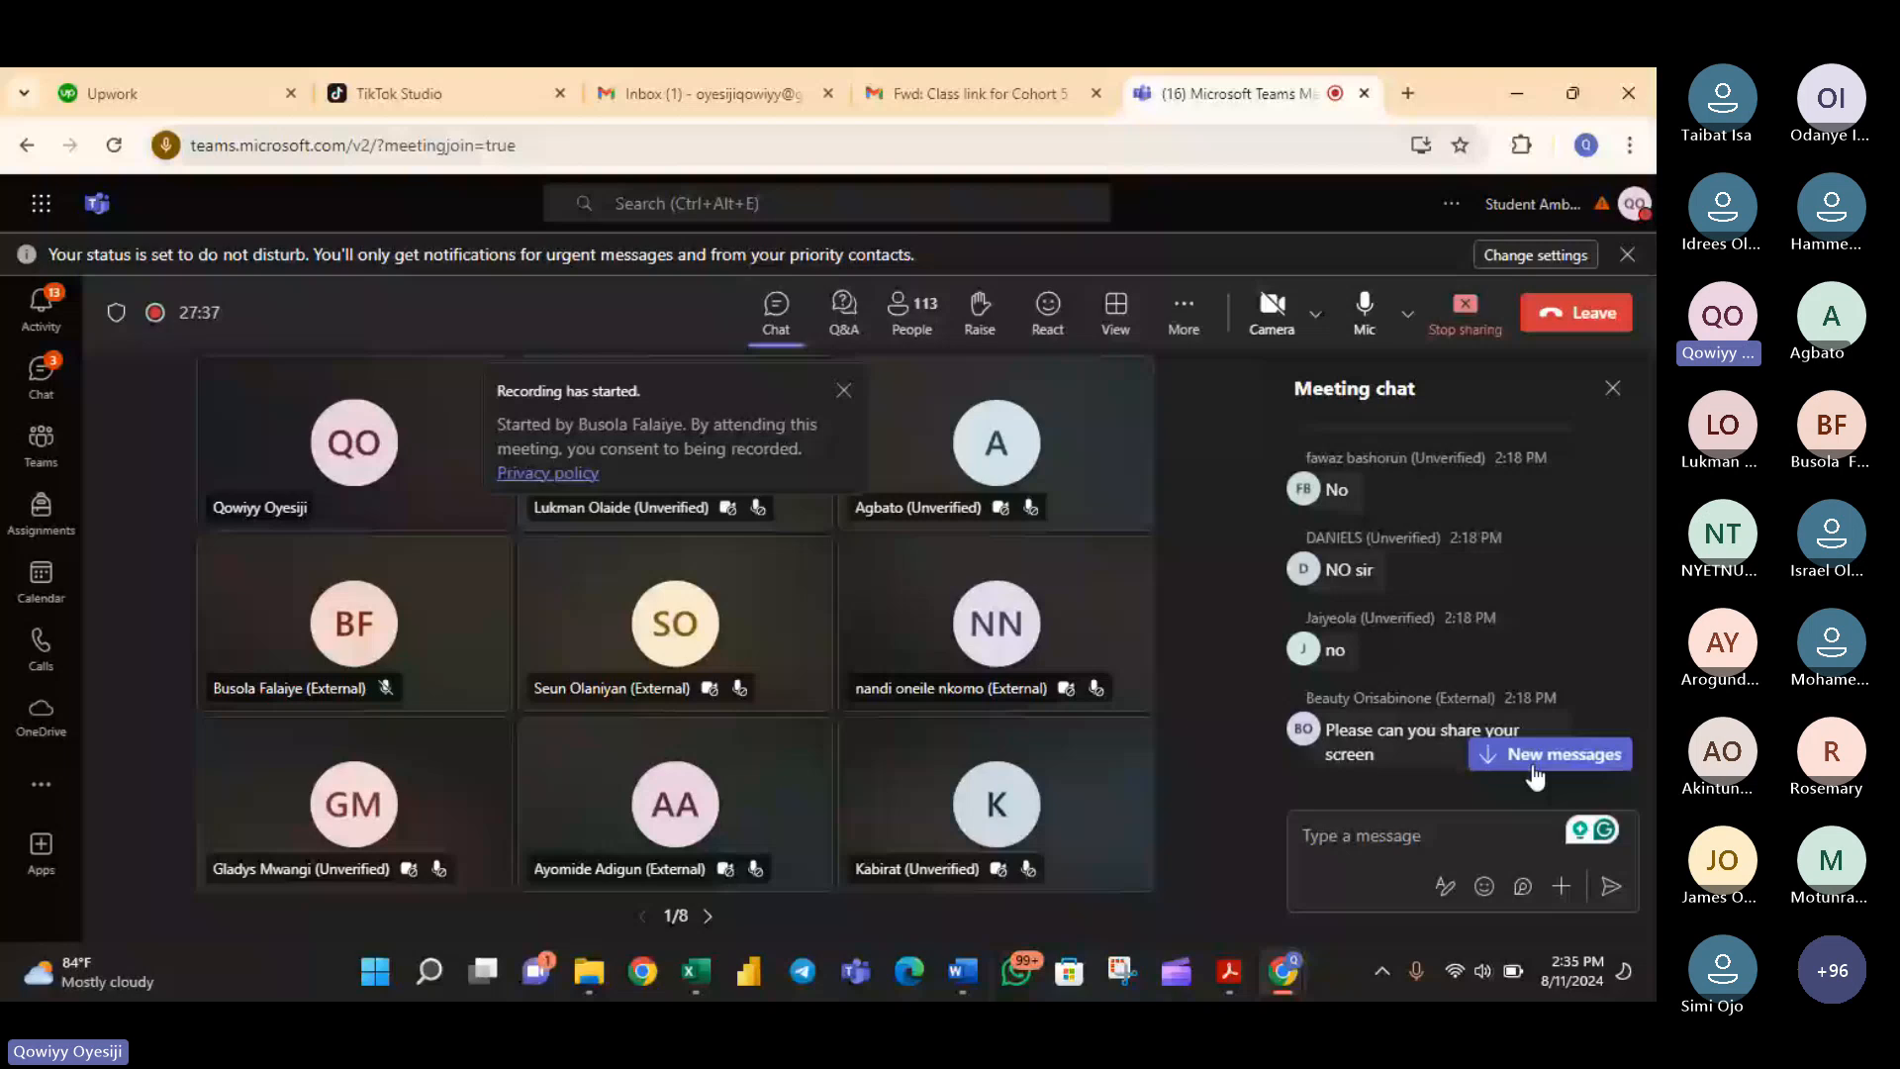
pyautogui.click(1535, 757)
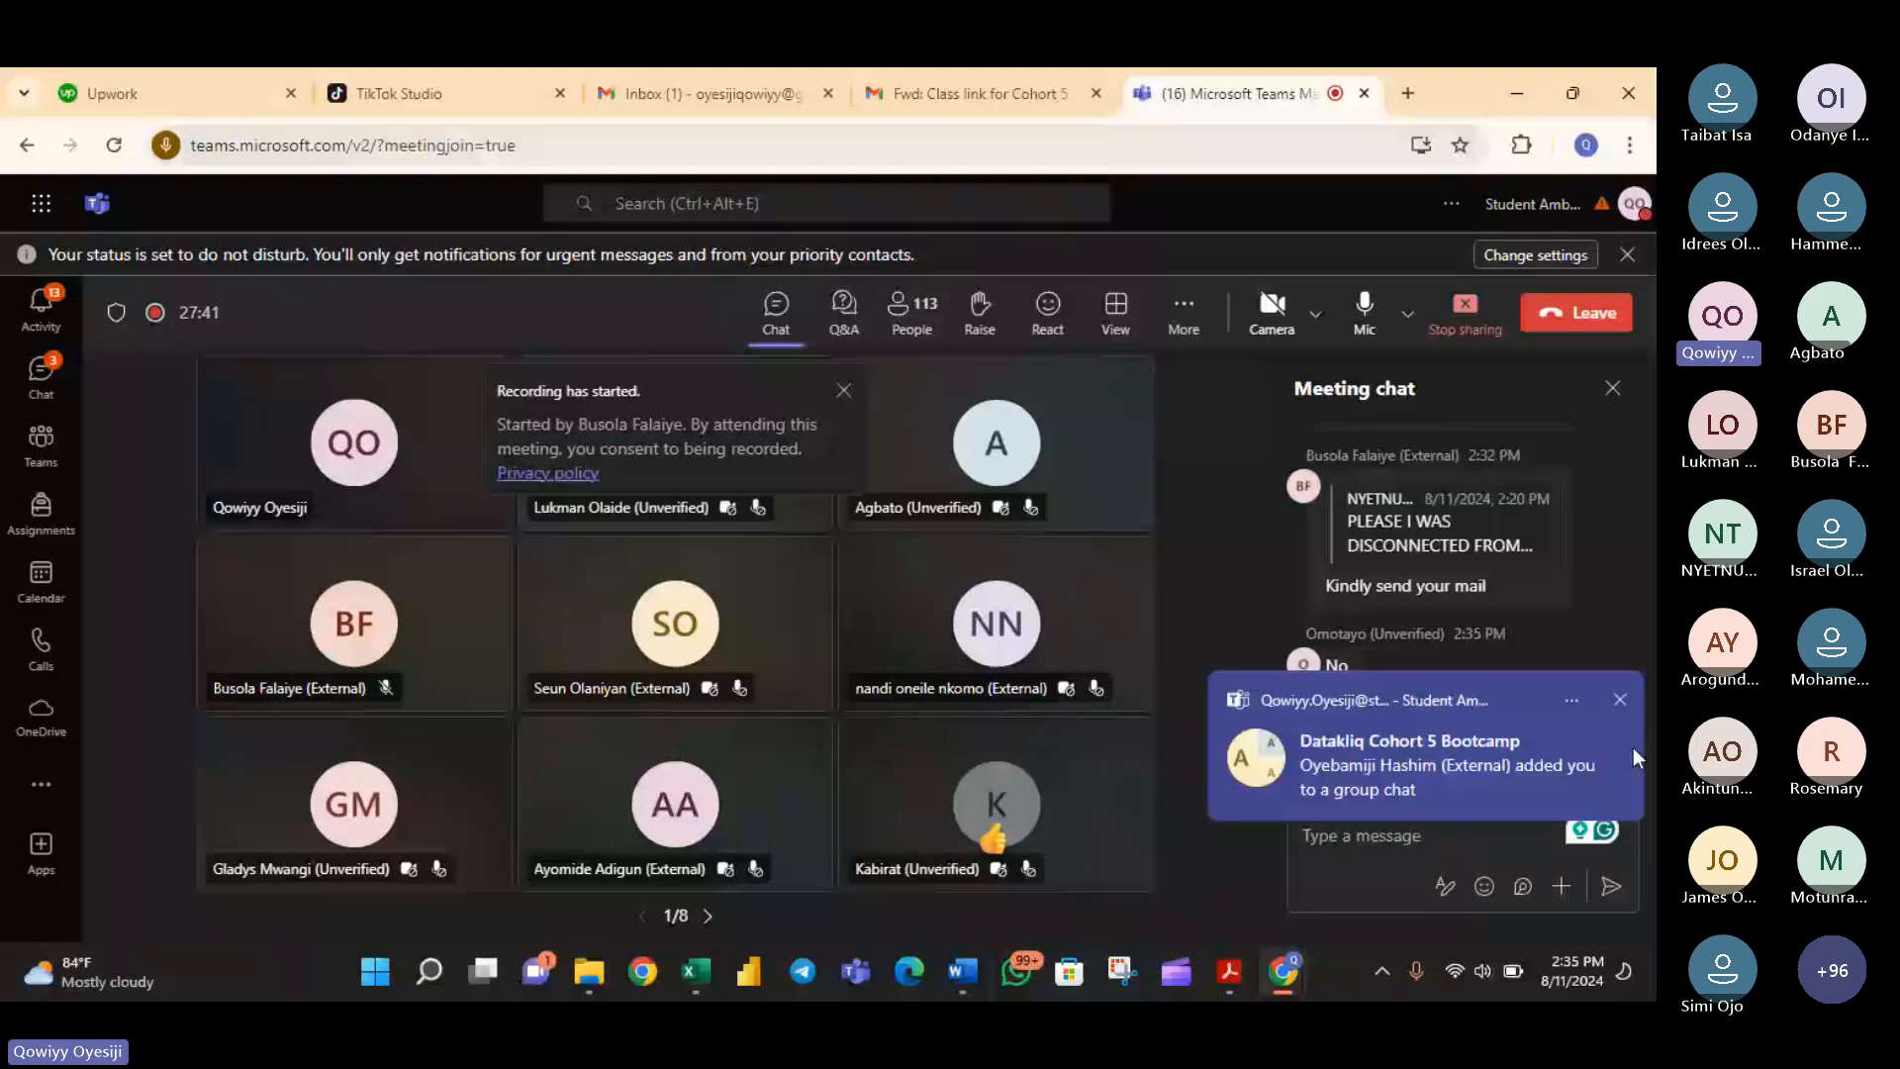
pyautogui.hotkey('alt', 'Tab')
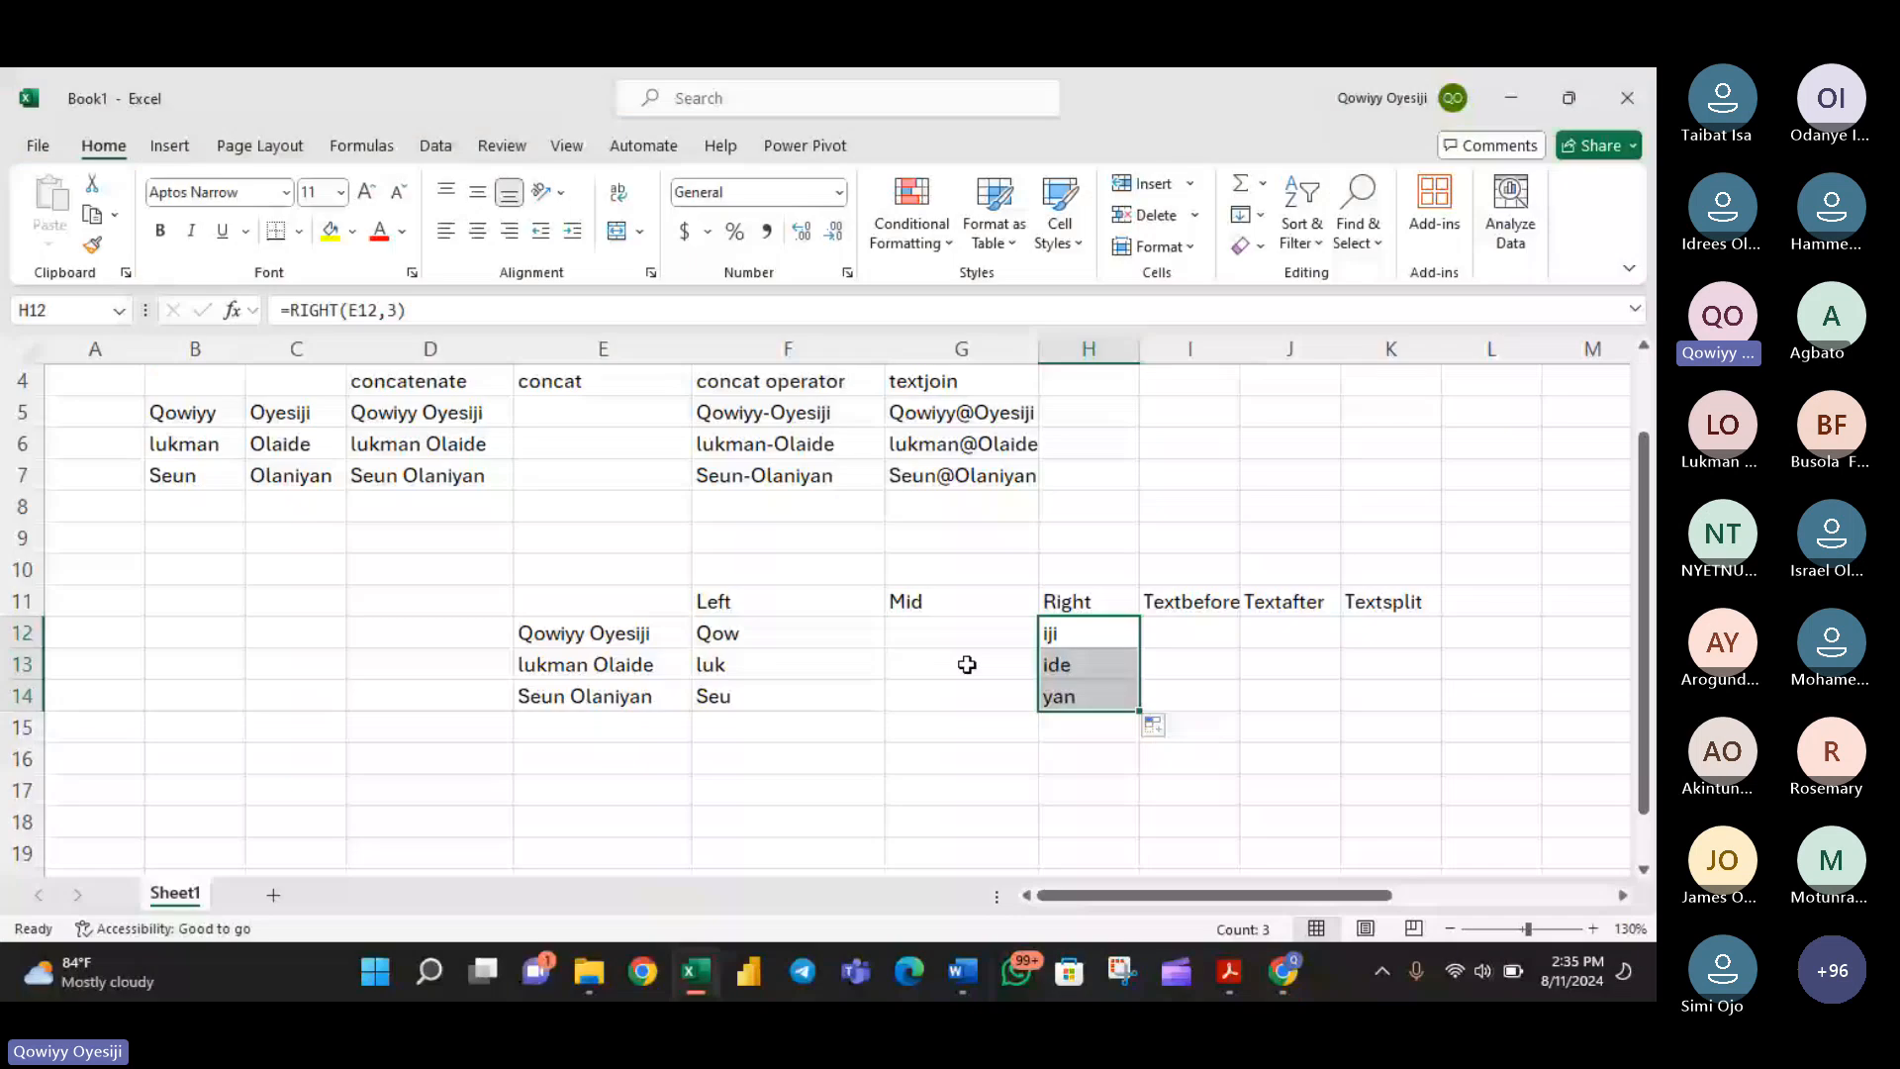
# - Extract four characters starting at the eighth from each full name with =MID(E12,8,4) in G12, filled down to G14
pyautogui.press('Left')
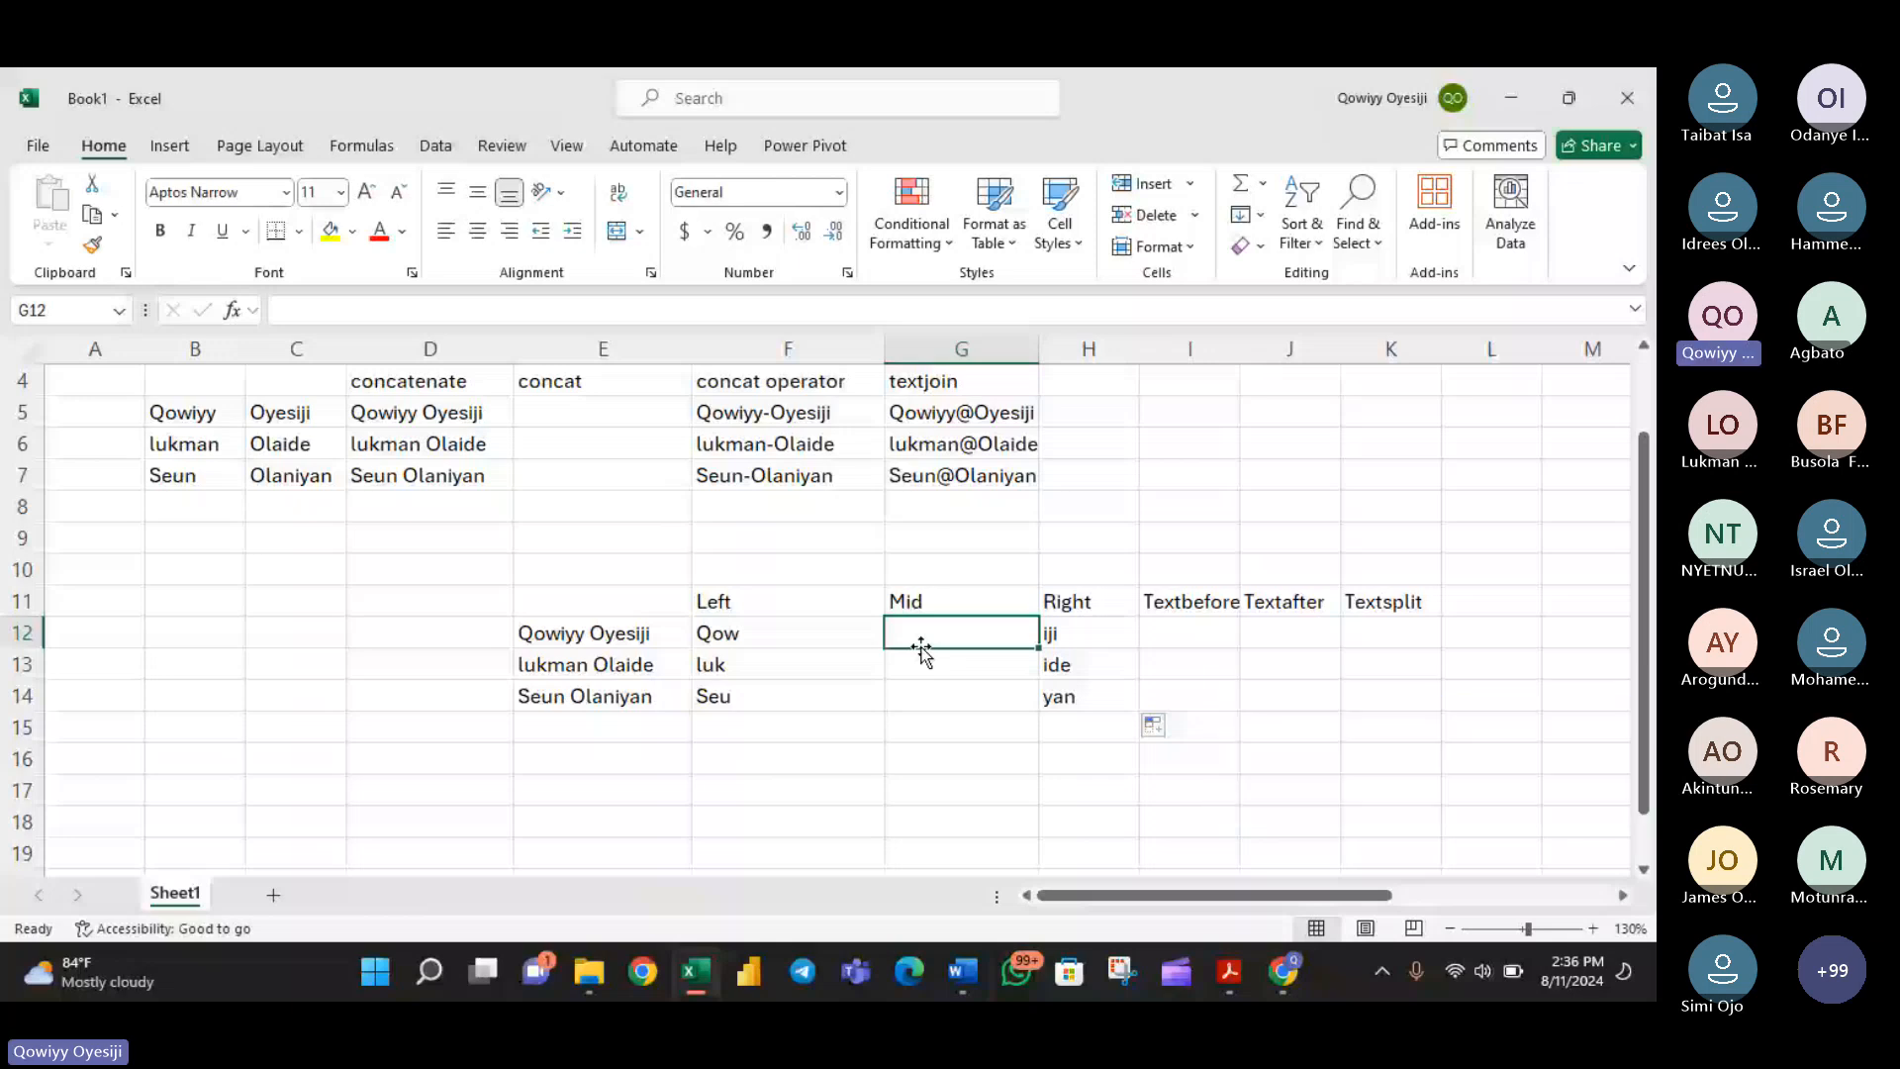
pyautogui.write('=')
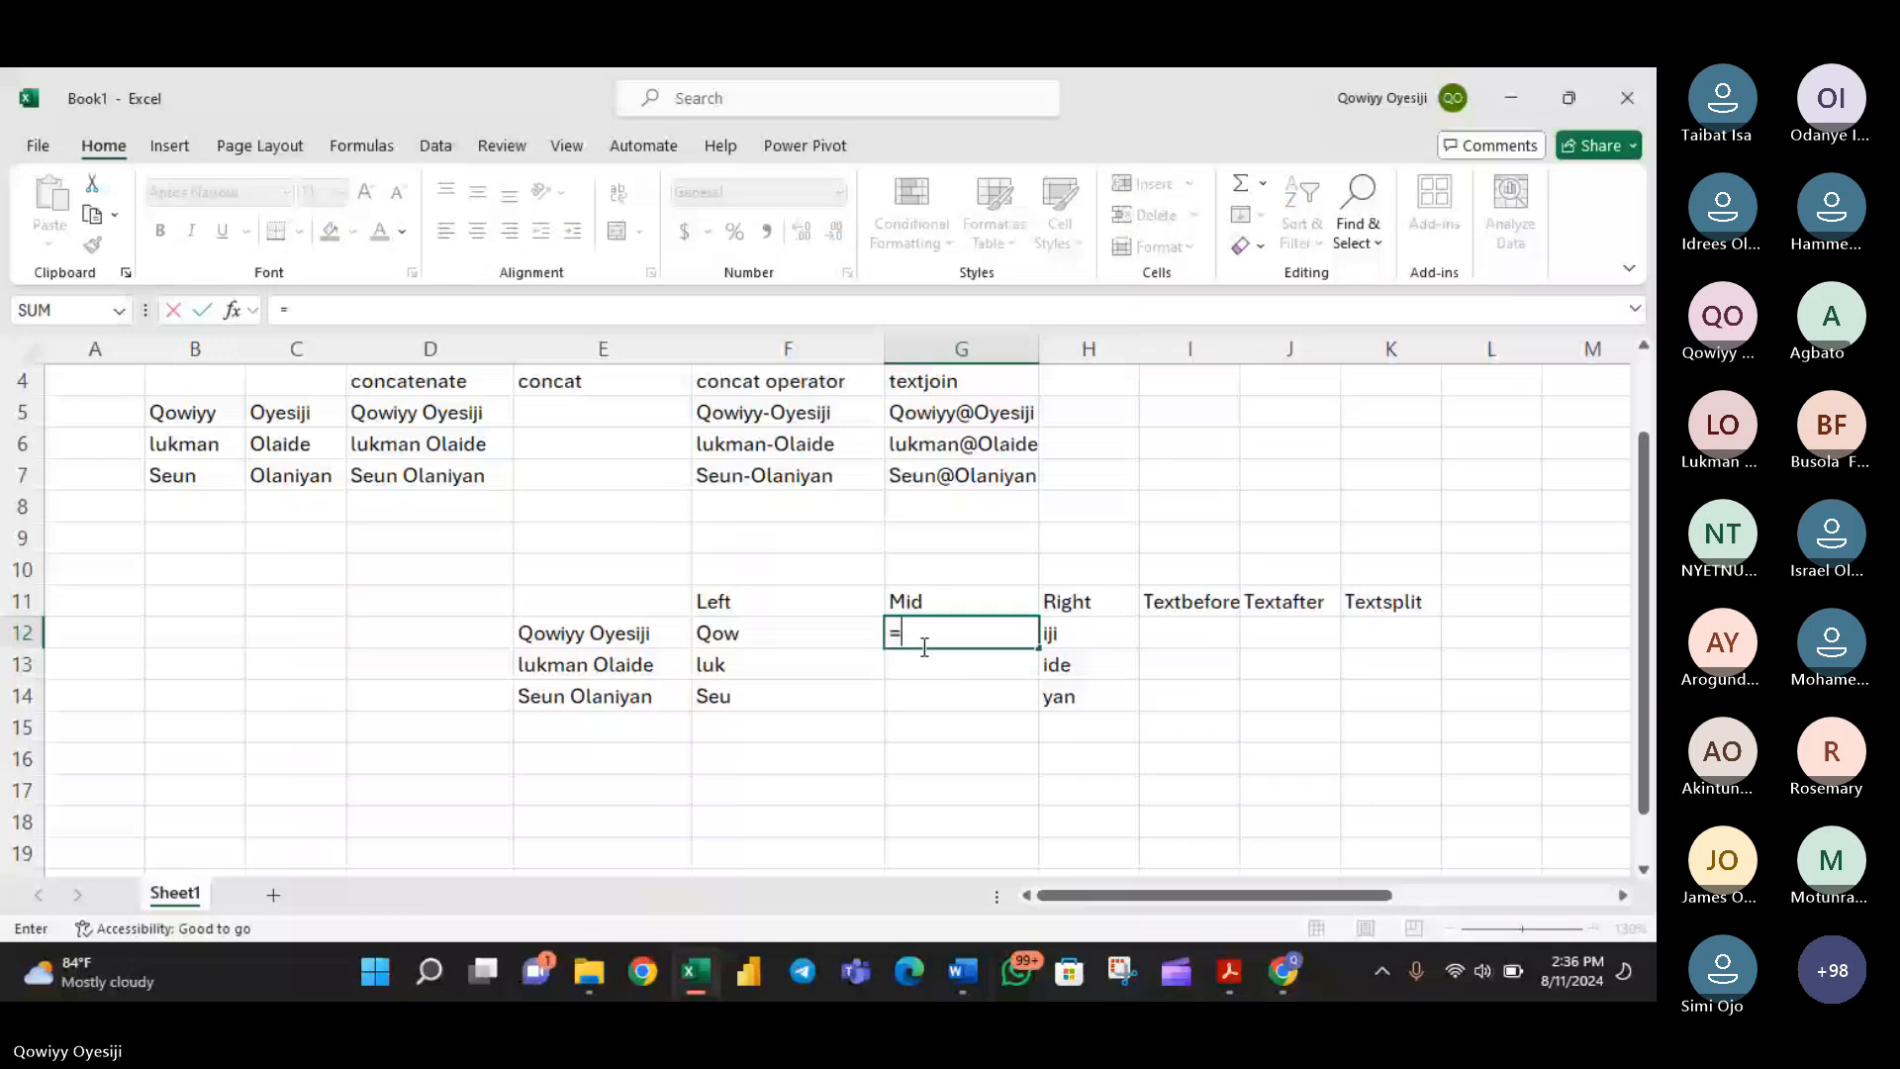
pyautogui.write('MID(')
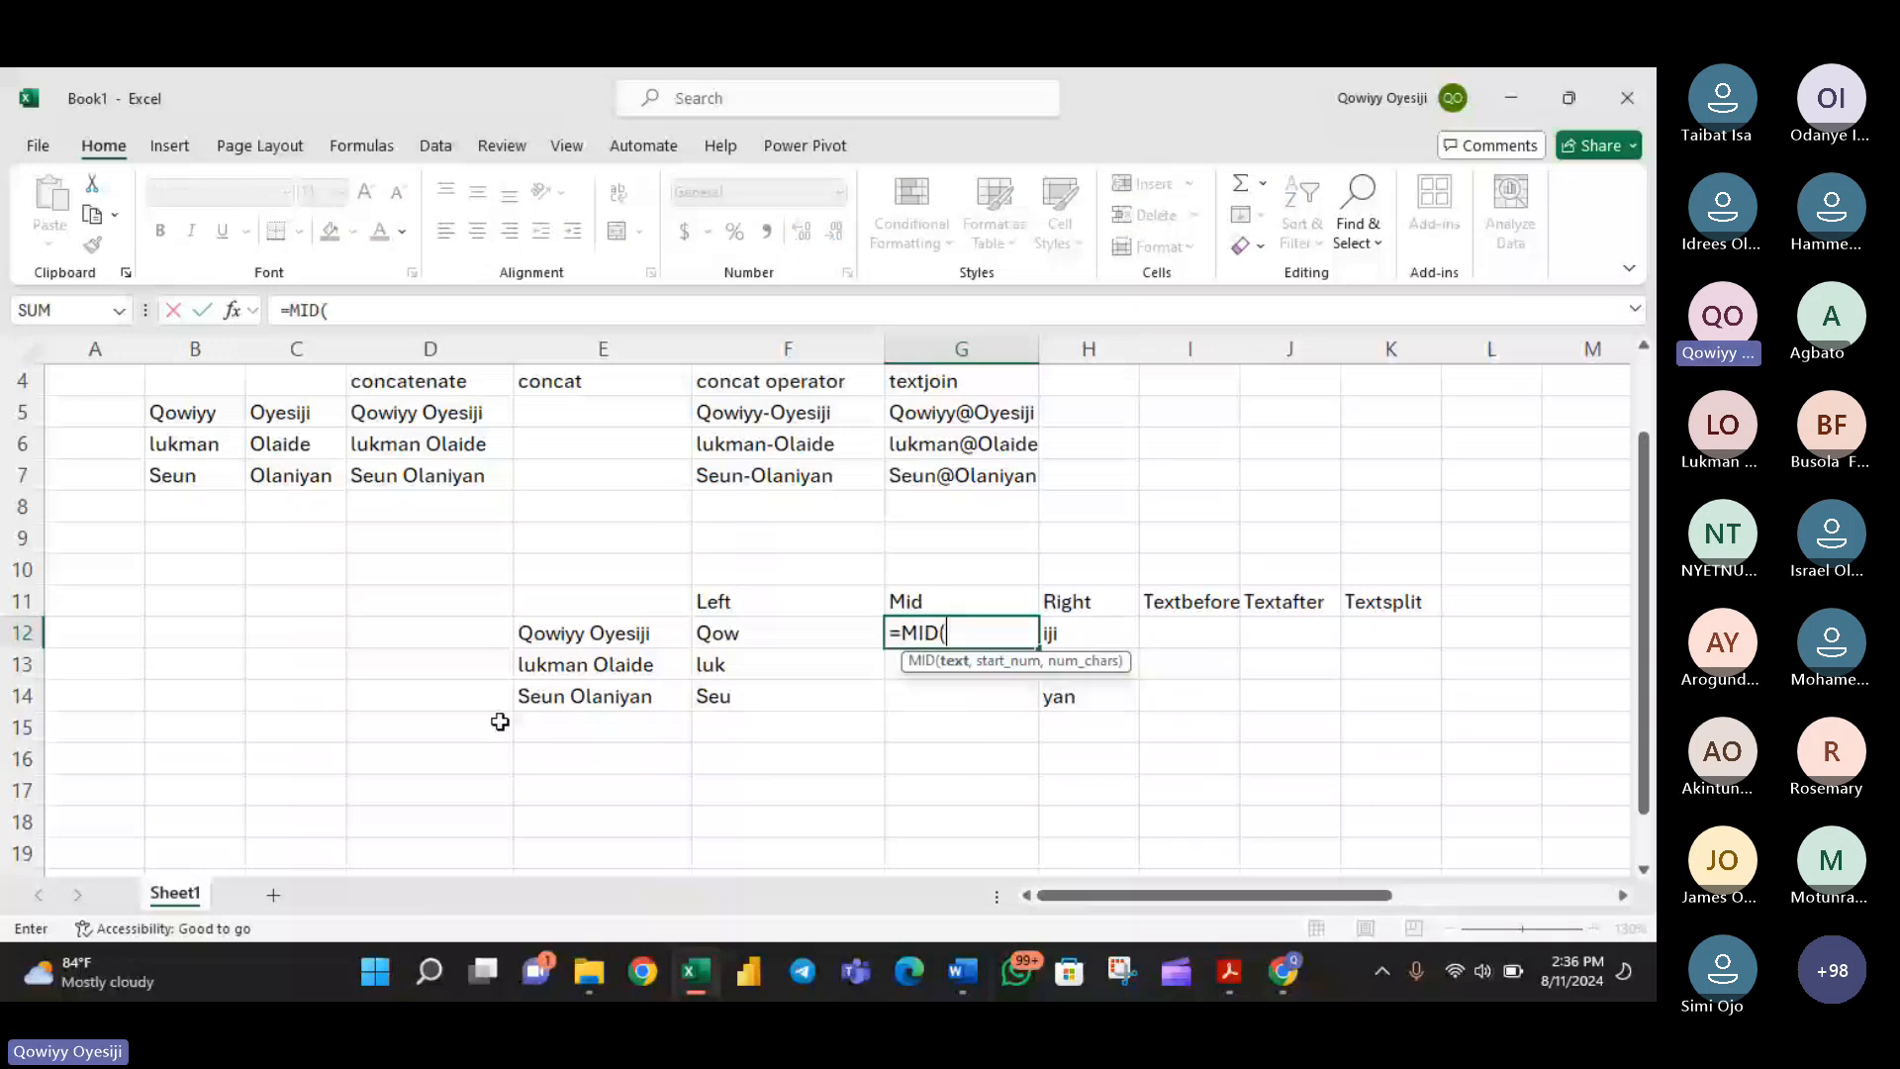
pyautogui.click(636, 635)
pyautogui.write(',')
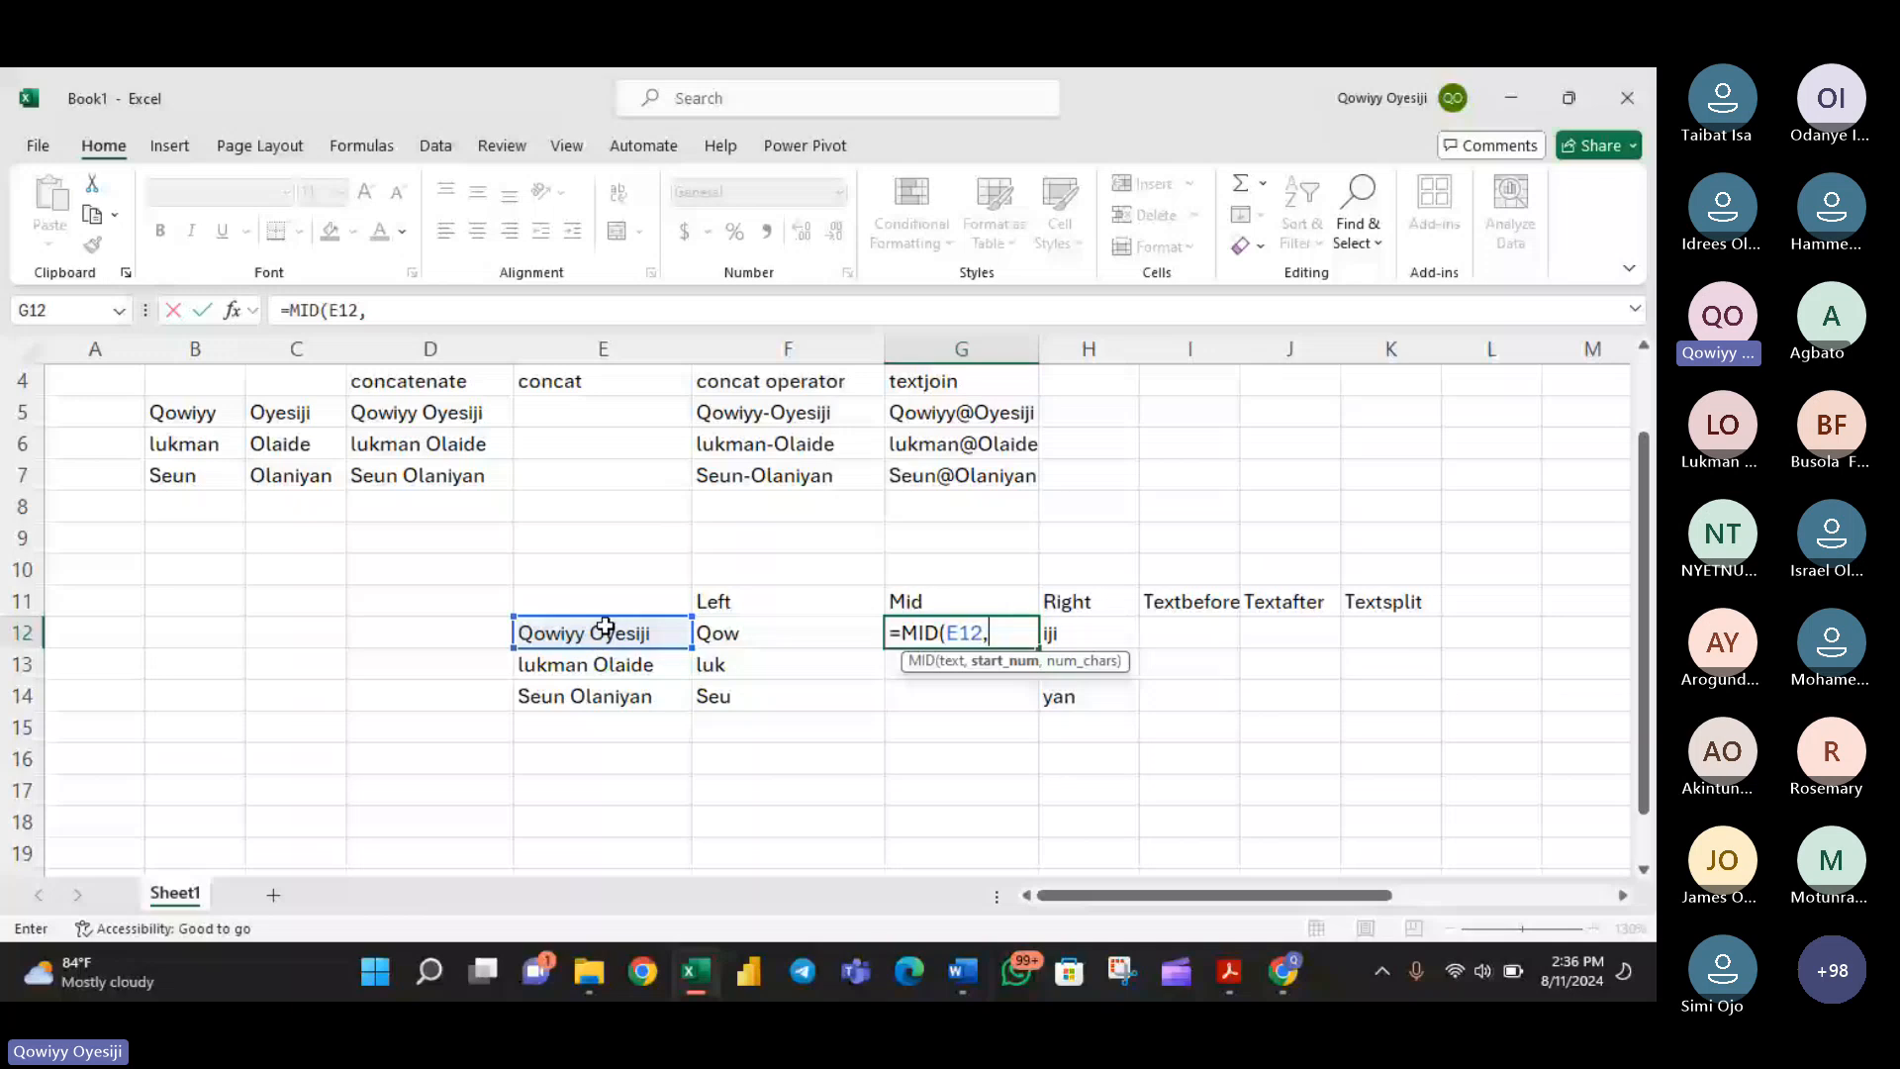
pyautogui.write('7')
pyautogui.press('BackSpace')
pyautogui.write('8')
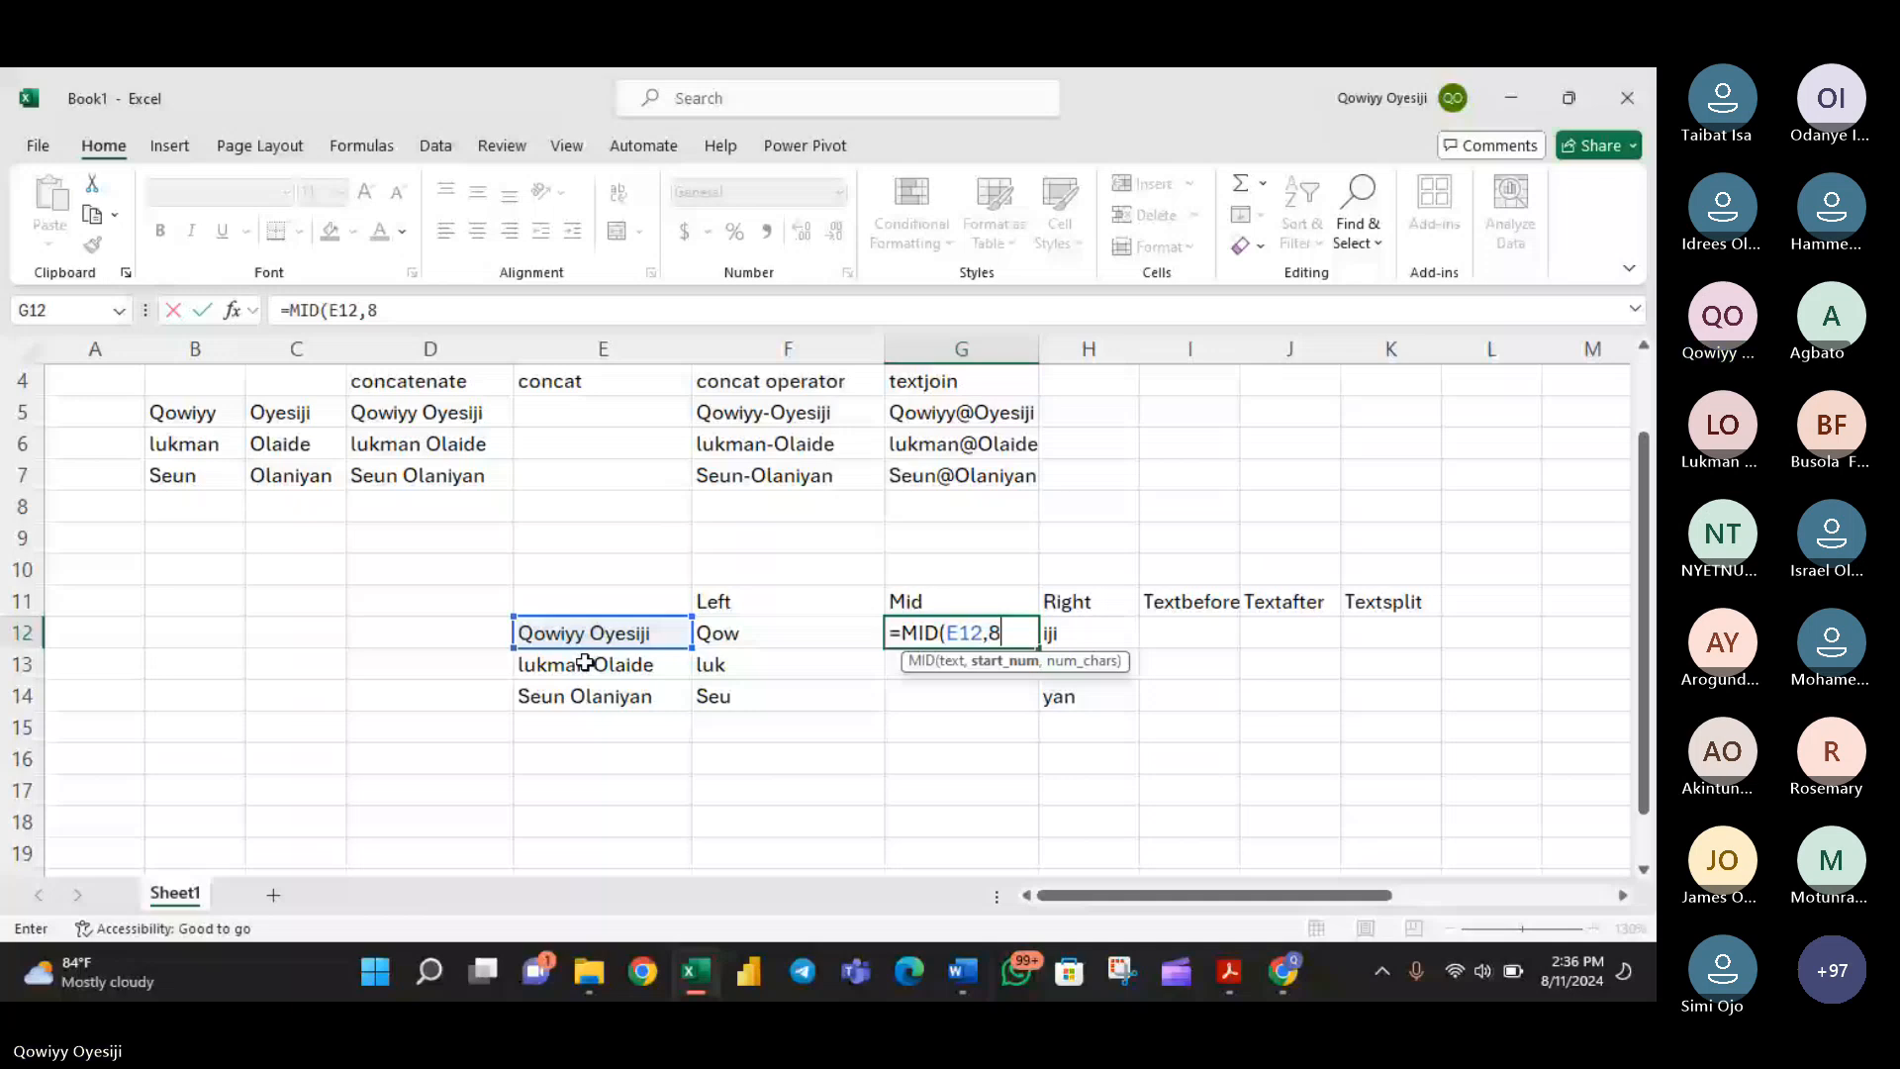
pyautogui.write('4')
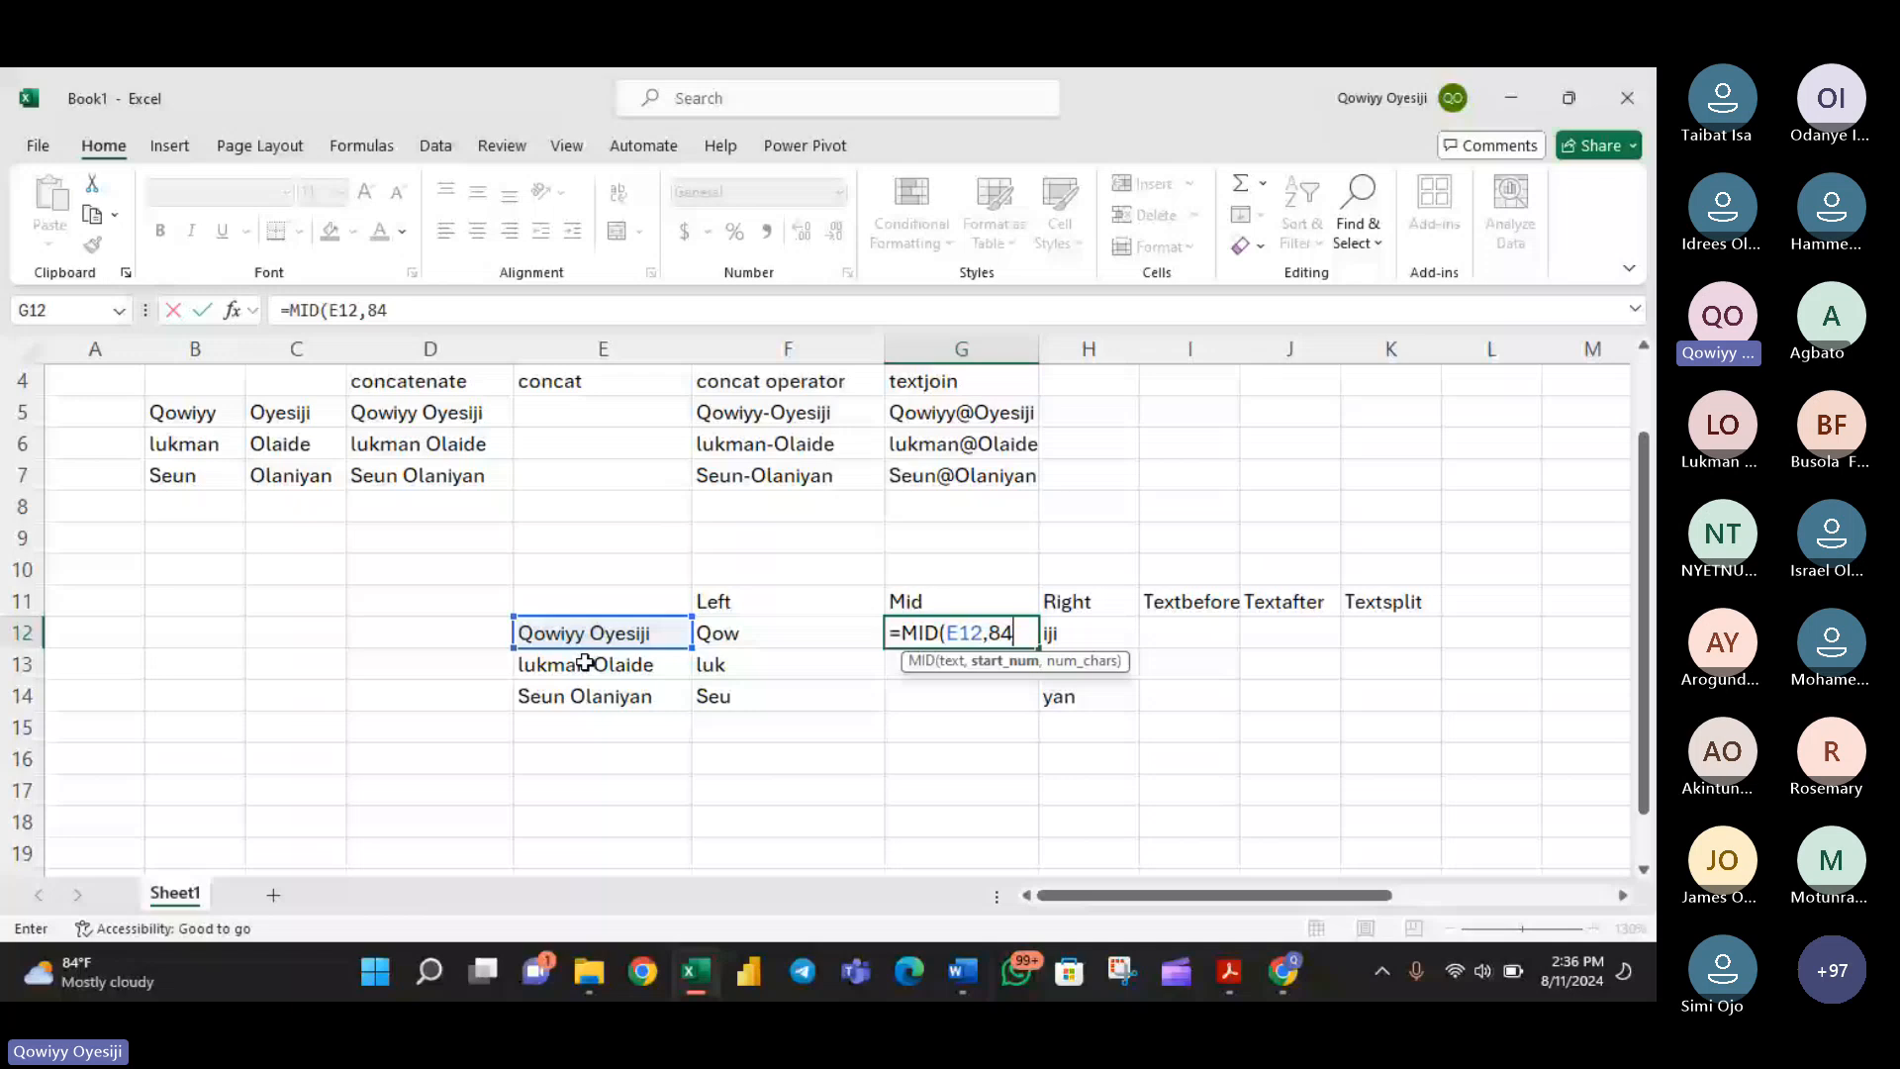
pyautogui.press('BackSpace')
pyautogui.write(',4')
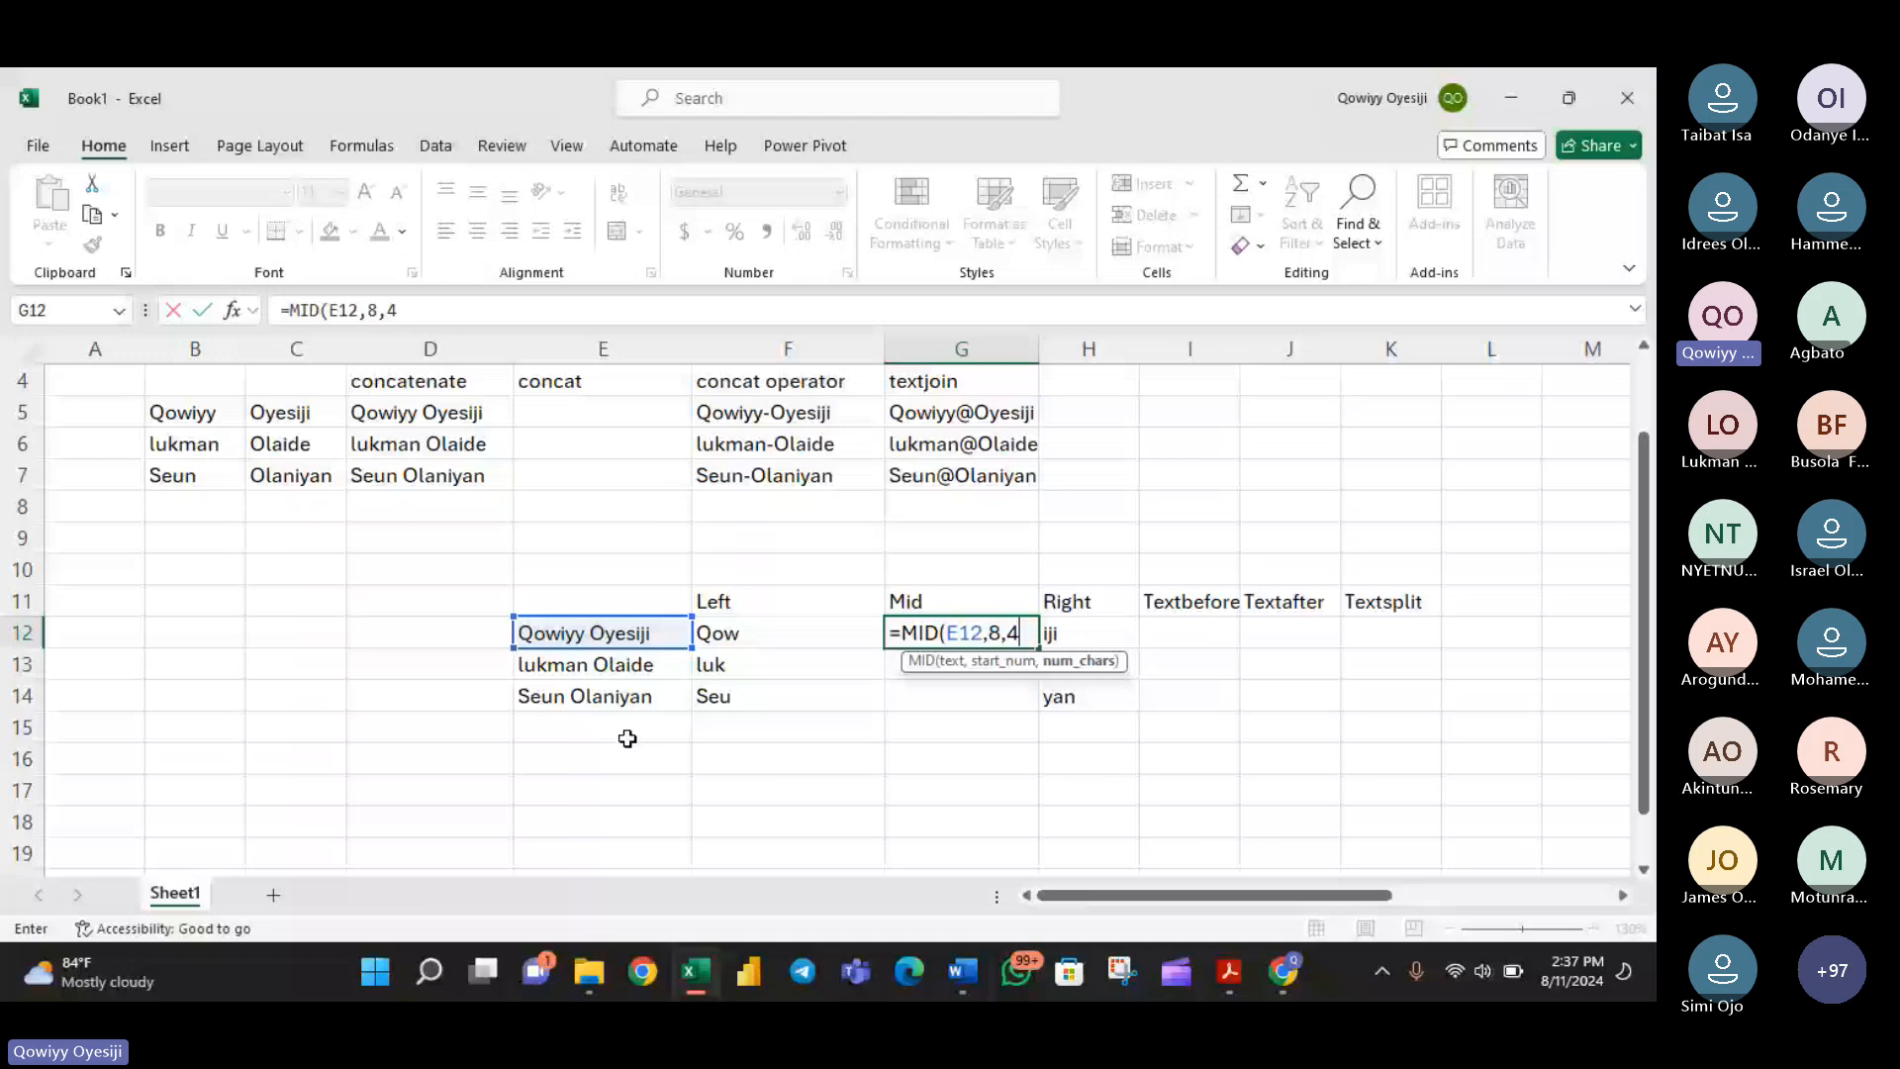
pyautogui.write(')')
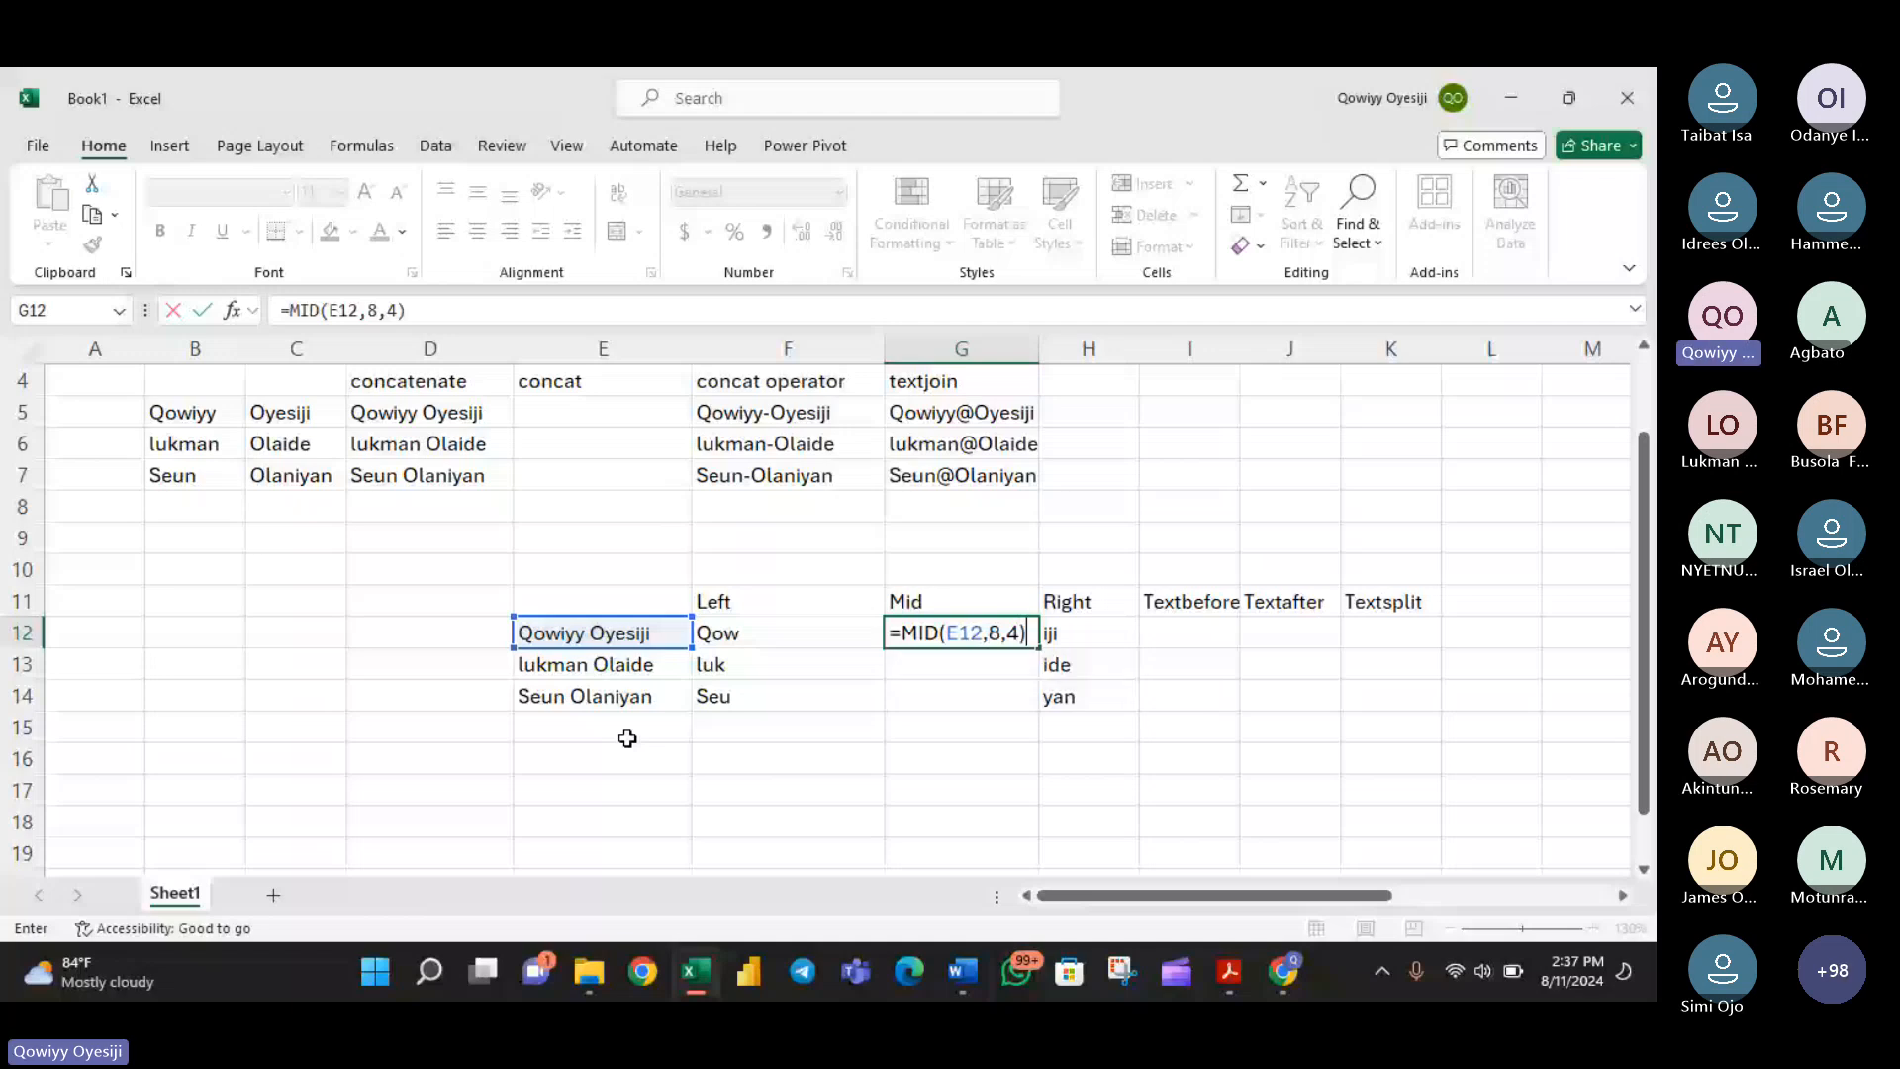
pyautogui.press('Return')
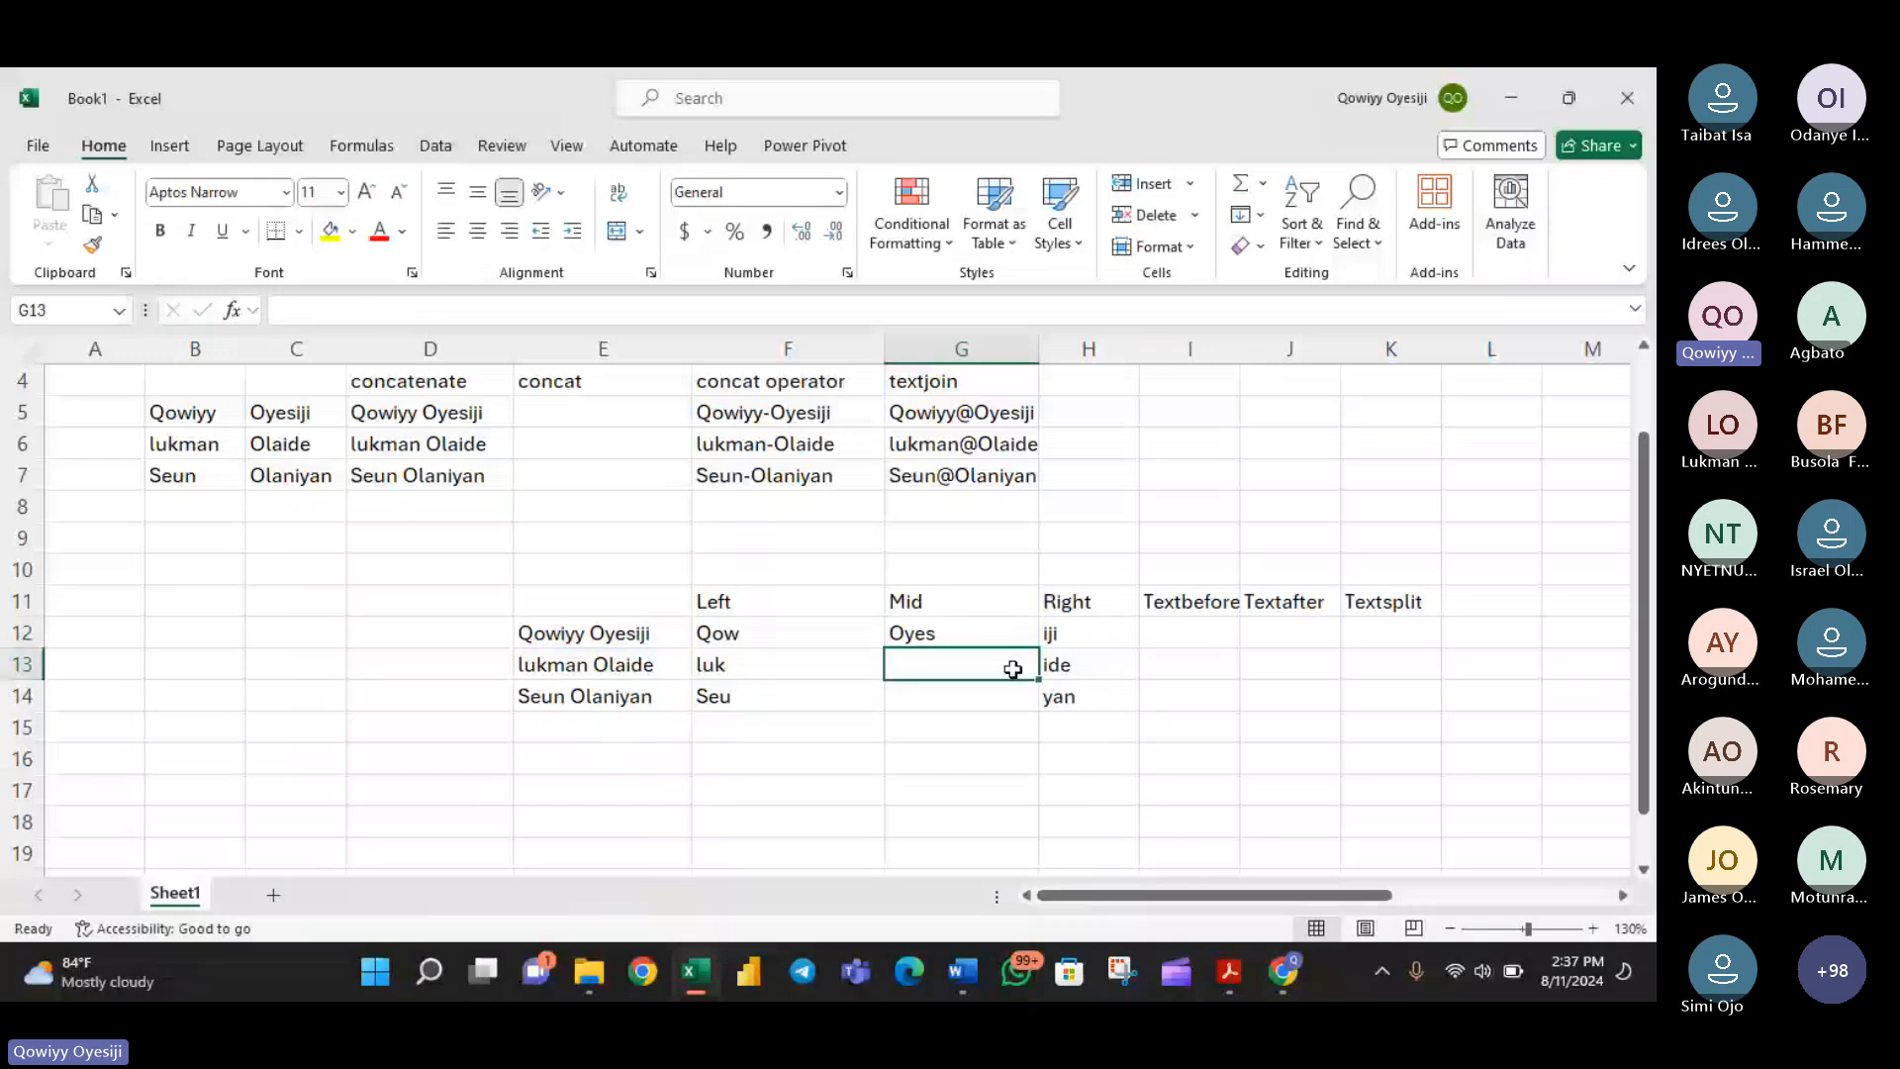
pyautogui.click(1028, 642)
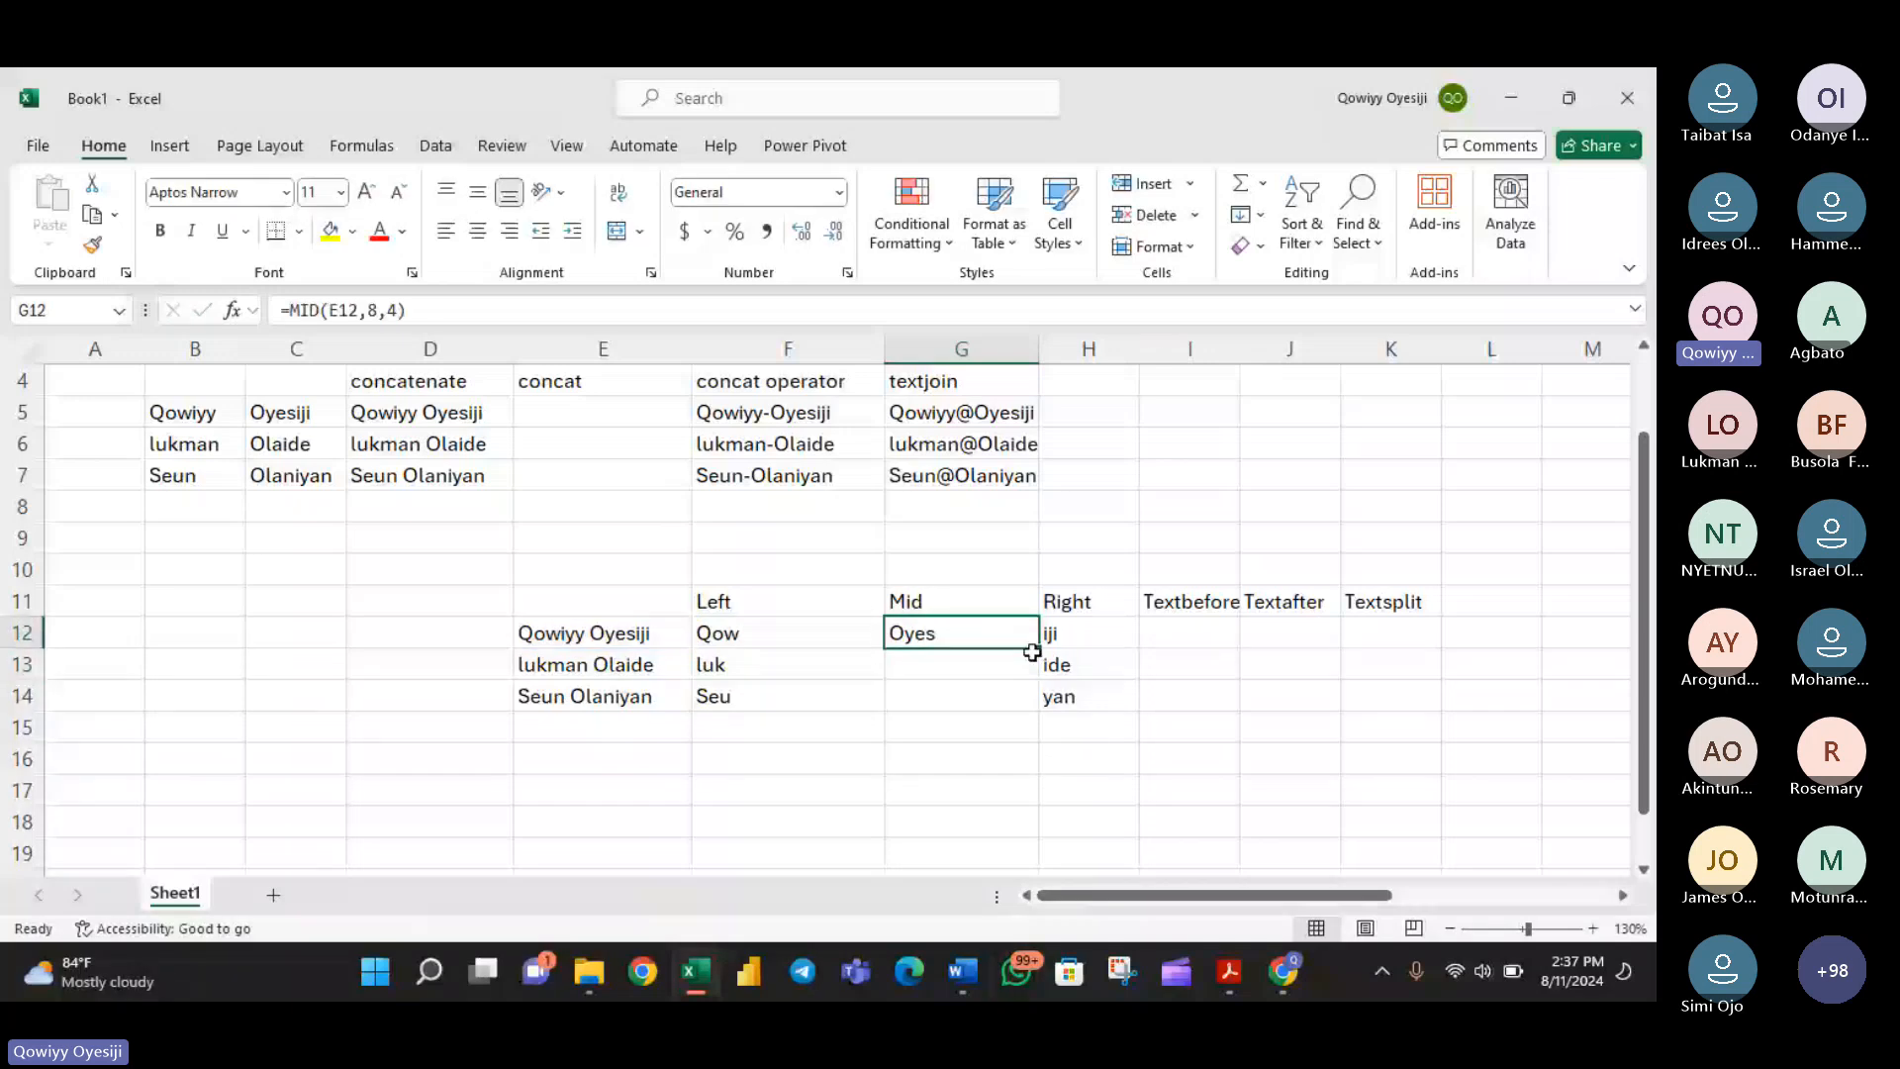
pyautogui.moveTo(1039, 650); pyautogui.dragTo(1039, 704)
# - Review the Textbefore, Textafter and Textsplit columns and the outline entry "Functions for changing case"
pyautogui.moveTo(1155, 619); pyautogui.dragTo(1381, 698)
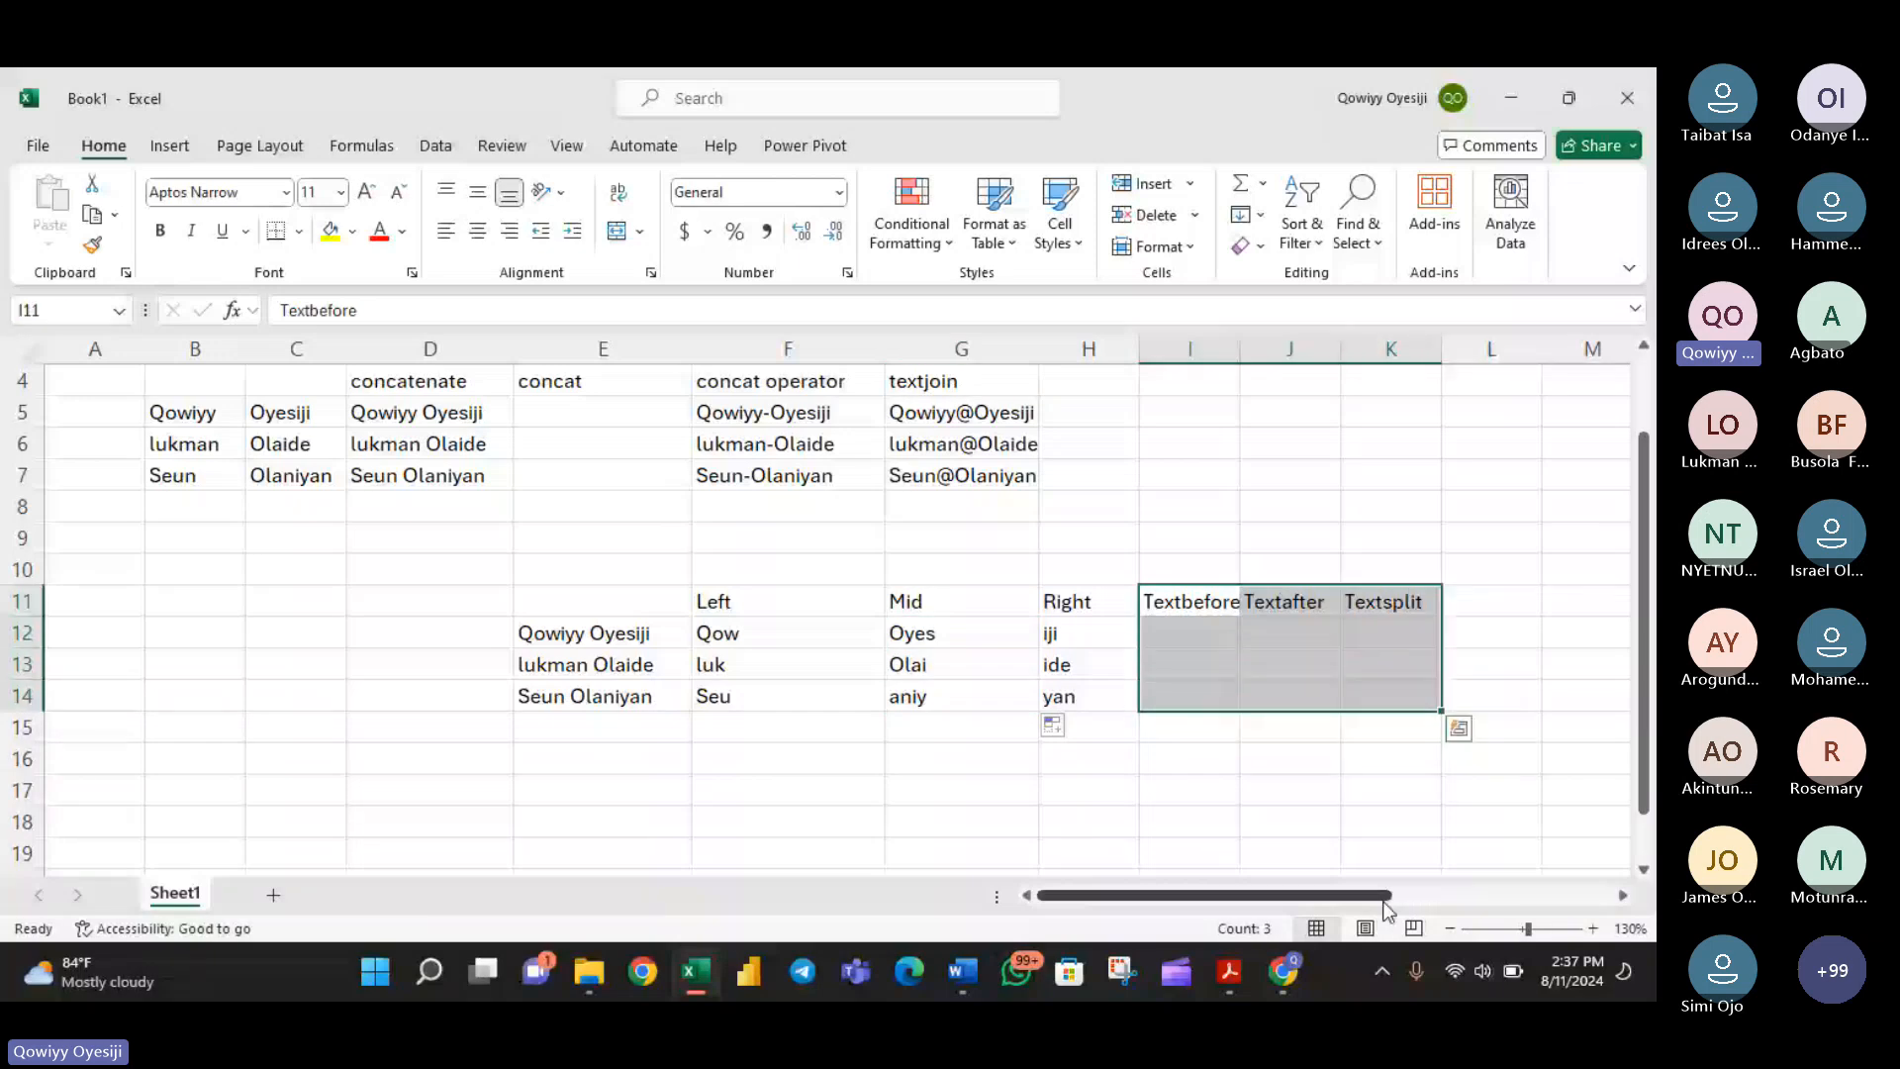
pyautogui.moveTo(1384, 902)
pyautogui.mouseDown()
pyautogui.moveTo(1406, 905)
pyautogui.moveTo(1382, 905)
pyautogui.mouseUp()
pyautogui.scroll(1, 1309, 776)
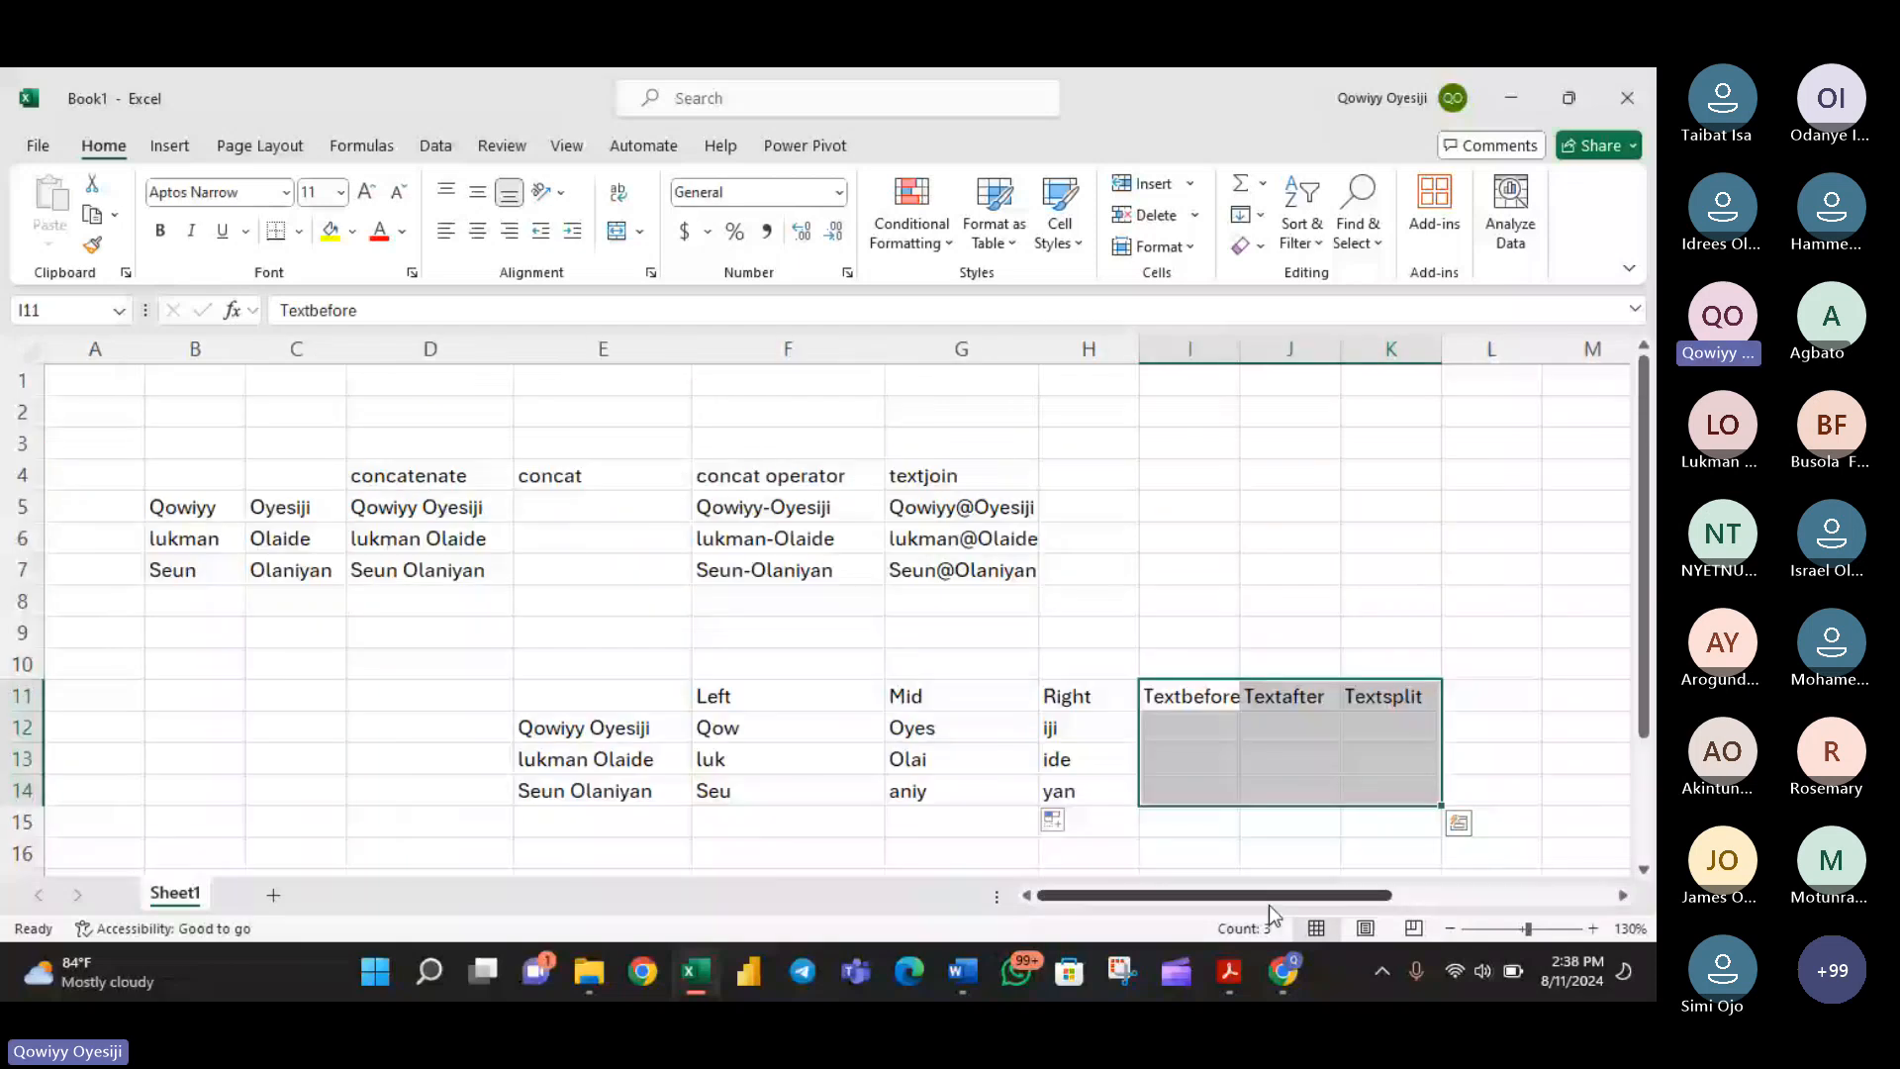
pyautogui.moveTo(1269, 905); pyautogui.dragTo(1370, 913)
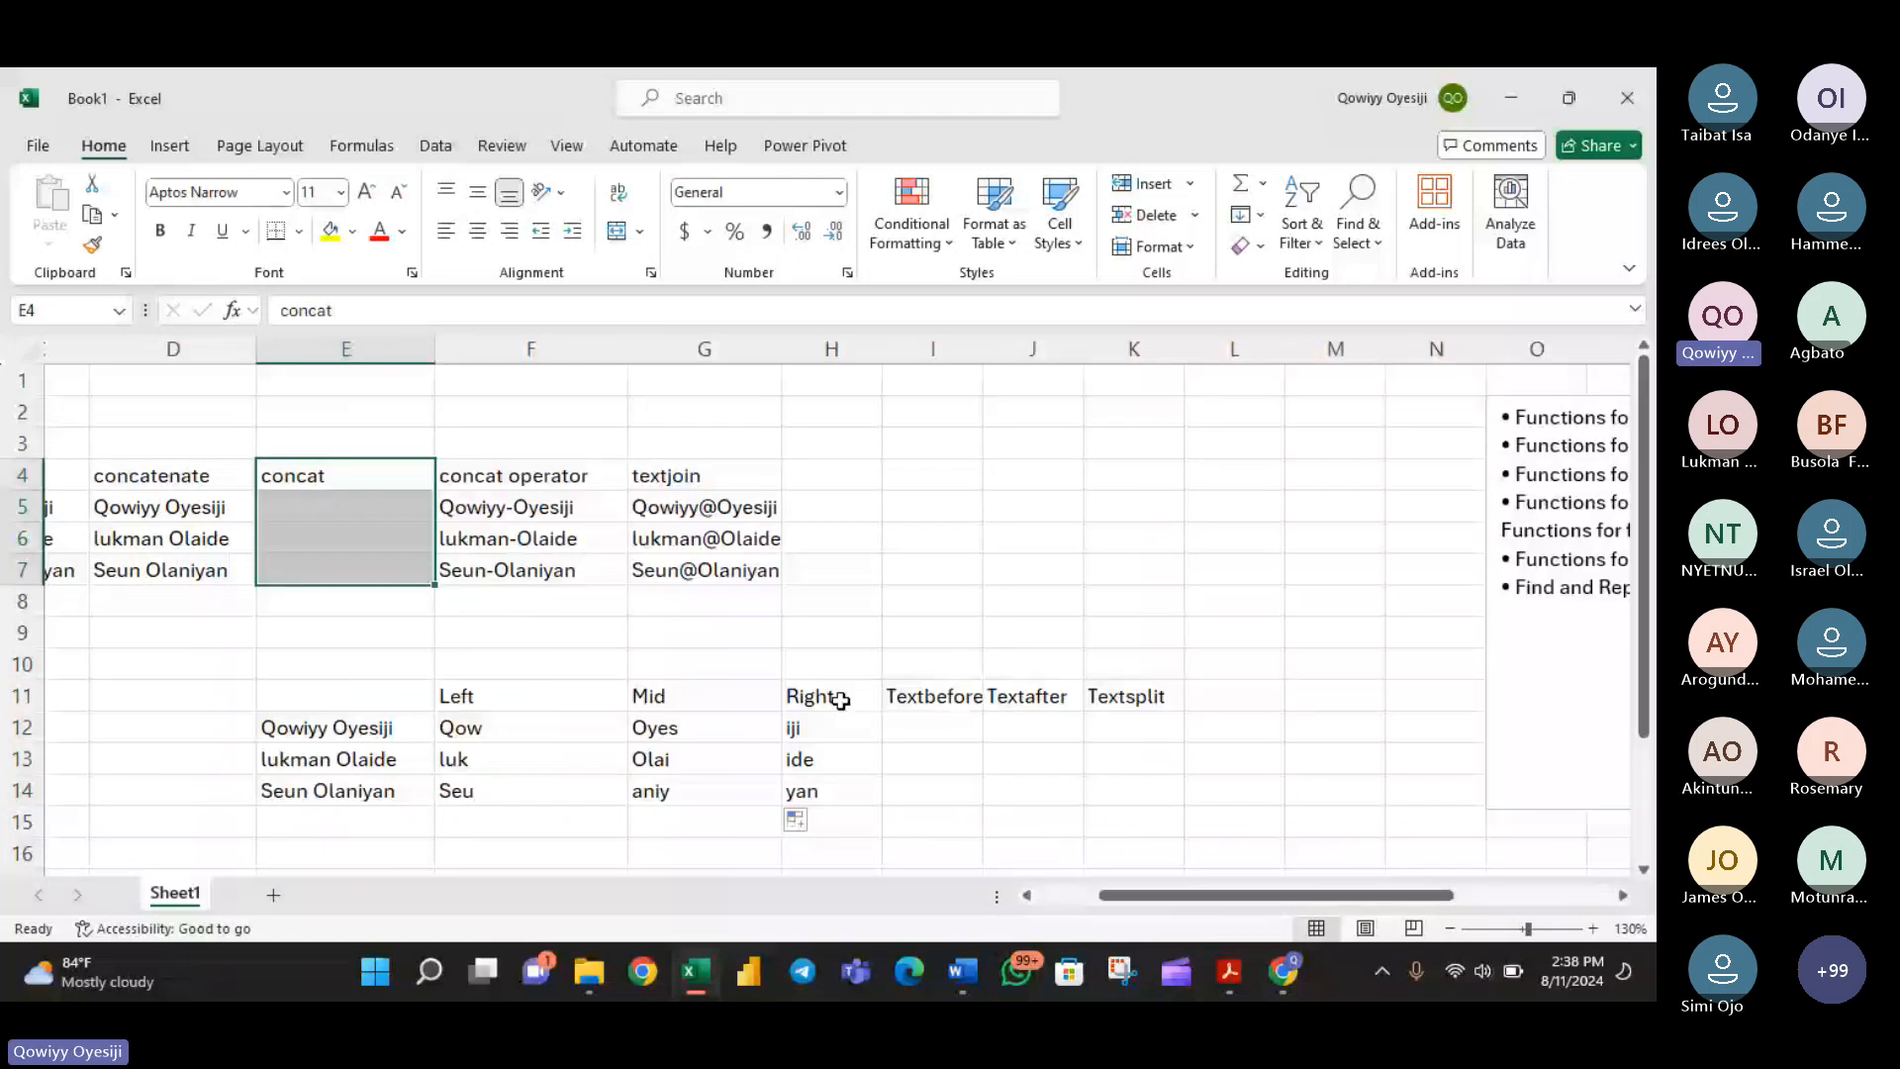
pyautogui.moveTo(893, 701); pyautogui.dragTo(1158, 792)
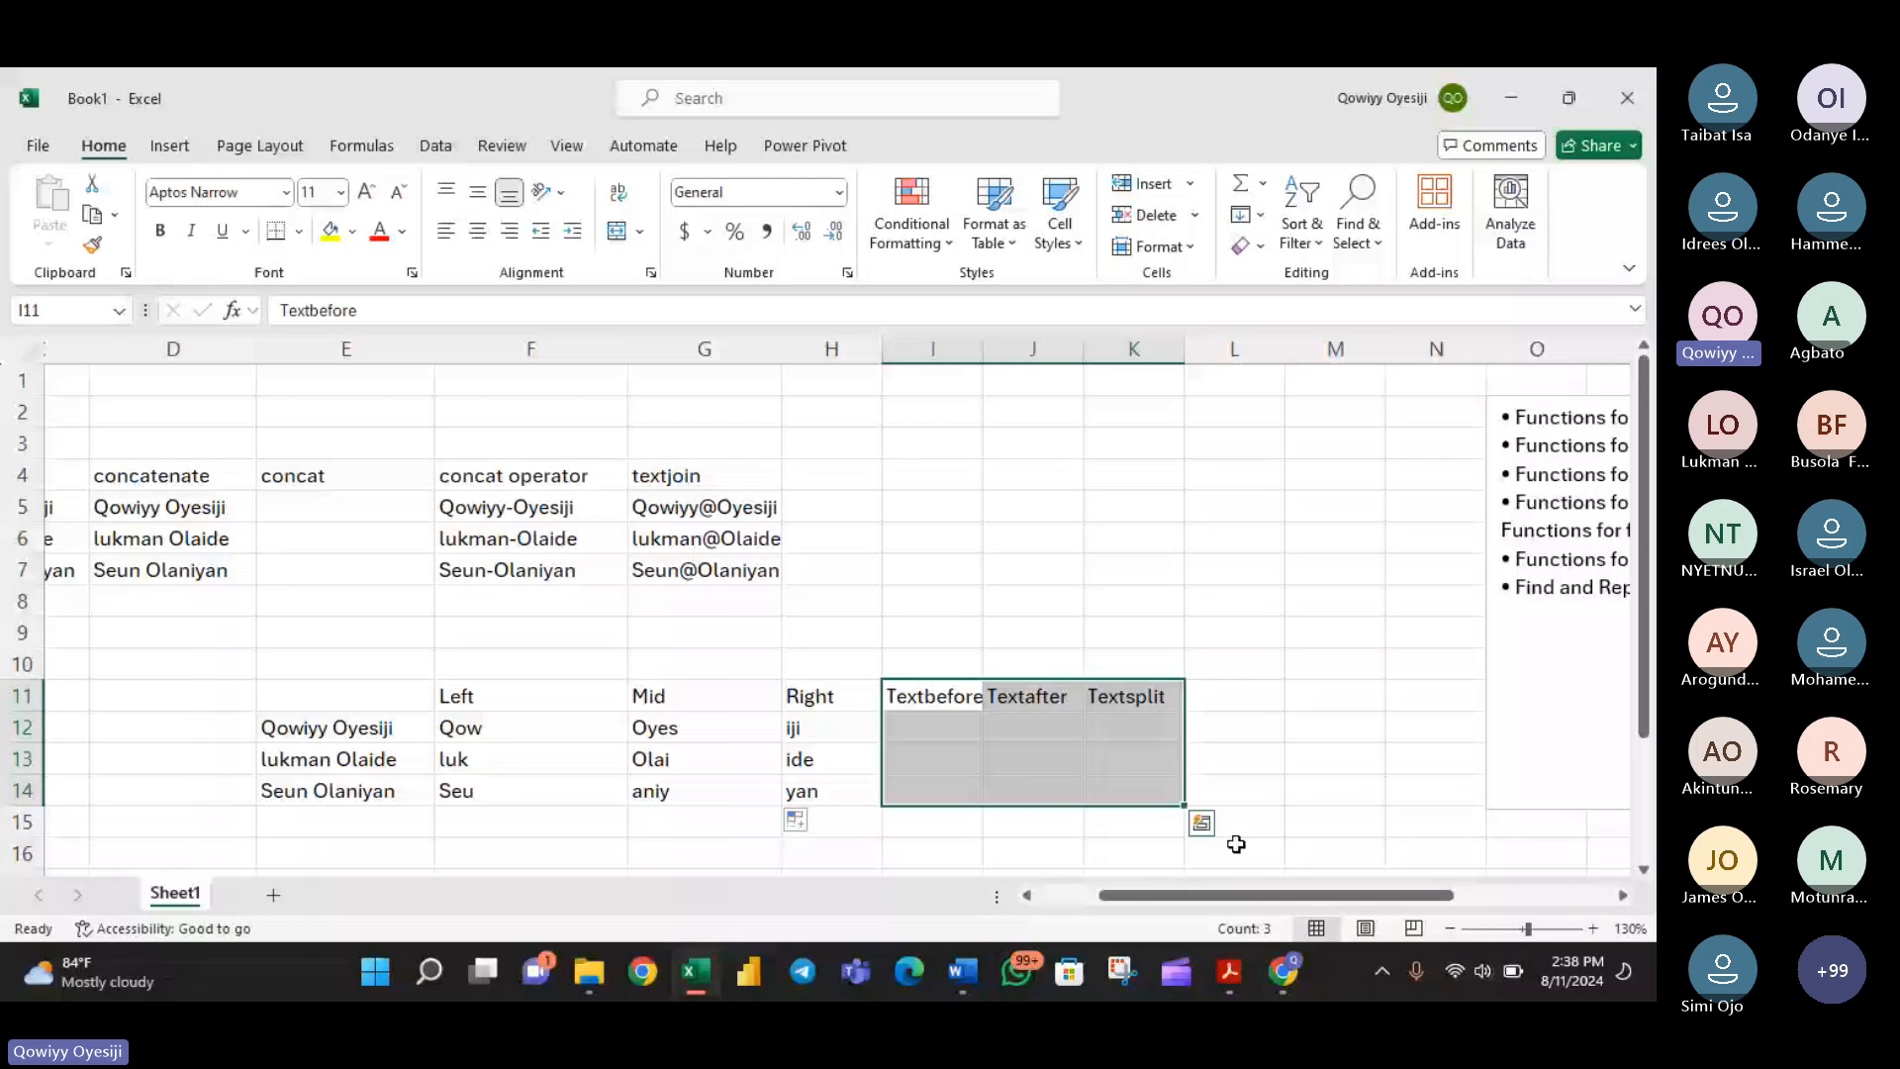
pyautogui.moveTo(1259, 899); pyautogui.dragTo(1259, 905)
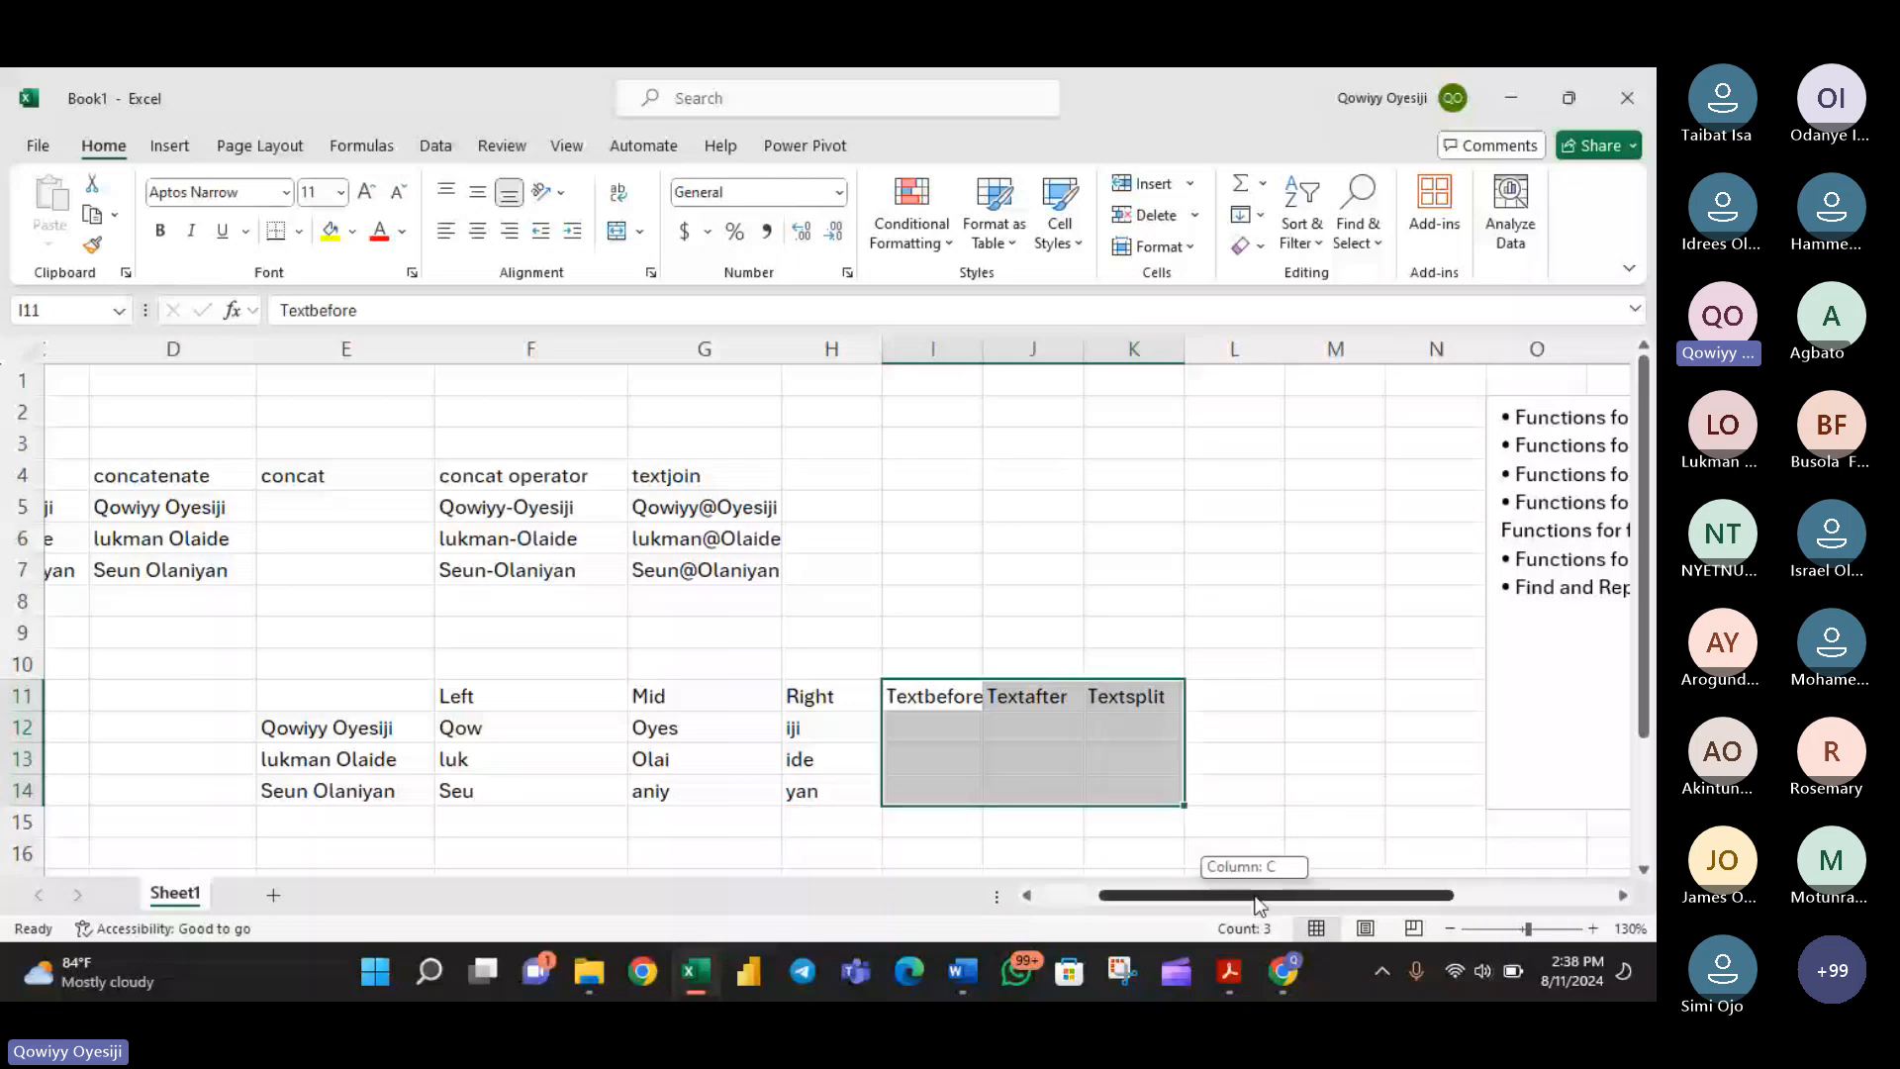
pyautogui.moveTo(1259, 906); pyautogui.dragTo(1397, 905)
pyautogui.moveTo(1203, 476); pyautogui.dragTo(941, 476)
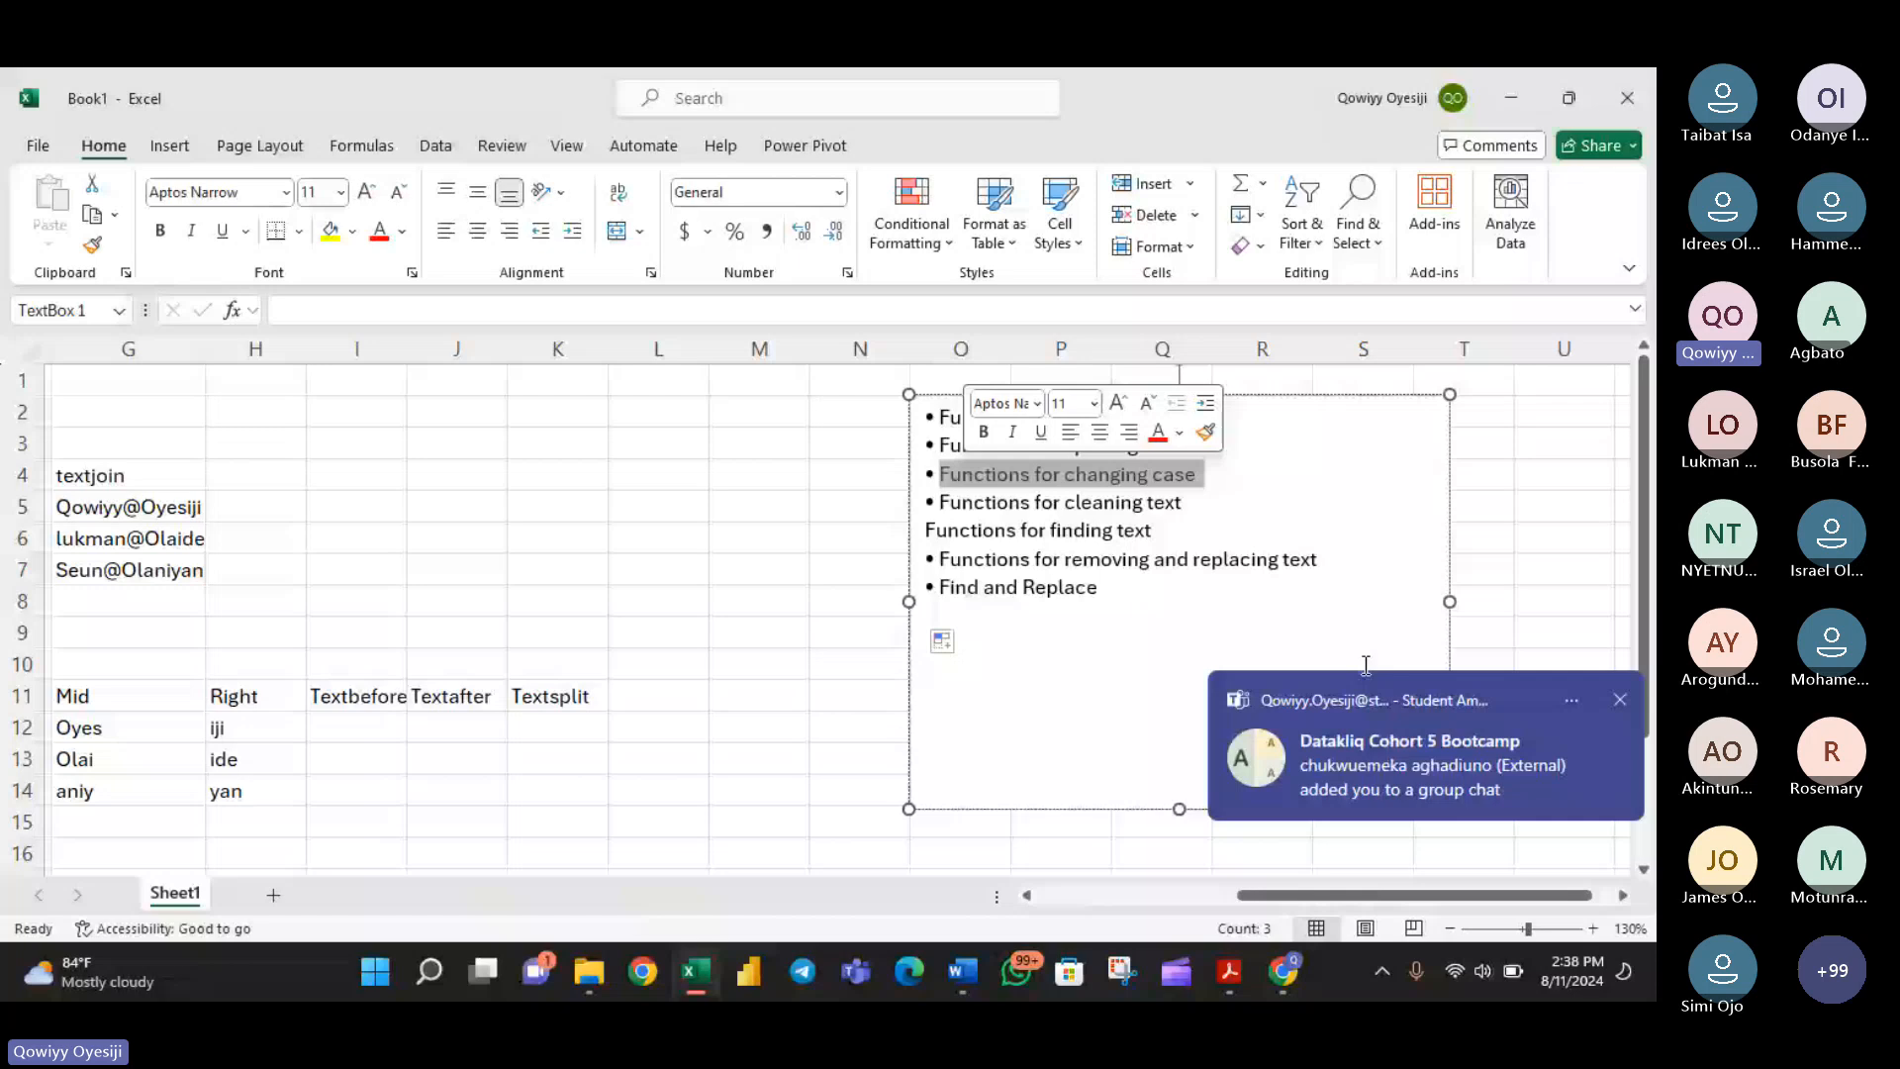
# - Copy the three full names in E12:E14 to the cells starting at D18
pyautogui.moveTo(1398, 896); pyautogui.dragTo(1197, 896)
pyautogui.scroll(-2, 604, 540)
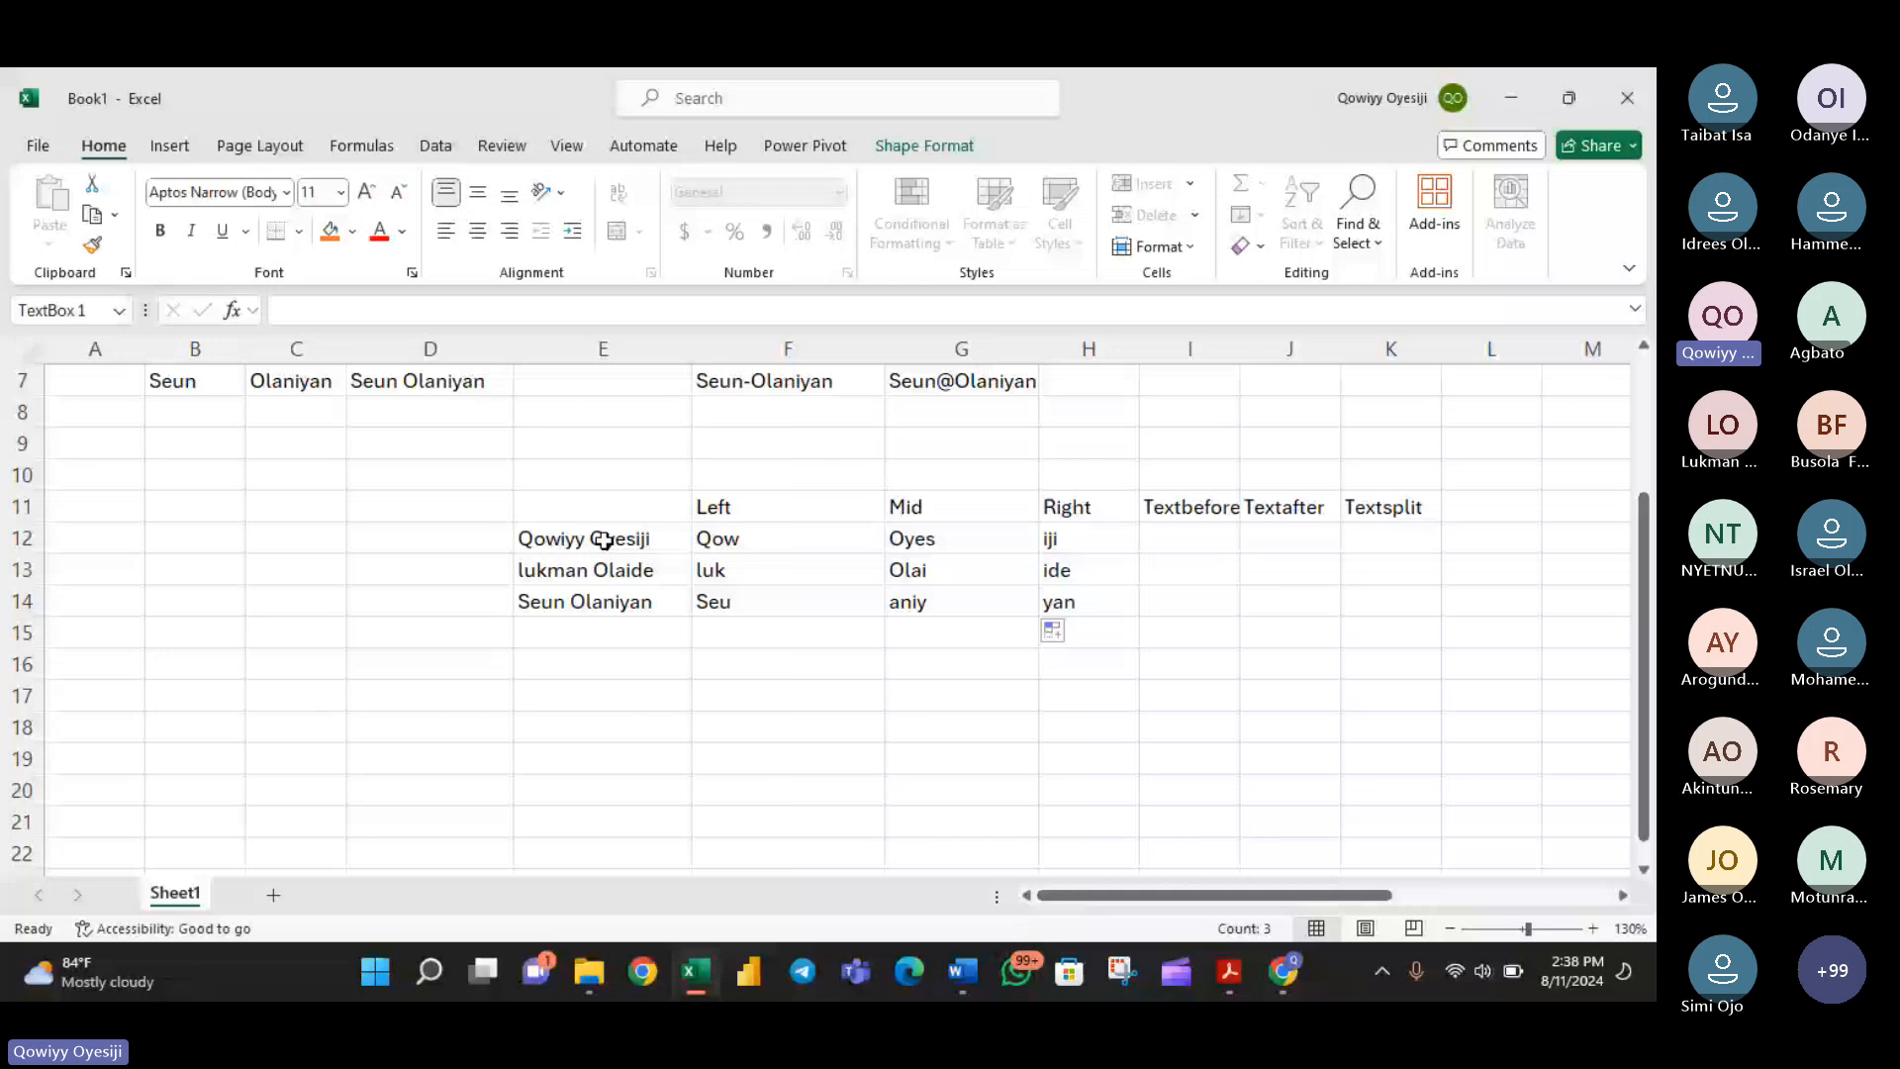
pyautogui.hotkey('ctrl', 'c')
pyautogui.click(375, 721)
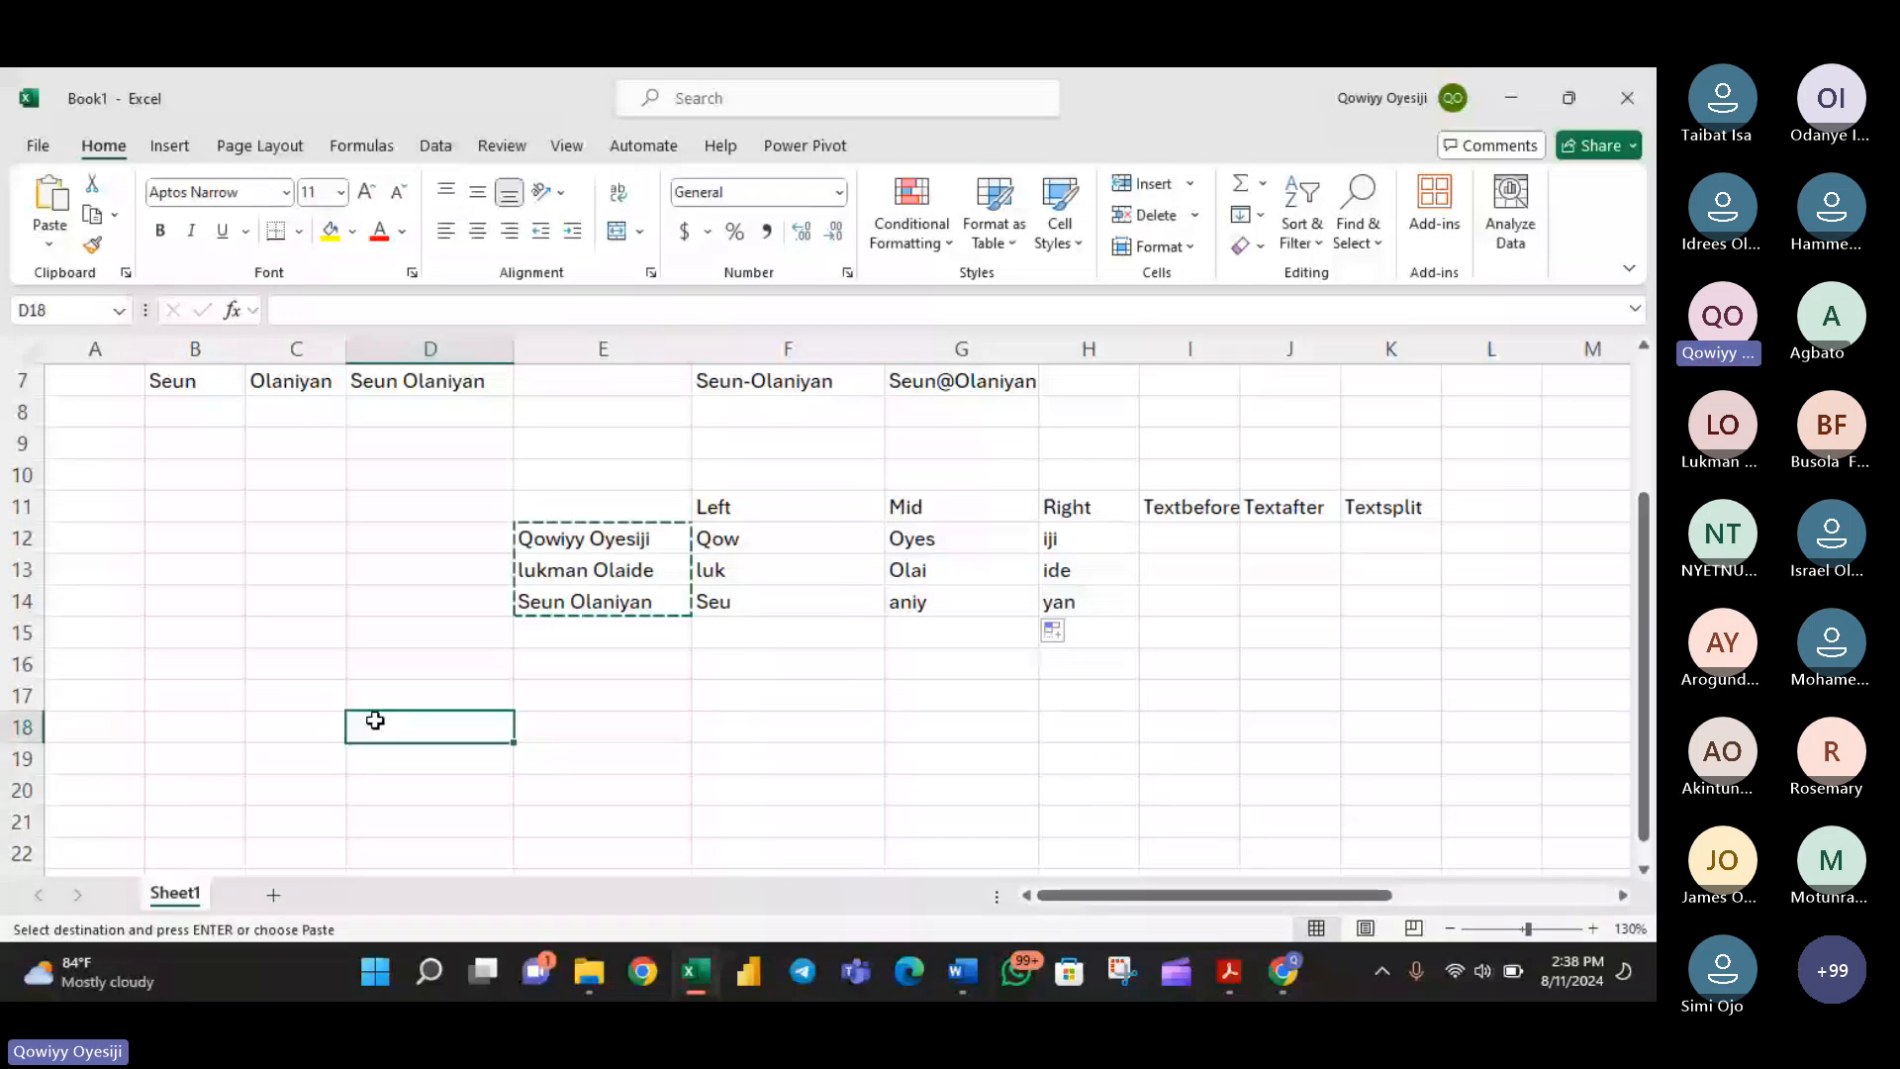
pyautogui.hotkey('ctrl', 'v')
# - Enter the column headings UPPER, lower and Proper in cells E17 to G17
pyautogui.click(640, 700)
pyautogui.write('UPPE')
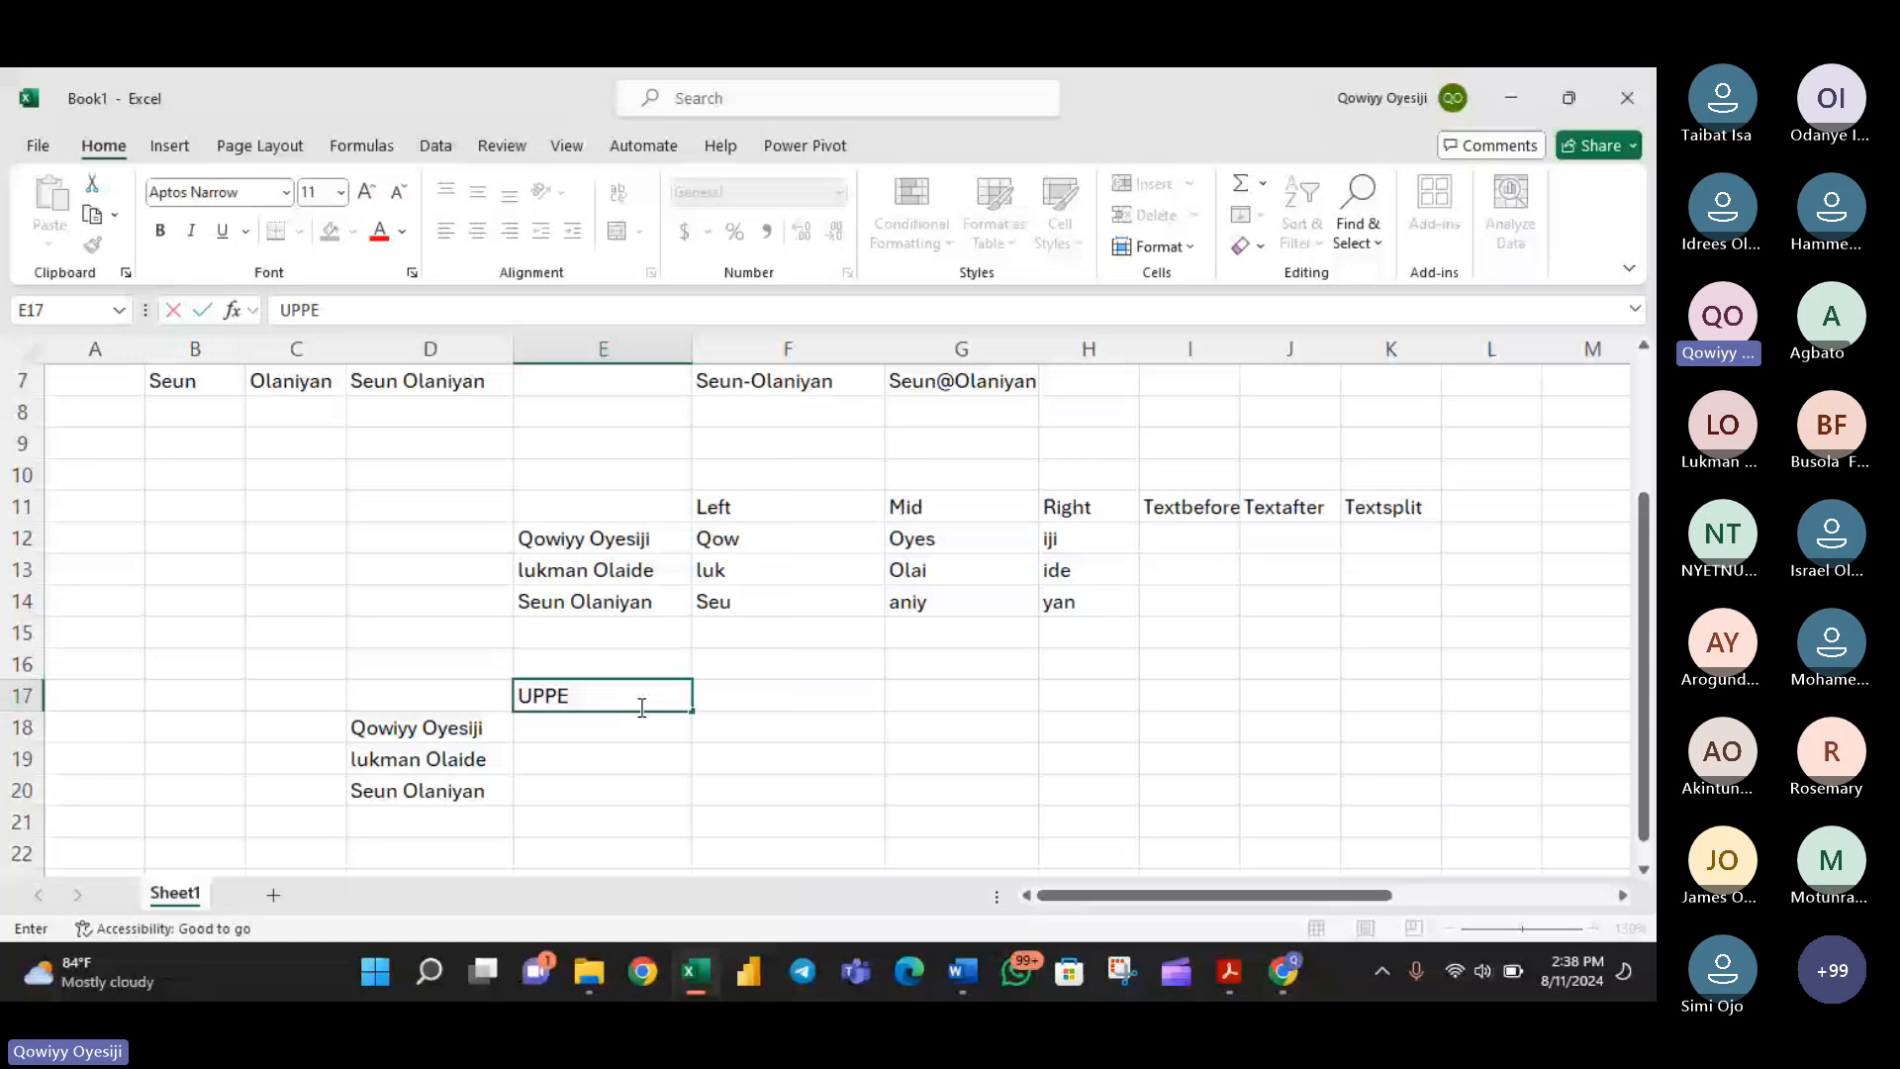
pyautogui.write('R')
pyautogui.press('Tab')
pyautogui.write('lower')
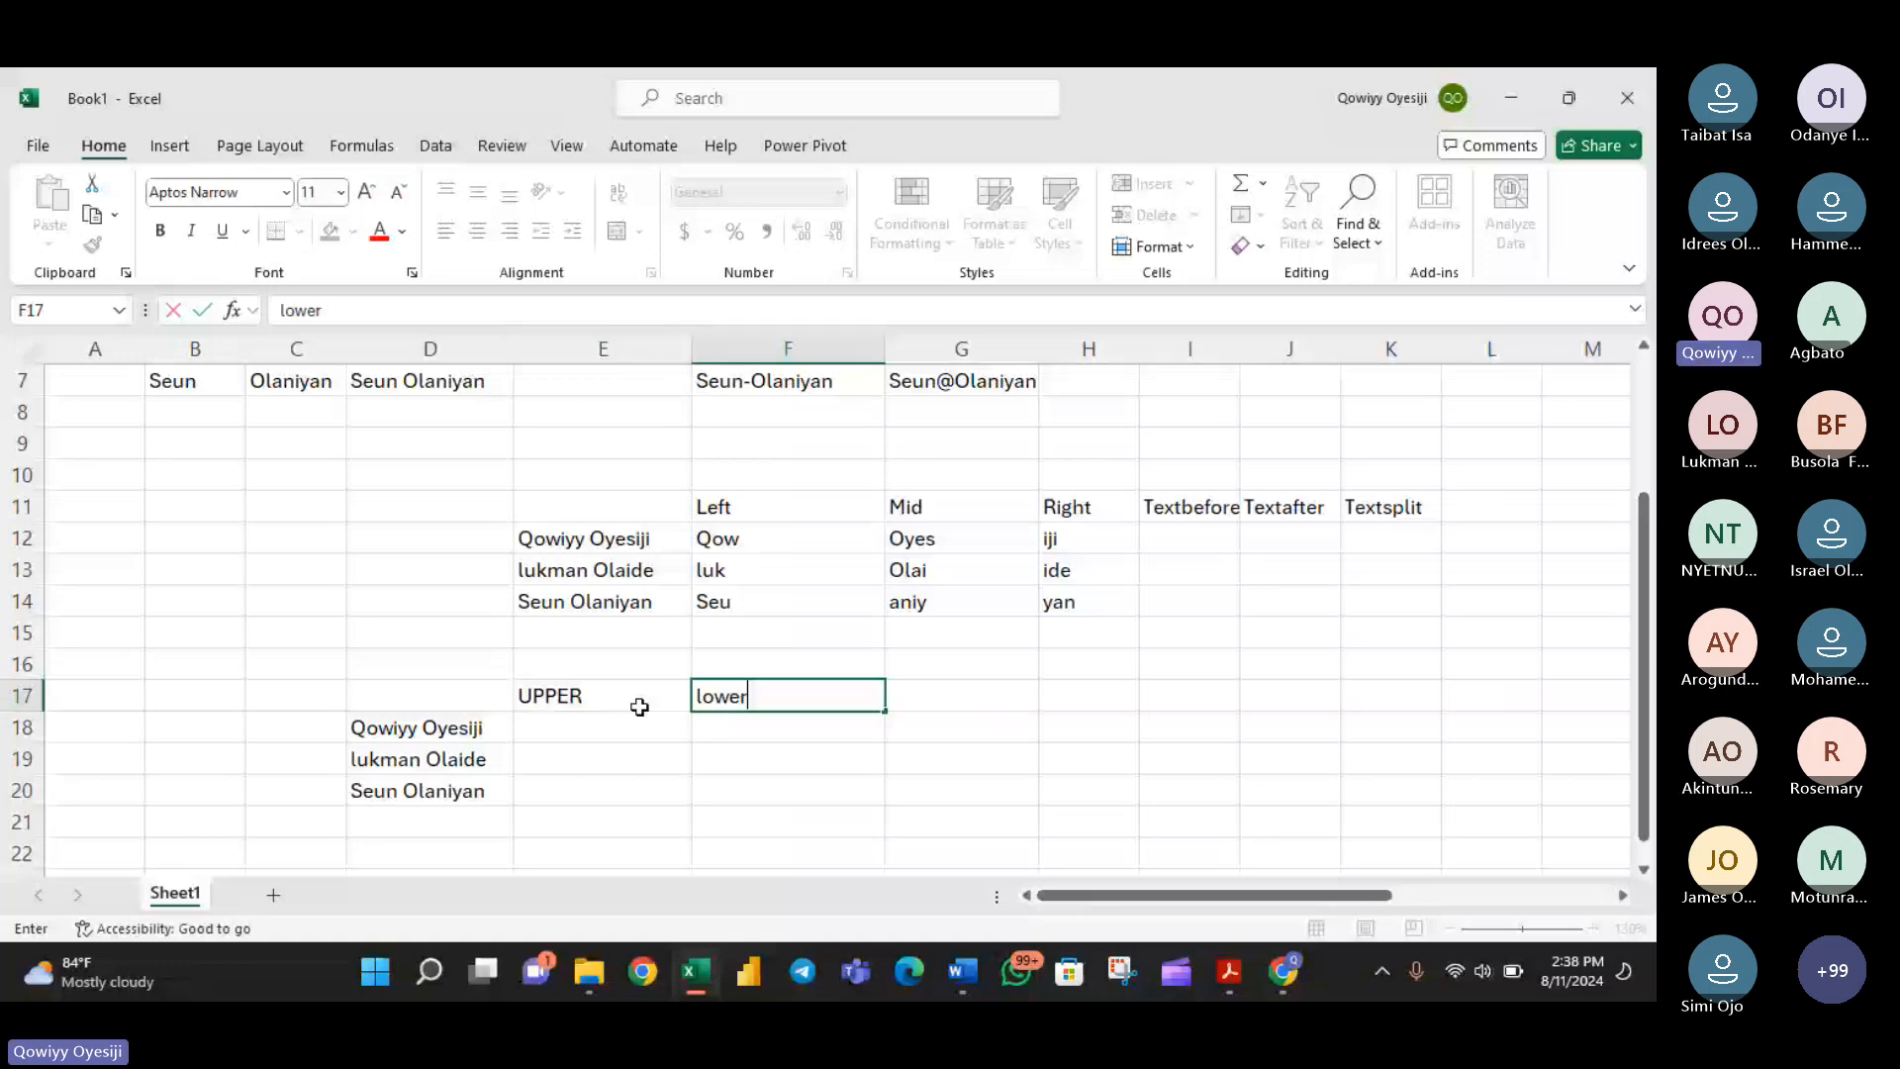
pyautogui.press('Tab')
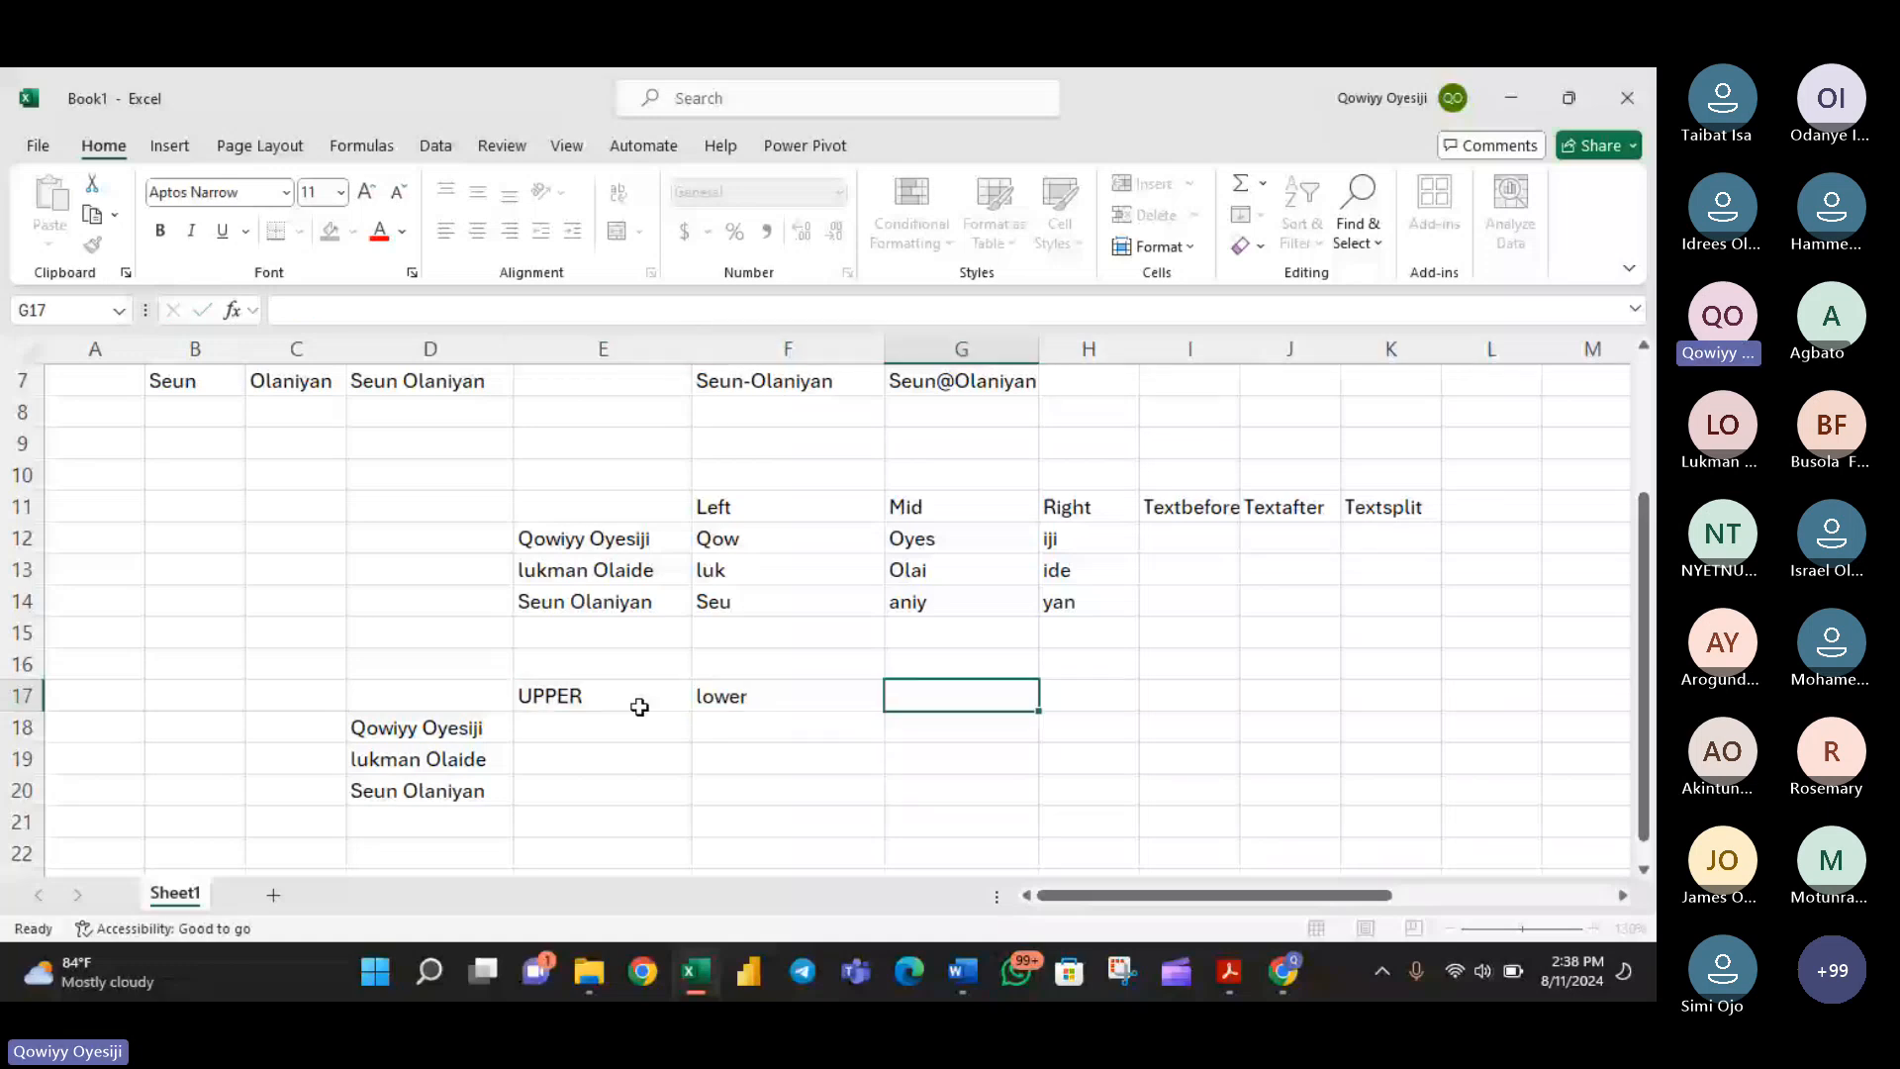
pyautogui.write('Proper')
pyautogui.press('Return')
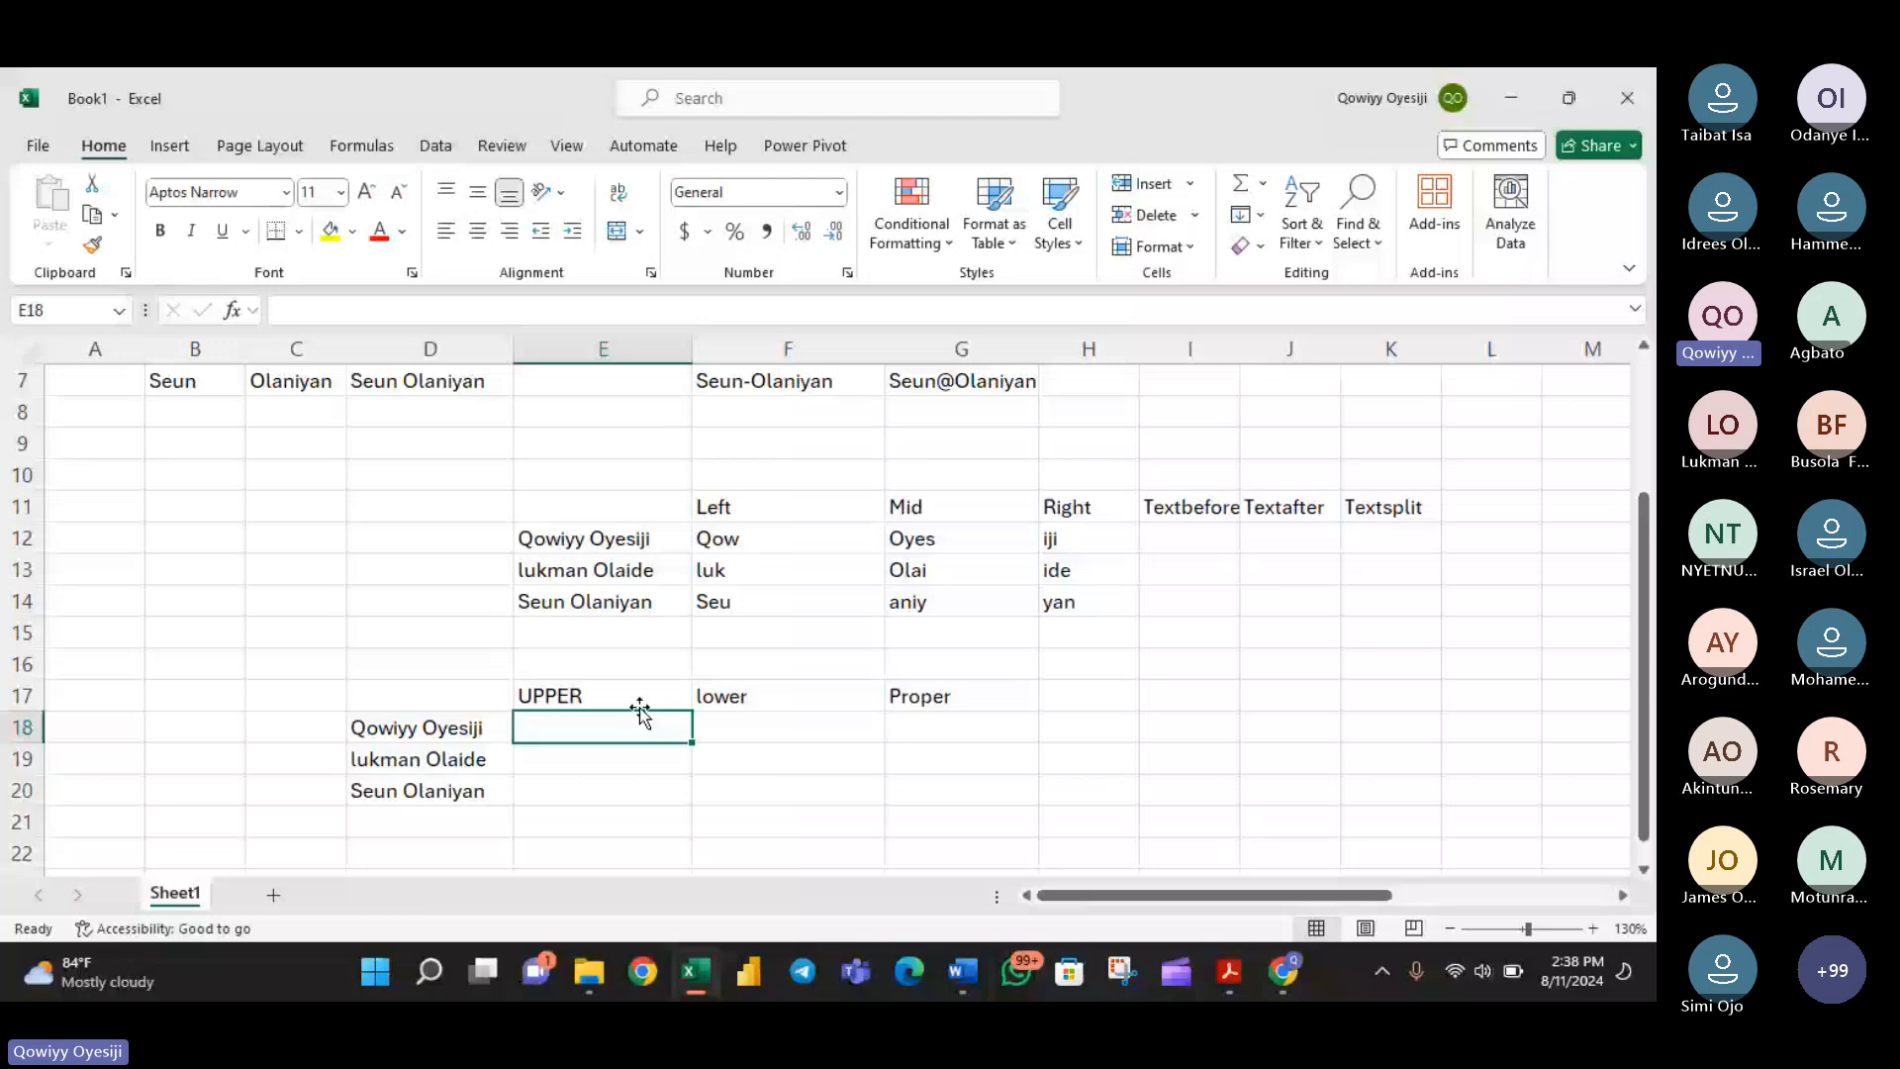
# - Convert each full name to capitals with =UPPER(D18) in E18, filled down to E20
pyautogui.write('=u')
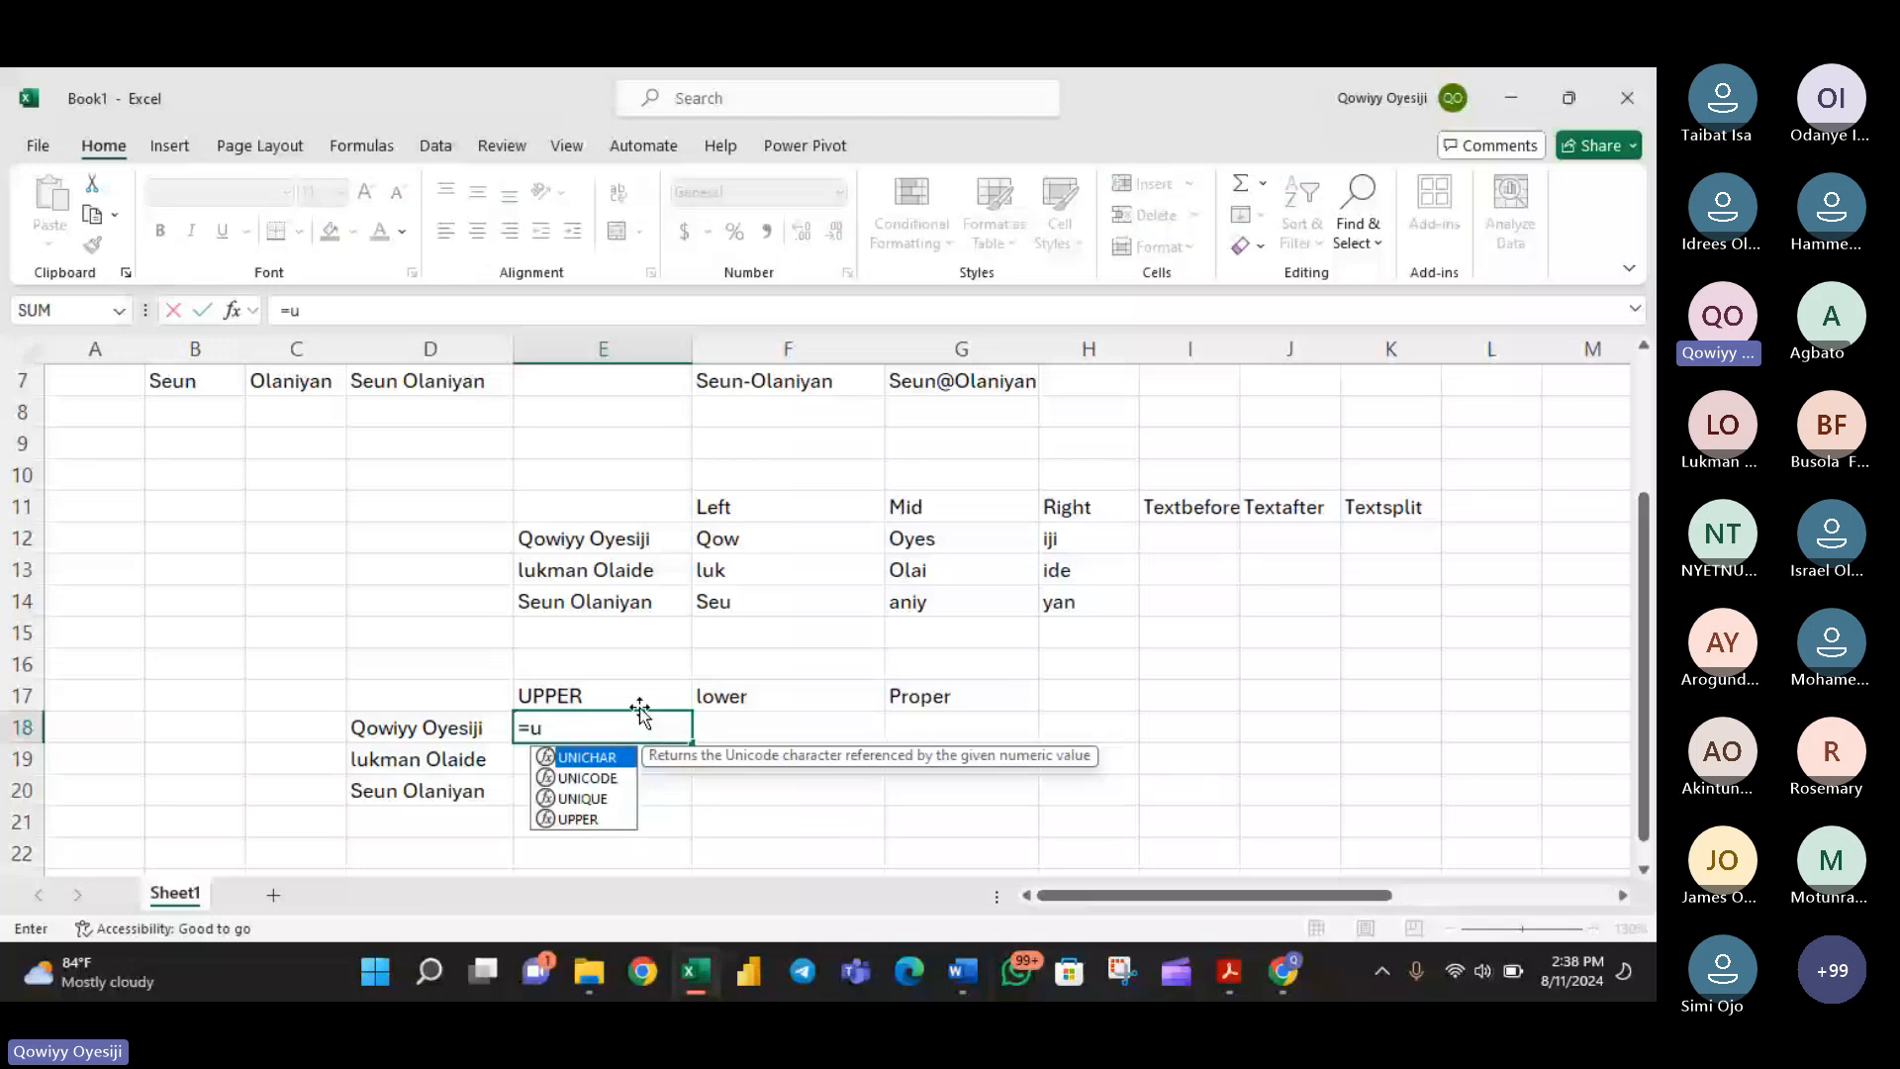
pyautogui.press('Down')
pyautogui.press('Down')
pyautogui.press('Down')
pyautogui.press('Tab')
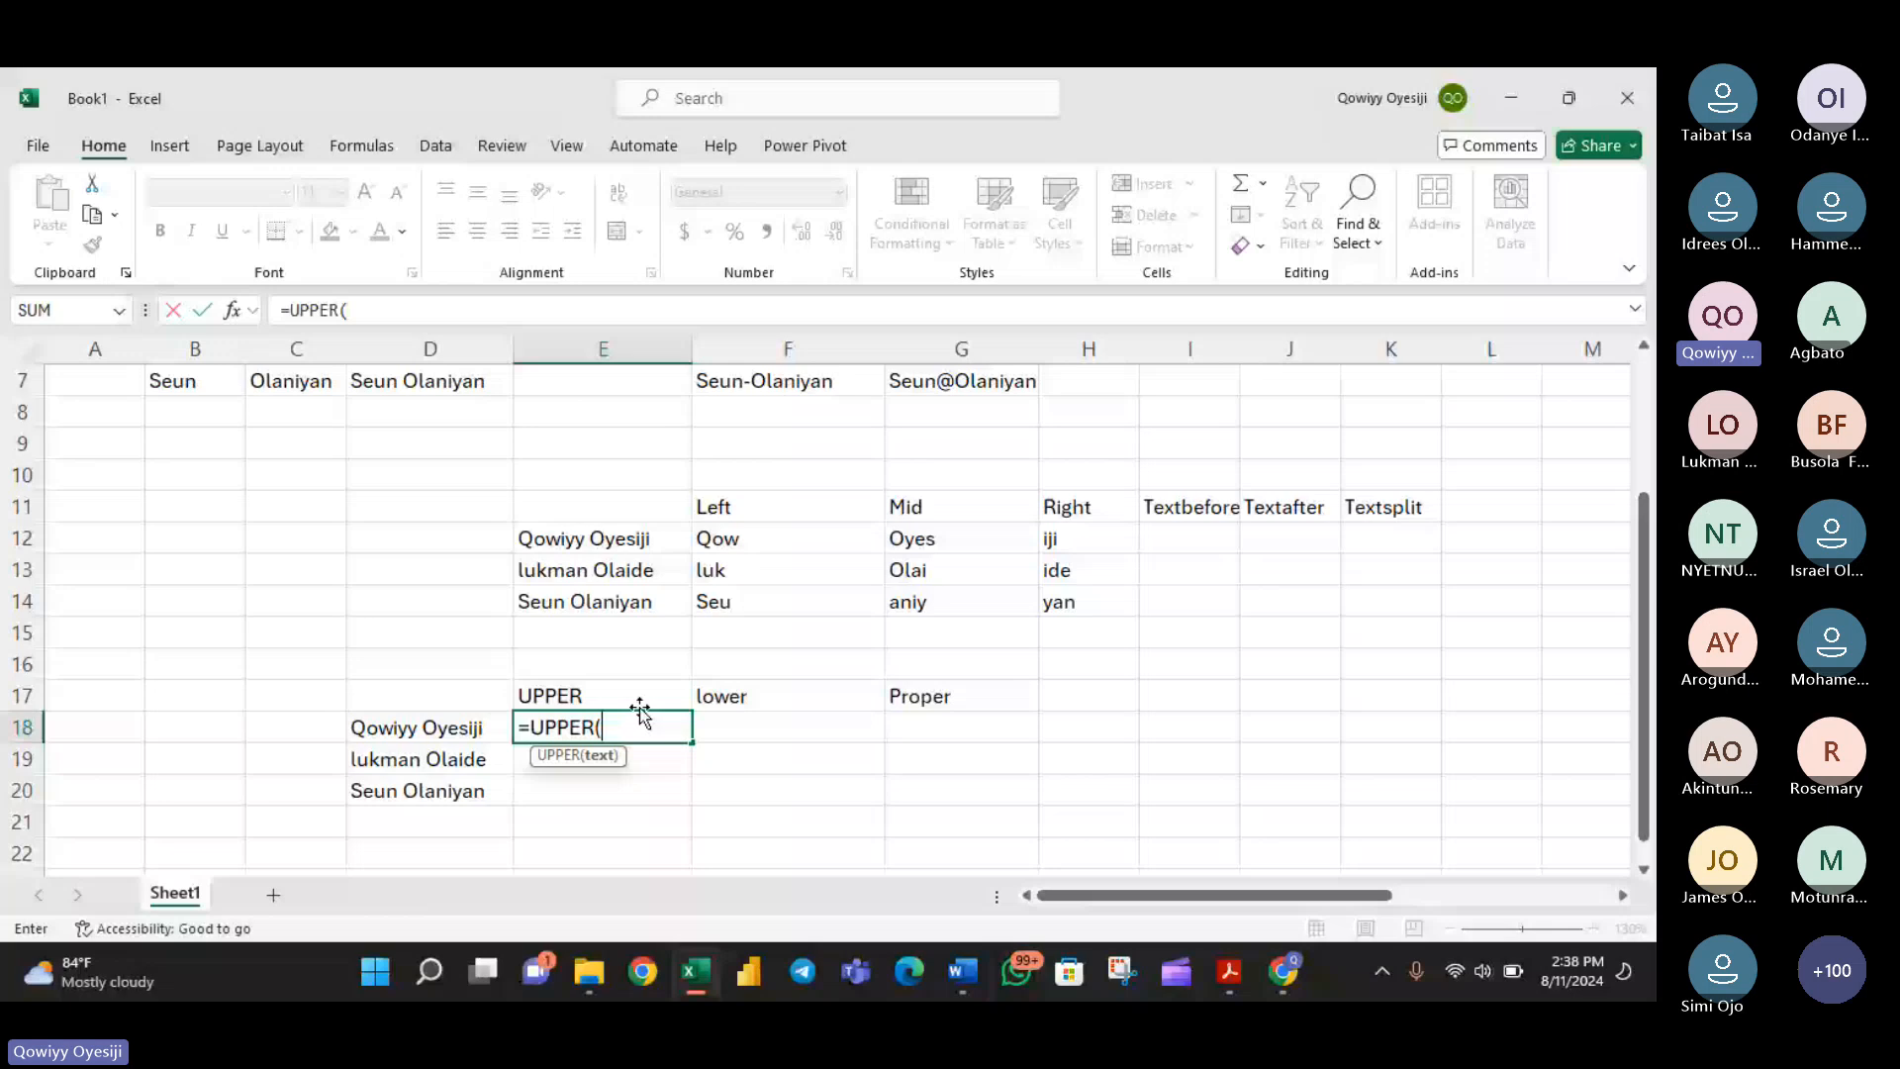
pyautogui.click(445, 737)
pyautogui.press('Return')
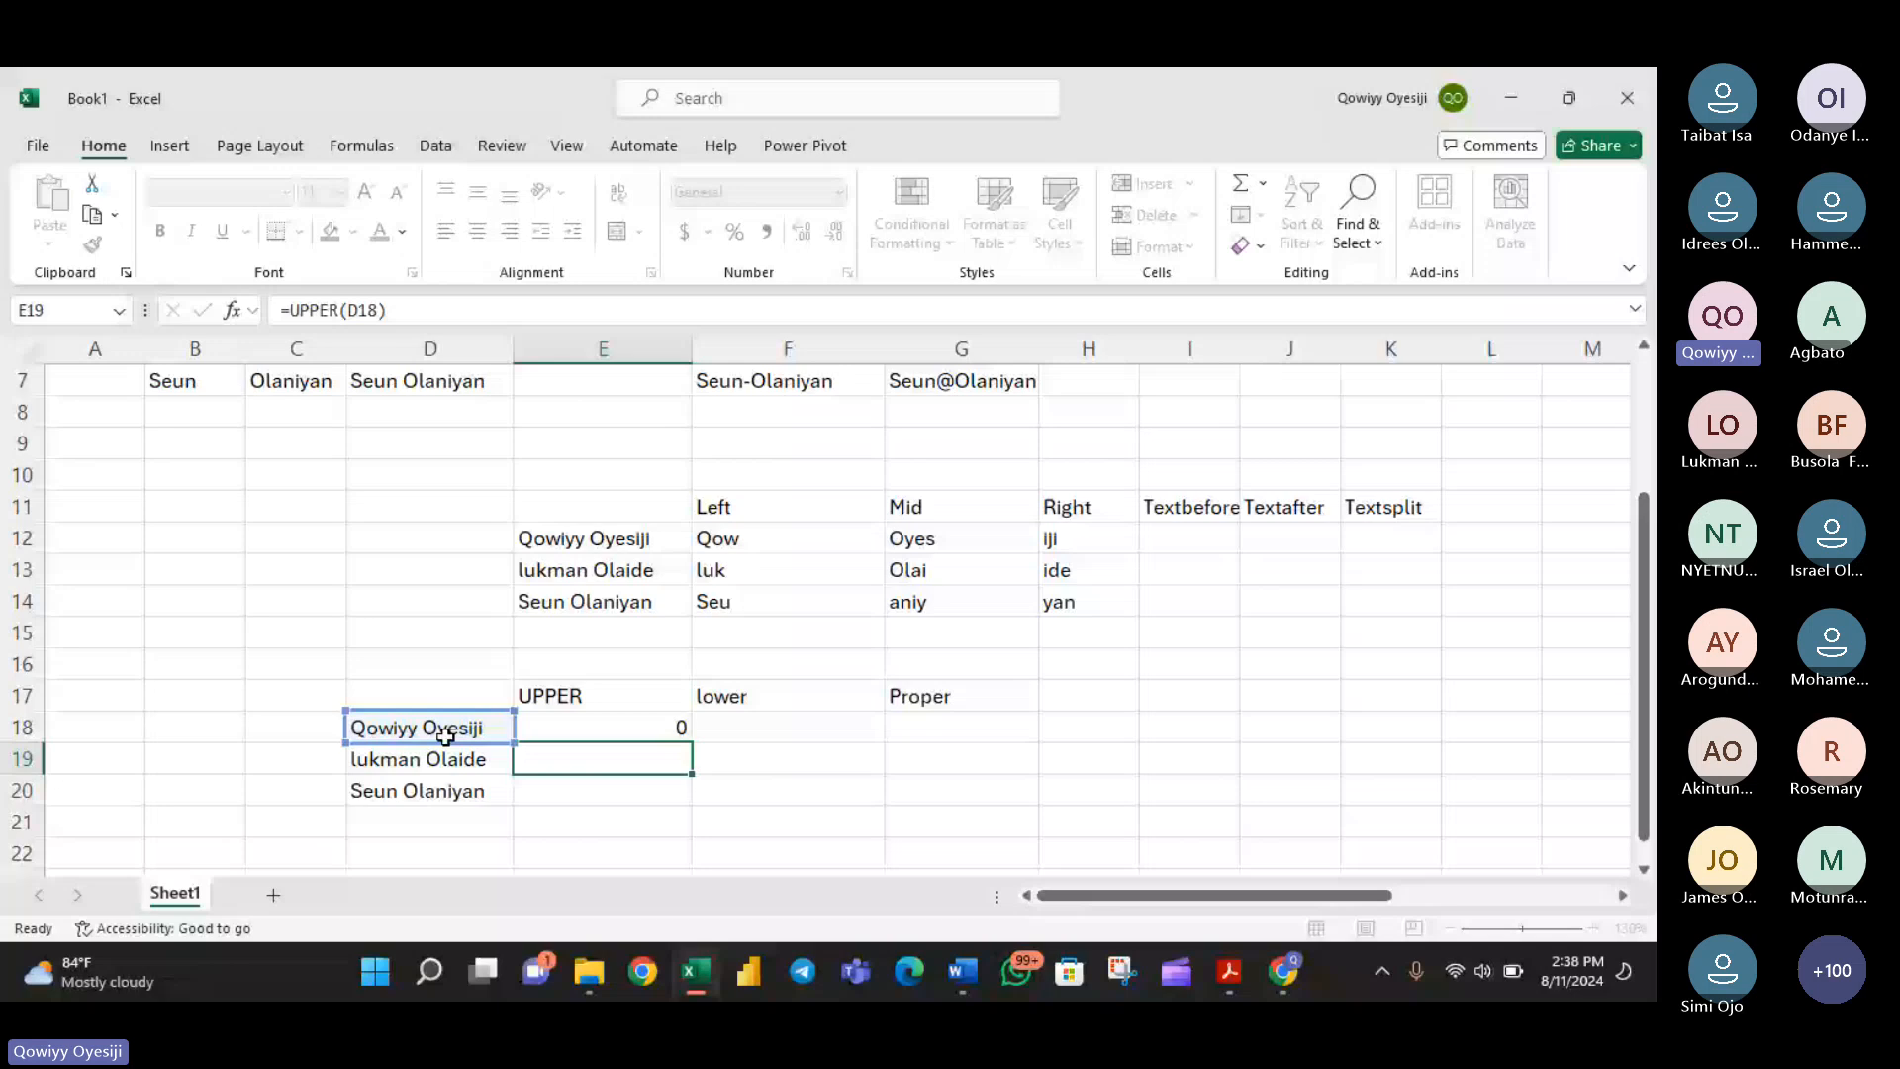
pyautogui.click(624, 732)
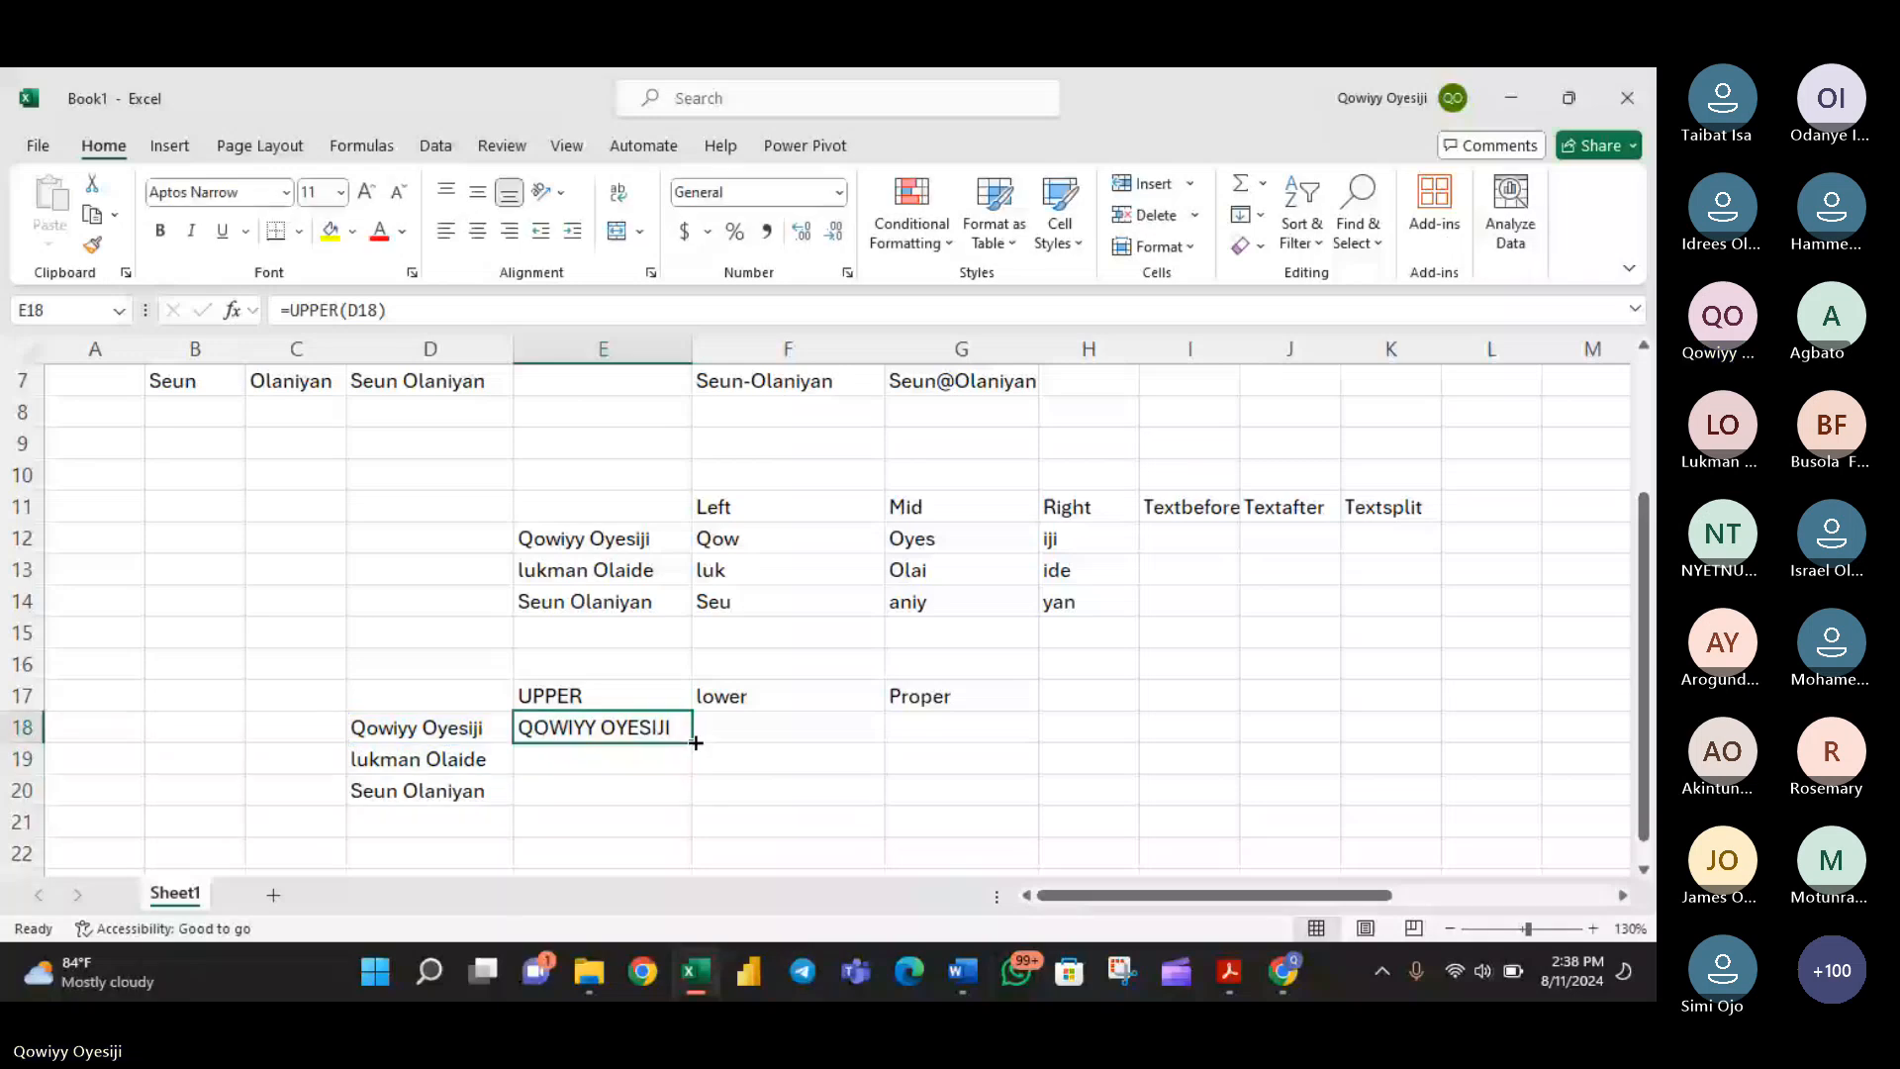
pyautogui.doubleClick(696, 742)
# - Convert each full name to lowercase with =LOWER(D18) in F18, filled down to F20
pyautogui.click(710, 732)
pyautogui.write('=LOWER(')
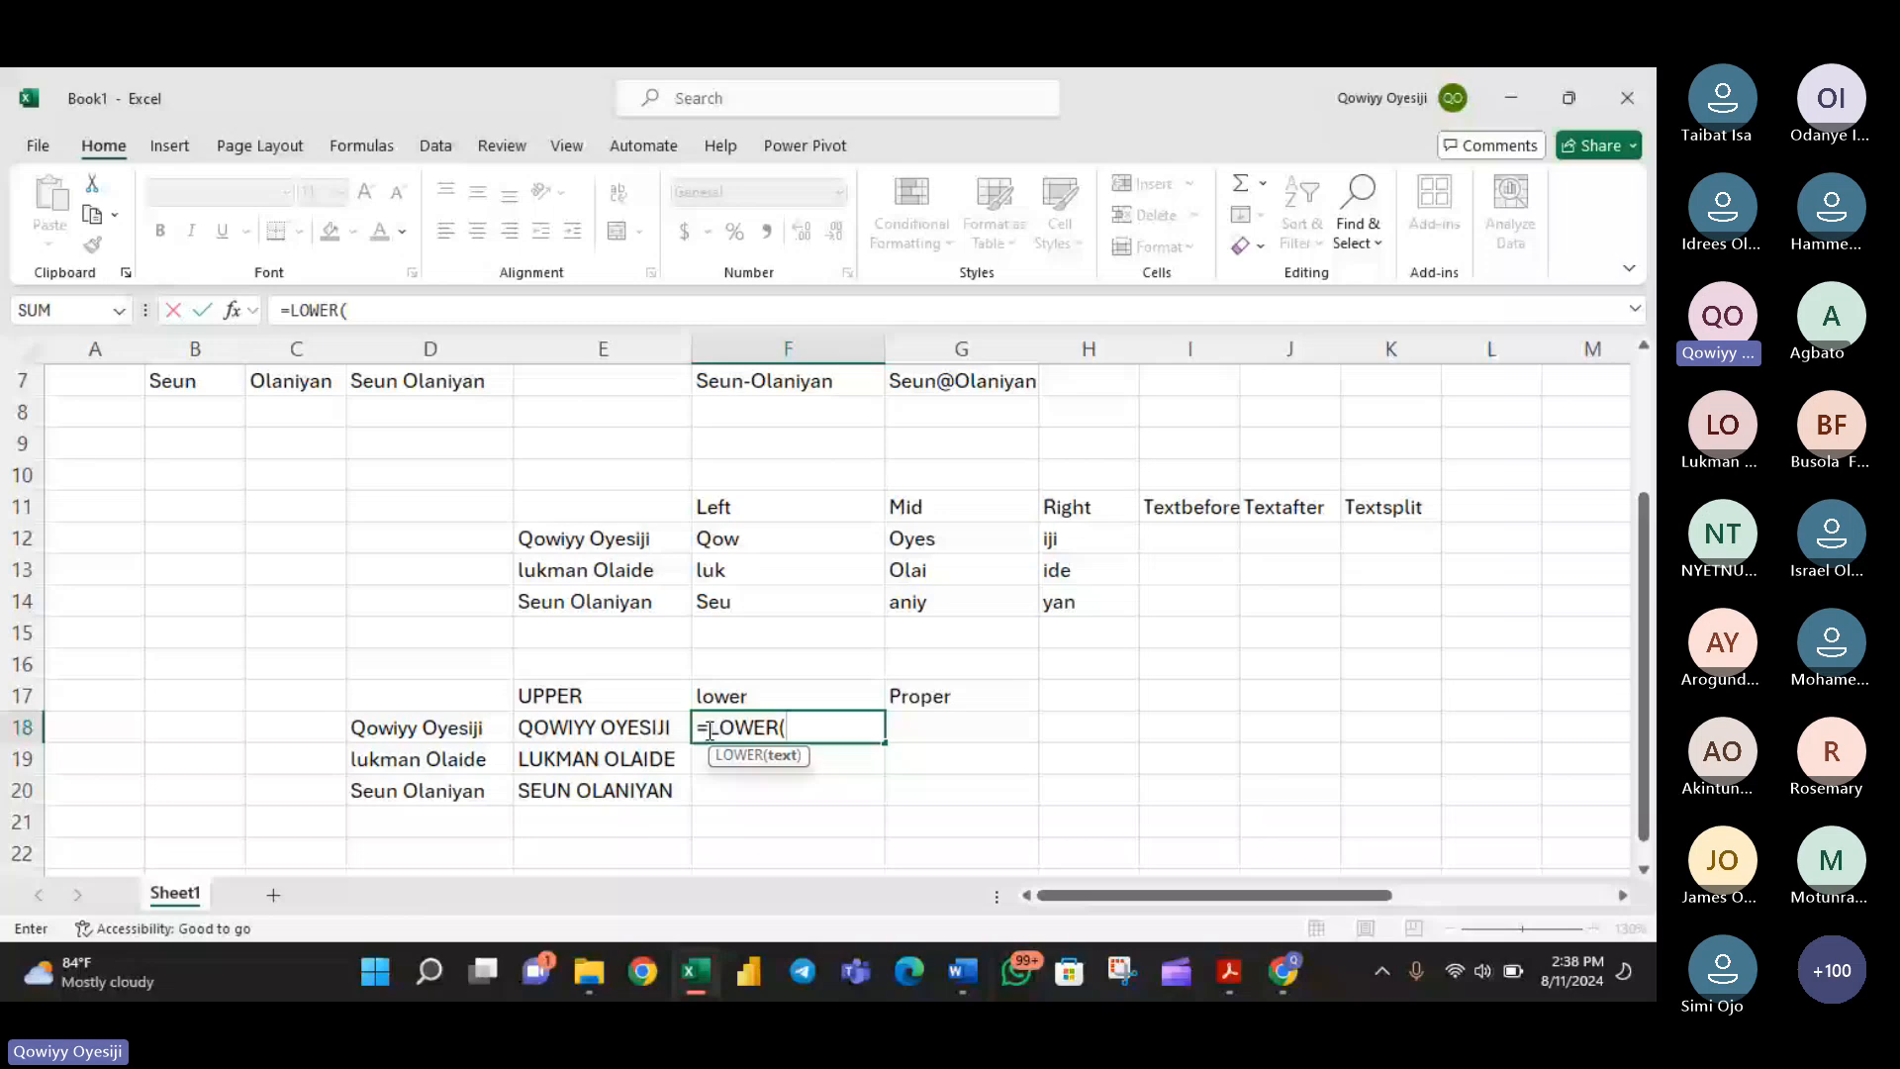
pyautogui.click(386, 727)
pyautogui.press('Return')
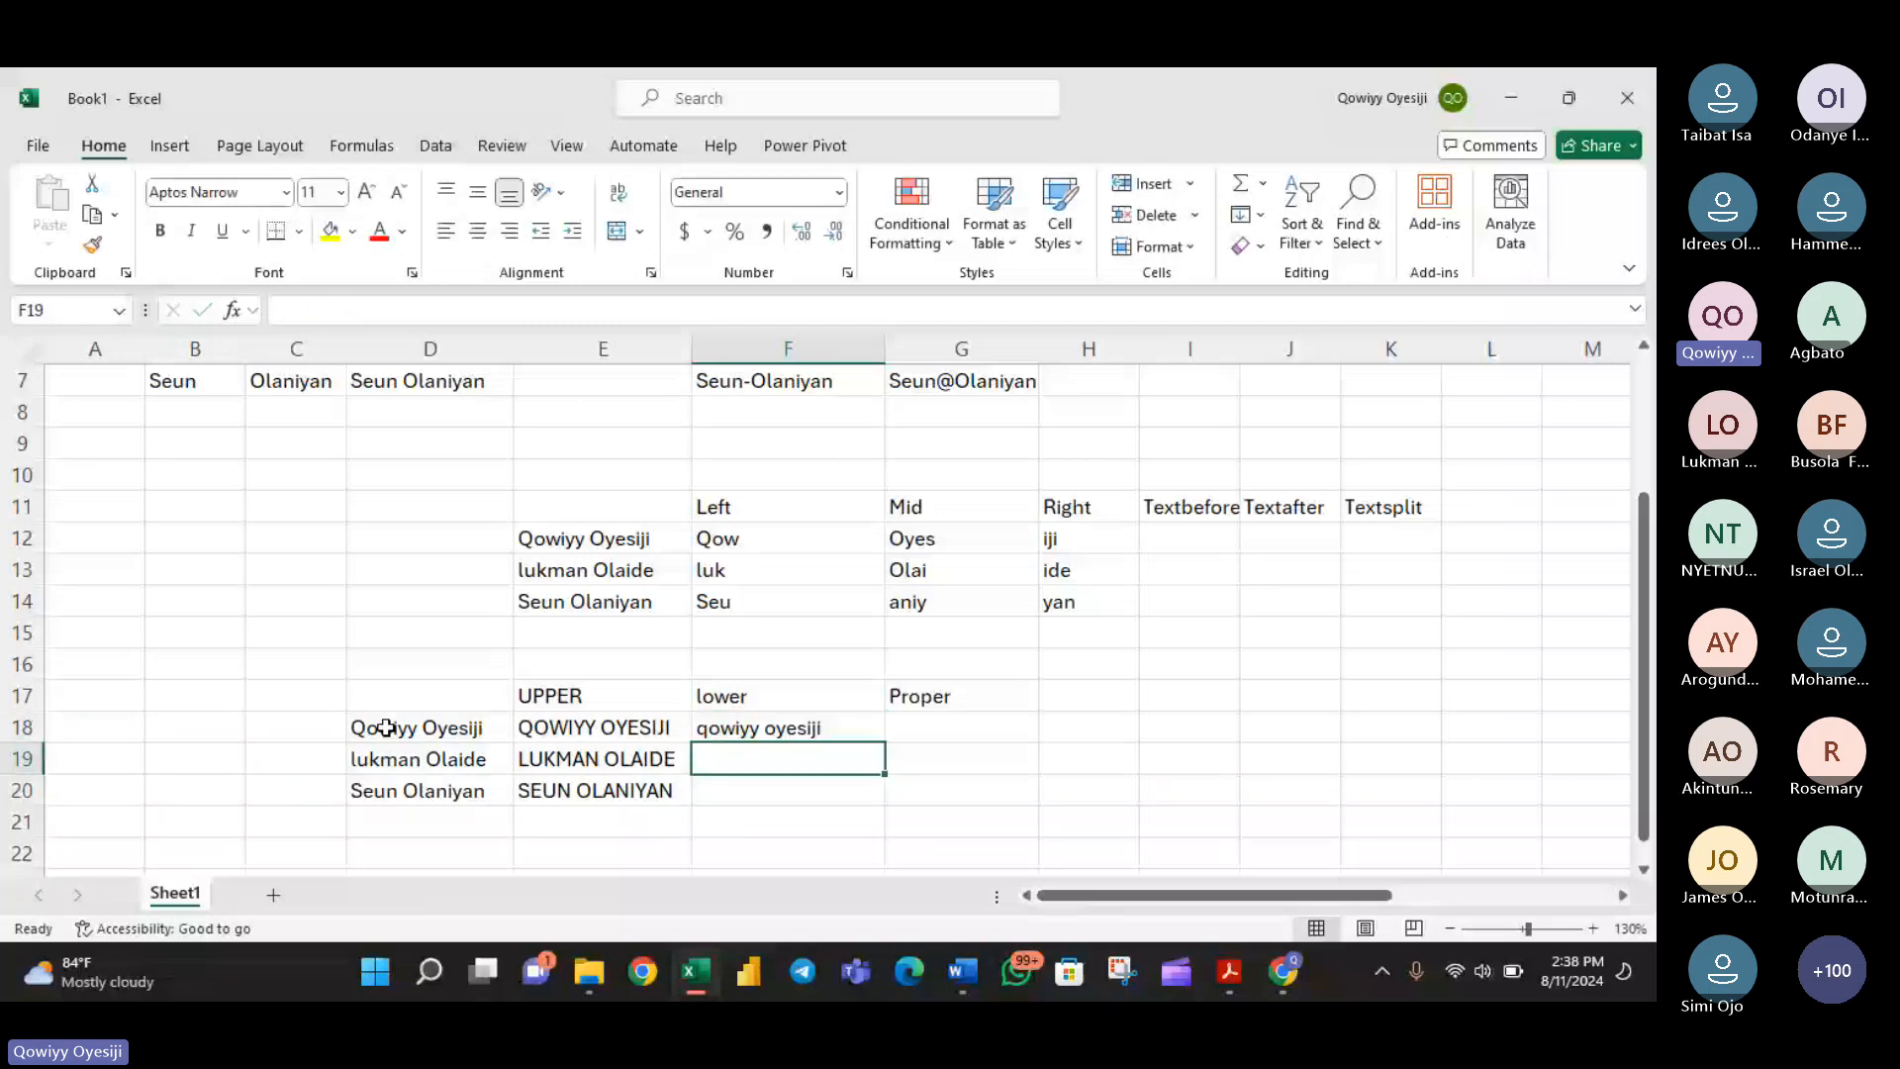
pyautogui.click(848, 717)
pyautogui.doubleClick(885, 742)
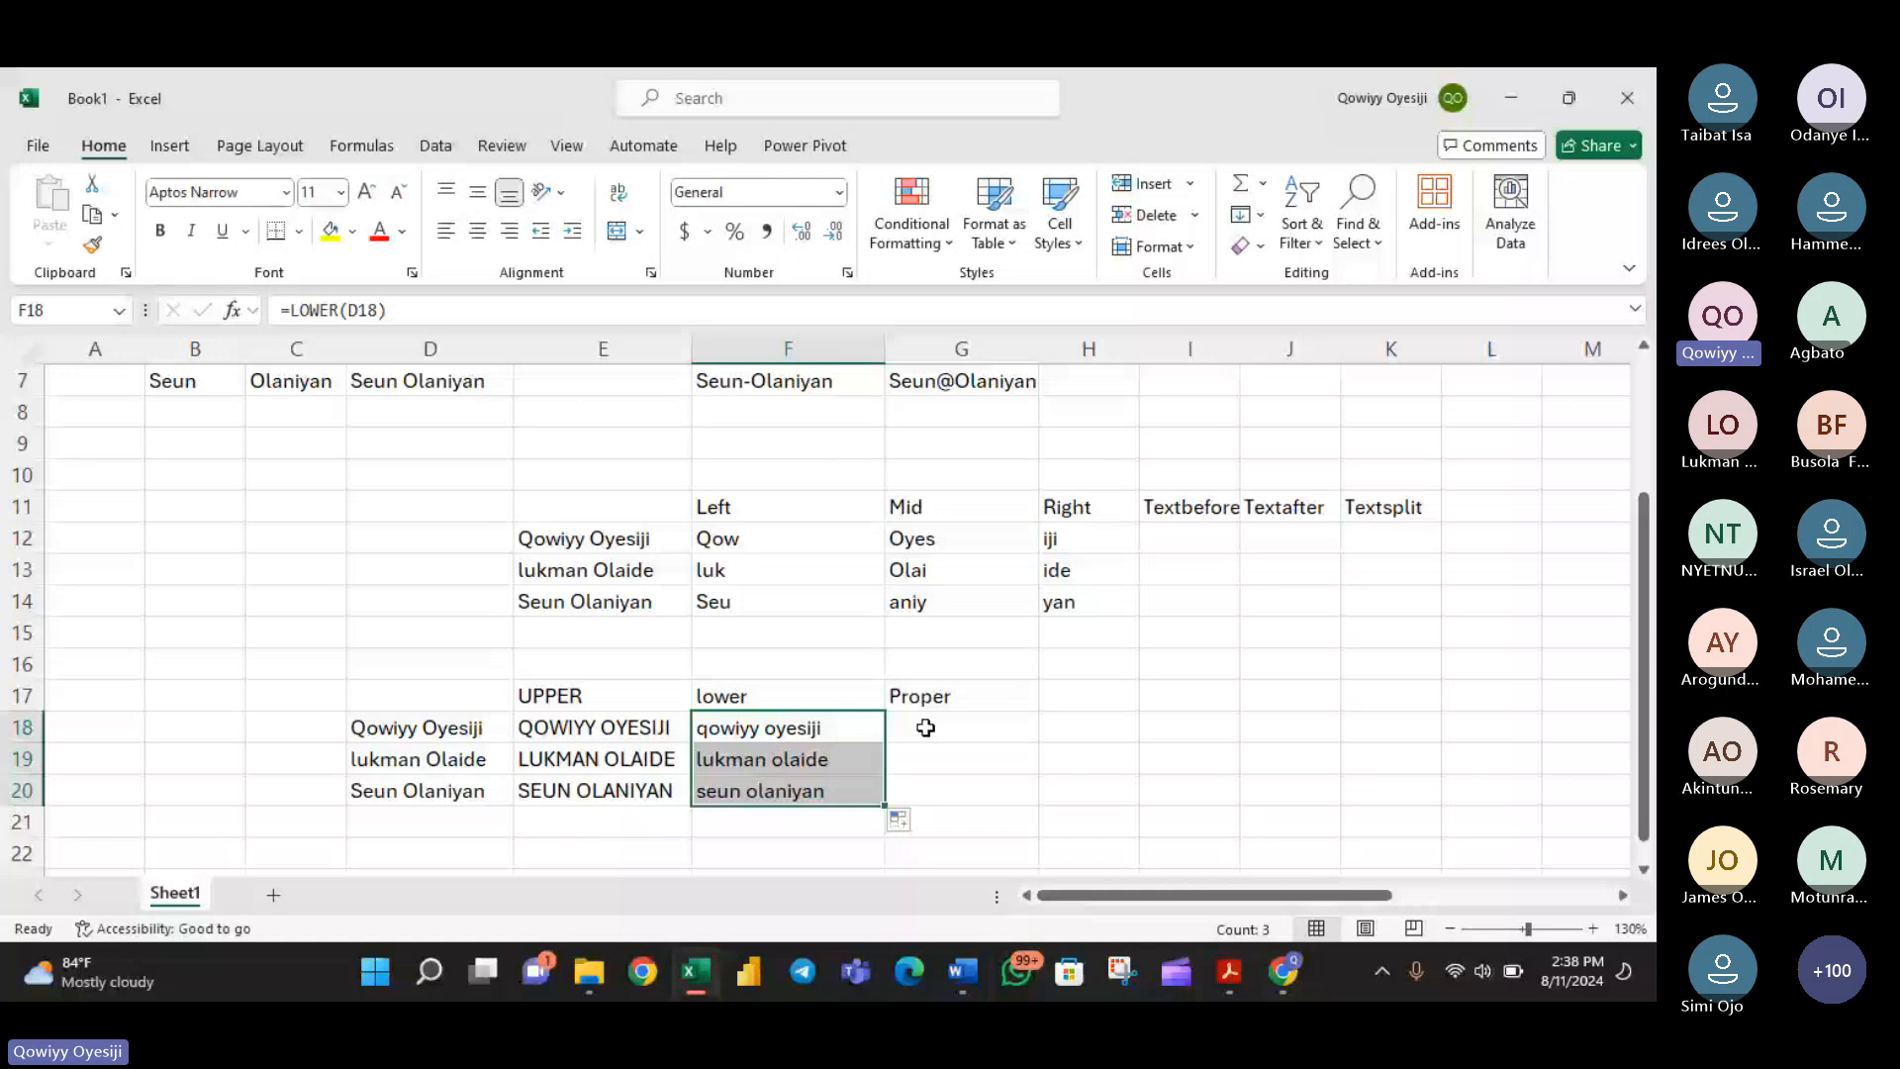
# - Capitalize the first letter of each name part with =PROPER(D18) in G18, filled down to G20
pyautogui.click(925, 728)
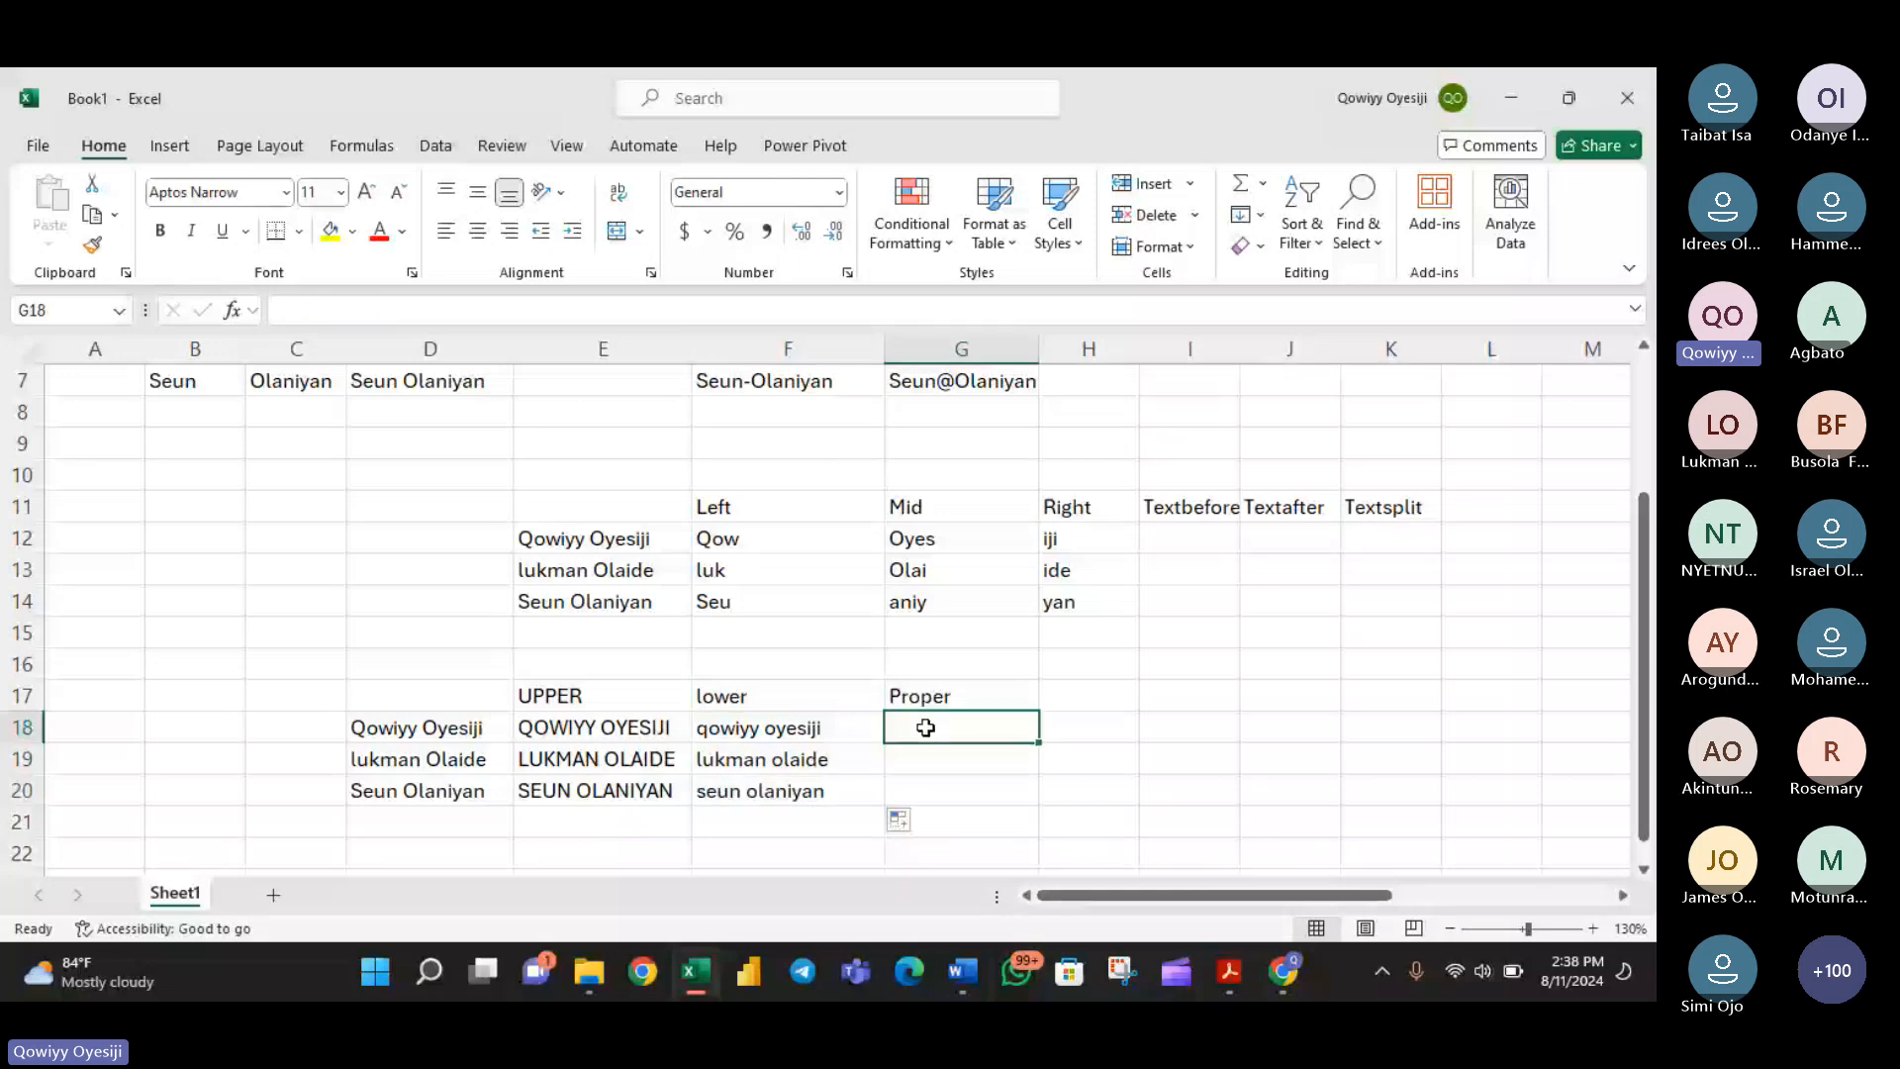
pyautogui.write('=PROPER(')
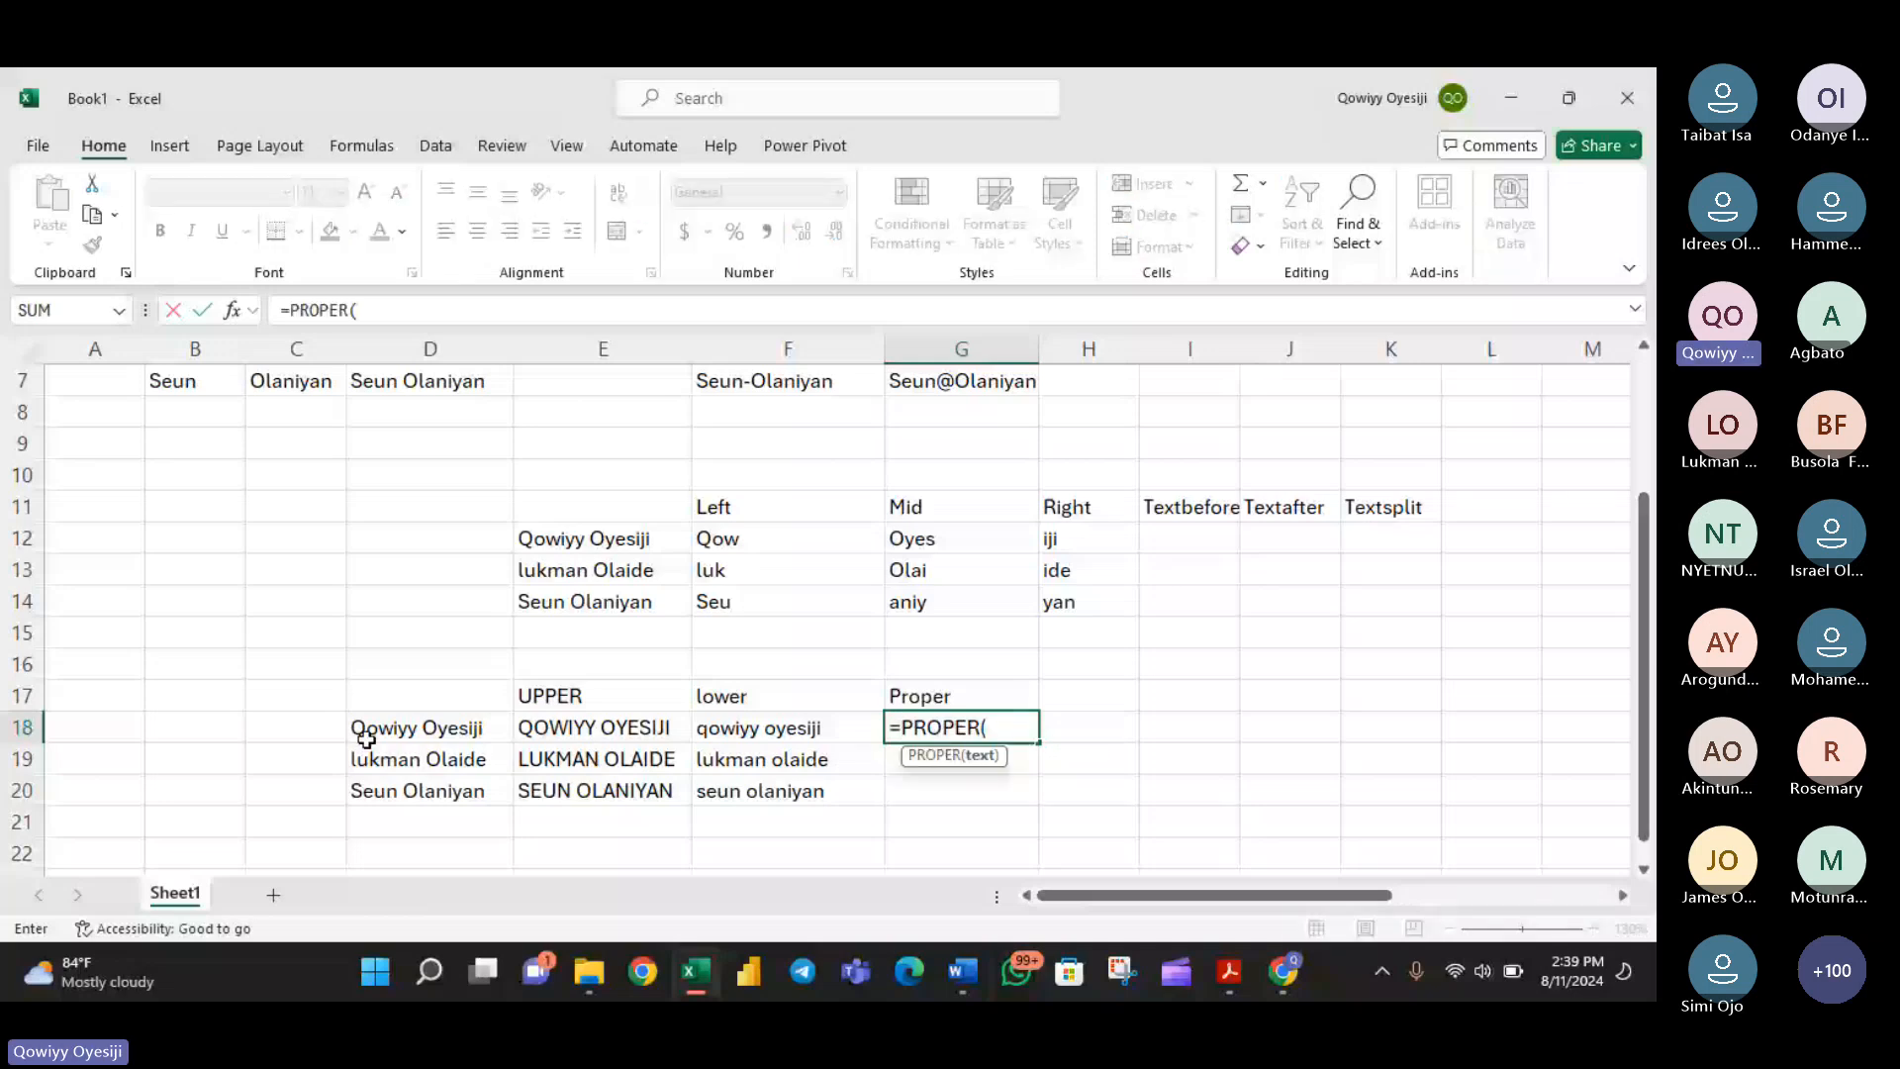
pyautogui.click(367, 730)
pyautogui.press('Return')
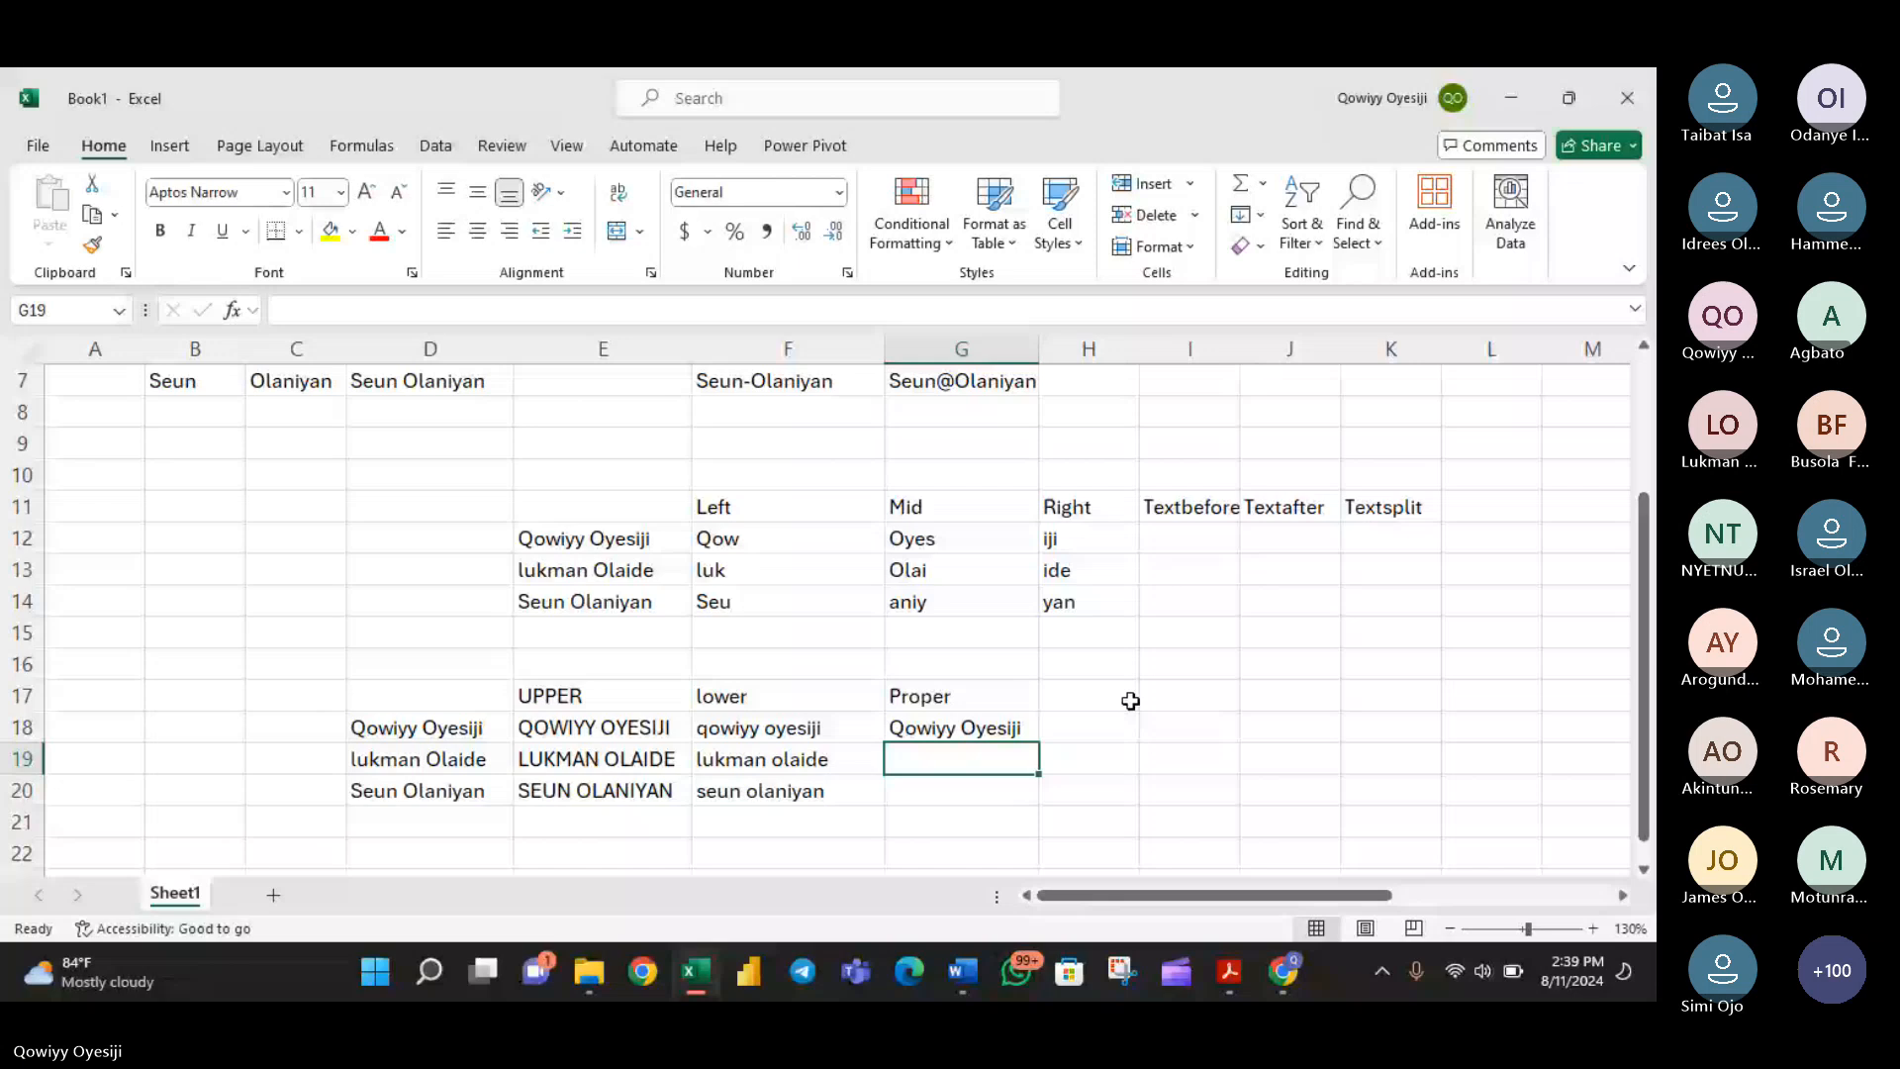
pyautogui.click(1000, 727)
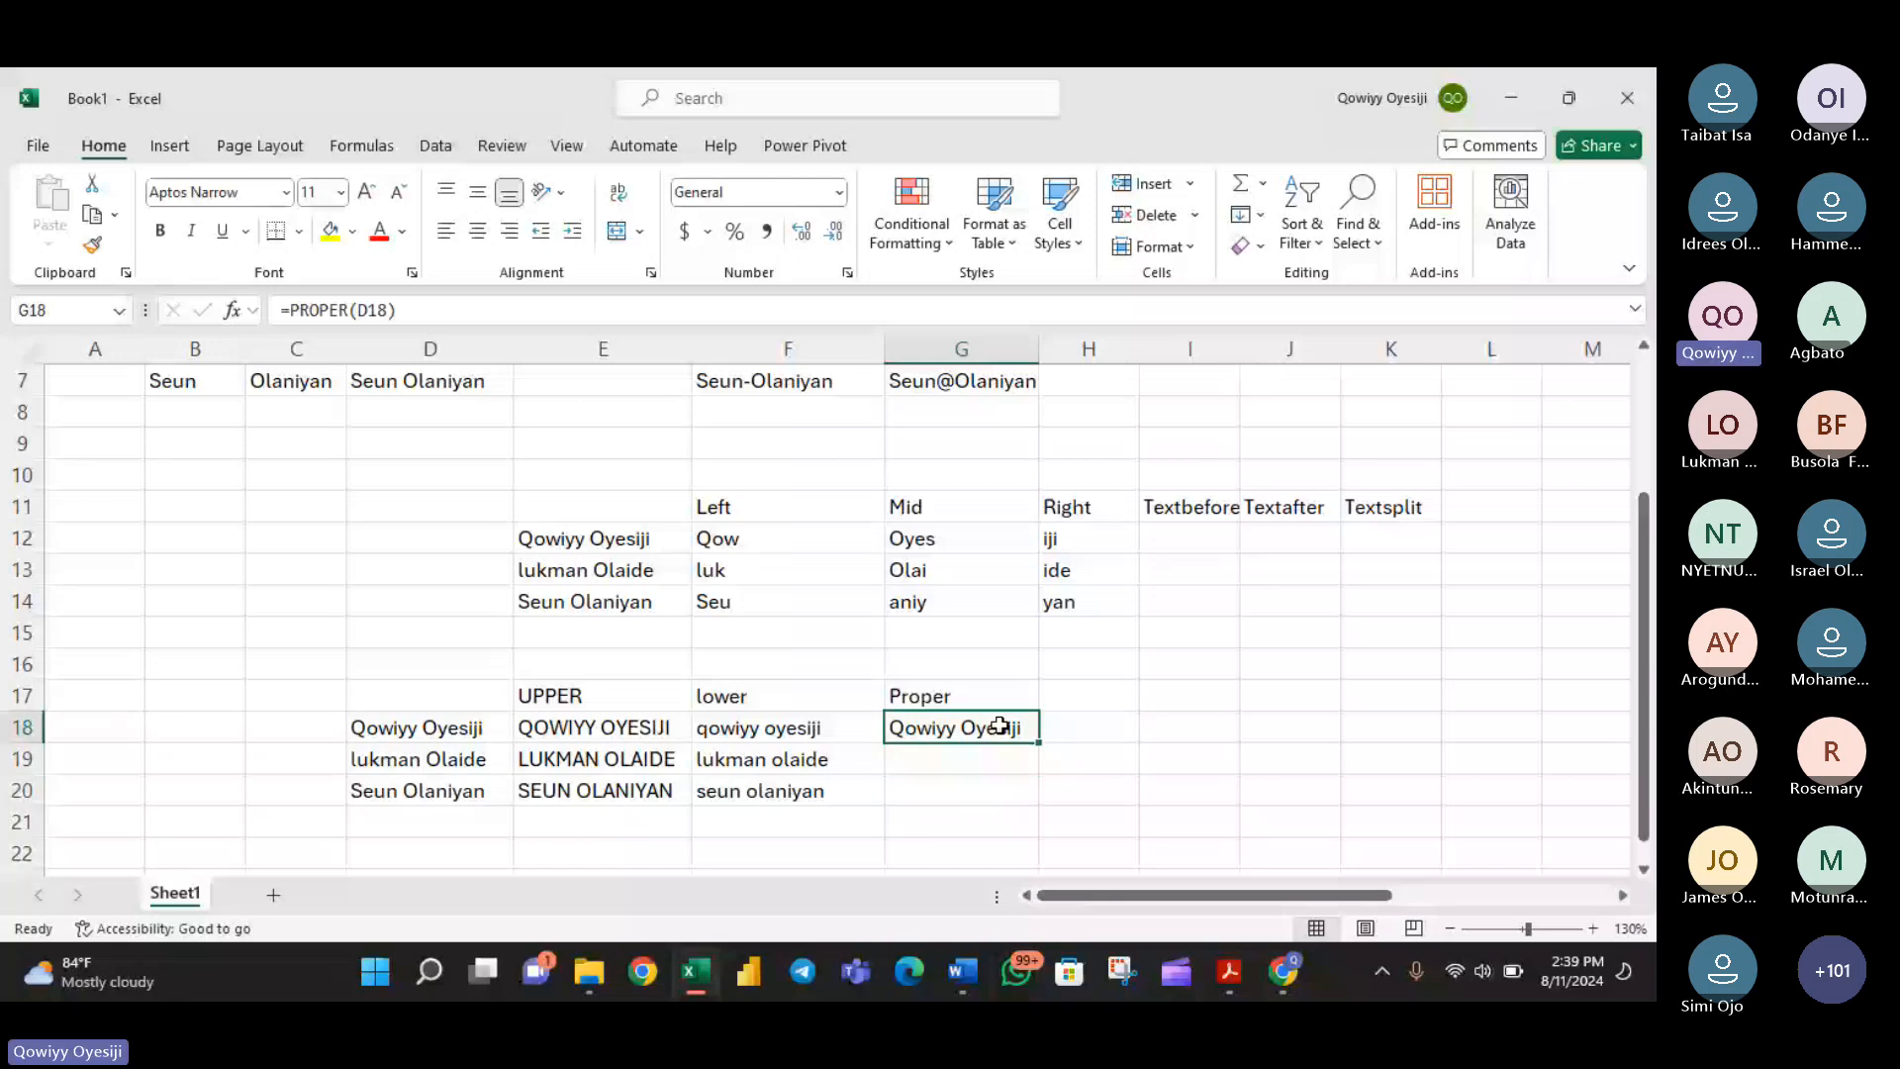
pyautogui.doubleClick(1038, 743)
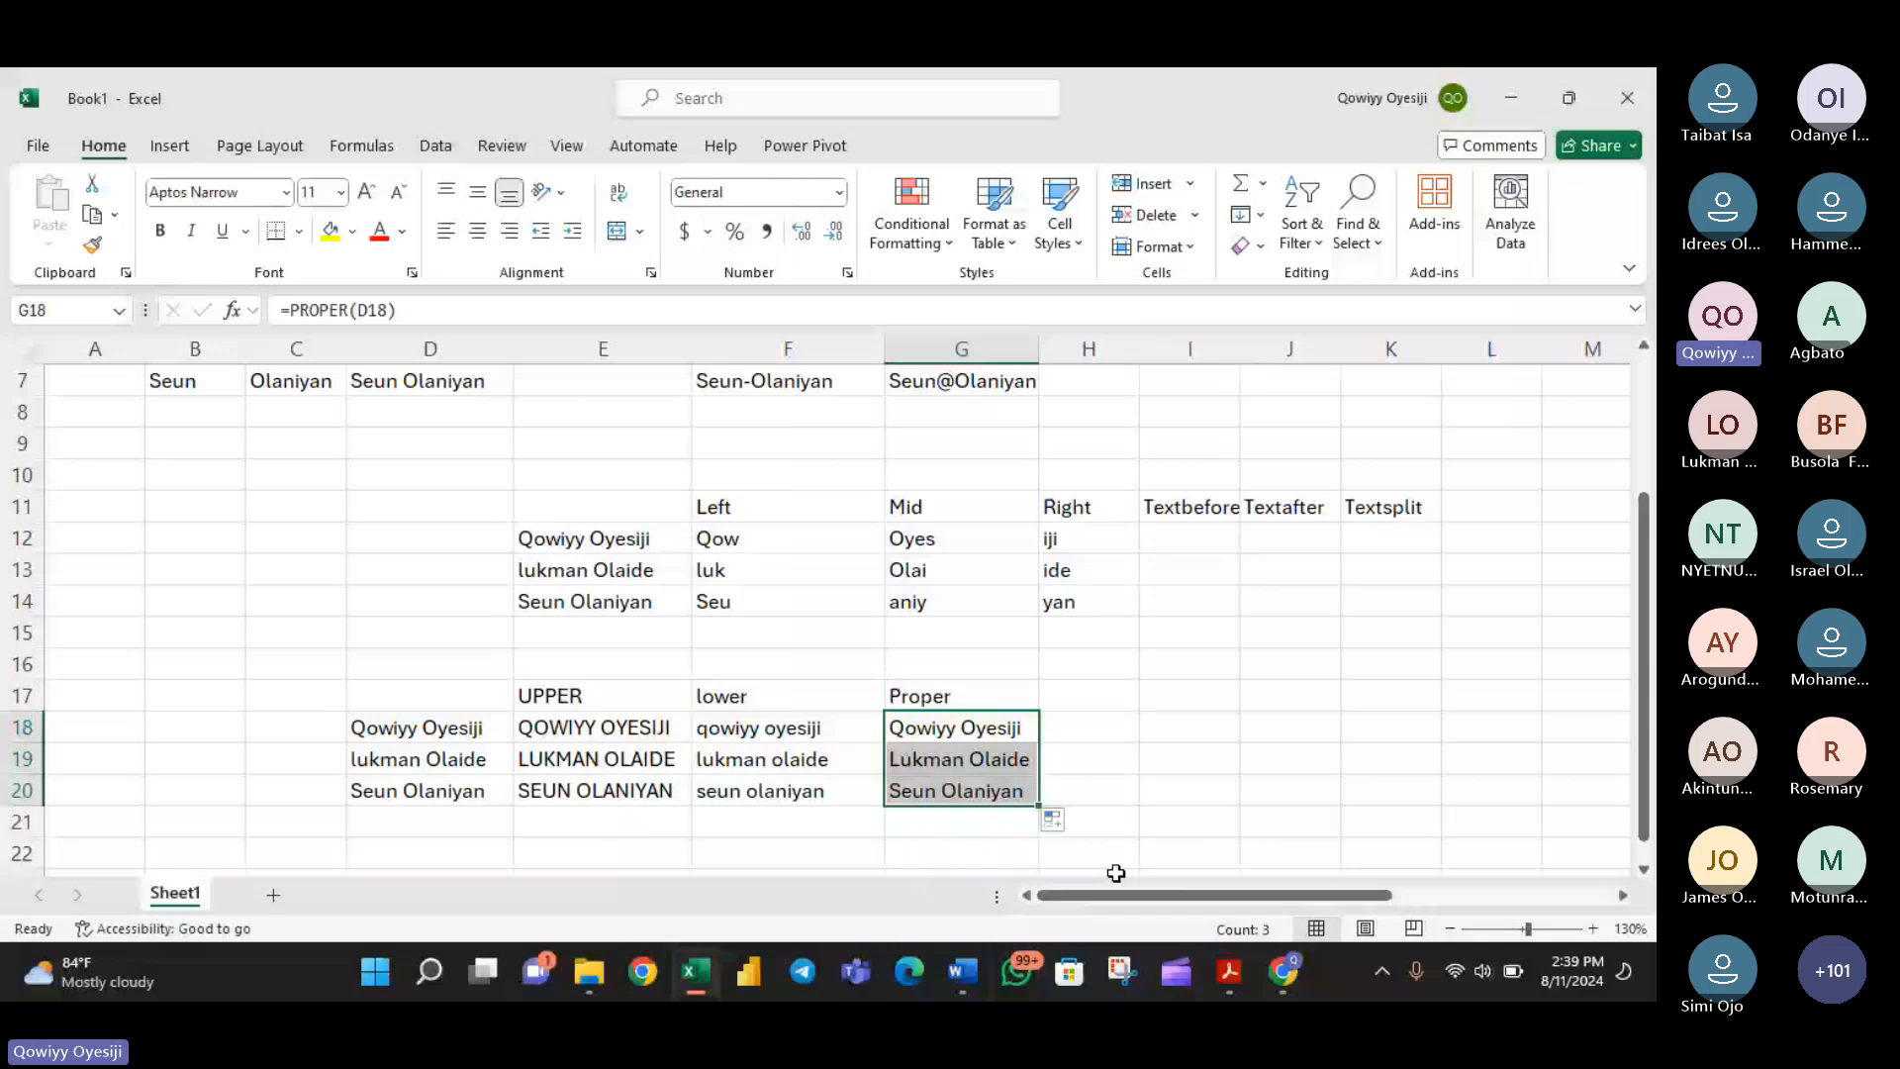
# - Review the course outline text box for the topics that follow changing case
pyautogui.scroll(2, 1116, 873)
pyautogui.moveTo(1203, 894); pyautogui.dragTo(1401, 892)
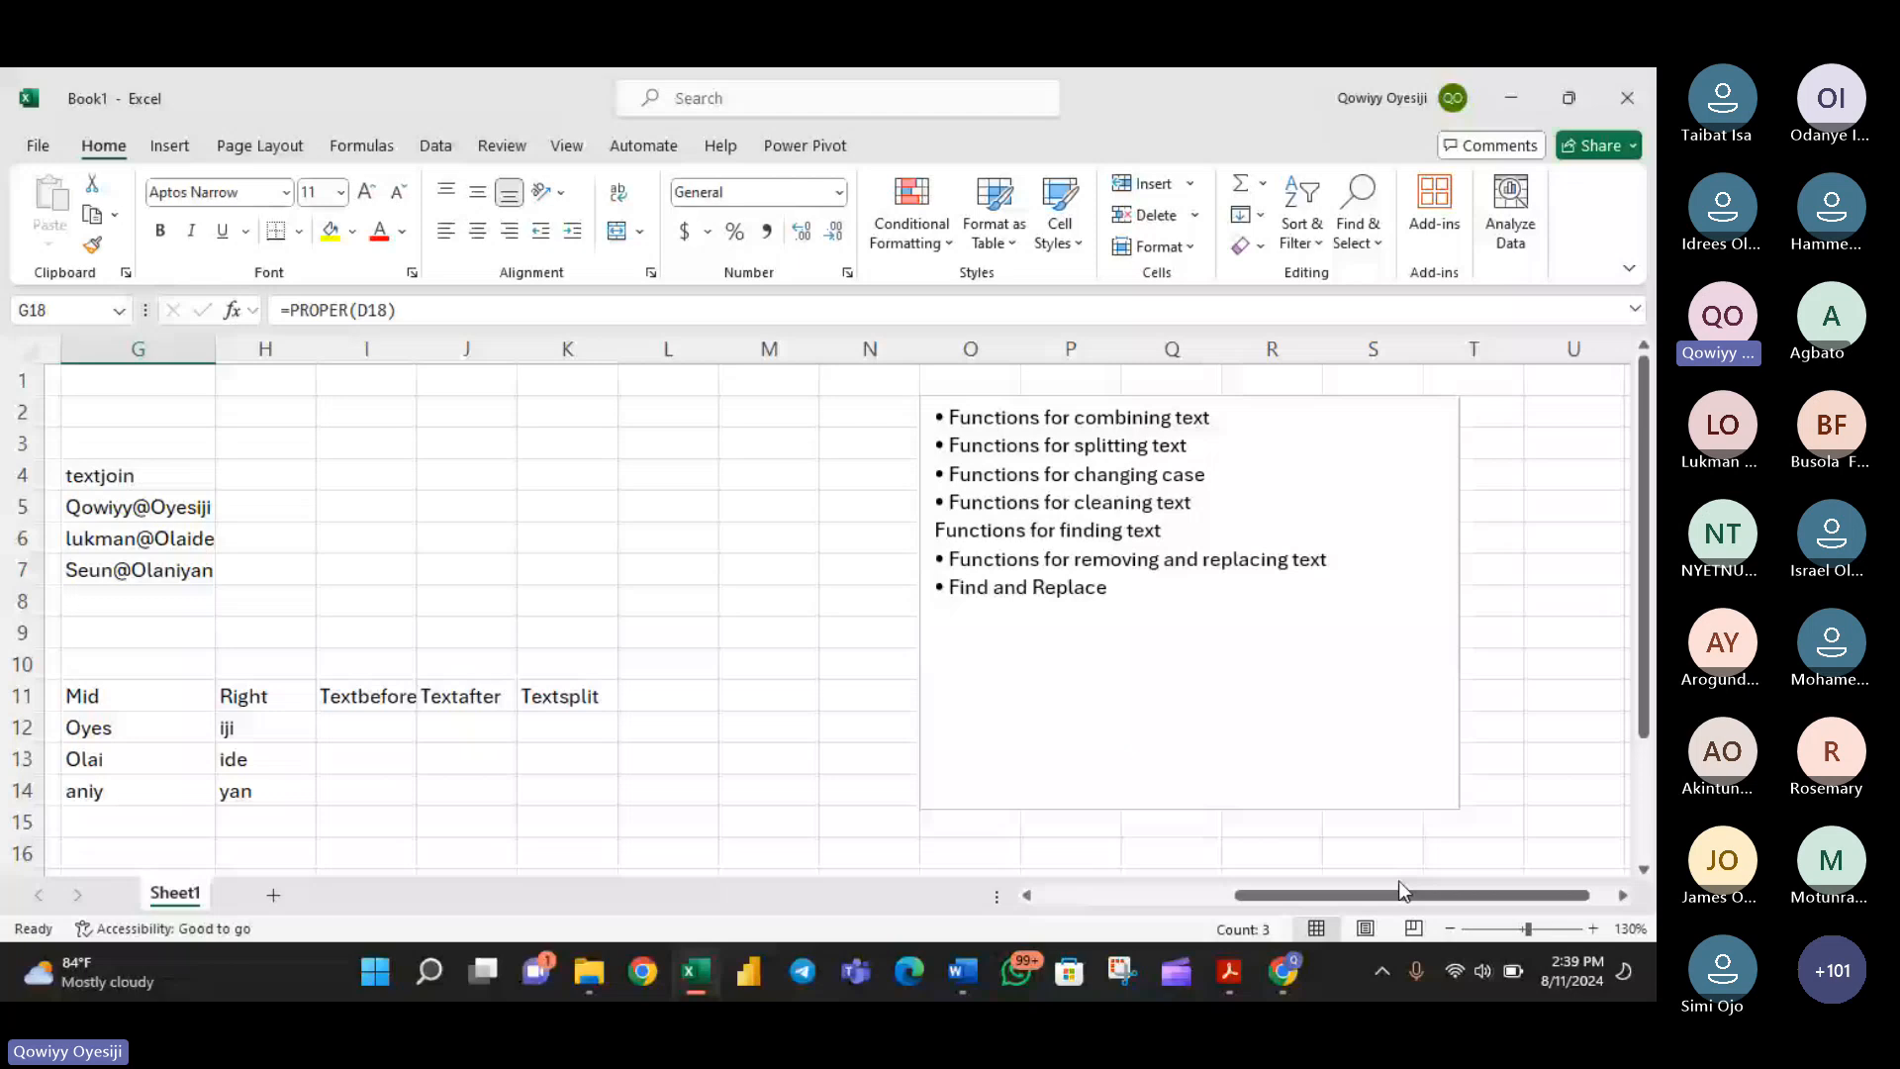
pyautogui.scroll(-2, 1400, 891)
pyautogui.moveTo(1400, 891); pyautogui.dragTo(1219, 896)
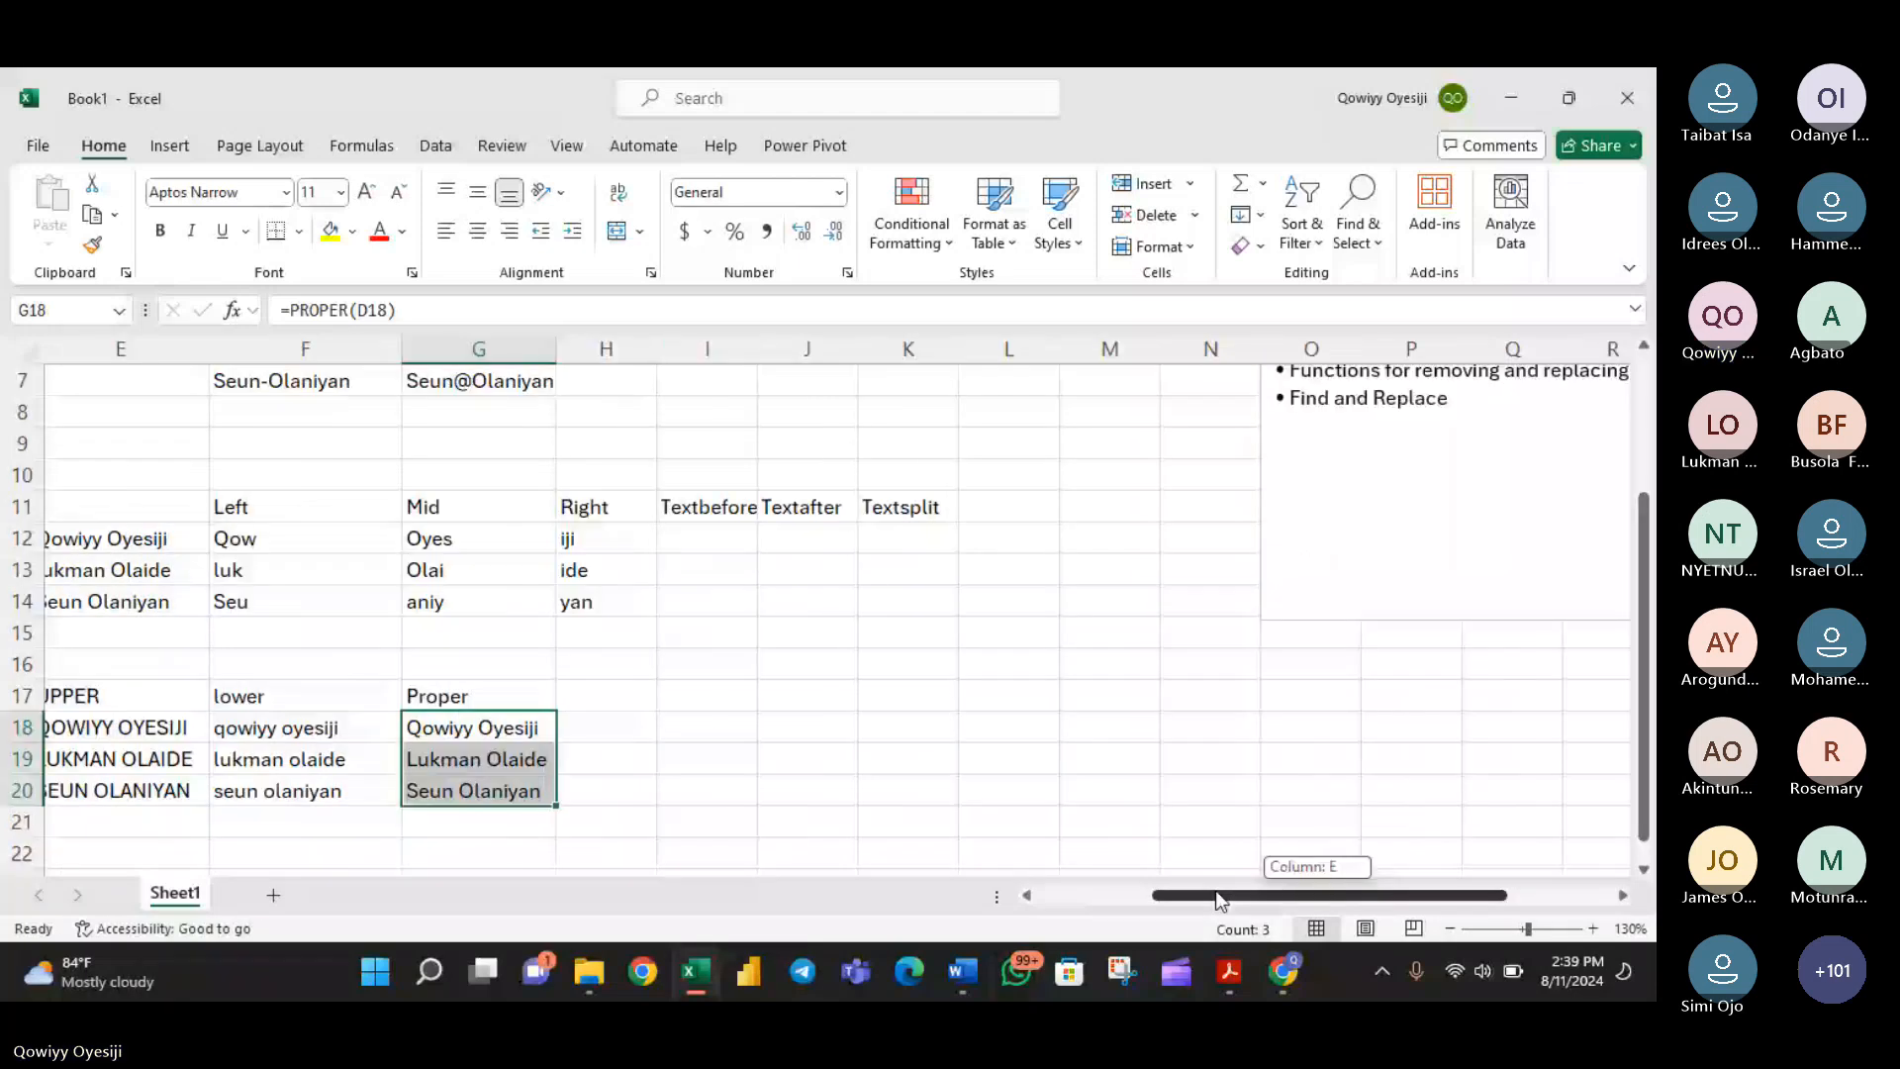
# - Switch to the Teams meeting and enable the microphone of an attendee whose hand is raised
pyautogui.hotkey('alt', 'Tab')
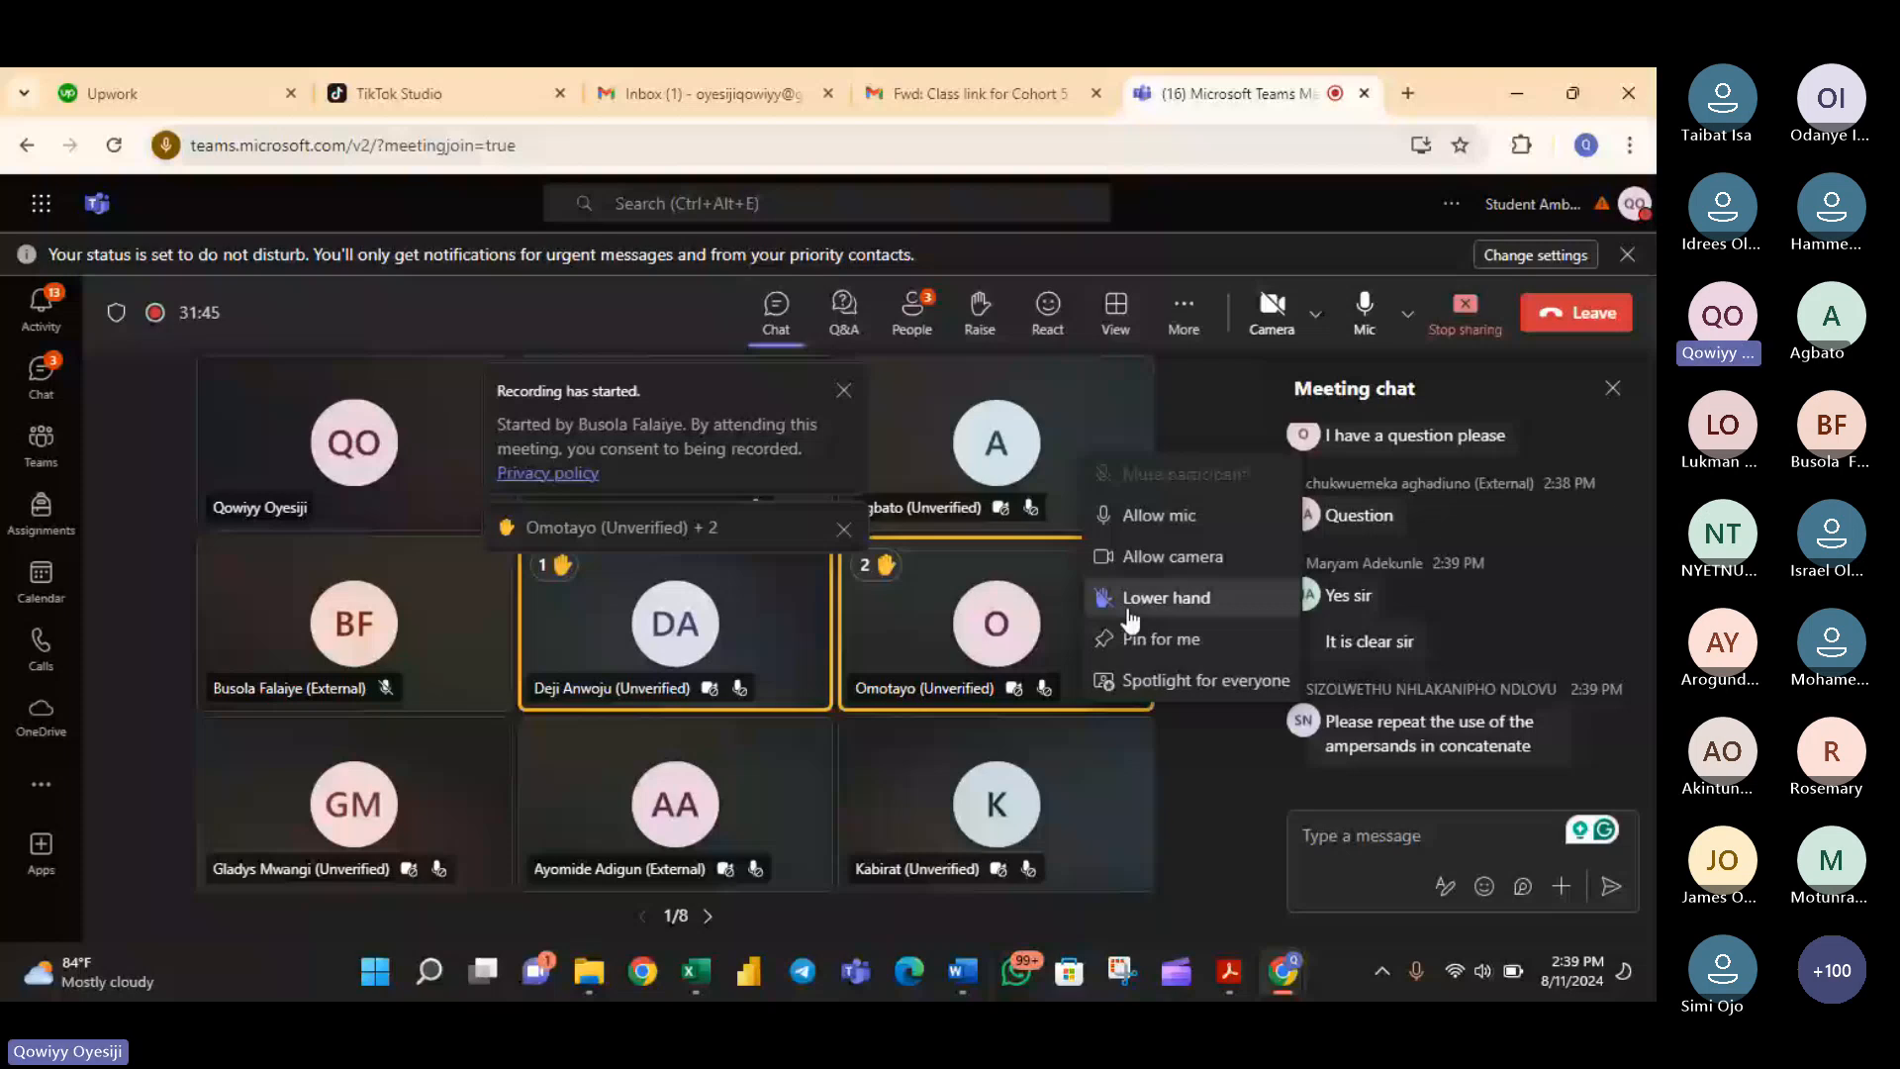
pyautogui.click(1130, 612)
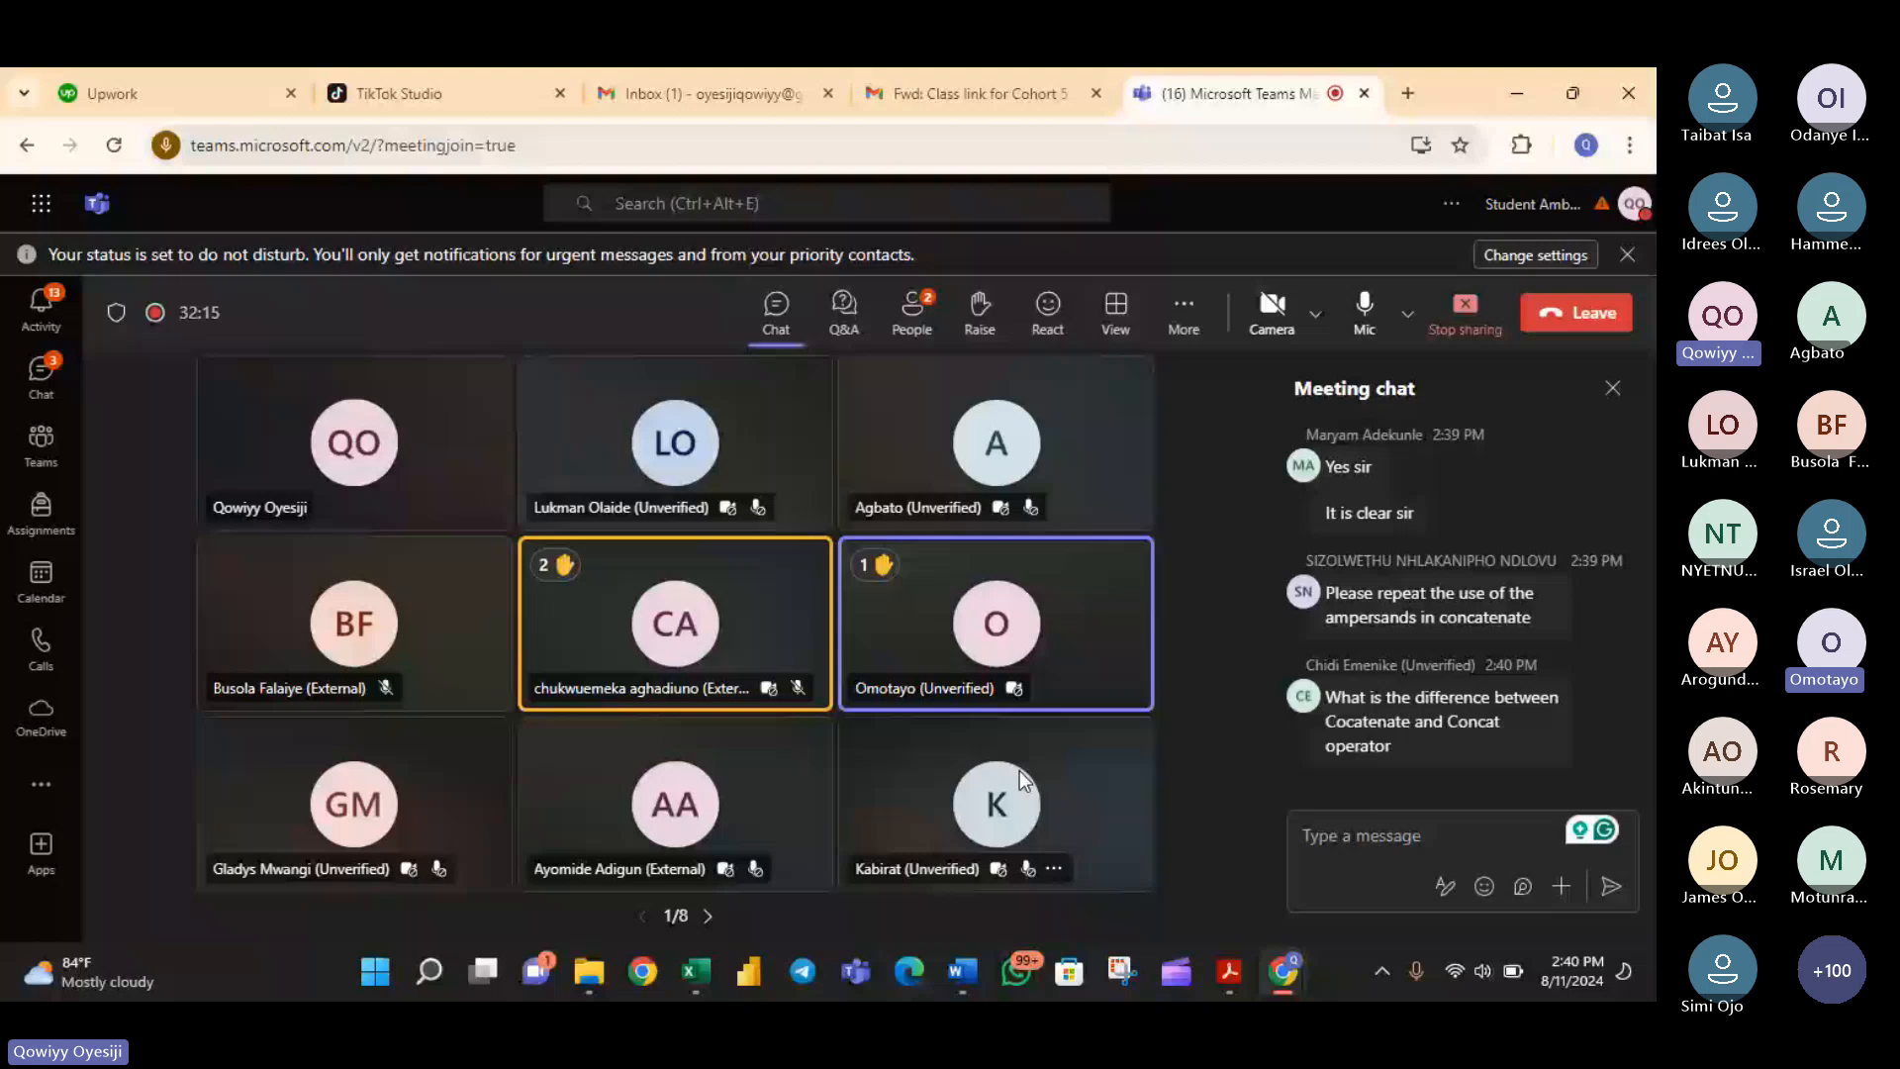
# - Switch back to Excel and inspect the concat operator formula in F5, highlighting the second ampersand before C5
pyautogui.hotkey('alt', 'Tab')
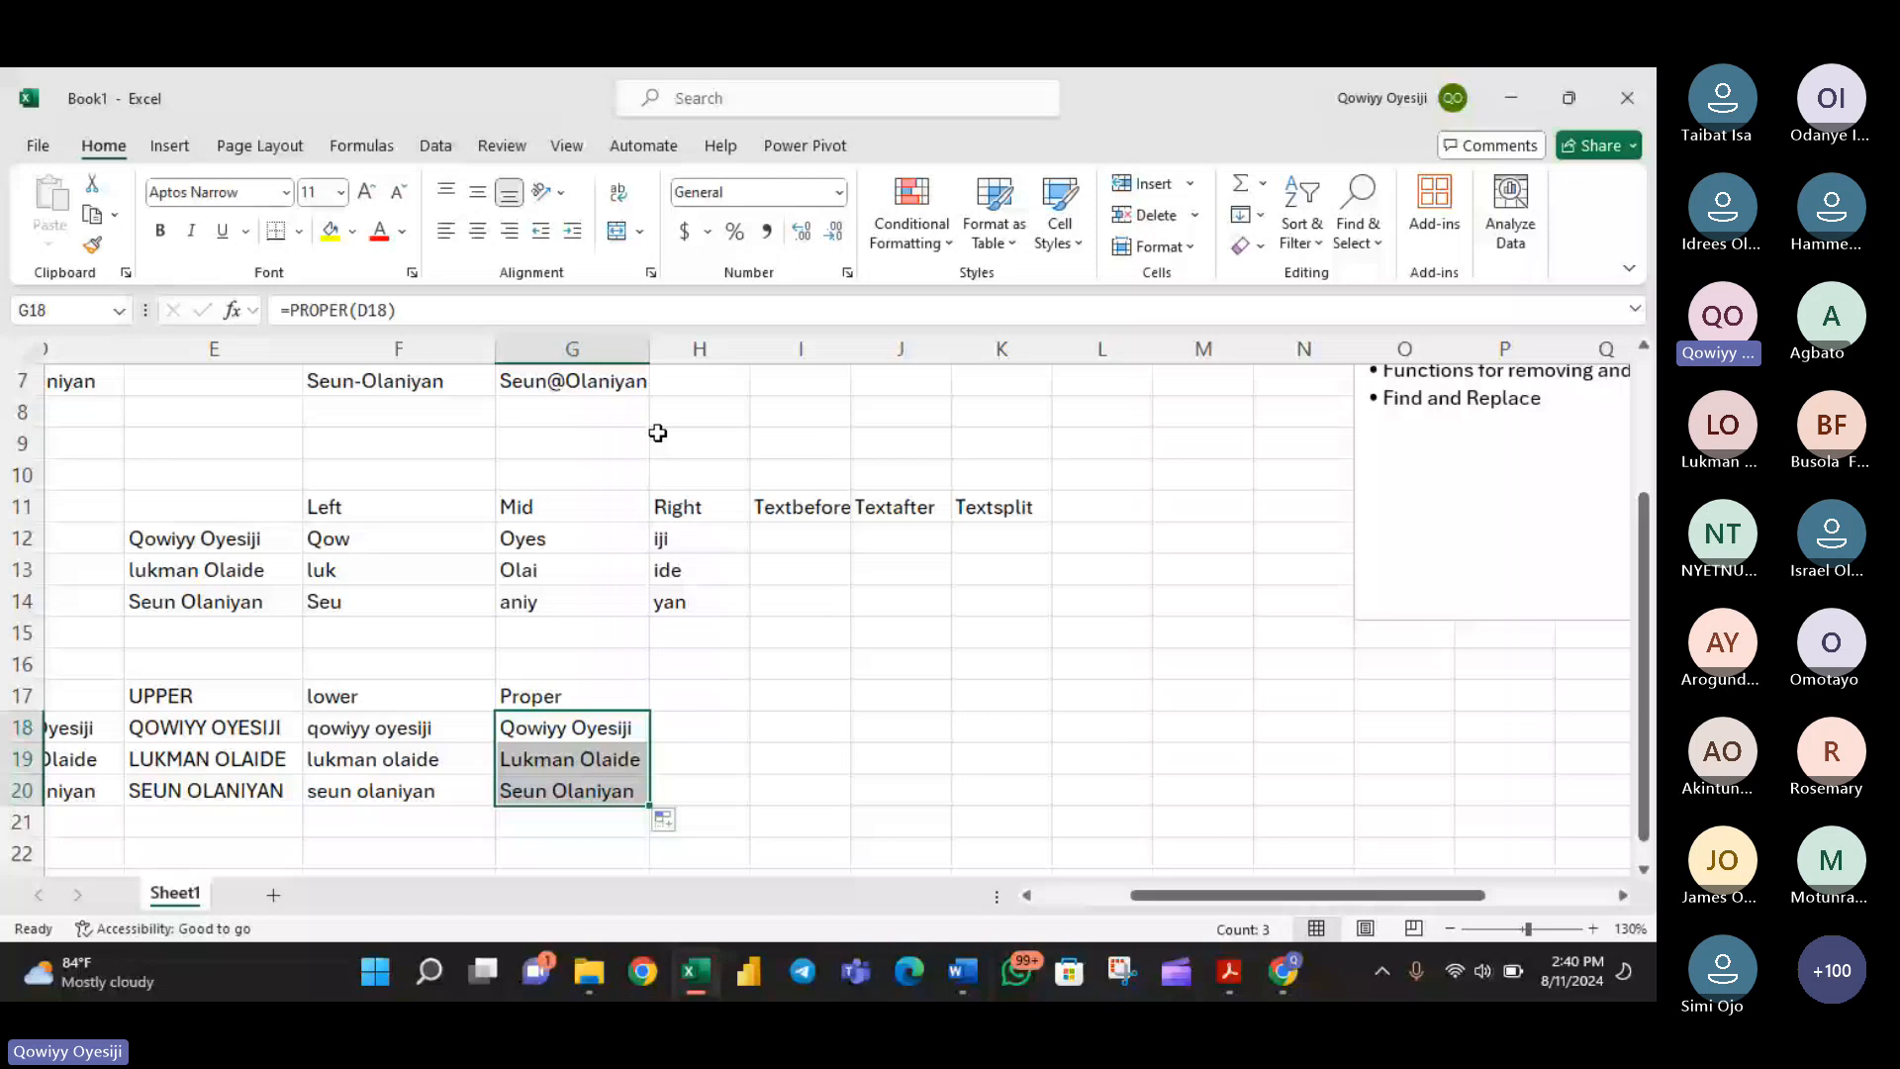
pyautogui.scroll(2, 657, 432)
pyautogui.click(572, 507)
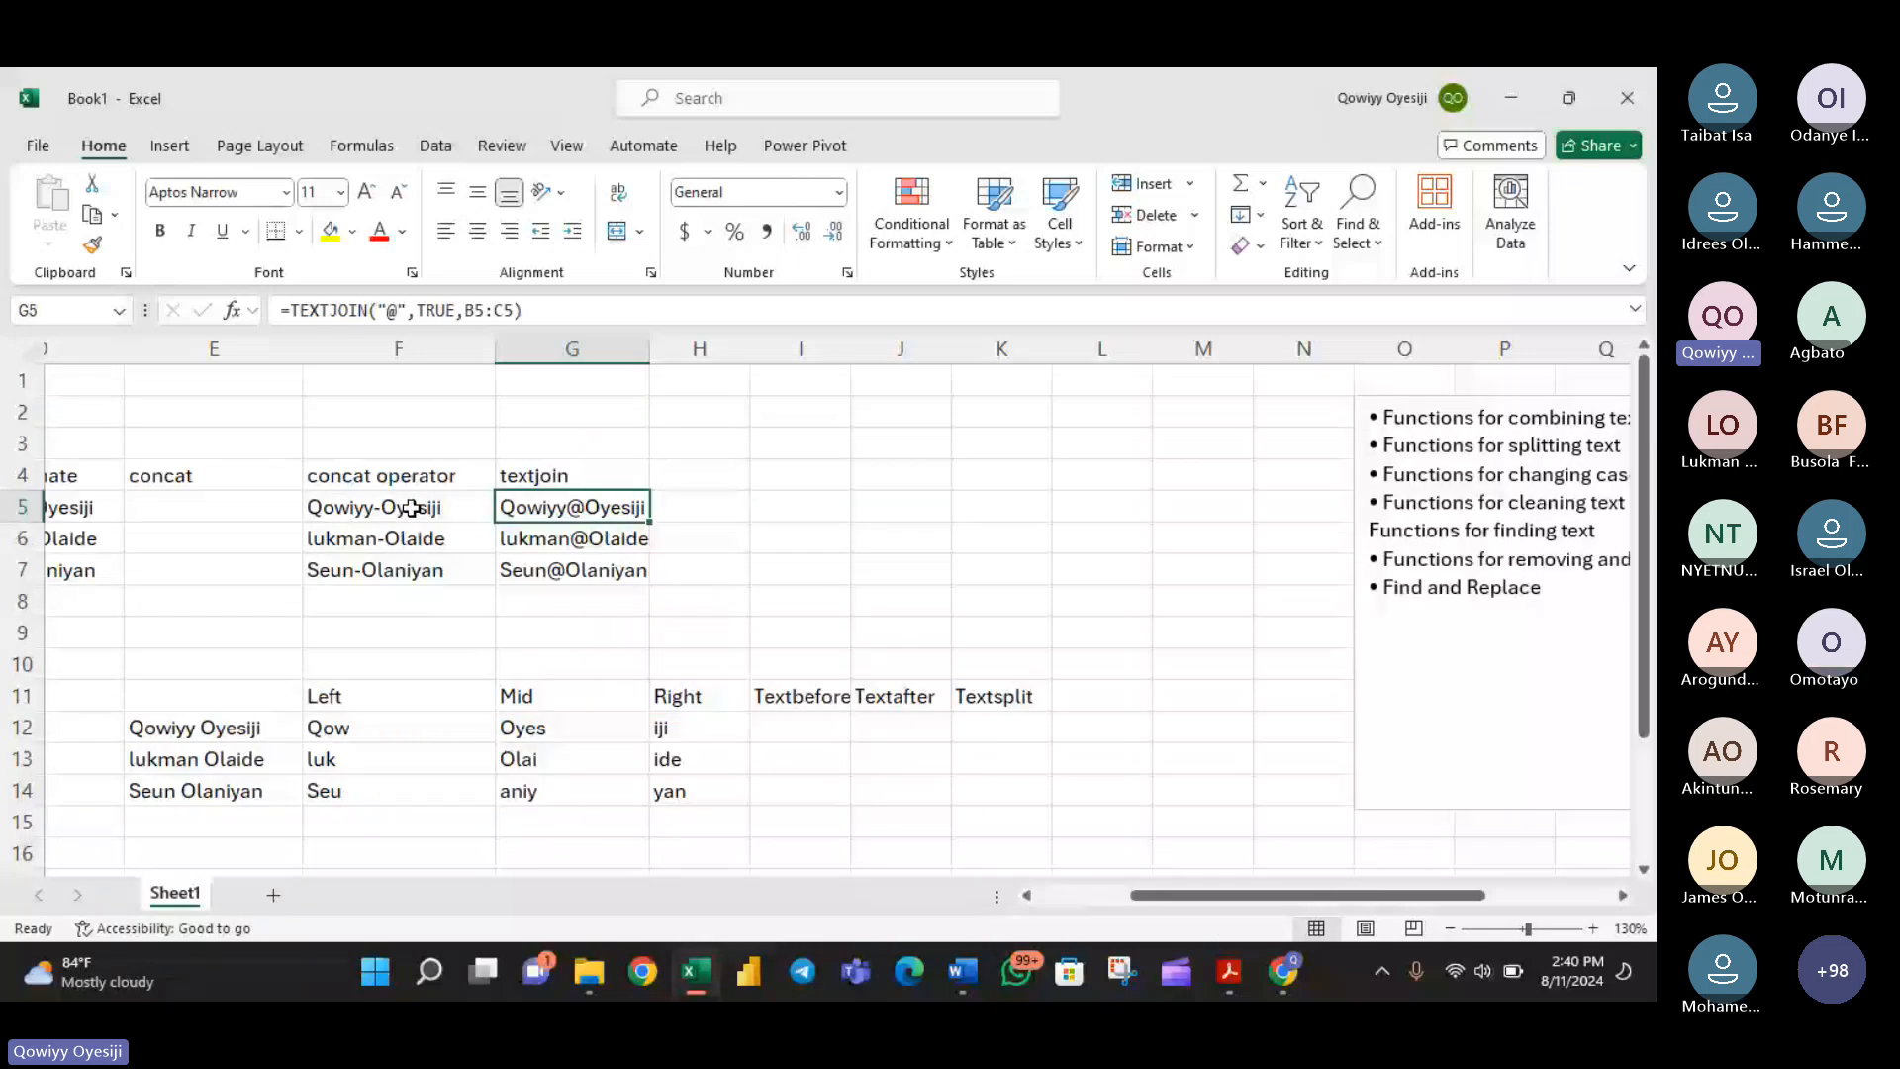
pyautogui.doubleClick(412, 507)
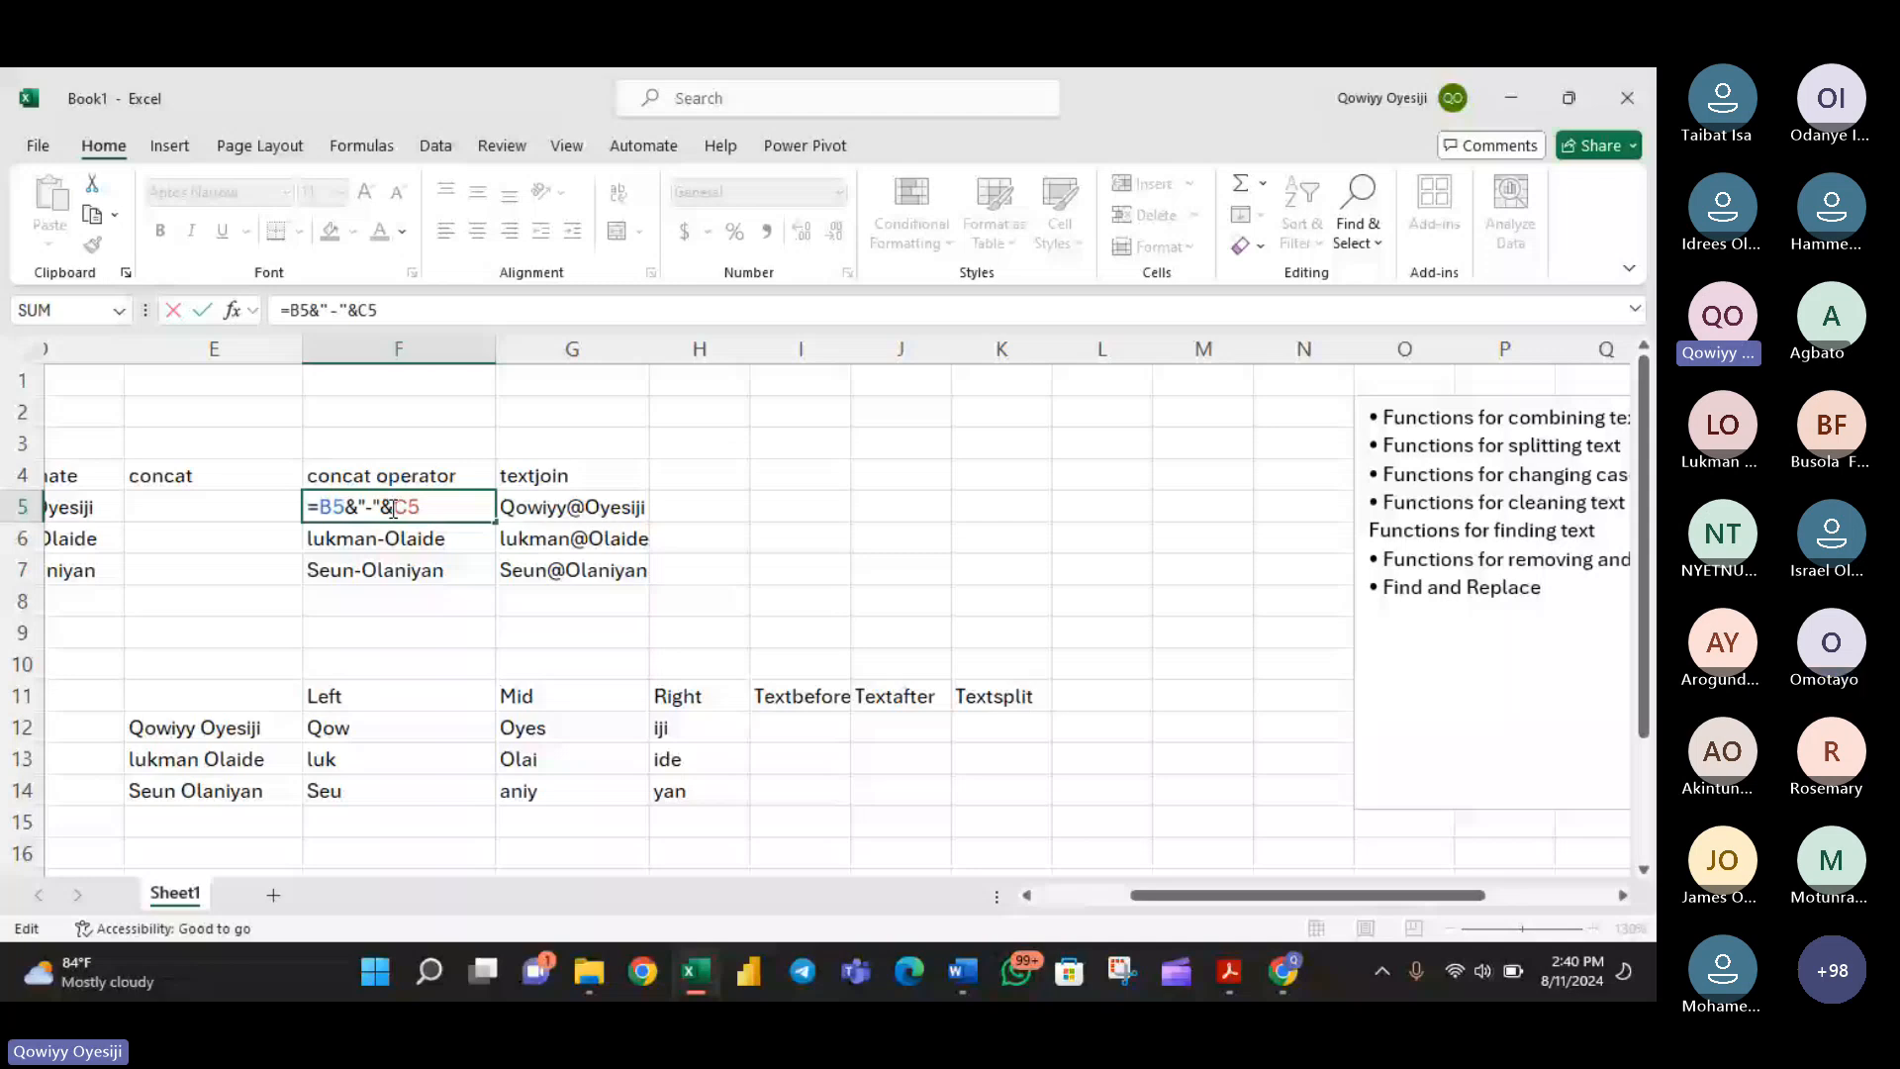
pyautogui.moveTo(393, 509); pyautogui.dragTo(386, 508)
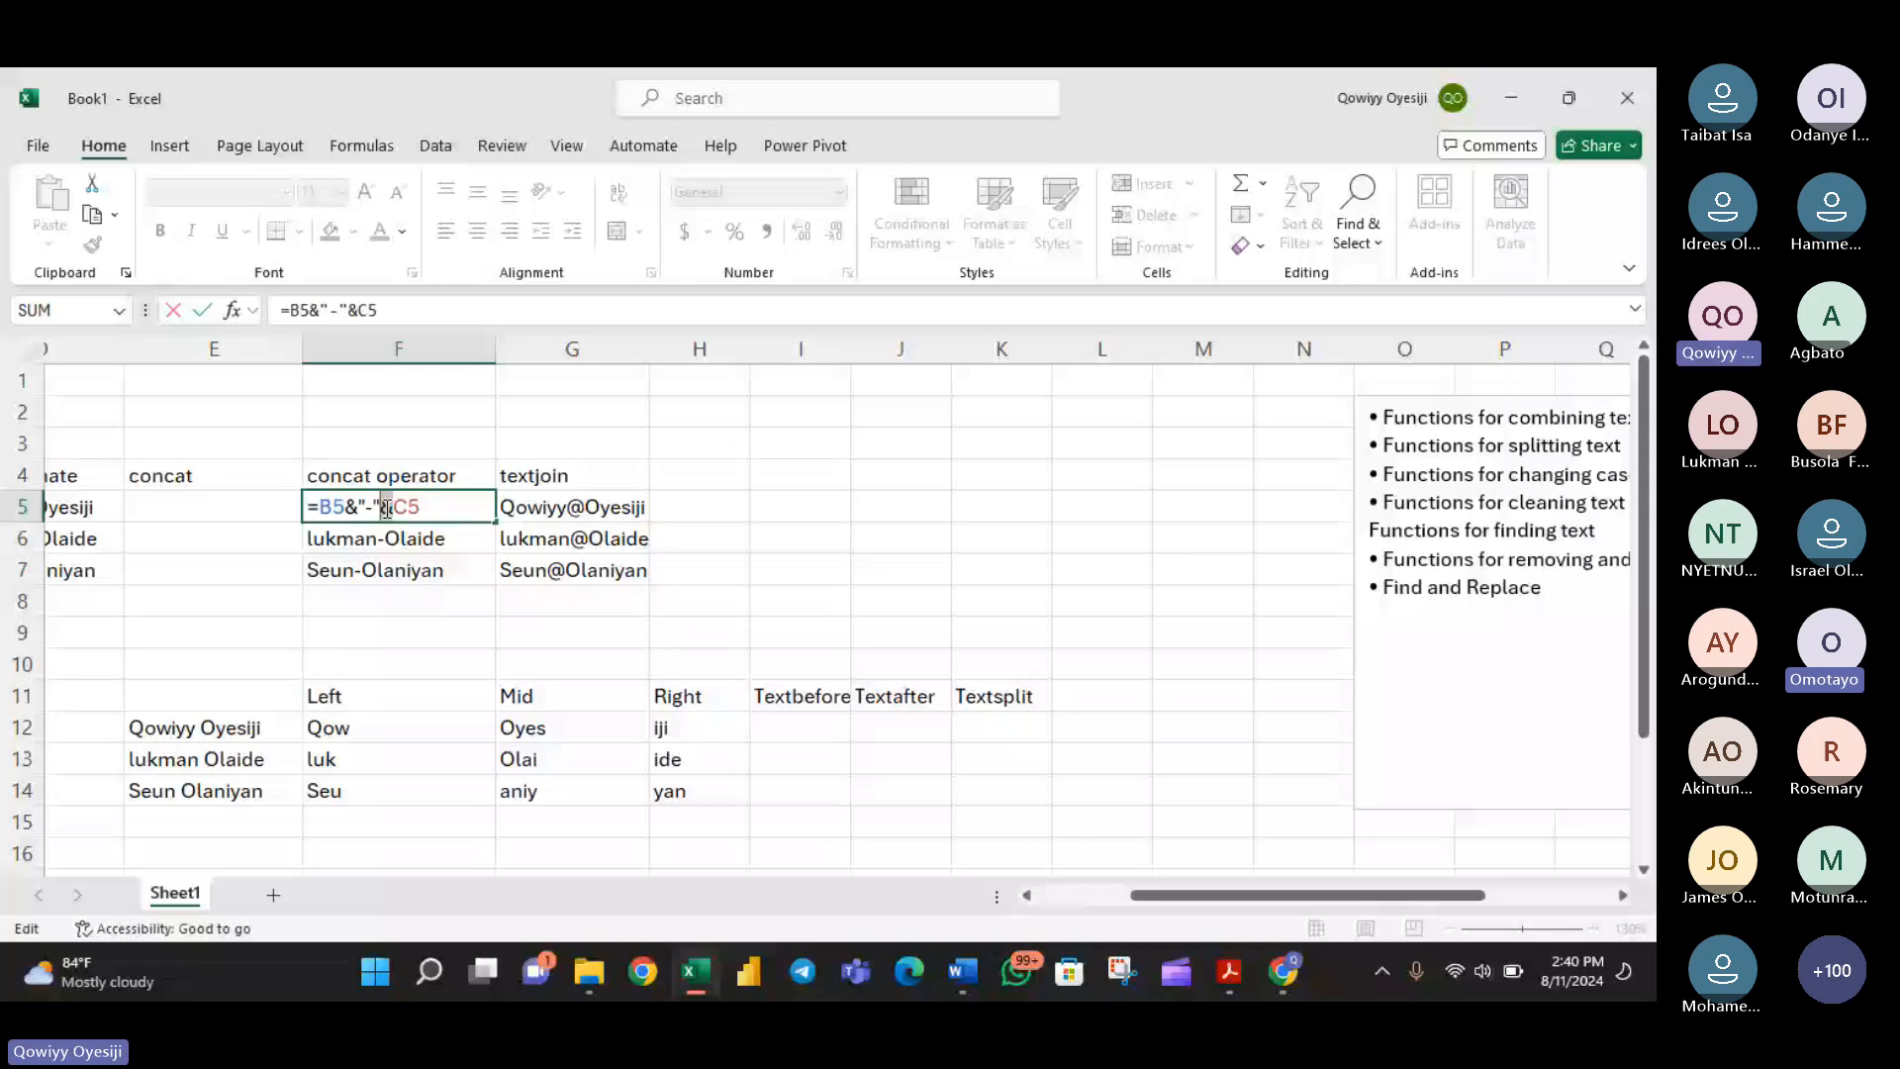
pyautogui.press('Return')
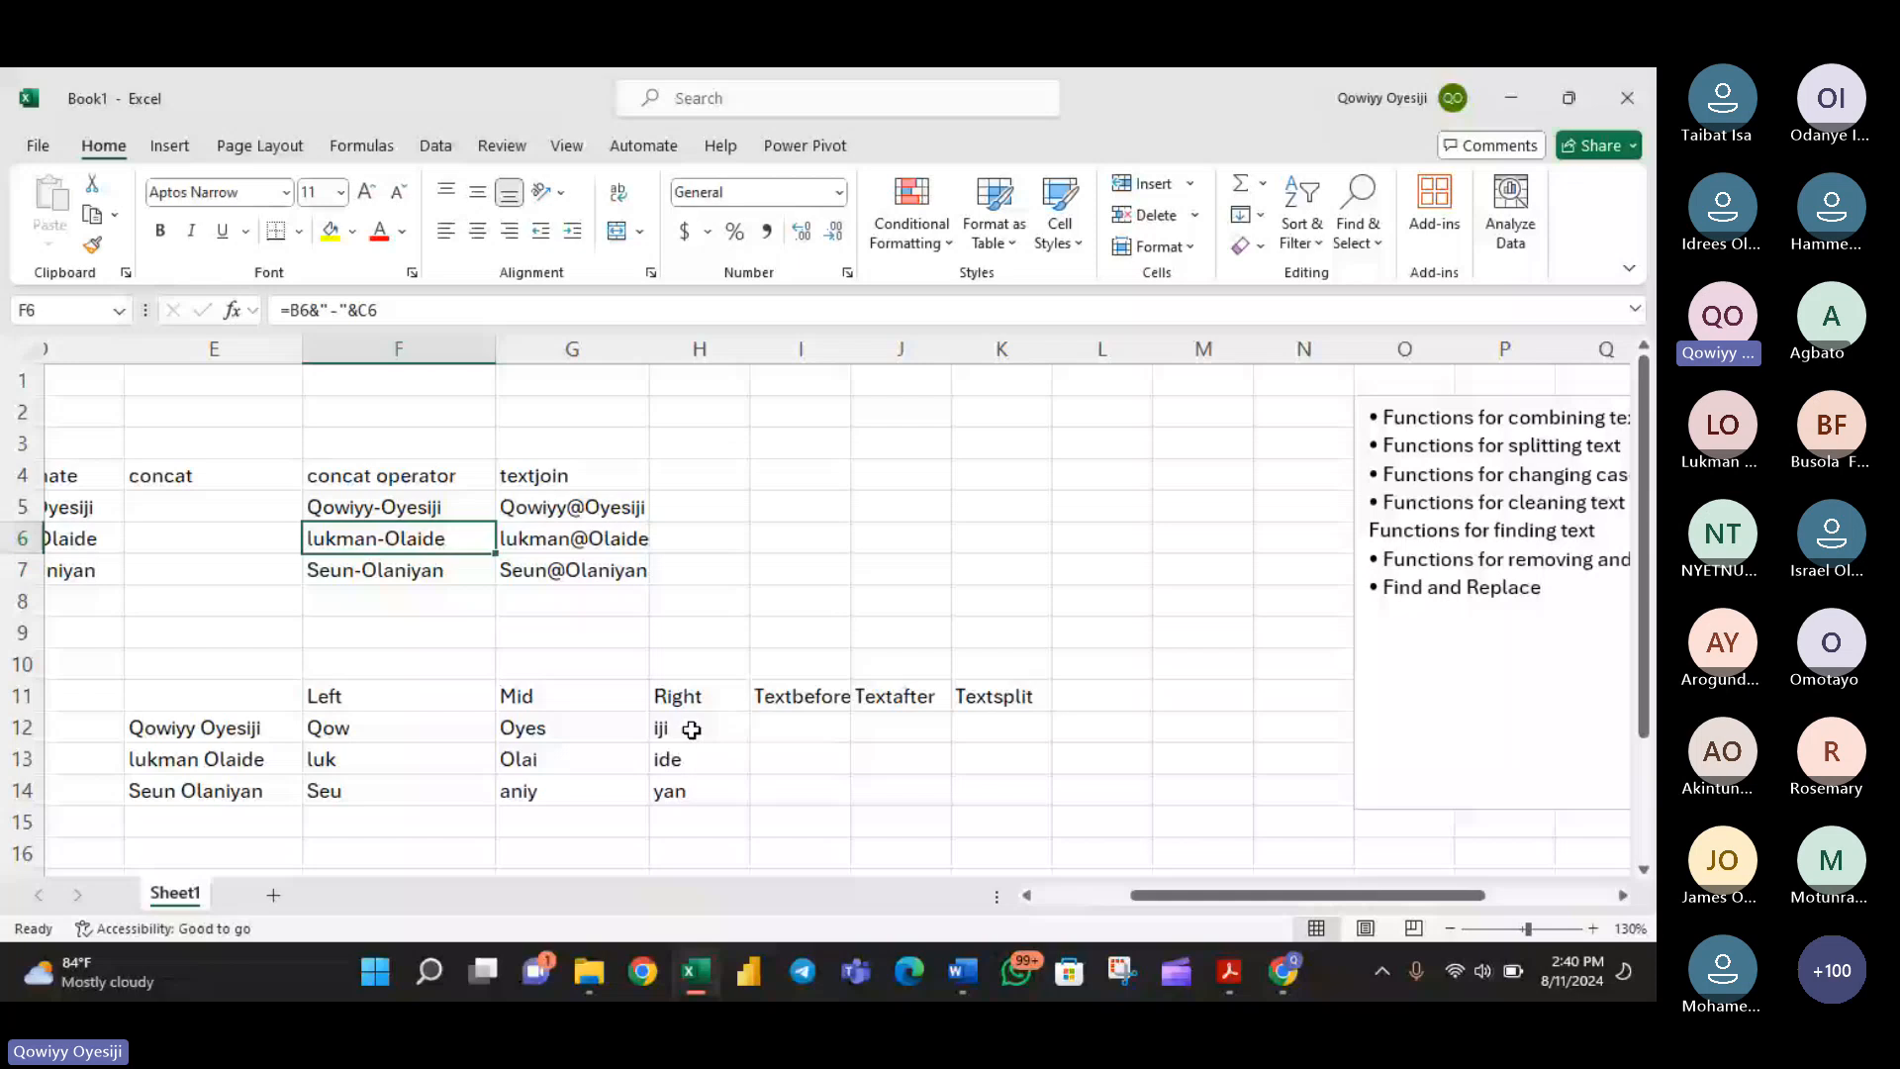
# - Inspect the LEFT formula in F12, focusing on its number-of-characters argument
pyautogui.scroll(-2, 691, 729)
pyautogui.moveTo(1285, 896); pyautogui.dragTo(1191, 899)
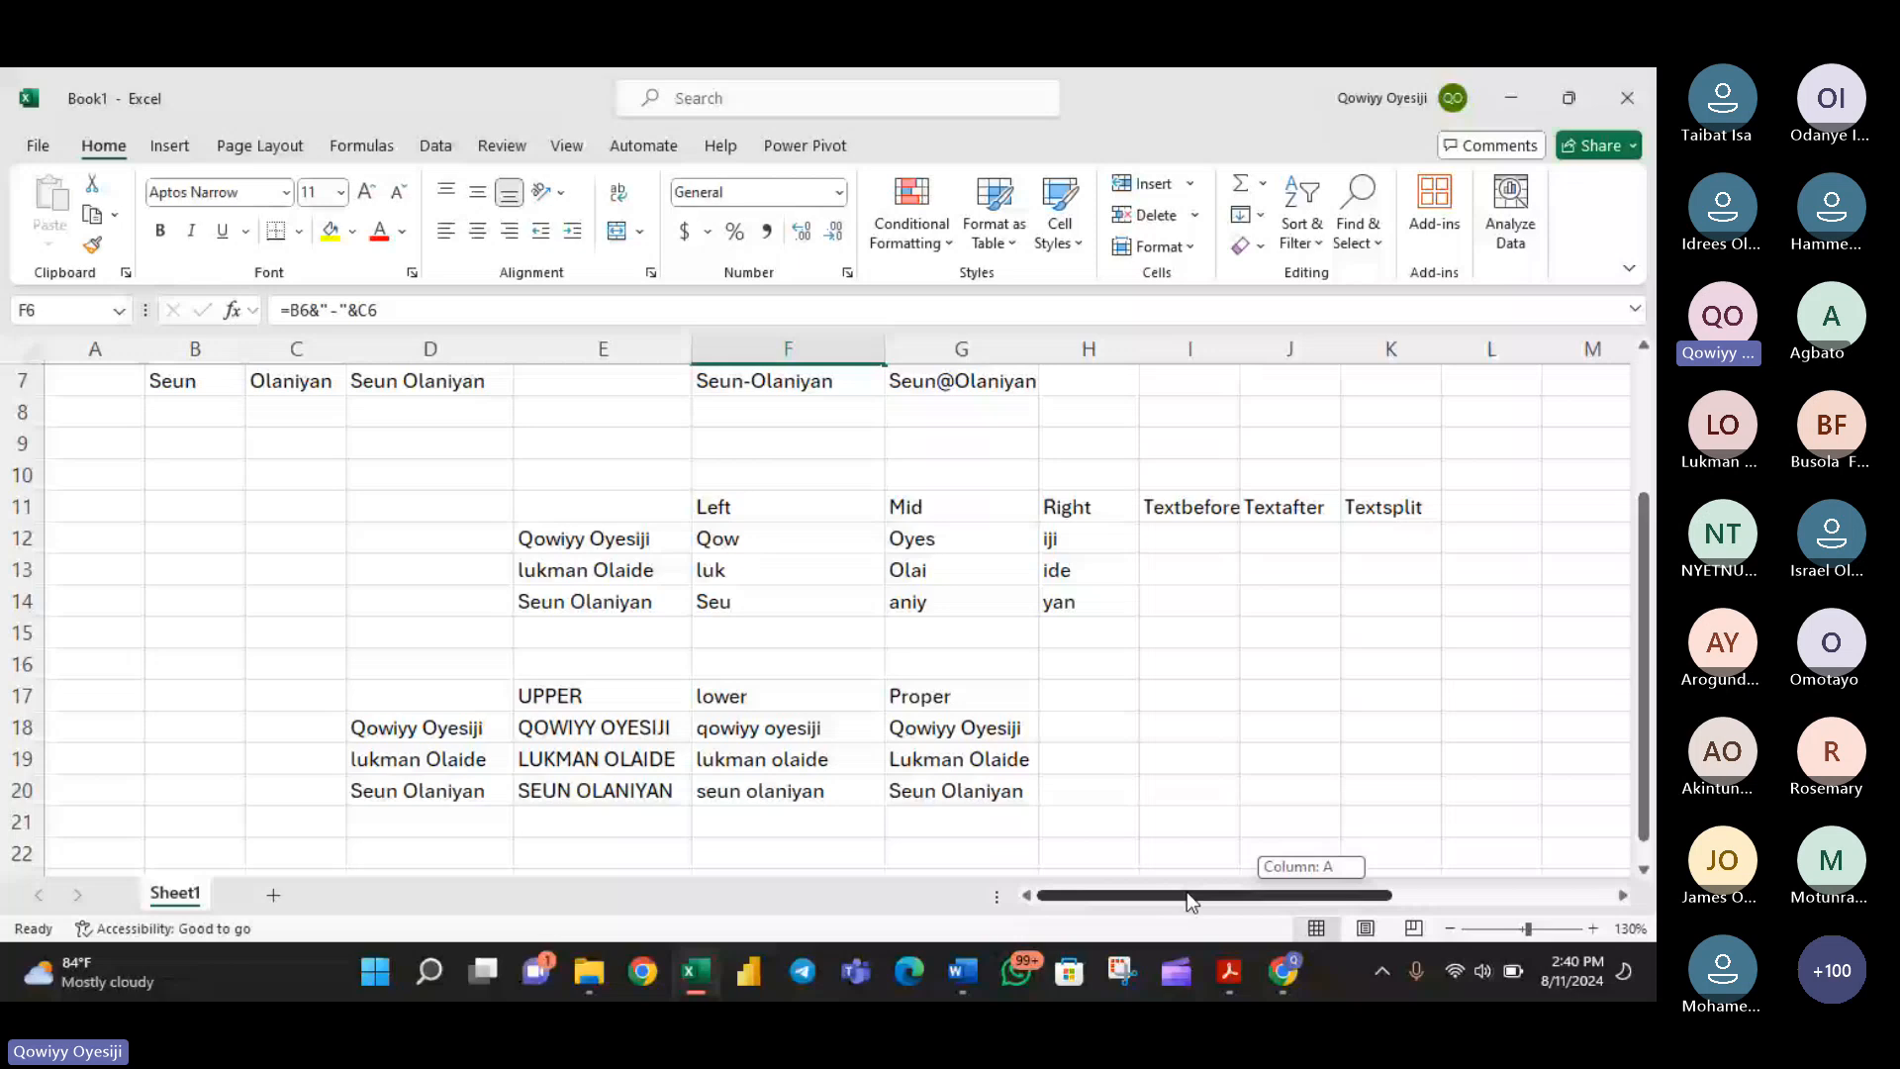
pyautogui.doubleClick(745, 540)
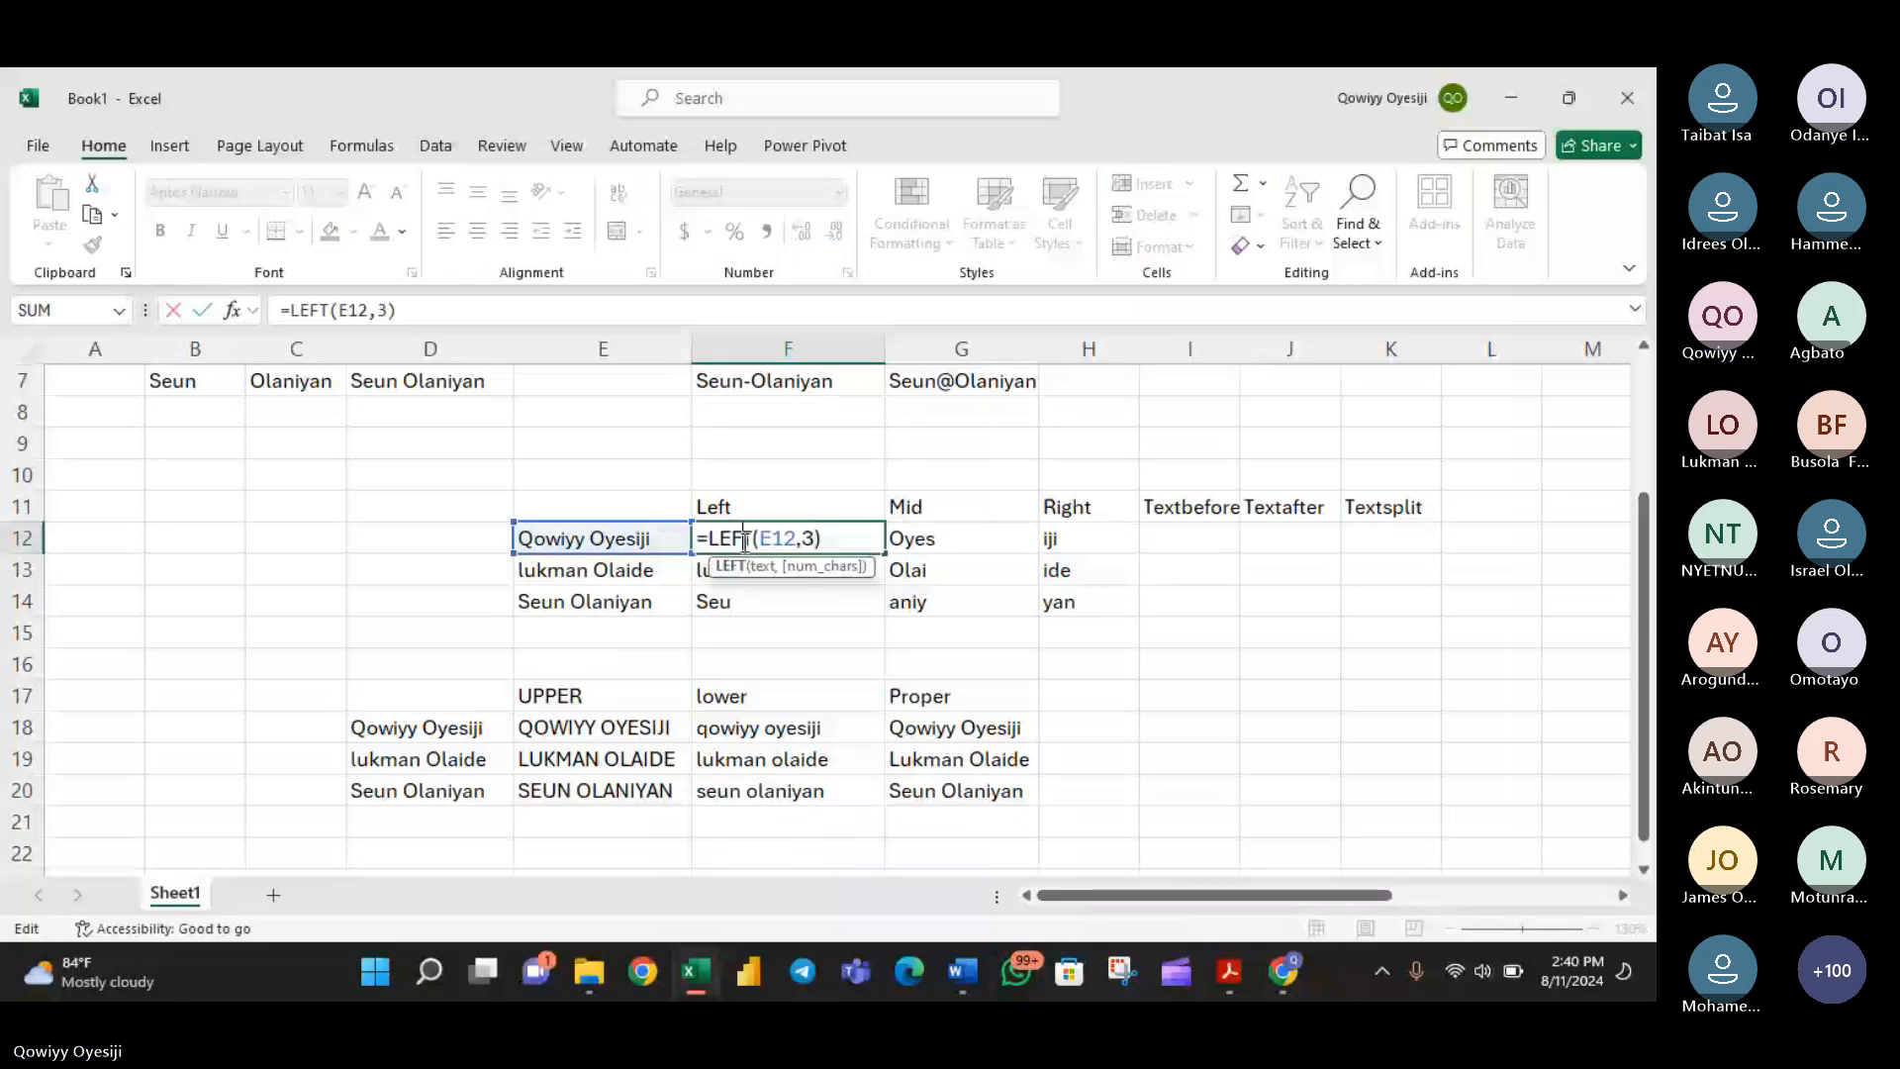
pyautogui.click(818, 541)
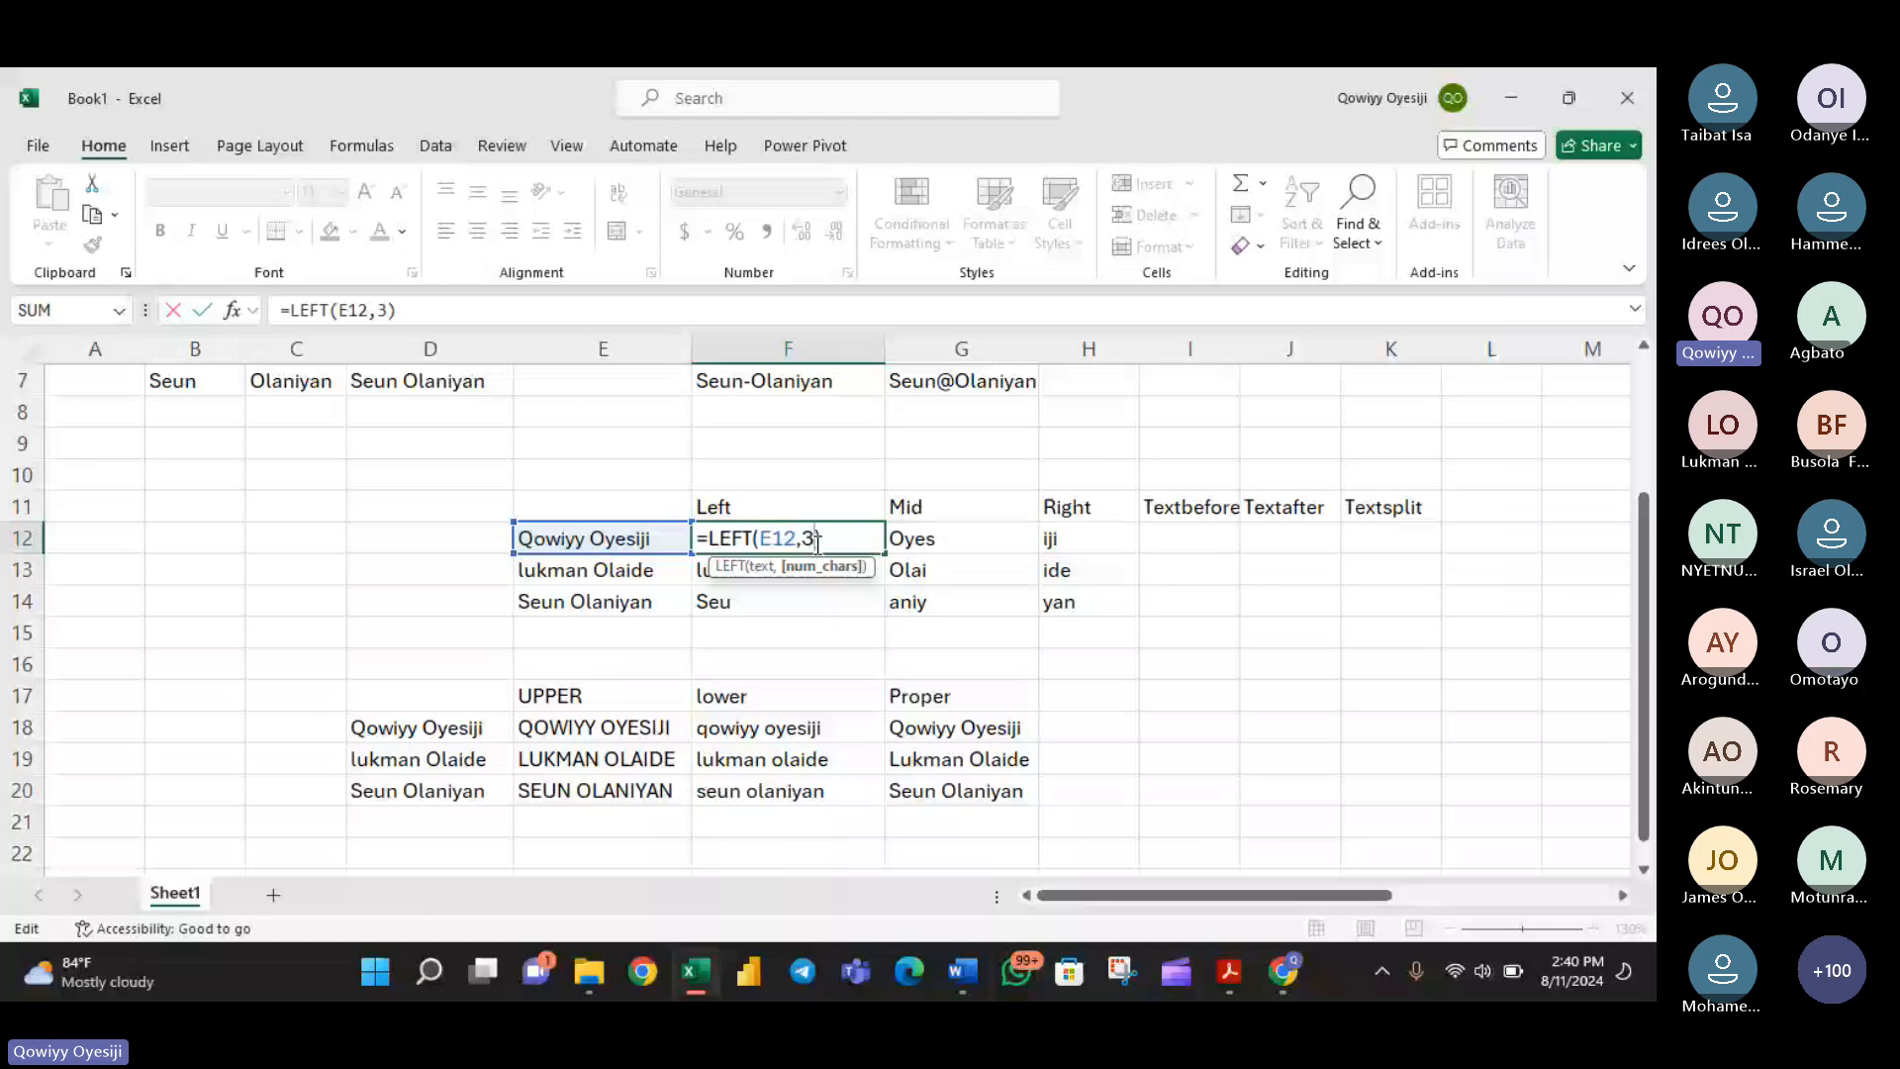
pyautogui.press('Return')
# - Compare the three name-combining formulas: the ampersand formula in F5, CONCATENATE in D5 and TEXTJOIN in G5
pyautogui.scroll(1, 782, 475)
pyautogui.click(770, 419)
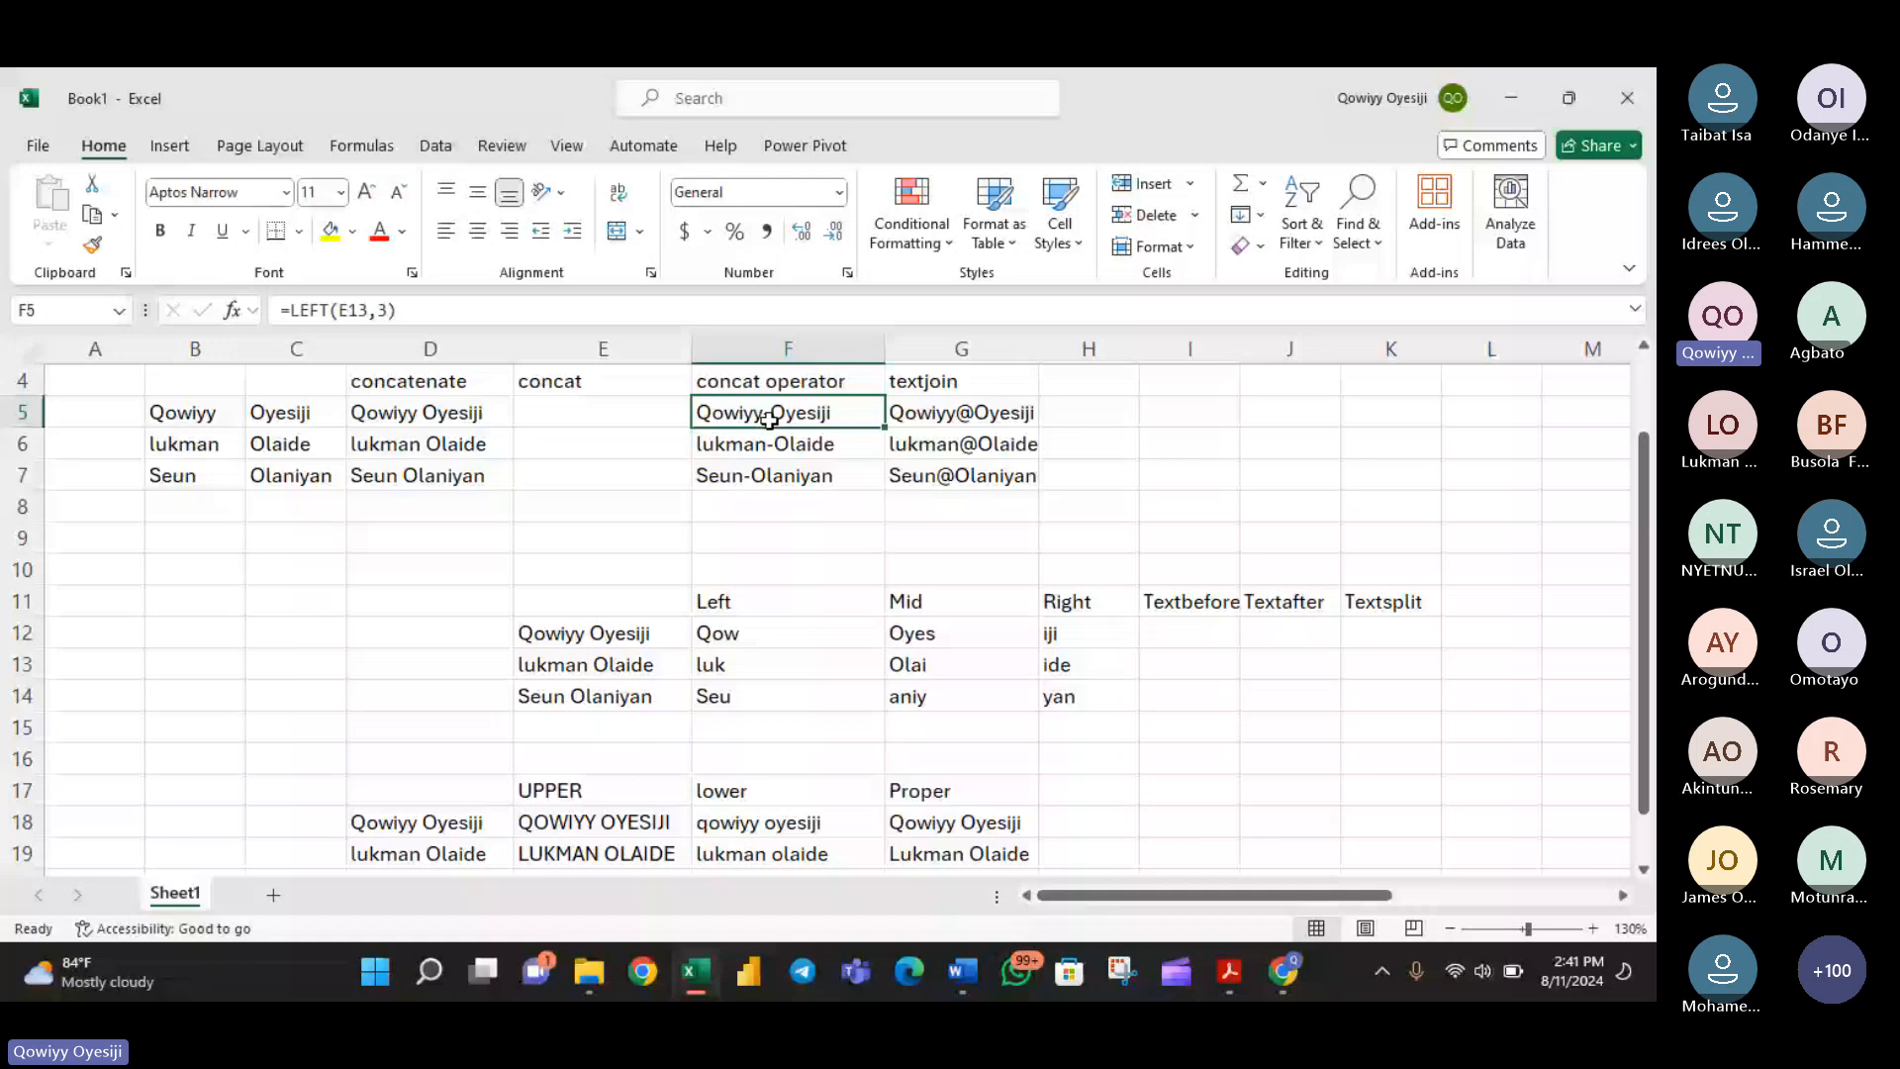
pyautogui.doubleClick(770, 418)
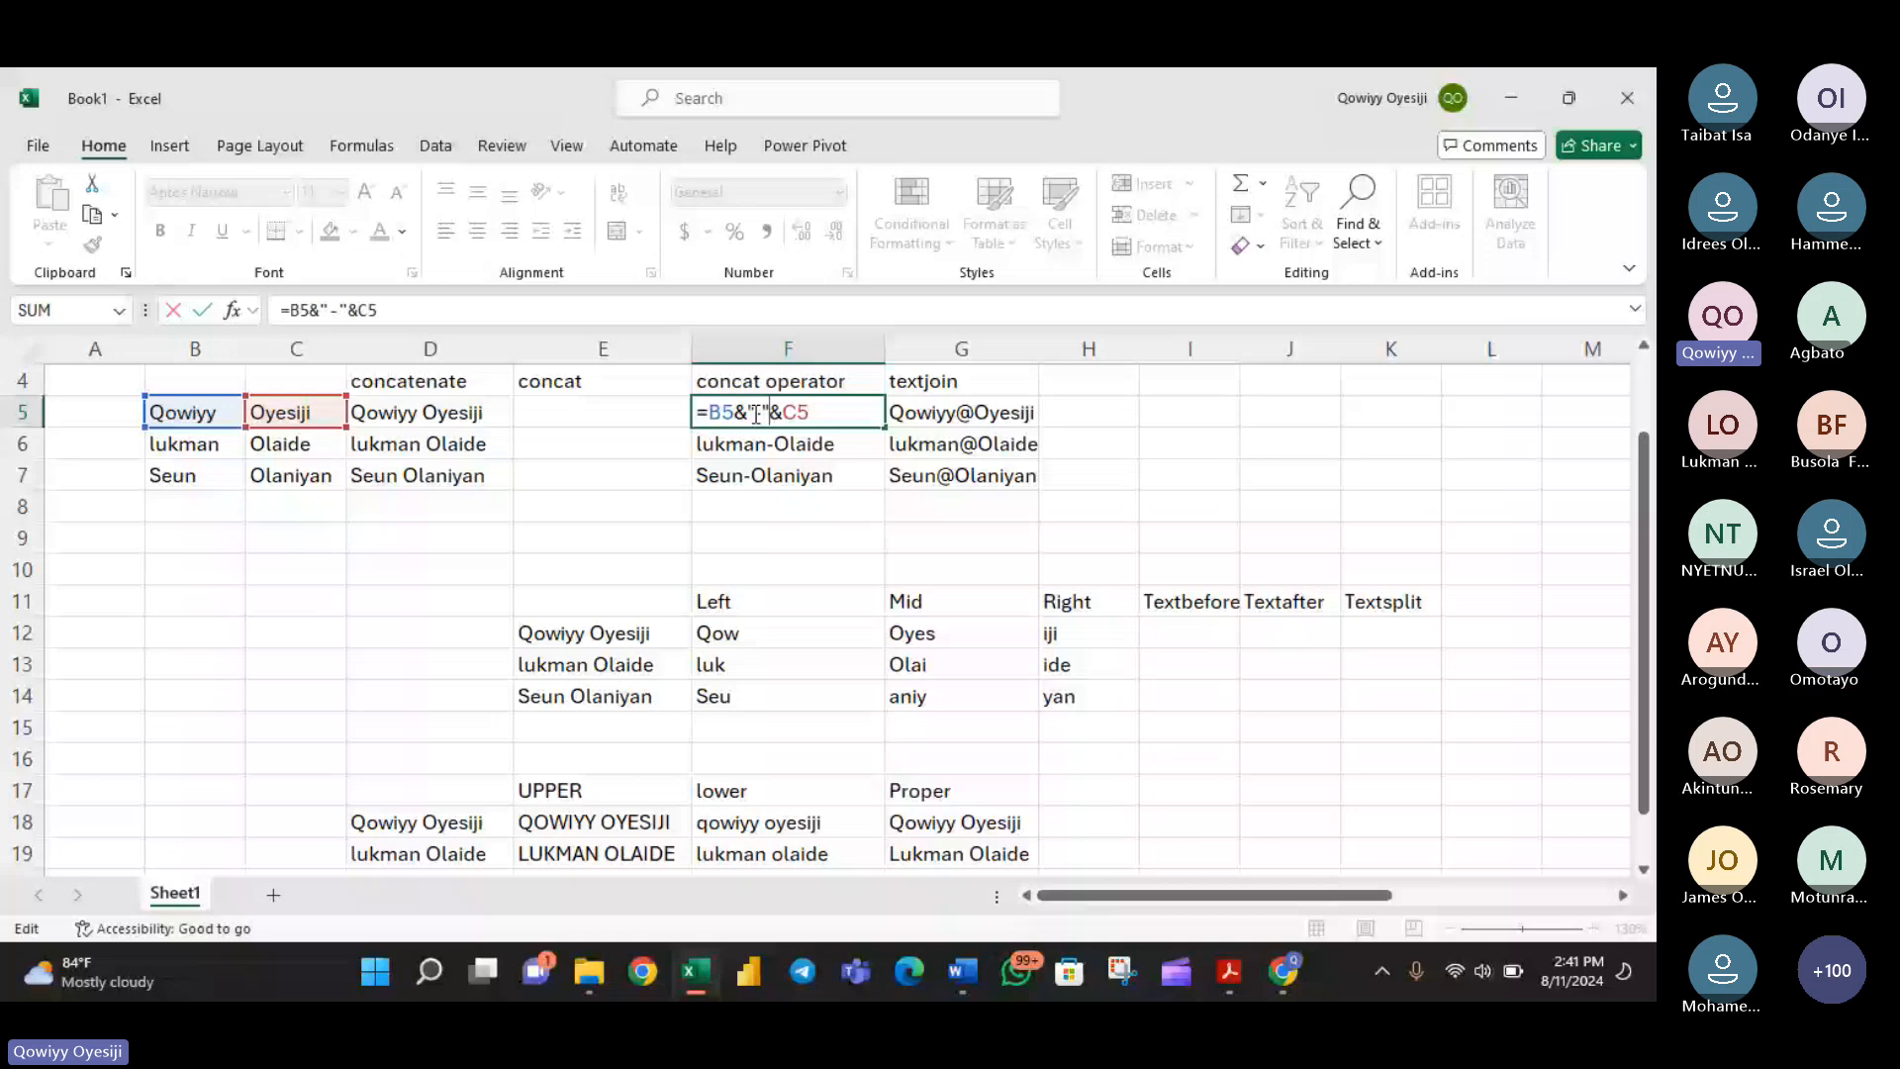
pyautogui.doubleClick(455, 411)
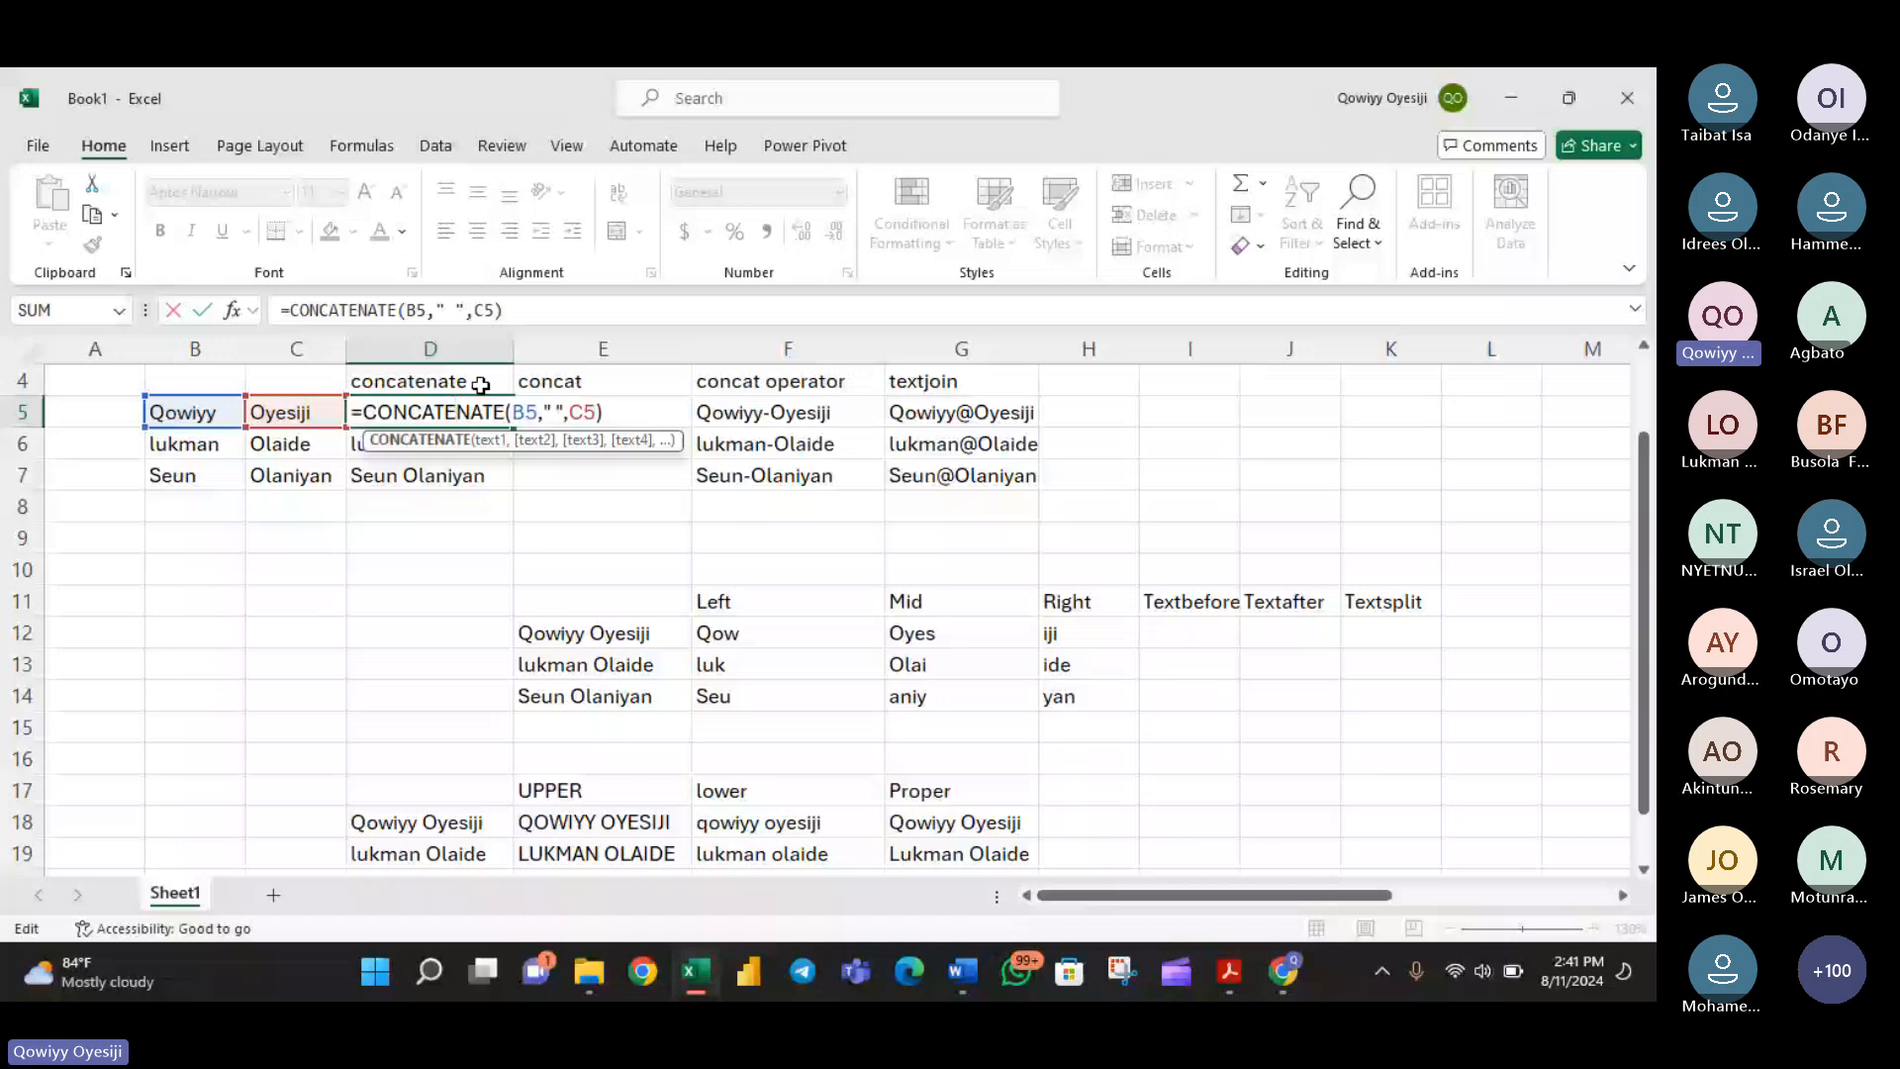
pyautogui.click(971, 412)
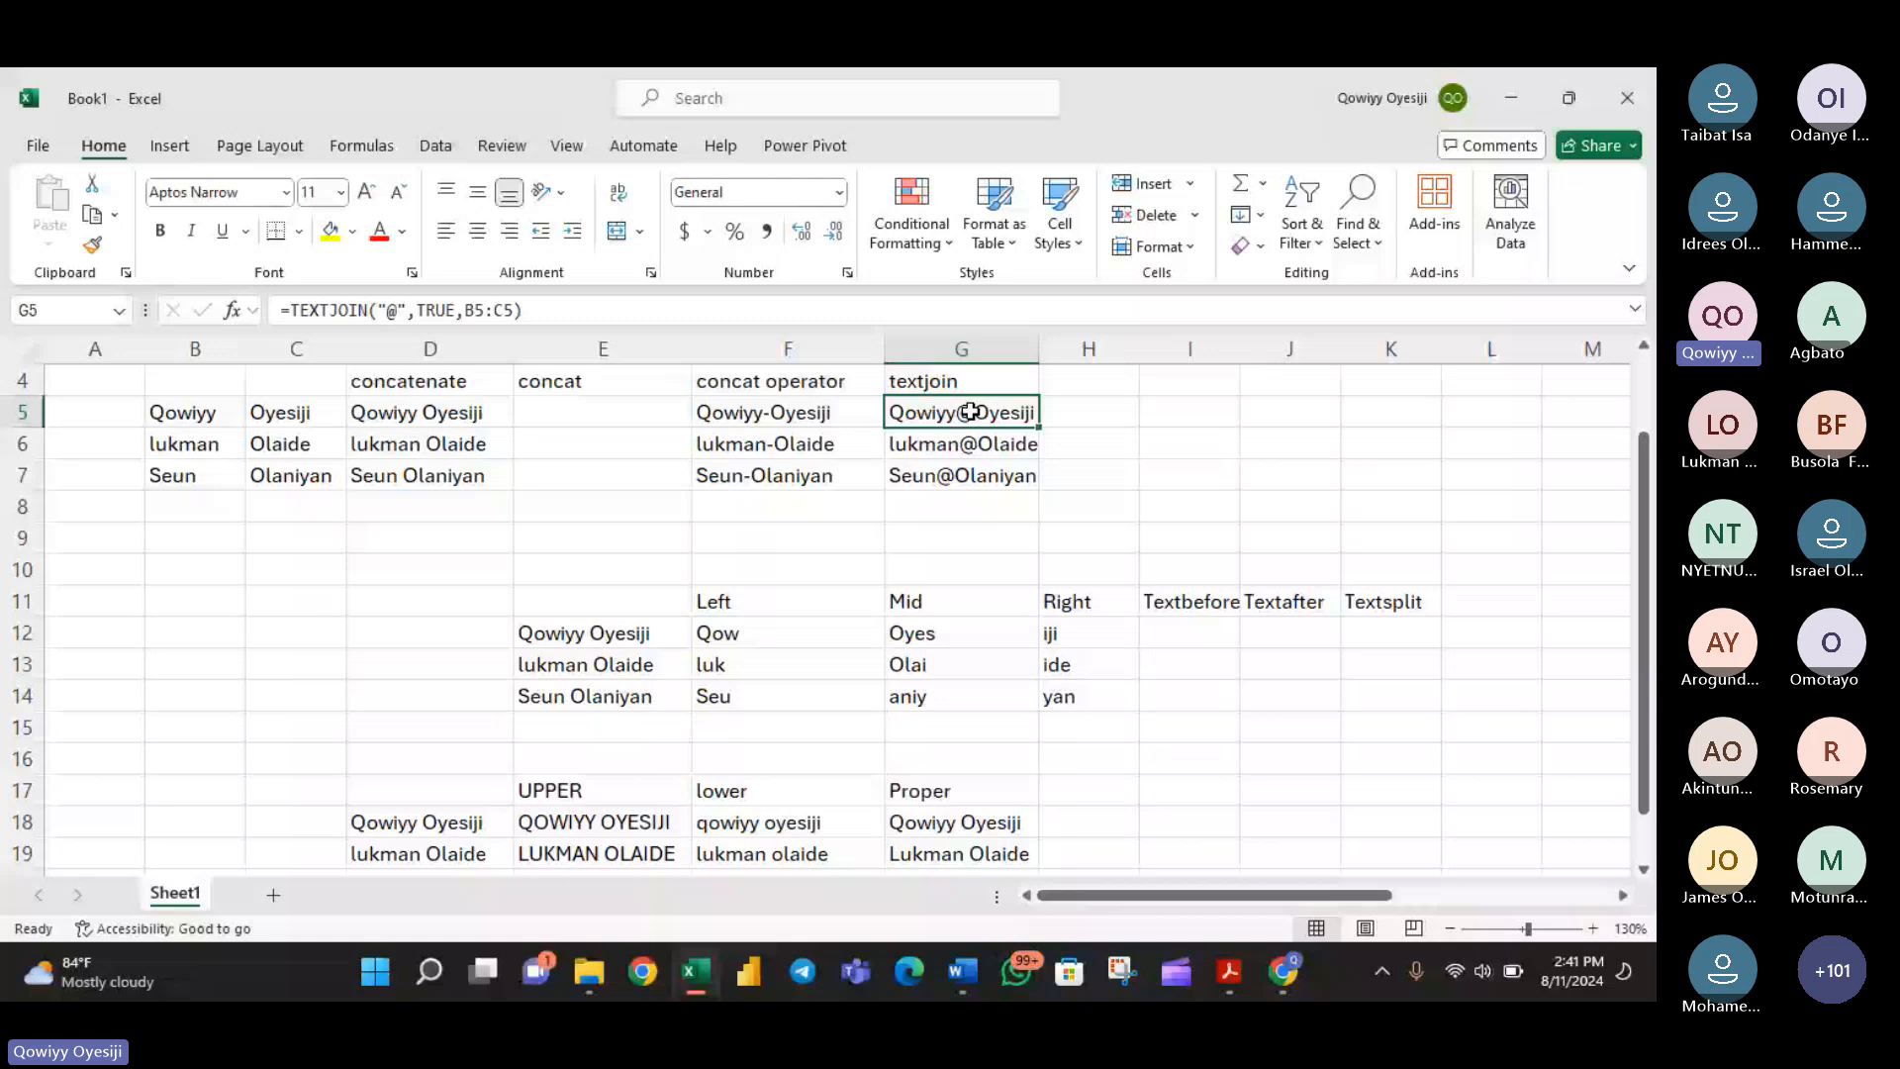
# - Reopen the LEFT formula in F12 to examine its text and num_chars arguments, leaving it as it is
pyautogui.doubleClick(802, 632)
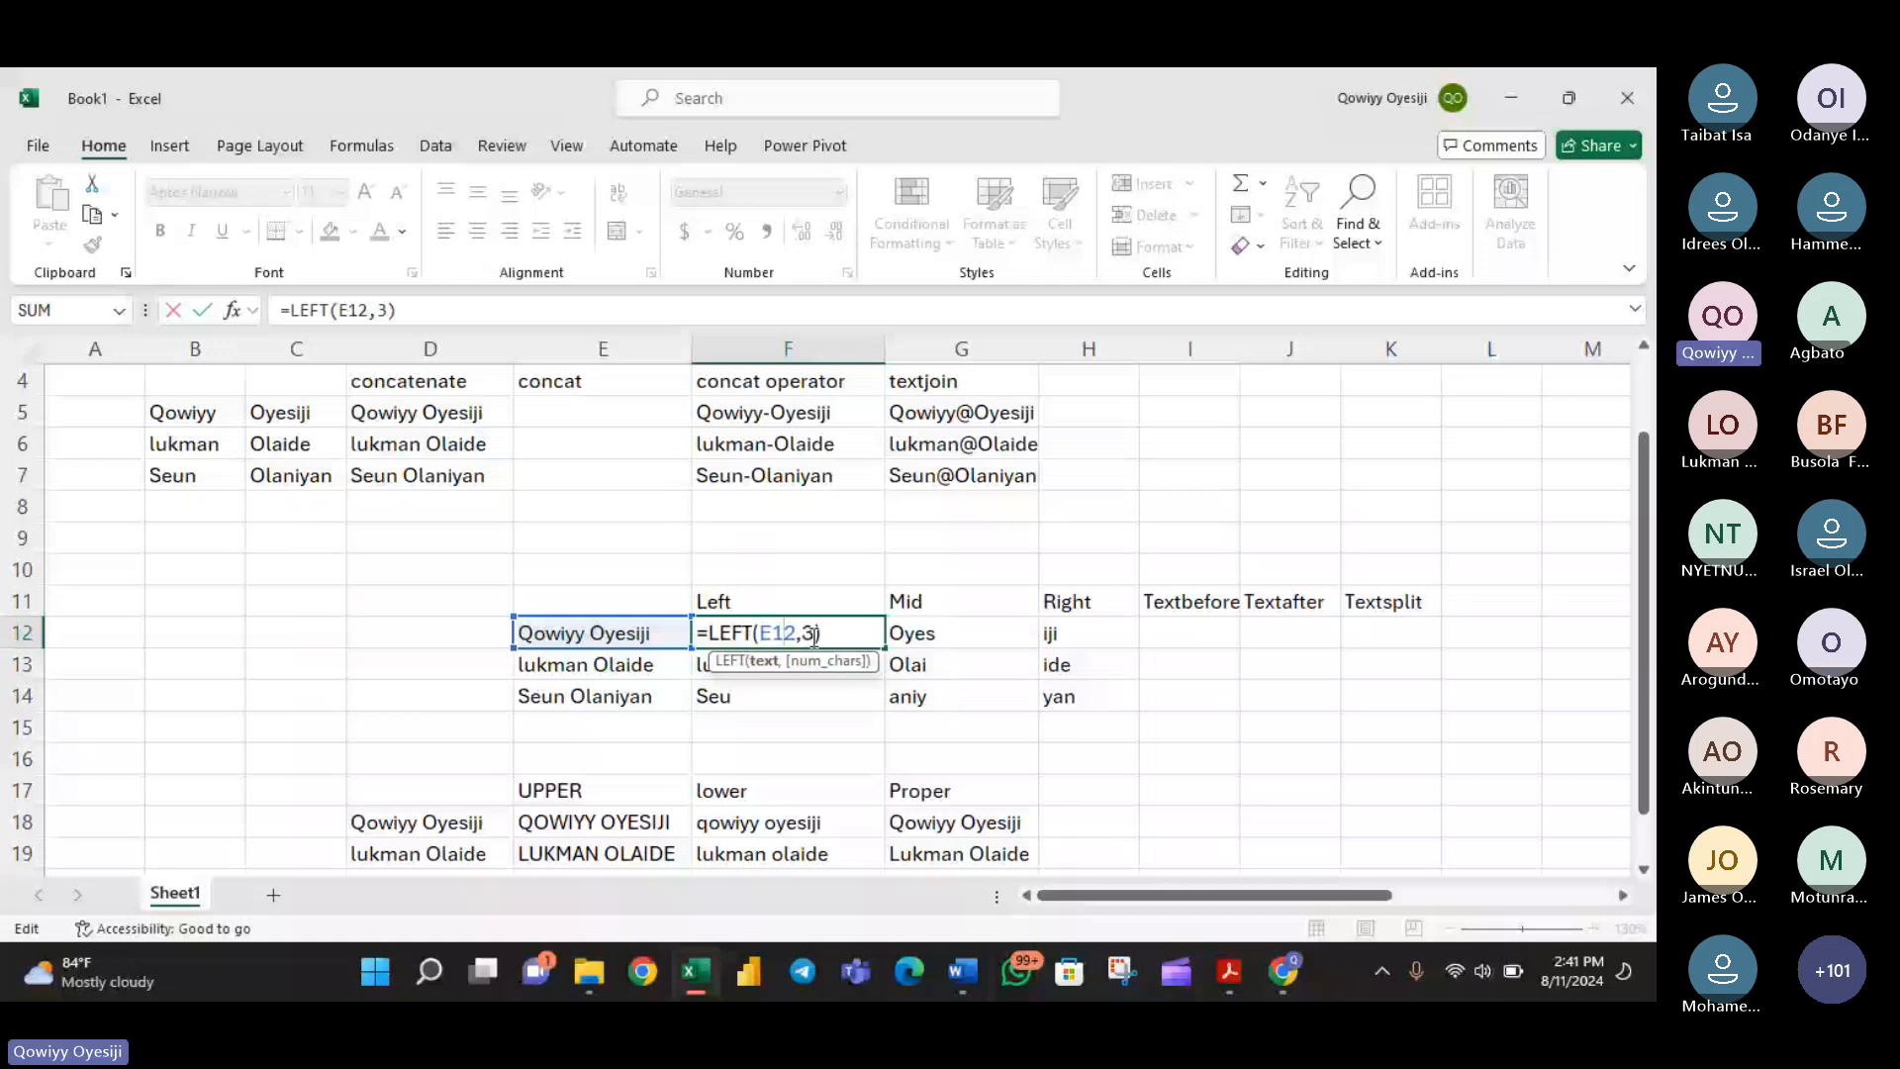
pyautogui.click(818, 632)
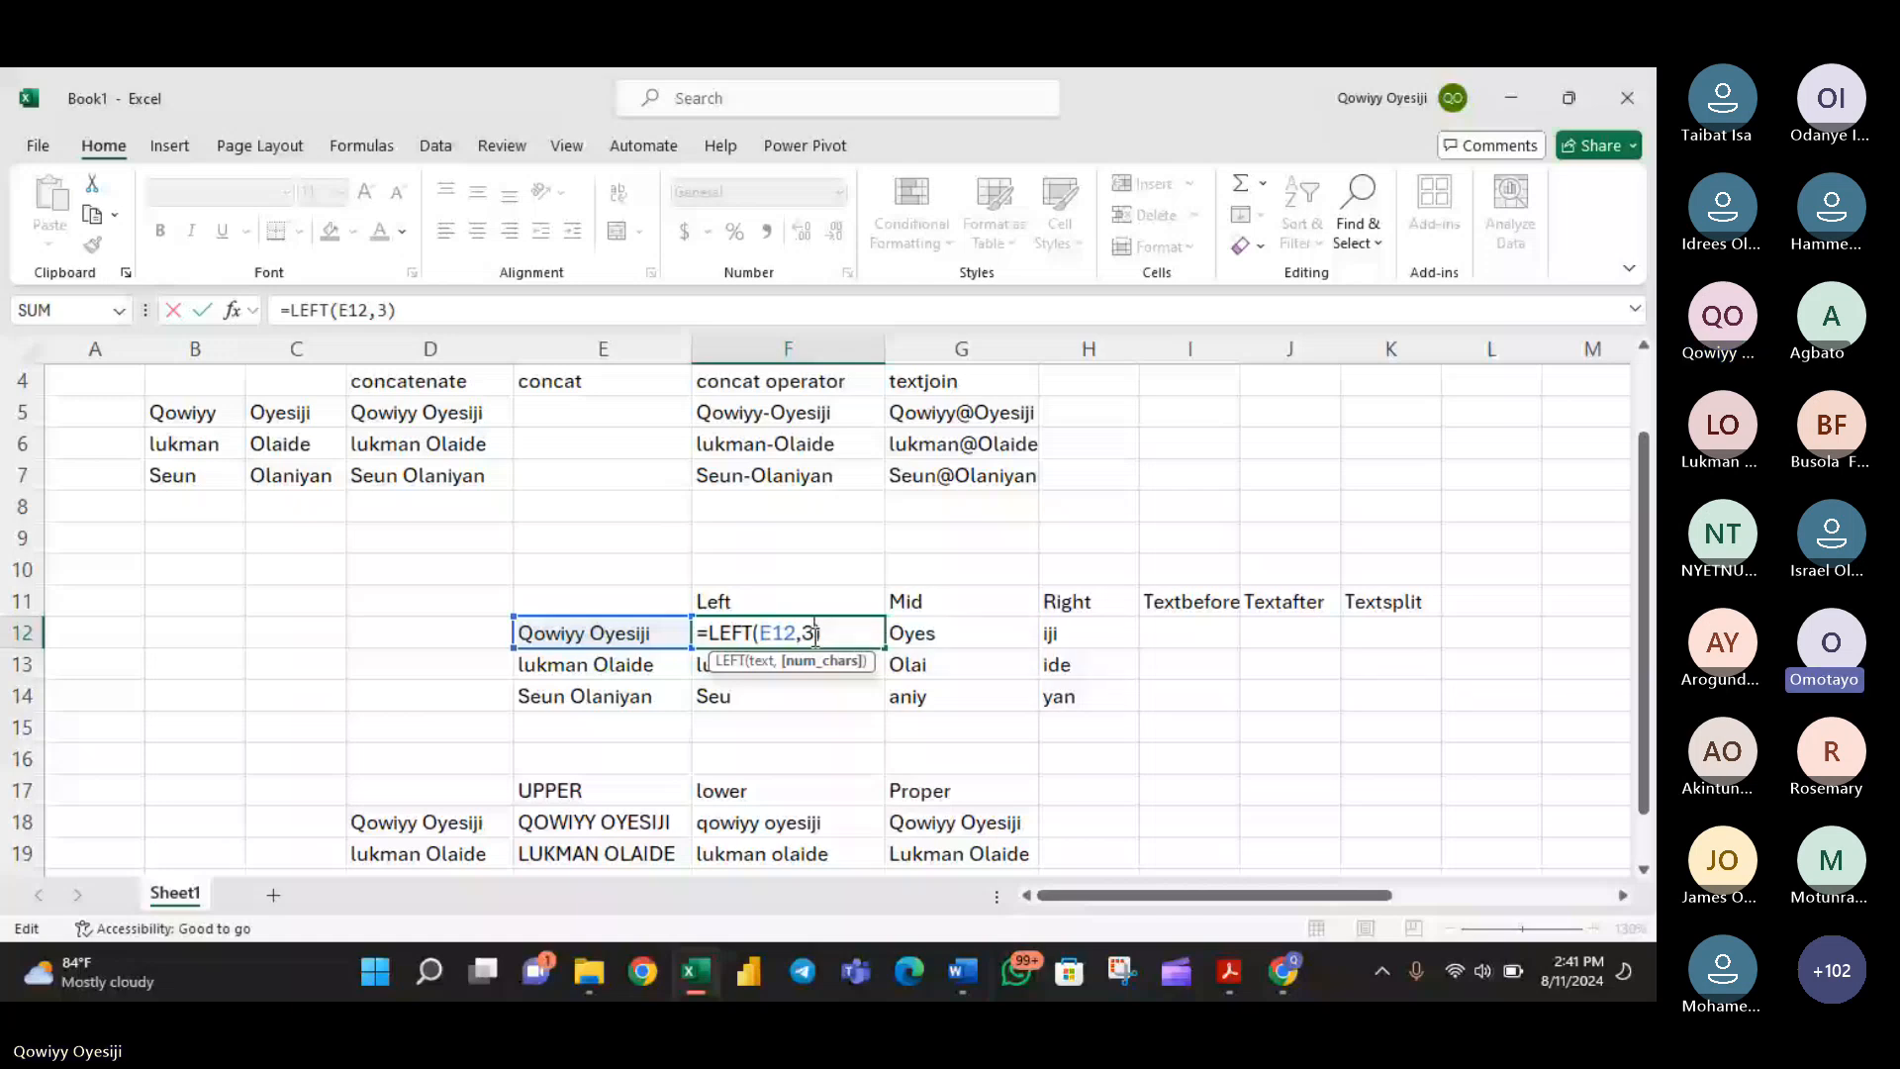
pyautogui.press('Return')
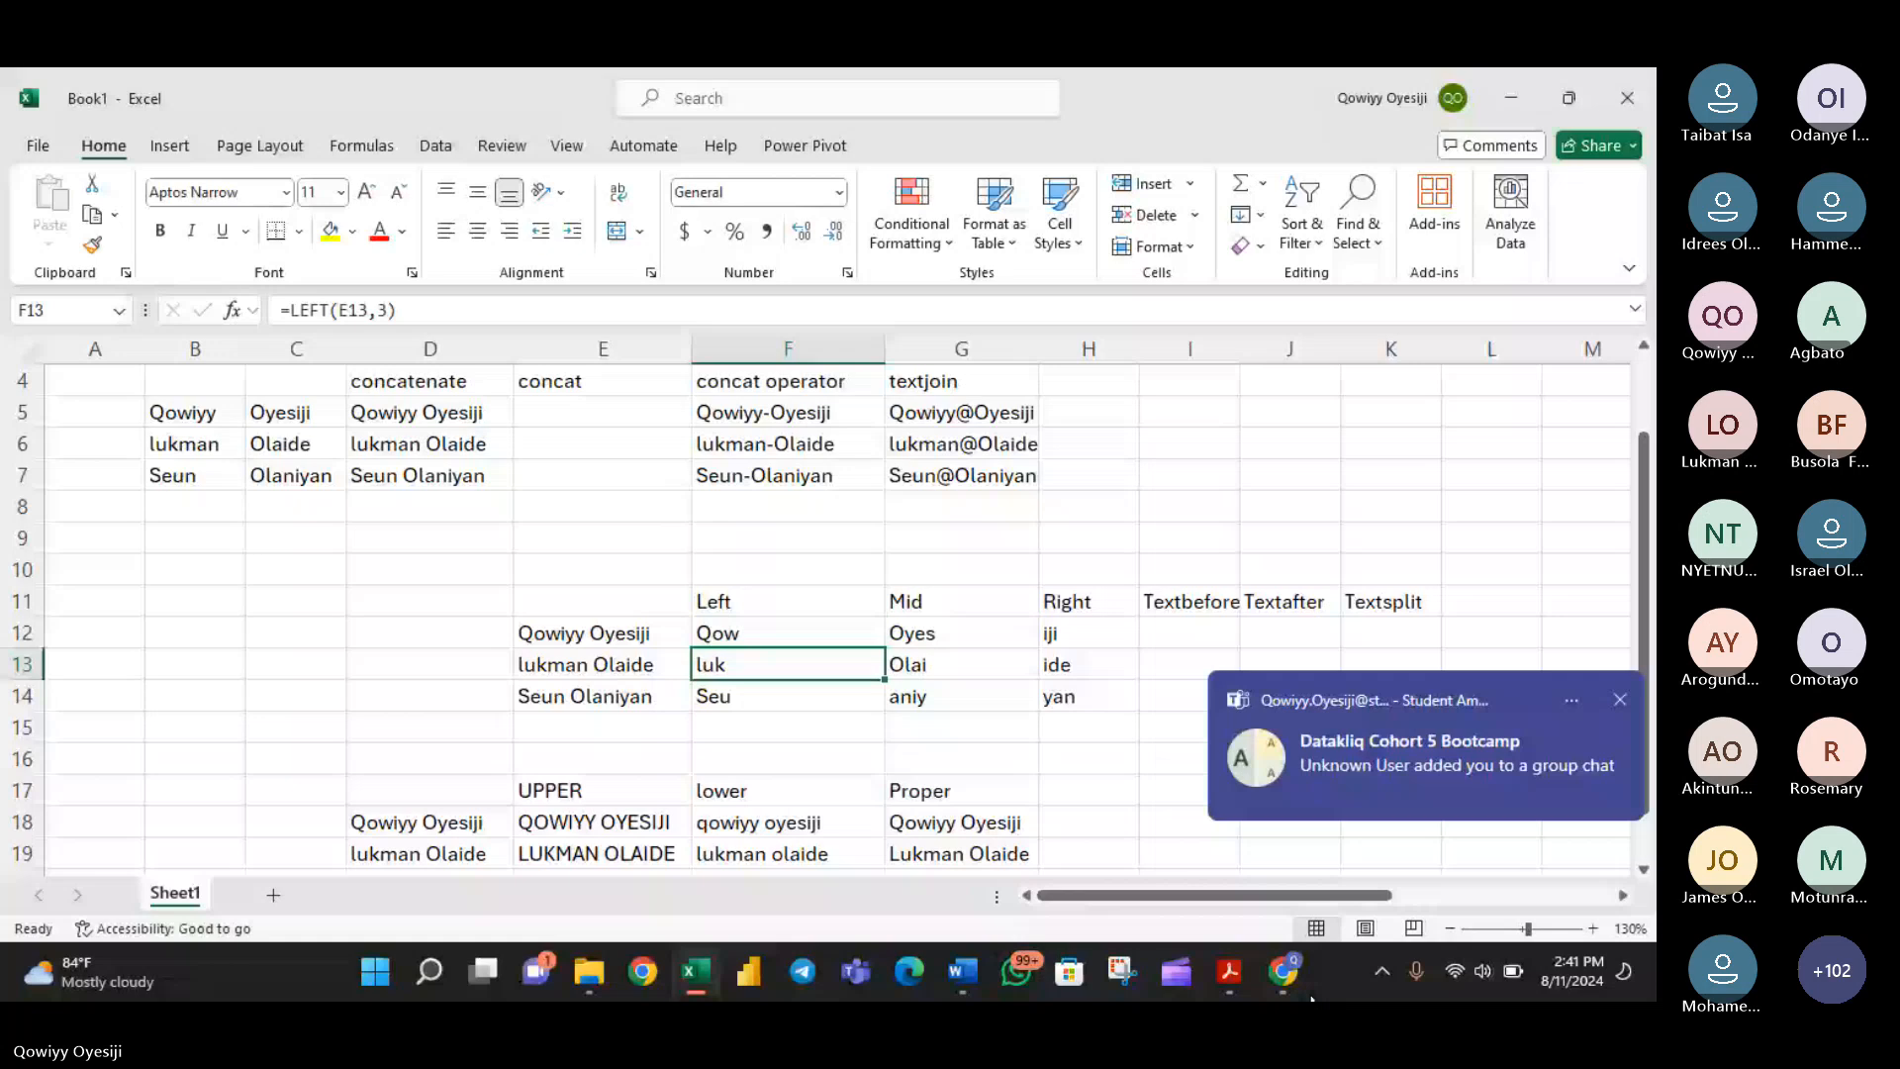
# - Switch to the Teams meeting and read the attendees' questions in the meeting chat
pyautogui.click(1299, 984)
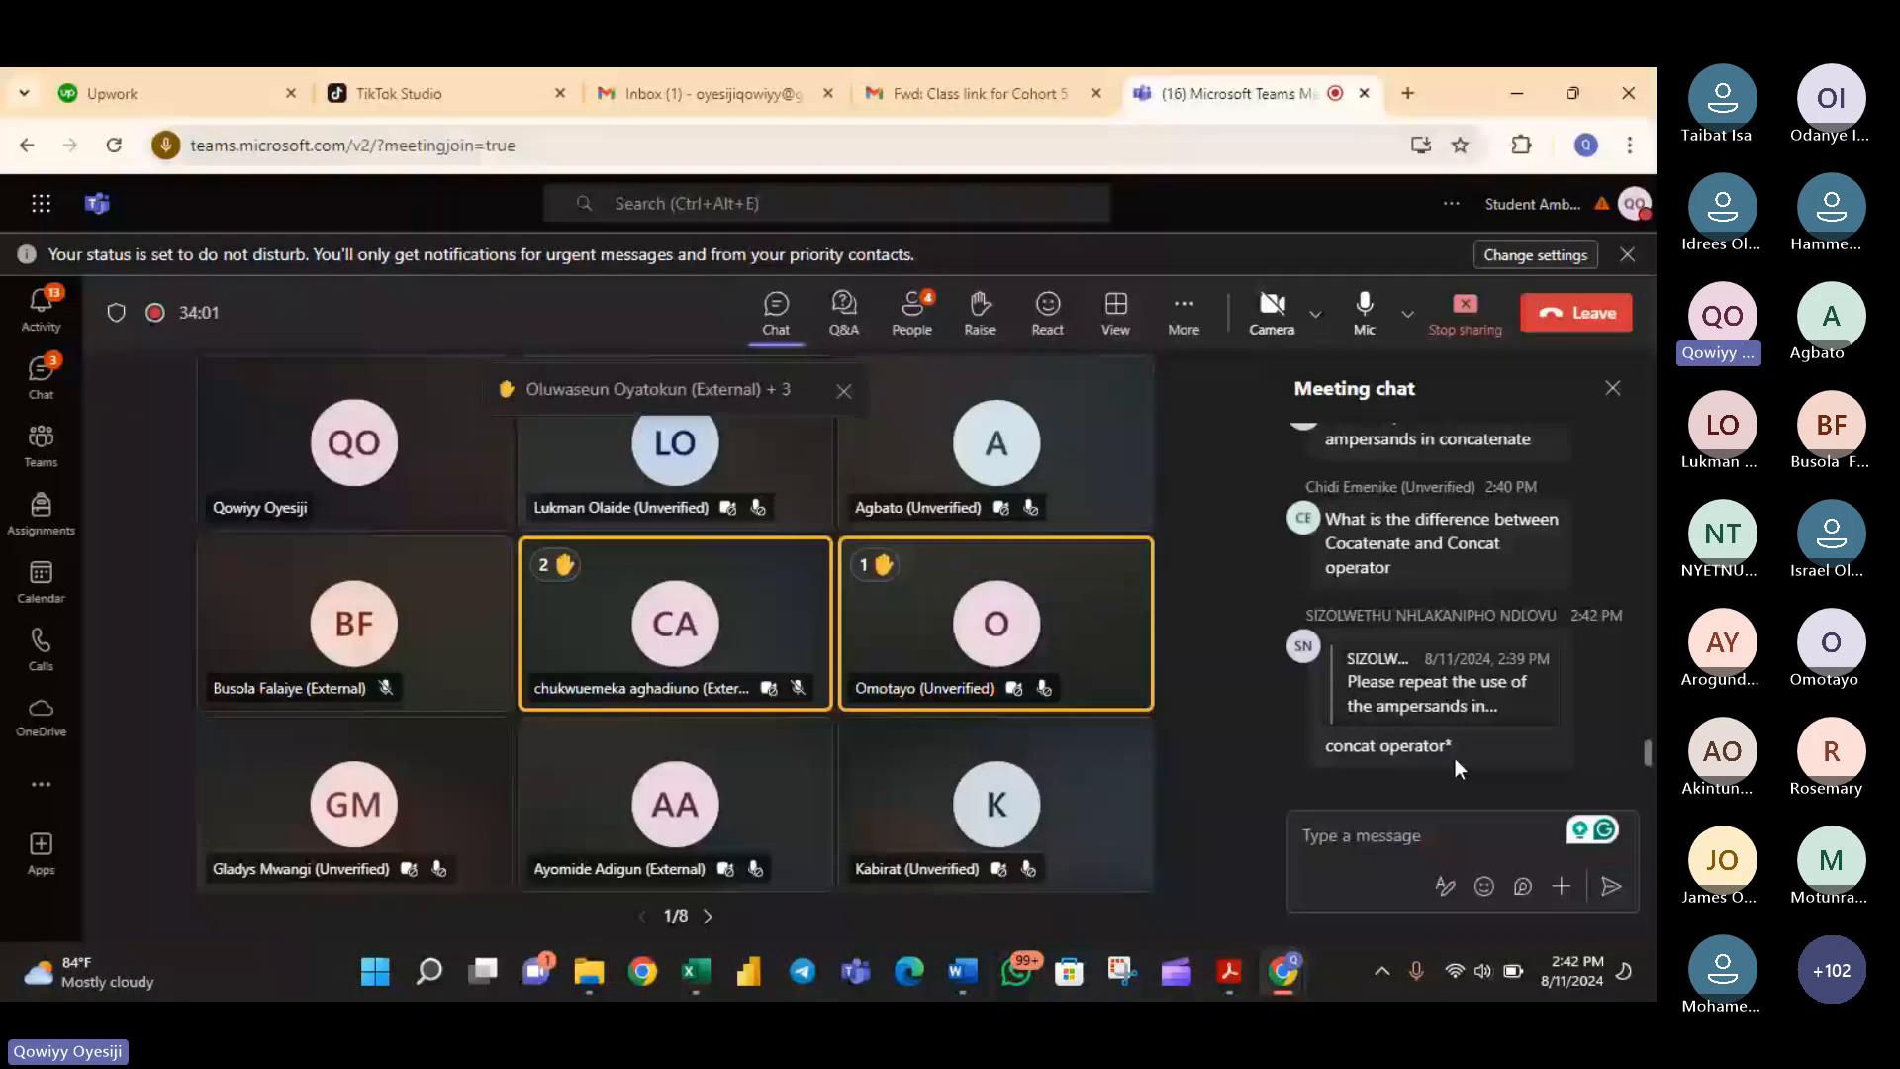
pyautogui.scroll(1, 1455, 751)
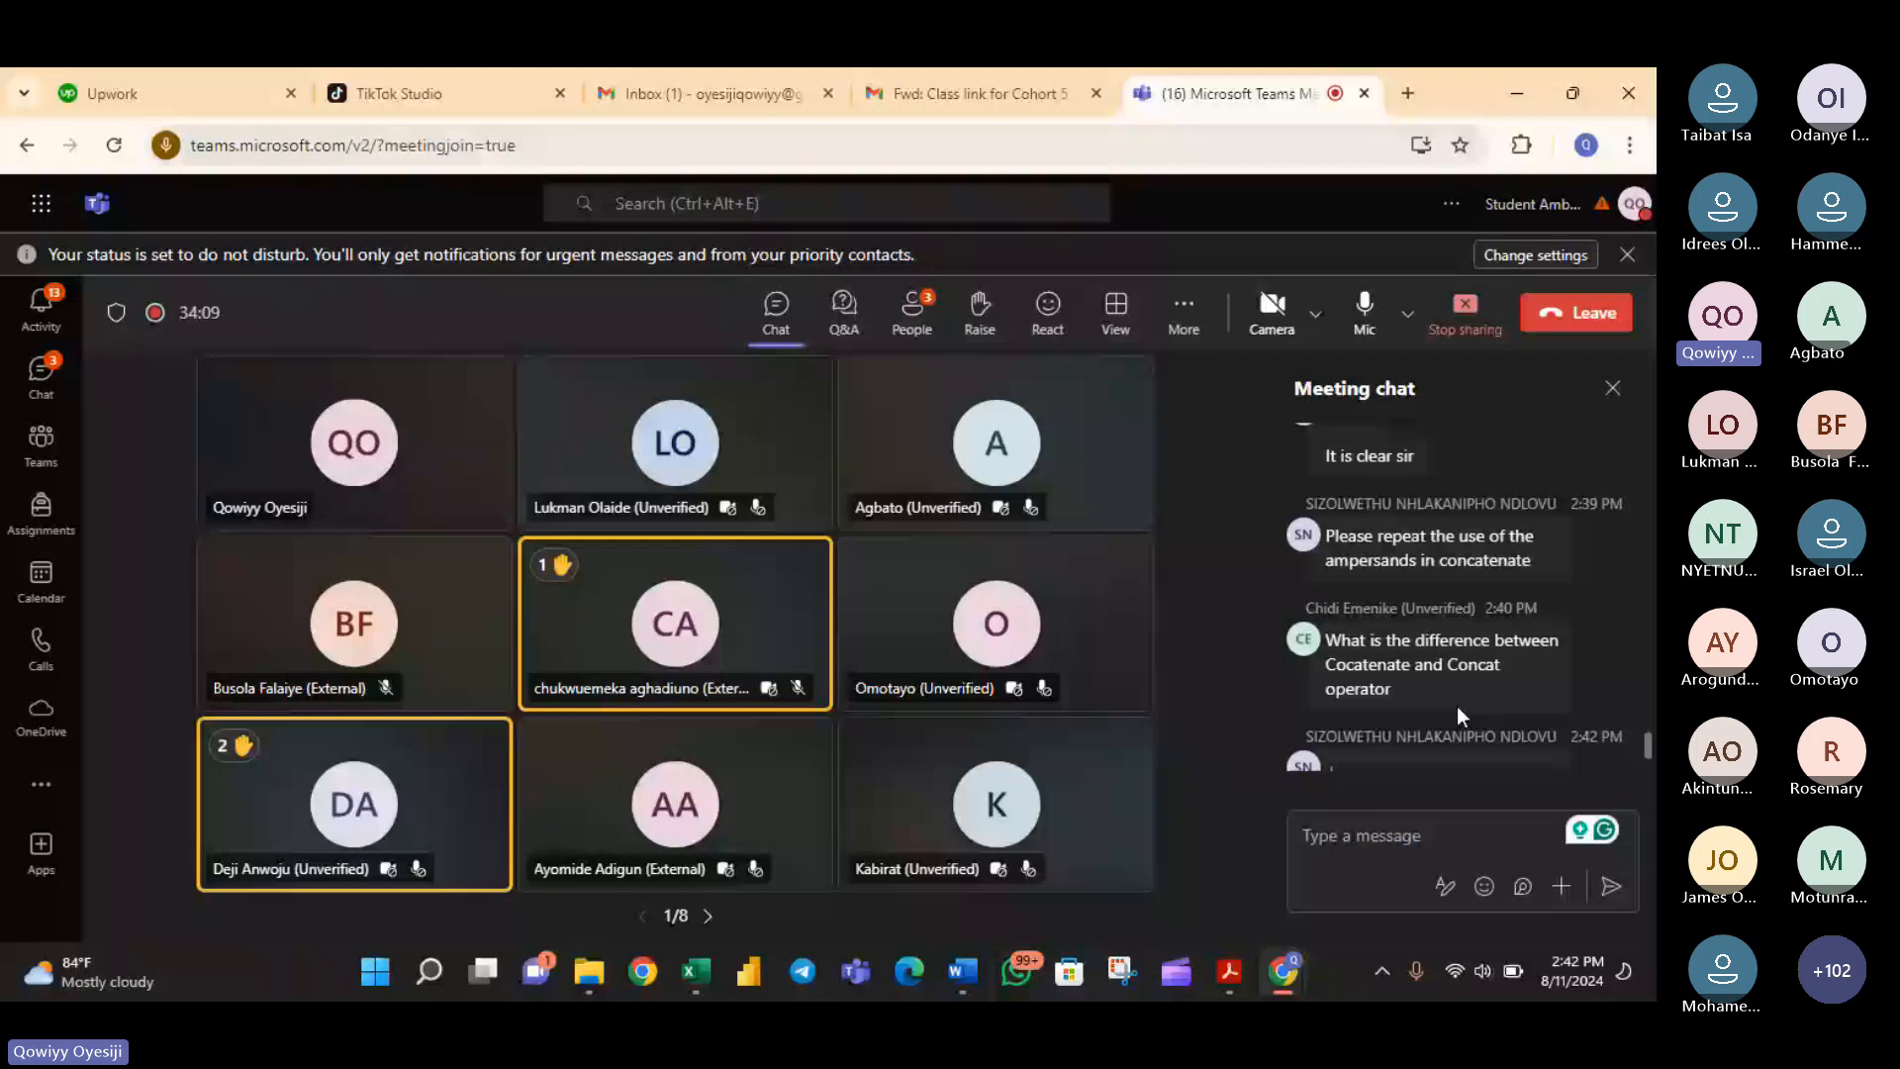
pyautogui.scroll(3, 1457, 705)
pyautogui.scroll(-2, 1458, 705)
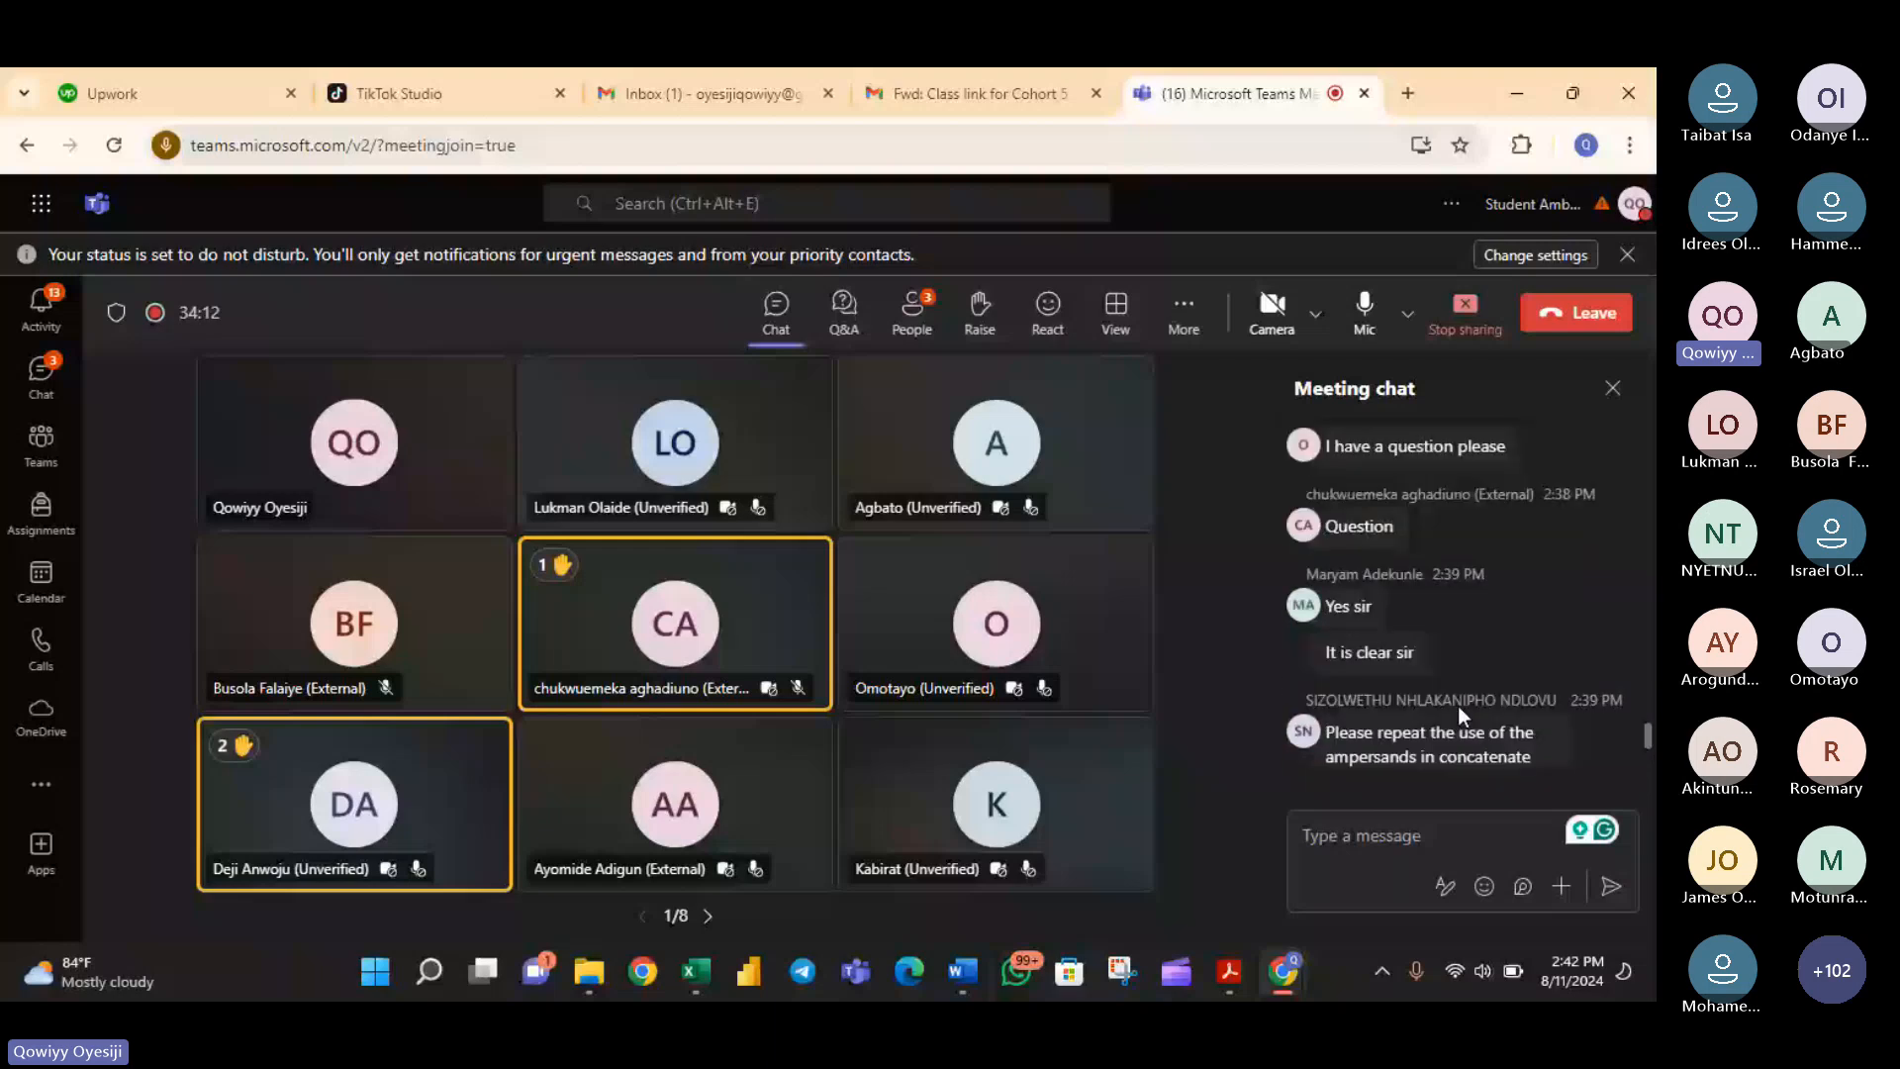
pyautogui.scroll(-3, 1457, 705)
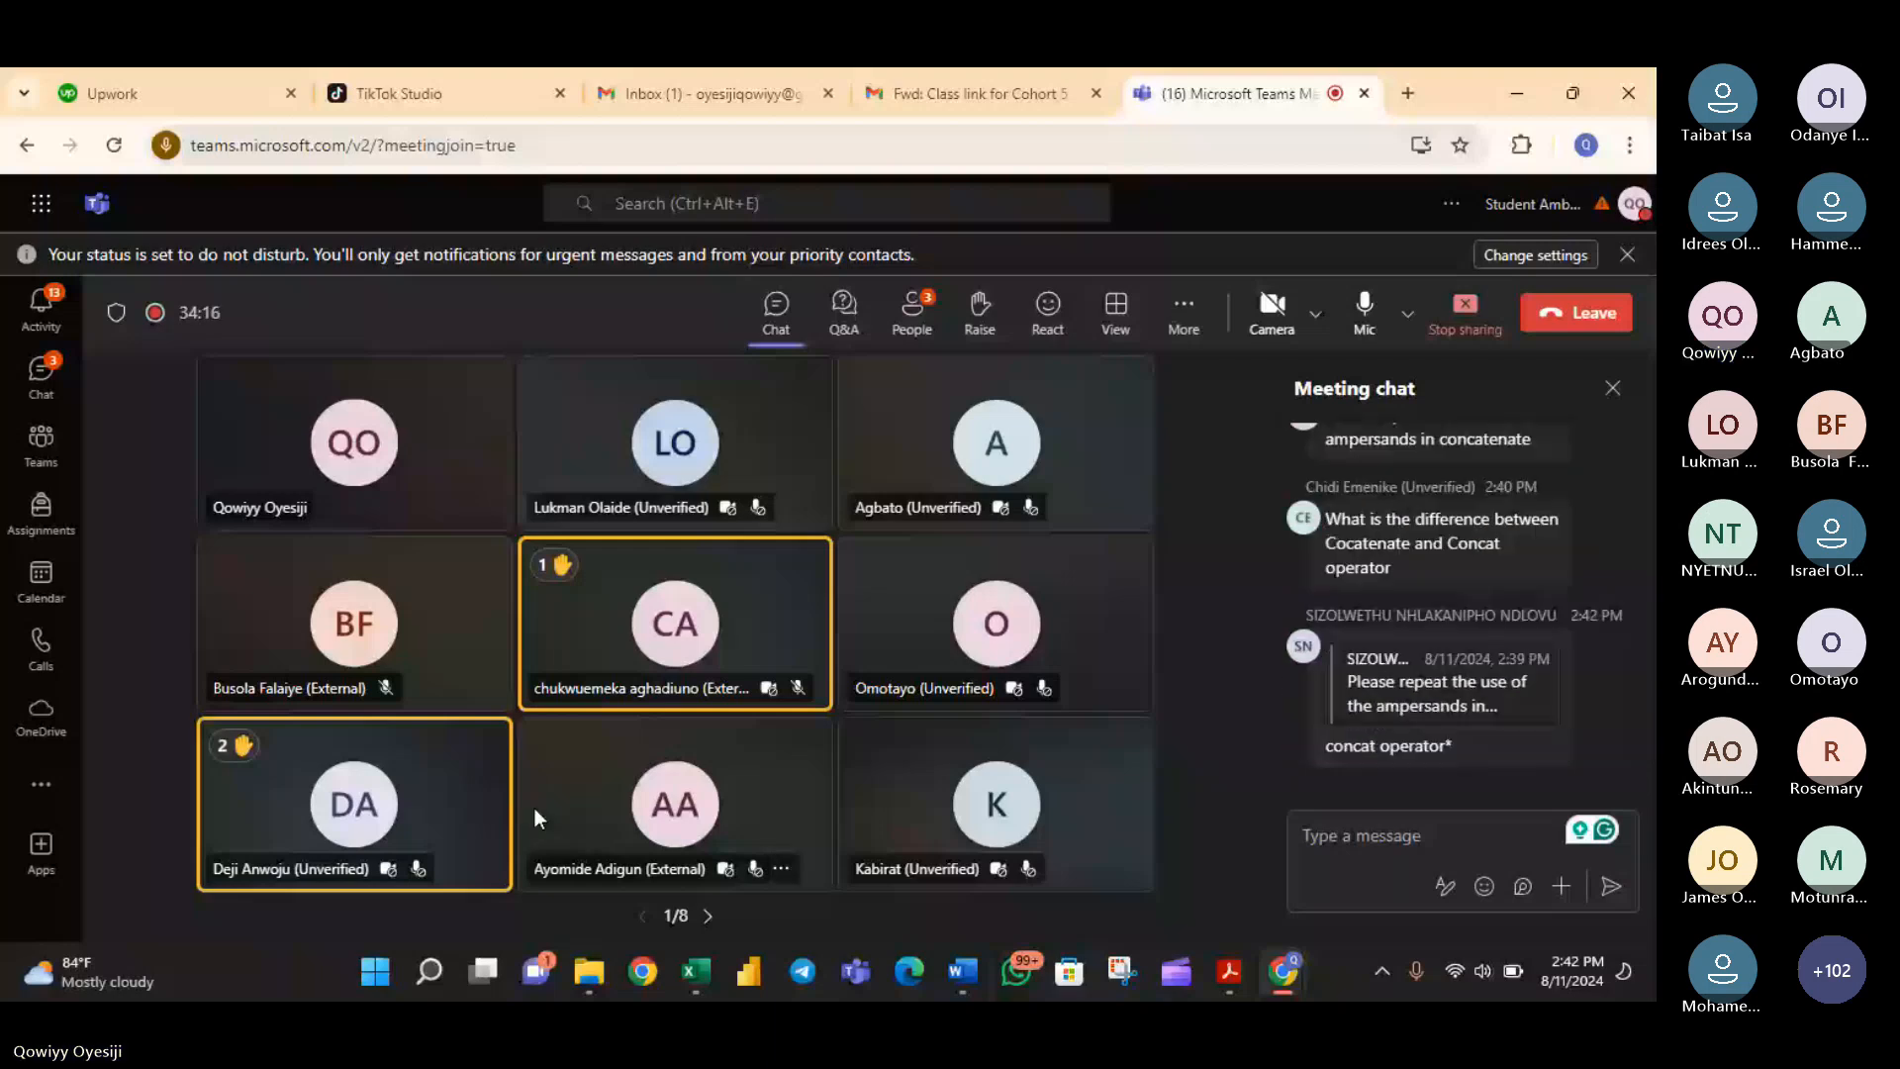
# - Show the meeting's participants list and check the options for the first attendee with a raised hand
pyautogui.click(911, 327)
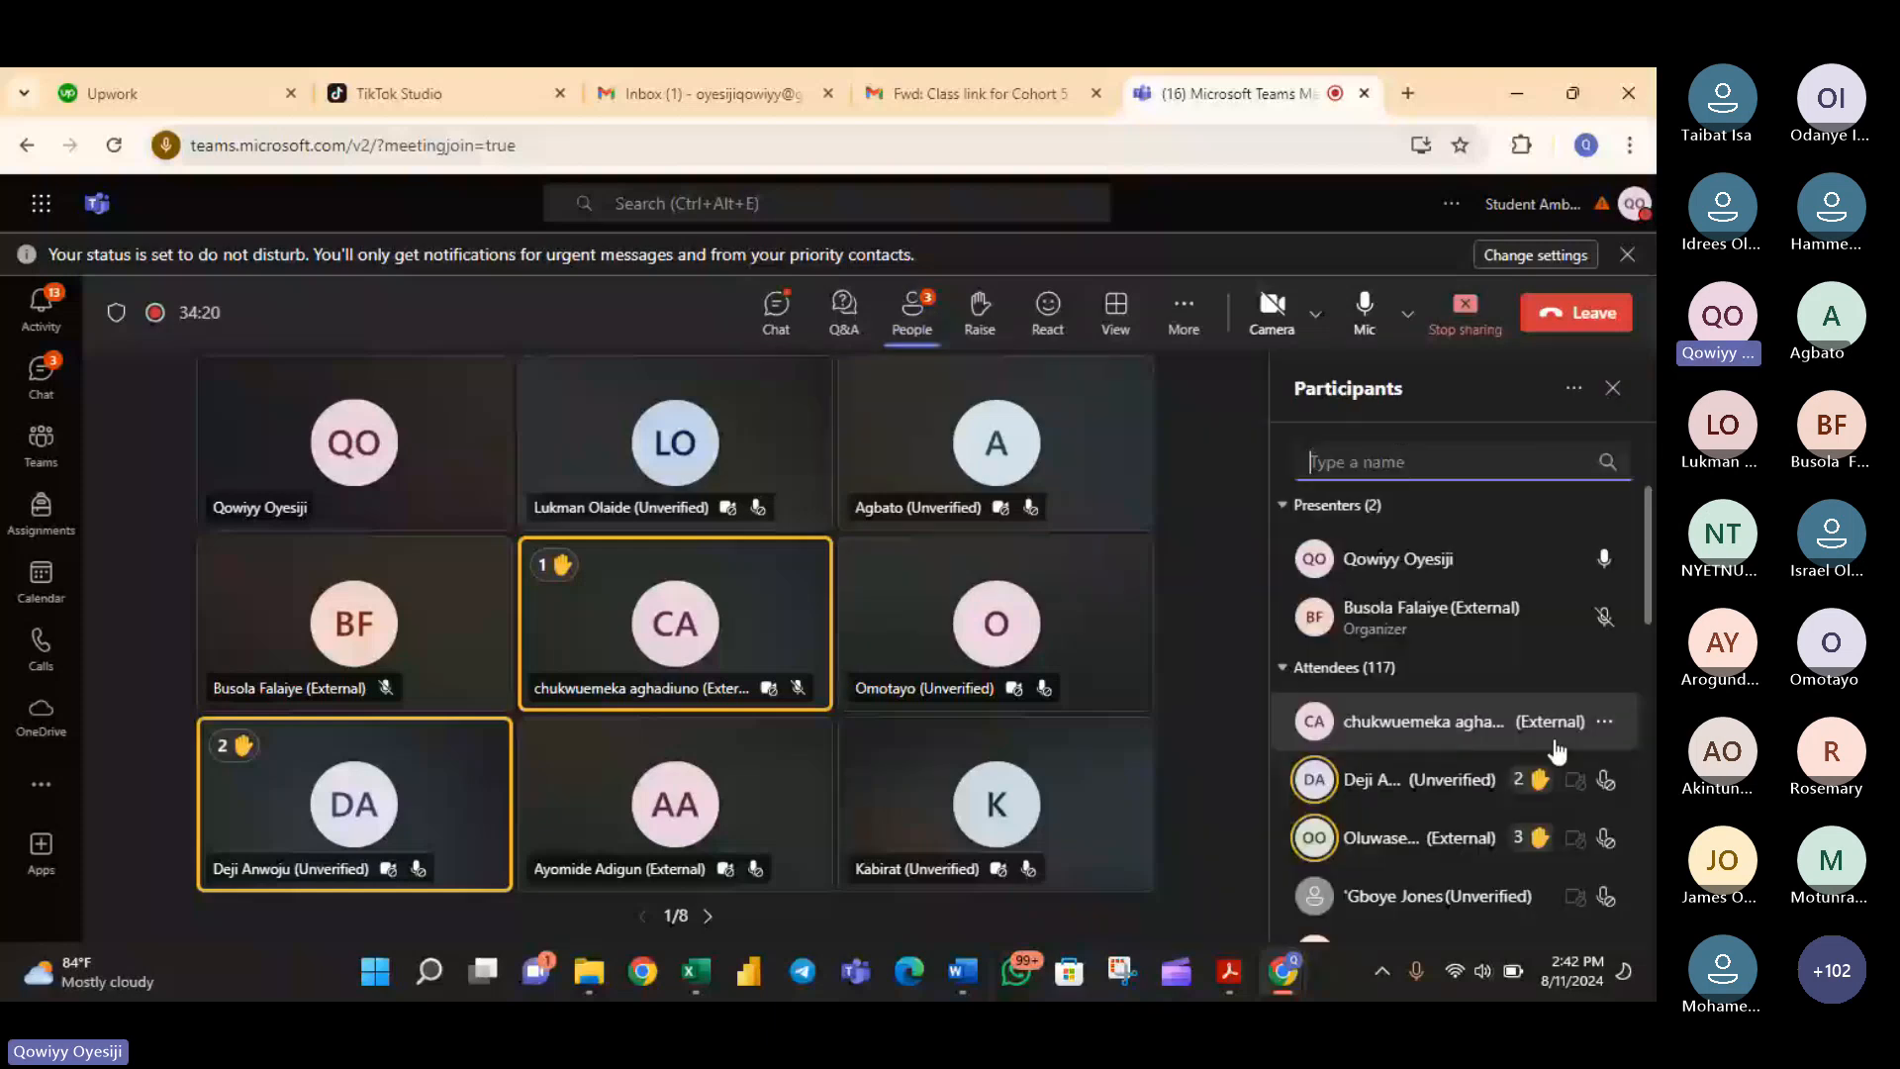
pyautogui.click(1604, 721)
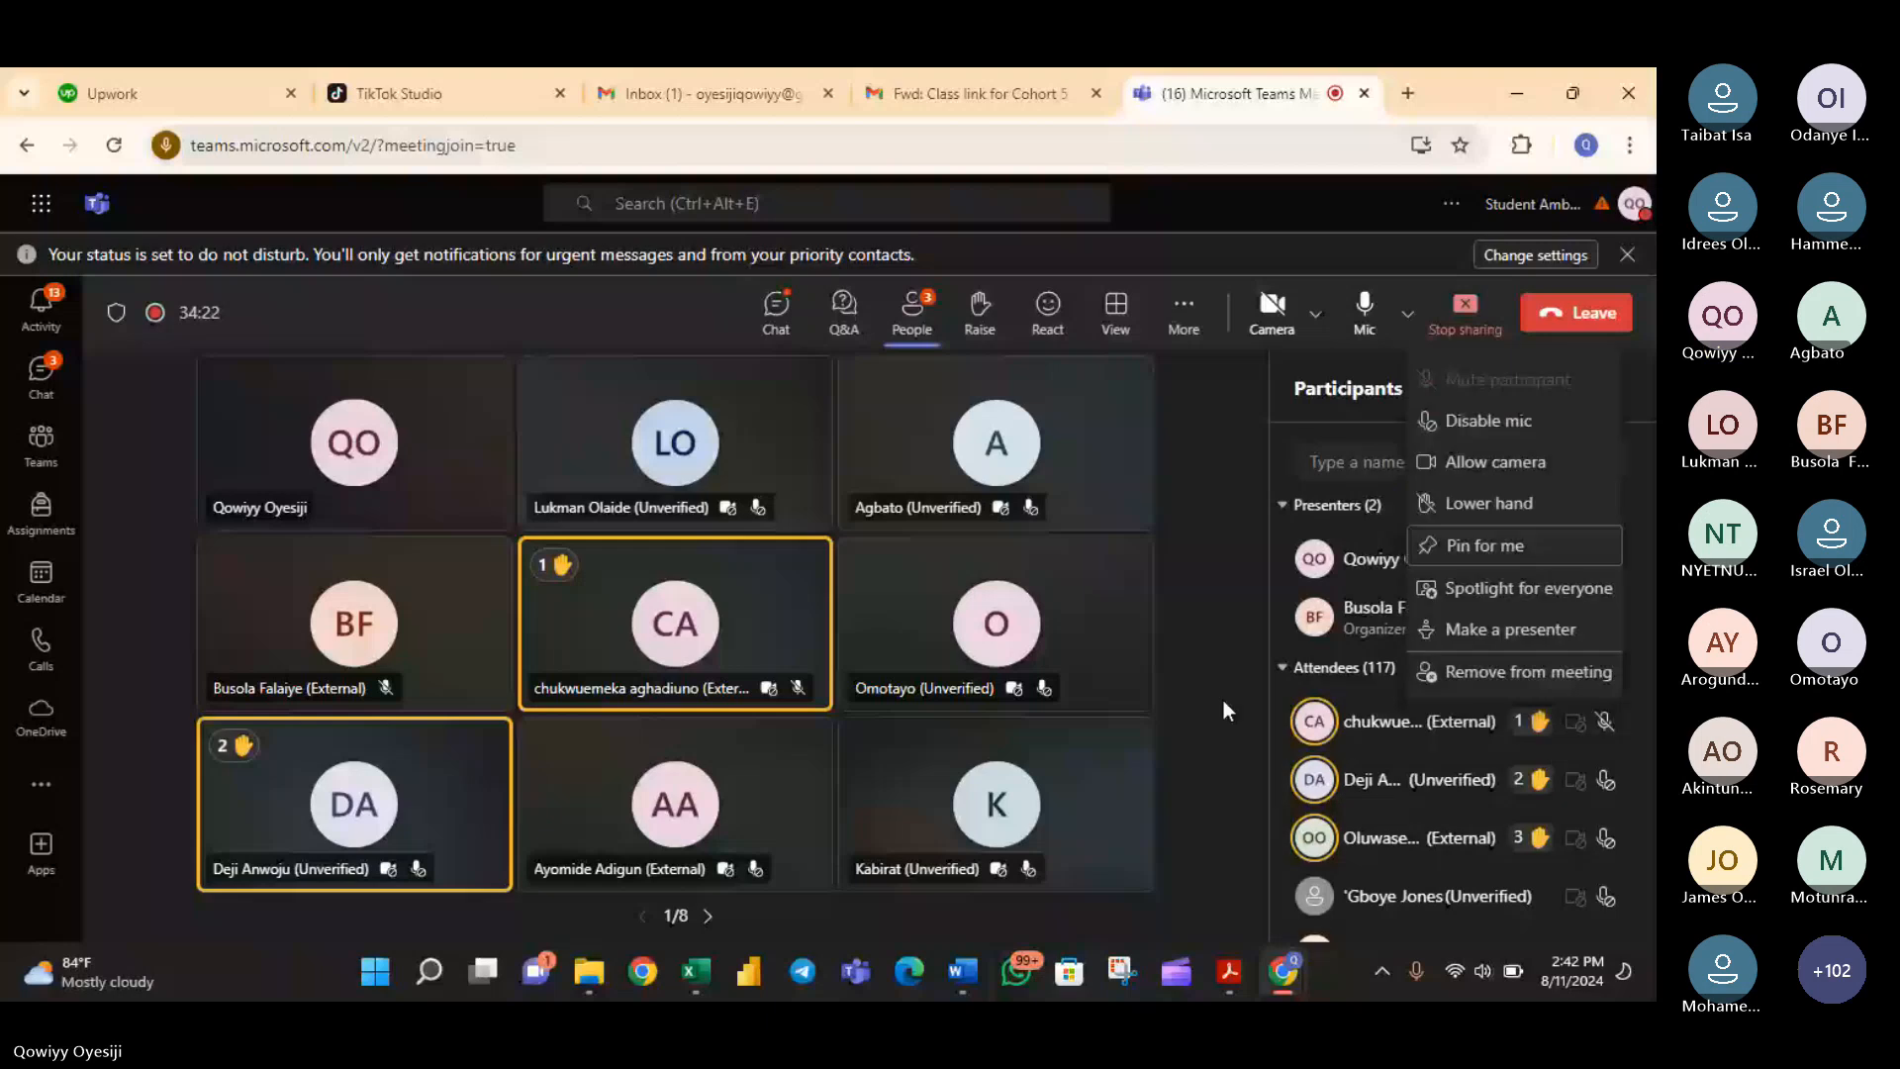
pyautogui.click(1224, 699)
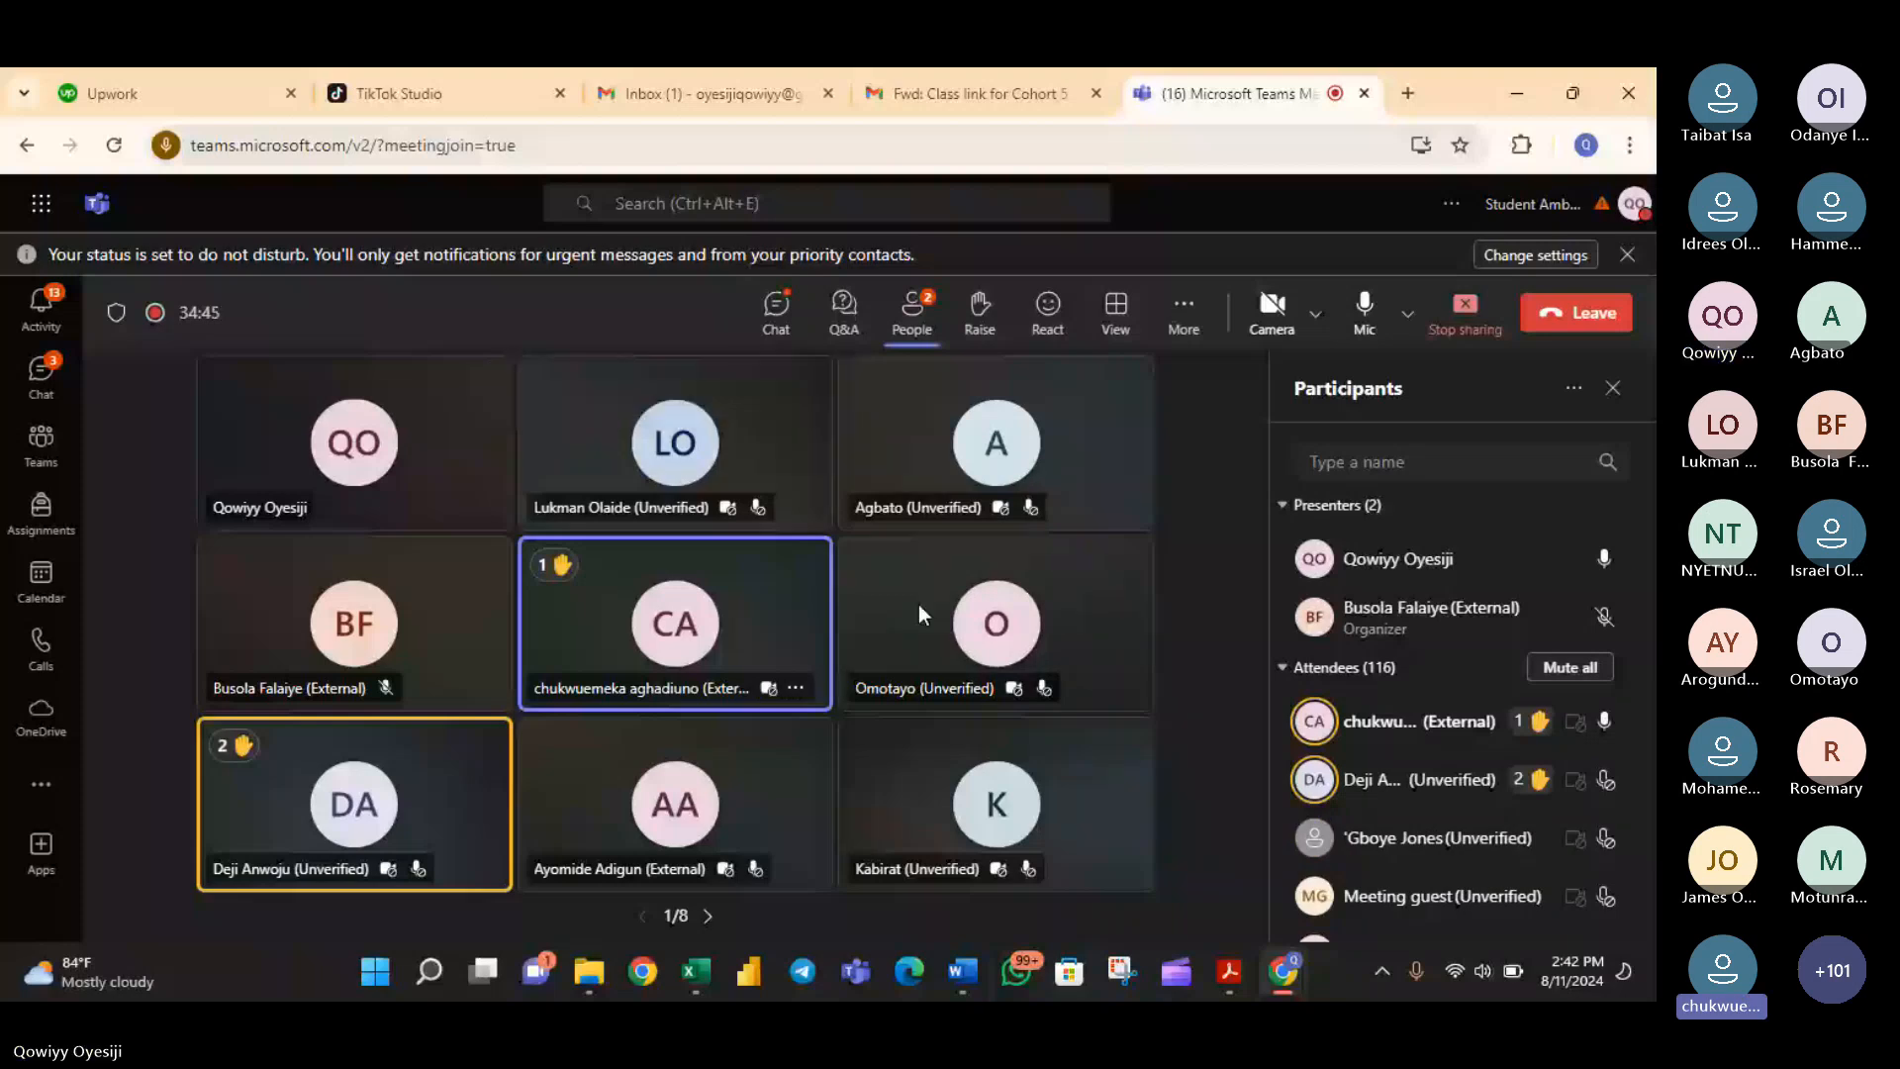
pyautogui.click(973, 605)
# - Switch to Excel and inspect the MID formula in G12, focusing on its start_num argument
pyautogui.click(707, 978)
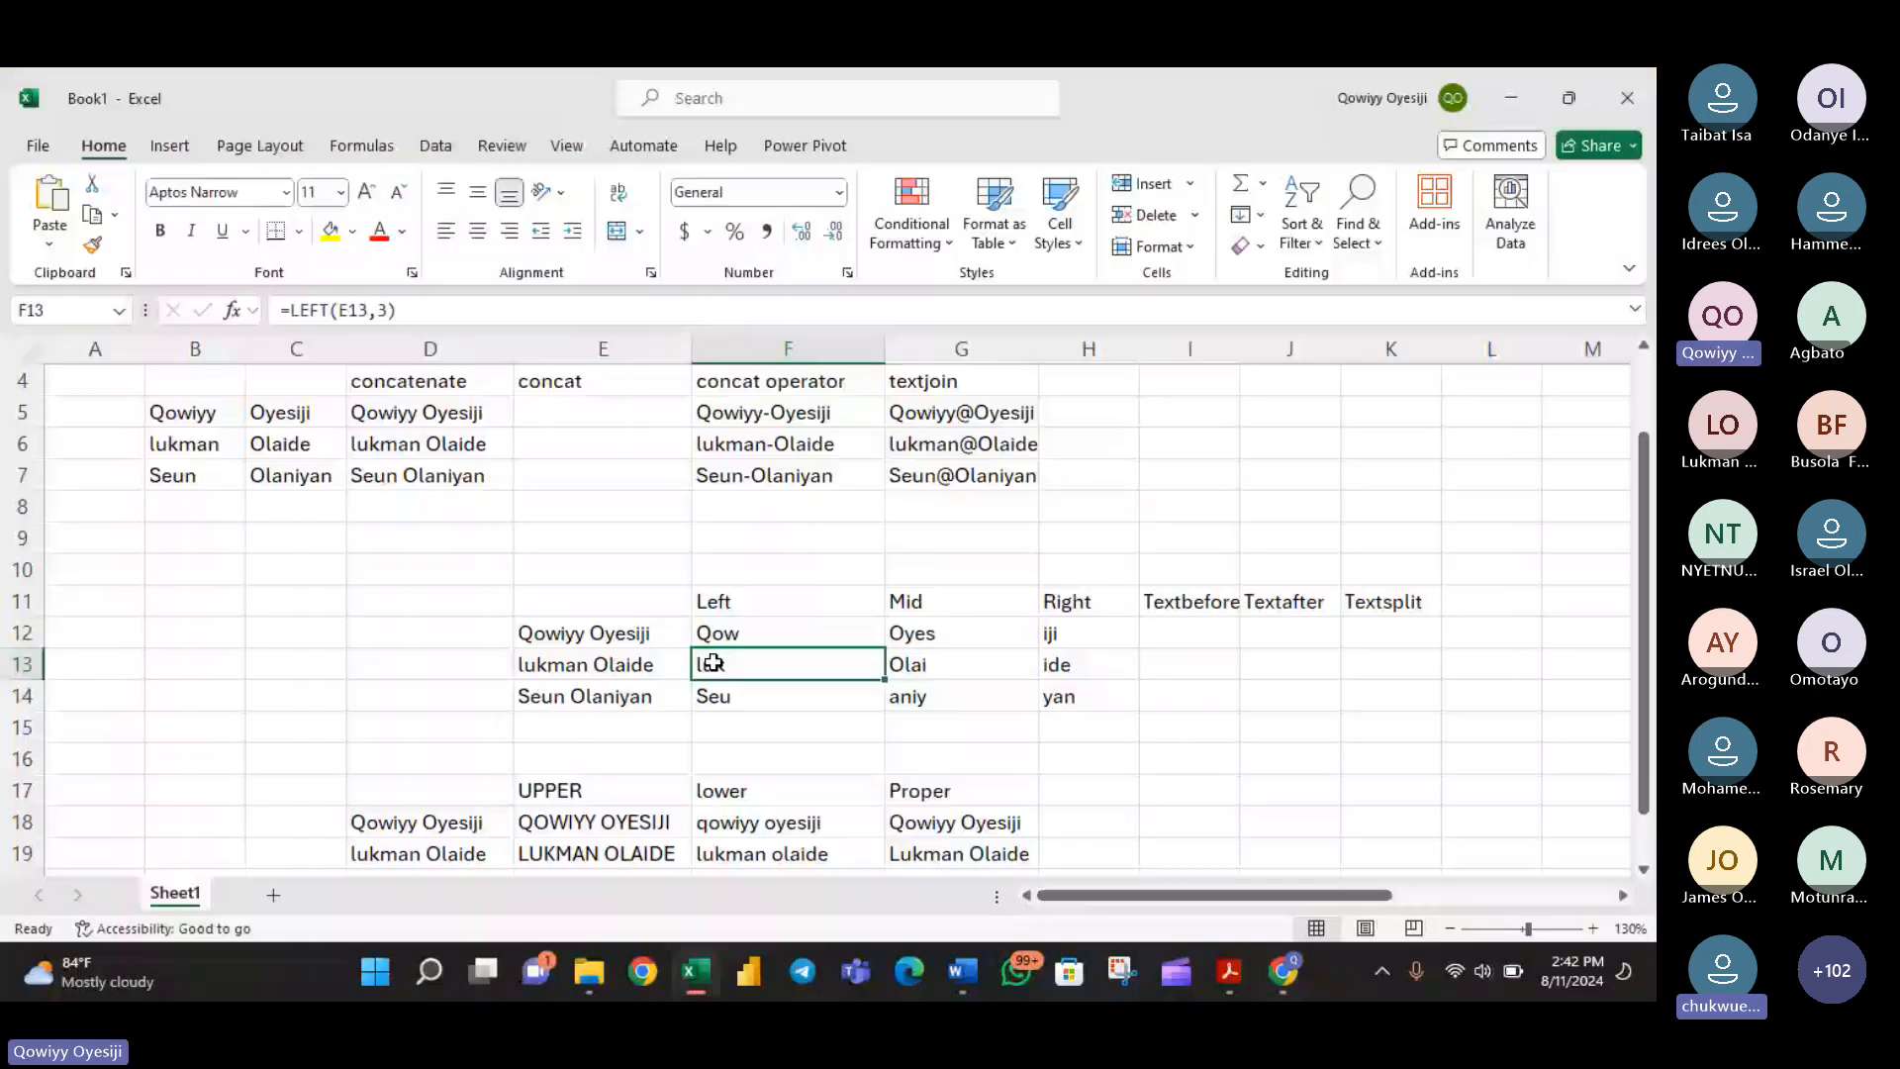
pyautogui.doubleClick(999, 637)
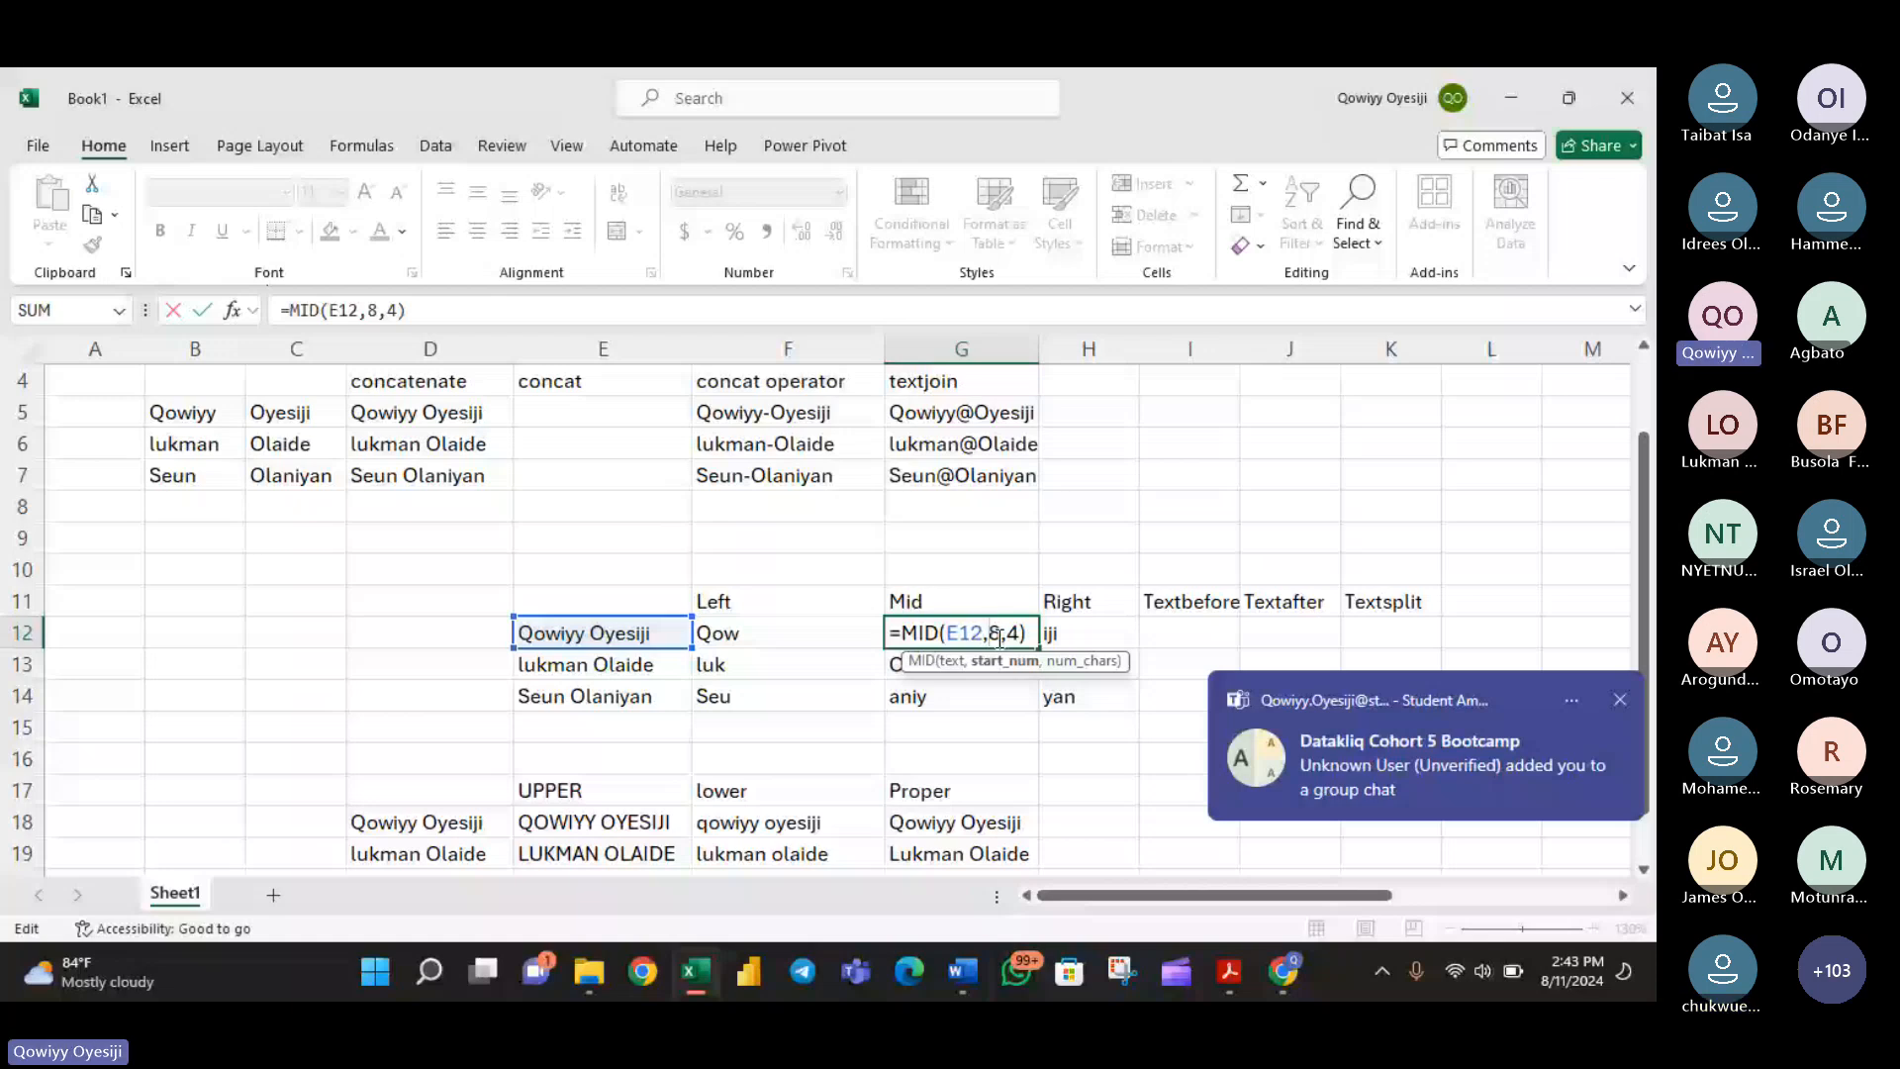
pyautogui.press('Return')
# - Review the course outline text box, highlighting the entries on finding text and cleaning text
pyautogui.scroll(-1, 948, 767)
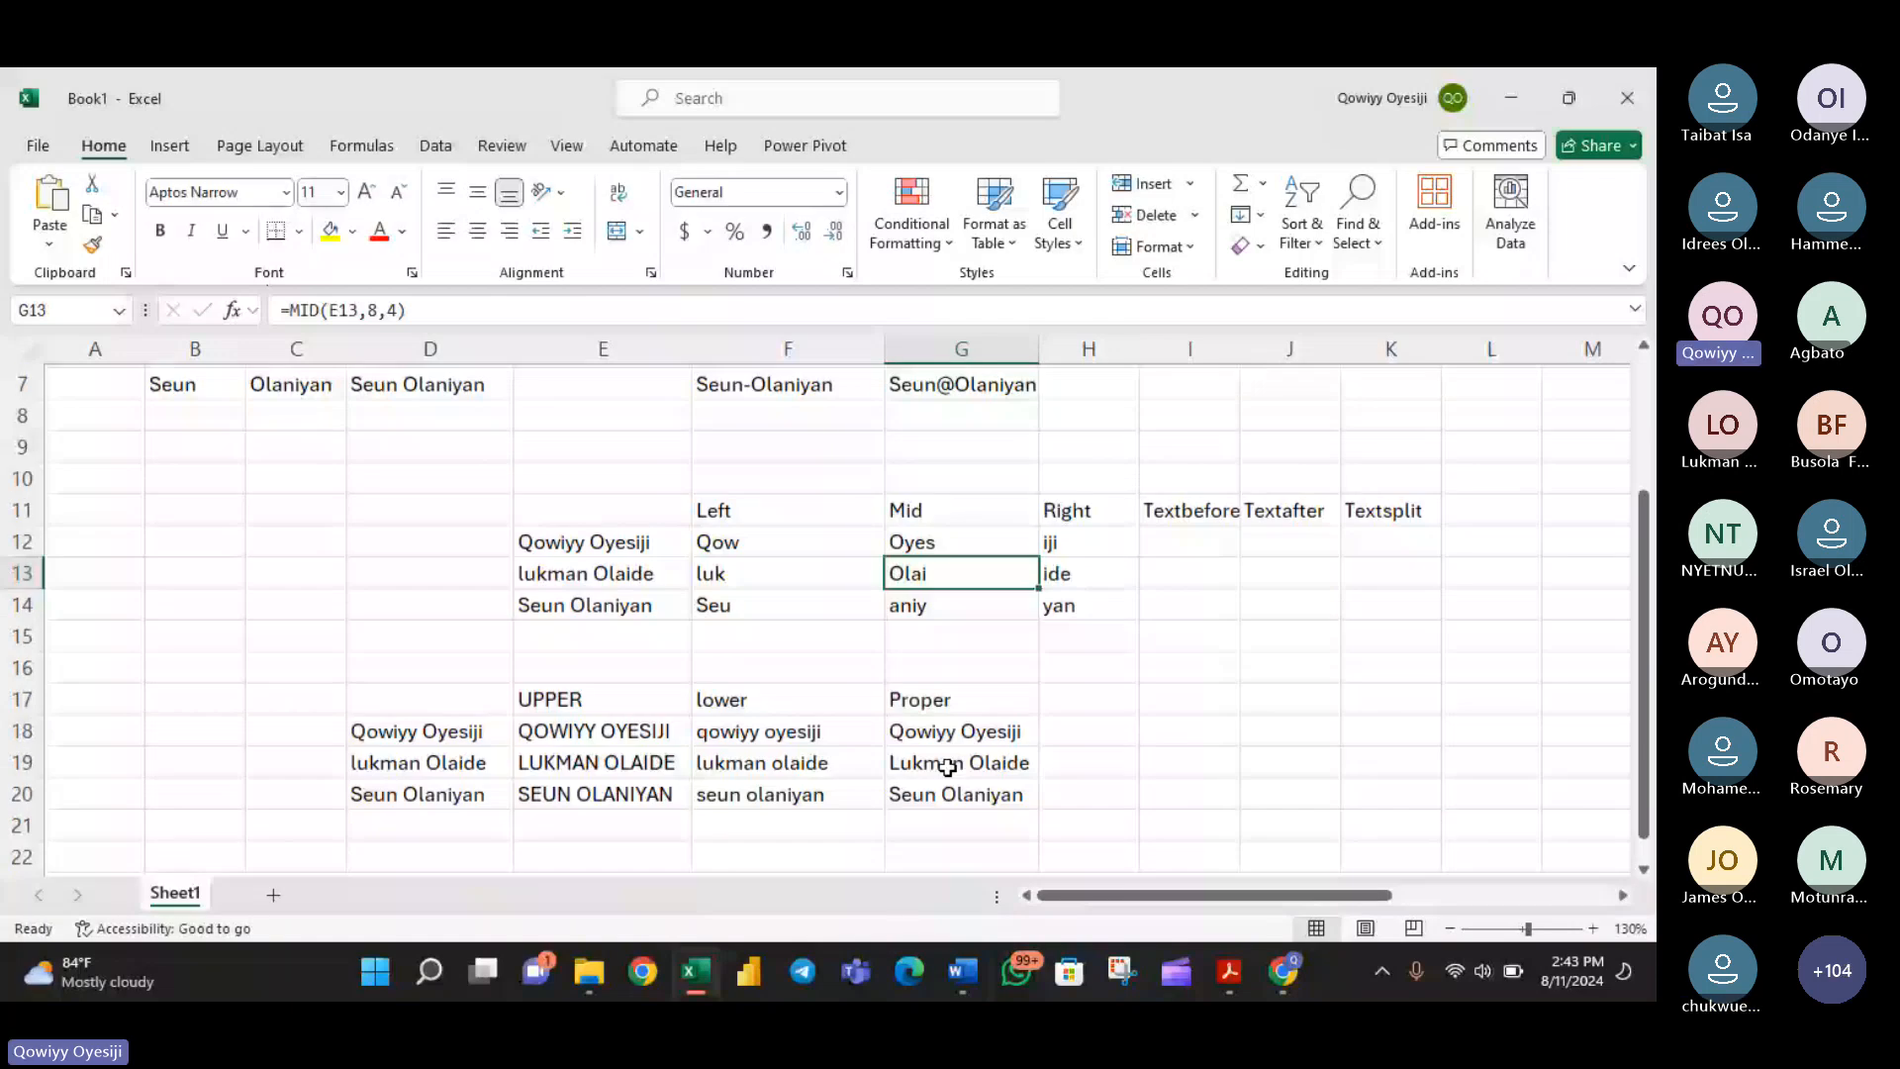
pyautogui.hscroll(3, 1377, 845)
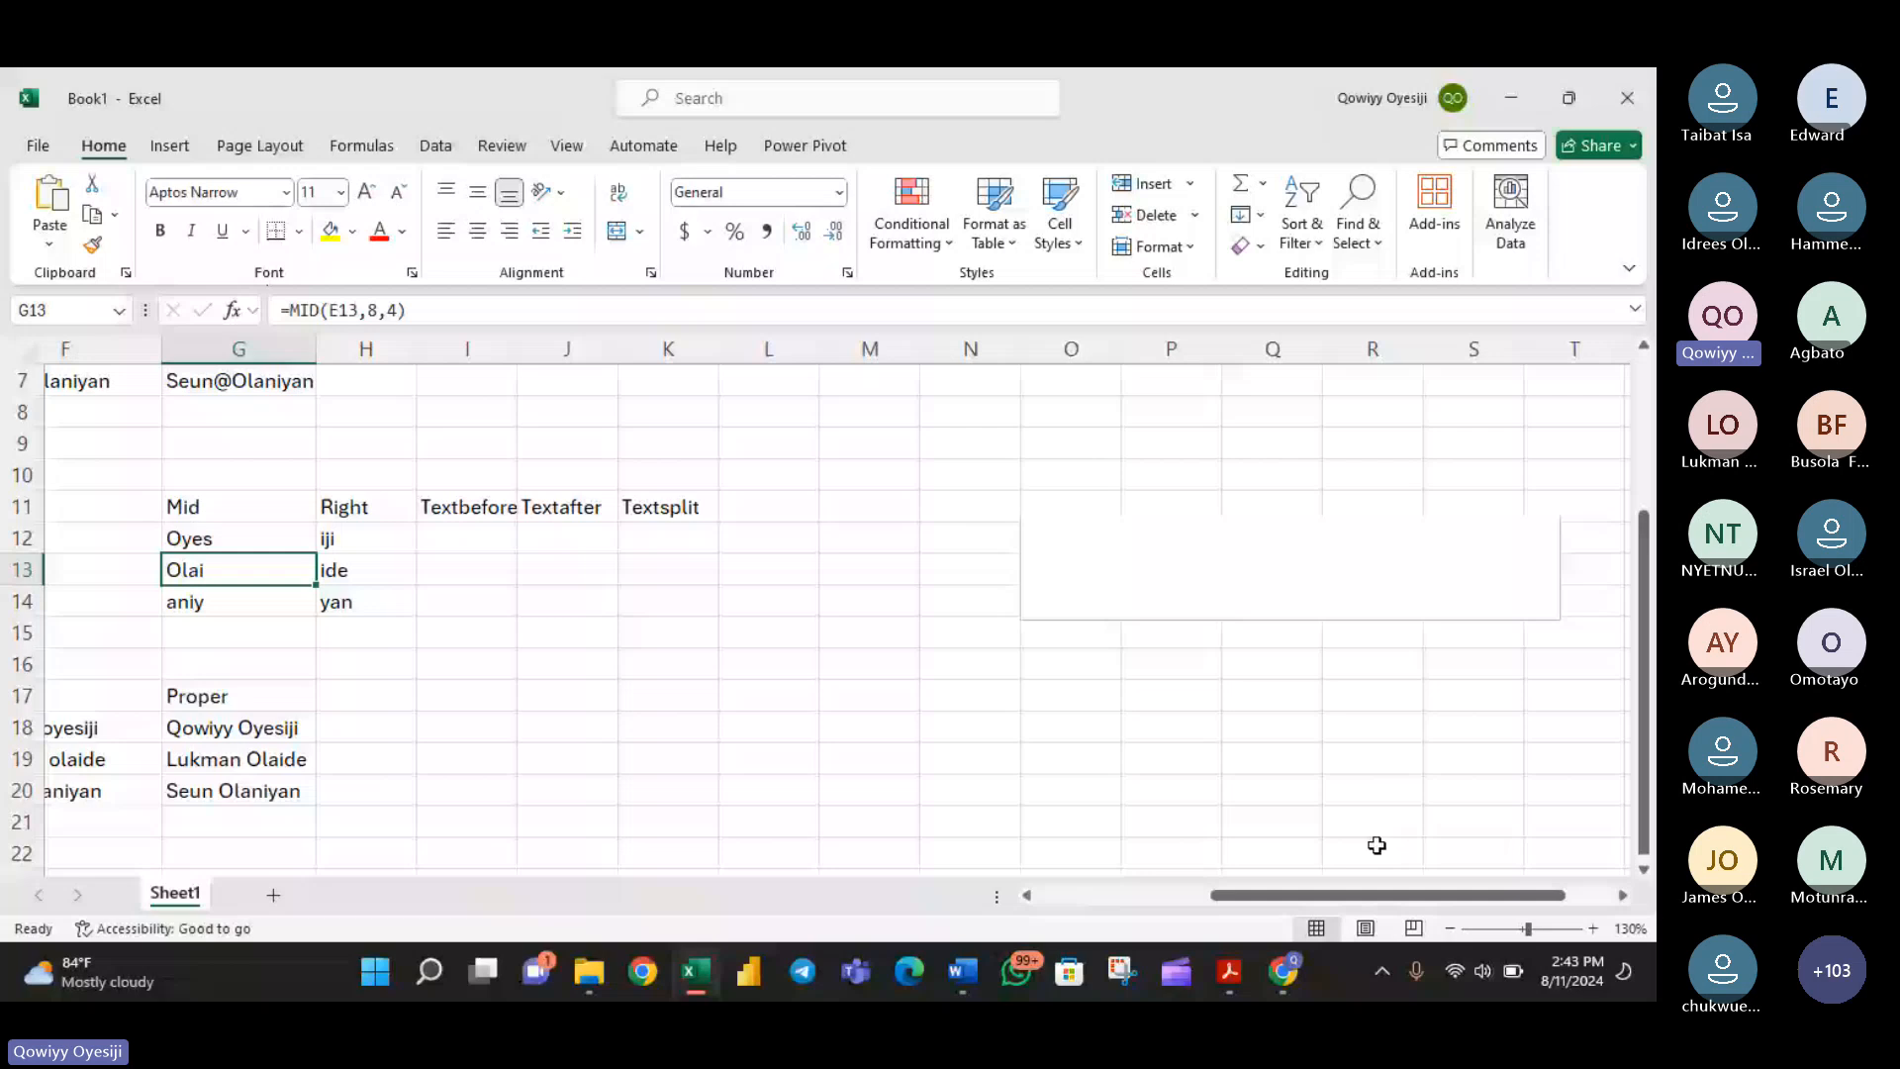
pyautogui.scroll(2, 1377, 846)
pyautogui.moveTo(1265, 532); pyautogui.dragTo(1159, 536)
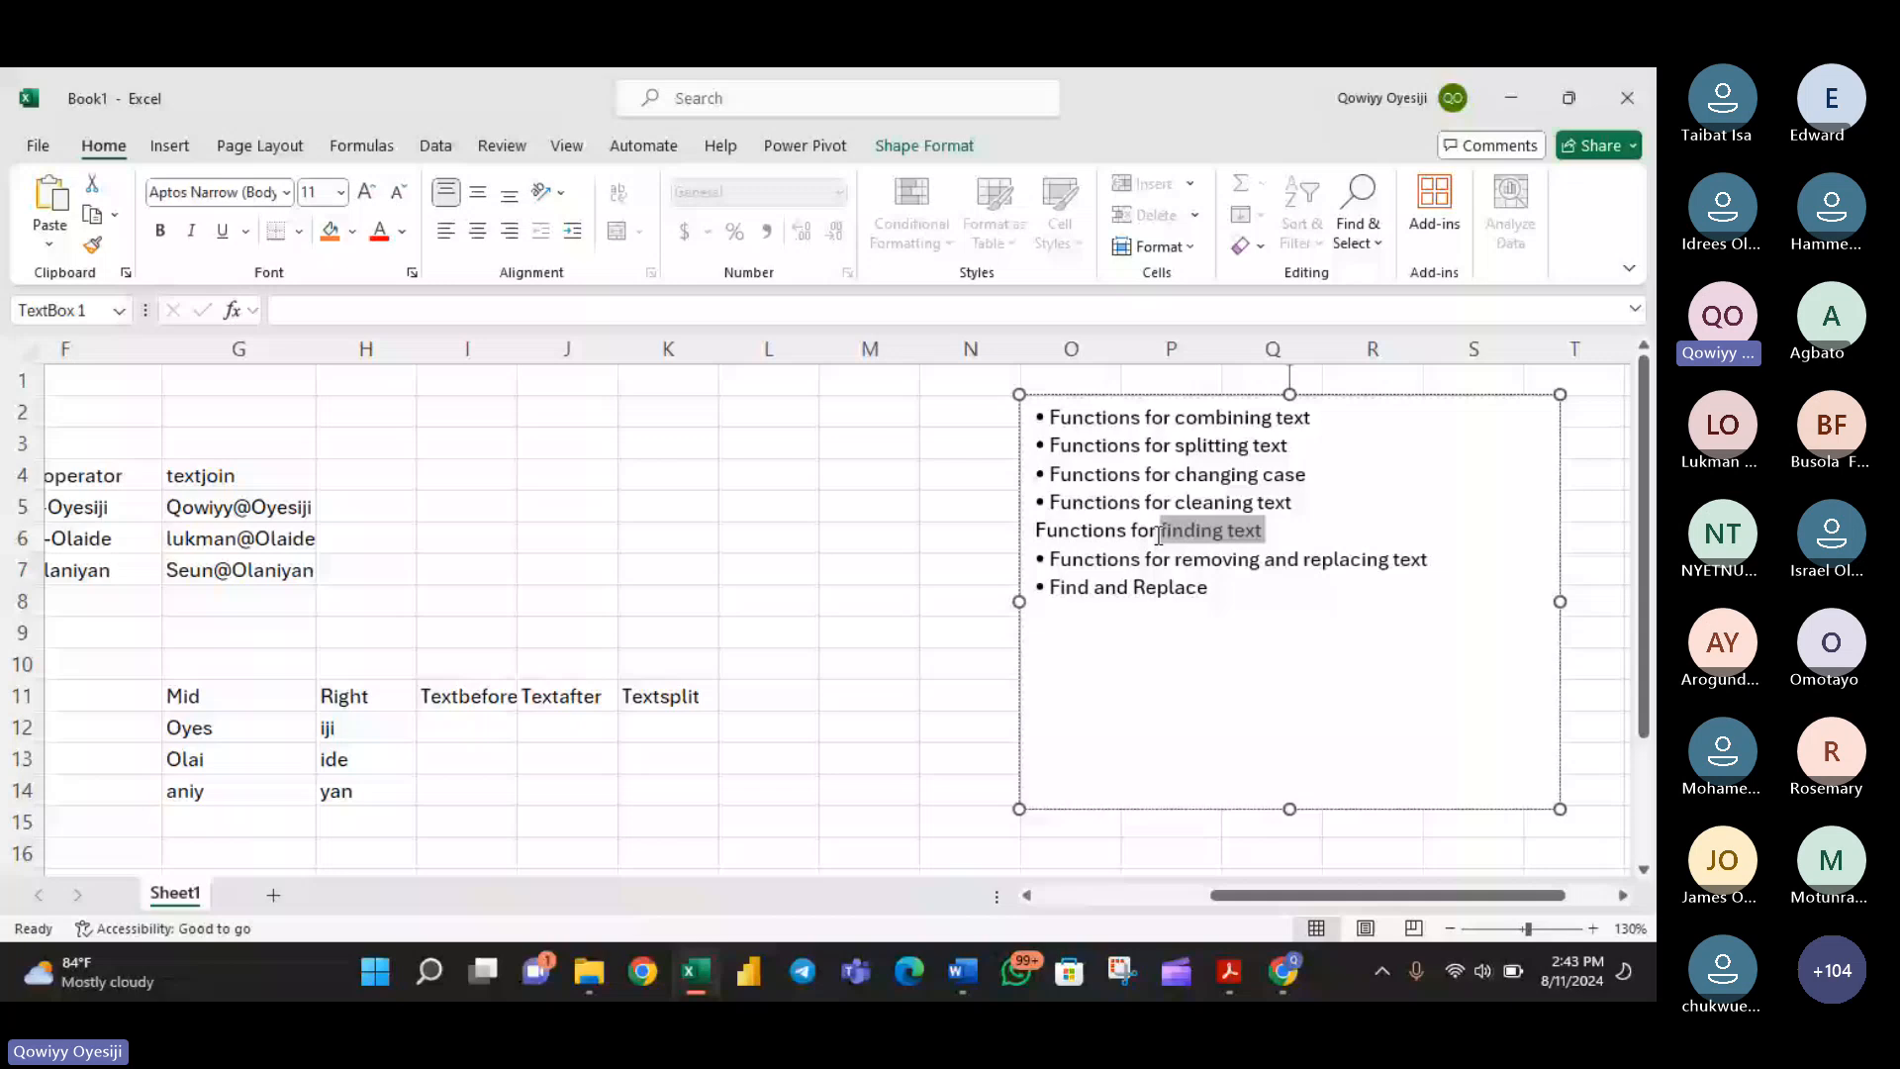
pyautogui.moveTo(1292, 502); pyautogui.dragTo(1078, 505)
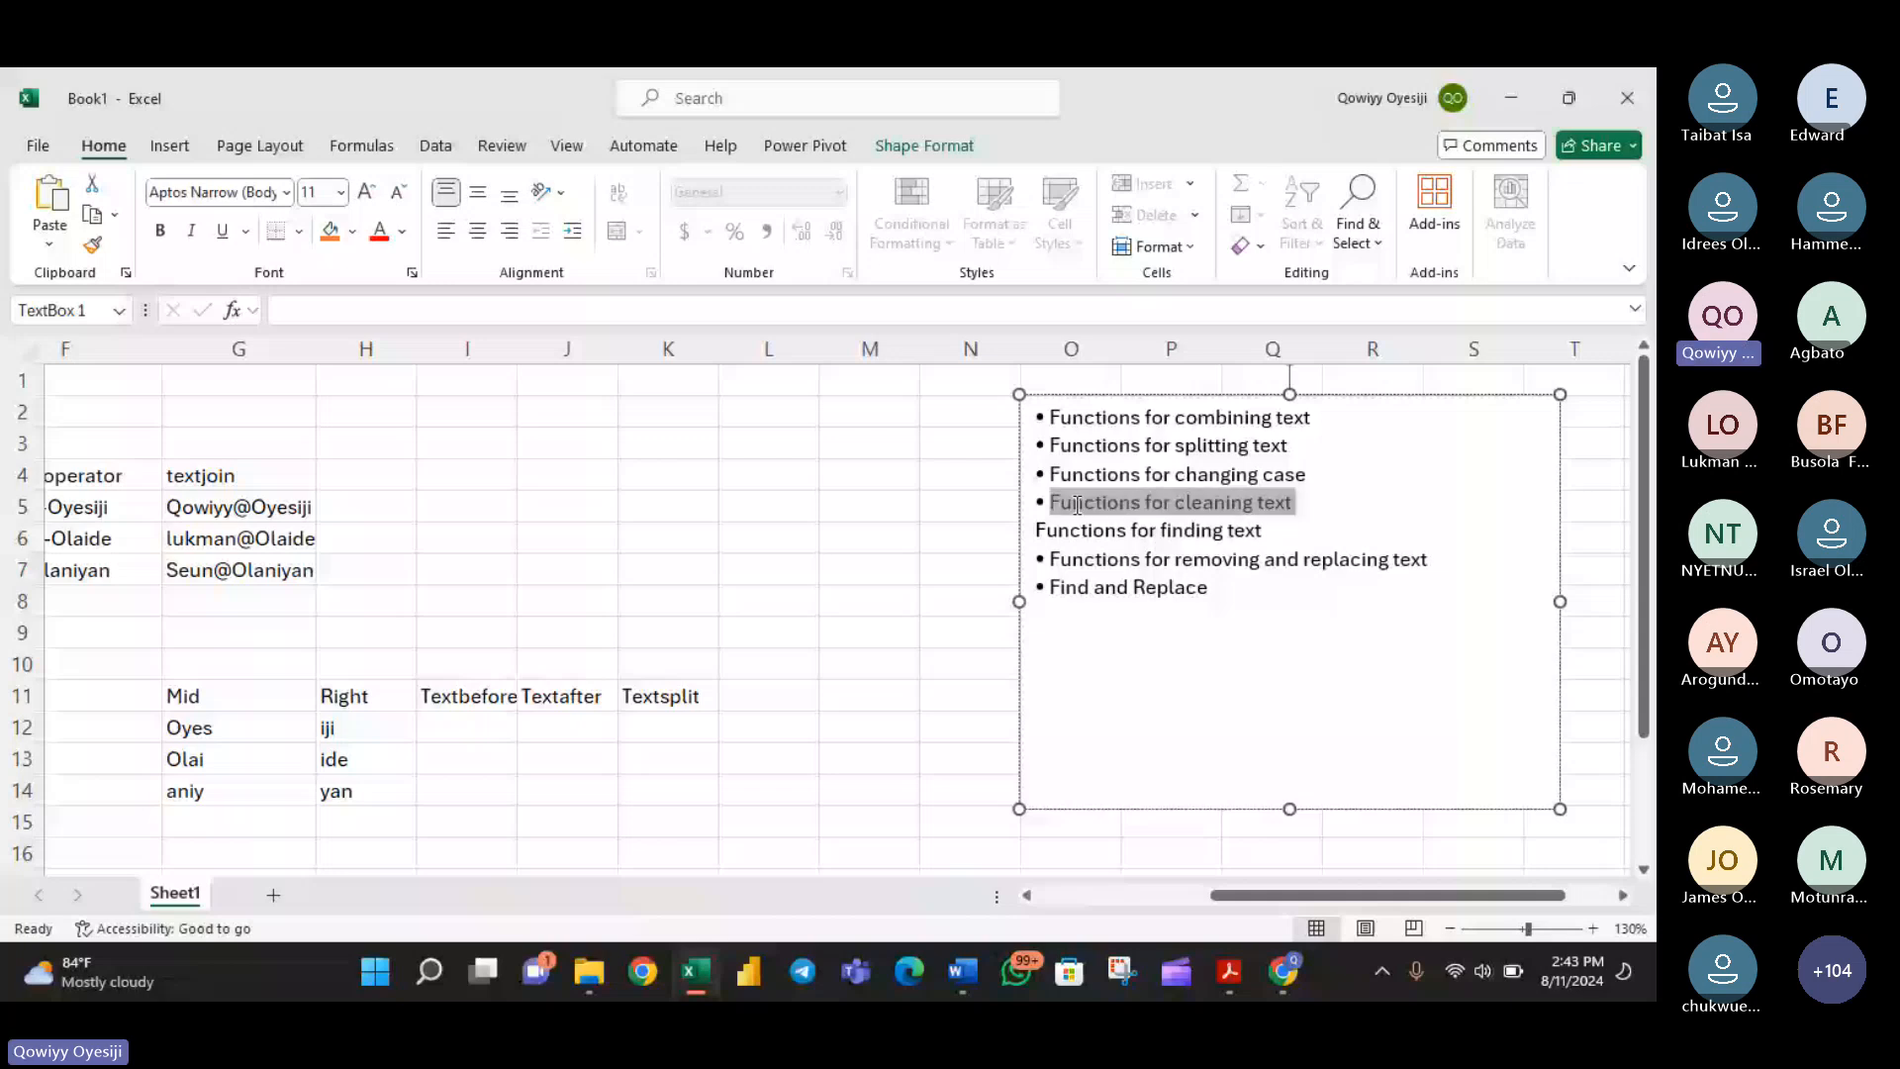
pyautogui.click(1036, 534)
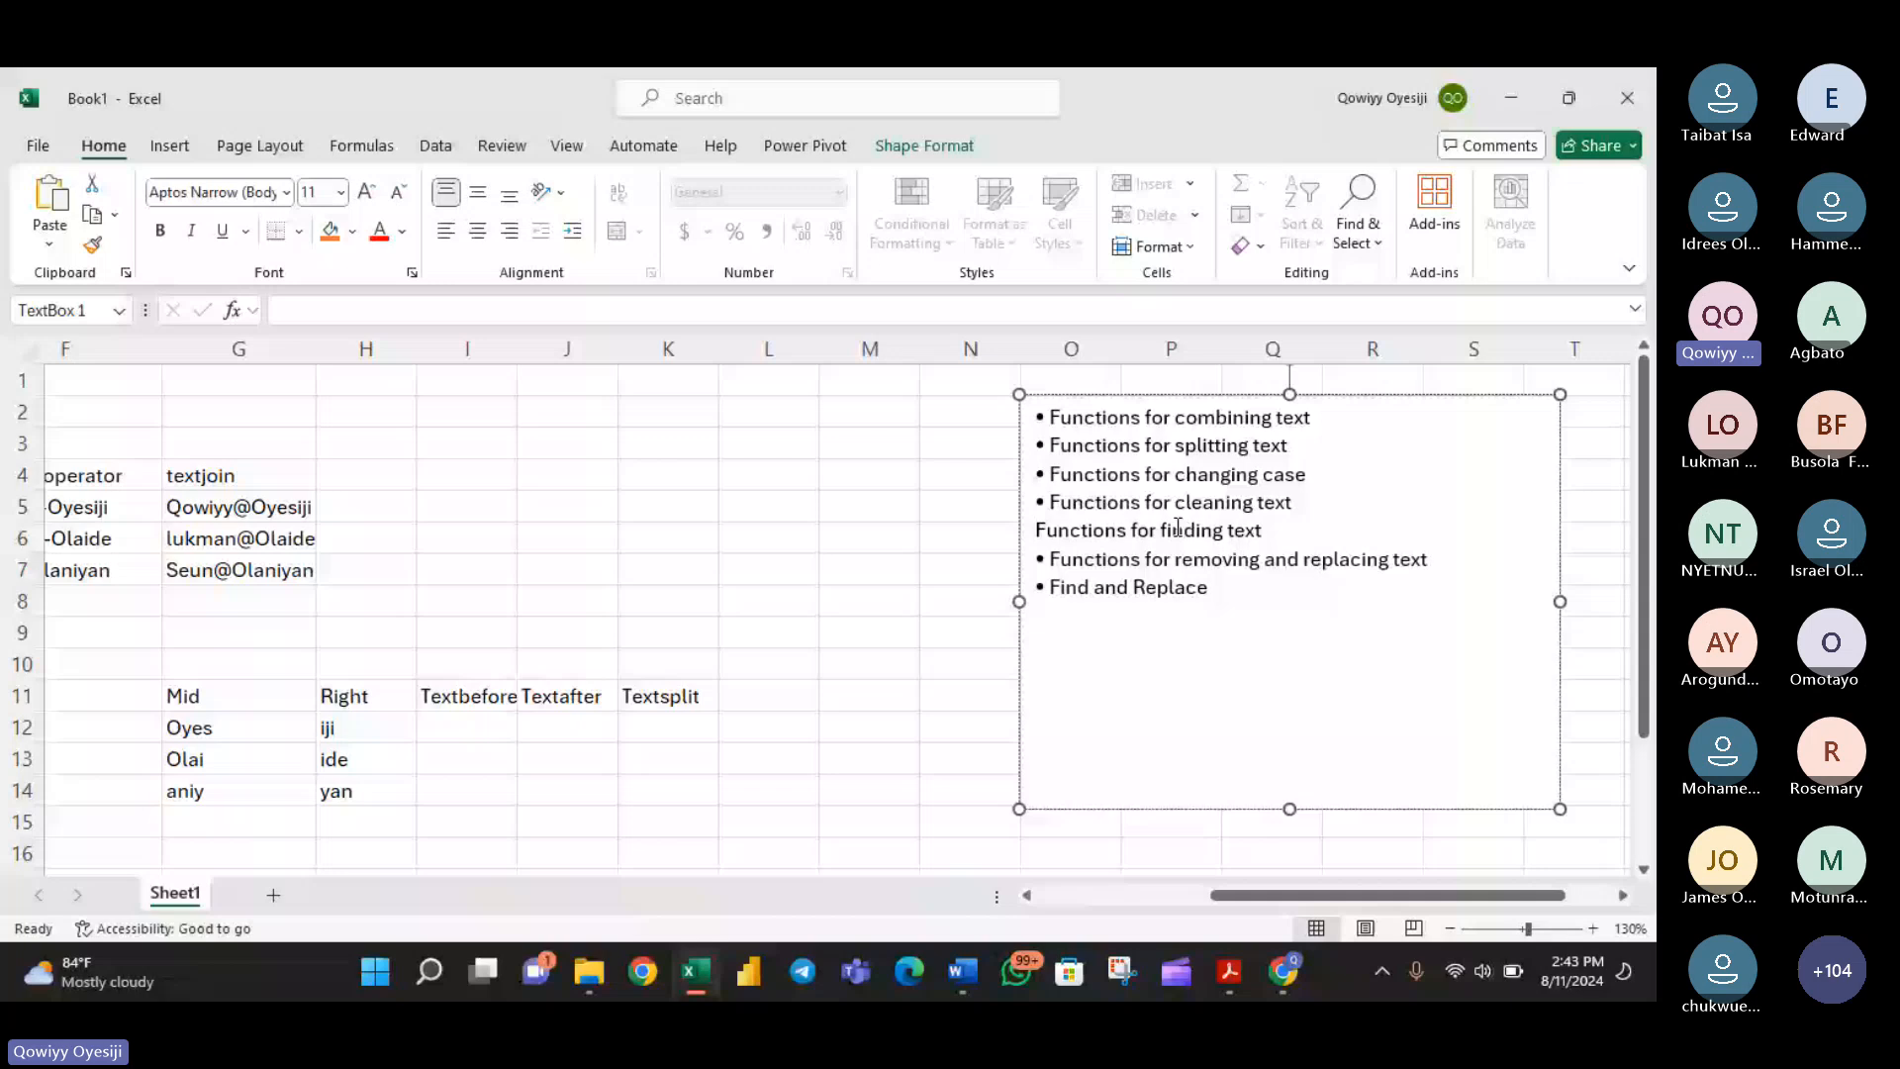
pyautogui.moveTo(1289, 896); pyautogui.dragTo(1124, 918)
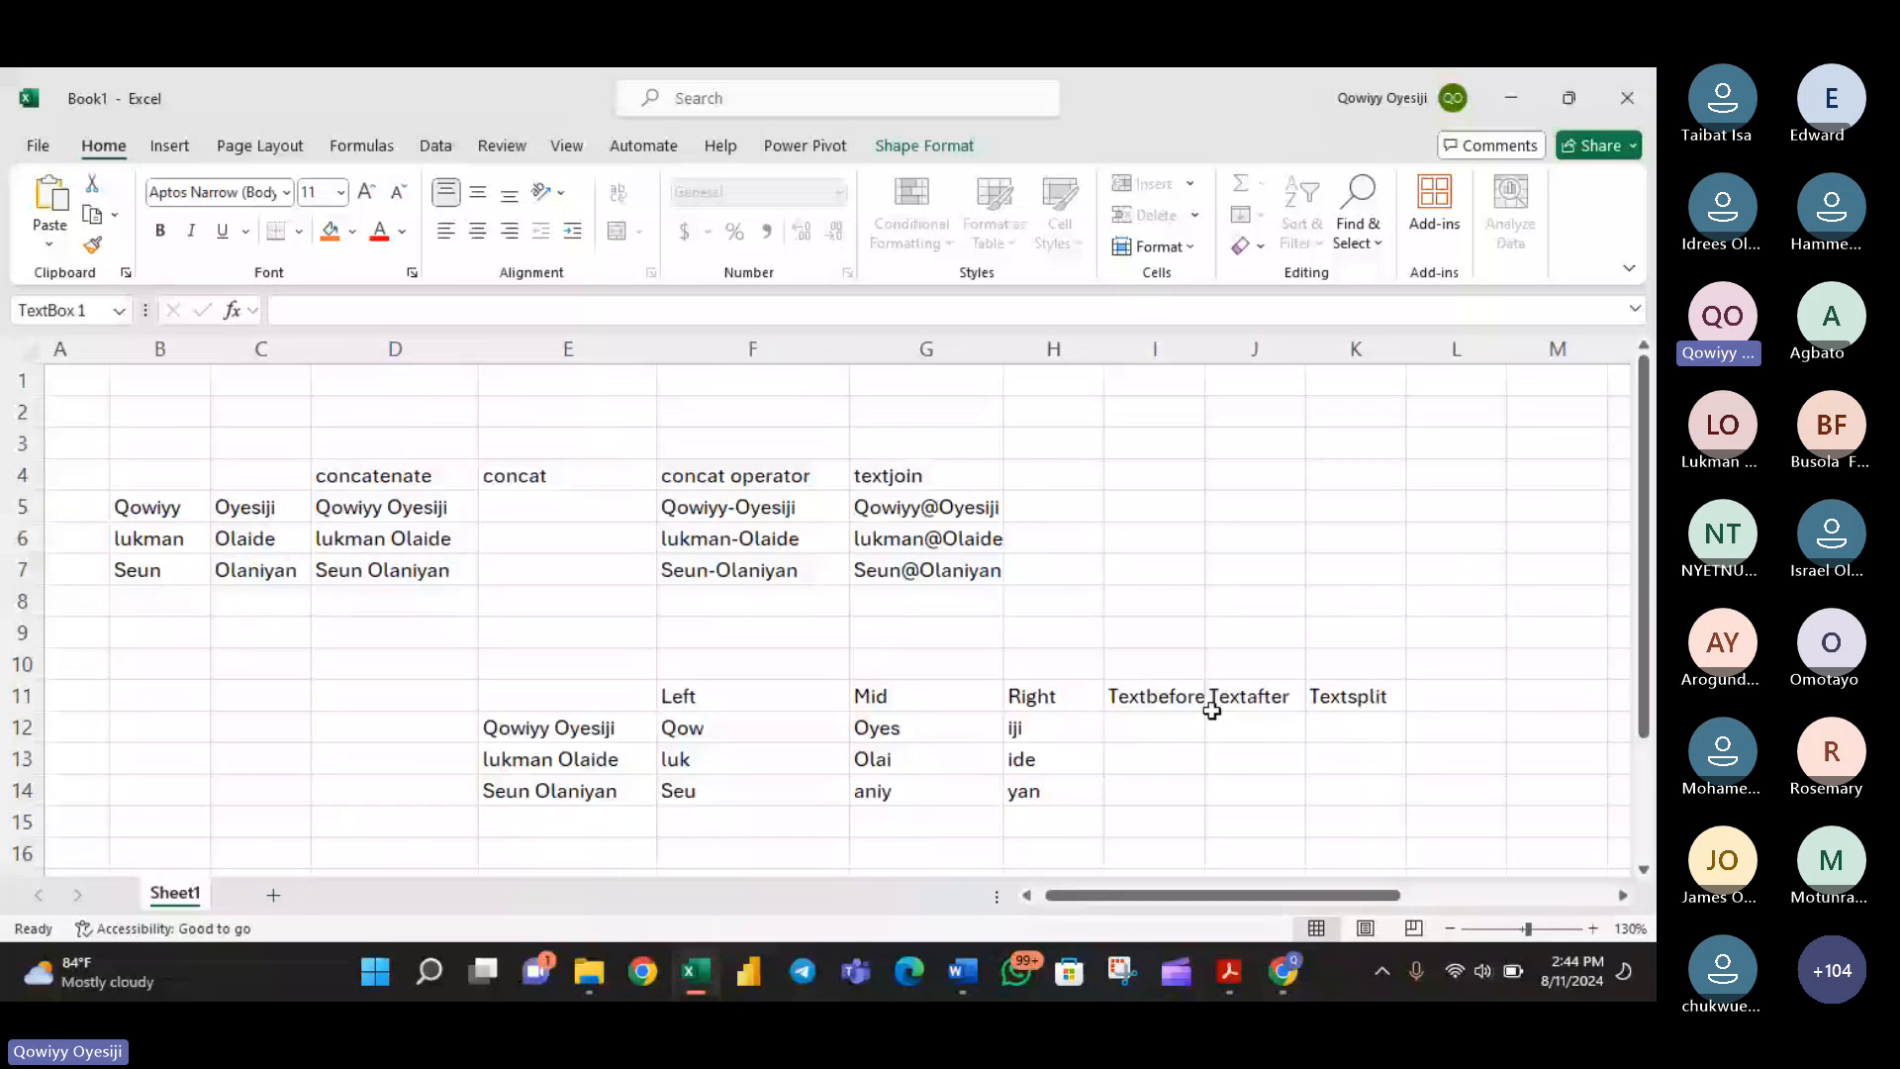
# - Enter a sample first name preceded by several extra spaces in cell E25, below the case-function examples
pyautogui.scroll(-7, 1188, 753)
pyautogui.scroll(2, 653, 682)
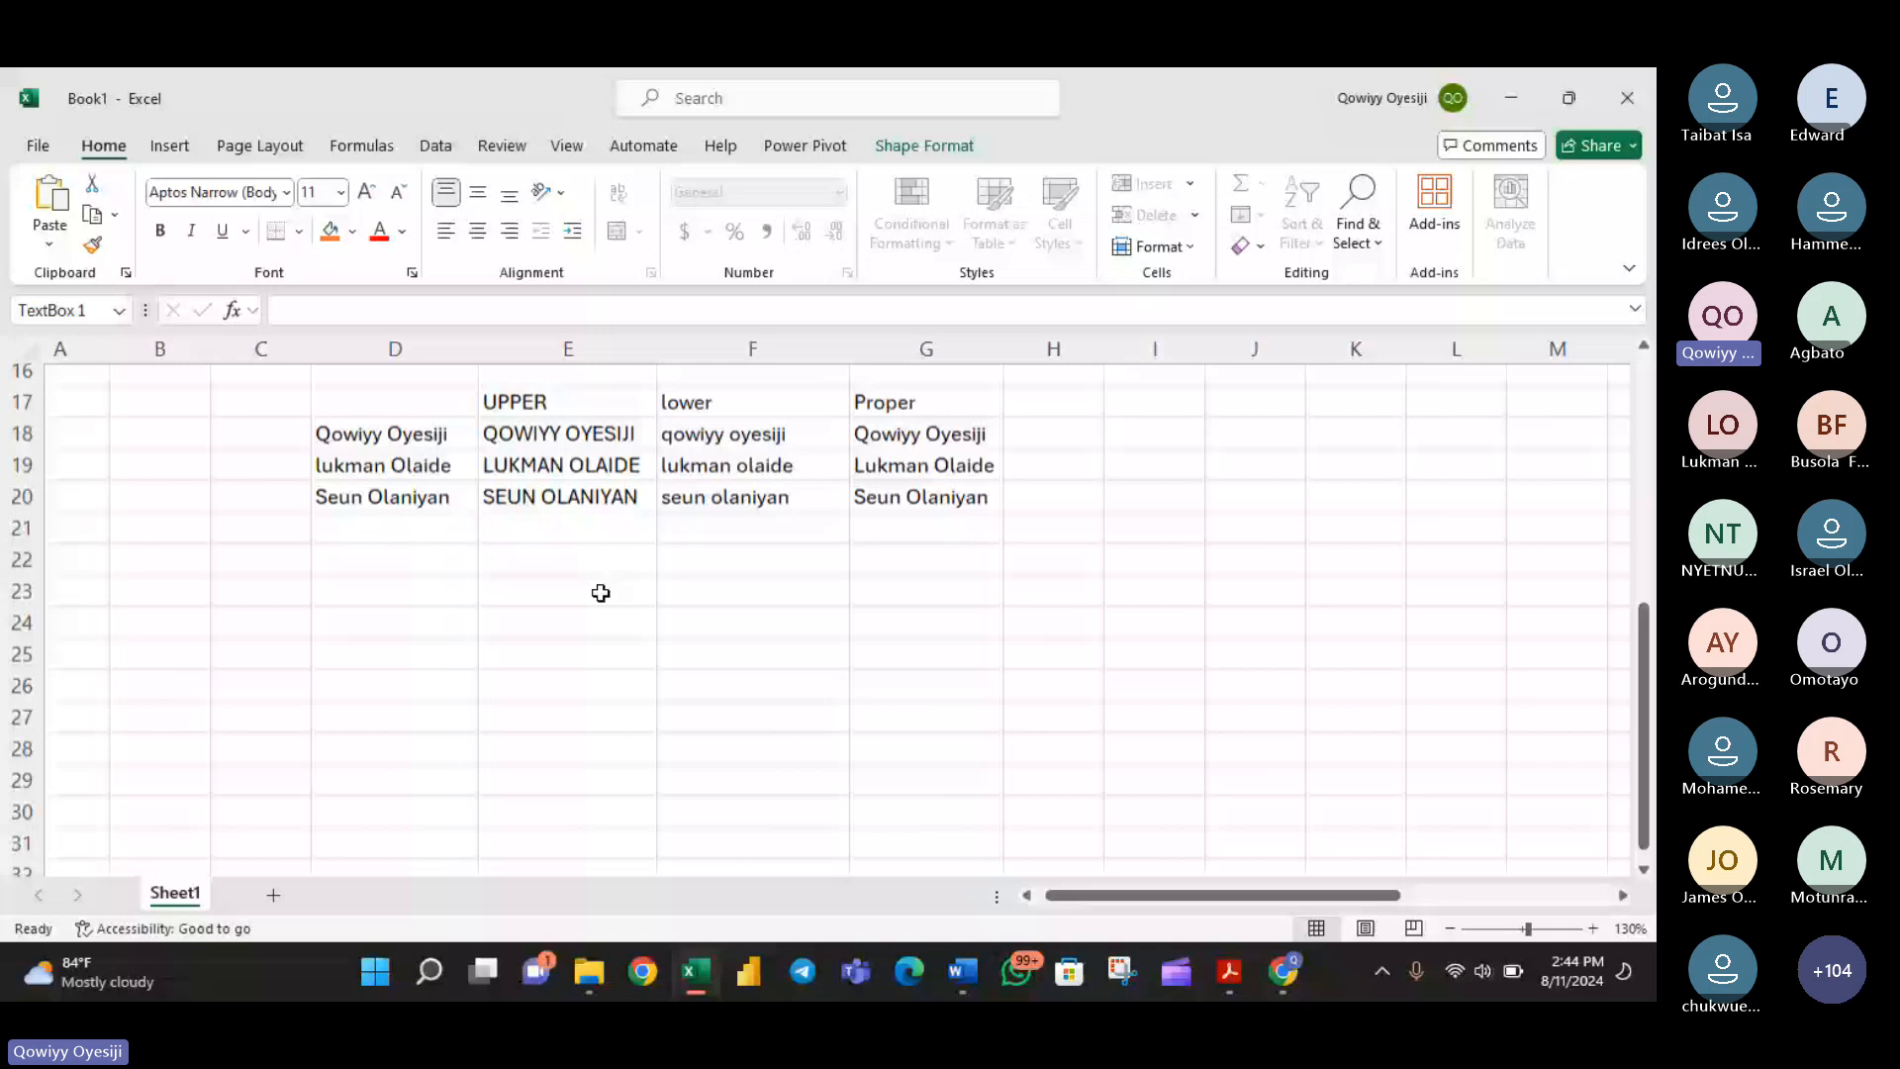
pyautogui.doubleClick(605, 660)
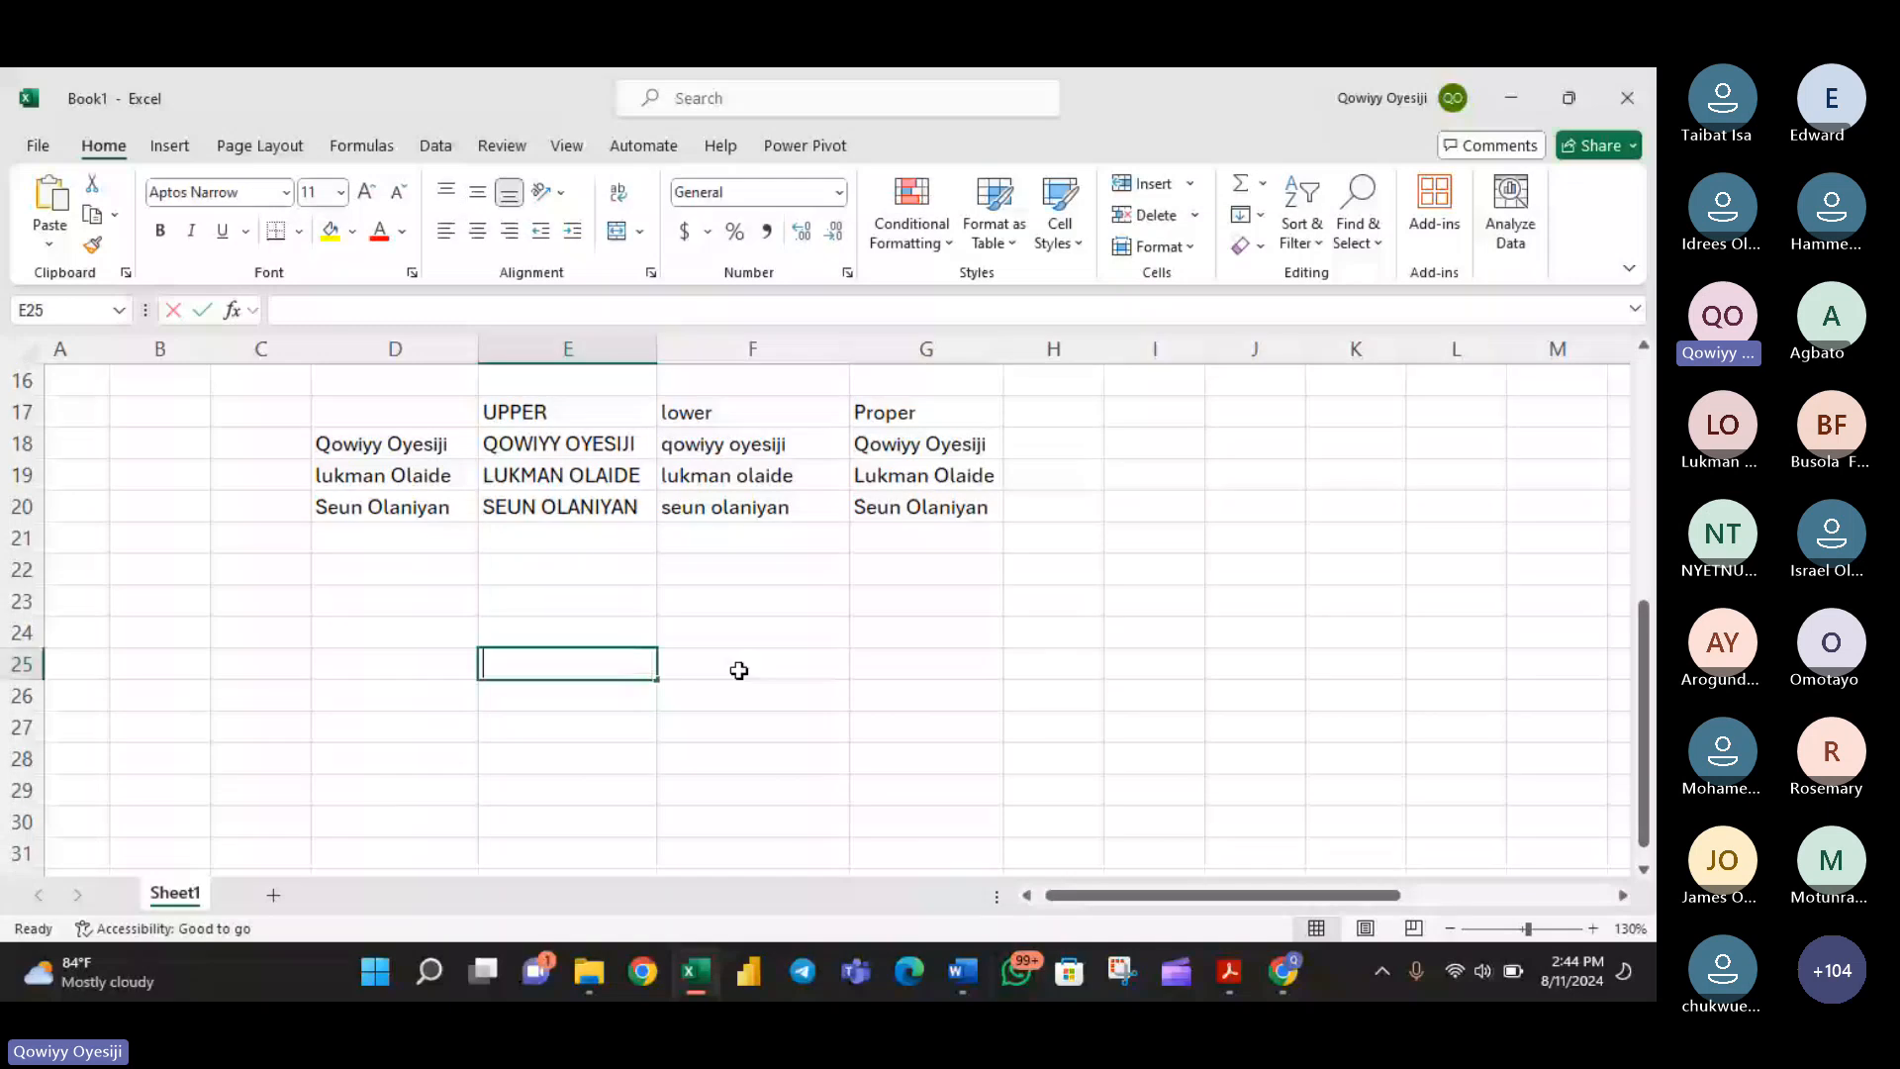
pyautogui.write('Q')
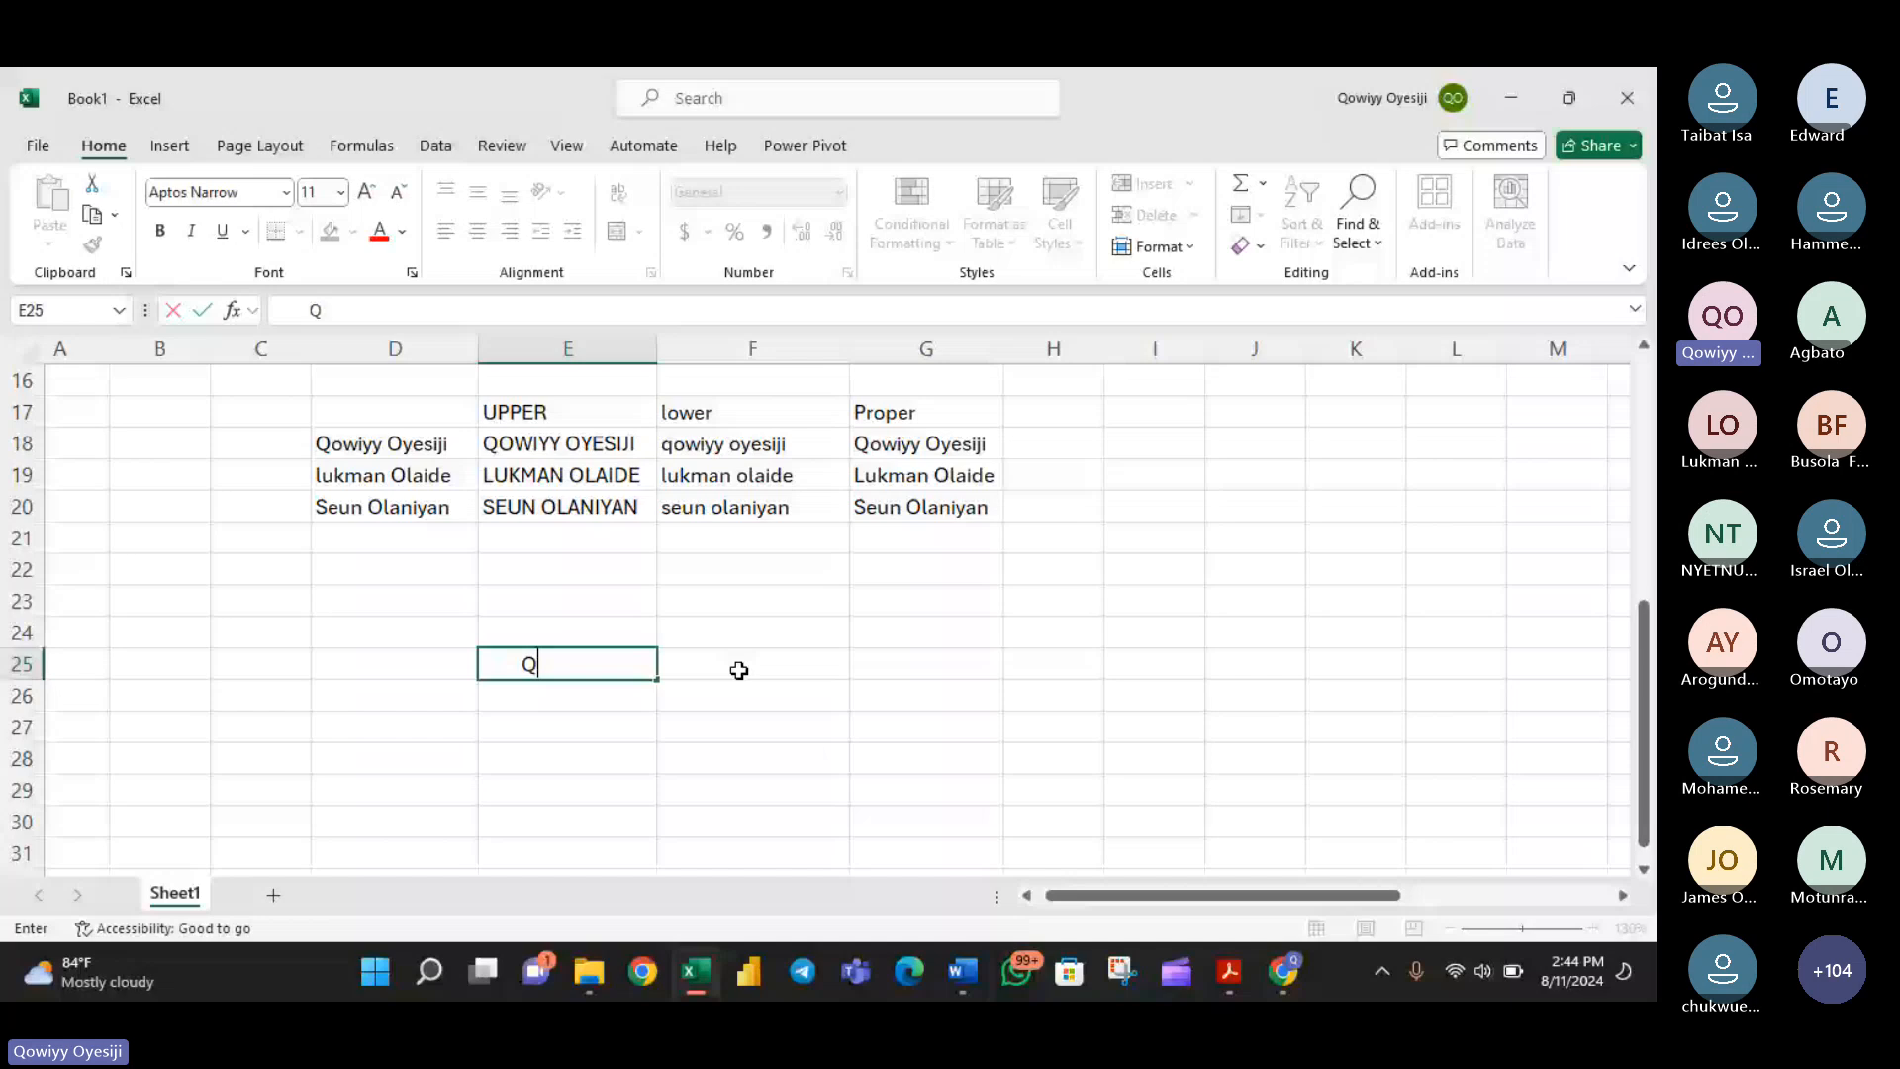
pyautogui.write('owiyy')
pyautogui.press('Return')
# - Enter a sample full name in E26 with several extra spaces between the first and last name
pyautogui.write('Qowiy')
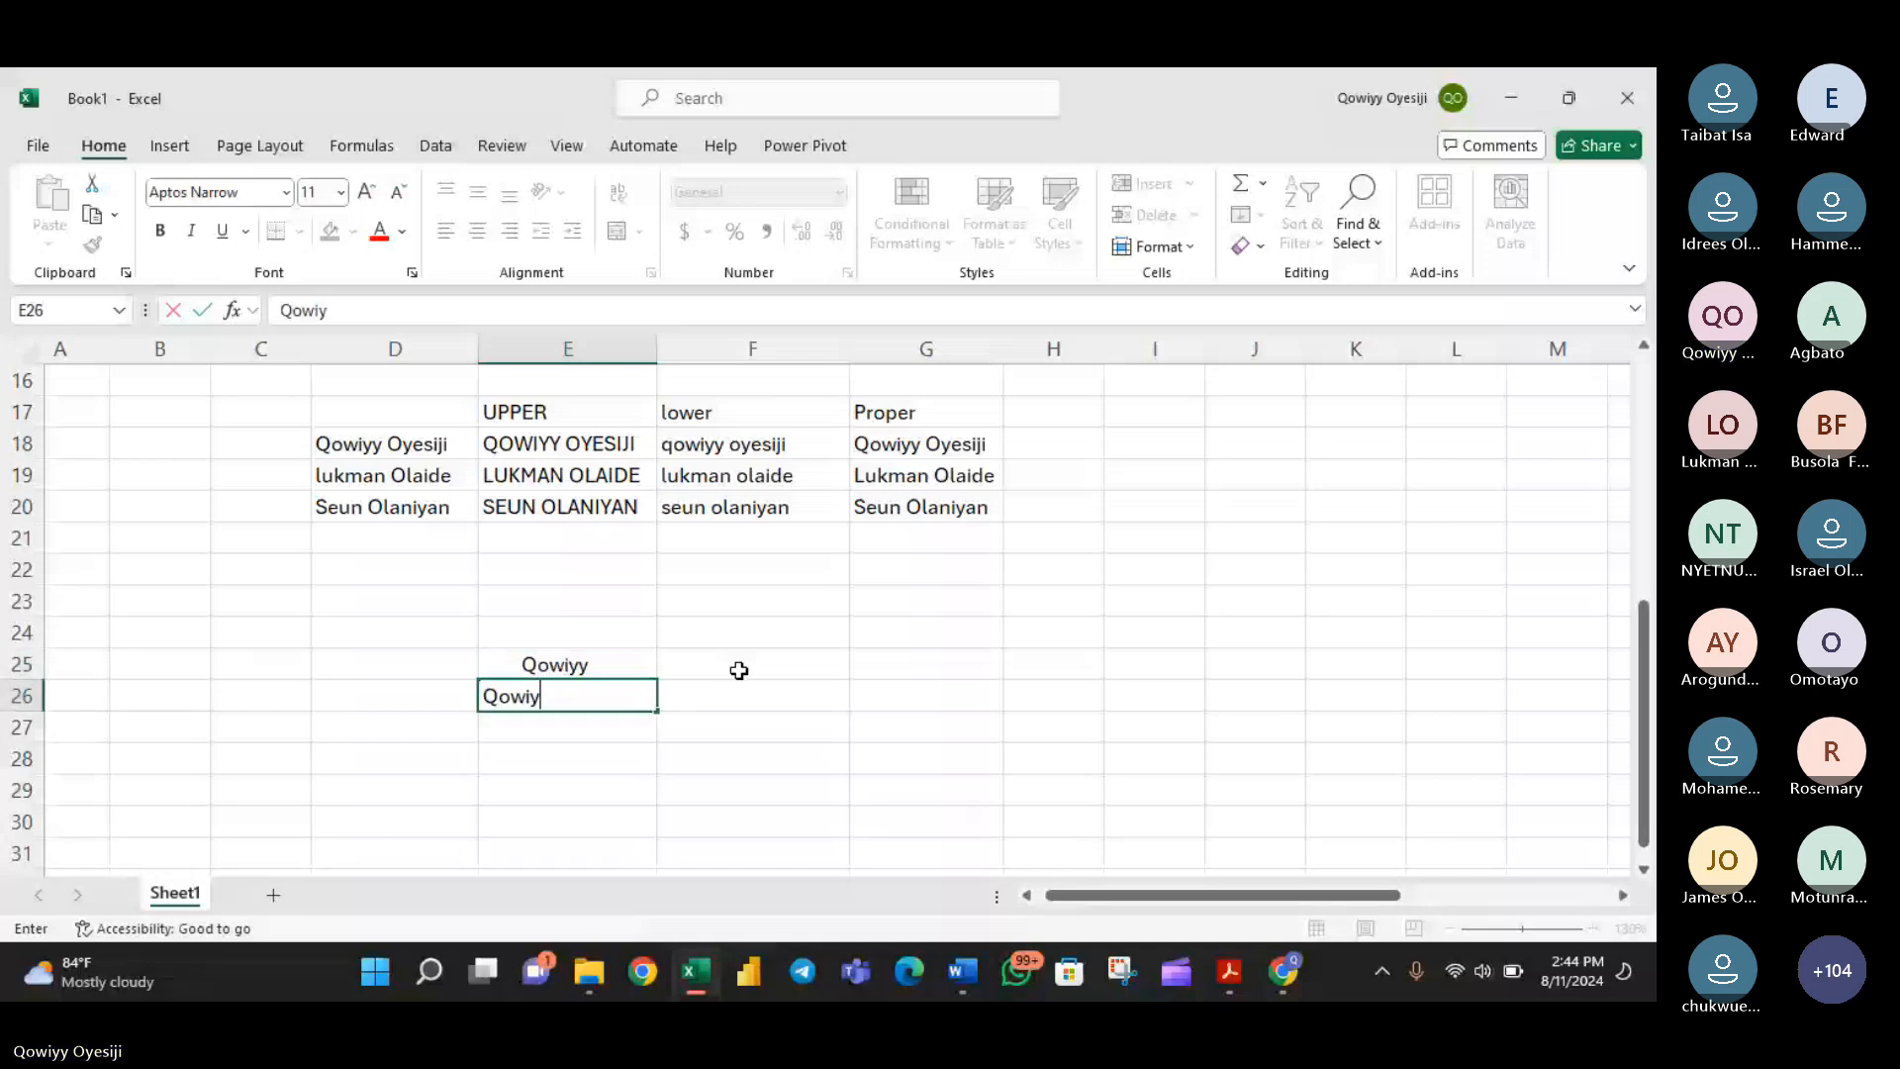
pyautogui.write('        O')
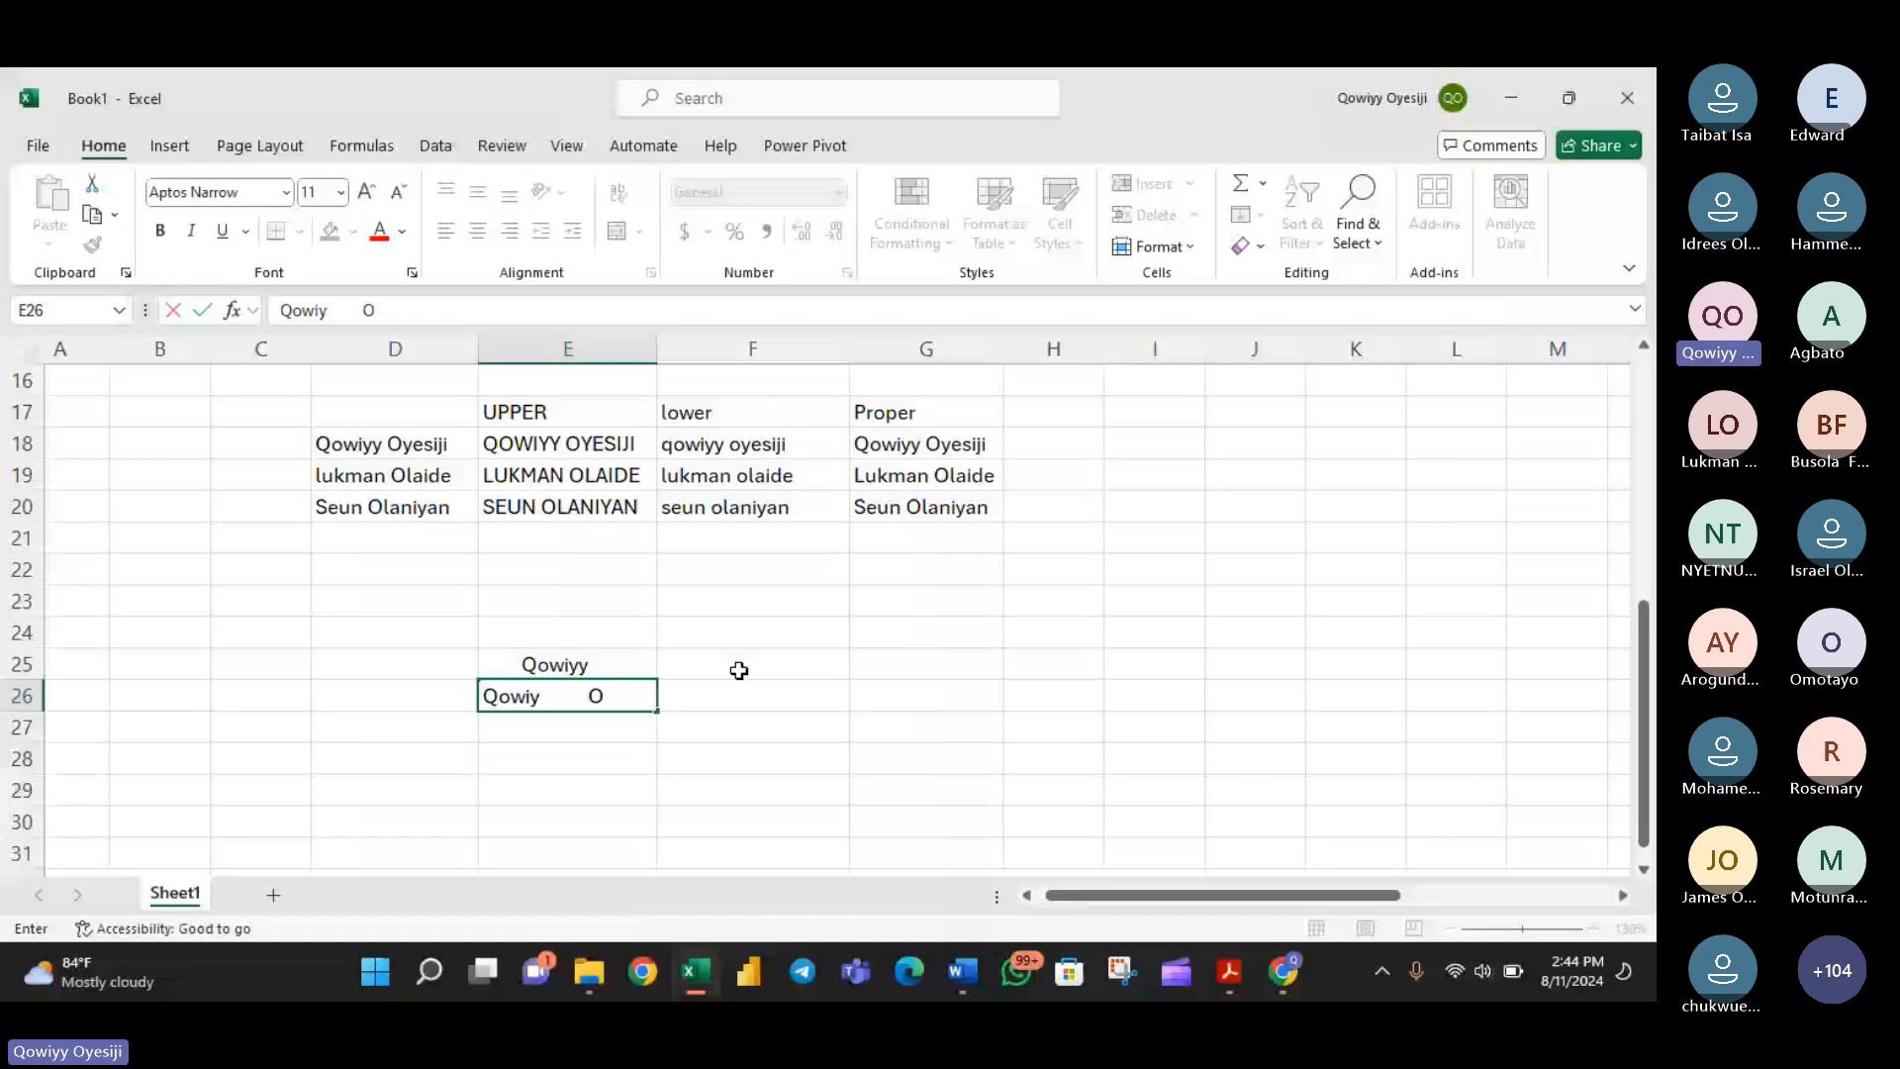
pyautogui.write('yesiji')
pyautogui.press('Return')
# - Enter the sample full name in E27 with one space between the first and last name, and select that cell
pyautogui.write('Q')
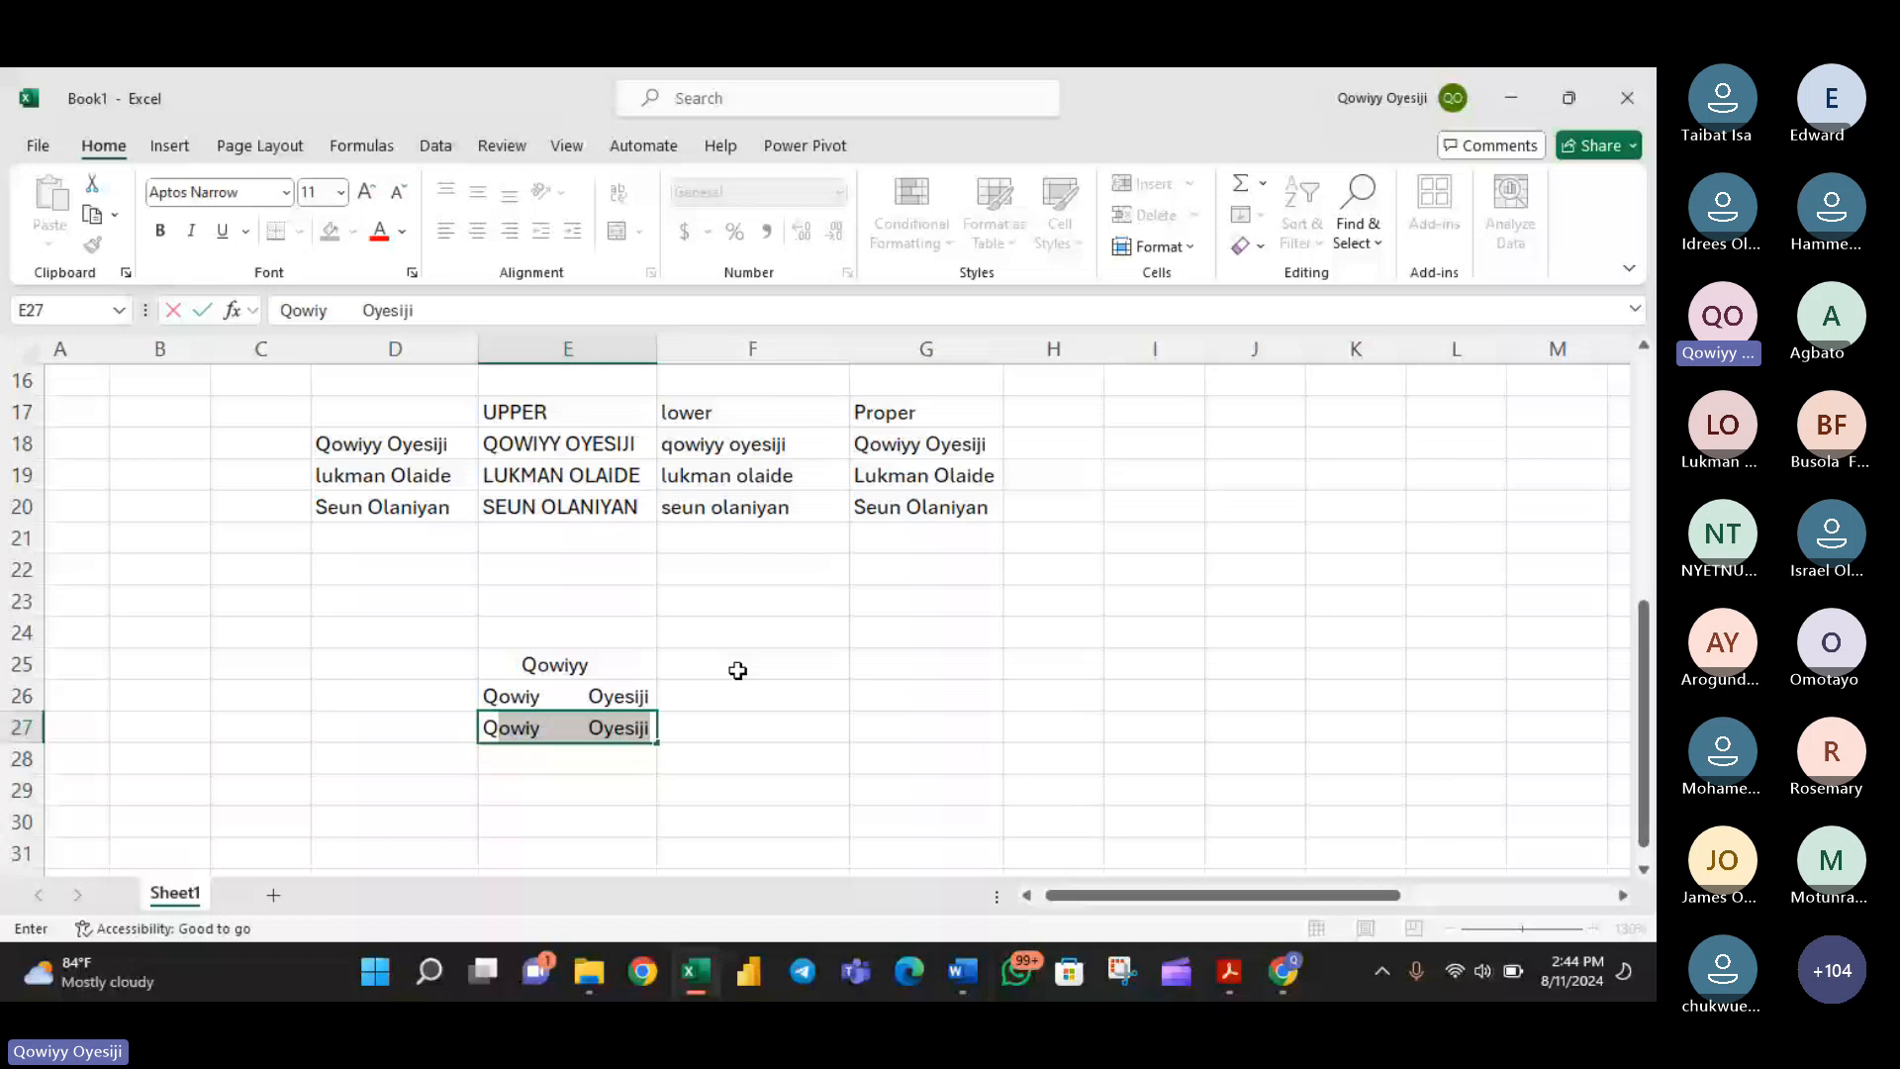
pyautogui.write('owiy O')
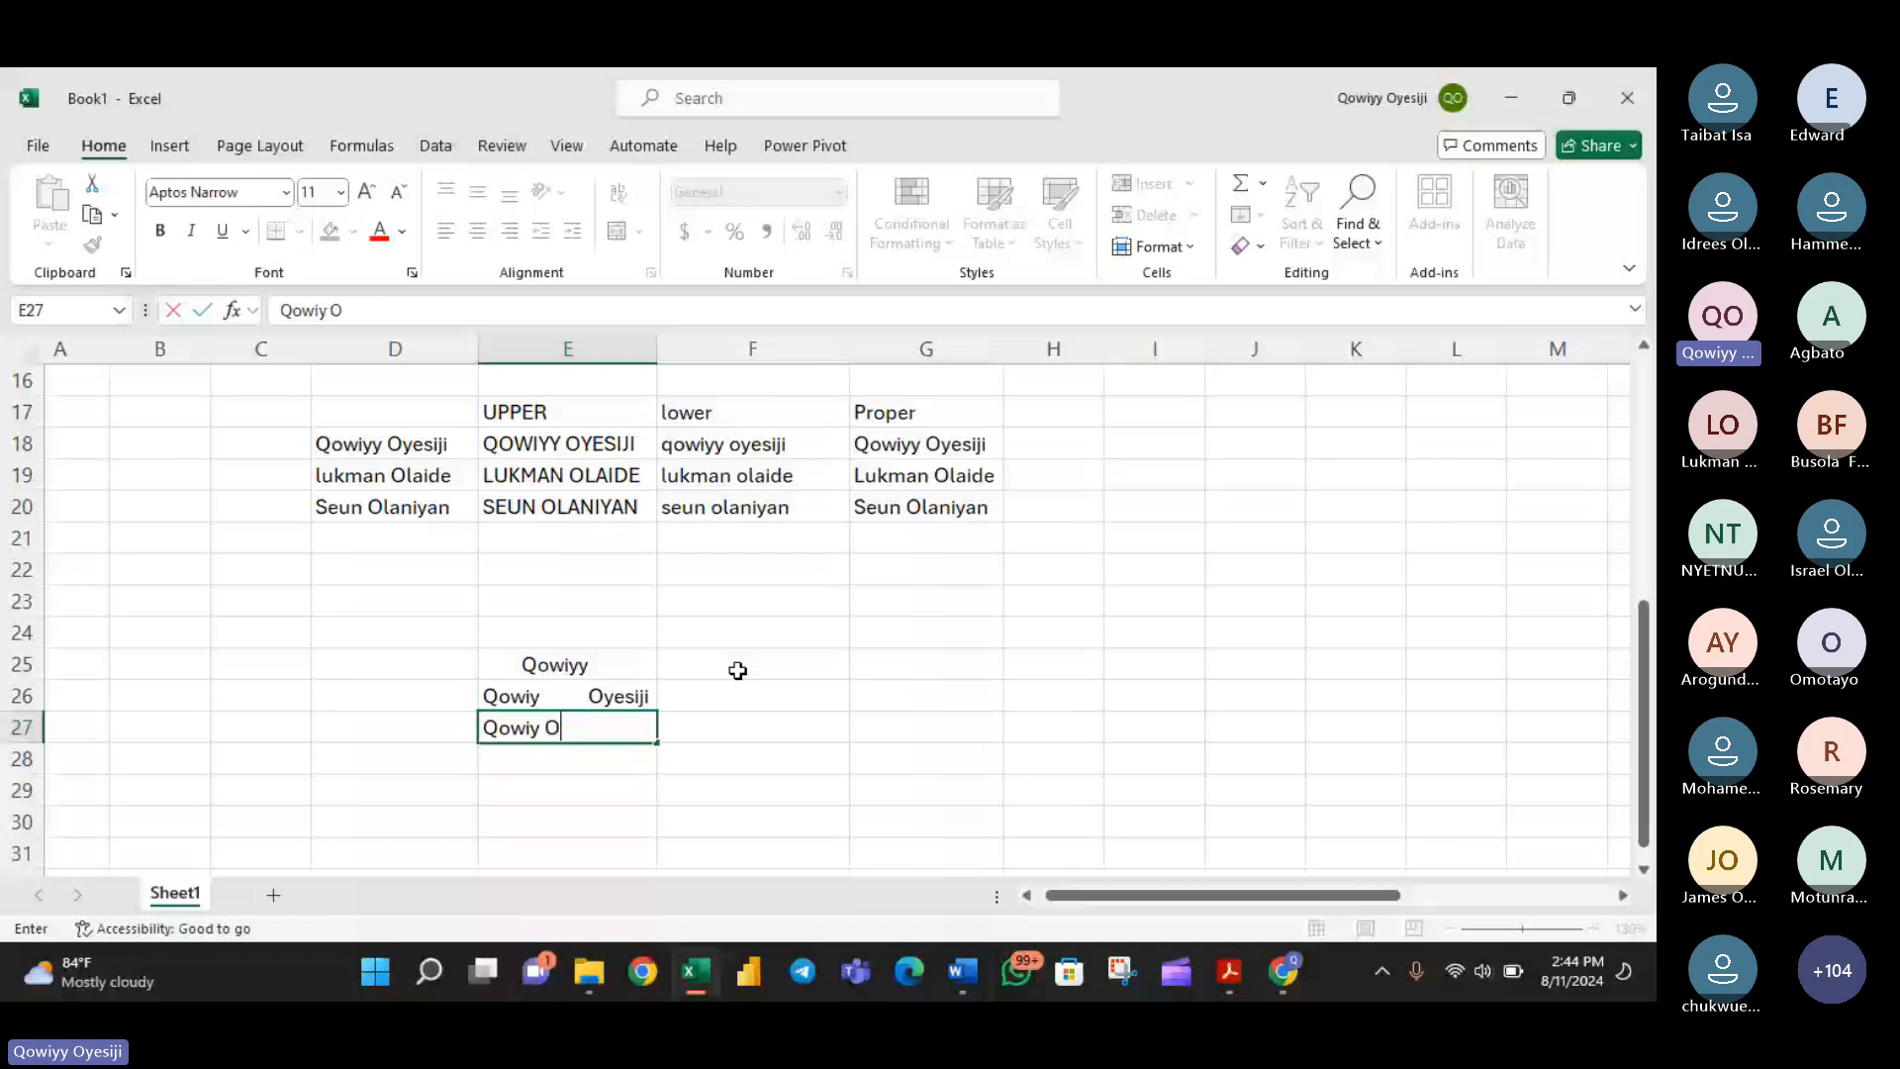
pyautogui.write('yesiji')
pyautogui.press('Return')
pyautogui.click(617, 727)
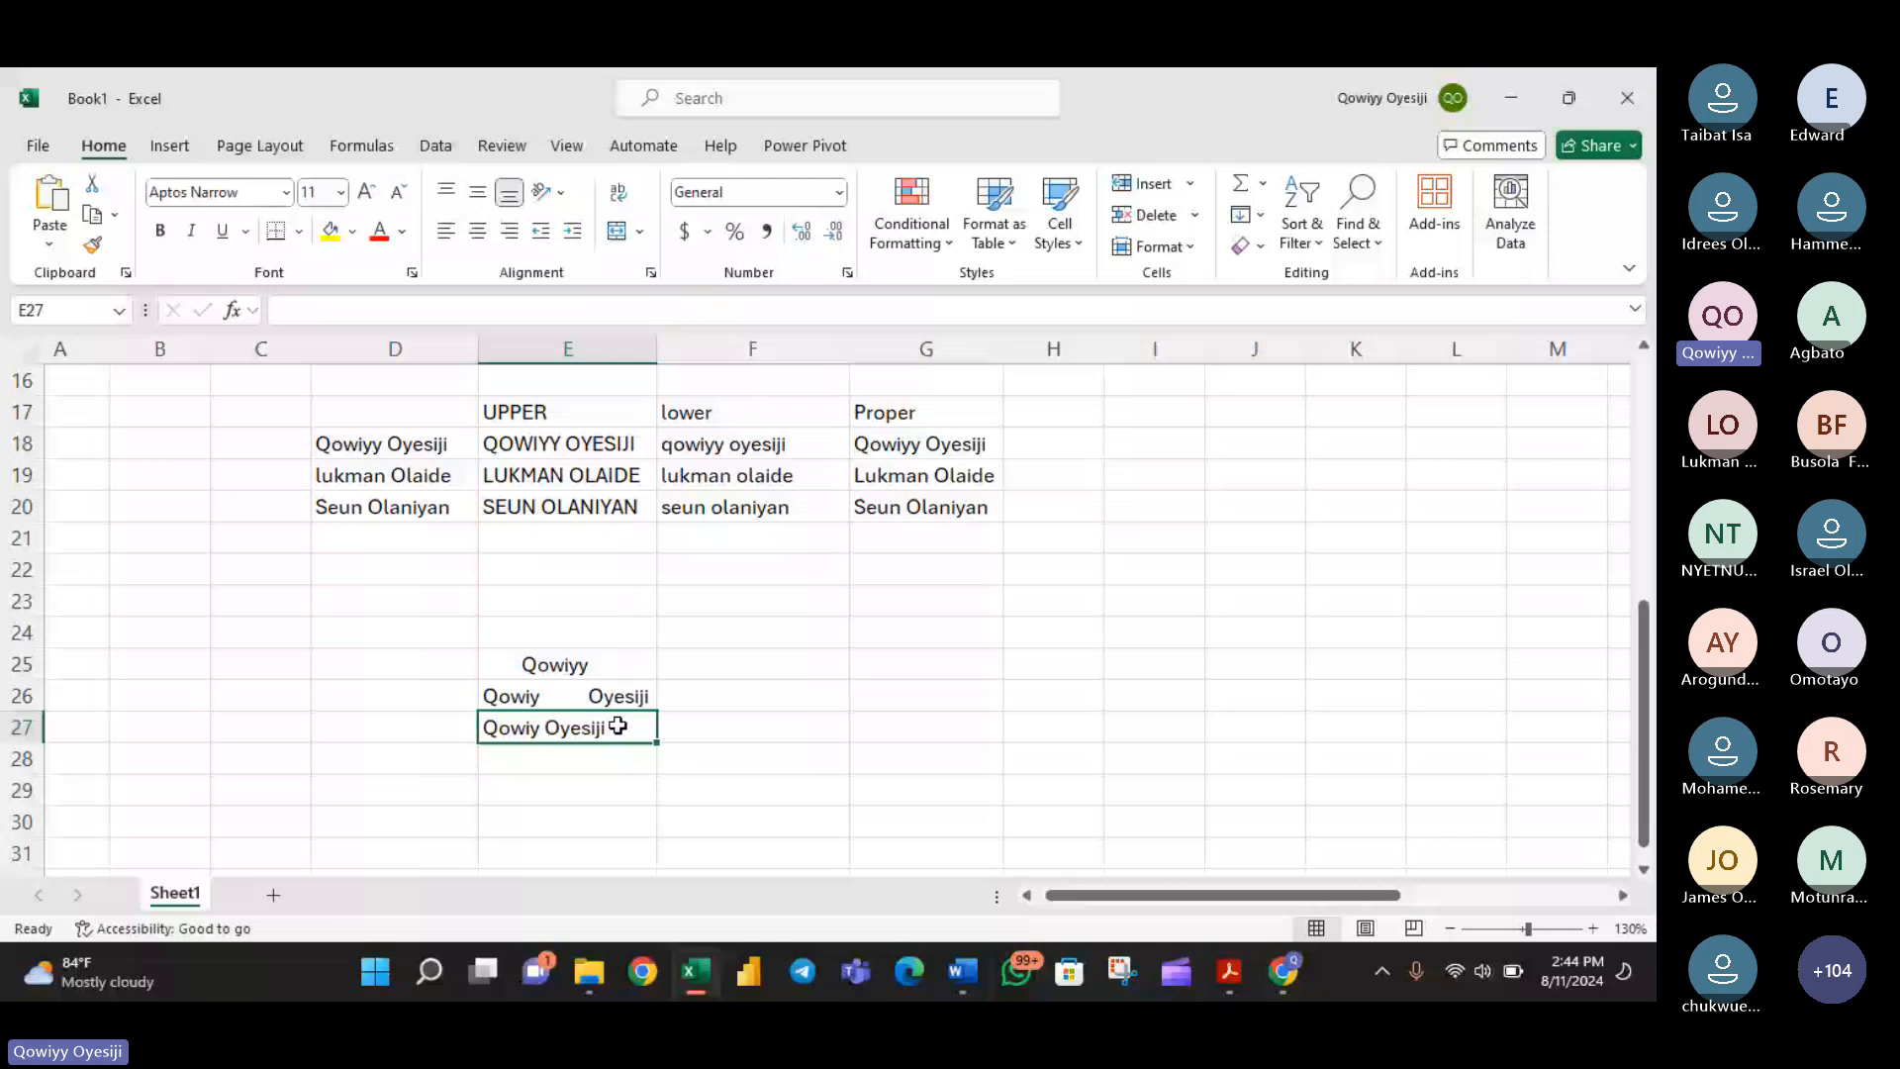
pyautogui.click(617, 727)
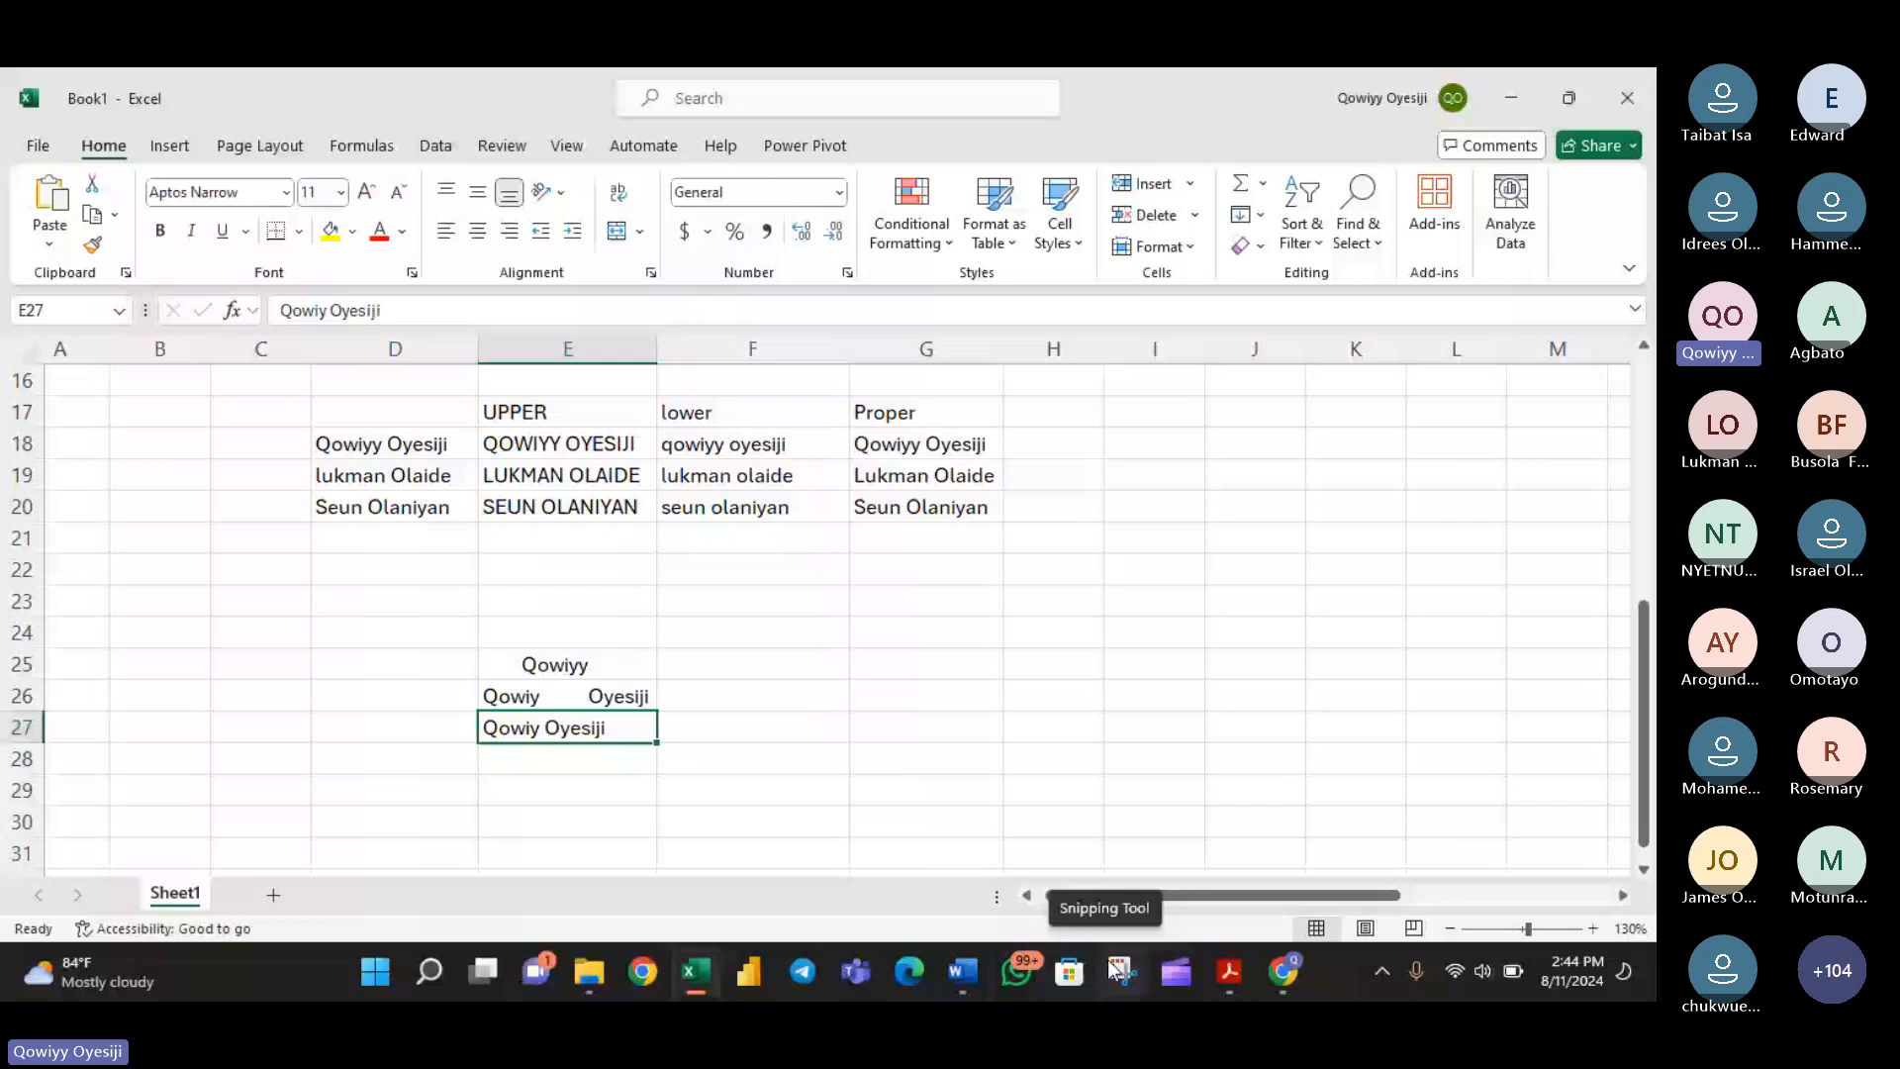
# - Switch to the Teams meeting to unmute the microphone, and return to the Excel workbook
pyautogui.click(1287, 968)
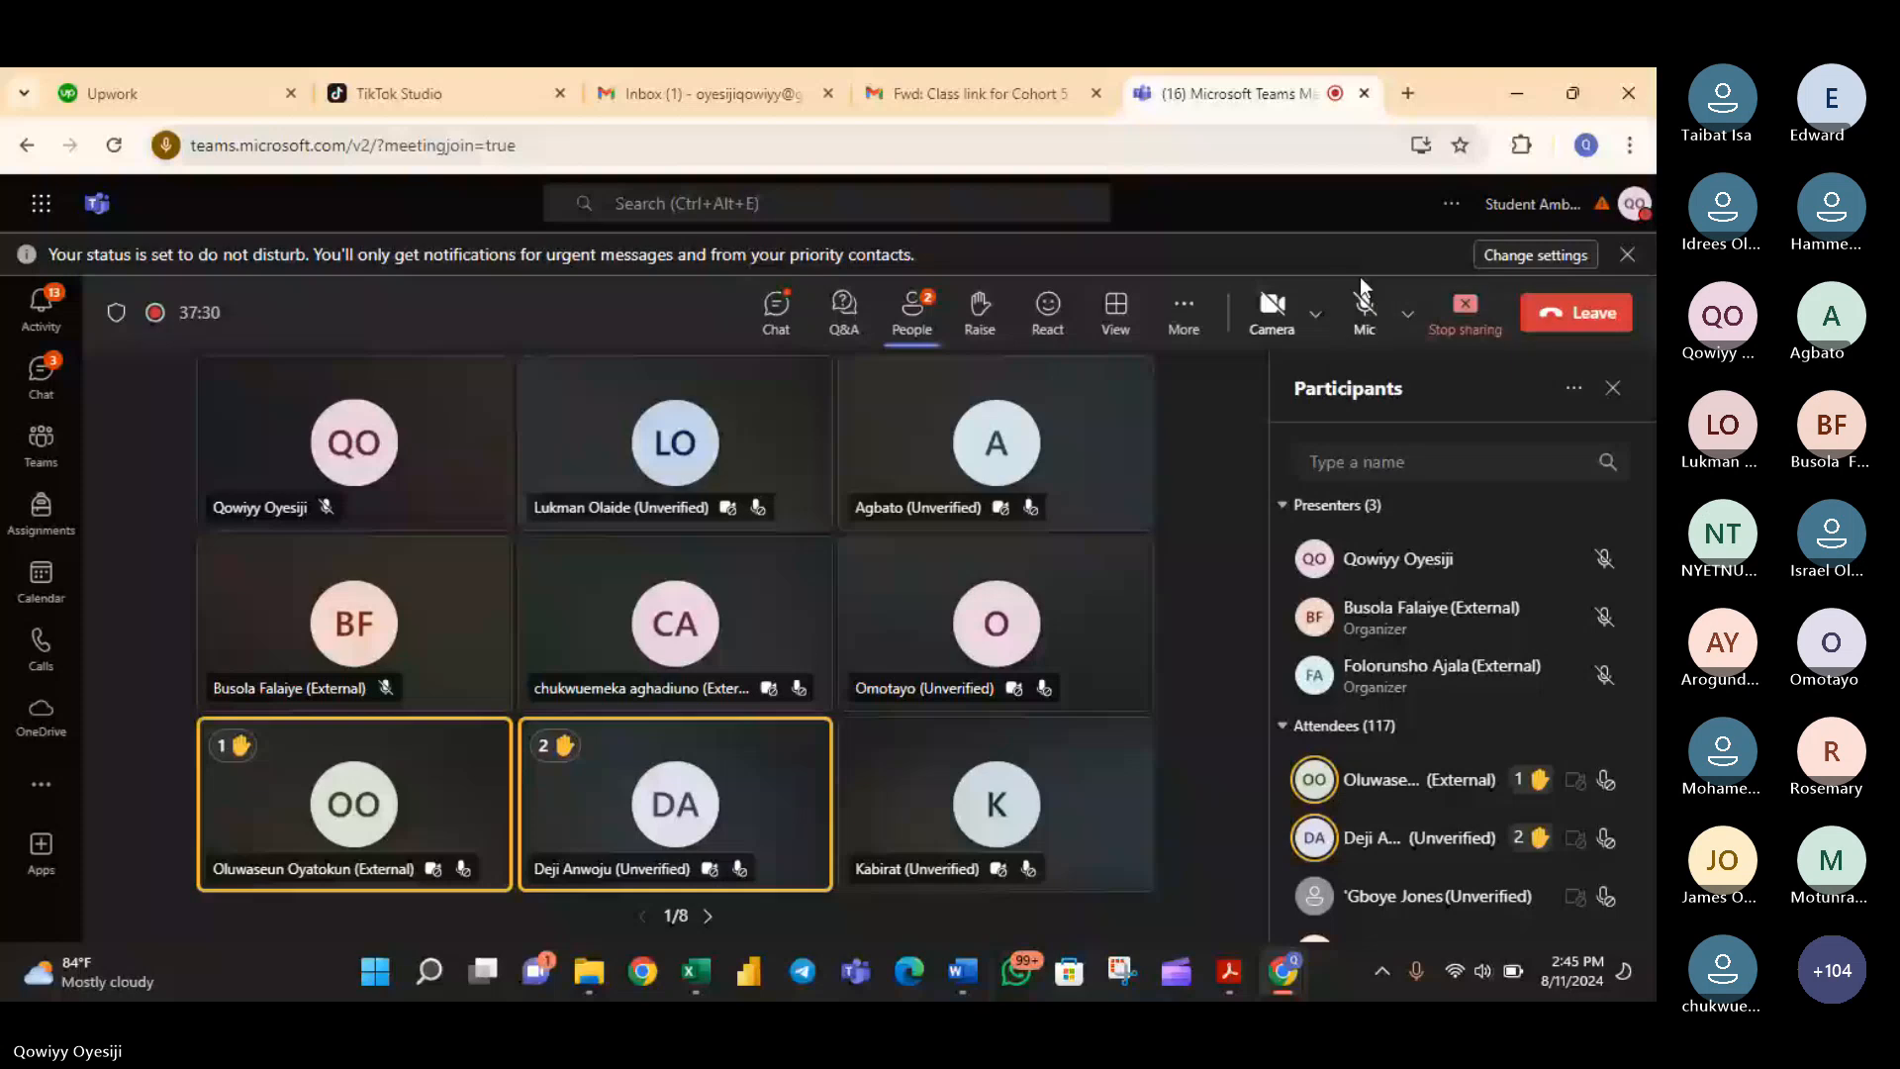
pyautogui.click(1363, 302)
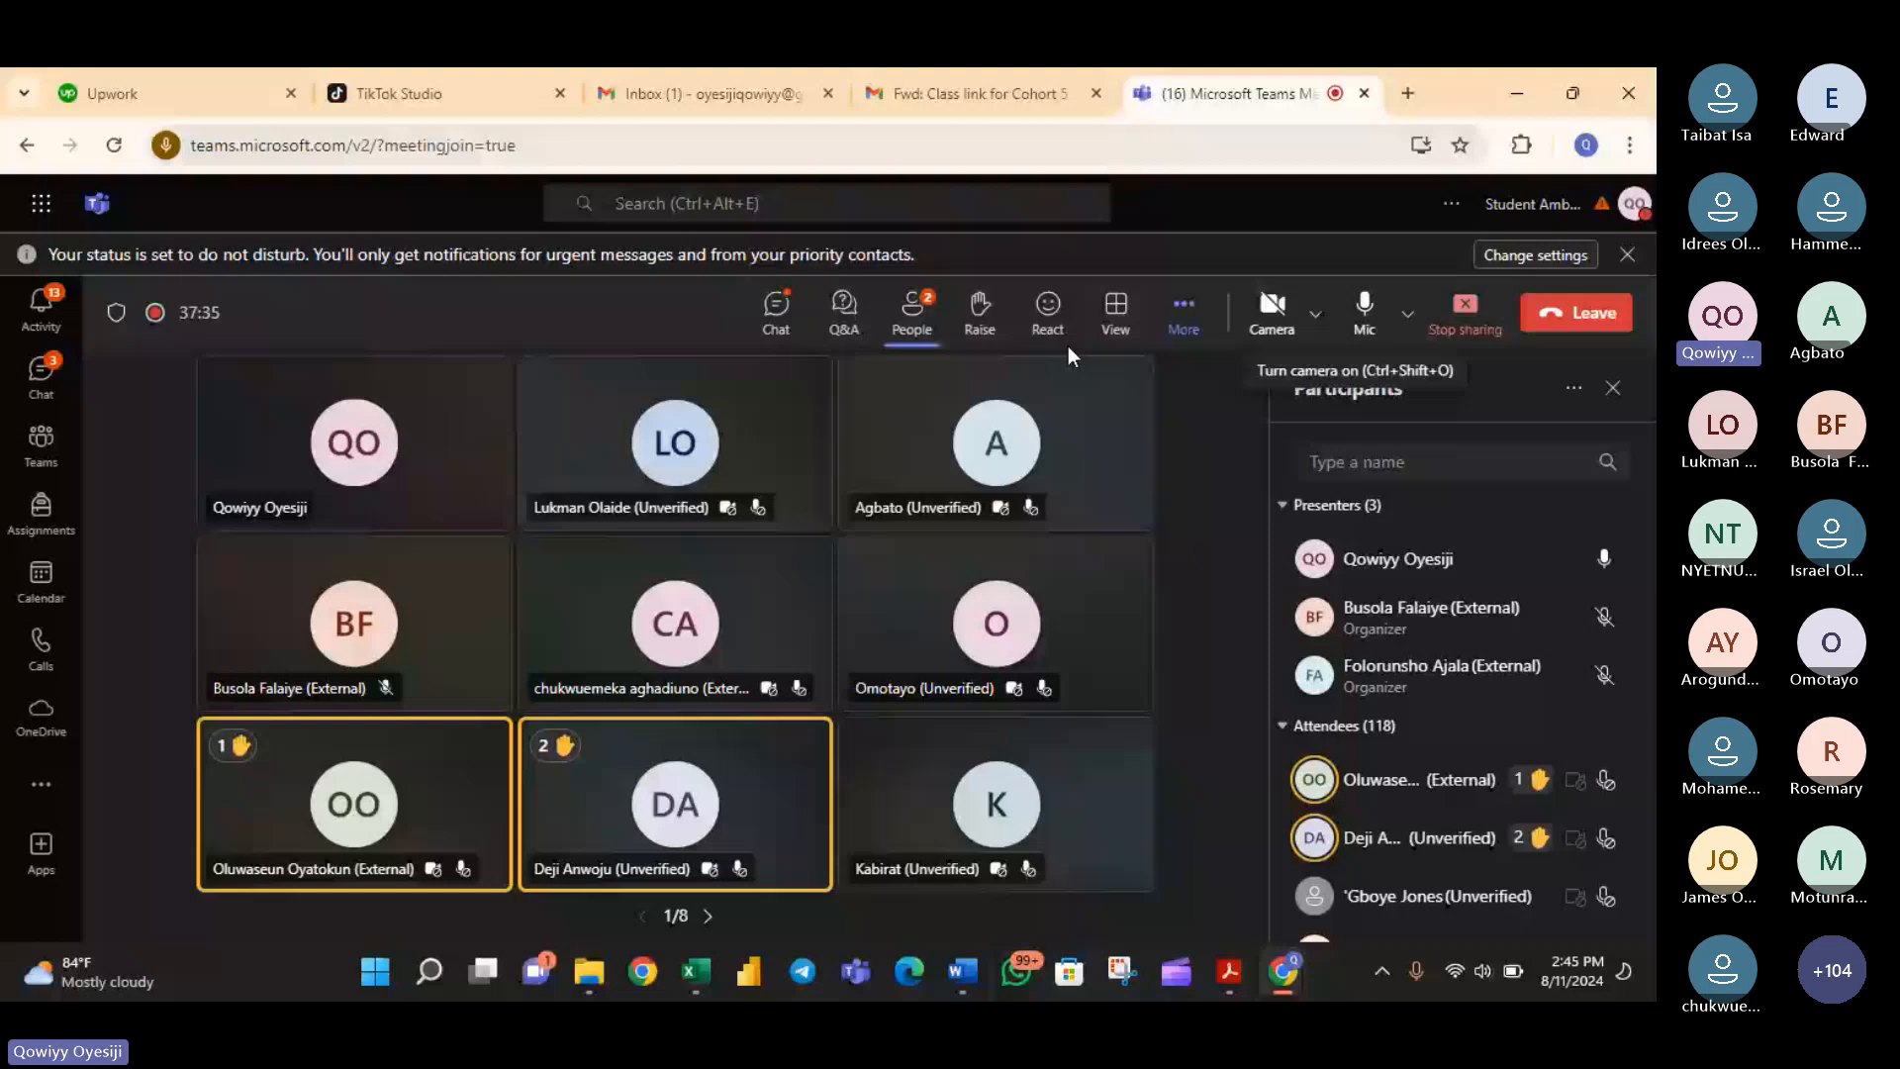
pyautogui.hotkey('alt', 'Tab')
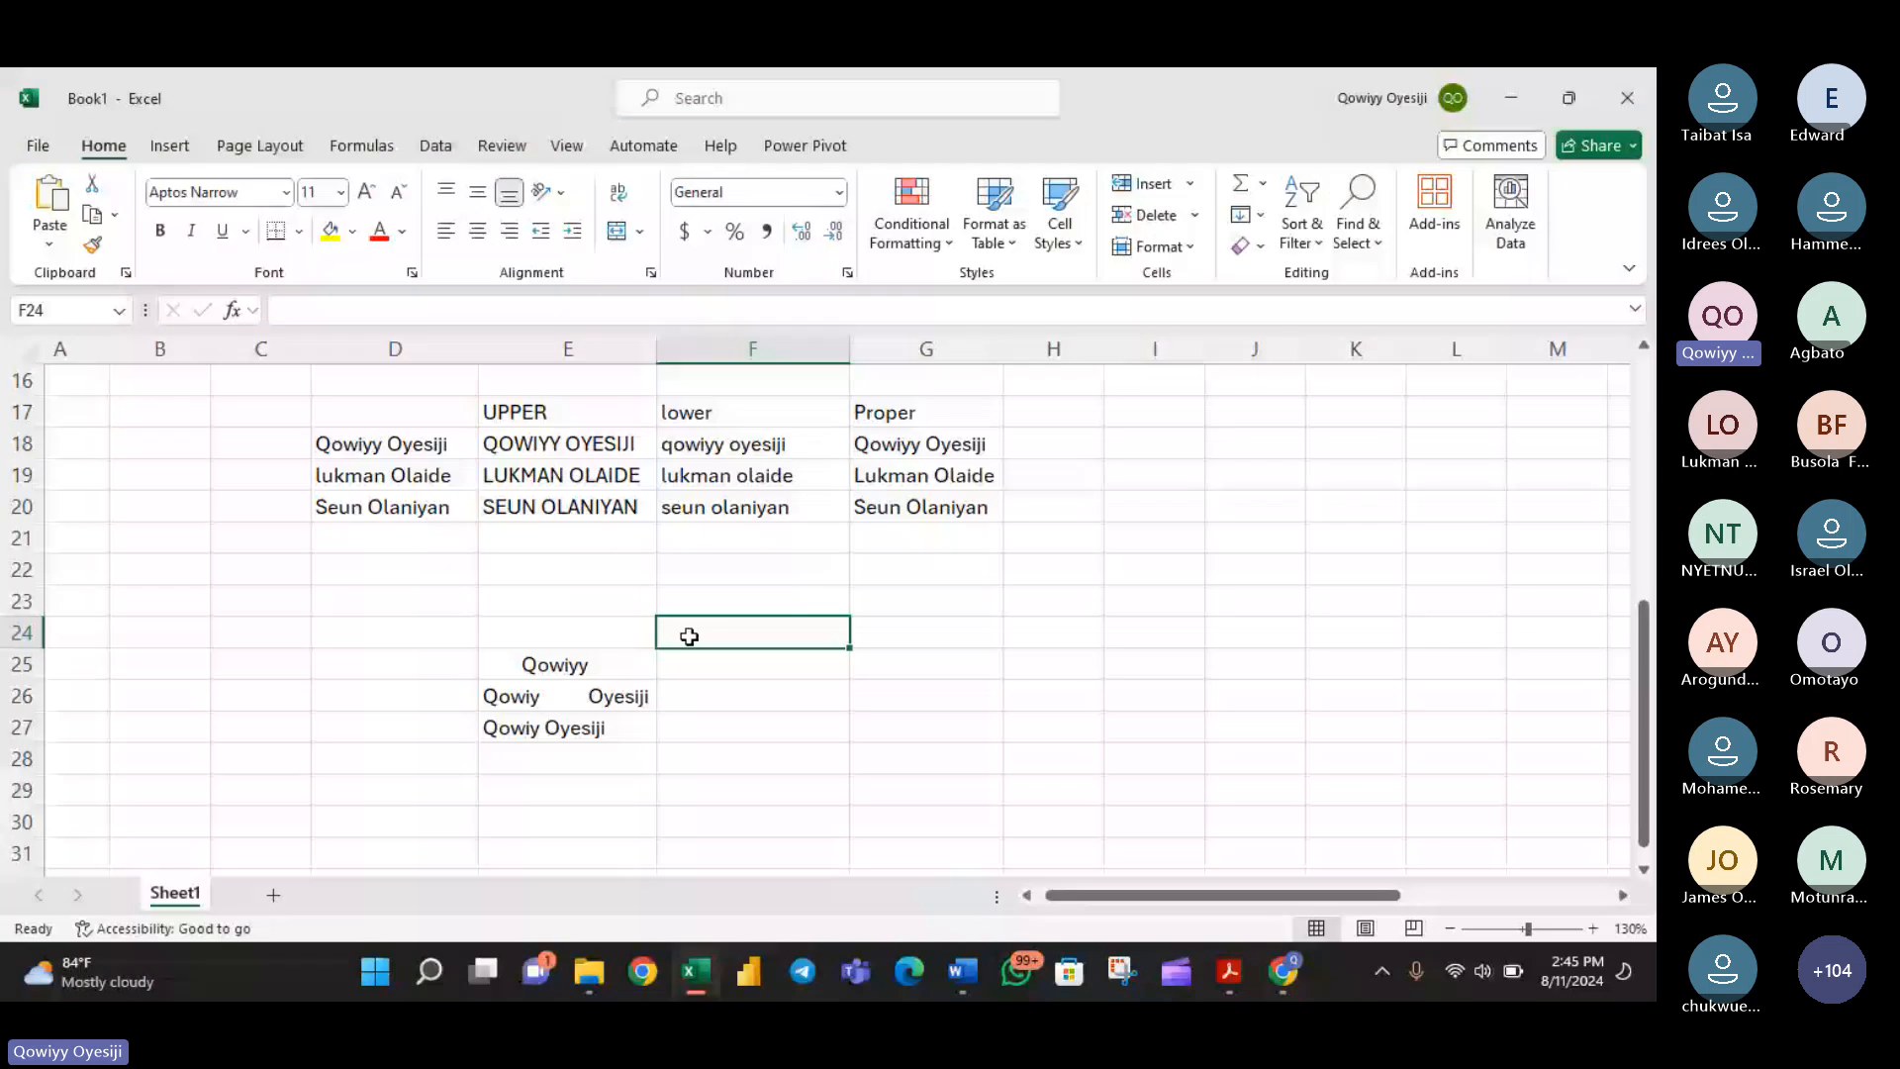
# - Add a column headed TRIM in F24, with =TRIM(E25) in F25 filled down to F27
pyautogui.write('TRIM')
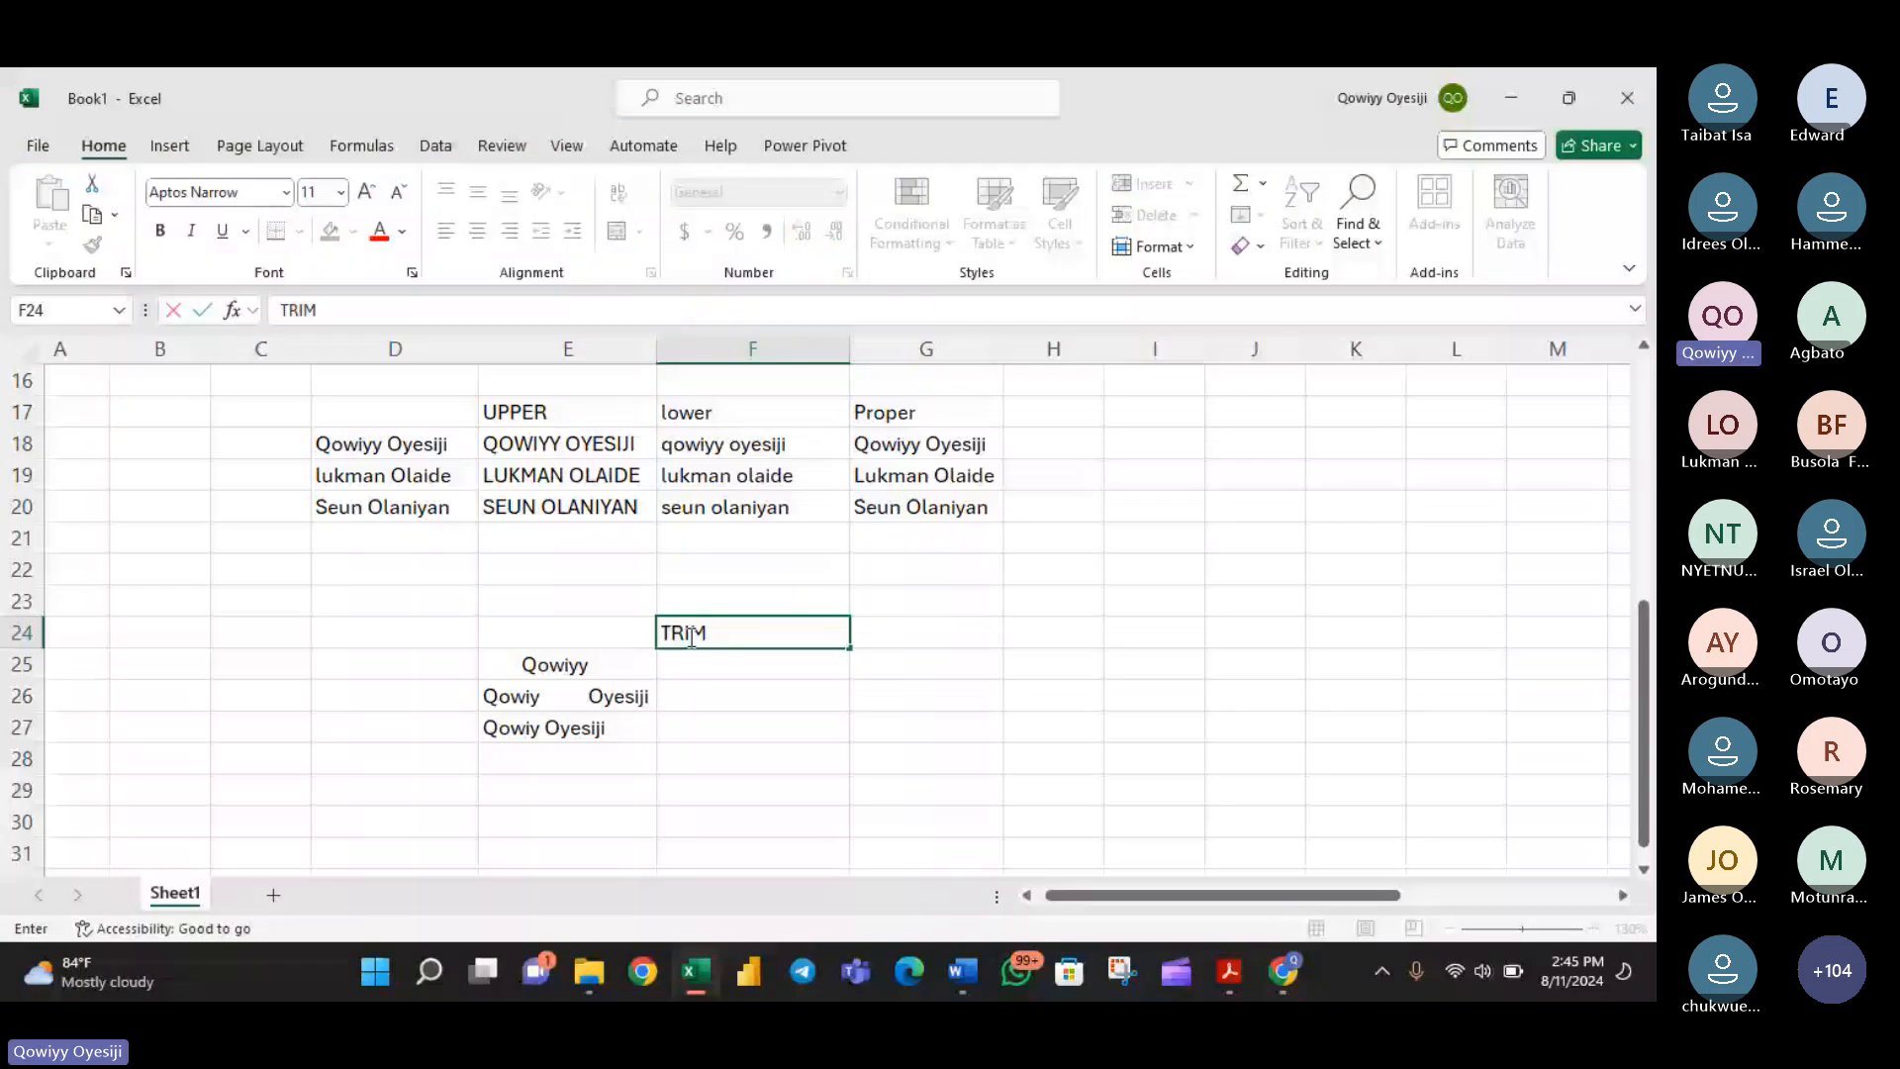
pyautogui.press('Return')
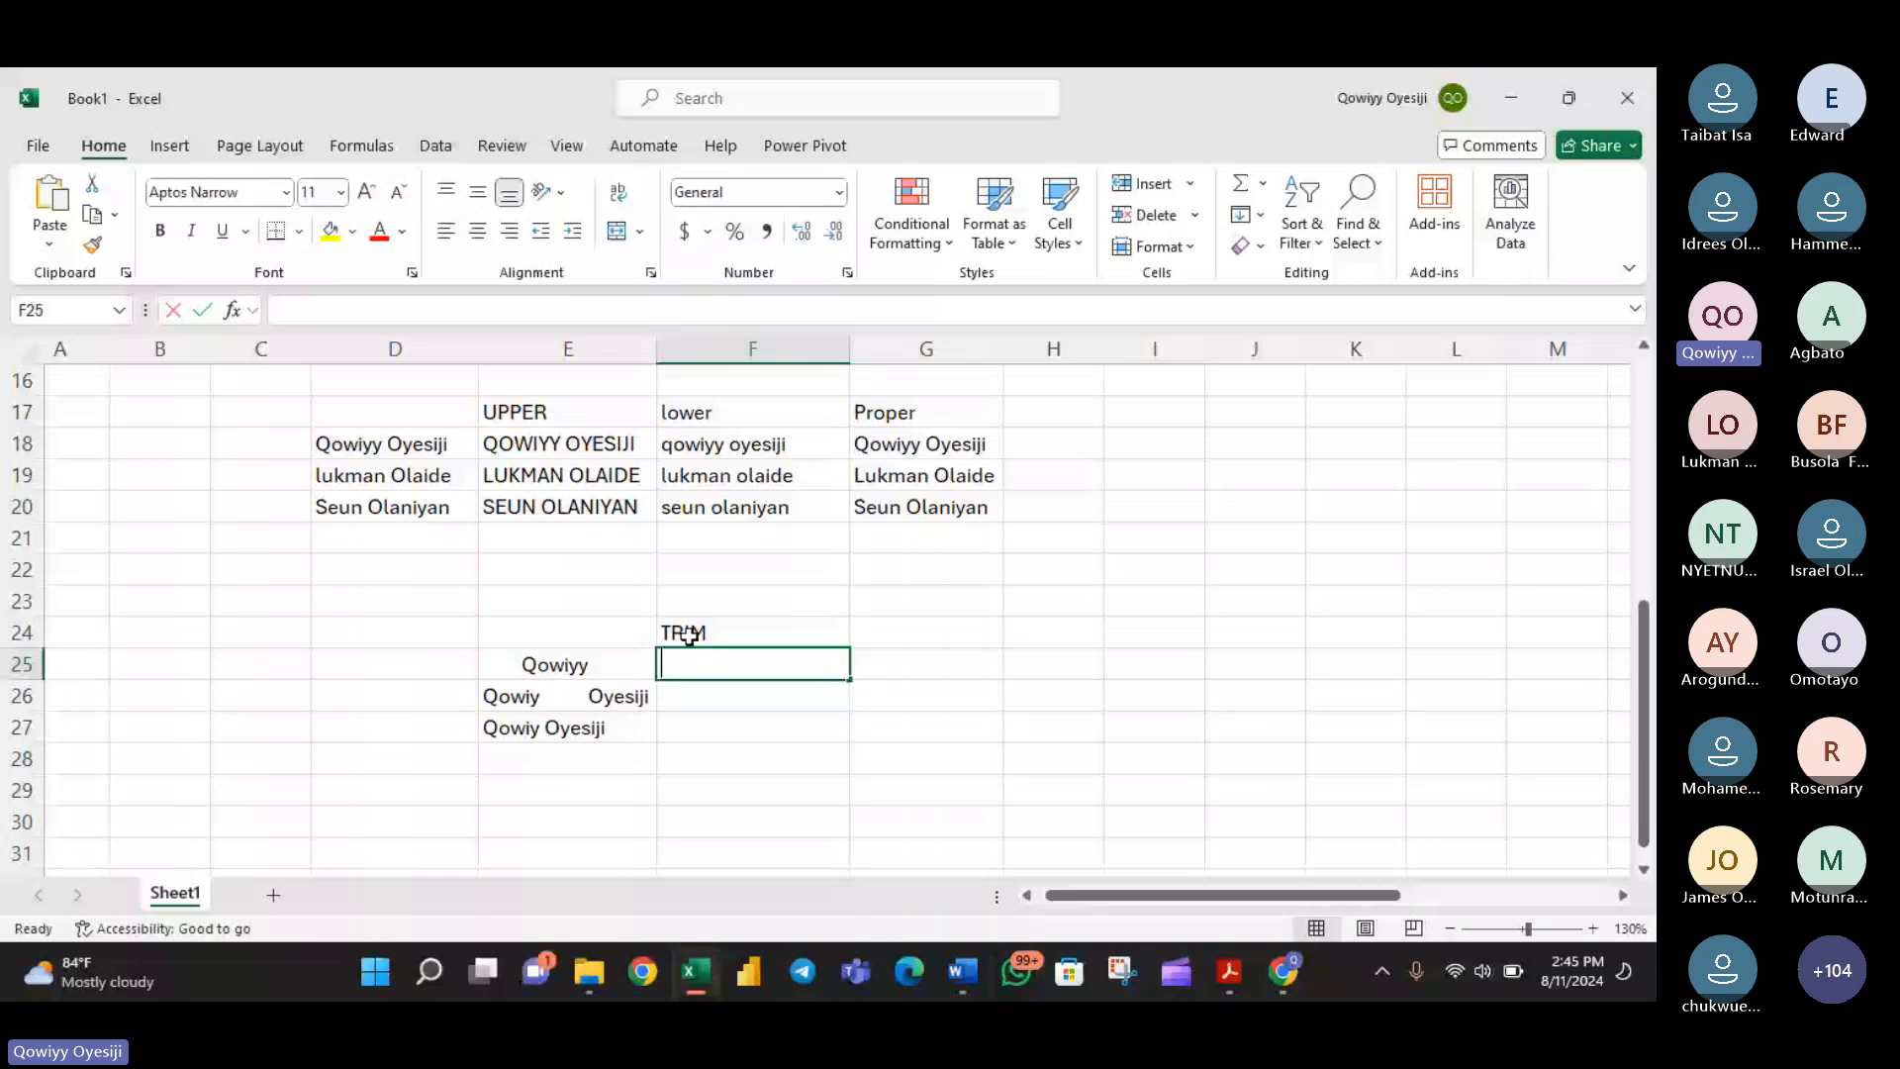
pyautogui.write('=TRIM')
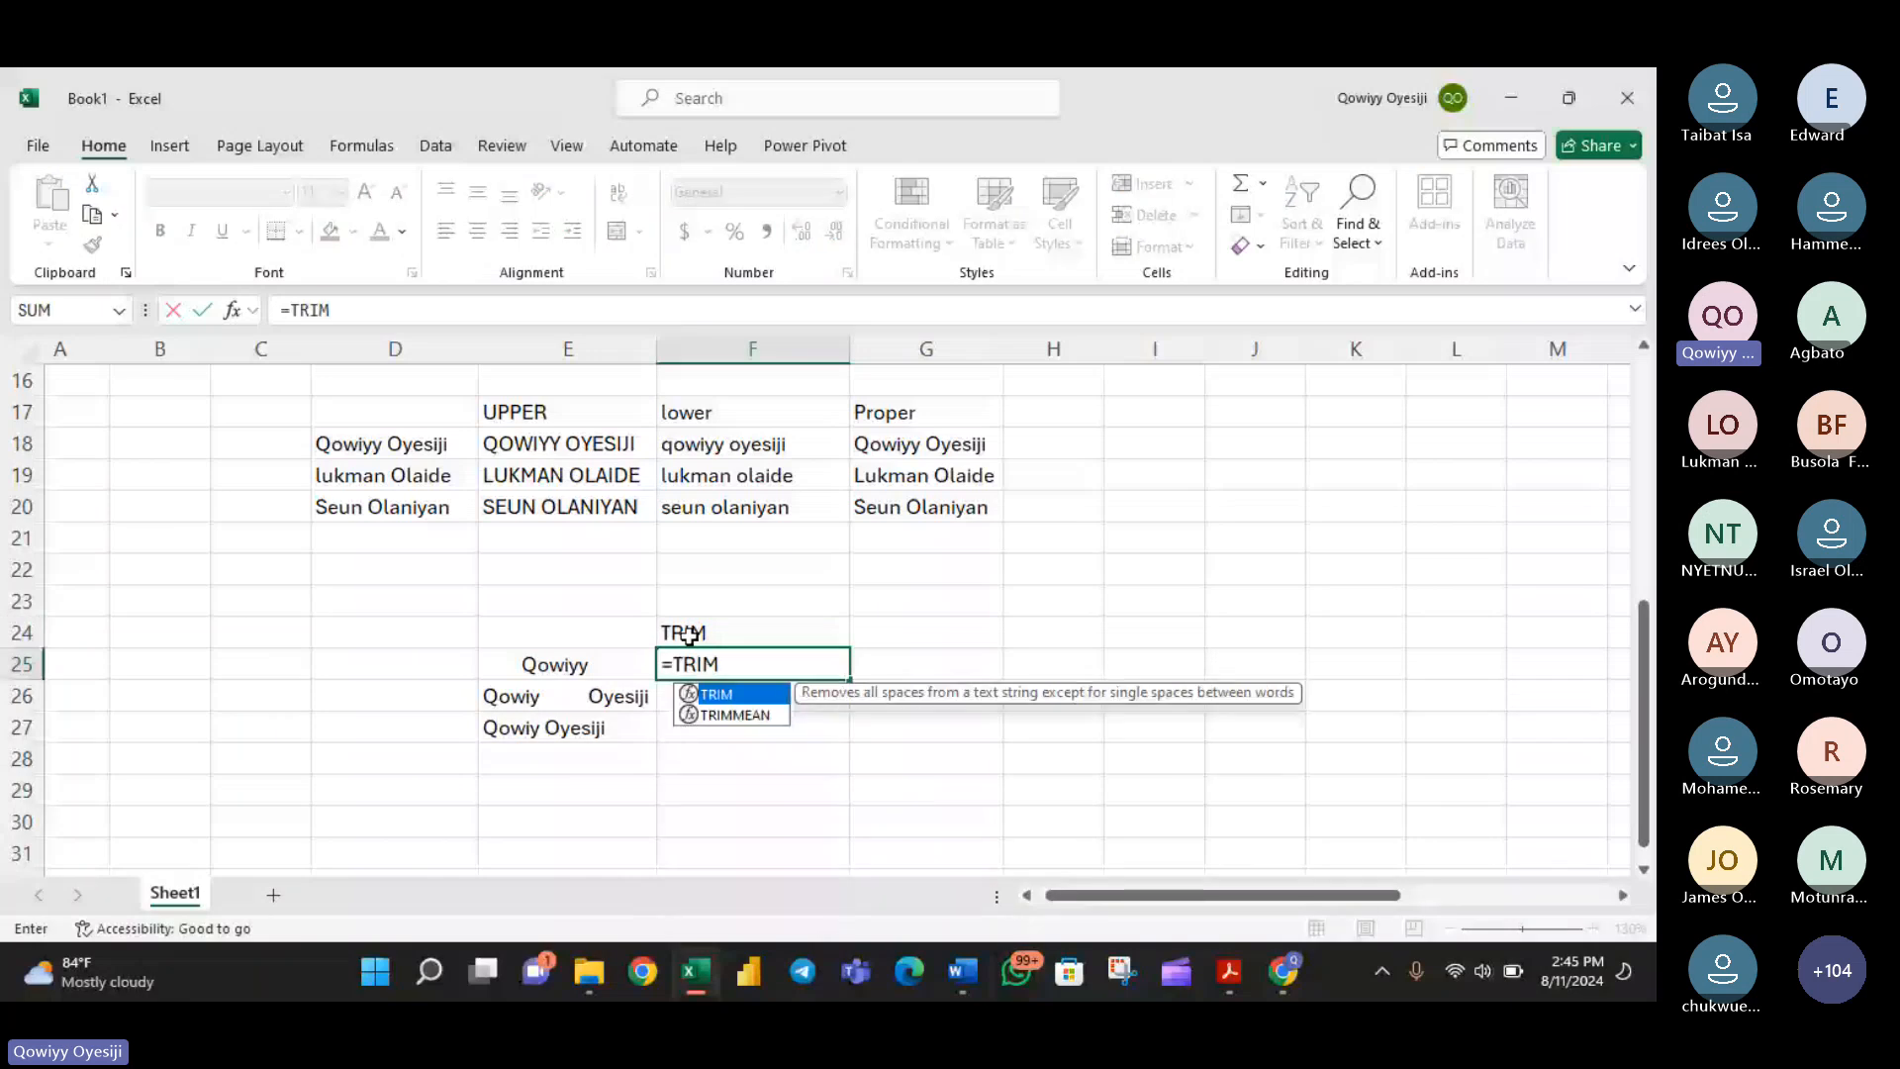
pyautogui.write('(')
pyautogui.click(561, 659)
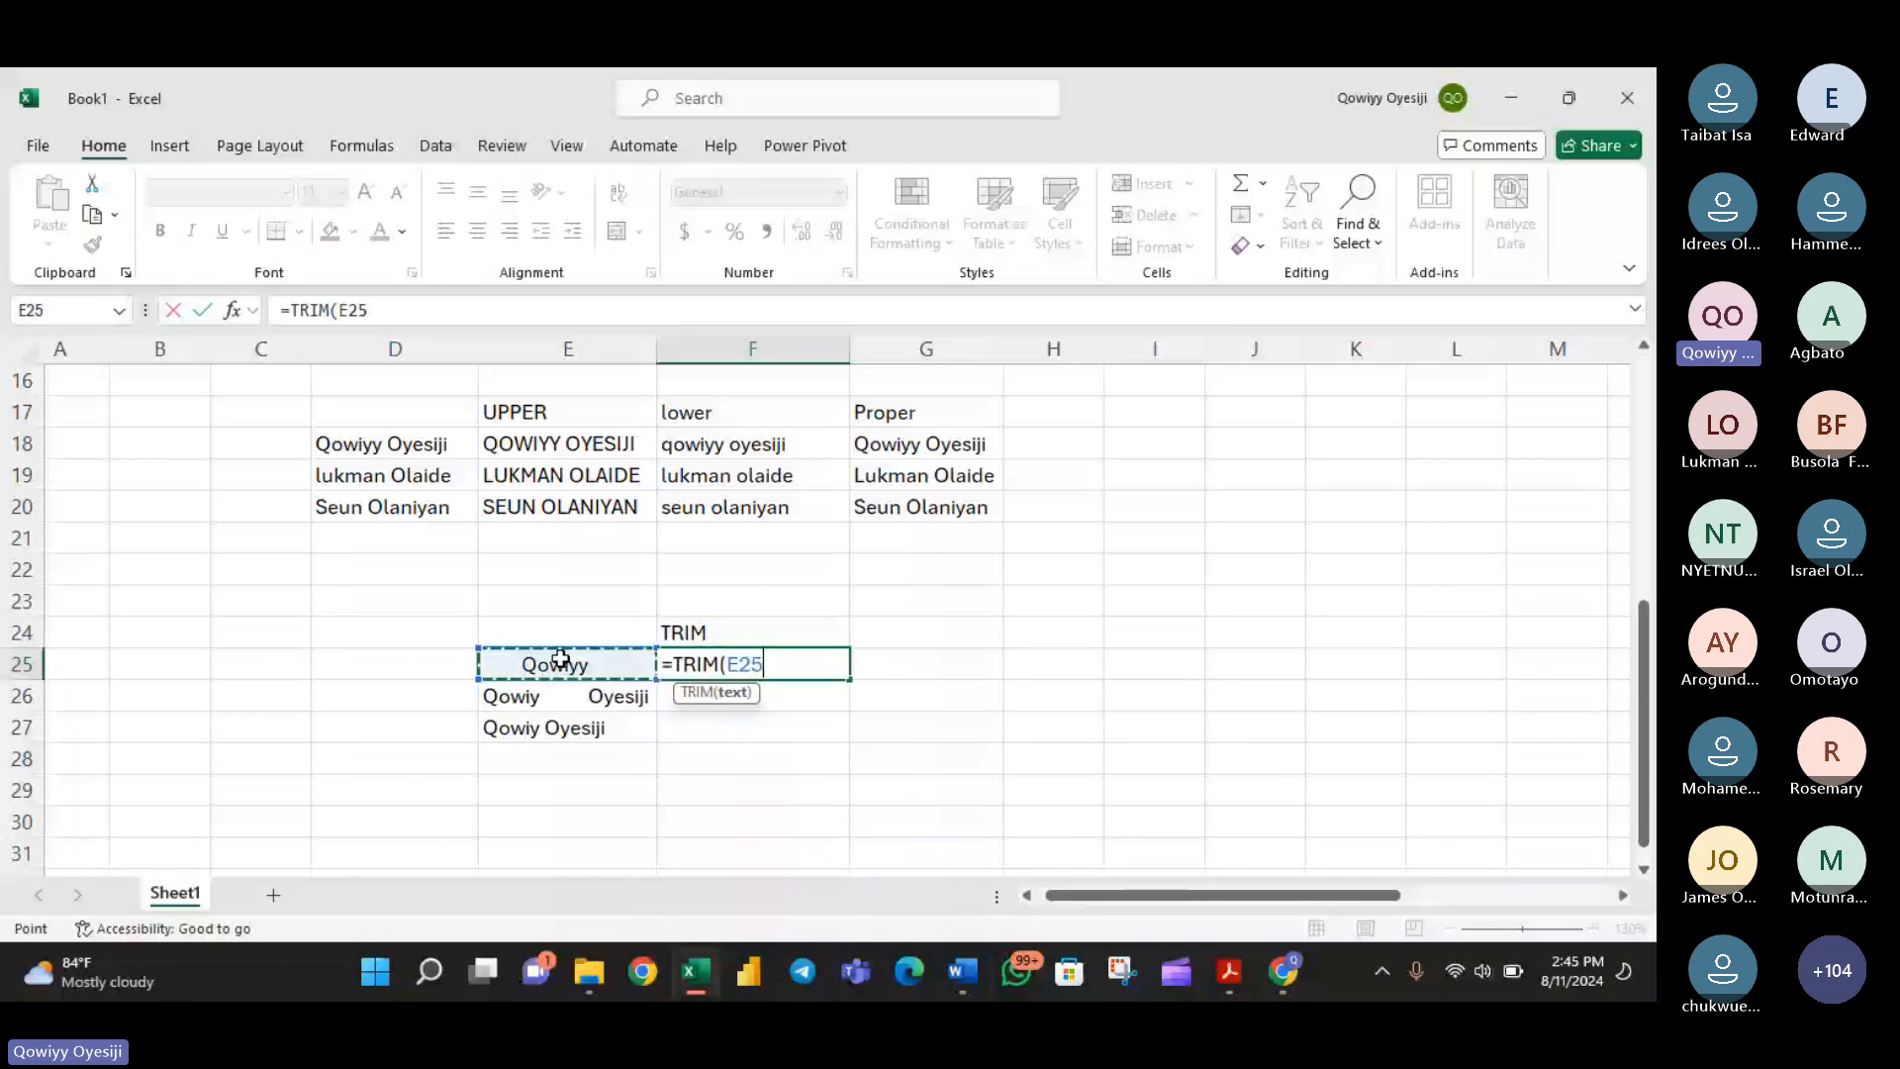
pyautogui.write(')')
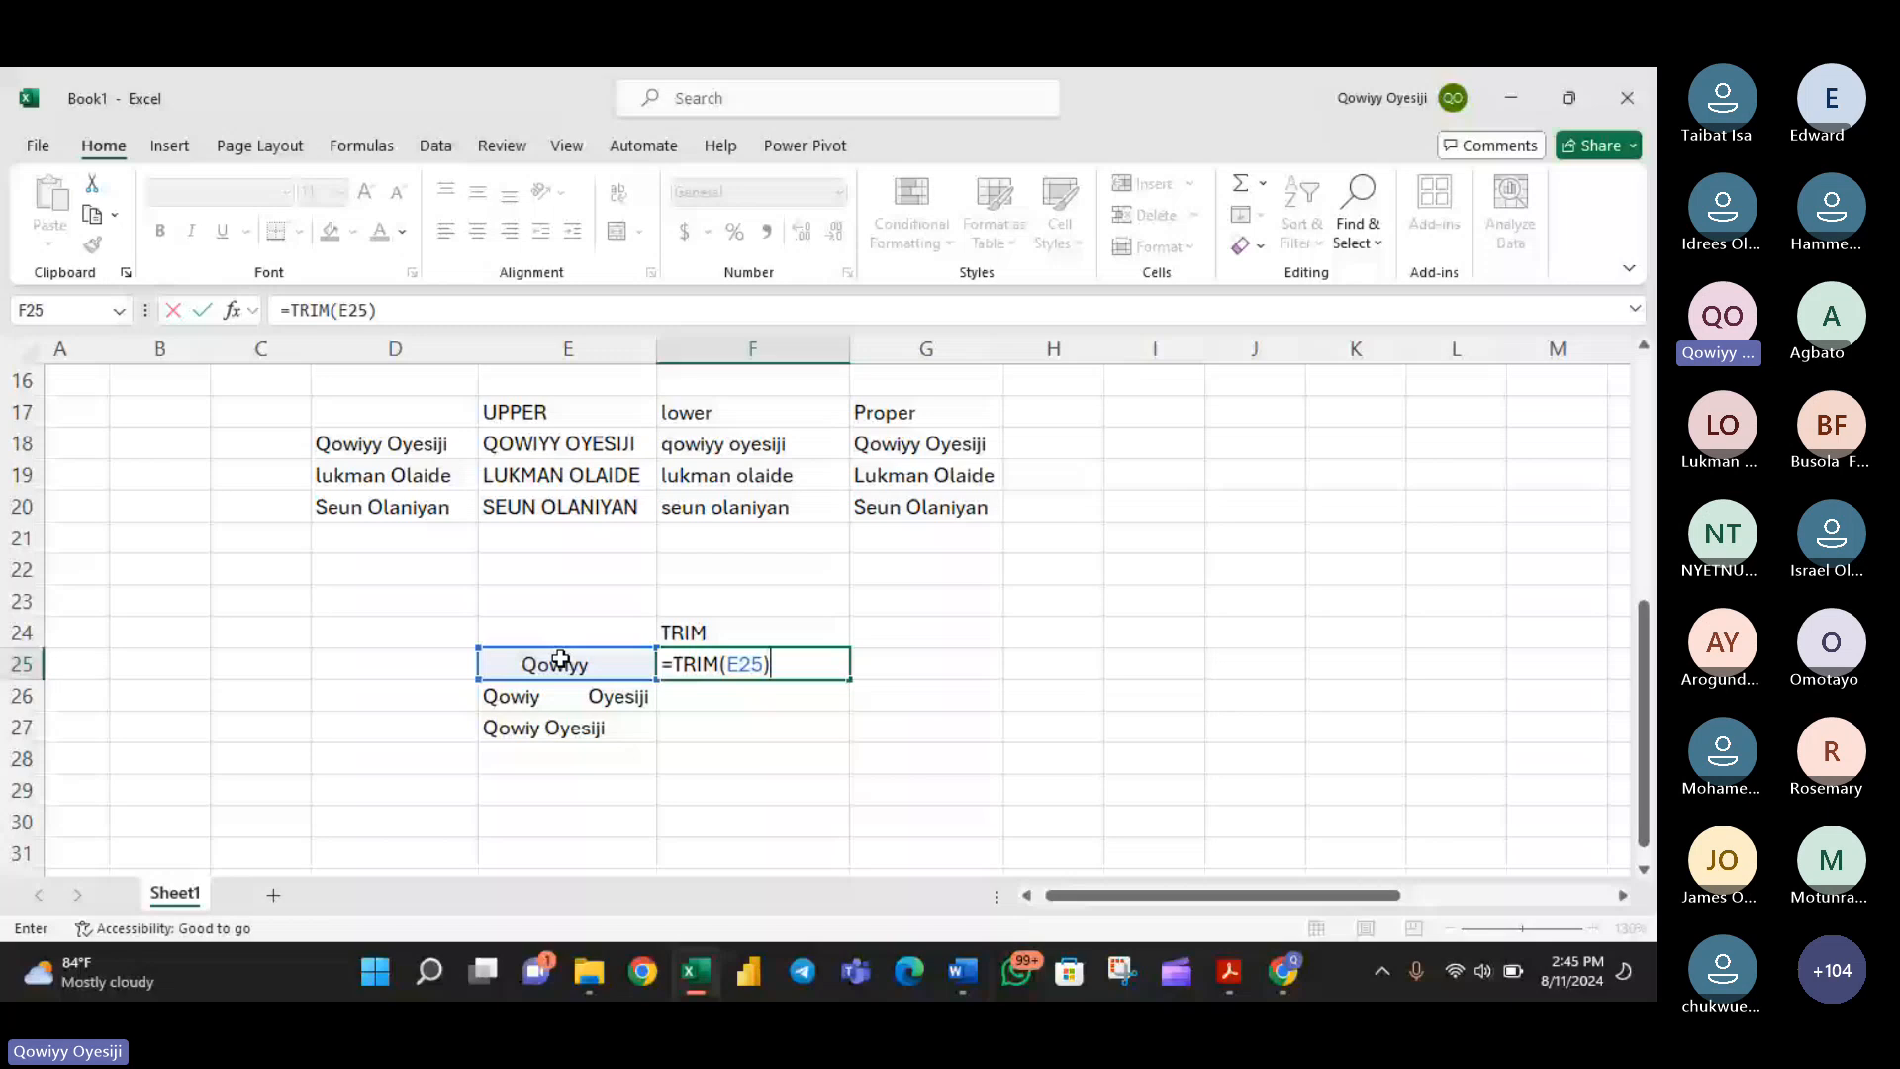
pyautogui.hotkey('ctrl', 'Return')
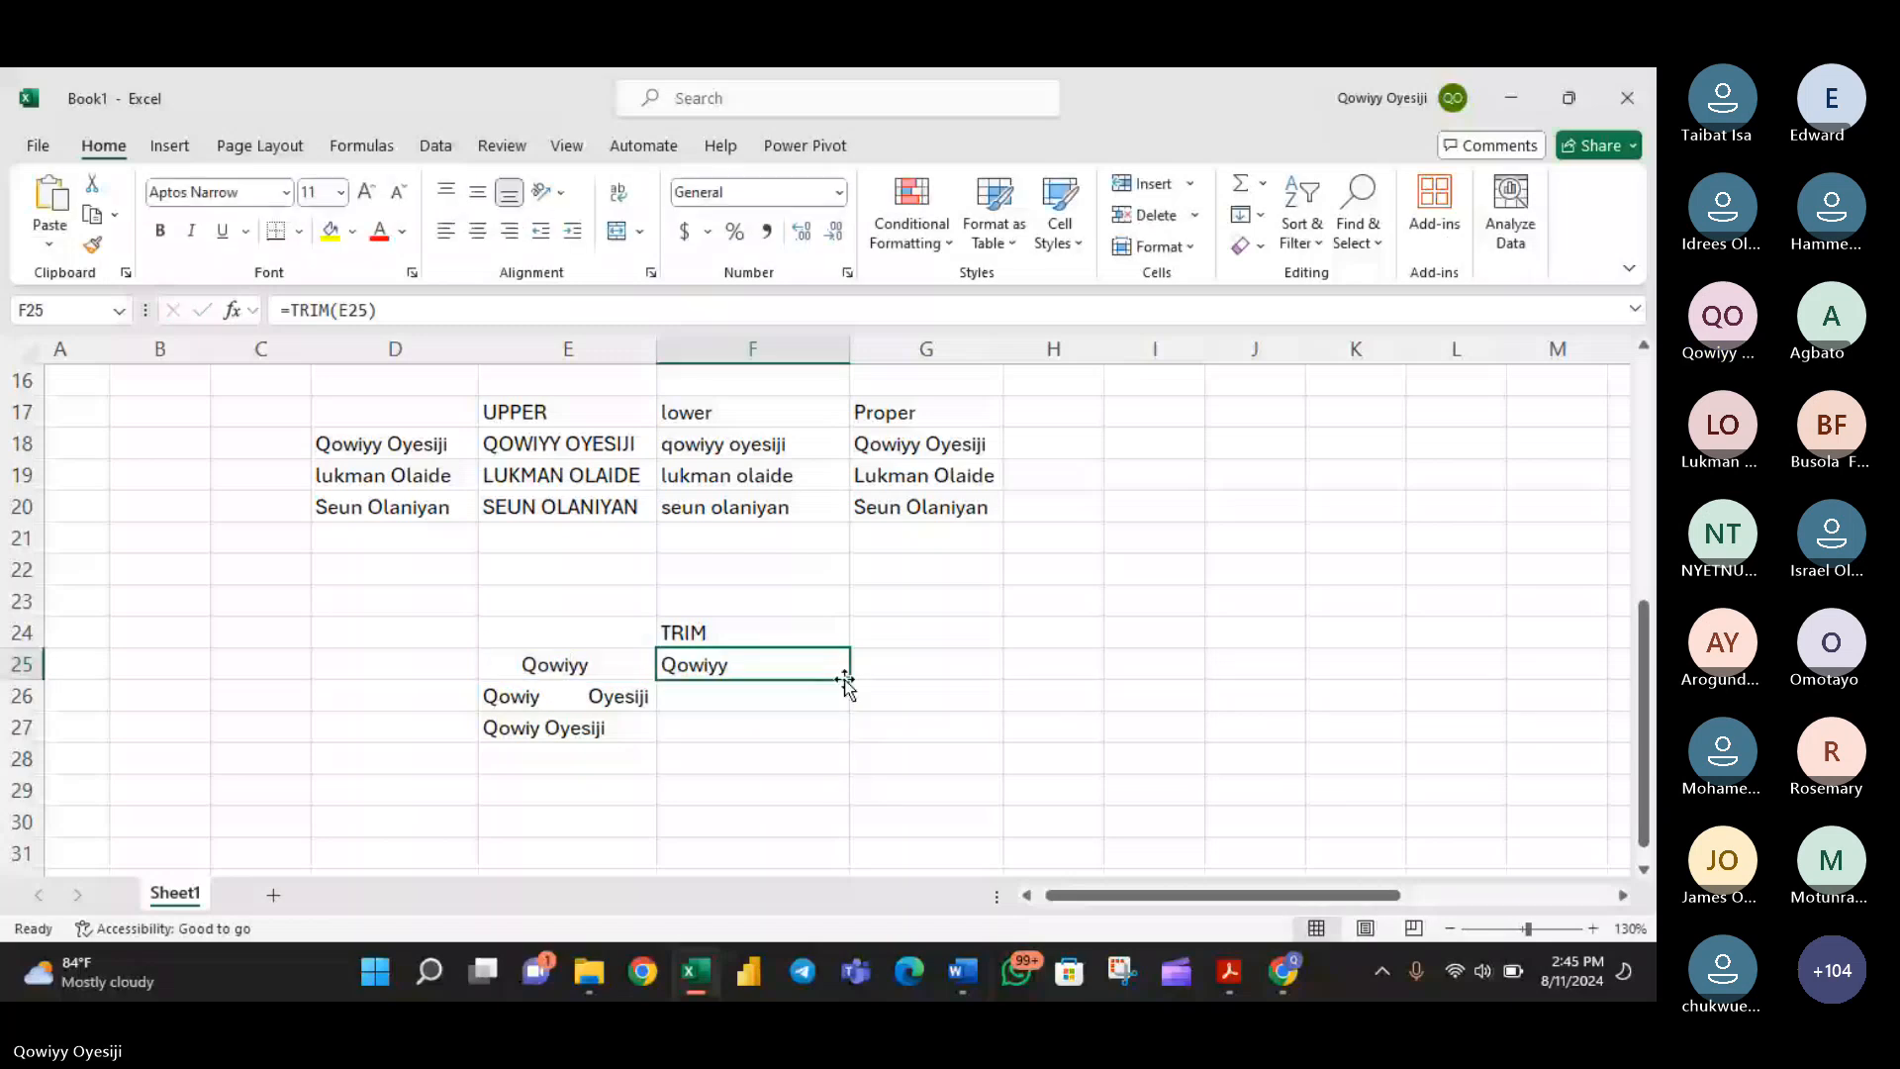
pyautogui.doubleClick(849, 680)
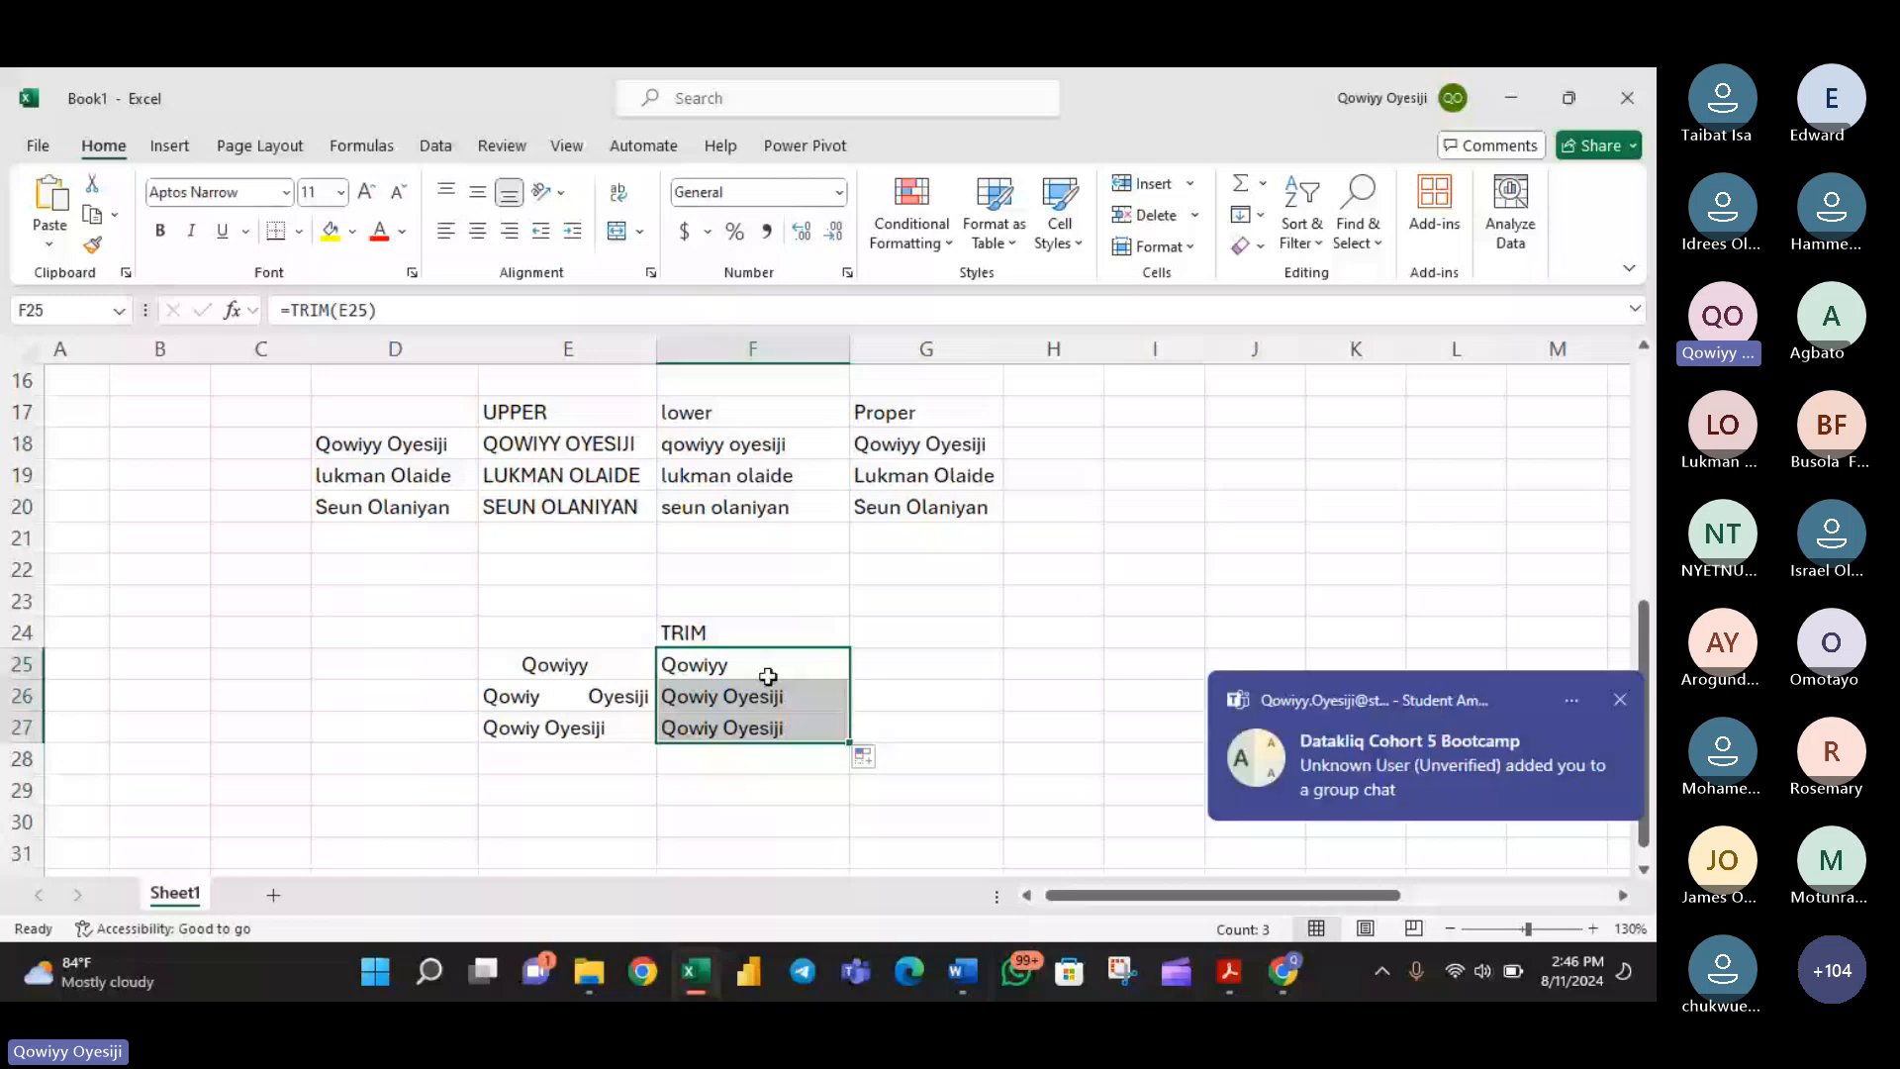
# - Review the TRIM formula in F25 and enter the heading Clean in G24
pyautogui.doubleClick(757, 663)
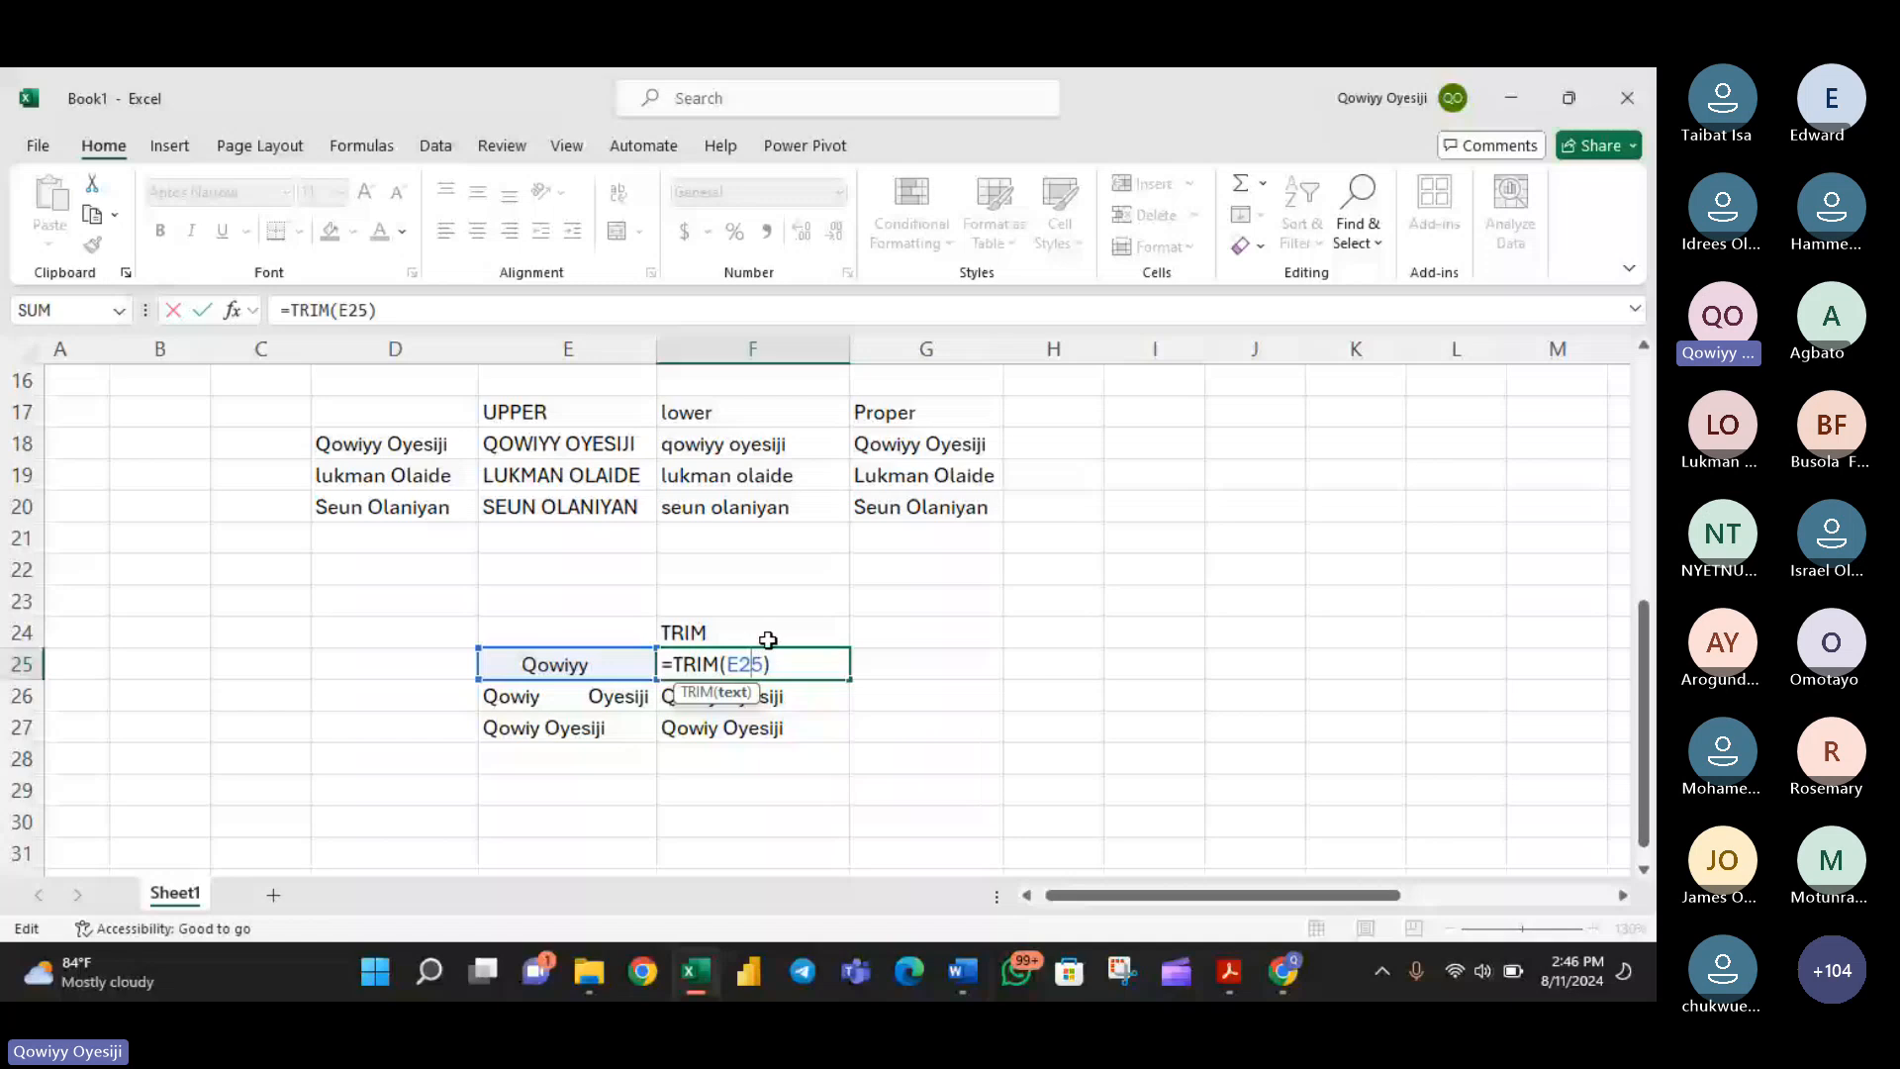
pyautogui.click(926, 630)
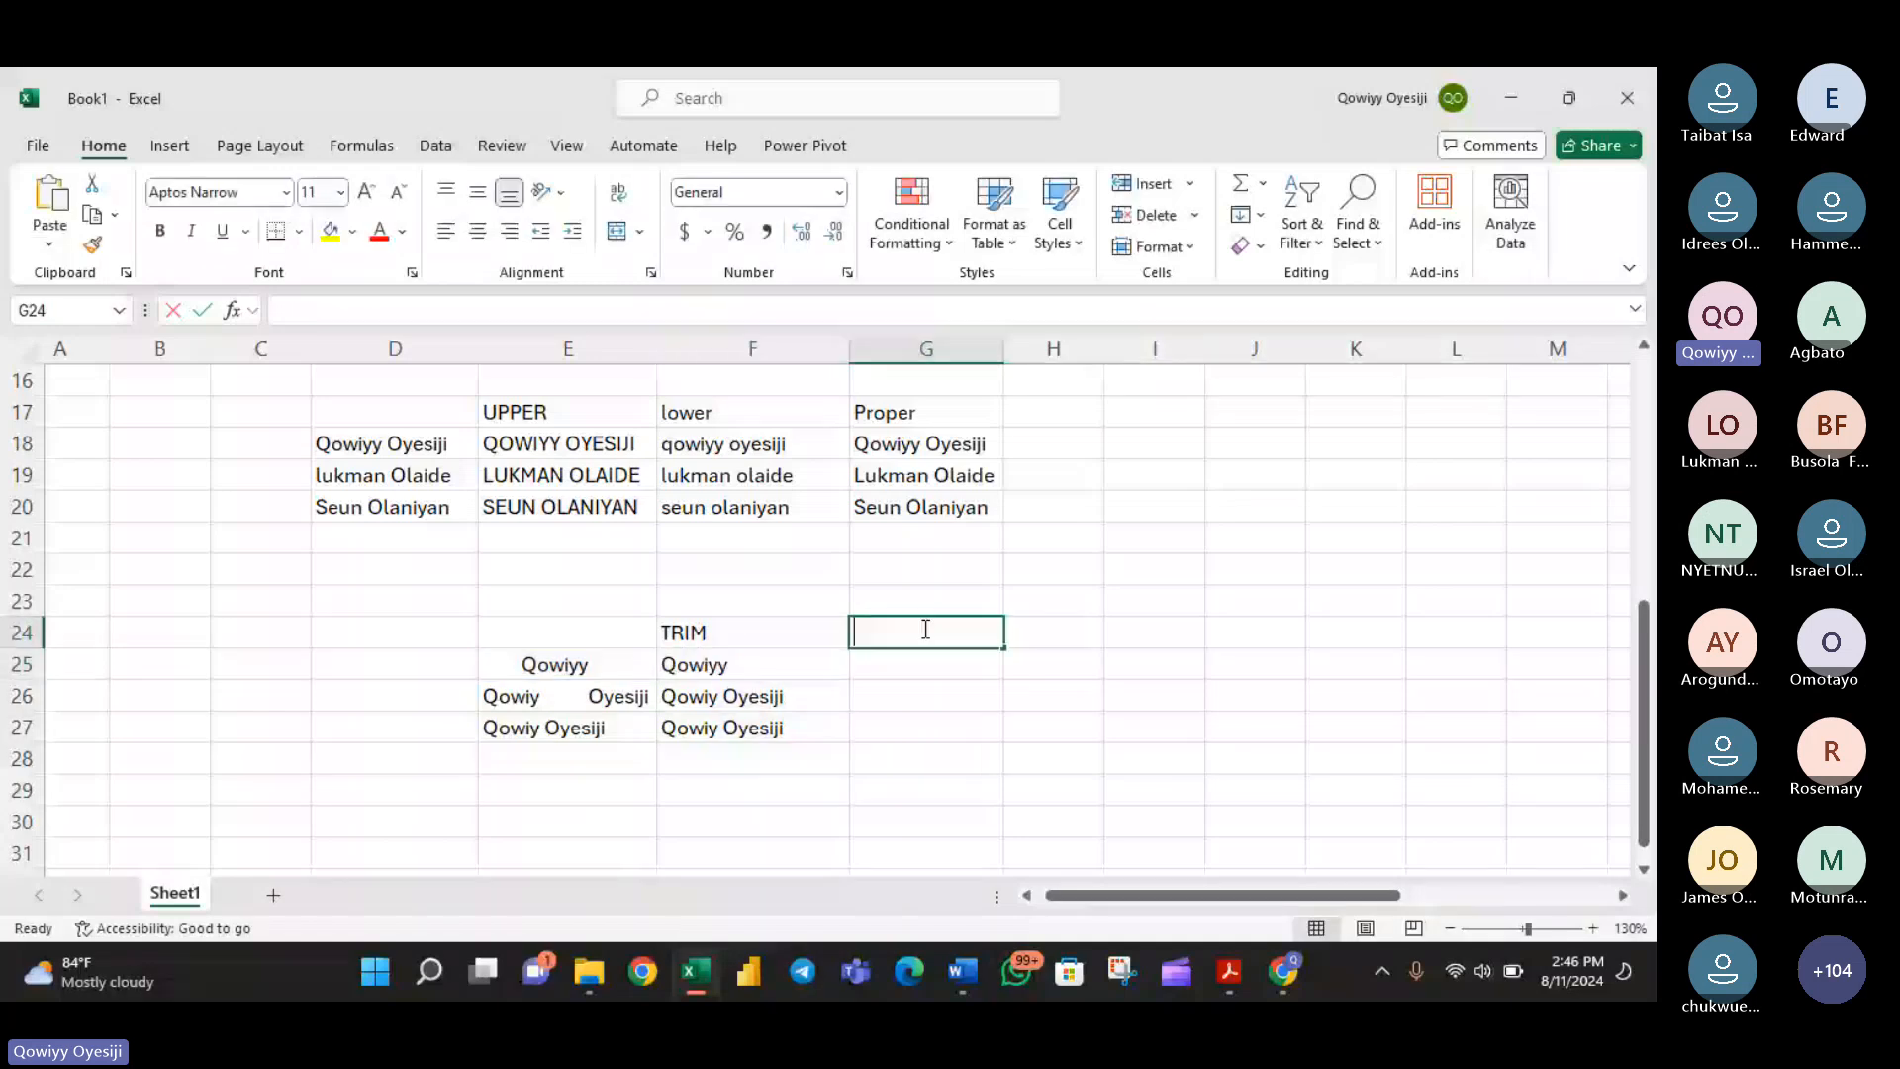
pyautogui.write('Cl')
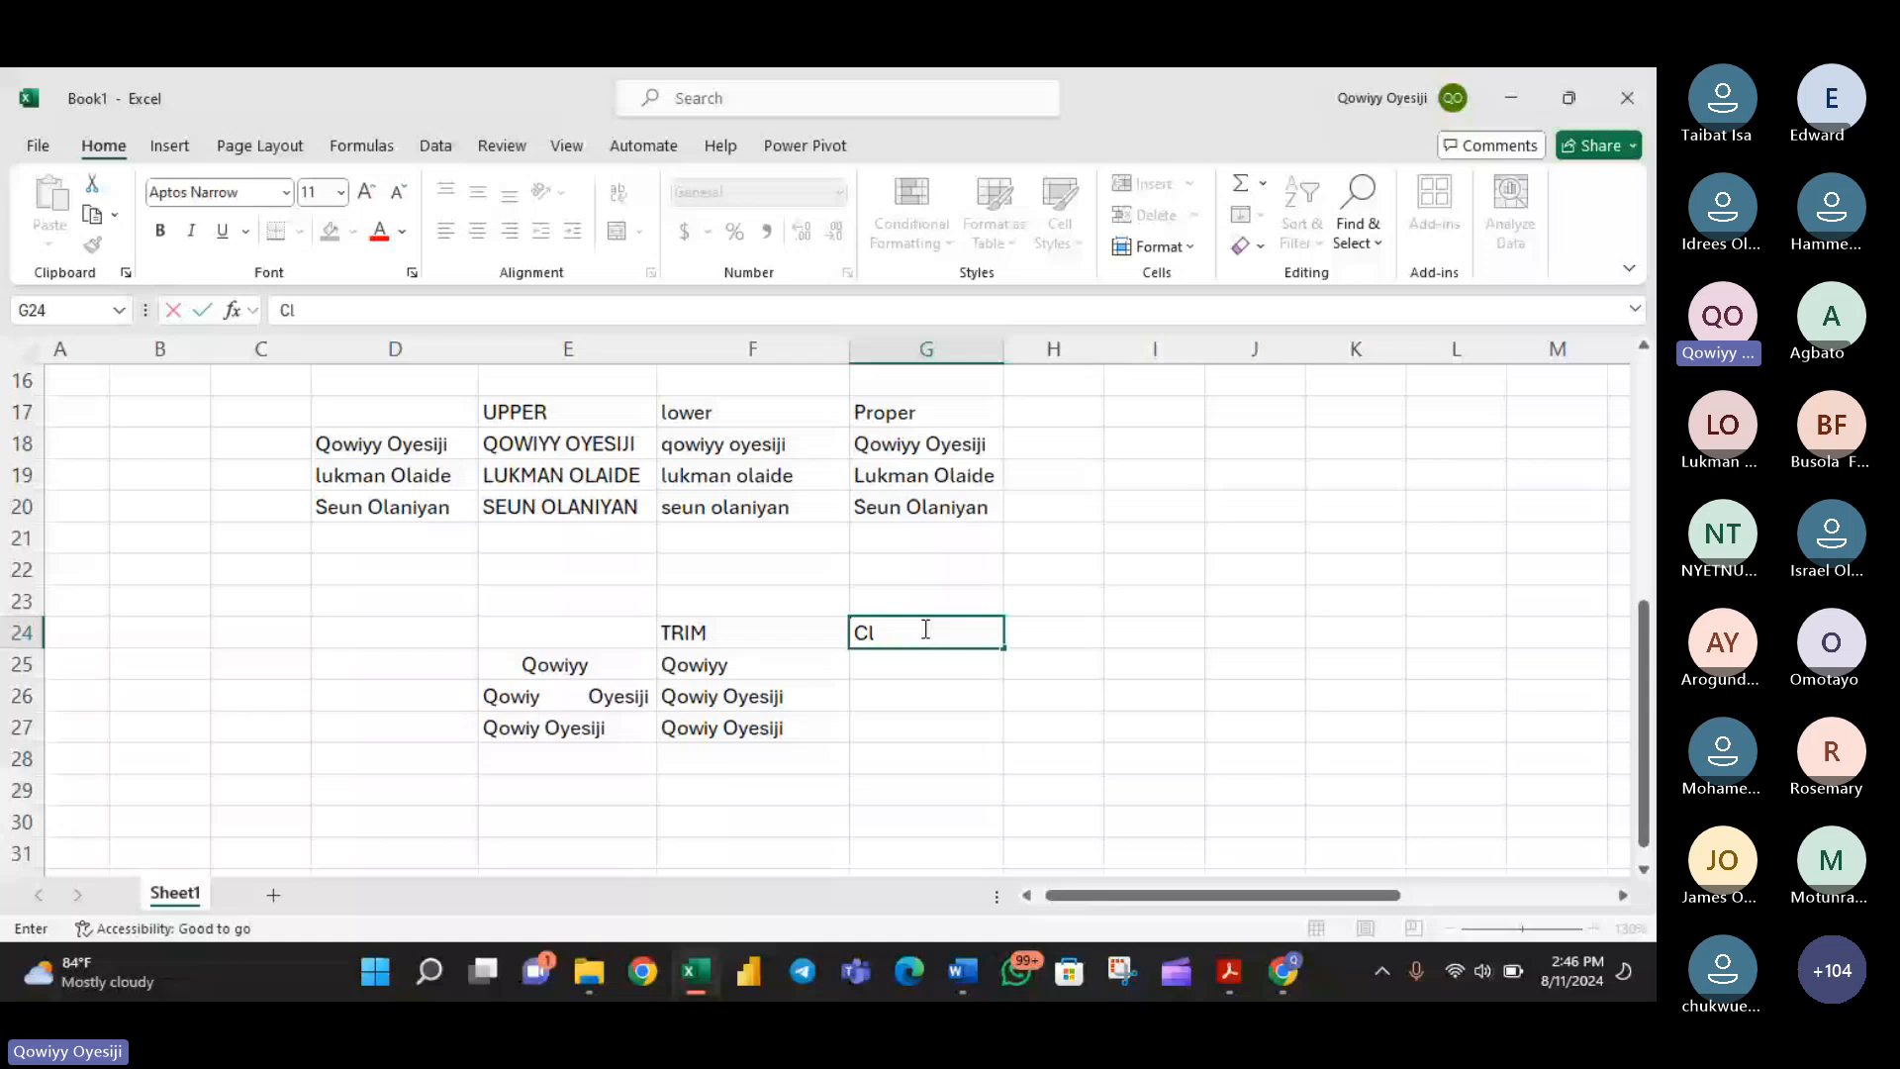
pyautogui.write('ean')
pyautogui.press('Return')
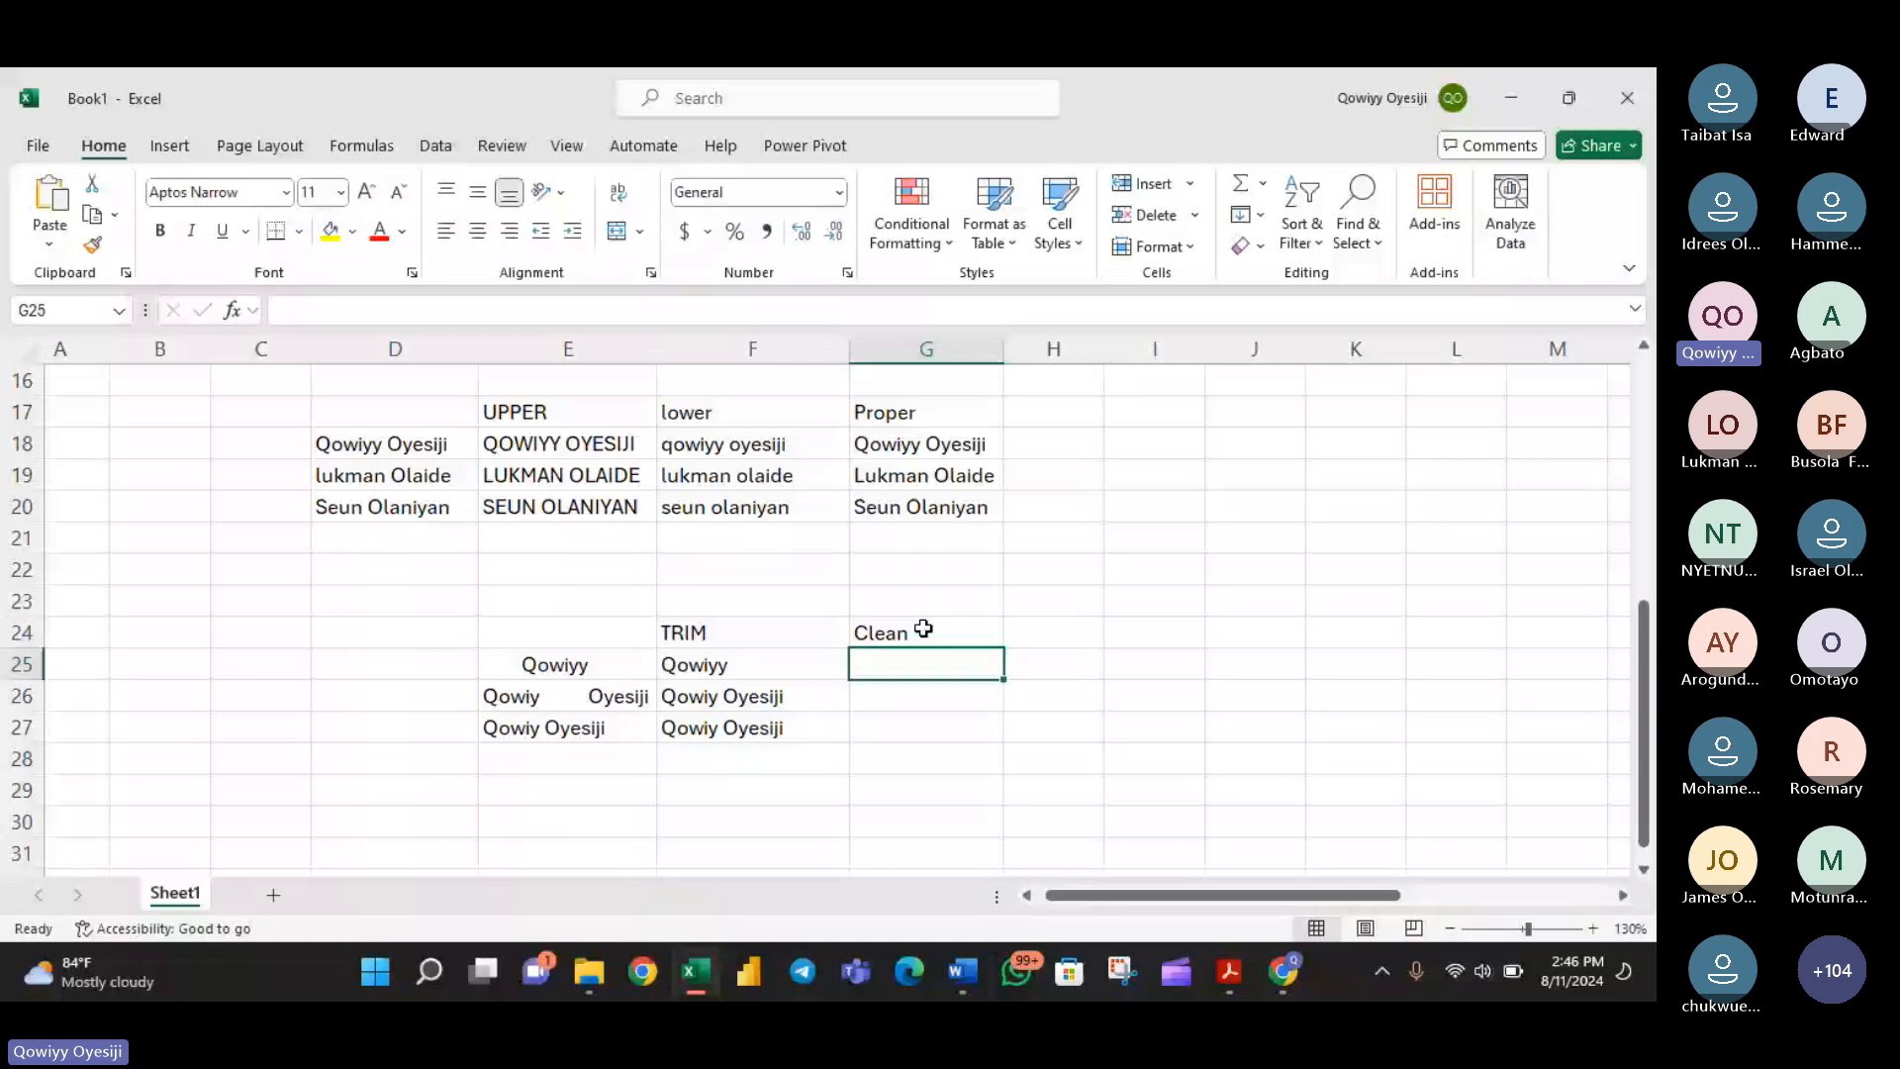
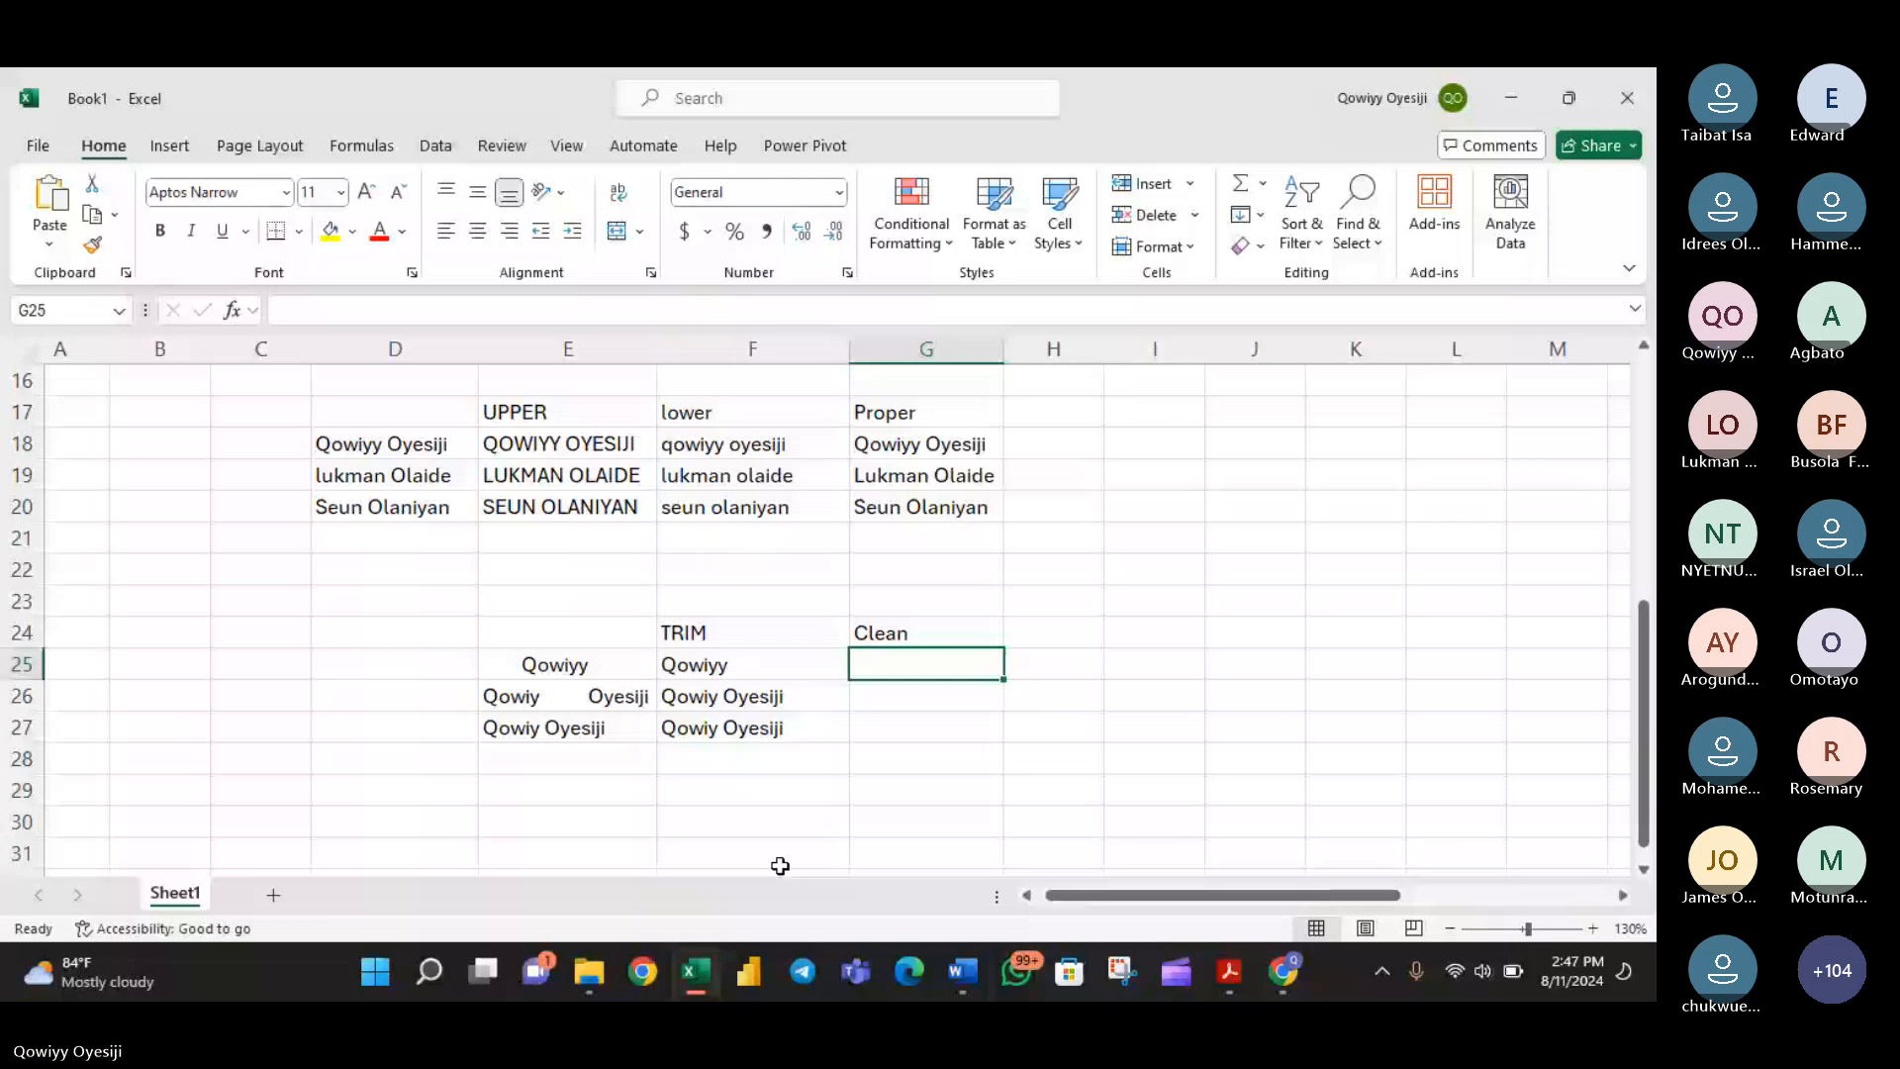
pyautogui.moveTo(695, 970)
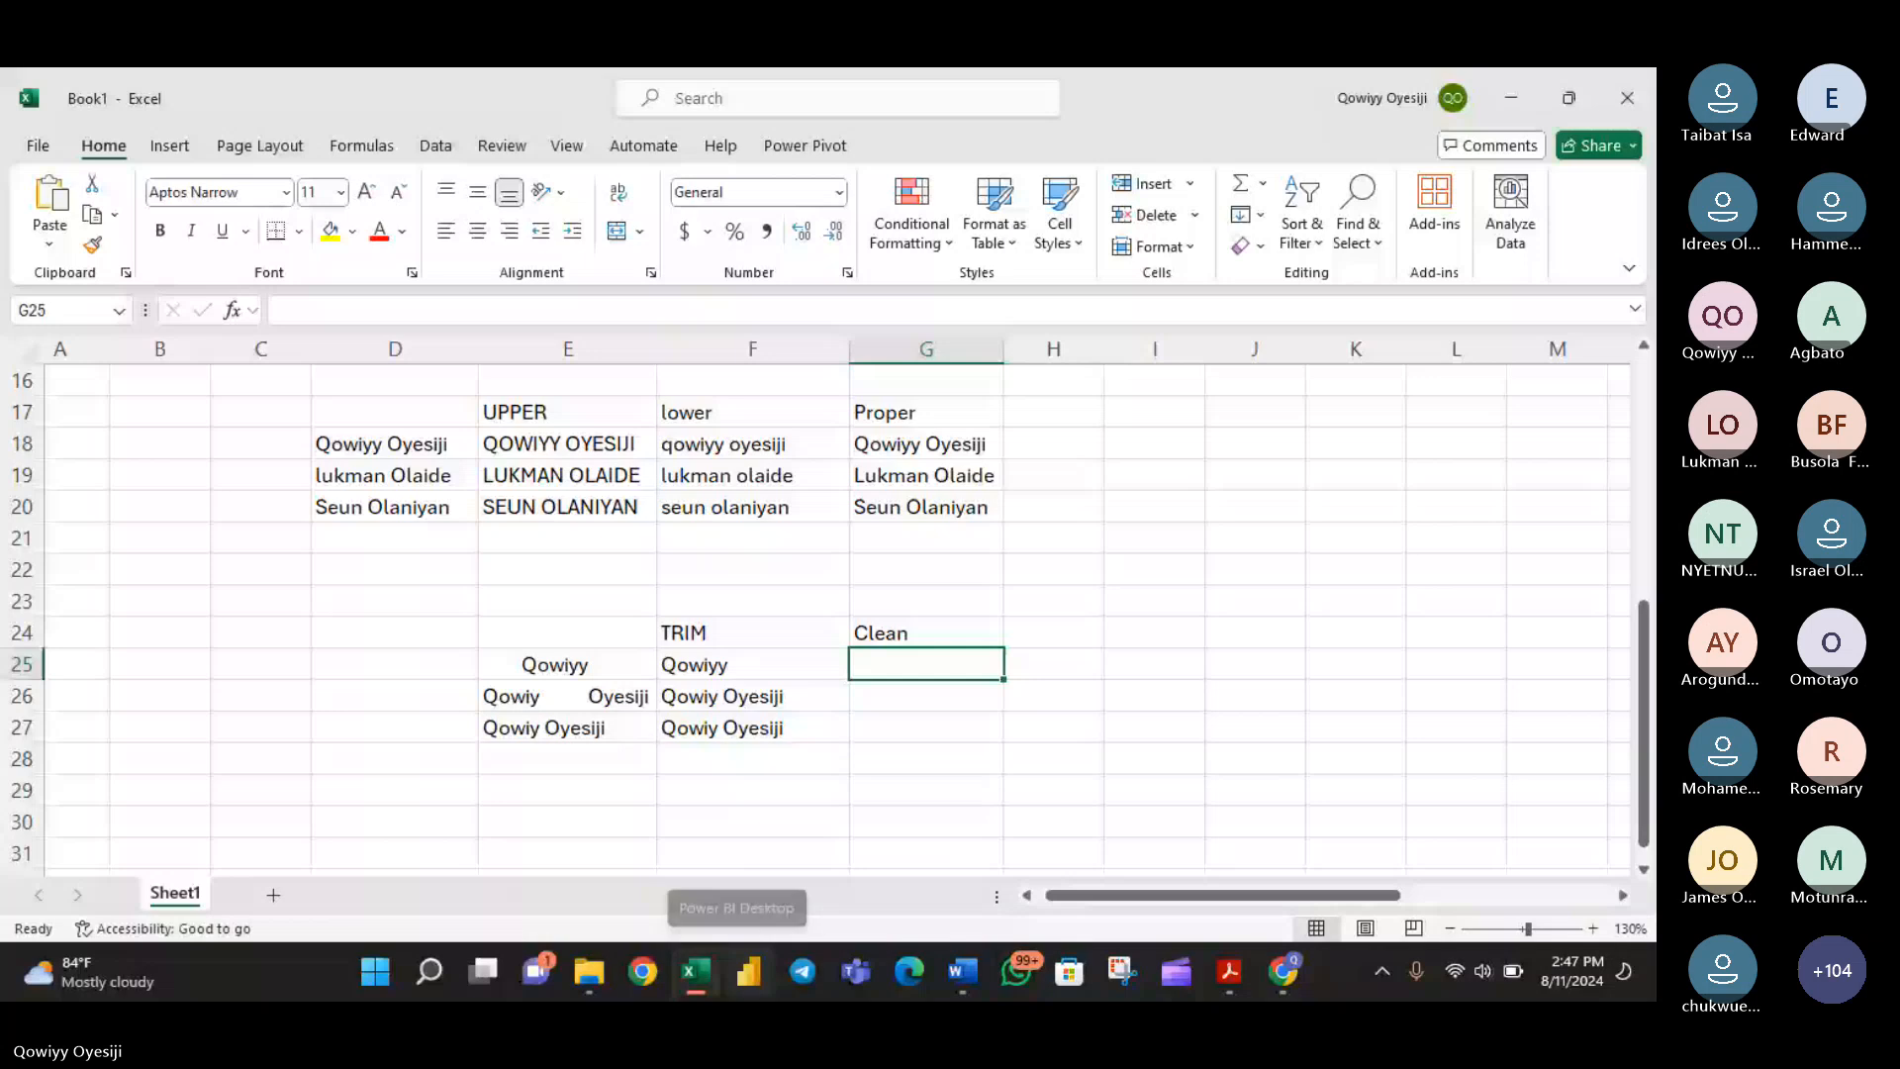
pyautogui.click(1382, 976)
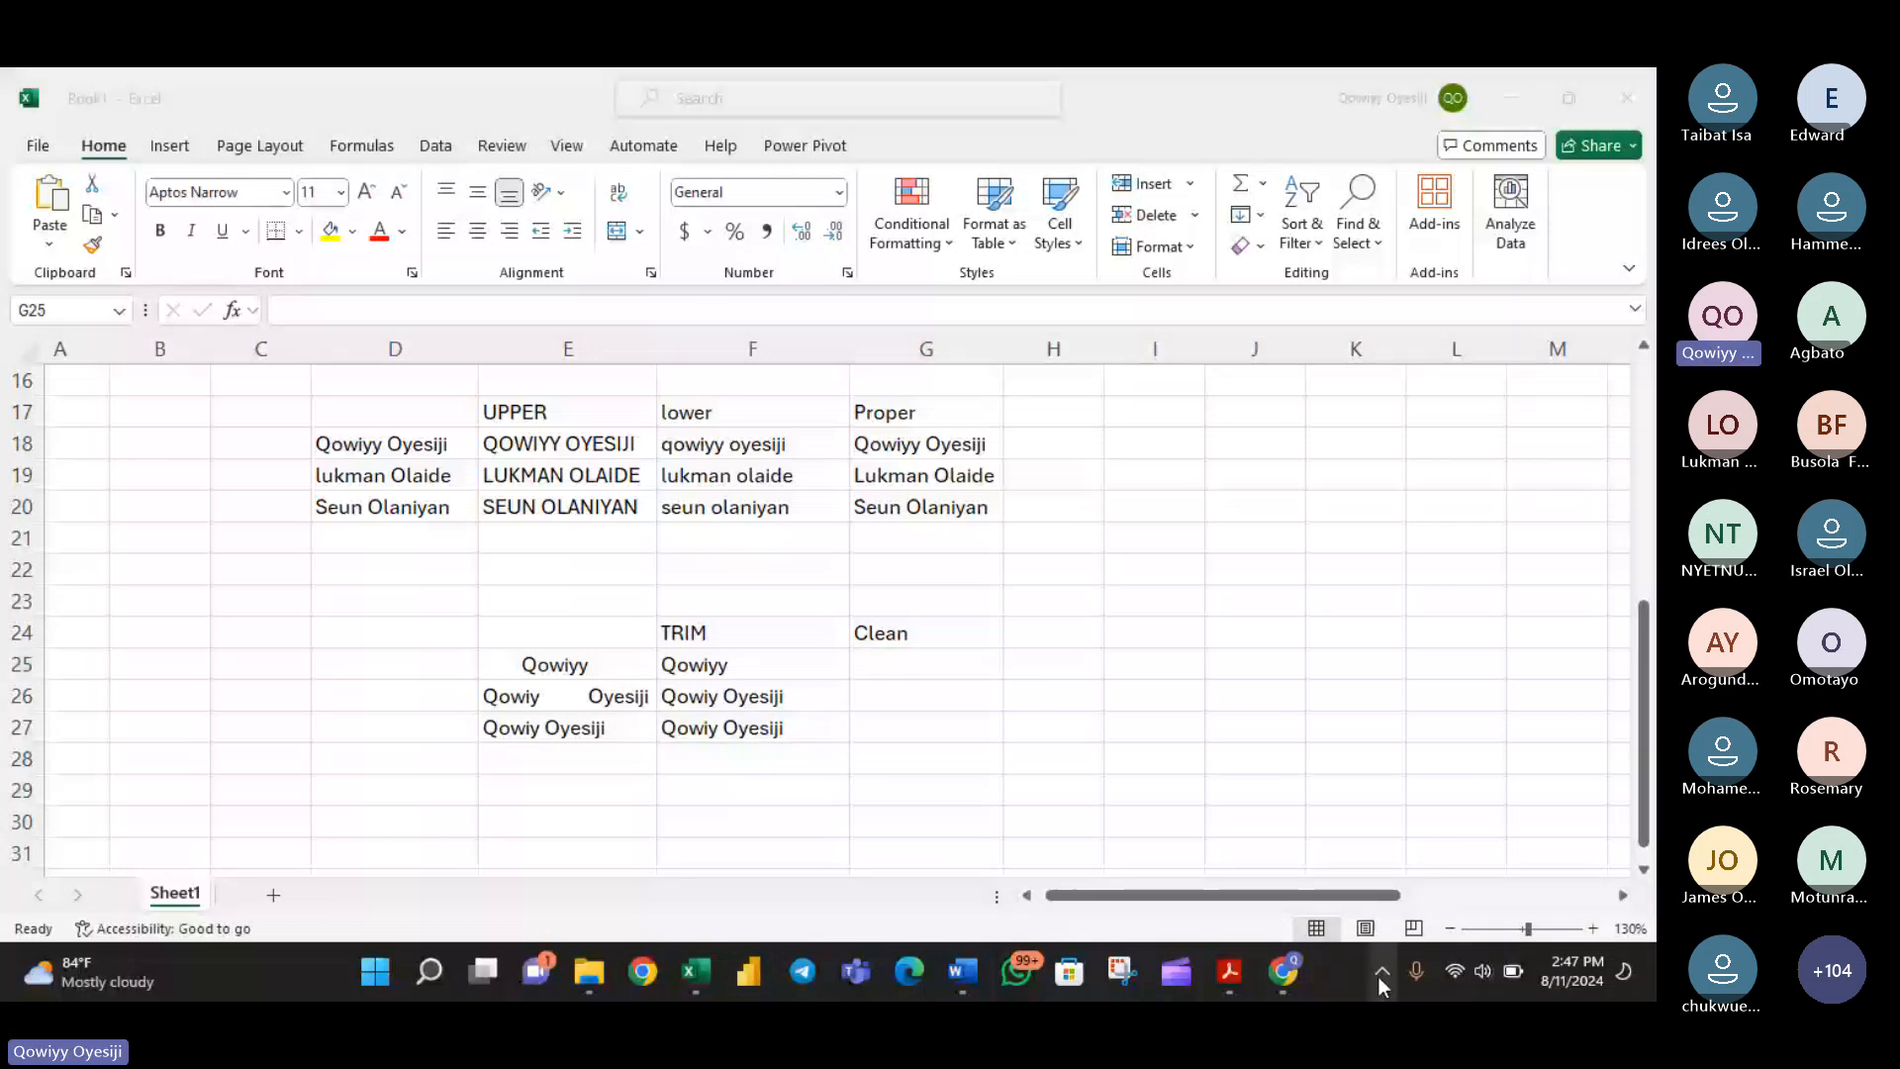
pyautogui.click(1379, 977)
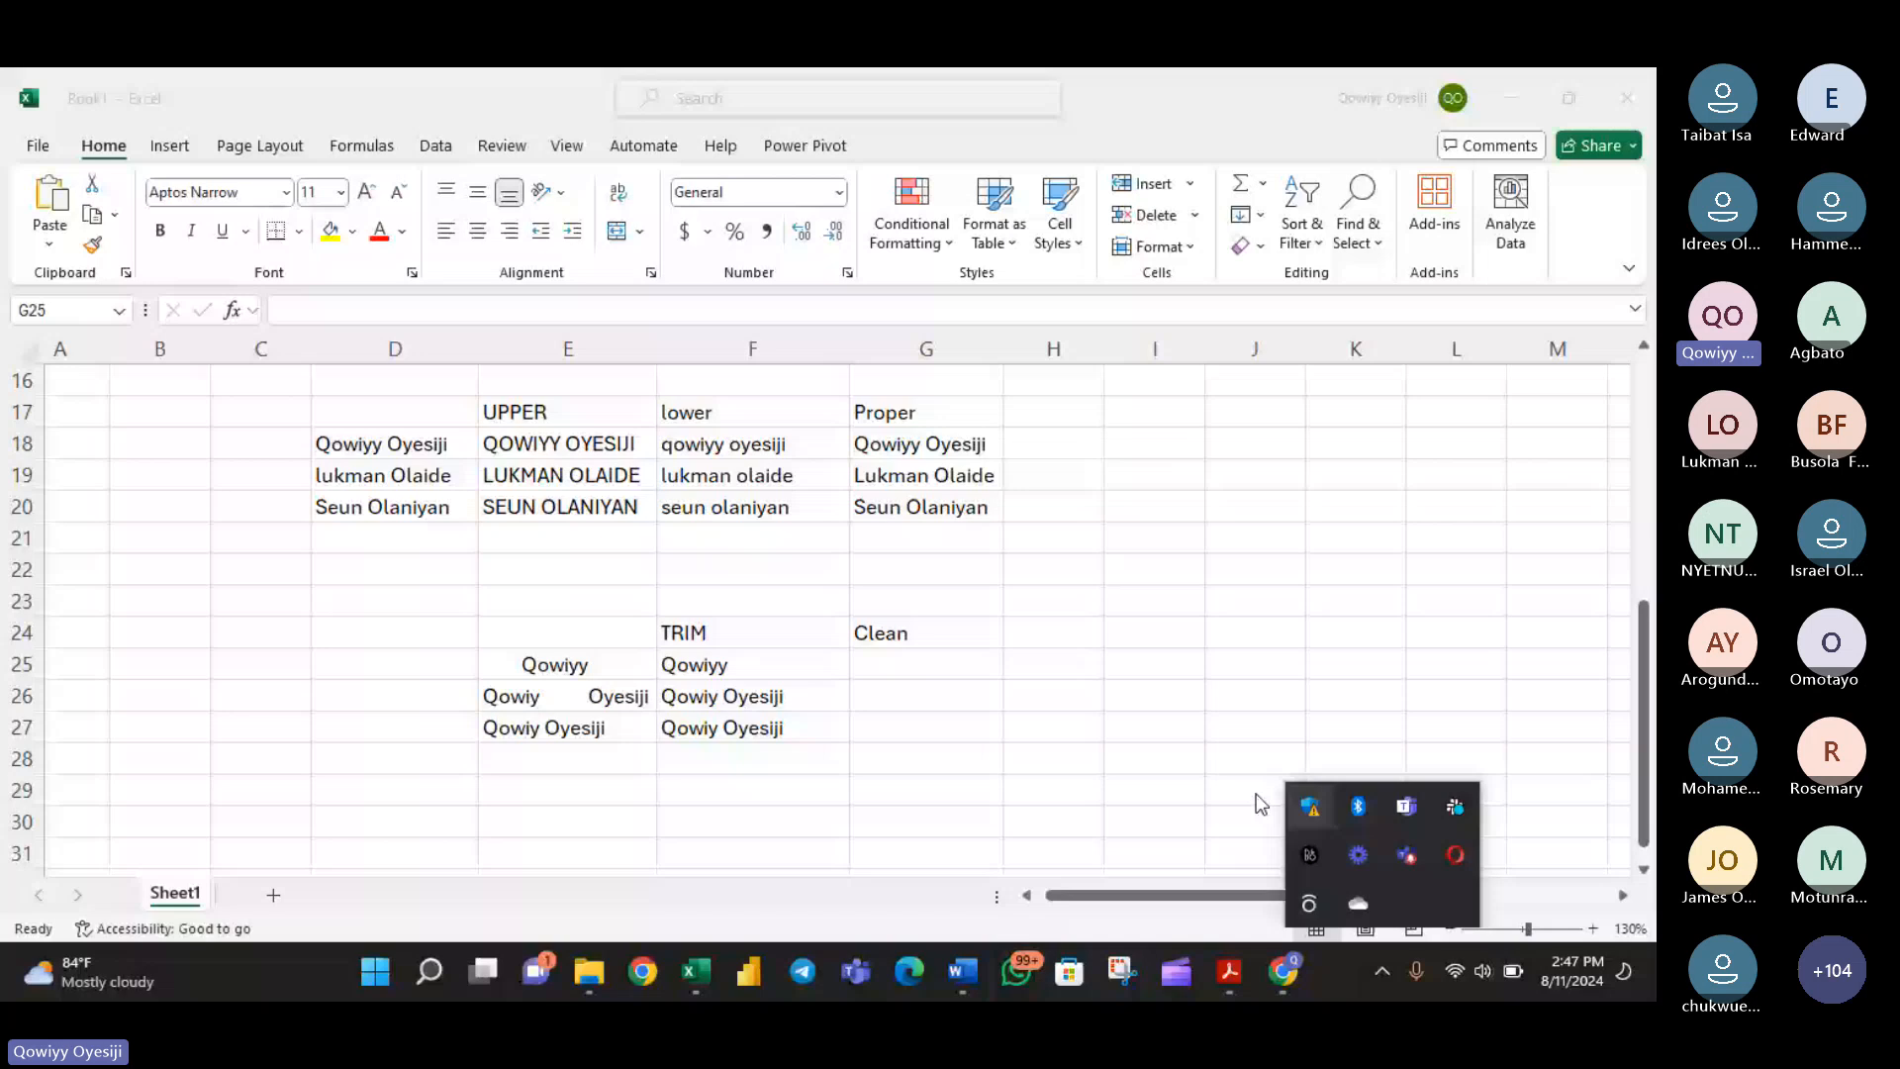
pyautogui.click(1102, 800)
# - Review the outline of text function topics on the sheet for the next topic, and return to the changing-case and cleaning examples
pyautogui.scroll(3, 1102, 800)
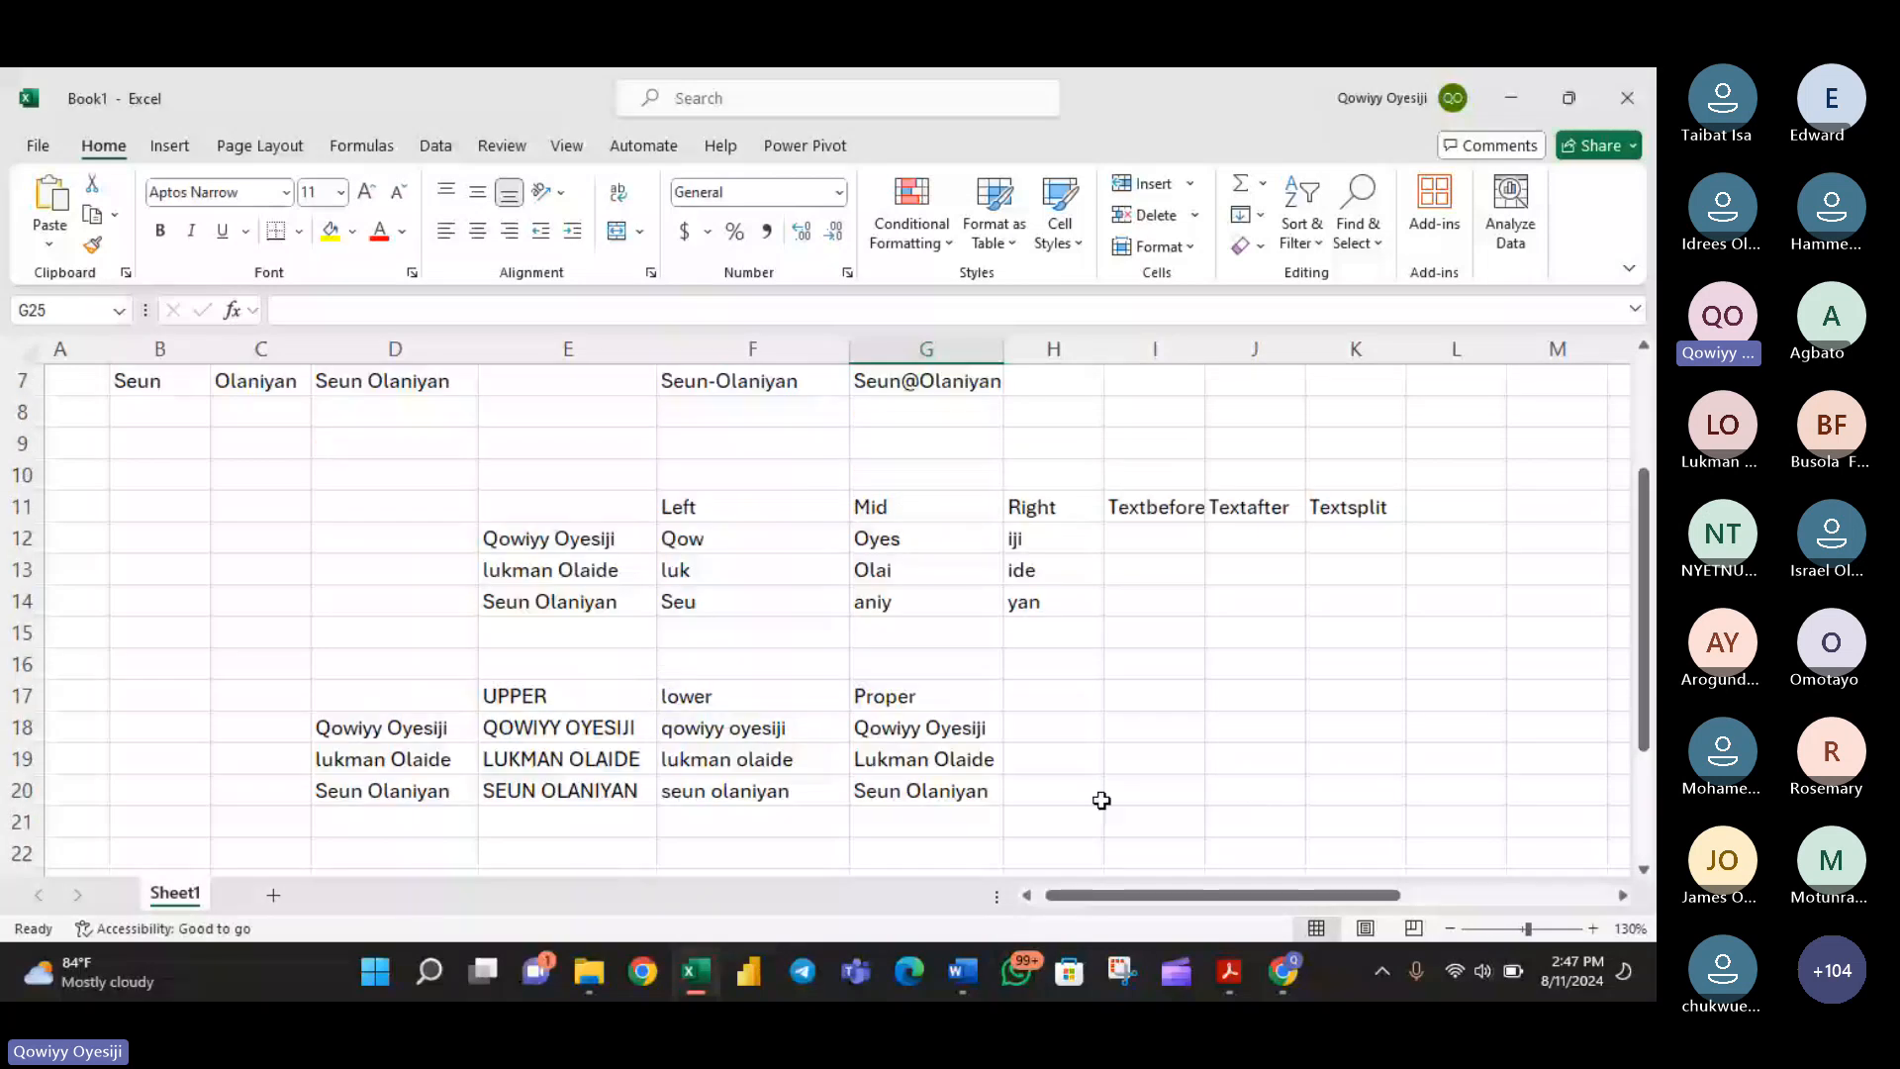
pyautogui.scroll(-2, 1102, 800)
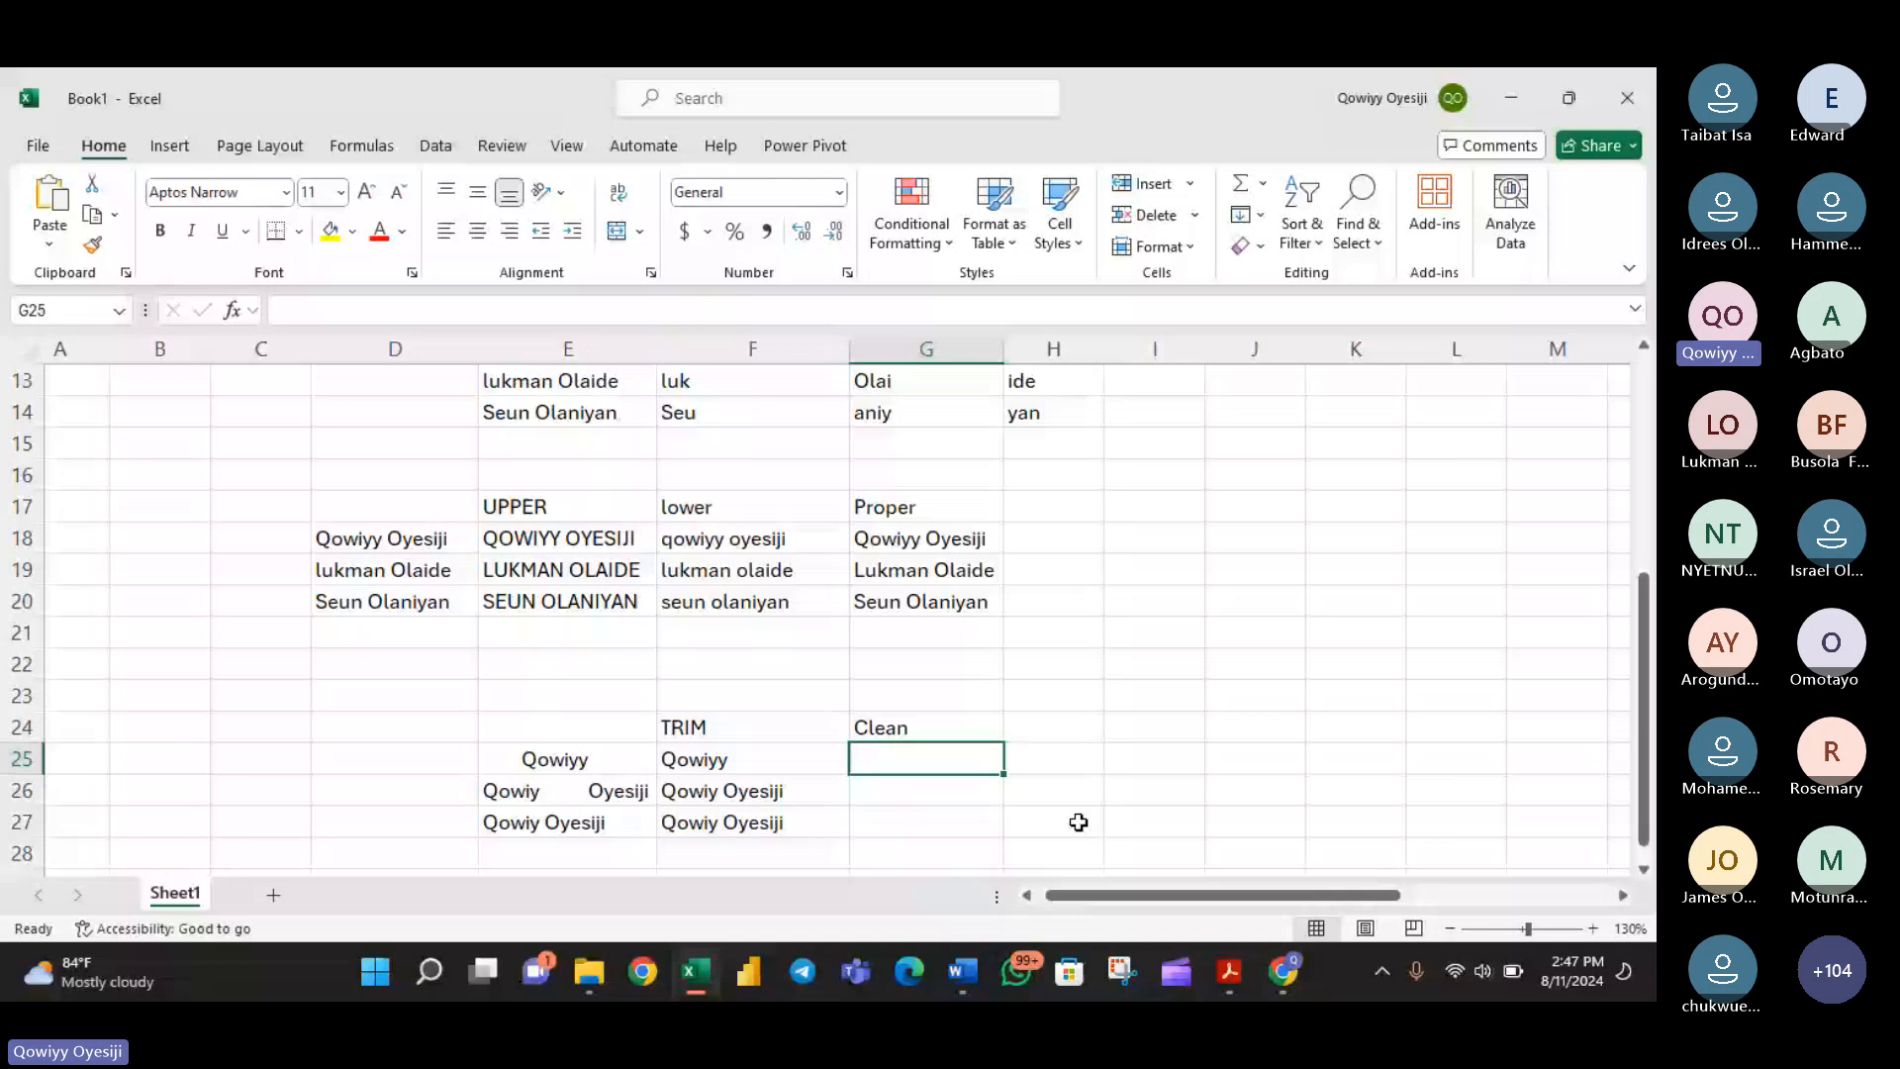
pyautogui.scroll(-1, 1078, 822)
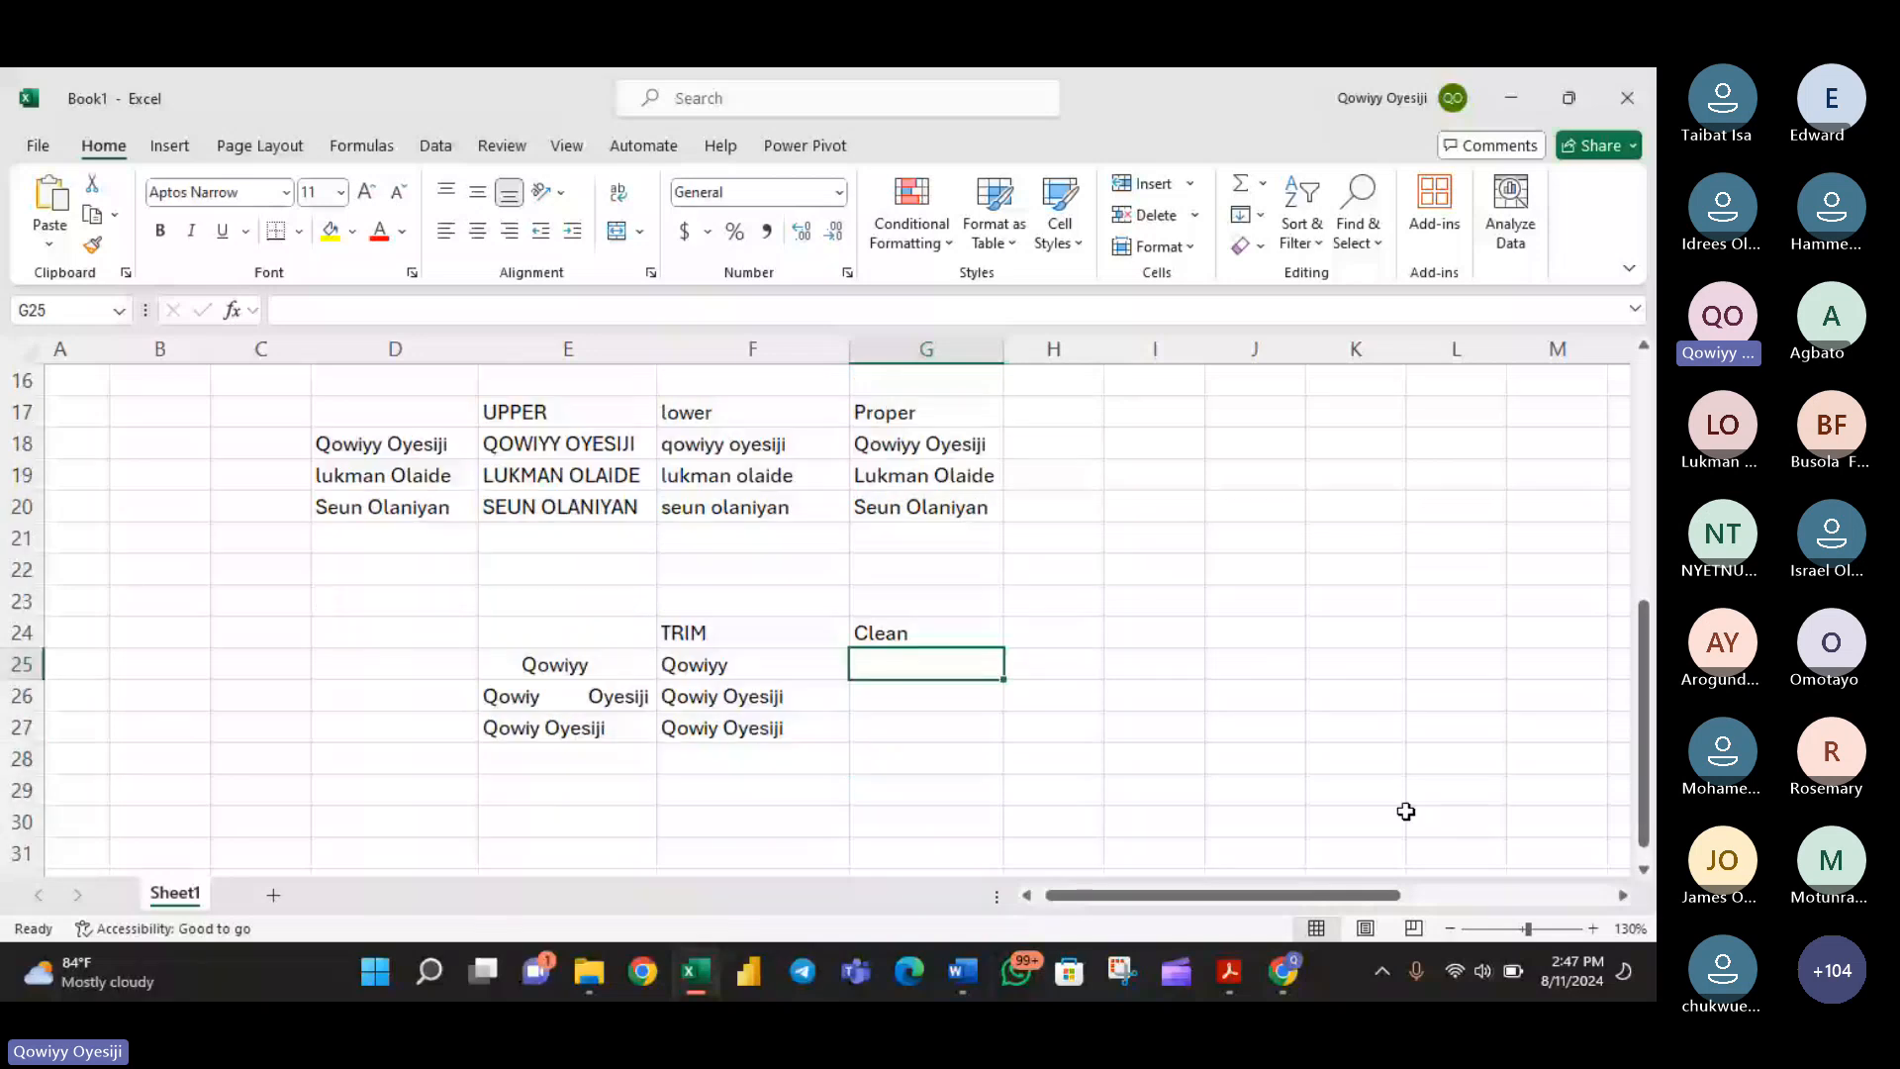
pyautogui.moveTo(1302, 896); pyautogui.dragTo(1352, 904)
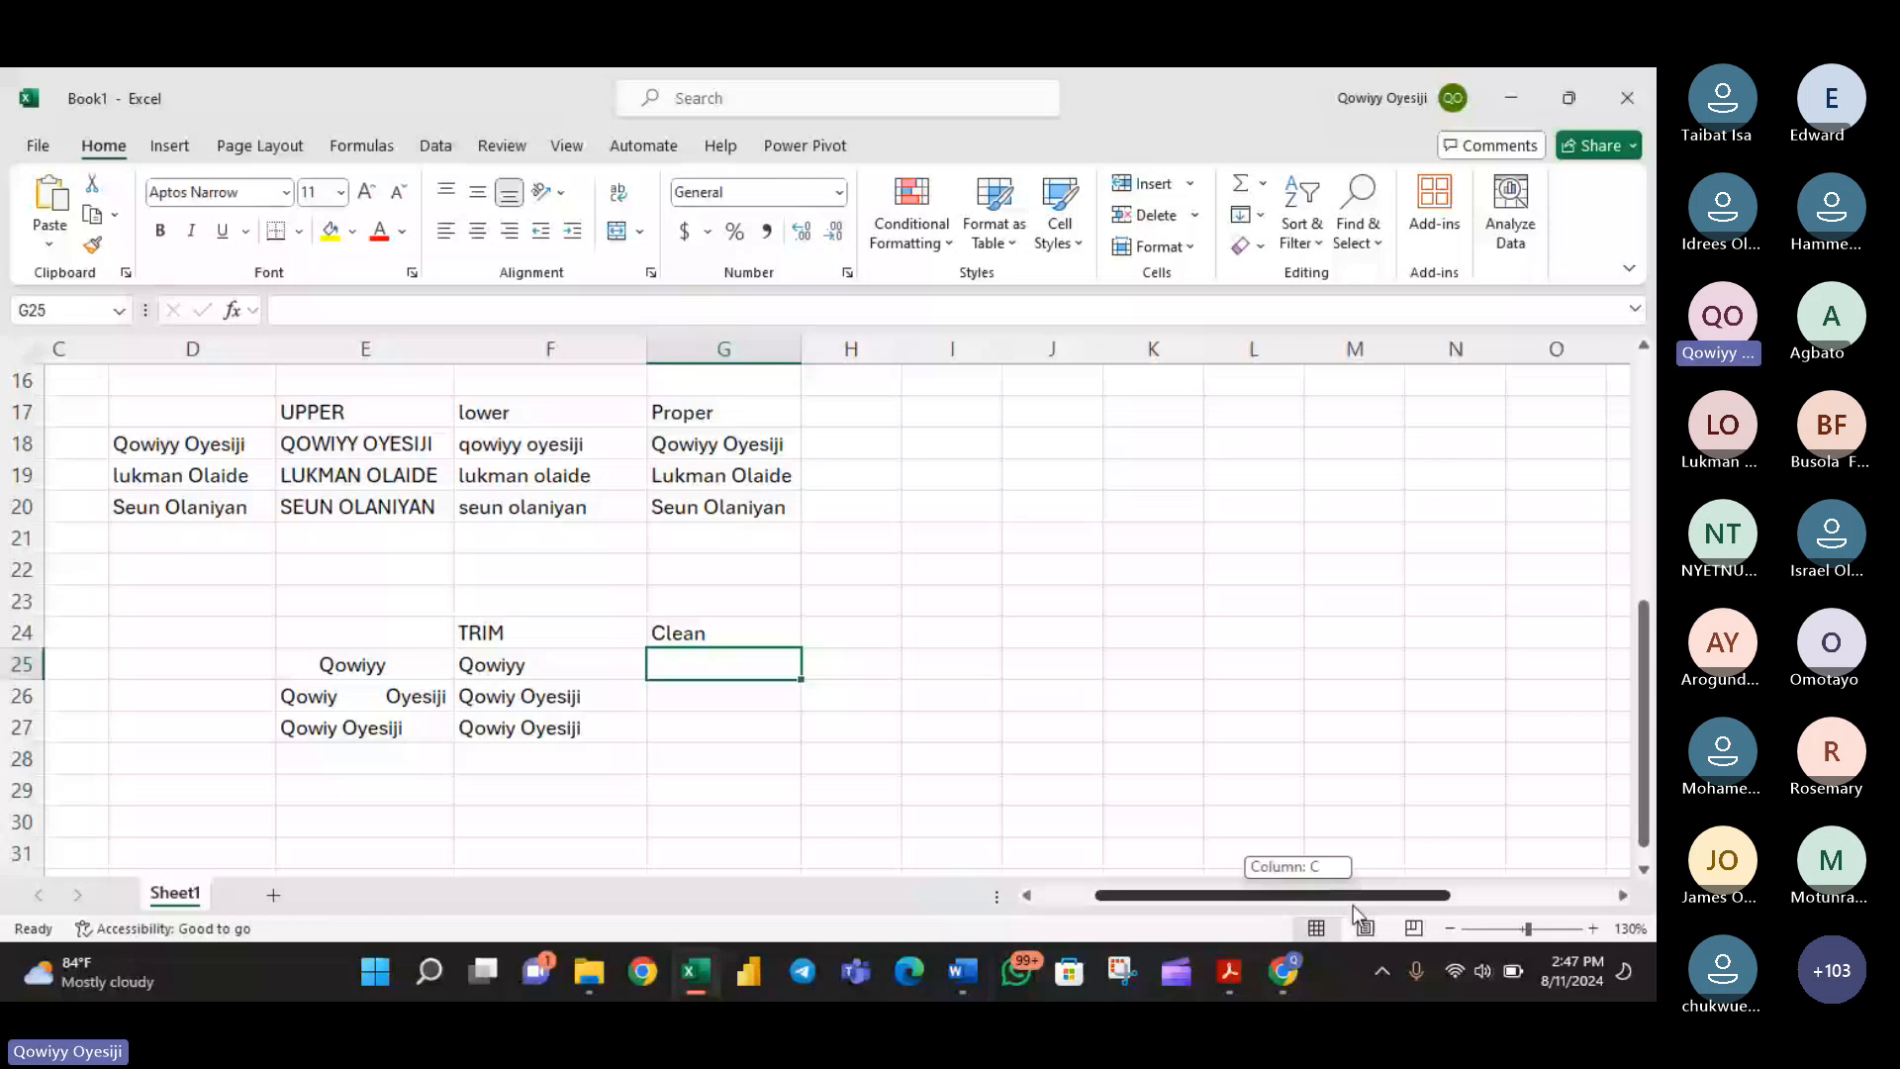
pyautogui.moveTo(1352, 904); pyautogui.dragTo(1417, 890)
pyautogui.scroll(5, 1418, 890)
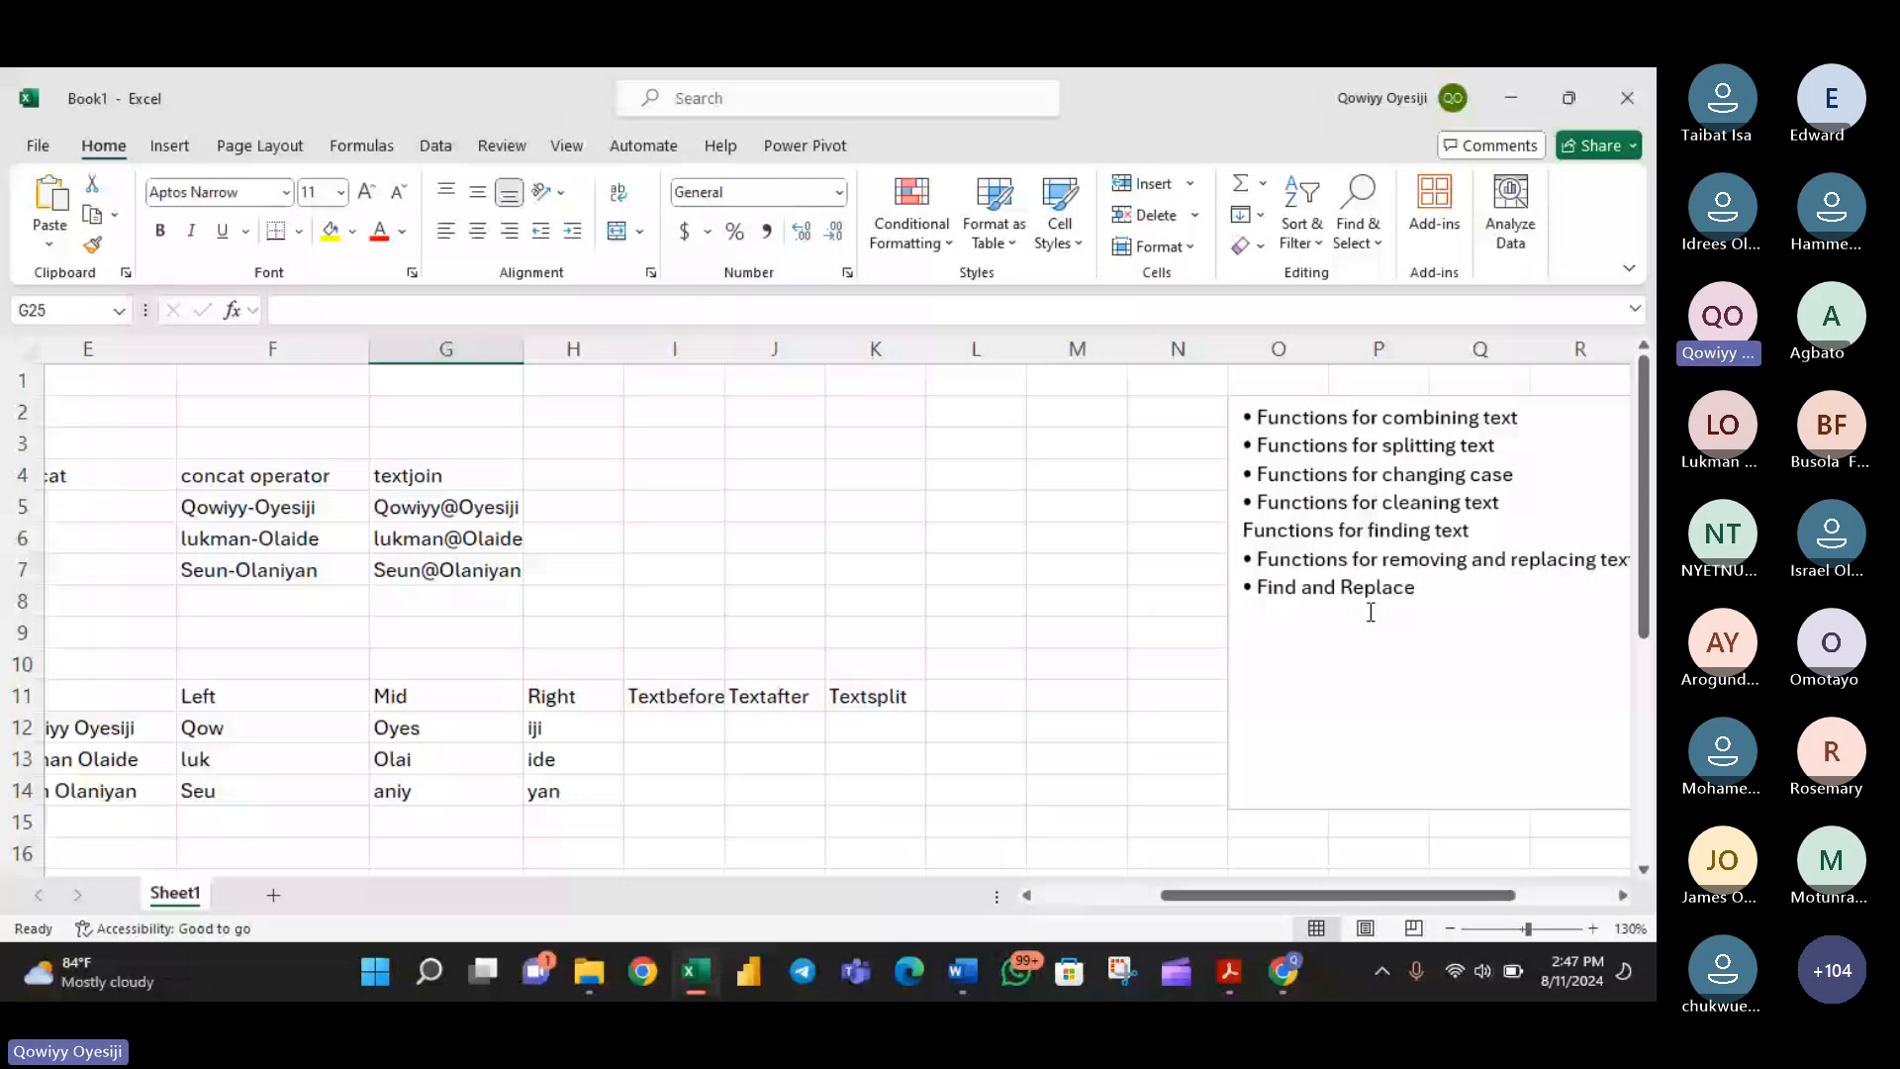
pyautogui.scroll(-1, 920, 861)
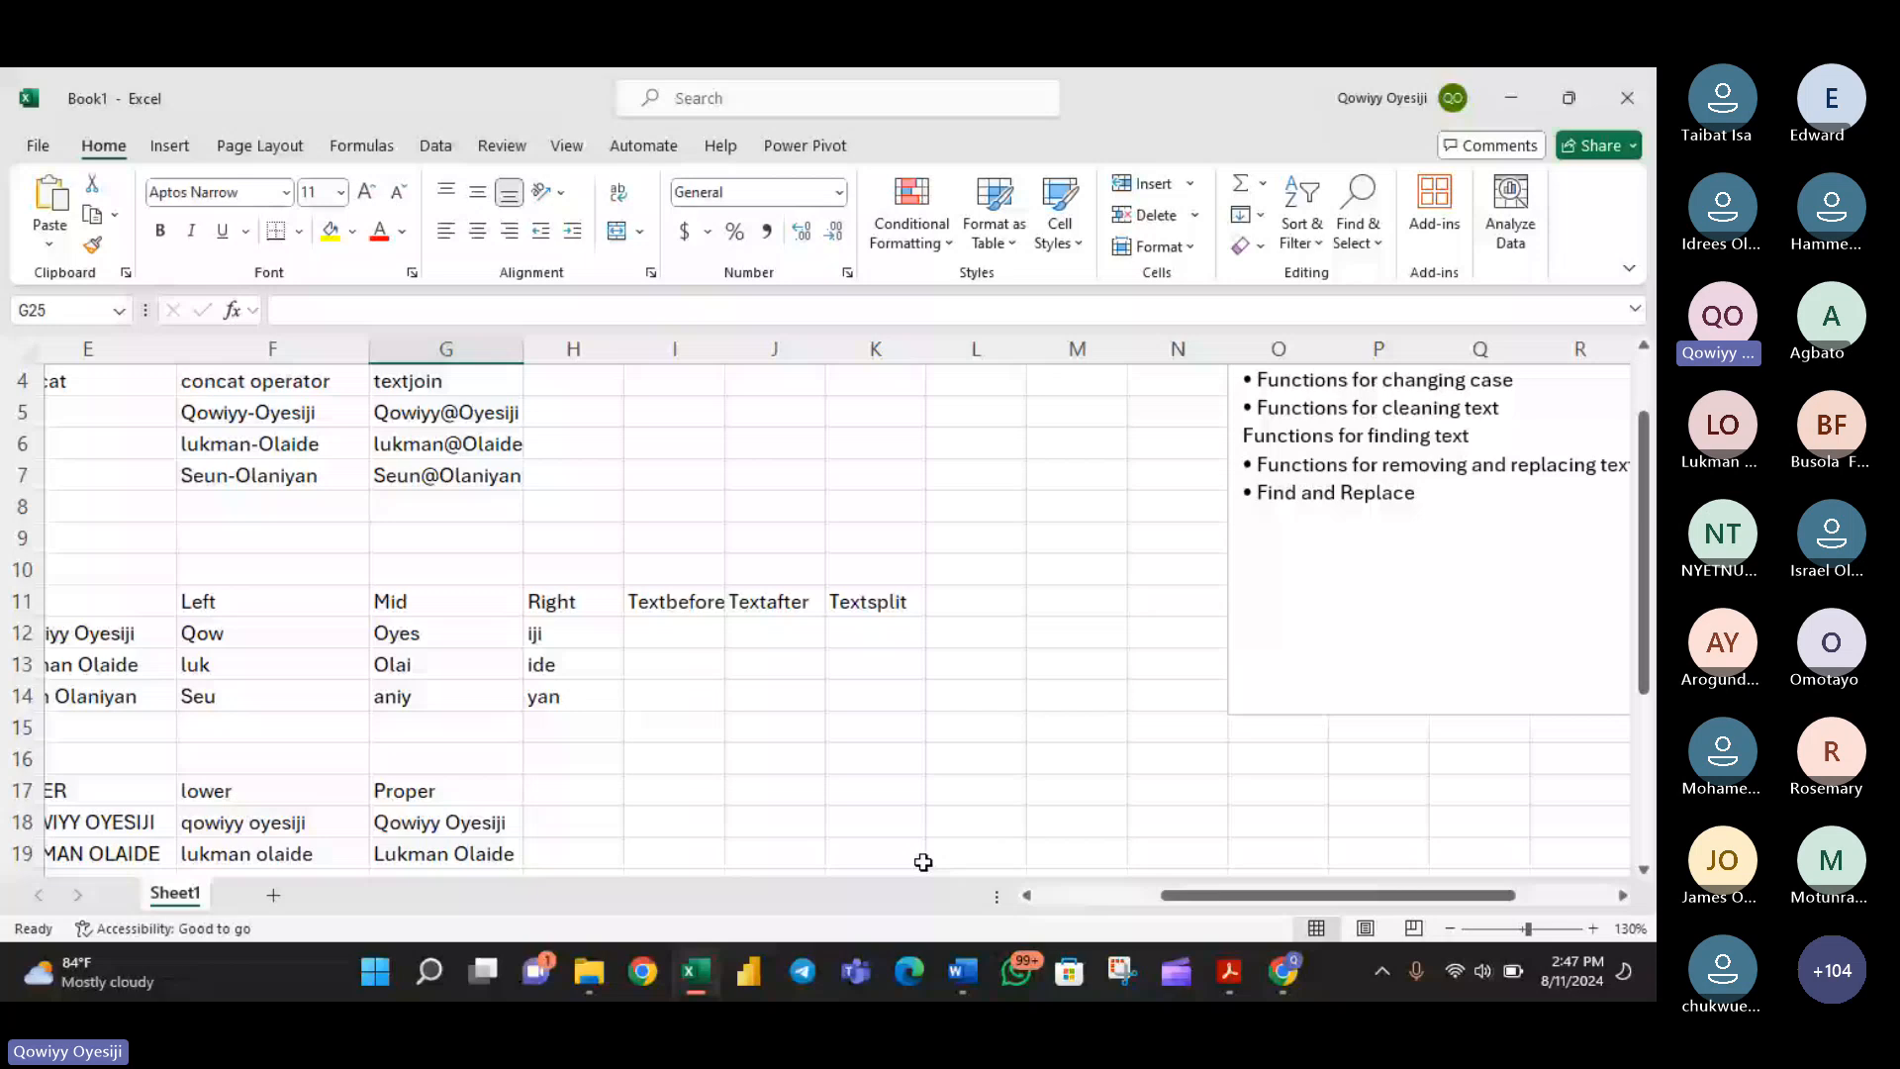
pyautogui.scroll(-3, 989, 792)
pyautogui.hscroll(-4, 1089, 737)
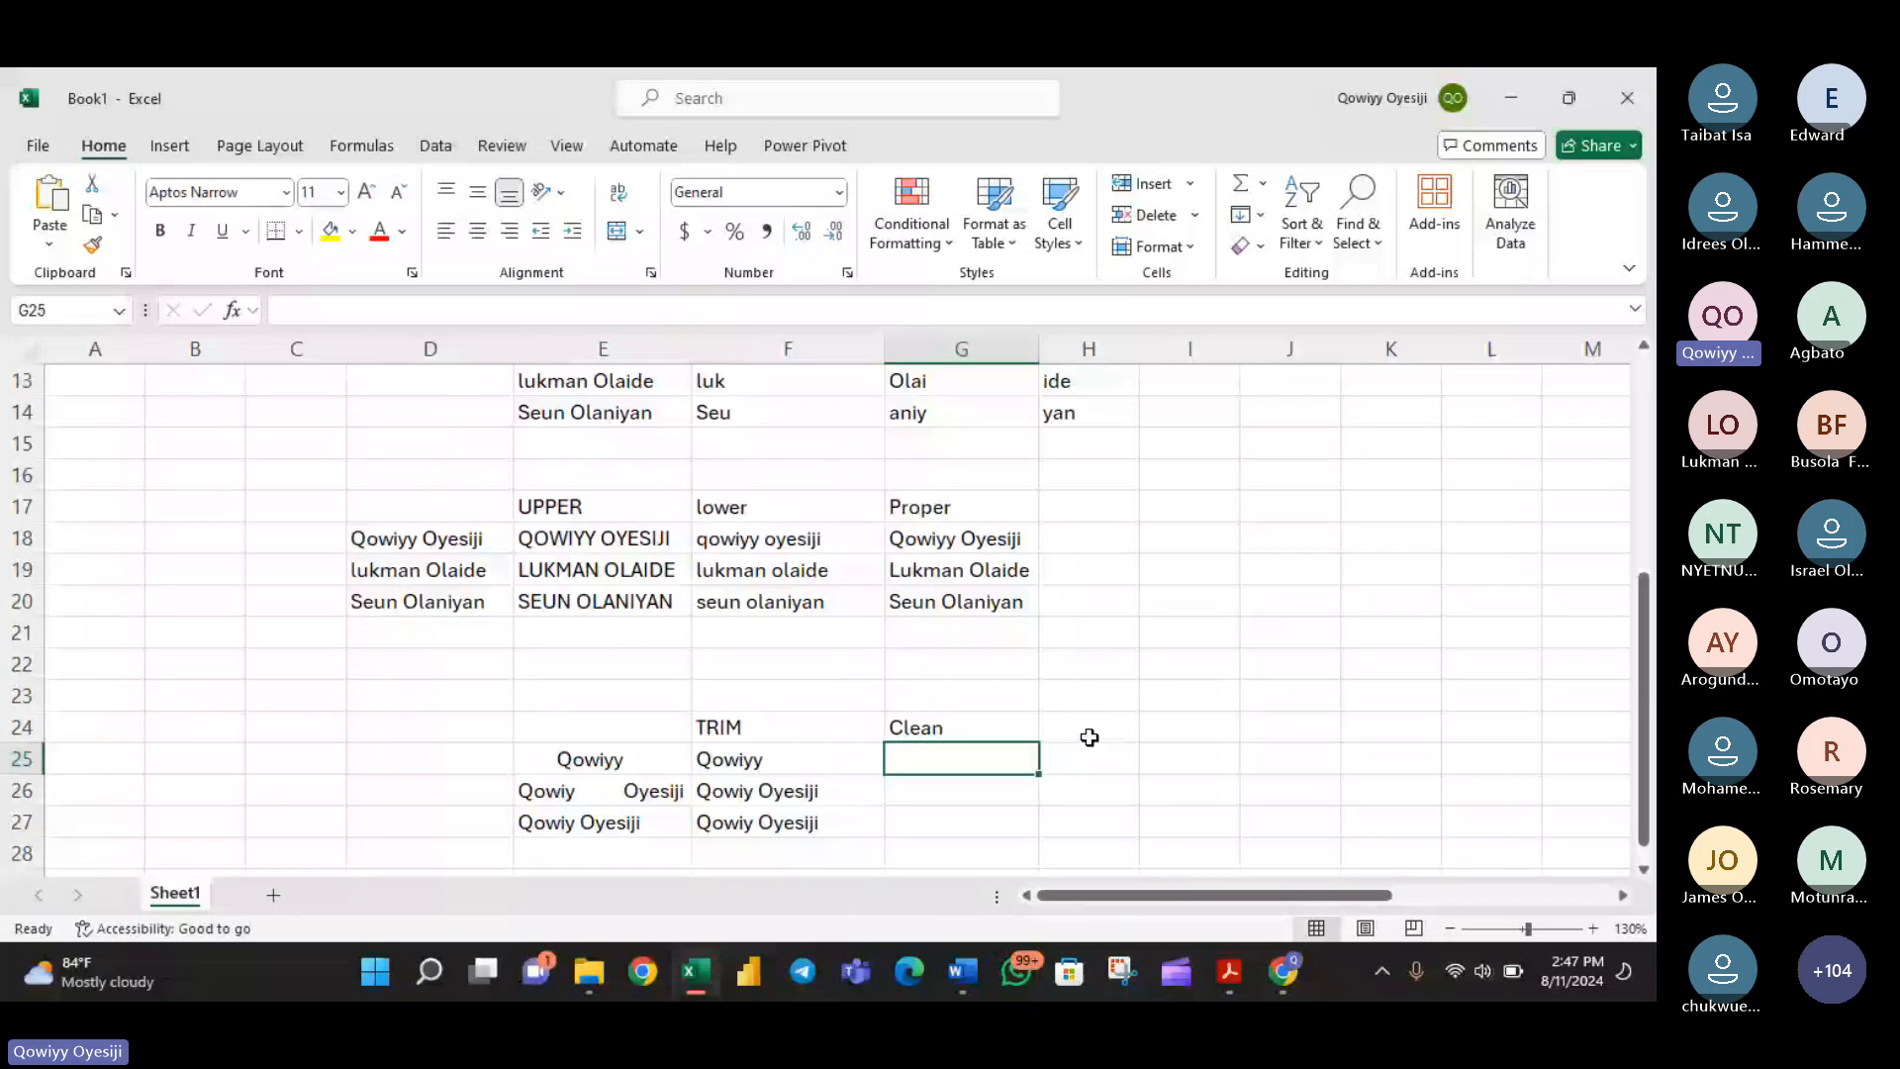
# - Enter the sample full name in J18 with mixed upper and lower case letters, and widen column J to fit it
pyautogui.moveTo(421, 540); pyautogui.dragTo(436, 571)
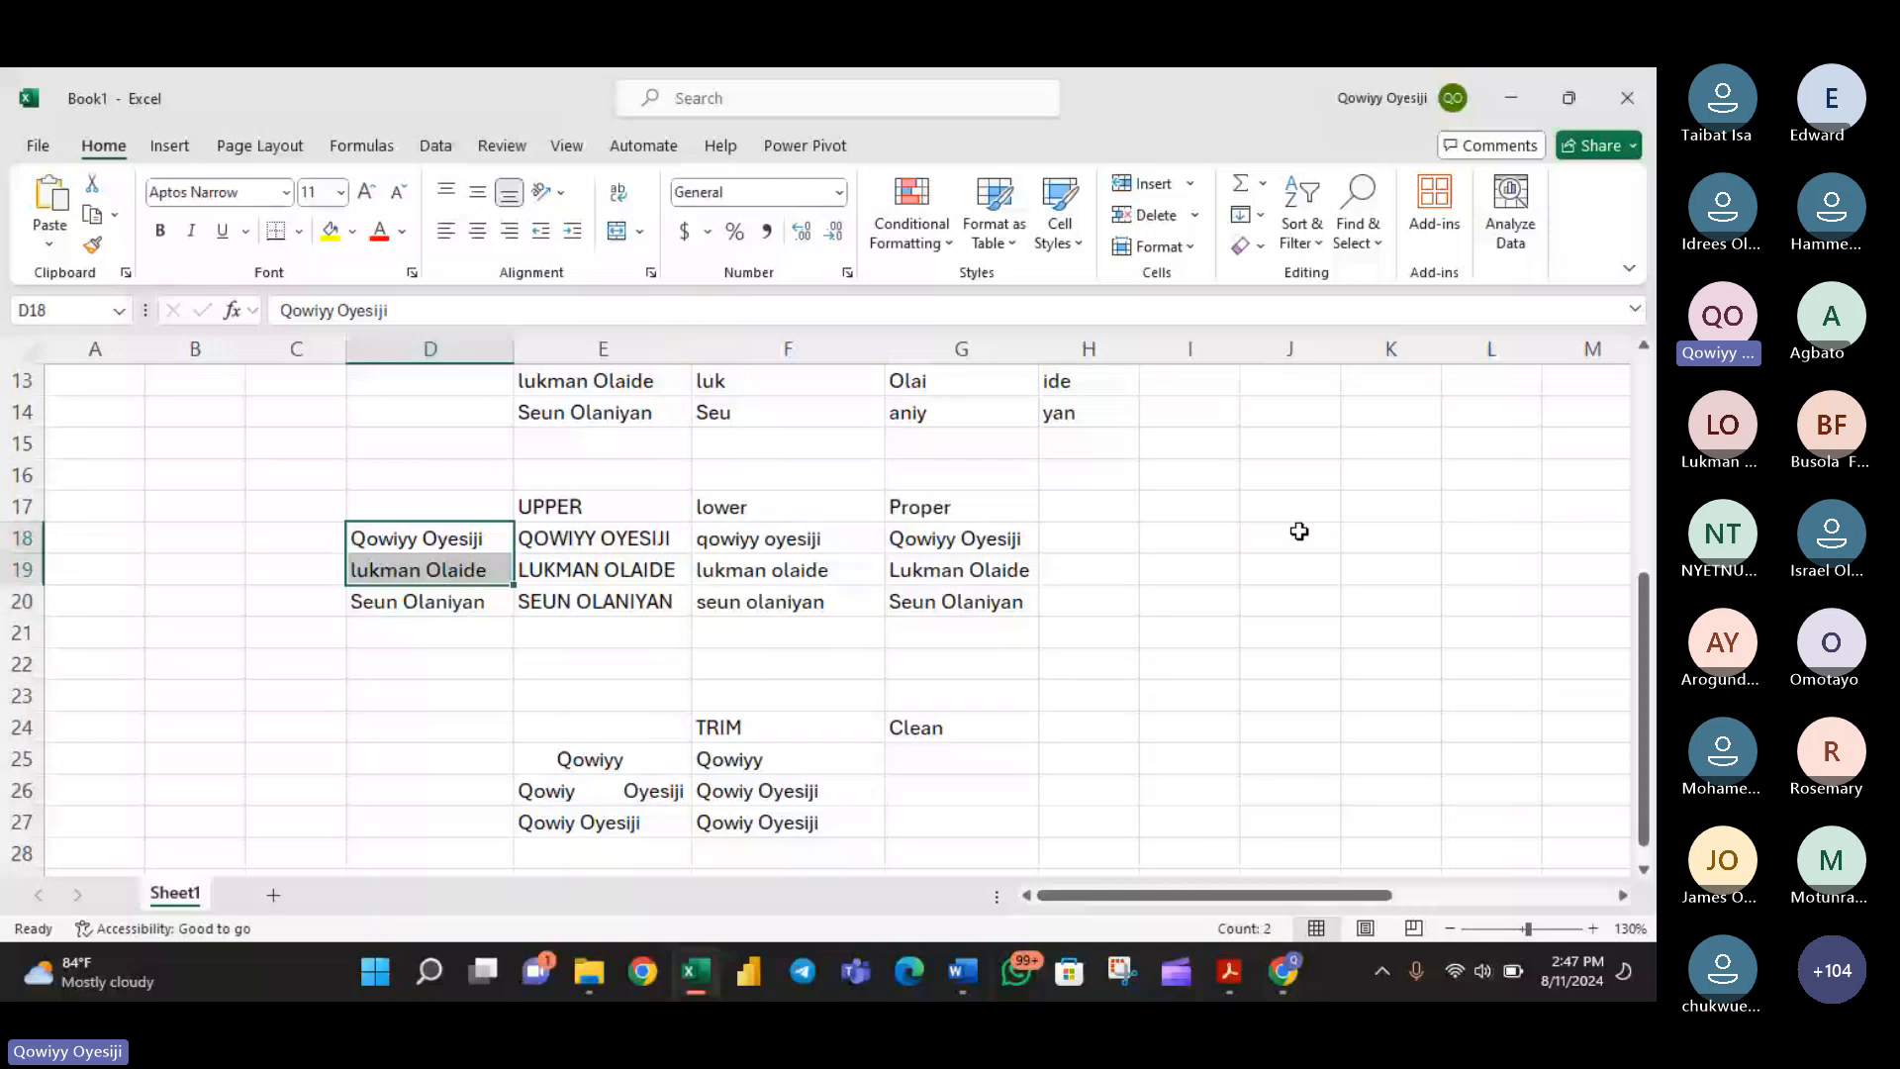
pyautogui.click(1287, 535)
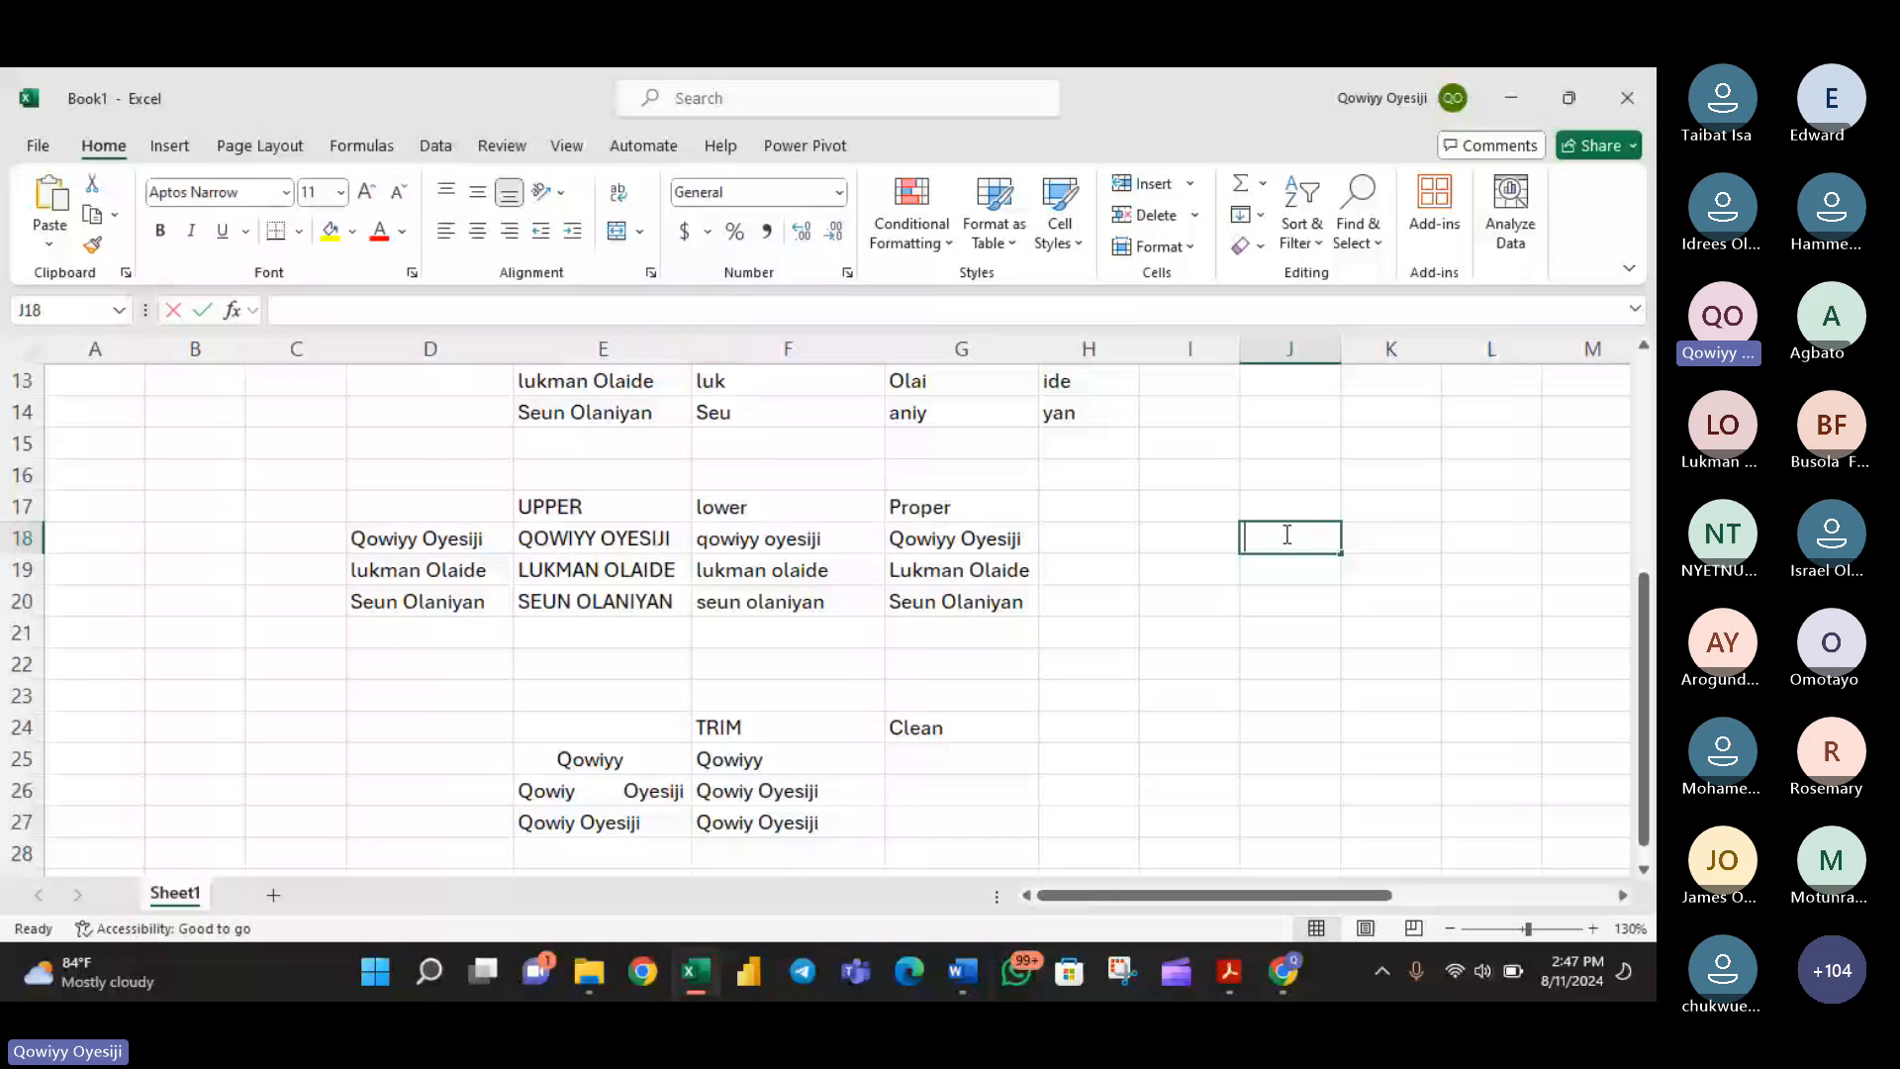
pyautogui.write('Qowi')
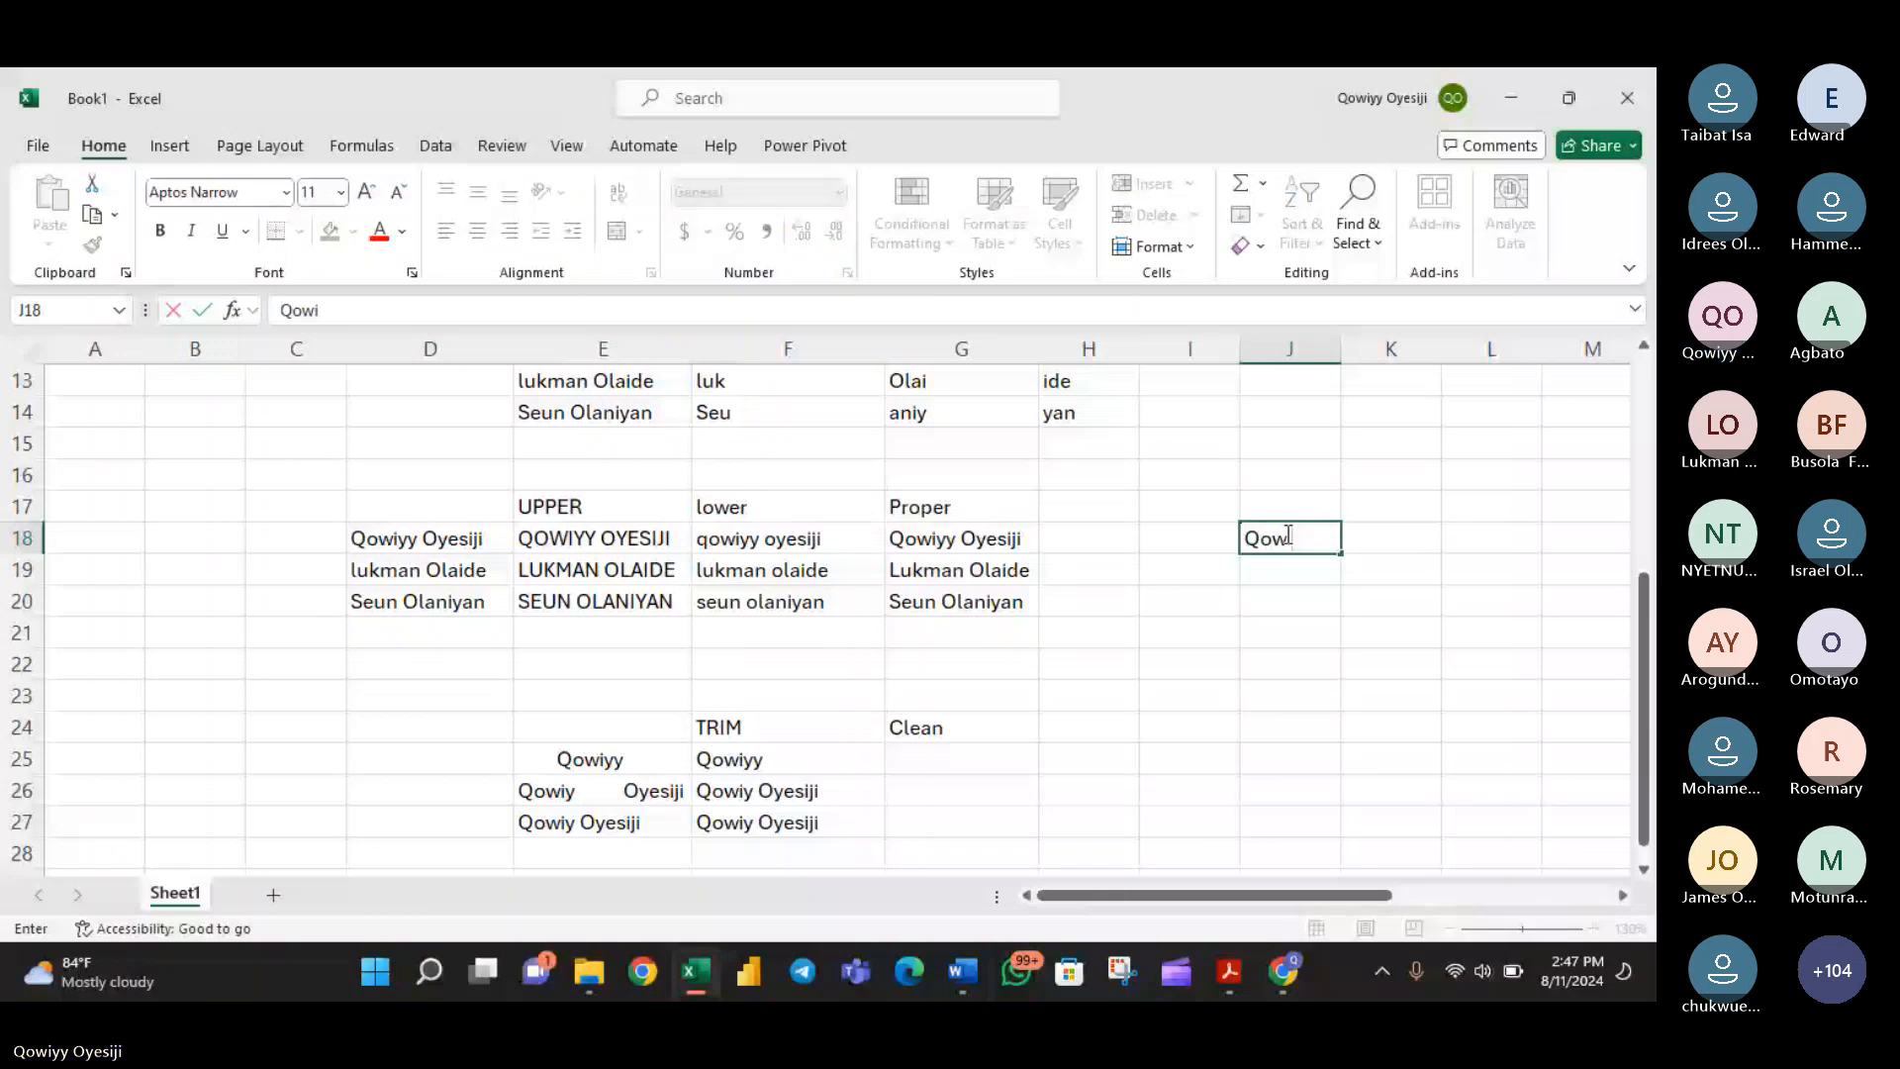
pyautogui.write('Yy')
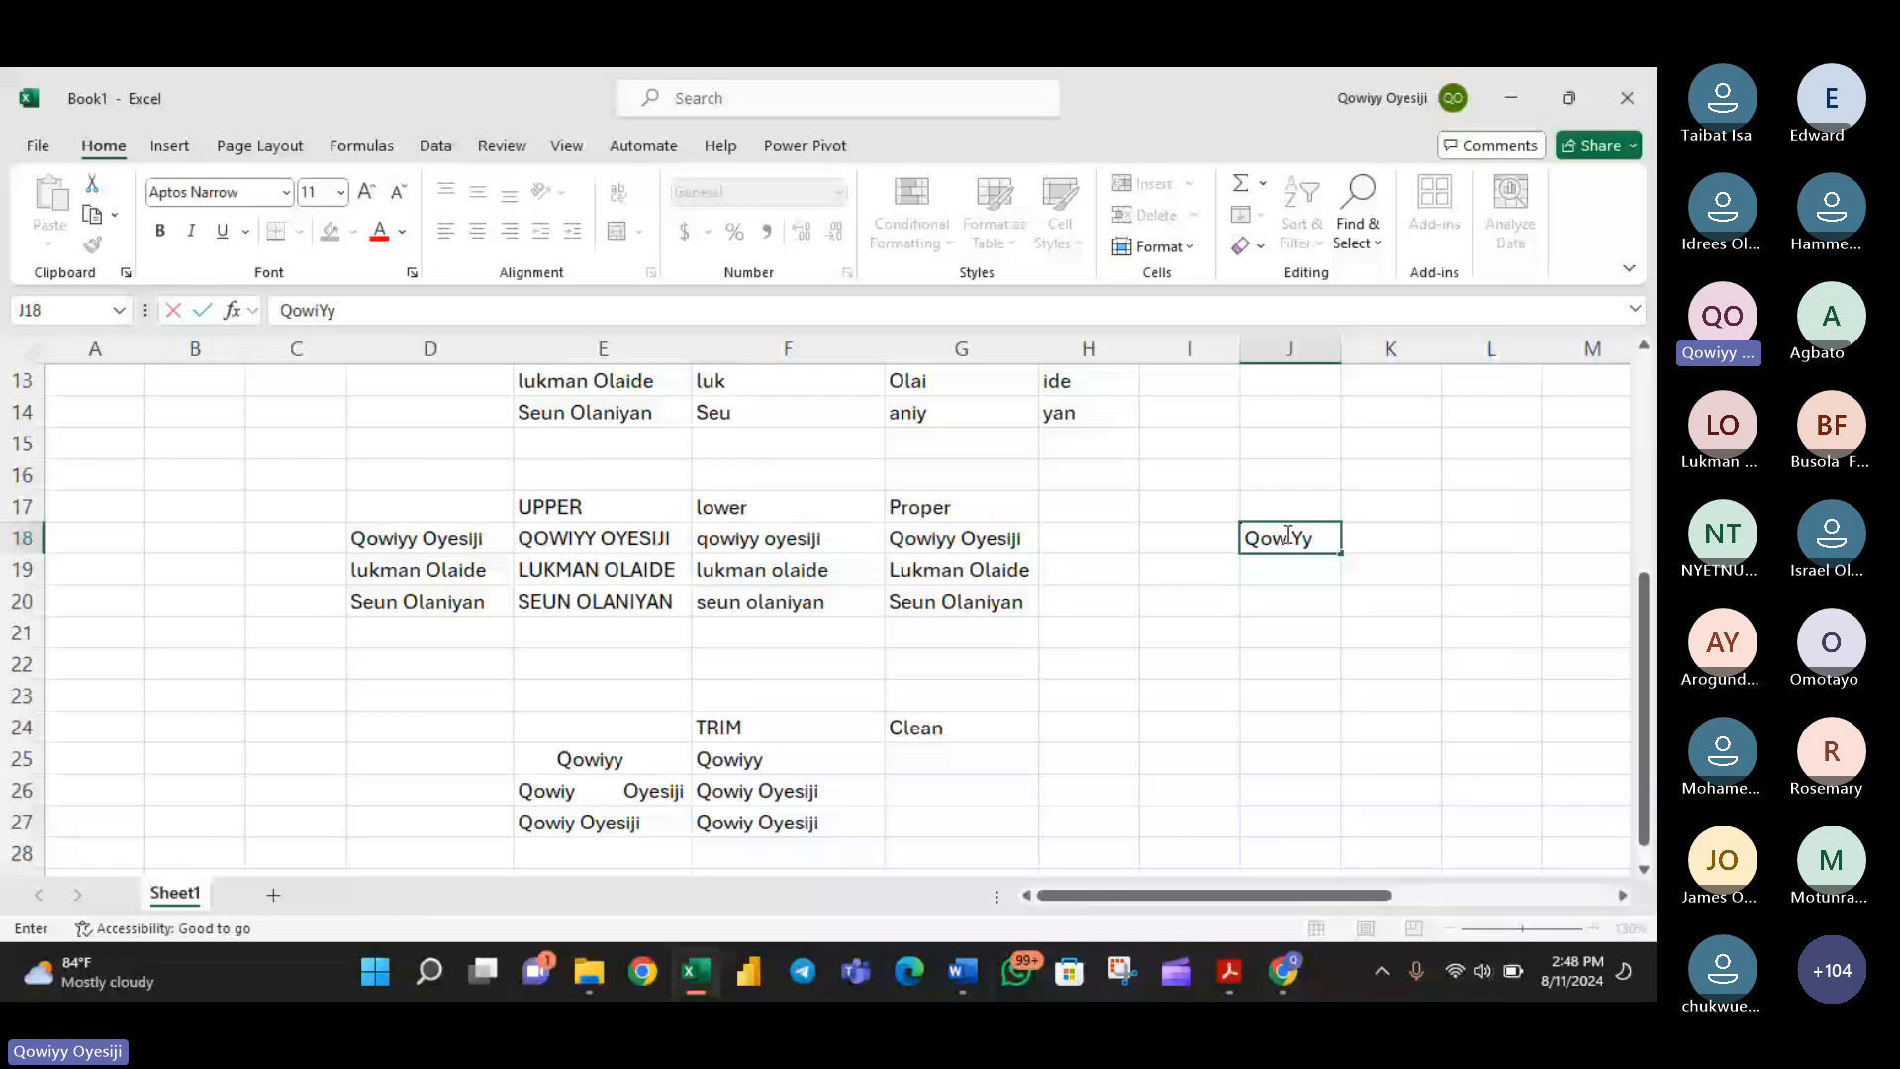
pyautogui.write(' Oye')
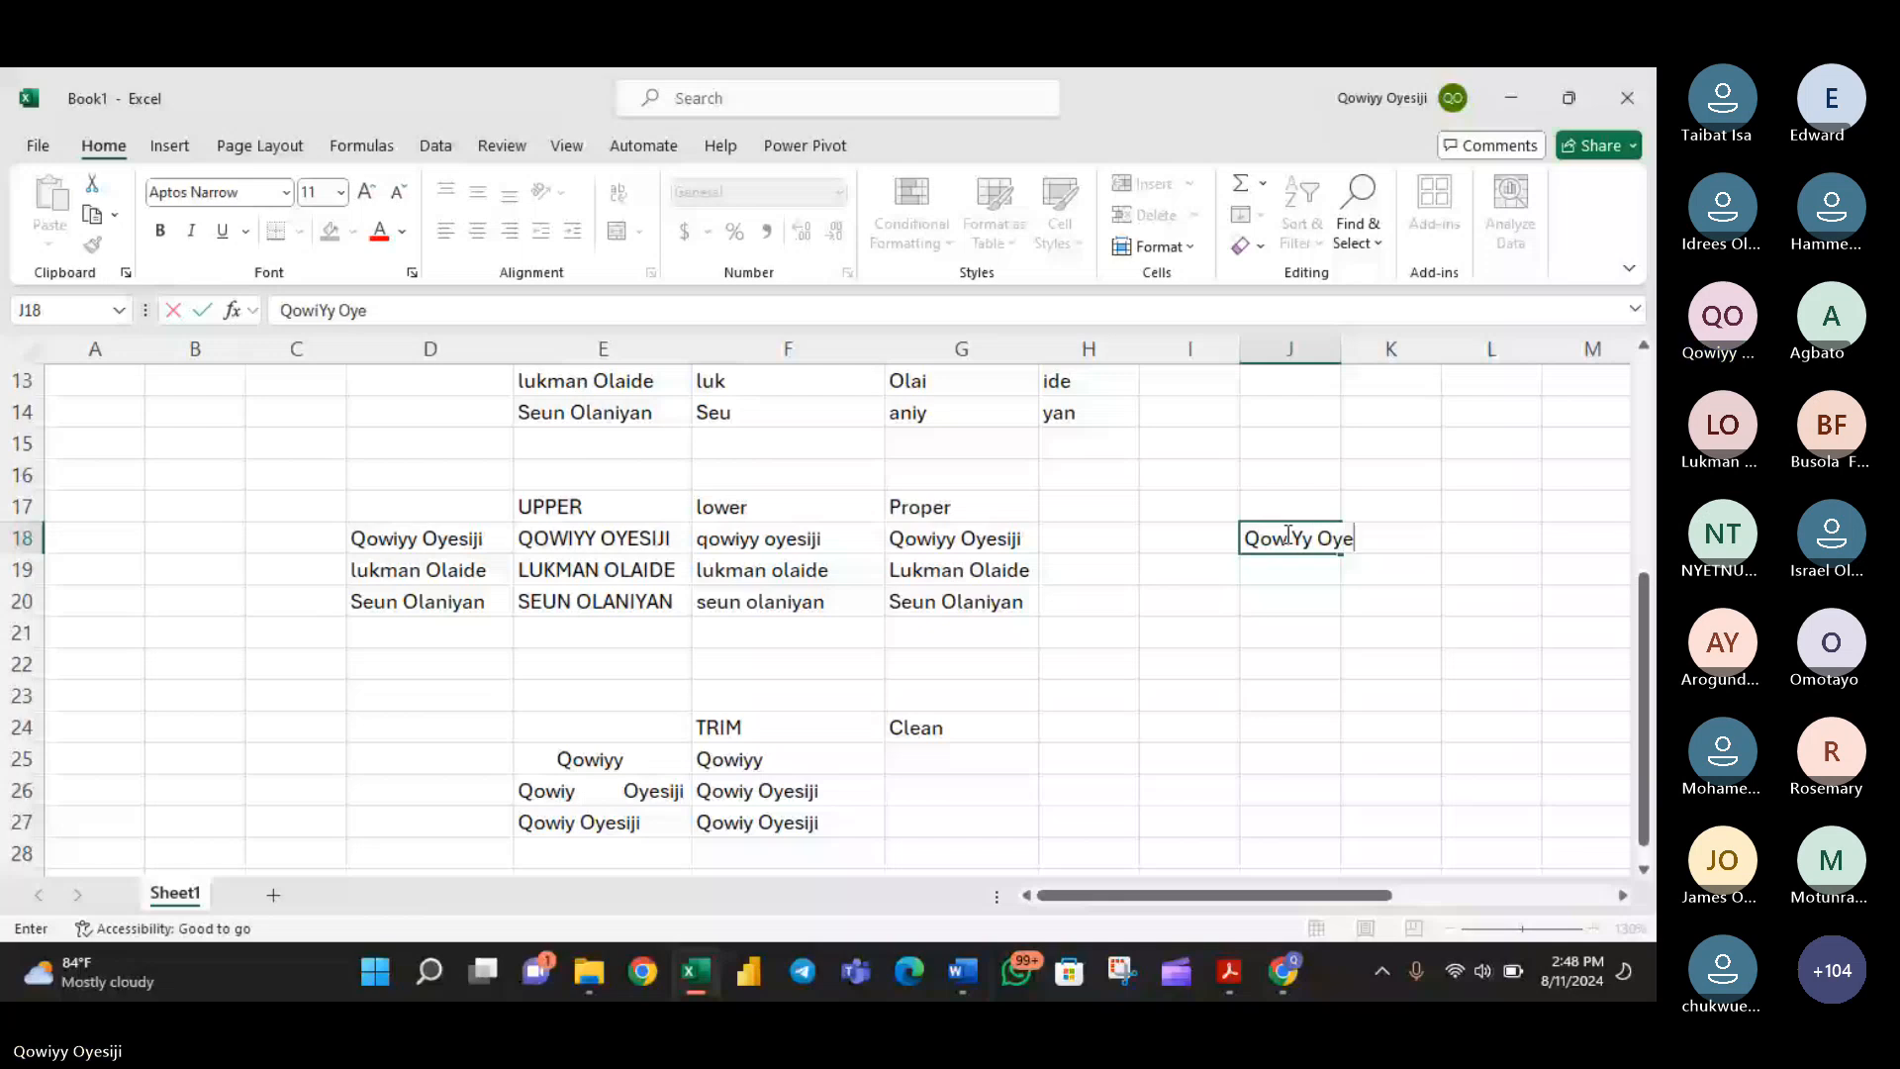
pyautogui.write('SIj')
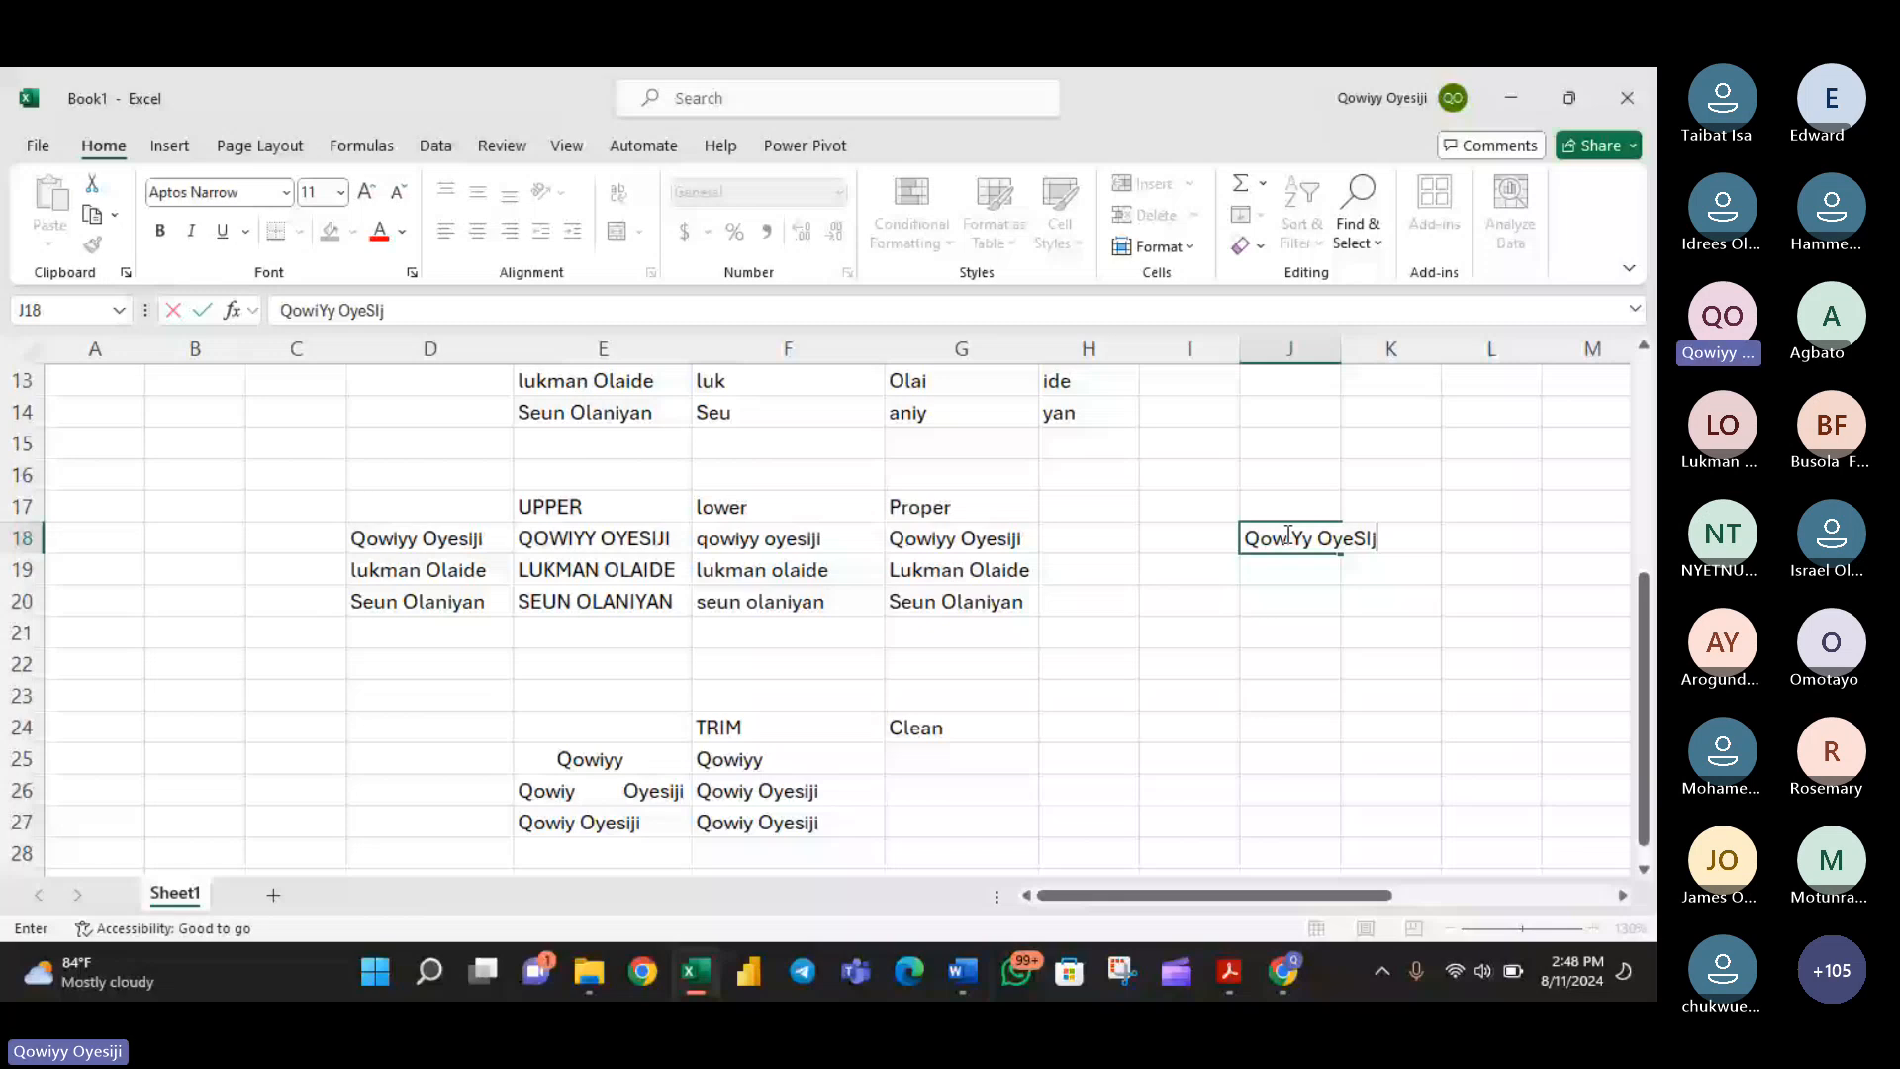
pyautogui.write('i')
pyautogui.click(1396, 534)
pyautogui.click(1397, 534)
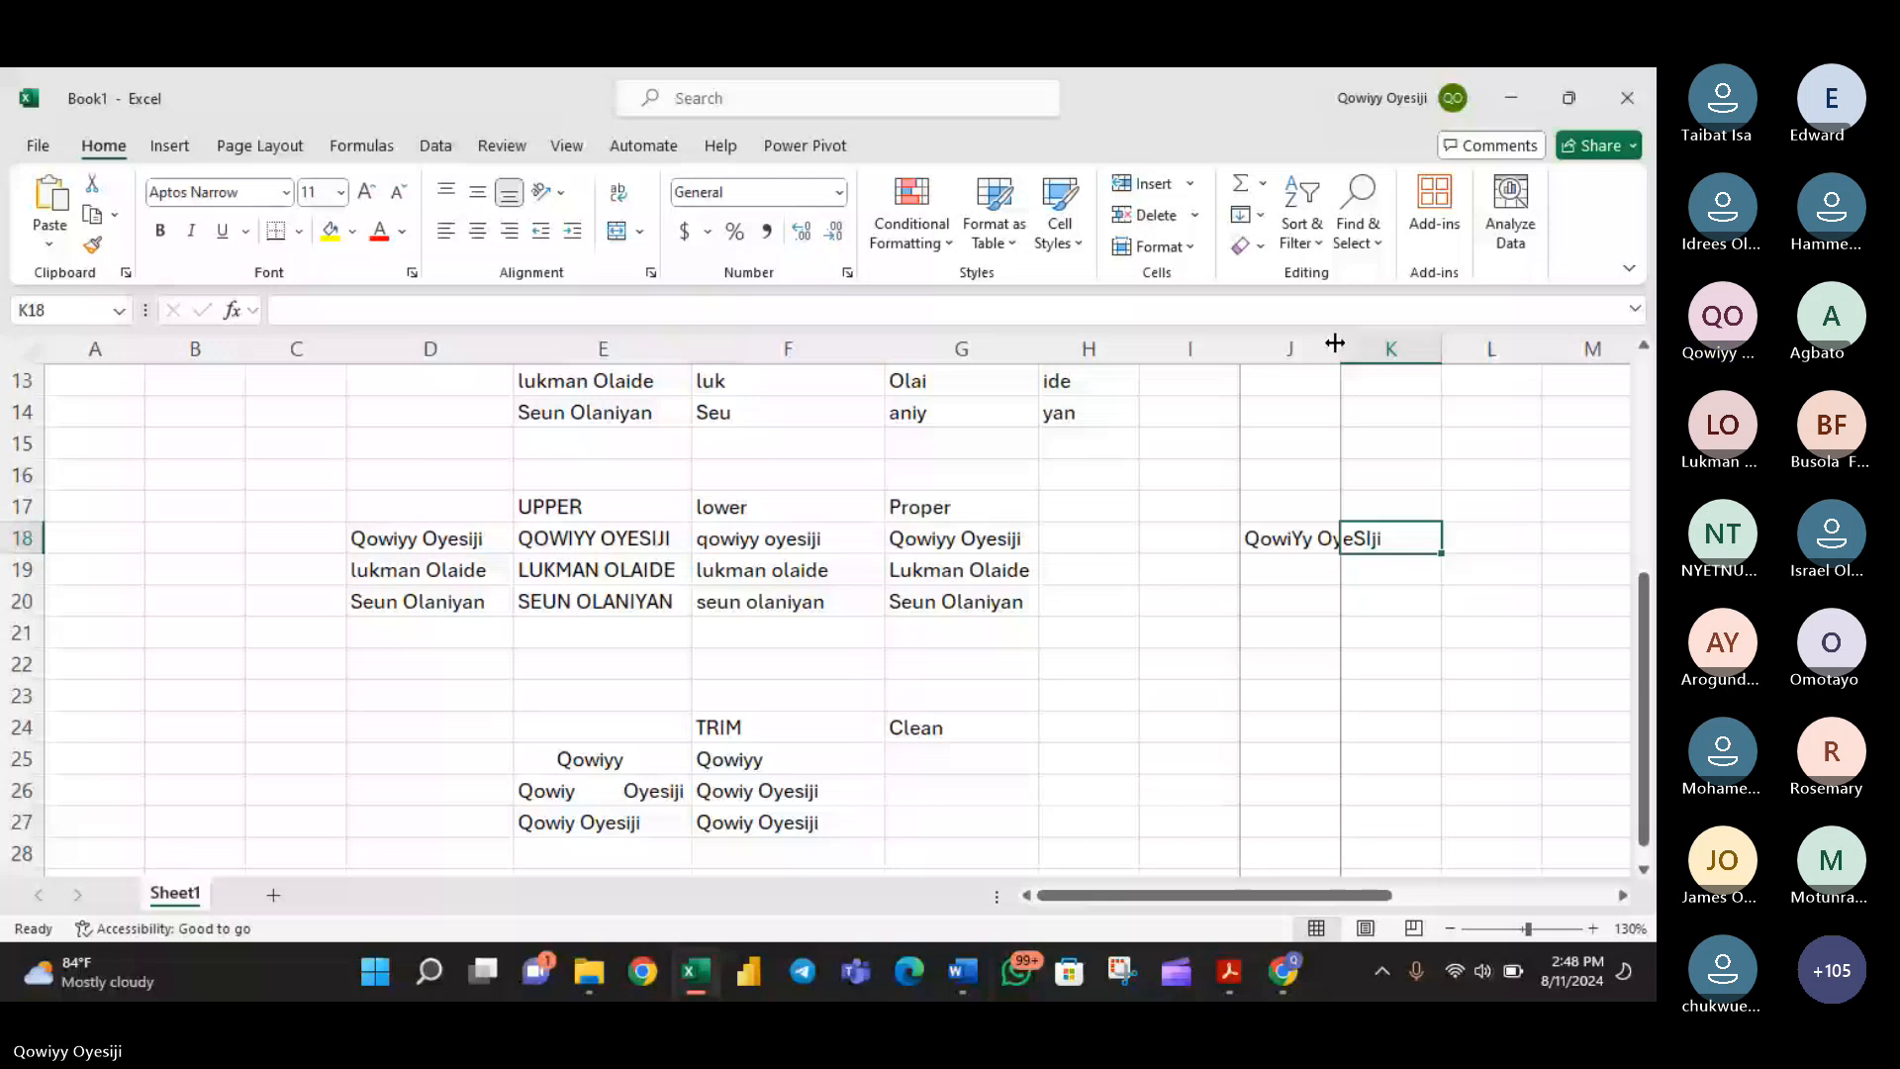
pyautogui.moveTo(1335, 343); pyautogui.dragTo(1394, 342)
# - Enter the headings Search in K17 and Find in L17
pyautogui.click(1442, 507)
pyautogui.write('Sea')
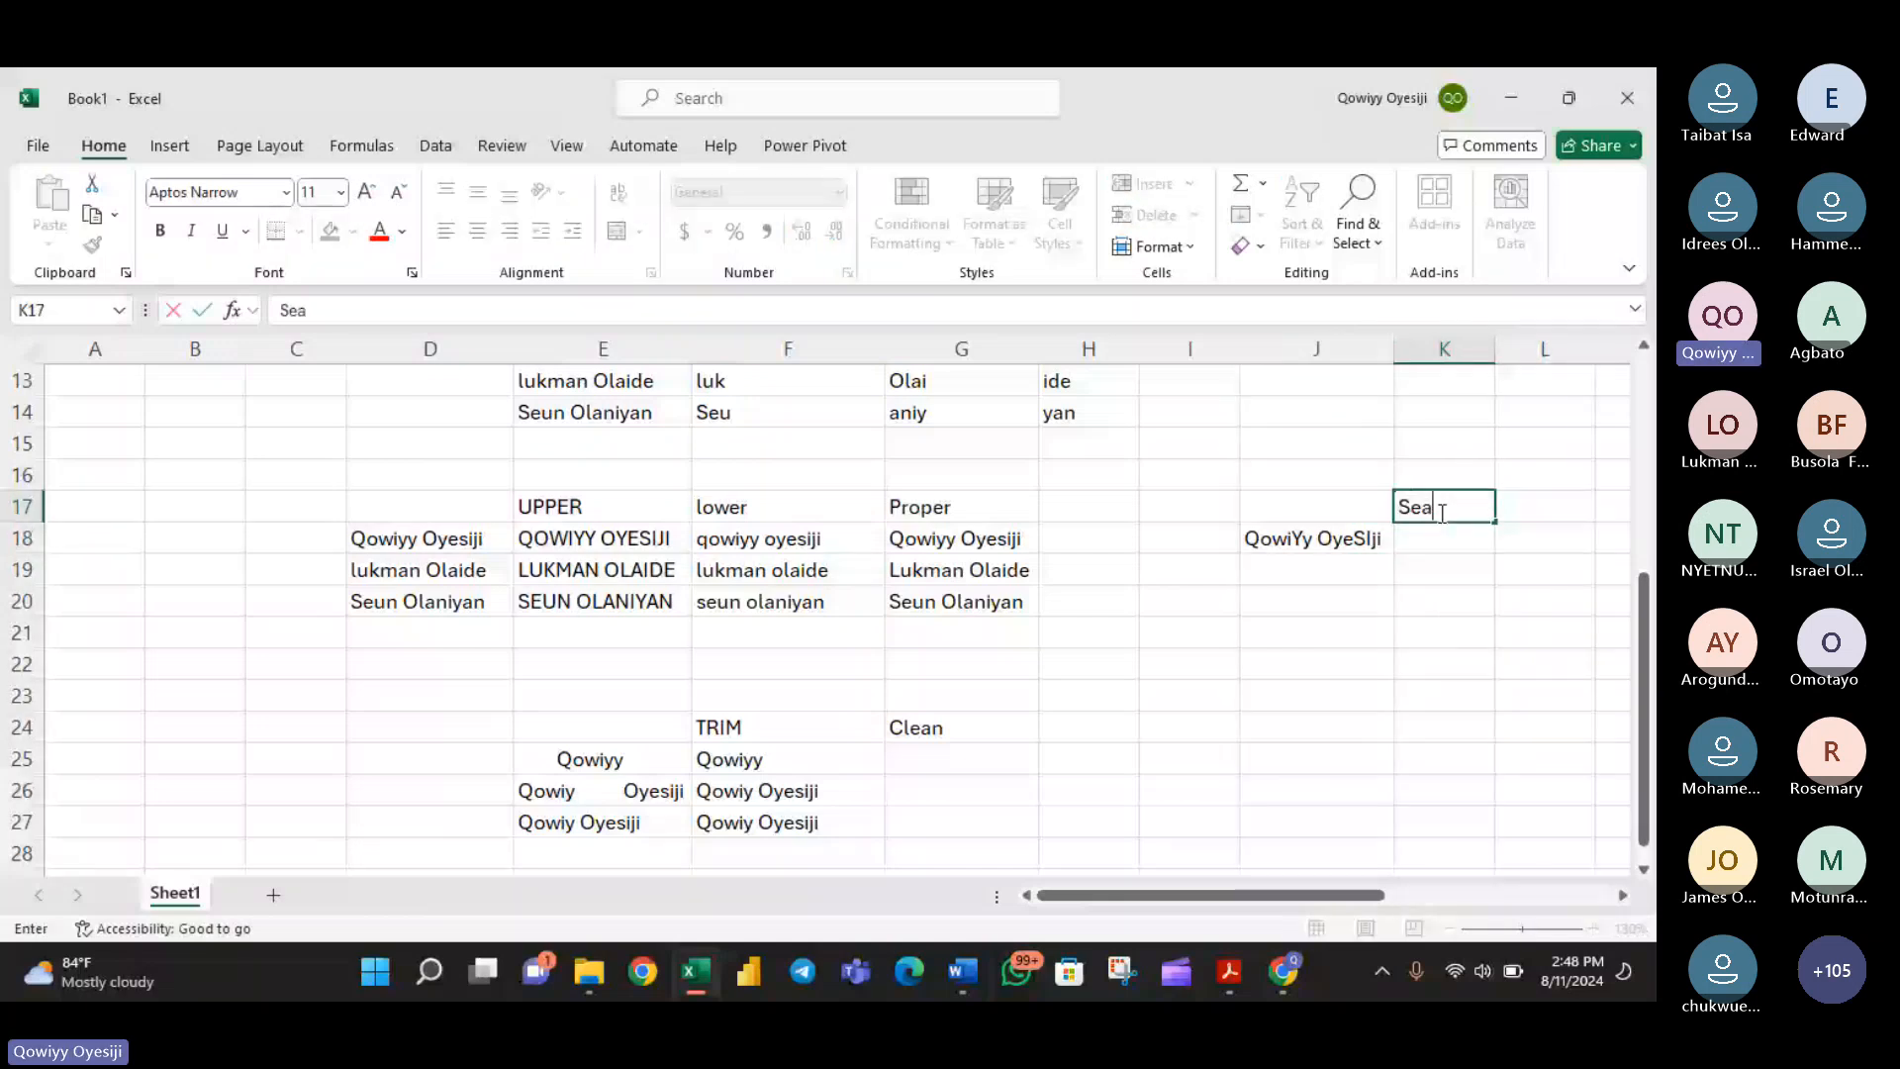
pyautogui.write('rch')
pyautogui.press('Tab')
pyautogui.write('F')
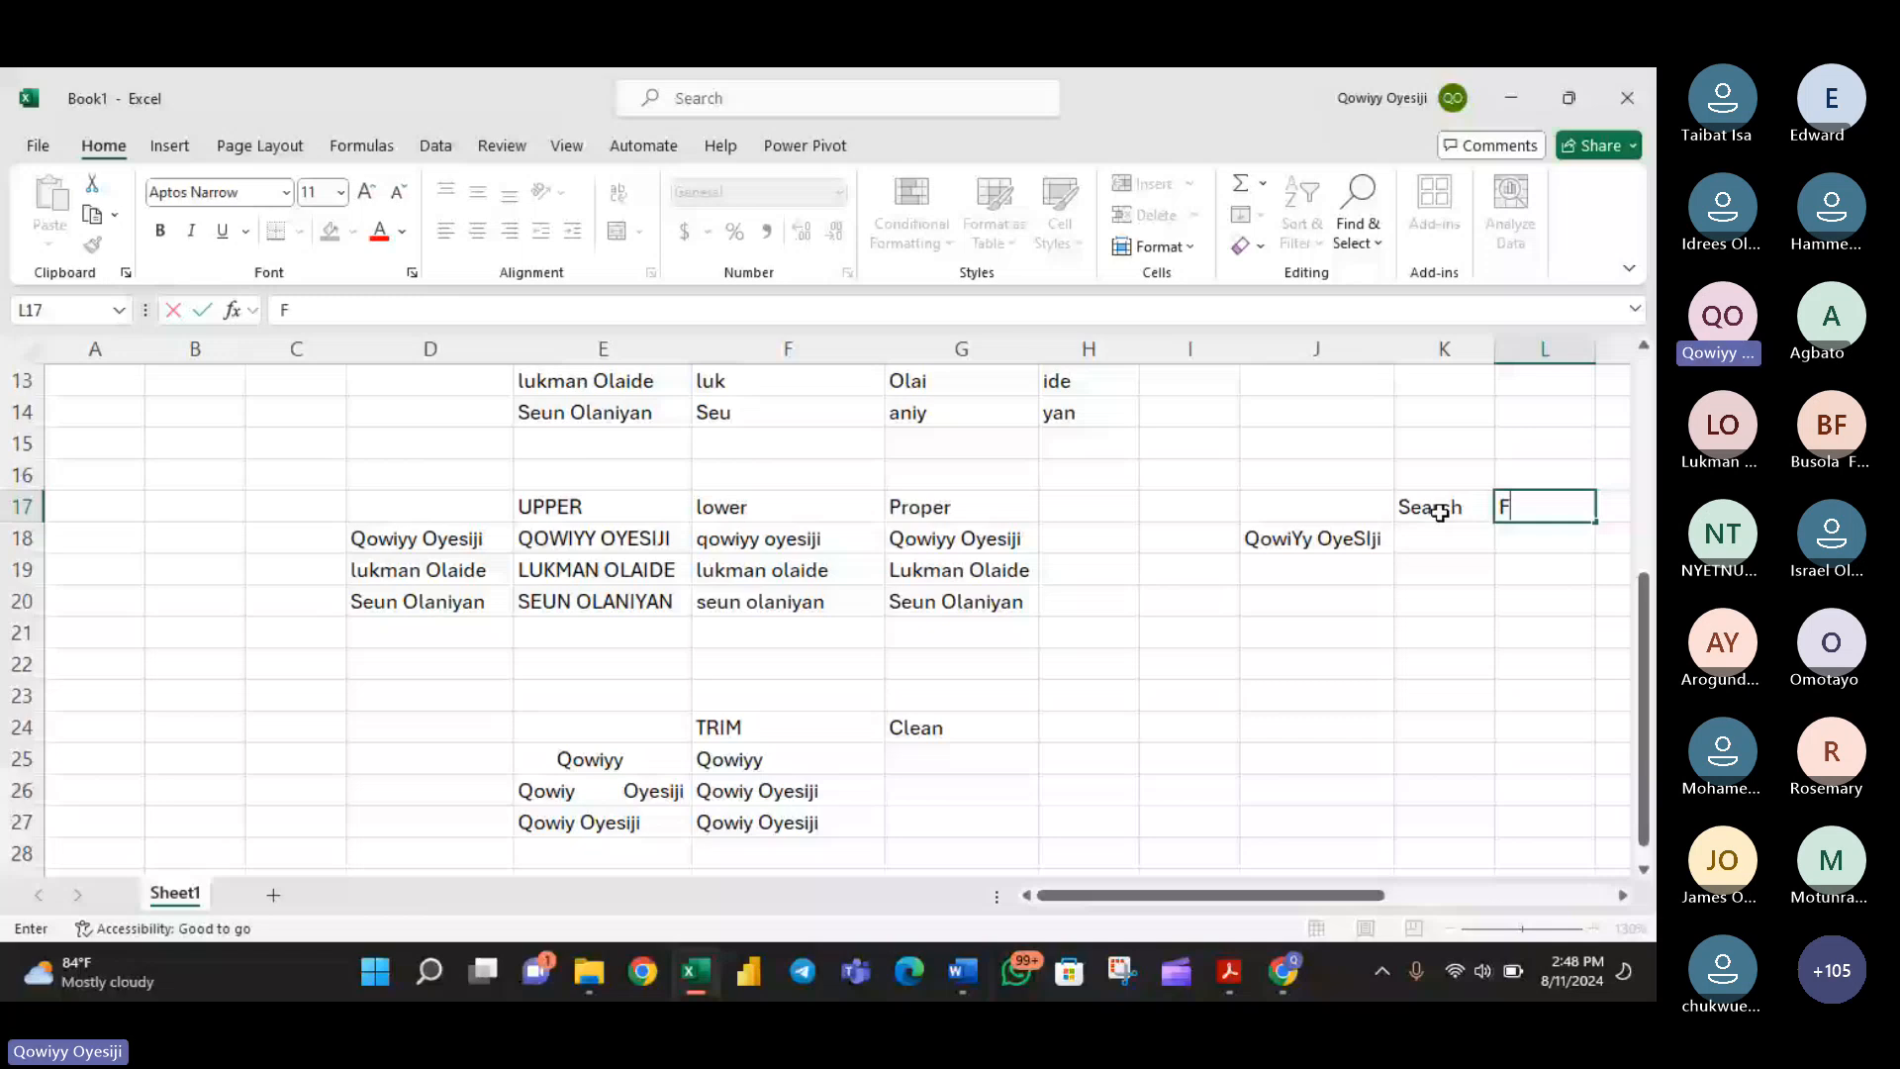
pyautogui.write('ind')
pyautogui.press('Tab')
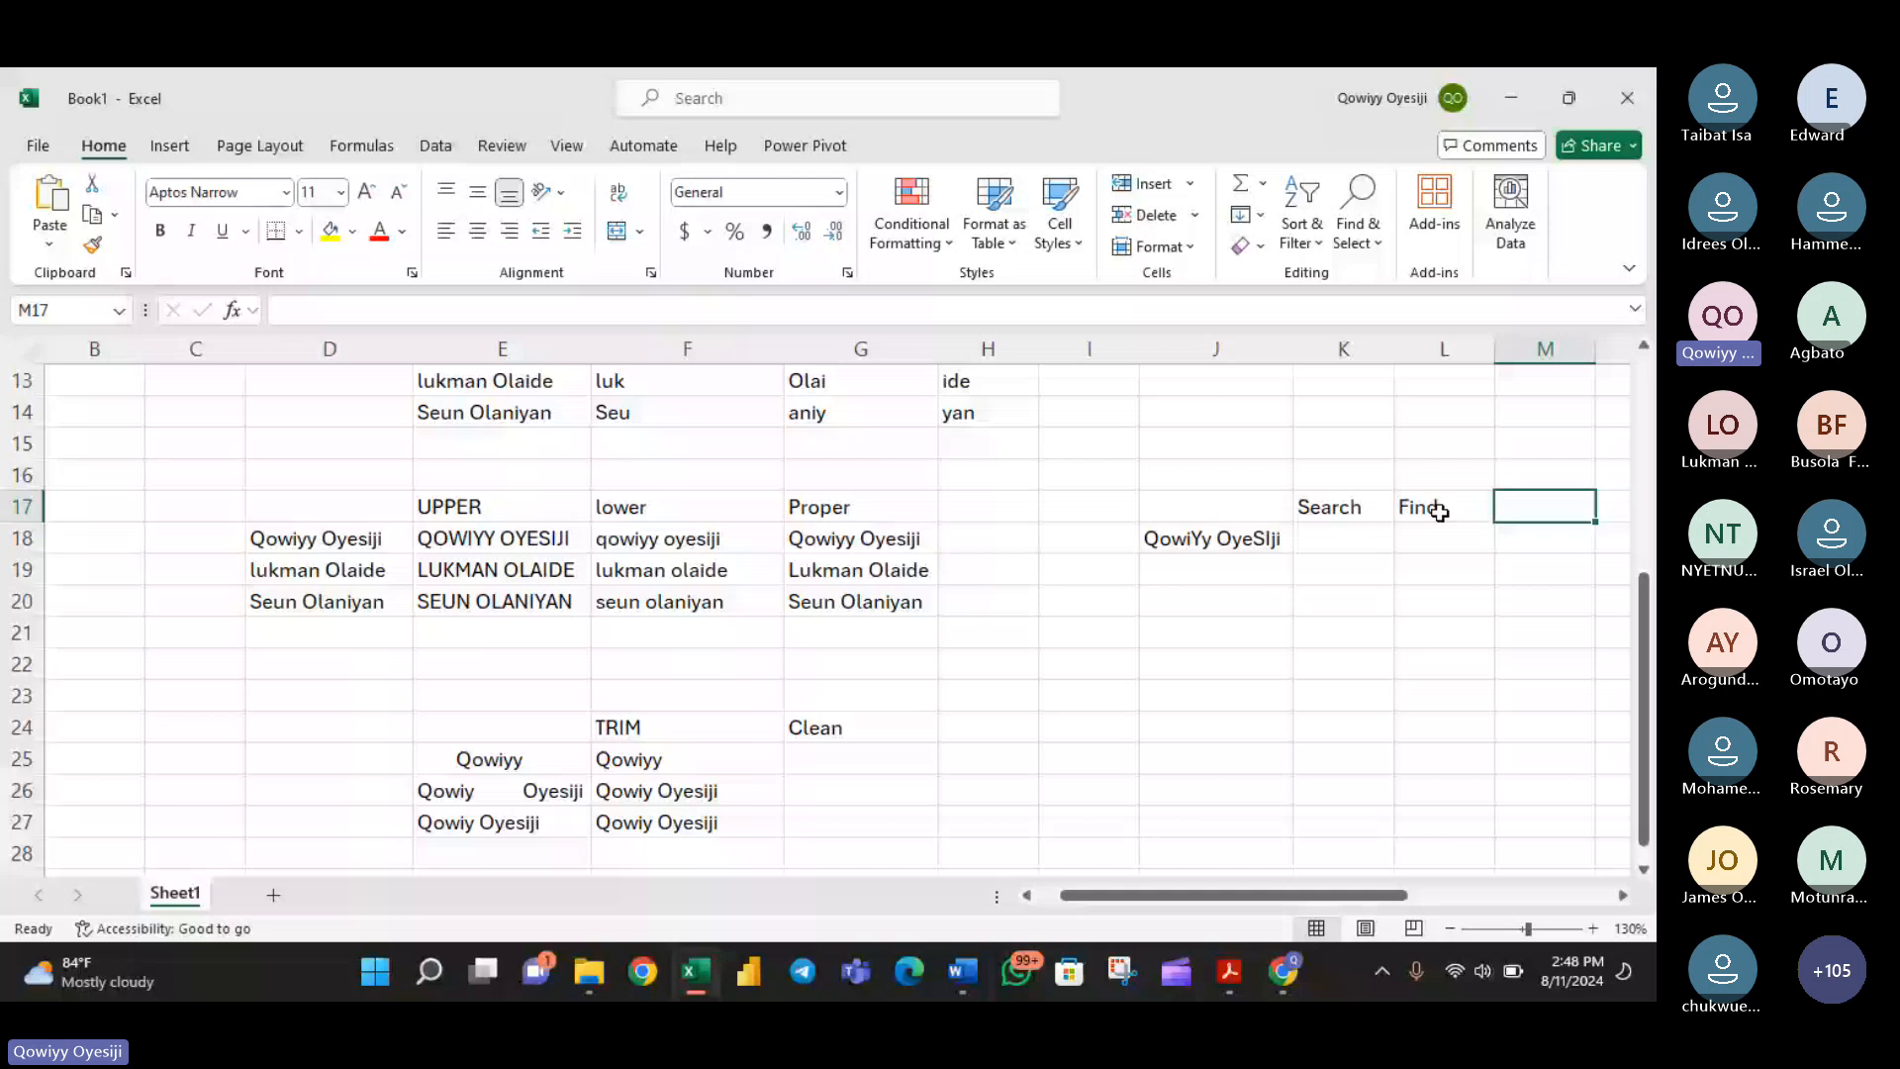
pyautogui.press('Return')
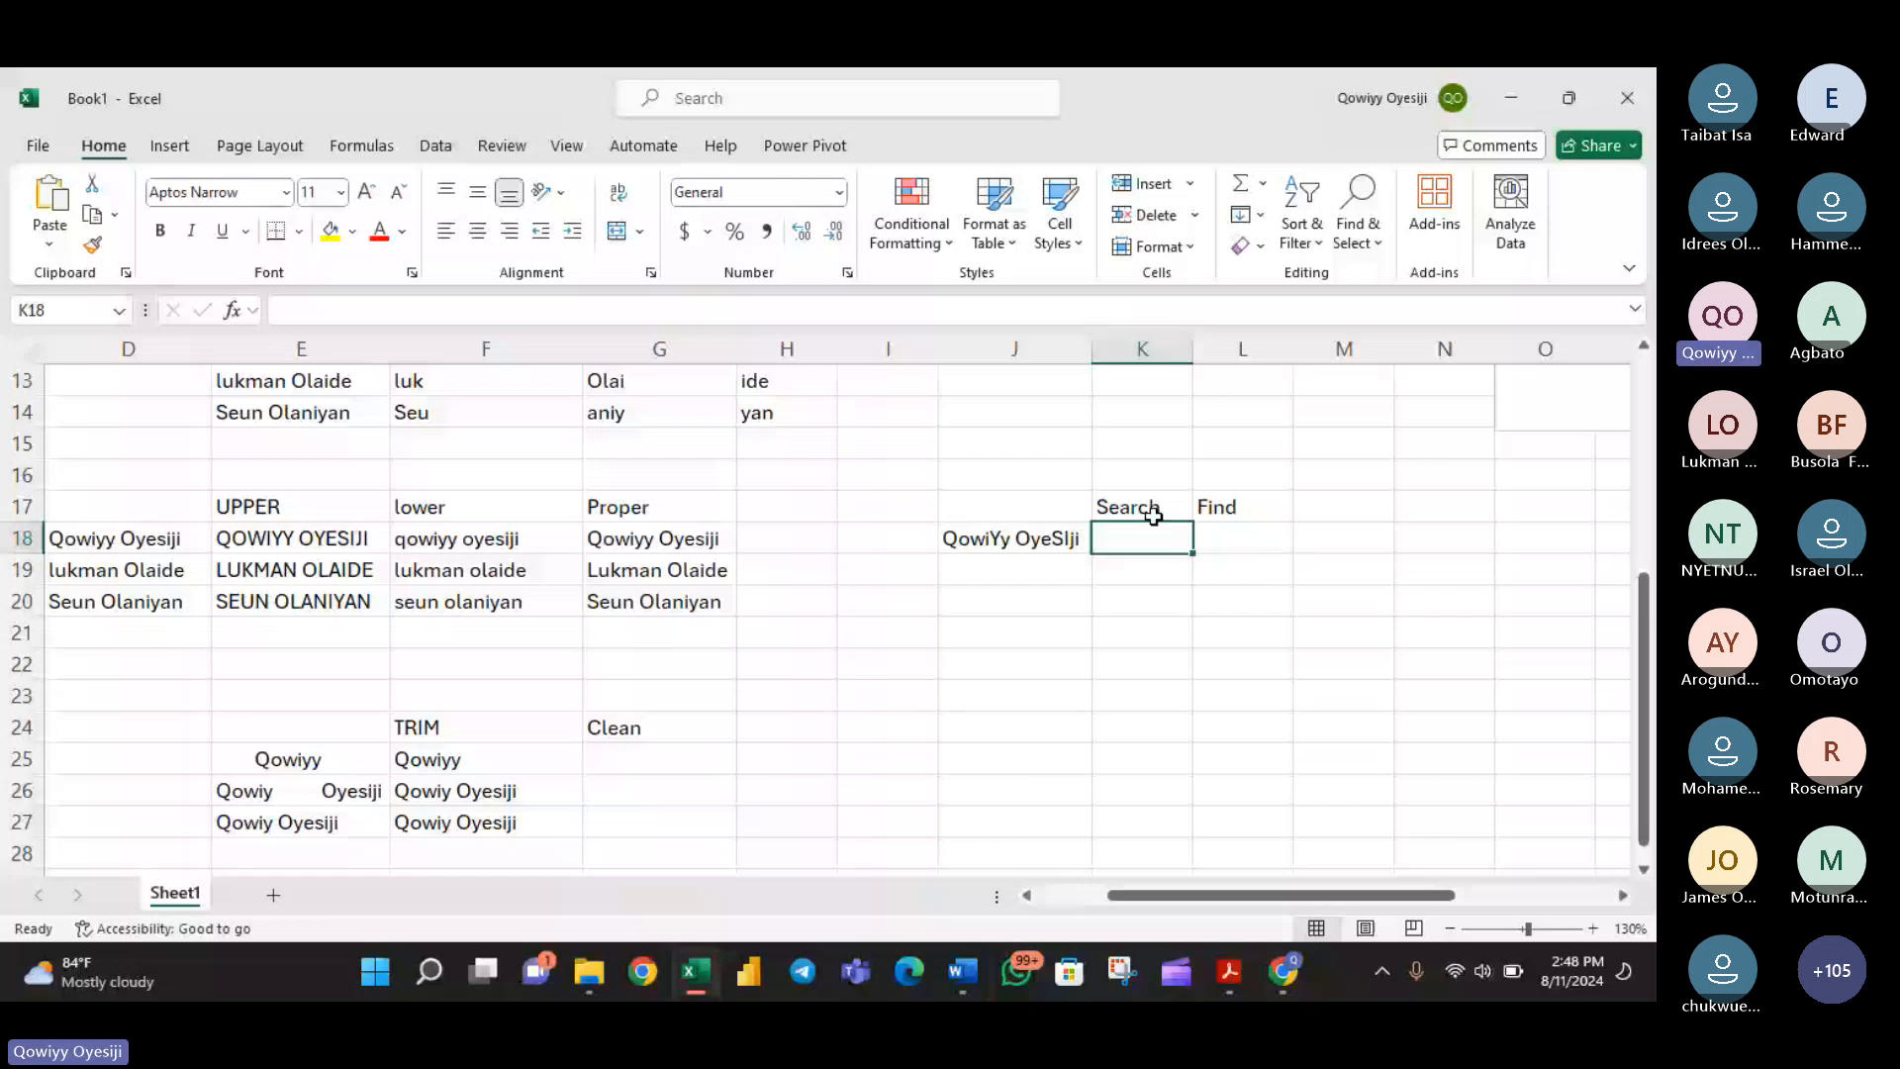
# - Enter =SEARCH("y",J18) in K18 to locate the lowercase y in the mixed-case name
pyautogui.write('=sear')
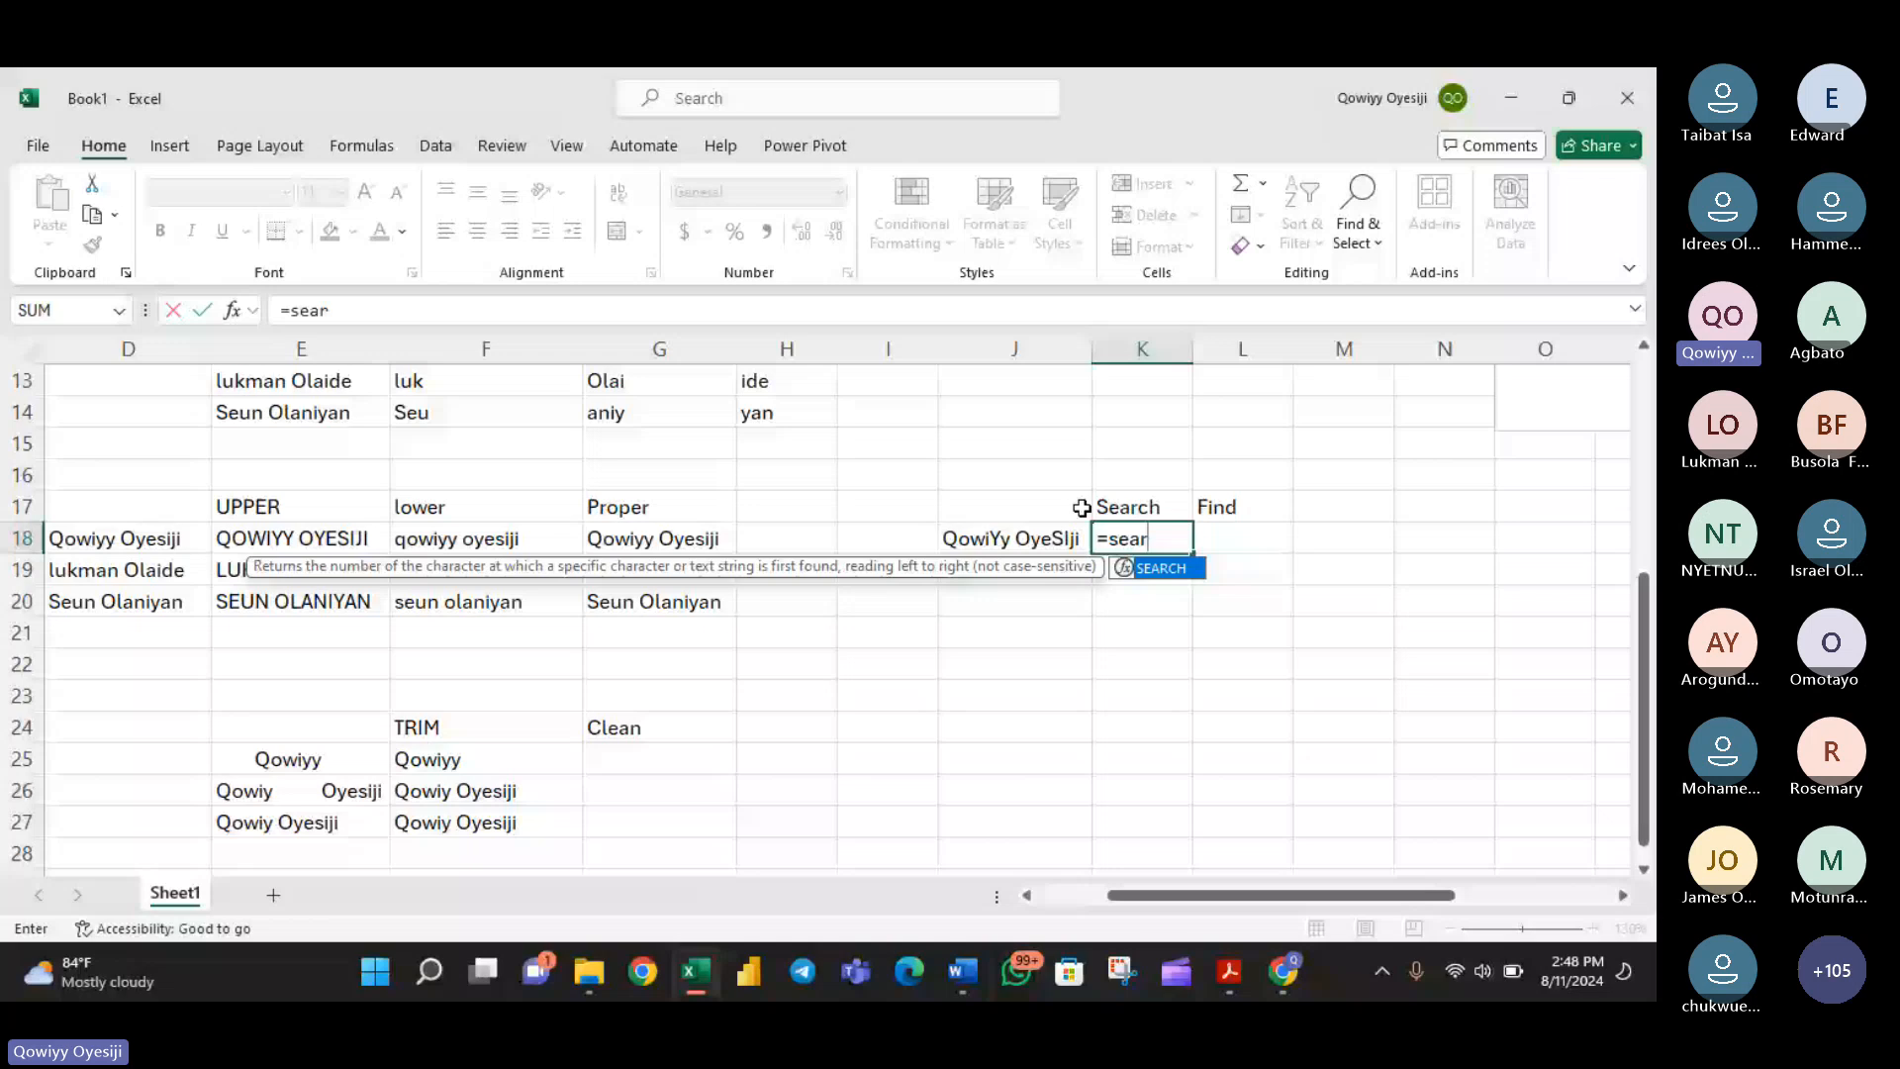
pyautogui.press('Tab')
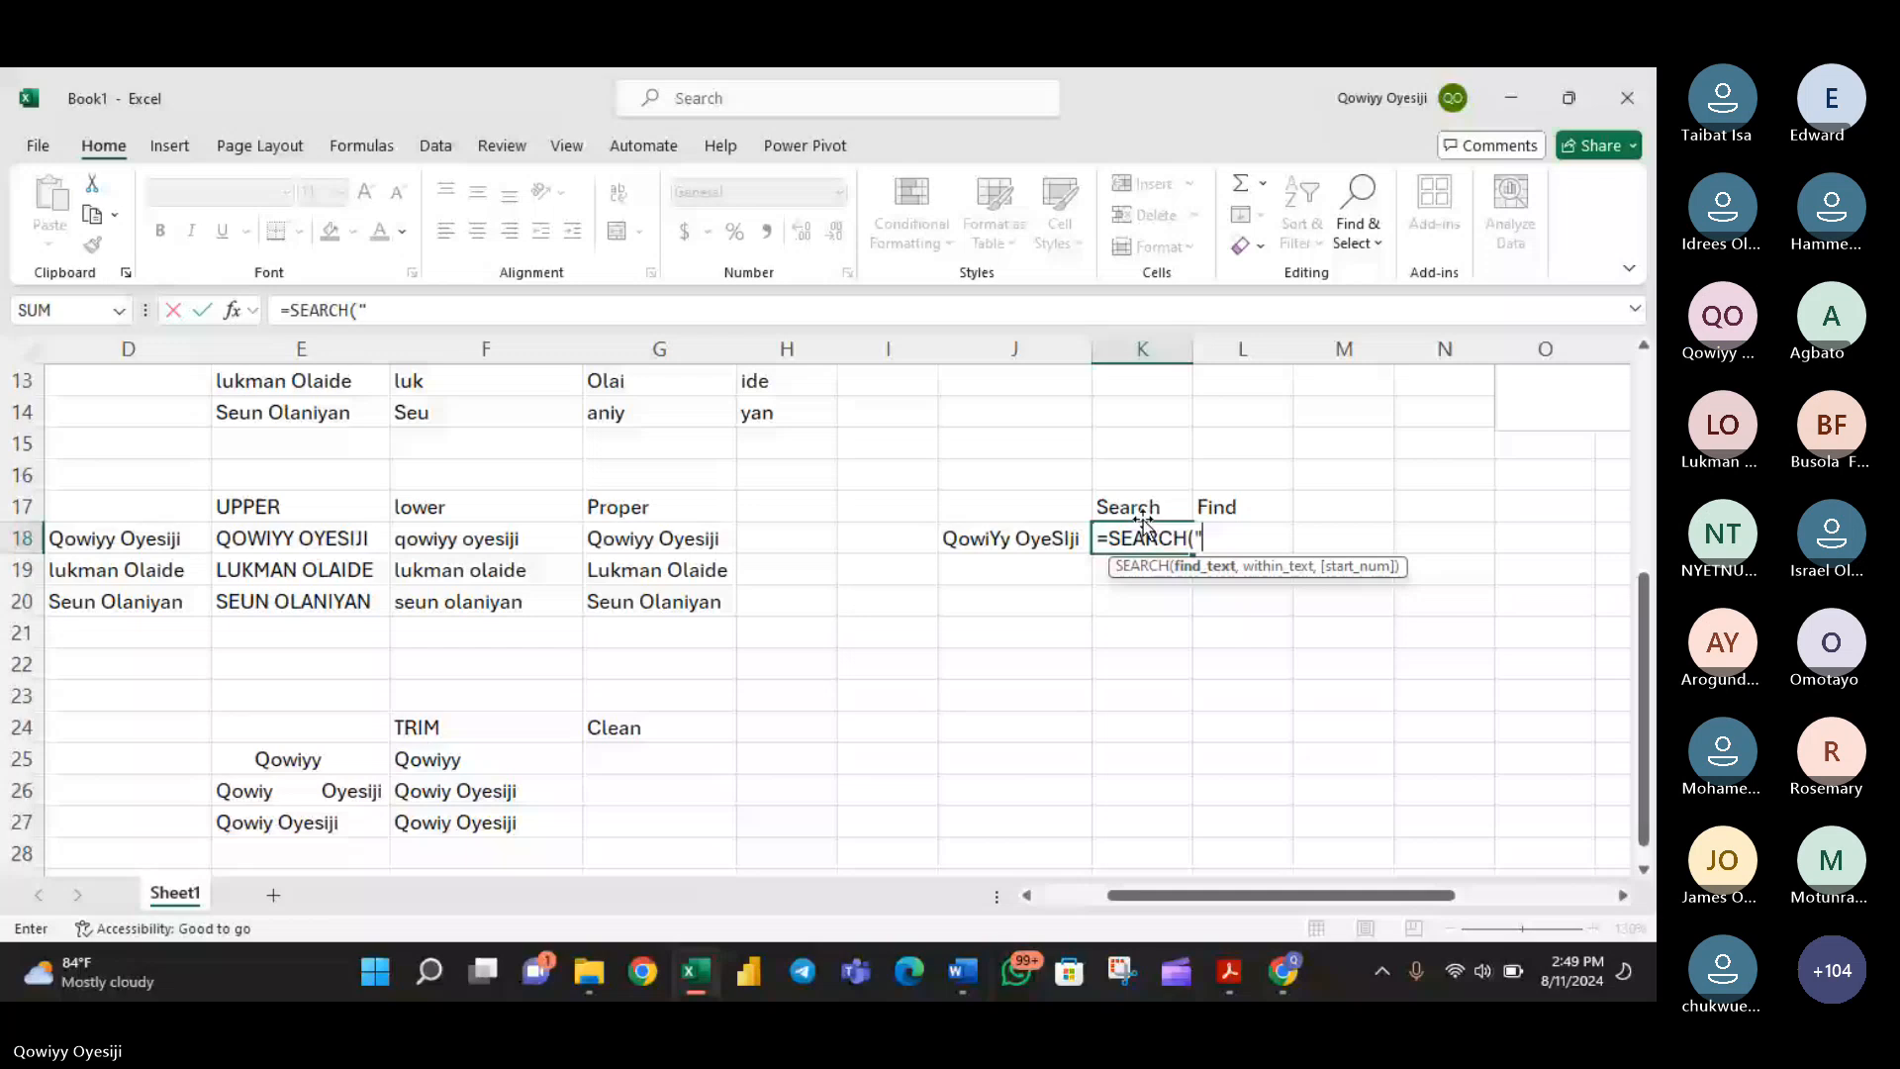
pyautogui.write('"')
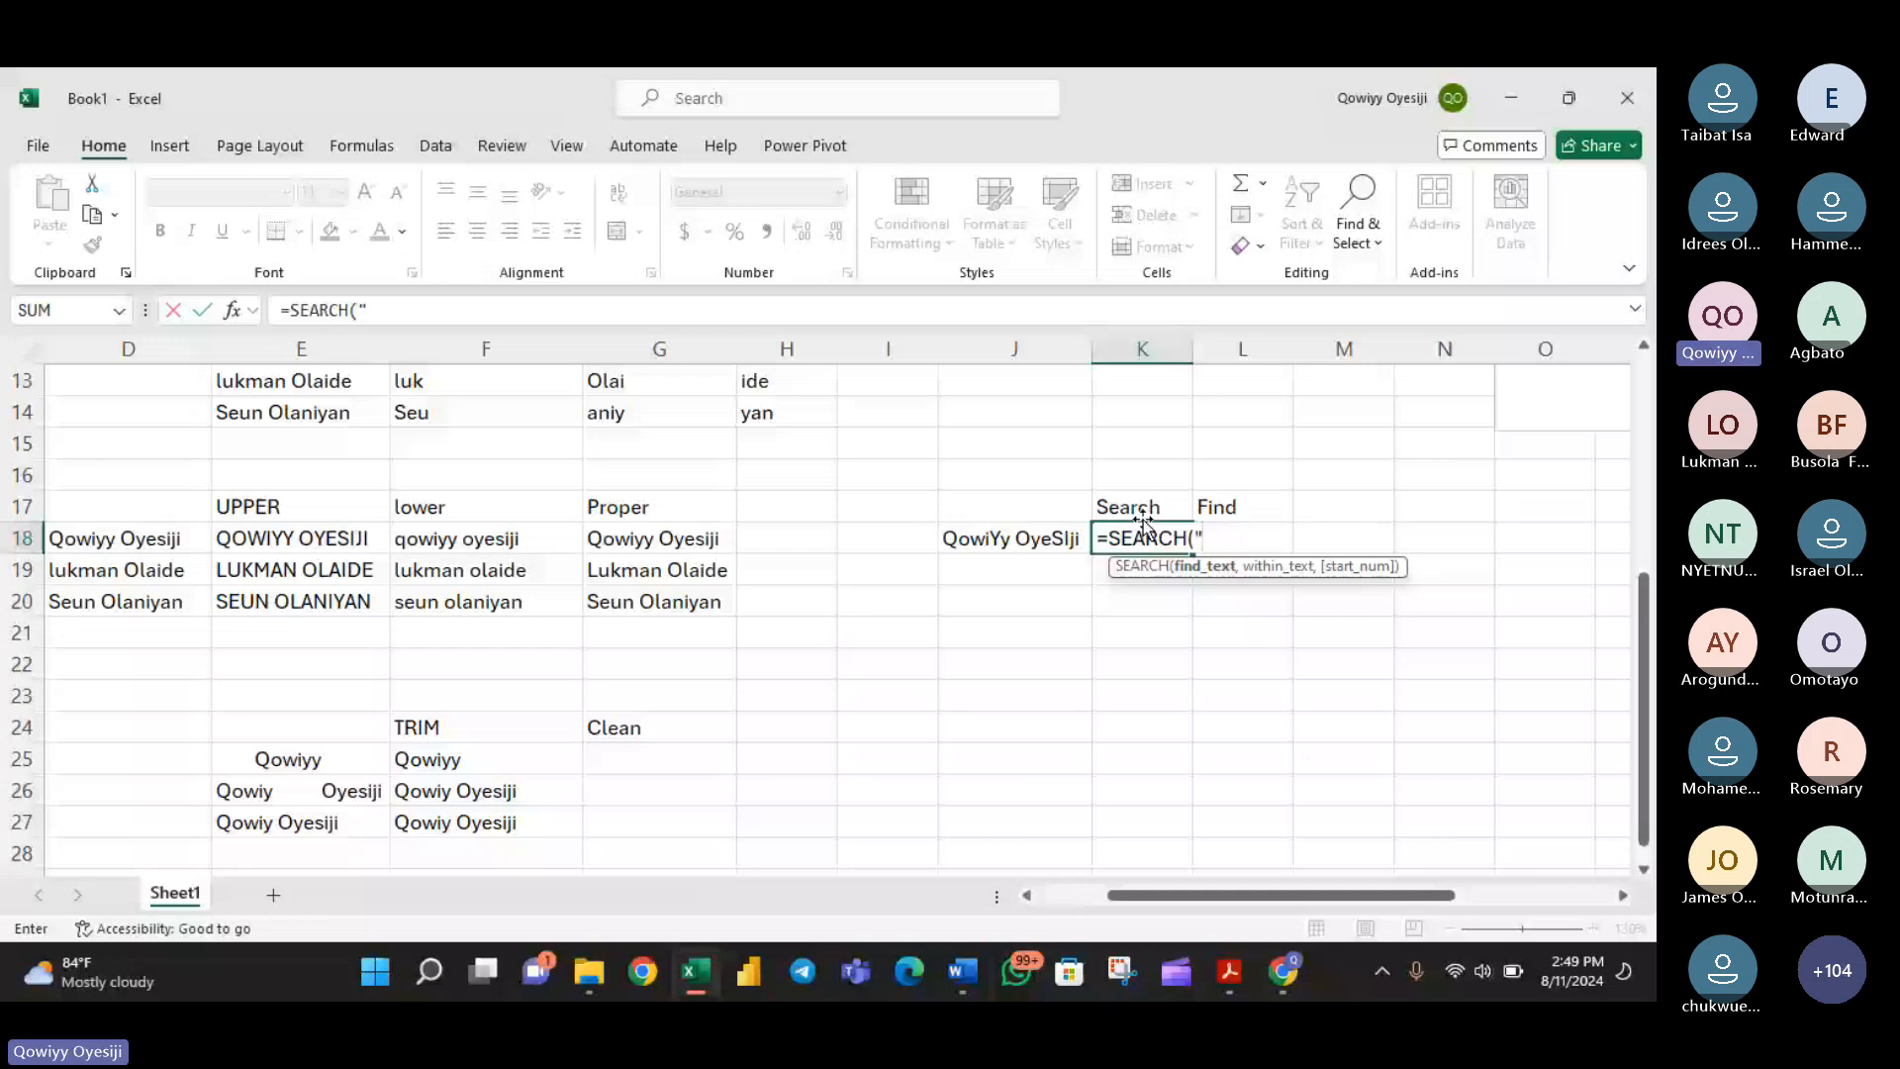
pyautogui.write('y",')
pyautogui.click(996, 537)
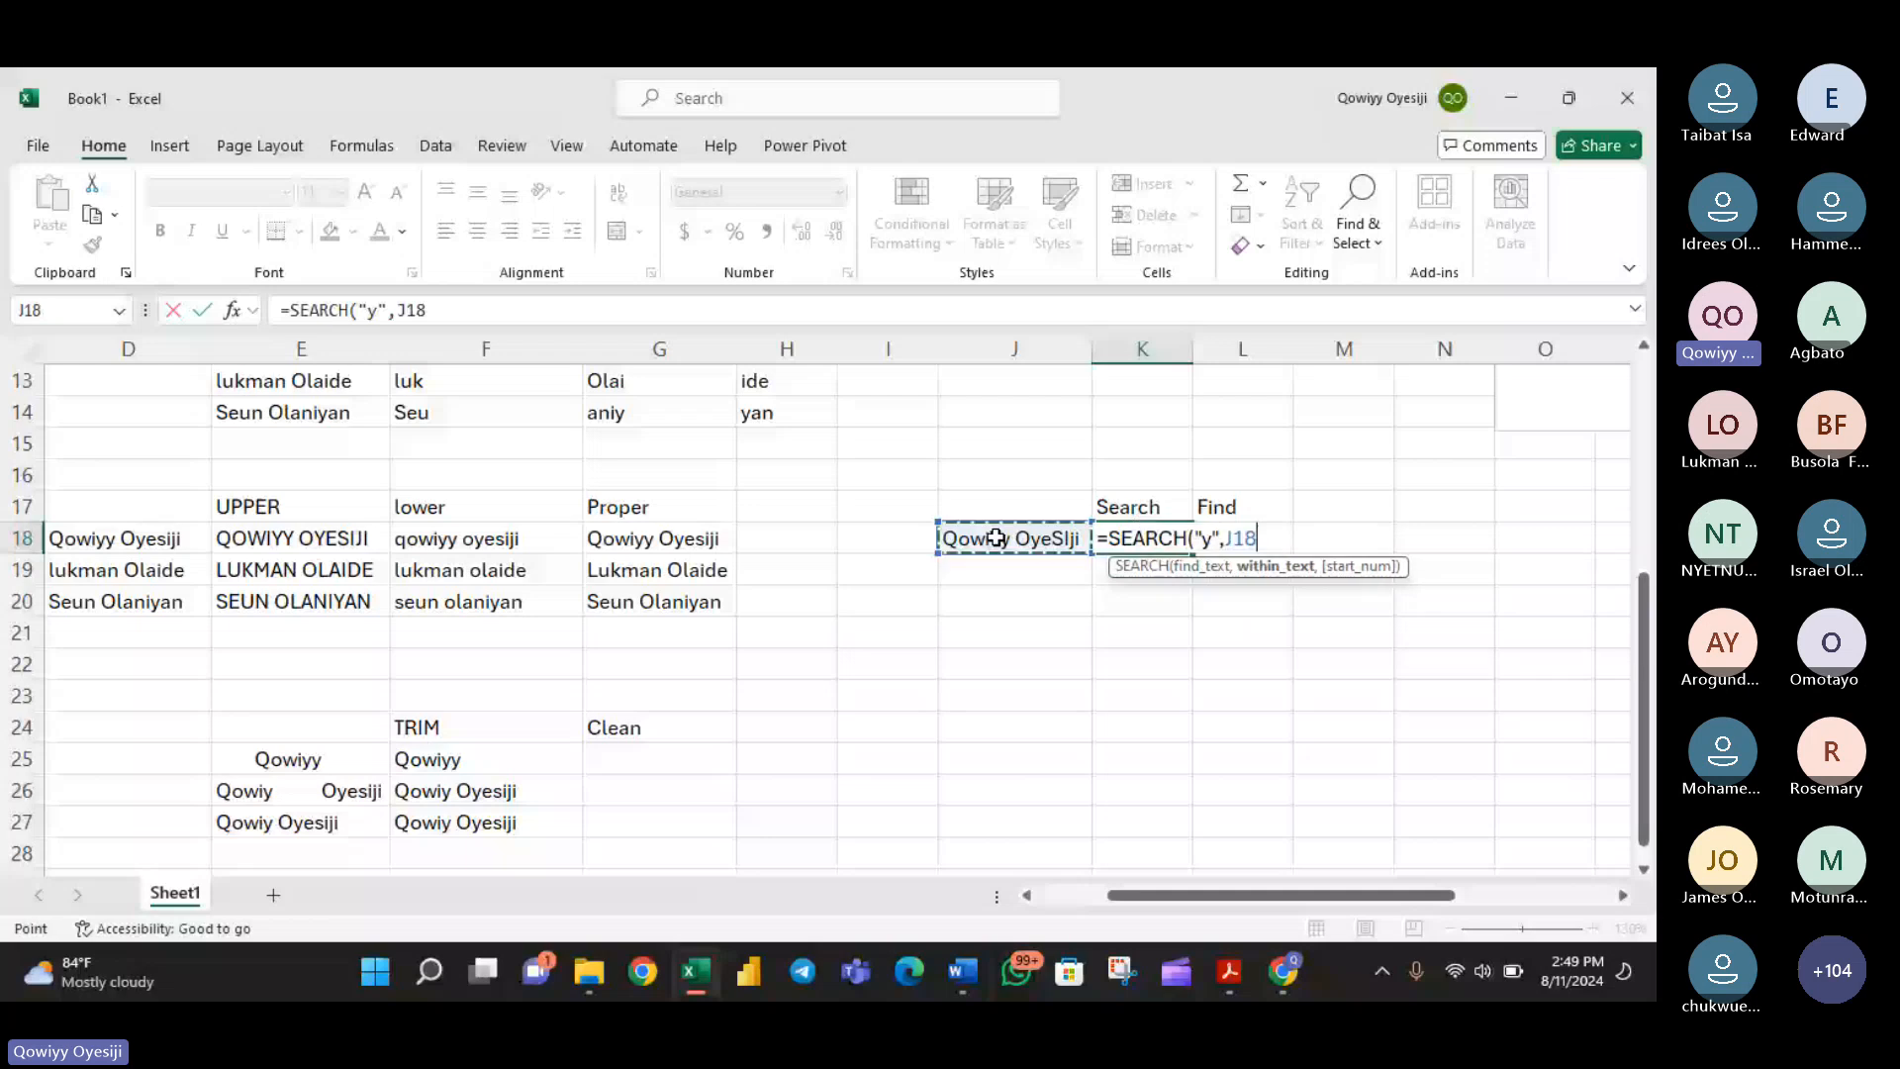
pyautogui.press('Return')
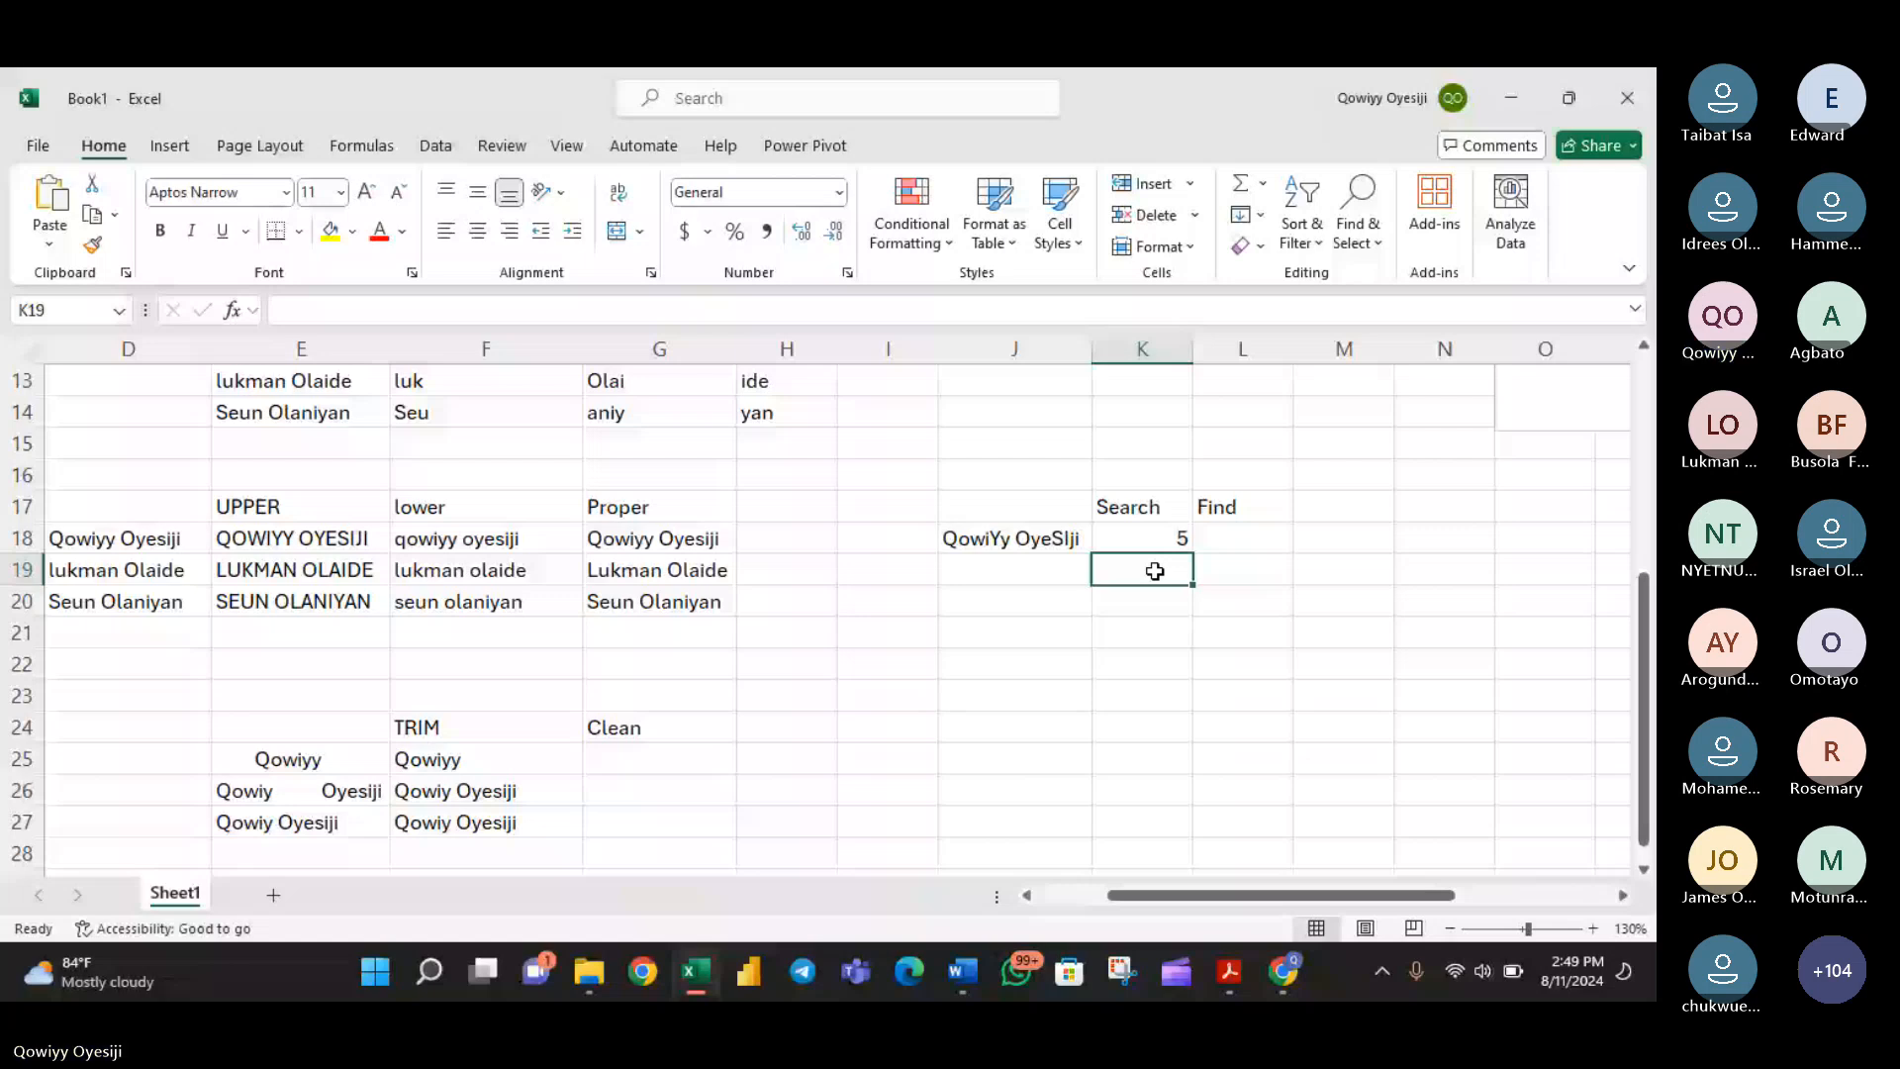
# - Enter =SEARCH("Y",J18) in K19 to repeat the search with an uppercase Y
pyautogui.write('=sea')
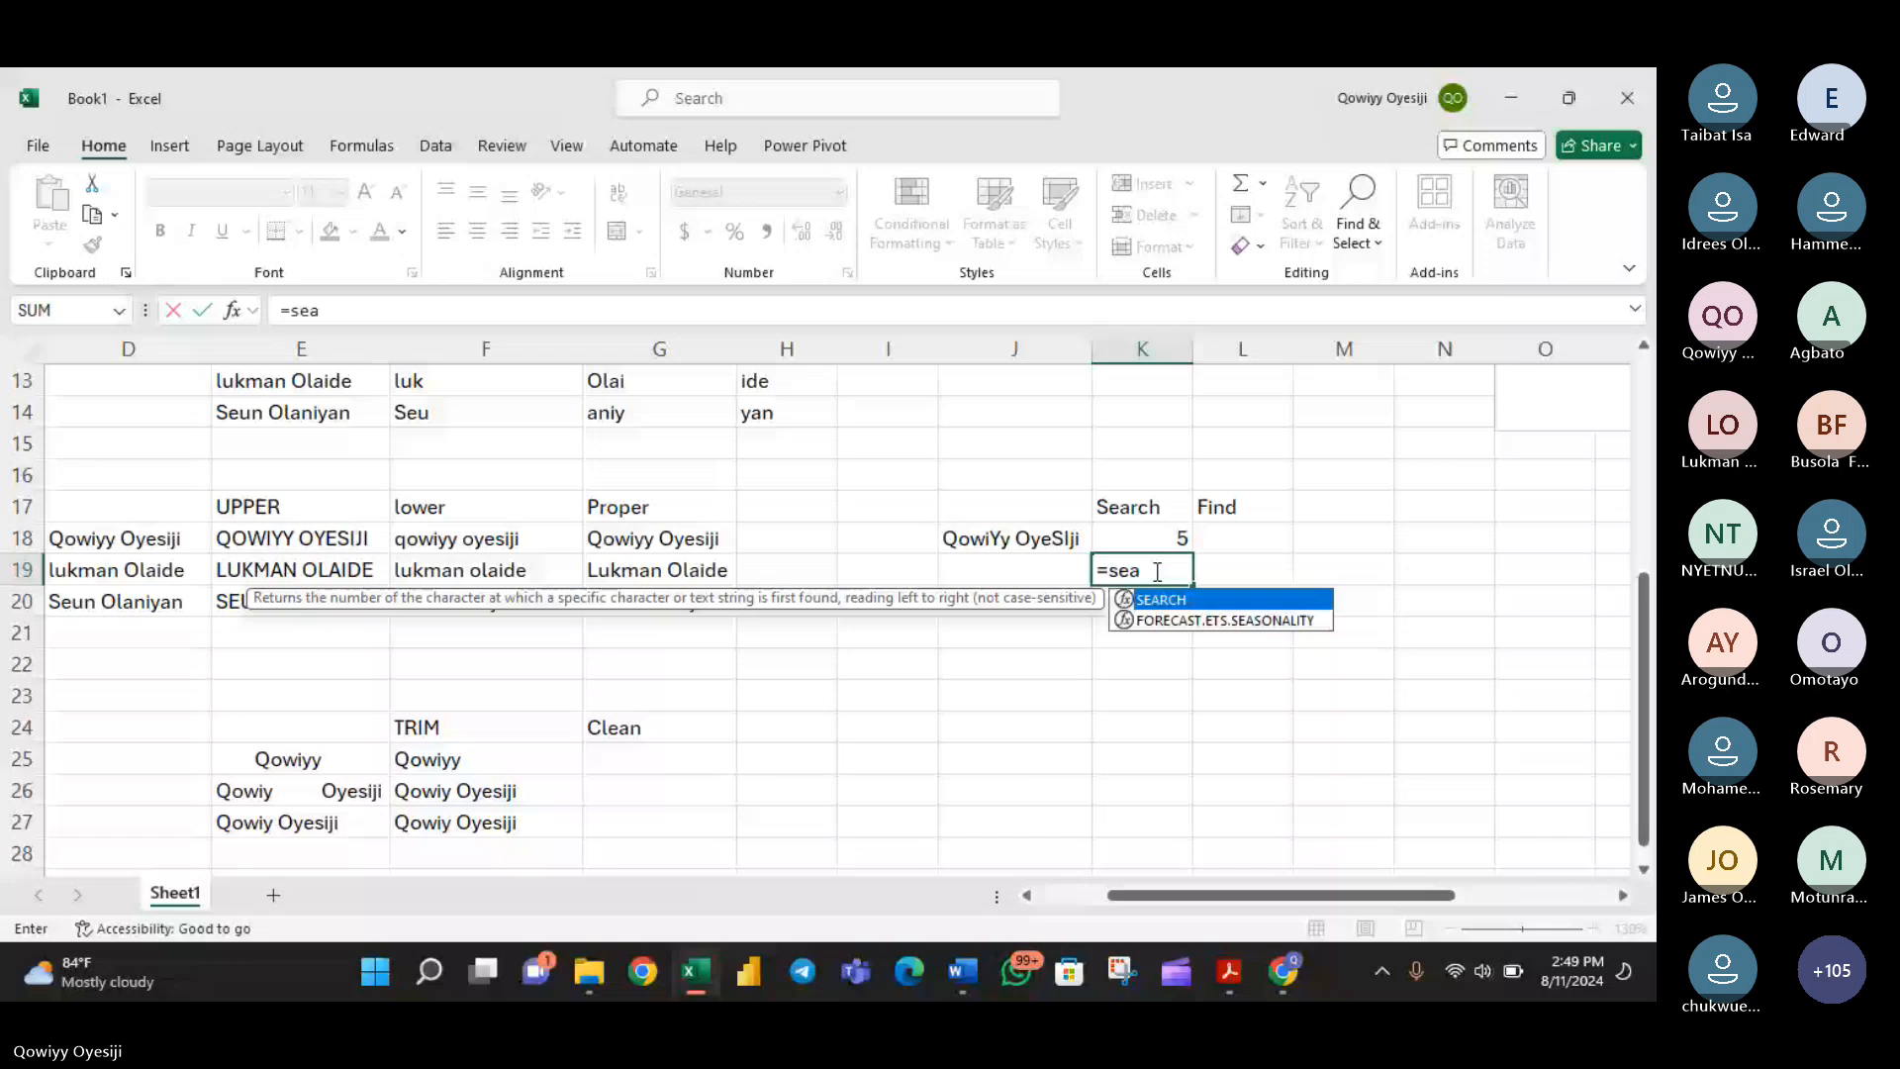
pyautogui.press('Tab')
pyautogui.write('"')
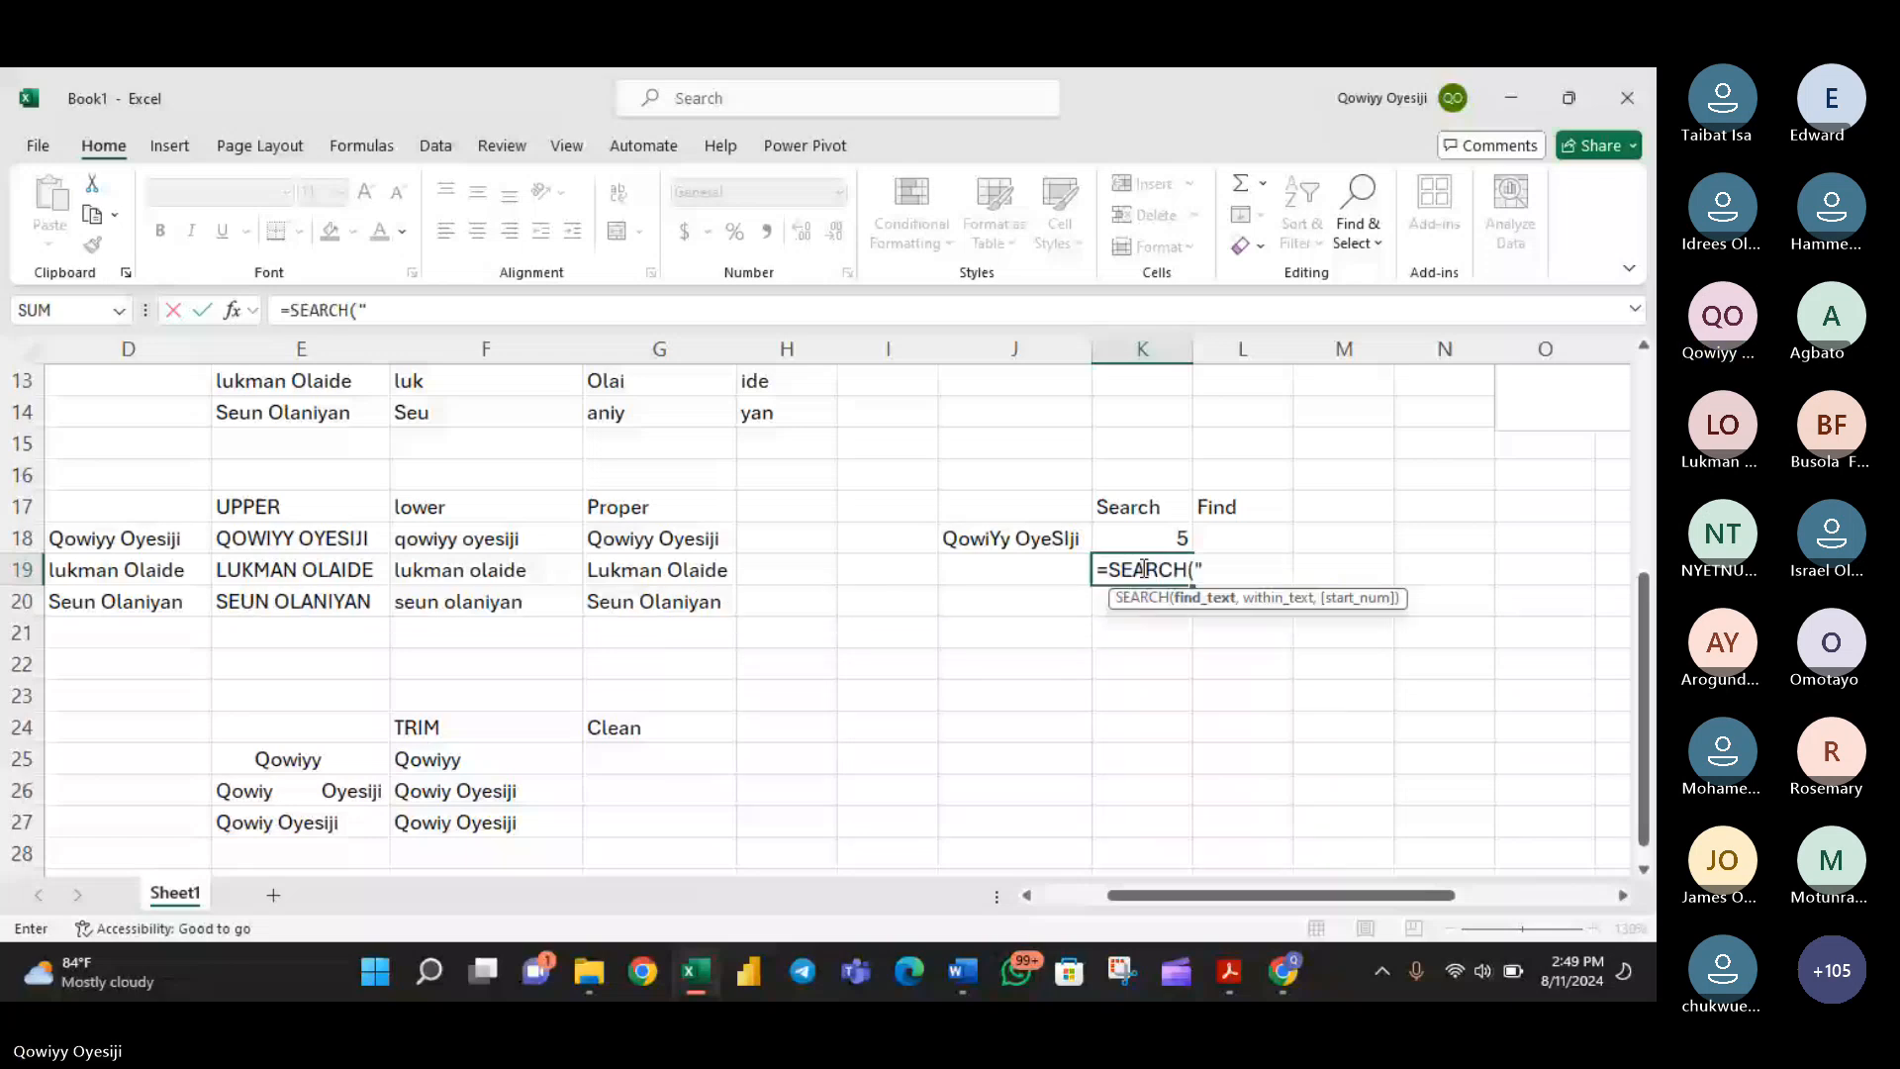
pyautogui.write('Y",')
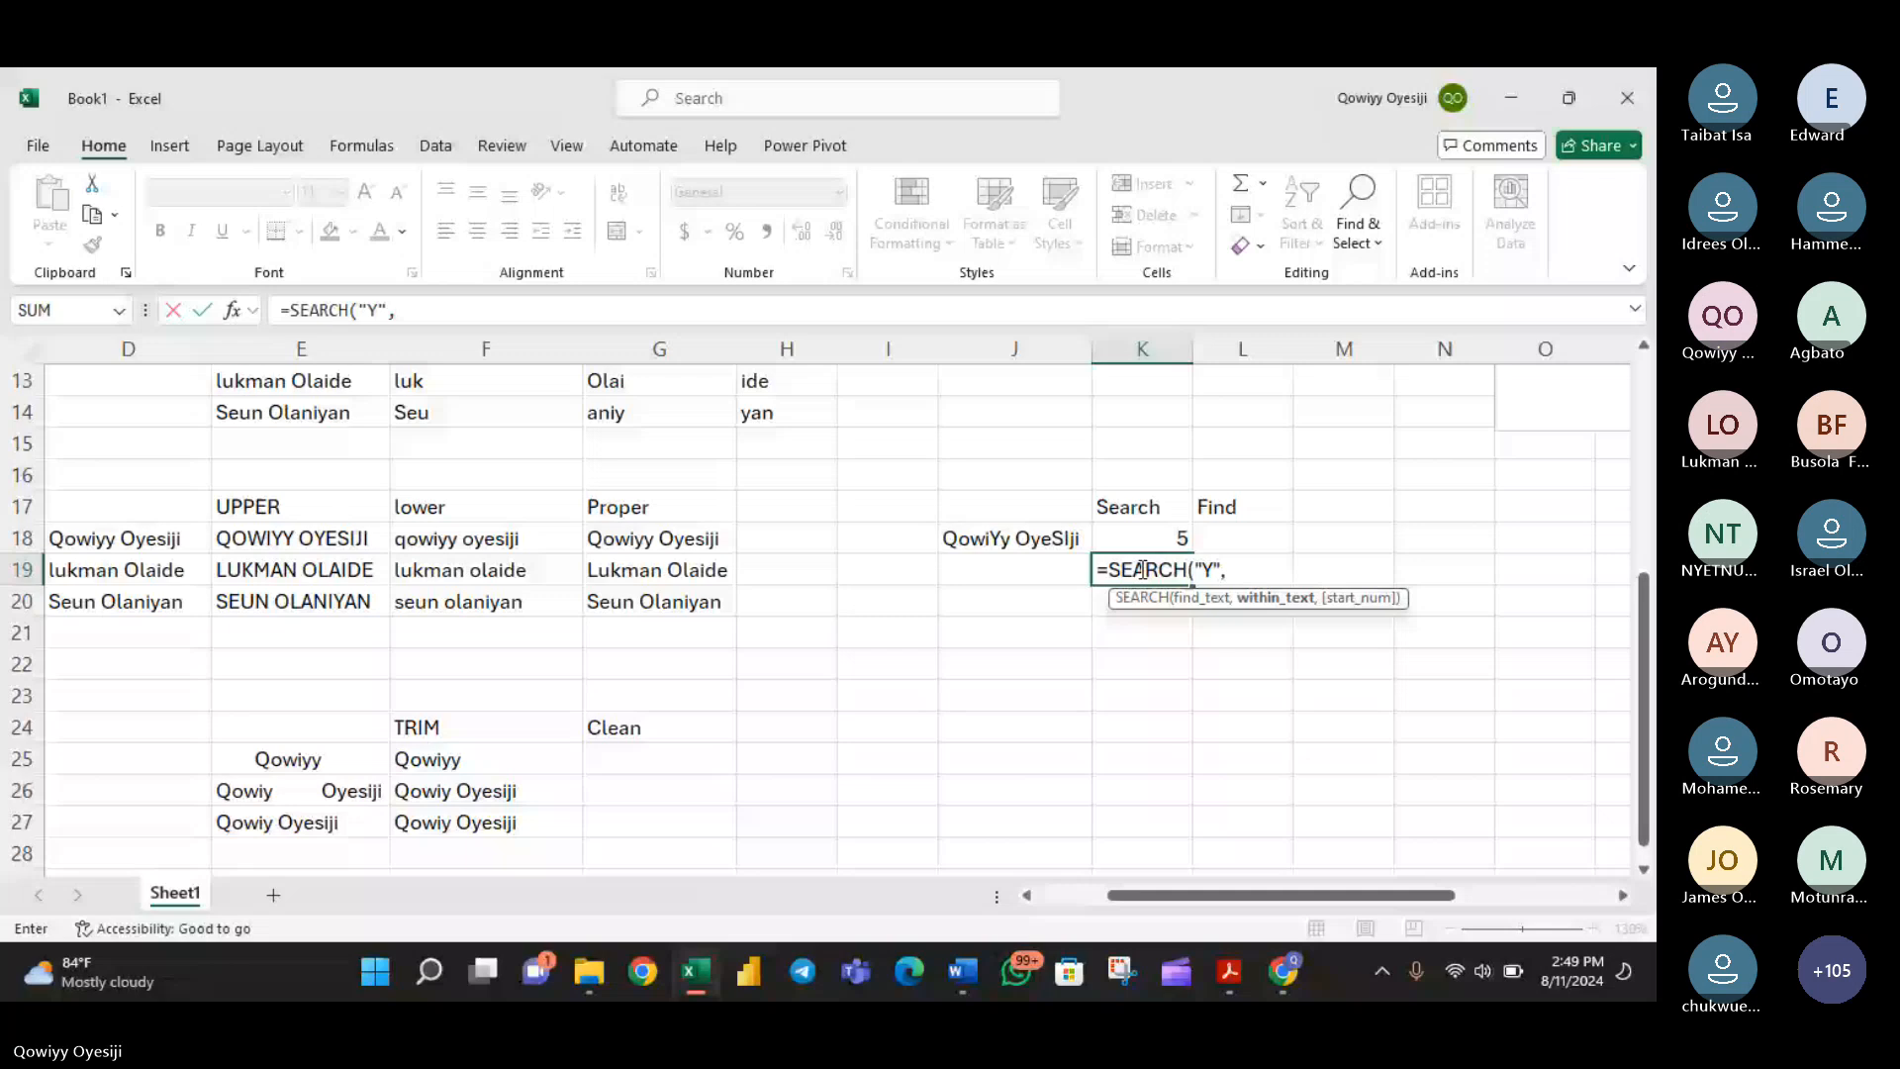
pyautogui.click(1028, 537)
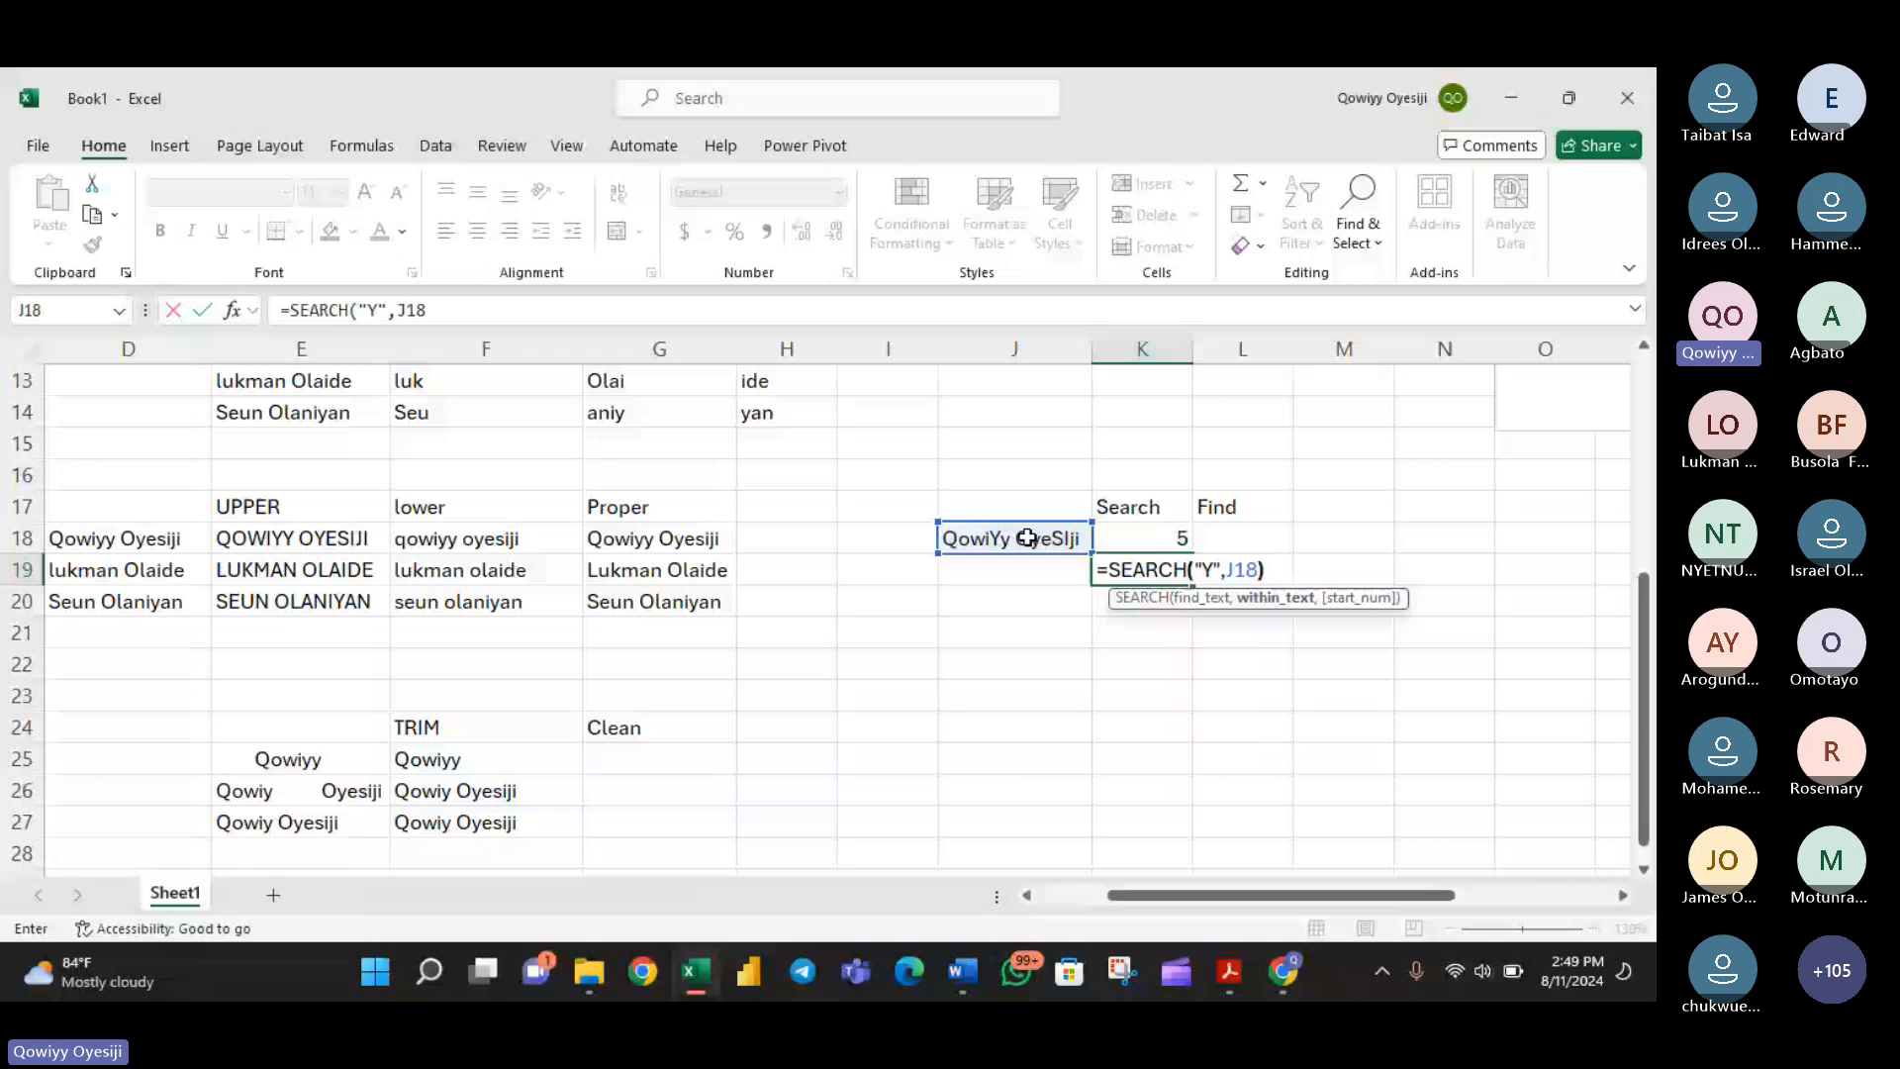
# - Enter =FIND("y",J18) in L18 to locate the lowercase y in the mixed-case name
pyautogui.click(1209, 535)
pyautogui.write('=')
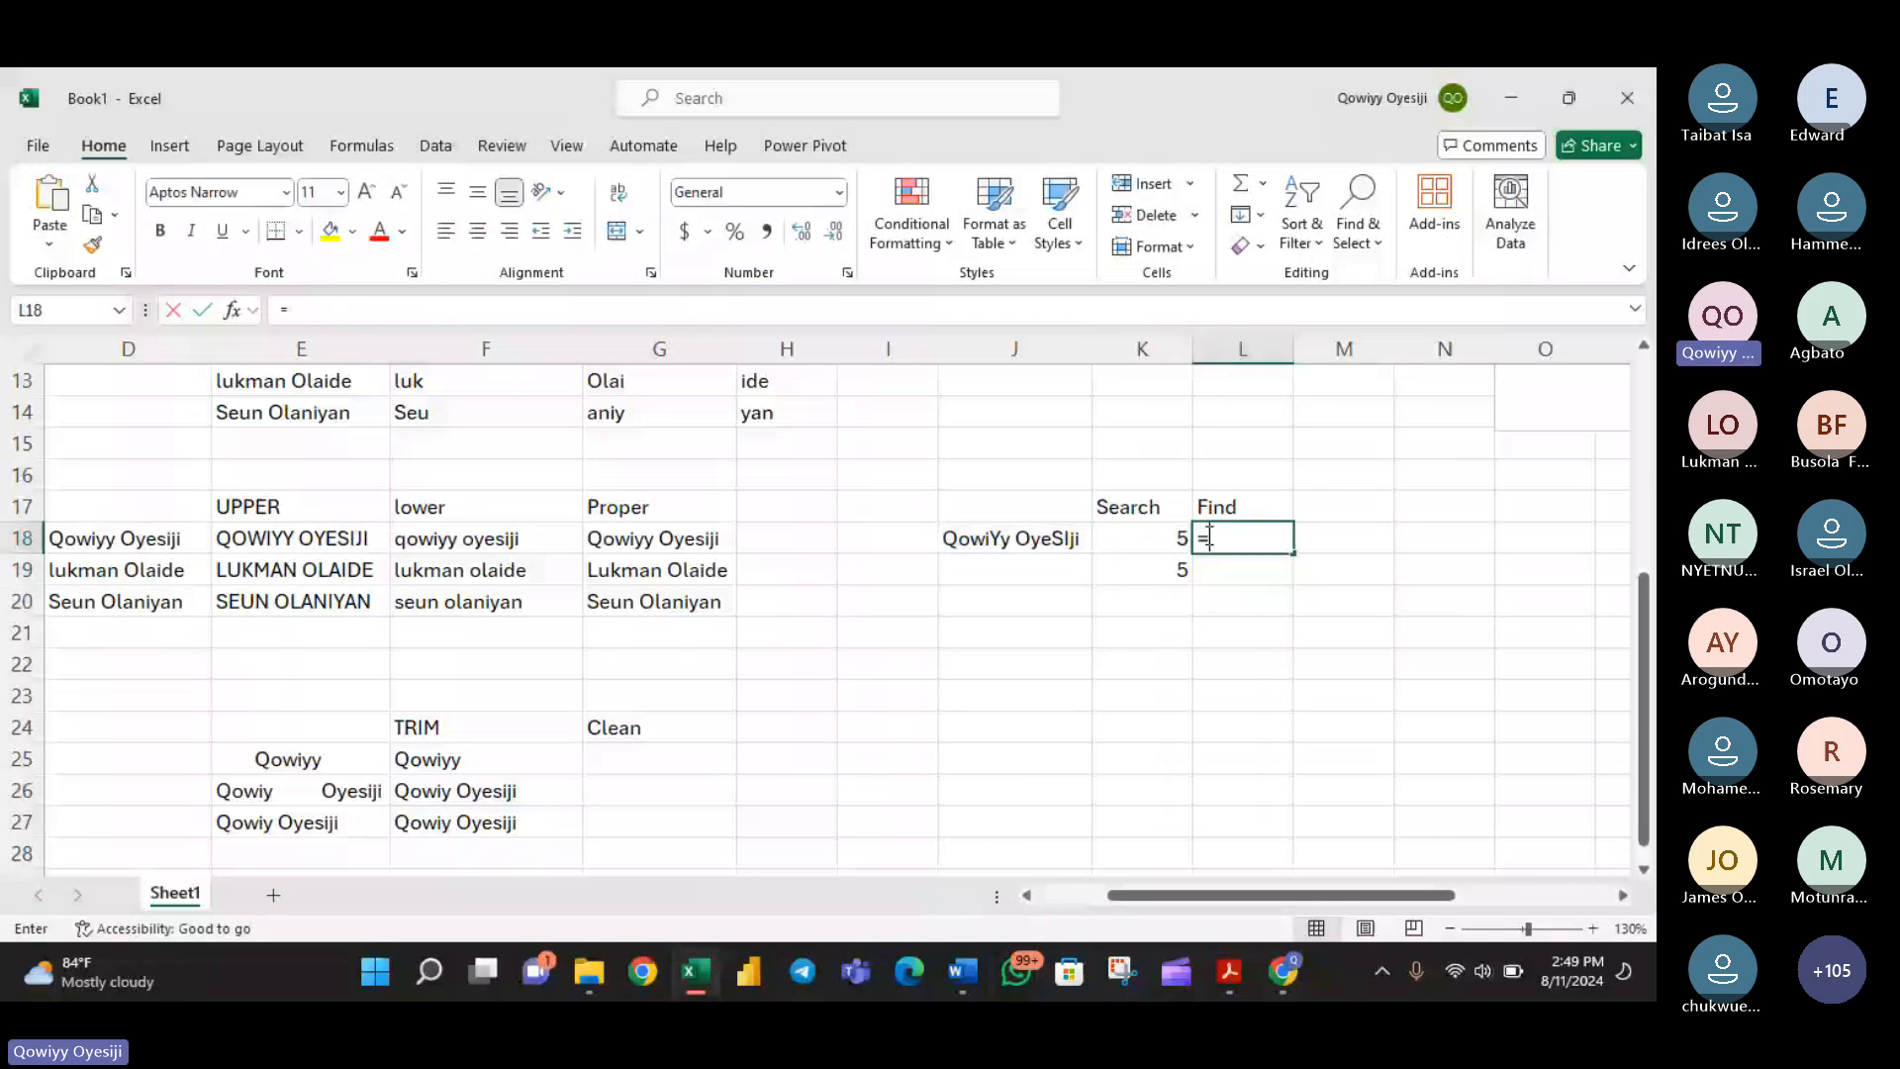
pyautogui.write('FIND(')
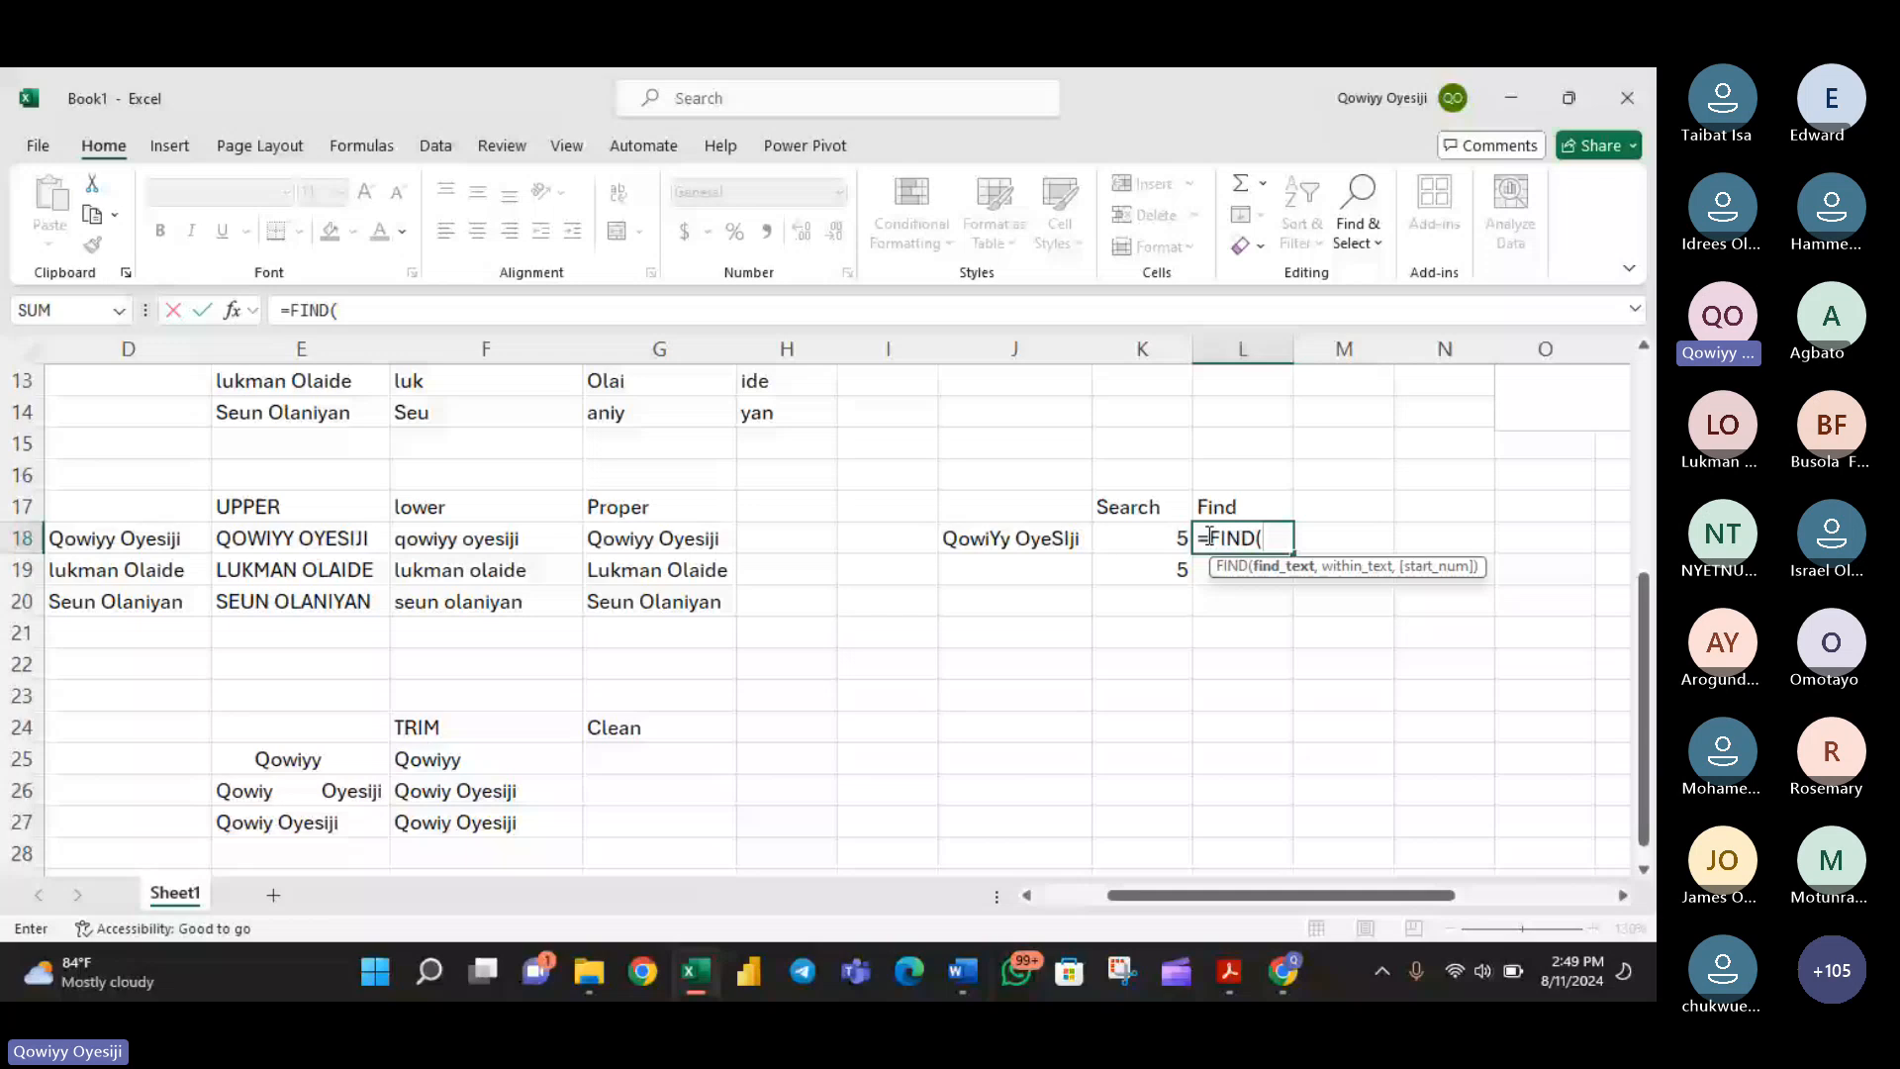
pyautogui.write('"y')
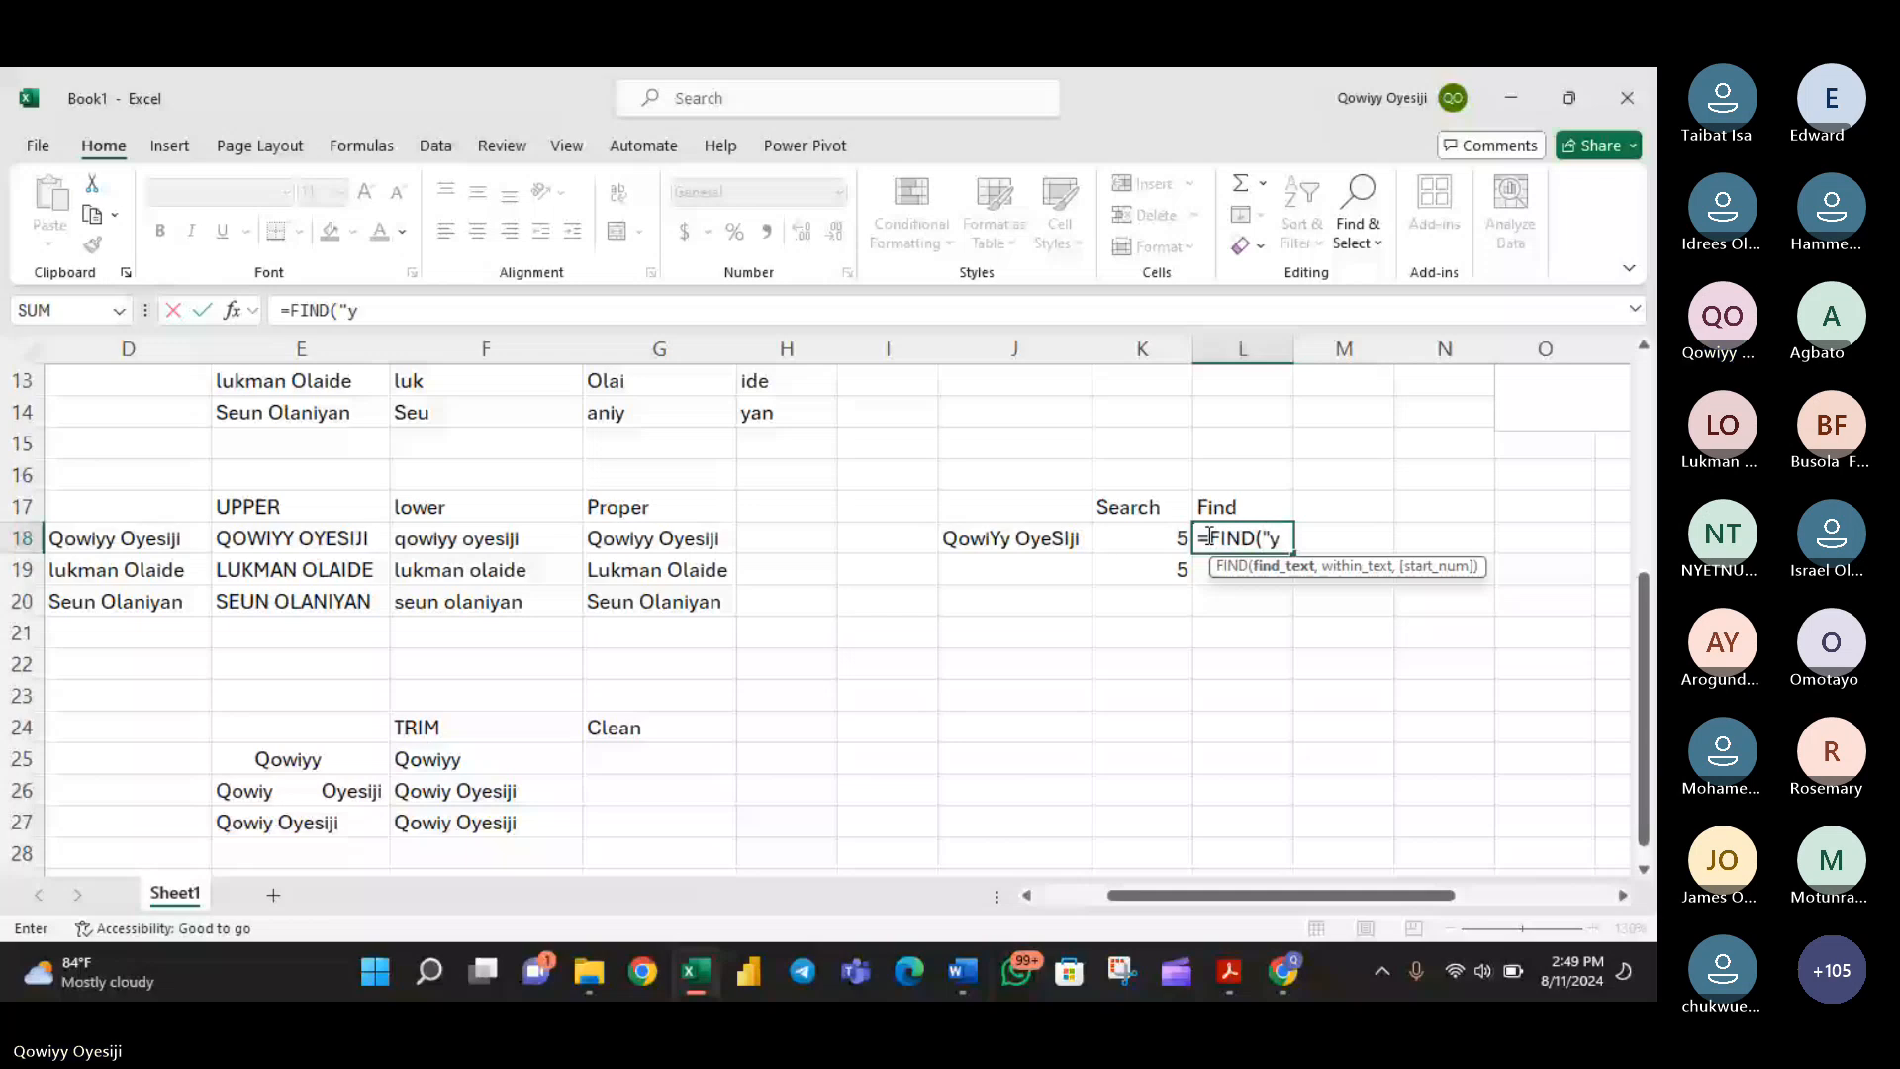
pyautogui.write('",')
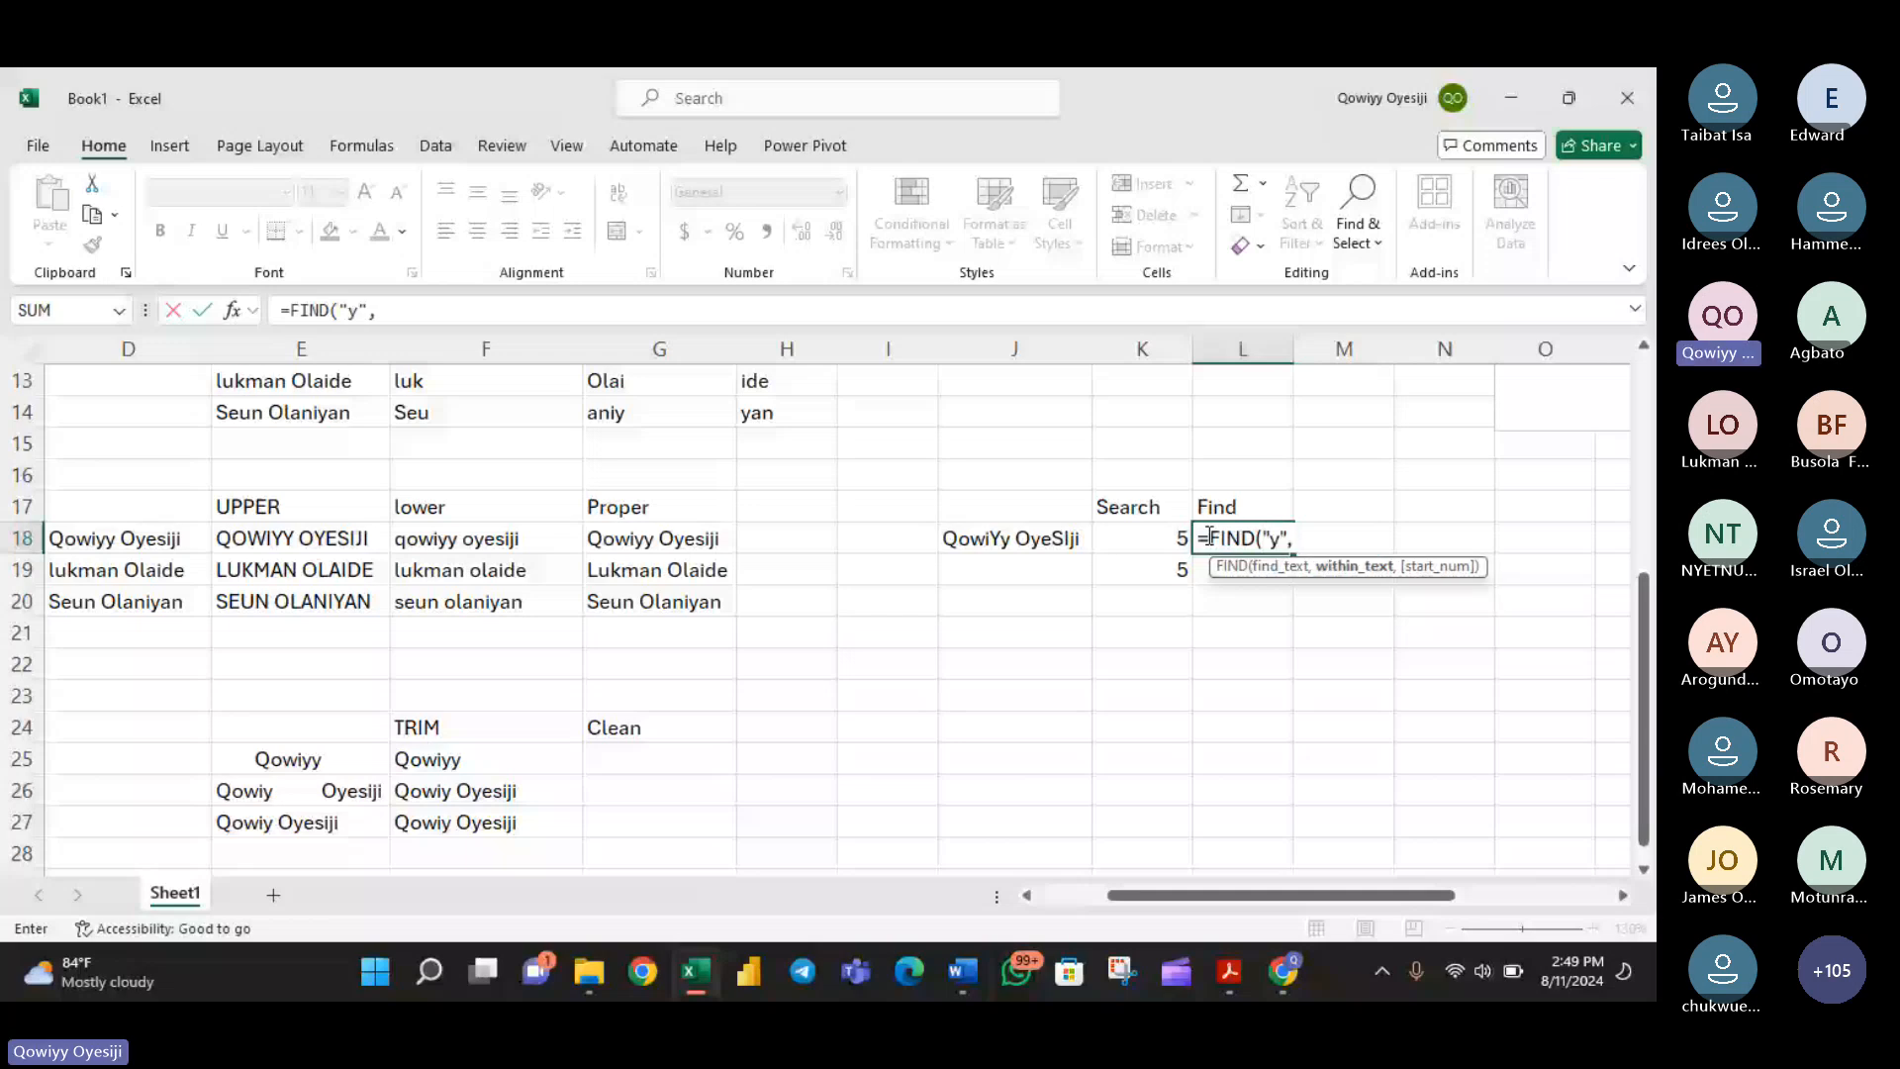
pyautogui.click(1084, 538)
pyautogui.write(')')
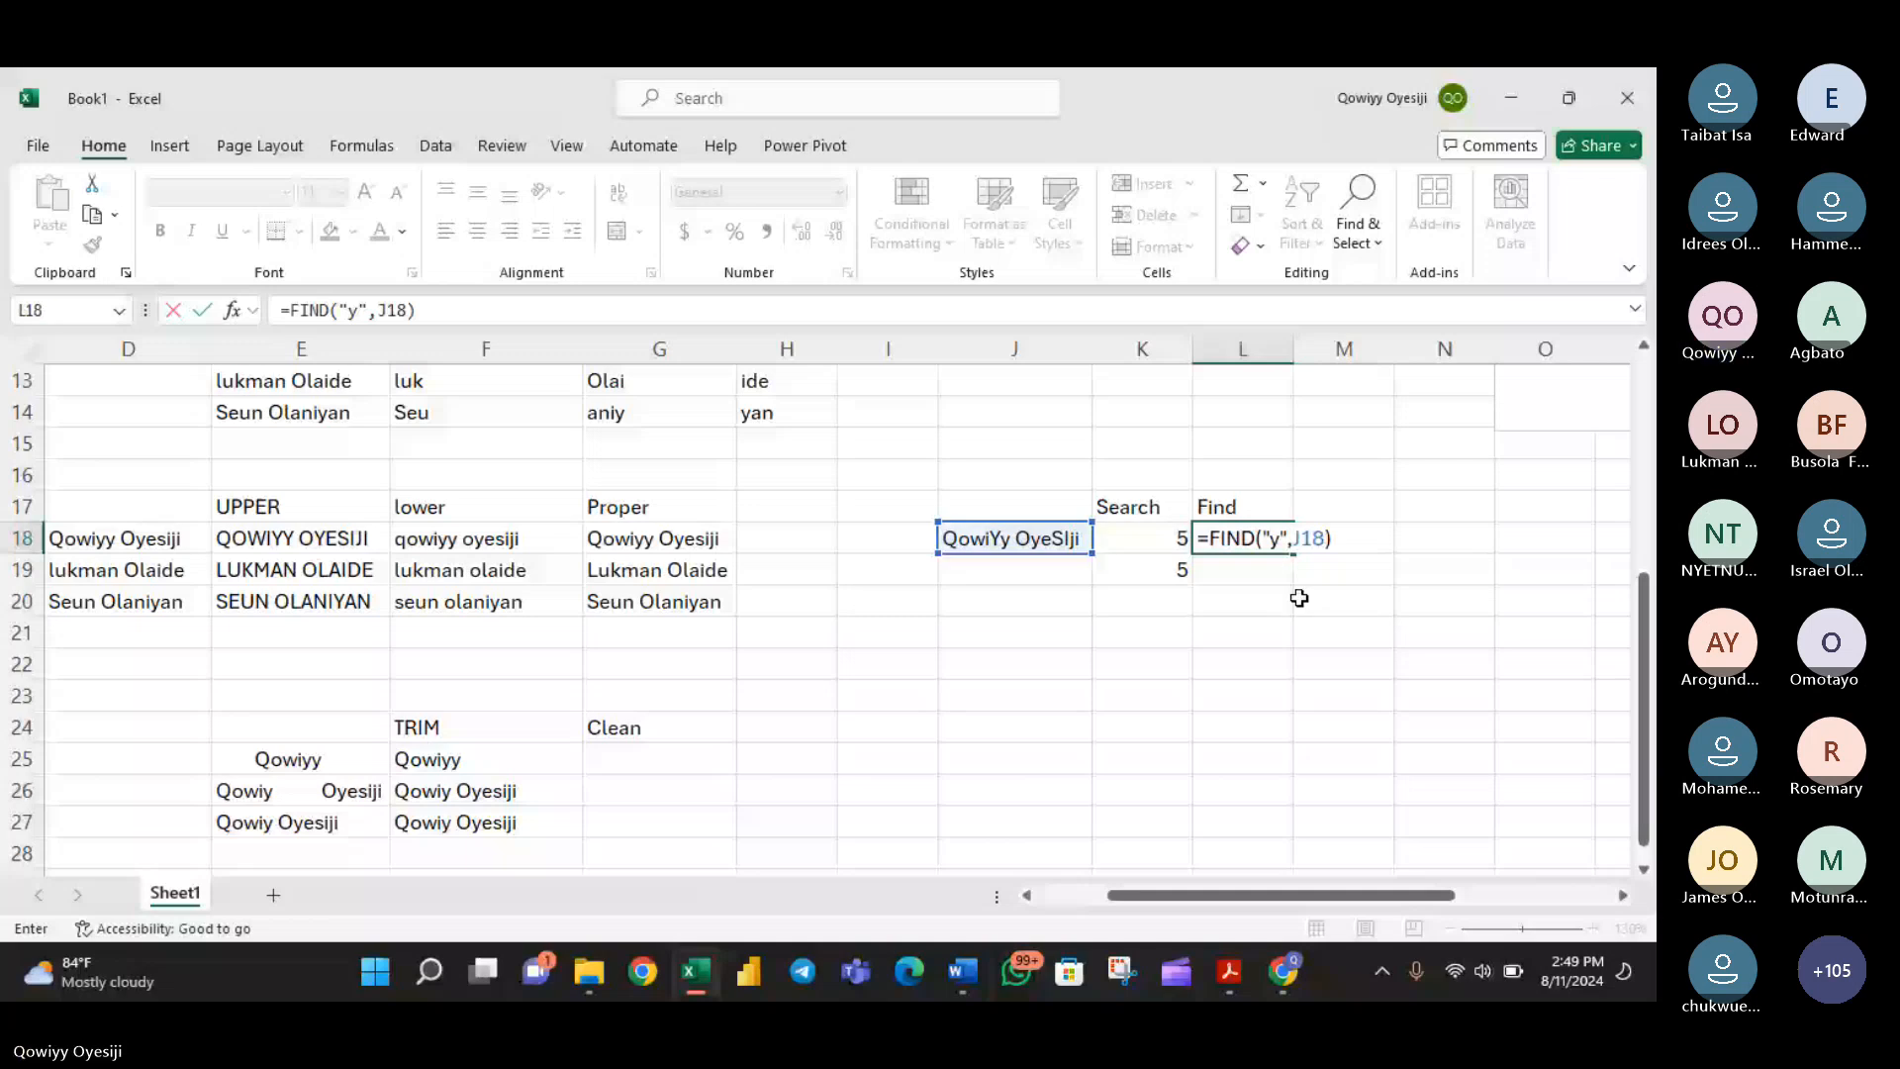
# - Enter =FIND("Y",J18) in L19 to locate the uppercase Y in the same name
pyautogui.click(1254, 576)
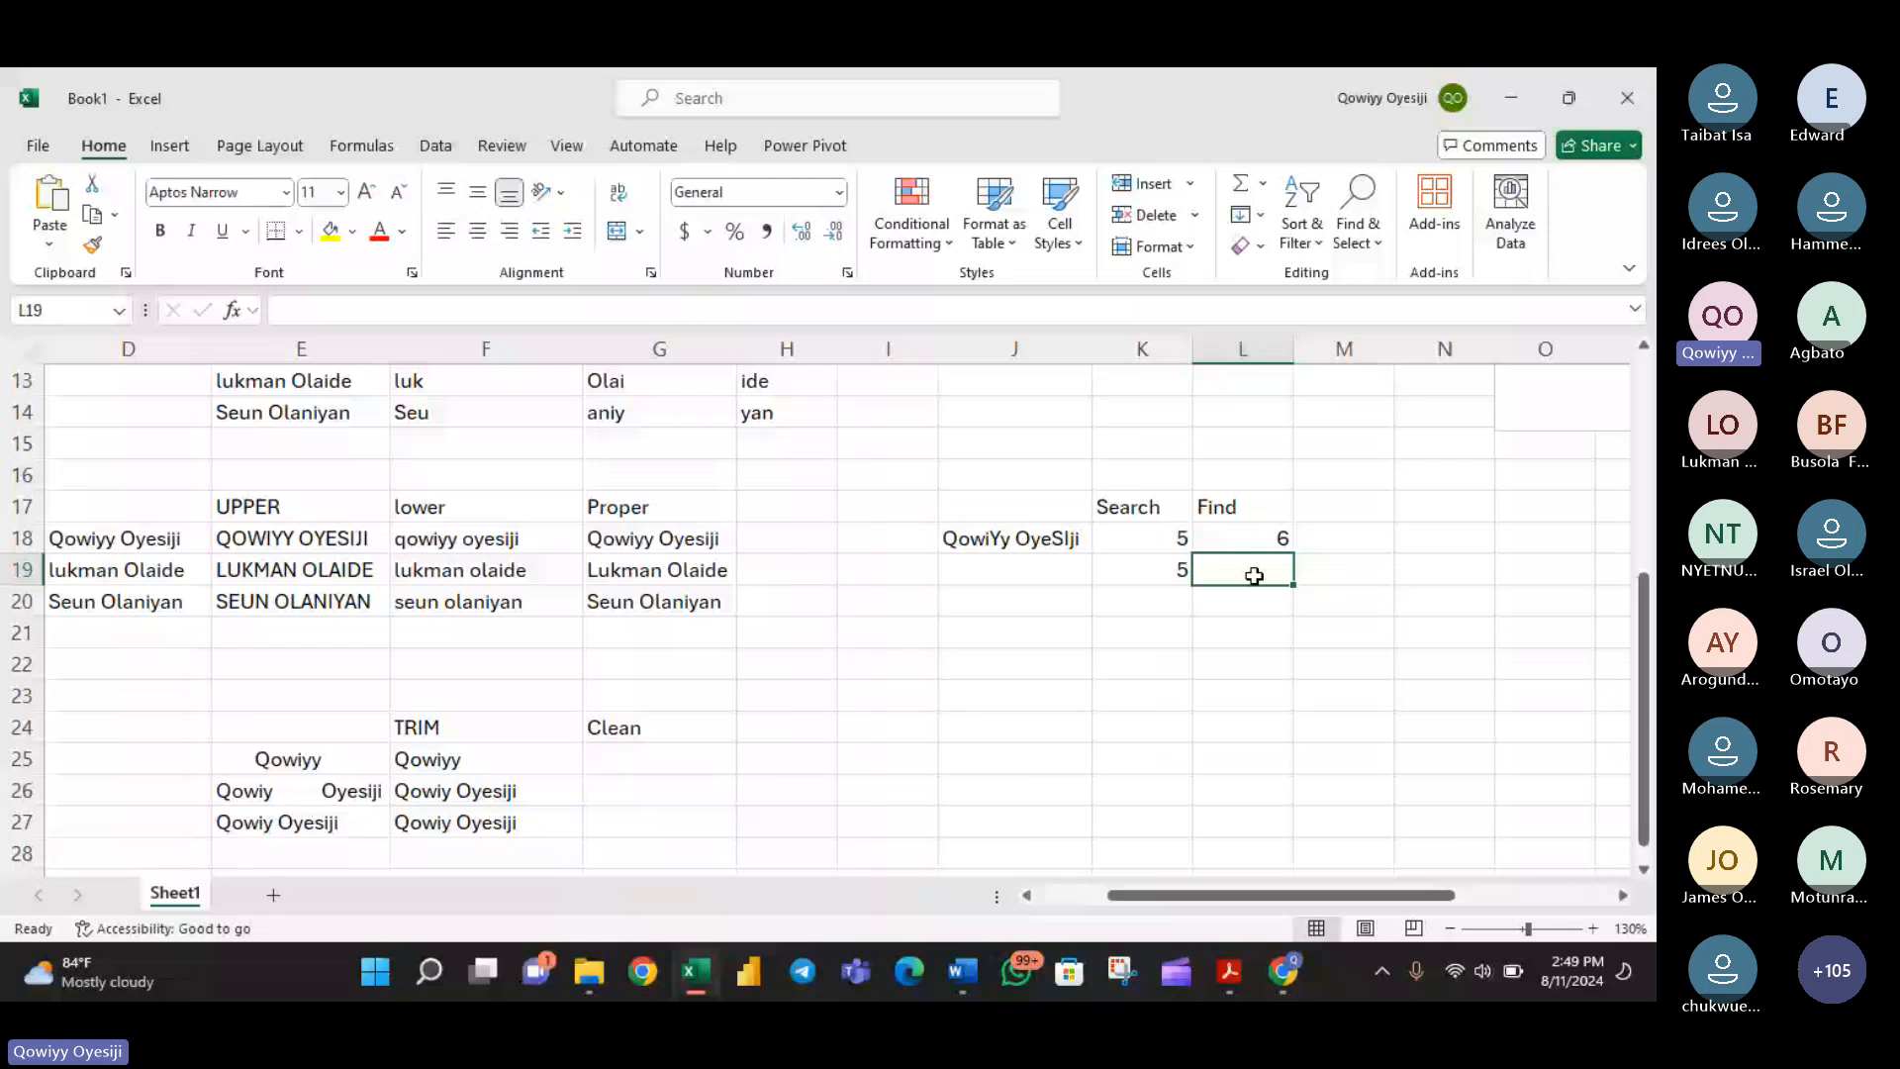
pyautogui.write('=FIND(')
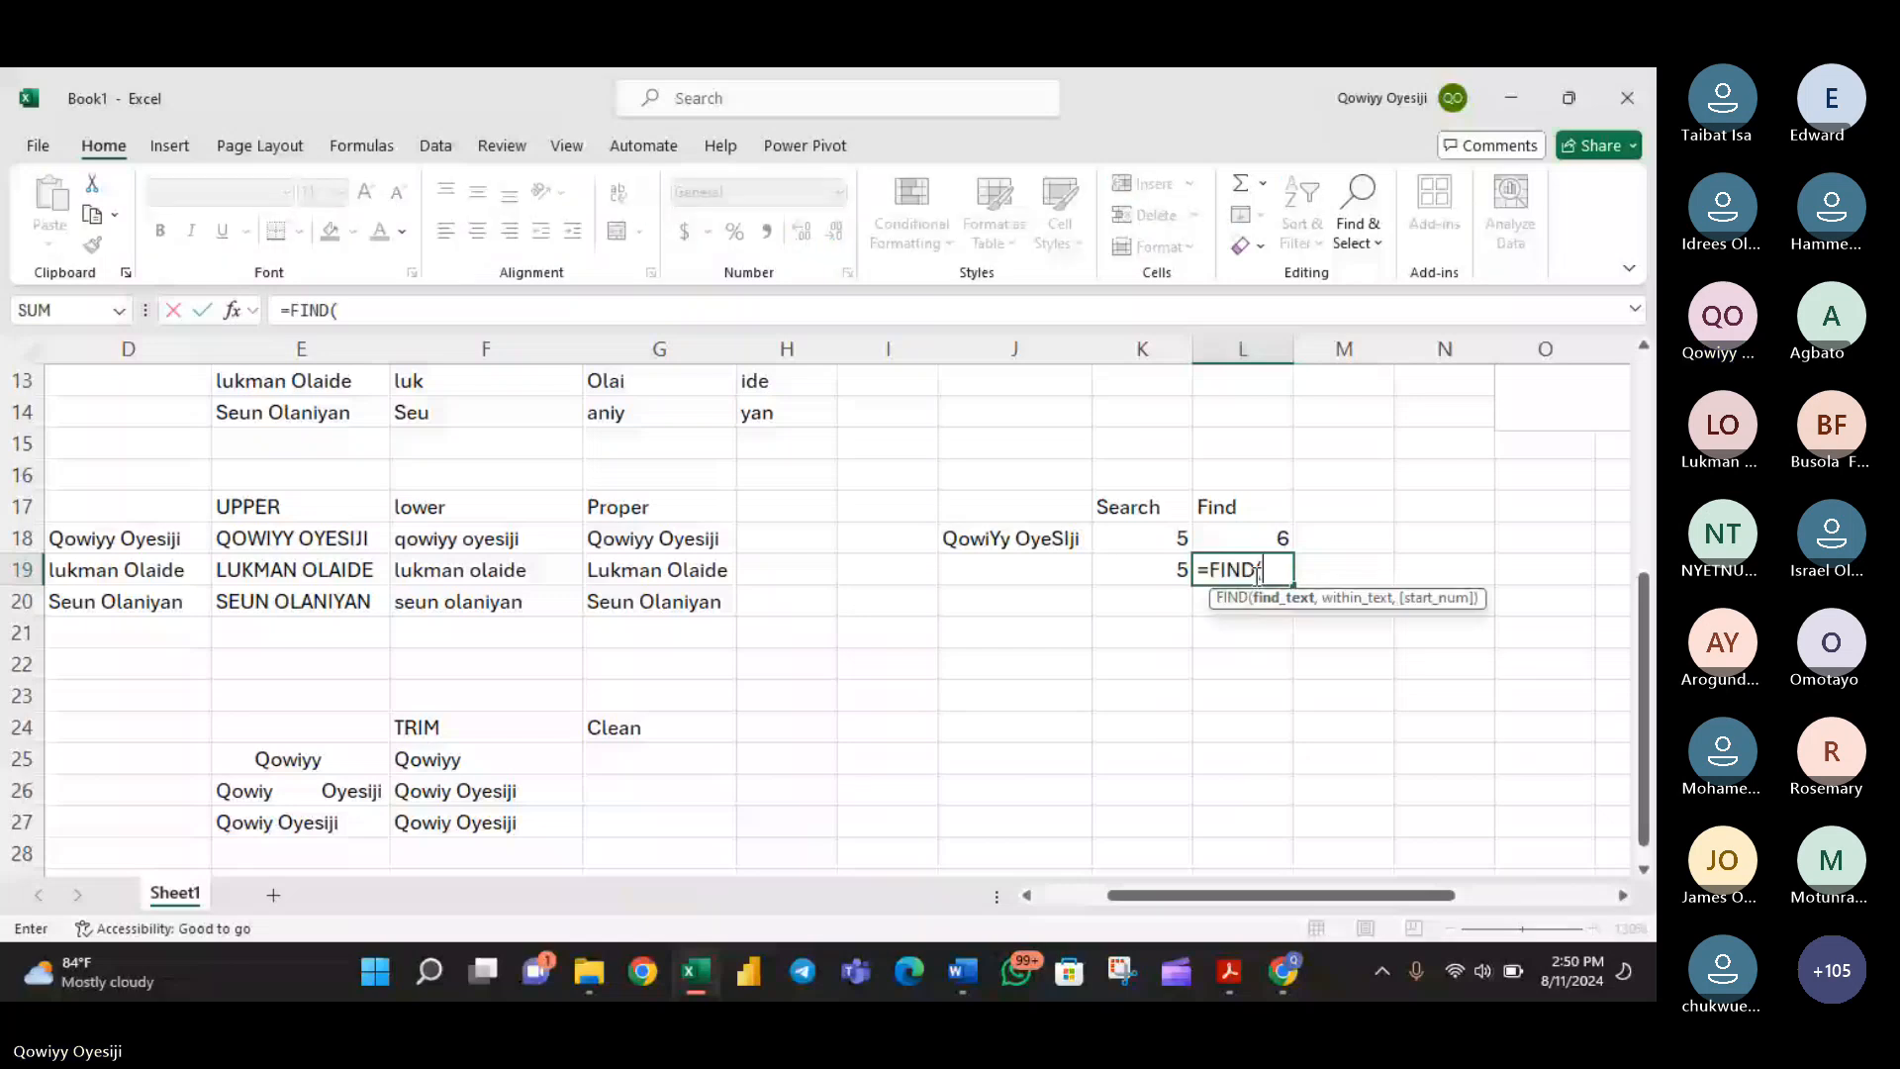
pyautogui.write('"Y",')
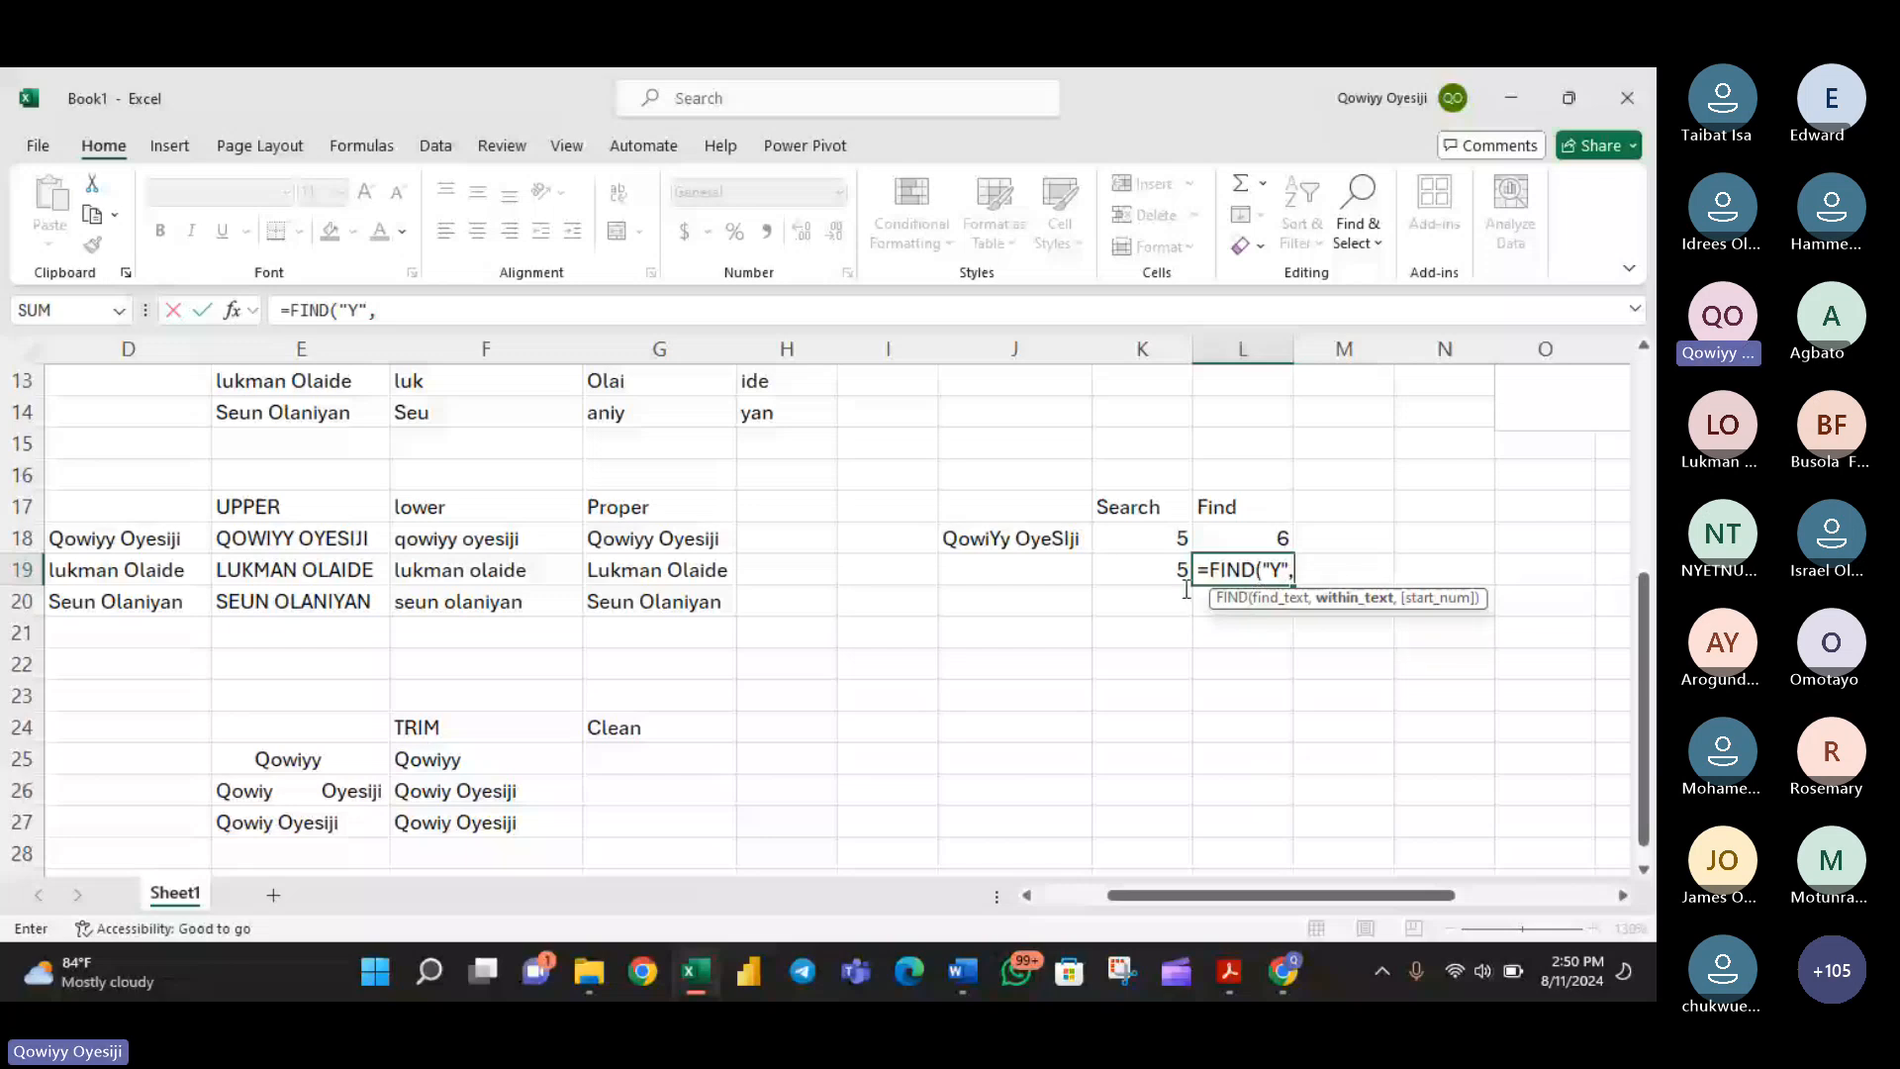
pyautogui.click(1035, 536)
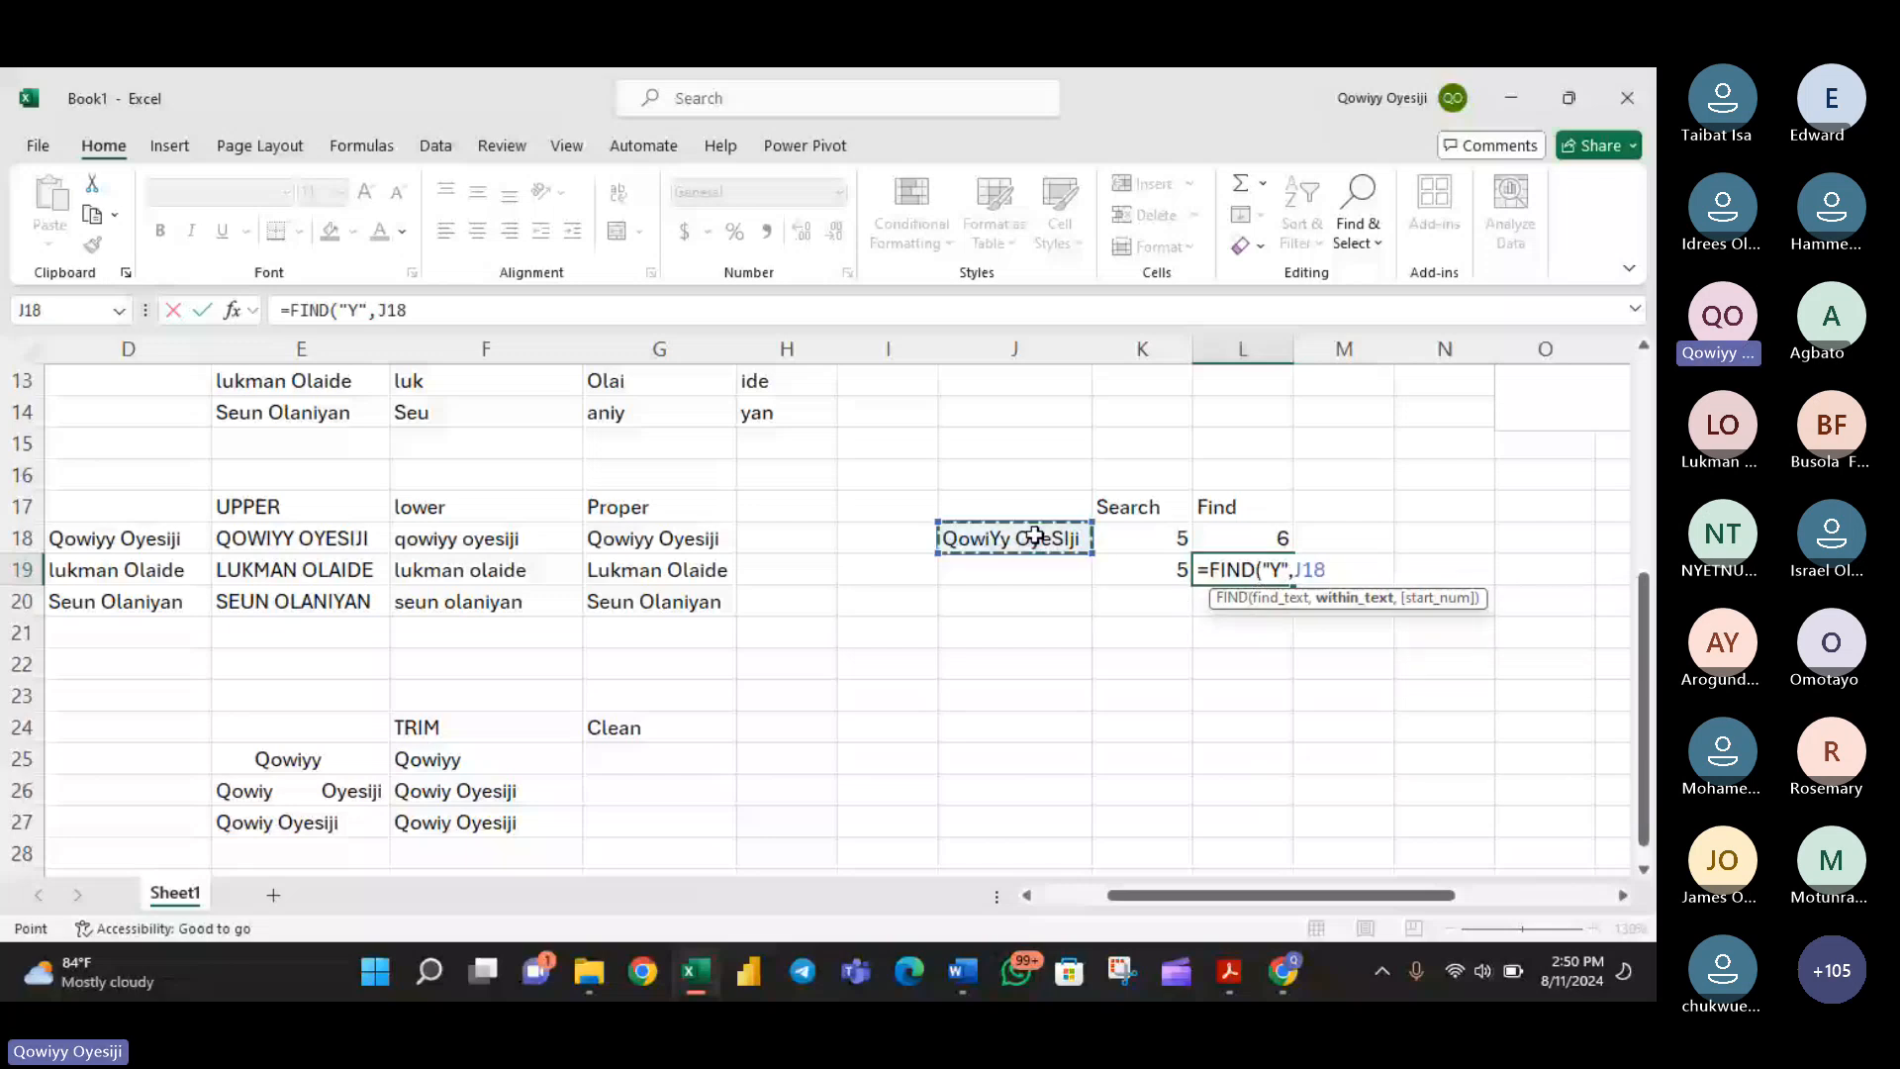
pyautogui.press('Return')
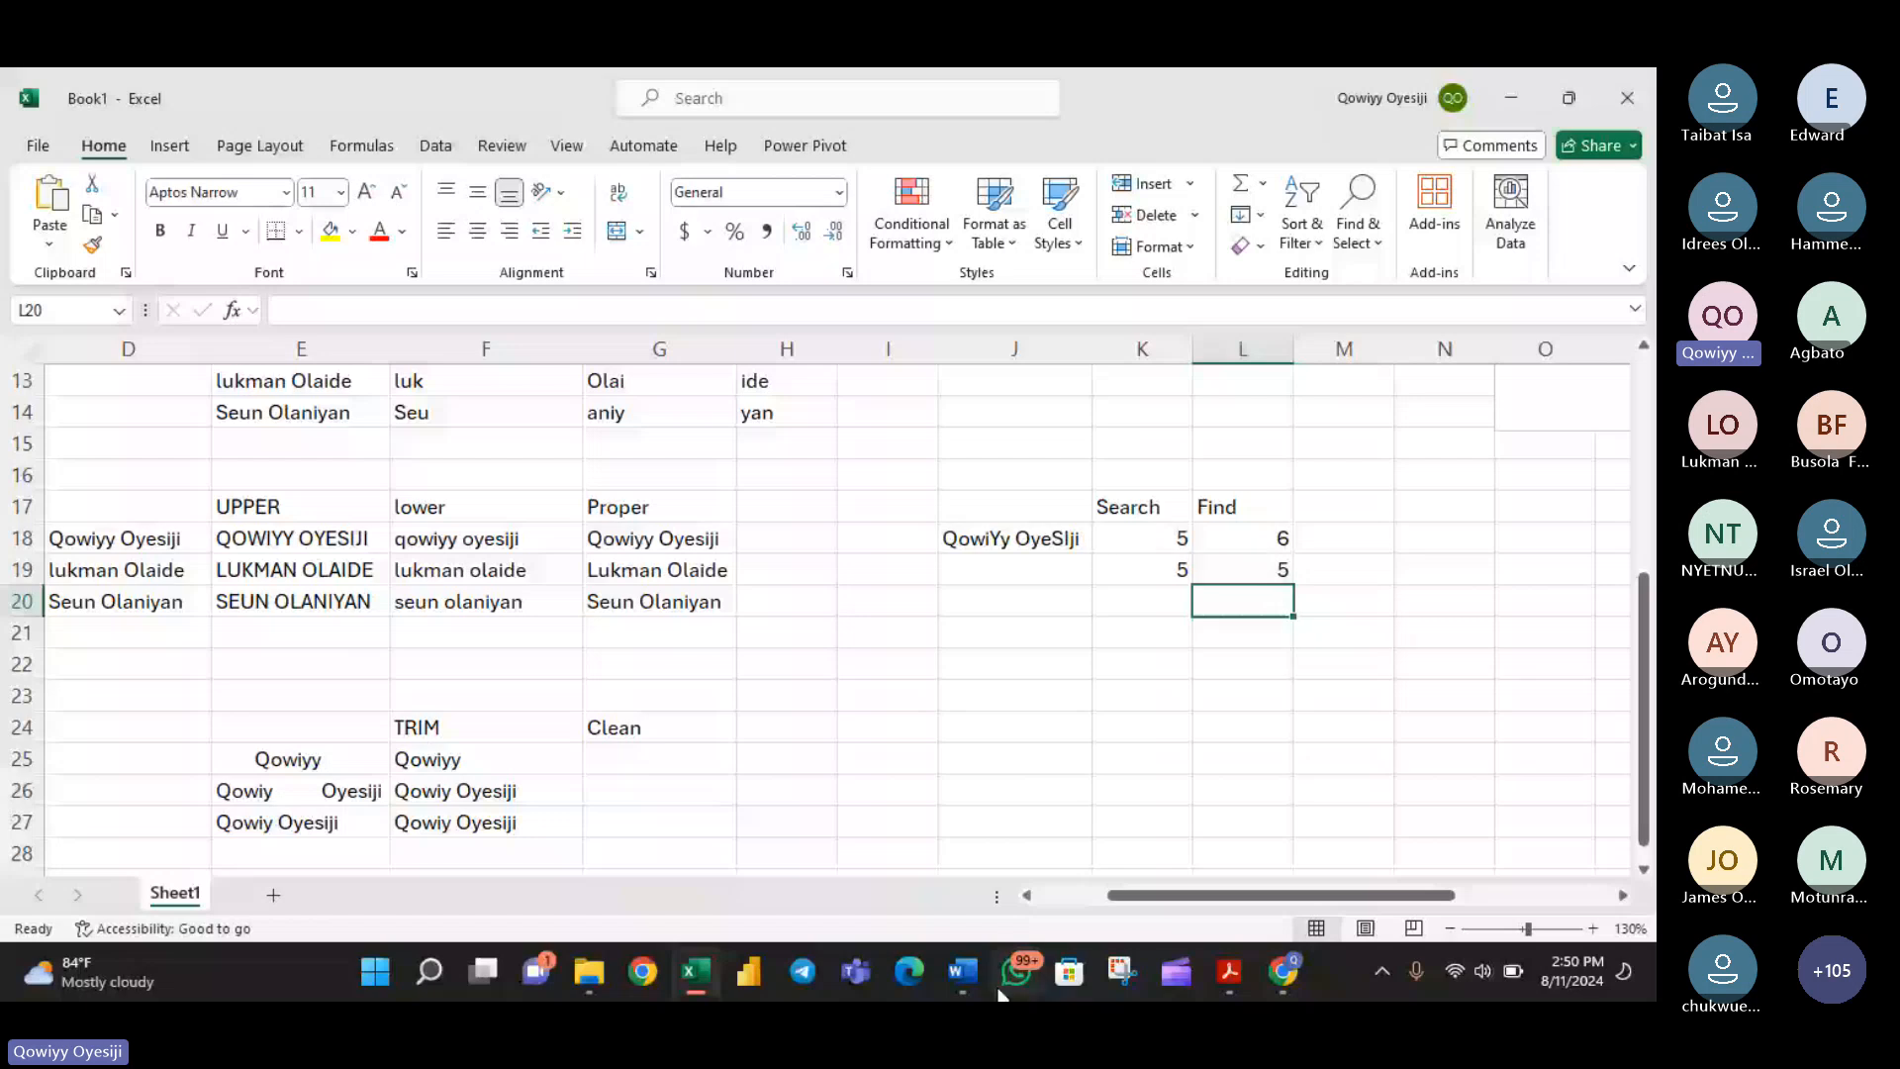
# - Switch to the Microsoft Teams meeting in Chrome and check the meeting chat and the participants list for questions and raised hands
pyautogui.click(1282, 980)
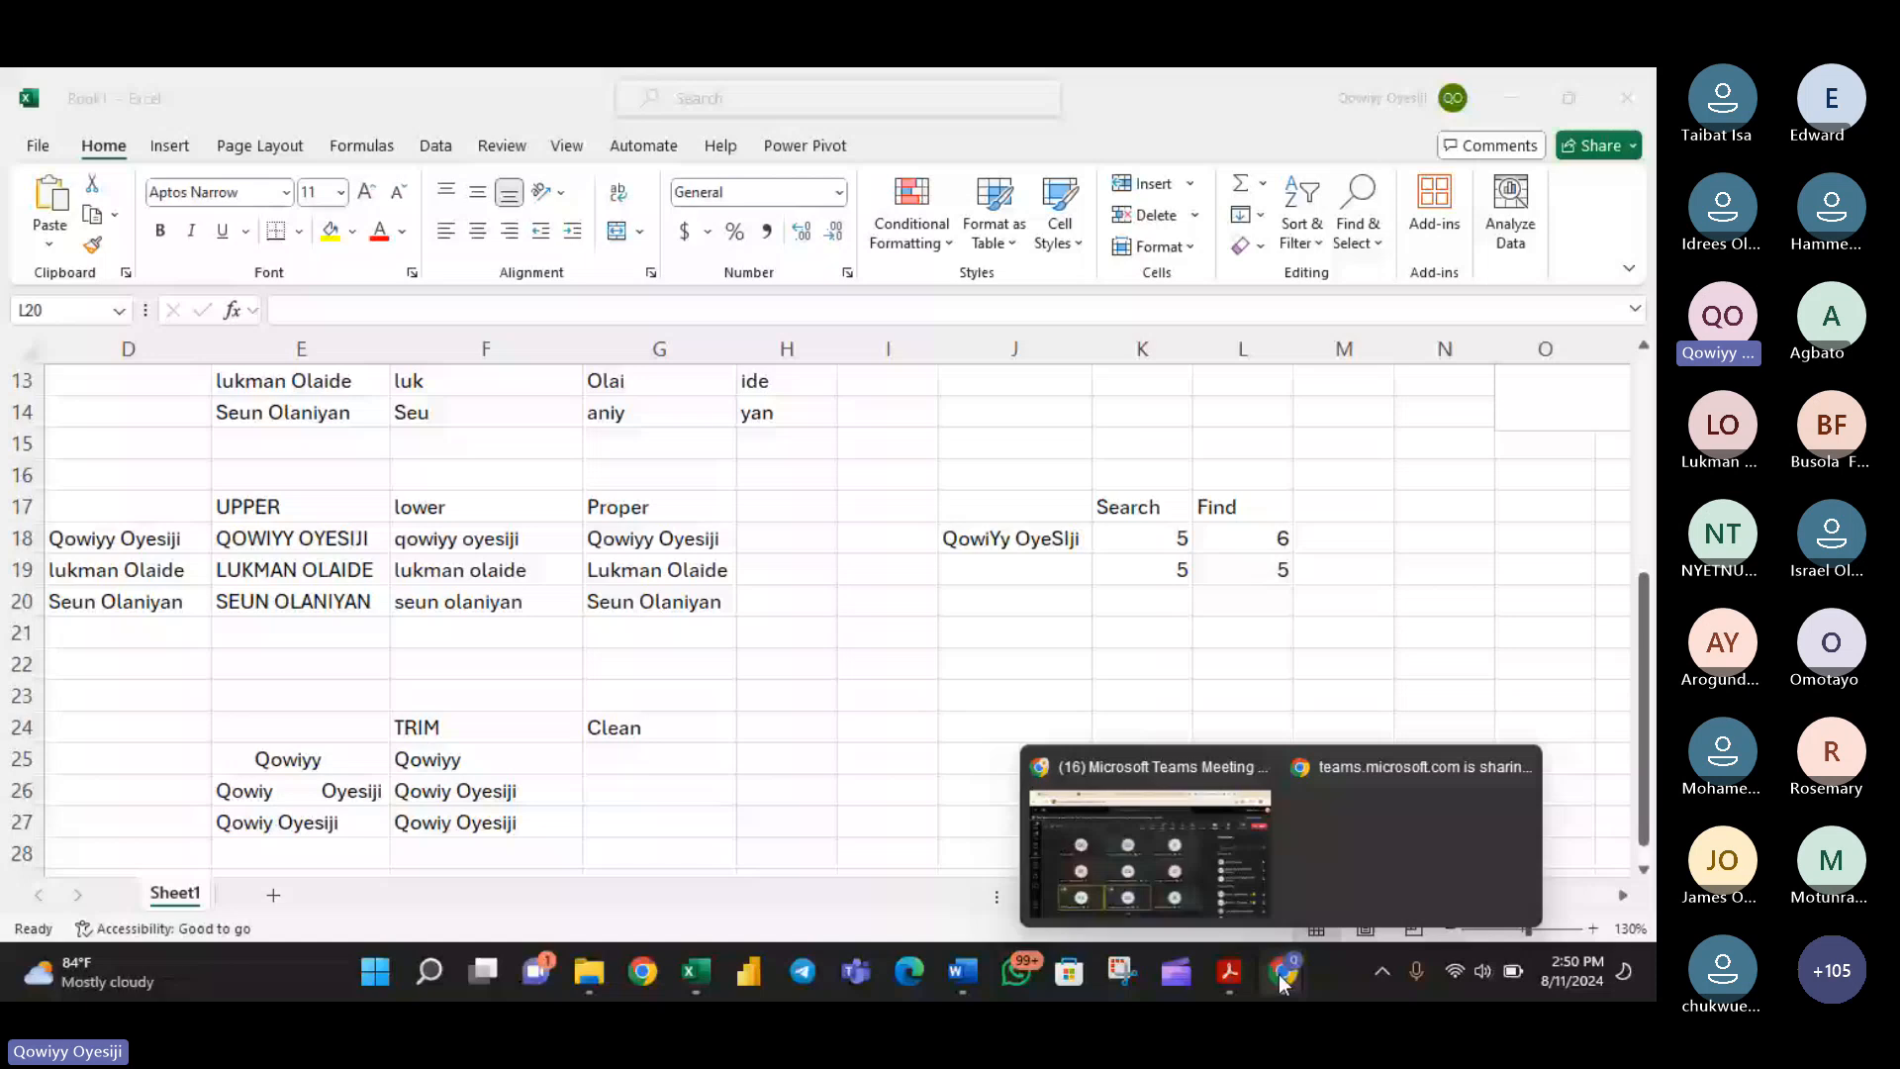
pyautogui.click(1217, 841)
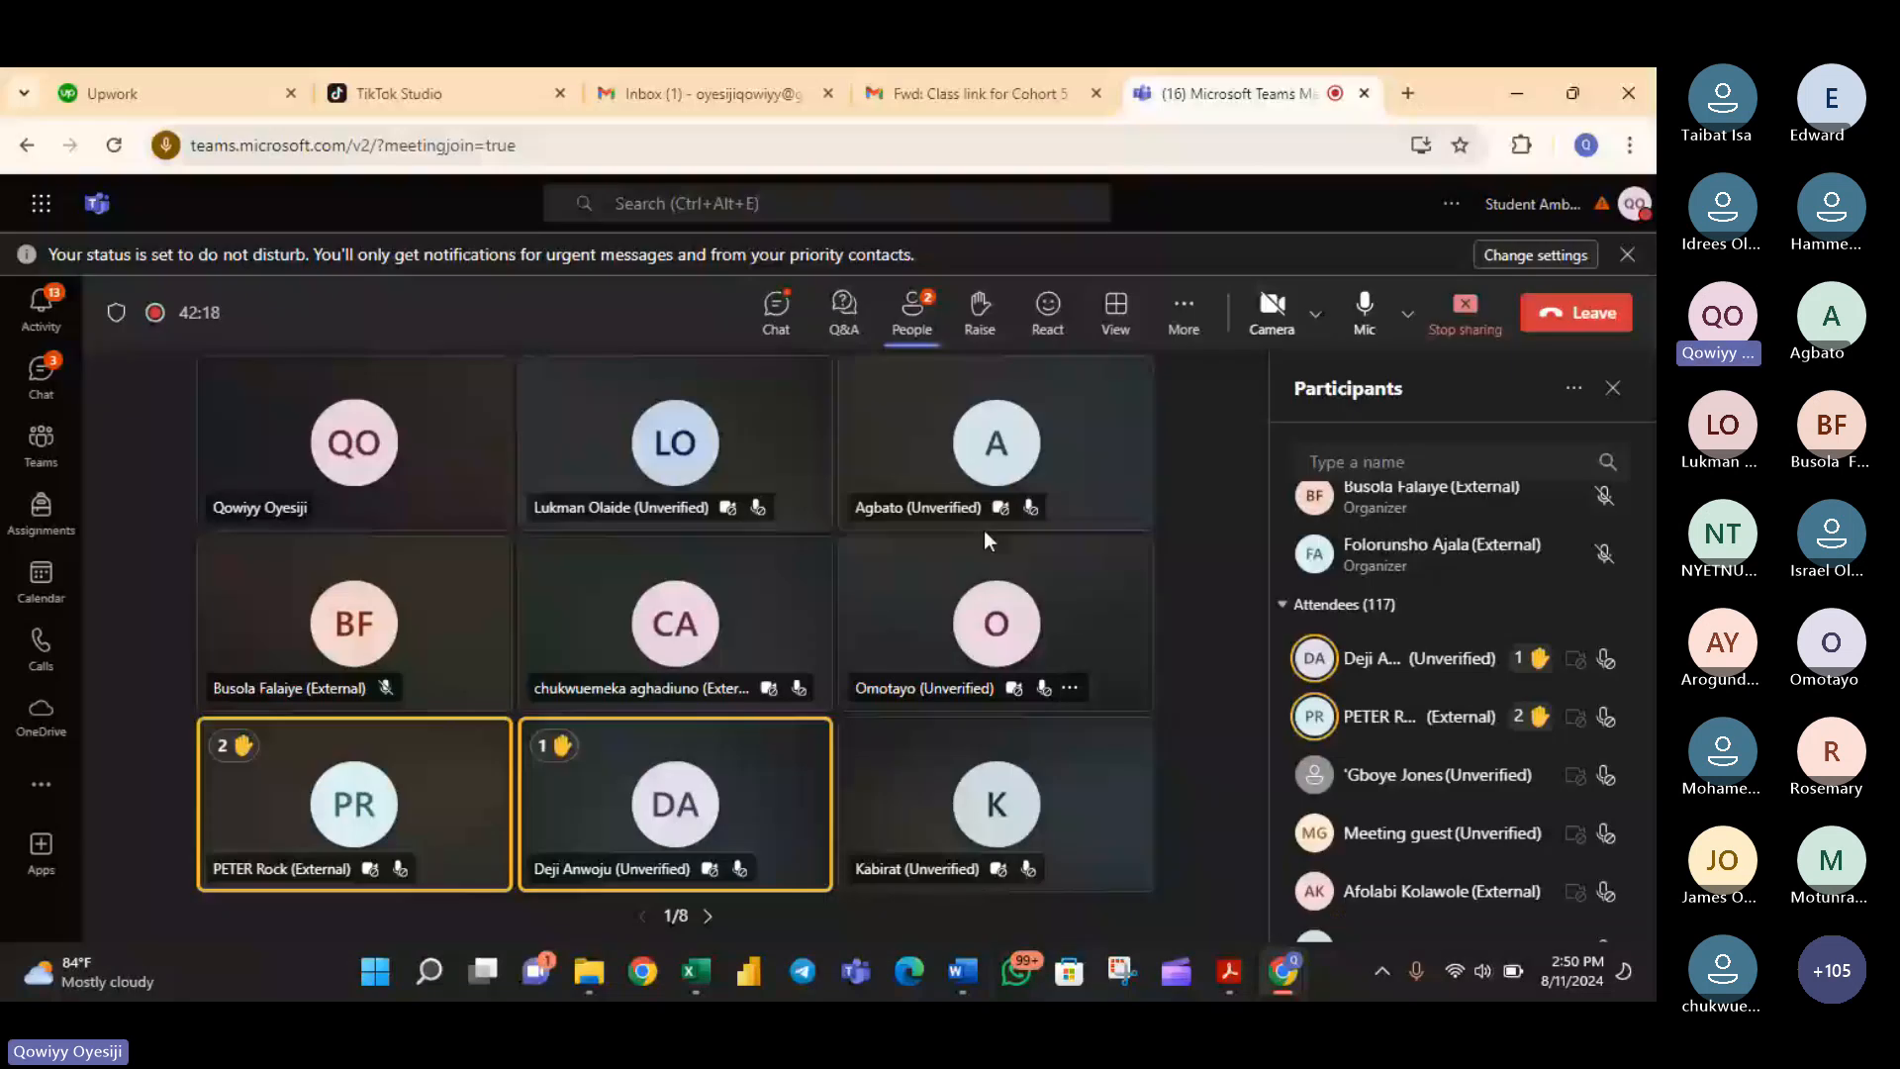
pyautogui.click(696, 974)
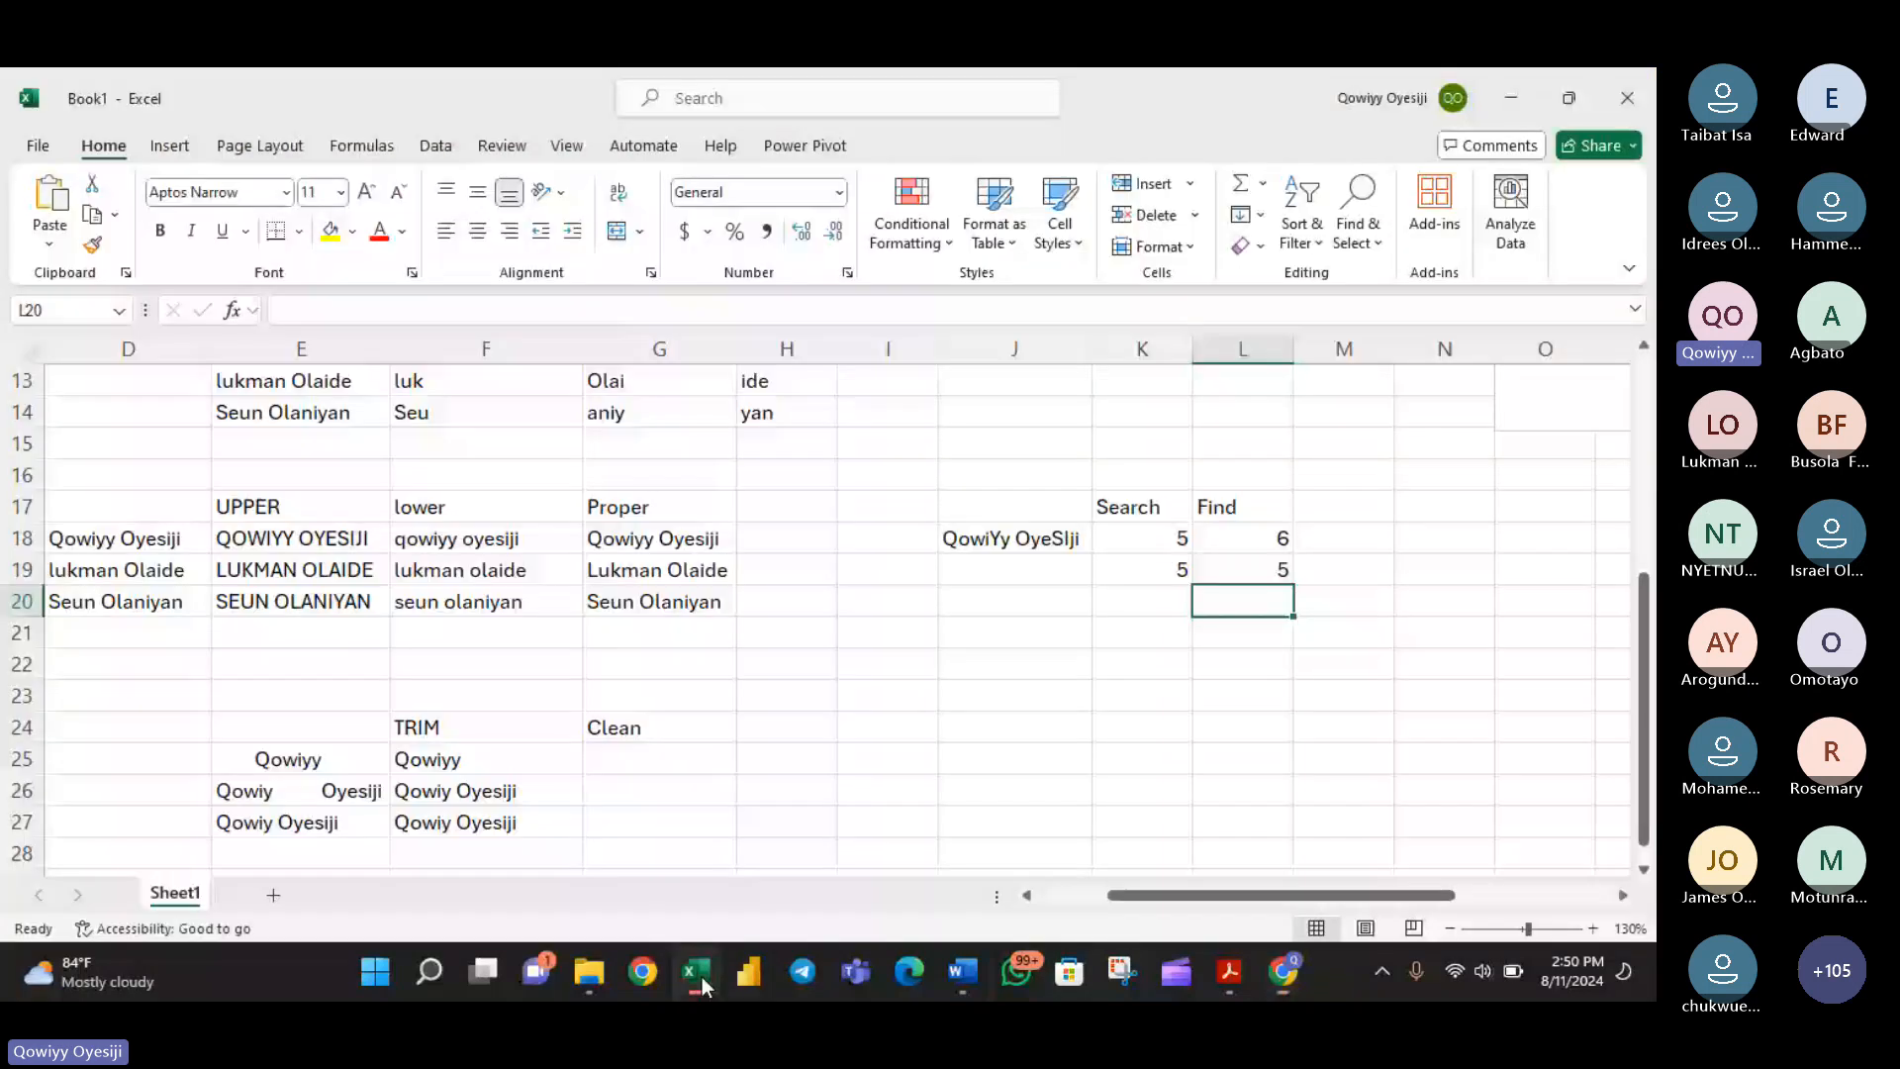
pyautogui.click(1282, 972)
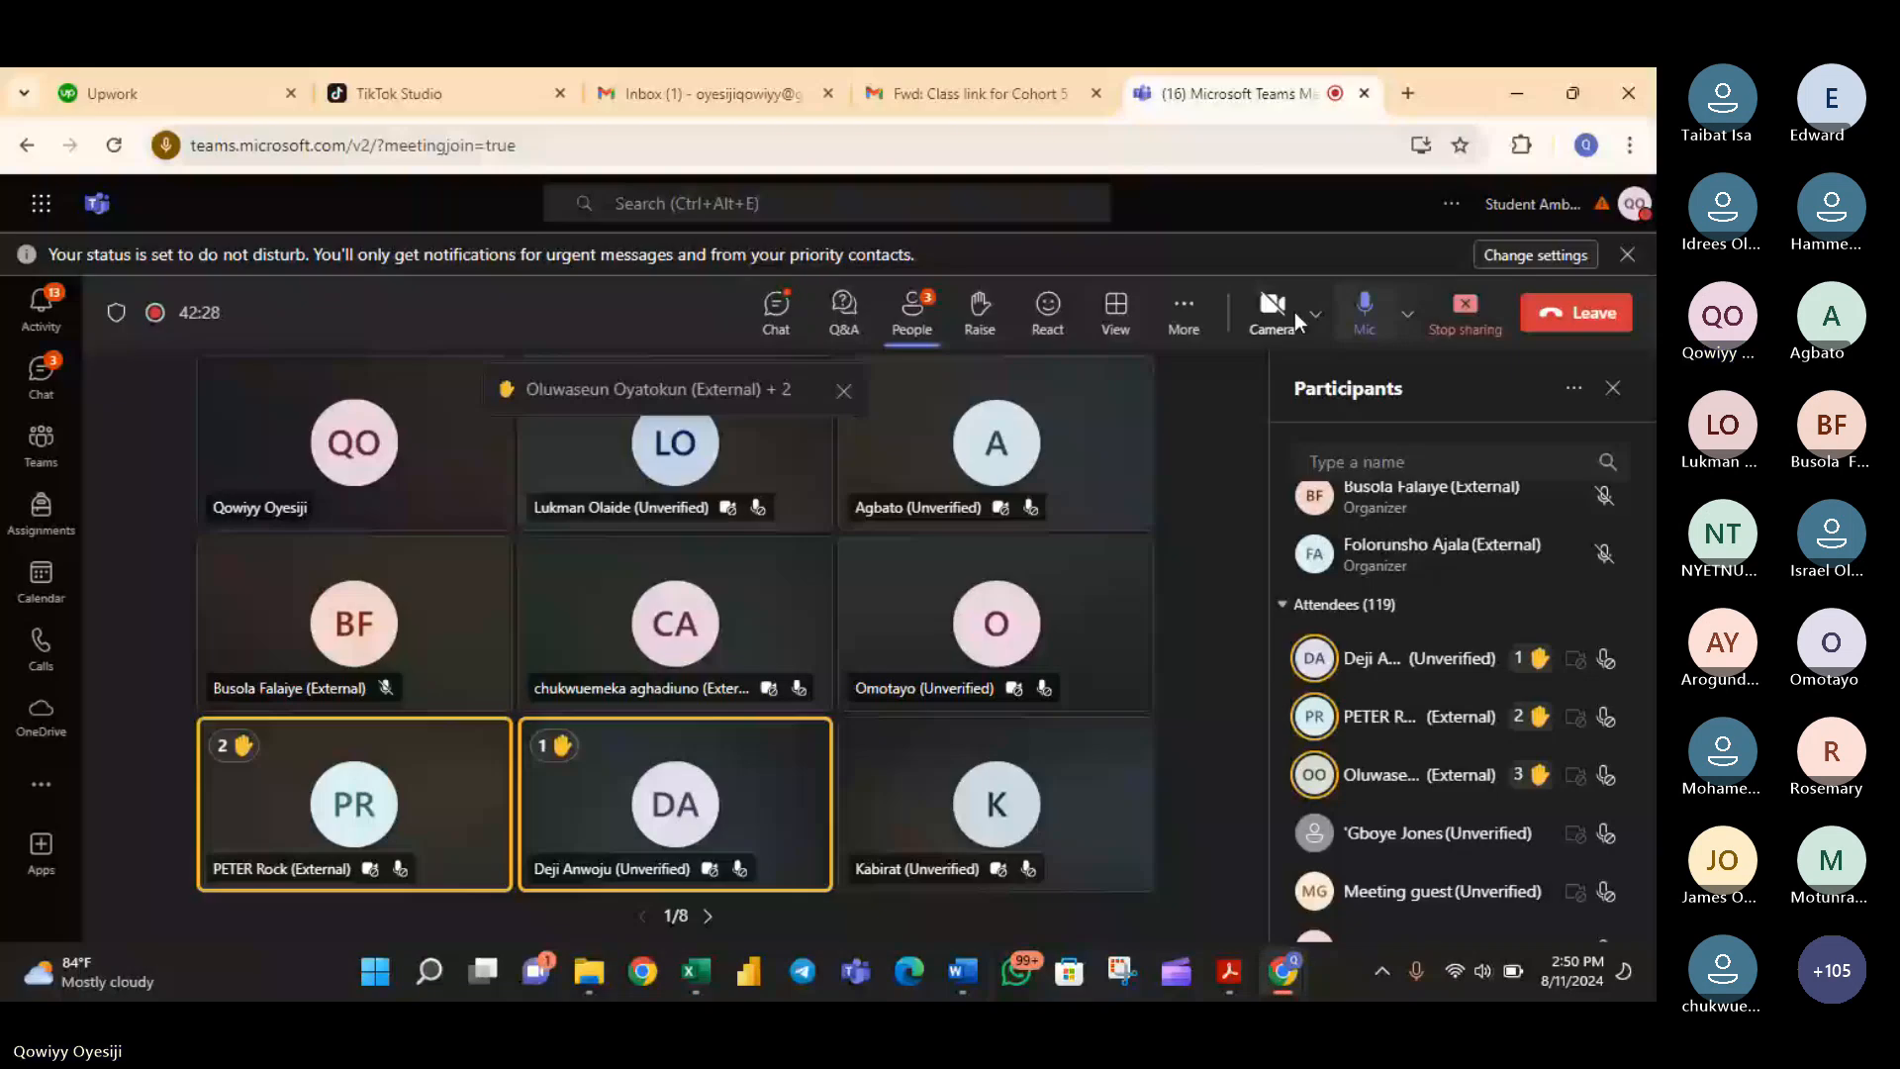
pyautogui.click(776, 313)
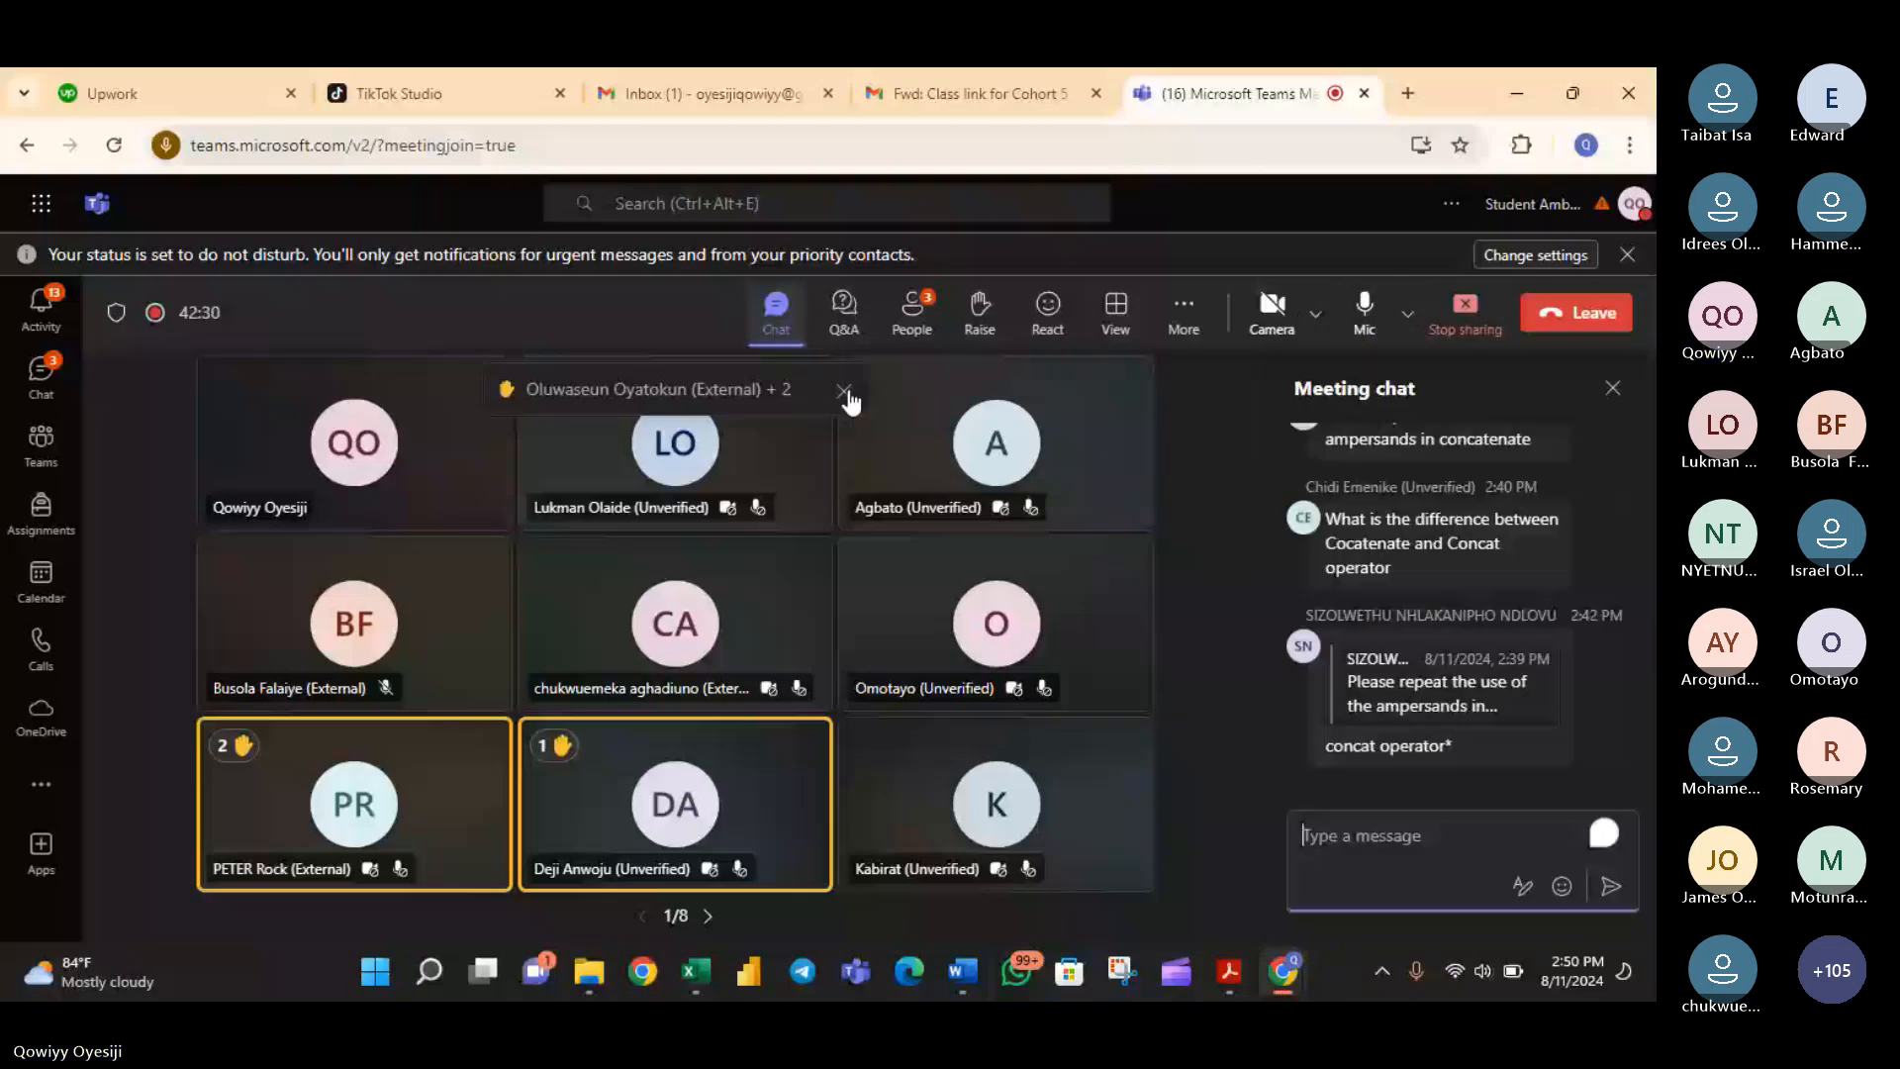
pyautogui.click(846, 393)
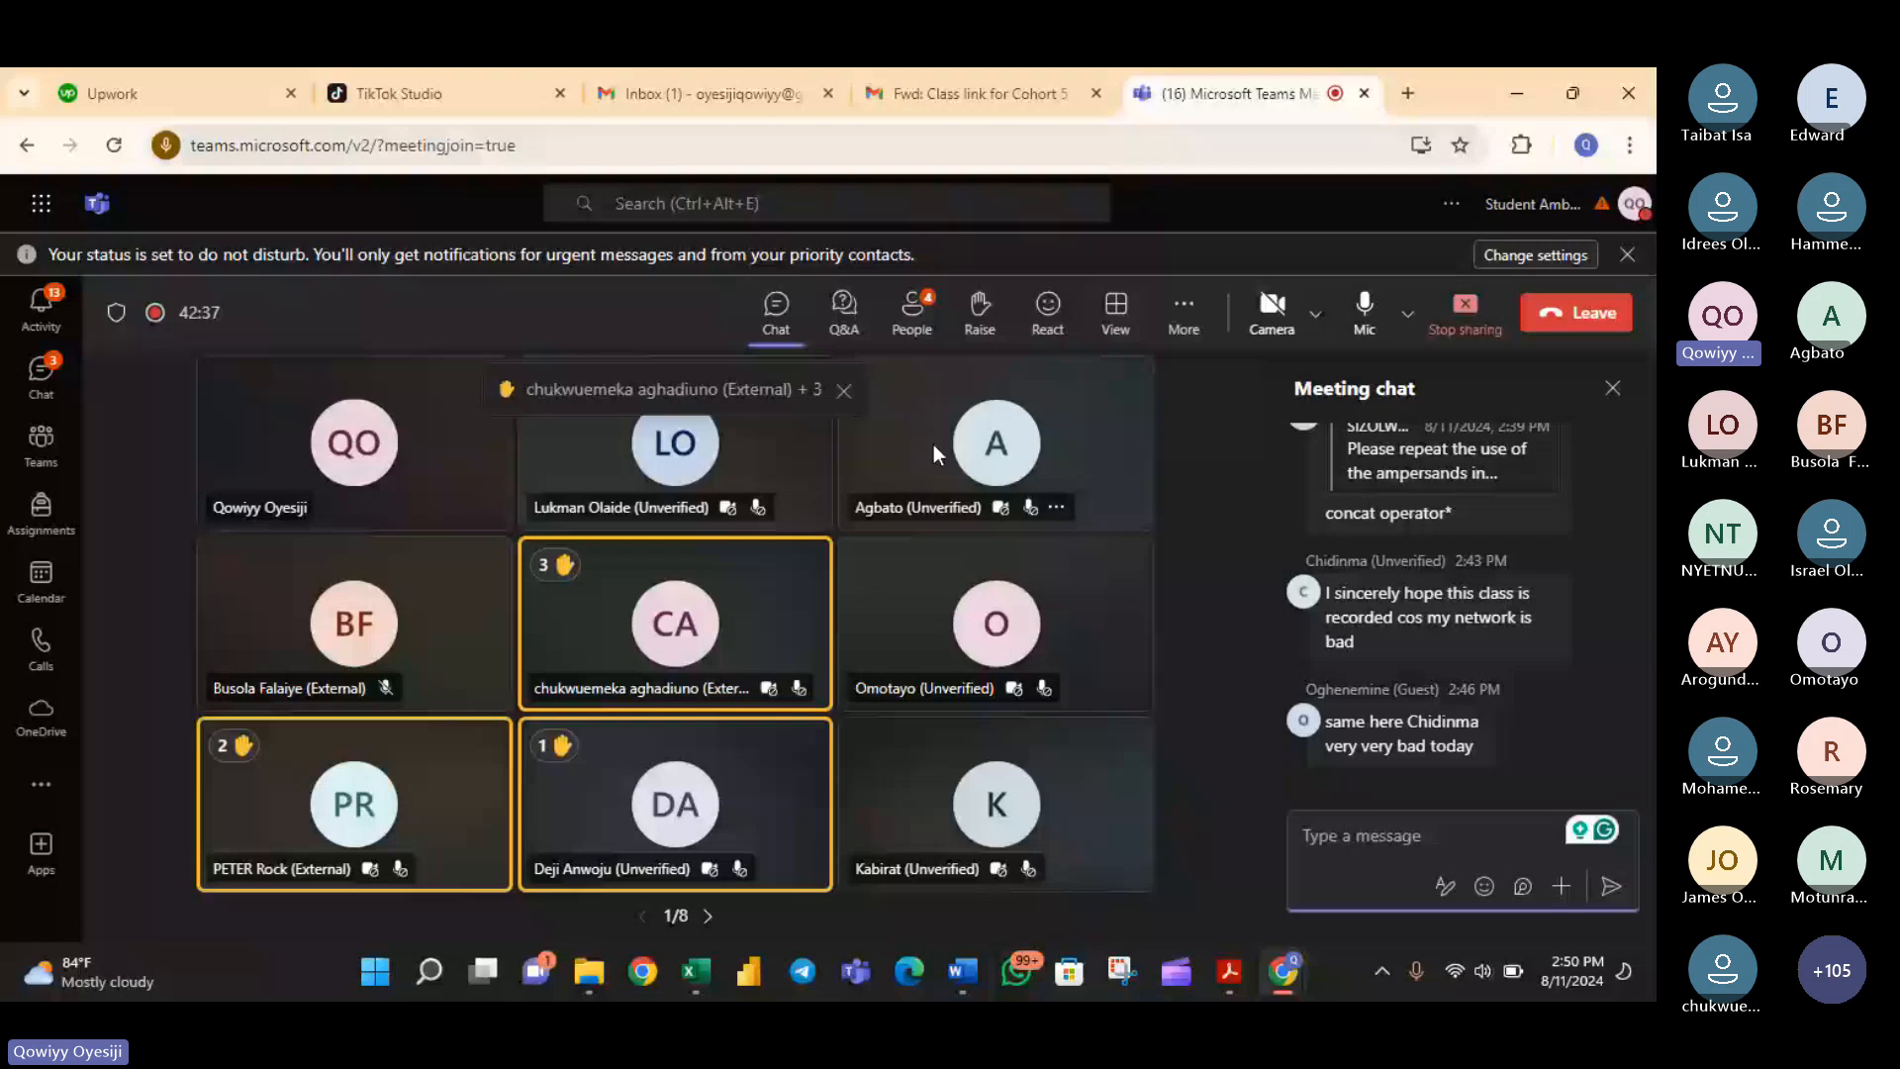
pyautogui.click(914, 319)
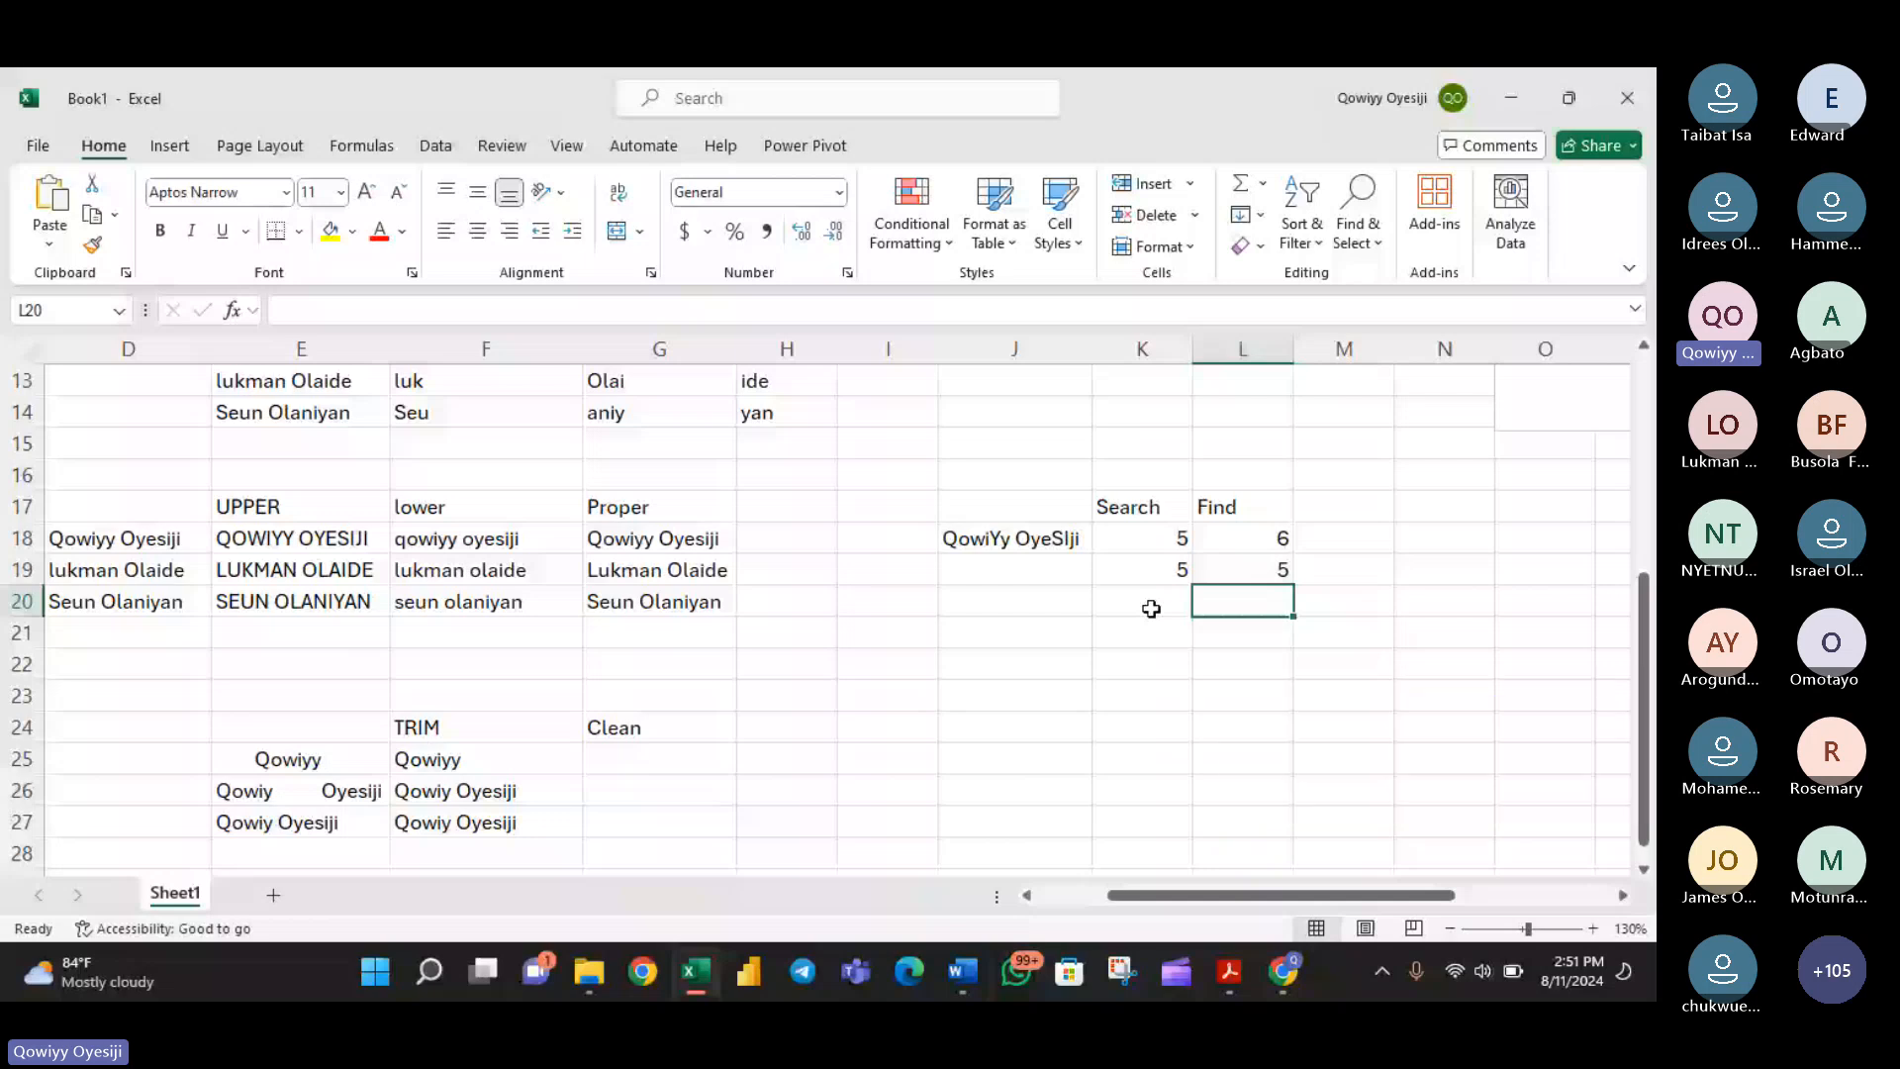
# - Back in Excel, compare the Search and Find result cells and review the SEARCH formulas in K18 and K19
pyautogui.click(1133, 538)
pyautogui.moveTo(1133, 539); pyautogui.dragTo(1134, 569)
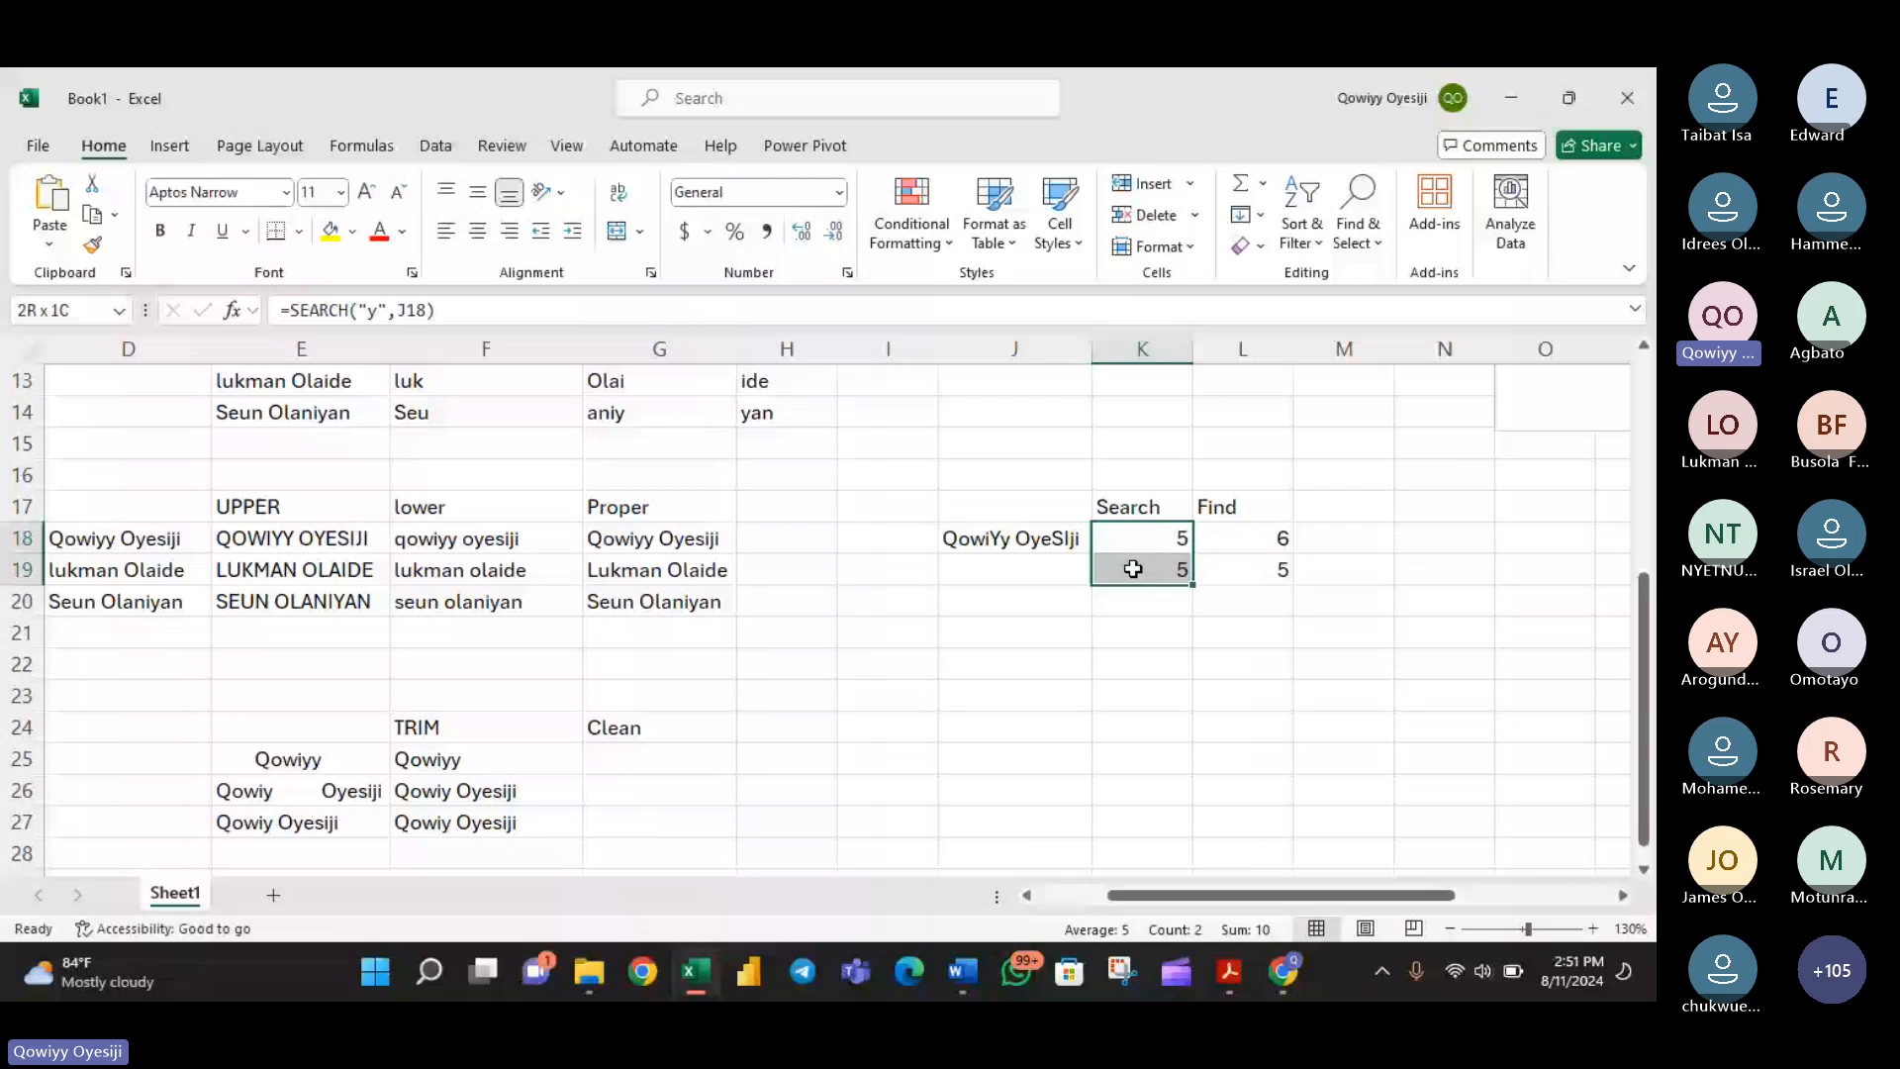
pyautogui.moveTo(1235, 540); pyautogui.dragTo(1236, 569)
pyautogui.click(1143, 515)
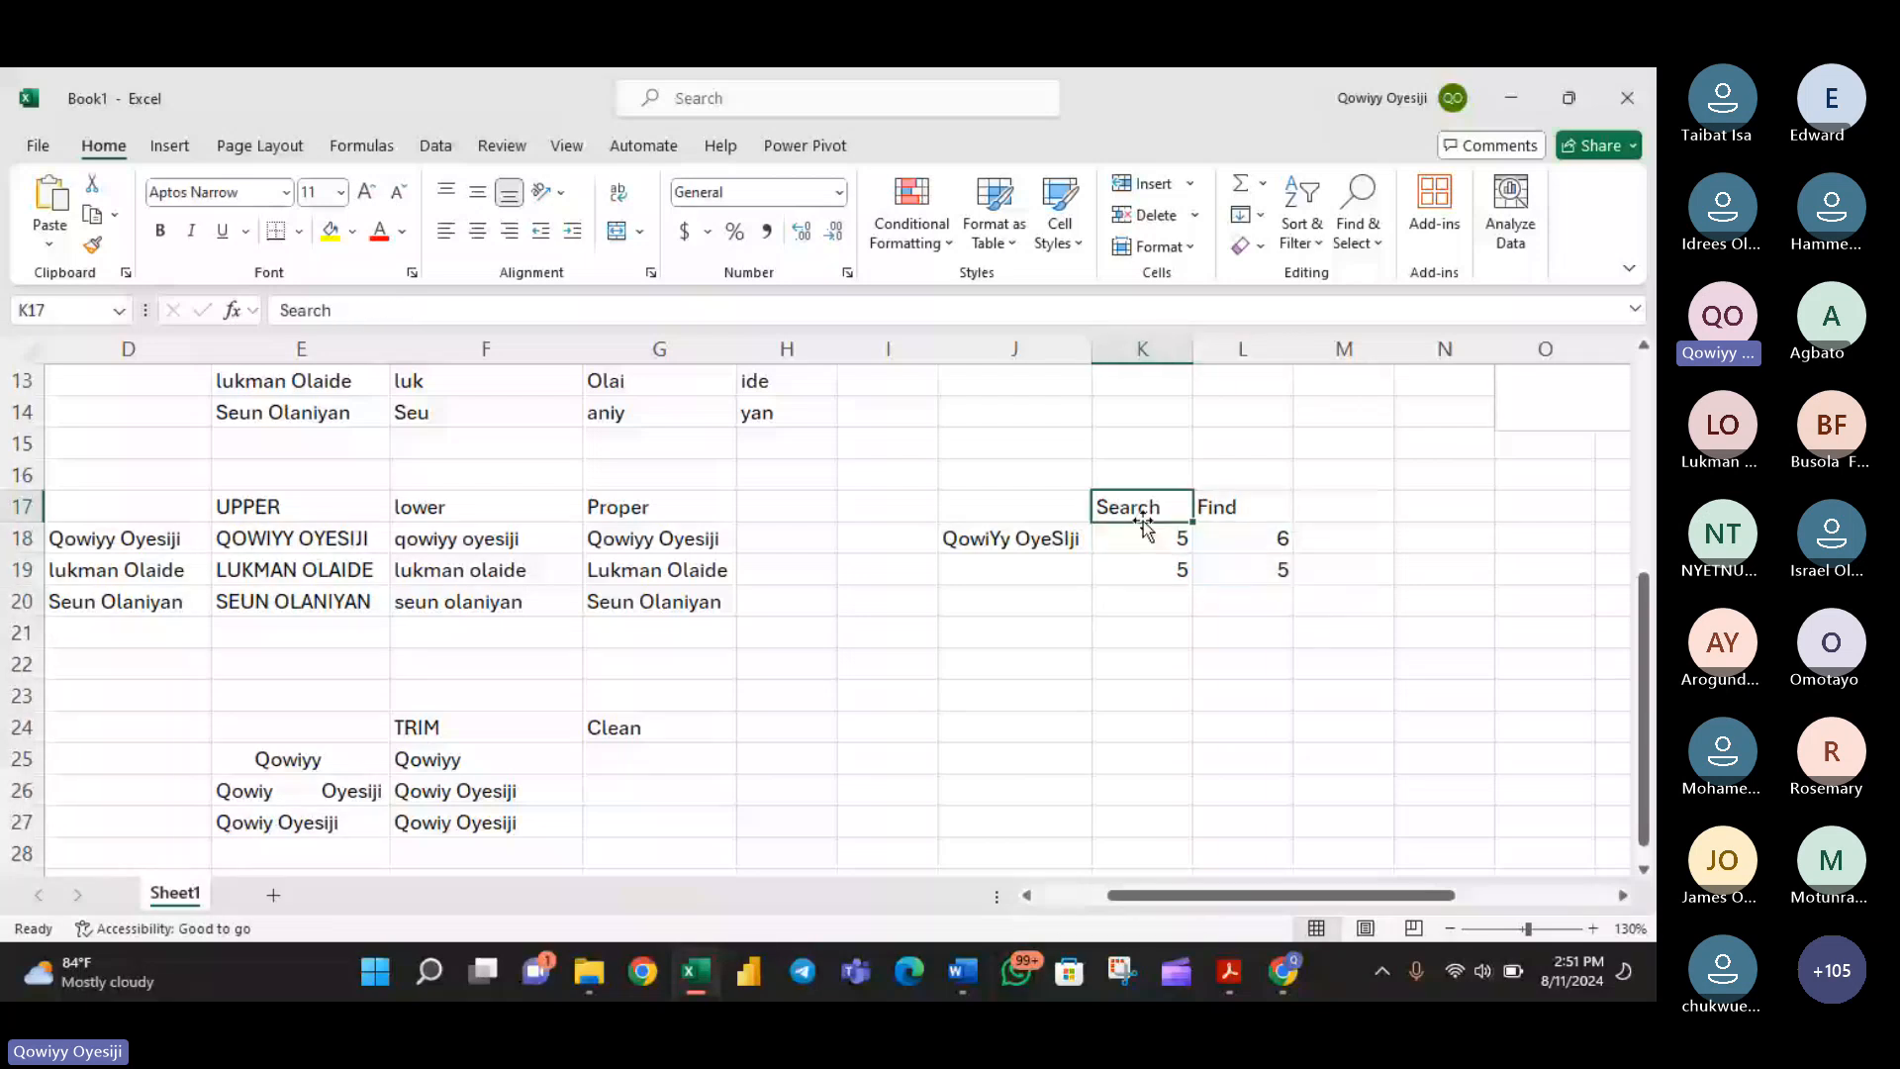
pyautogui.doubleClick(1133, 538)
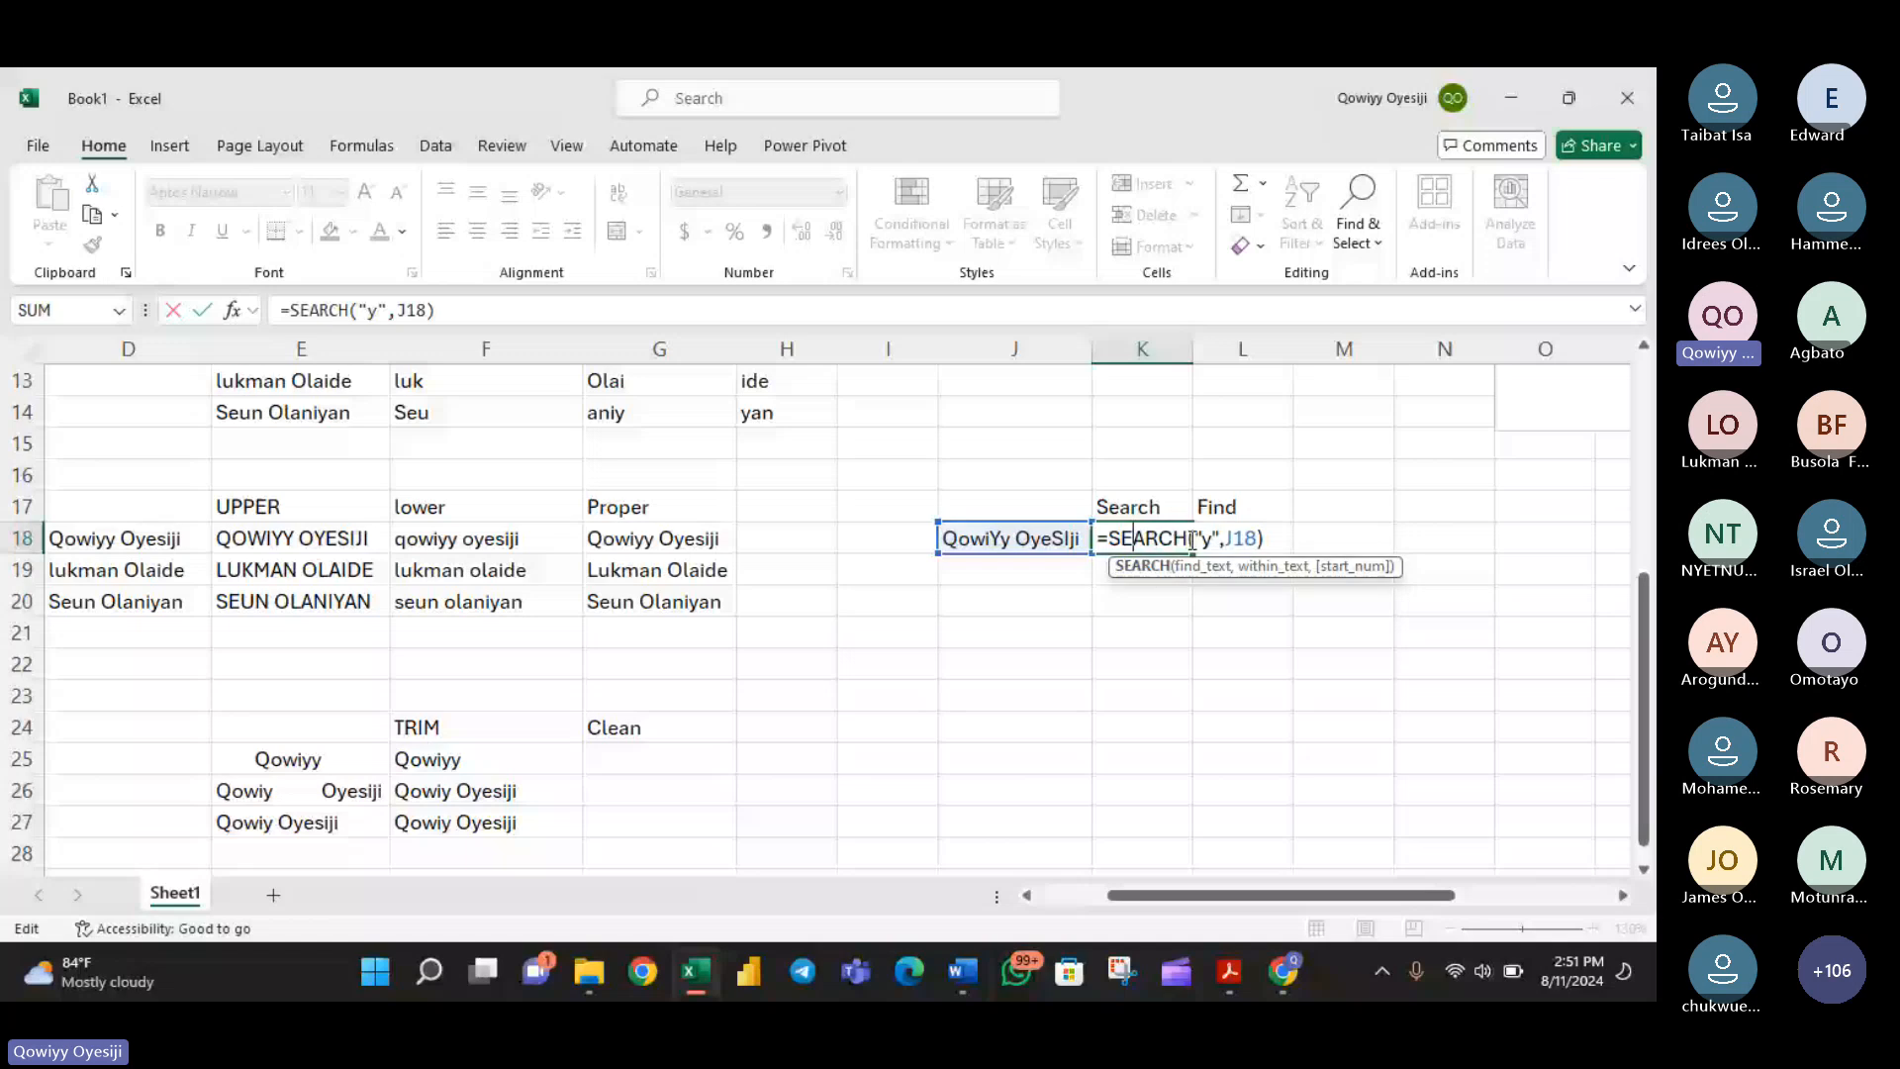
pyautogui.click(1128, 564)
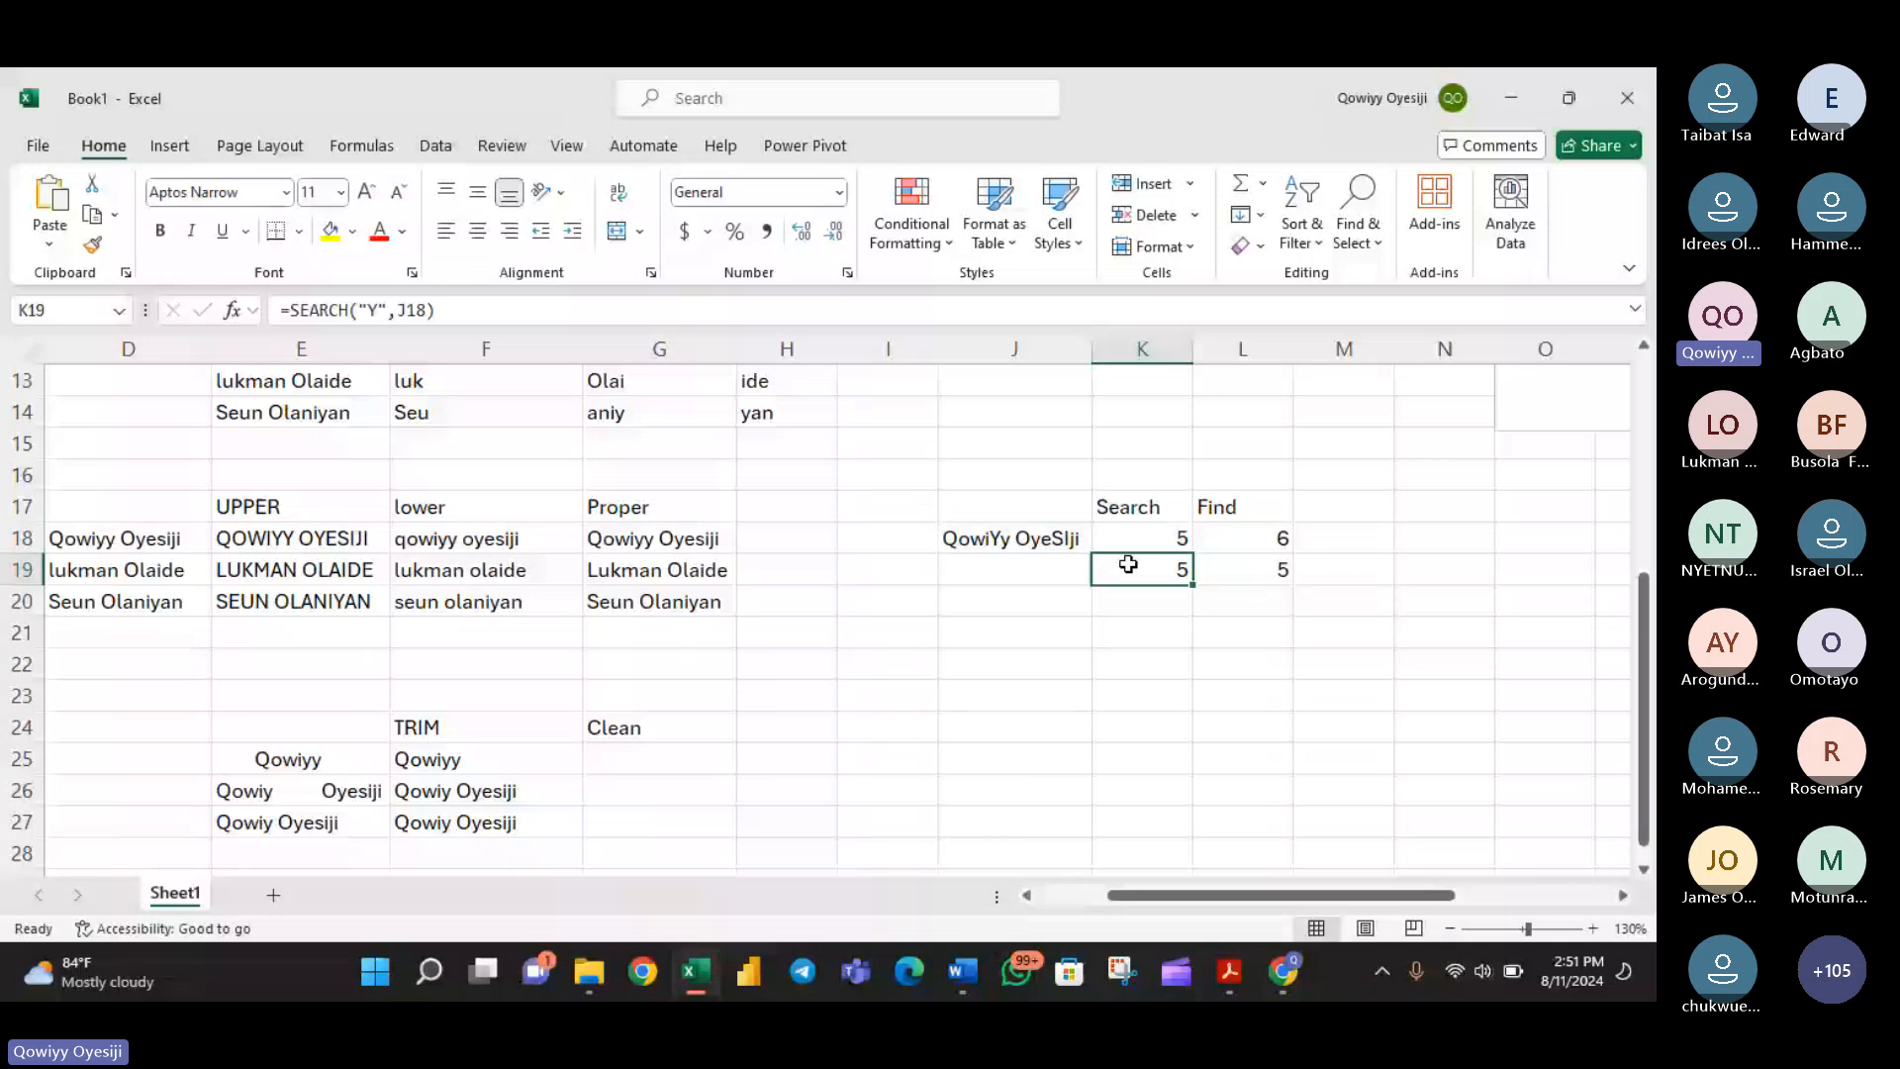
pyautogui.press('Return')
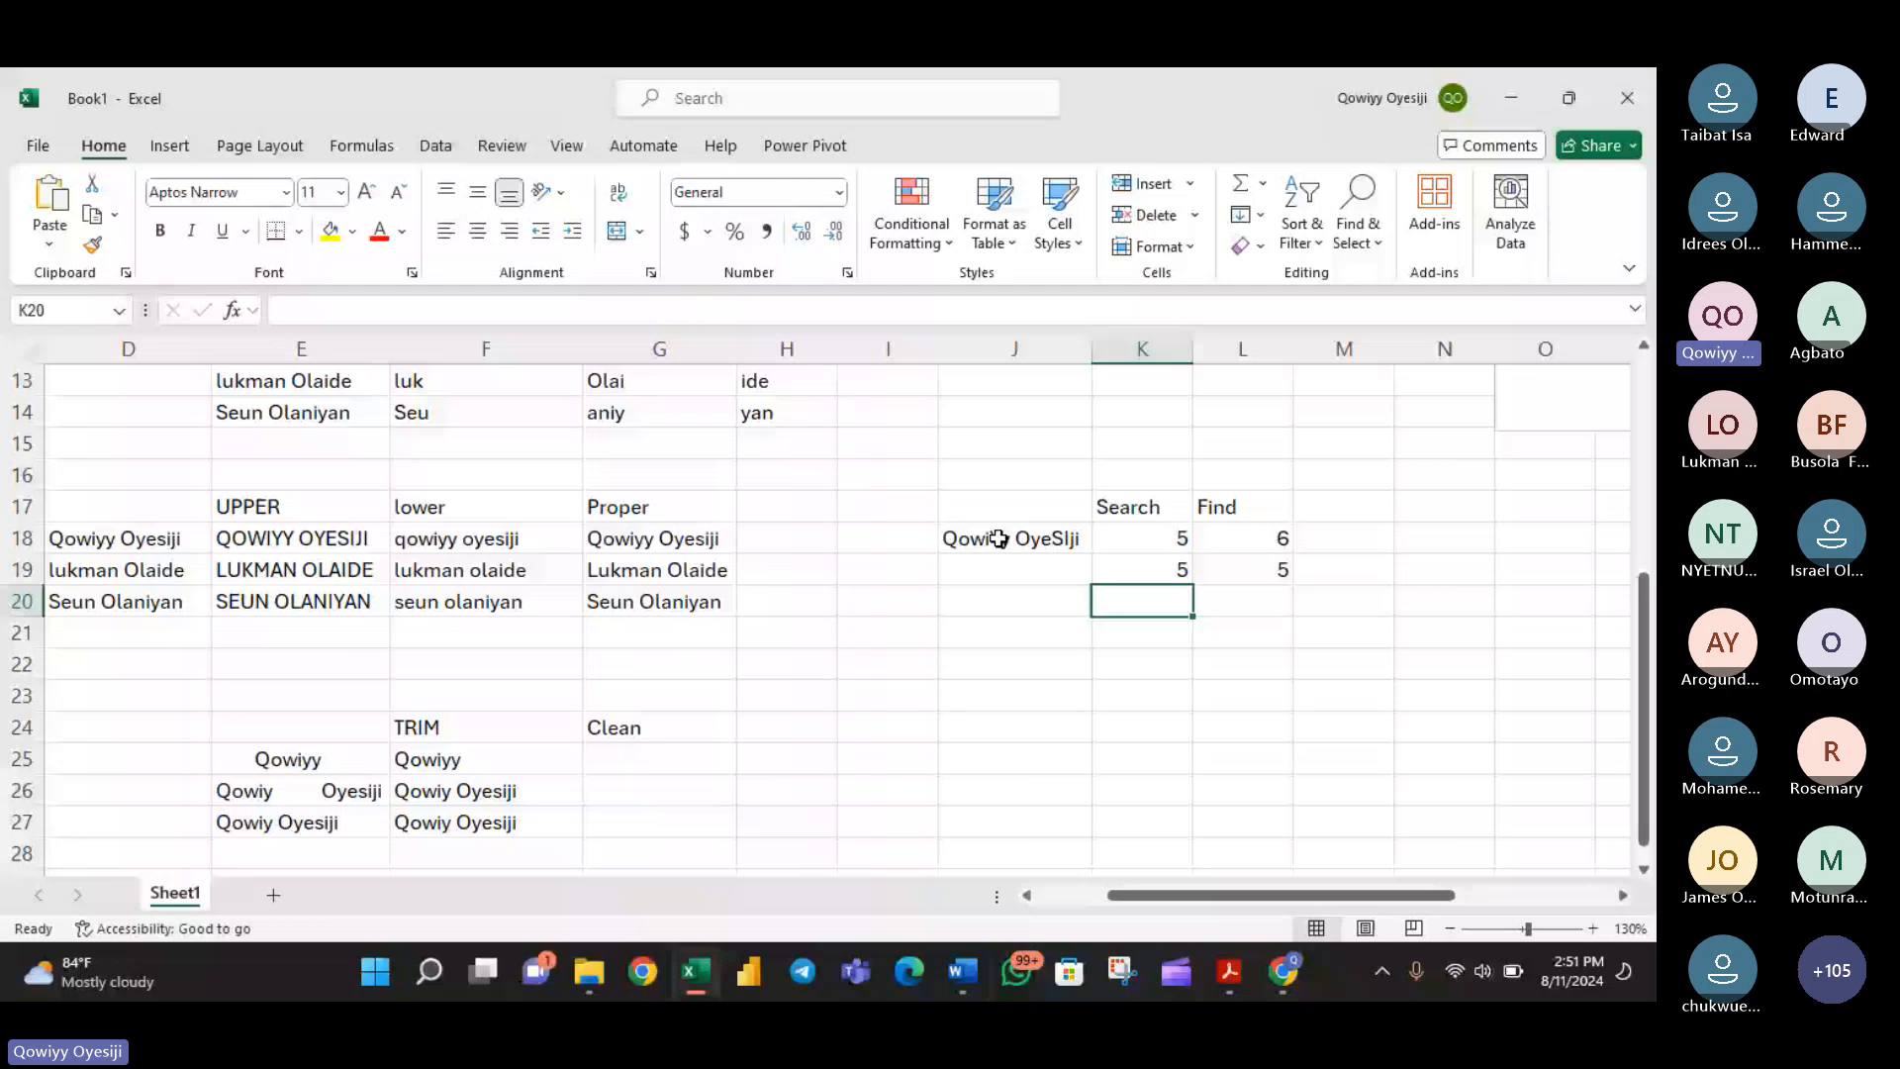
# - Review the FIND formulas in L18 and L19 against the mixed-case name in J18, leaving both unchanged
pyautogui.click(1202, 539)
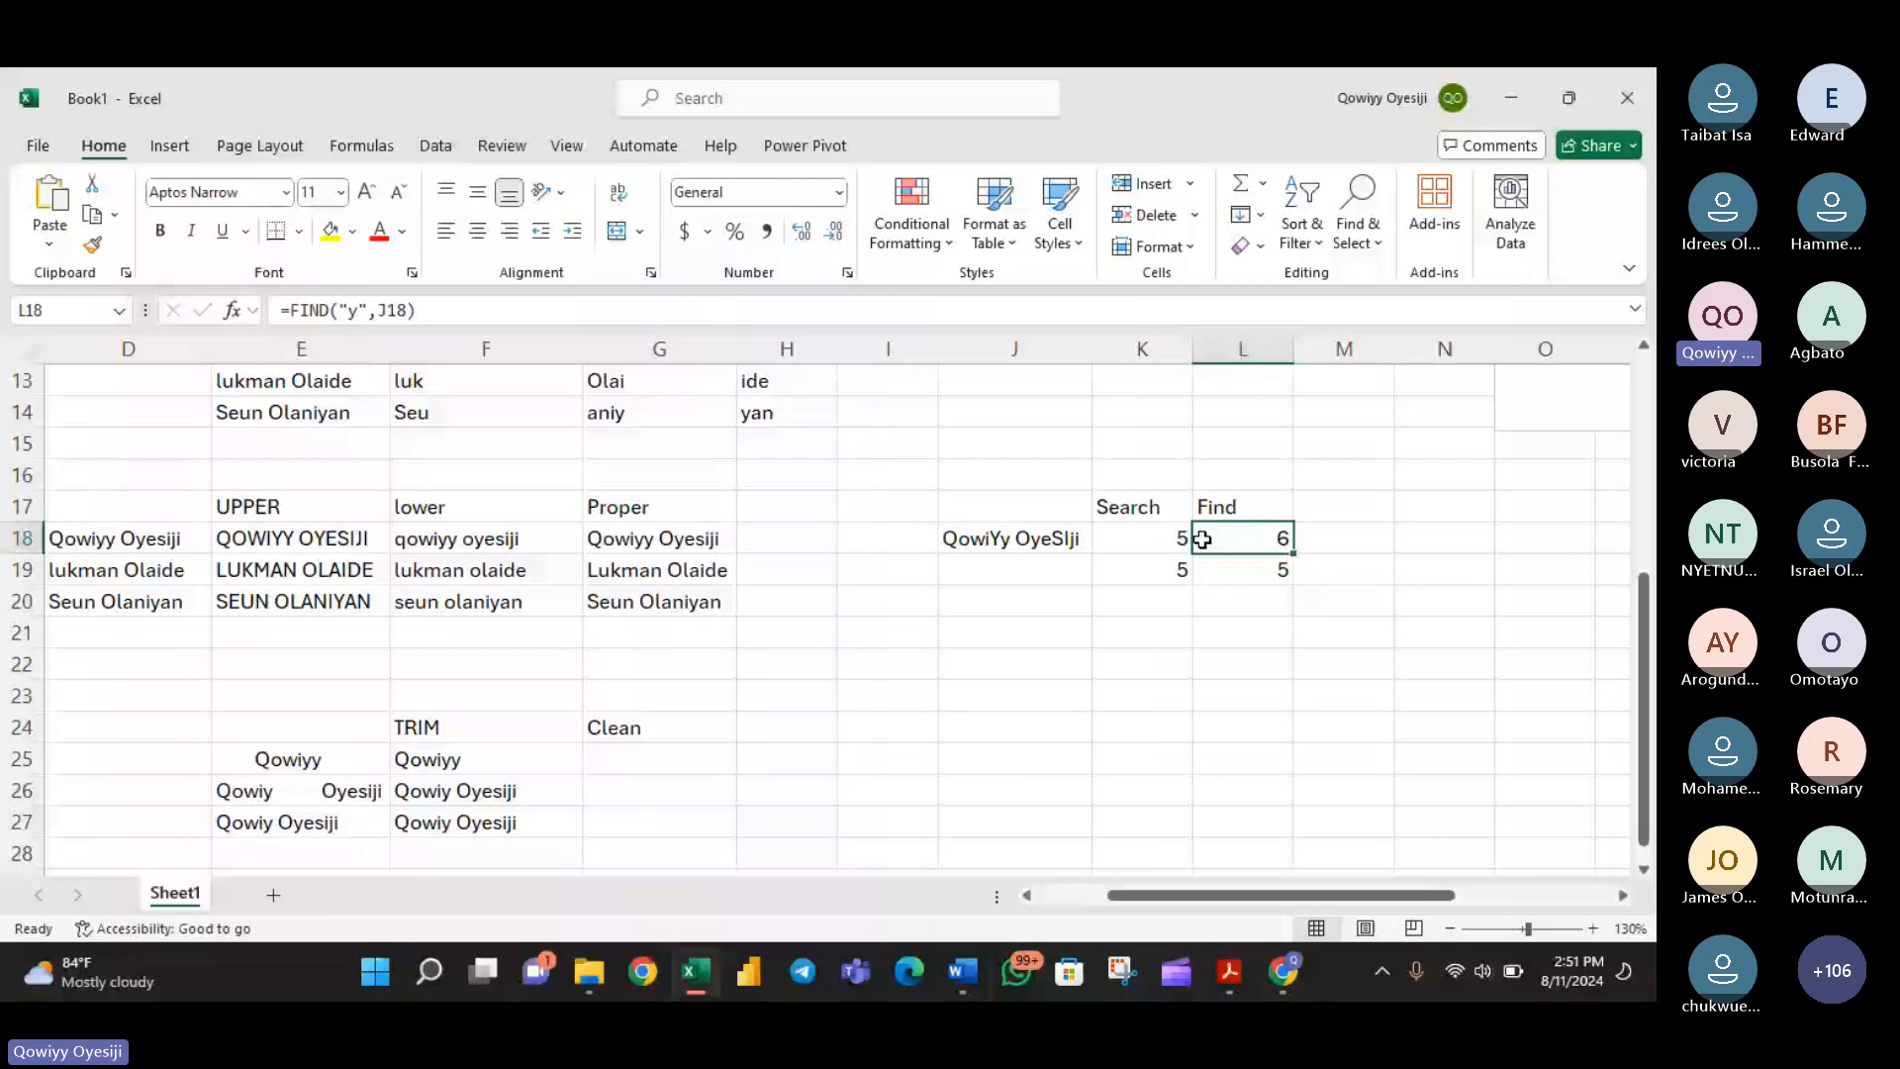
pyautogui.doubleClick(1202, 539)
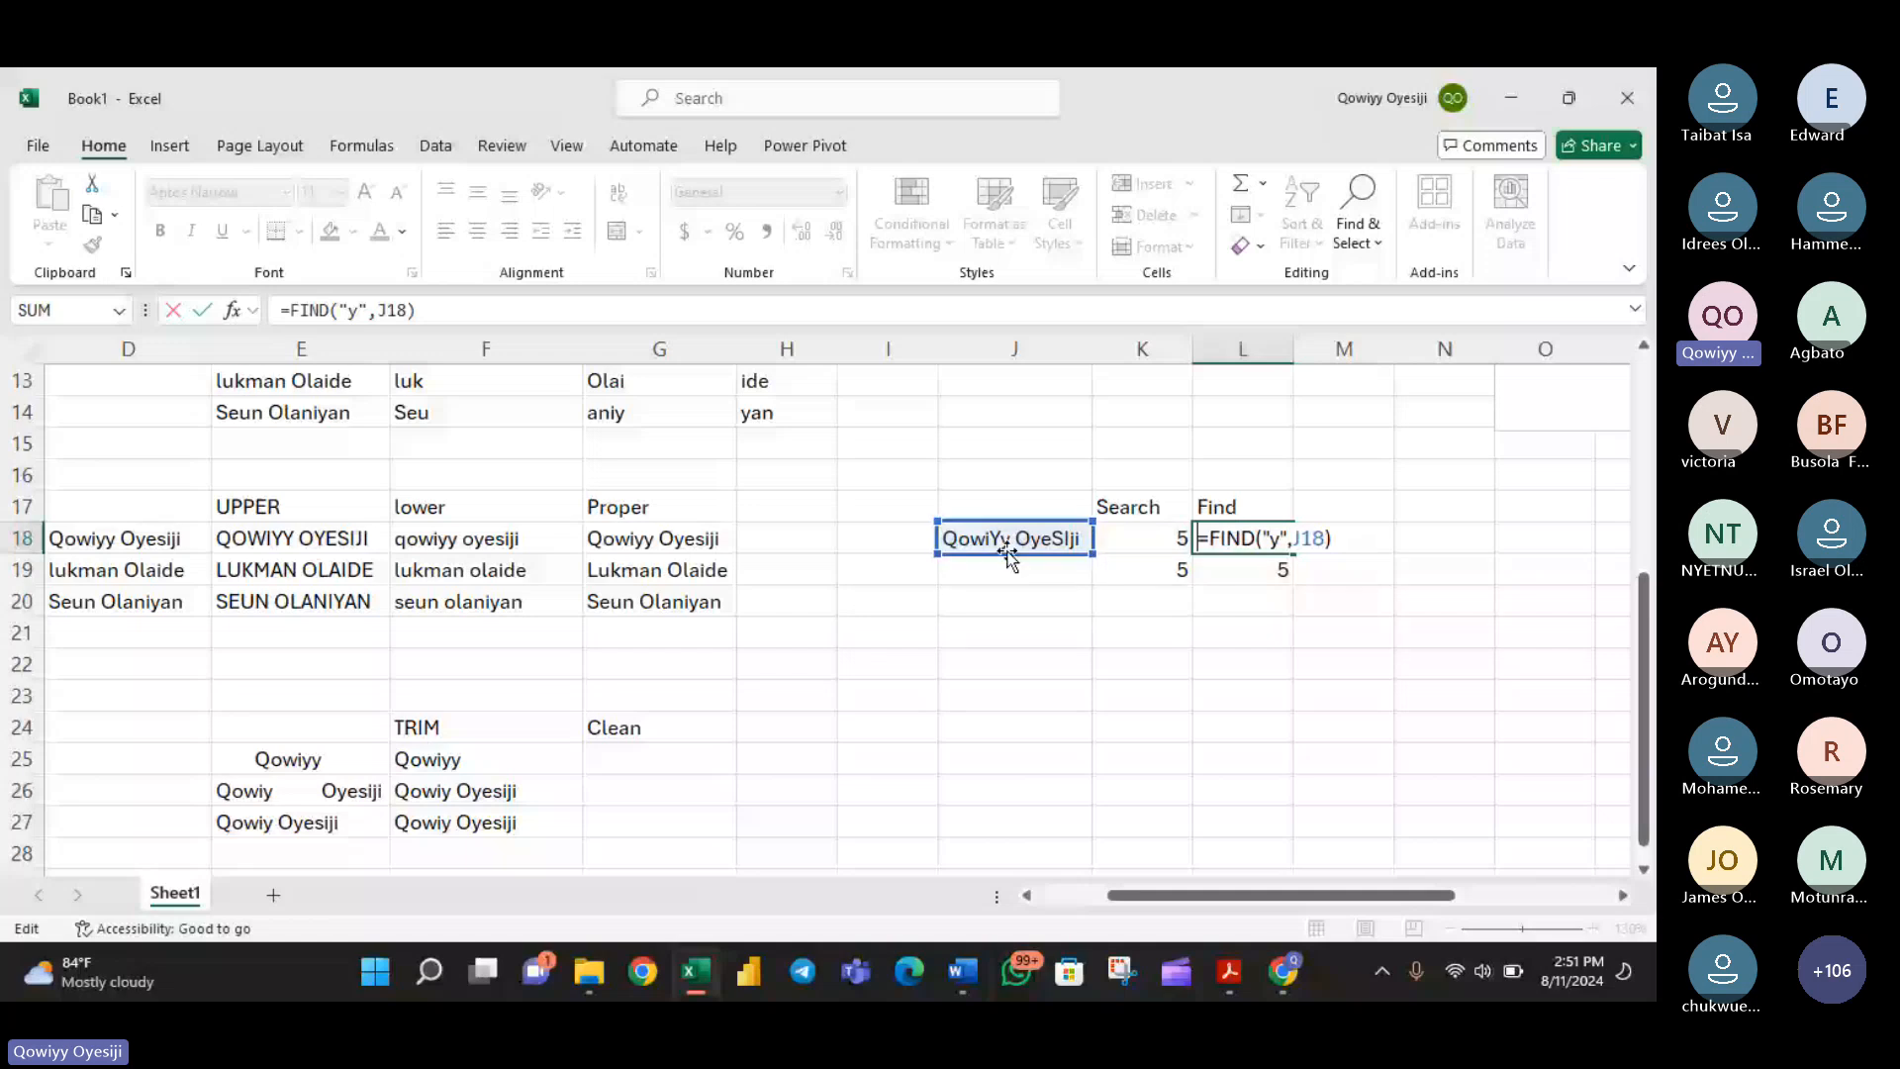
pyautogui.press('Return')
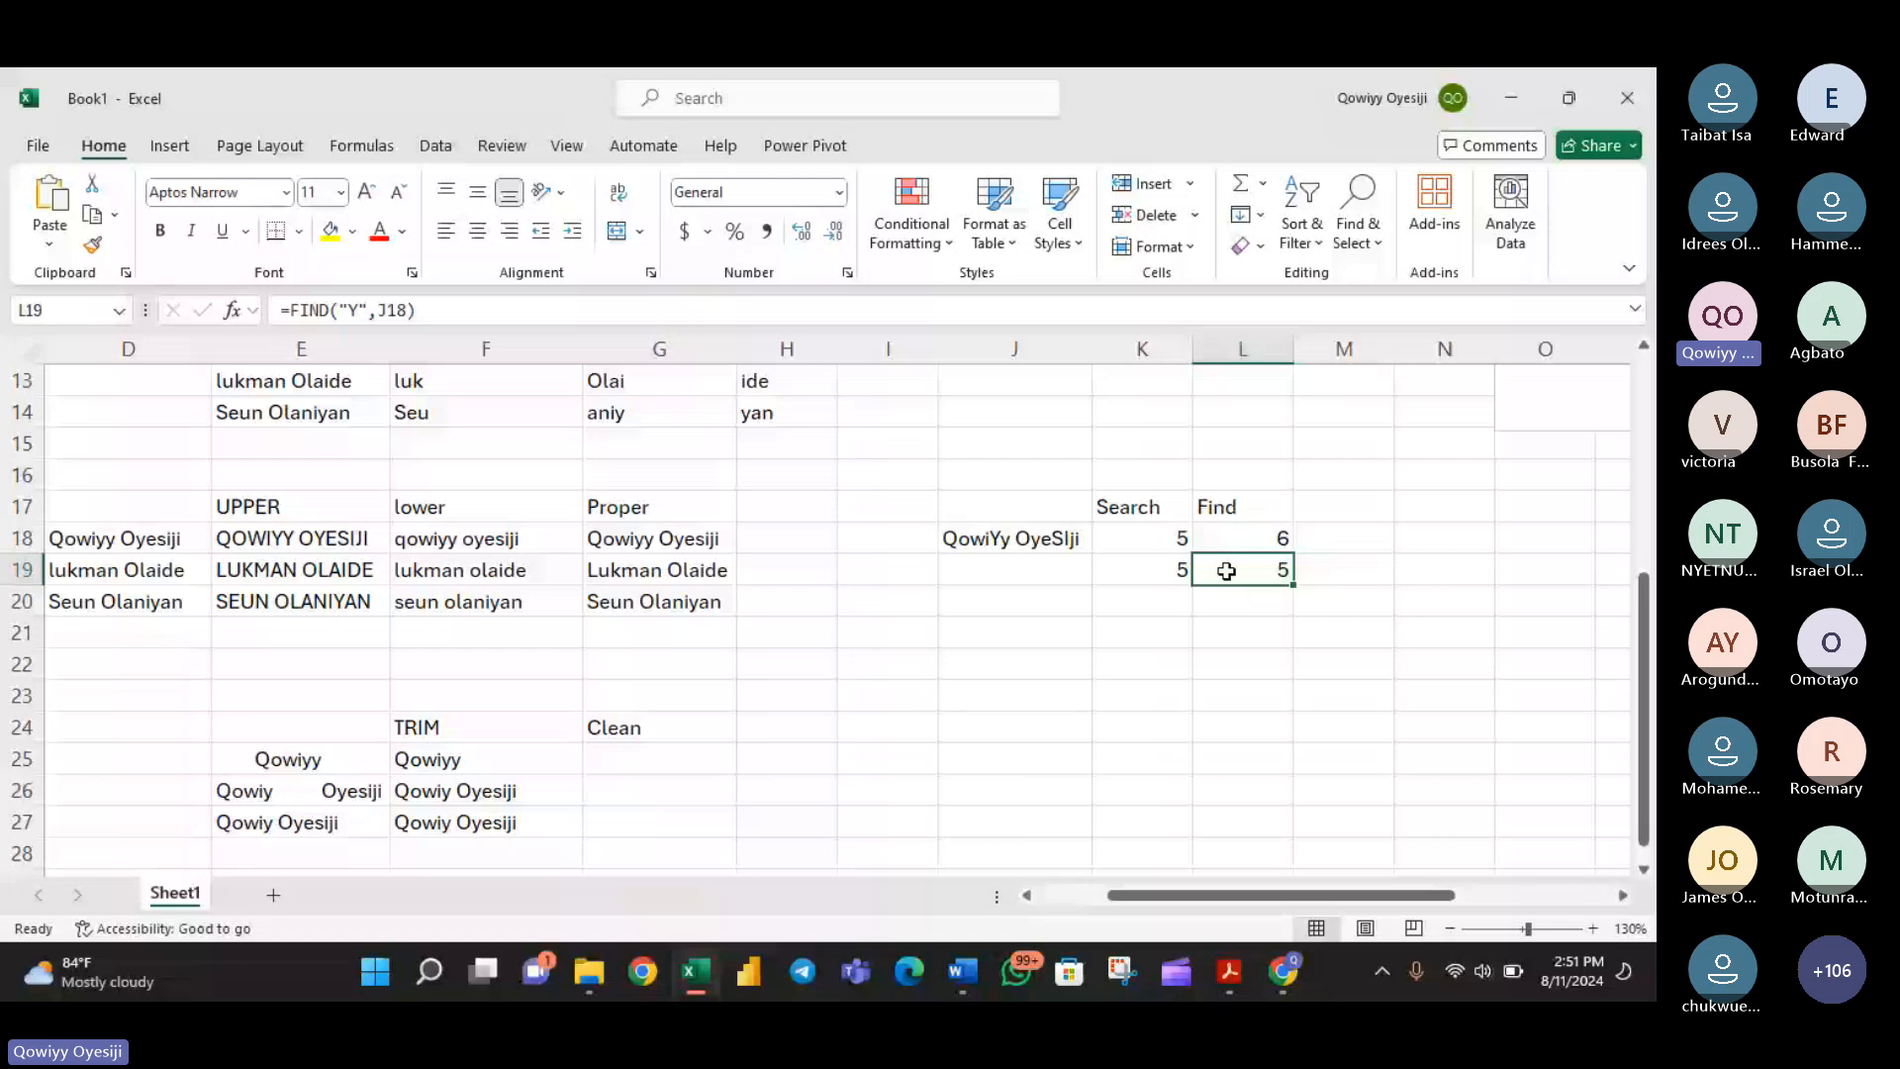
pyautogui.doubleClick(1226, 571)
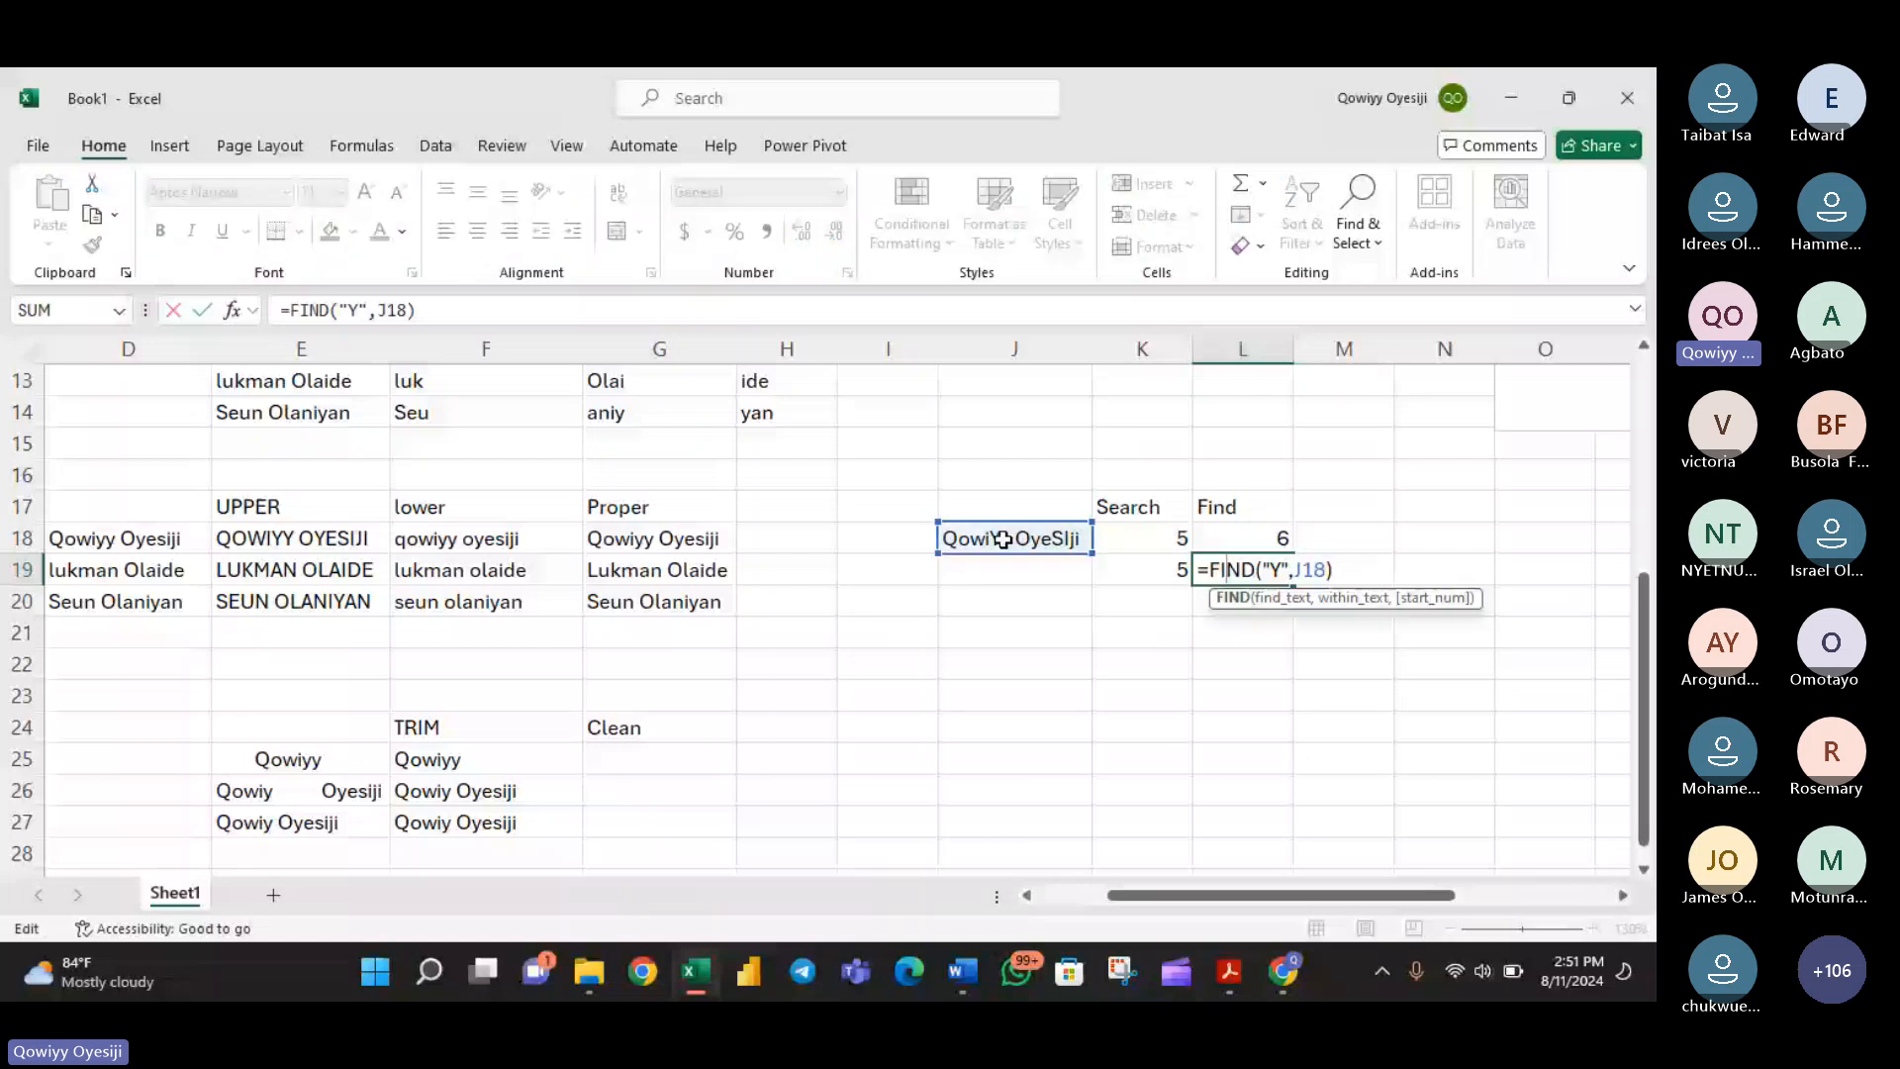
pyautogui.press('Return')
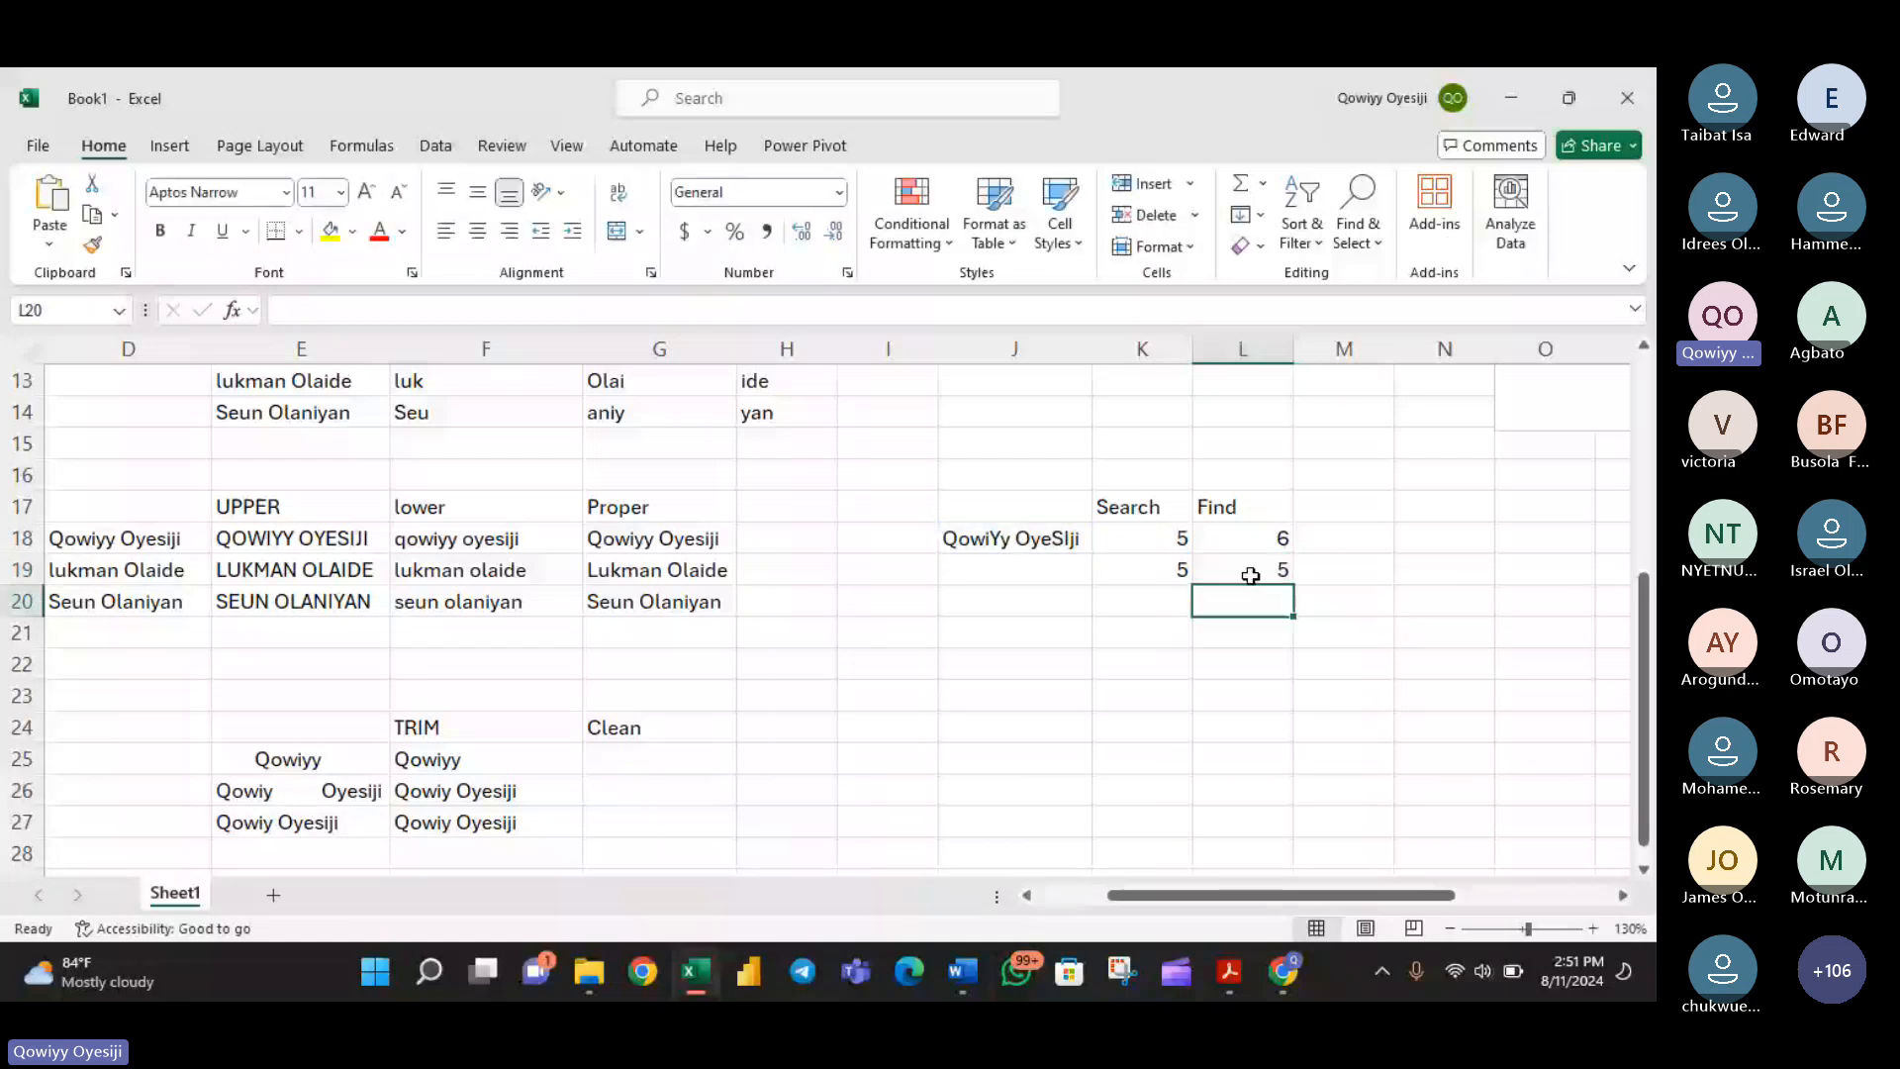
# - Enter =FIND("E",J18) in M18 to look for an uppercase E in the mixed-case name, and recheck the formula
pyautogui.click(1323, 551)
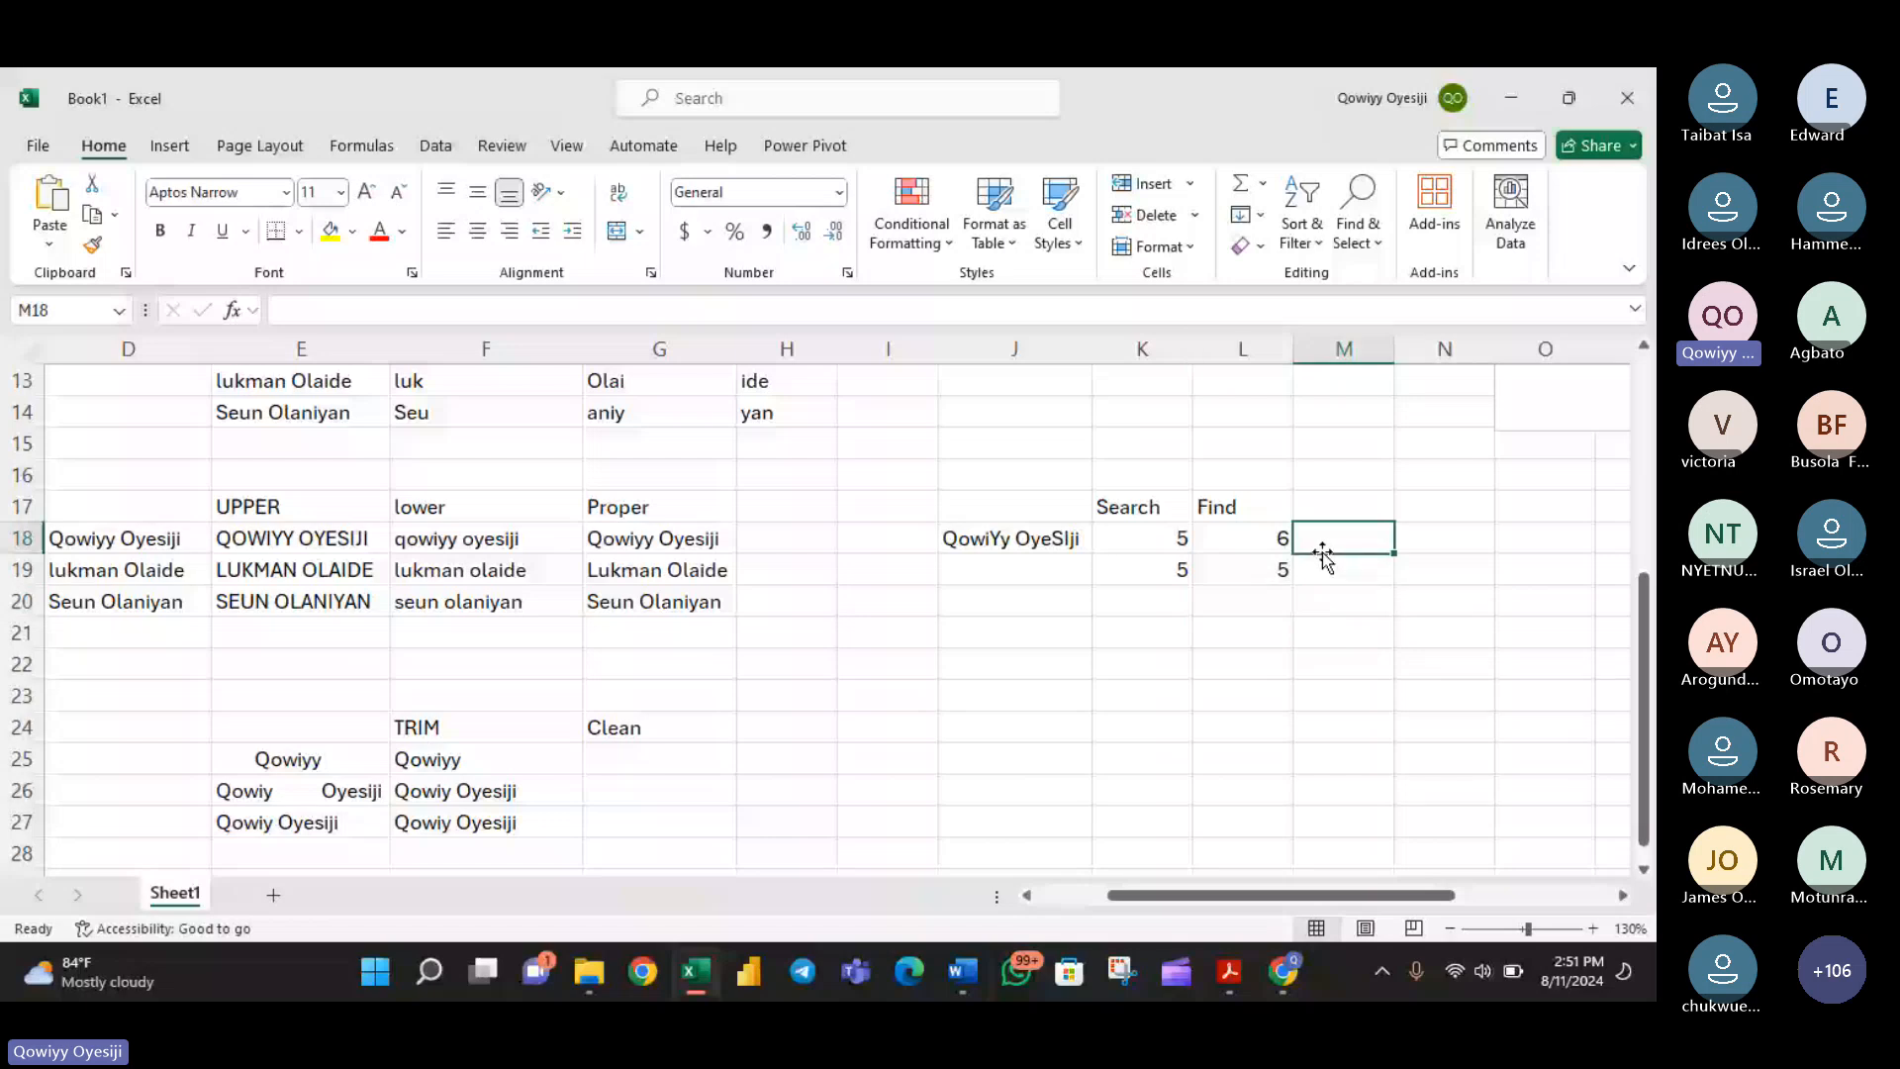
pyautogui.write('=fin')
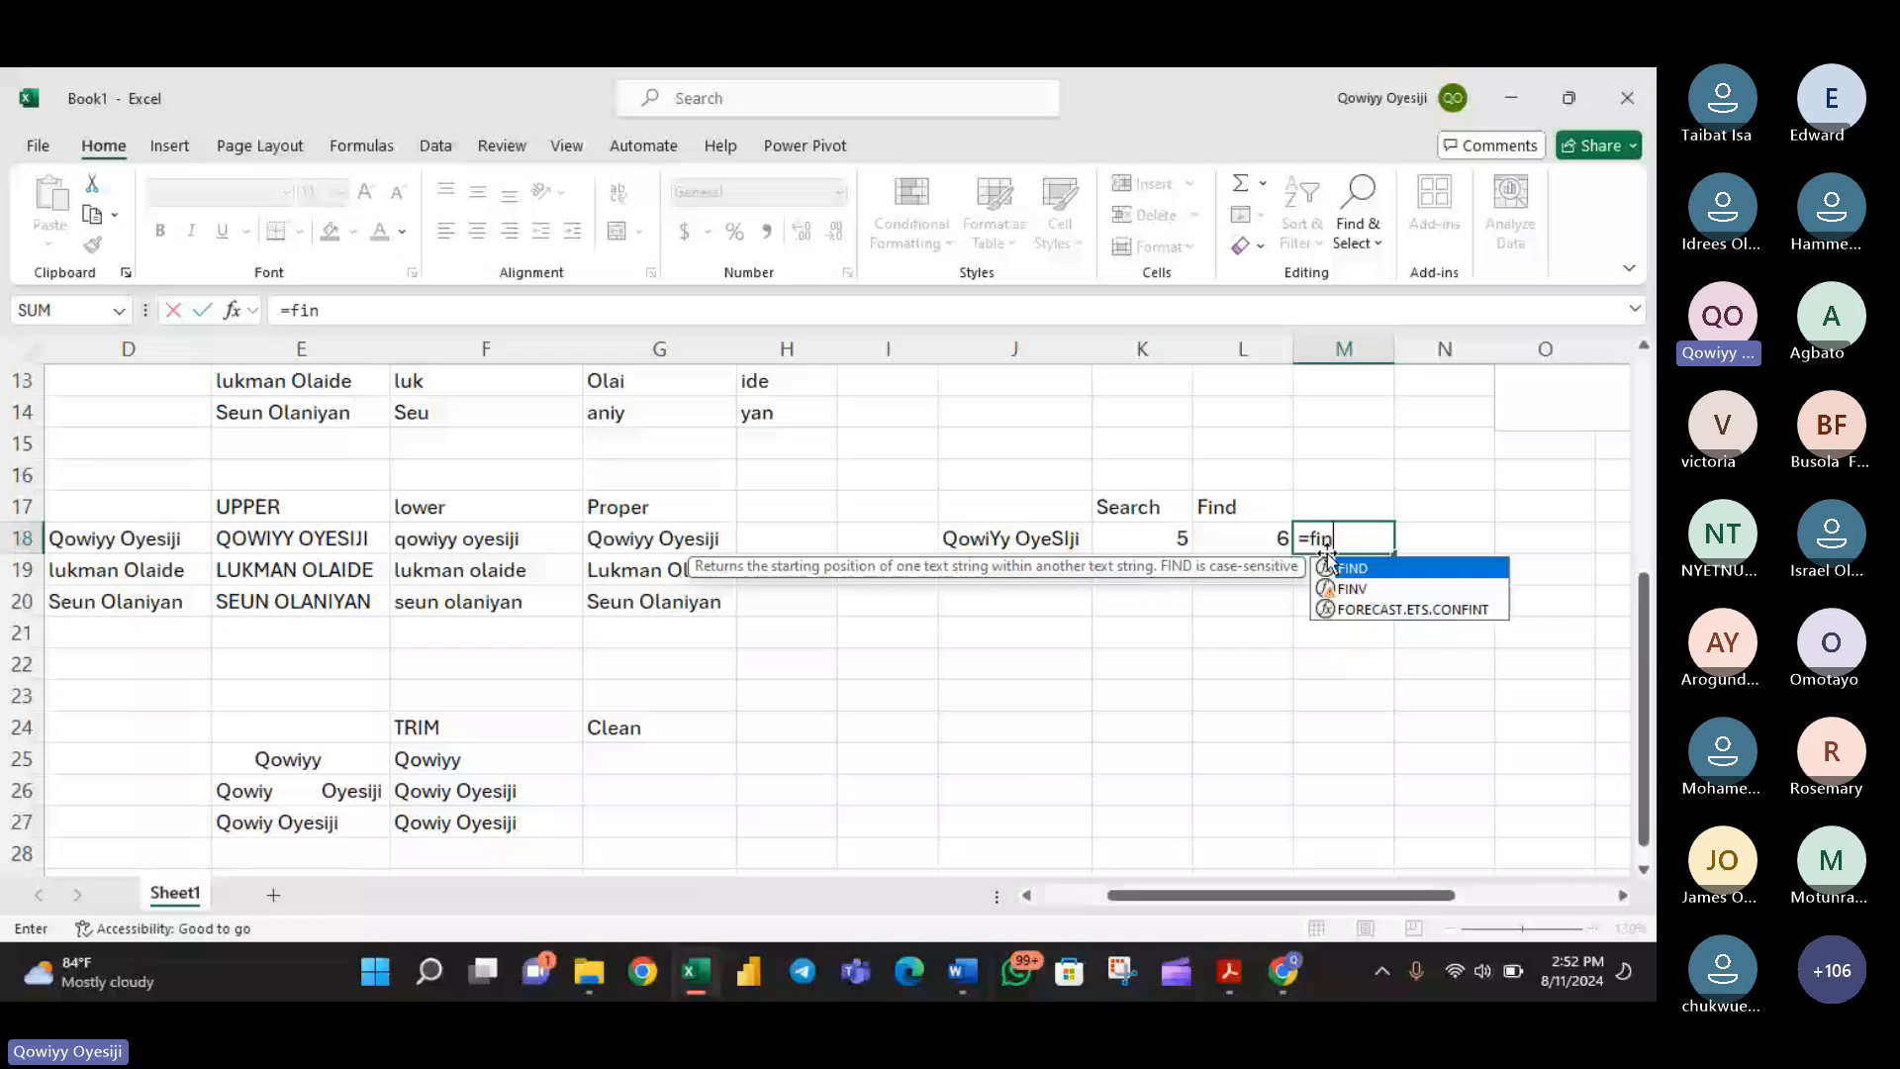
pyautogui.doubleClick(1329, 560)
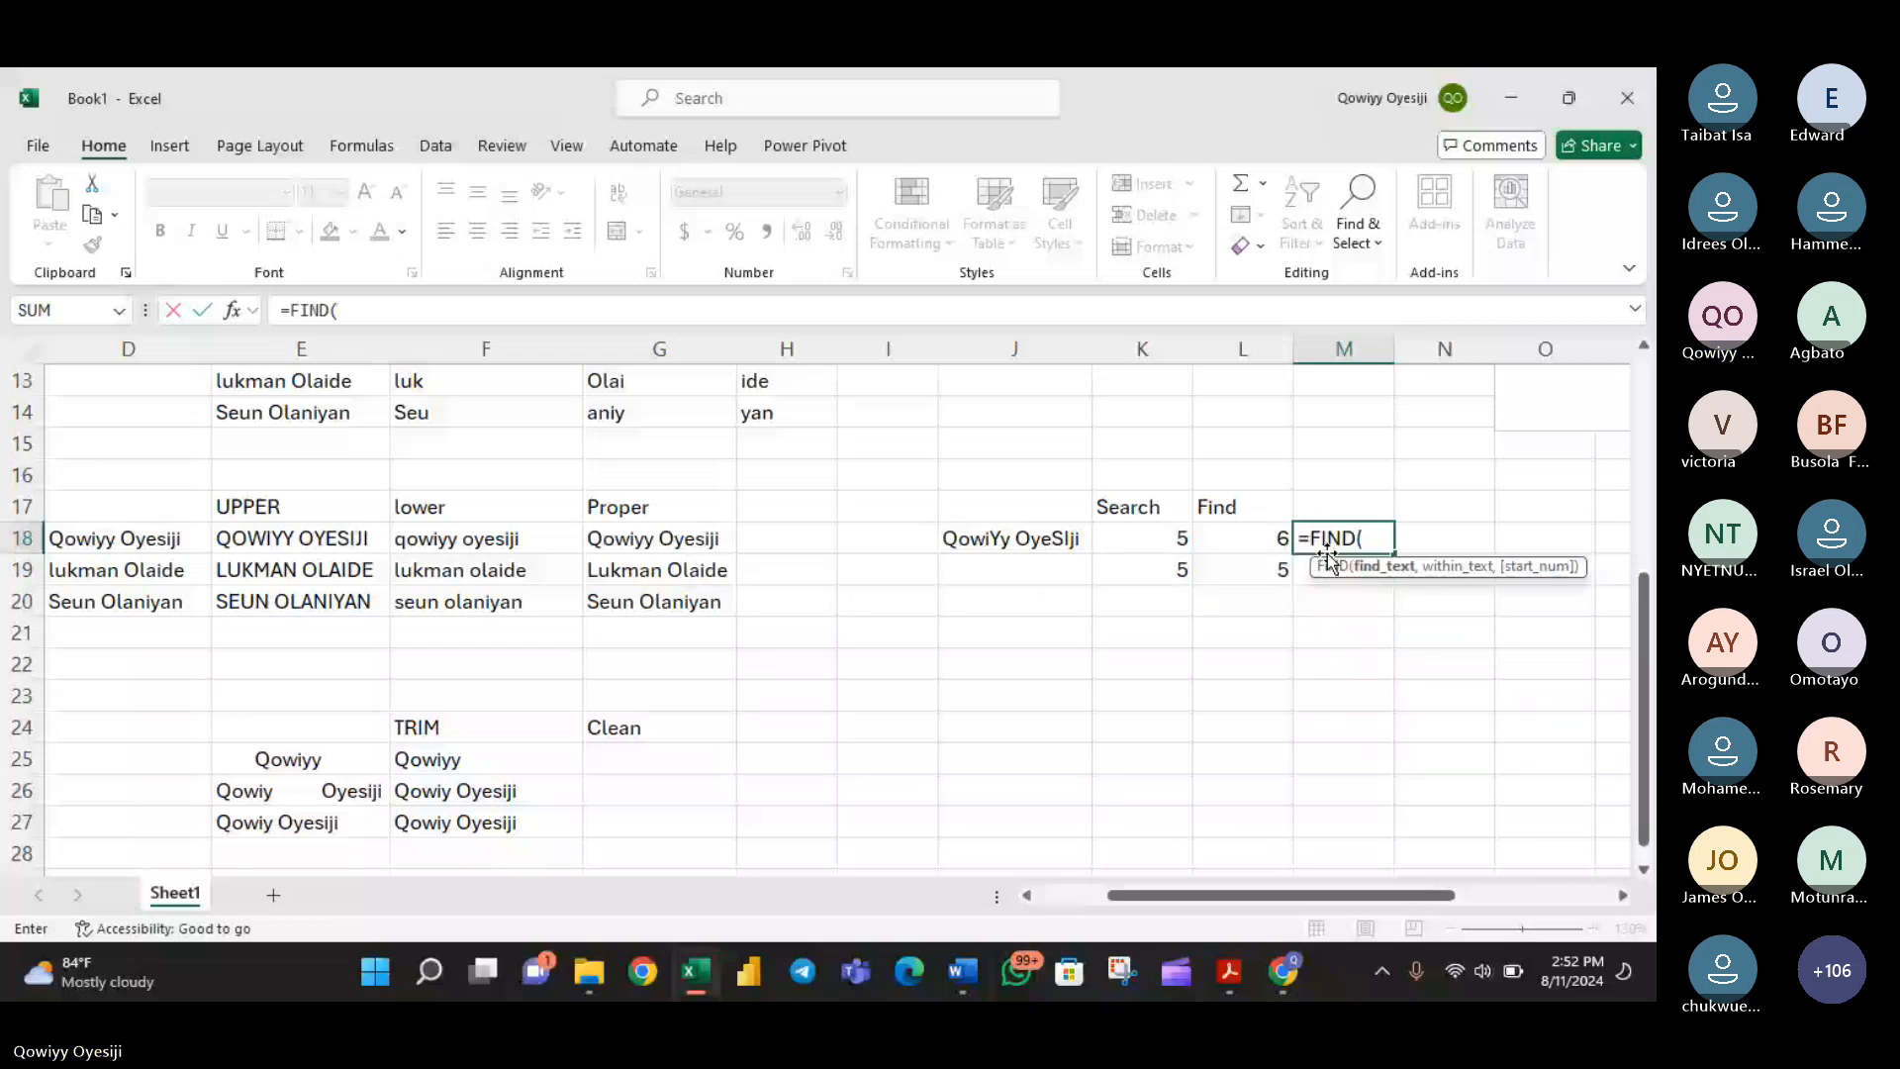
pyautogui.write('"E",')
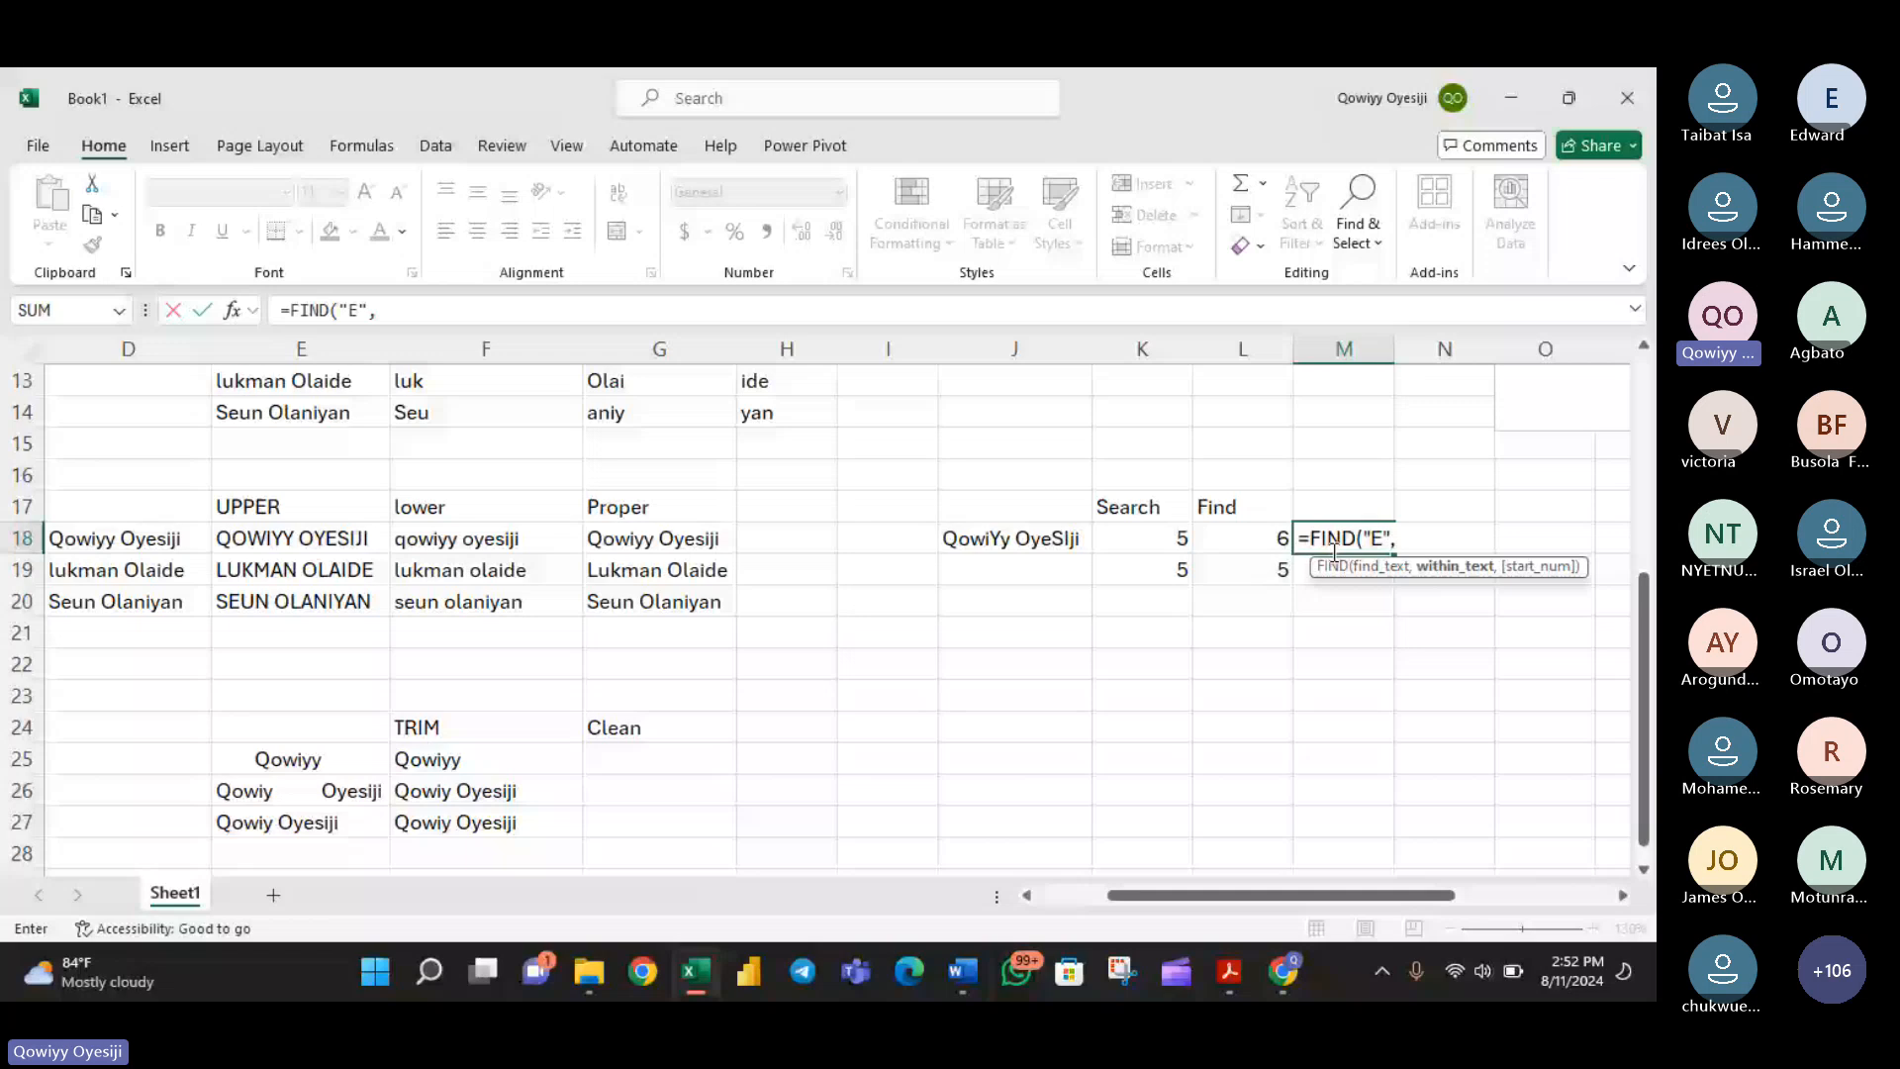
pyautogui.click(1054, 544)
pyautogui.press('Return')
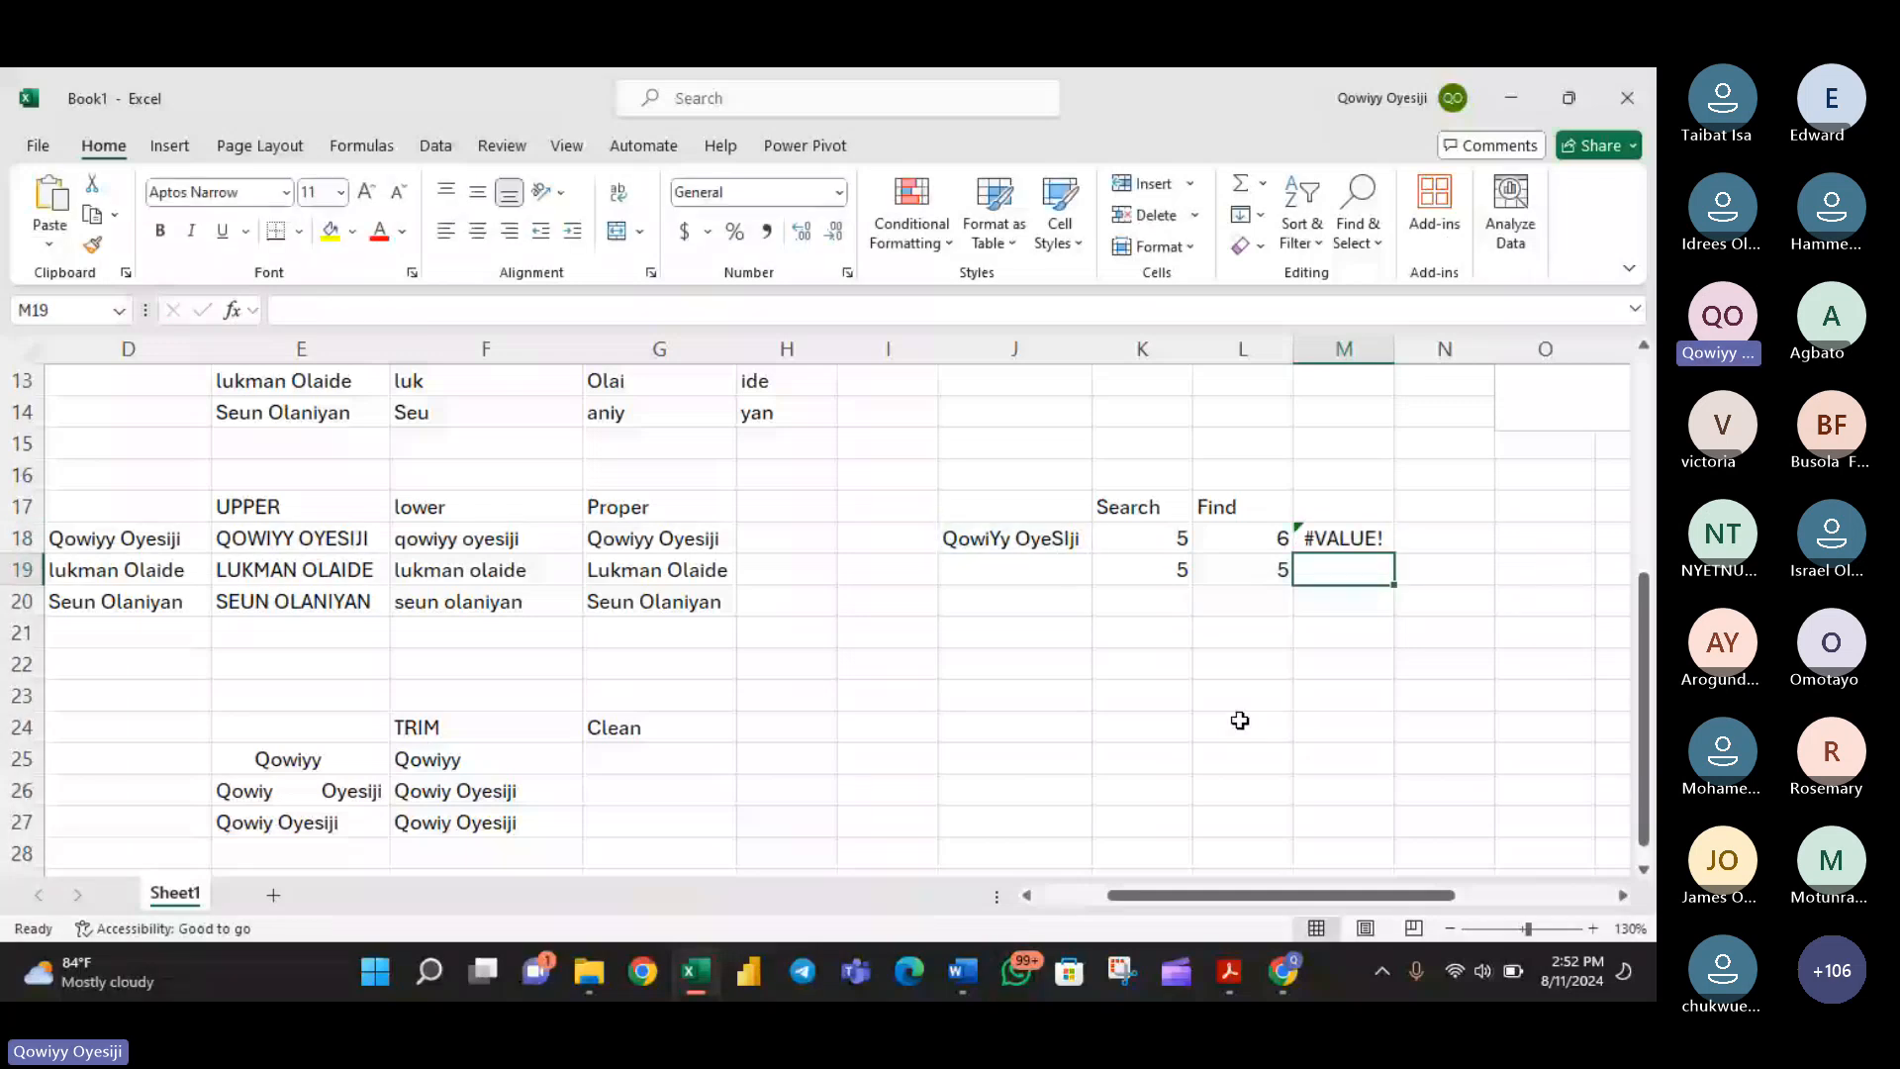
pyautogui.doubleClick(1342, 537)
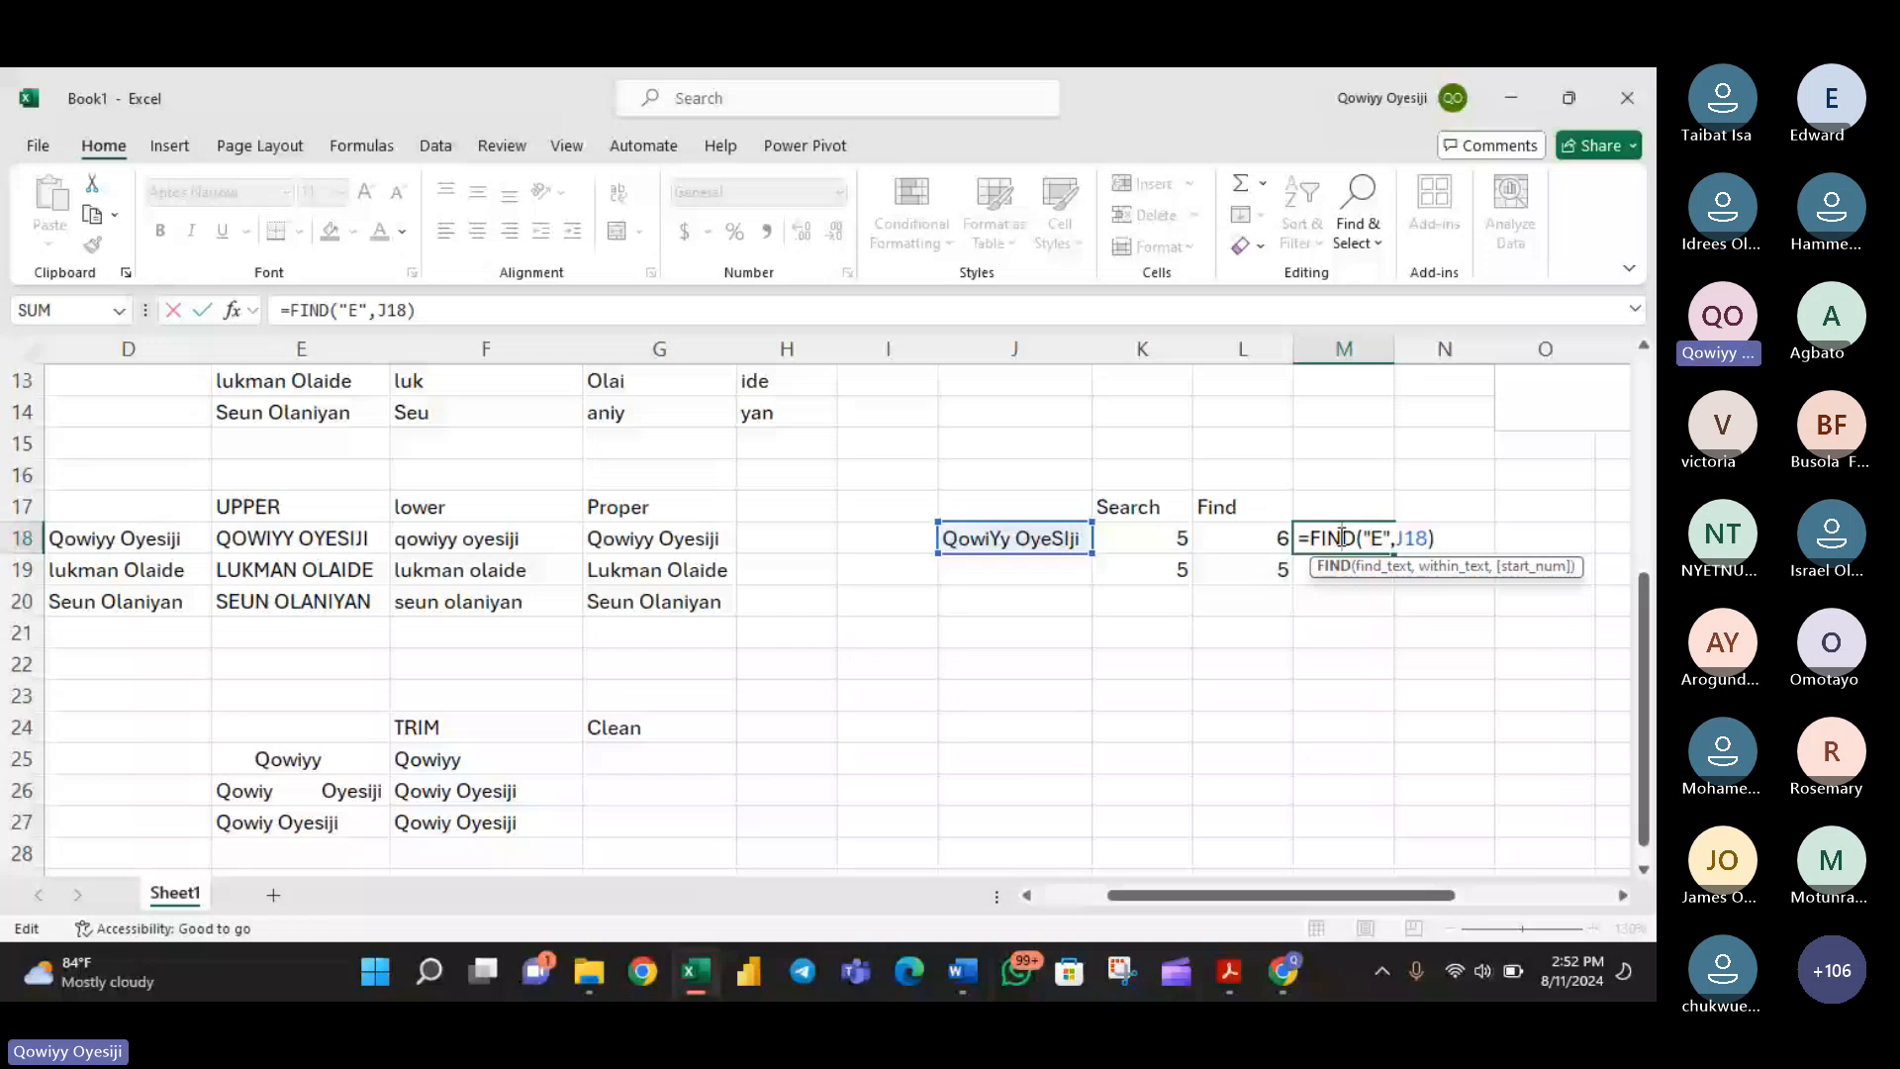
pyautogui.press('Return')
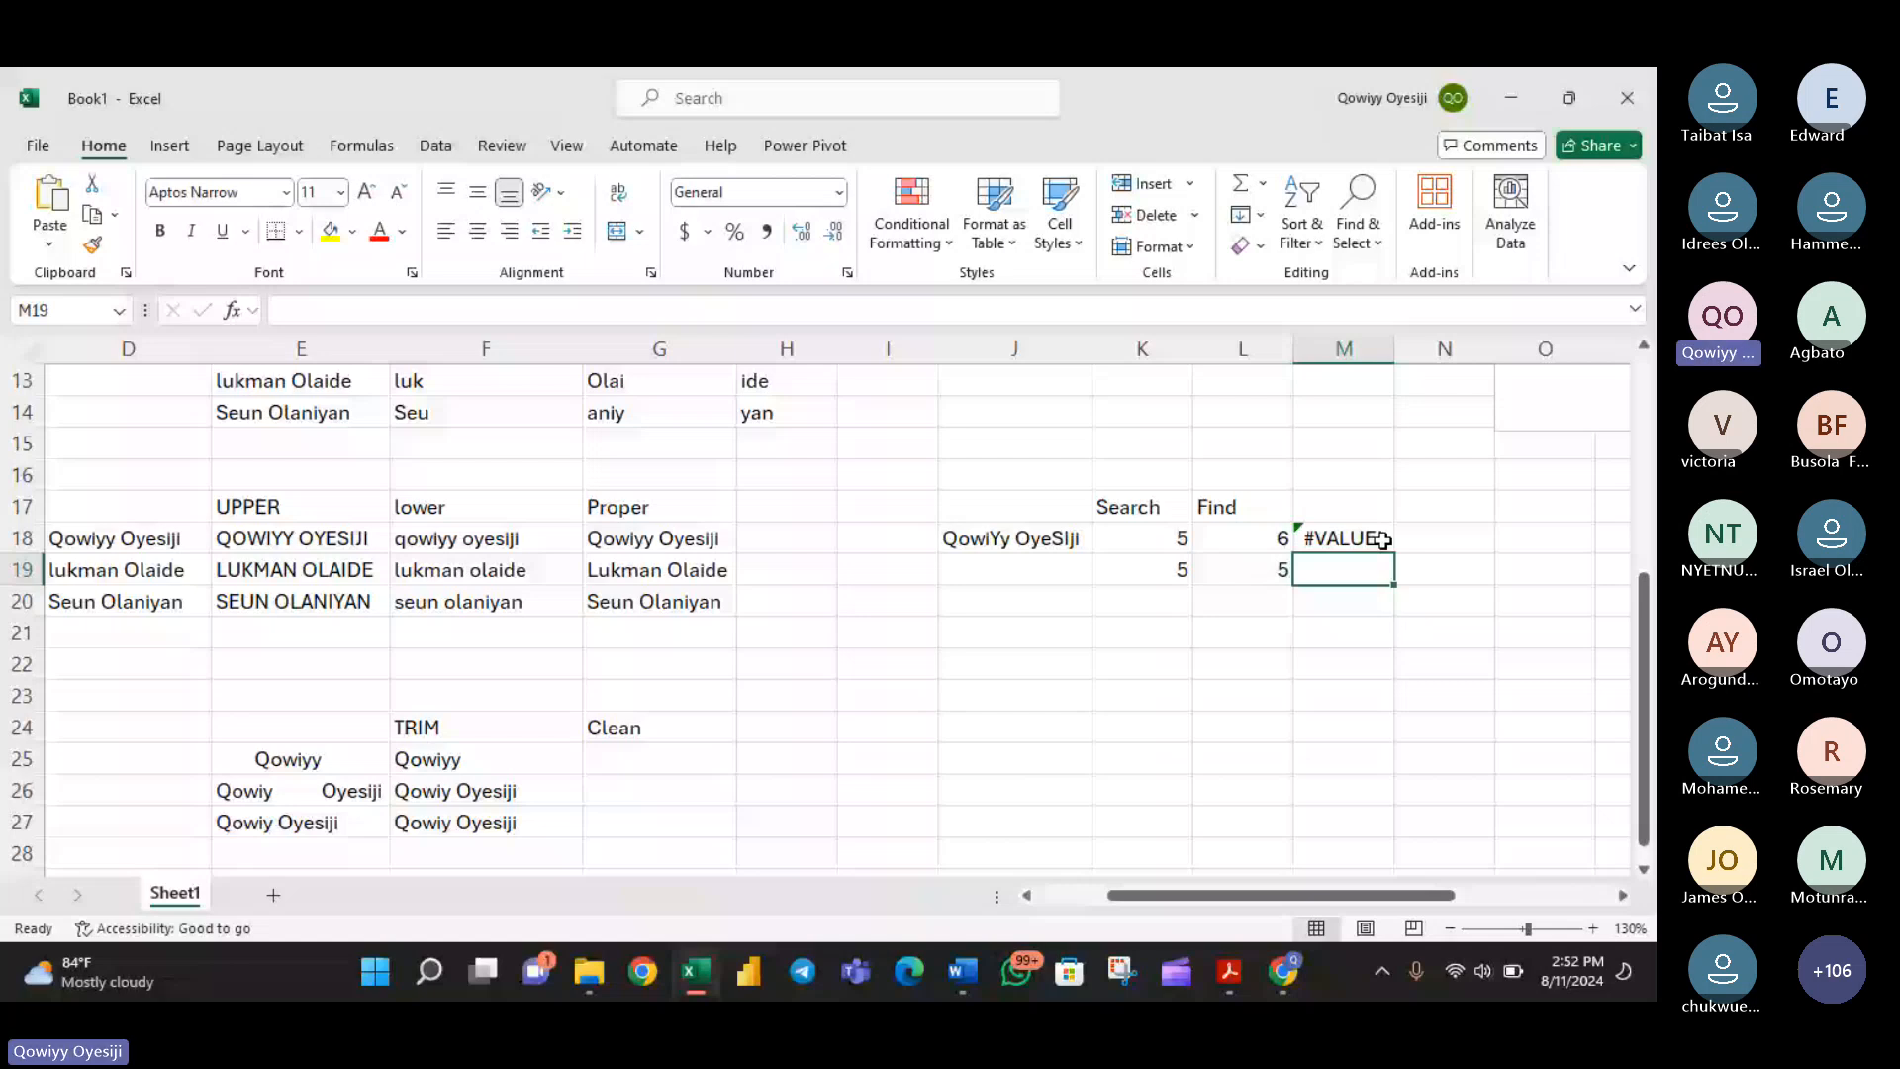
# - Check the meeting chat and raised hands in the Microsoft Teams meeting in Chrome, and return to the Excel workbook
pyautogui.click(1284, 971)
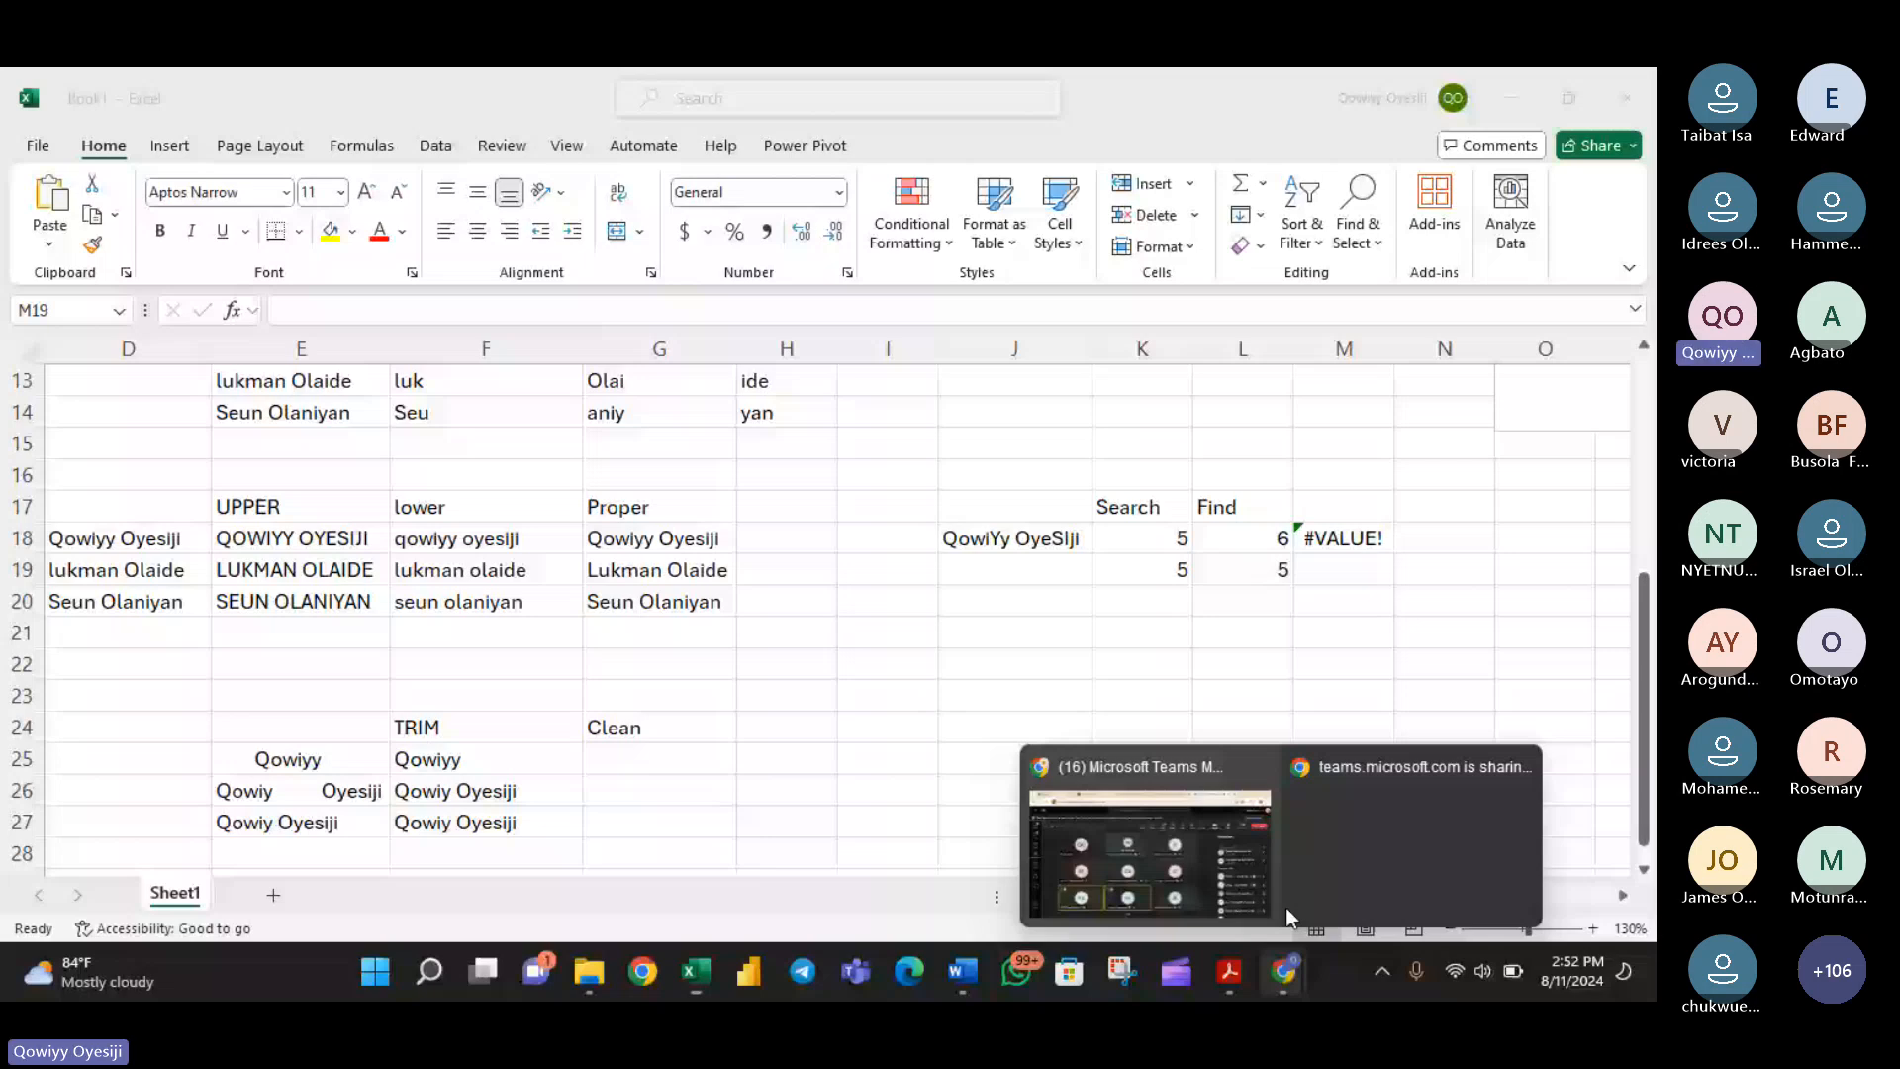
pyautogui.click(1282, 902)
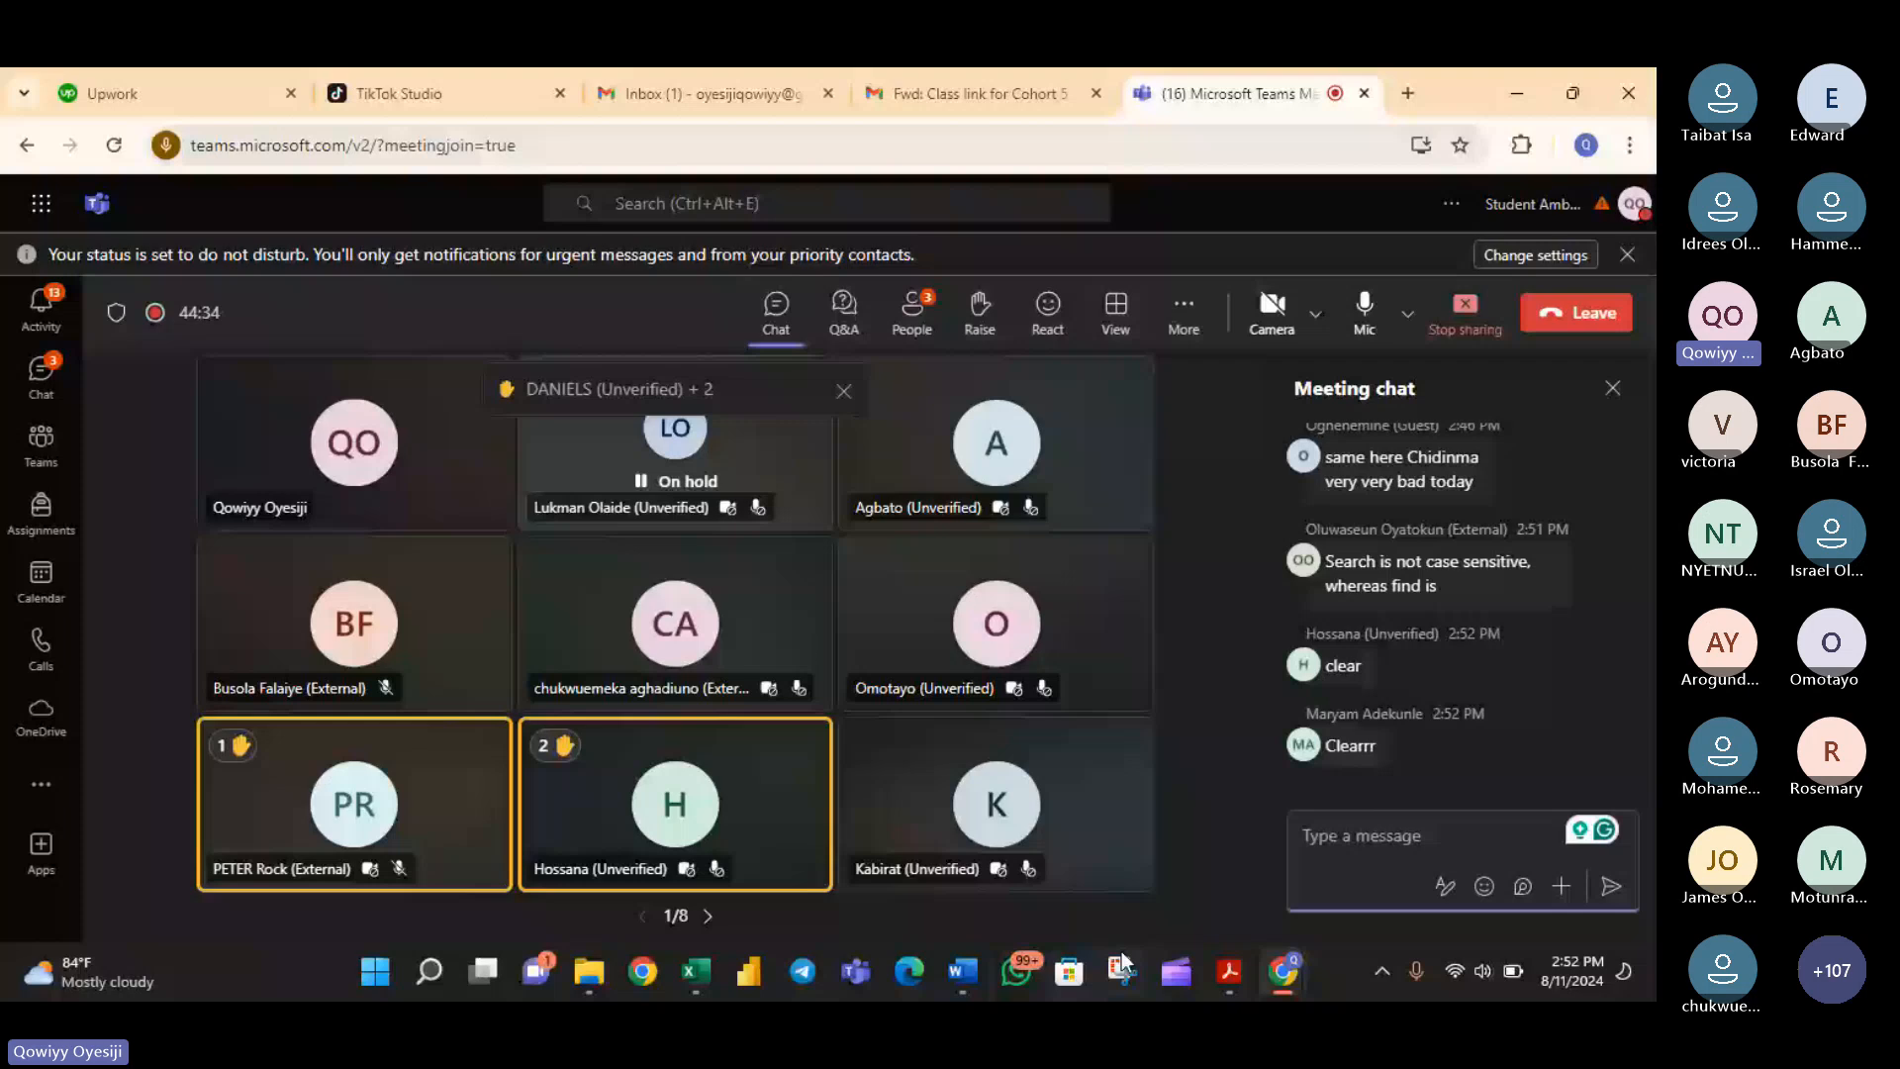
pyautogui.click(696, 971)
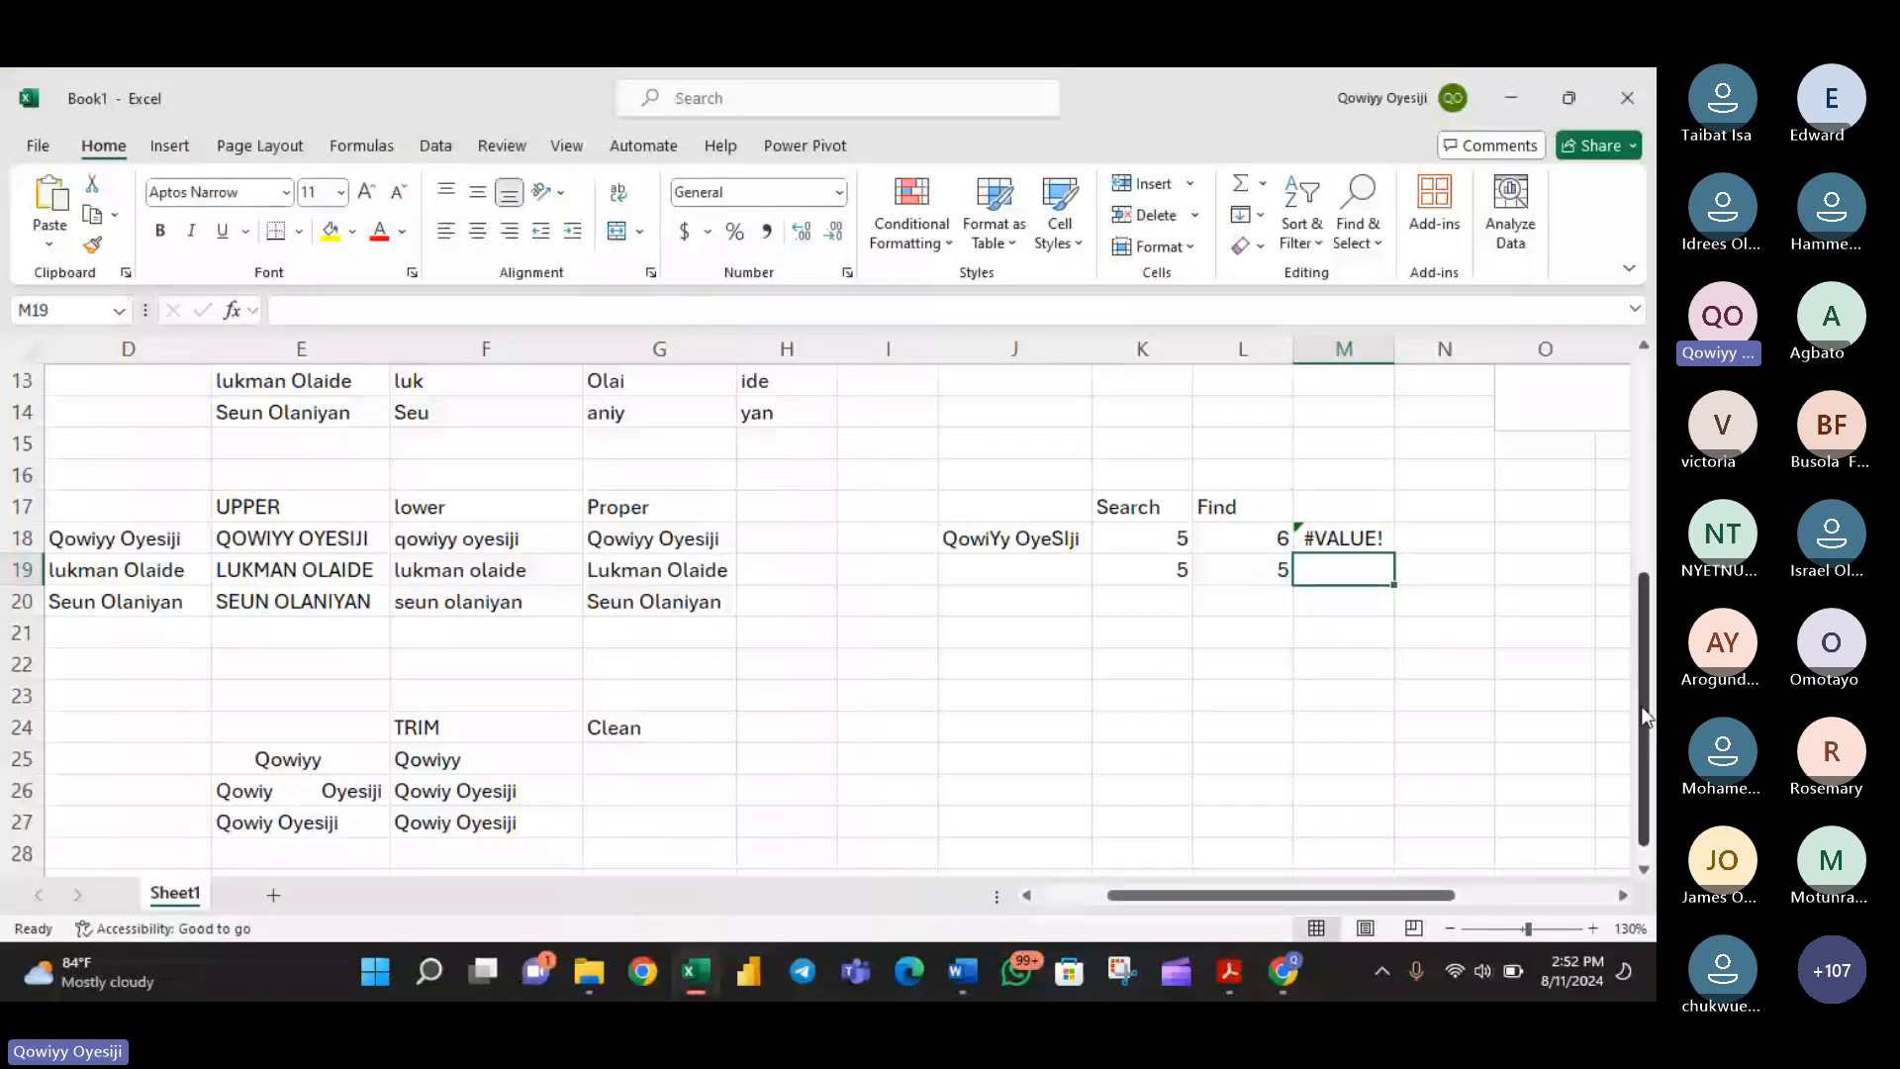
# - Review the remaining topics in the outline text box and highlight its "Find and Replace" line
pyautogui.moveTo(1643, 705); pyautogui.dragTo(1643, 485)
pyautogui.moveTo(1418, 896); pyautogui.dragTo(1504, 901)
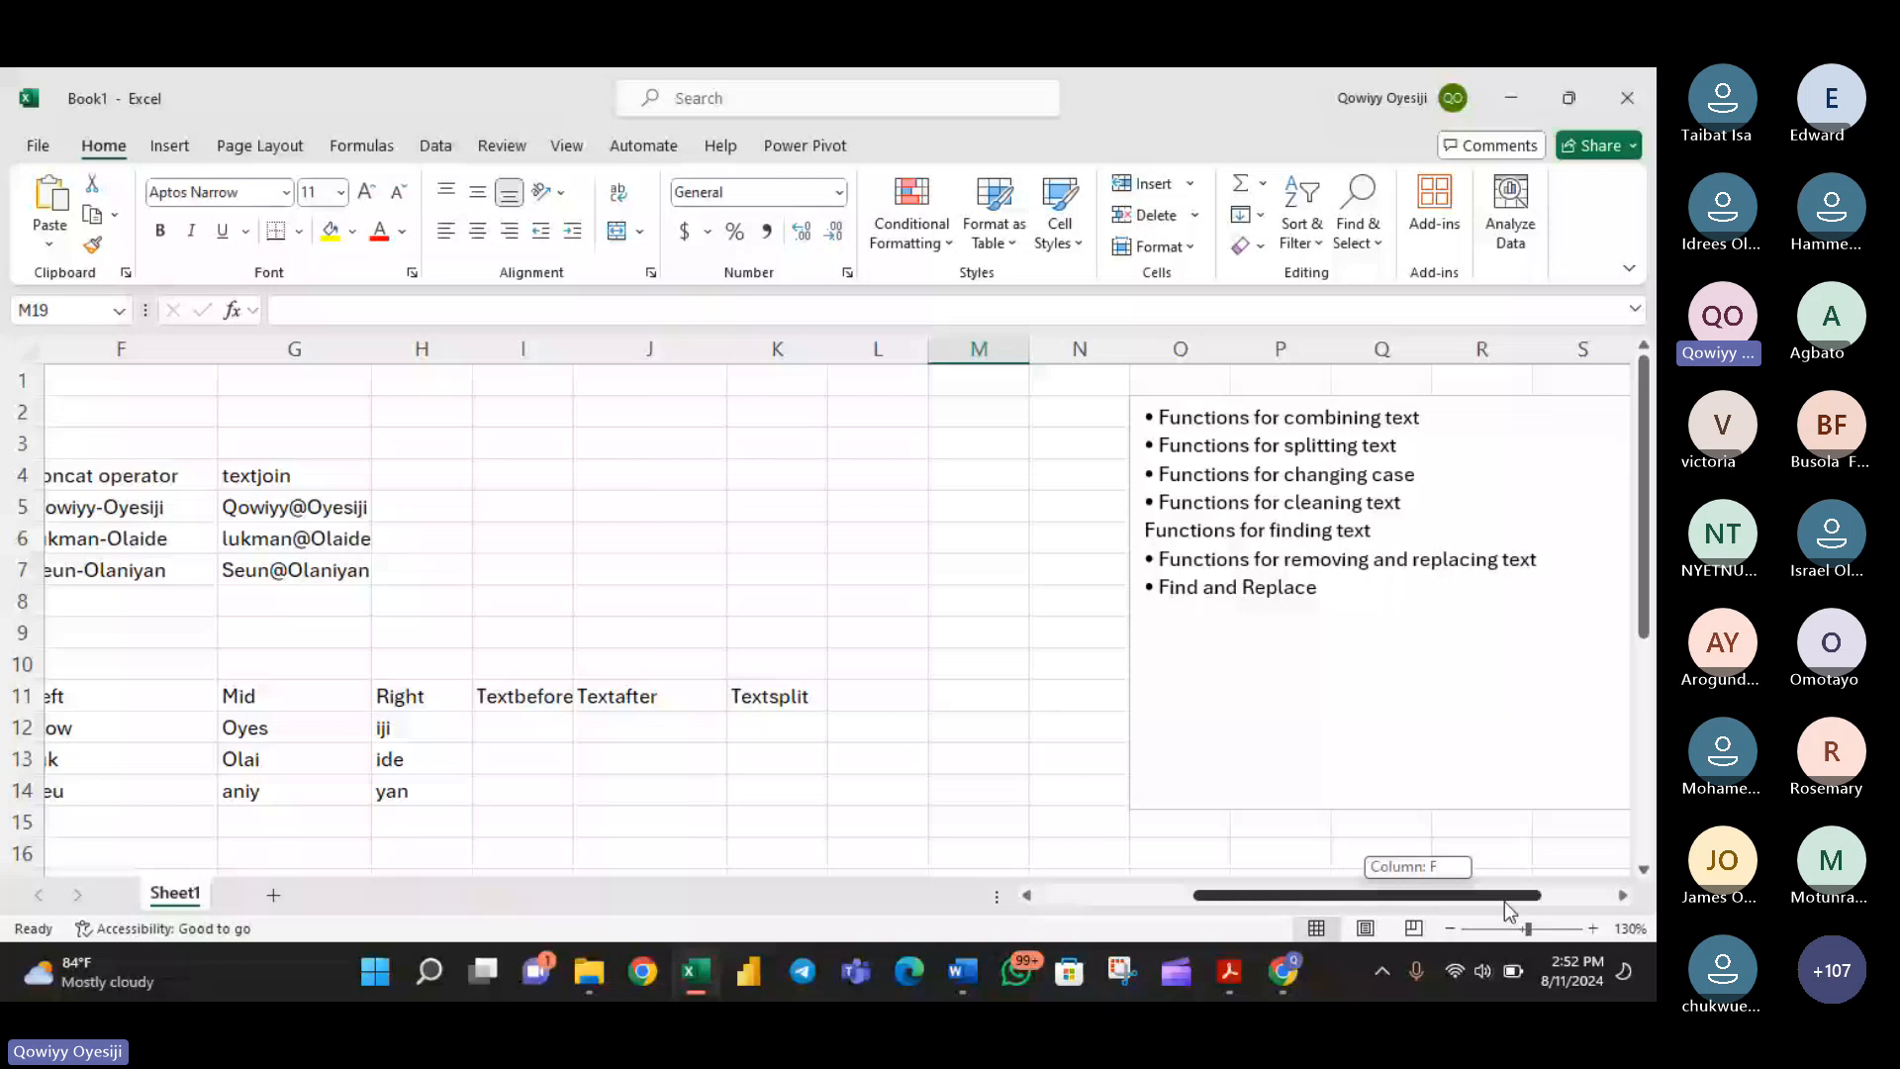
pyautogui.tripleClick(1342, 584)
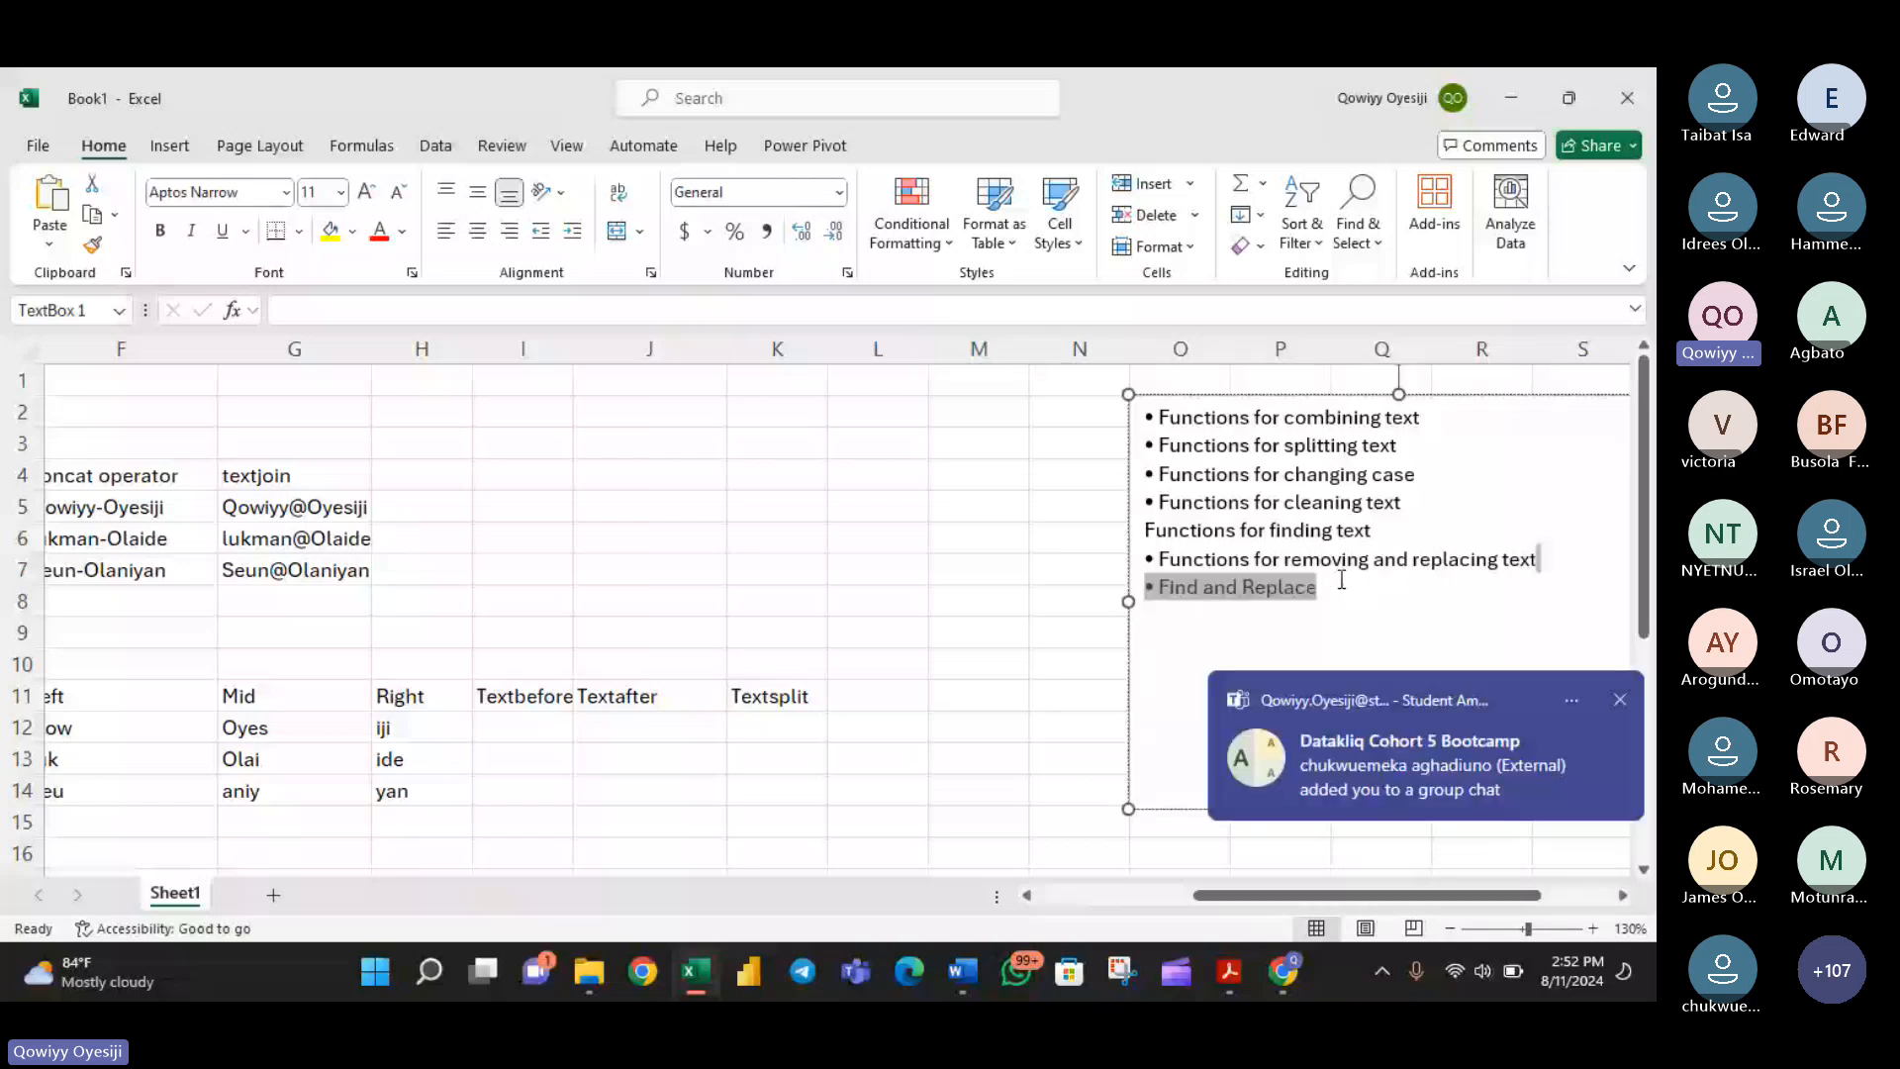
# - Enter the heading Substitute in K21, below the Search and Find results
pyautogui.scroll(-3, 1342, 580)
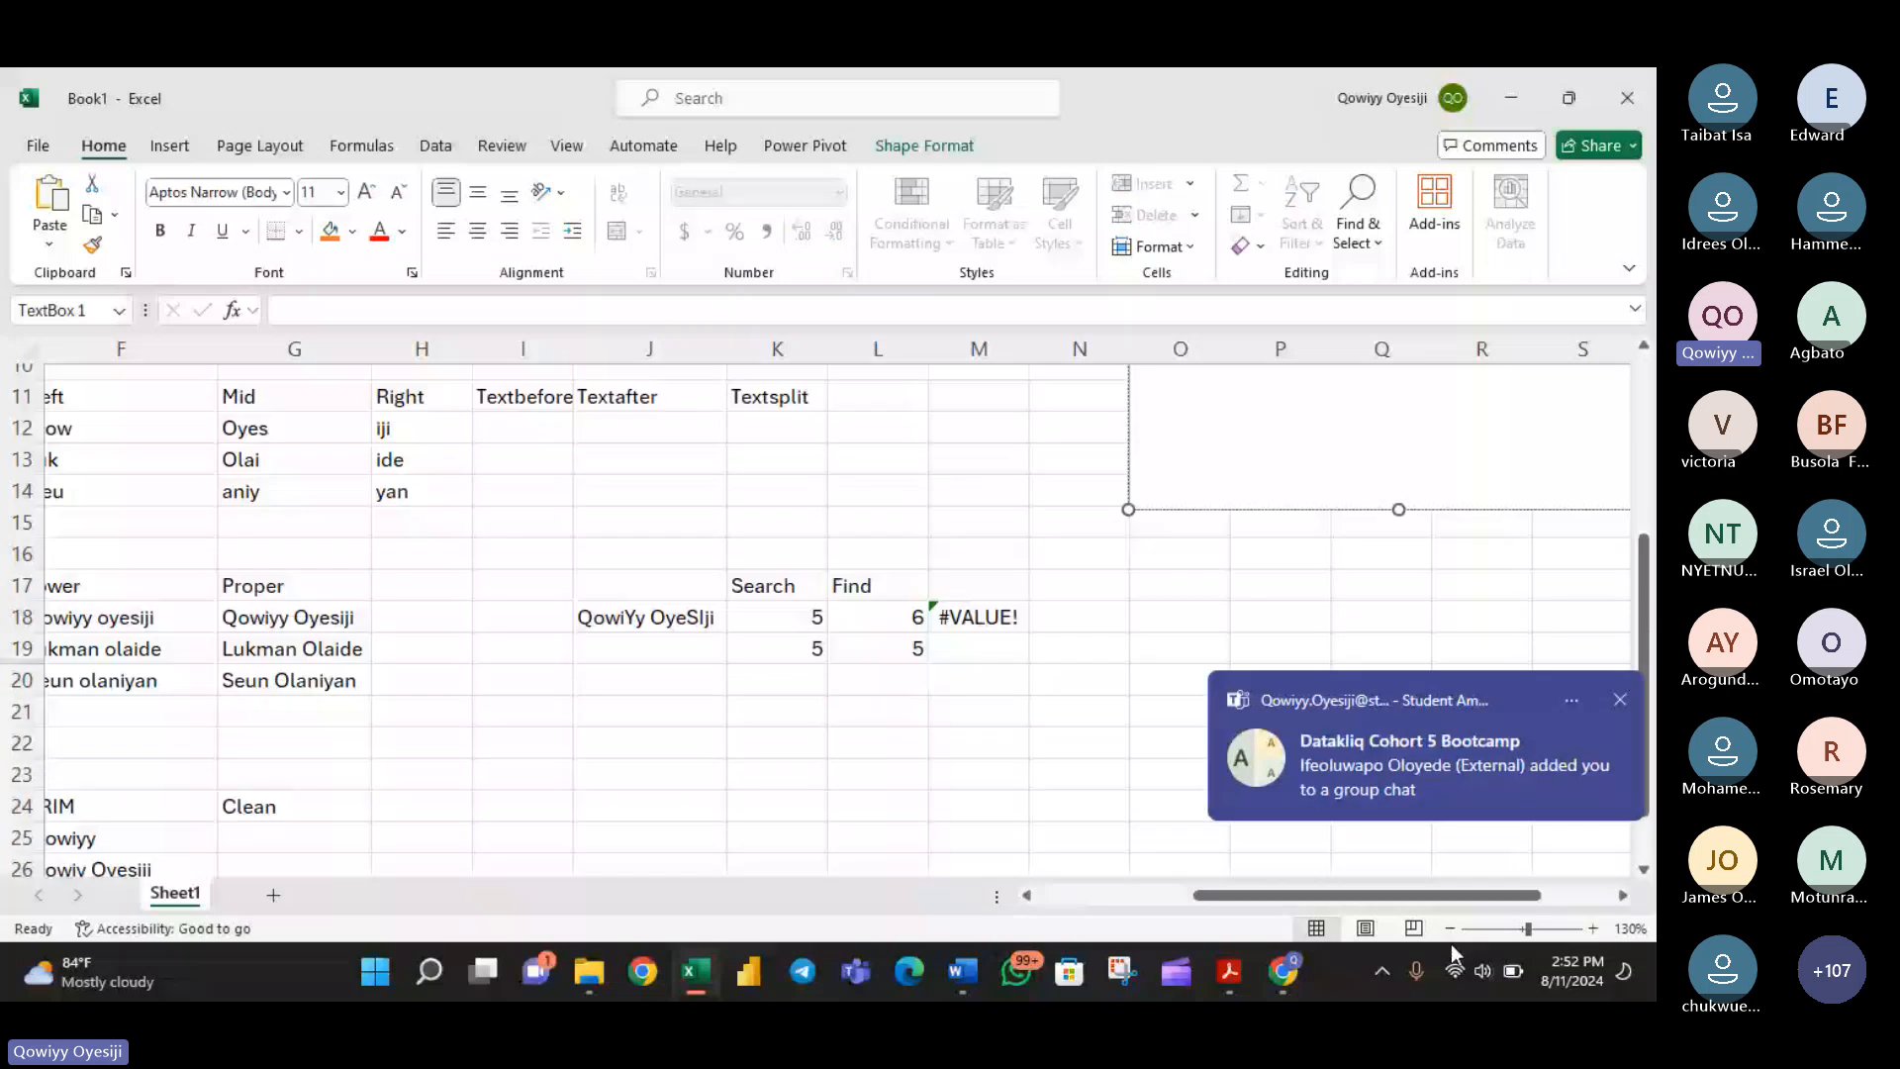
pyautogui.hscroll(-3, 1467, 714)
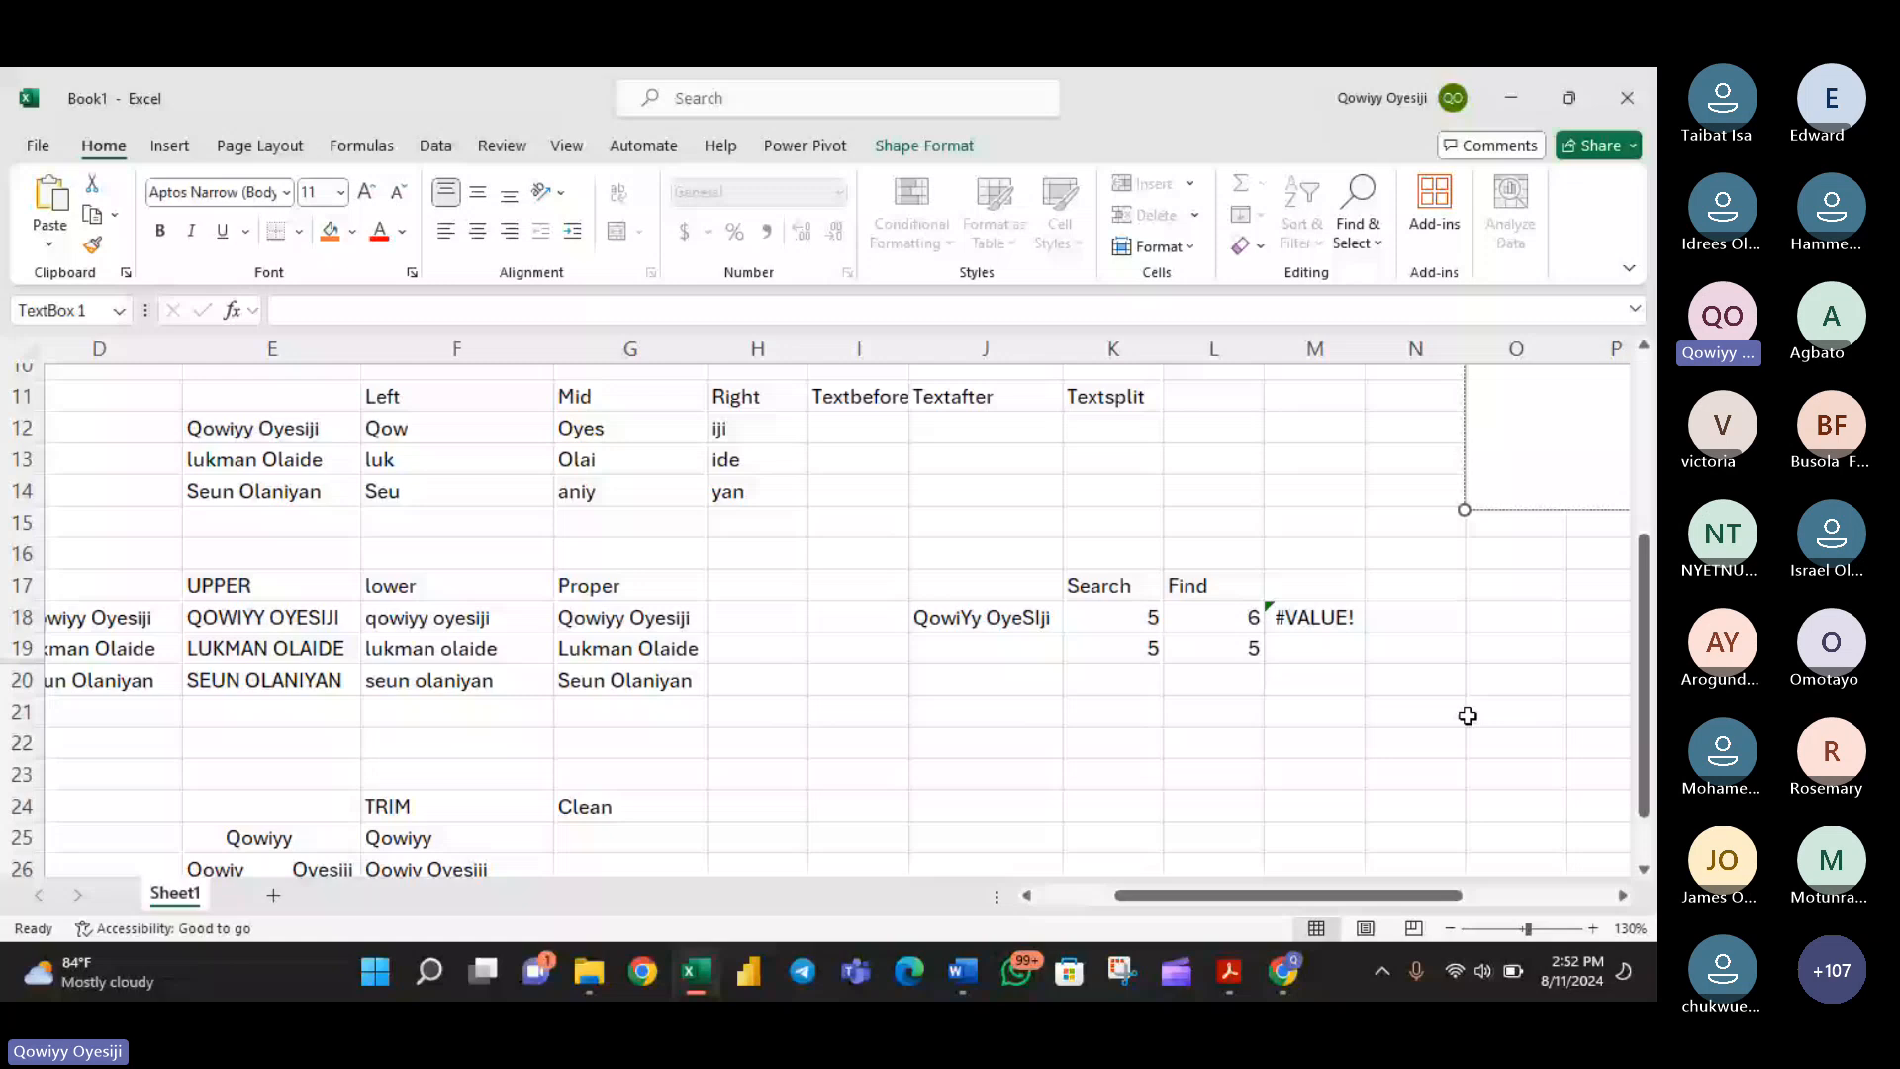
pyautogui.click(1149, 724)
pyautogui.write('SUb')
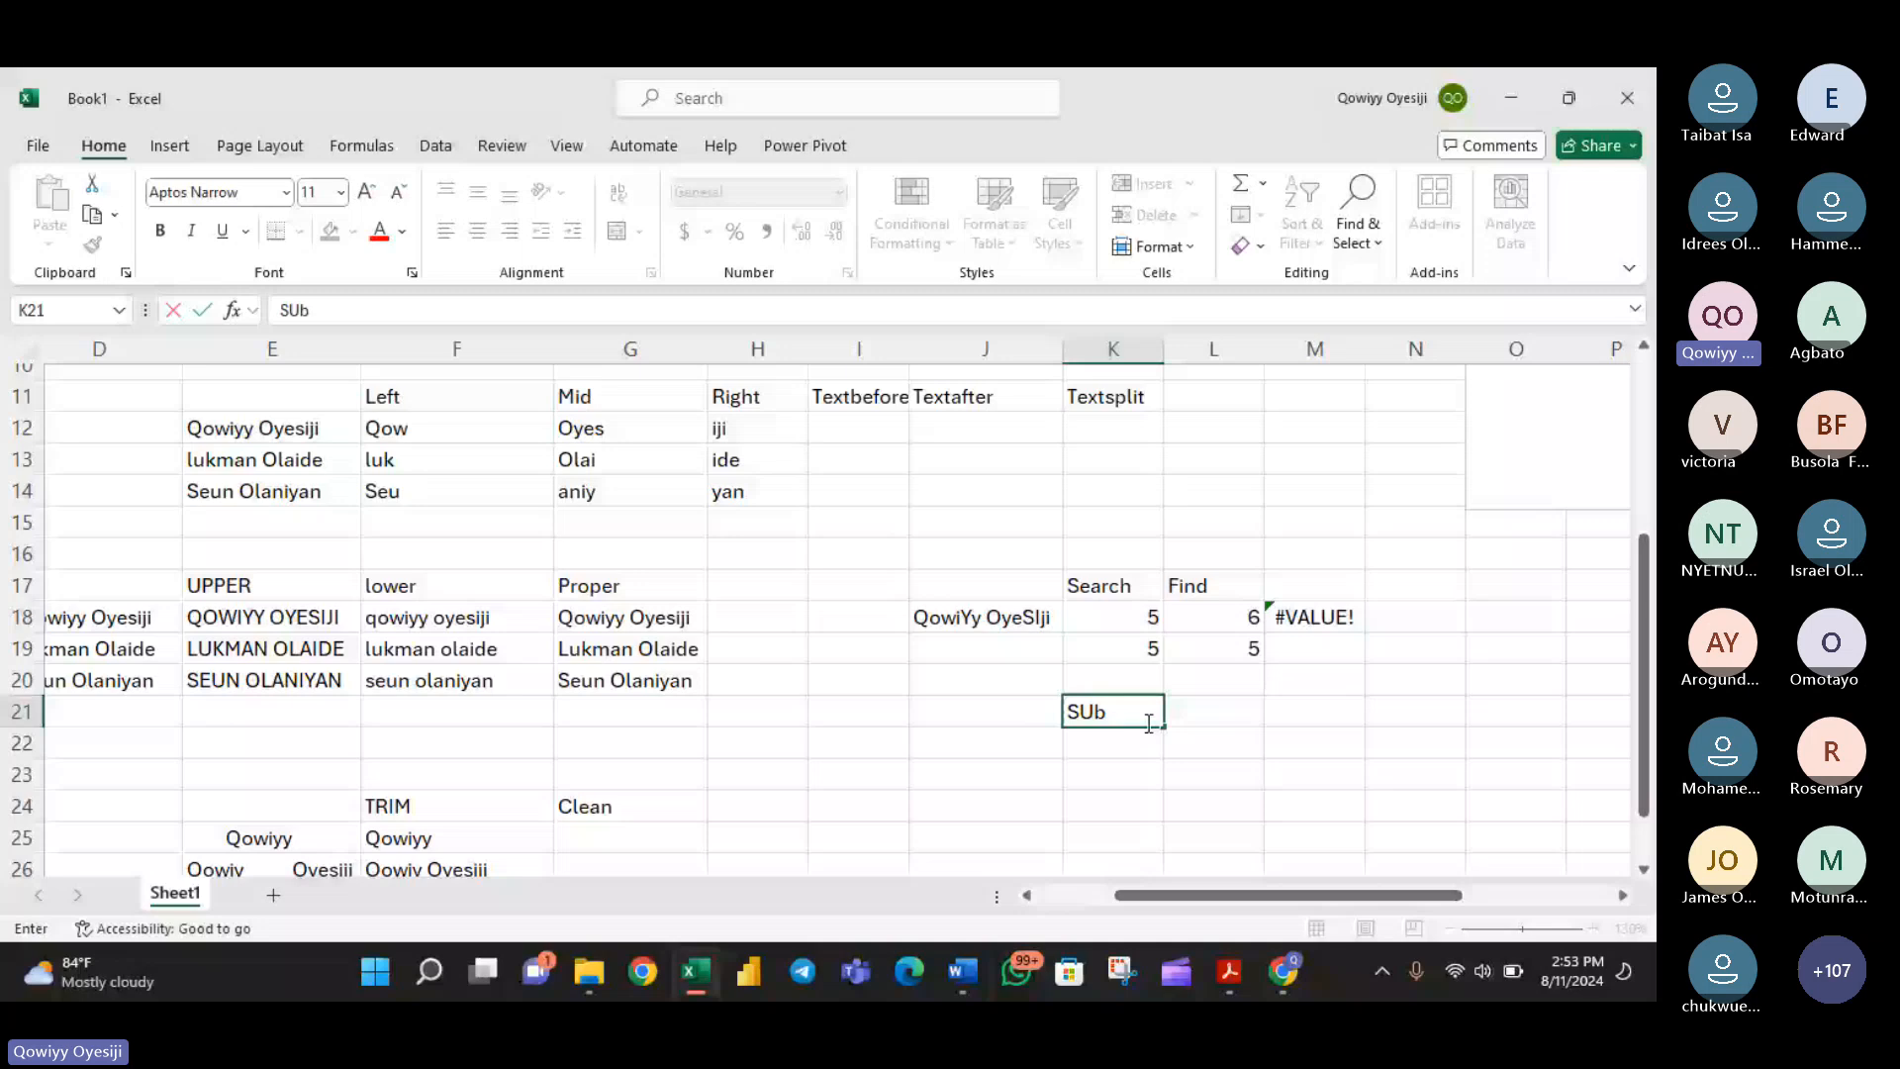
pyautogui.press('BackSpace')
pyautogui.press('BackSpace')
pyautogui.write('ubstitu')
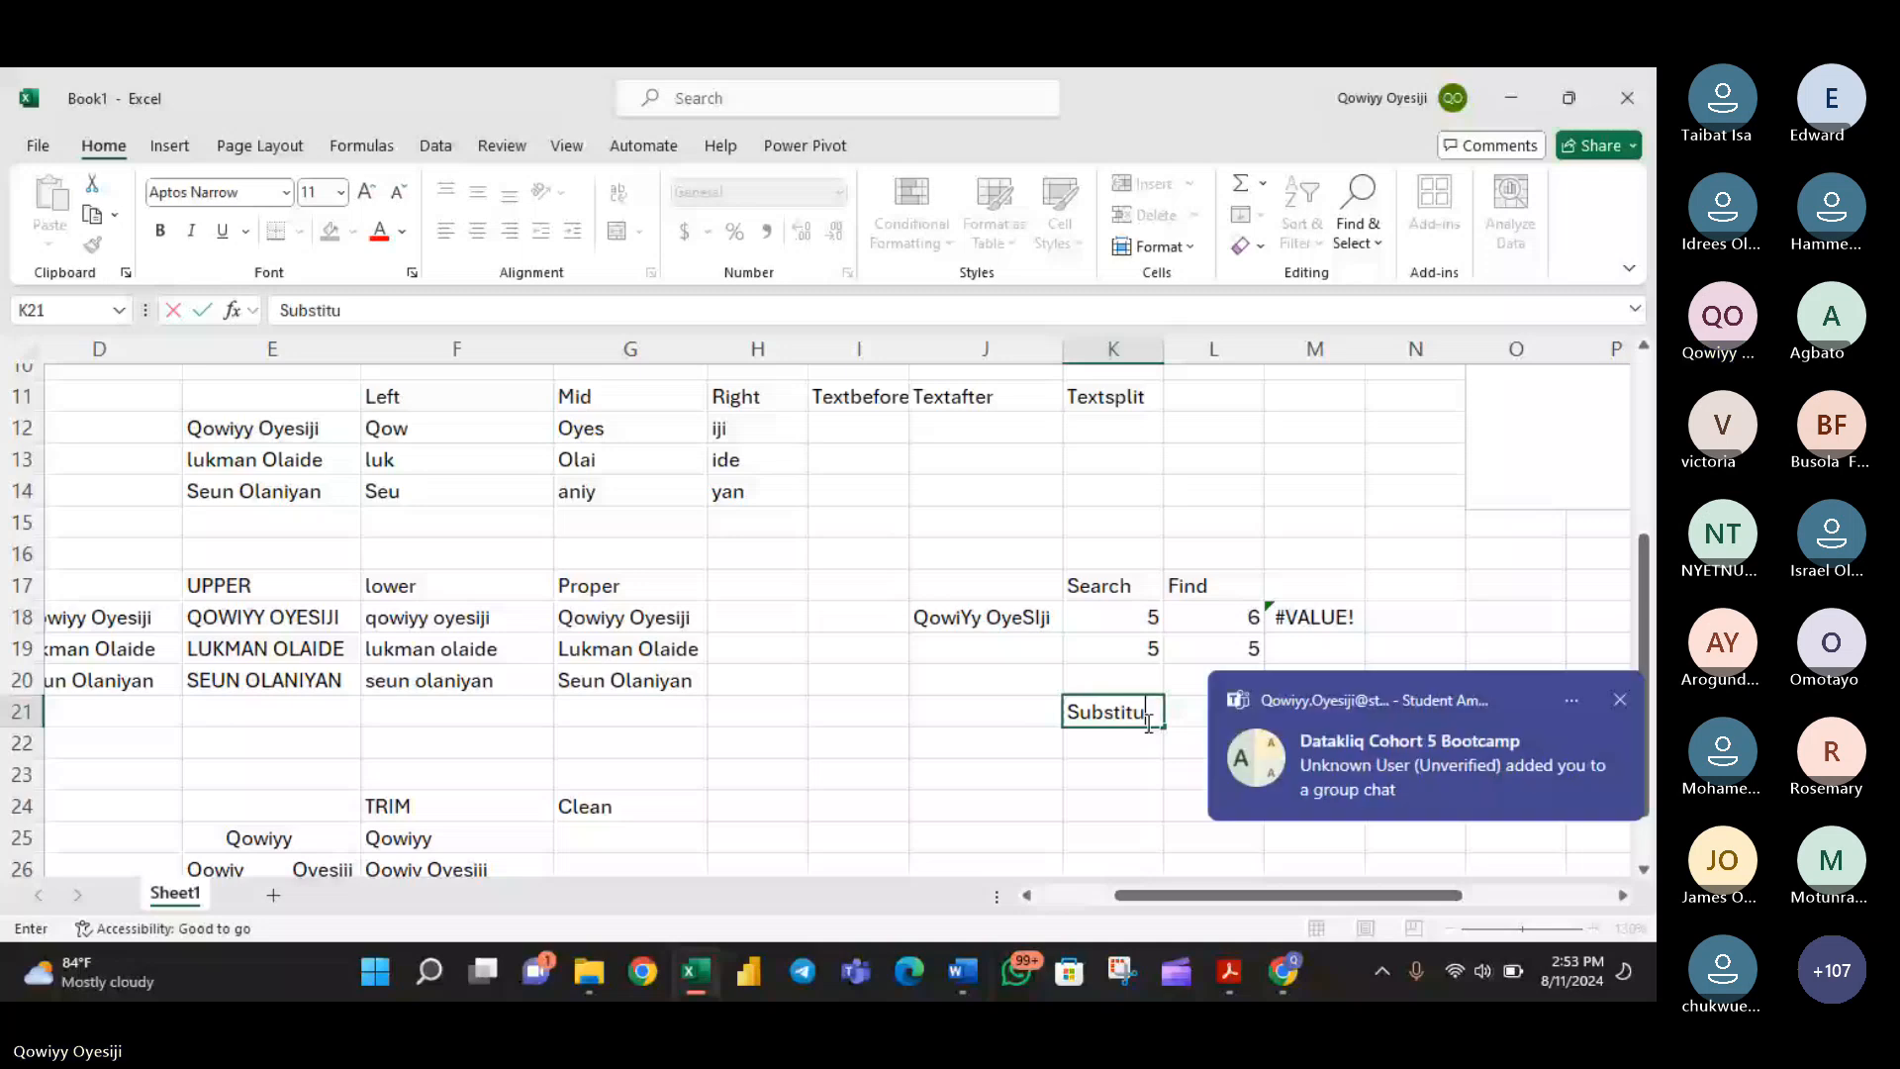
pyautogui.write('te')
# - Copy the mixed-case name from J18 into J22
pyautogui.click(990, 629)
pyautogui.hotkey('ctrl', 'c')
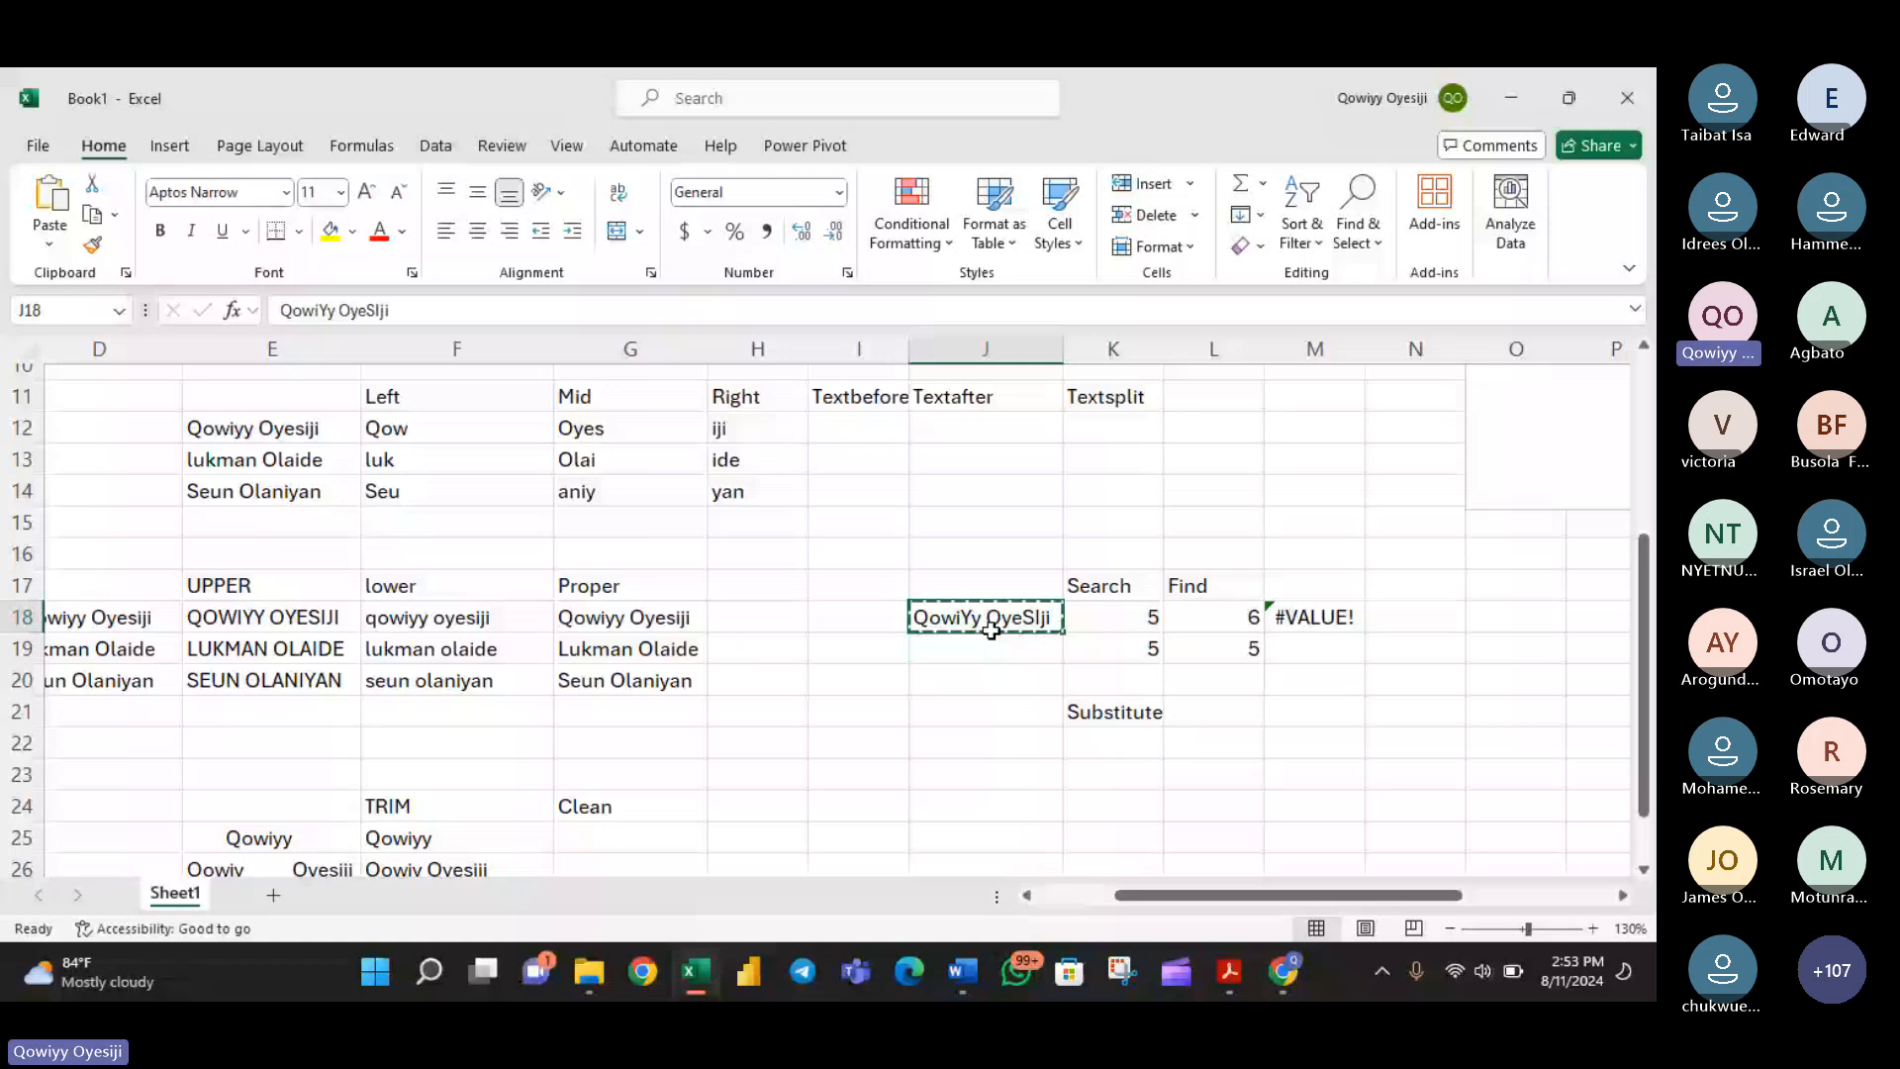
pyautogui.click(984, 744)
pyautogui.hotkey('ctrl', 'v')
# - Begin a SUBSTITUTE formula in K22 with the copied name in J22 as its text argument
pyautogui.click(1131, 749)
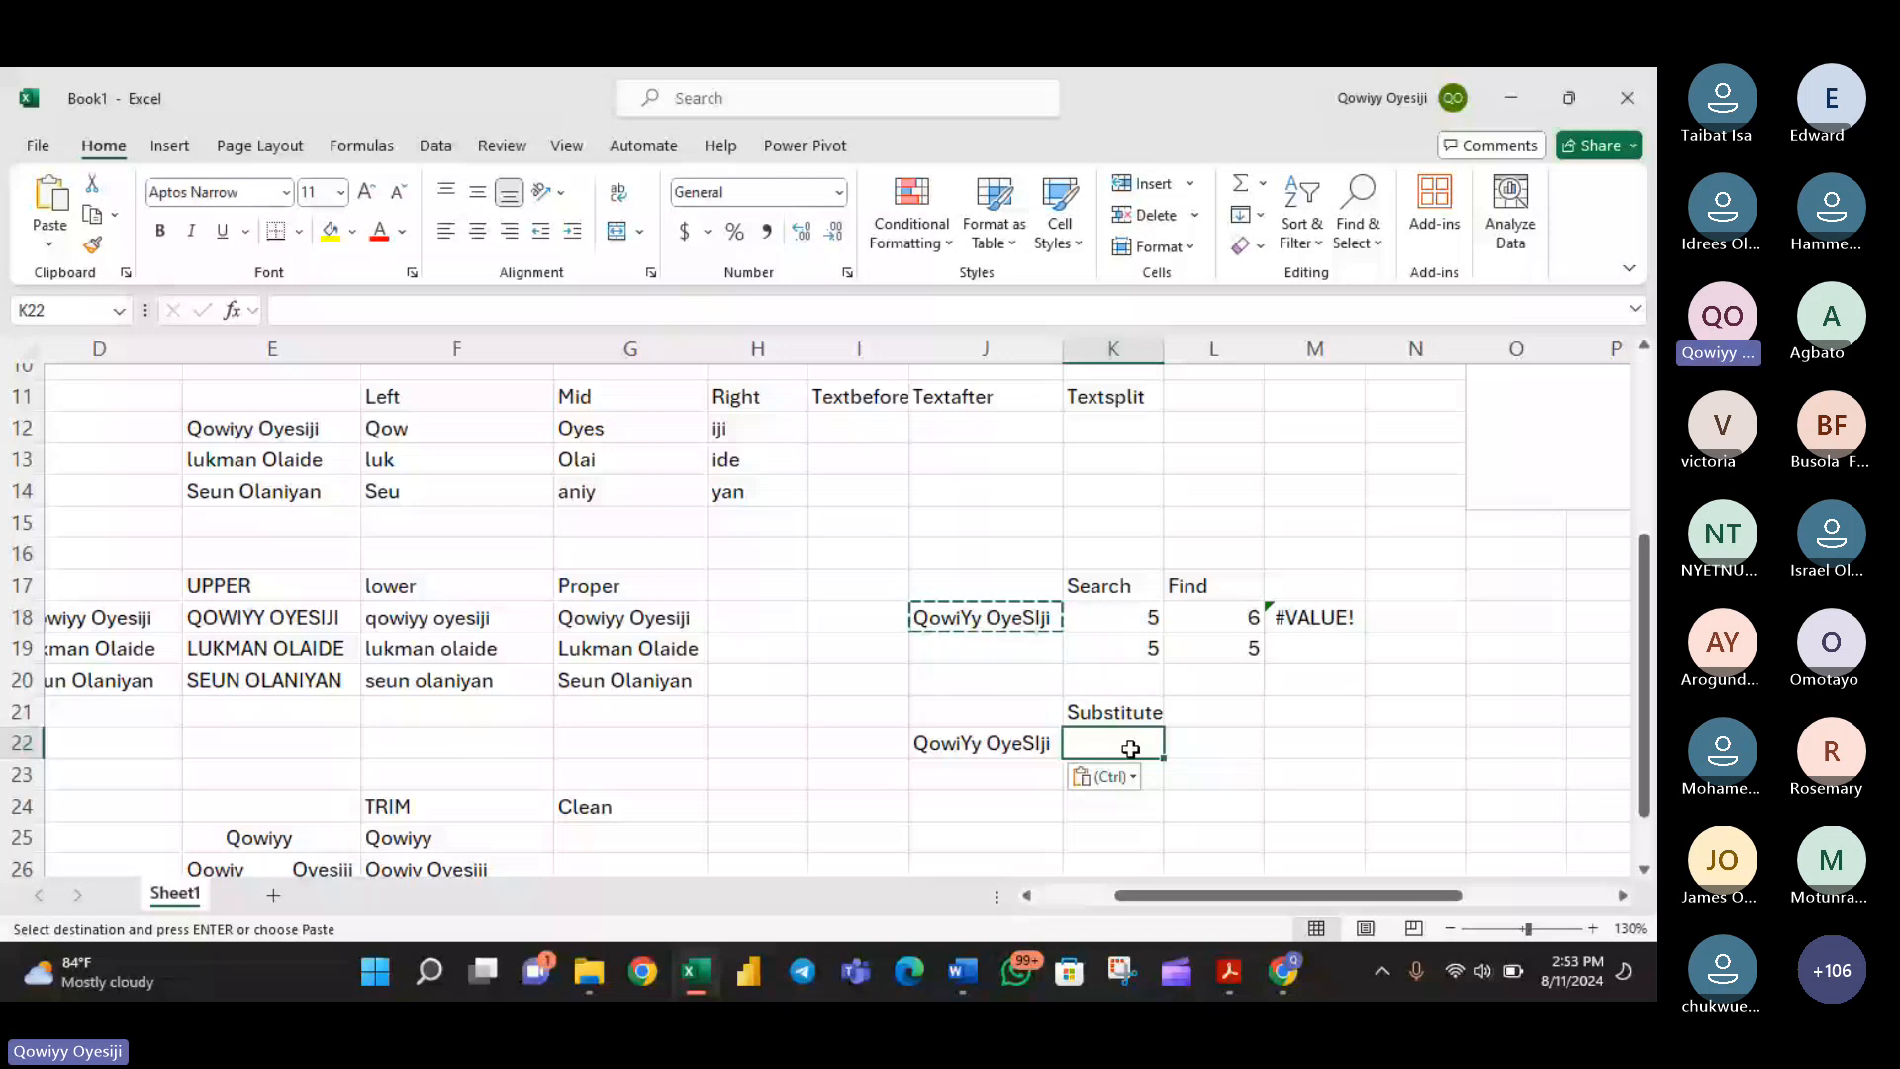
pyautogui.write('=SUBSTITUTE(')
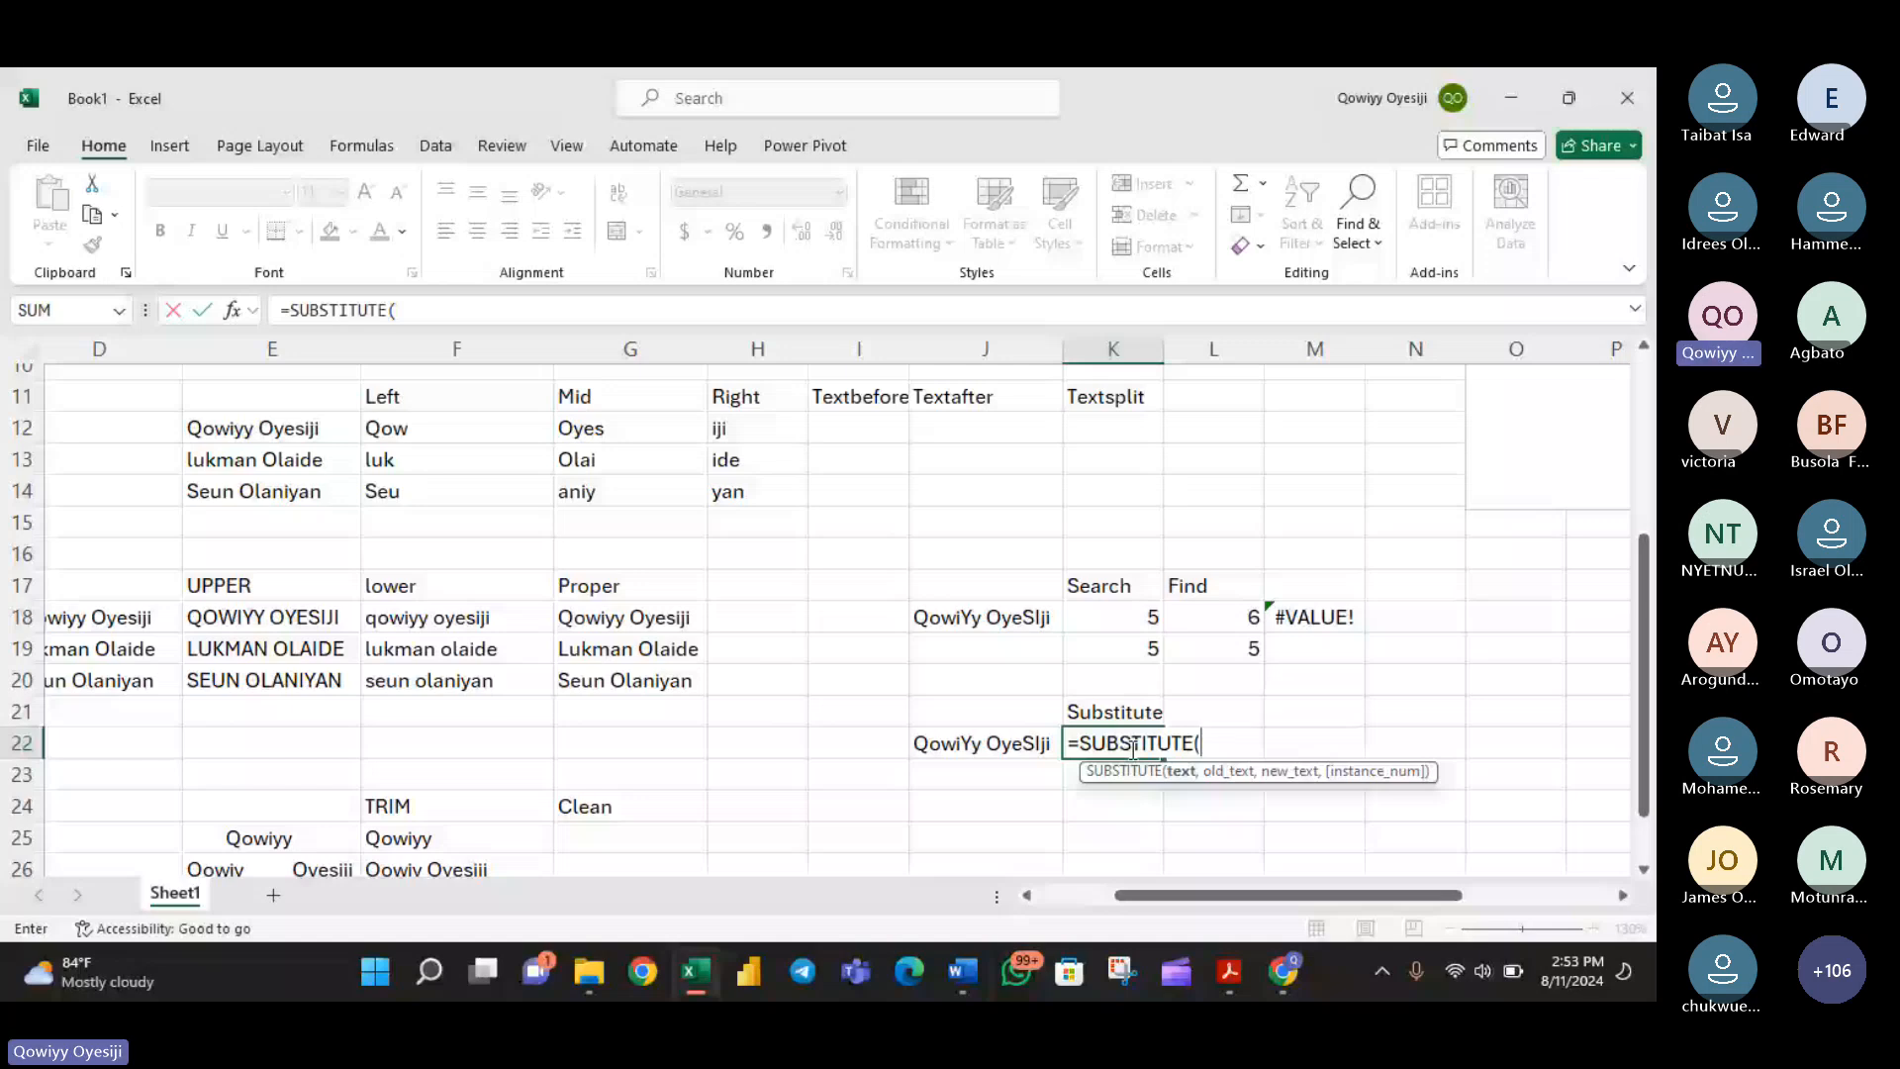
pyautogui.write('"y')
pyautogui.press('BackSpace')
pyautogui.write('Y')
pyautogui.press('BackSpace')
pyautogui.press('BackSpace')
pyautogui.click(955, 754)
pyautogui.write(',')
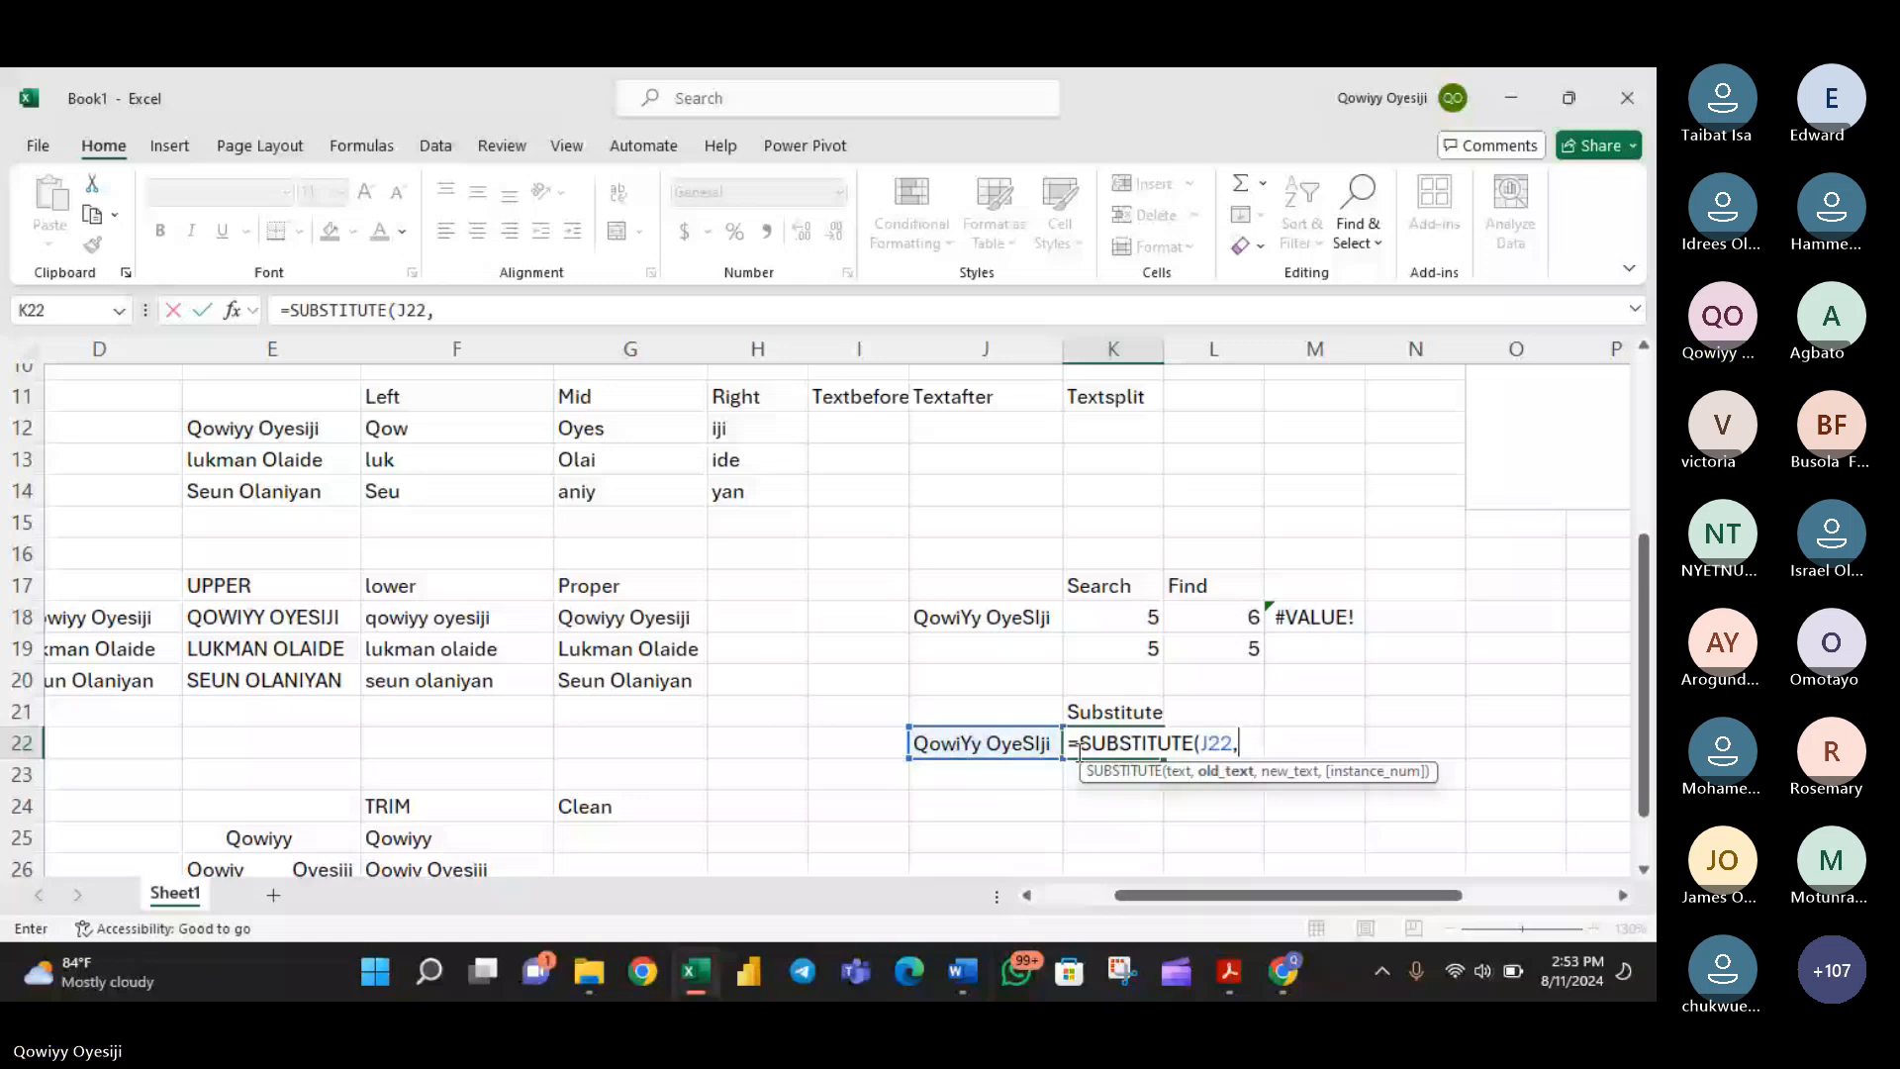
pyautogui.write('"')
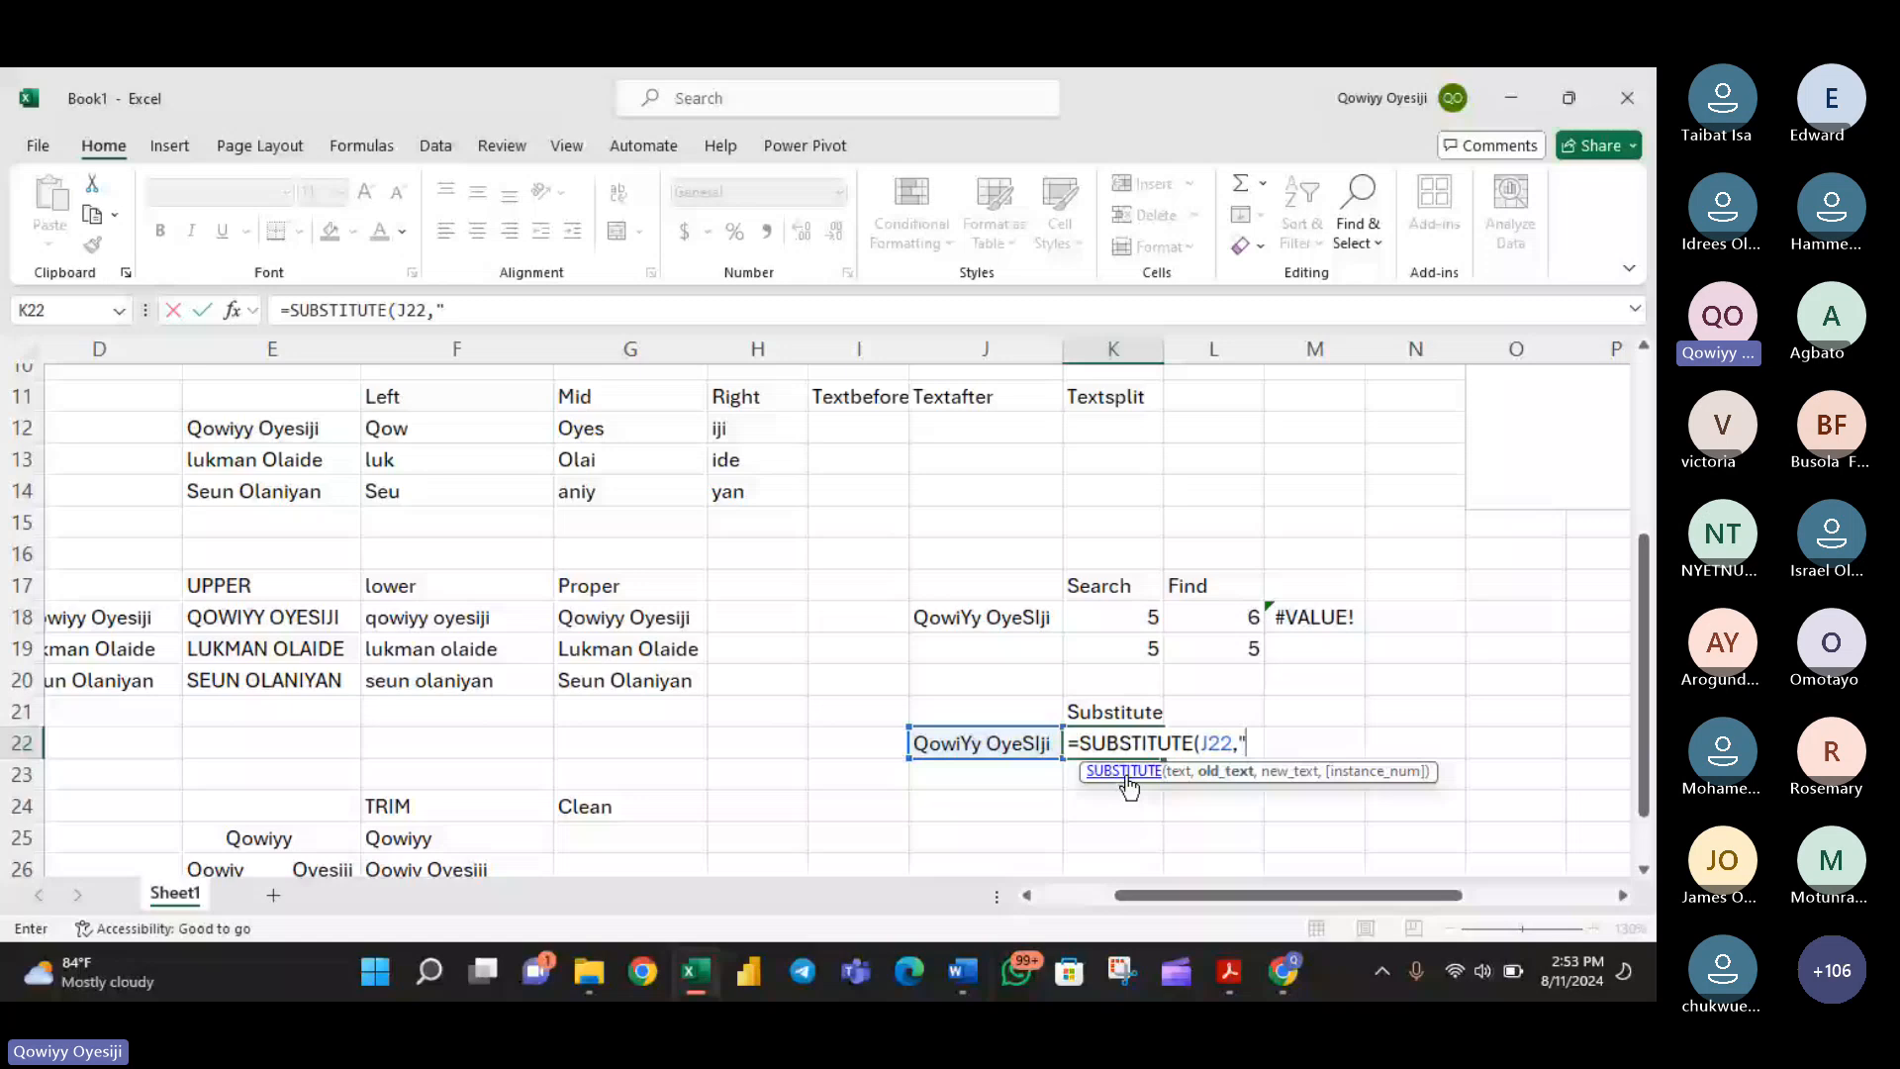
pyautogui.write('L".')
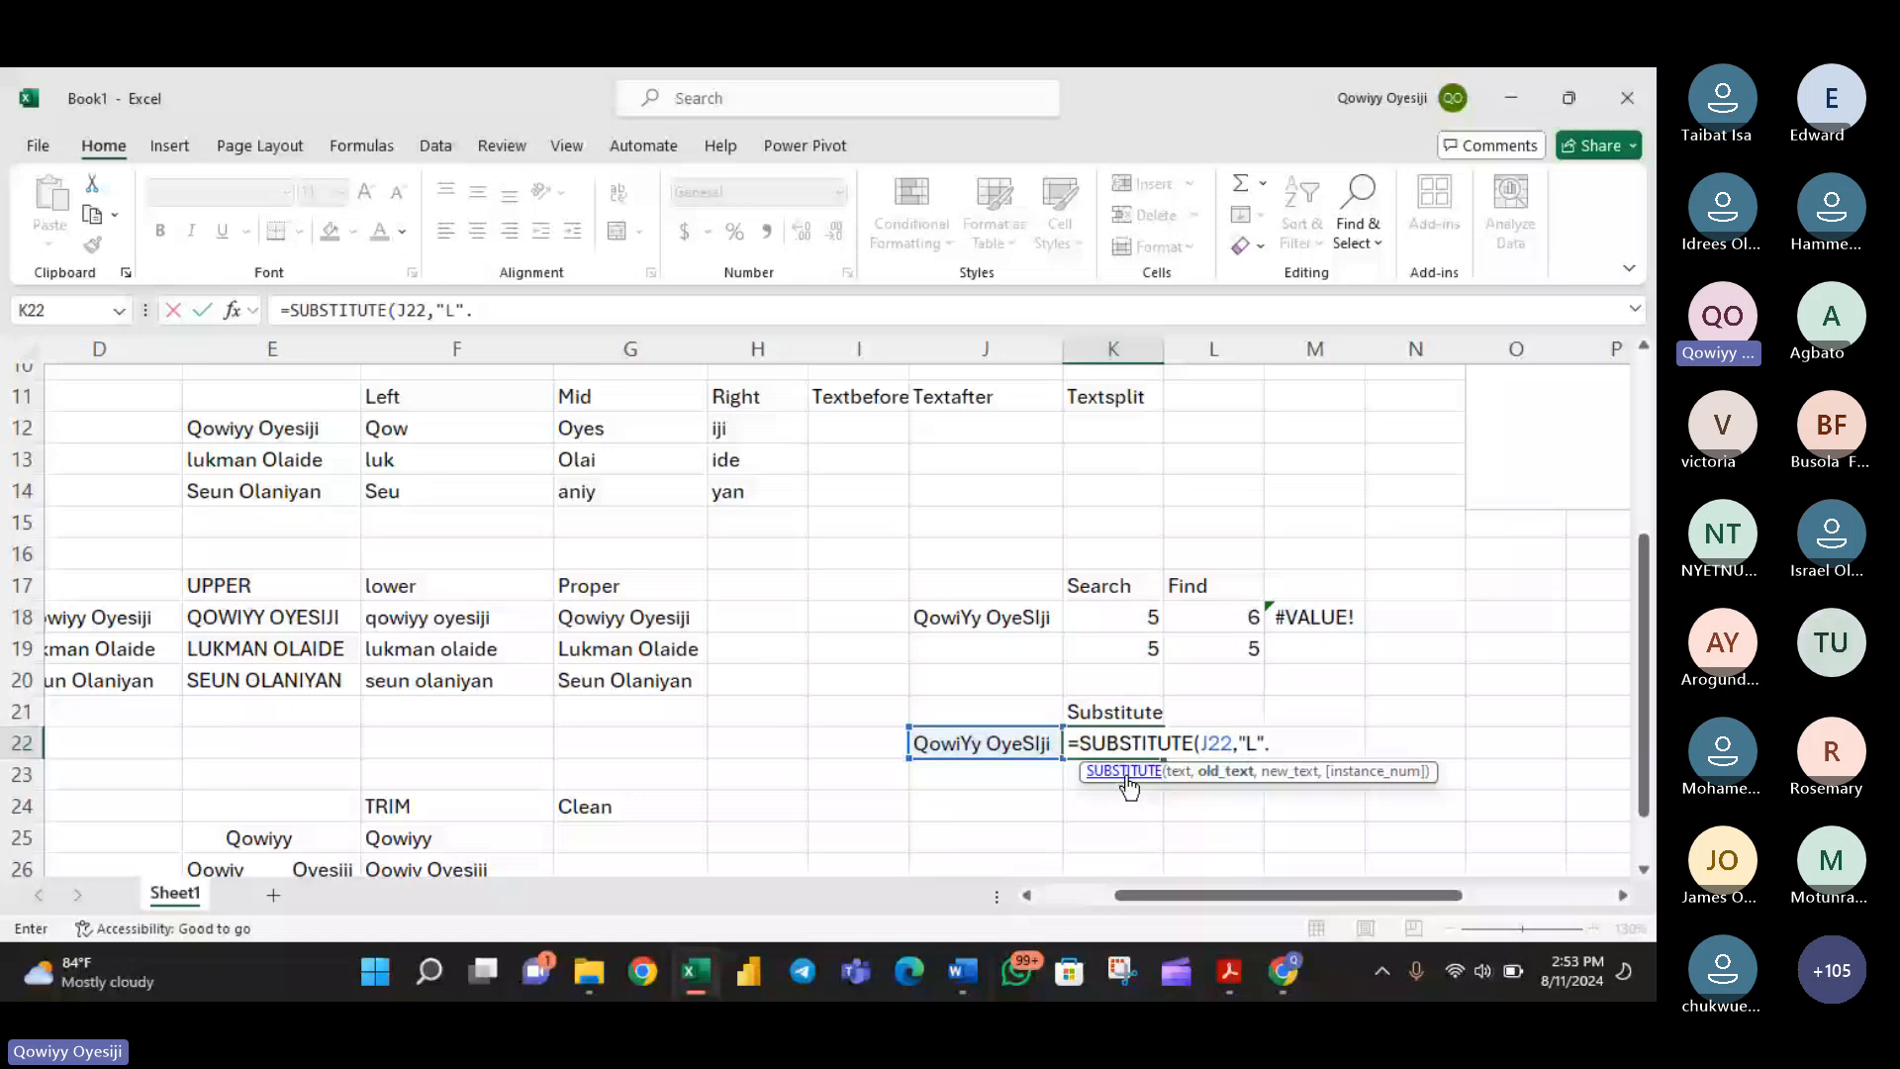
# - Give uppercase "Y" as the old text in the K22 SUBSTITUTE formula
pyautogui.click(1258, 737)
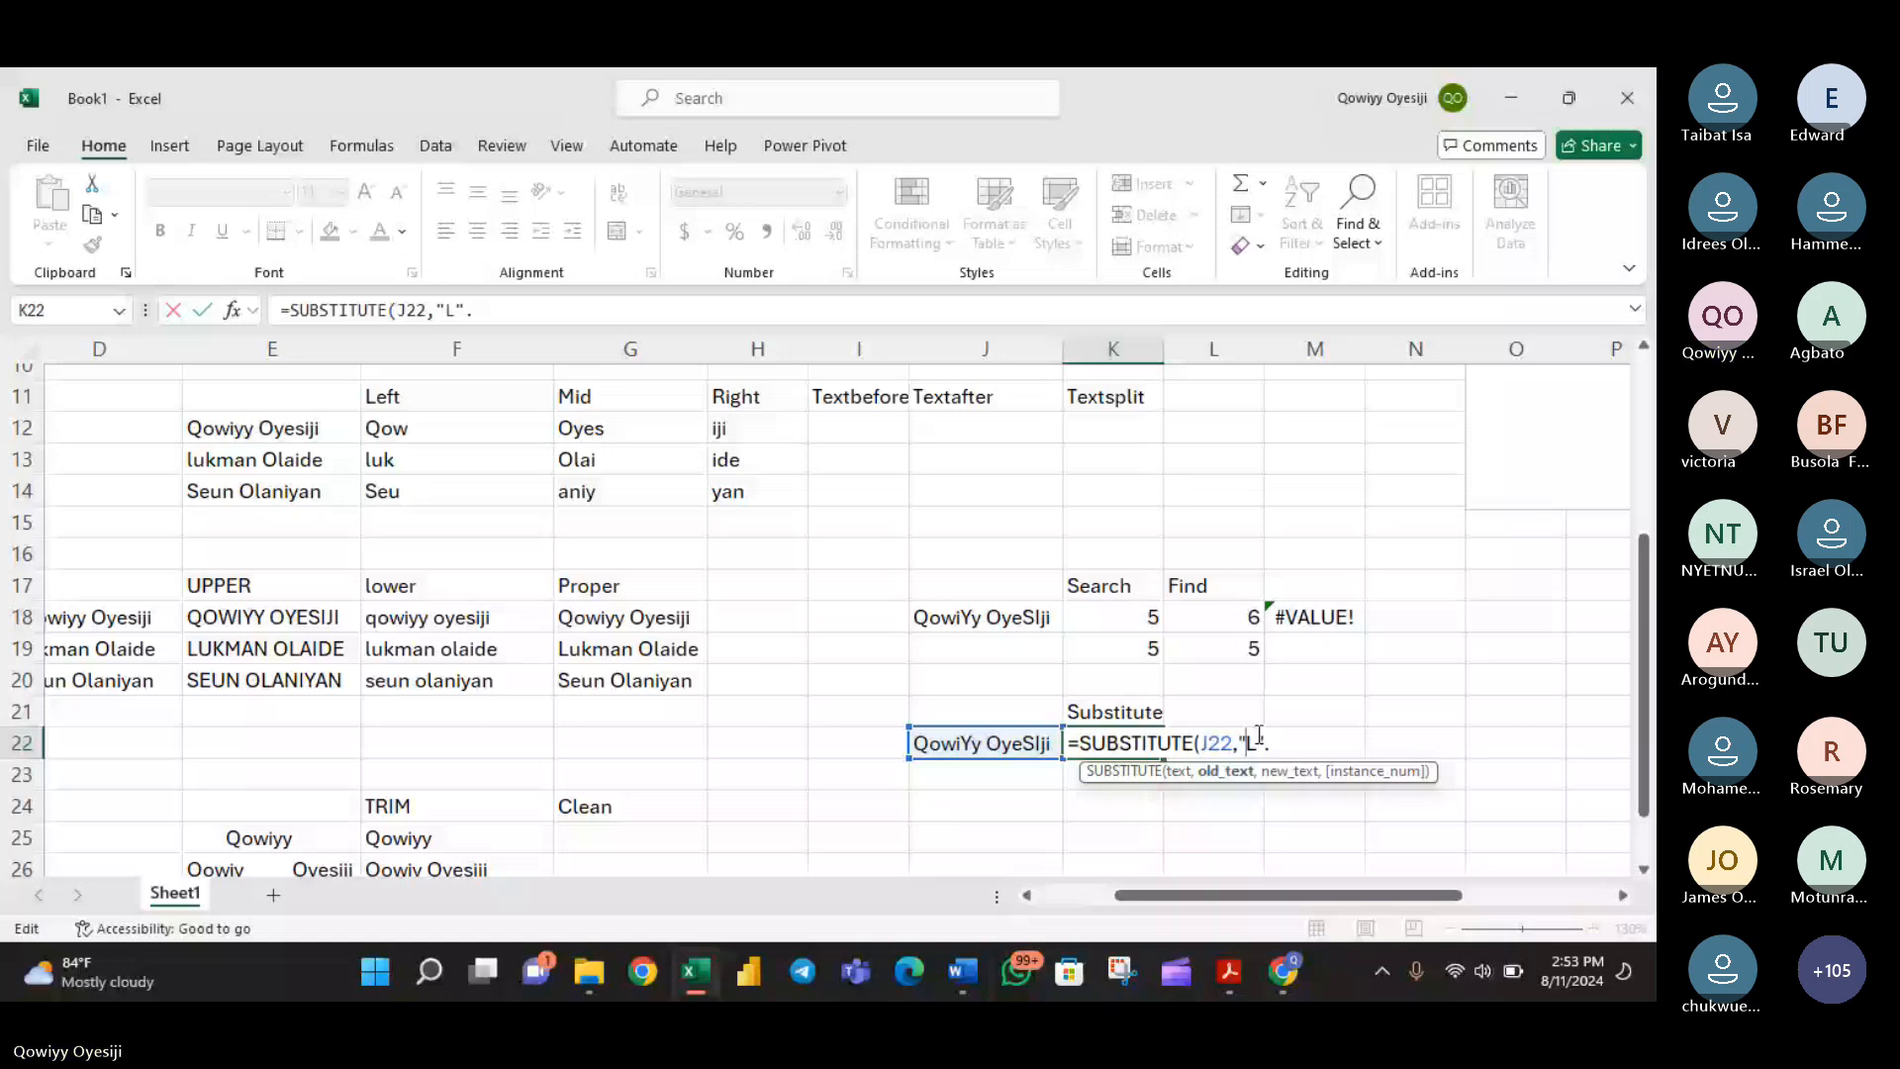
pyautogui.press('BackSpace')
pyautogui.write('Y')
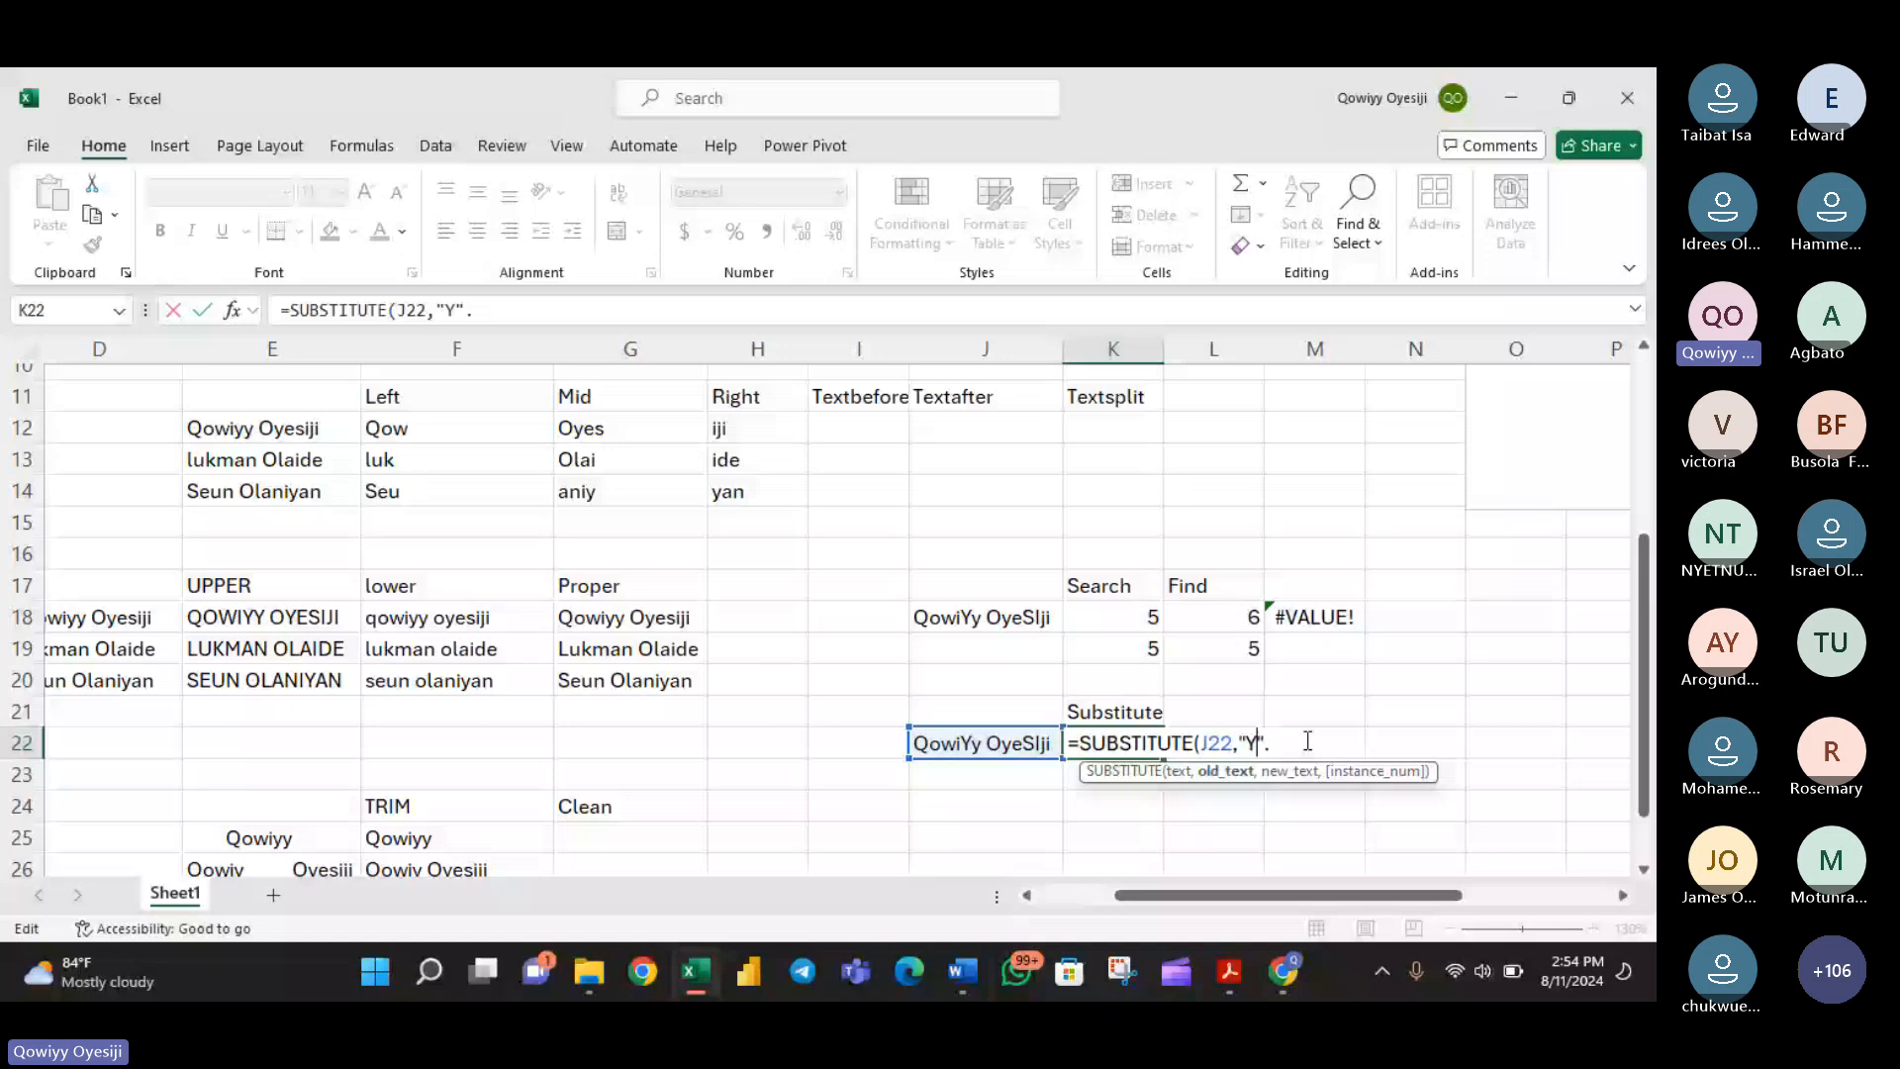
# - Complete the K22 formula with lowercase "l" as the new text, so it reads =SUBSTITUTE(J22,"Y","l")
pyautogui.click(1274, 744)
pyautogui.press('BackSpace')
pyautogui.write('"')
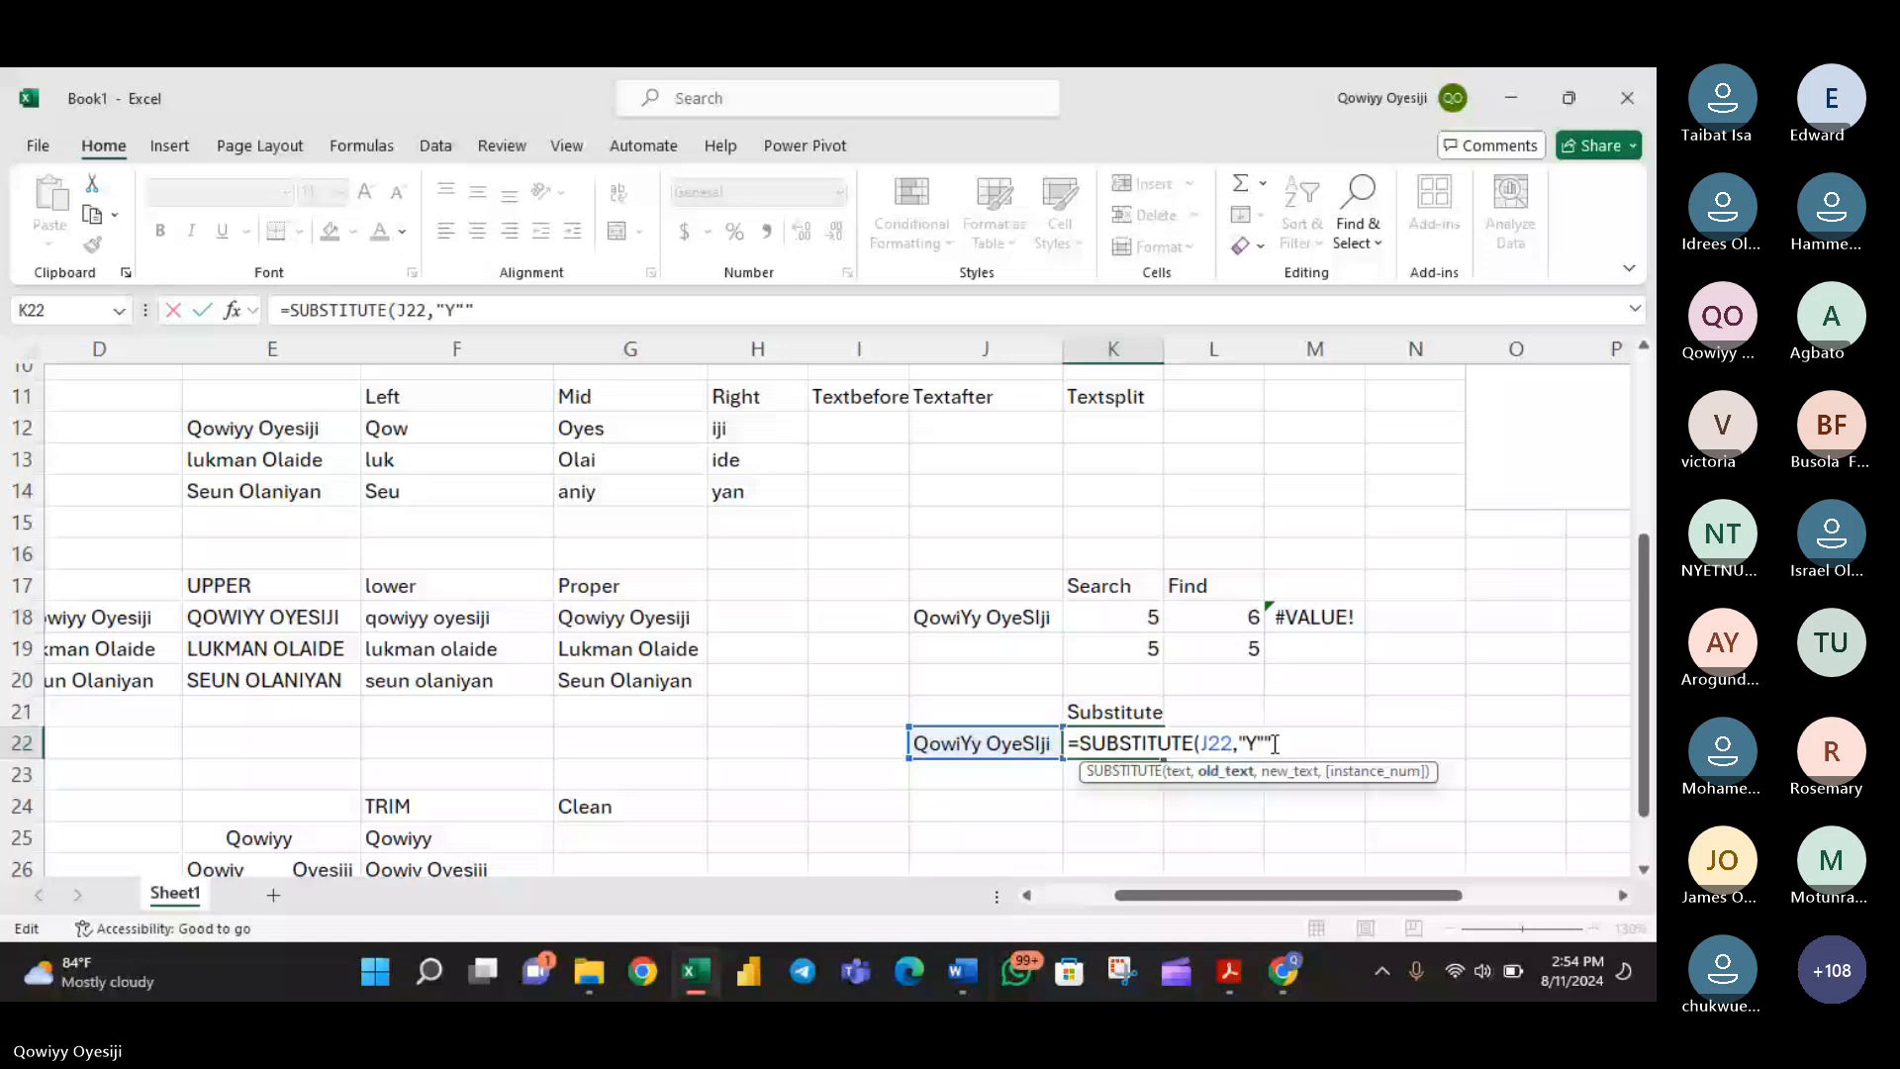
pyautogui.write('1"')
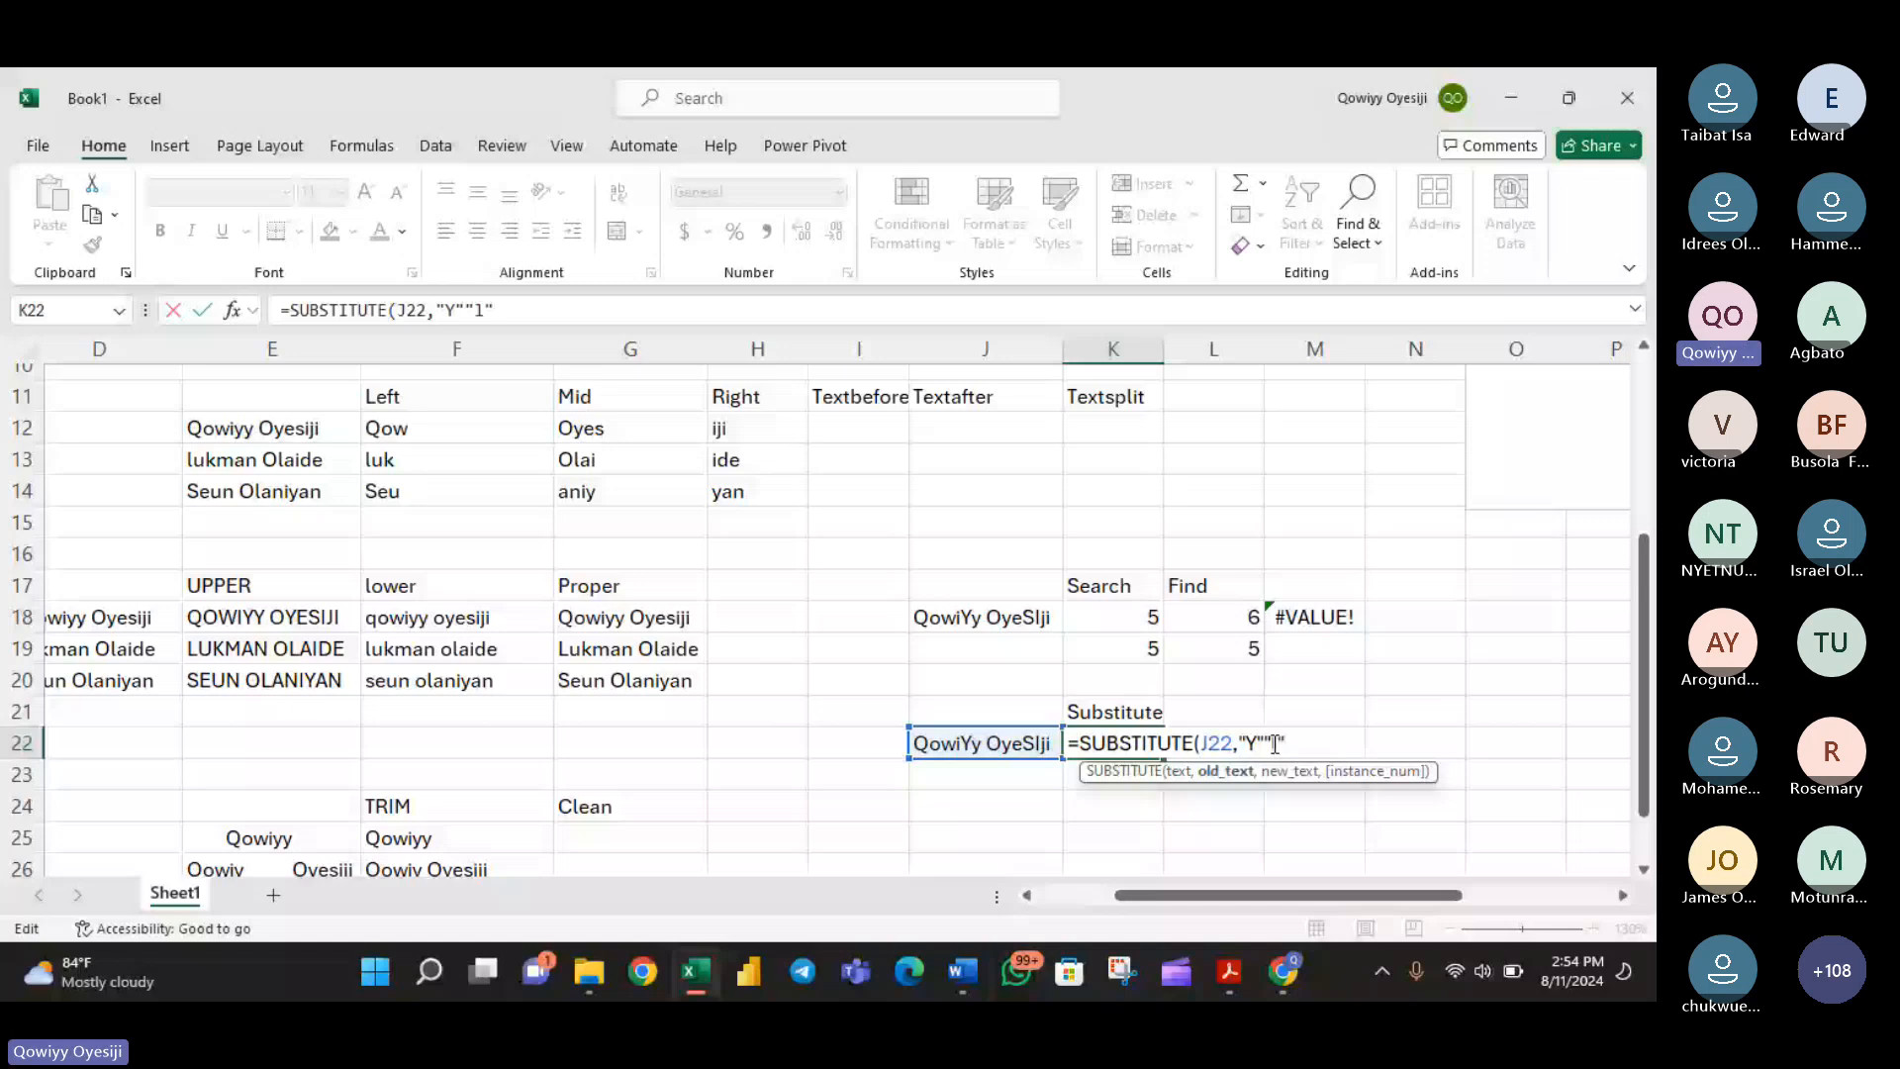
pyautogui.press('BackSpace')
pyautogui.press('BackSpace')
pyautogui.press('BackSpace')
pyautogui.write(',')
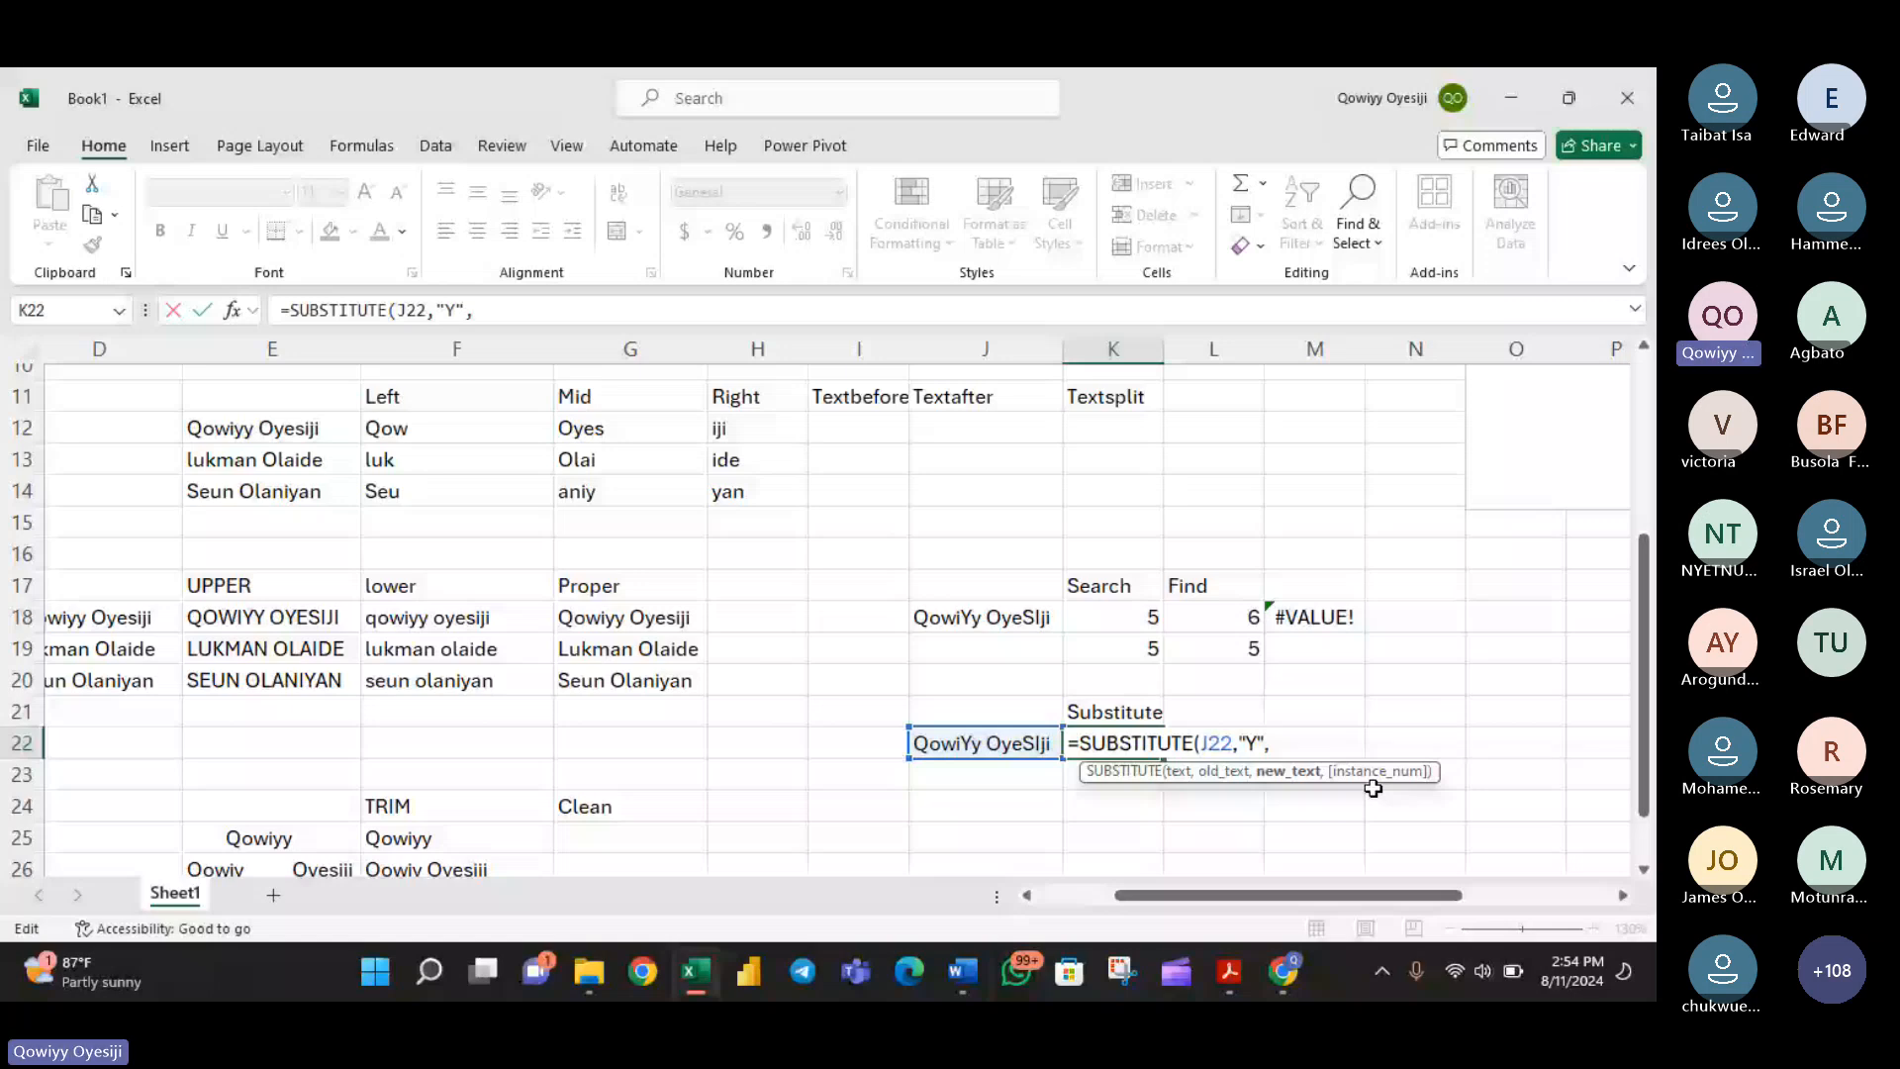
pyautogui.write('"1"')
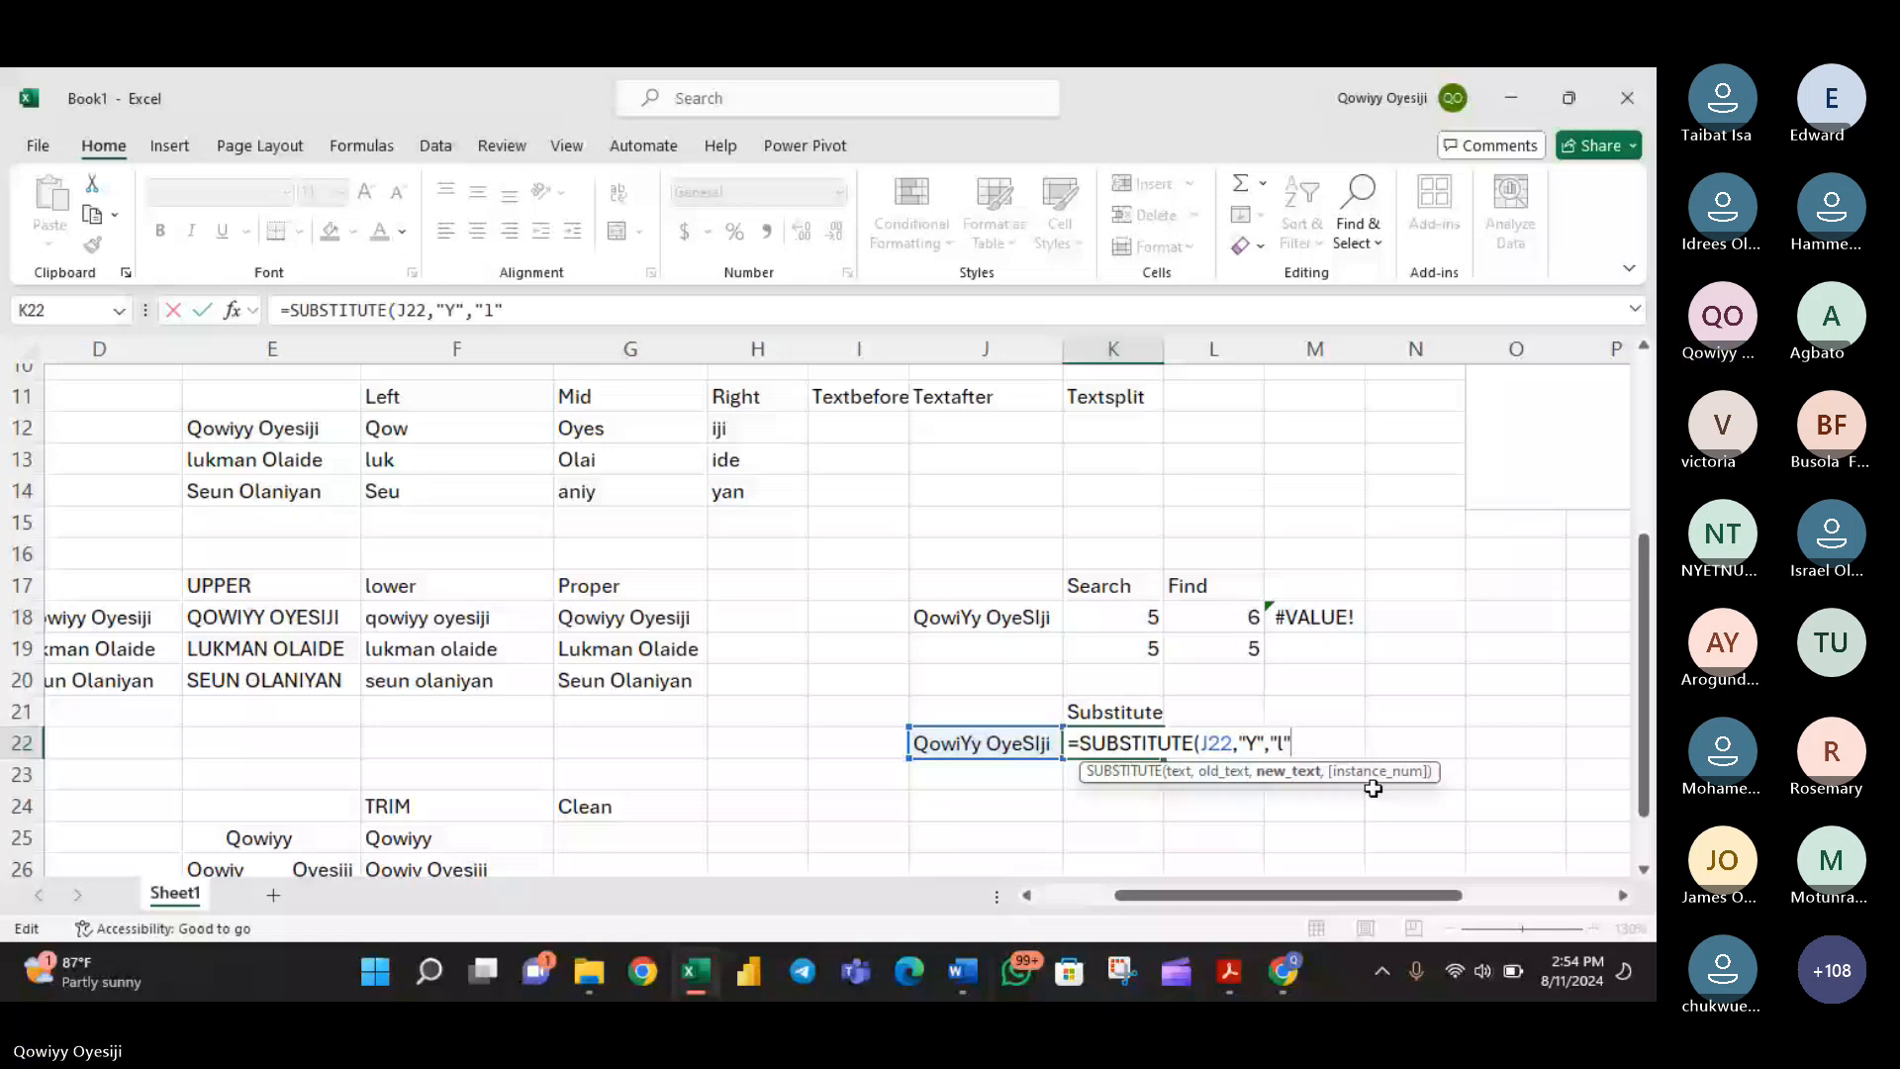
pyautogui.press('Return')
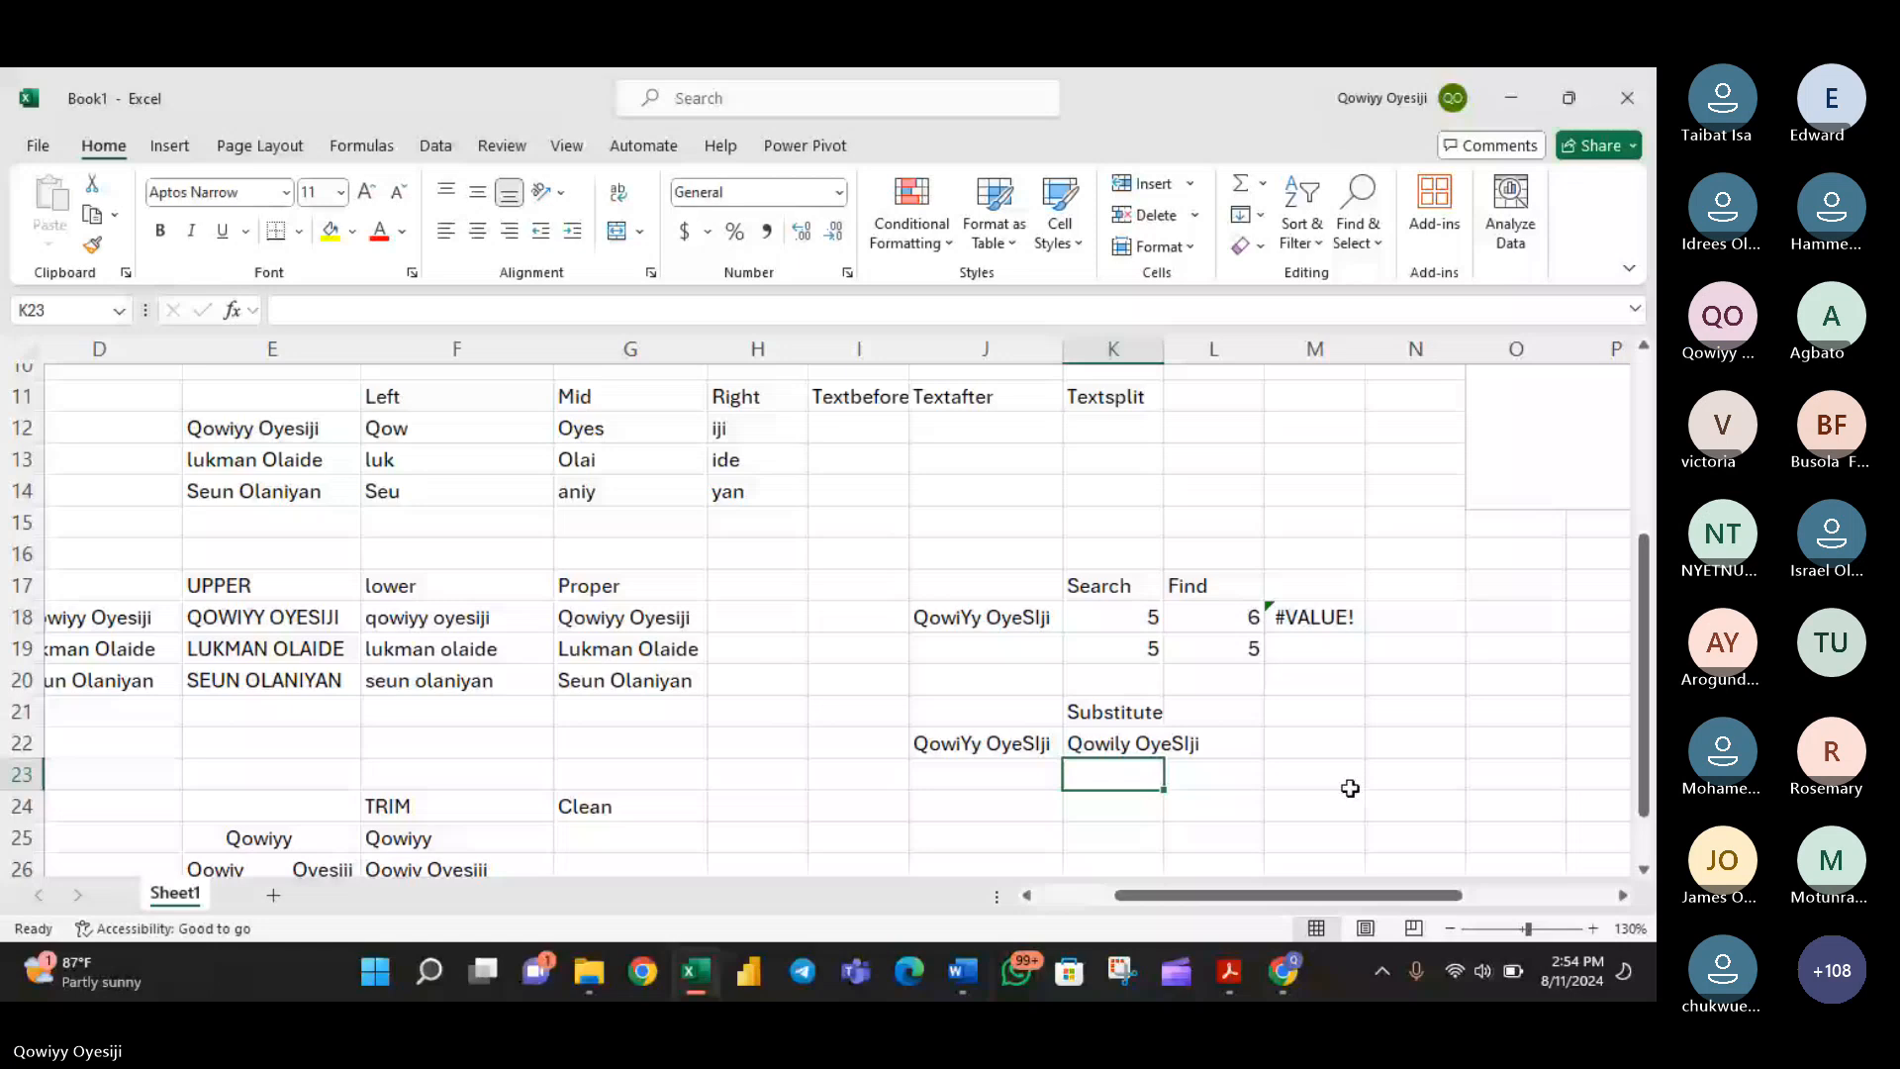
# - Edit the formula in K22 to =SUBSTITUTE(J22,"y","Z") so it replaces lowercase y with Z
pyautogui.scroll(-1, 1350, 787)
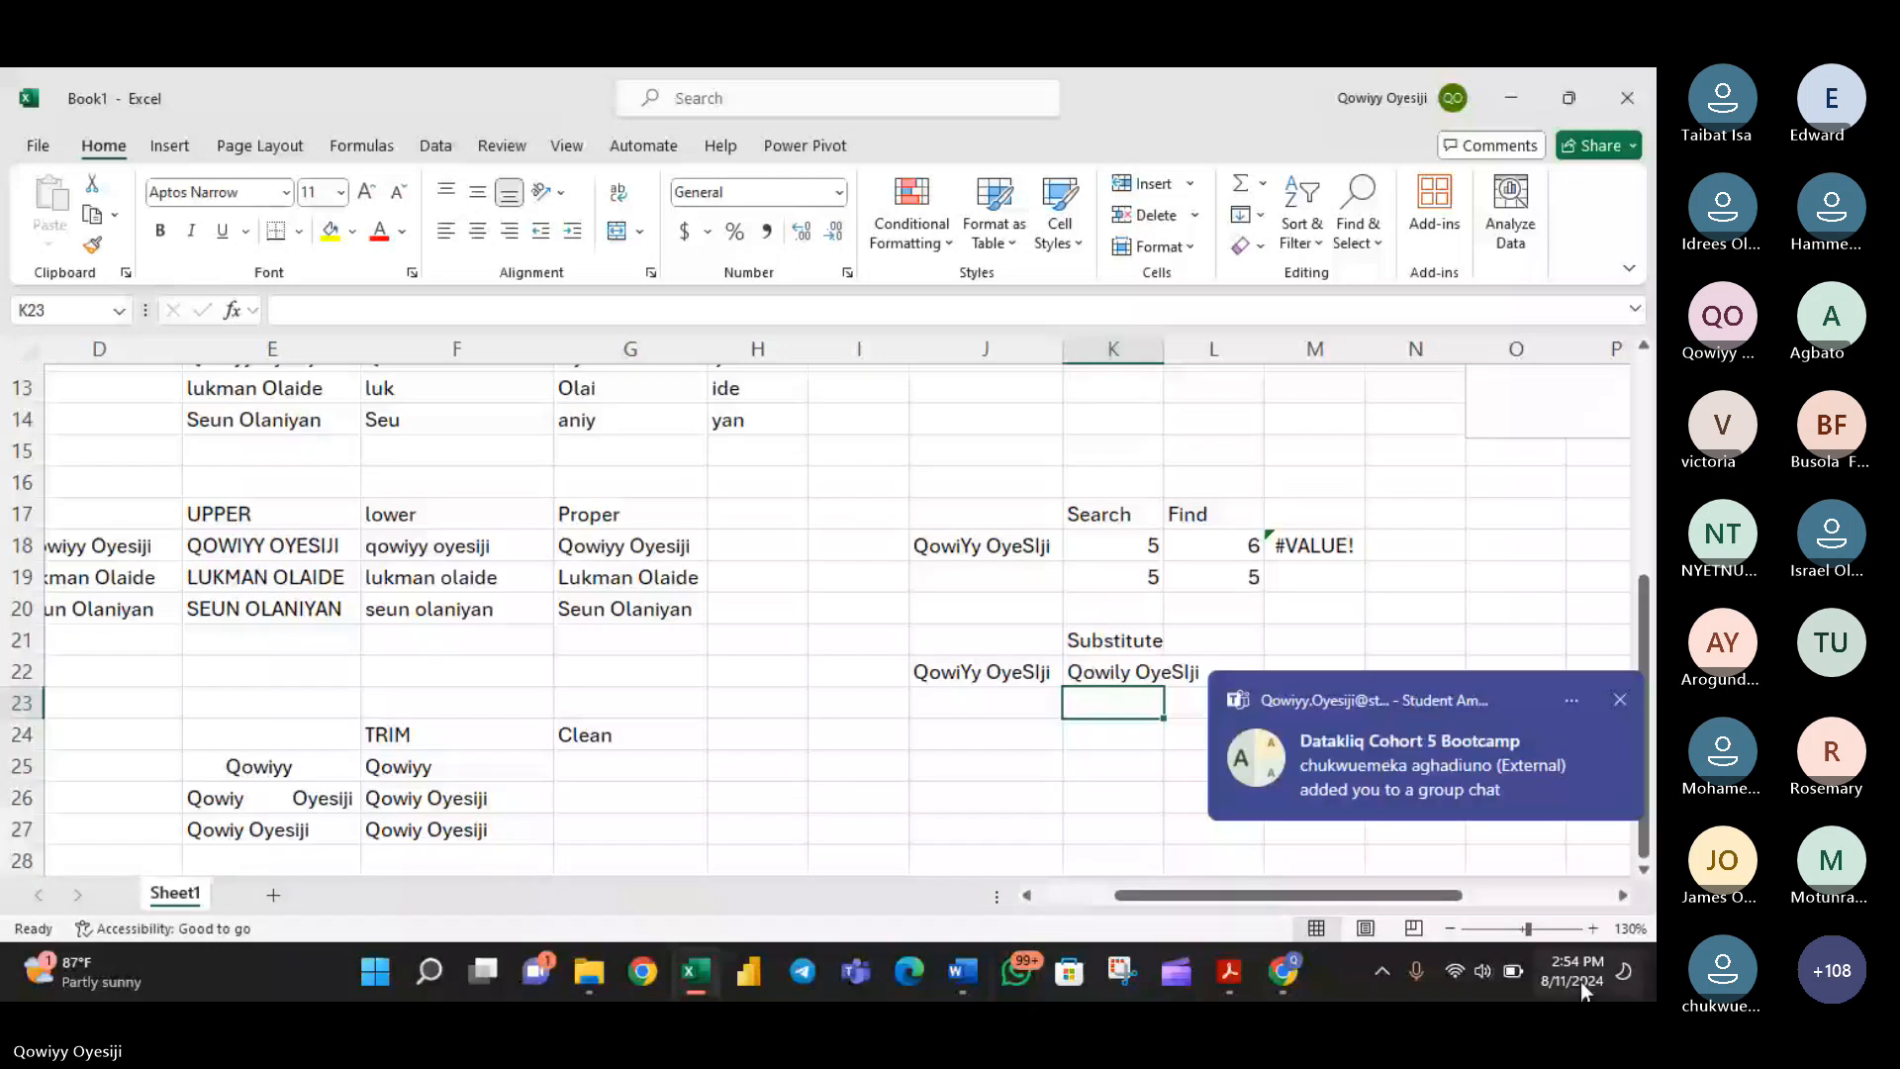
pyautogui.click(1592, 928)
pyautogui.click(1593, 928)
pyautogui.moveTo(1409, 894); pyautogui.dragTo(1350, 893)
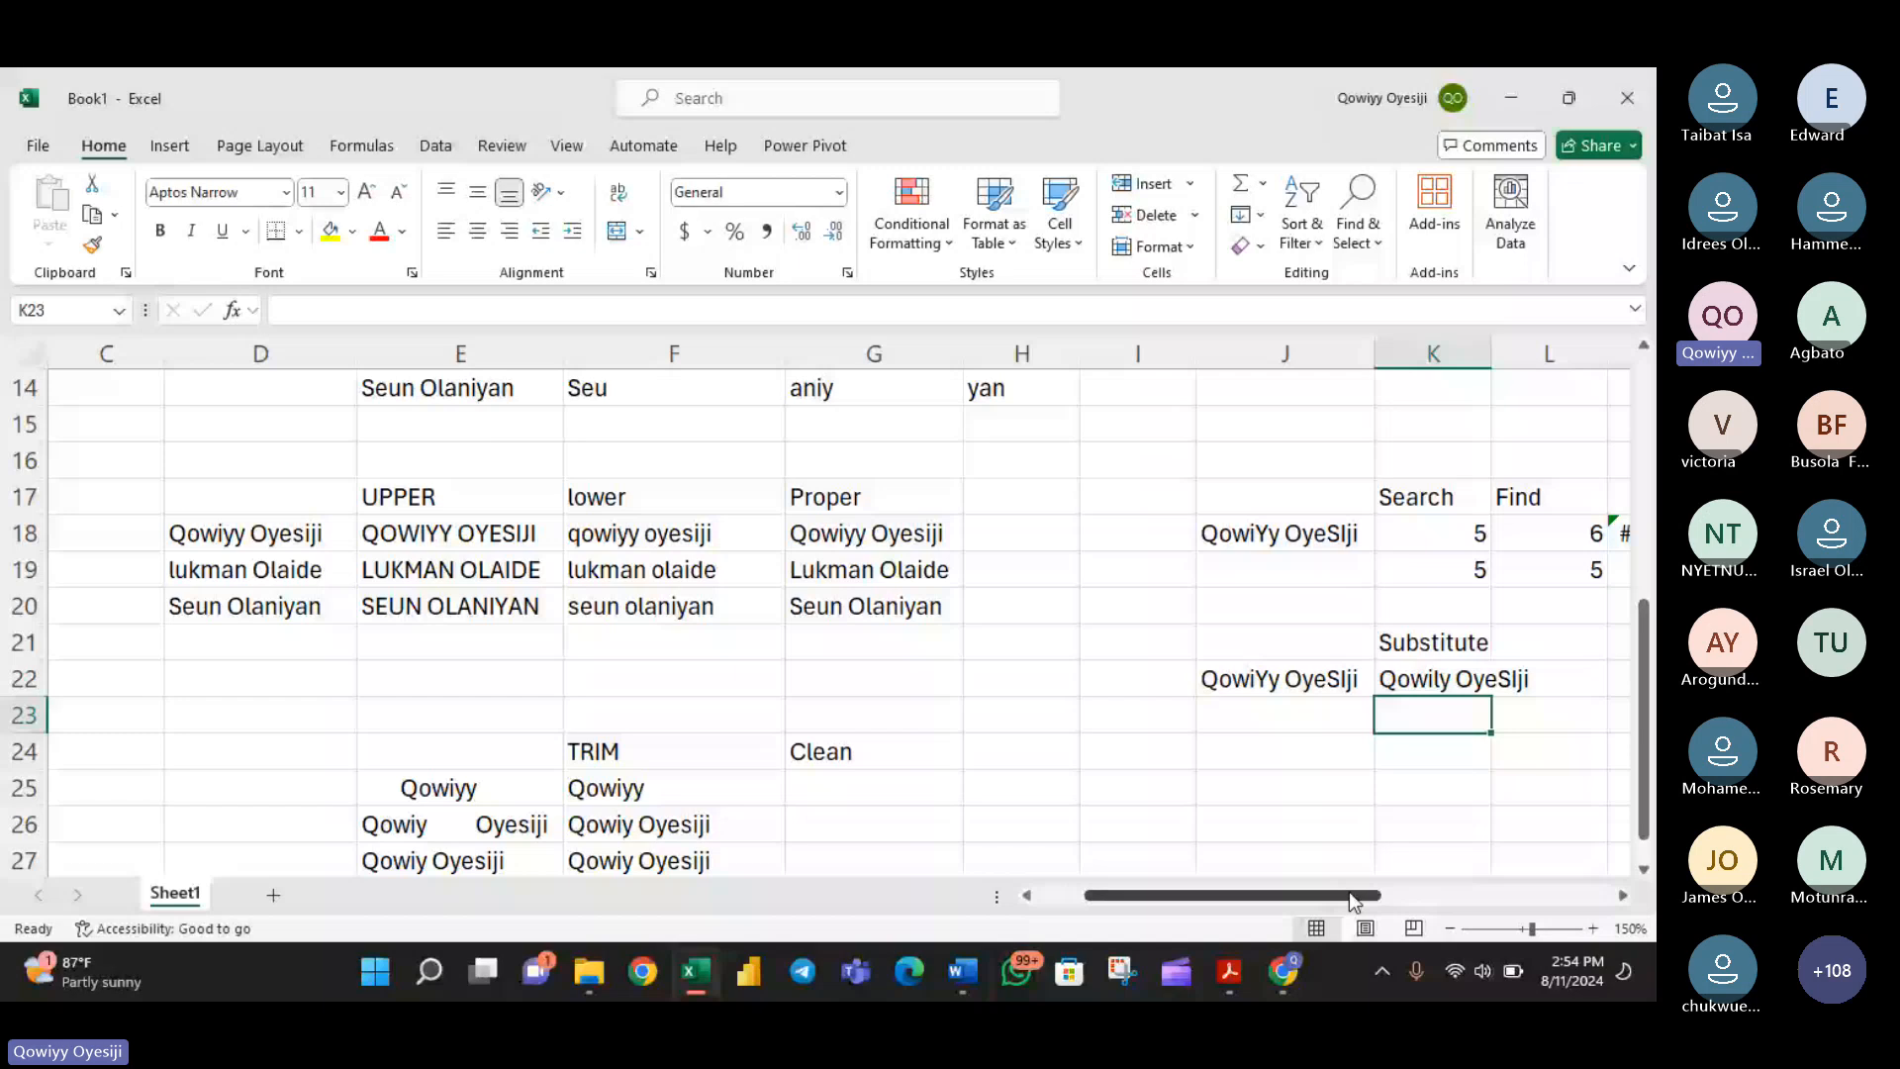
pyautogui.moveTo(1350, 893); pyautogui.dragTo(1444, 895)
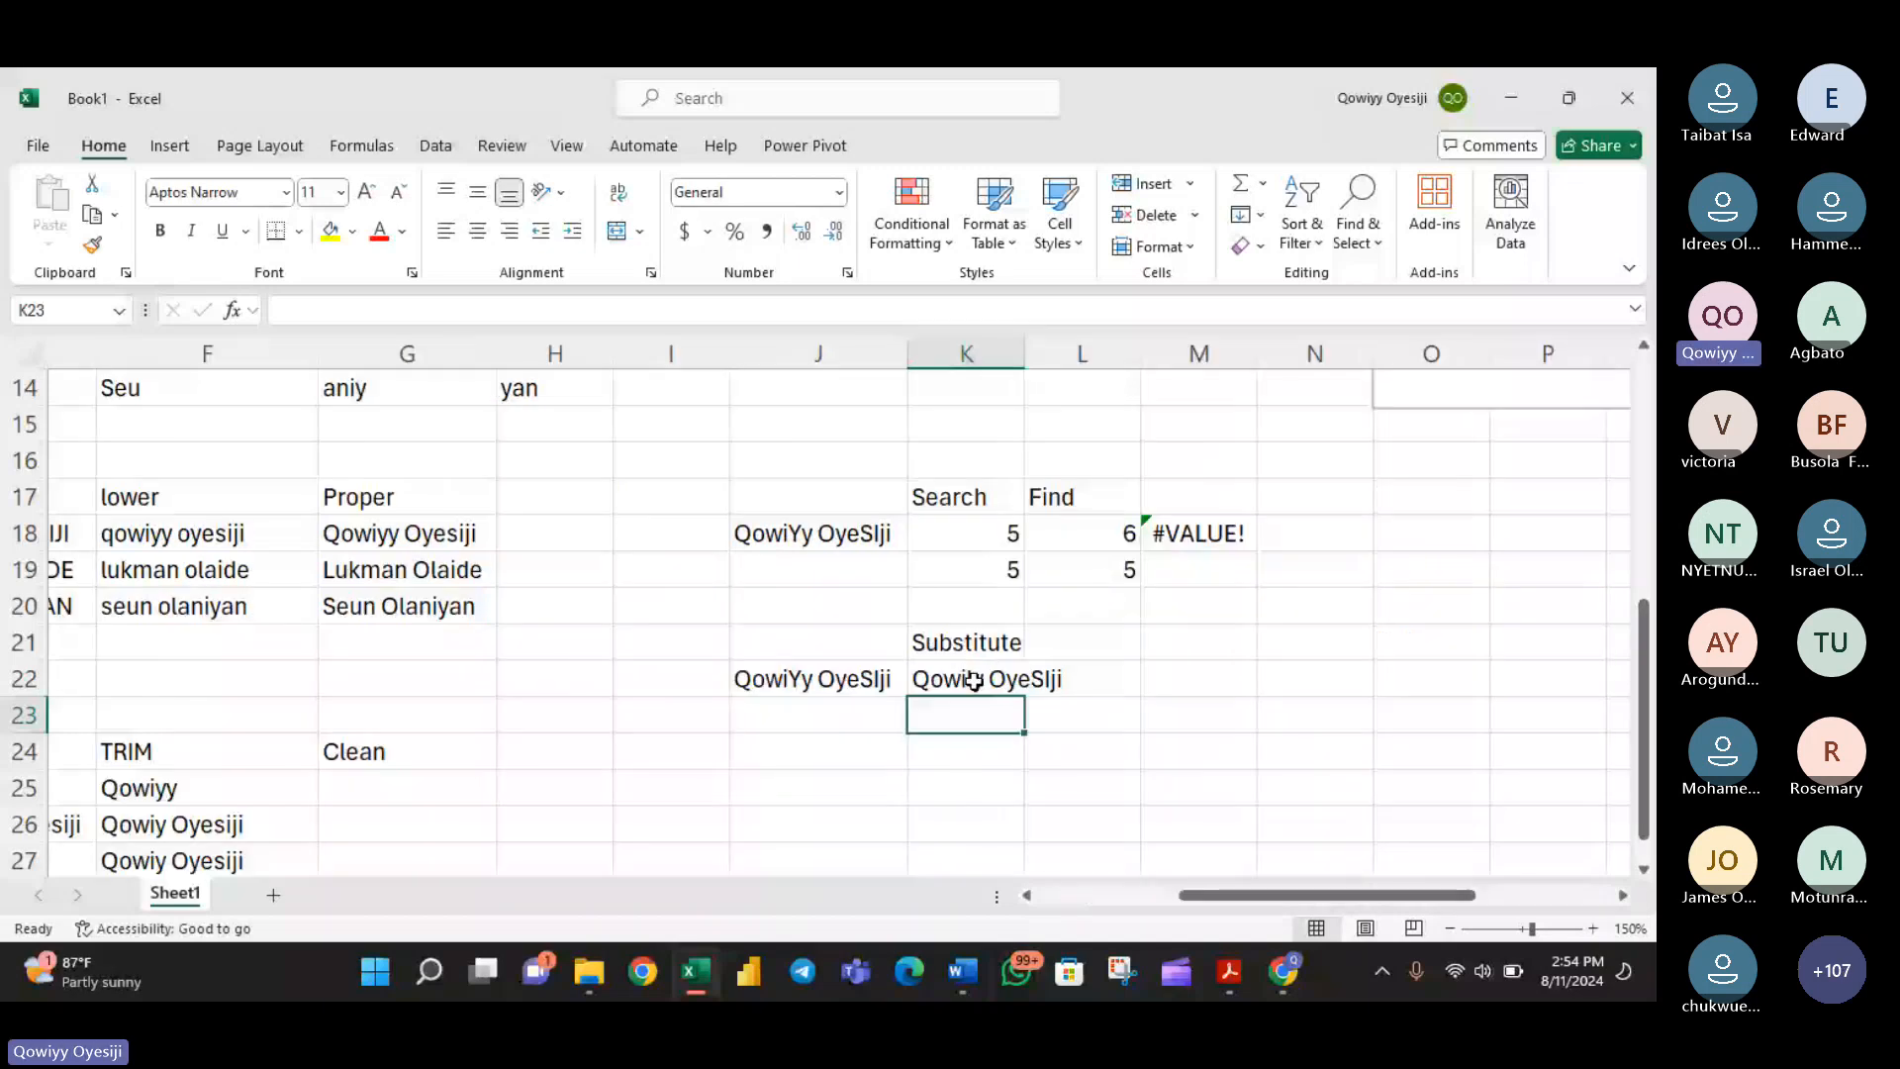
pyautogui.click(975, 681)
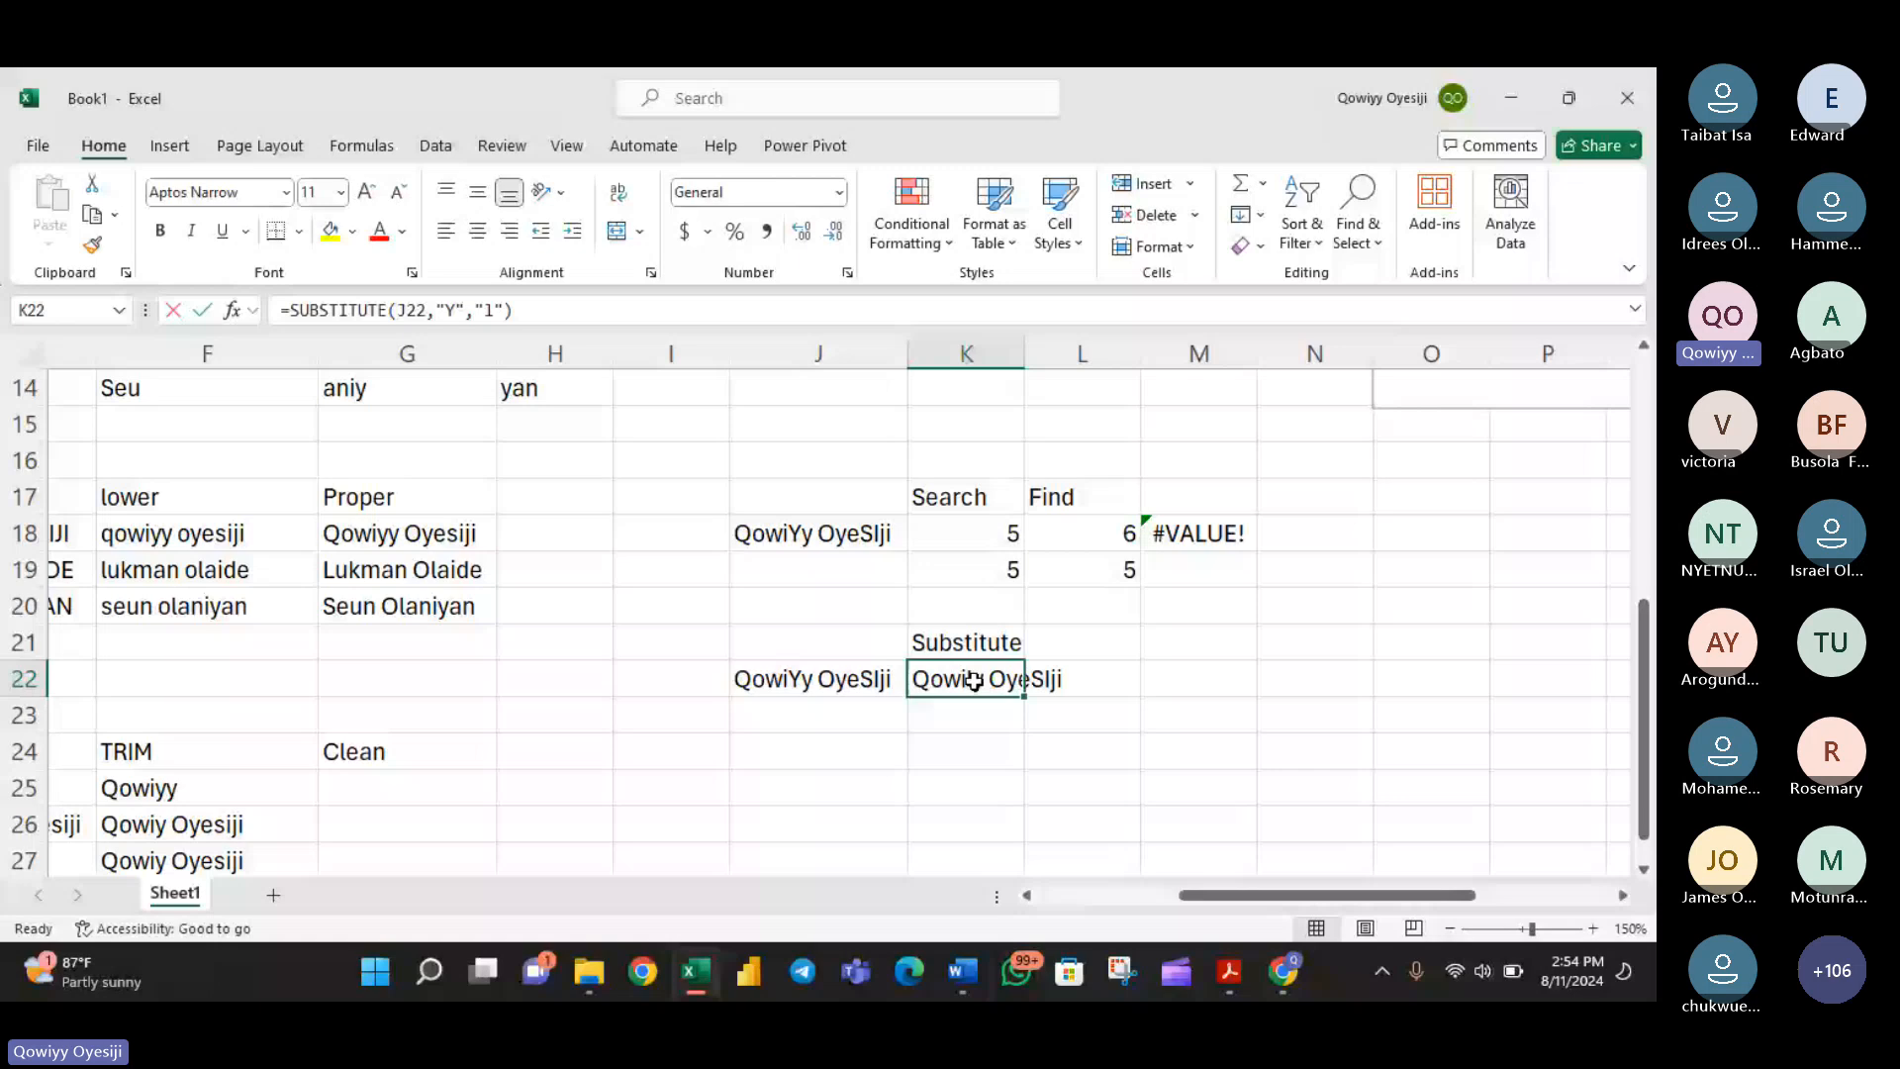
pyautogui.doubleClick(975, 681)
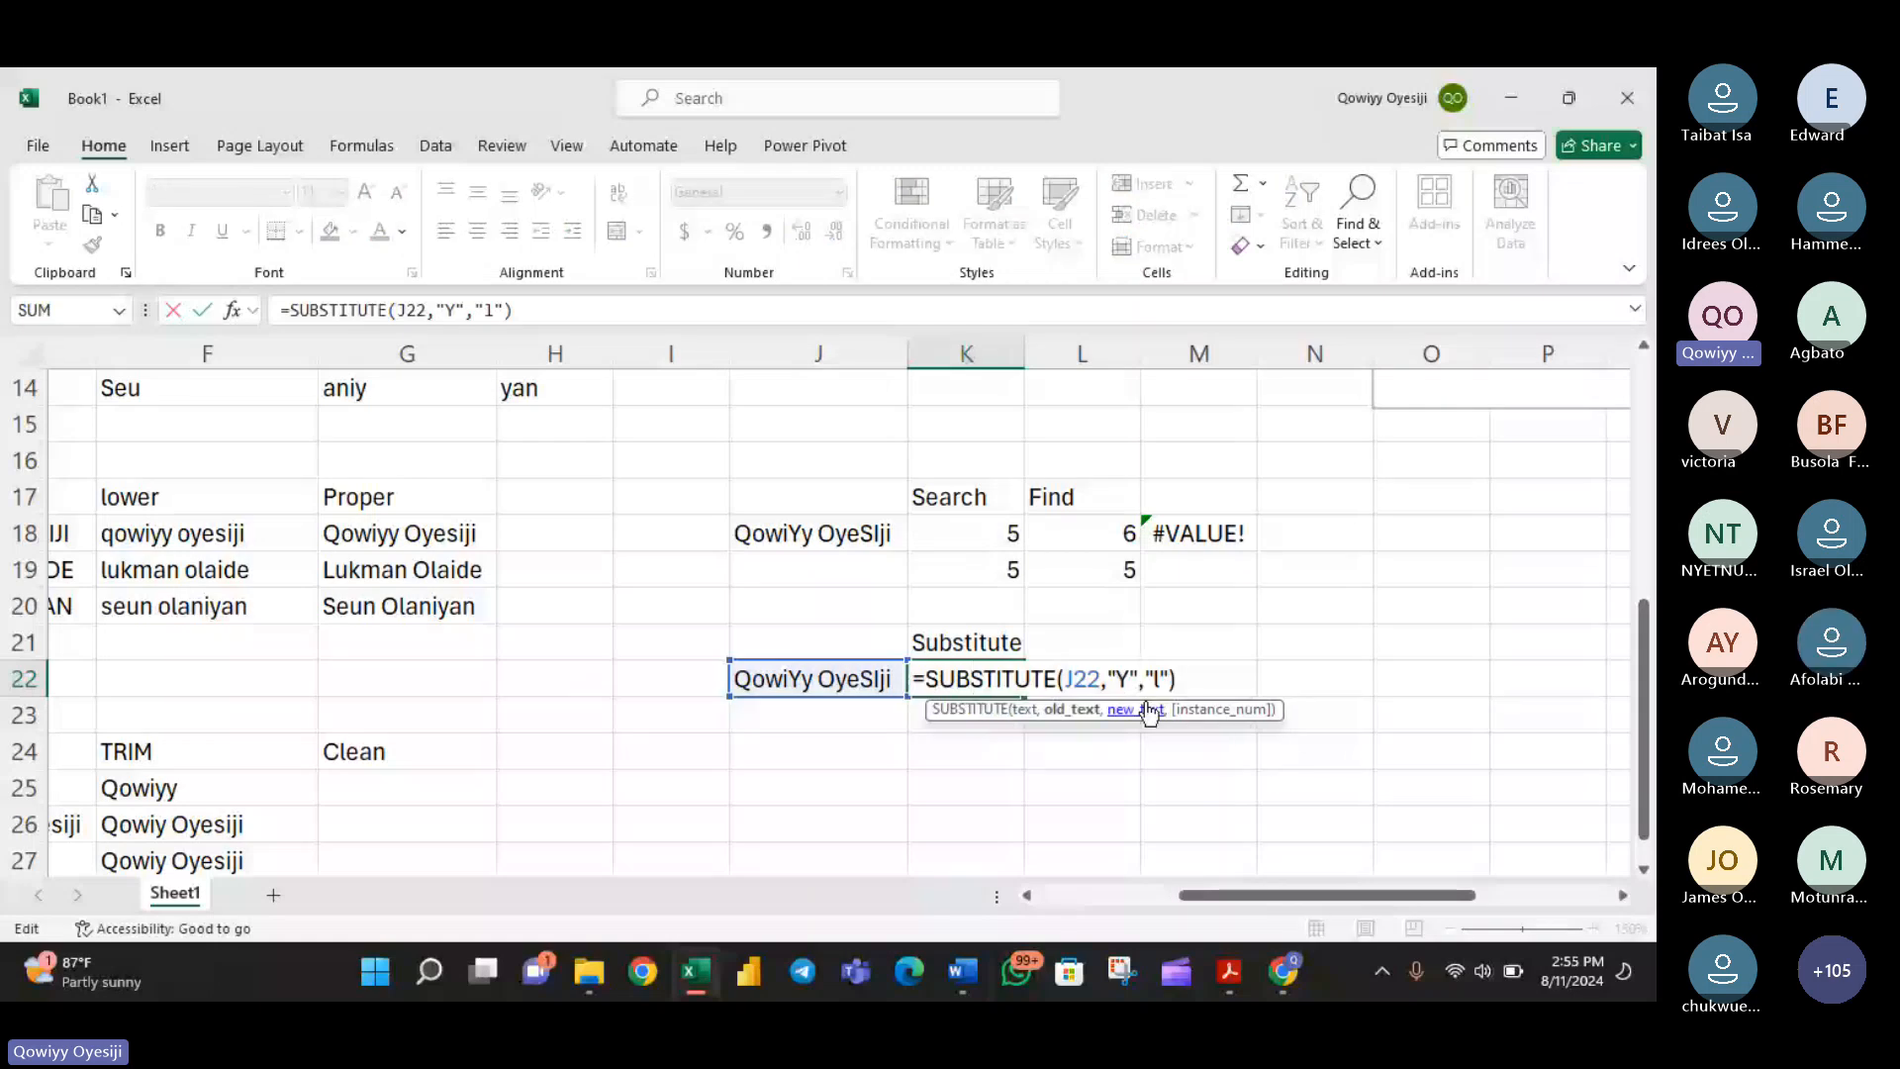
pyautogui.press('Left')
pyautogui.press('Left')
pyautogui.press('Left')
pyautogui.press('Left')
pyautogui.press('Left')
pyautogui.press('Left')
pyautogui.press('BackSpace')
pyautogui.write('y')
pyautogui.click(1160, 681)
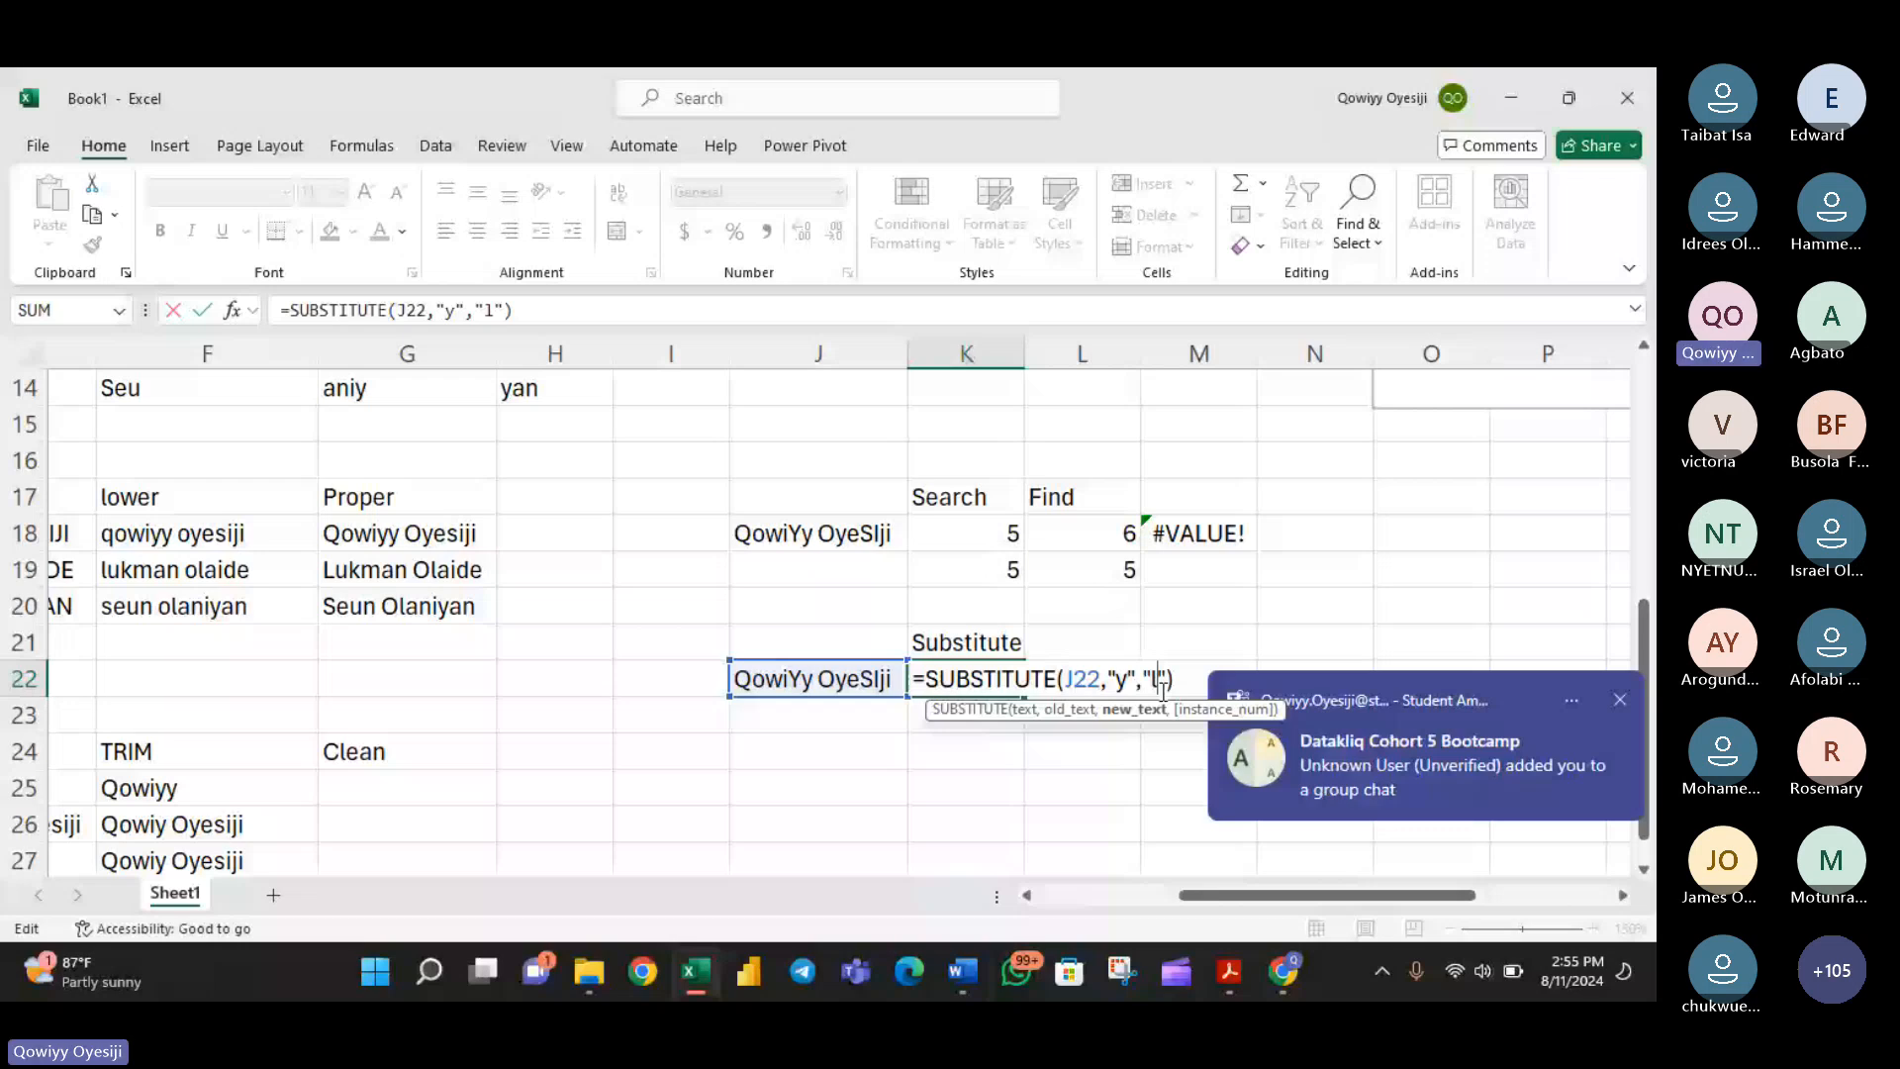
pyautogui.write('Z')
pyautogui.press('Return')
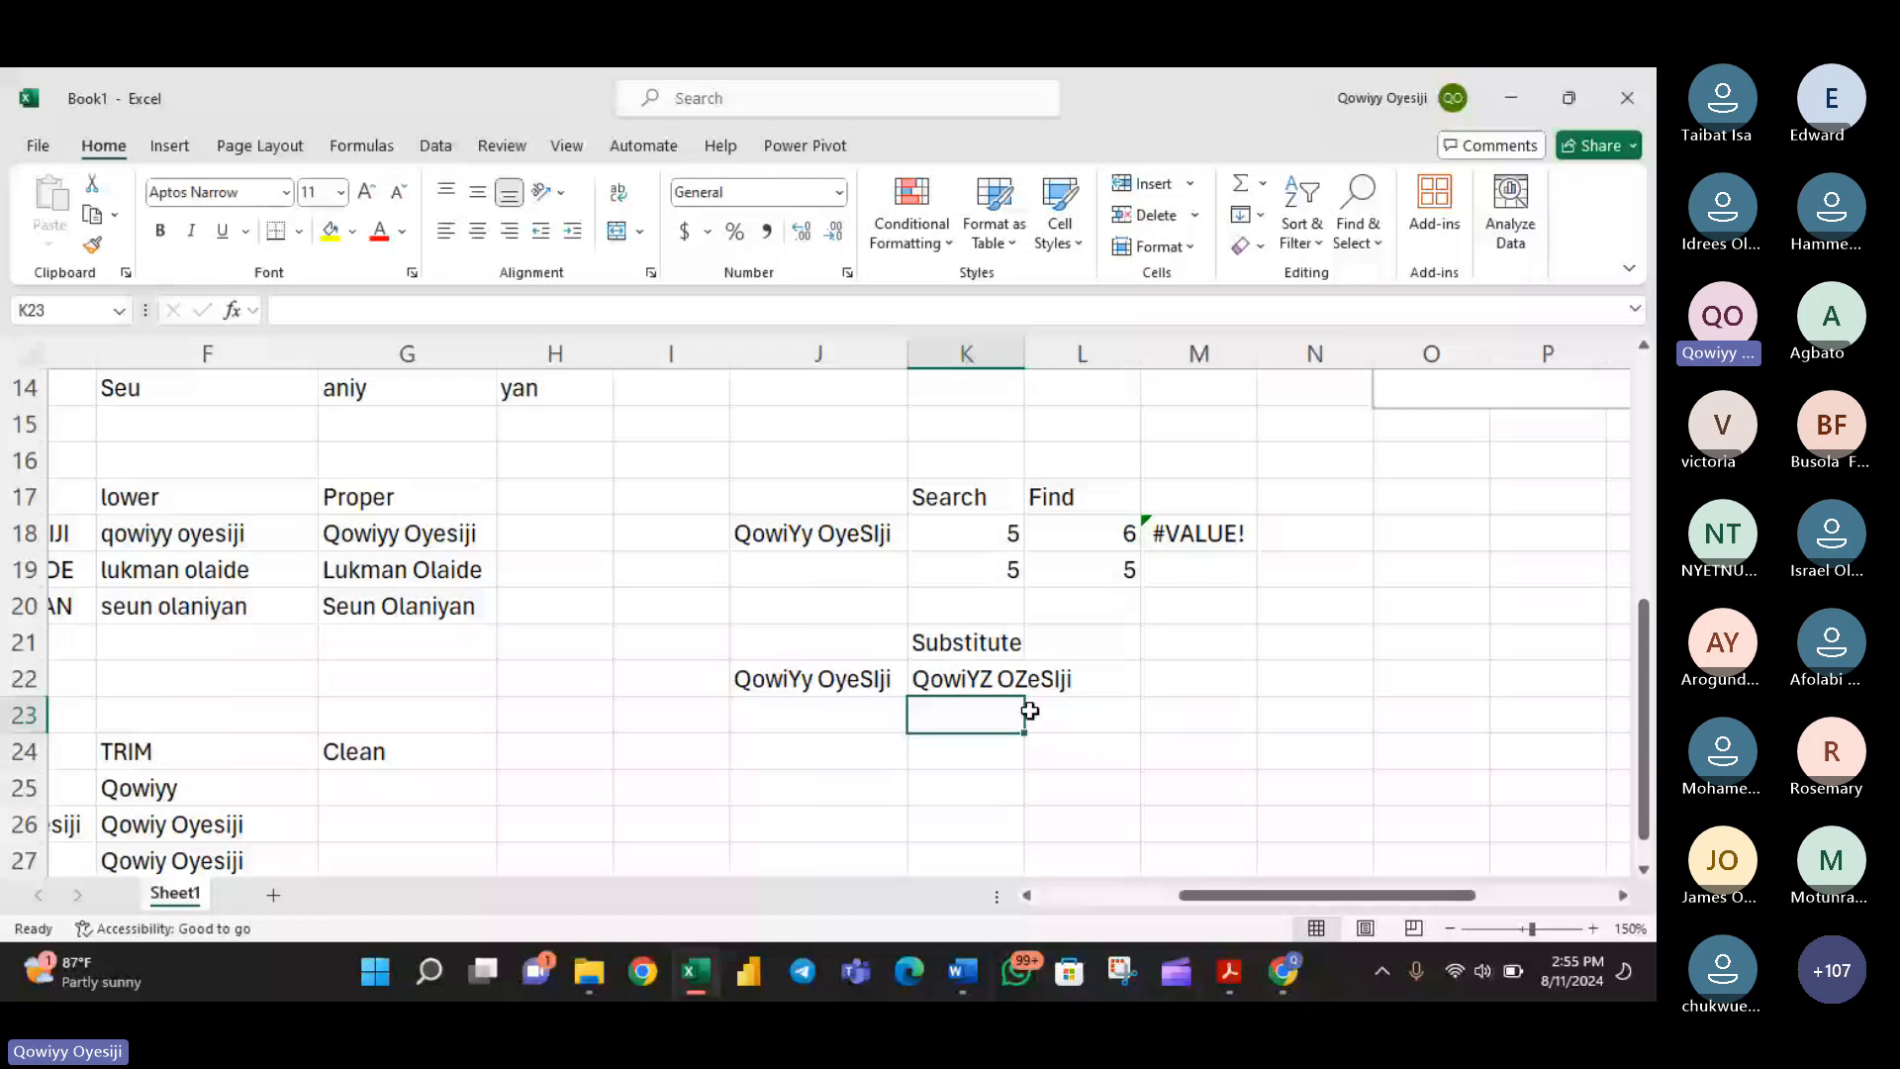
# - Enter =SUBSTITUTE(J22,"s","r") in K23 to test a lowercase s against the mixed-case name
pyautogui.write('=su')
pyautogui.press('Tab')
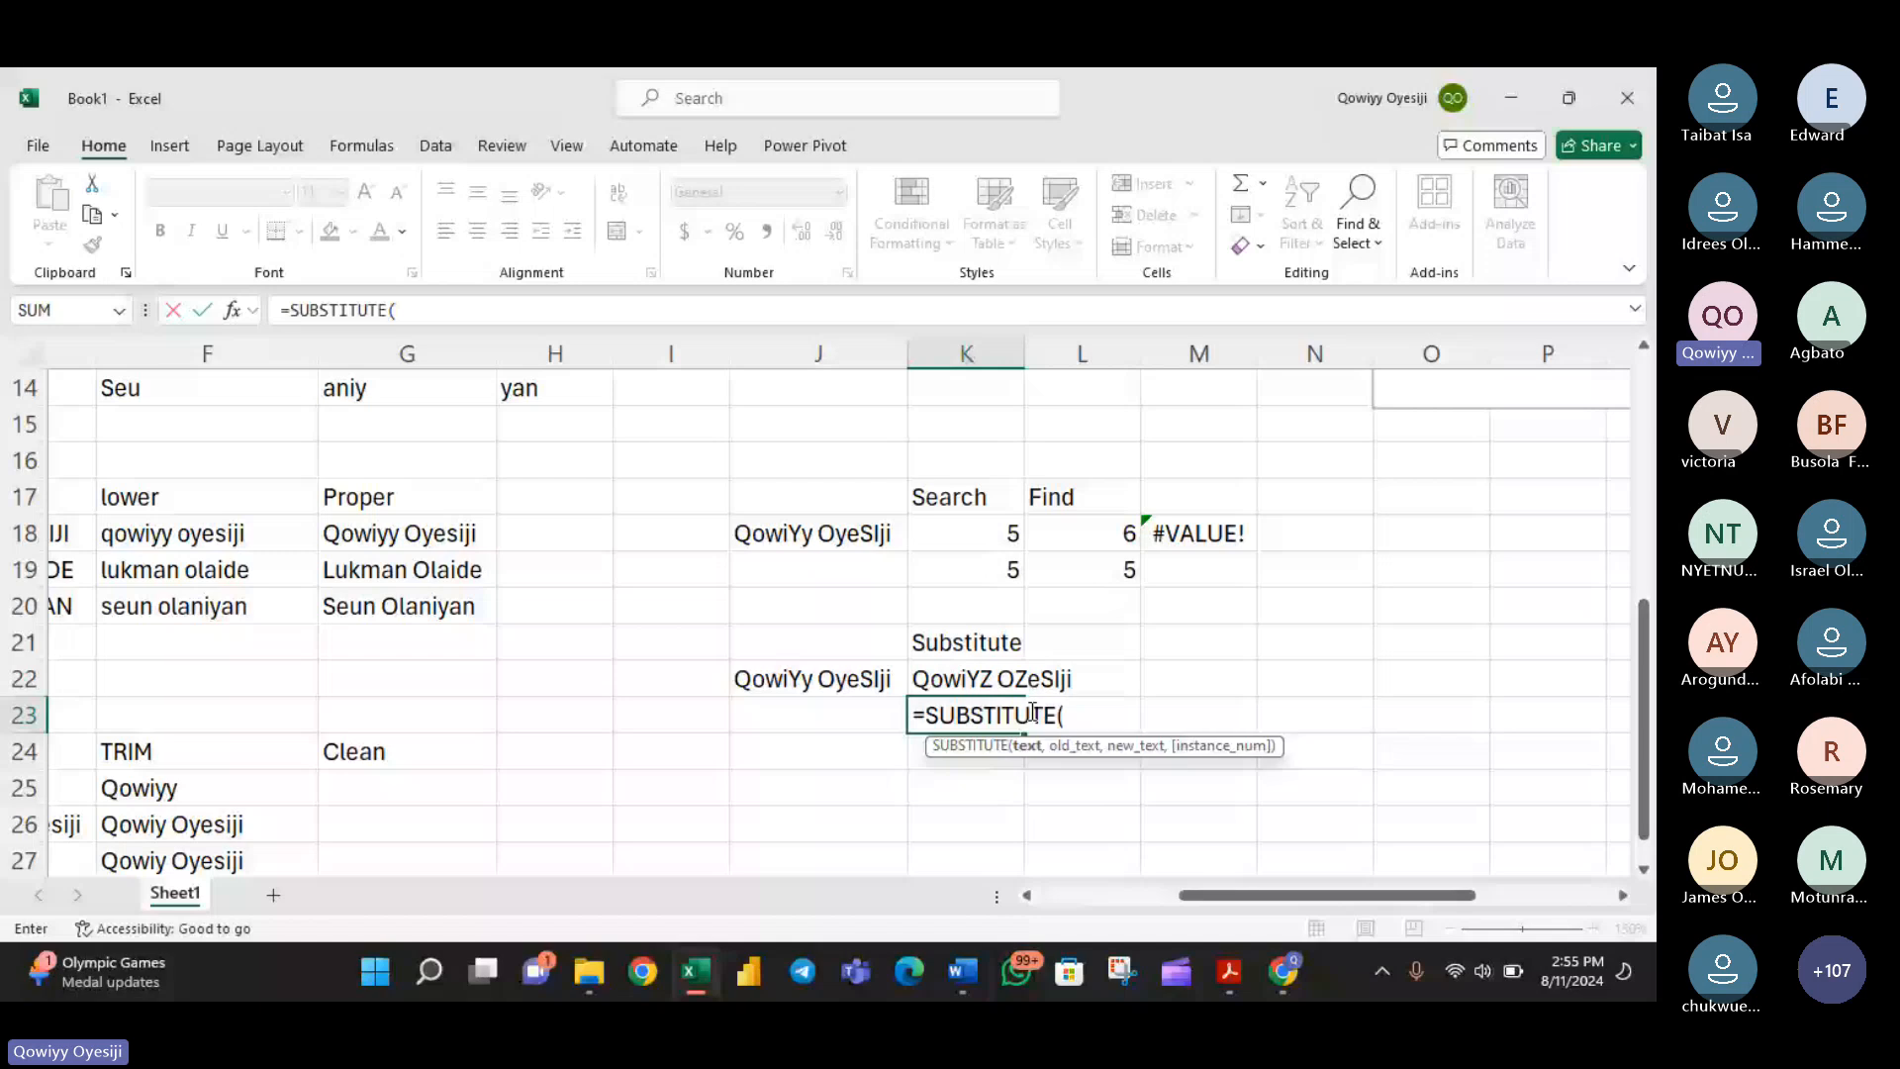
pyautogui.click(859, 676)
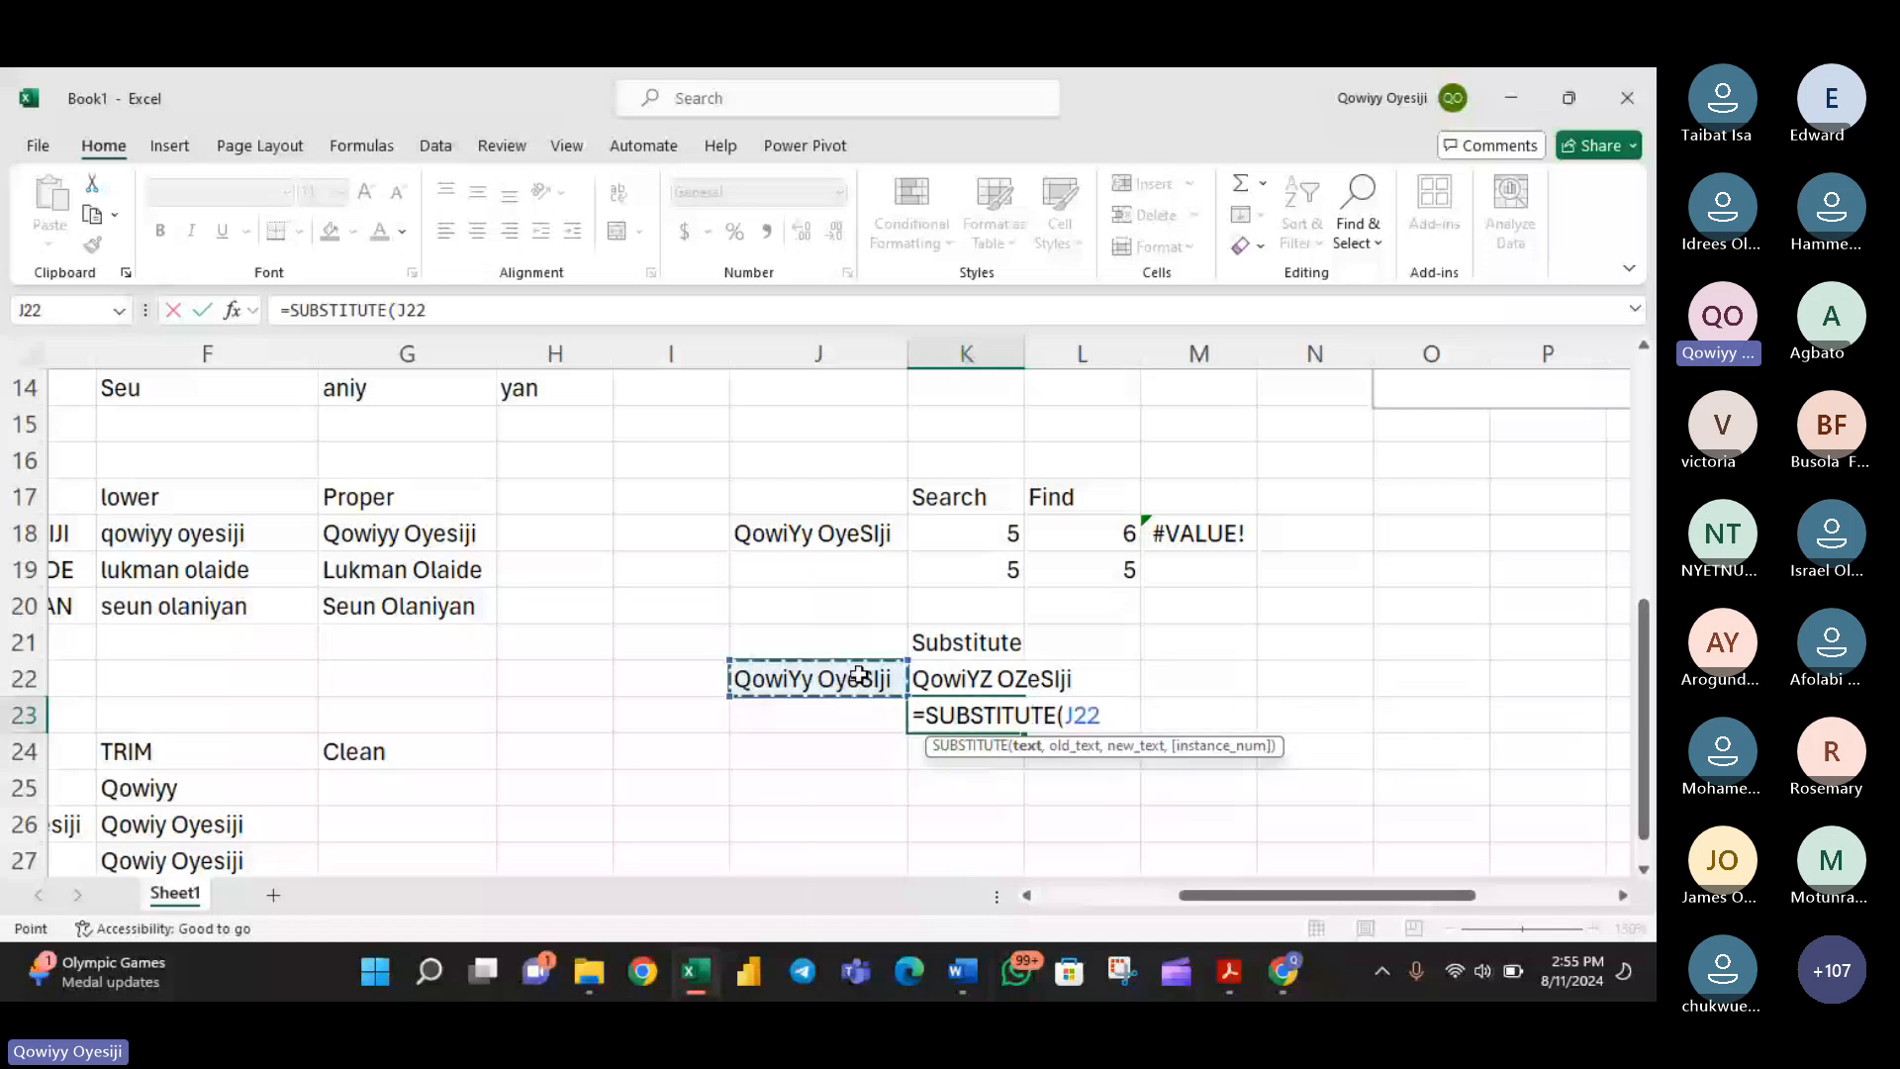
pyautogui.write(',')
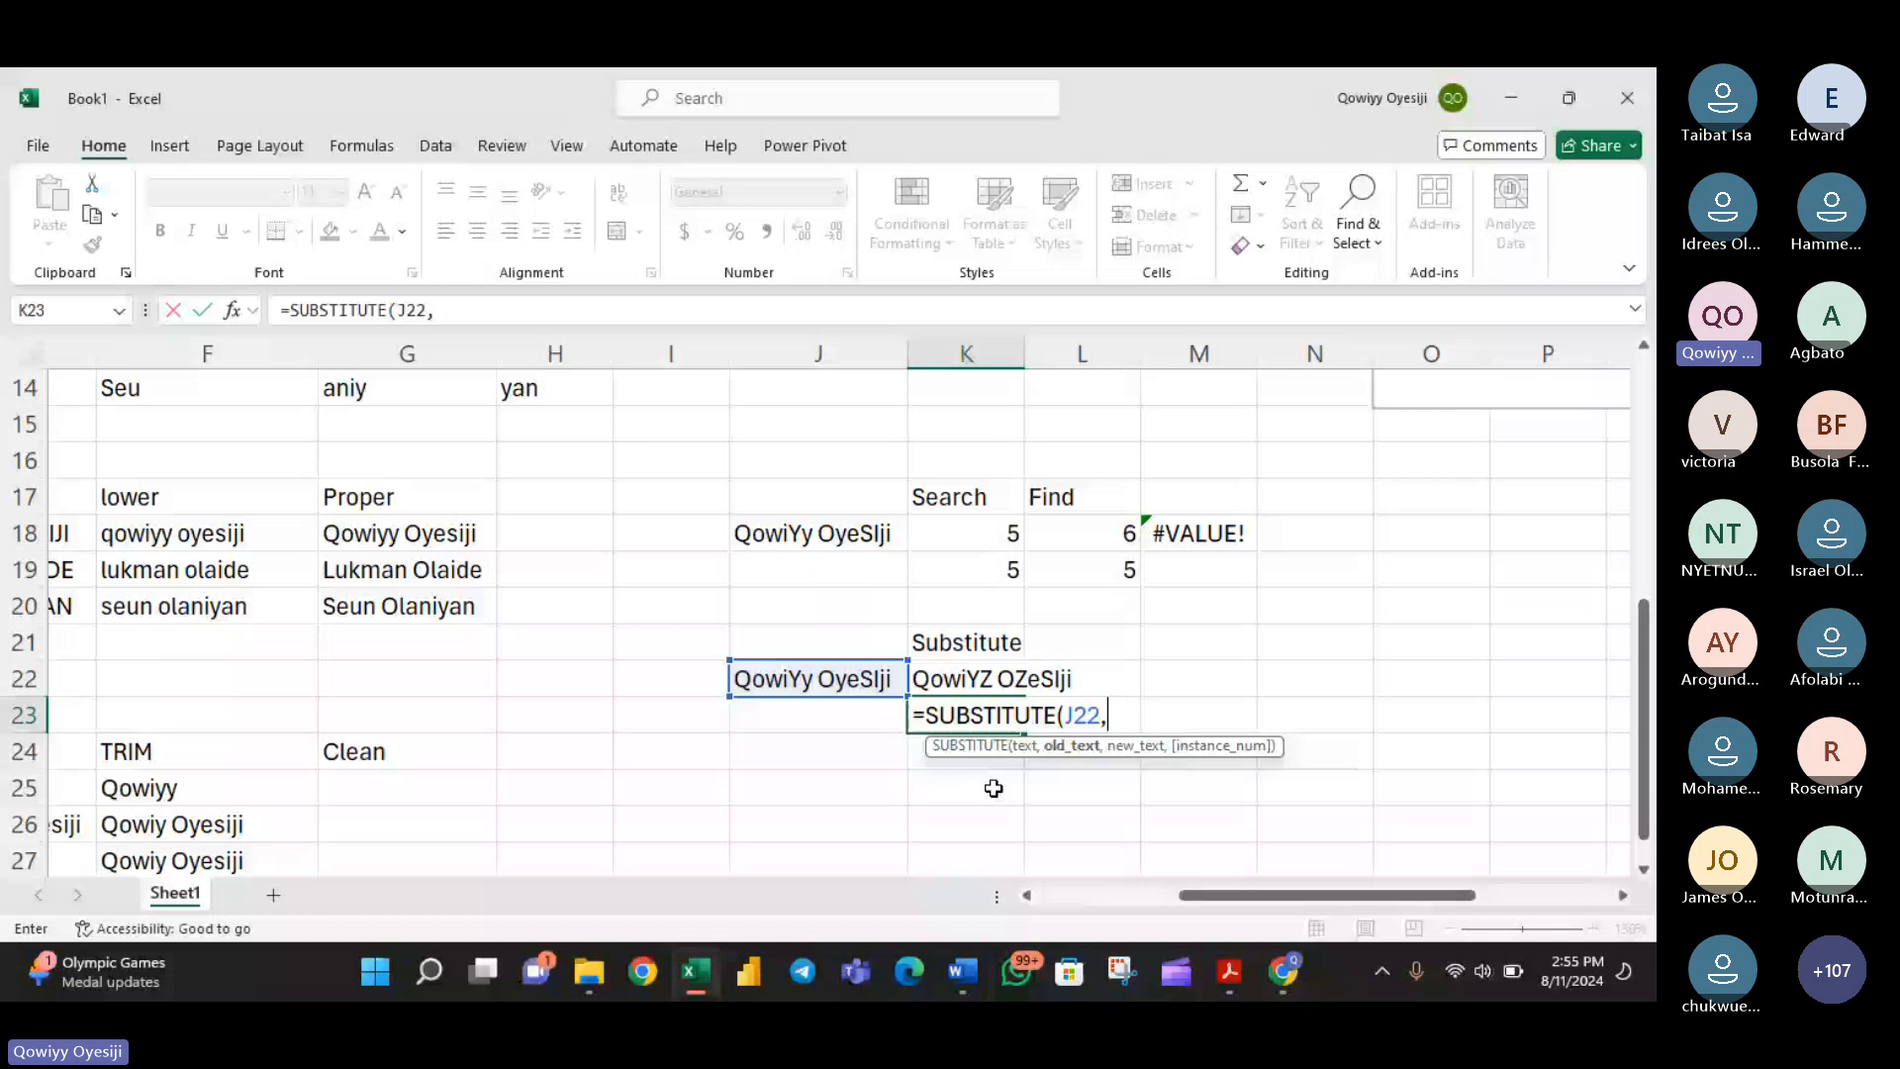
pyautogui.write('"s",')
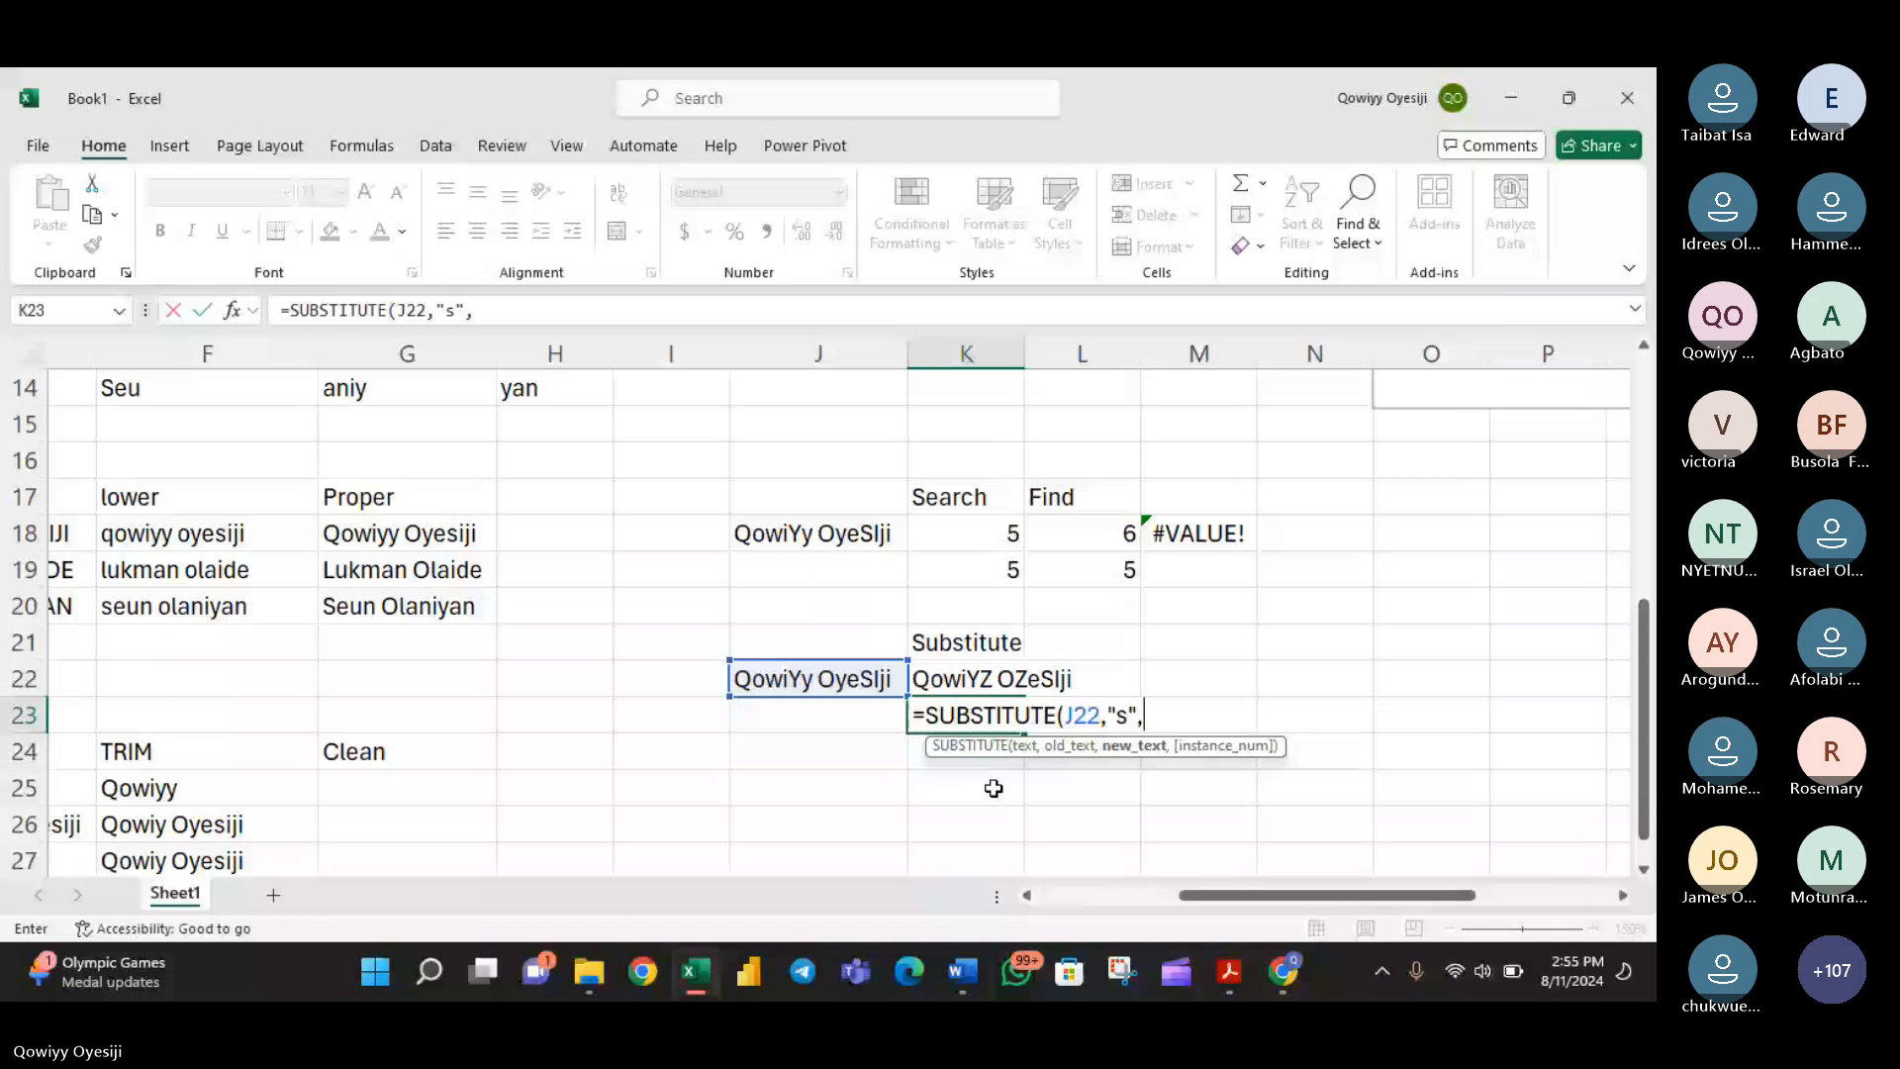
pyautogui.write('"r"')
pyautogui.click(992, 737)
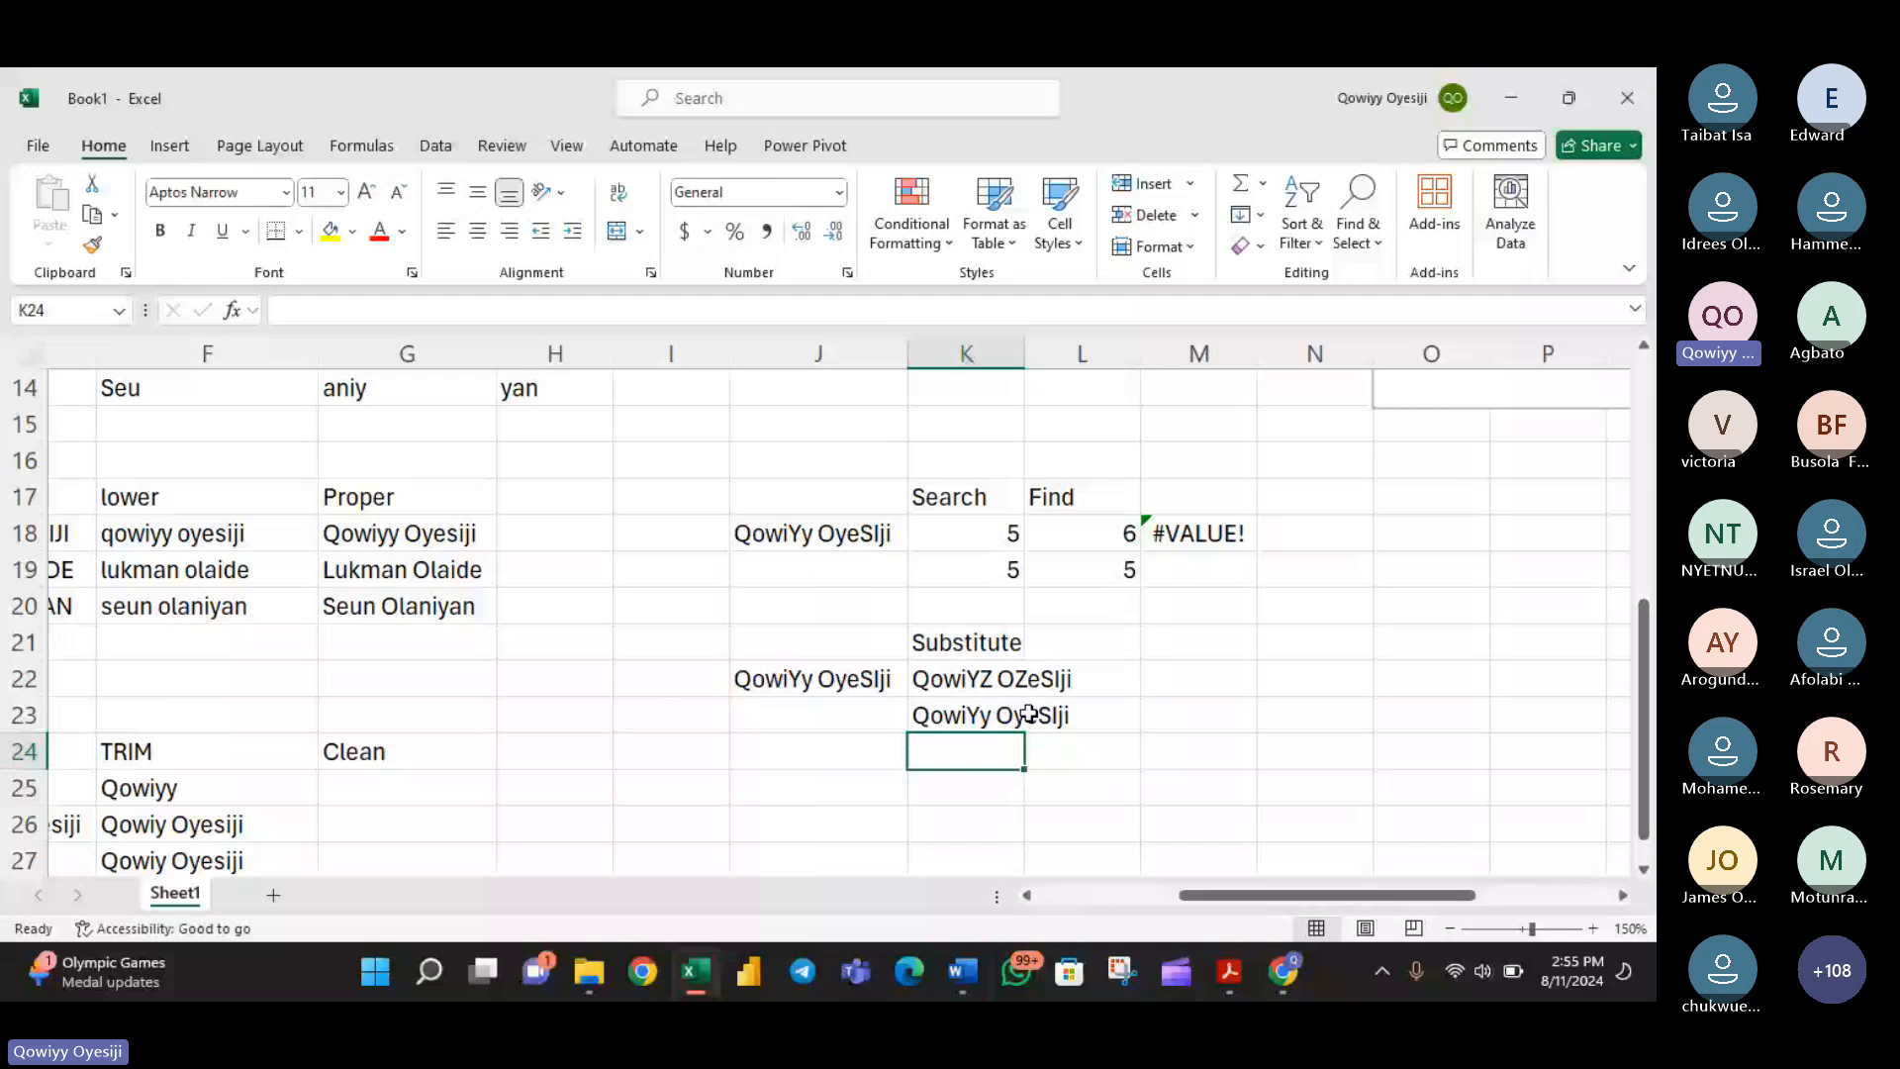
pyautogui.doubleClick(1029, 712)
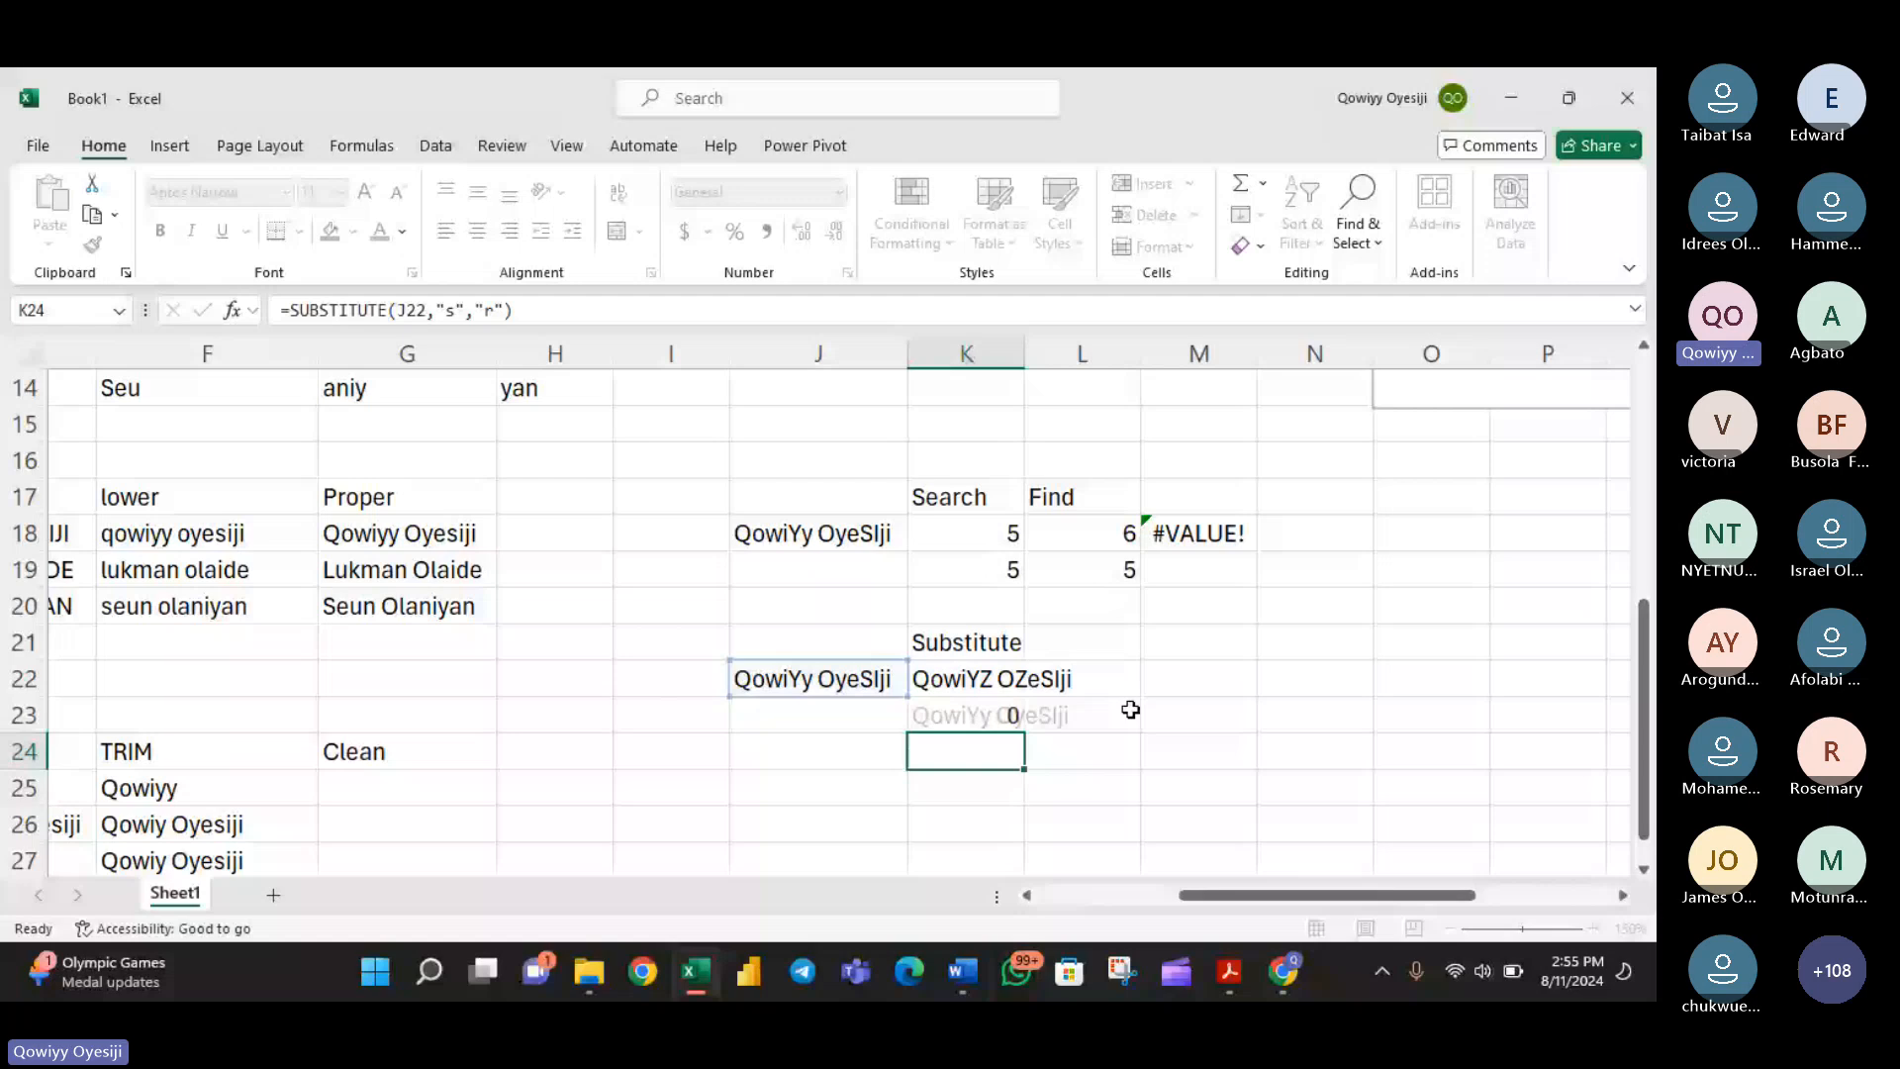
# - Autofit column K and add instance number 2 to the K22 formula, making it =SUBSTITUTE(J22,"y","Z",2)
pyautogui.doubleClick(1024, 357)
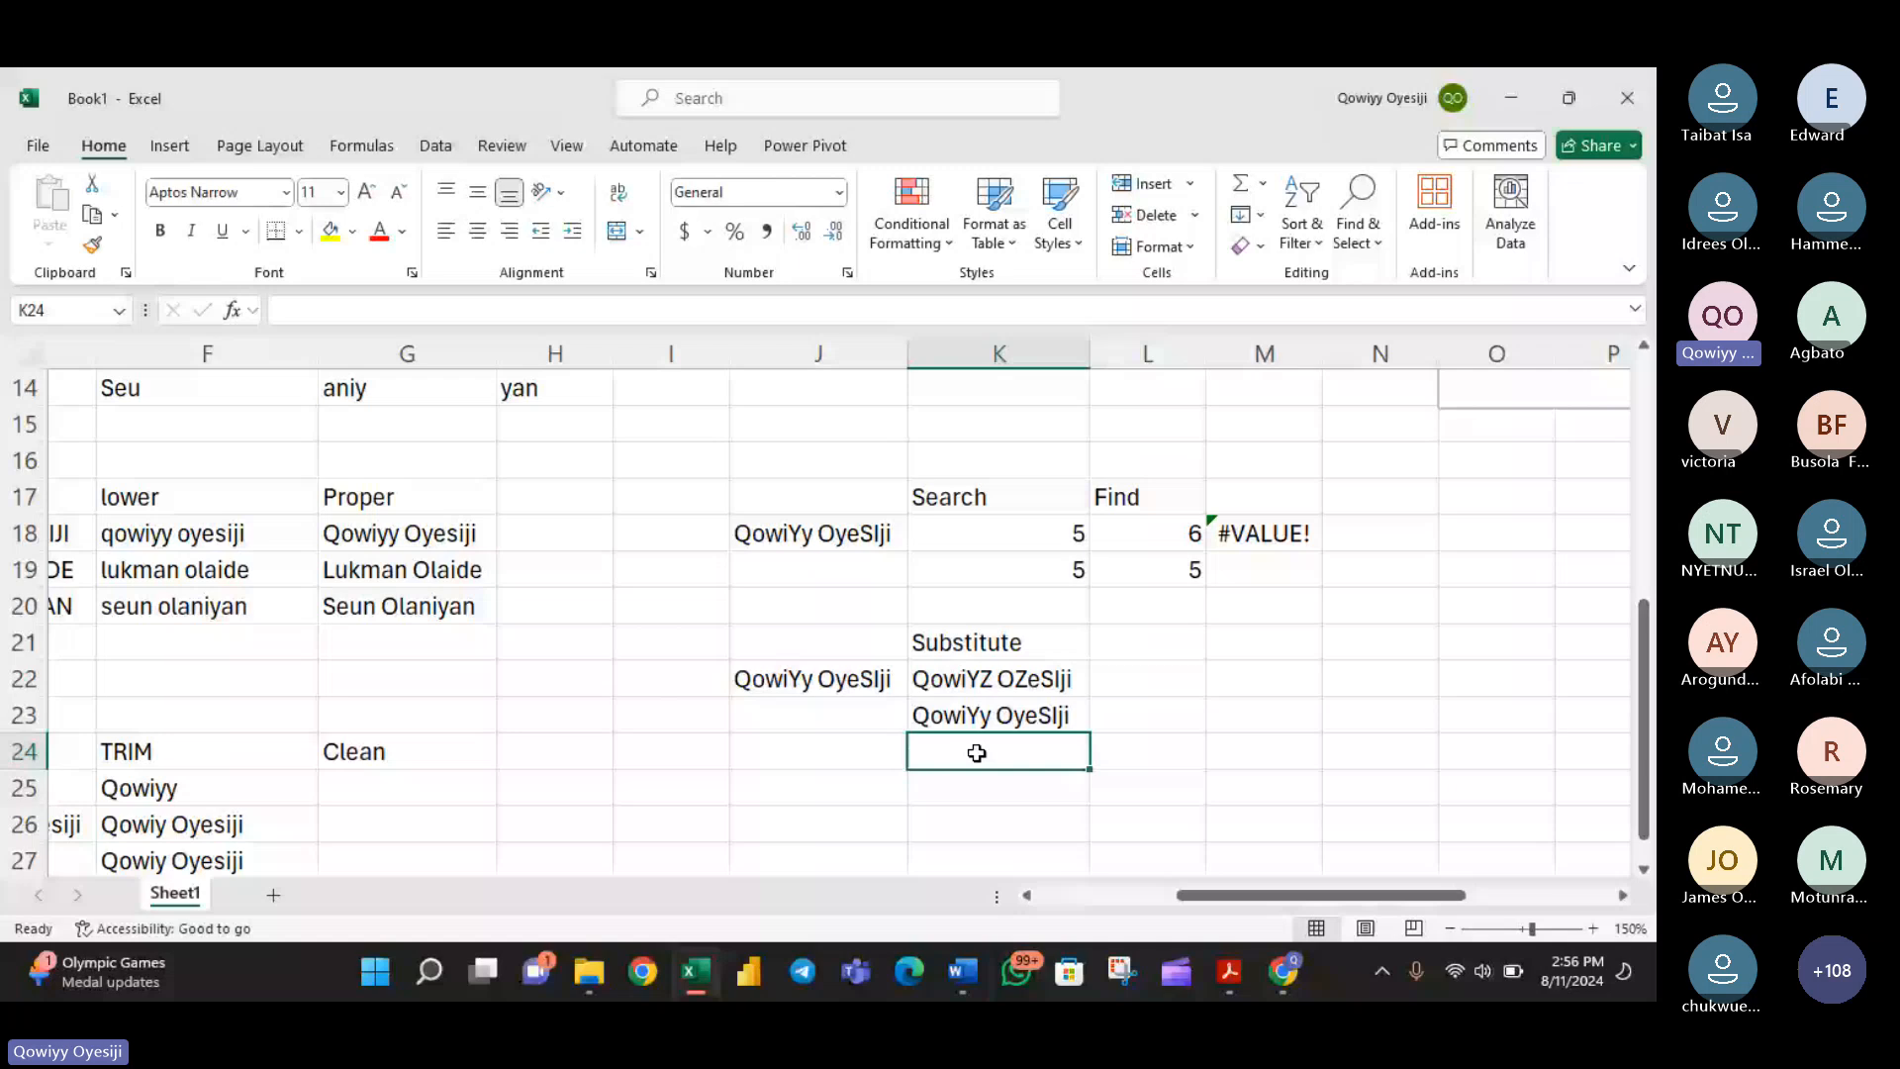
pyautogui.click(839, 676)
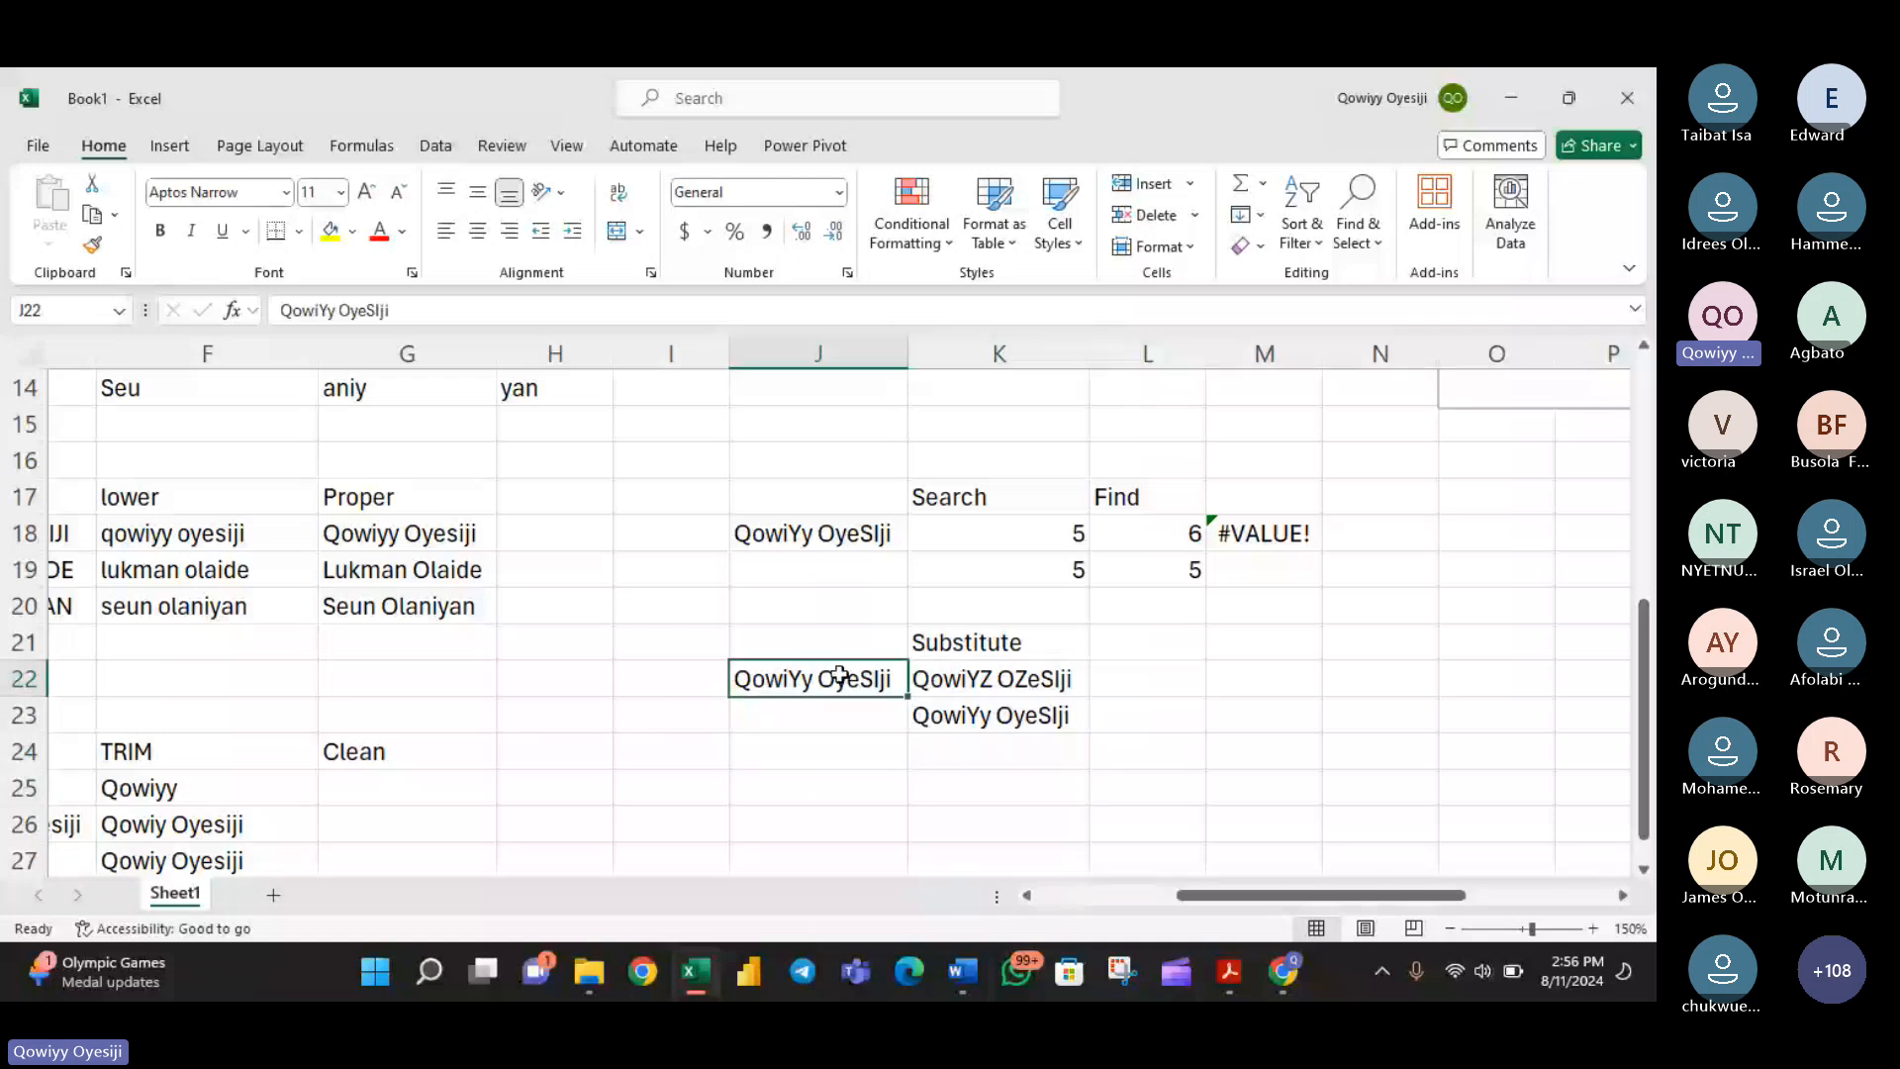
pyautogui.doubleClick(1008, 691)
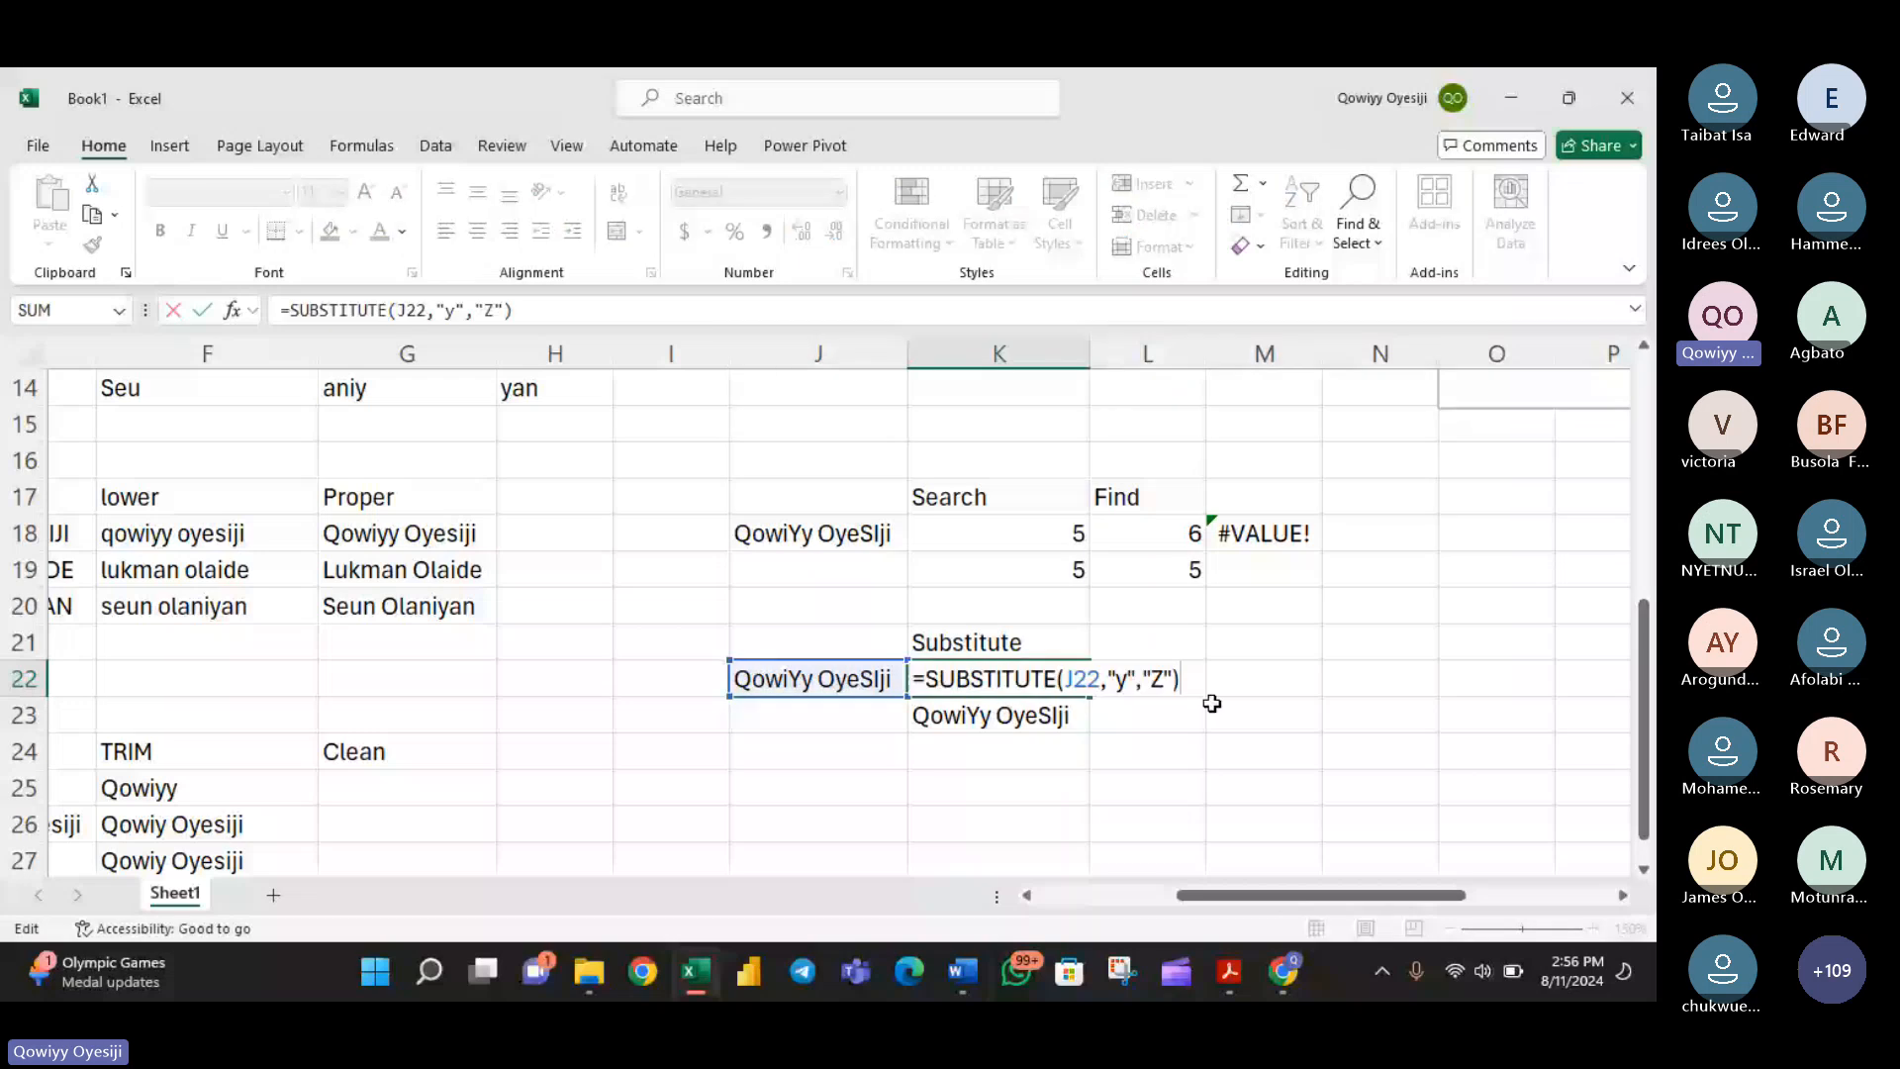
pyautogui.press('BackSpace')
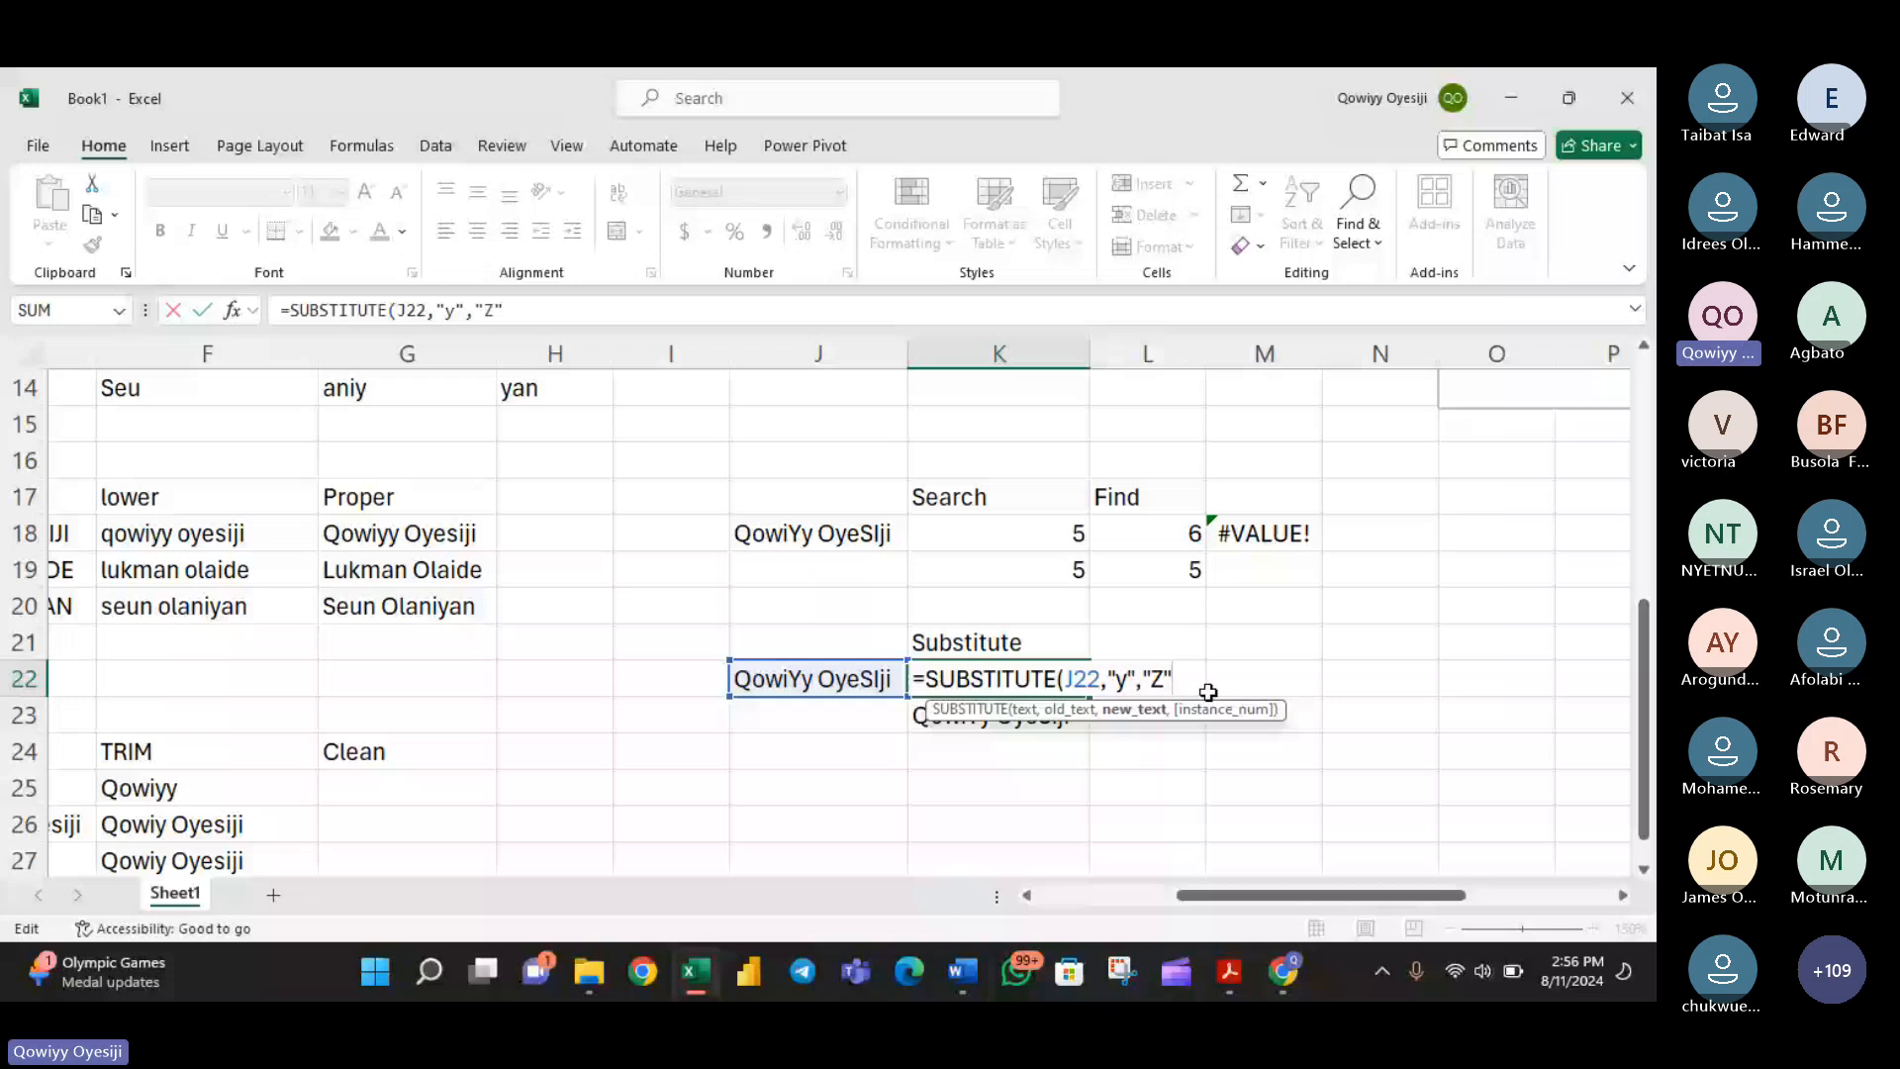
pyautogui.write(',')
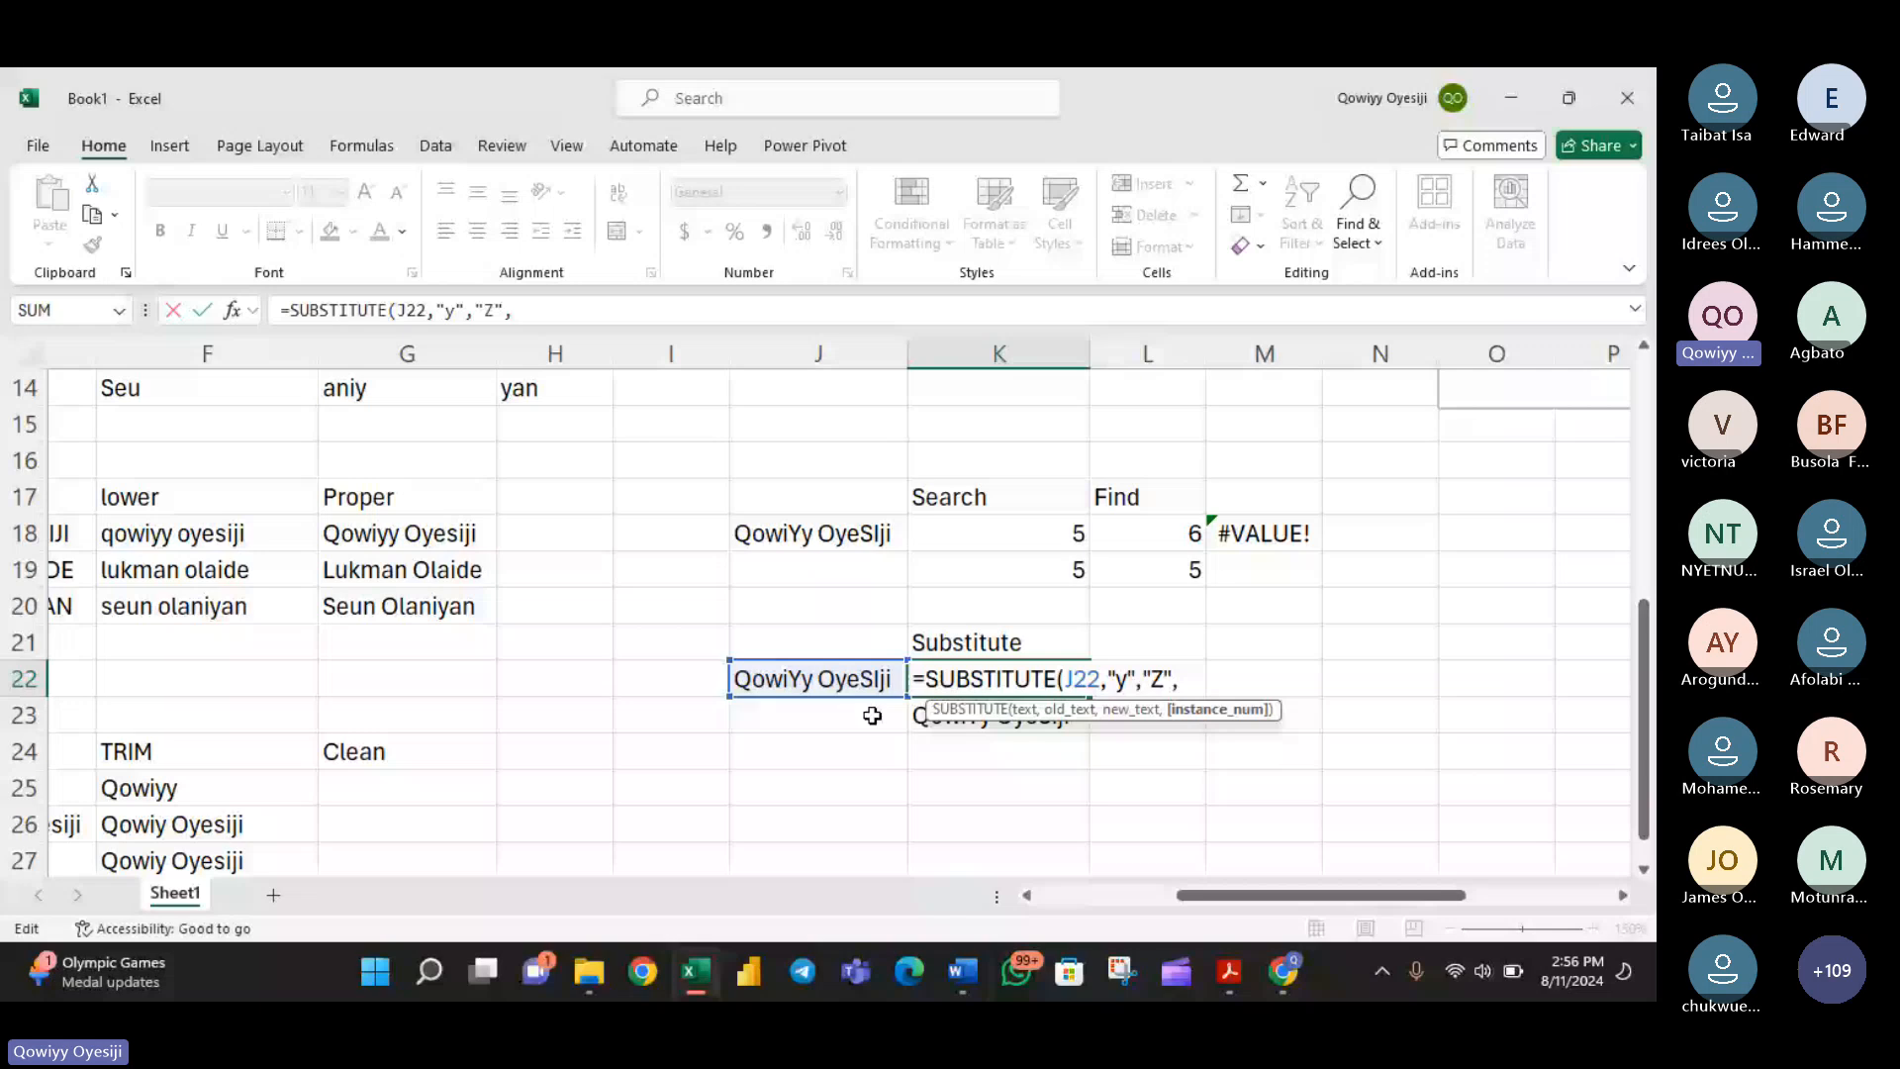
pyautogui.write('2')
pyautogui.press('Return')
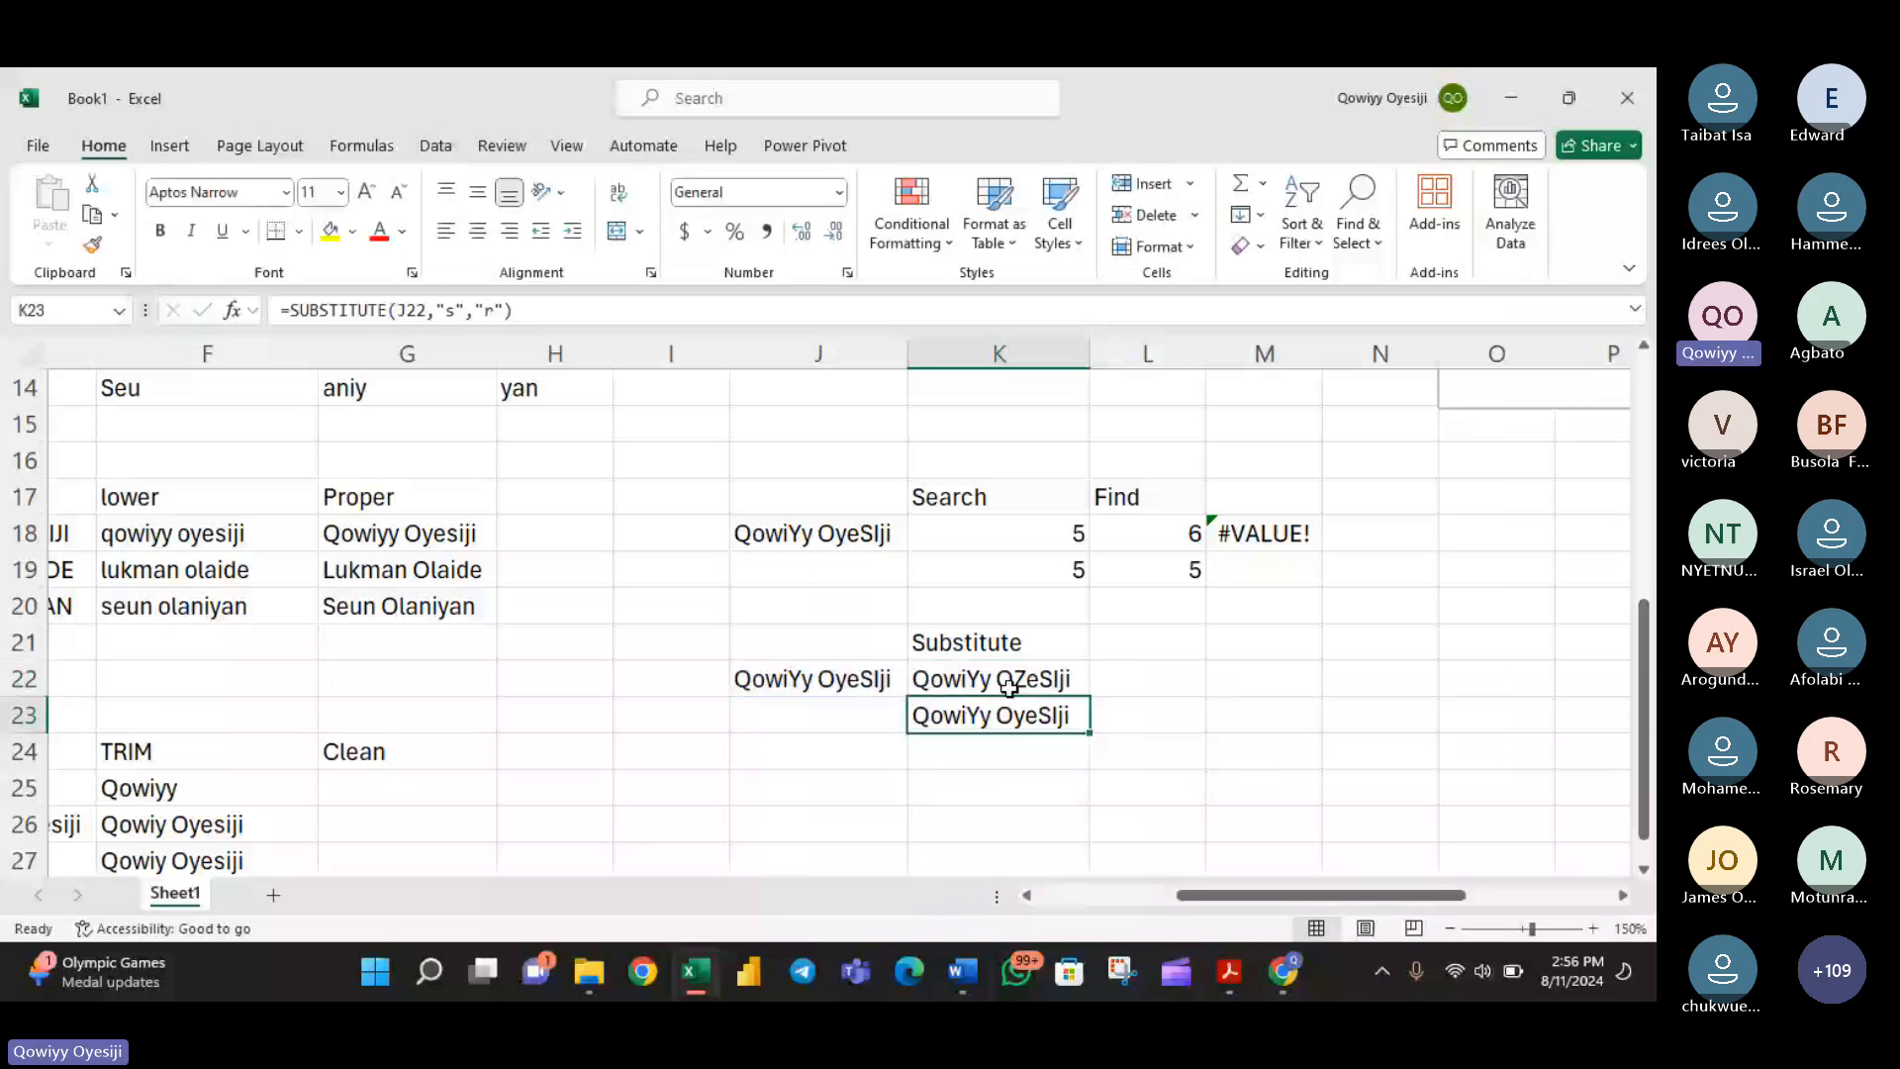
# - Reopen the K22 formula, clear its instance number and enter 2 again as the instance_num argument
pyautogui.doubleClick(1009, 686)
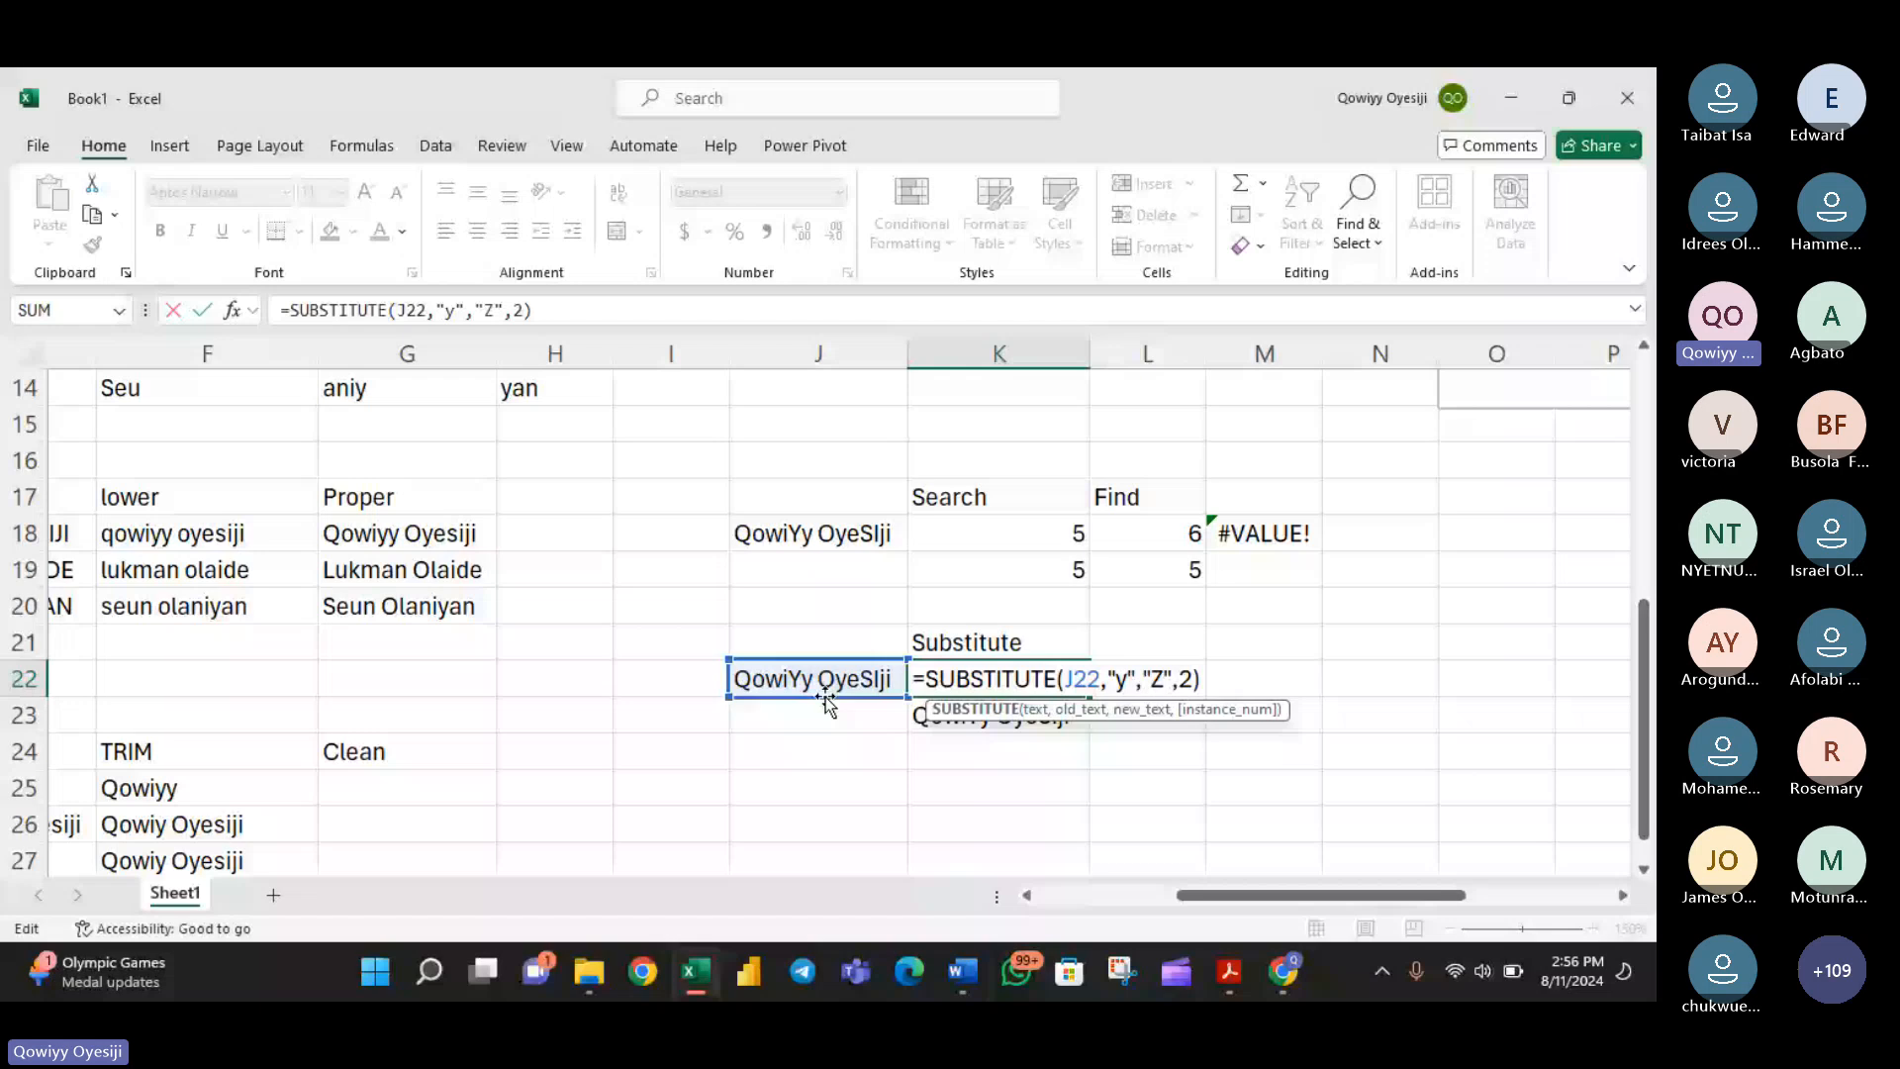
pyautogui.press('BackSpace')
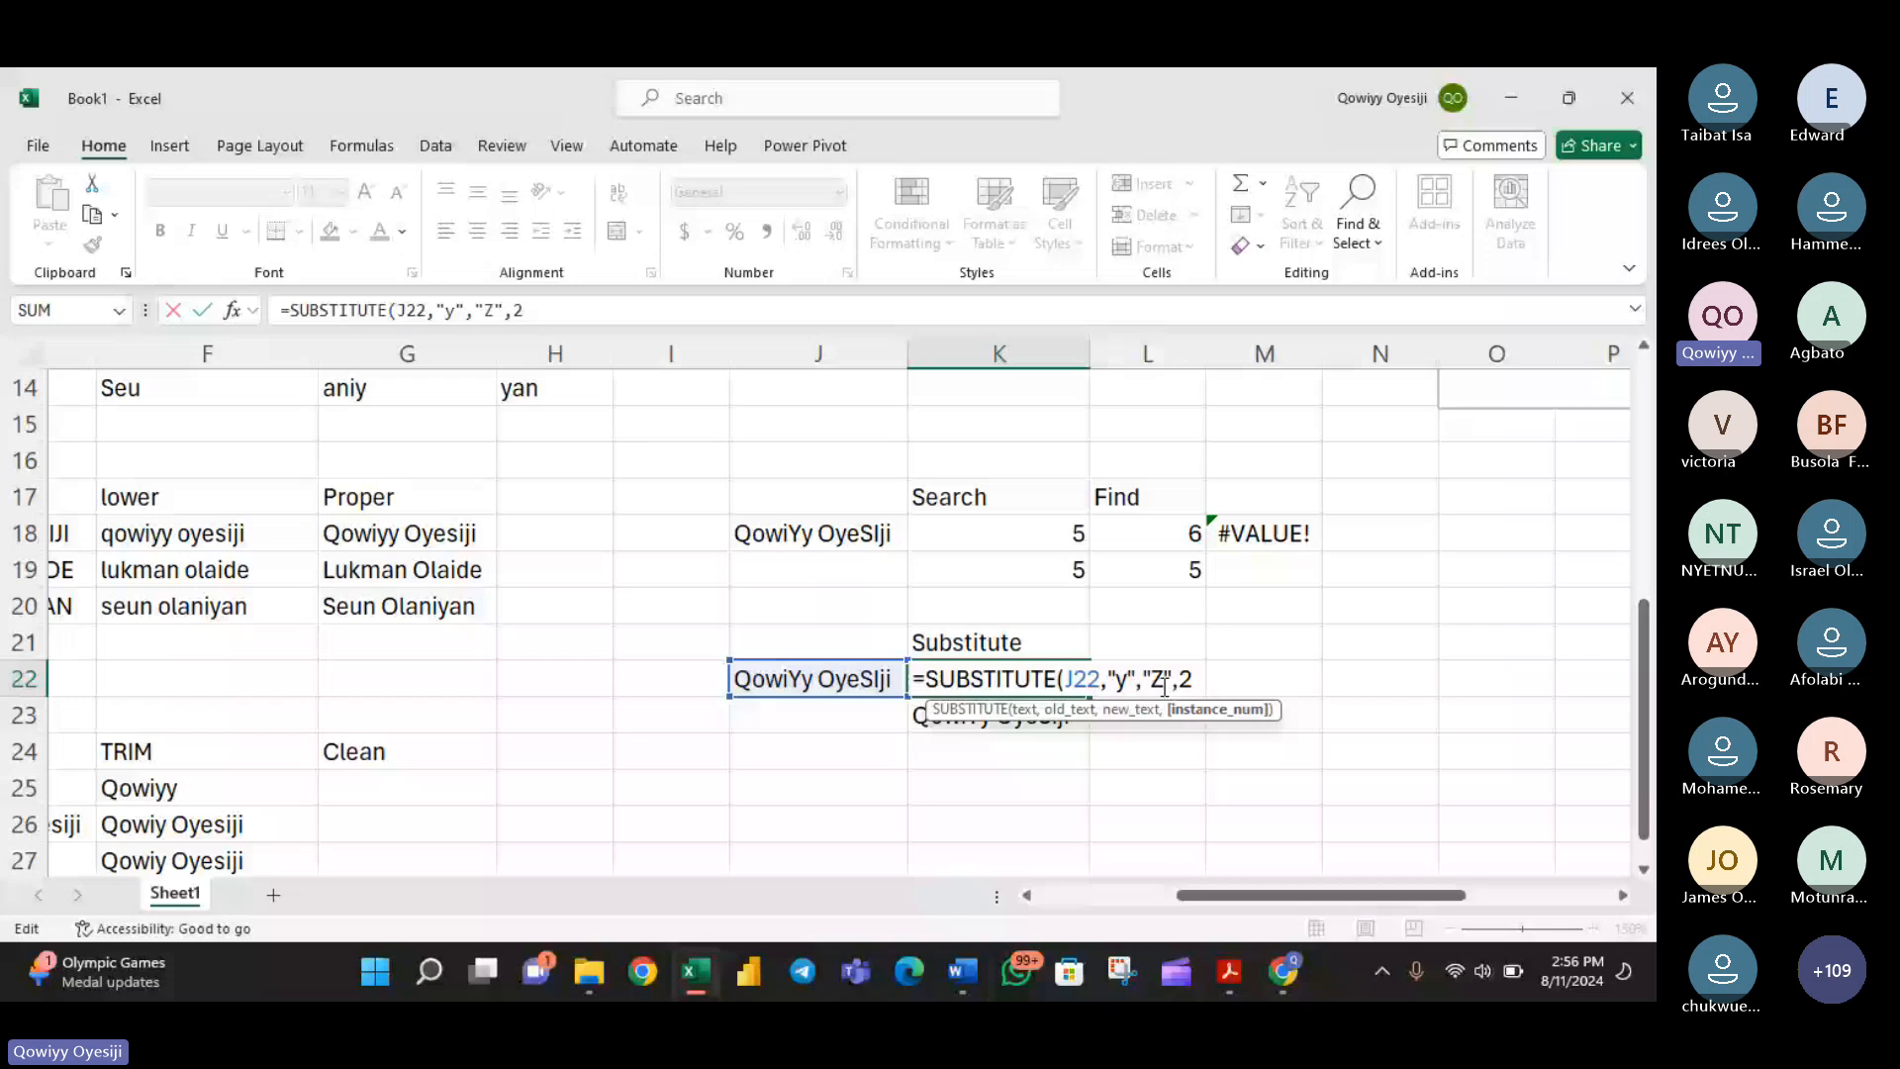
pyautogui.press('BackSpace')
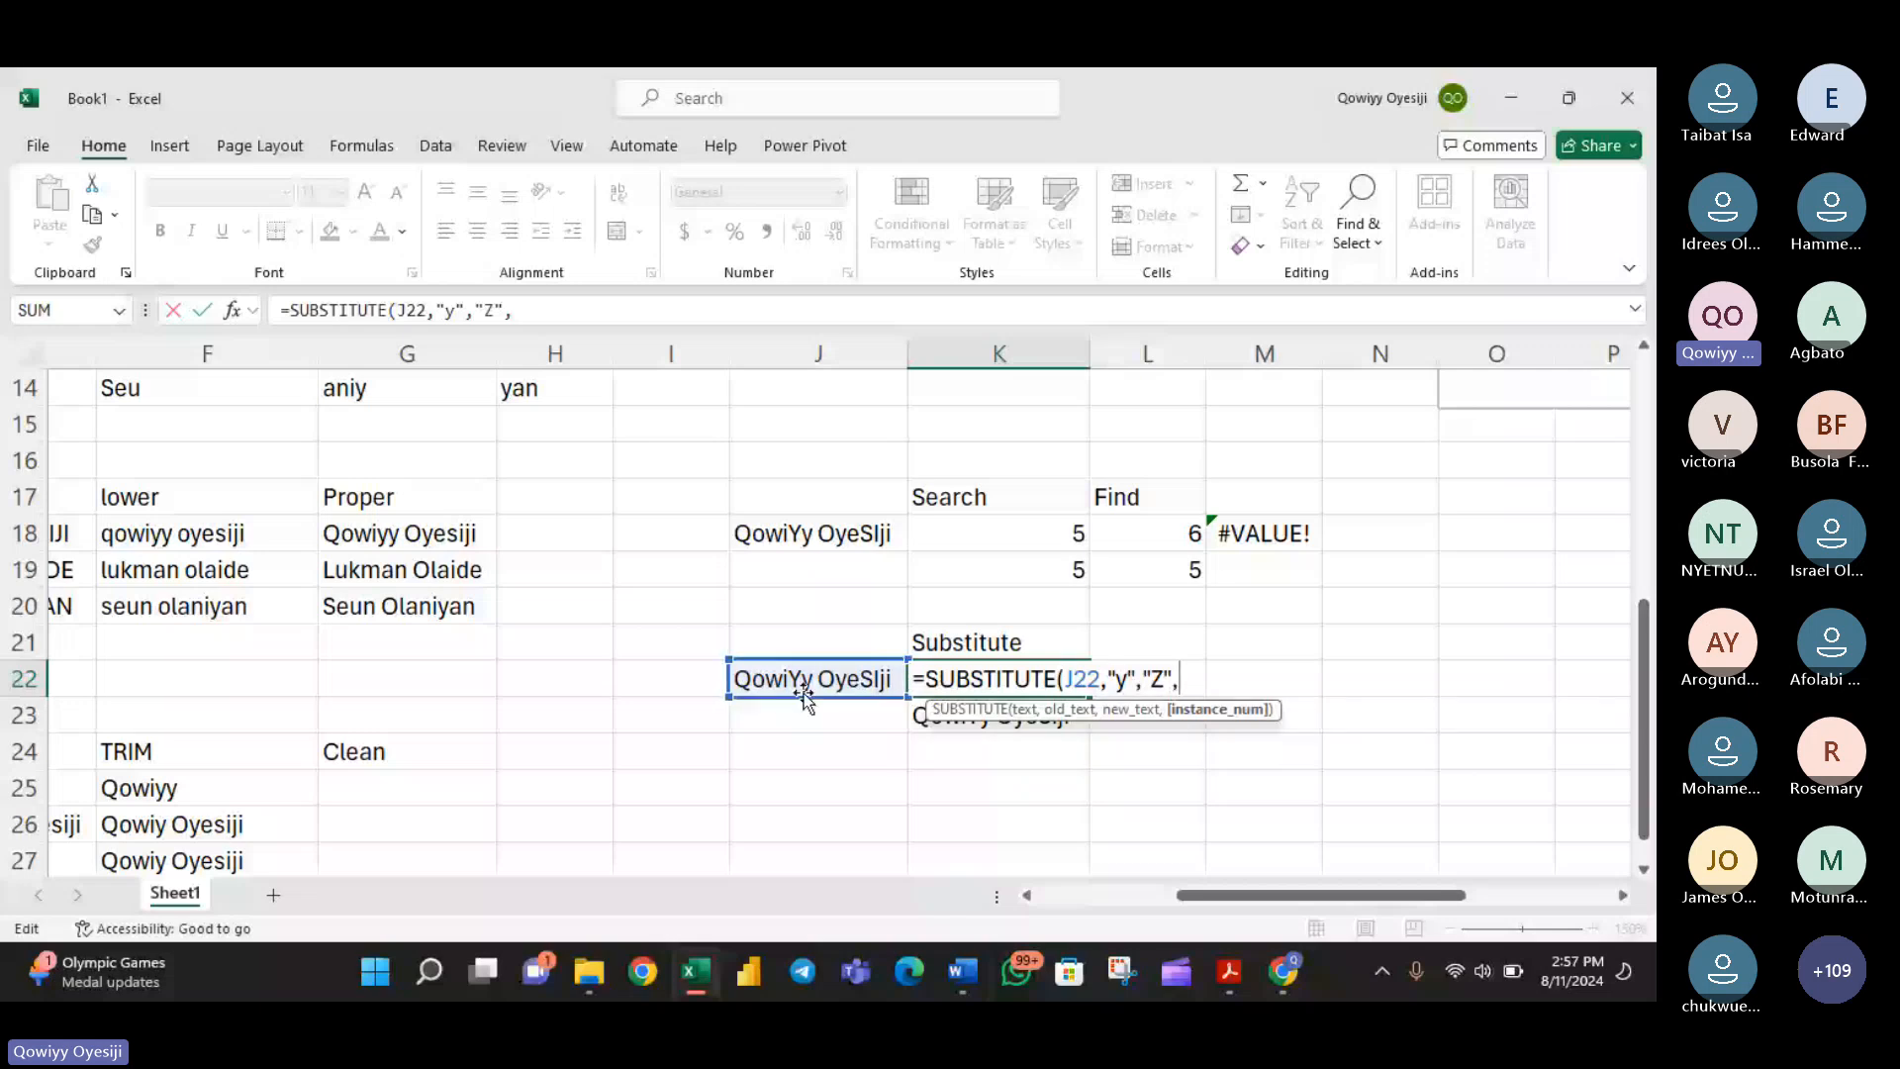
pyautogui.write('2')
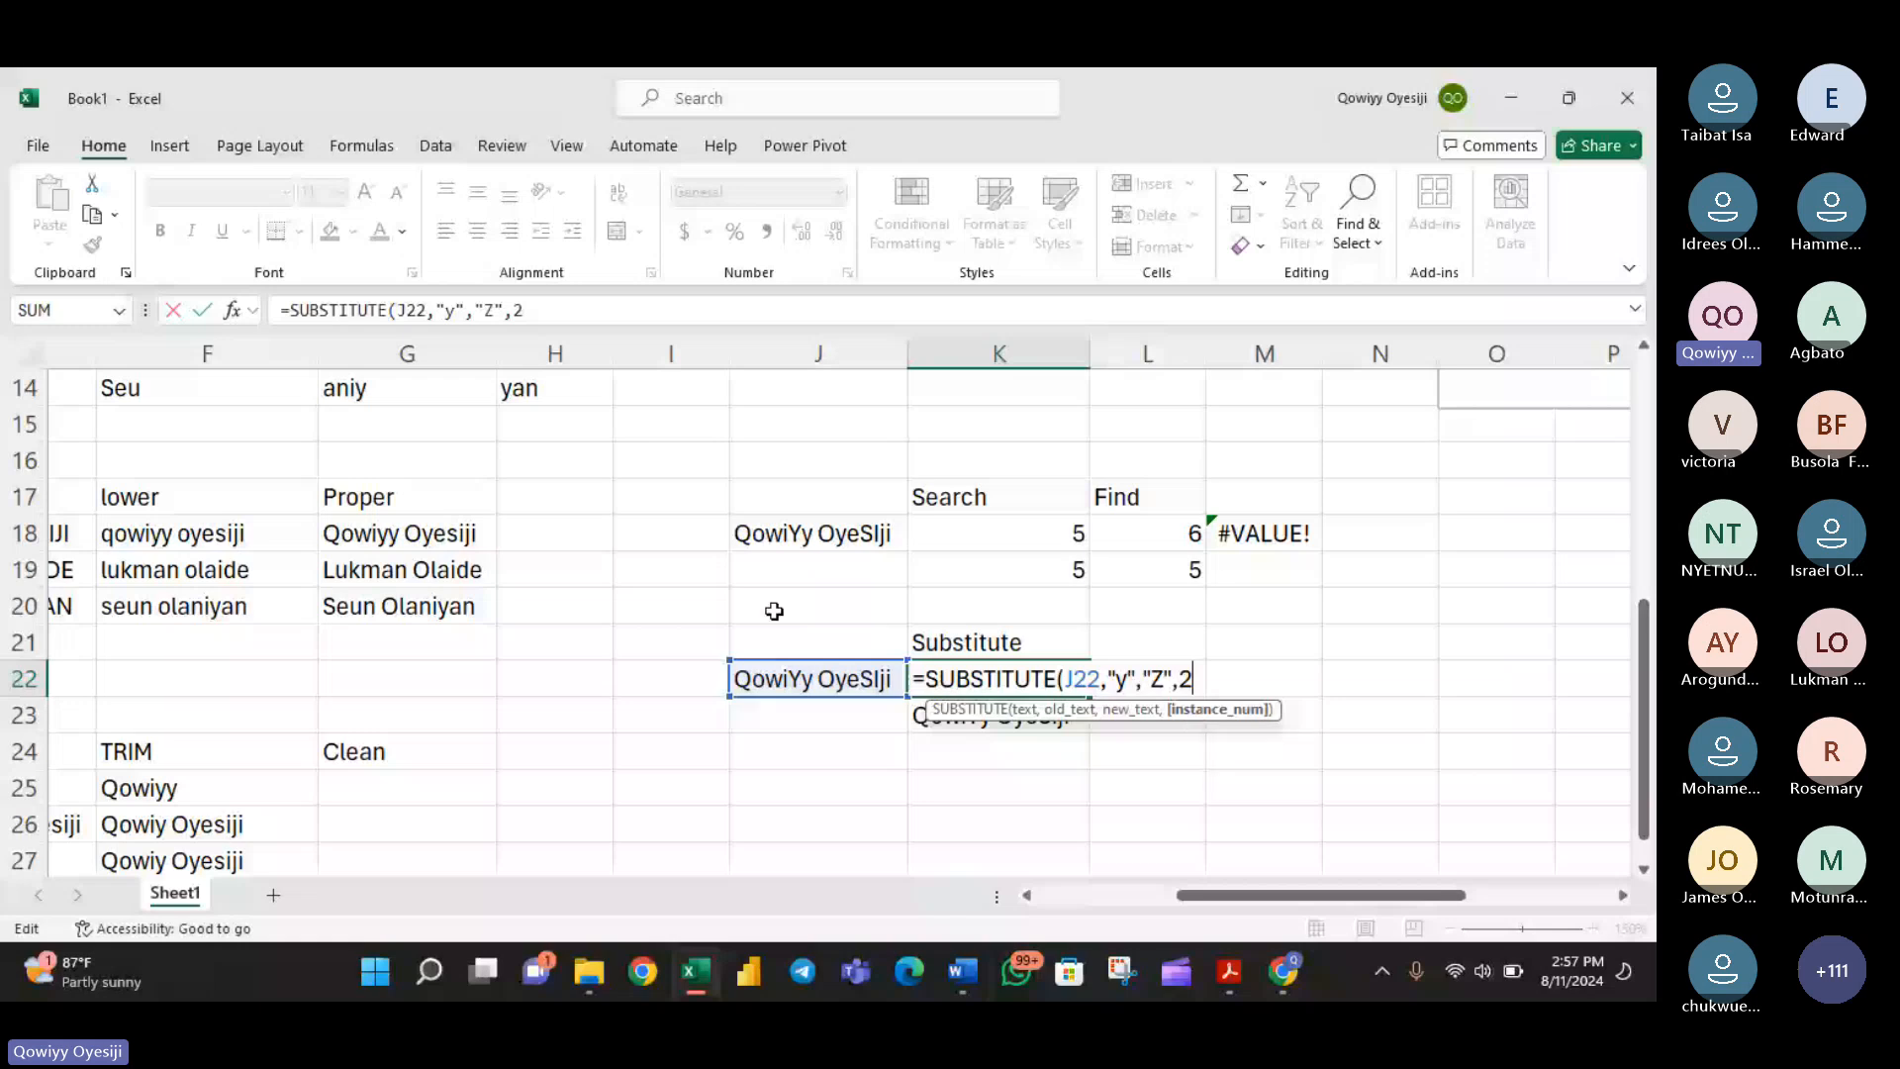
# - Change the last letter of the mixed-case name in J22 to lowercase y
pyautogui.click(890, 678)
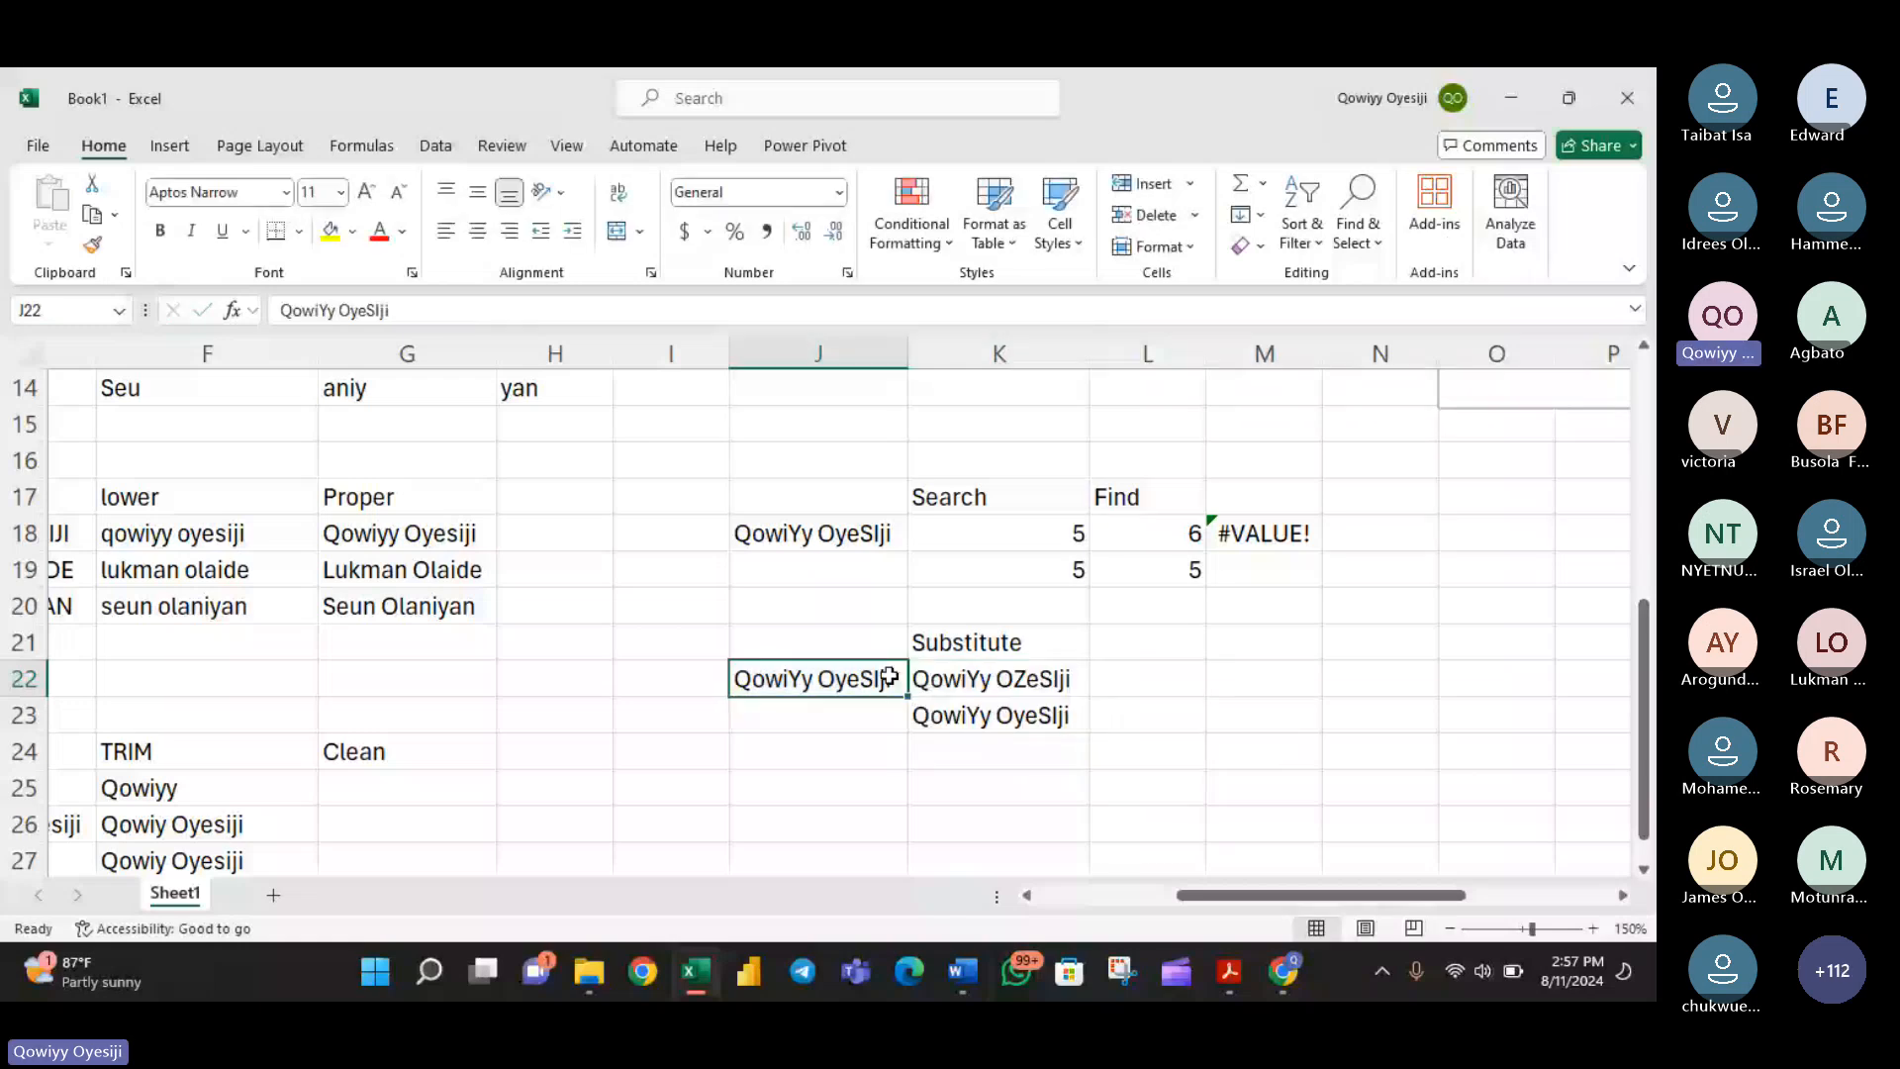
pyautogui.doubleClick(890, 678)
pyautogui.press('BackSpace')
pyautogui.write('y')
pyautogui.press('Return')
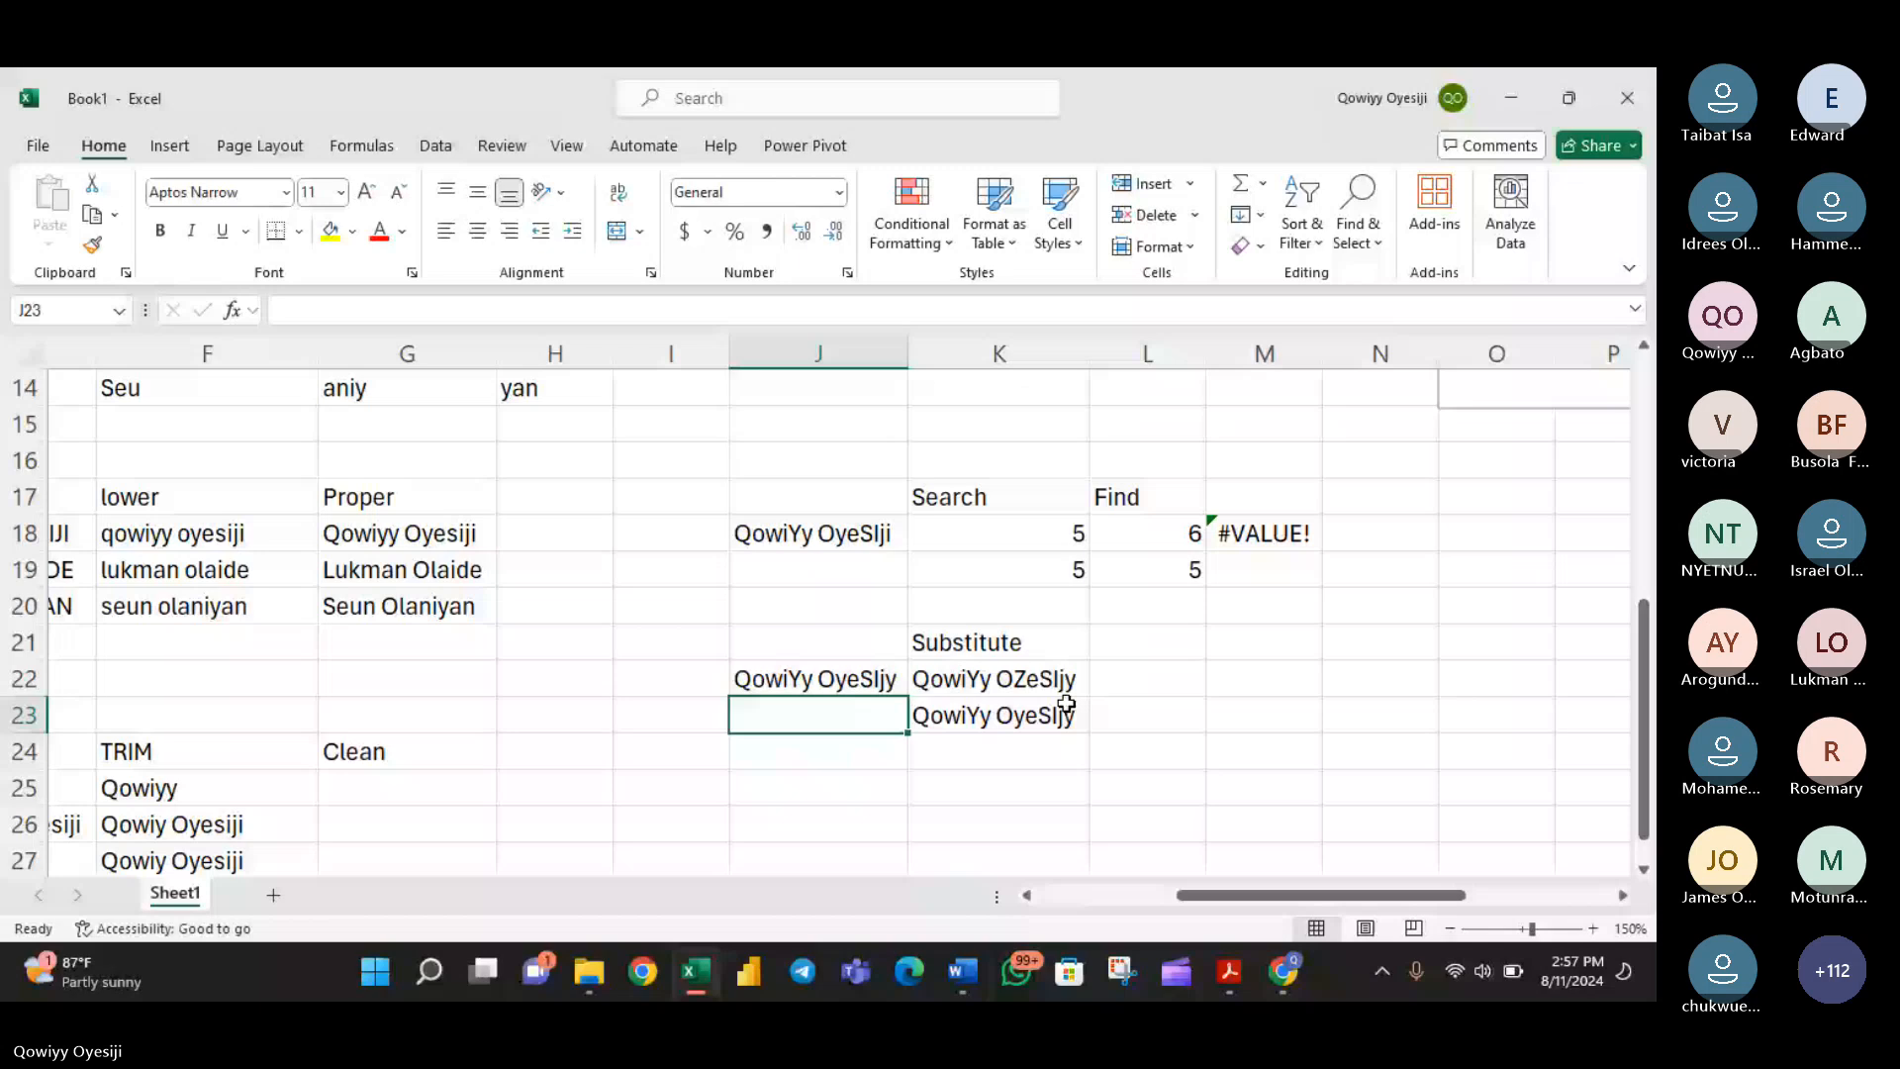
# - Examine the SUBSTITUTE formulas in K22 and K23 against the edited name in J22
pyautogui.click(1028, 682)
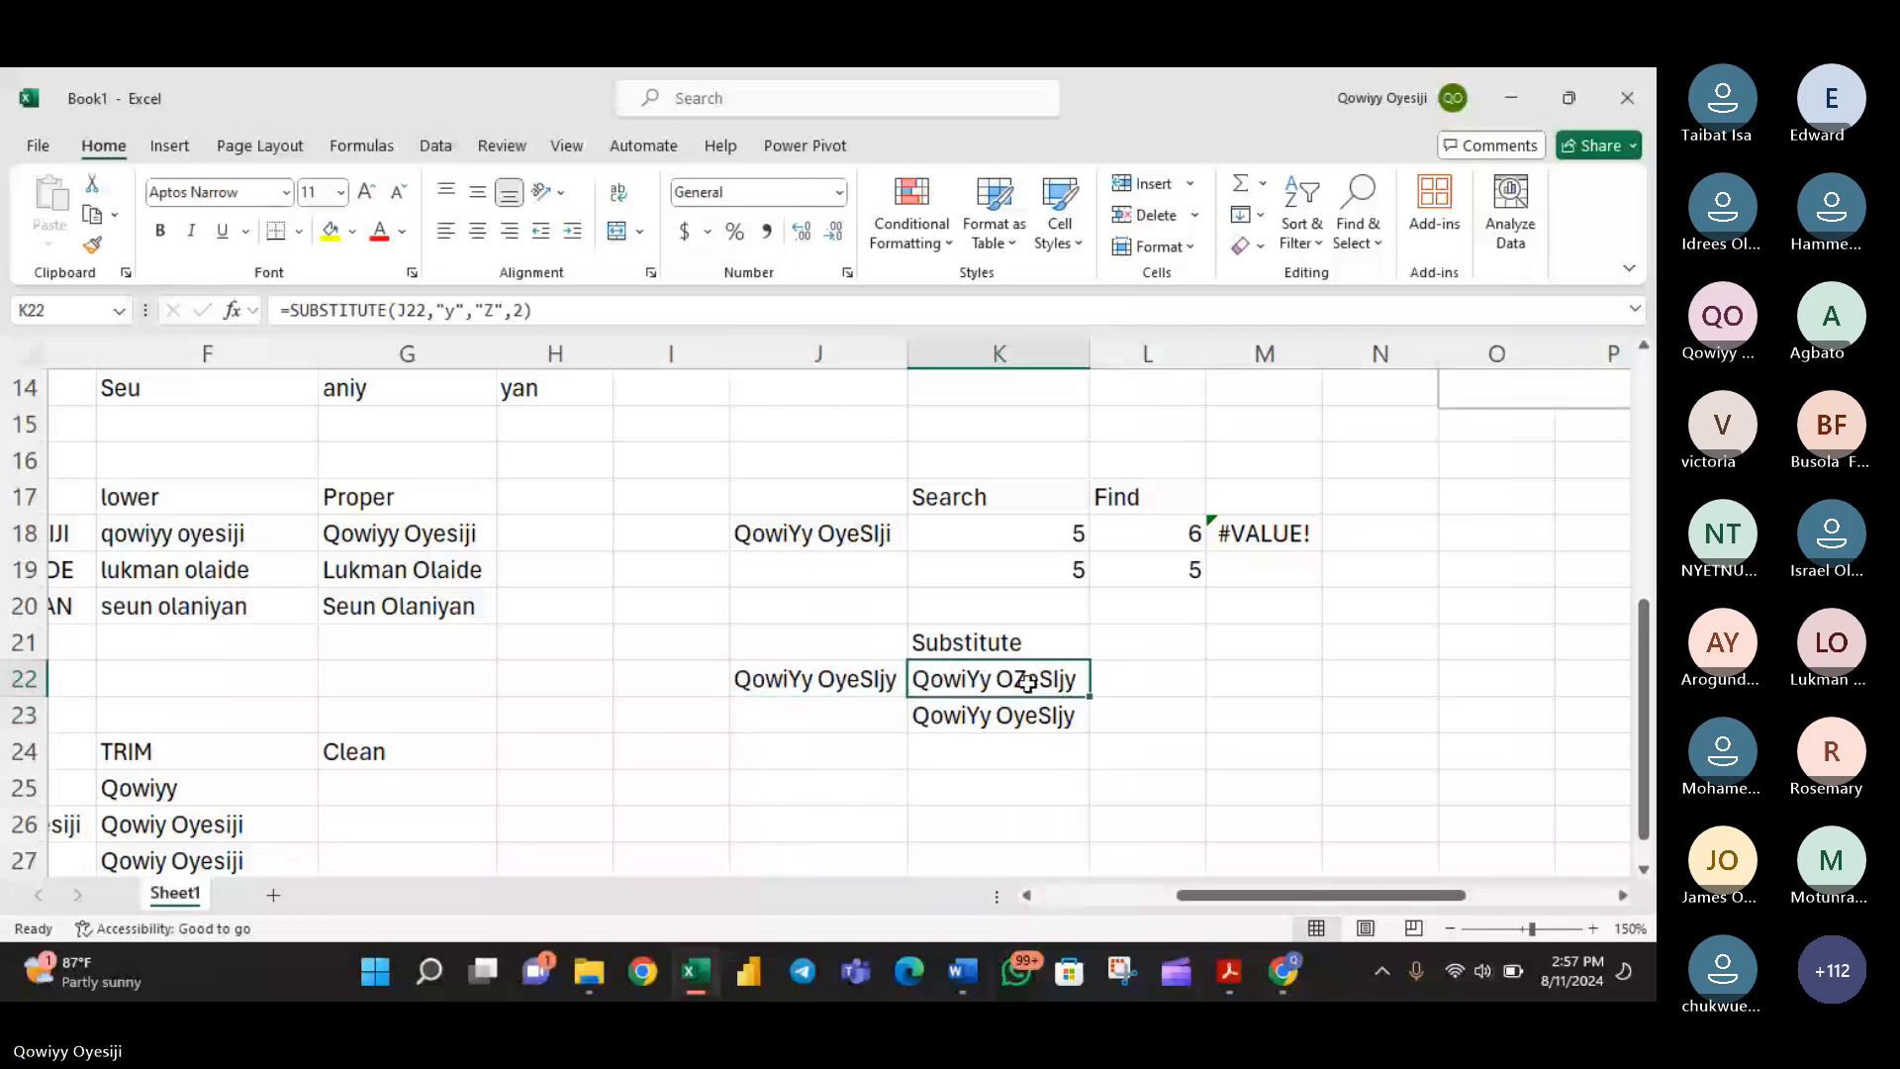
pyautogui.press('Down')
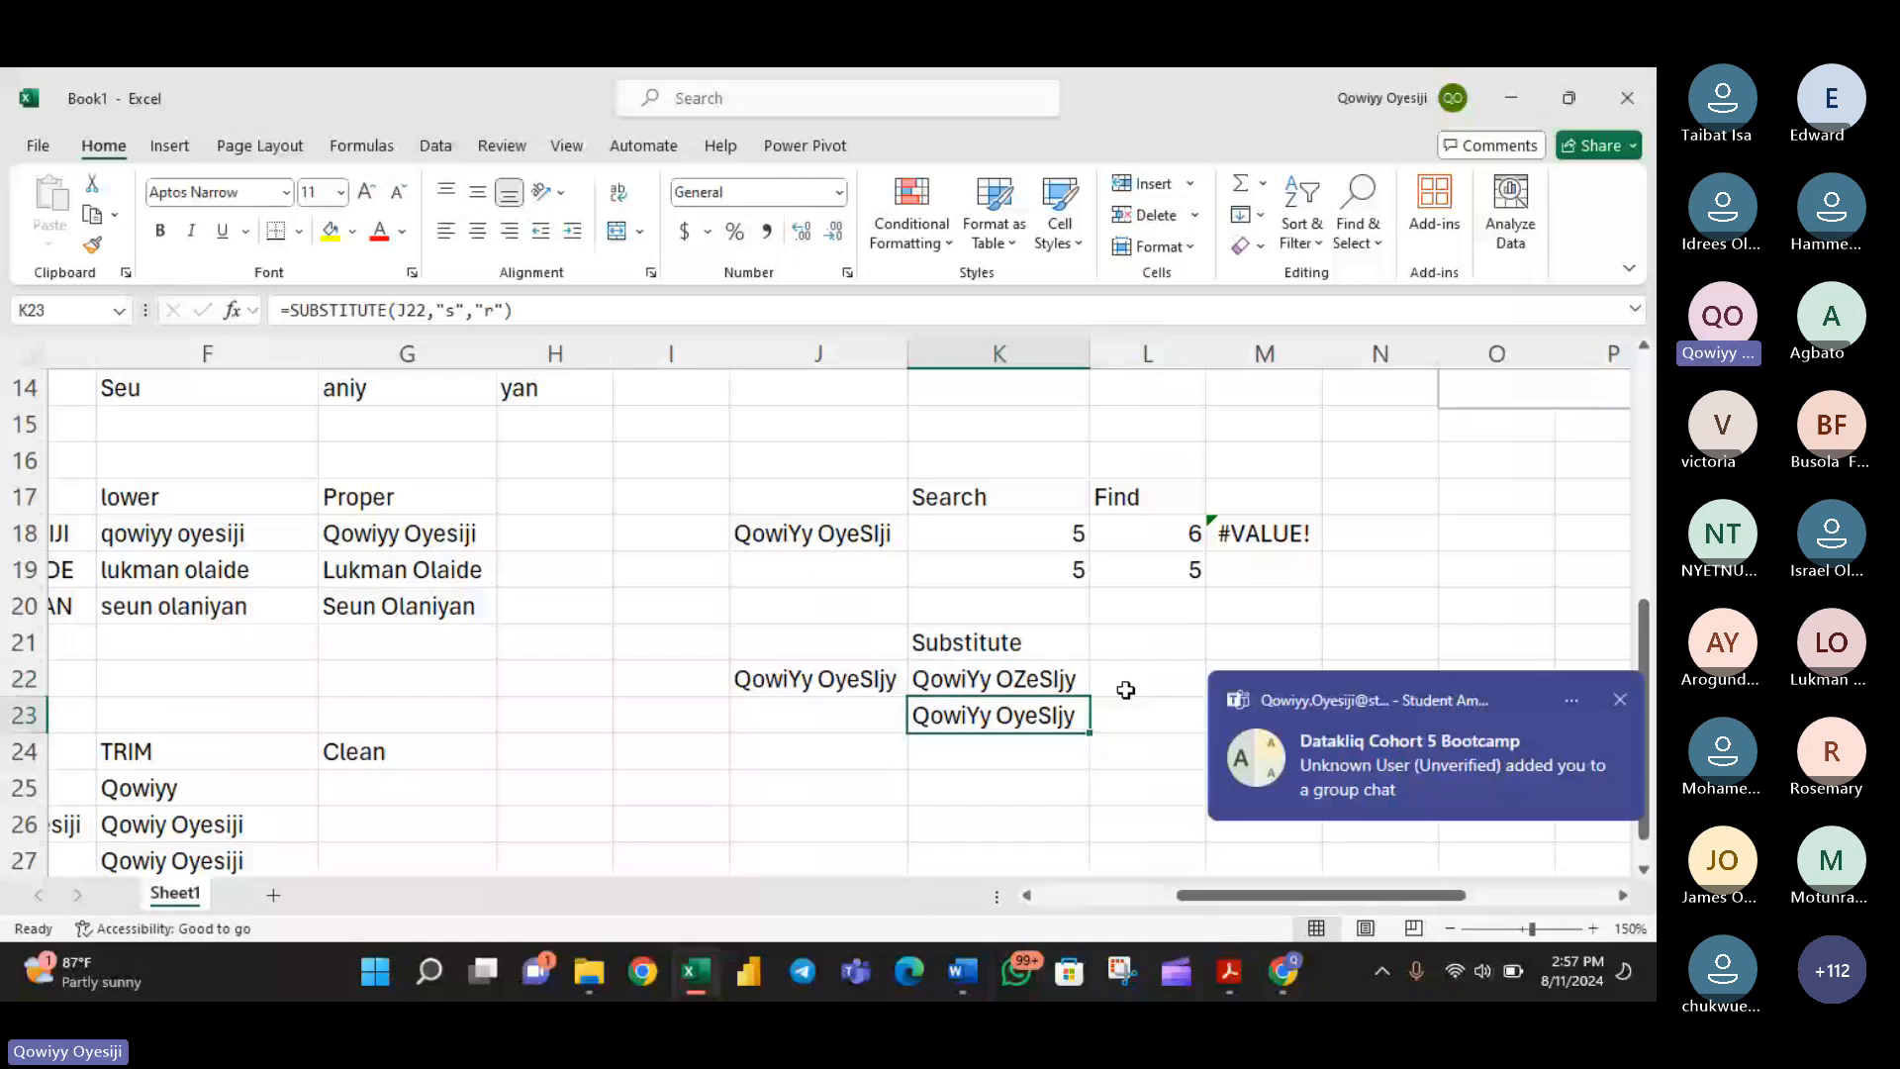
pyautogui.click(1005, 678)
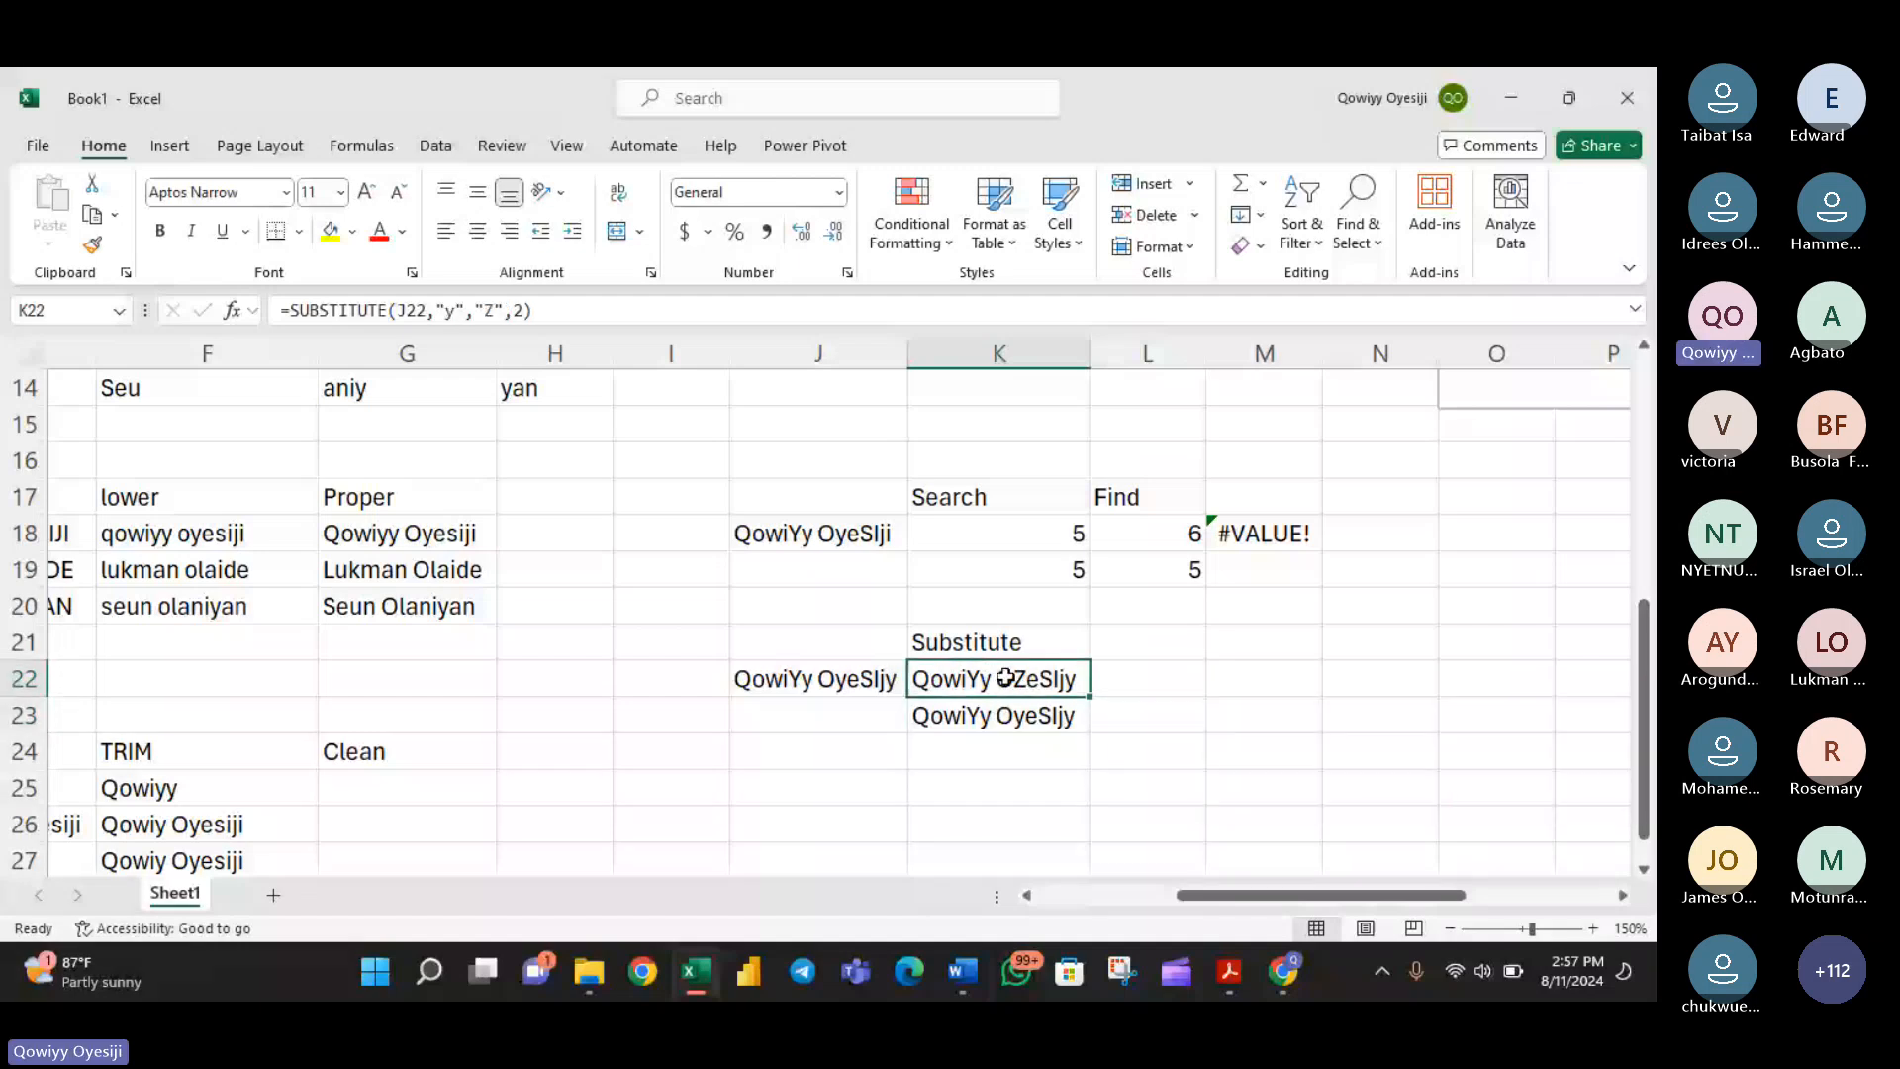
pyautogui.doubleClick(1005, 678)
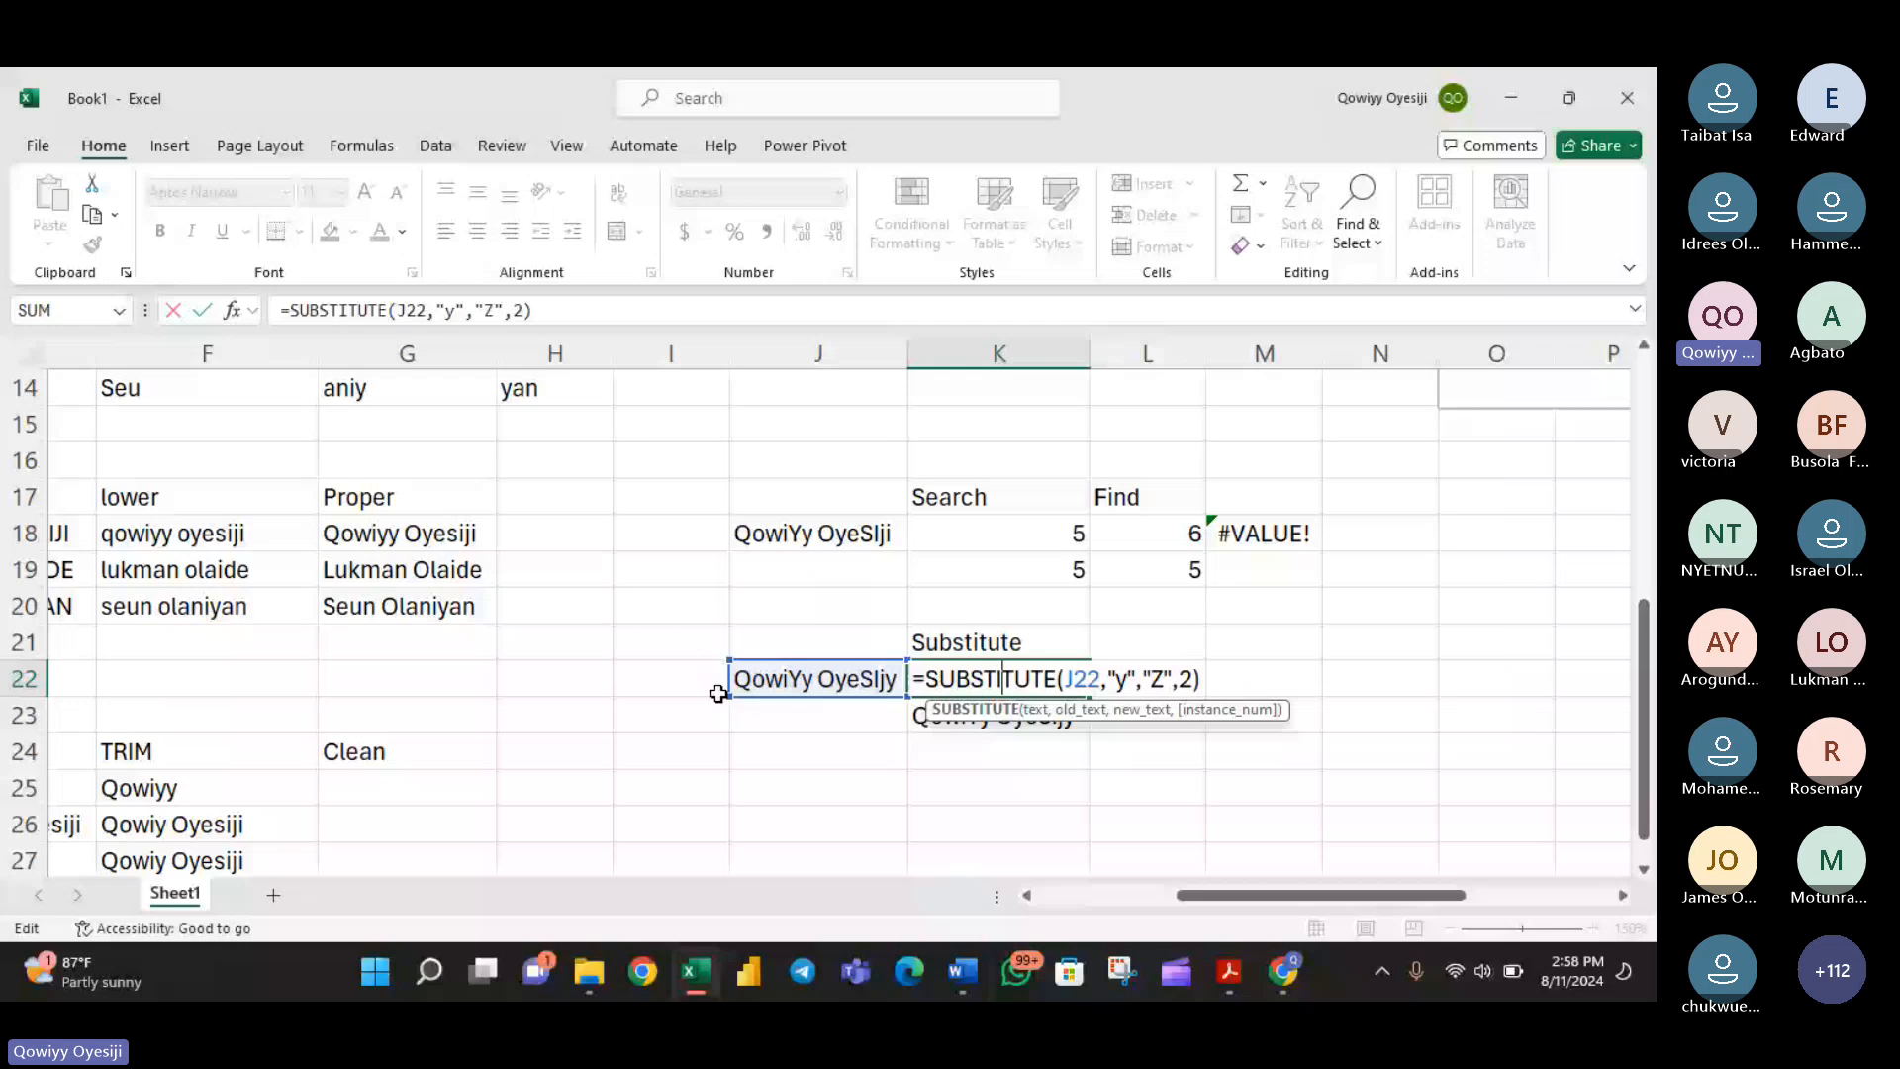
pyautogui.click(995, 705)
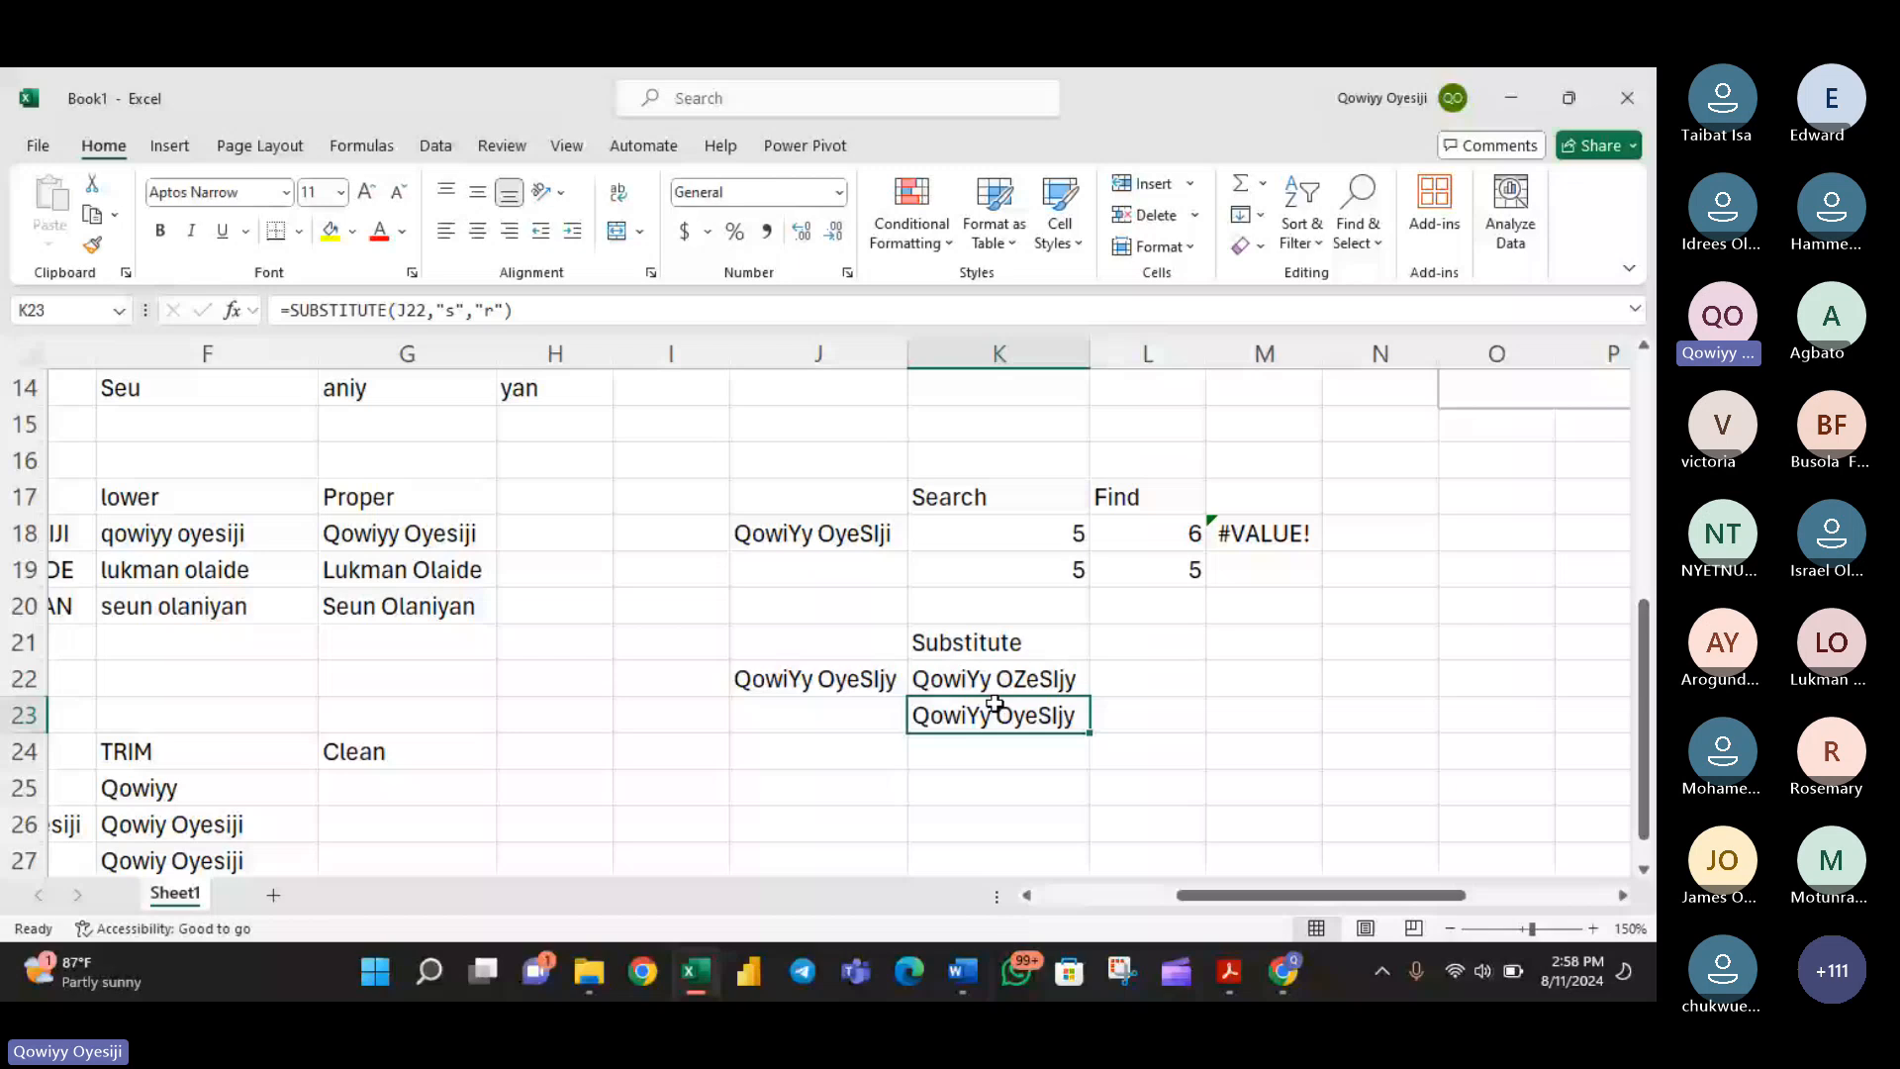
# - Remove the instance number from the K22 formula so it reads =SUBSTITUTE(J22,"y","Z")
pyautogui.doubleClick(1000, 681)
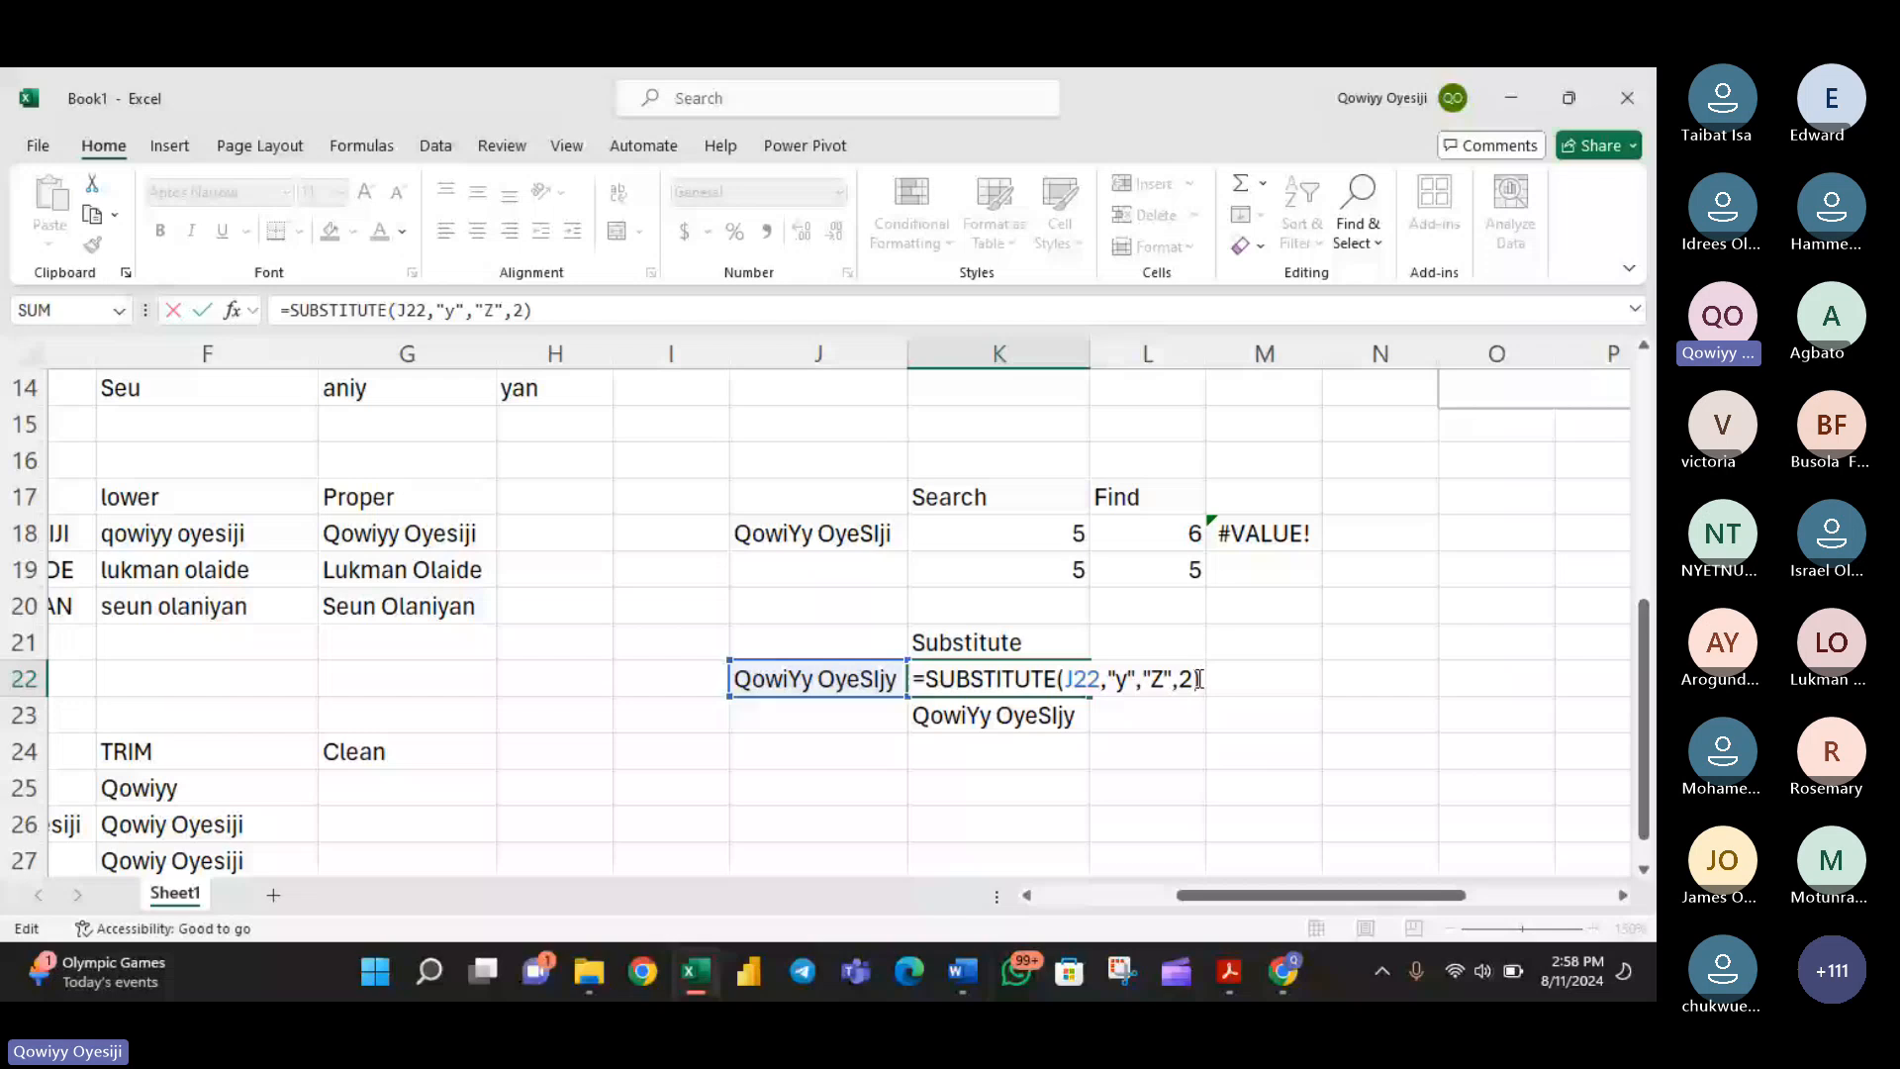
pyautogui.click(1198, 679)
pyautogui.press('BackSpace')
pyautogui.press('BackSpace')
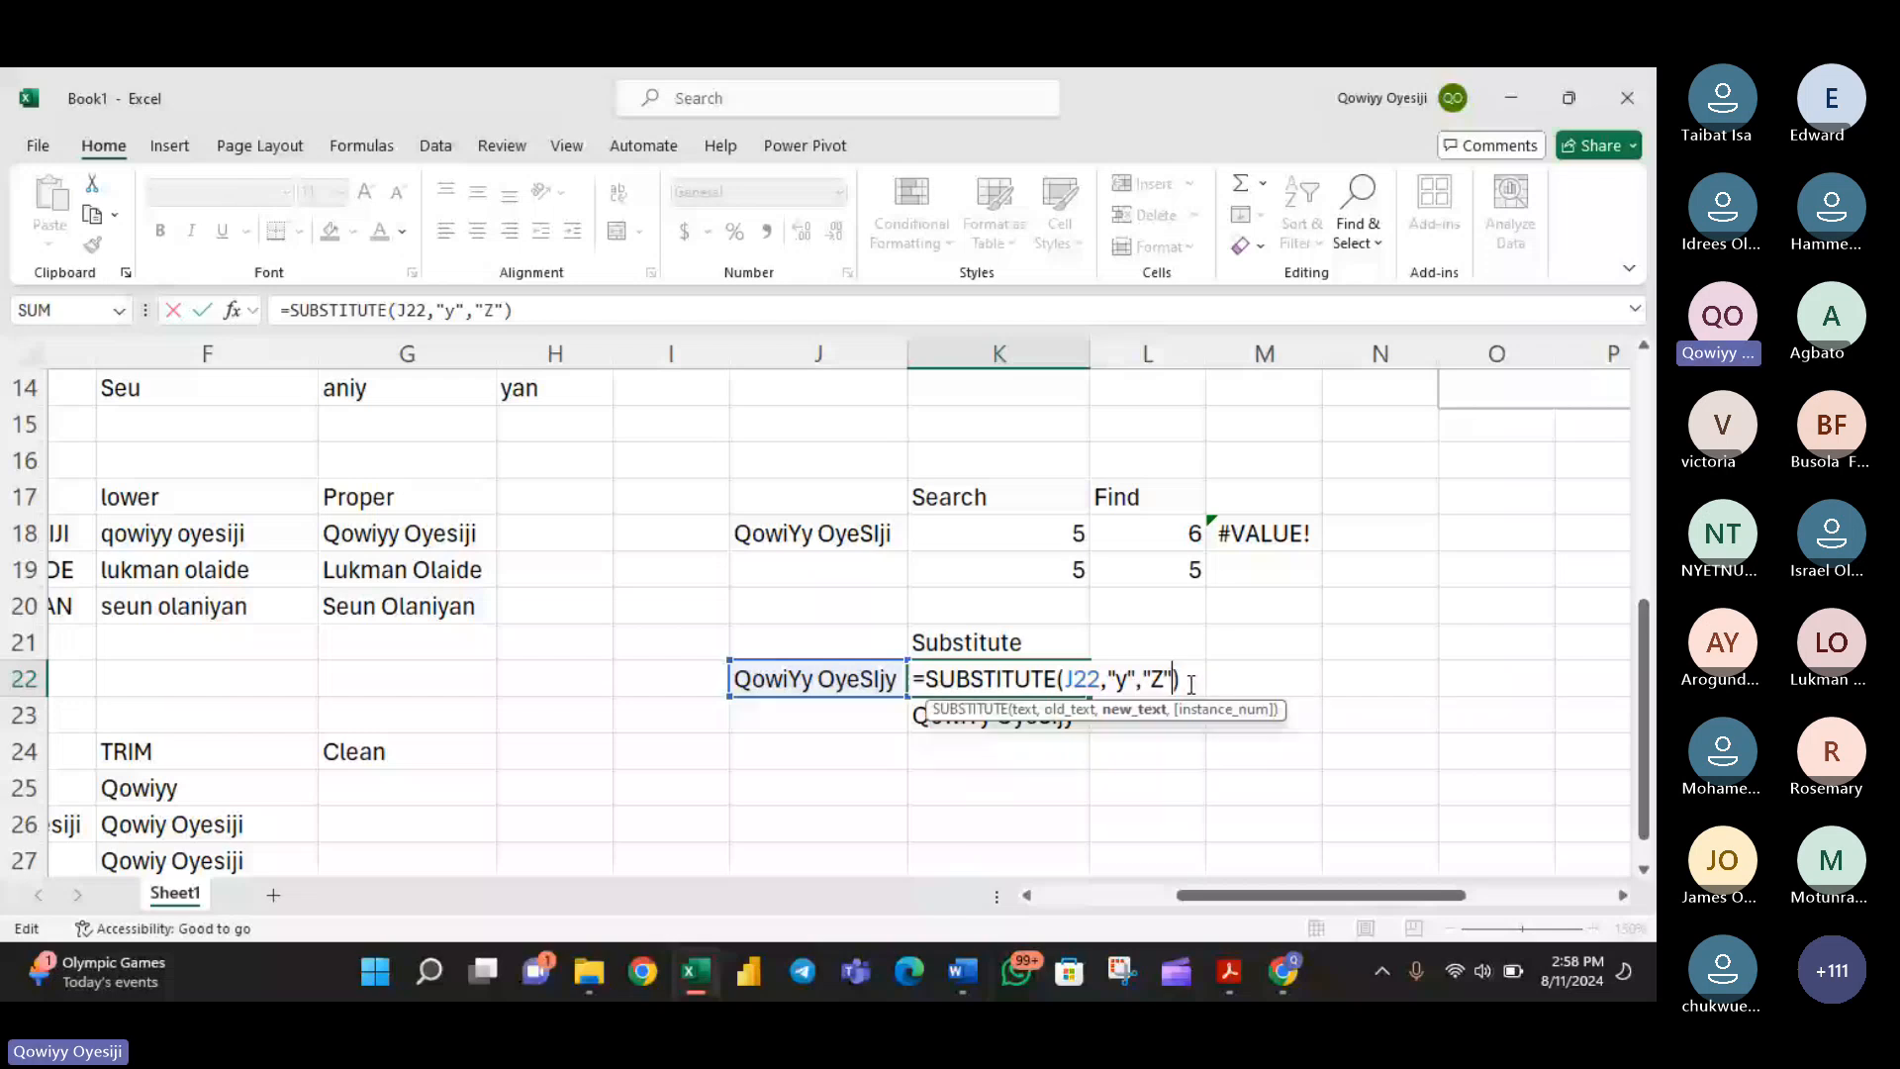
pyautogui.press('Return')
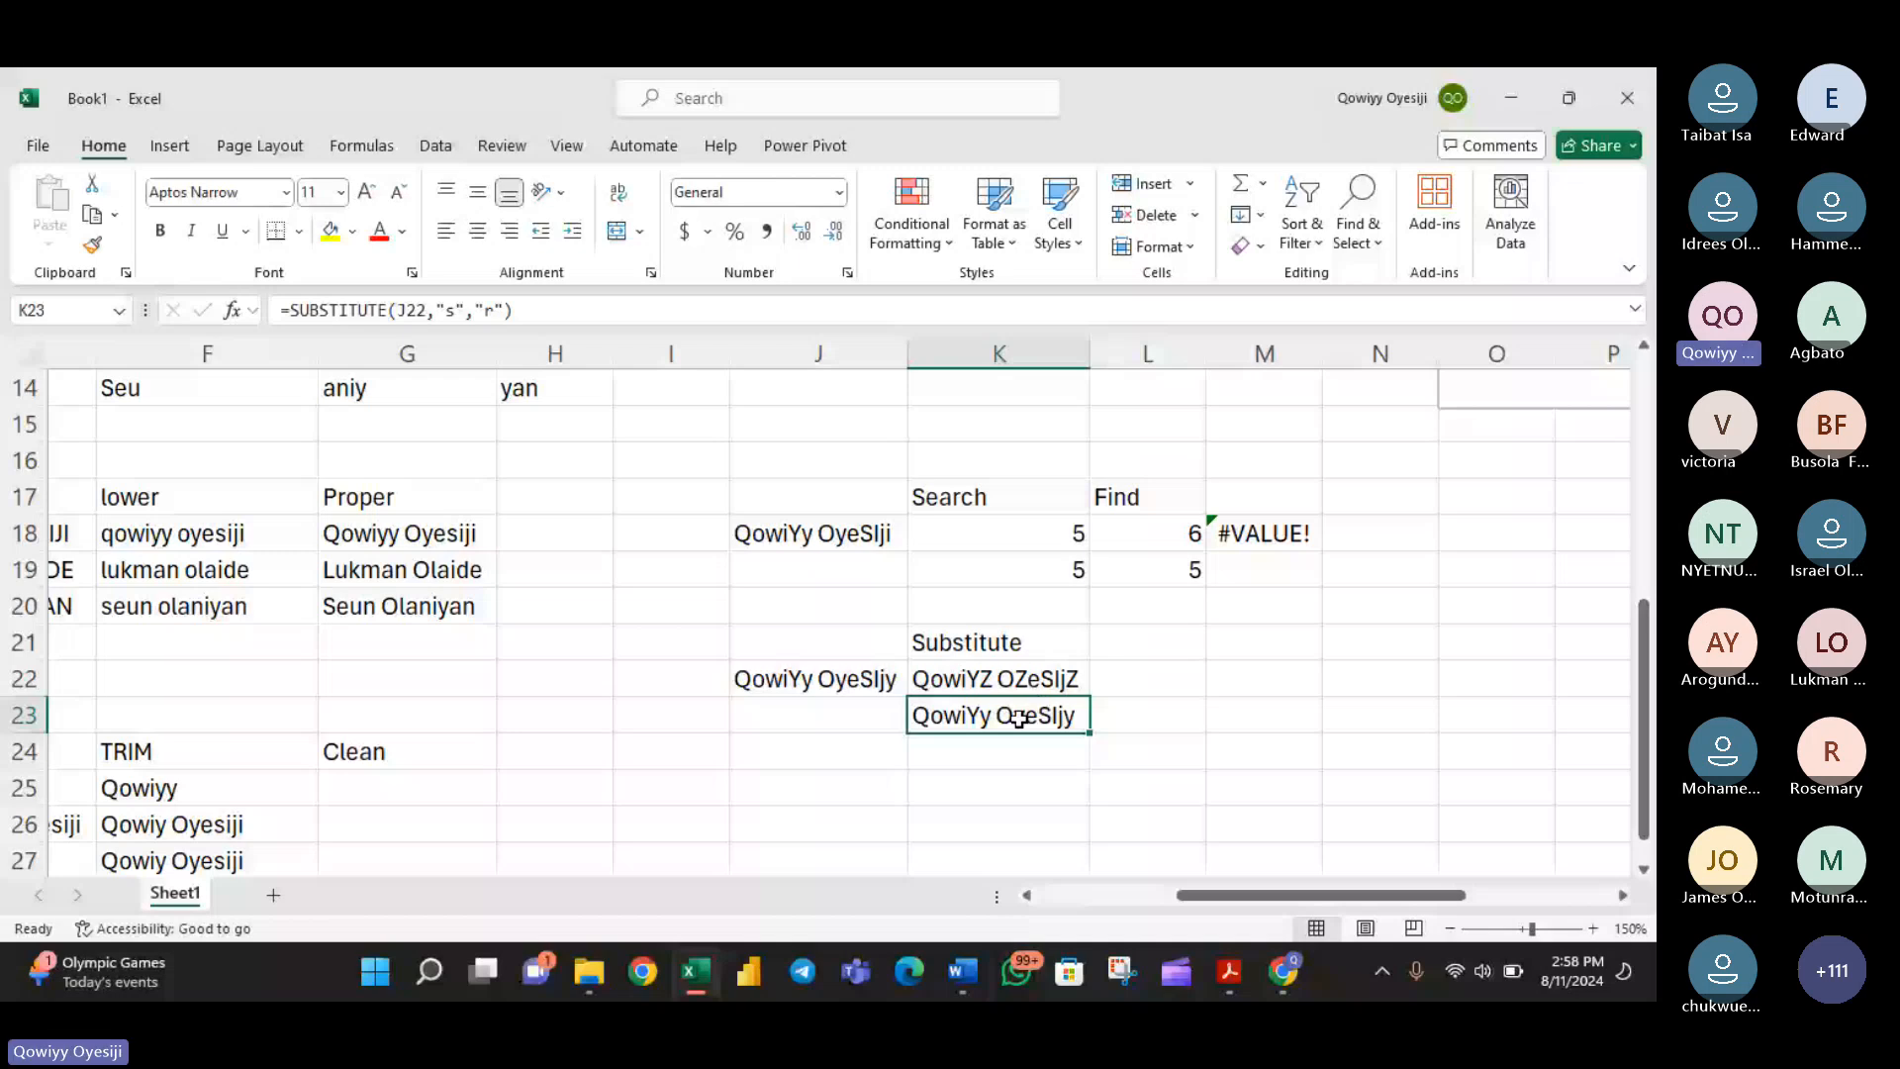
# - Switch to the Teams meeting, open the participant list and allow the microphone for attendees with raised hands
pyautogui.hotkey('alt', 'Tab')
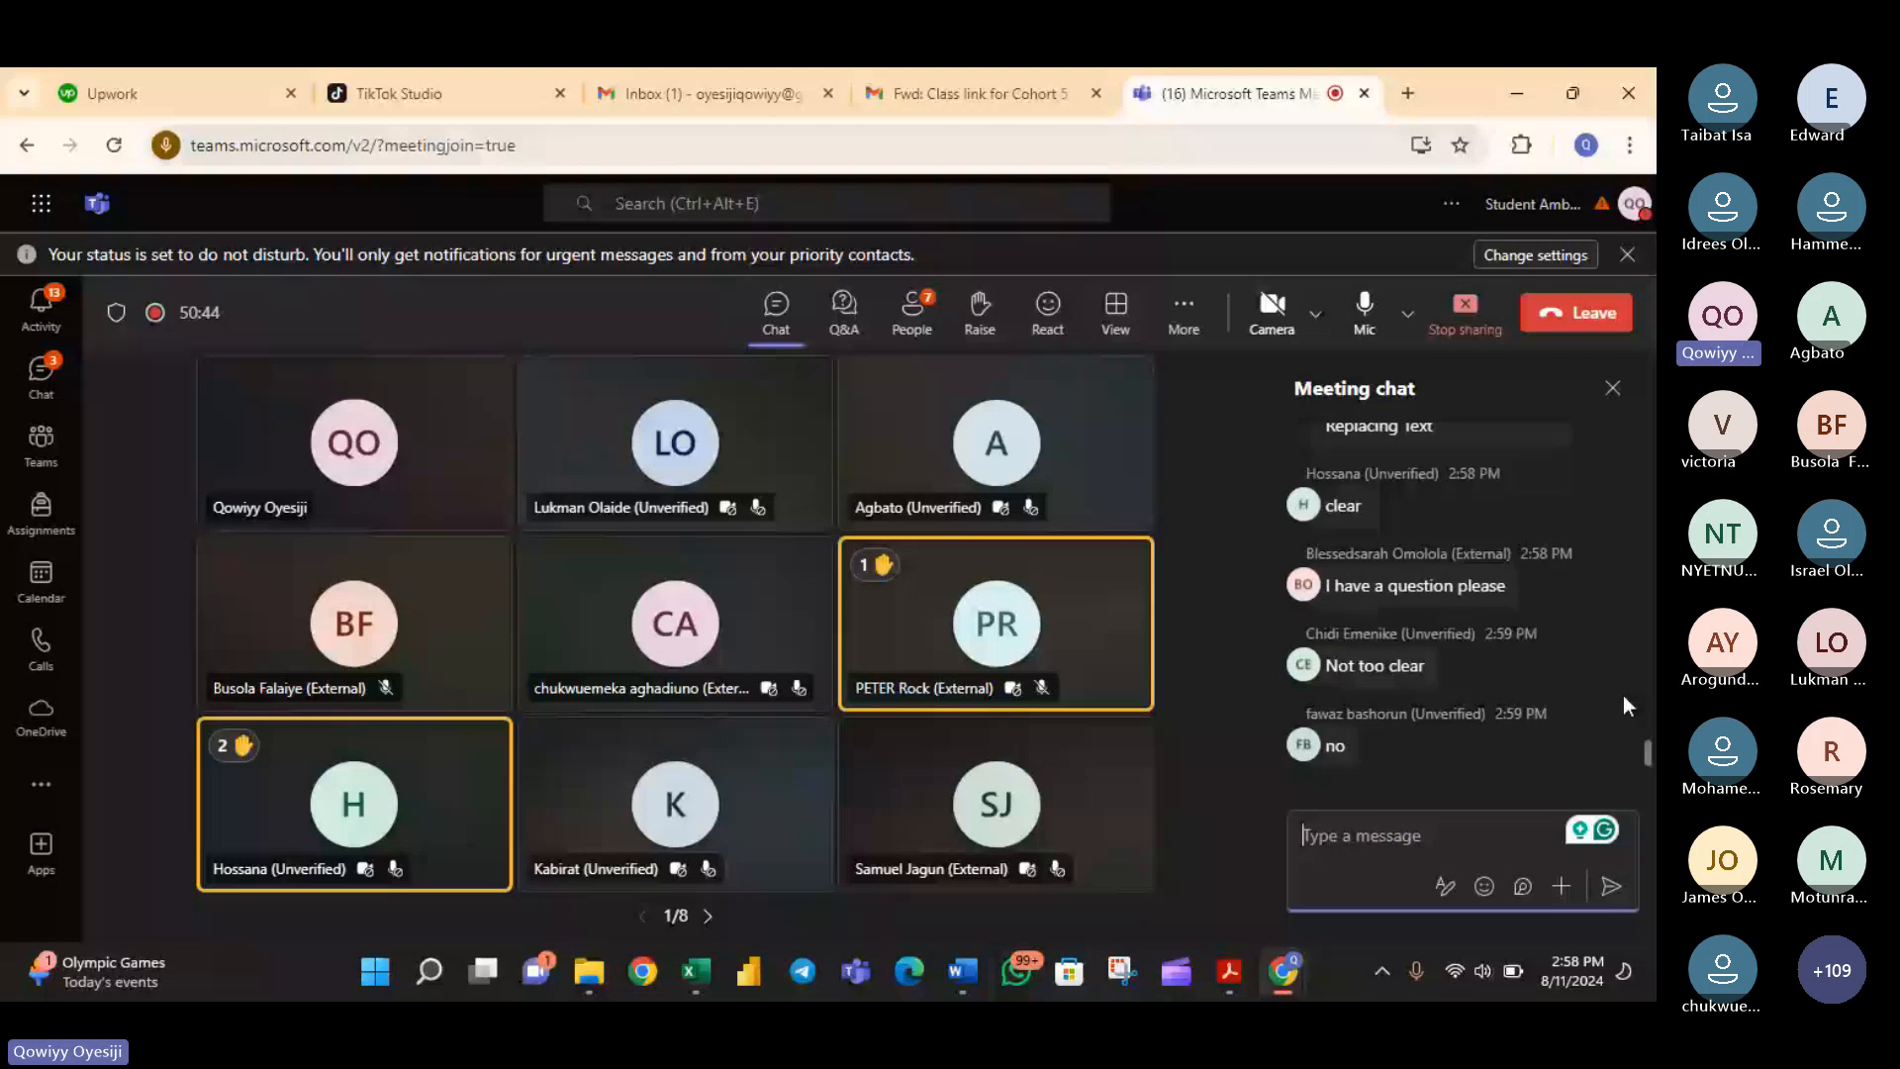
pyautogui.click(912, 313)
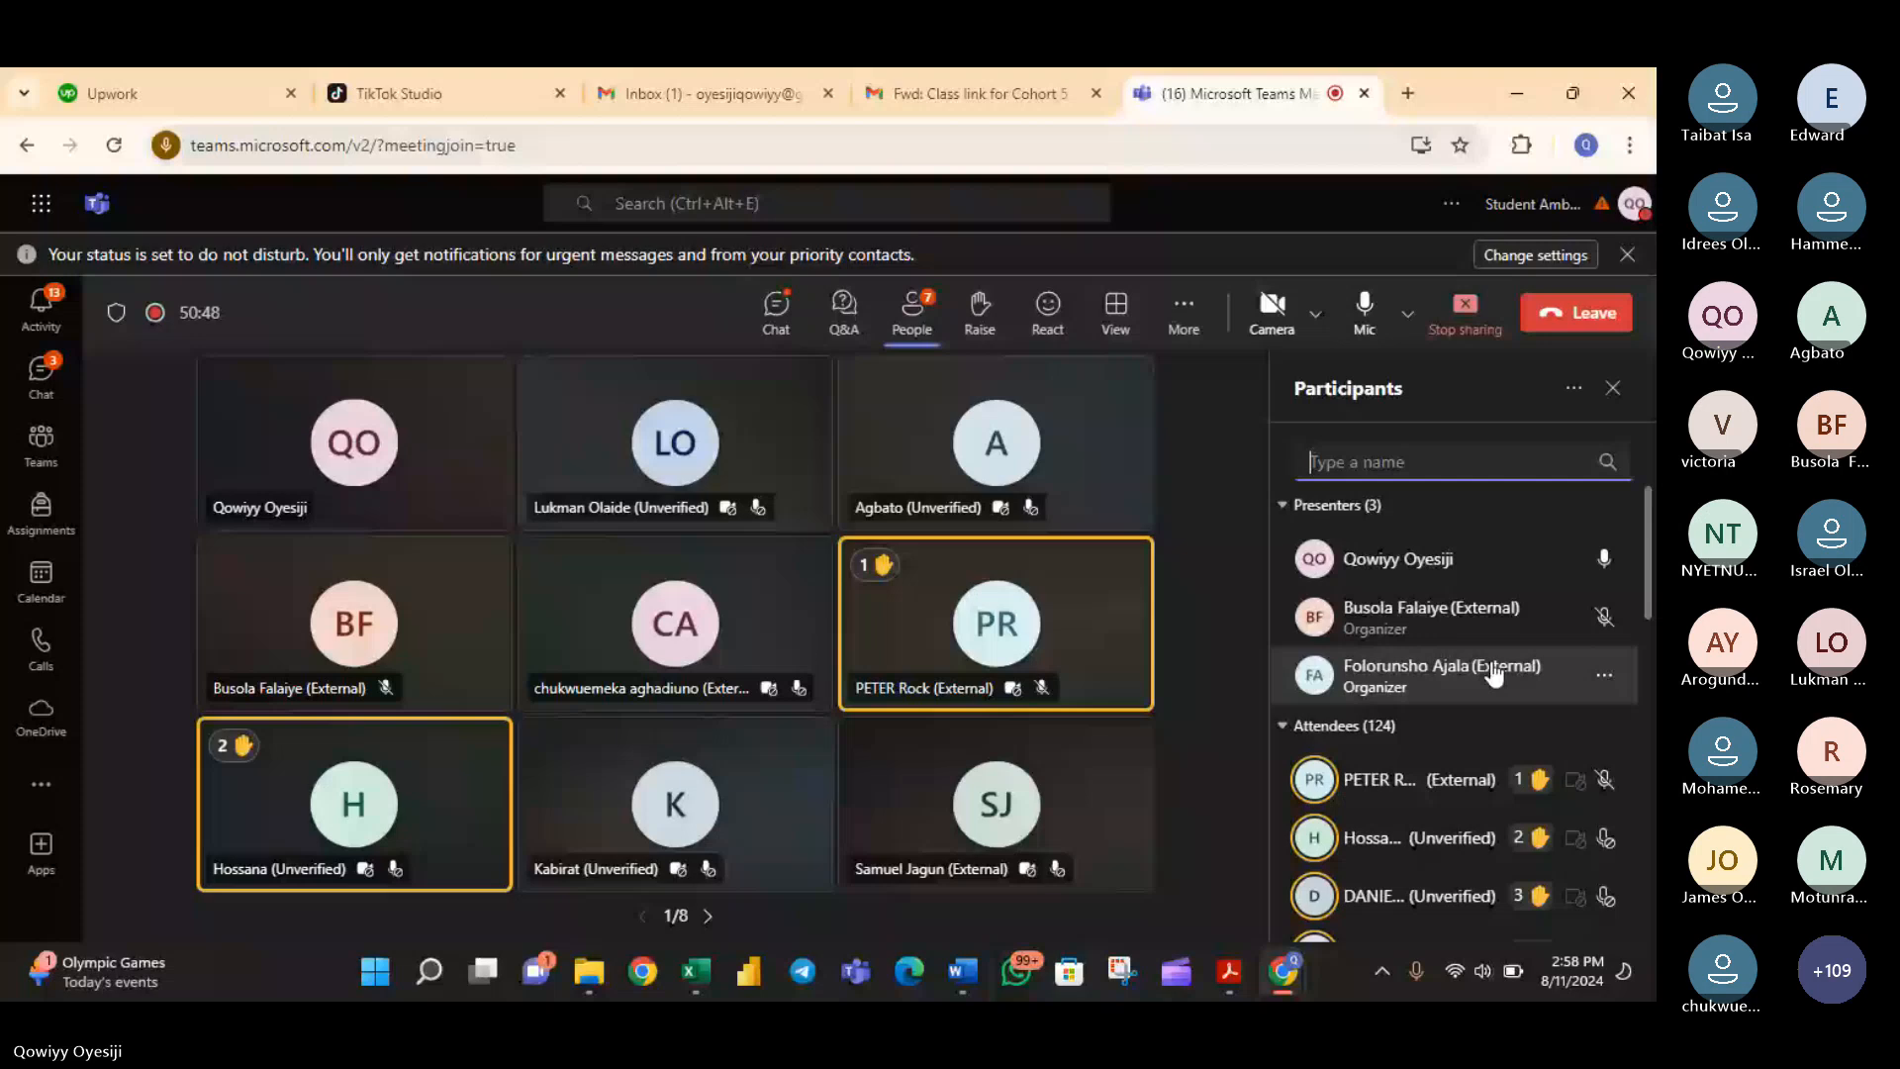
pyautogui.scroll(-3, 1485, 671)
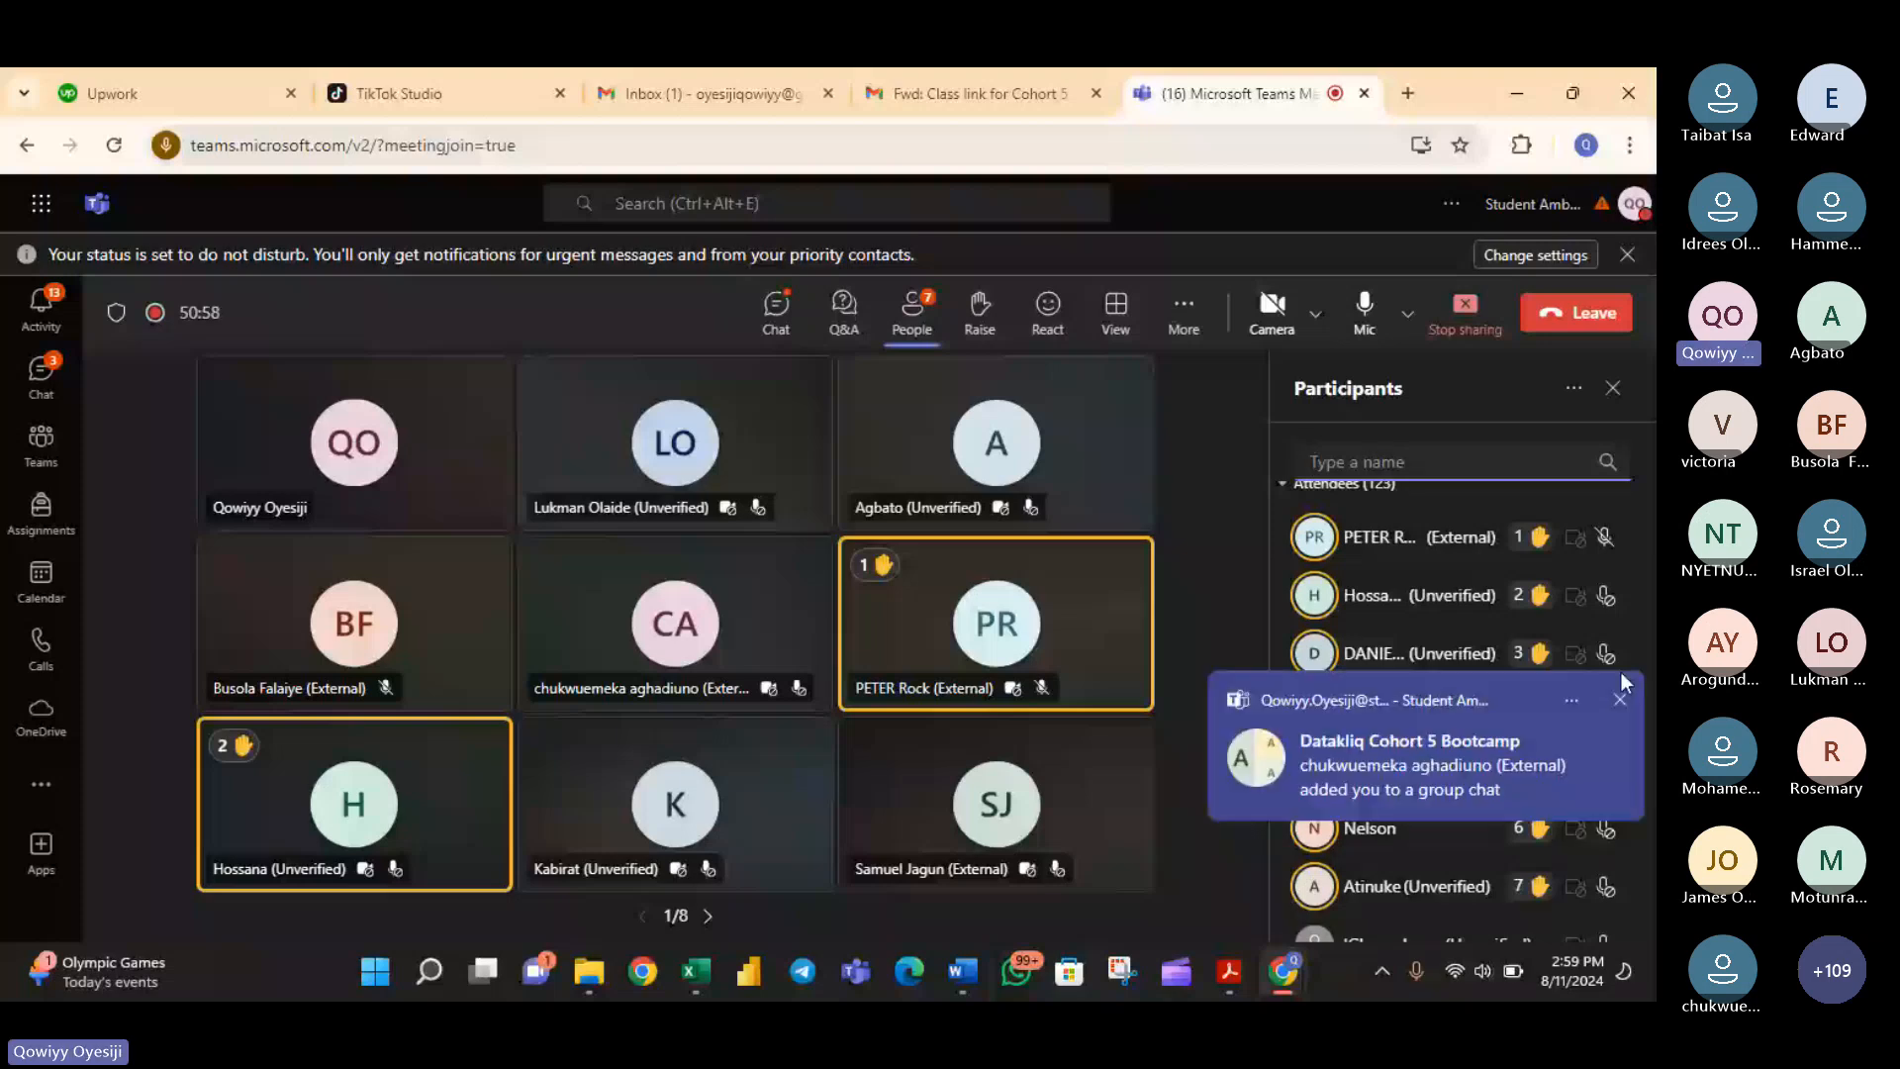
pyautogui.click(1620, 699)
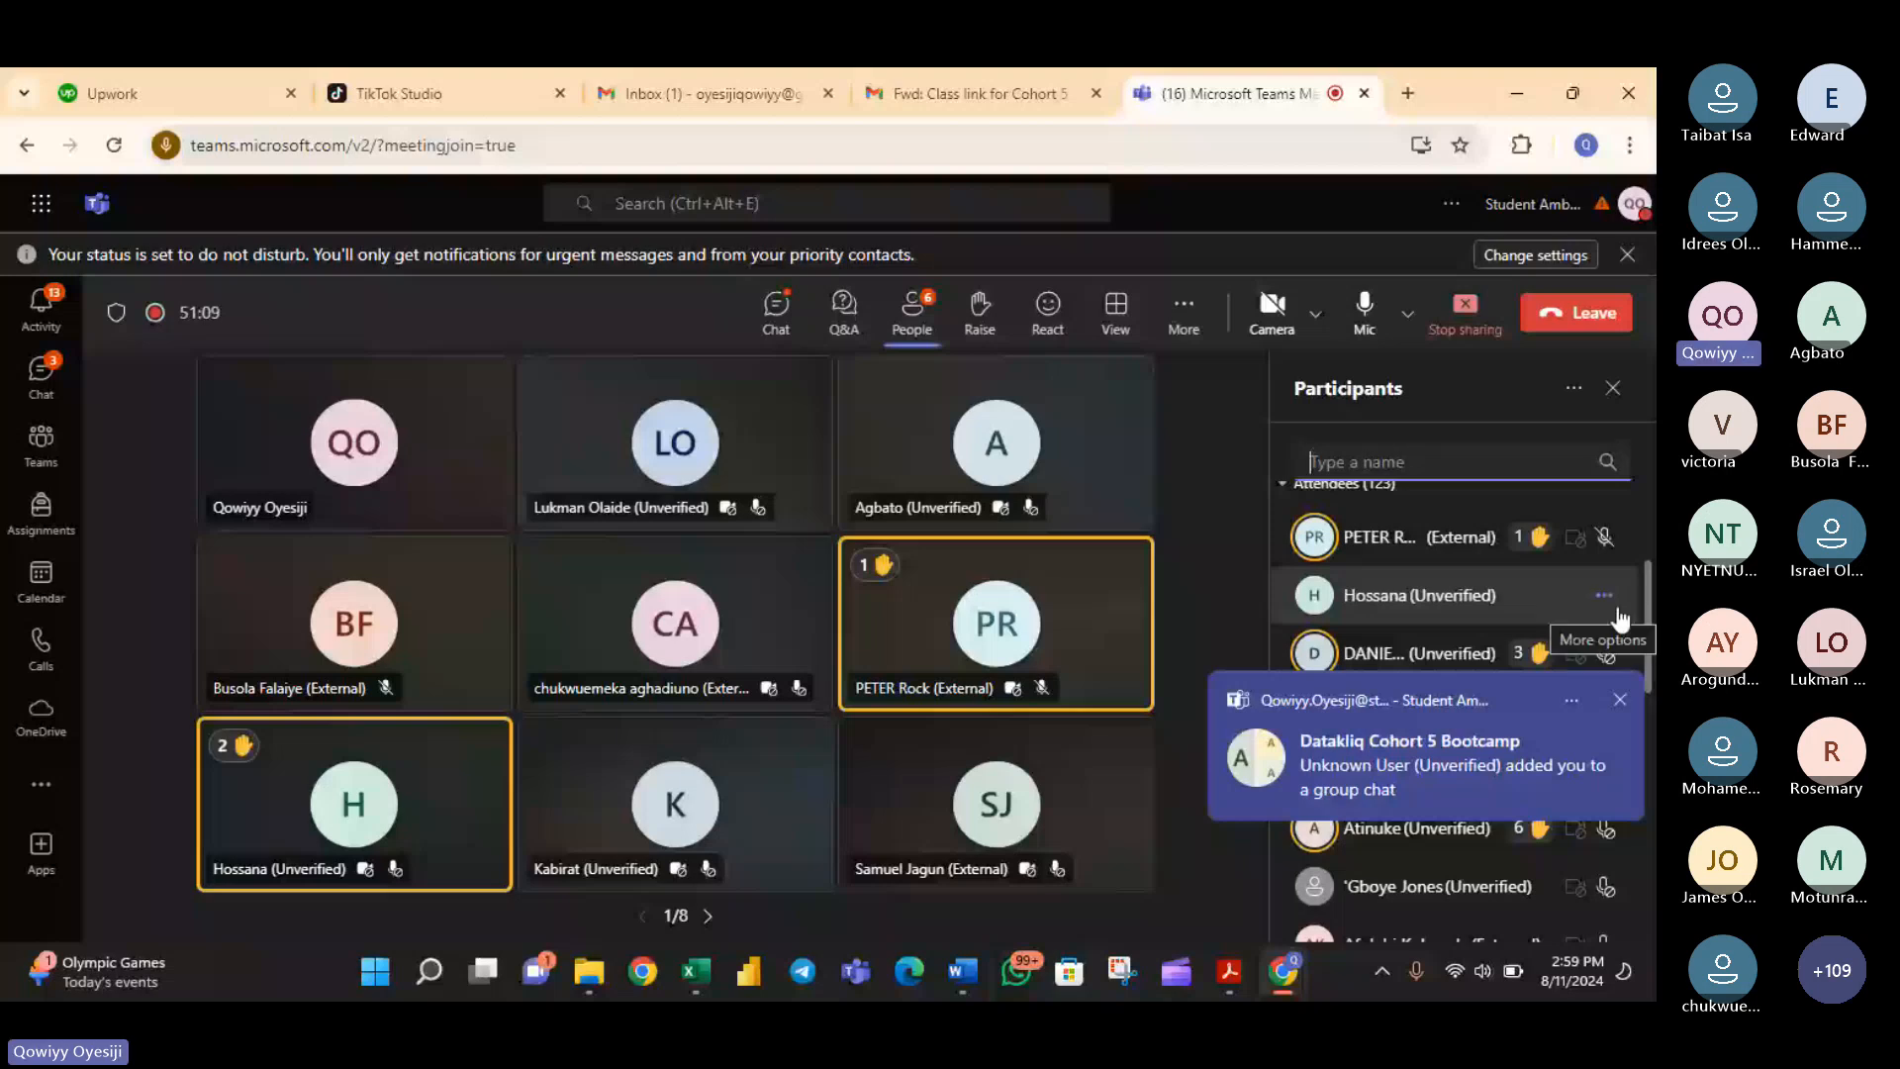
pyautogui.click(1608, 598)
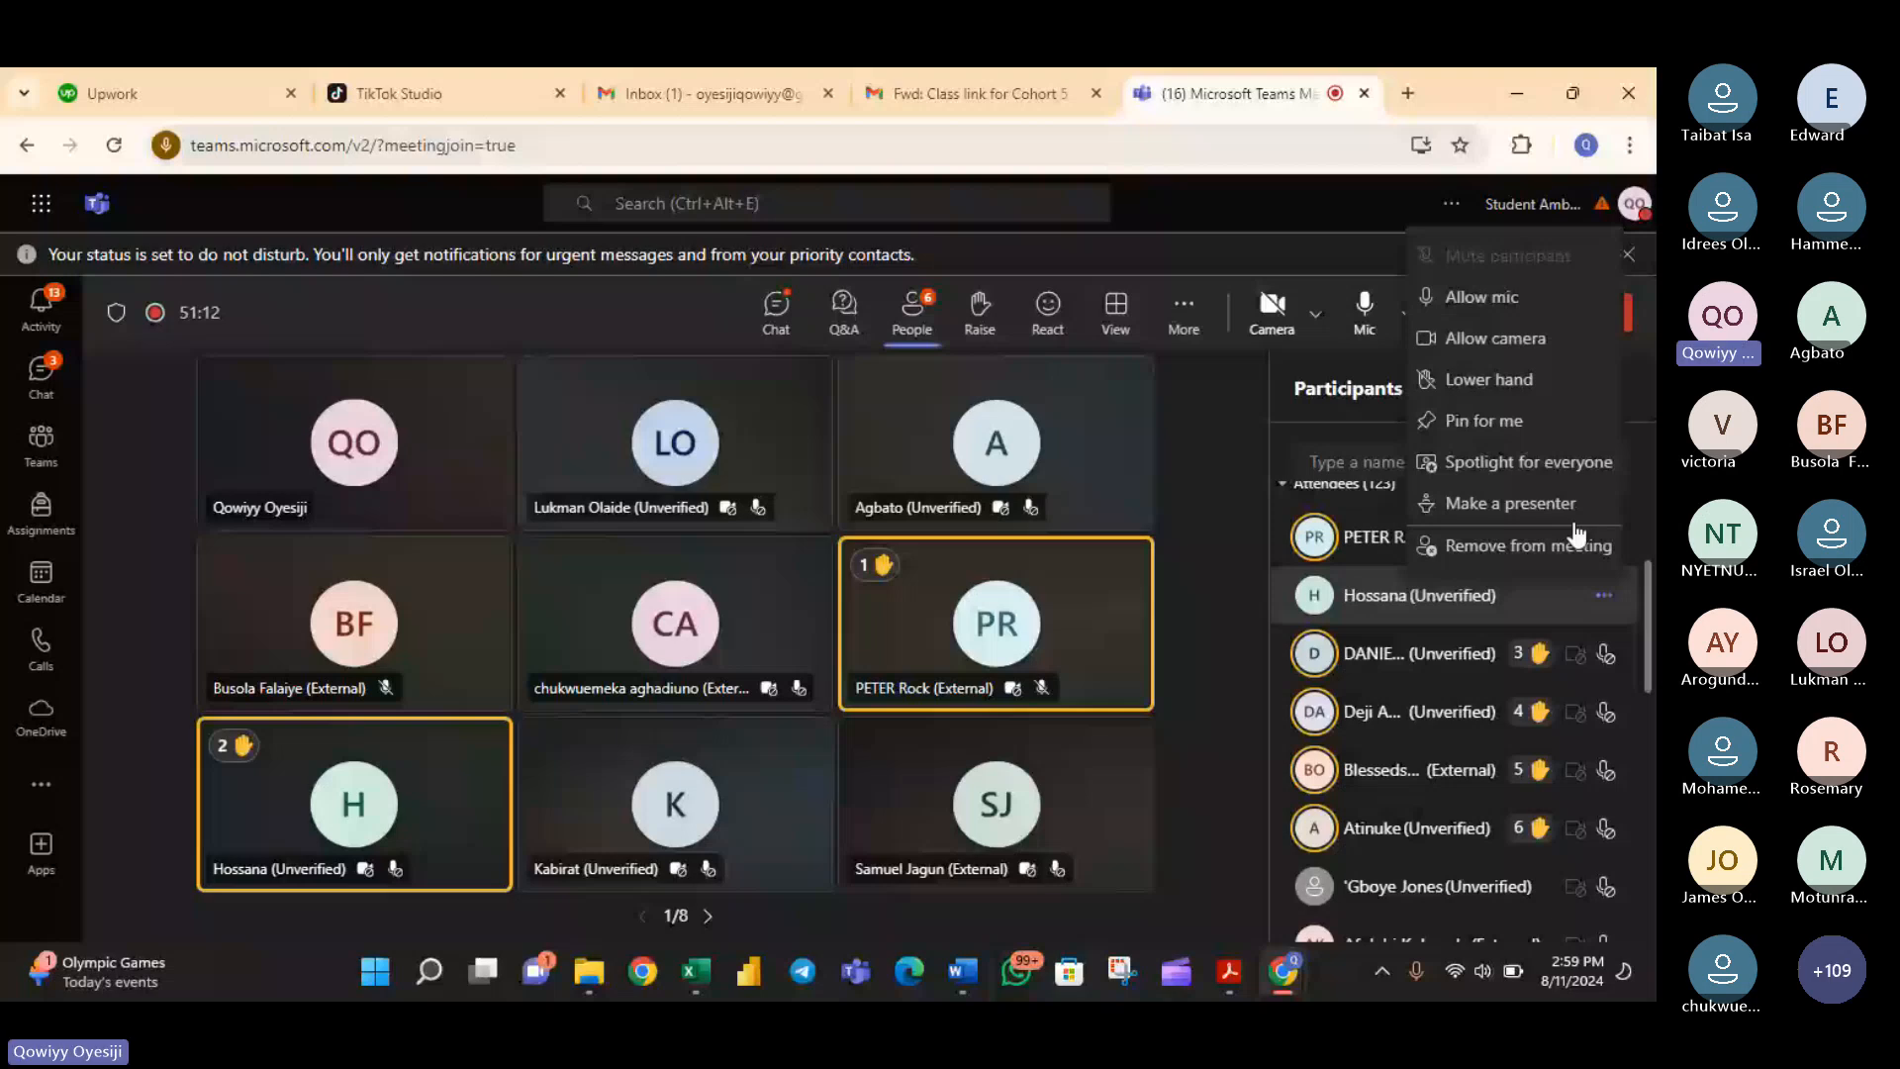
pyautogui.click(1481, 297)
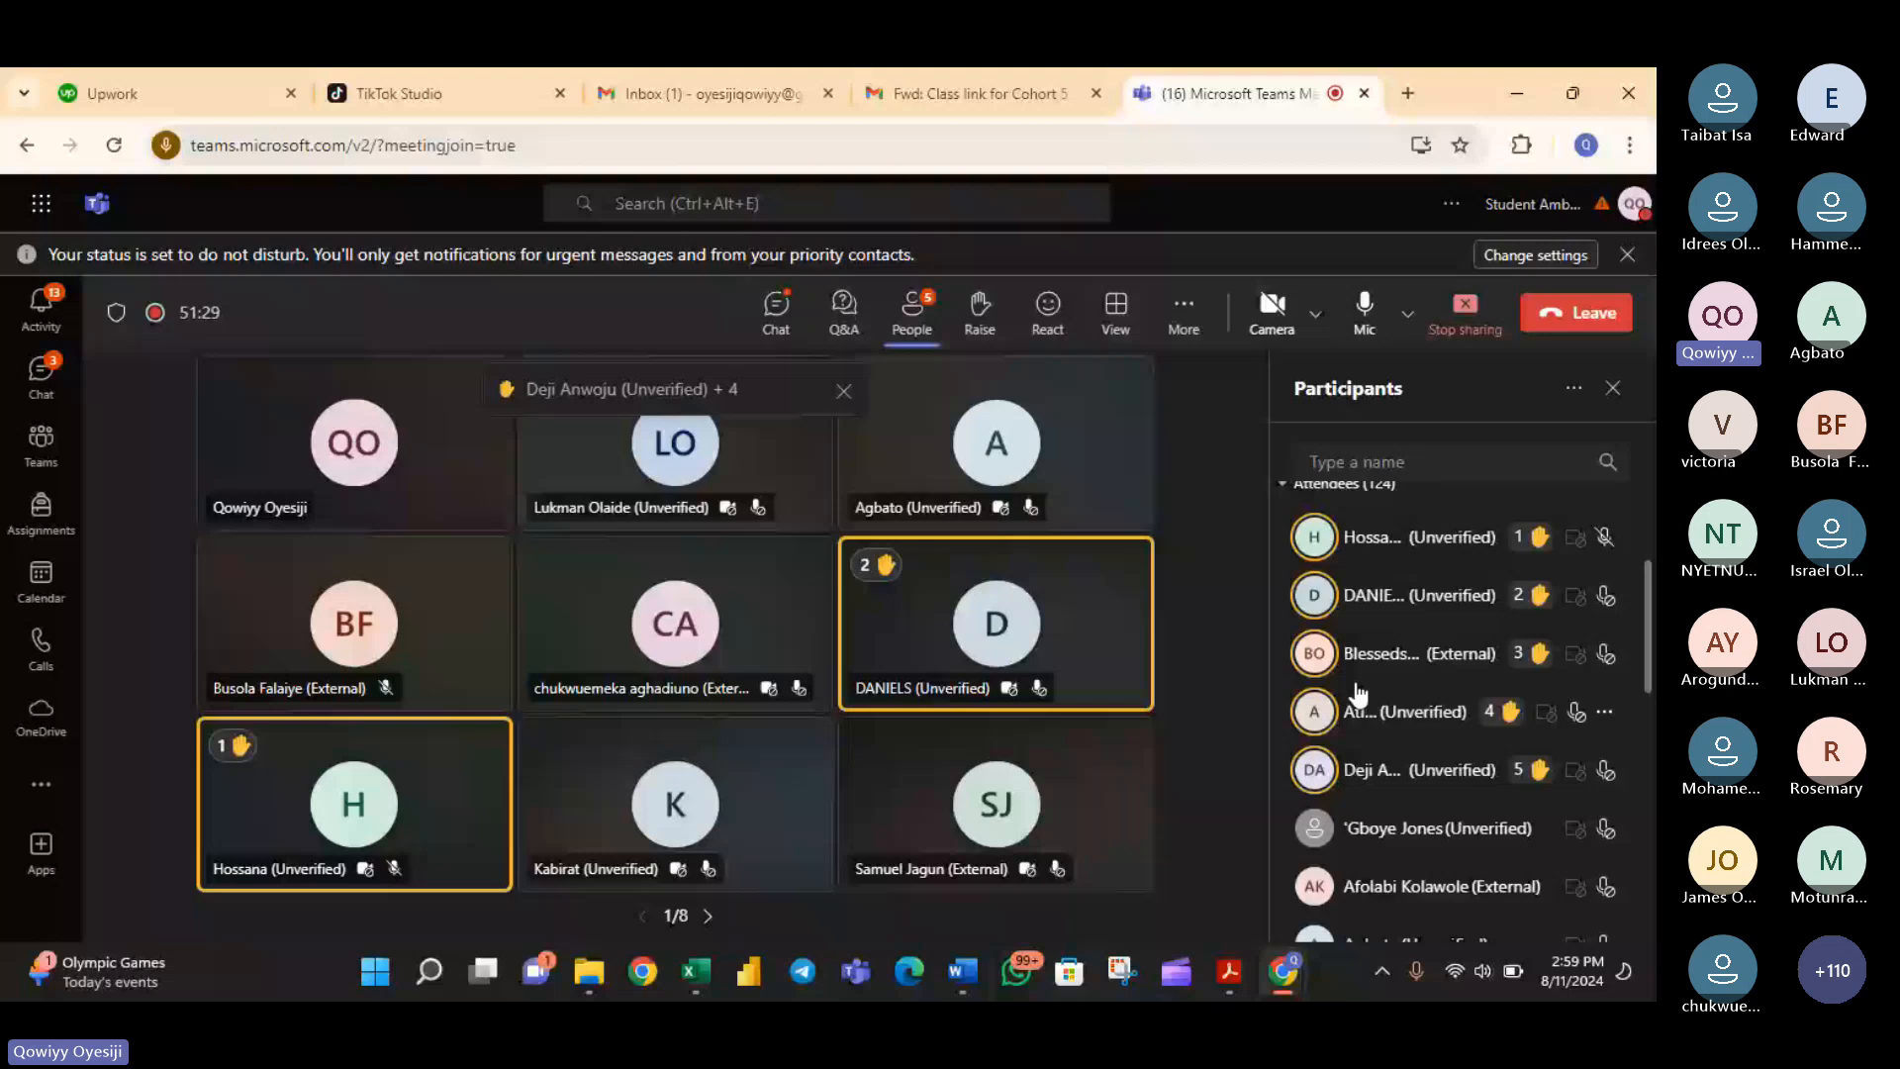
pyautogui.click(1603, 712)
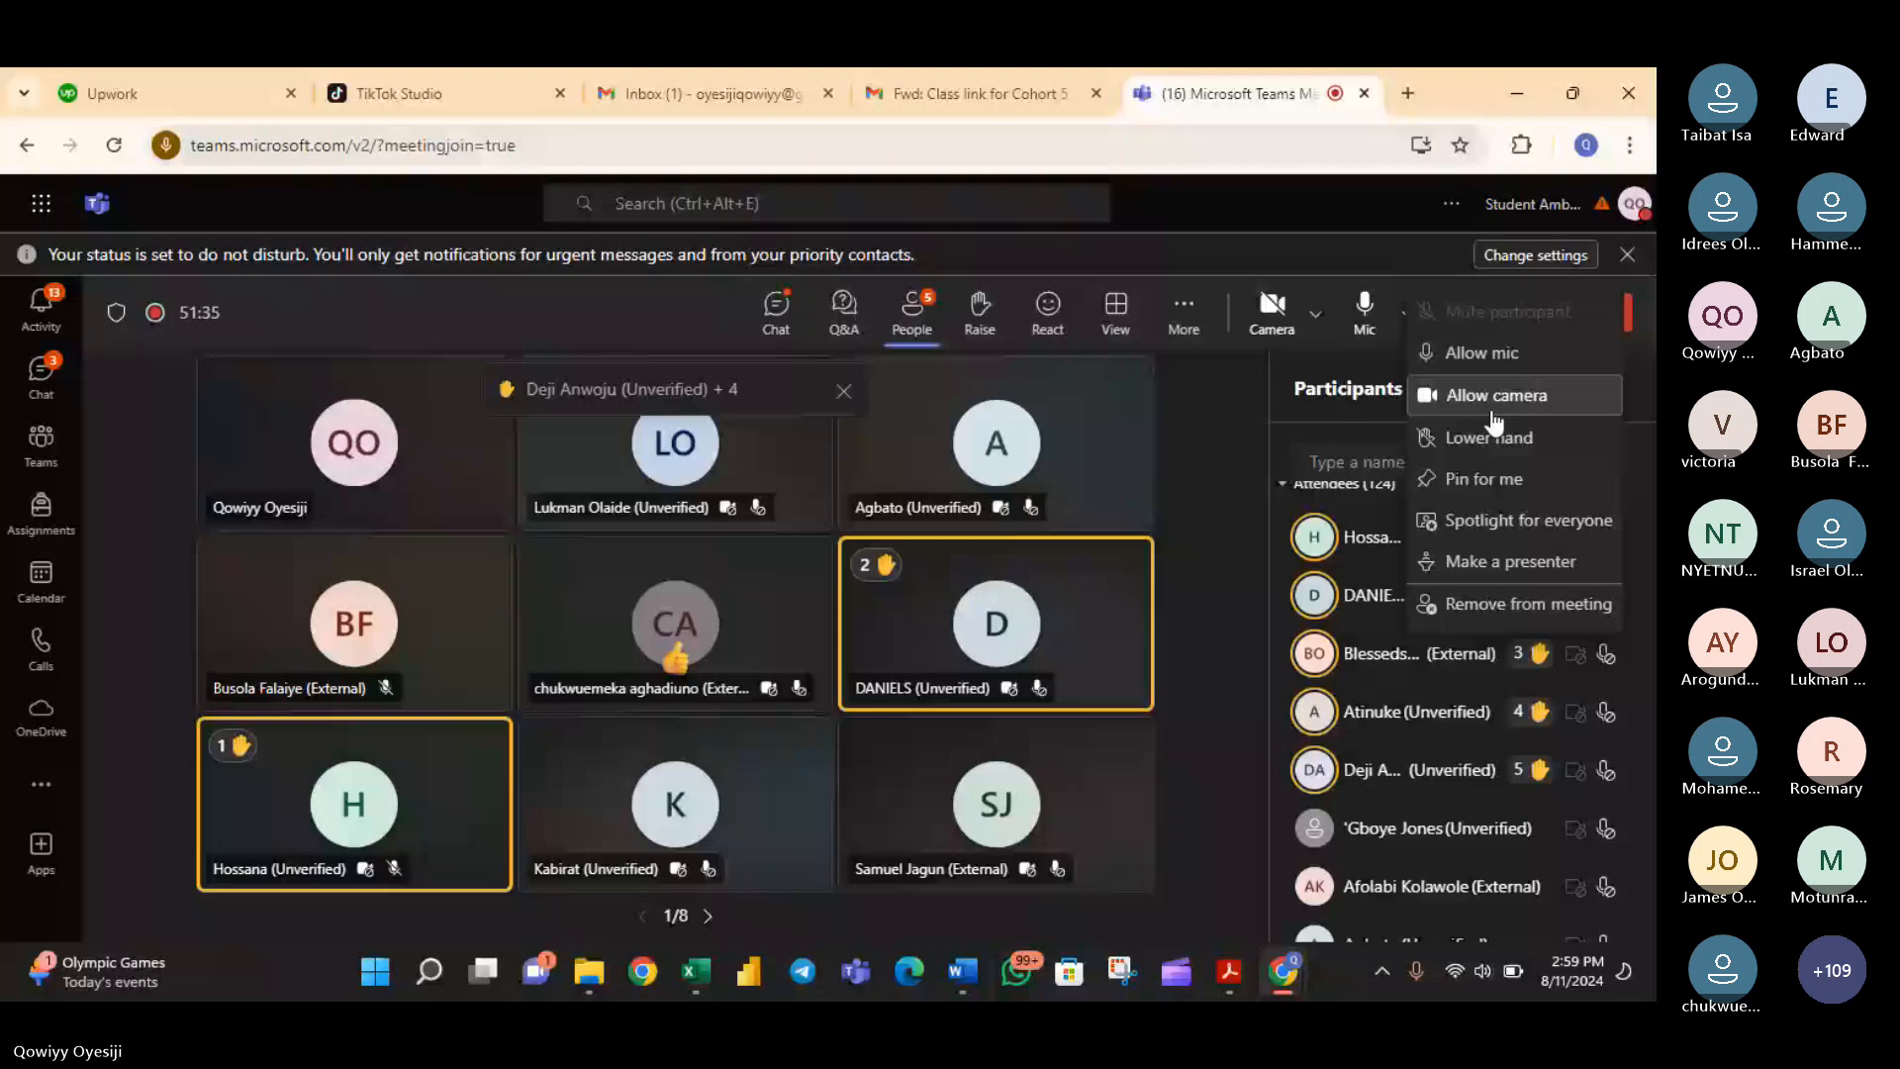
pyautogui.click(1490, 437)
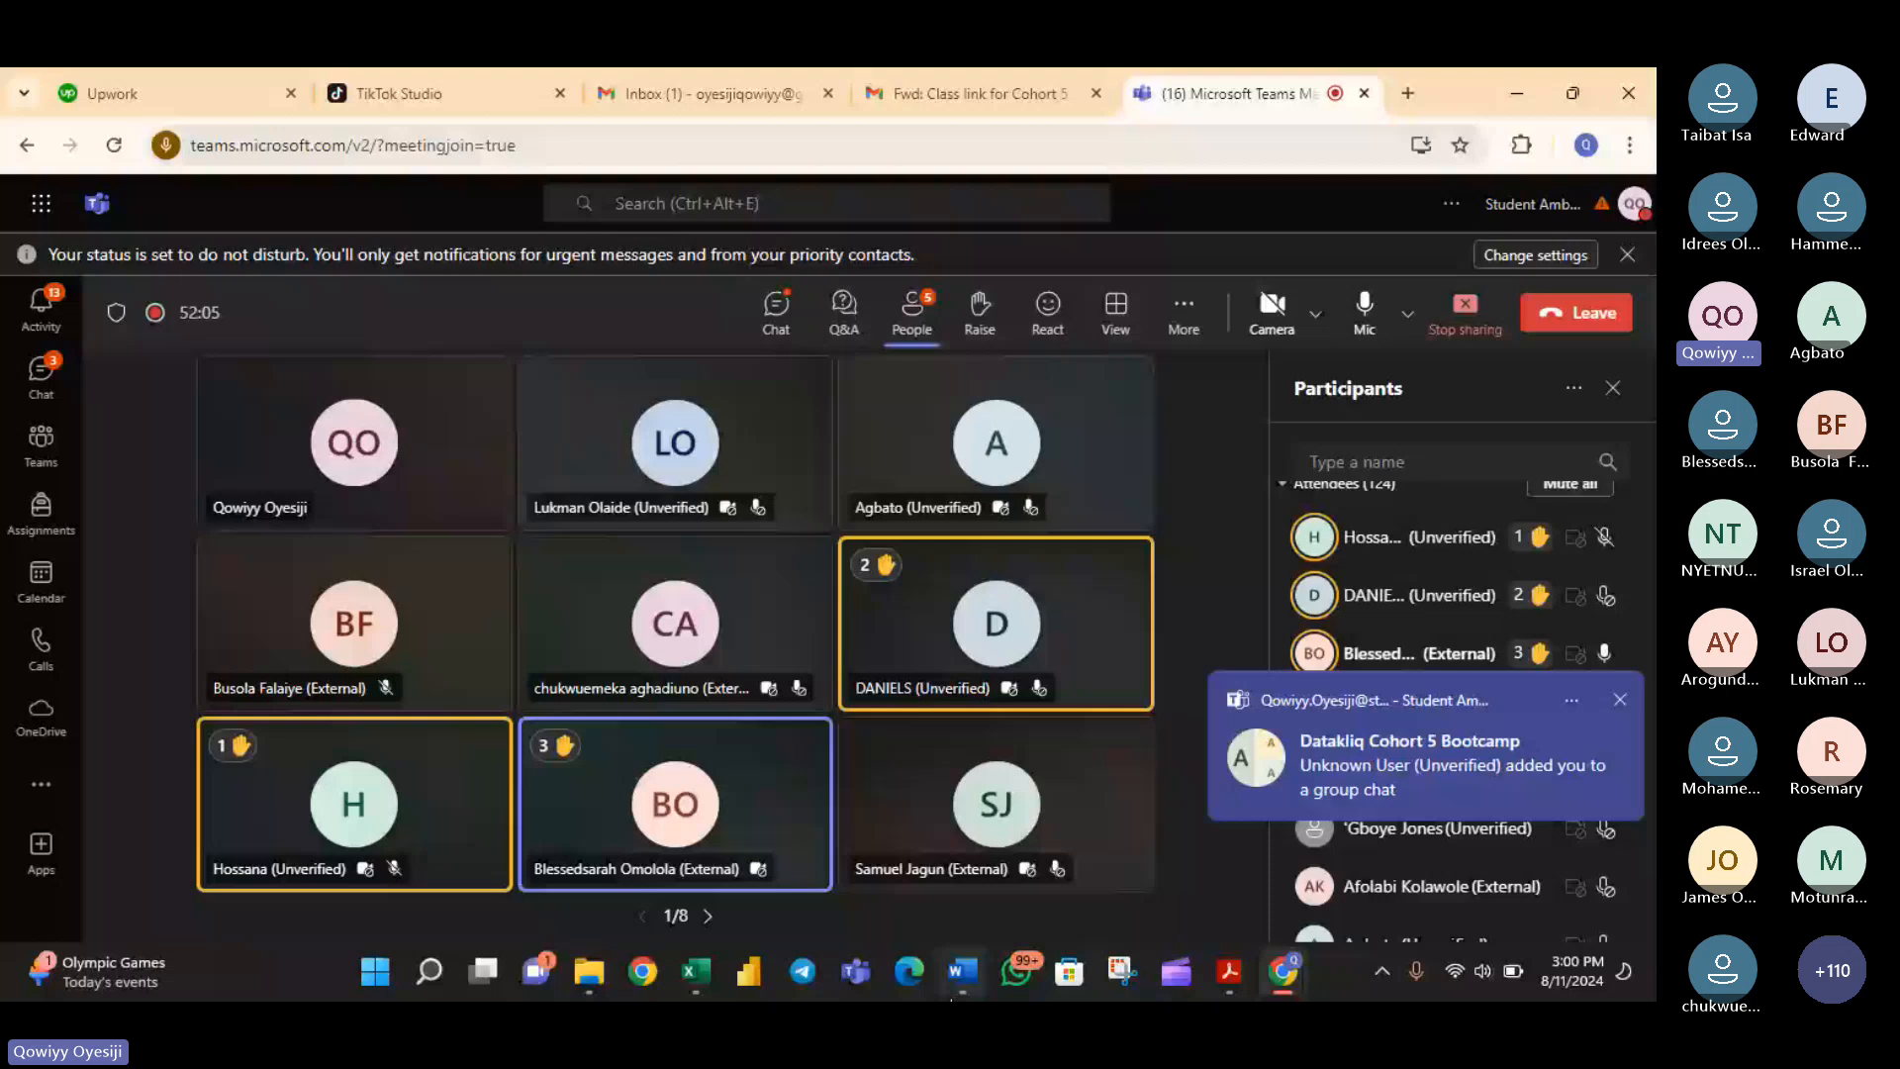
# - Switch back to Excel and set the old text in K22's SUBSTITUTE formula to the whole first name in proper case, keeping "Z" as new text
pyautogui.hotkey('alt', 'Tab')
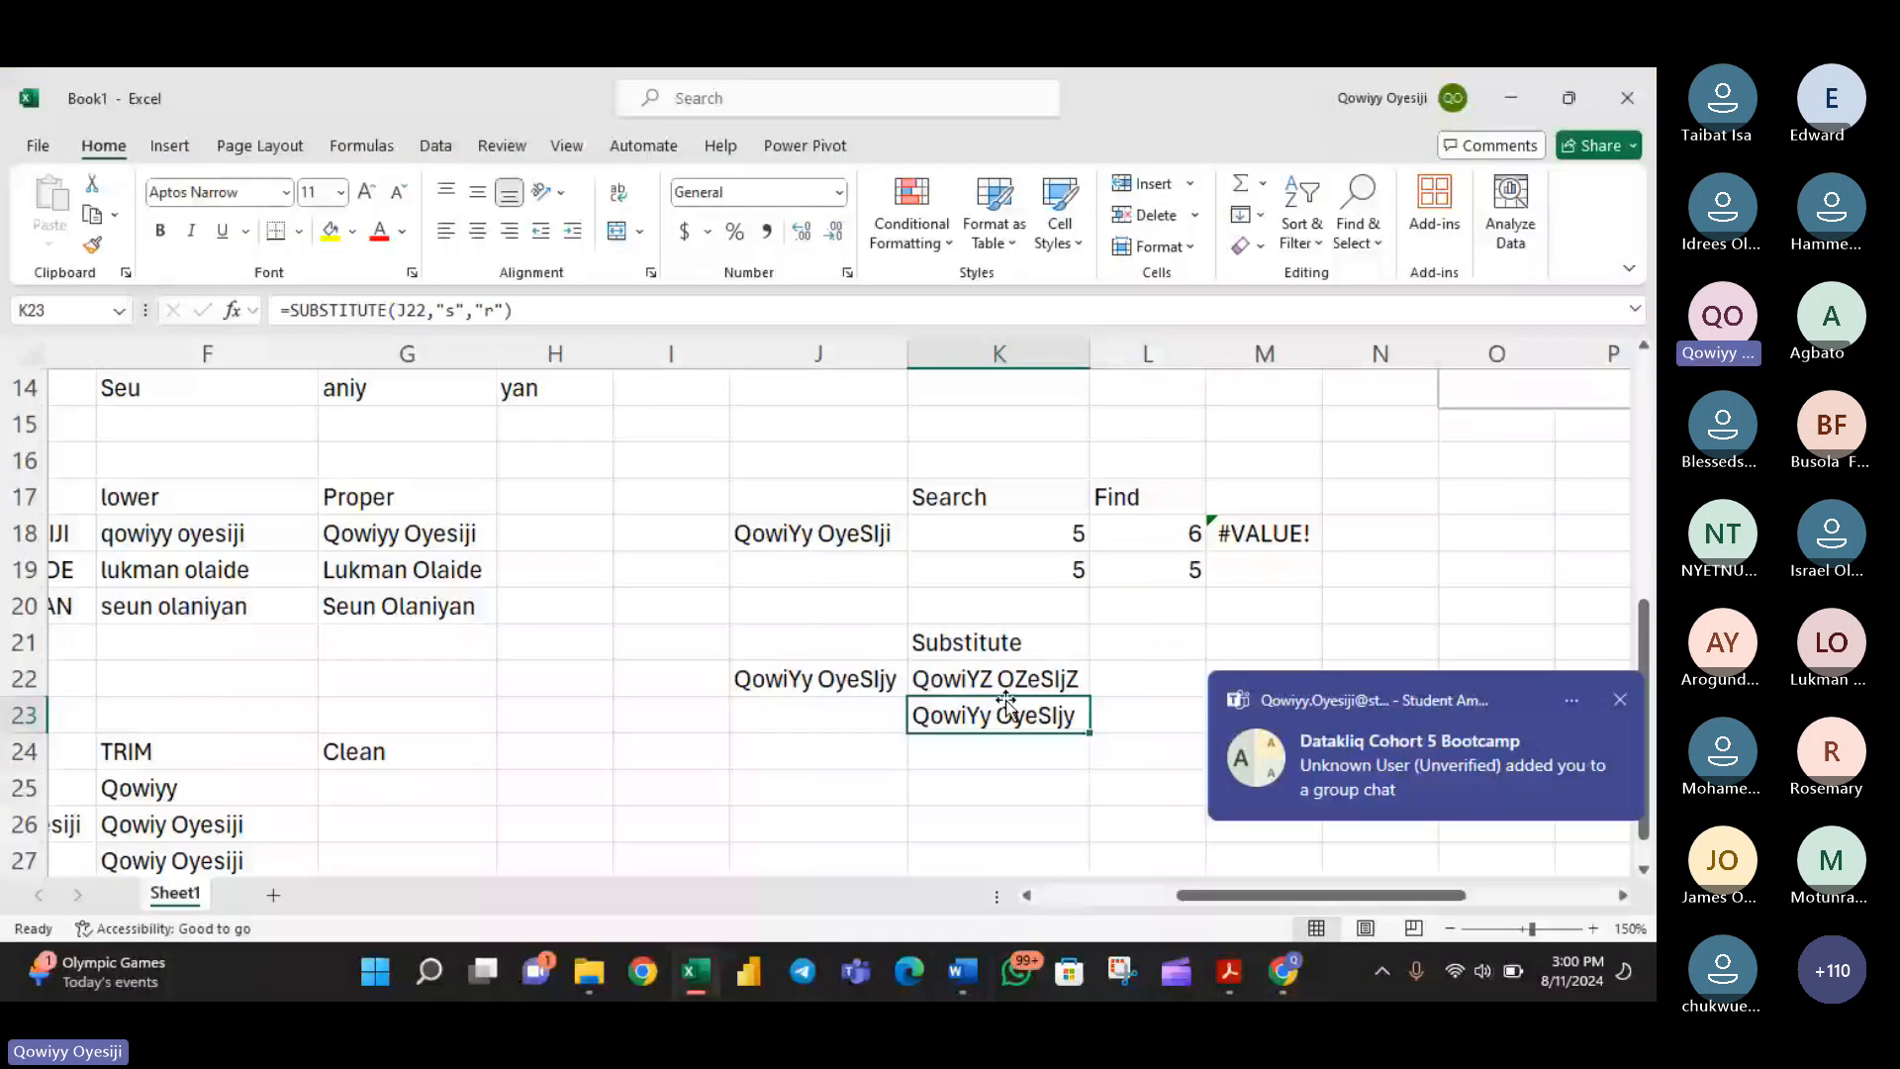
pyautogui.doubleClick(1019, 685)
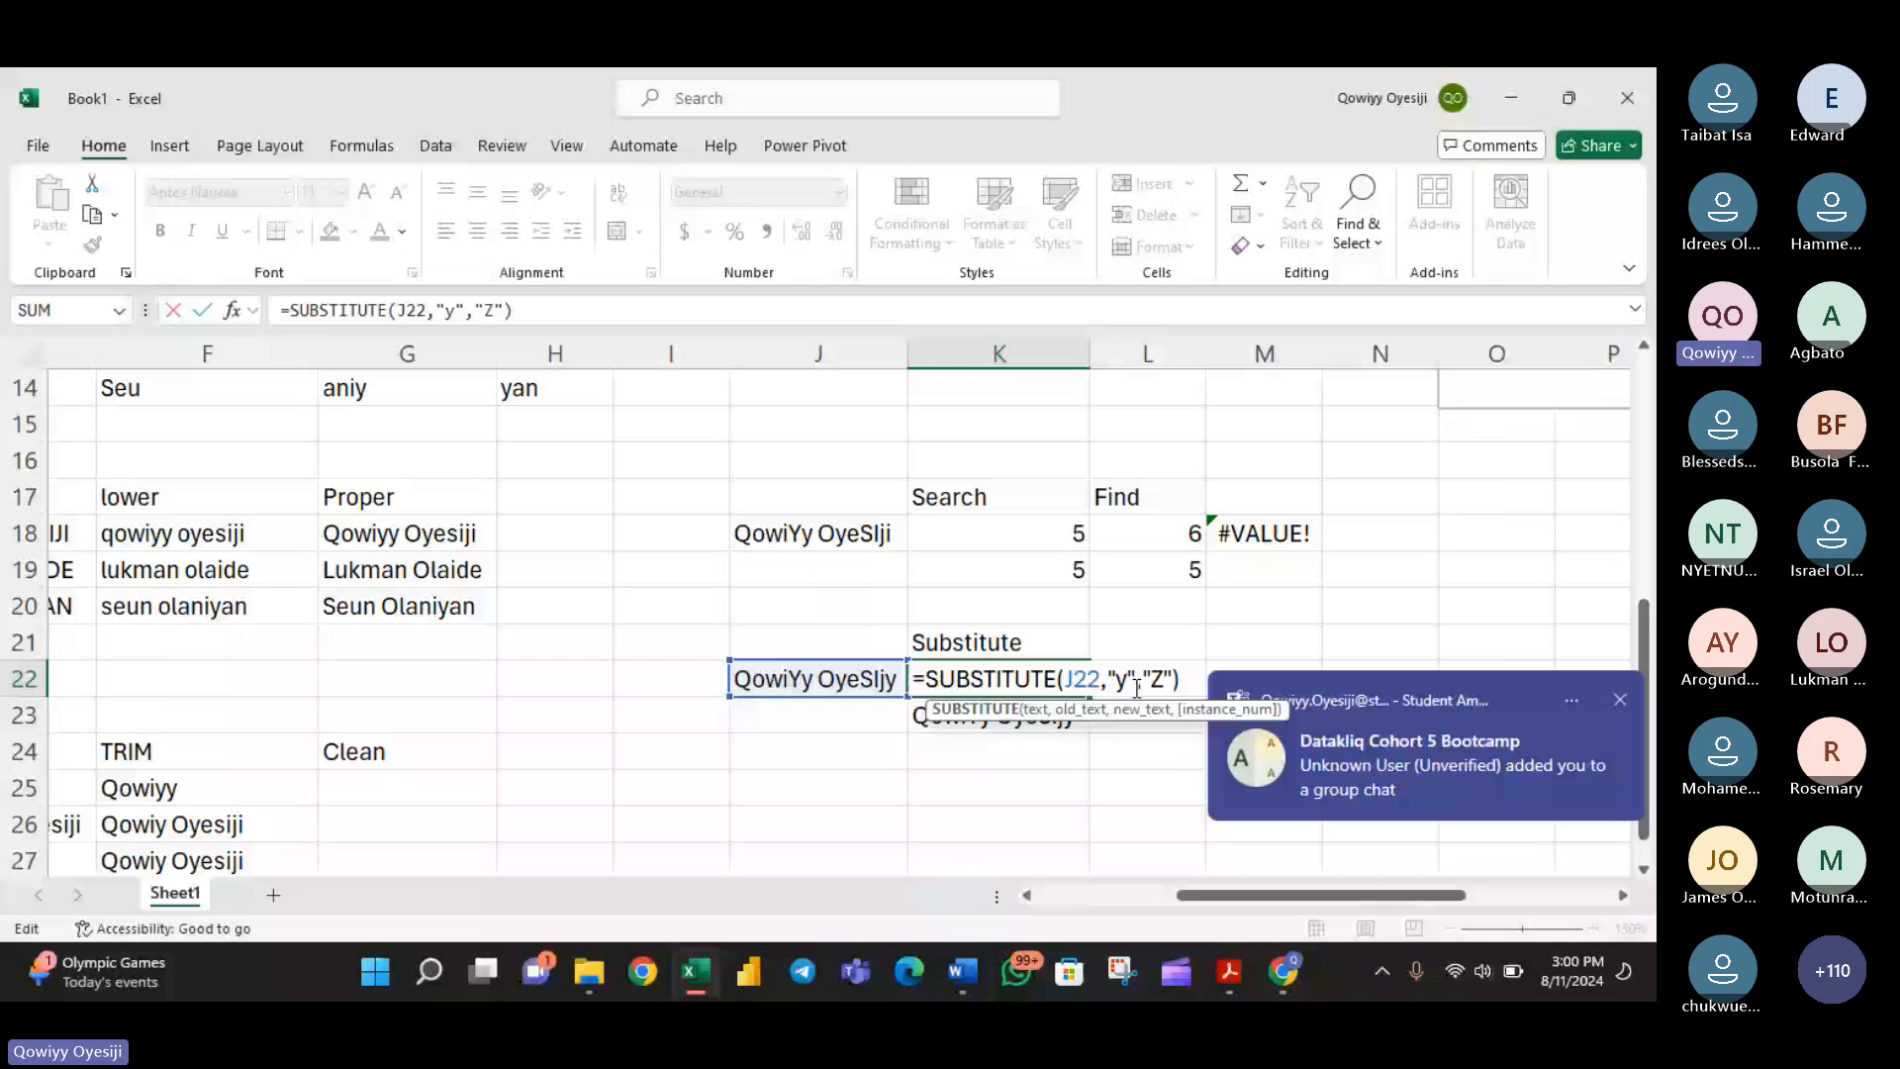
pyautogui.click(1137, 688)
pyautogui.press('BackSpace')
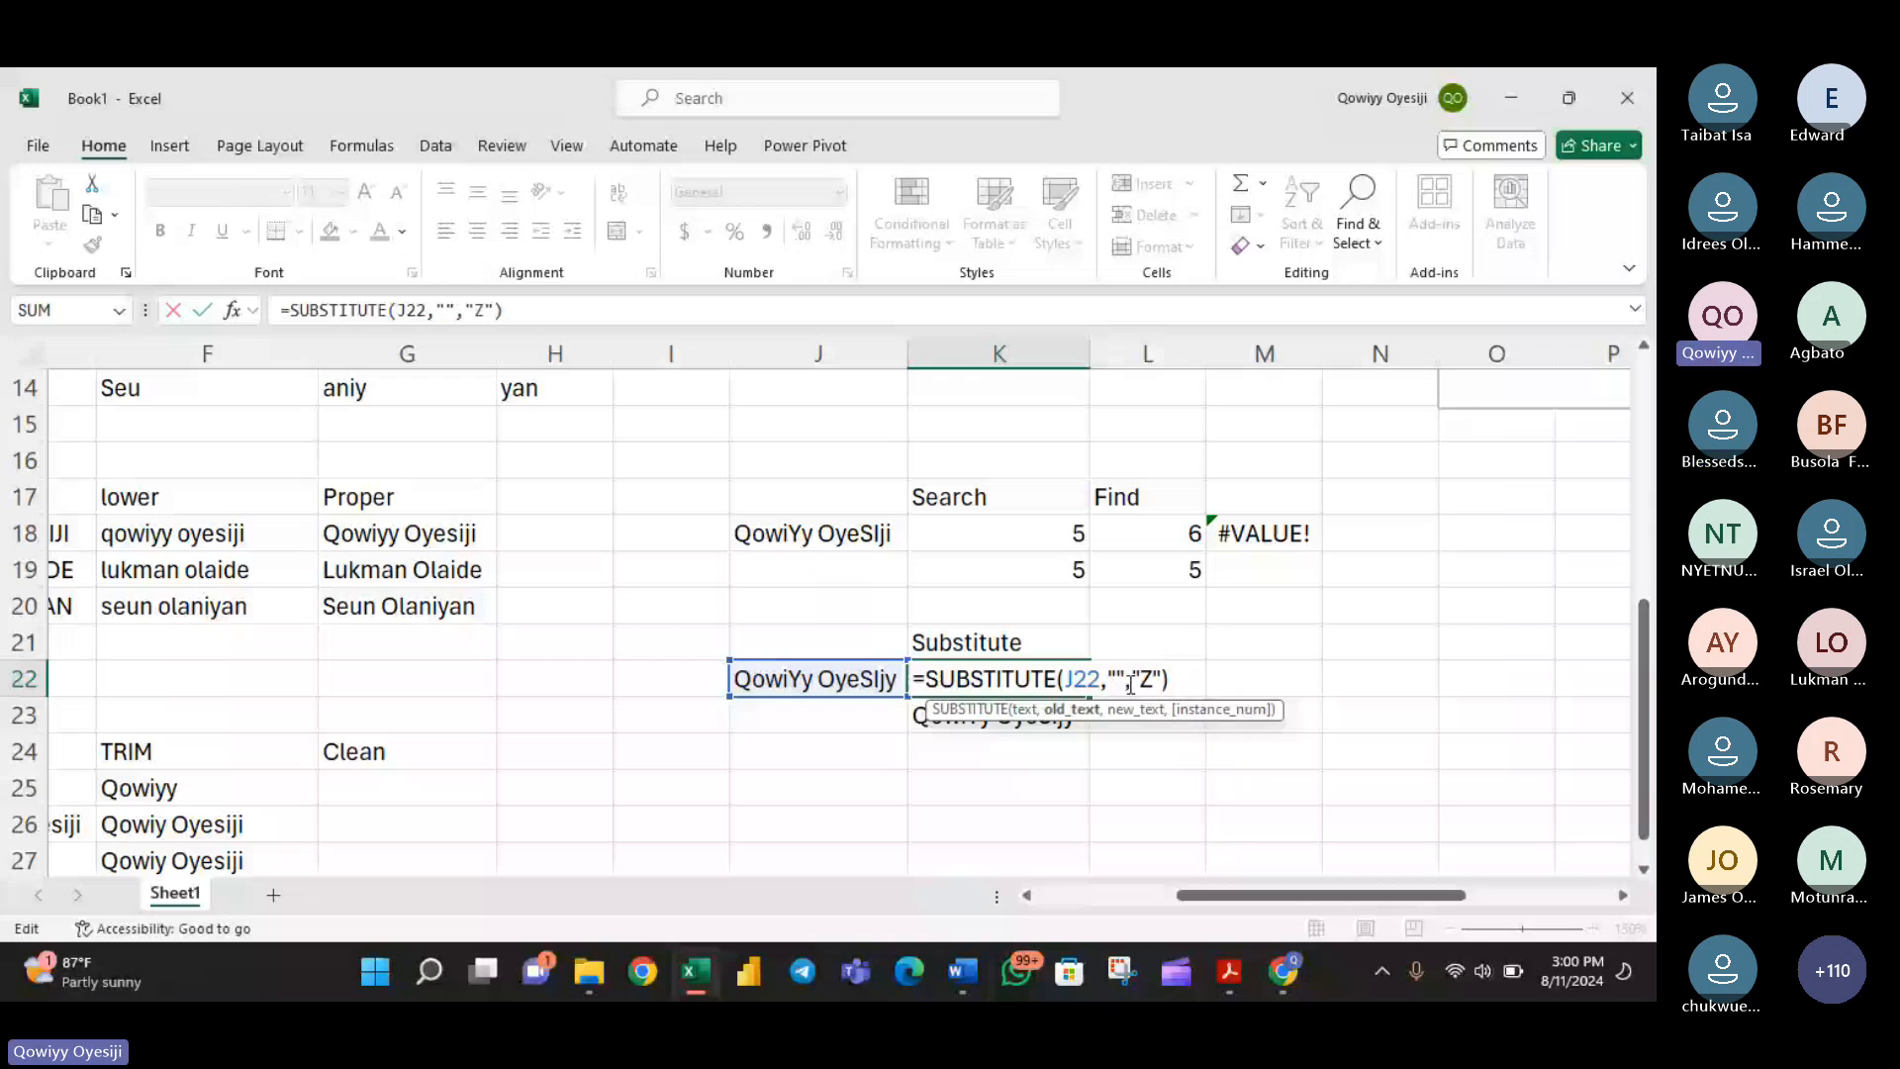
pyautogui.write('Qowiyy')
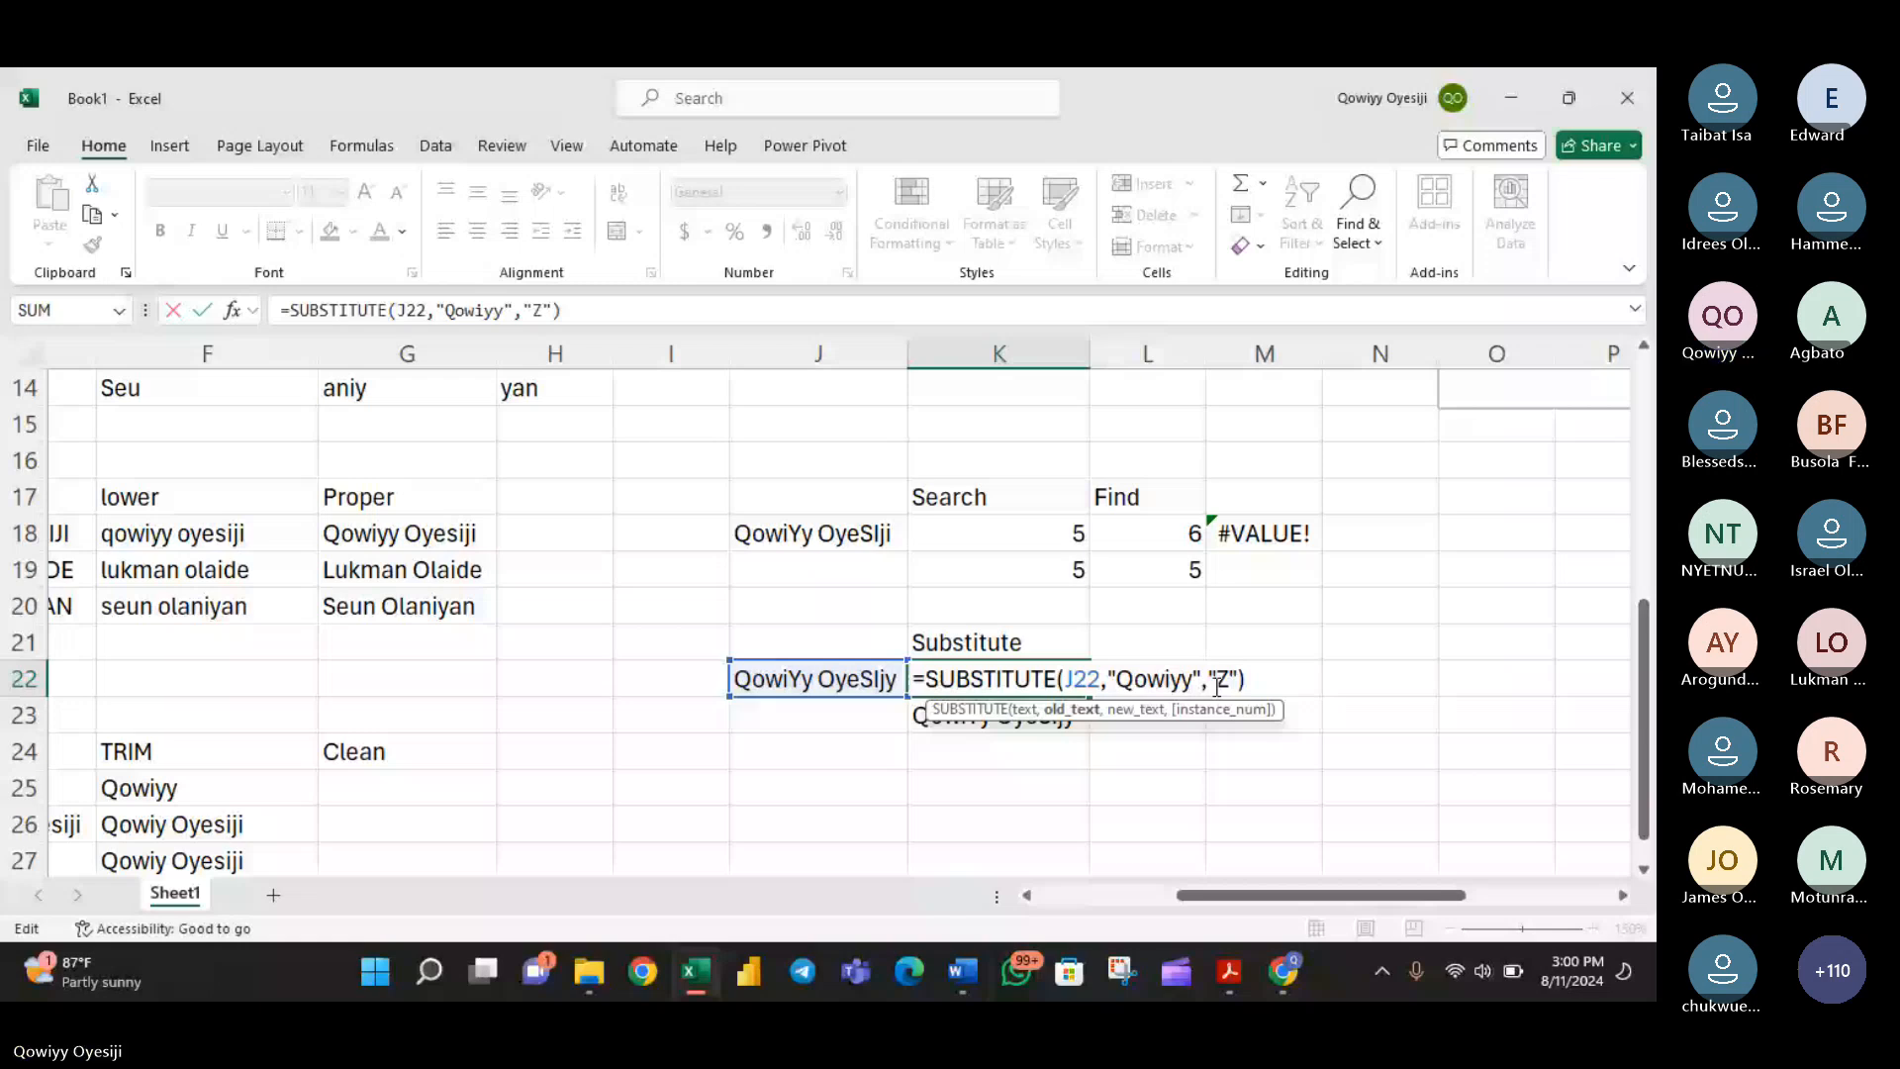
pyautogui.press('Return')
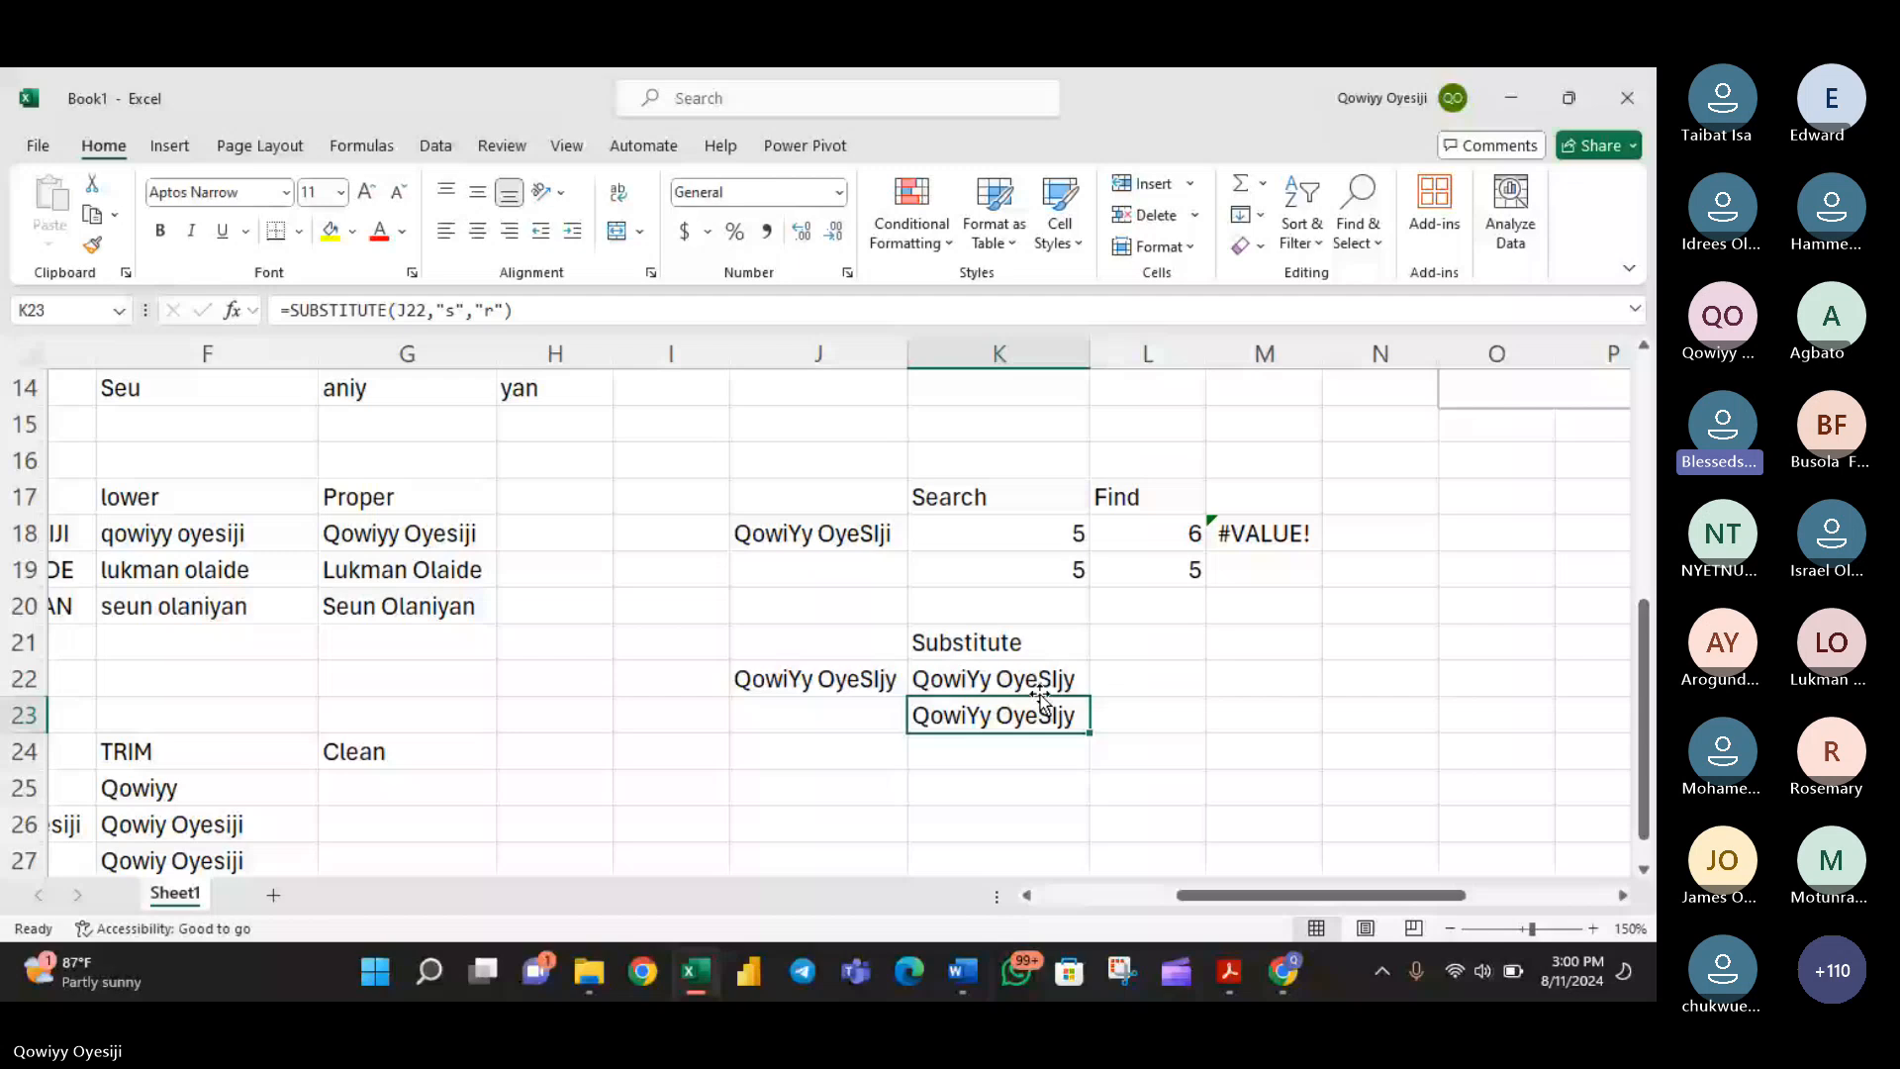
pyautogui.doubleClick(1039, 683)
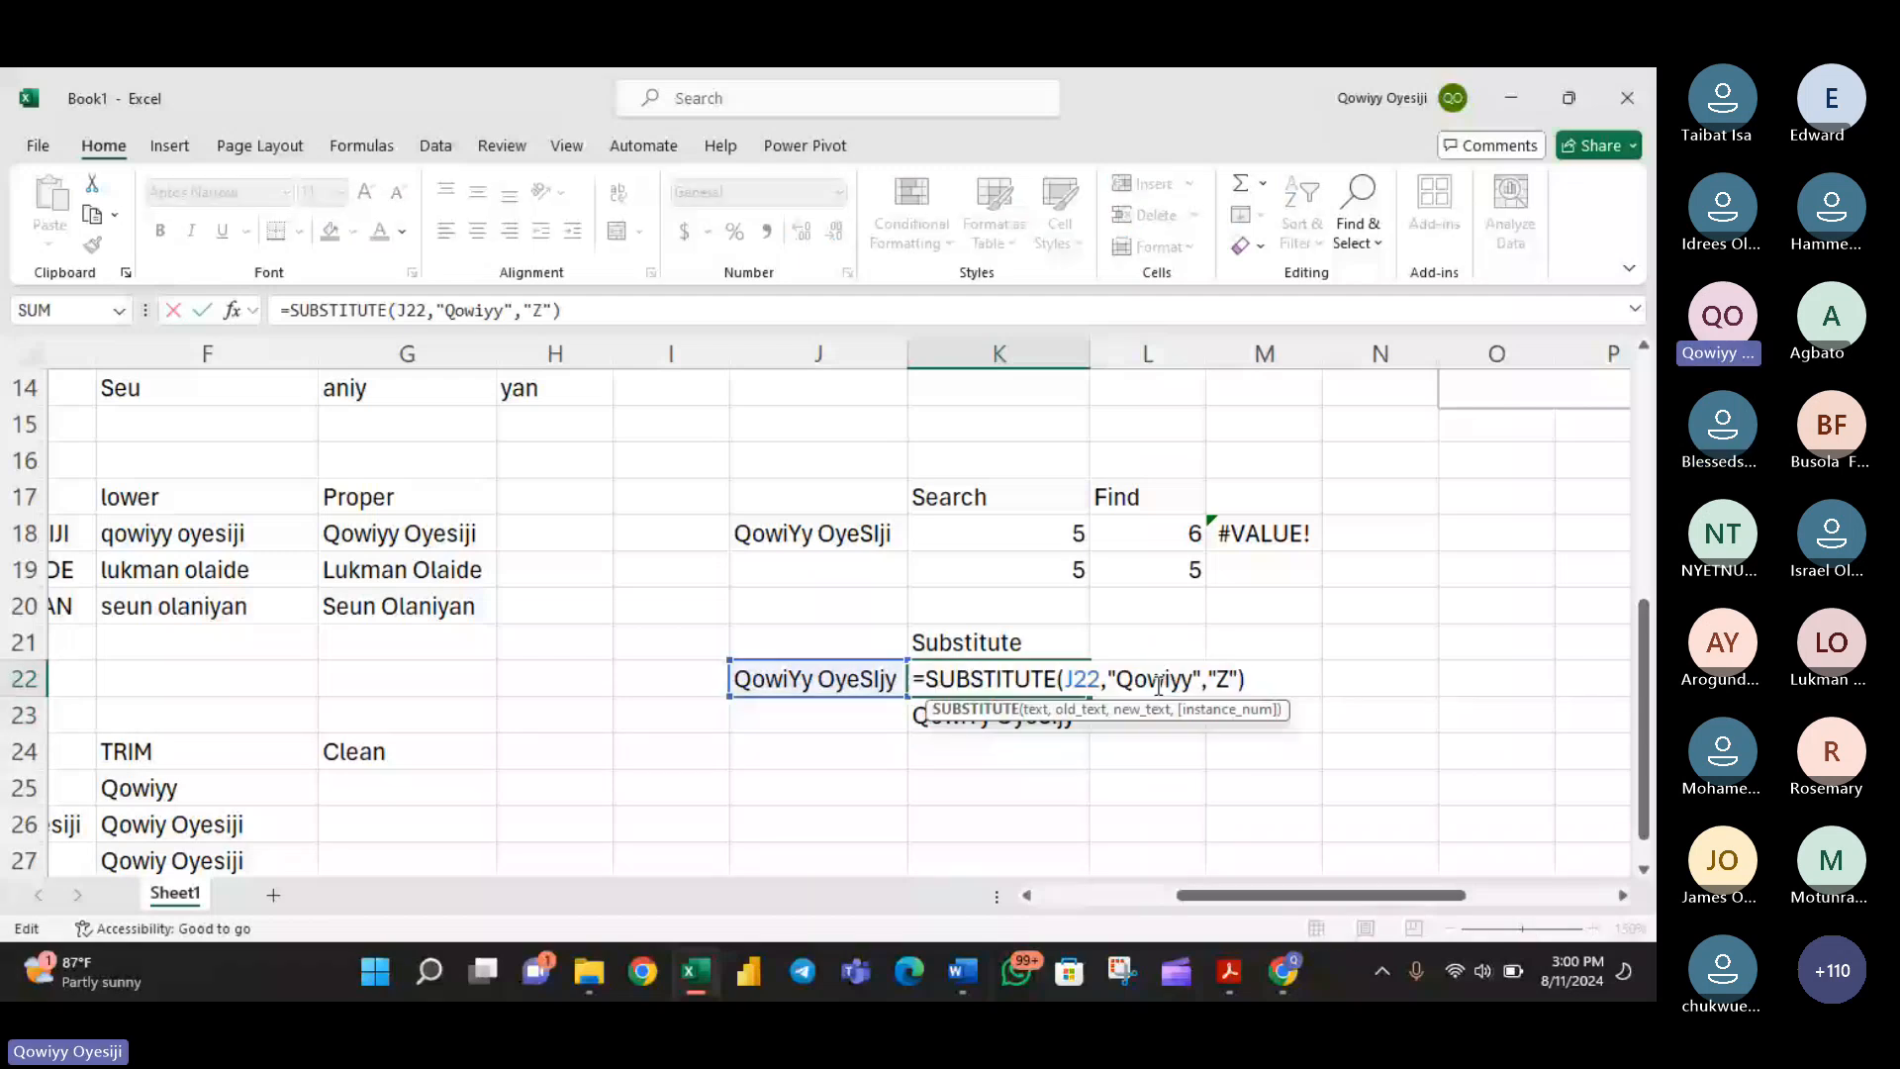
pyautogui.press('Return')
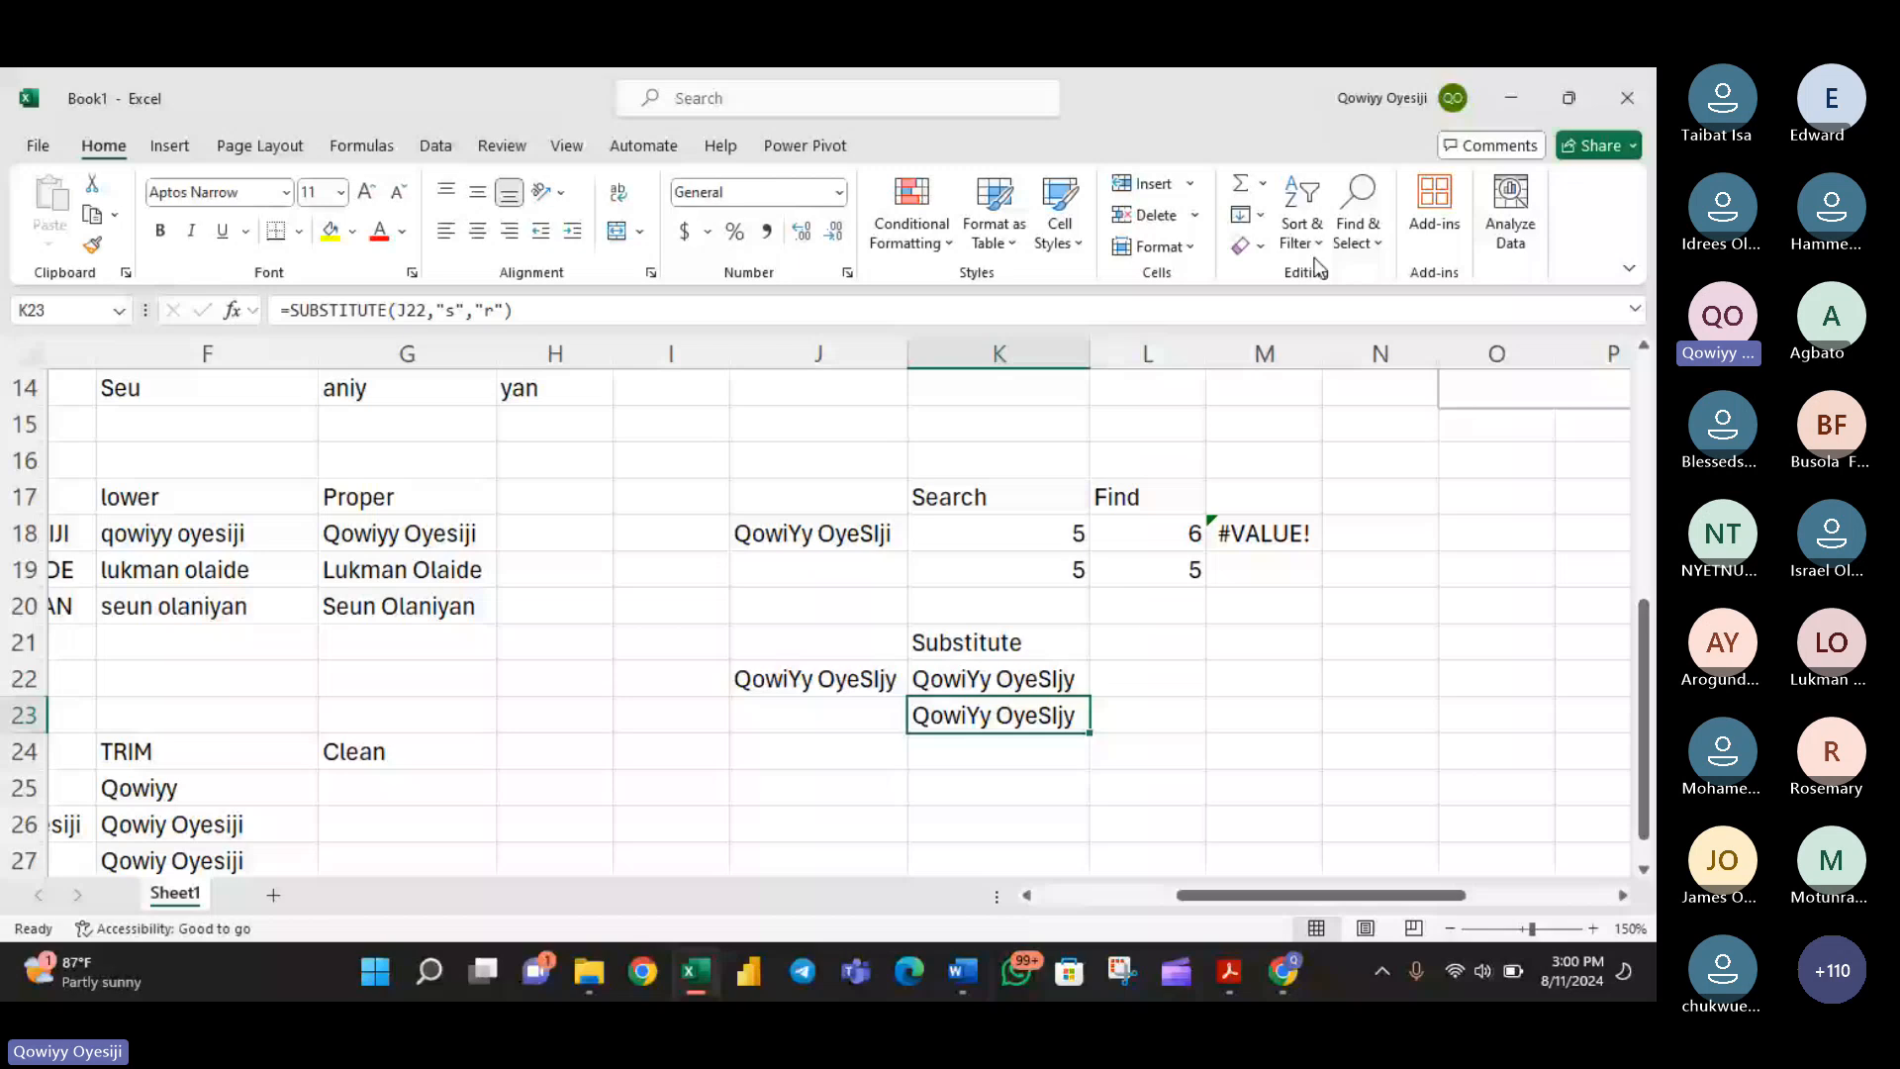
# - Set up Find and Replace with the first name as the search text and a shorter name as the replacement
pyautogui.click(1358, 234)
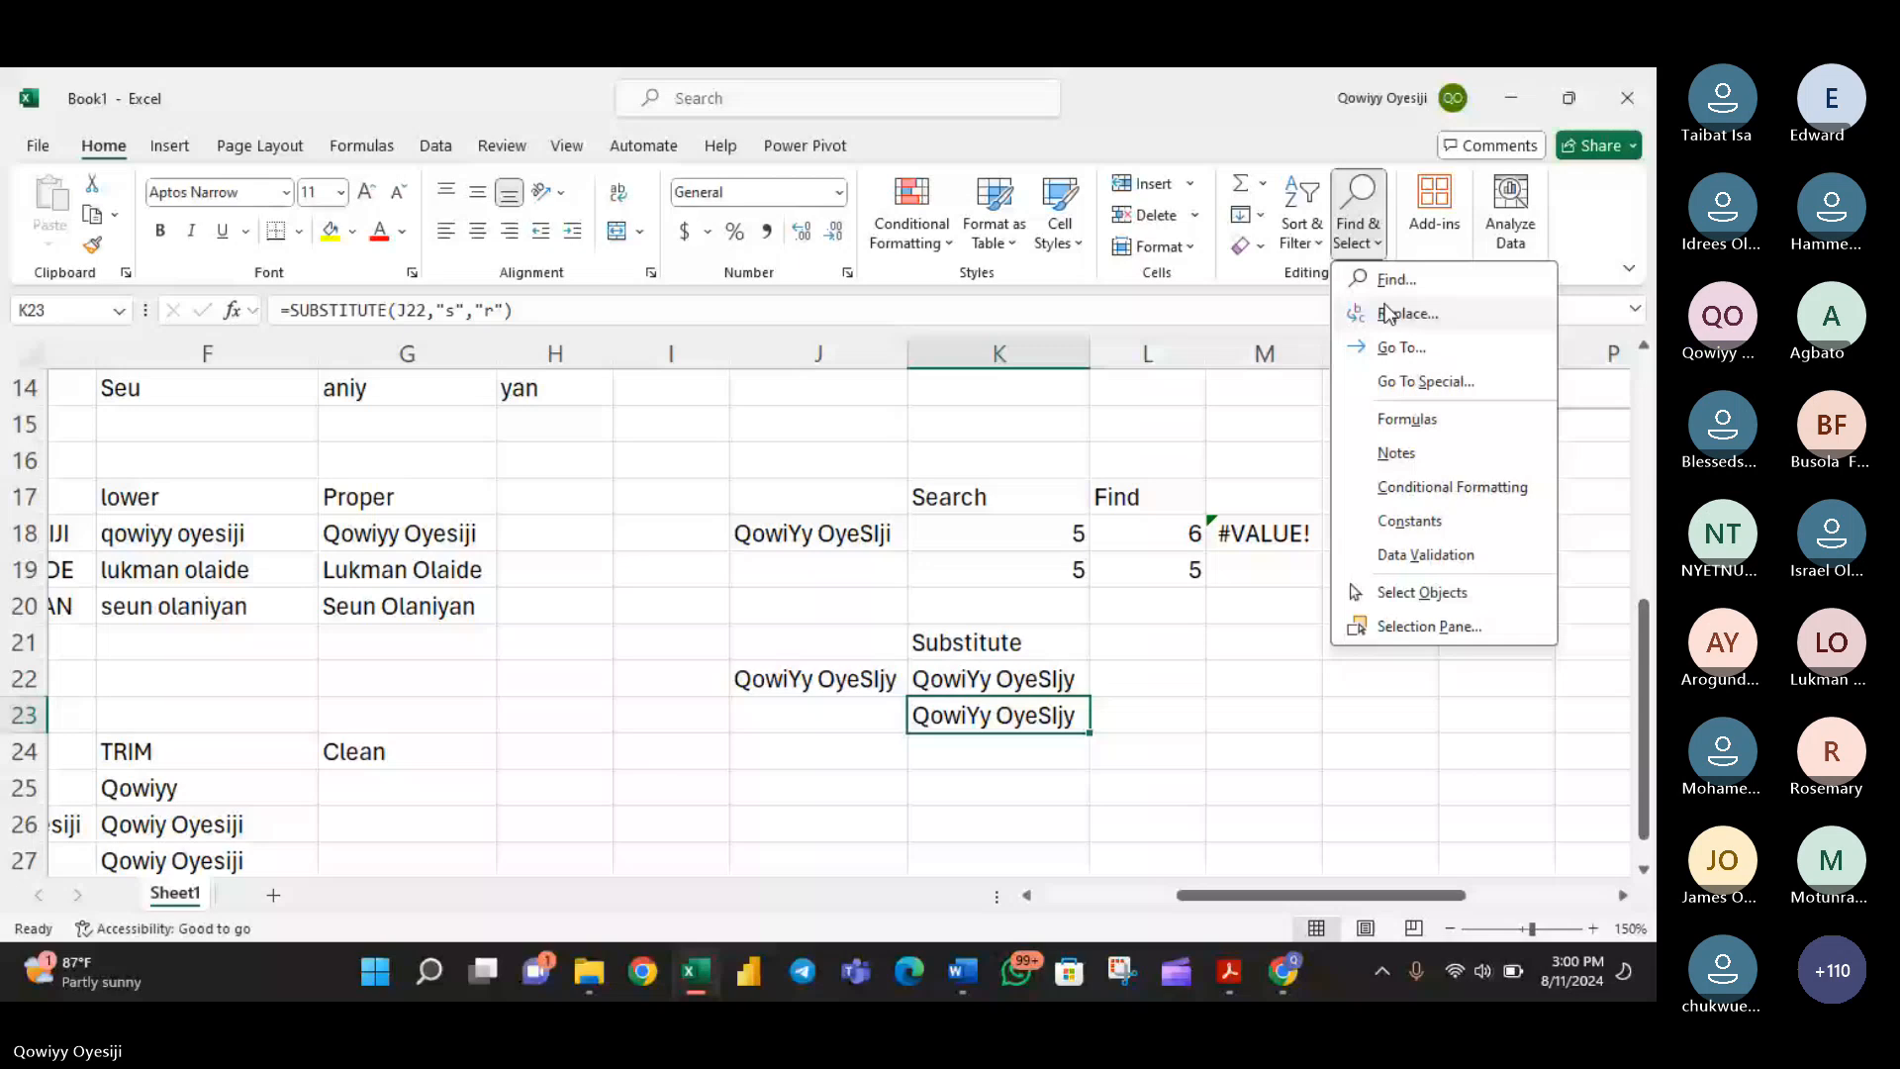
pyautogui.click(1388, 314)
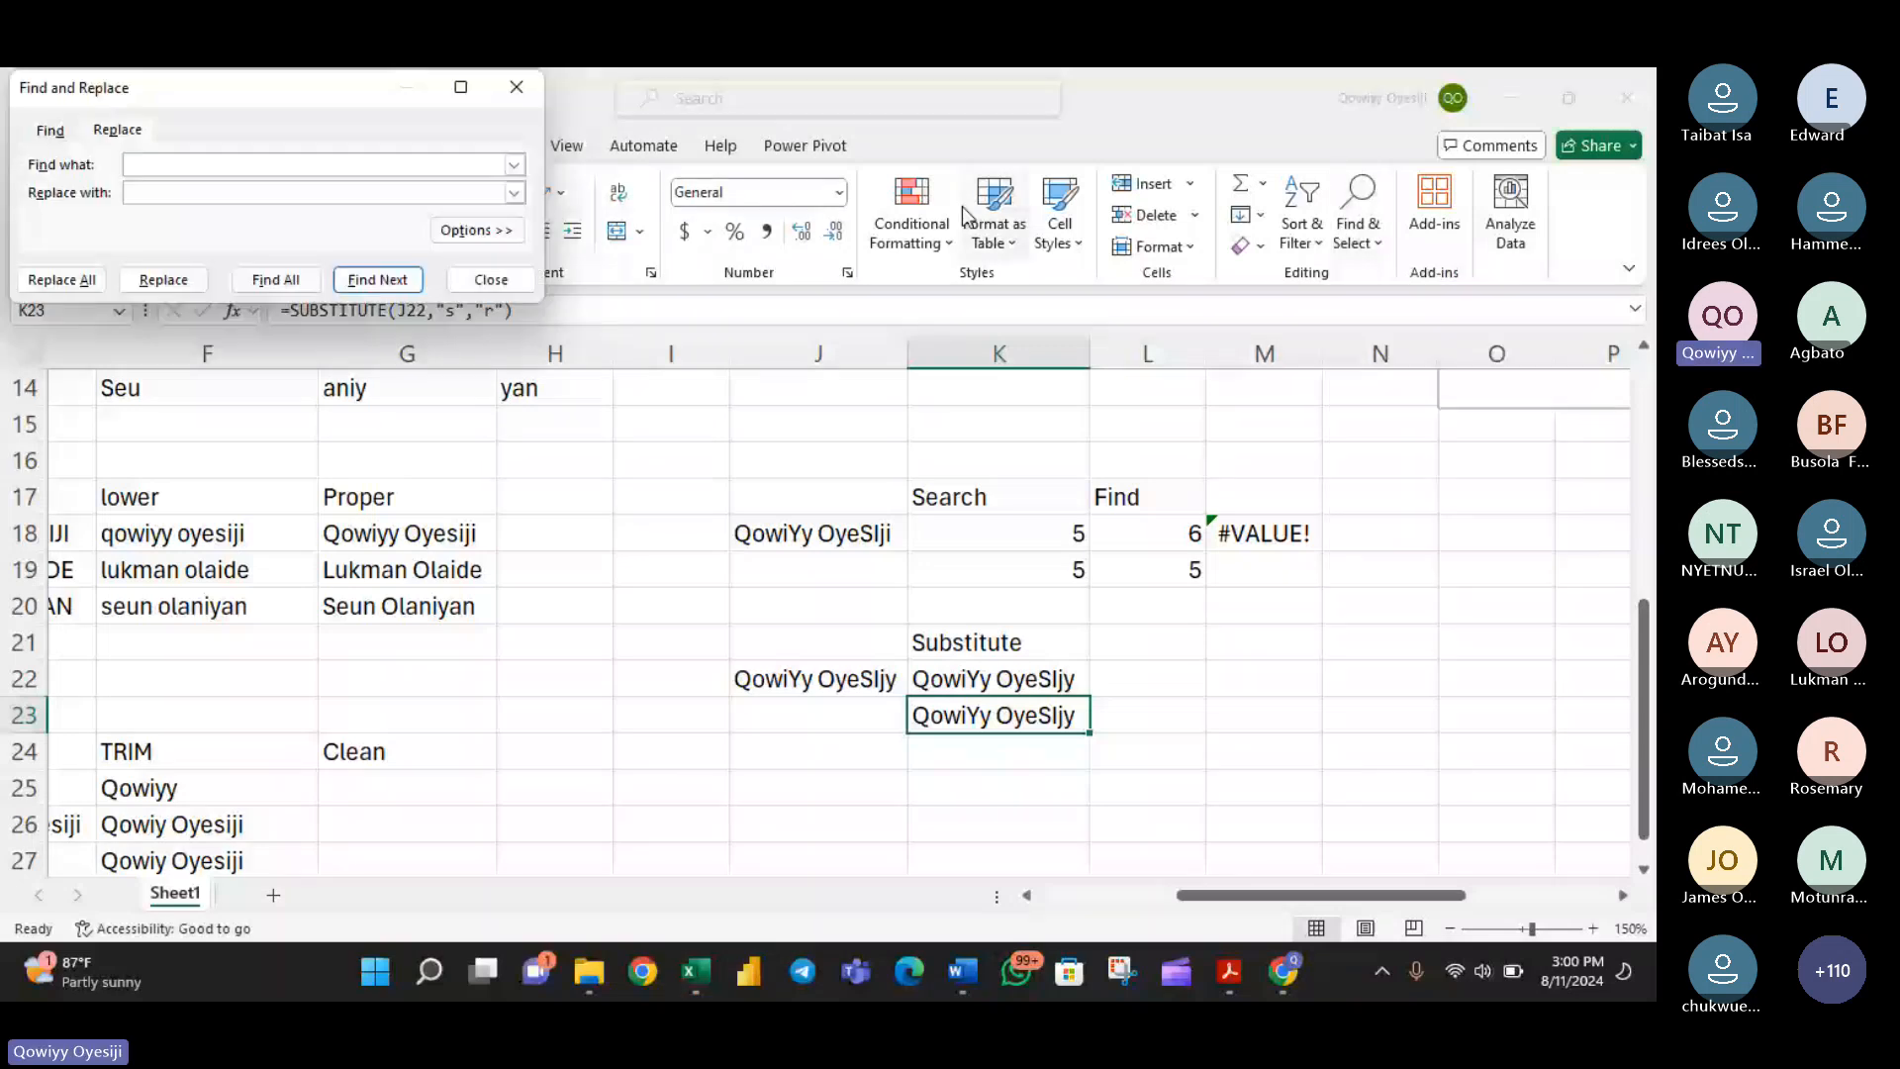
pyautogui.write('Qowiy')
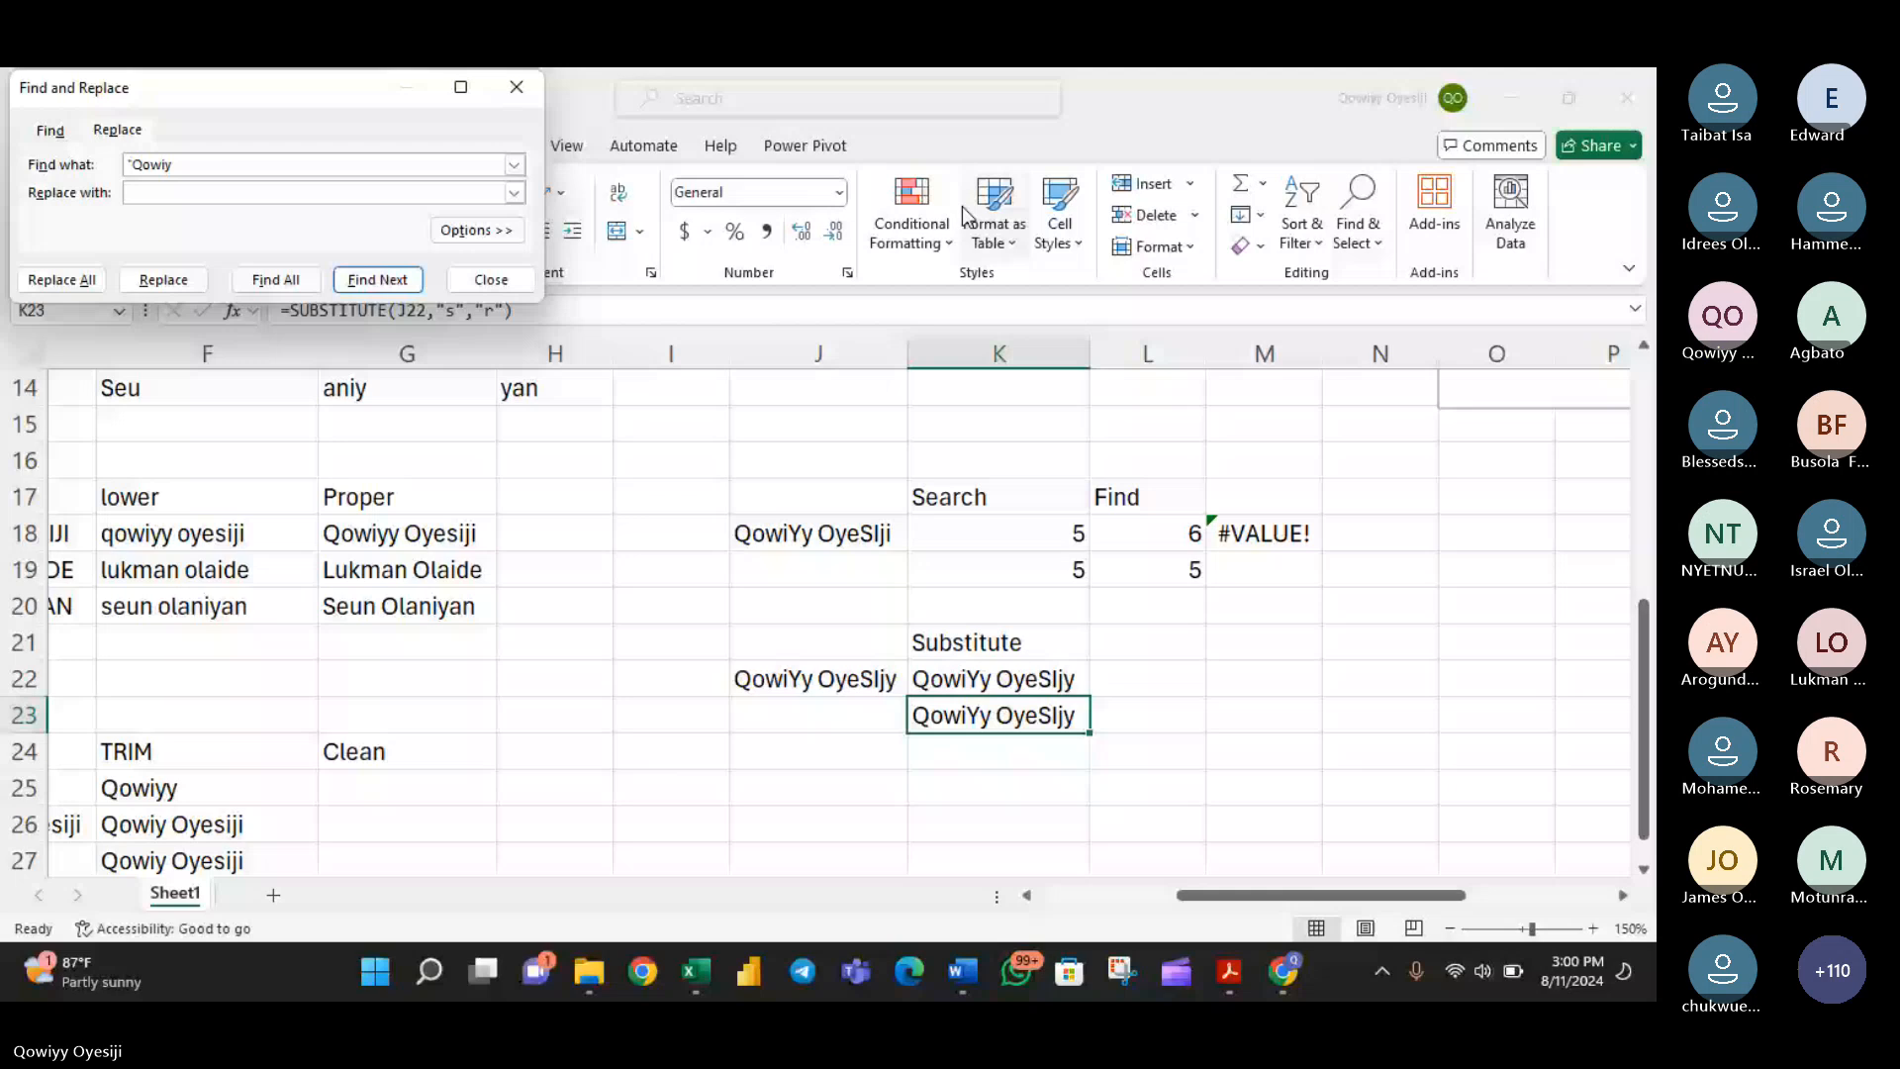
pyautogui.write("y'")
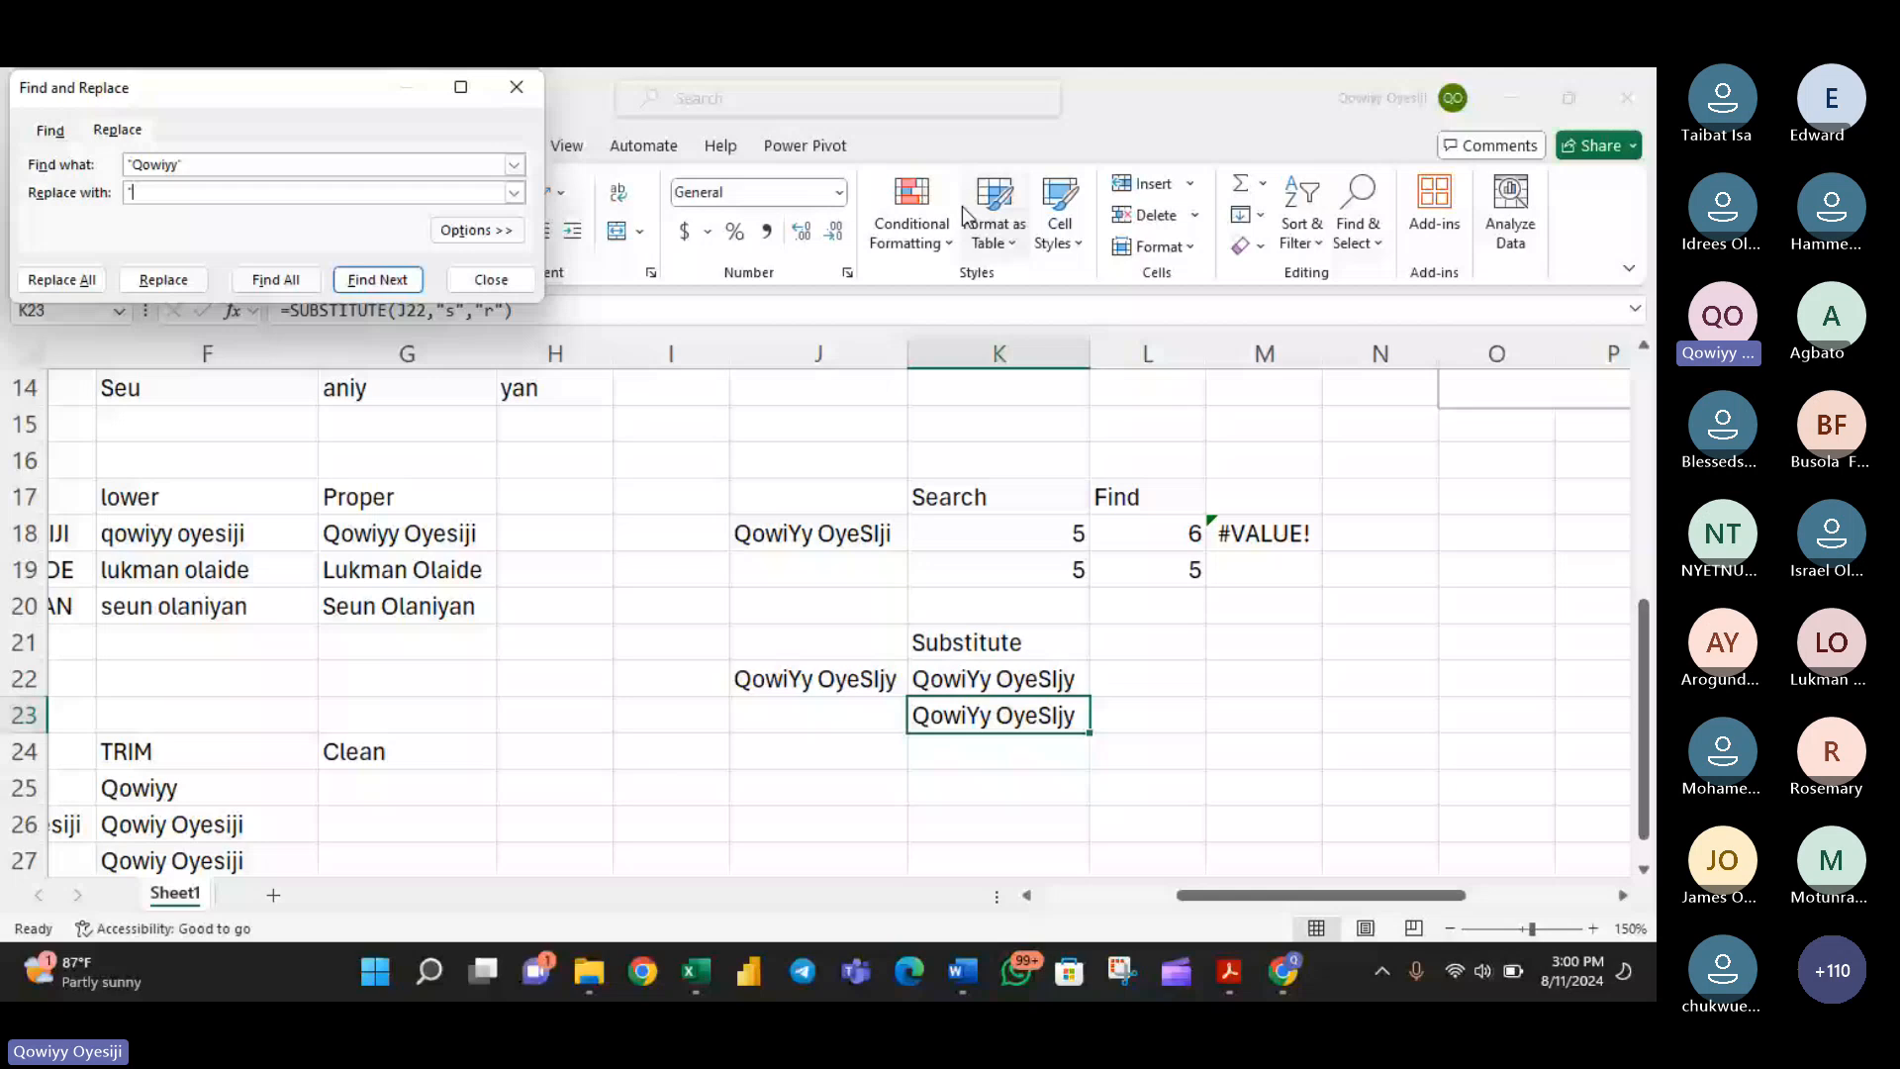
pyautogui.write('Ola')
# - Remove the apostrophes from the search and replacement text, and replace all matches in the sheet
pyautogui.press('BackSpace')
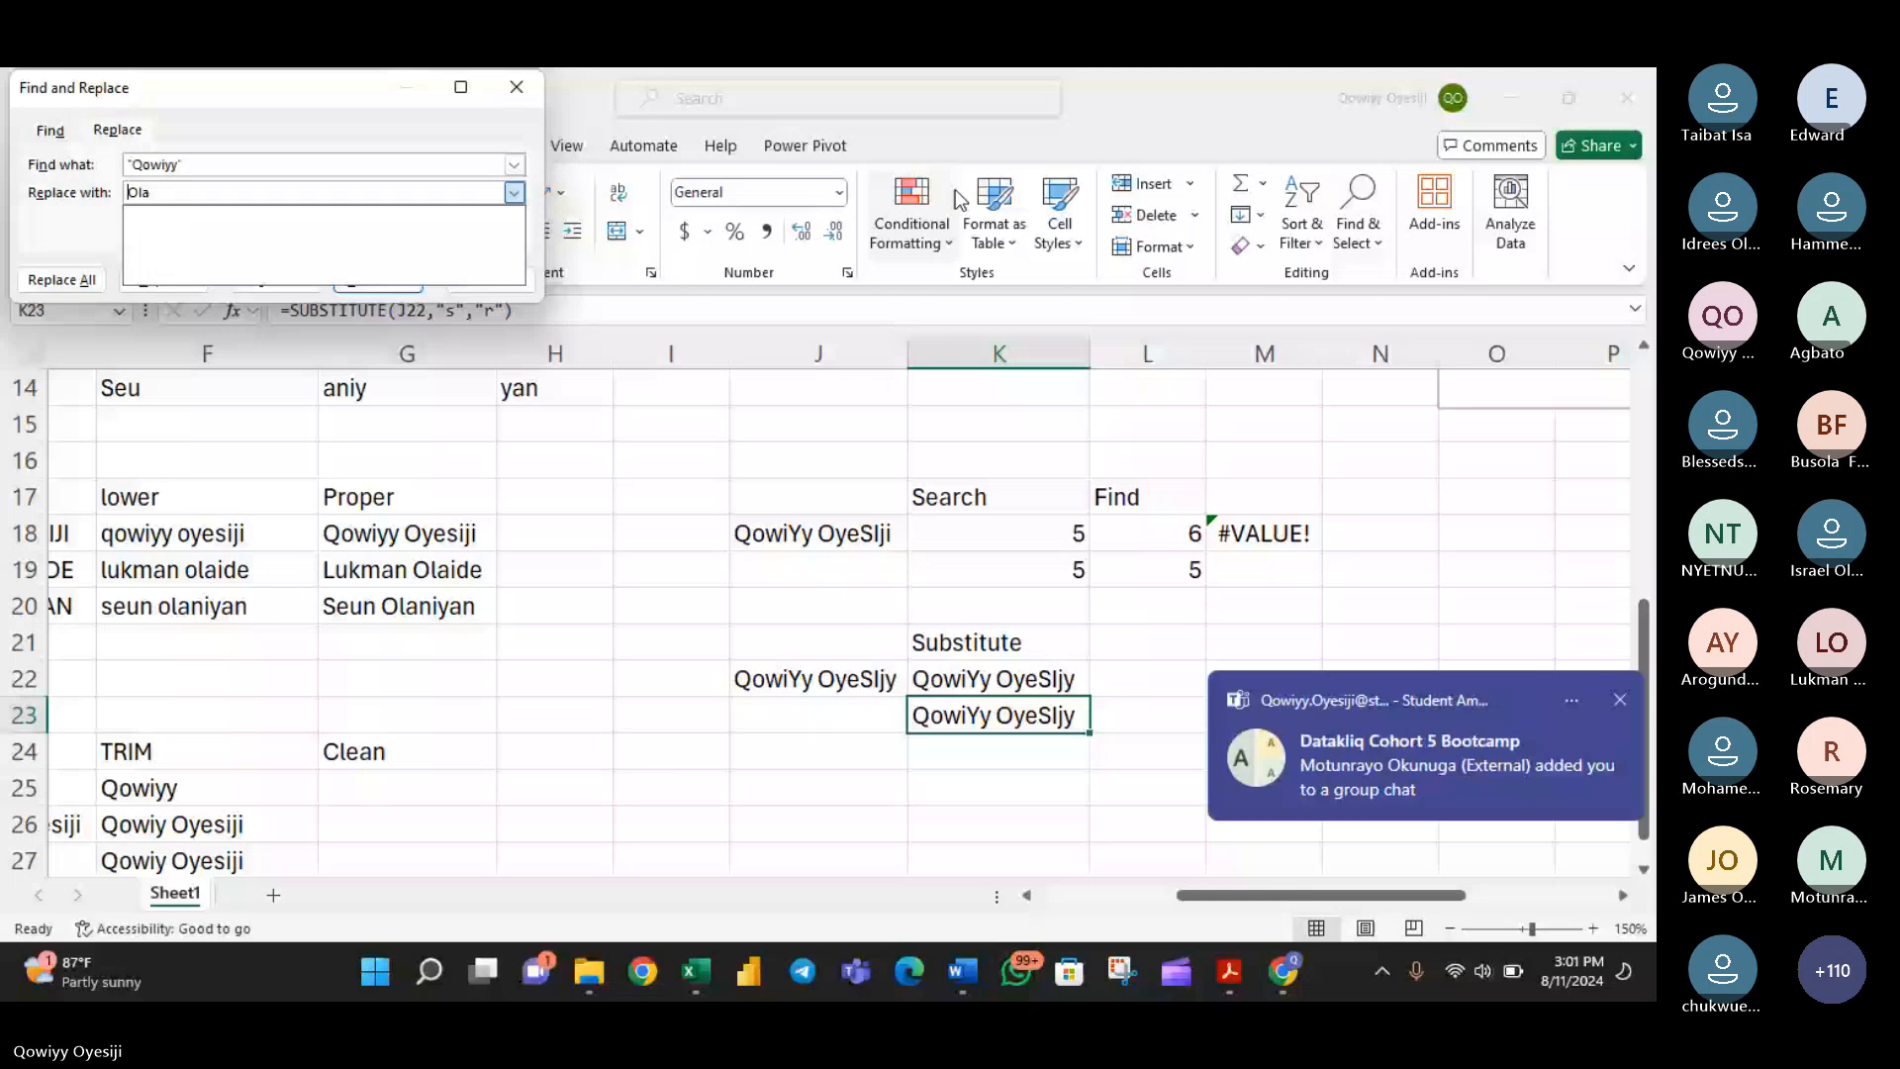
pyautogui.click(188, 165)
pyautogui.press('BackSpace')
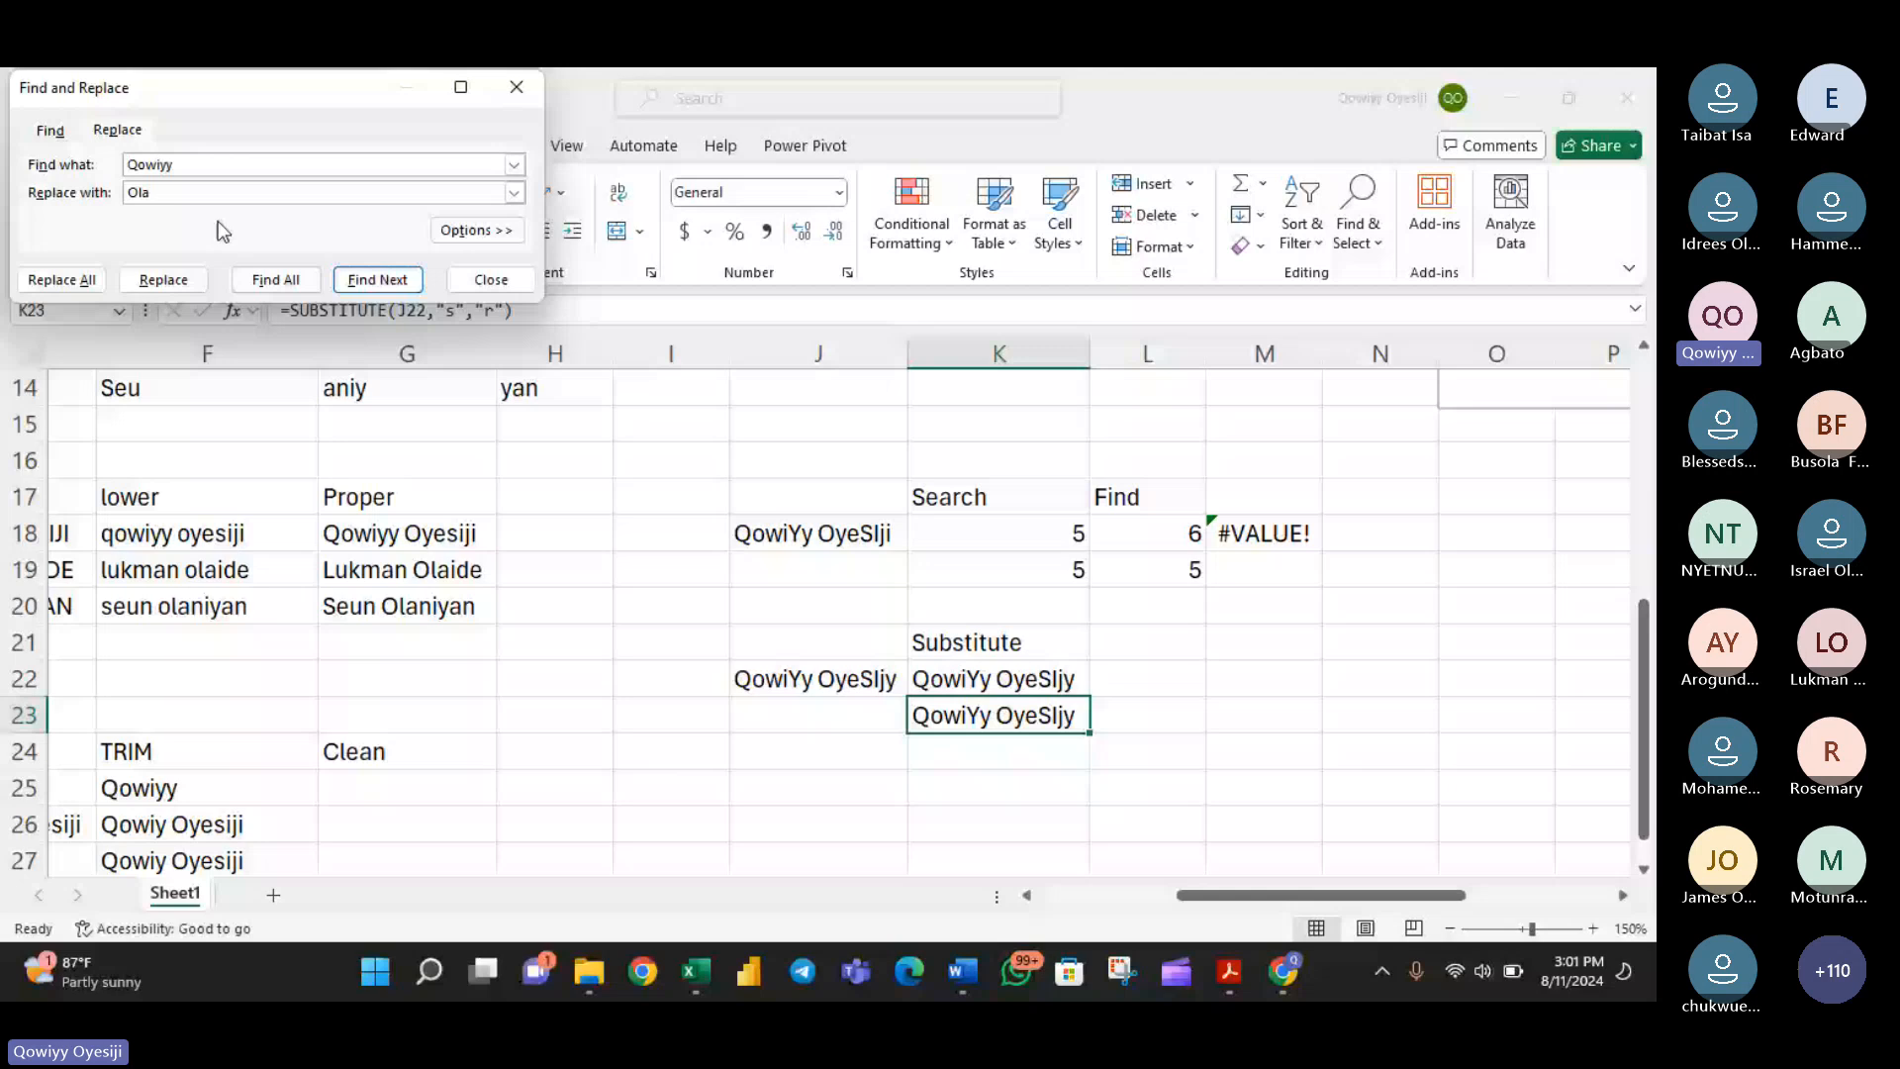
pyautogui.hotkey('alt', 'a')
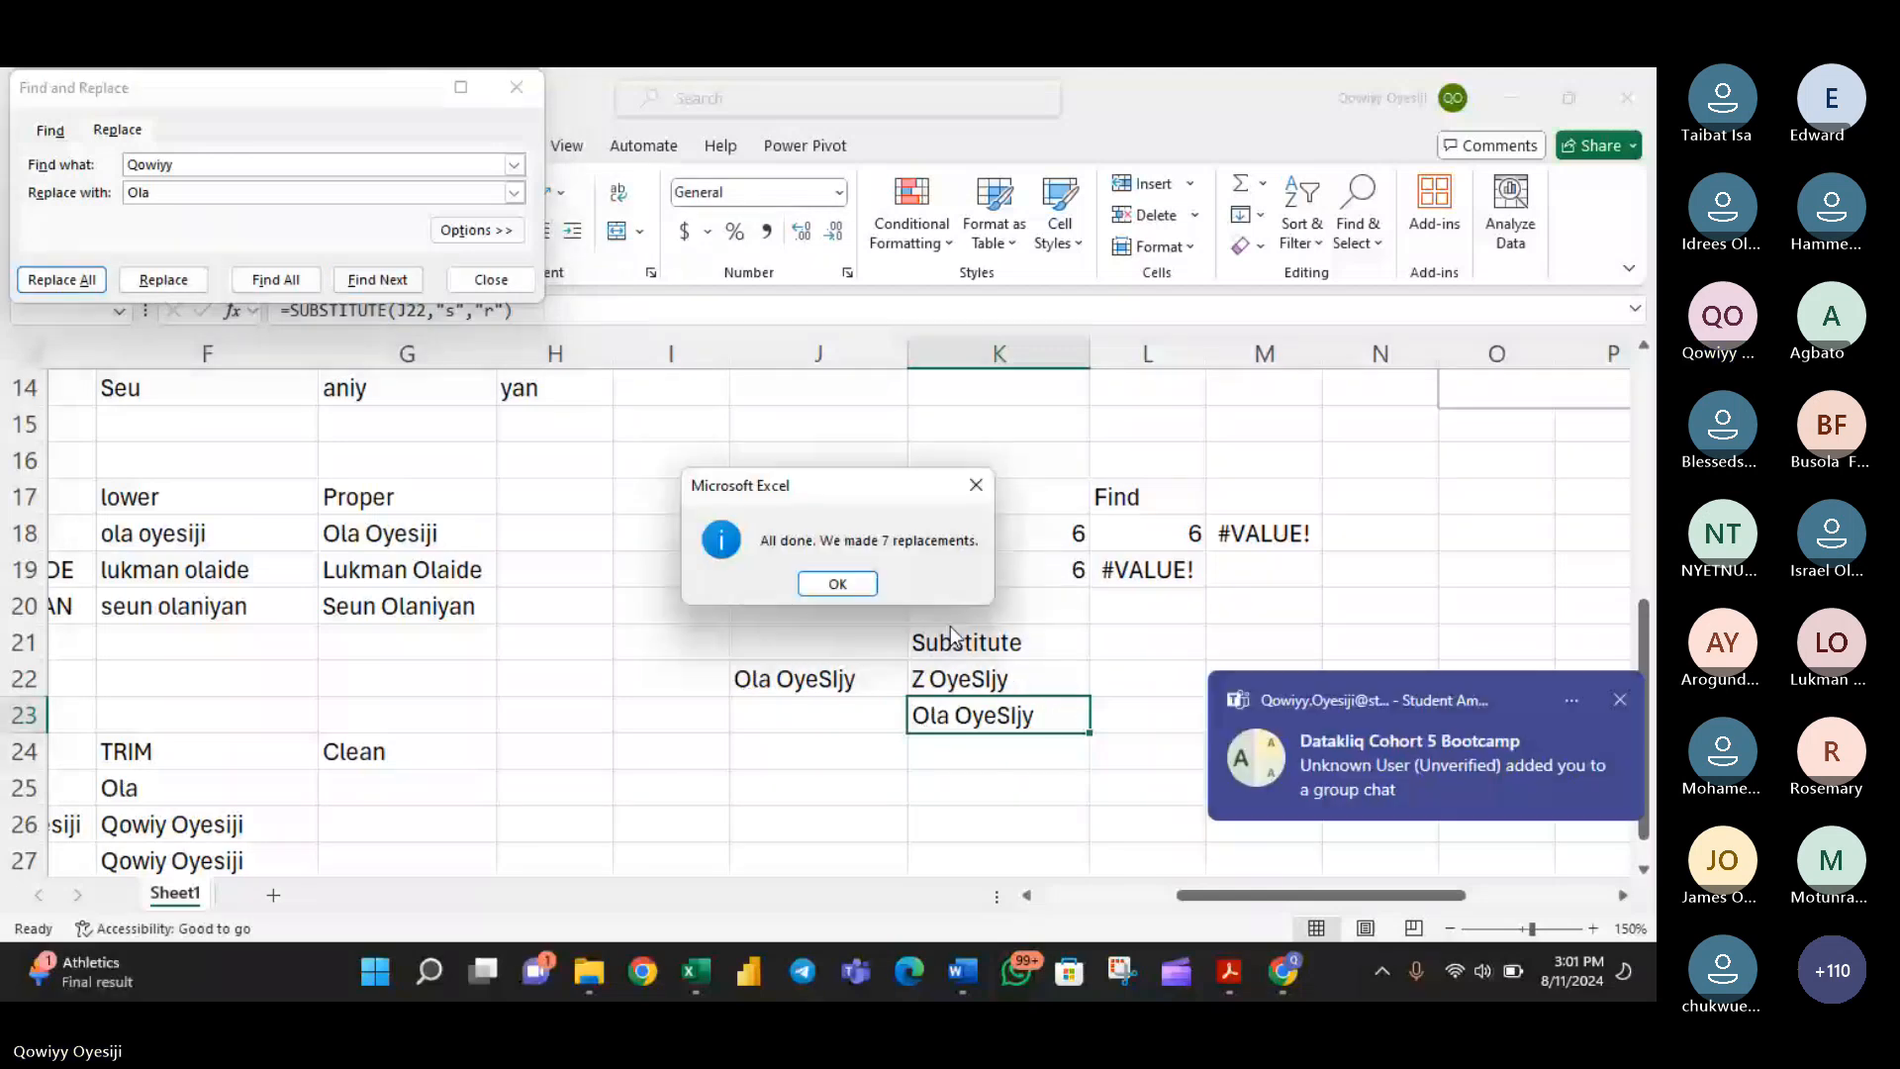
pyautogui.press('Return')
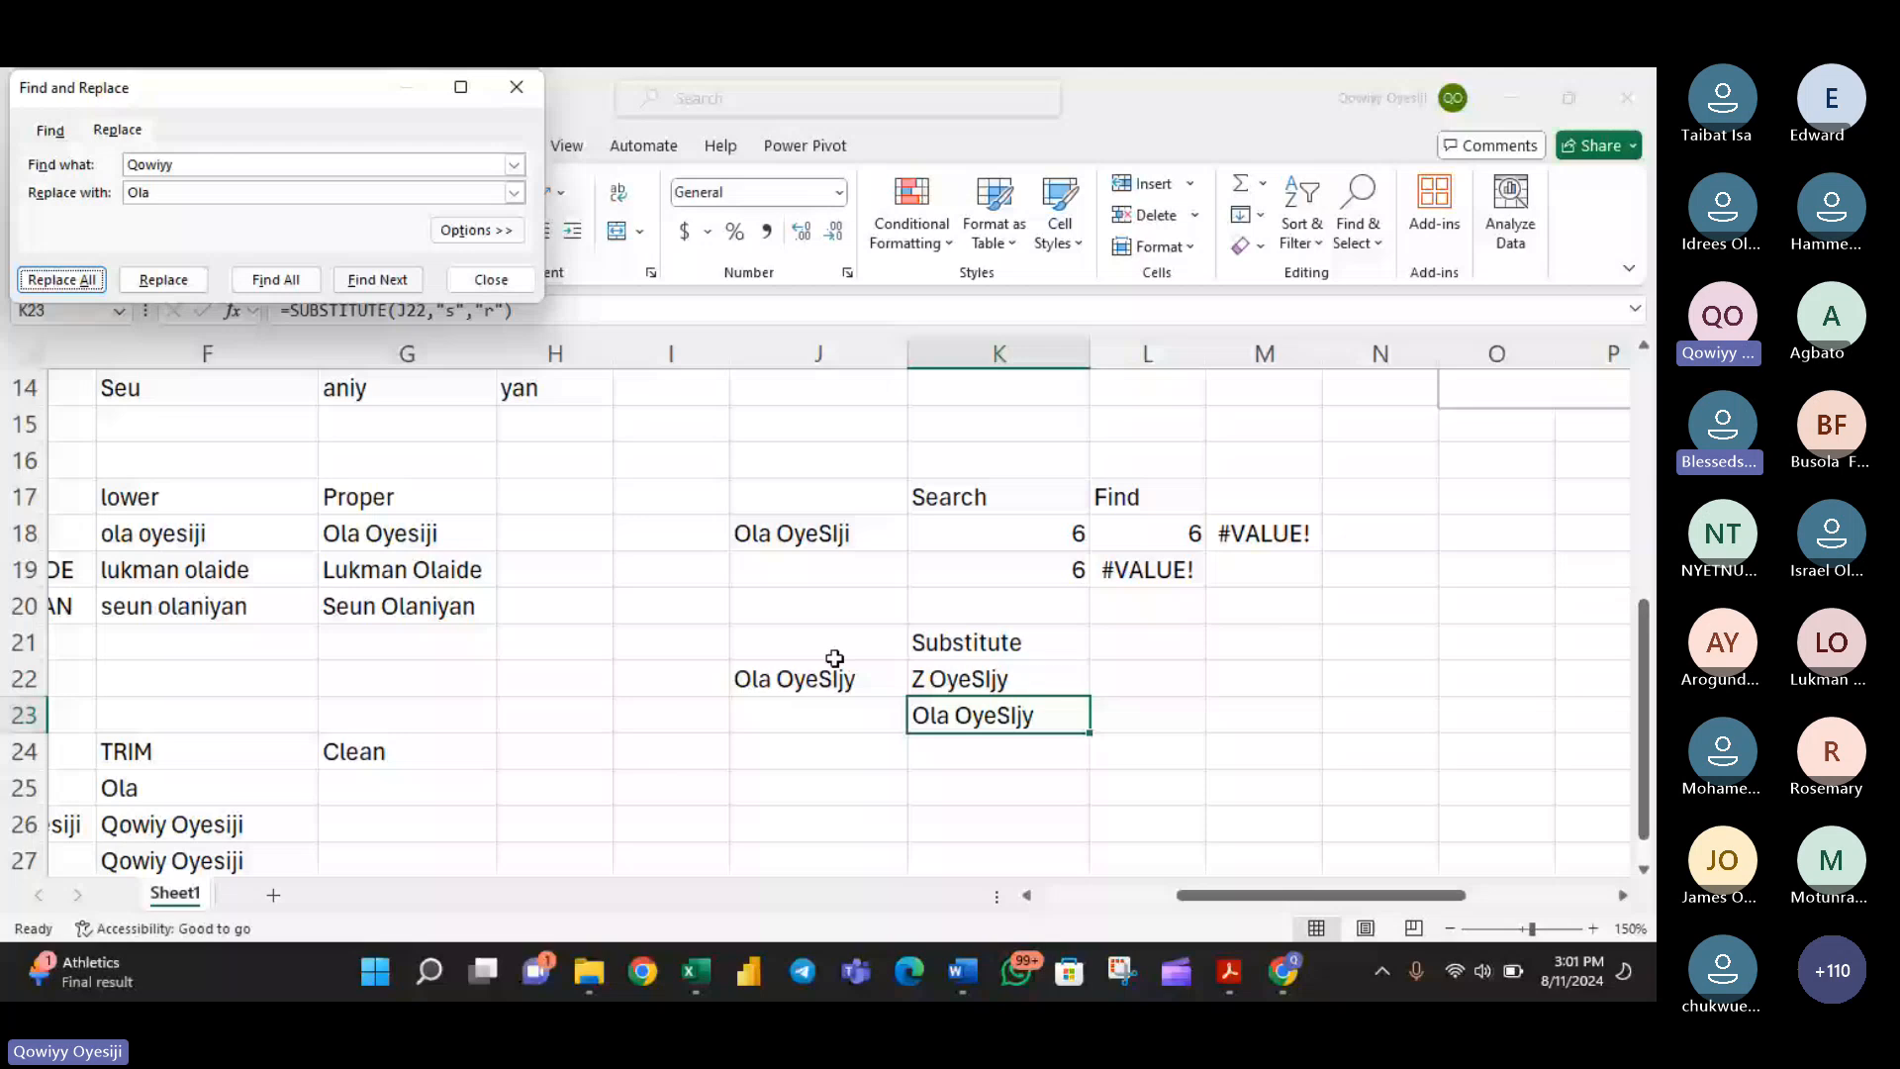
pyautogui.click(810, 679)
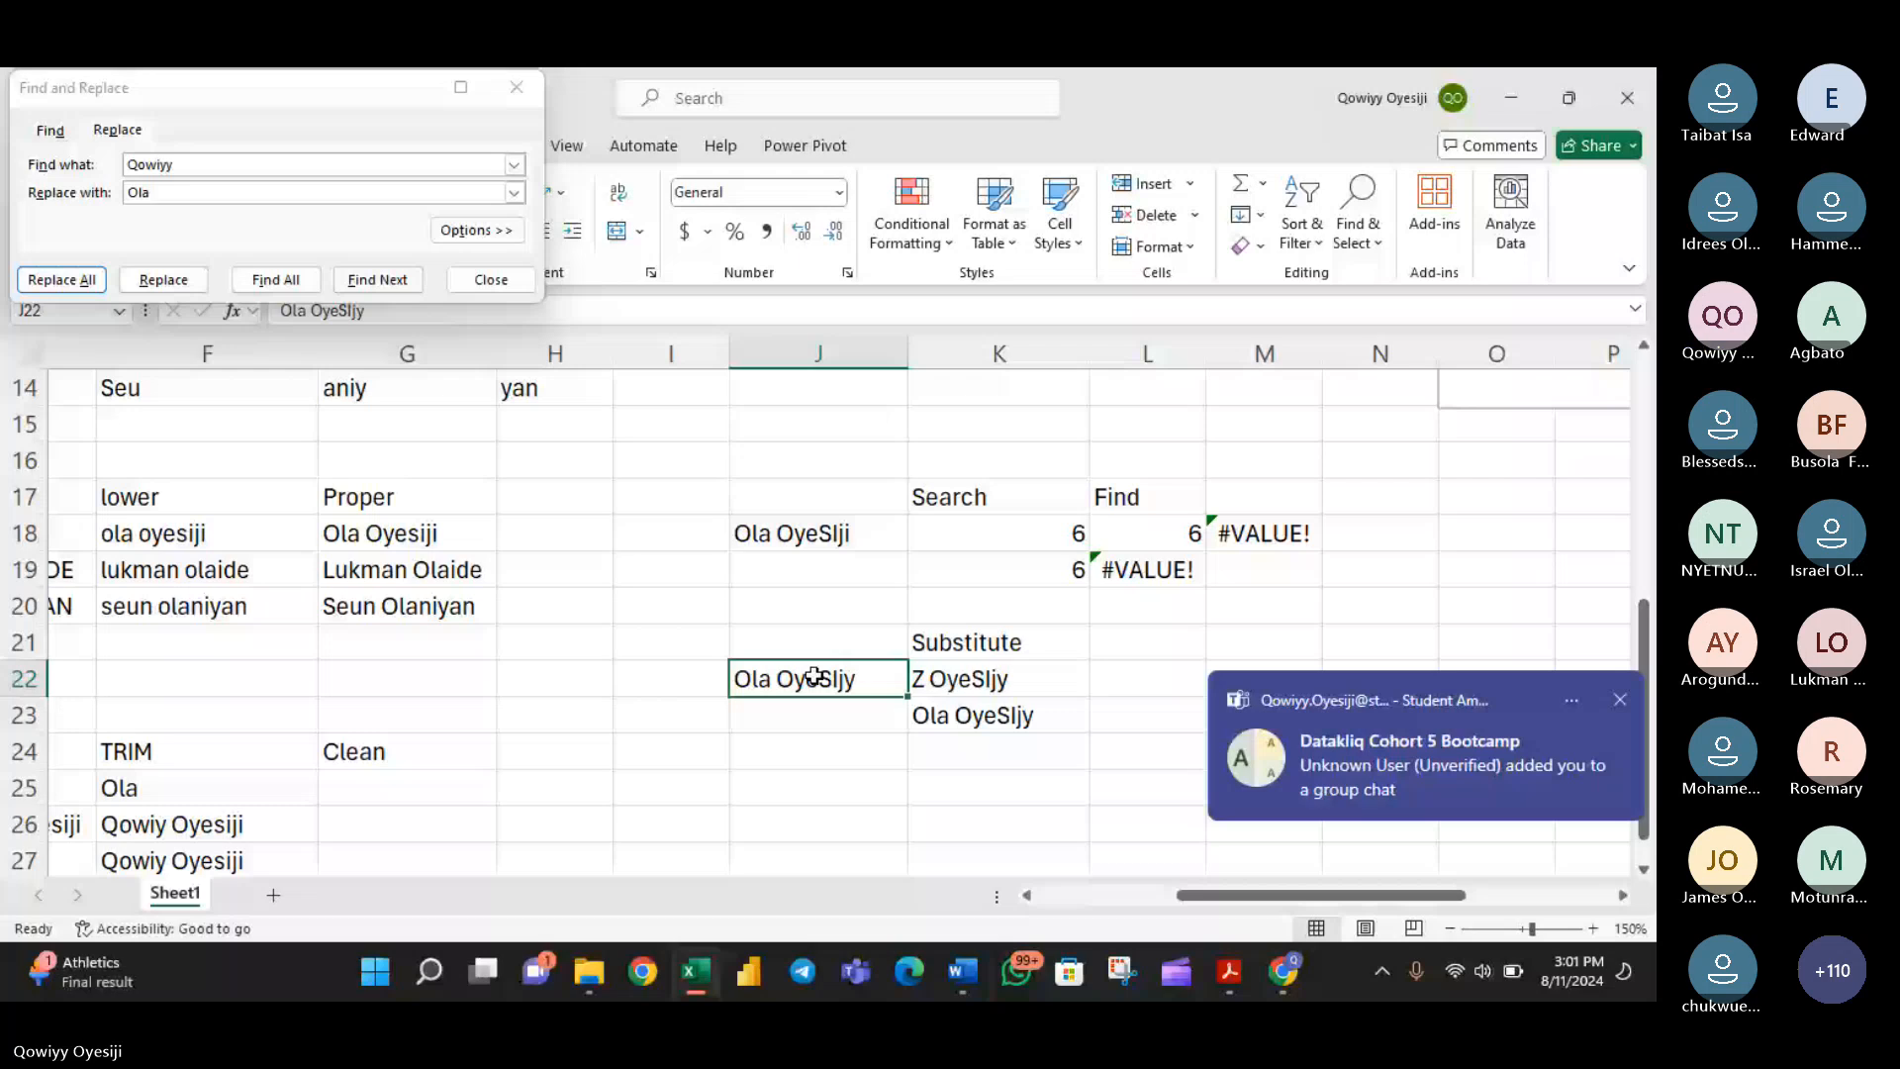
# - Switch to the Teams meeting and allow the microphone for the third attendee with a raised hand
pyautogui.click(1271, 975)
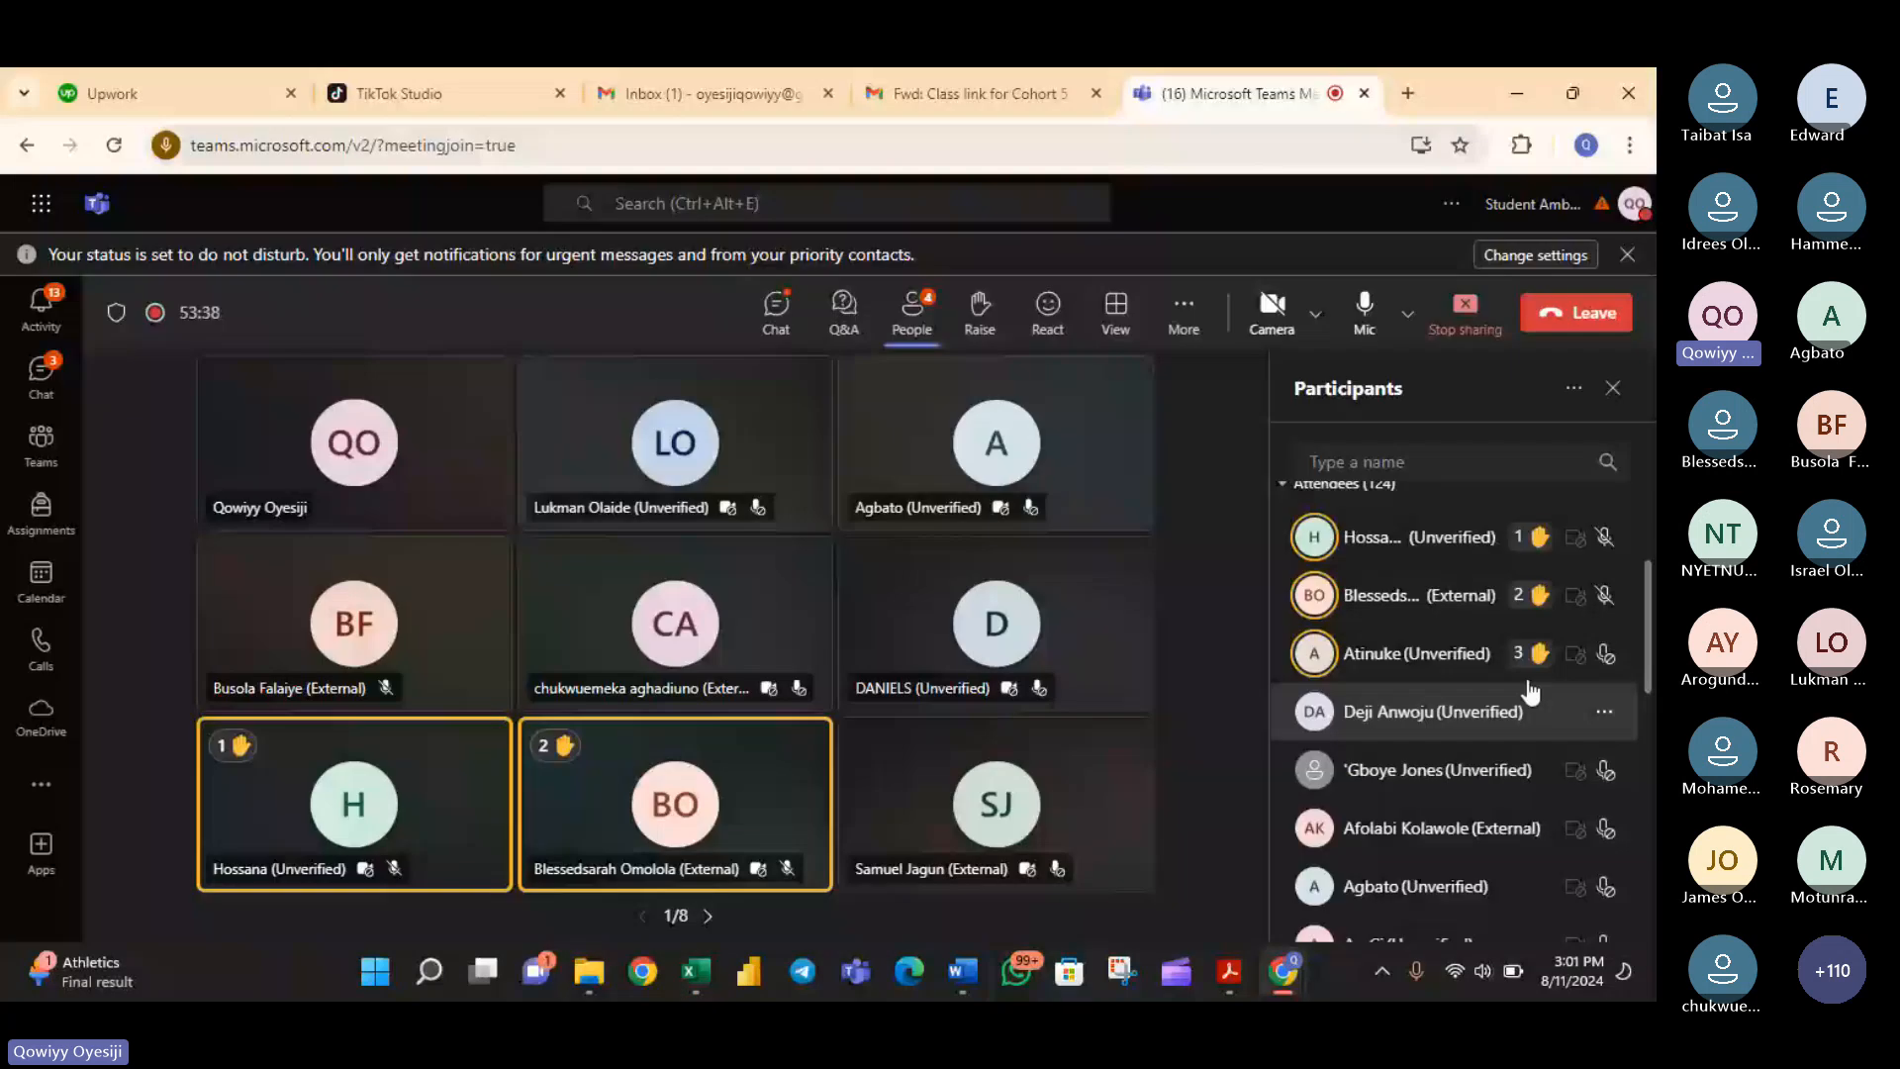
pyautogui.rightClick(1532, 688)
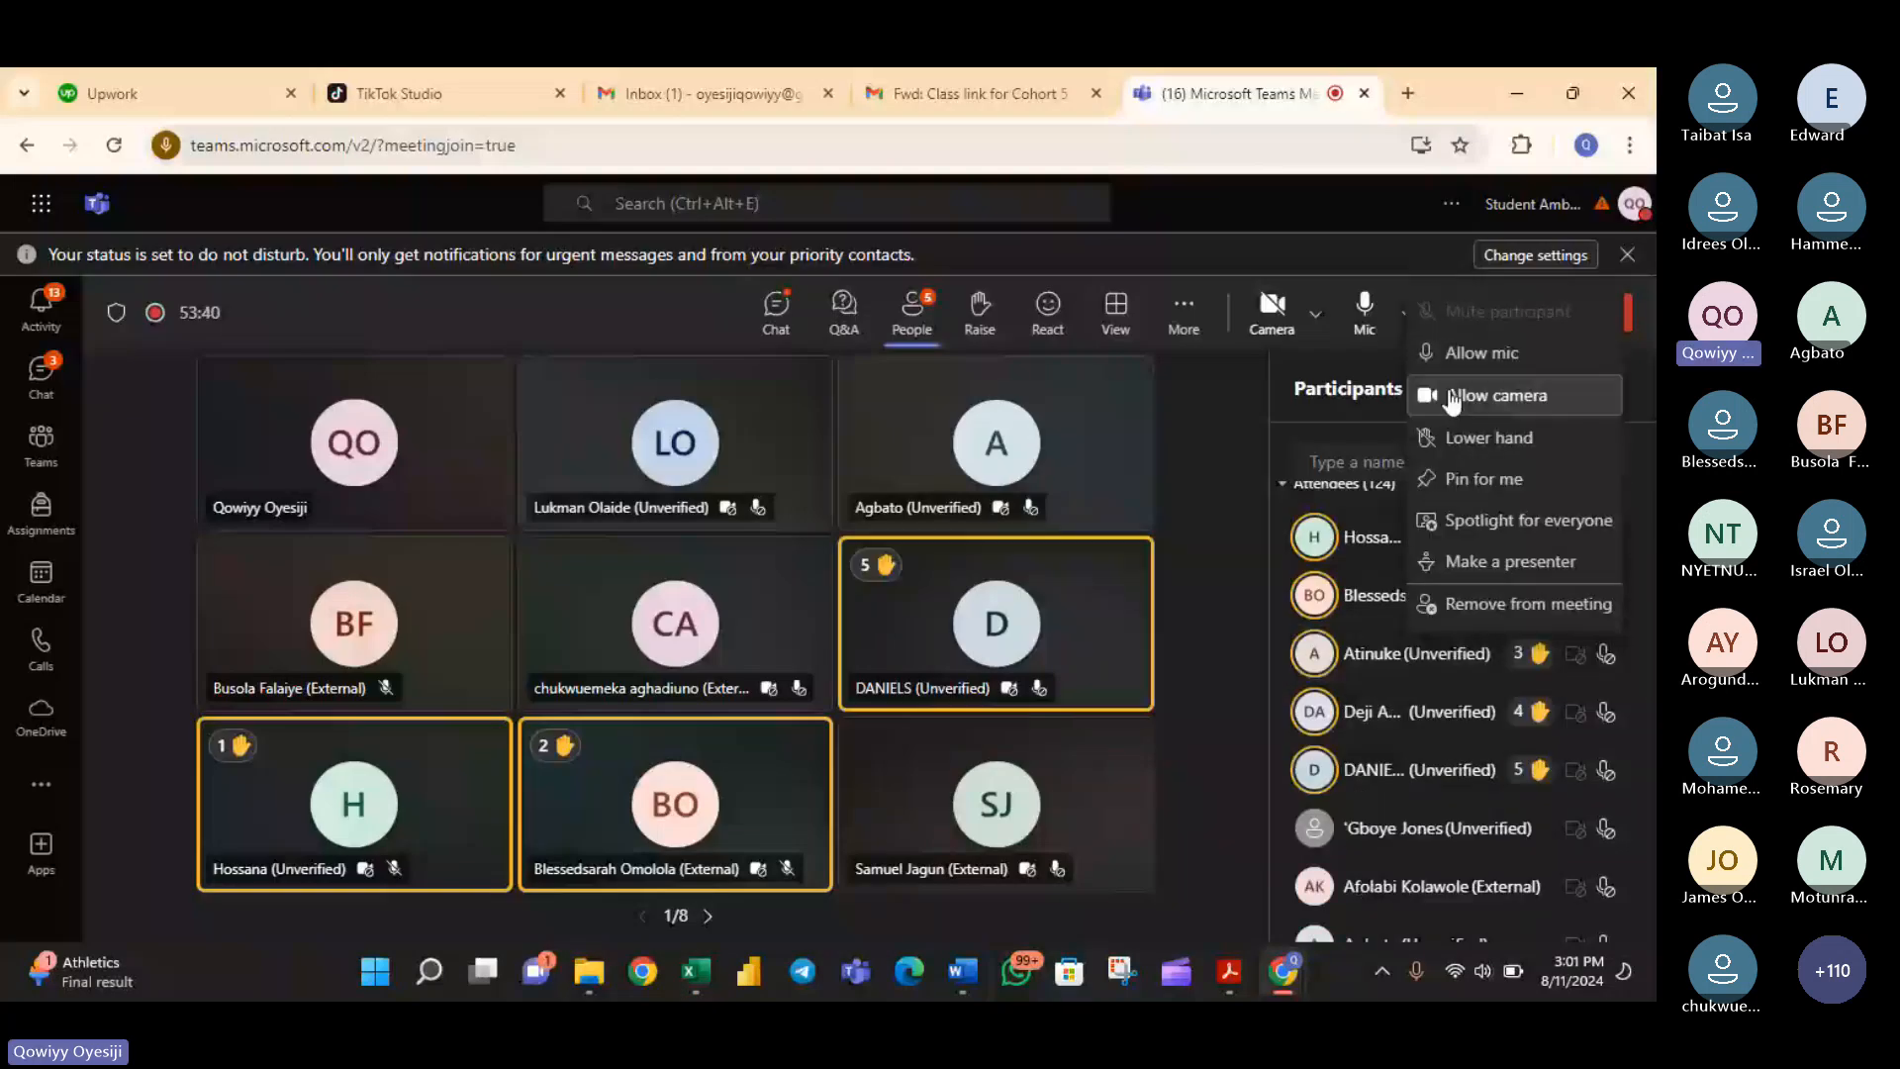
pyautogui.click(1445, 357)
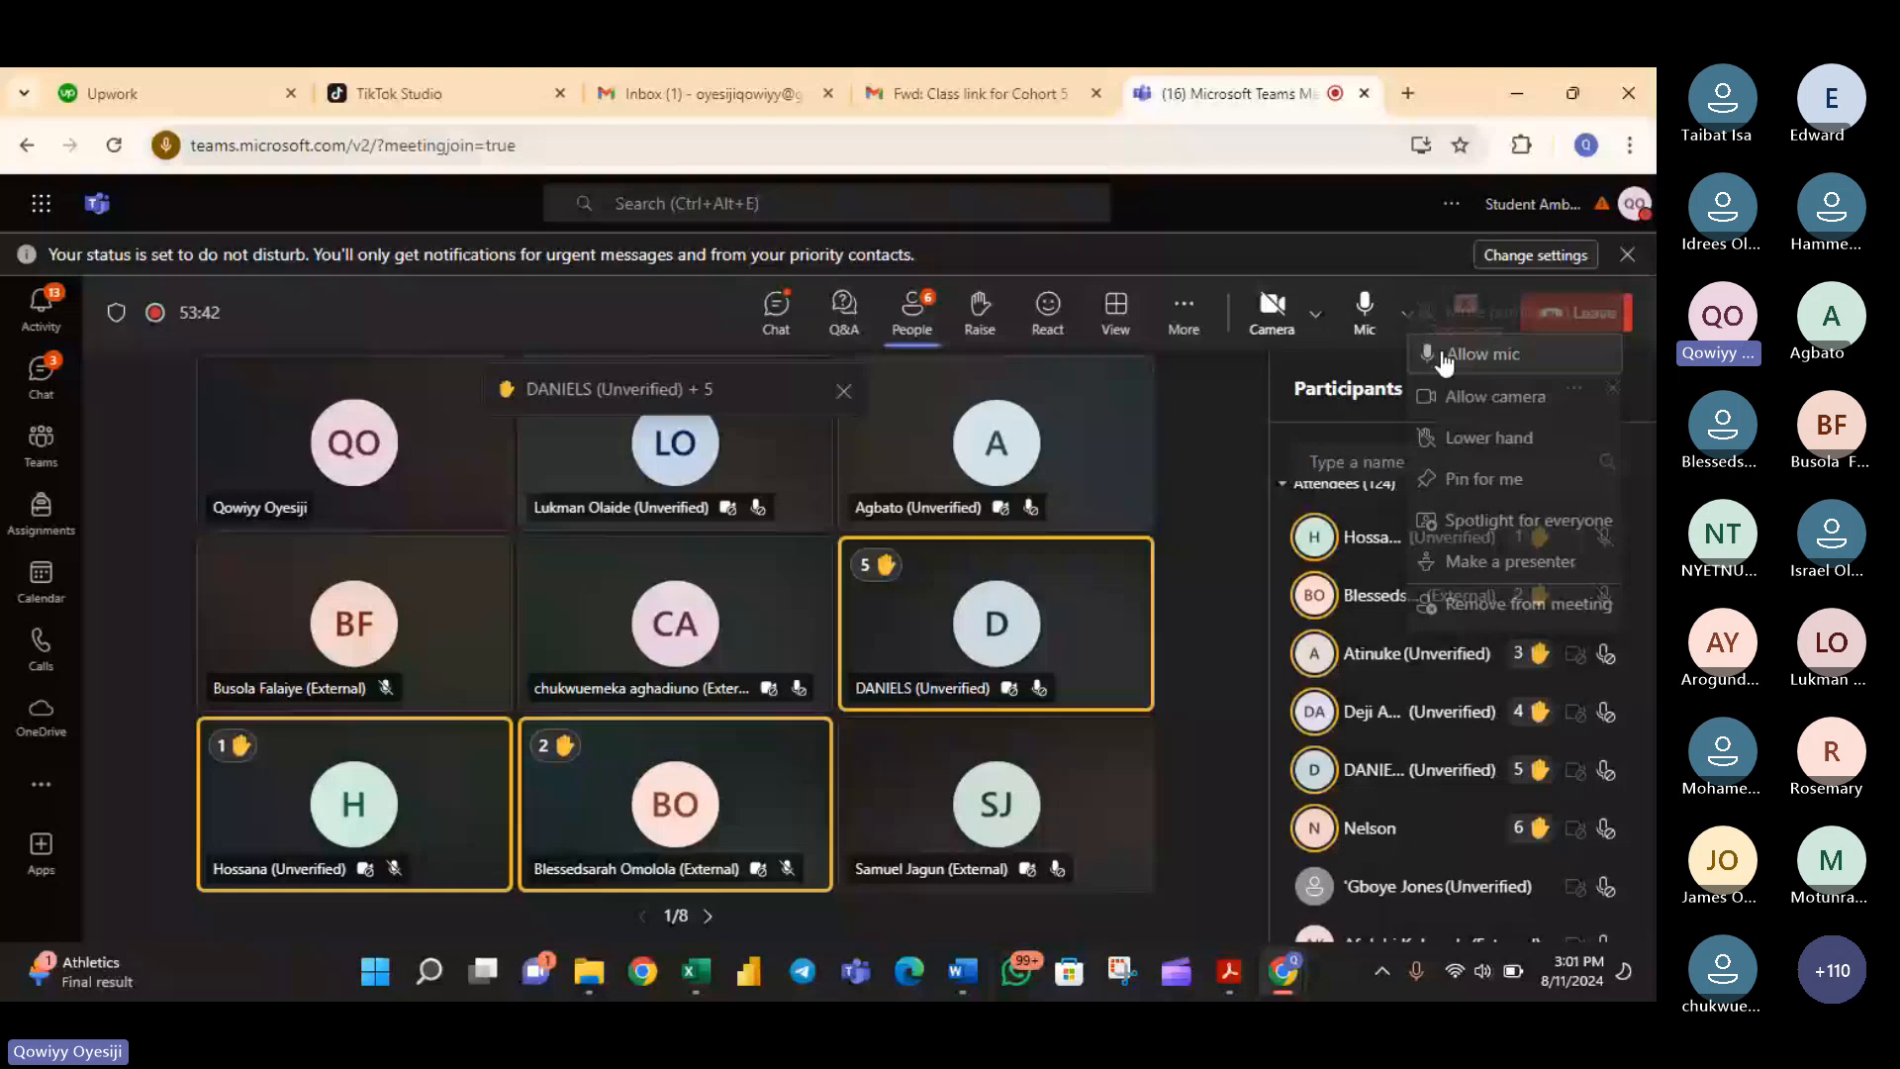
# - Open the meeting chat, mute the microphone and review the attendees' recent questions
pyautogui.click(777, 316)
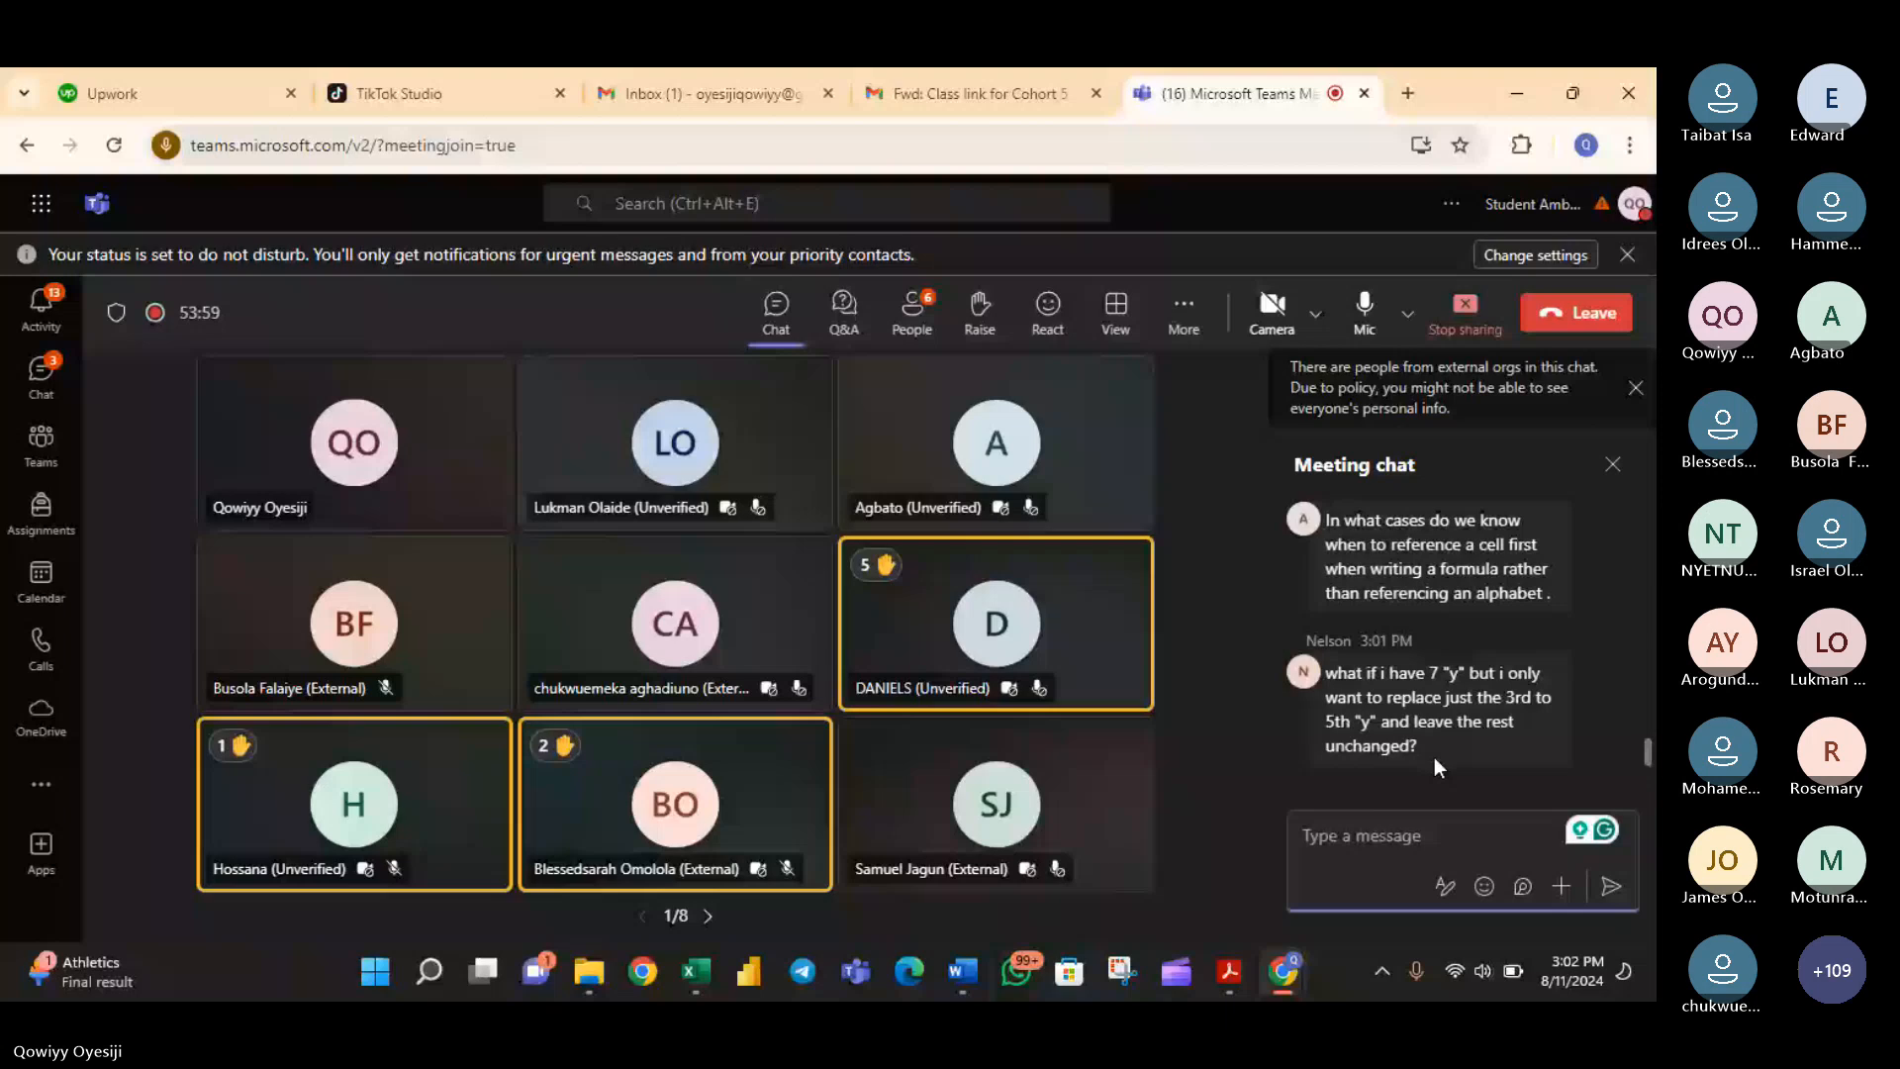
pyautogui.click(1365, 319)
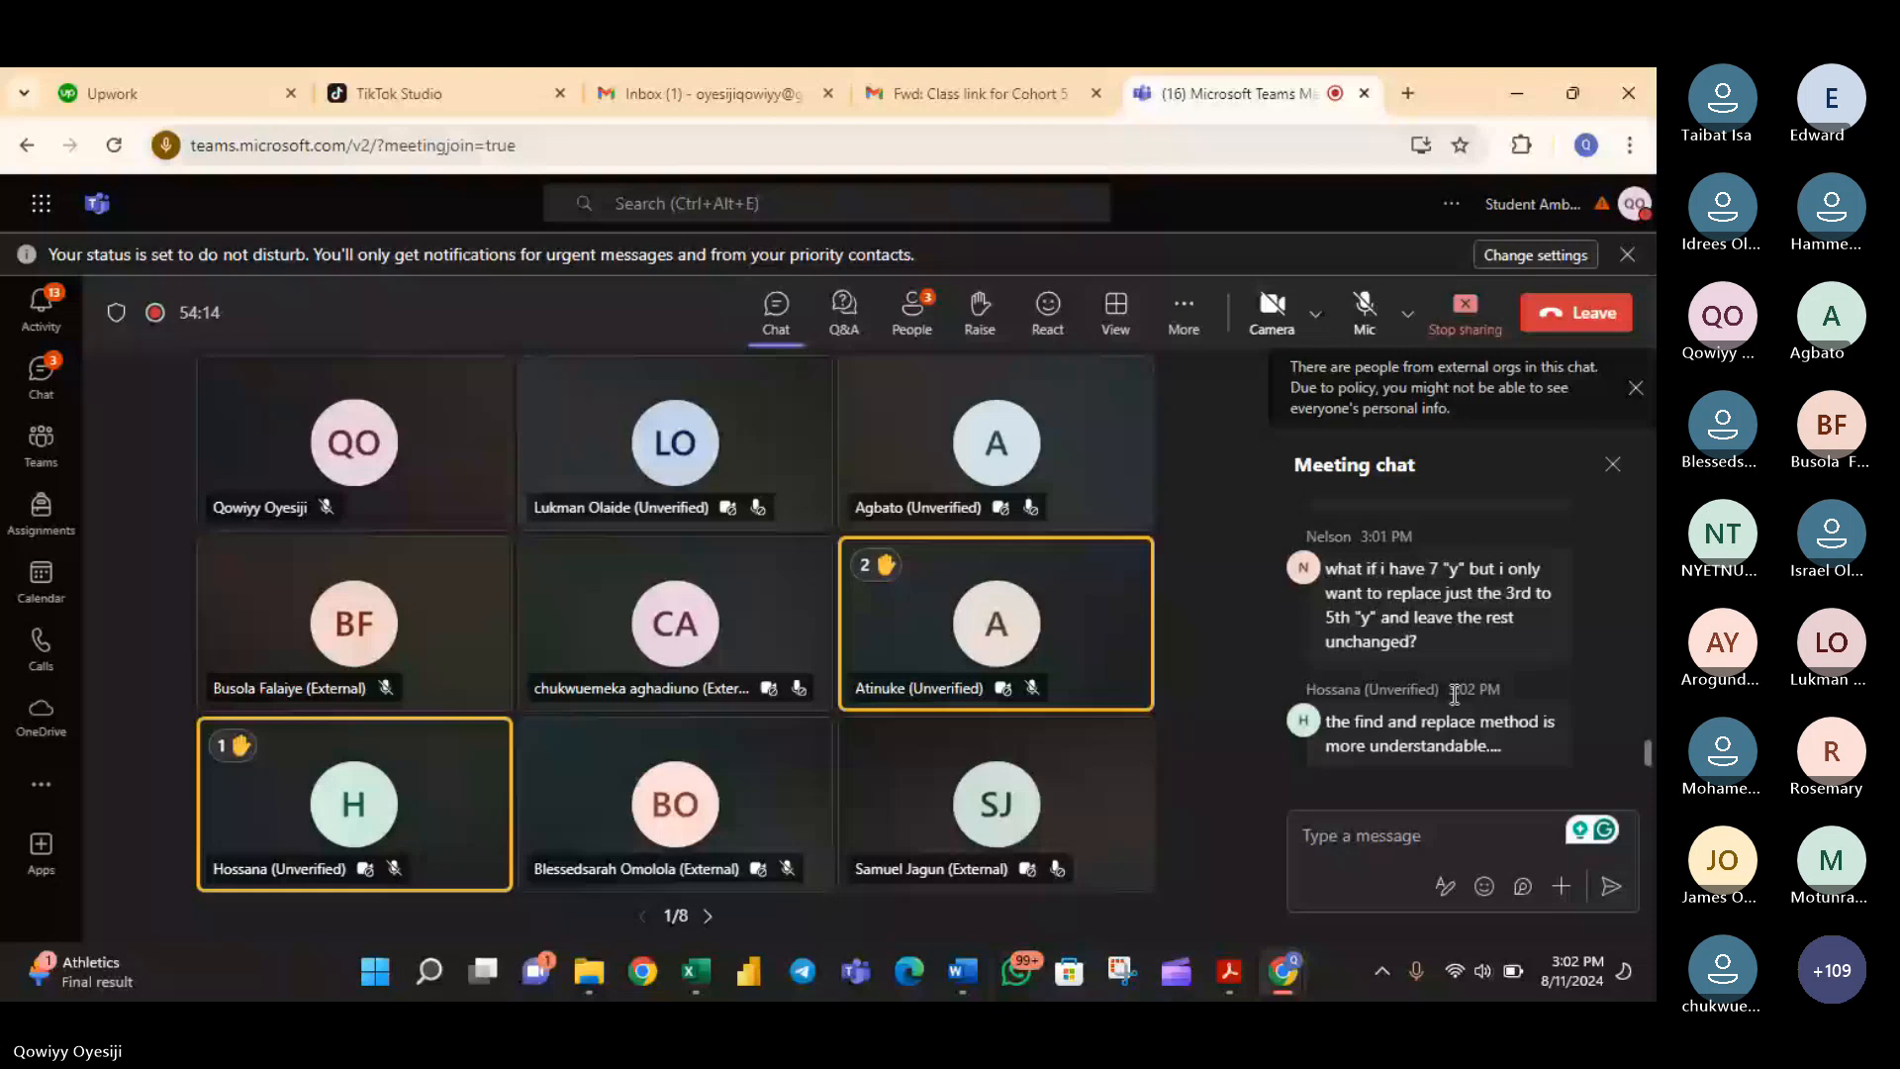
pyautogui.scroll(2, 1454, 696)
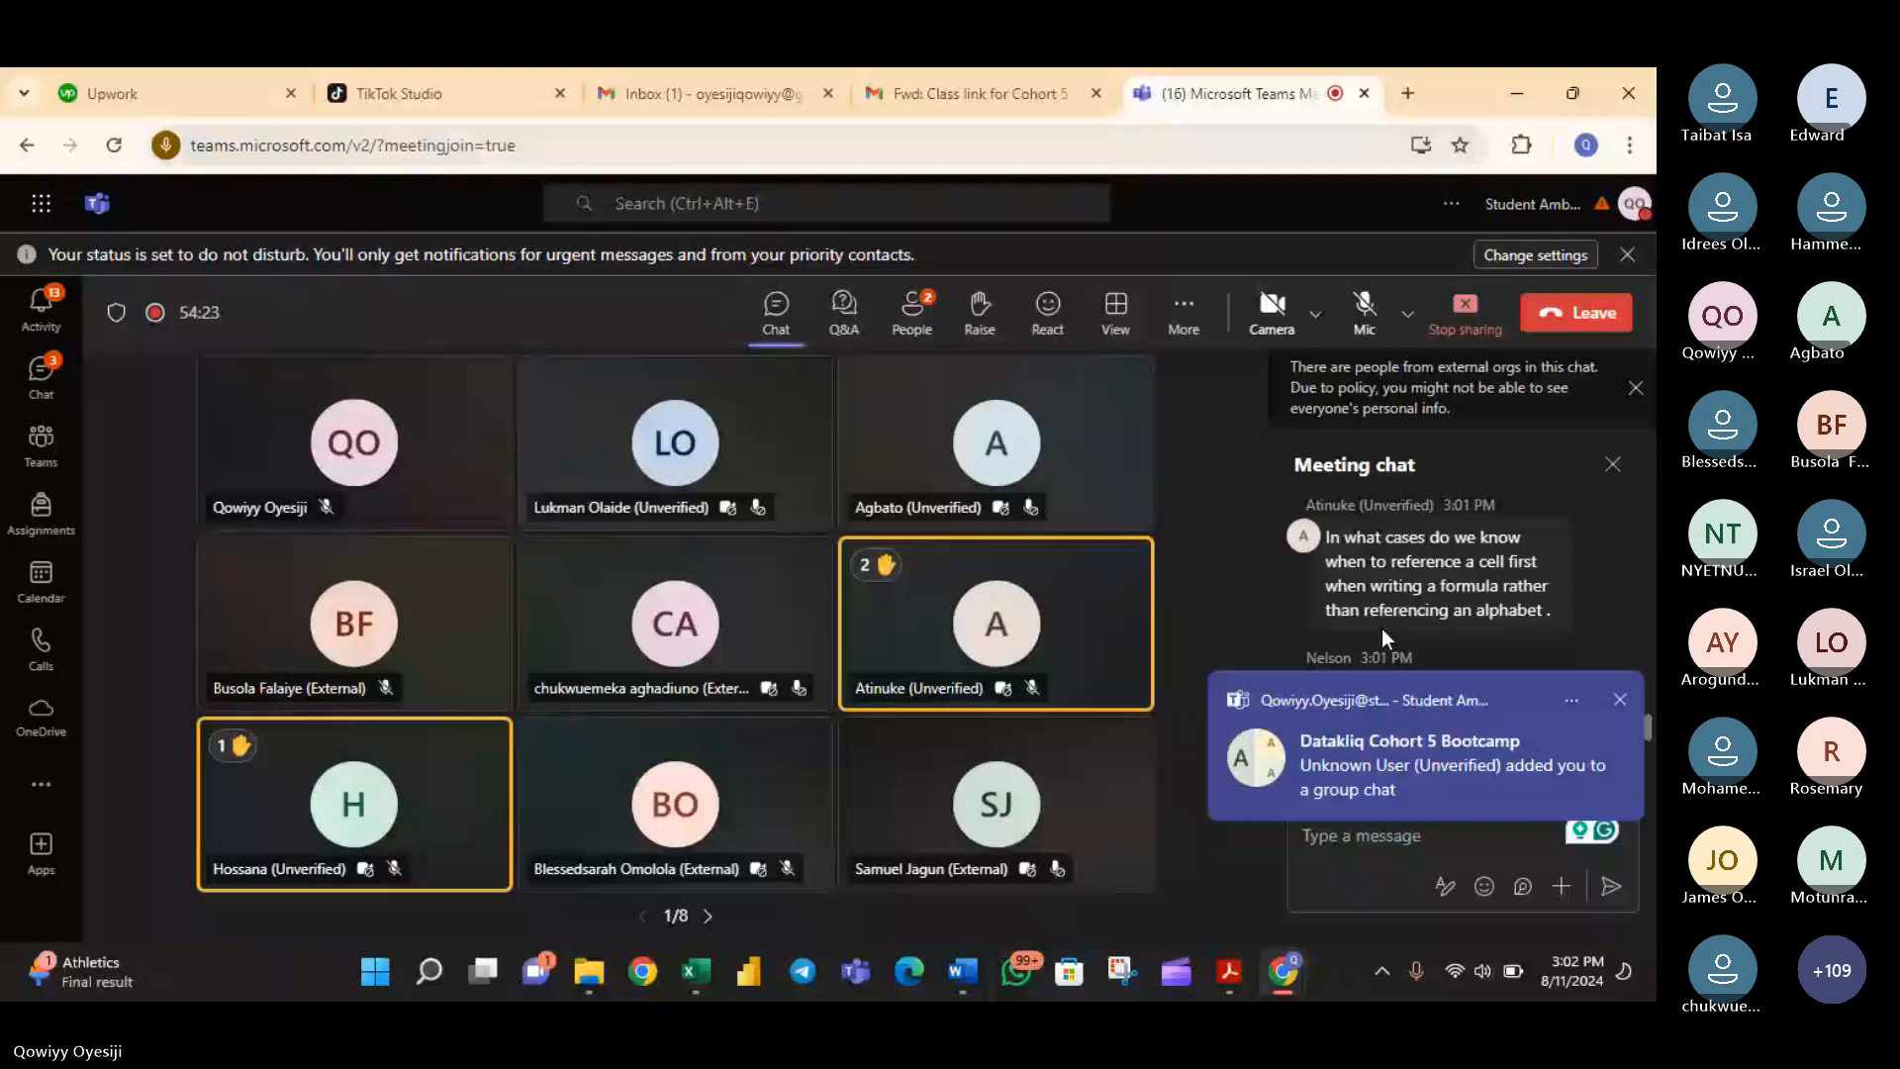
pyautogui.click(1617, 705)
pyautogui.scroll(2, 1558, 680)
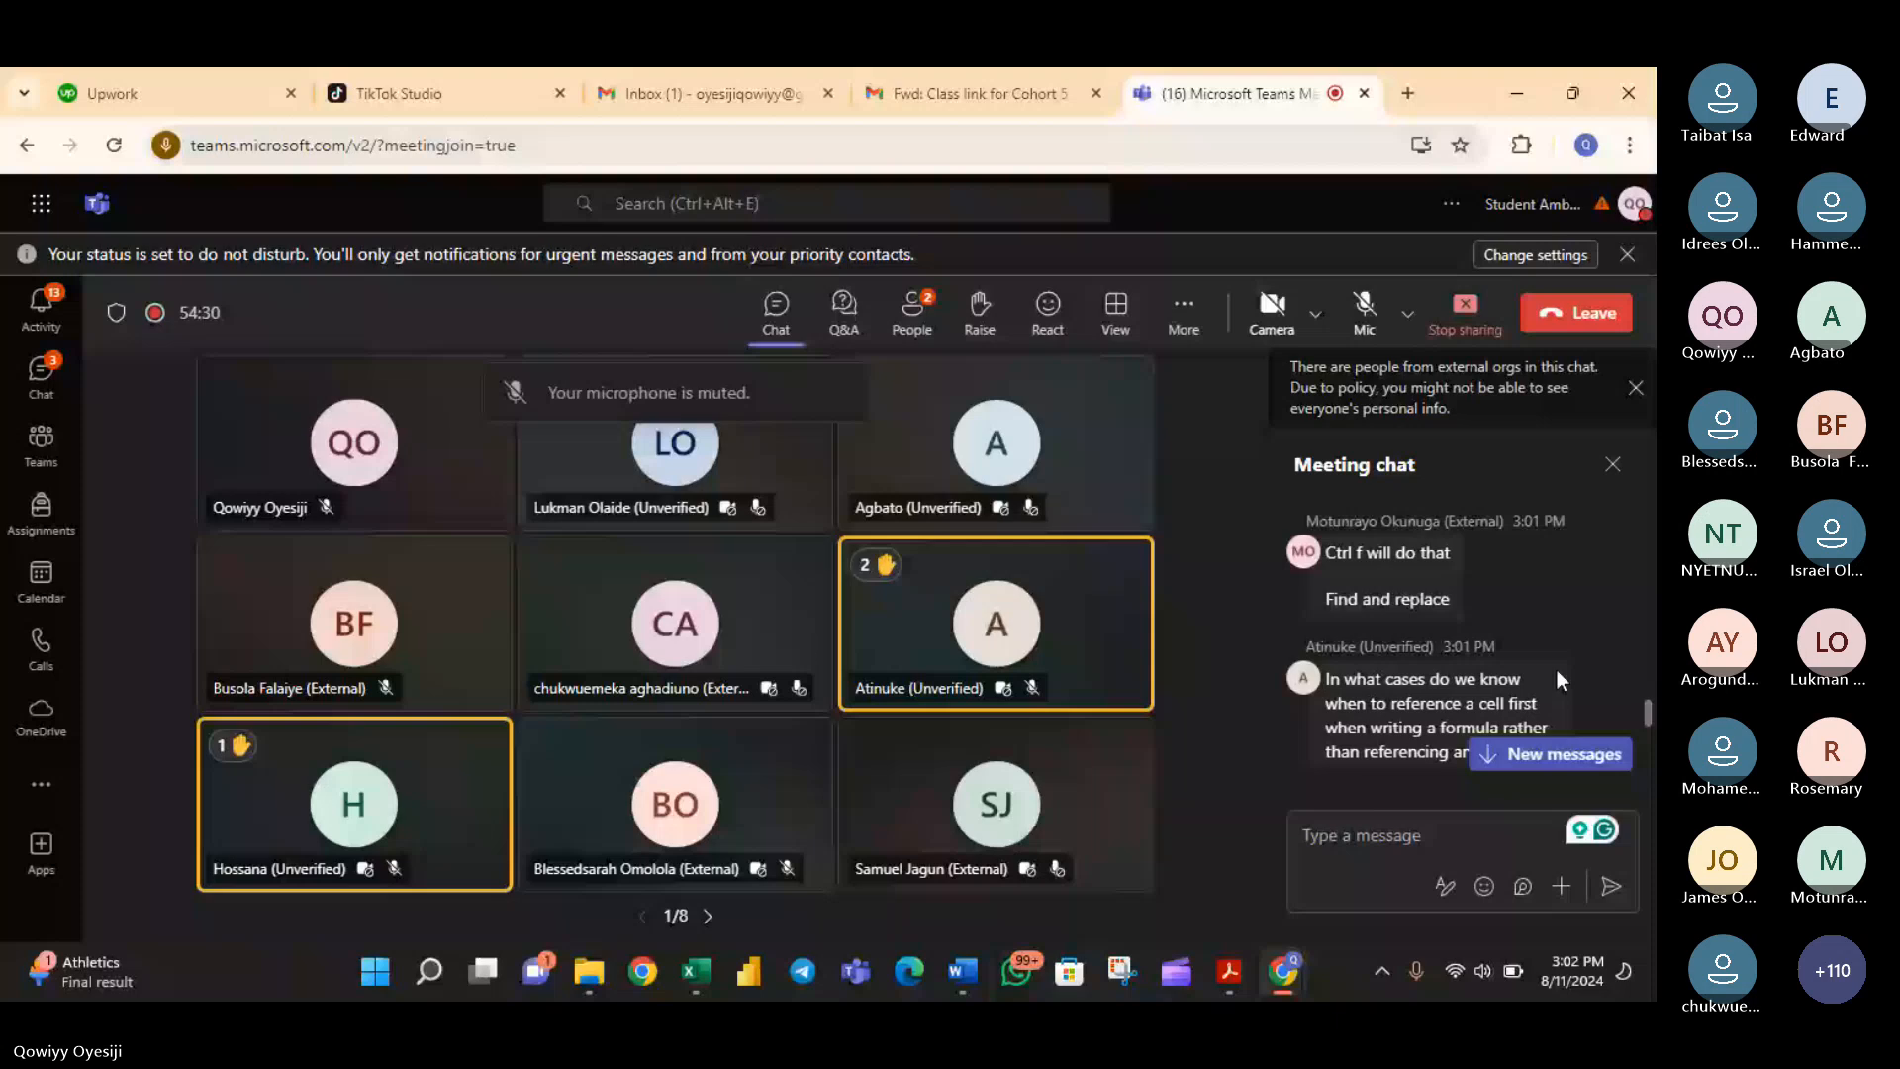
pyautogui.scroll(1, 1558, 669)
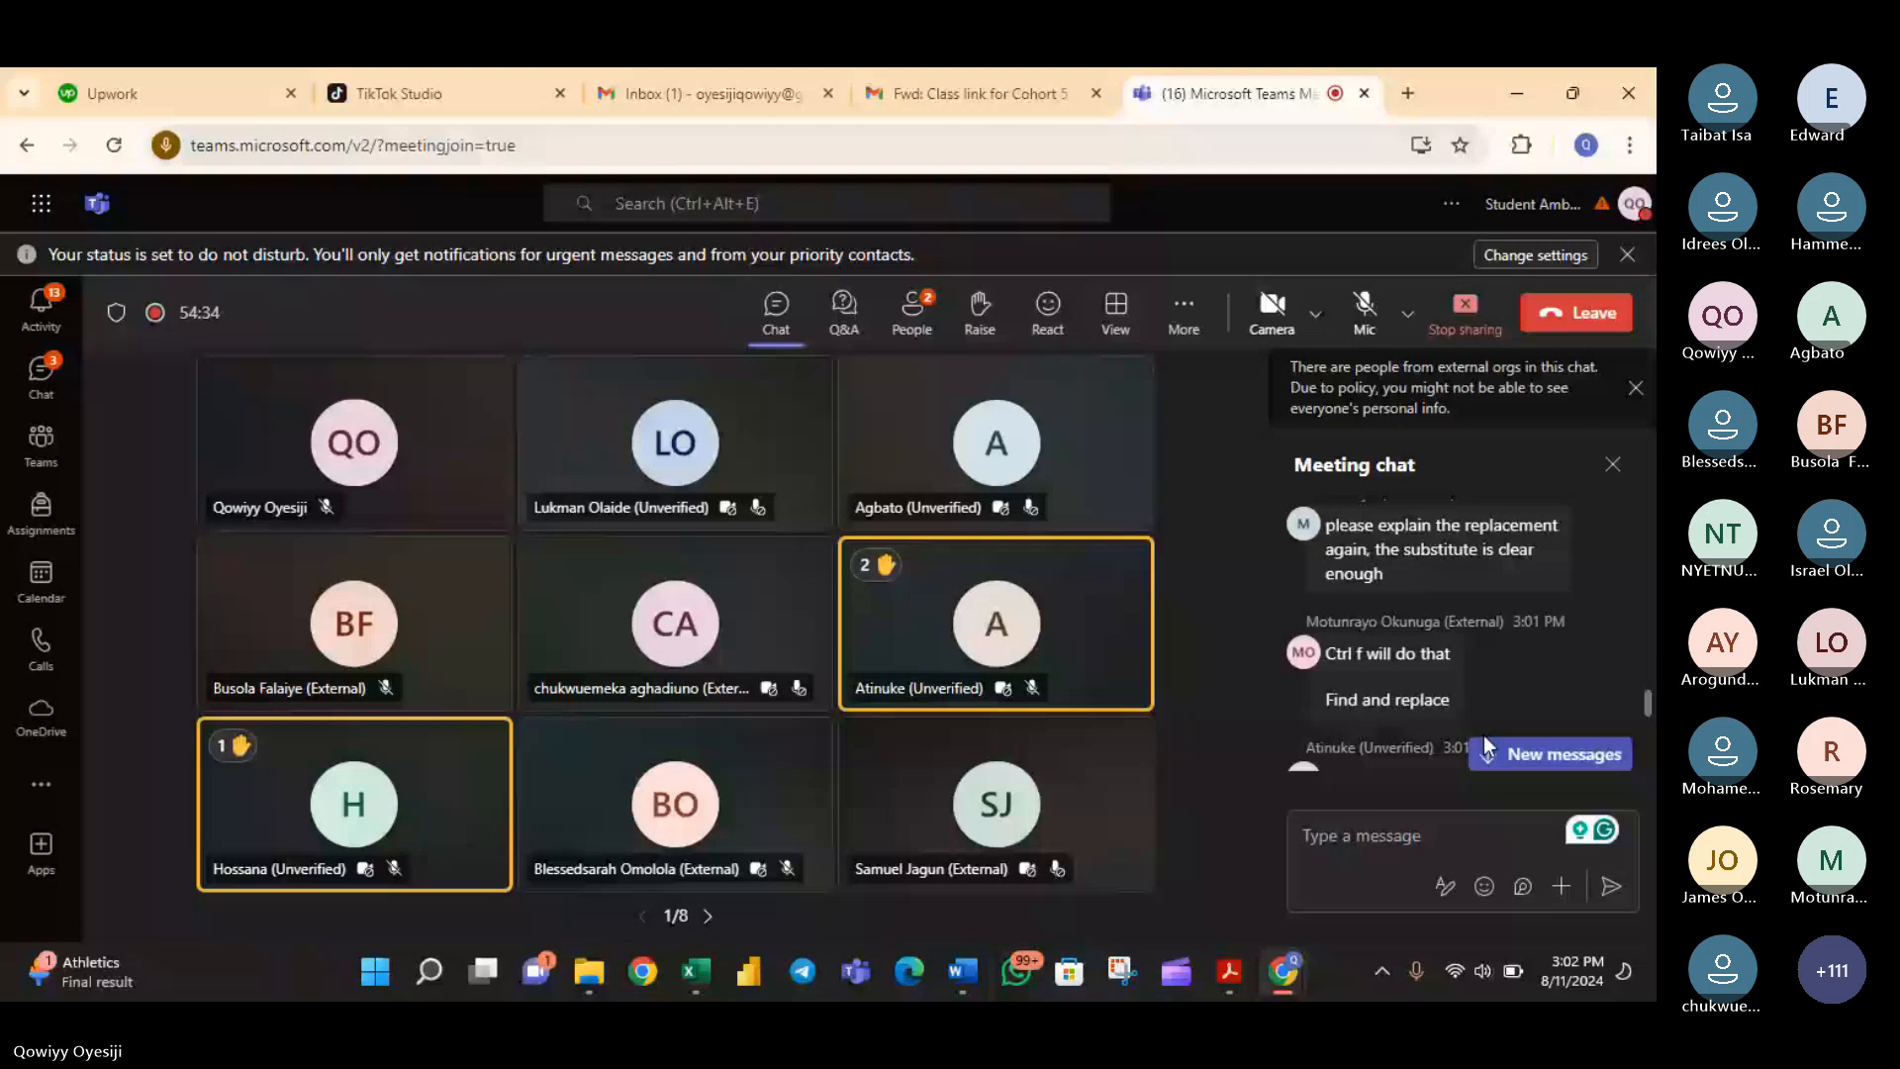
# - Unmute the microphone and read the chat questions about cell references and replacing only the 3rd to 5th "y"
pyautogui.click(1393, 834)
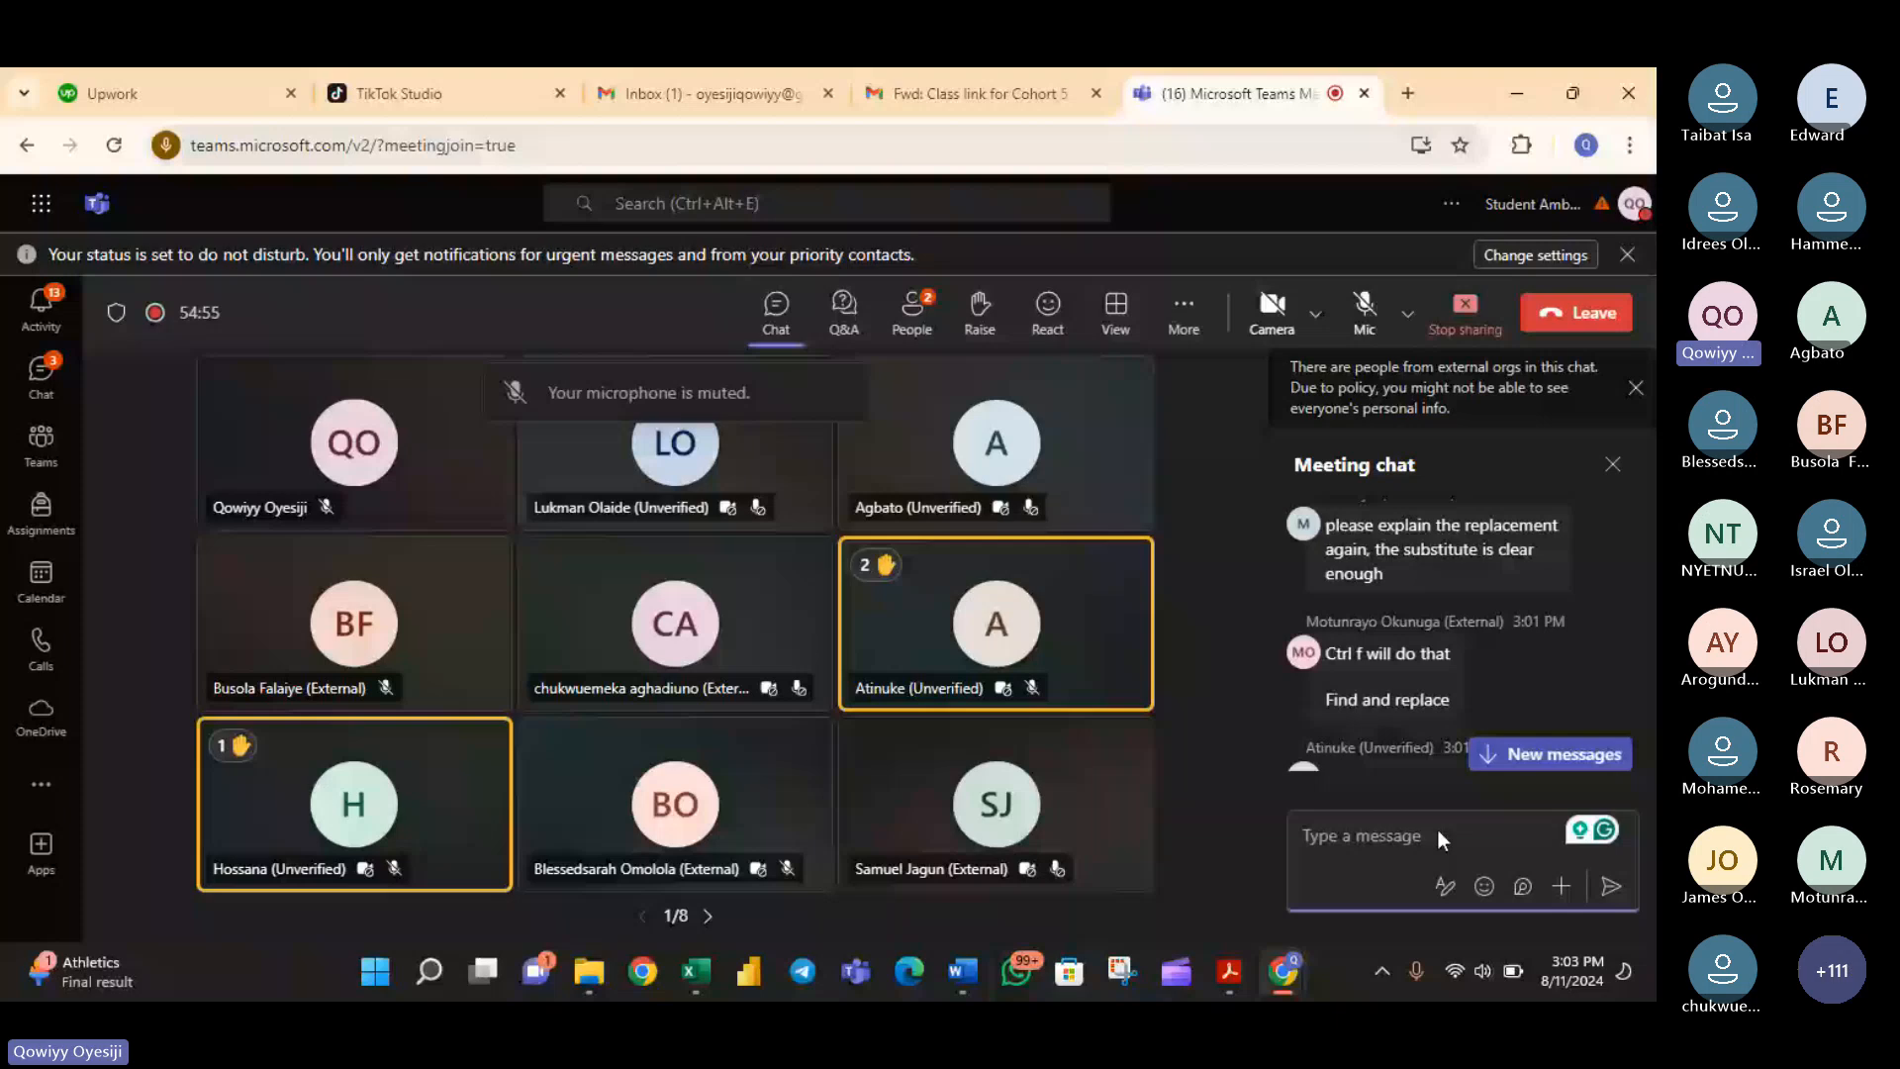
pyautogui.hotkey('ctrl', 'shift', 'm')
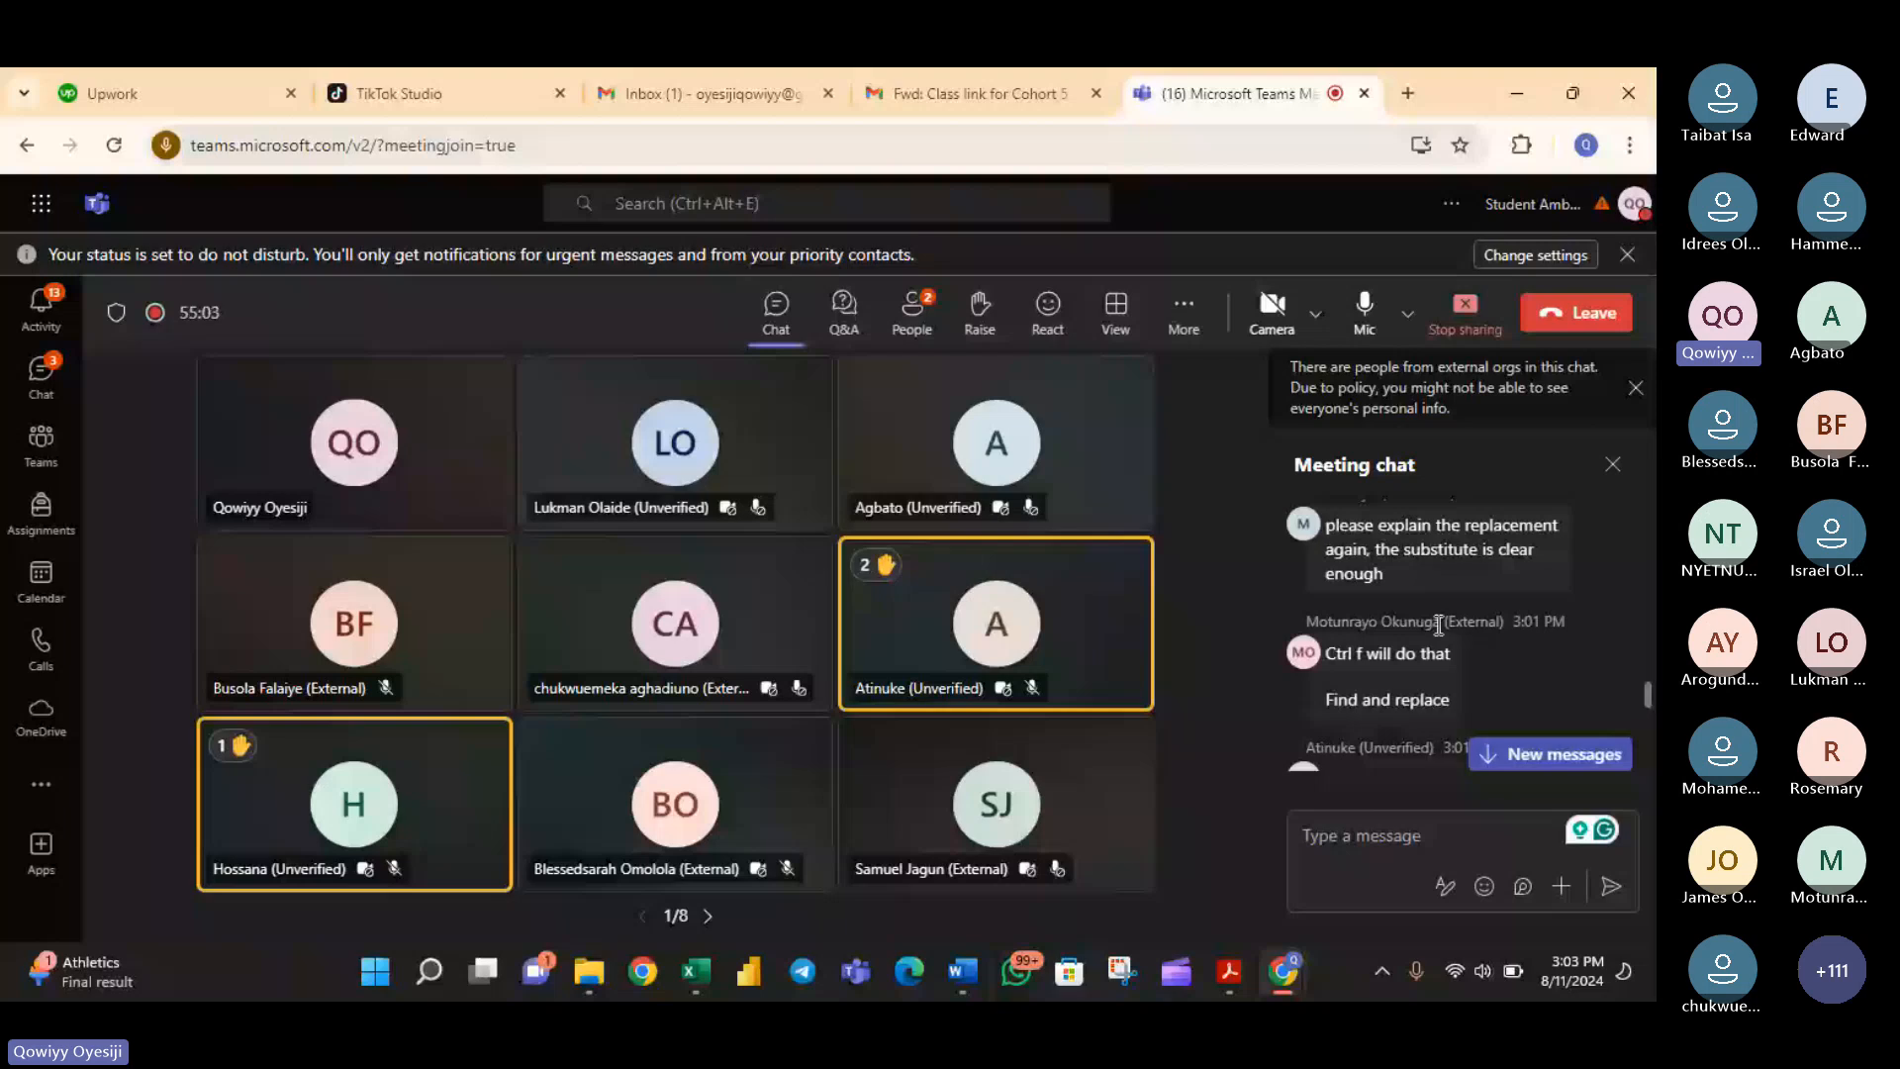
pyautogui.scroll(-3, 1438, 625)
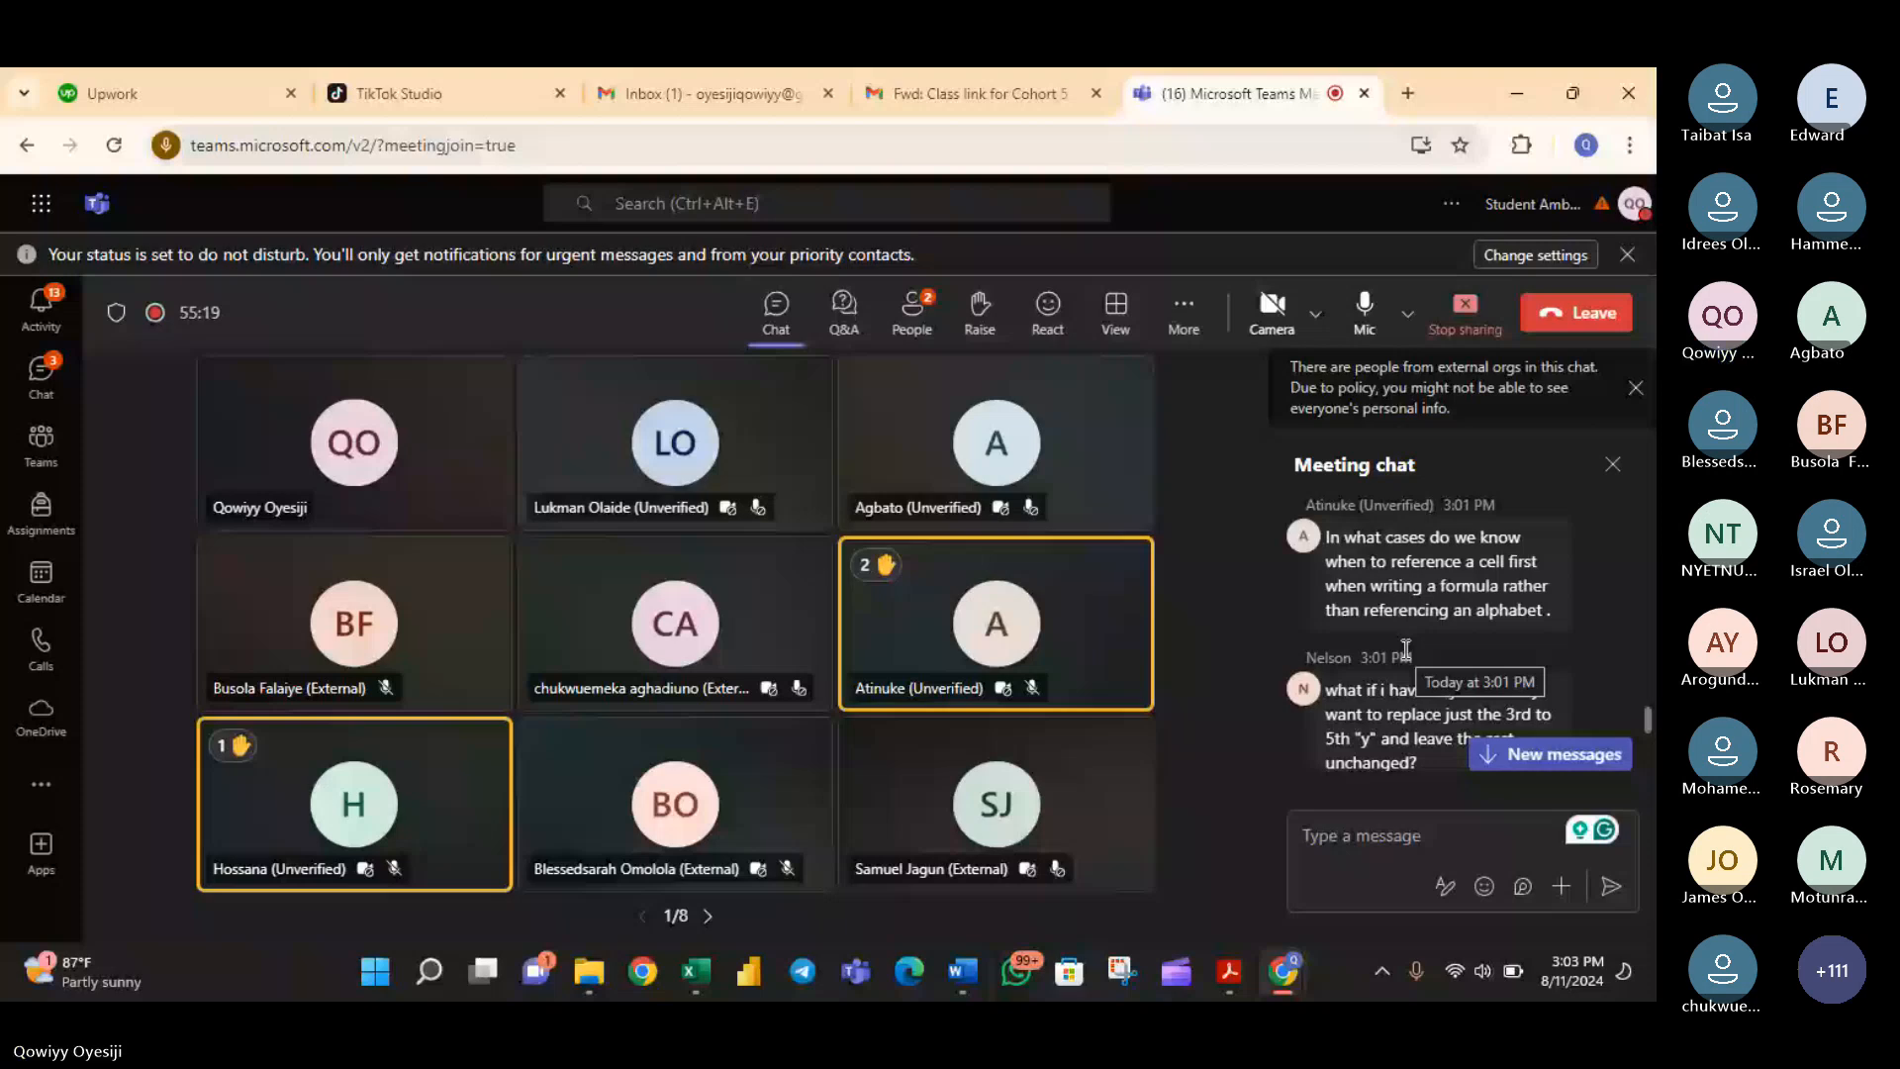
pyautogui.scroll(-5, 1406, 649)
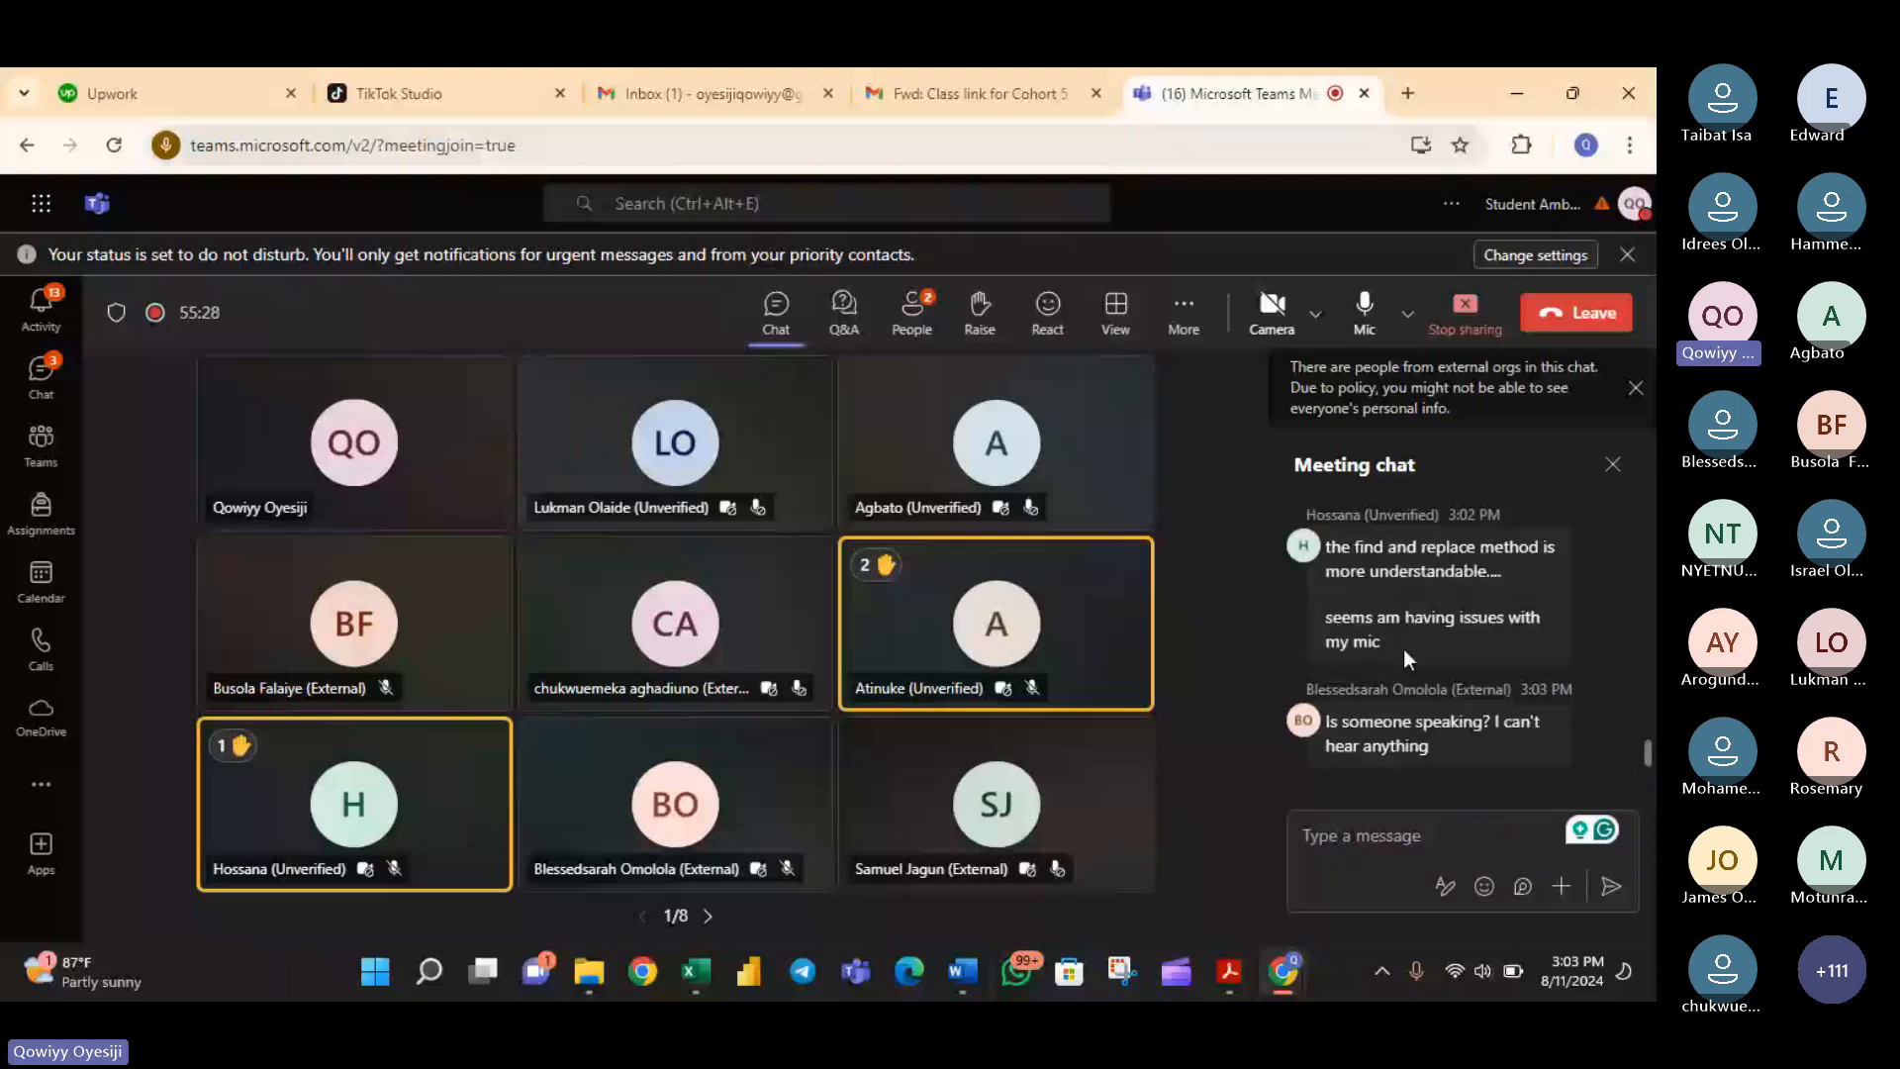
pyautogui.scroll(3, 1404, 649)
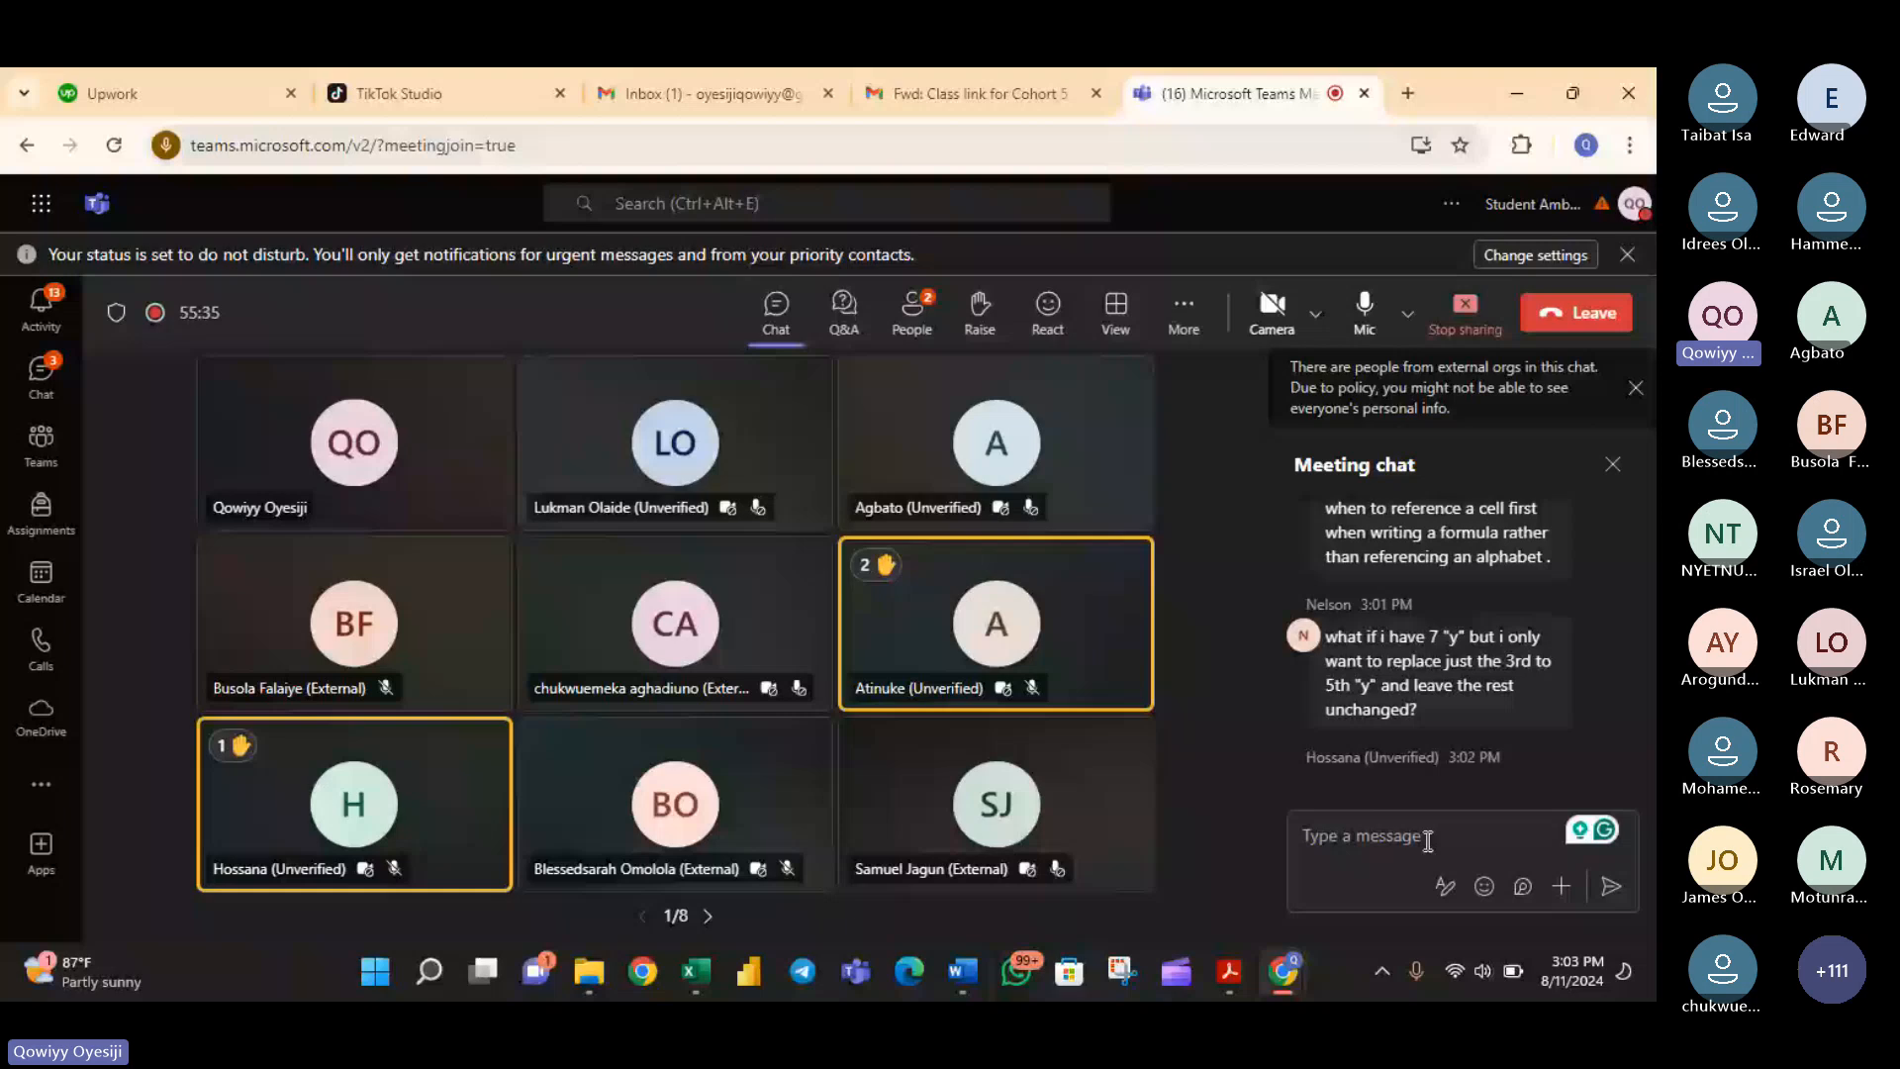
# - Write the "LearnWith" handle ending in the presenter's first name as a meeting chat message
pyautogui.click(1385, 850)
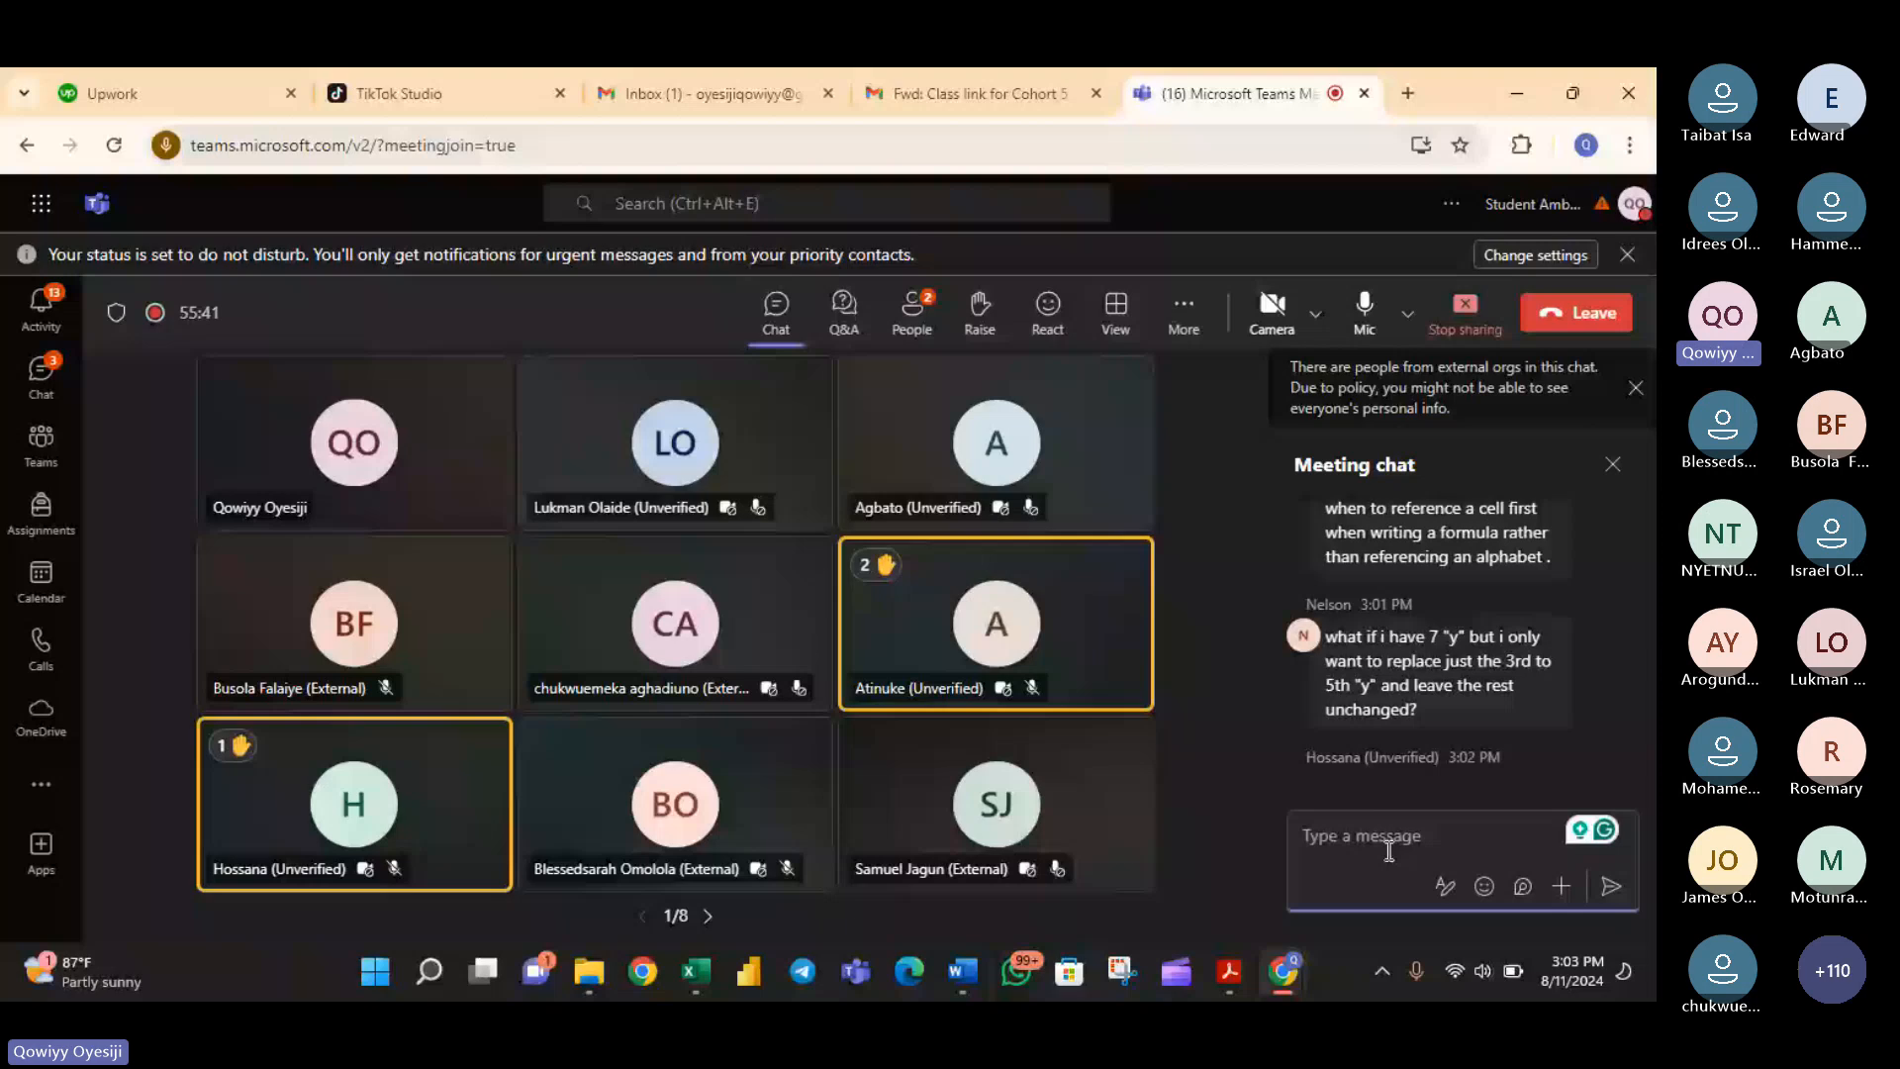
pyautogui.write('Lea')
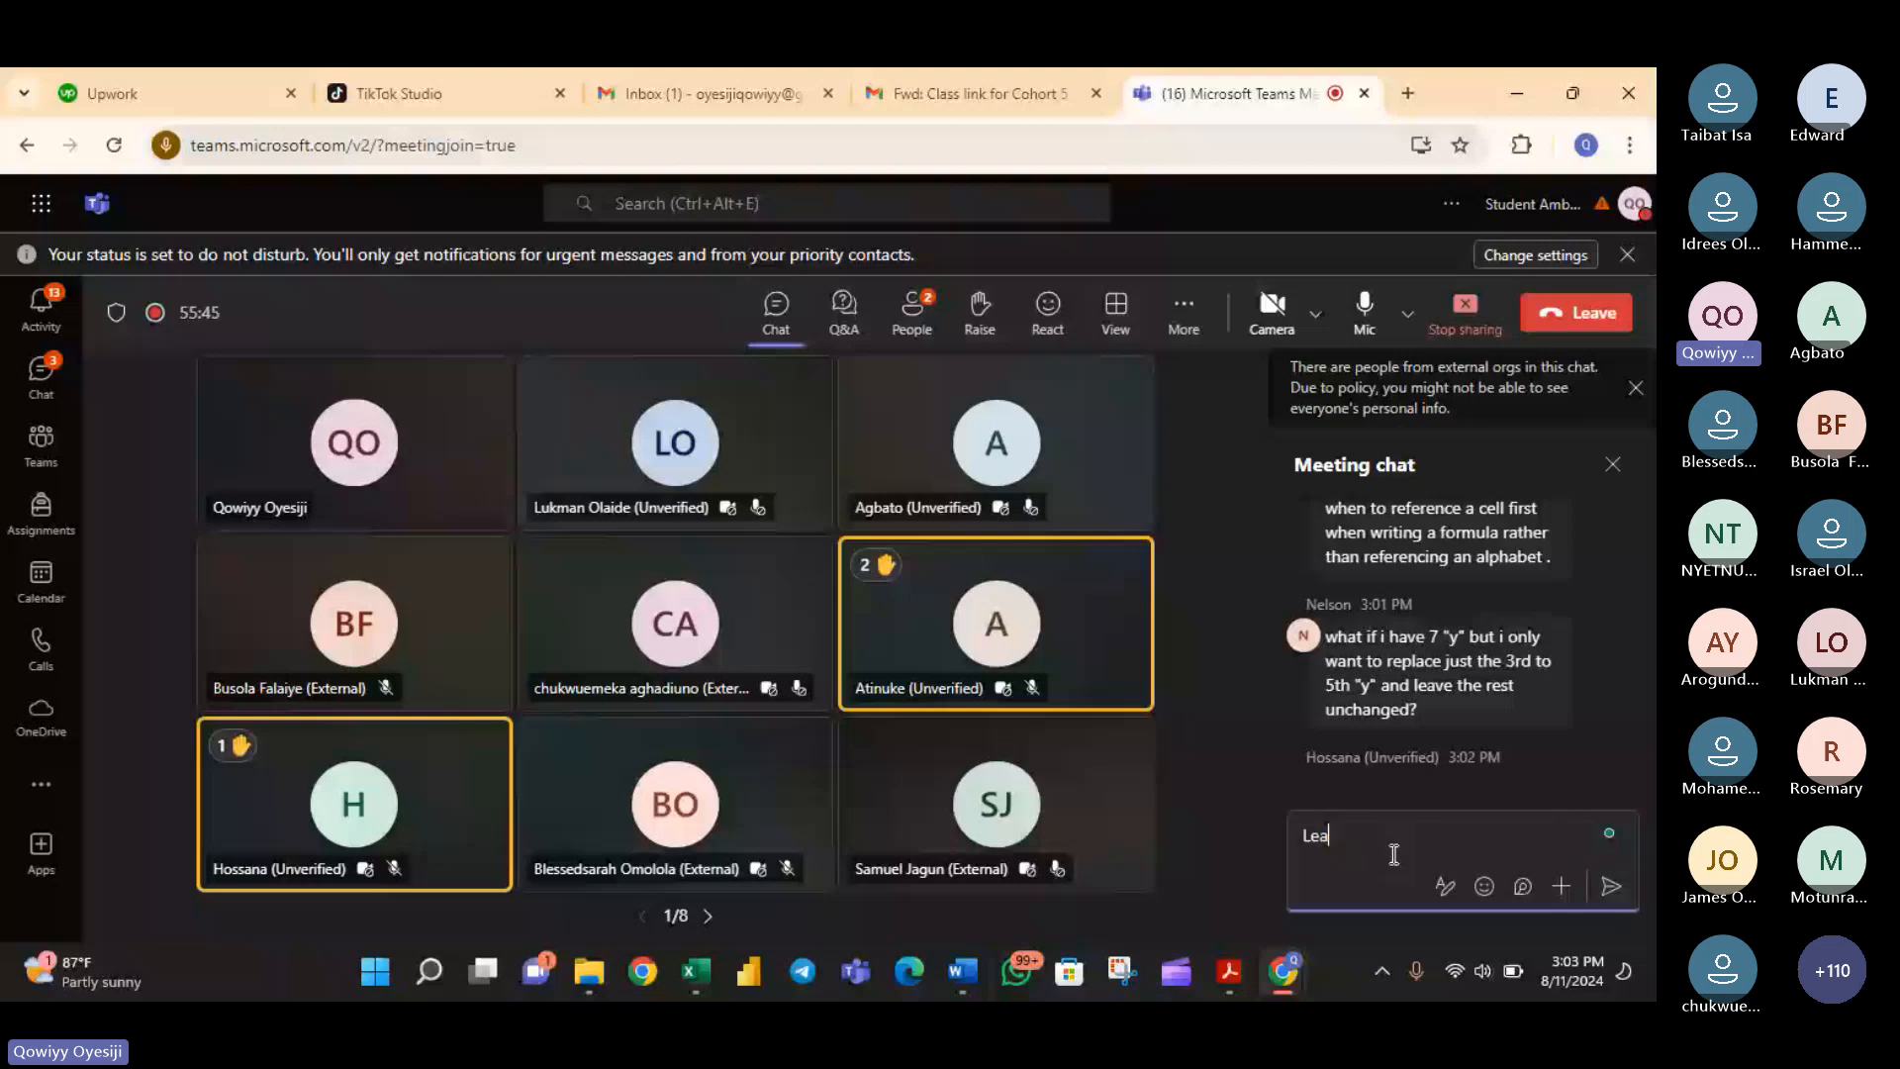
pyautogui.write('rnWithQowiyy')
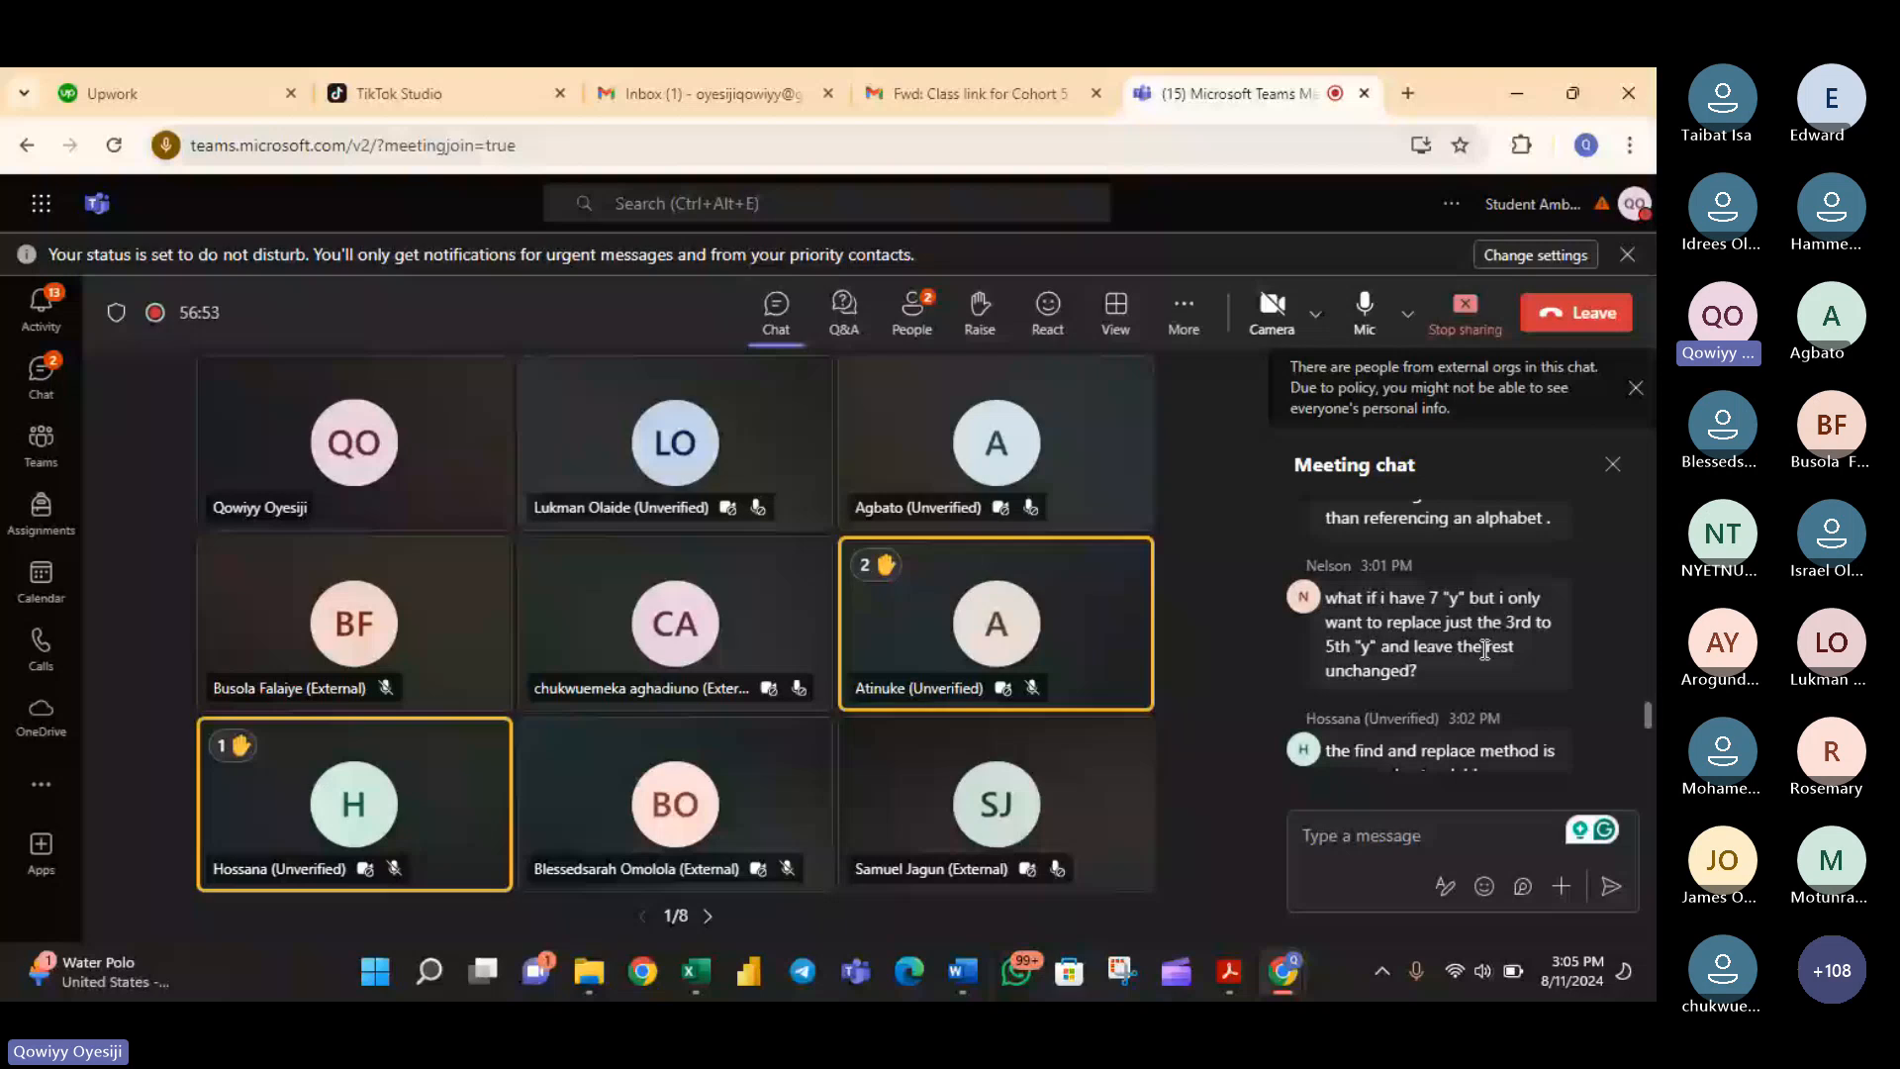
# - Reread the attendees' chat questions, and switch back to Excel to examine the SUBSTITUTE formula in K22
pyautogui.scroll(3, 1475, 683)
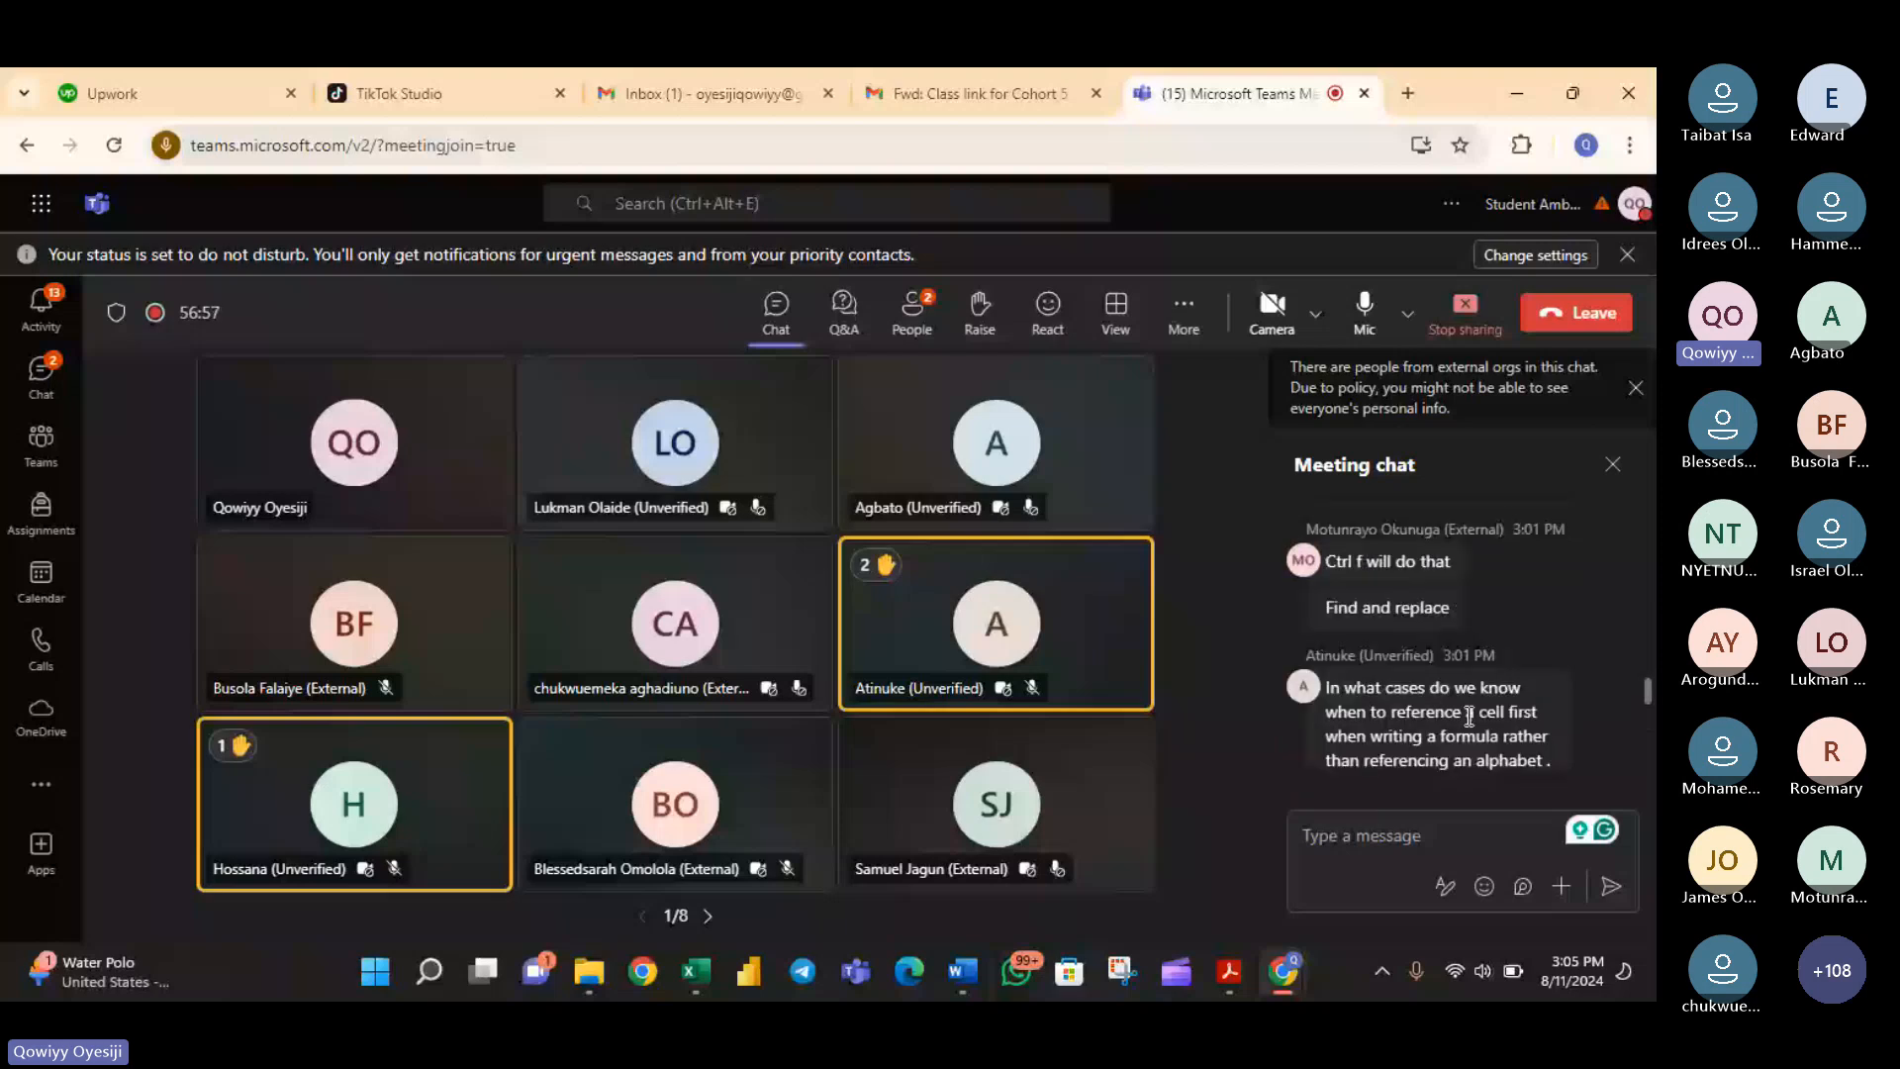
pyautogui.scroll(-1, 1470, 698)
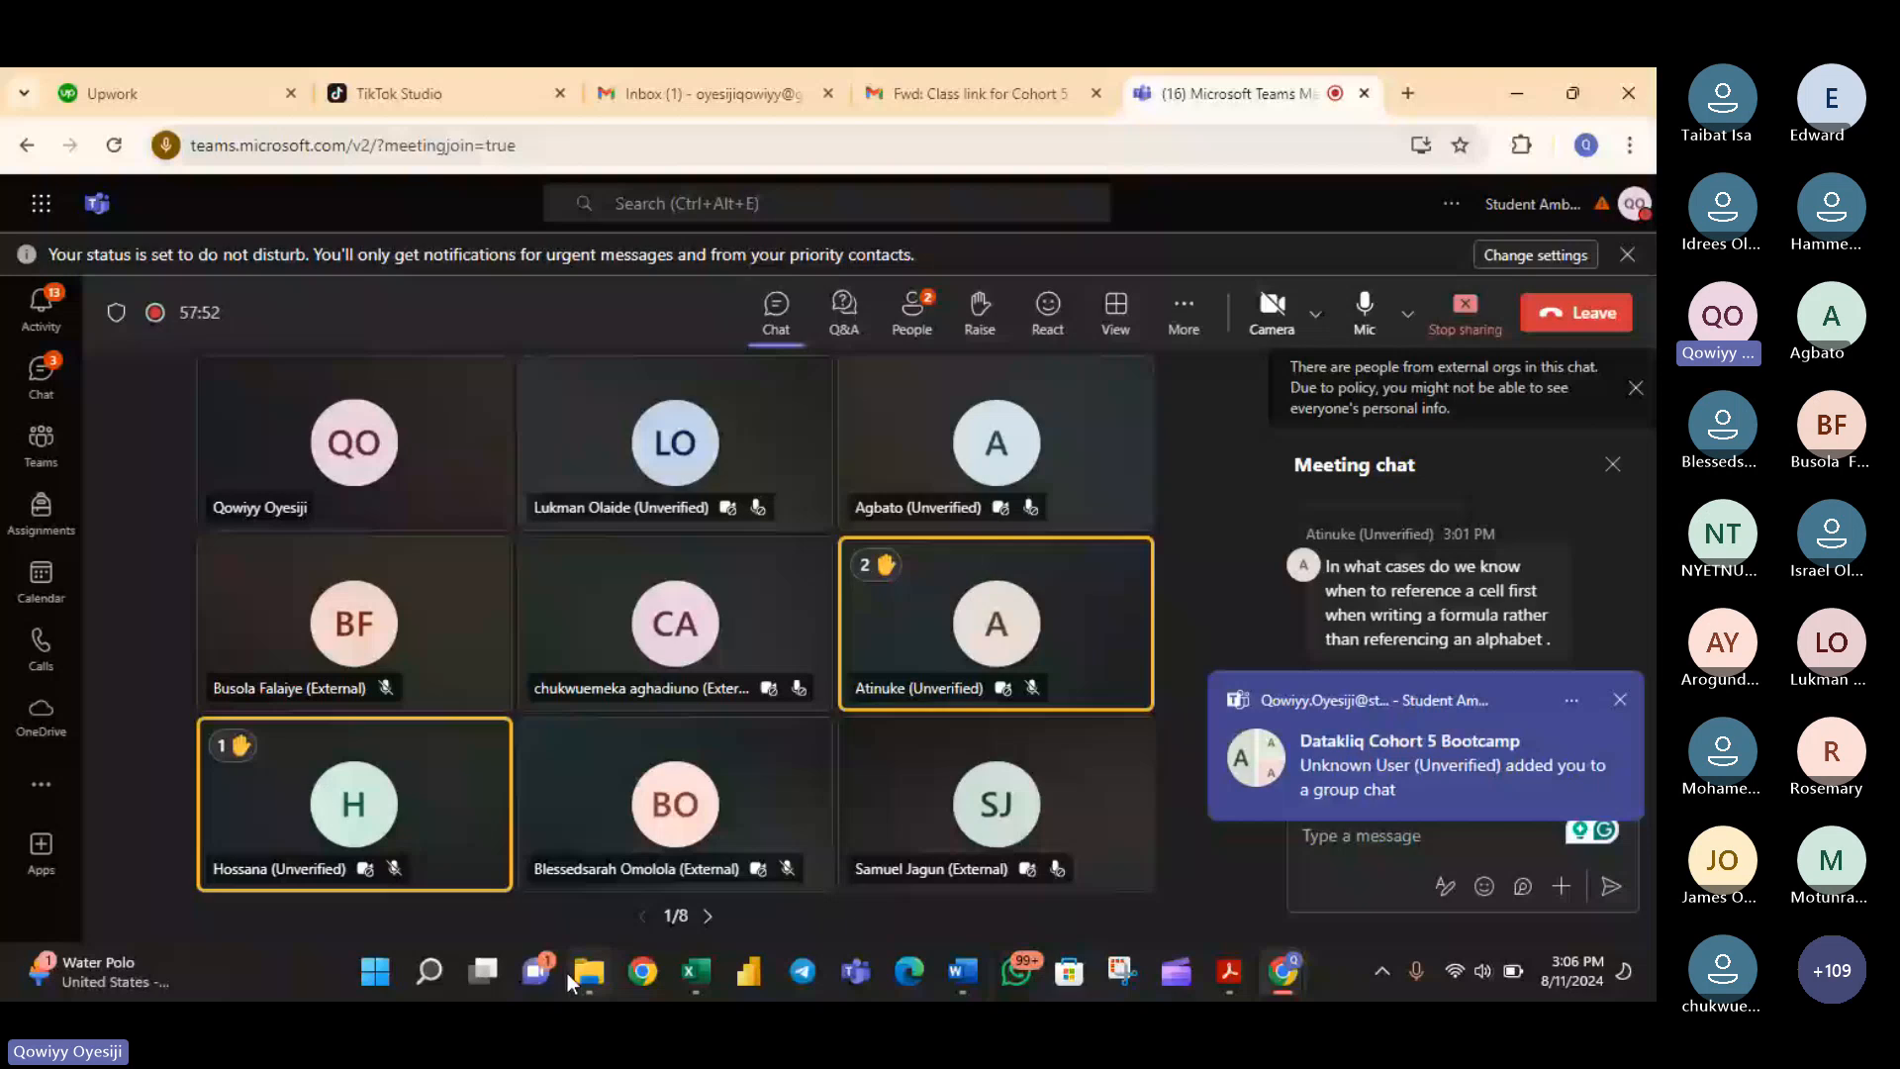
pyautogui.scroll(-3, 1467, 687)
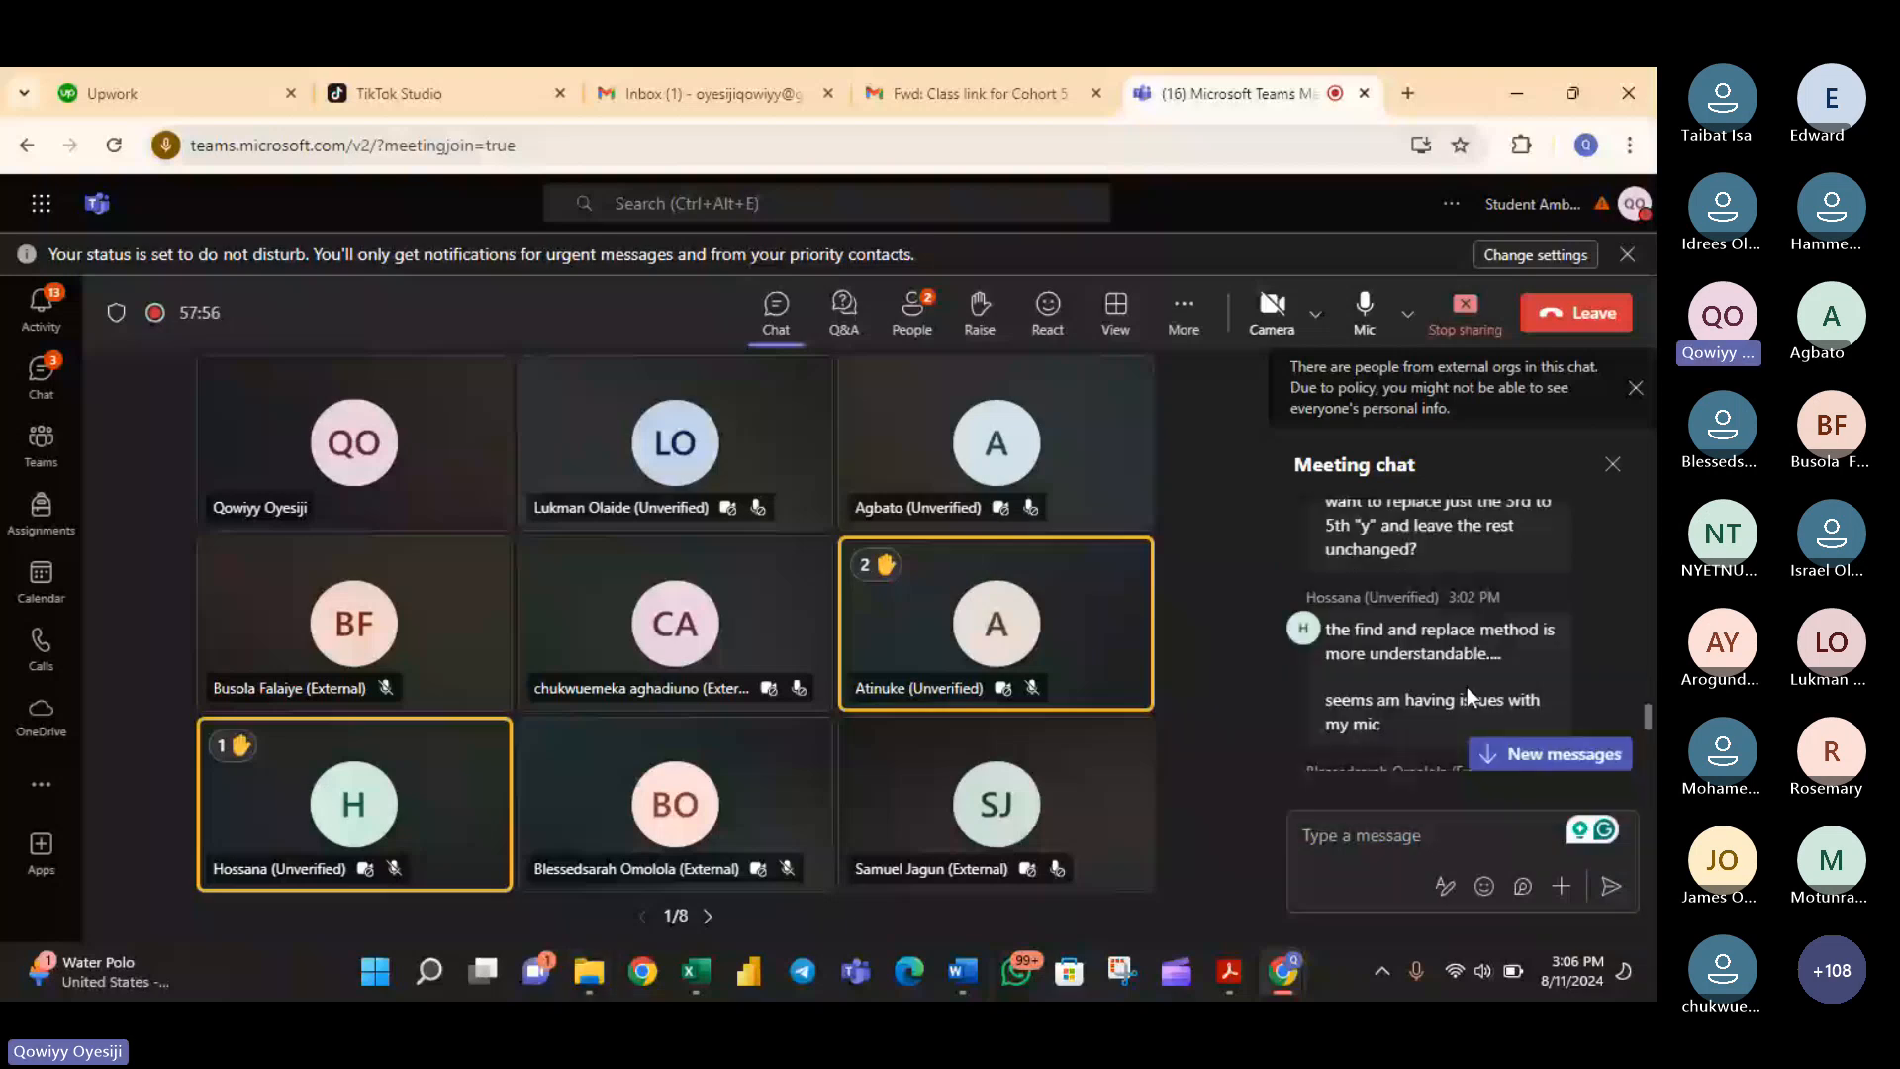
pyautogui.hotkey('alt', 'Tab')
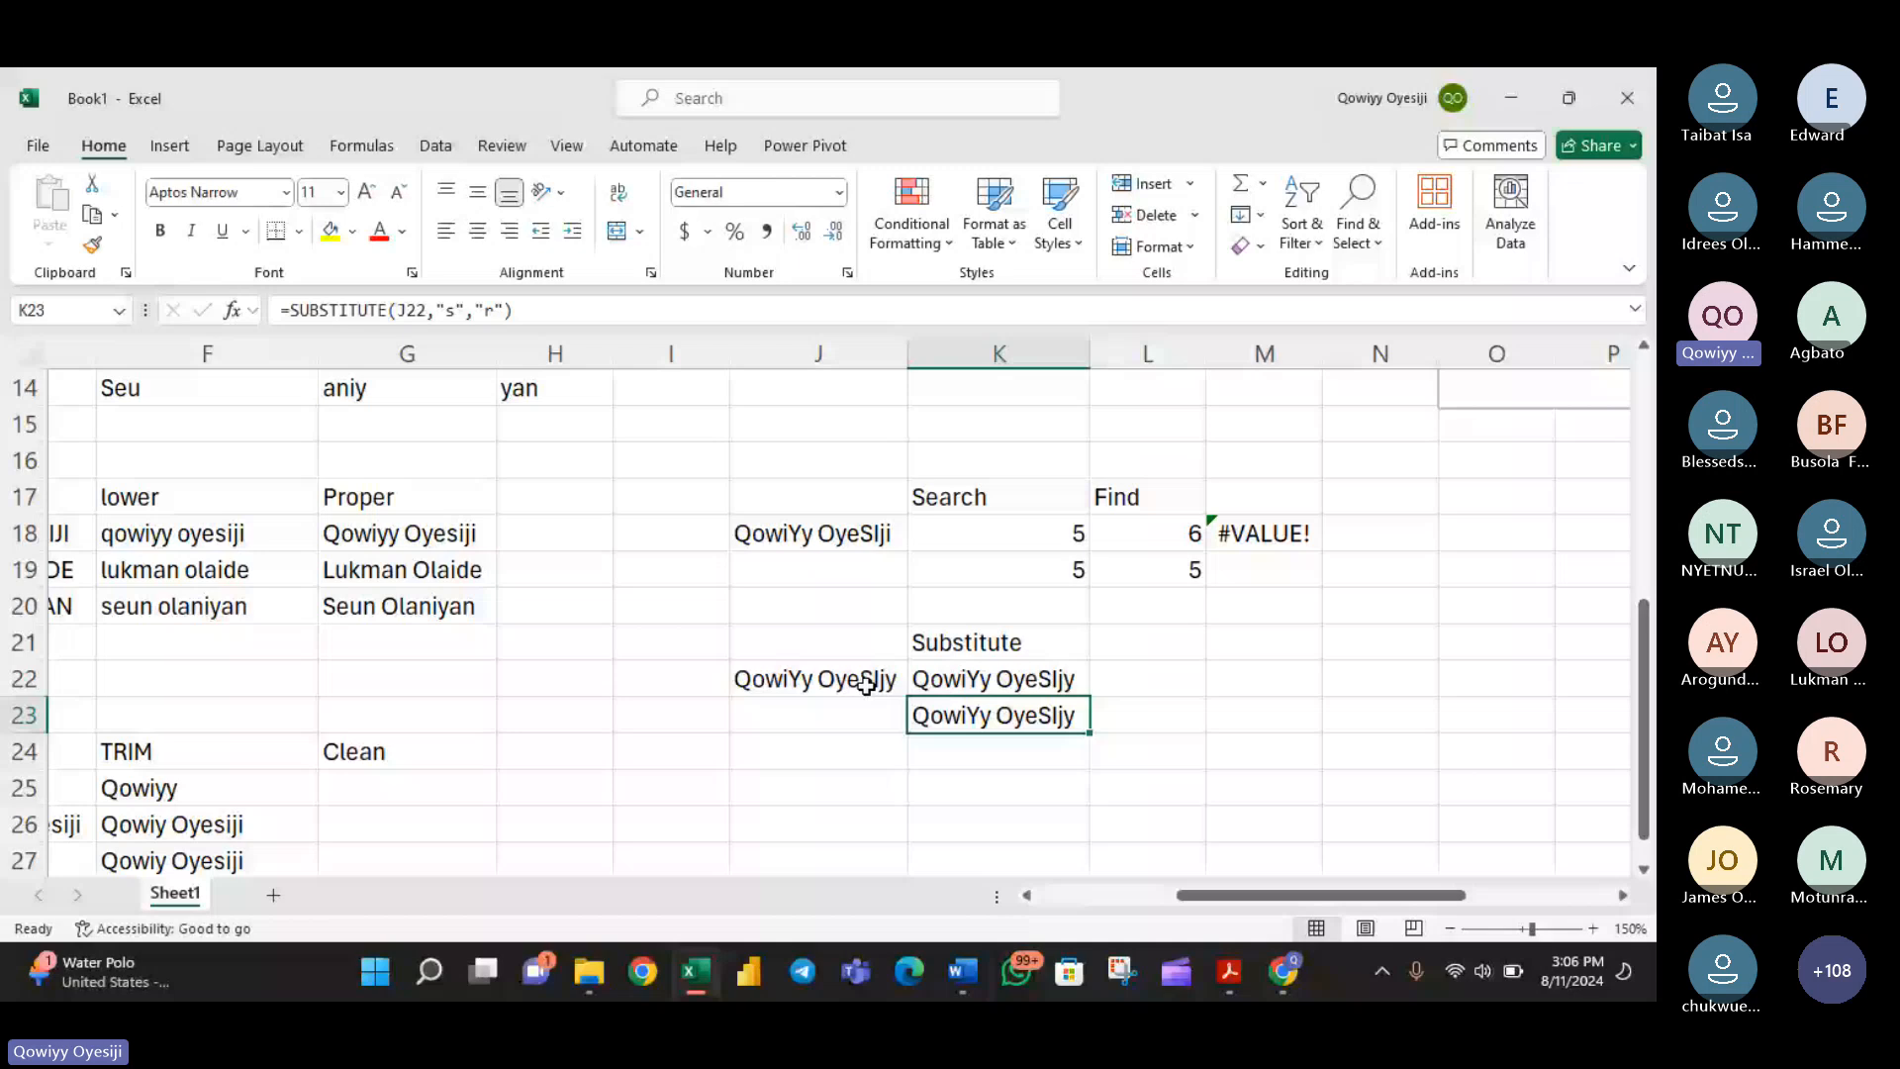
pyautogui.doubleClick(1066, 679)
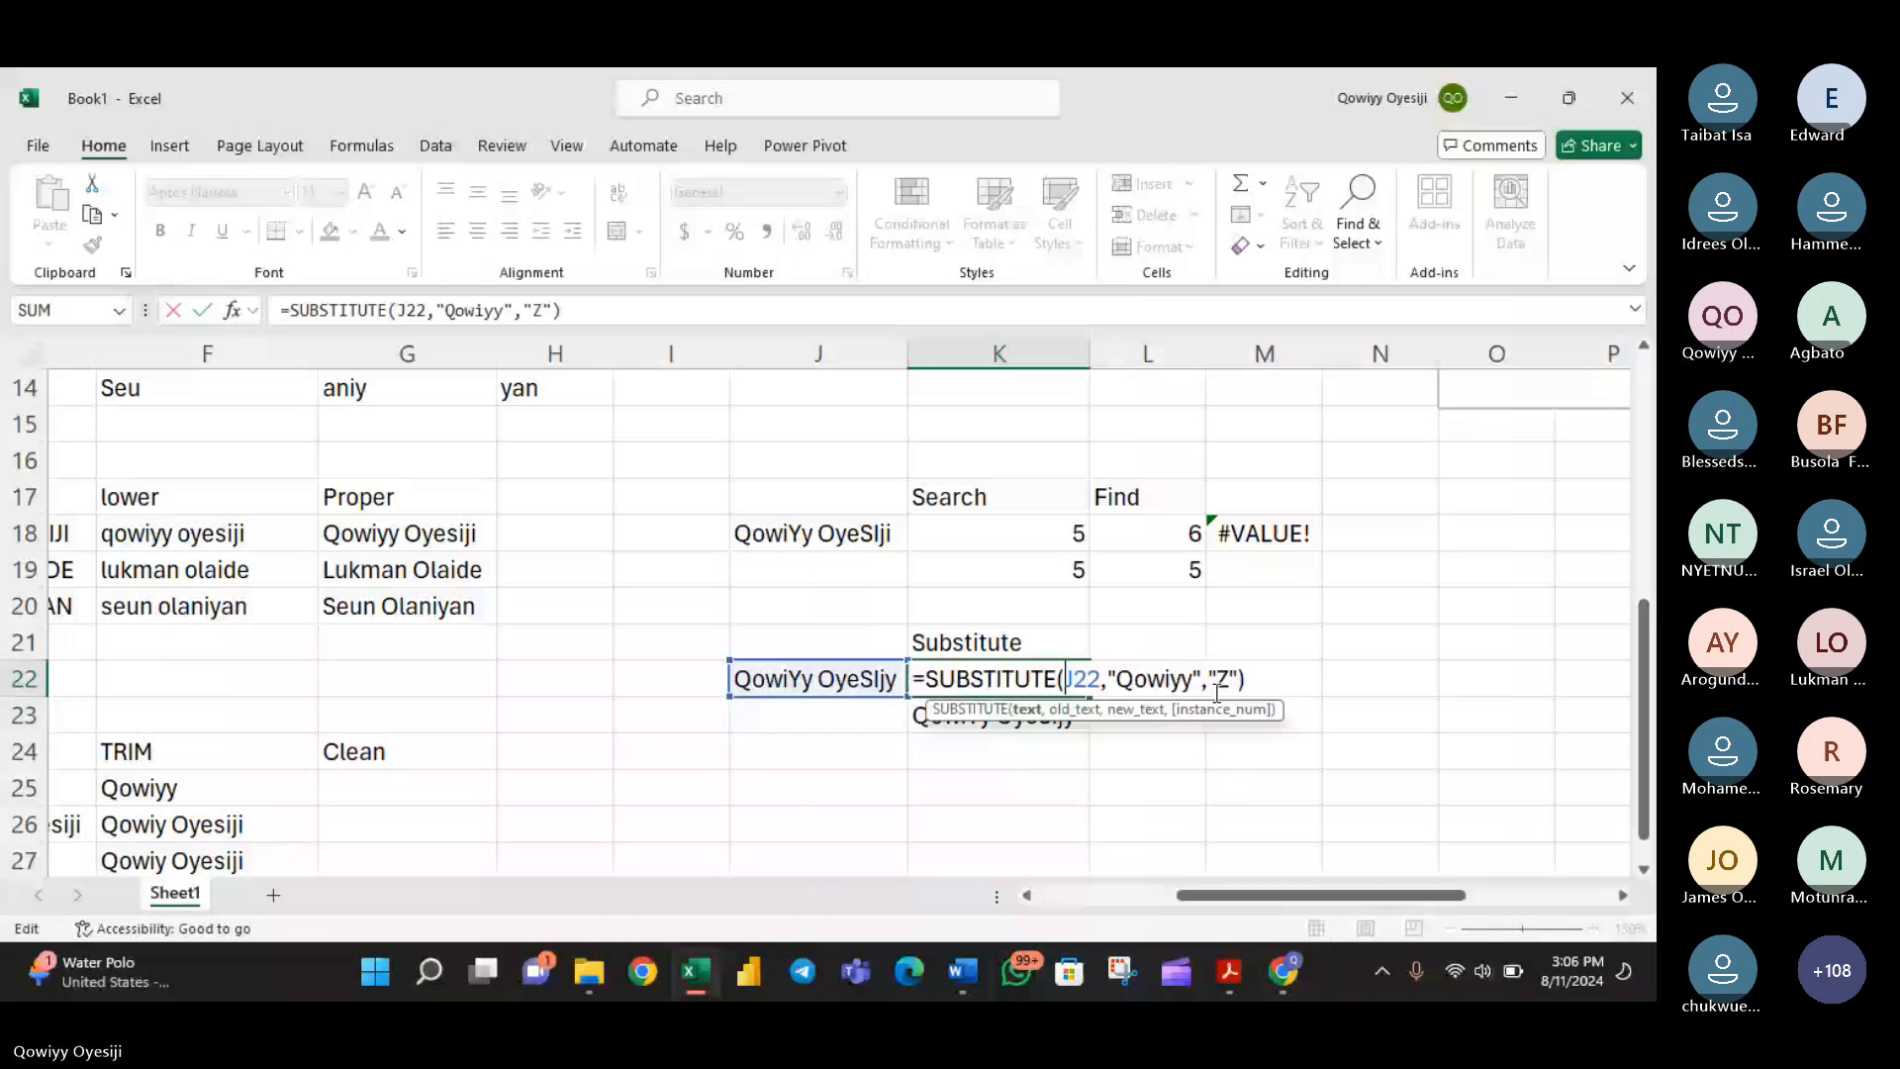
pyautogui.press('Return')
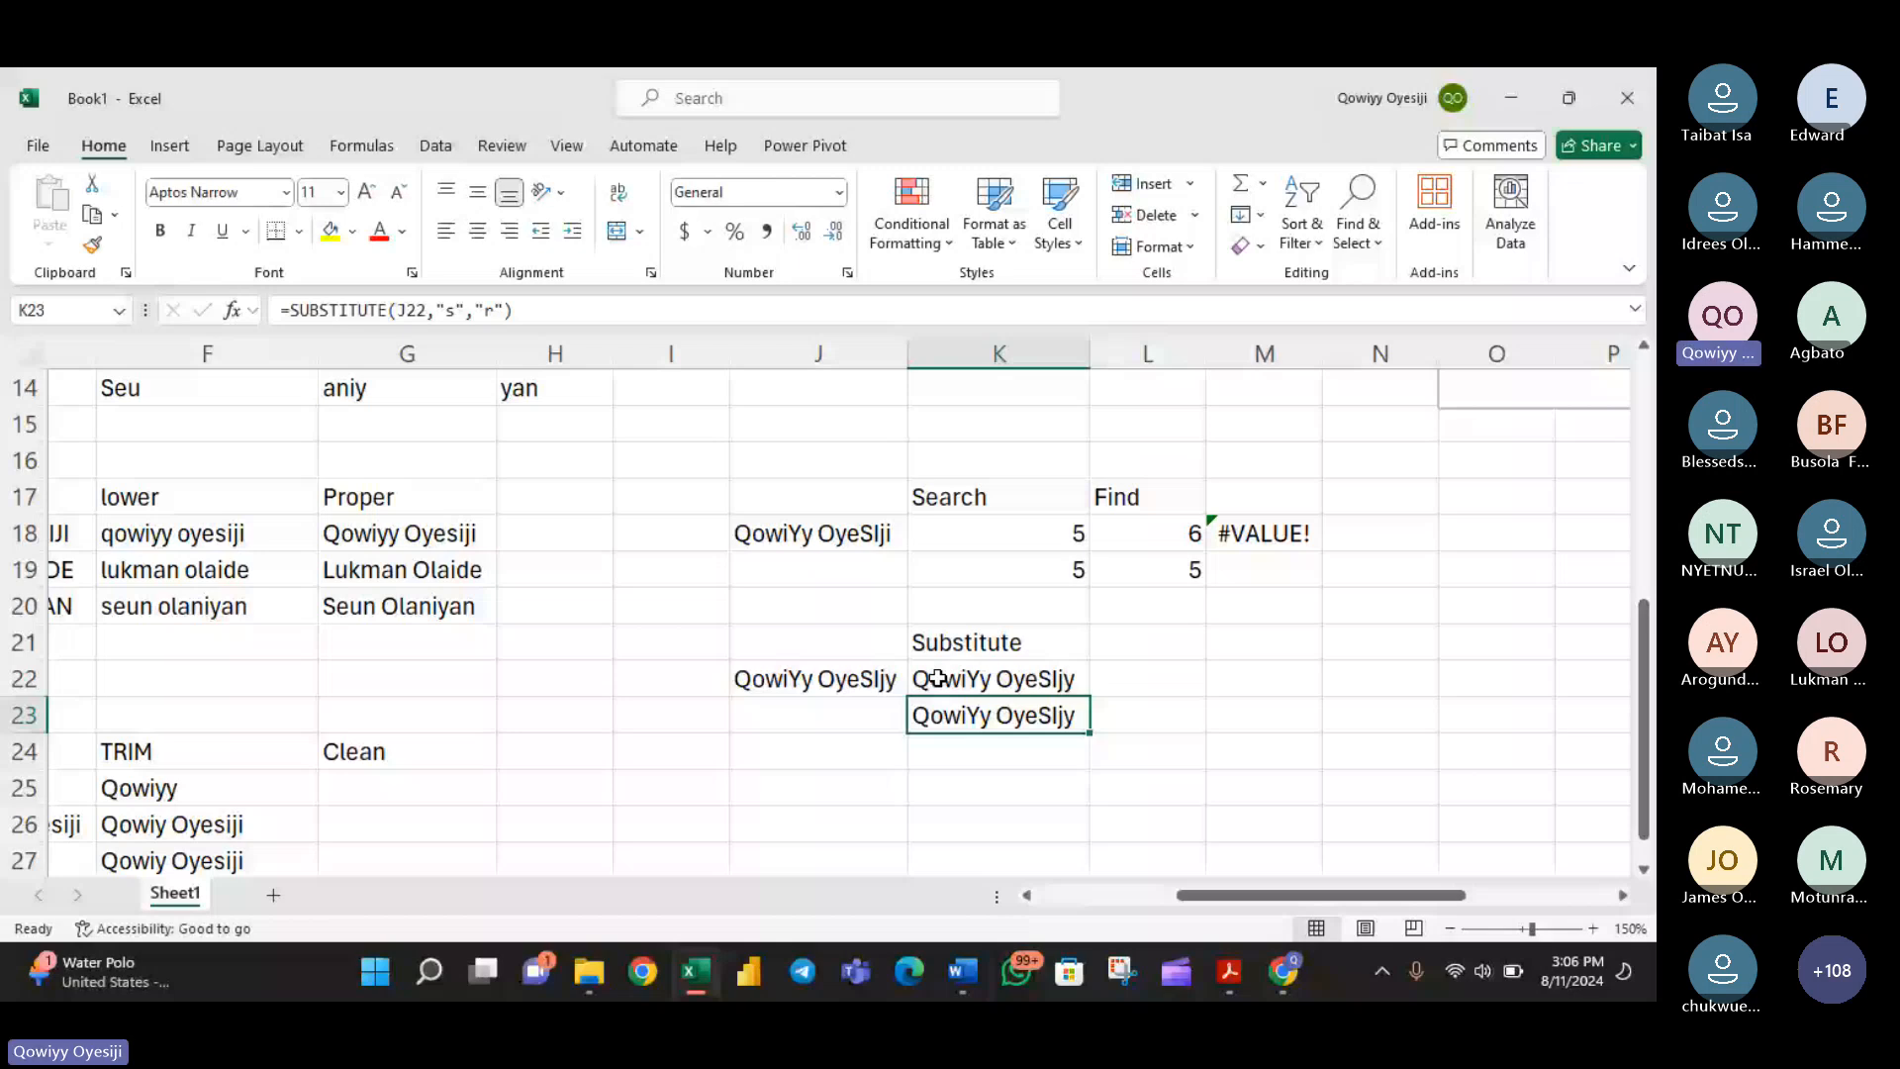
# - Enter the sample text Saaaajkjaaaa in cell J25
pyautogui.click(832, 780)
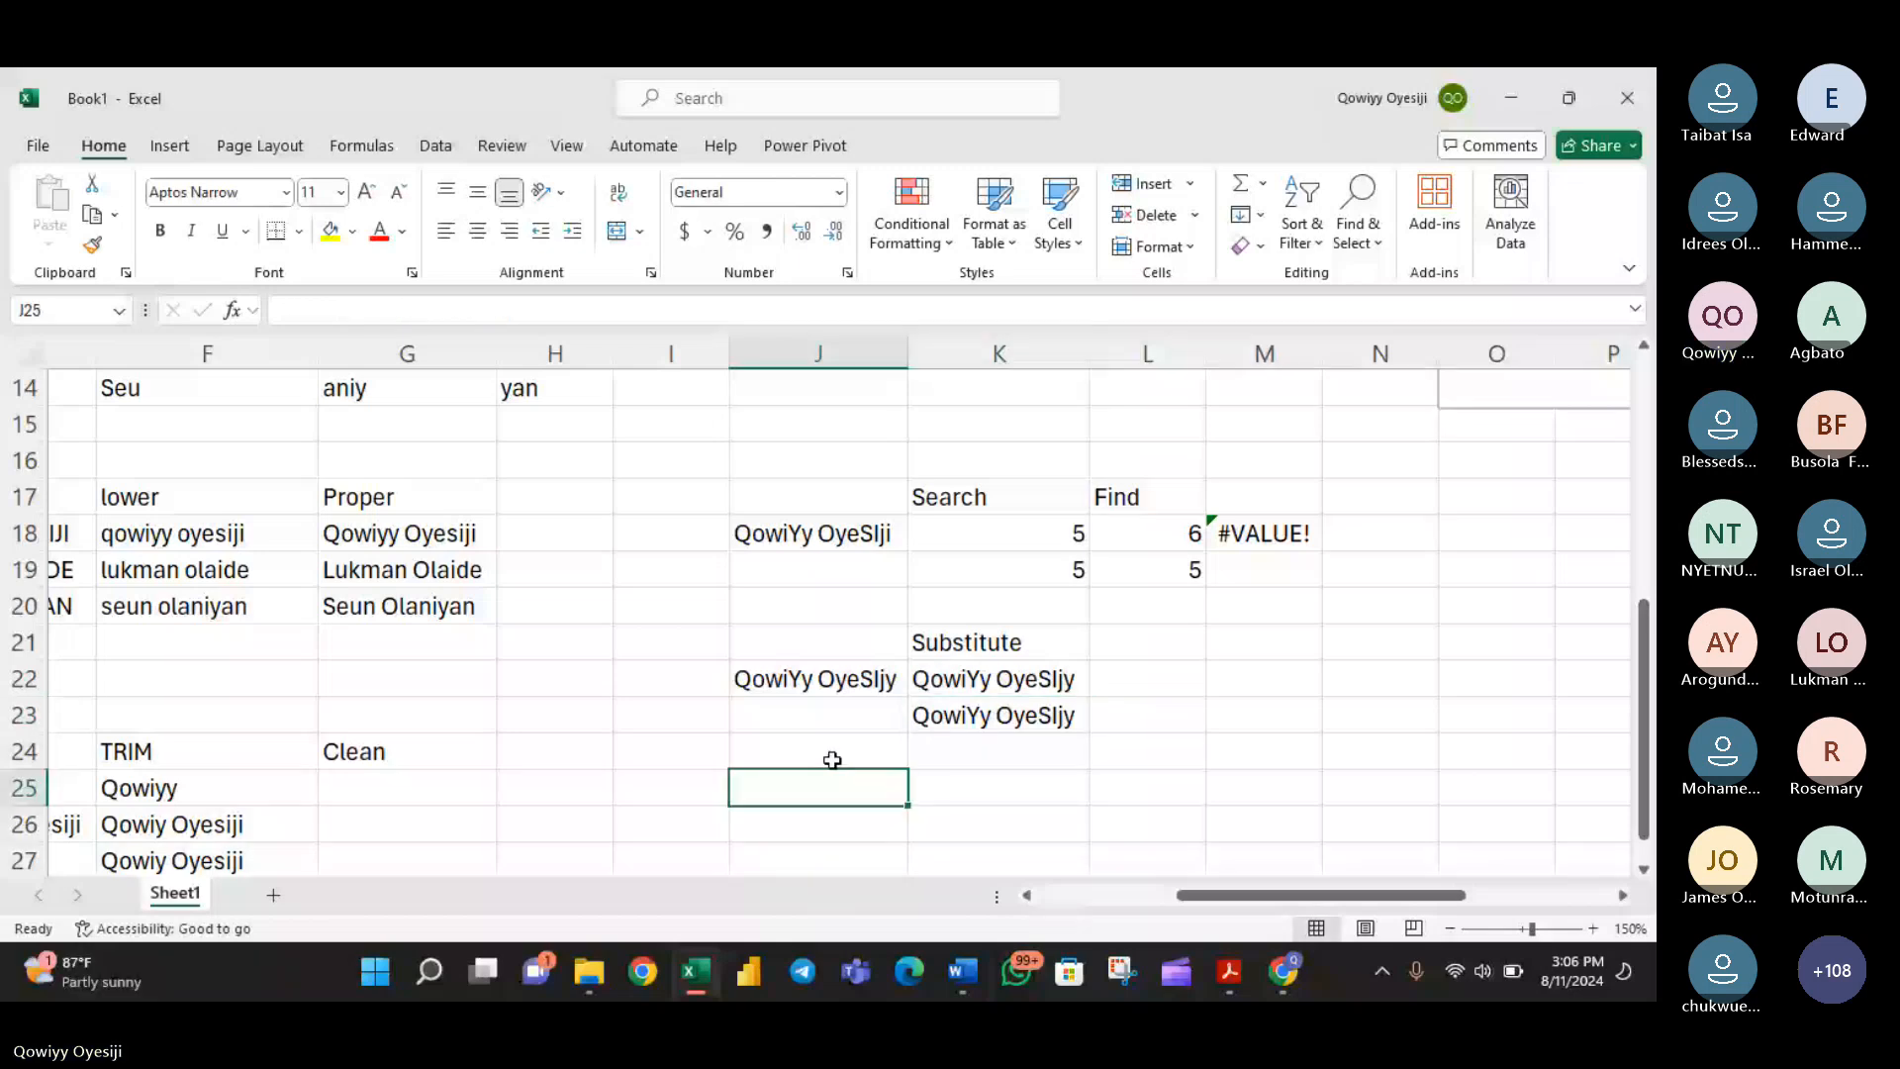
pyautogui.write('Saaaaj')
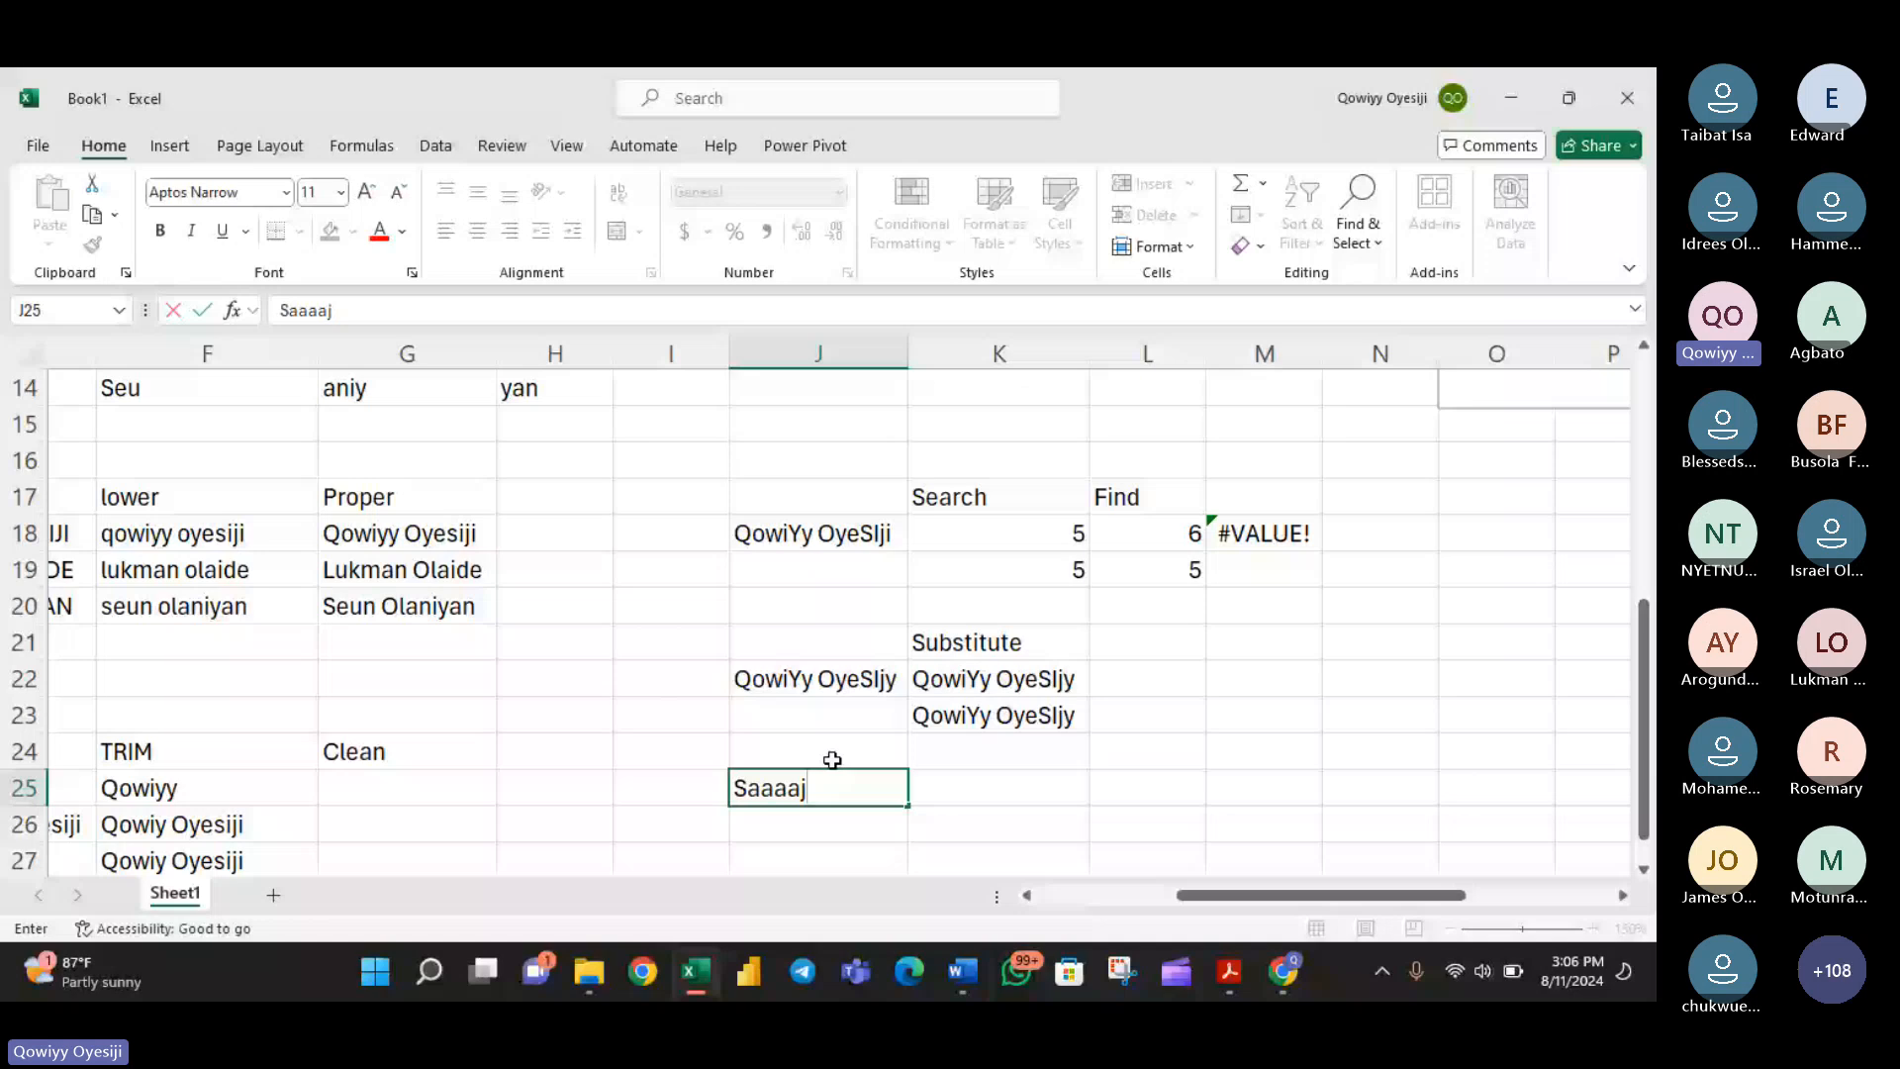
pyautogui.write('kjaaaa')
pyautogui.click(829, 814)
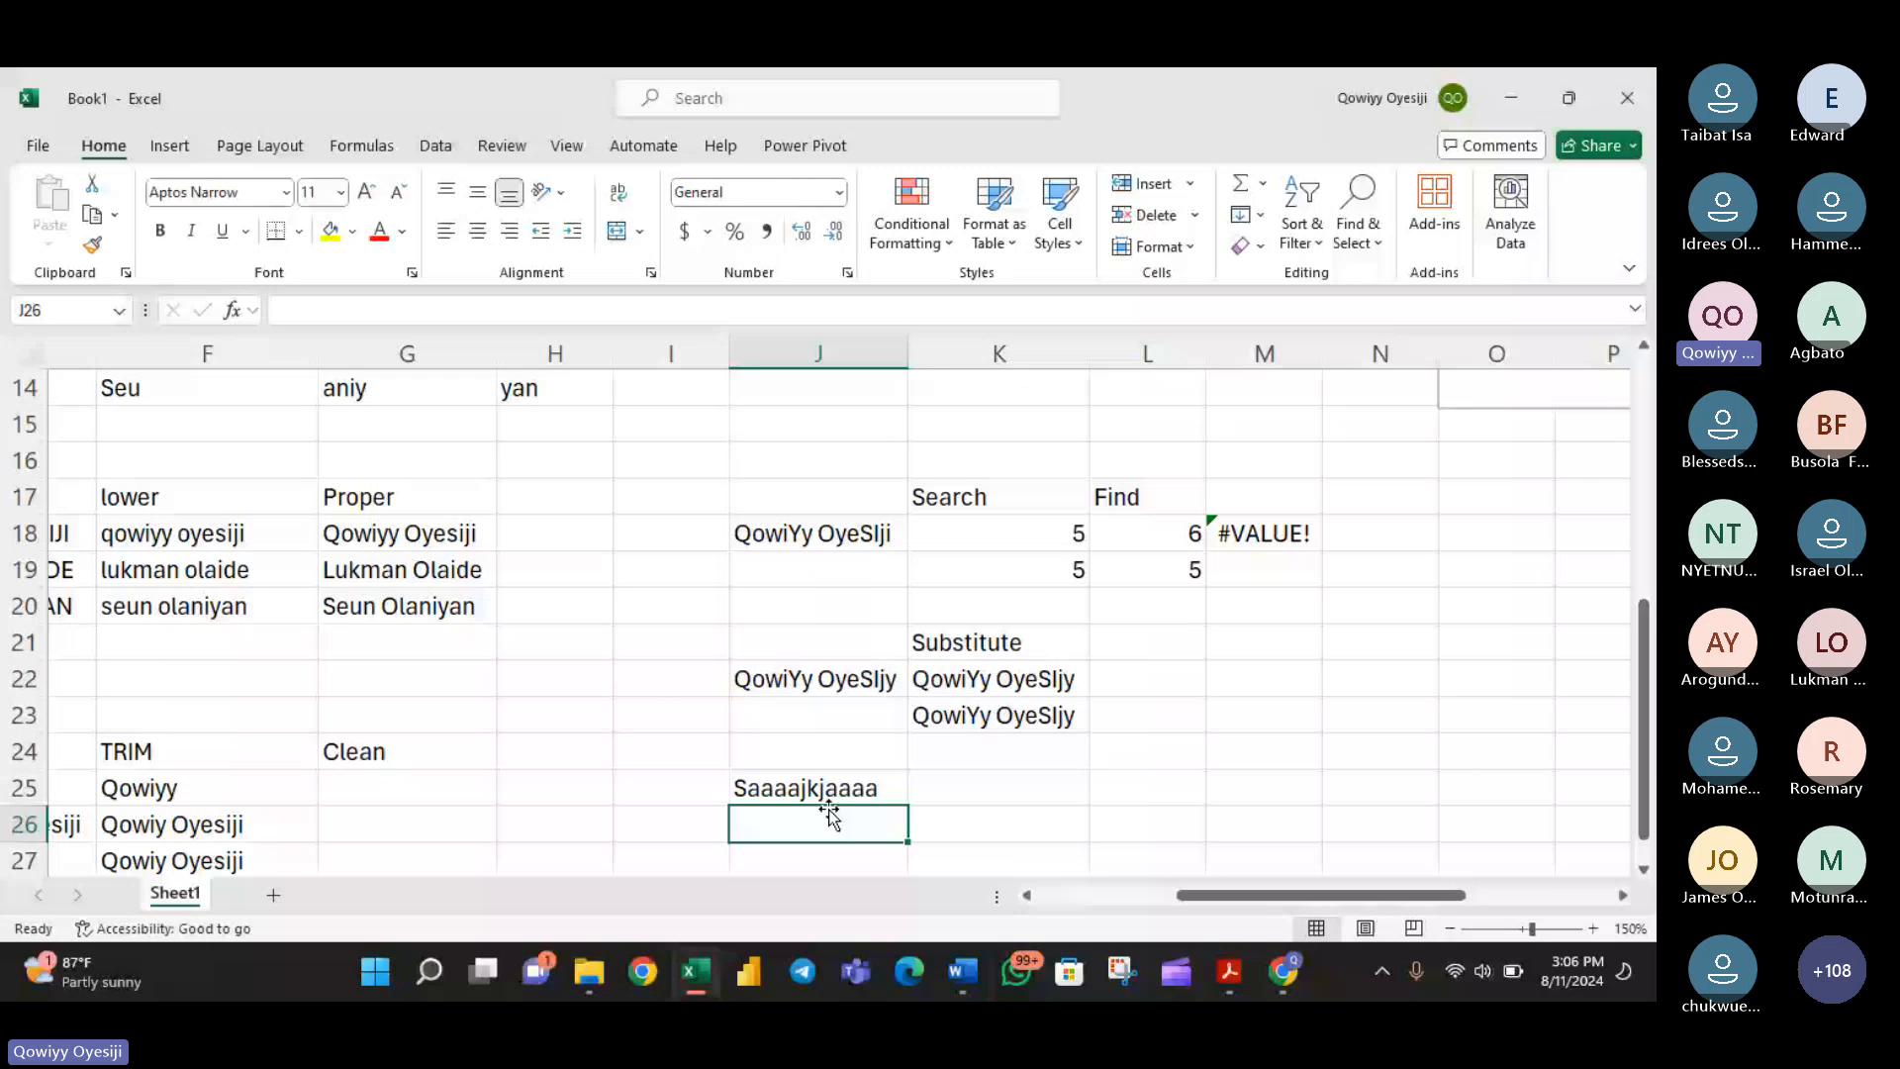
# - Write a SUBSTITUTE formula in K25 that replaces "a" with "m" in J25, giving [2,3,4] as the instance number
pyautogui.doubleClick(1015, 792)
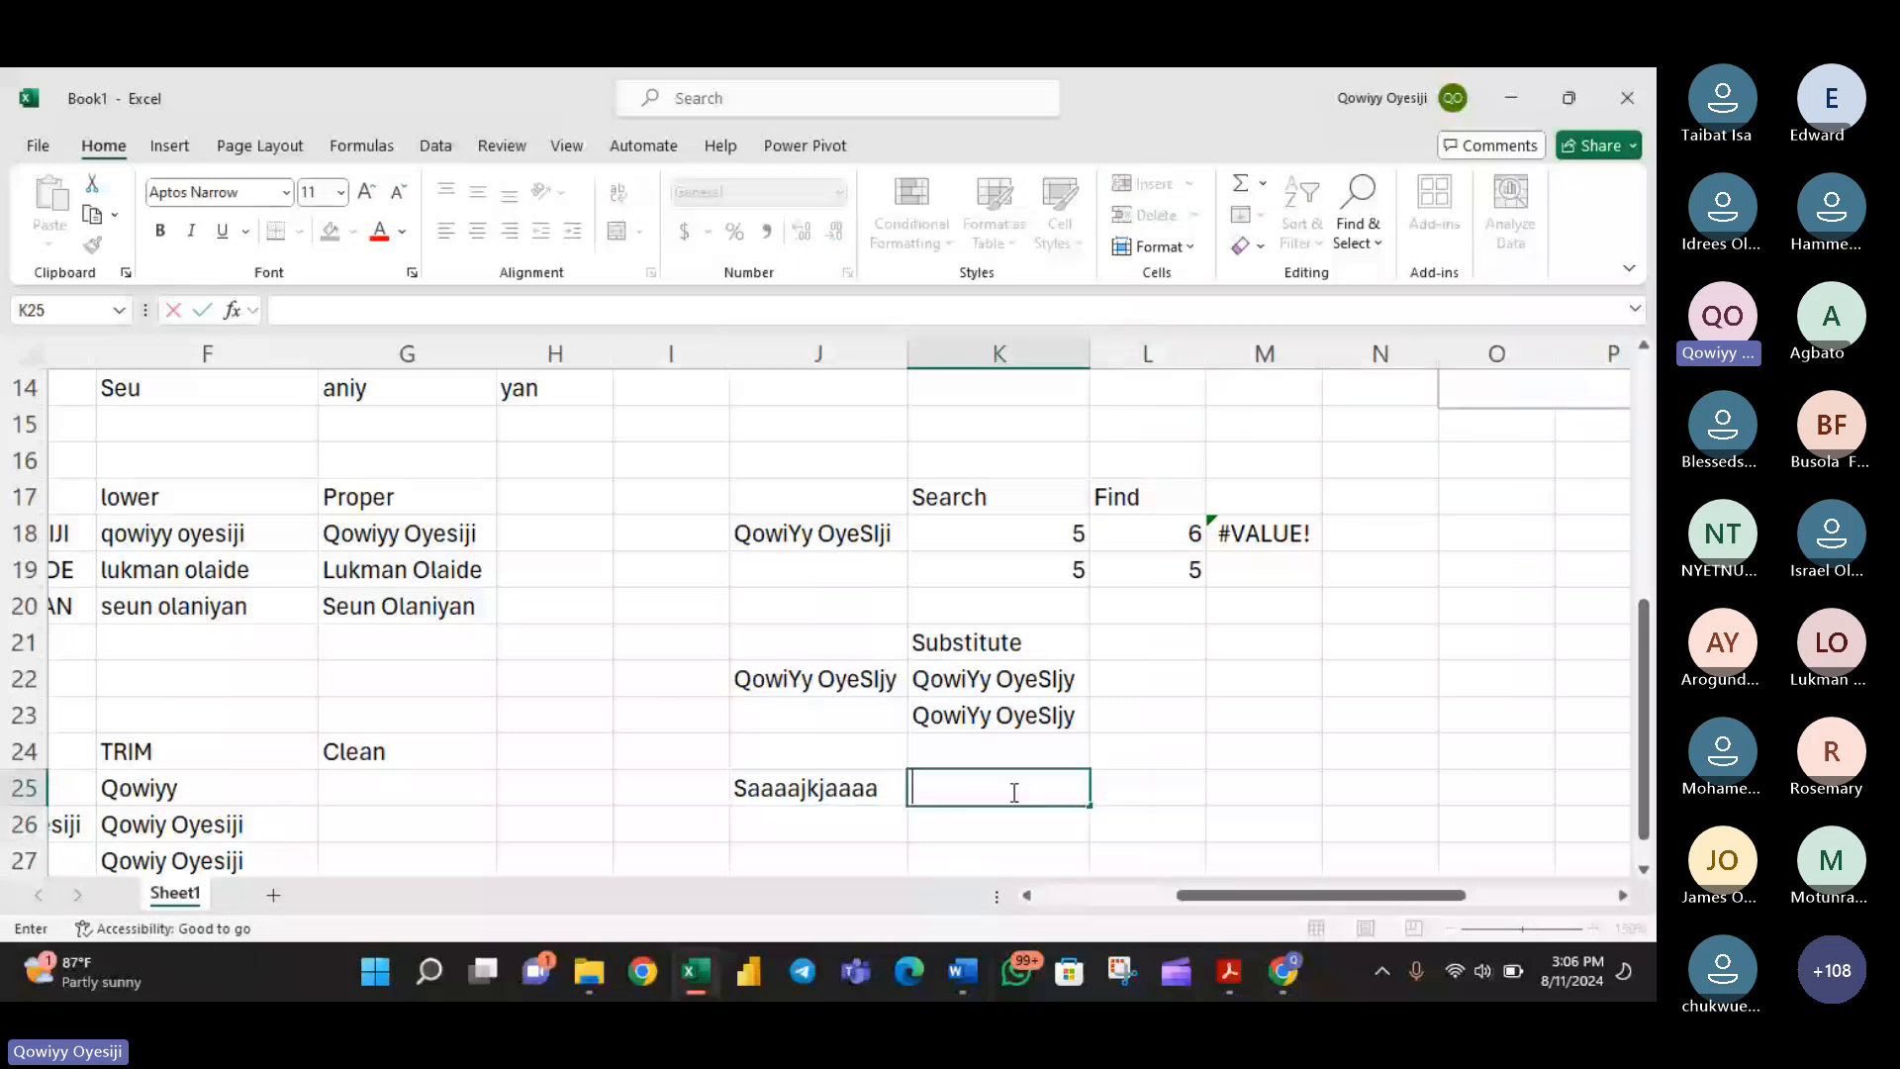
pyautogui.write('=sub')
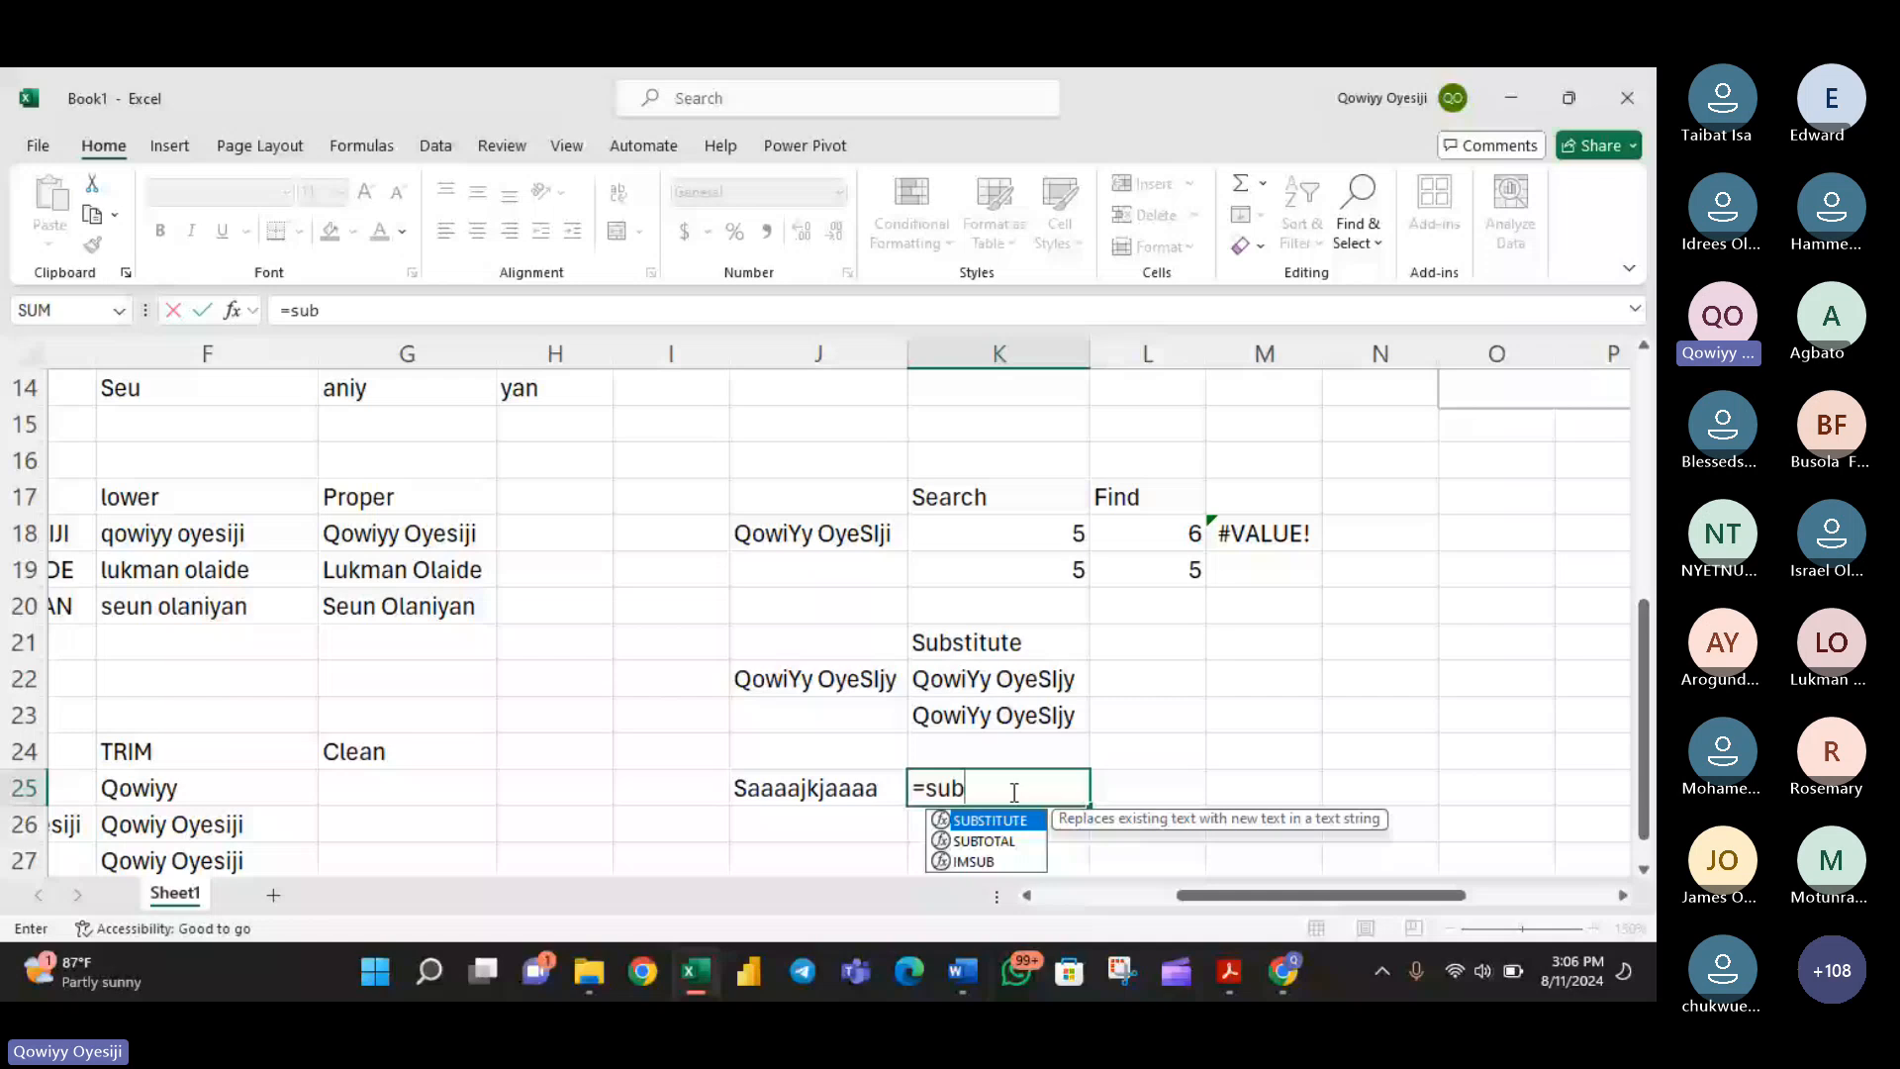
pyautogui.press('Tab')
pyautogui.click(768, 787)
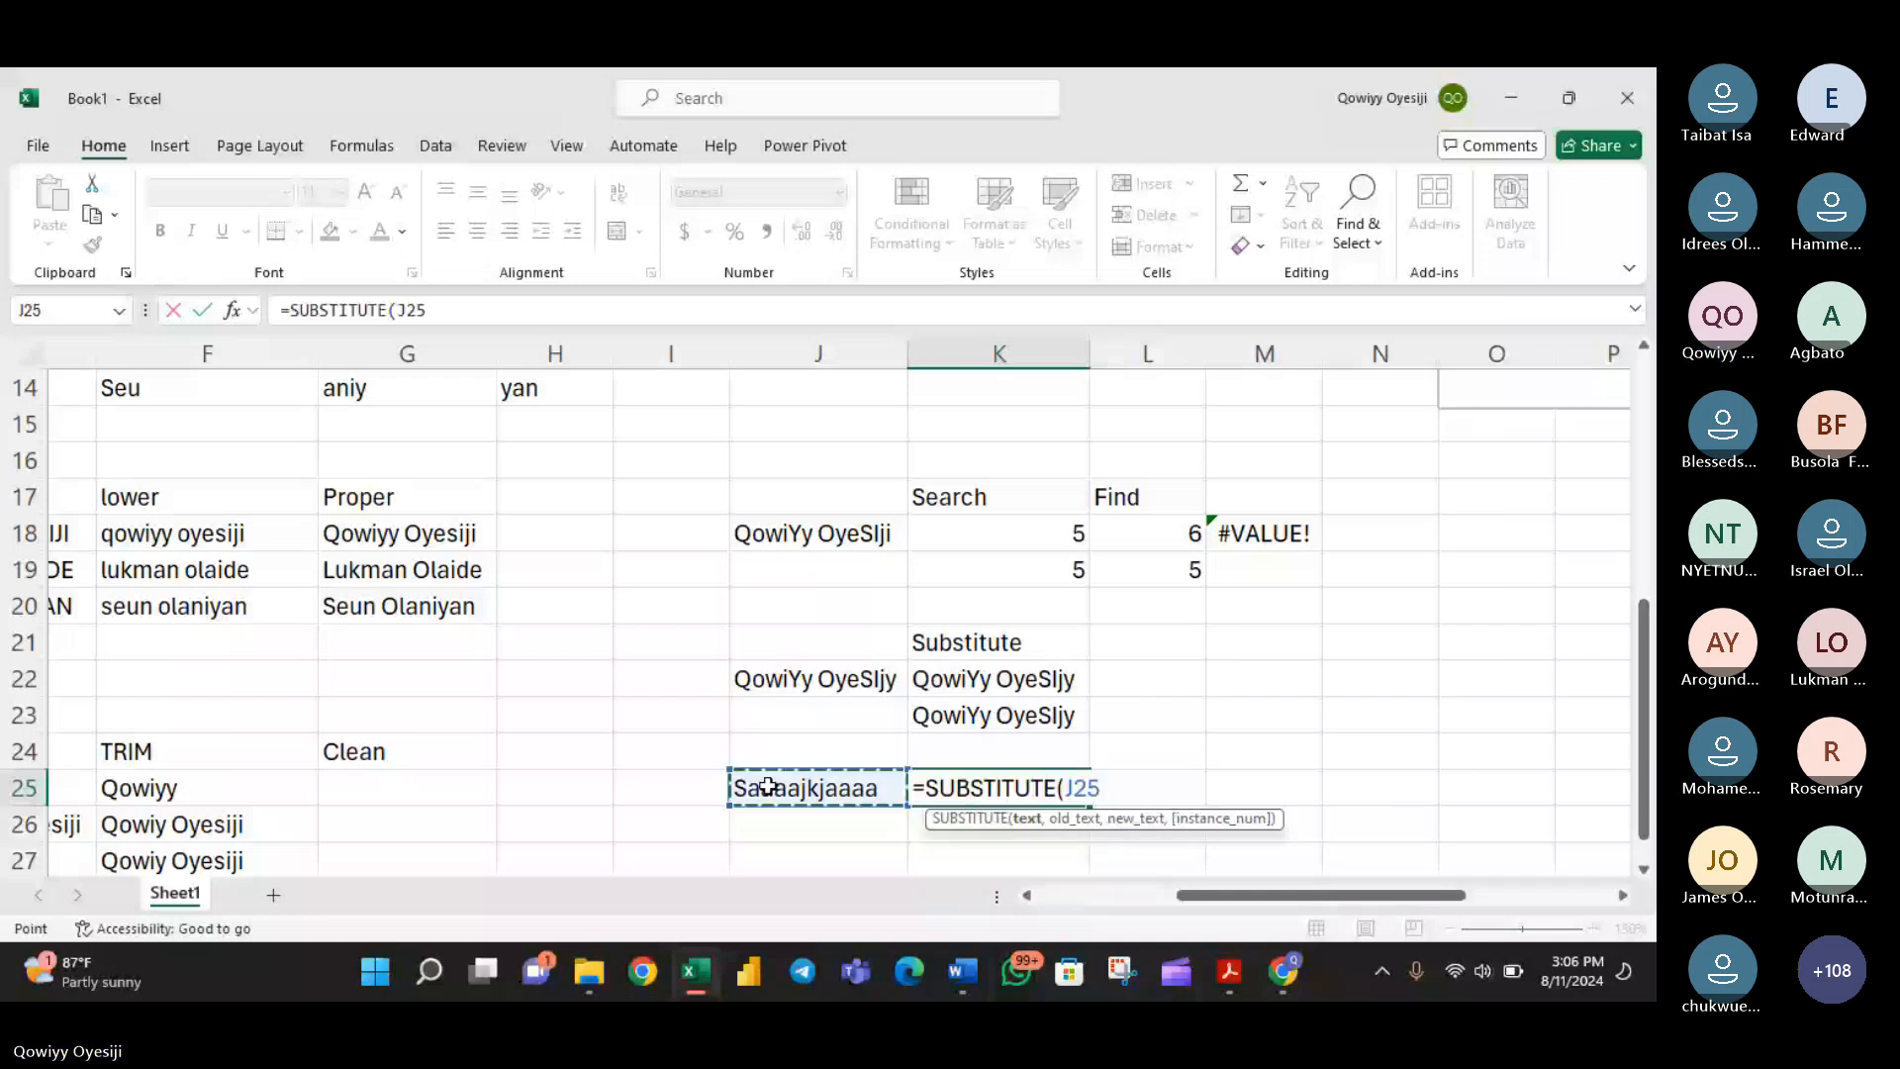
pyautogui.write(',"a')
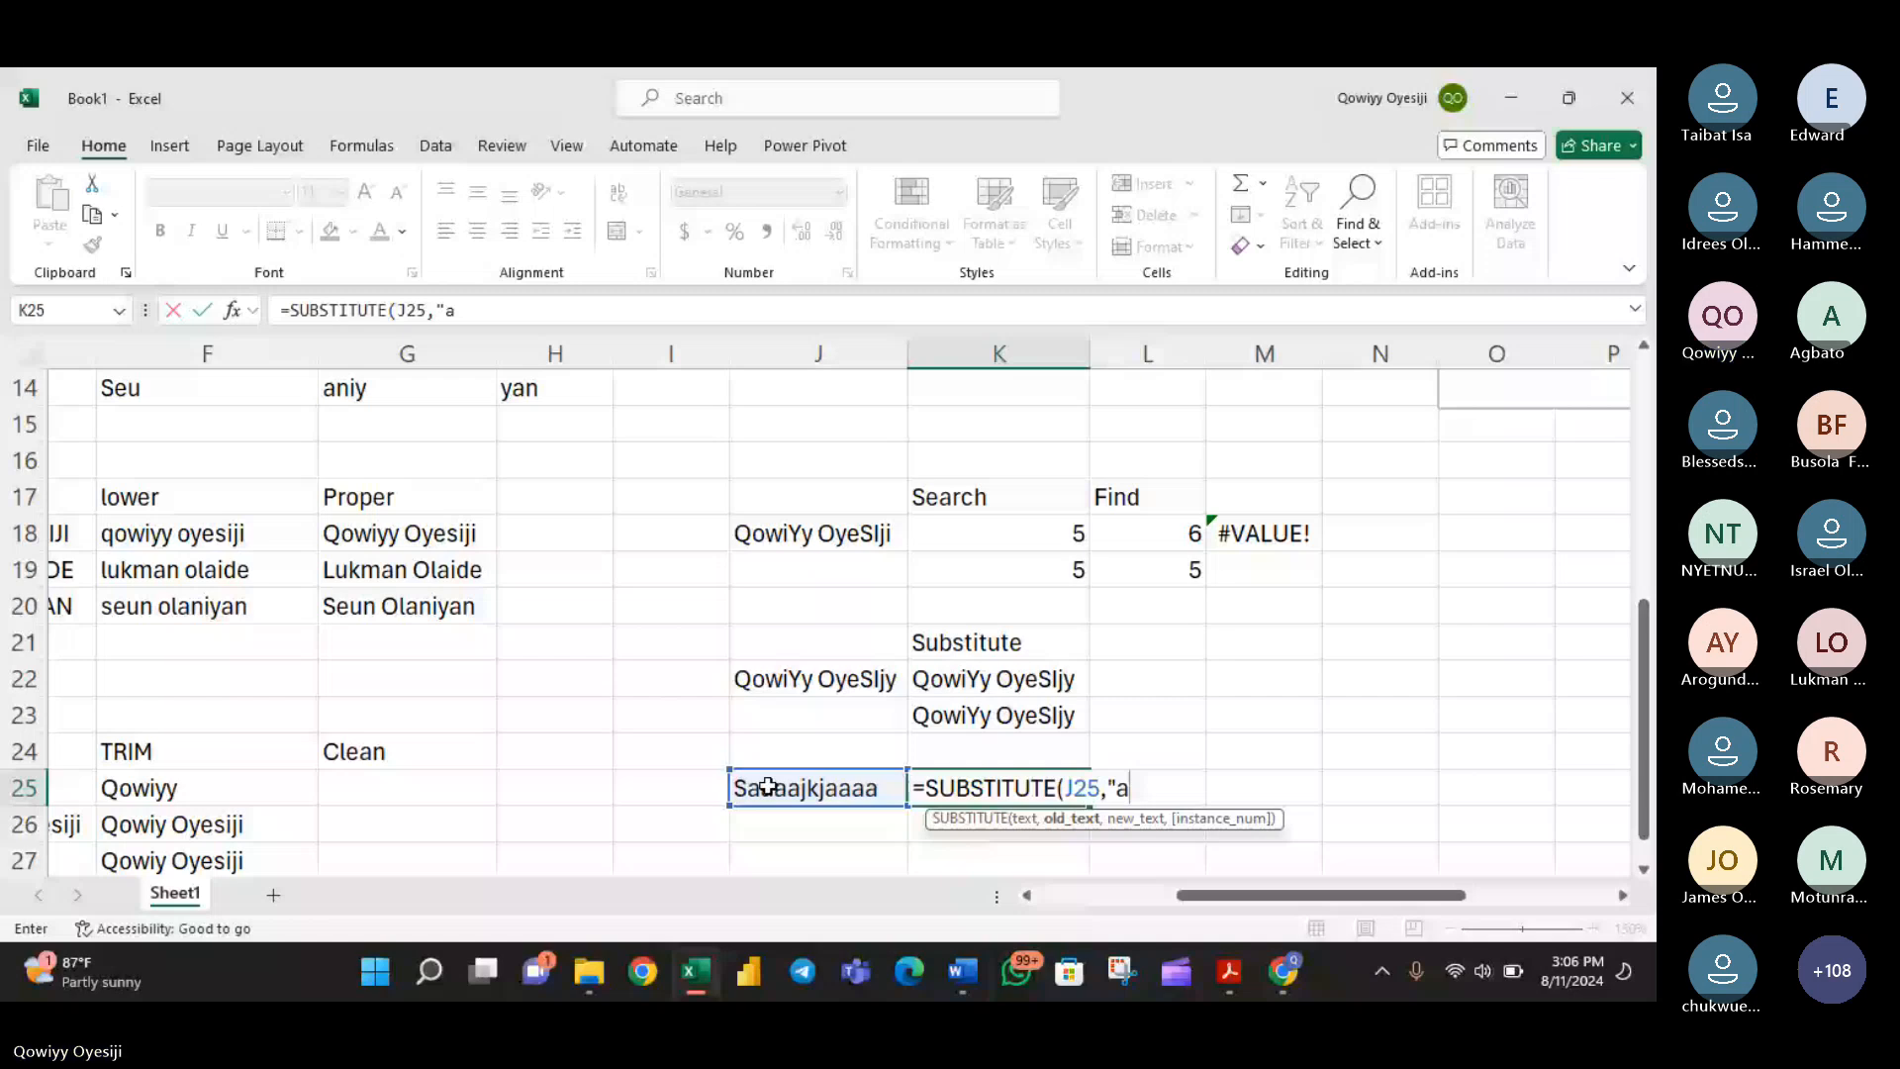
pyautogui.write('",m')
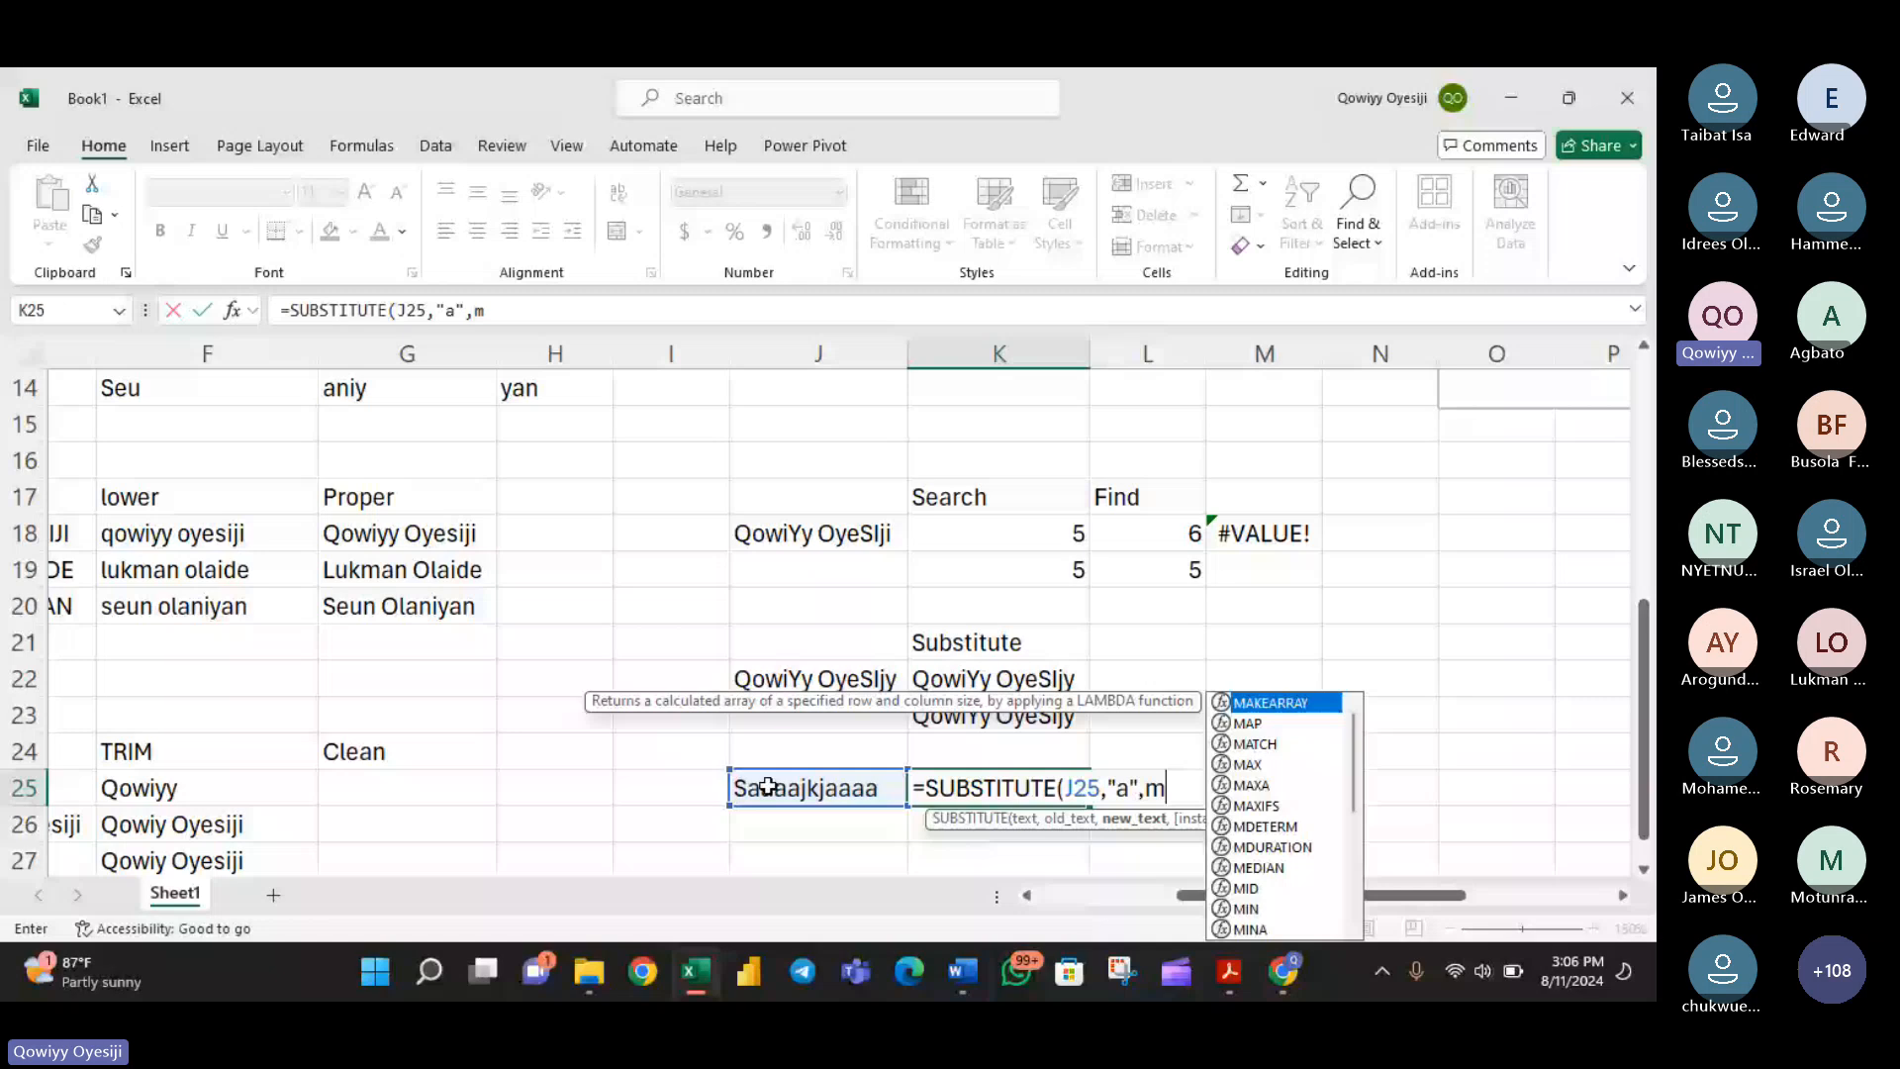
pyautogui.press('BackSpace')
pyautogui.write('"m",')
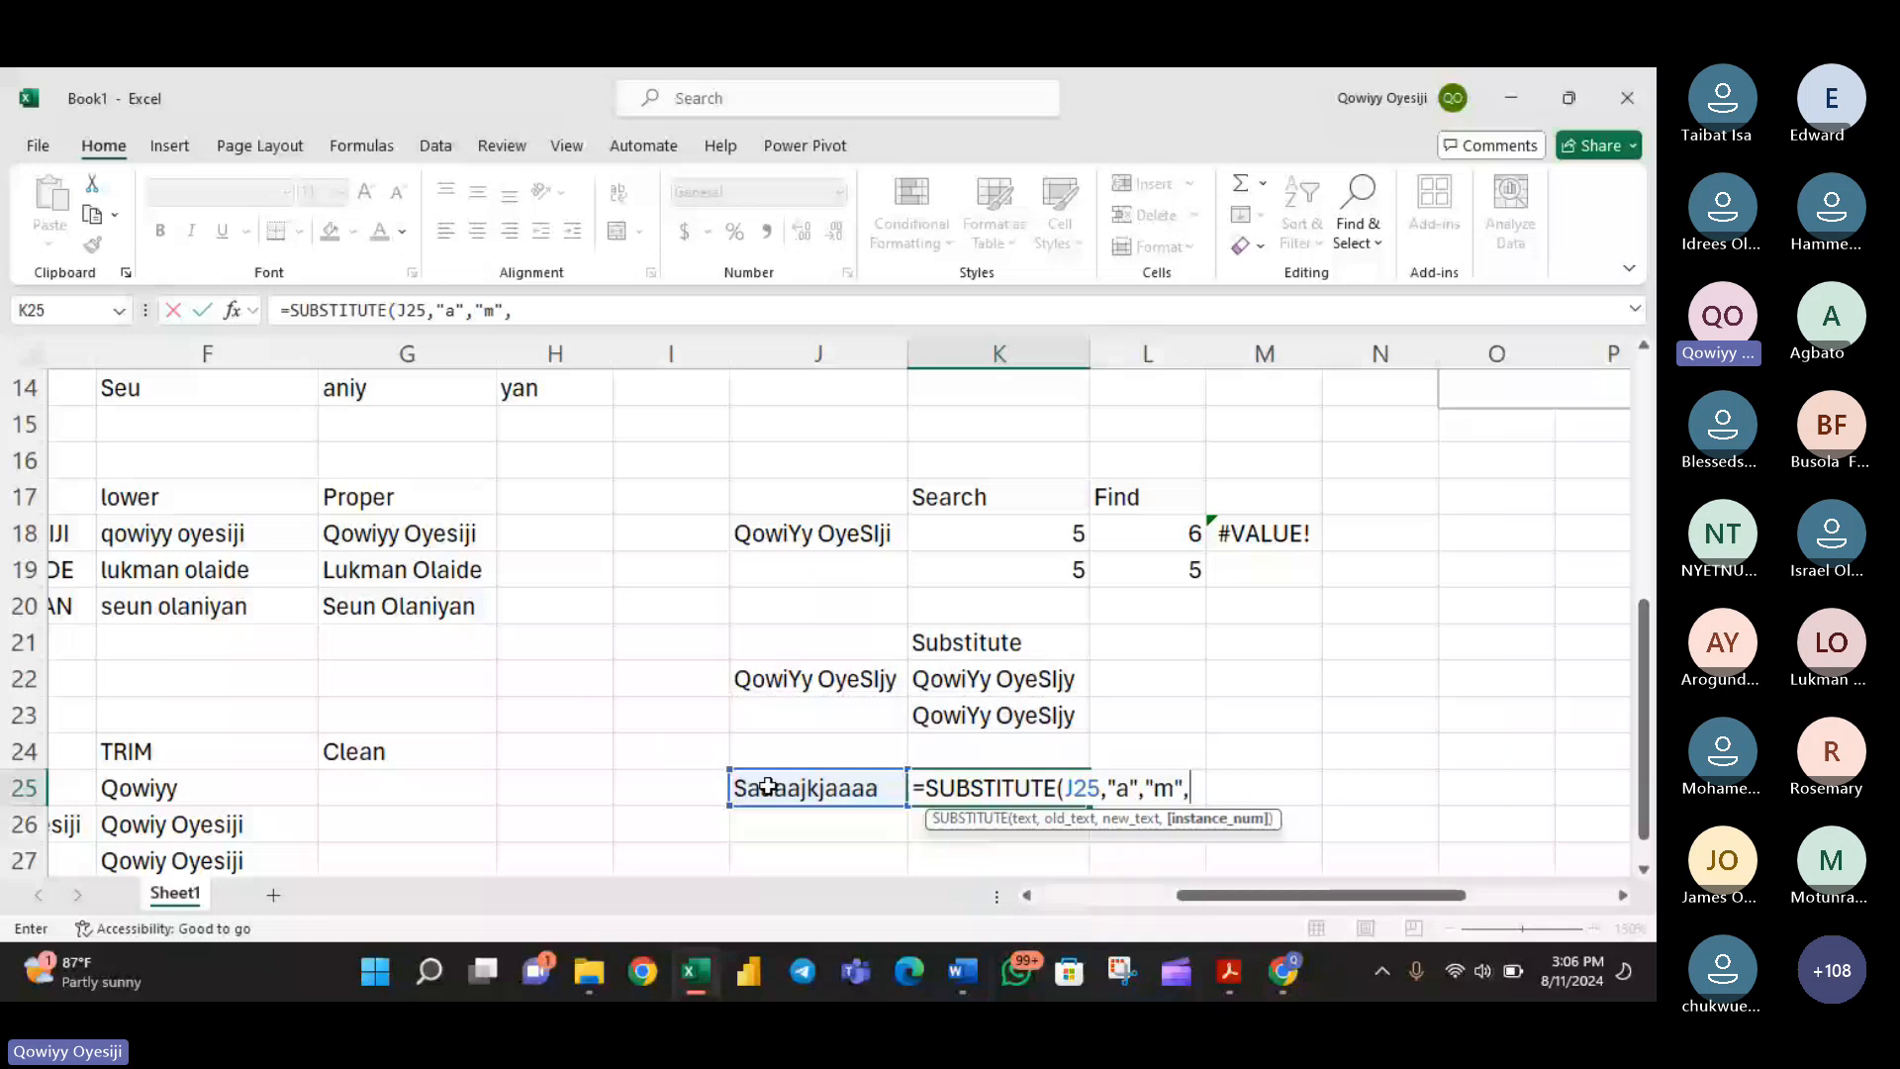
pyautogui.write('[2,3,4')
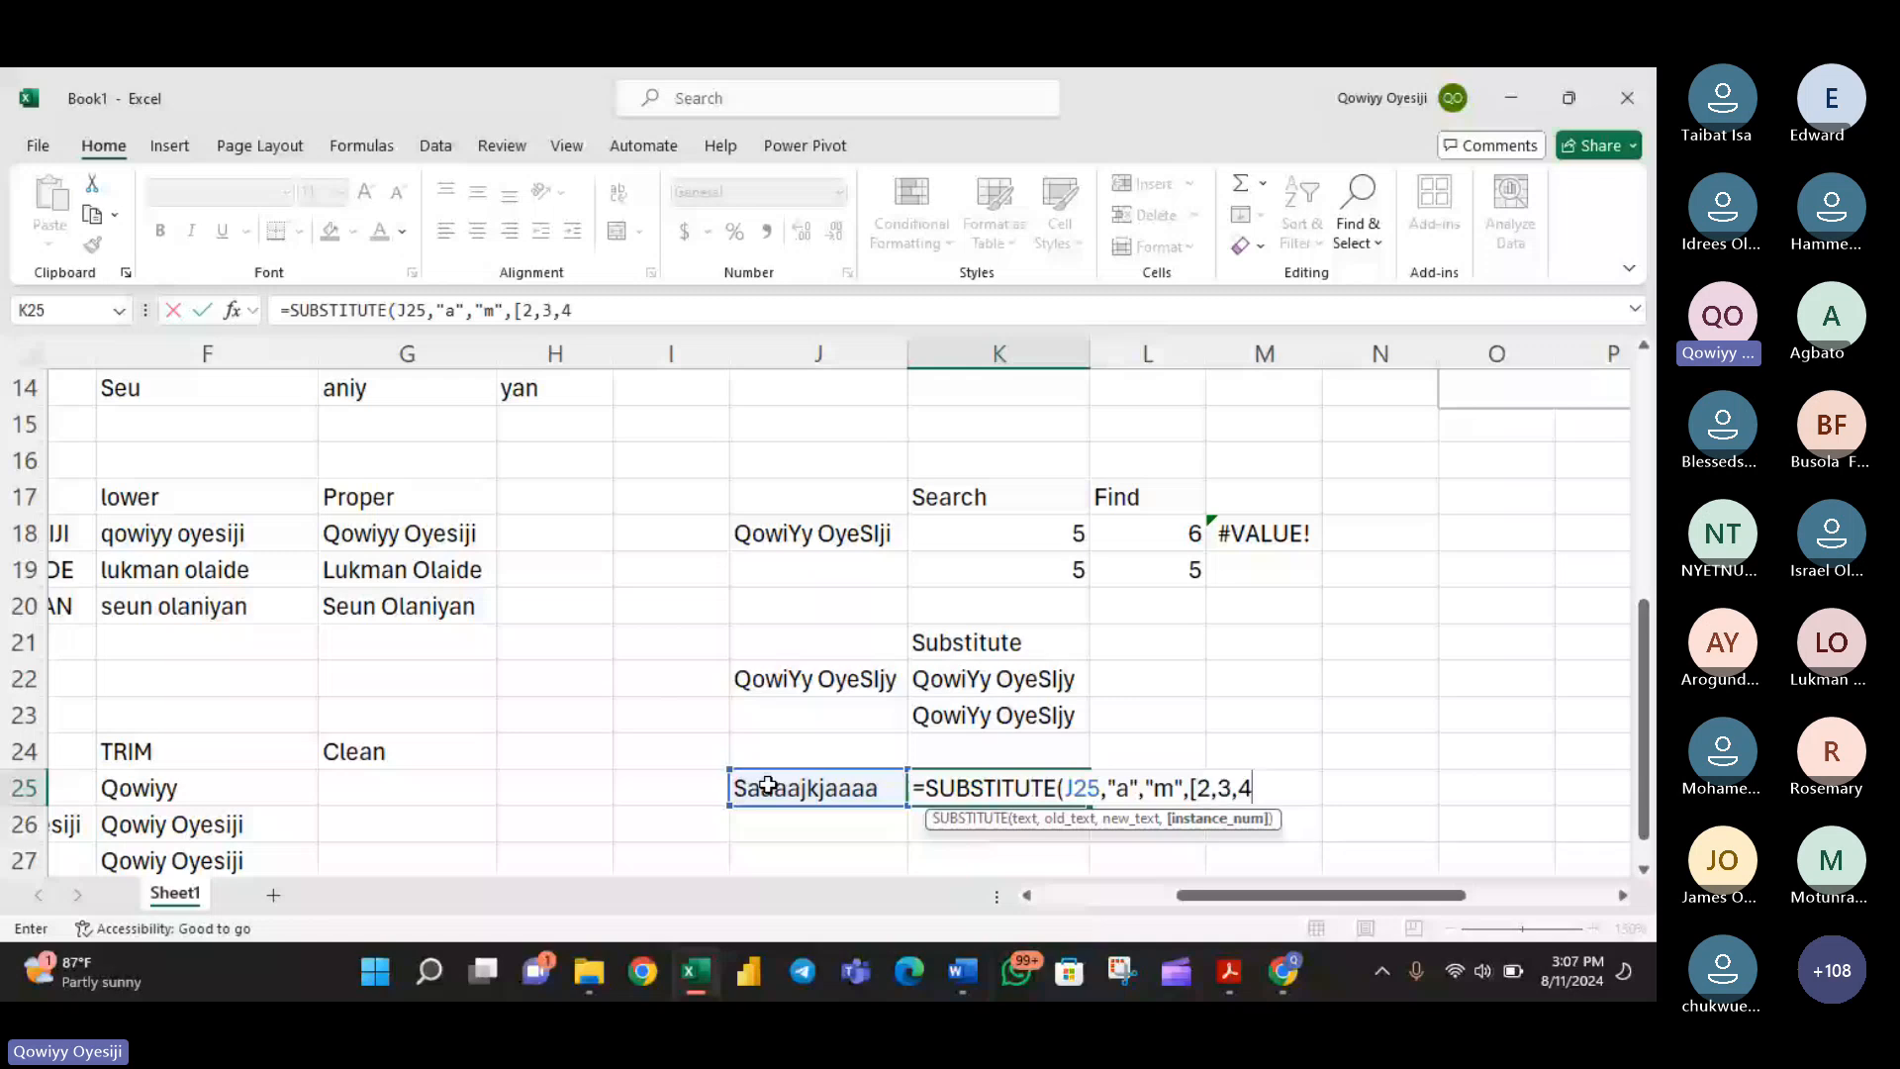
pyautogui.write(']')
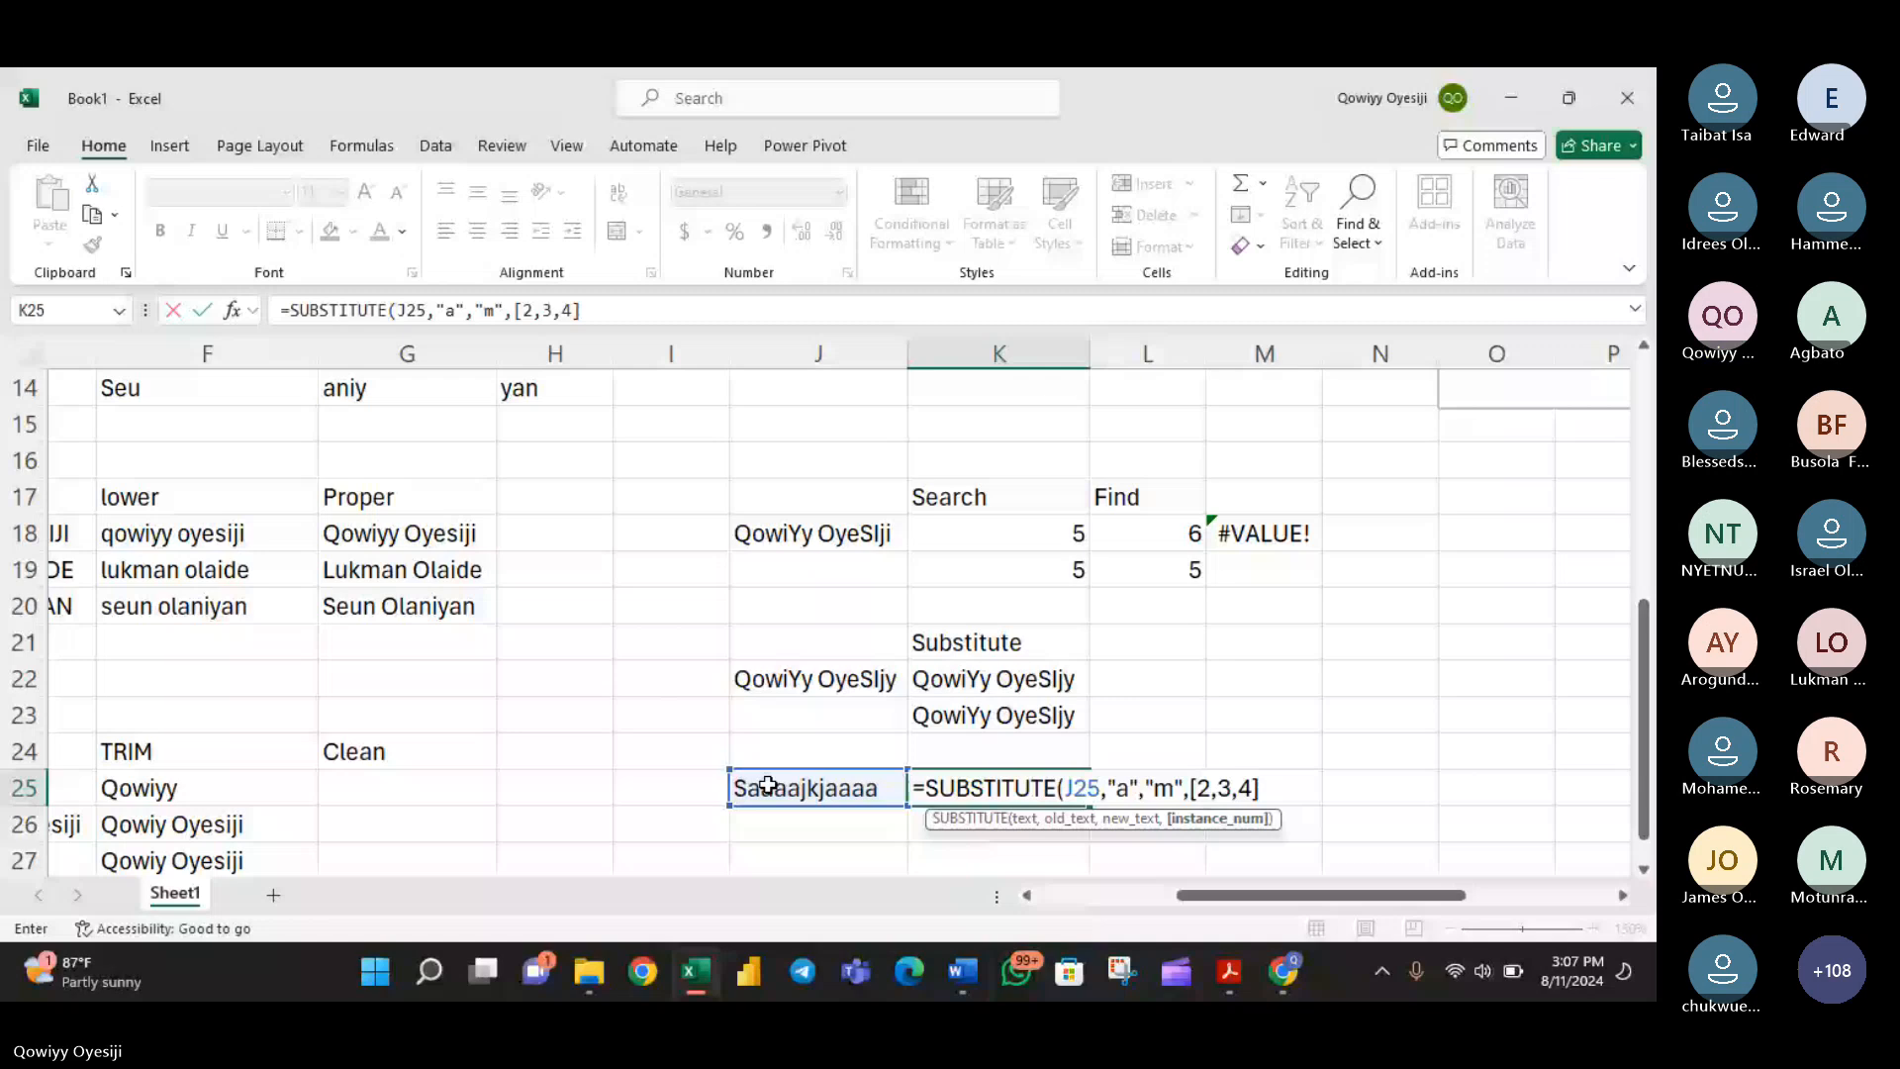
pyautogui.write(')')
# - Put double quotation marks around 2,3,4 inside the square brackets of the K25 formula
pyautogui.moveTo(1191, 790); pyautogui.dragTo(1213, 802)
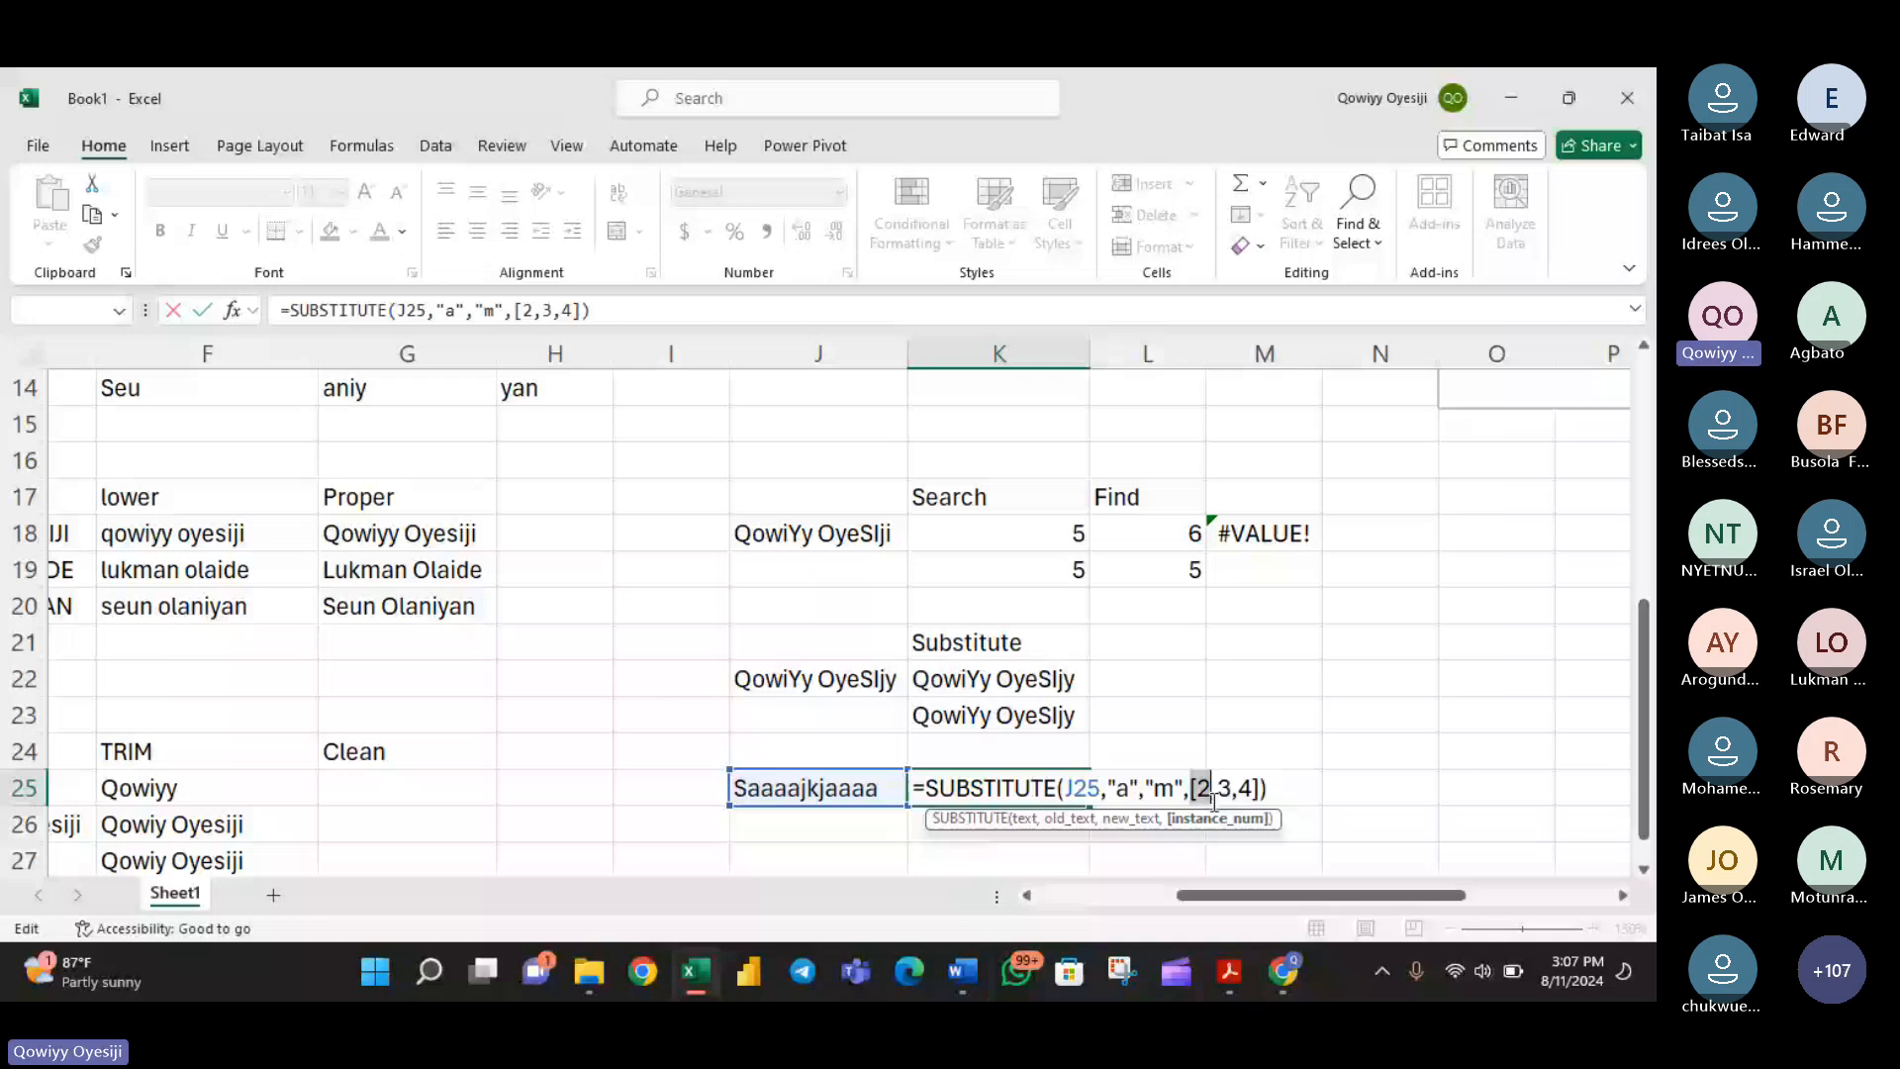
pyautogui.click(1200, 790)
pyautogui.write('"')
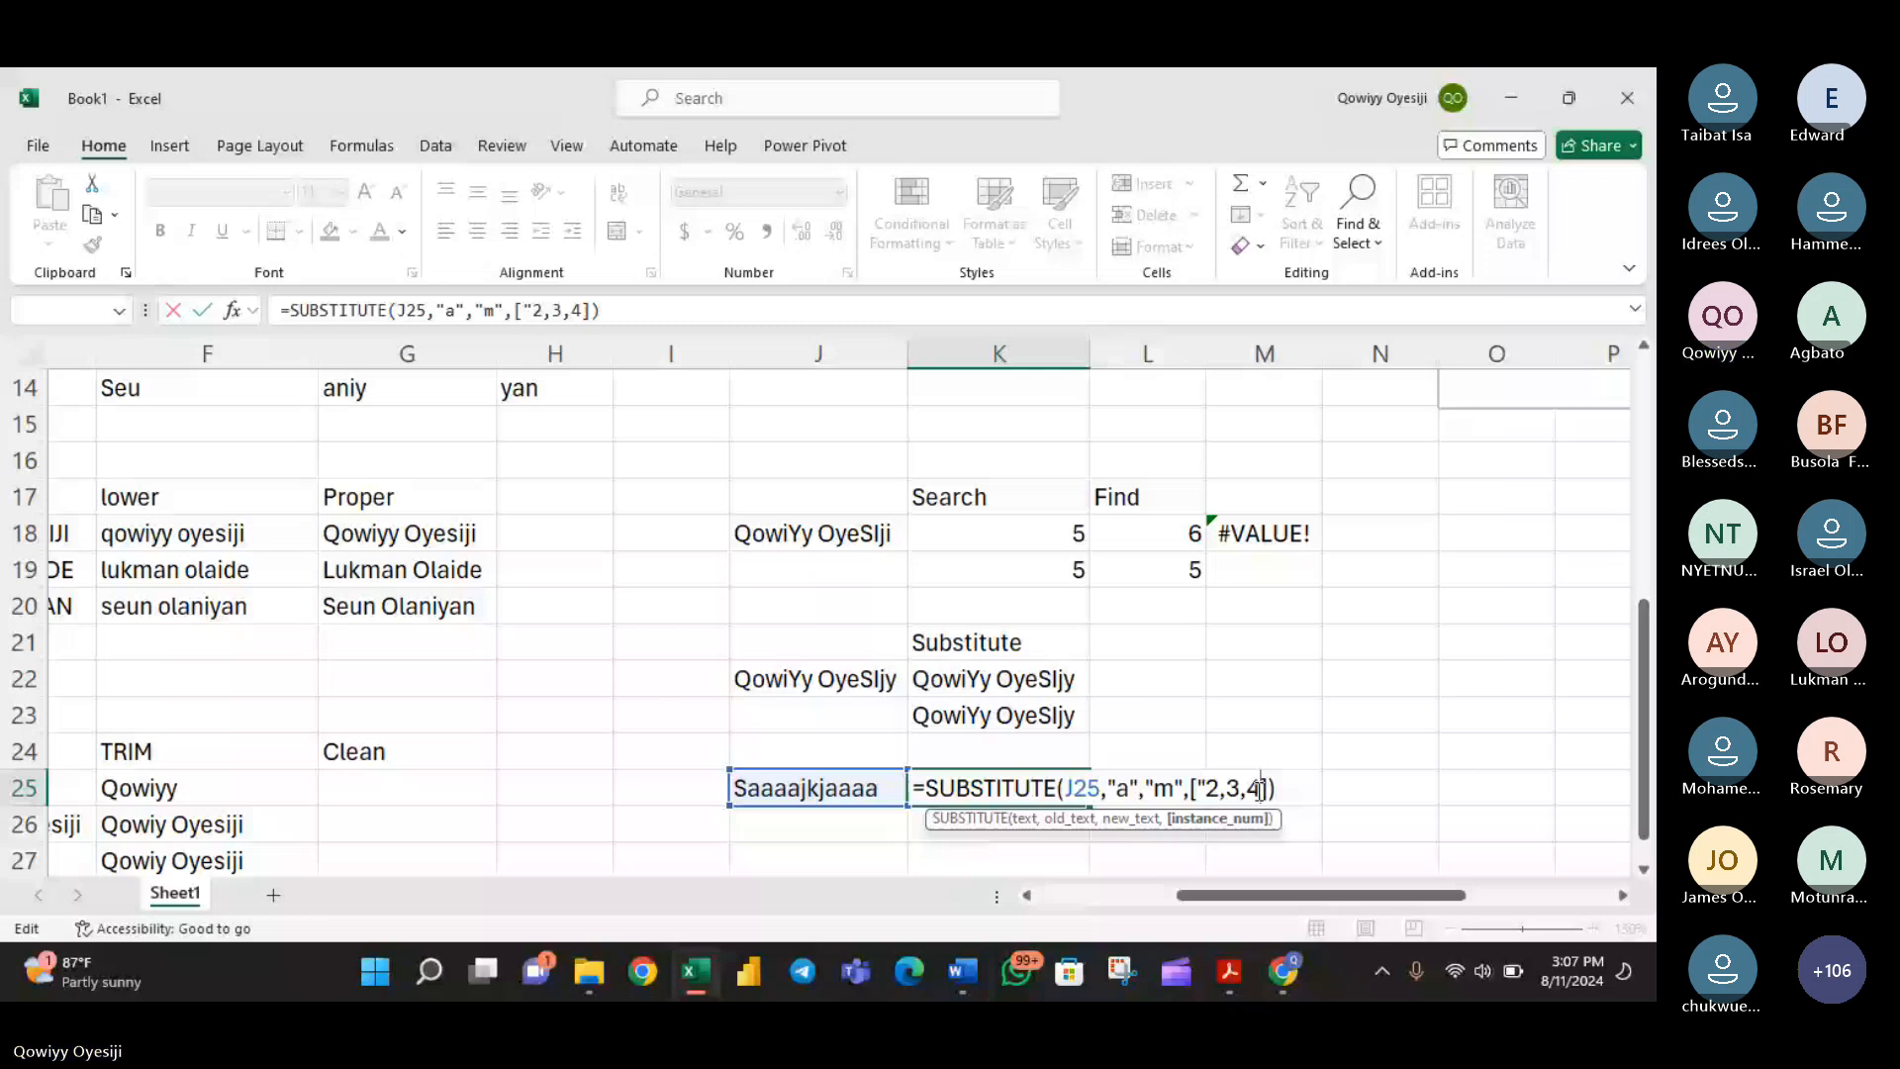
pyautogui.write('"')
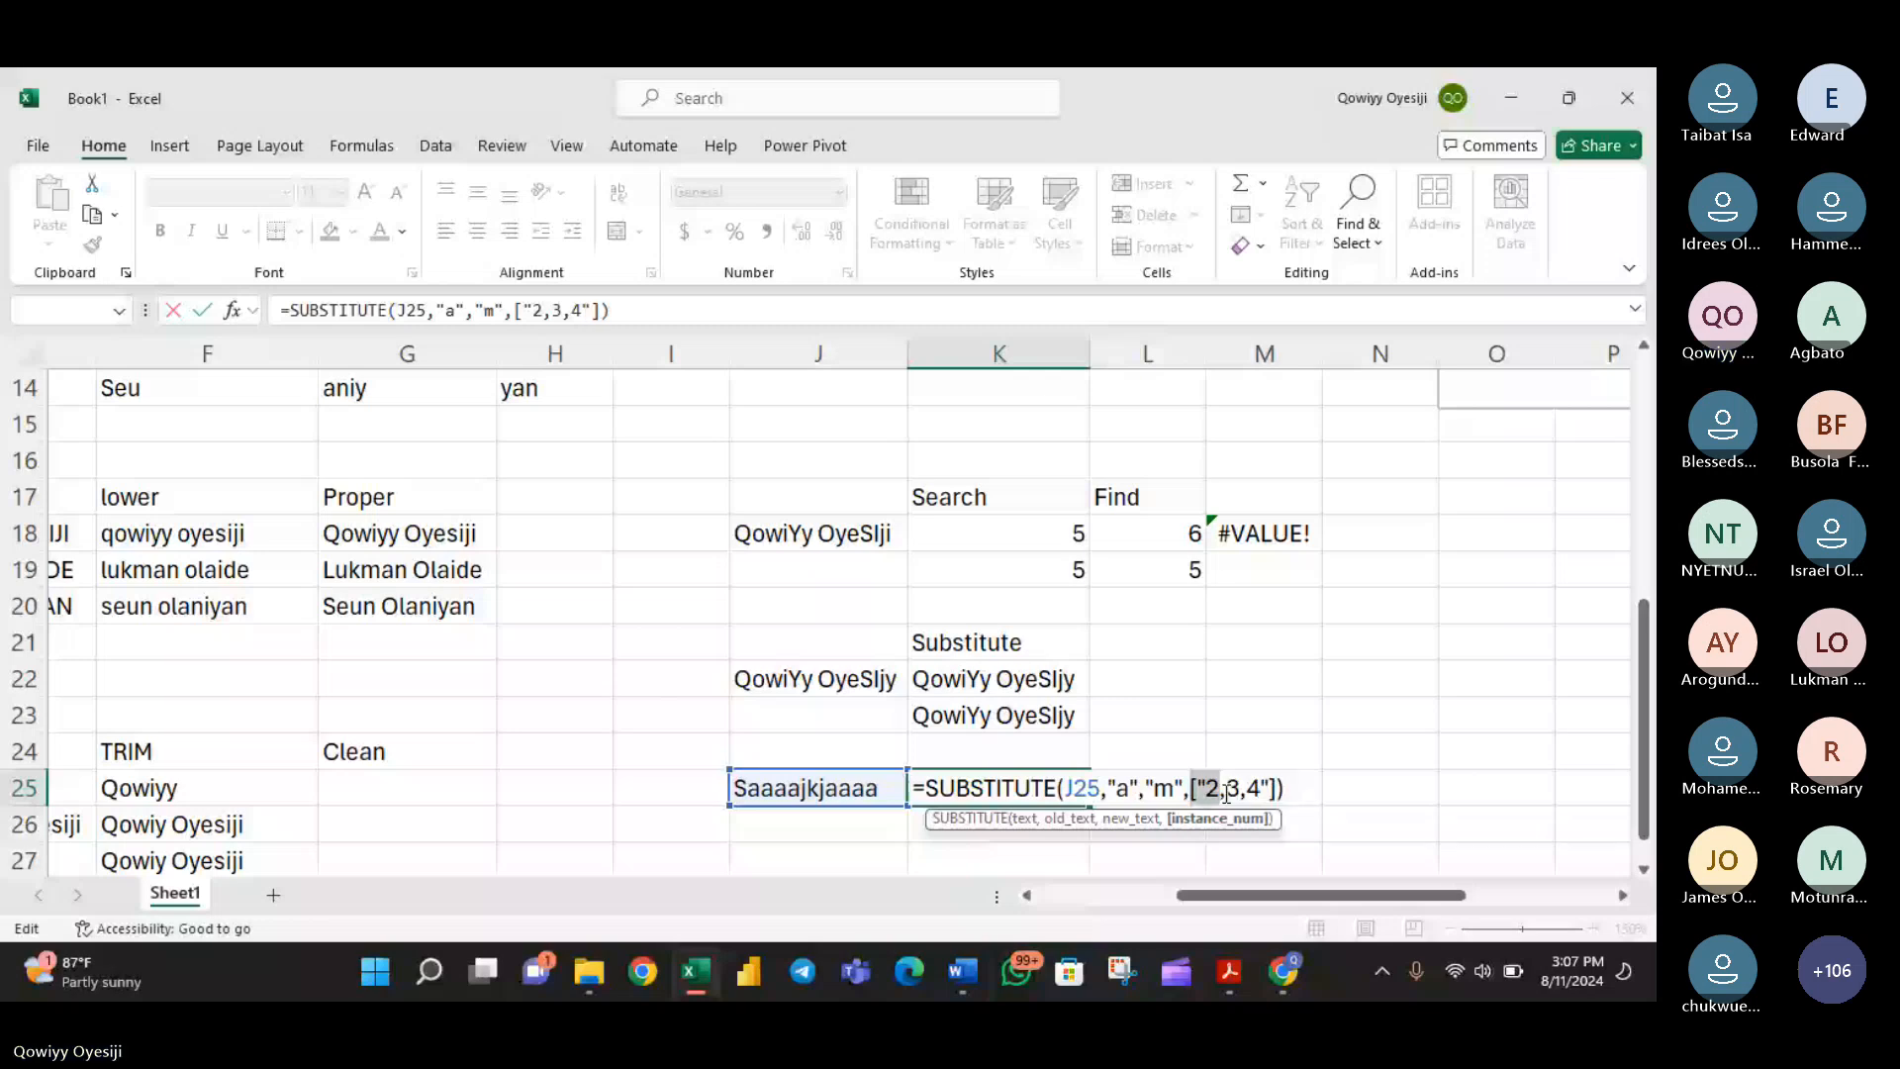
# - Remove the square brackets and quotation marks around 2,3,4 in the K25 formula
pyautogui.click(1203, 787)
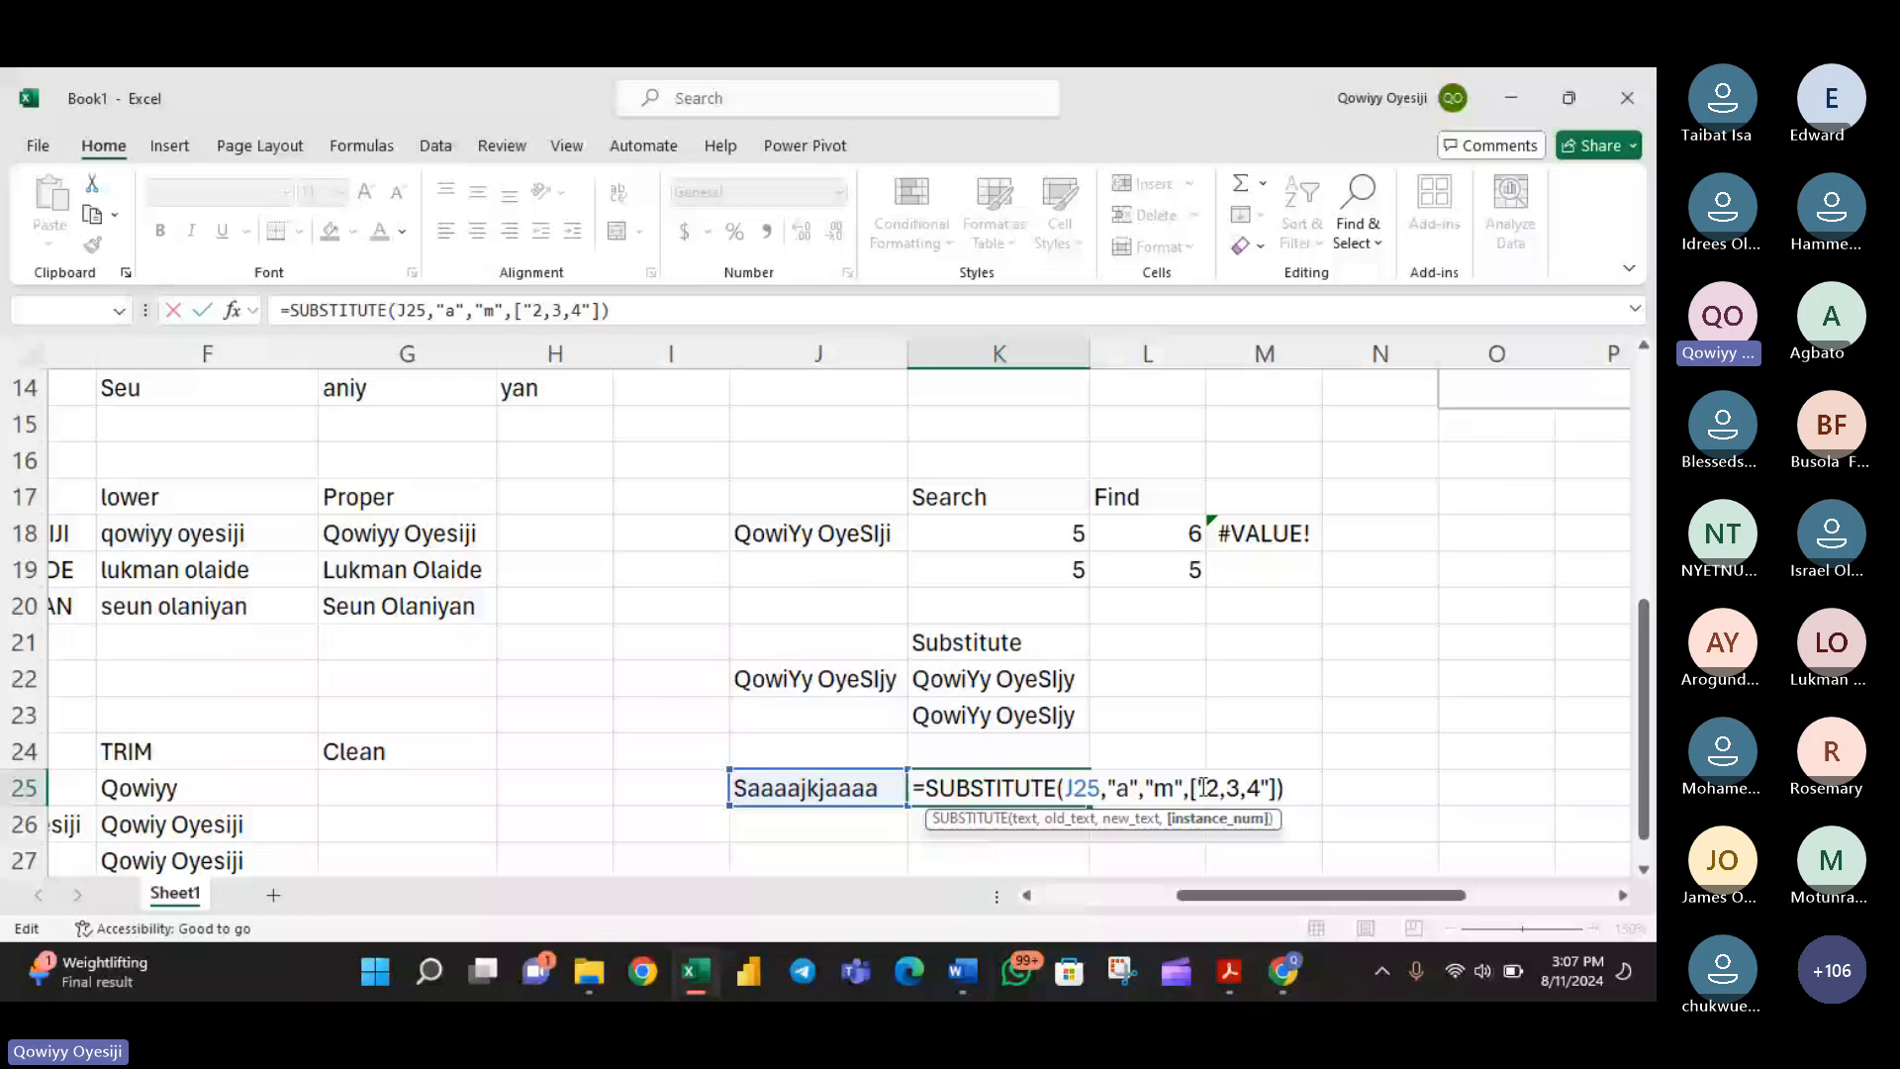
pyautogui.press('BackSpace')
pyautogui.press('BackSpace')
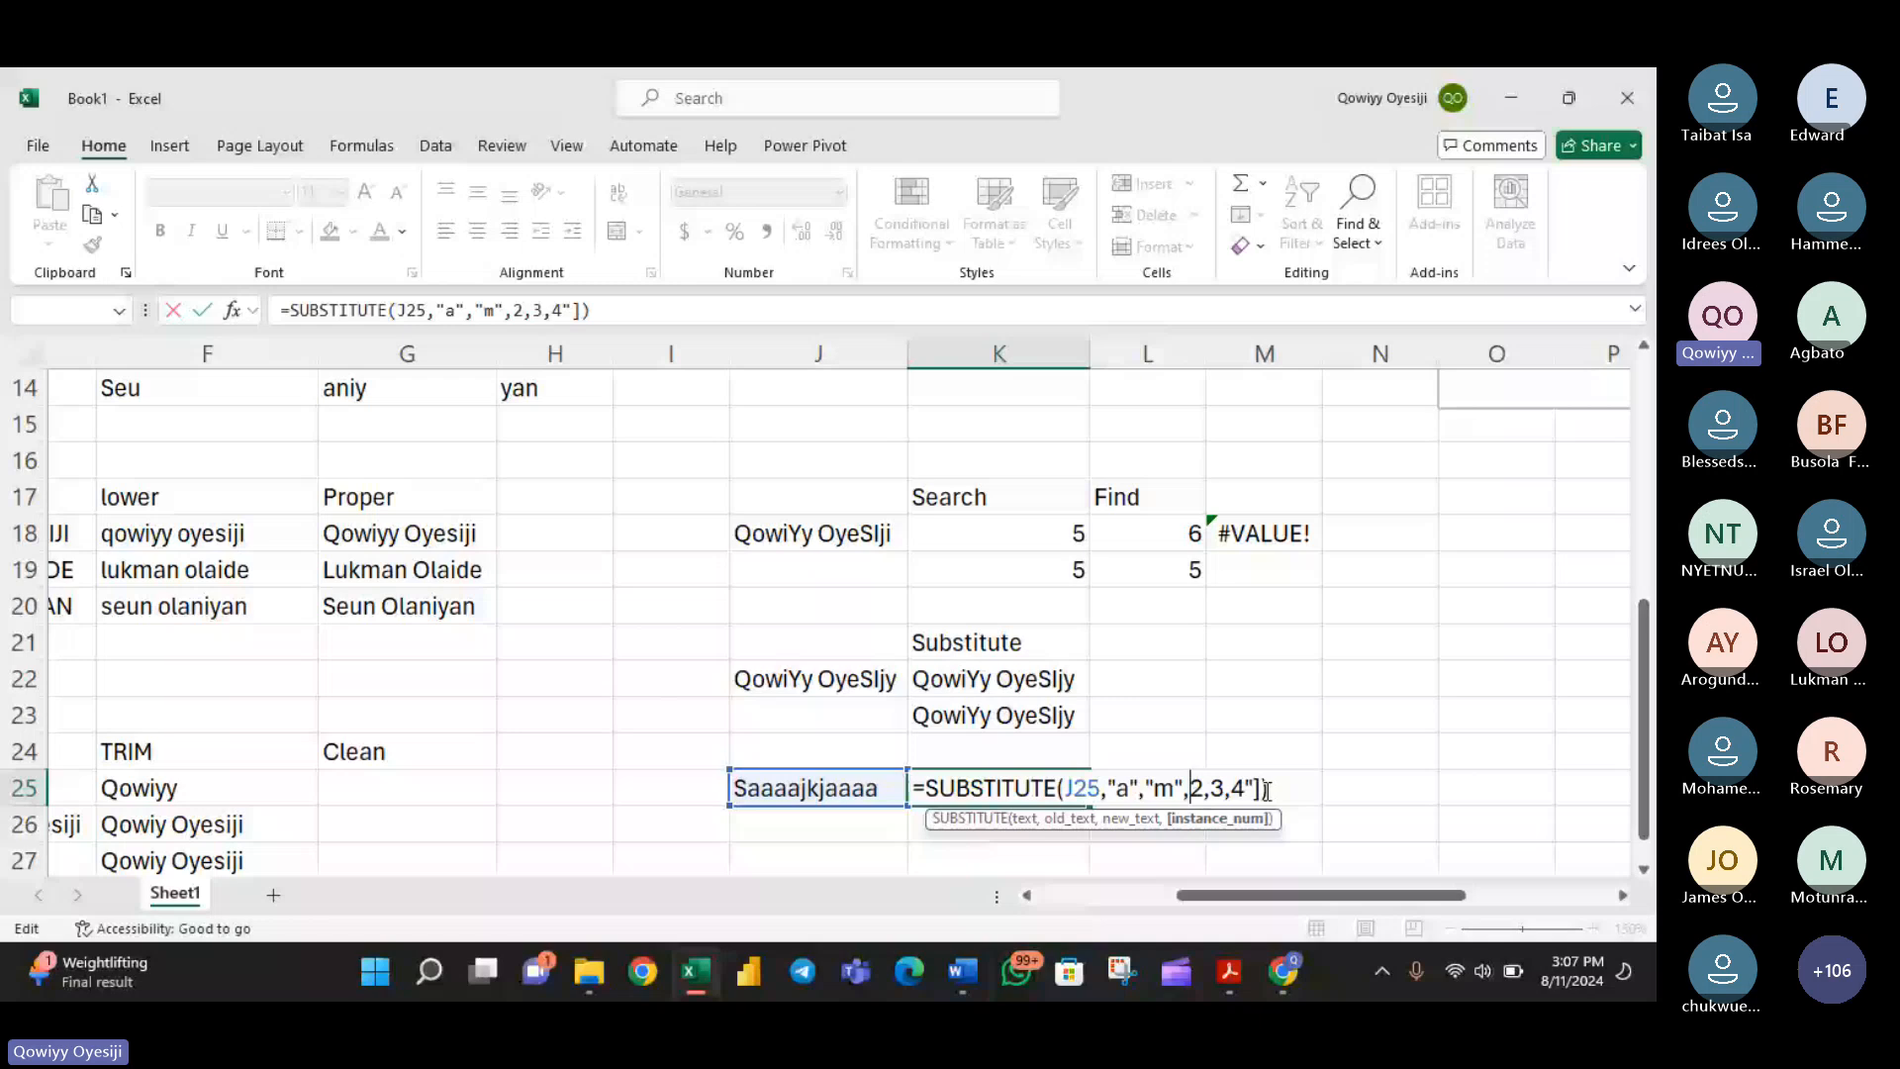
pyautogui.click(1264, 789)
pyautogui.press('BackSpace')
pyautogui.press('BackSpace')
# - Try the instance number as the quoted text "2,3,4" and commit the SUBSTITUTE formula in K25
pyautogui.doubleClick(1219, 790)
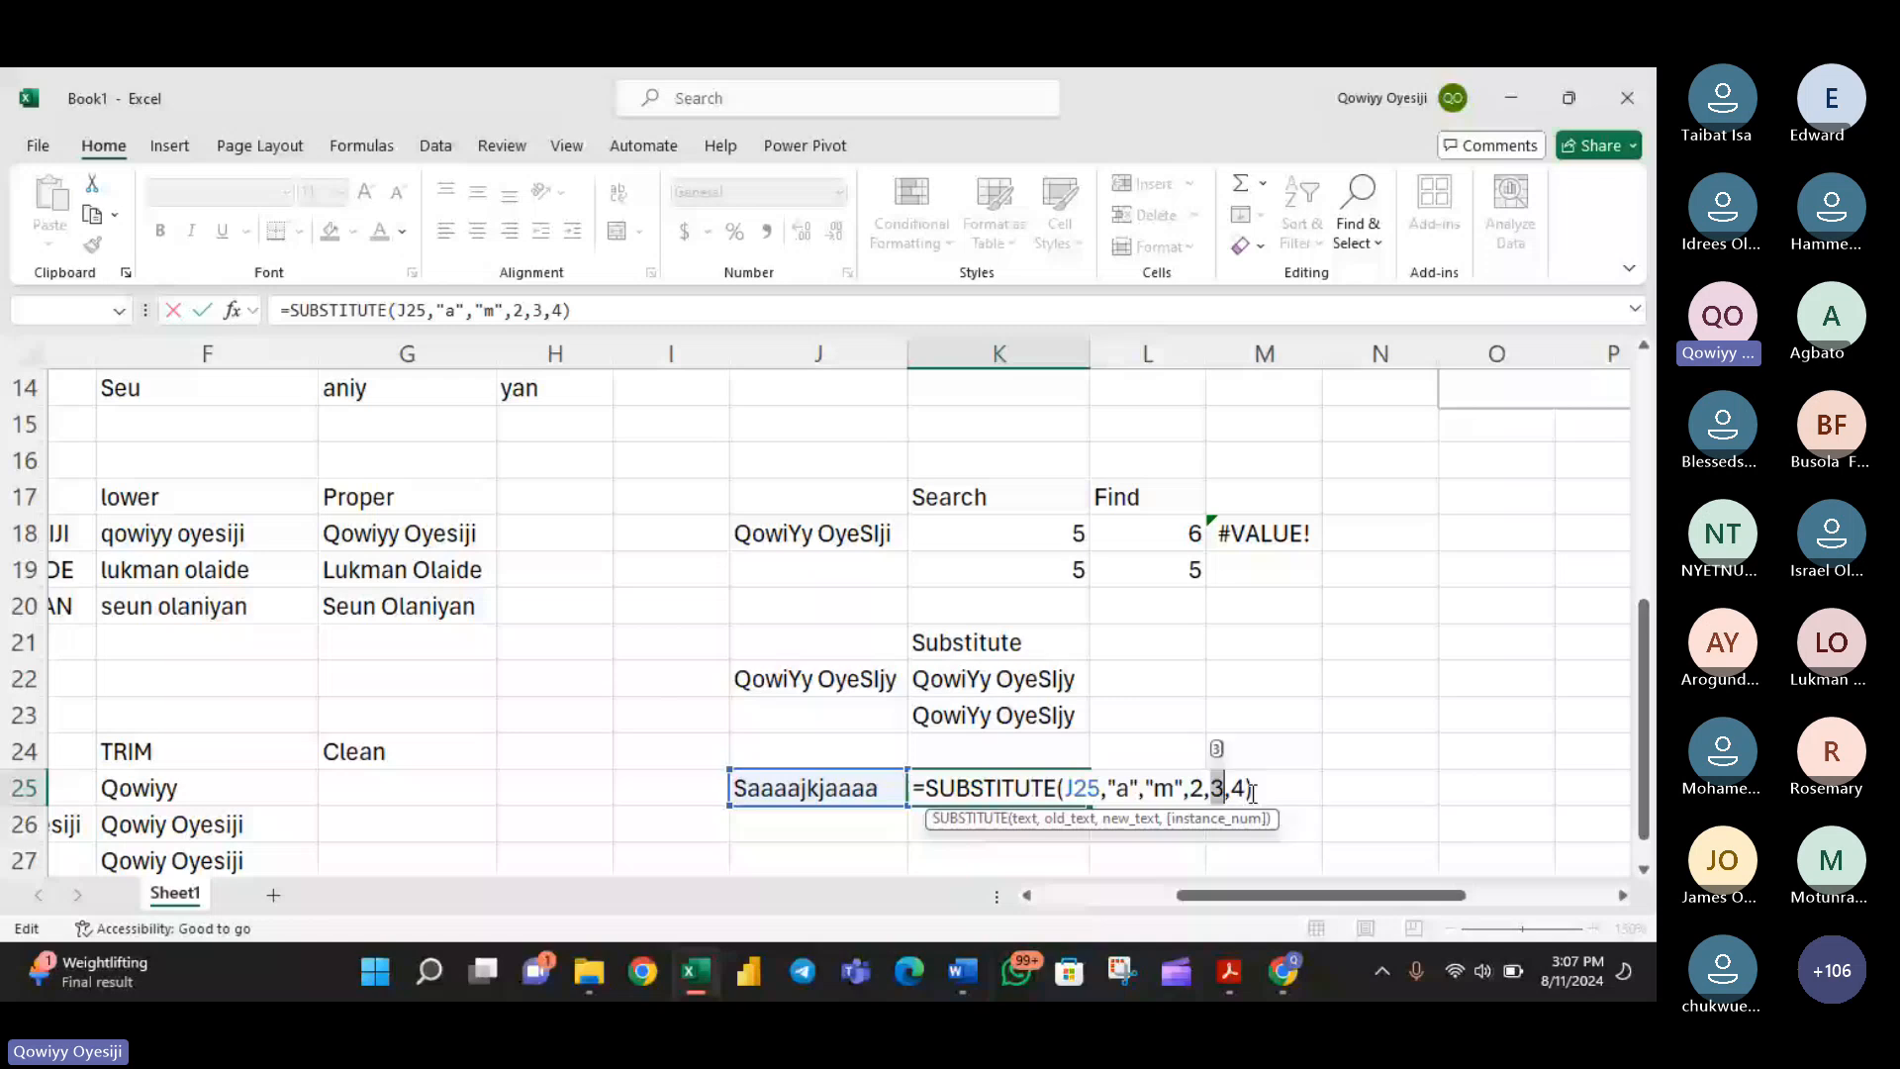
pyautogui.click(1255, 791)
pyautogui.write('"')
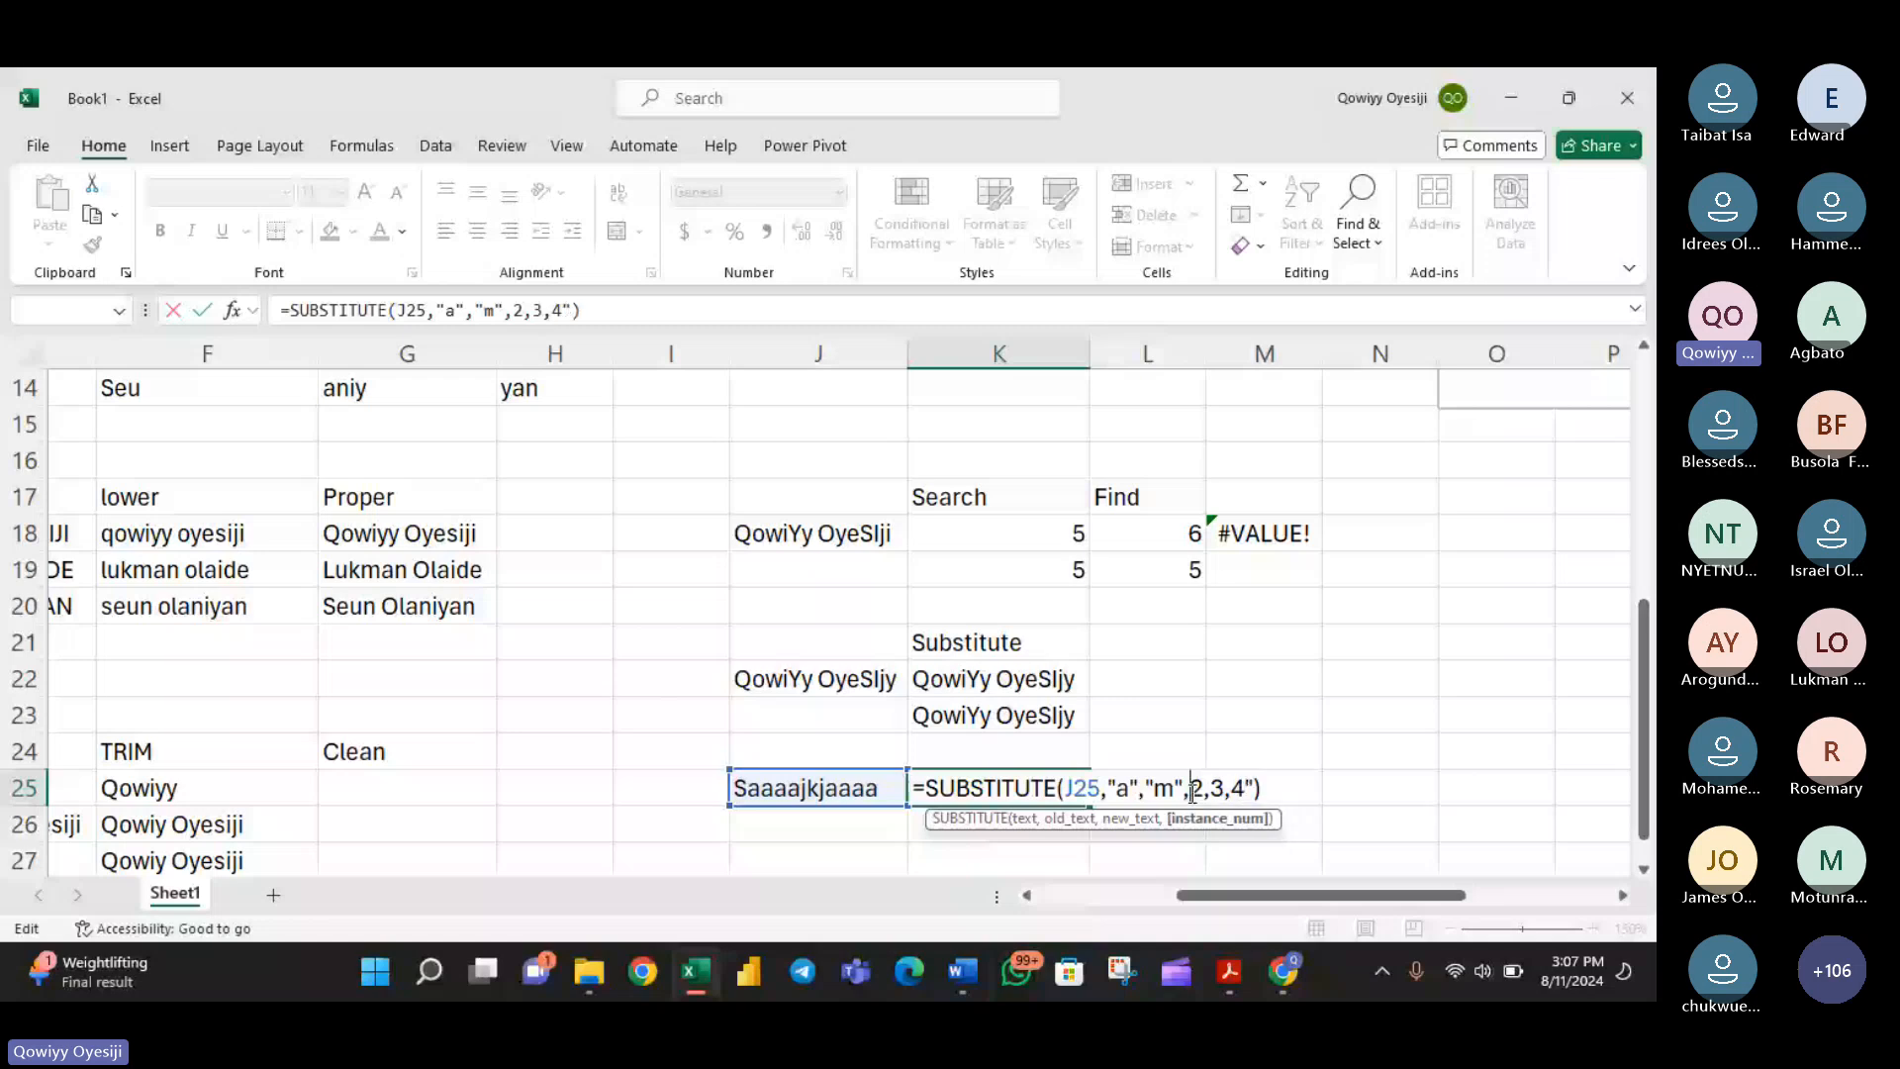
pyautogui.press('Return')
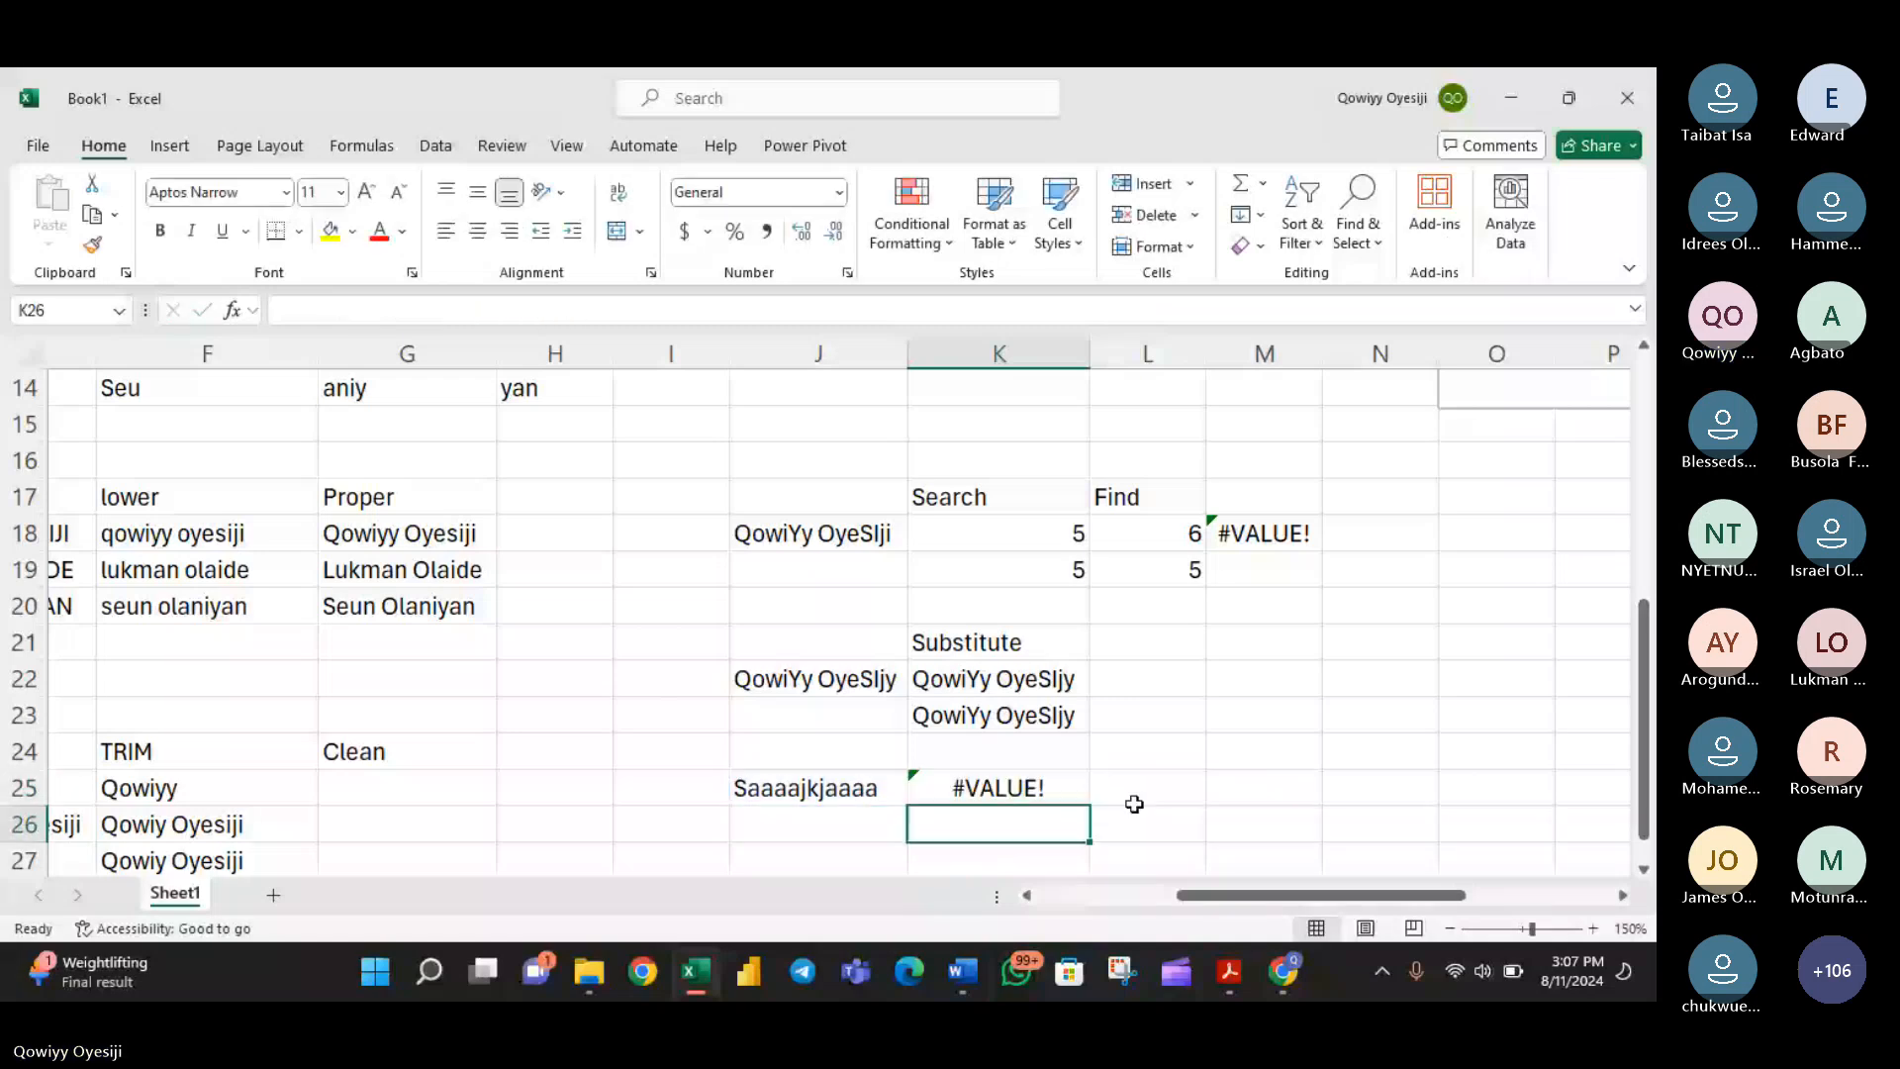
# - Change the instance number in the K25 SUBSTITUTE formula to 2:4, commit it and reselect the cell
pyautogui.doubleClick(956, 788)
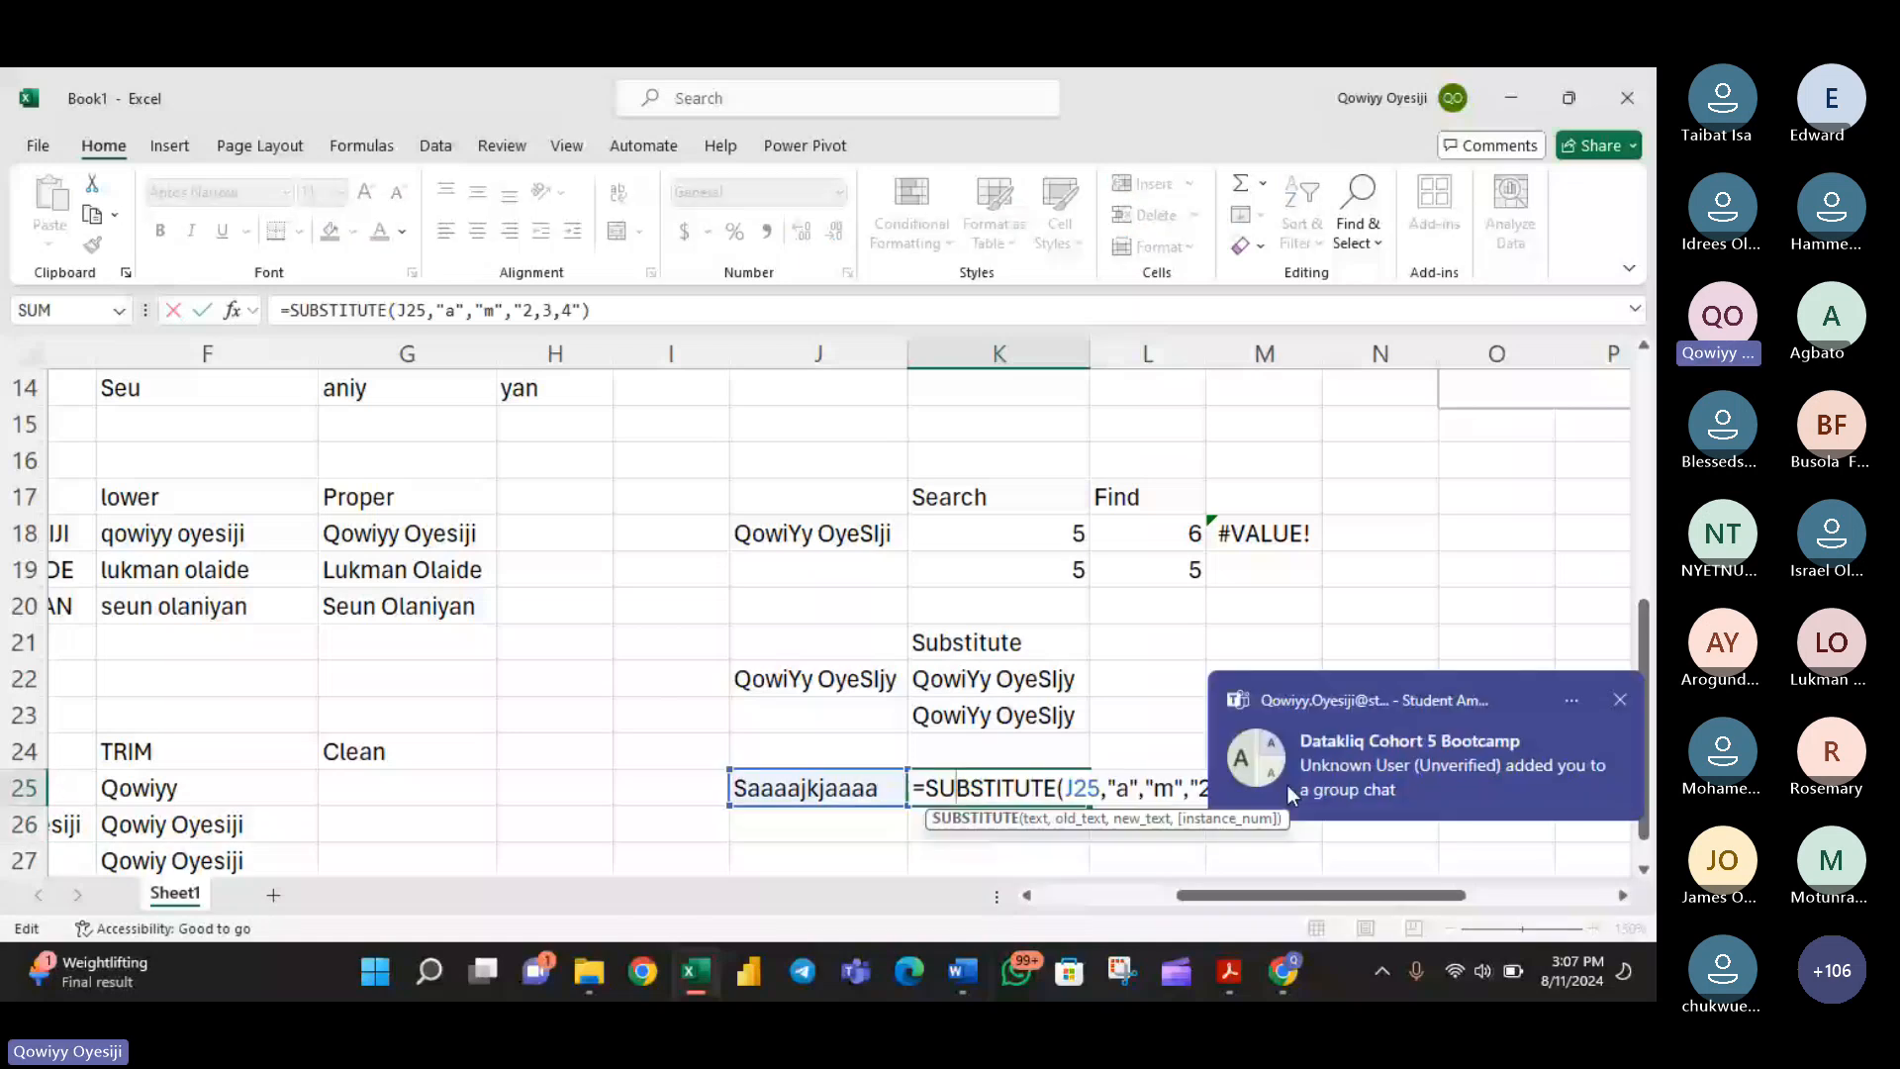
pyautogui.click(1204, 789)
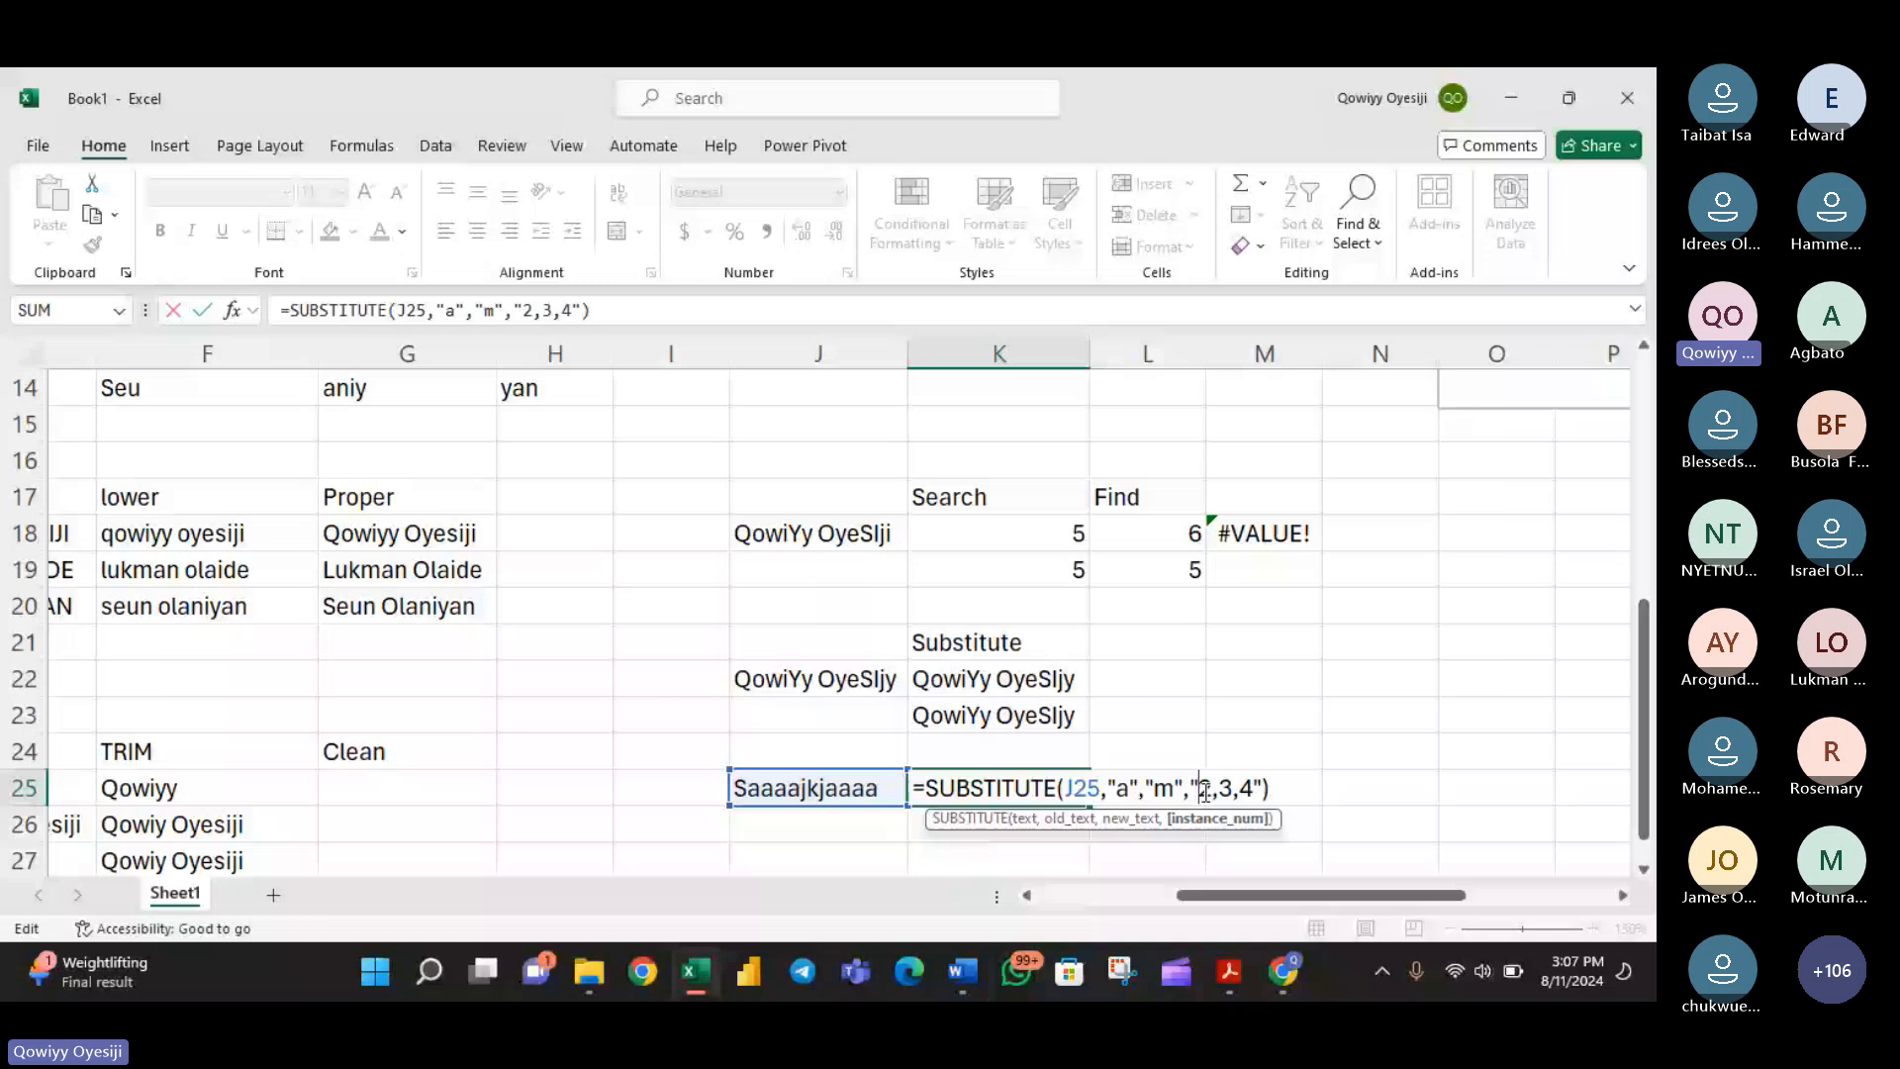
pyautogui.hotkey('ctrl', 'z')
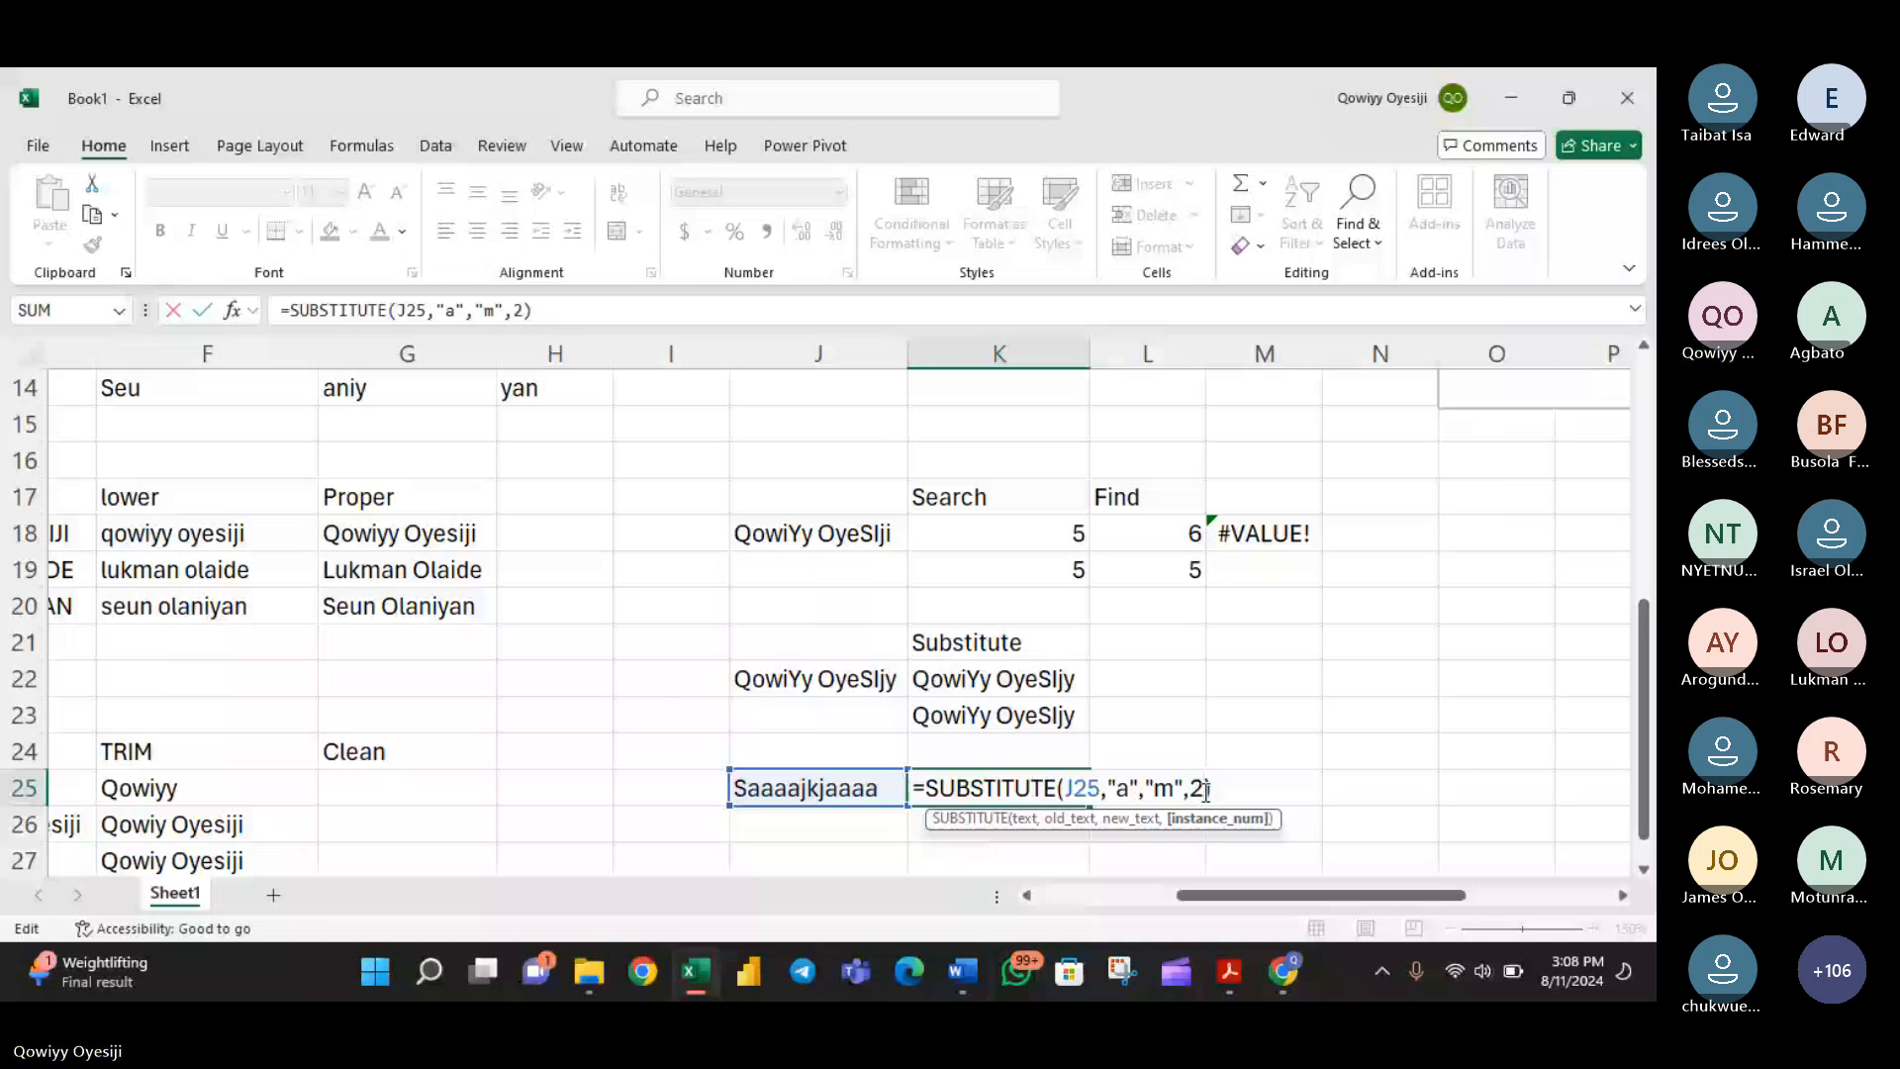
pyautogui.write(':4')
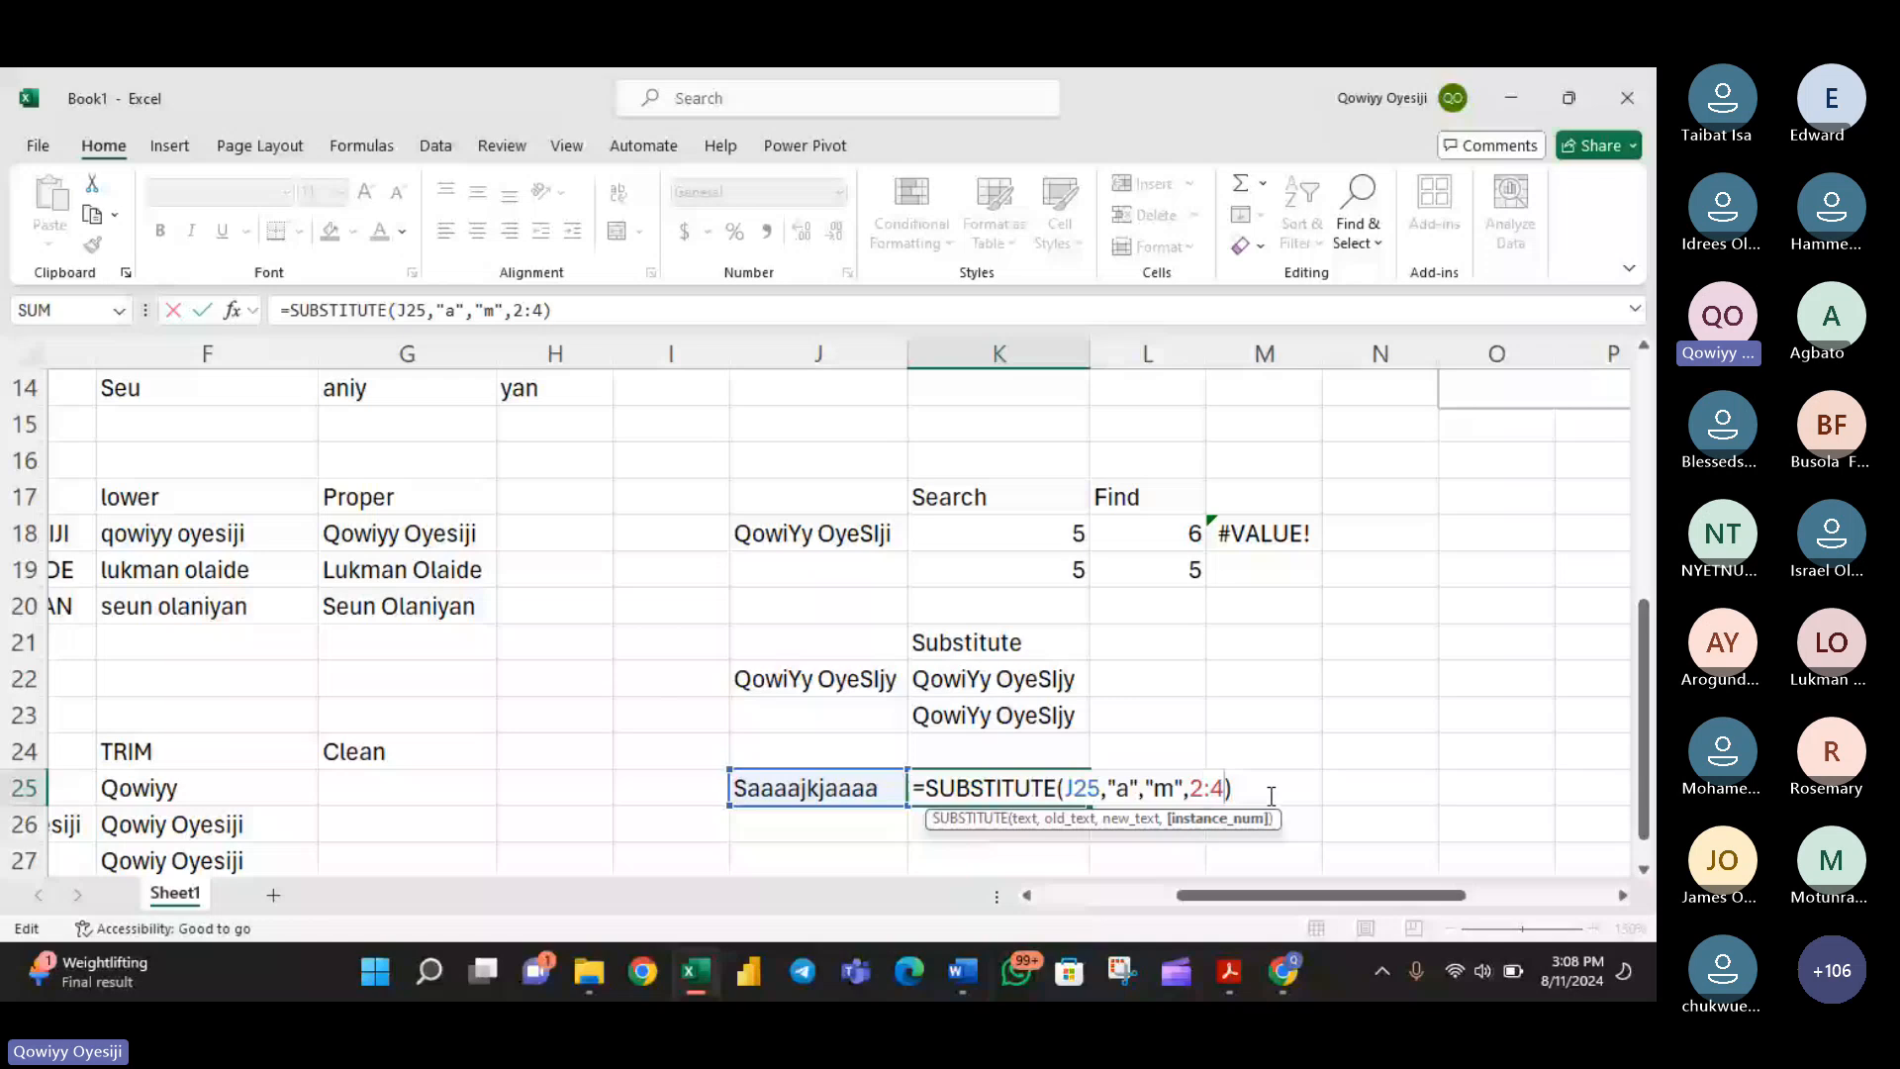
pyautogui.press('Return')
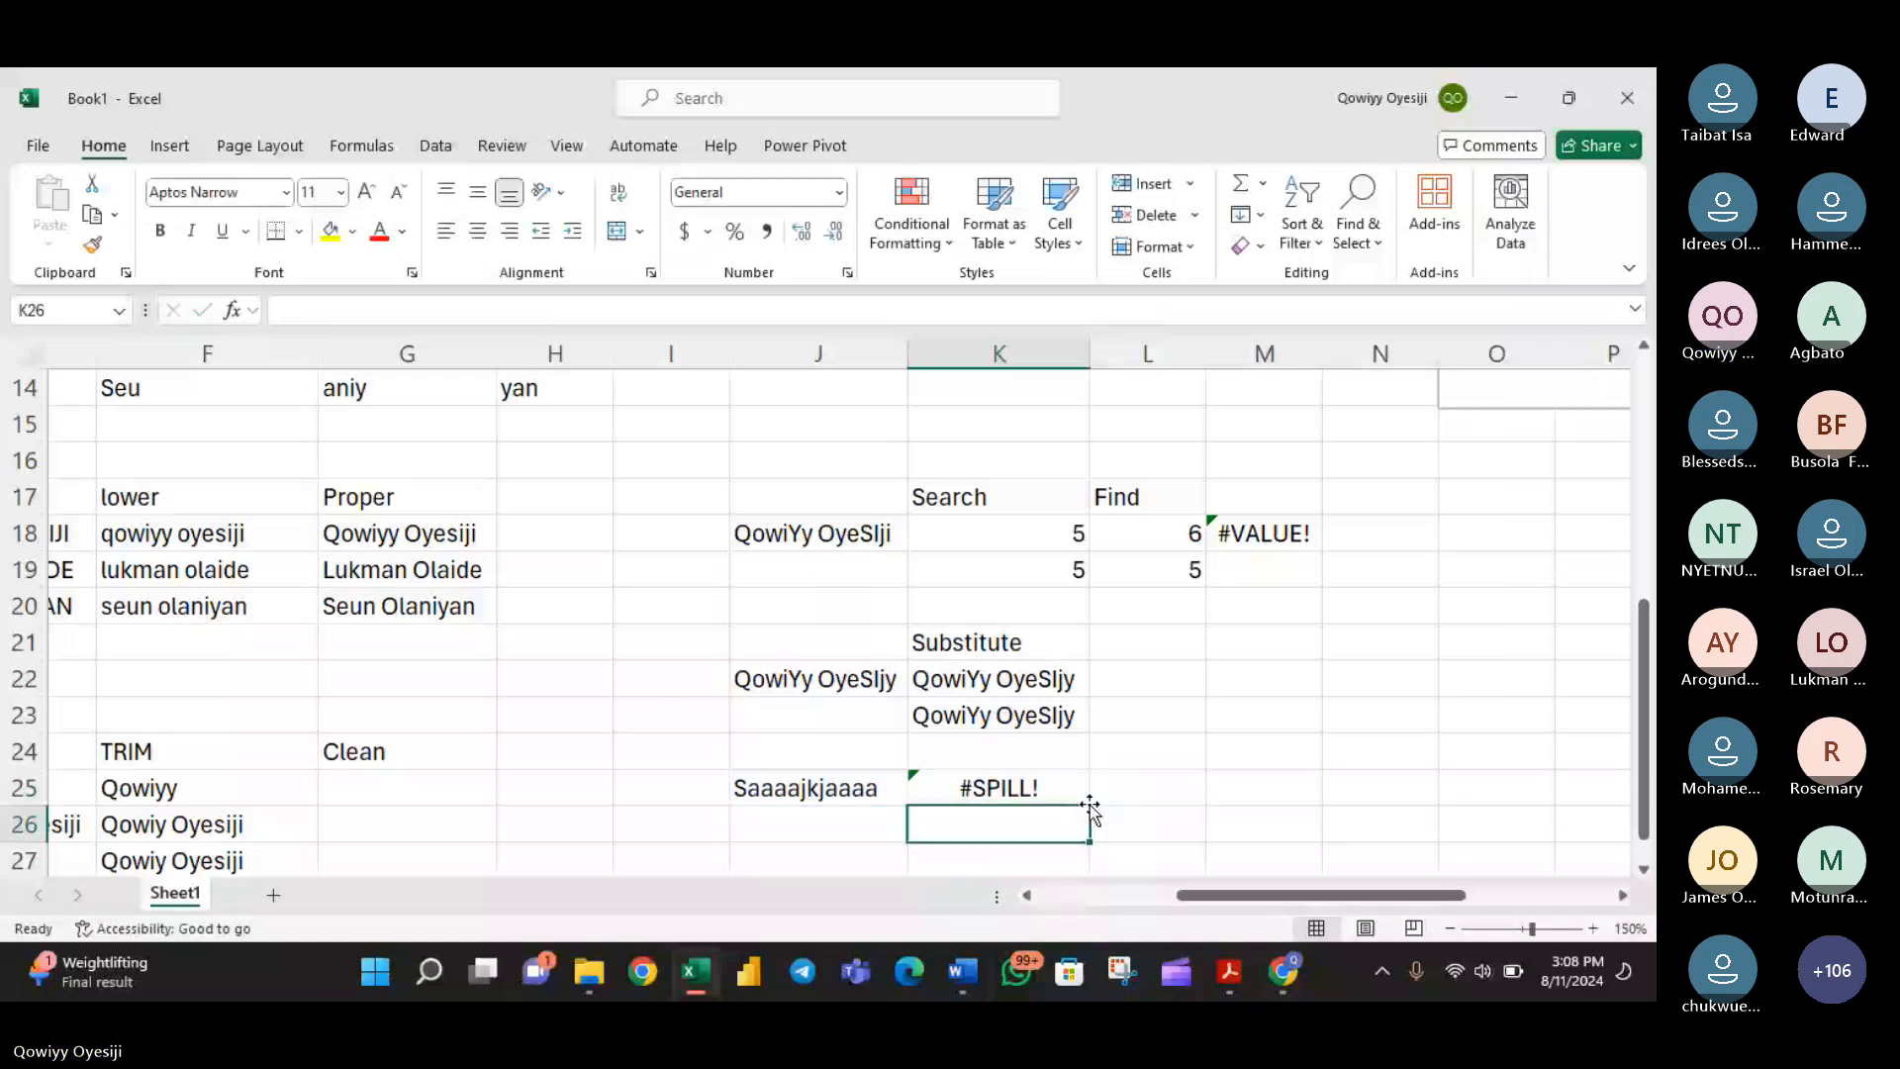
pyautogui.press('Up')
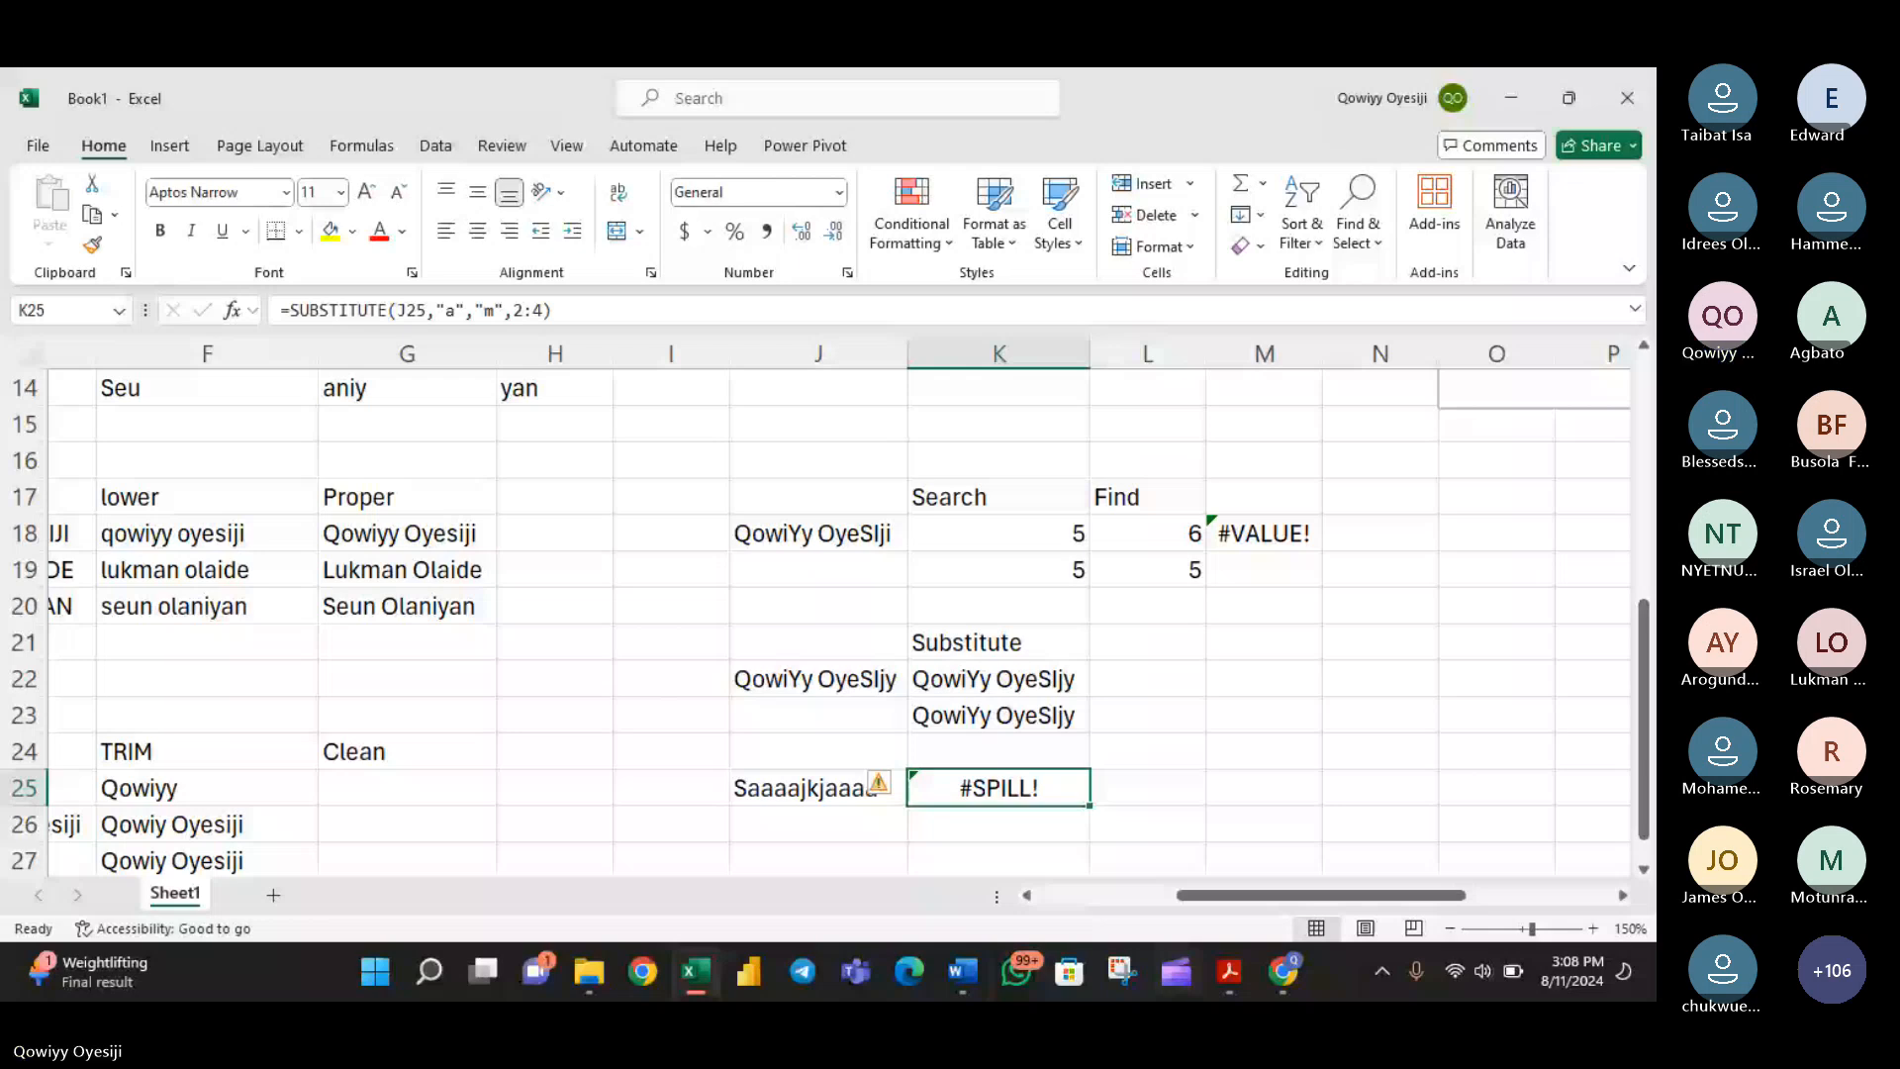
# - Switch to the Teams meeting, read the newest chat questions about SUBSTITUTE's case sensitivity, and return to the full meeting view
pyautogui.hotkey('alt', 'Tab')
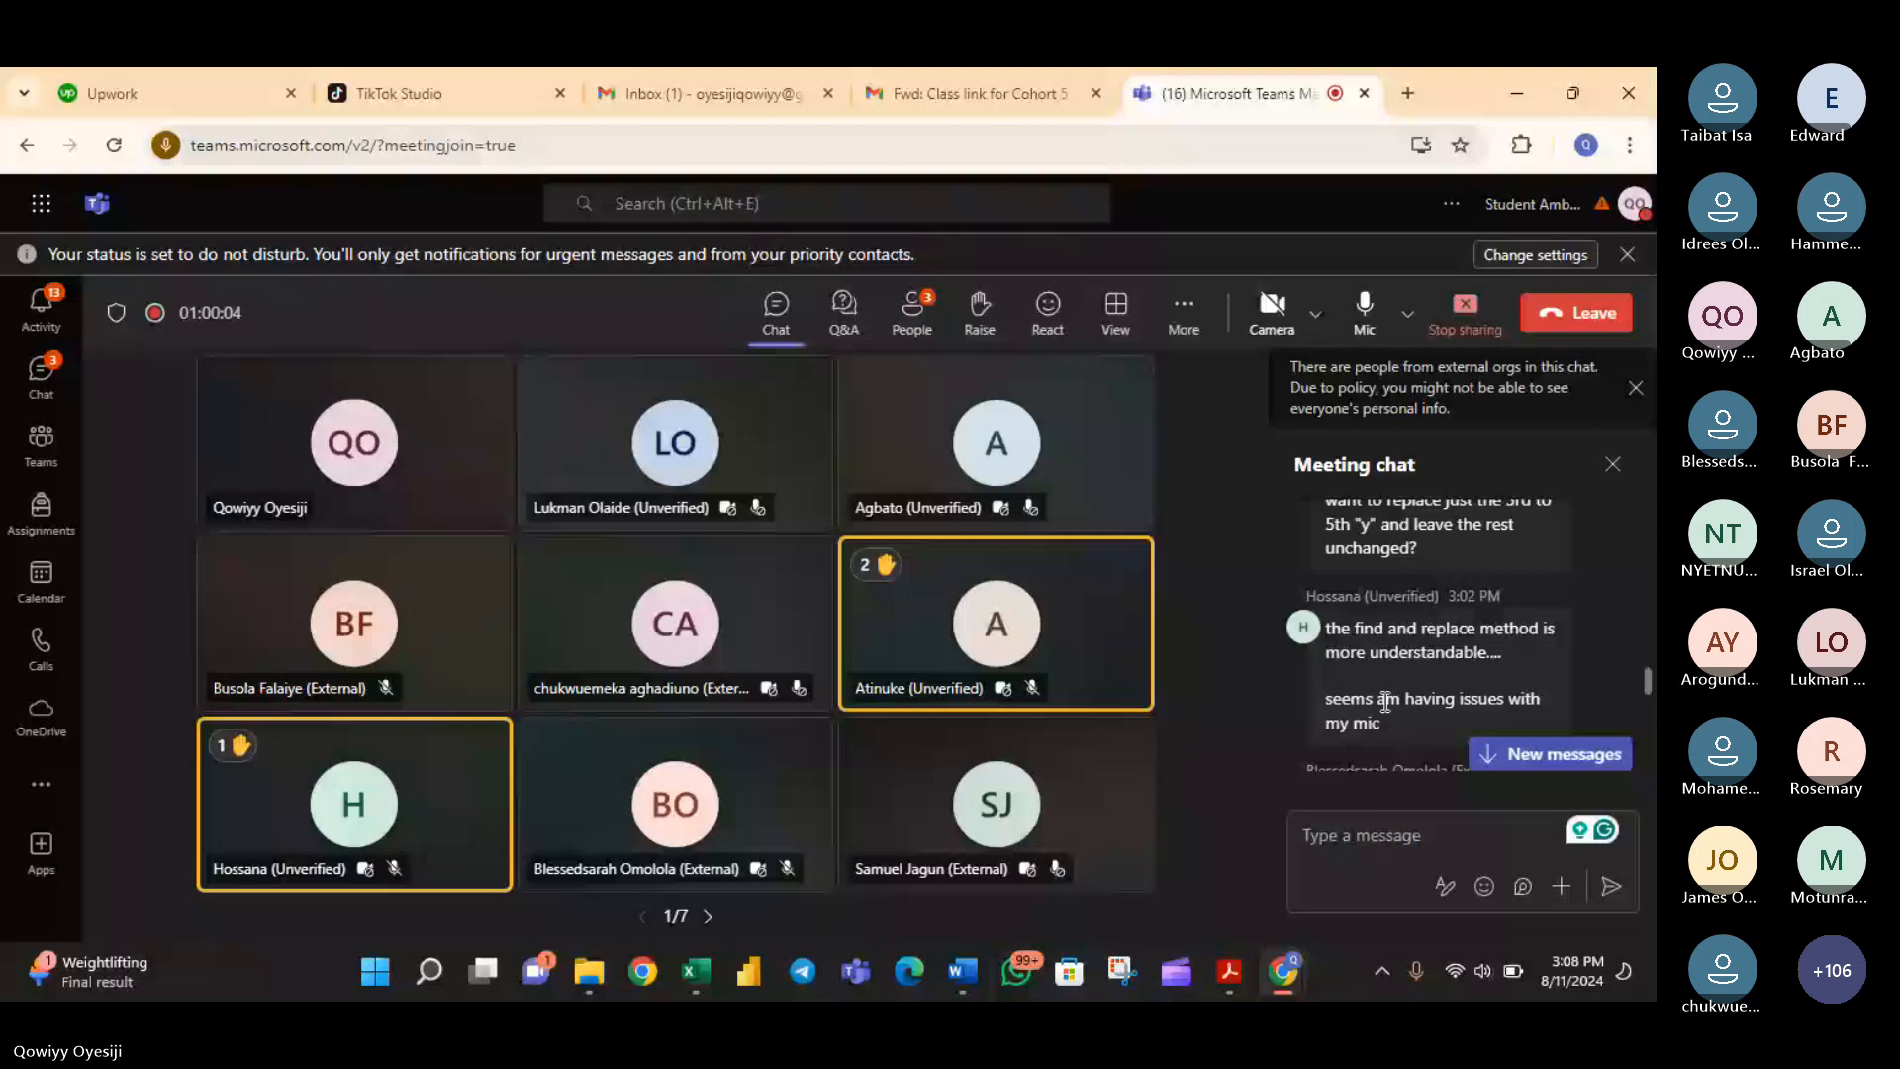
pyautogui.scroll(-5, 1386, 702)
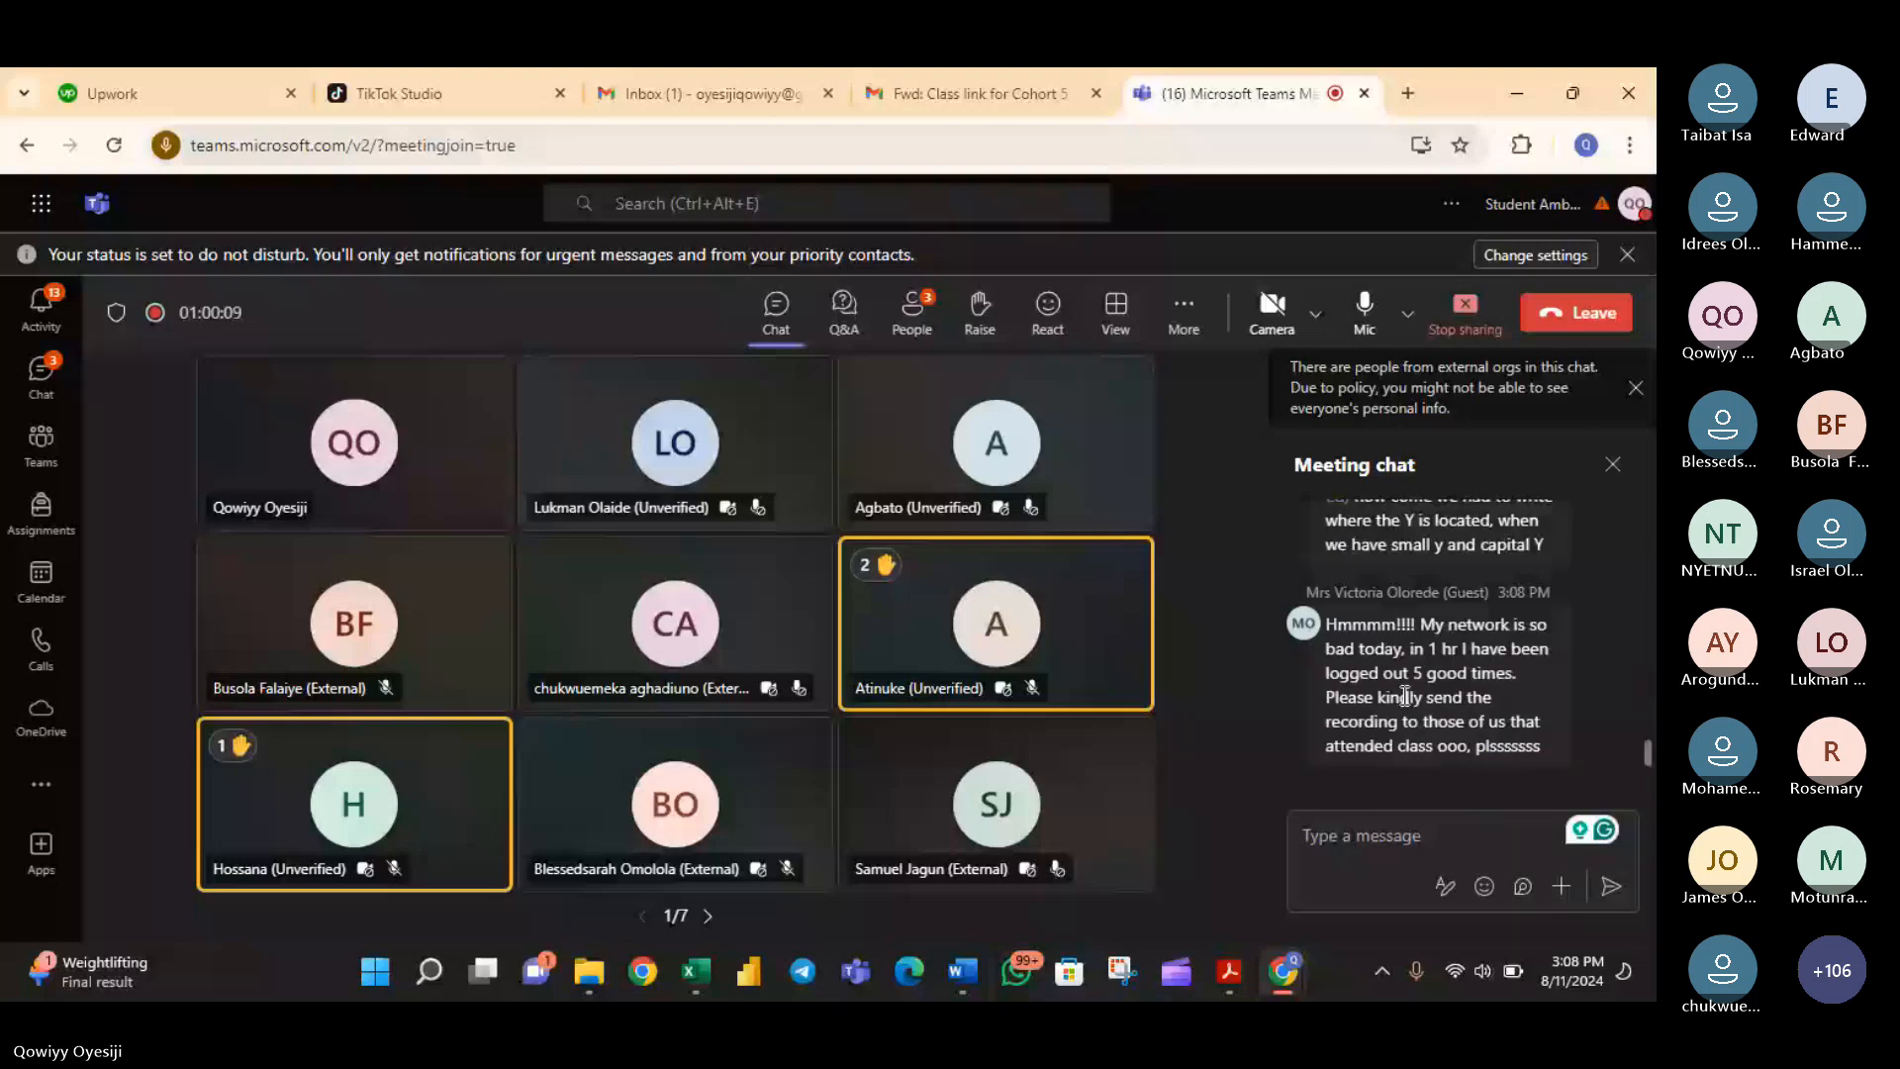
pyautogui.scroll(3, 1405, 696)
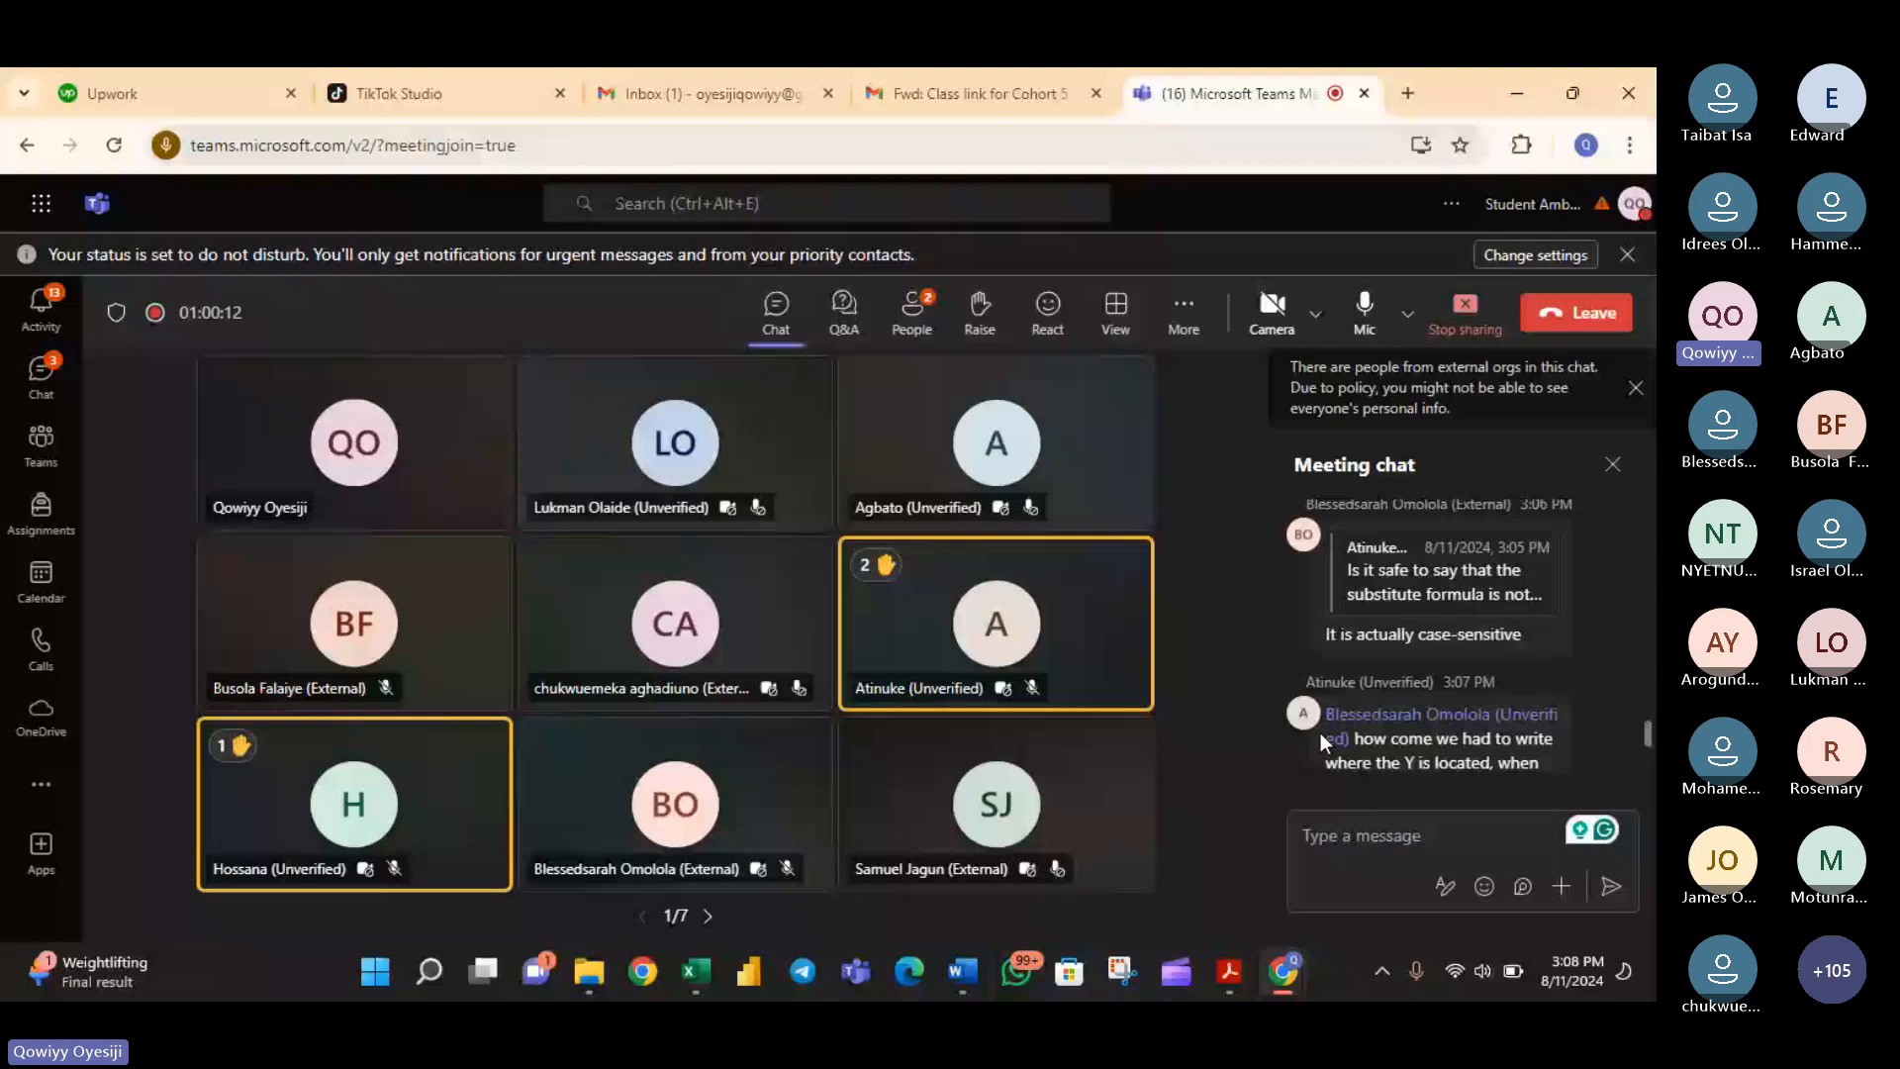
pyautogui.scroll(1, 1418, 717)
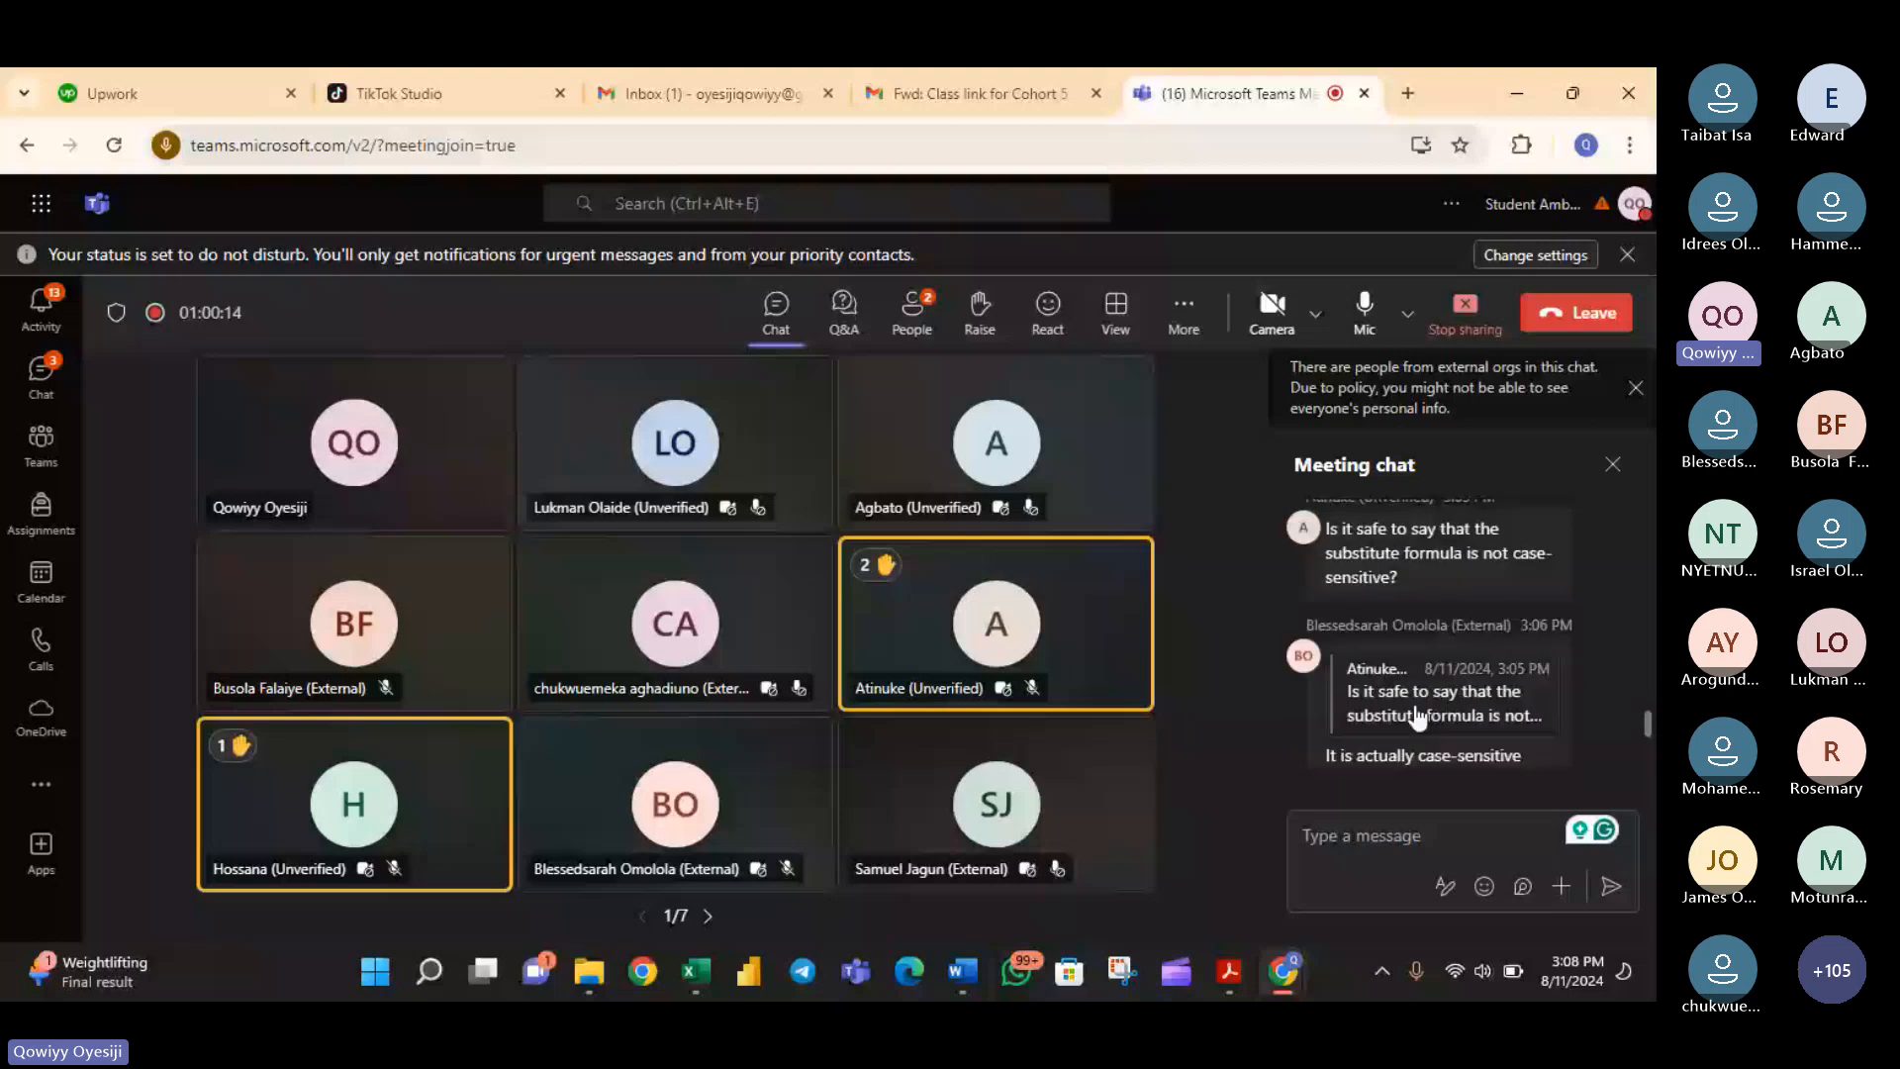
pyautogui.click(1418, 718)
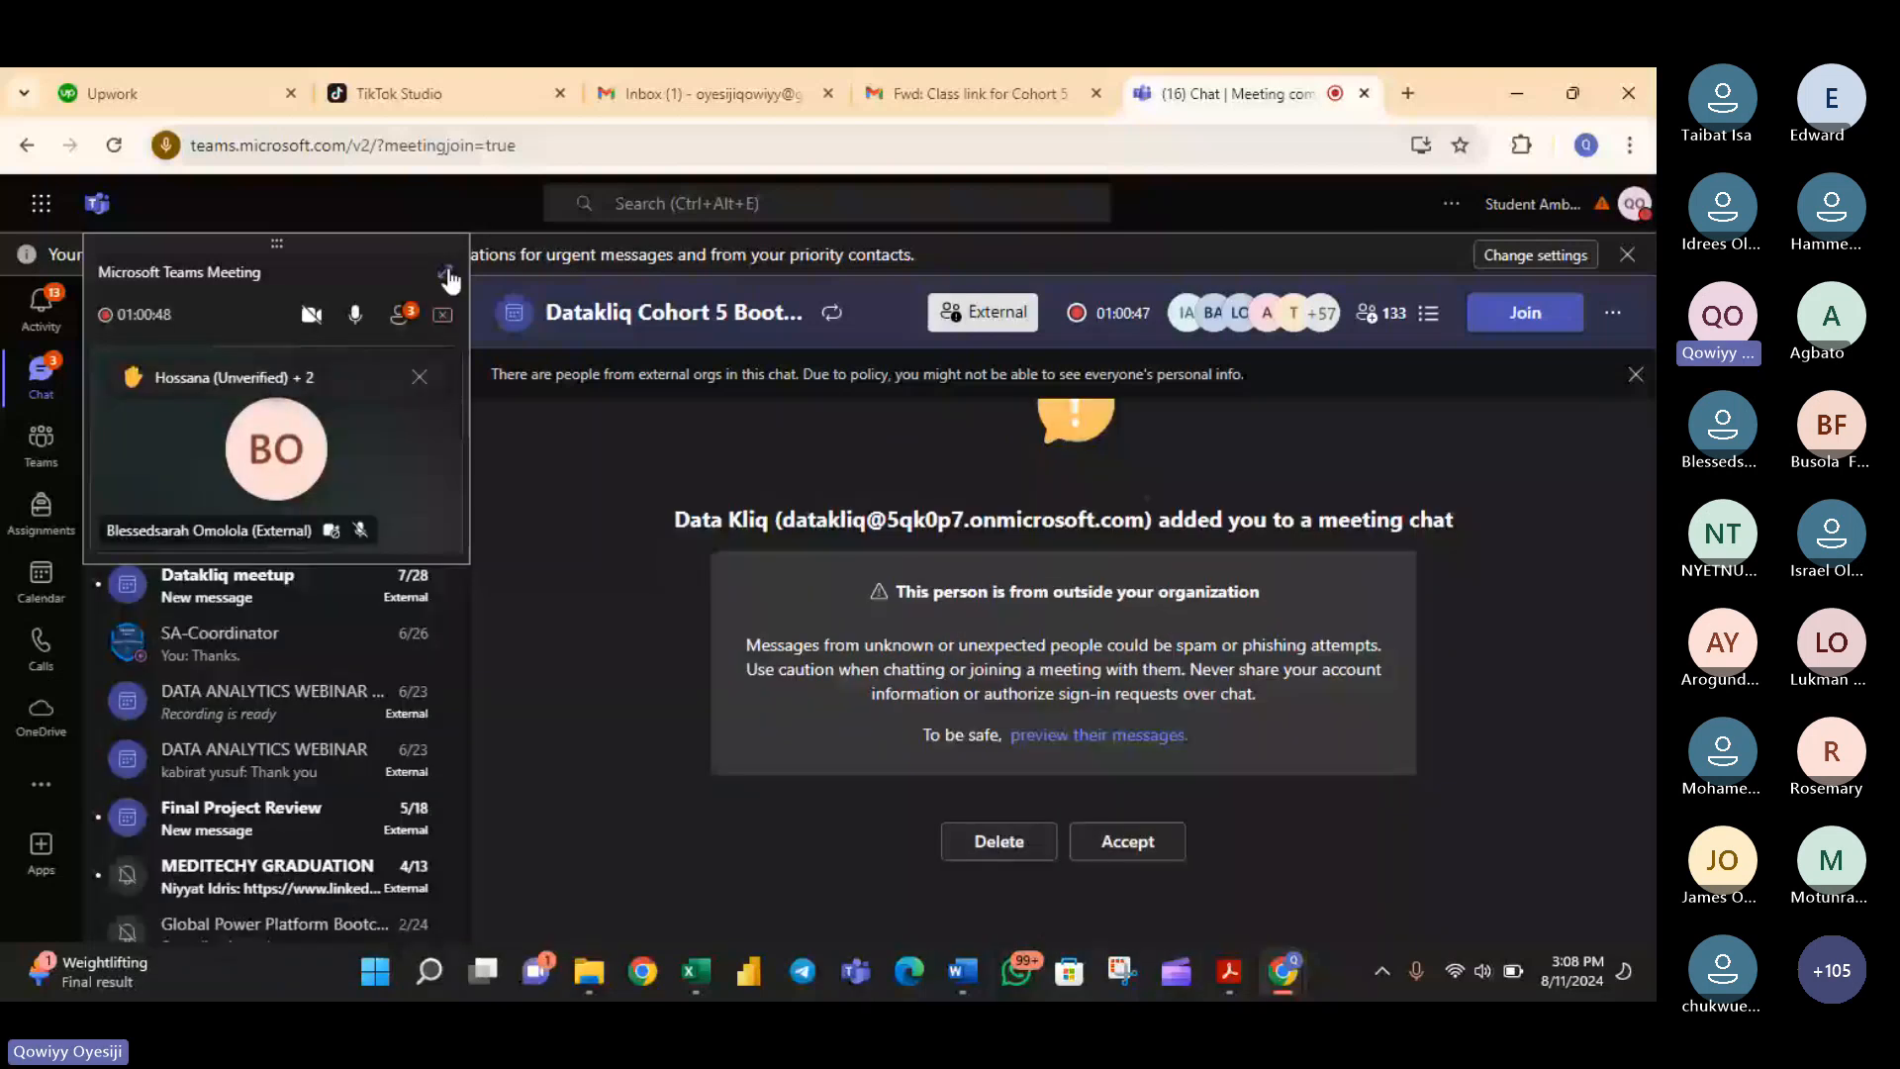
pyautogui.click(447, 274)
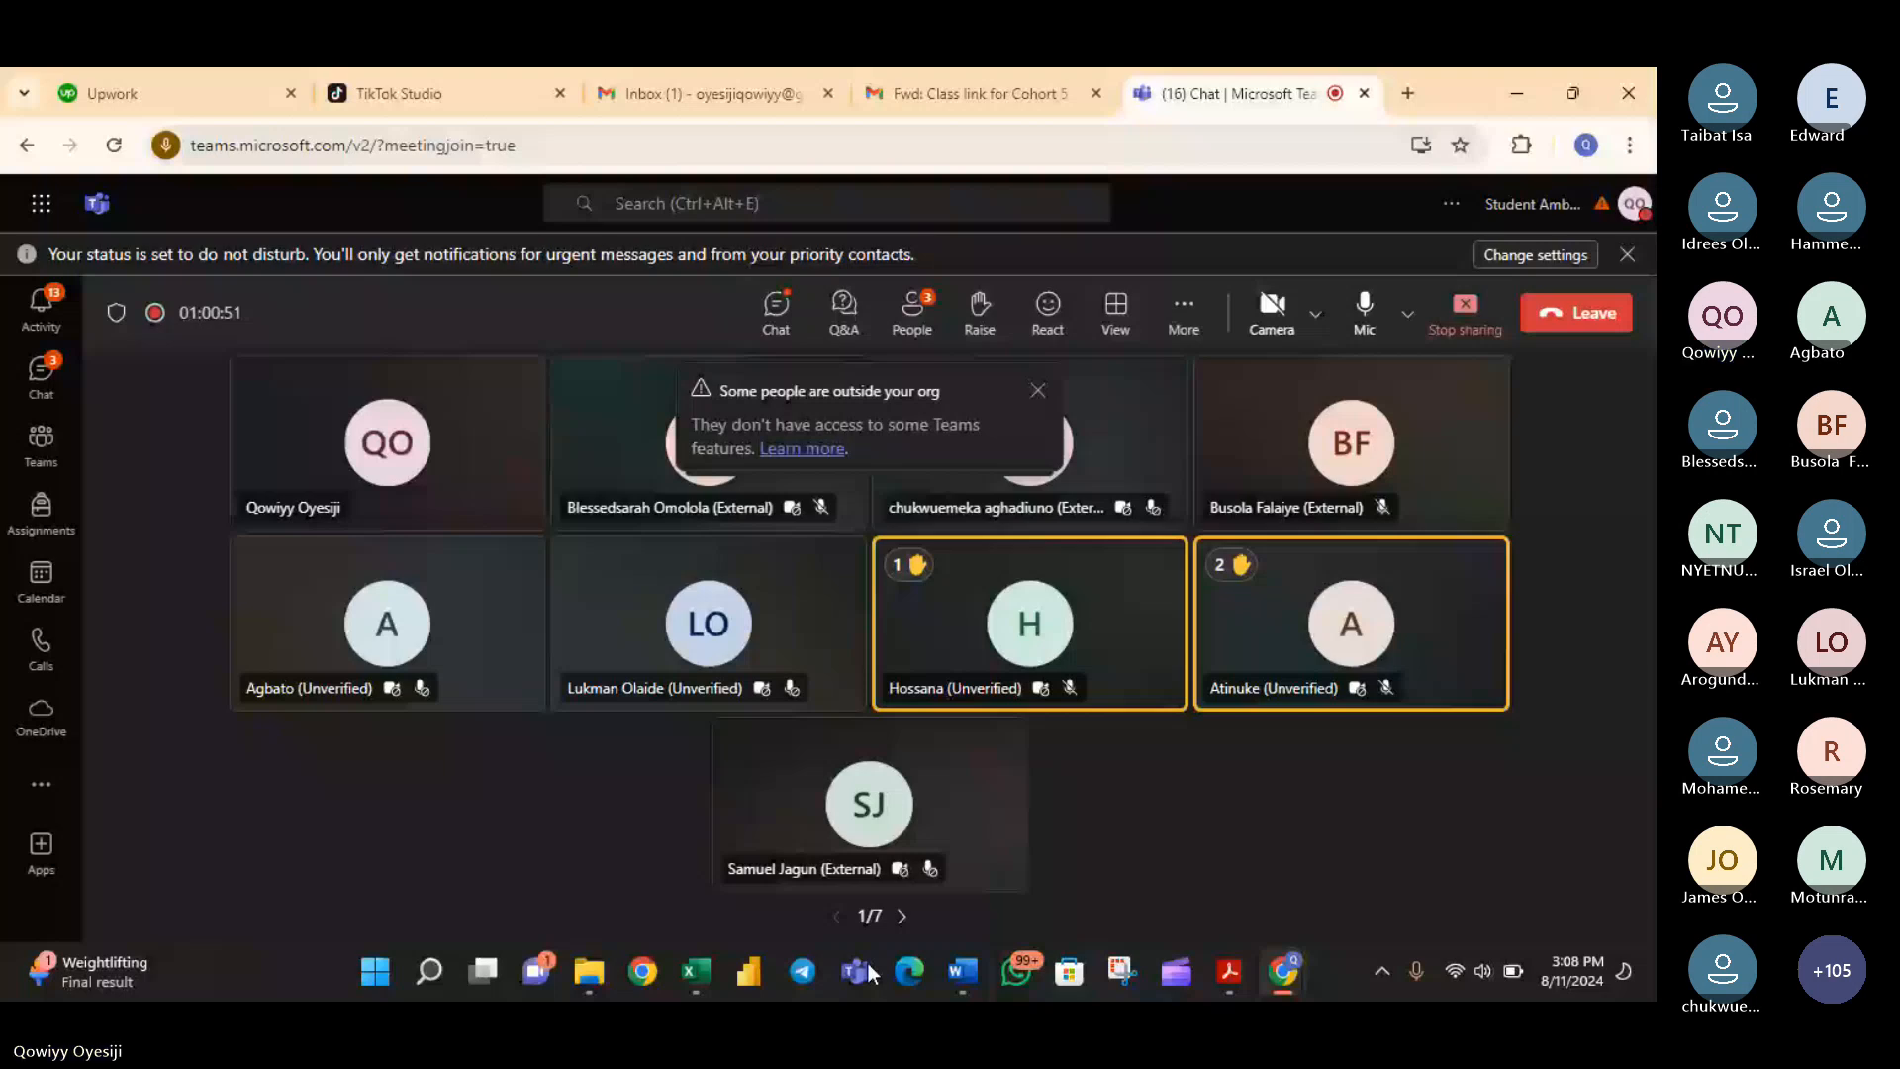
# - Switch back to Excel and review the text functions outline in the text box around columns O to S
pyautogui.click(696, 971)
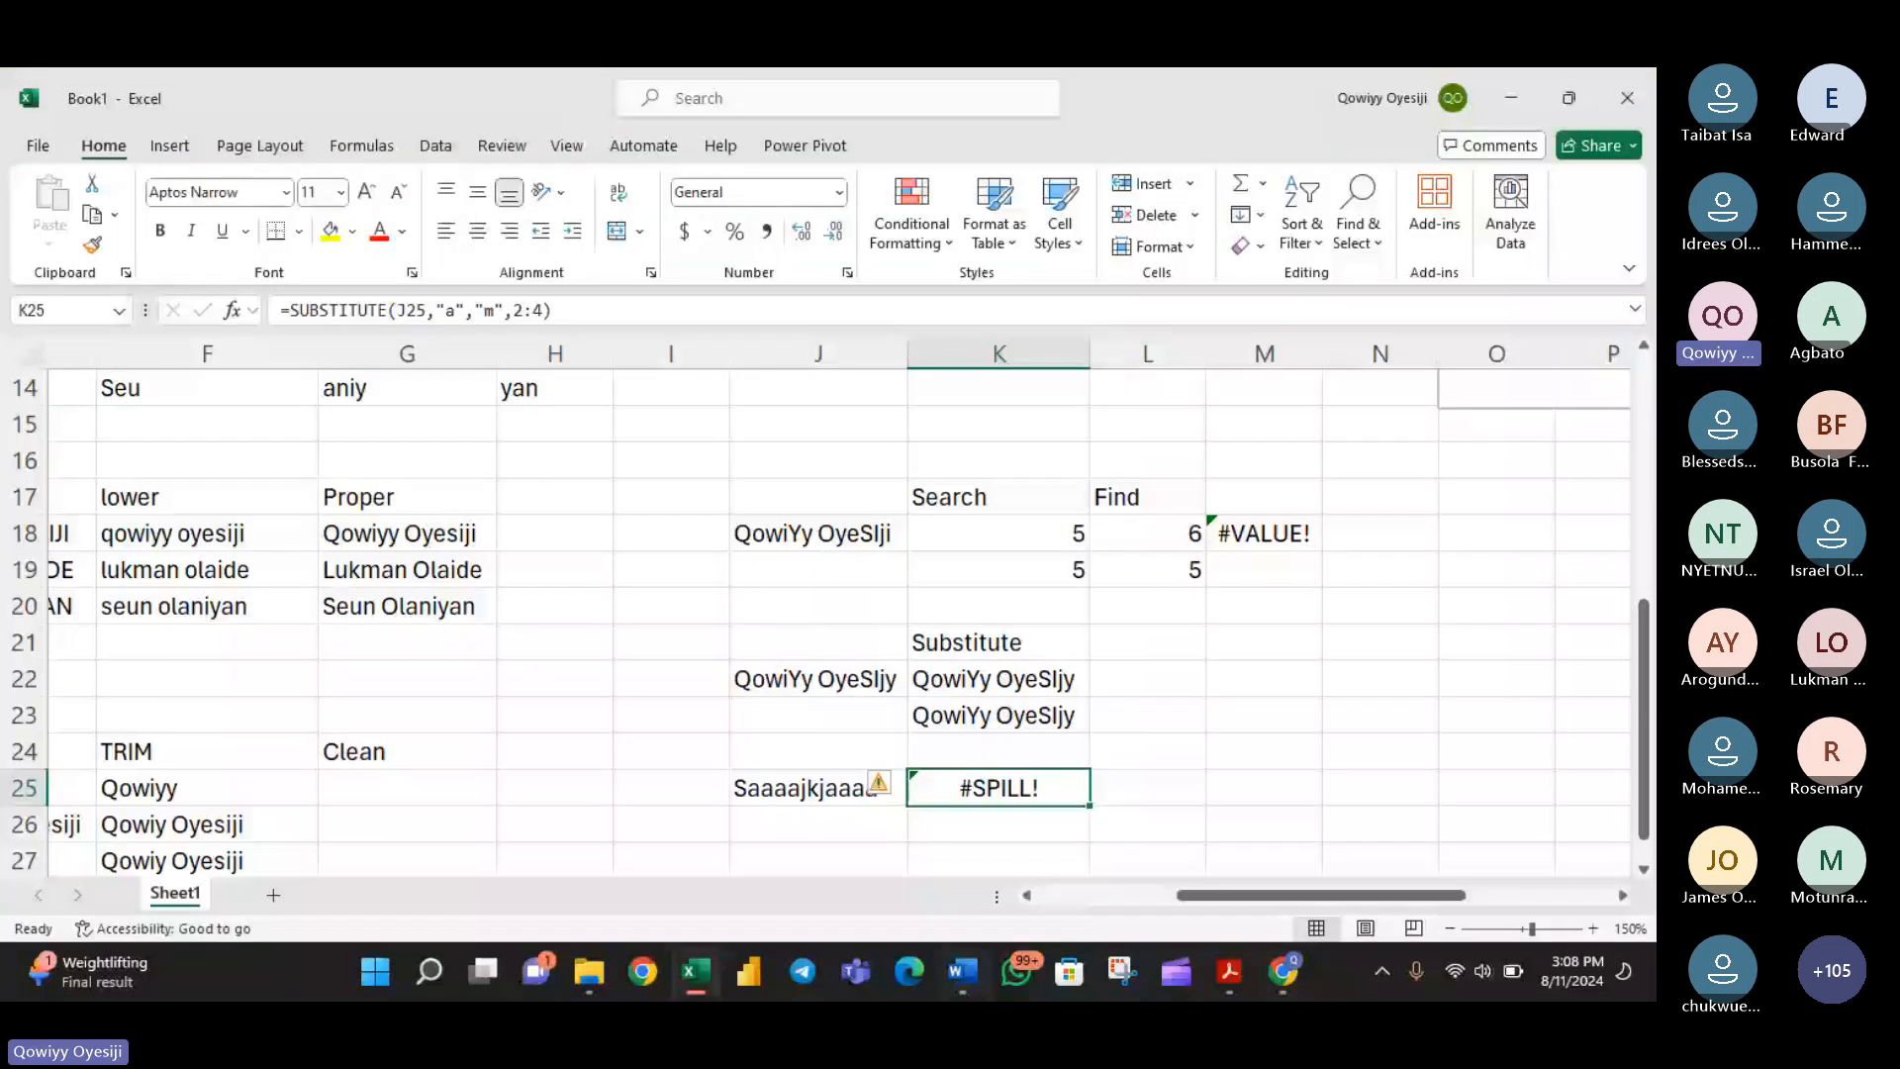
pyautogui.scroll(2, 1344, 863)
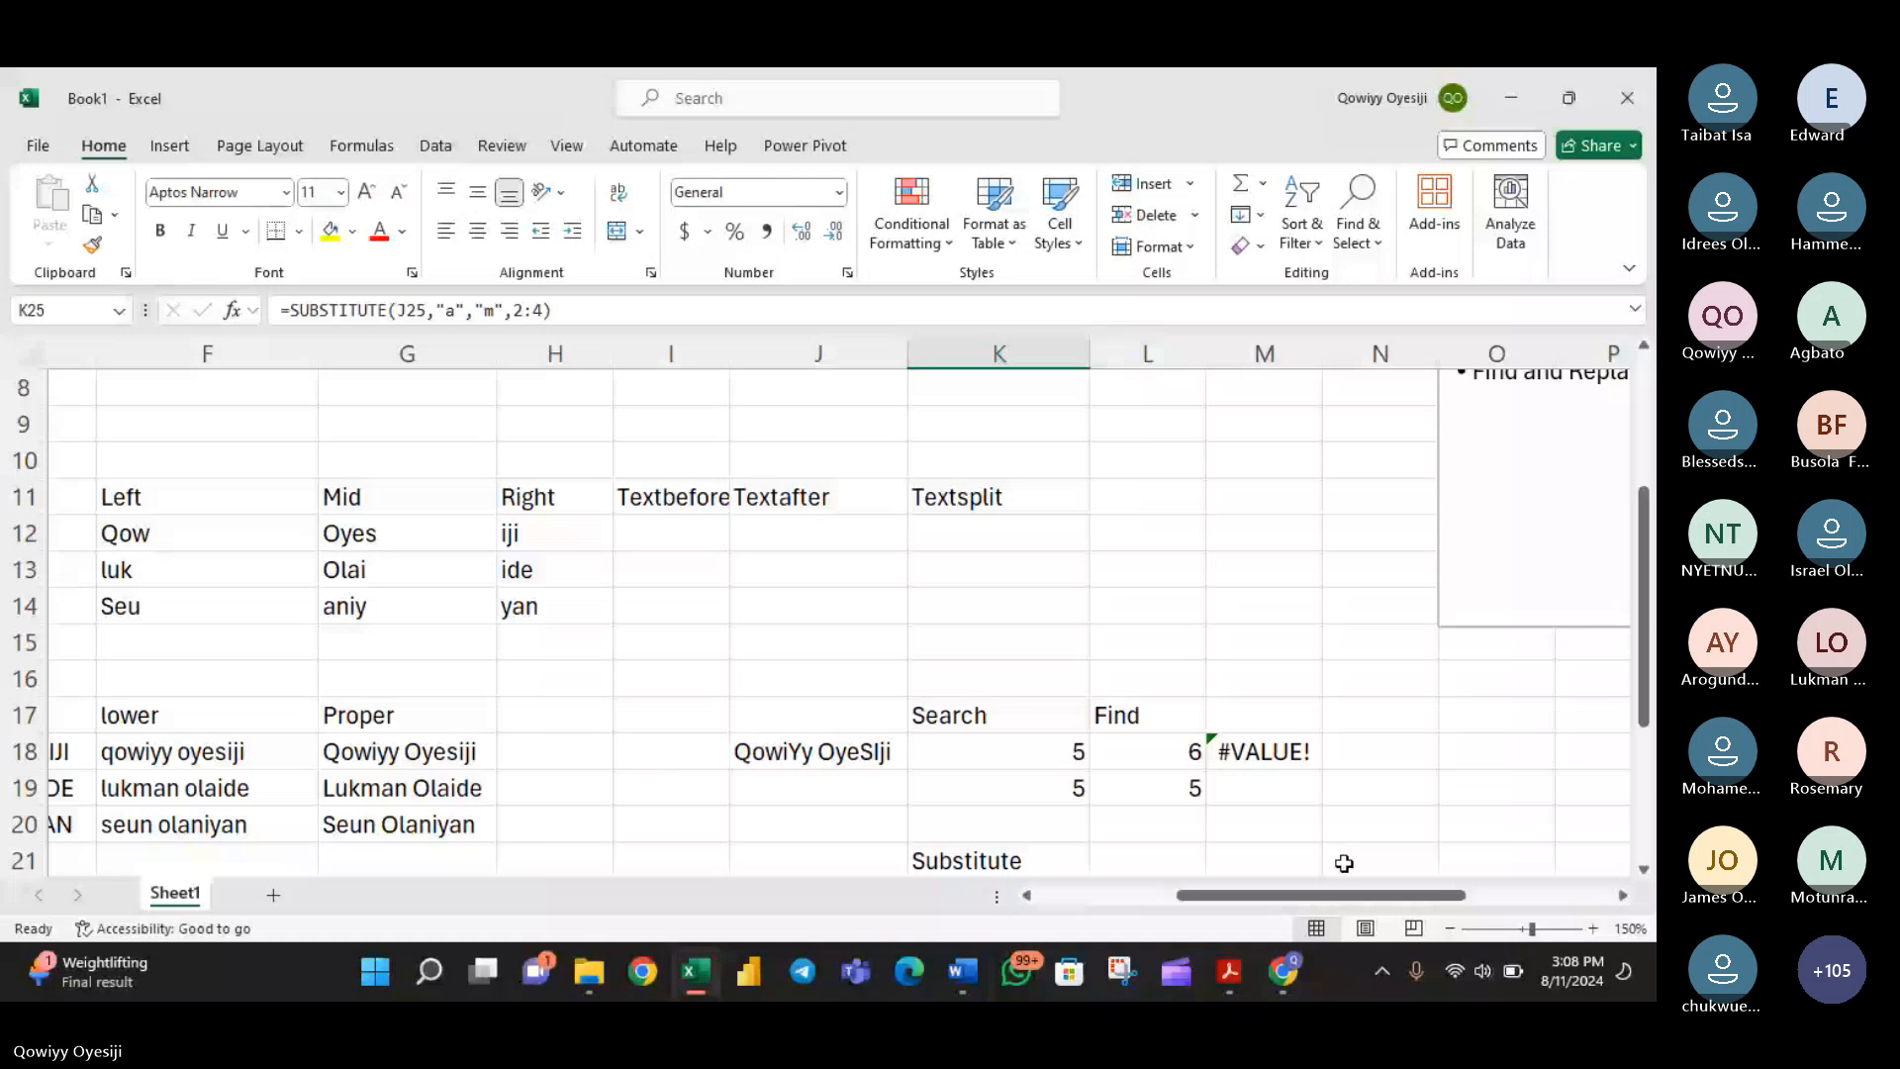
pyautogui.hscroll(3, 1344, 863)
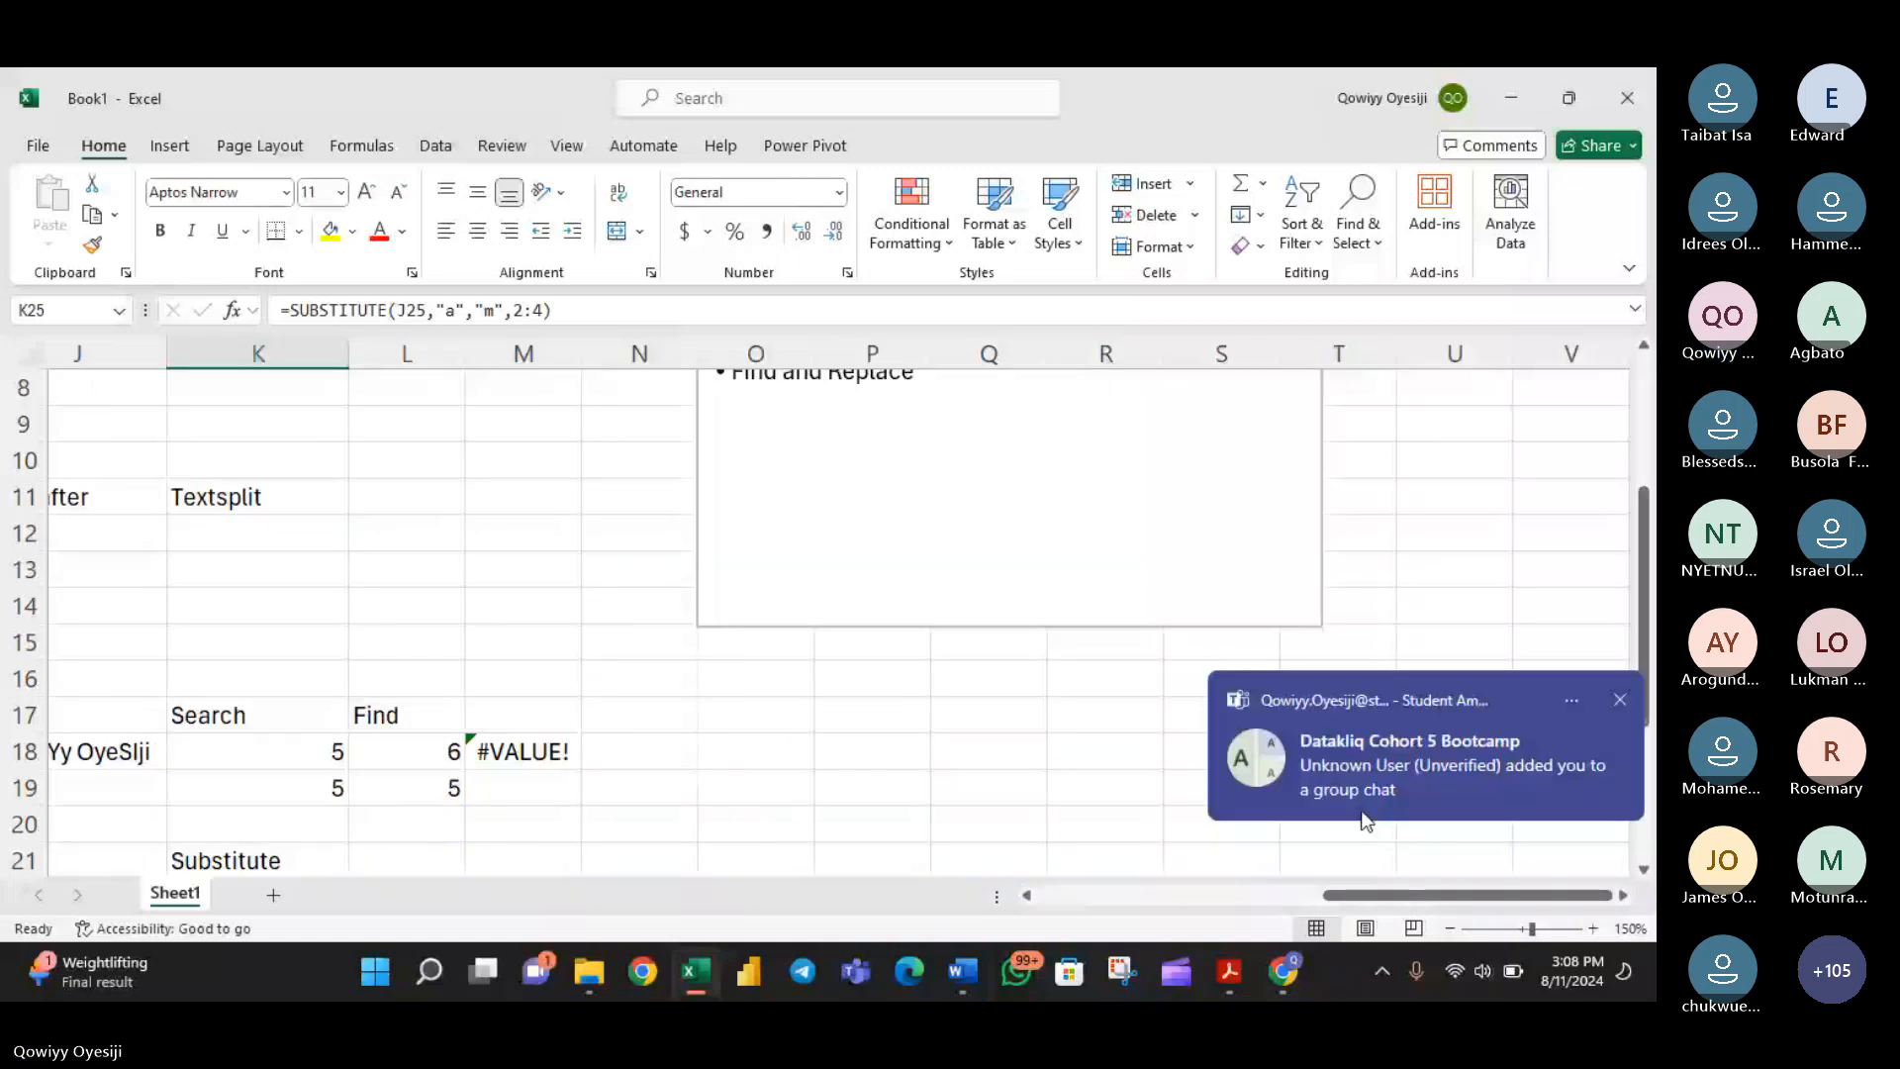
pyautogui.click(1307, 610)
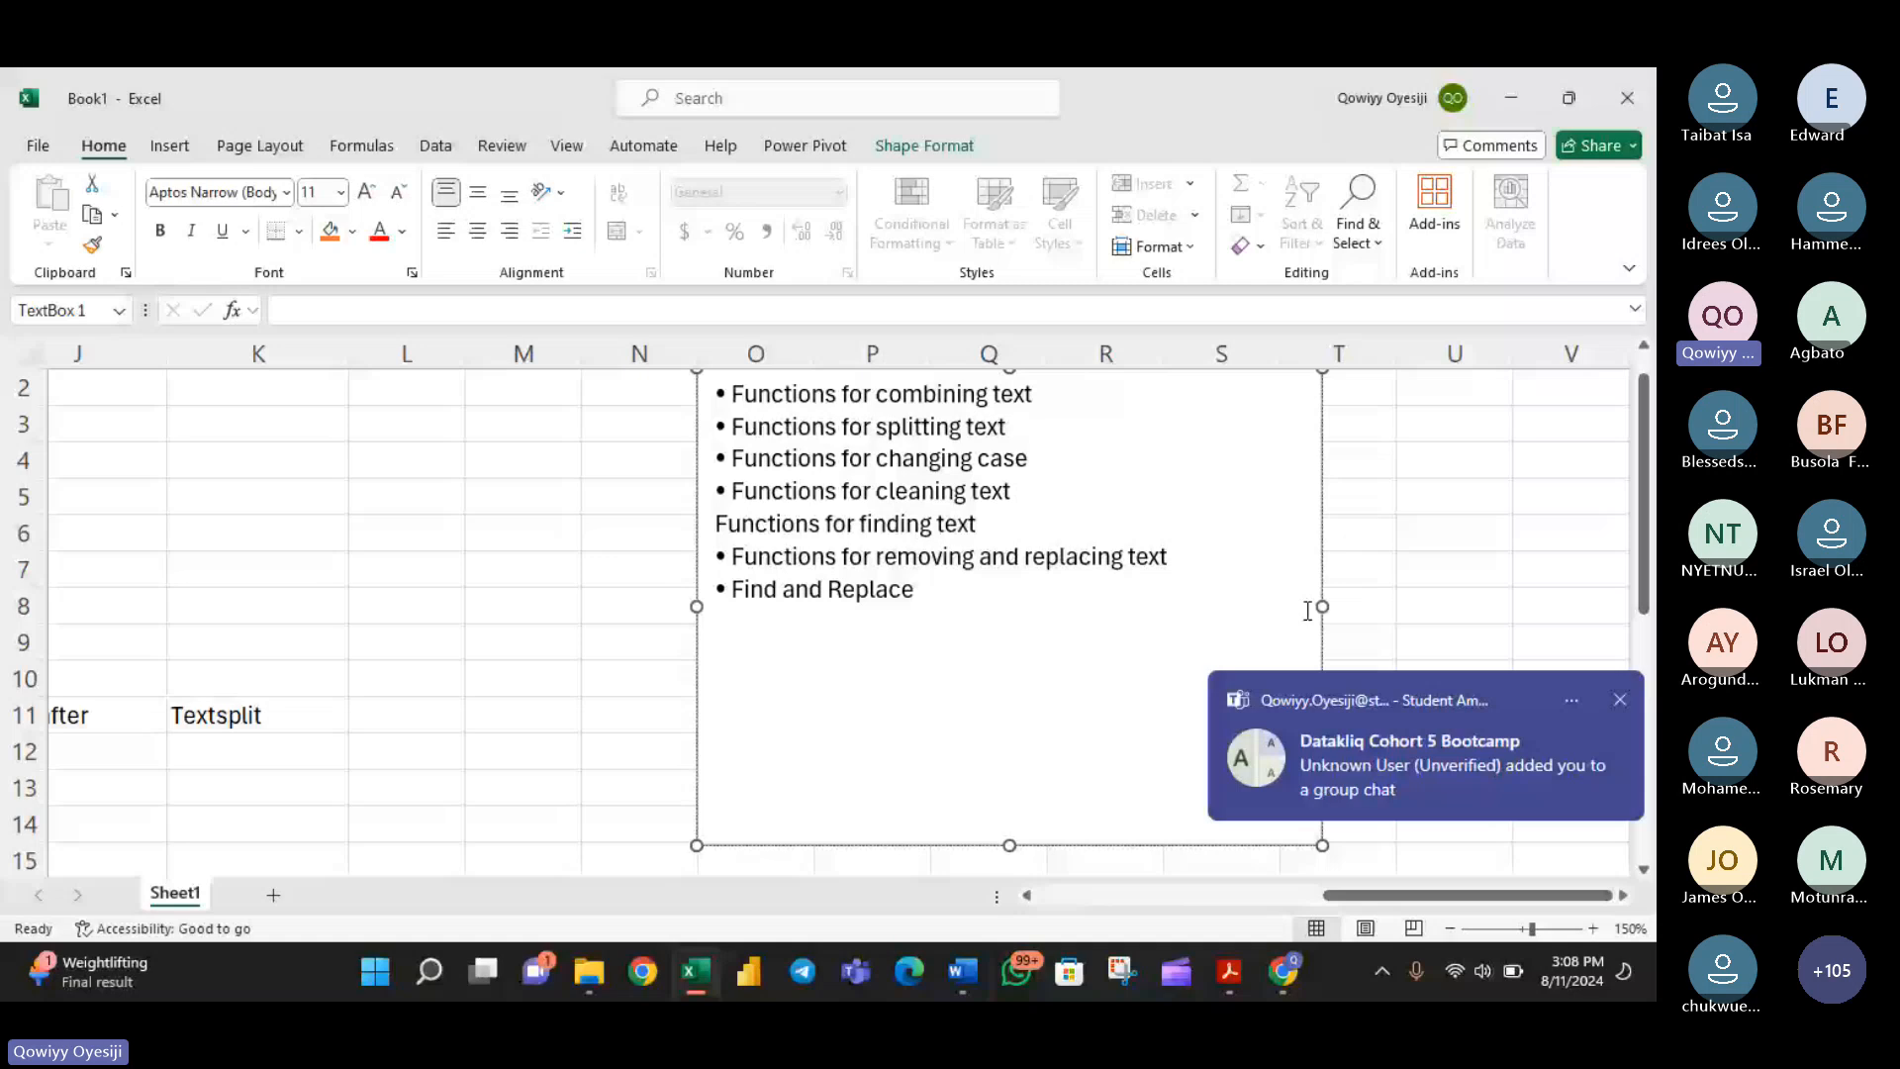
# - Shrink the text functions outline box to fit closely around its text, and paste a copy of it at cell U2
pyautogui.click(1324, 848)
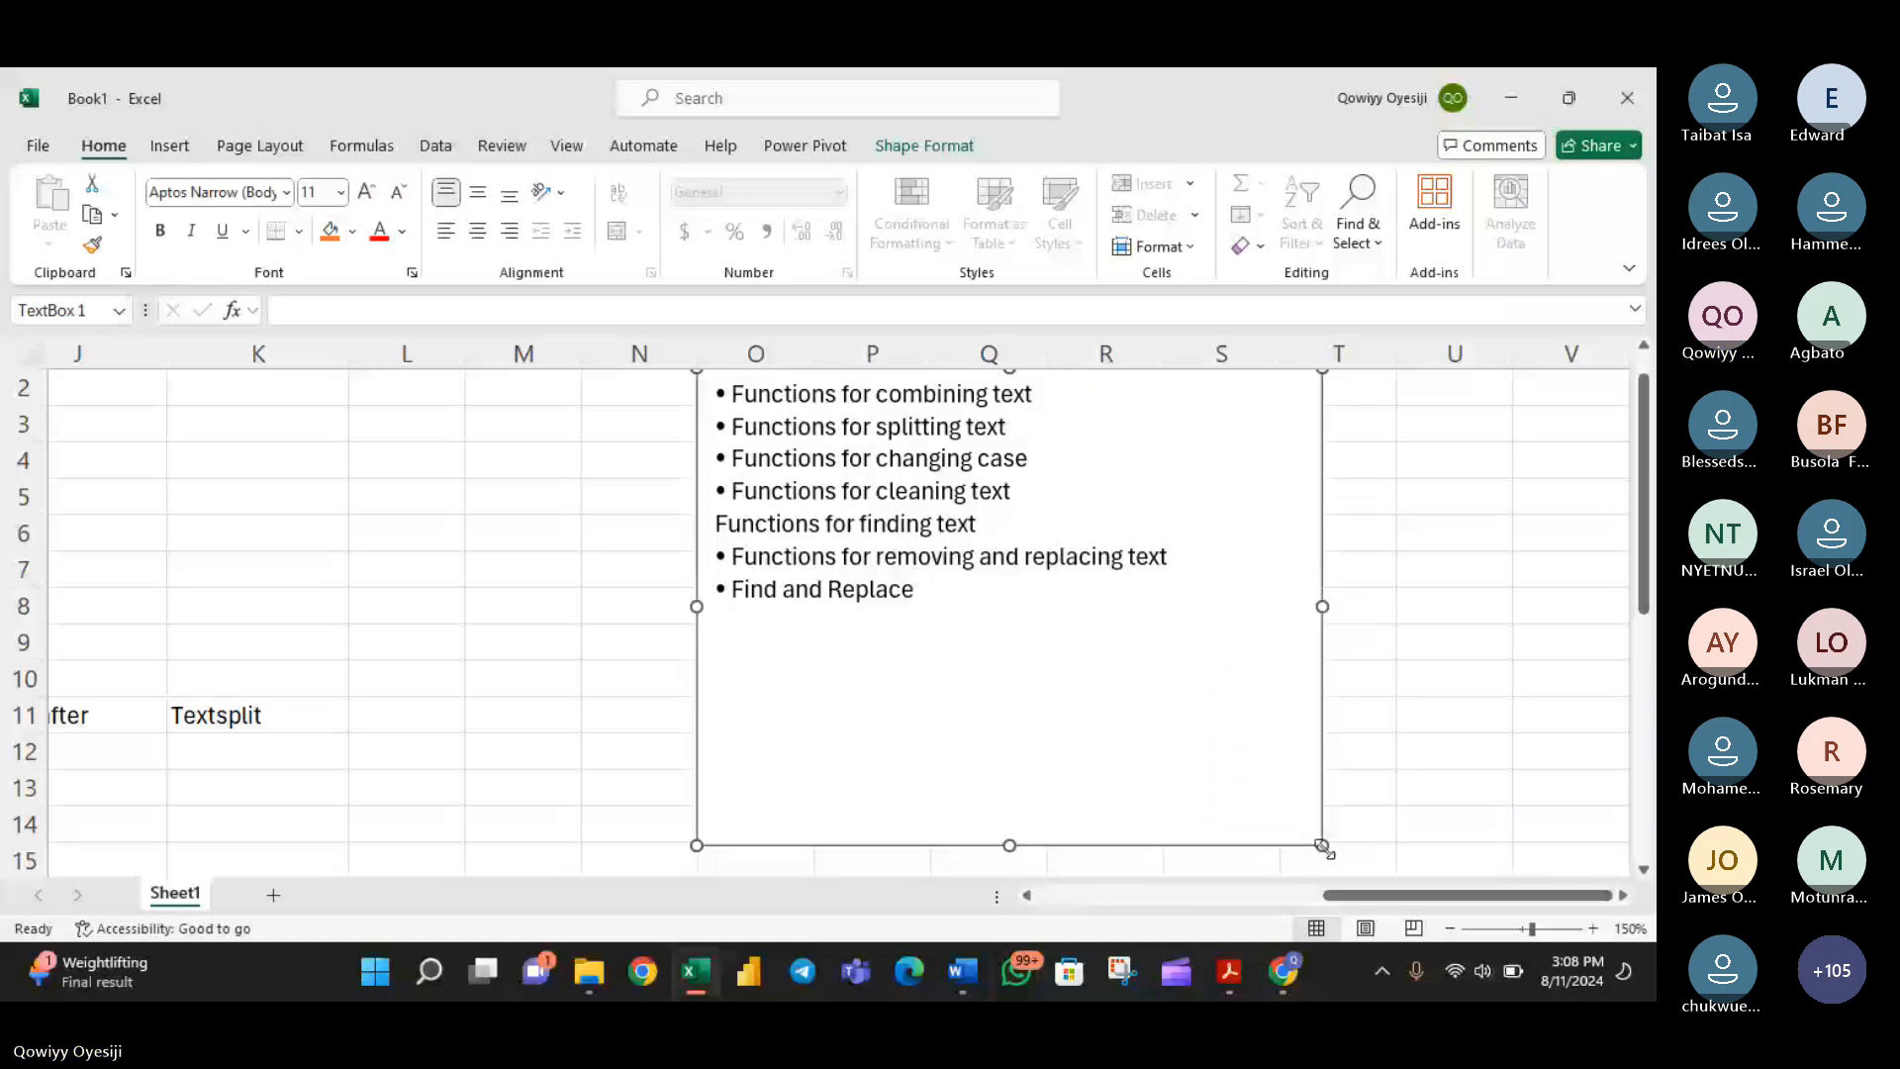
pyautogui.moveTo(1324, 848); pyautogui.dragTo(1212, 668)
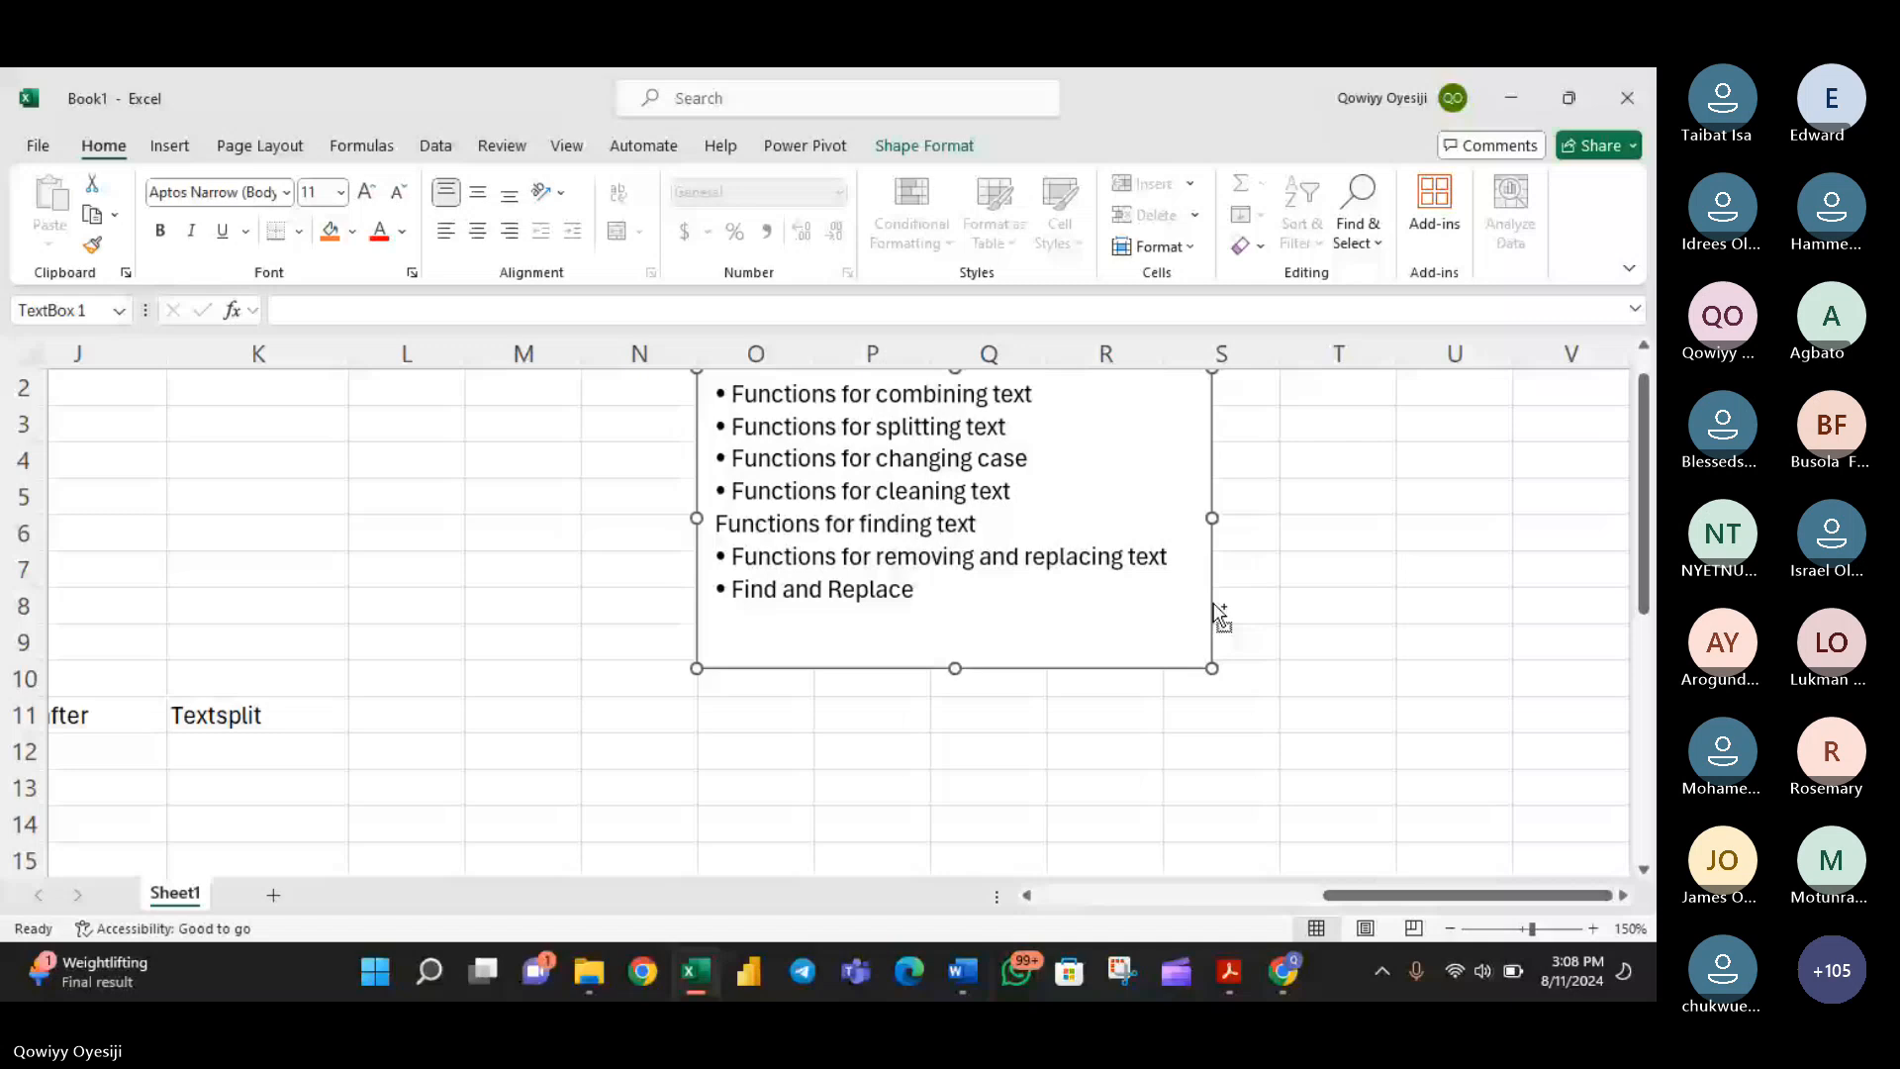
pyautogui.hotkey('ctrl', 'c')
pyautogui.click(1623, 898)
pyautogui.scroll(1, 1066, 430)
pyautogui.click(1066, 430)
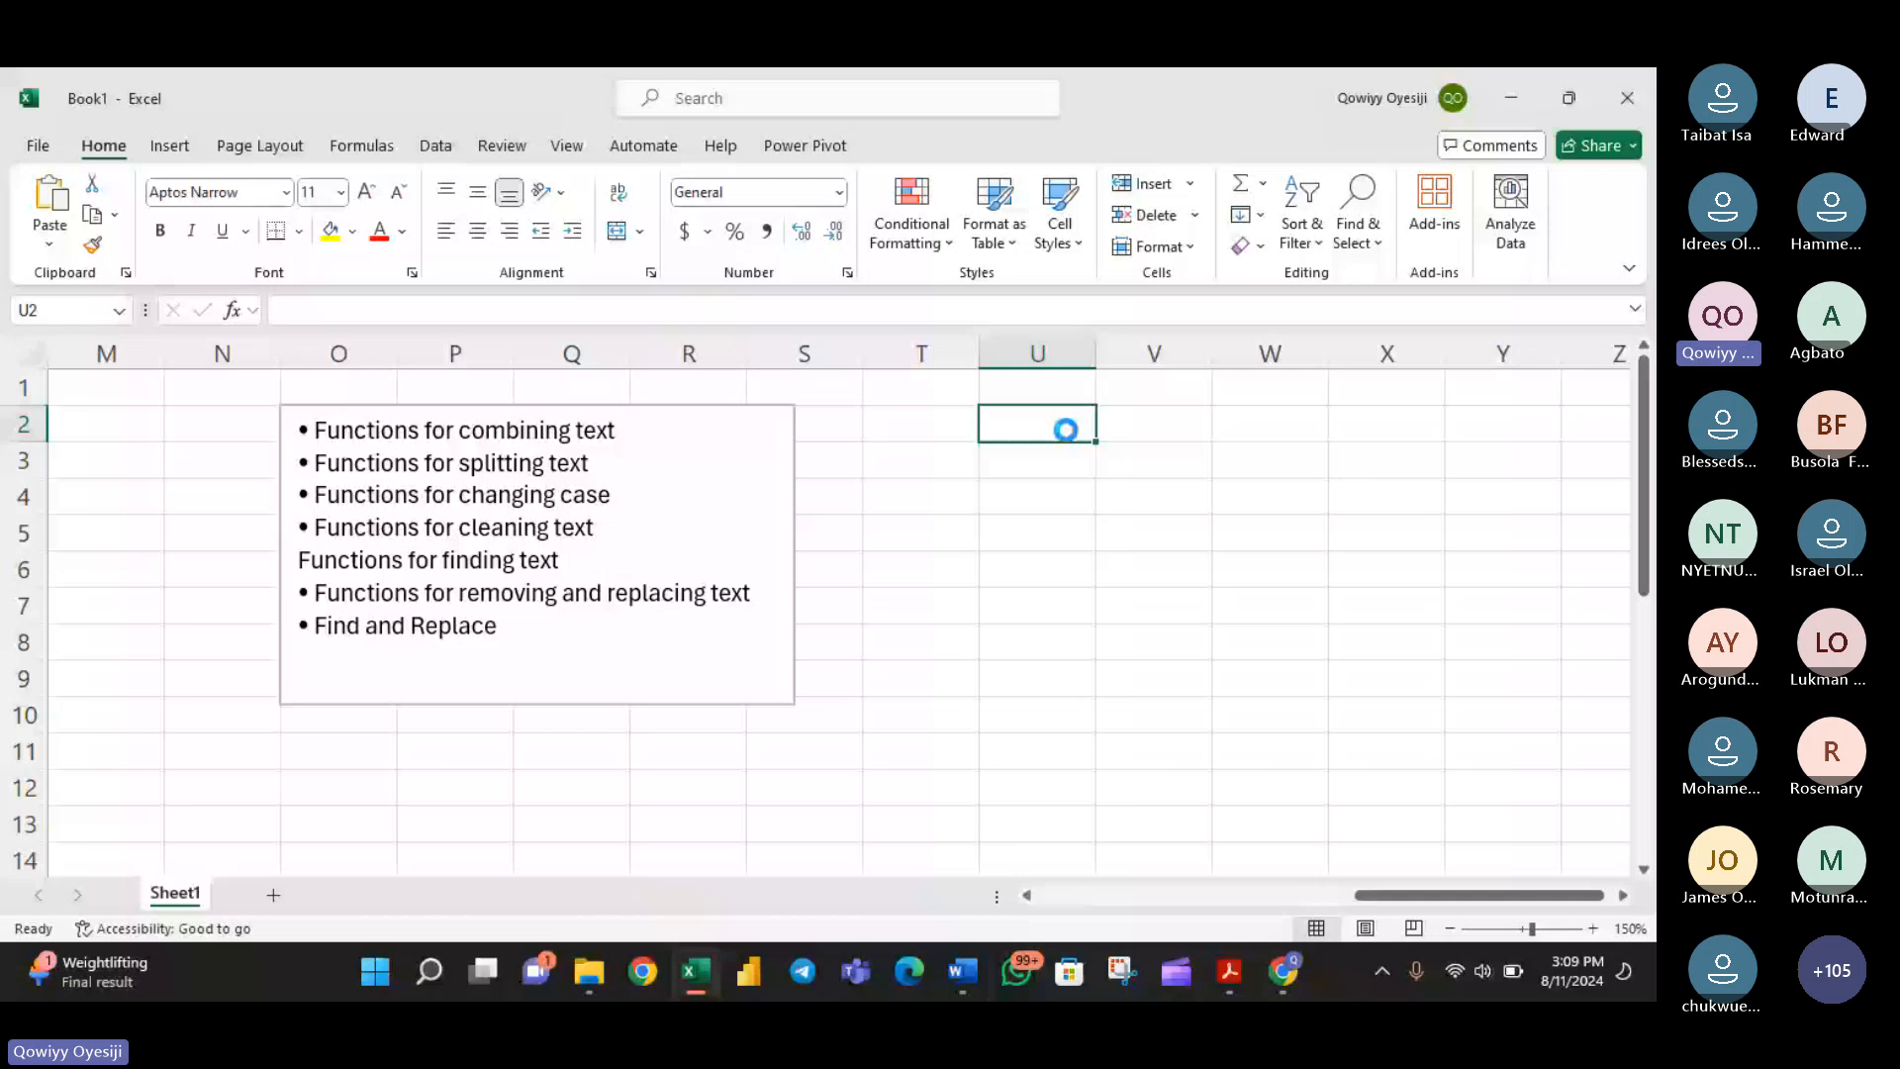
pyautogui.hotkey('ctrl', 'v')
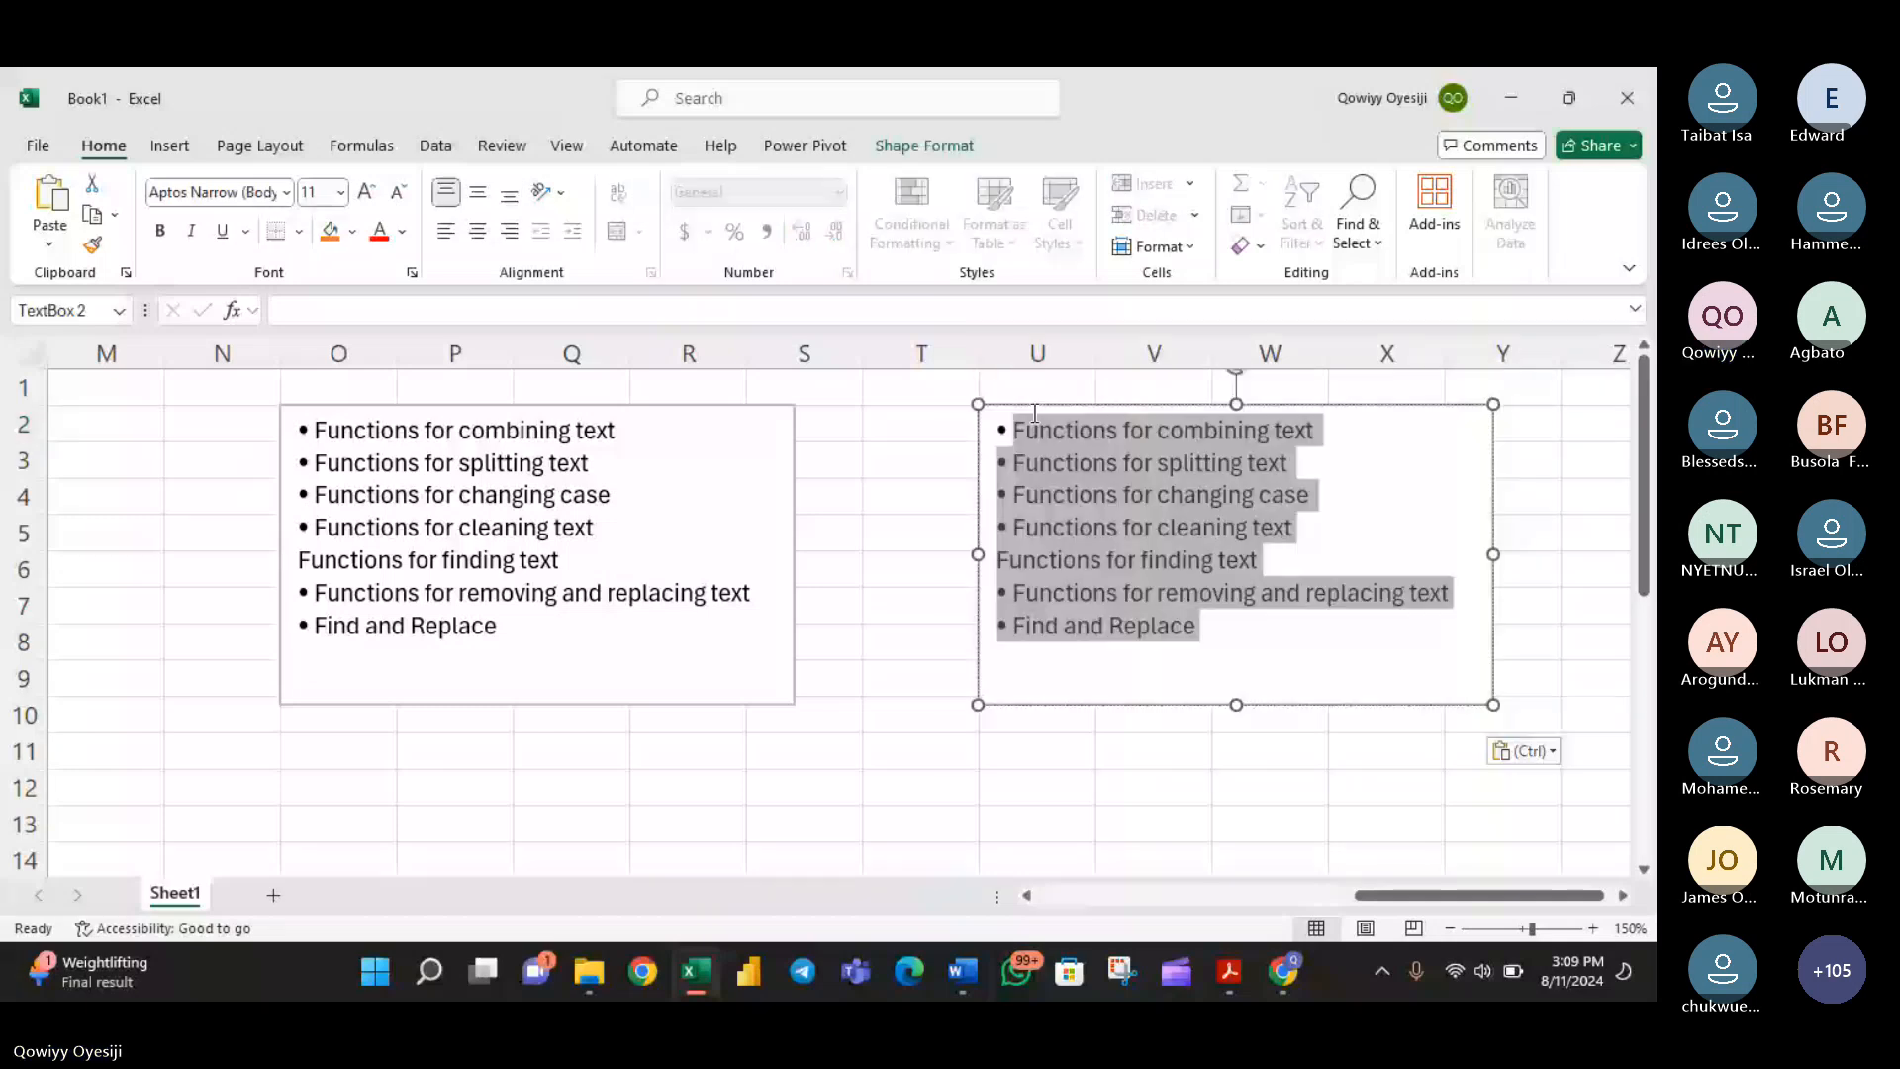
# - Replace the copied text box's content with the four Date Functions bullet points from the course outline in Word
pyautogui.press('Delete')
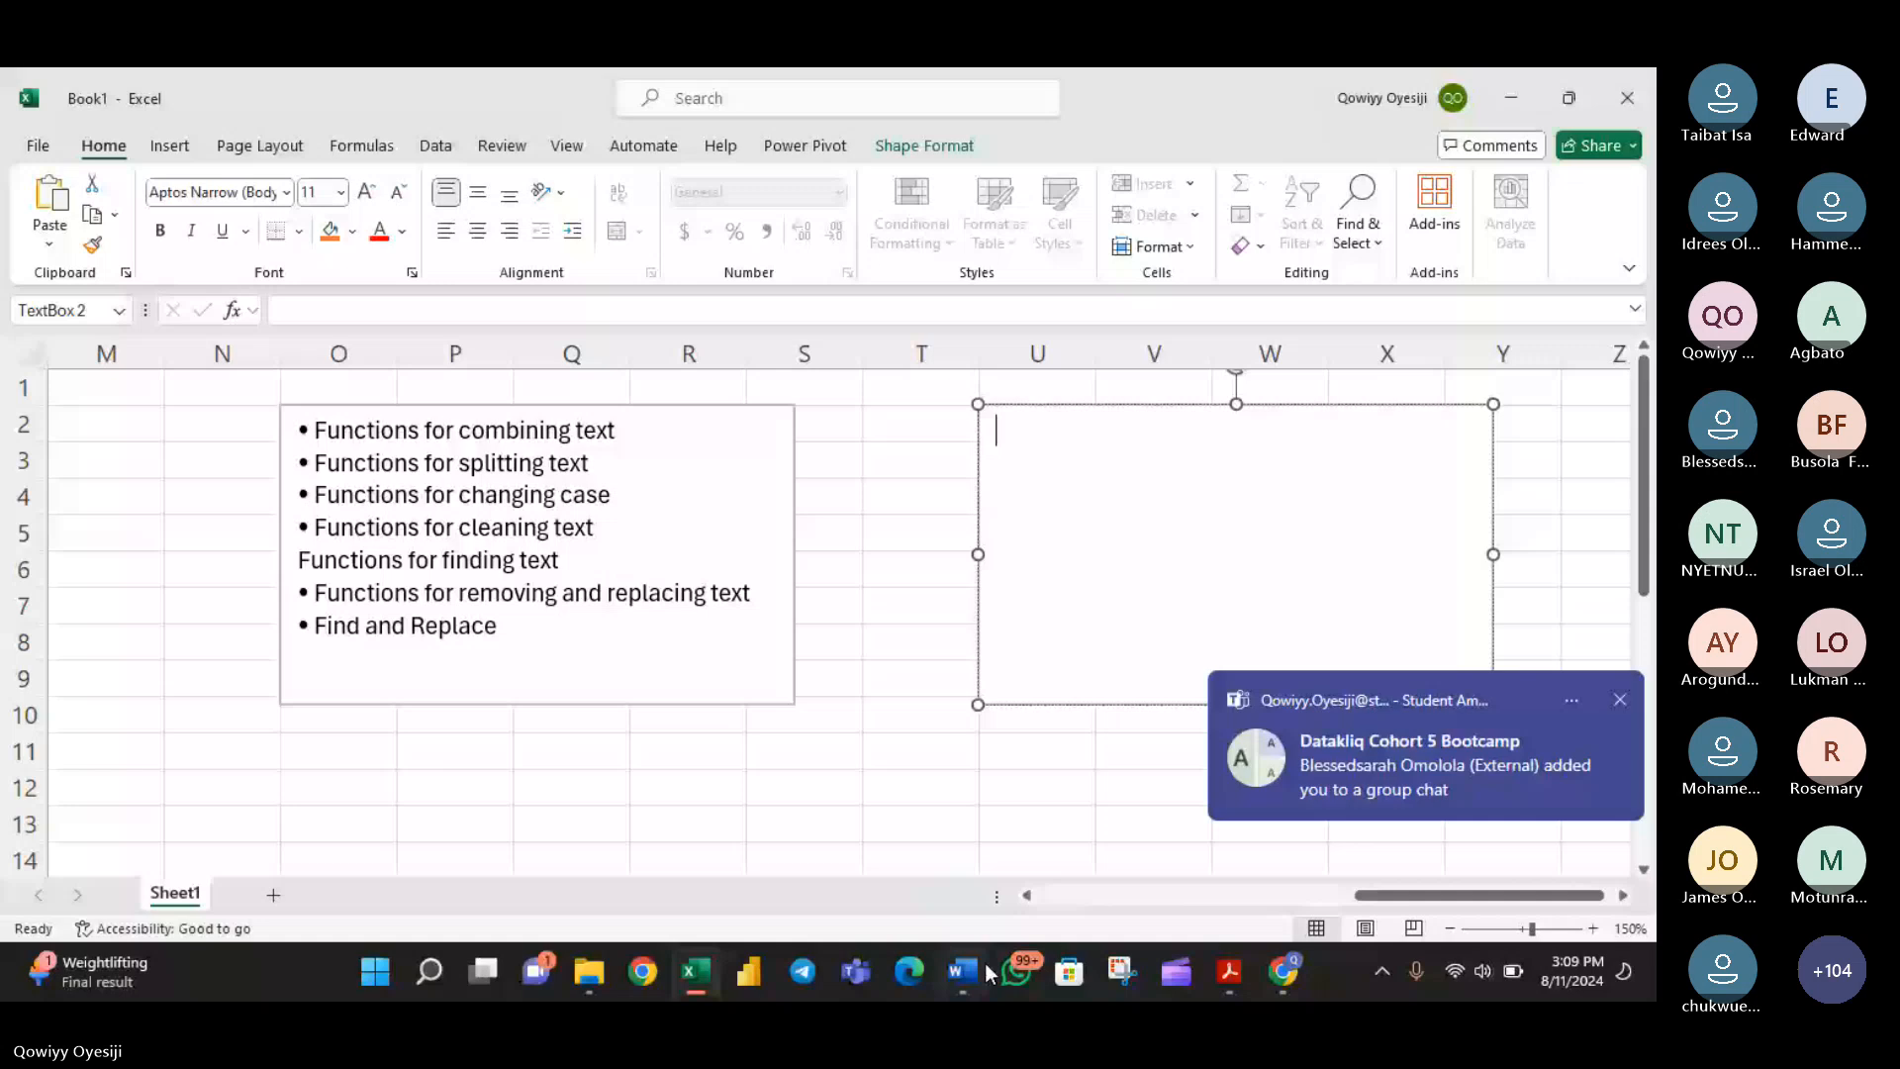
pyautogui.click(962, 971)
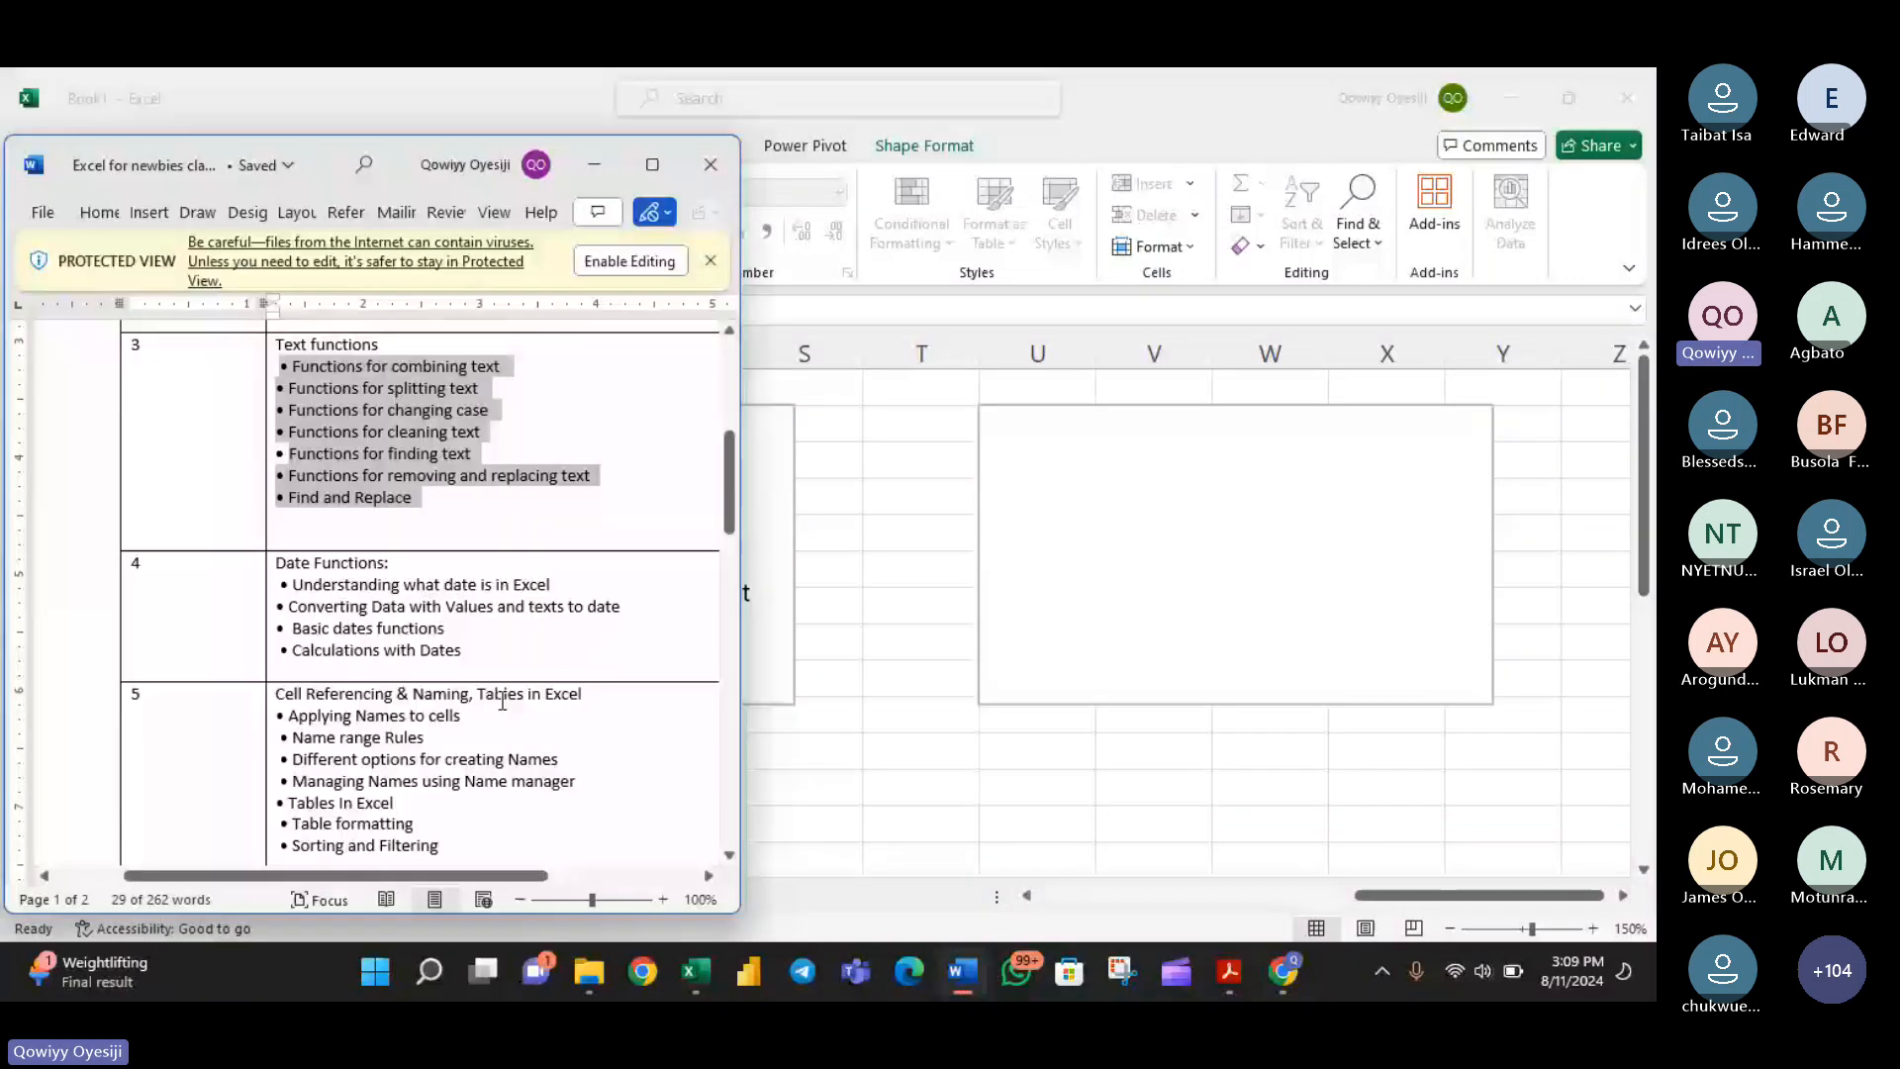
pyautogui.moveTo(473, 650); pyautogui.dragTo(288, 584)
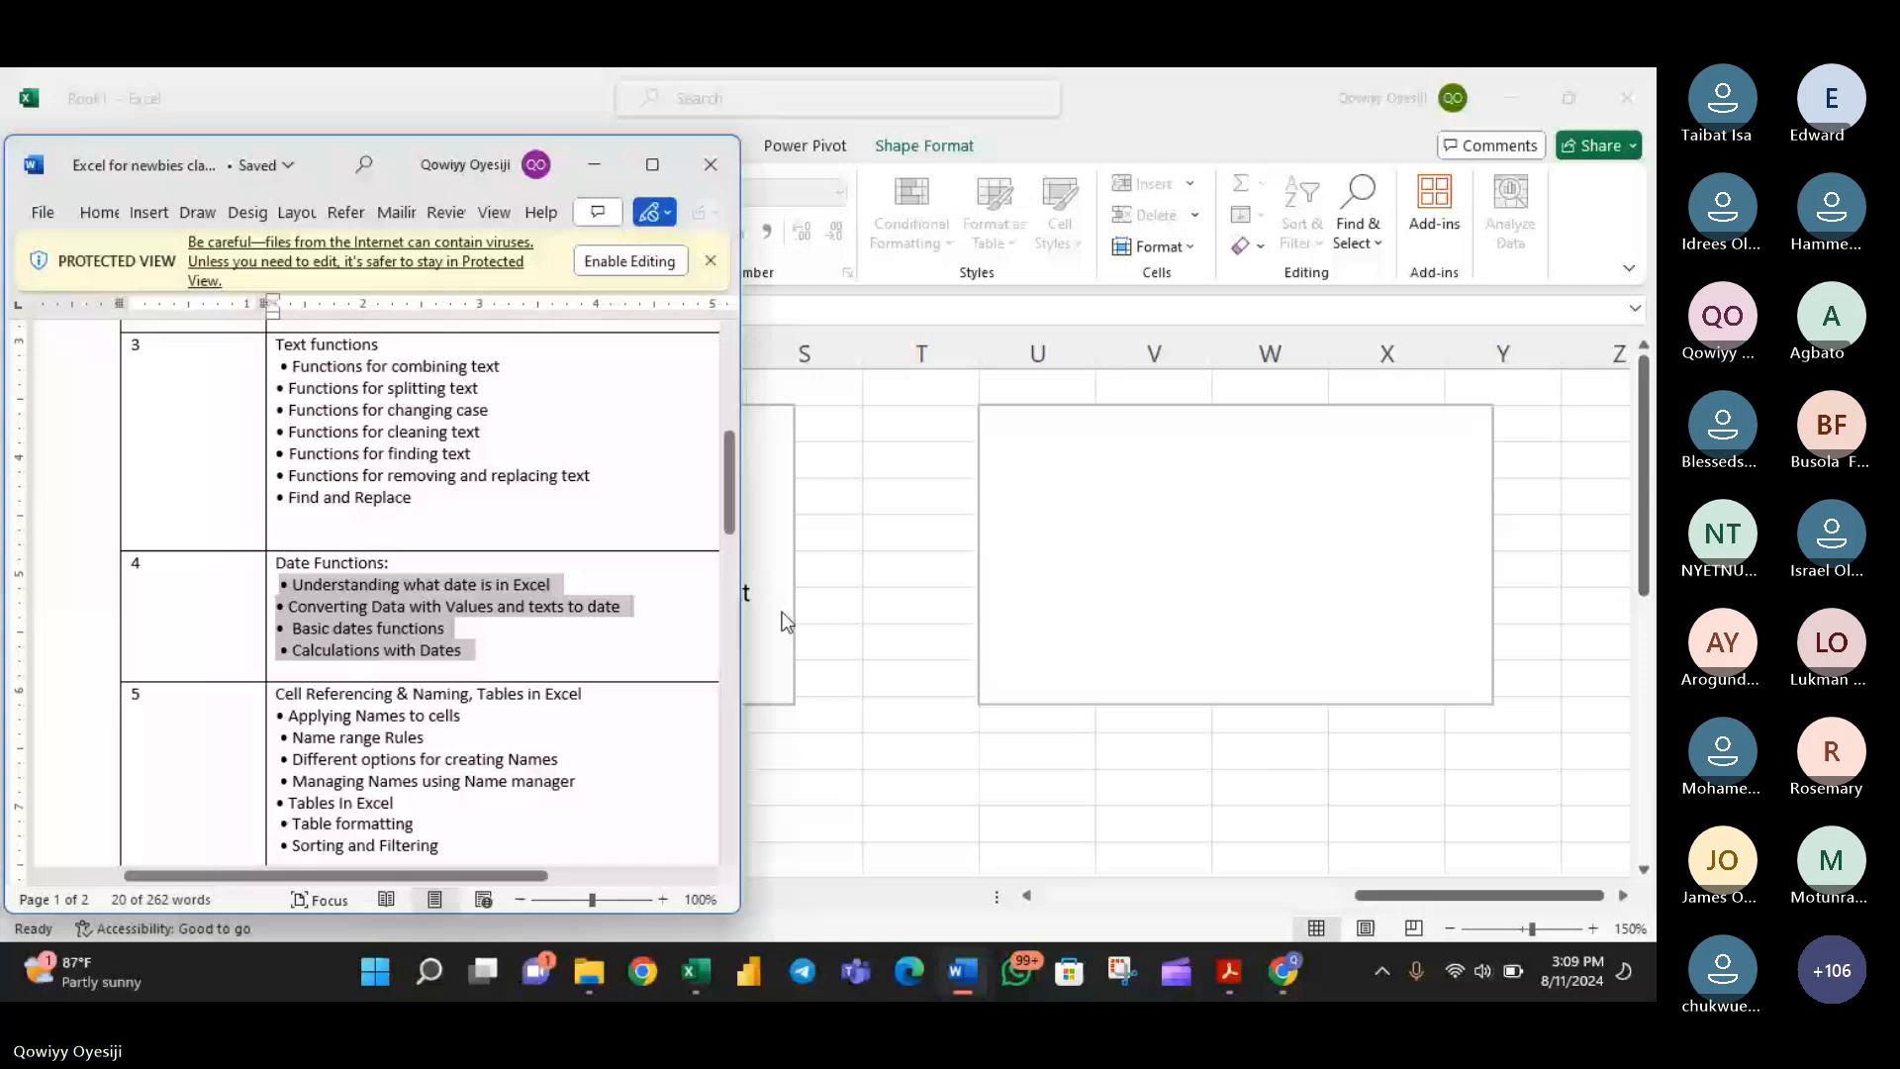
pyautogui.hotkey('alt', 'Tab')
pyautogui.hotkey('ctrl', 'v')
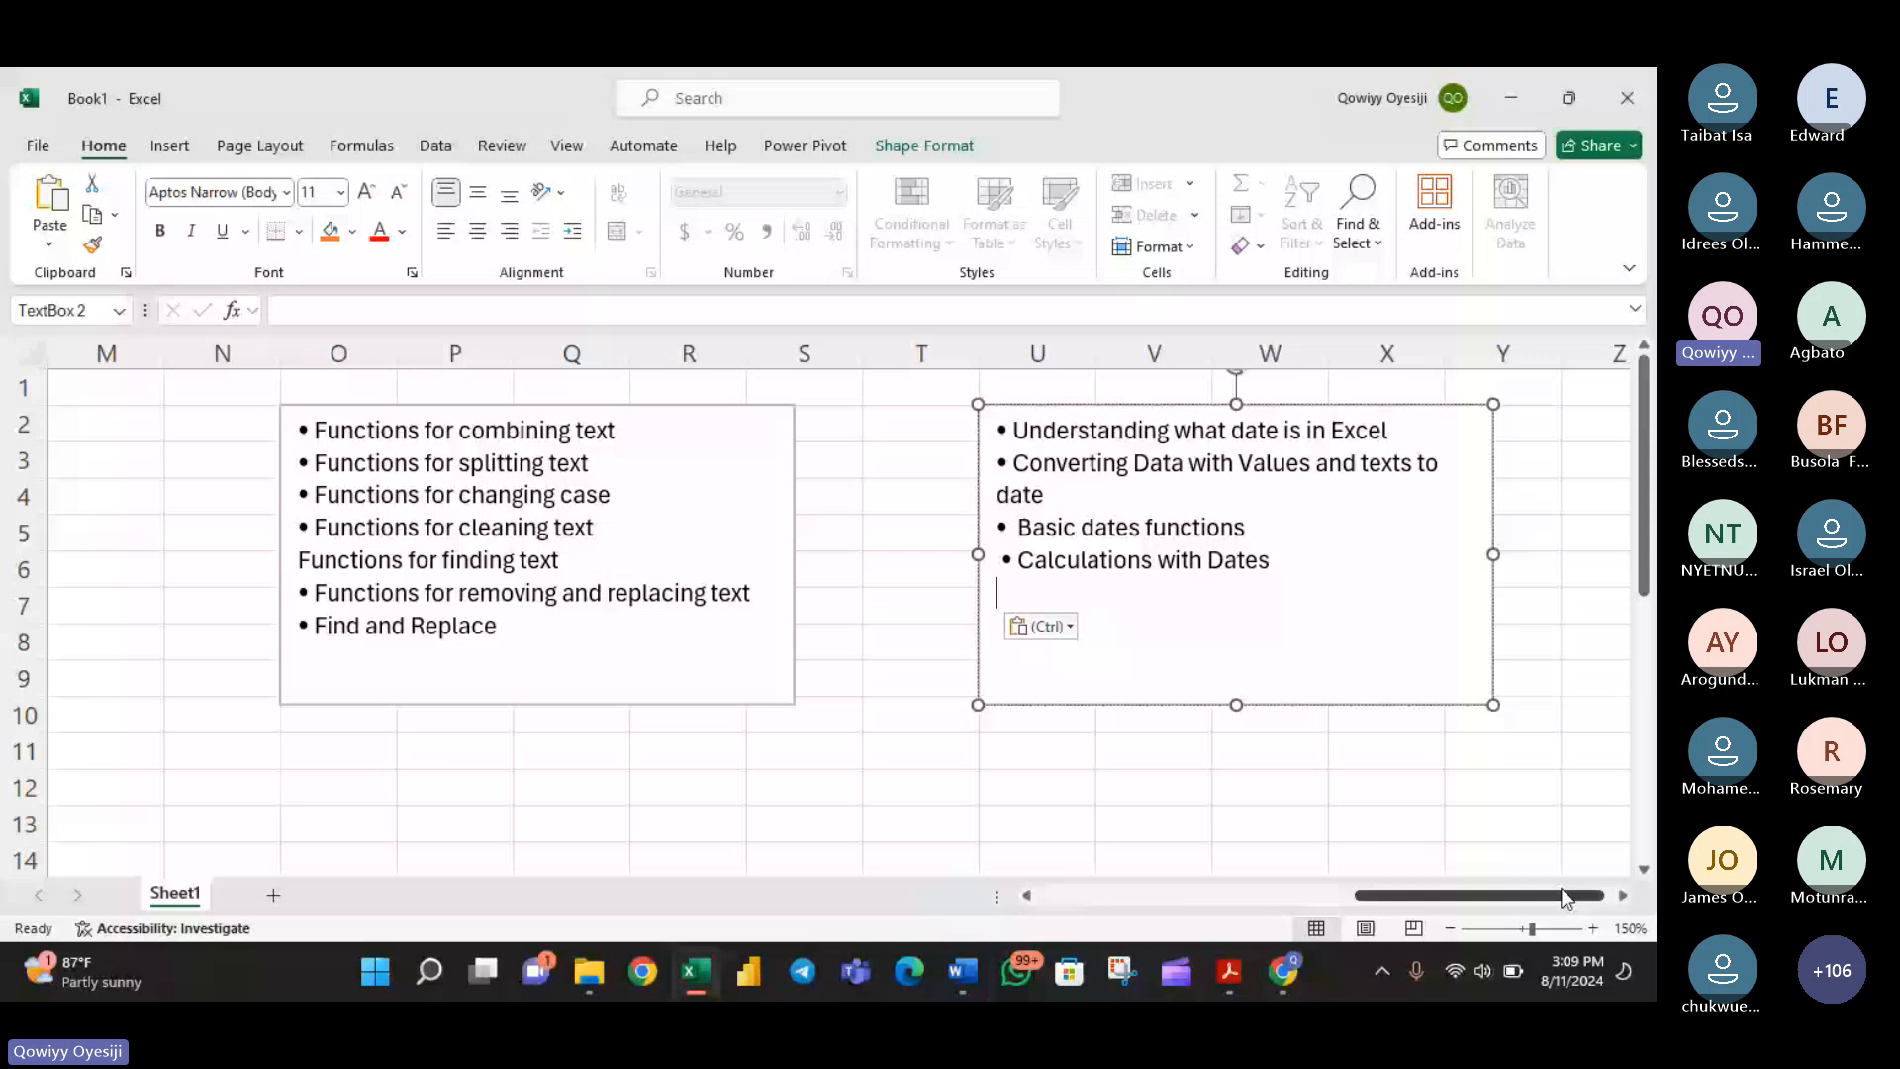
# - Enter the date format mm/dd/yyyy as text in cell AA2, beside the date functions outline
pyautogui.moveTo(1566, 897); pyautogui.dragTo(1608, 897)
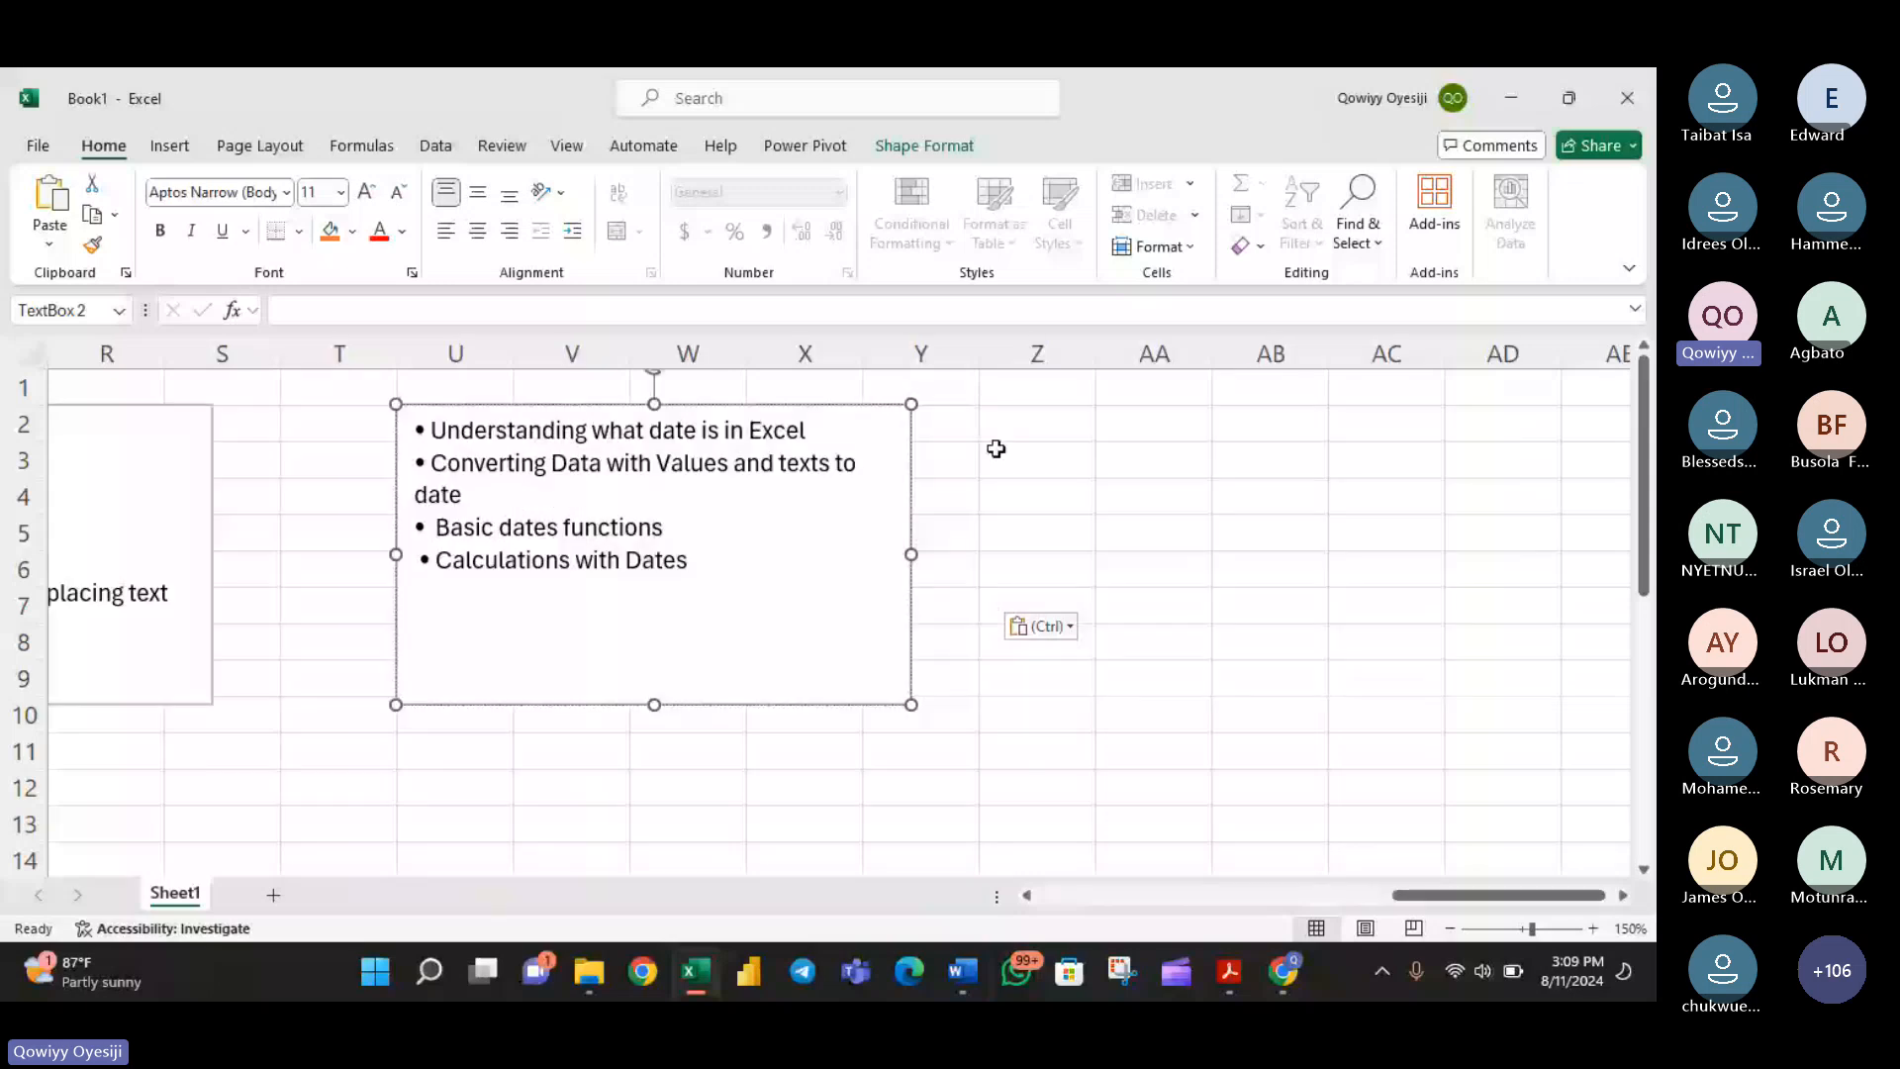
pyautogui.click(1150, 436)
pyautogui.write('mm')
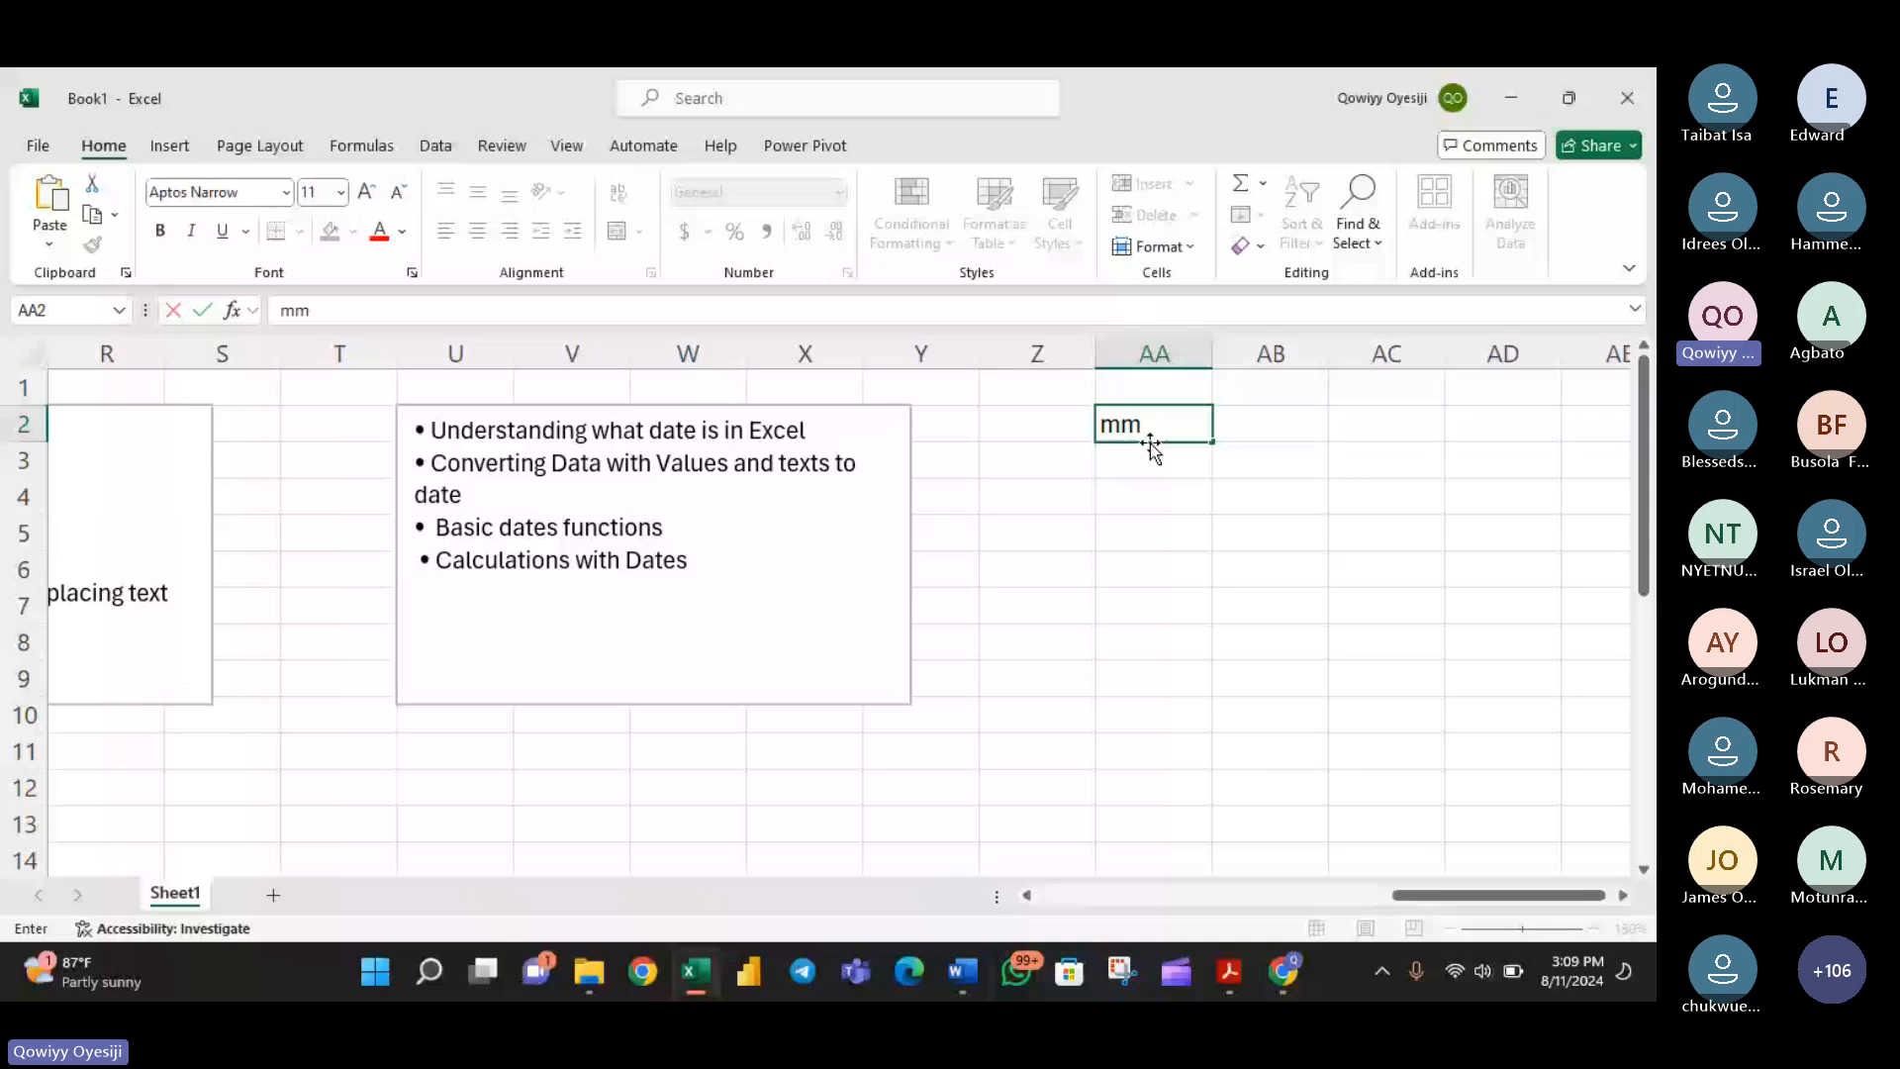
pyautogui.write('/dd/yyyy')
pyautogui.press('Return')
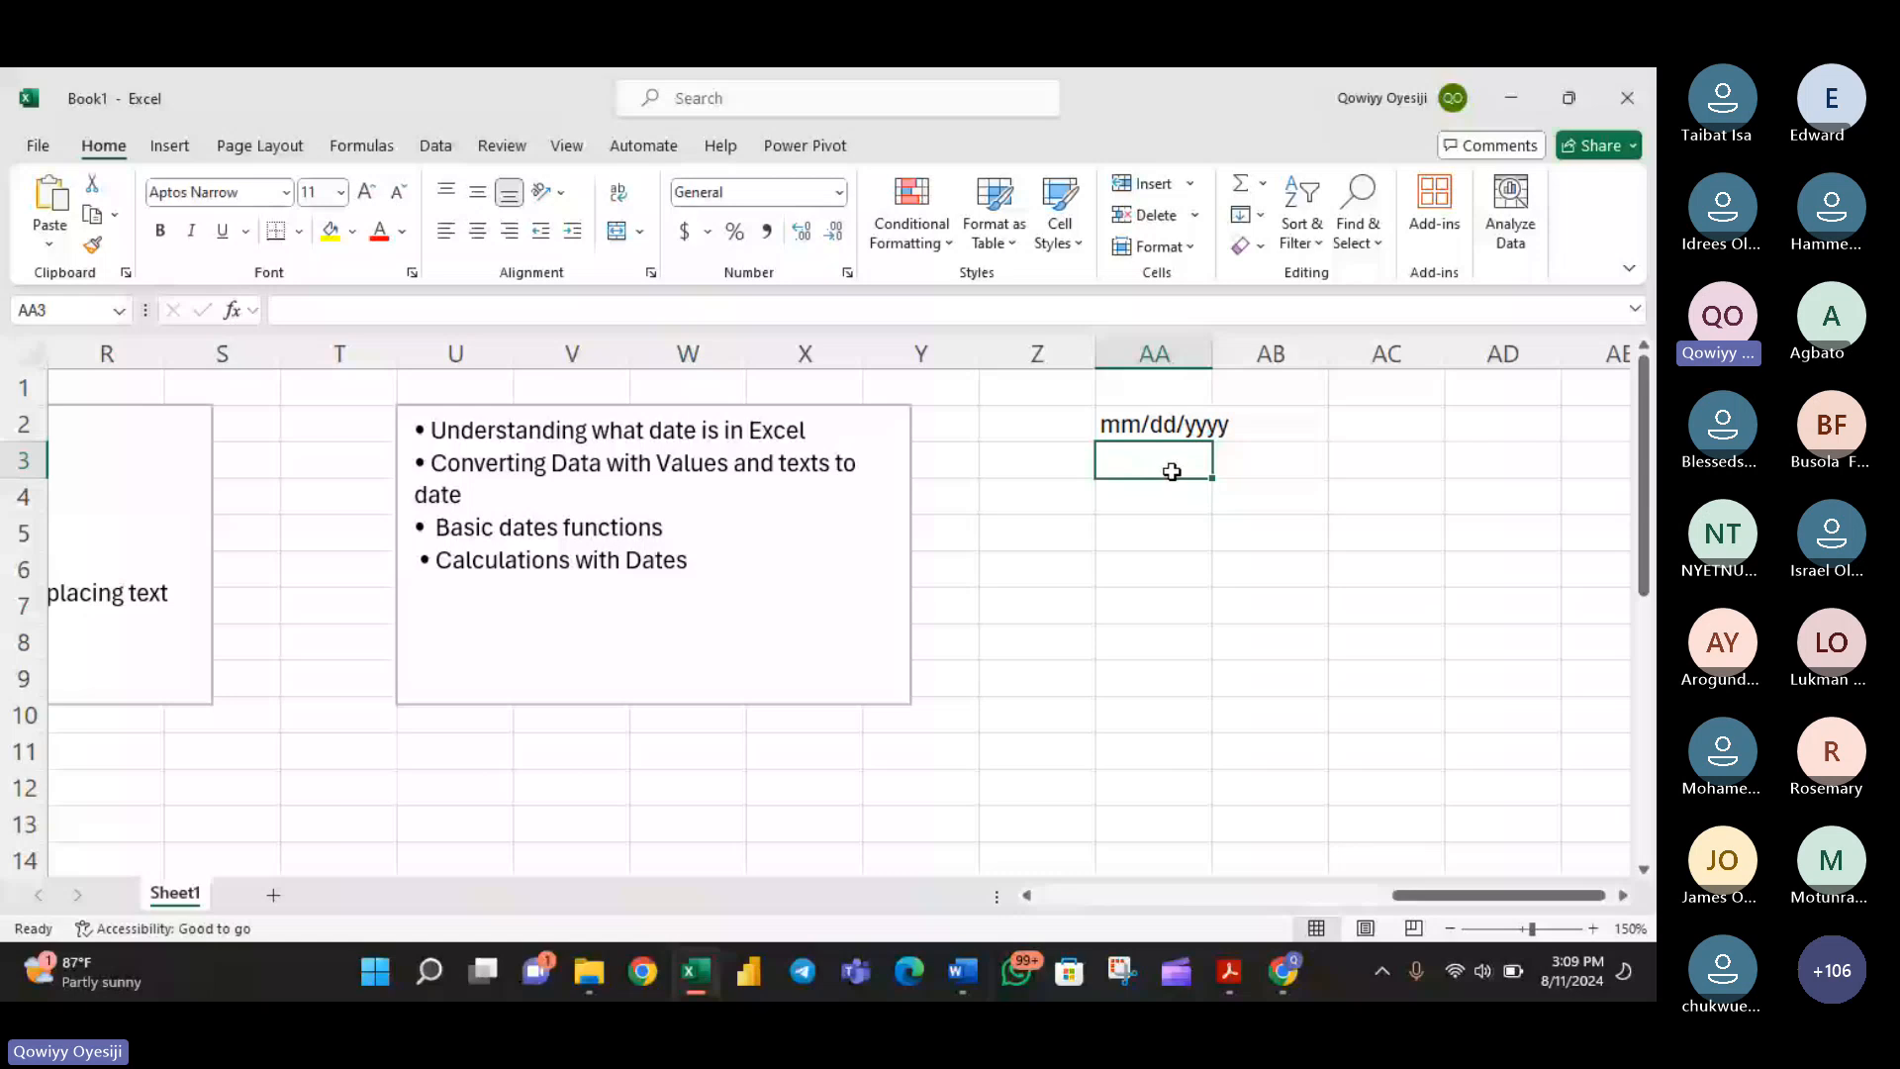
# - Enter the example date 08/11/2024 in cell AA3, below the date format
pyautogui.write('08')
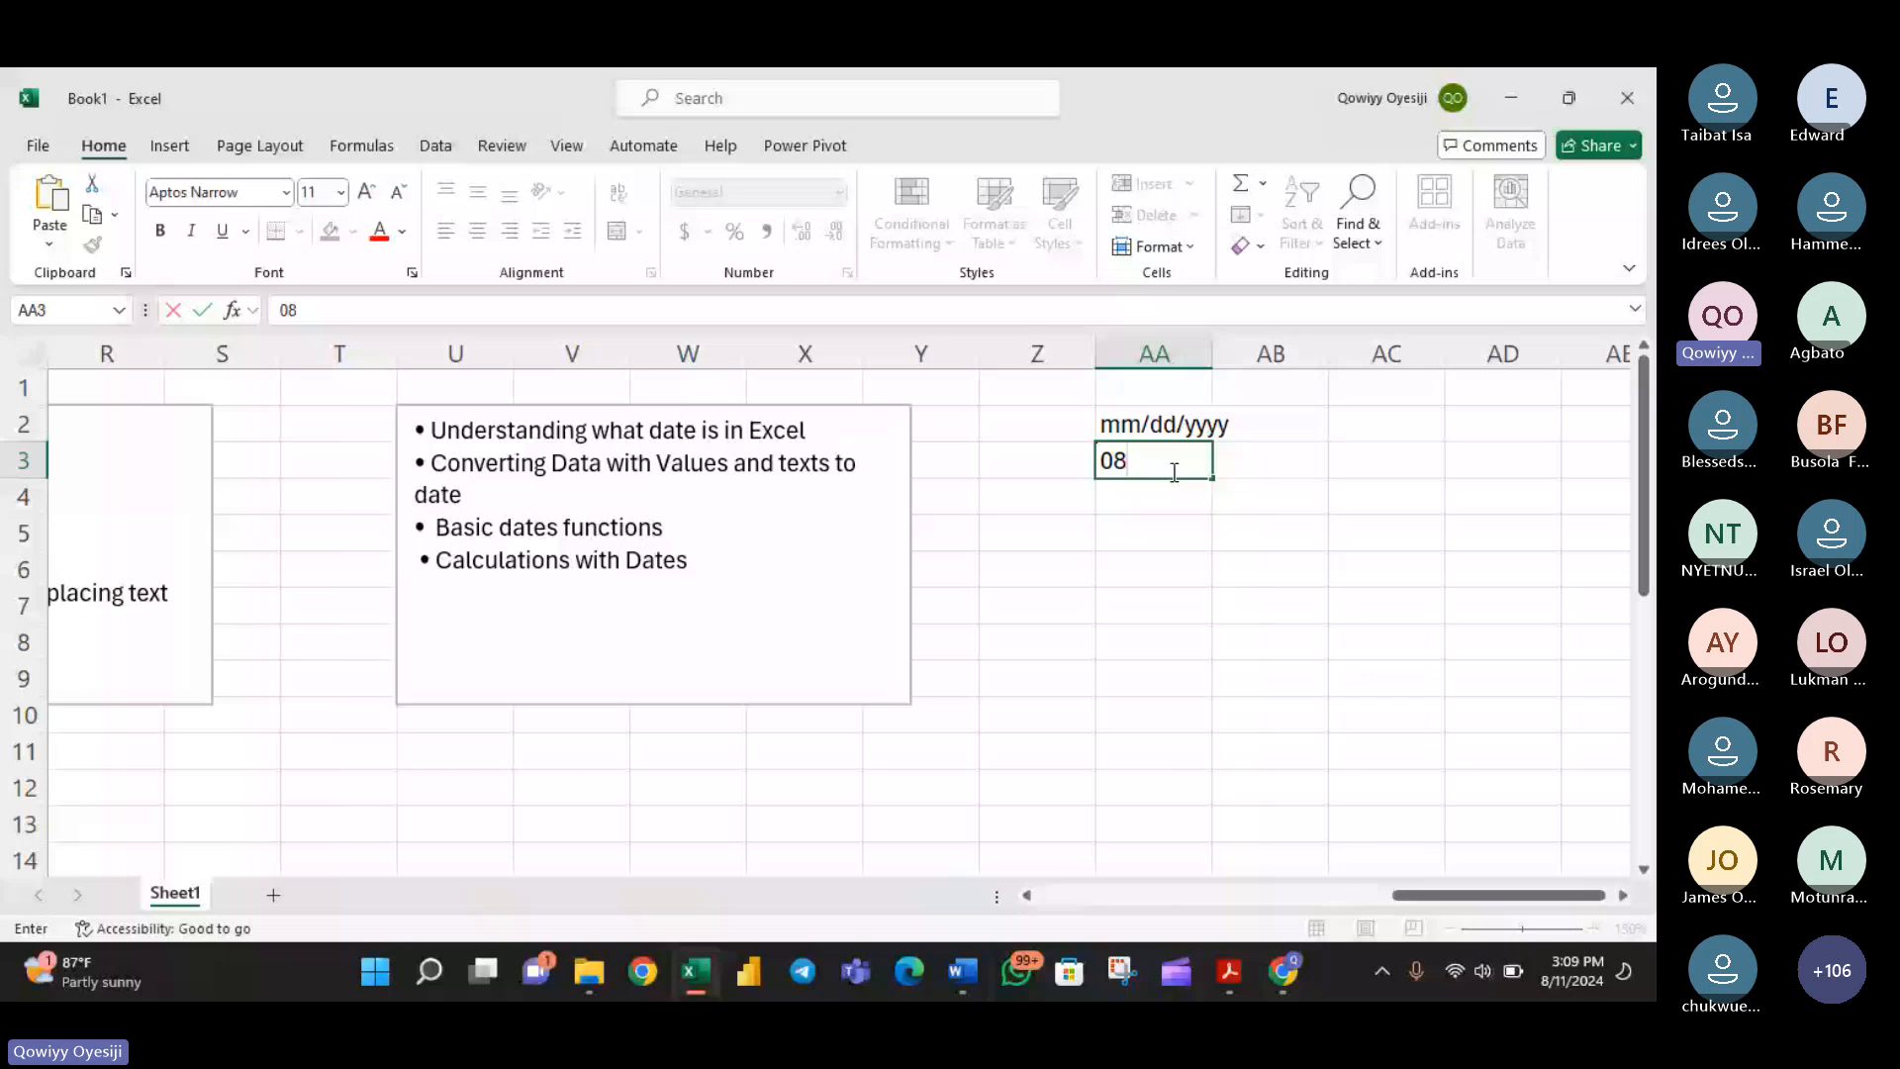
pyautogui.write('/11/')
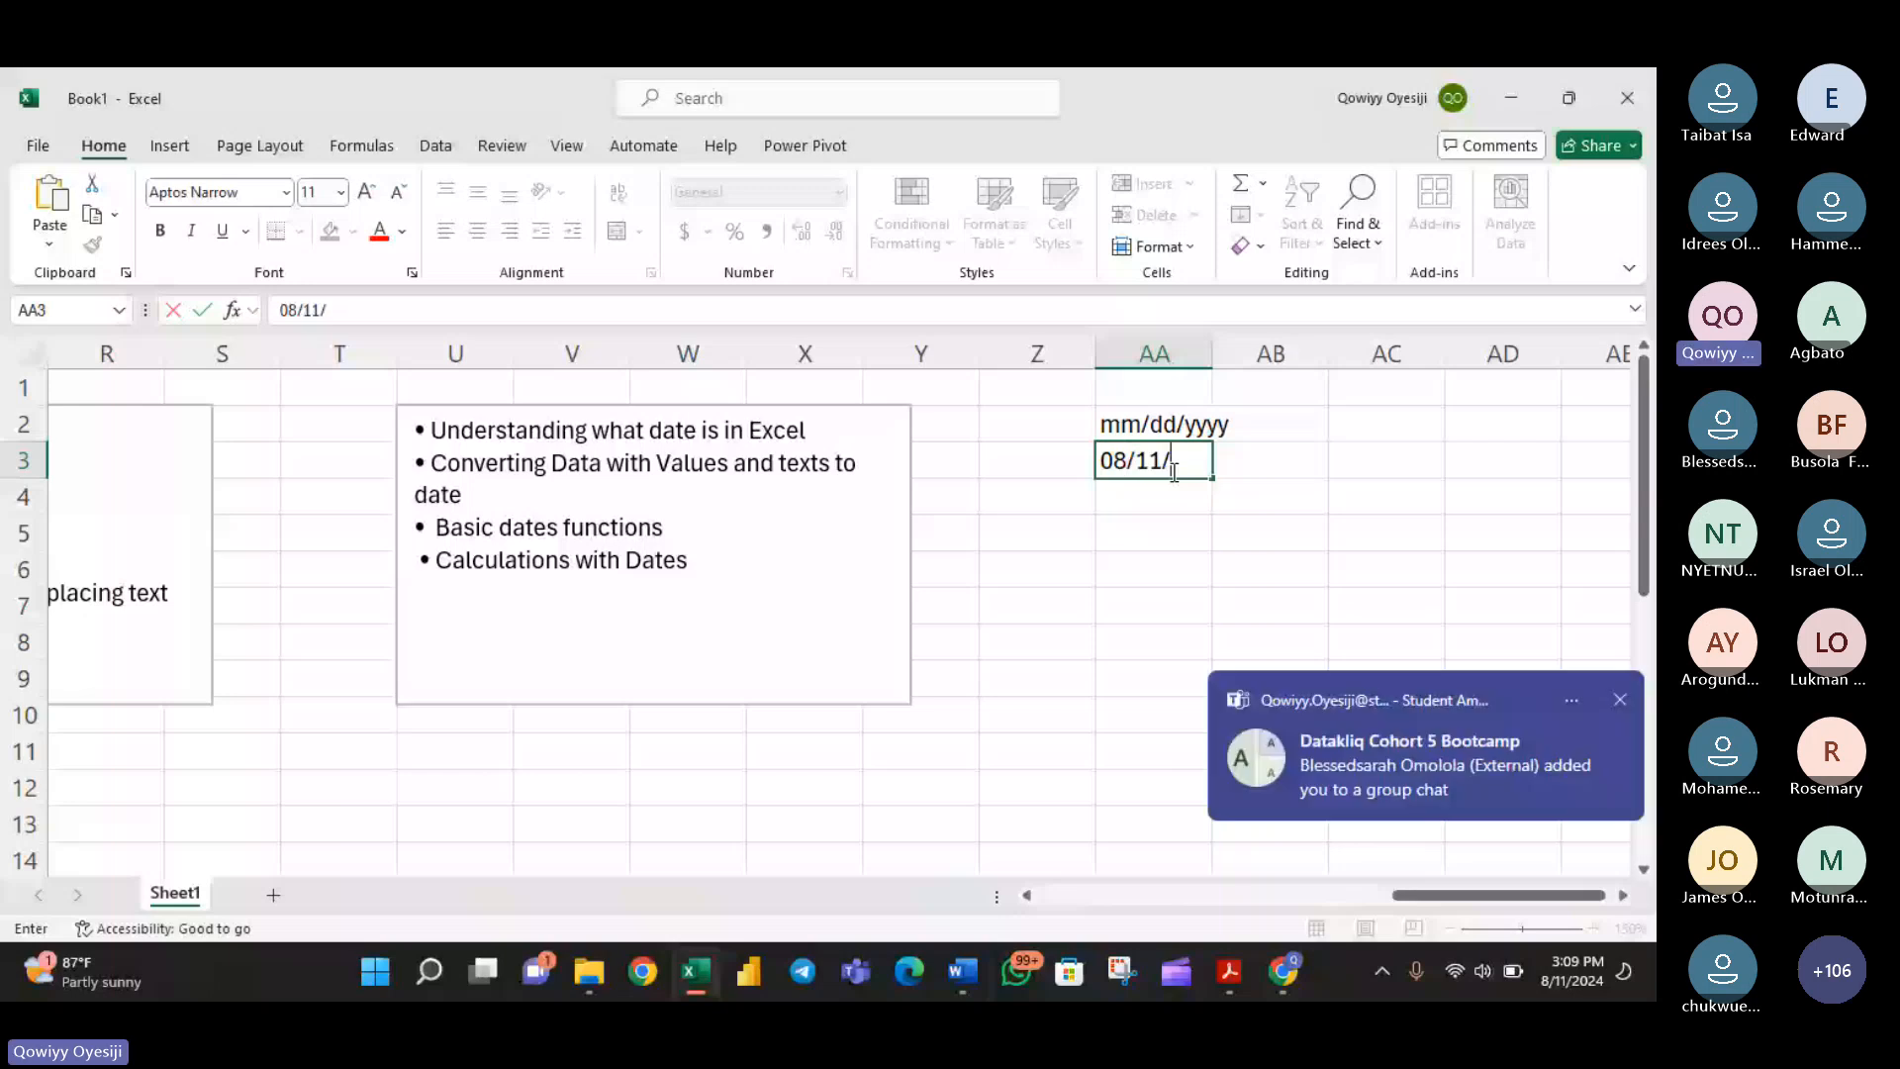
pyautogui.write('2024')
pyautogui.press('Return')
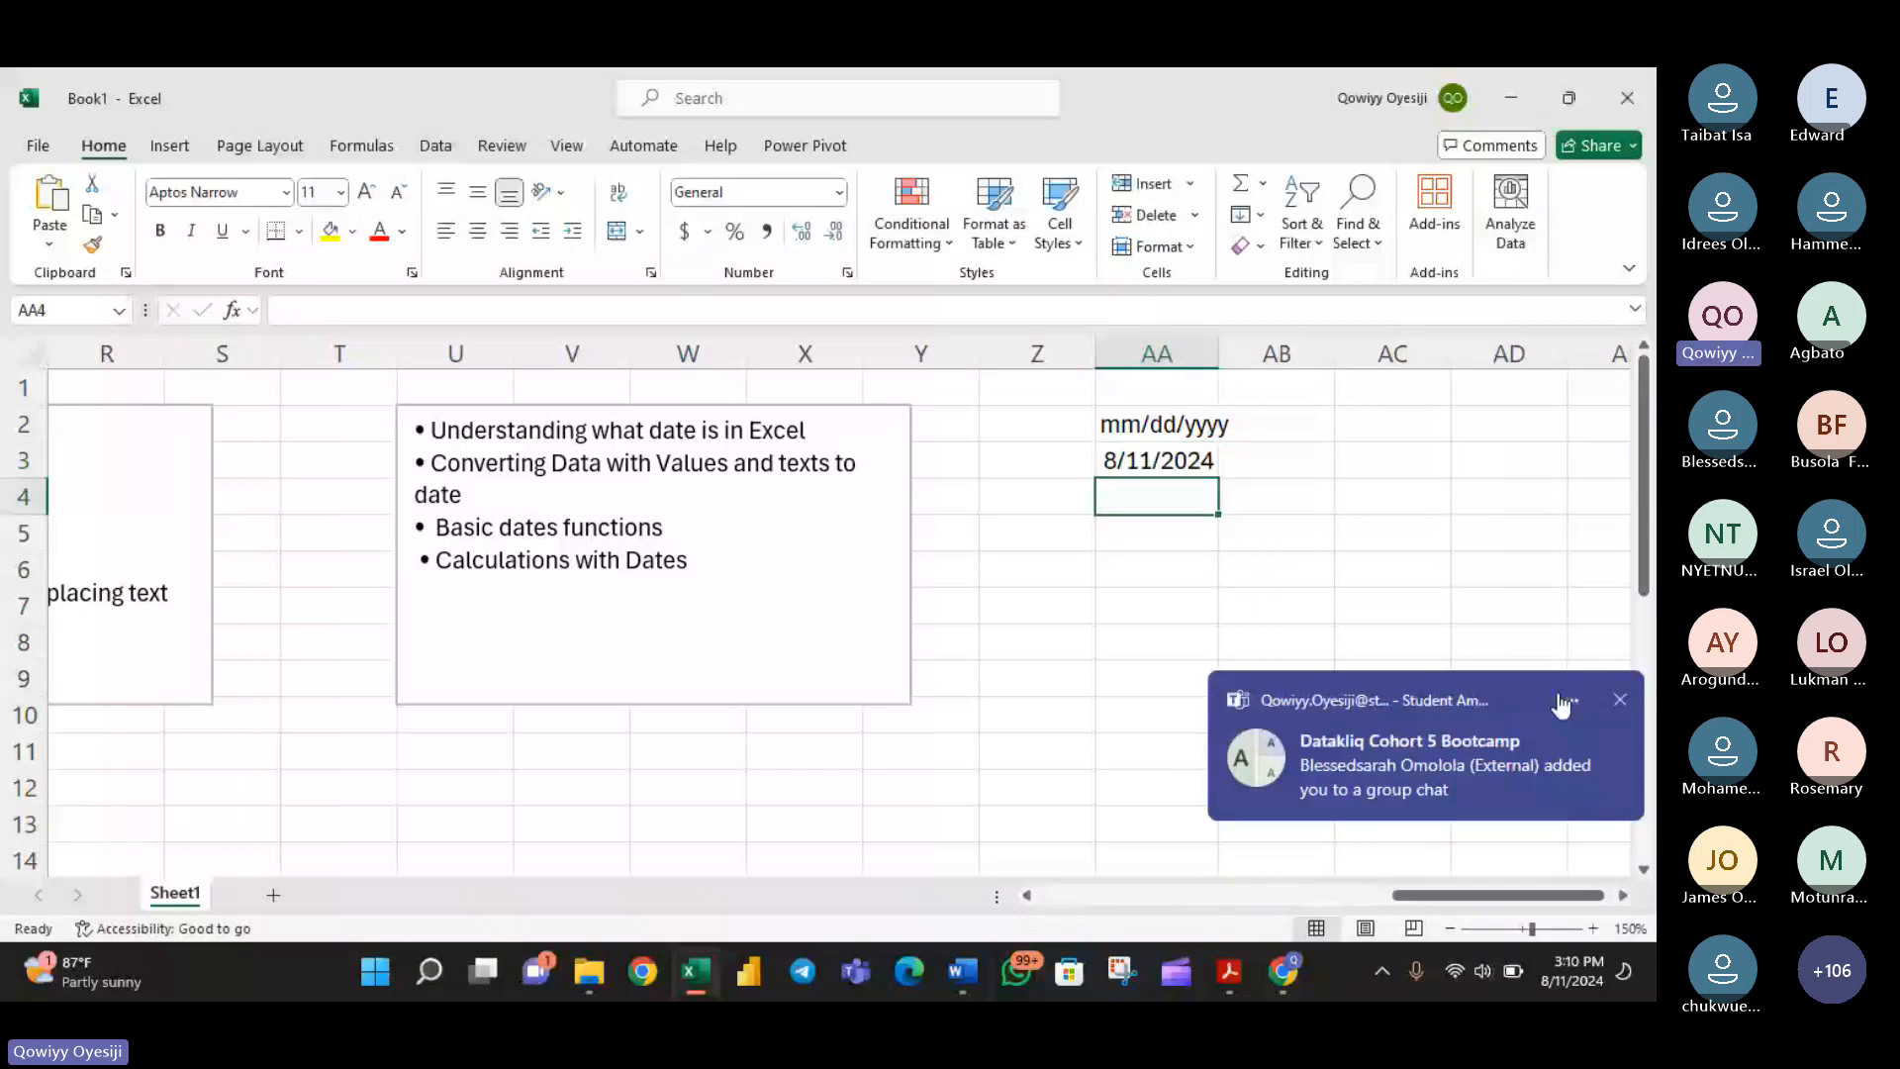
# - Switch to the Teams meeting, read the recent chat messages, highlight the question about which functions to use in real life, and return to Excel
pyautogui.moveTo(1279, 973)
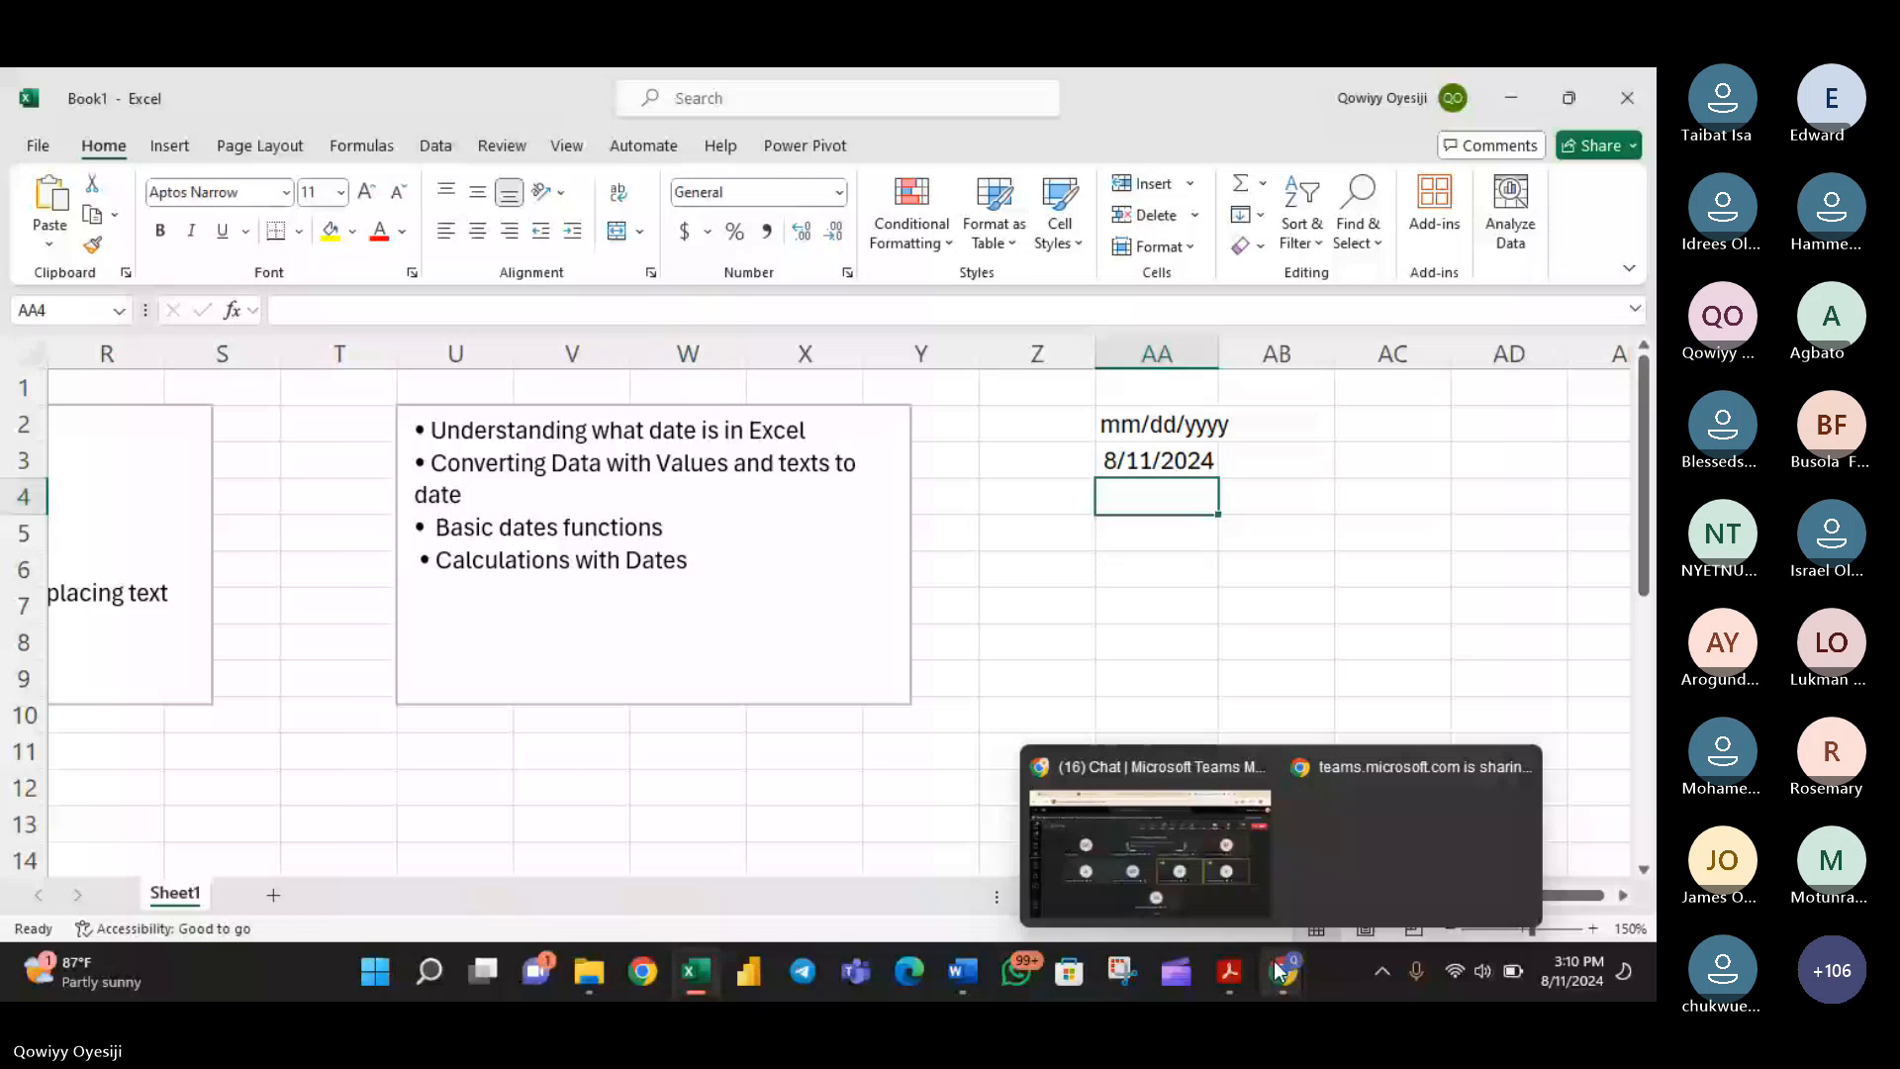
pyautogui.click(1192, 853)
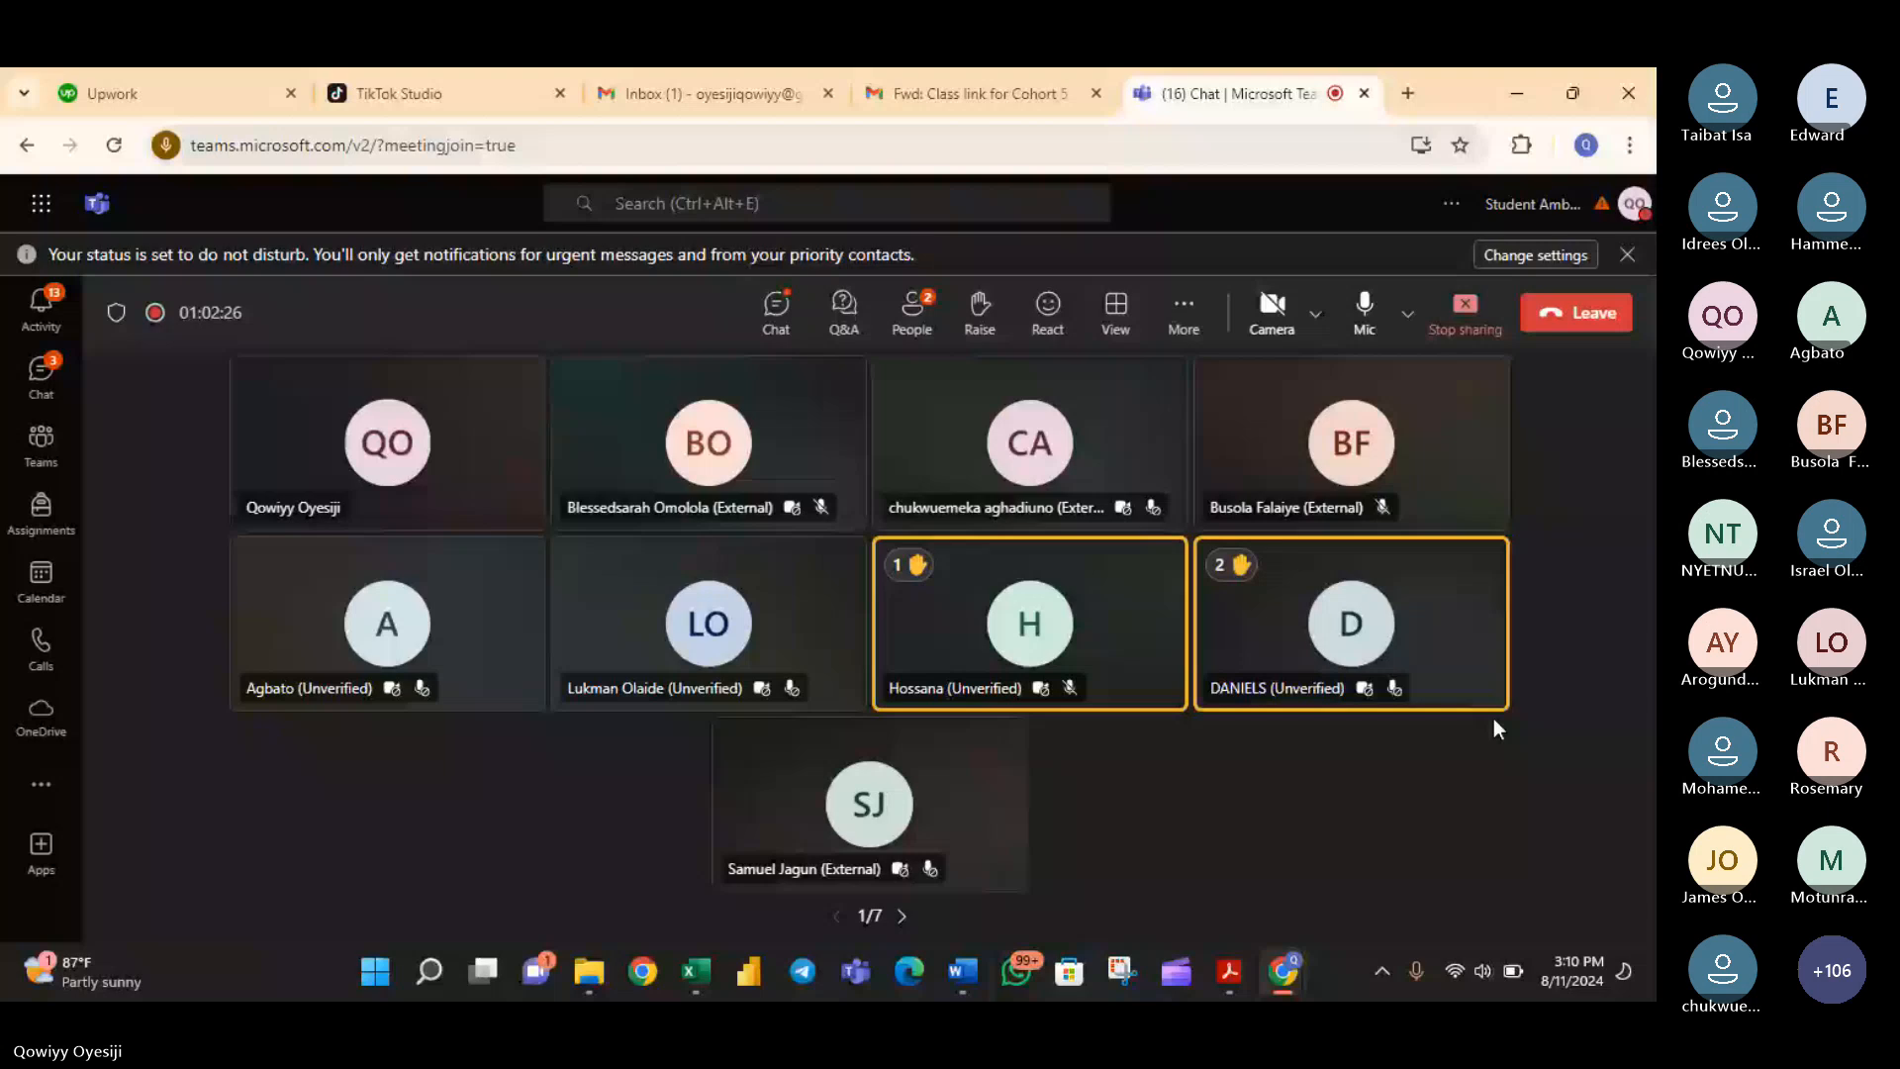
pyautogui.click(775, 313)
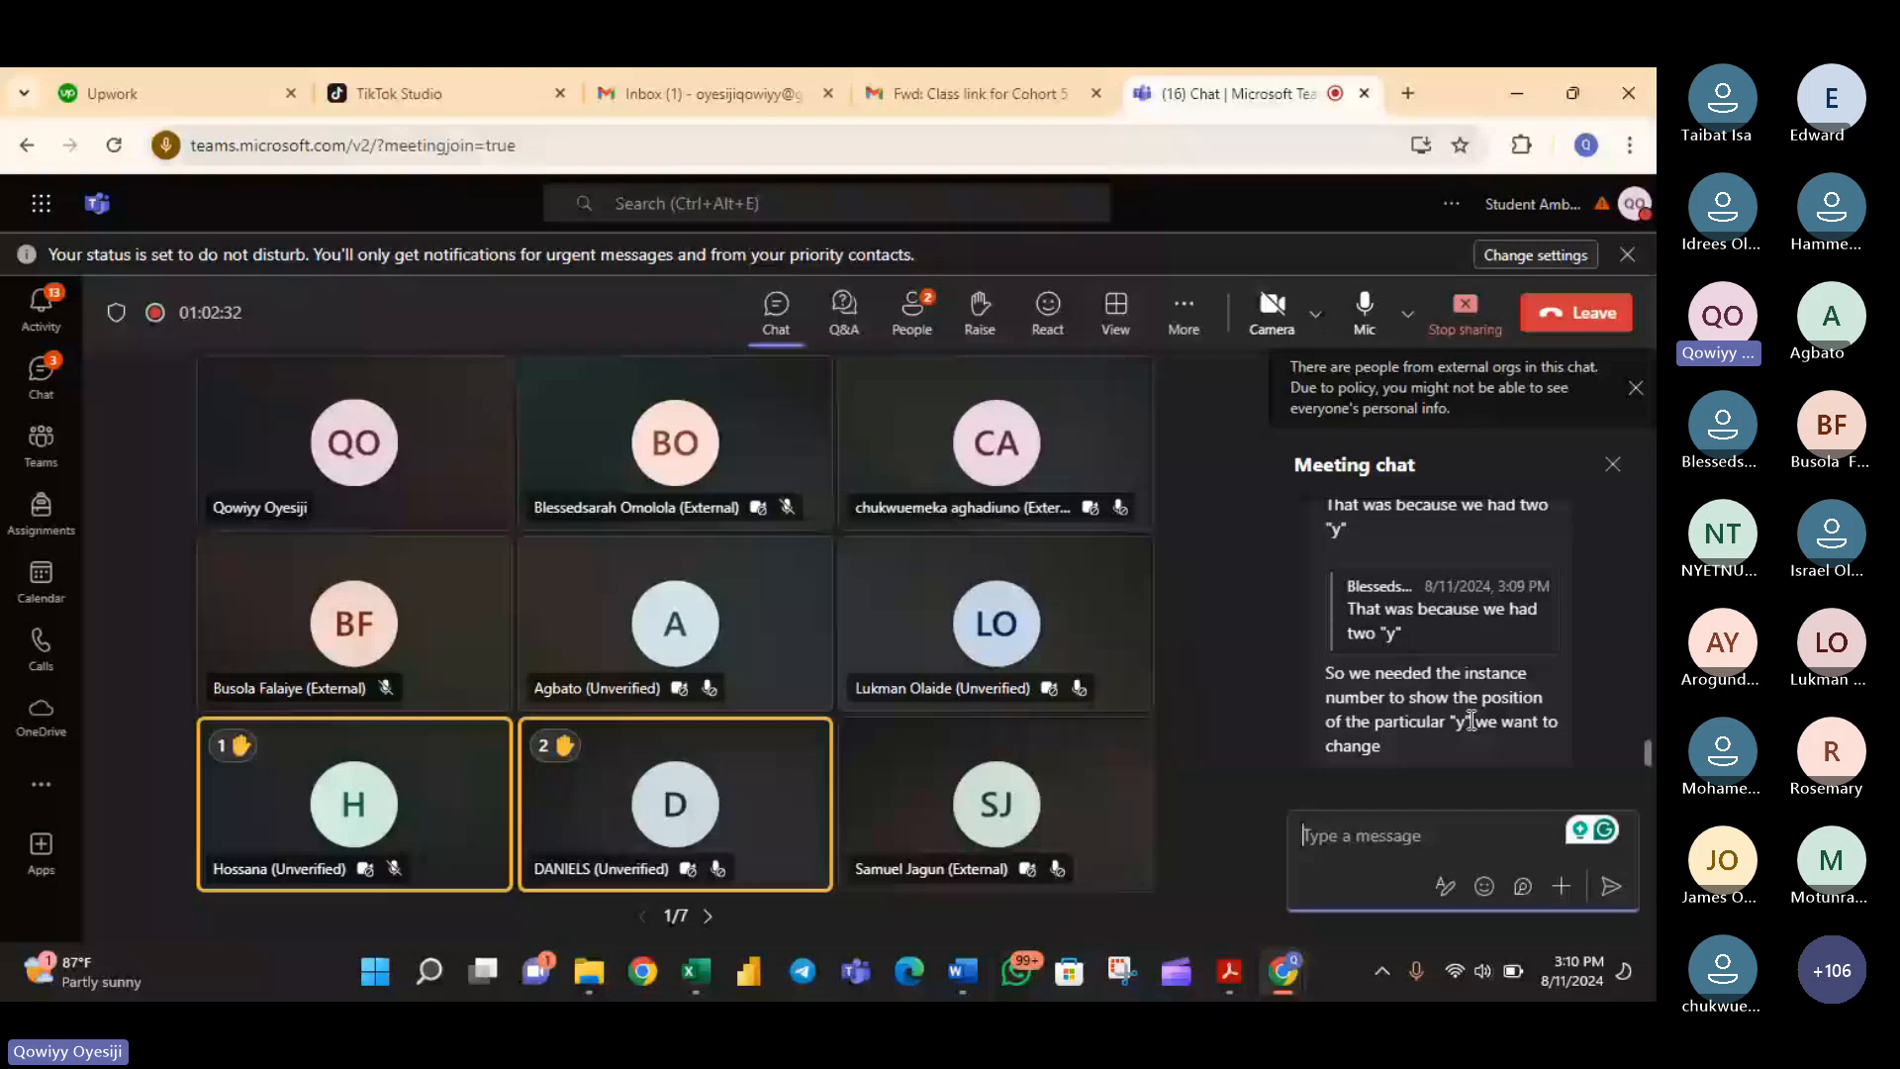
pyautogui.scroll(2, 1474, 727)
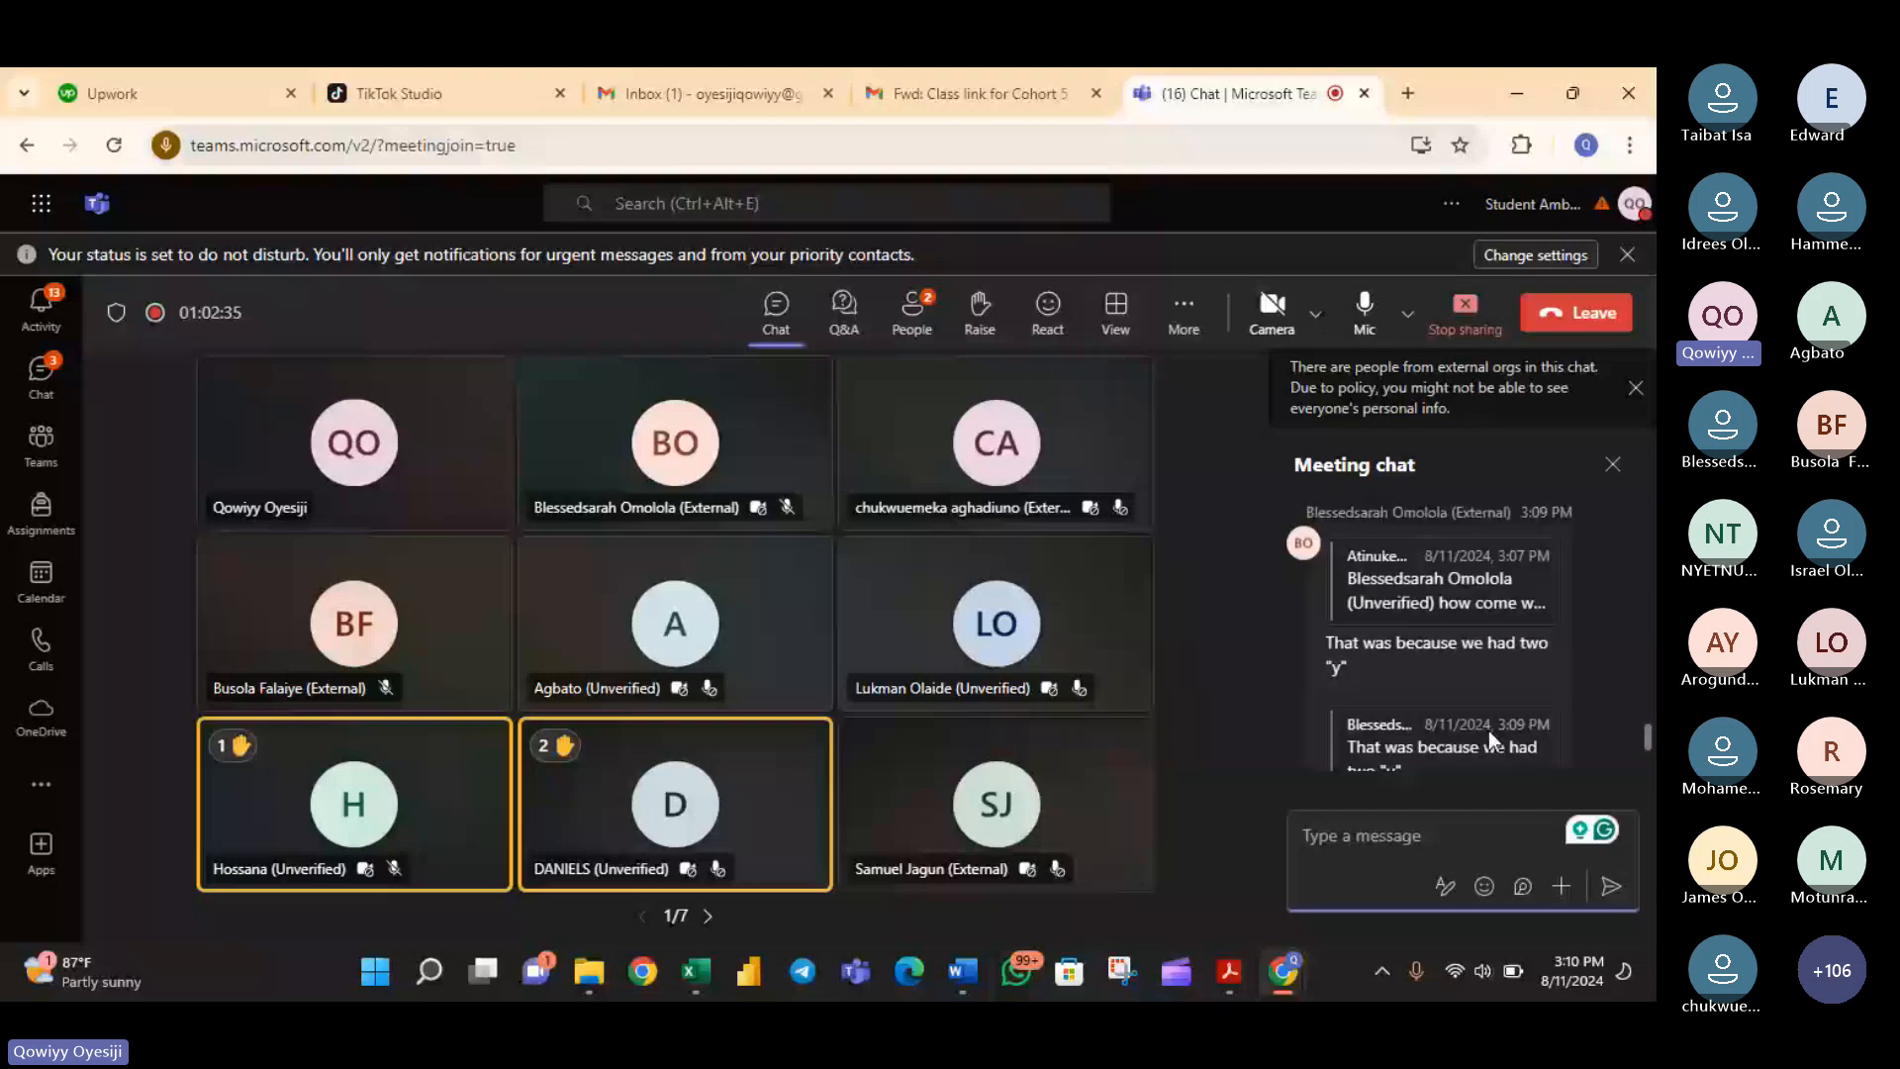
pyautogui.scroll(-1, 1489, 731)
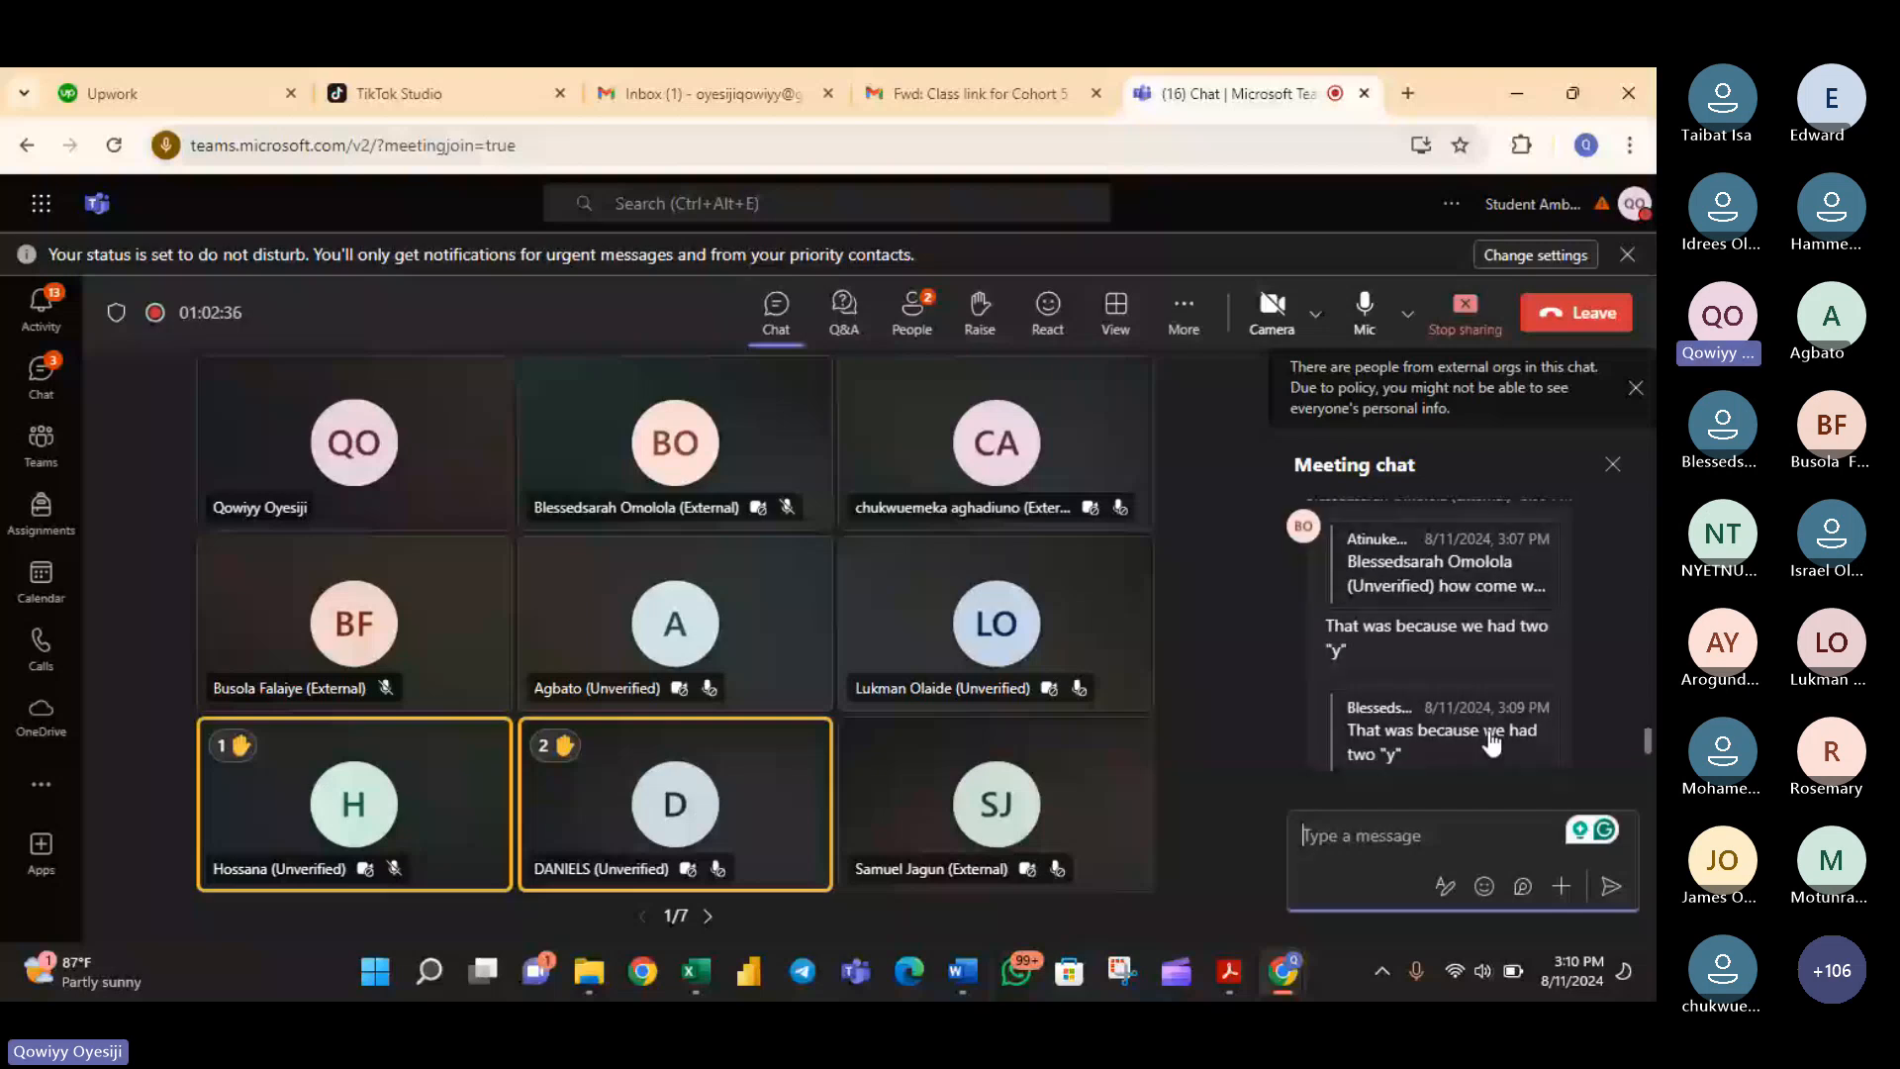
pyautogui.scroll(3, 1435, 692)
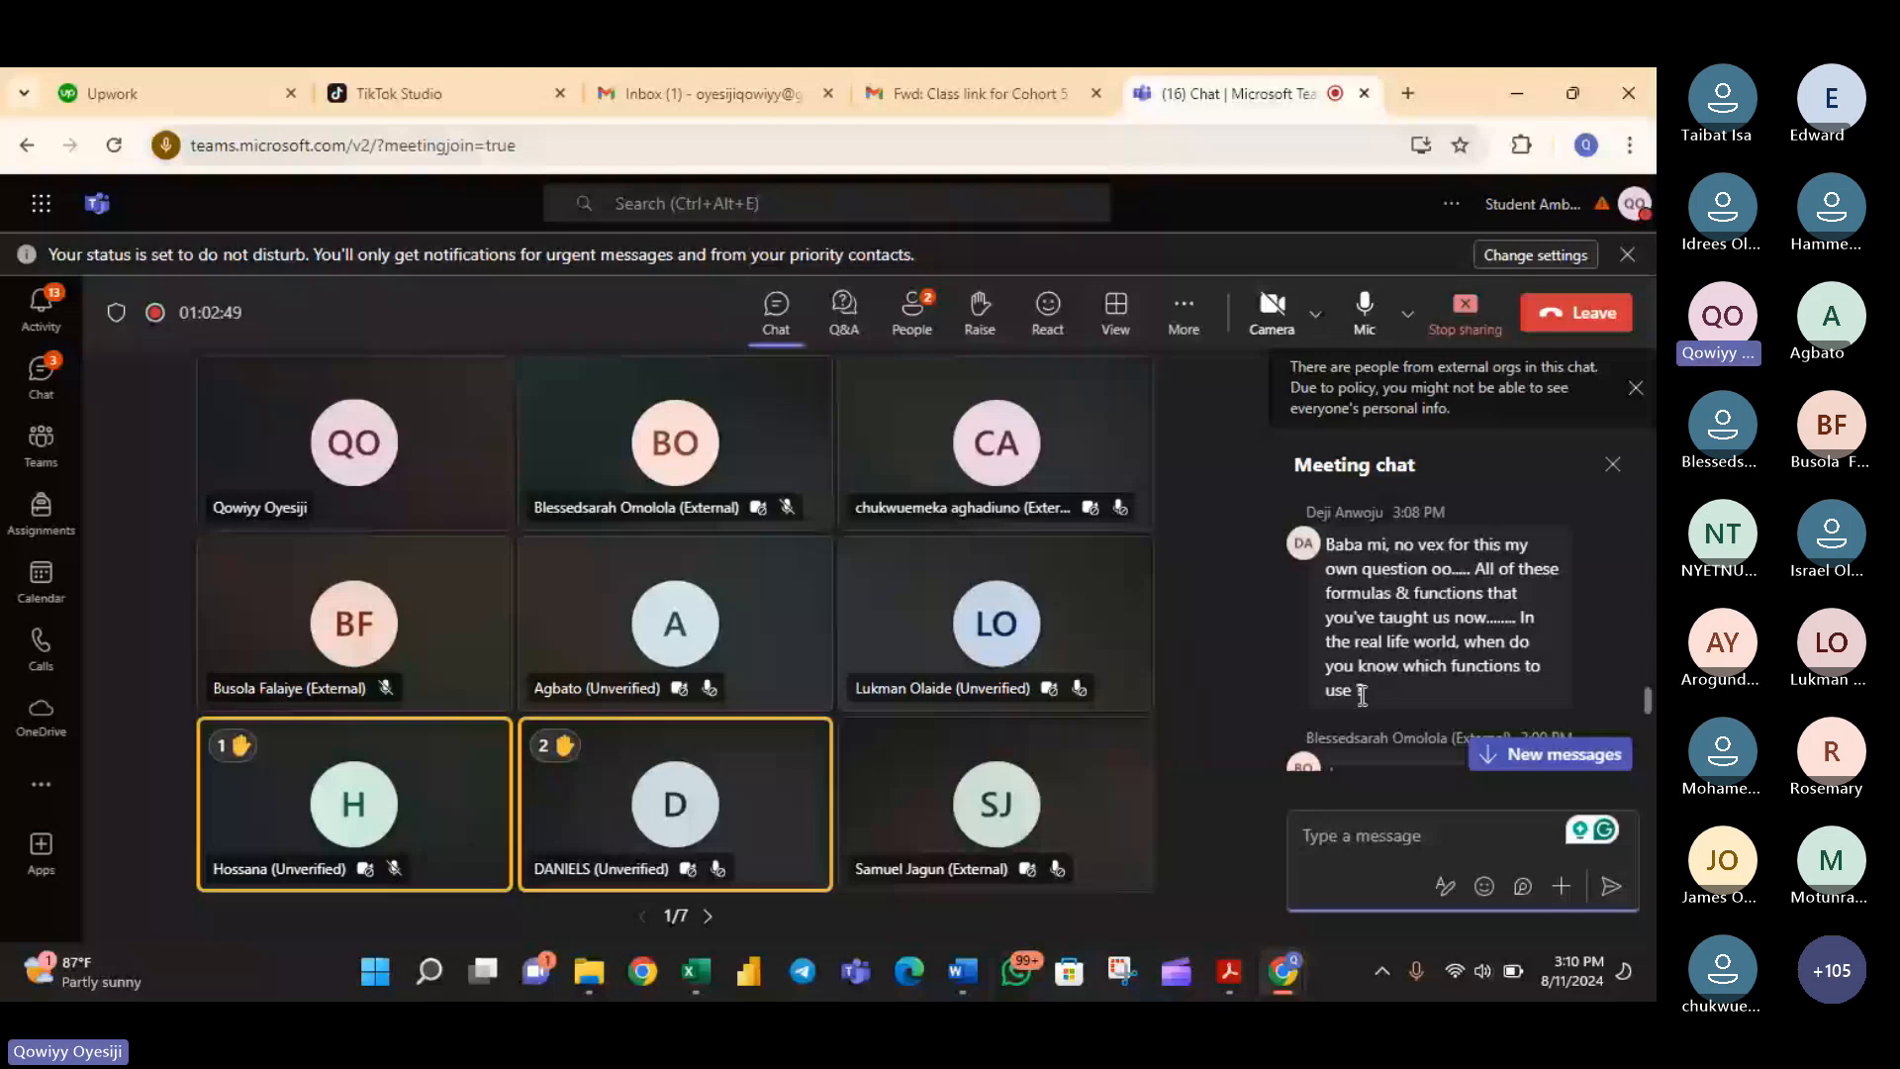
pyautogui.moveTo(1364, 693); pyautogui.dragTo(1336, 531)
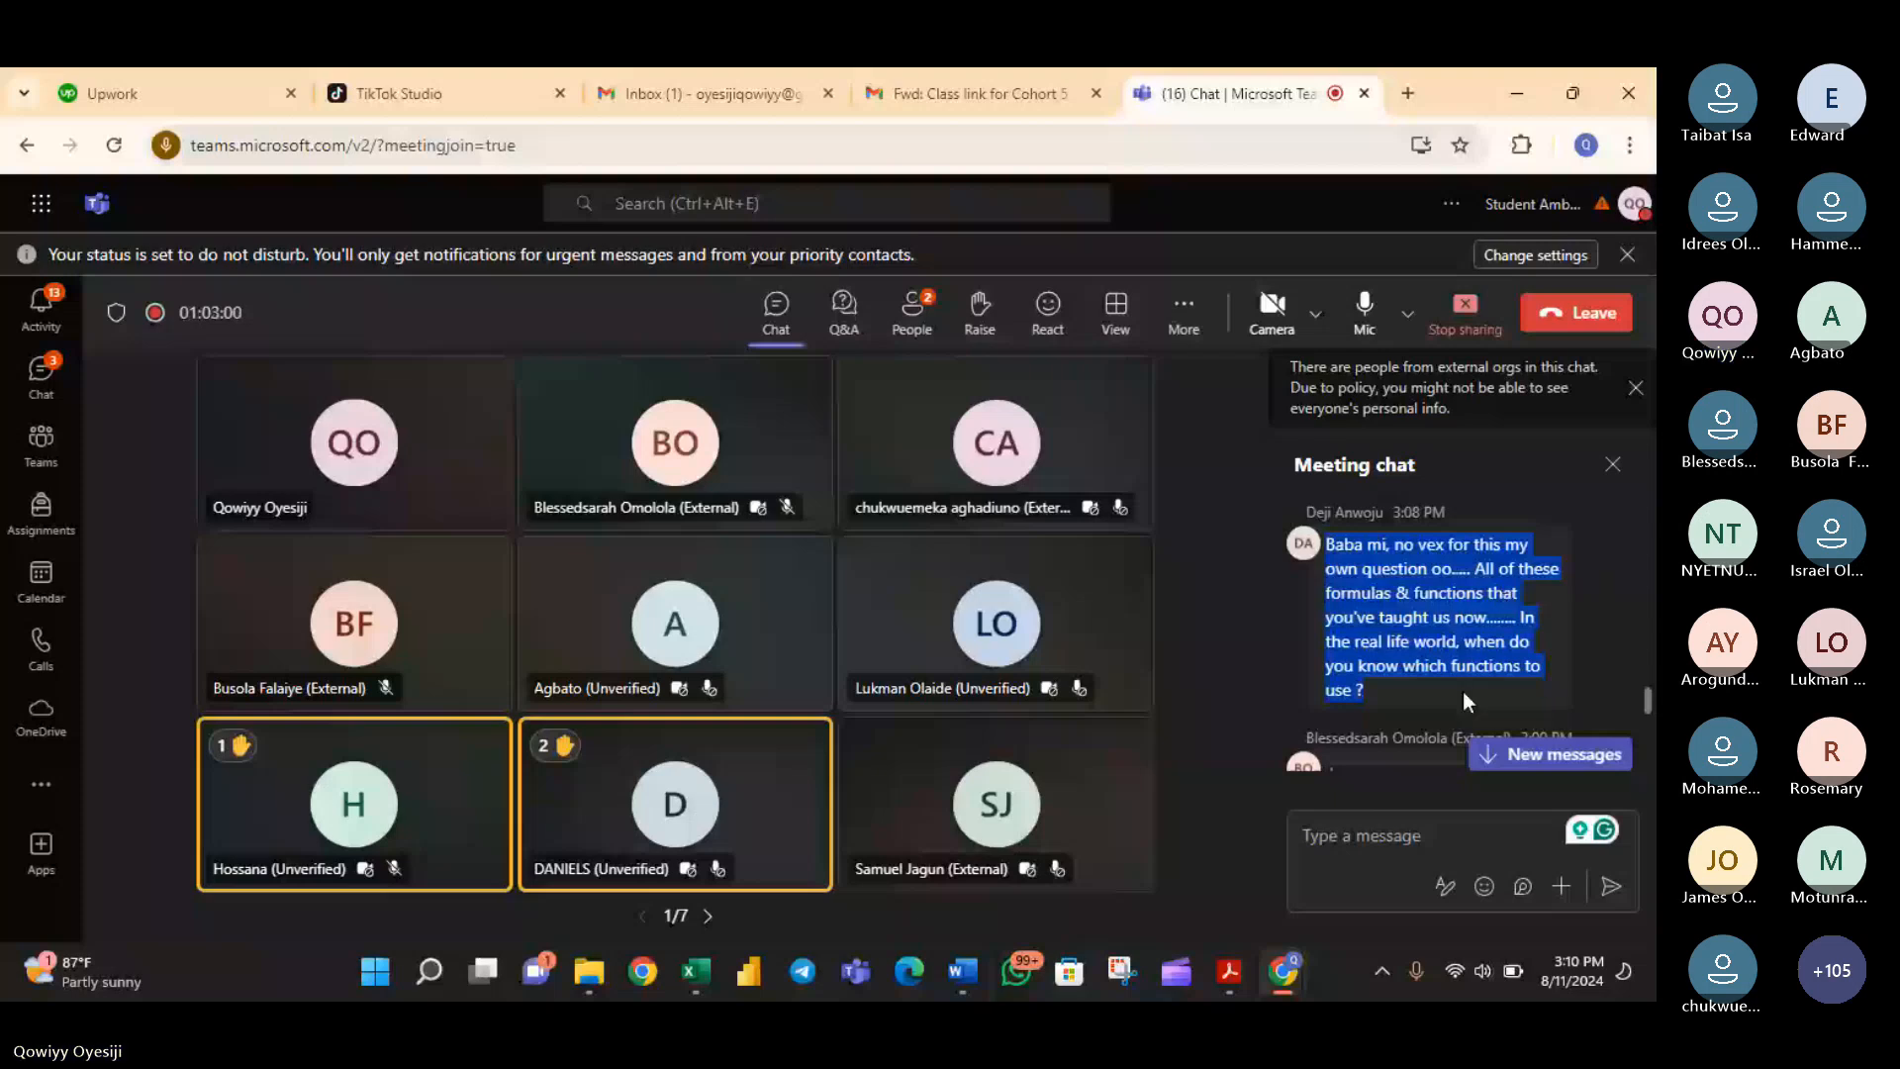
pyautogui.moveTo(1283, 968)
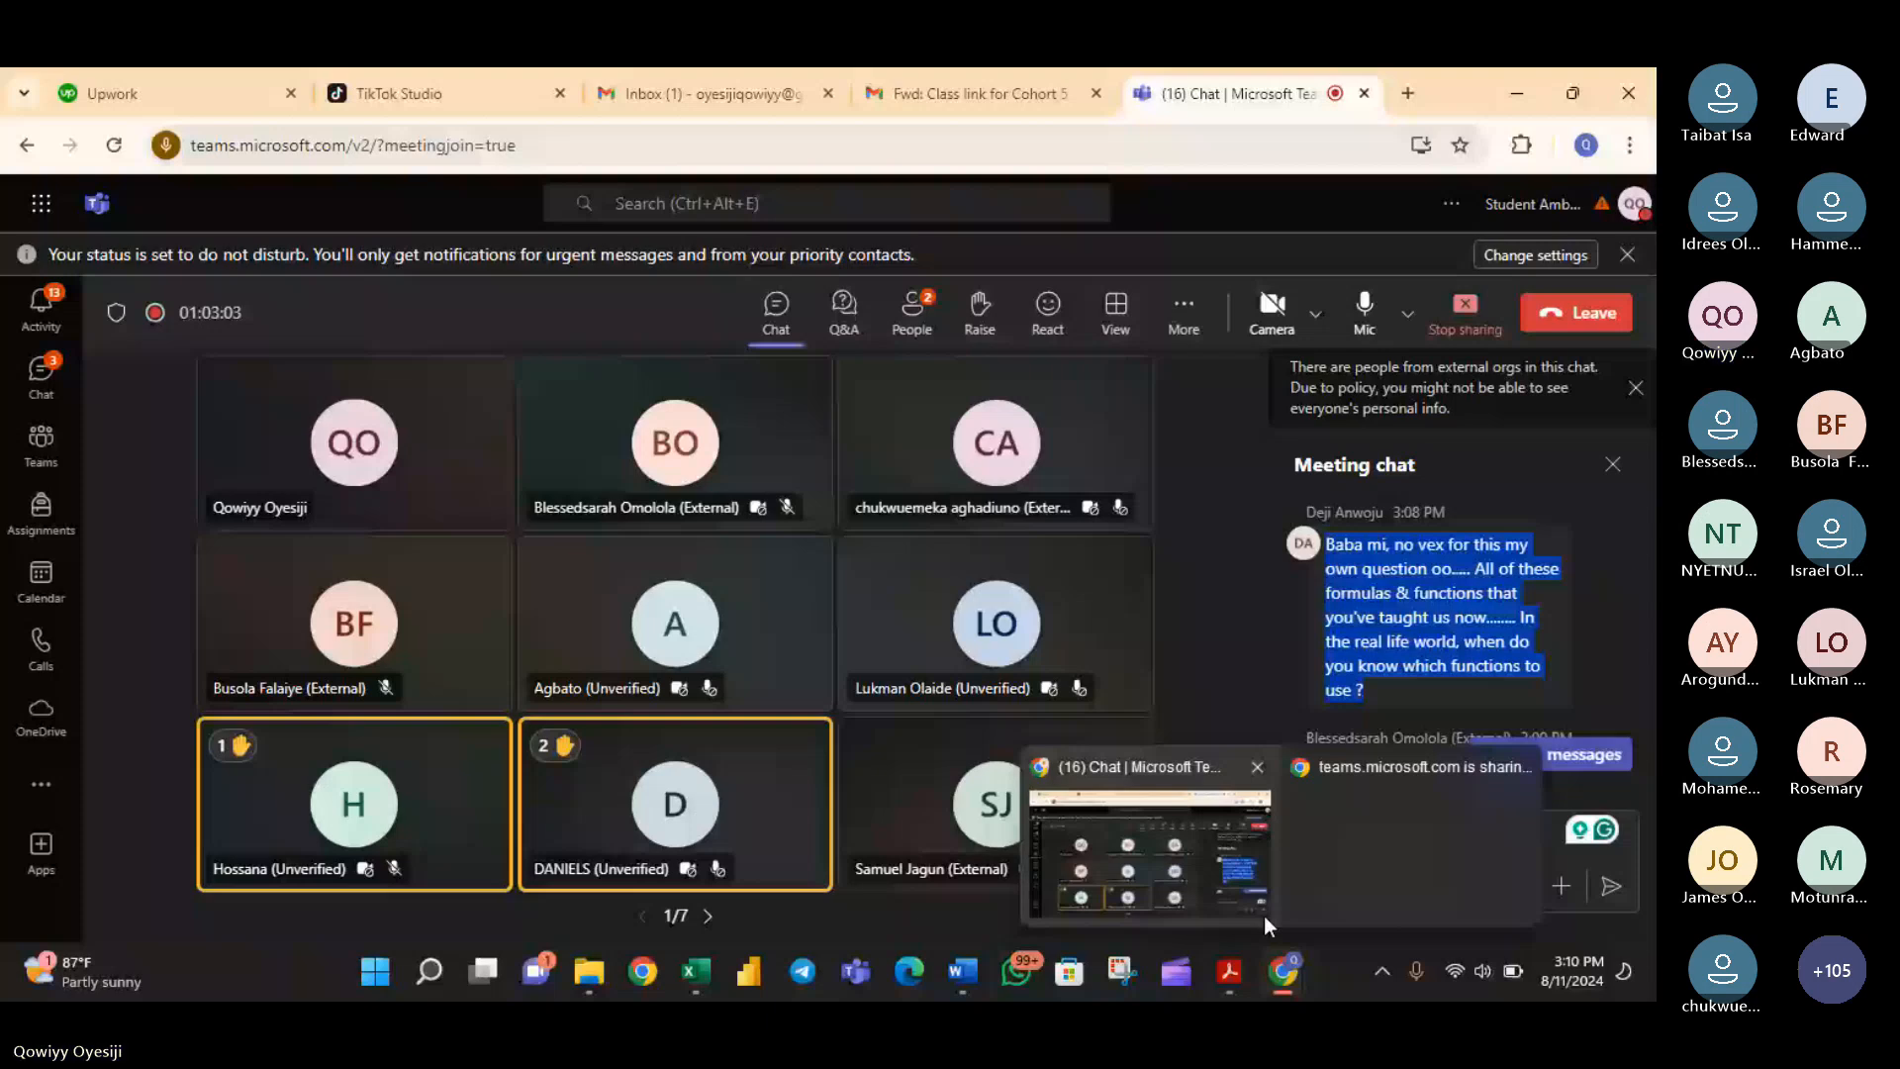
pyautogui.click(698, 968)
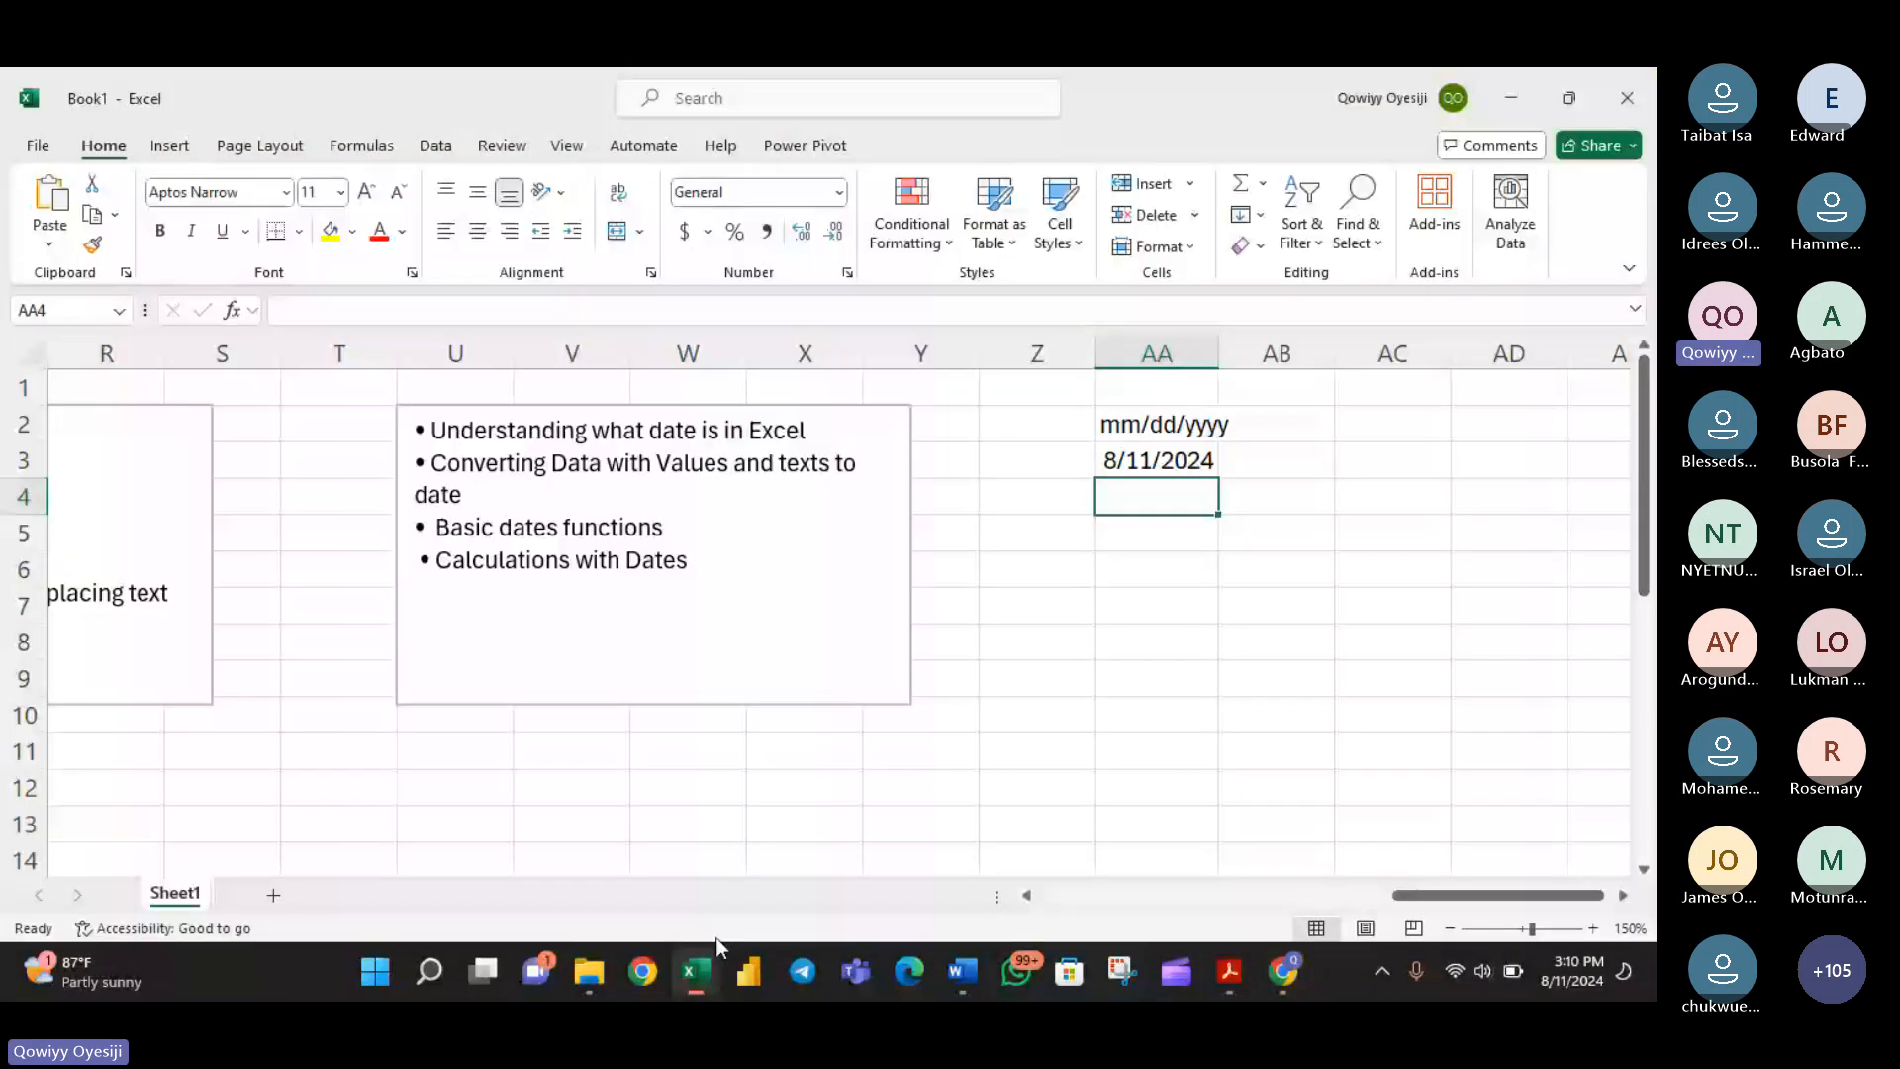
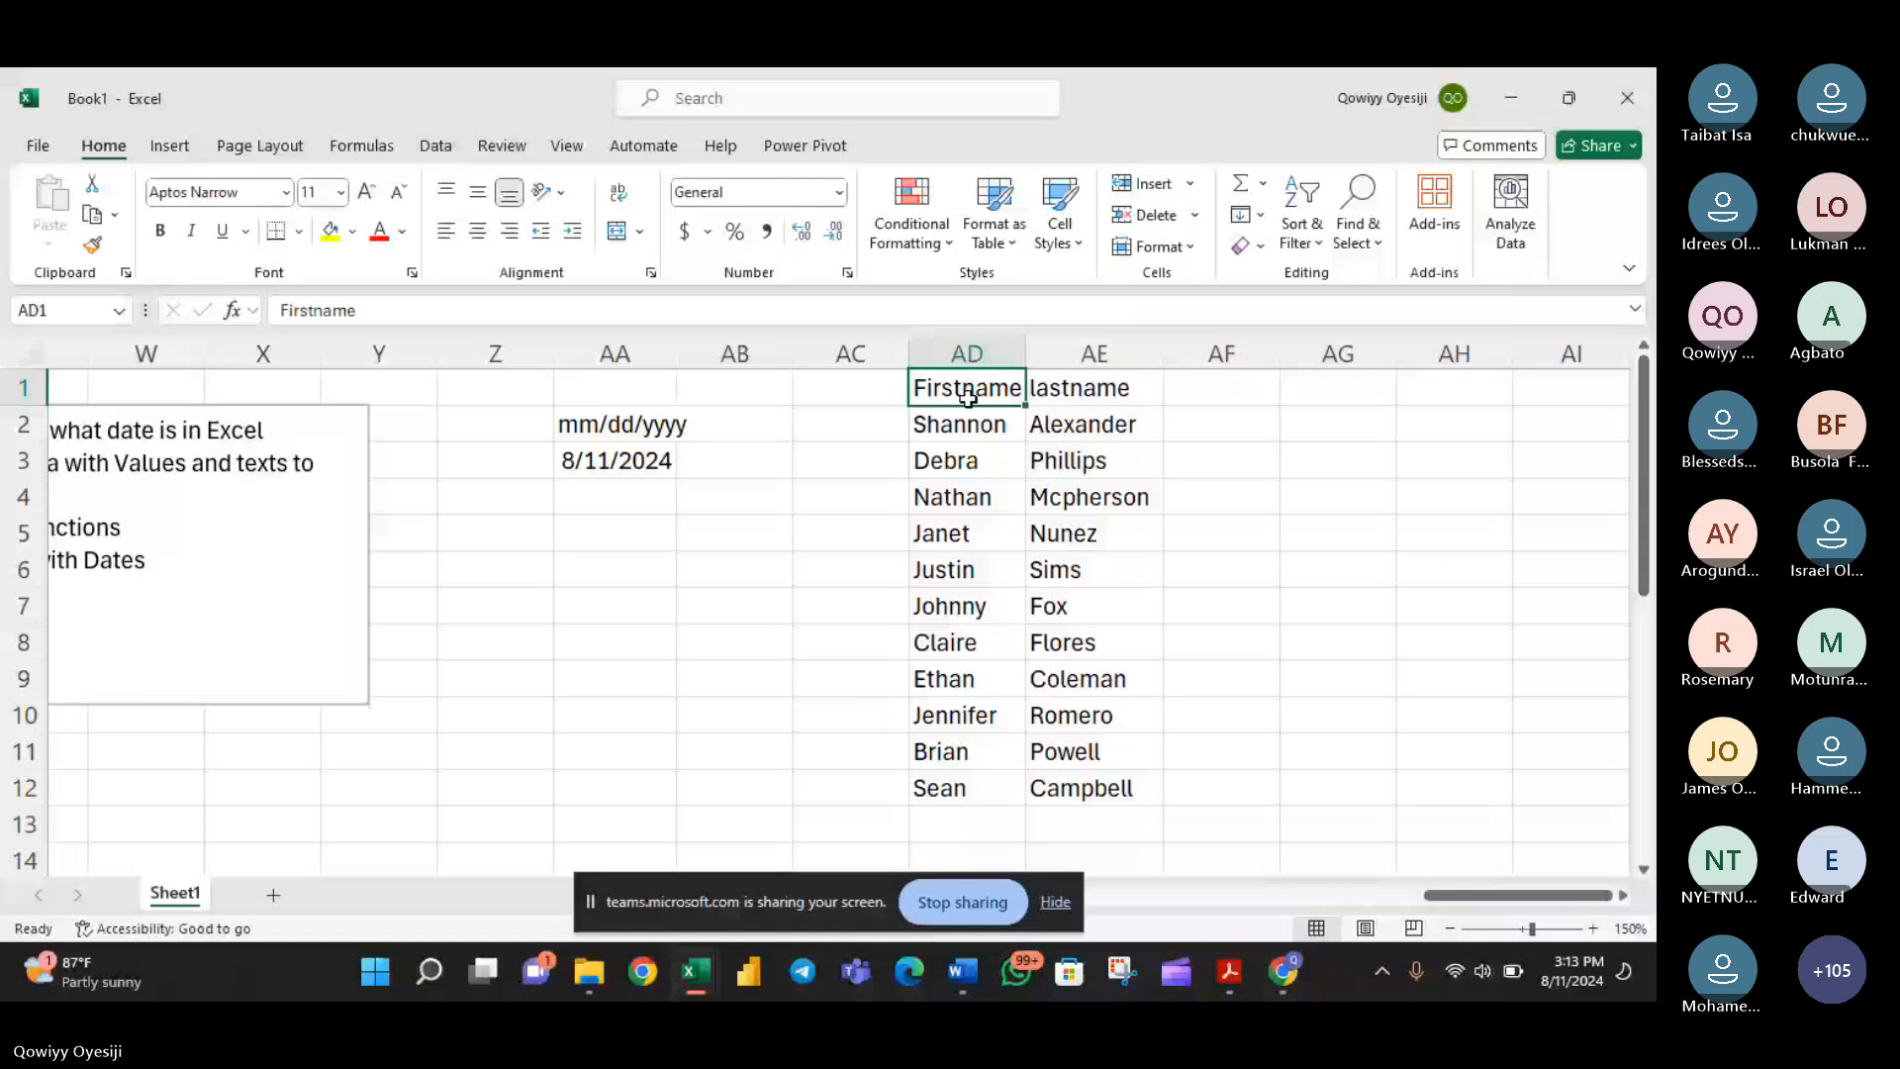
# - Enter the header Fulname in cell AG1, to the right of the first and last name lists
pyautogui.click(1302, 389)
pyautogui.write('Fullname')
pyautogui.press('Return')
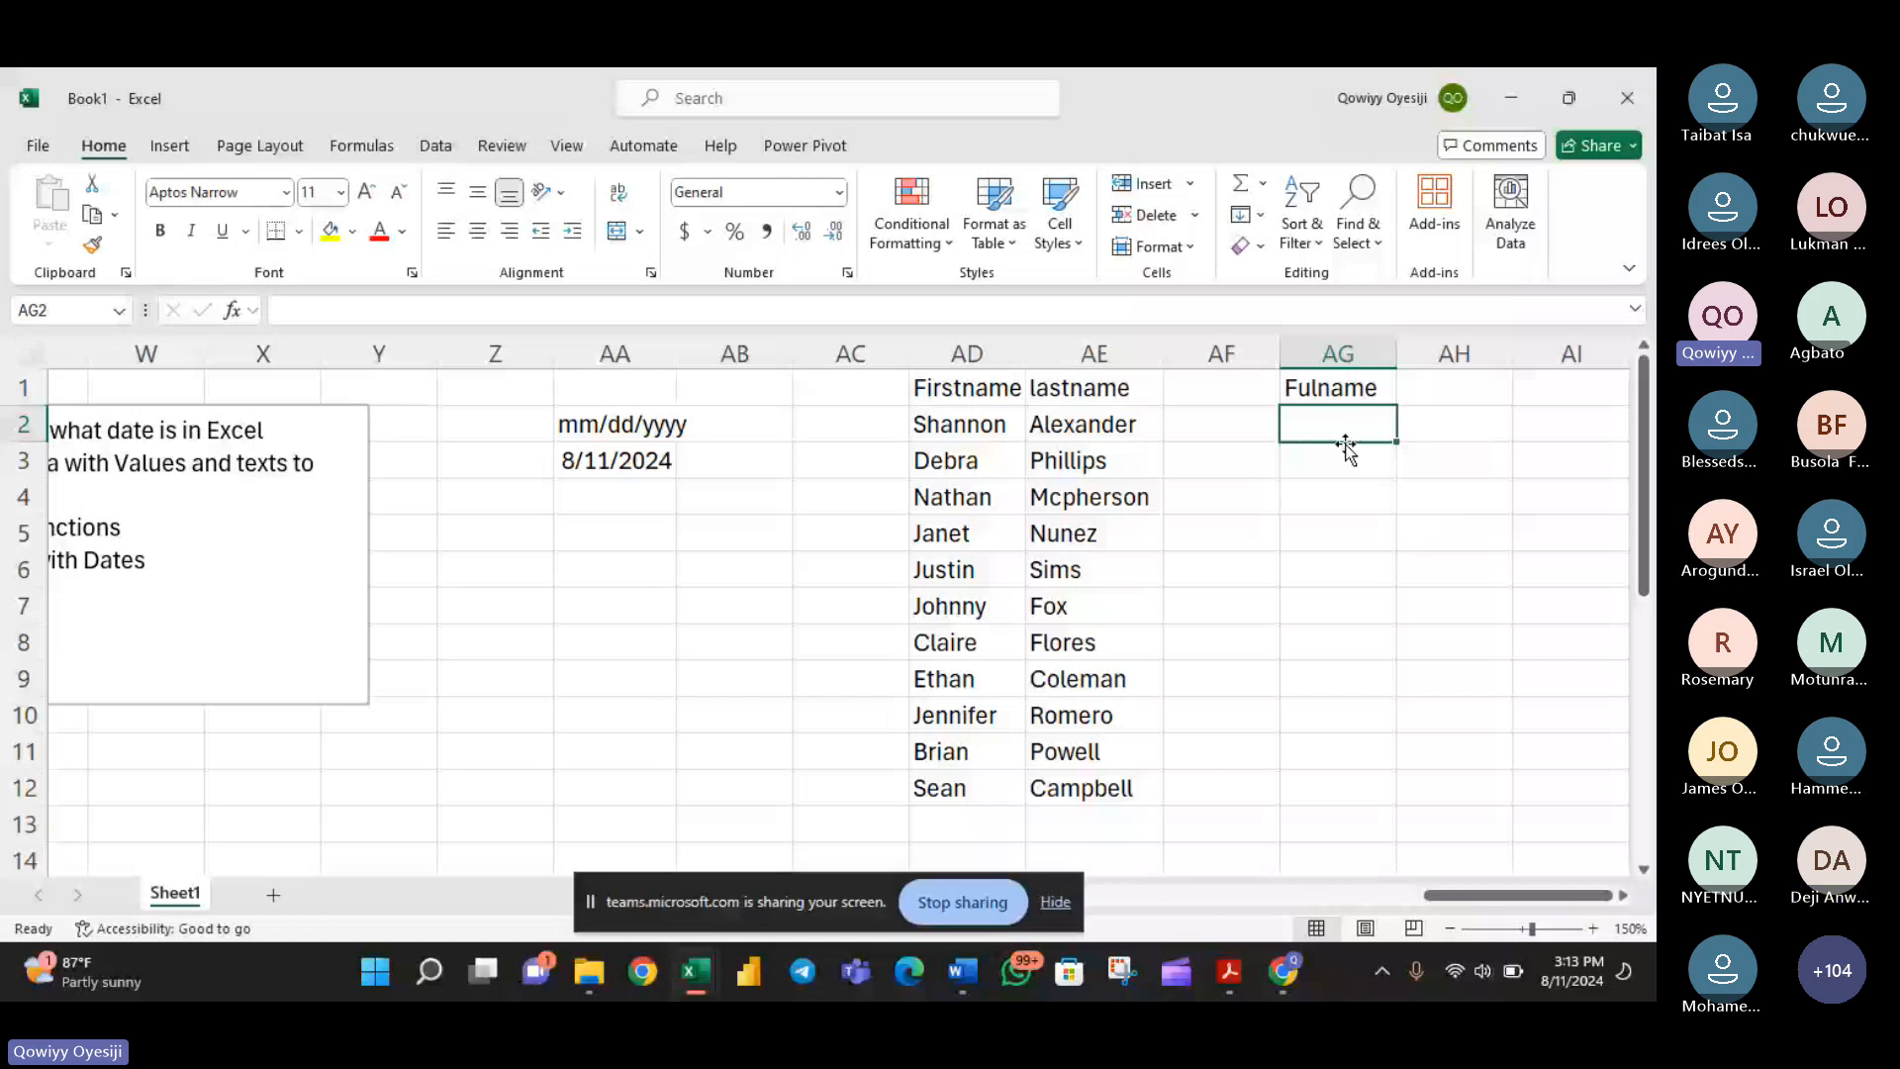
# - Widen the Firstname column AD and fill the header cells AD1:AG1 with yellow
pyautogui.moveTo(1025, 354); pyautogui.dragTo(1091, 354)
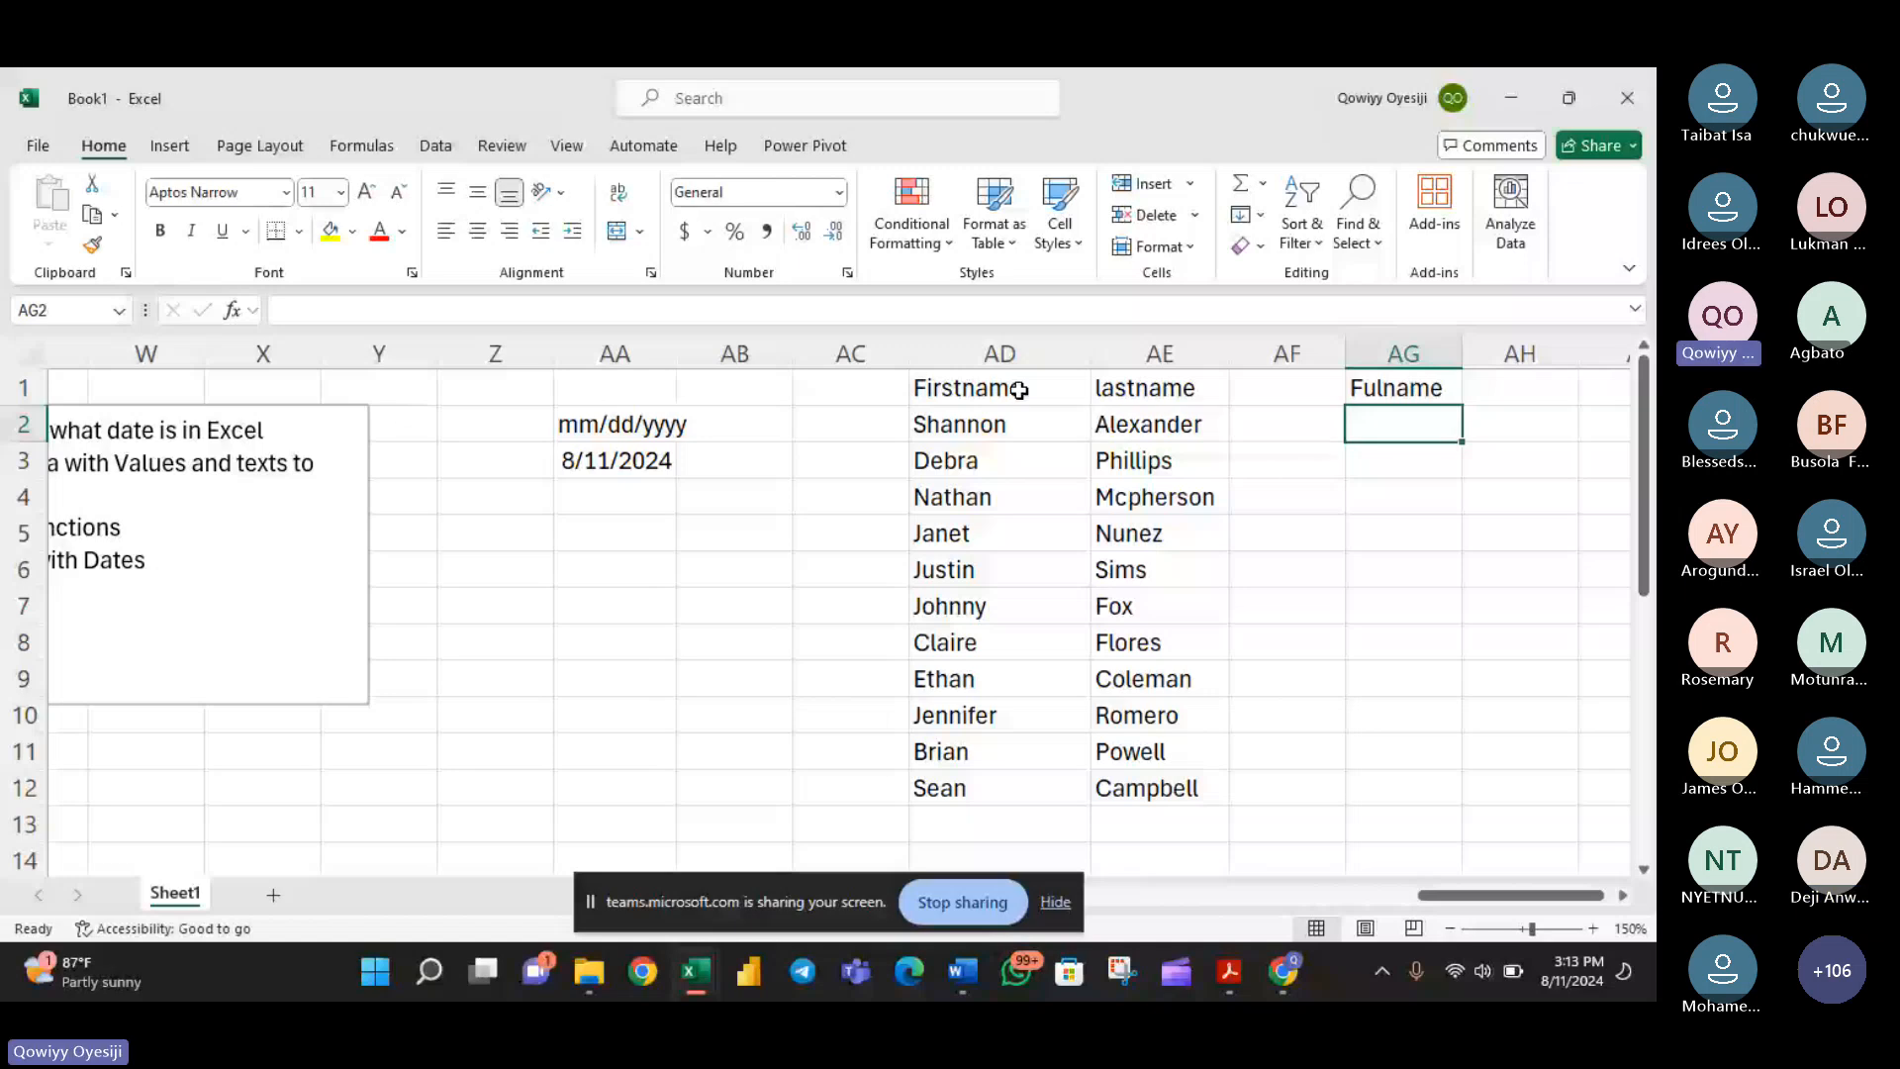
pyautogui.moveTo(1019, 388); pyautogui.dragTo(1405, 388)
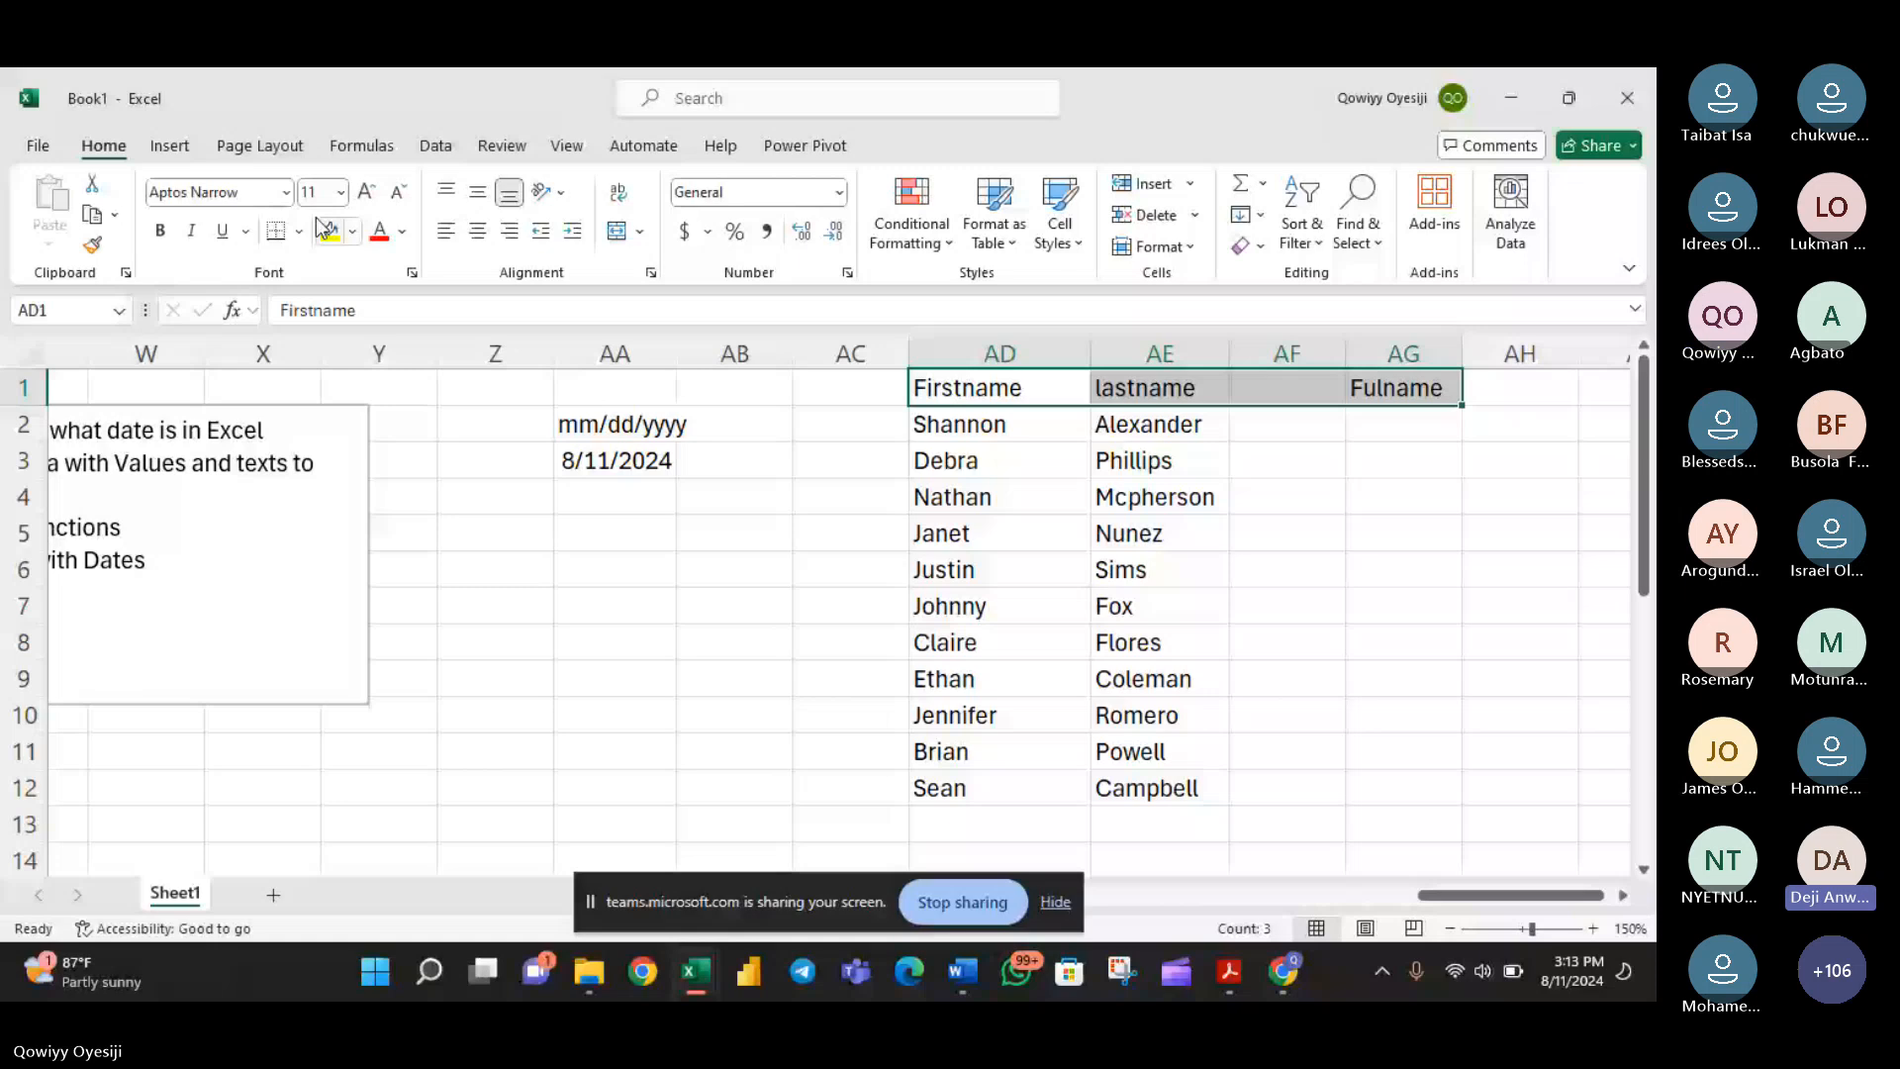
pyautogui.click(326, 230)
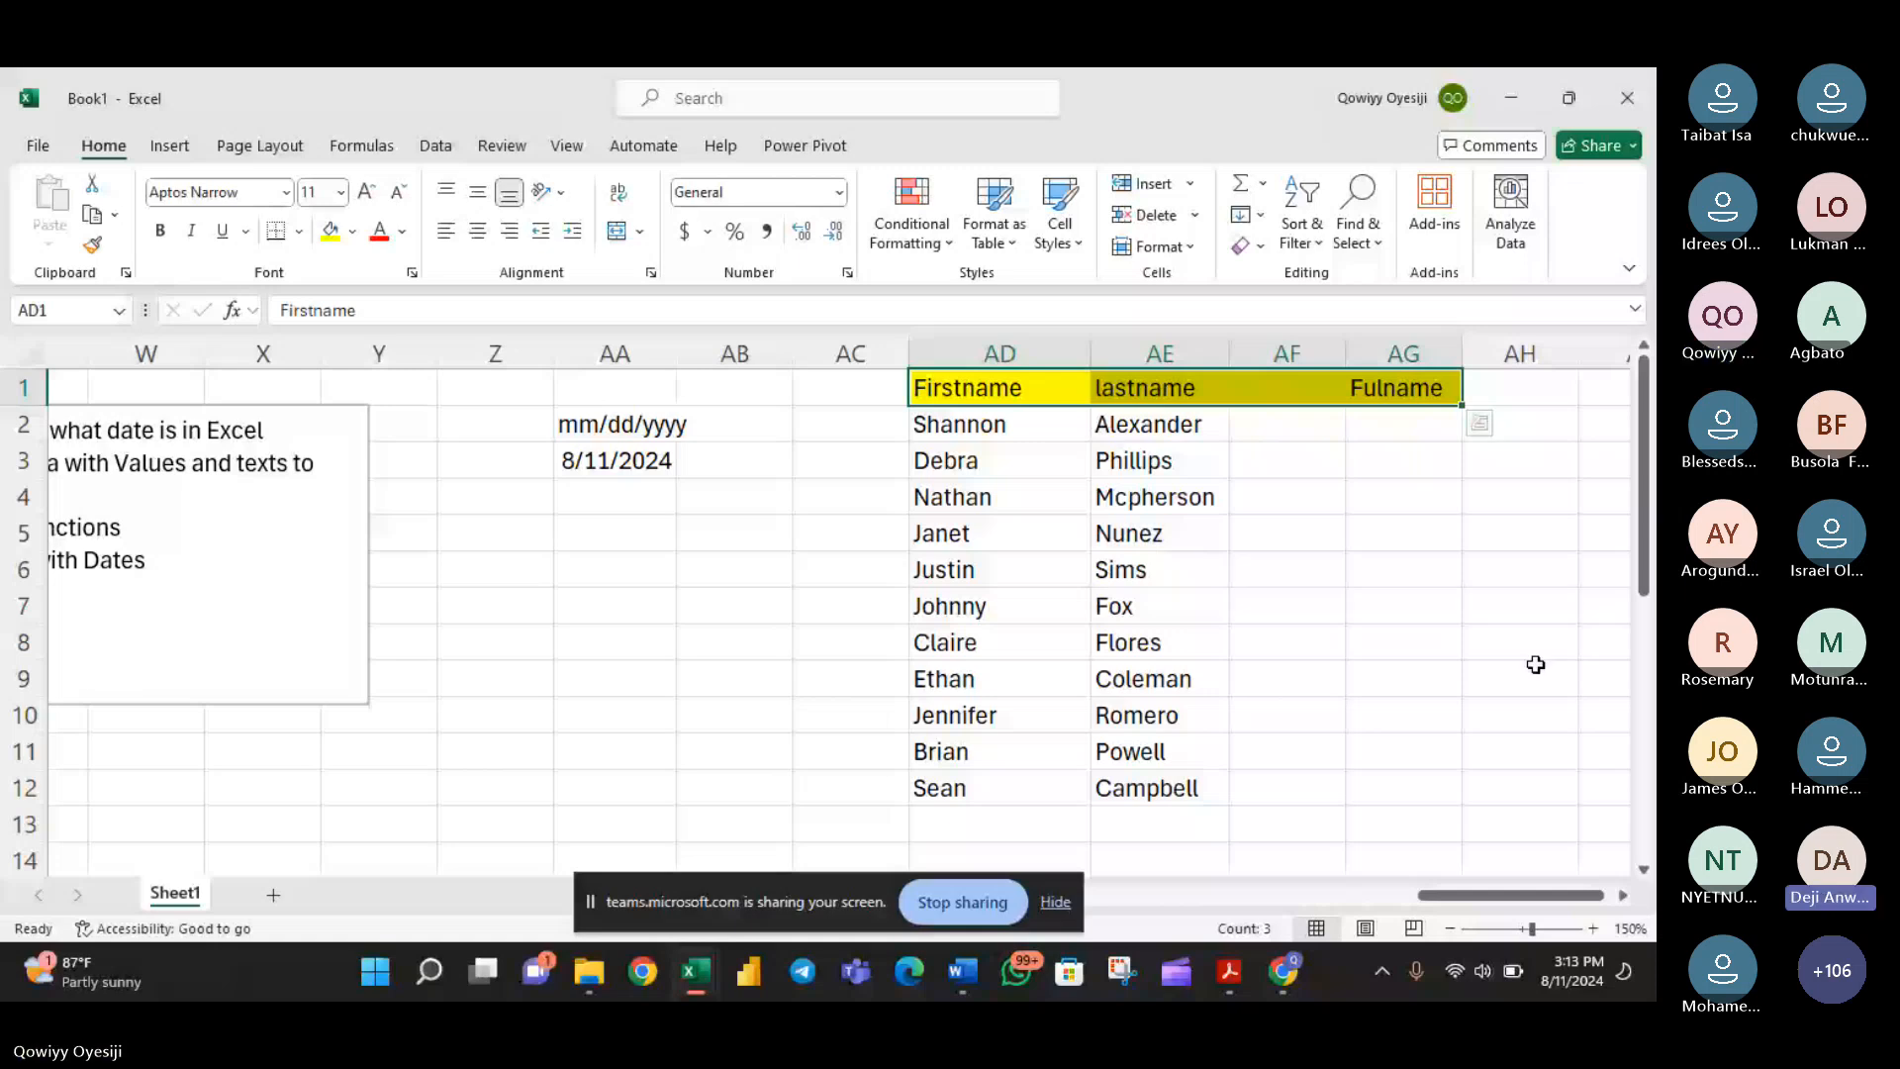
pyautogui.click(1403, 424)
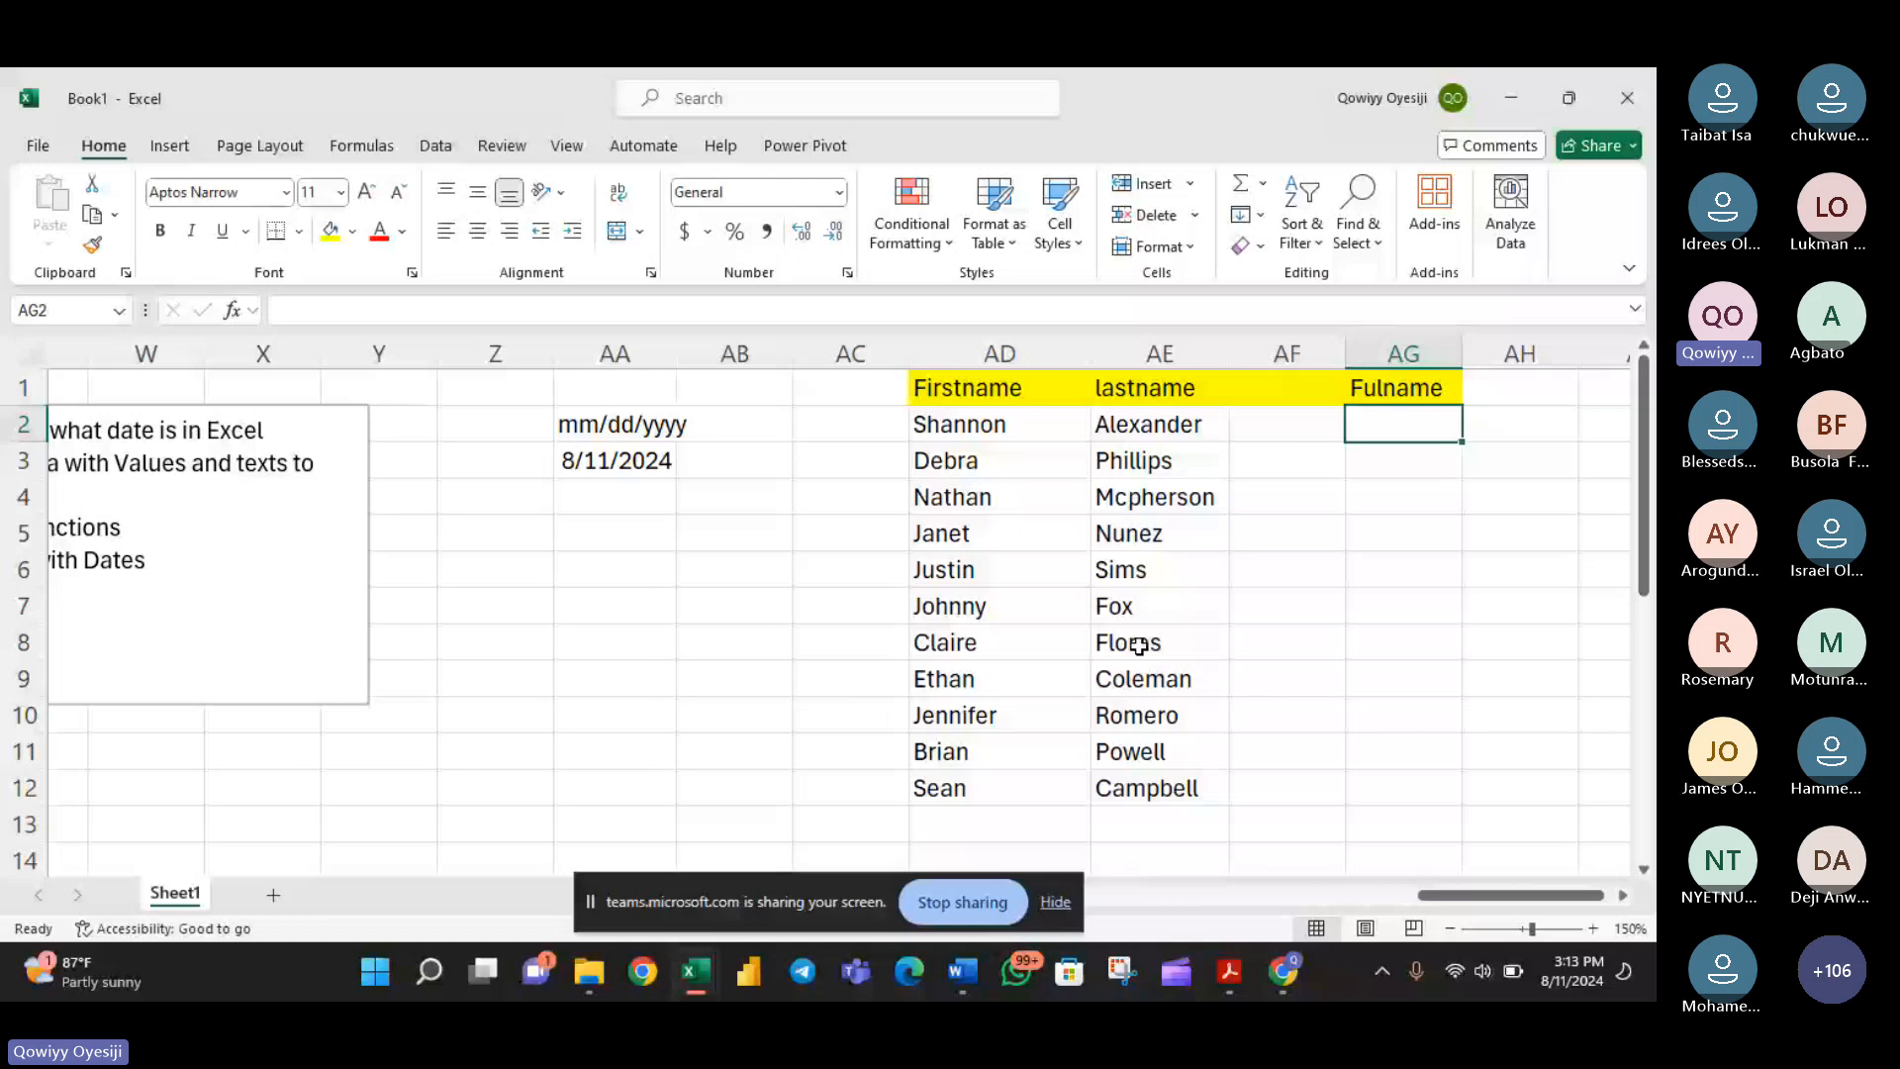
# - Switch to the Teams meeting to check the meeting chat, and return to Excel with the screen-sharing bar hidden
pyautogui.hotkey('alt', 'Tab')
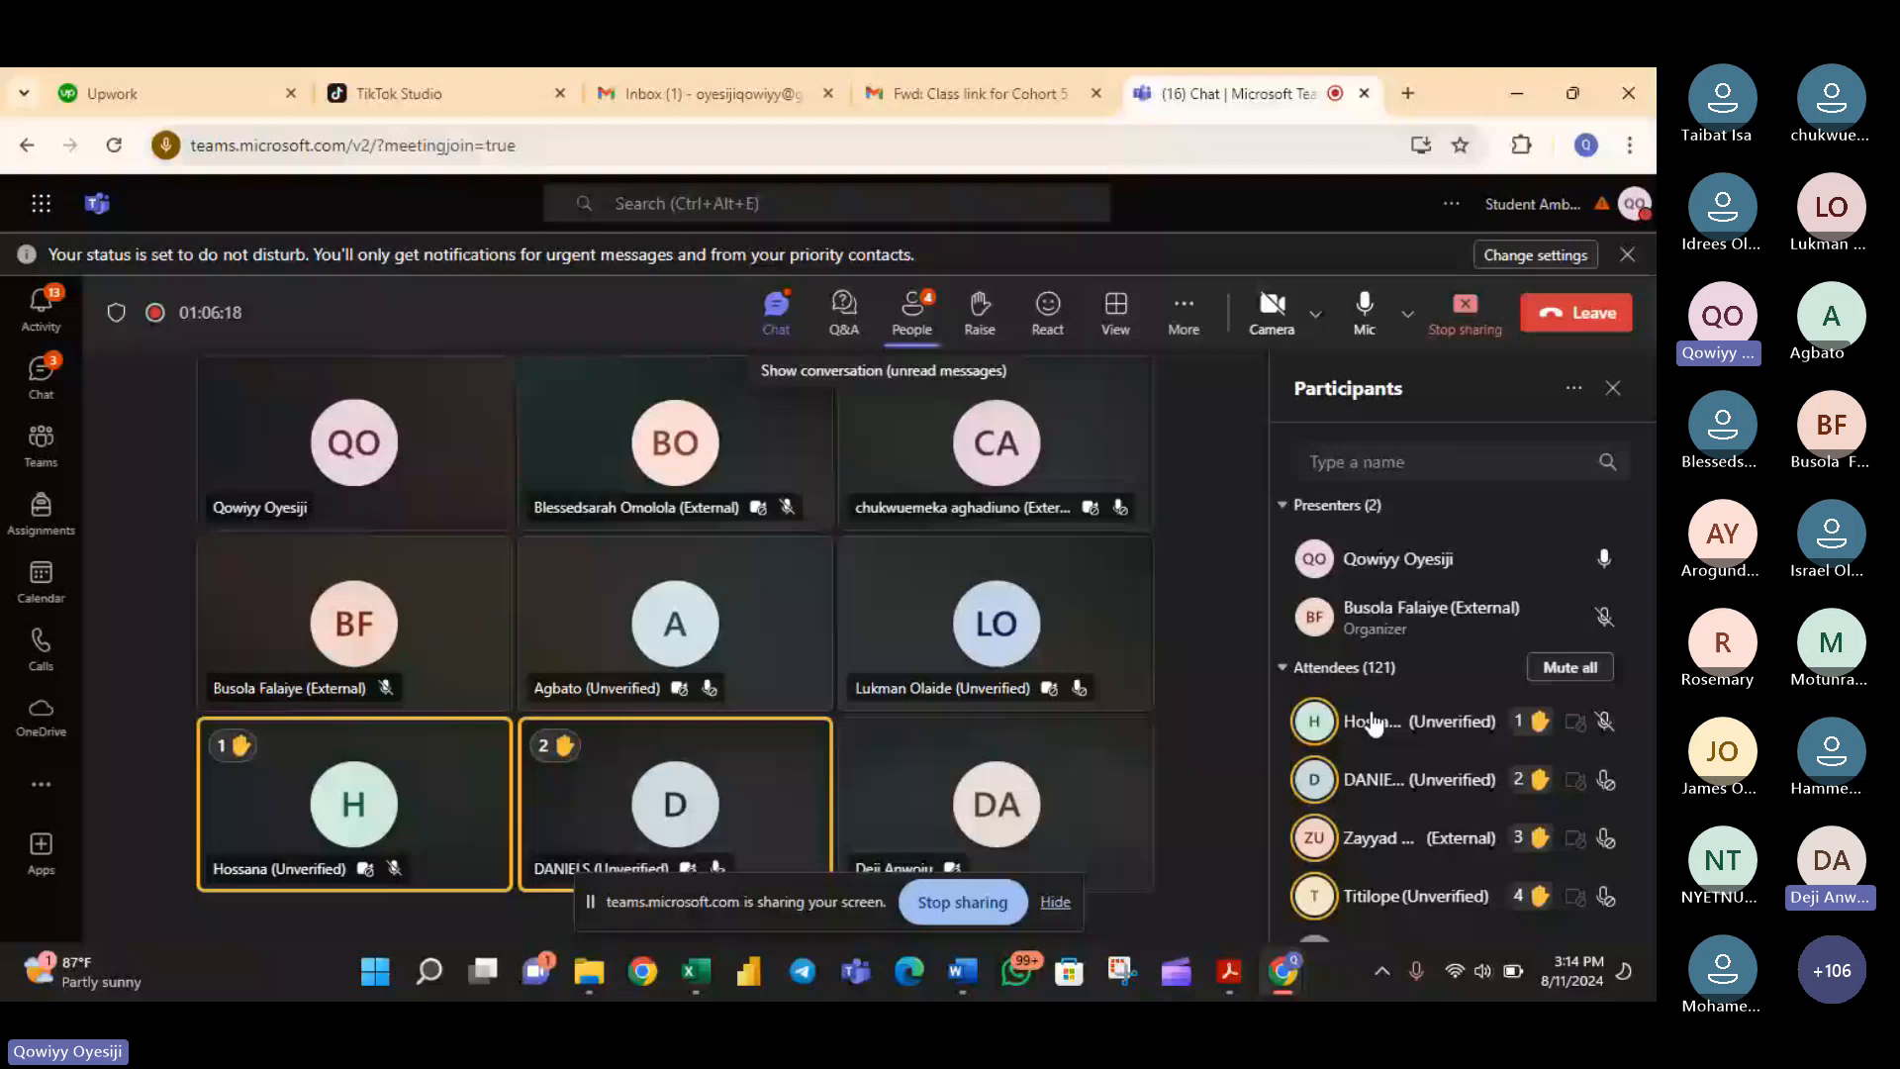
pyautogui.click(772, 332)
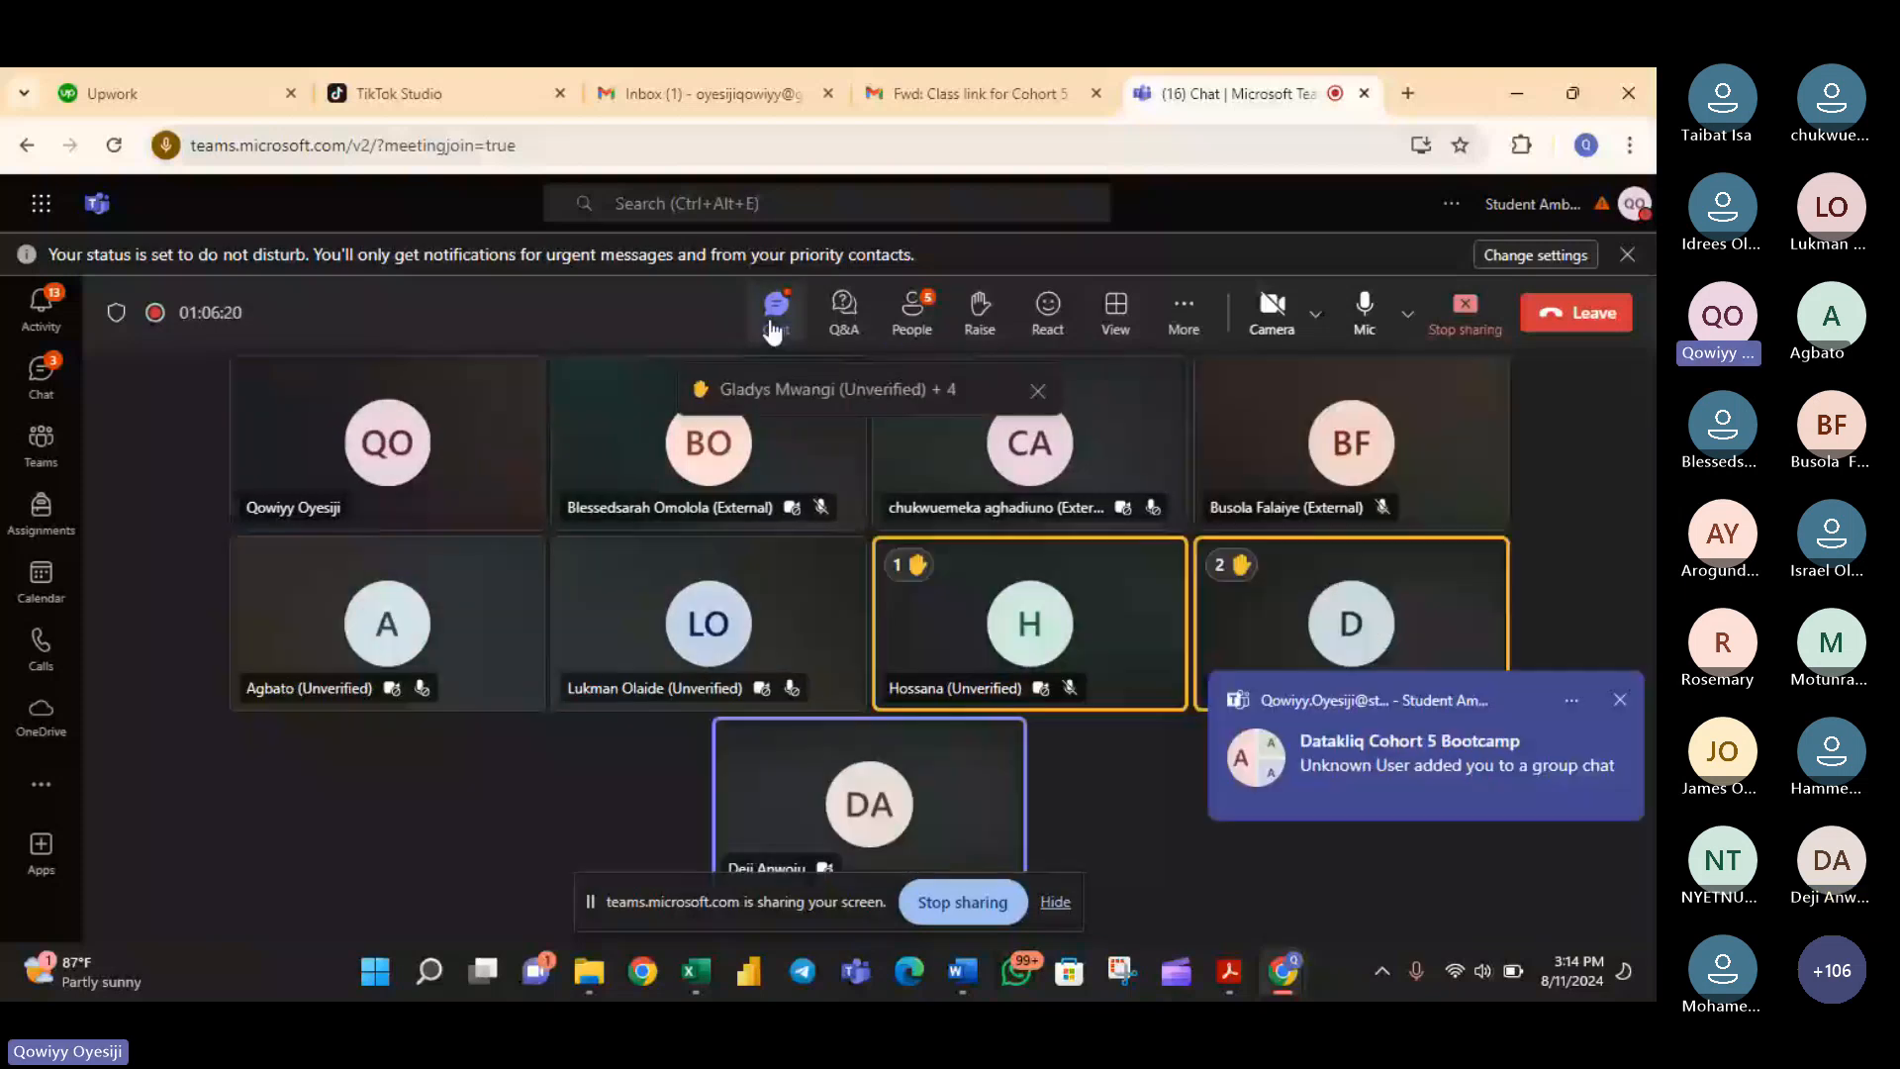
pyautogui.click(774, 326)
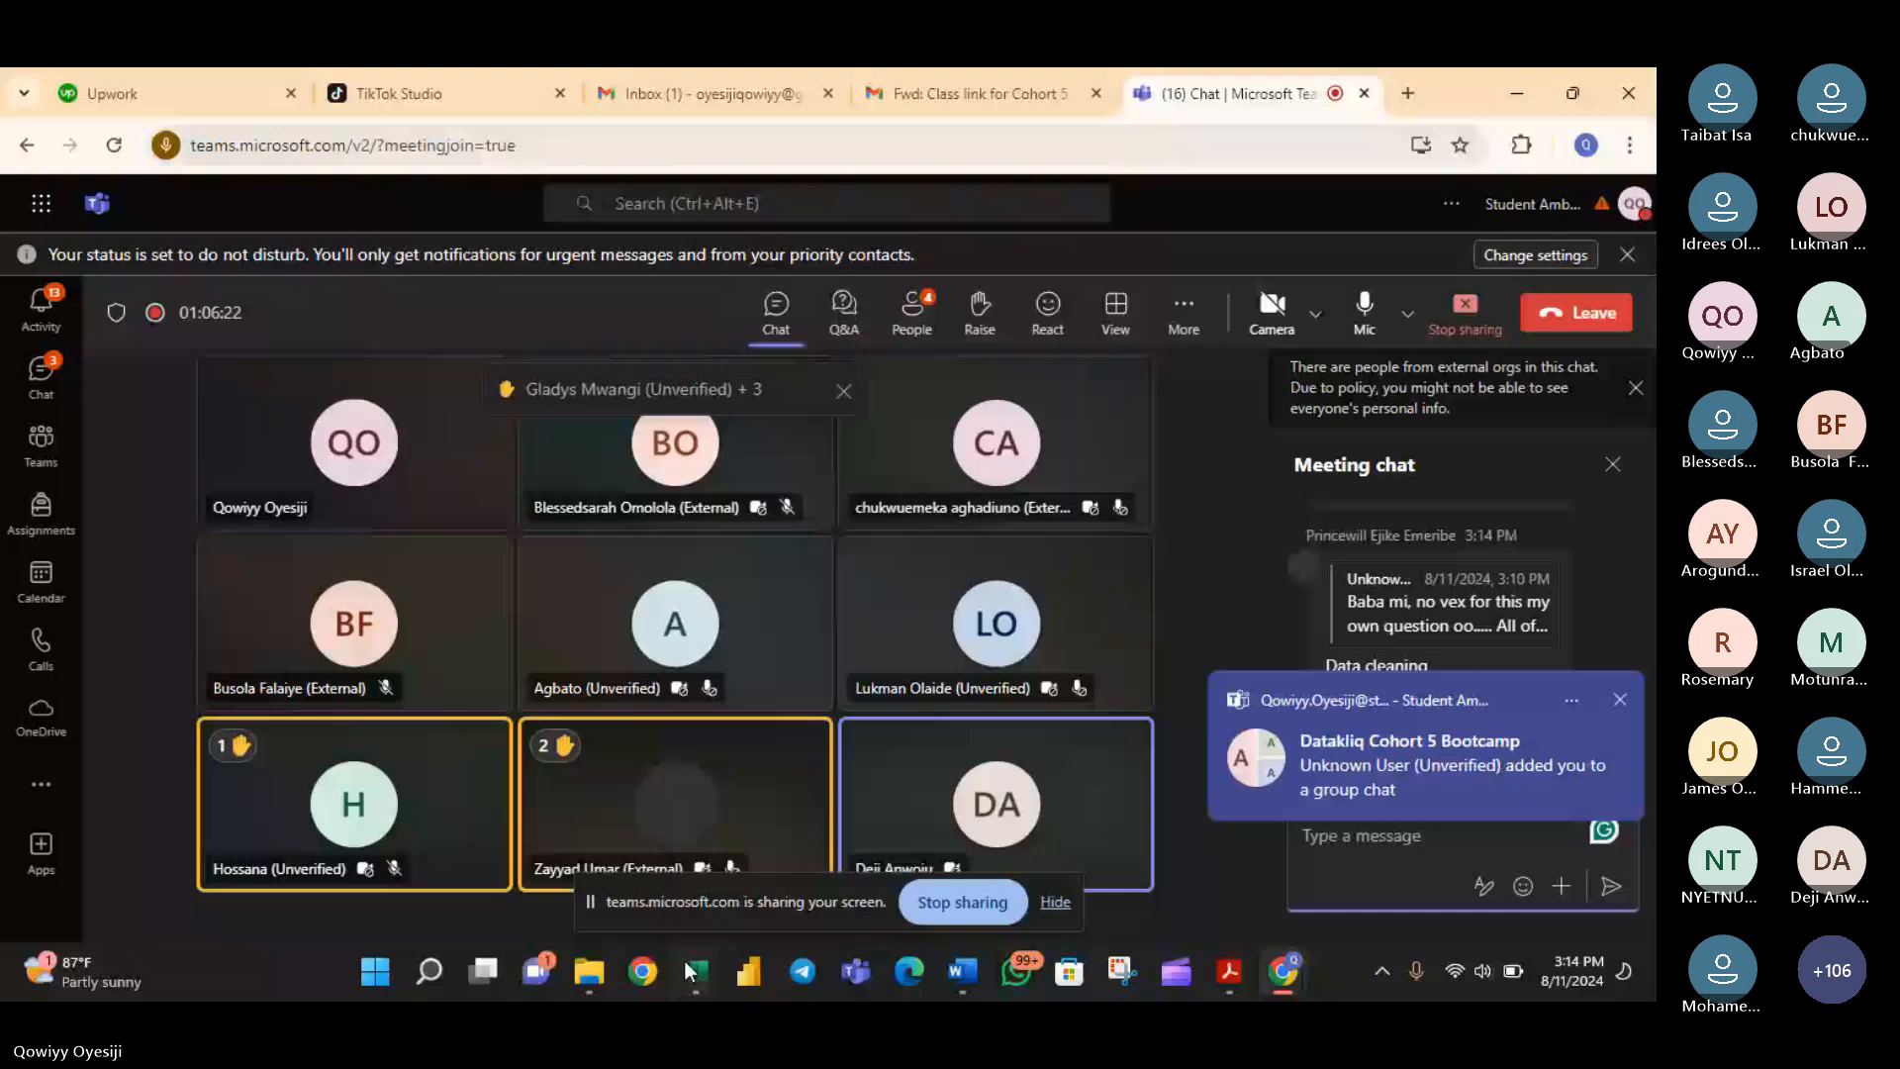
pyautogui.click(685, 962)
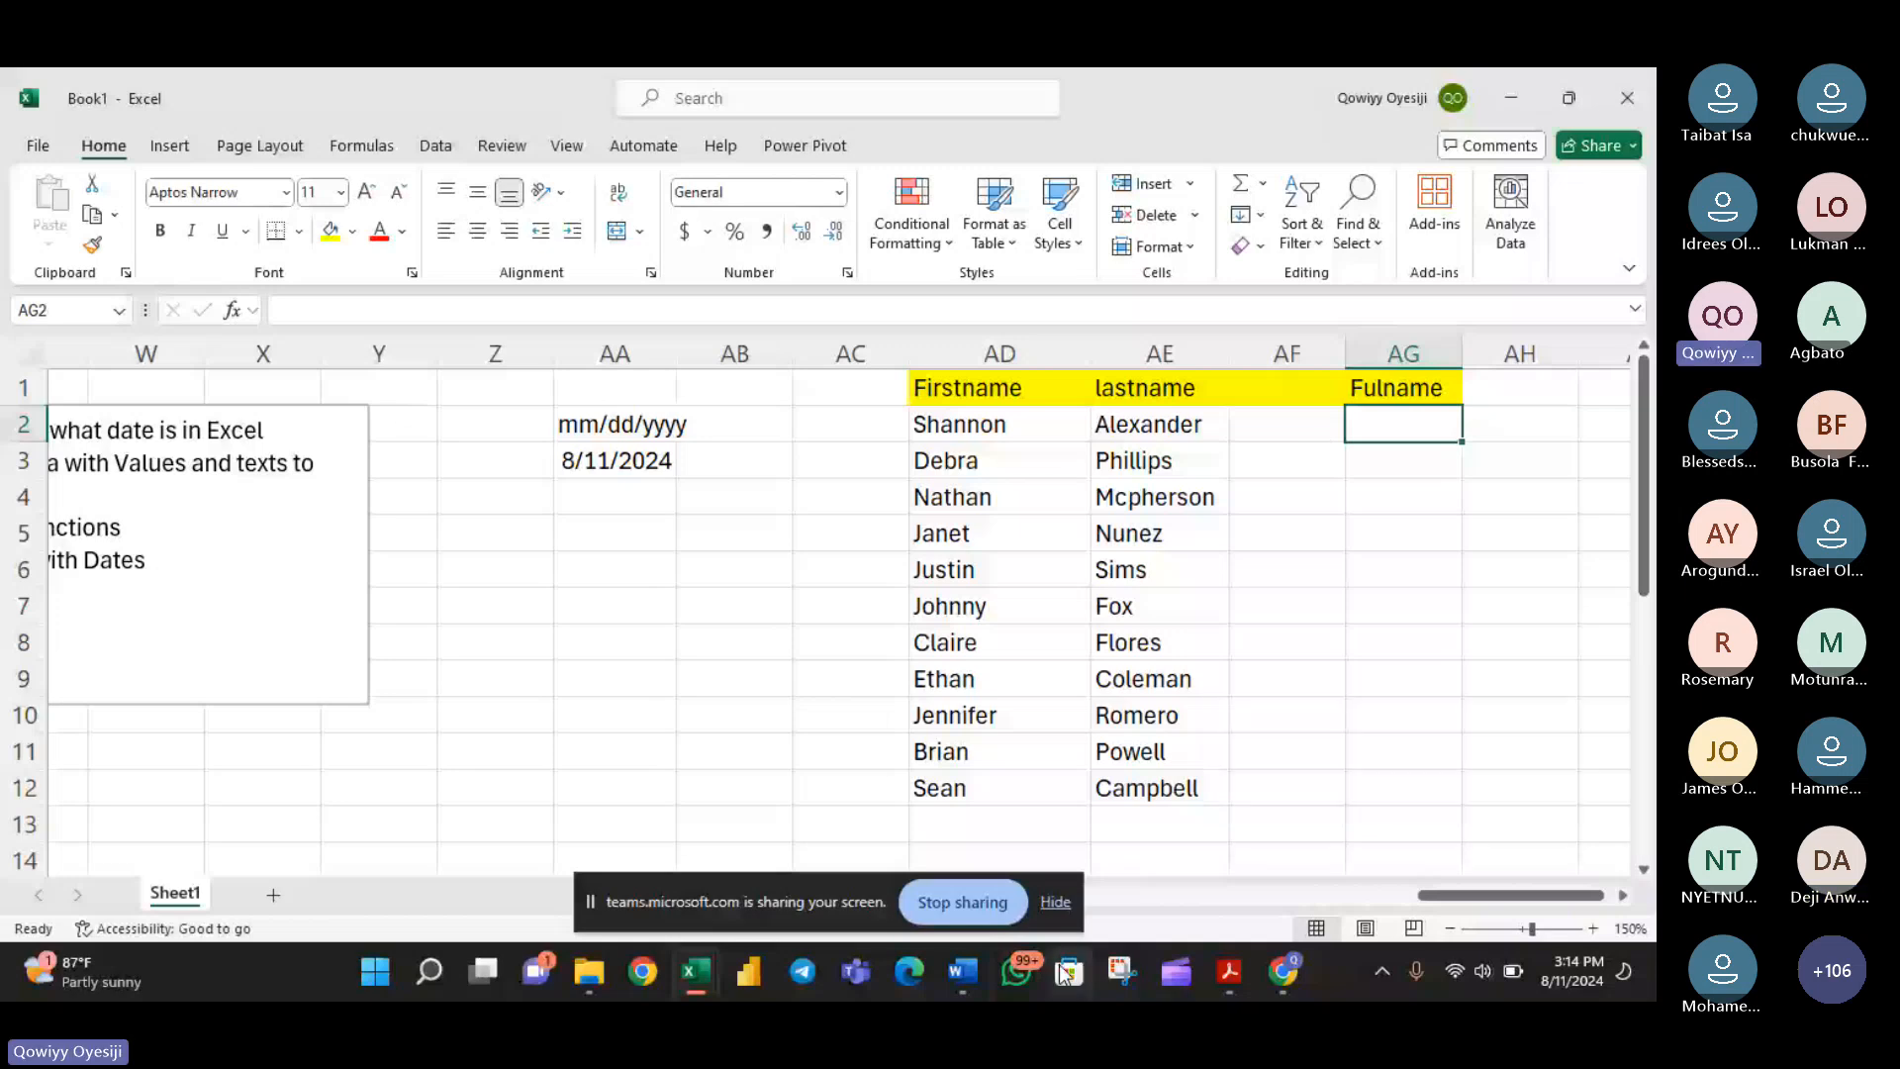
pyautogui.click(1055, 902)
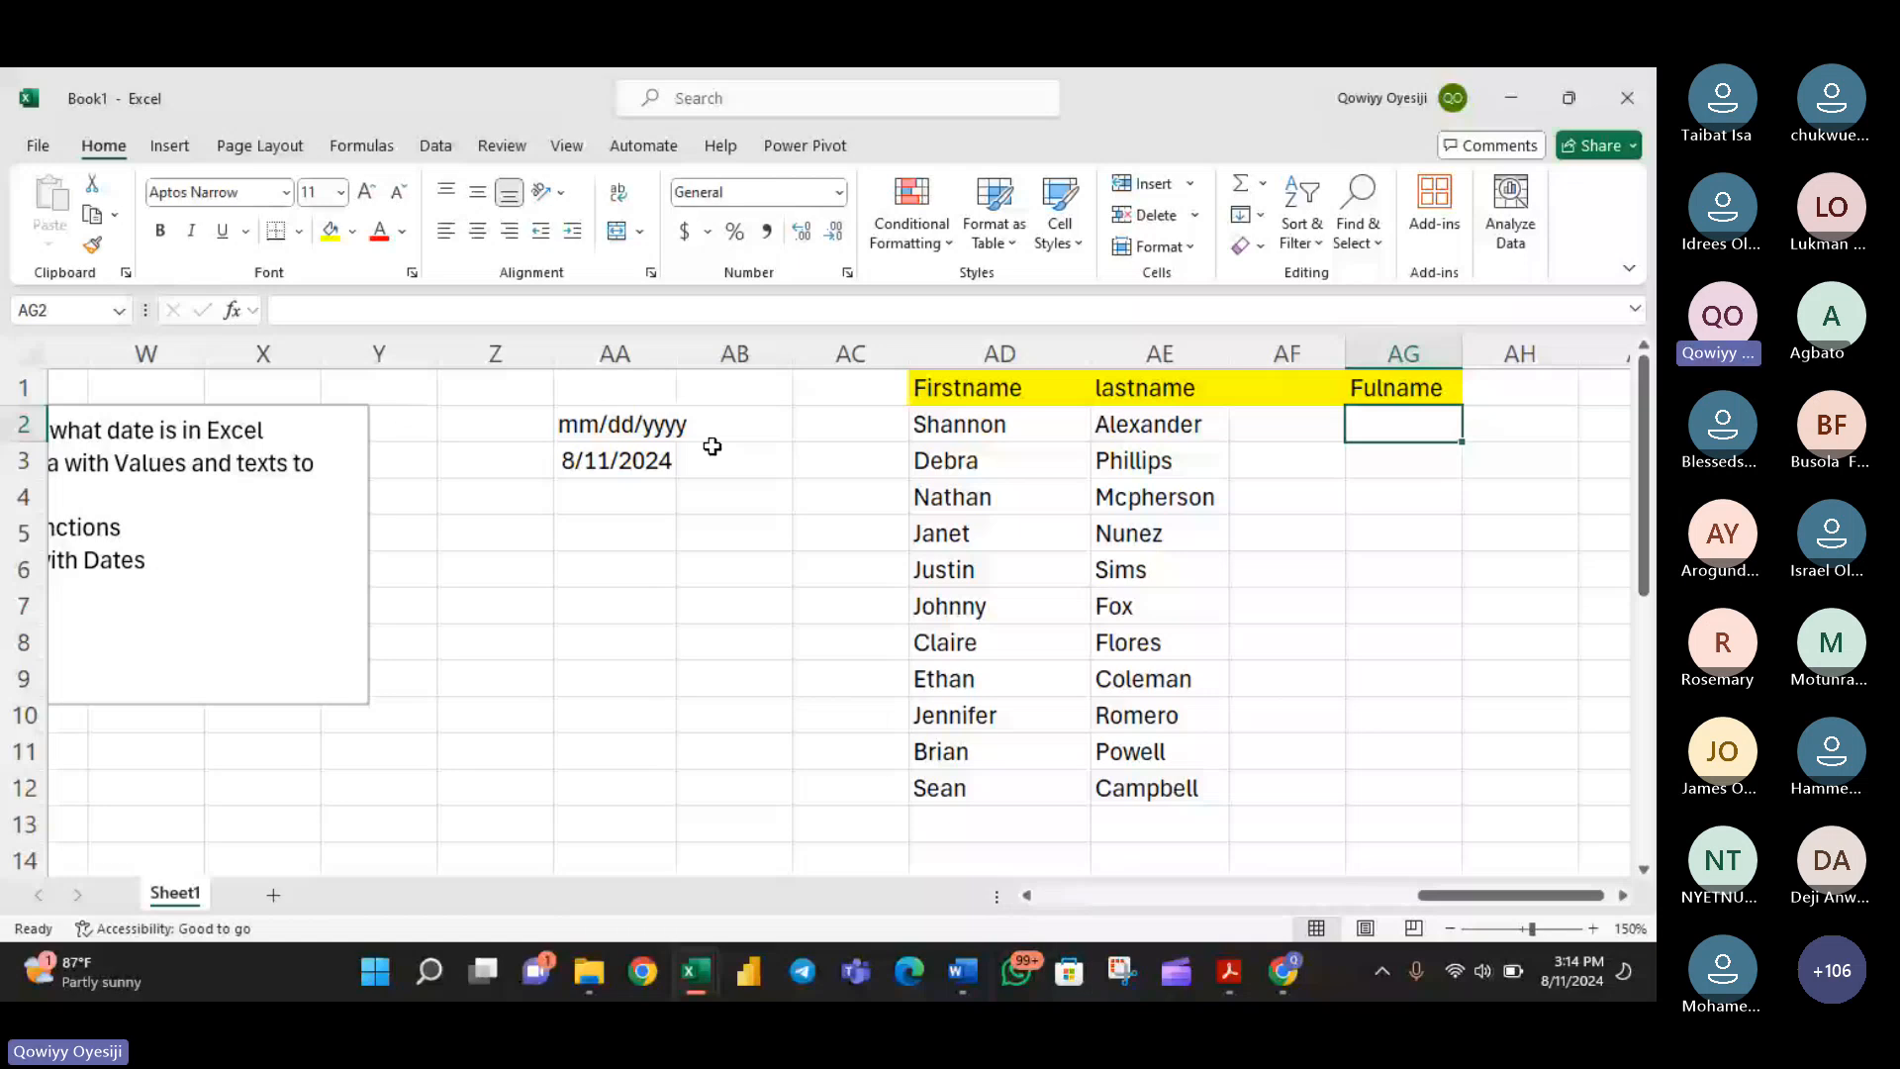
# - Insert three blank columns between the date example and the Firstname column
pyautogui.click(737, 376)
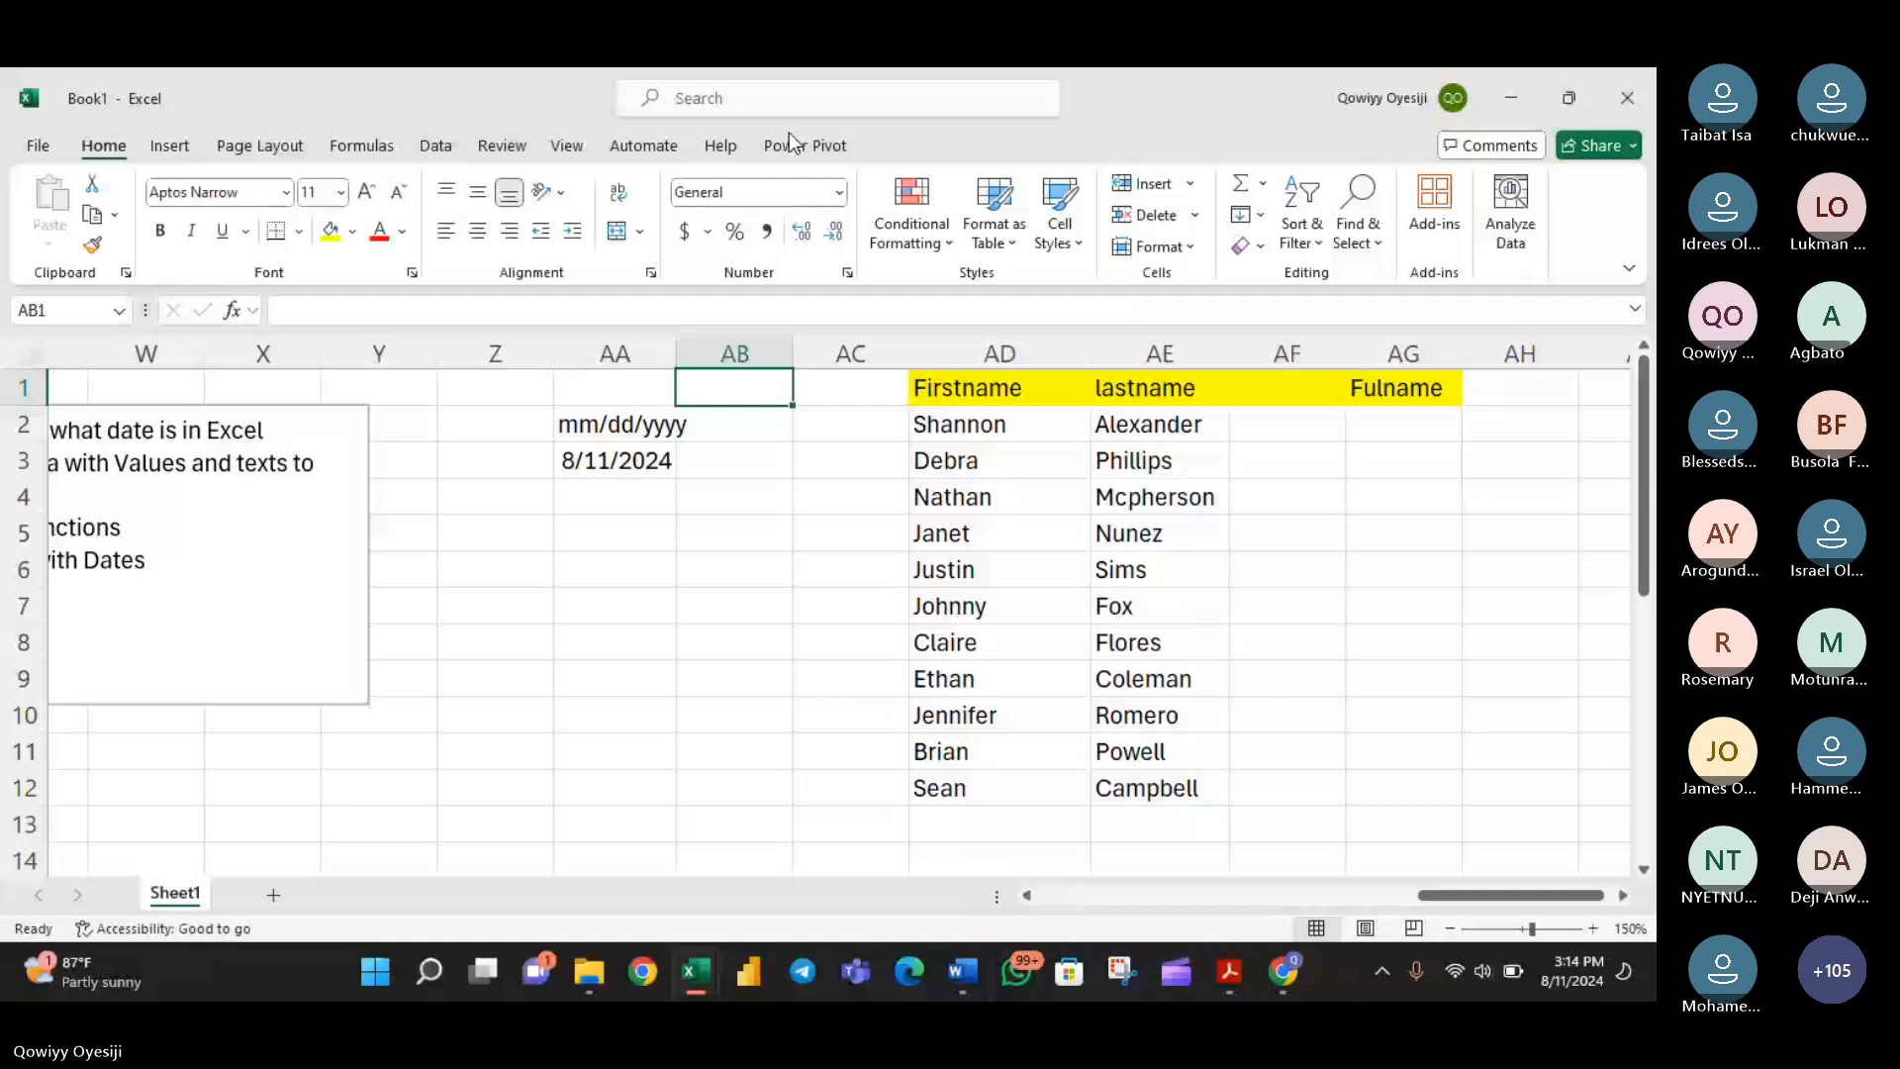
pyautogui.click(842, 352)
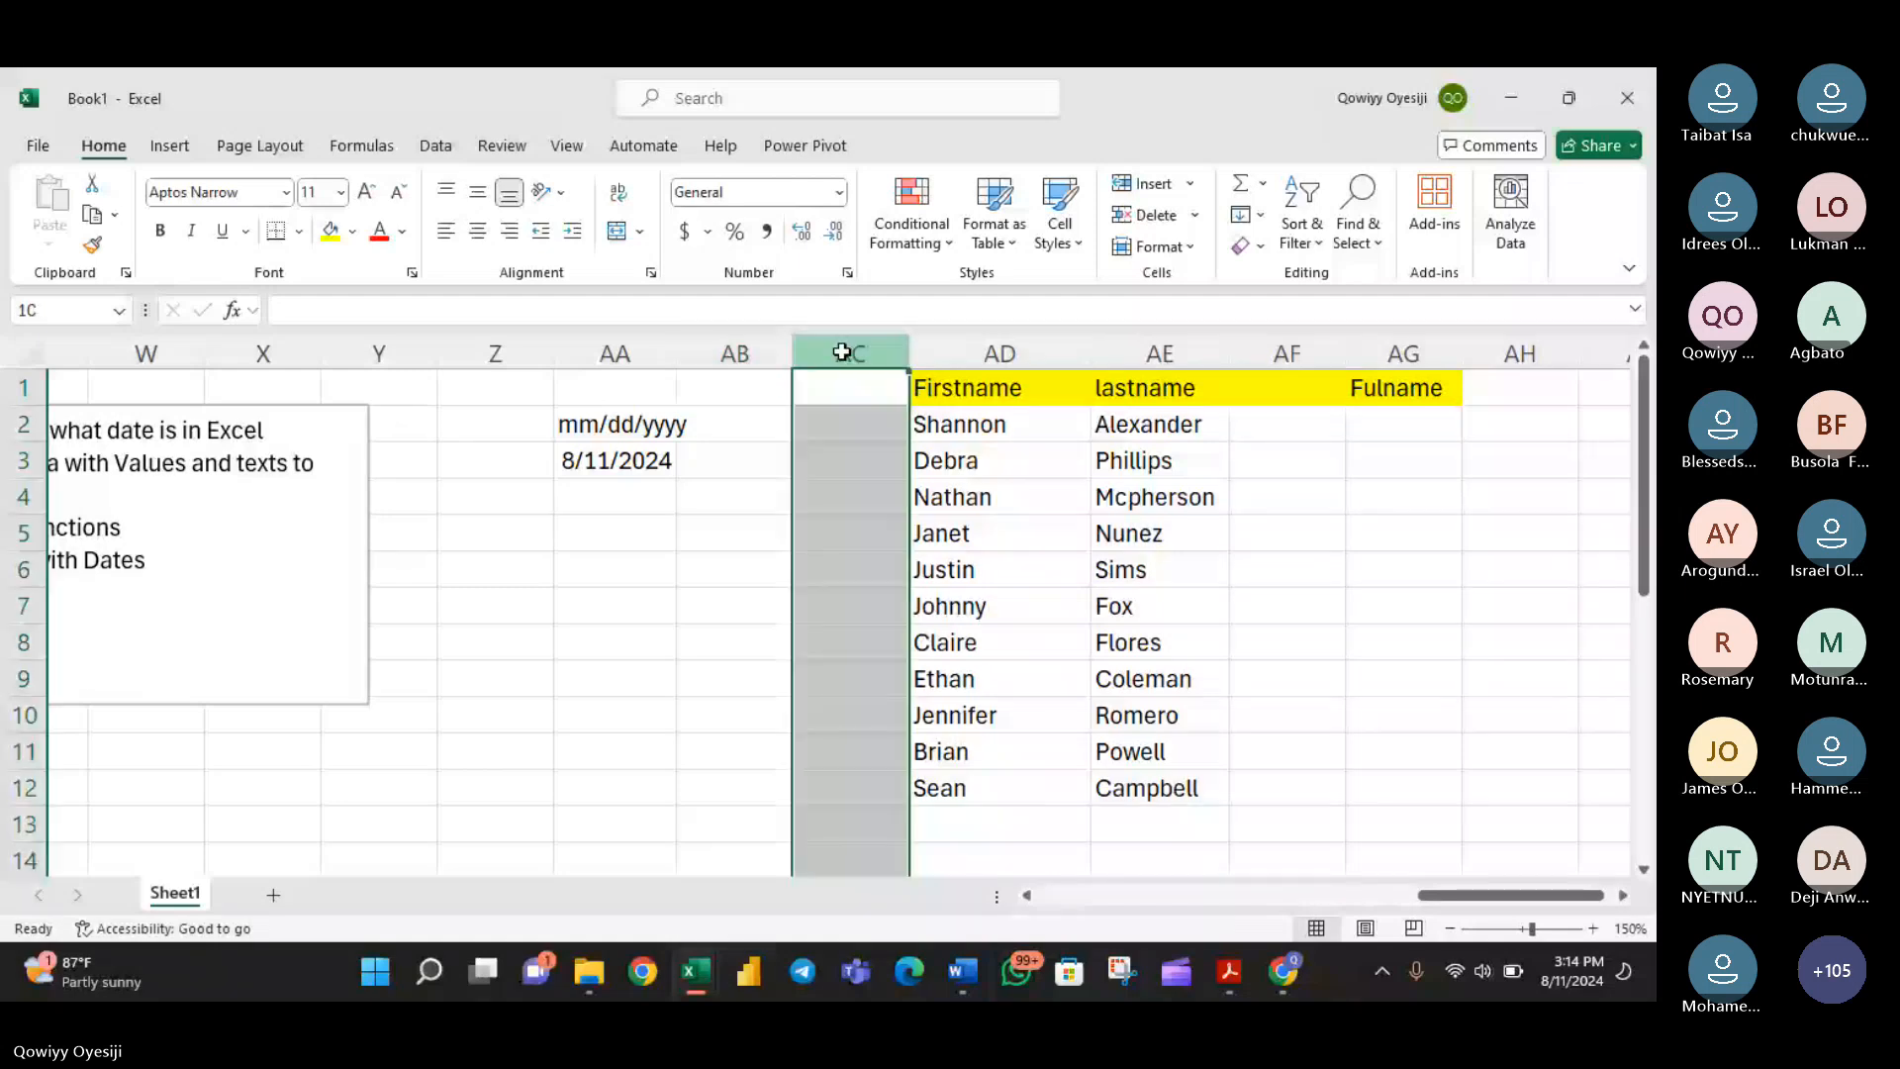
pyautogui.rightClick(842, 351)
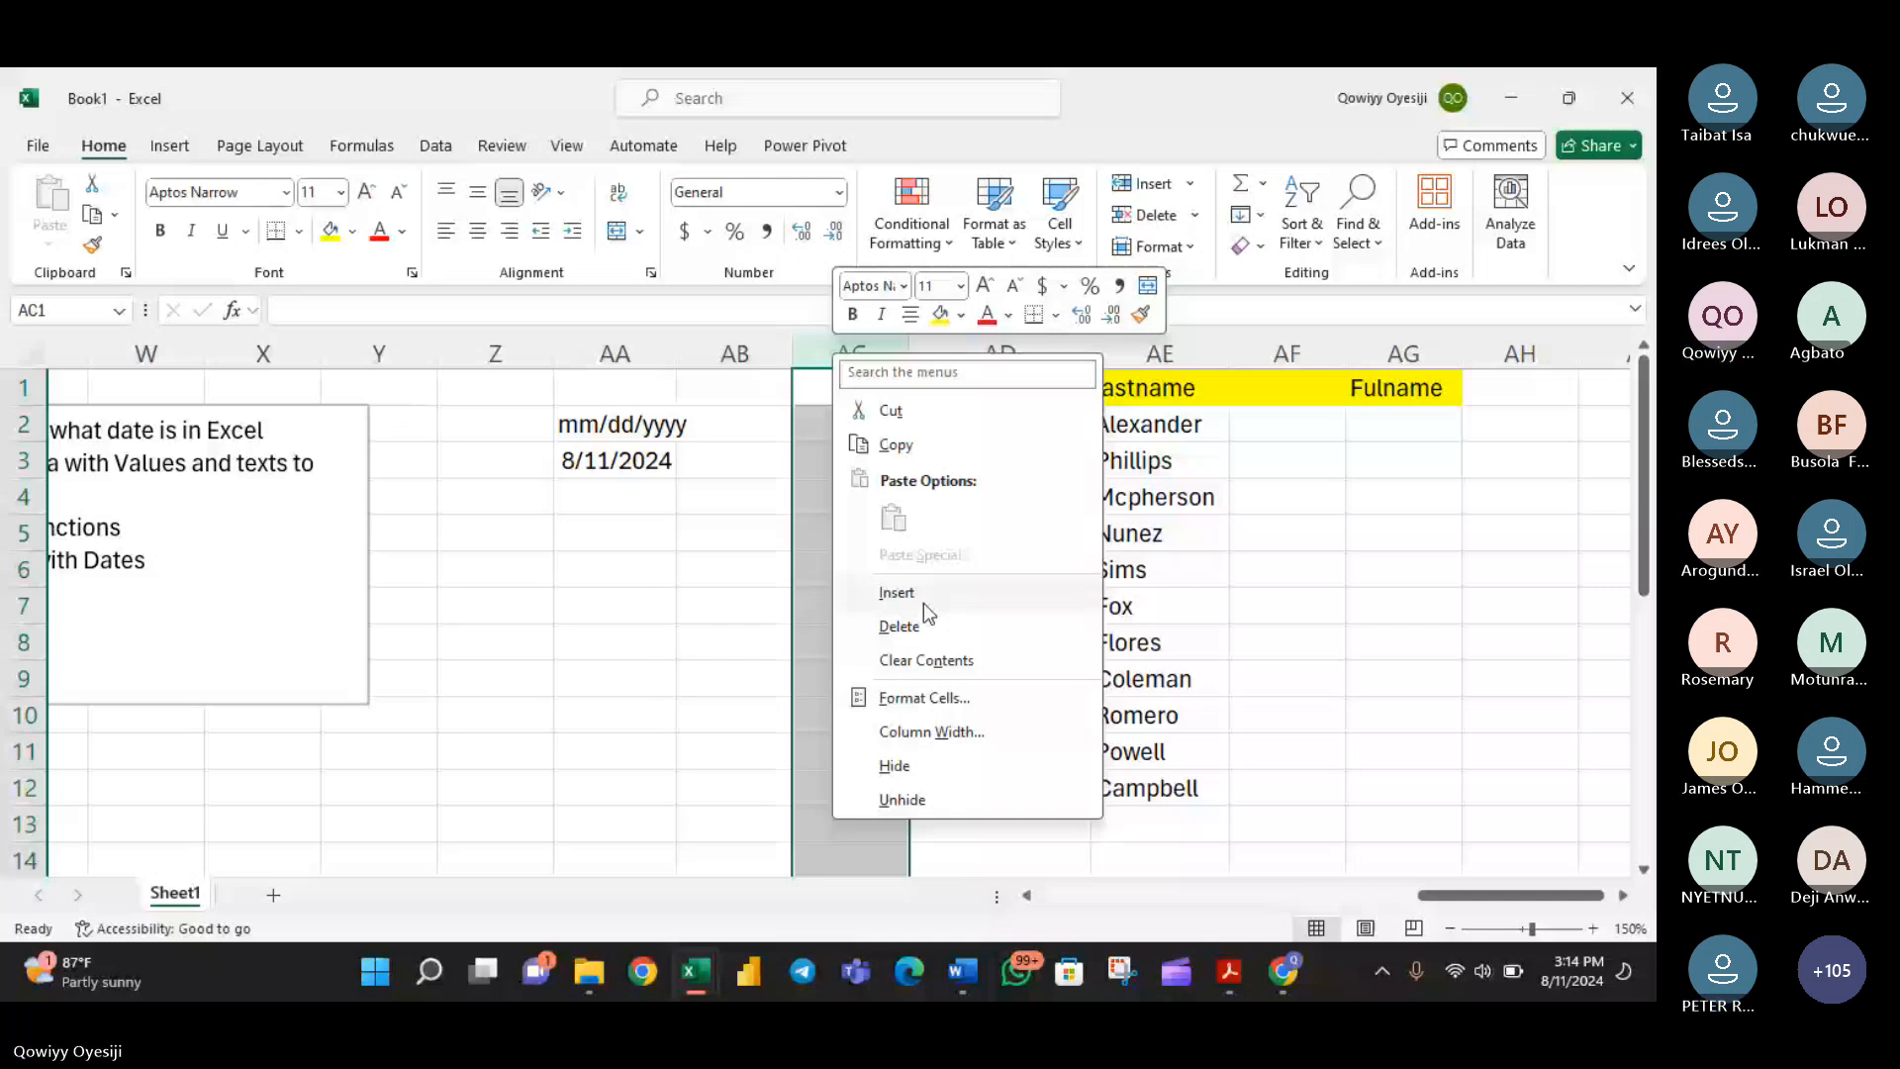
pyautogui.click(921, 596)
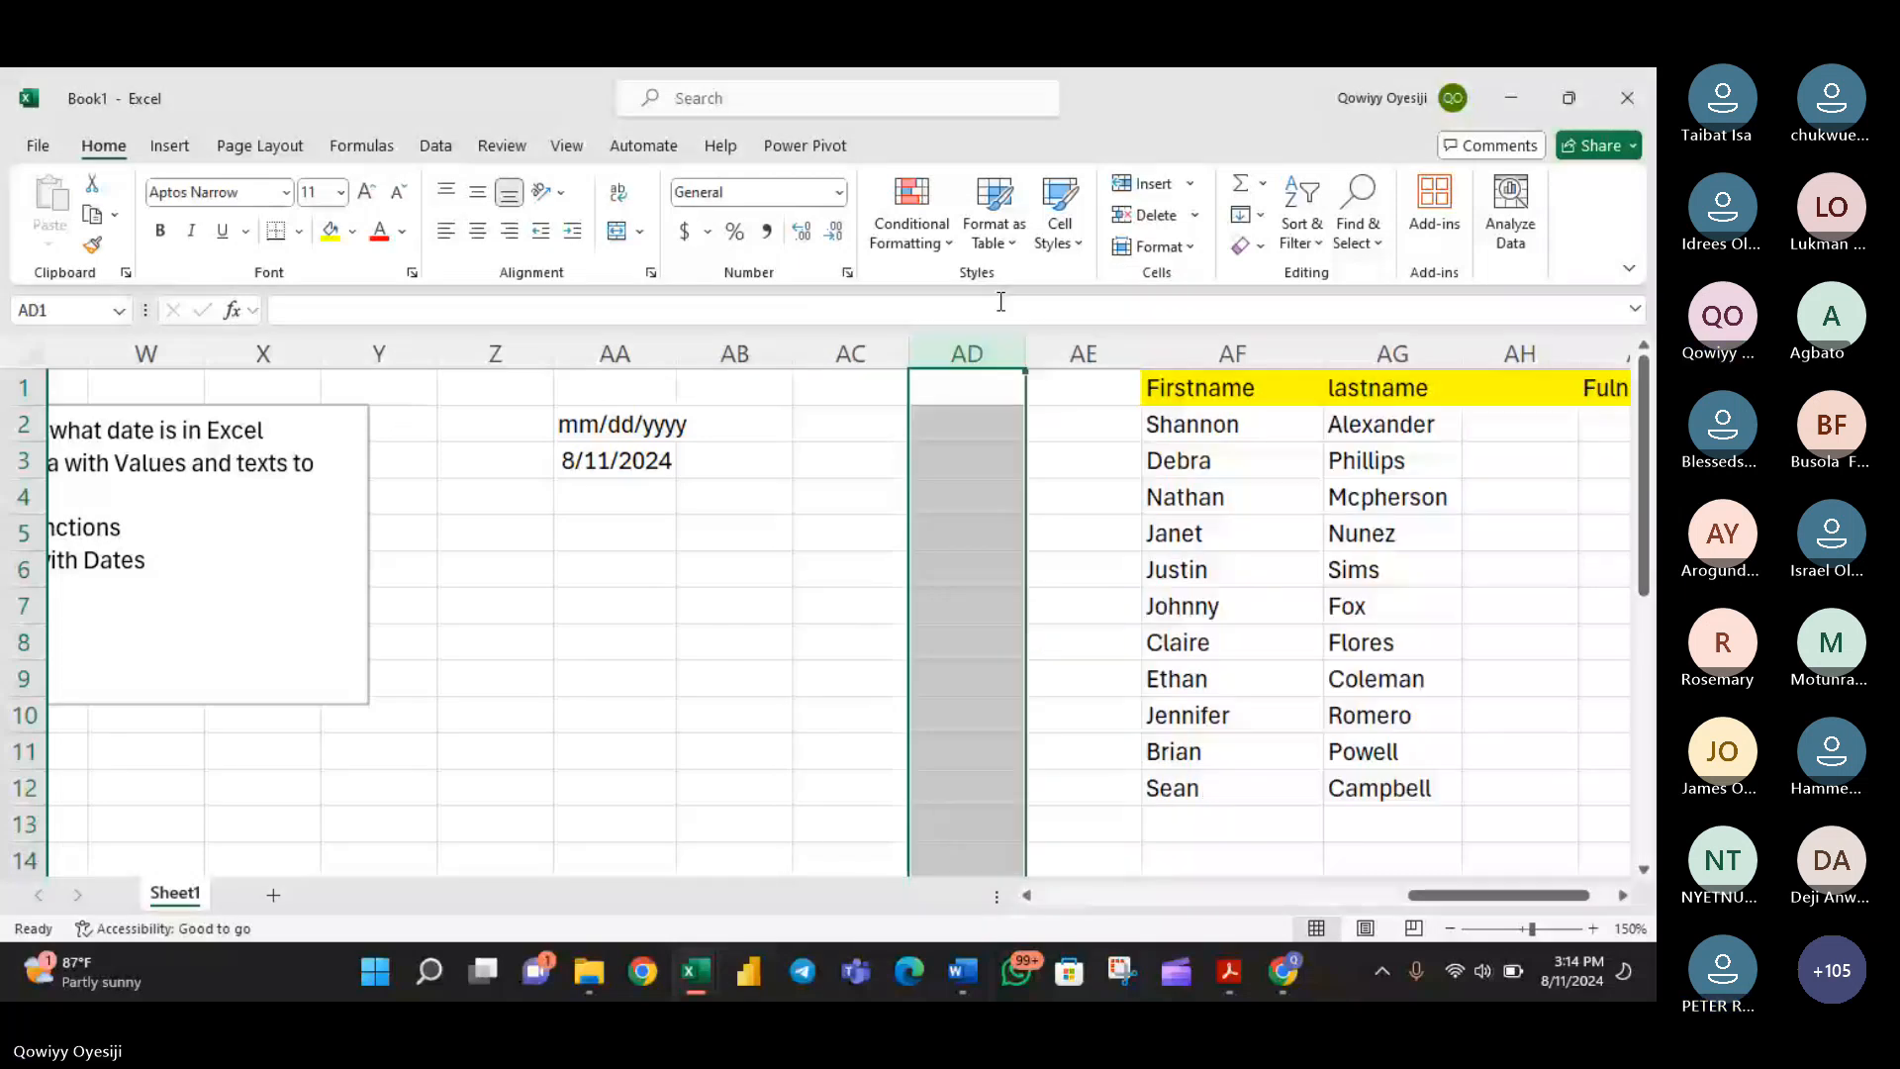
pyautogui.rightClick(975, 353)
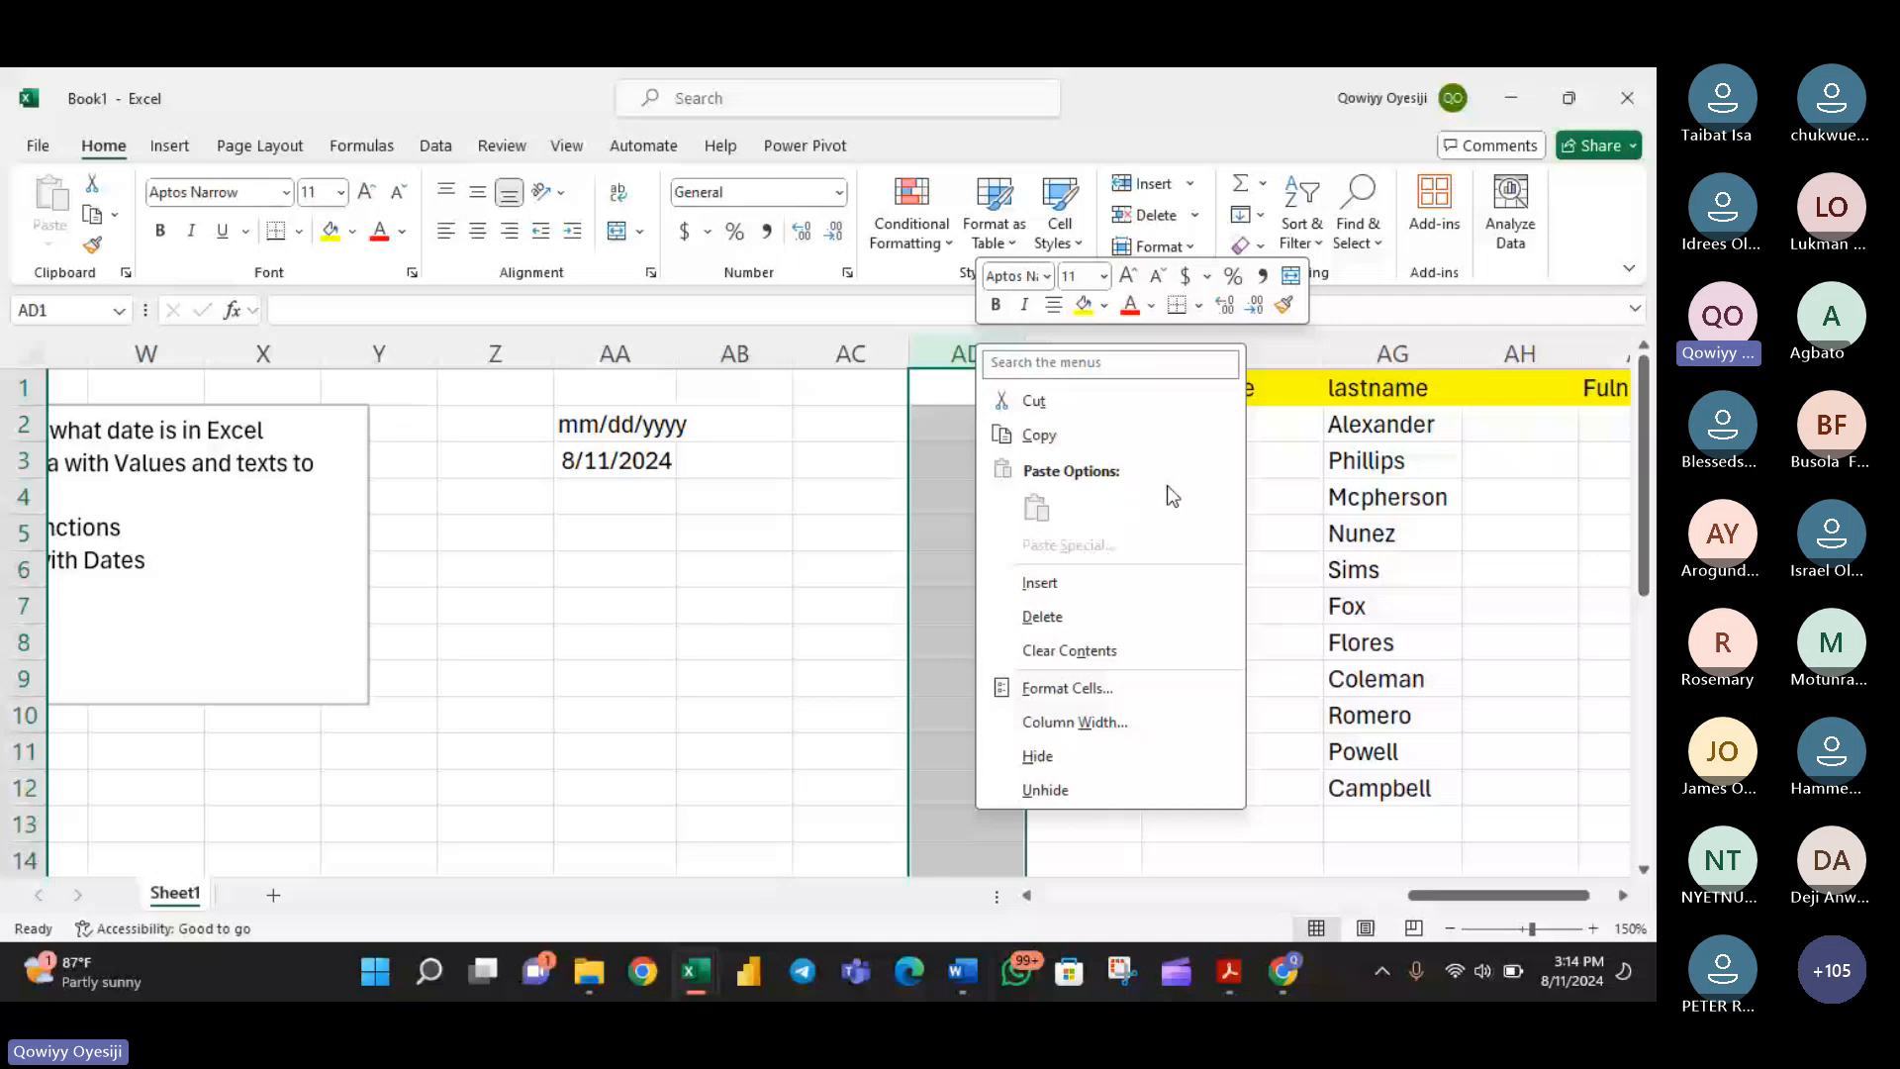
pyautogui.click(1091, 580)
pyautogui.click(884, 400)
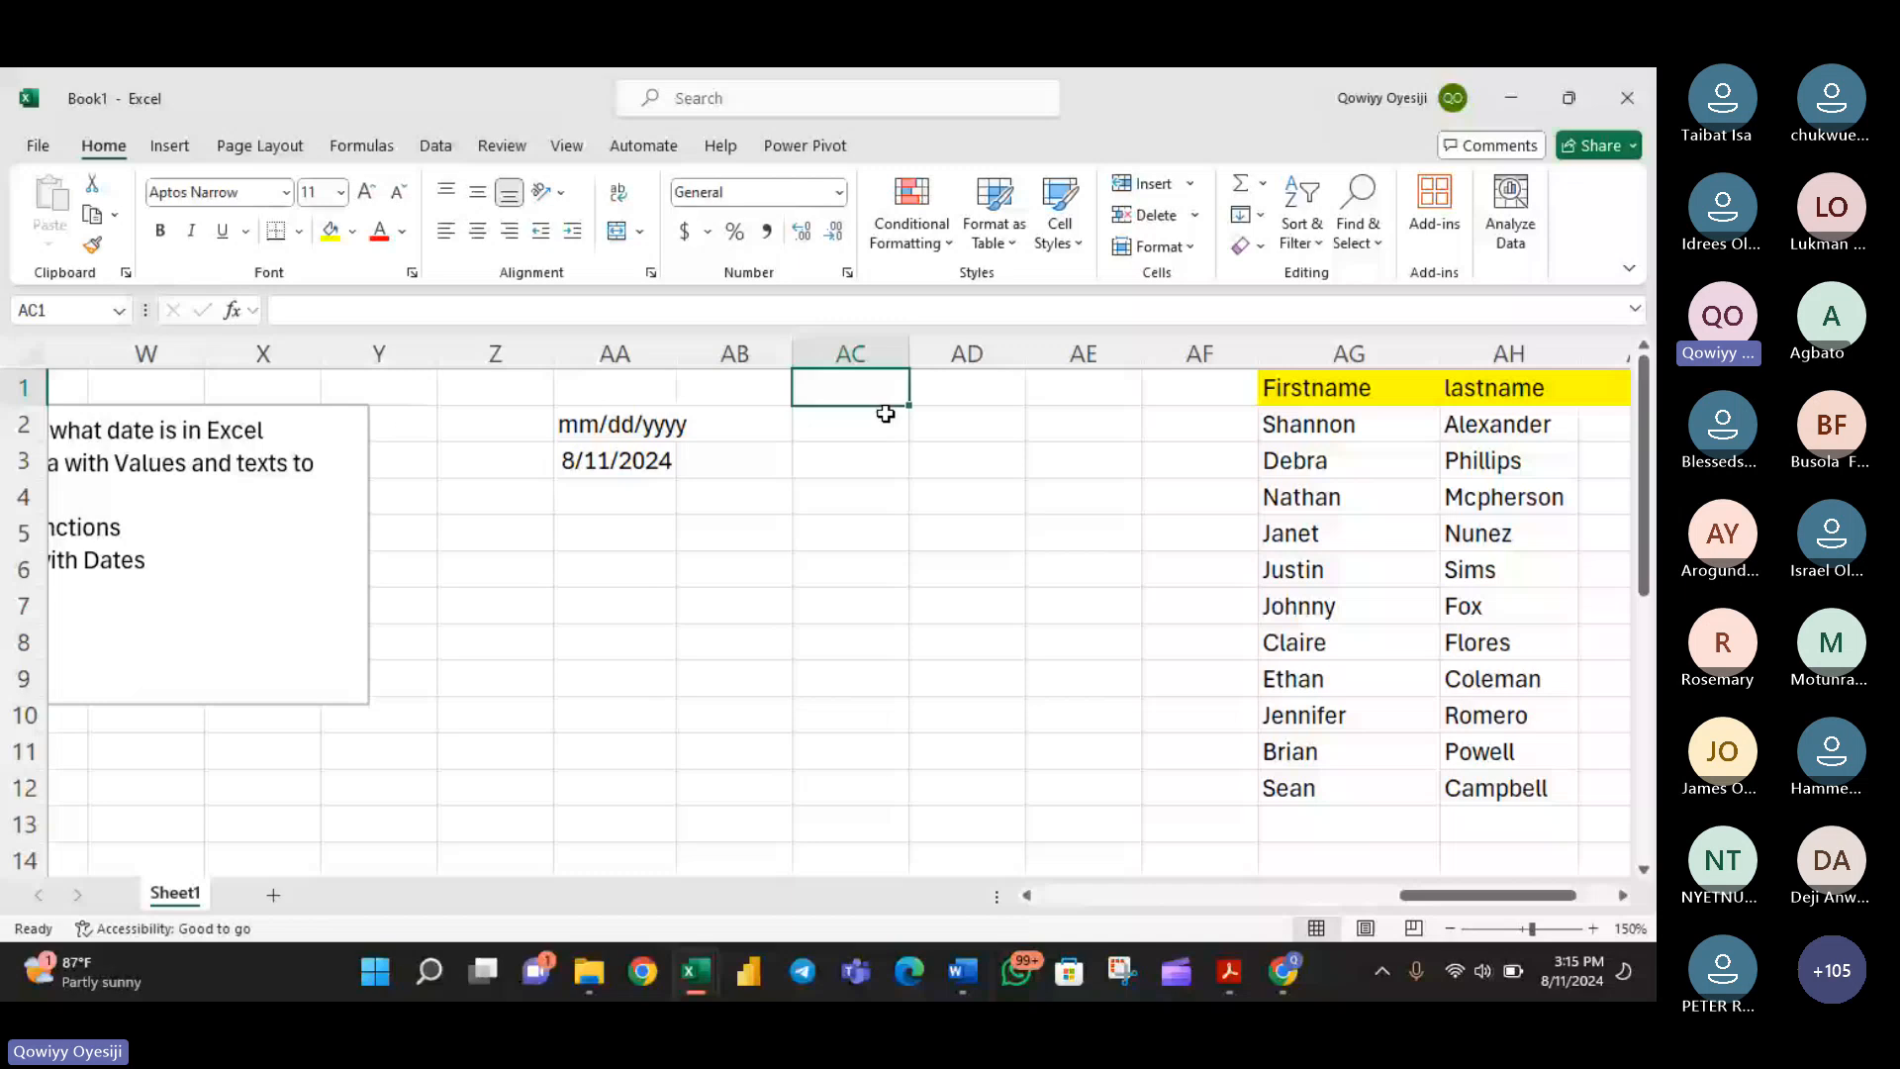
# - Enter the headers day, month and Year in cells AB2, AC2 and AD2, beside the date format
pyautogui.doubleClick(772, 427)
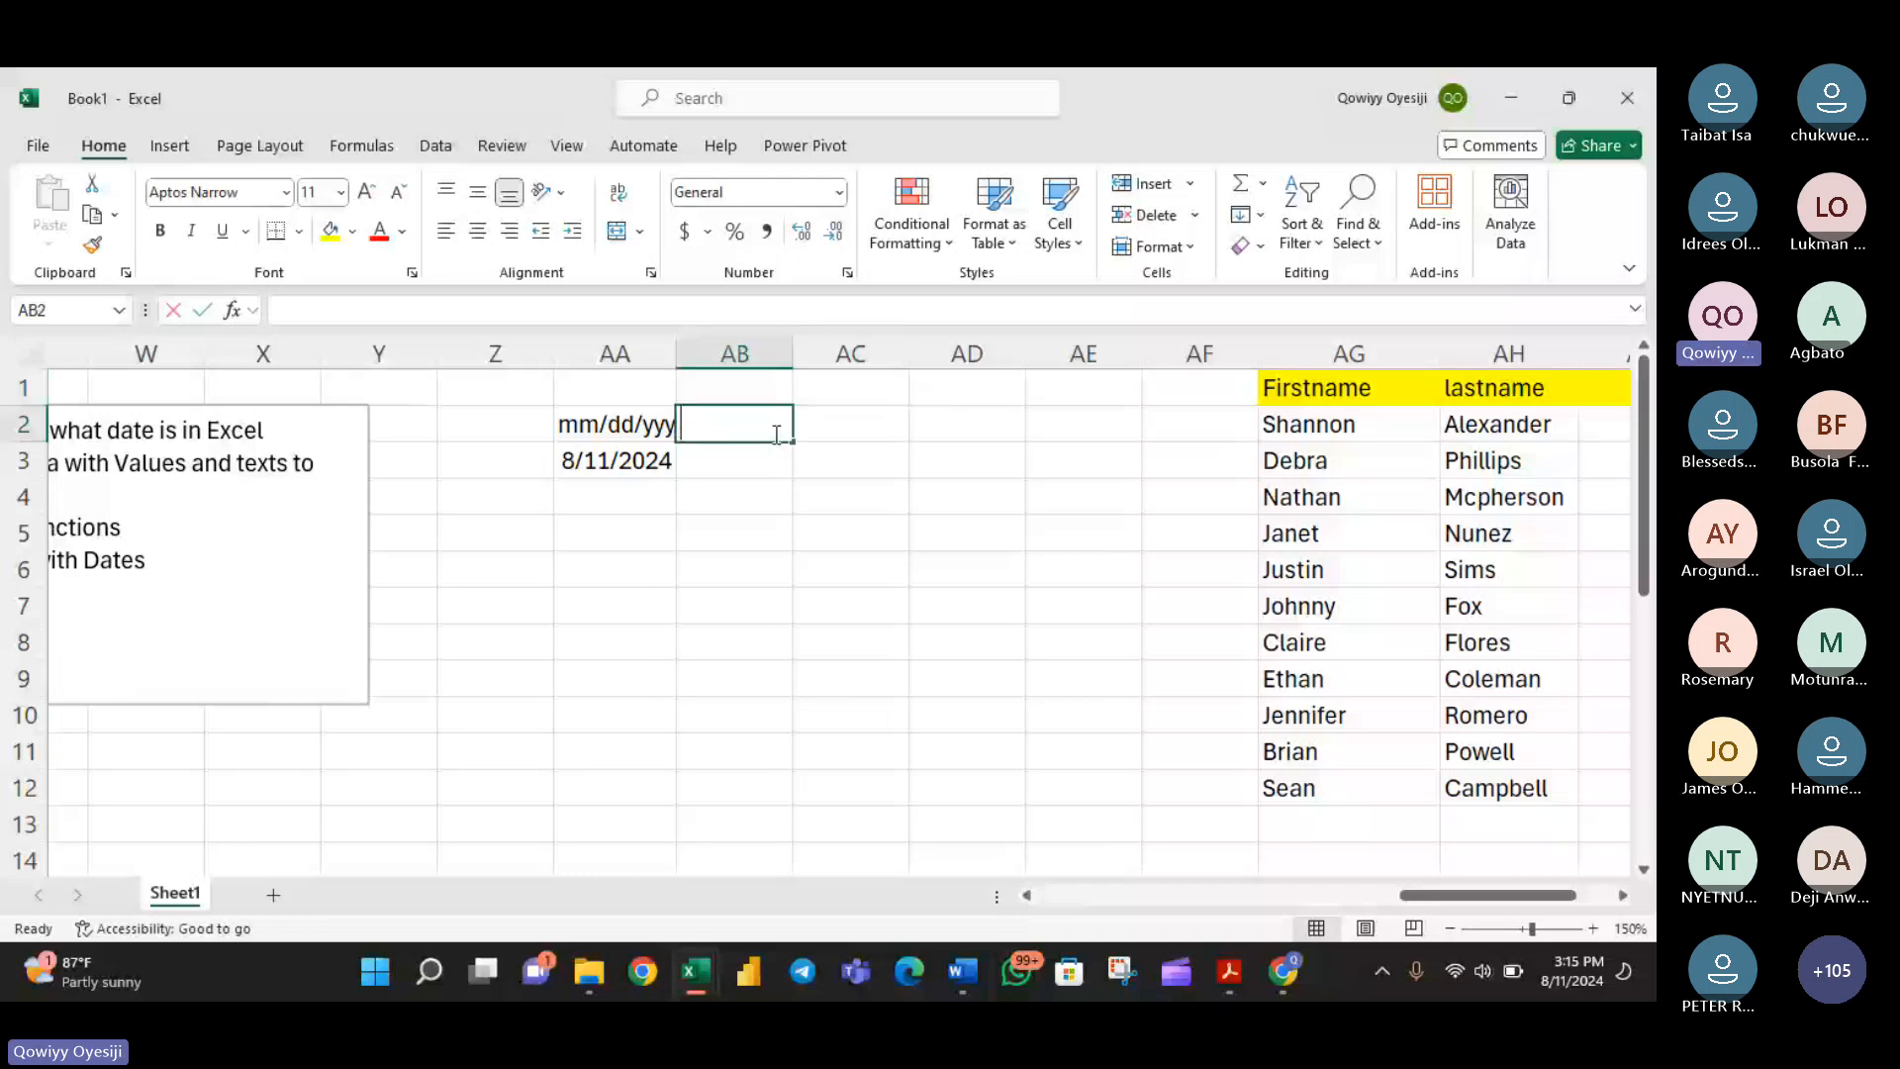
pyautogui.write('day')
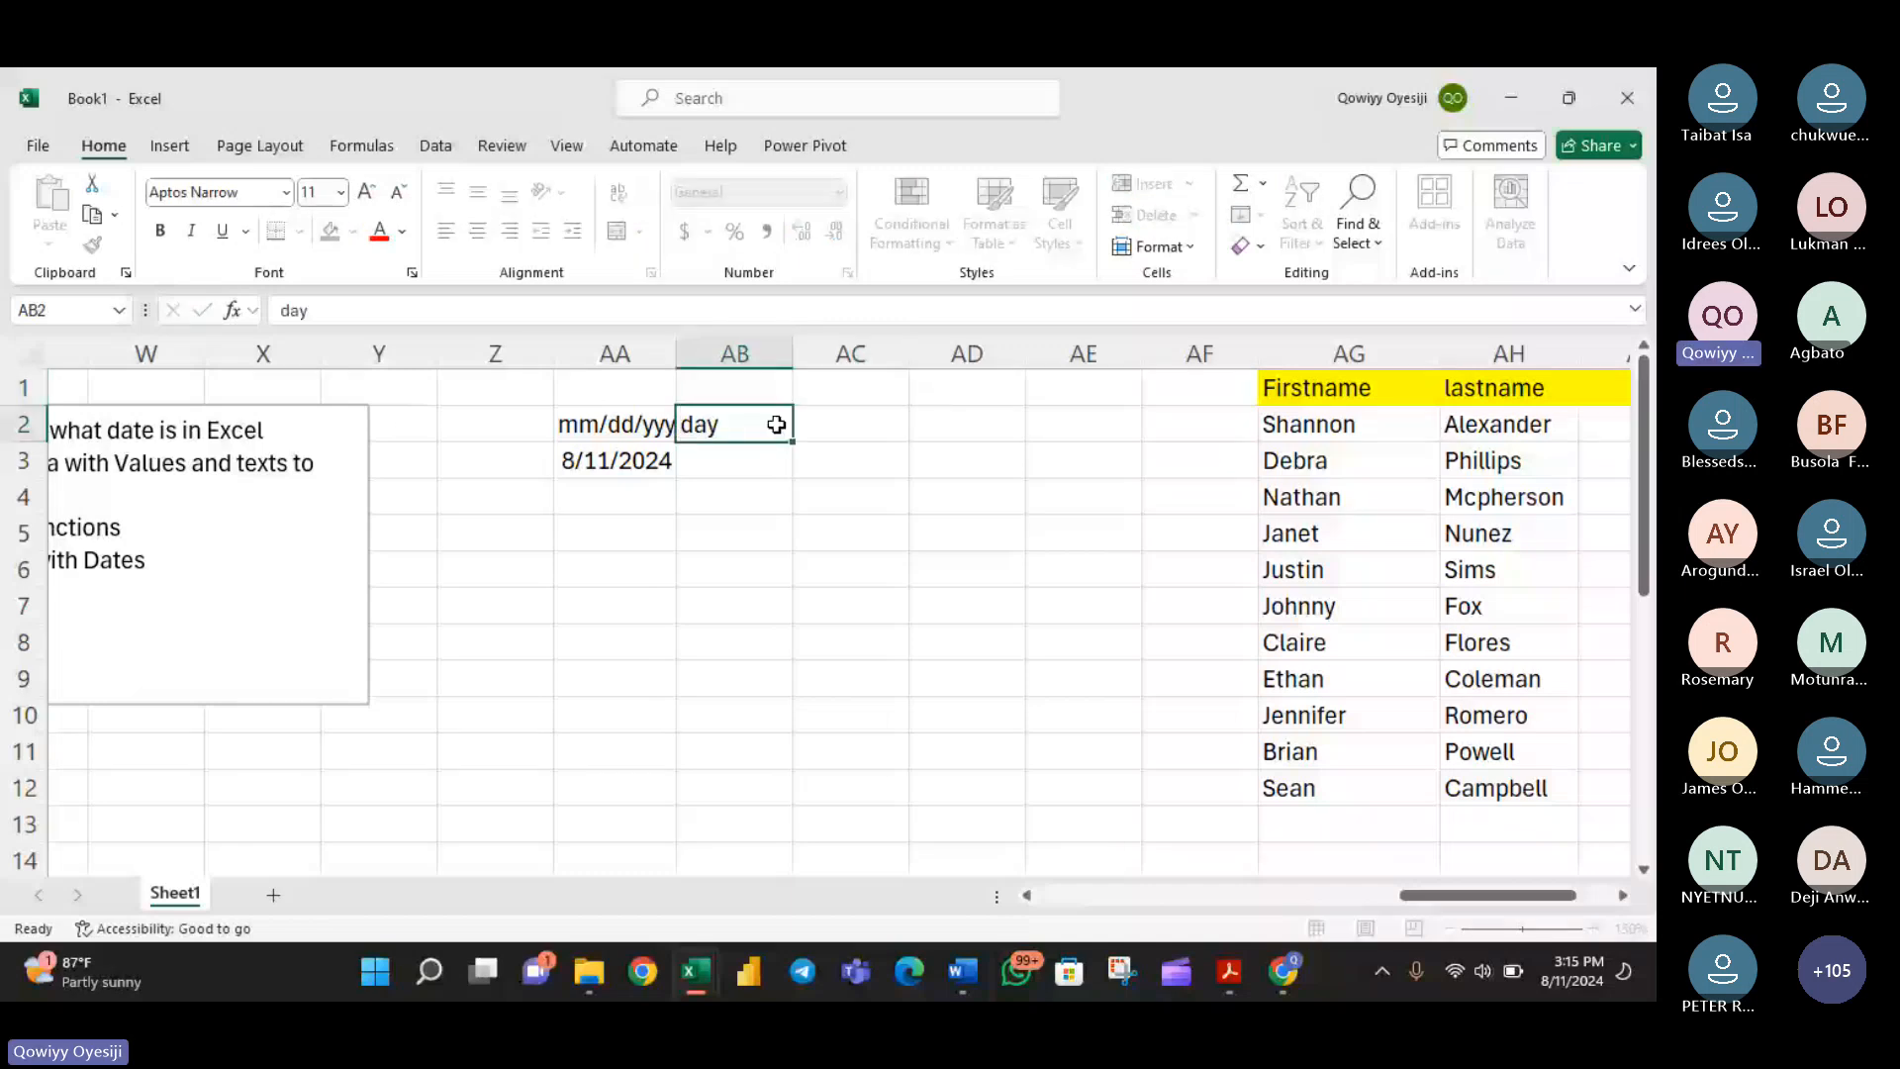
pyautogui.click(843, 433)
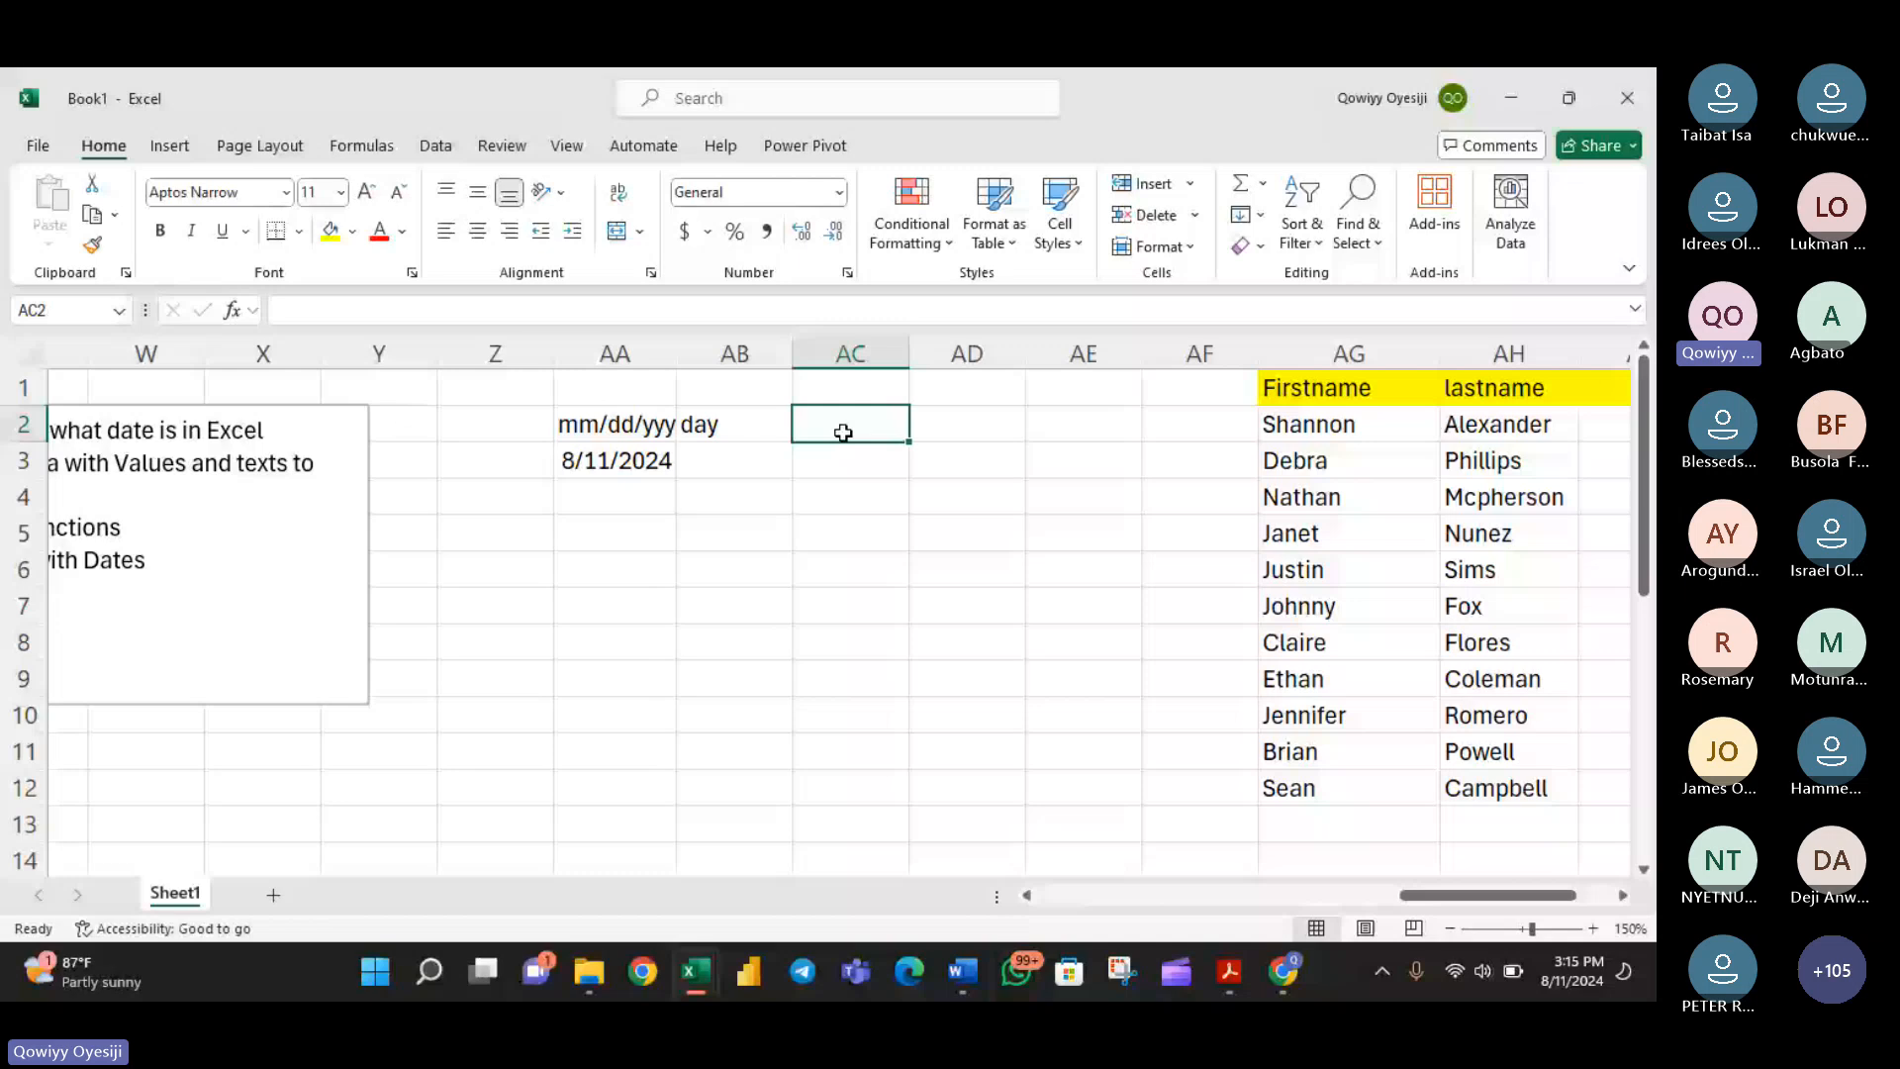
pyautogui.write('month')
pyautogui.press('Tab')
pyautogui.write('Year')
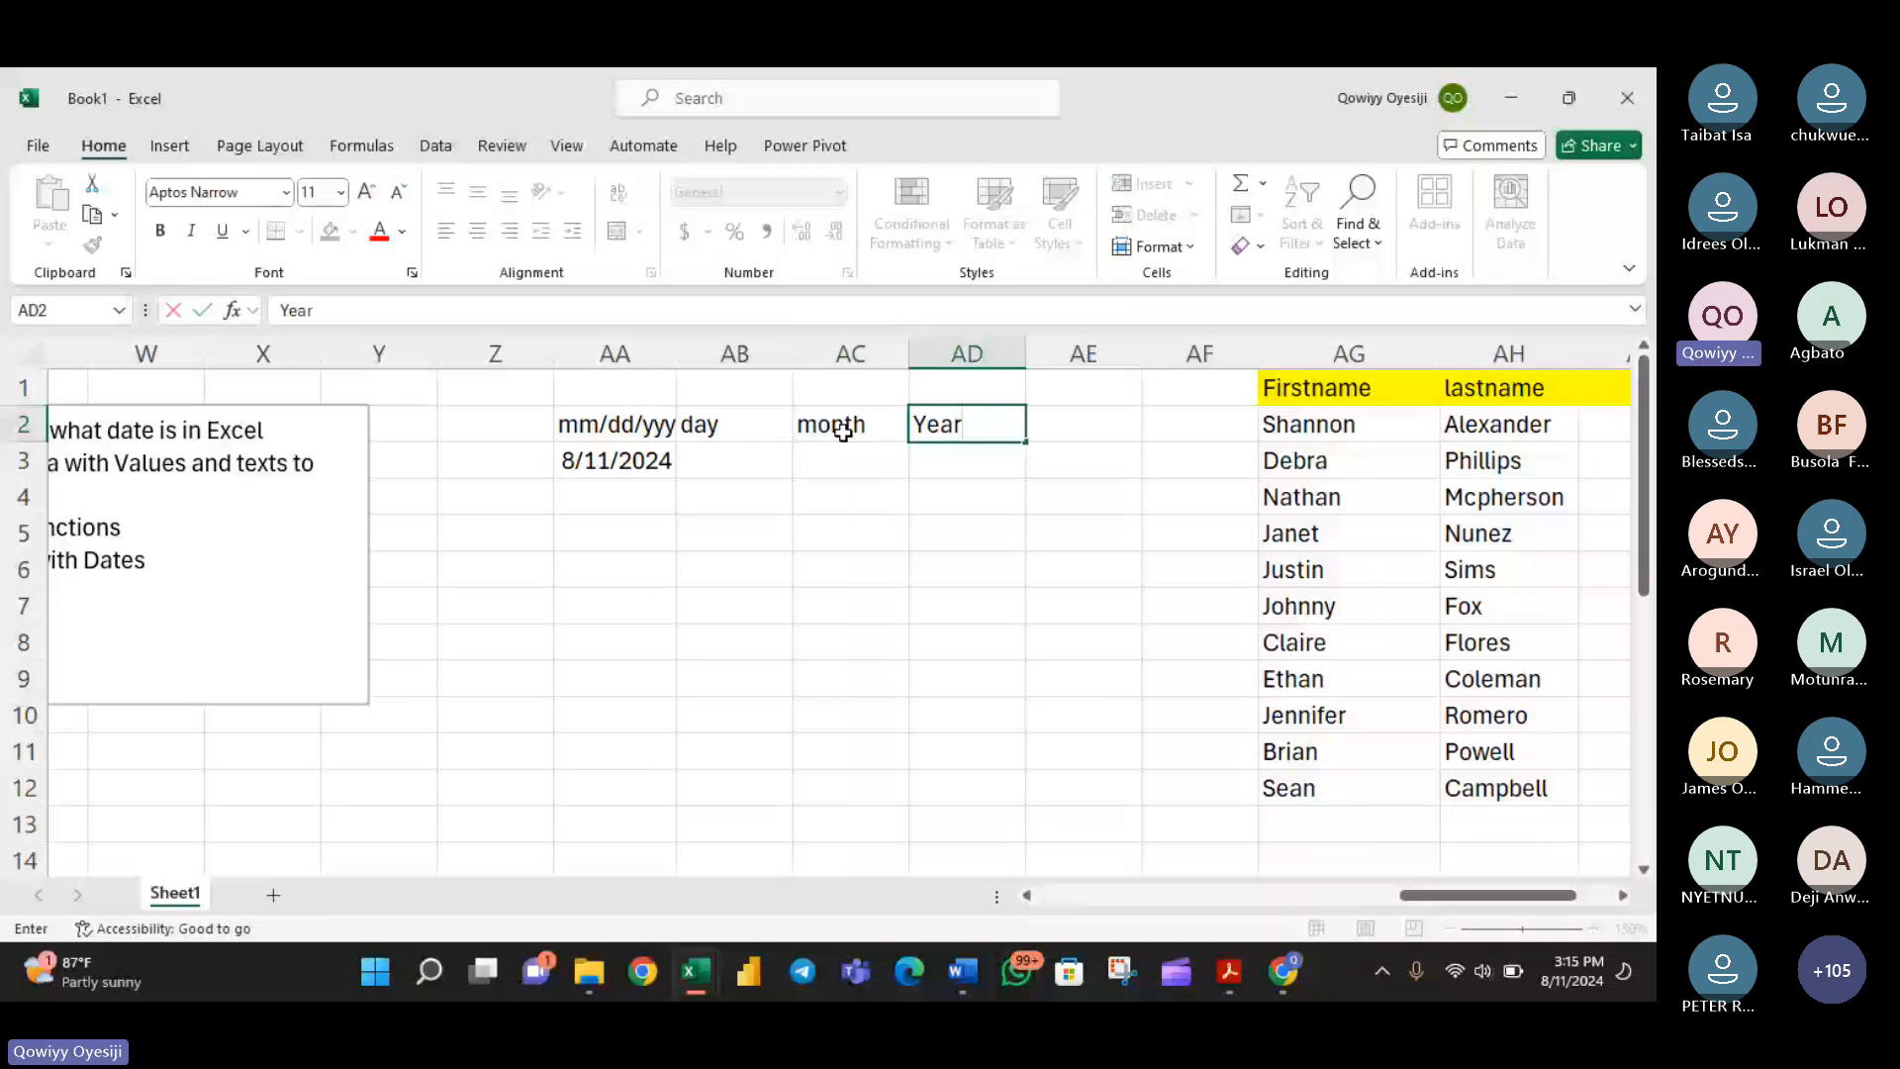
pyautogui.press('Return')
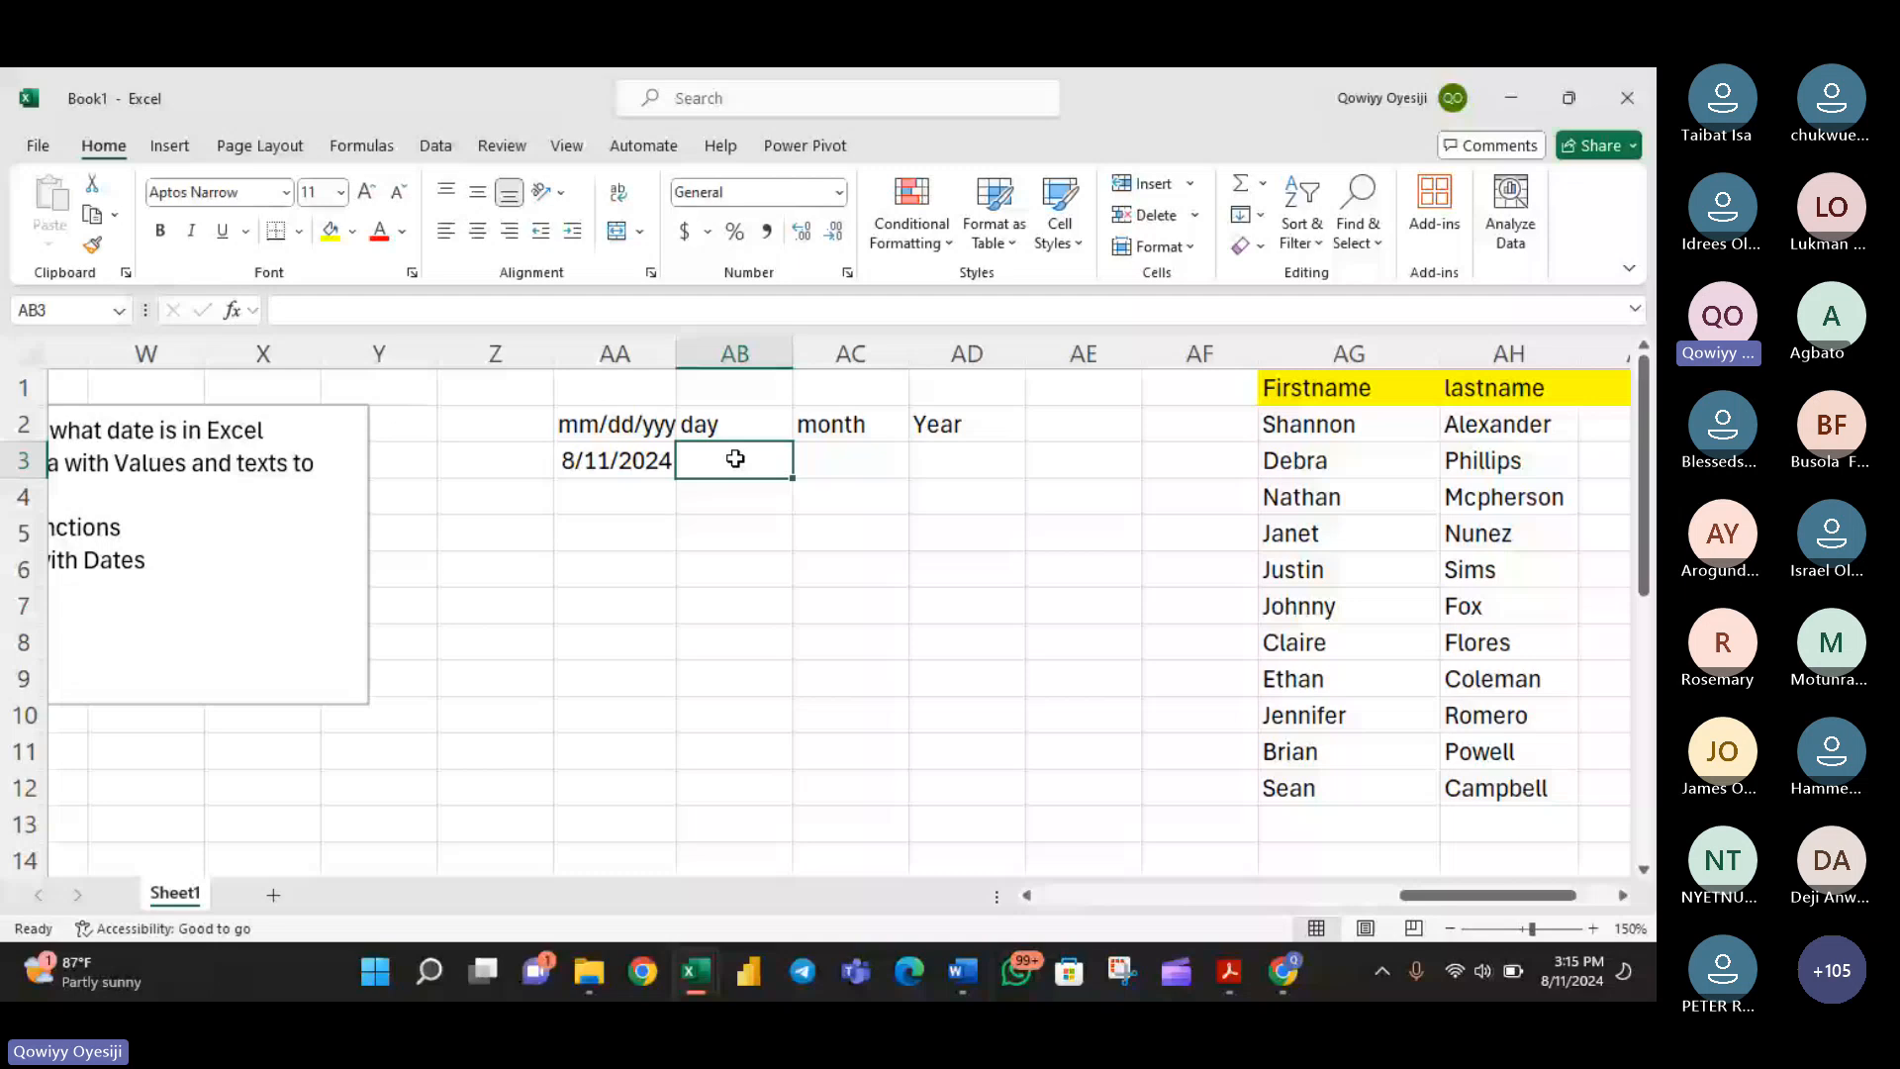
# - Extract the day from the date in AA3 with the DAY function in cell AB3
pyautogui.write('=DAY(')
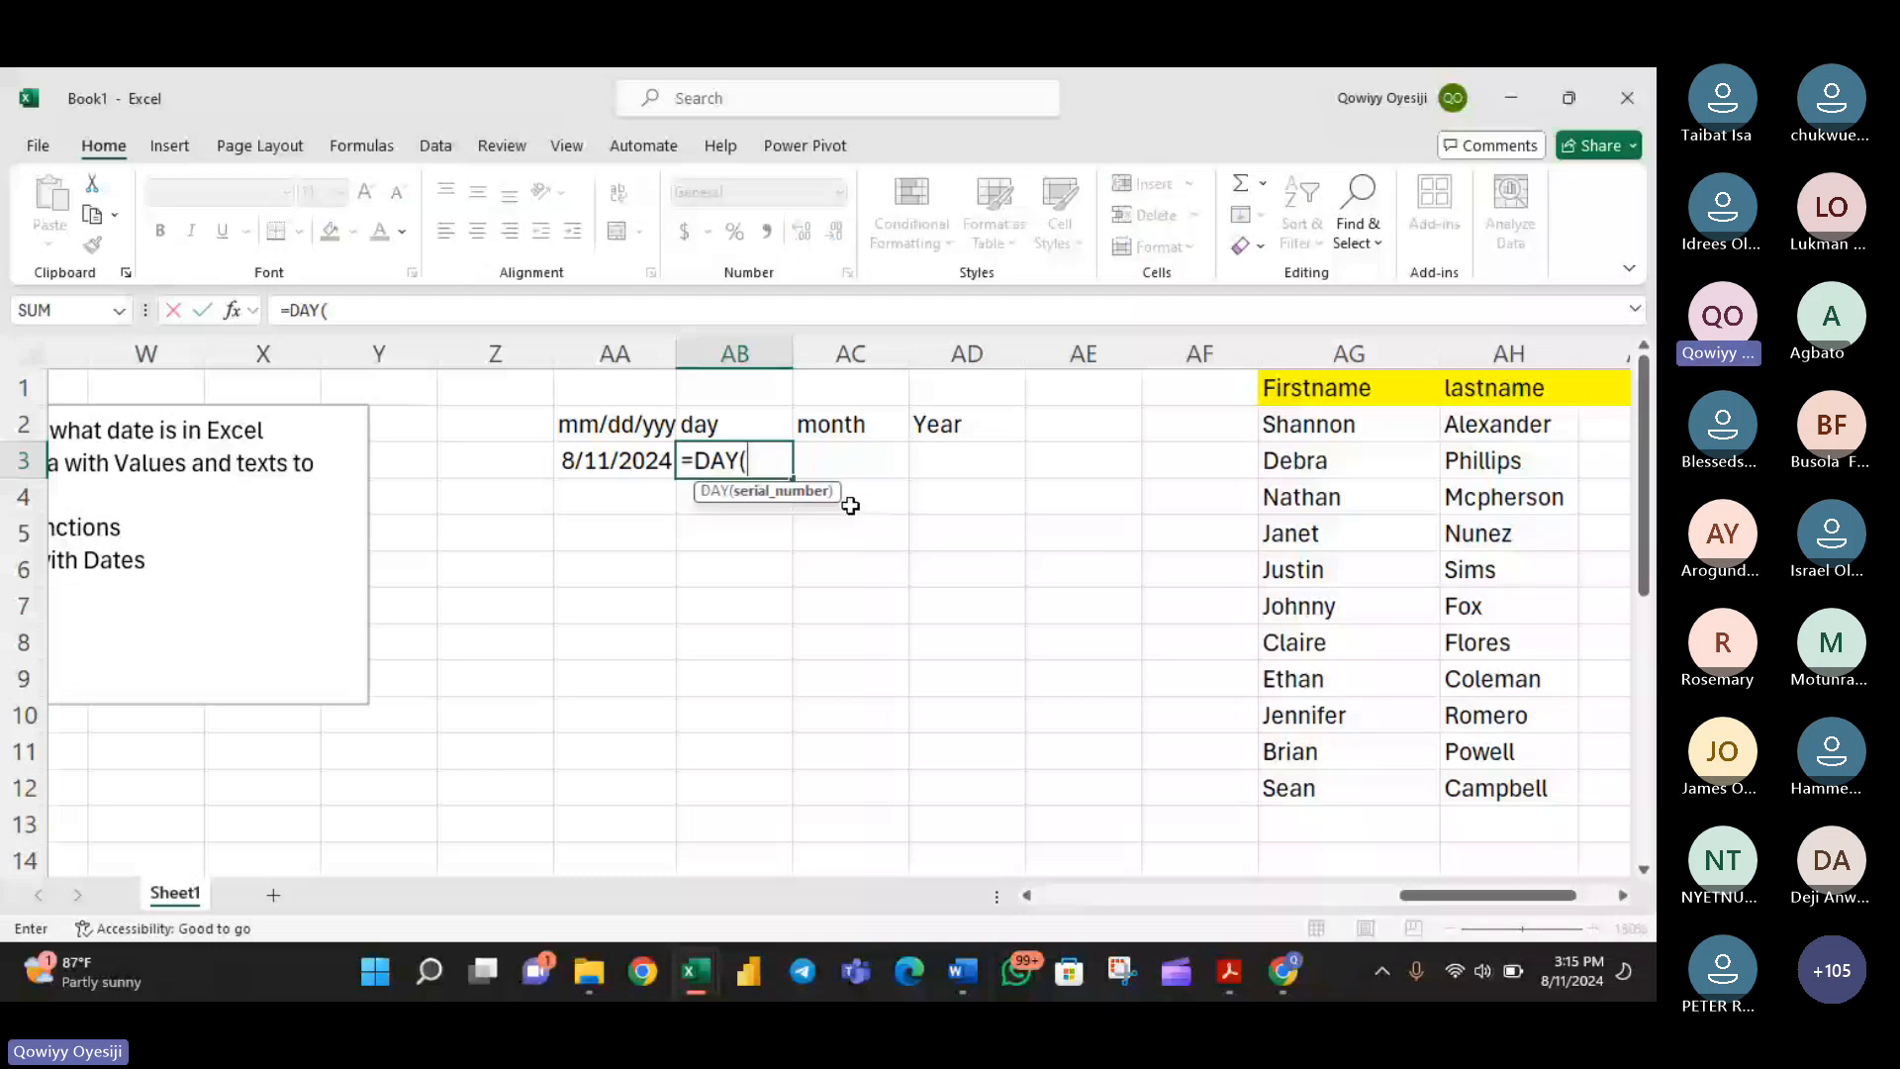
pyautogui.press('Left')
pyautogui.press('Return')
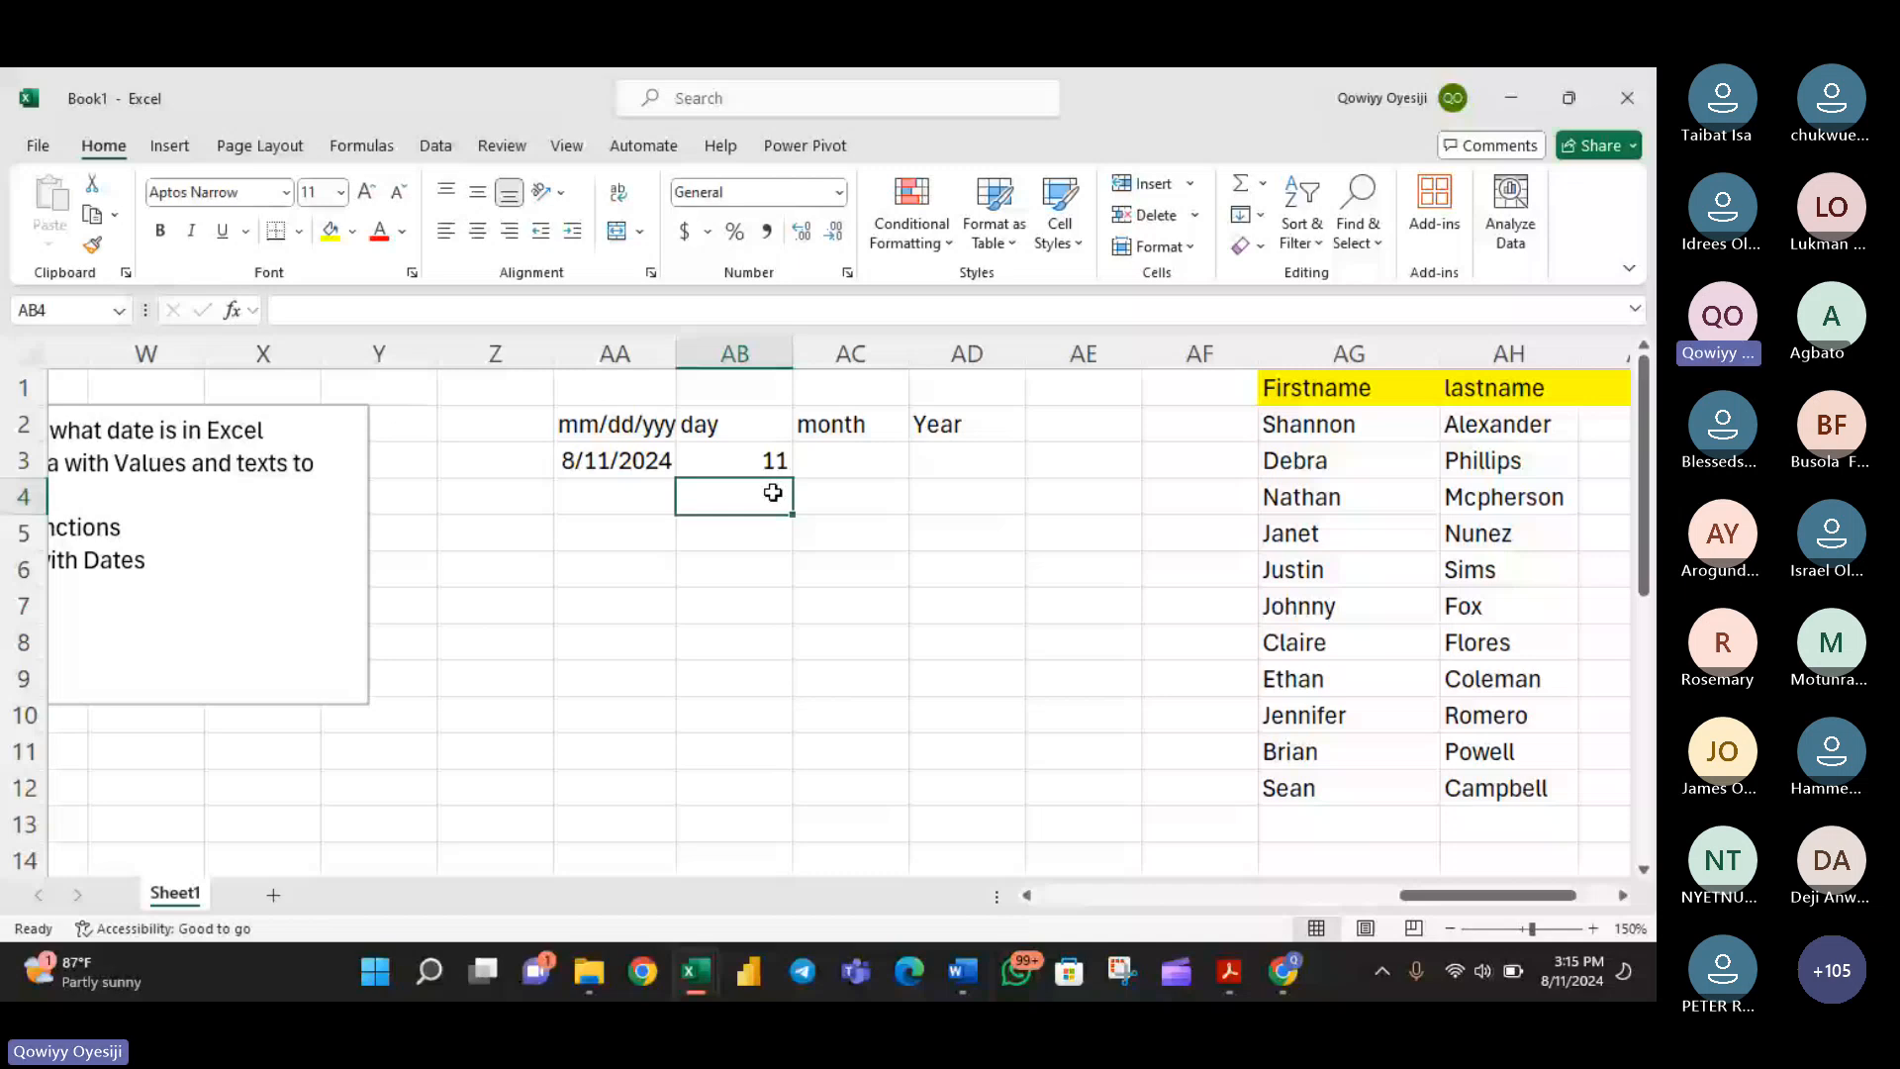
# - Extract the month from the date in AA3 with the MONTH function in cell AC3
pyautogui.click(870, 463)
pyautogui.write('=mont')
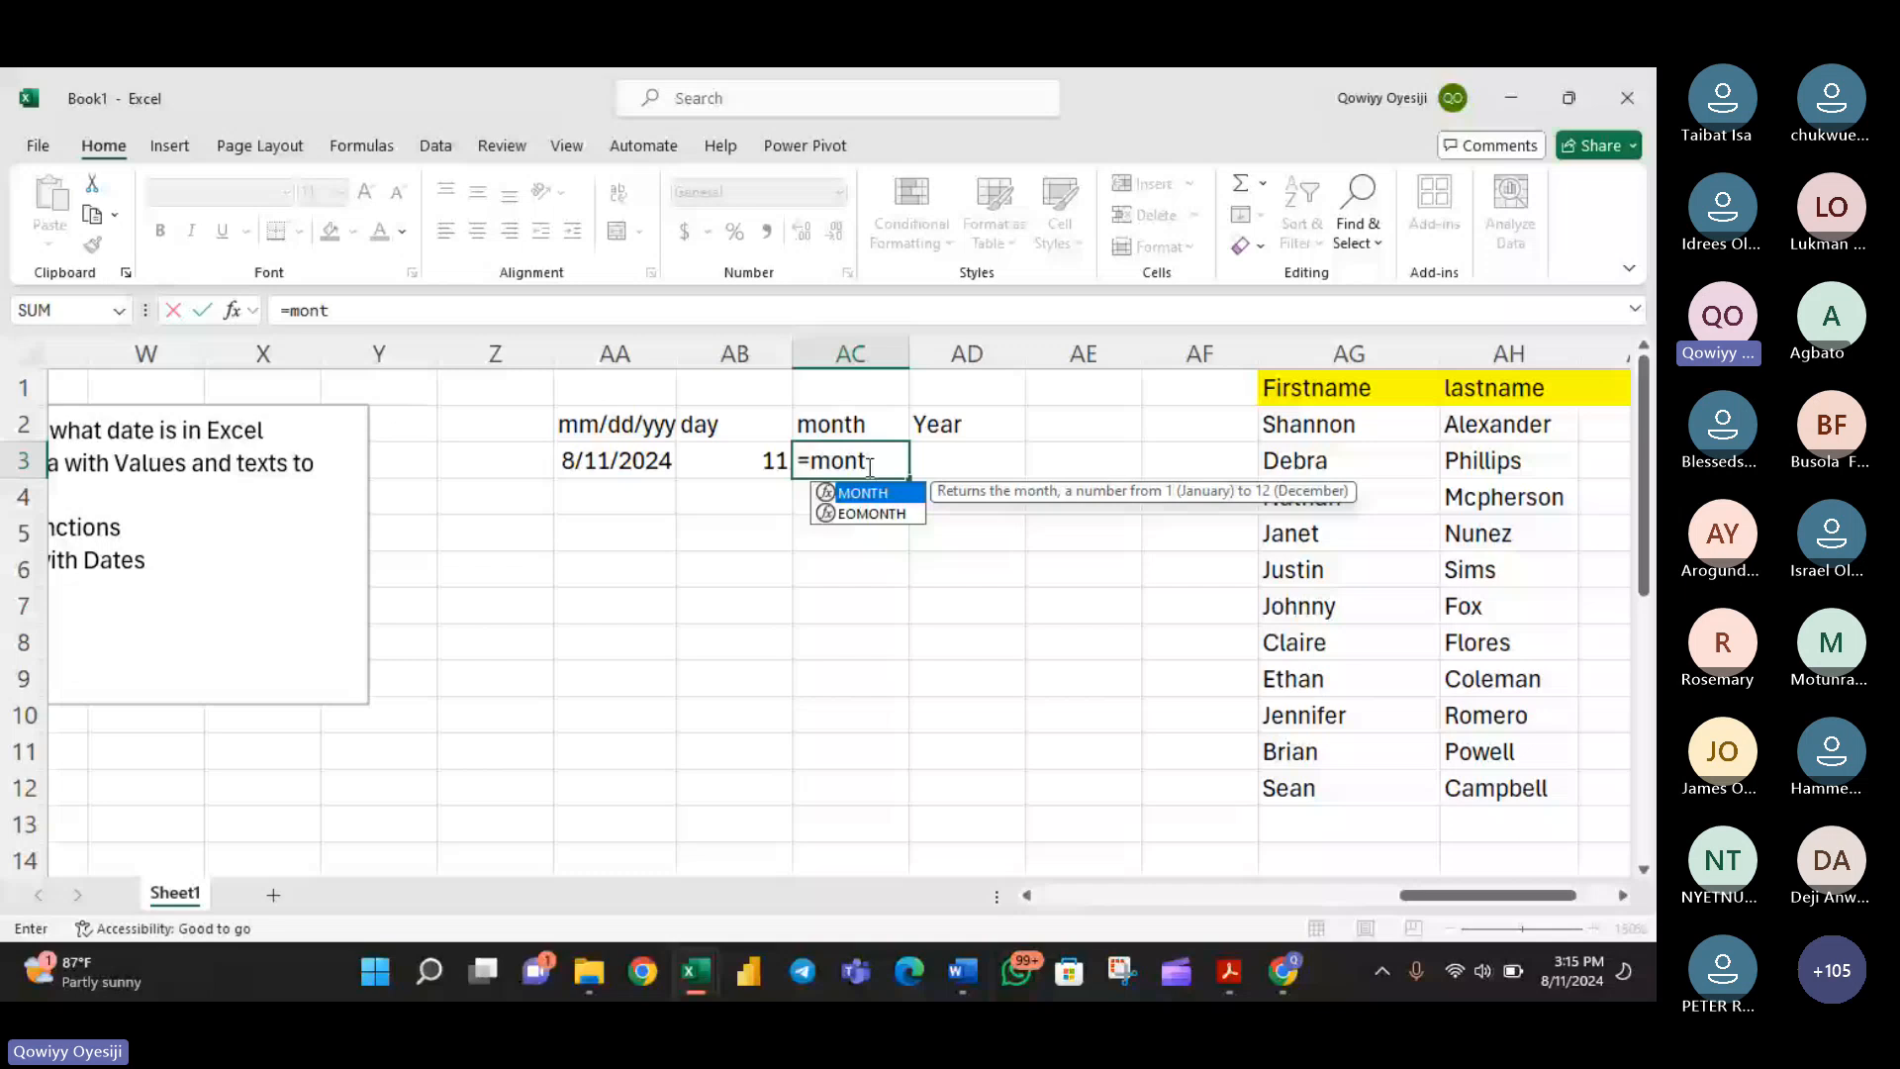
pyautogui.press('Tab')
pyautogui.click(638, 464)
pyautogui.press('Return')
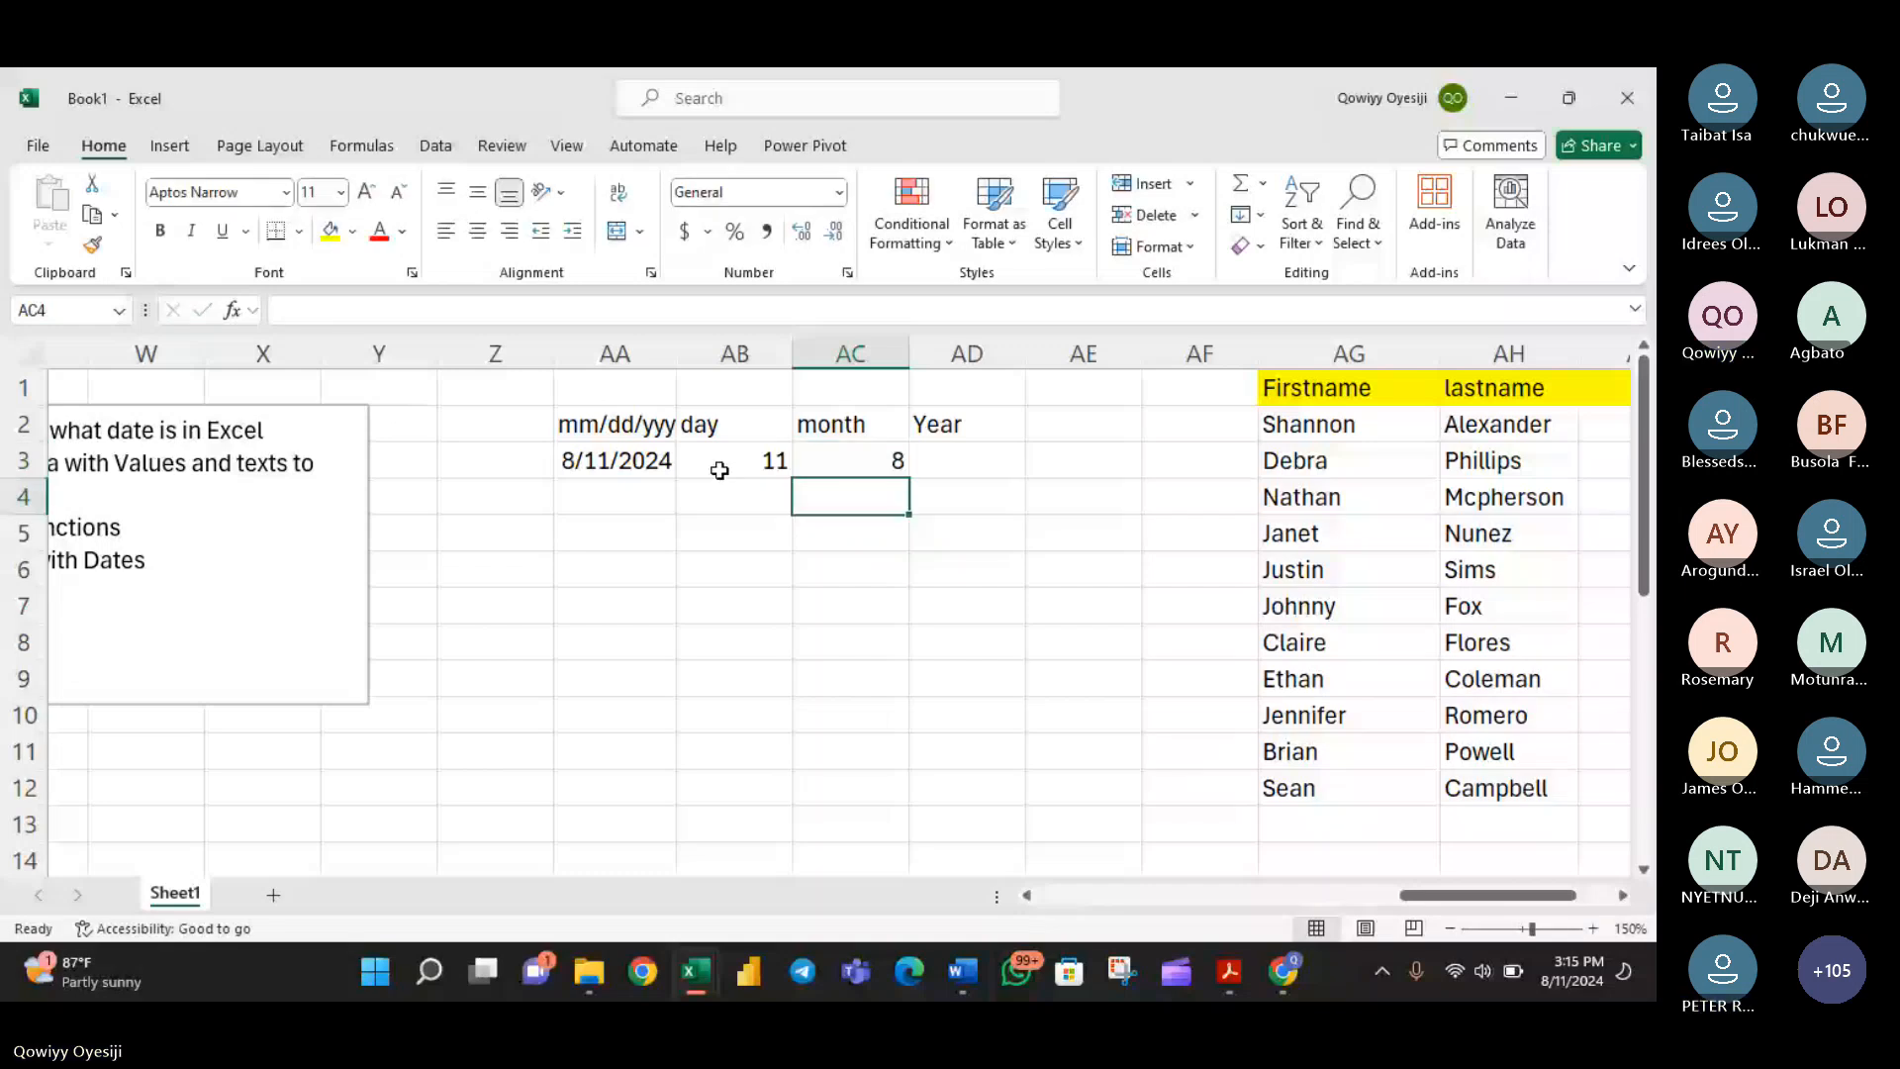
# - Extract the year from the date in AA3 with the YEAR function in cell AD3
pyautogui.click(945, 460)
pyautogui.write('=year')
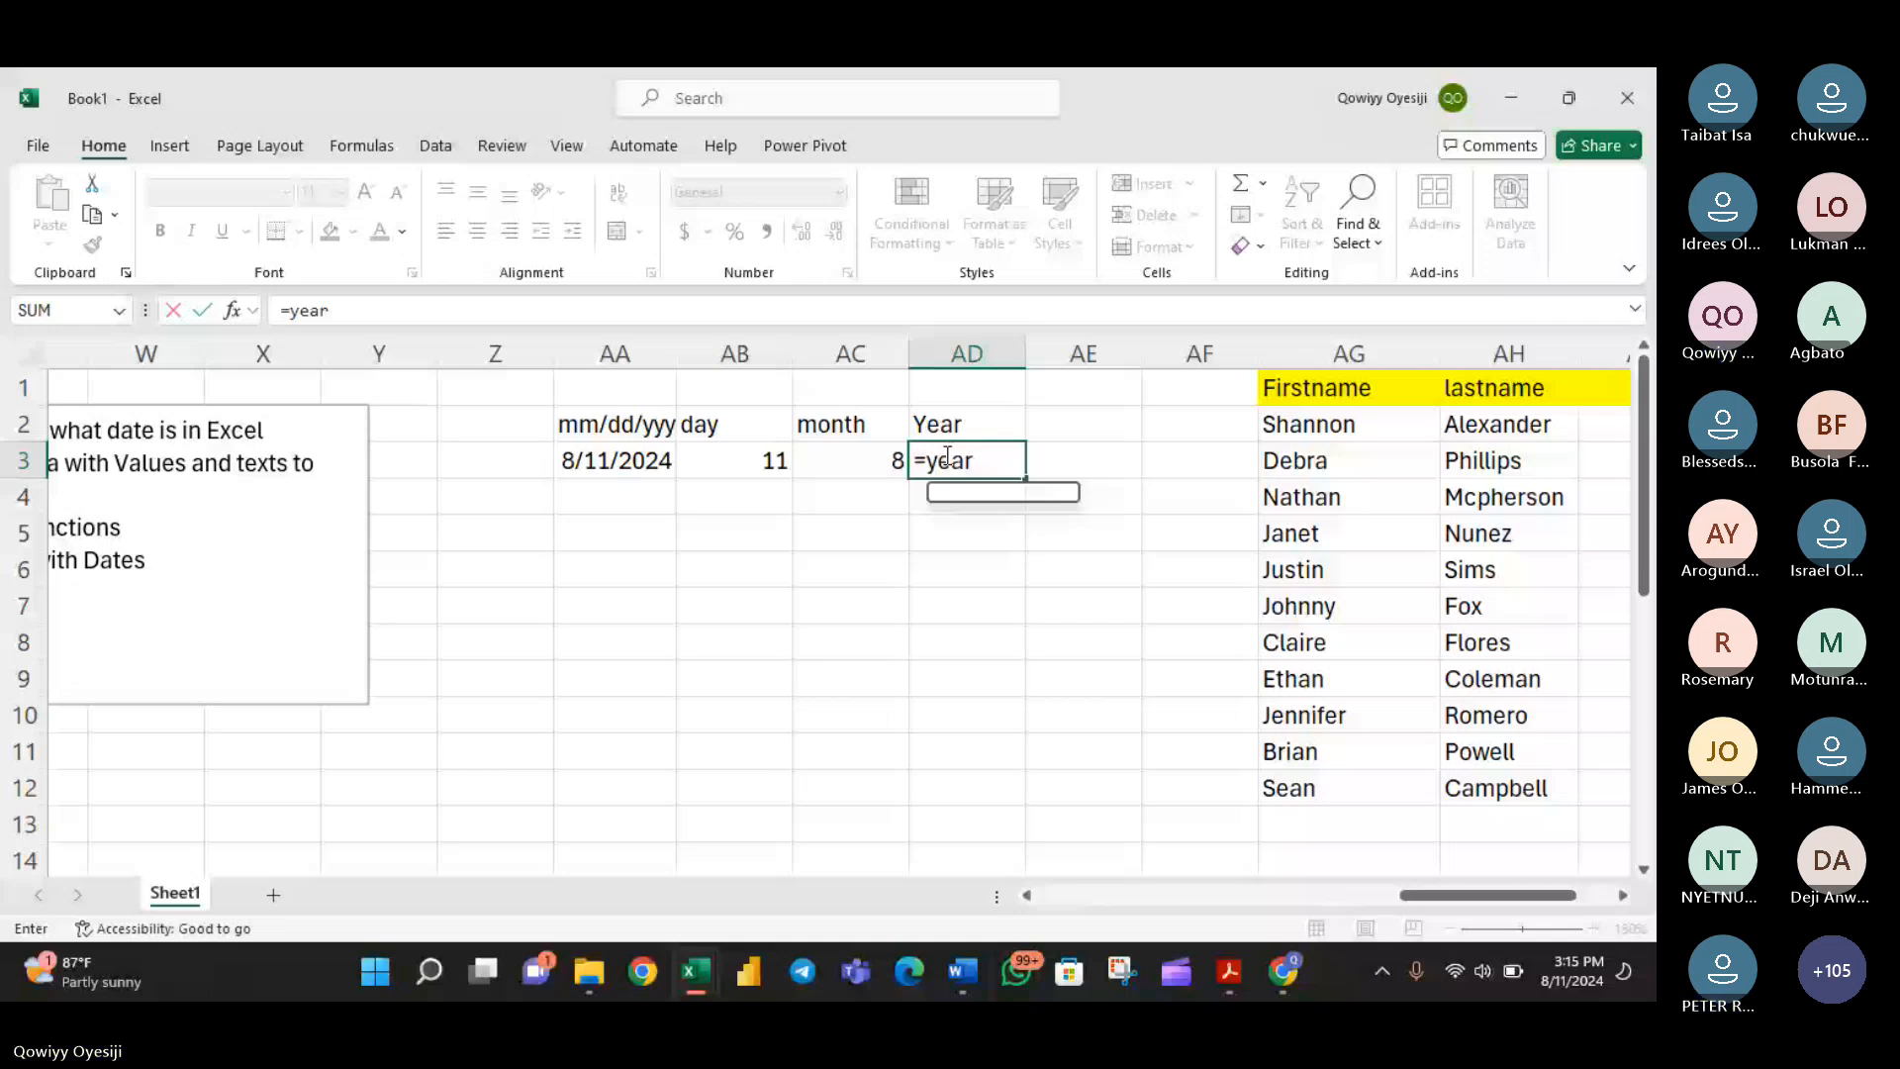
pyautogui.write('(')
pyautogui.click(574, 463)
pyautogui.press('Return')
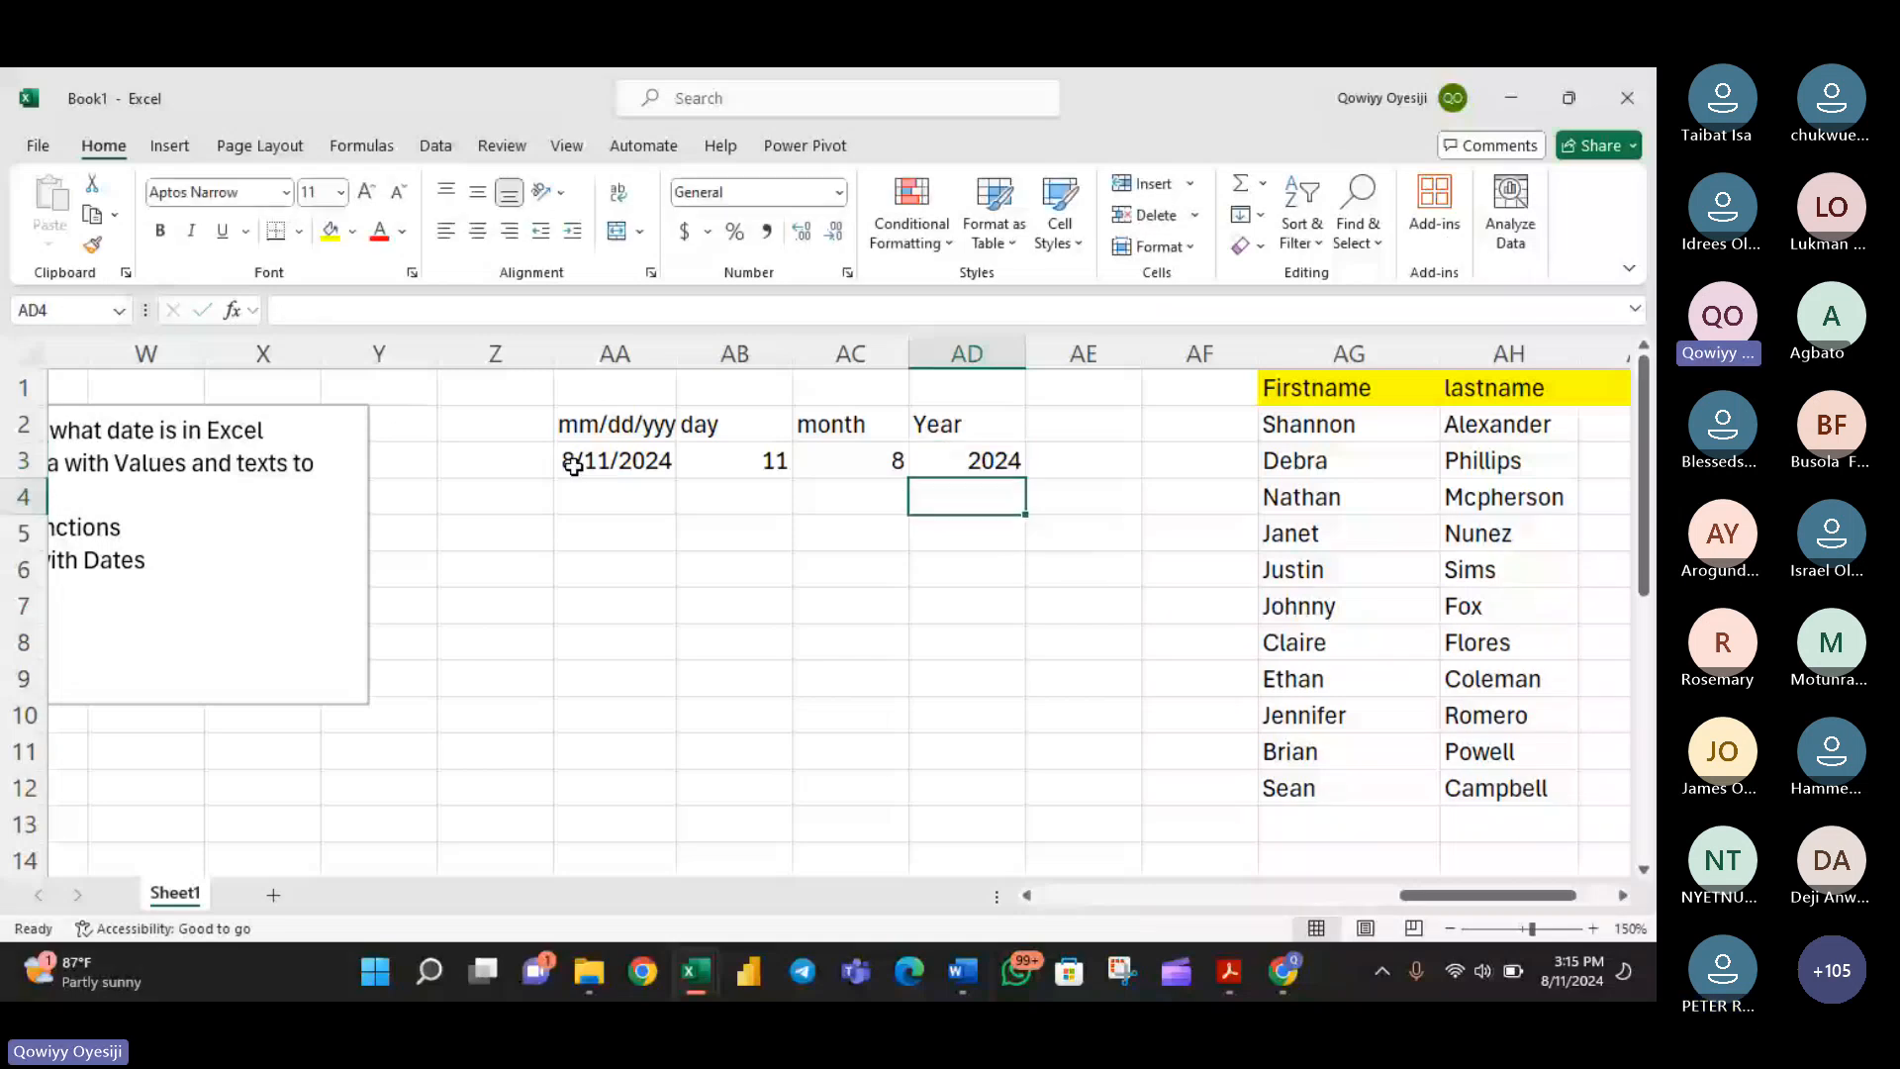
# - Insert a blank column before the day column, and check the Teams meeting chat before returning to Excel
pyautogui.rightClick(735, 354)
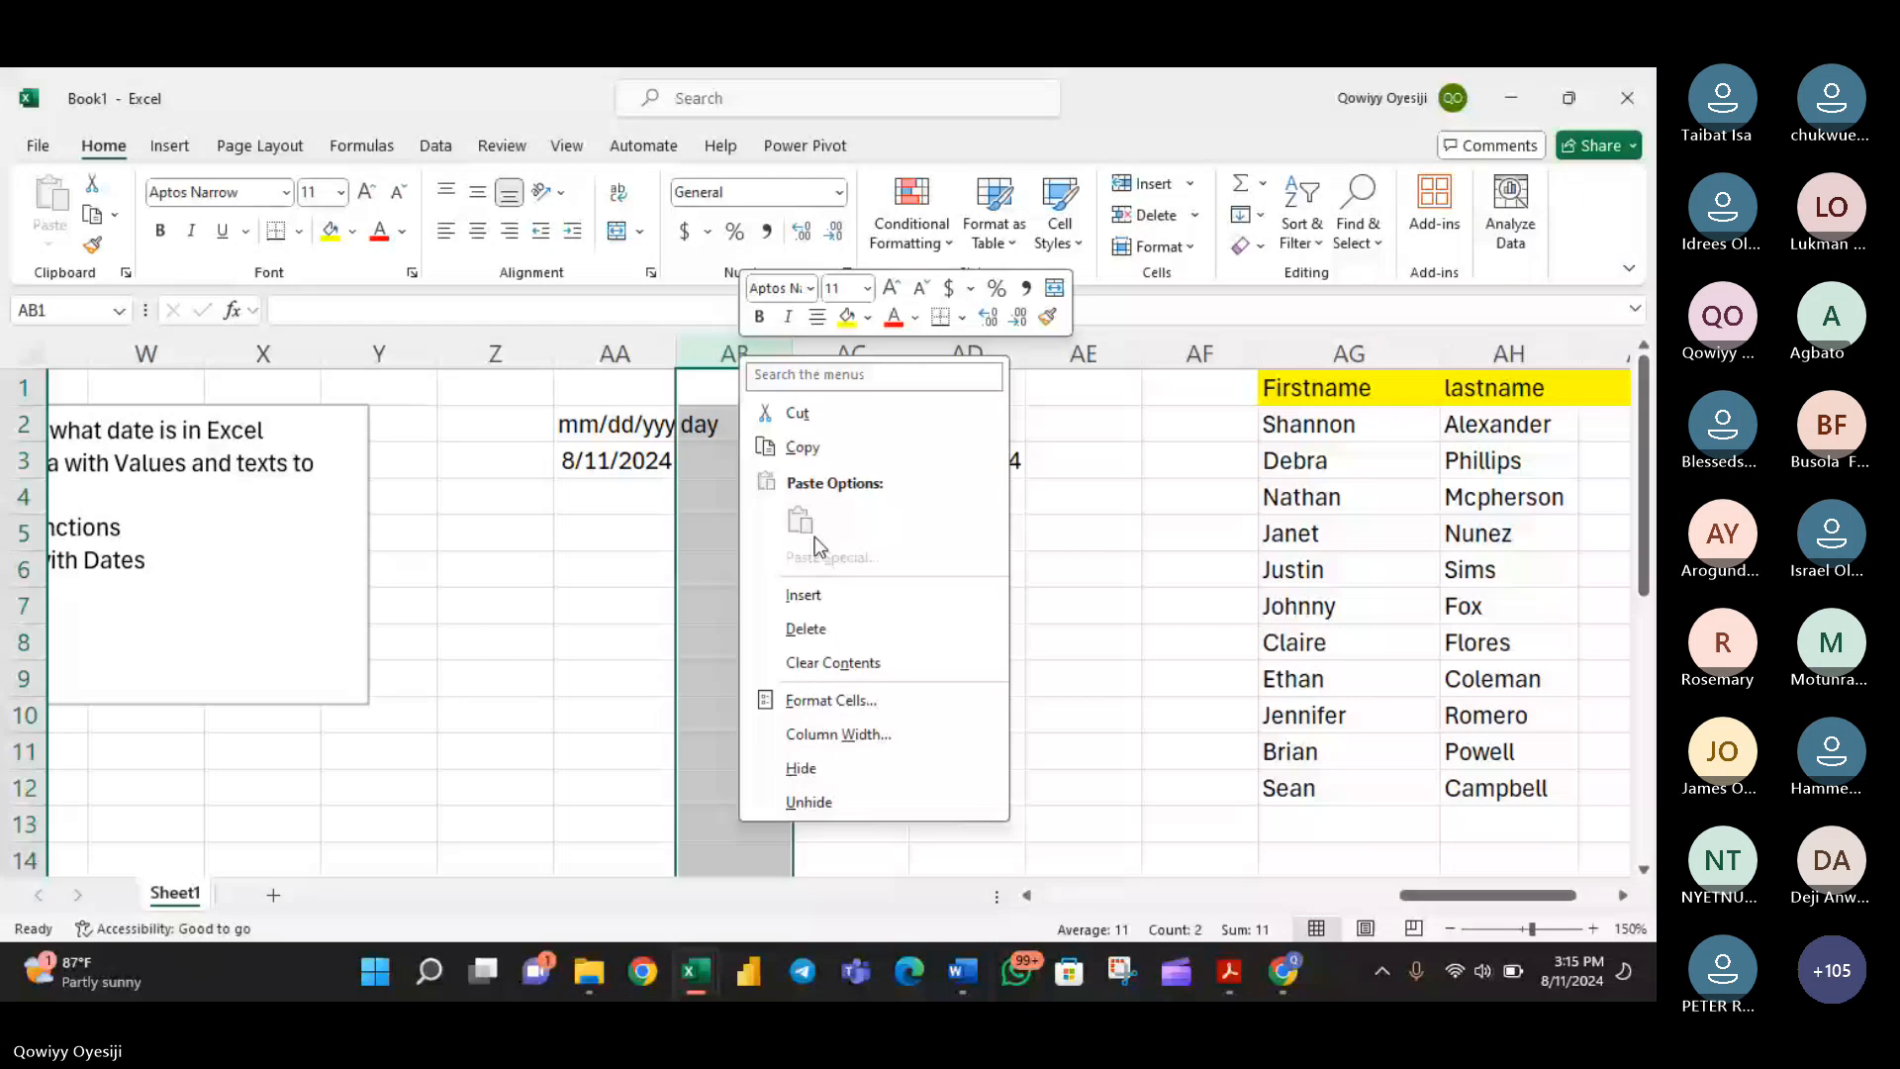
pyautogui.click(1284, 971)
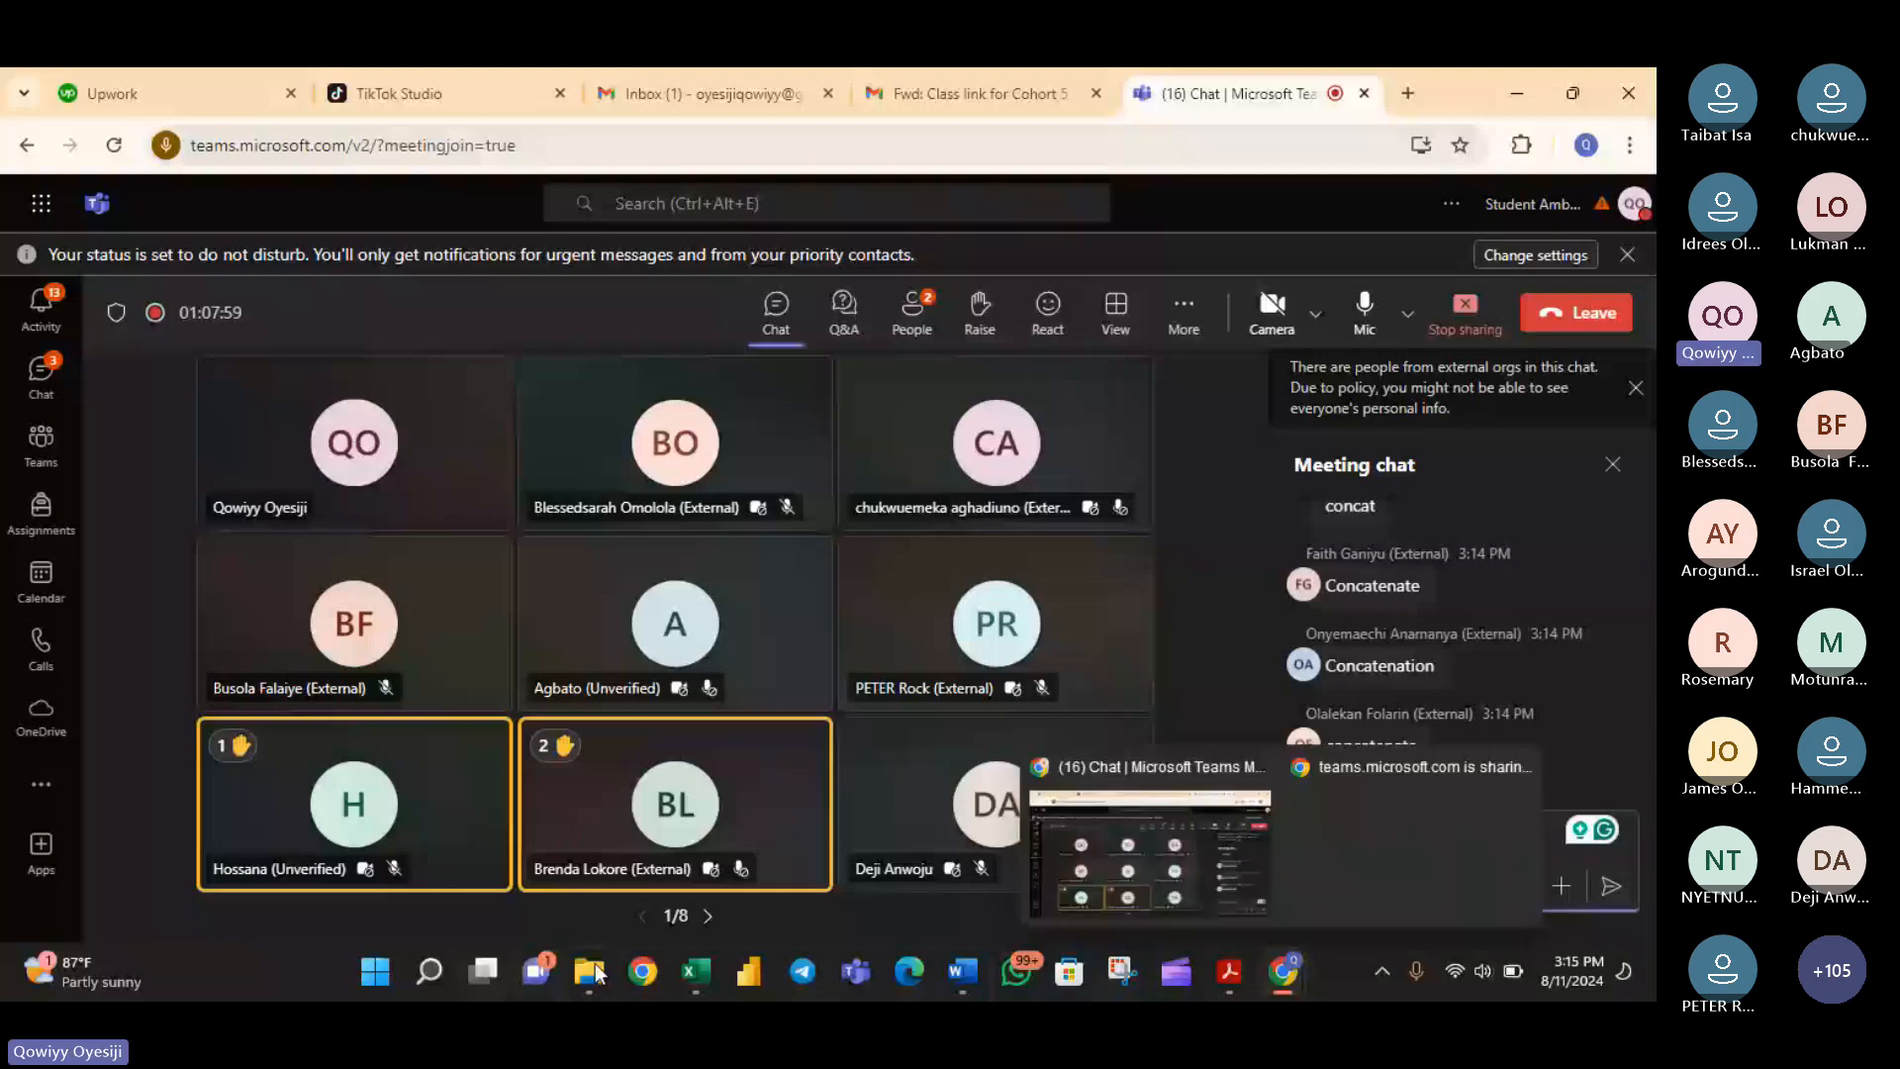
pyautogui.click(696, 972)
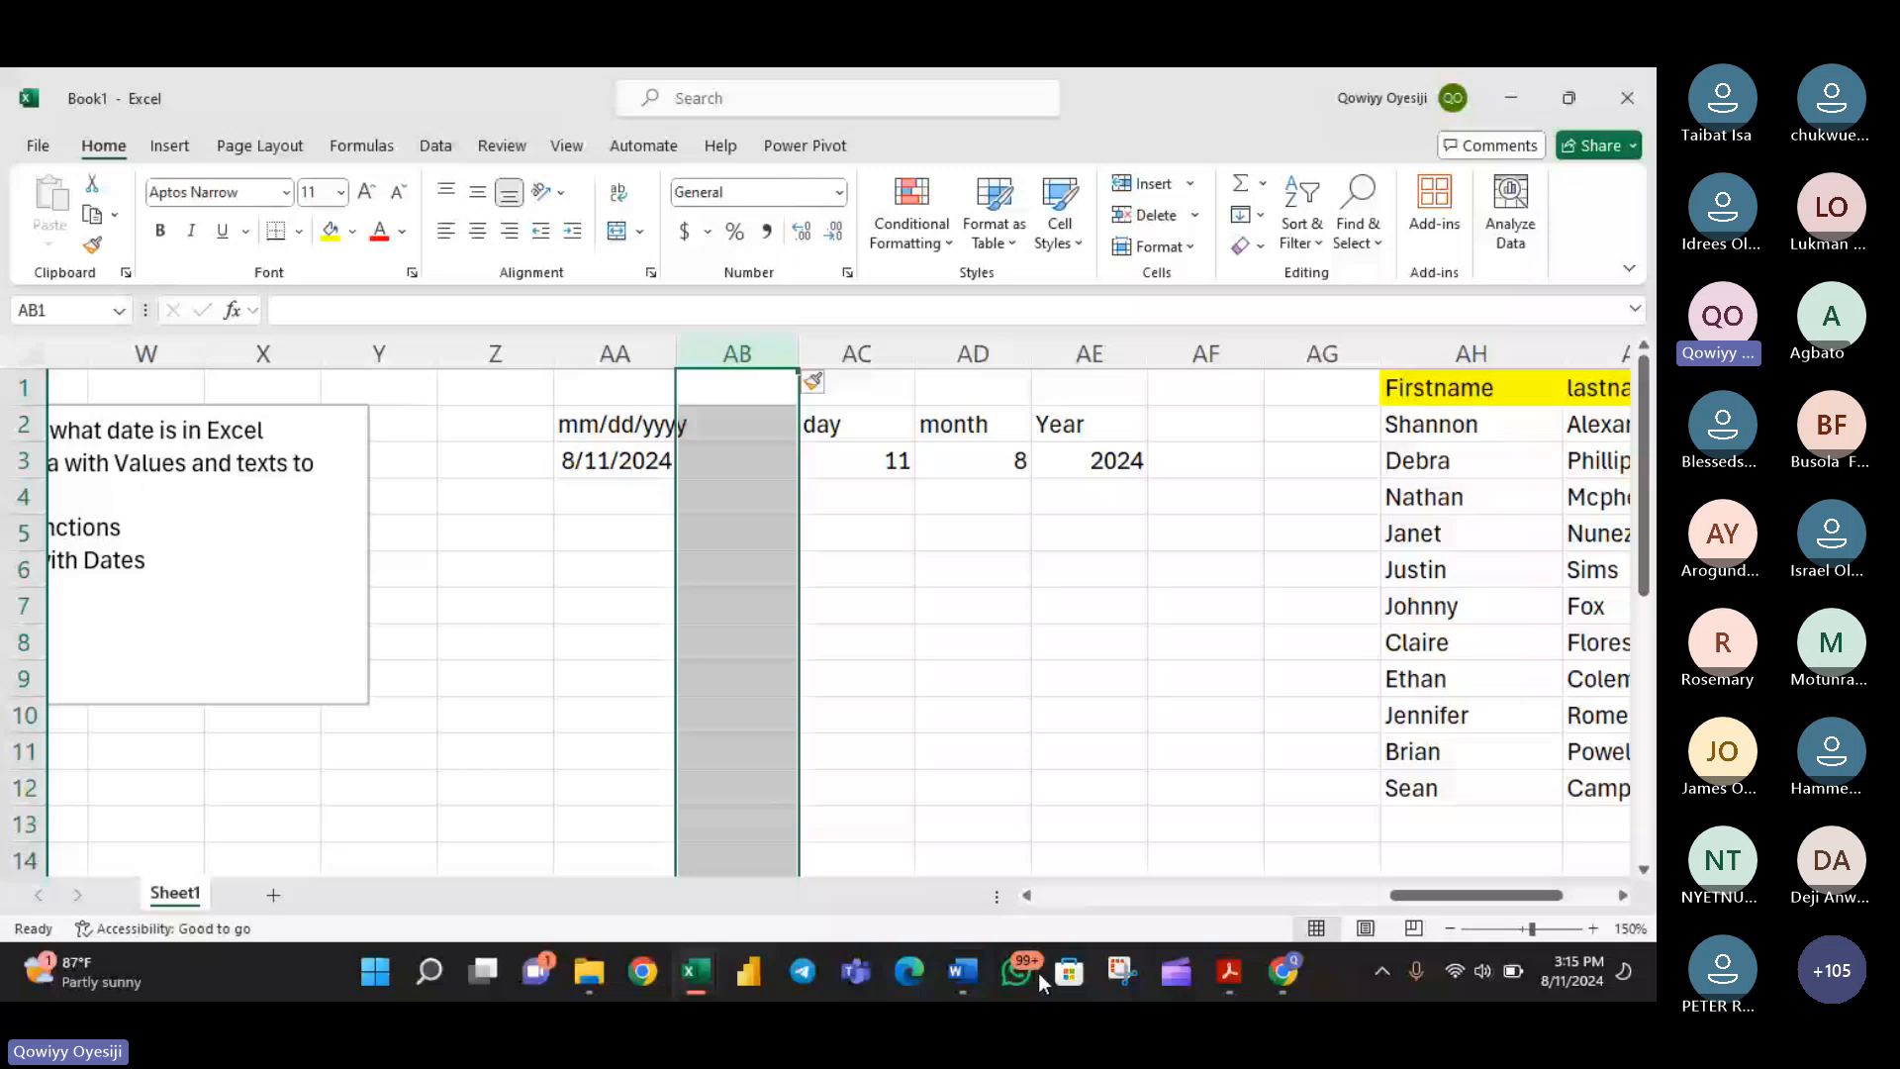
# - Enter the date 12/14/2022 in cell AA5, below the first example date
pyautogui.moveTo(1416, 898); pyautogui.dragTo(1370, 905)
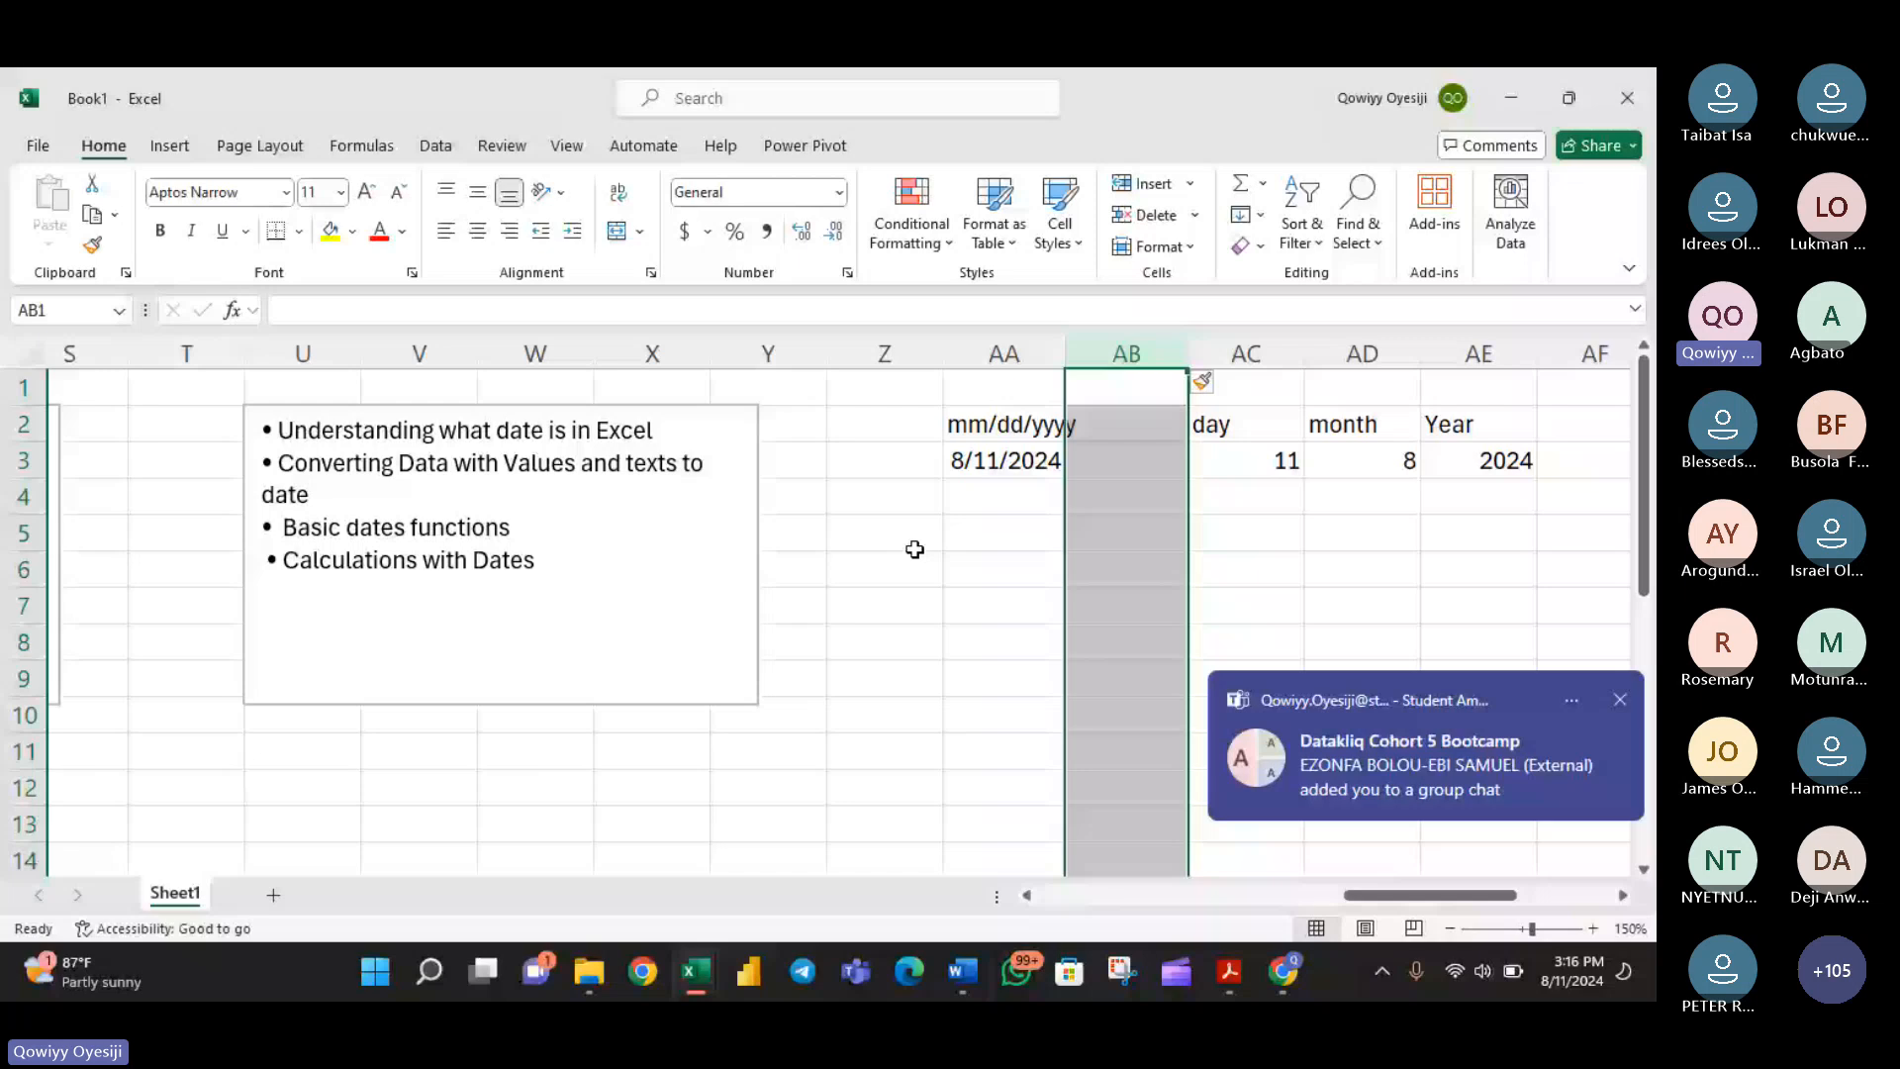
pyautogui.click(965, 539)
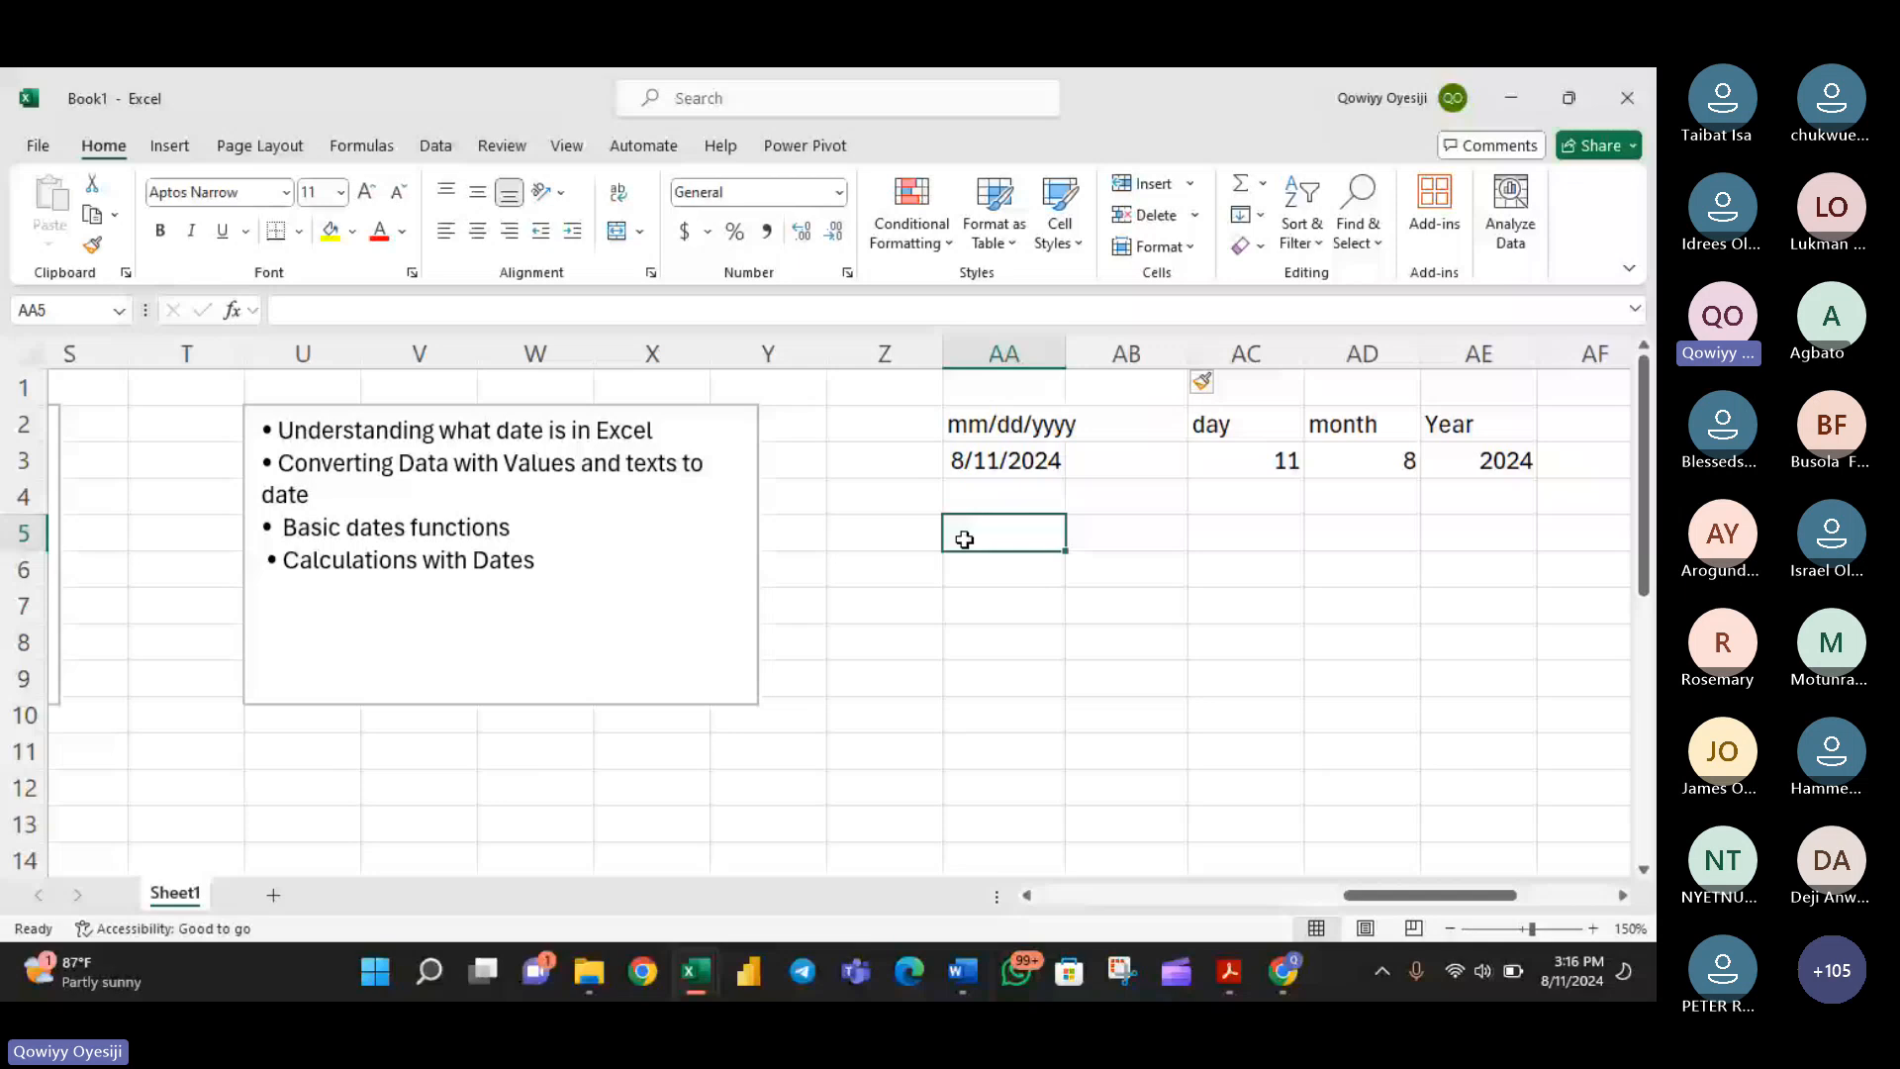
pyautogui.doubleClick(965, 539)
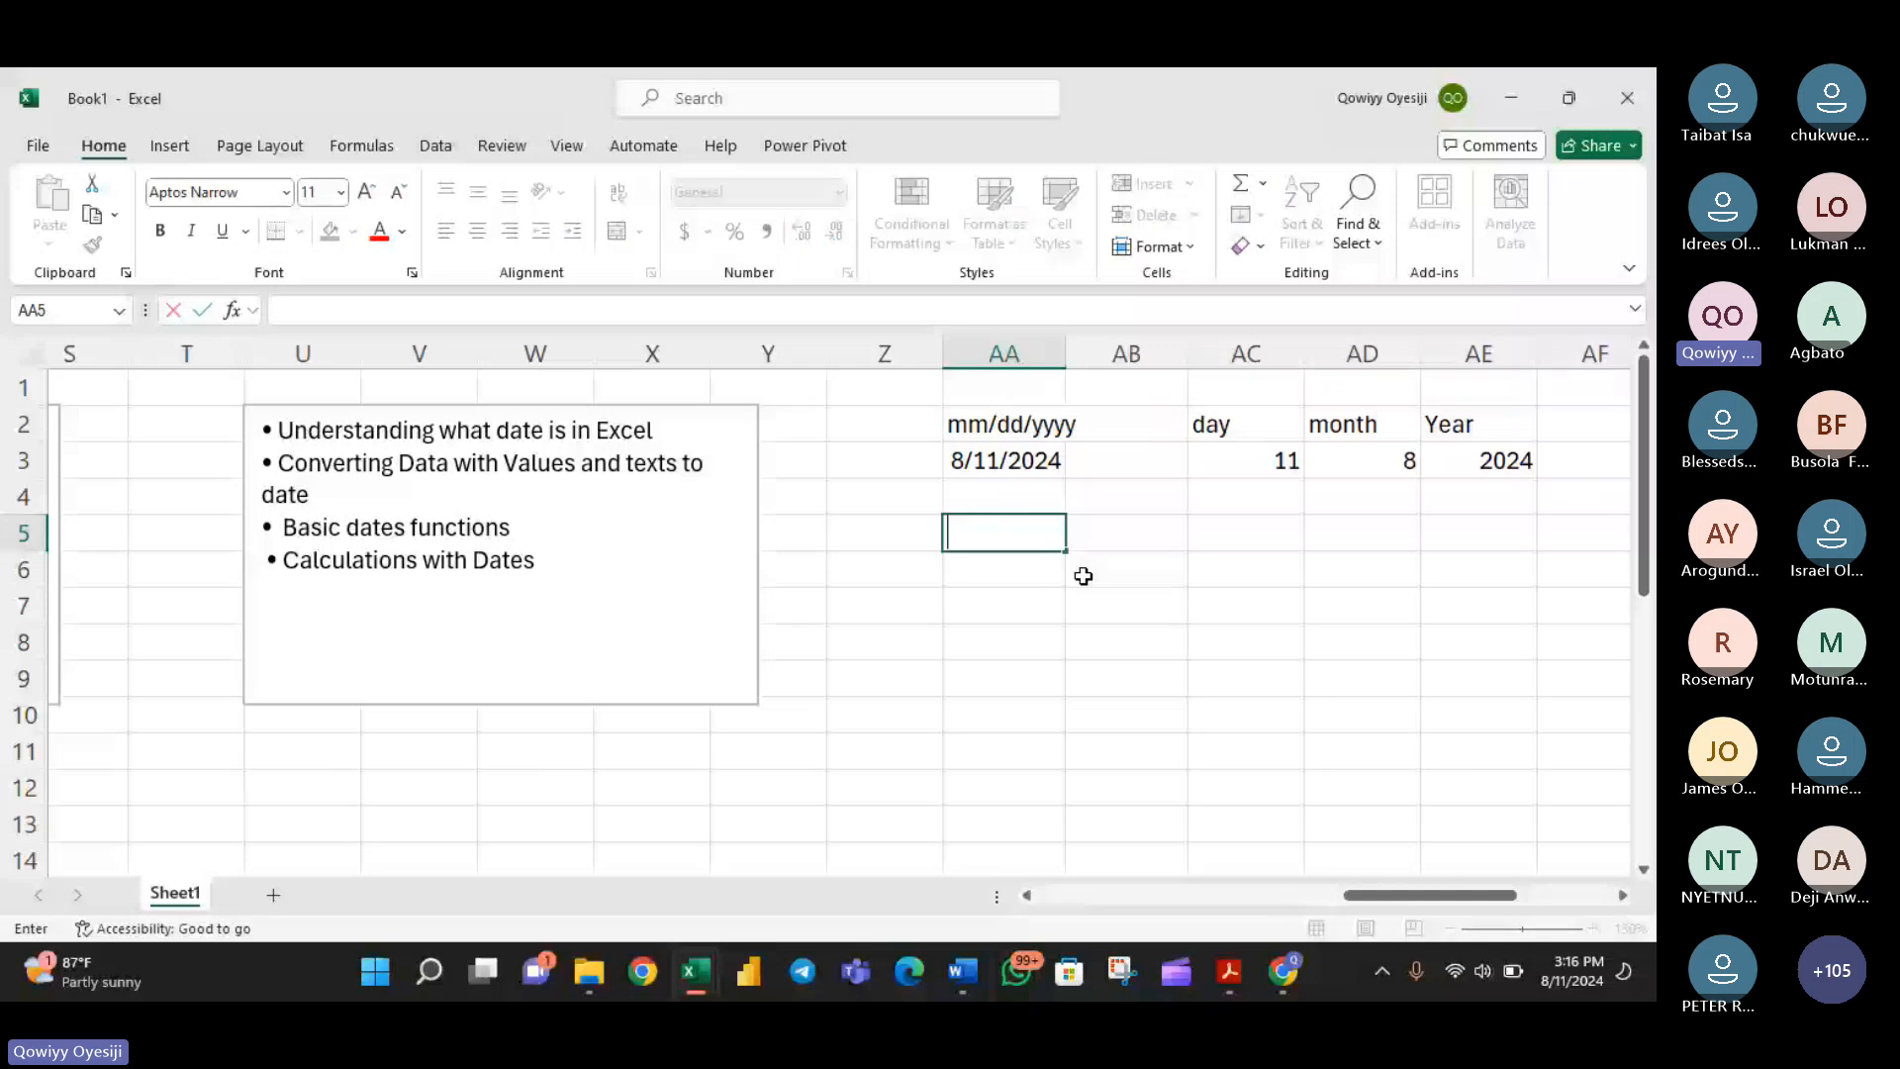
pyautogui.write('12/14/202')
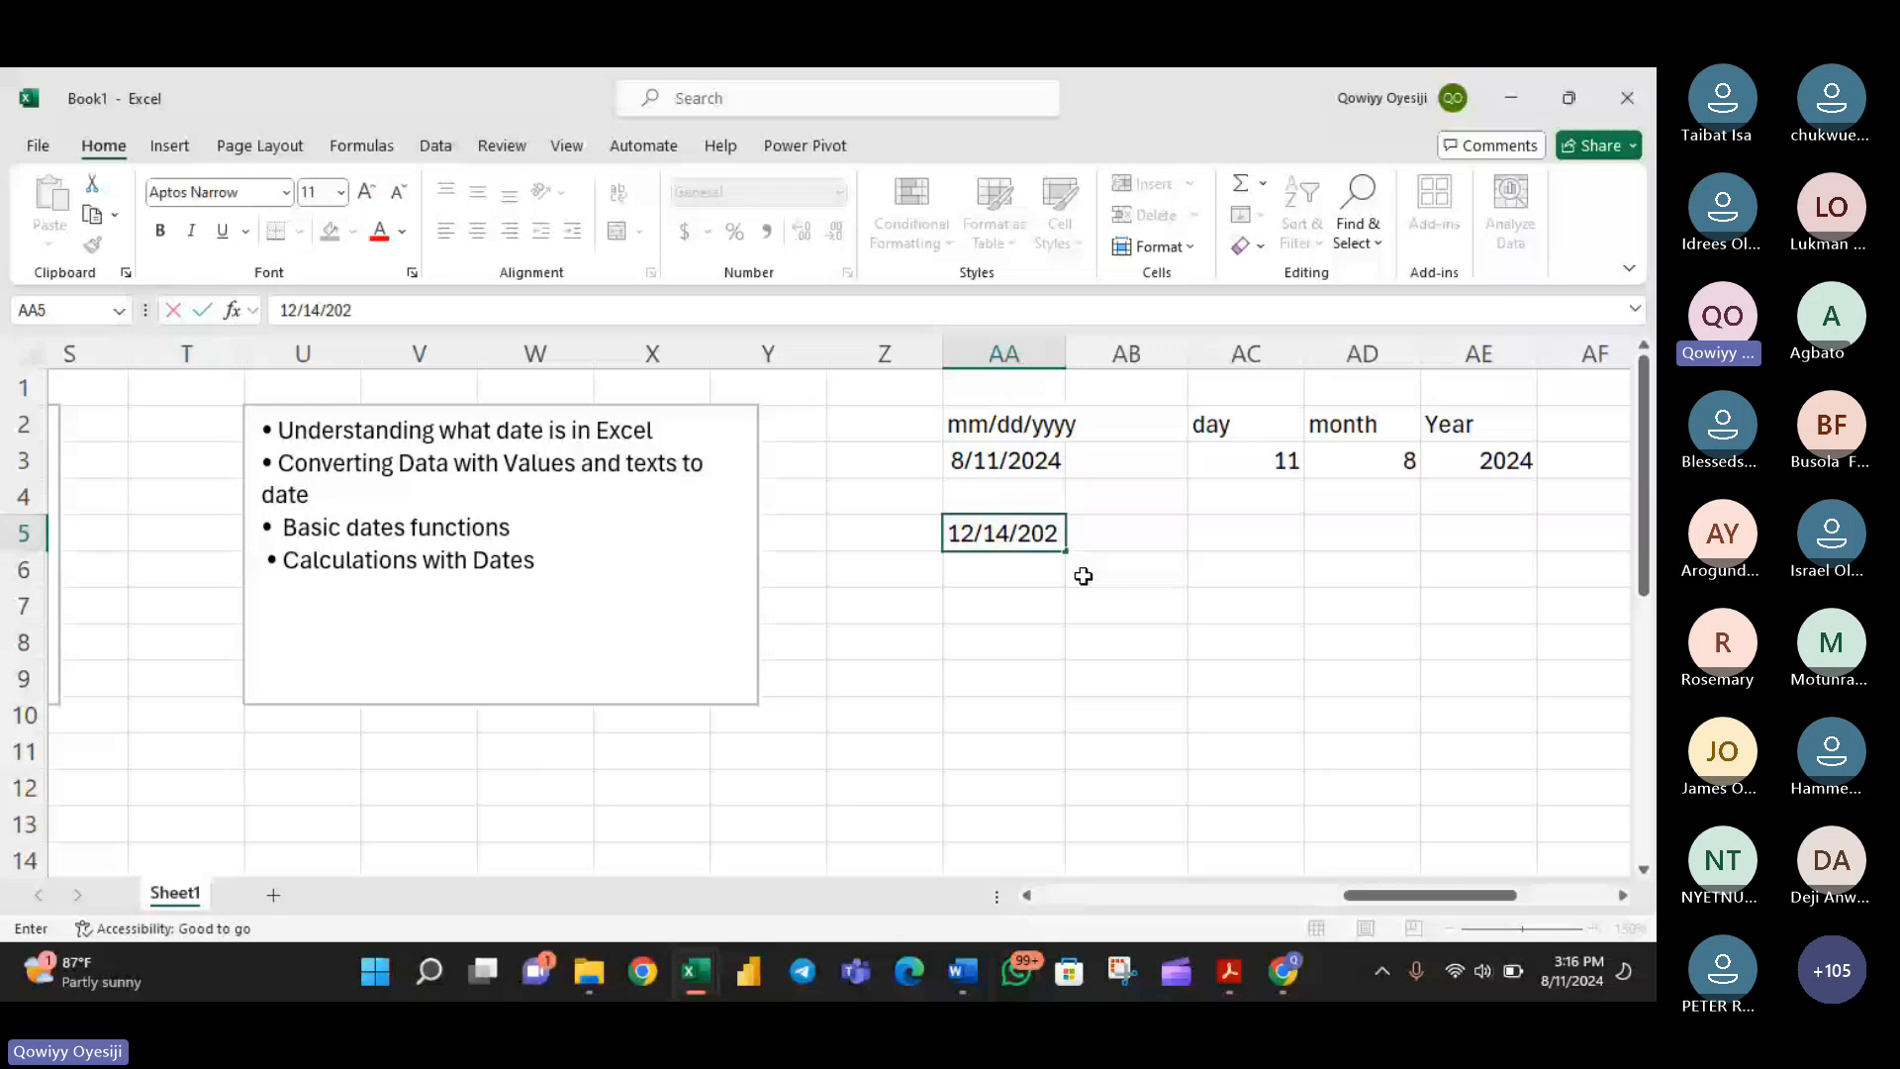
pyautogui.write('2')
pyautogui.press('Return')
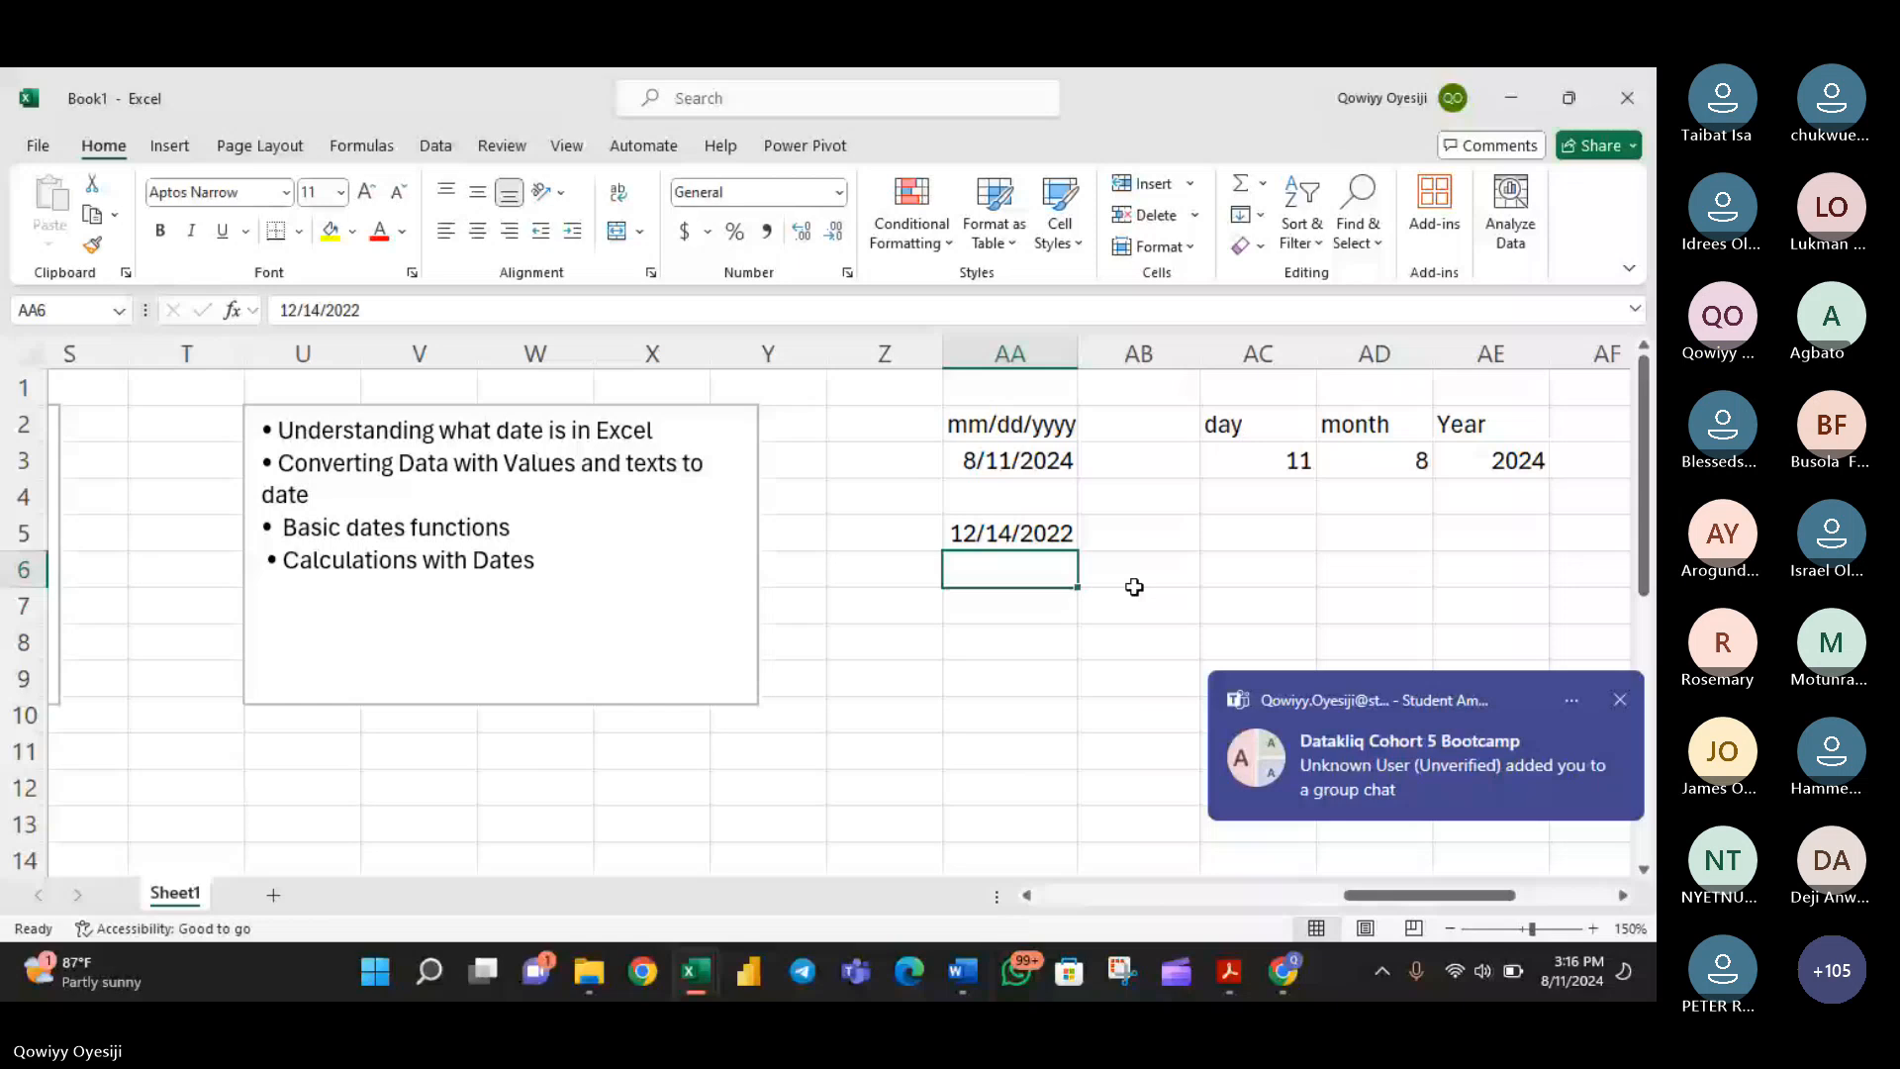
# - Calculate the number of days from the date in AA5 to the date in AA3 with the DAYS function in cell AC6
pyautogui.click(1247, 587)
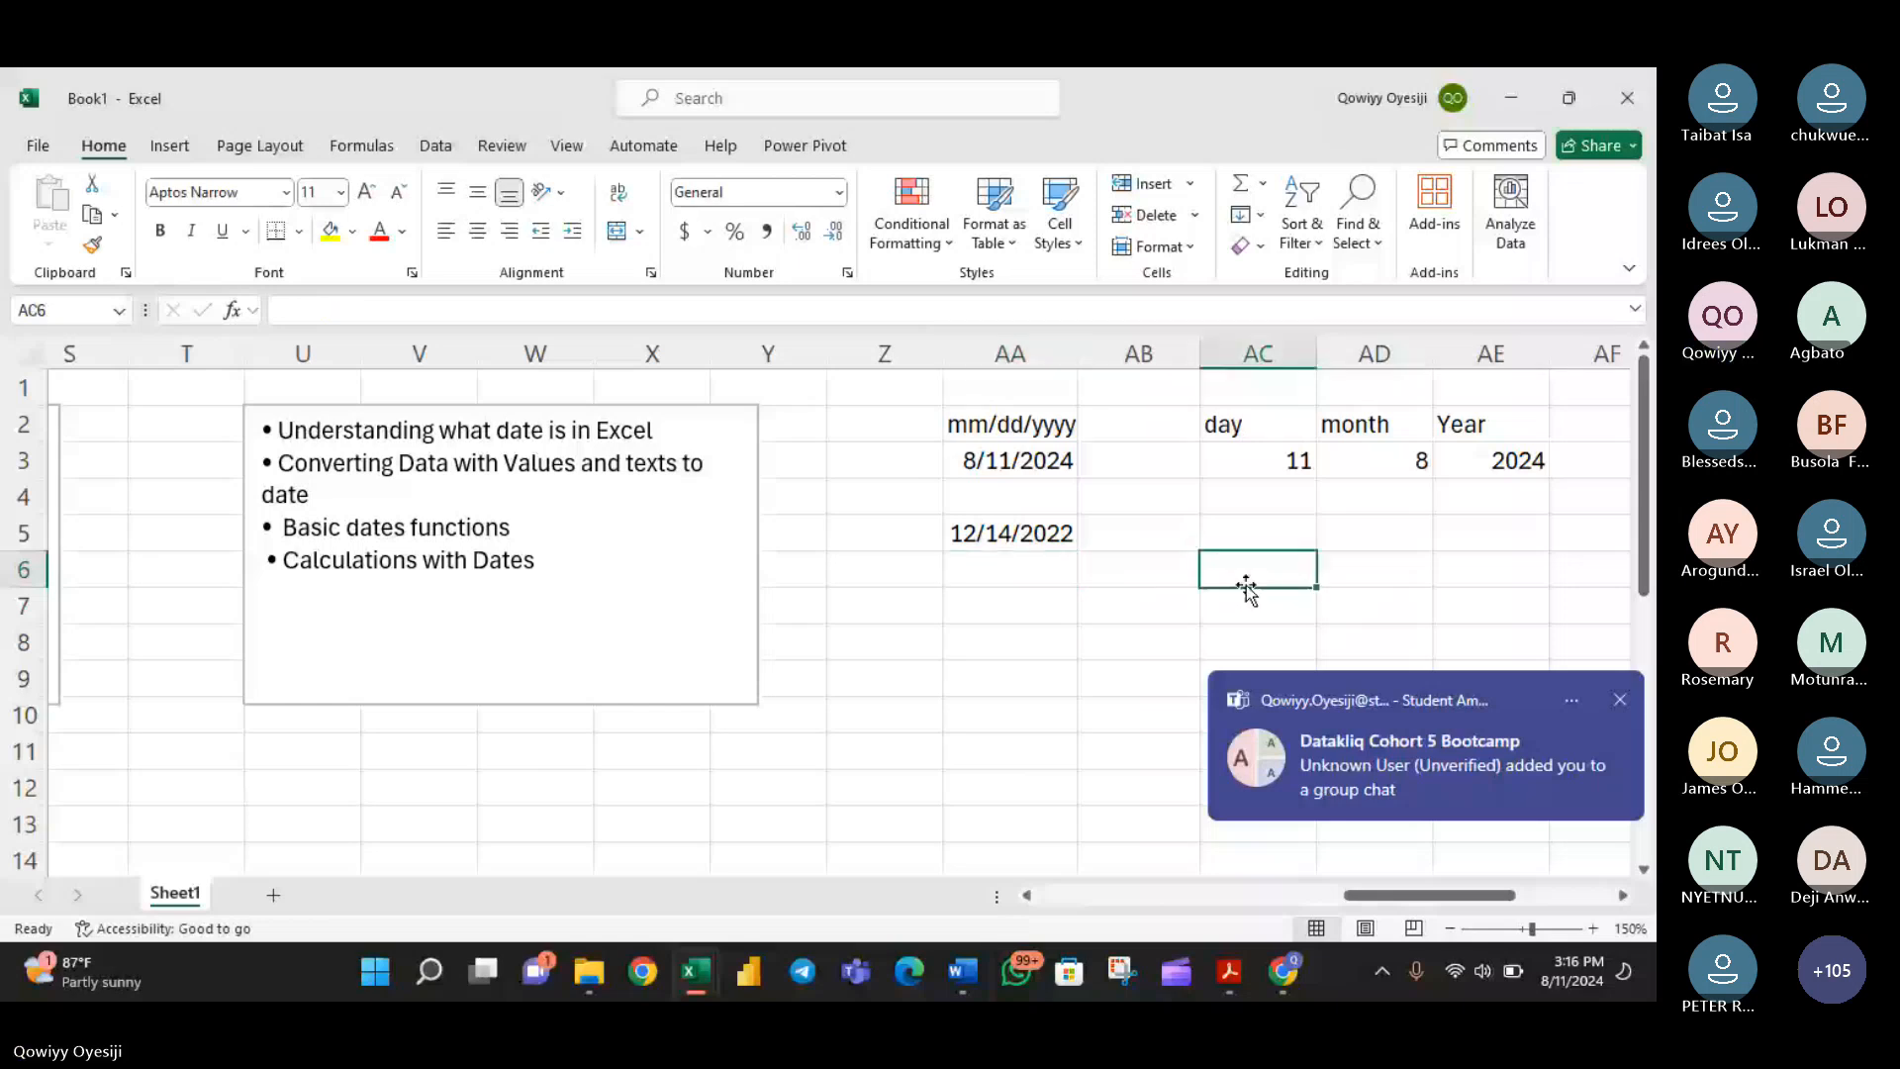
pyautogui.write('=DAYS(')
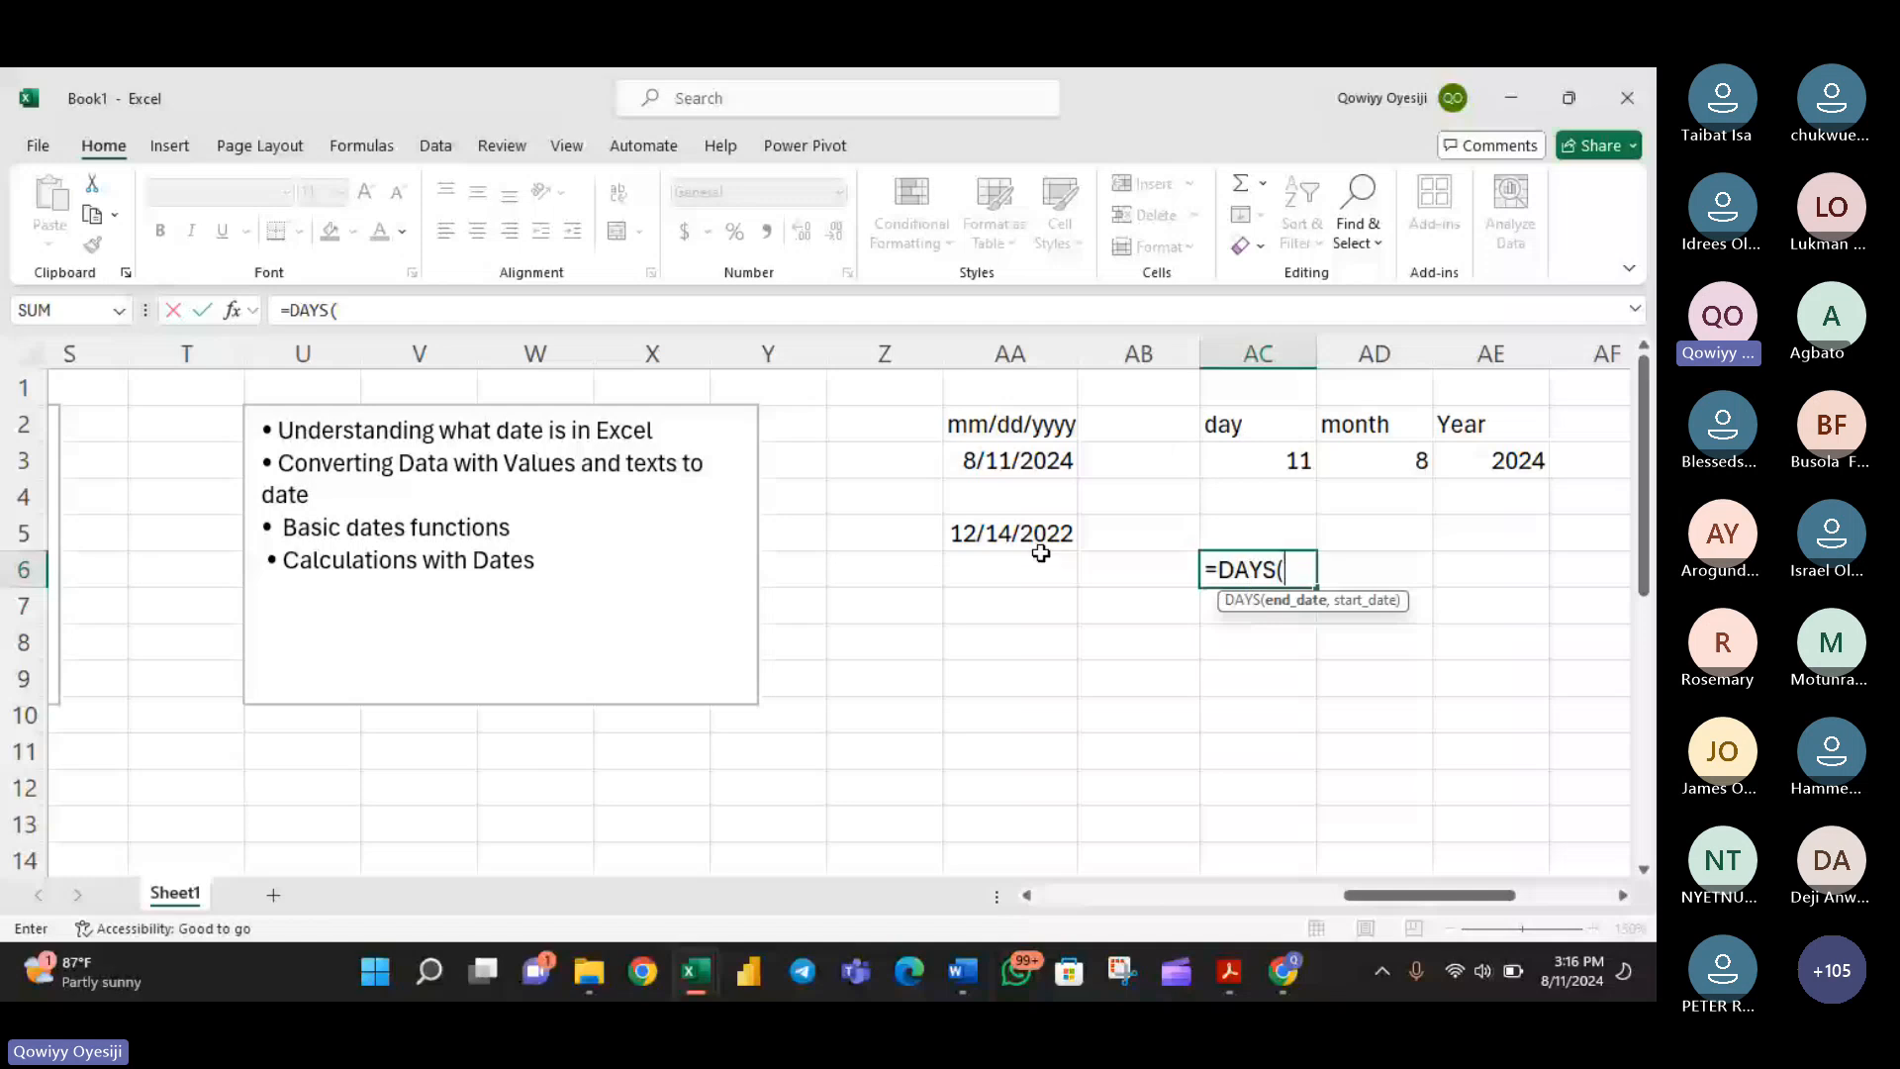
pyautogui.click(1019, 460)
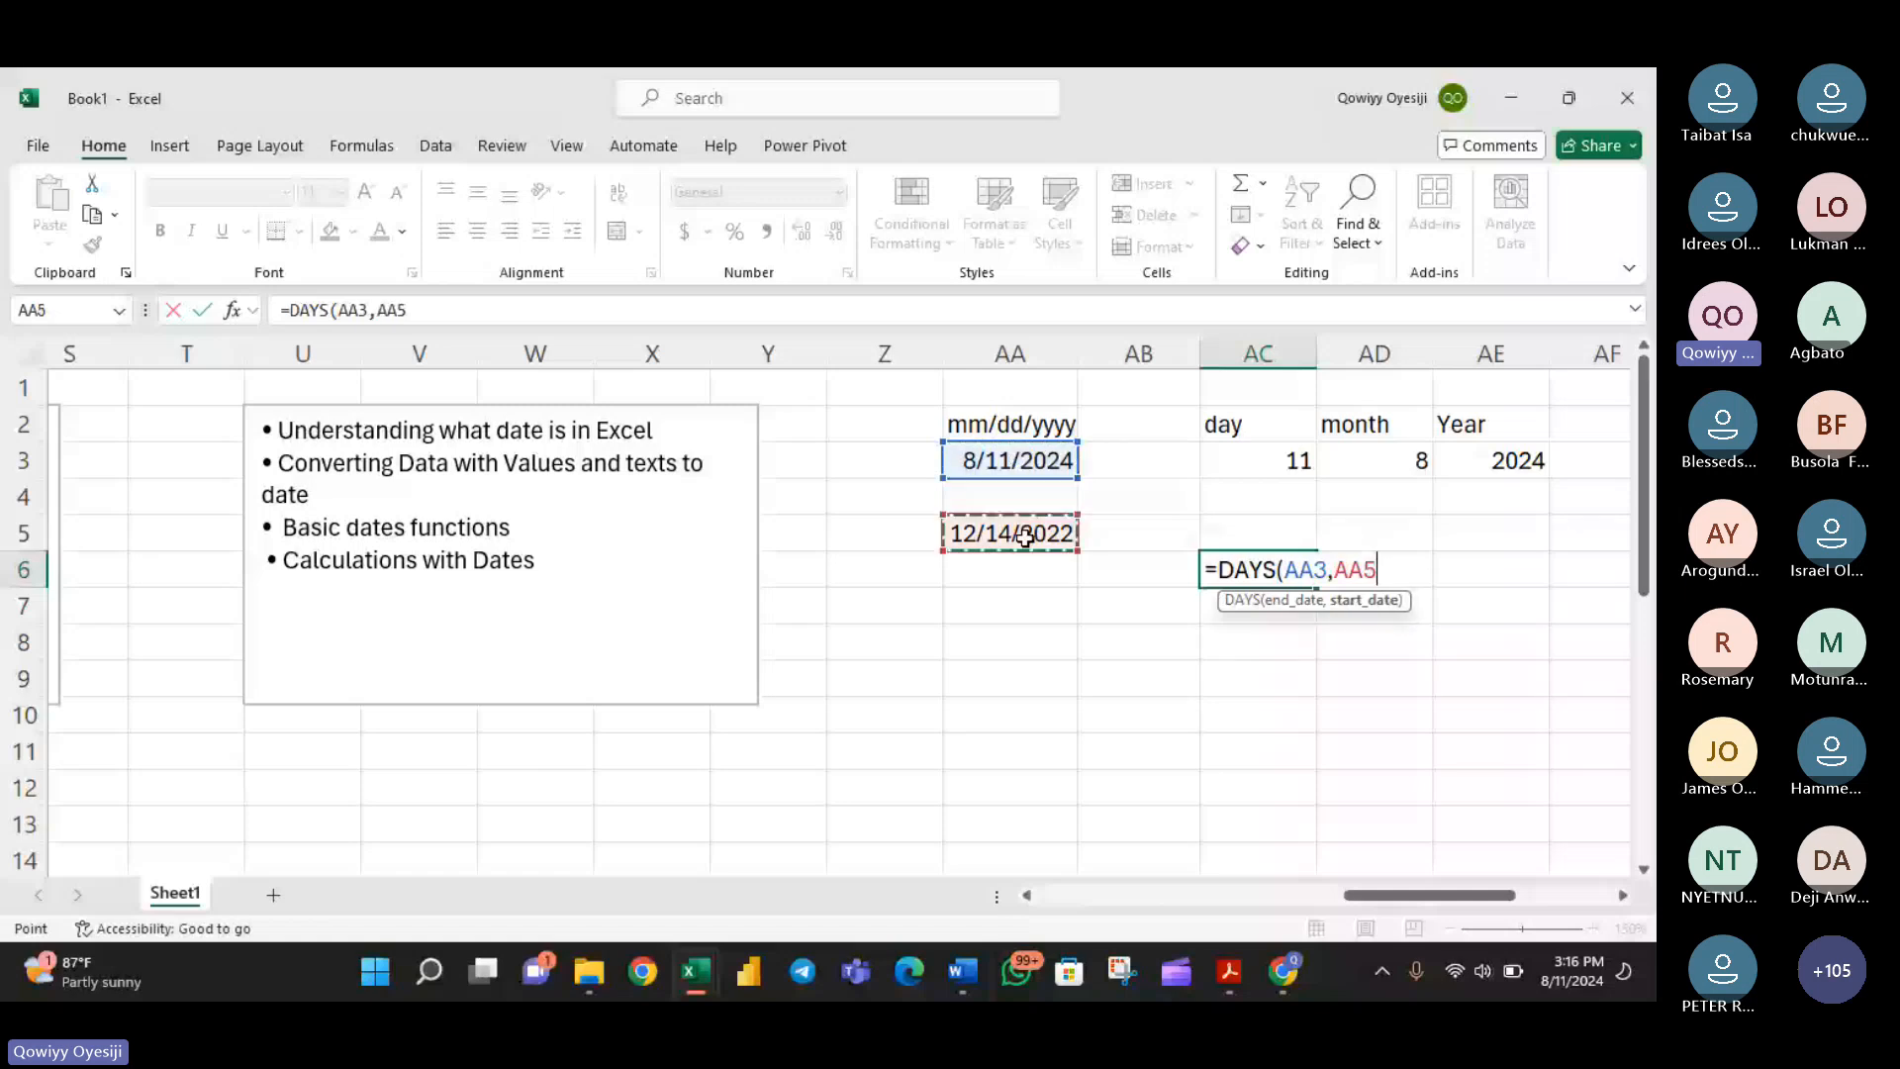
pyautogui.press('Return')
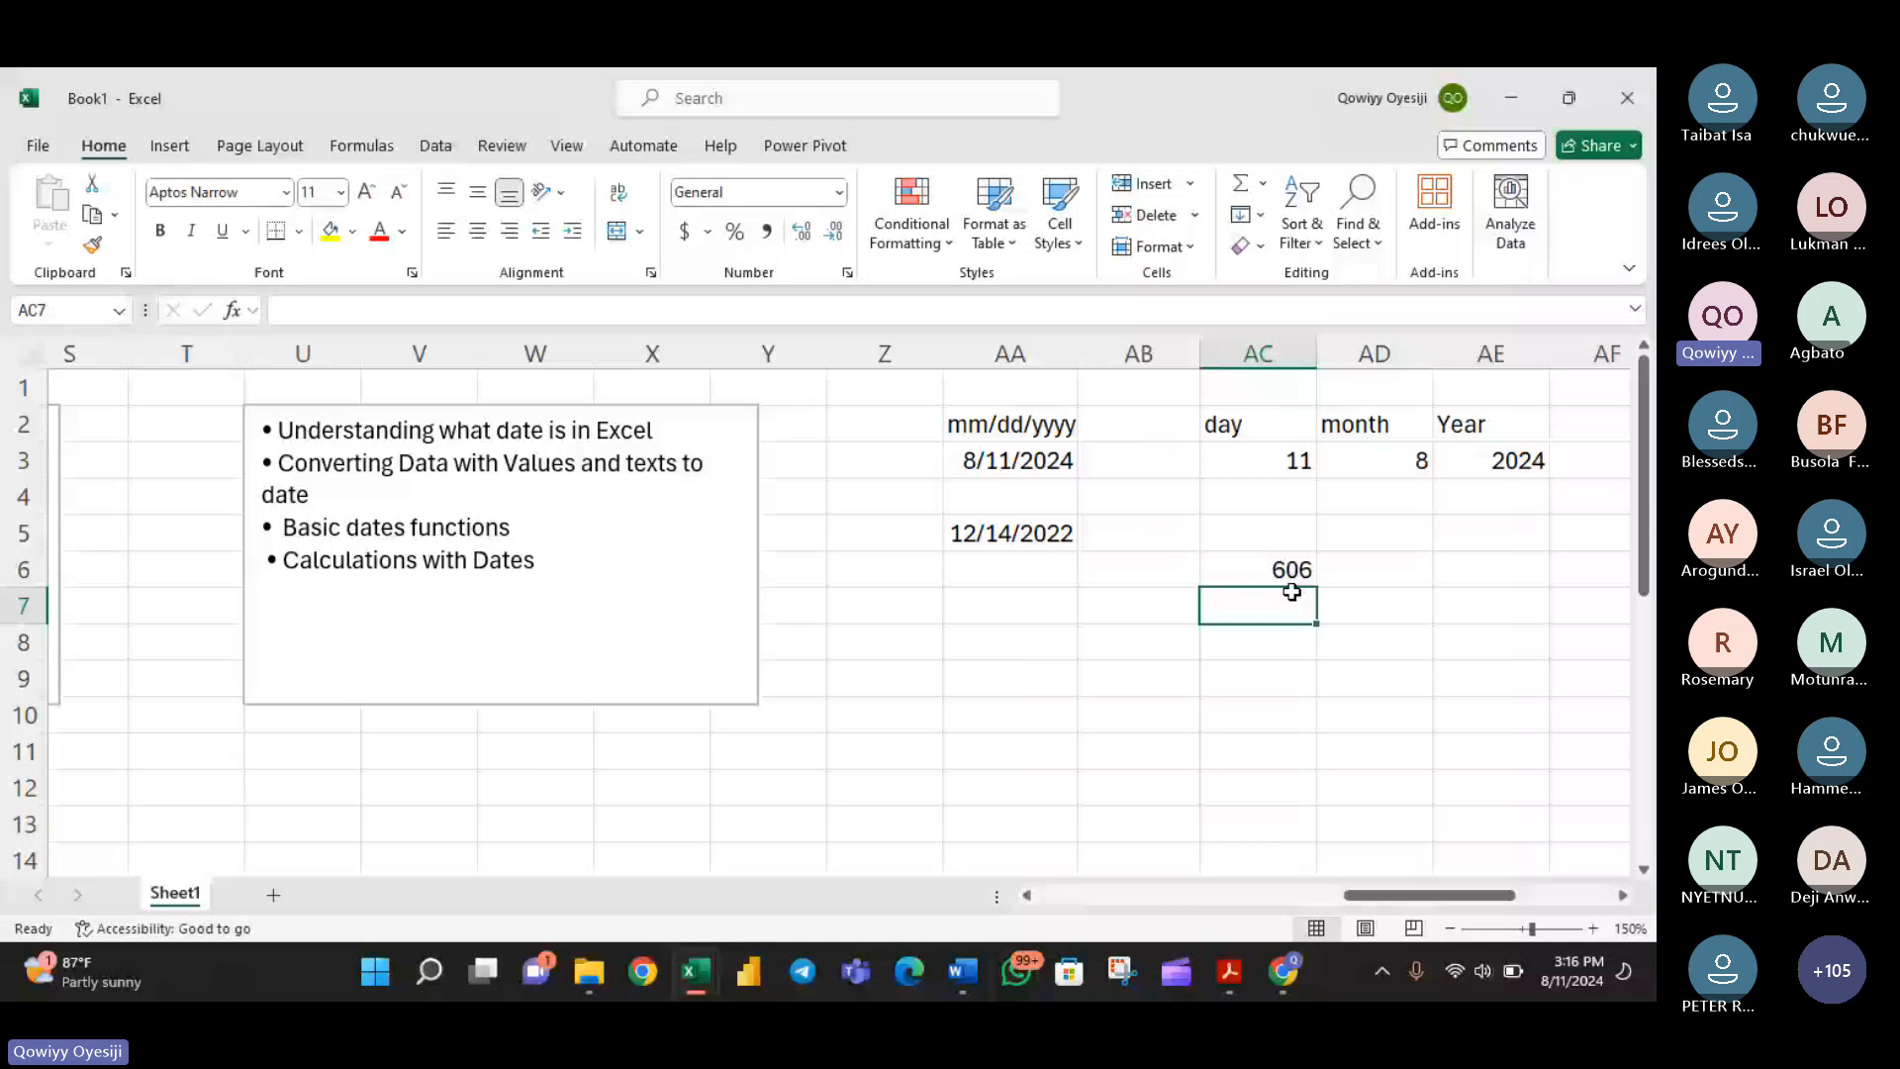
# - Review the example date in AA3 and the four date topics in the outline text box
pyautogui.click(1004, 463)
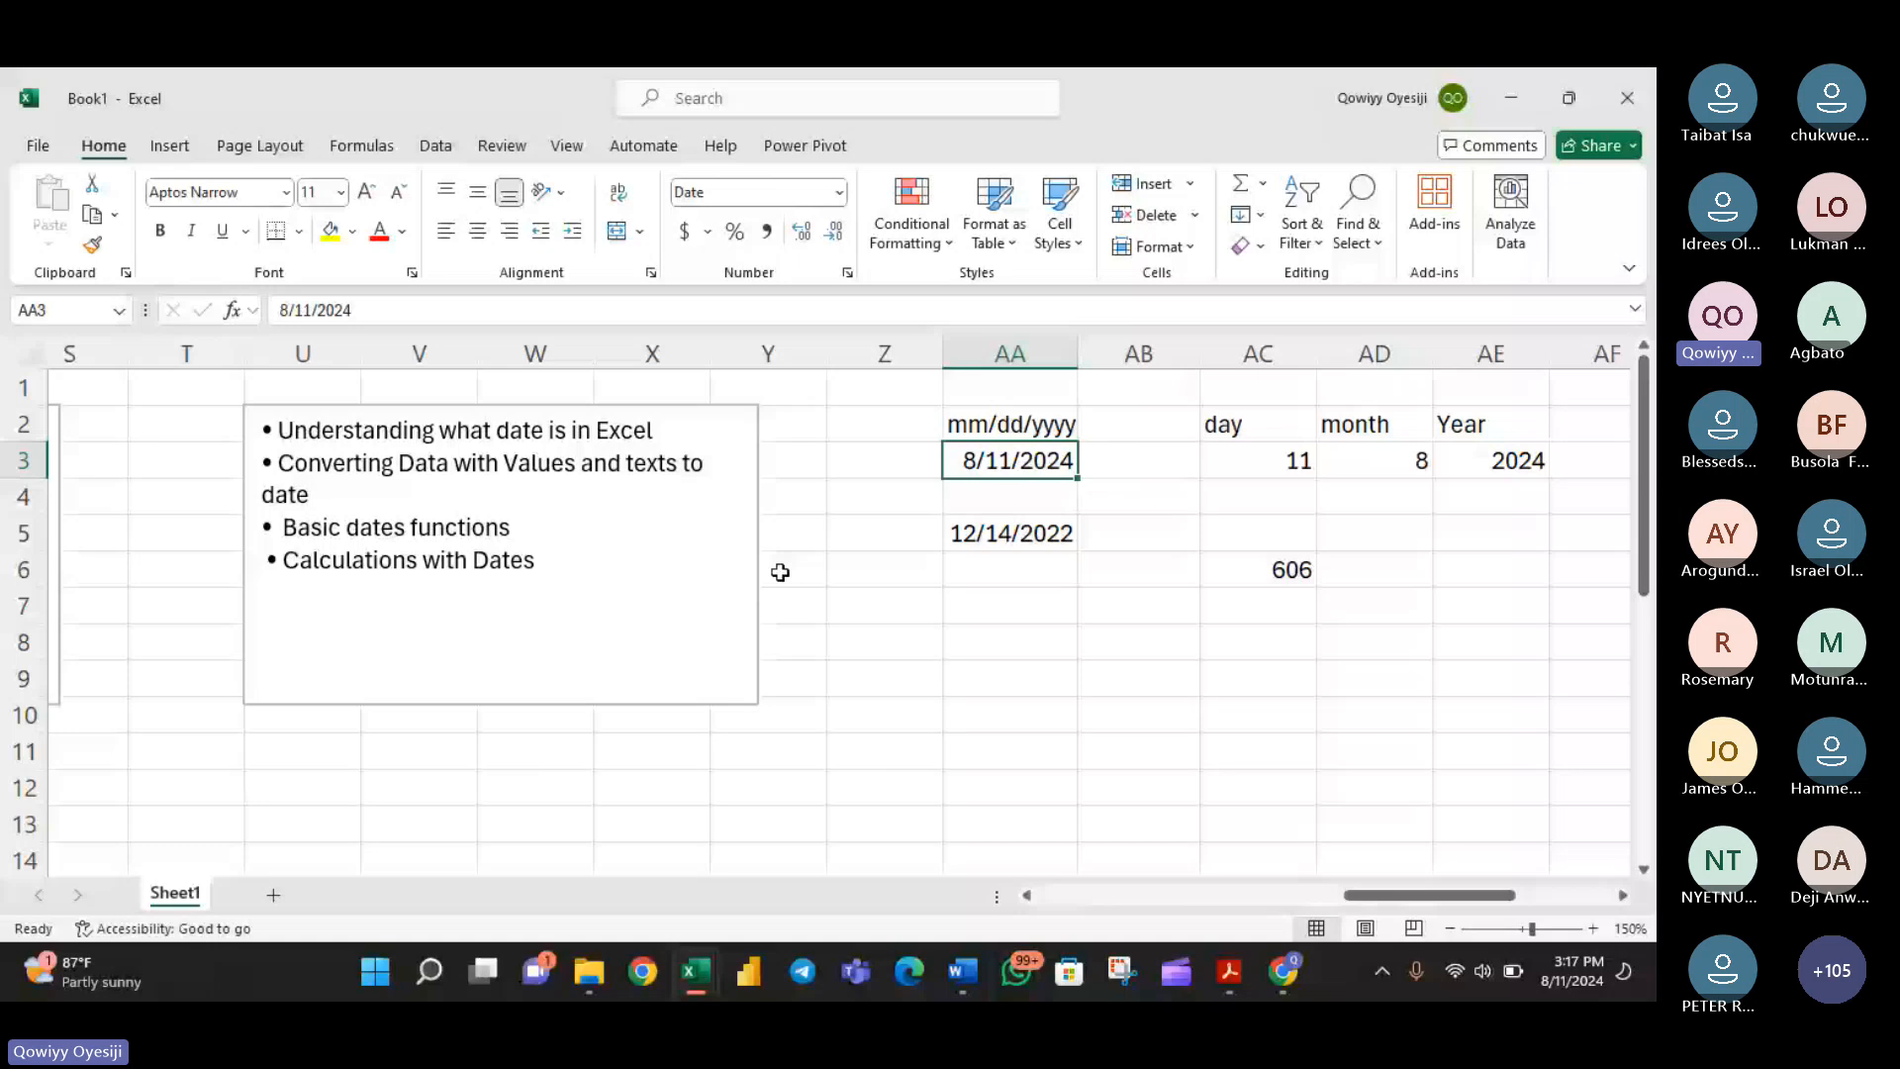
pyautogui.moveTo(544, 560); pyautogui.dragTo(281, 439)
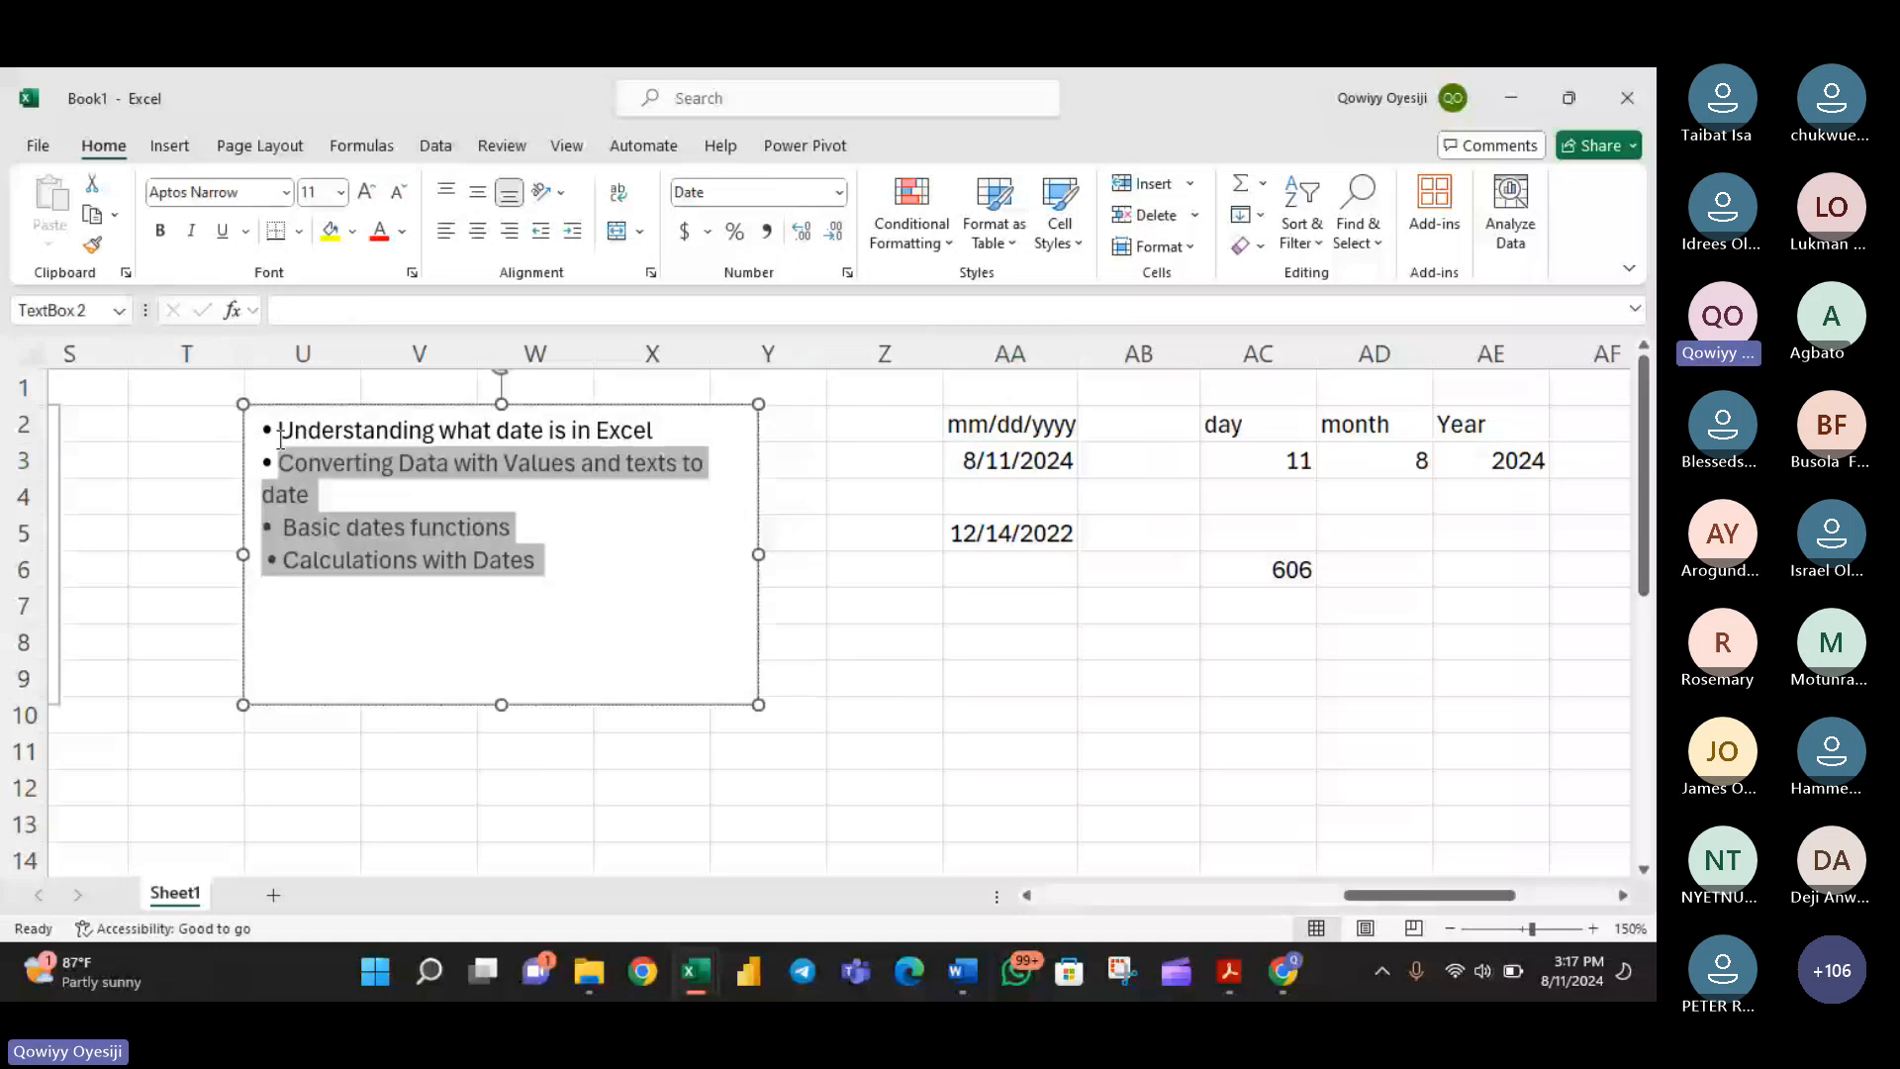
pyautogui.moveTo(281, 440); pyautogui.dragTo(263, 430)
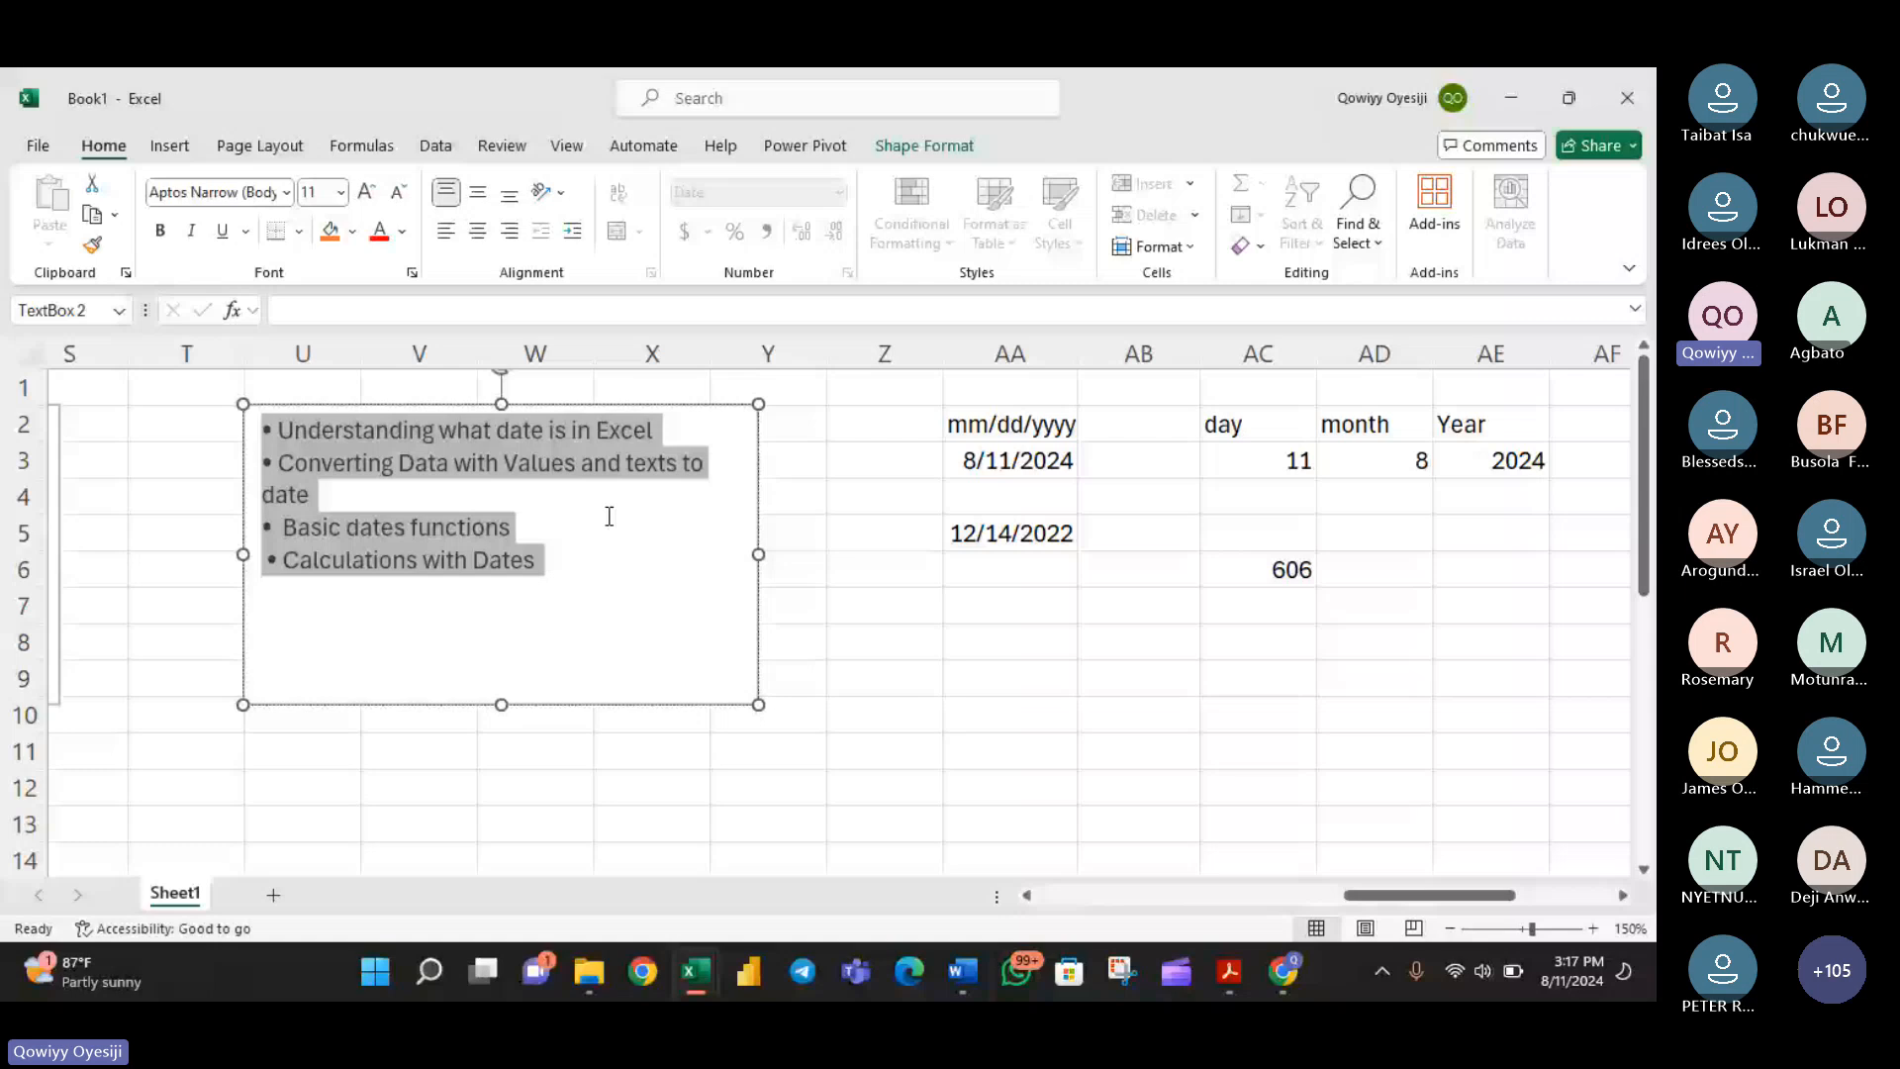
pyautogui.click(603, 566)
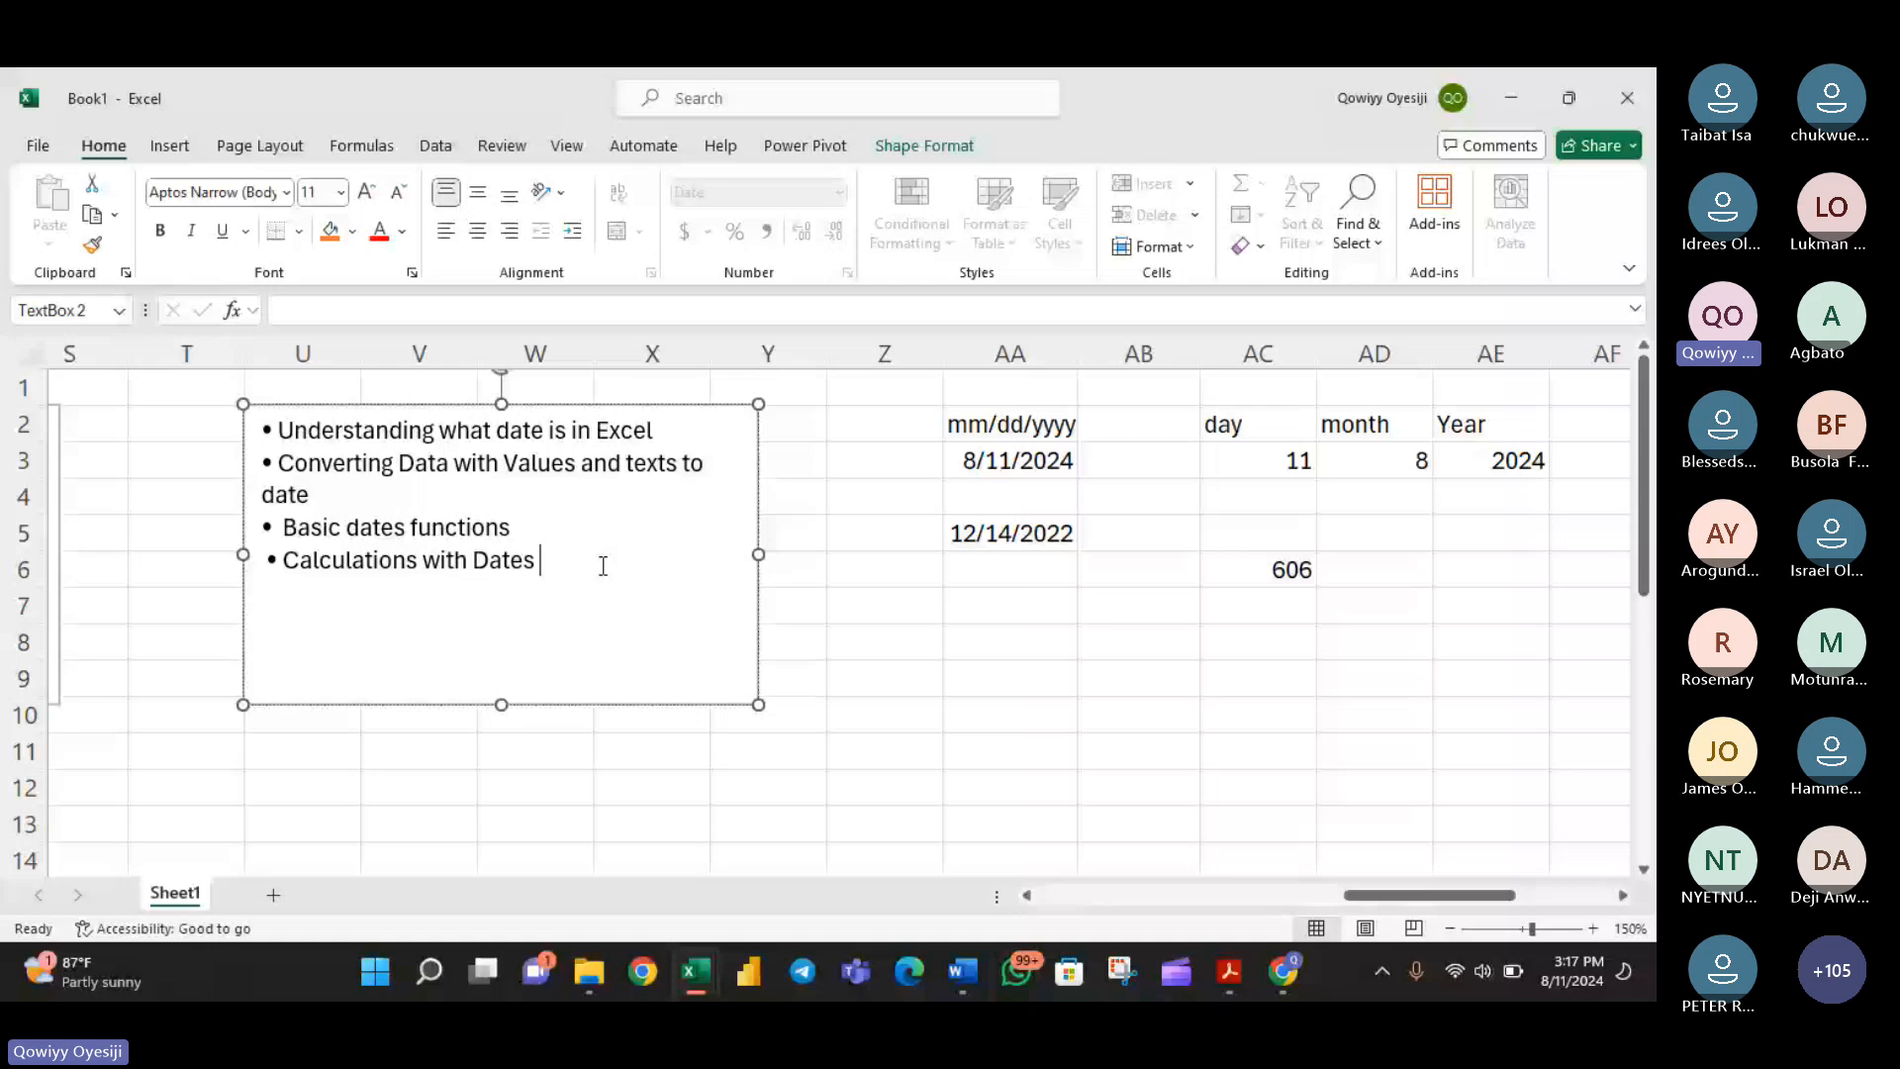
# - Switch to the Teams meeting, dismiss the group chat notification, read the meeting chat, and return to the Book1 workbook in Excel
pyautogui.moveTo(1282, 980)
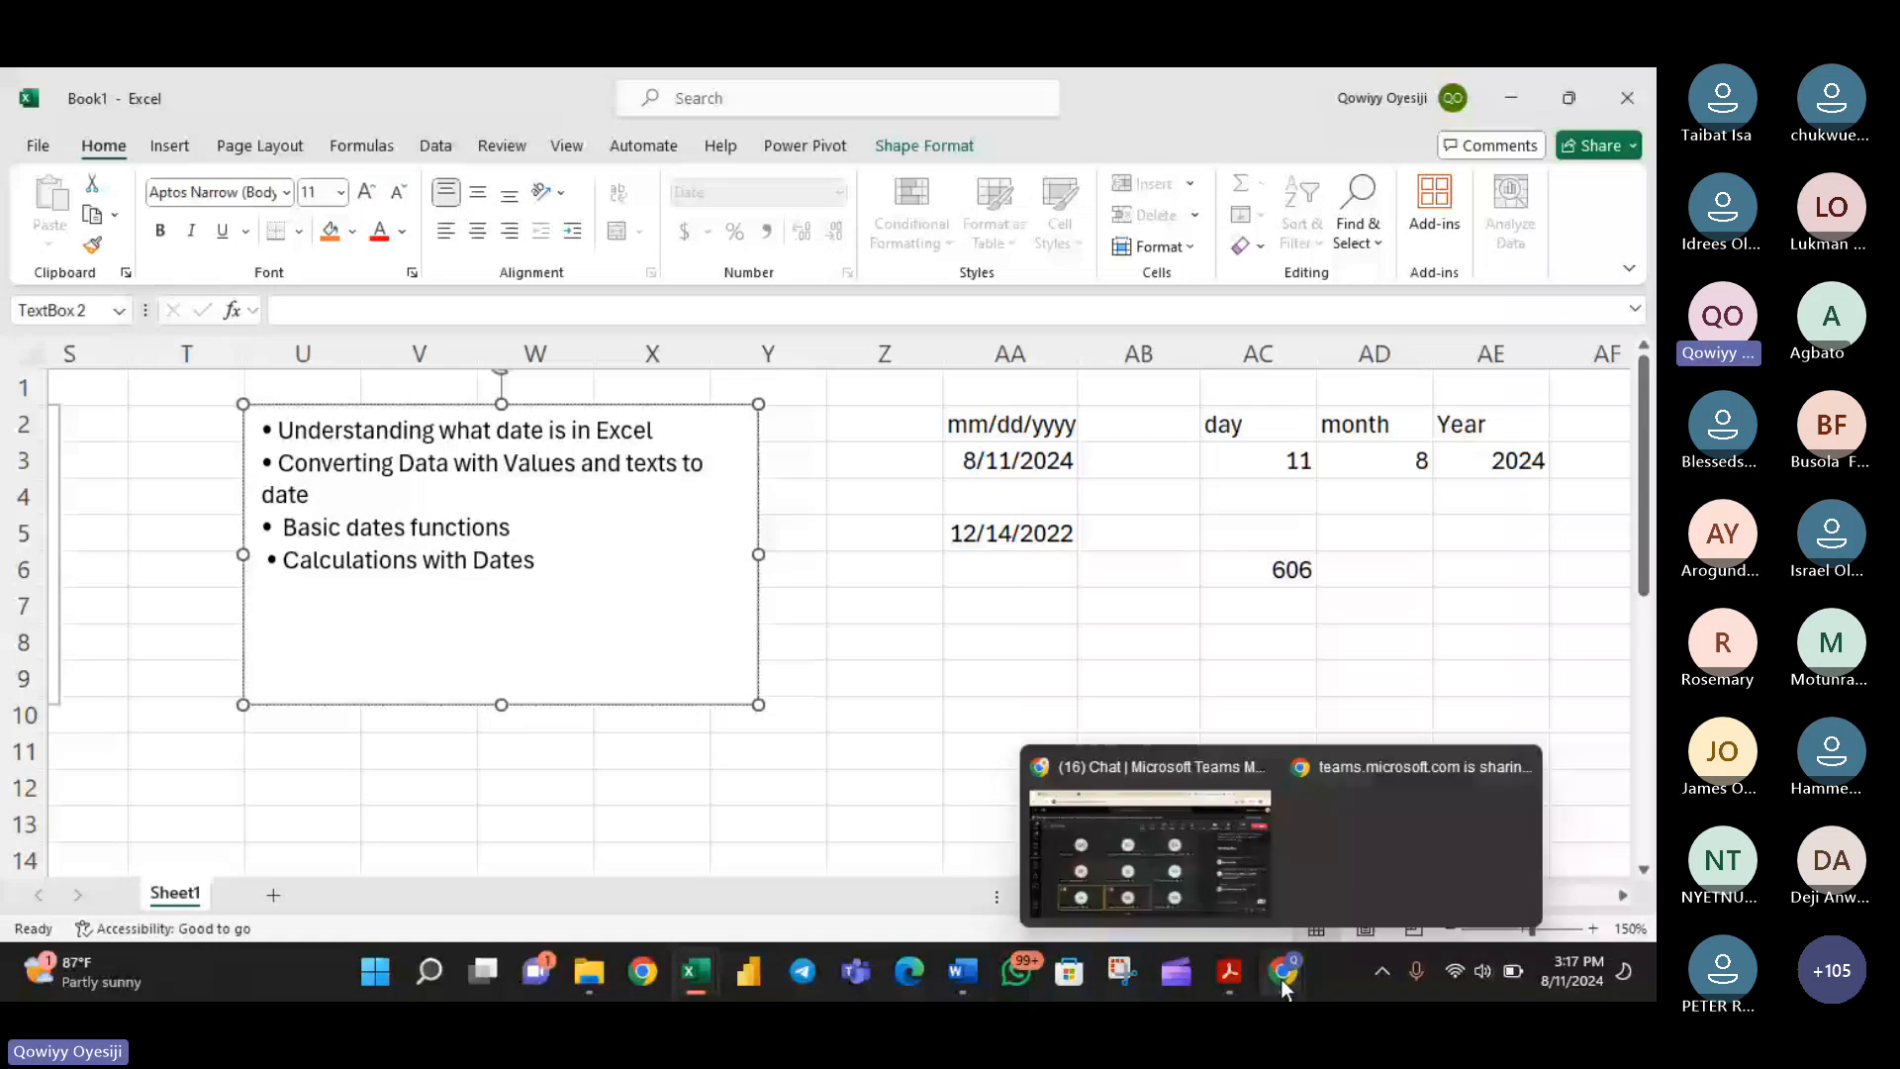
pyautogui.click(1150, 853)
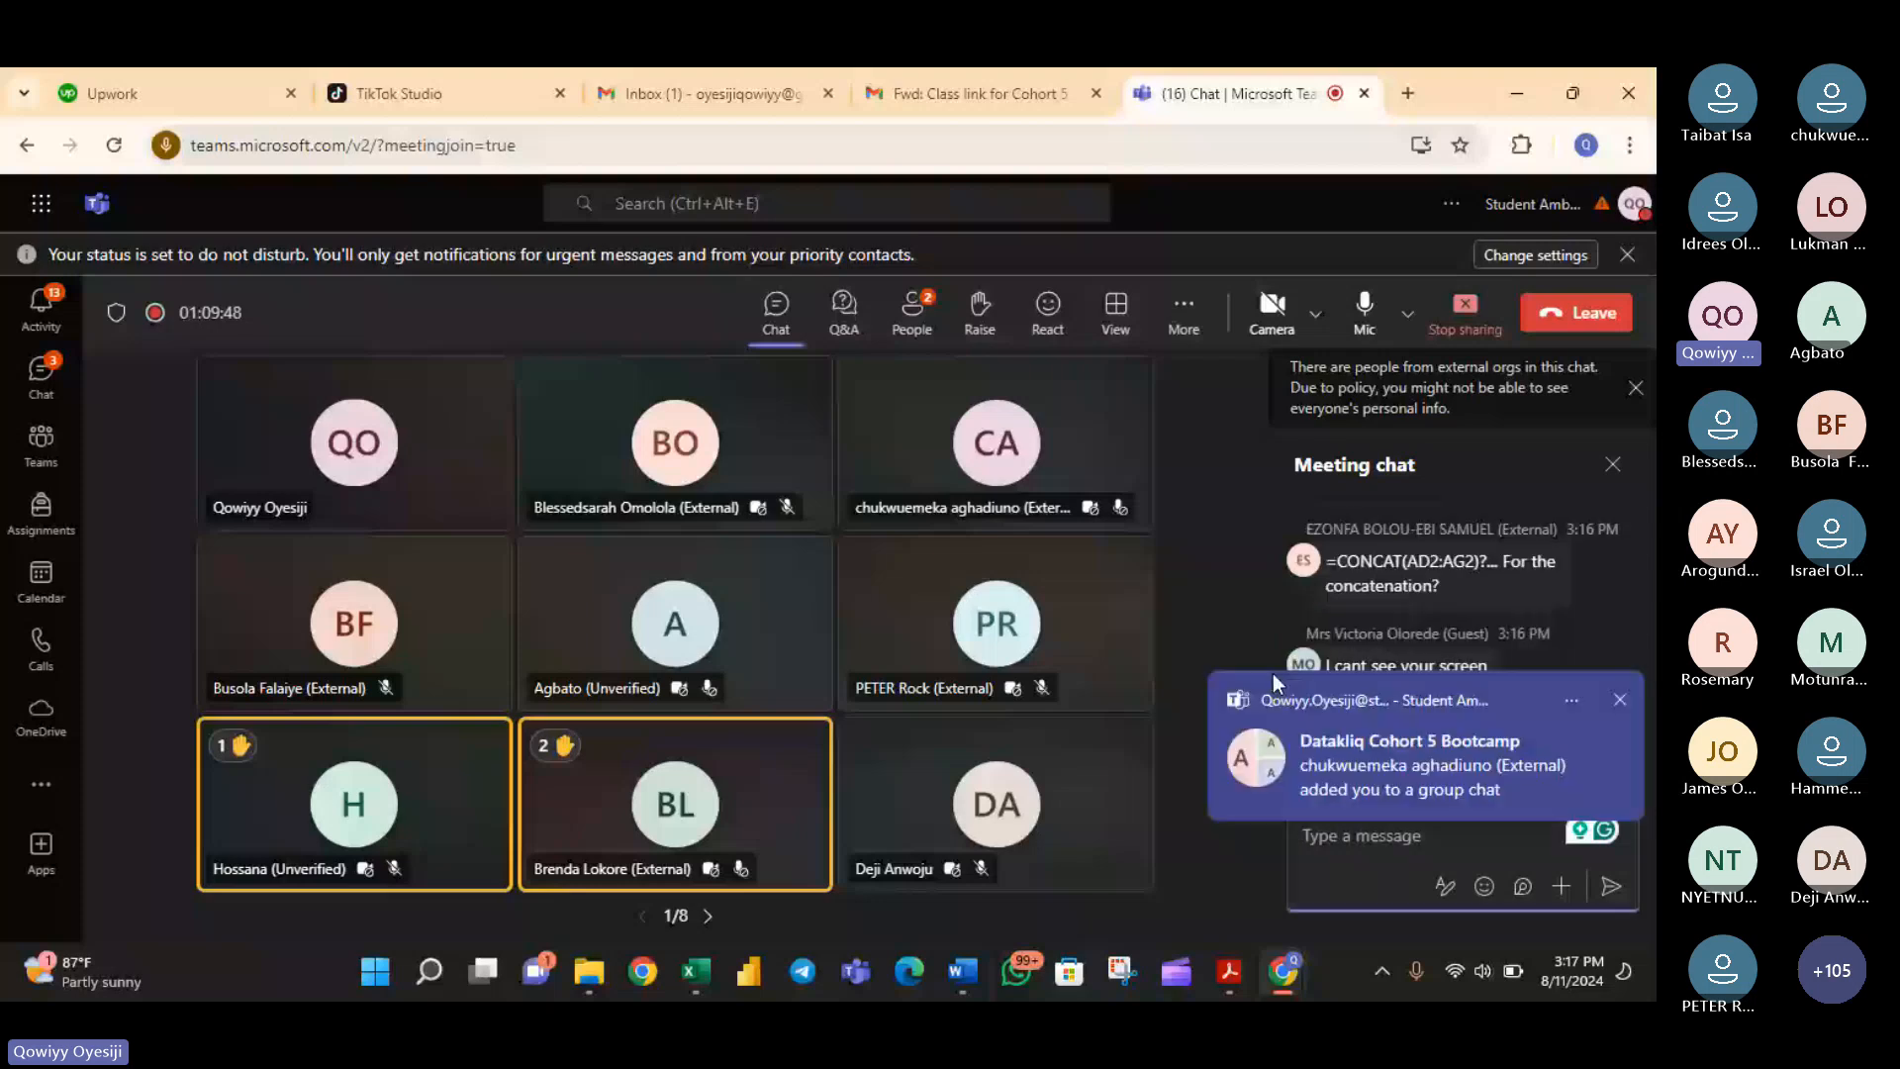
pyautogui.click(1621, 698)
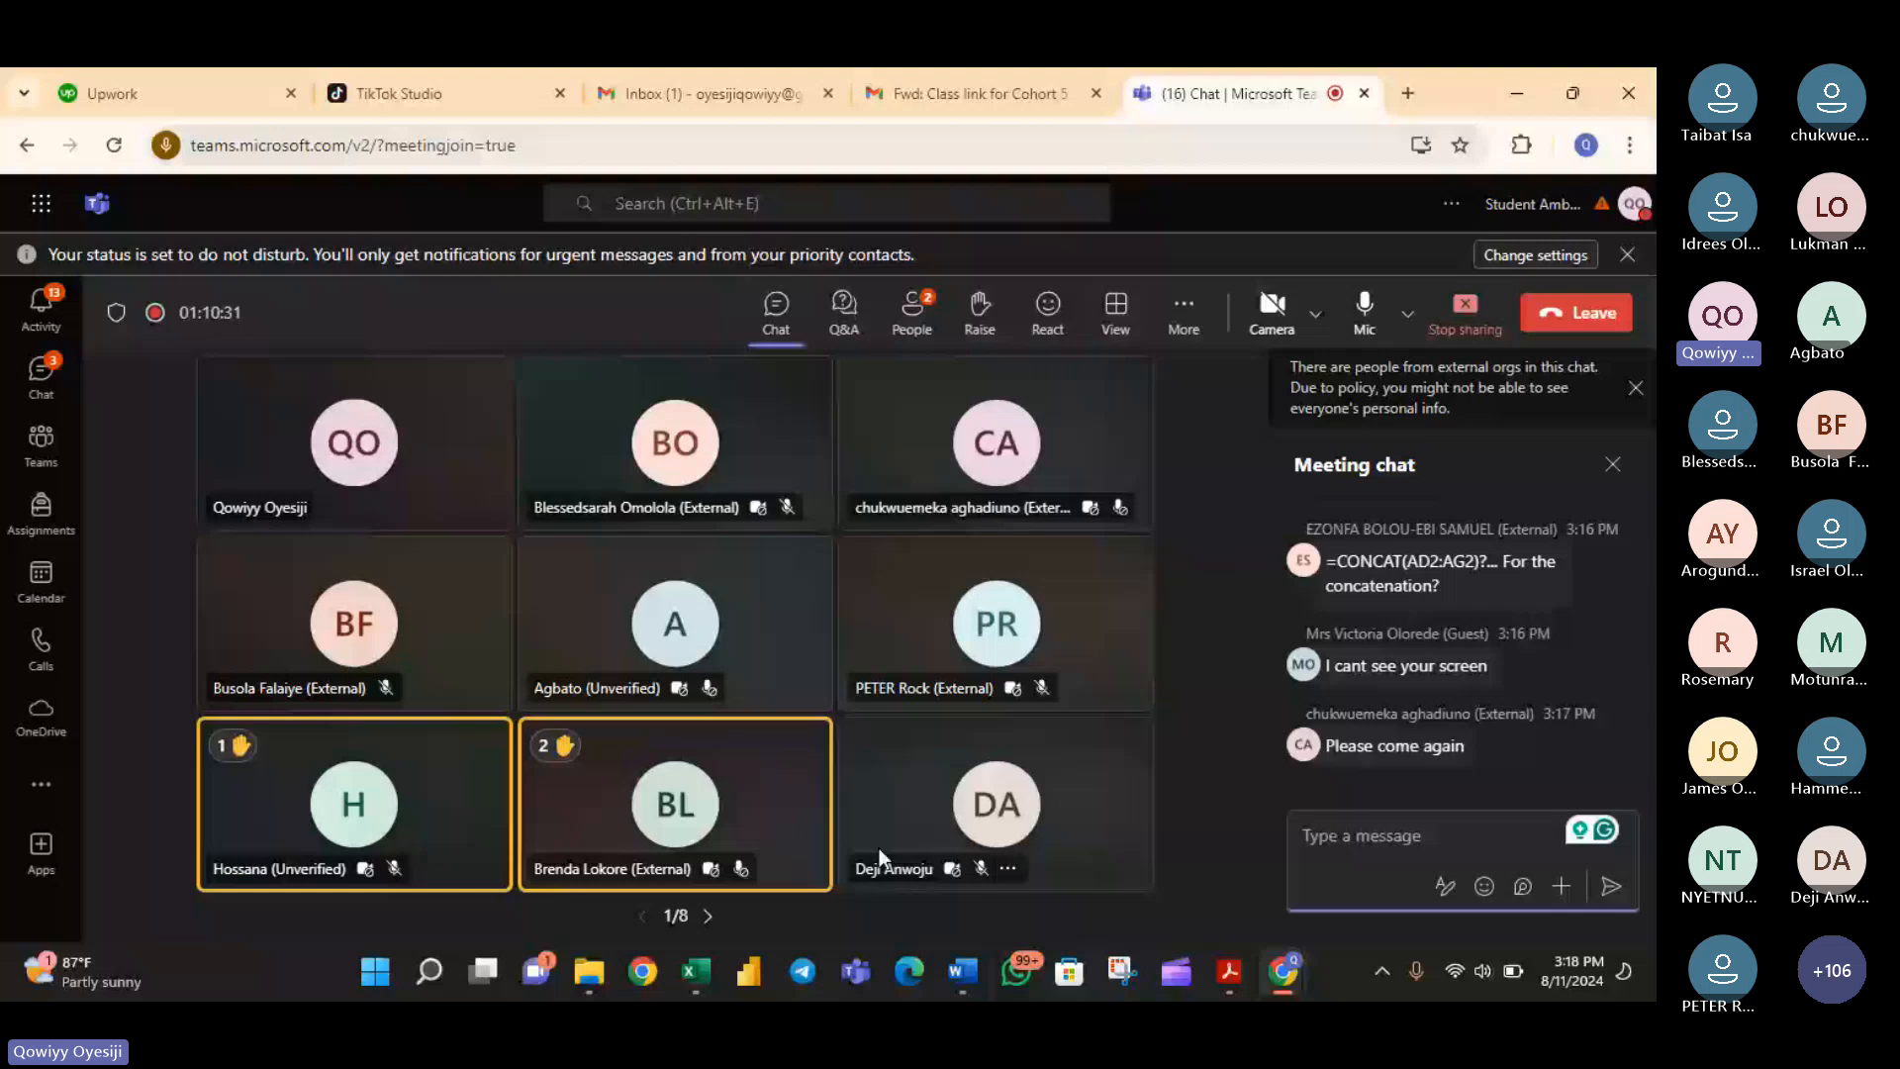
pyautogui.moveTo(696, 971)
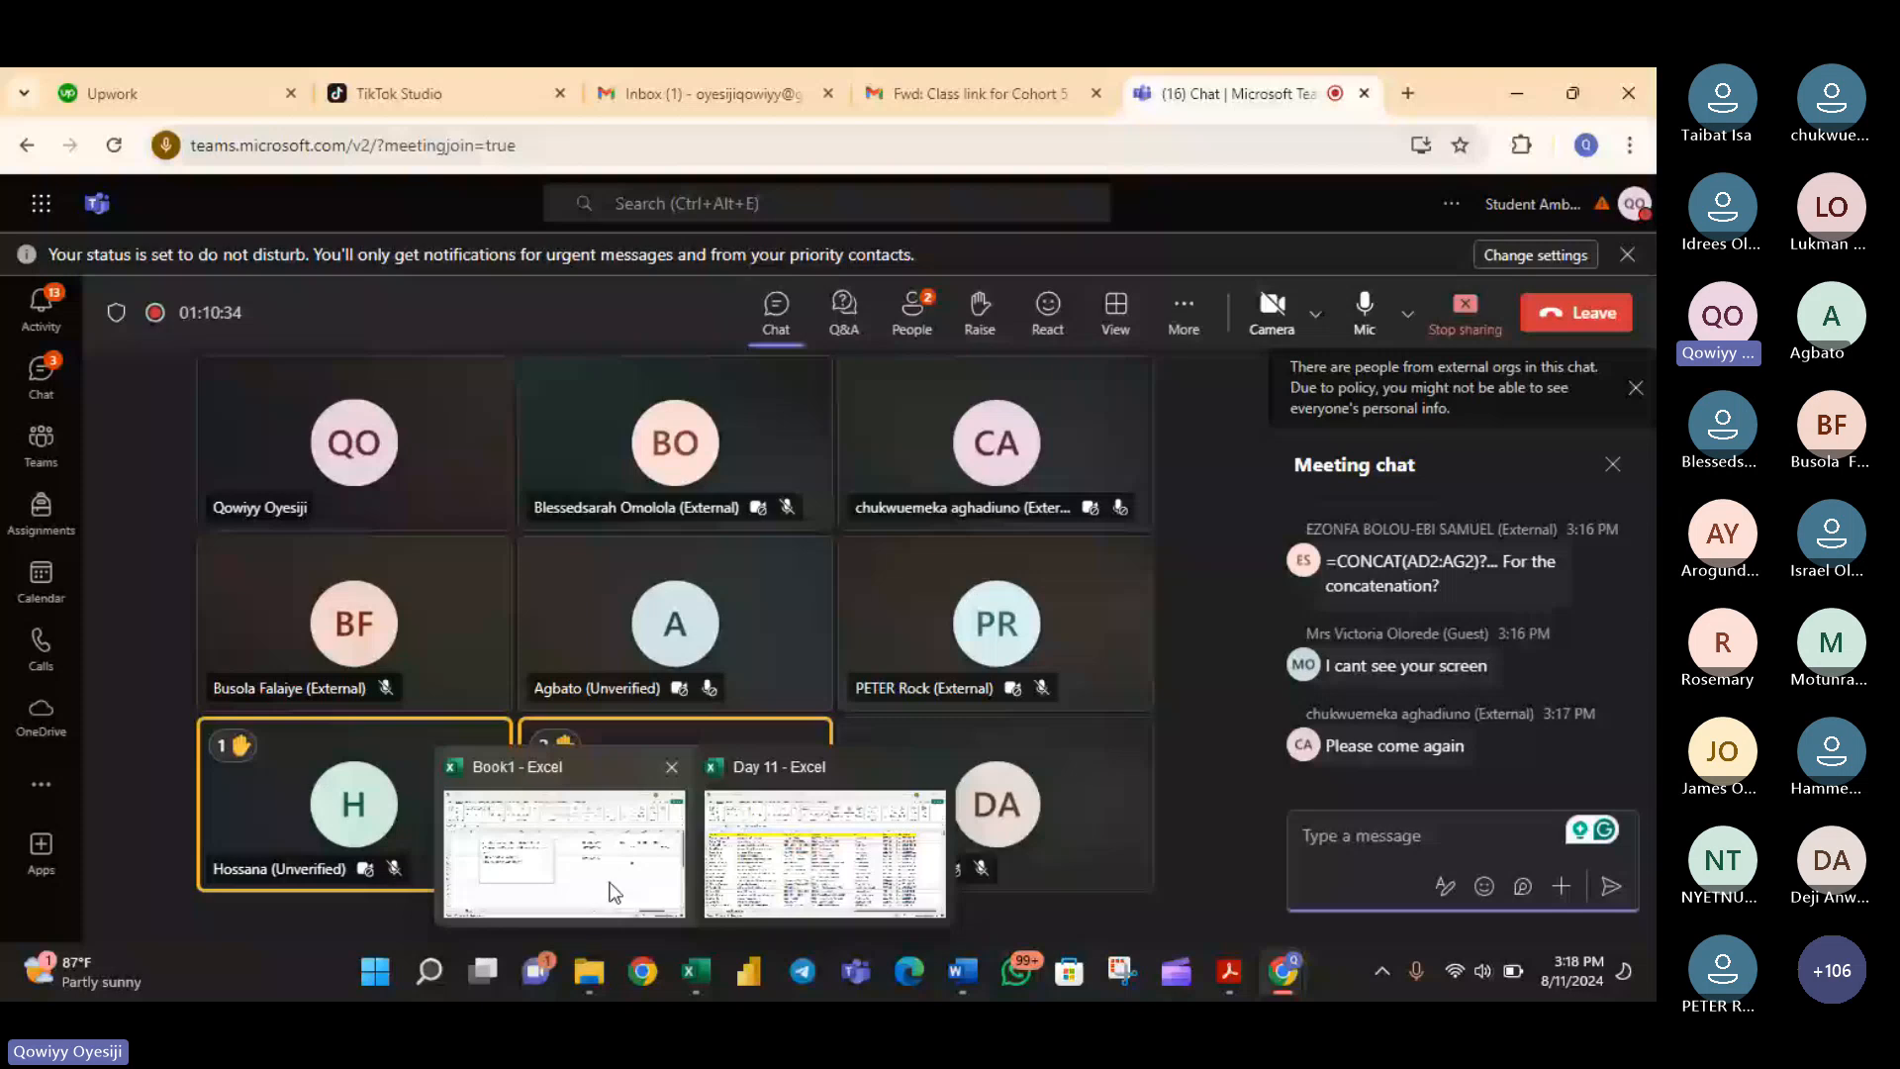
pyautogui.click(612, 892)
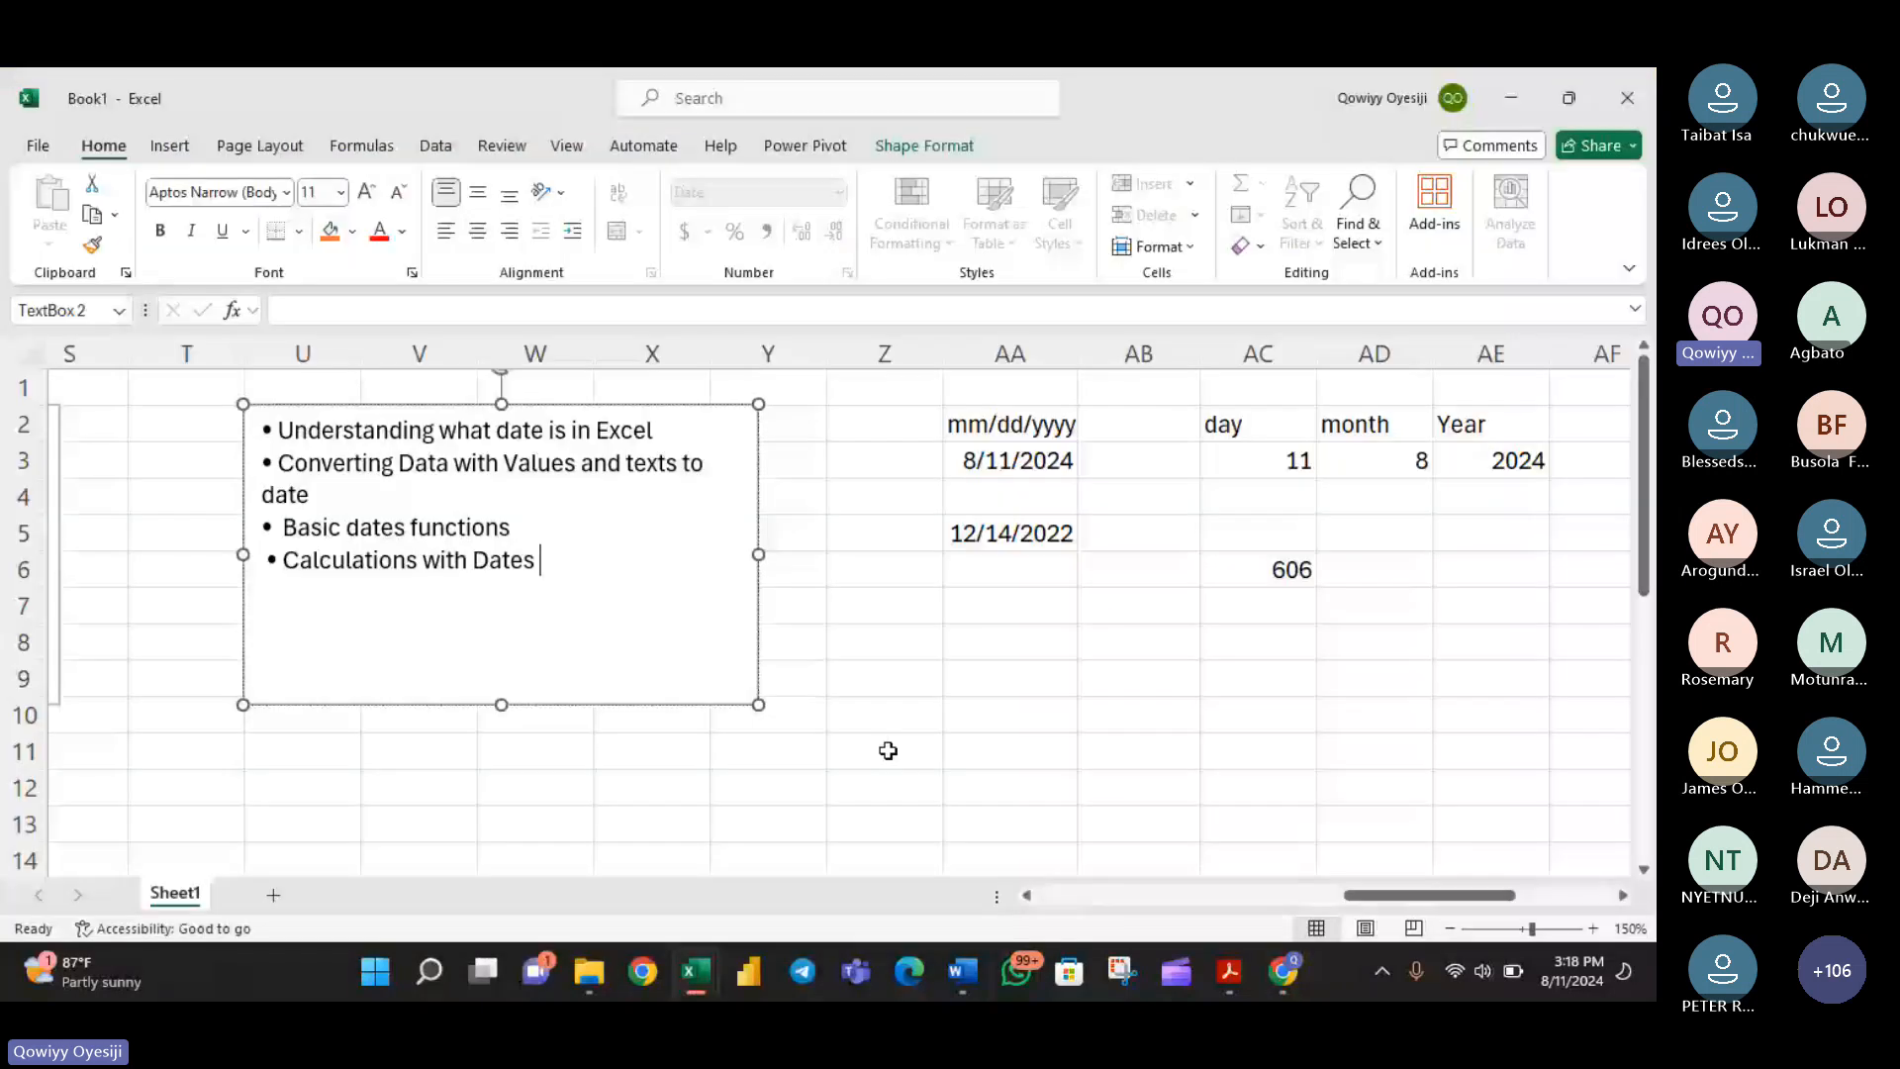
# - Look over the first and last name table, and go through the outline points on basic date functions and calculations with dates
pyautogui.moveTo(1412, 895); pyautogui.dragTo(1504, 905)
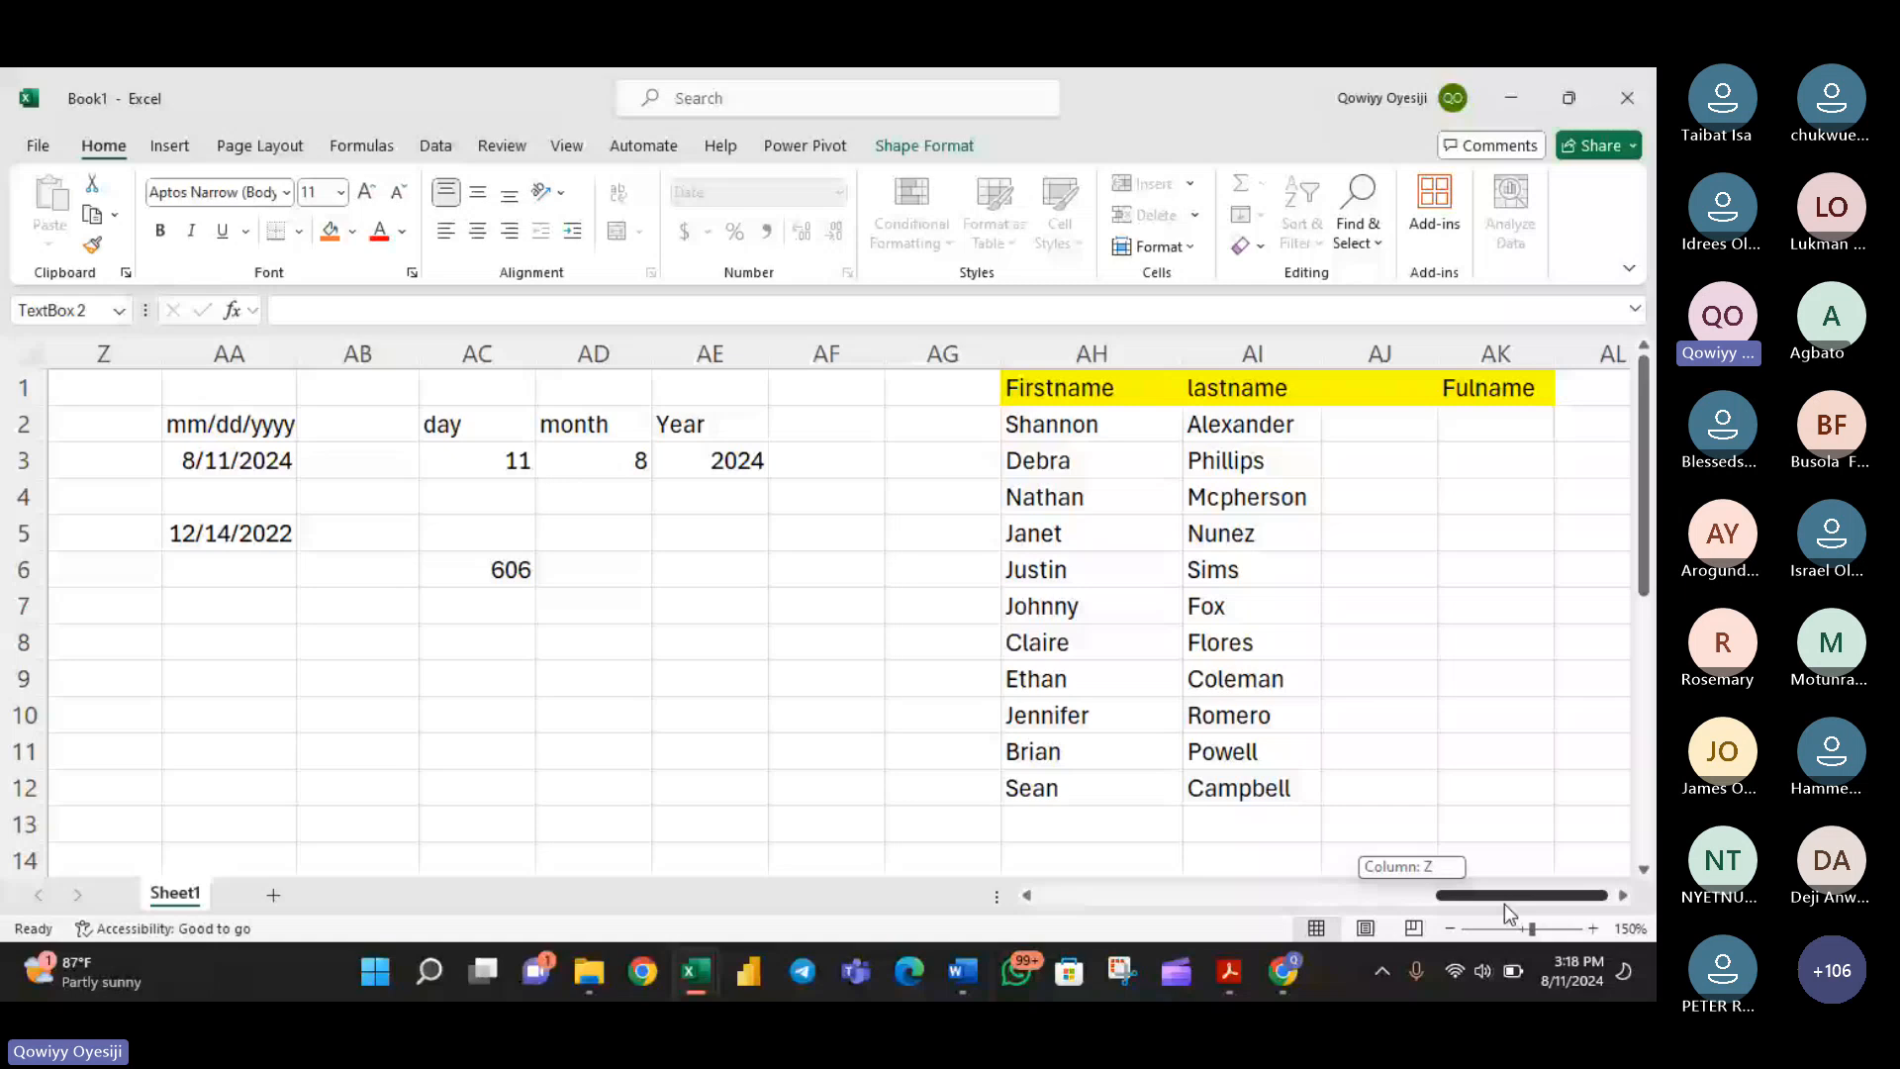
pyautogui.moveTo(1504, 905); pyautogui.dragTo(1438, 903)
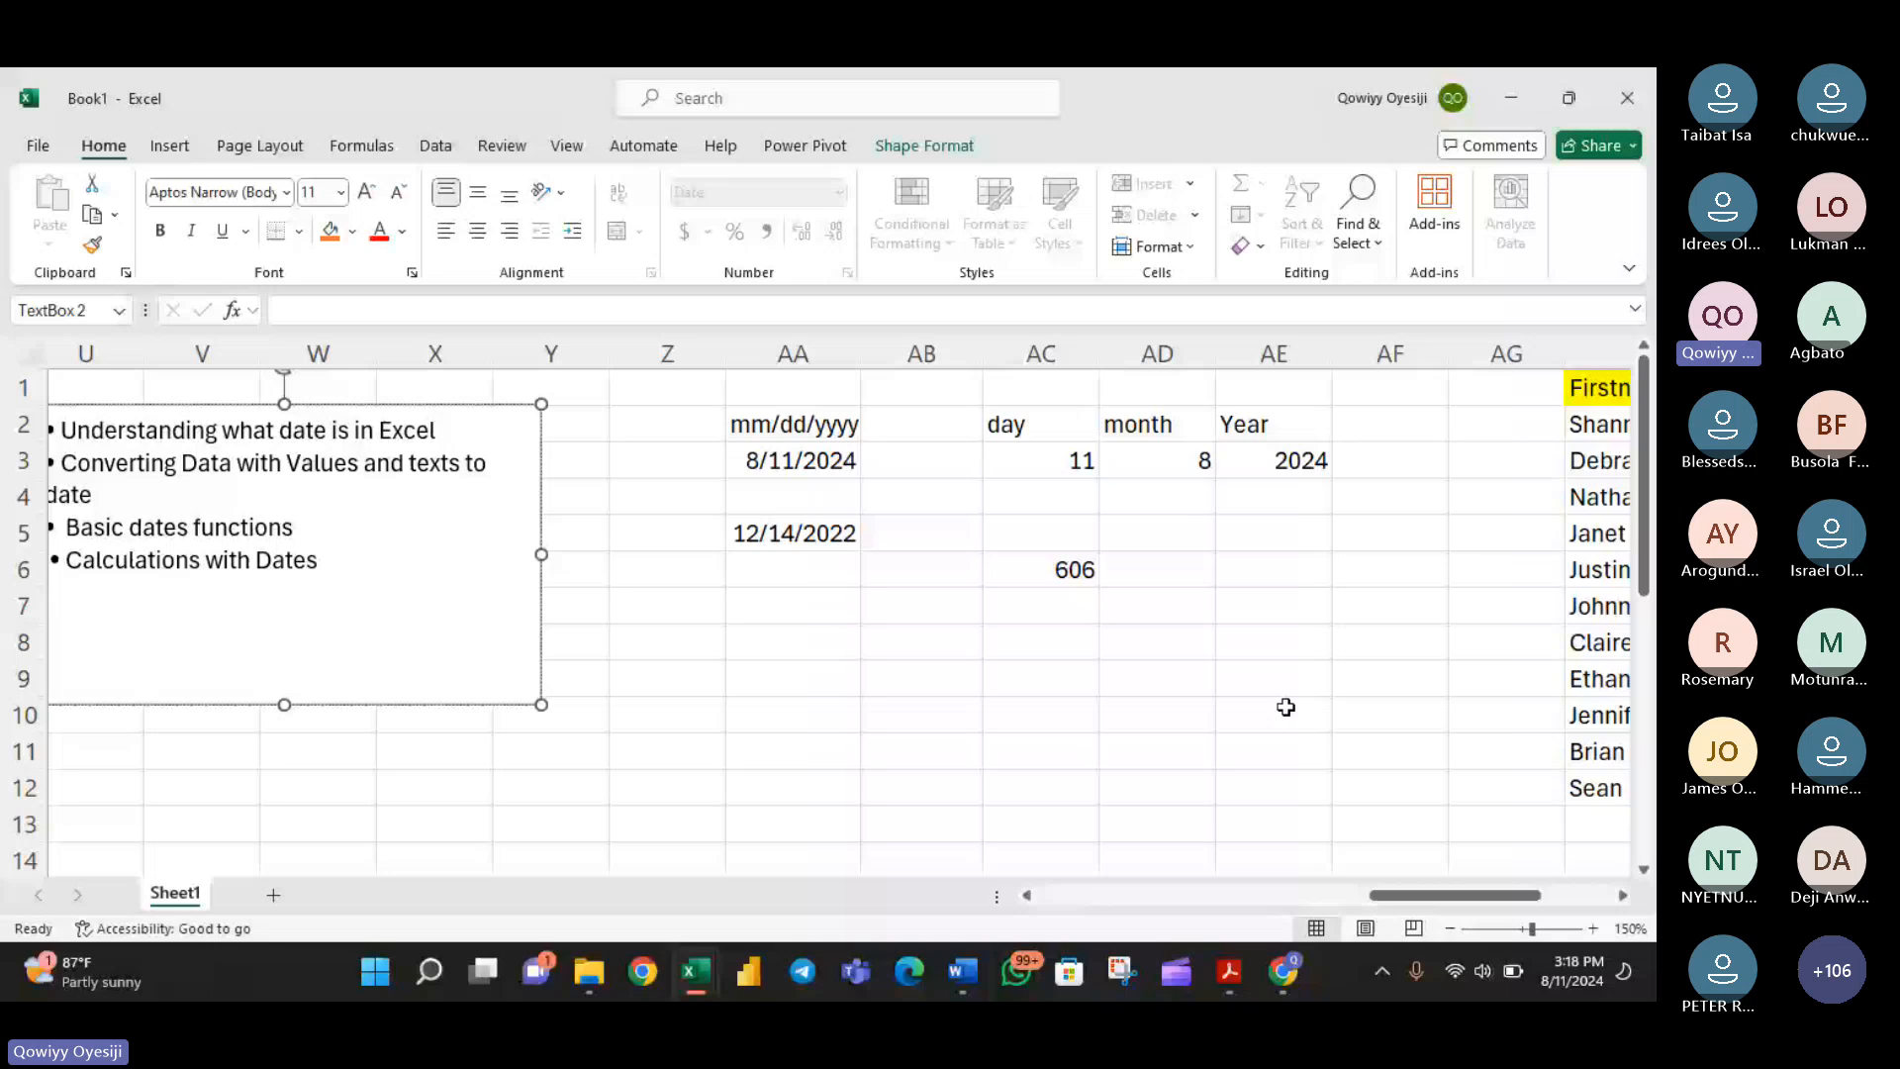
pyautogui.hscroll(-3, 899, 742)
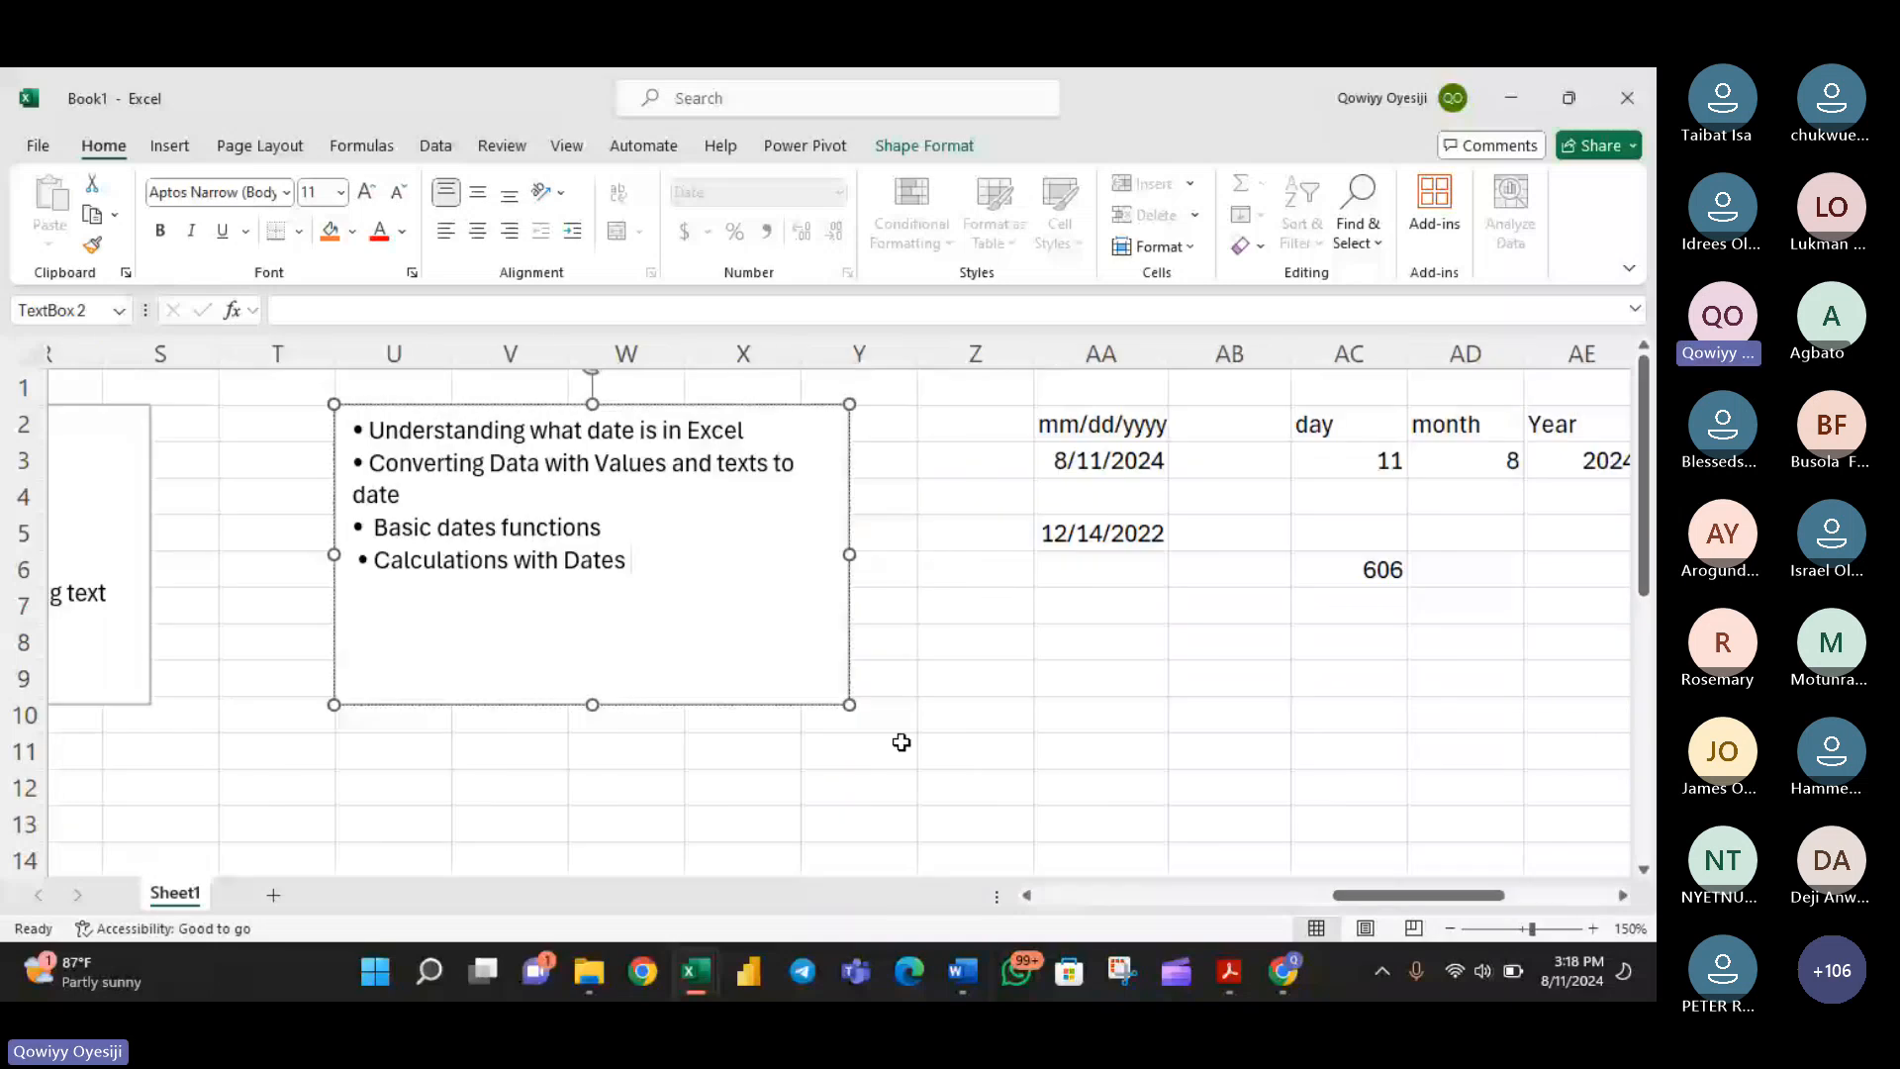
pyautogui.moveTo(633, 562); pyautogui.dragTo(458, 535)
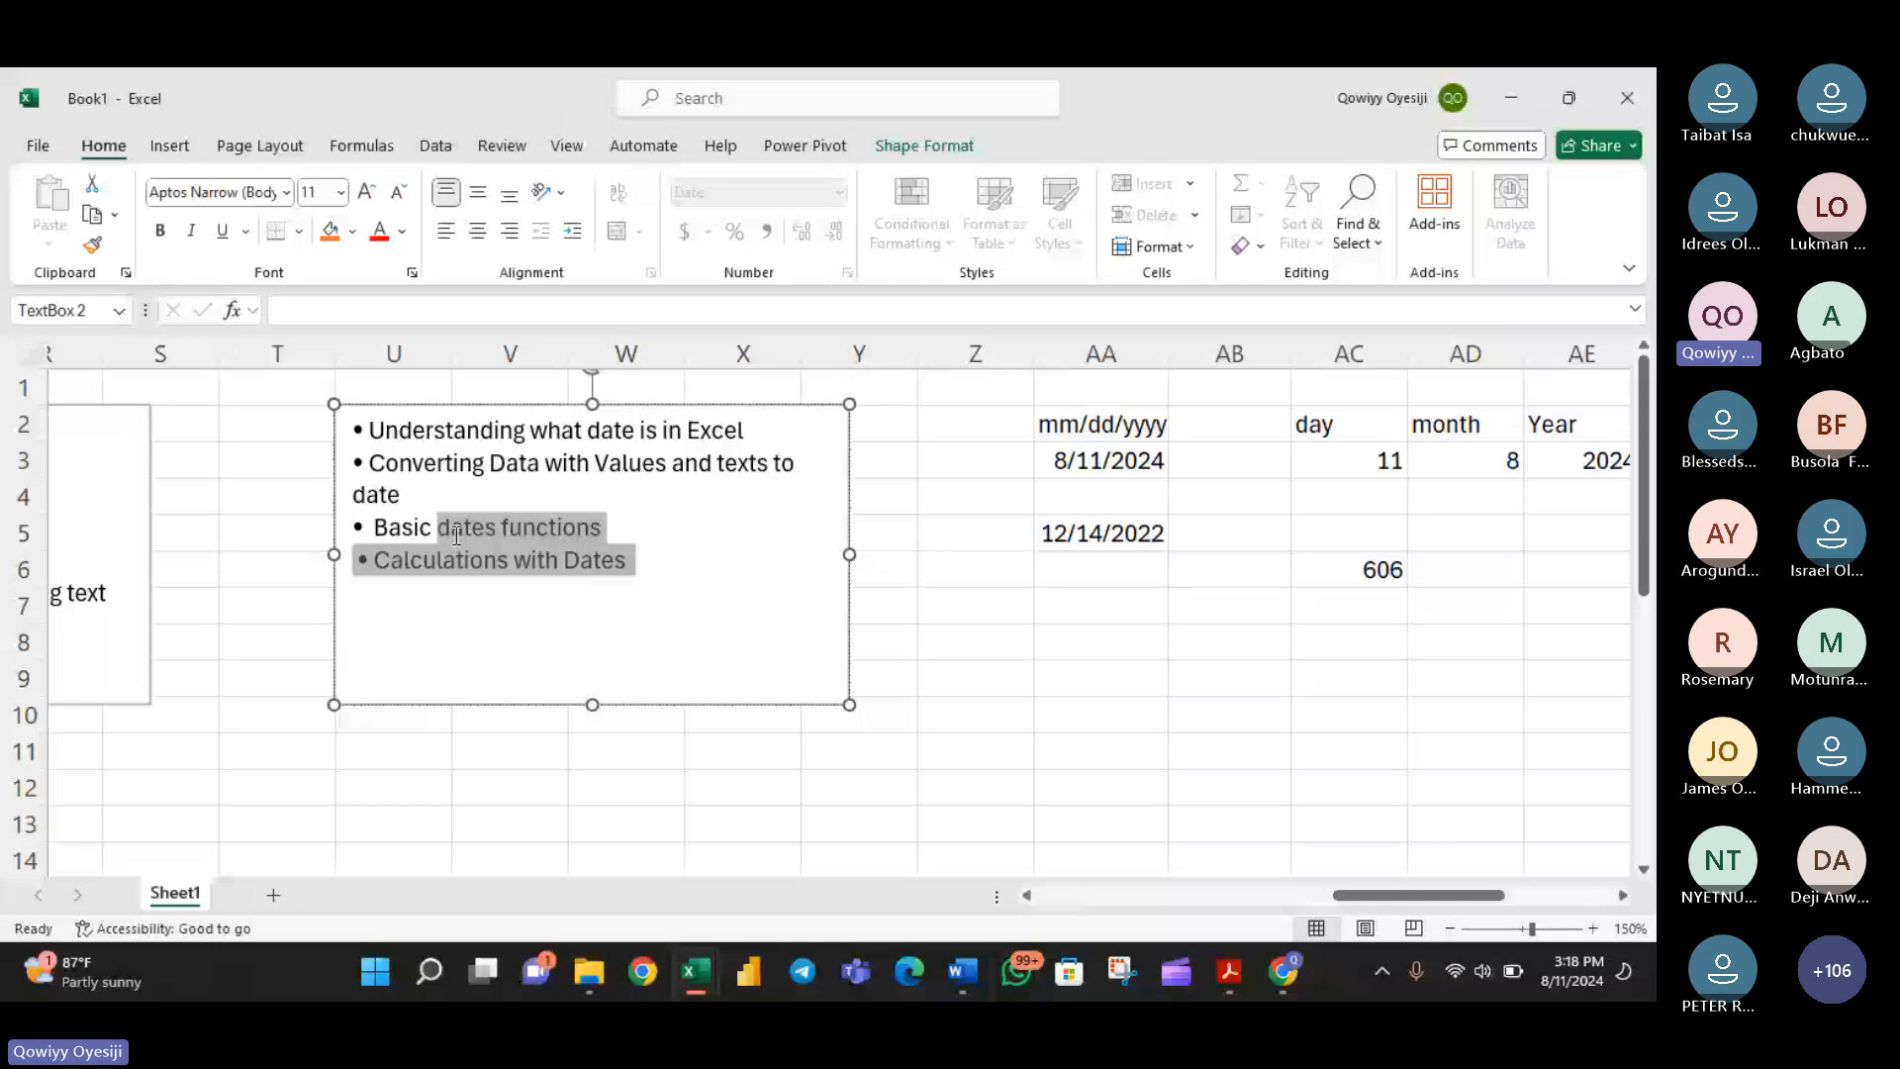
pyautogui.click(672, 573)
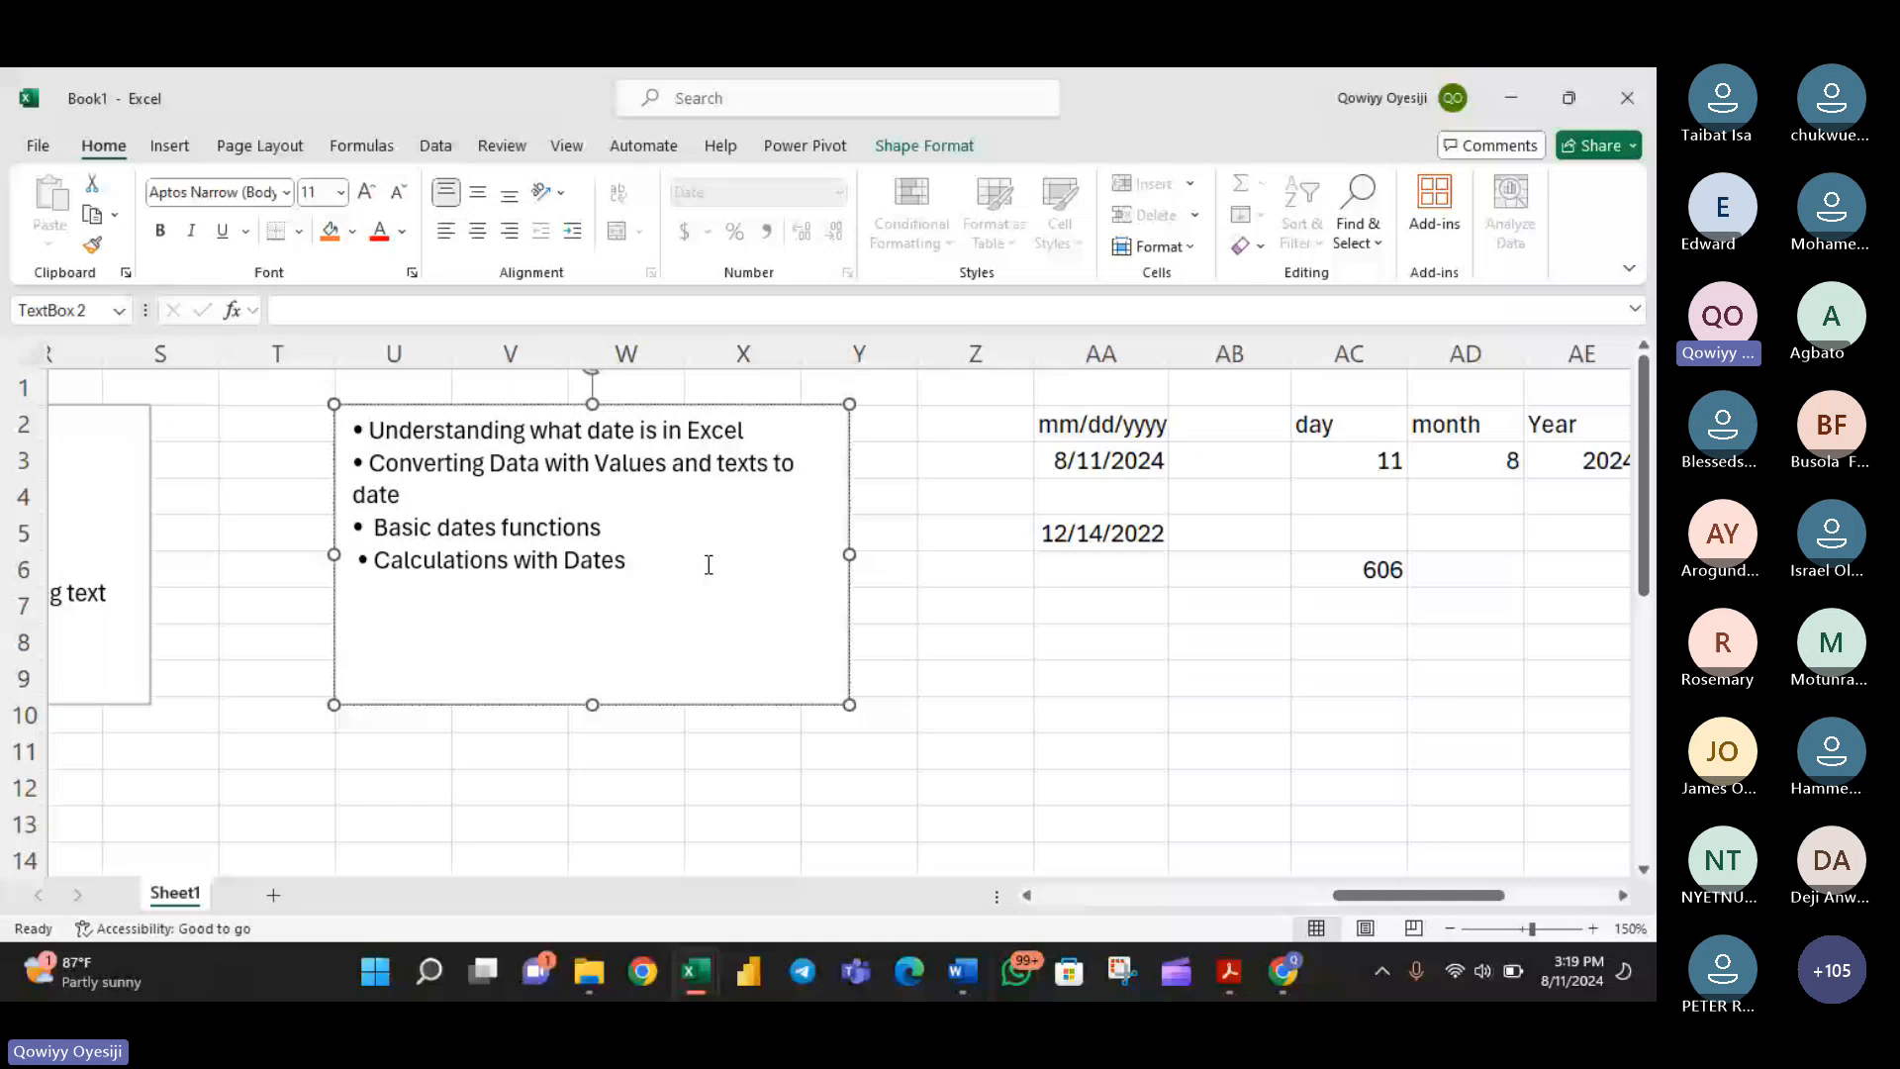
pyautogui.moveTo(709, 564); pyautogui.dragTo(504, 495)
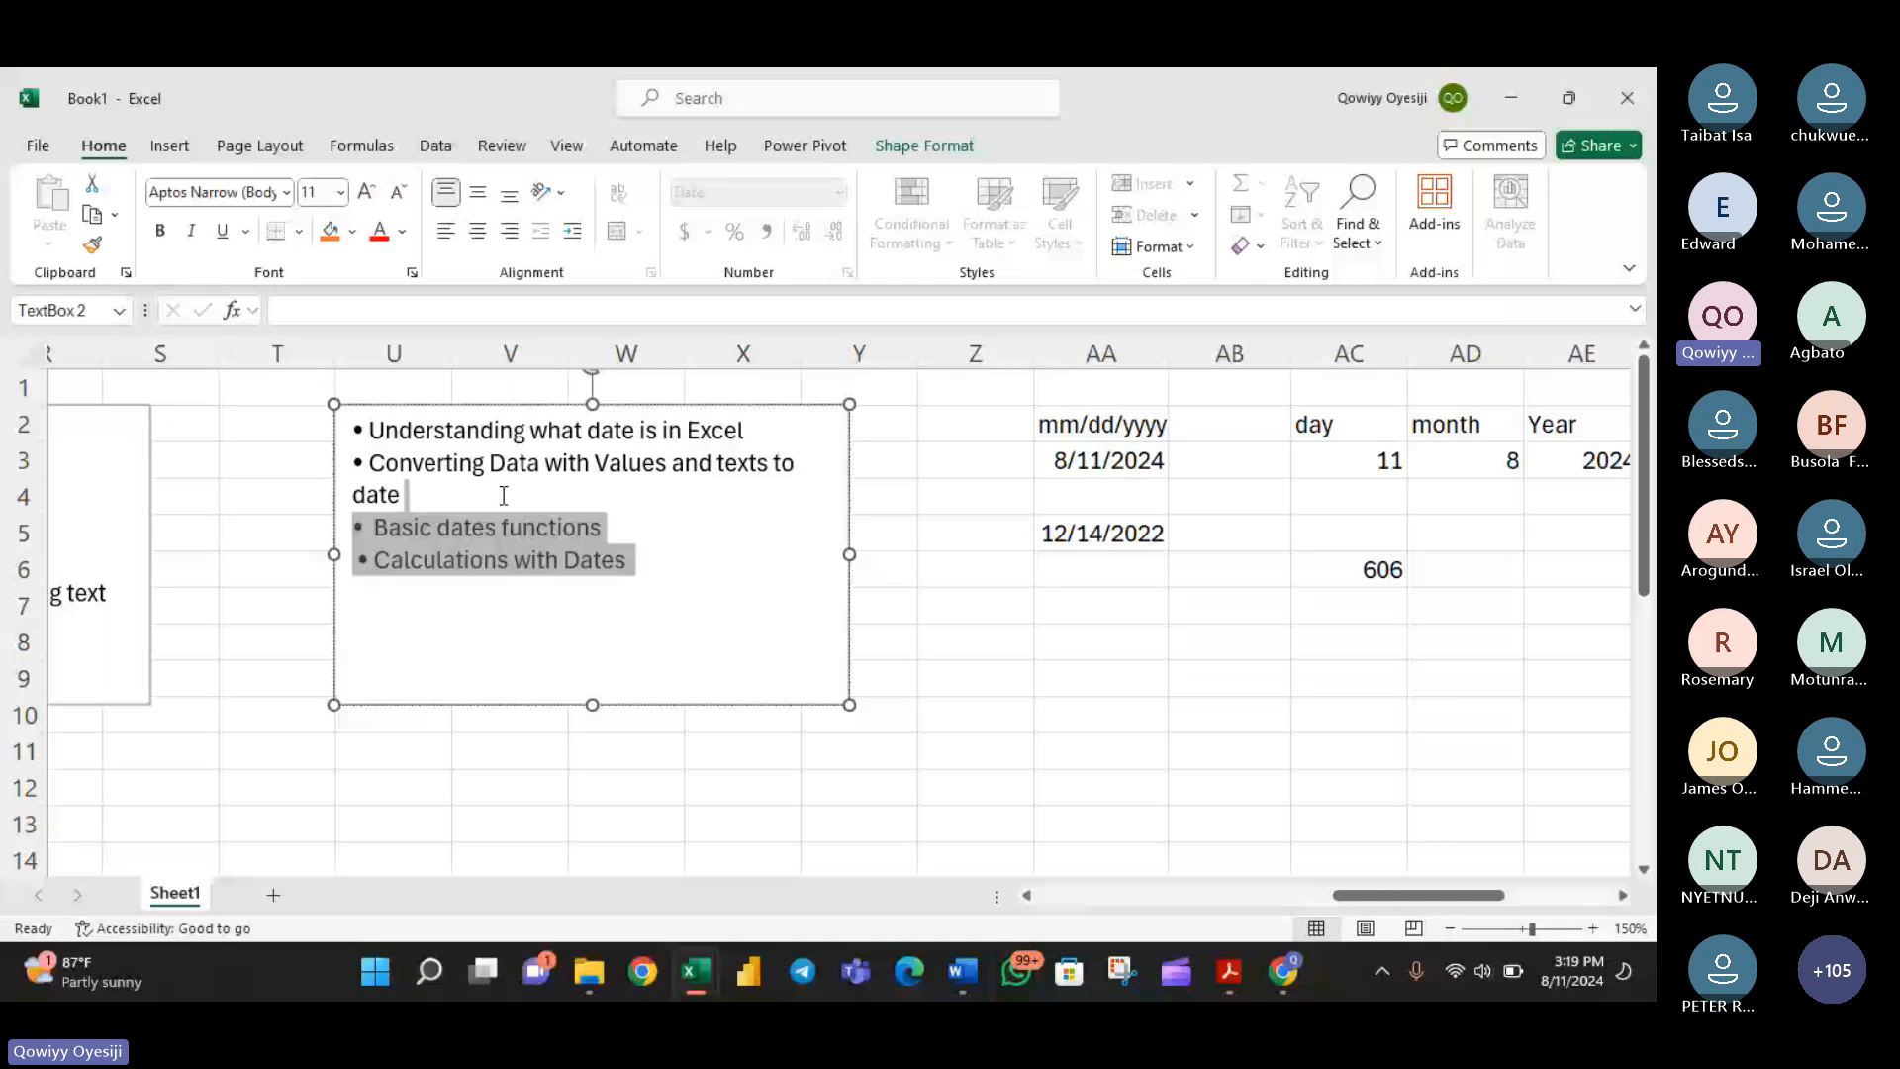
pyautogui.click(497, 512)
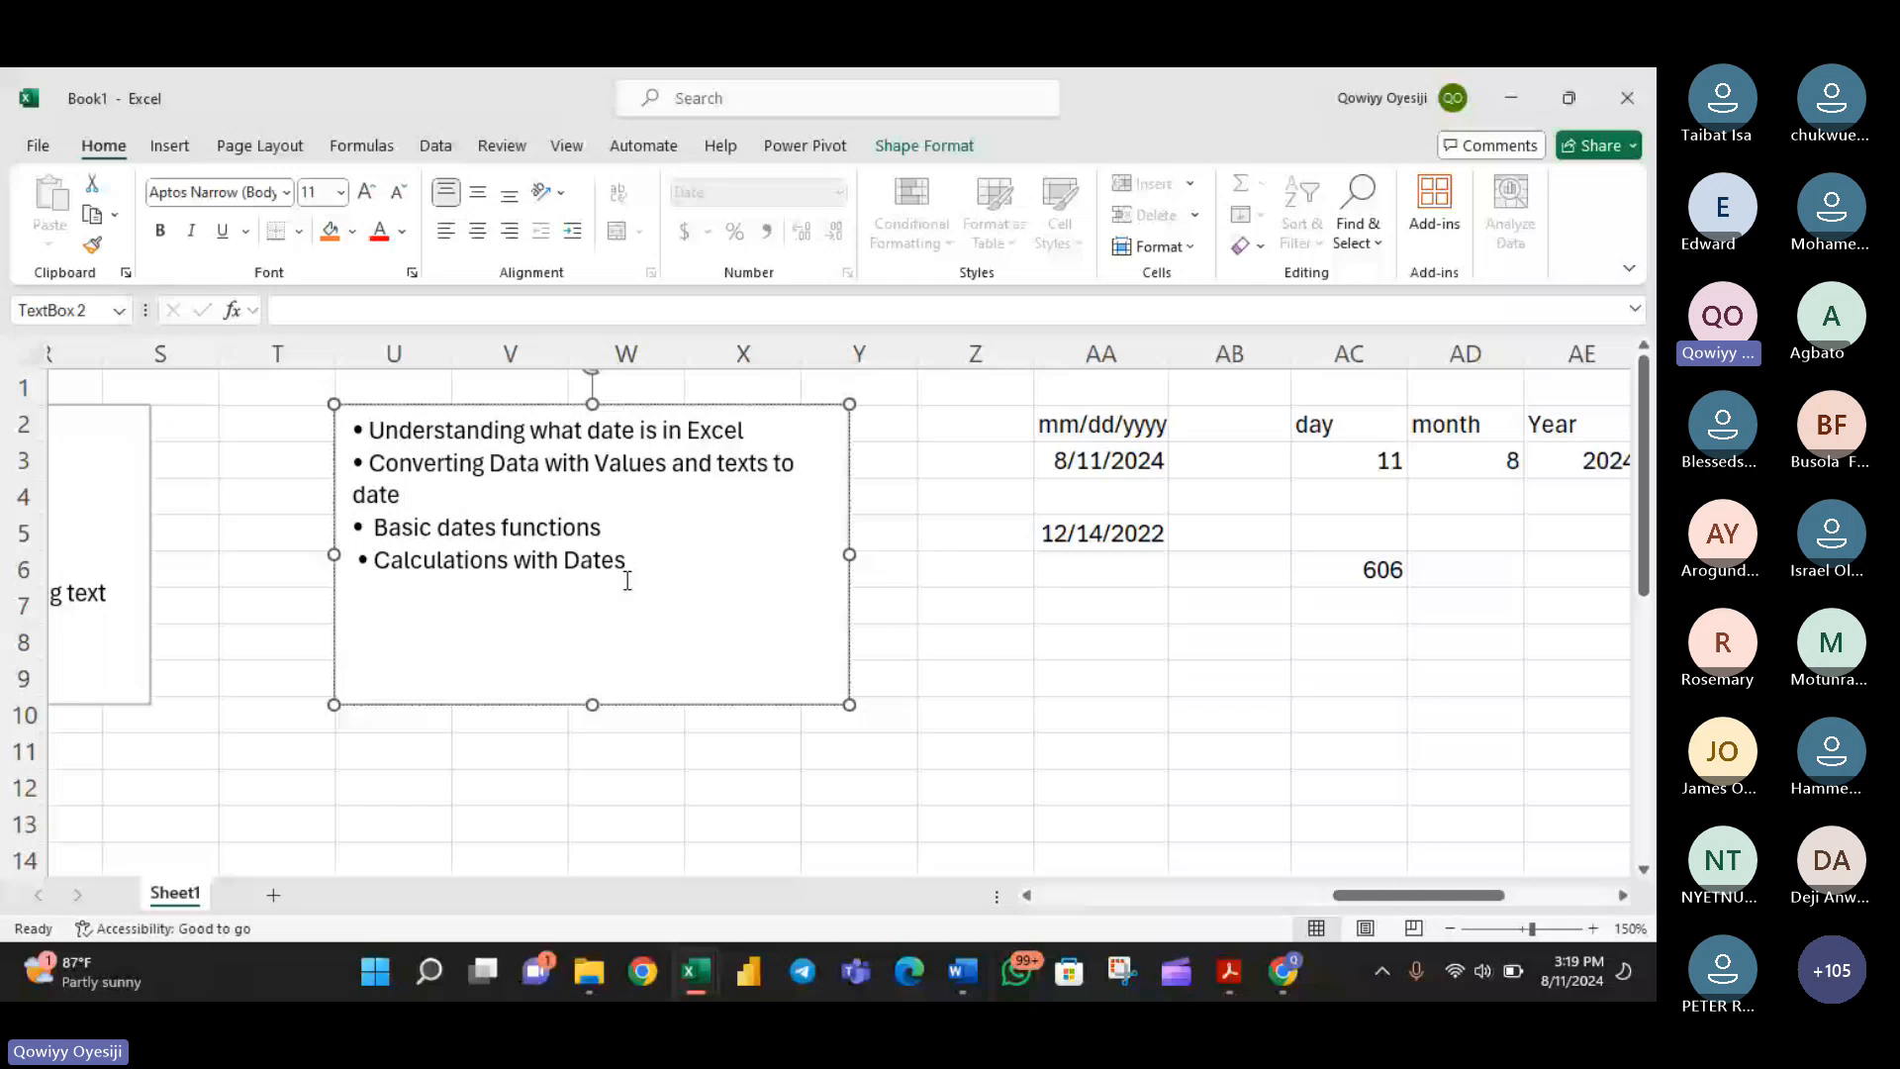
pyautogui.moveTo(628, 581); pyautogui.dragTo(576, 550)
pyautogui.click(768, 683)
# - Make the date outline text box slightly narrower and shorter
pyautogui.moveTo(849, 705); pyautogui.dragTo(822, 673)
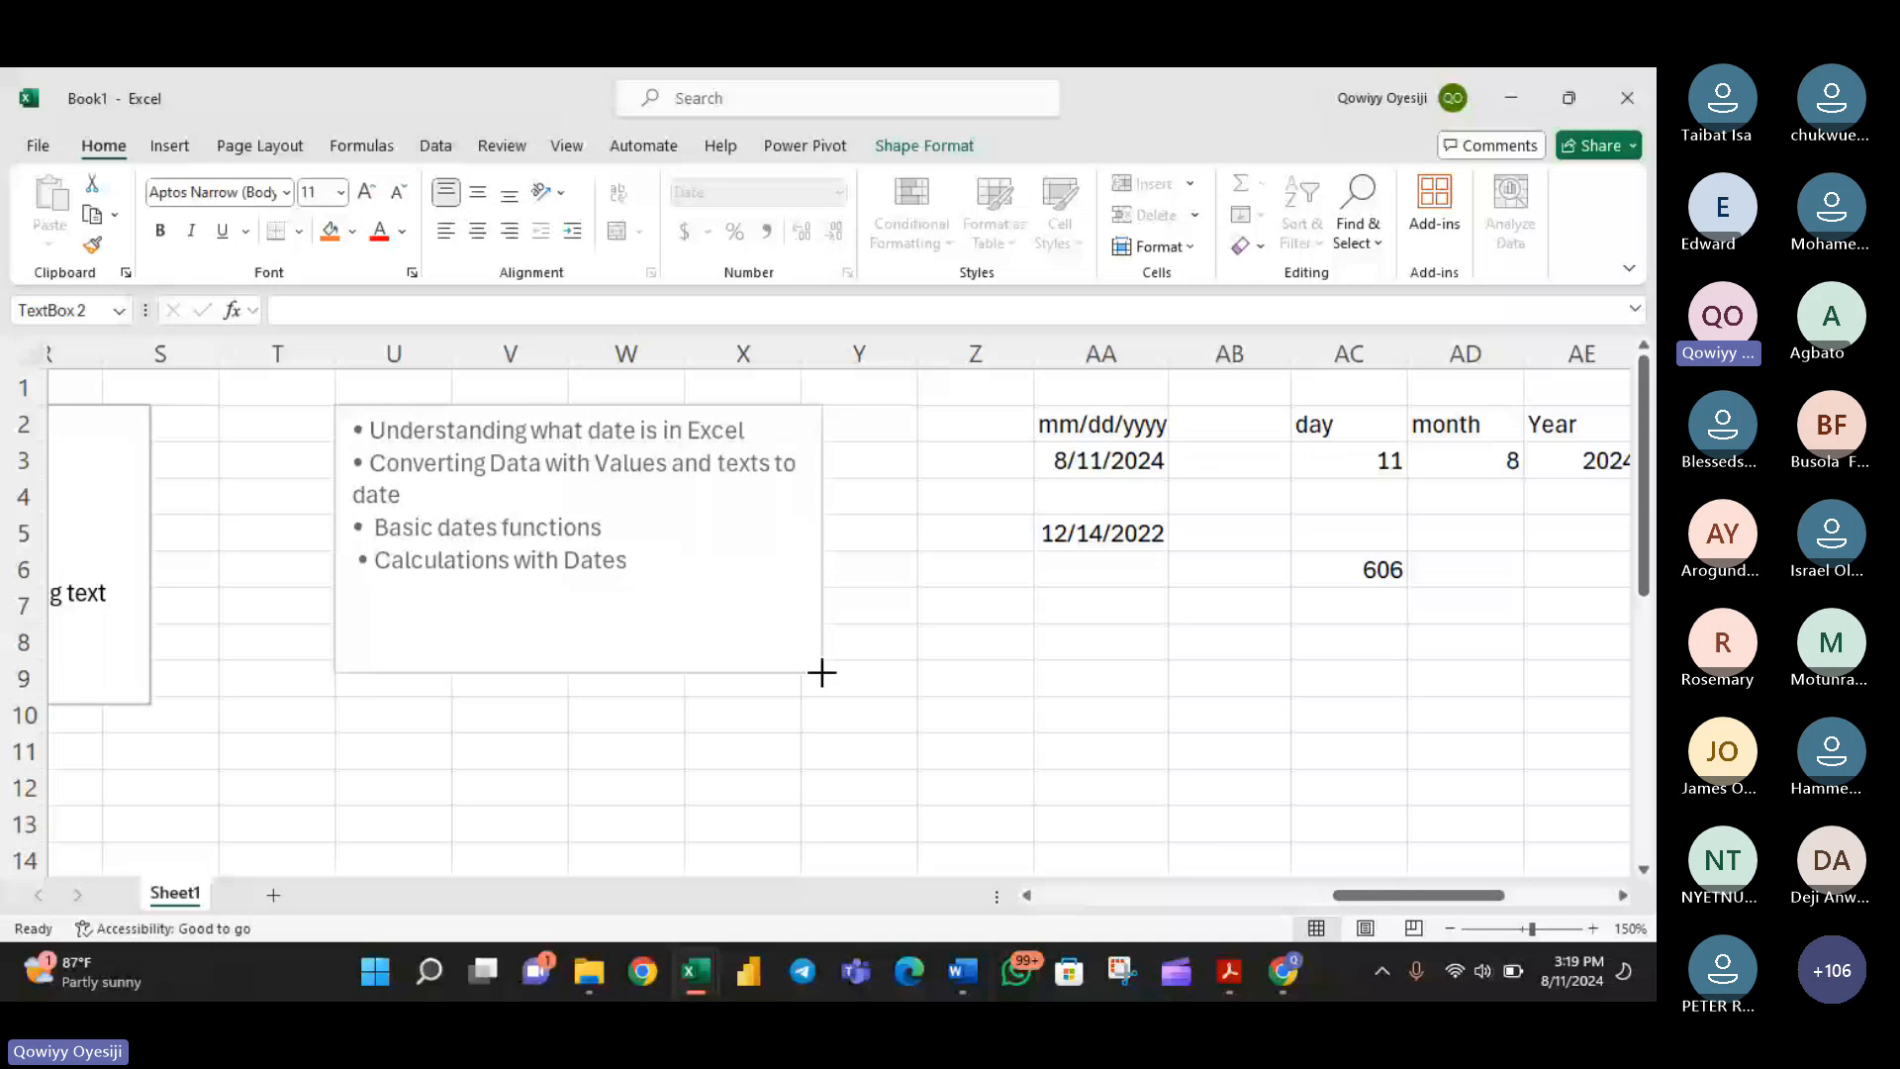
pyautogui.moveTo(822, 673); pyautogui.dragTo(822, 673)
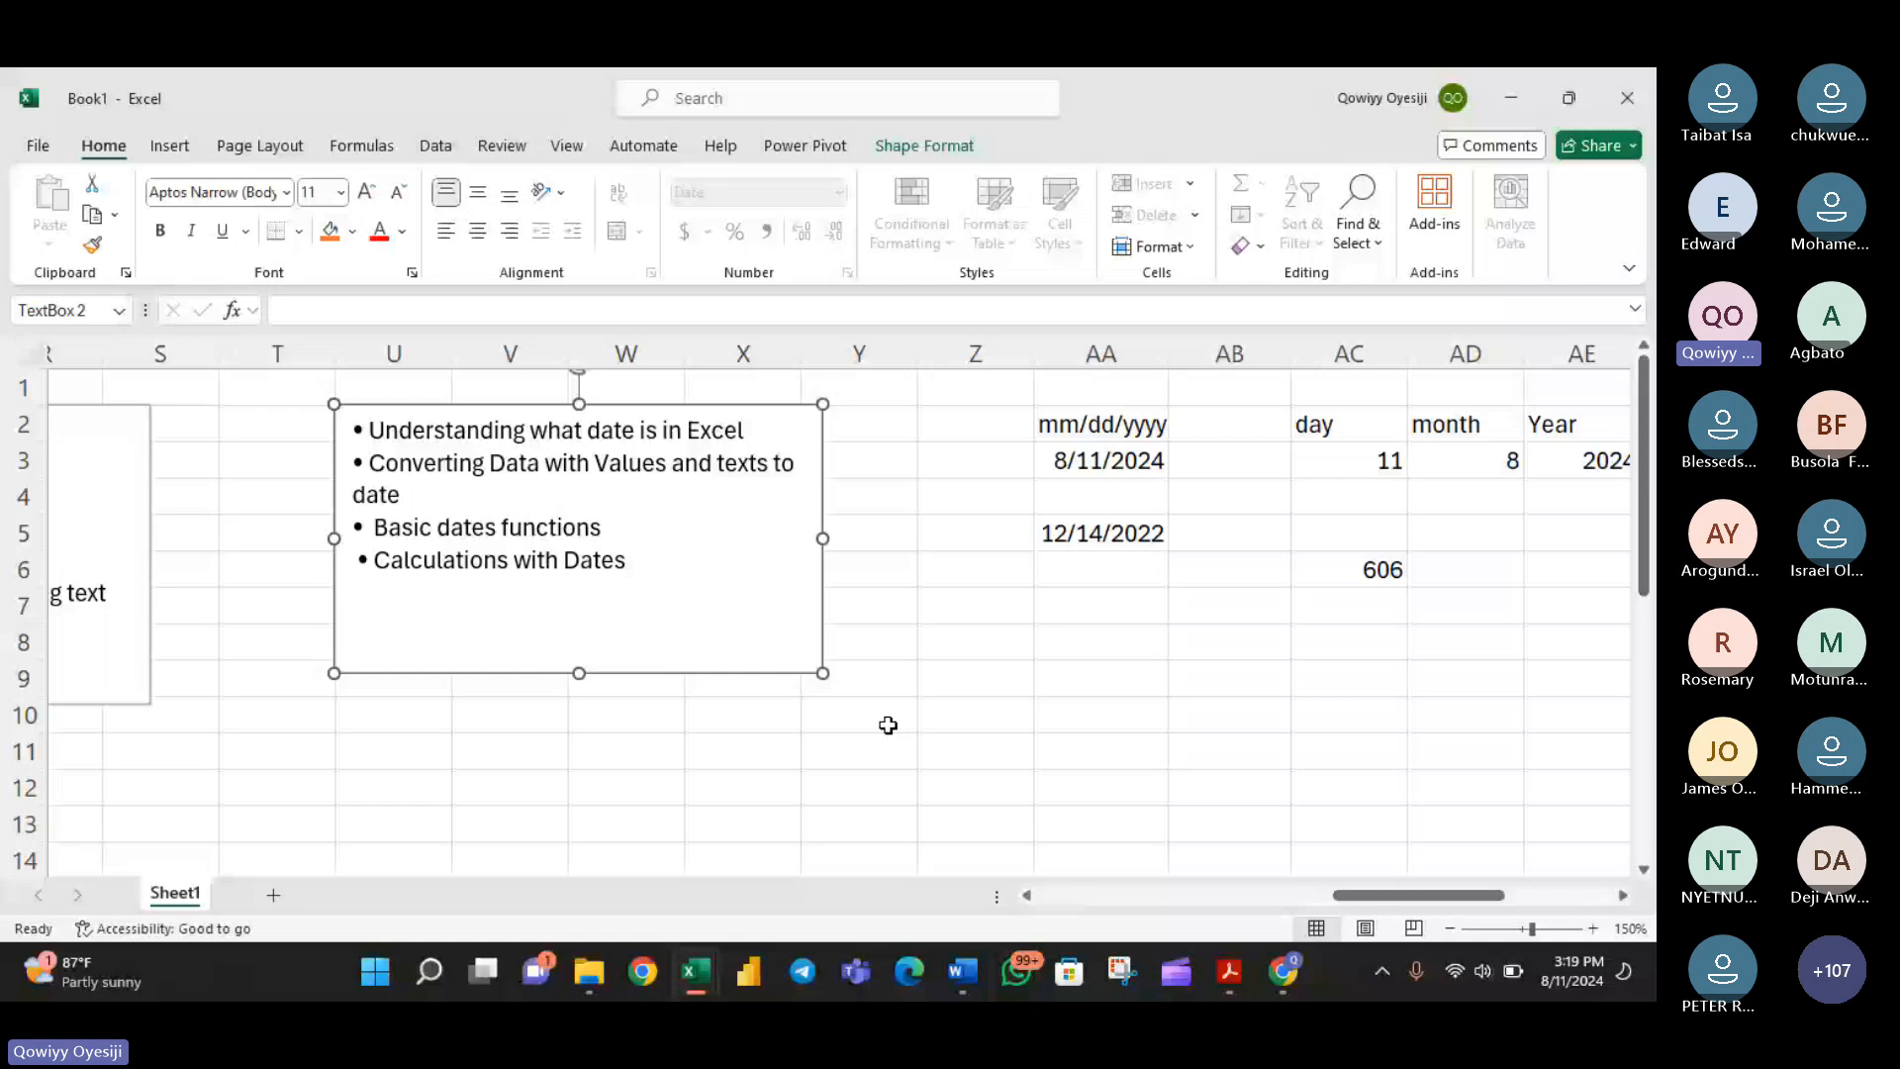
pyautogui.click(653, 563)
# - Switch to the Word course outline, examine the Logical Functions, Lookup Functions and Conditional Formatting topics, and return to Excel
pyautogui.click(962, 971)
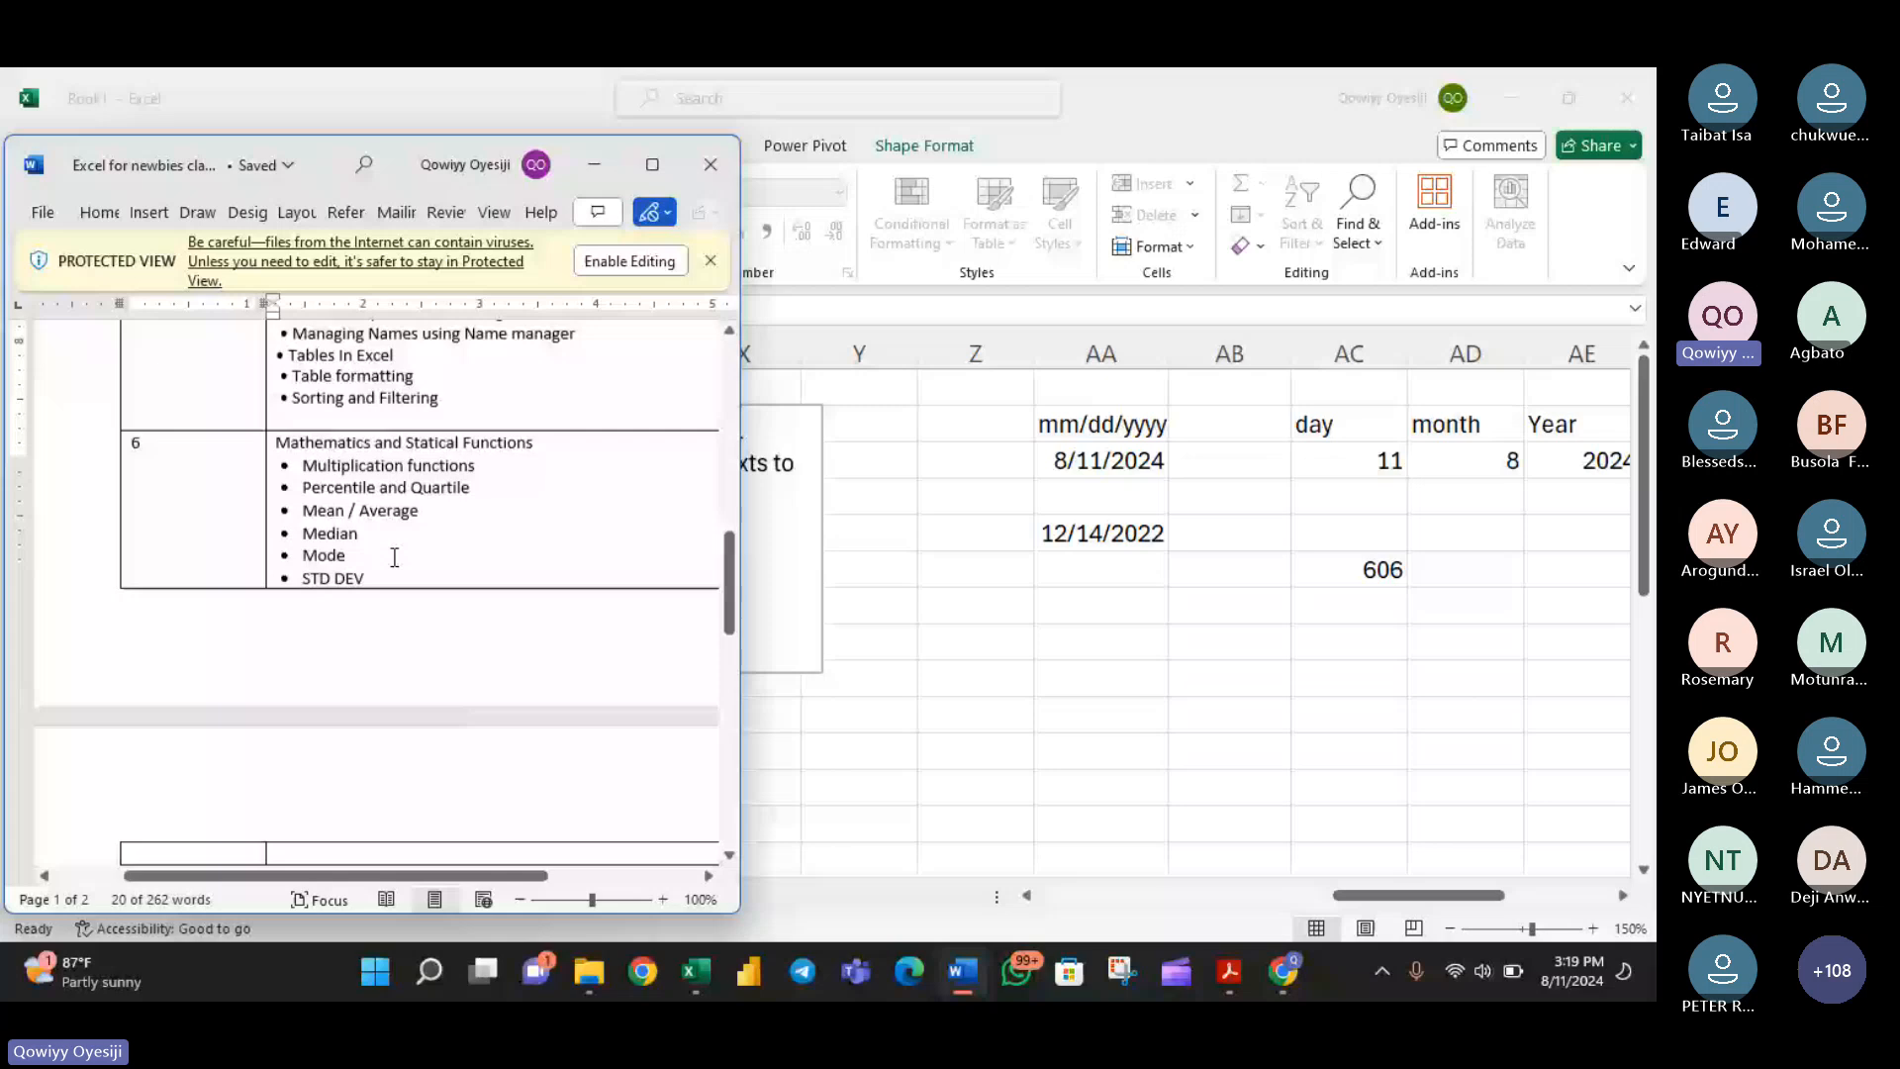
pyautogui.scroll(-4, 394, 558)
pyautogui.moveTo(358, 636); pyautogui.dragTo(313, 594)
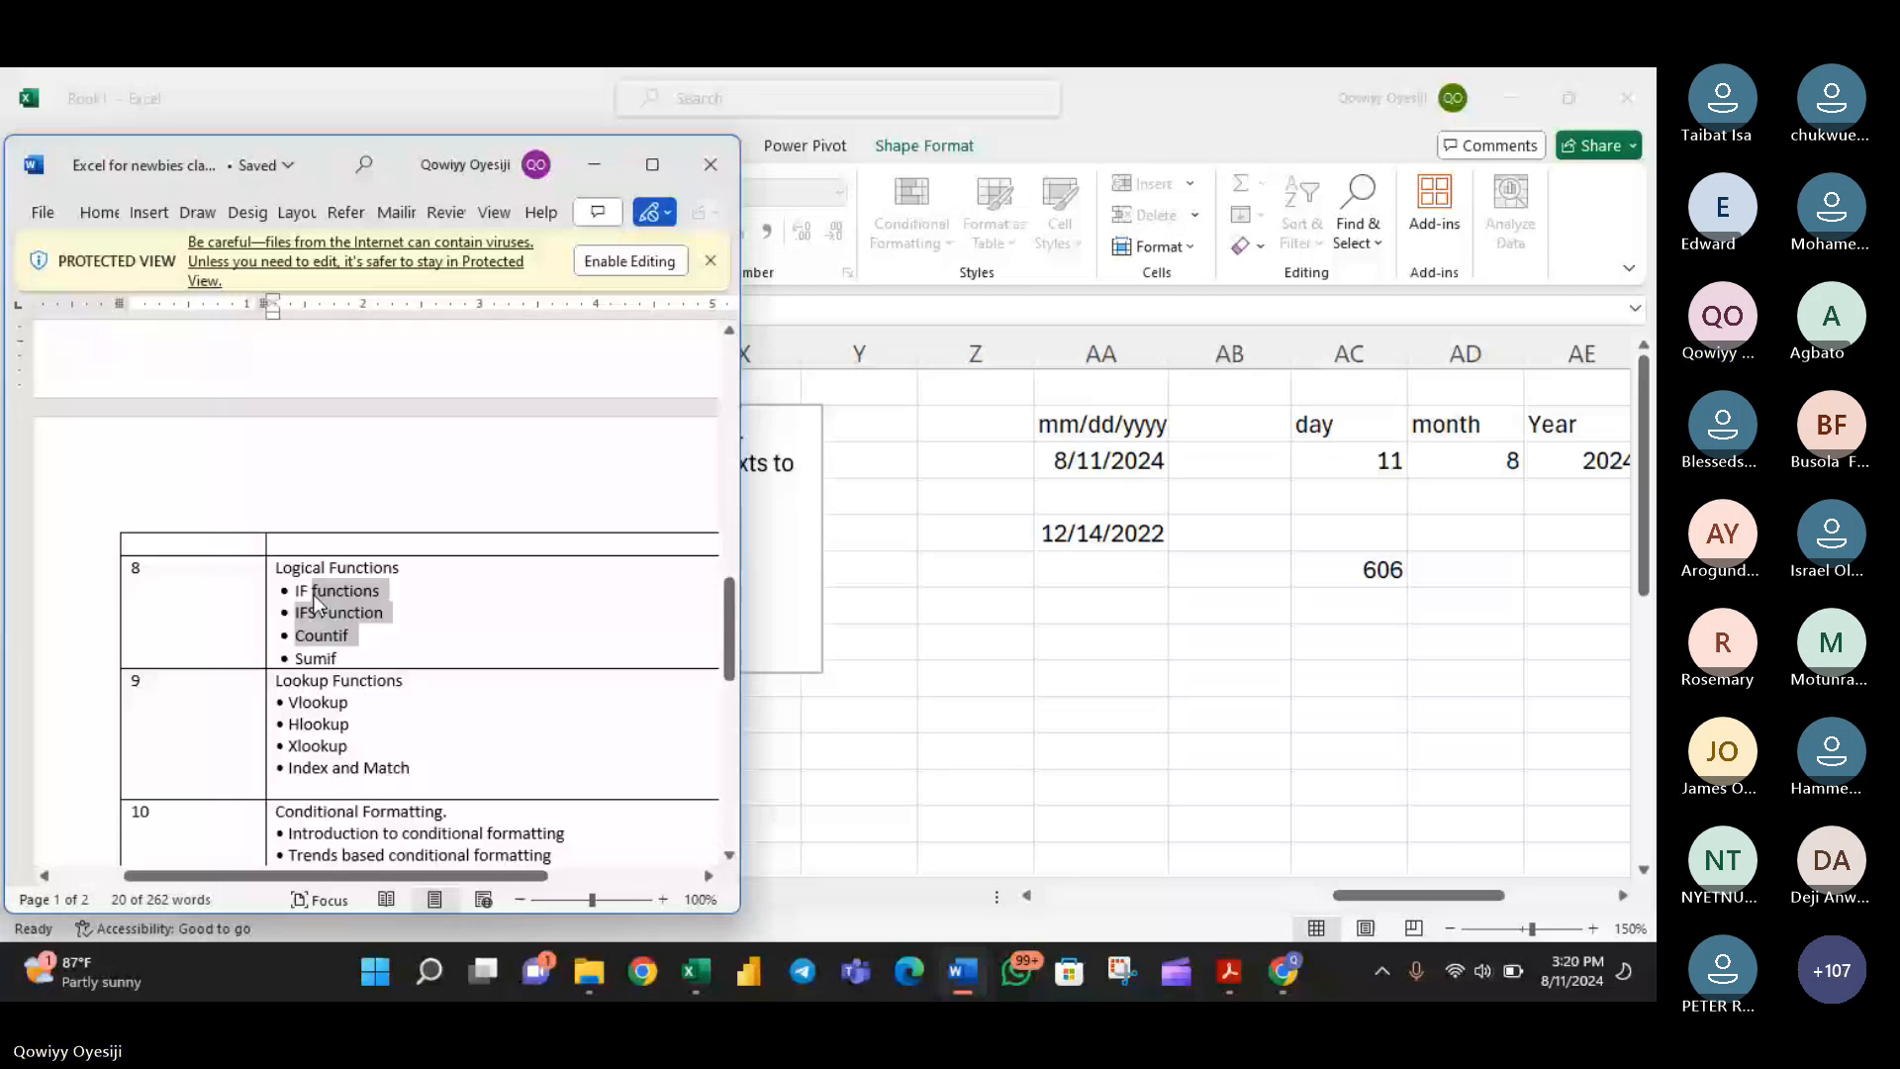
pyautogui.moveTo(313, 596); pyautogui.dragTo(317, 637)
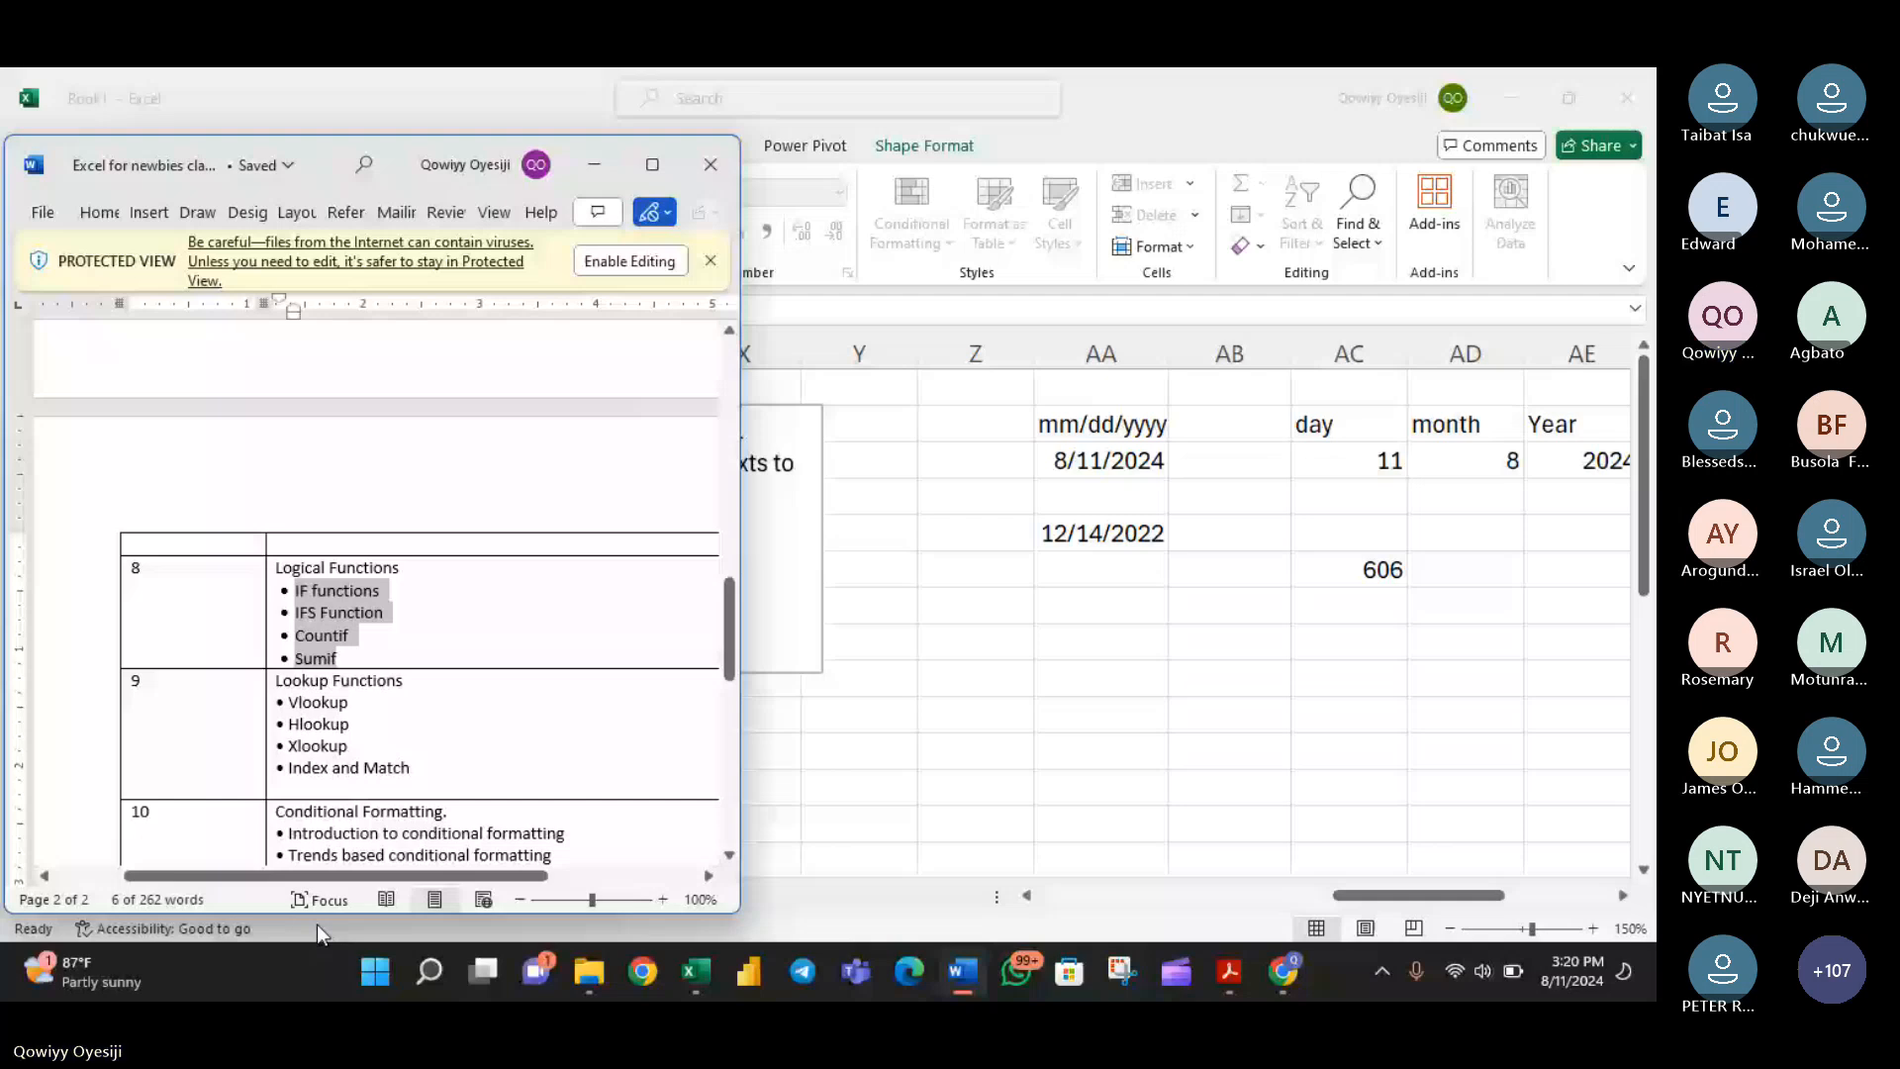
pyautogui.scroll(-3, 337, 644)
pyautogui.moveTo(296, 528); pyautogui.dragTo(396, 681)
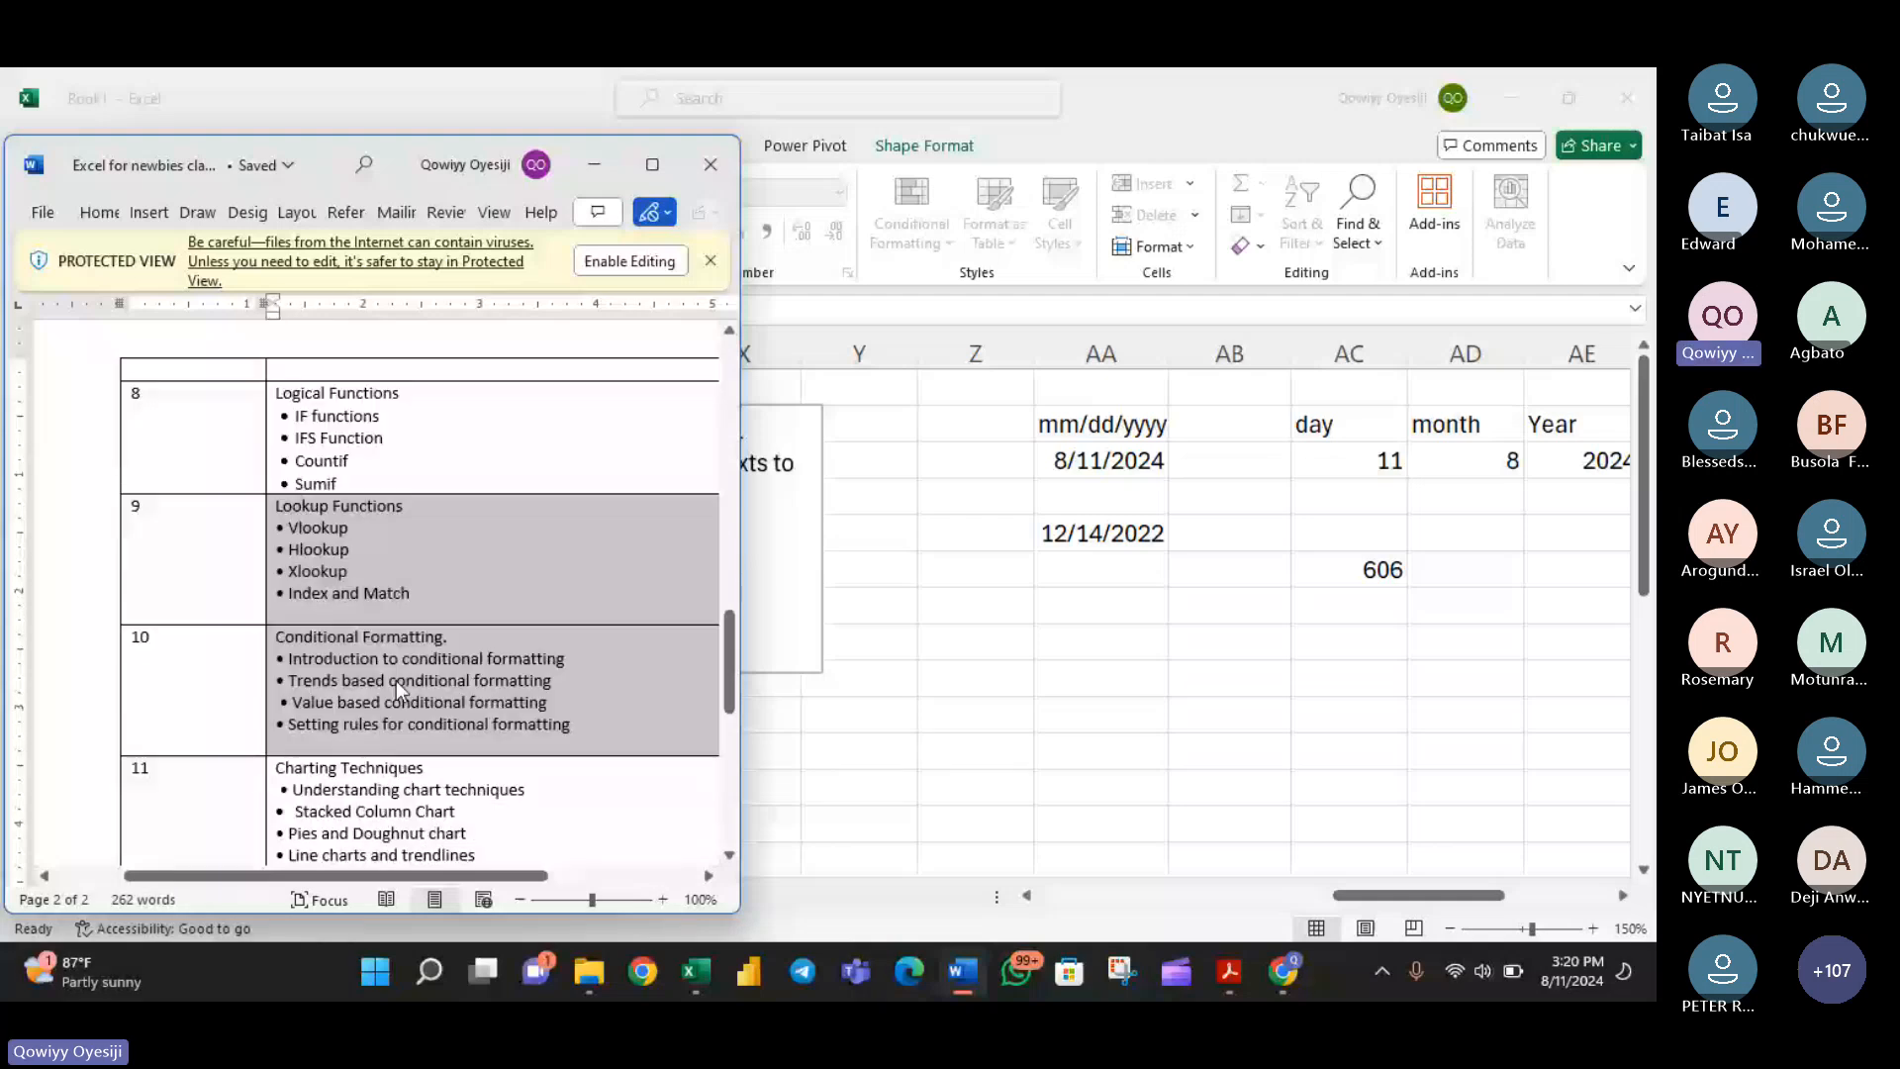
pyautogui.scroll(3, 396, 681)
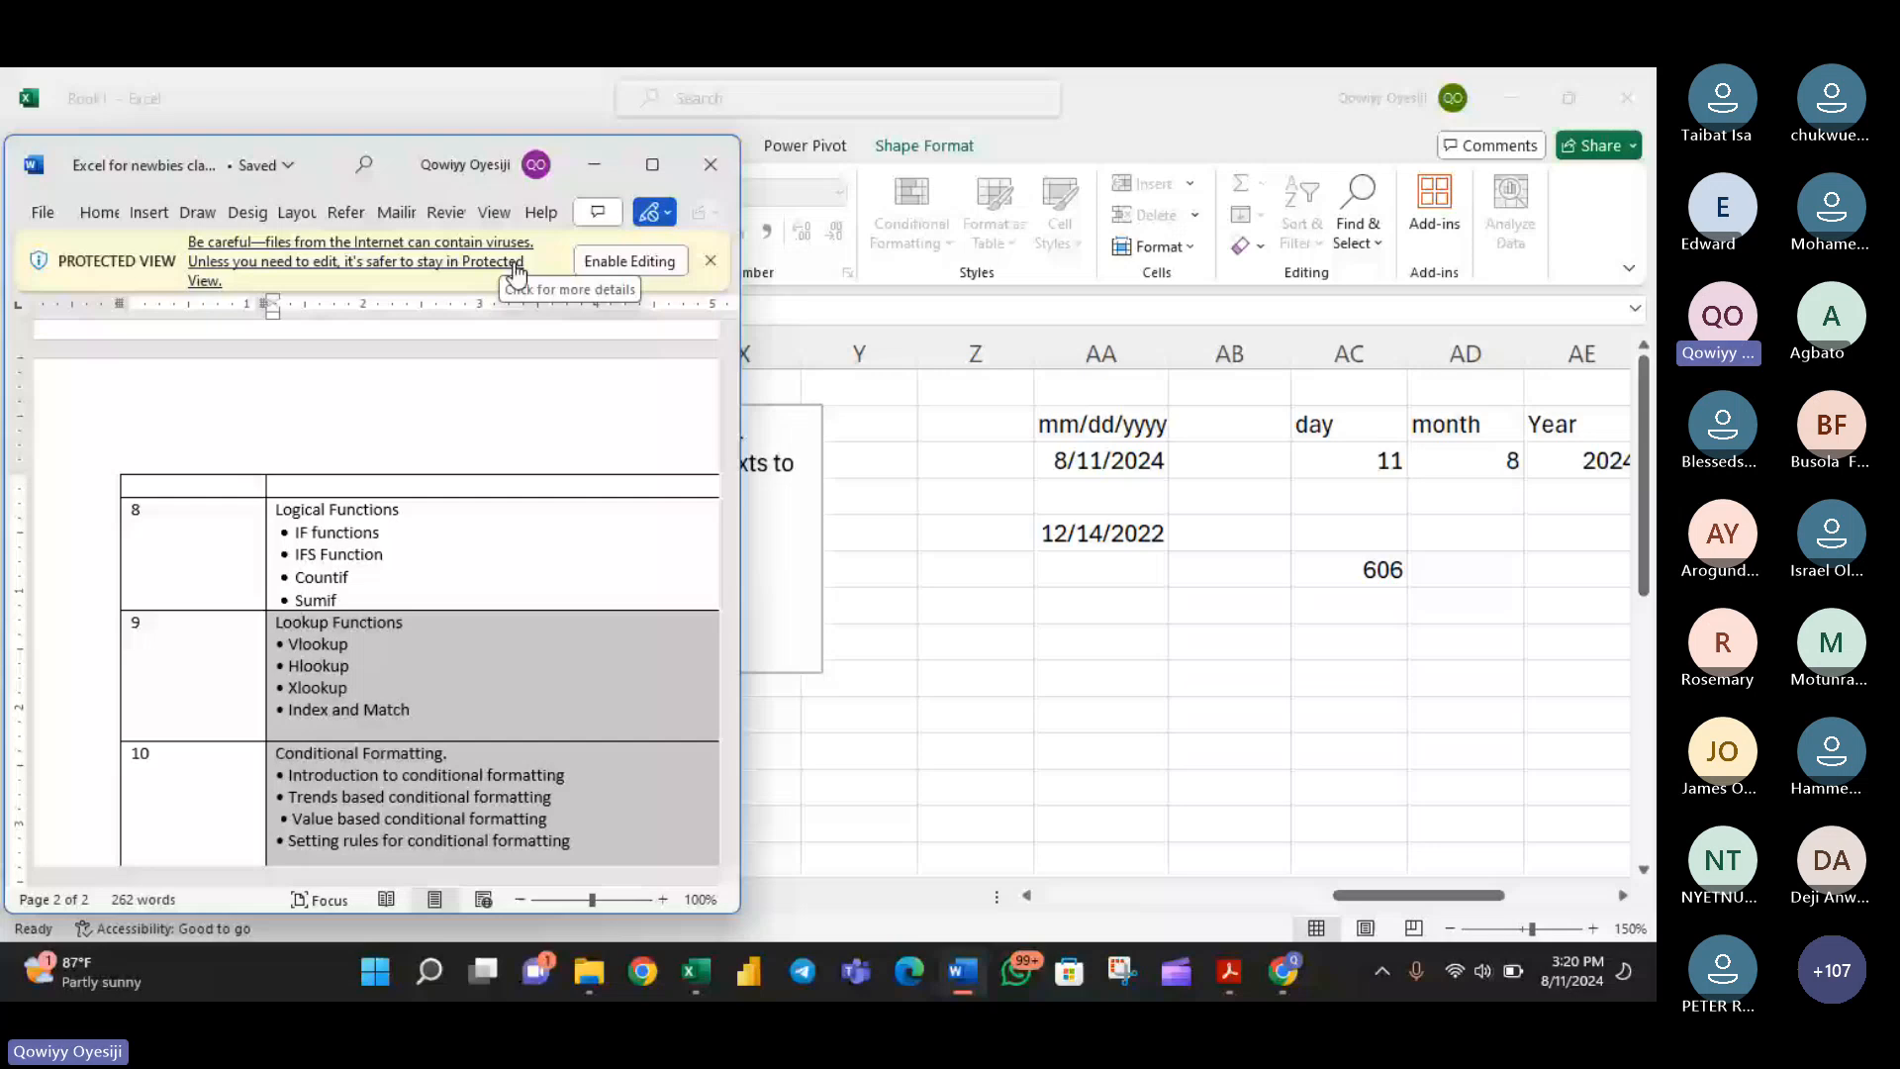
pyautogui.click(962, 972)
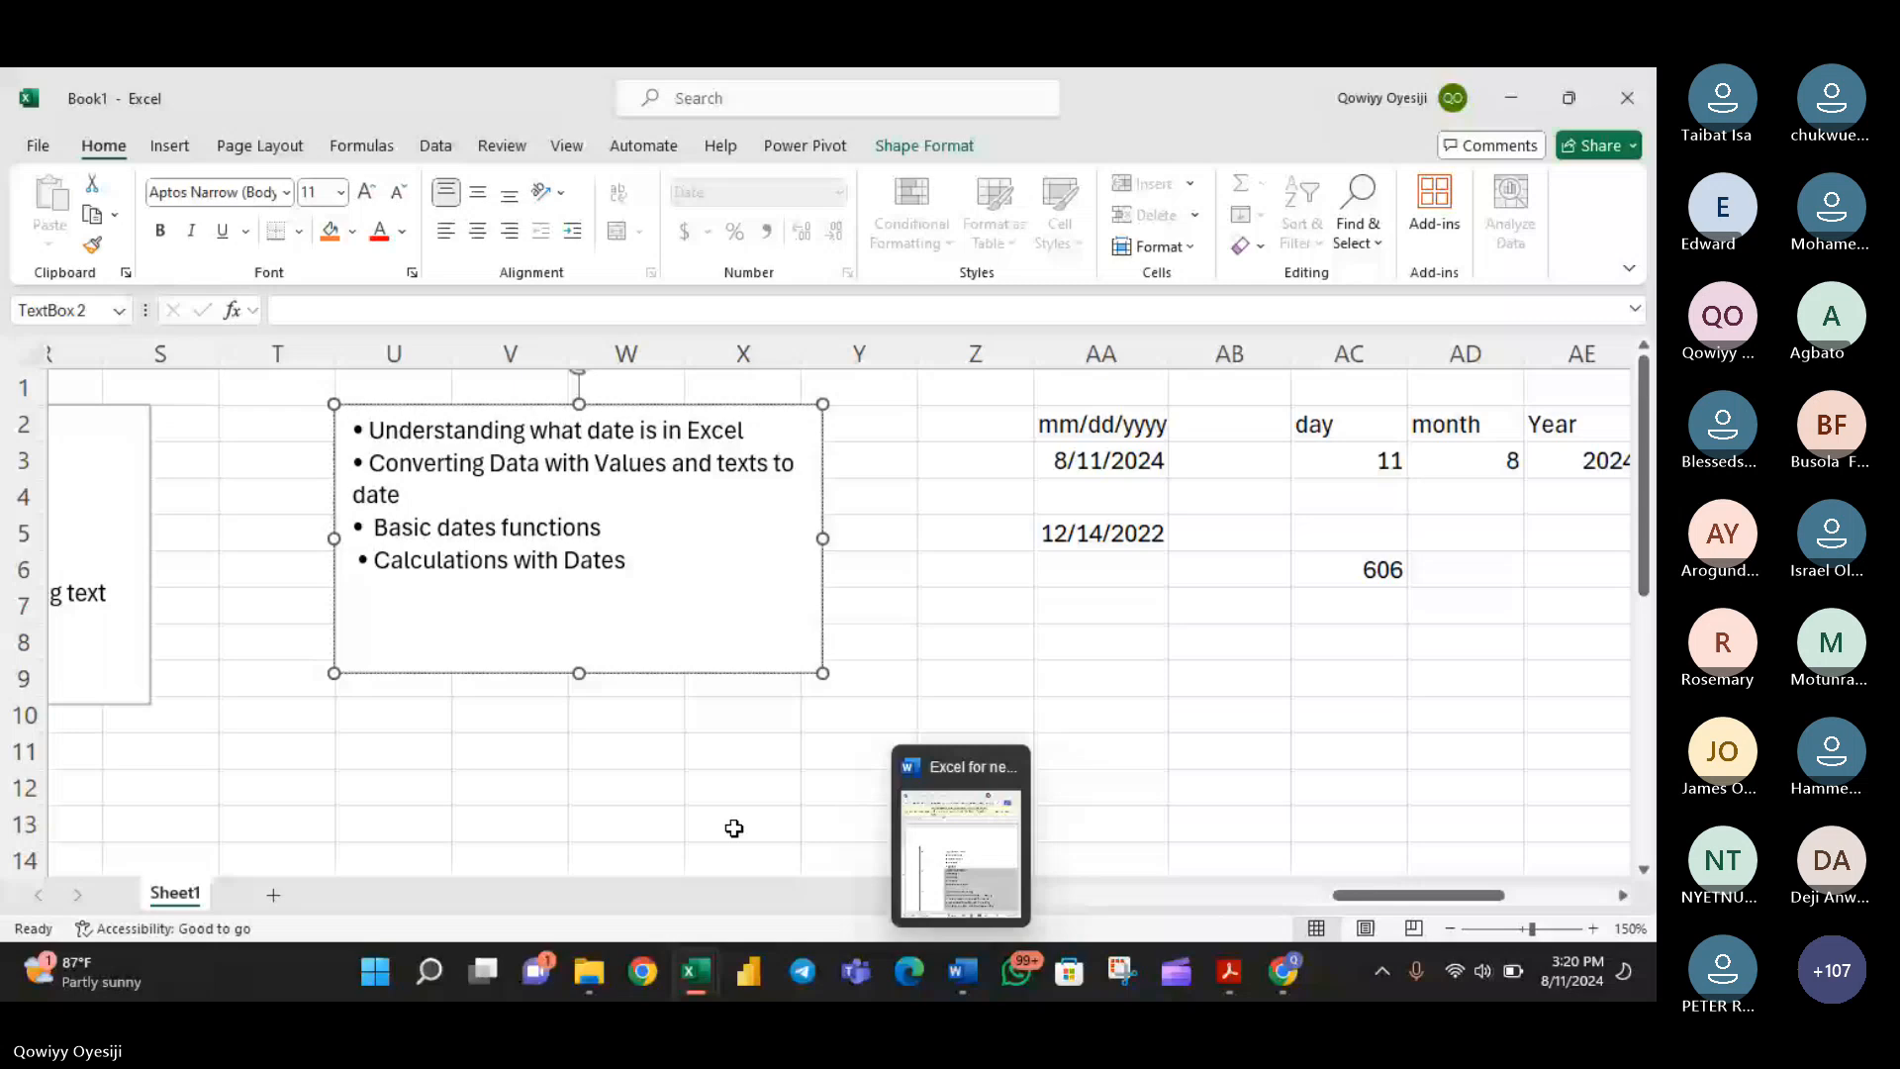
# - Add a new worksheet and draw a text box across about columns N to R and rows 3 to 14
pyautogui.hotkey('shift', 'F11')
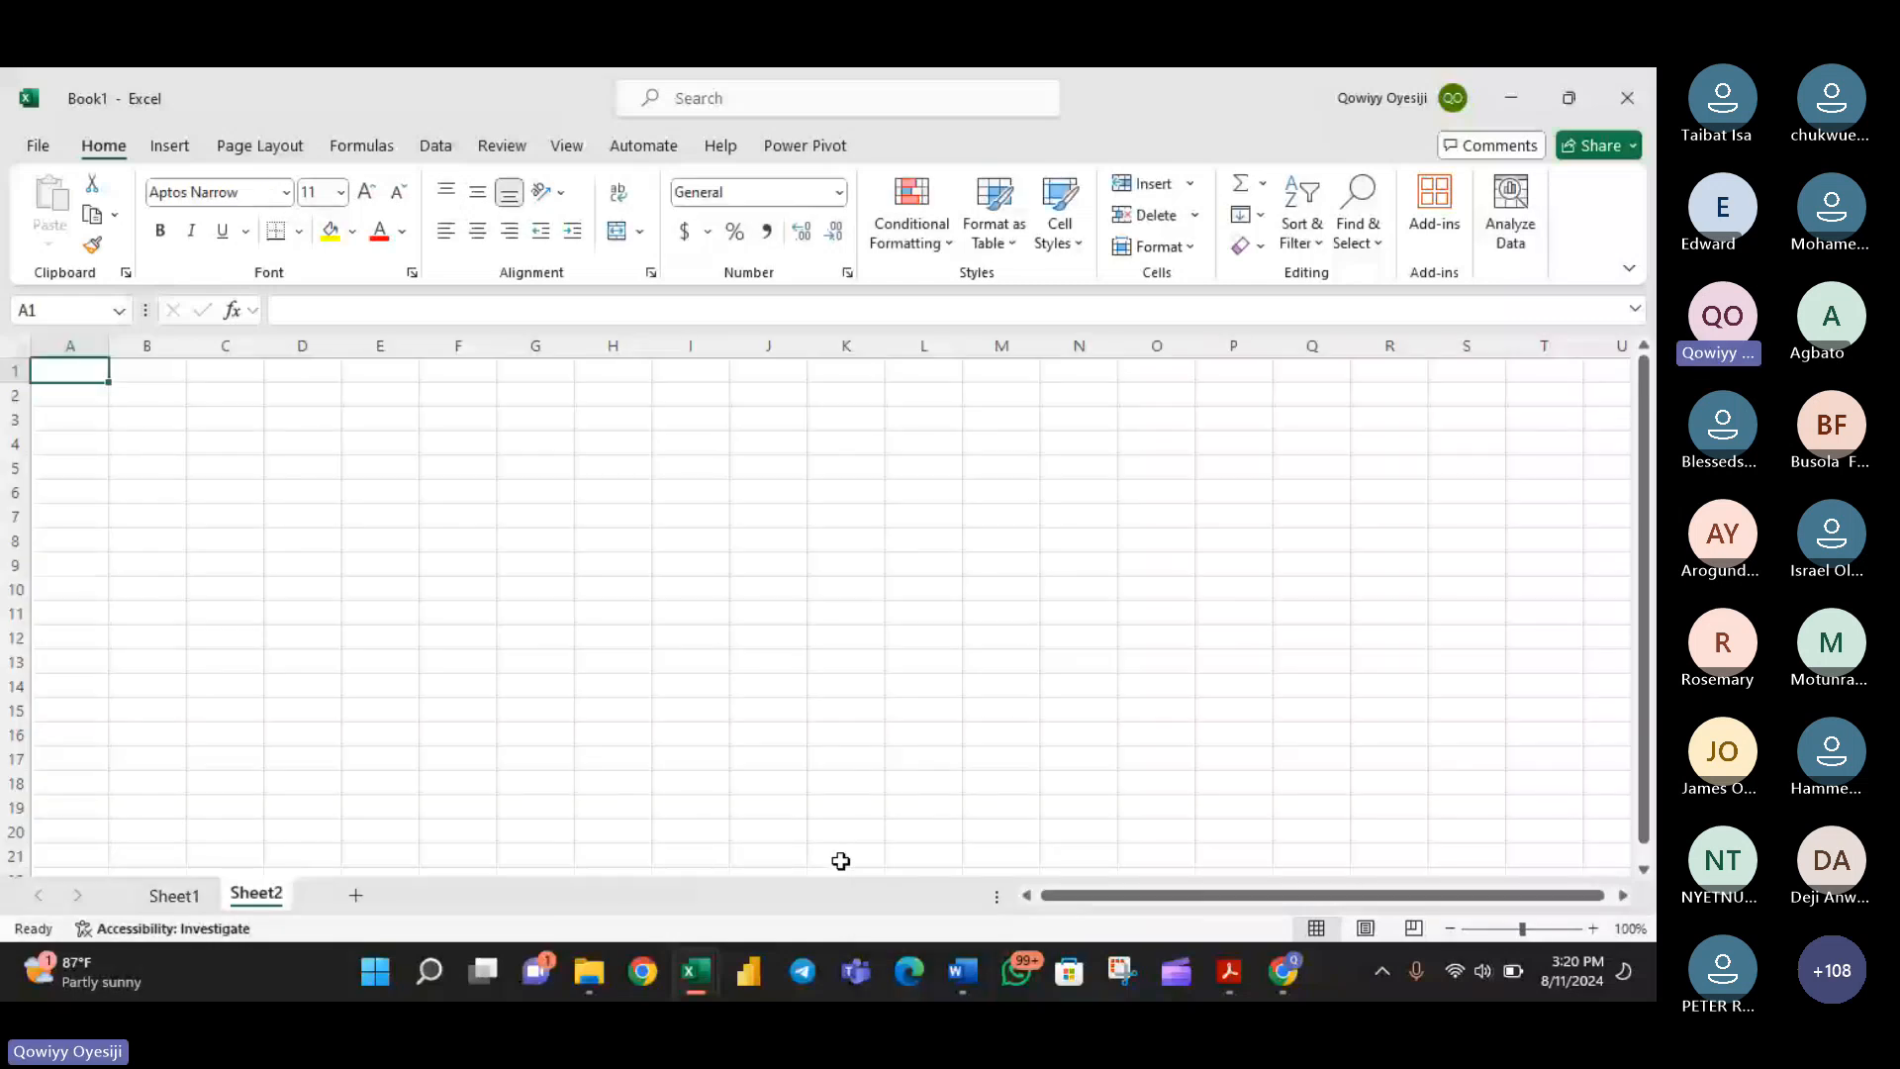
pyautogui.click(965, 442)
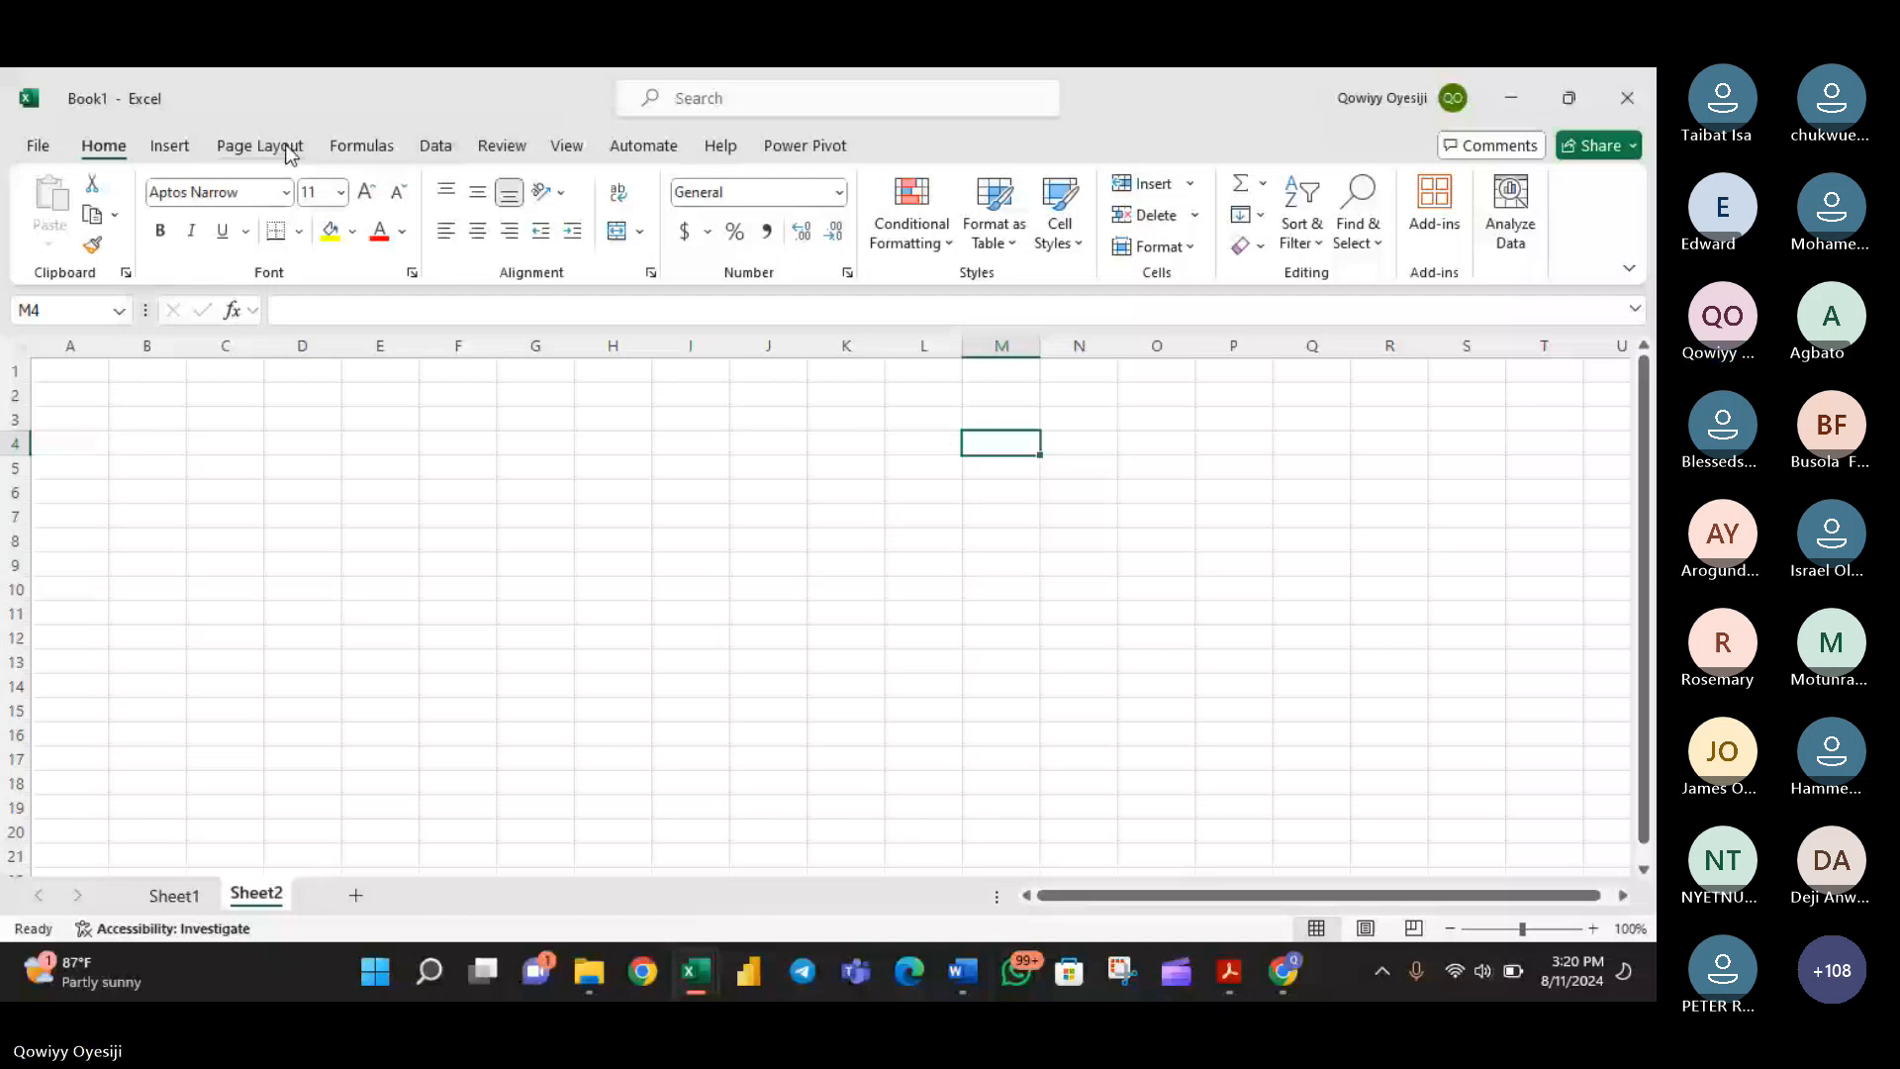
pyautogui.hotkey('alt', 'n')
pyautogui.press('x')
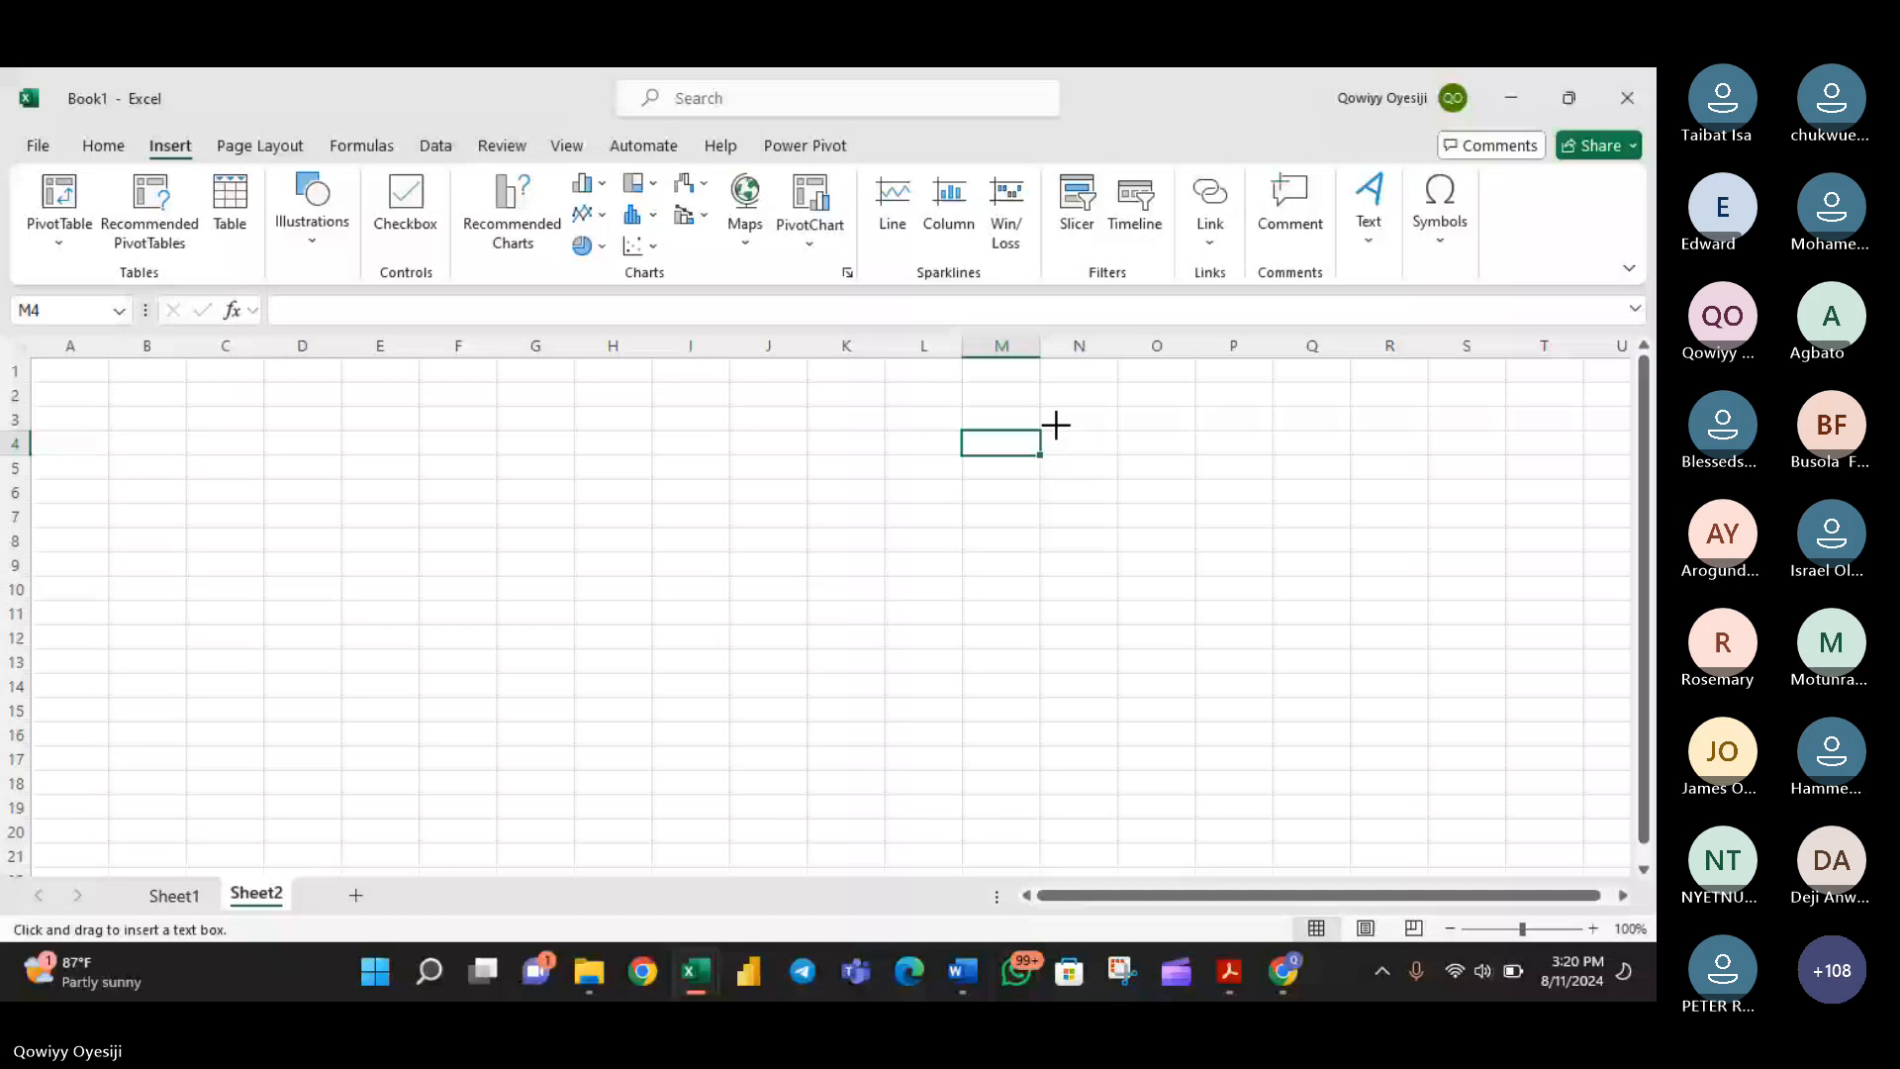
pyautogui.moveTo(1056, 424); pyautogui.dragTo(1432, 684)
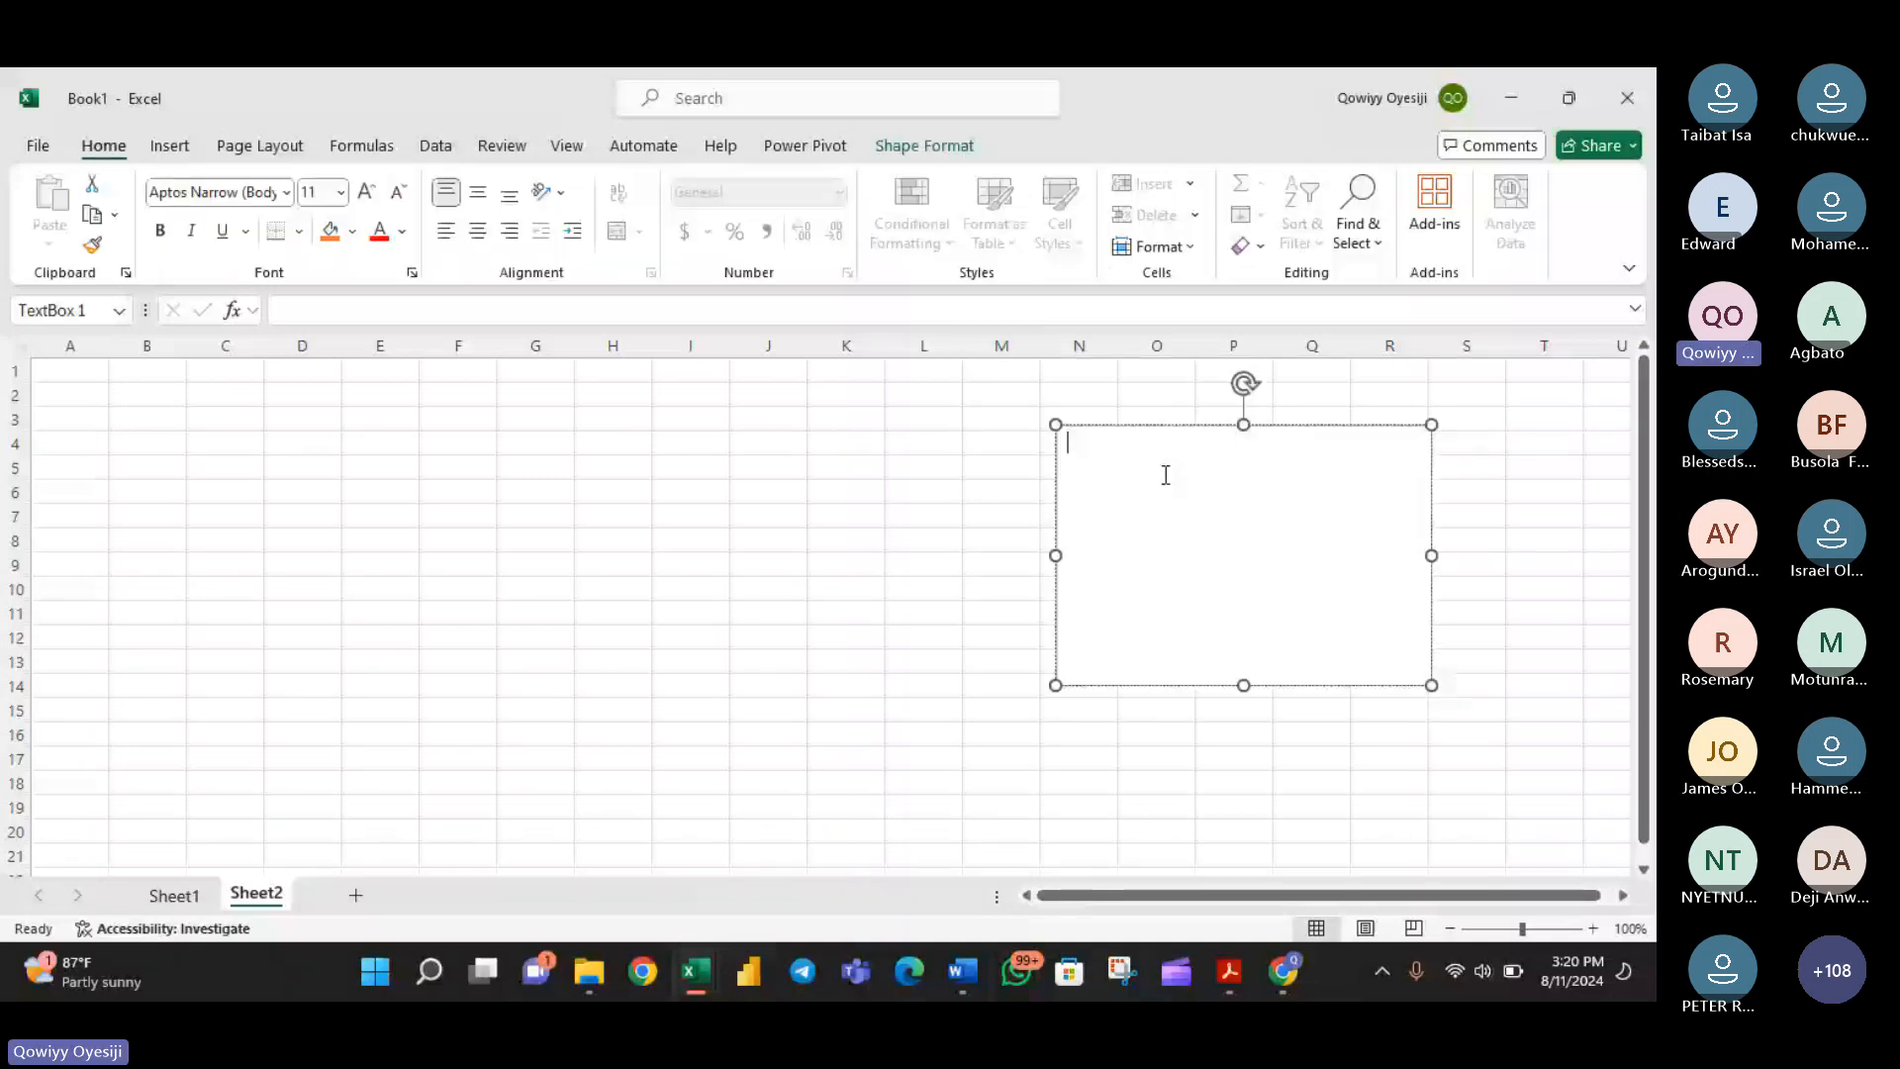
# - List the functions AND, OR, SUM and COUNITIF on separate lines in the new text box
pyautogui.write('AND')
pyautogui.press('Return')
pyautogui.write('OR')
pyautogui.press('Return')
pyautogui.write('SUM')
pyautogui.press('Return')
pyautogui.write('C')
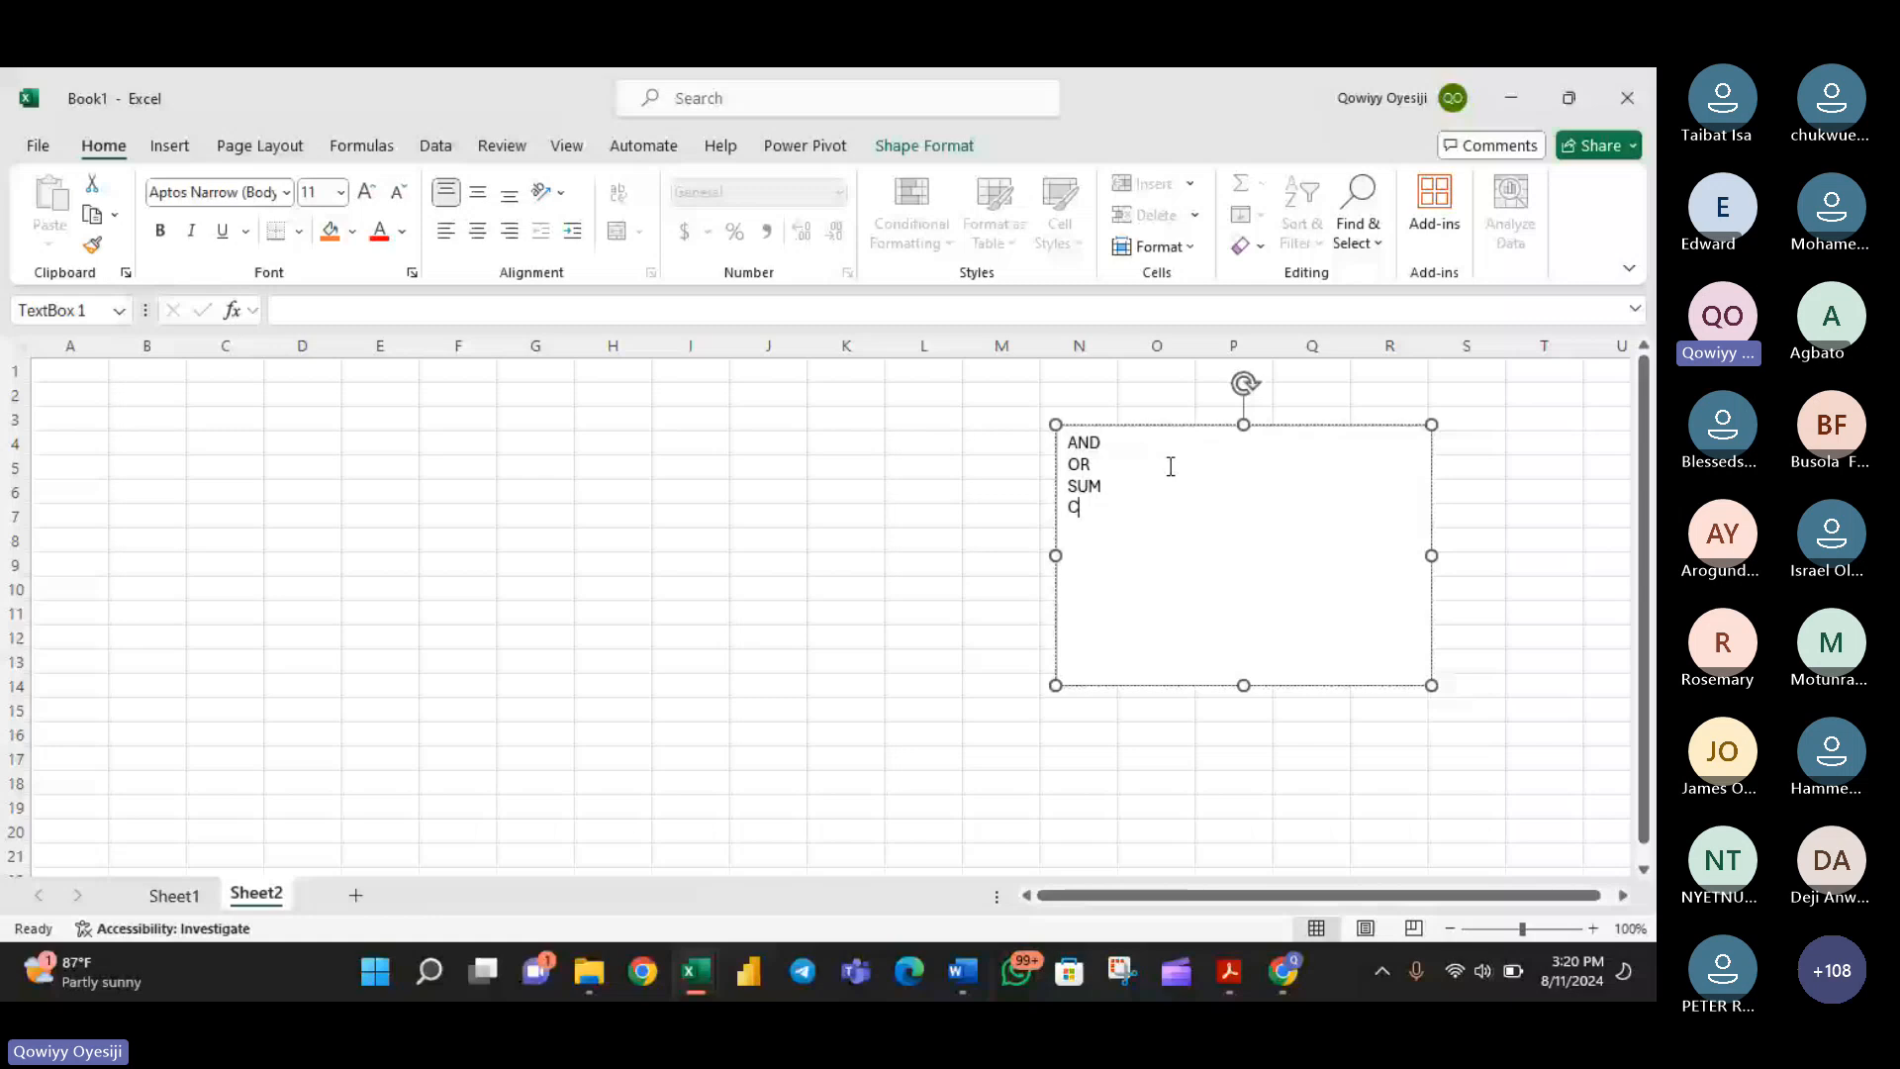
pyautogui.write('OUNITIF')
pyautogui.press('Return')
# - Add AVERAGEIF, IF and IFS on separate lines below COUNITIF in the text box
pyautogui.write('AVERAGEIF')
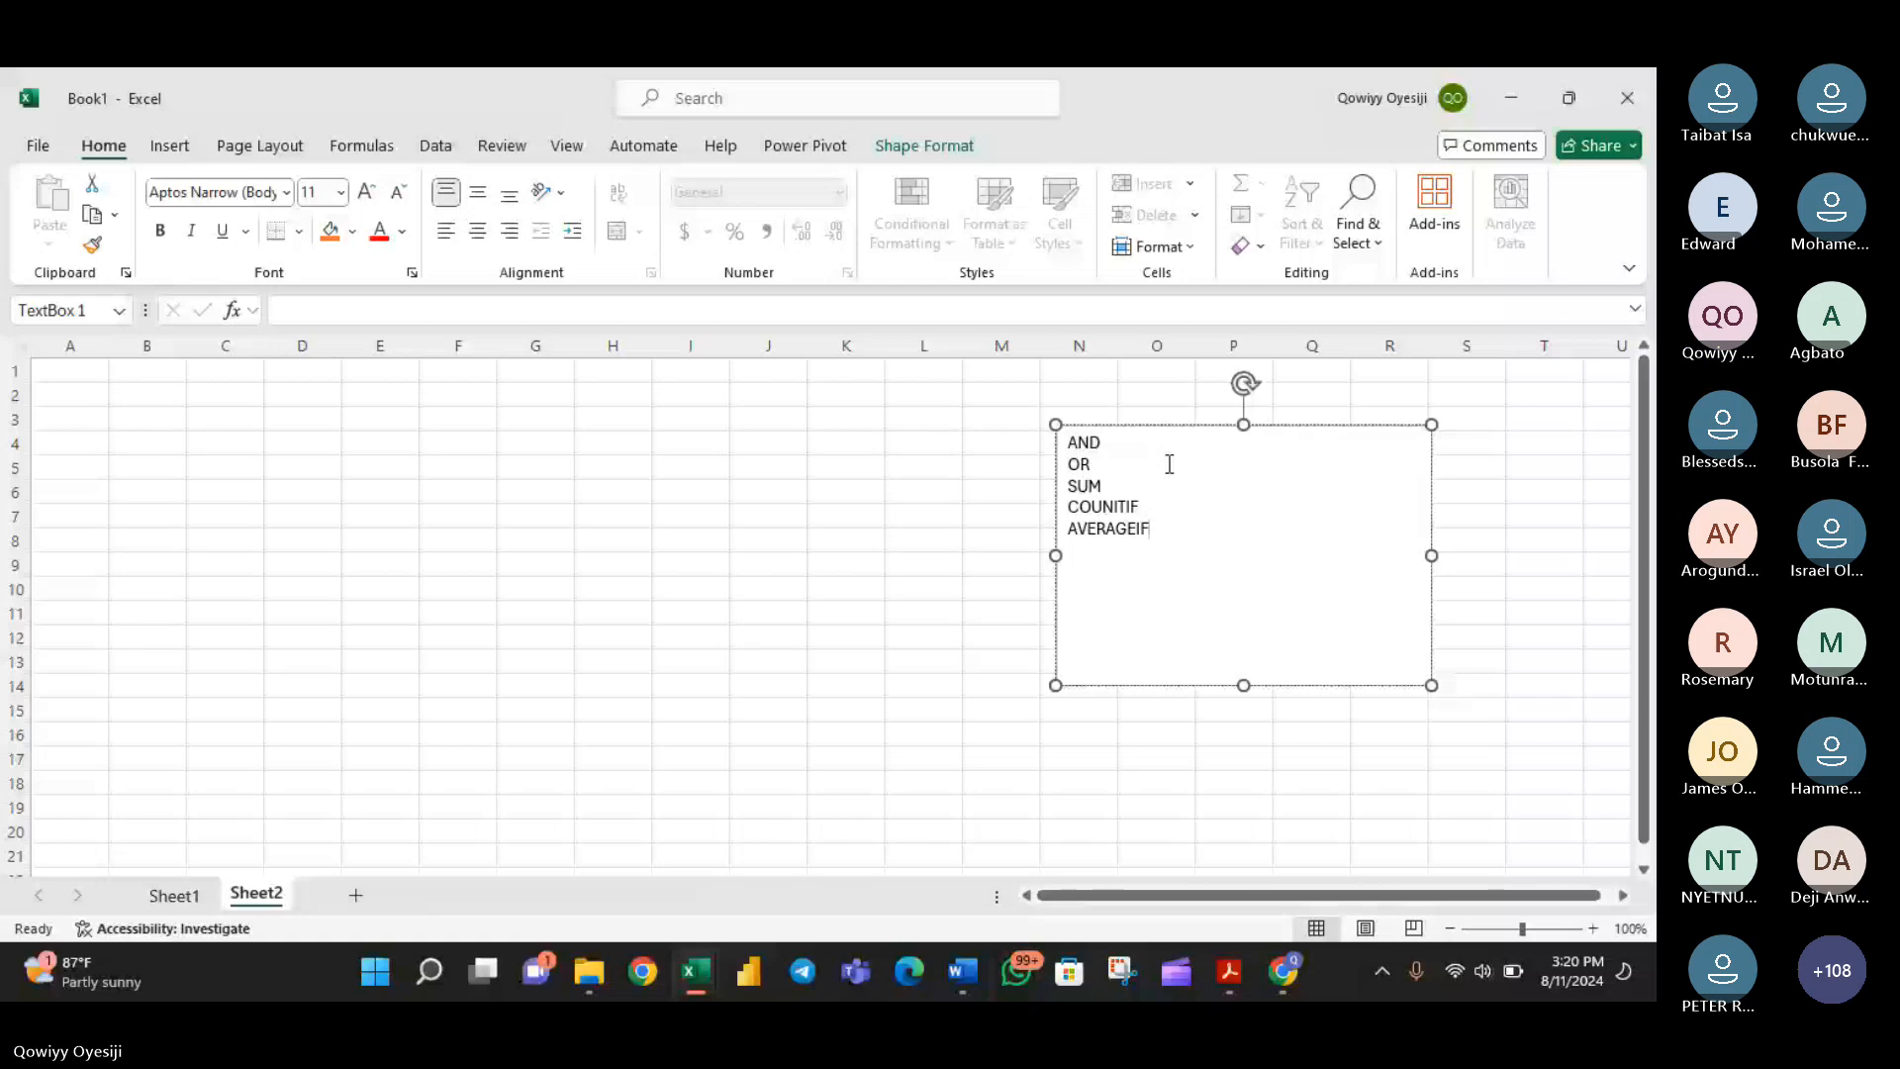
pyautogui.press('Return')
pyautogui.write('IF')
pyautogui.press('Return')
pyautogui.write('IS')
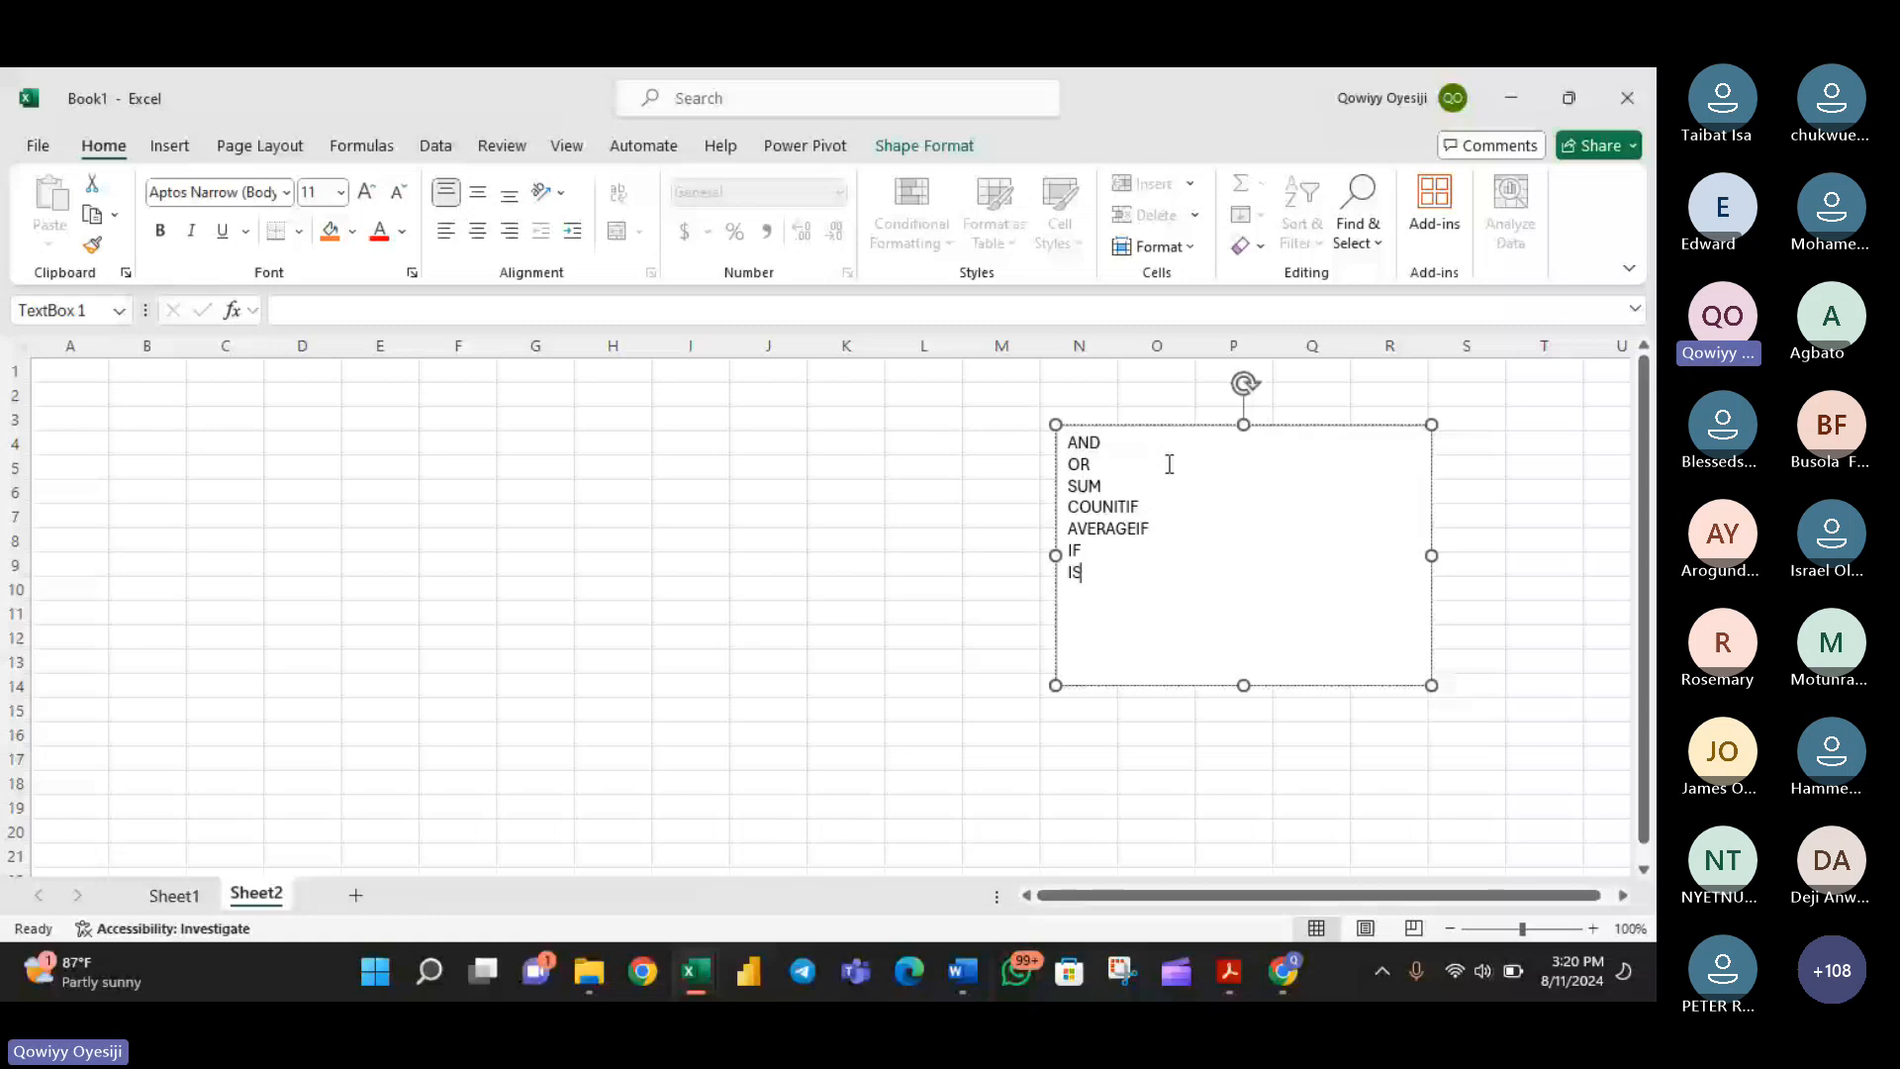
pyautogui.press('BackSpace')
pyautogui.write('FS')
pyautogui.press('Return')
# - Switch to the Teams meeting, list the participants and allow the microphones of attendees who raised their hands
pyautogui.click(1268, 968)
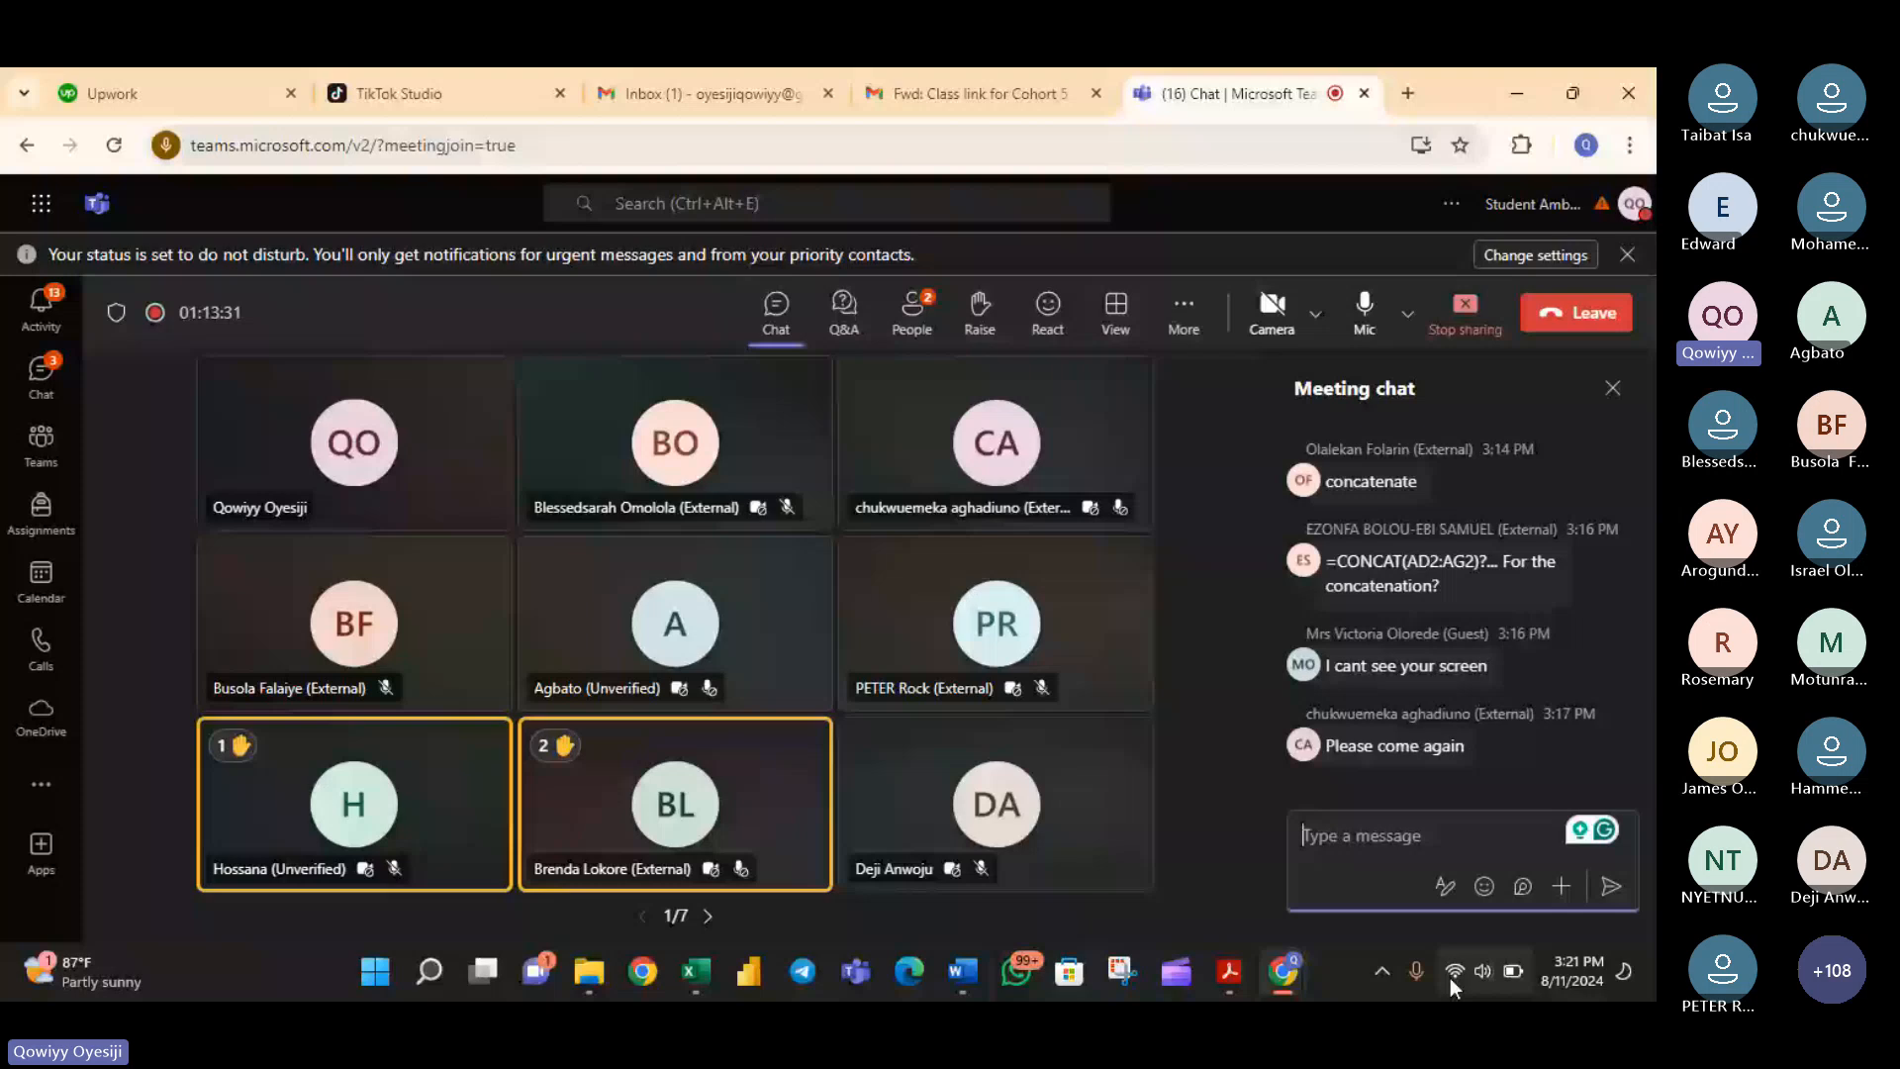
pyautogui.click(904, 326)
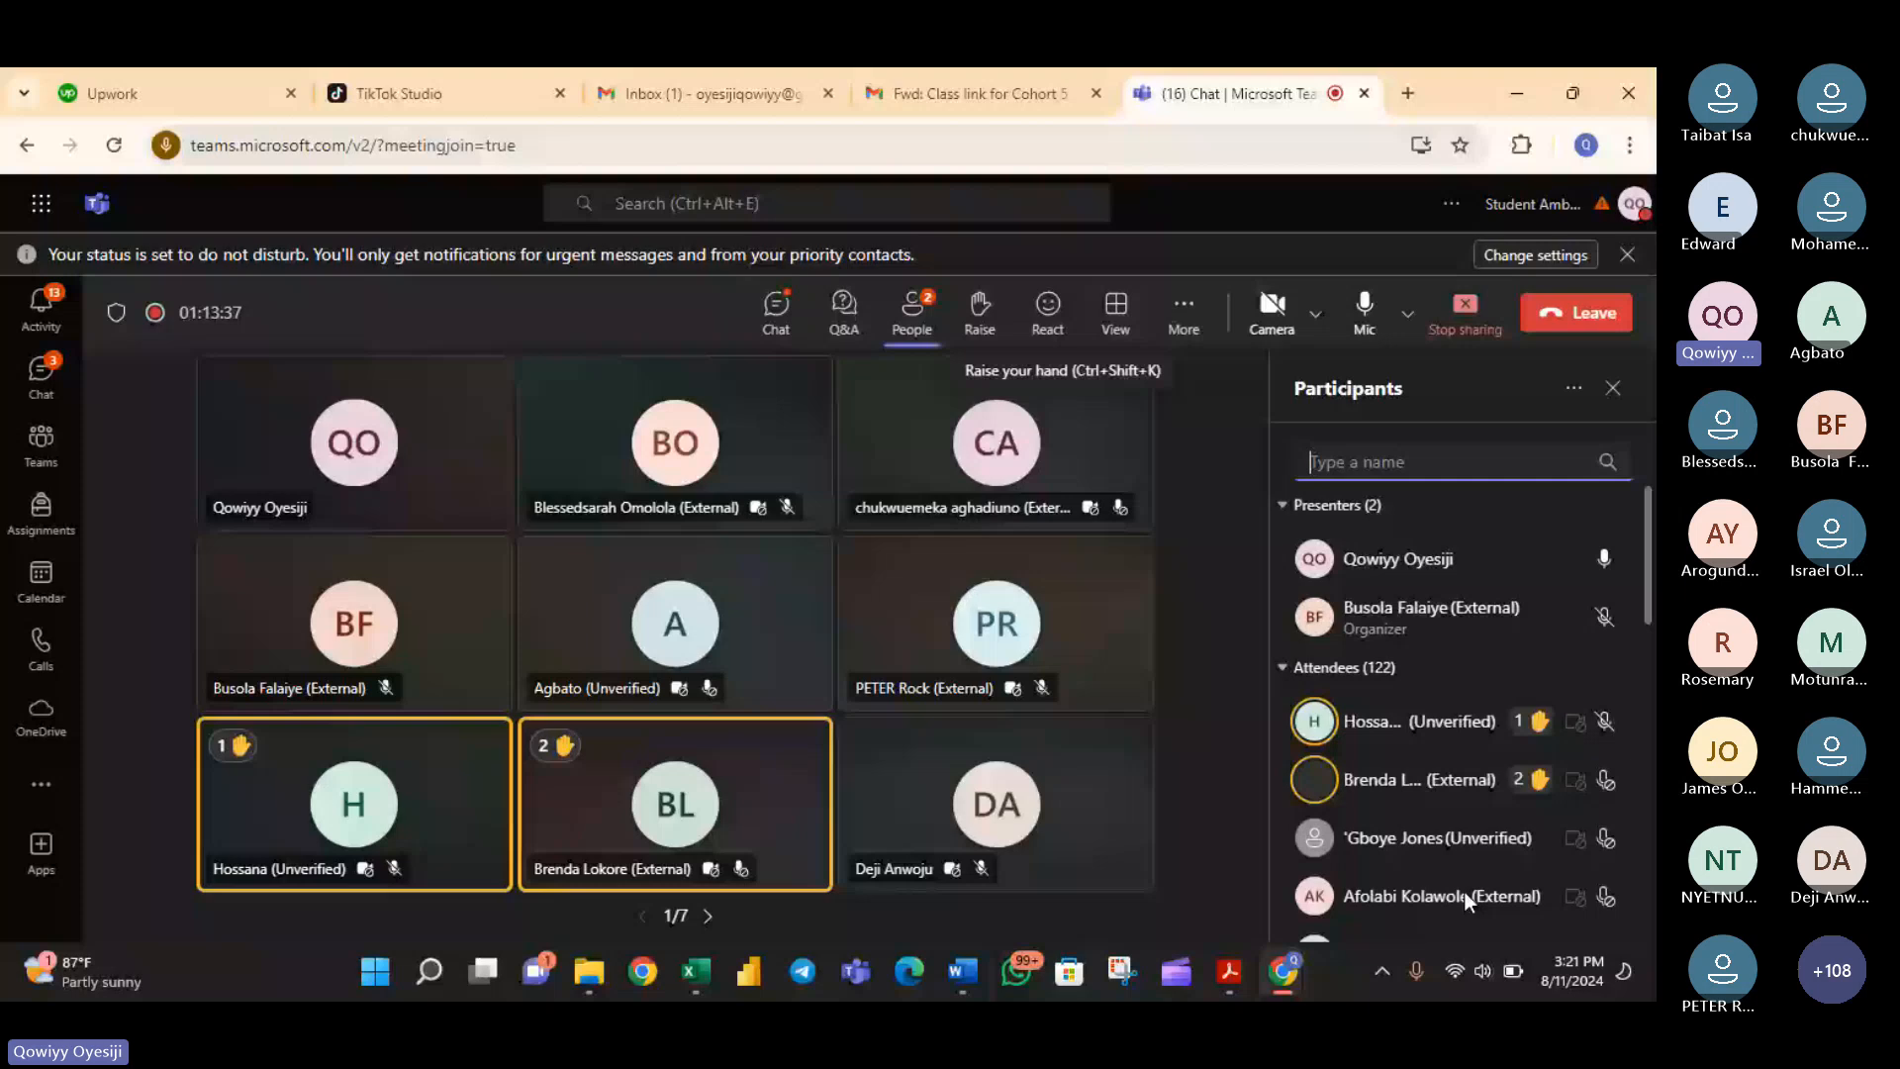
pyautogui.click(1609, 724)
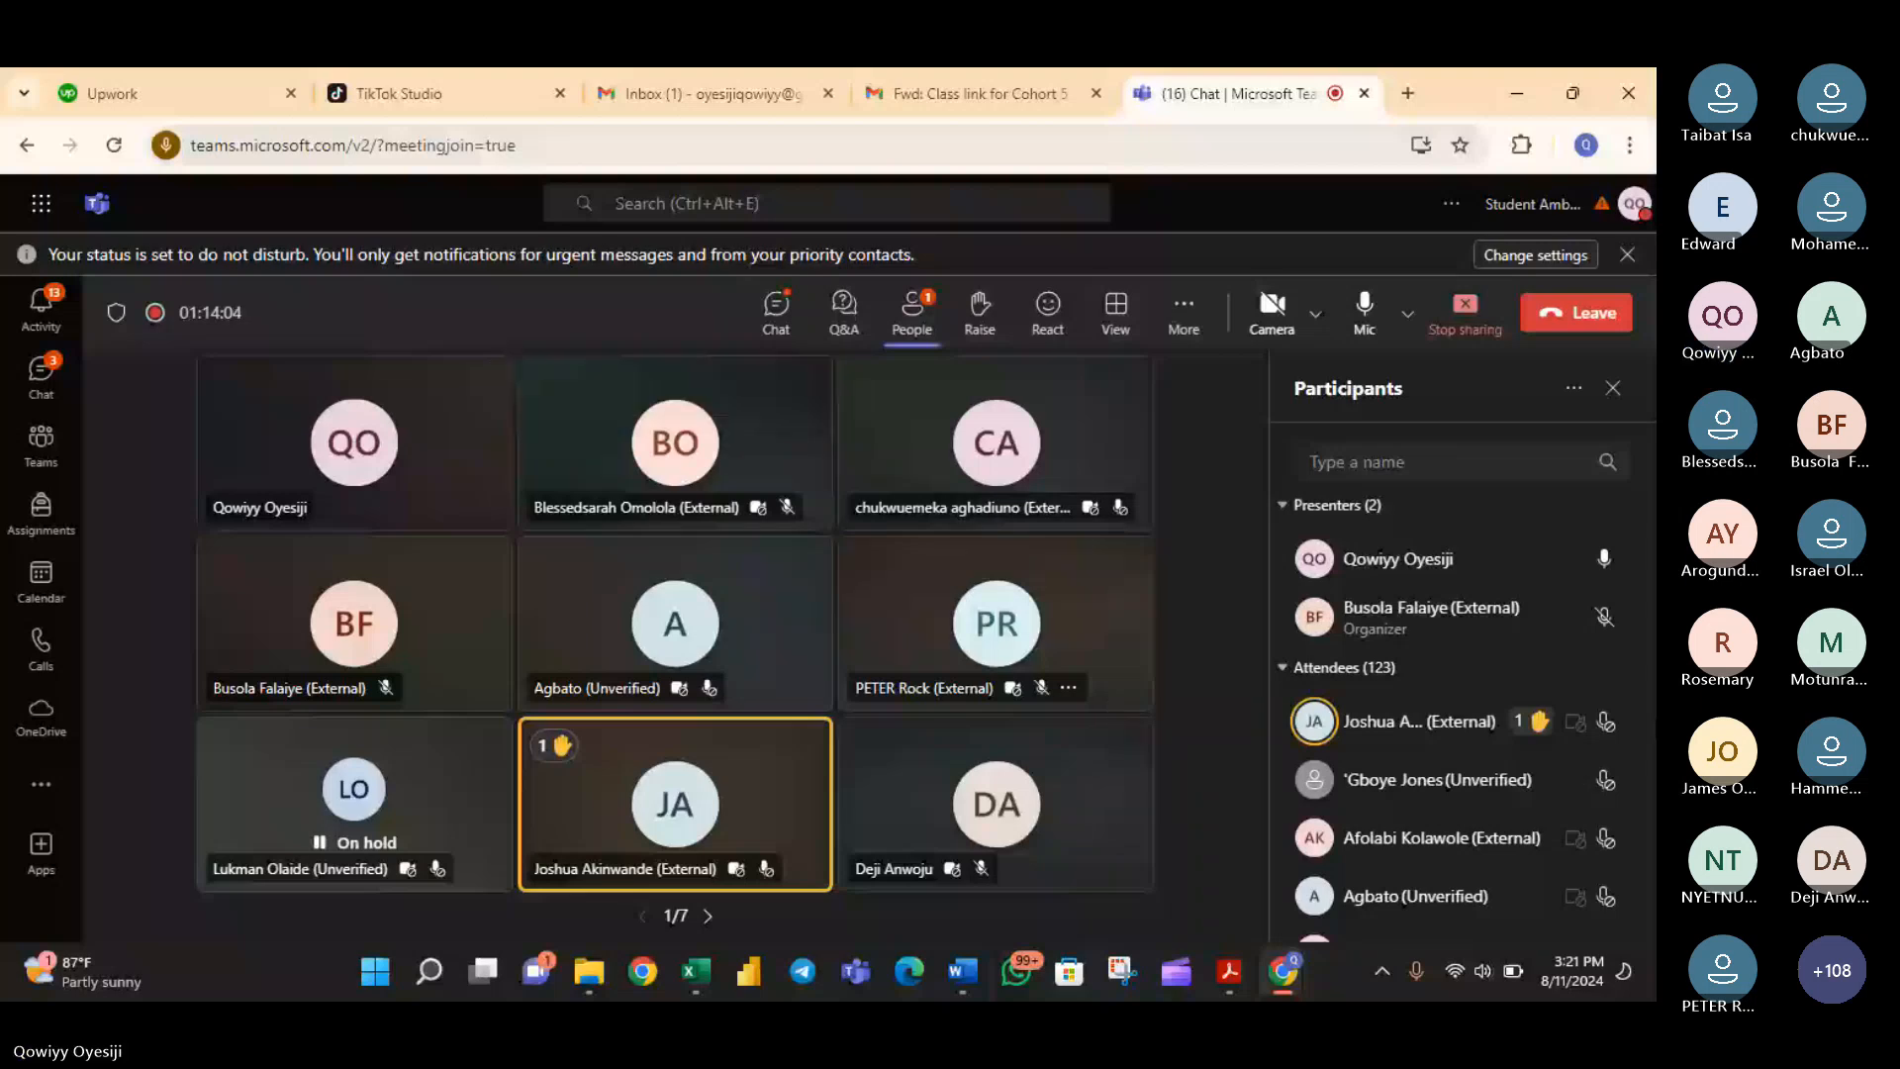
pyautogui.click(1574, 720)
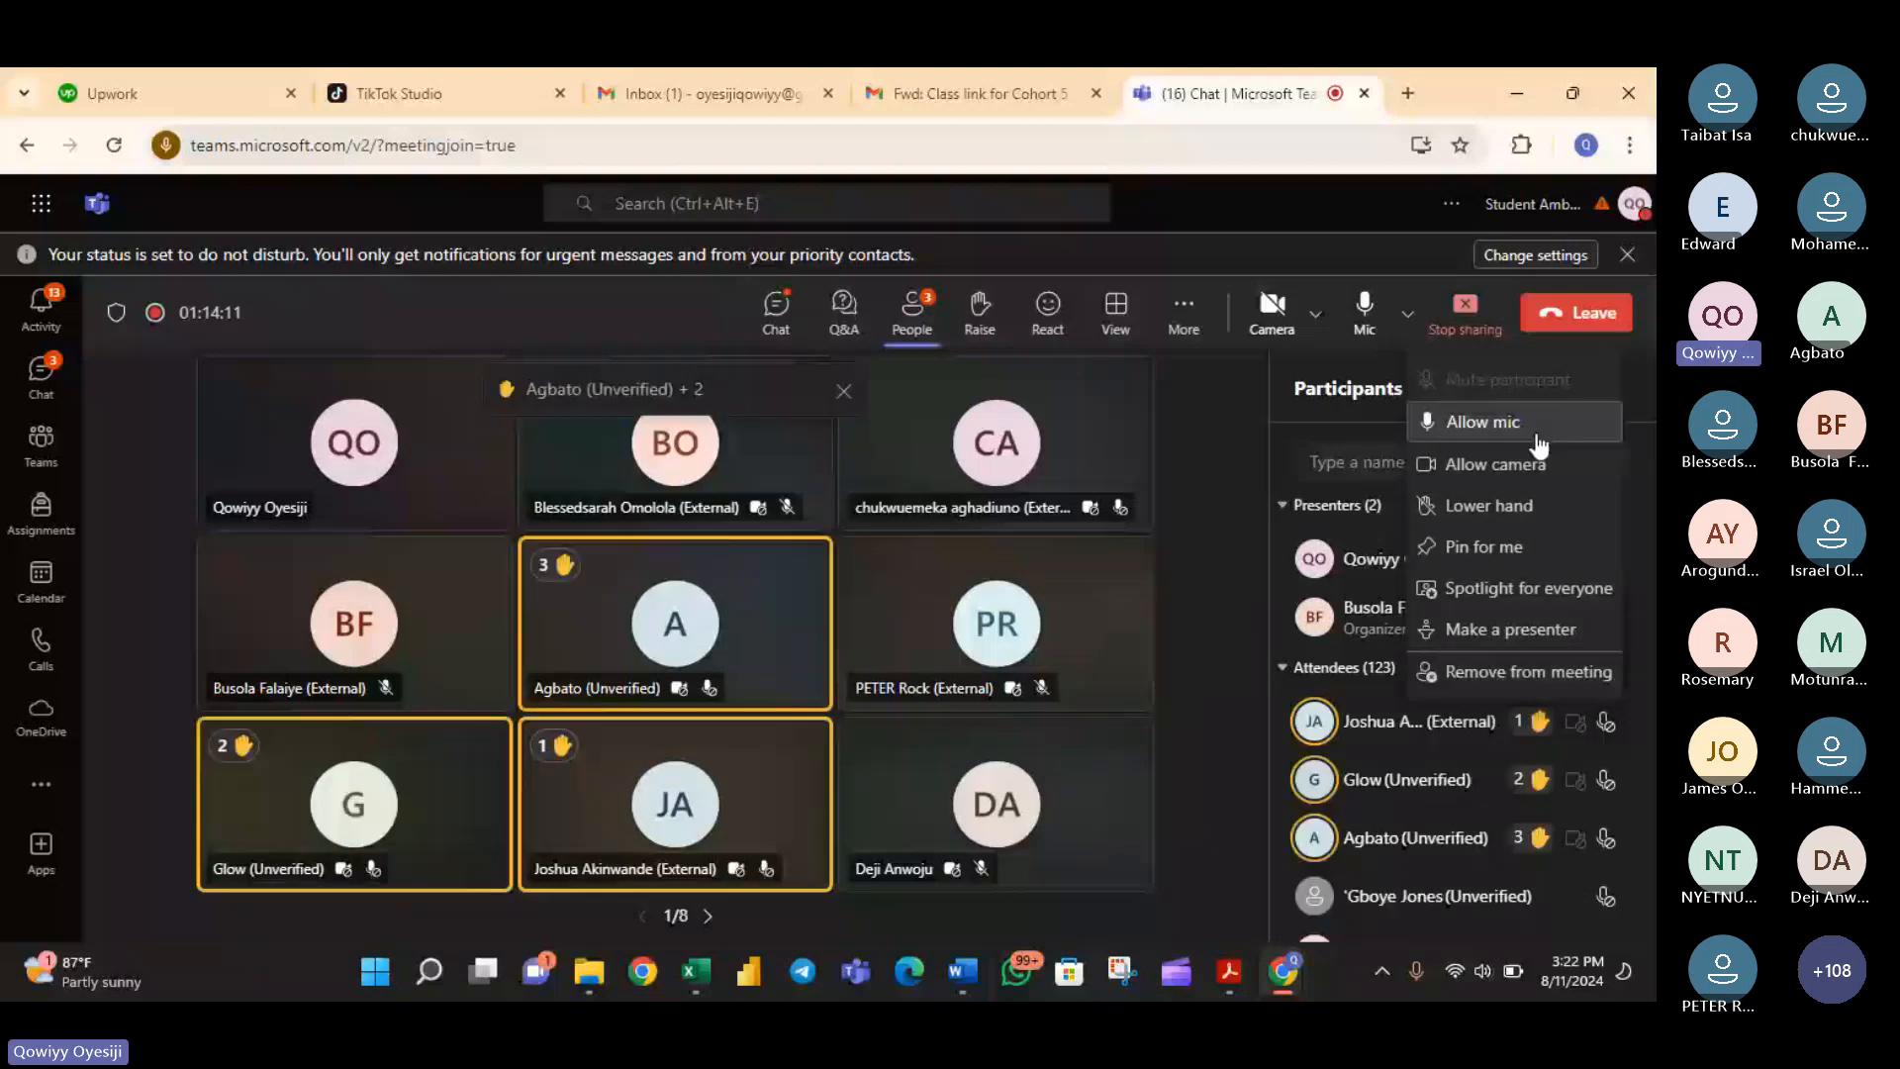
pyautogui.click(1537, 437)
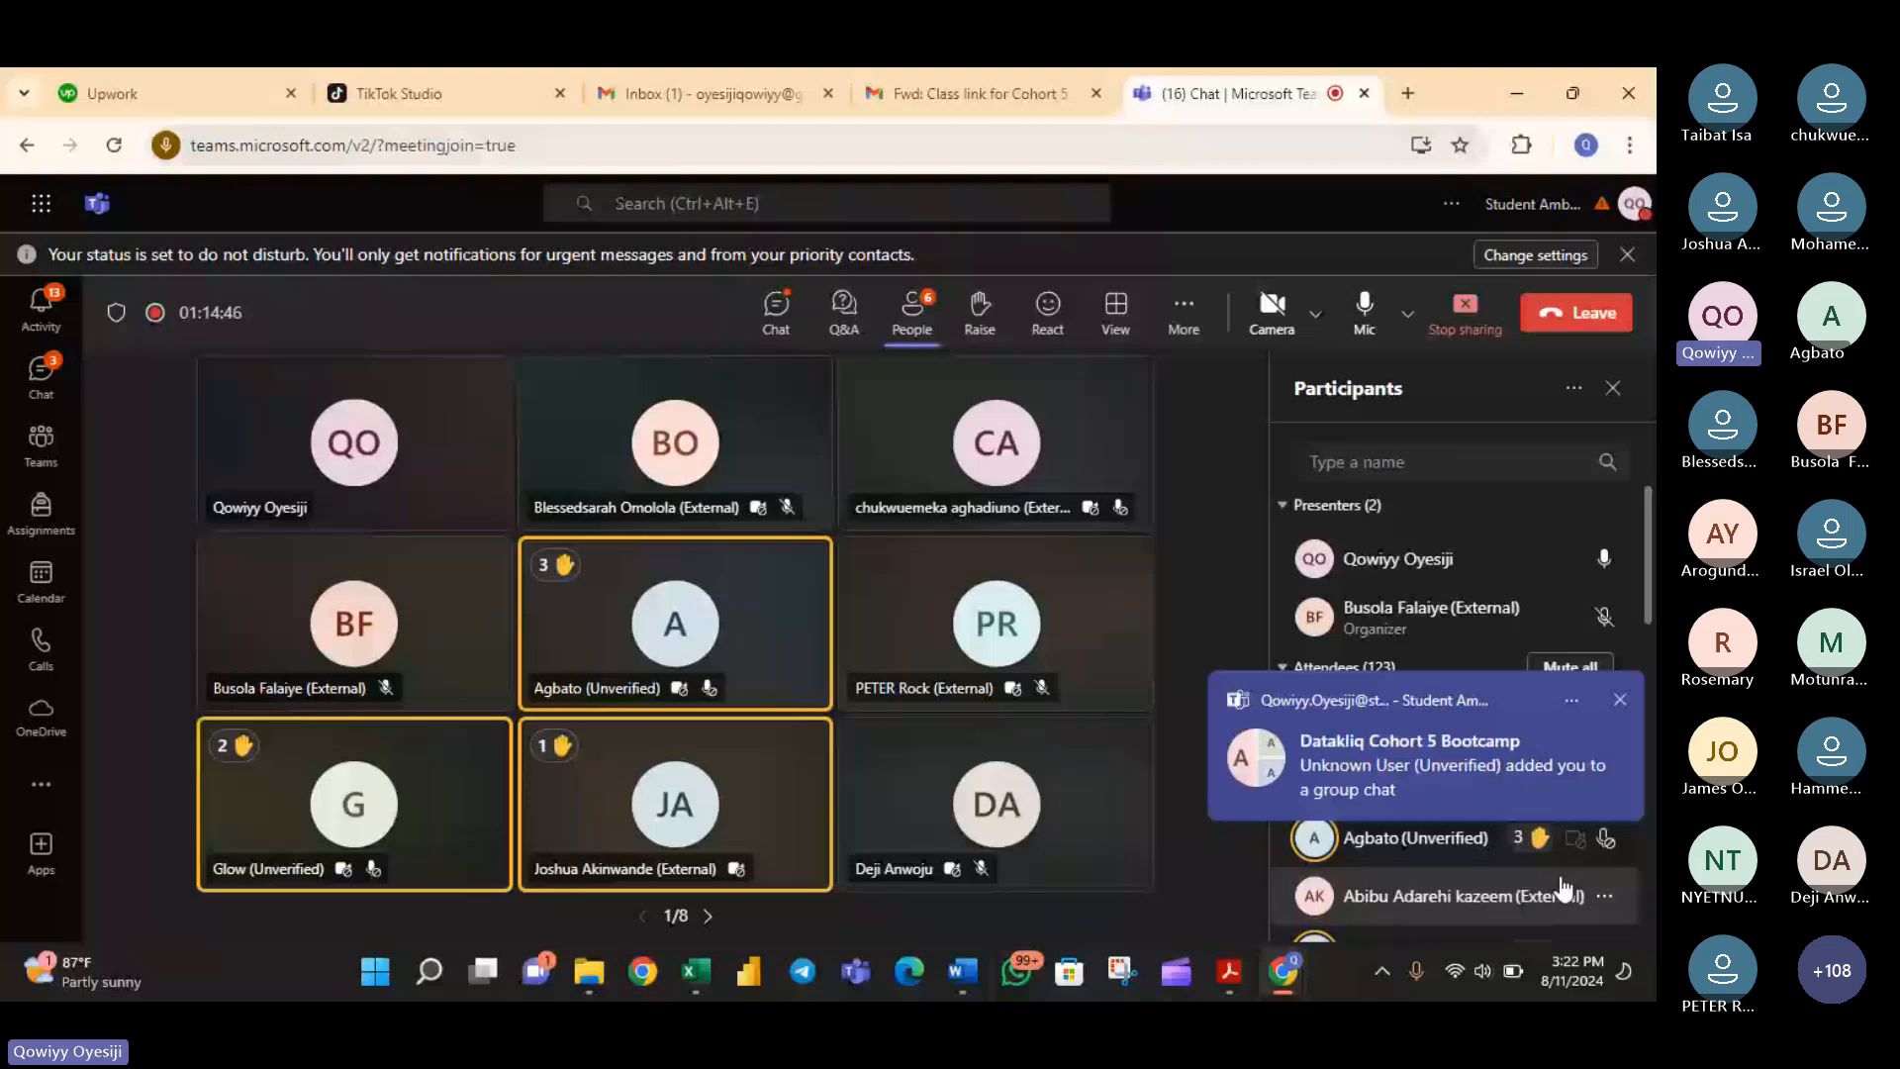
pyautogui.click(1605, 896)
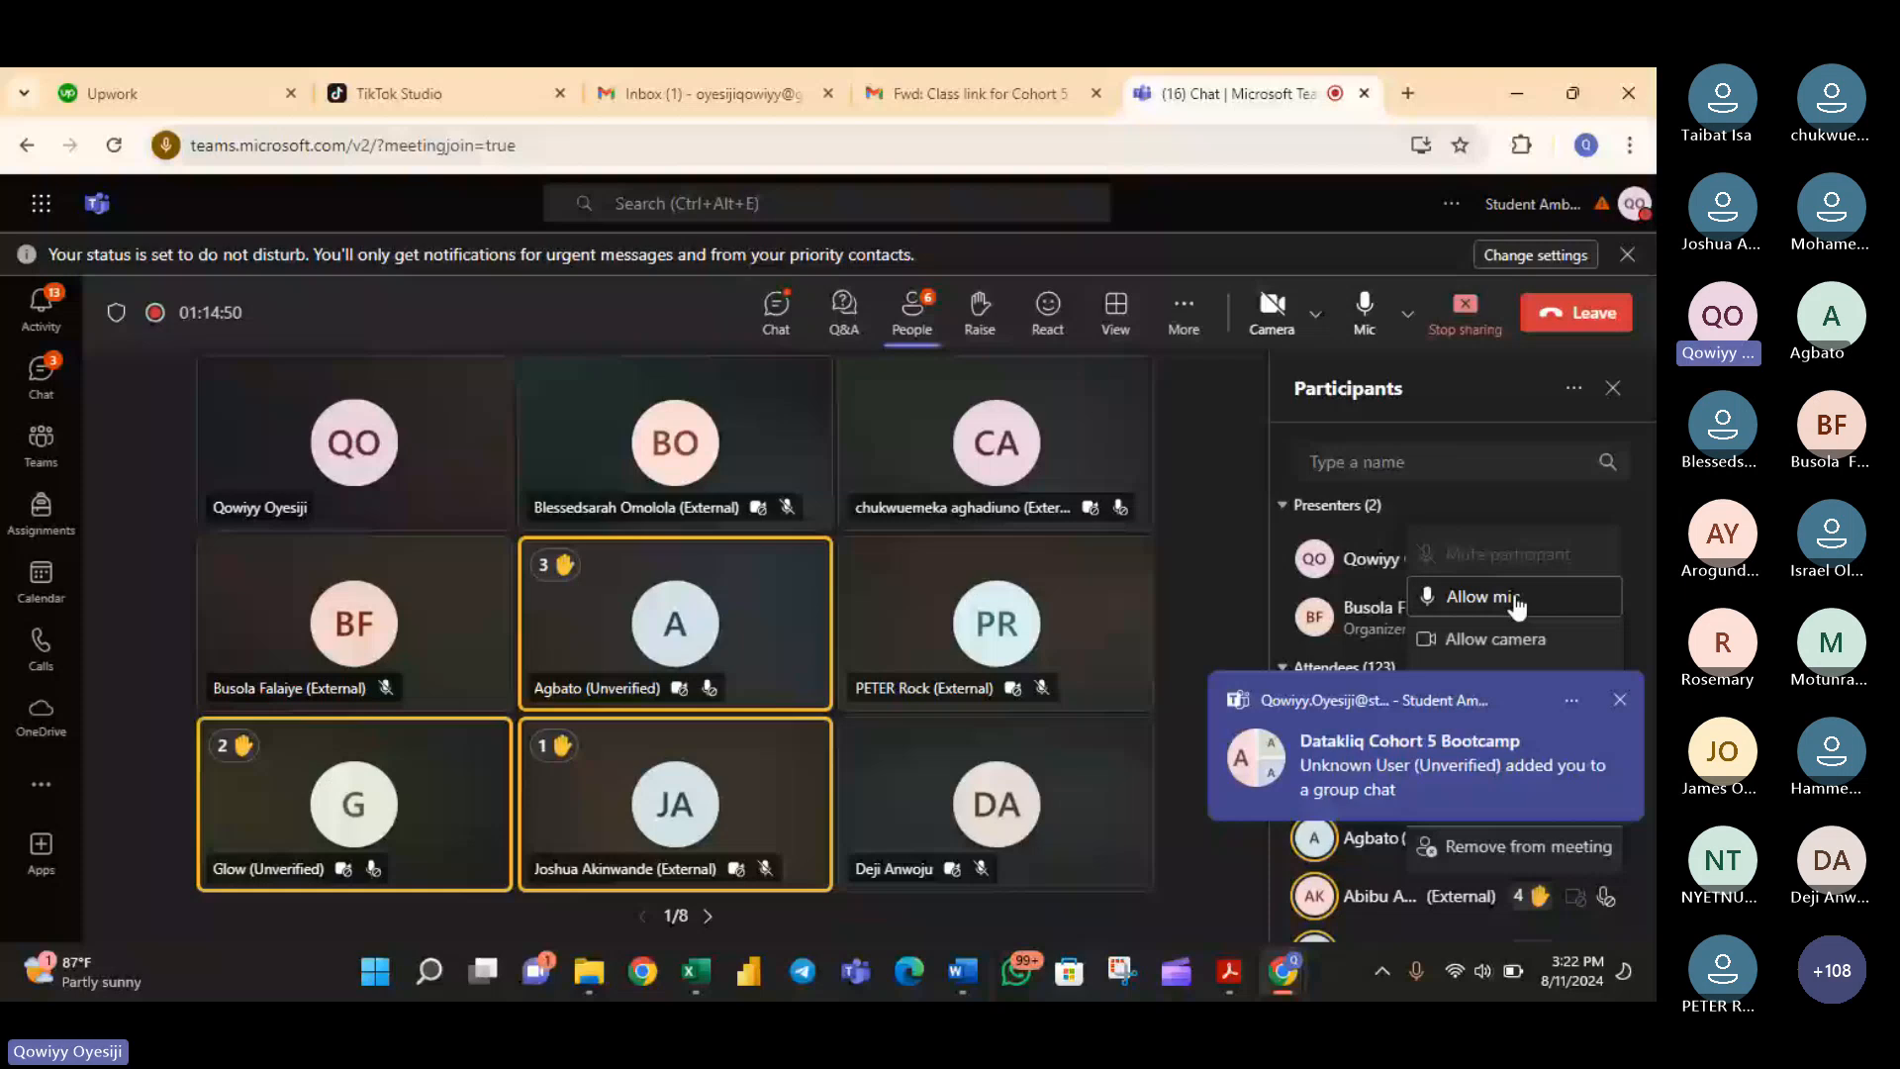
pyautogui.click(1518, 604)
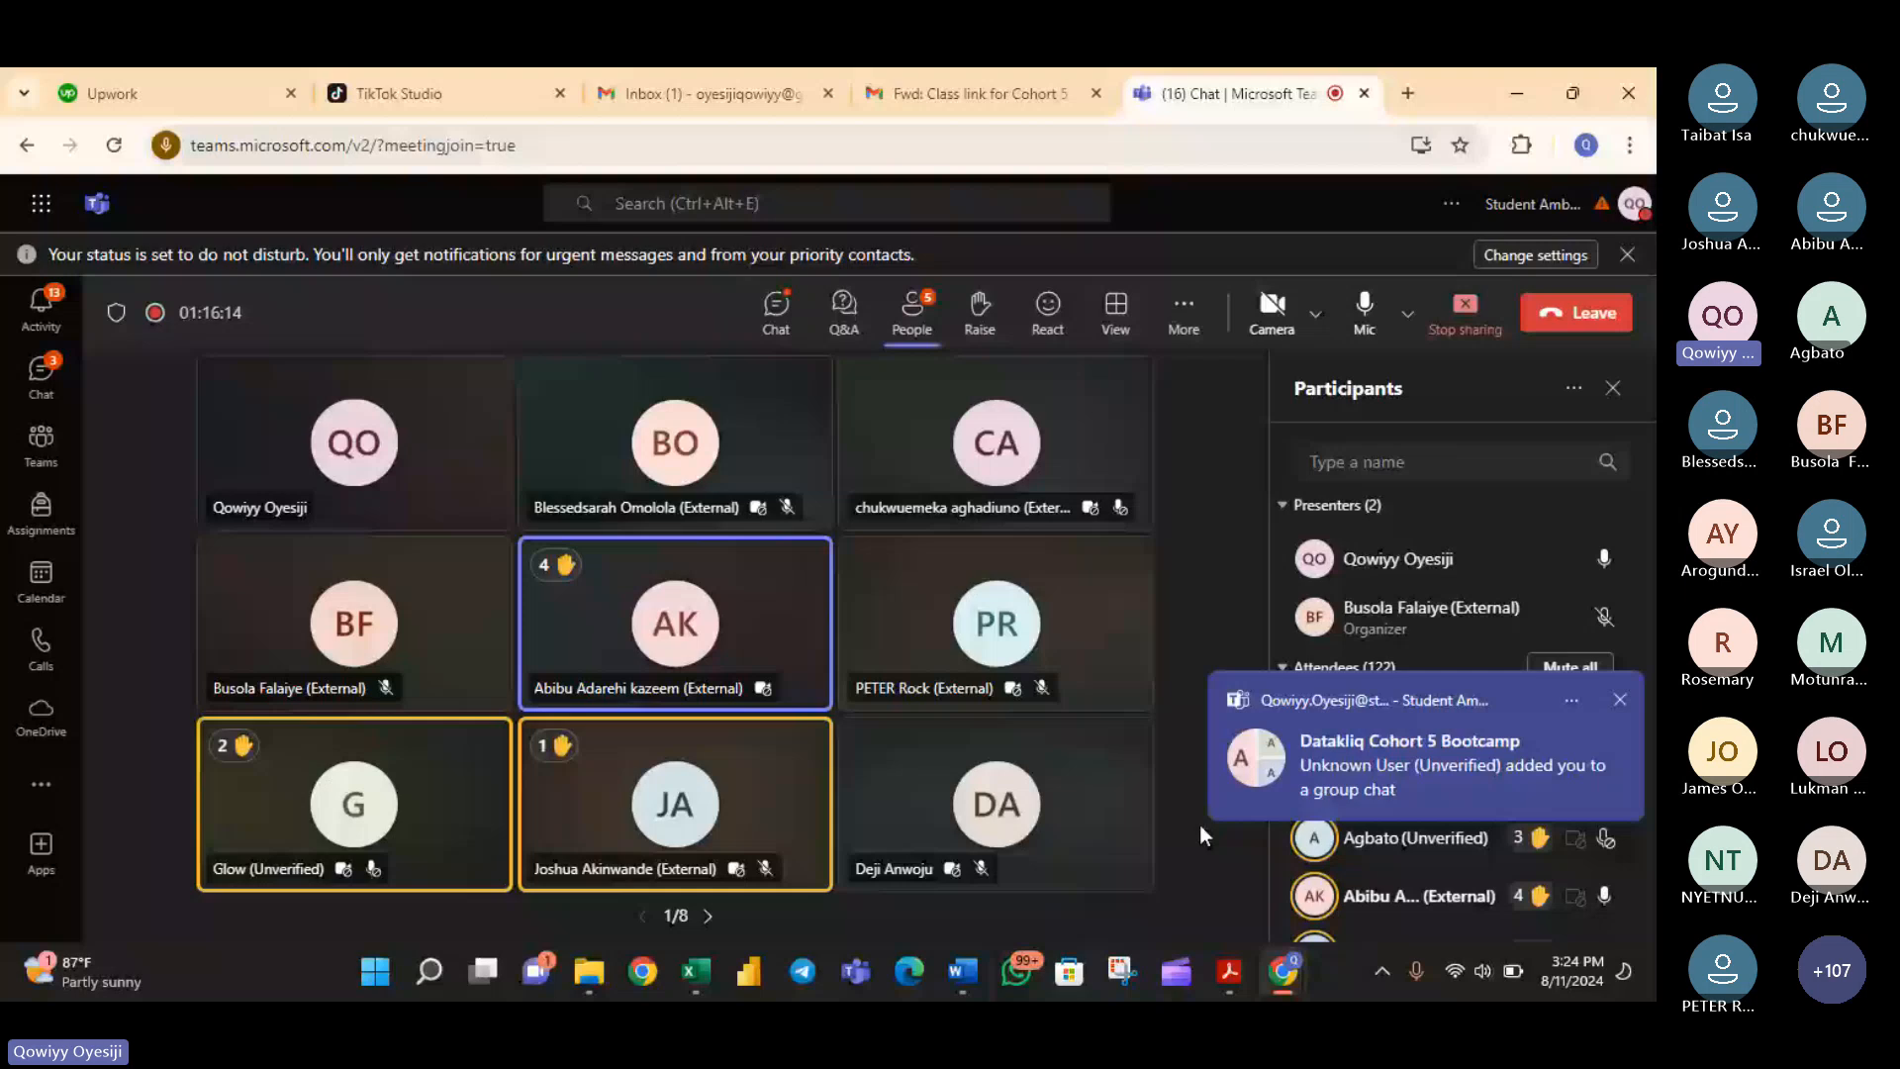
# - Dismiss the group chat notification, read the attendees' replies about AND conditions in the meeting chat, and return to Excel
pyautogui.click(792, 305)
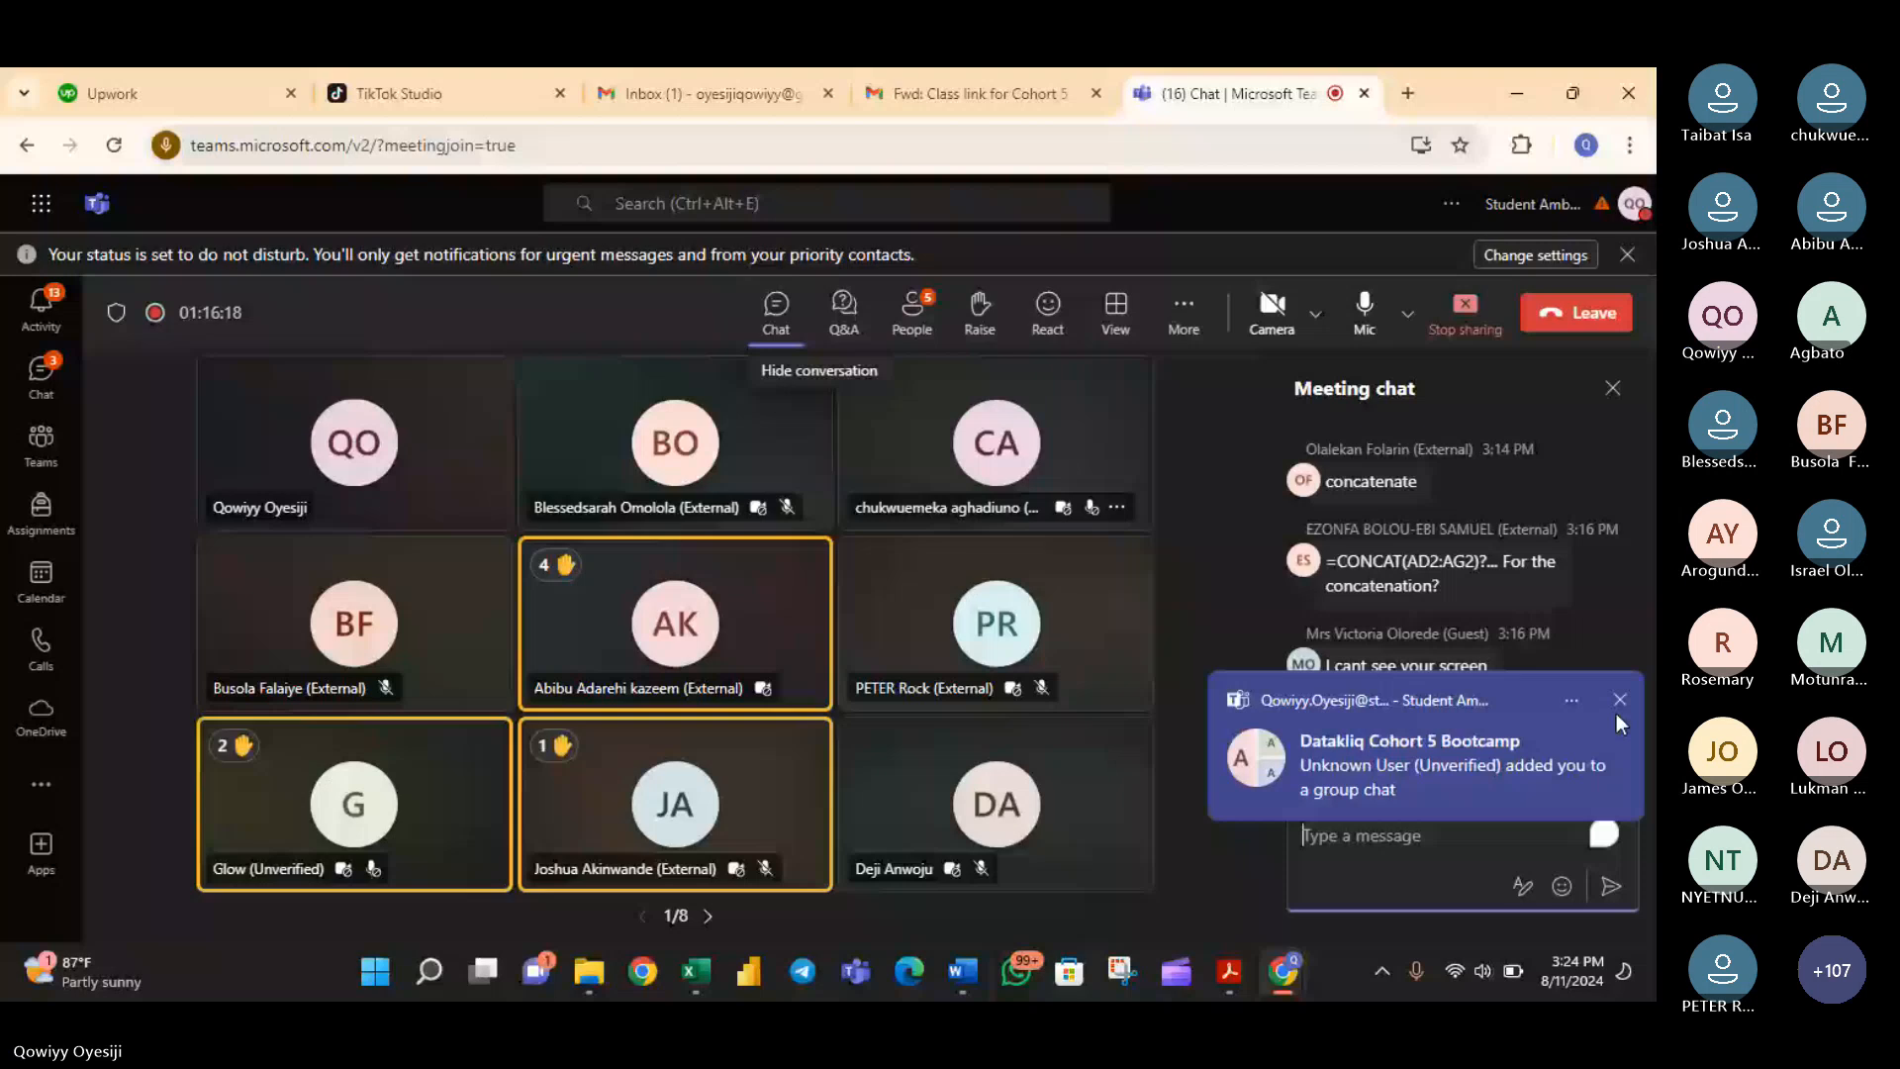
pyautogui.click(1619, 701)
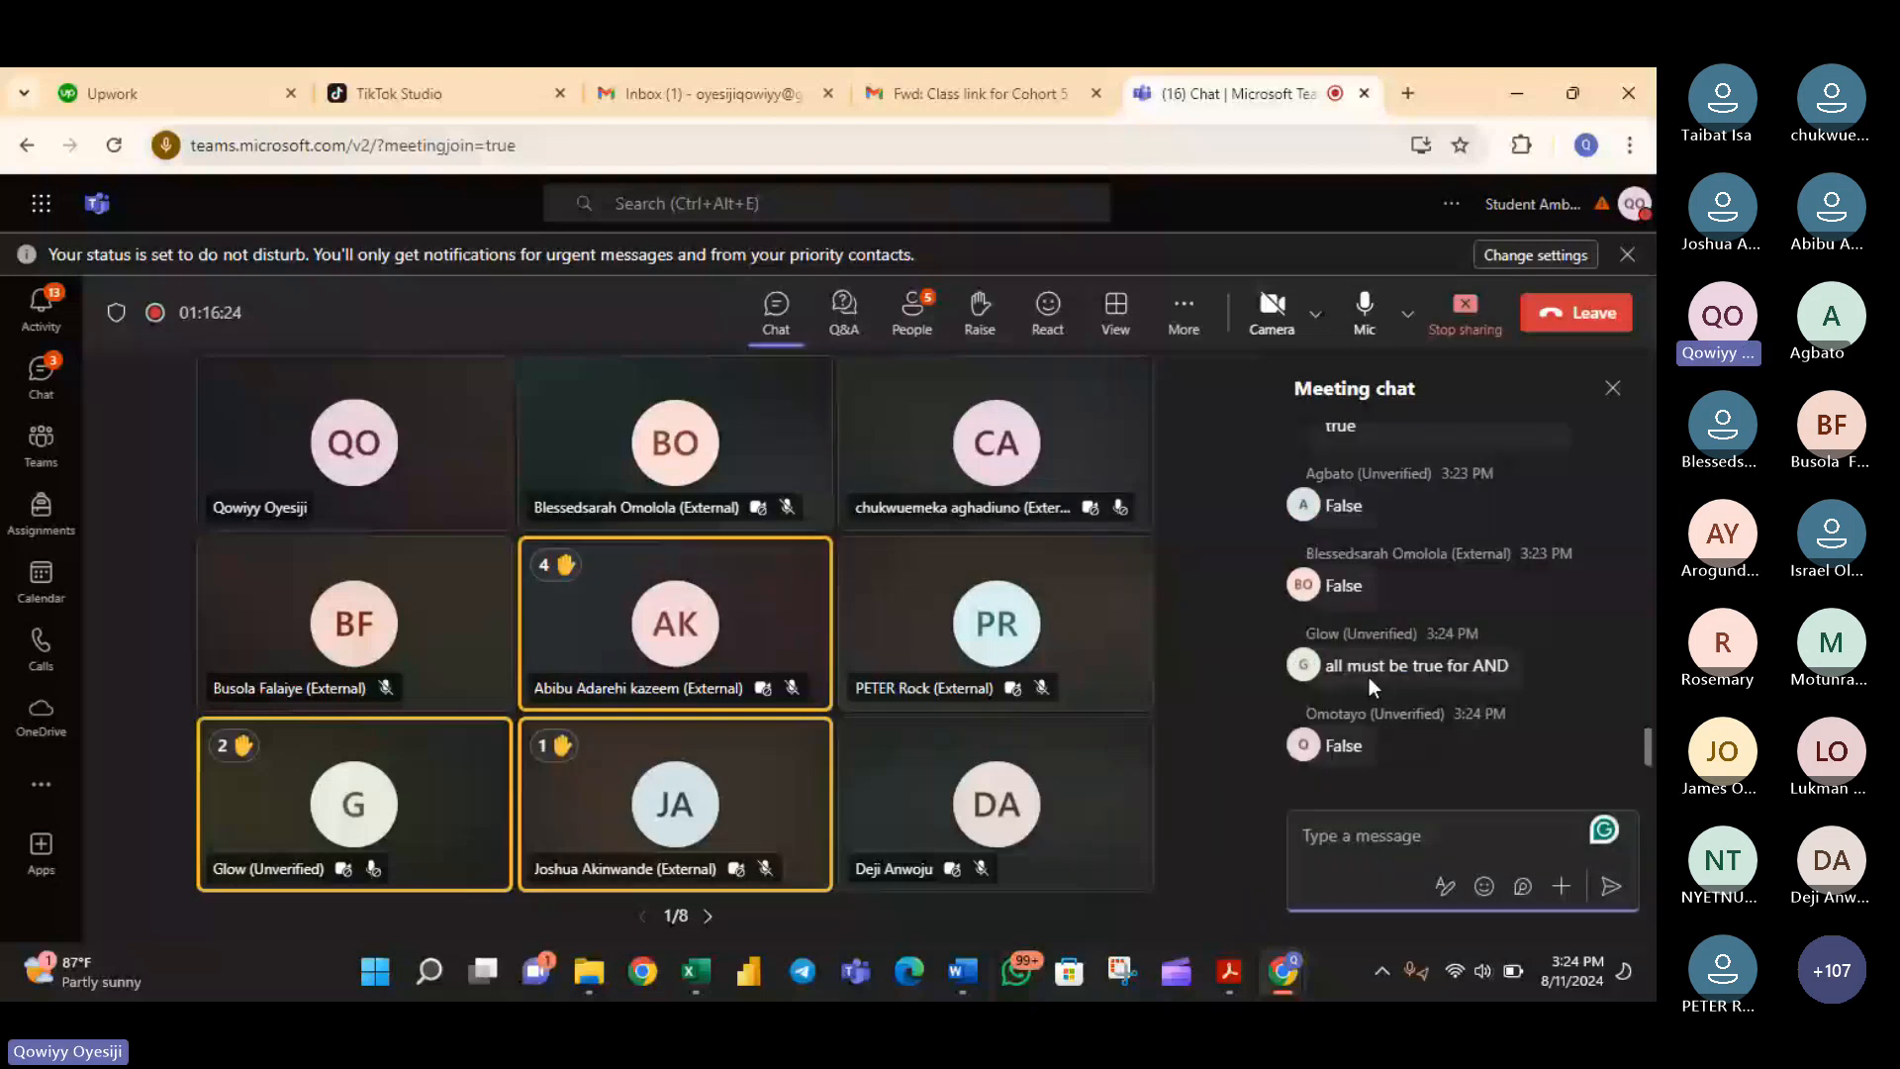
pyautogui.scroll(2, 1368, 677)
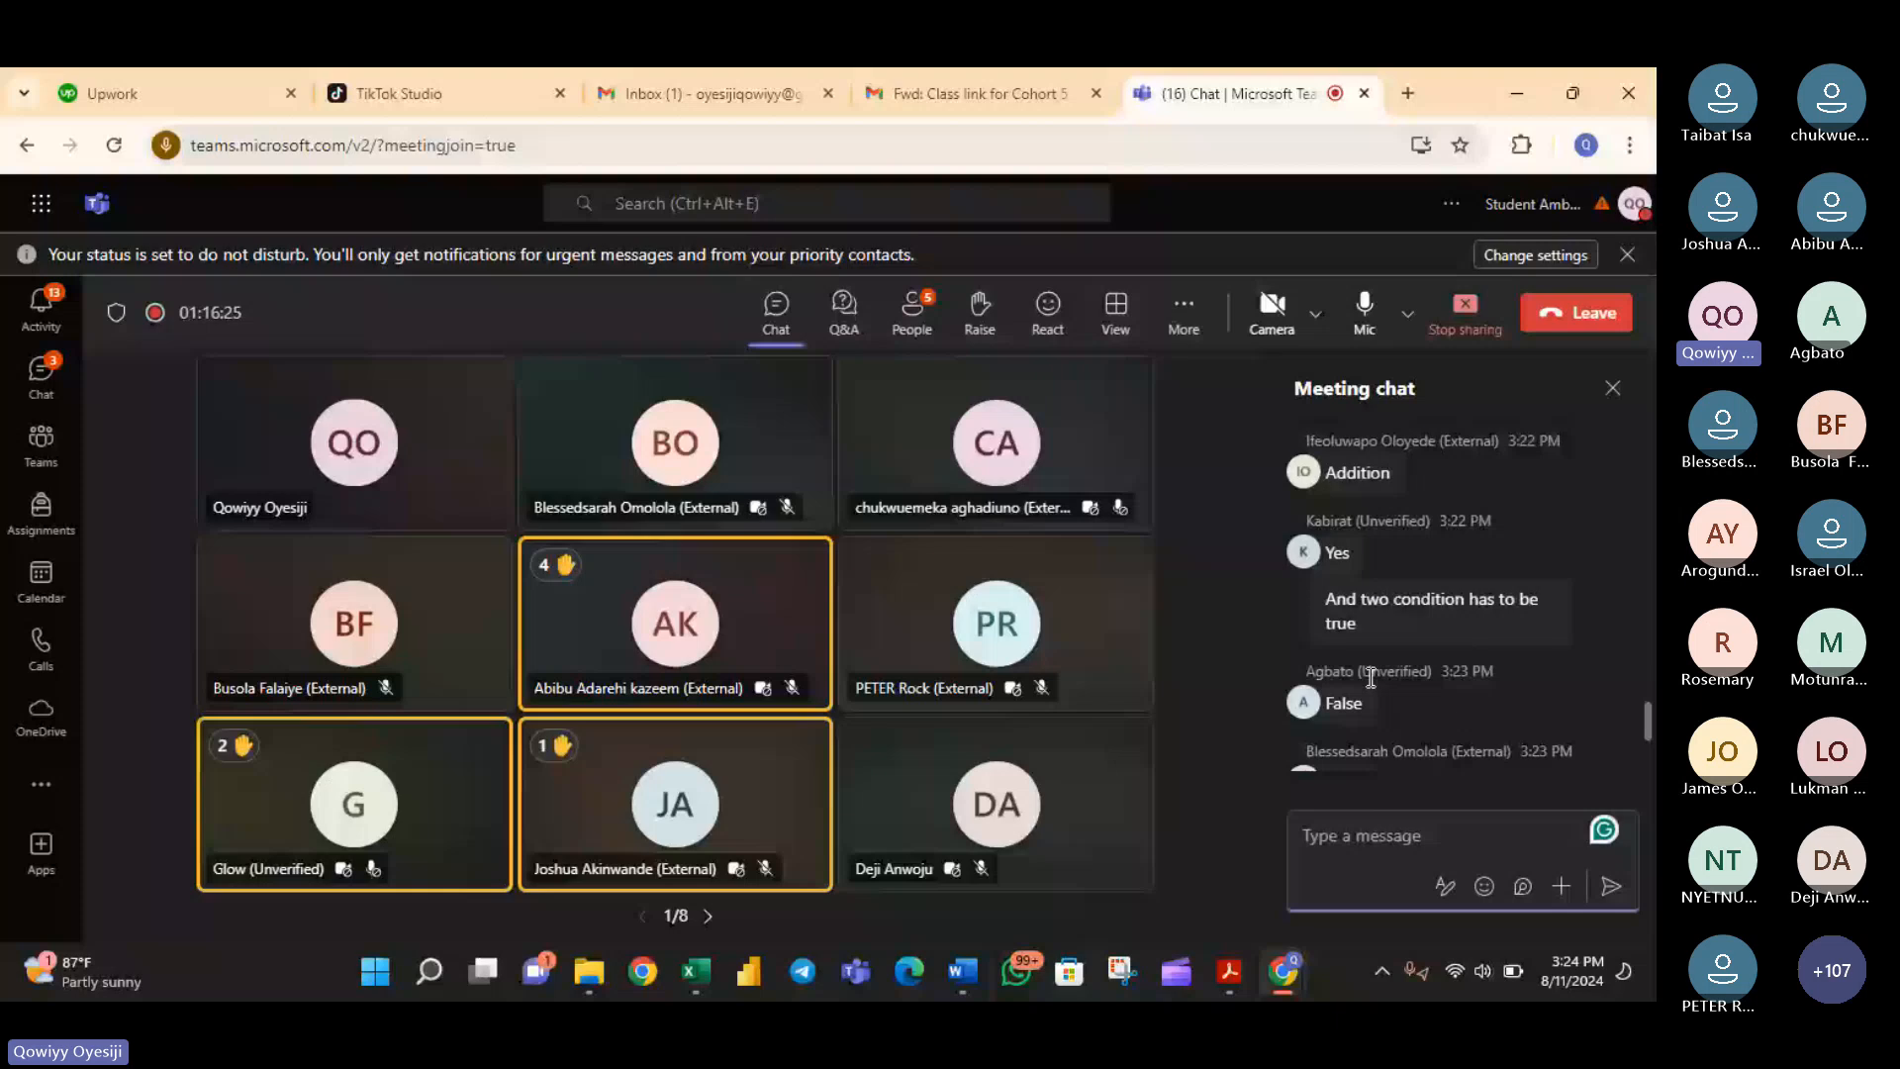
pyautogui.scroll(2, 1371, 677)
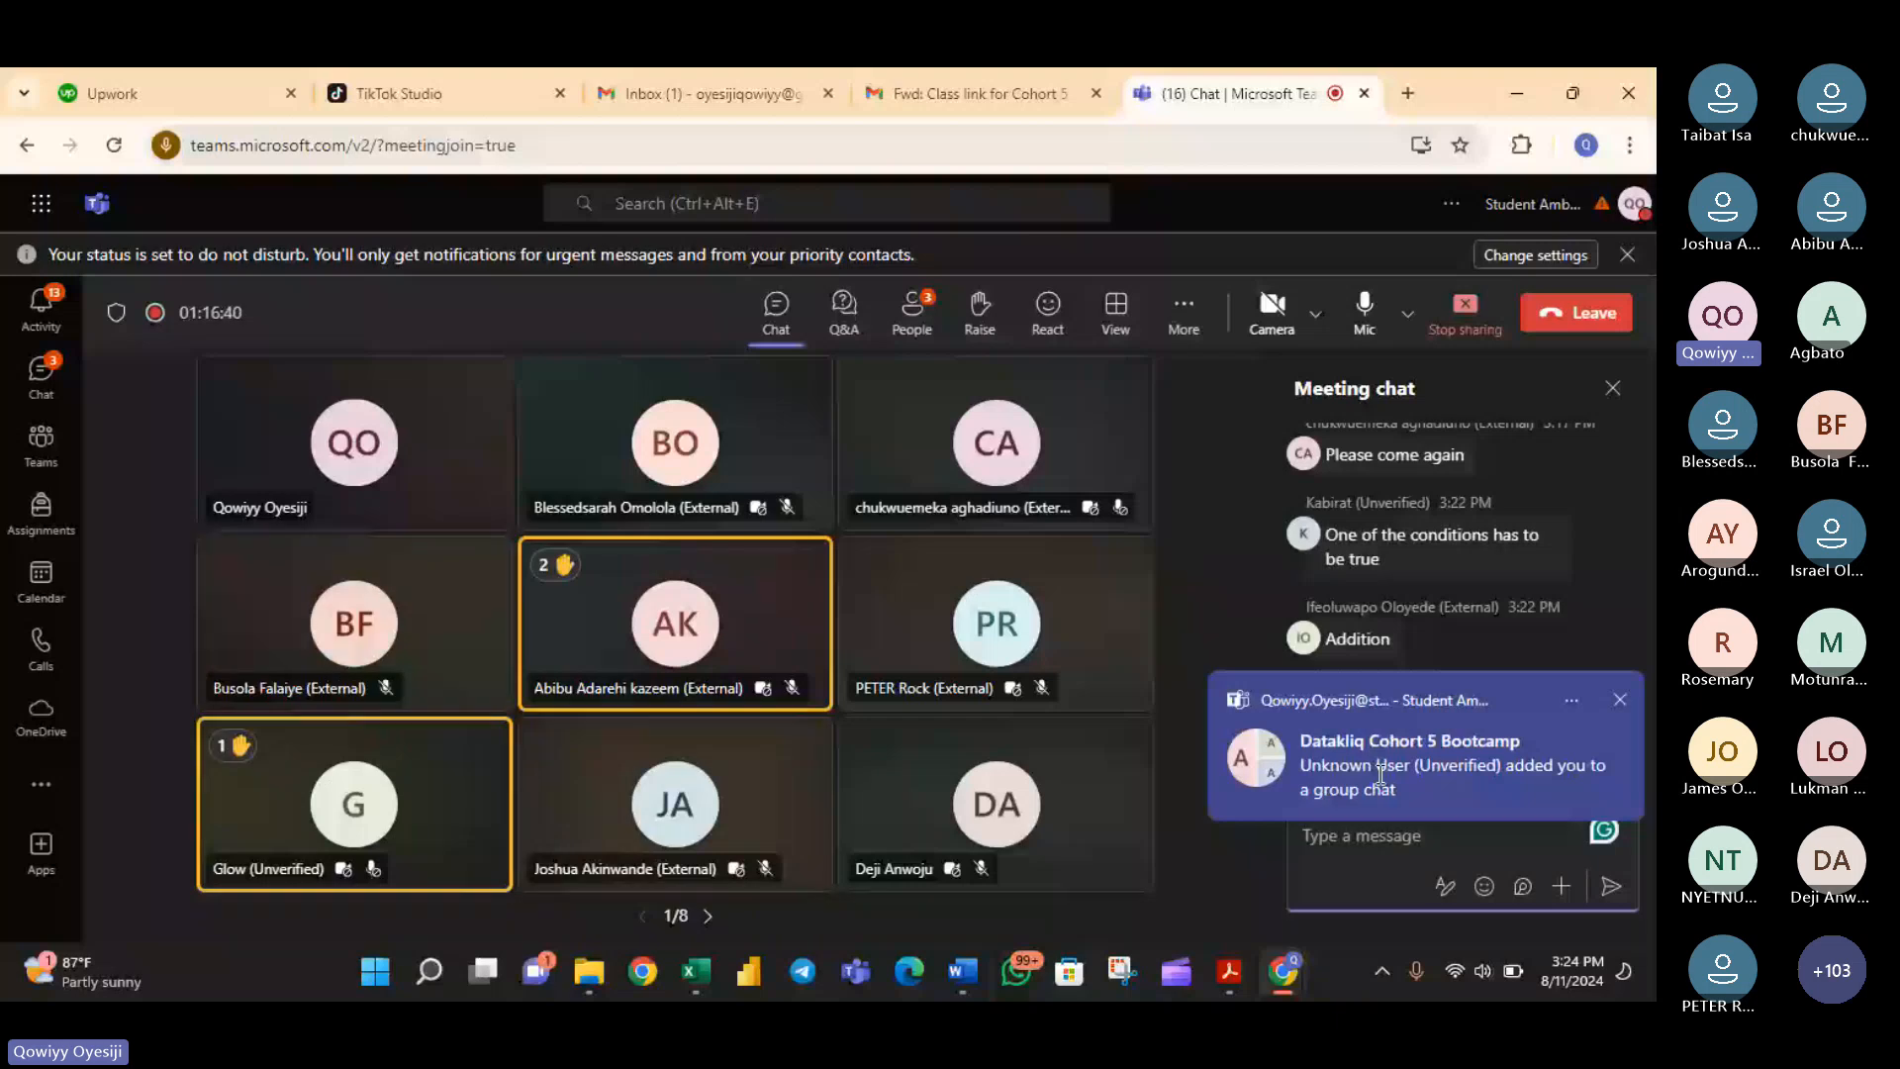
pyautogui.moveTo(1229, 971)
pyautogui.click(634, 883)
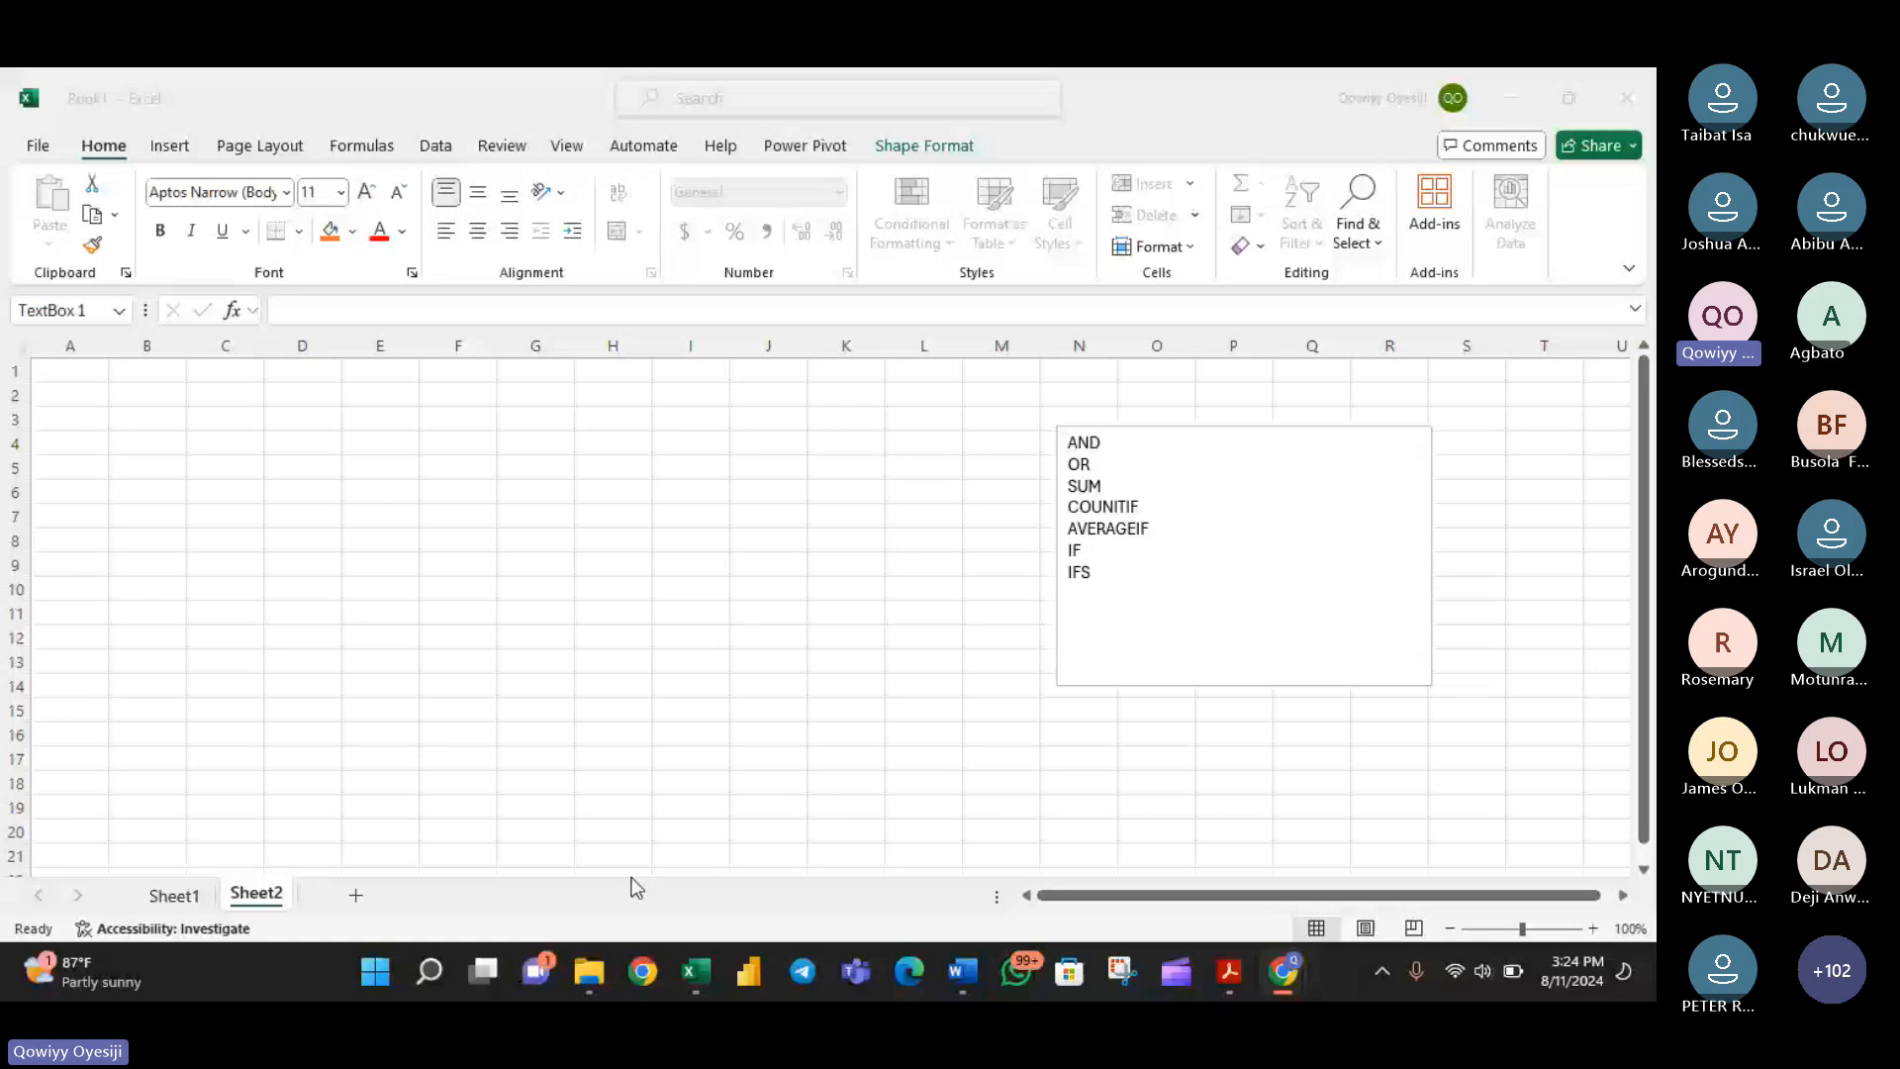
# - Start an Age column in cell F6 with the values 23, 24 and 12 below the header
pyautogui.click(612, 468)
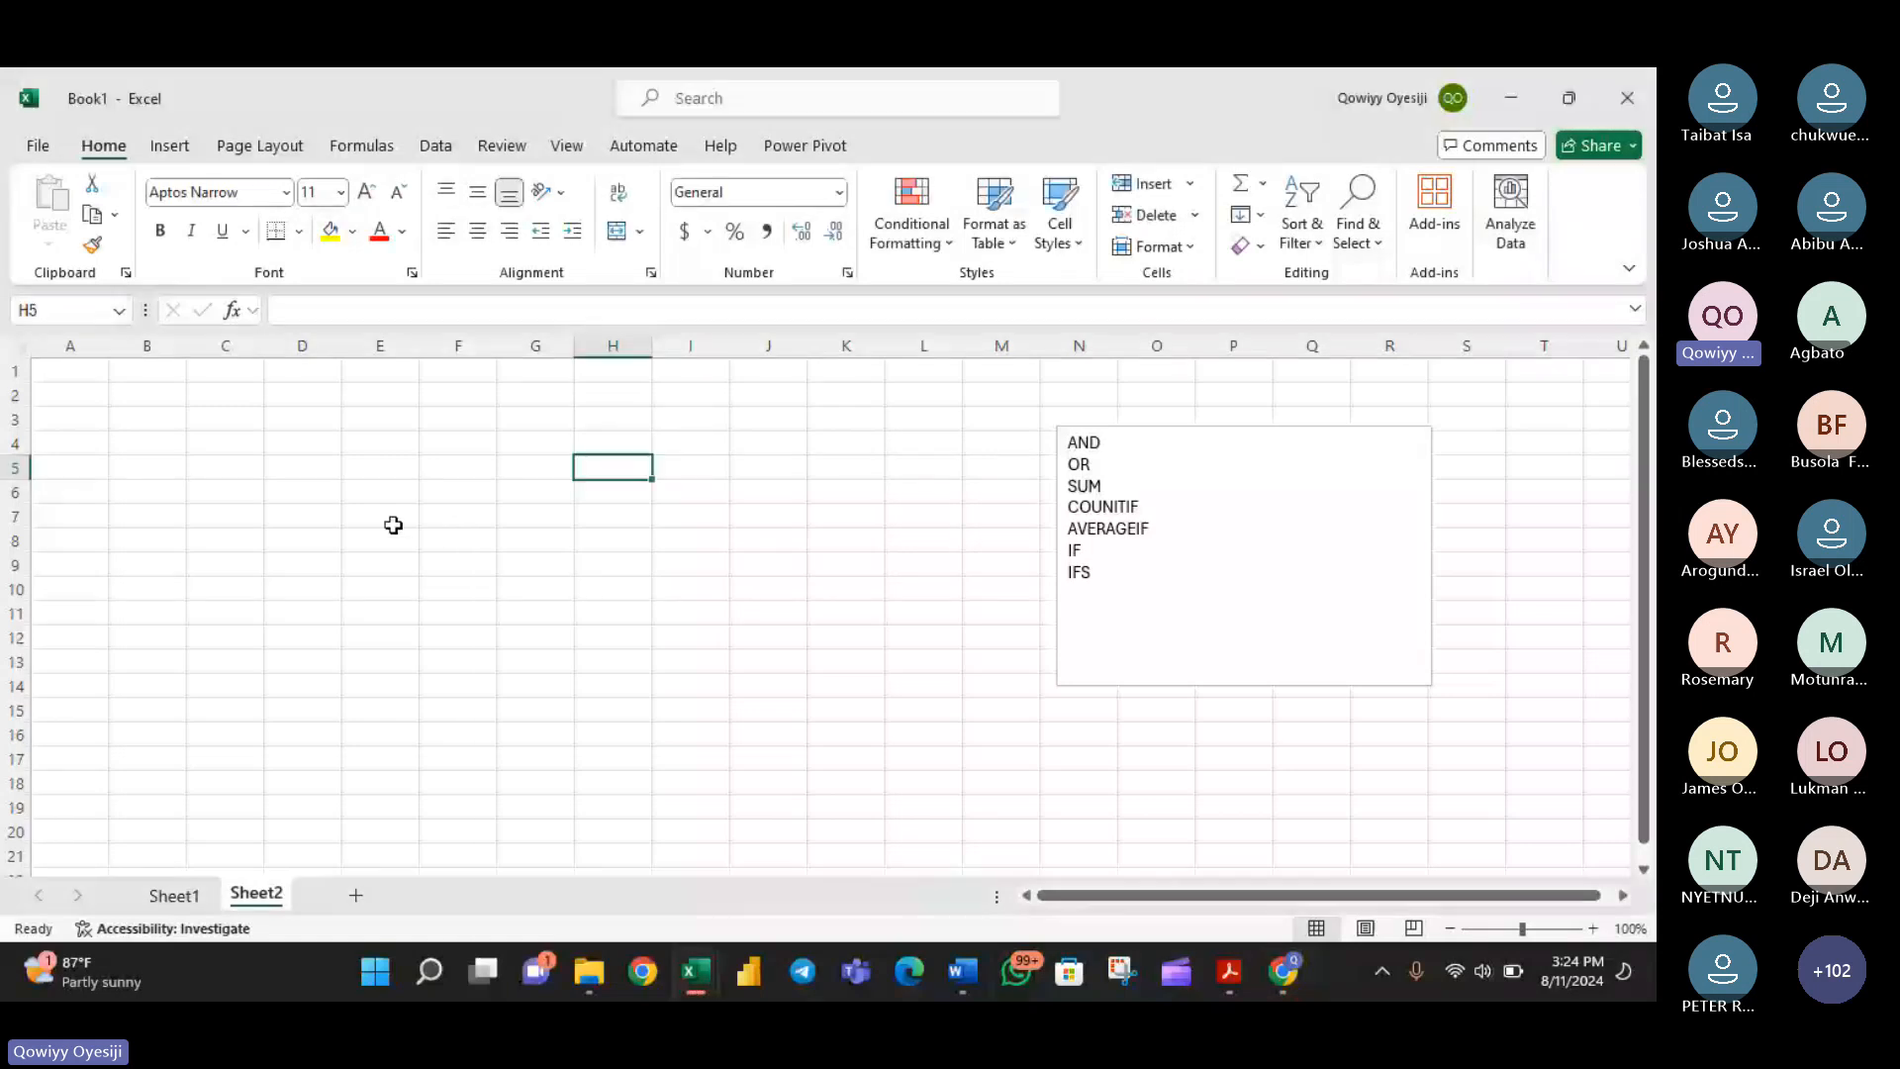
pyautogui.click(456, 490)
pyautogui.write('aGE')
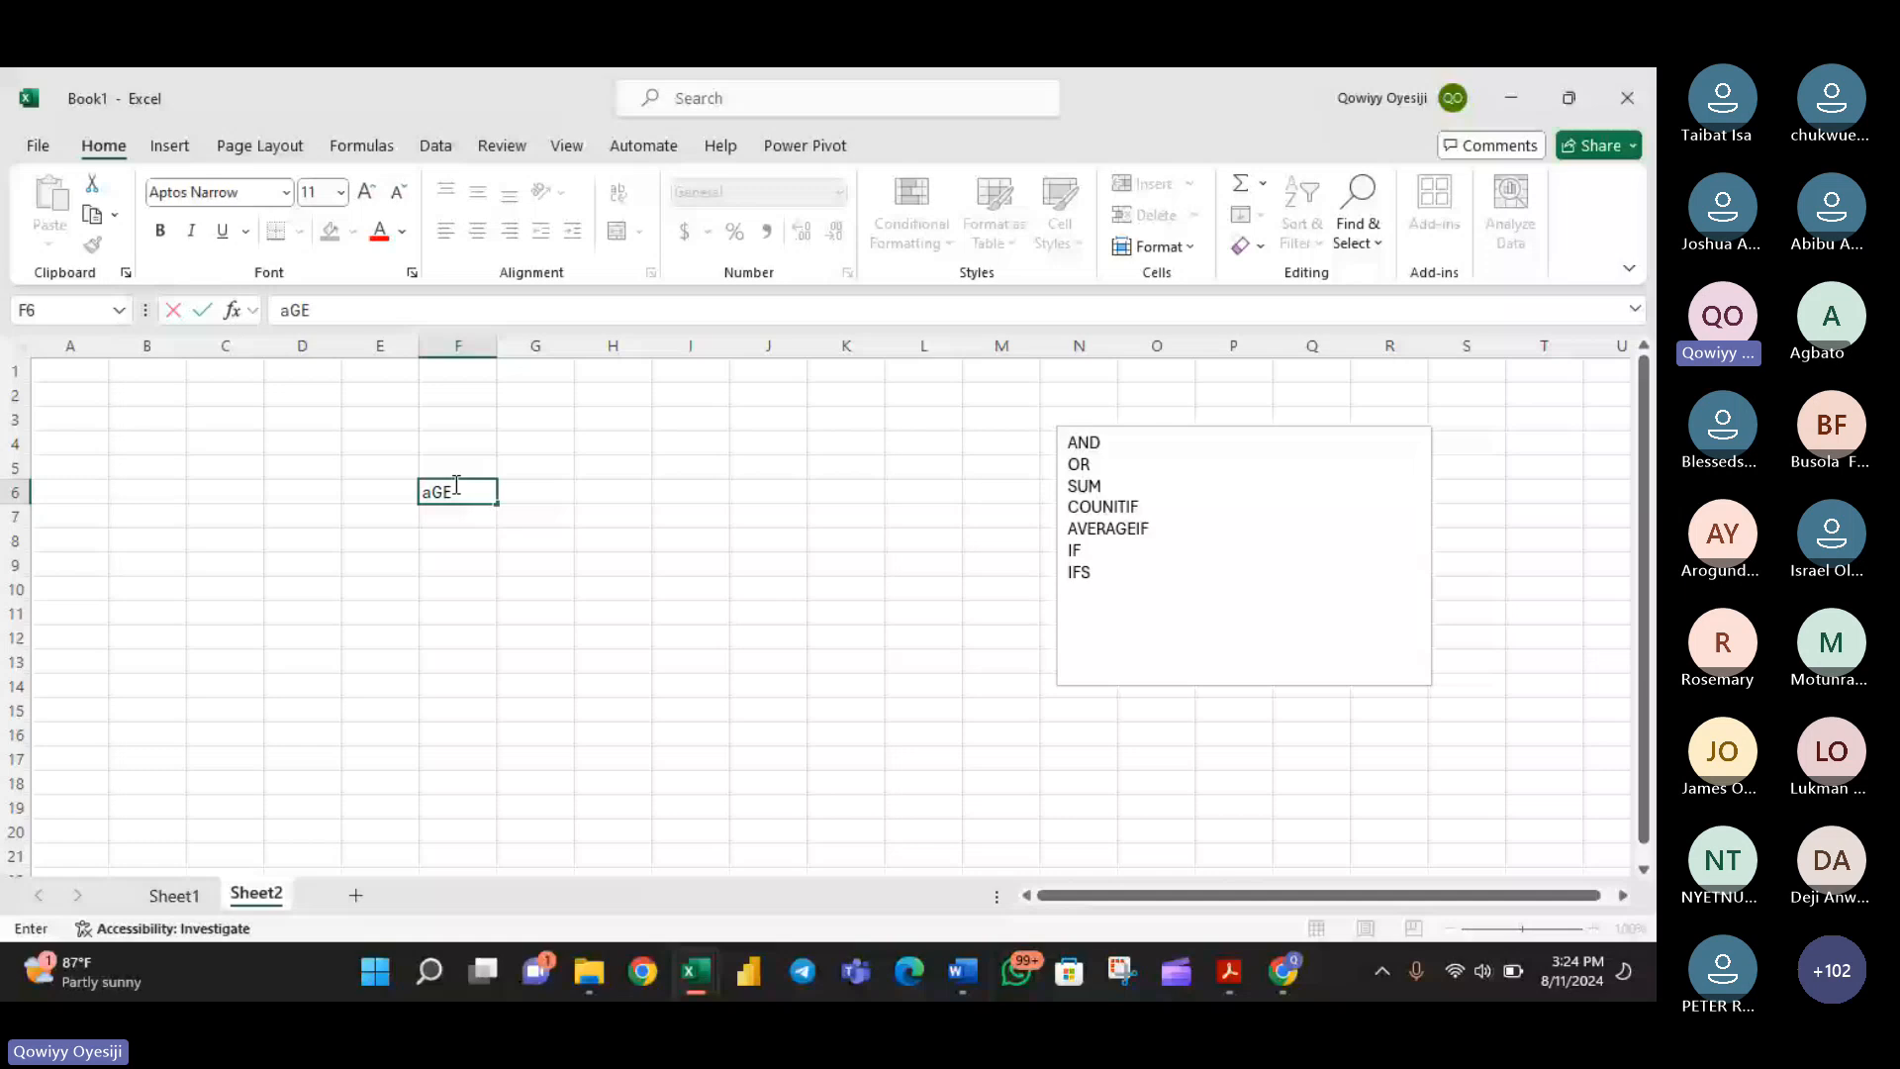
pyautogui.press('Return')
pyautogui.write('23')
pyautogui.press('Return')
pyautogui.write('24')
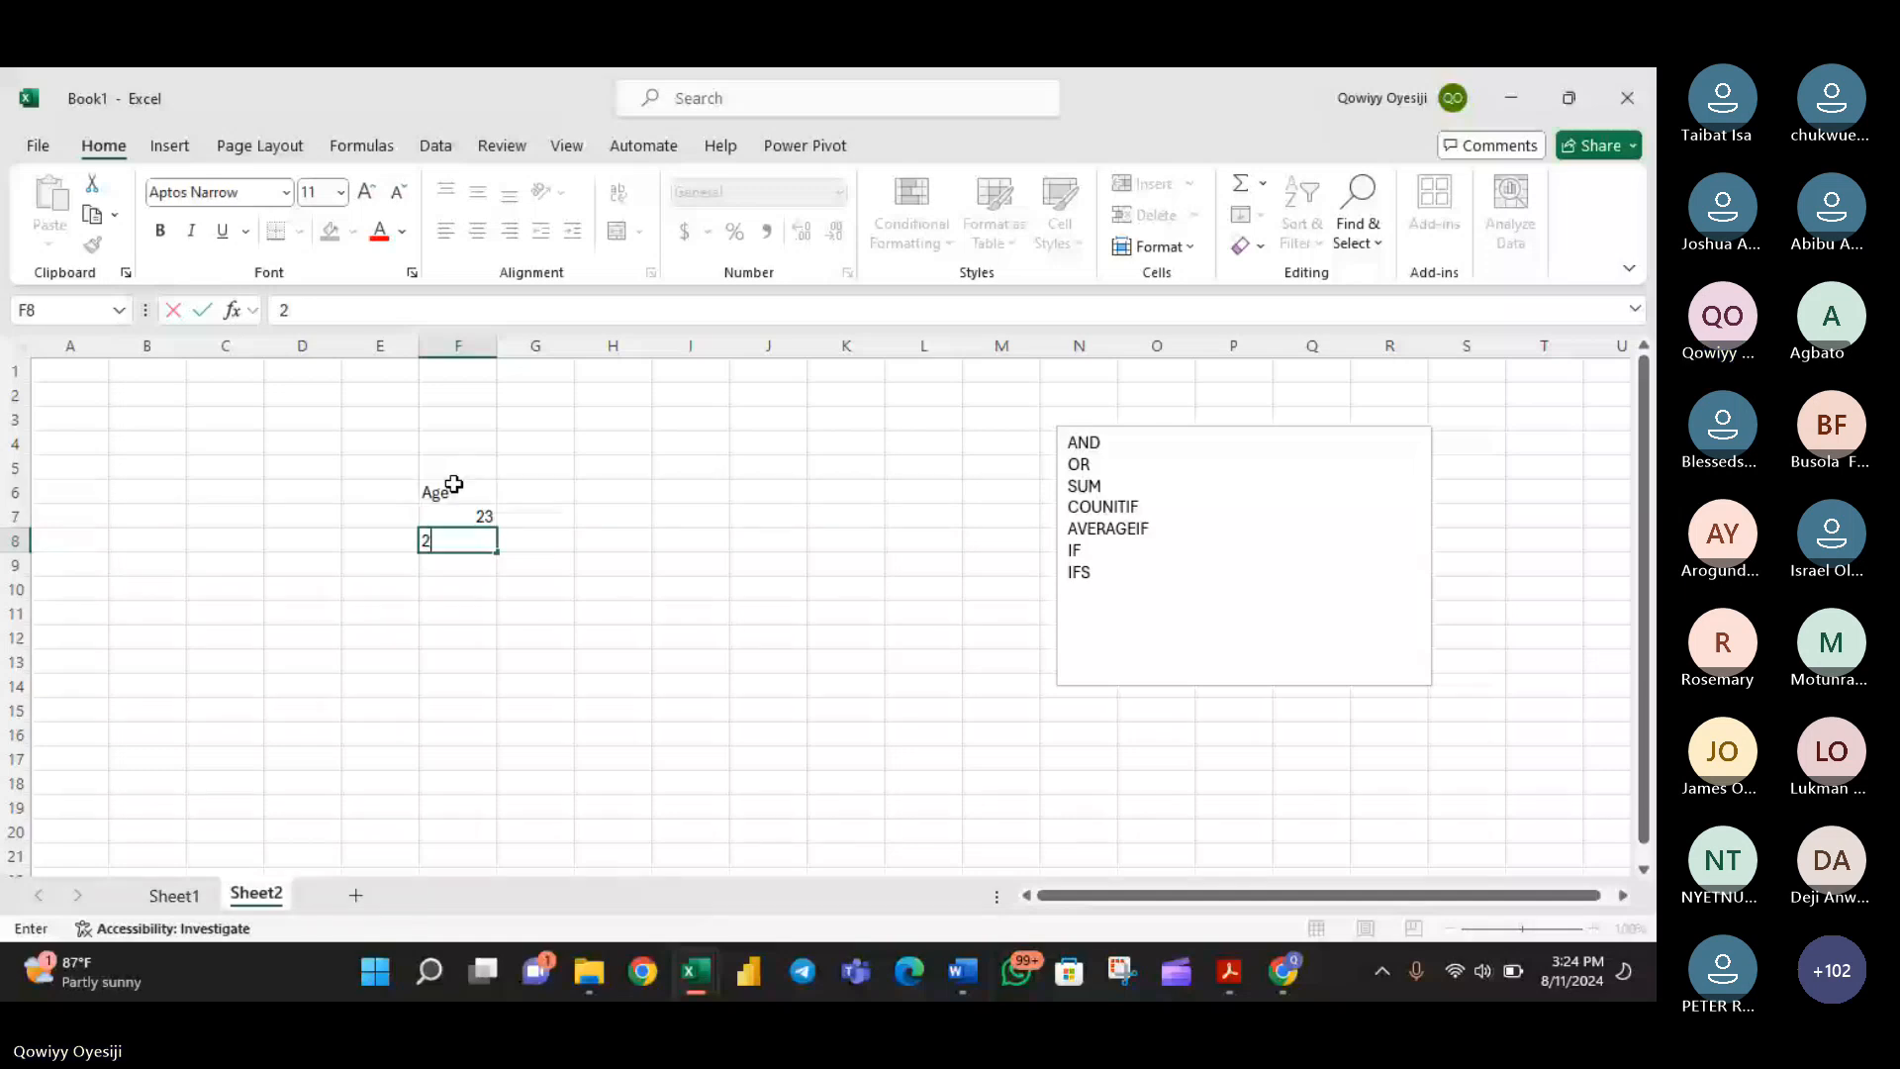
pyautogui.press('Return')
pyautogui.write('12')
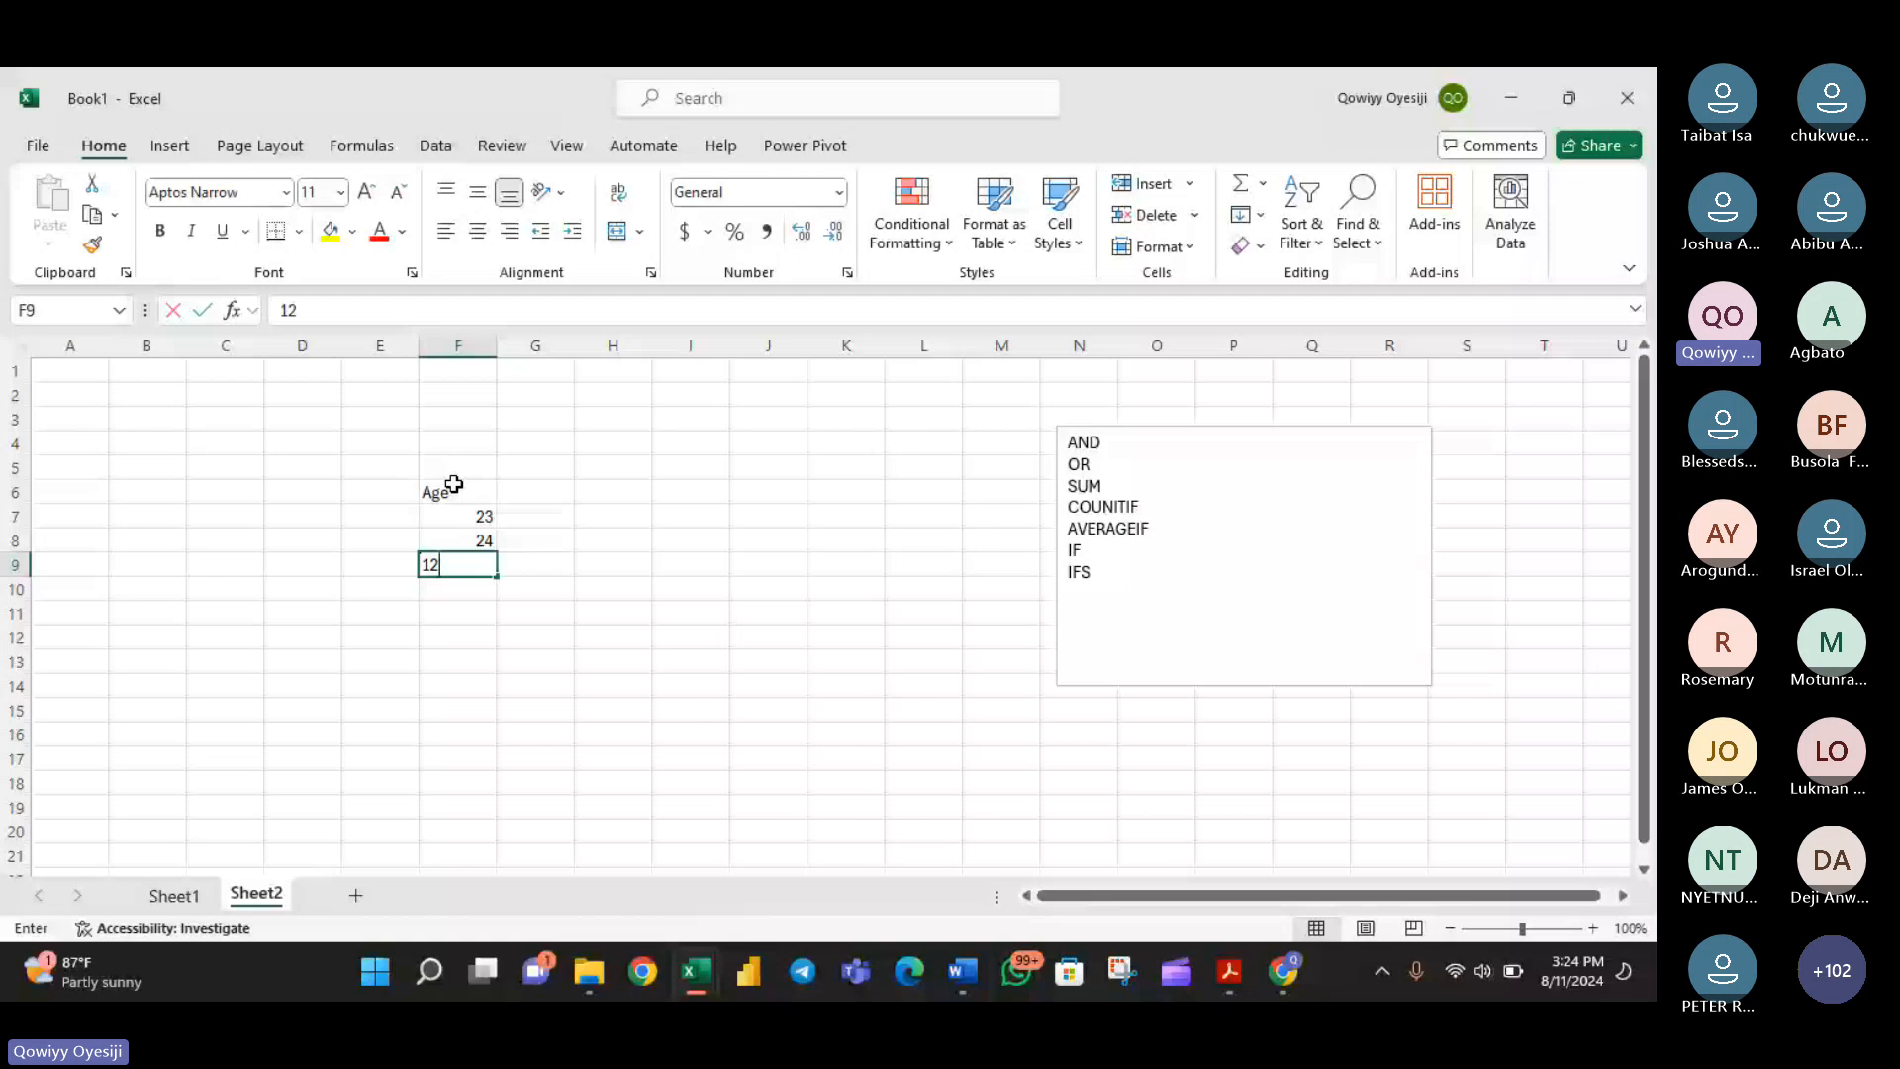
pyautogui.press('Return')
pyautogui.press('Return')
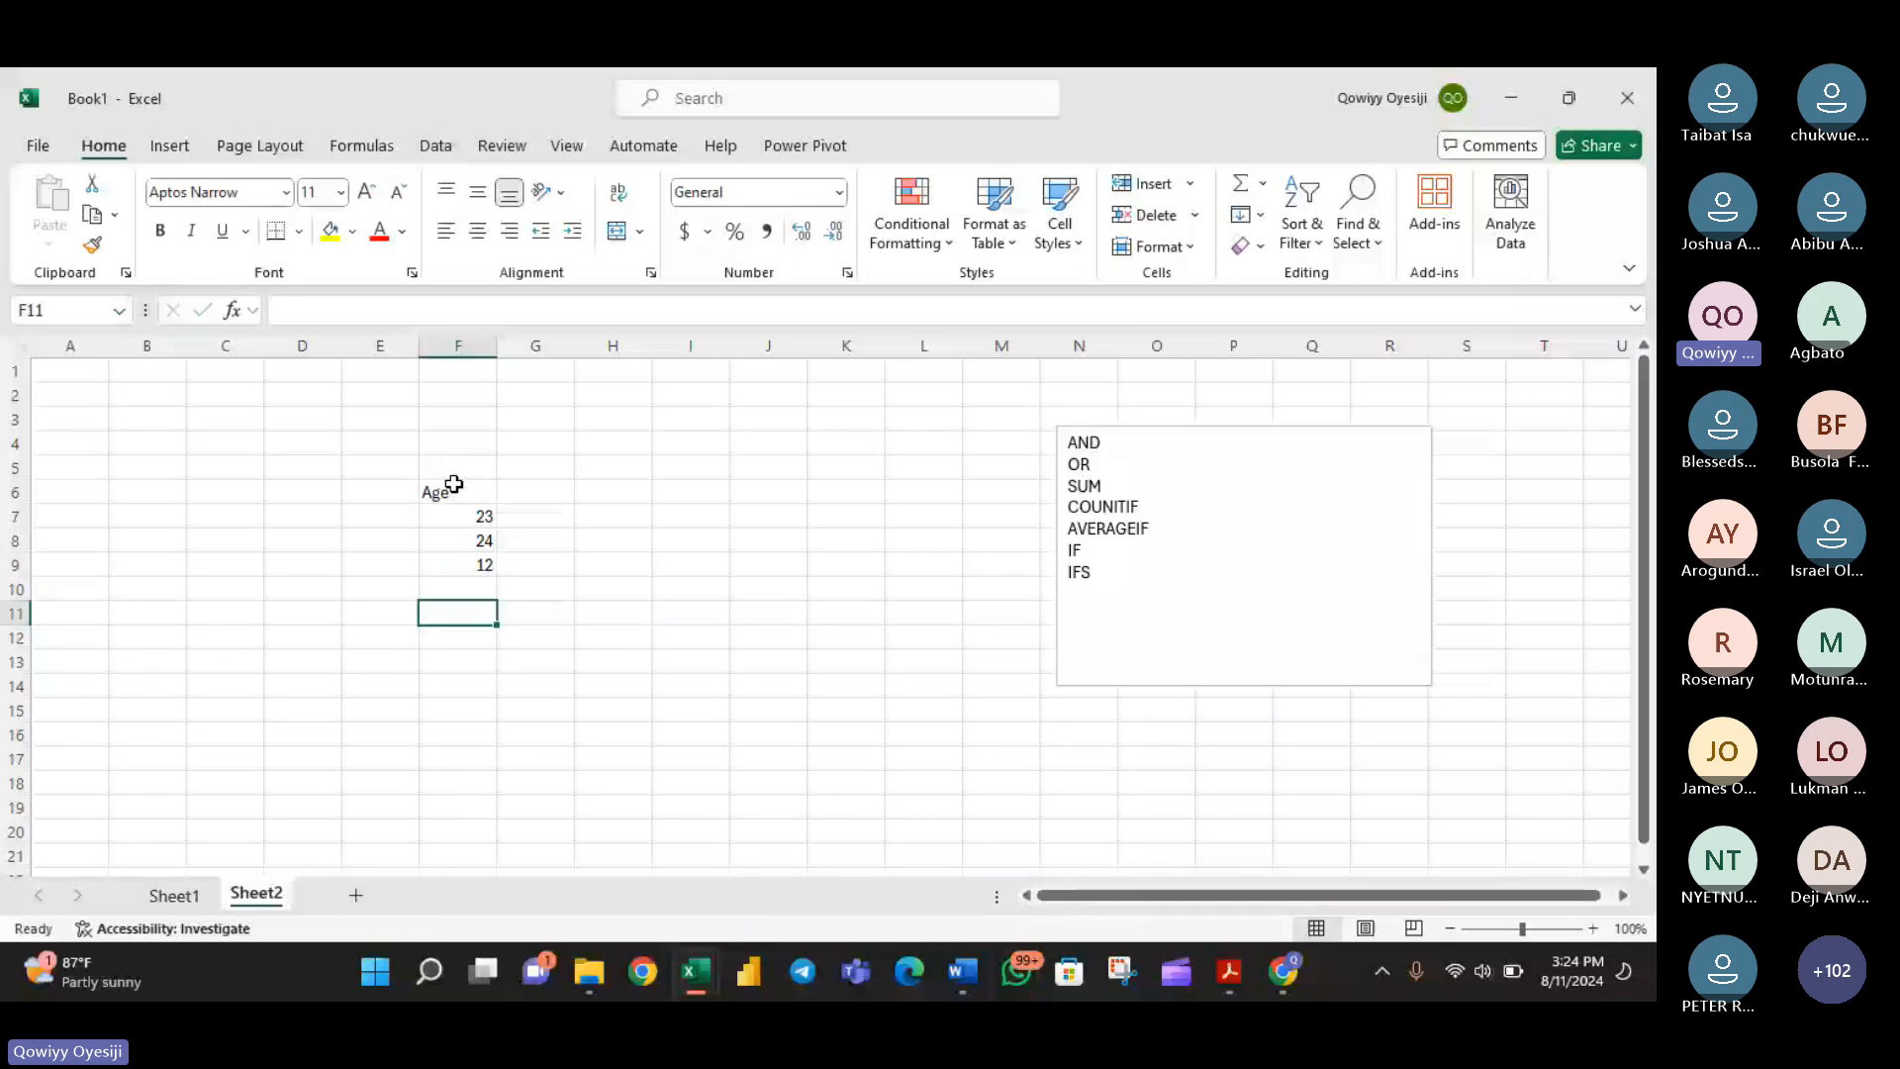
# - Continue the Age column in cells F10 to F14 with 13, 50, 35, 67 and 89
pyautogui.press('Up')
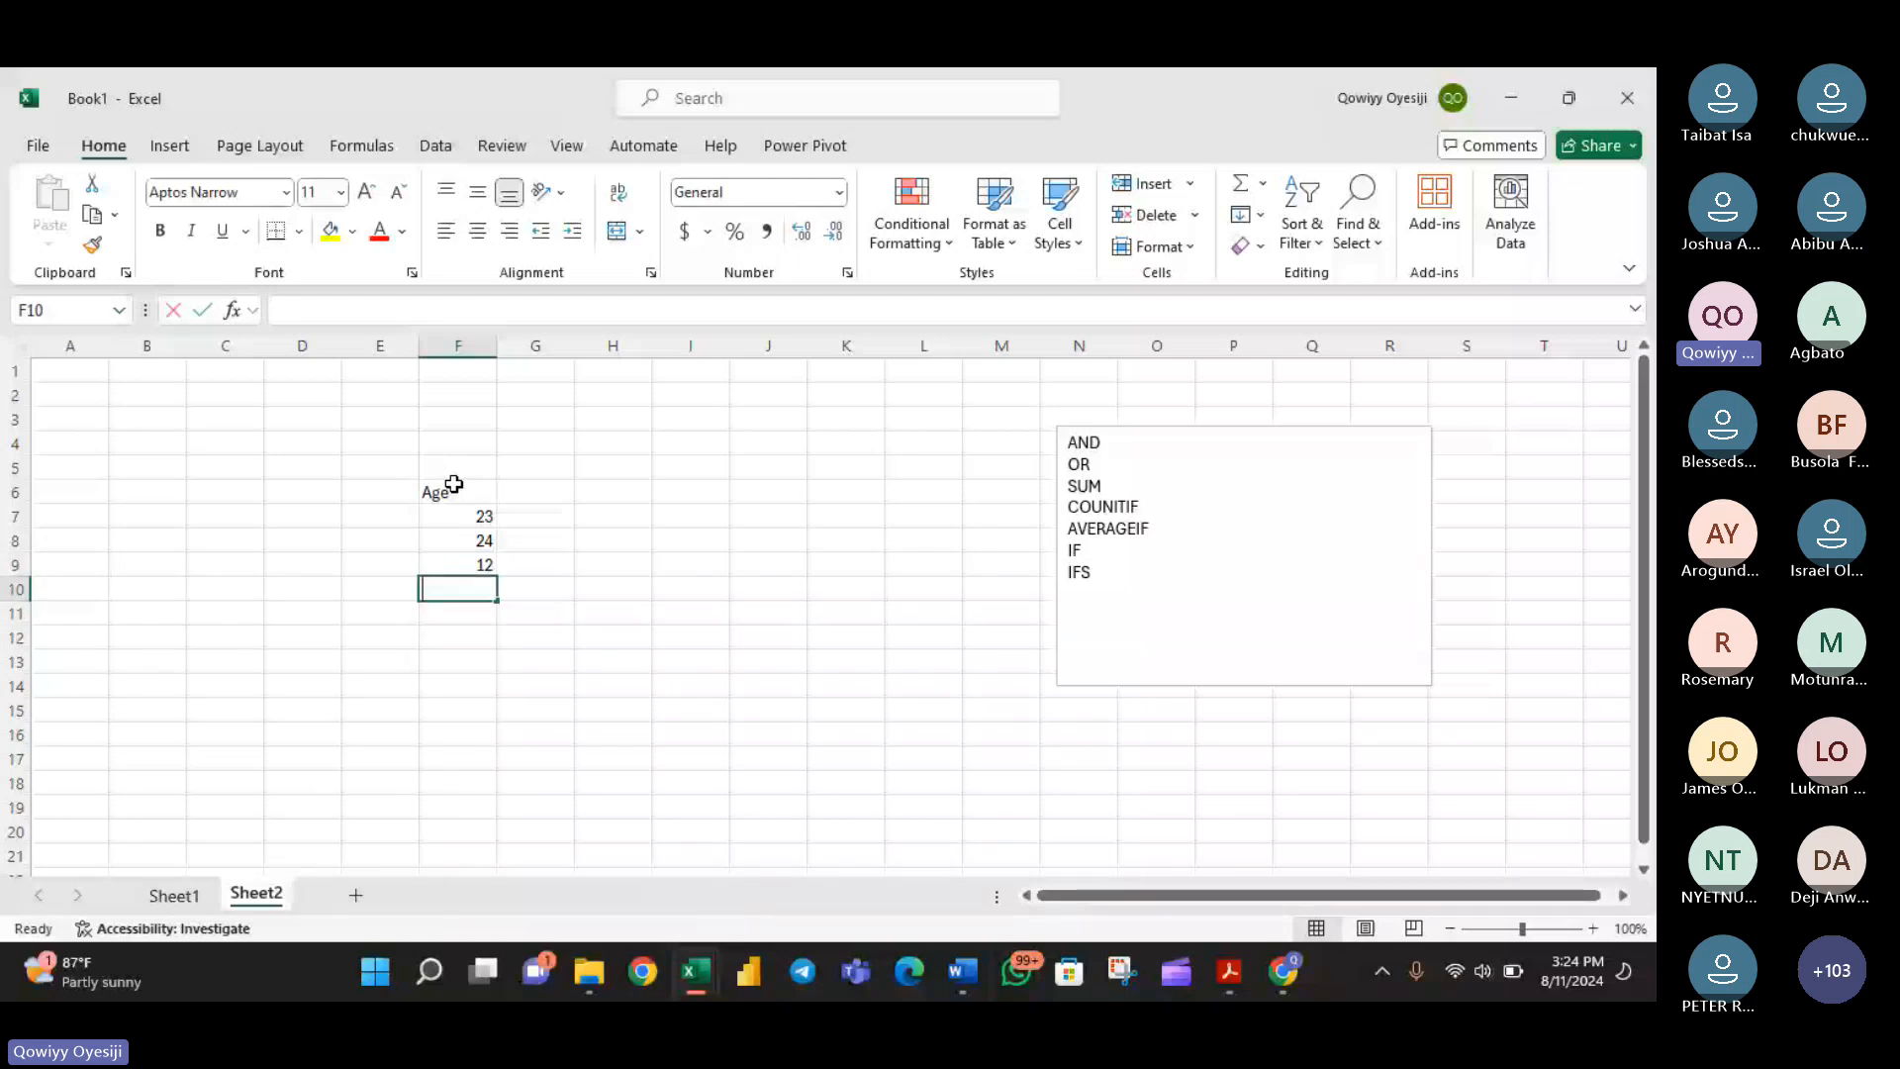
pyautogui.write('13')
pyautogui.press('Return')
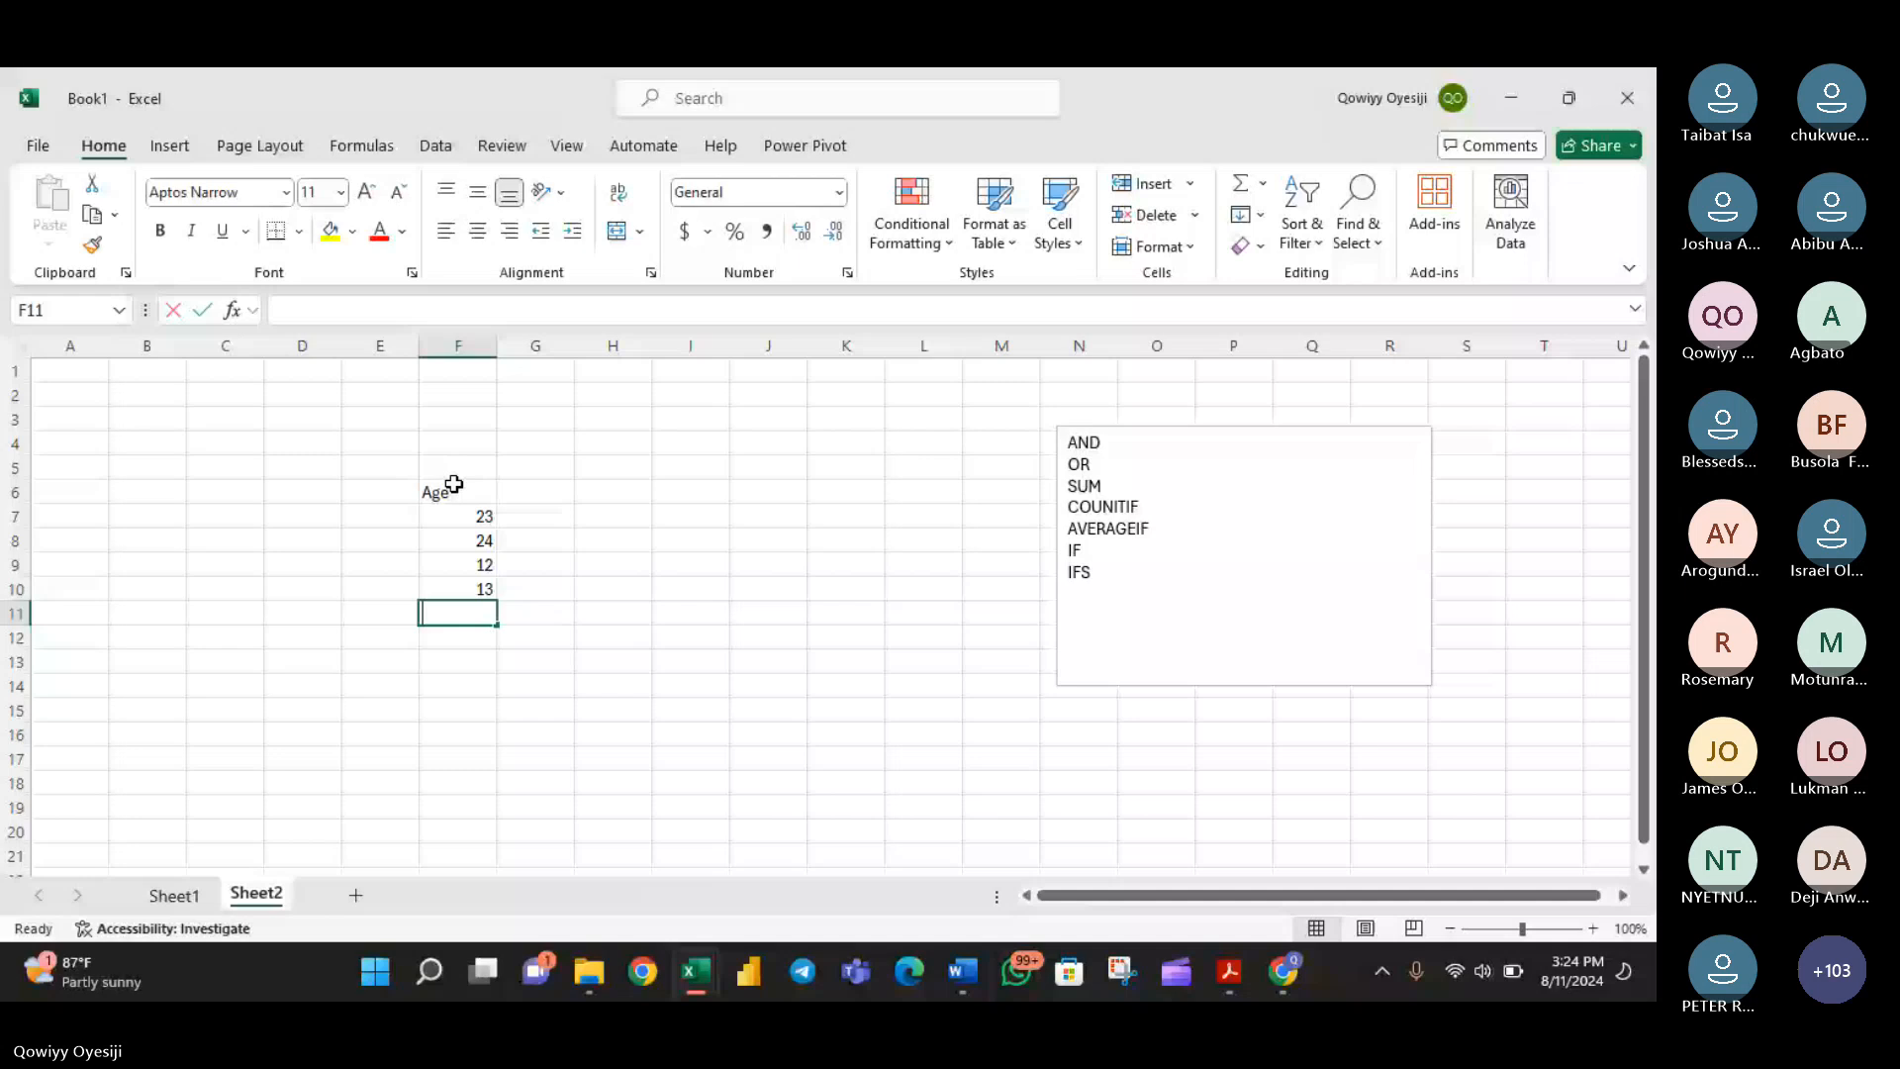
pyautogui.write('50')
pyautogui.press('Return')
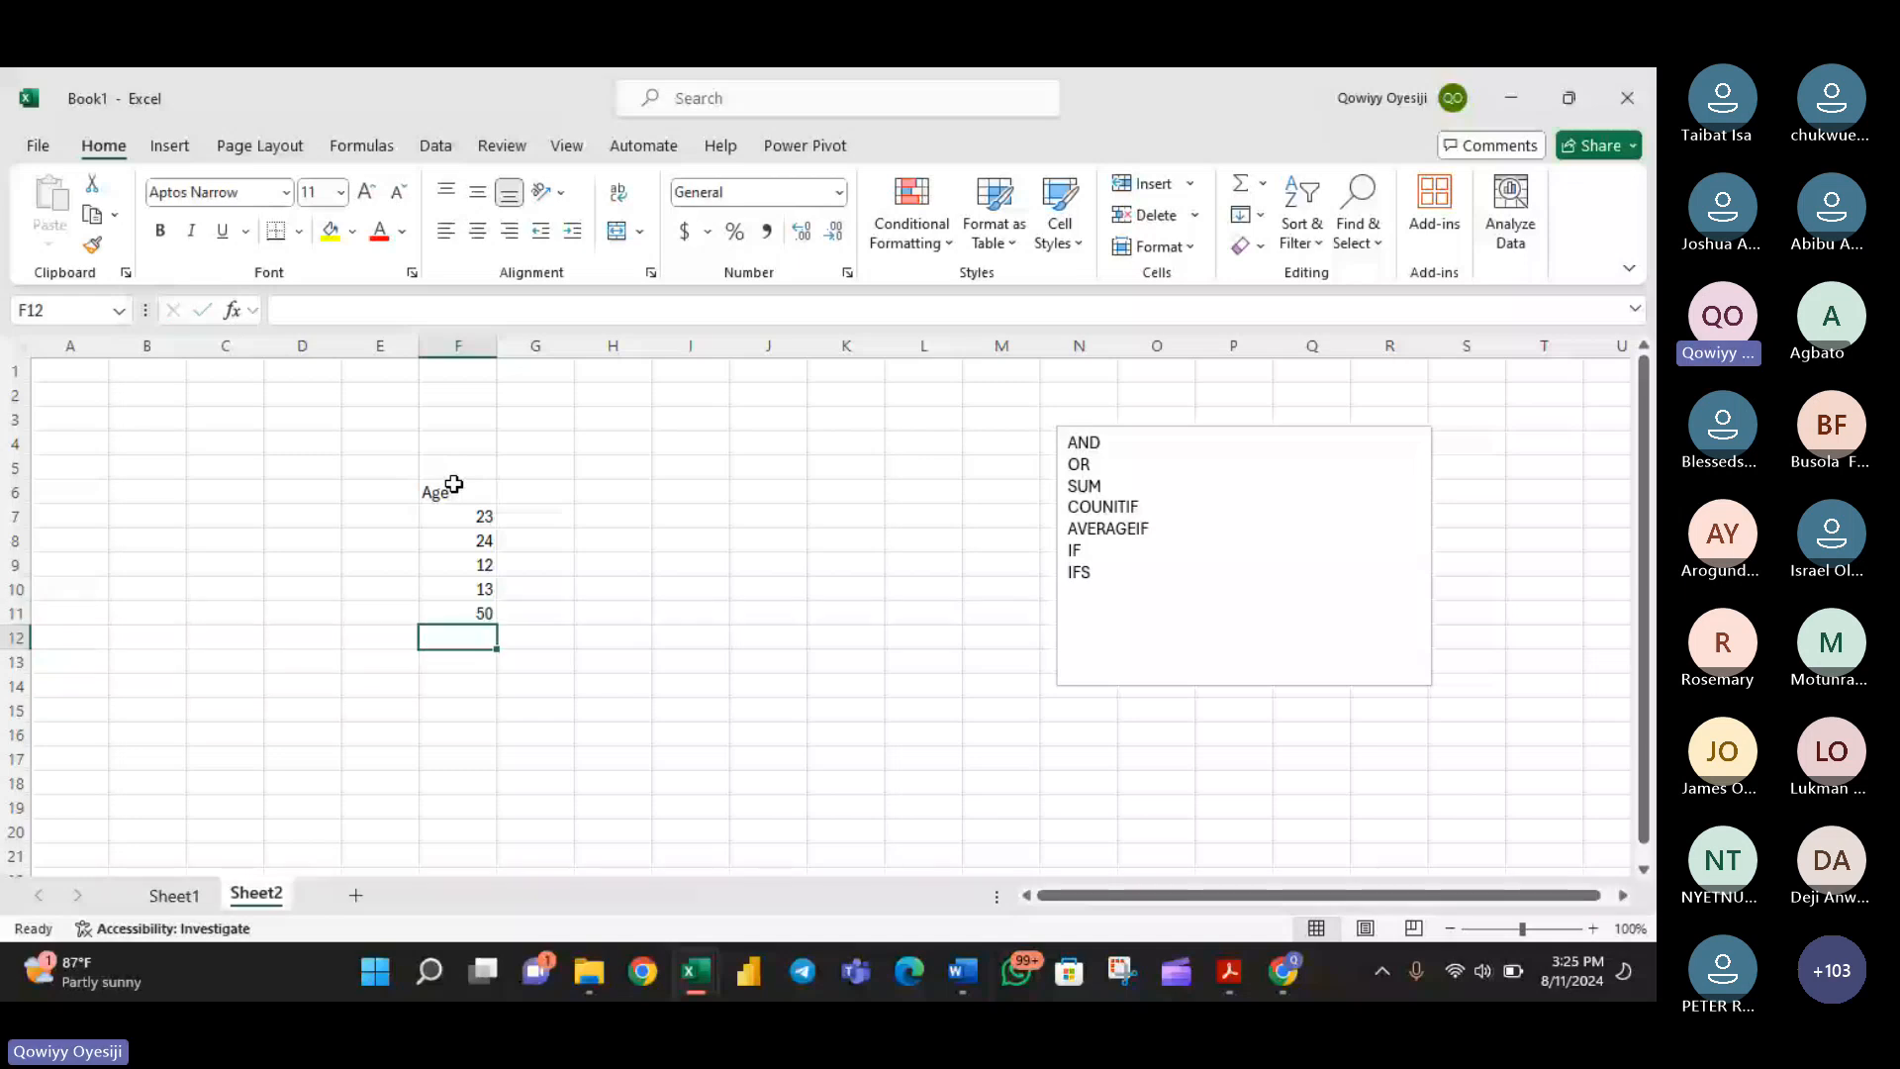
pyautogui.write('35')
pyautogui.press('Return')
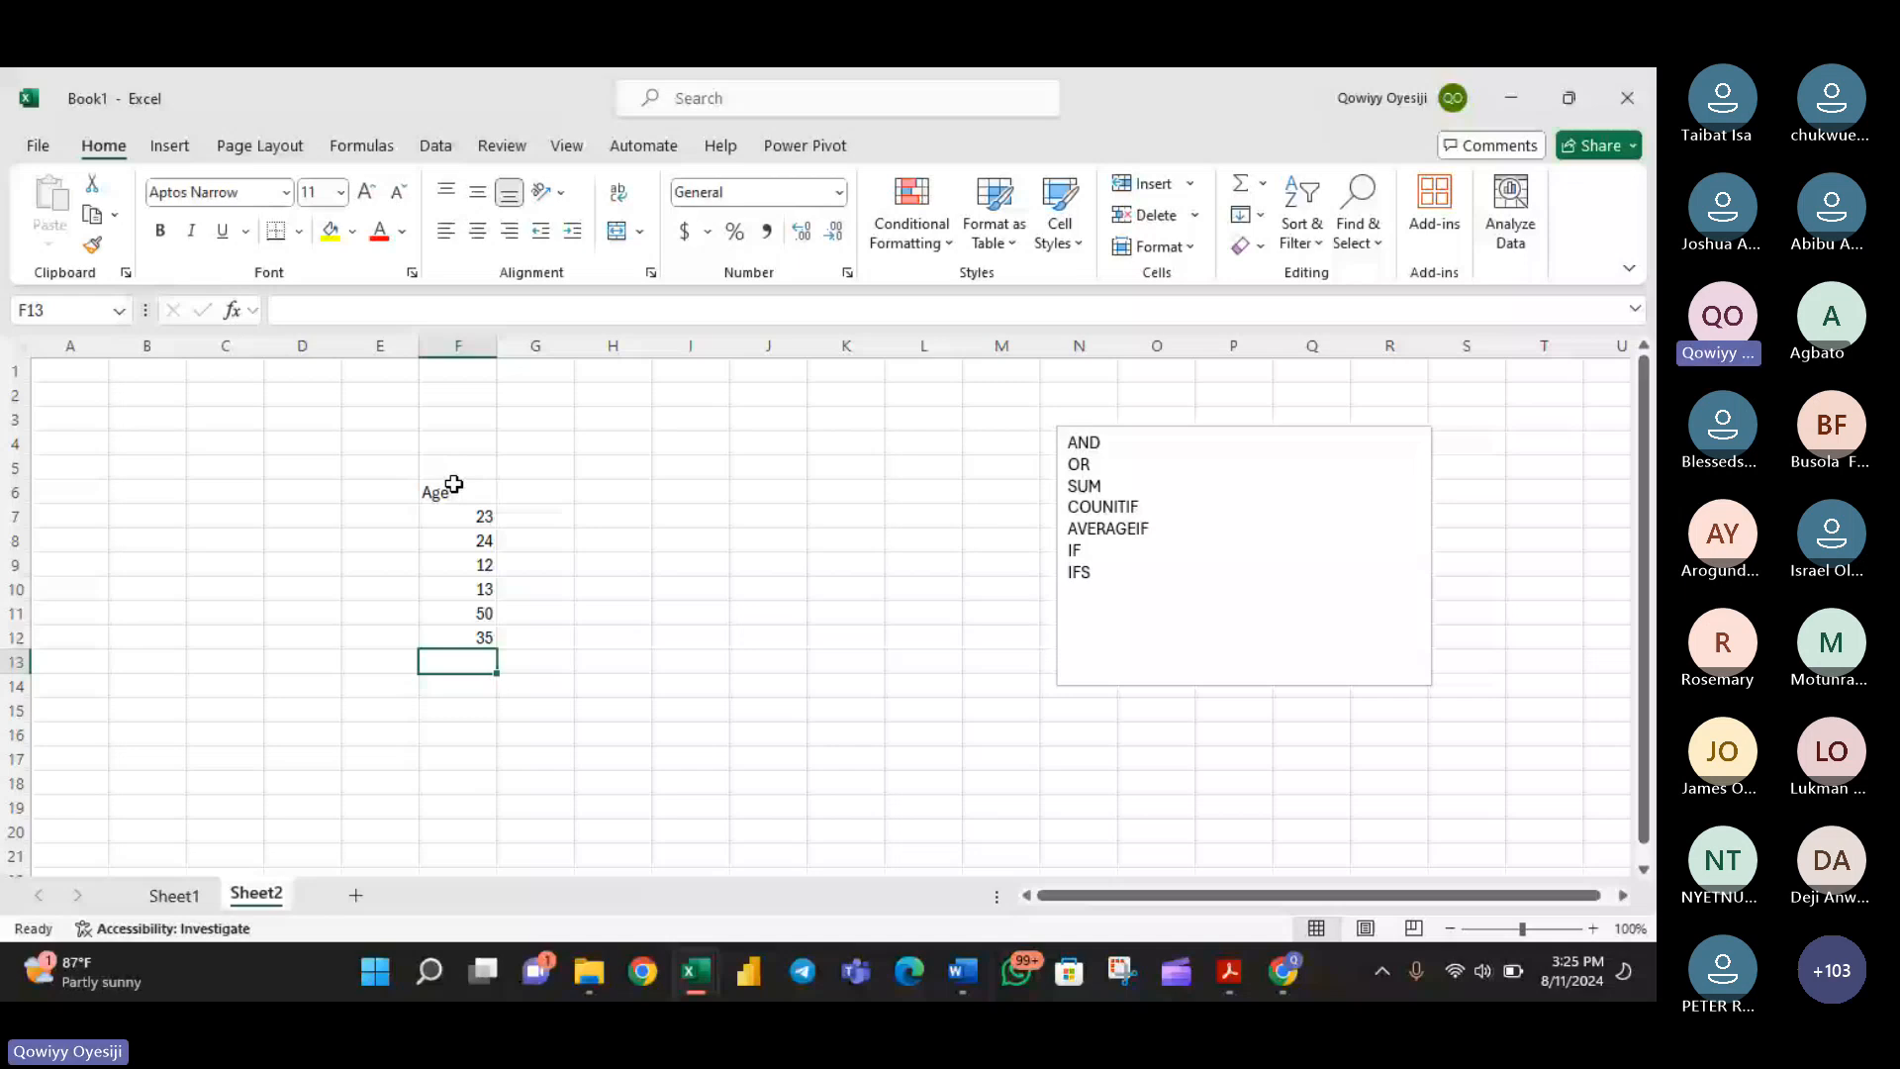
pyautogui.write('67')
pyautogui.press('Return')
pyautogui.write('89')
pyautogui.press('Return')
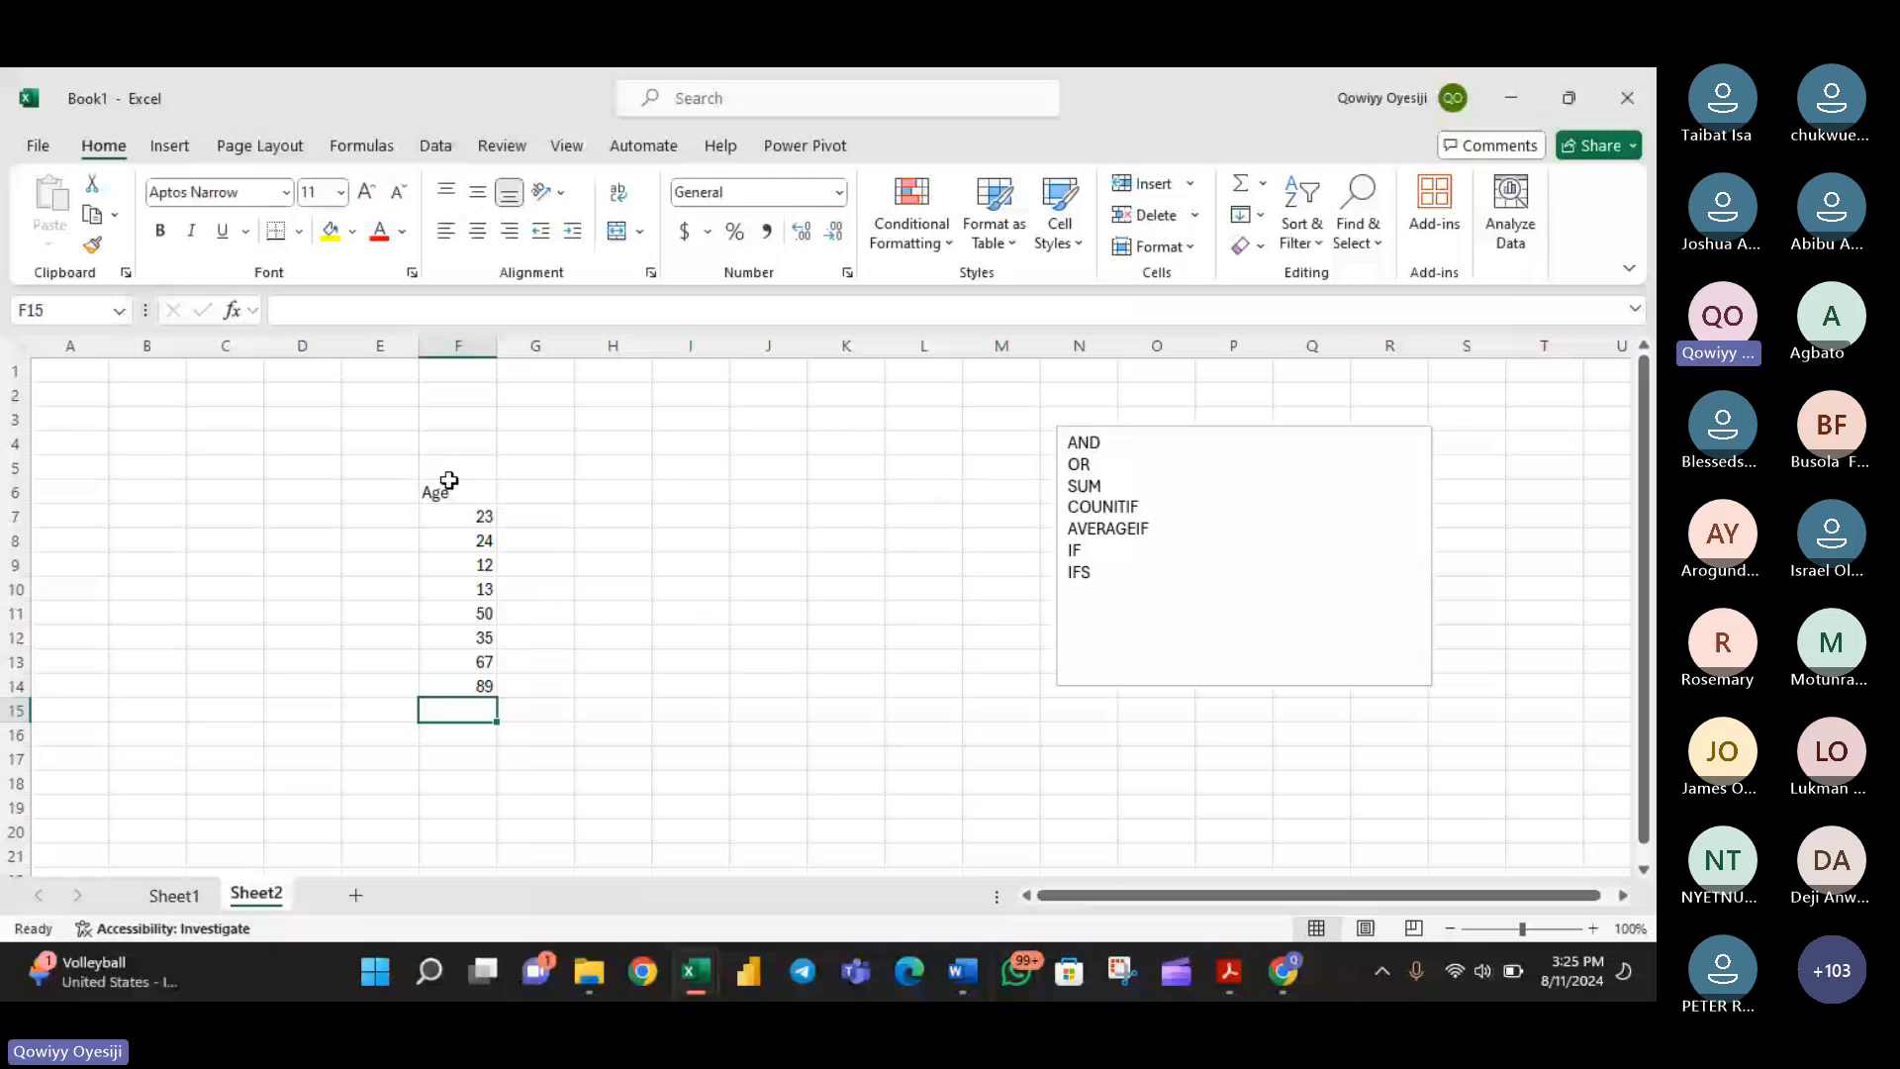
# - Write the formula =AND(F7>20,F7<30) in cell G7, beside the first age
pyautogui.click(535, 515)
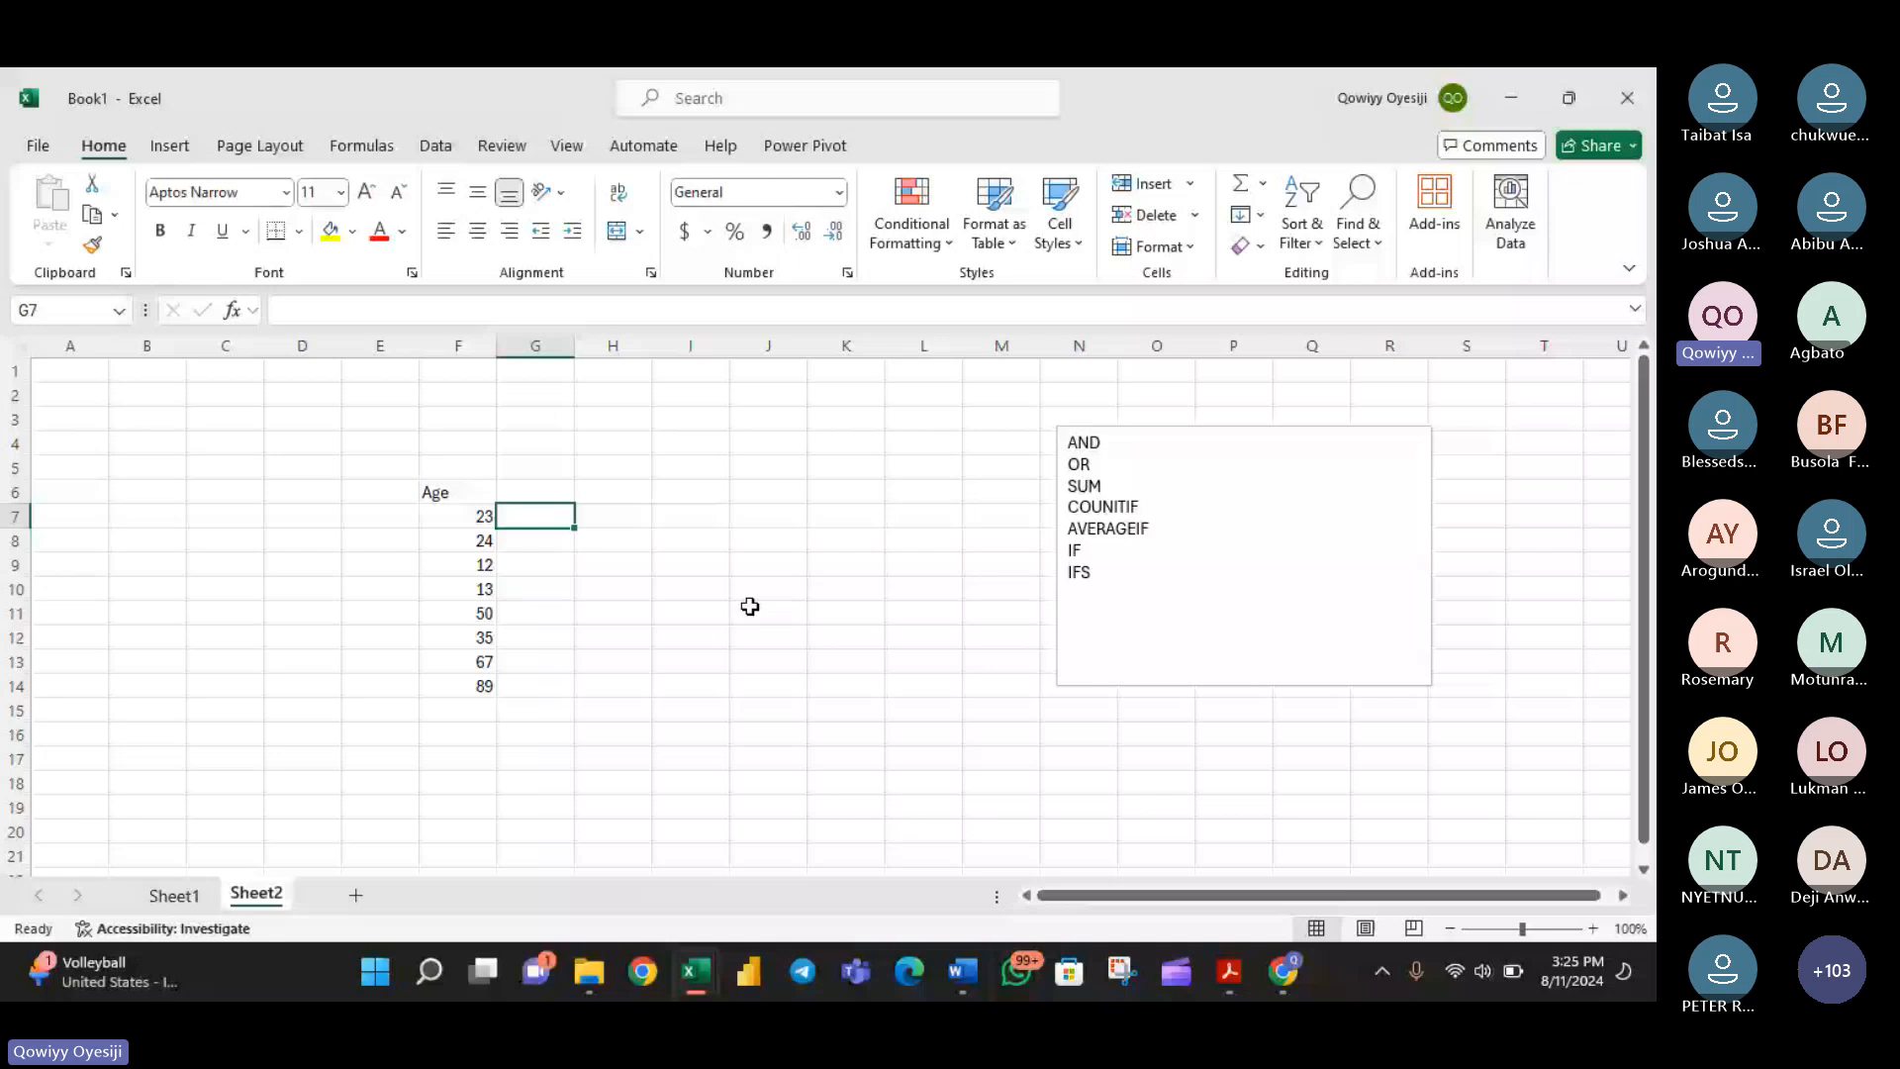
pyautogui.write('=')
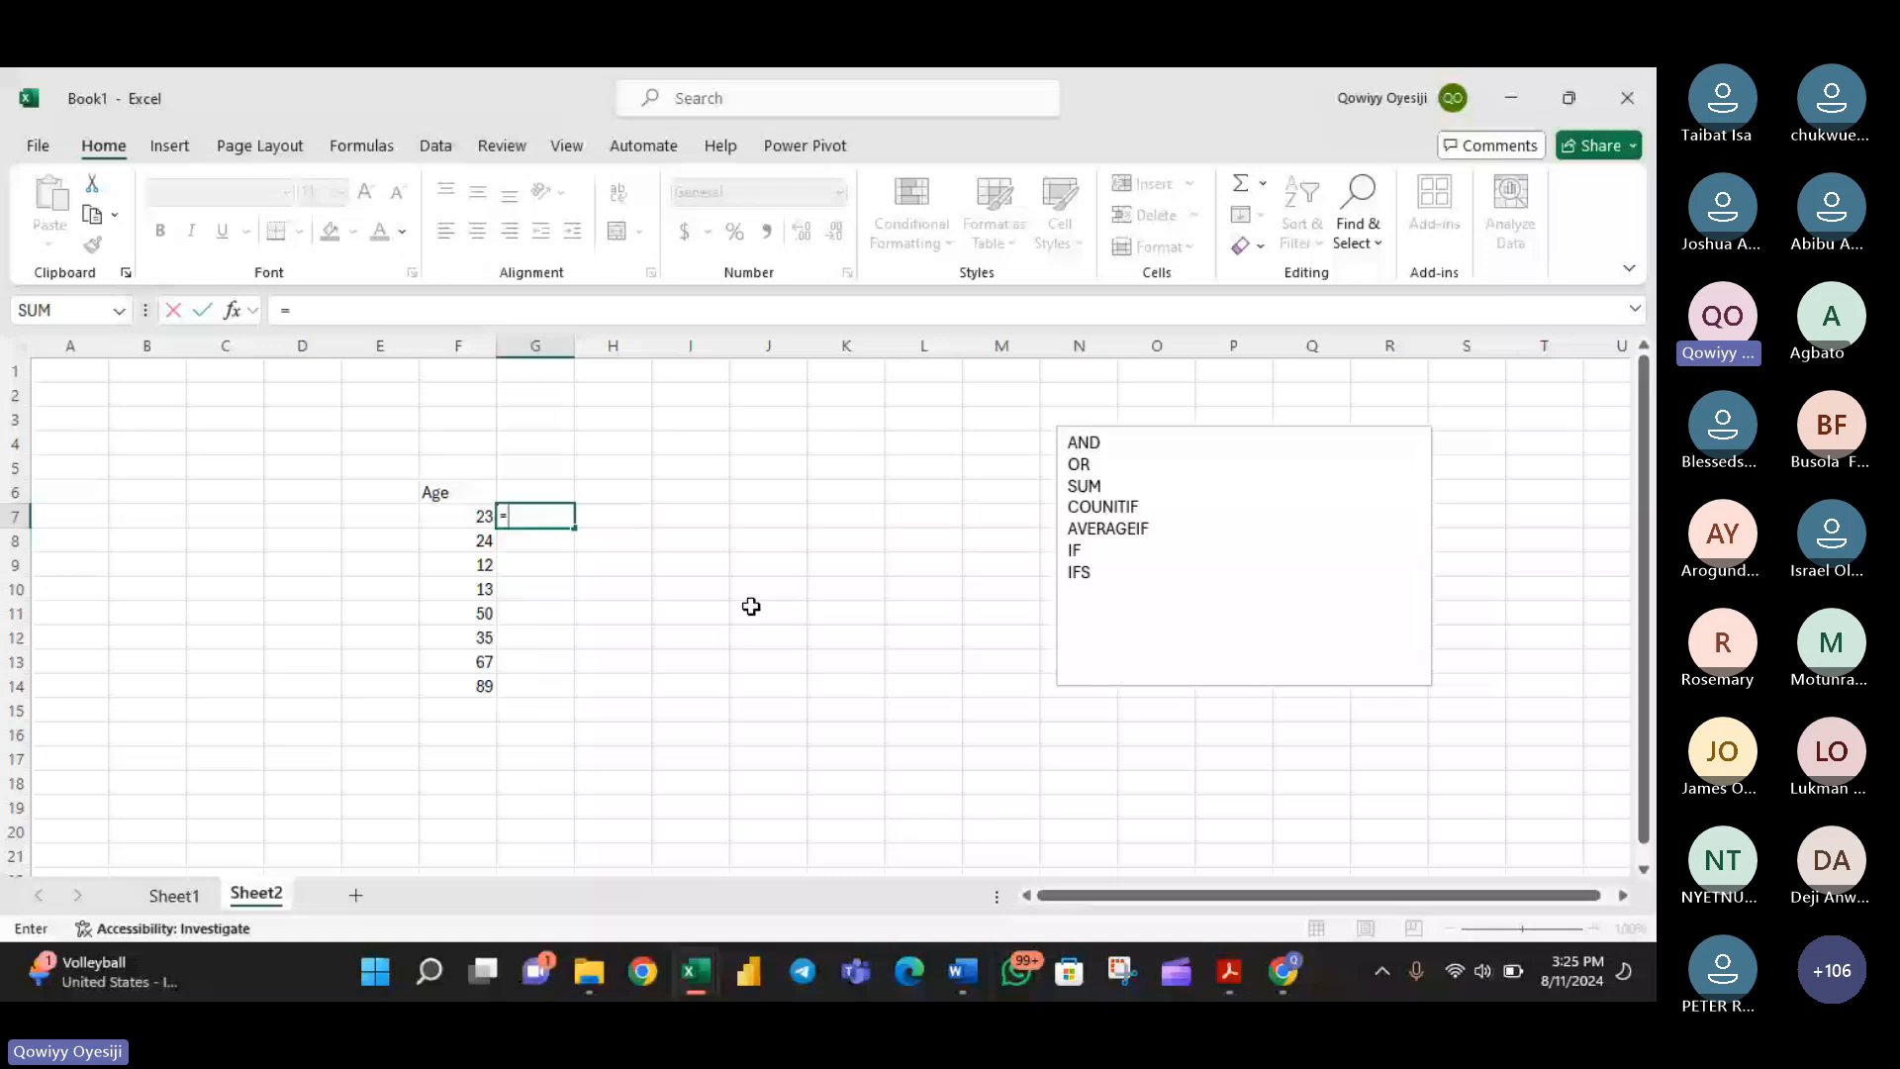
pyautogui.write('AND(')
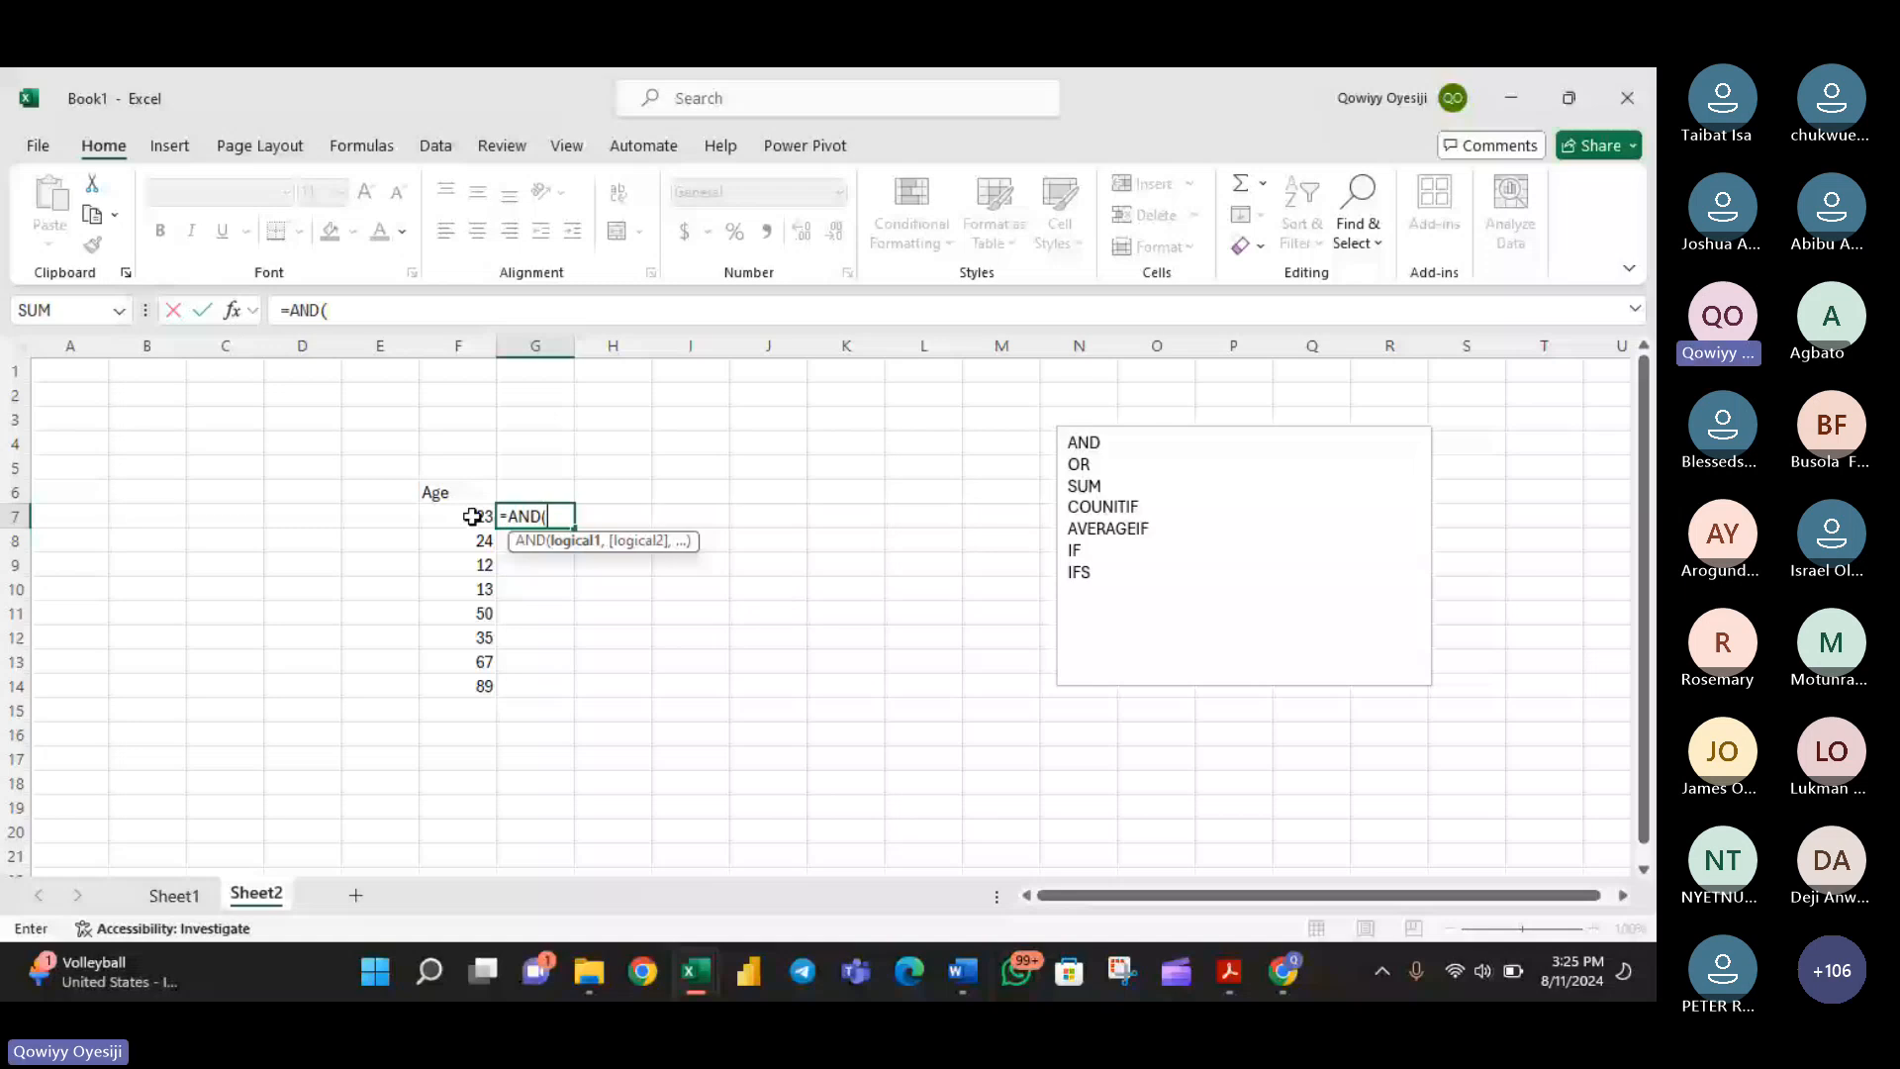
pyautogui.click(472, 517)
pyautogui.write('>20')
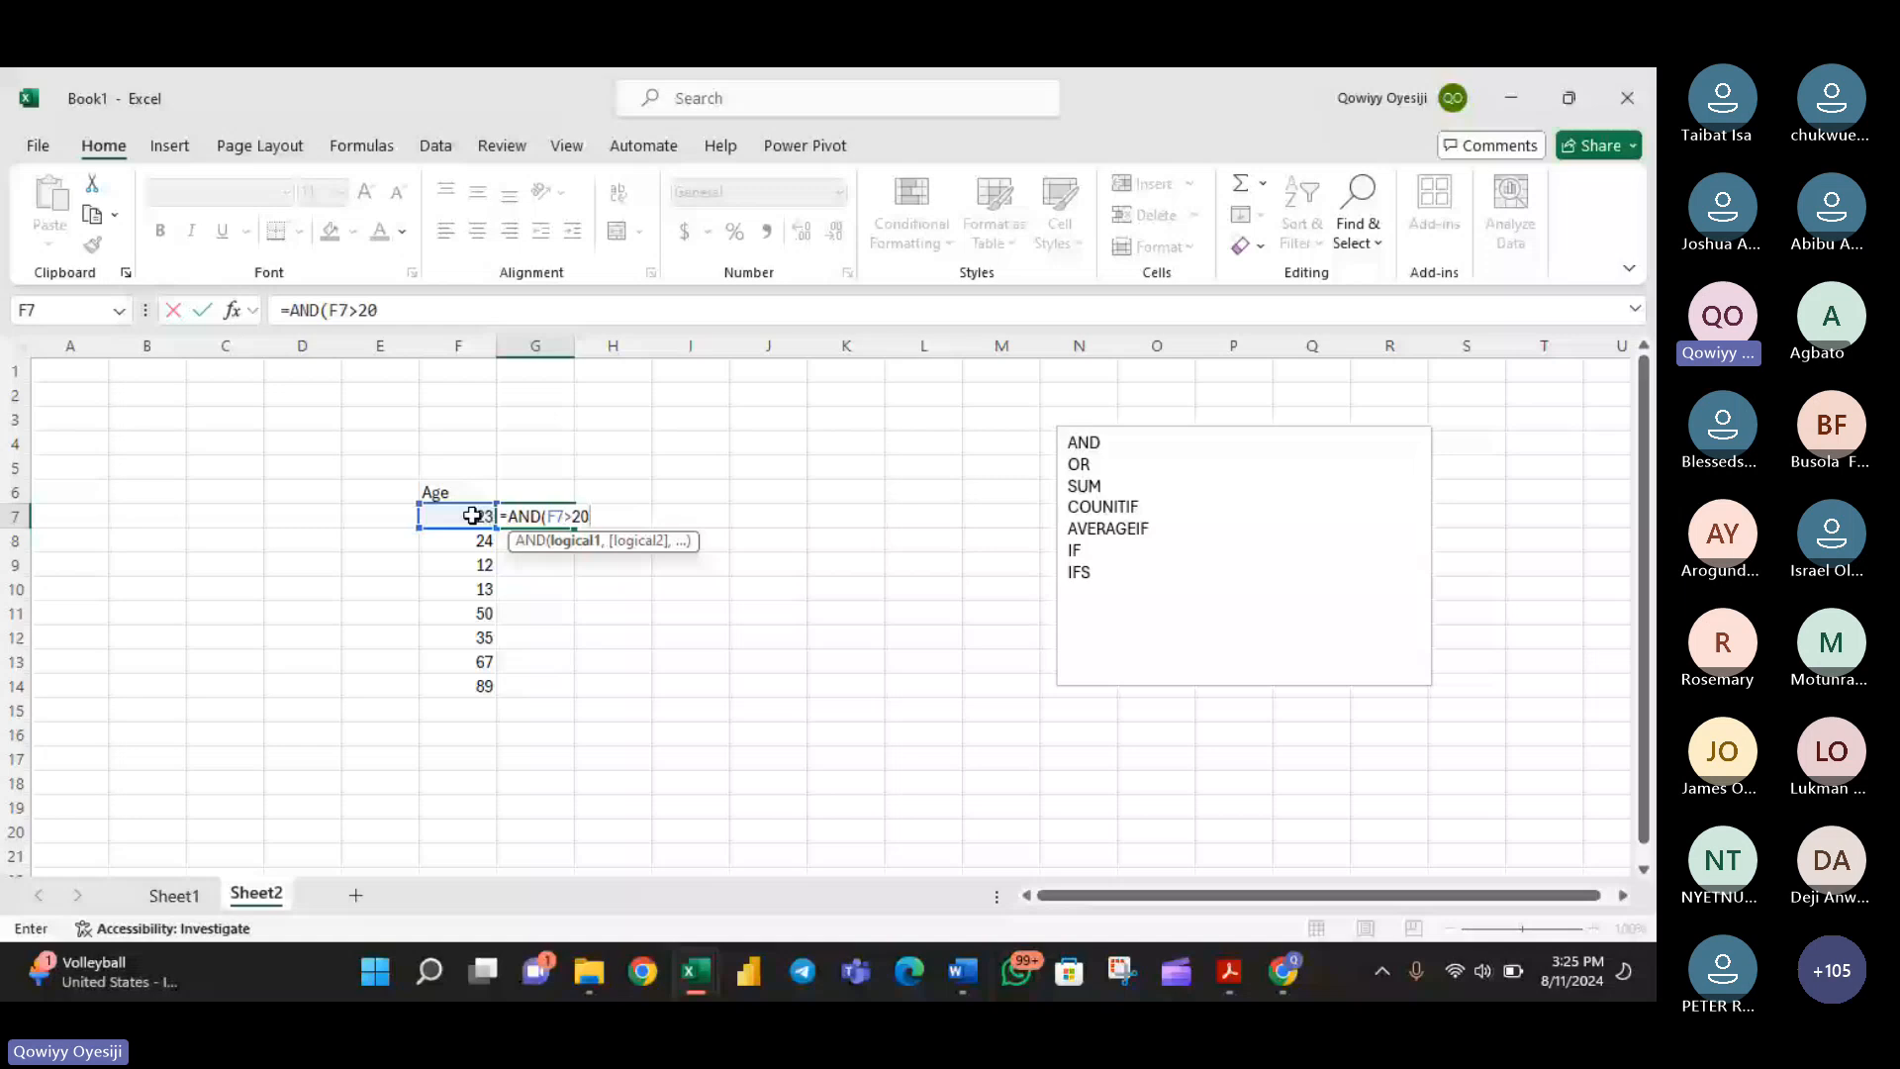
pyautogui.write(',')
pyautogui.click(472, 516)
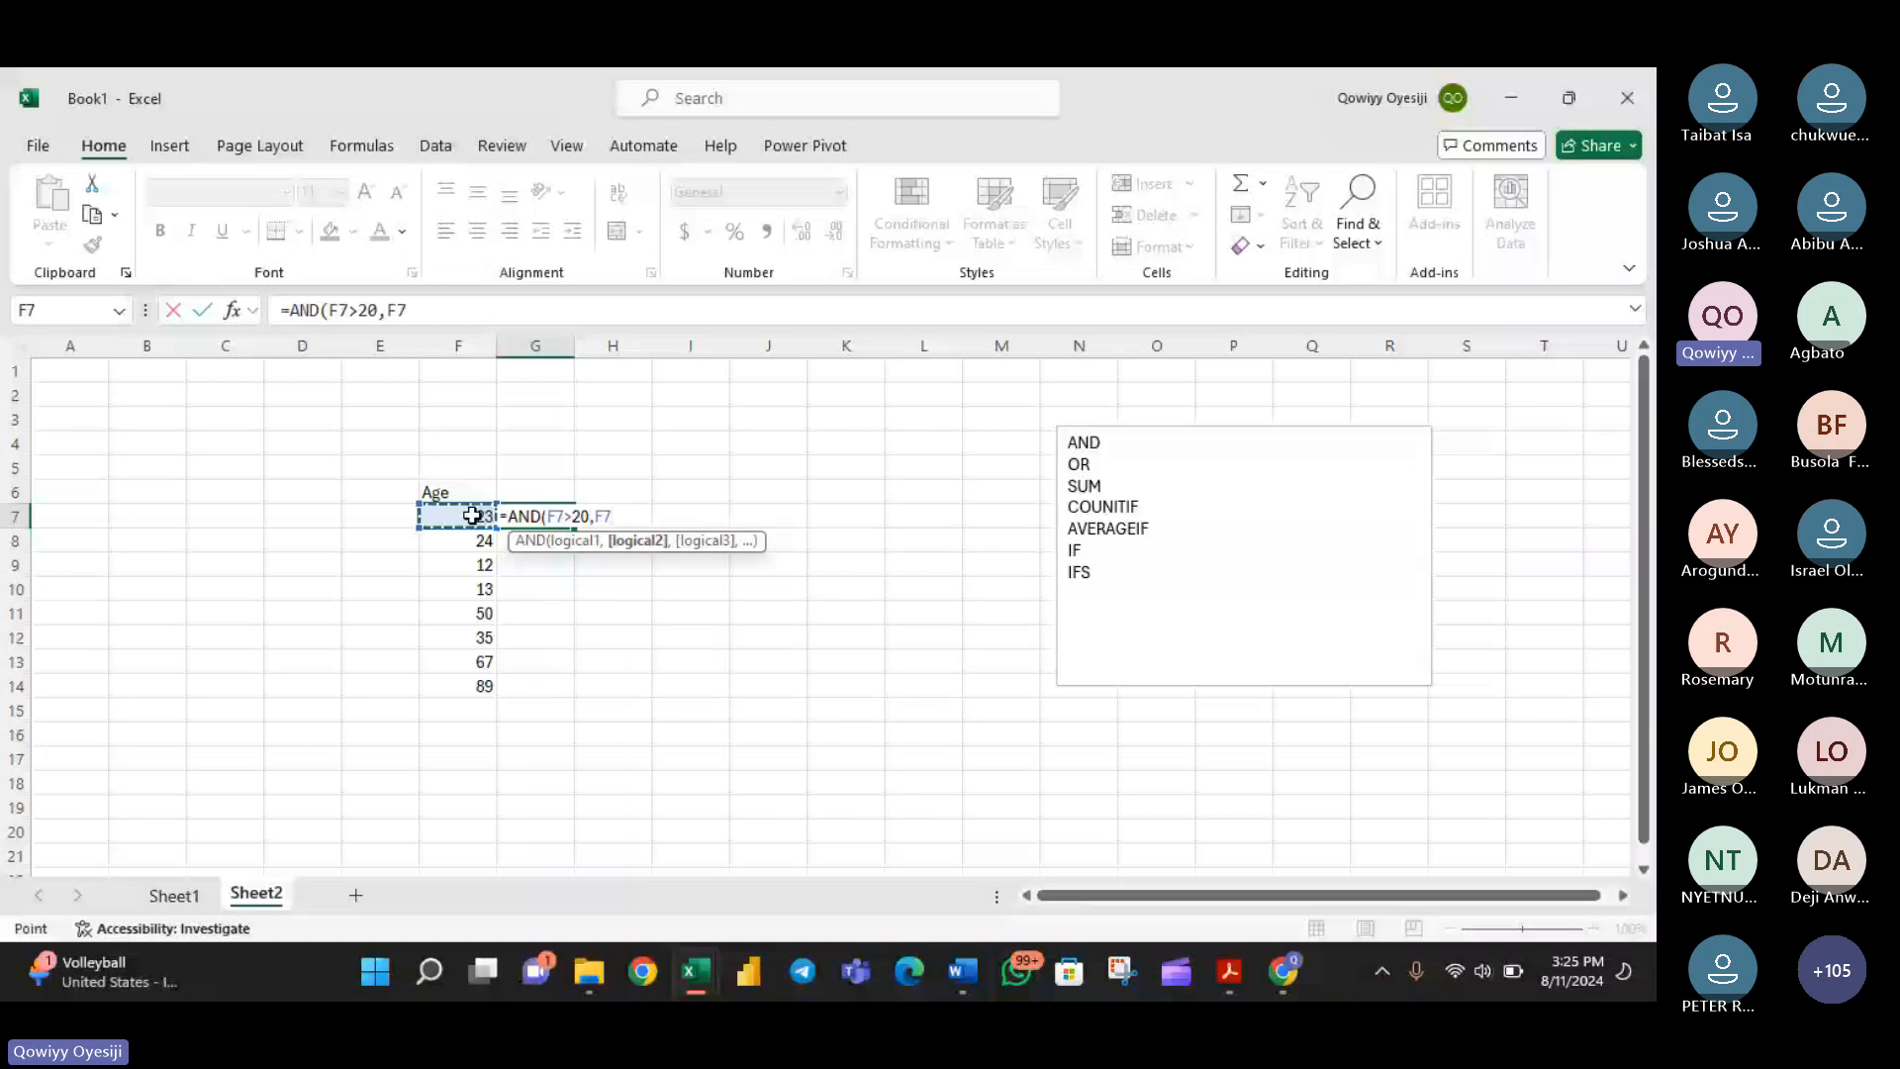
pyautogui.write('<30)')
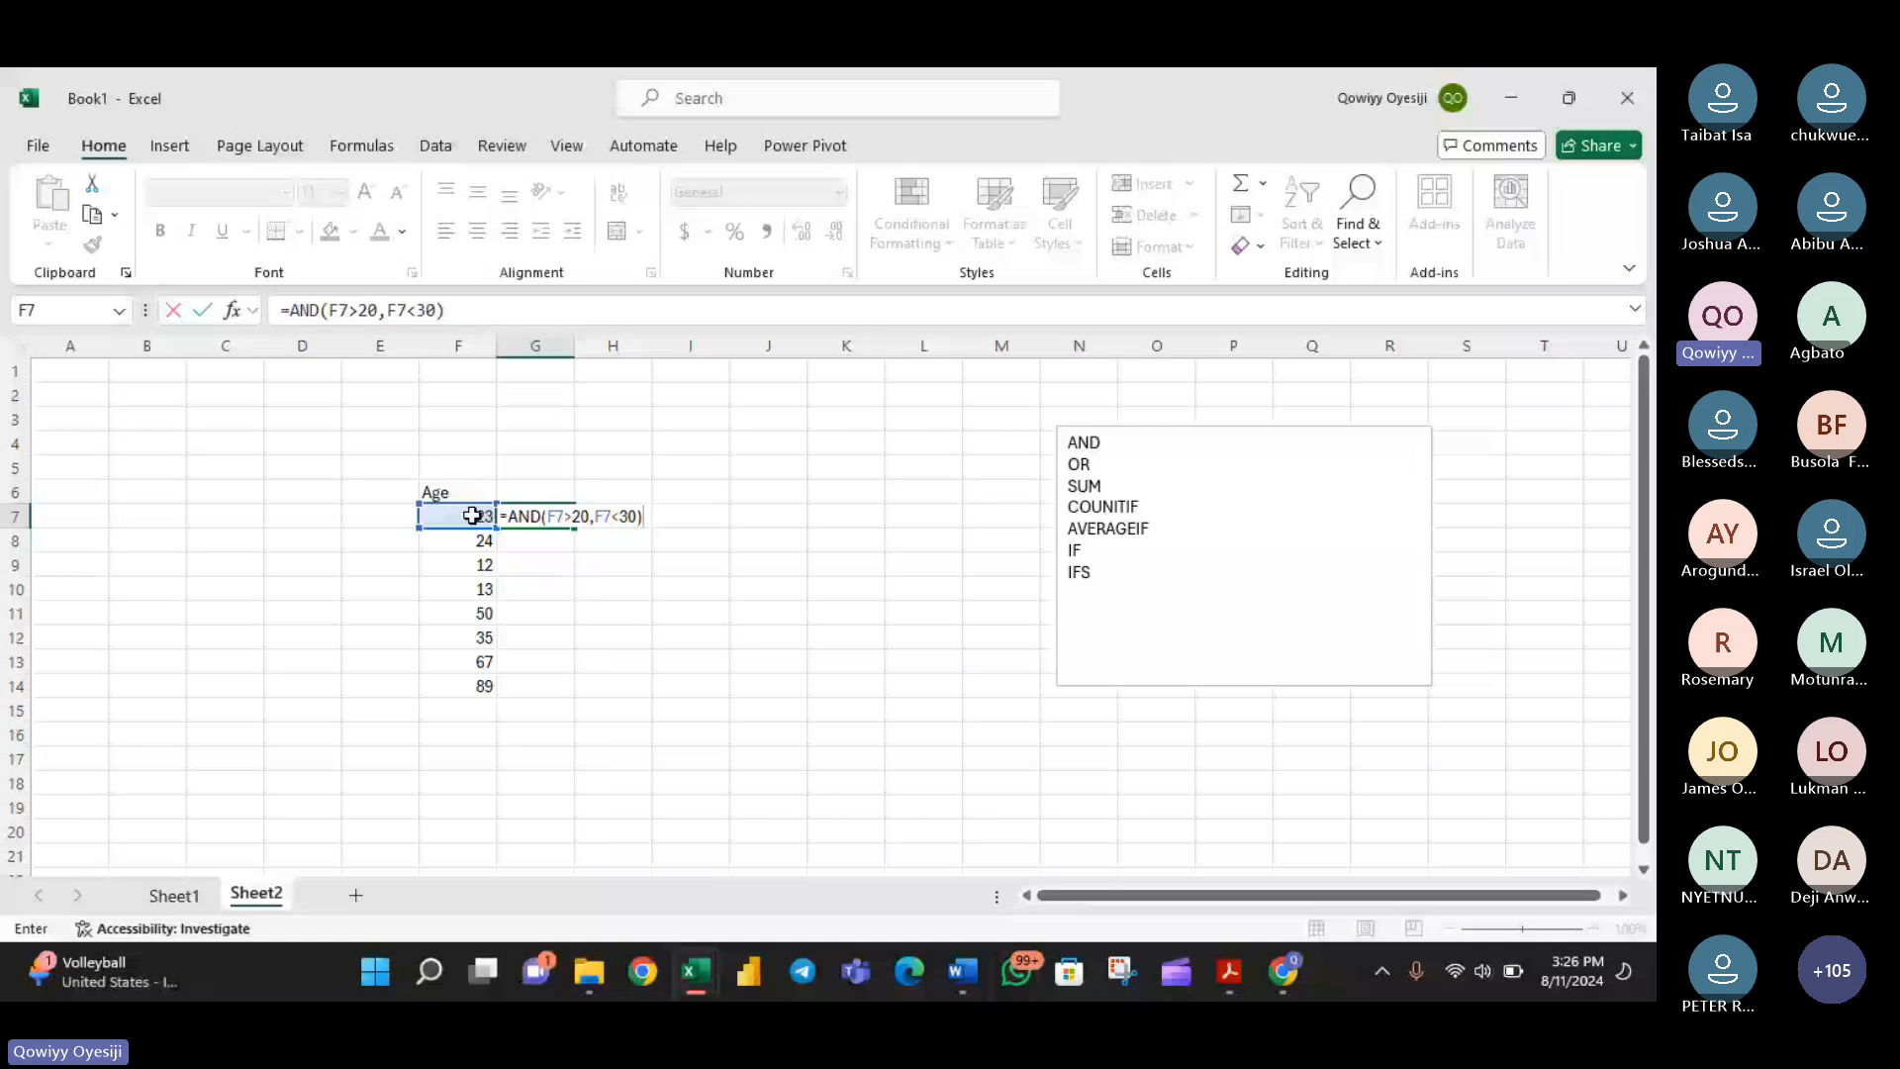
# - Switch to the Teams meeting, read the attendees' latest answers in the chat, and return to the Excel workbook
pyautogui.click(1286, 971)
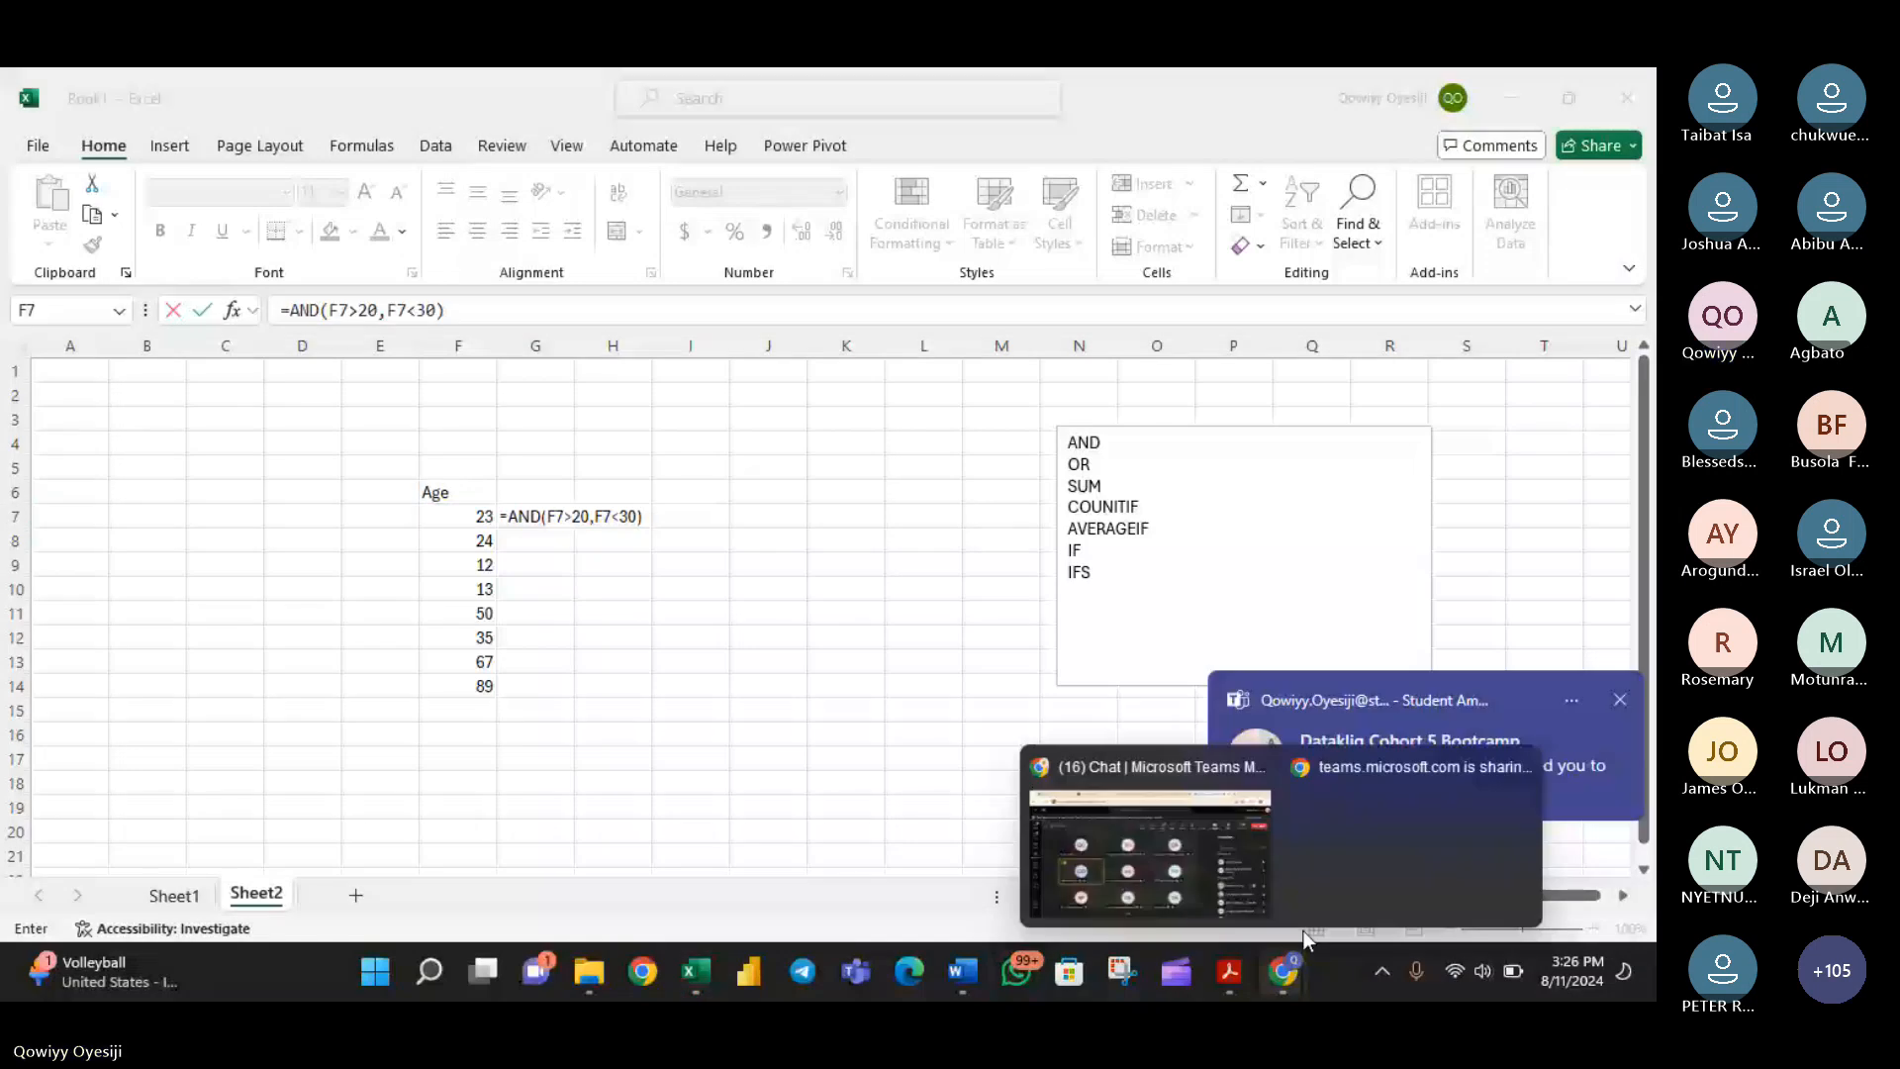
pyautogui.click(1148, 851)
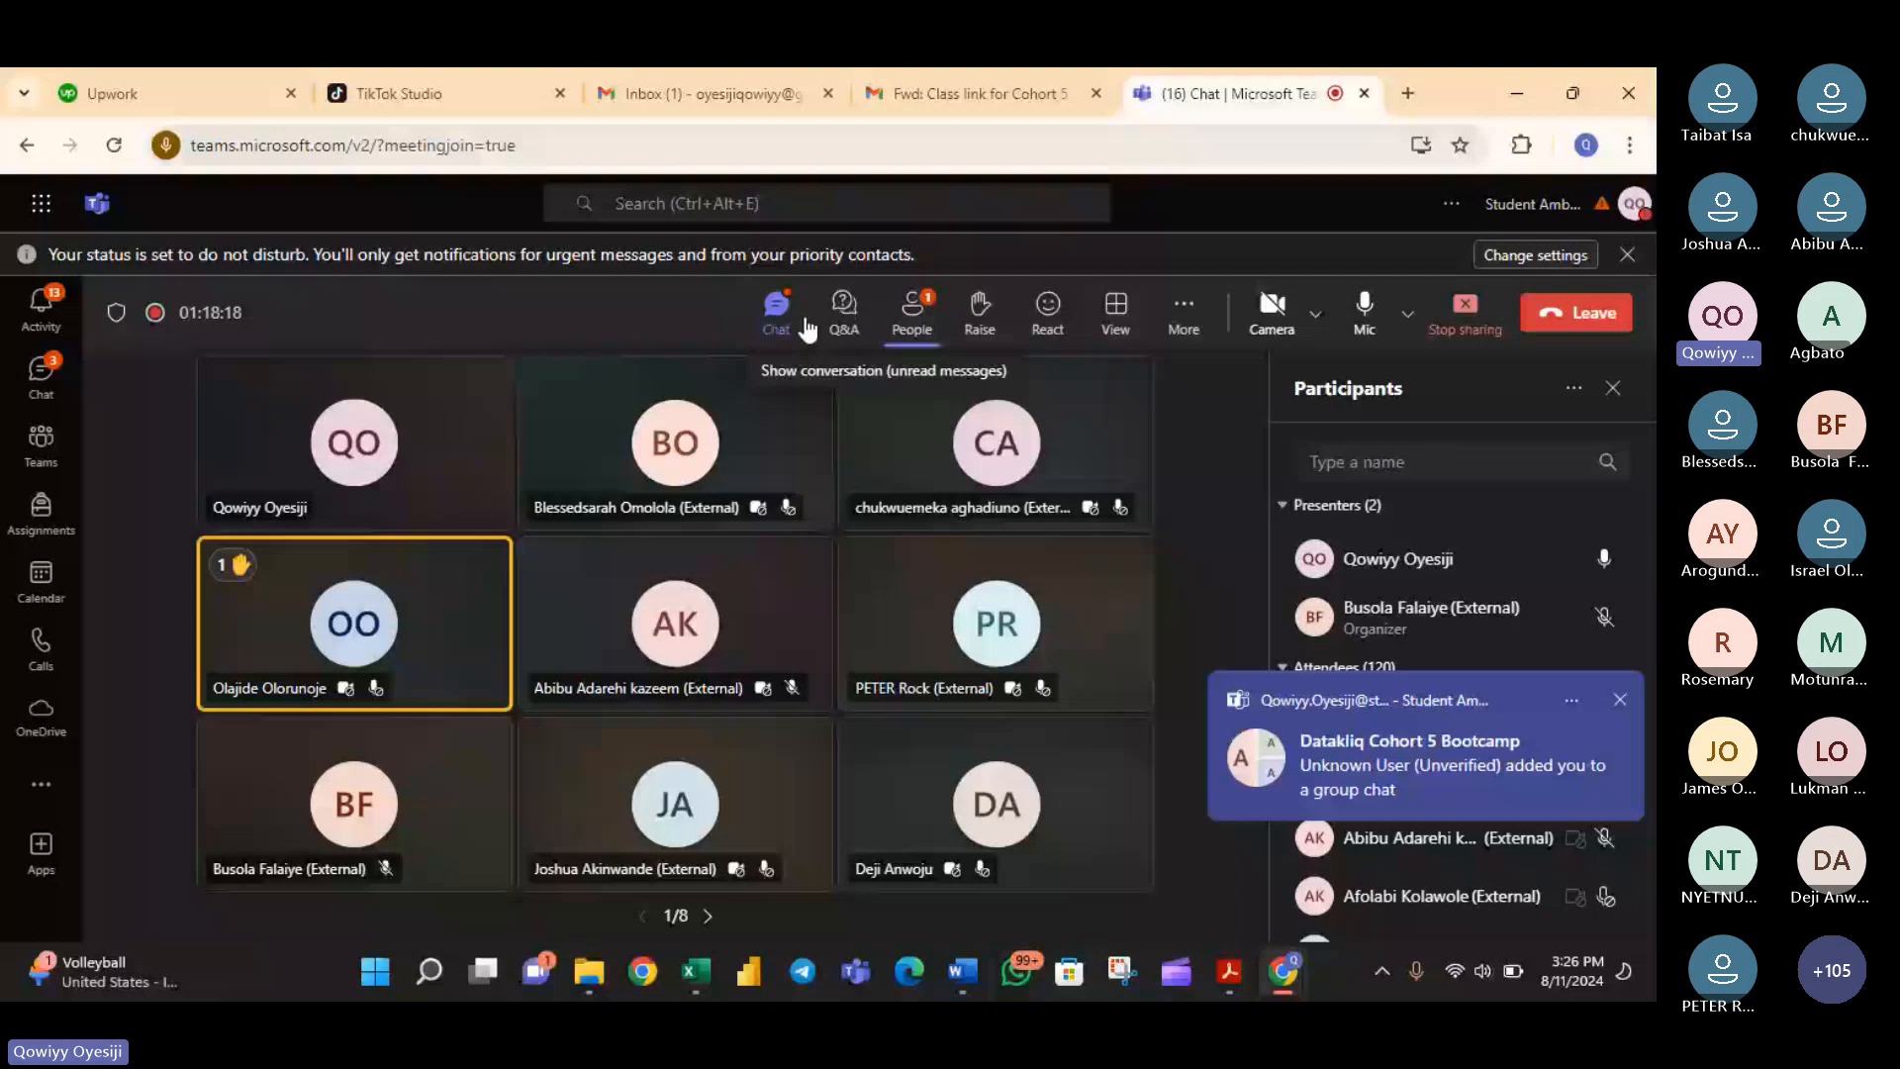
pyautogui.click(808, 327)
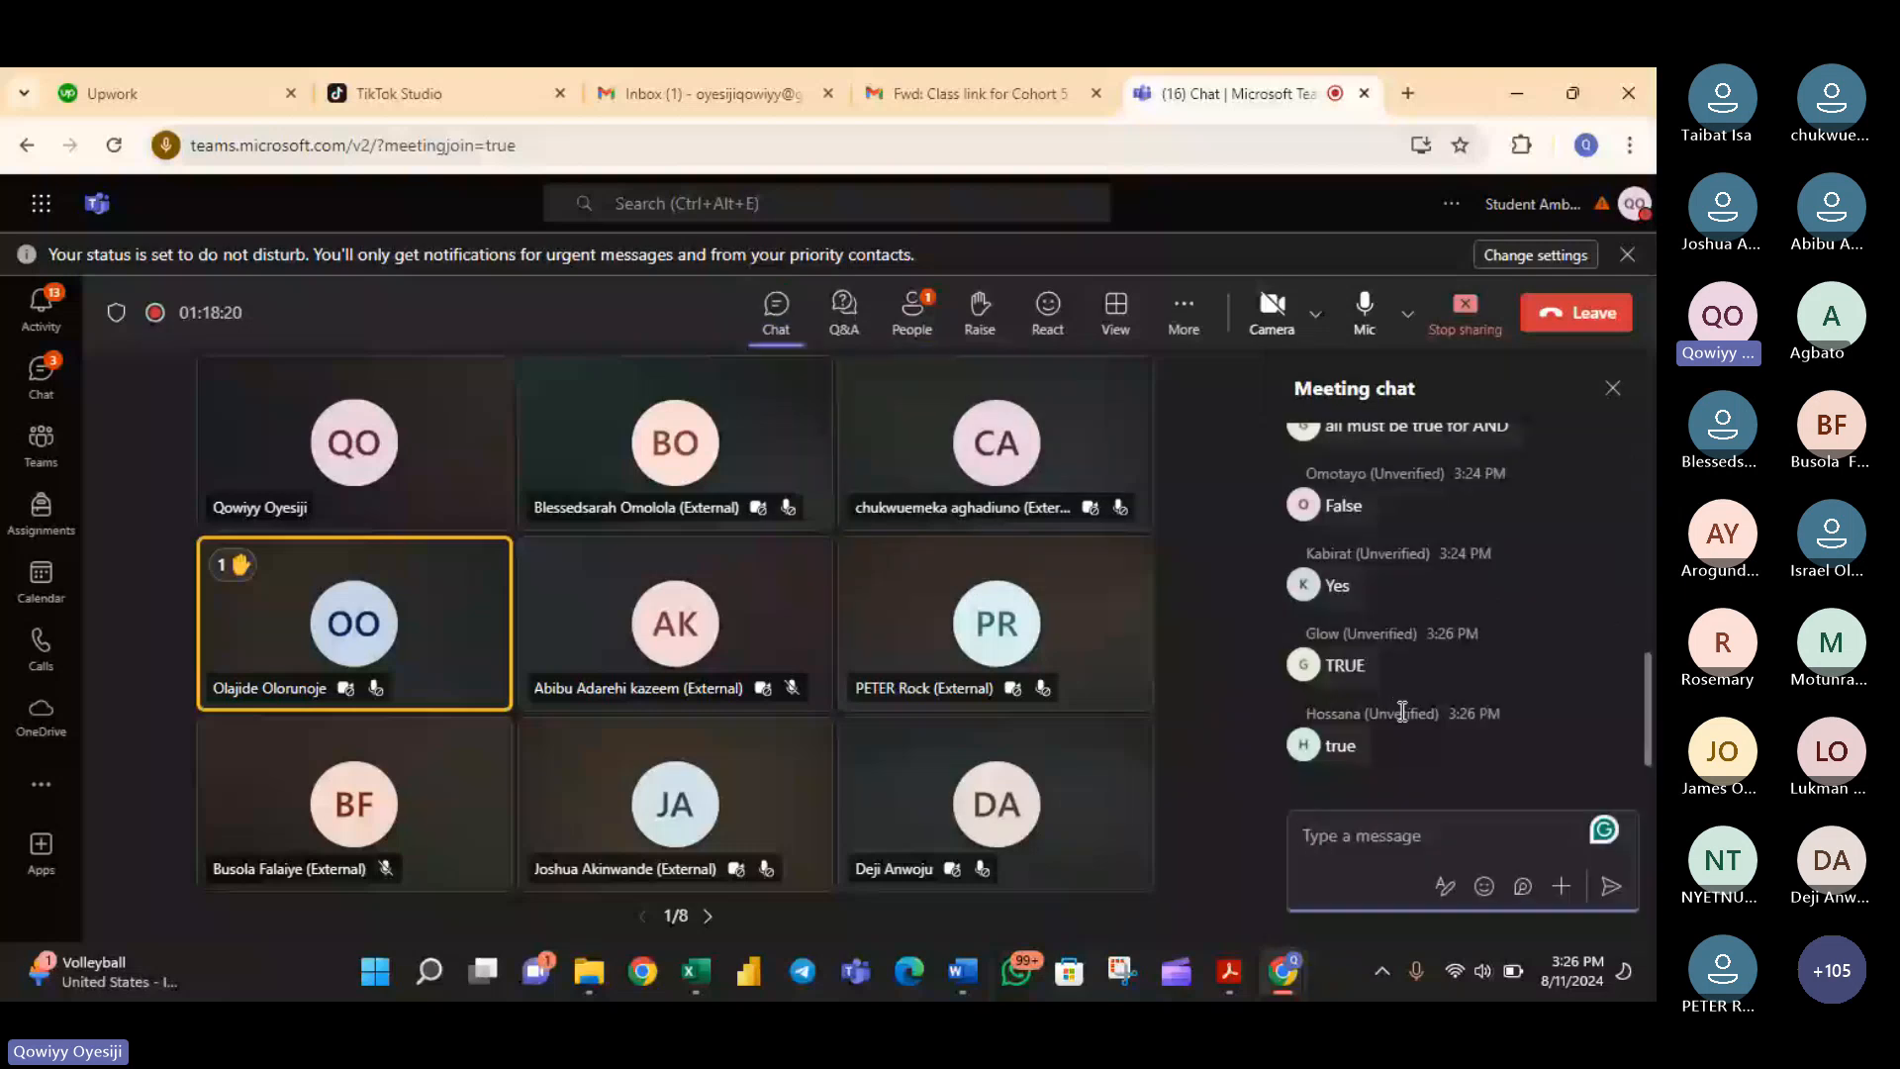
pyautogui.click(697, 972)
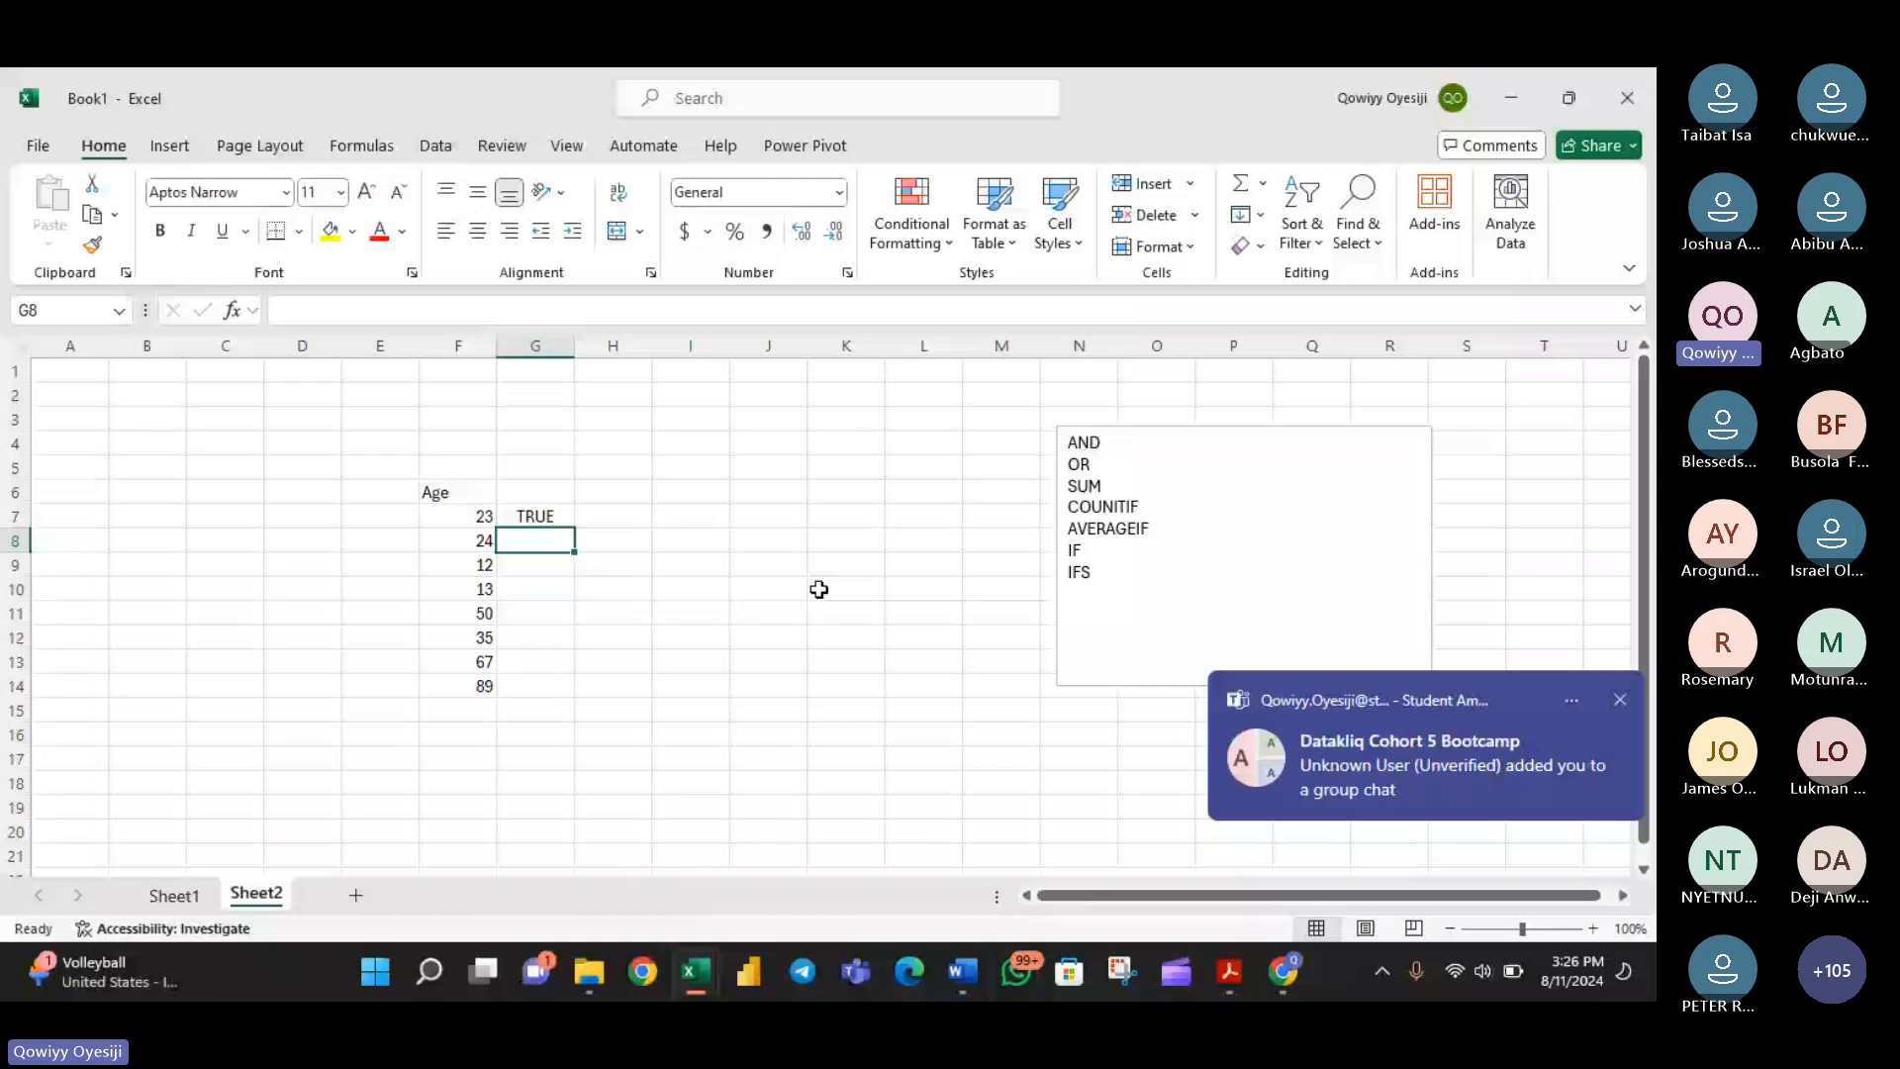
# - Change the second condition of the AND formula in cell G7 to F7<21
pyautogui.doubleClick(529, 515)
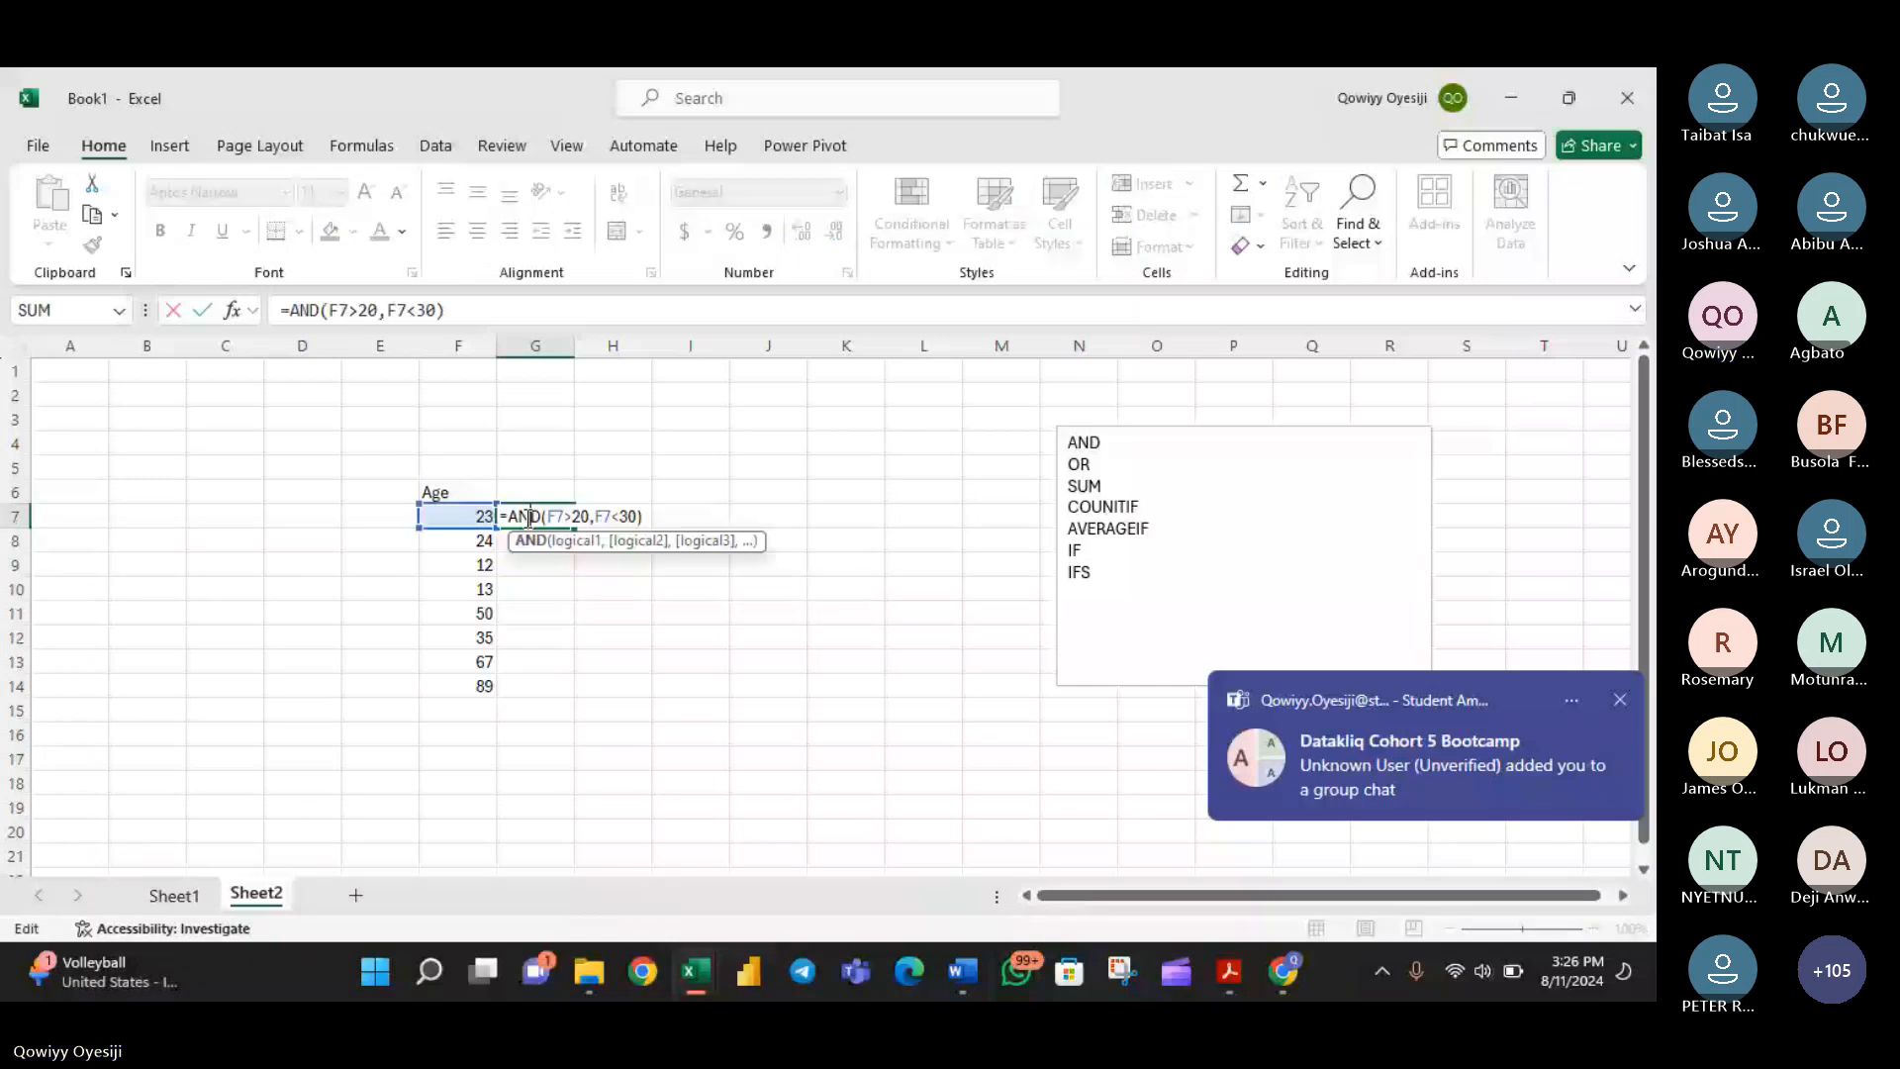
pyautogui.click(629, 518)
pyautogui.press('BackSpace')
pyautogui.write('2')
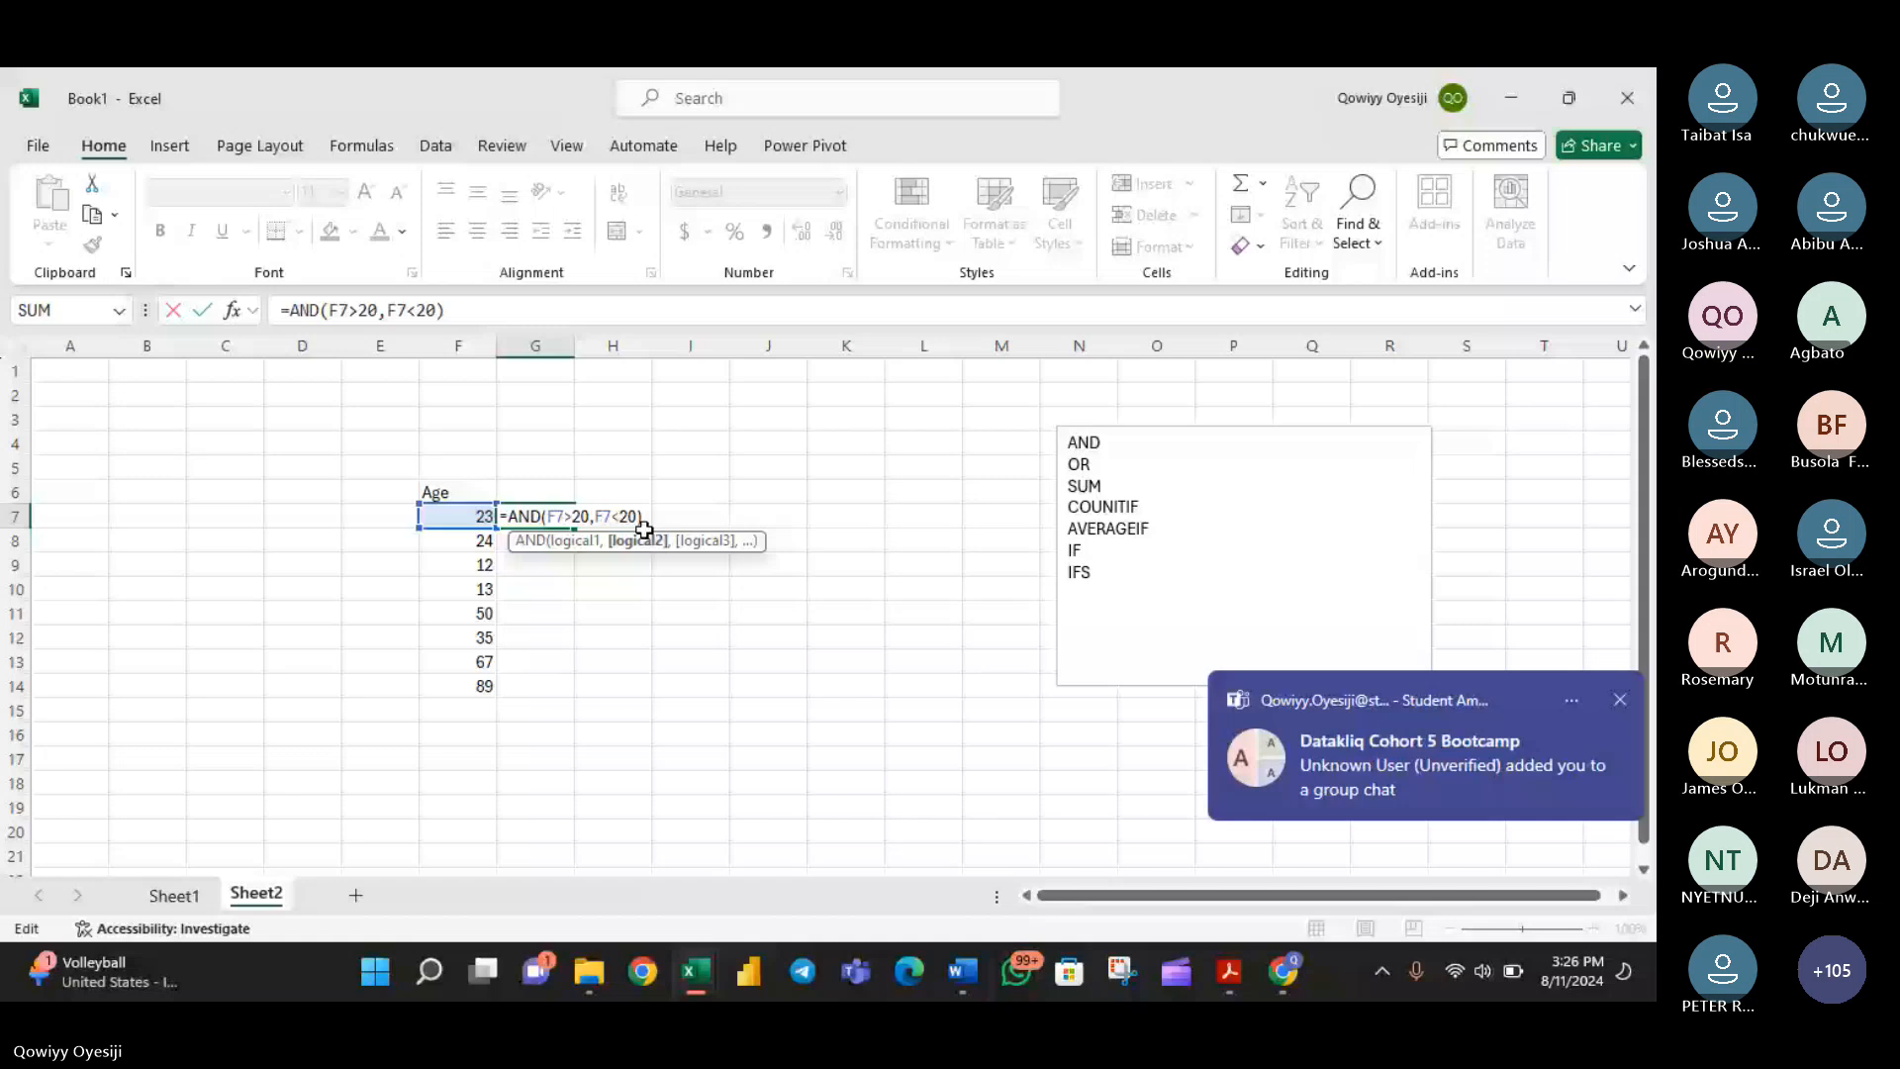
pyautogui.press('Delete')
pyautogui.write('1')
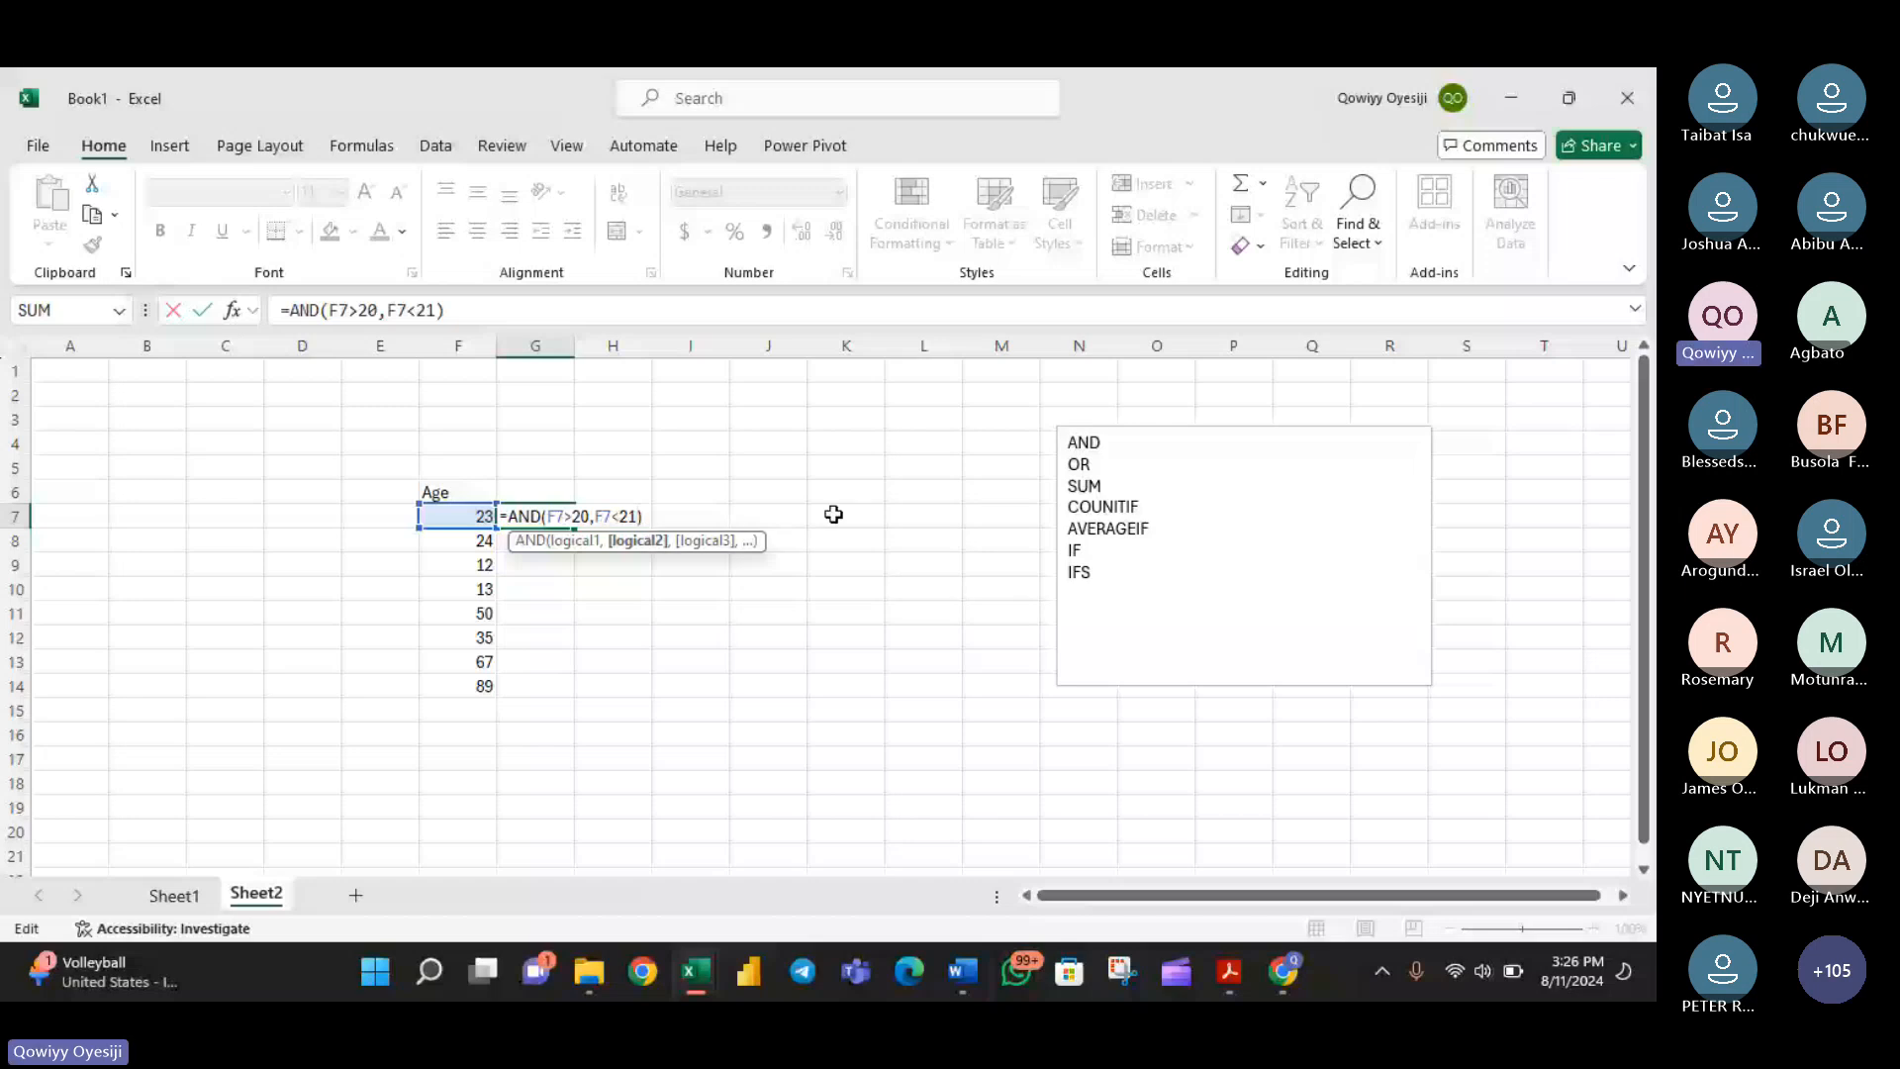
pyautogui.press('Return')
# - Set the upper limit in G7's formula to 23, giving =AND(F7>20,F7<23)
pyautogui.click(517, 518)
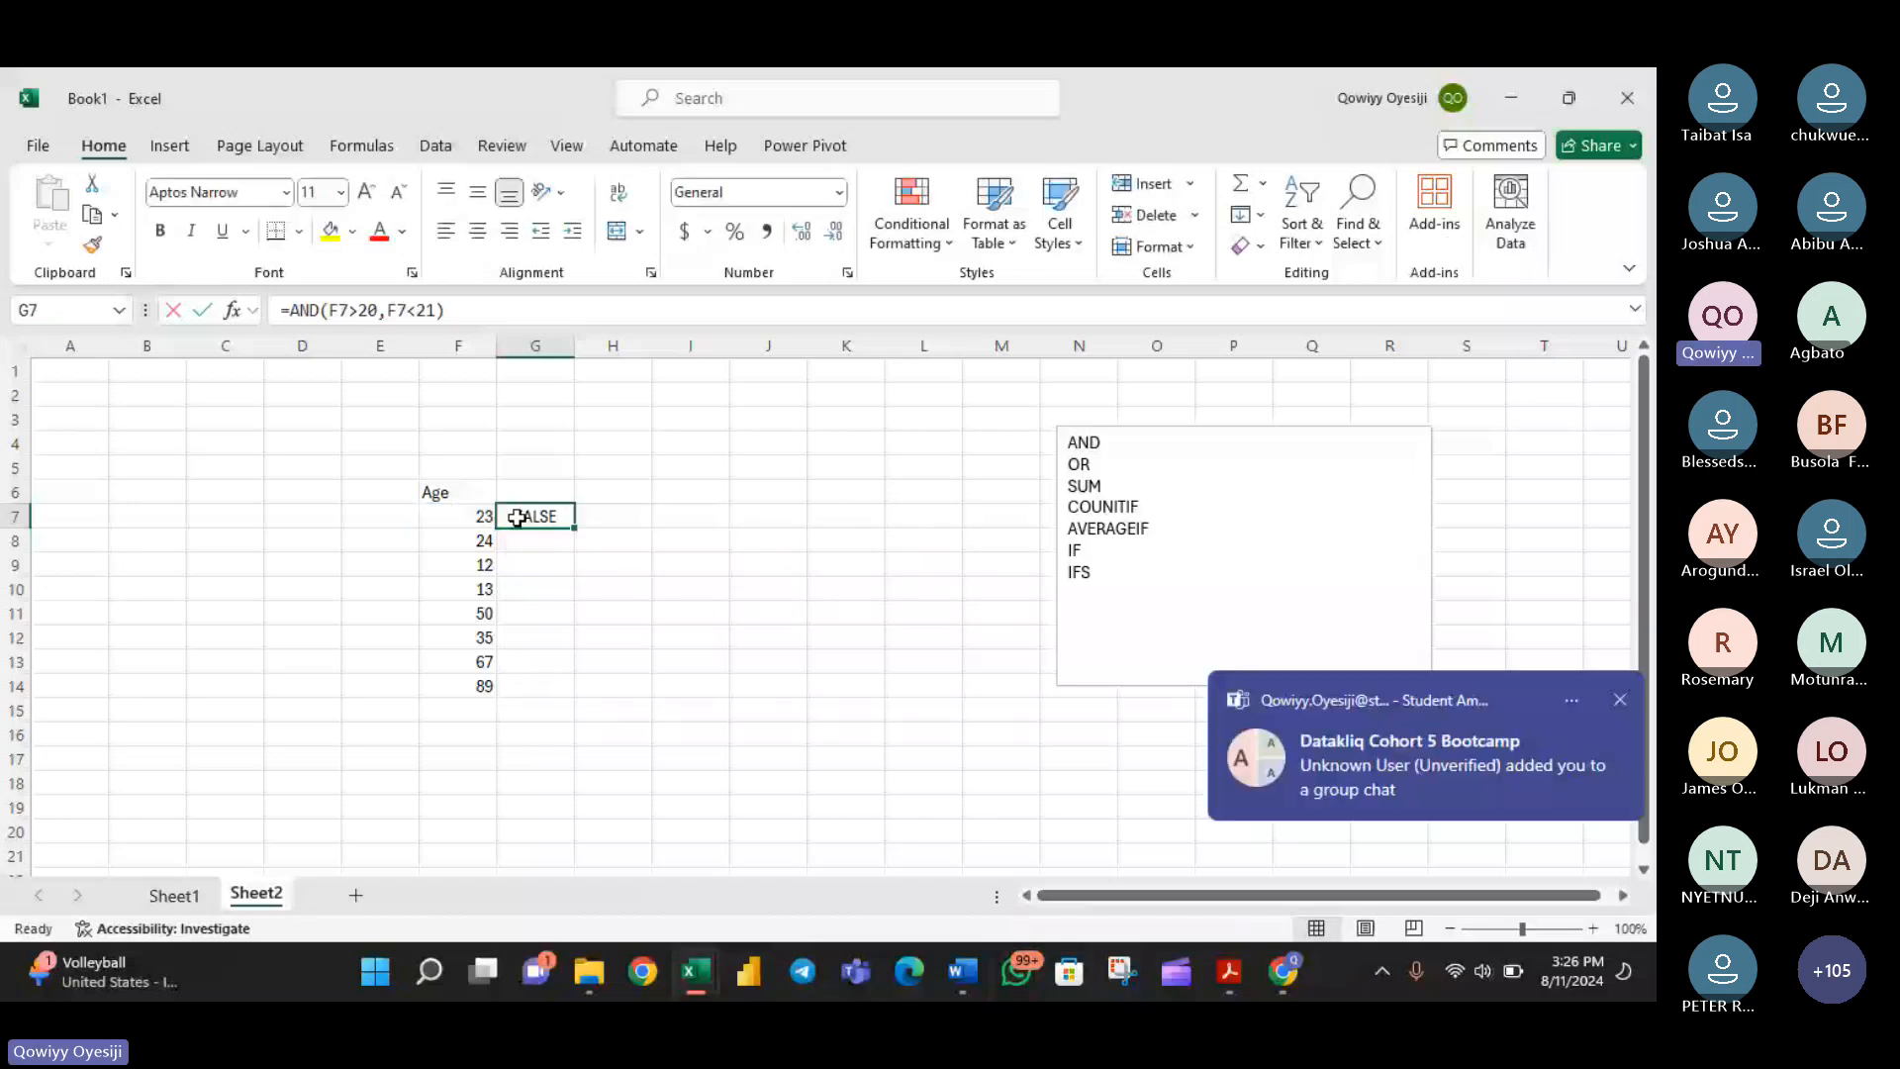
pyautogui.doubleClick(516, 518)
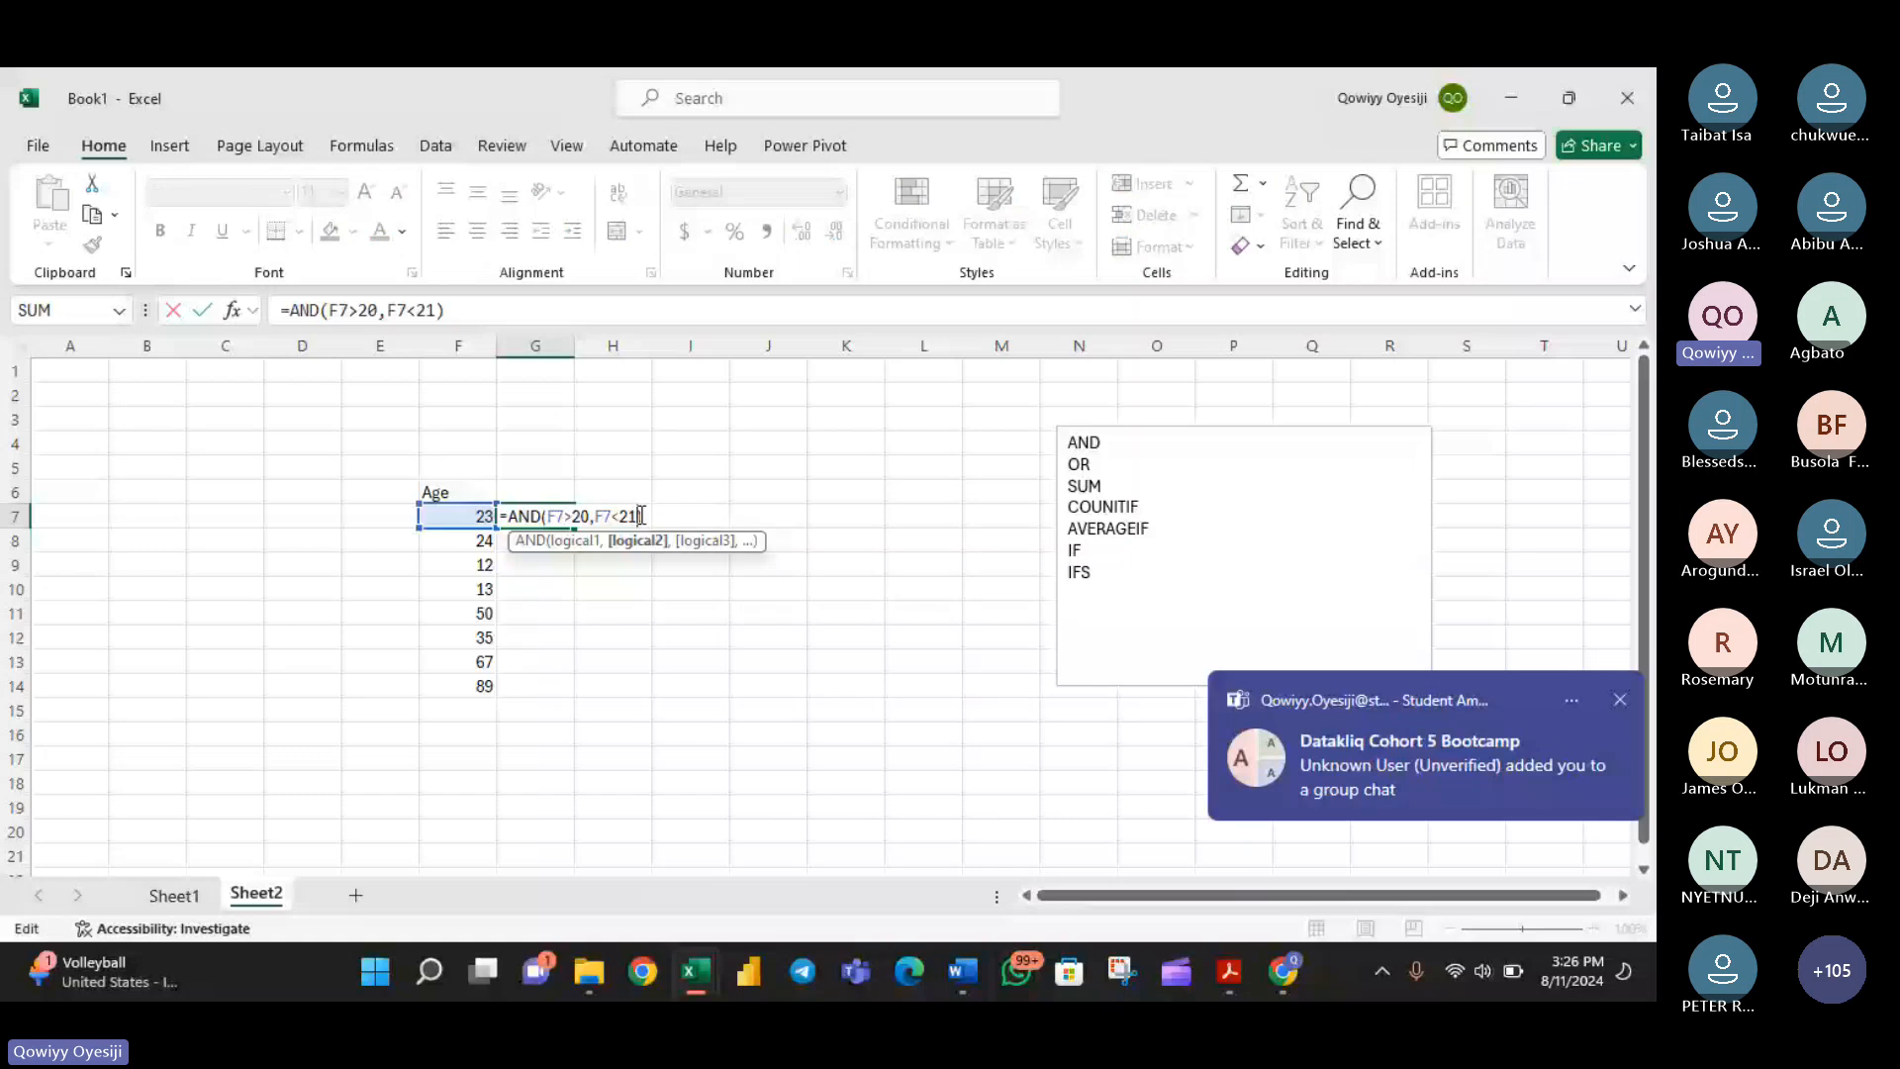
pyautogui.press('Escape')
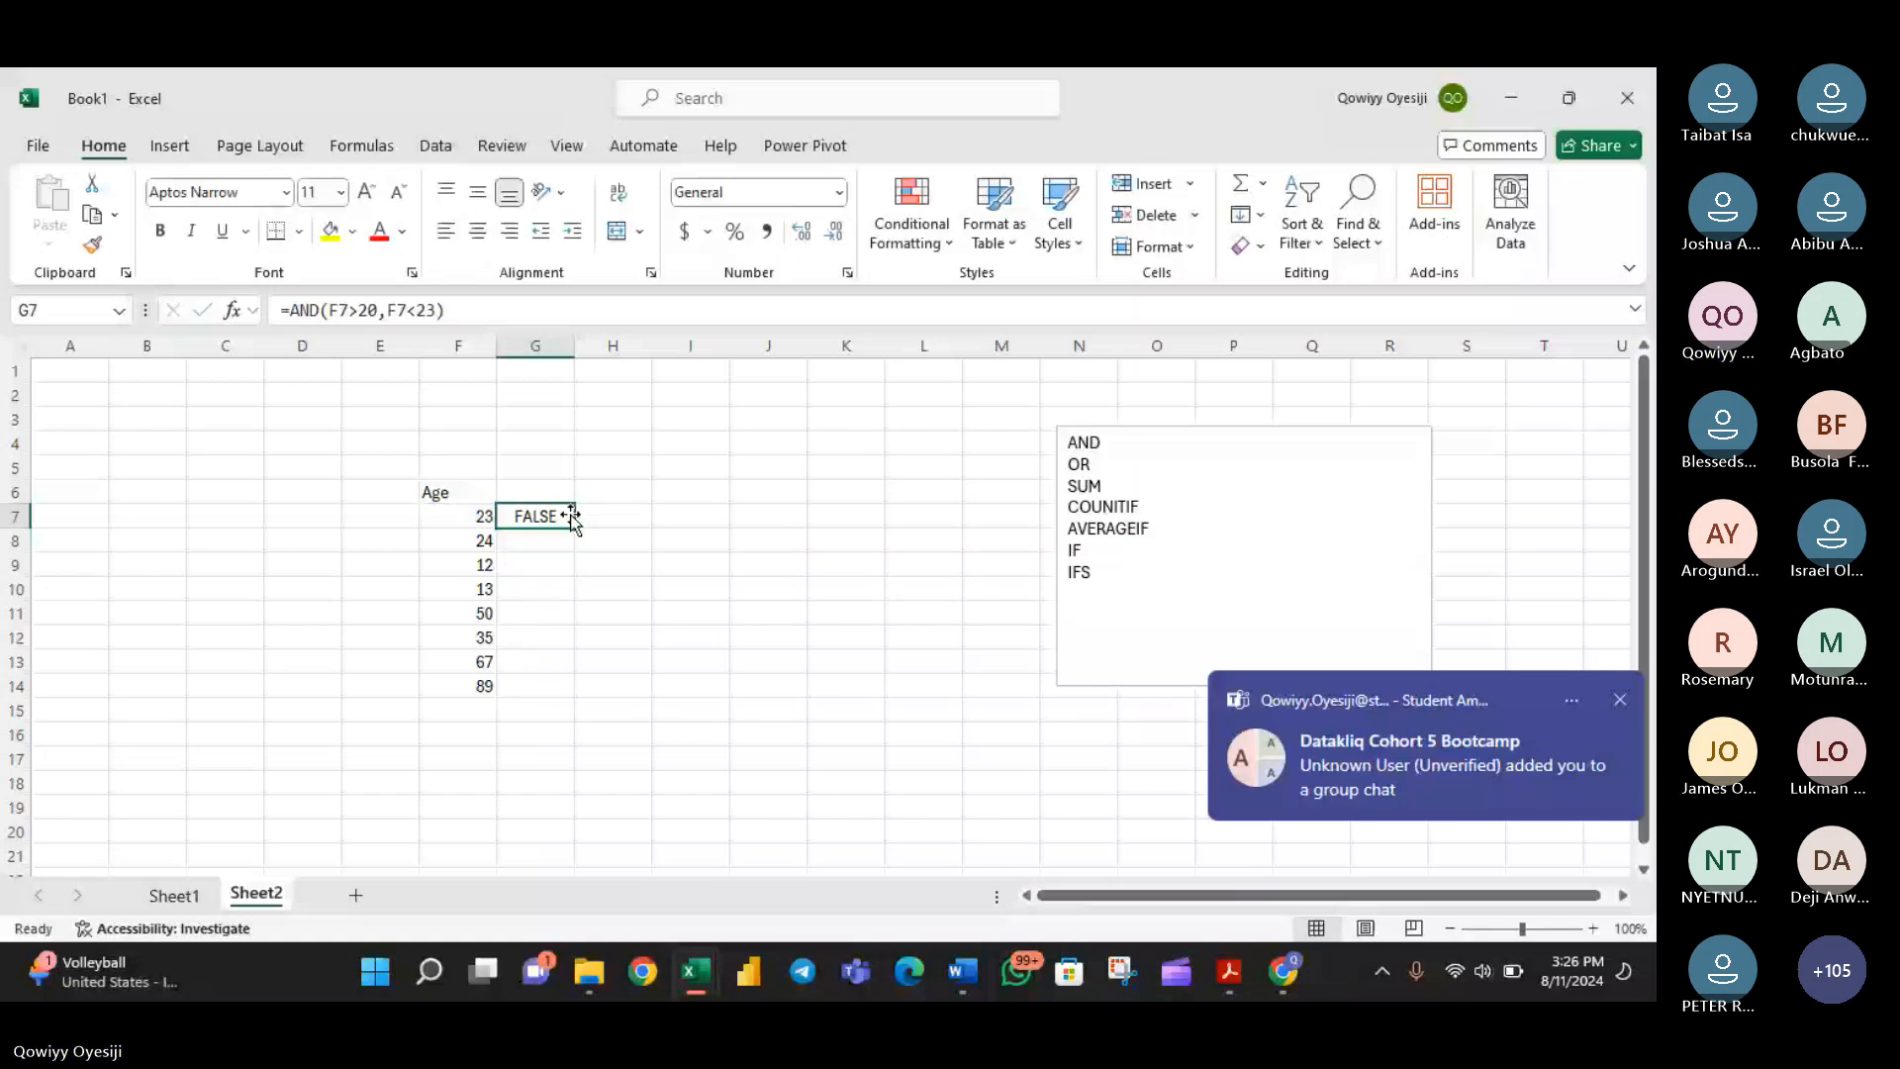
pyautogui.doubleClick(544, 519)
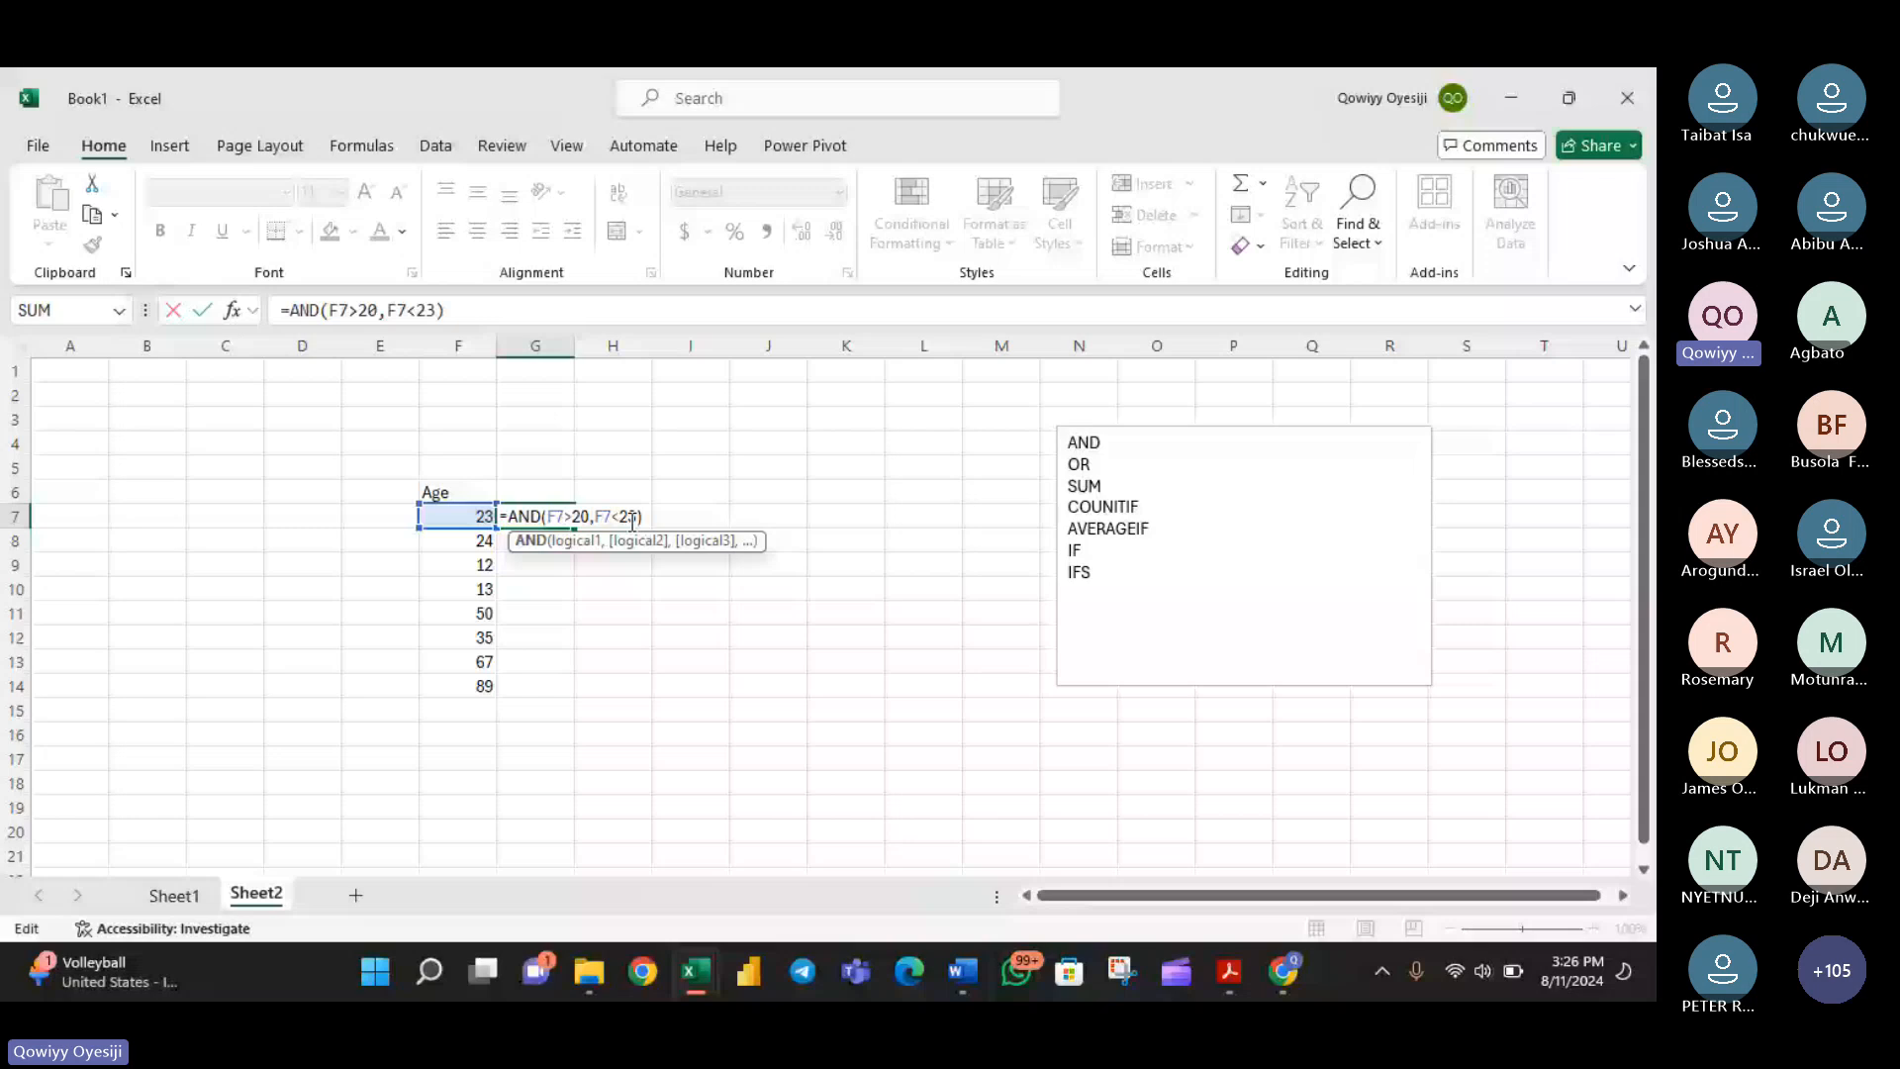
pyautogui.press('Return')
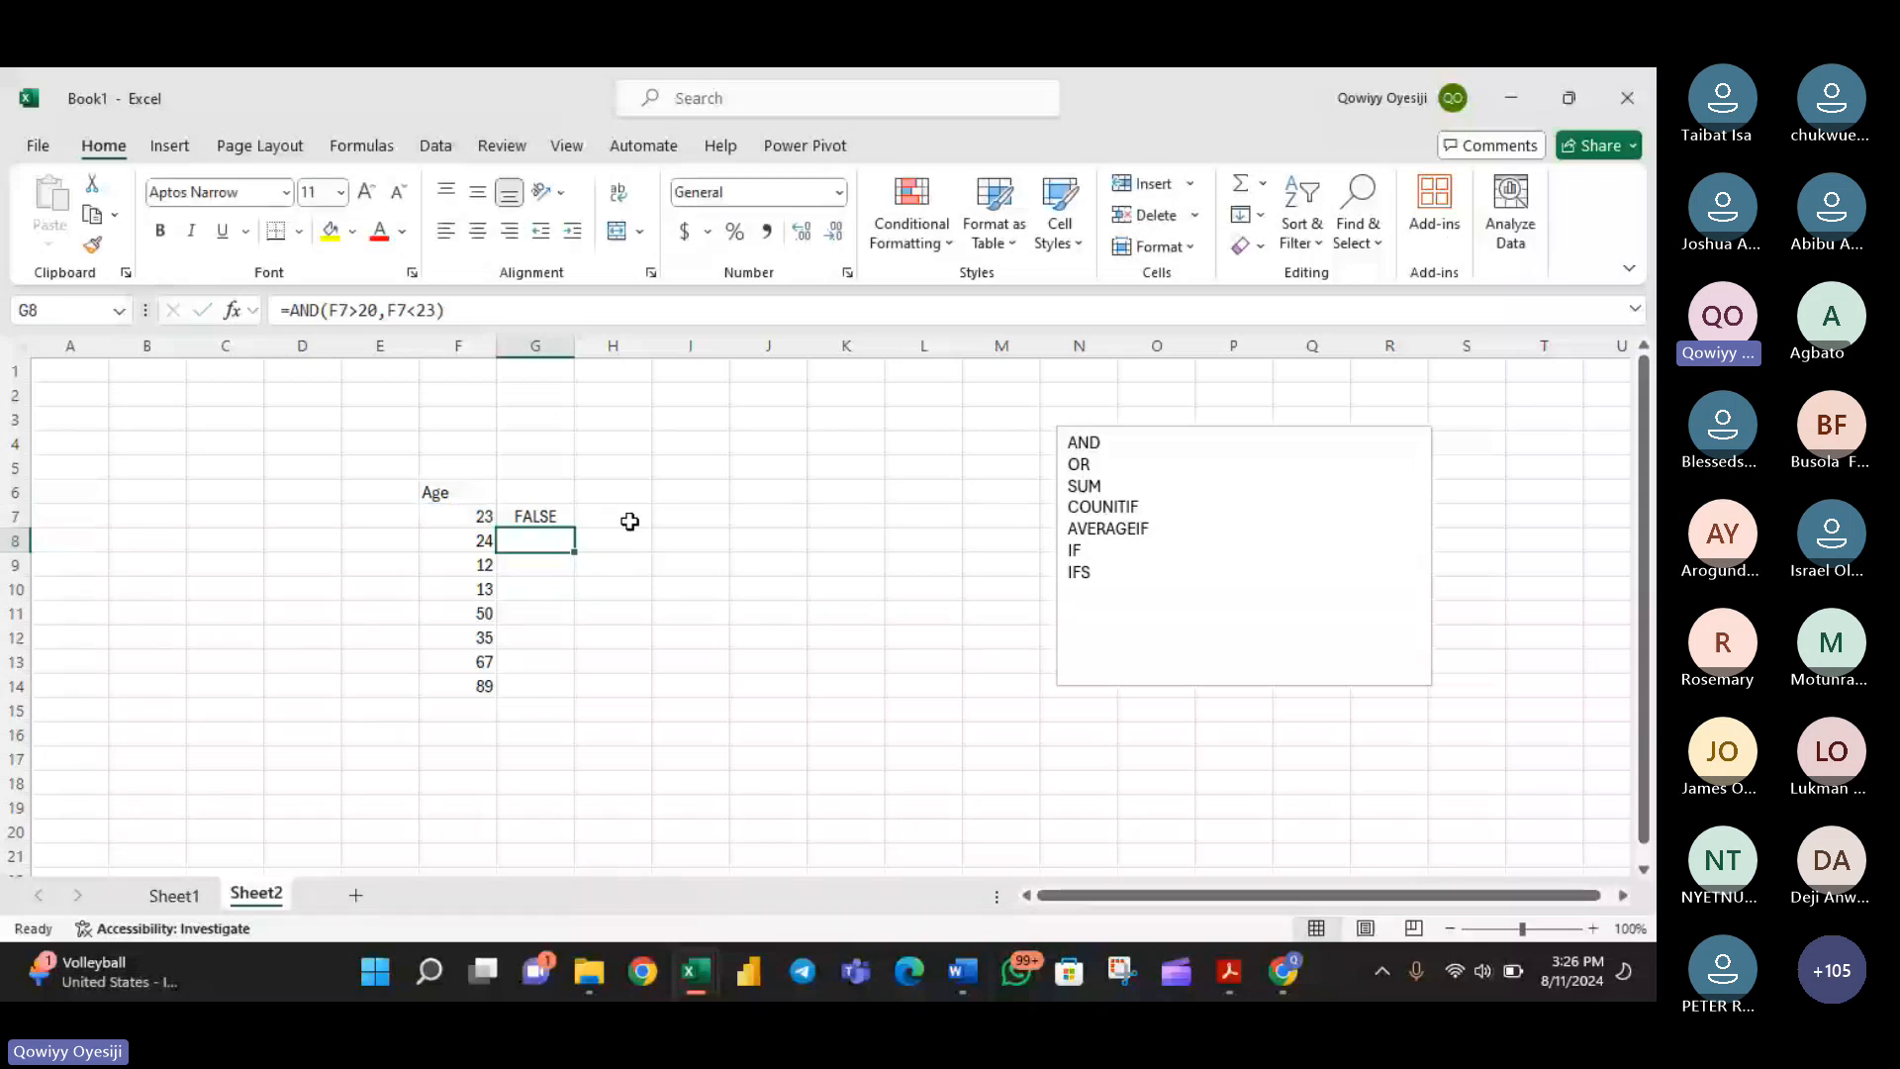
# - Make the second condition in G7 inclusive, so the formula reads =AND(F7>20,F7<=23)
pyautogui.press('Up')
pyautogui.press('F2')
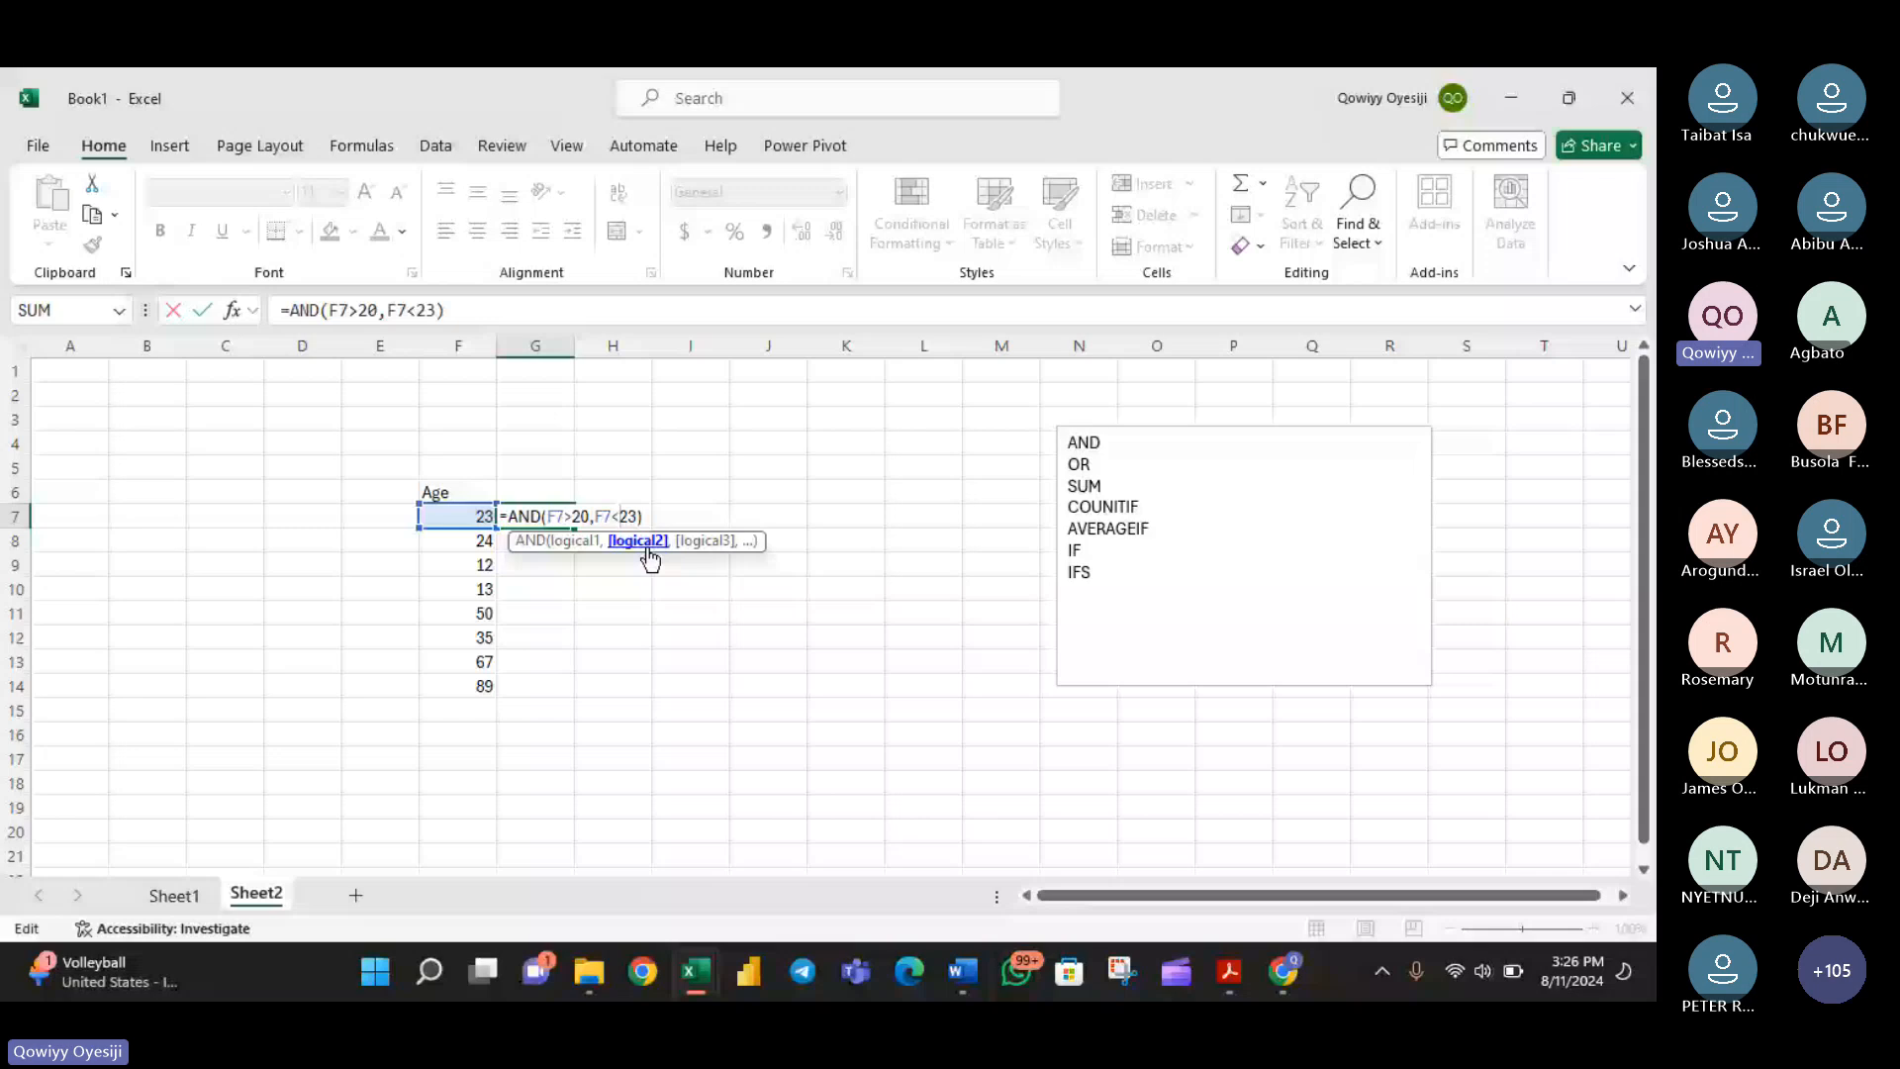
pyautogui.write('=')
pyautogui.press('Return')
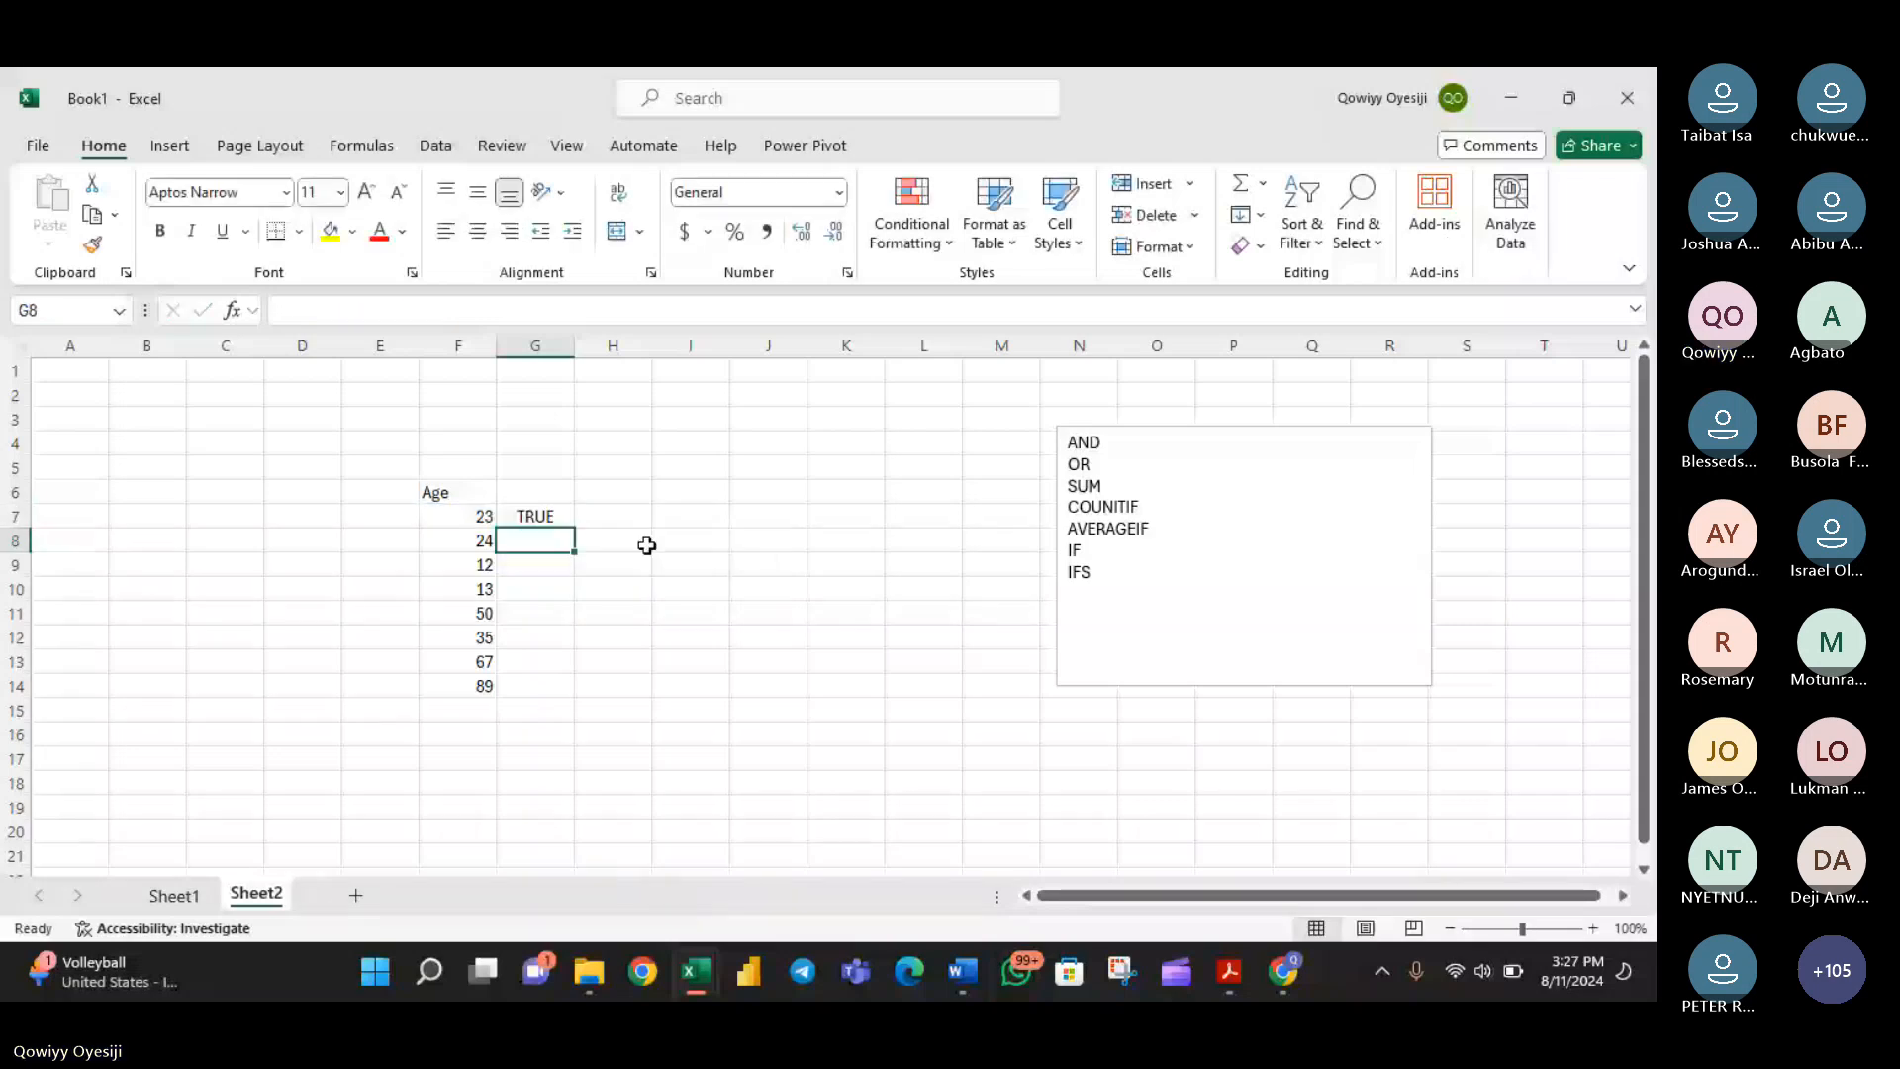
# - Remove and re-enter the equals sign in G7's second condition, check that condition, and fill the formula down to G14
pyautogui.click(535, 517)
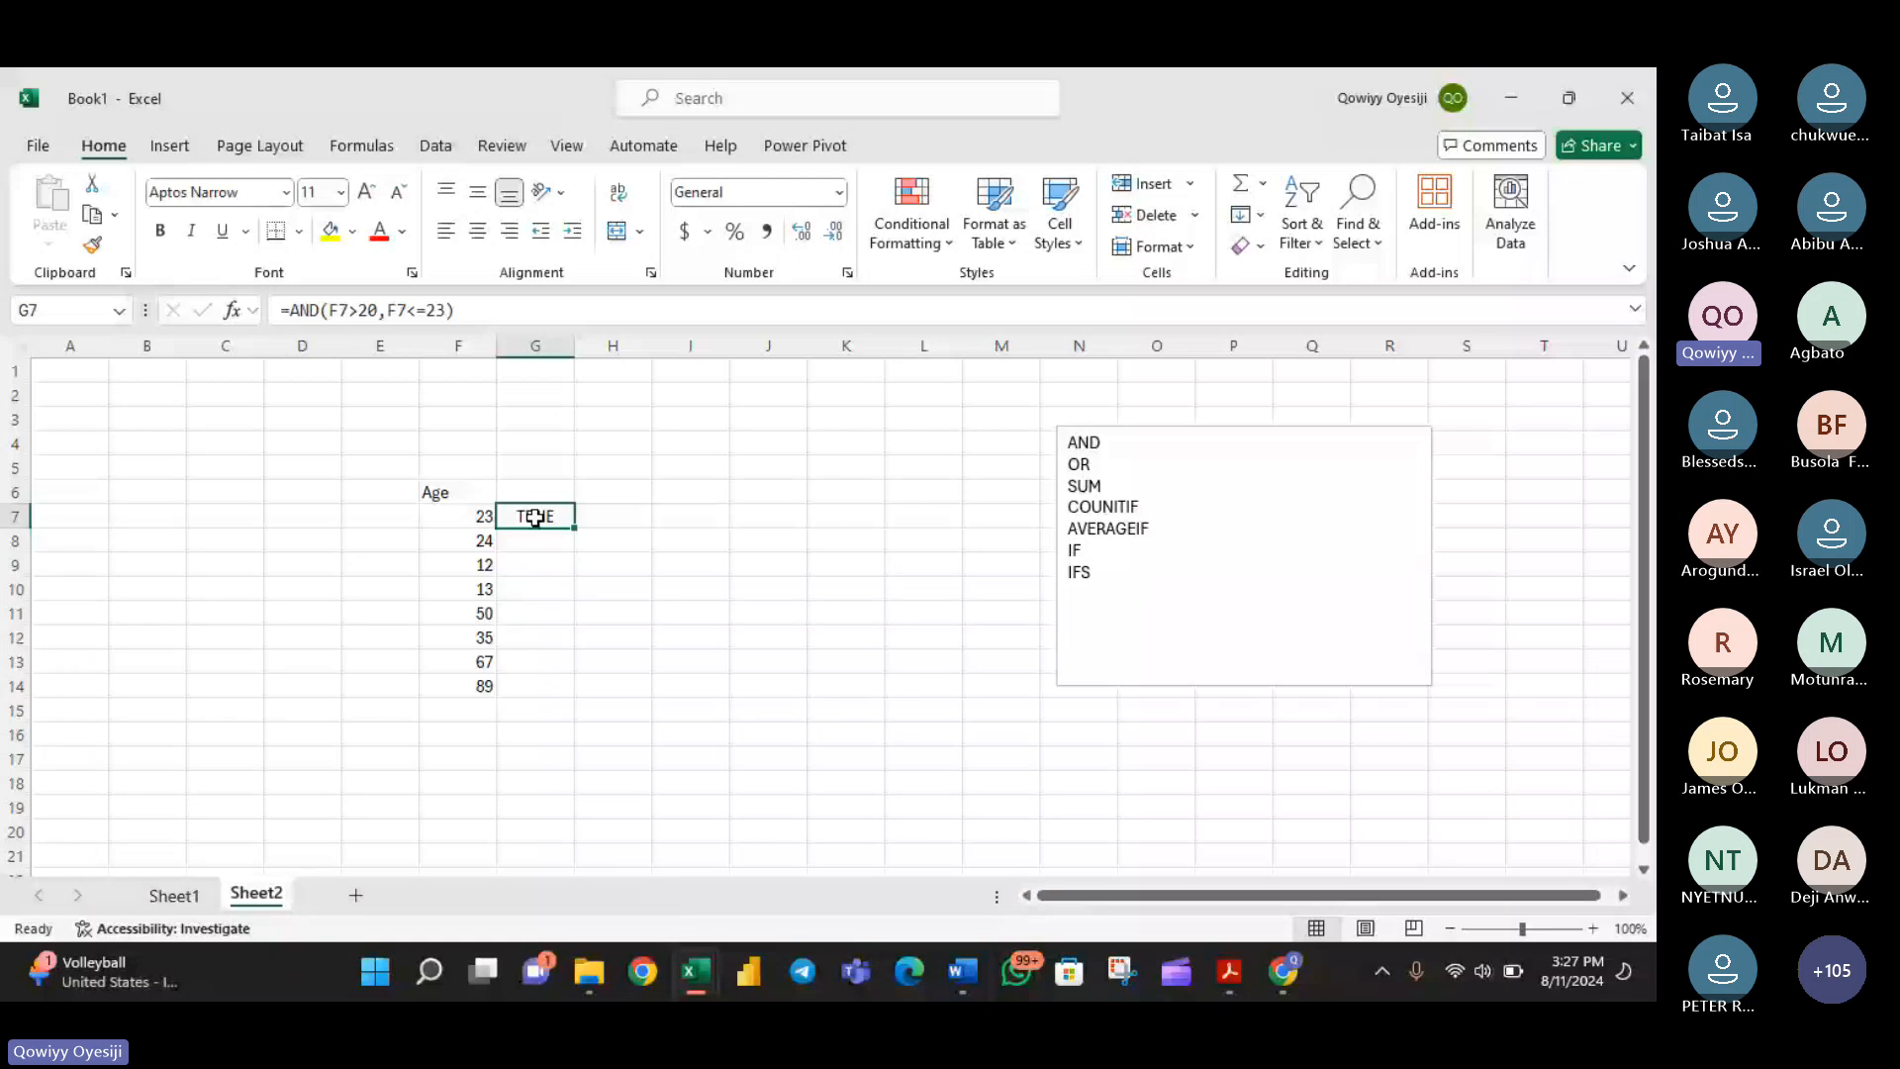
pyautogui.doubleClick(535, 516)
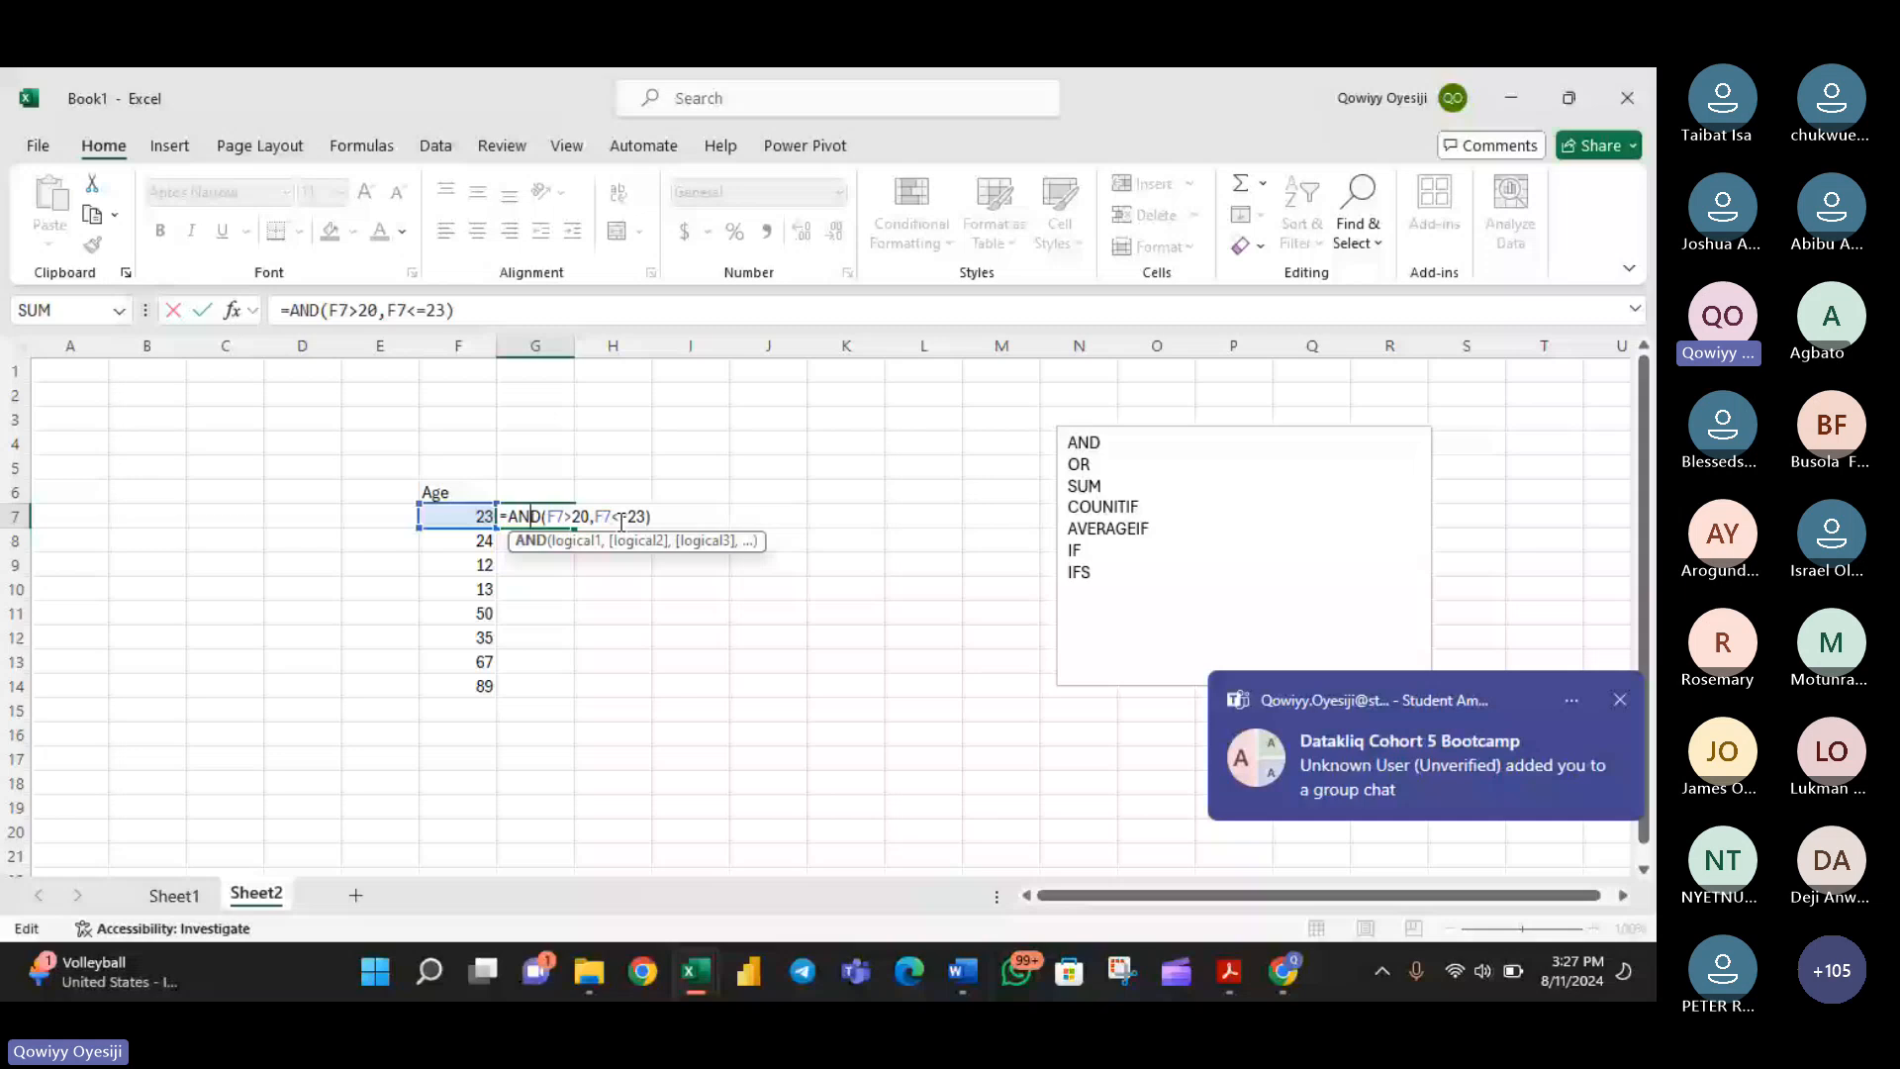
pyautogui.click(621, 516)
pyautogui.press('Delete')
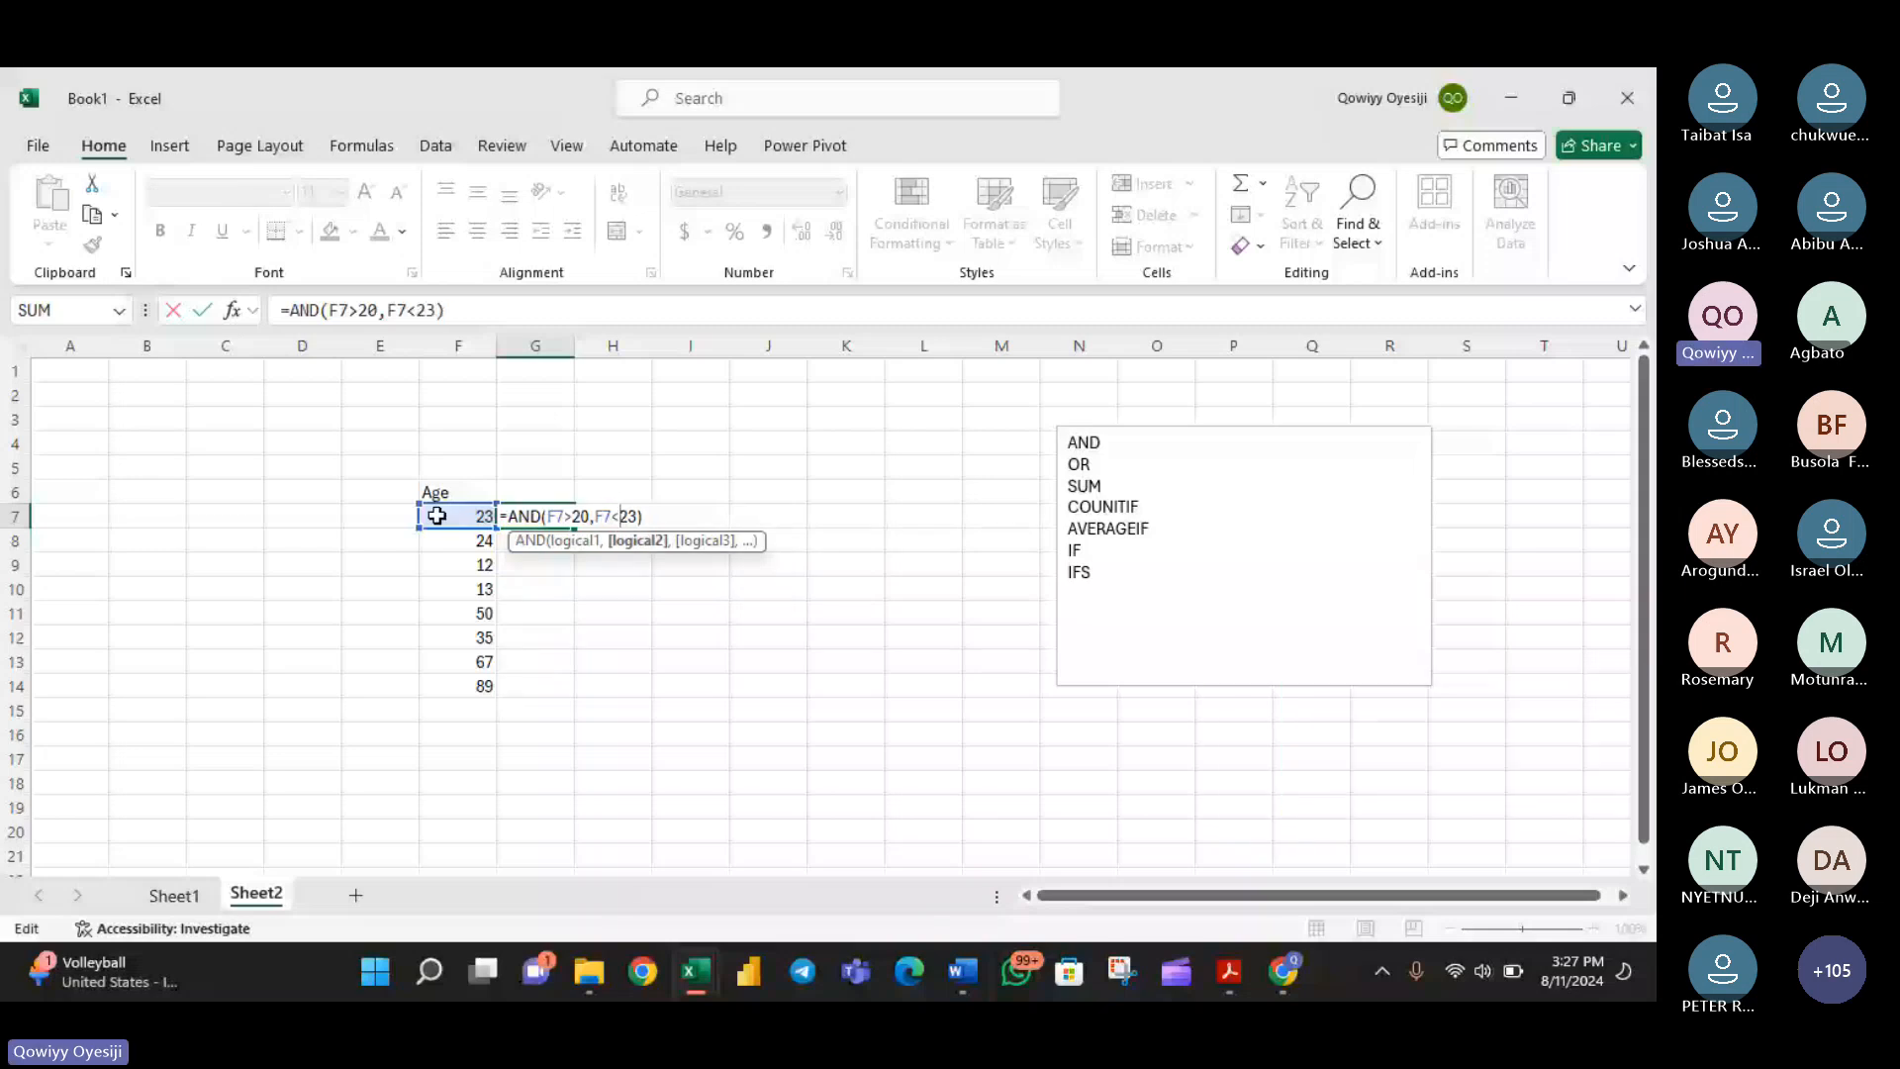
pyautogui.write('=')
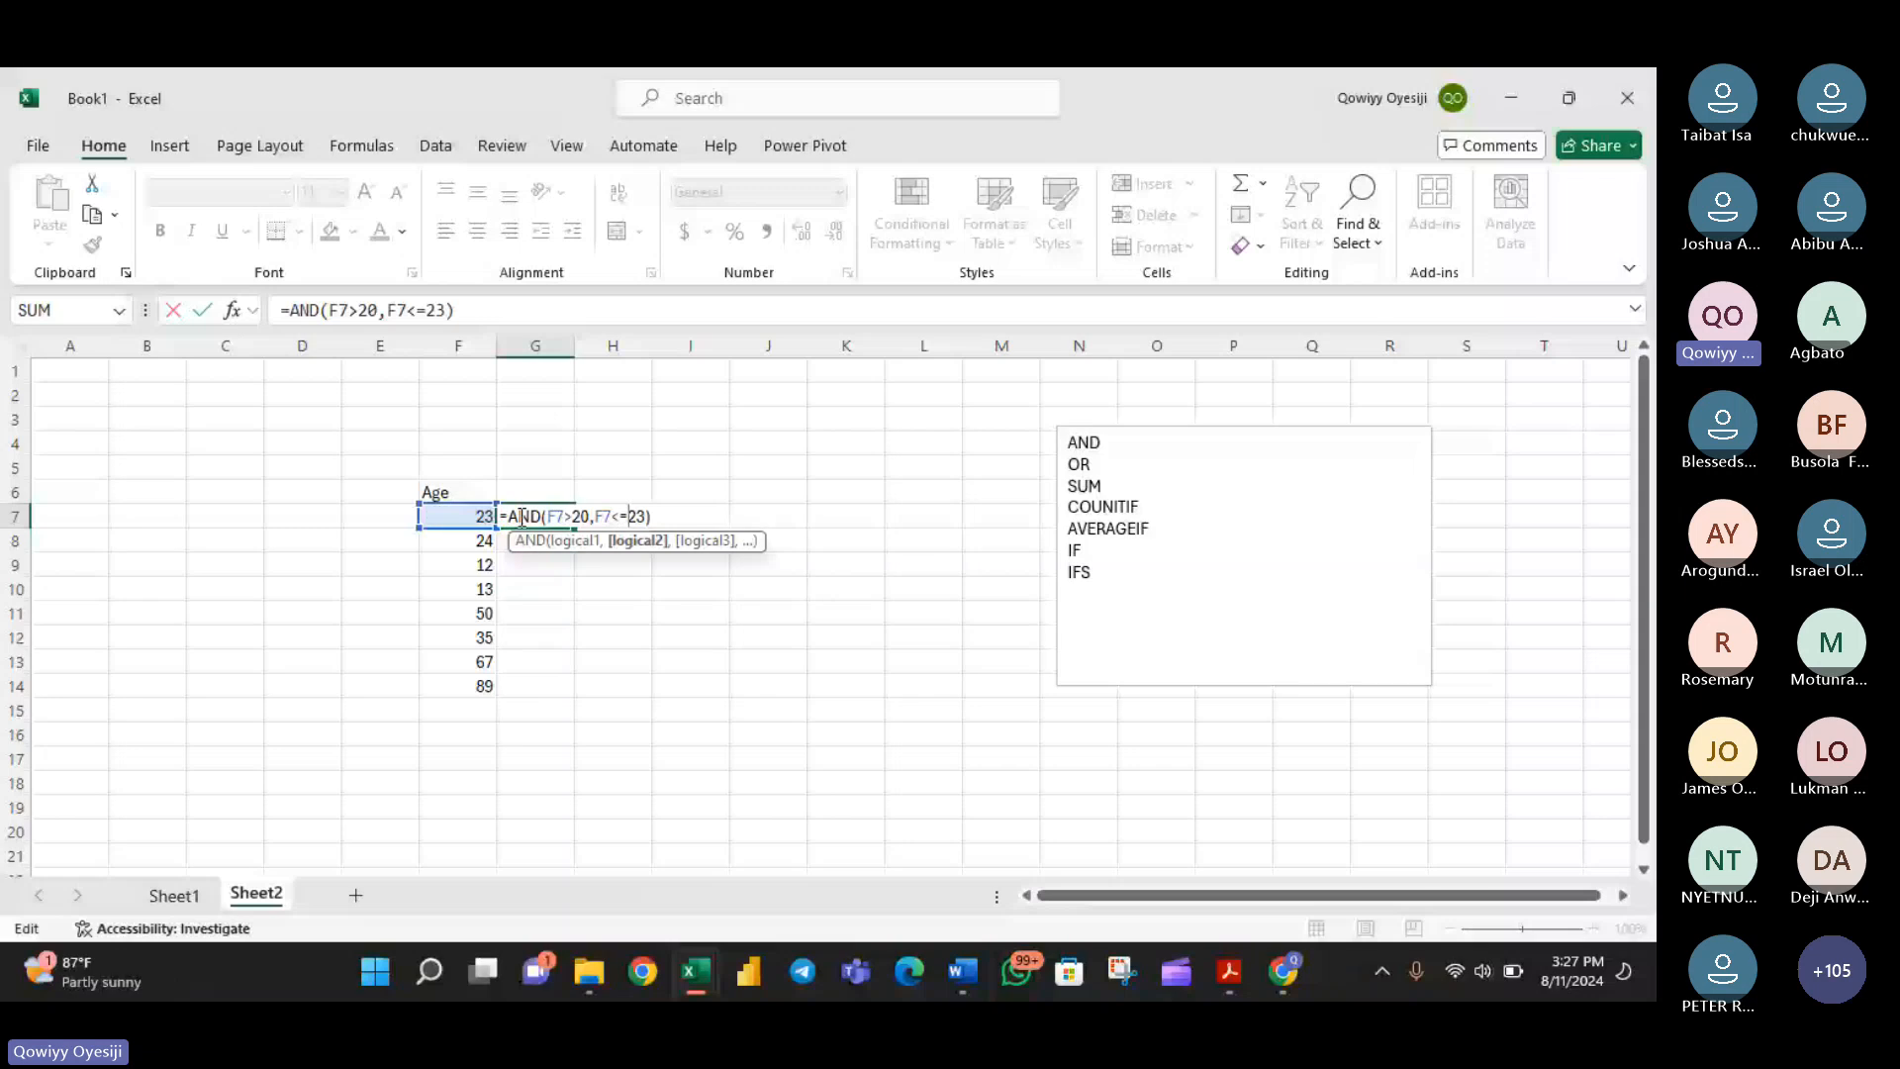
pyautogui.moveTo(595, 516); pyautogui.dragTo(641, 515)
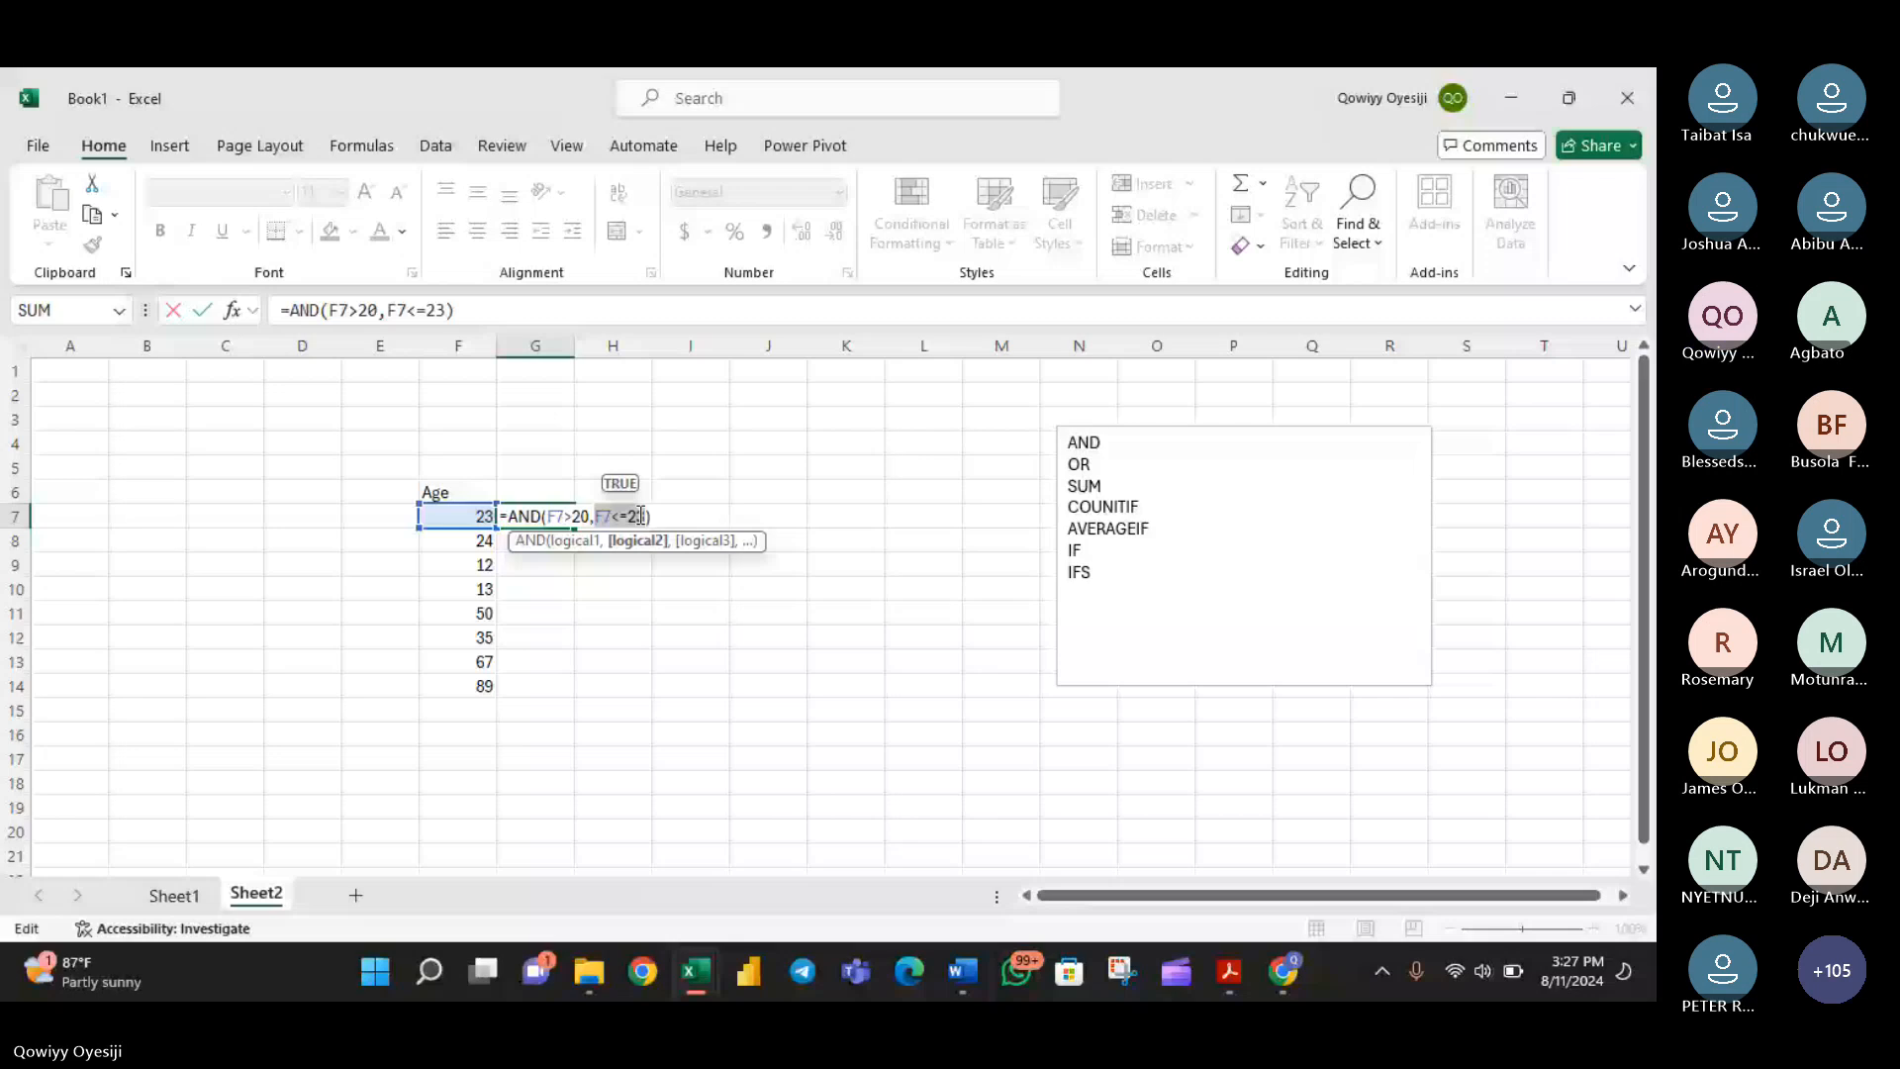
pyautogui.hotkey('ctrl', 'Return')
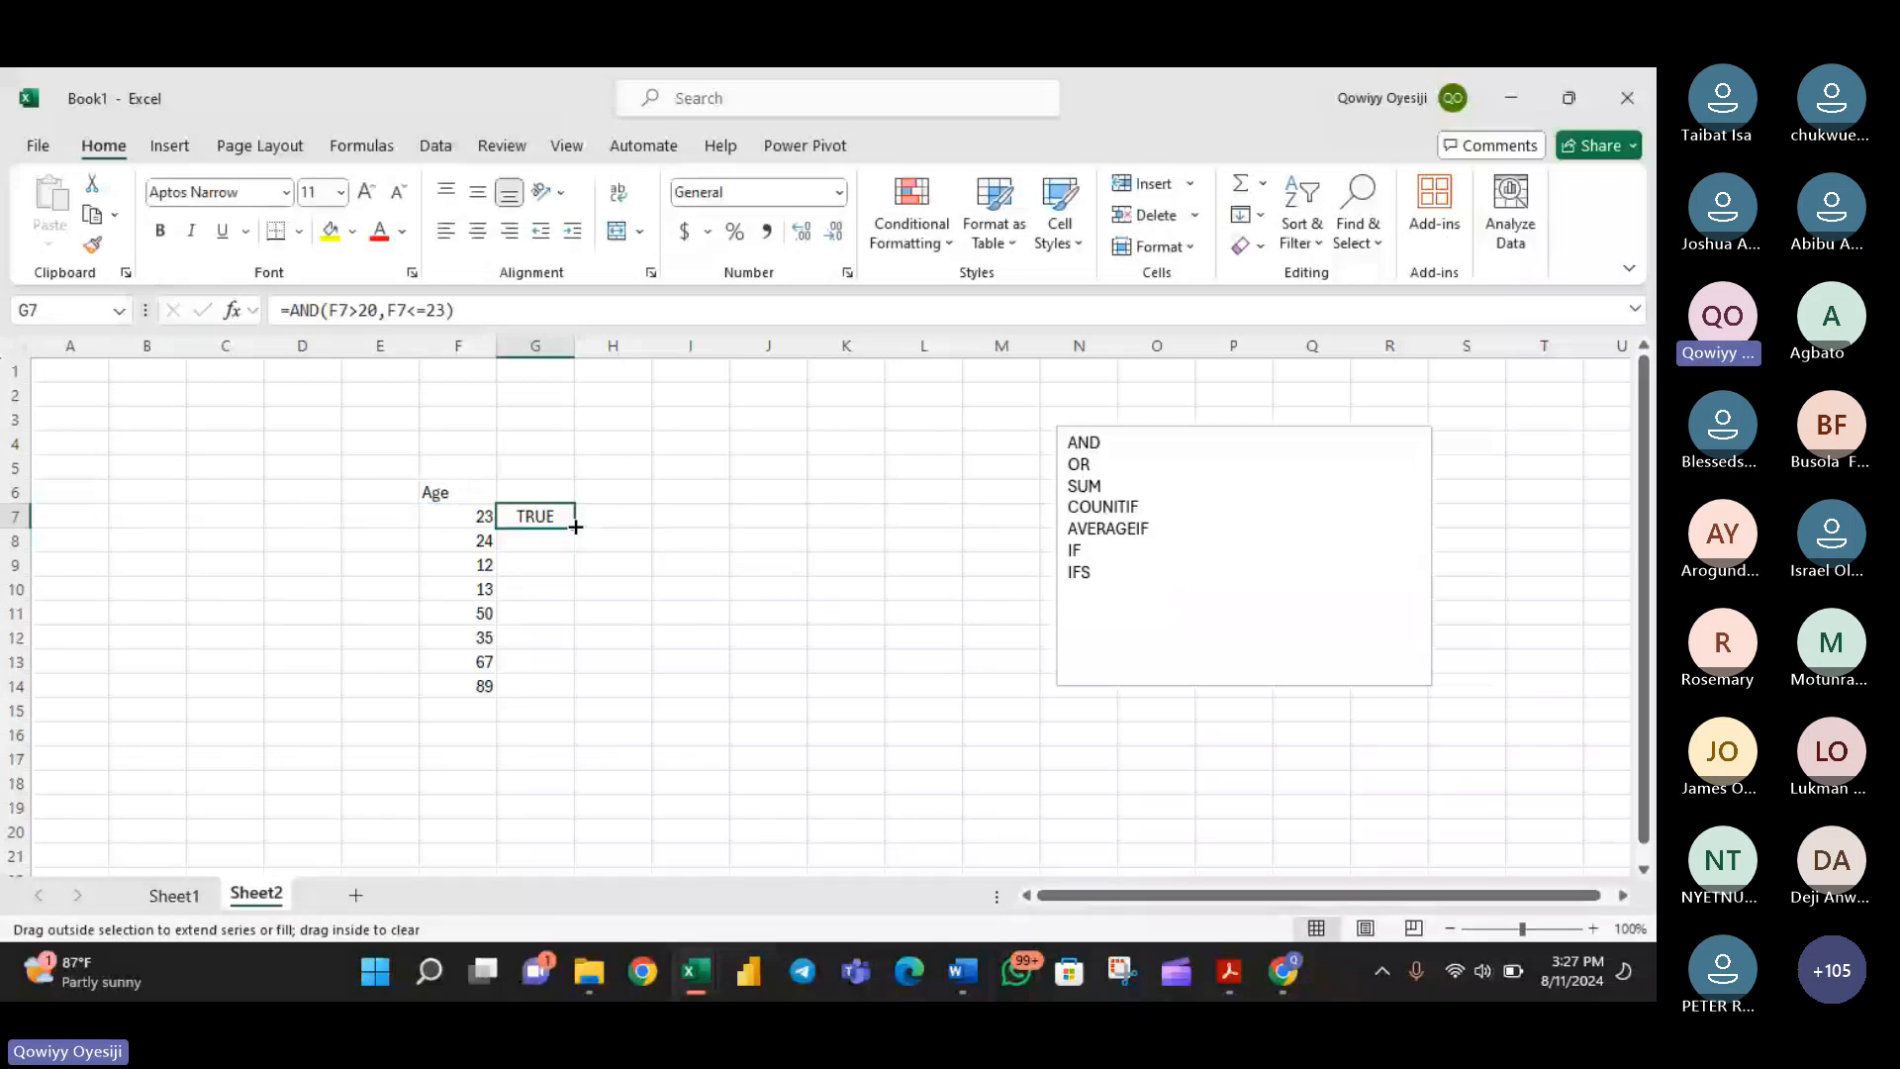
pyautogui.doubleClick(575, 526)
# - Change G7's formula to =AND(F7>20,F7<=39) and fill it down the column to G14
pyautogui.click(534, 516)
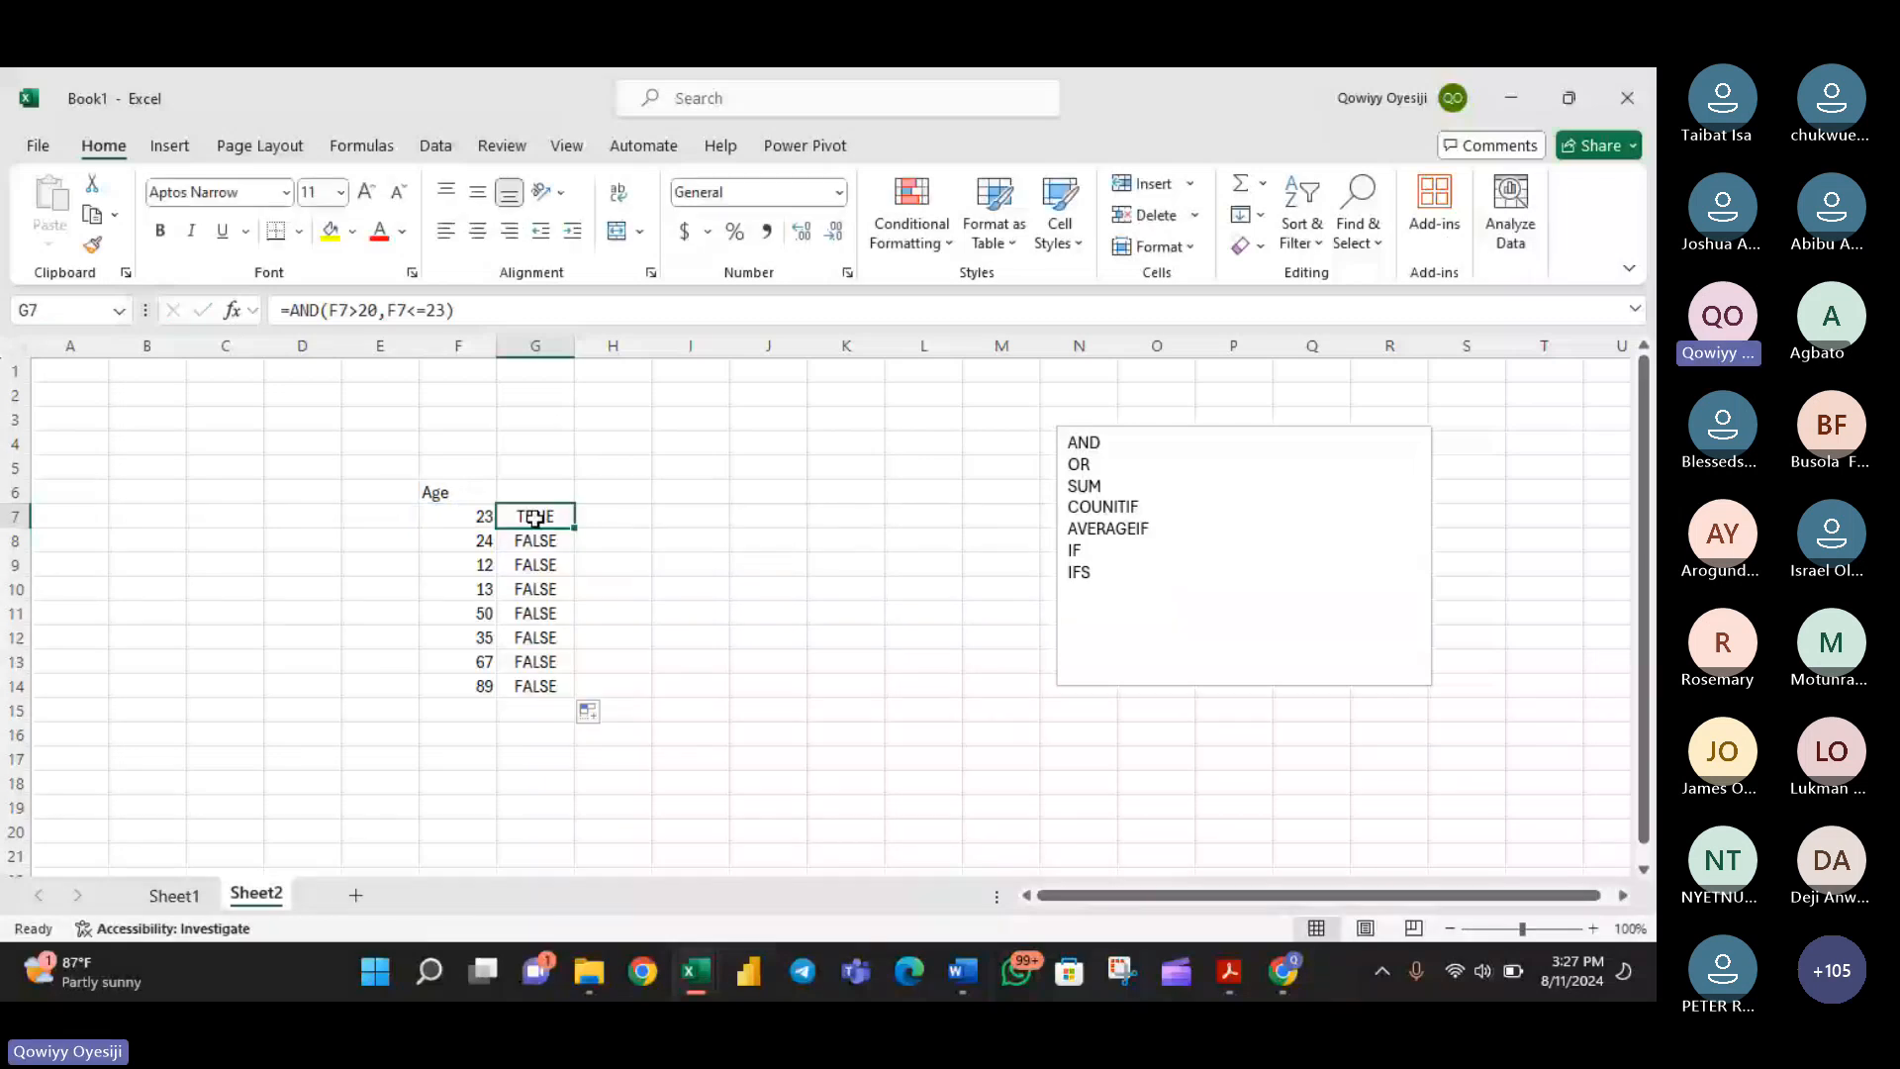
pyautogui.doubleClick(535, 516)
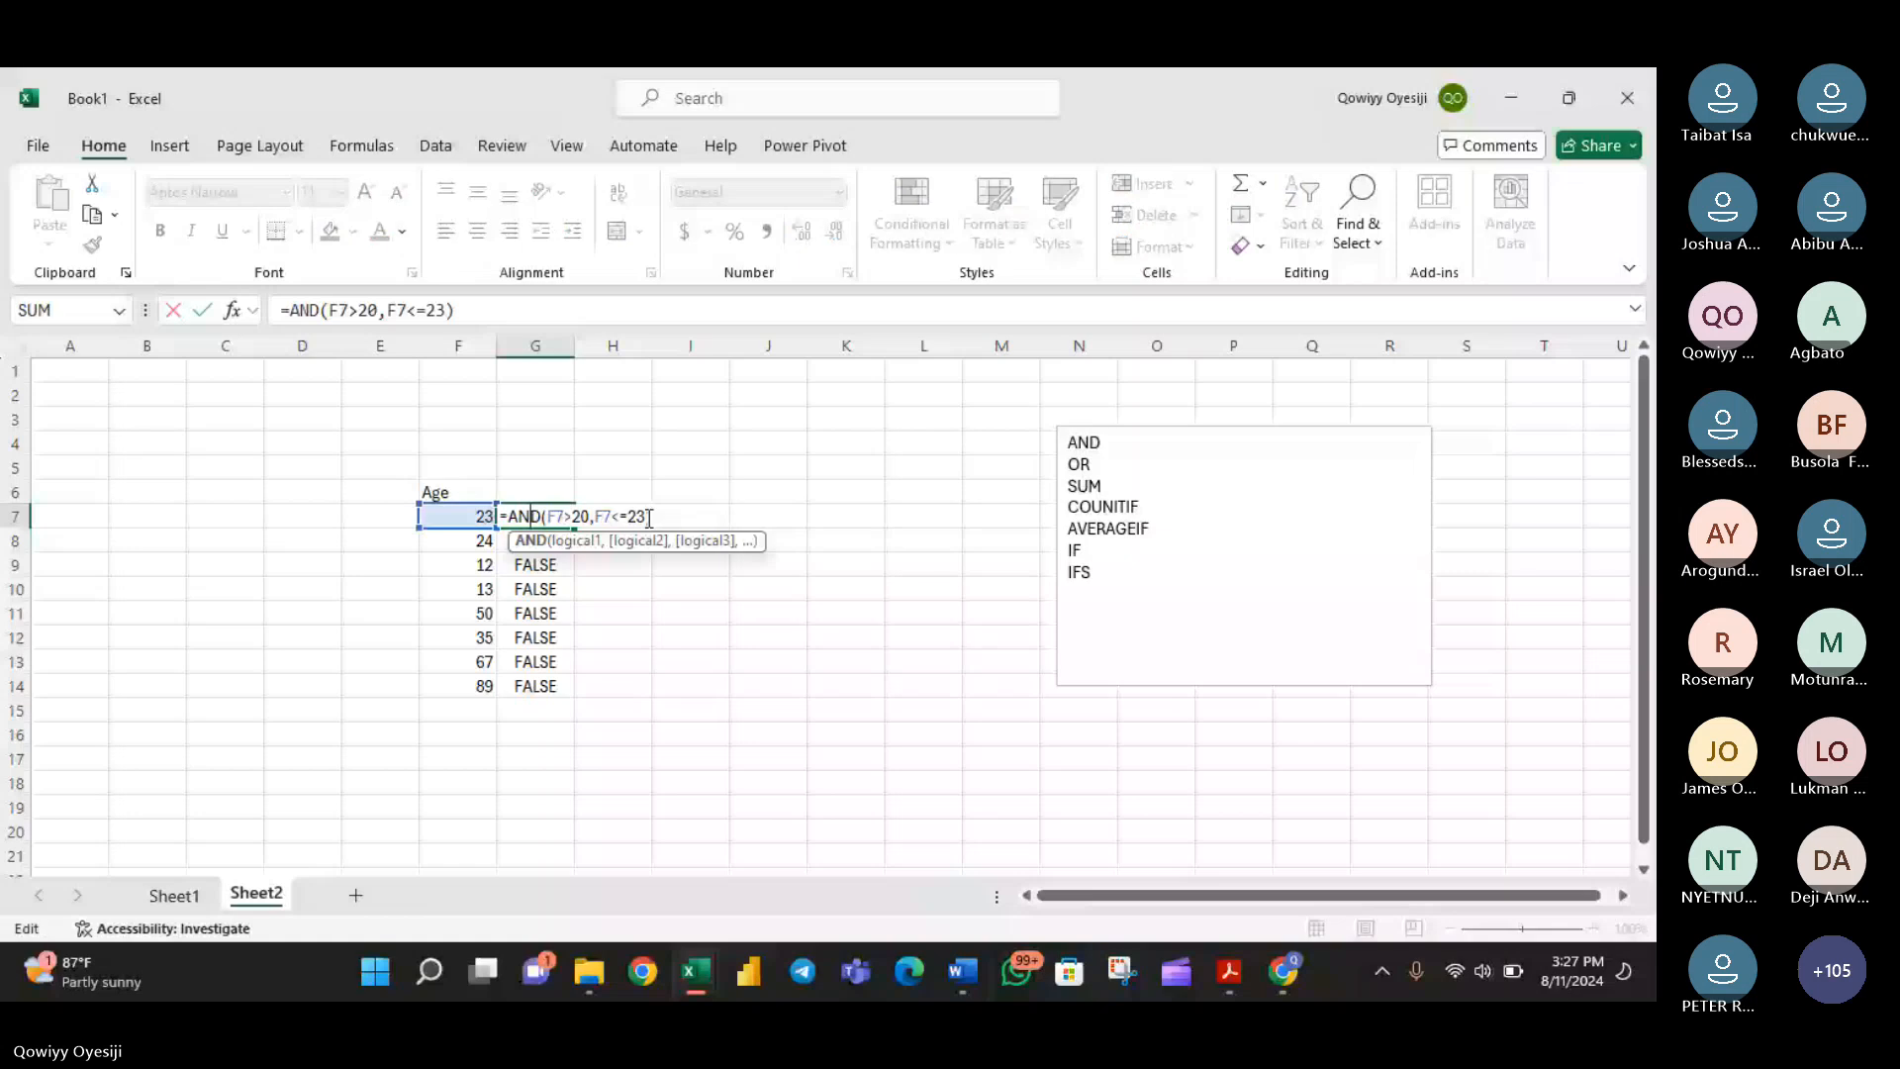
pyautogui.click(648, 516)
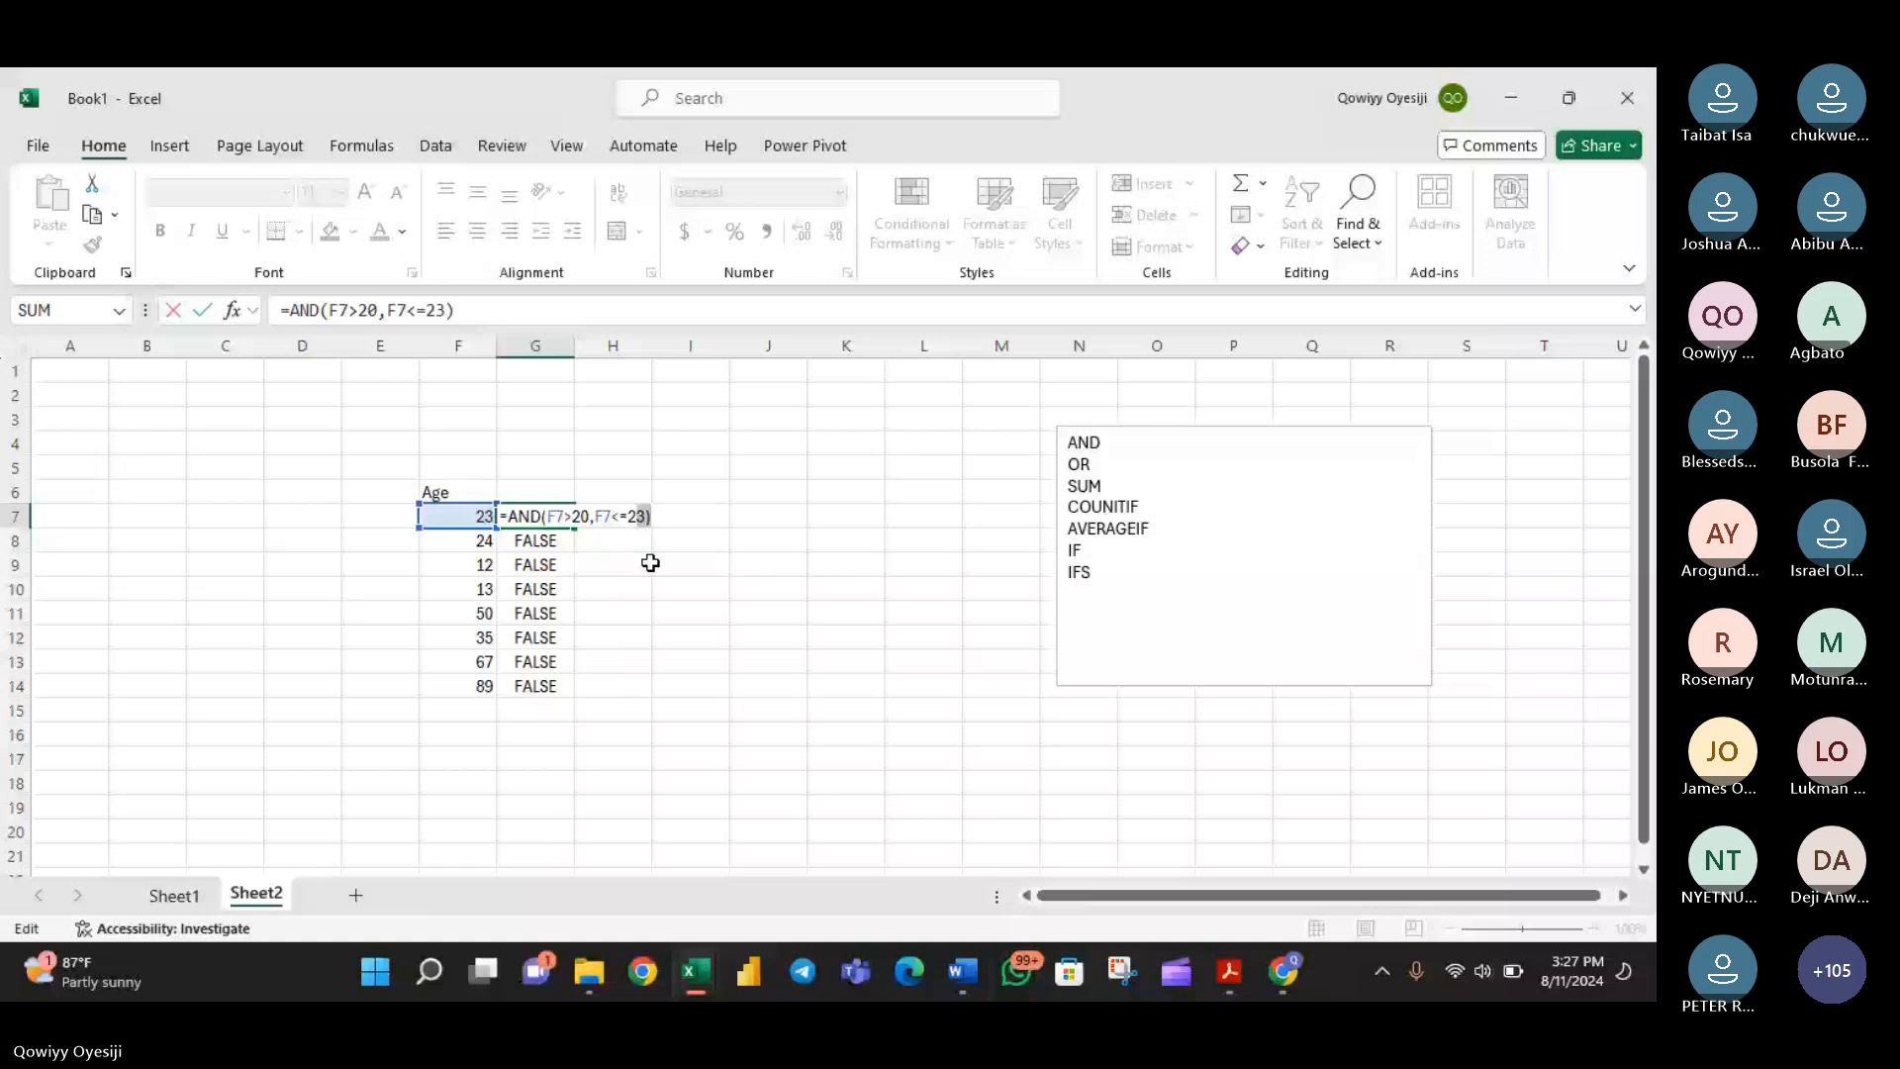
pyautogui.write('3')
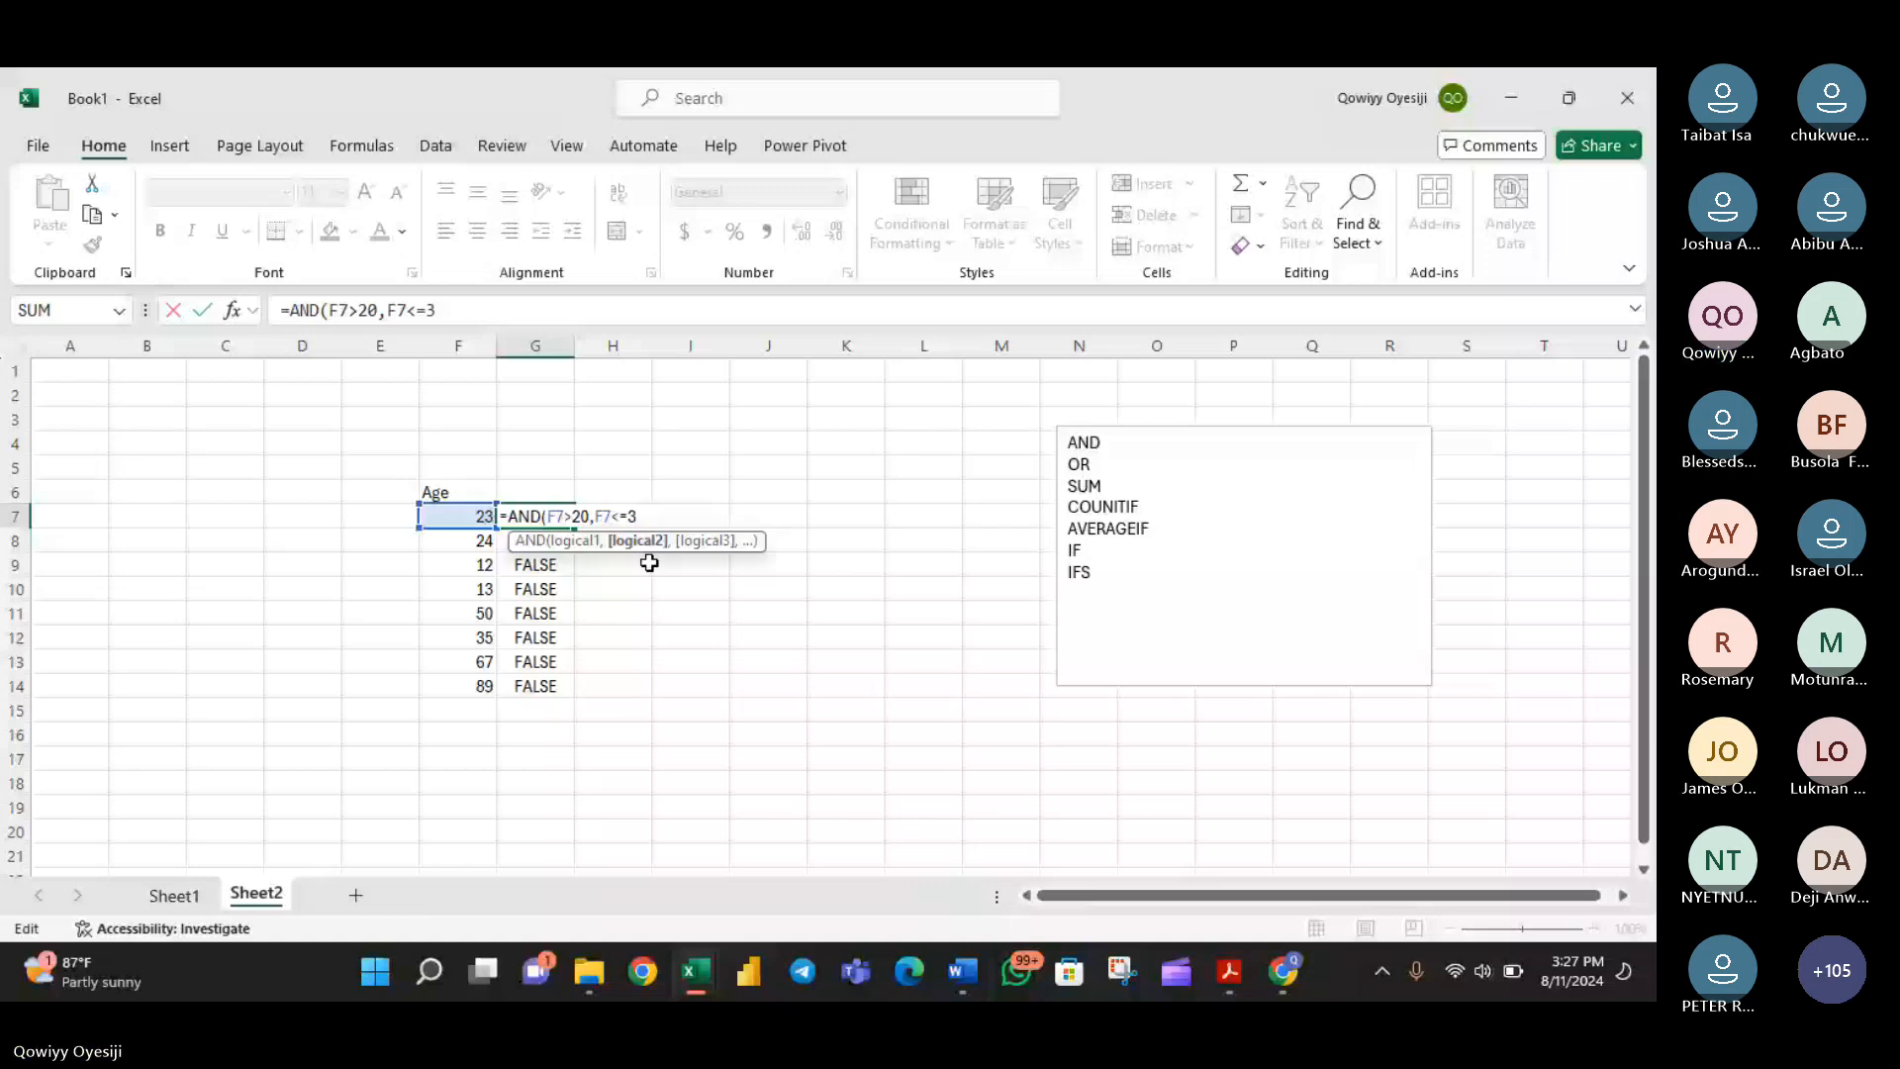
pyautogui.write('0')
pyautogui.press('Return')
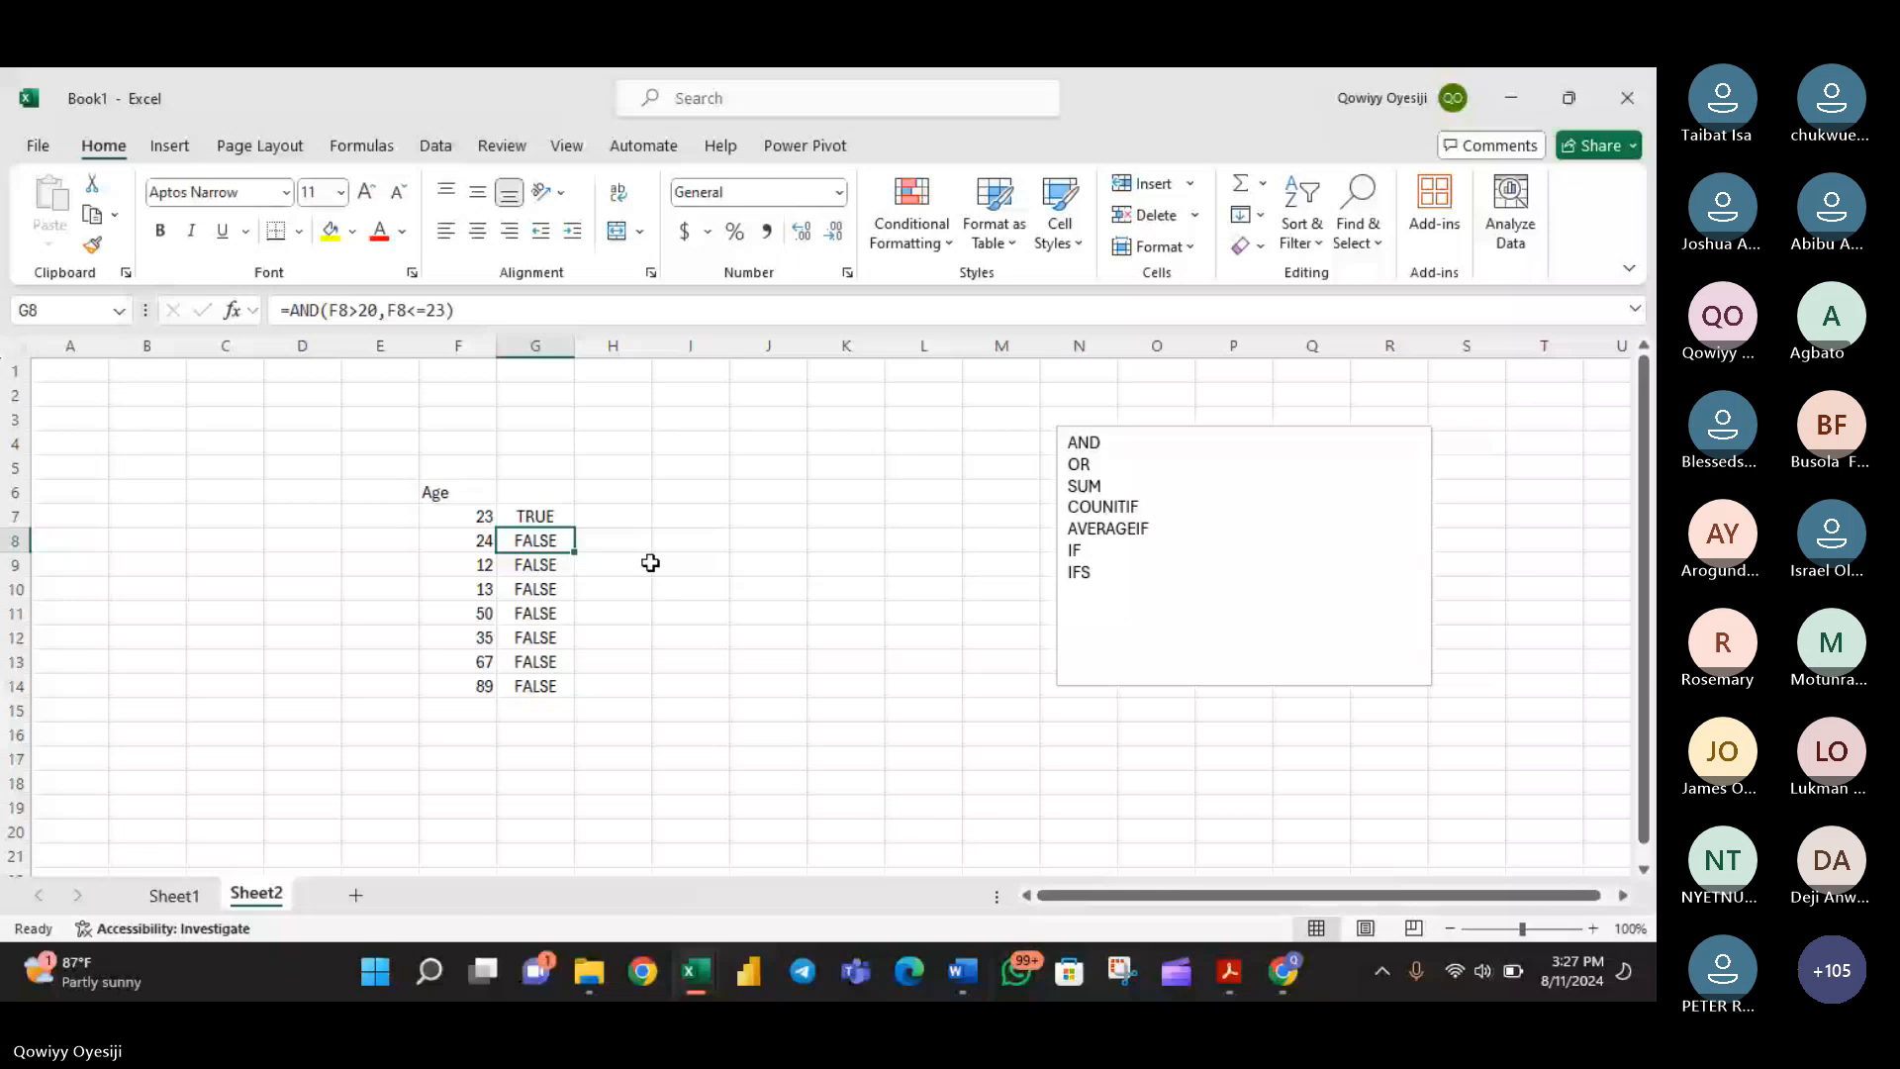
pyautogui.press('Up')
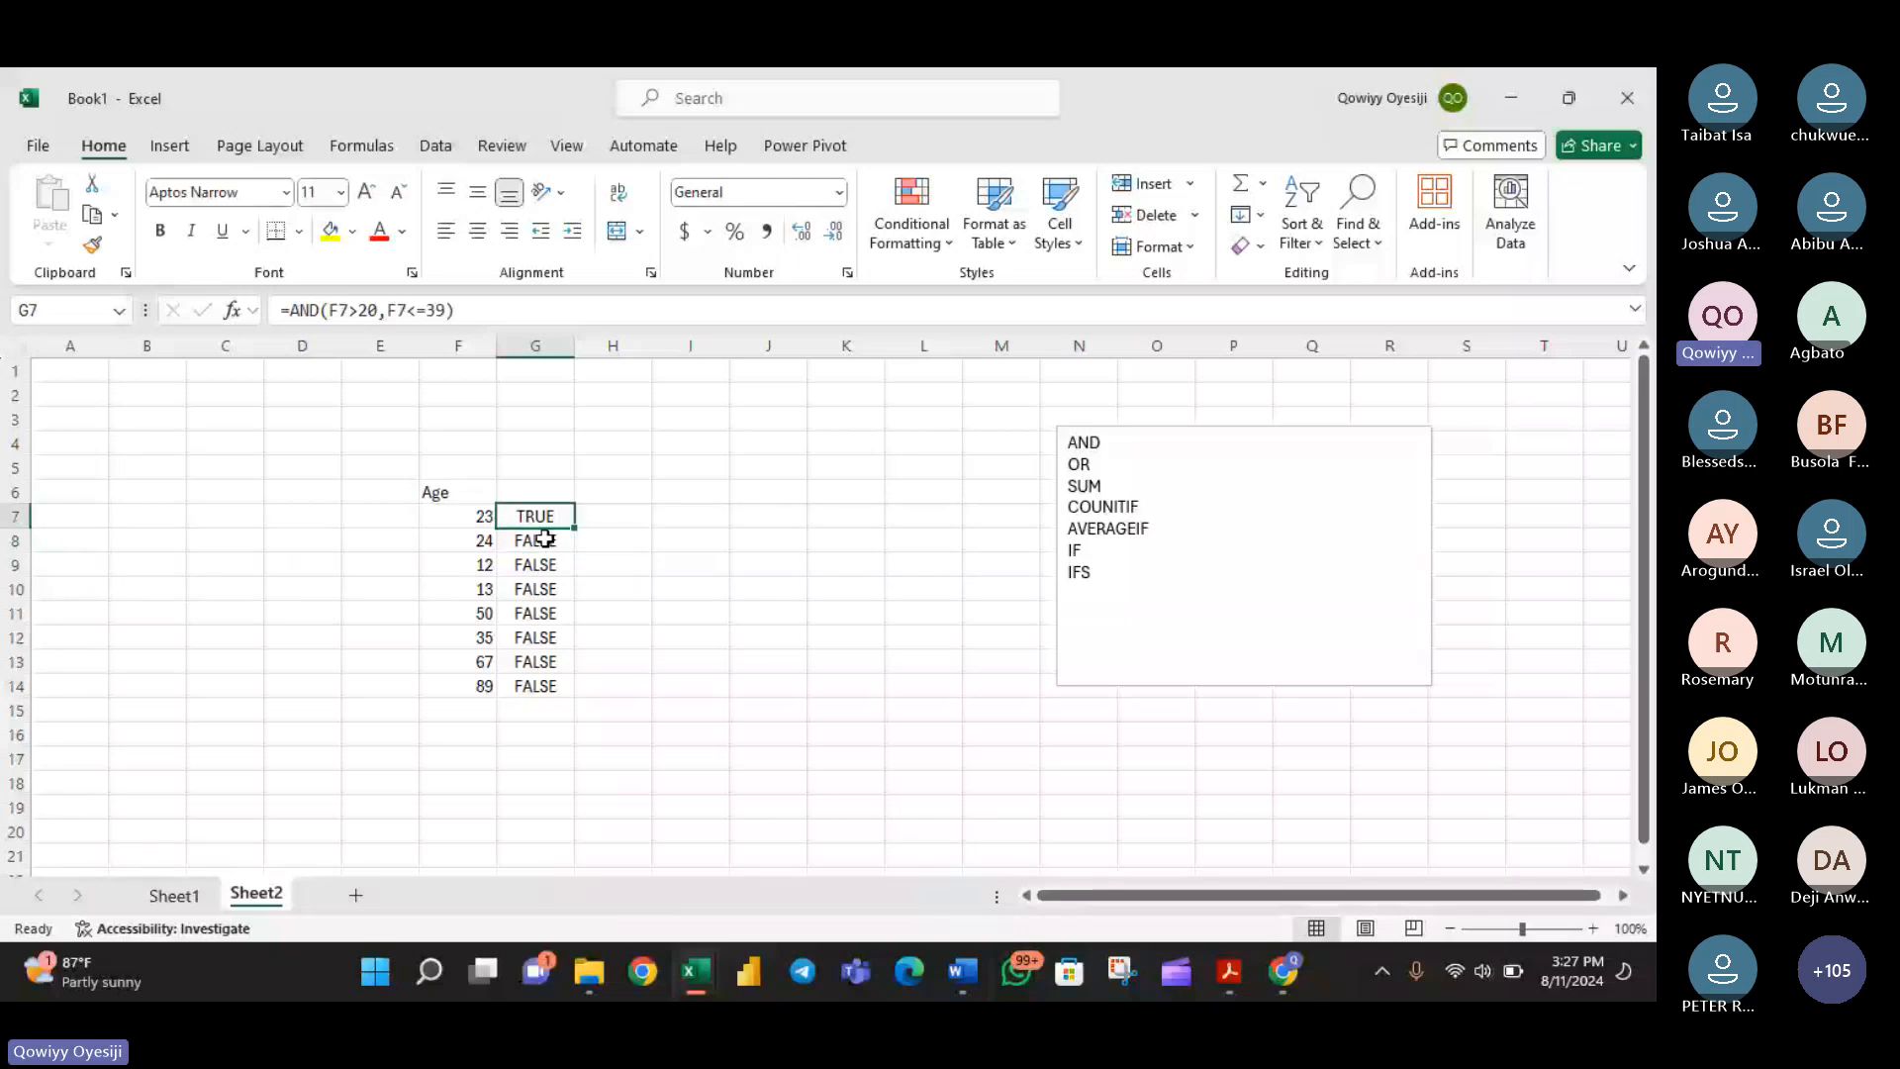
pyautogui.doubleClick(574, 527)
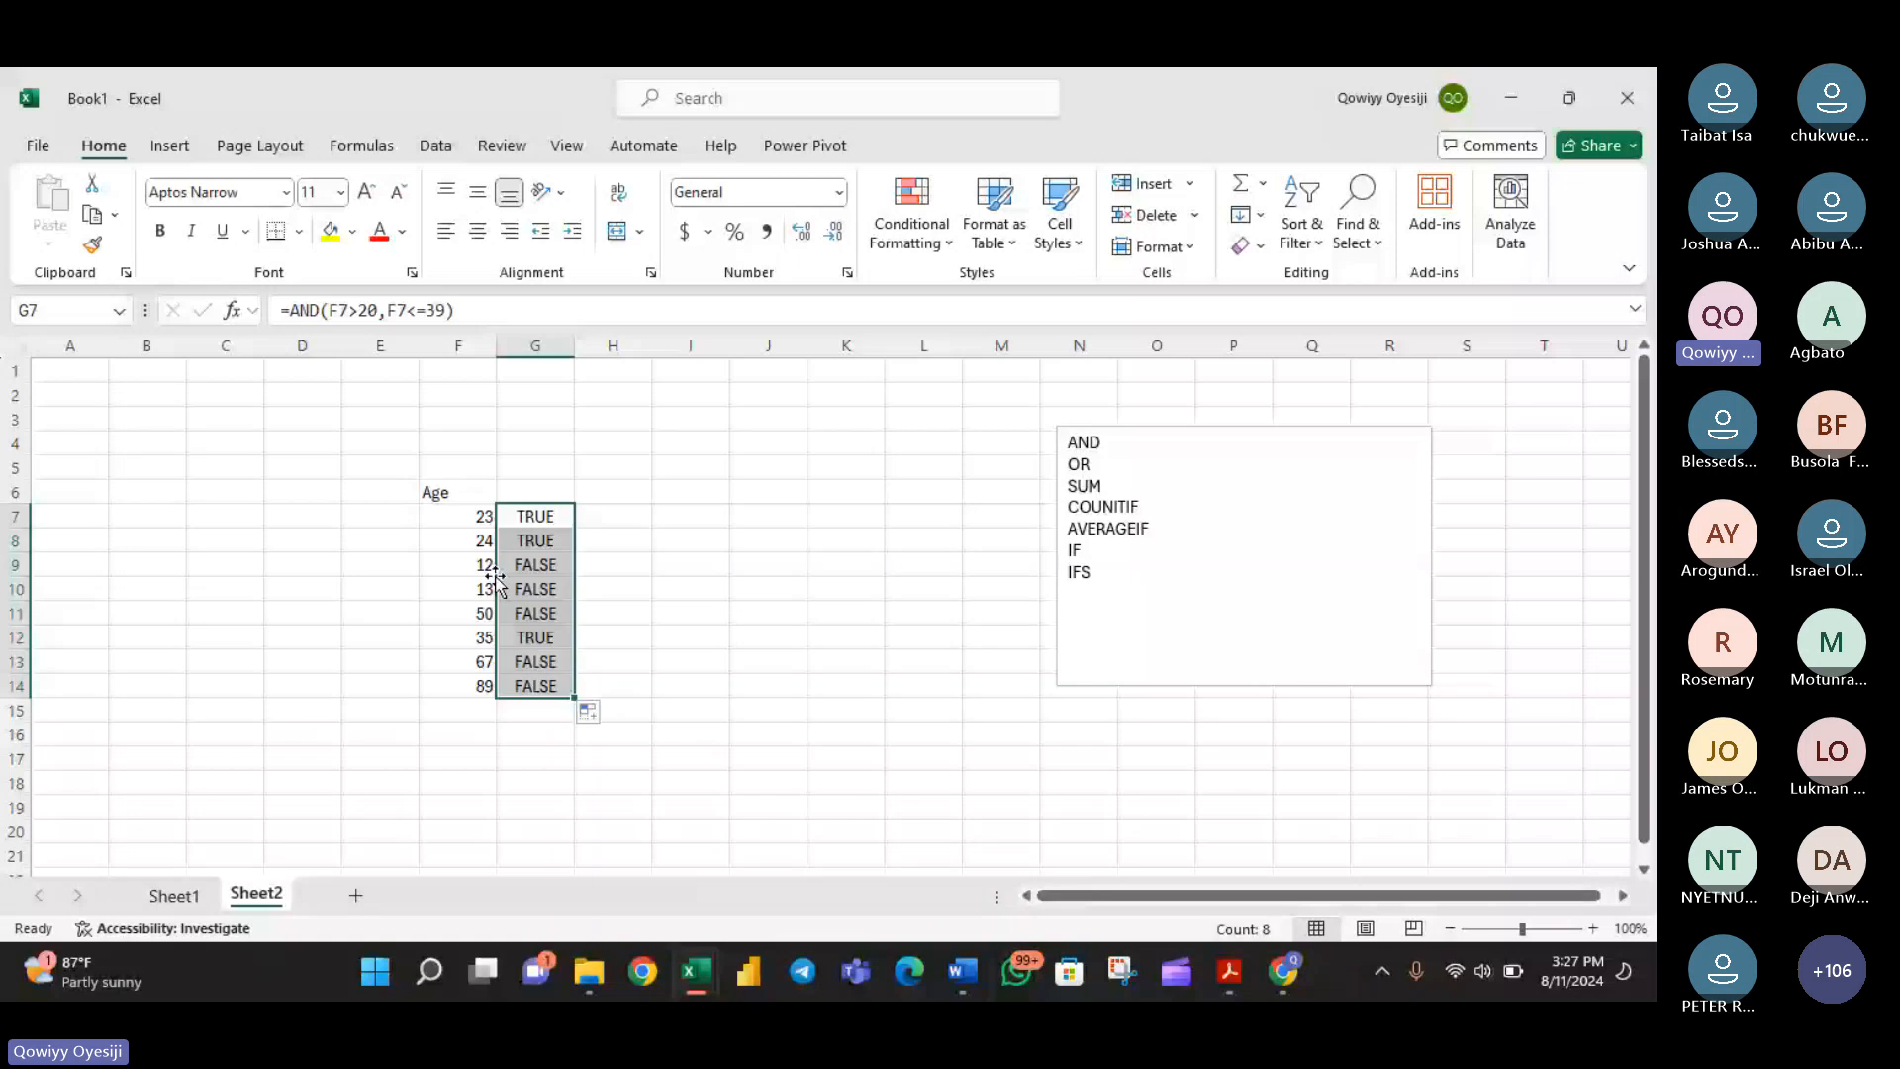
# - Write the formula =OR(F7<20,F7<35) in cell H7, beside the first AND result
pyautogui.click(613, 519)
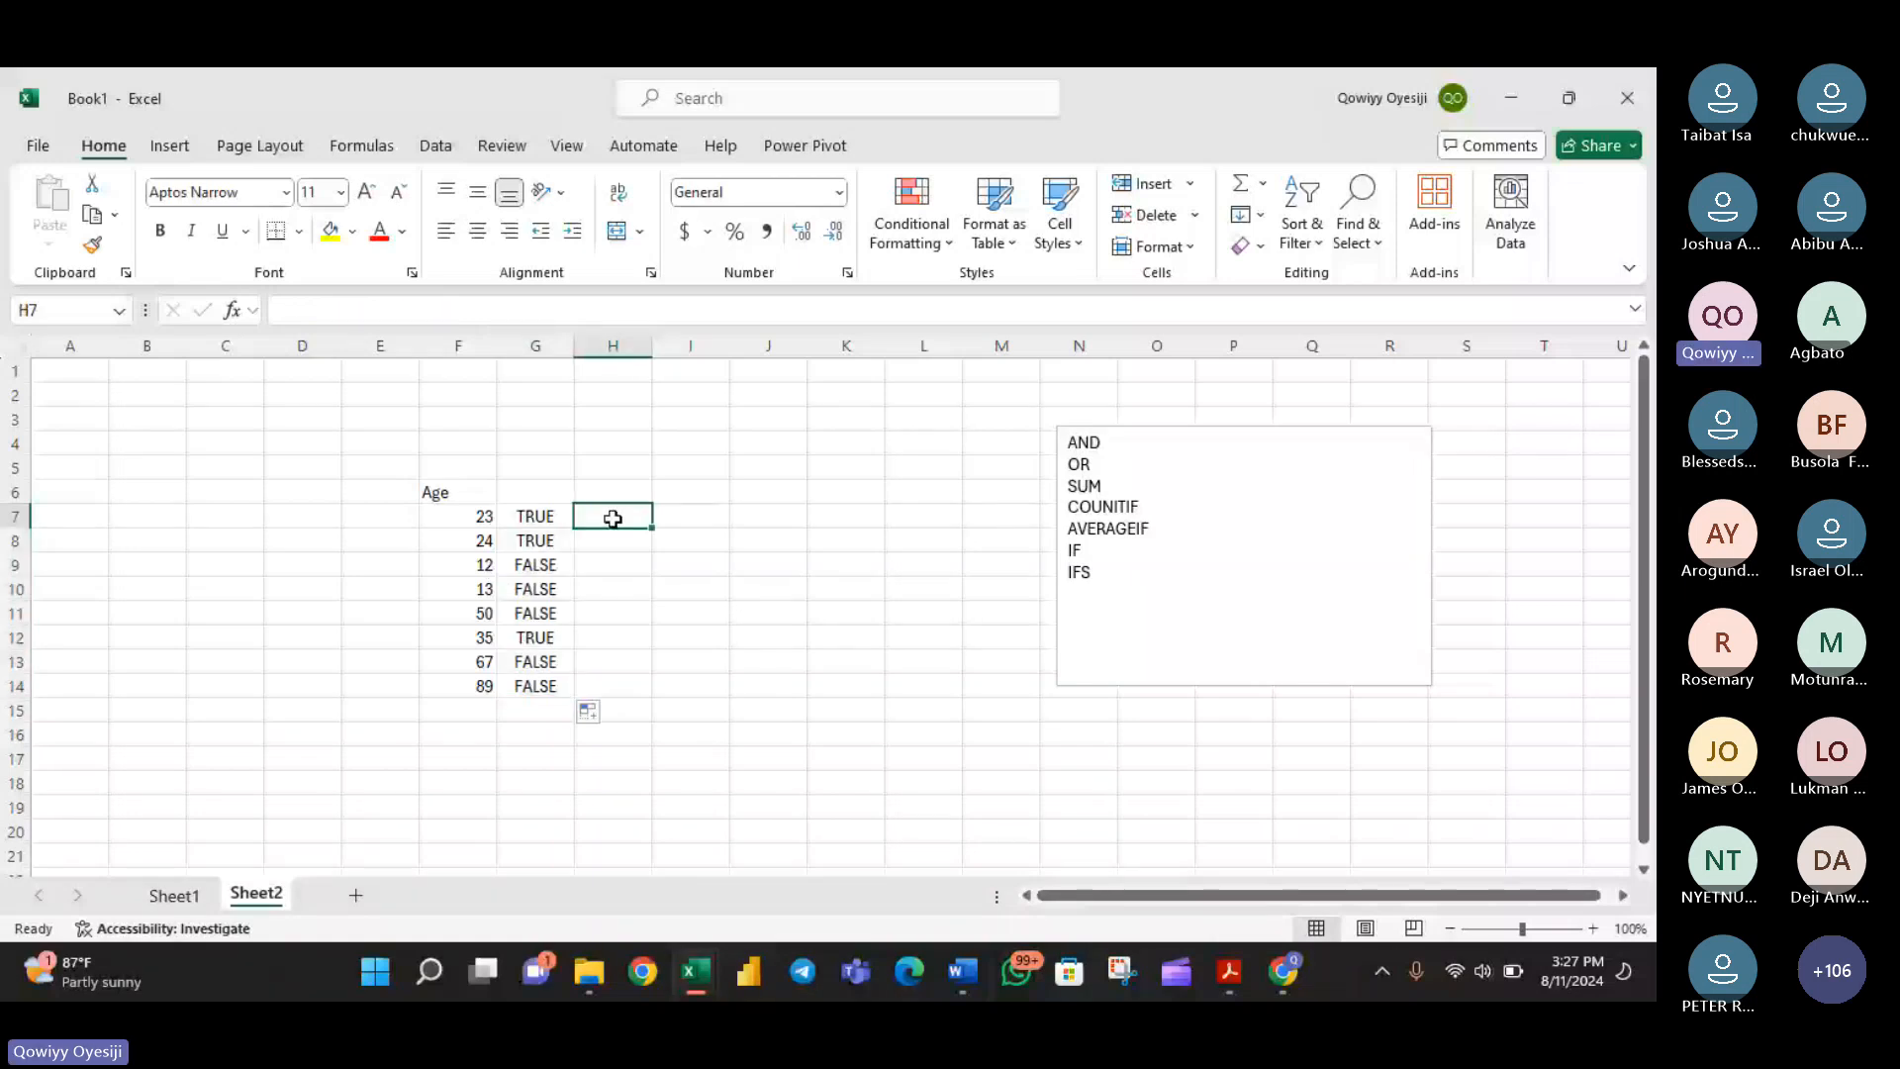
pyautogui.write('=OR(')
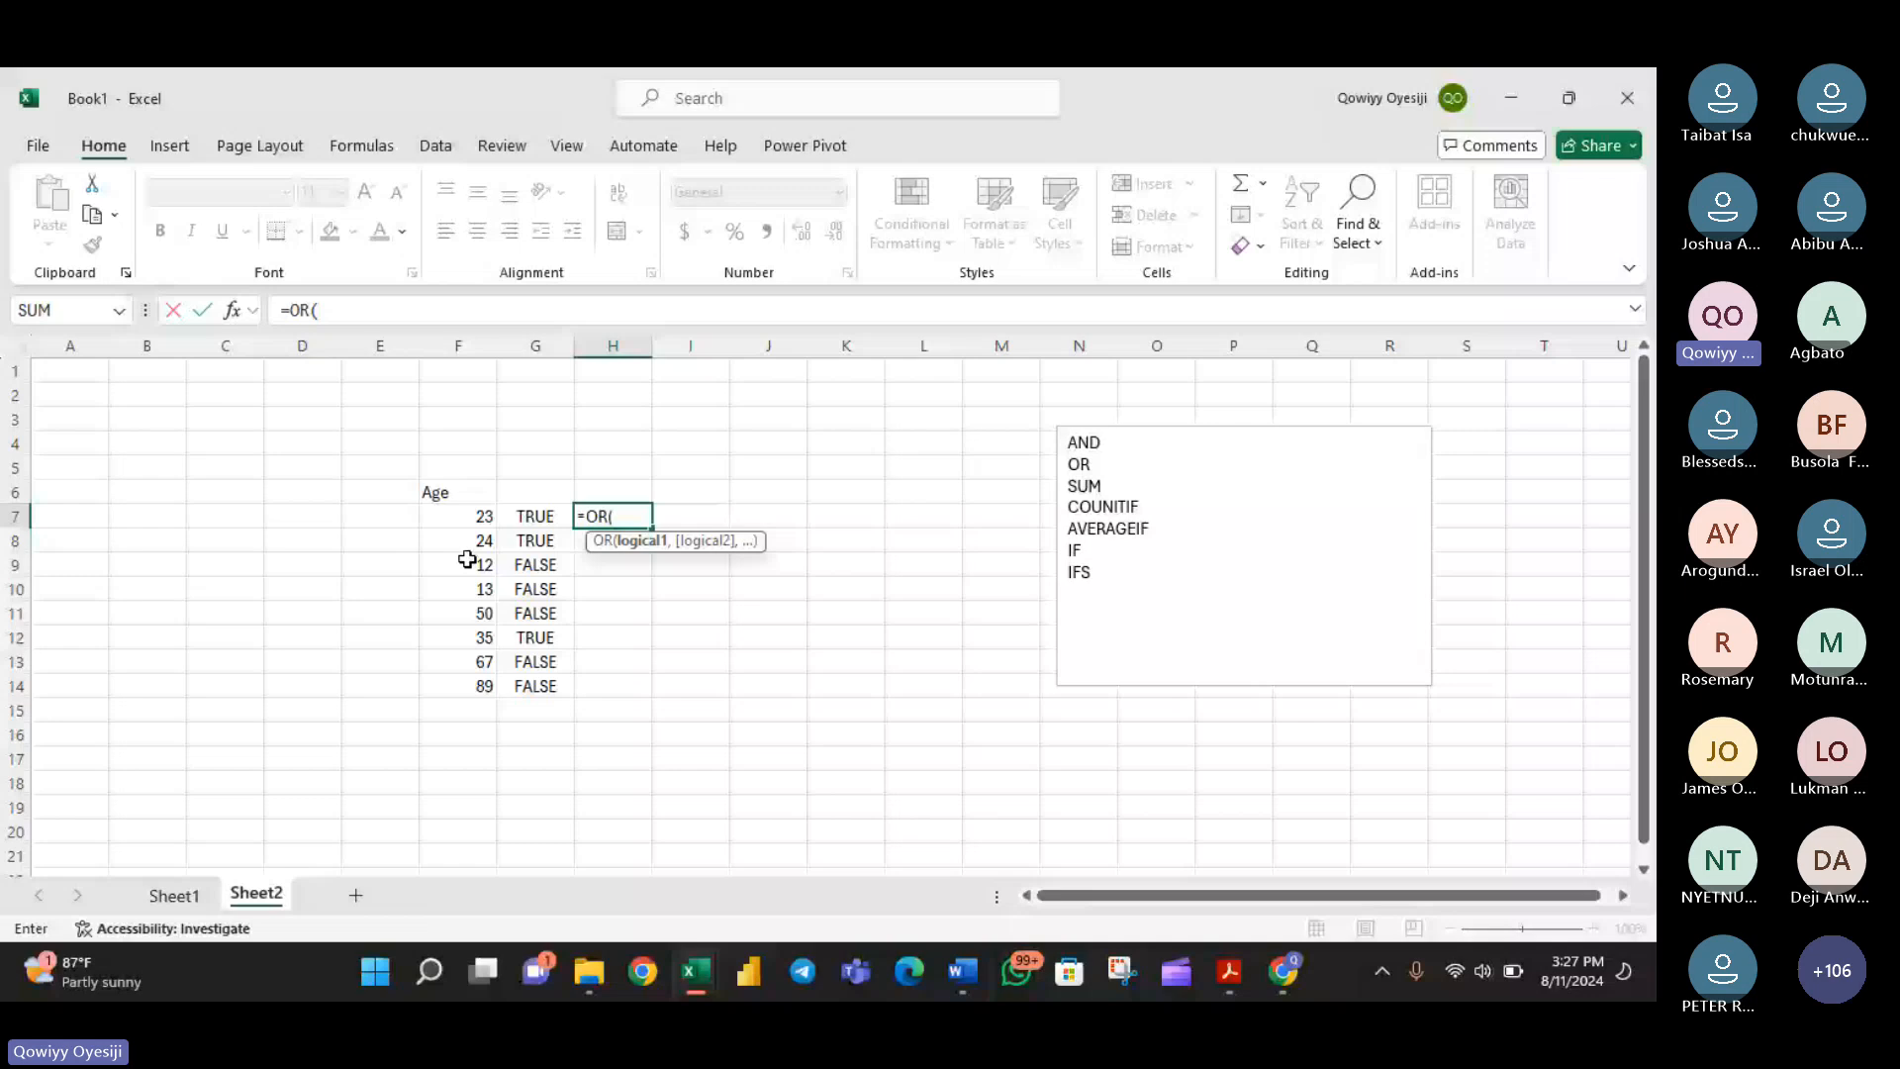
pyautogui.click(465, 516)
pyautogui.write('<2')
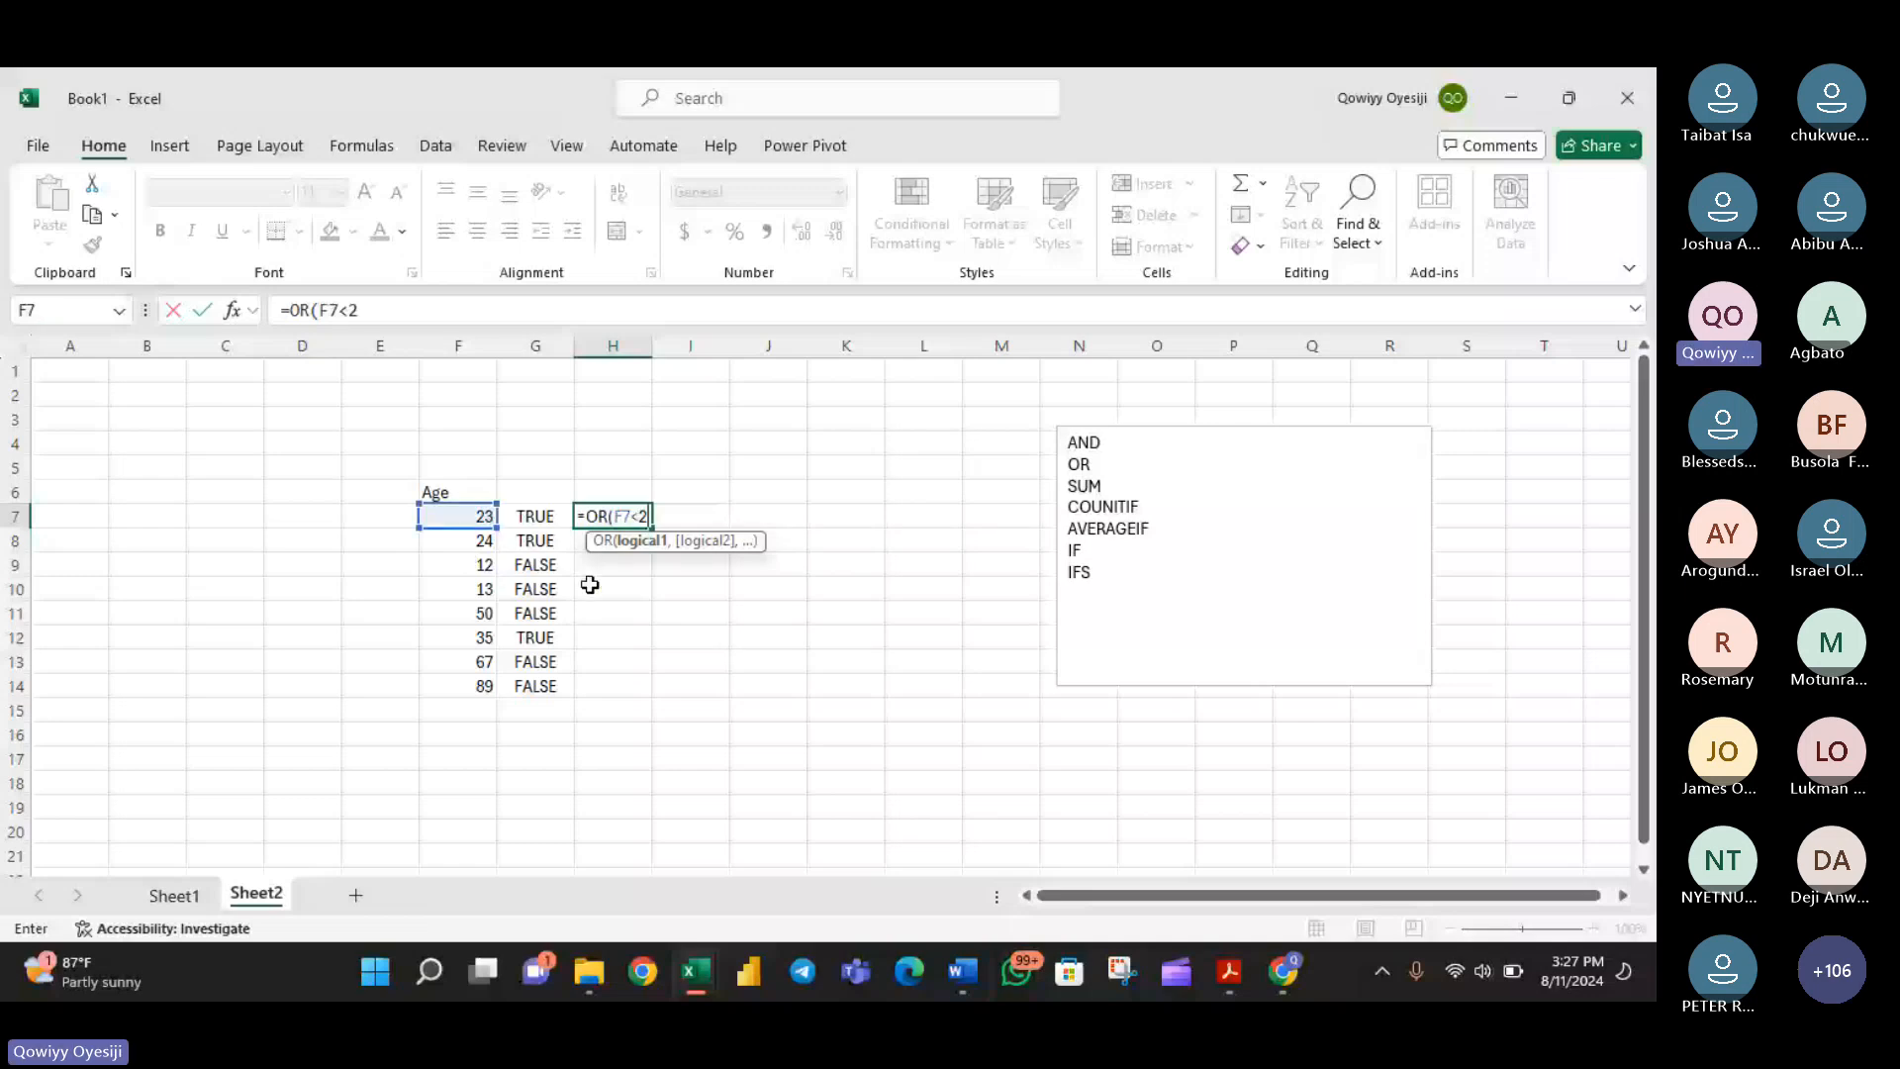
pyautogui.write('0,')
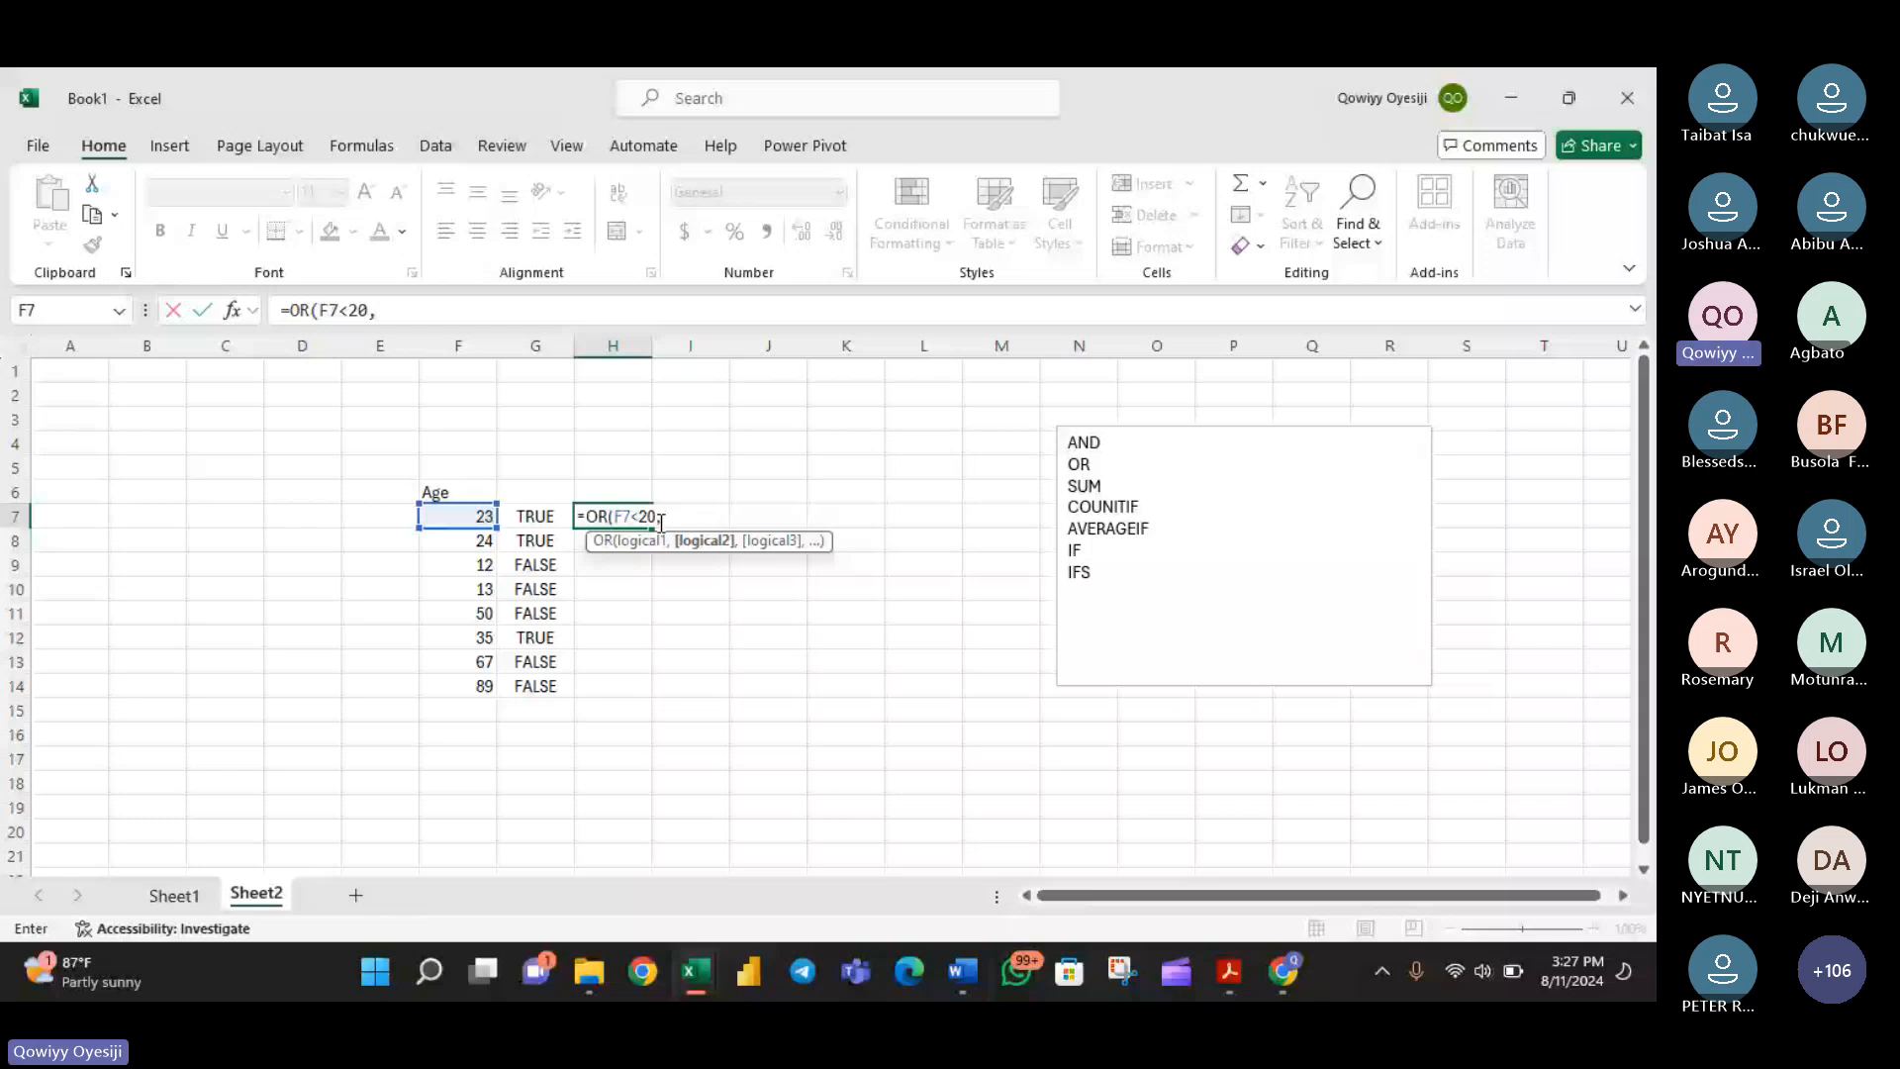
pyautogui.click(462, 513)
pyautogui.write('<')
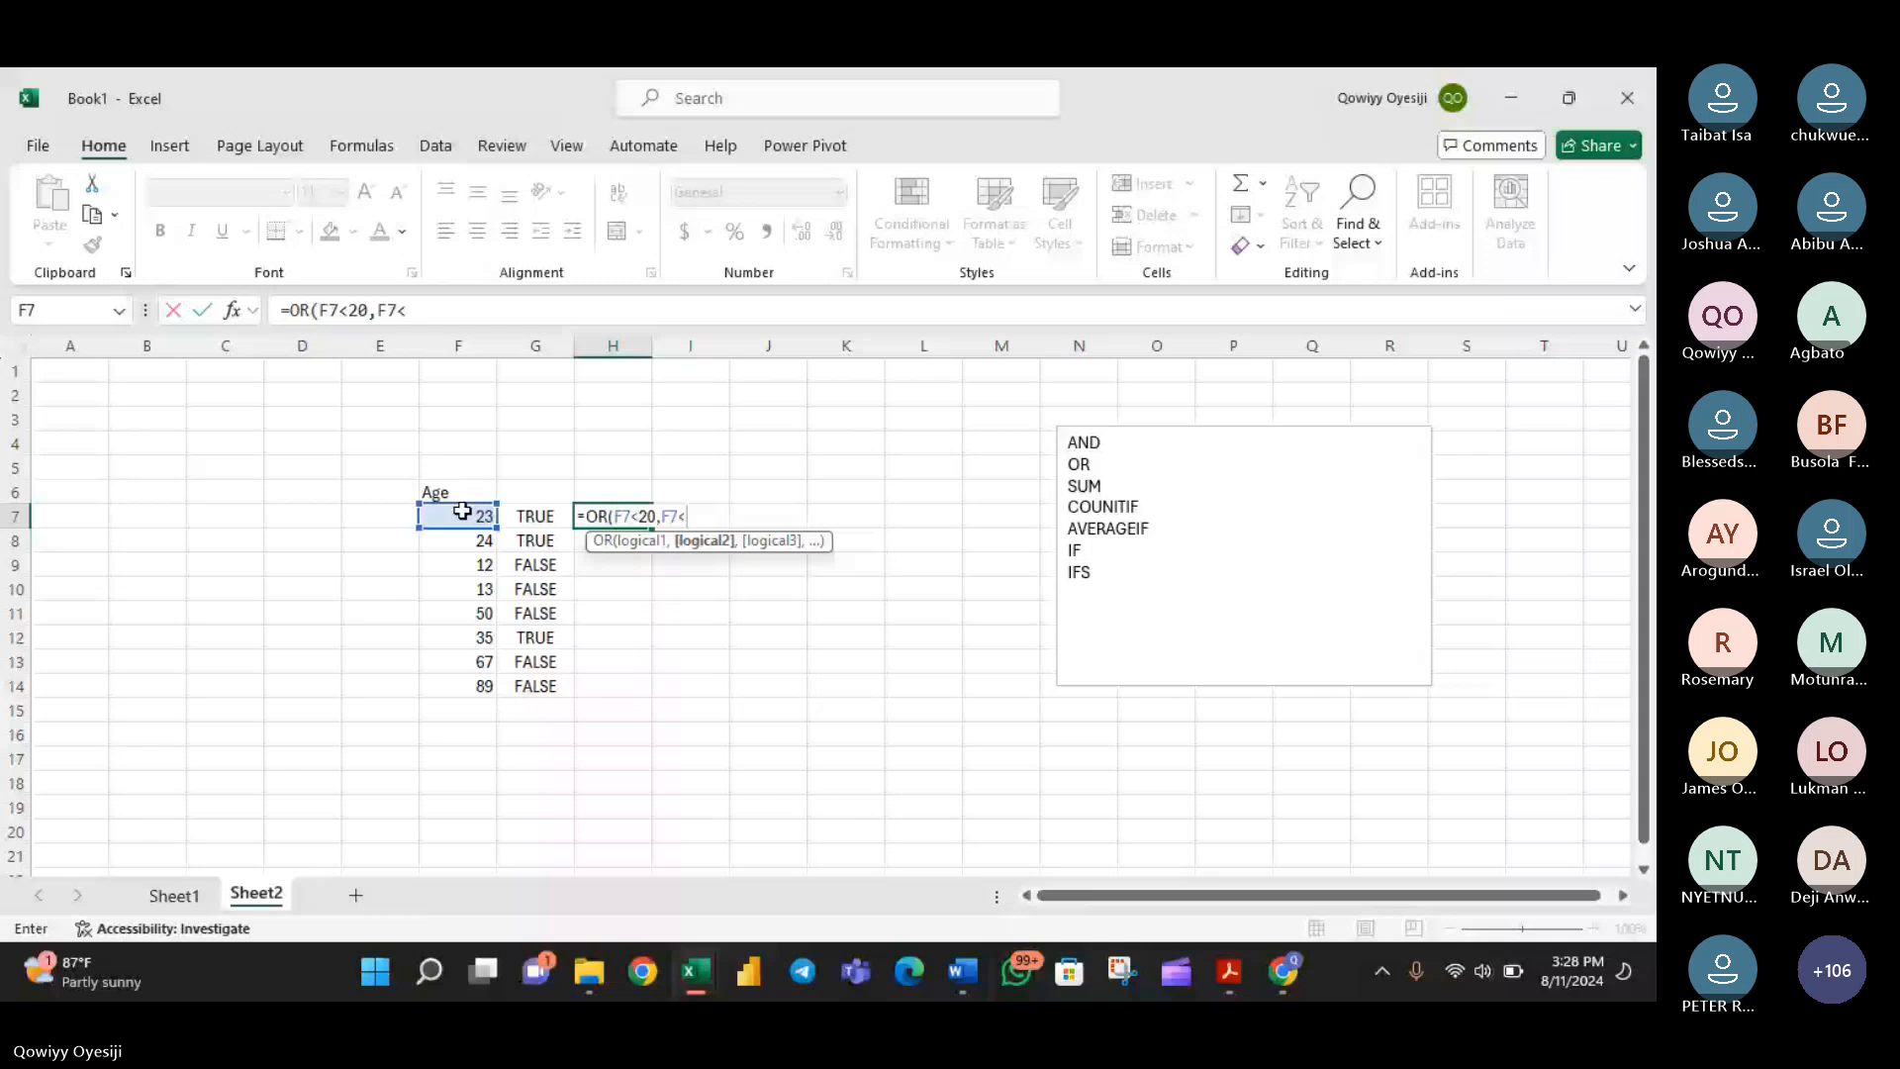
pyautogui.write('35)')
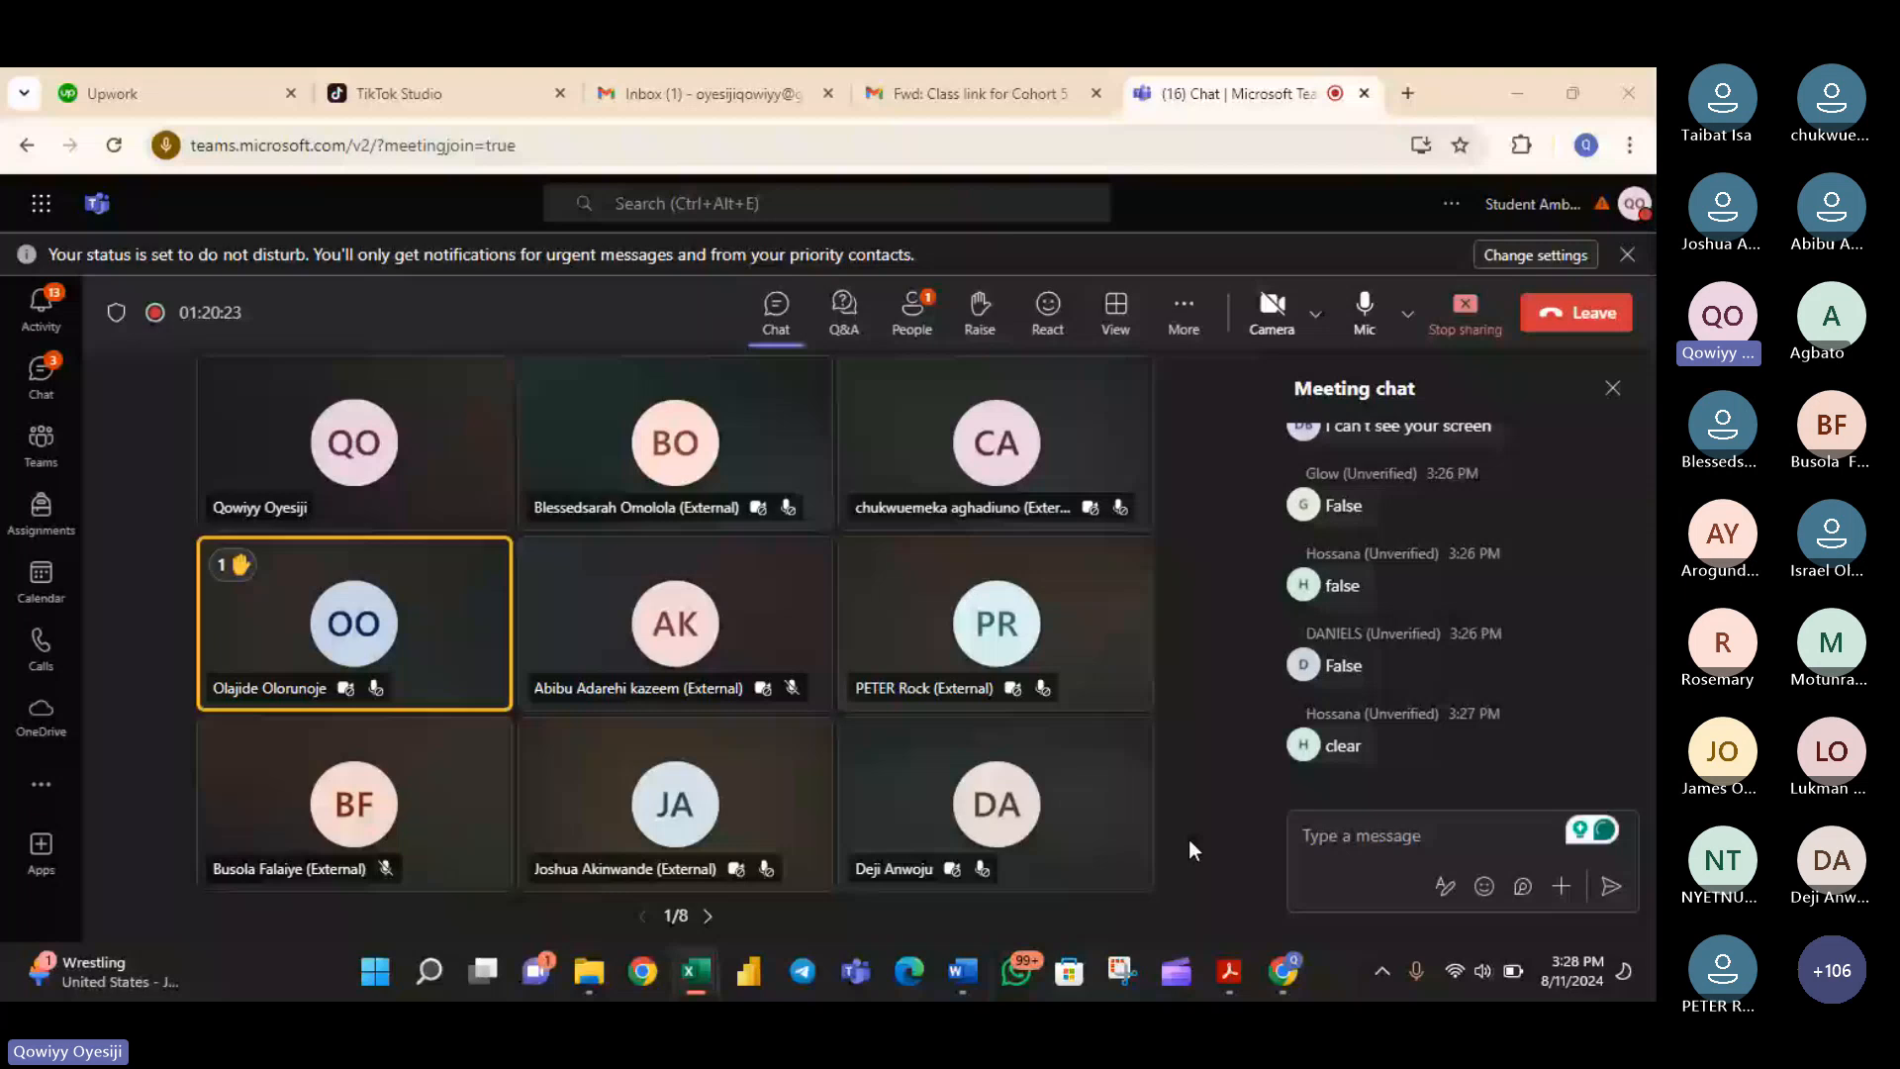
# - Switch to the Teams meeting, show the participants list, and allow the microphone for attendees with raised hands
pyautogui.click(1189, 841)
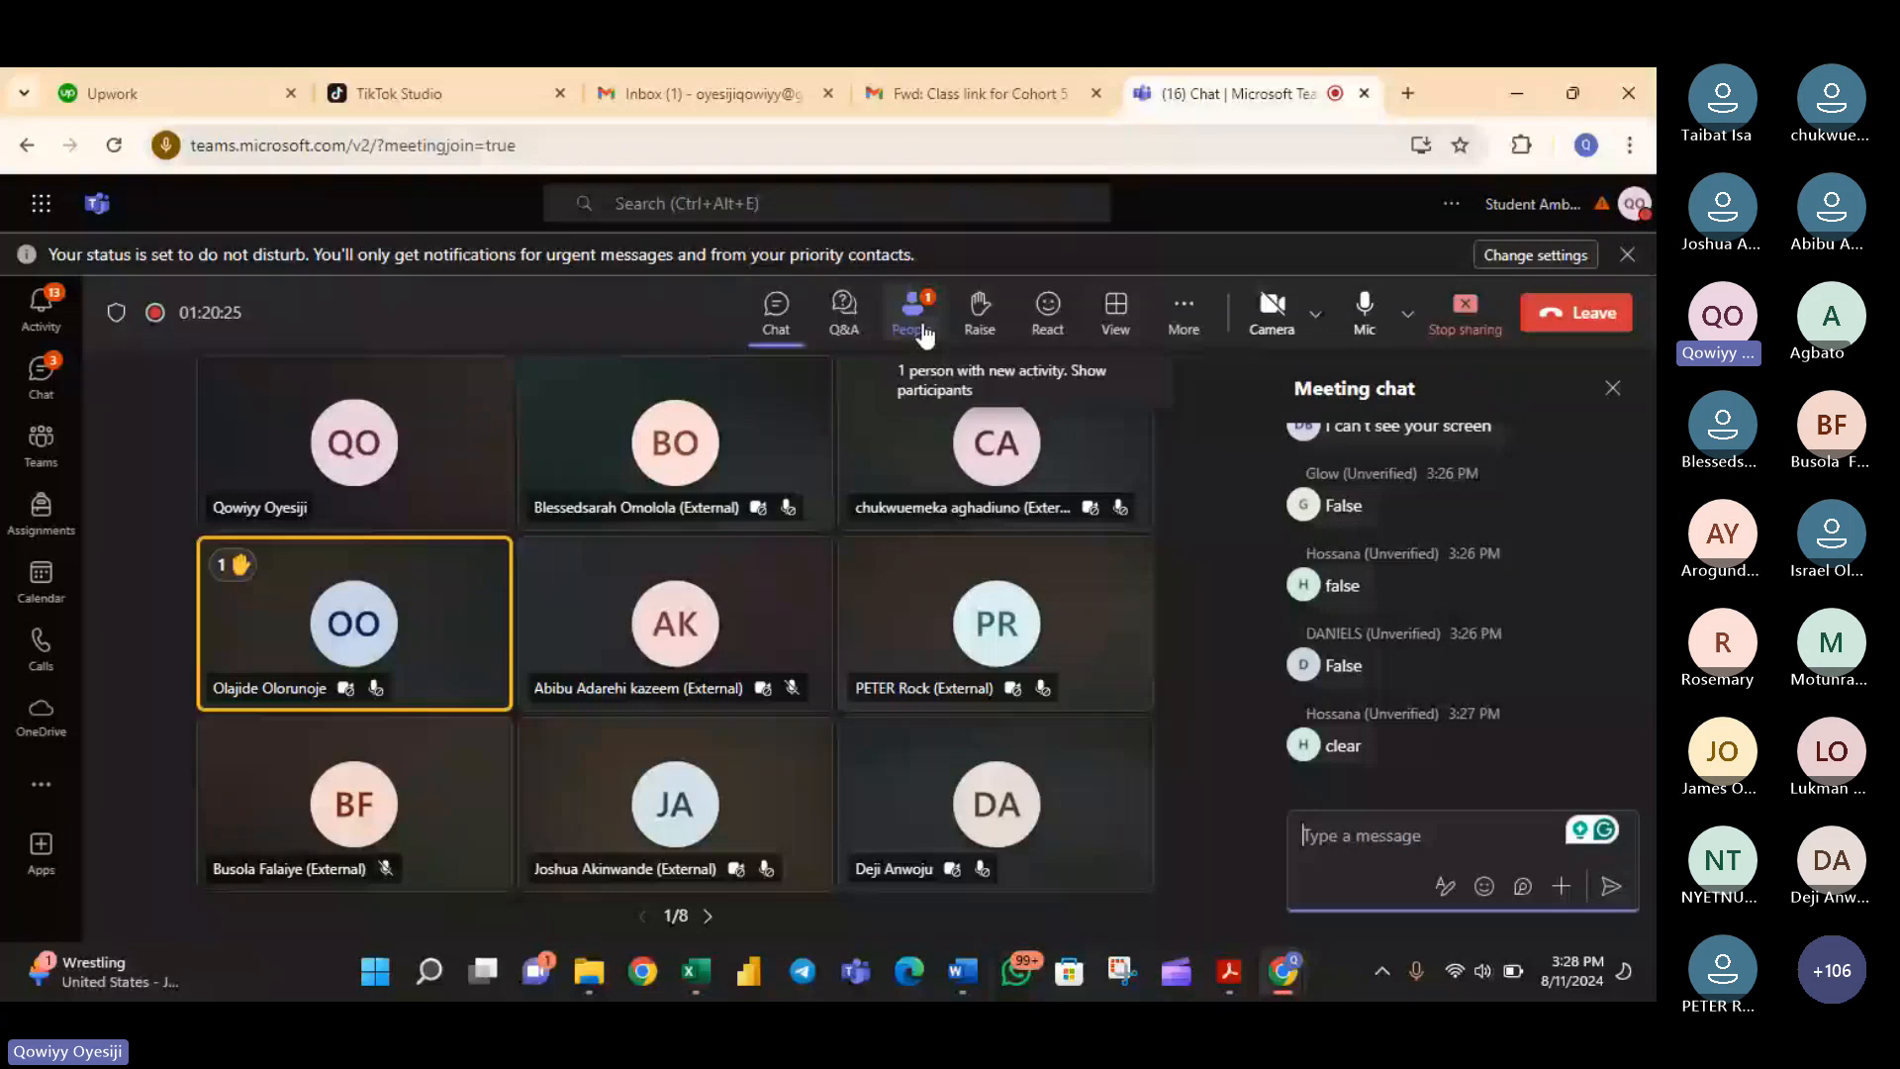
pyautogui.click(924, 337)
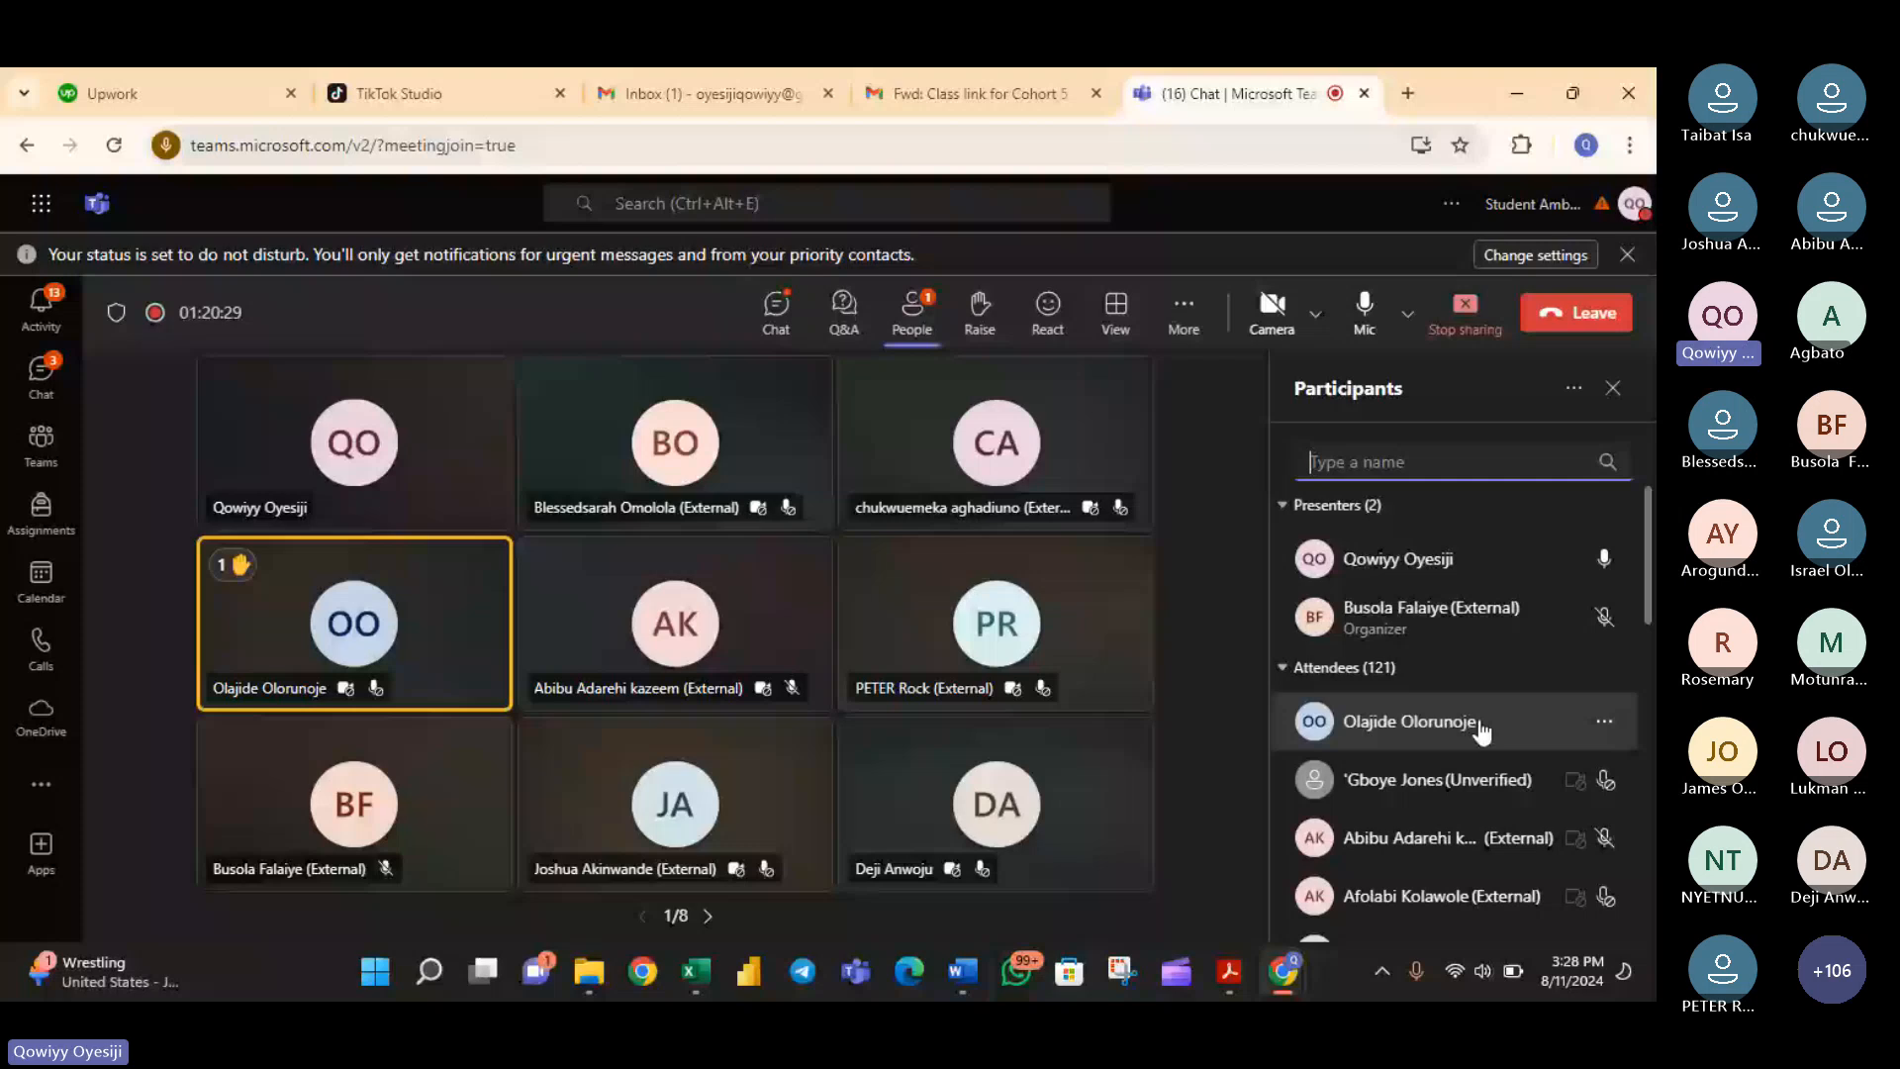
pyautogui.rightClick(1481, 730)
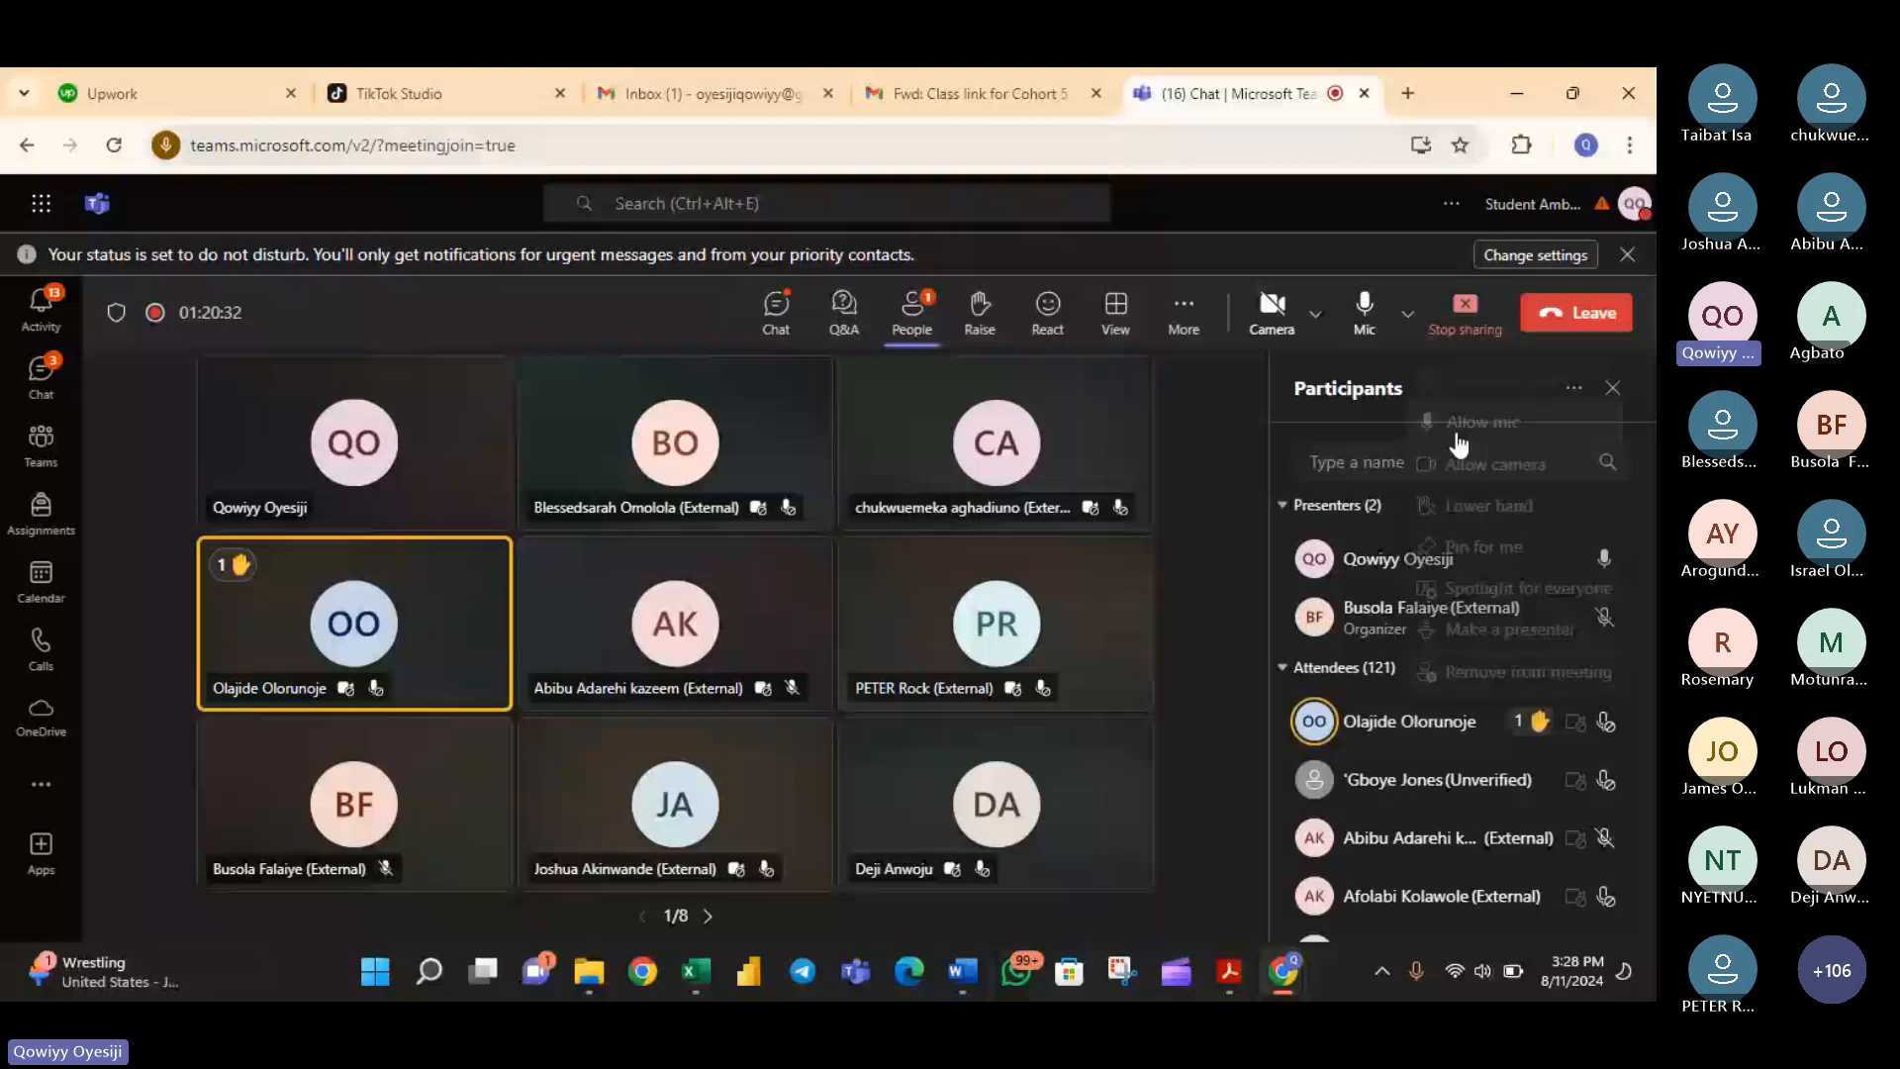
pyautogui.click(1456, 435)
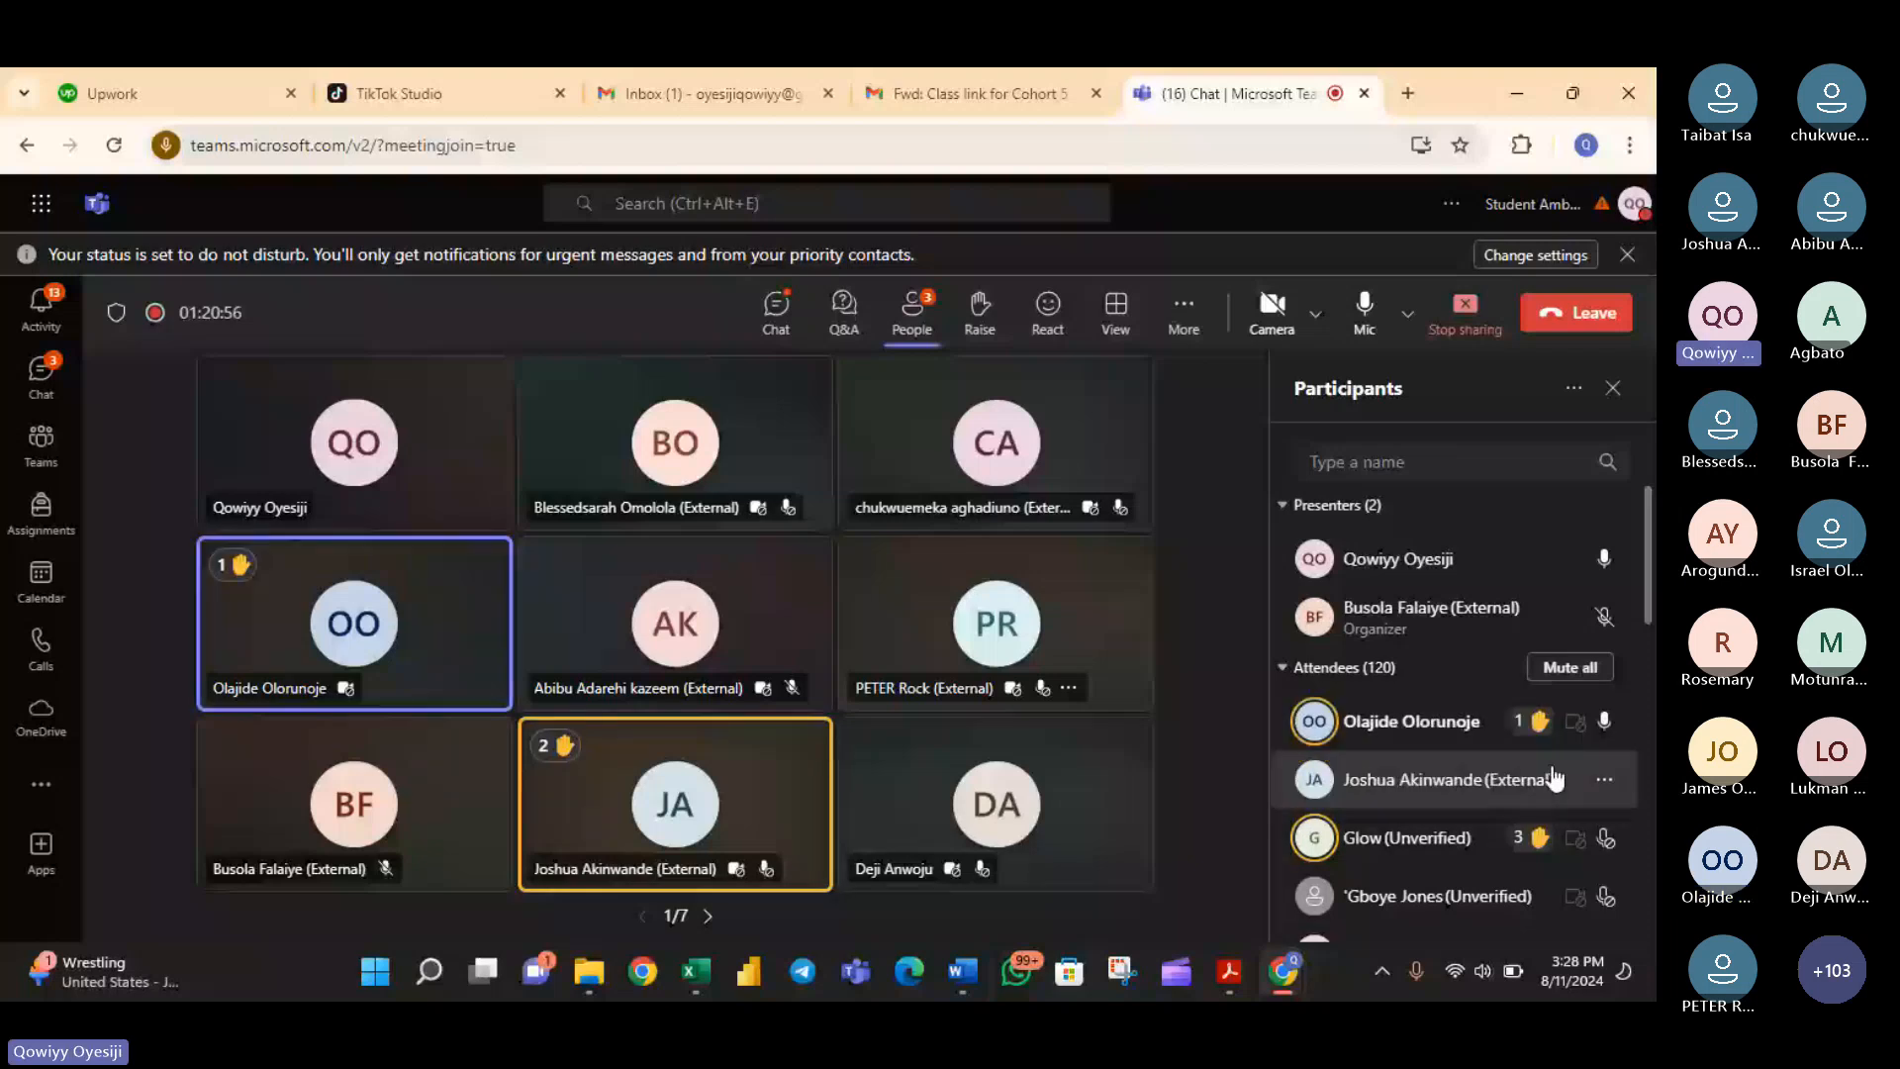
pyautogui.click(1601, 840)
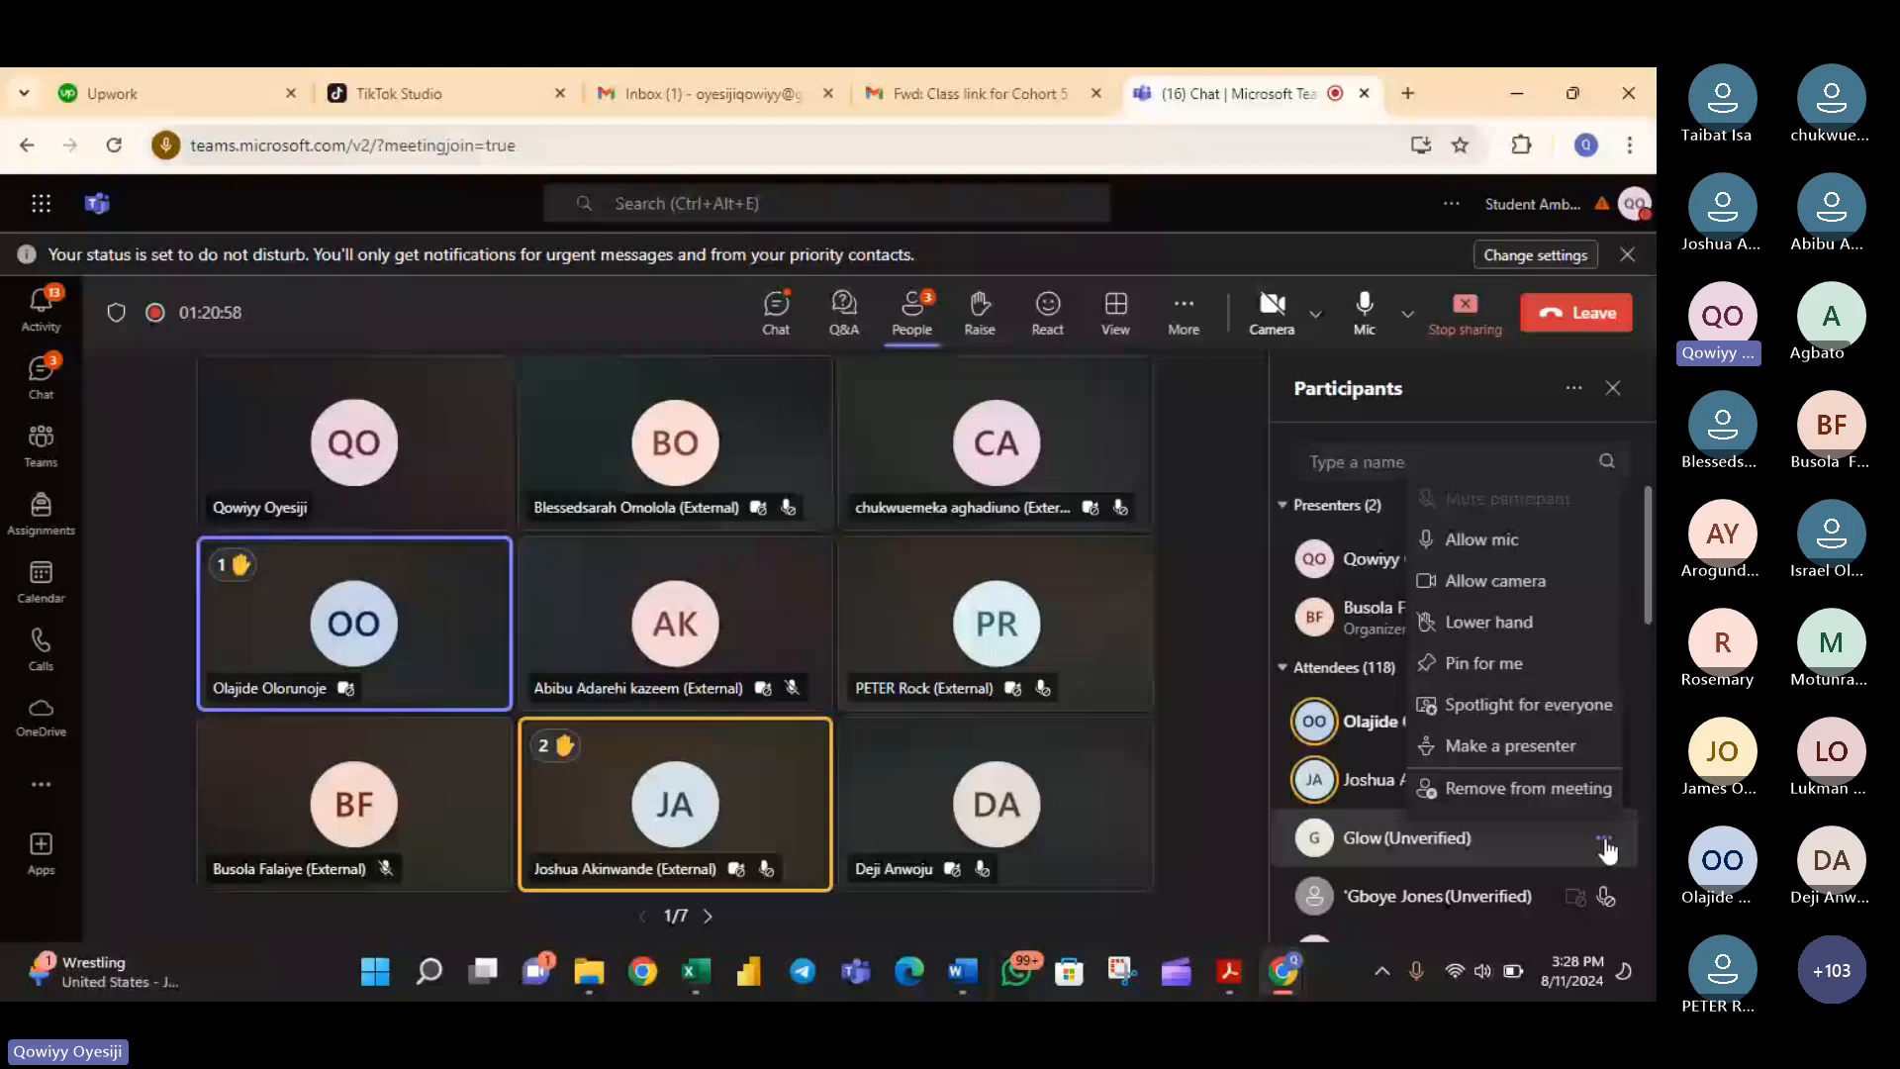
pyautogui.click(1482, 539)
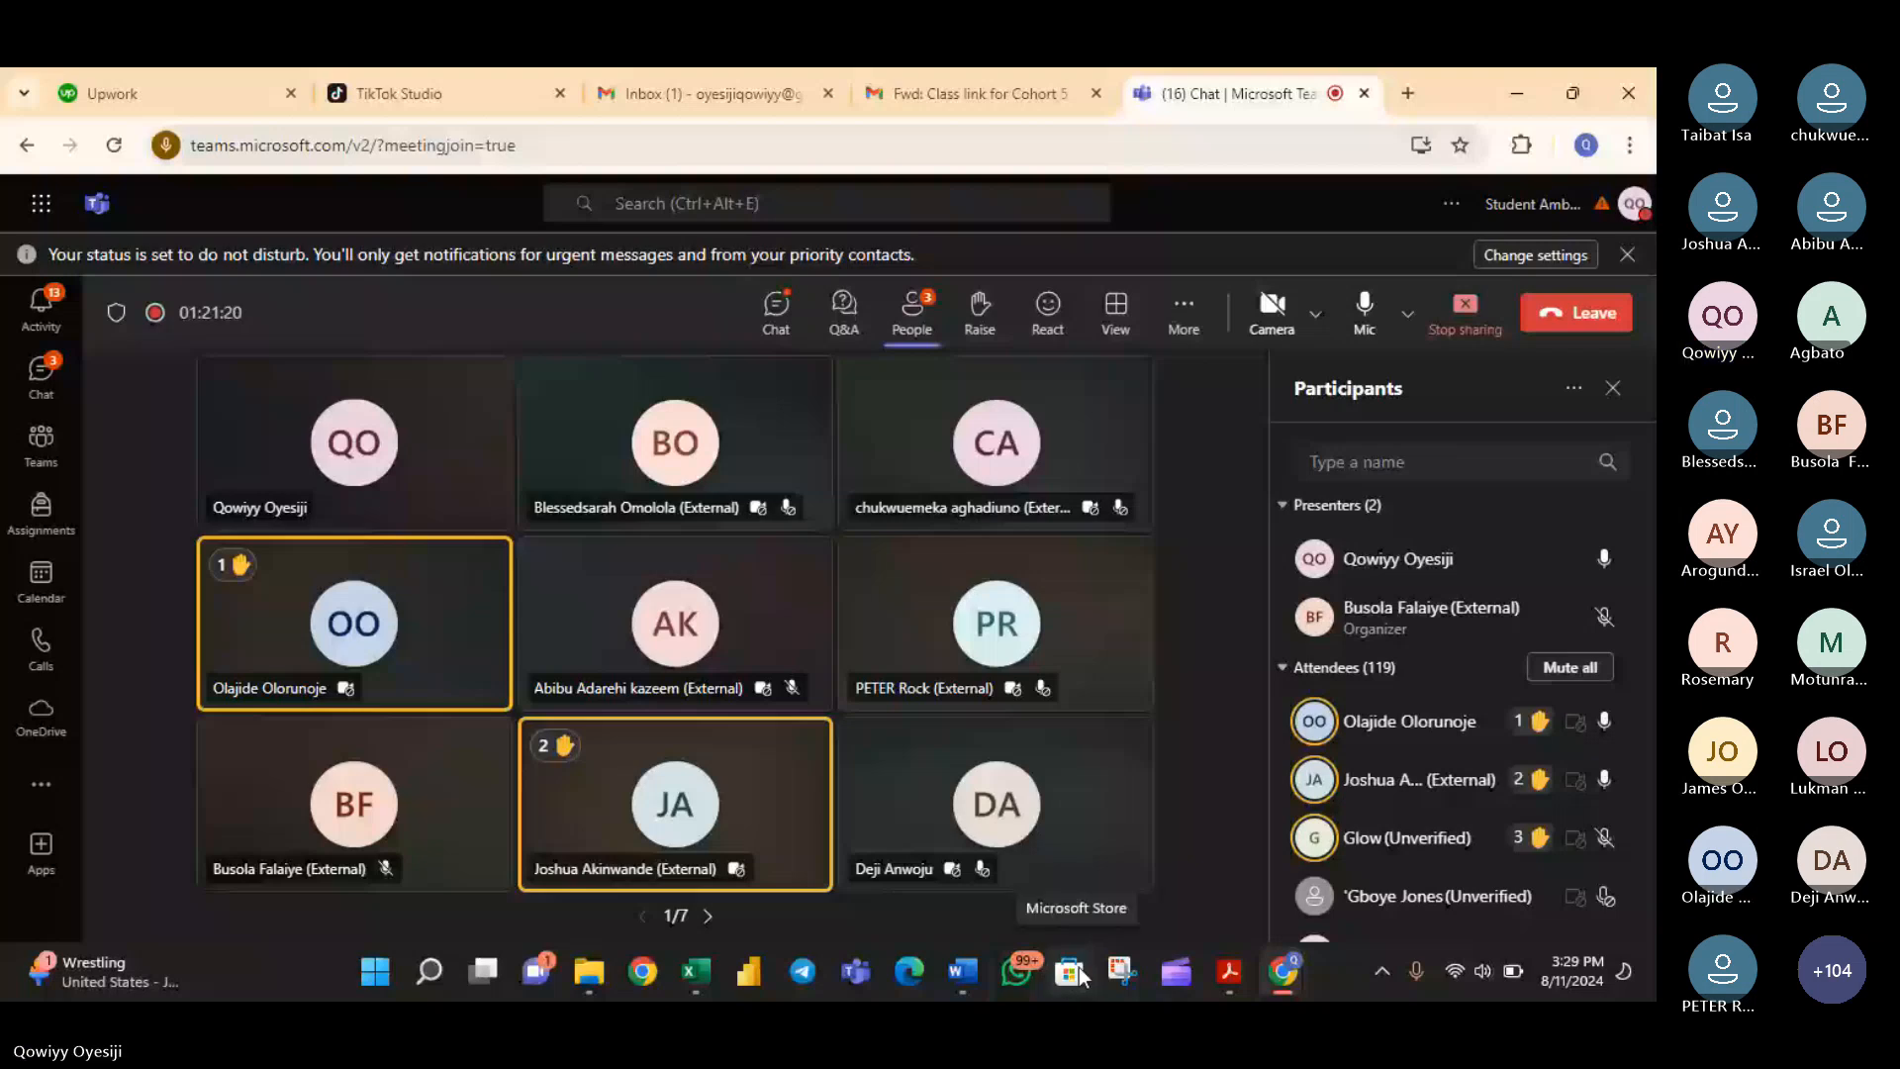
# - Switch back to the Book1 workbook in Excel and commit the OR formula in cell H7
pyautogui.moveTo(692, 970)
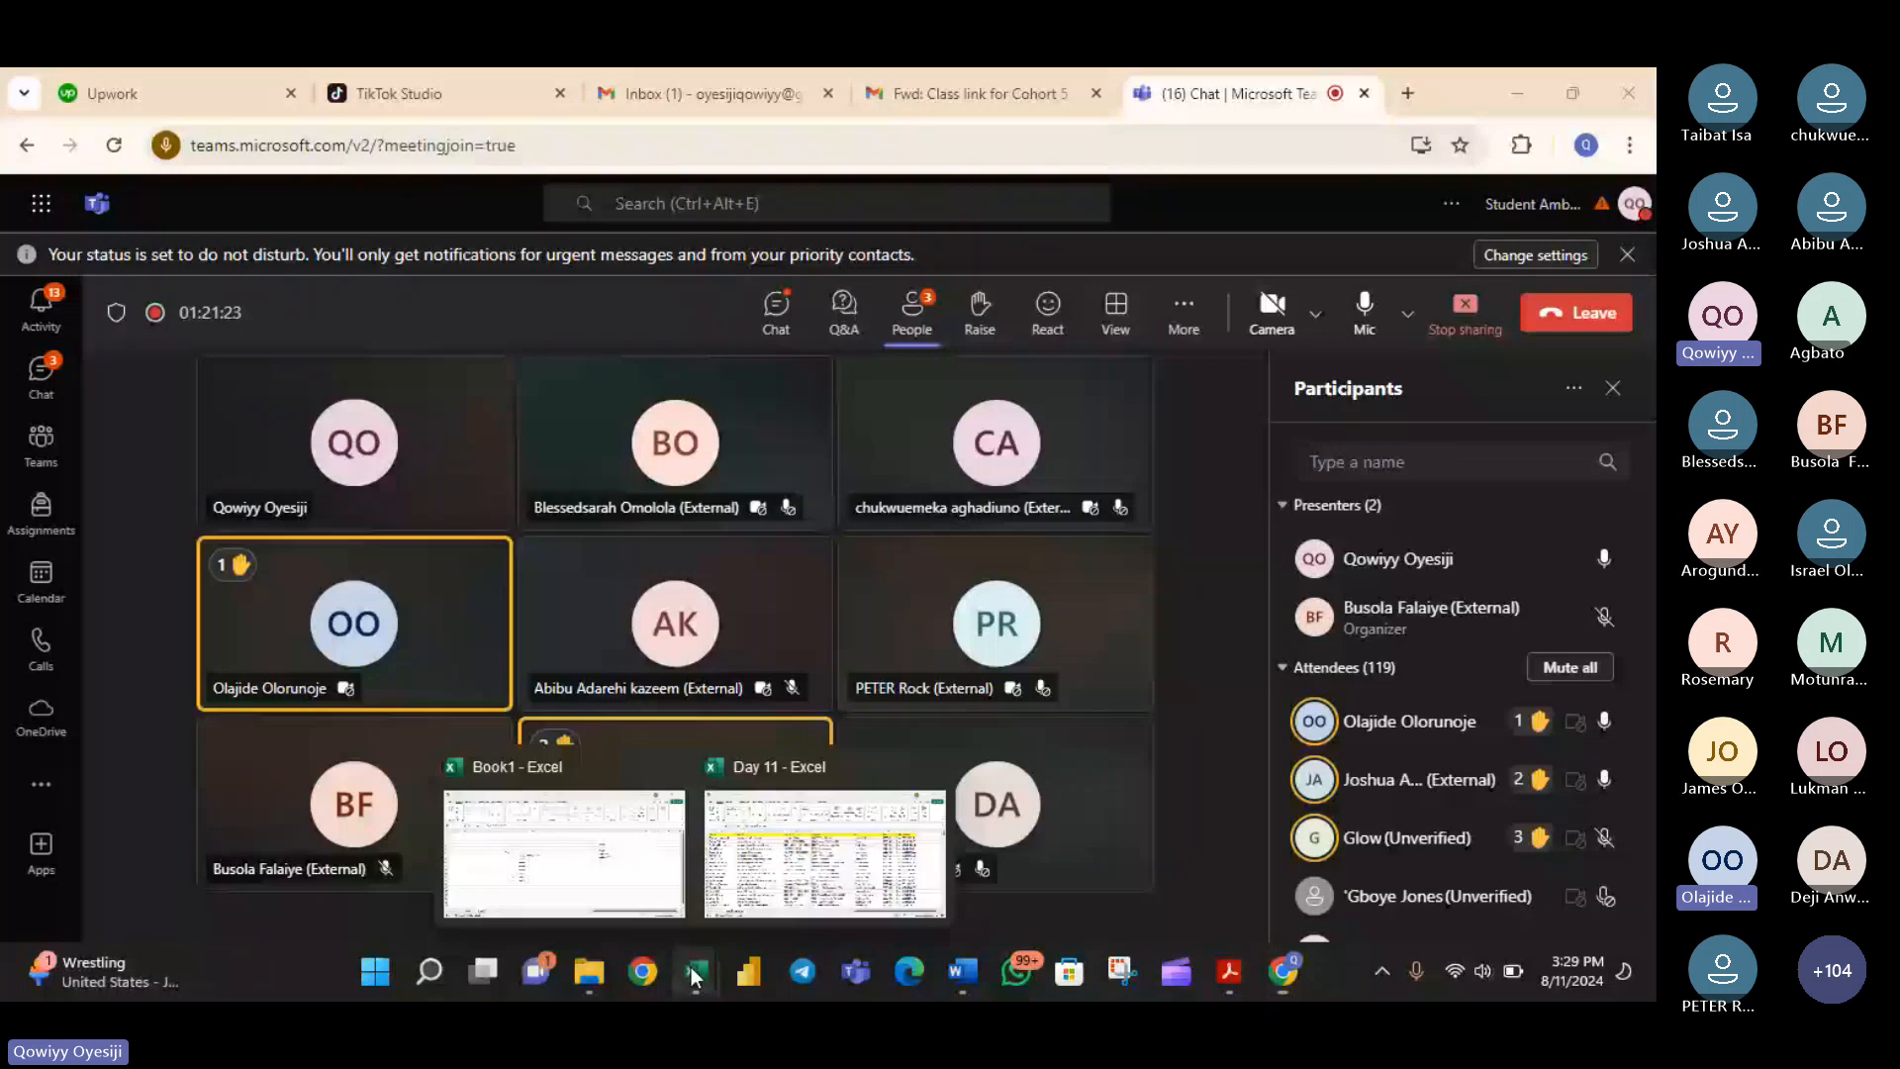
pyautogui.click(633, 854)
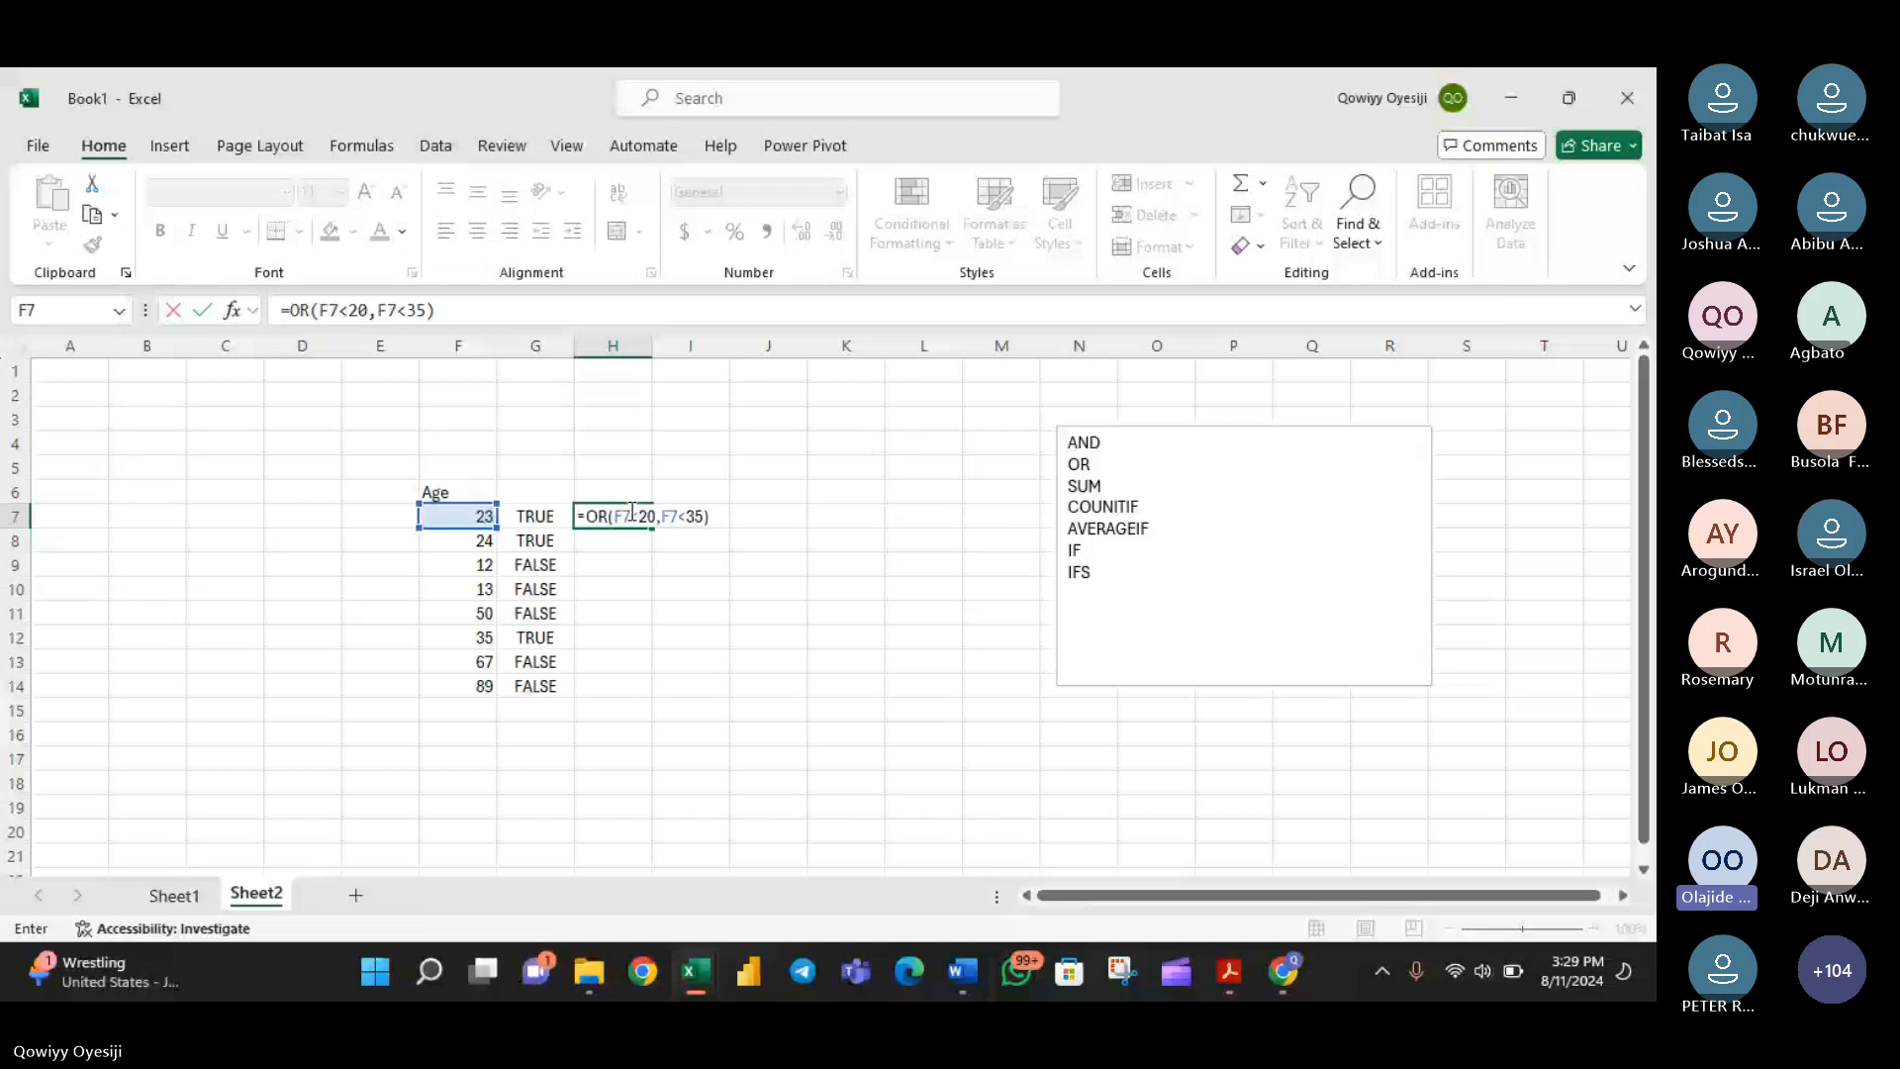
pyautogui.hotkey('ctrl', 'Return')
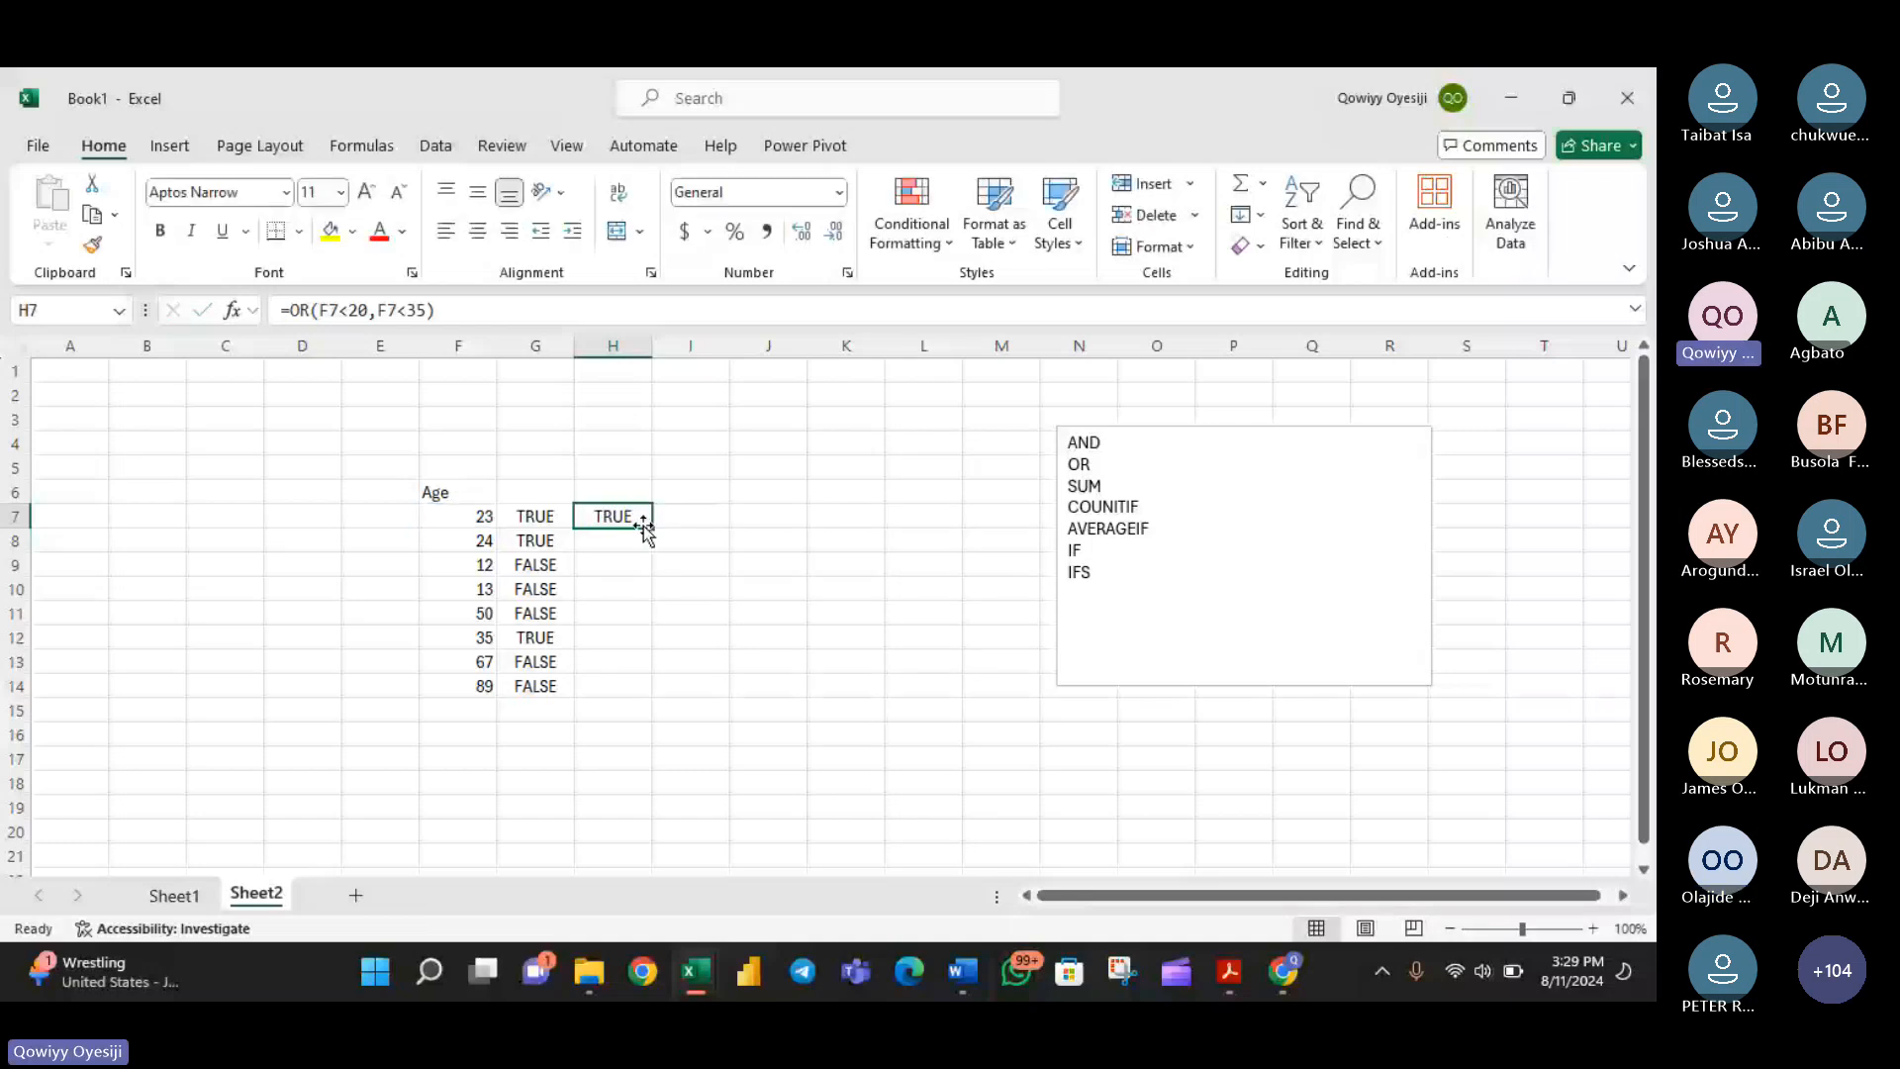
# - Fill the OR formula from H7 down the column to H14
pyautogui.hotkey('ctrl', 'c')
pyautogui.click(614, 543)
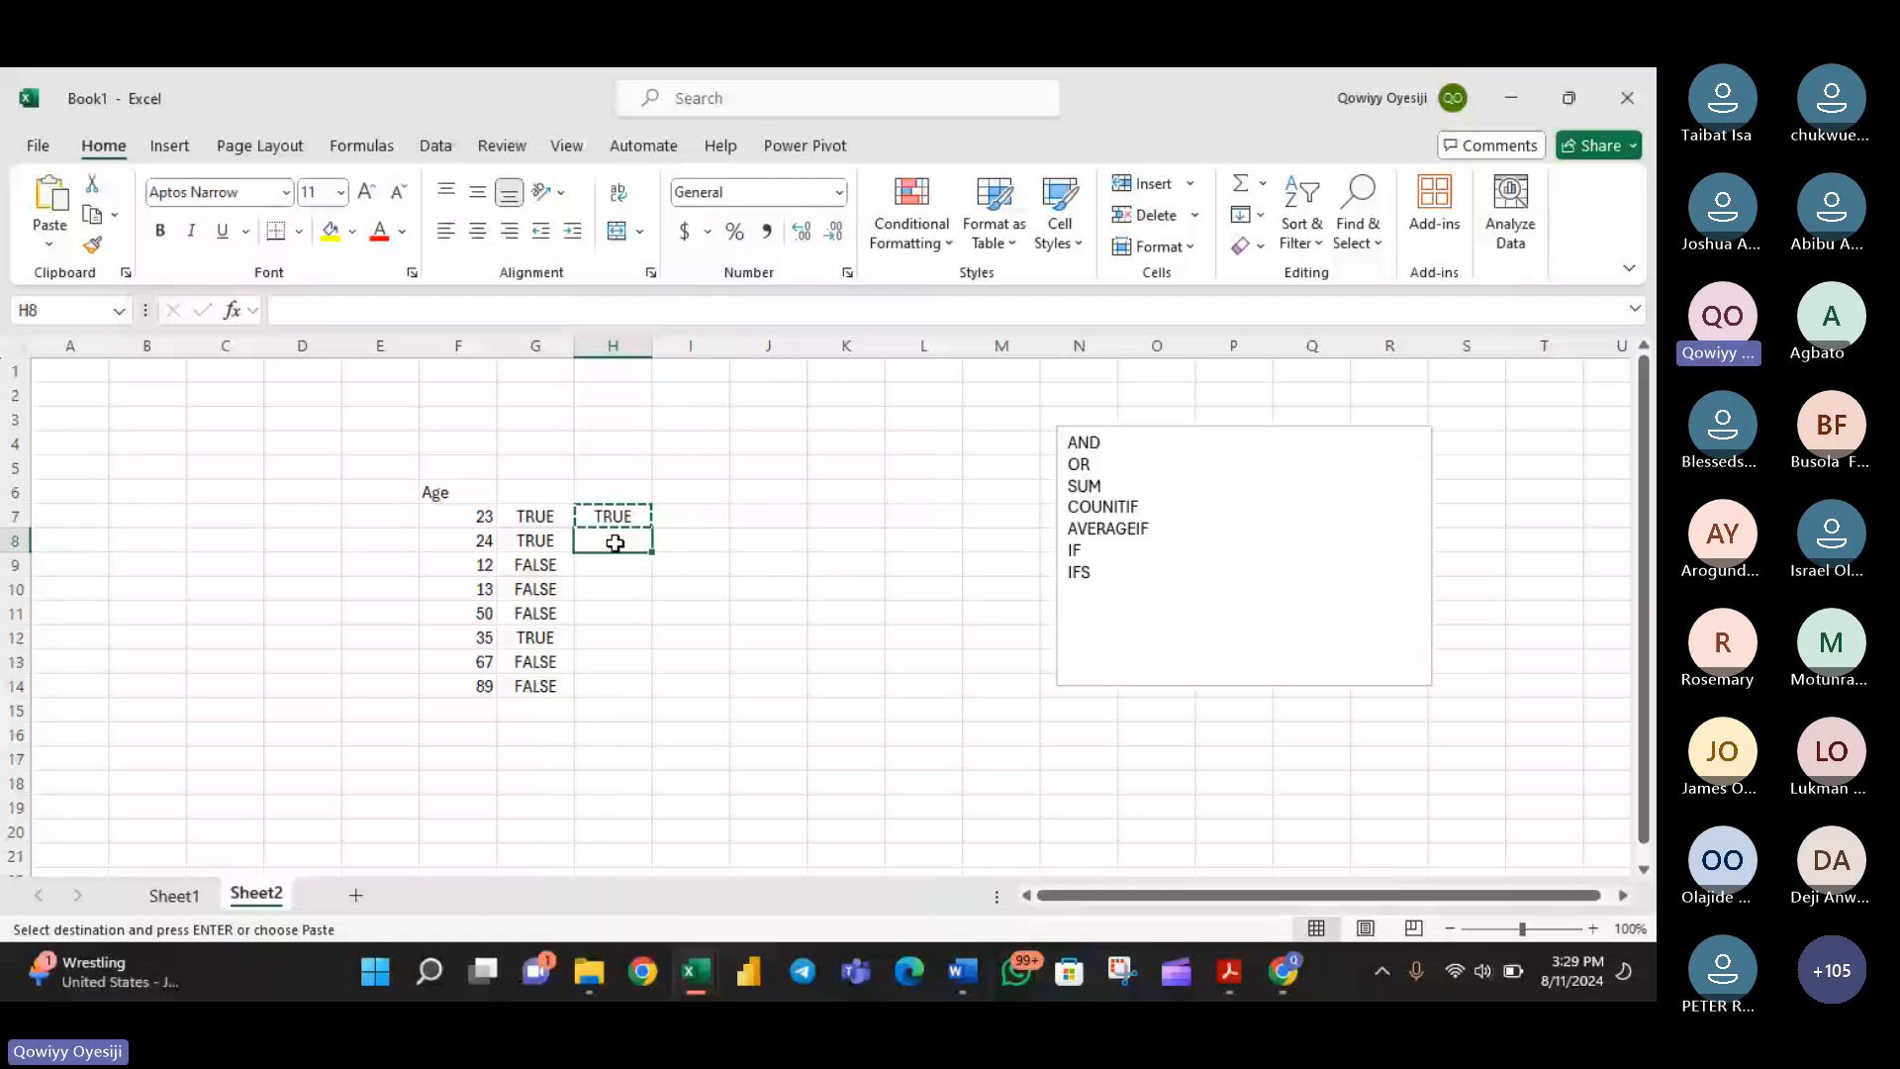
pyautogui.click(615, 518)
pyautogui.moveTo(653, 528); pyautogui.dragTo(650, 537)
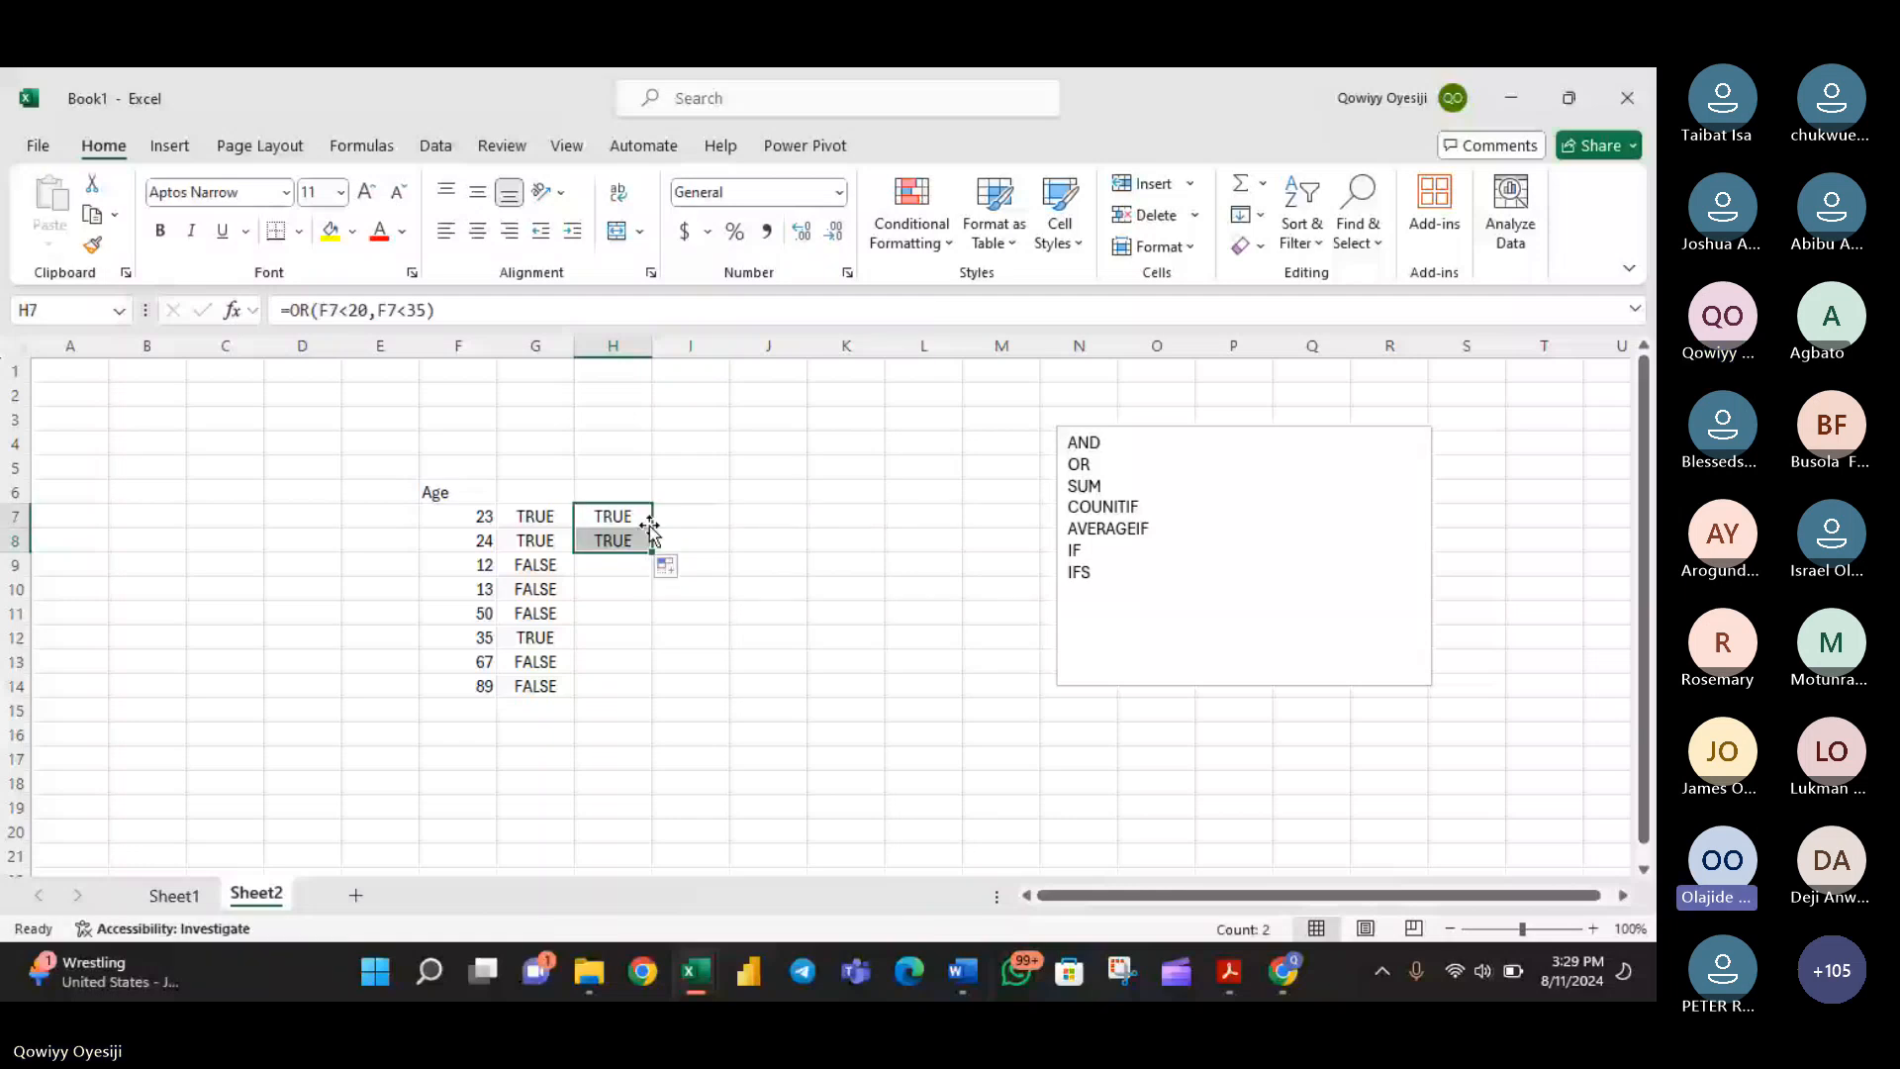
pyautogui.click(648, 540)
pyautogui.moveTo(651, 550); pyautogui.dragTo(650, 549)
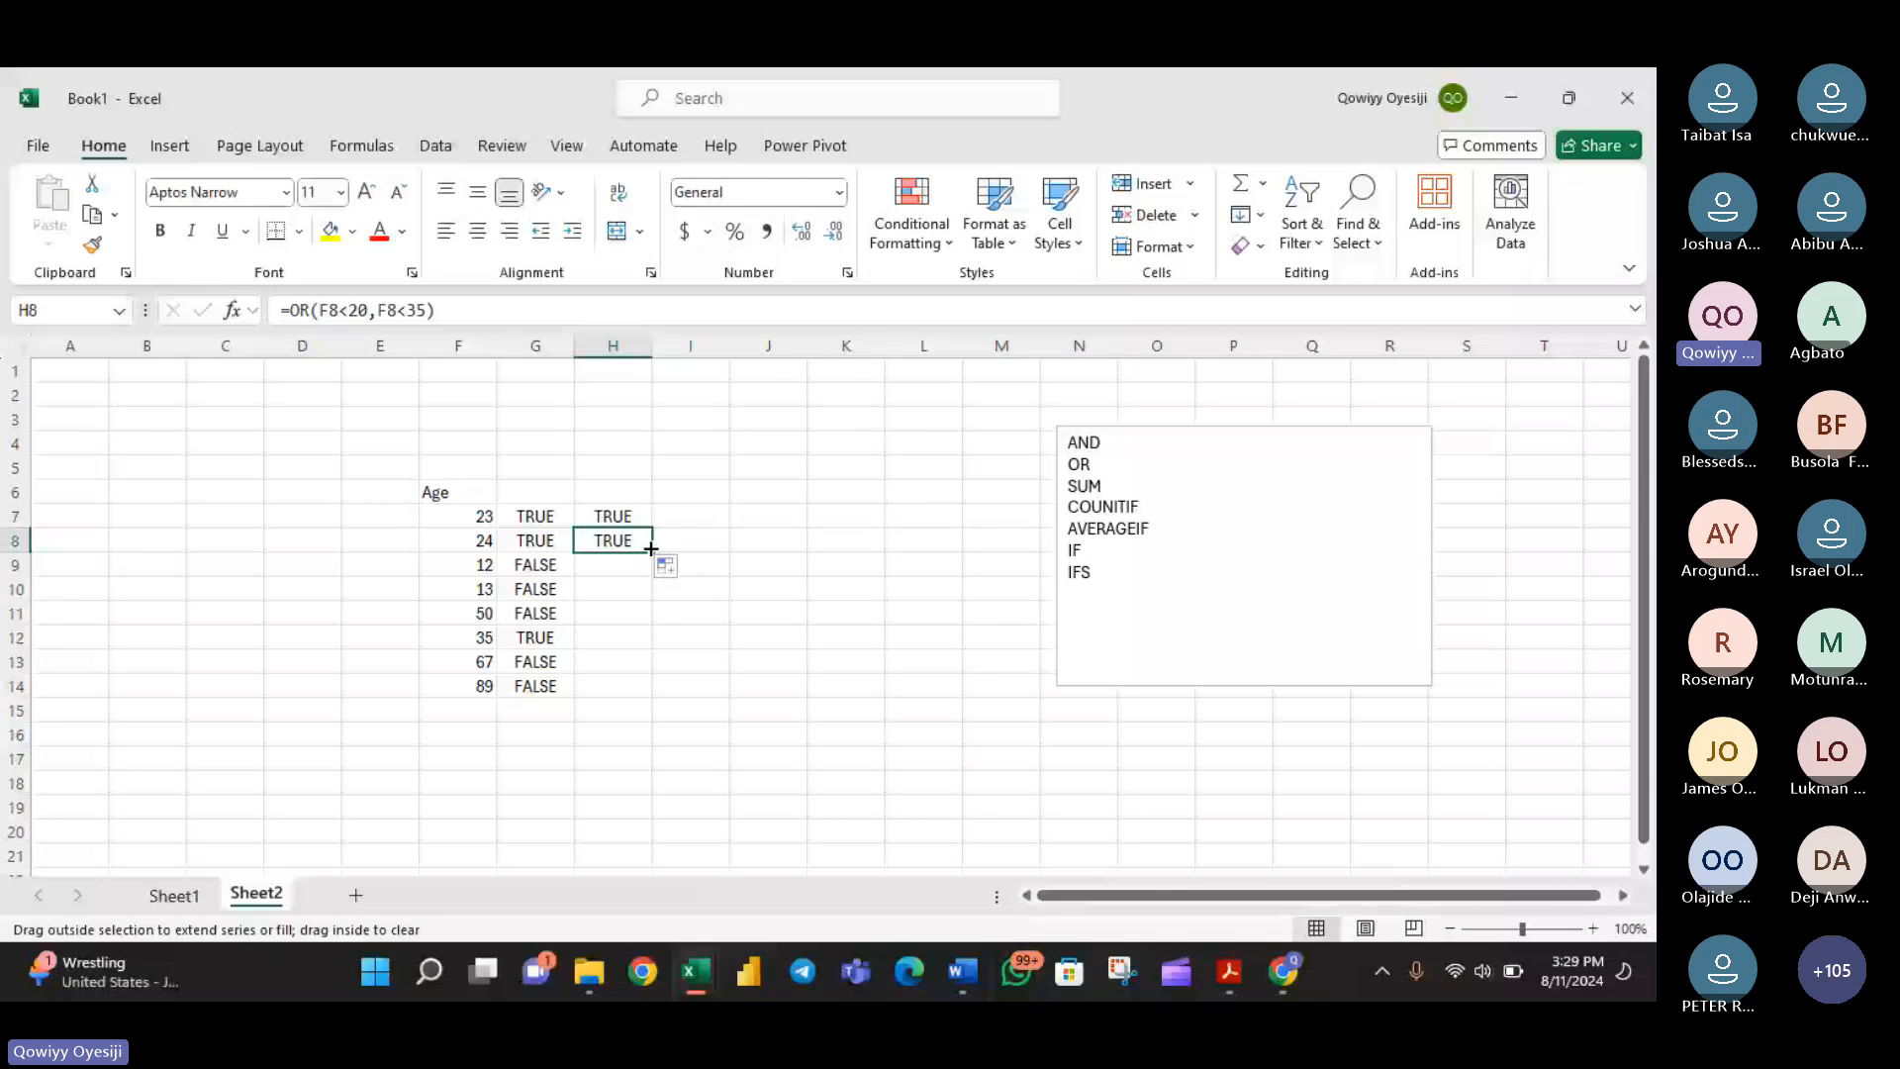
pyautogui.doubleClick(651, 549)
# - Examine the OR formulas in H9, H11 and H12 against their ages, keeping the formulas as they are
pyautogui.doubleClick(625, 565)
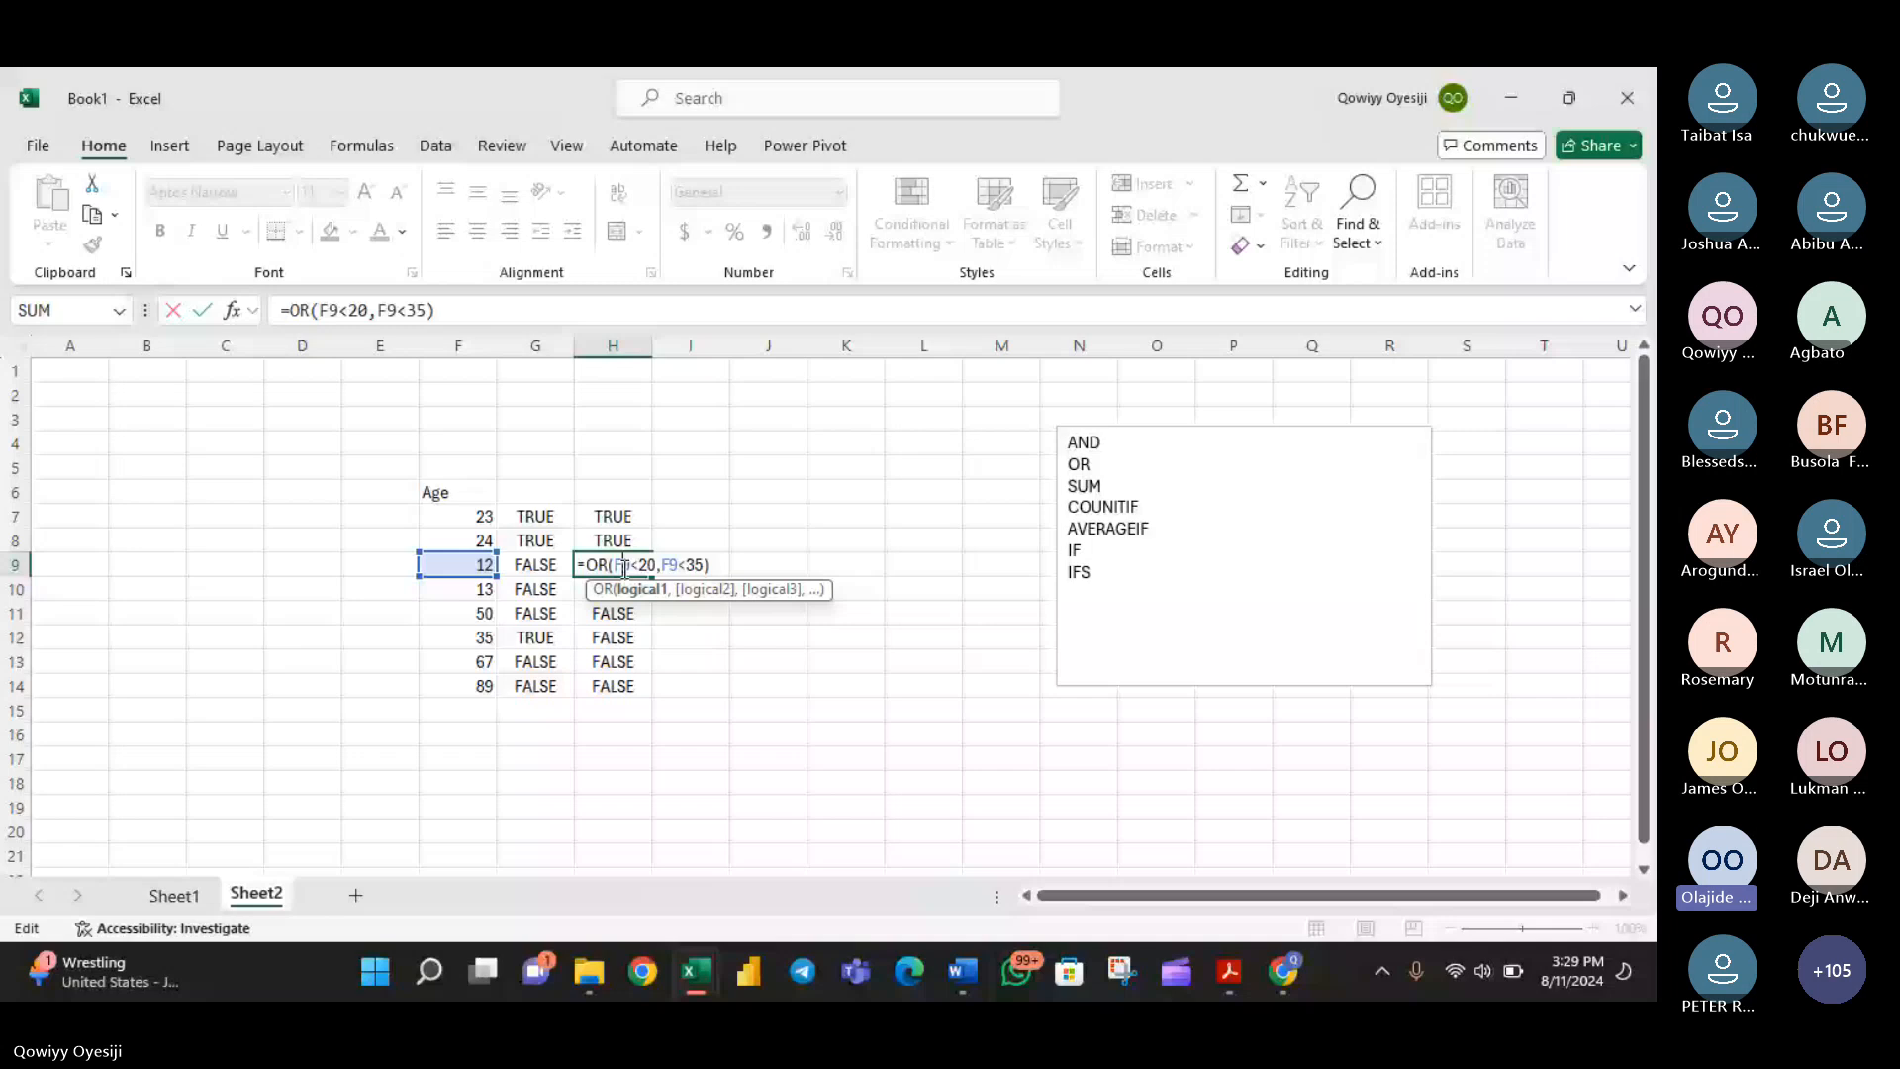
pyautogui.click(687, 571)
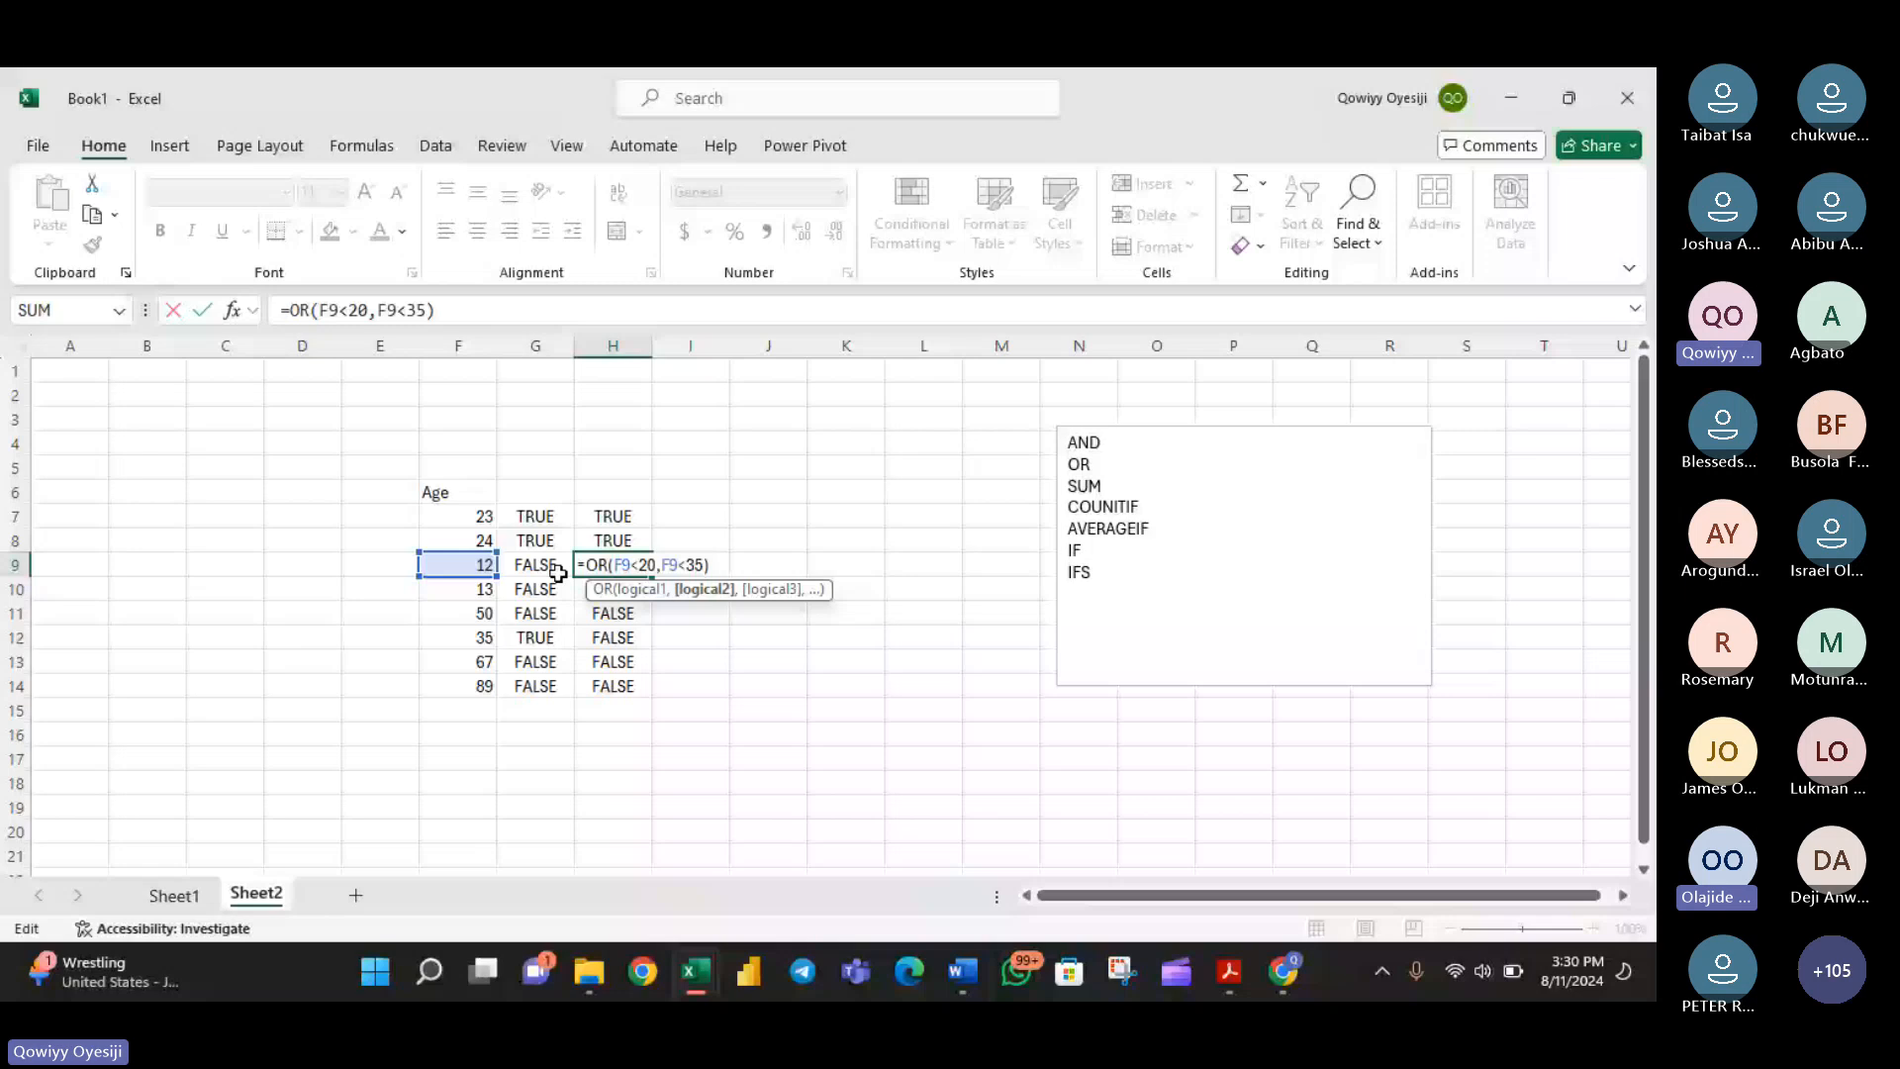
pyautogui.press('Return')
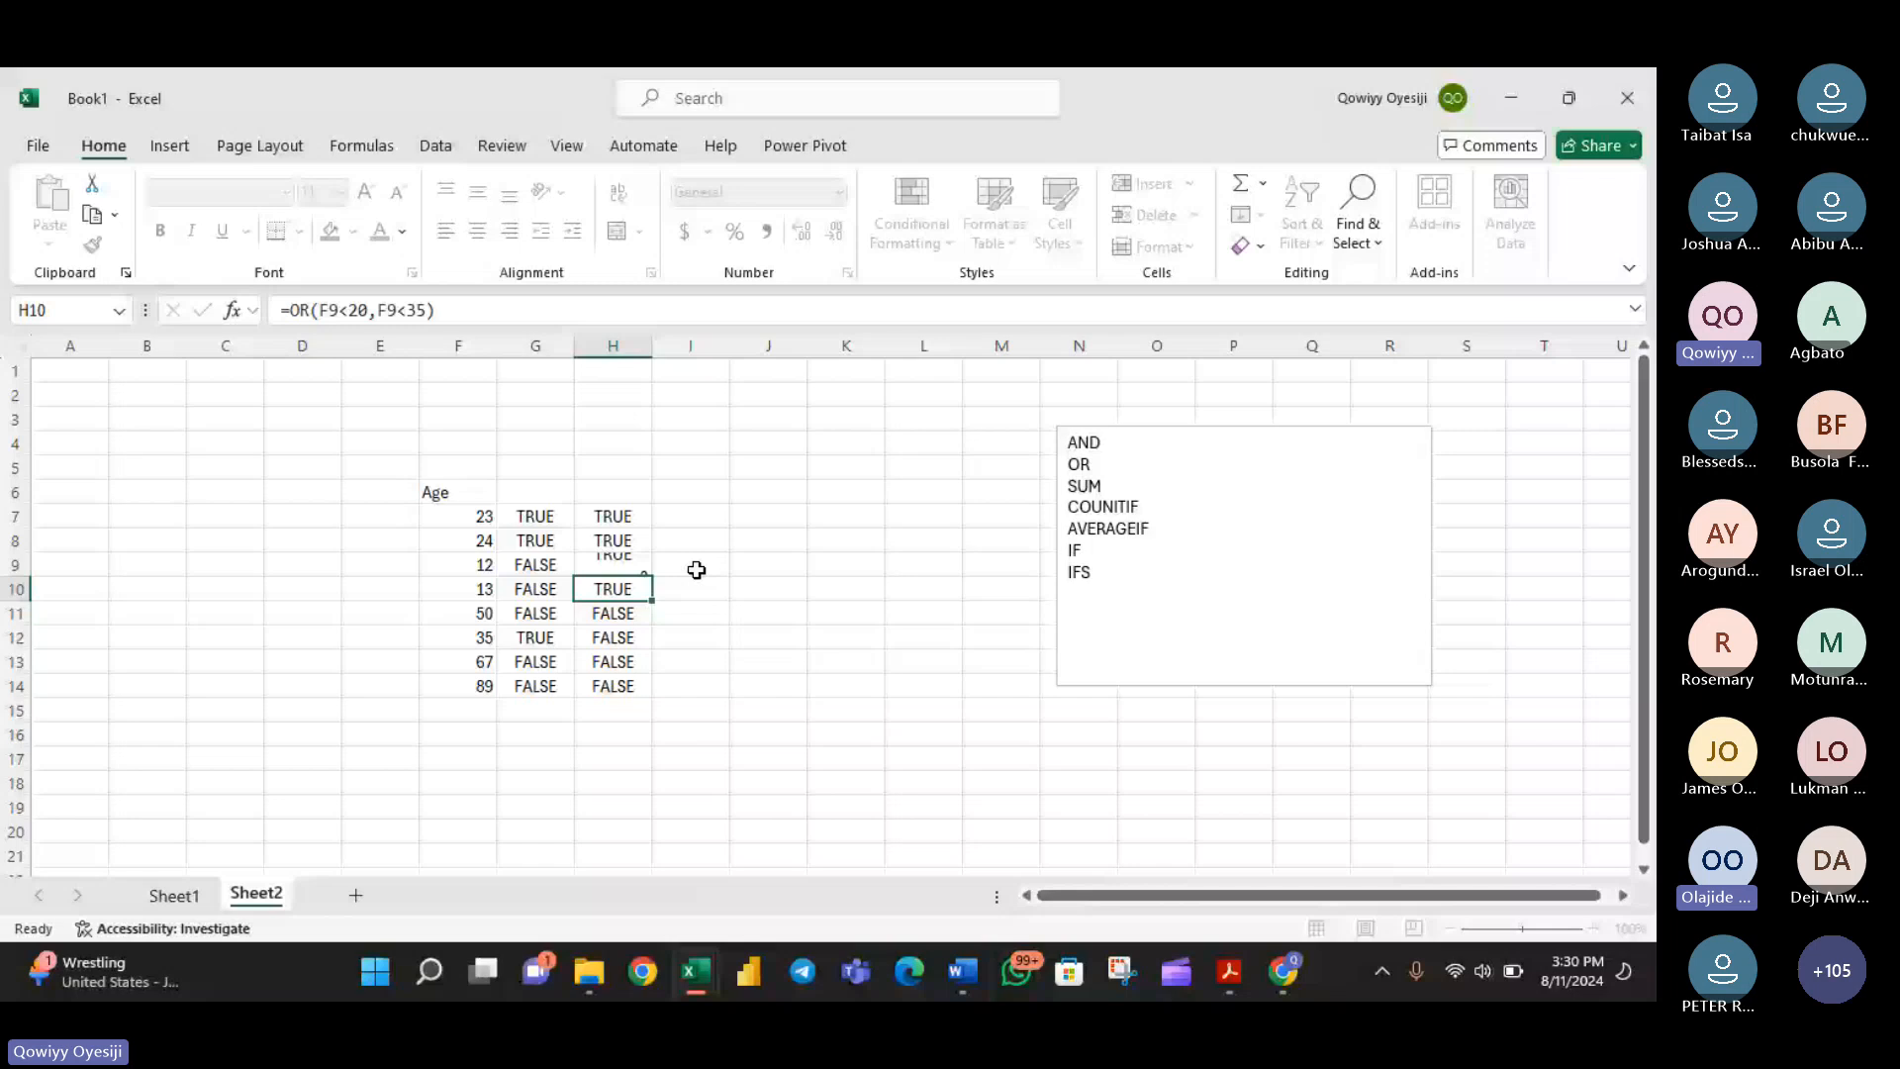
pyautogui.click(615, 613)
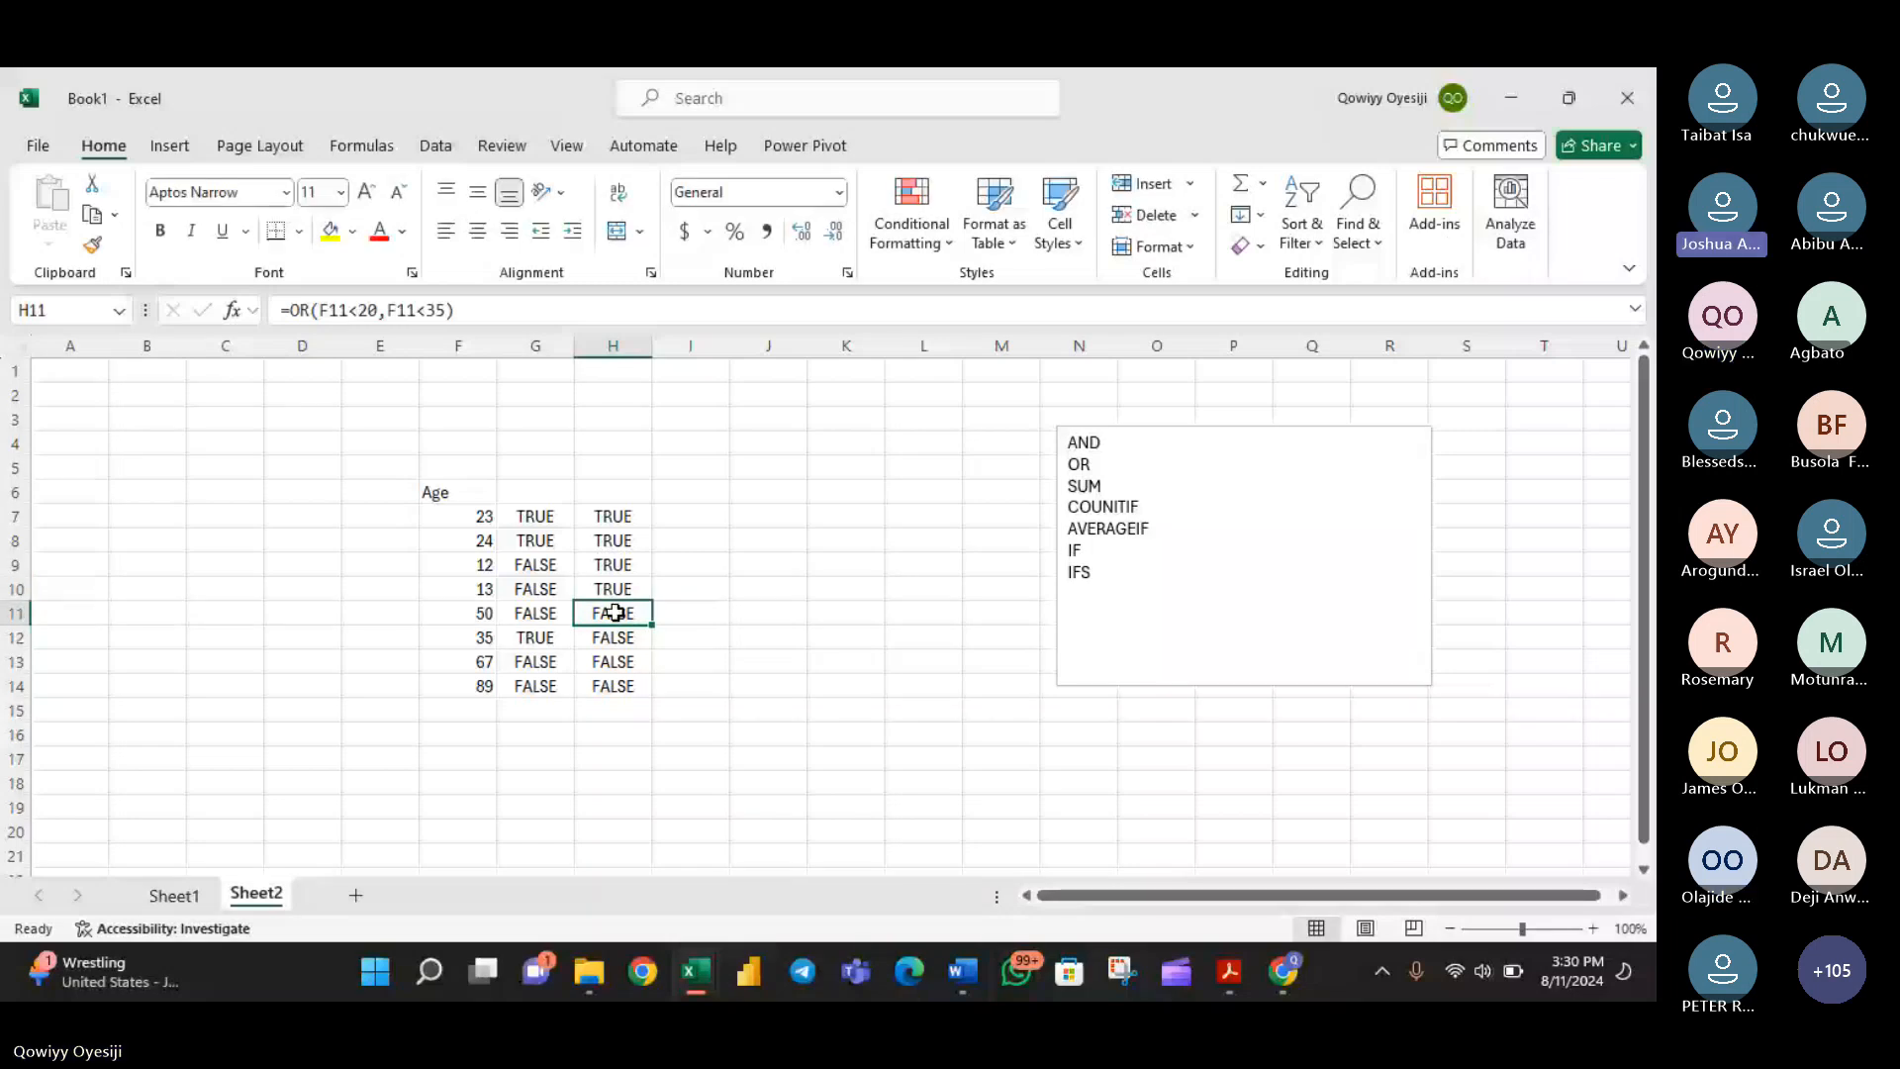
pyautogui.doubleClick(614, 612)
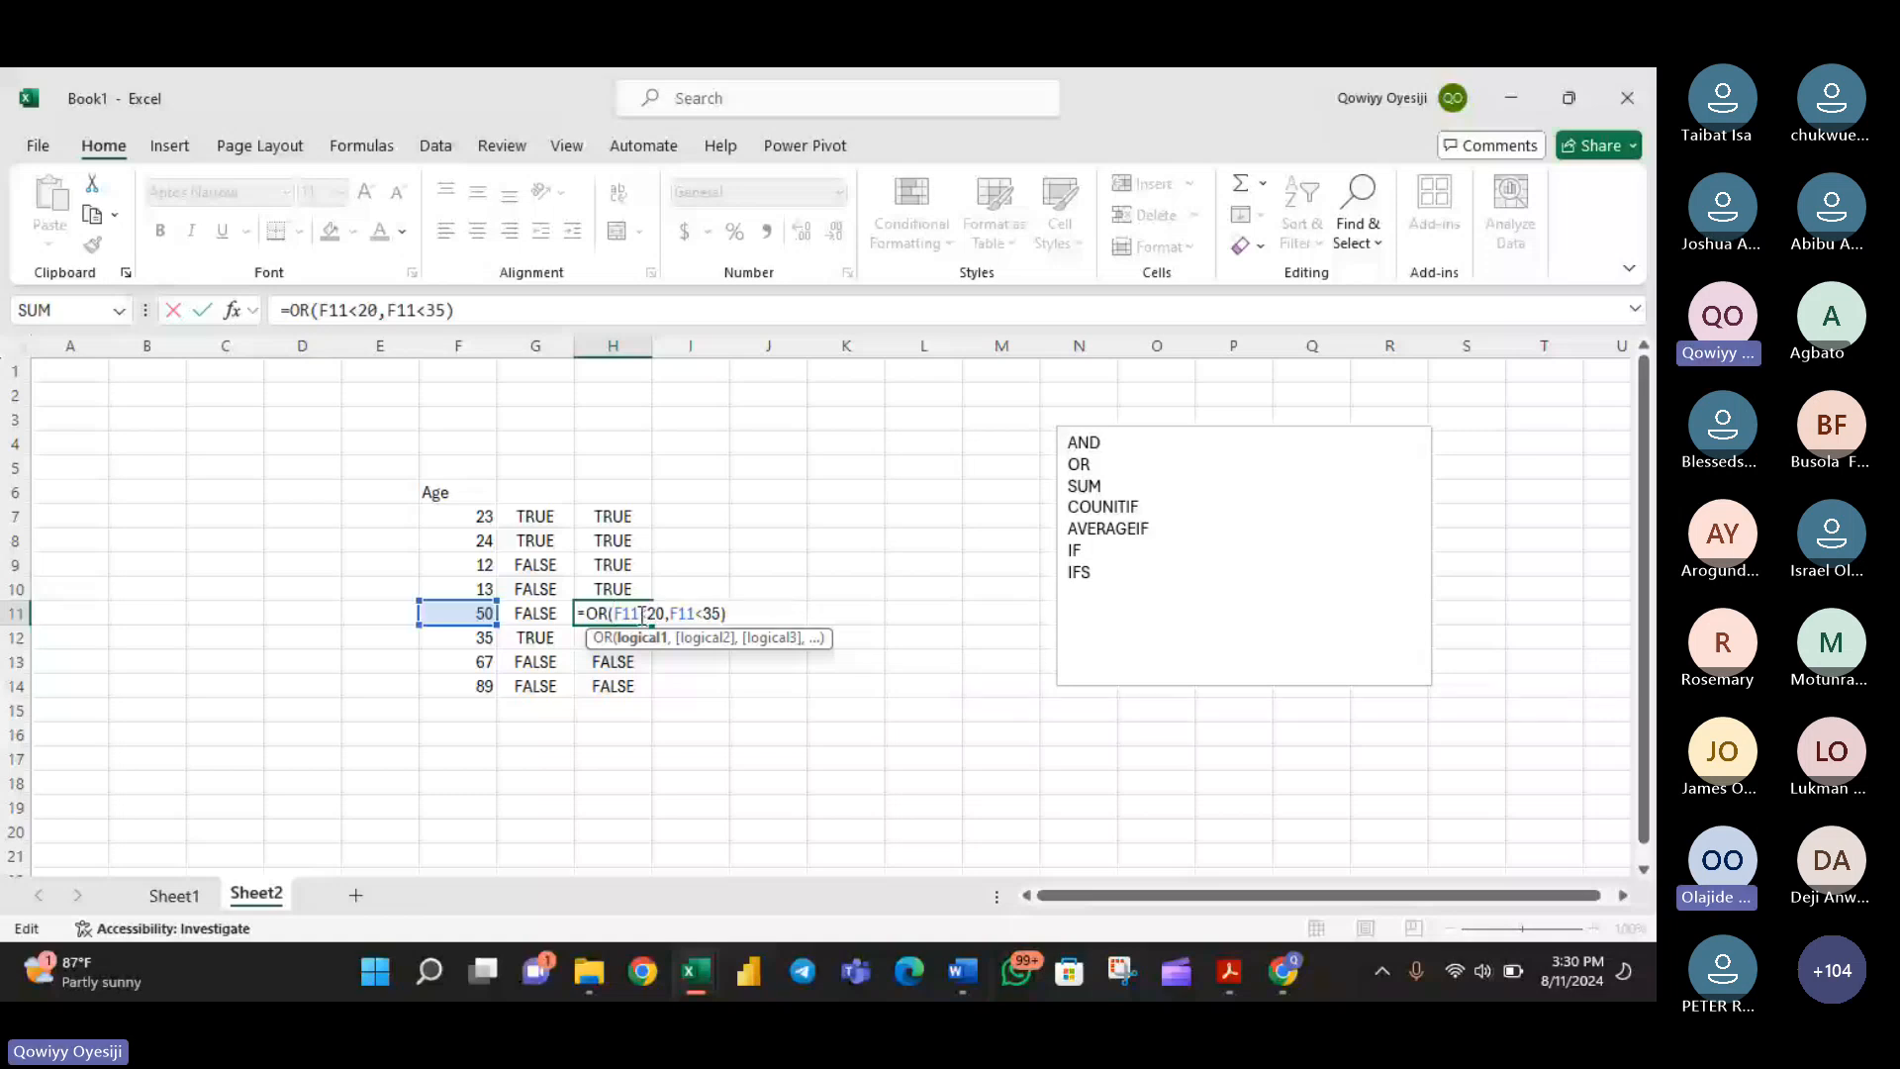
pyautogui.press('Return')
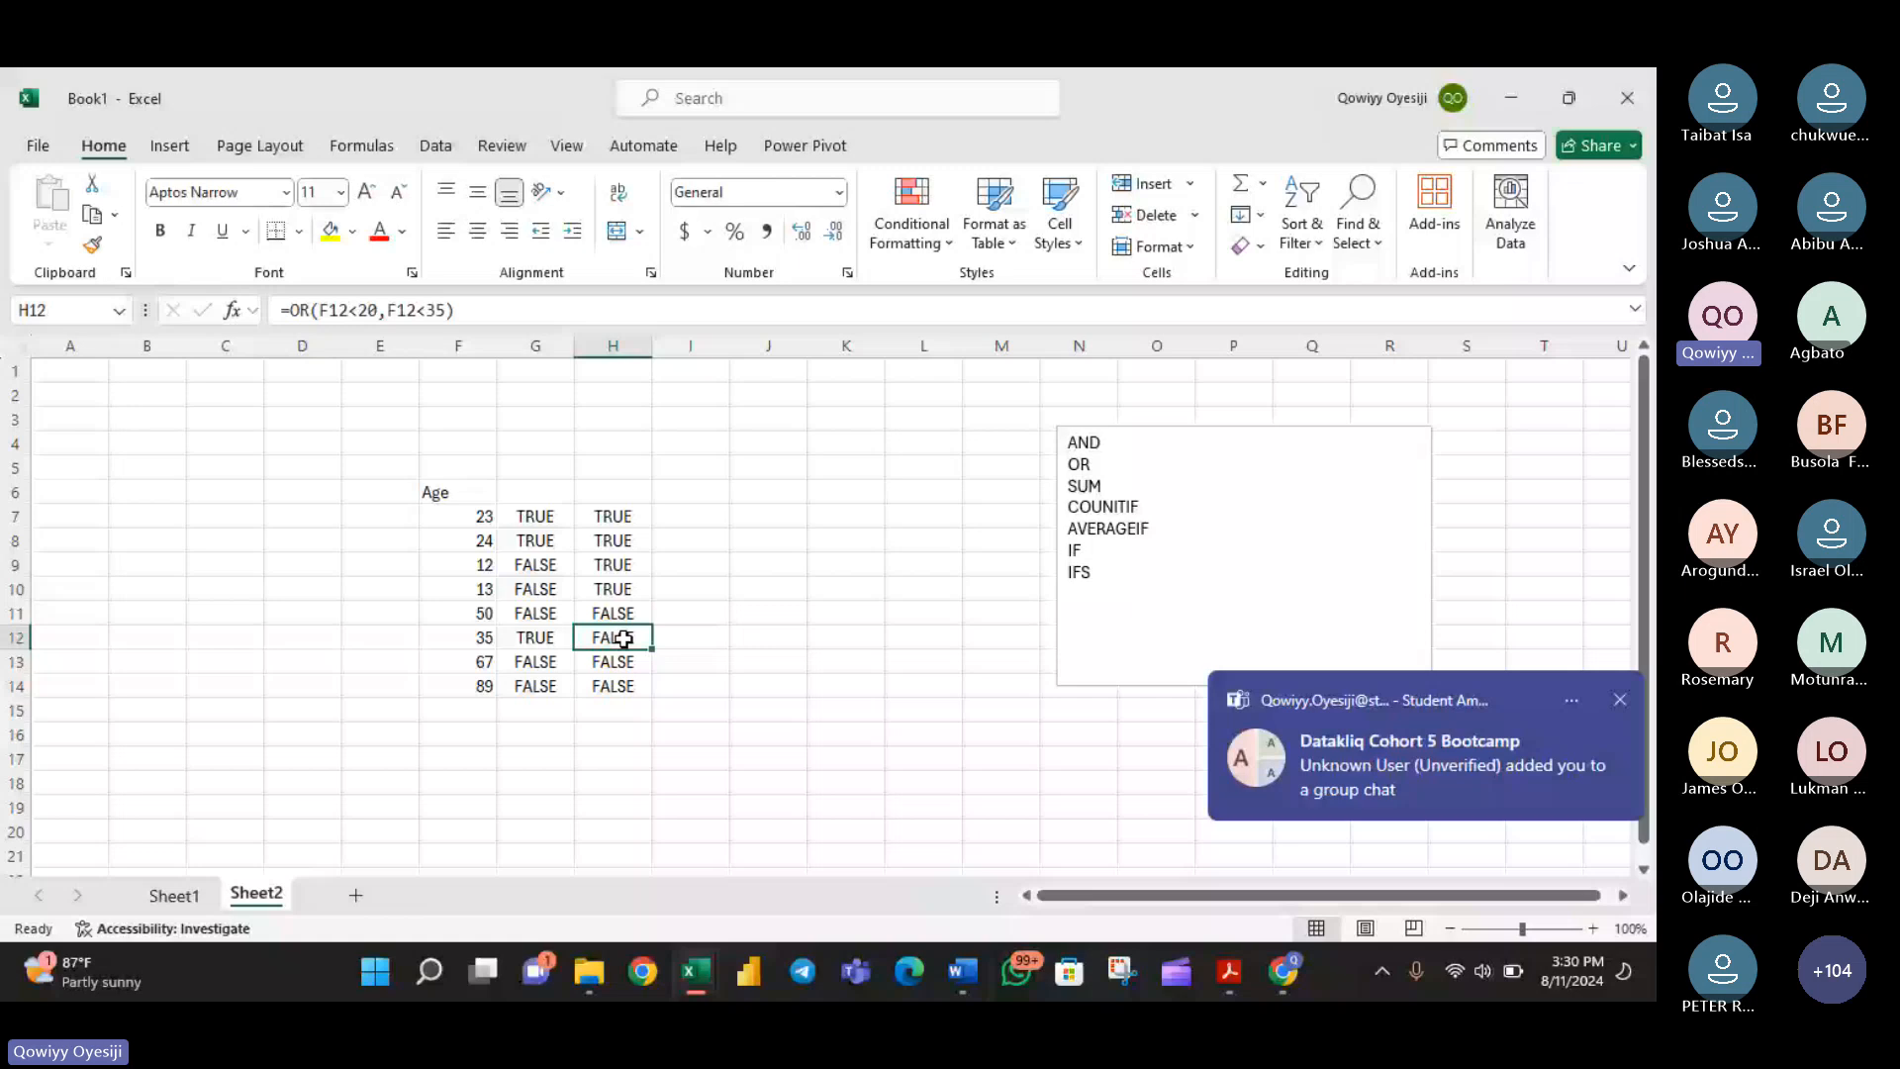
pyautogui.doubleClick(623, 638)
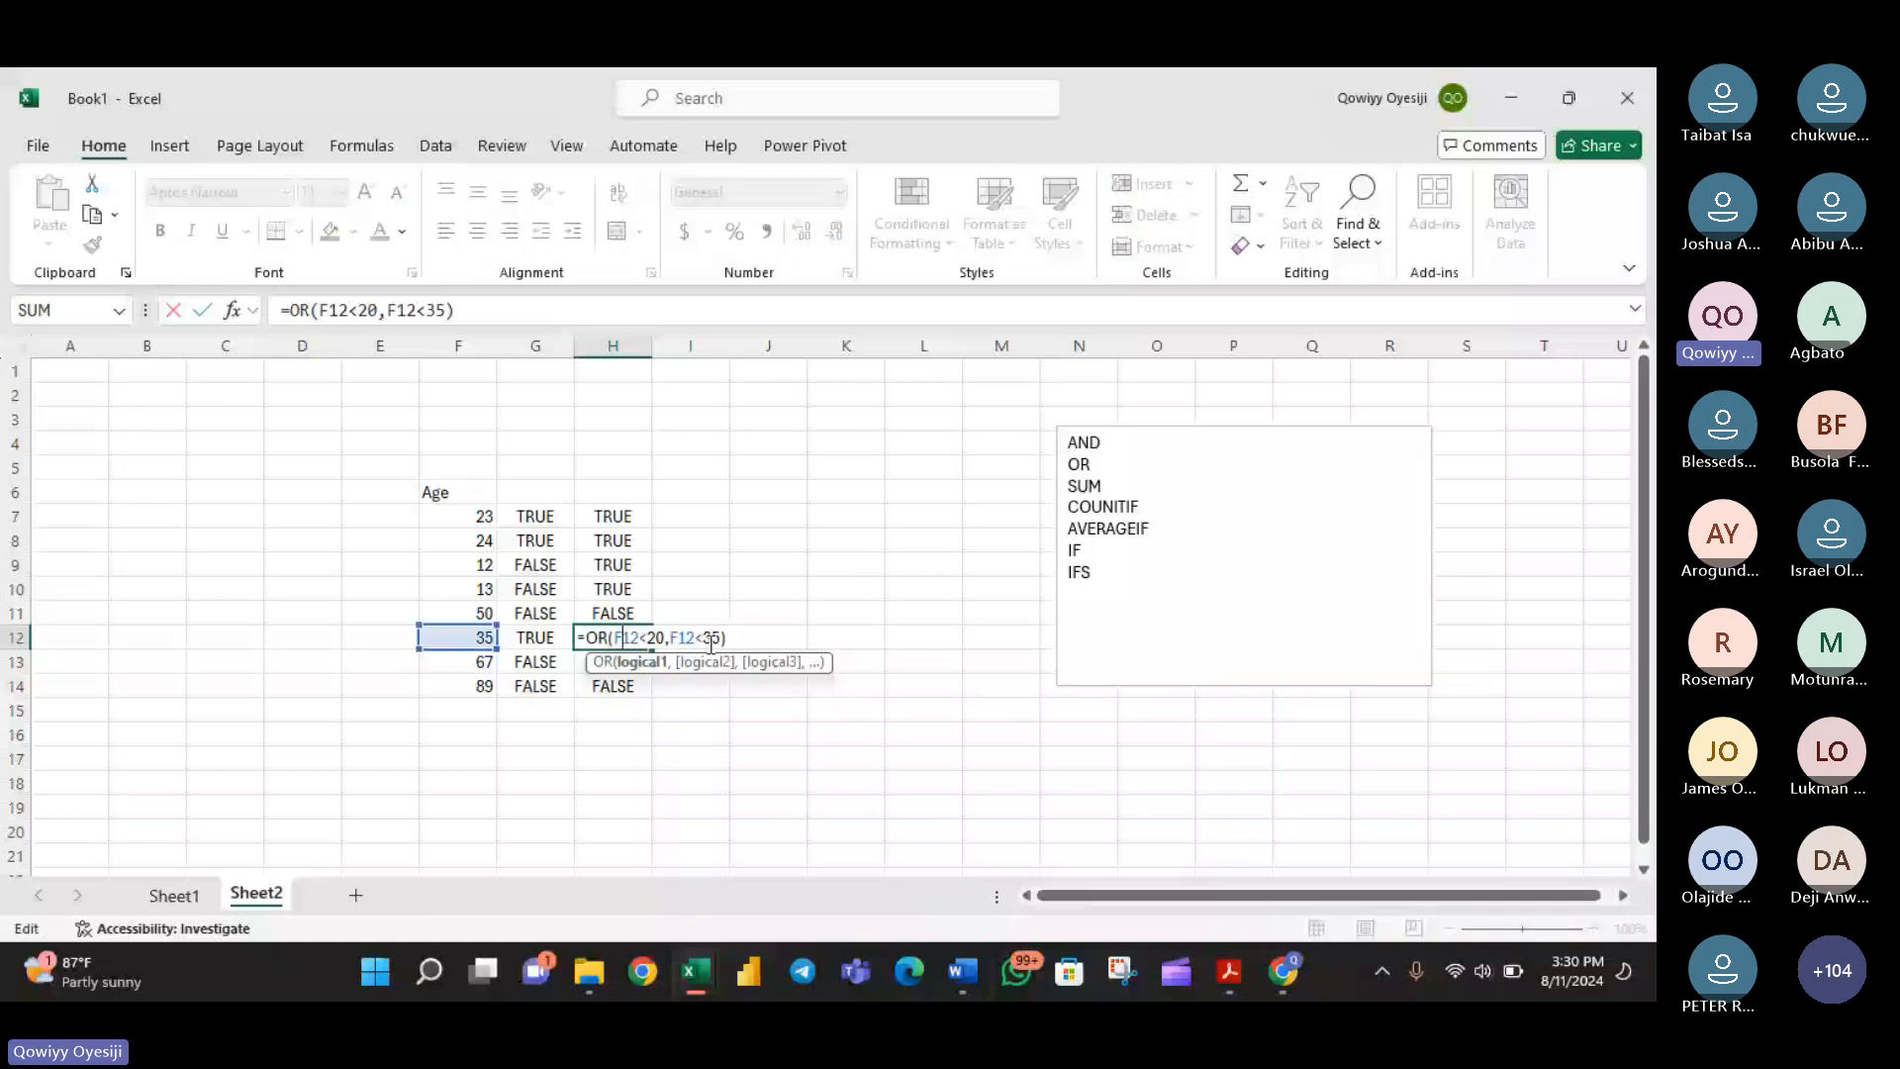
pyautogui.press('Return')
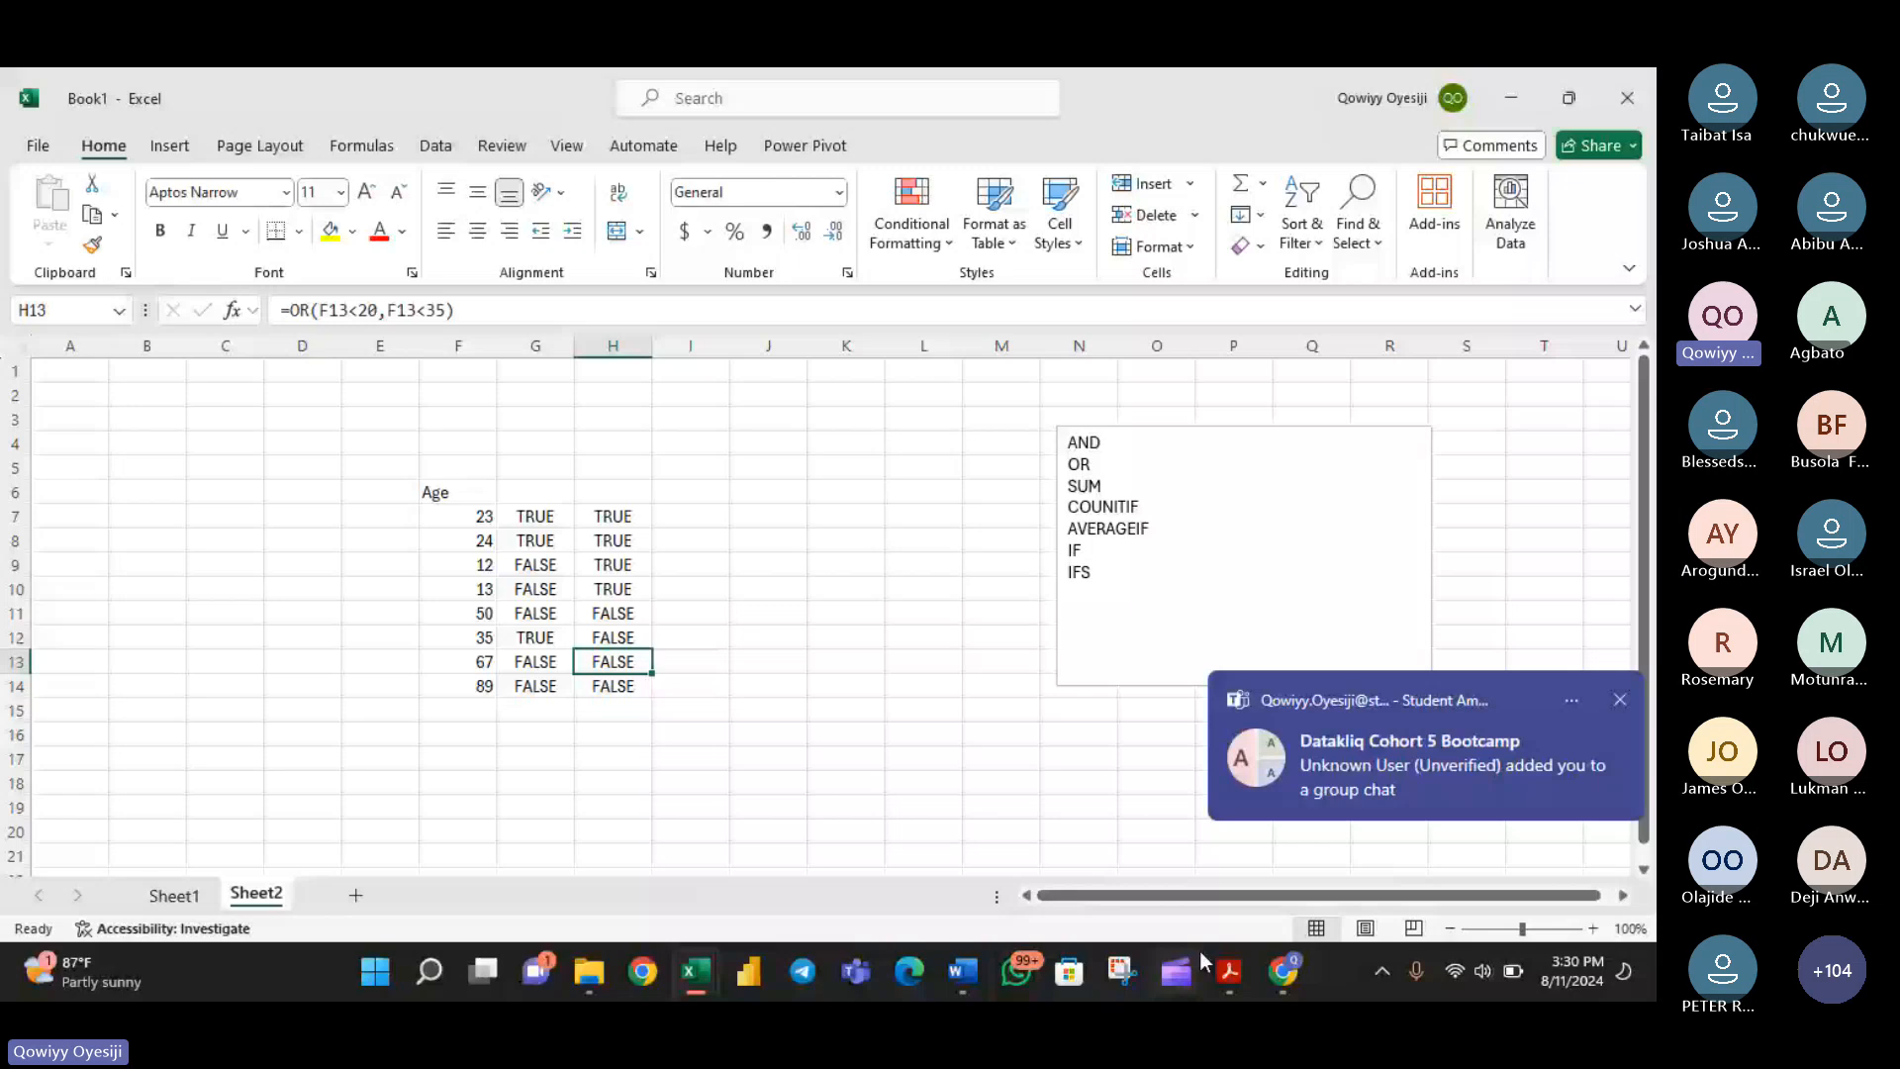
# - Switch to the Teams meeting, read through the recent chat messages, and return to the Excel workbook
pyautogui.click(1284, 970)
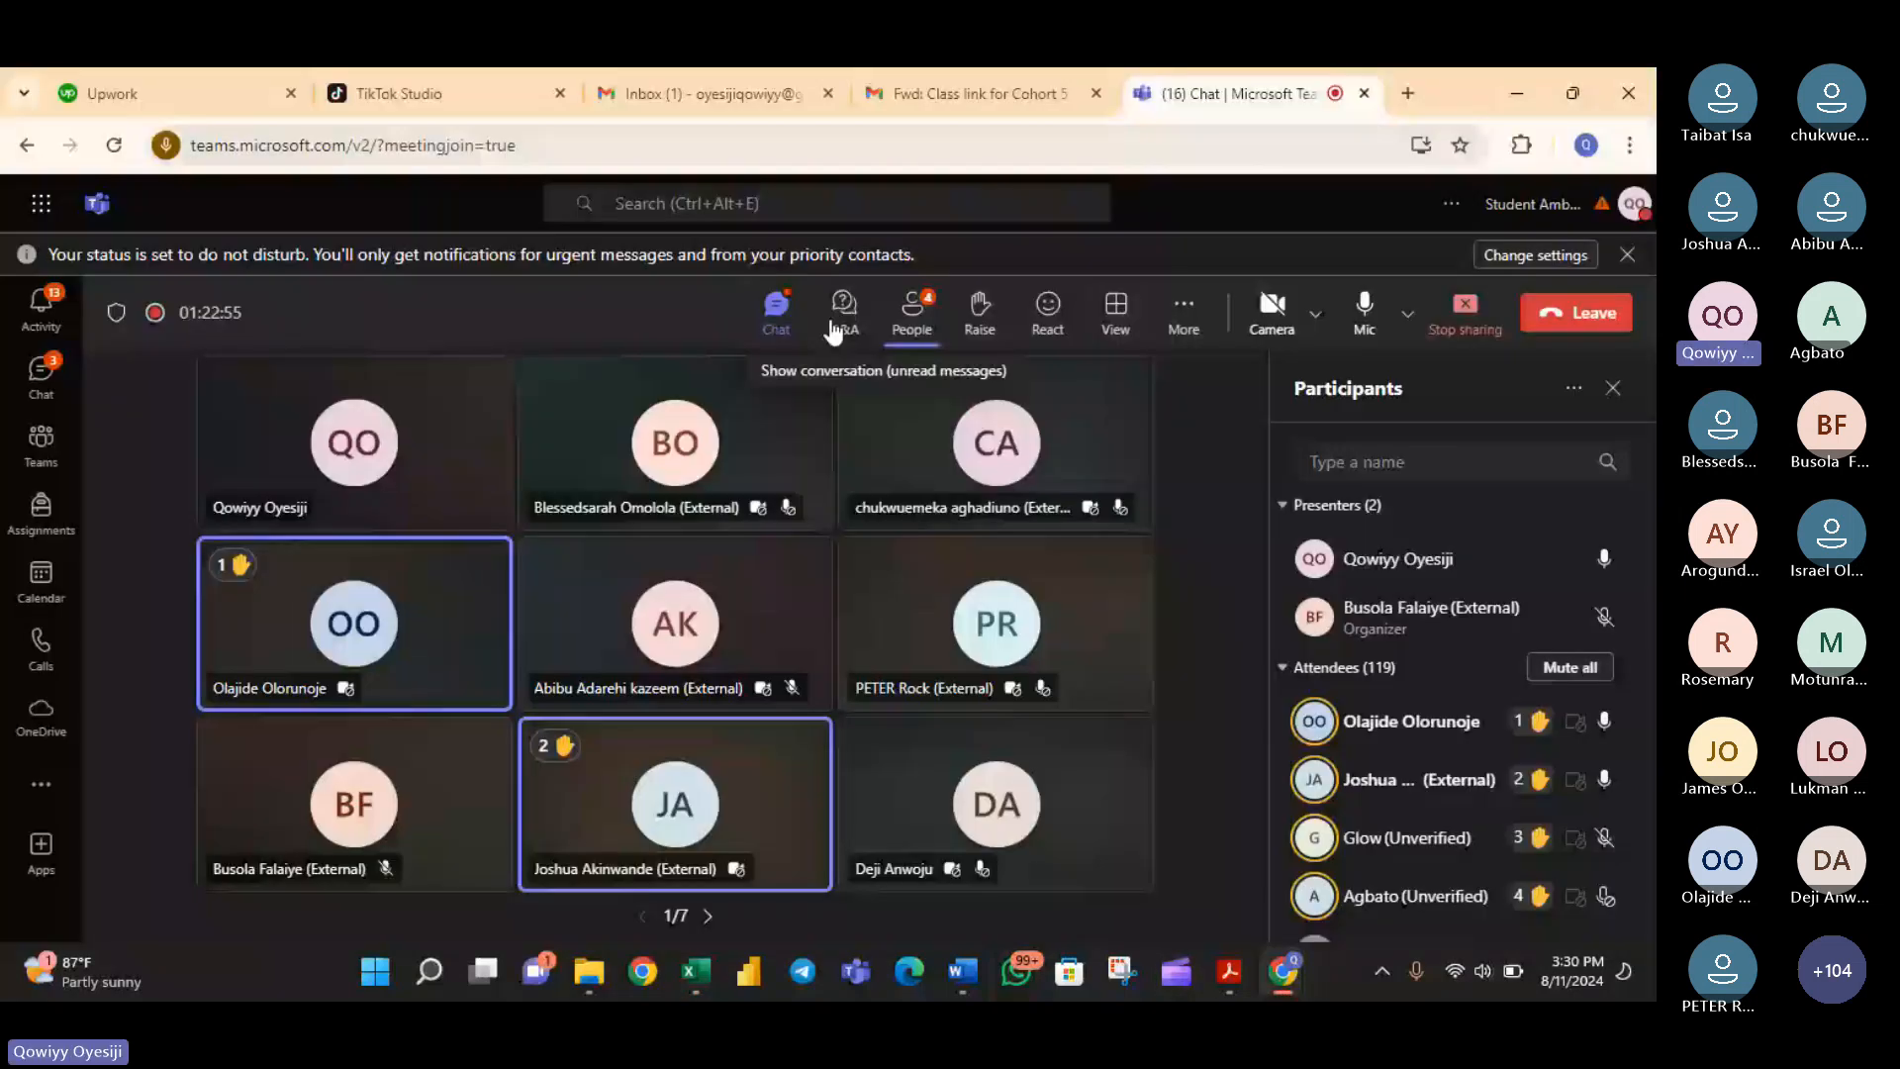
pyautogui.click(831, 325)
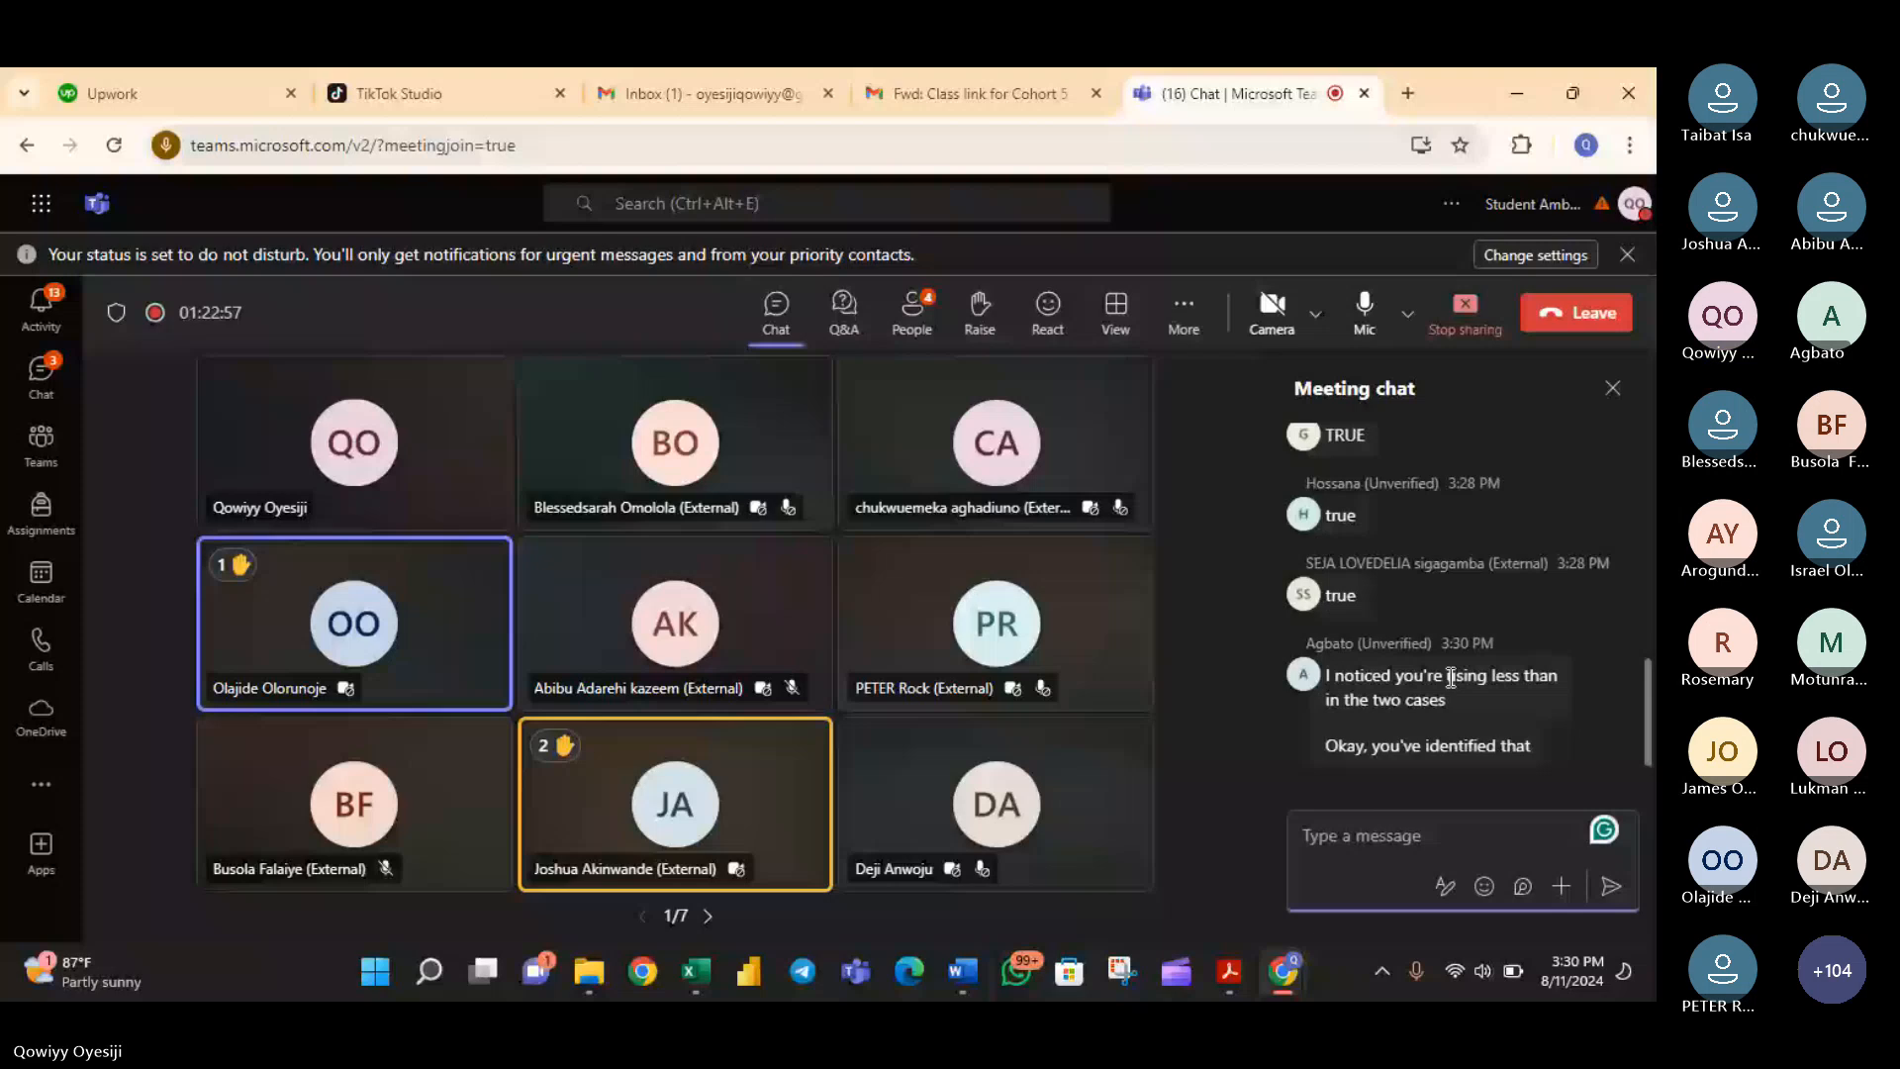
pyautogui.scroll(3, 1451, 676)
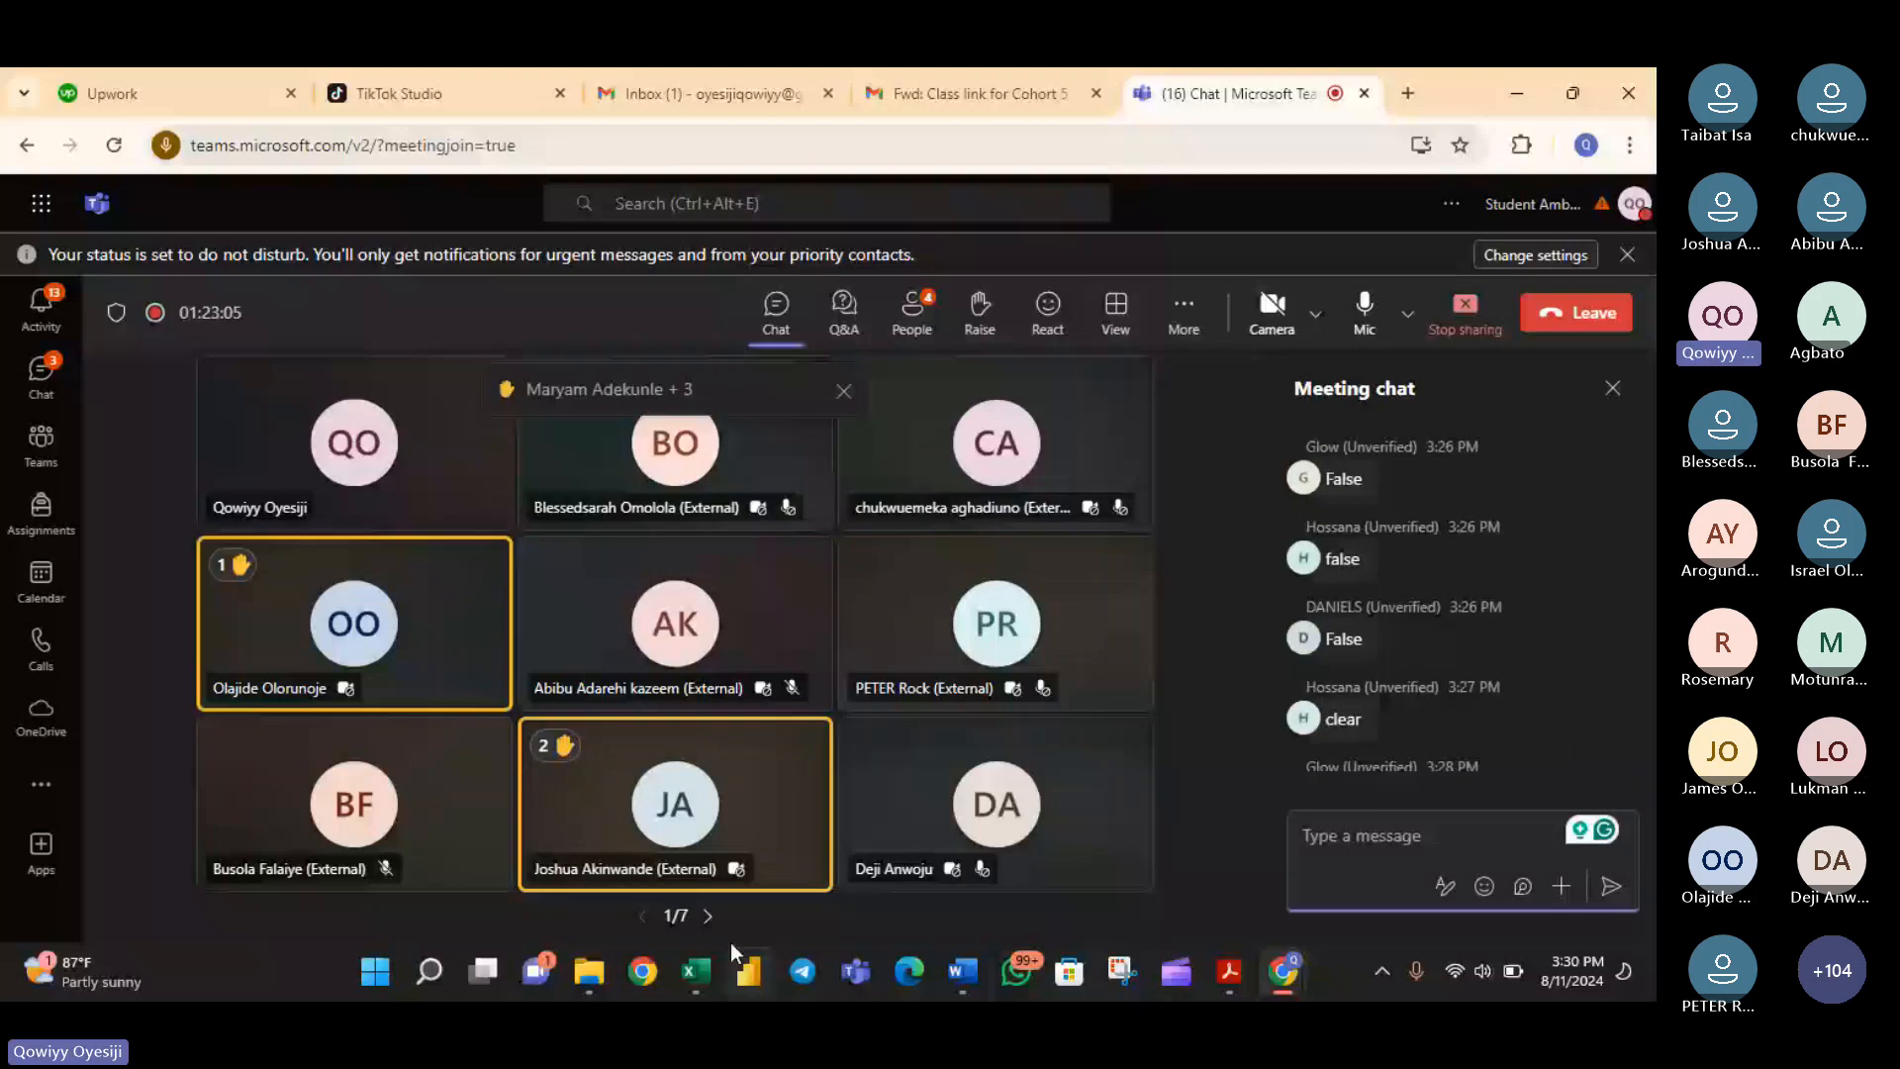
pyautogui.click(695, 971)
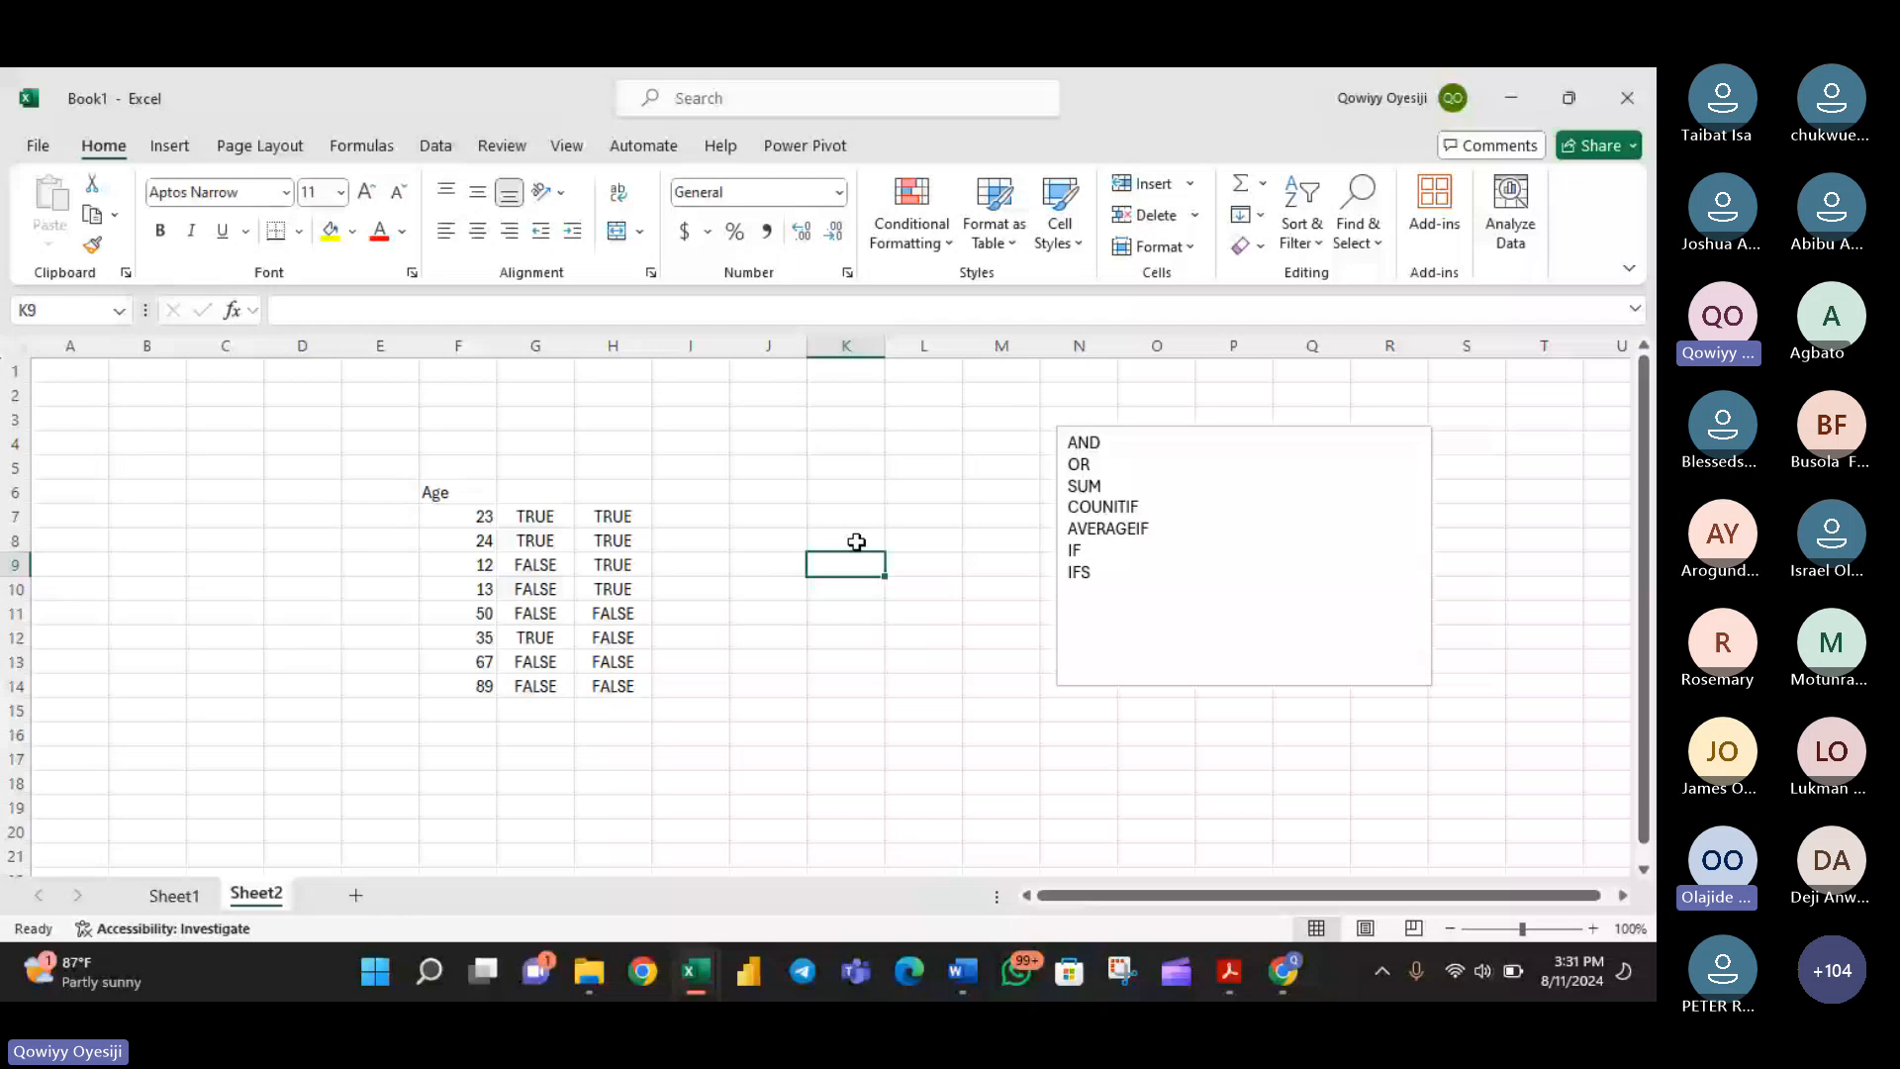
pyautogui.click(758, 543)
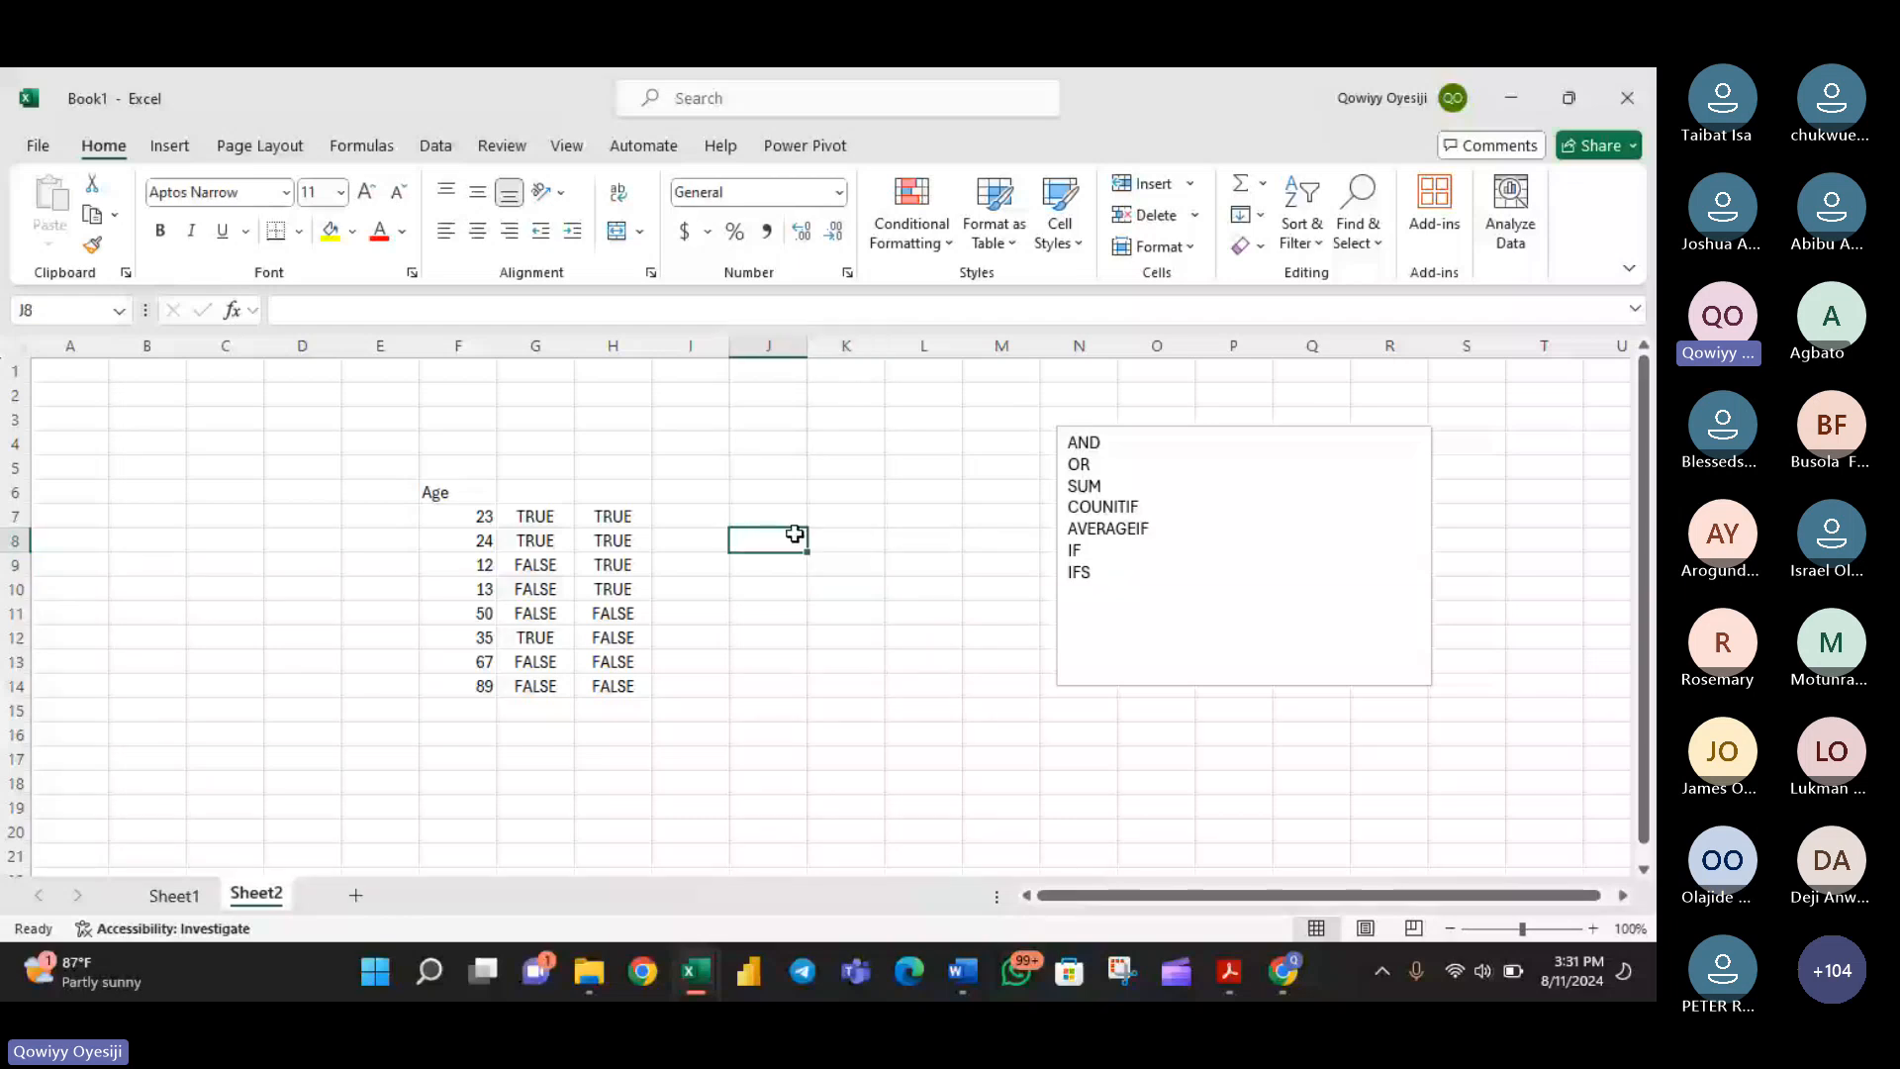
pyautogui.press('Up')
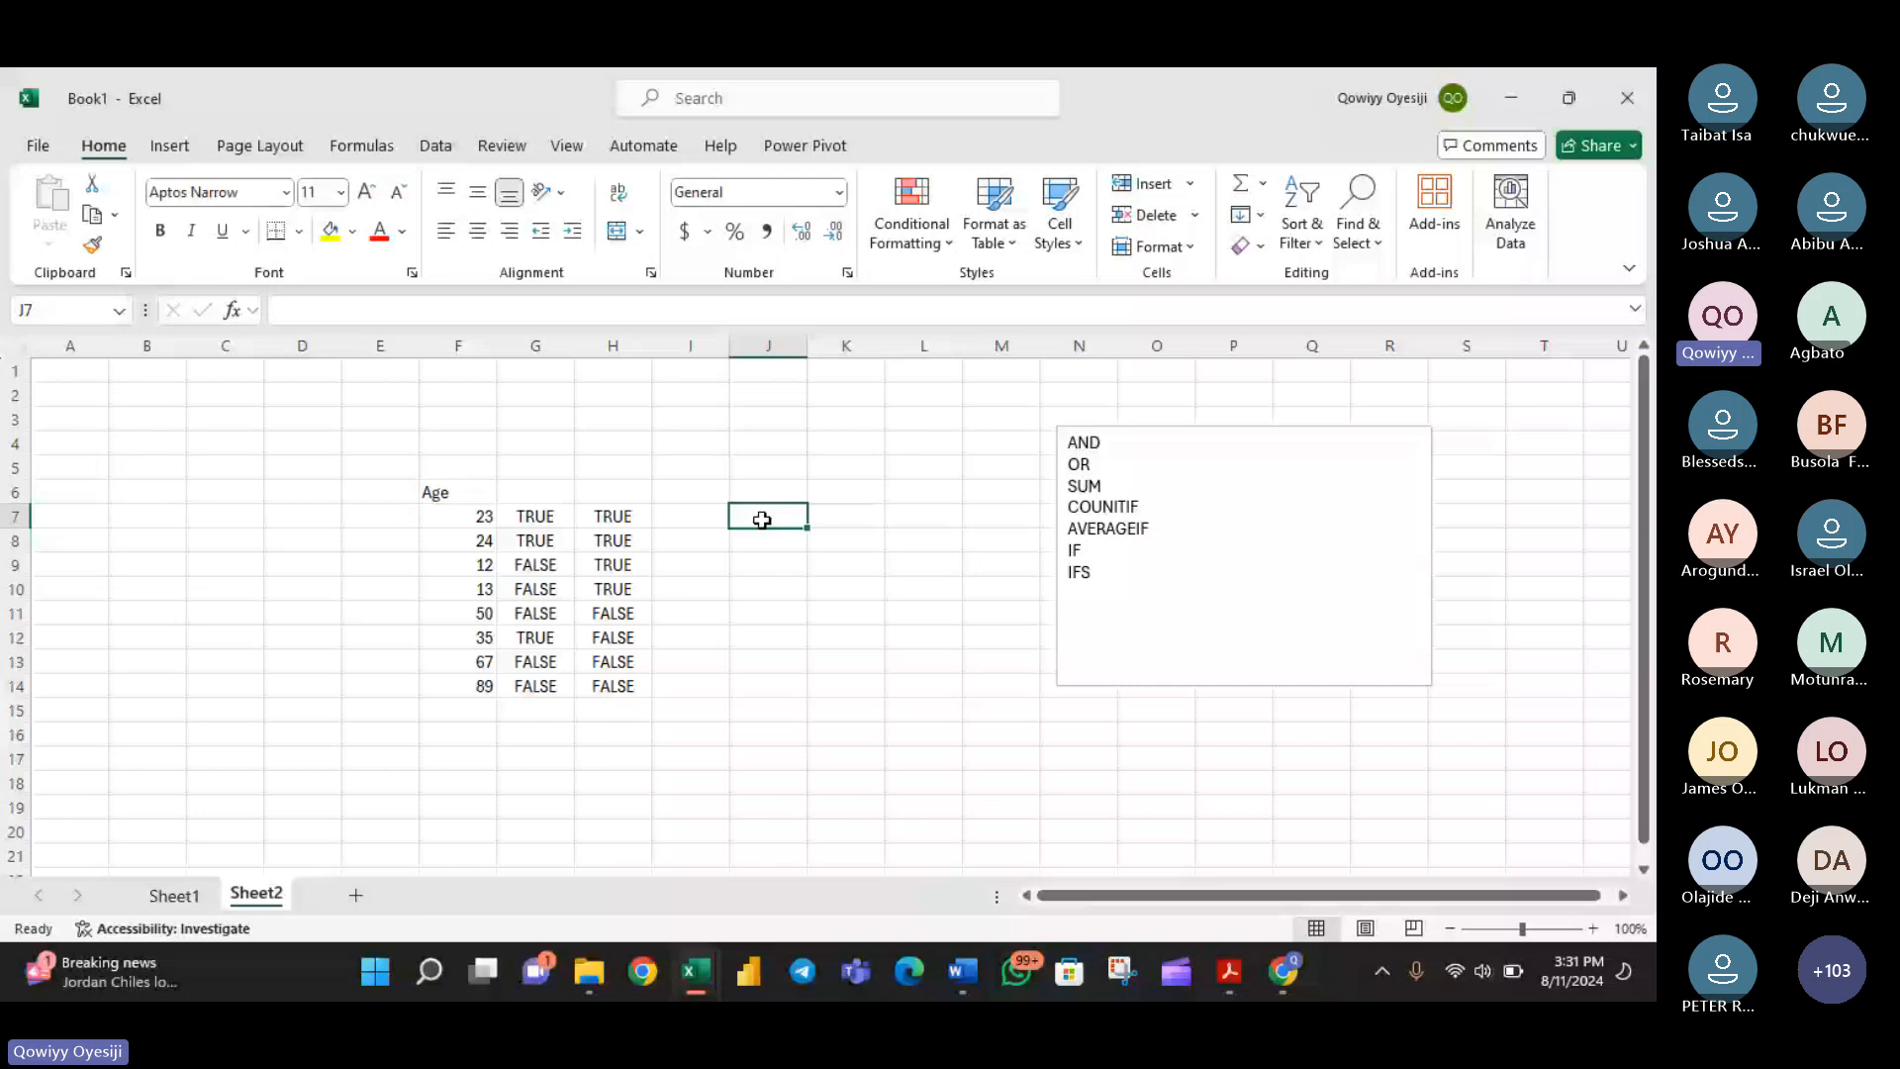
pyautogui.write('=su')
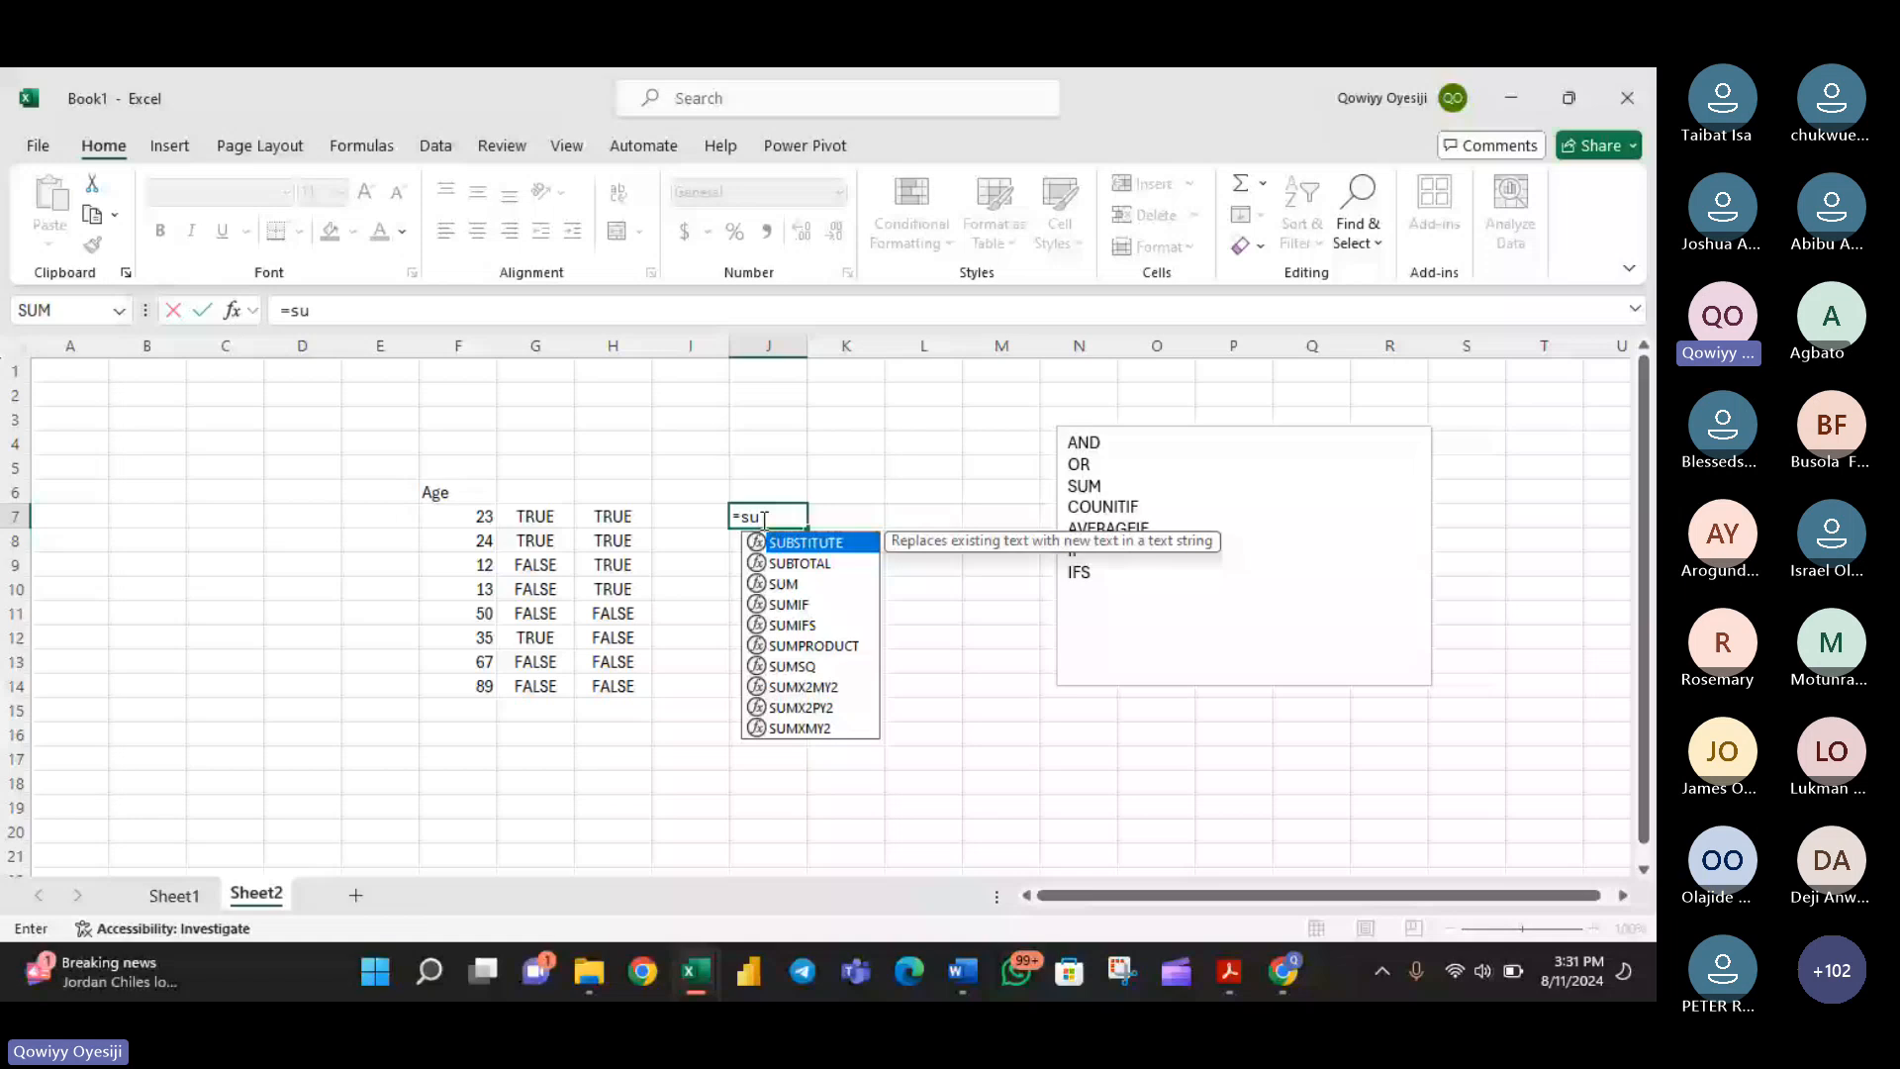
pyautogui.press('BackSpace')
pyautogui.press('BackSpace')
pyautogui.press('BackSpace')
pyautogui.write('\\')
pyautogui.press('Return')
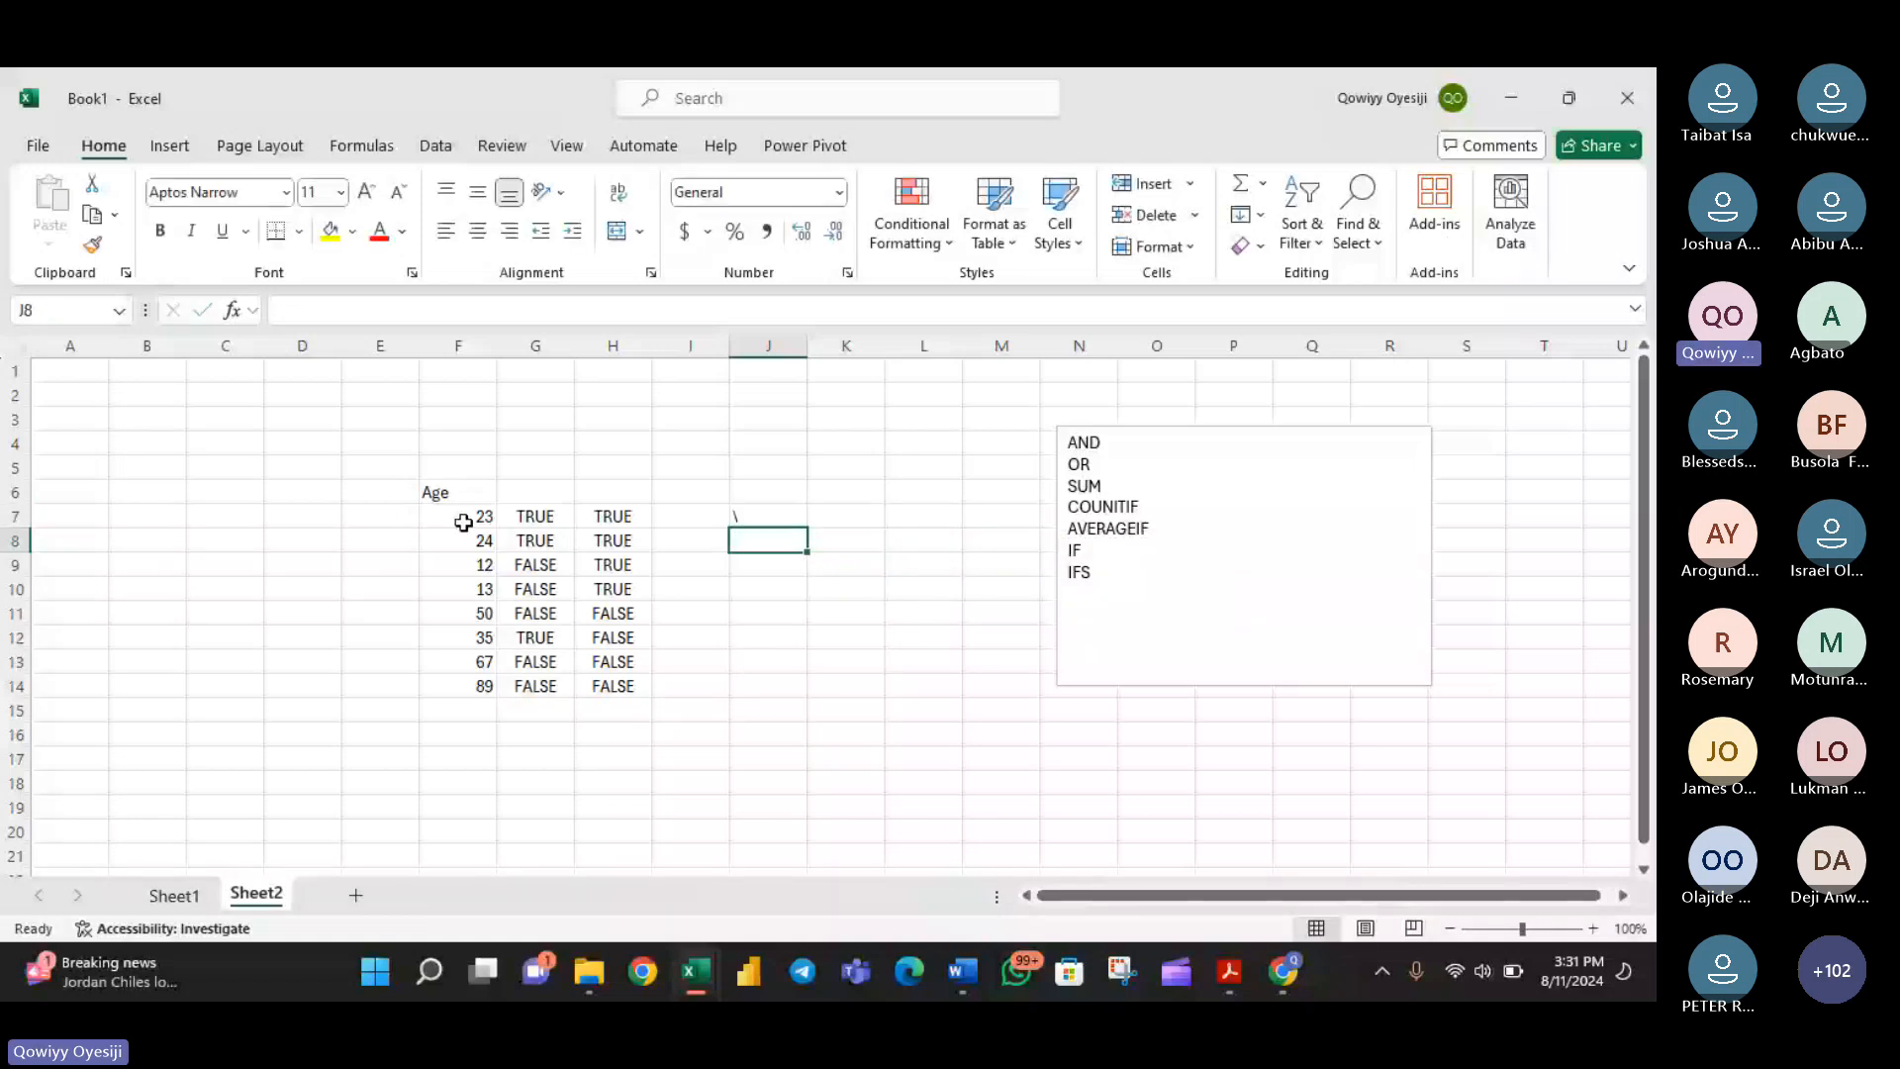
# - Define the name Age for the age values in cells F7 to F14
pyautogui.moveTo(463, 523); pyautogui.dragTo(466, 686)
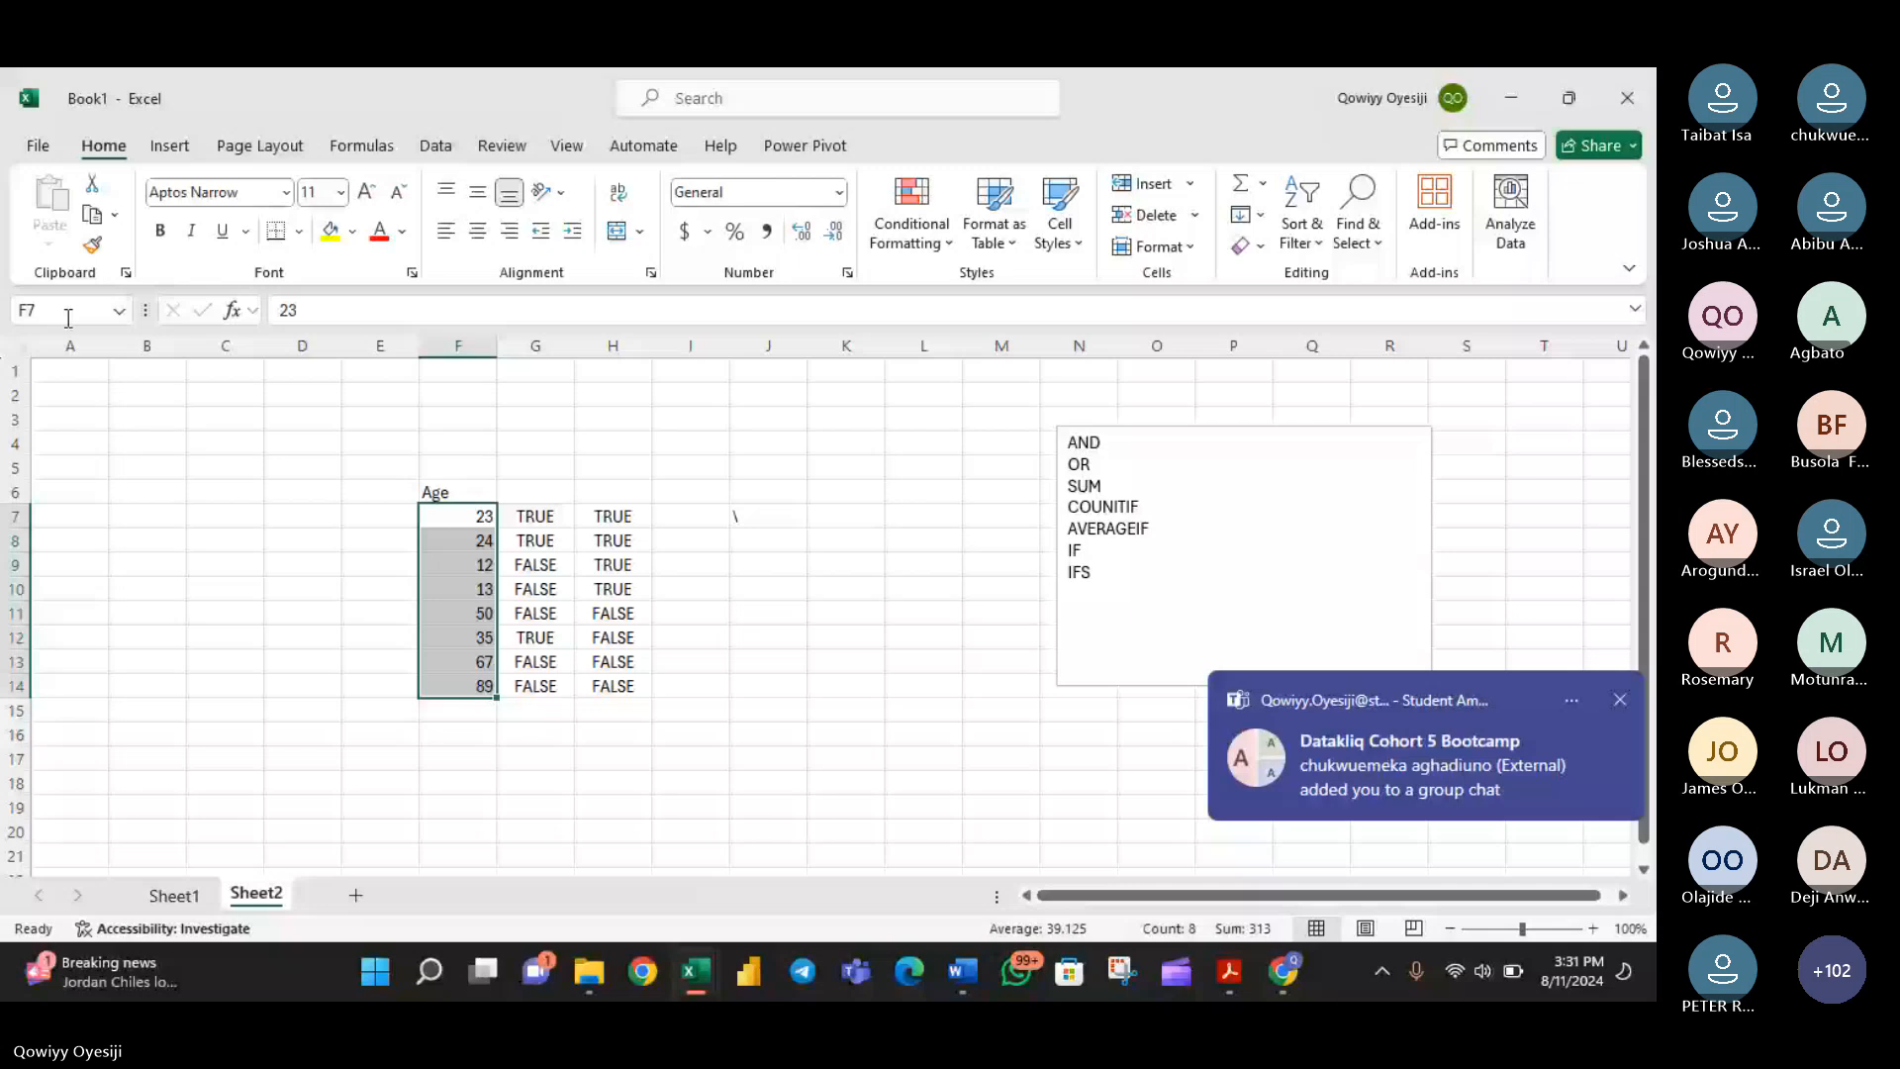
pyautogui.click(69, 318)
pyautogui.write('Age')
pyautogui.press('Return')
# - Try to write a SUMIF formula in J7 with the Age range and the criterion >32
pyautogui.click(760, 517)
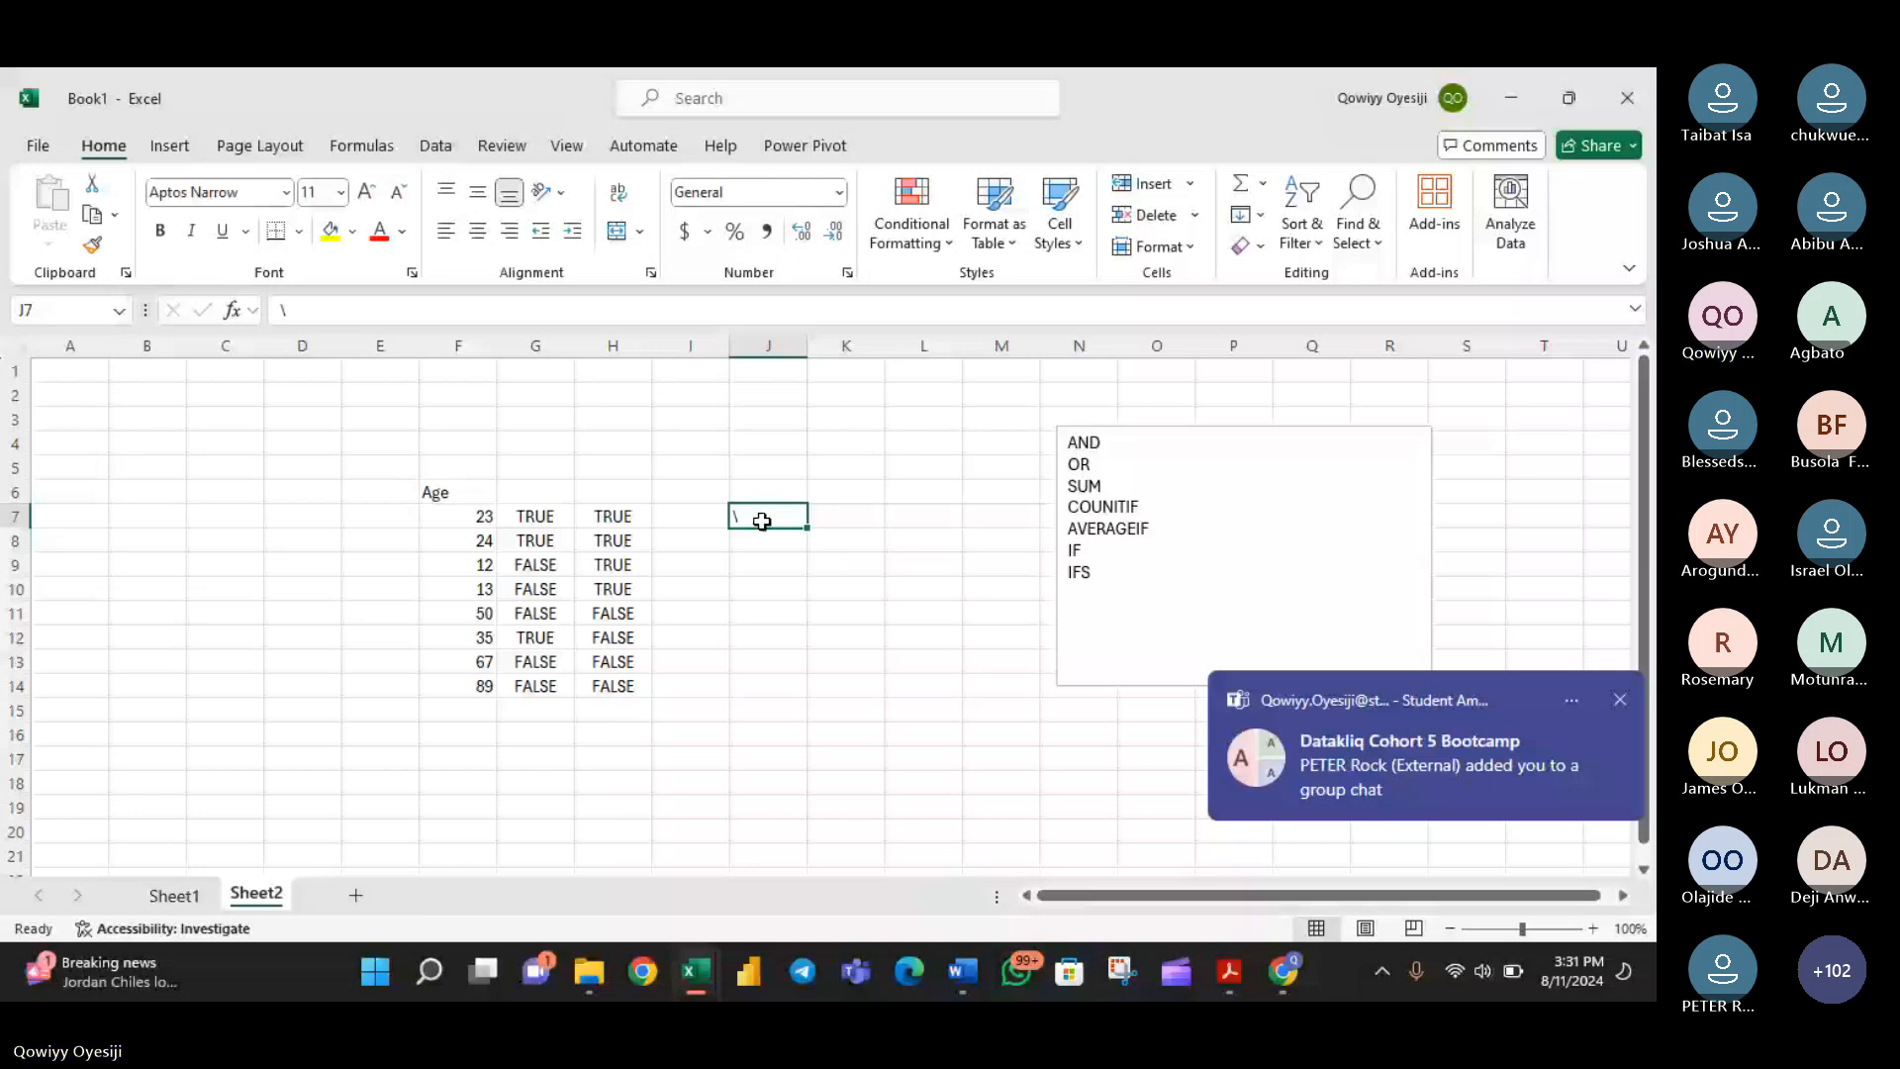
pyautogui.write('=s')
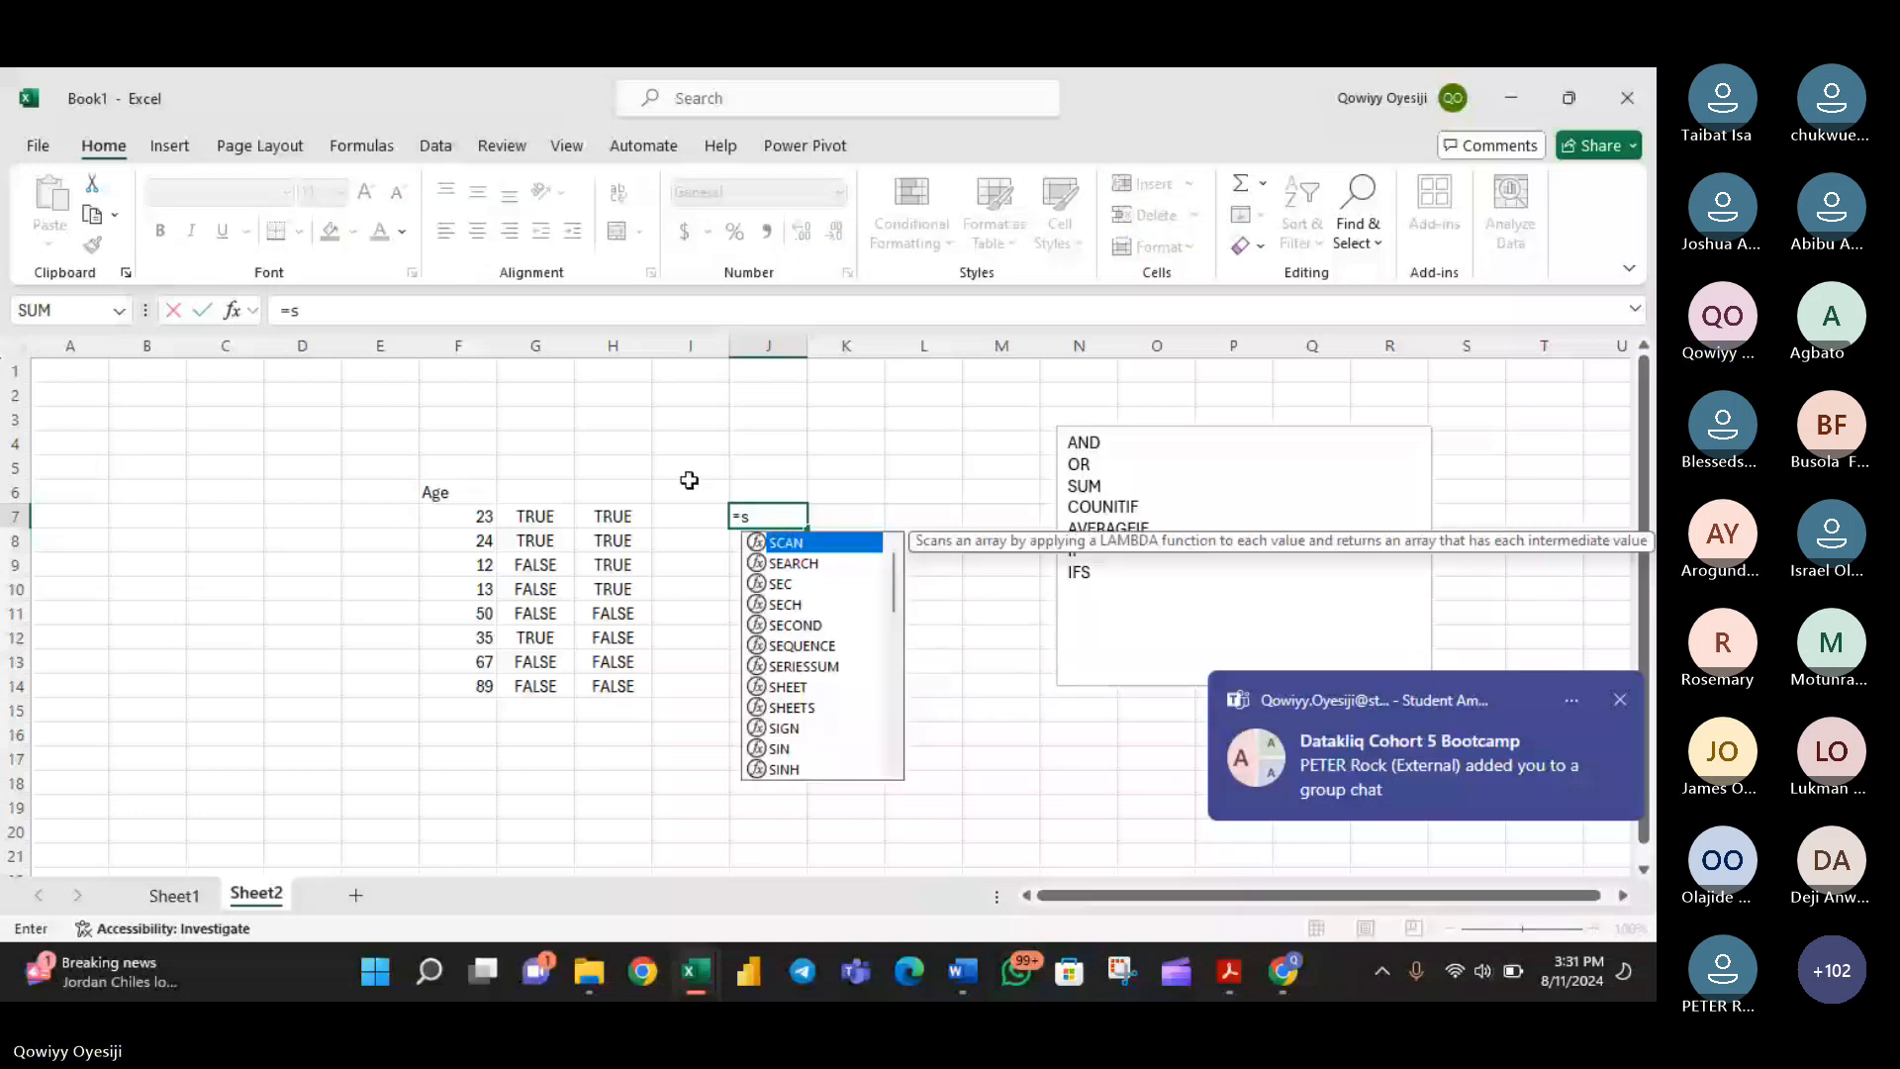
pyautogui.write('um')
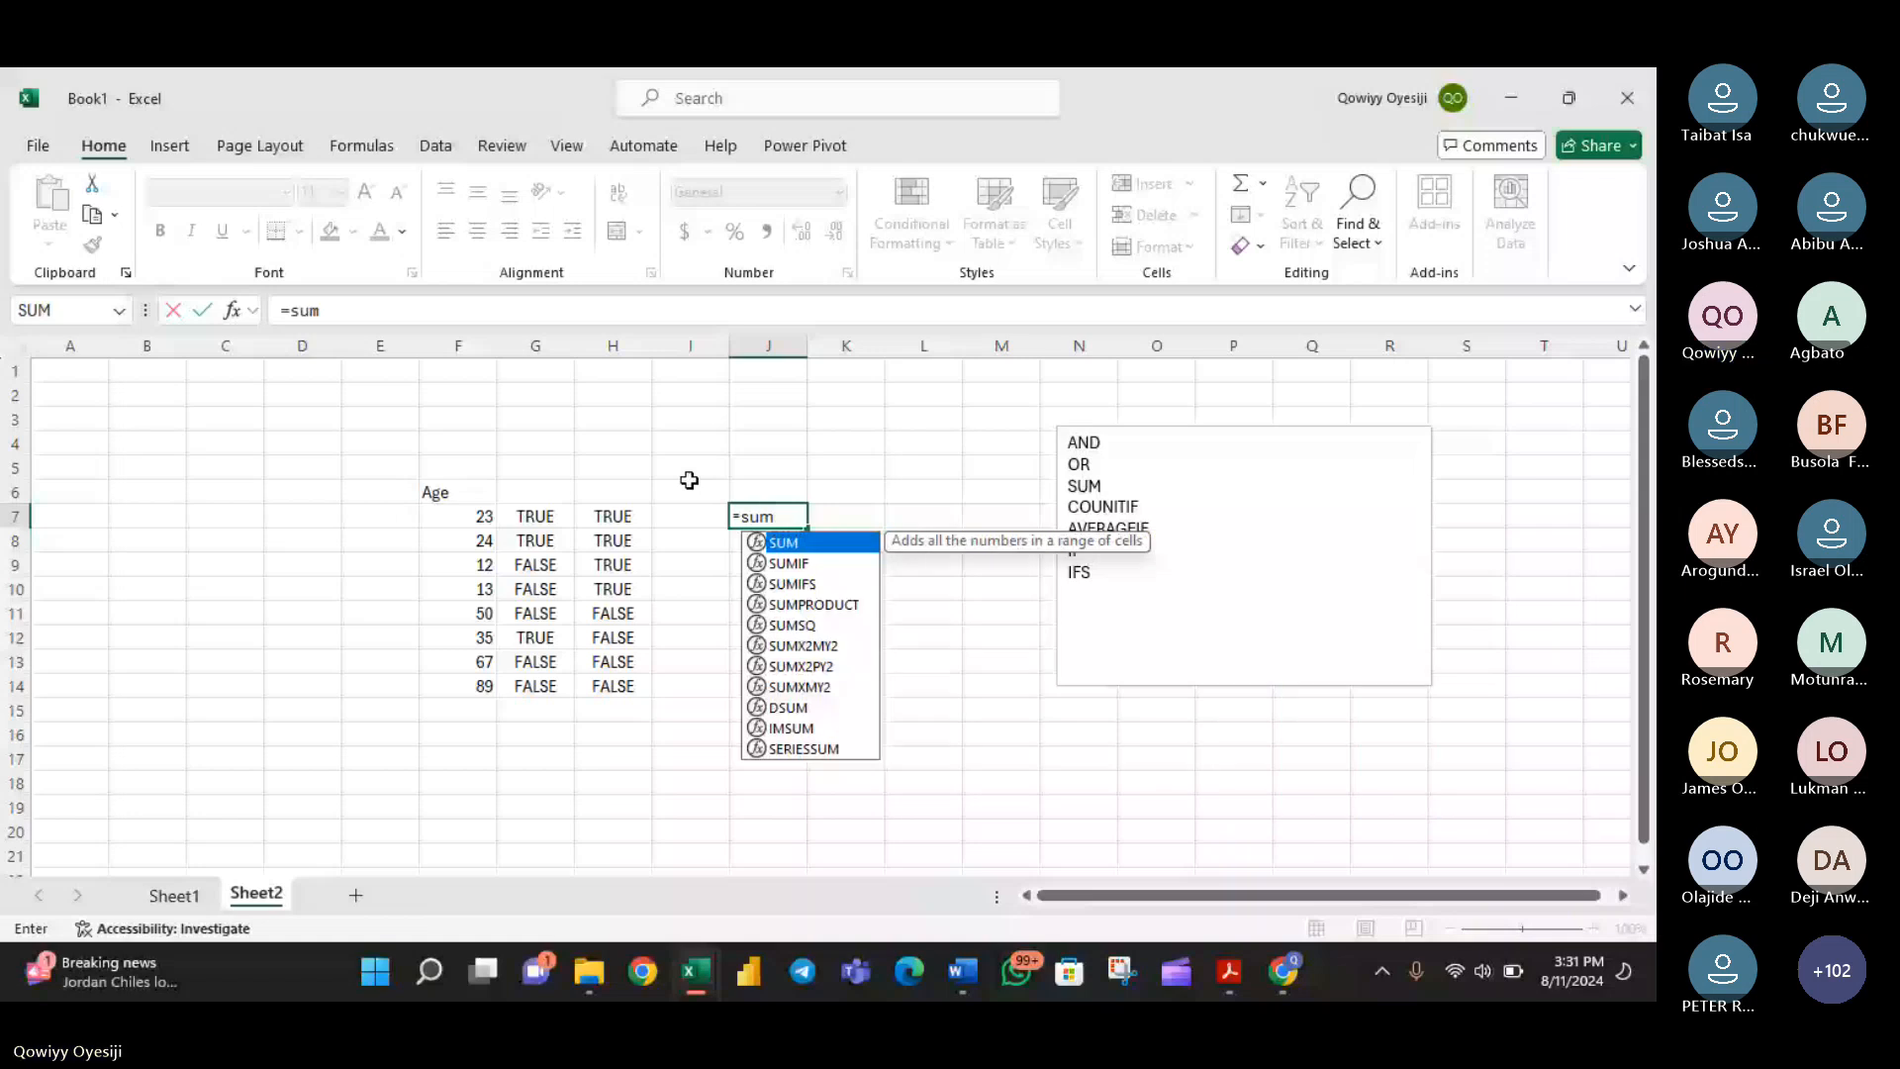
pyautogui.doubleClick(782, 563)
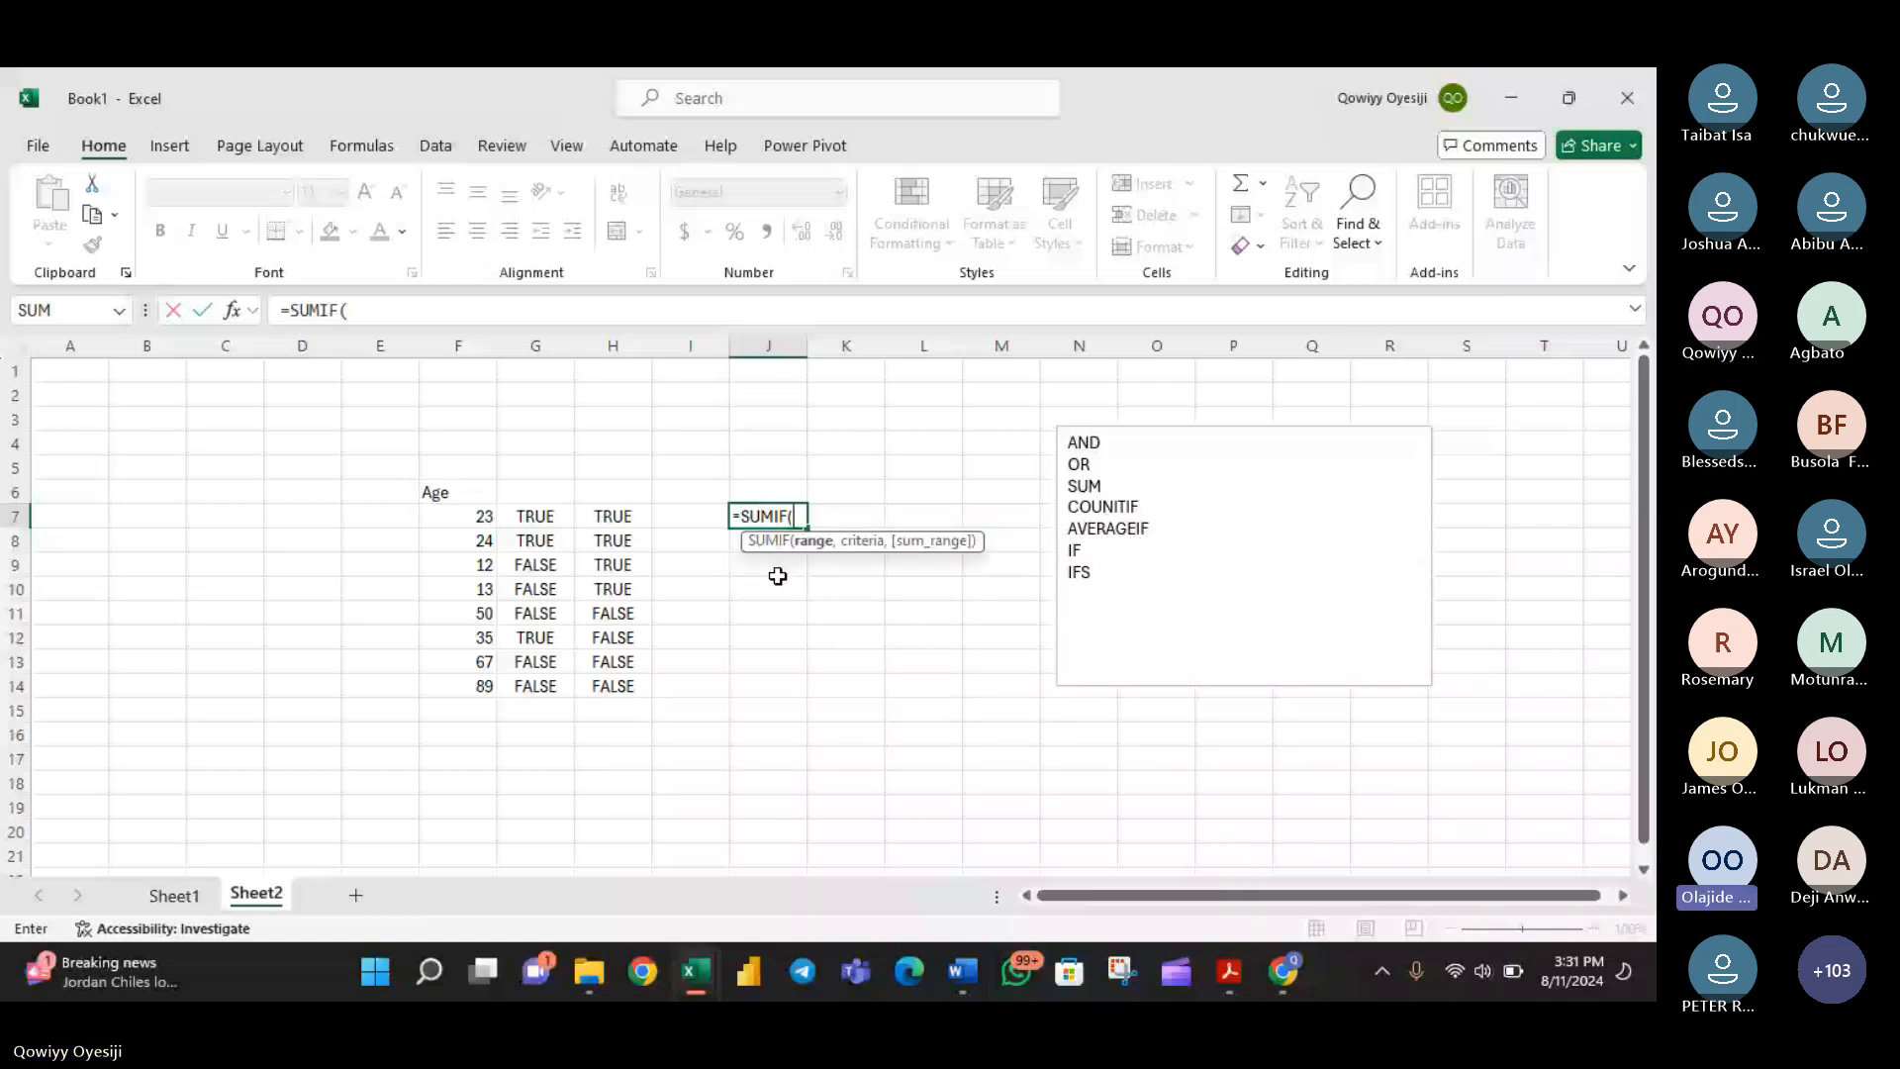
pyautogui.write('a')
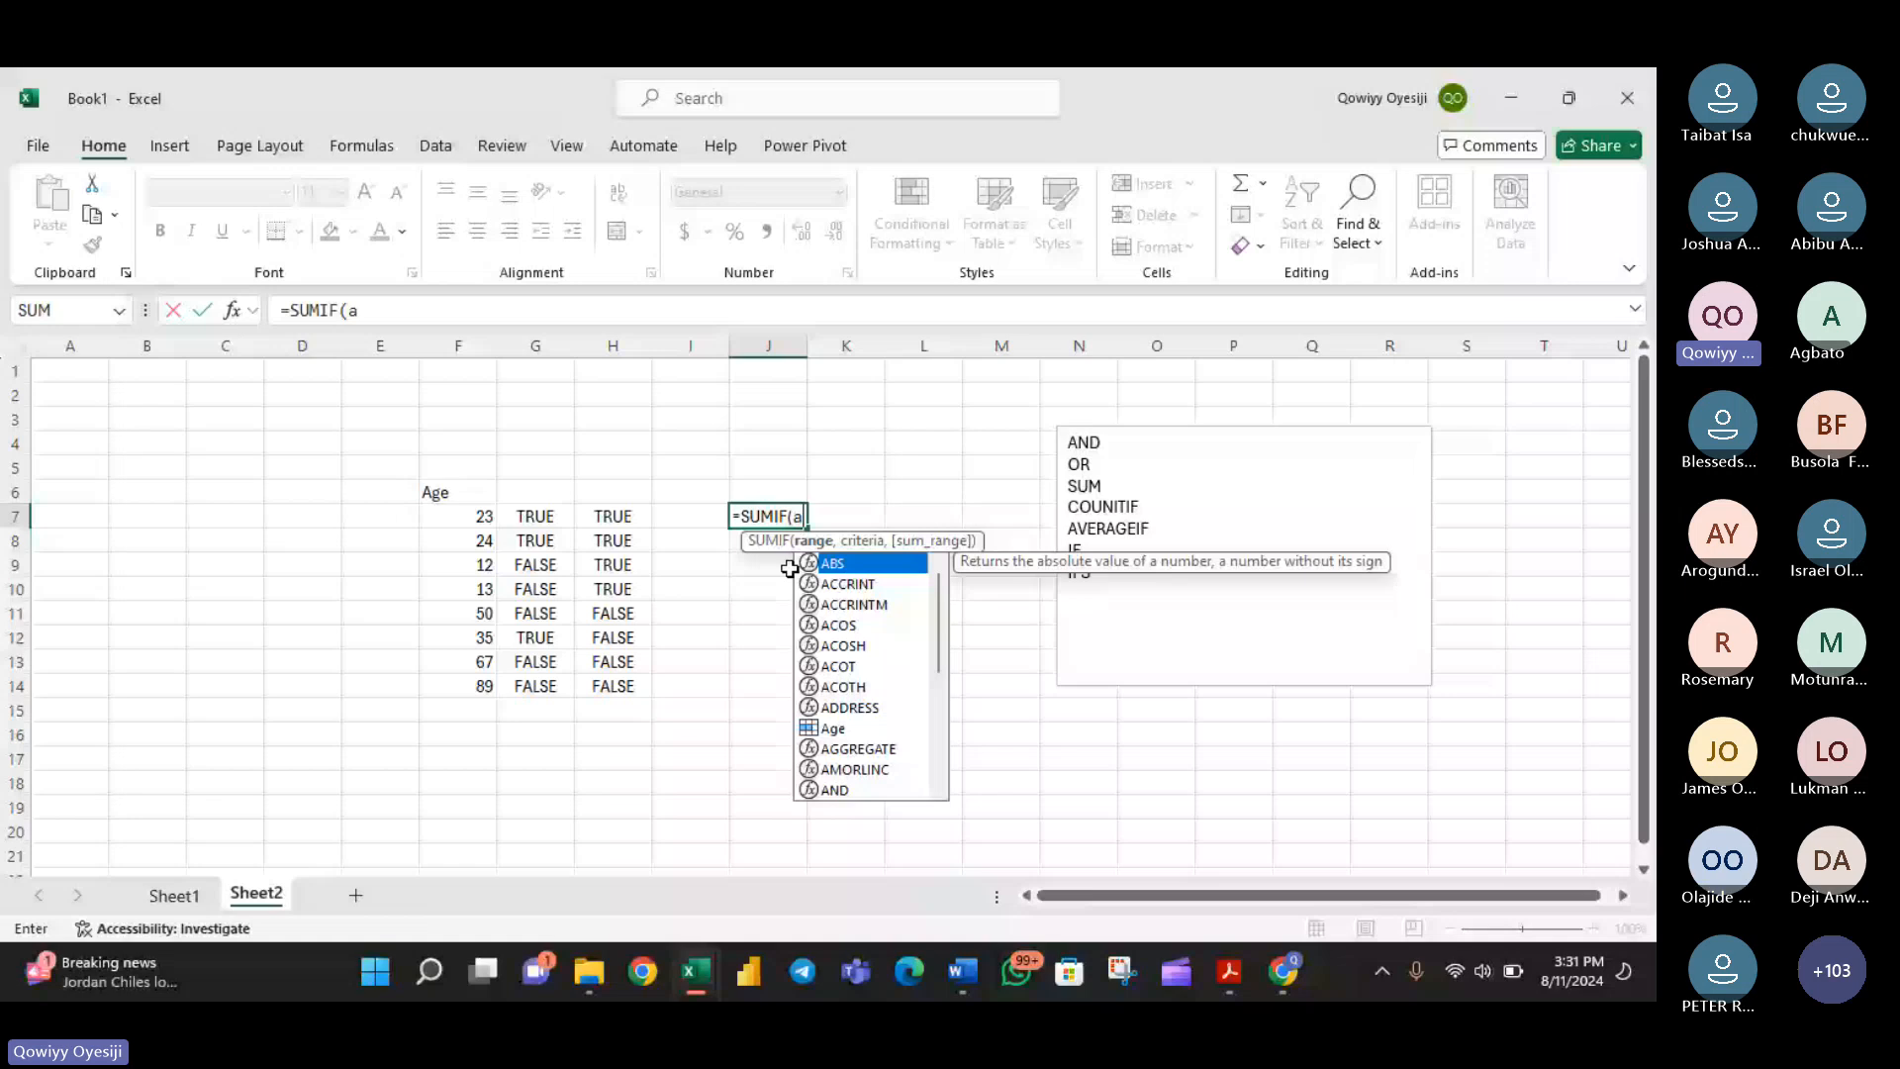
pyautogui.write('ge')
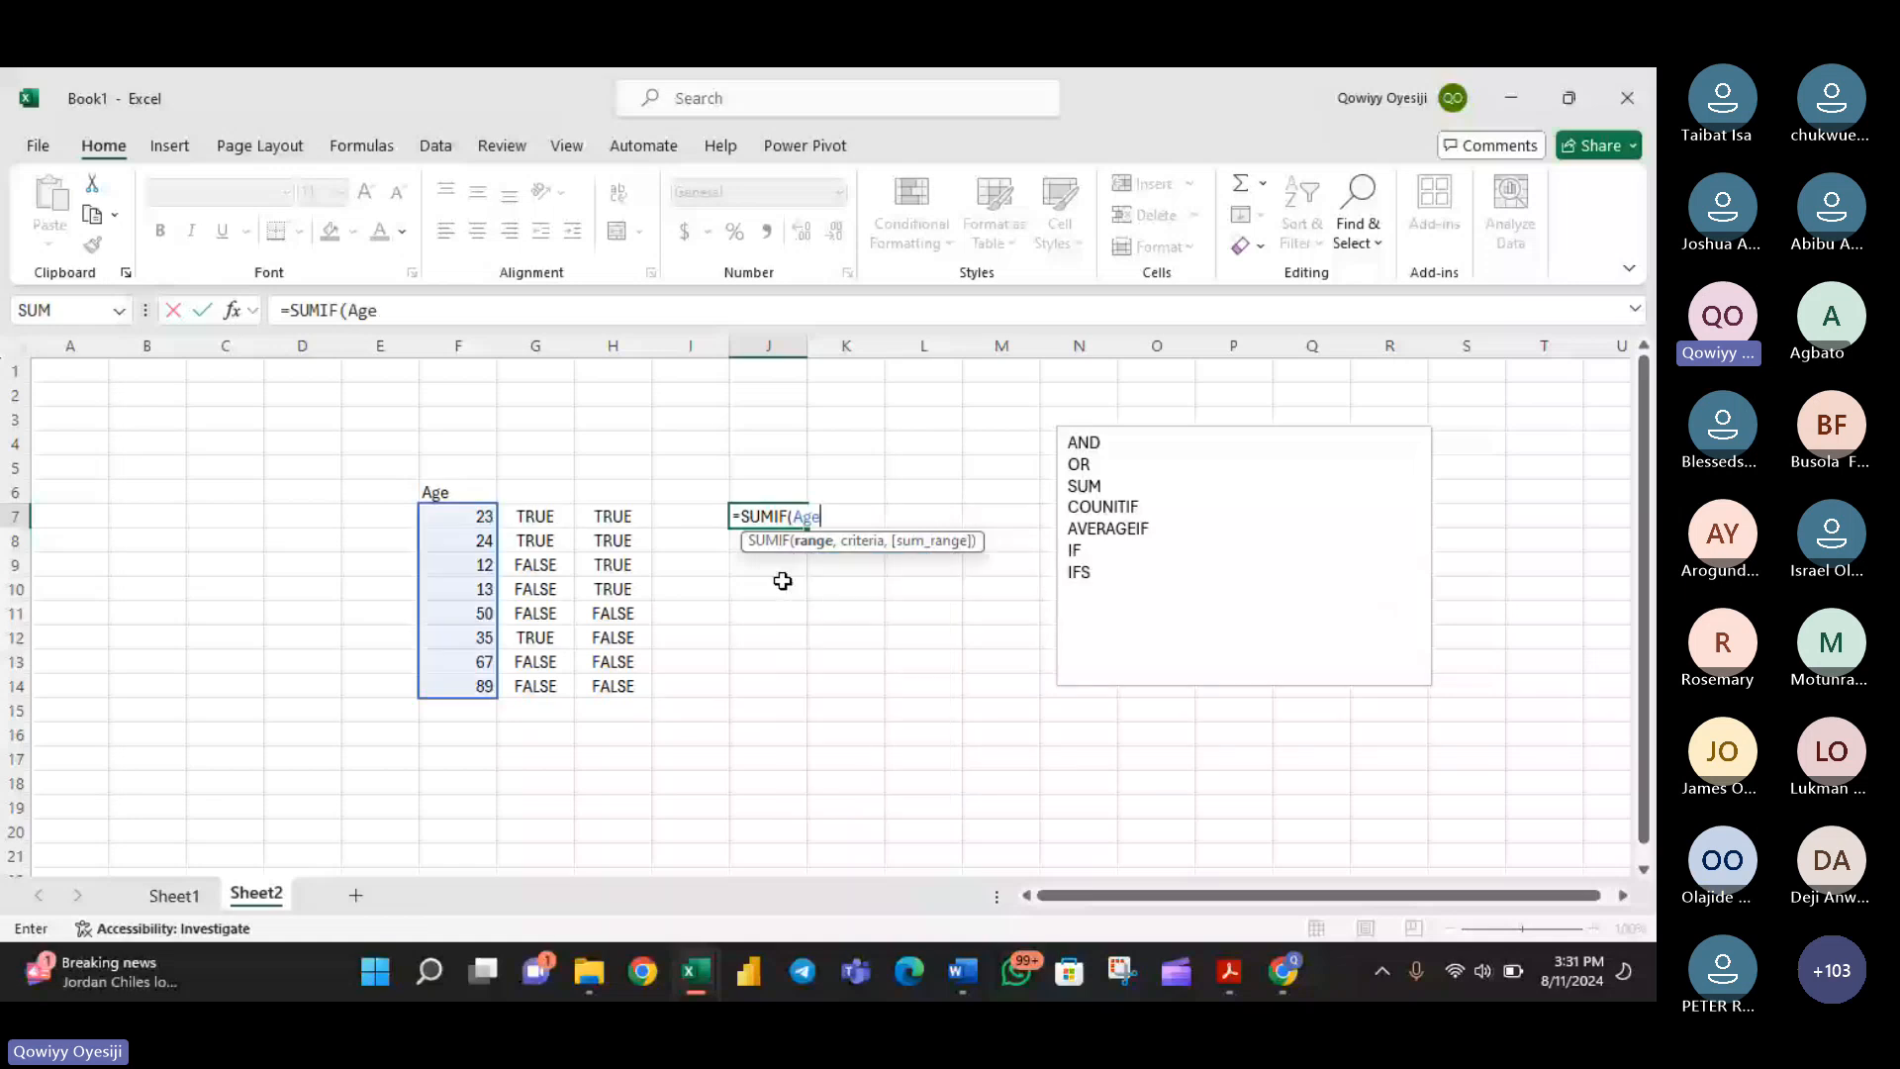
pyautogui.write(',>')
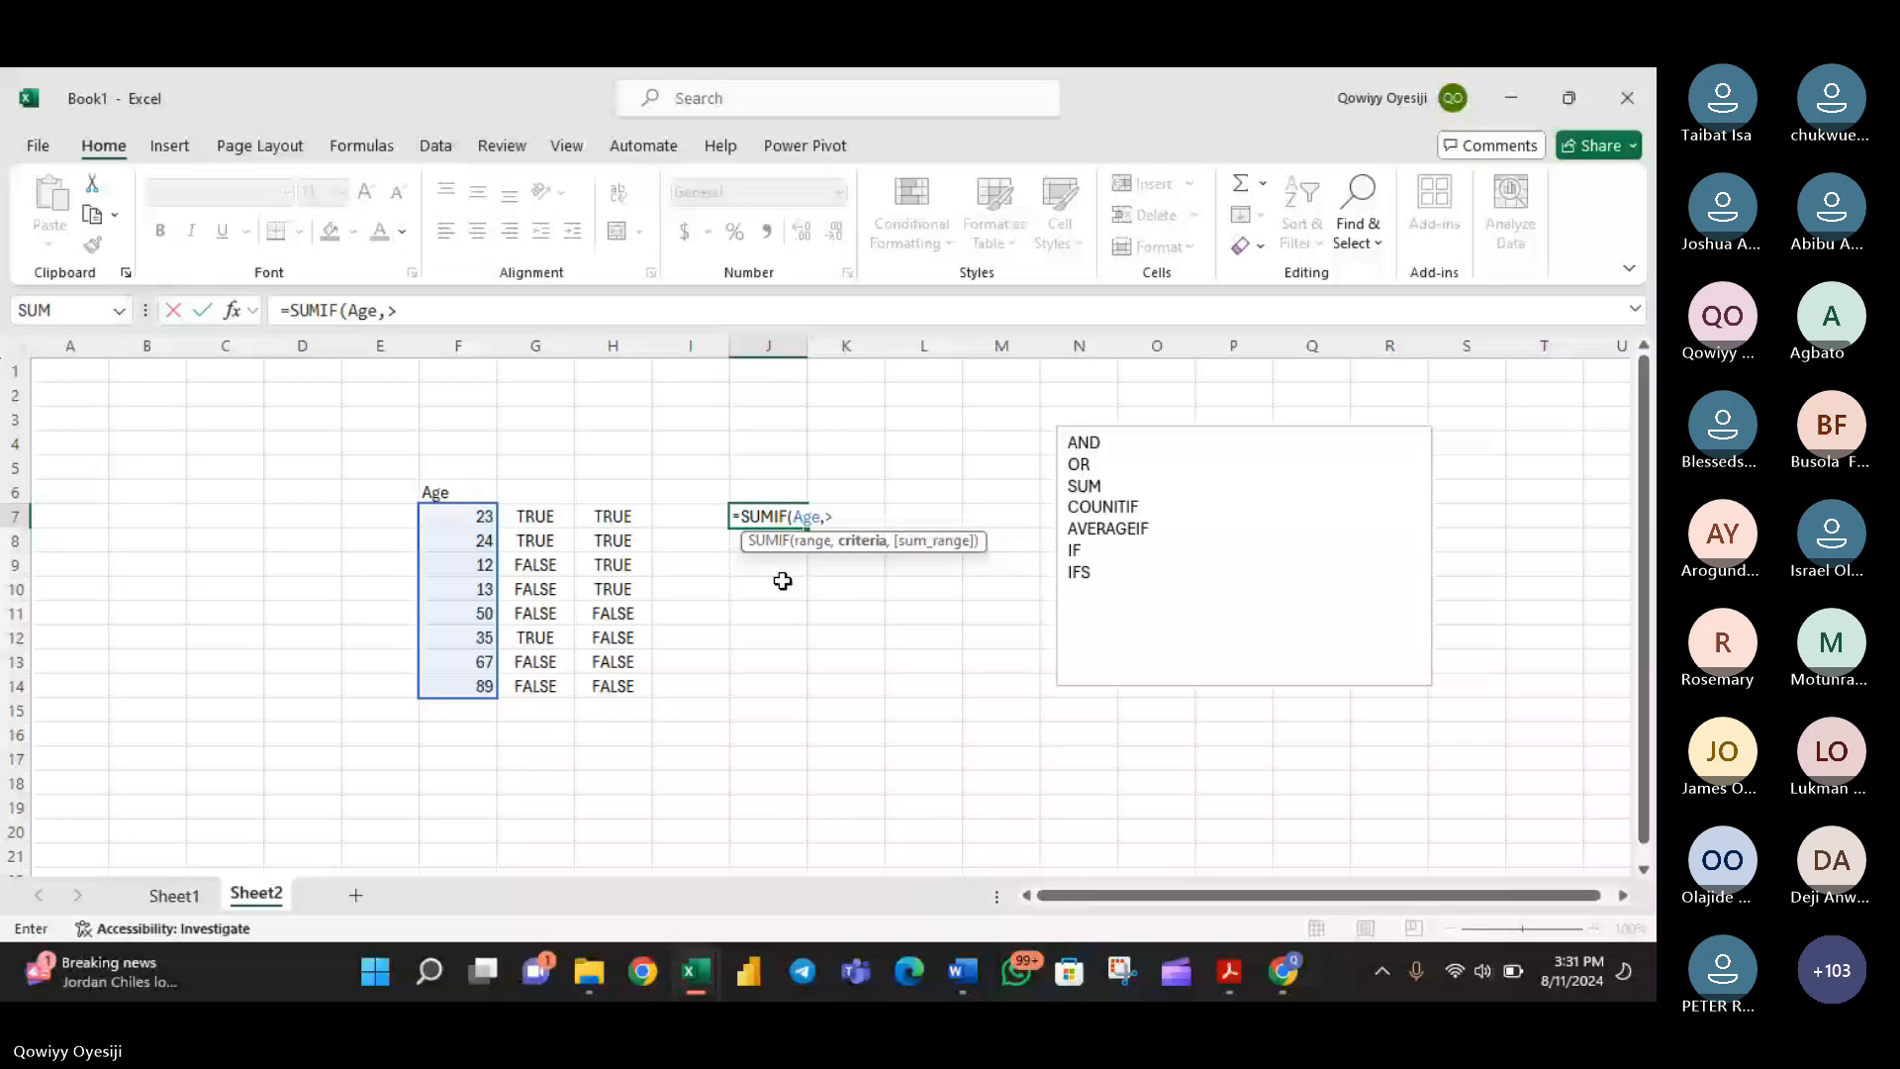
pyautogui.write('32')
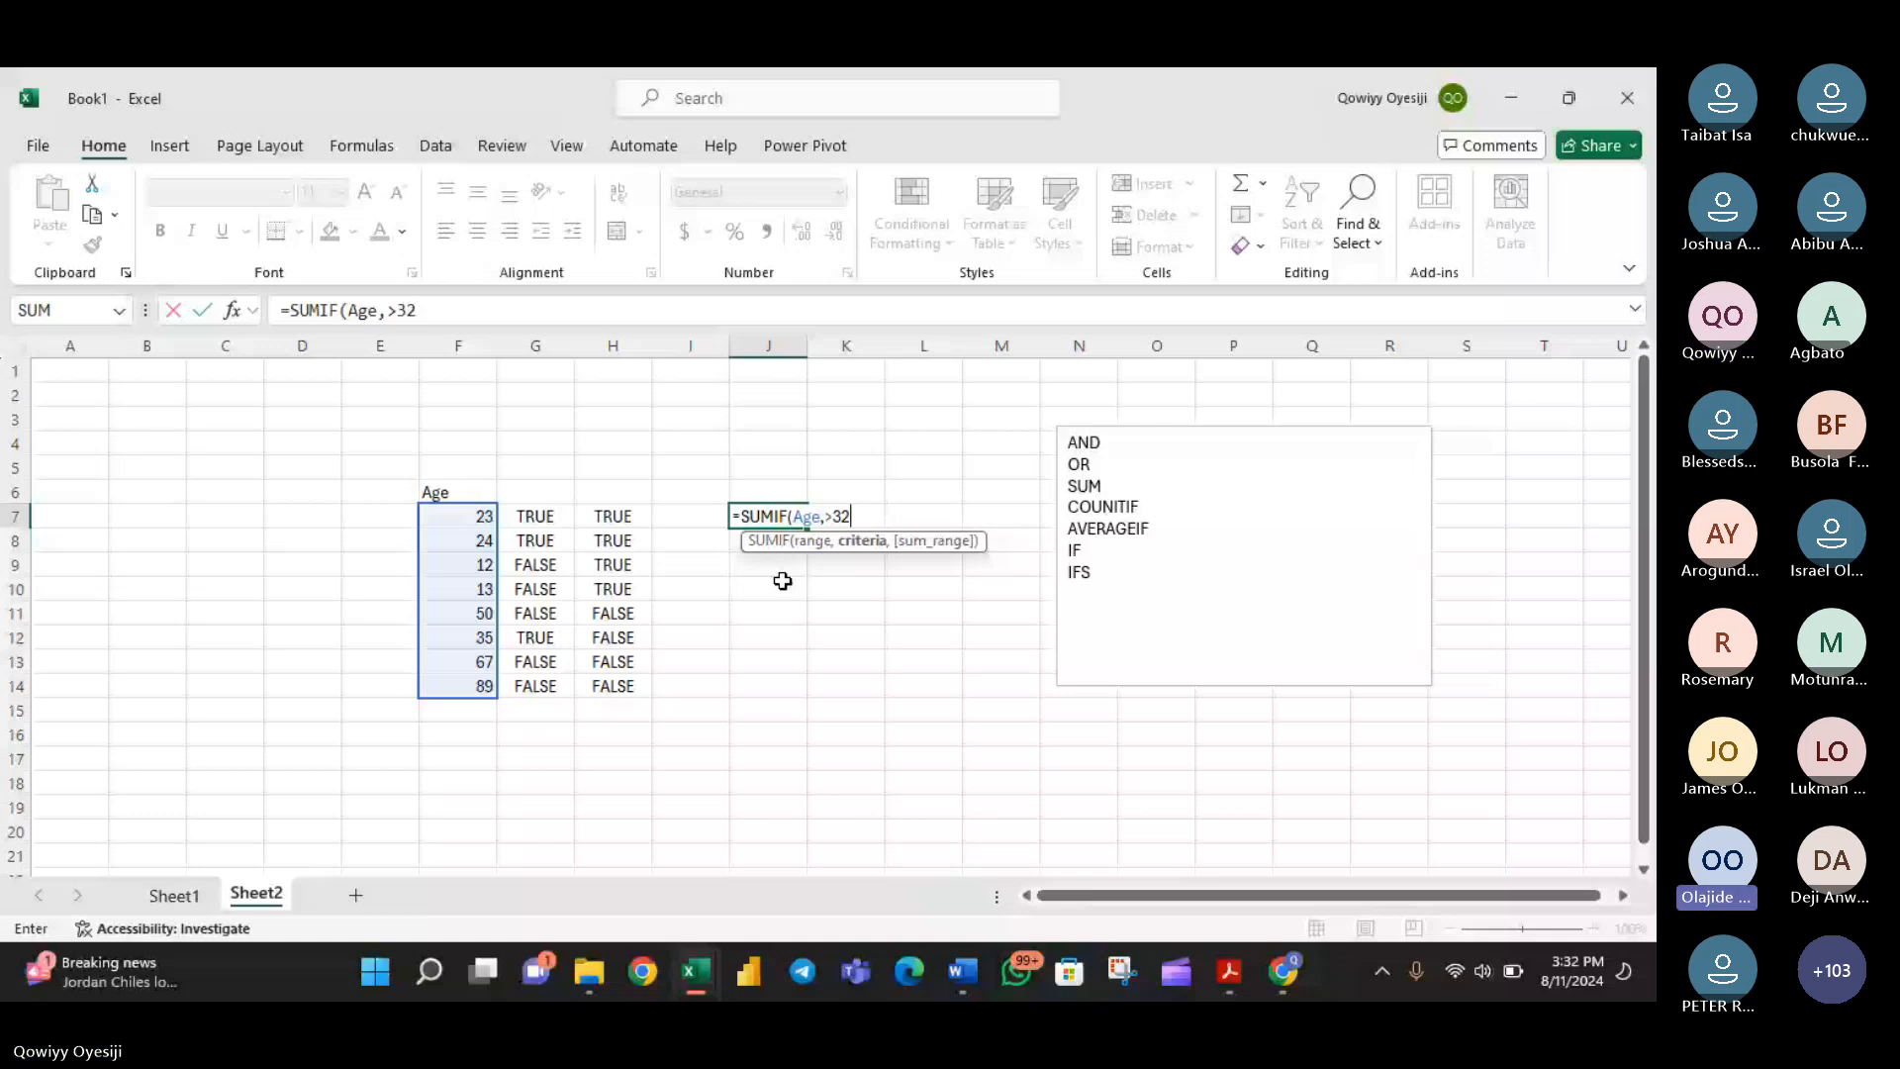
# - Erase the unfinished SUMIF formula from J7 and leave the cell empty
pyautogui.press('BackSpace')
pyautogui.press('BackSpace')
pyautogui.press('BackSpace')
pyautogui.press('BackSpace')
pyautogui.press('BackSpace')
pyautogui.press('BackSpace')
pyautogui.press('BackSpace')
pyautogui.press('BackSpace')
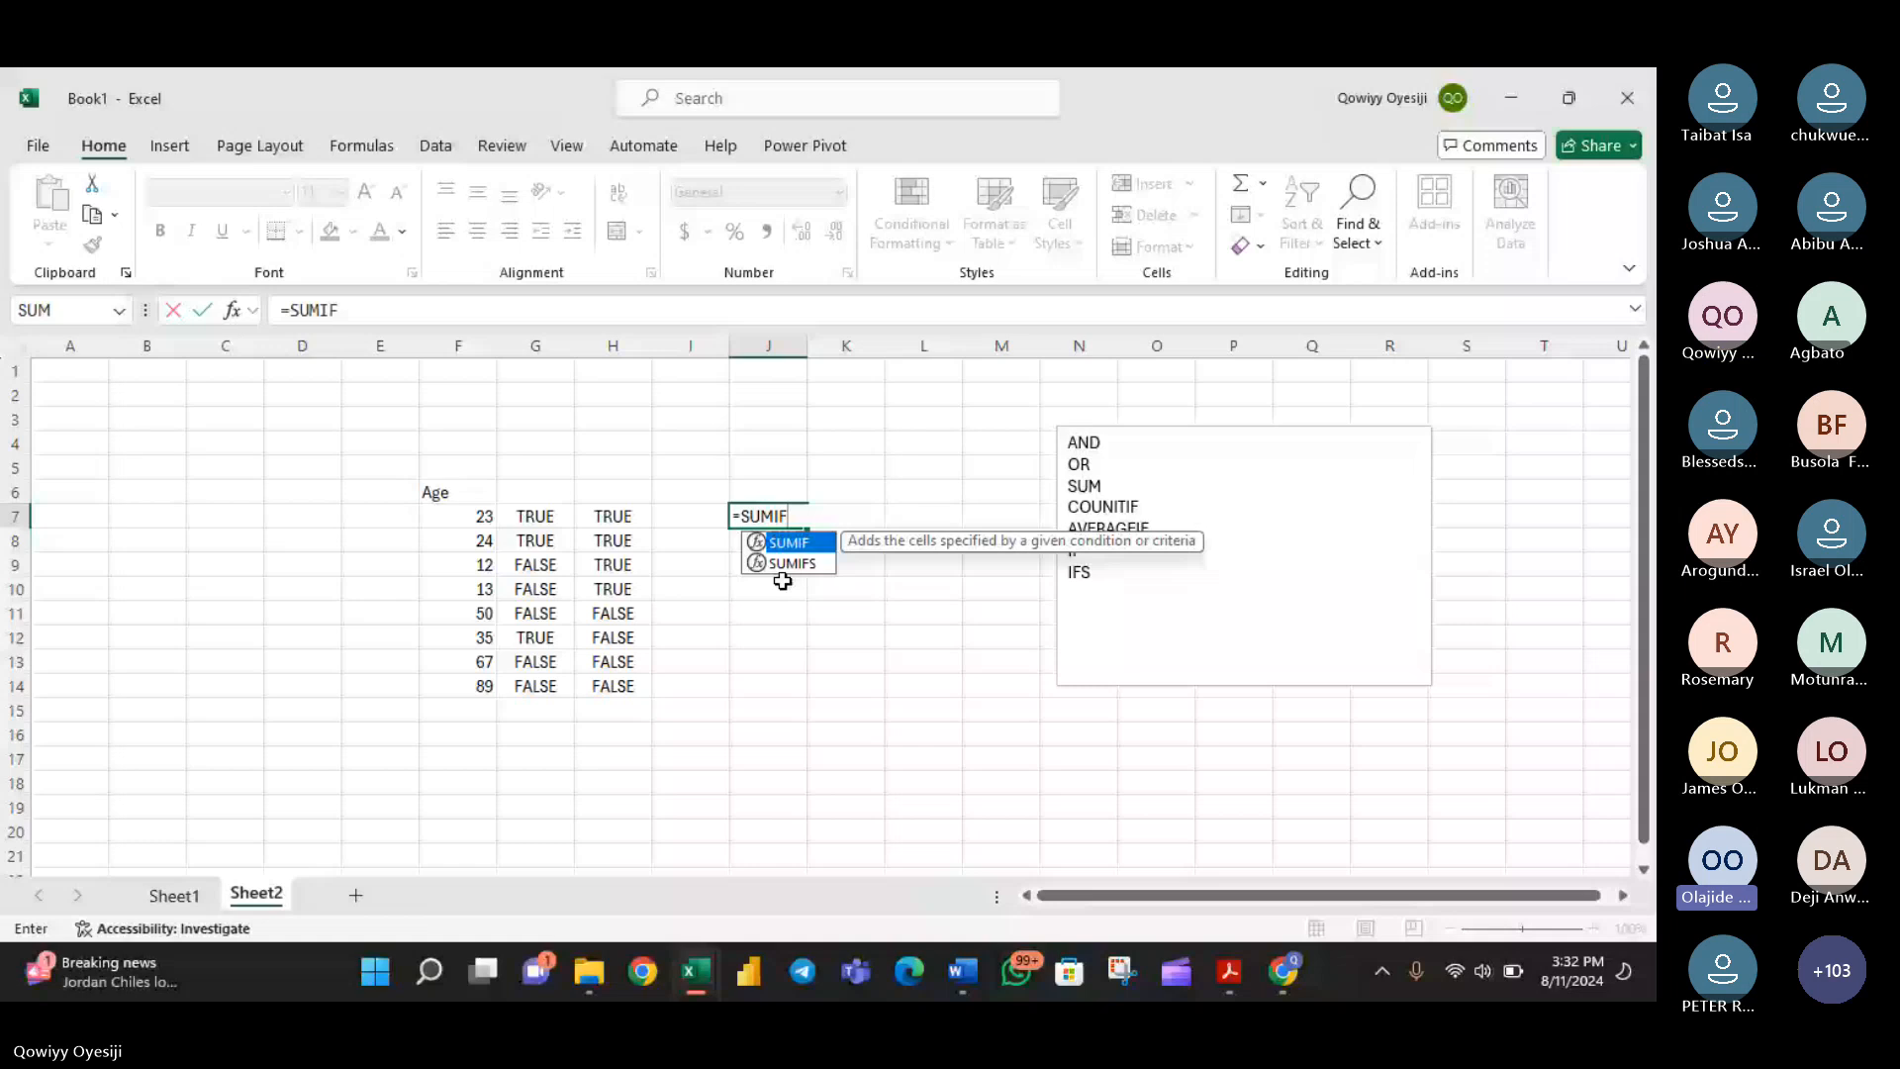
pyautogui.press('BackSpace')
pyautogui.press('BackSpace')
pyautogui.press('BackSpace')
pyautogui.press('BackSpace')
pyautogui.press('BackSpace')
pyautogui.press('BackSpace')
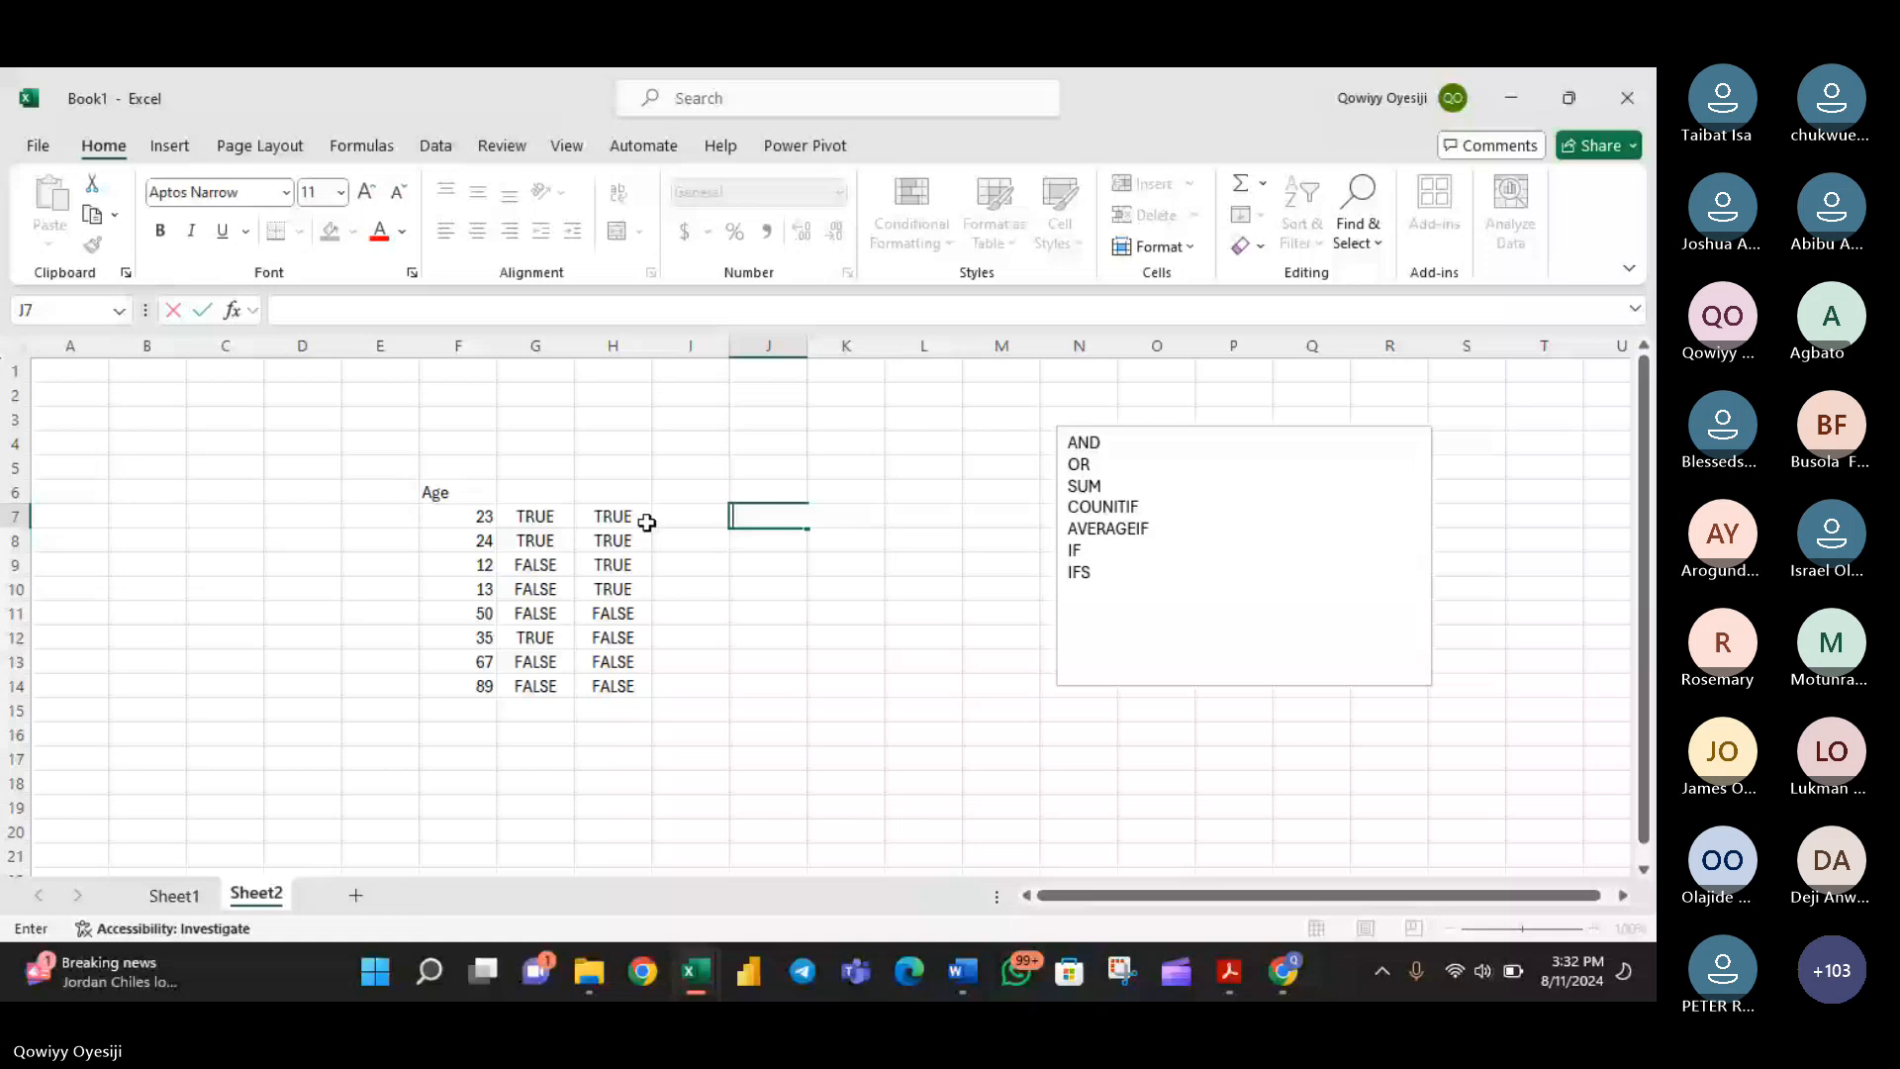
pyautogui.press('Escape')
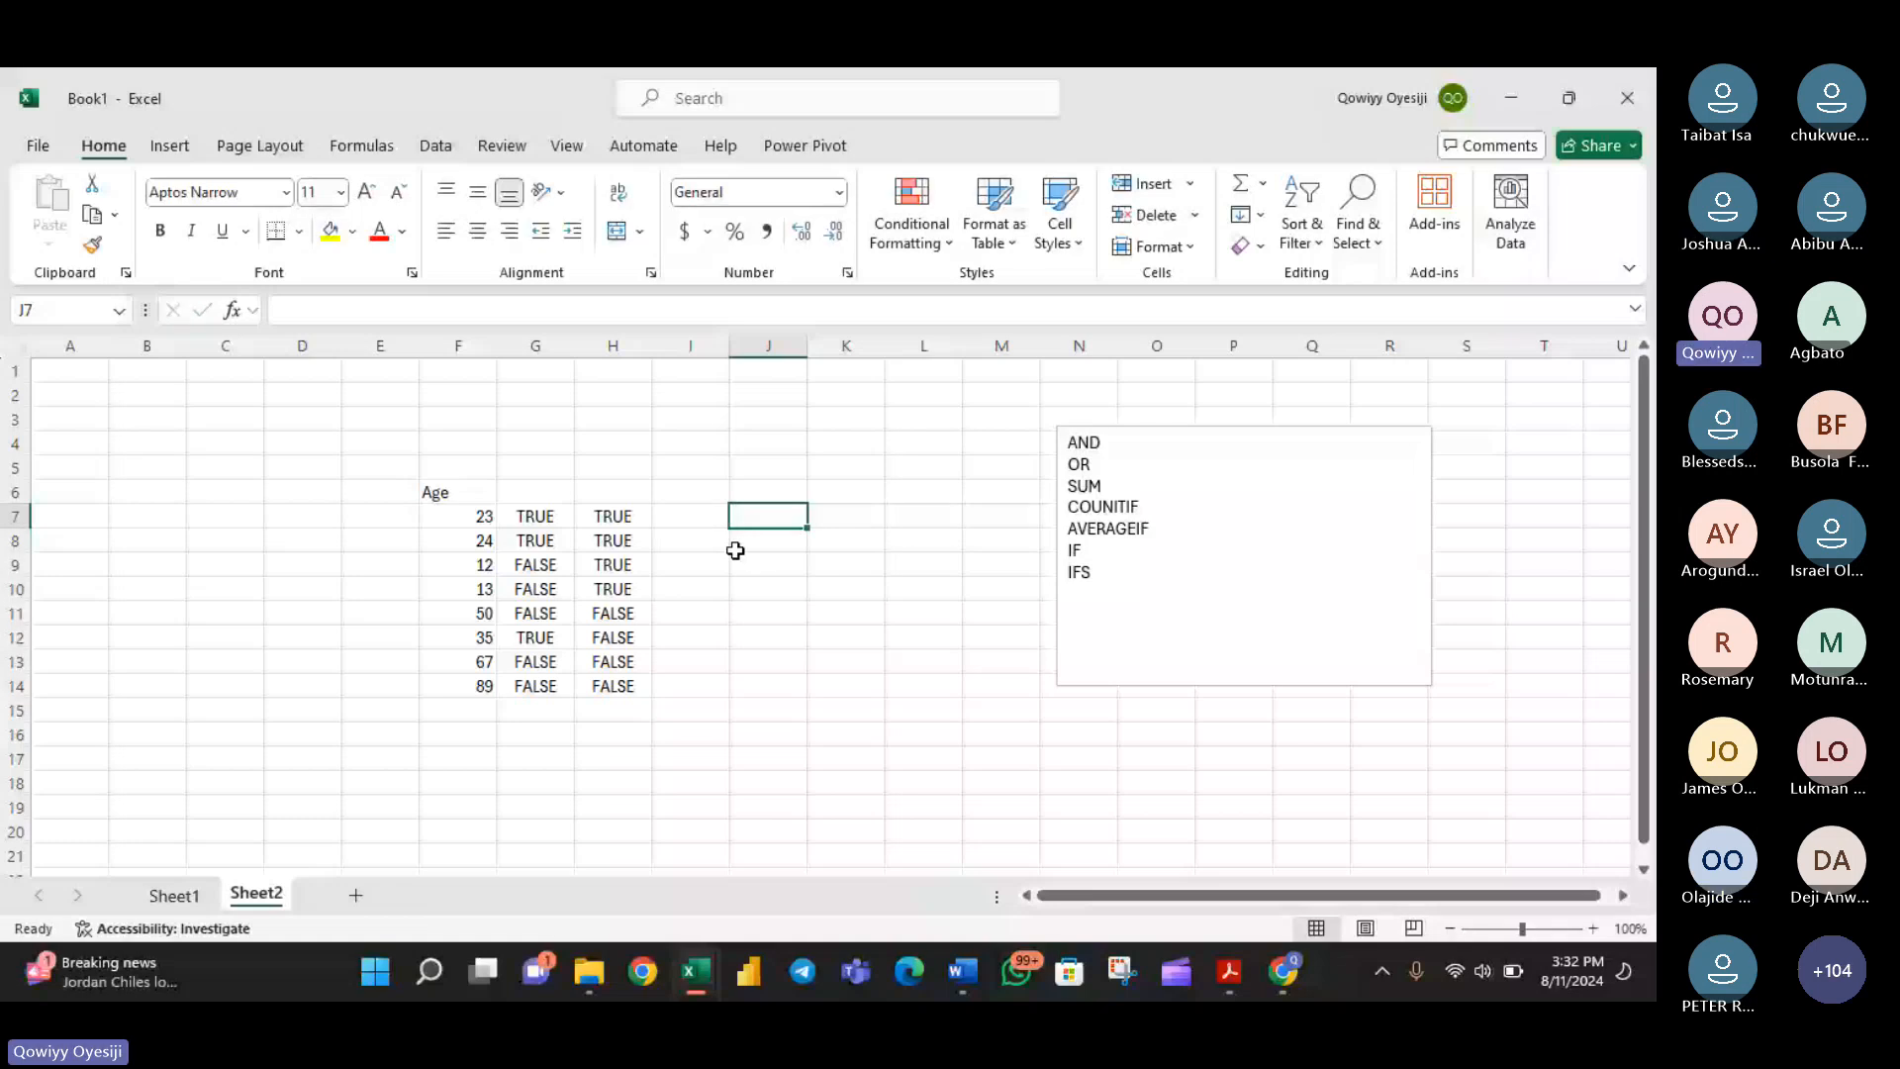
pyautogui.click(656, 541)
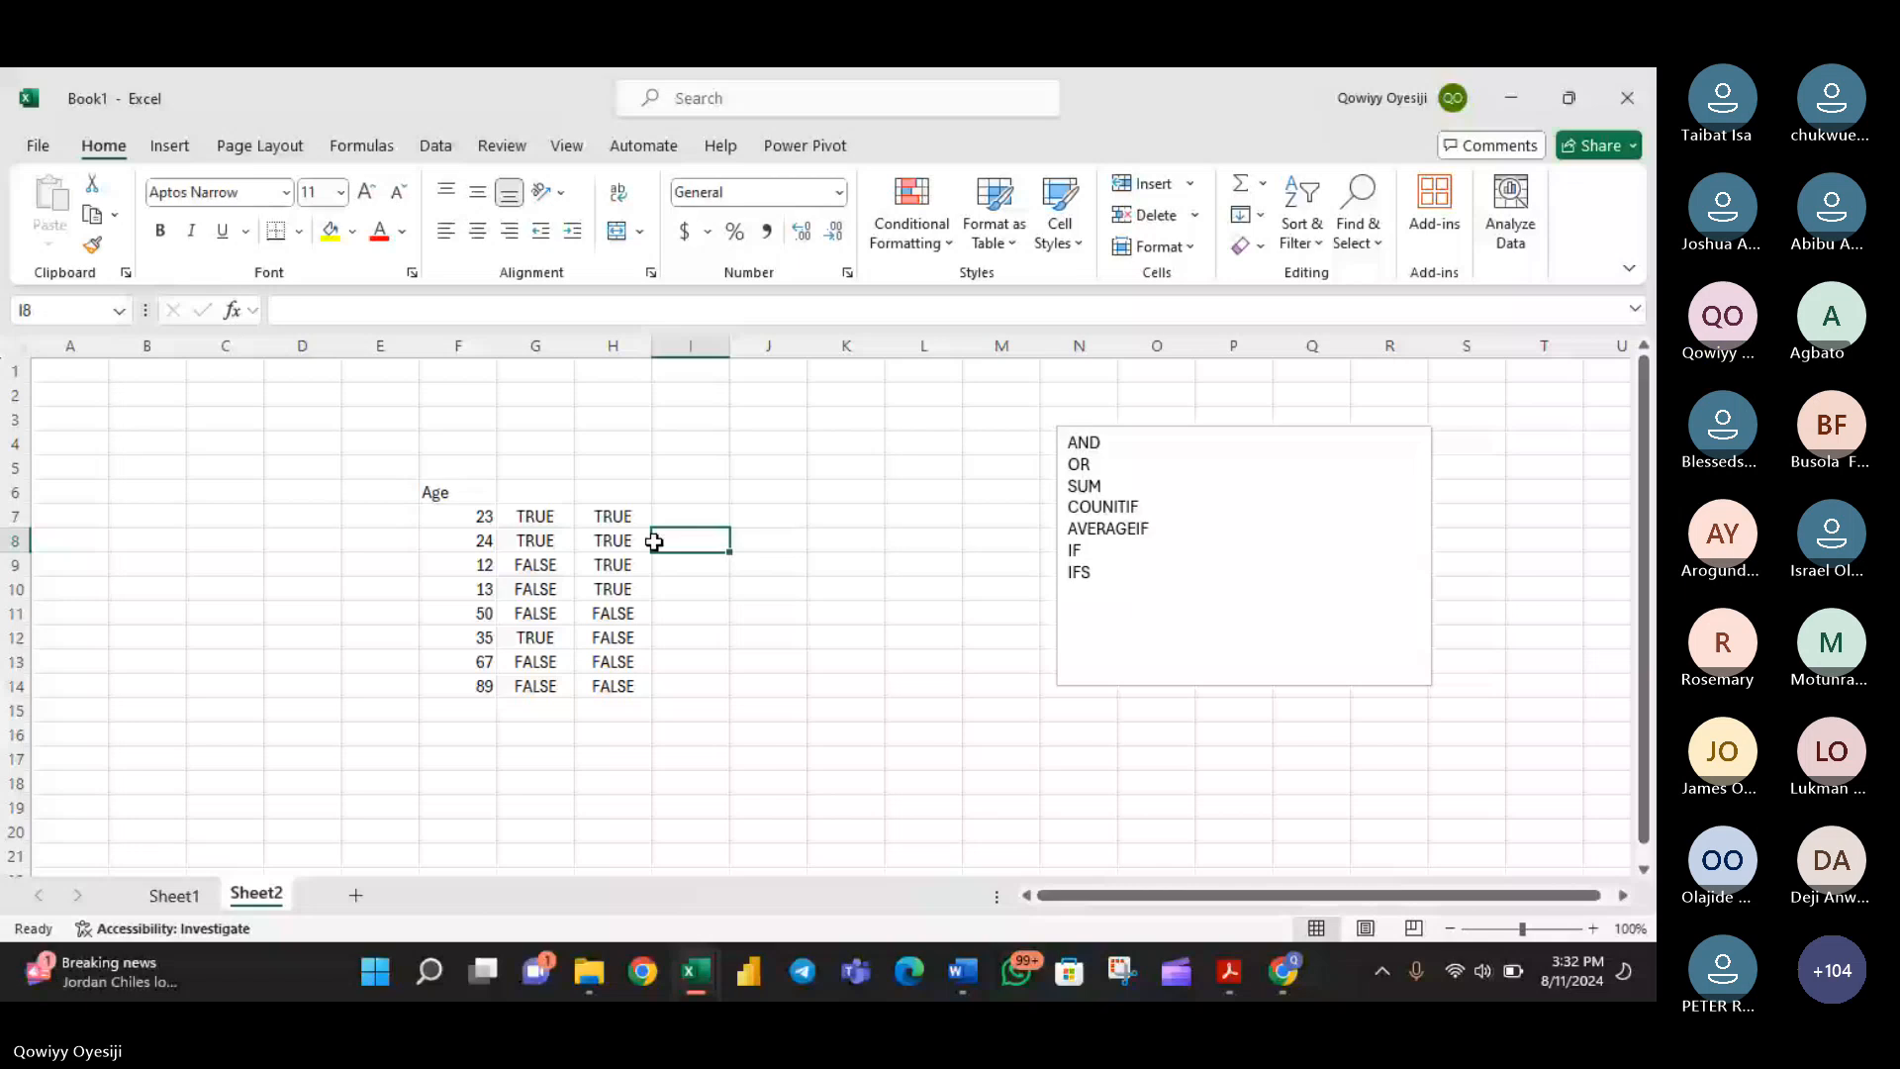
# - Add a Dept header in E6 and enter the departments Maths and Eng in E7 and E8
pyautogui.click(379, 492)
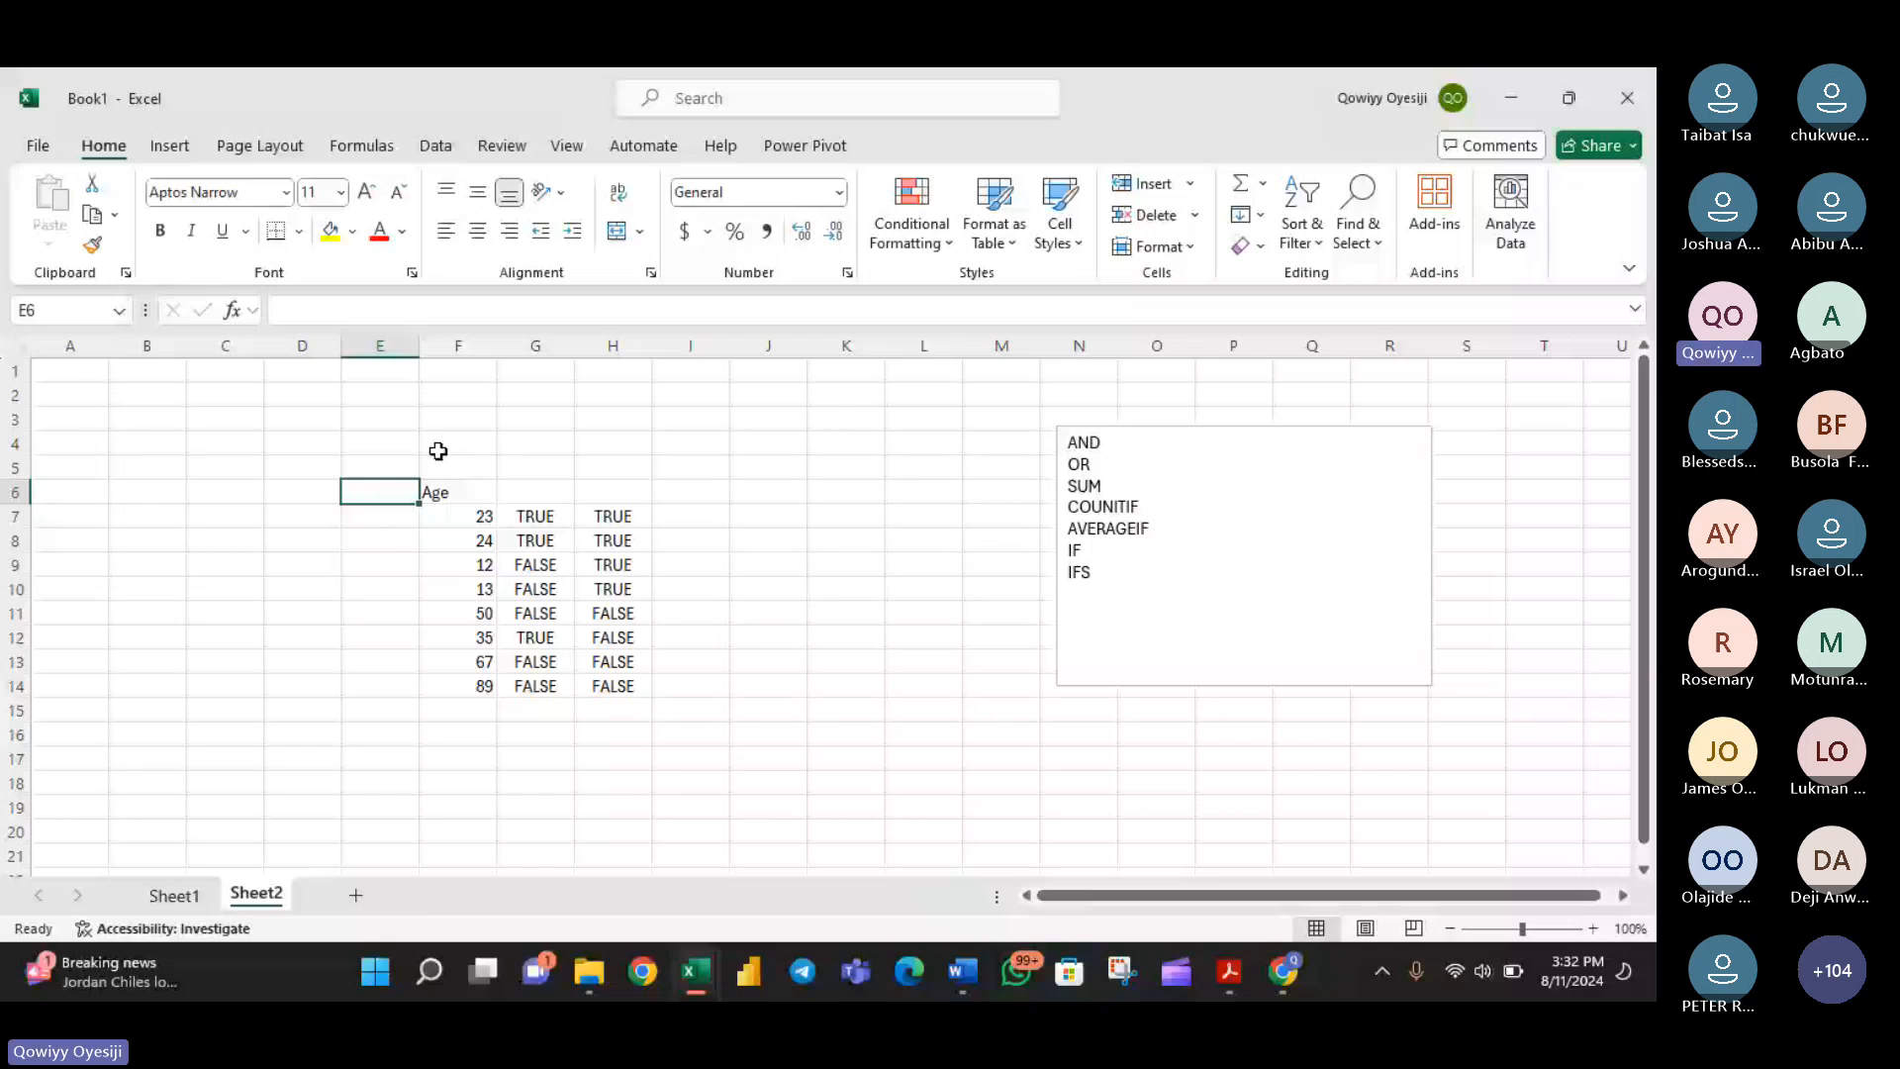
pyautogui.write('D')
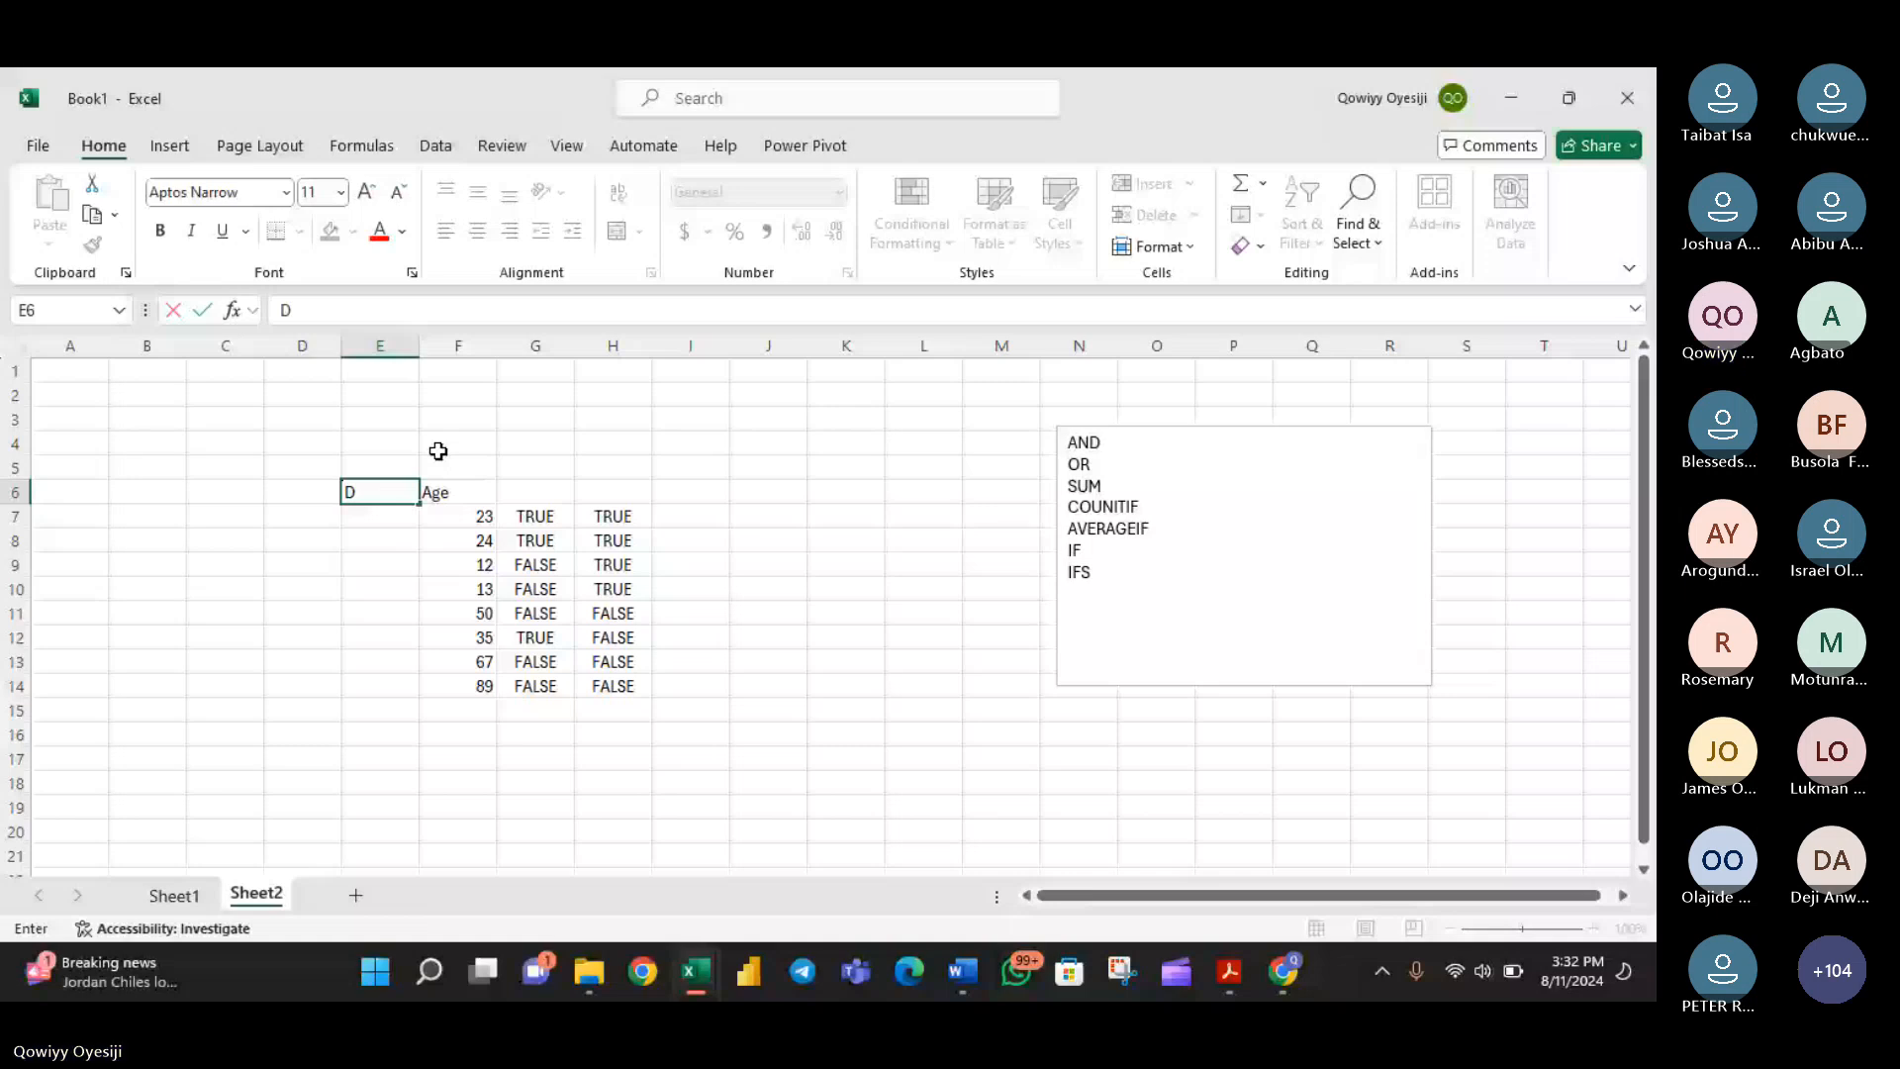
pyautogui.write('ept')
pyautogui.press('Return')
pyautogui.write('Ma')
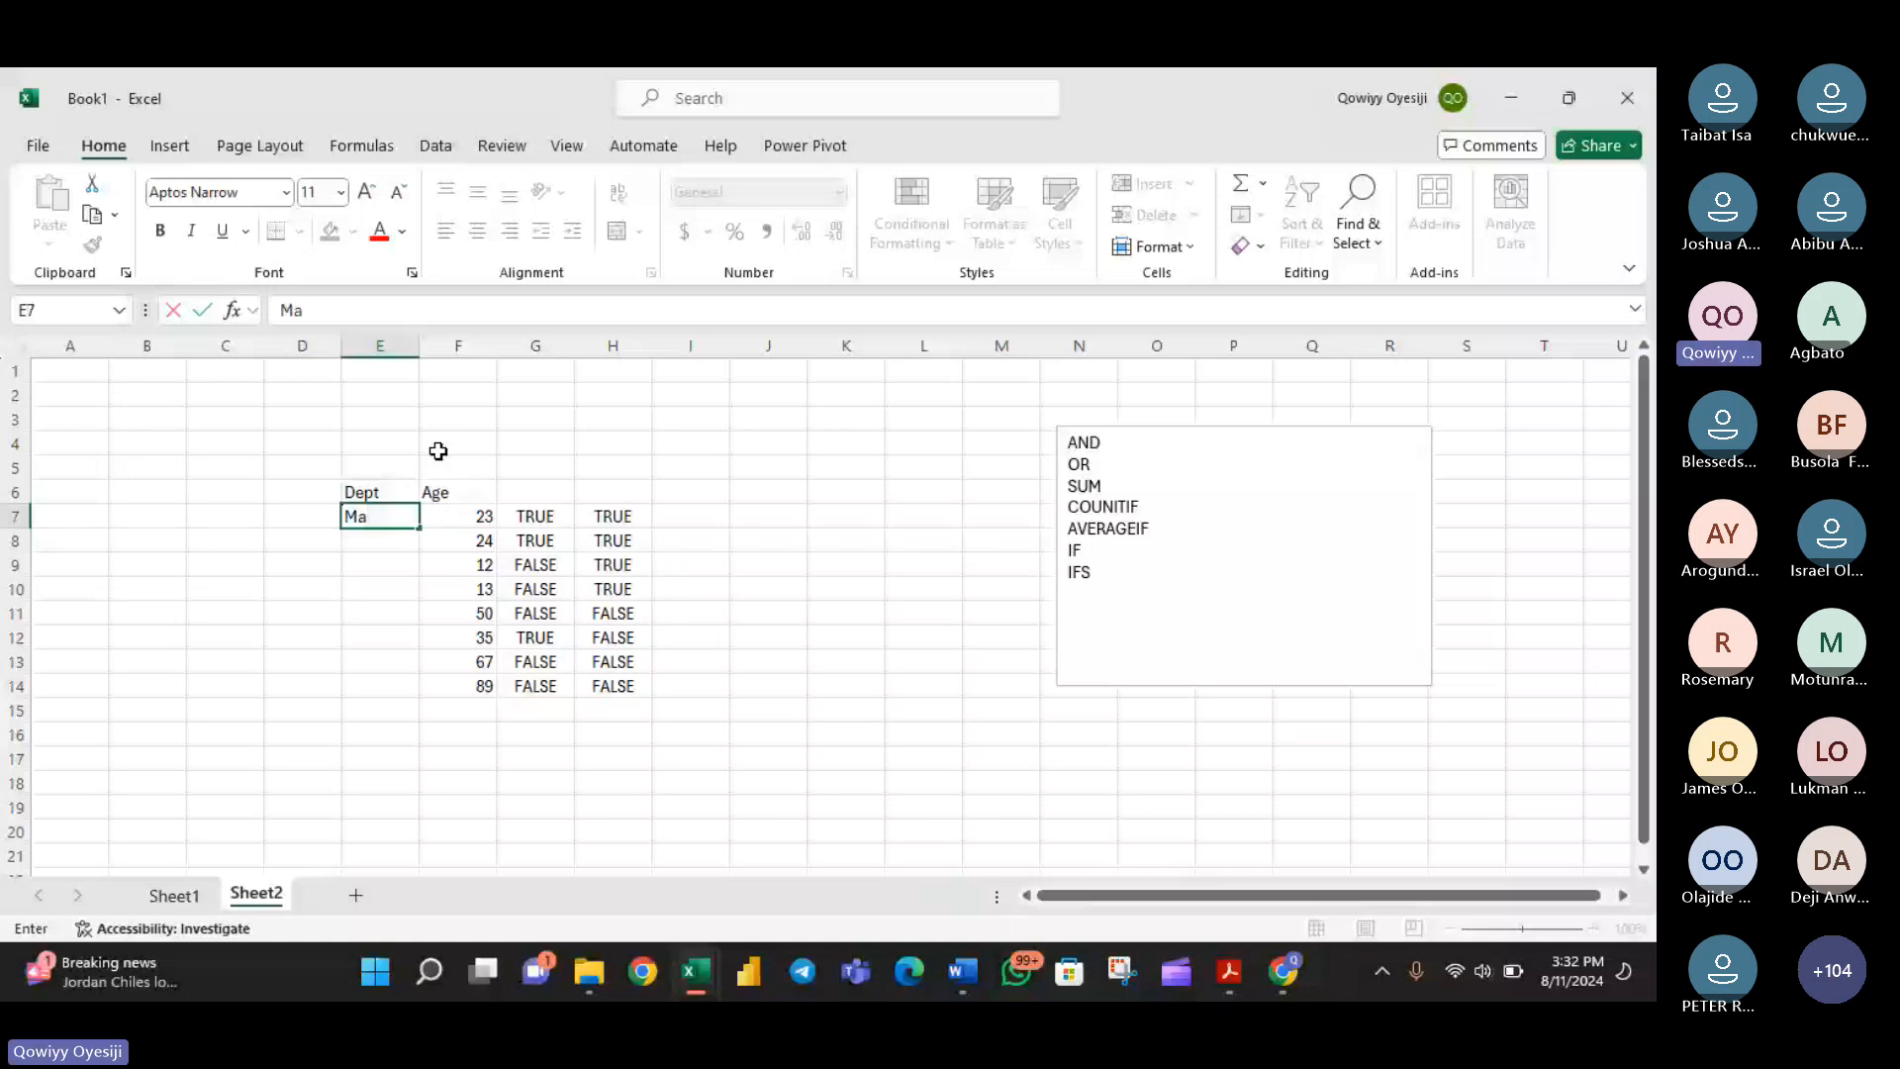
pyautogui.write('ths')
pyautogui.press('Return')
pyautogui.write('Eng')
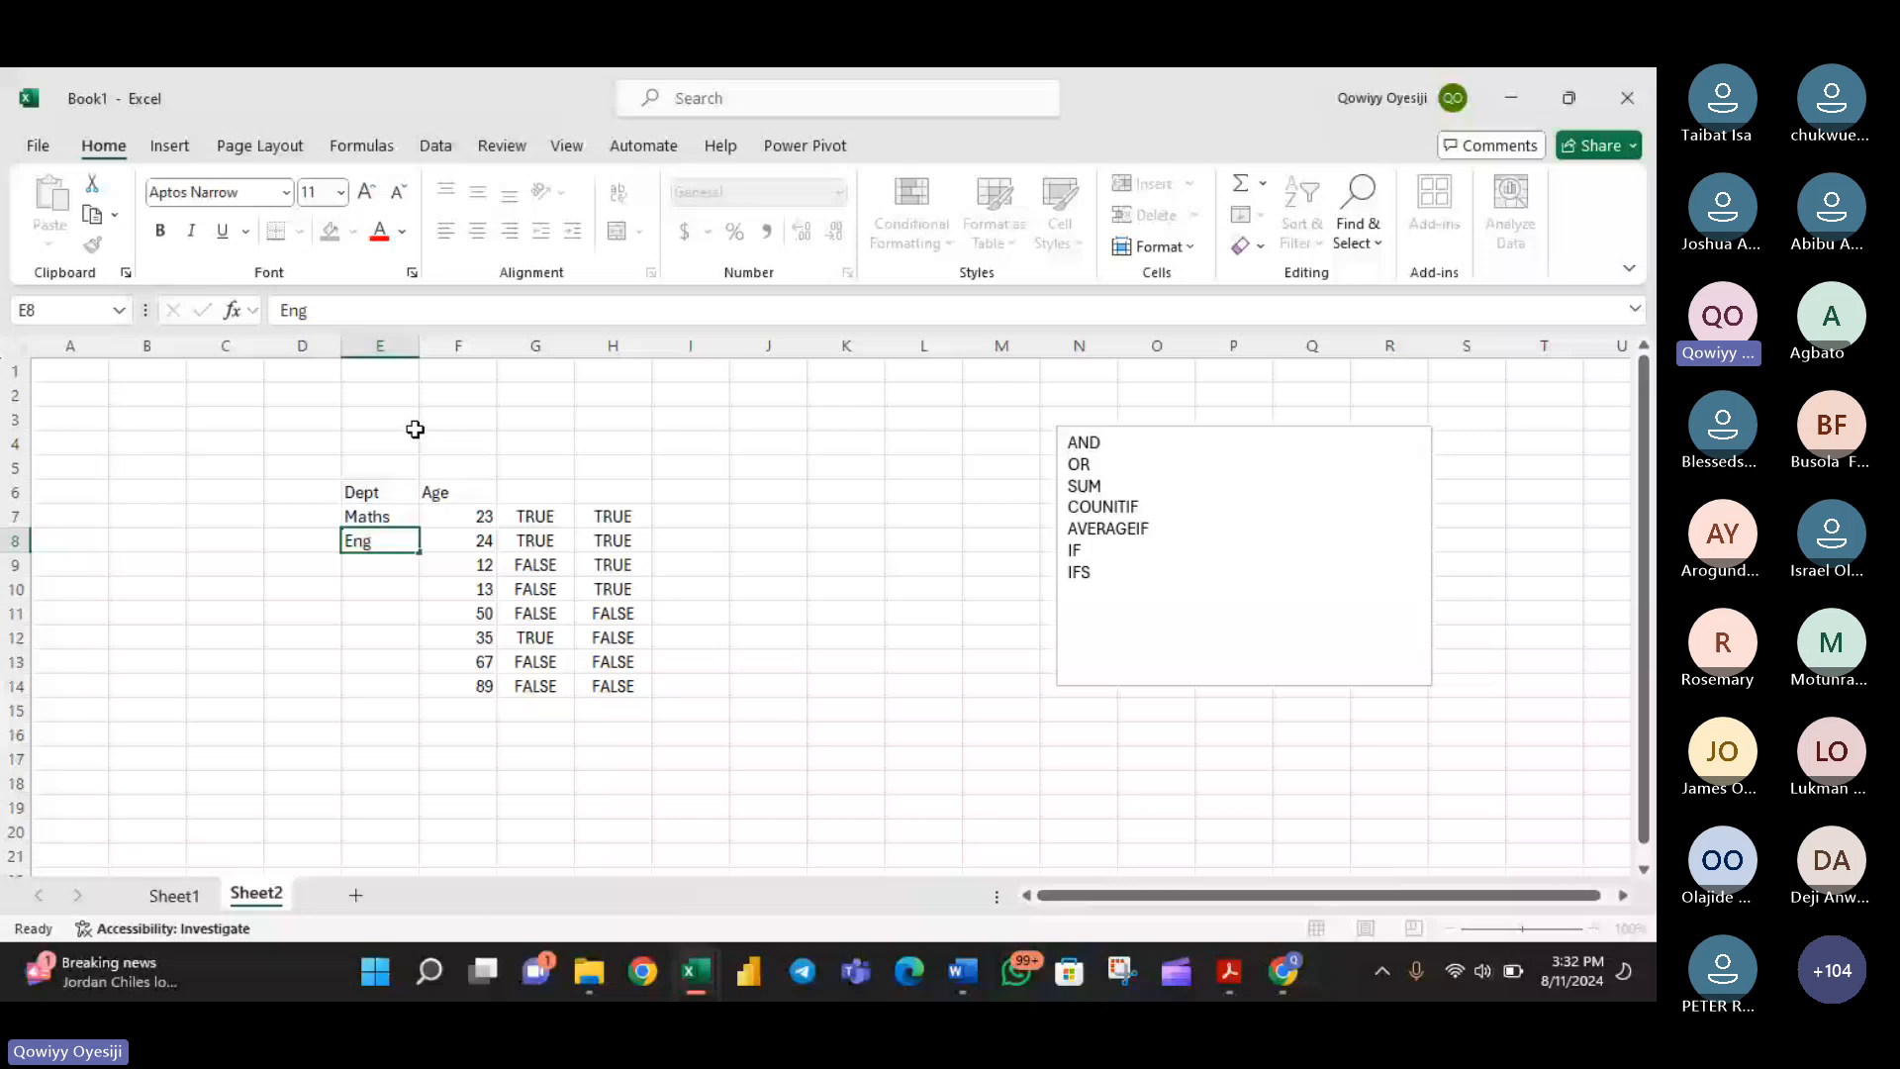
pyautogui.press('Return')
pyautogui.write('Maths')
pyautogui.press('Return')
# - Fill the Dept column from E9 to E14 with Maths, Phy, Phy, Chm, Maths and Maths
pyautogui.write('Ph')
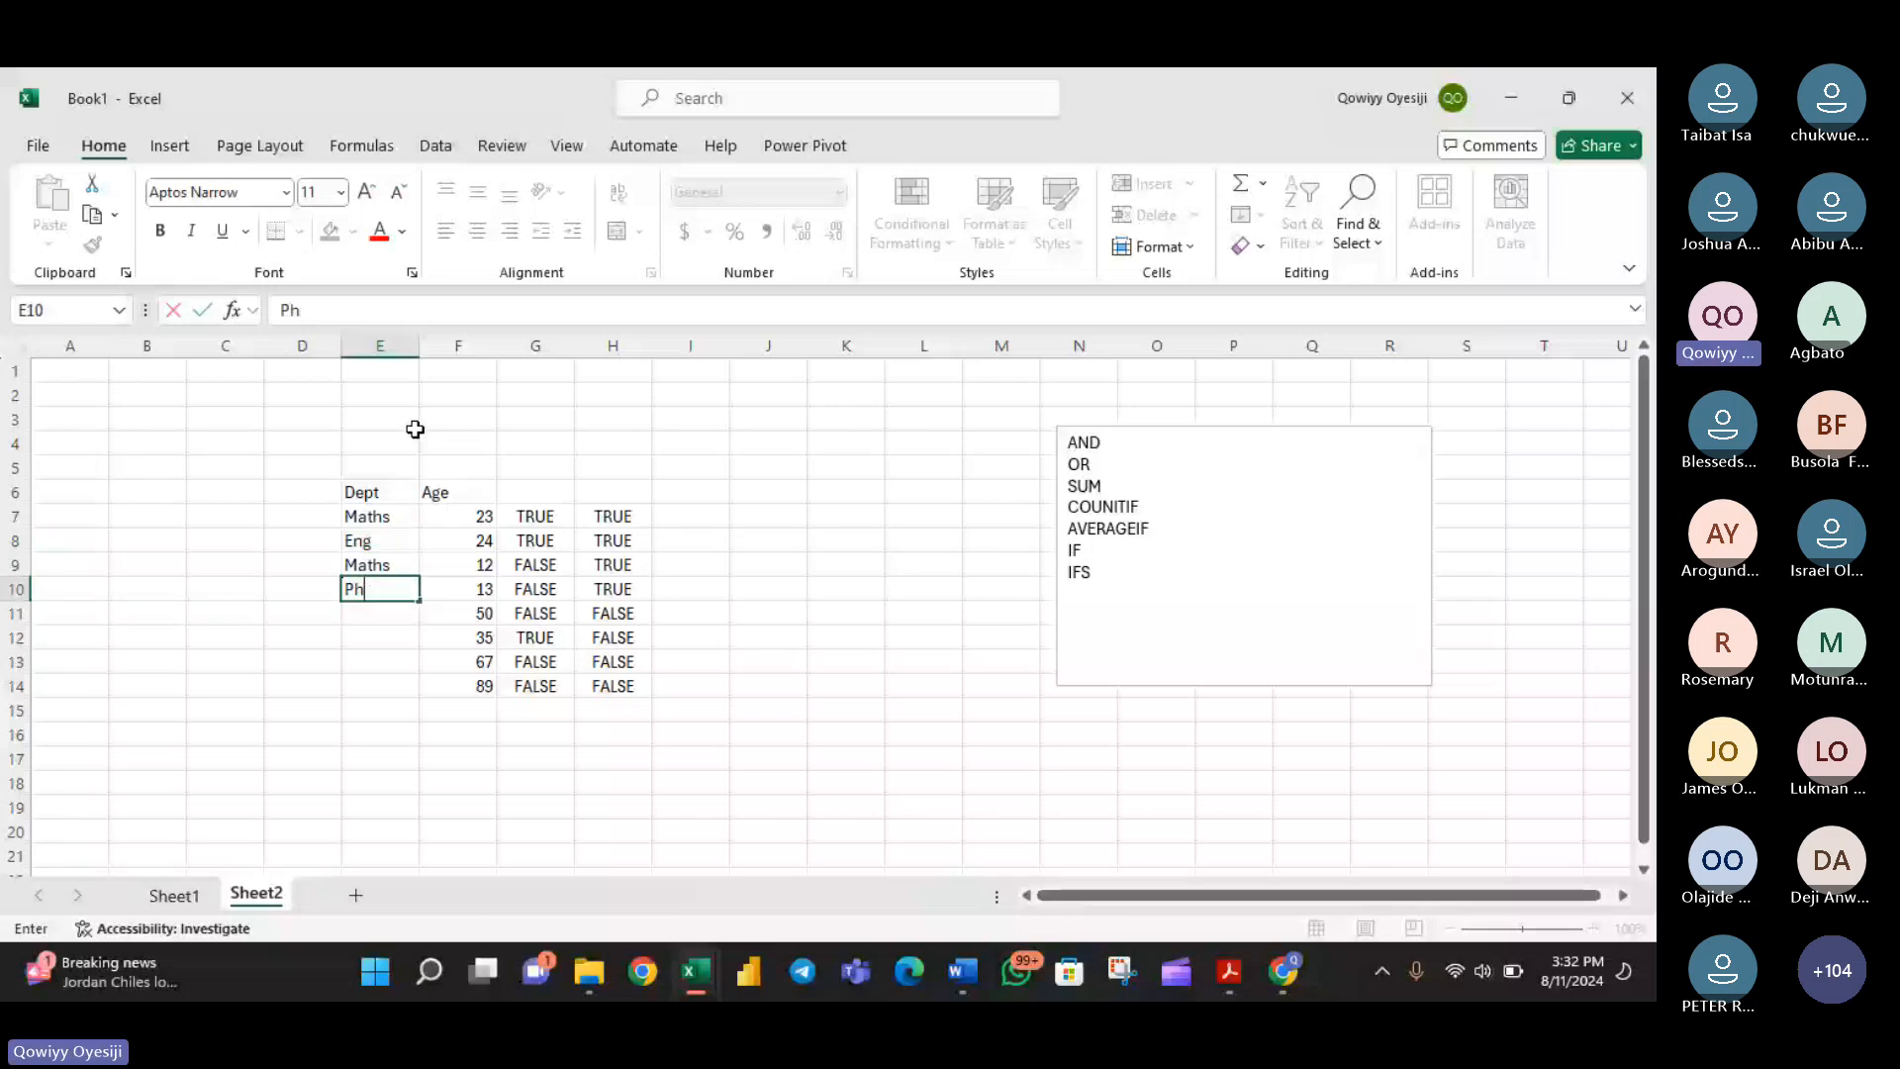
pyautogui.write('y')
pyautogui.press('Return')
pyautogui.write('Phy')
pyautogui.press('Return')
pyautogui.write('C')
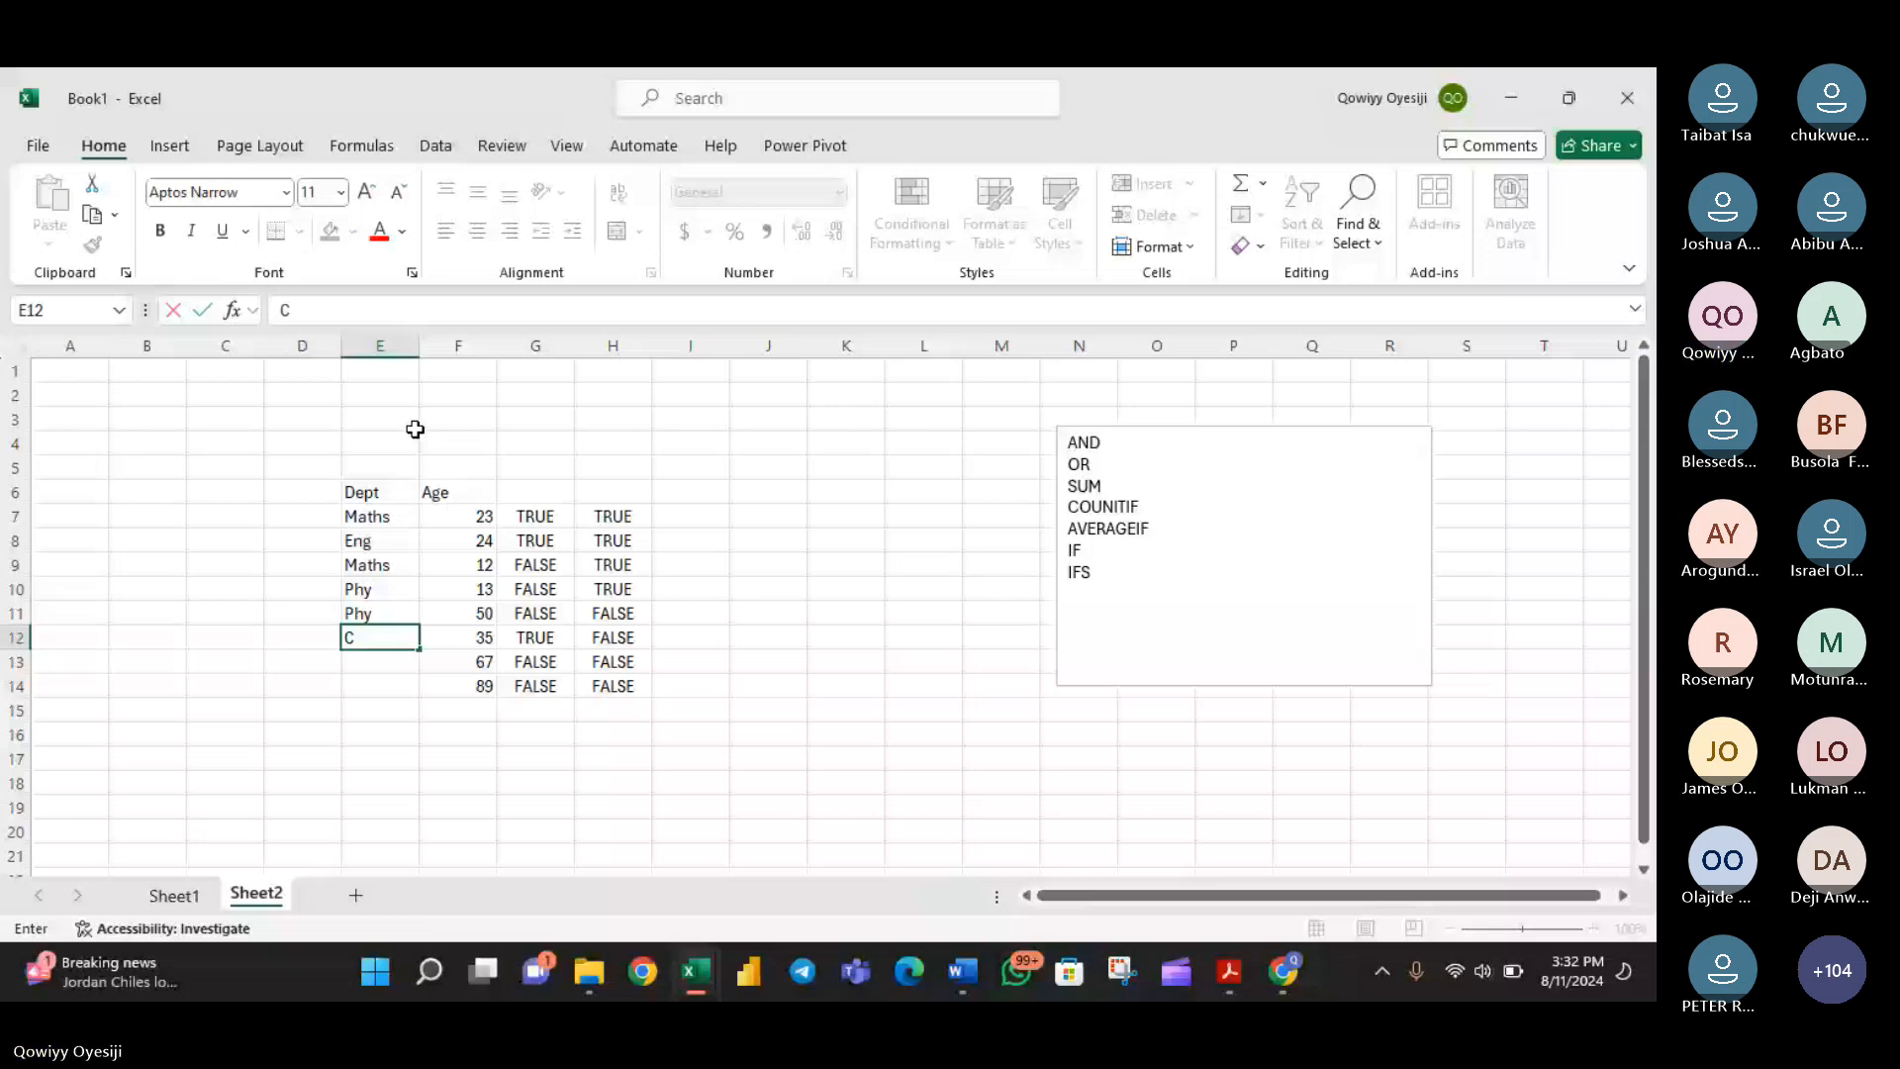
pyautogui.write('hm')
pyautogui.press('Return')
pyautogui.write('Maths')
pyautogui.press('Return')
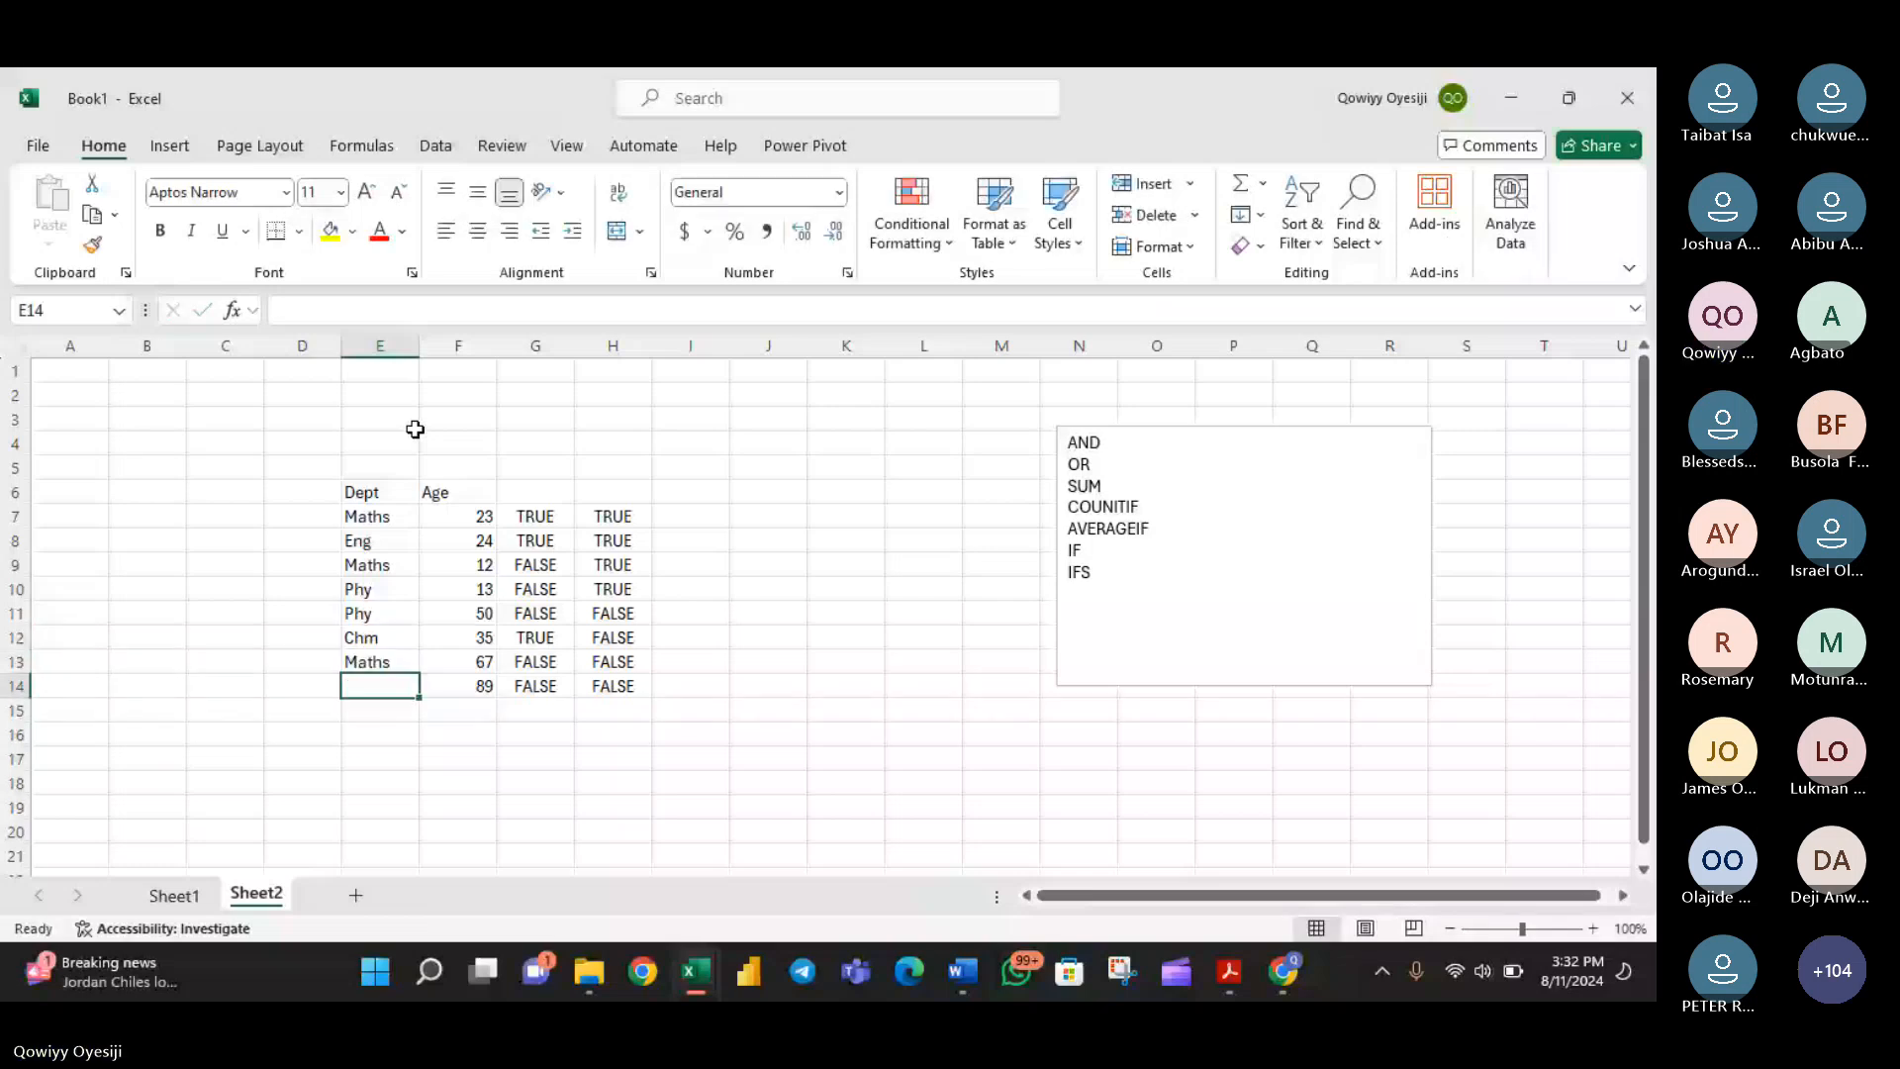
pyautogui.write('Maths')
pyautogui.press('Return')
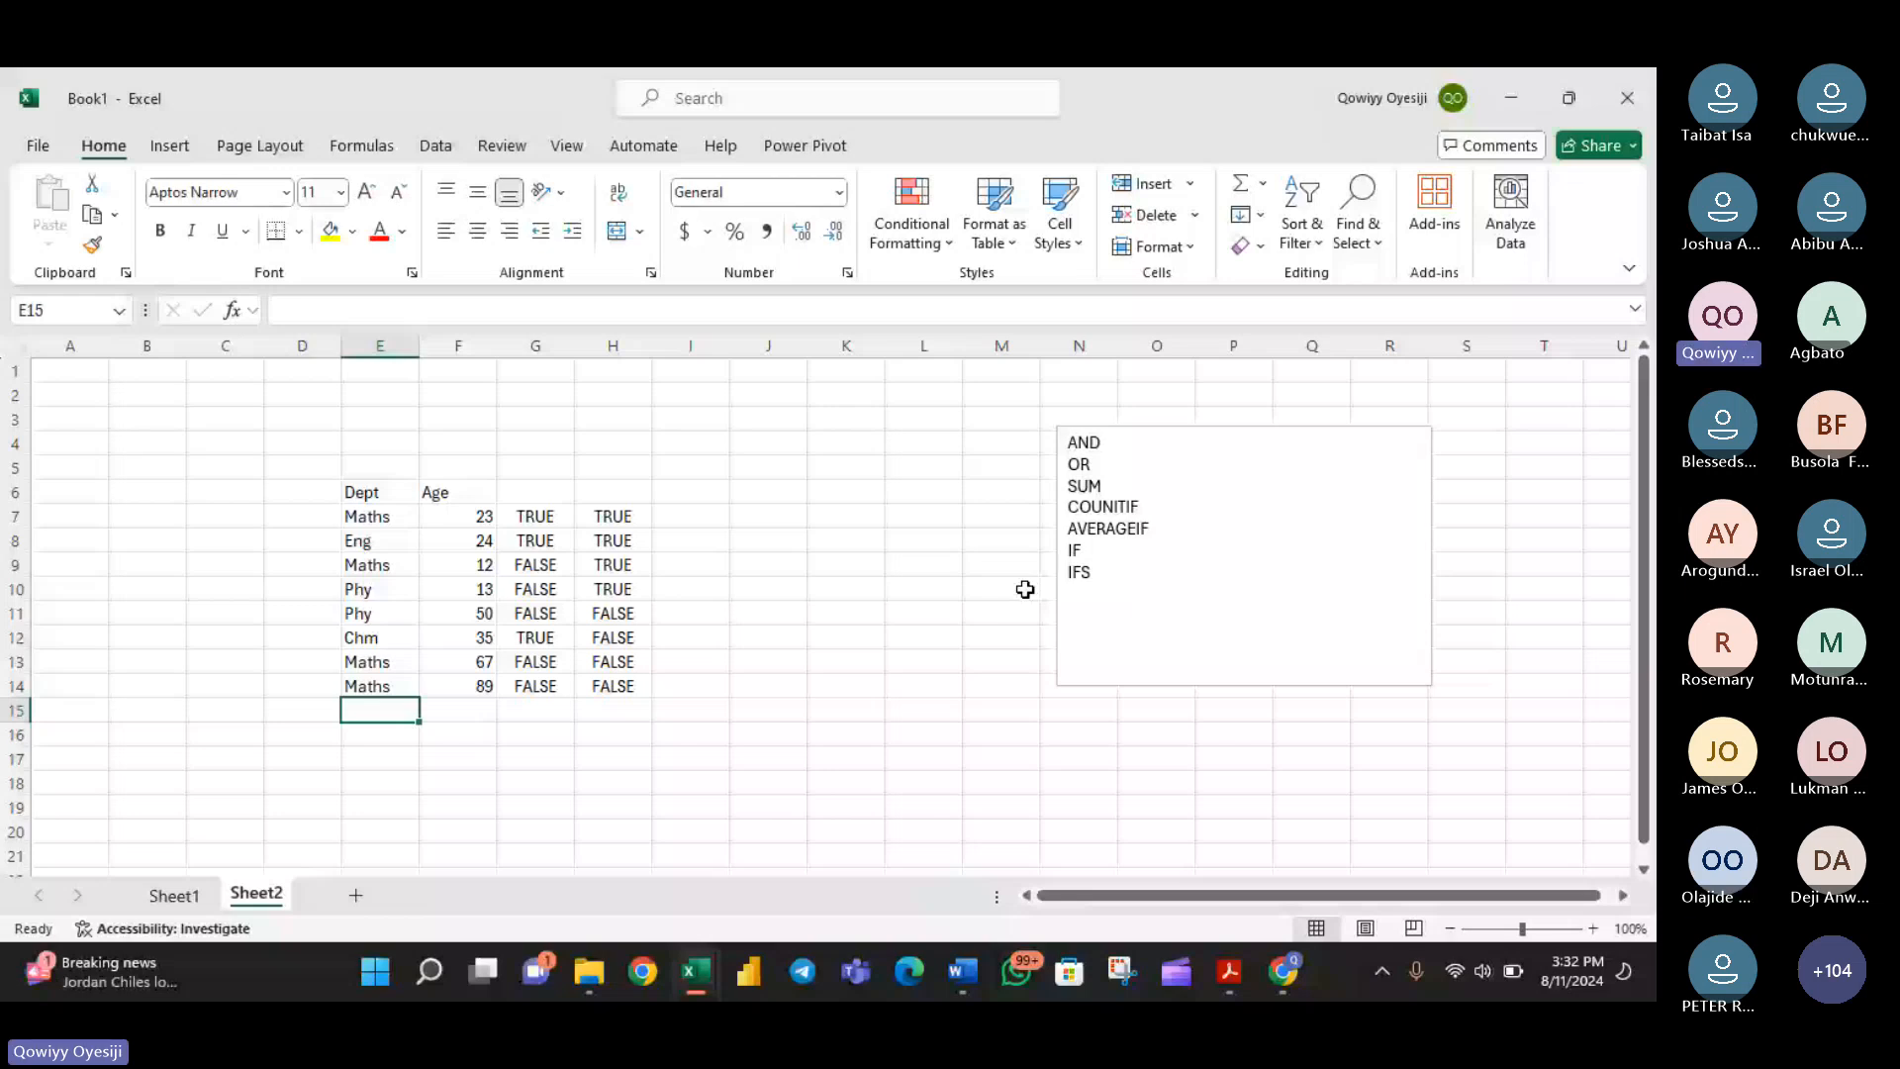
pyautogui.click(714, 523)
pyautogui.write('=')
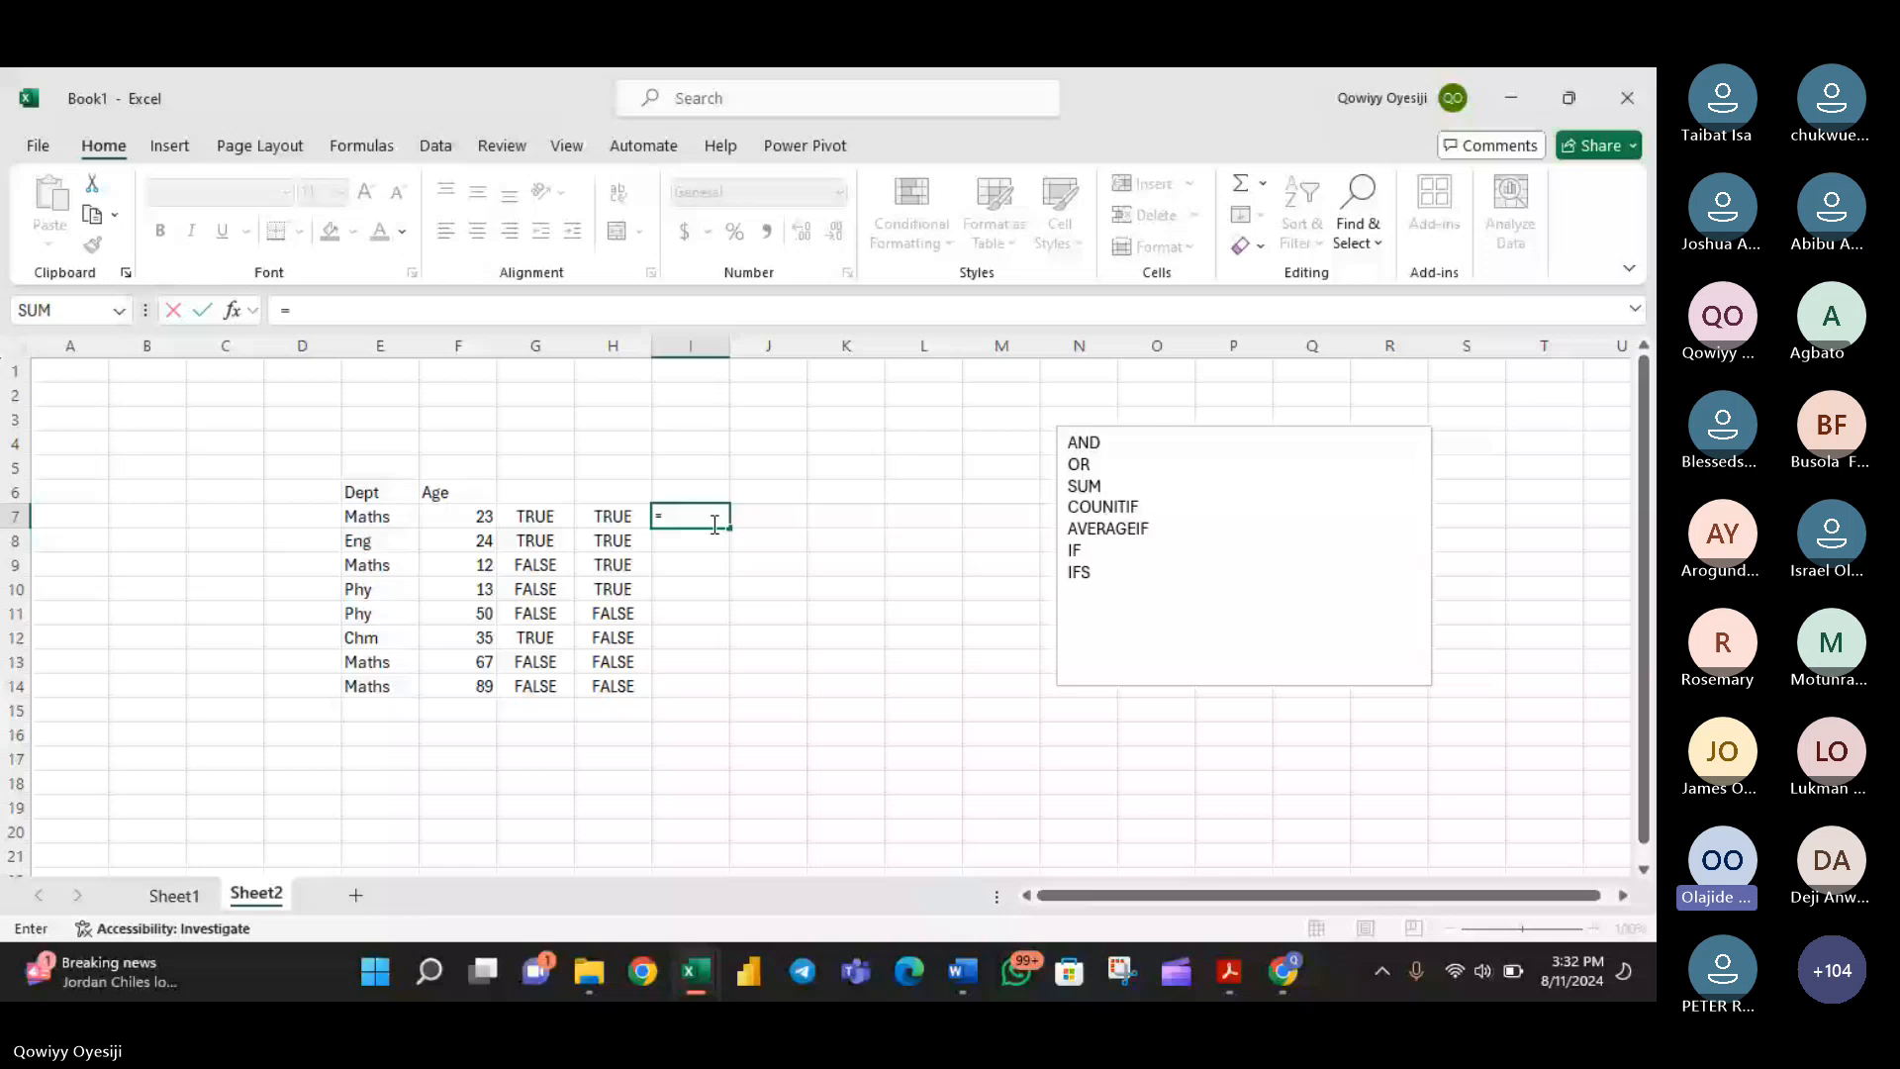
pyautogui.press('Escape')
pyautogui.click(832, 518)
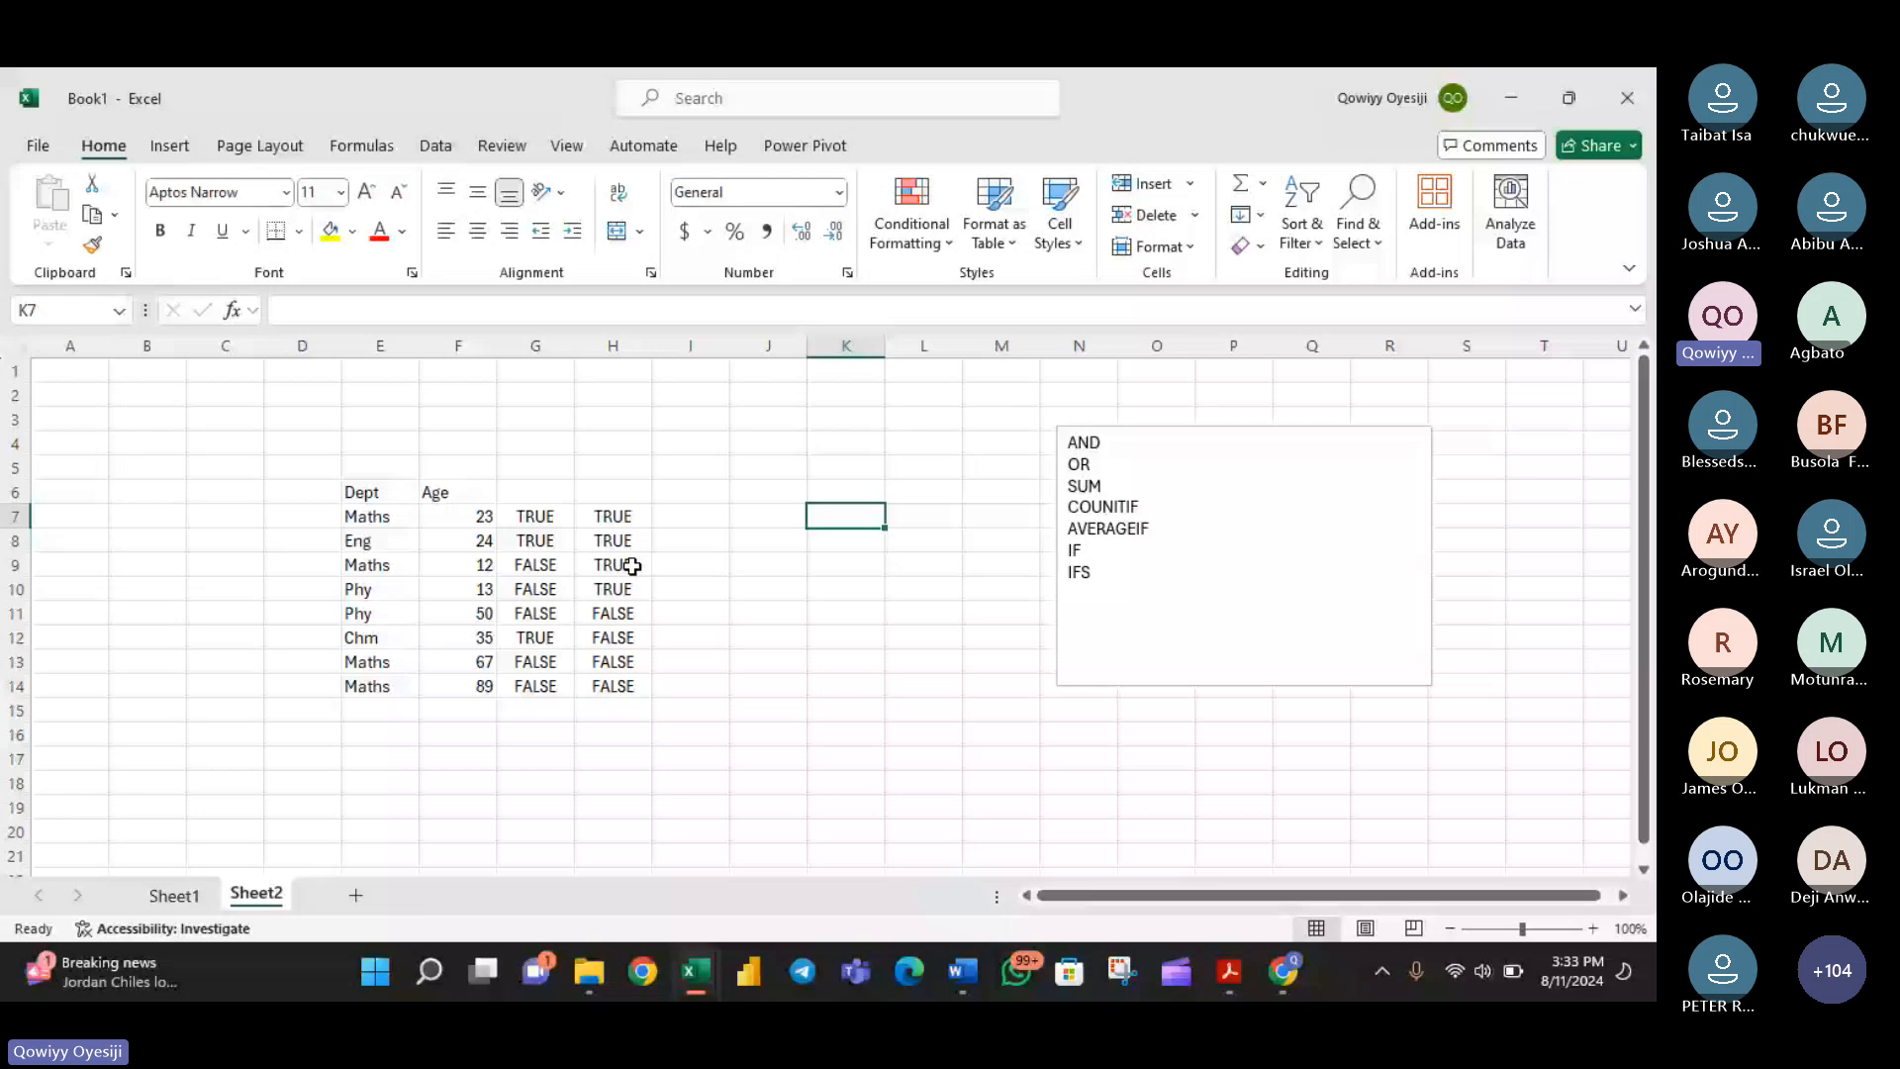
# - Add a new worksheet and list the departments maths, pjy, eng and chm in cells E7 to E10
pyautogui.click(355, 895)
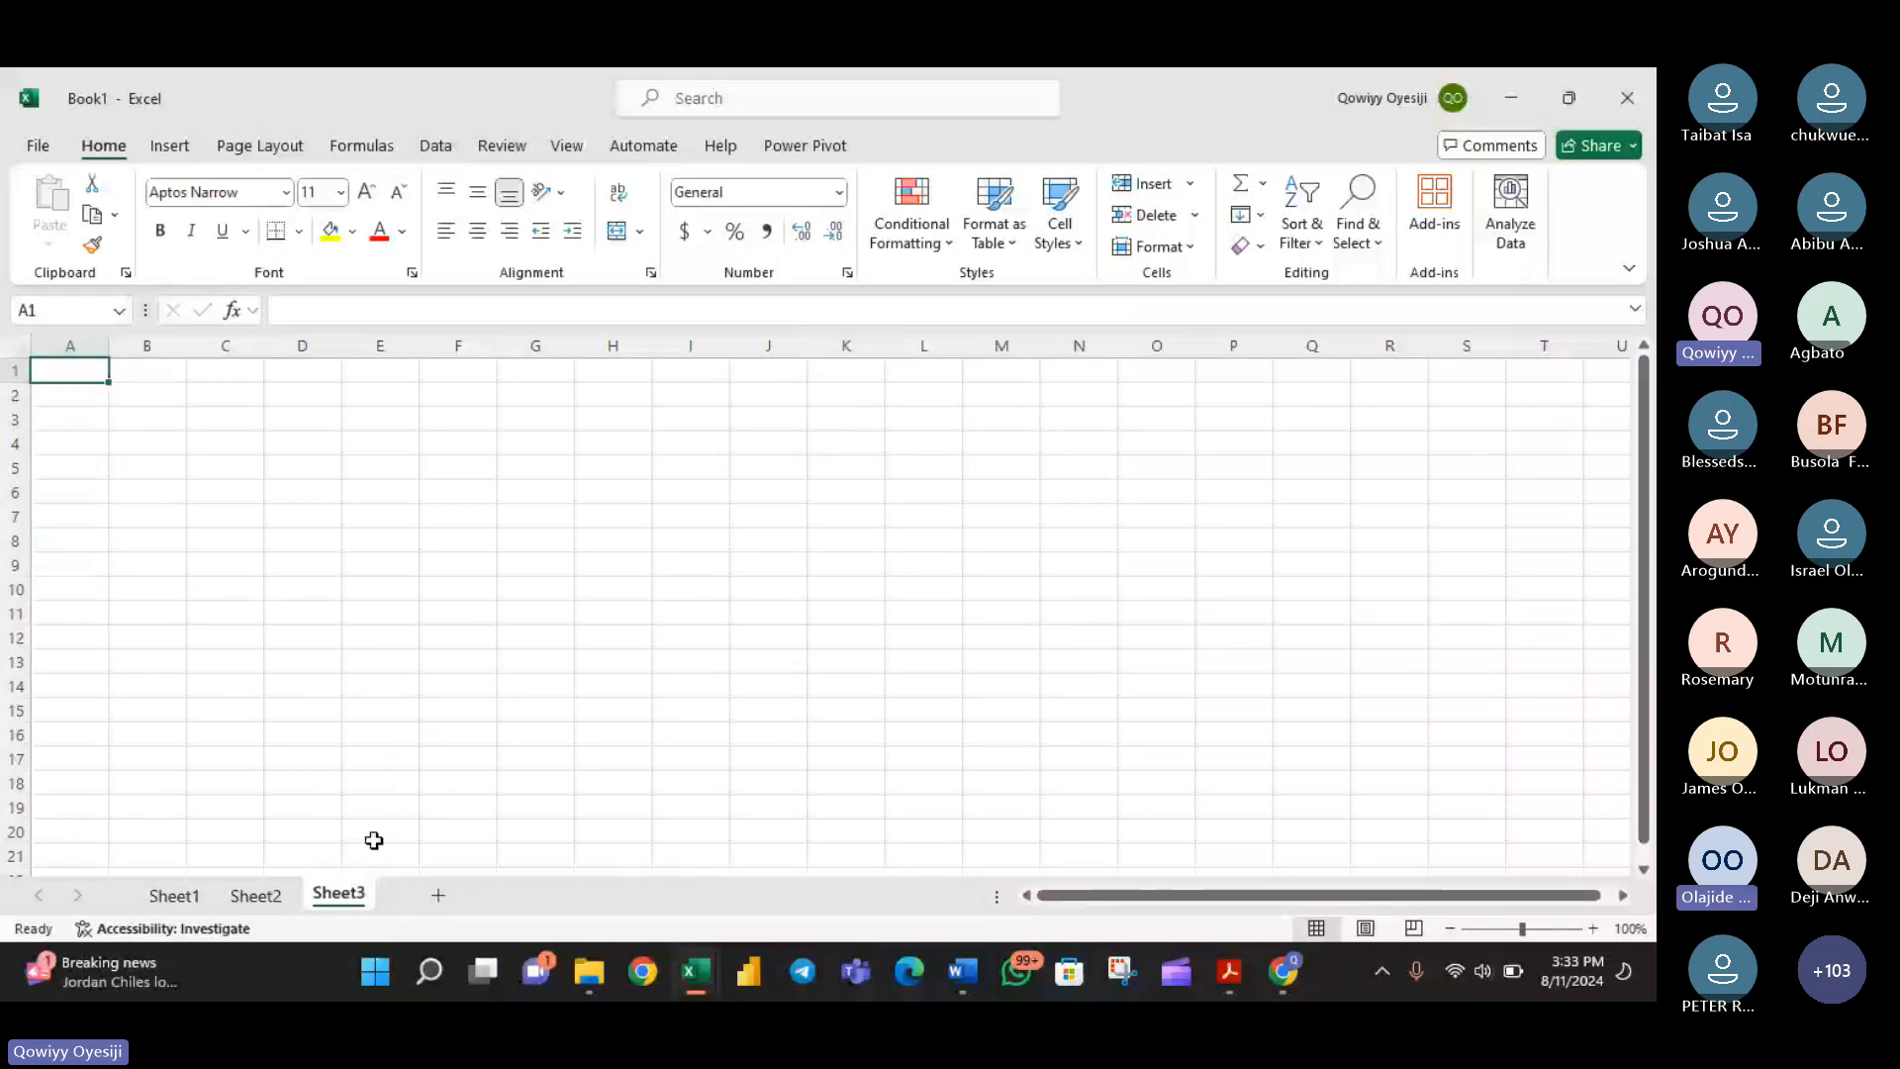
pyautogui.click(401, 515)
pyautogui.write('maths')
pyautogui.press('Return')
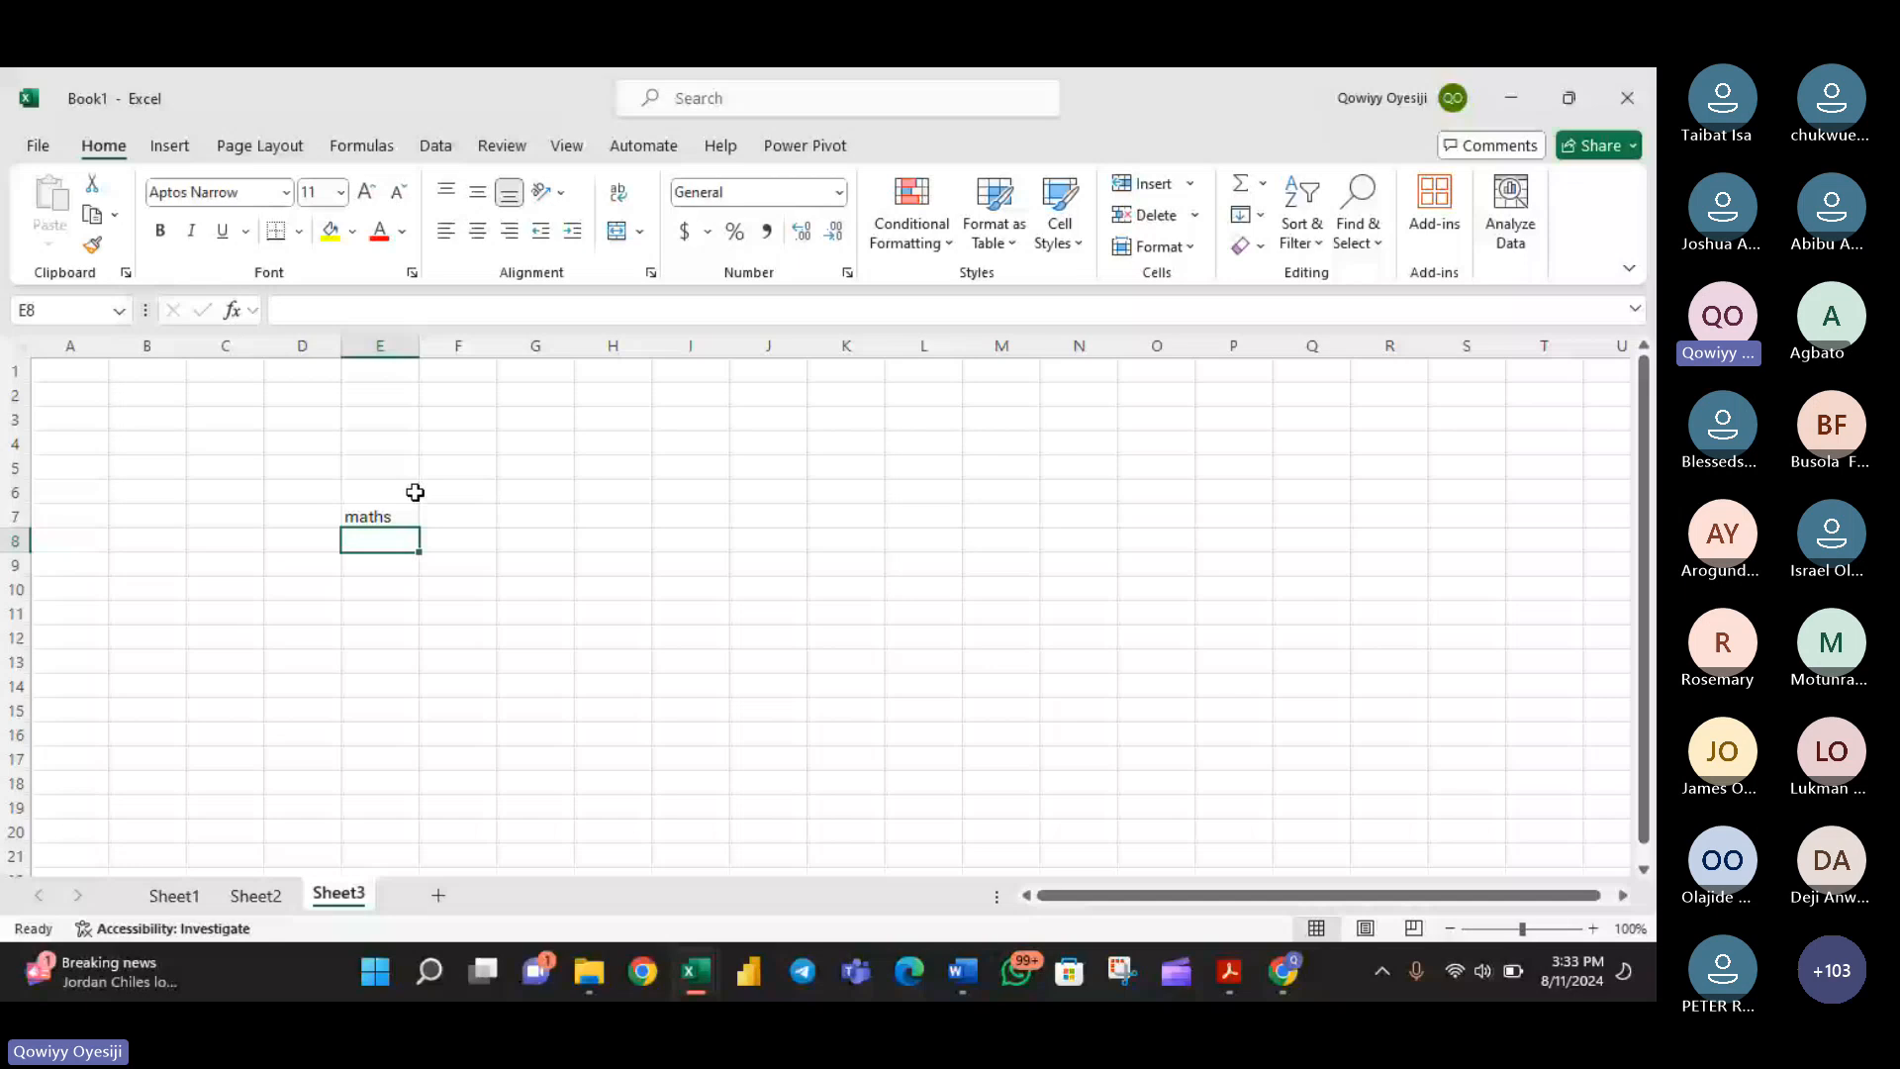
pyautogui.write('pjy')
pyautogui.press('Return')
pyautogui.write('eng')
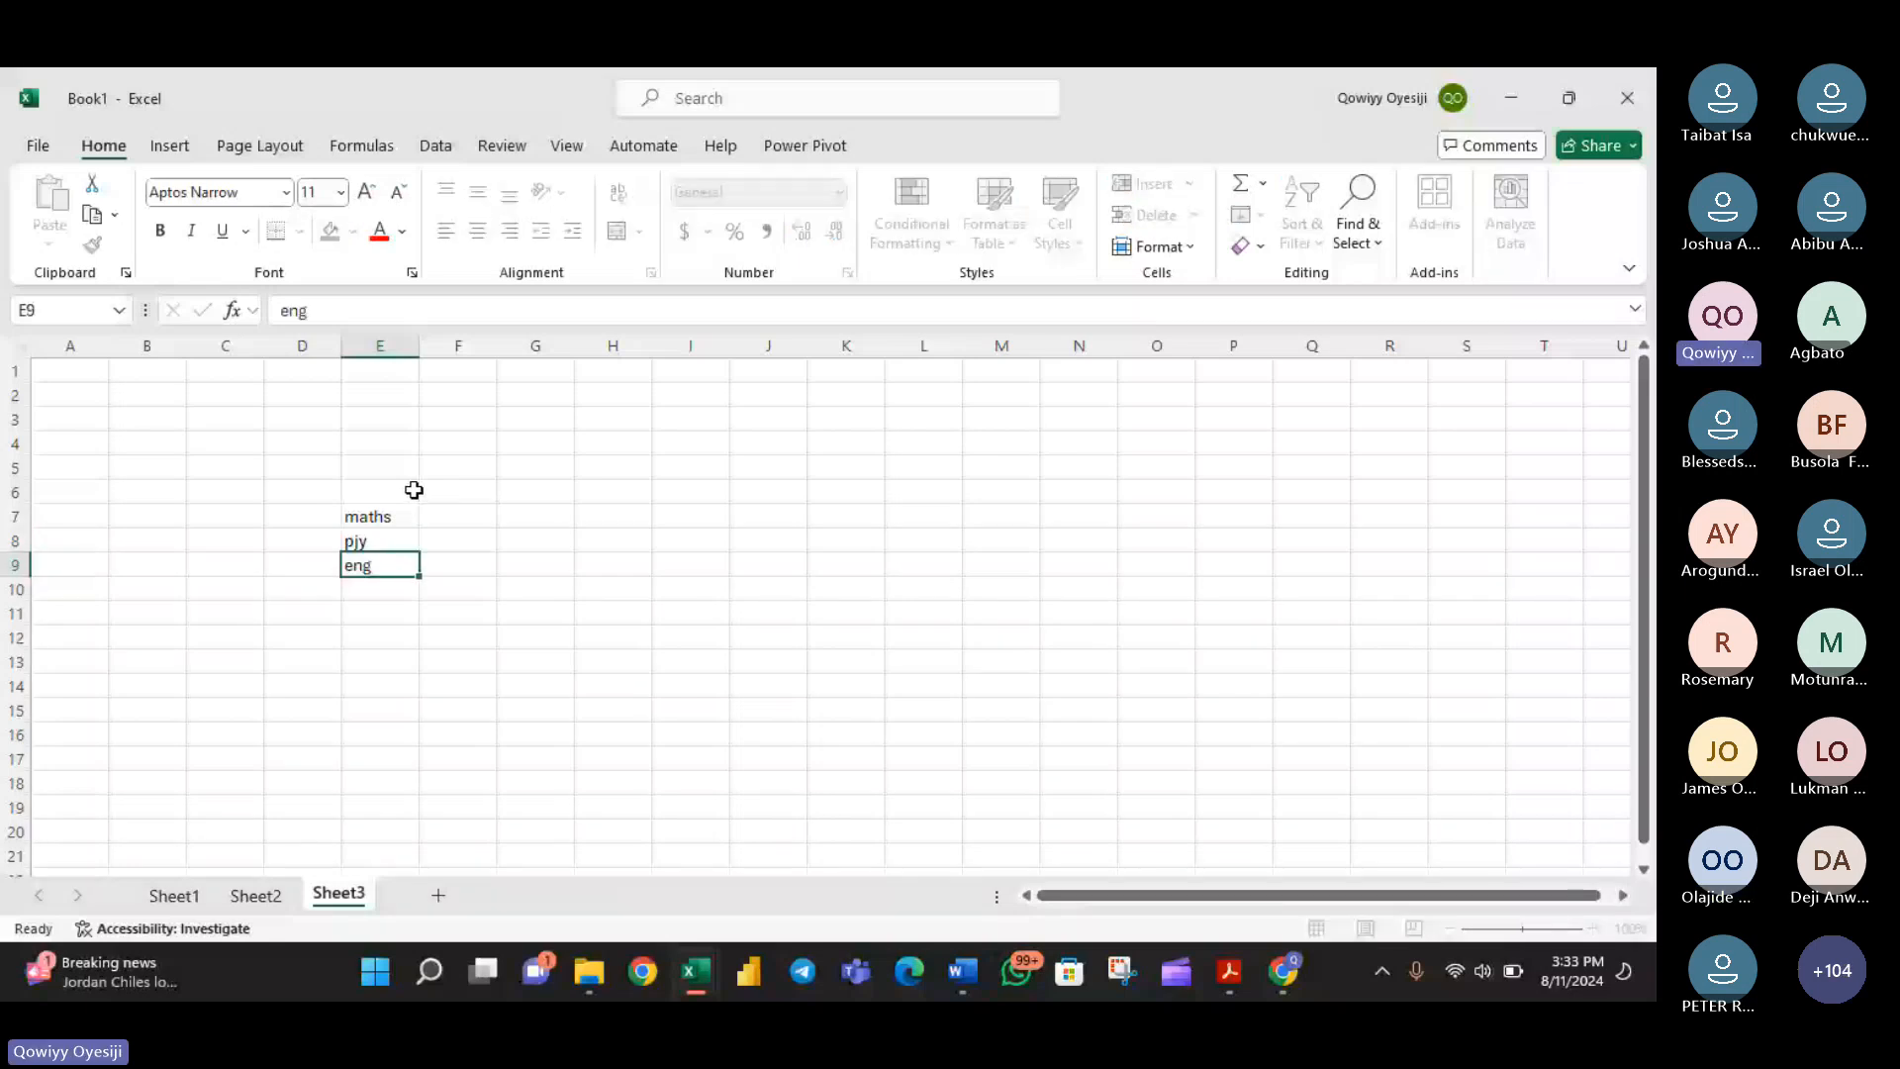
pyautogui.press('Return')
pyautogui.write('chm')
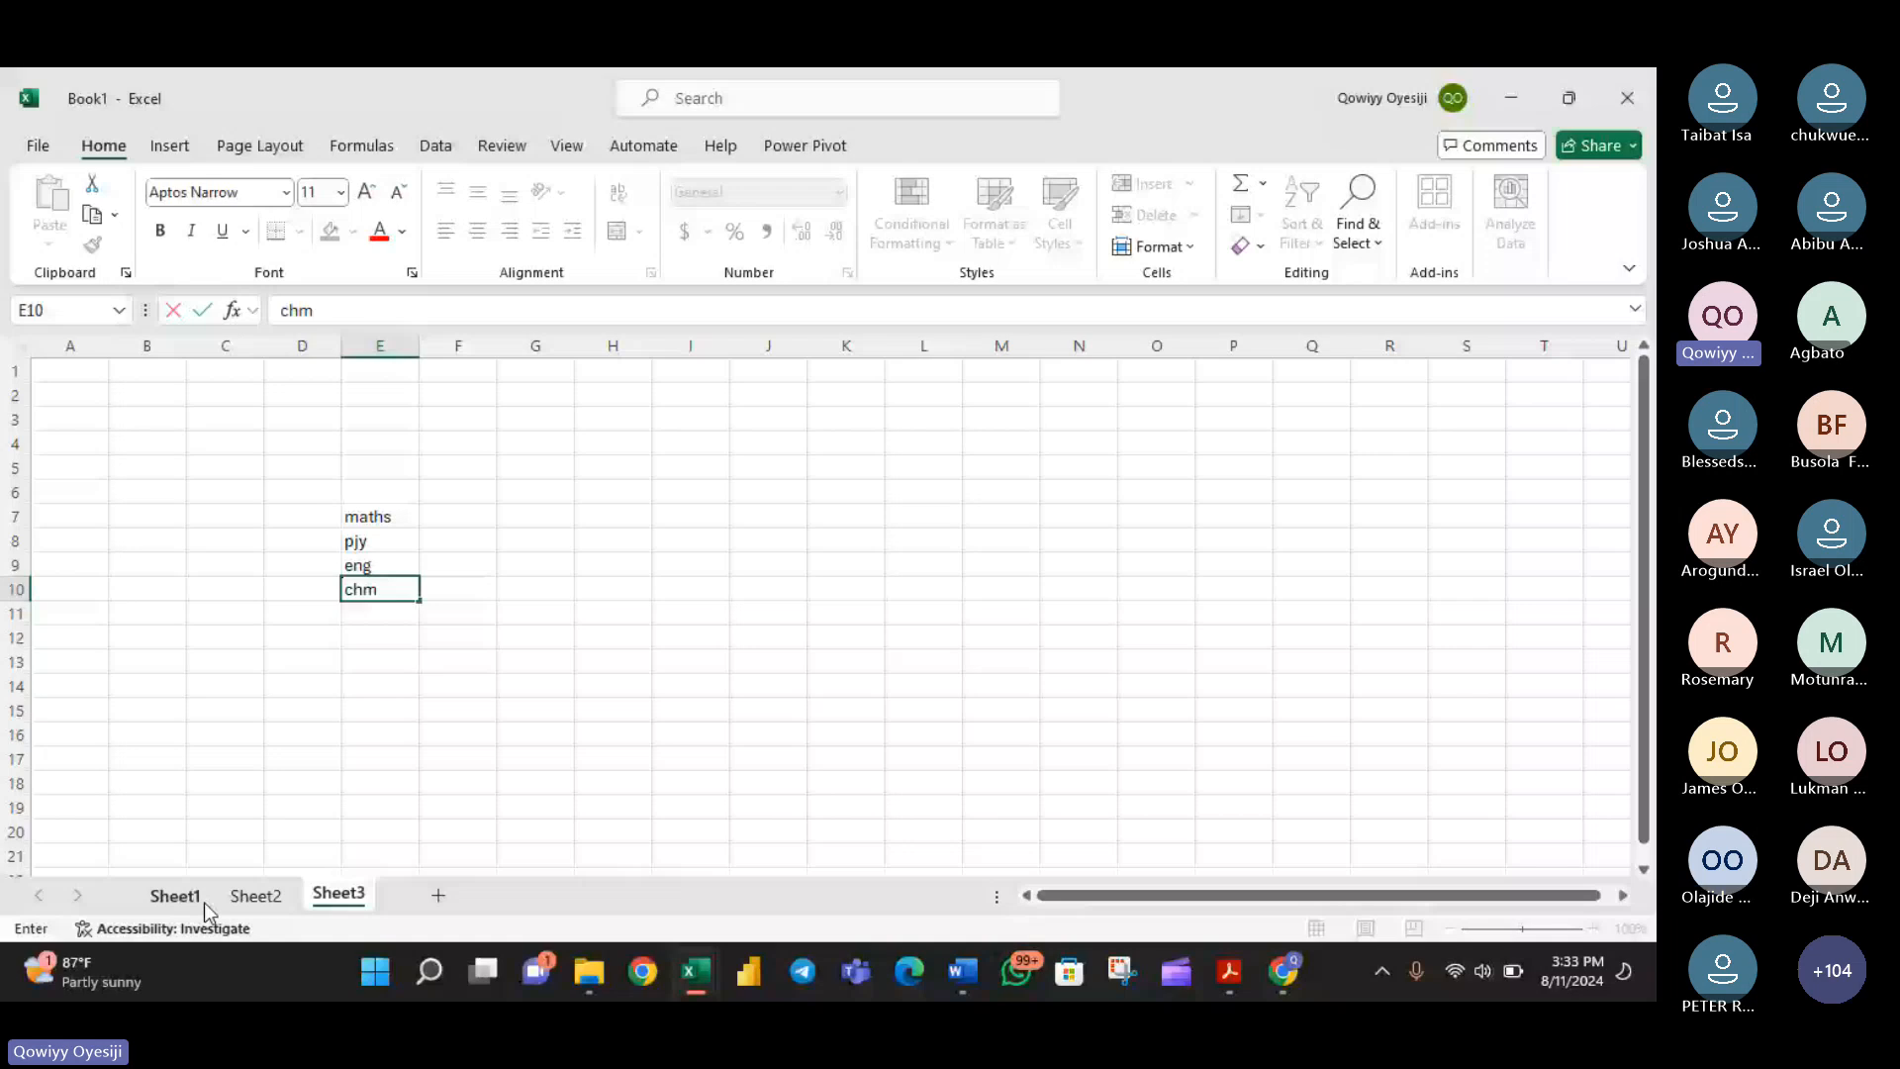
# - Return to Sheet2 and enter the label criteria in J7
pyautogui.click(254, 899)
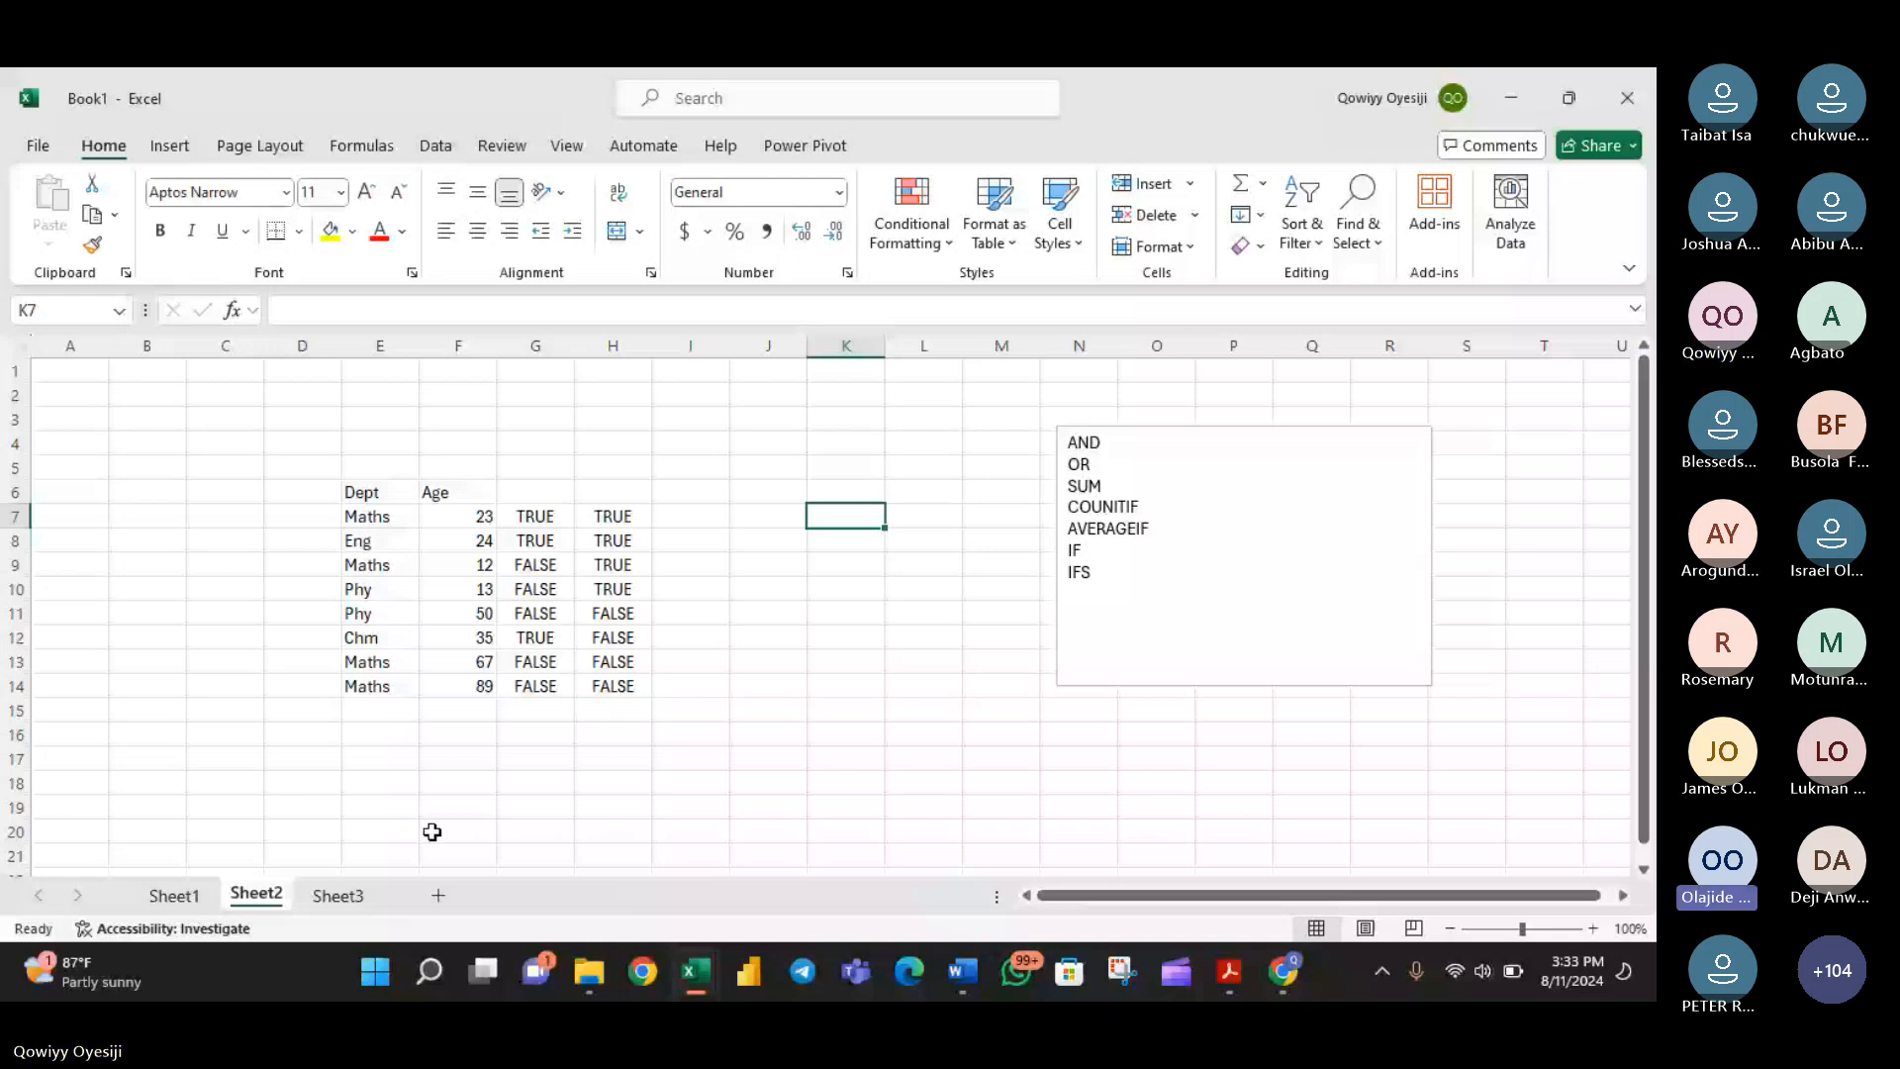
pyautogui.click(690, 516)
pyautogui.click(760, 518)
pyautogui.write('cr')
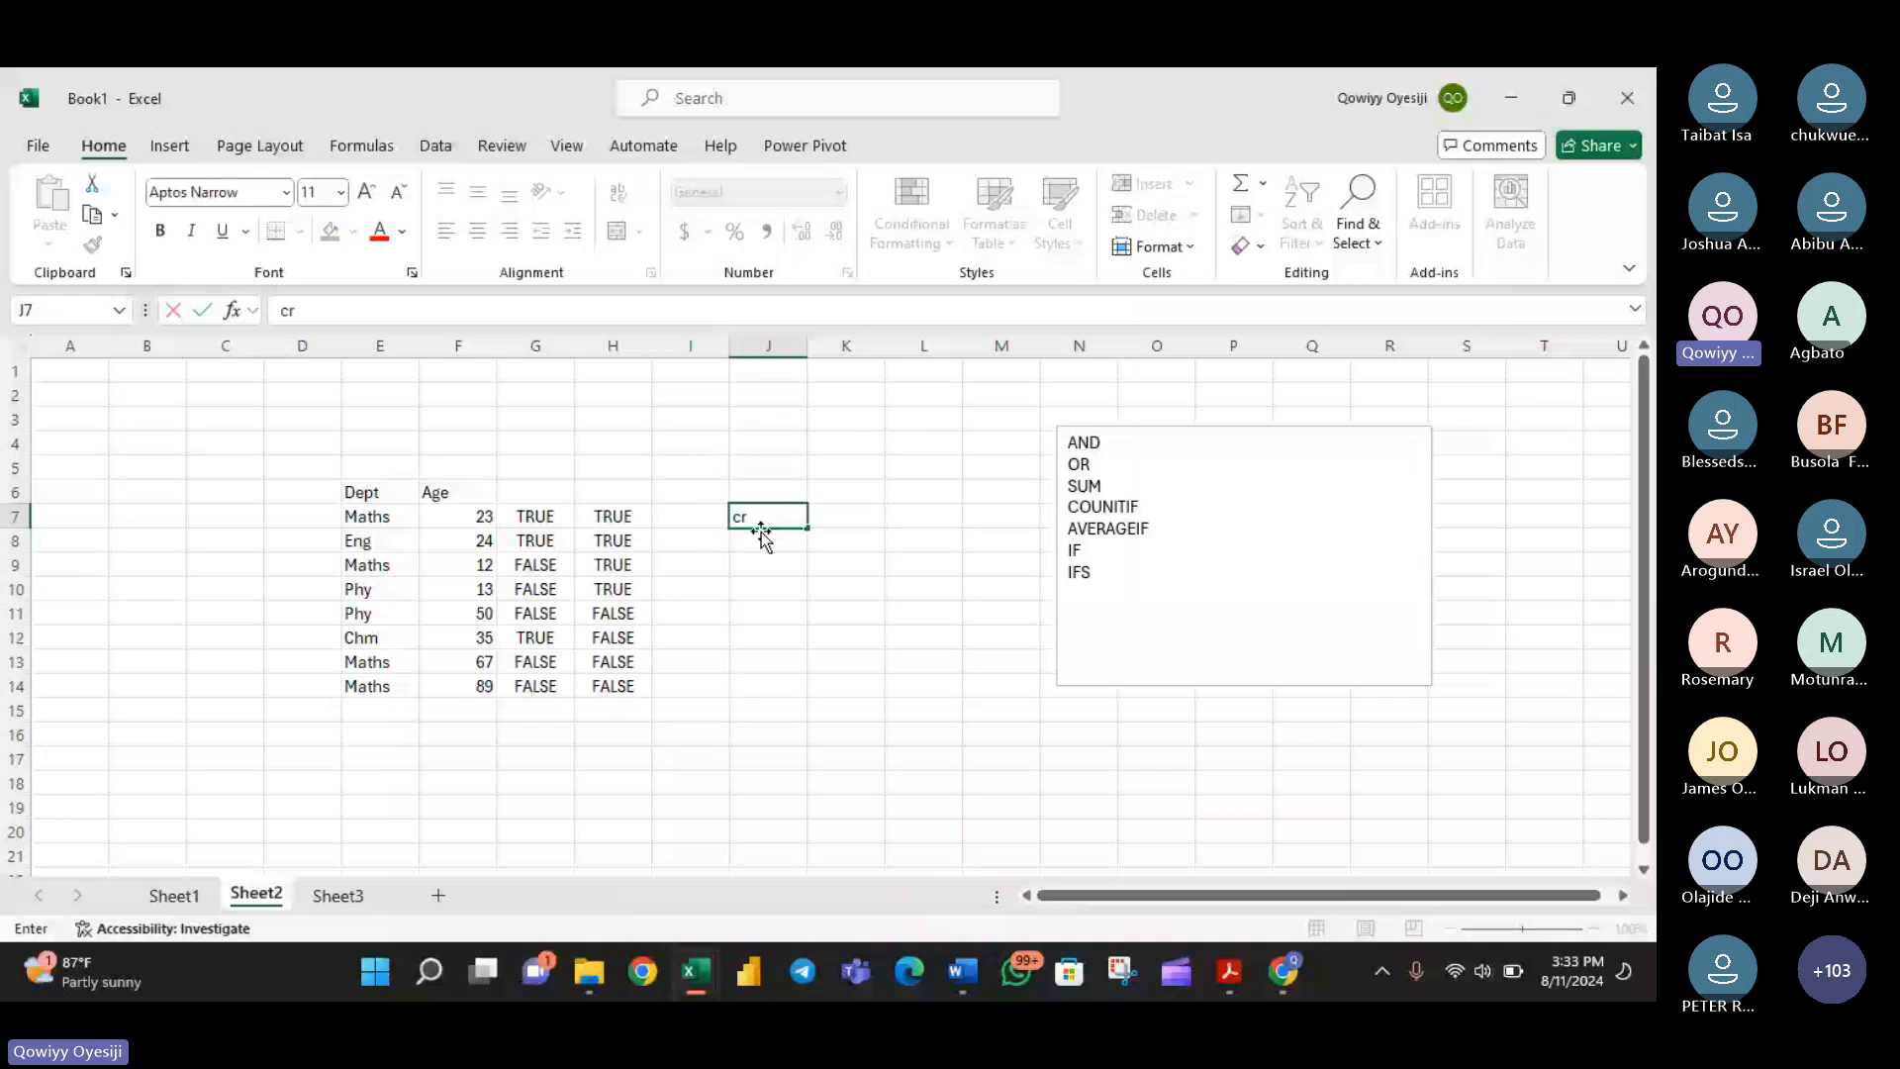
pyautogui.write('iteria')
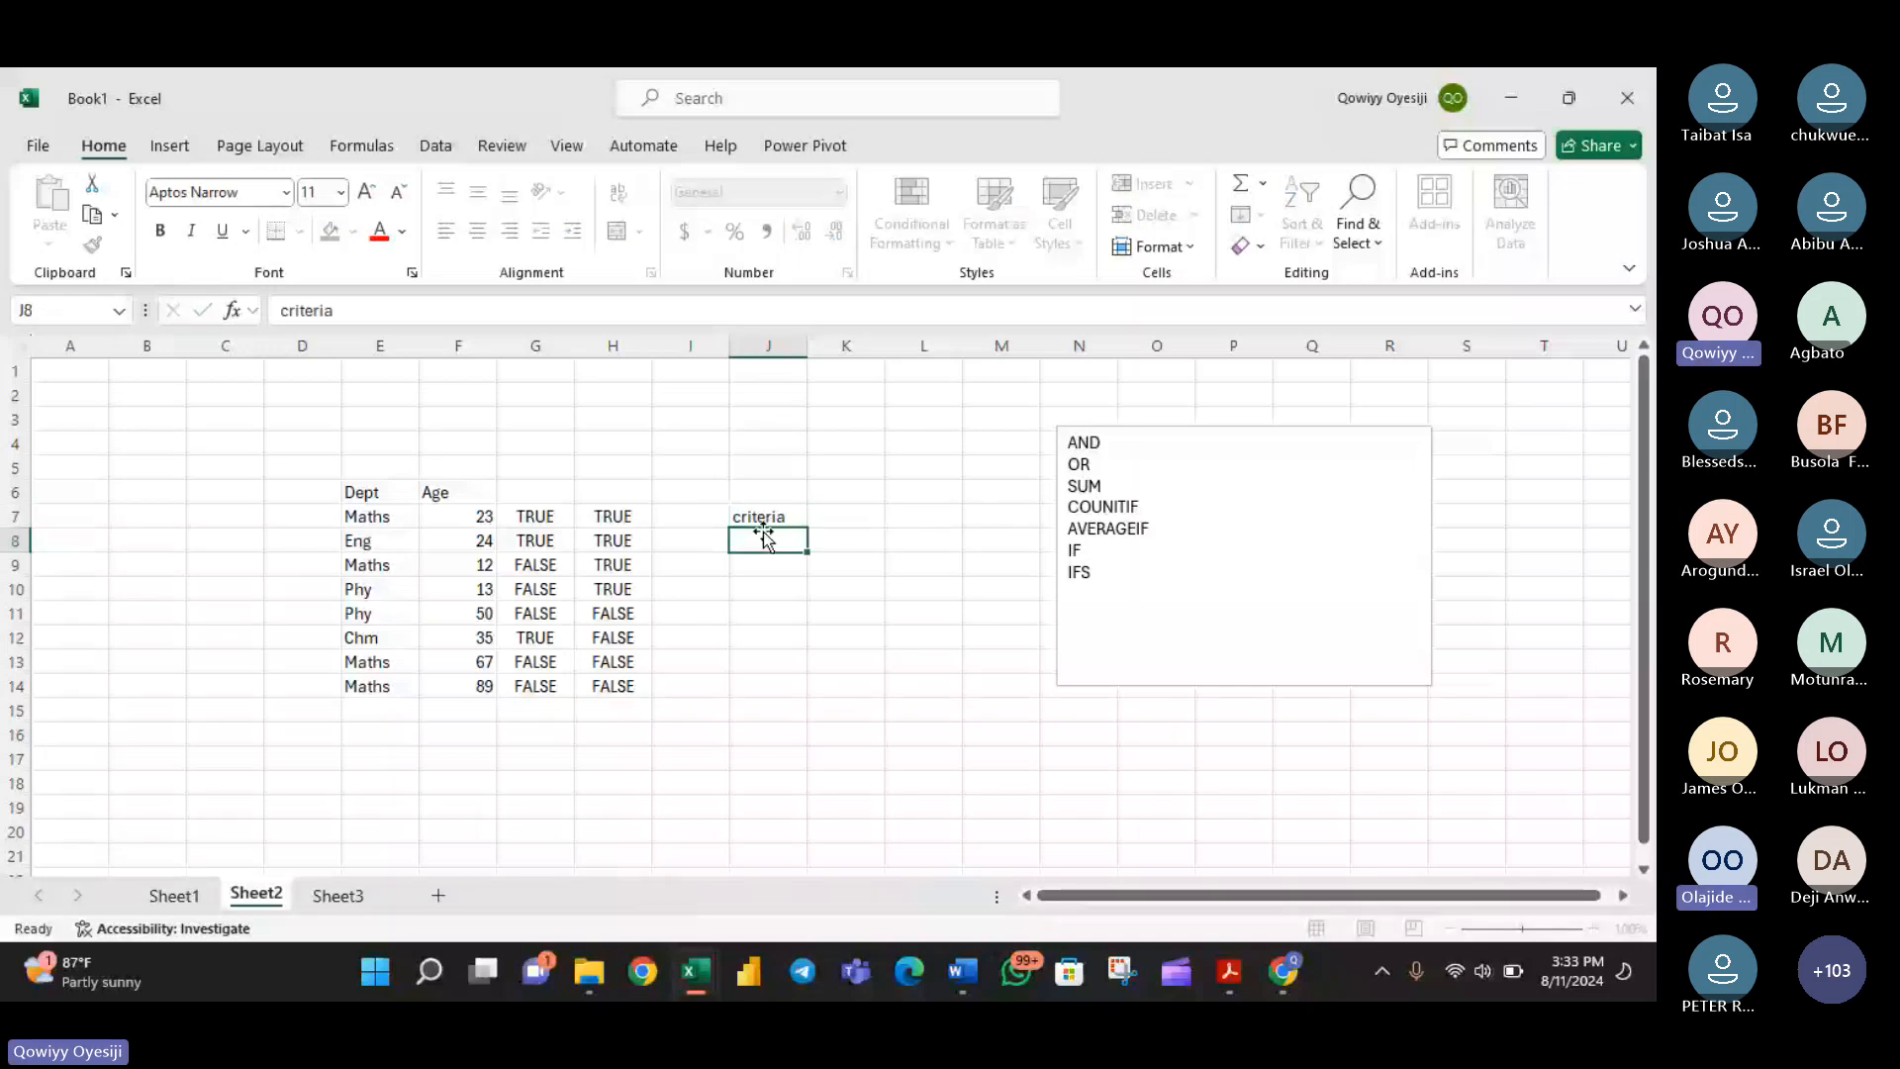
pyautogui.press('Return')
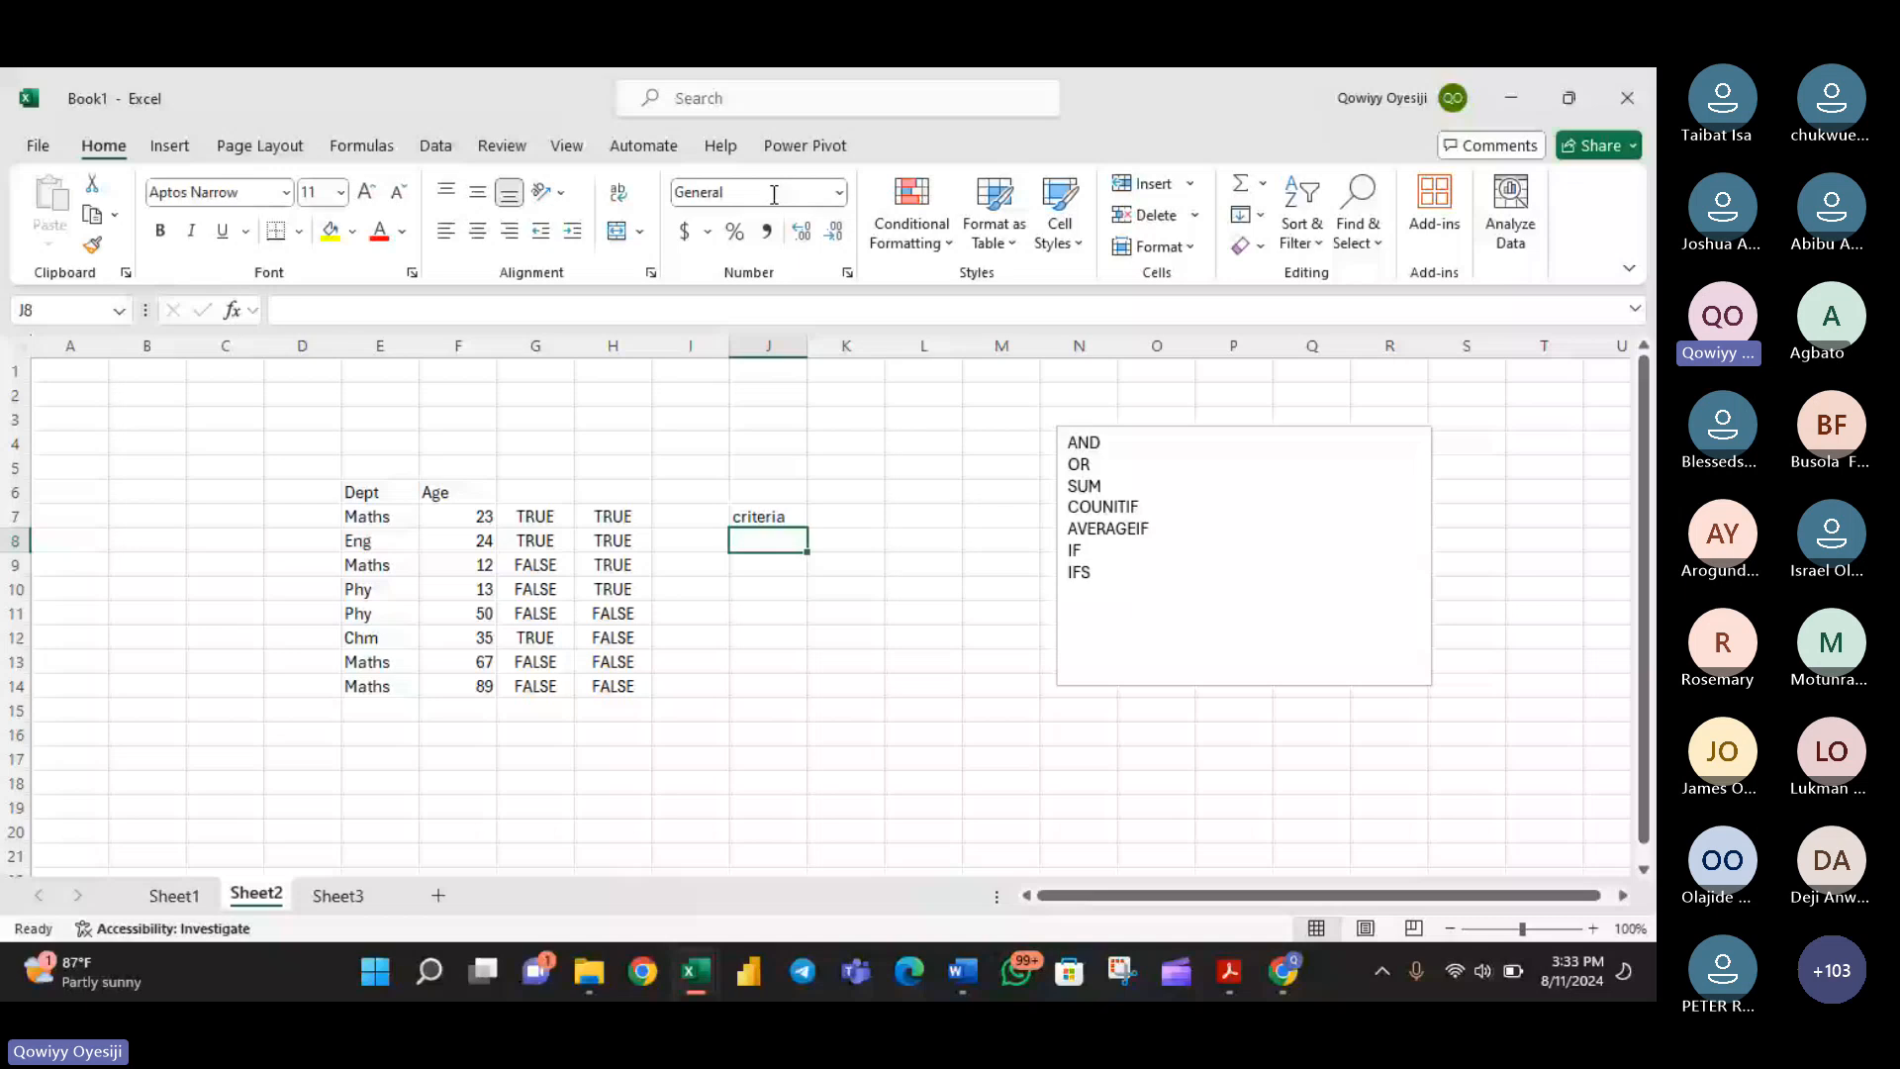
# - Apply list data validation to J8 on Sheet2, using Sheet3 cells E7 to E10 as the source
pyautogui.click(436, 145)
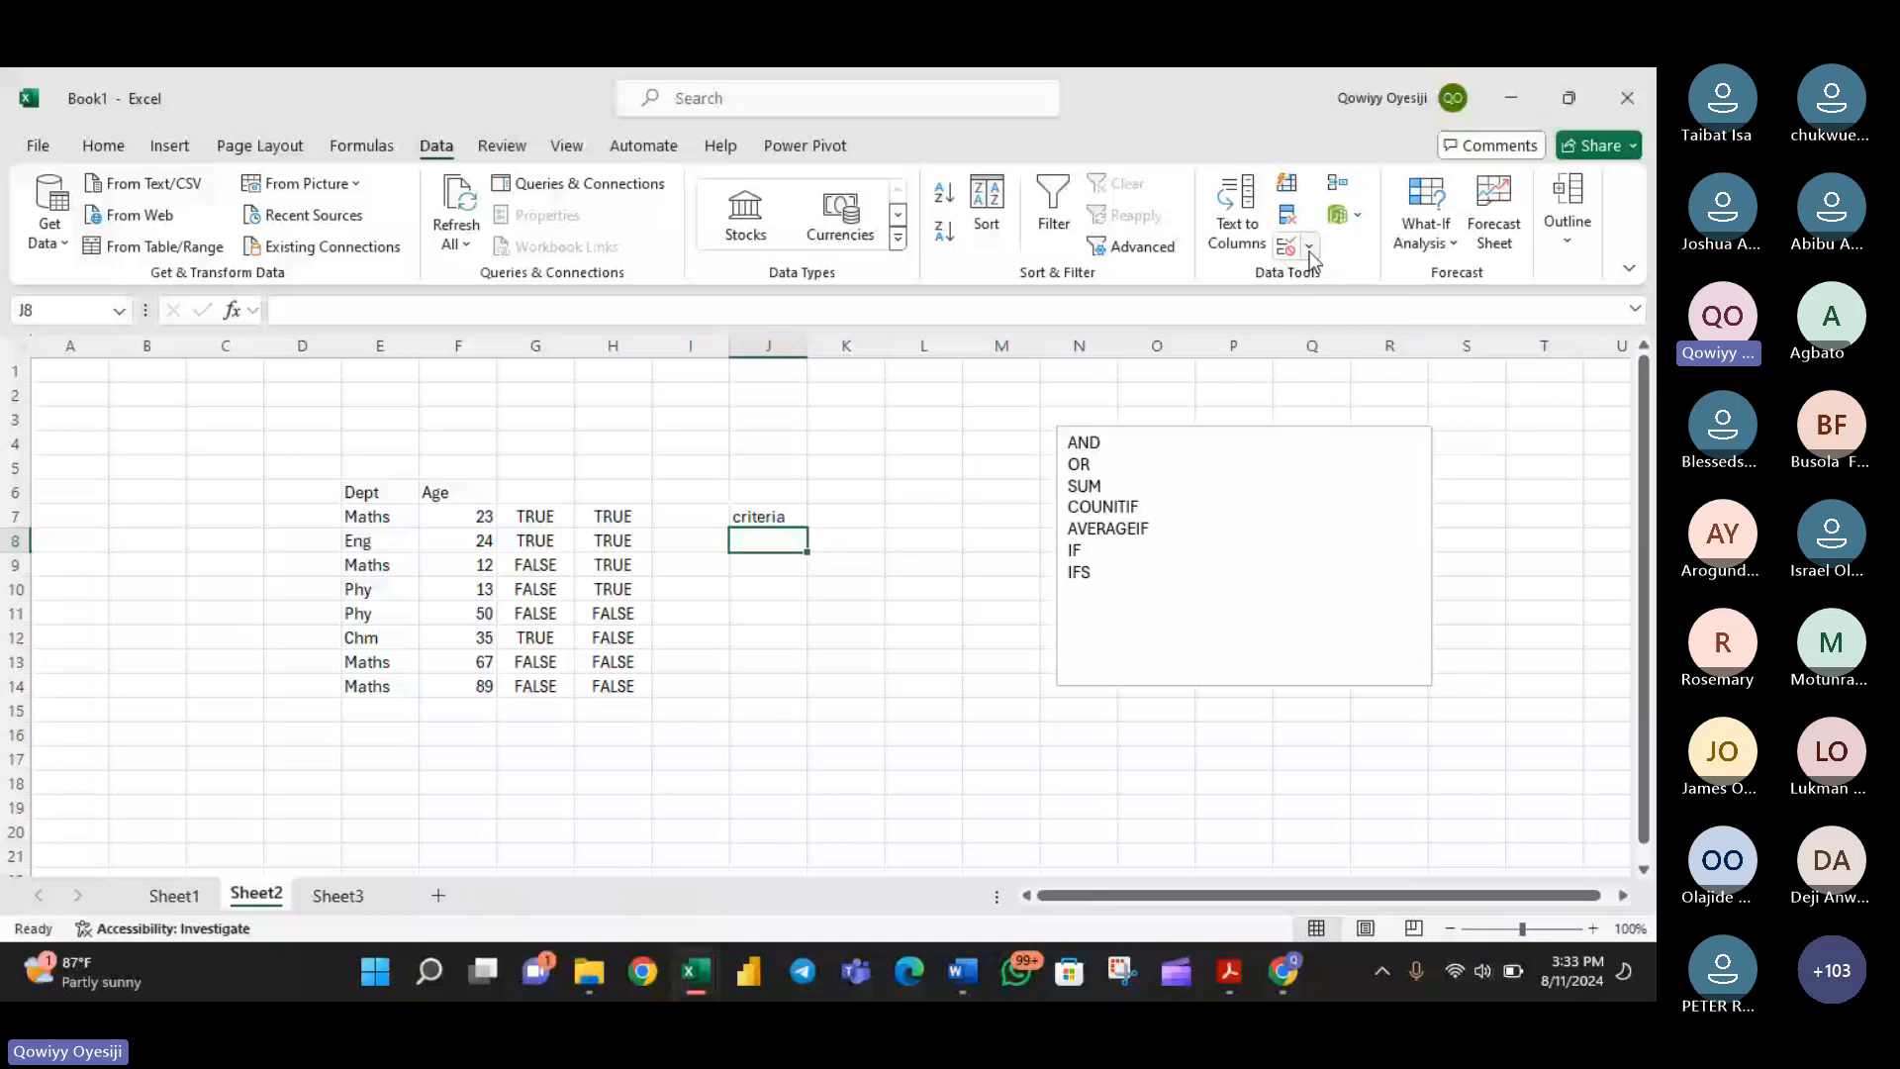
pyautogui.click(1311, 256)
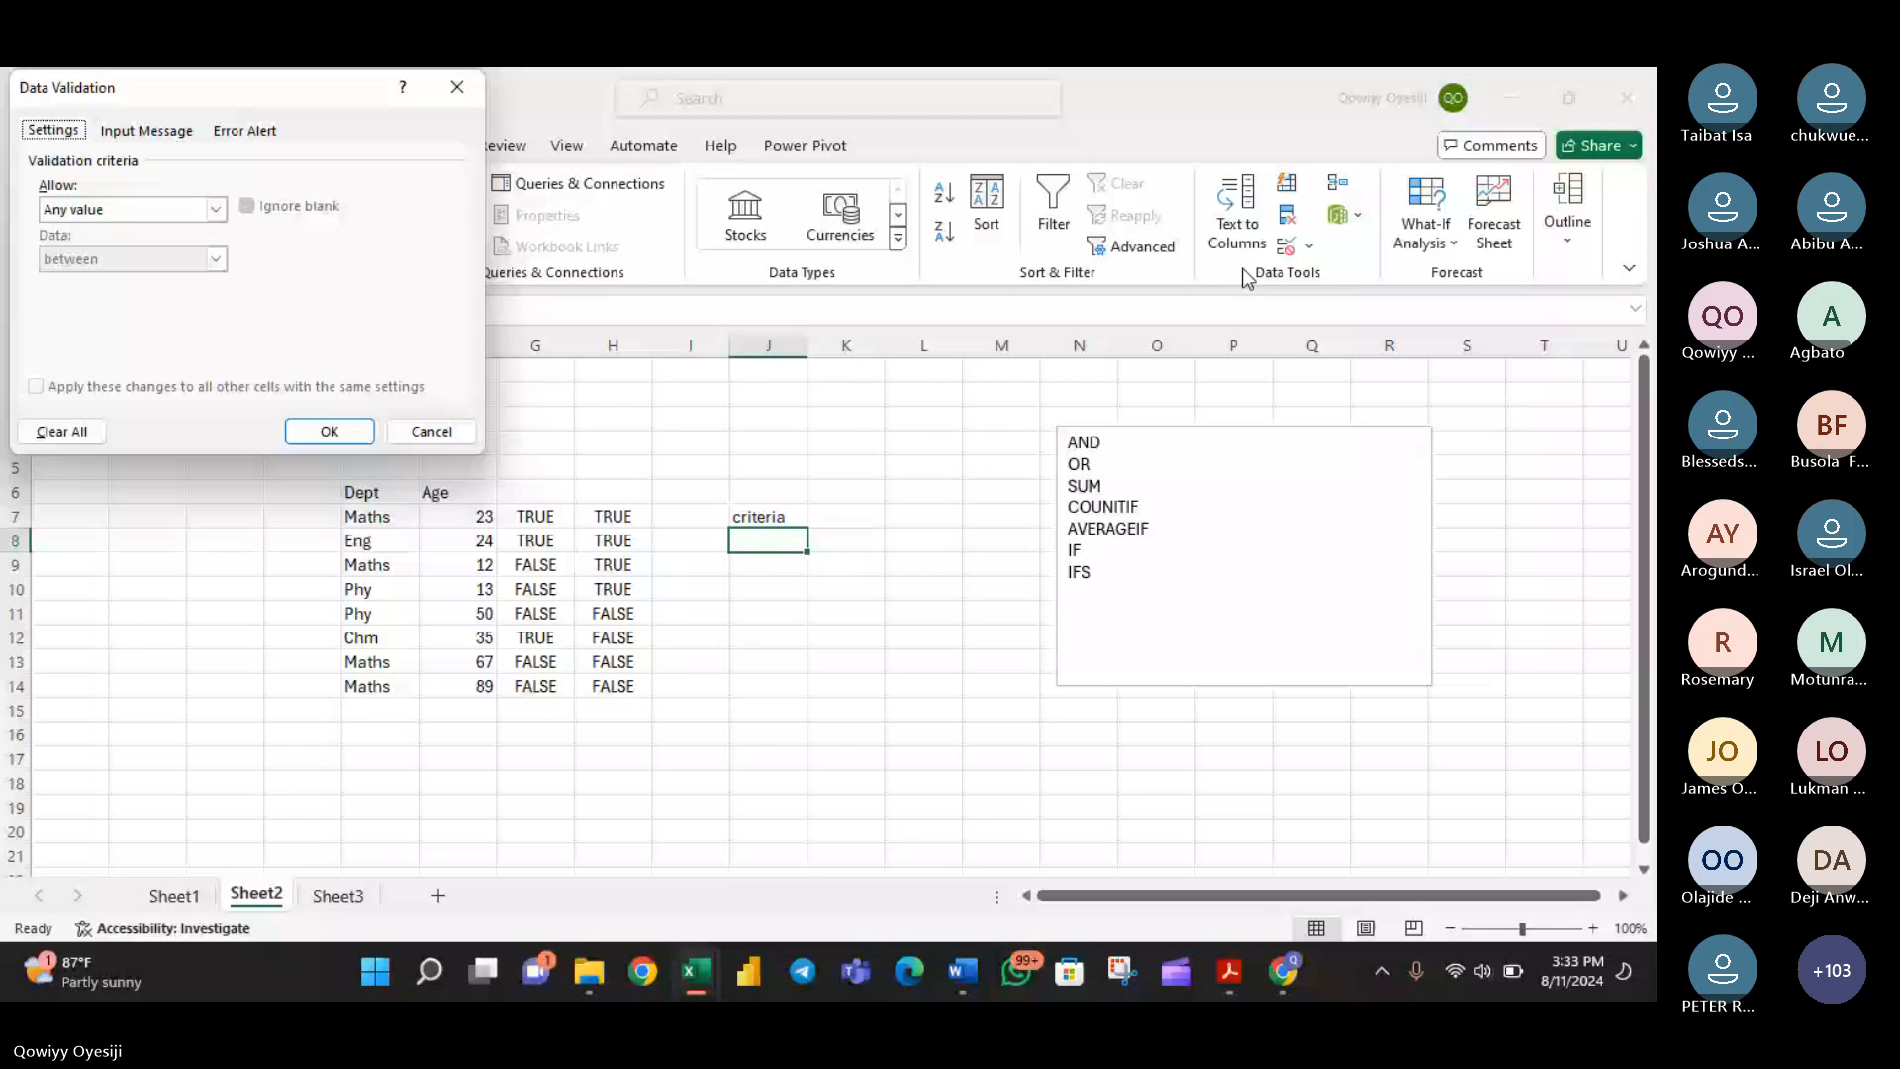
pyautogui.press('Tab')
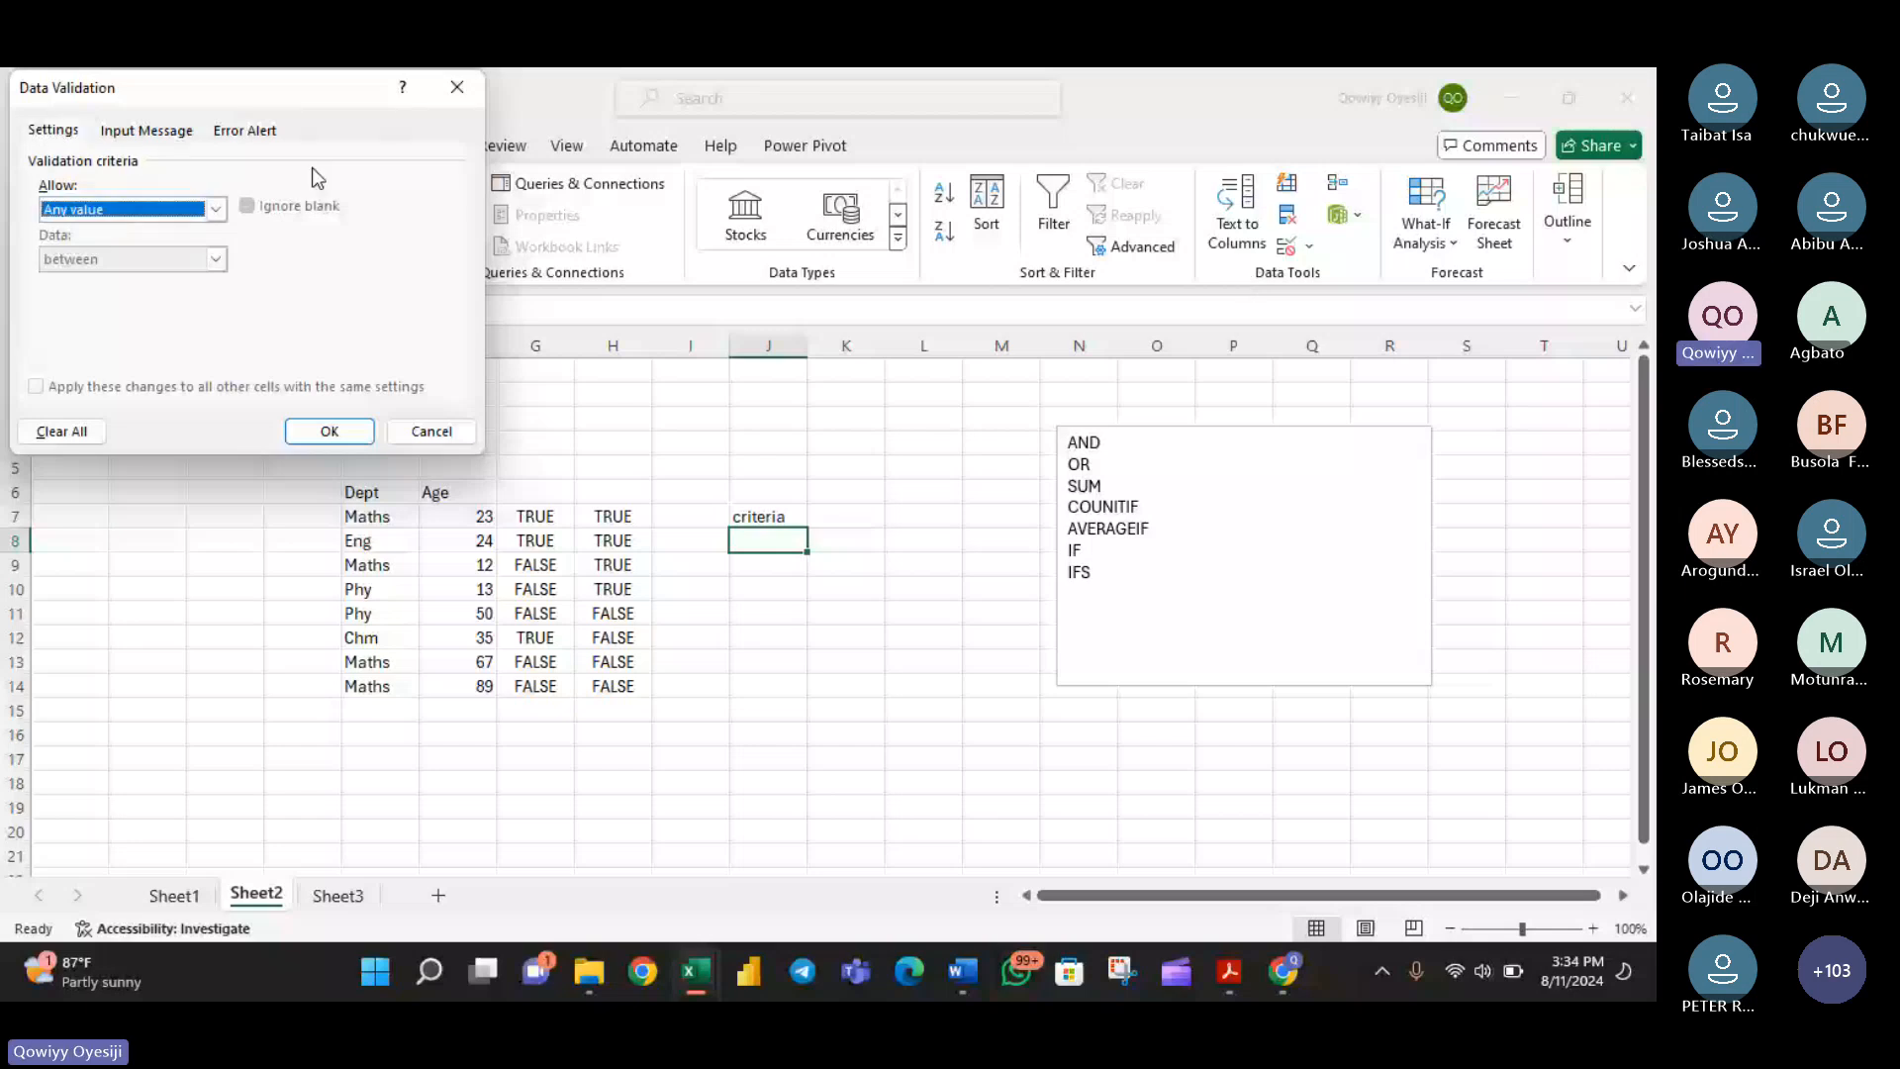
pyautogui.moveTo(268, 88); pyautogui.dragTo(1306, 427)
pyautogui.click(1254, 549)
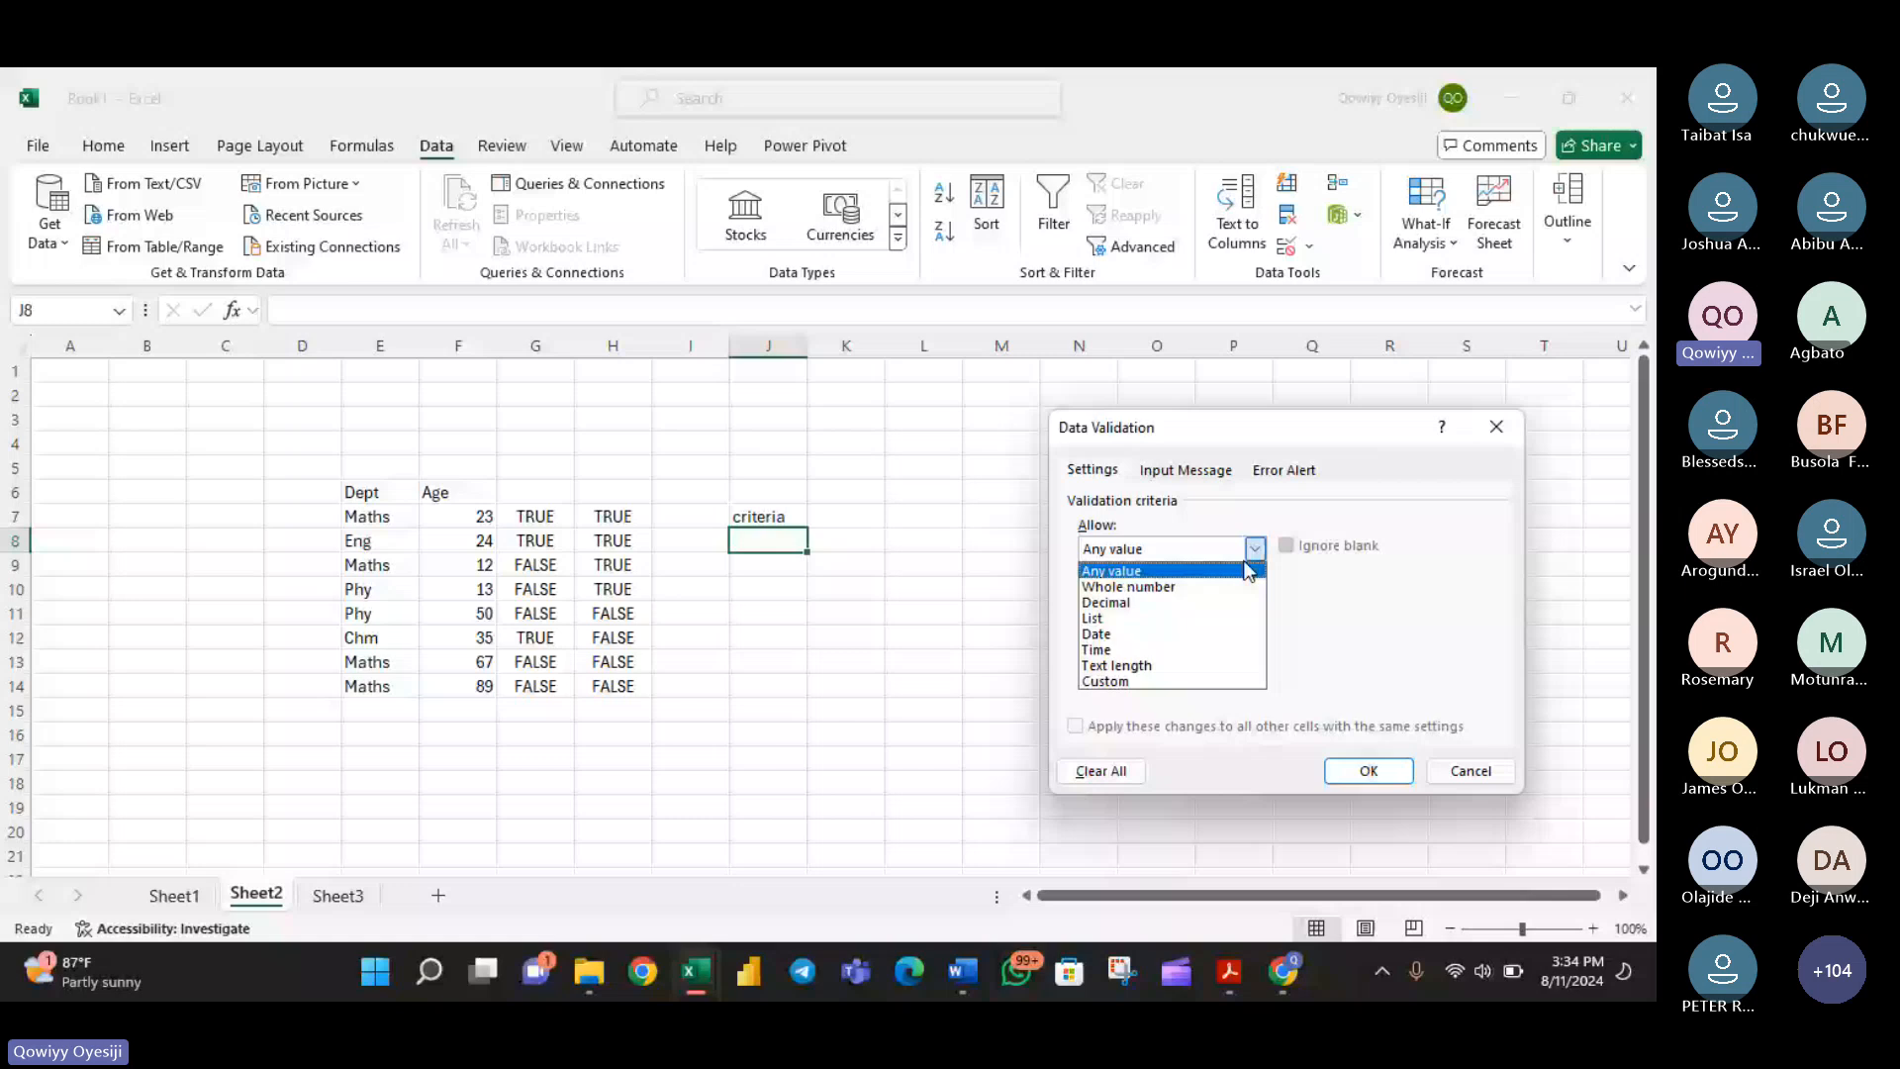
pyautogui.click(1093, 619)
pyautogui.click(1371, 645)
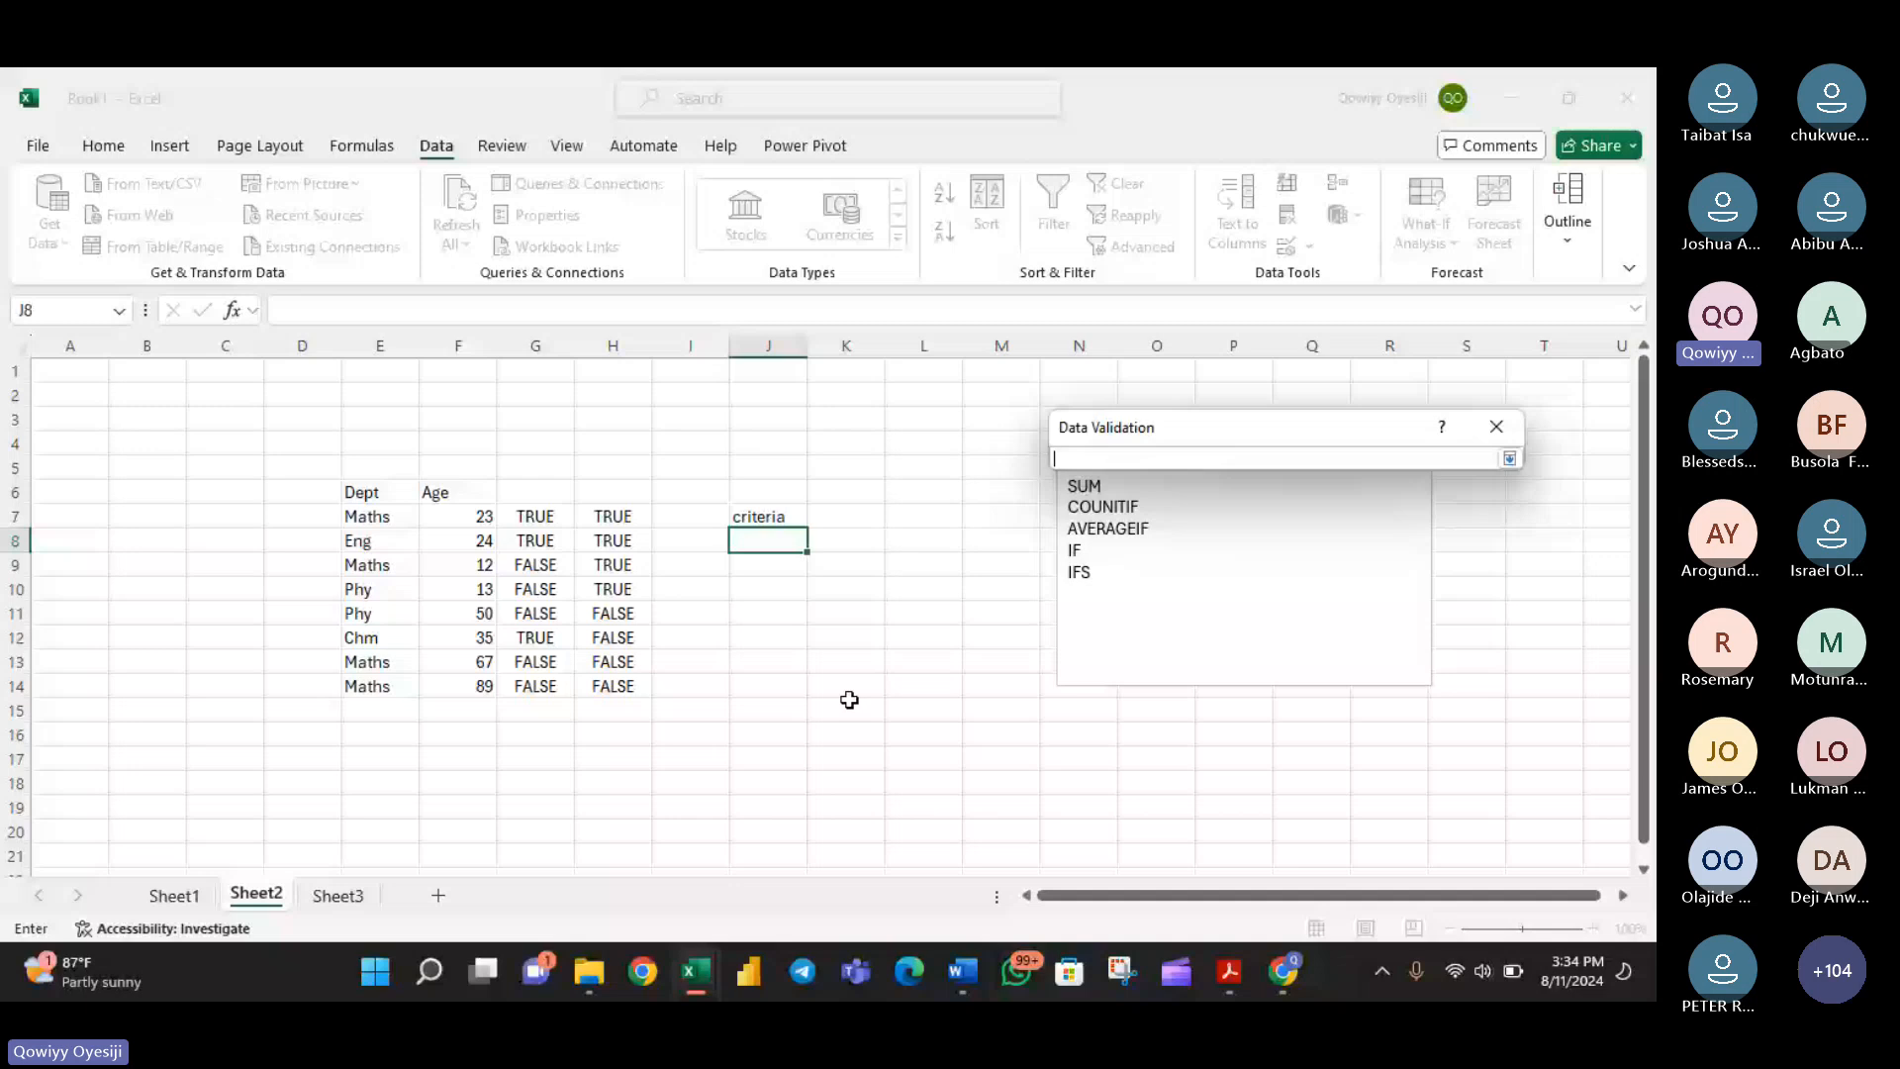
pyautogui.click(338, 894)
pyautogui.moveTo(366, 515); pyautogui.dragTo(381, 579)
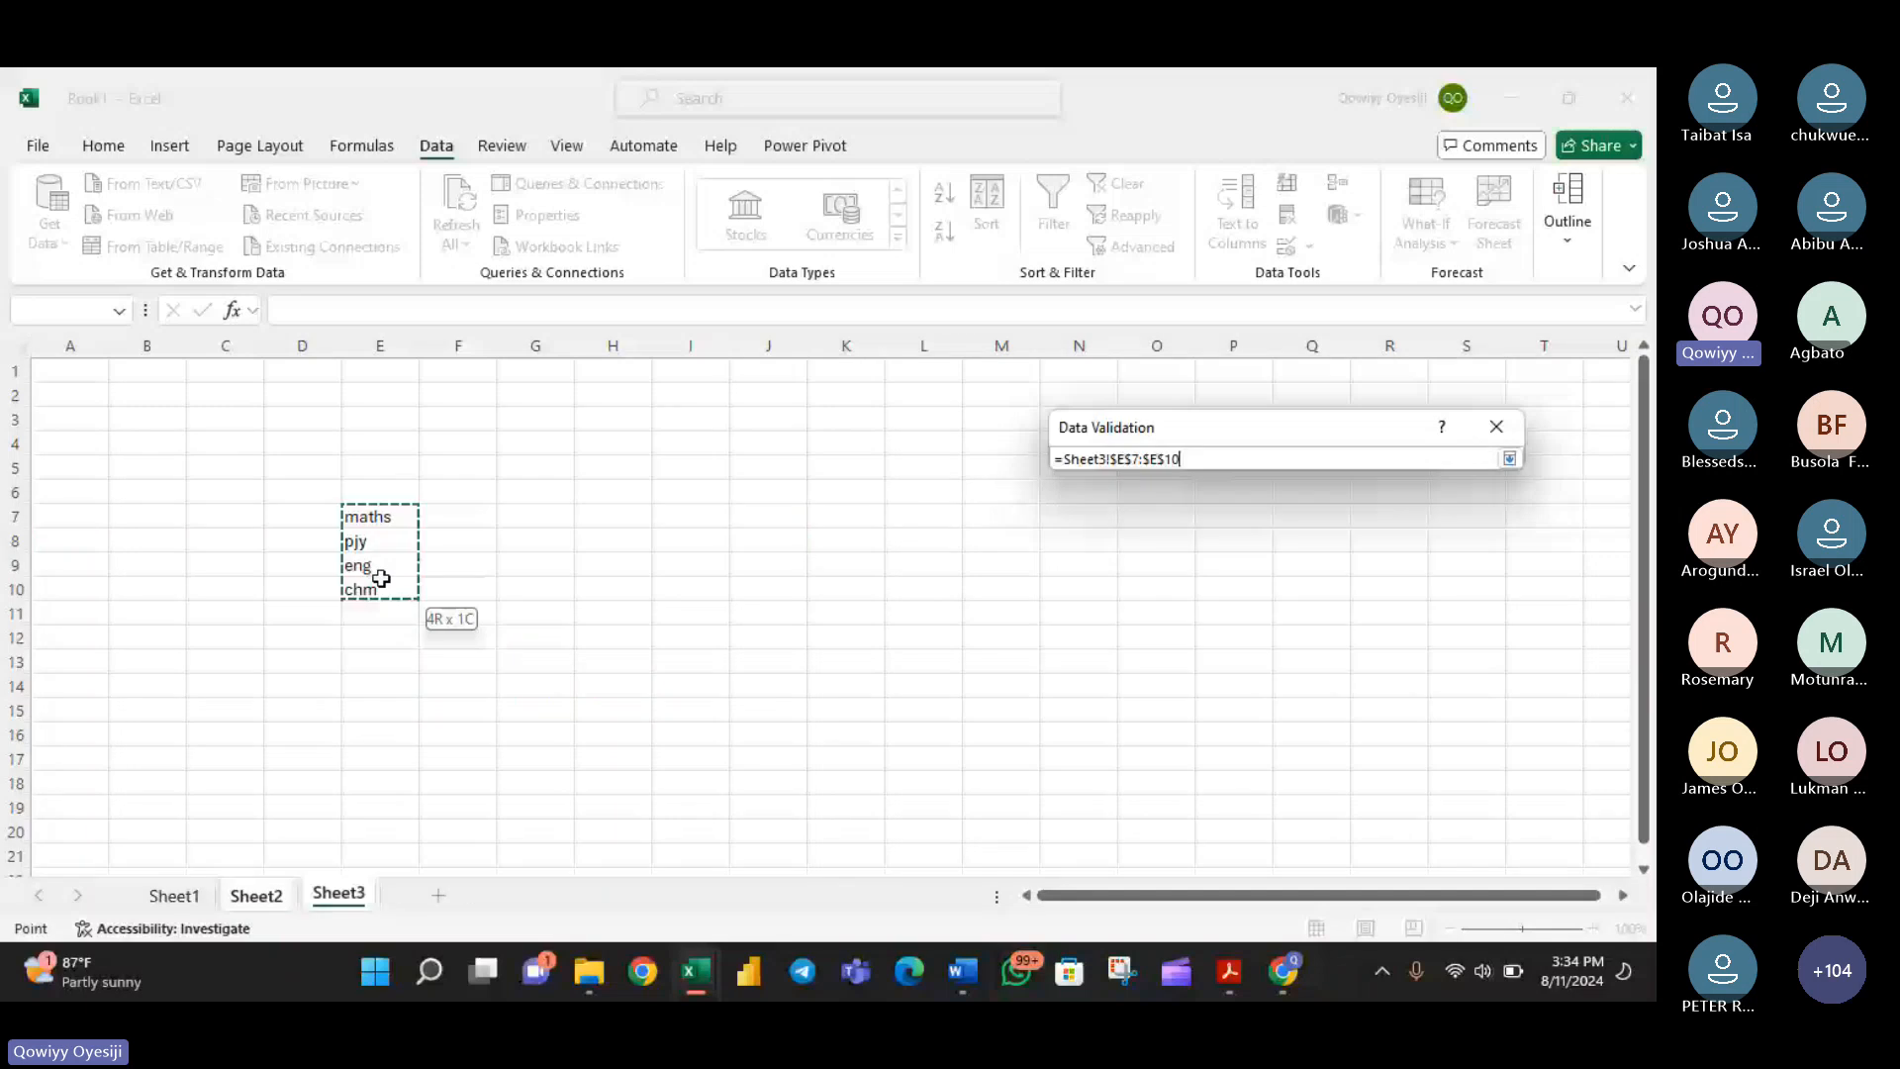
pyautogui.press('Return')
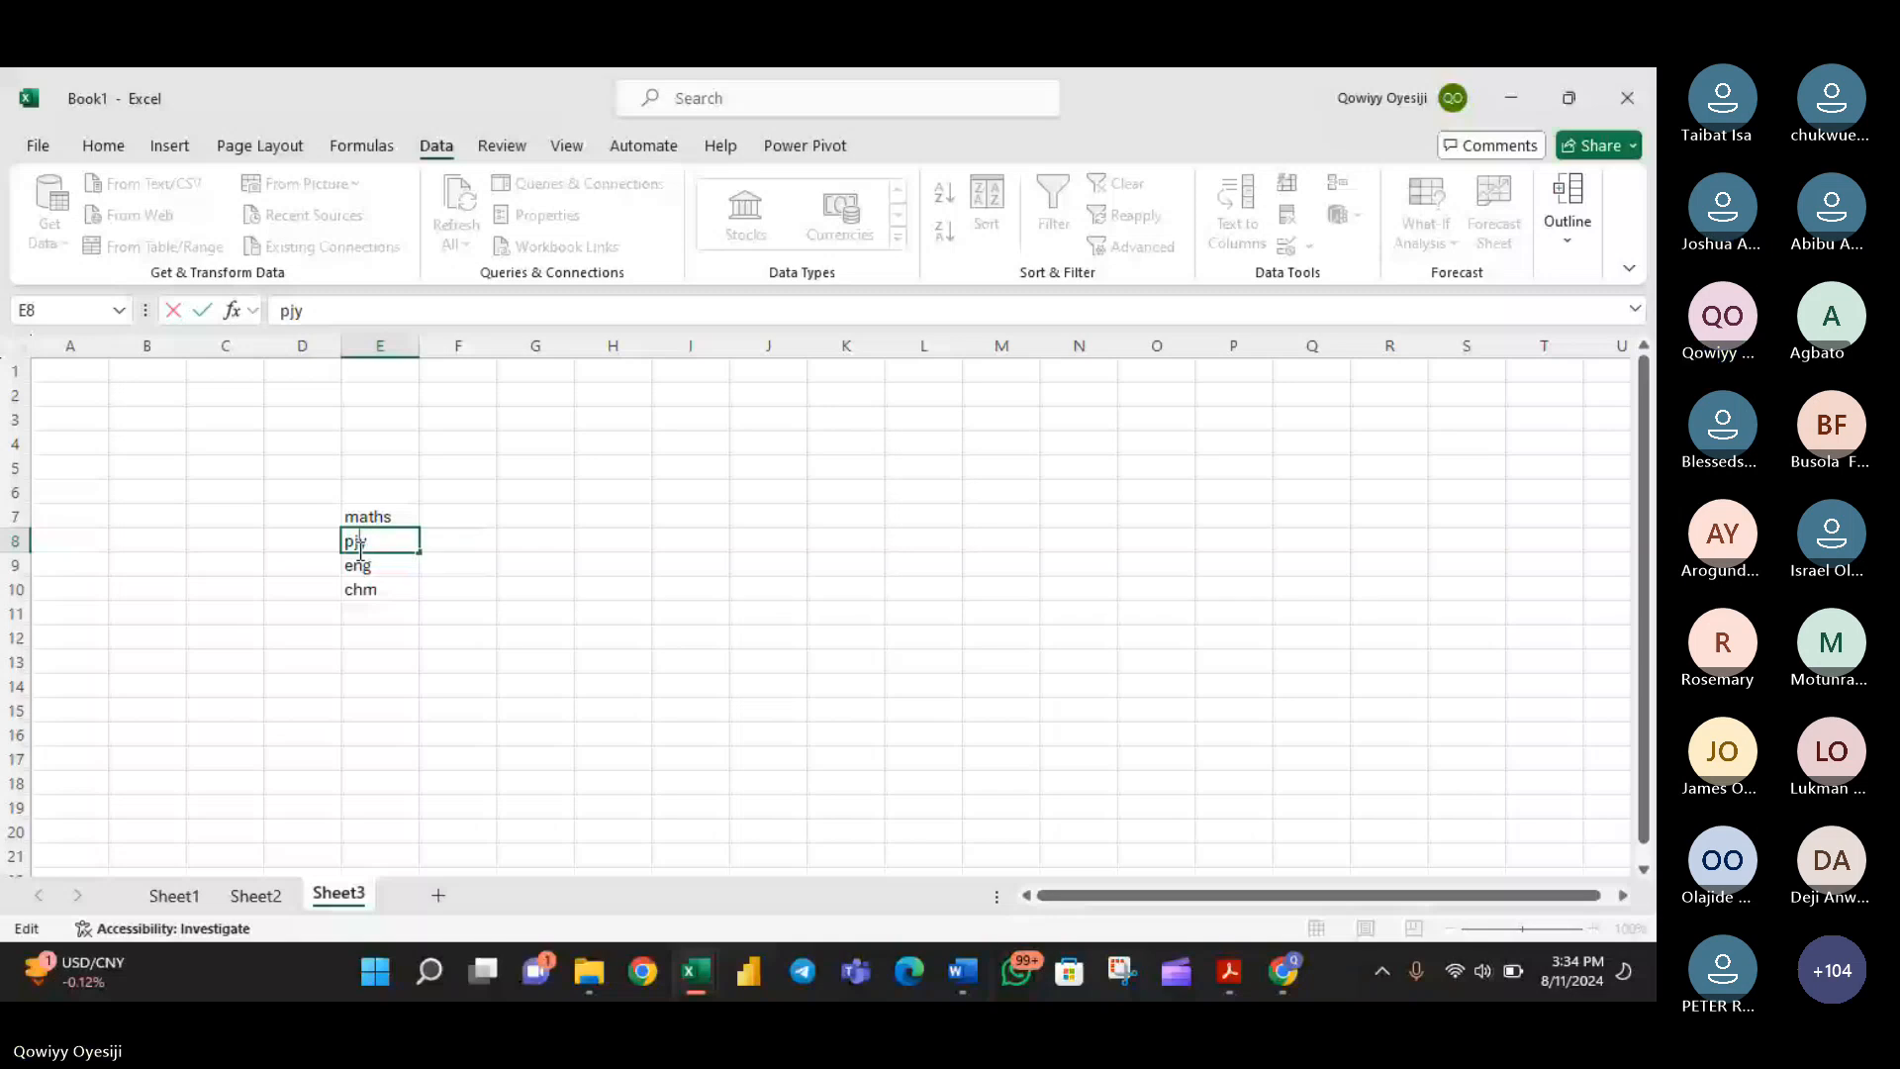
# - Go back to Sheet2 and choose eng from the department list in J8
pyautogui.click(256, 895)
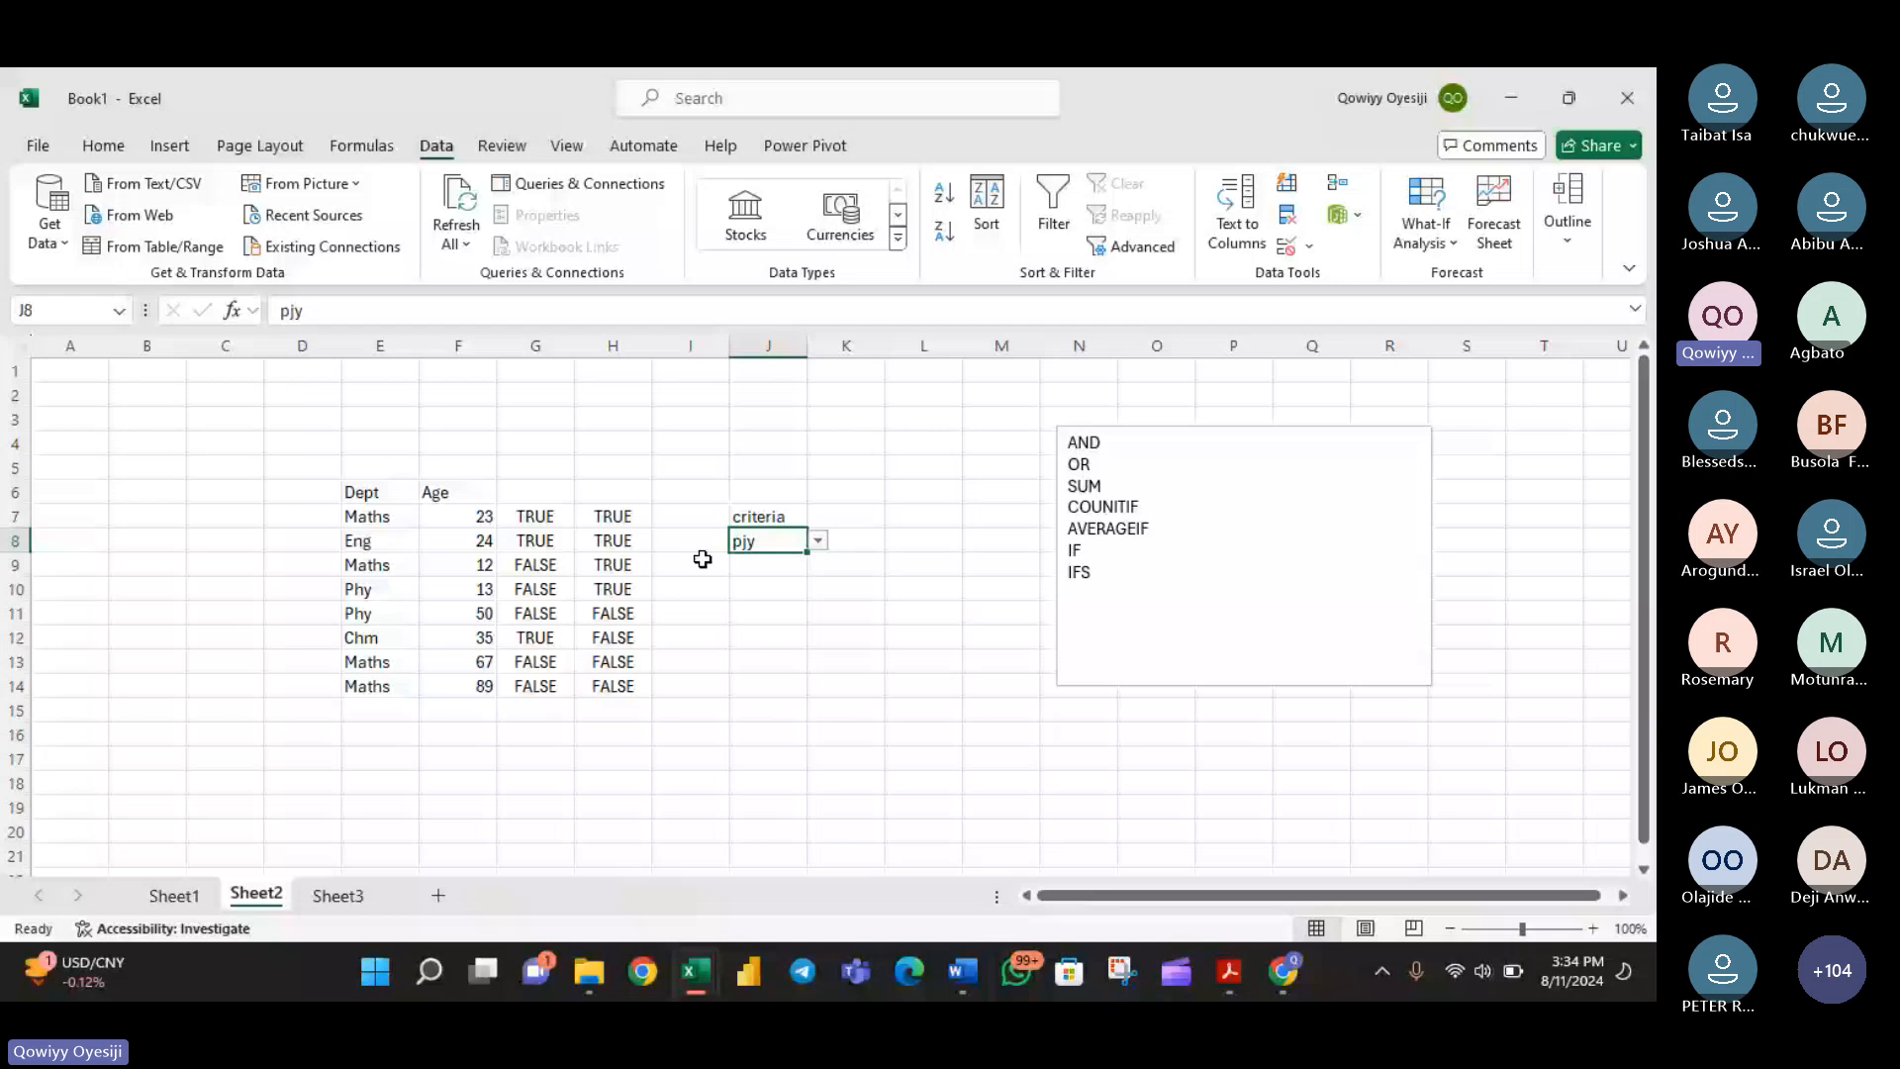
pyautogui.click(819, 540)
pyautogui.click(770, 578)
pyautogui.click(847, 586)
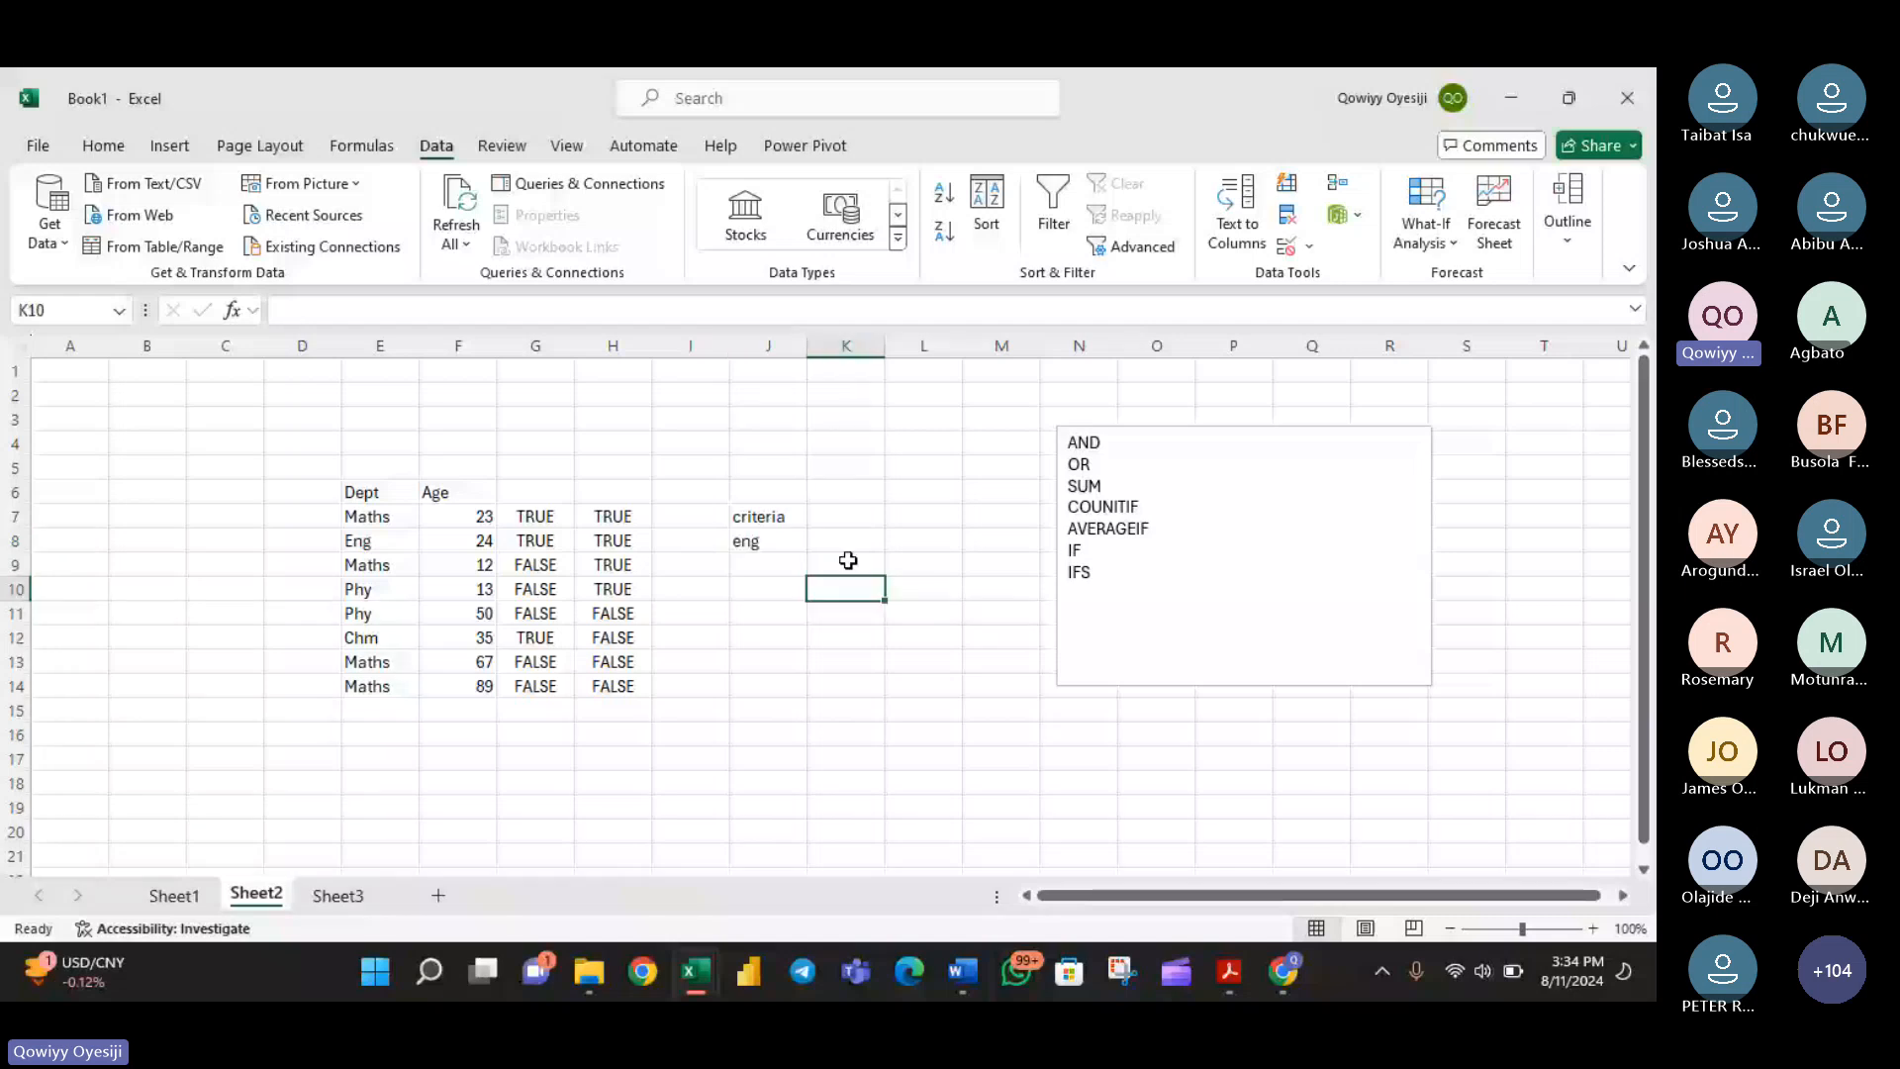
pyautogui.click(848, 560)
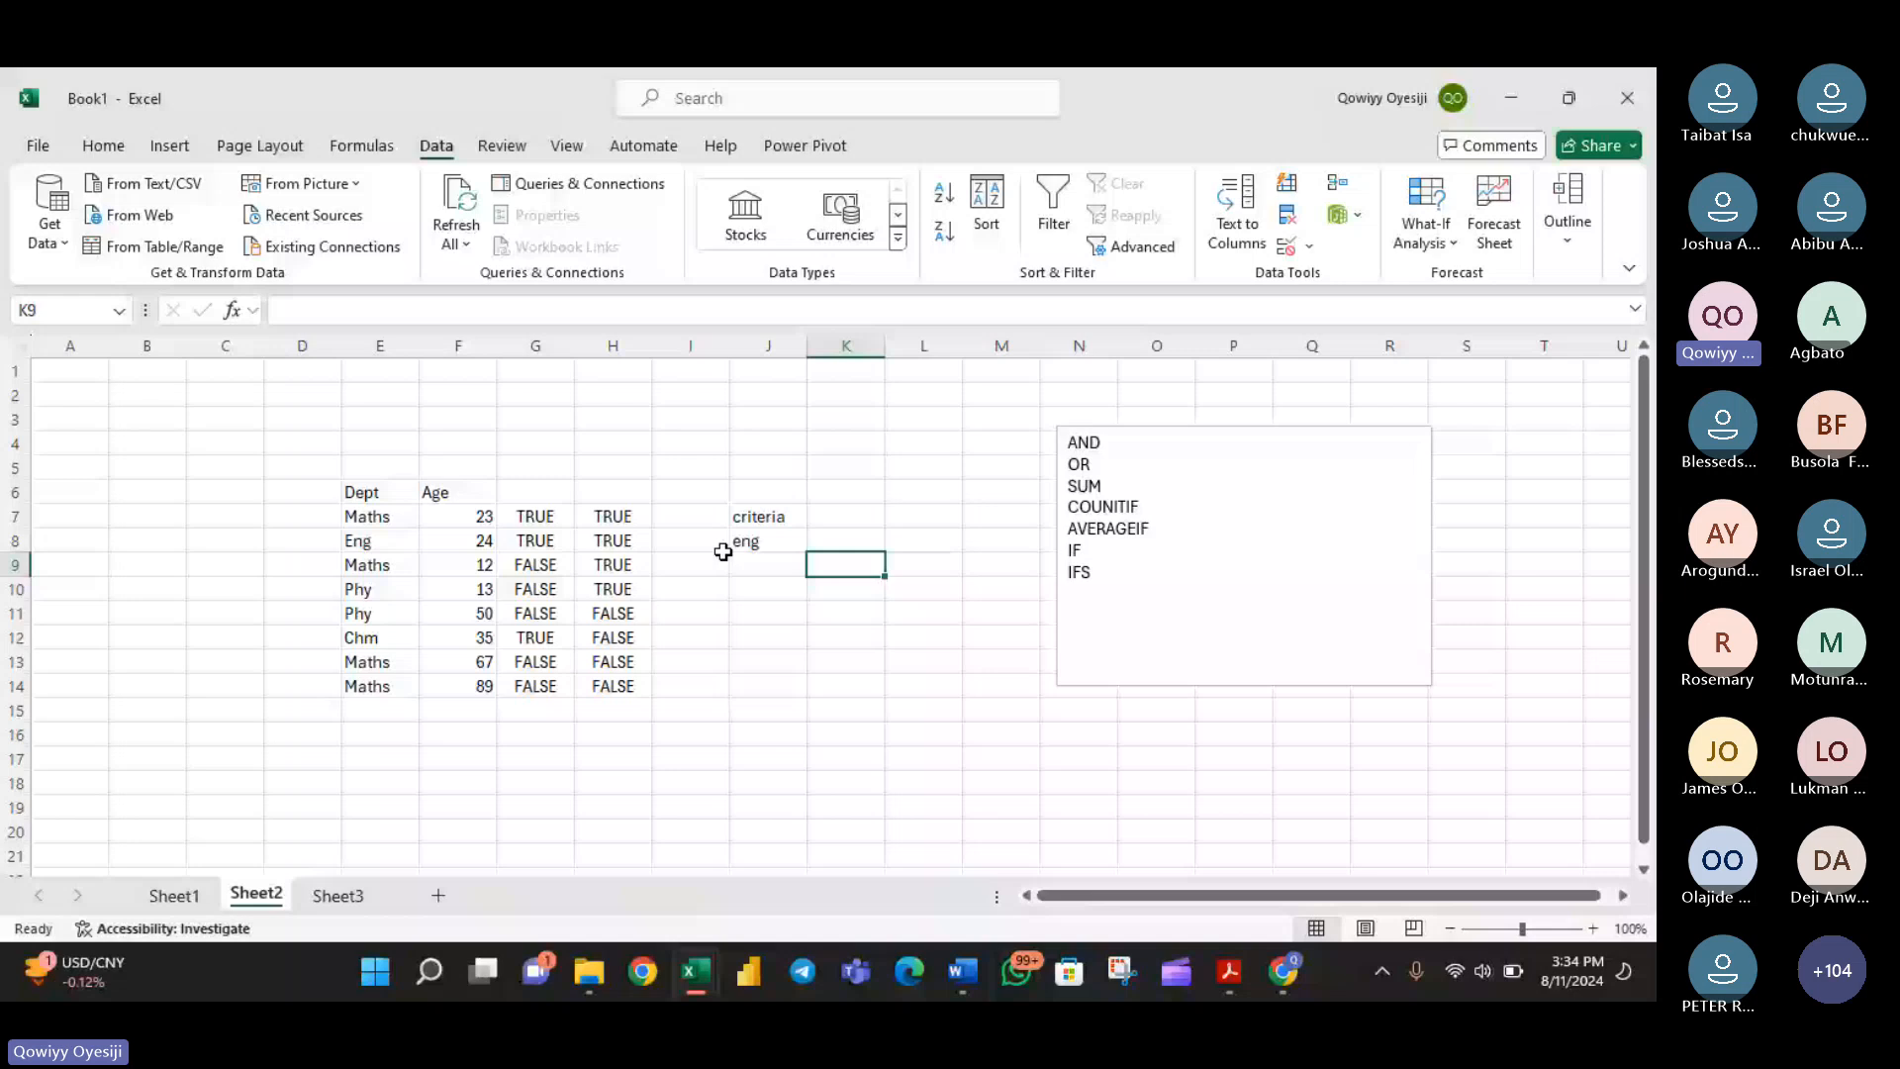
# - Define the name dept for cells E6 to E14, including the Dept header
pyautogui.moveTo(365, 492); pyautogui.dragTo(367, 686)
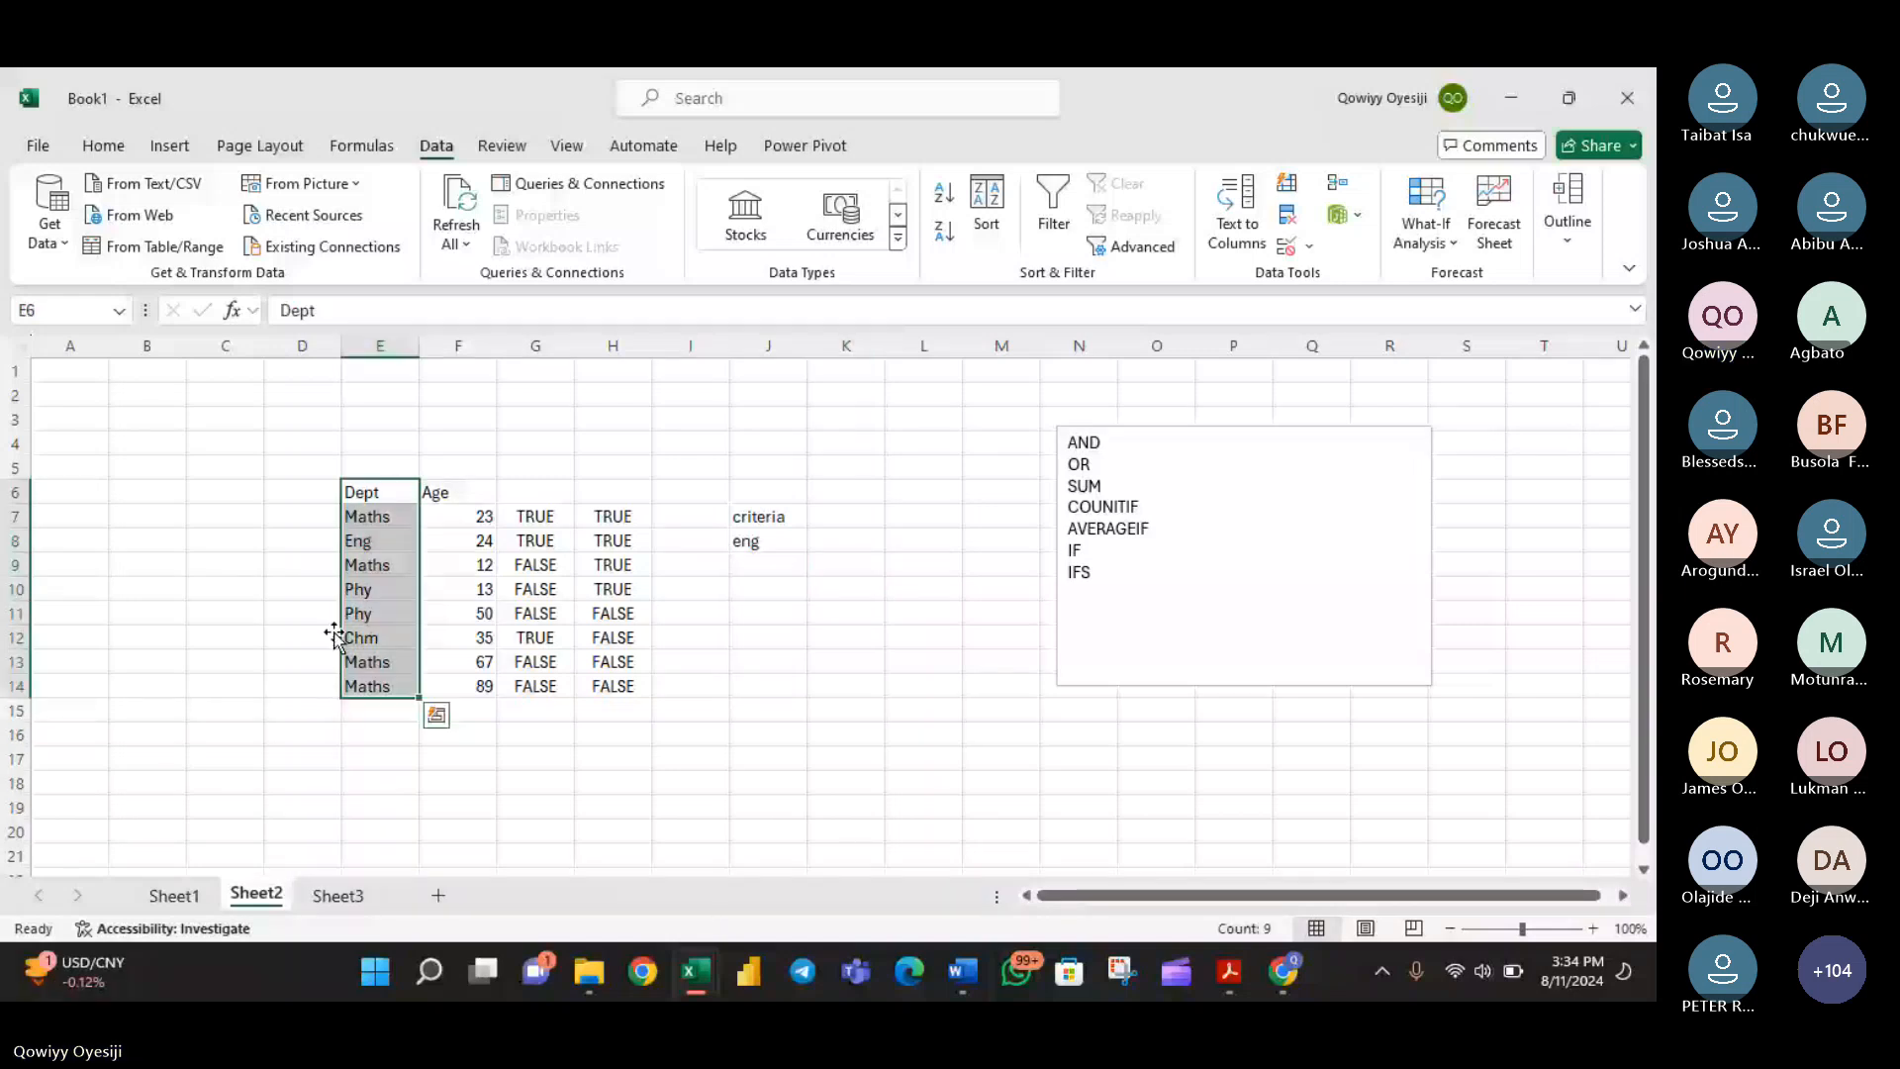
pyautogui.click(104, 311)
pyautogui.write('dep')
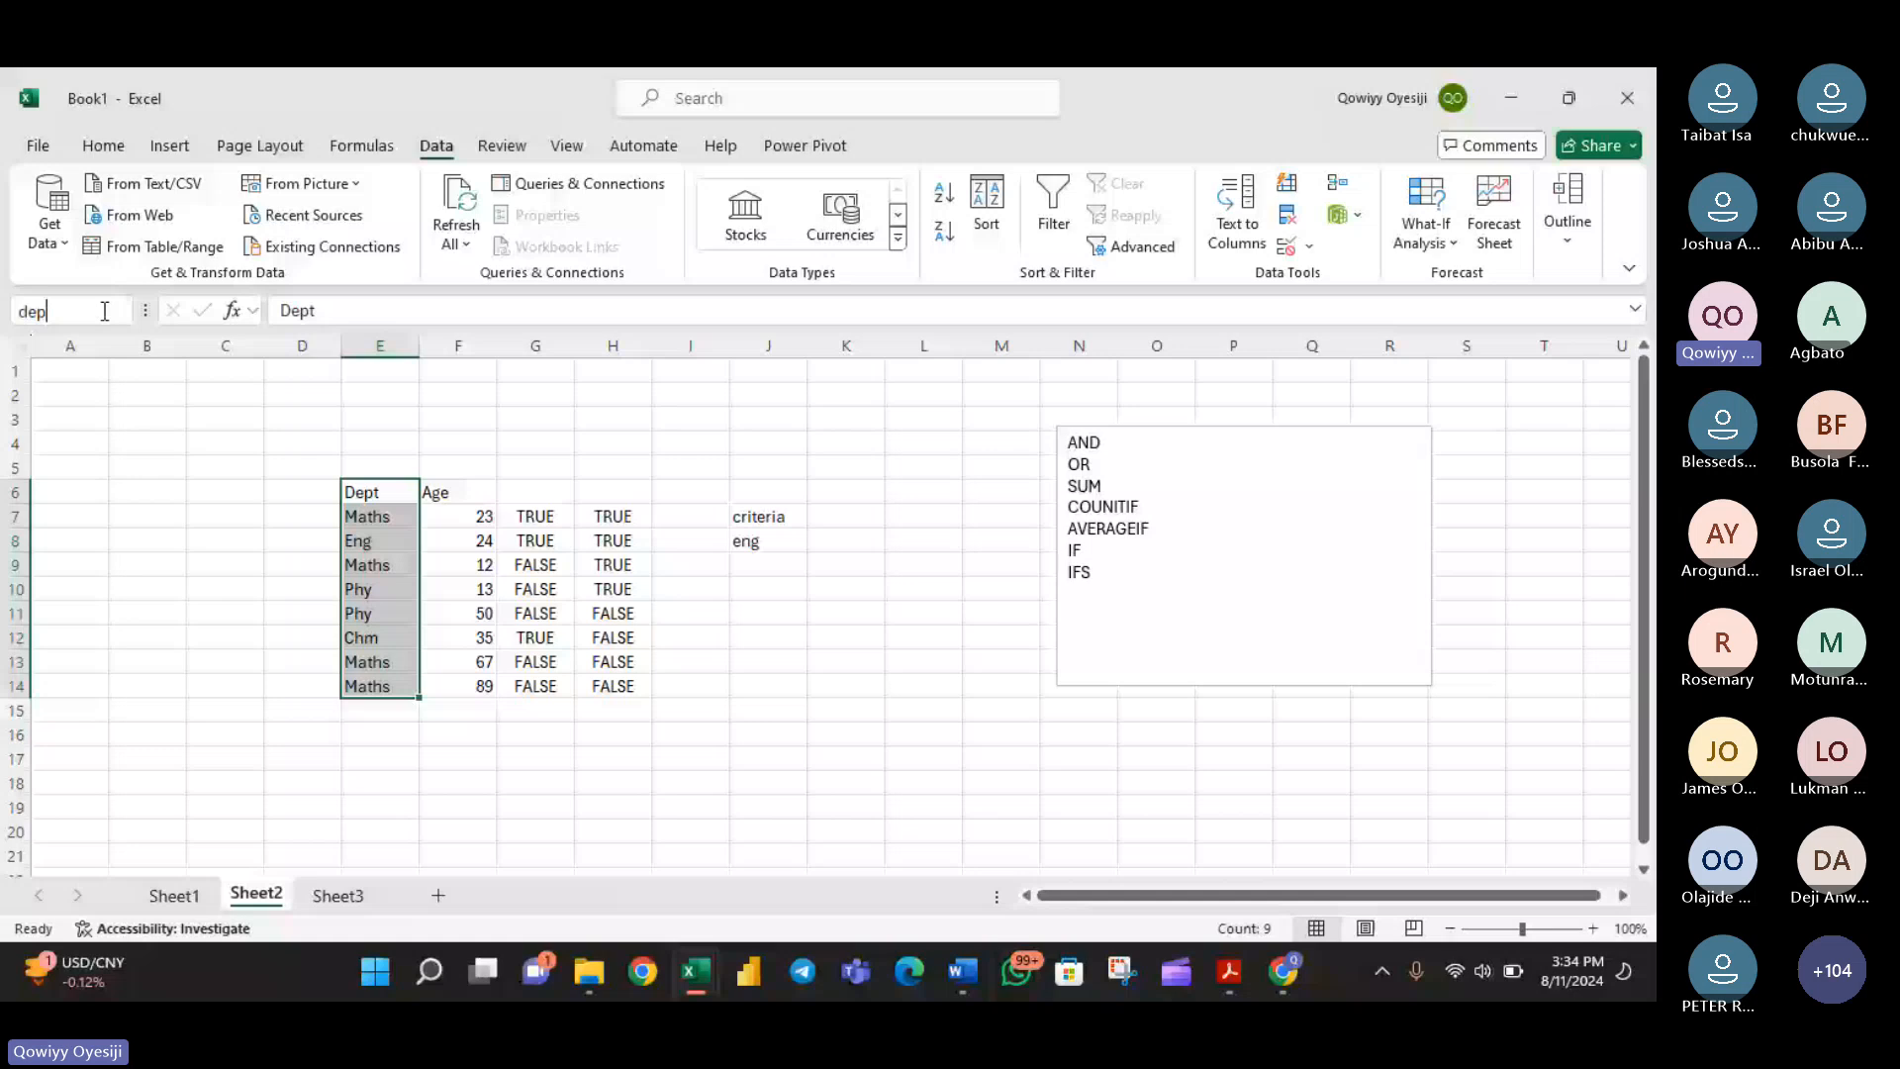
pyautogui.press('Return')
pyautogui.click(833, 560)
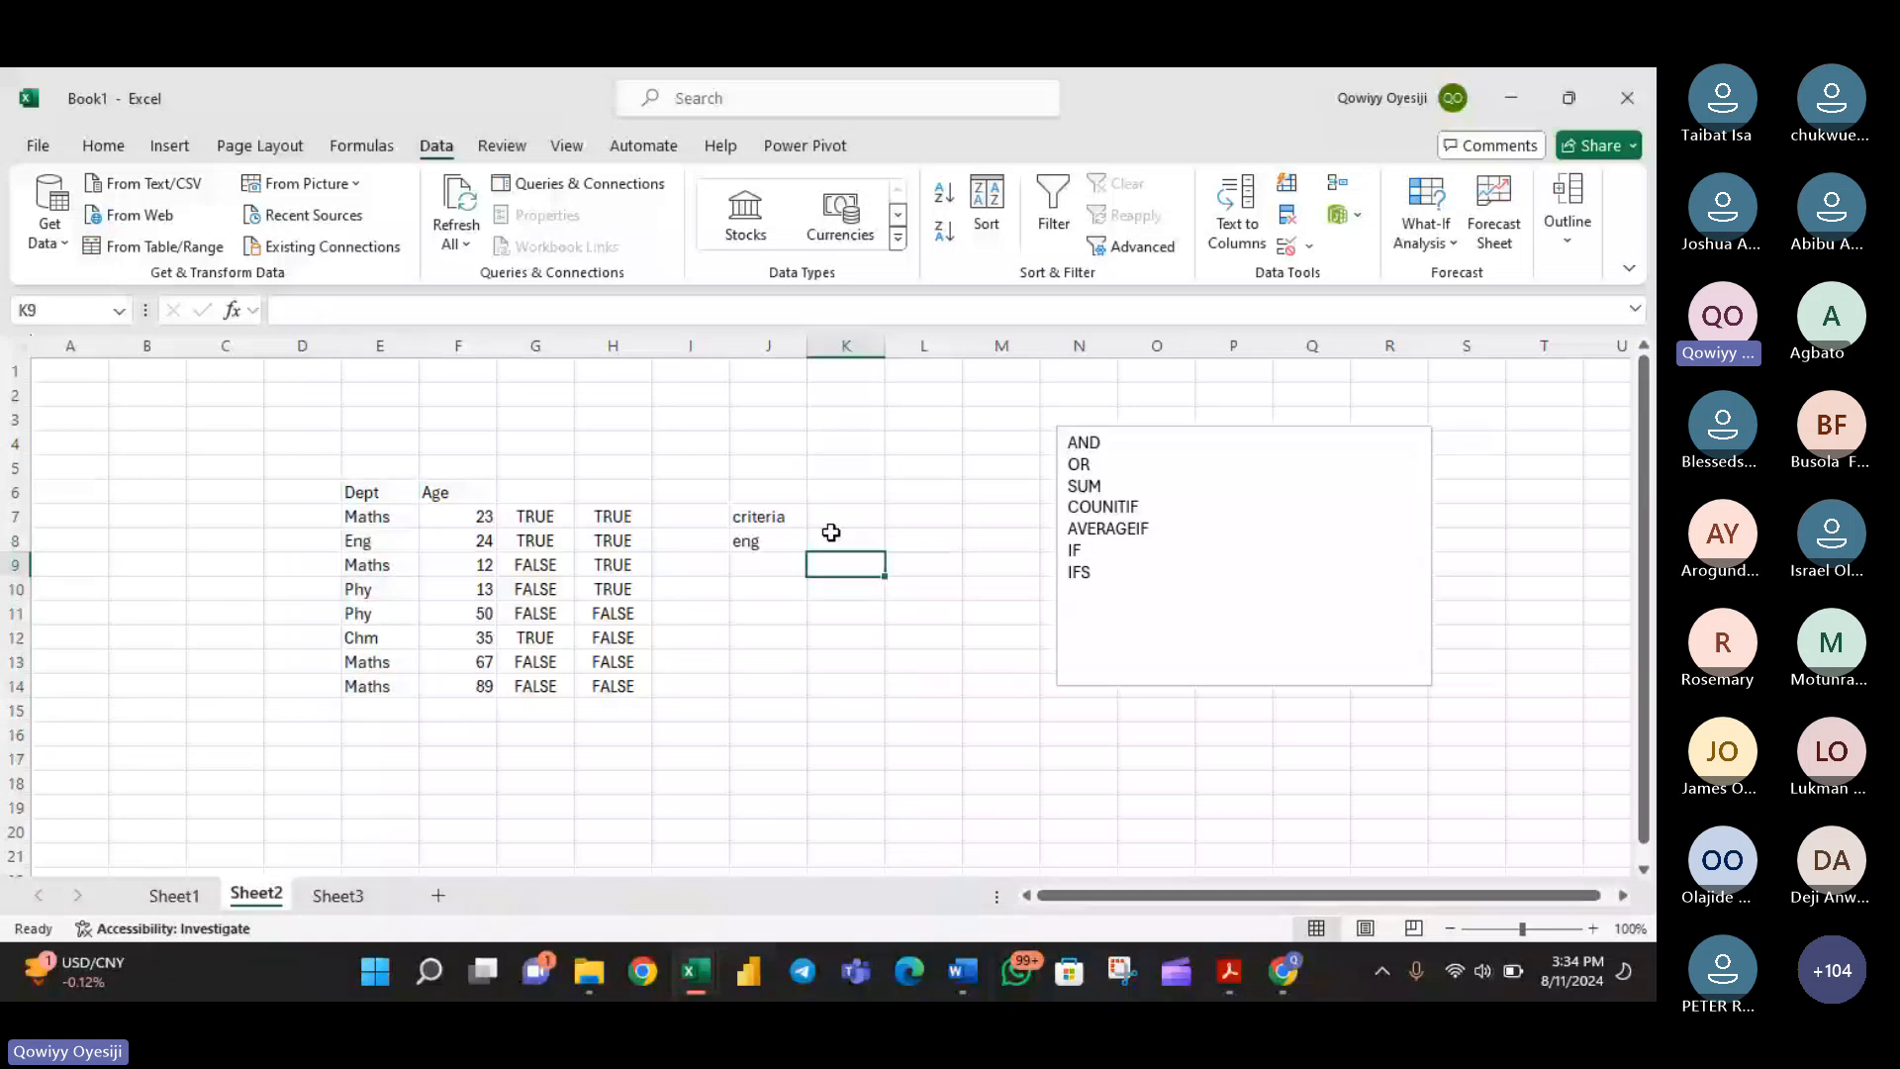
# - Enter a SUMIF formula in K8 using dept as the range, J8 as the criterion and Age as the sum range
pyautogui.click(831, 533)
pyautogui.write('=sum')
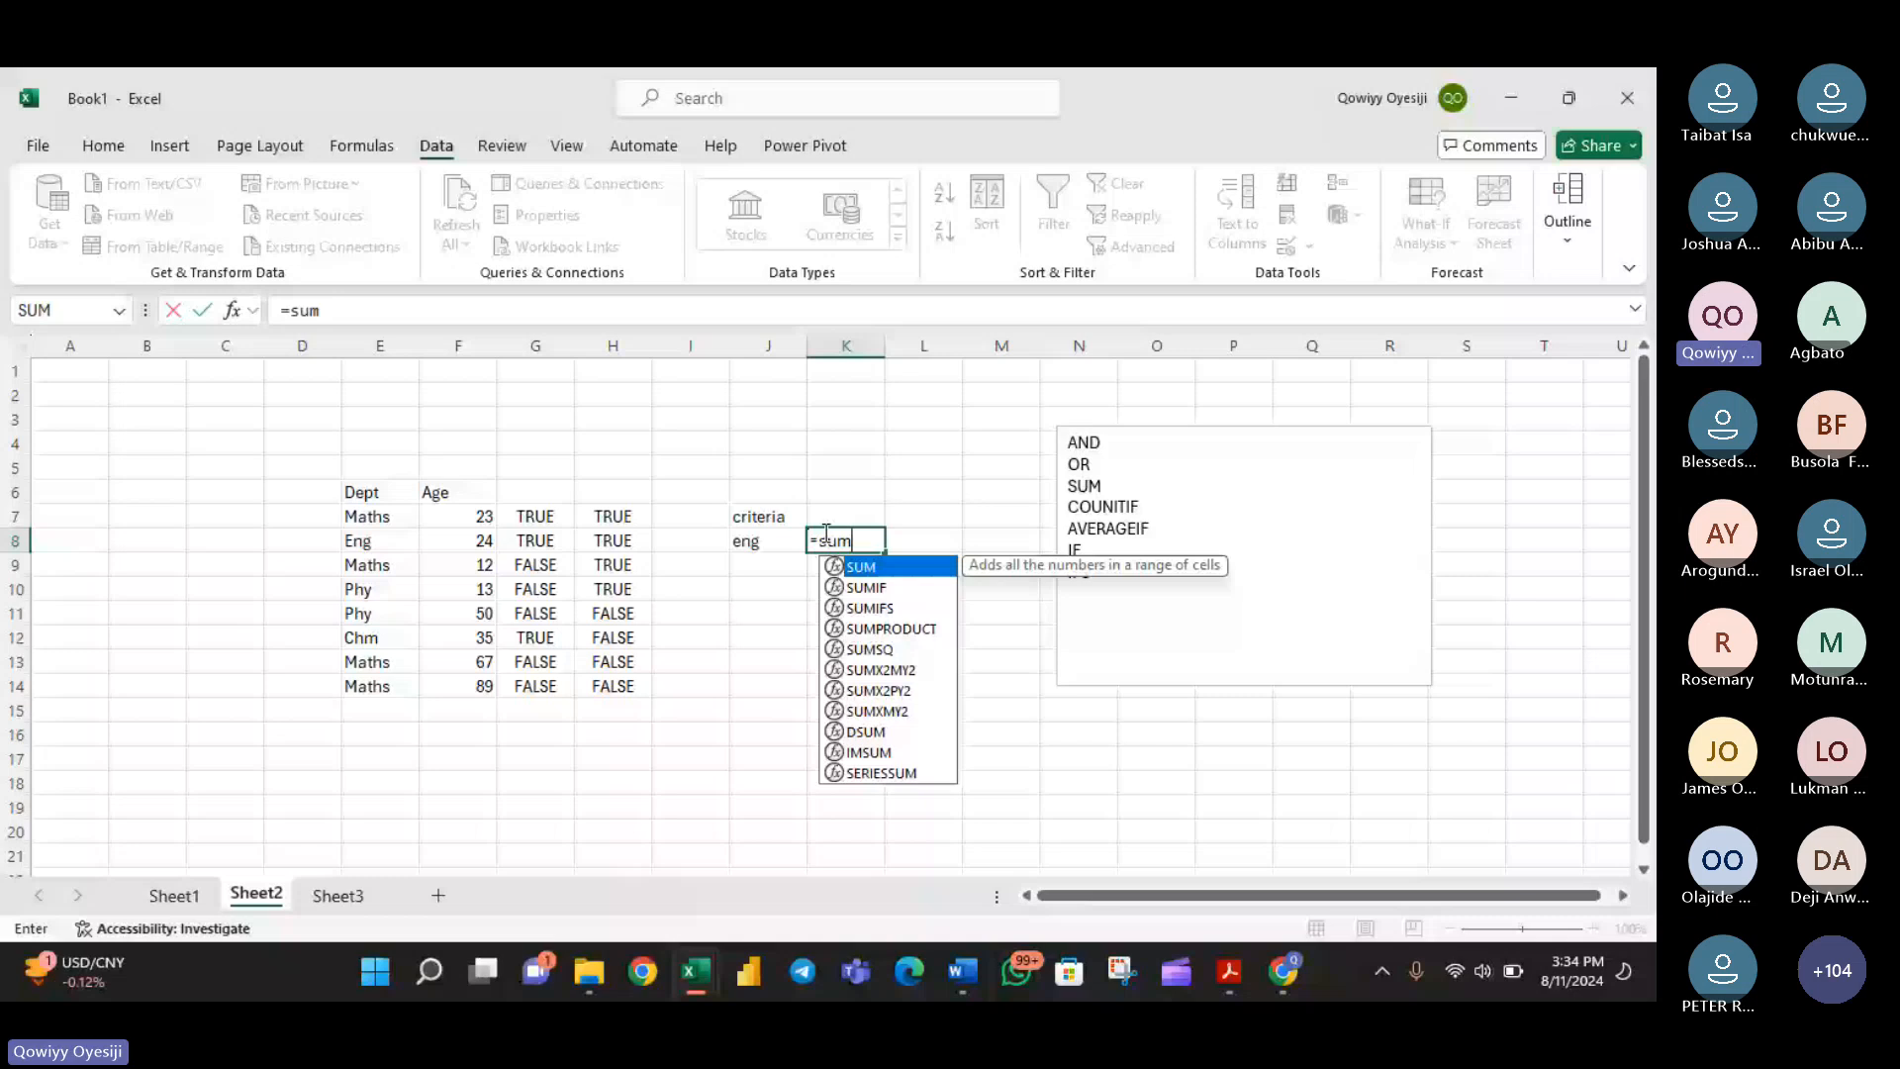
pyautogui.press('Down')
pyautogui.press('Tab')
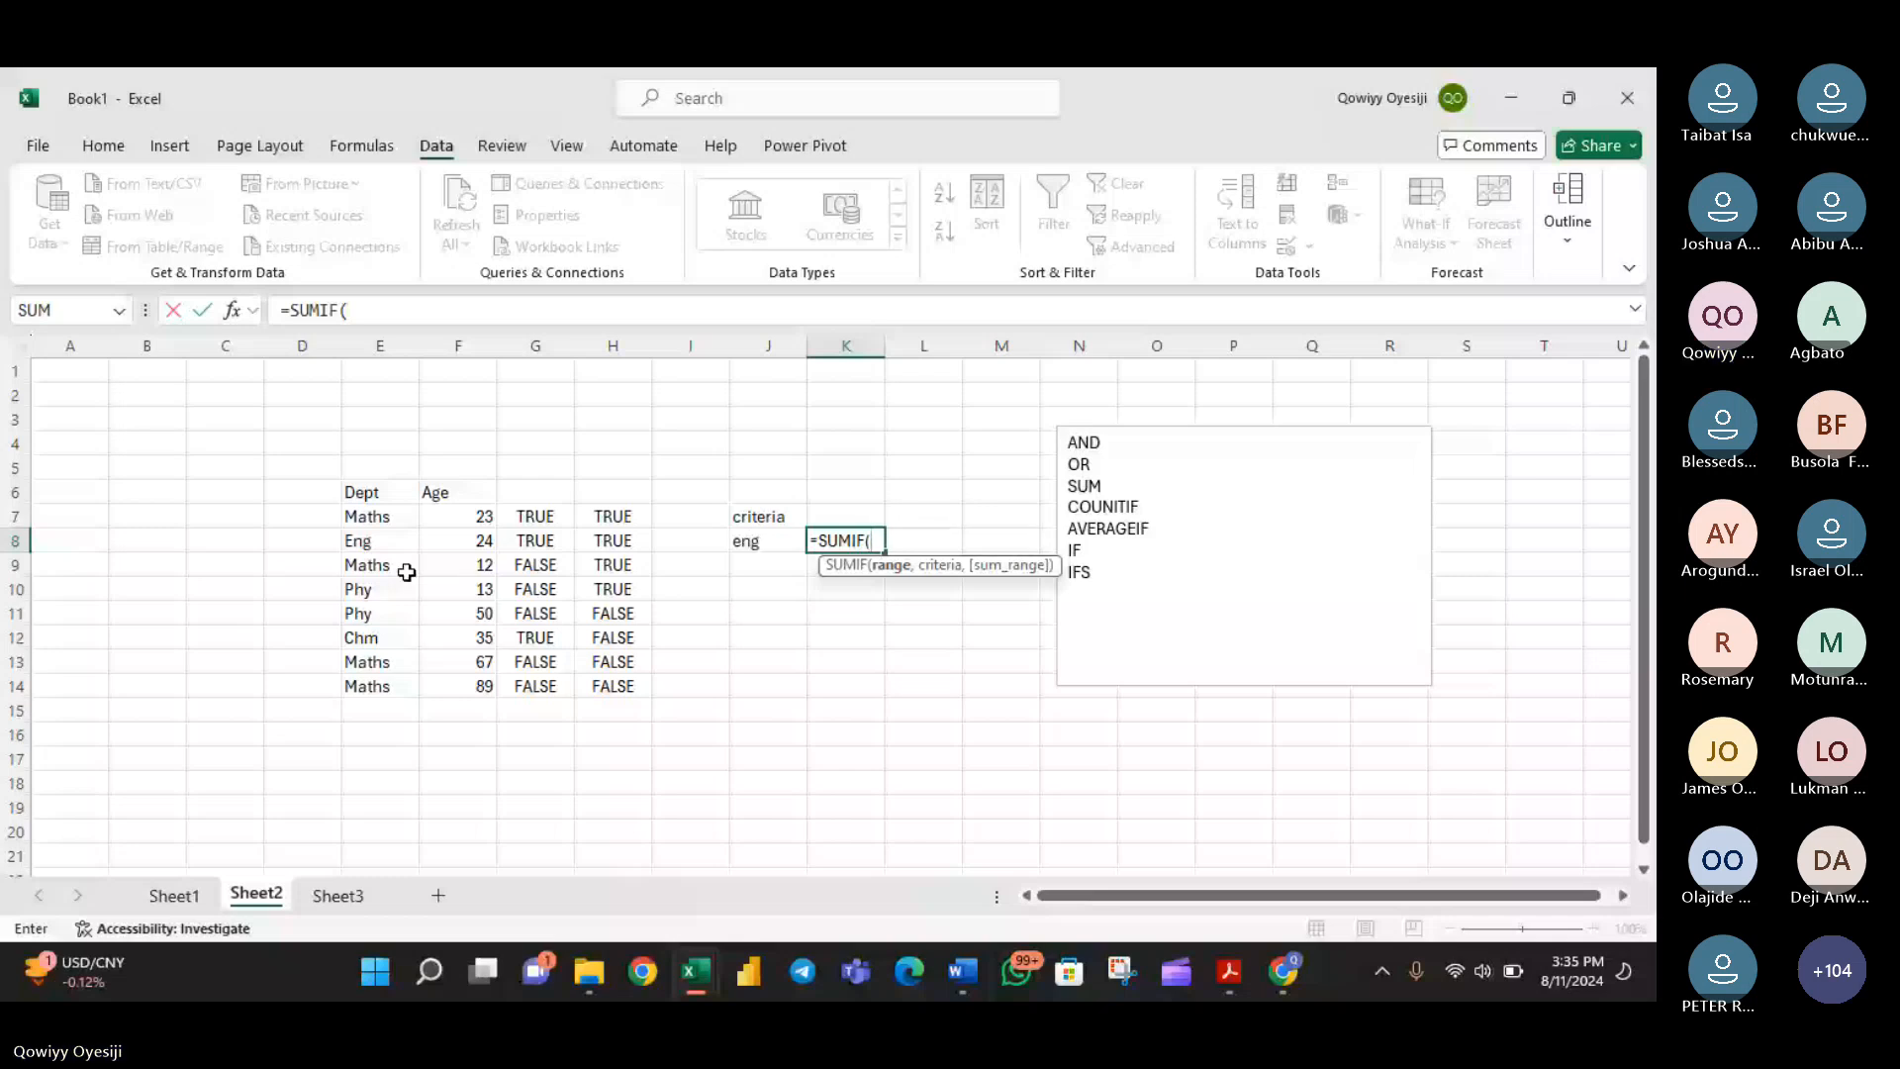
pyautogui.write('dep')
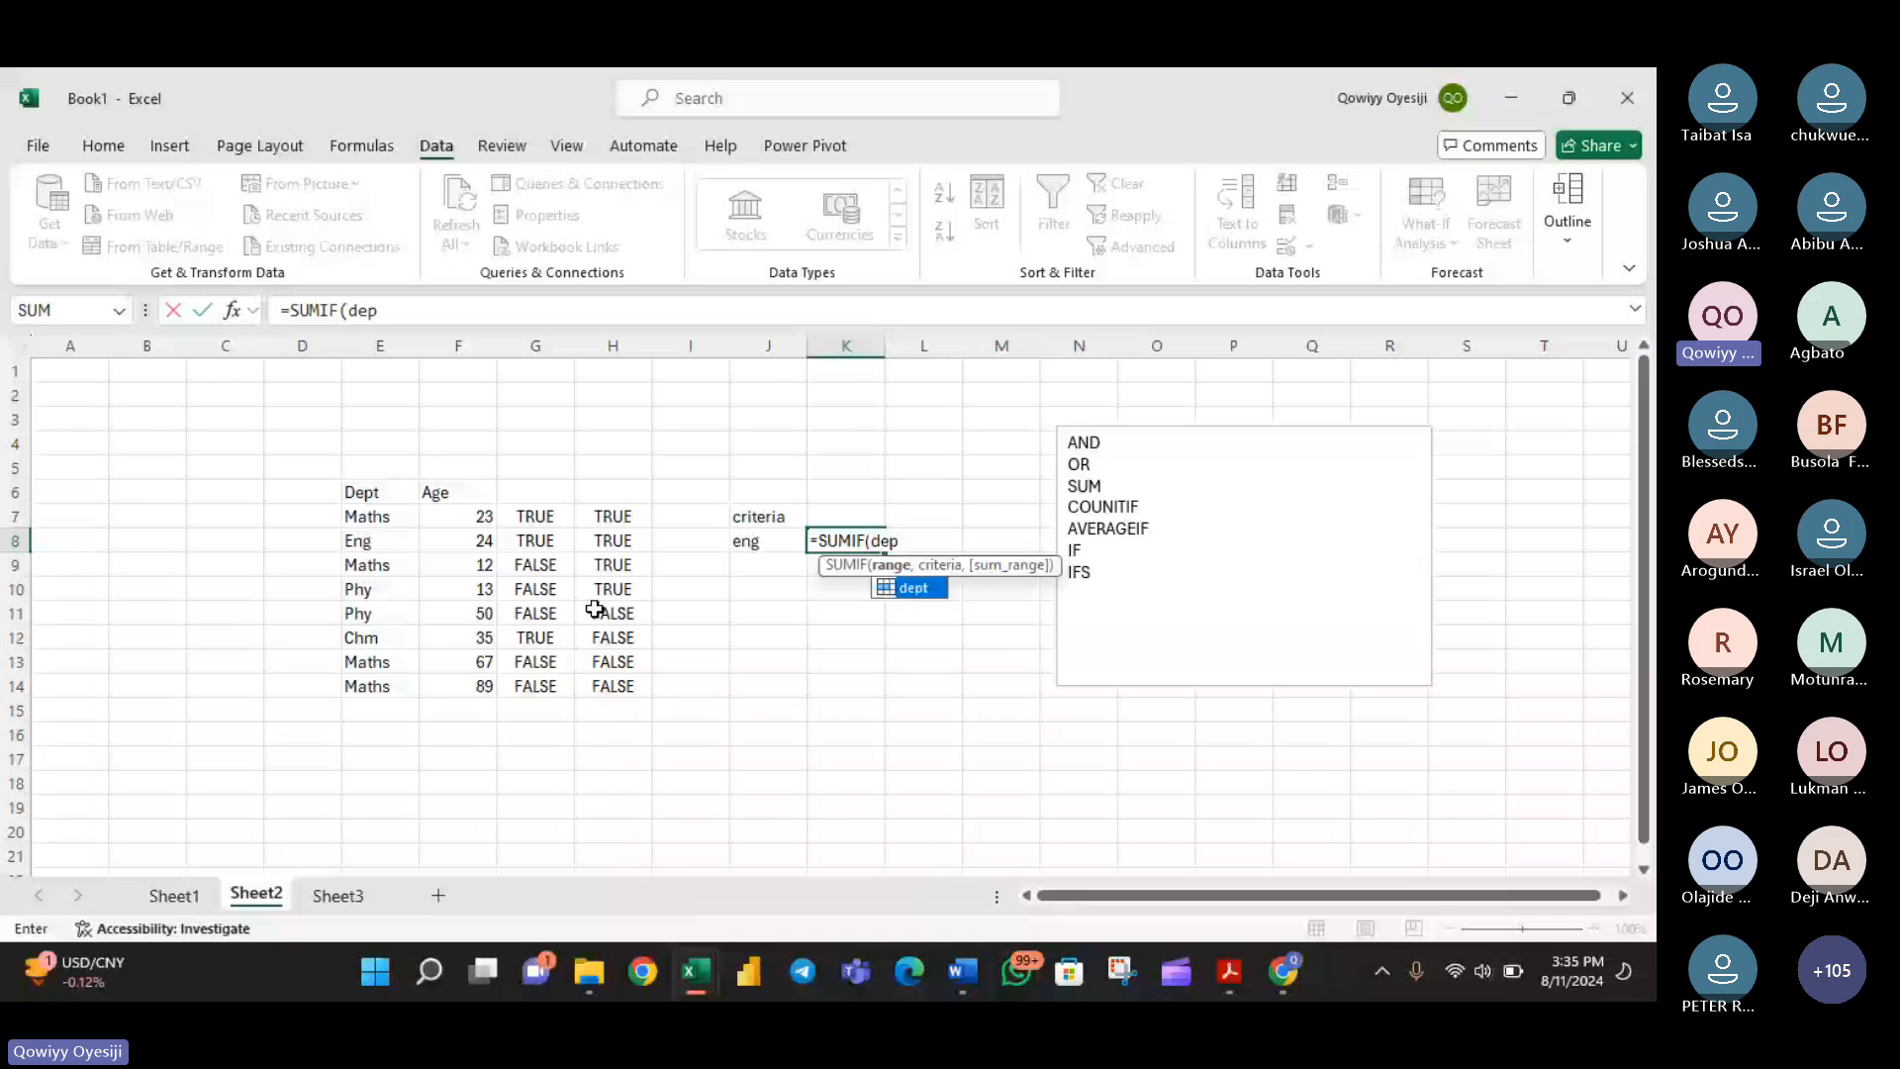
pyautogui.write('t,')
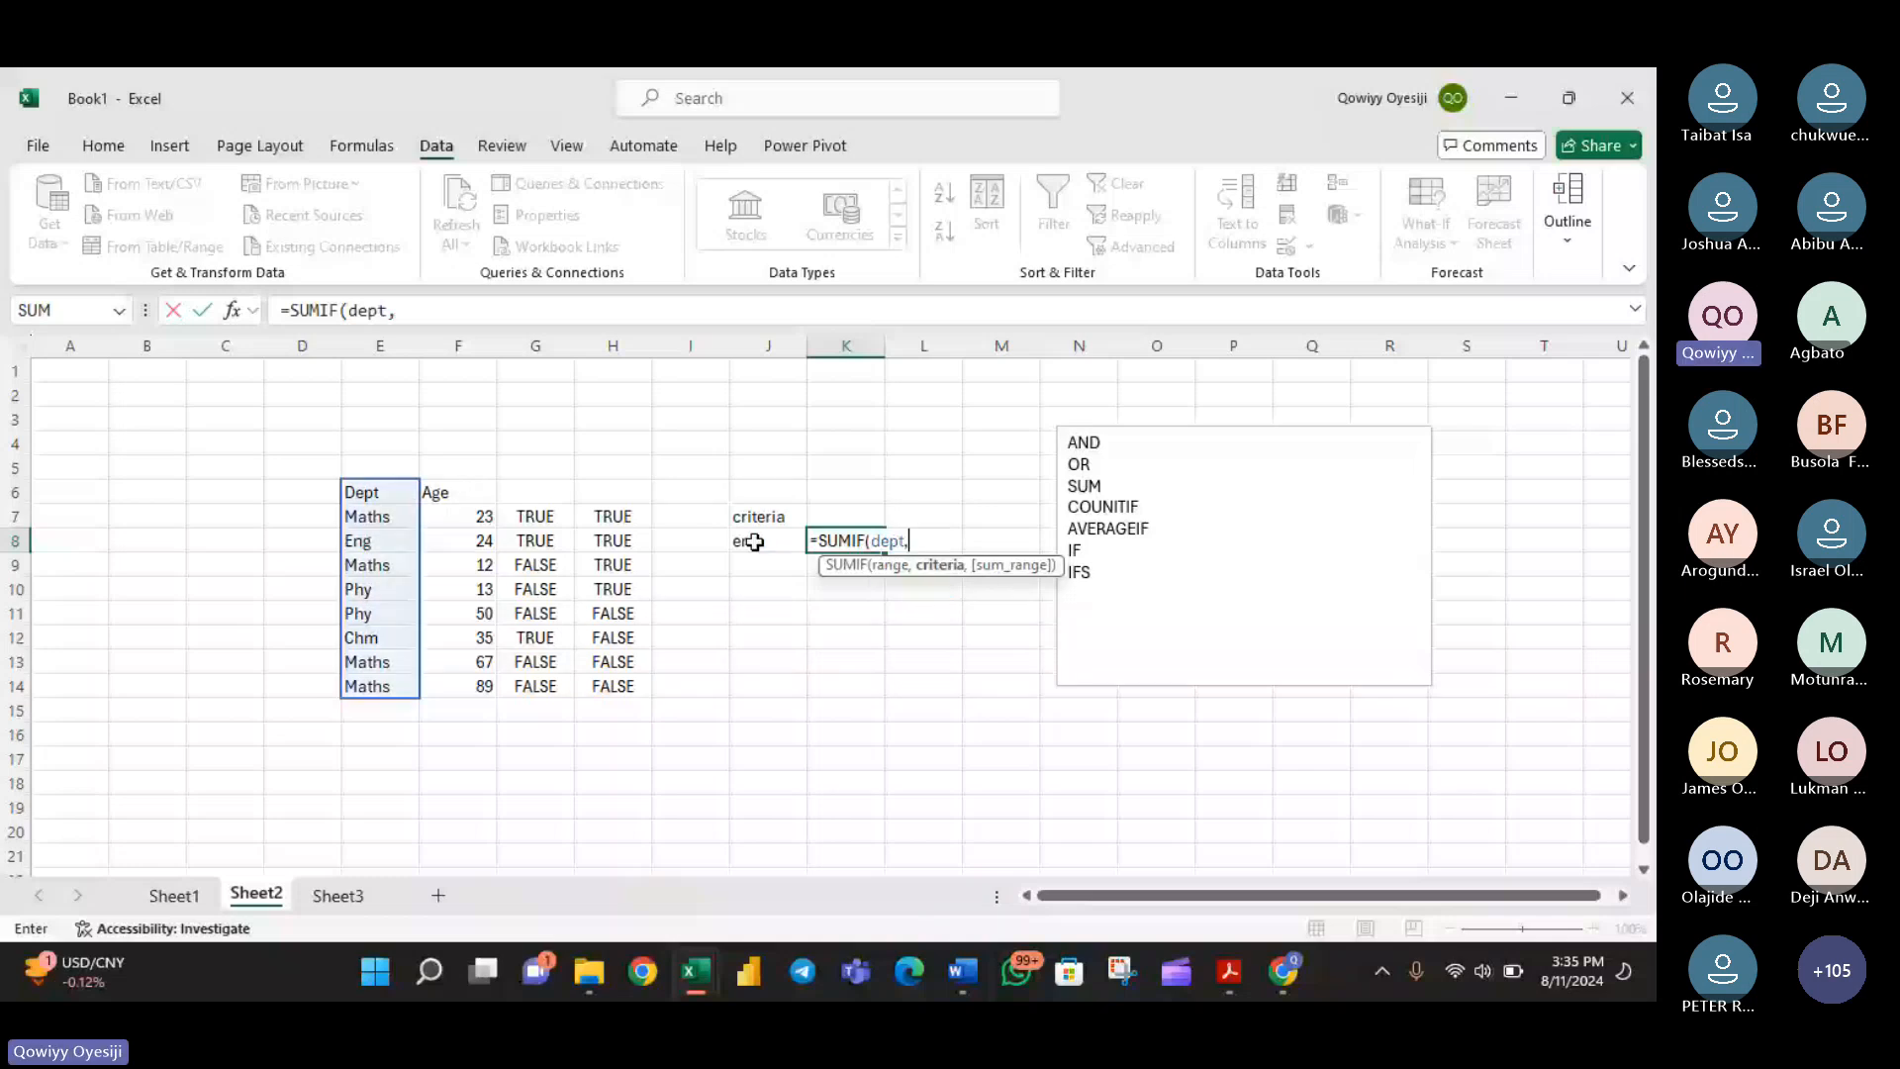
pyautogui.click(755, 543)
pyautogui.write(',')
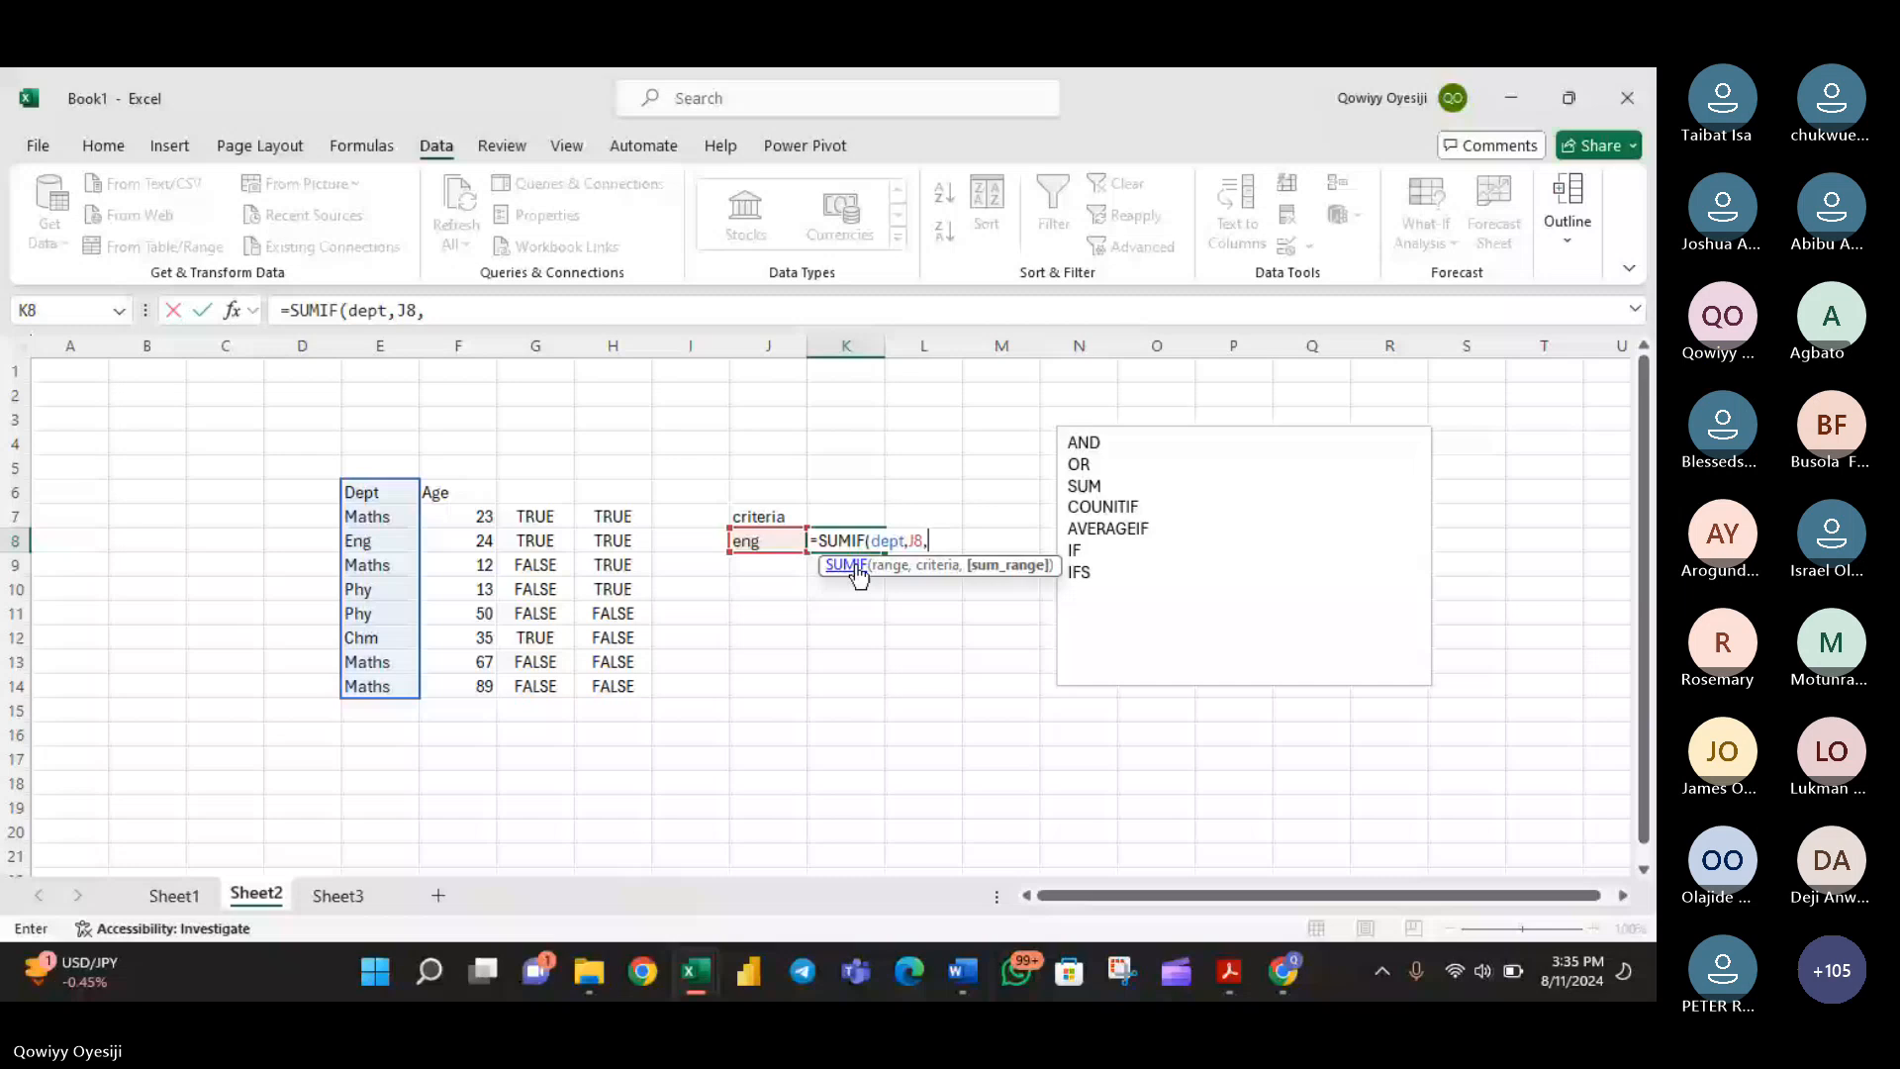
pyautogui.write('age')
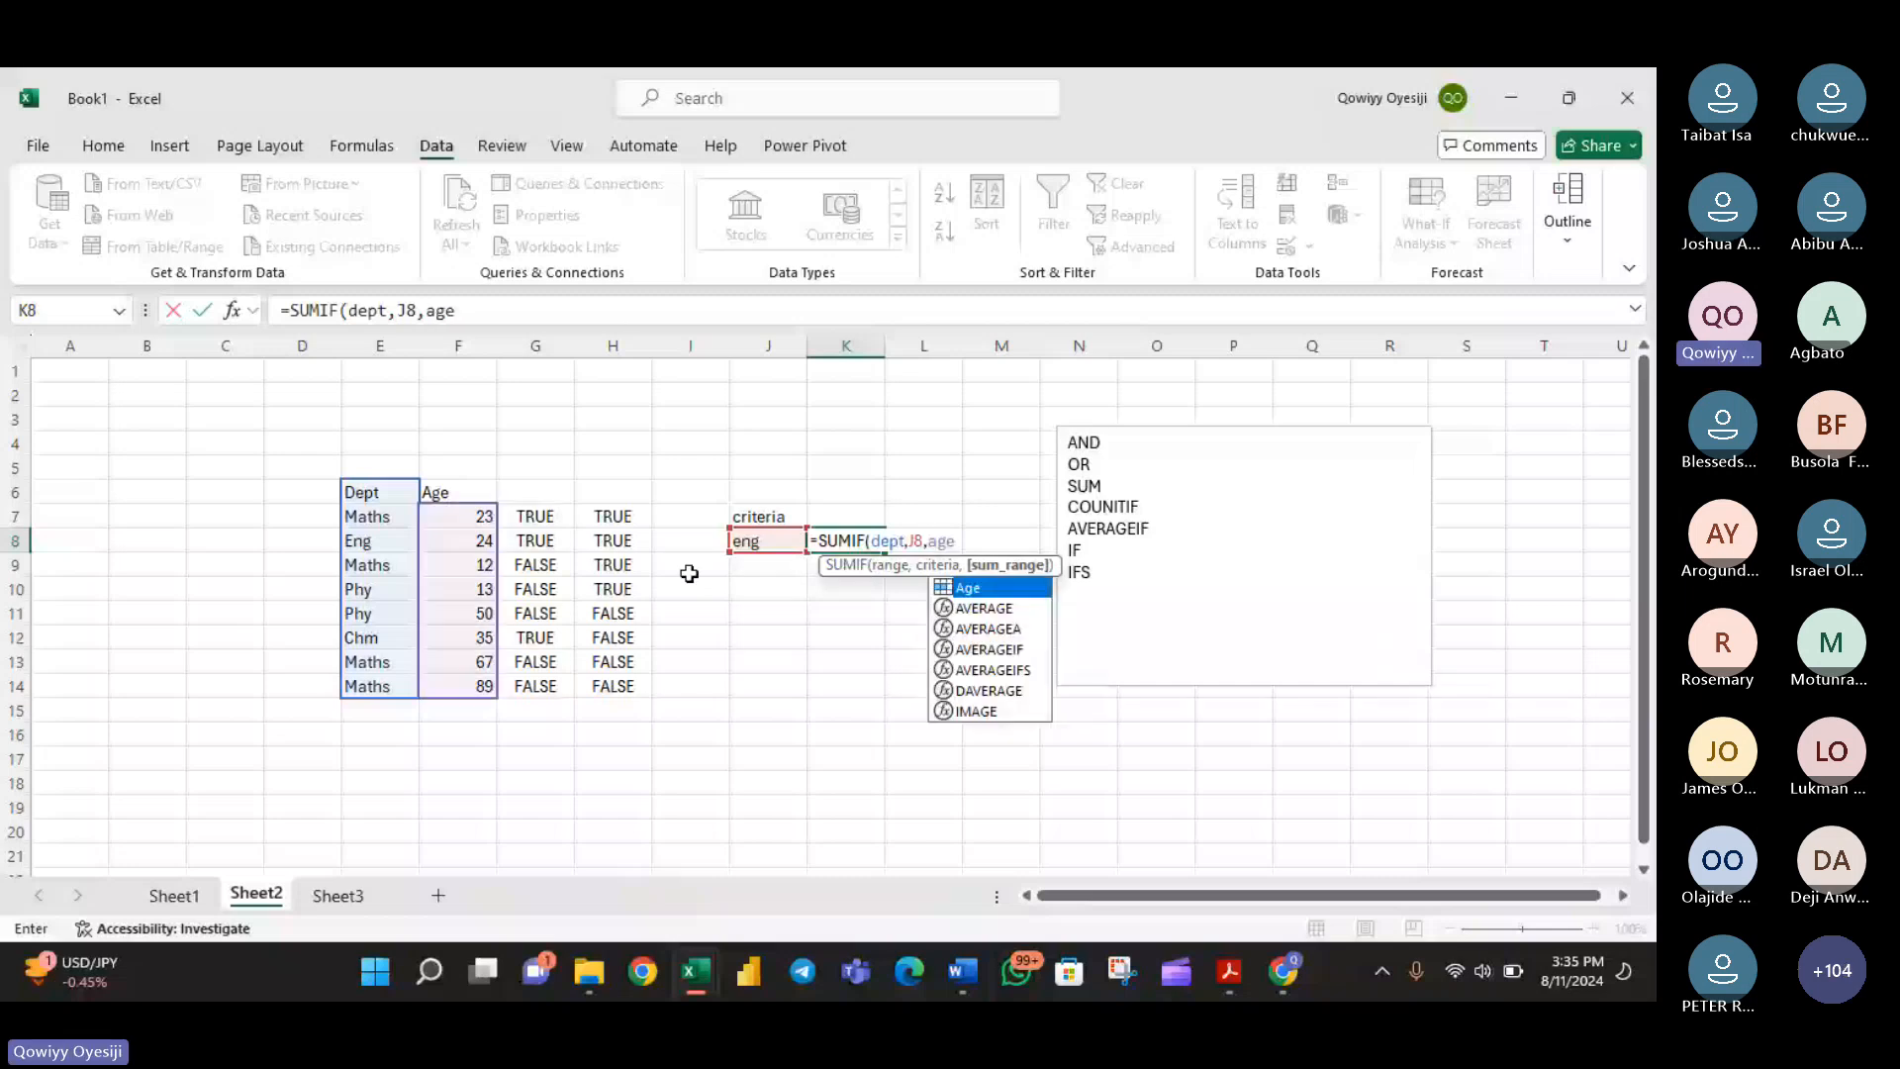
pyautogui.press('Tab')
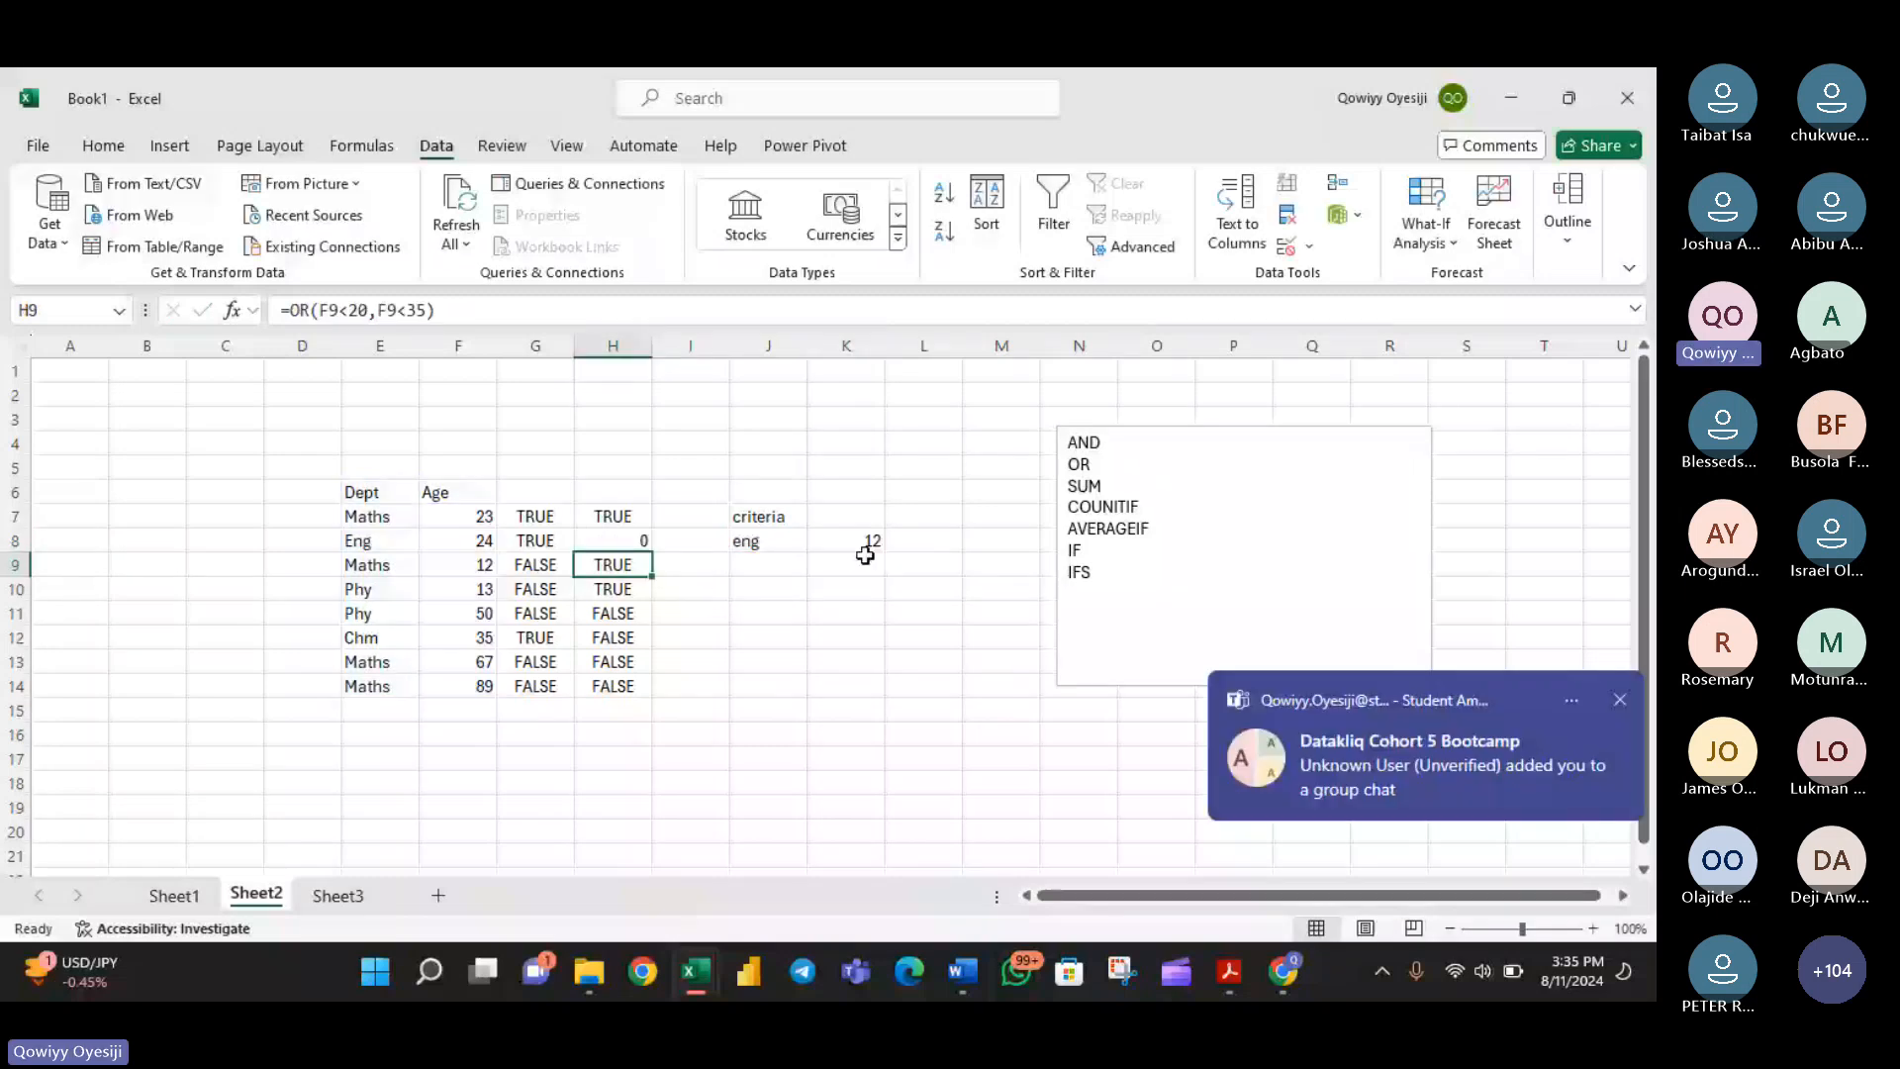
# - Test the SUMIF formula by setting the department criterion in J8 to maths, phy and chm in turn
pyautogui.click(782, 542)
pyautogui.click(818, 541)
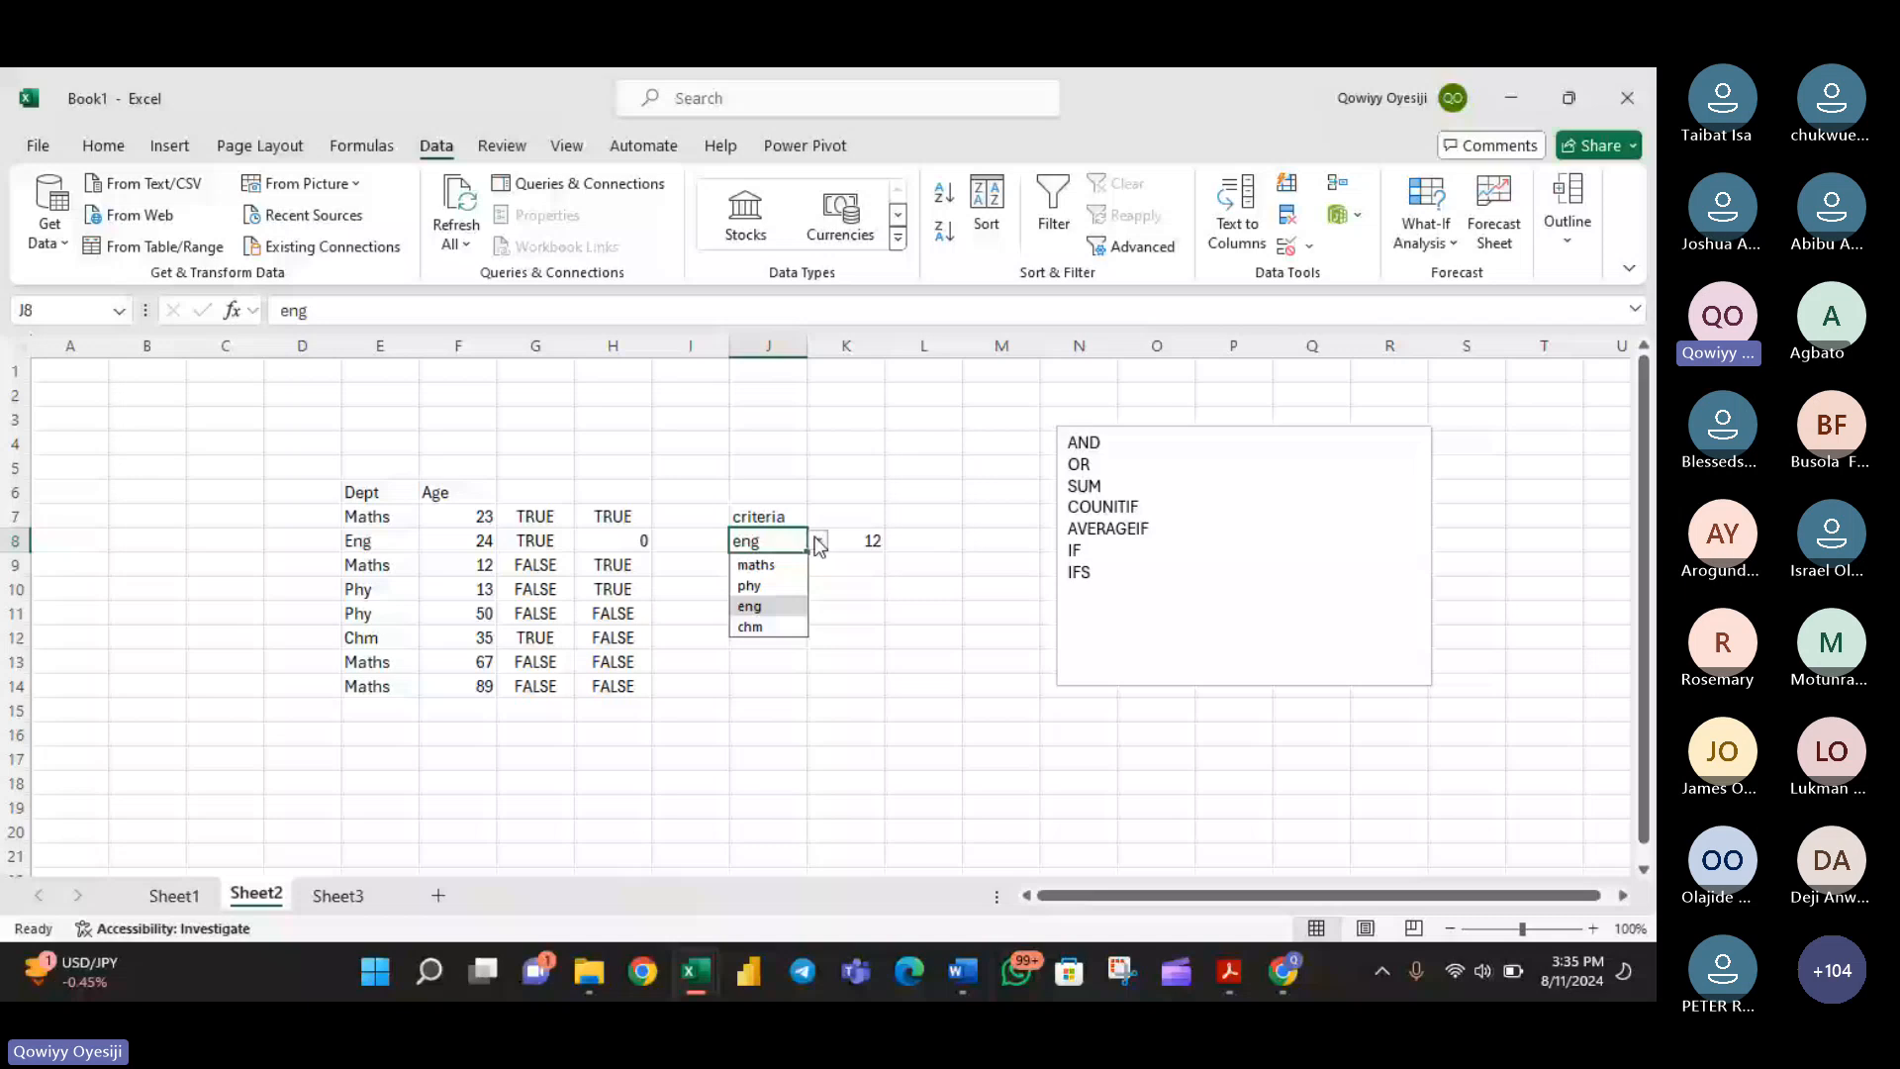
pyautogui.click(780, 565)
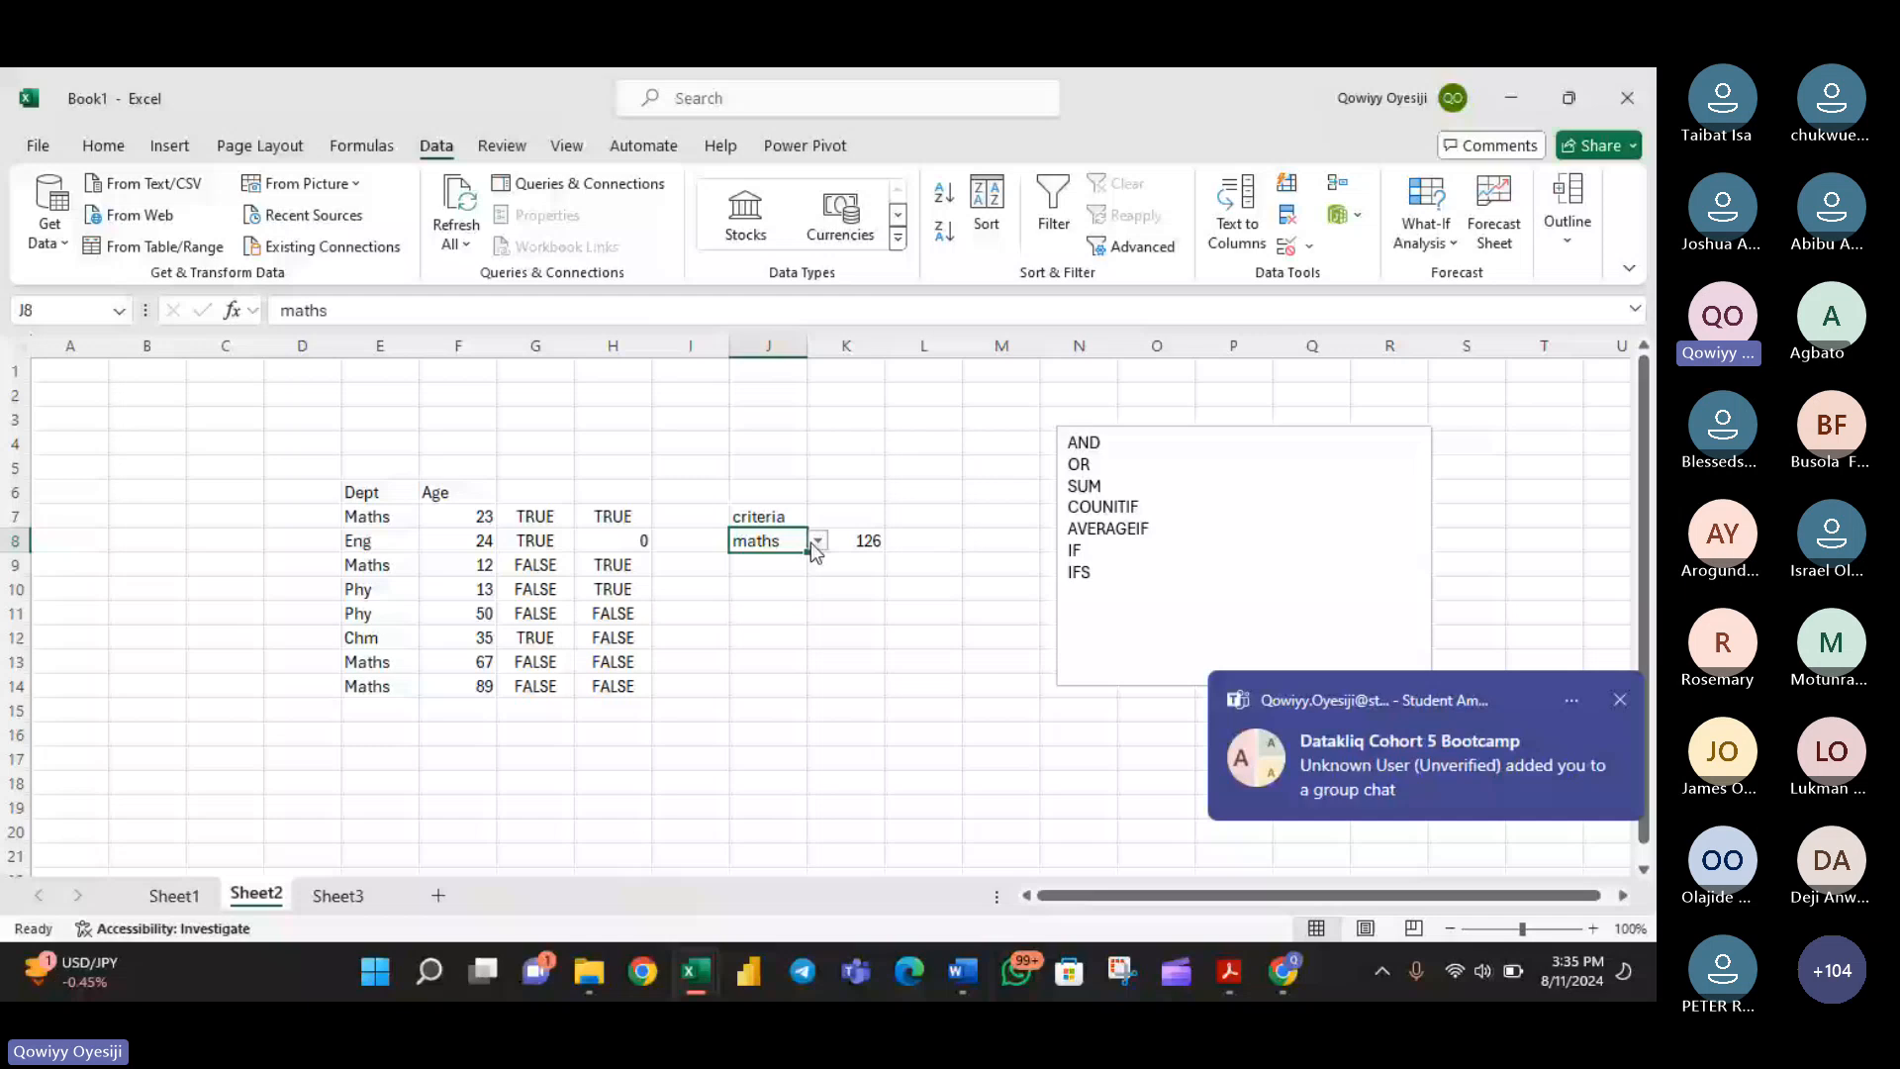
pyautogui.click(816, 541)
pyautogui.click(772, 586)
pyautogui.click(817, 542)
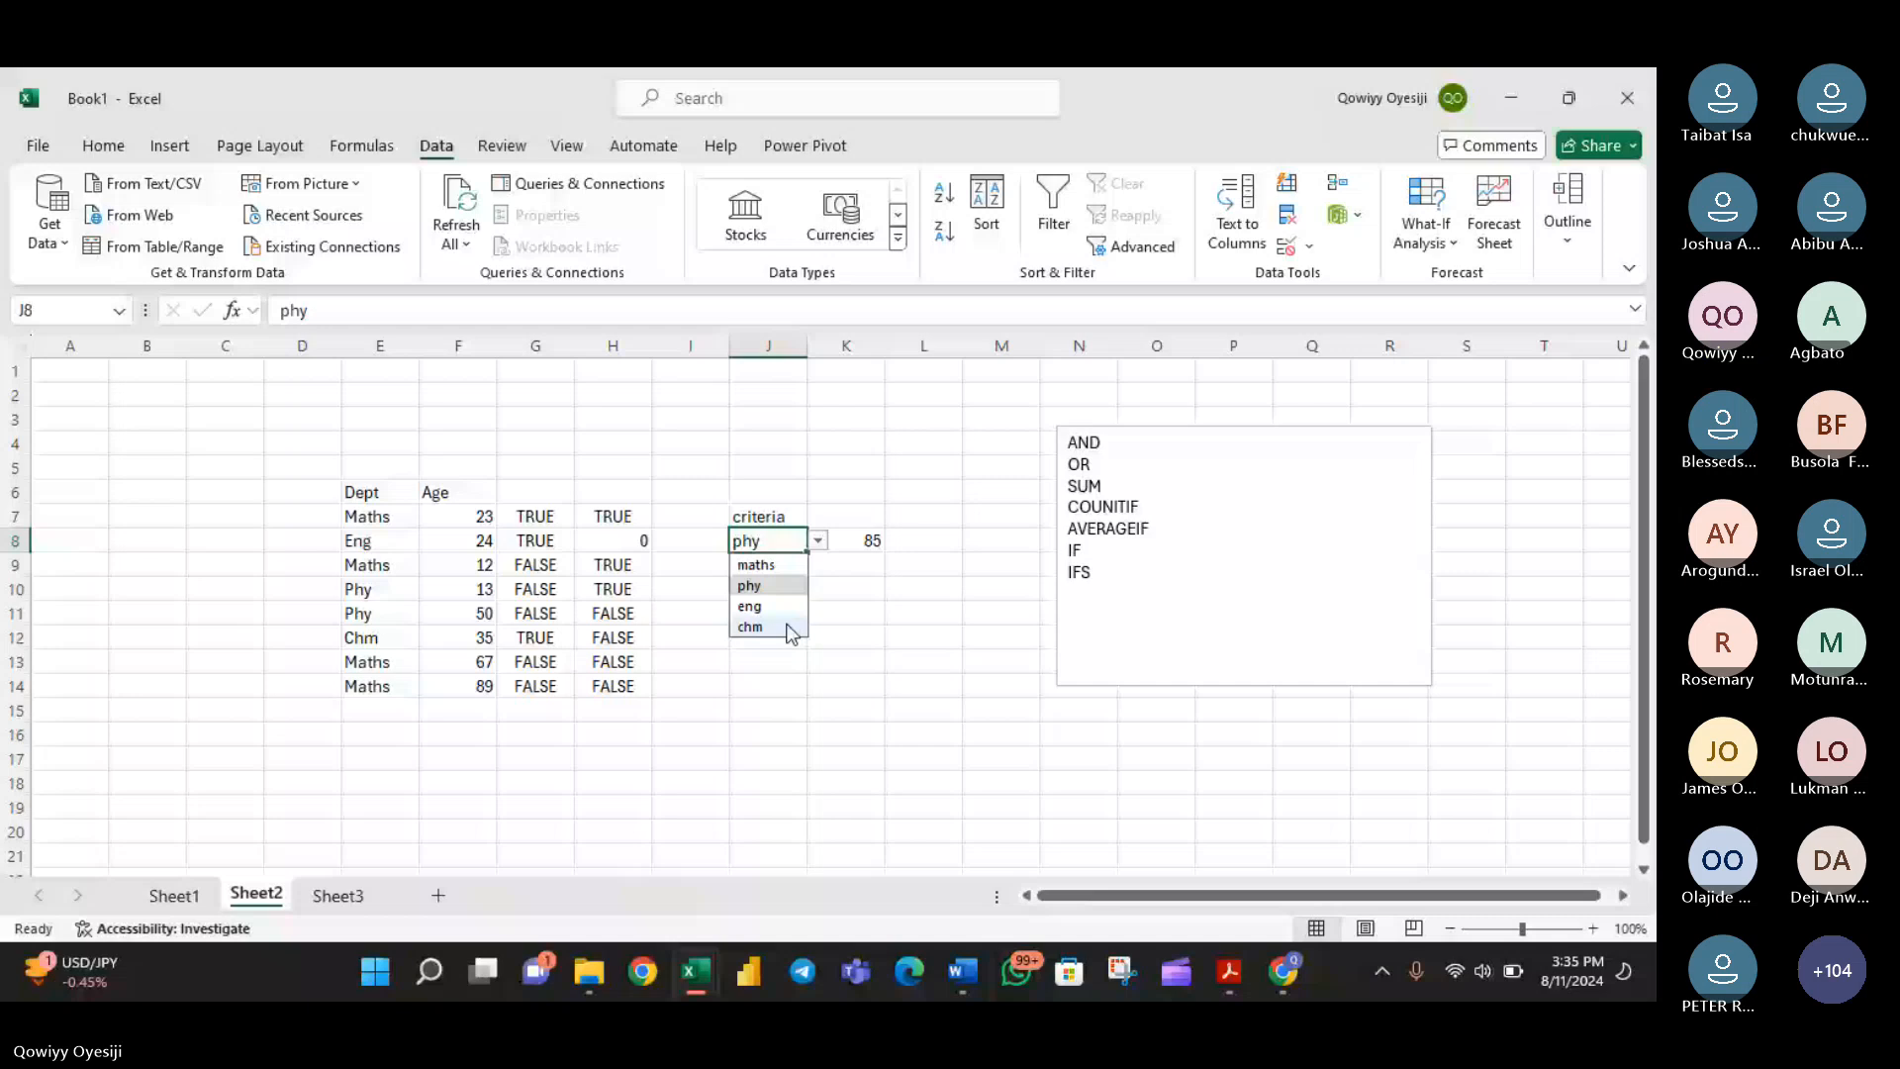
pyautogui.click(789, 628)
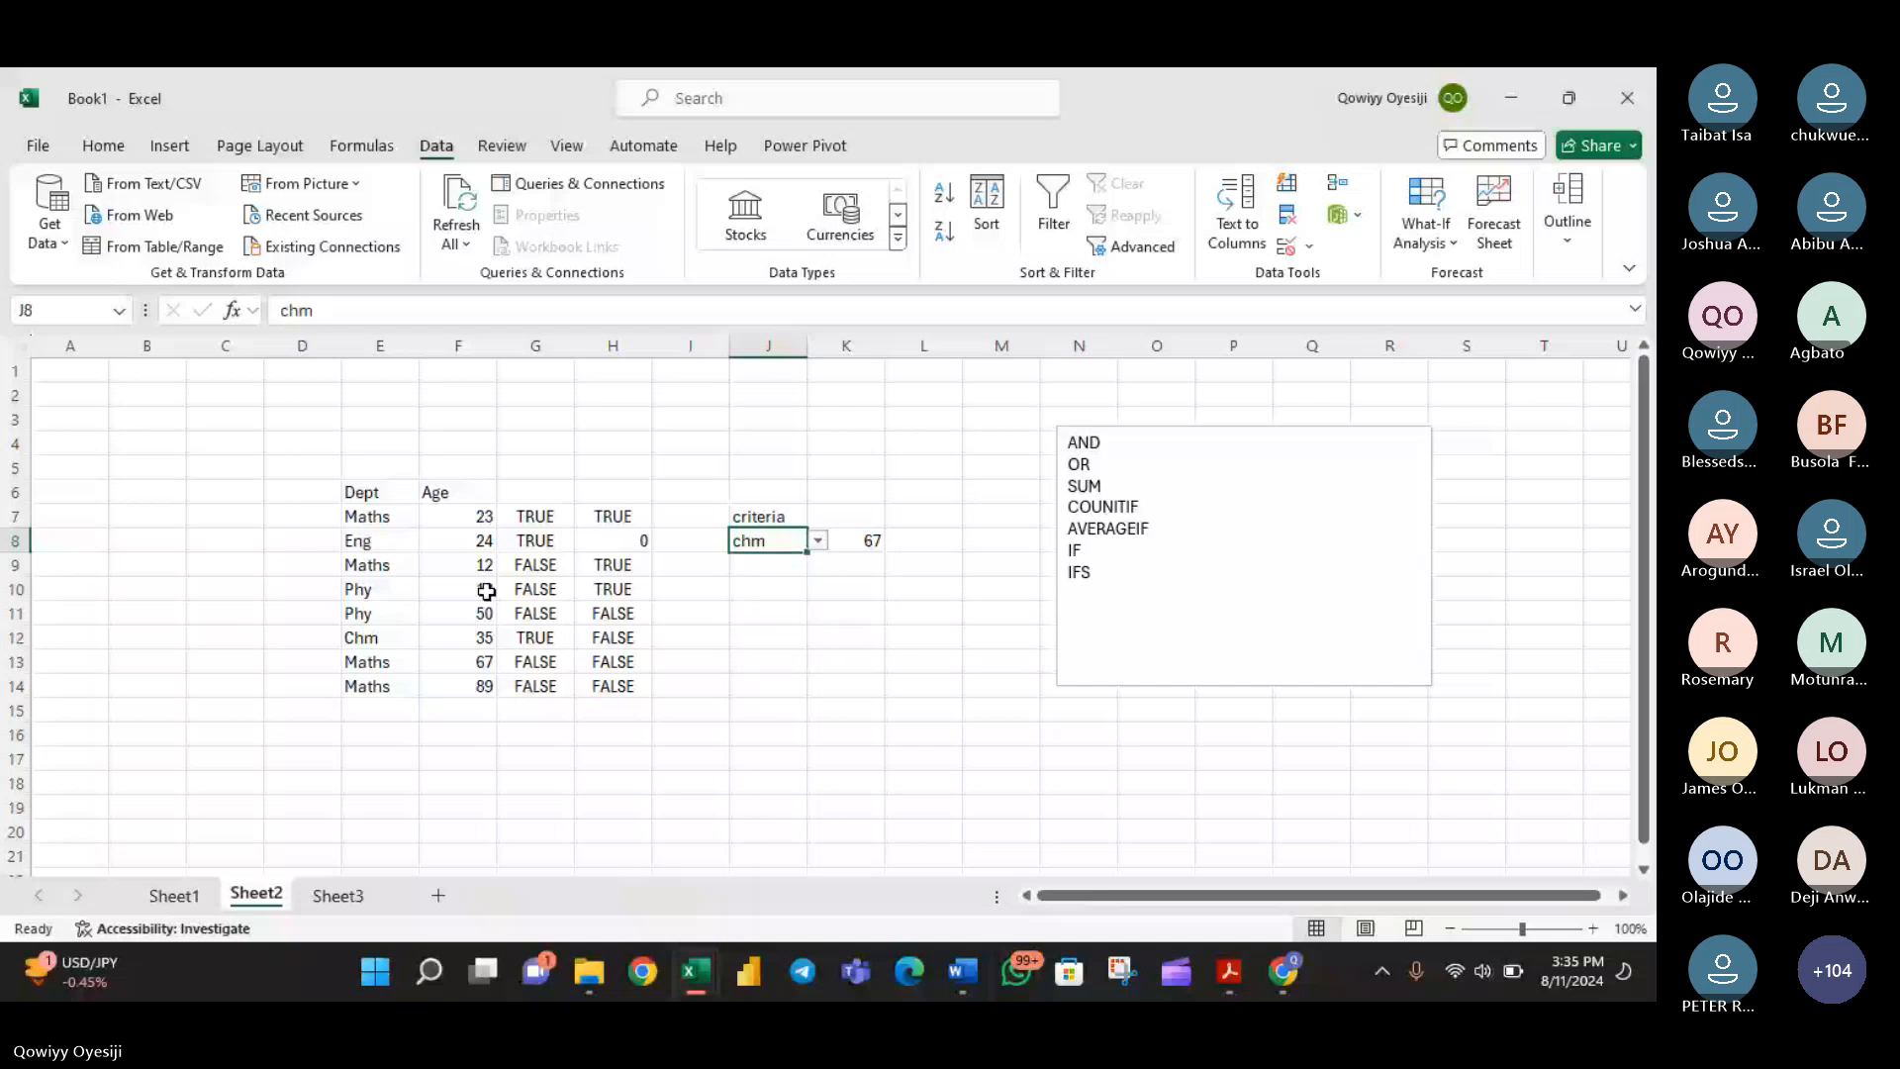
# - Check the Chm age in F12, and set the department criterion in J8 to phy
pyautogui.click(473, 637)
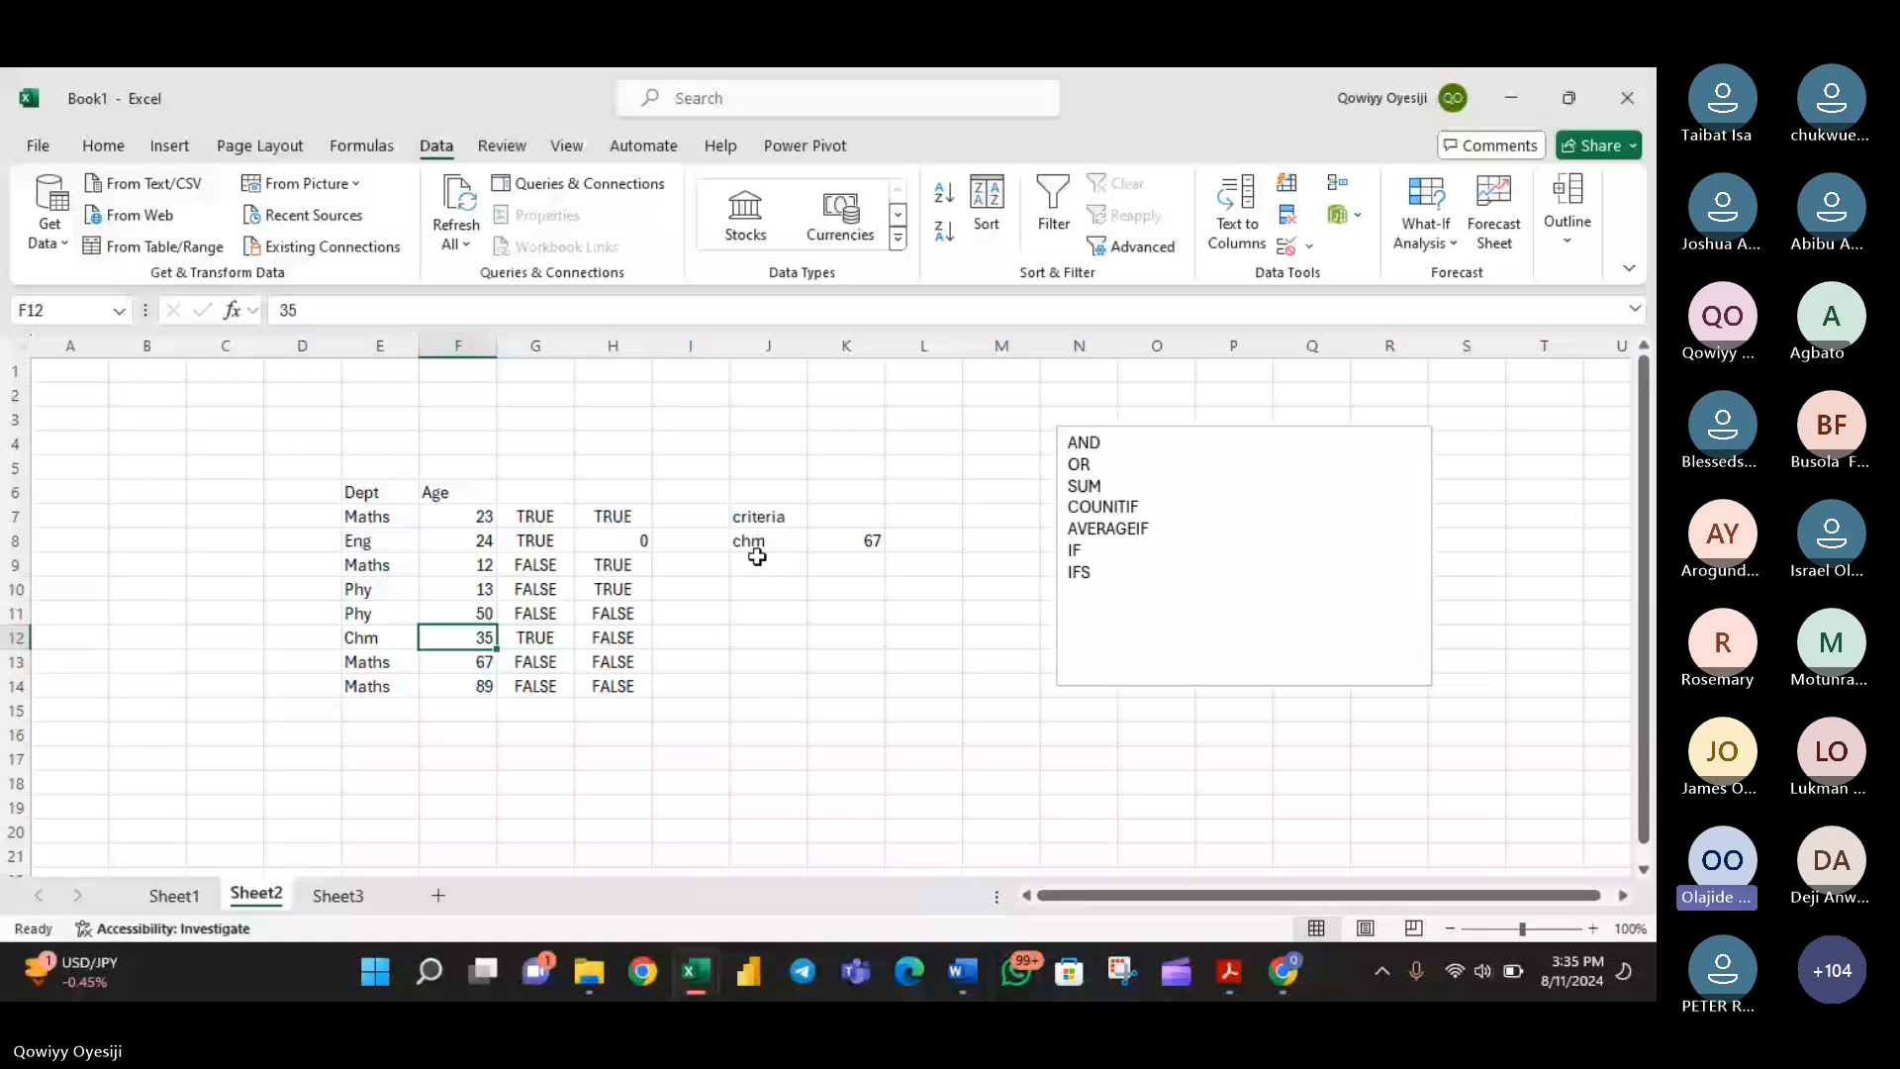
pyautogui.click(792, 539)
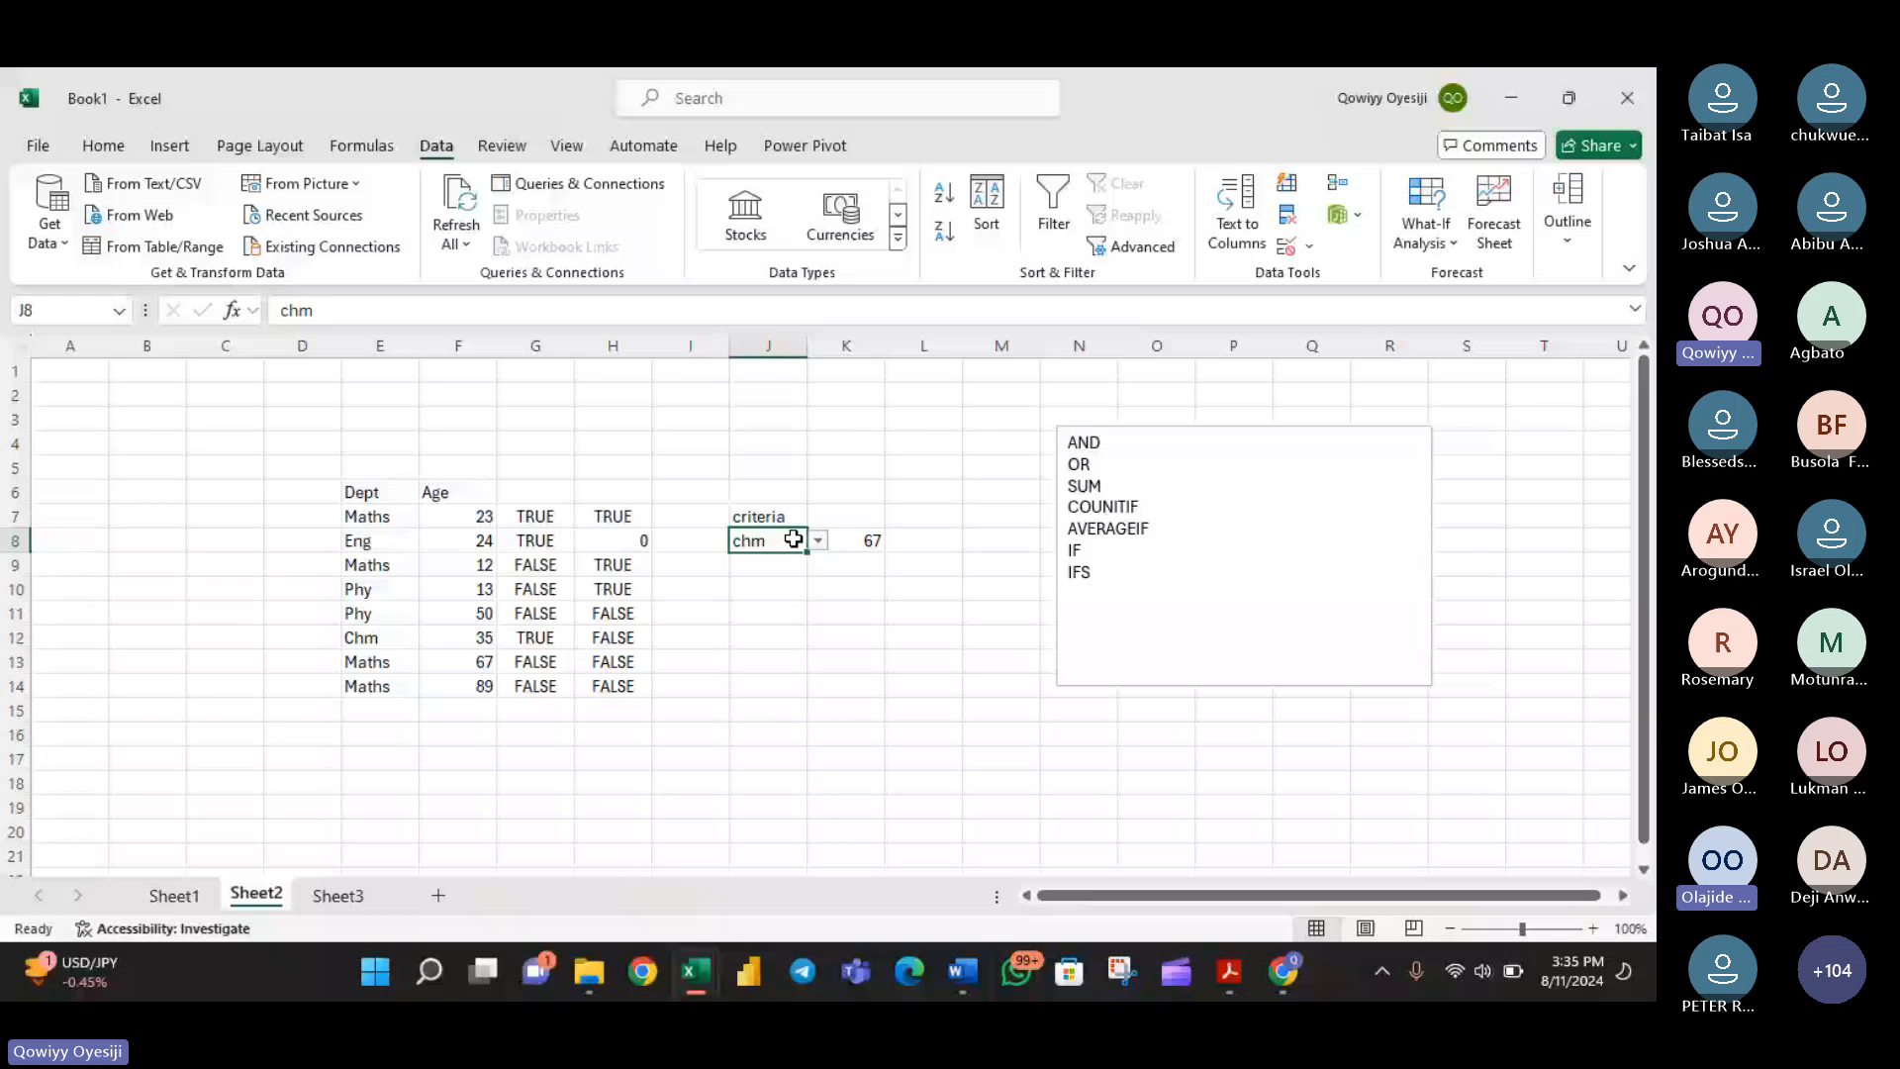
pyautogui.click(819, 540)
pyautogui.click(788, 584)
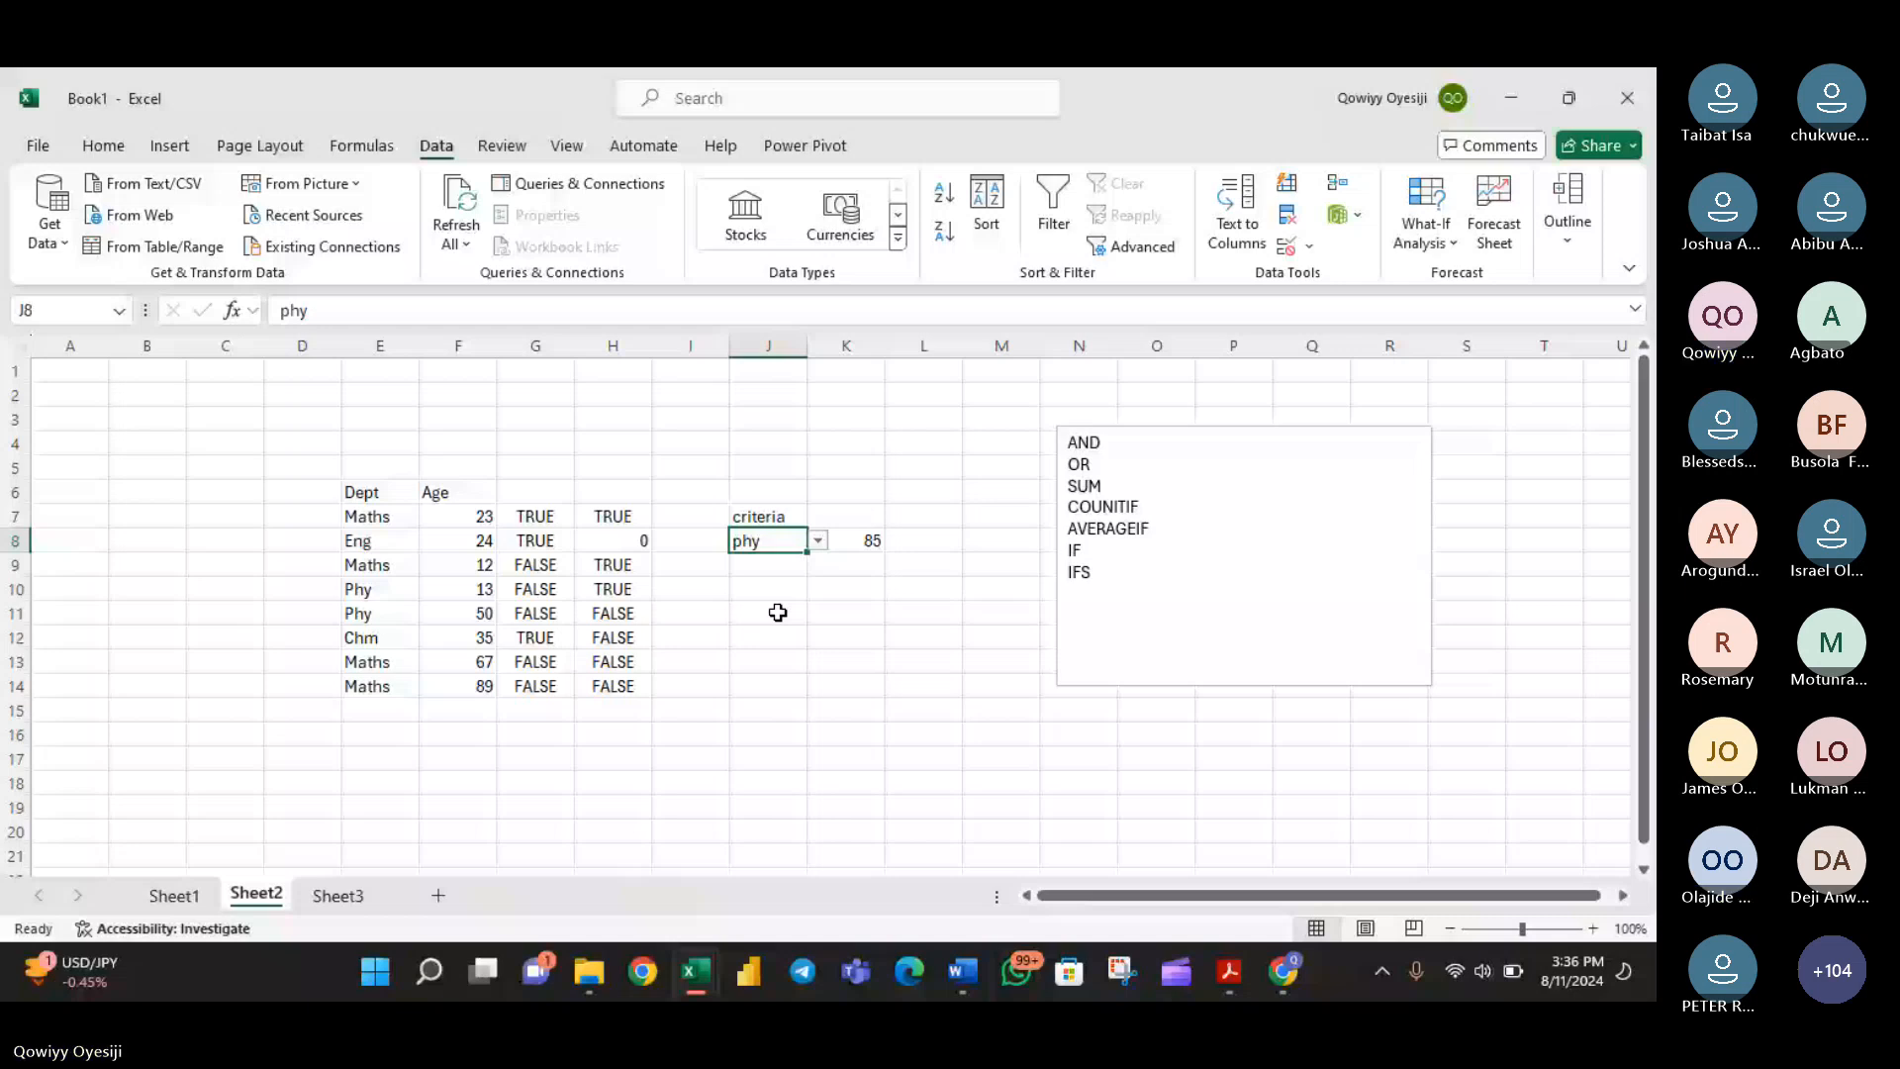
# - Inspect the SUMIF formula in K8, and redefine the name dept to refer to Sheet2 cells E7 to E14, excluding the header
pyautogui.click(838, 539)
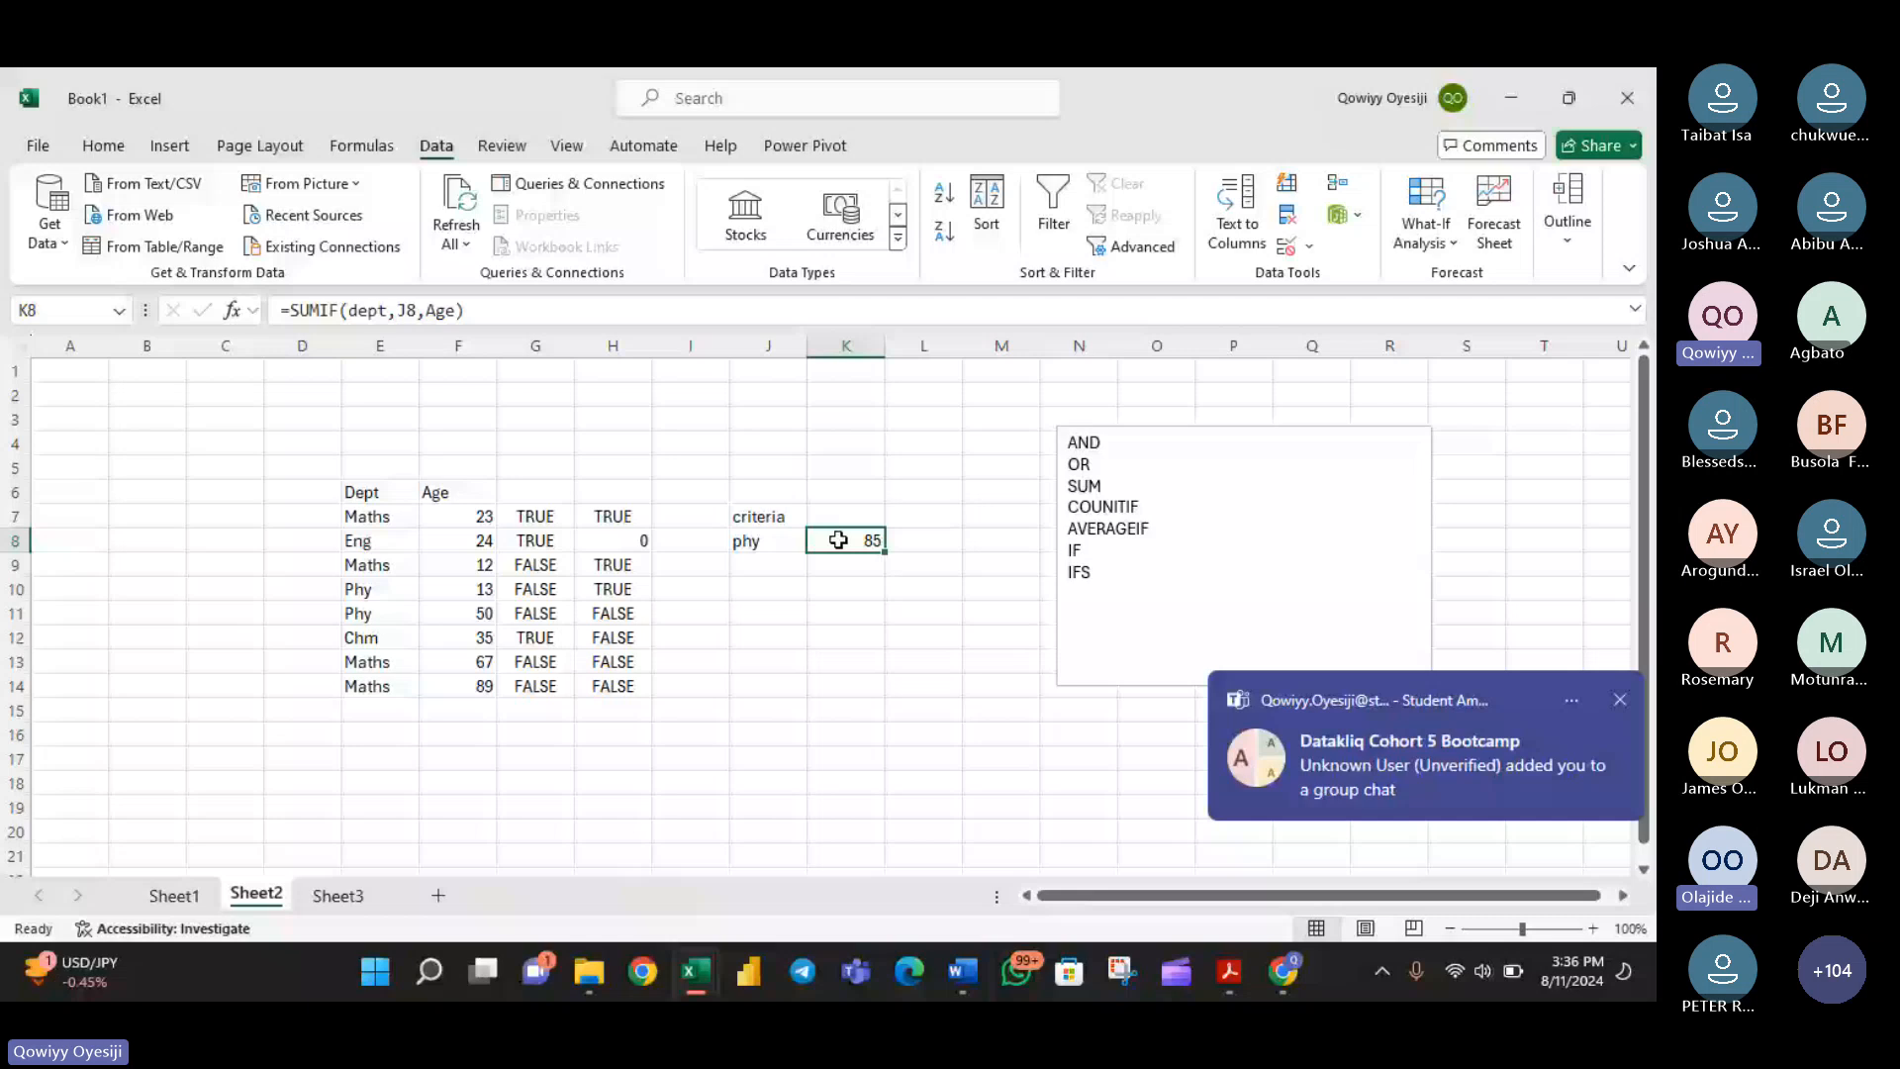
pyautogui.doubleClick(839, 539)
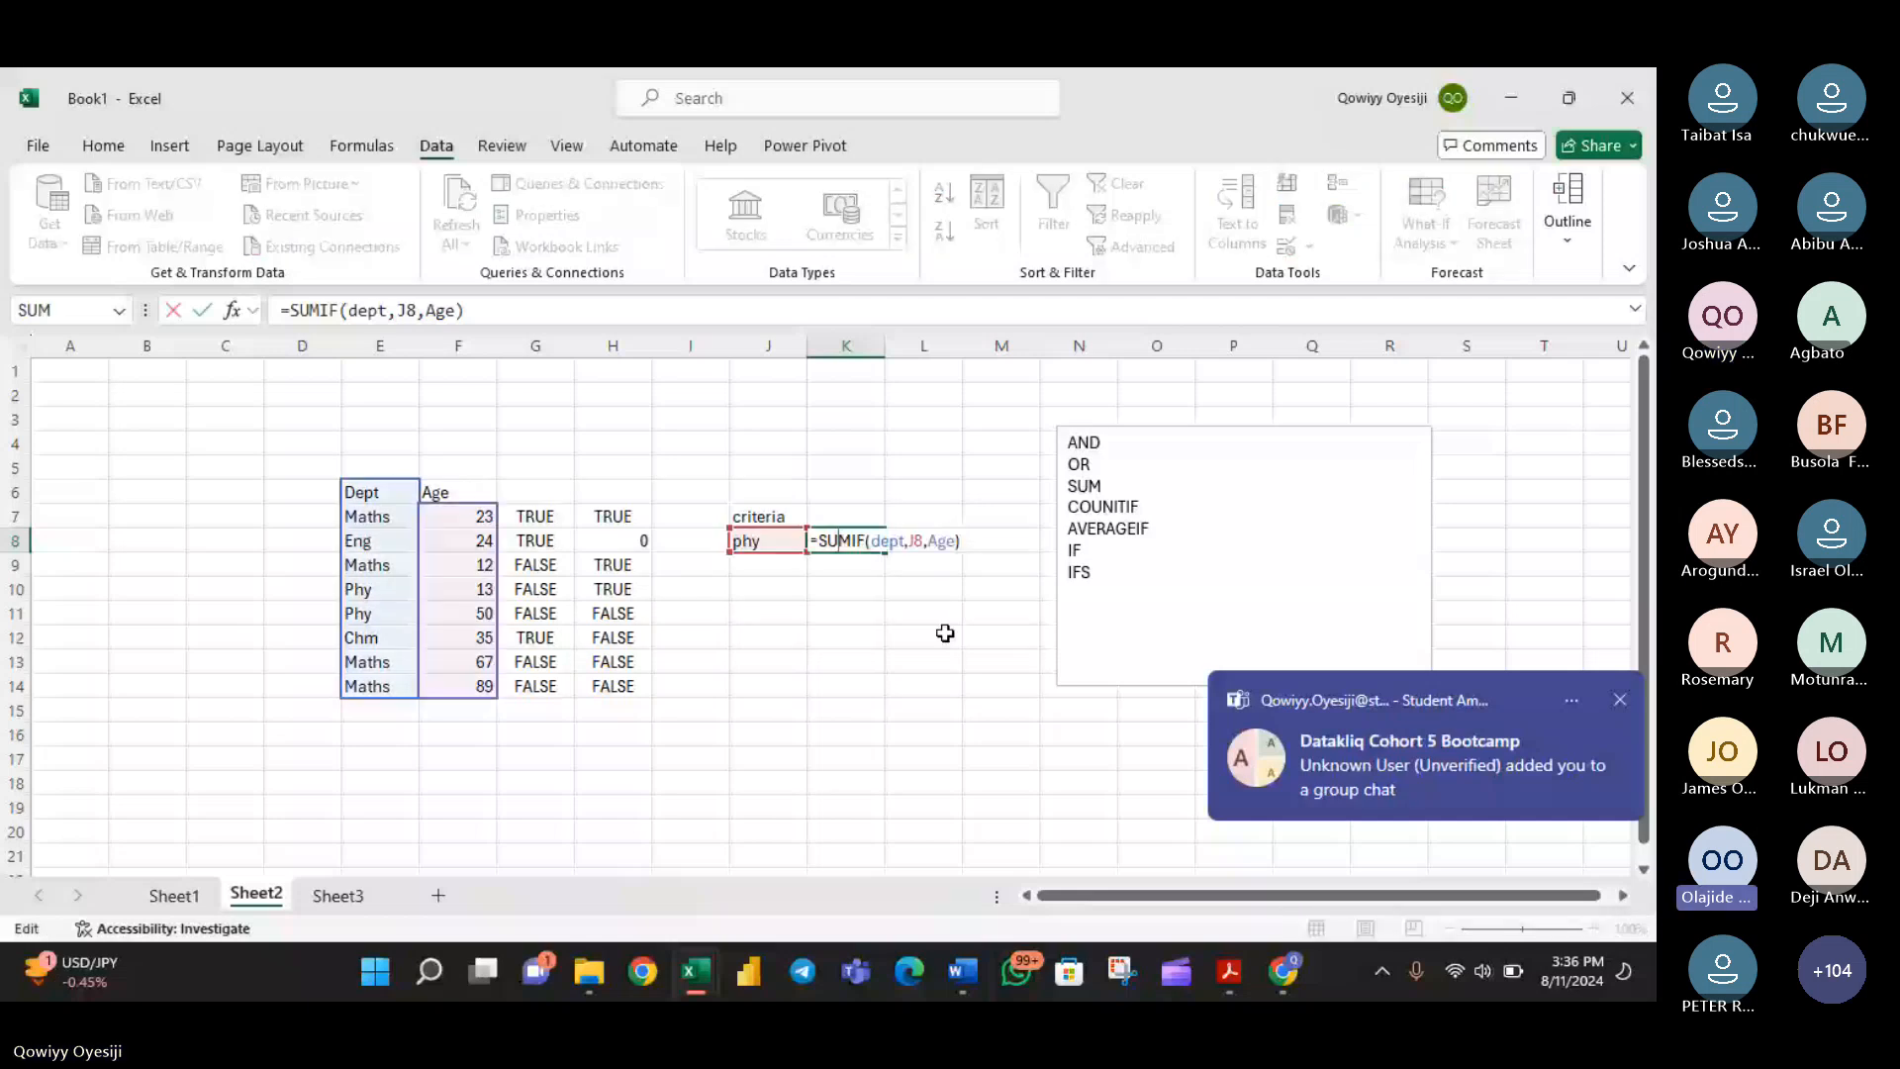
pyautogui.moveTo(379, 492); pyautogui.dragTo(393, 685)
pyautogui.click(362, 145)
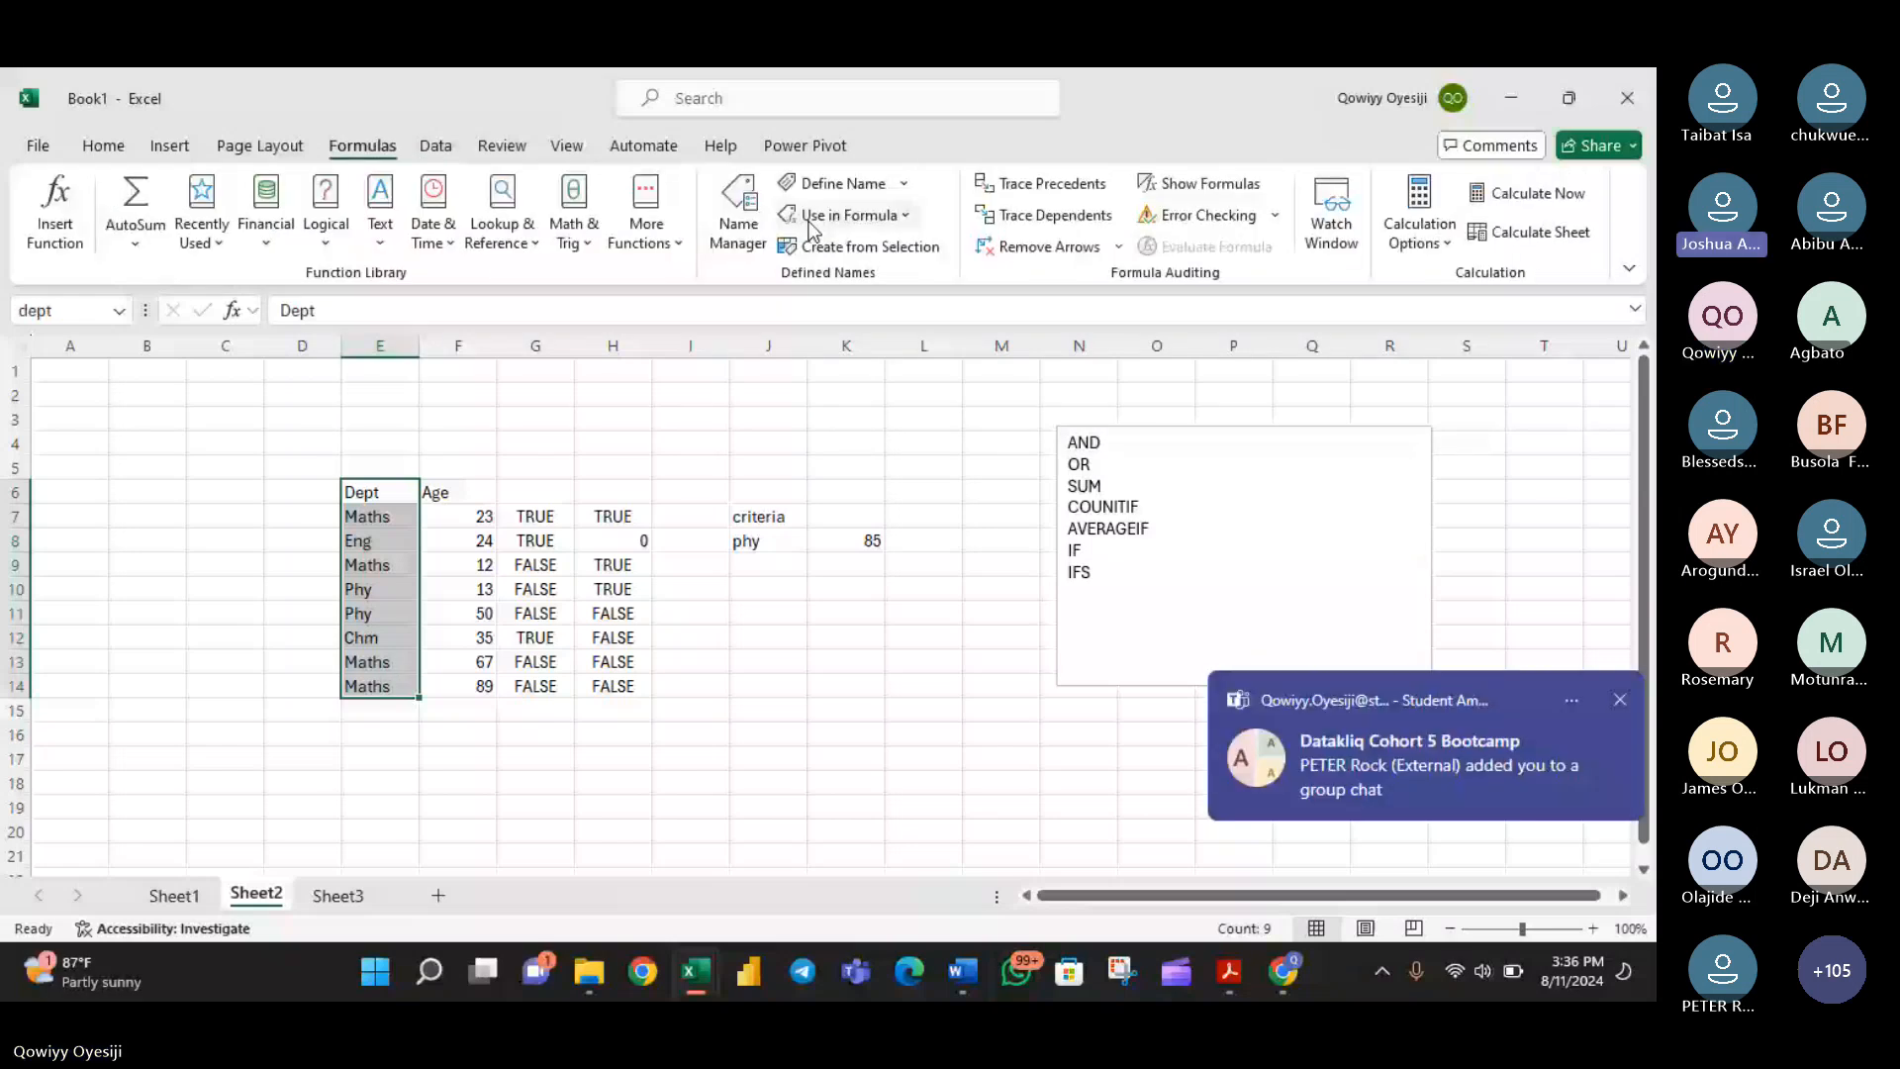
pyautogui.click(738, 214)
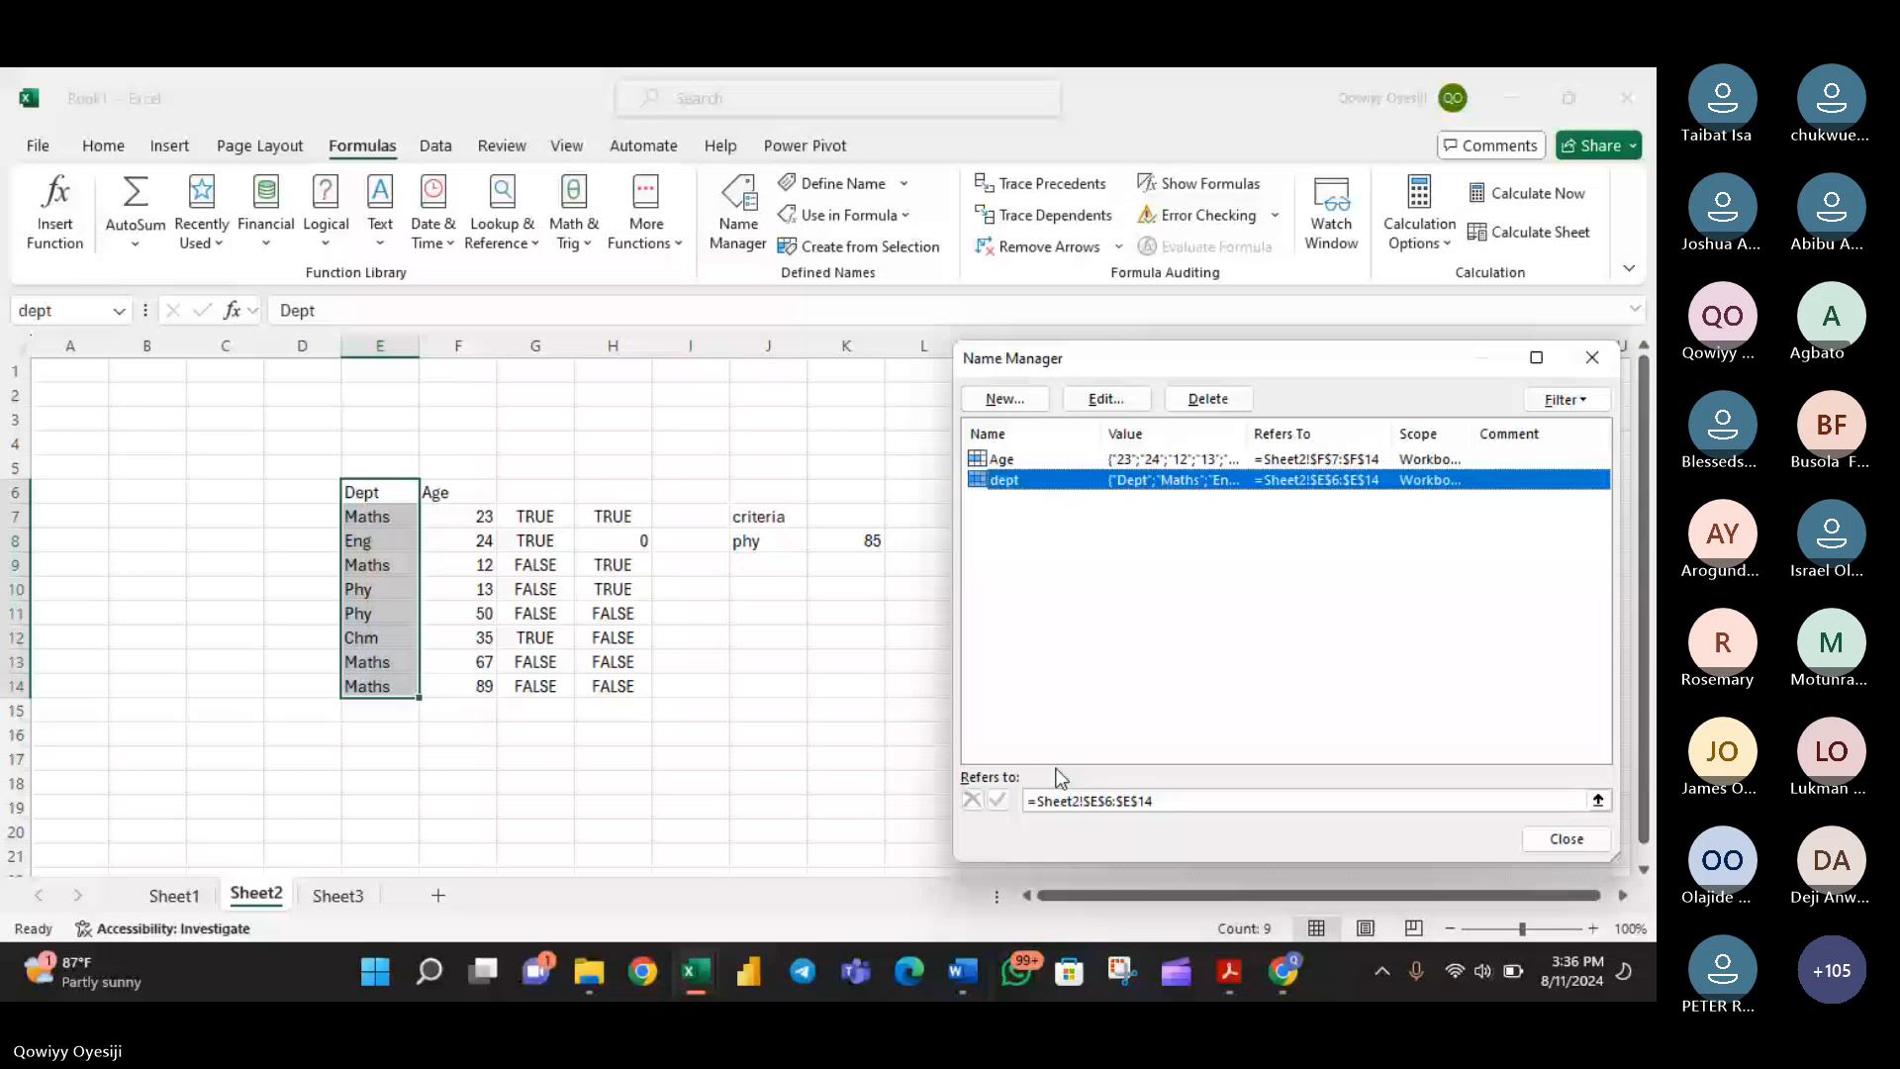
pyautogui.click(1111, 803)
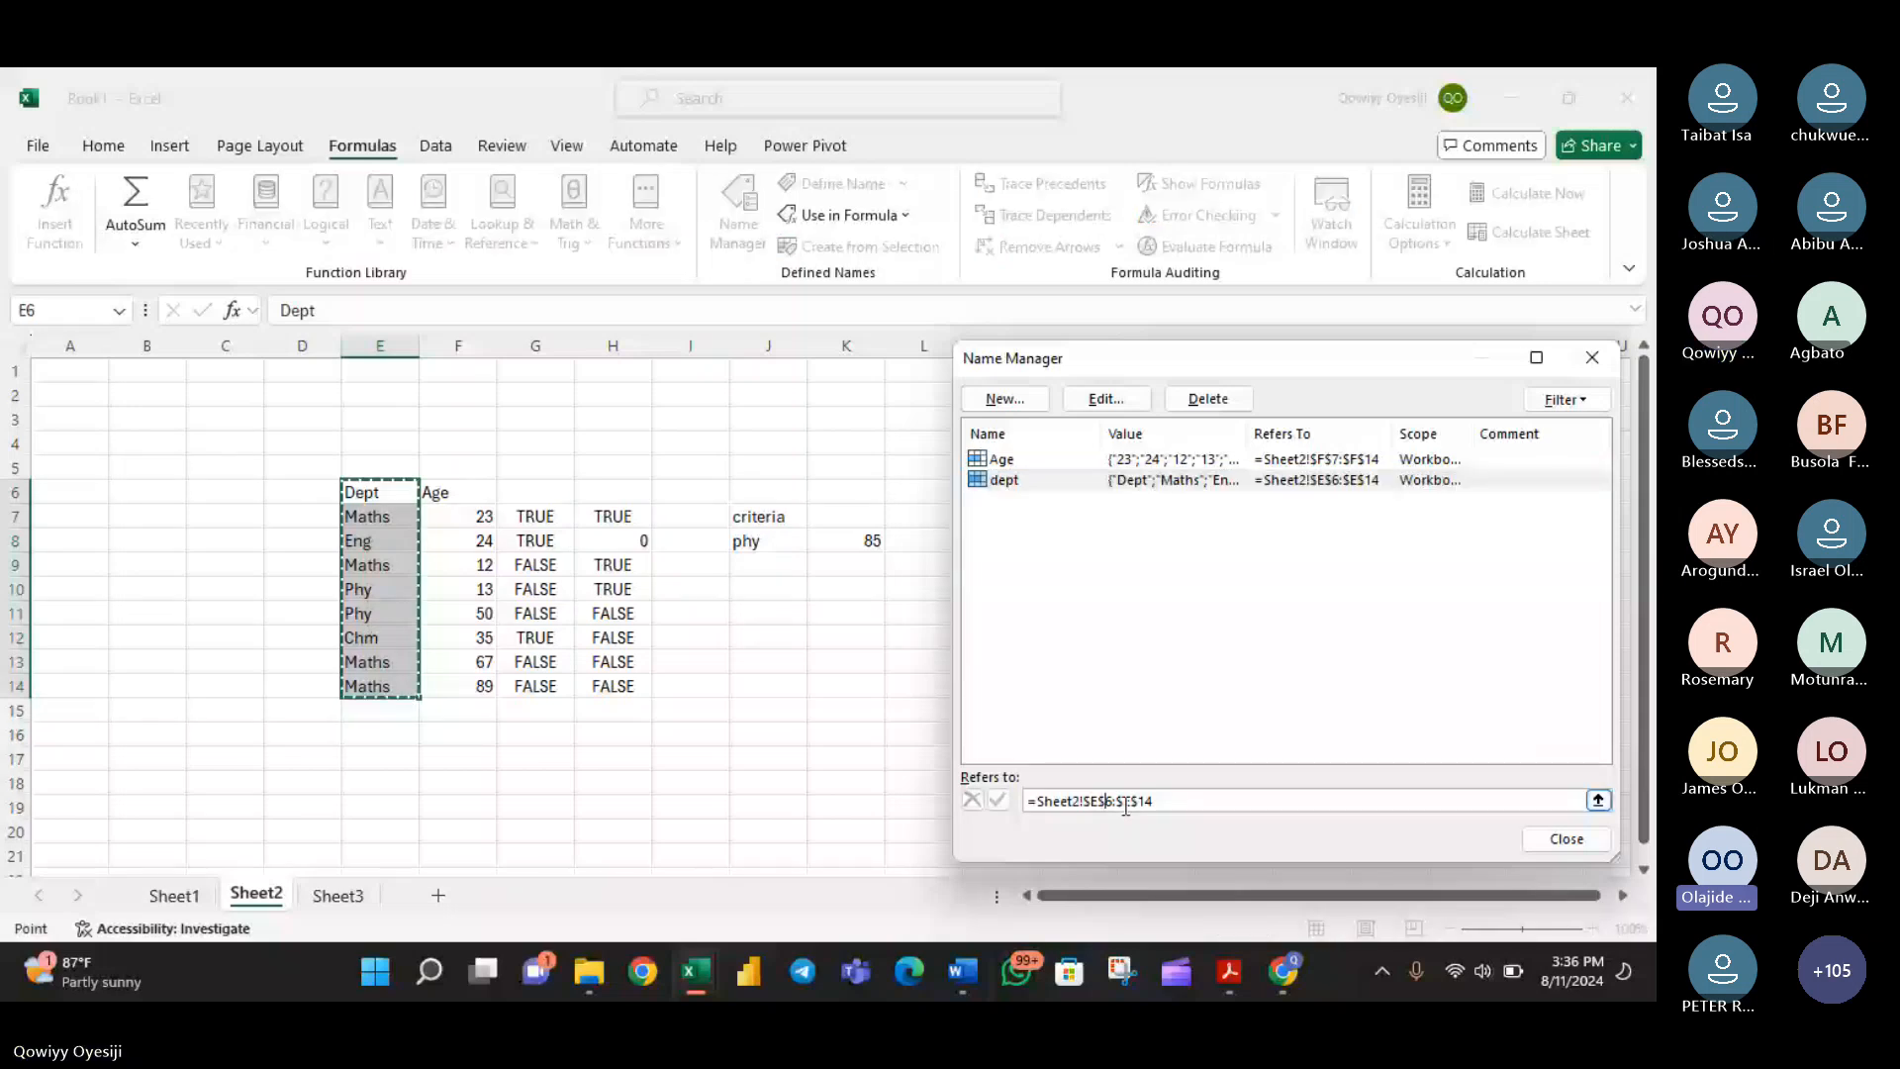
pyautogui.press('Delete')
pyautogui.write('7')
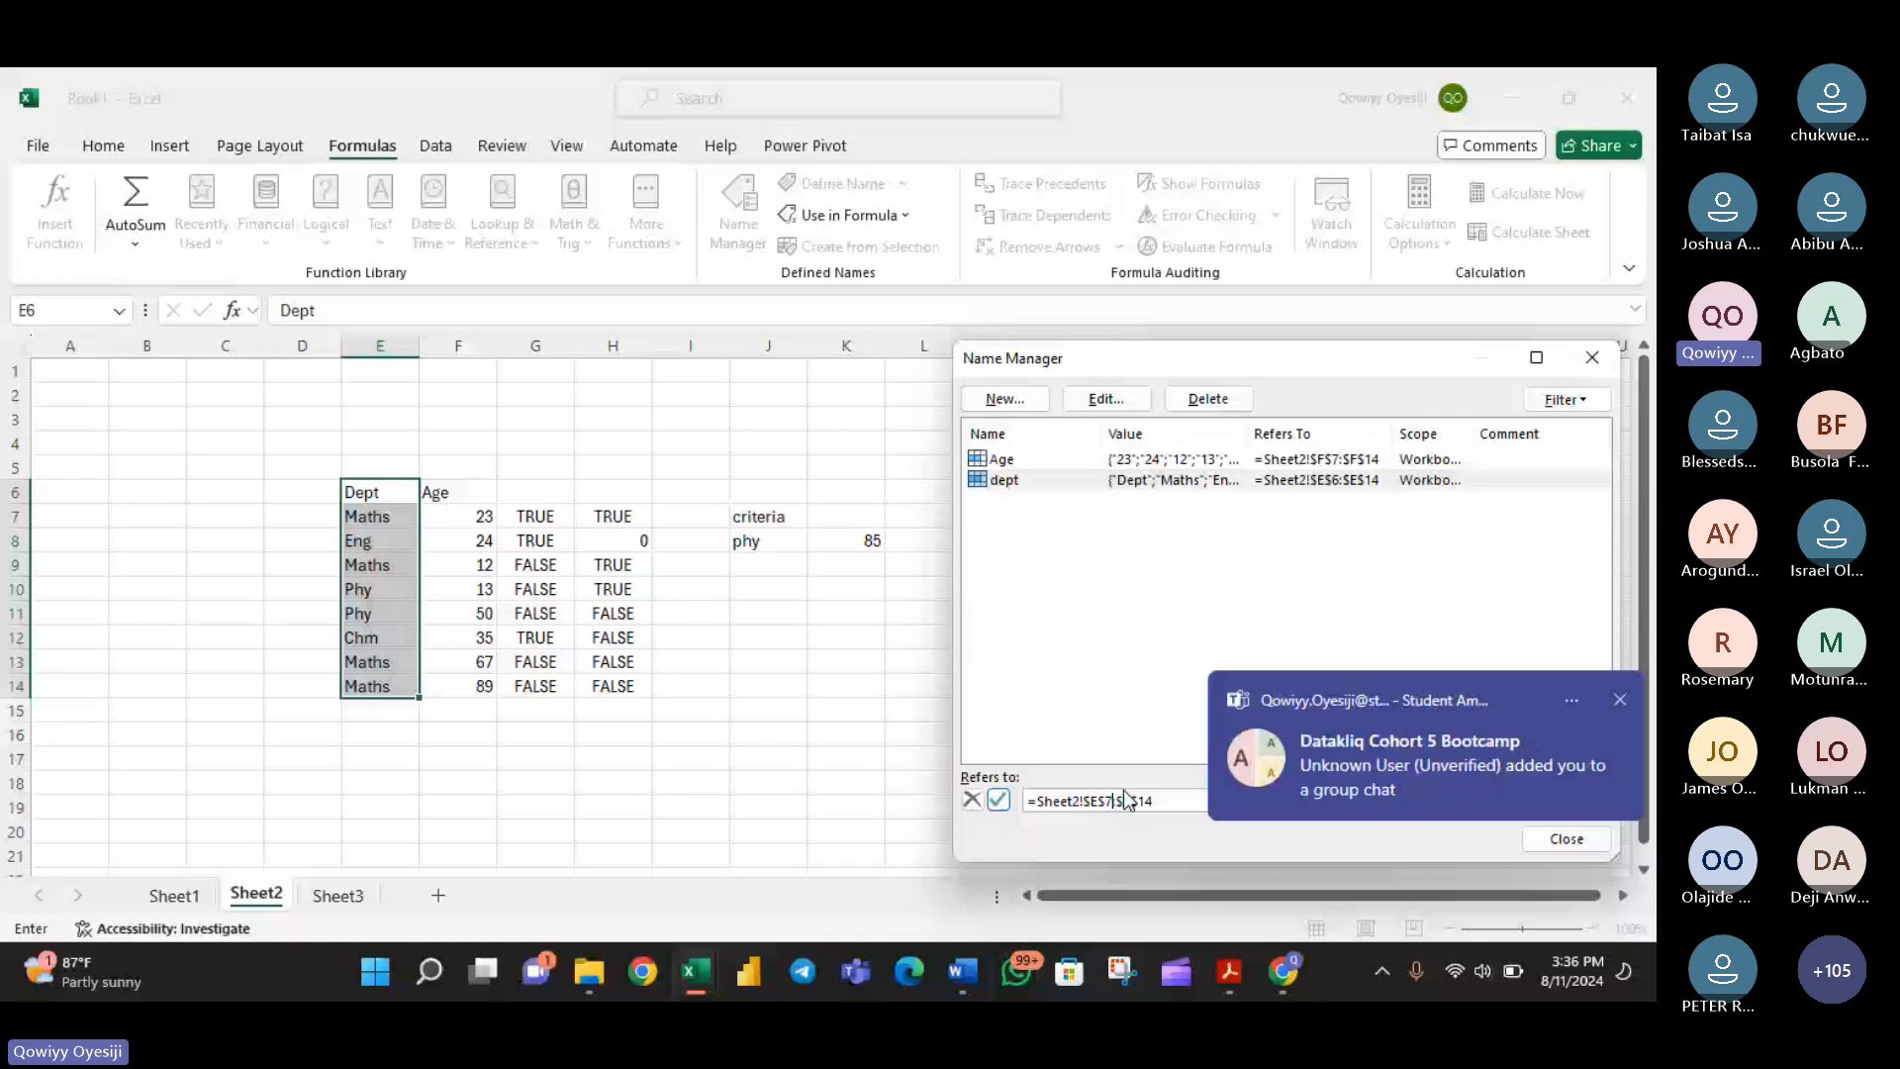
pyautogui.press('Return')
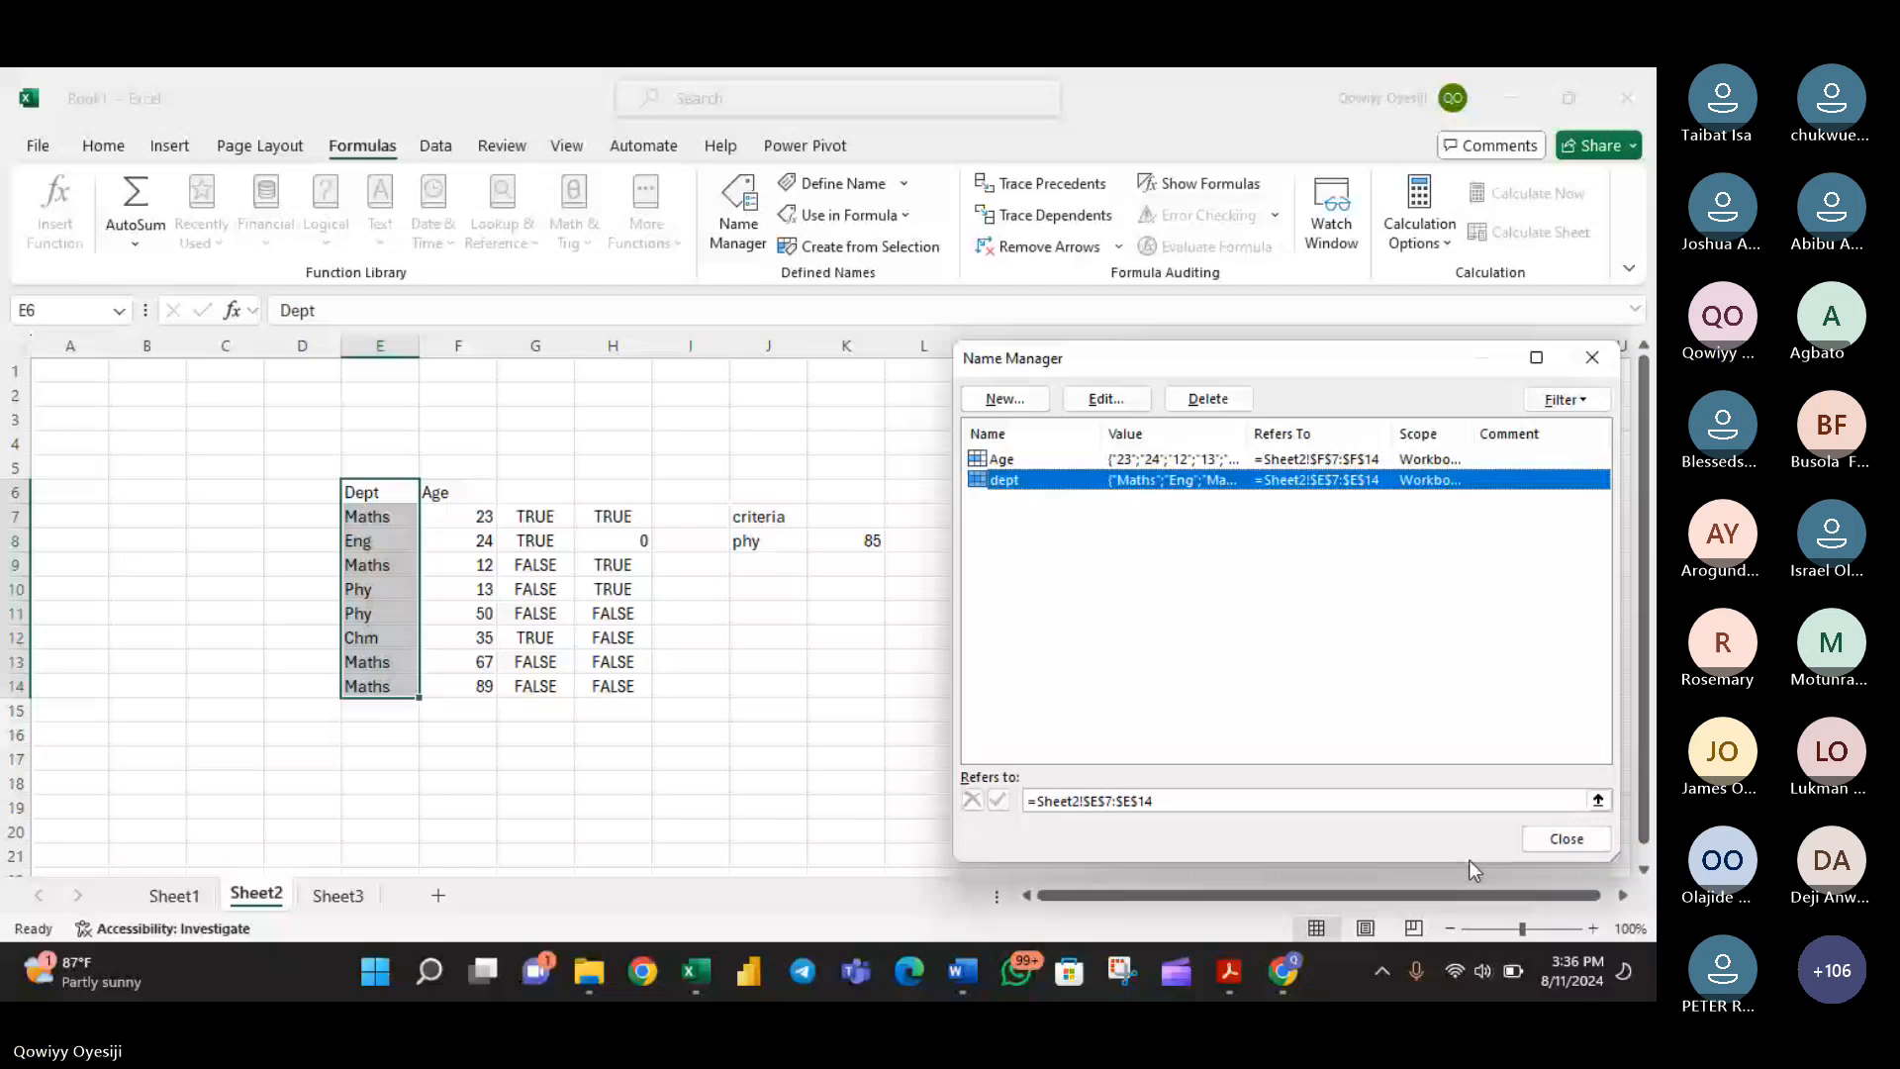
# - Re-enter 7 as the starting row in the dept name's reference, apply it and close the Name Manager
pyautogui.click(1112, 801)
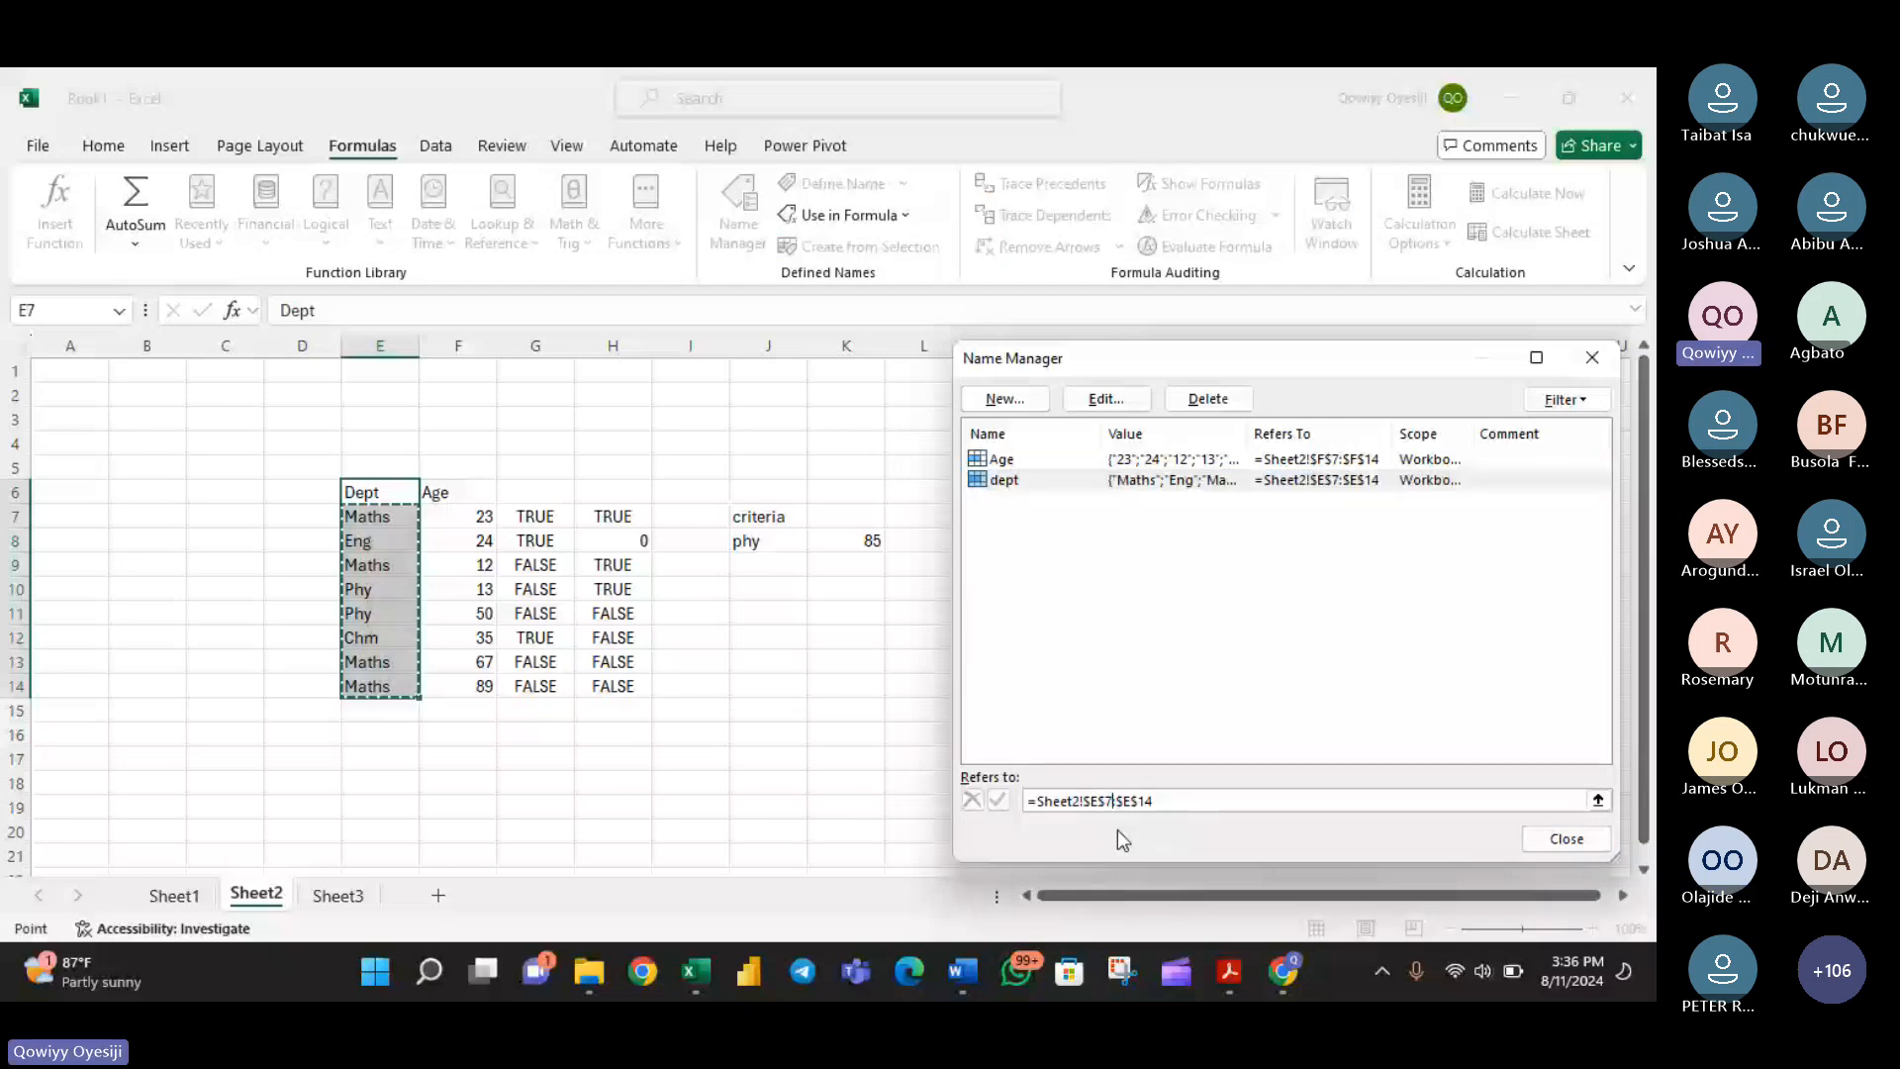
pyautogui.press('BackSpace')
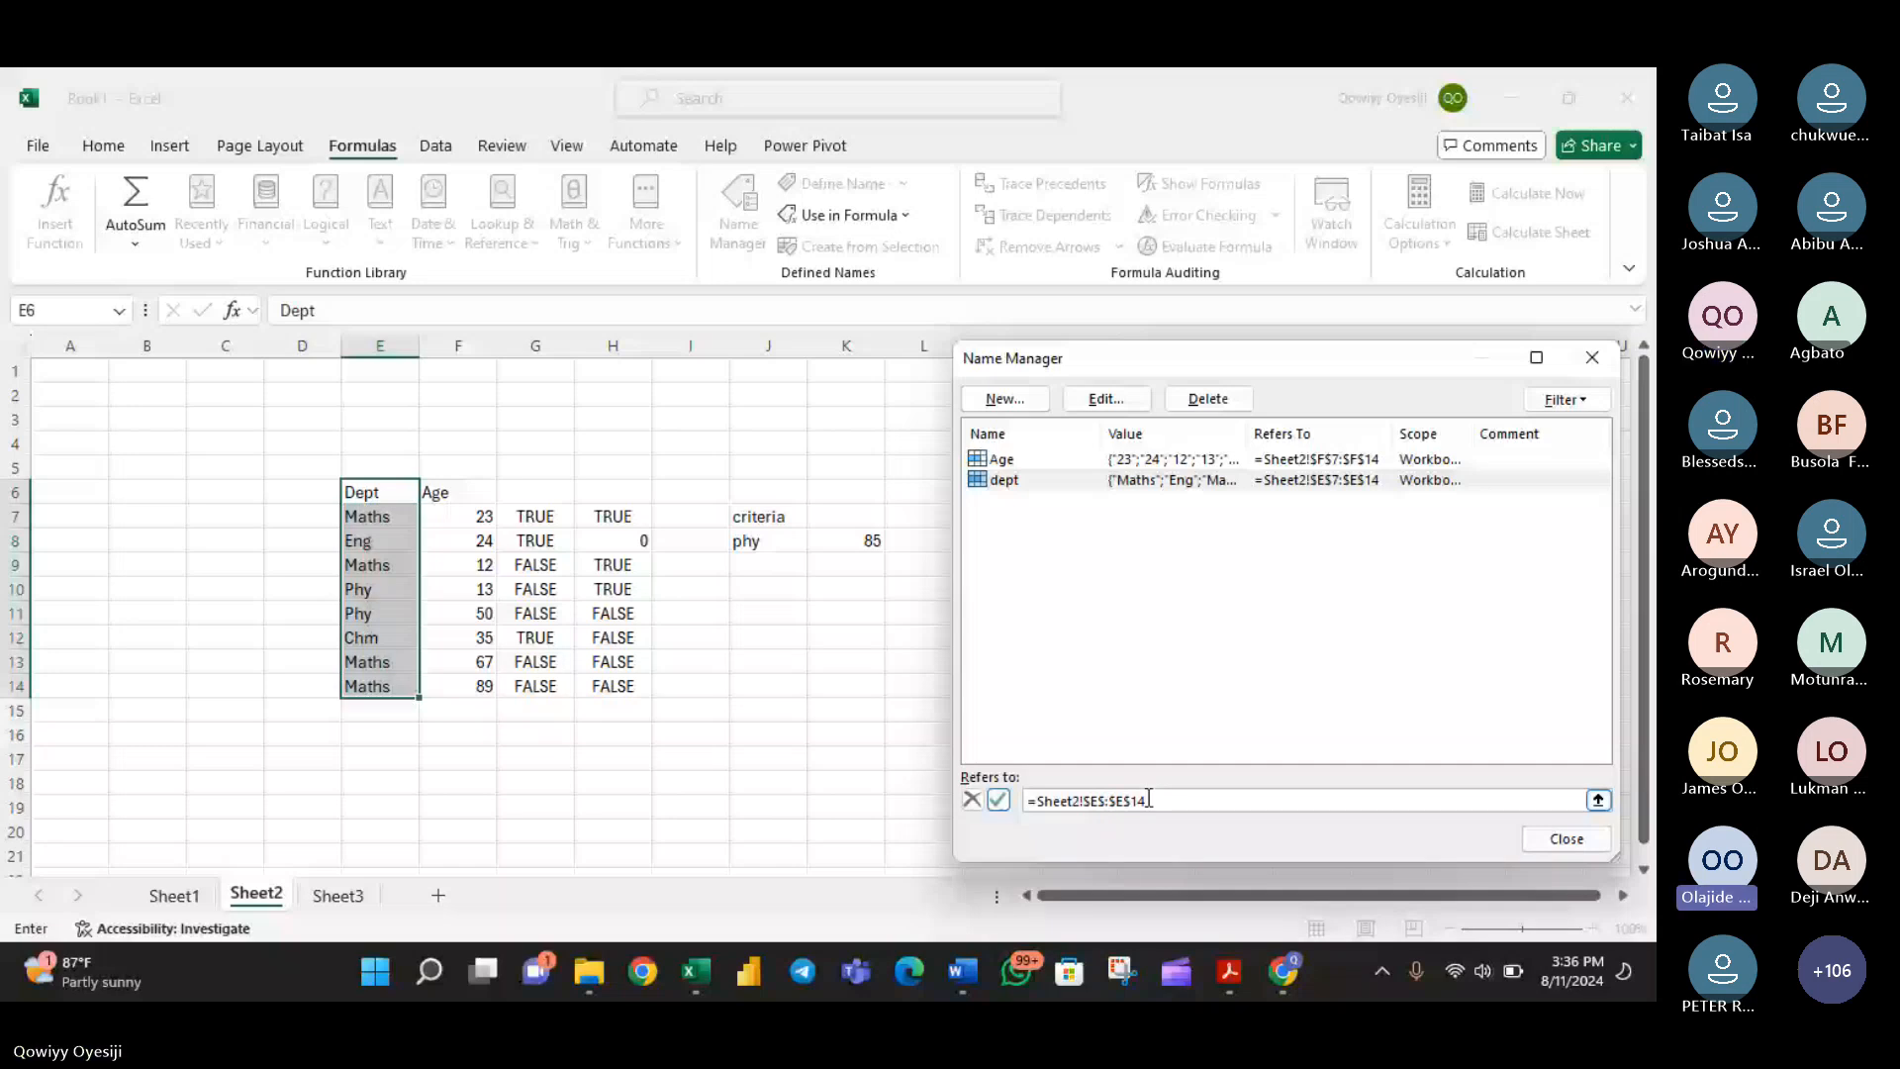
pyautogui.click(1104, 800)
pyautogui.write('7')
pyautogui.click(999, 799)
pyautogui.click(1566, 838)
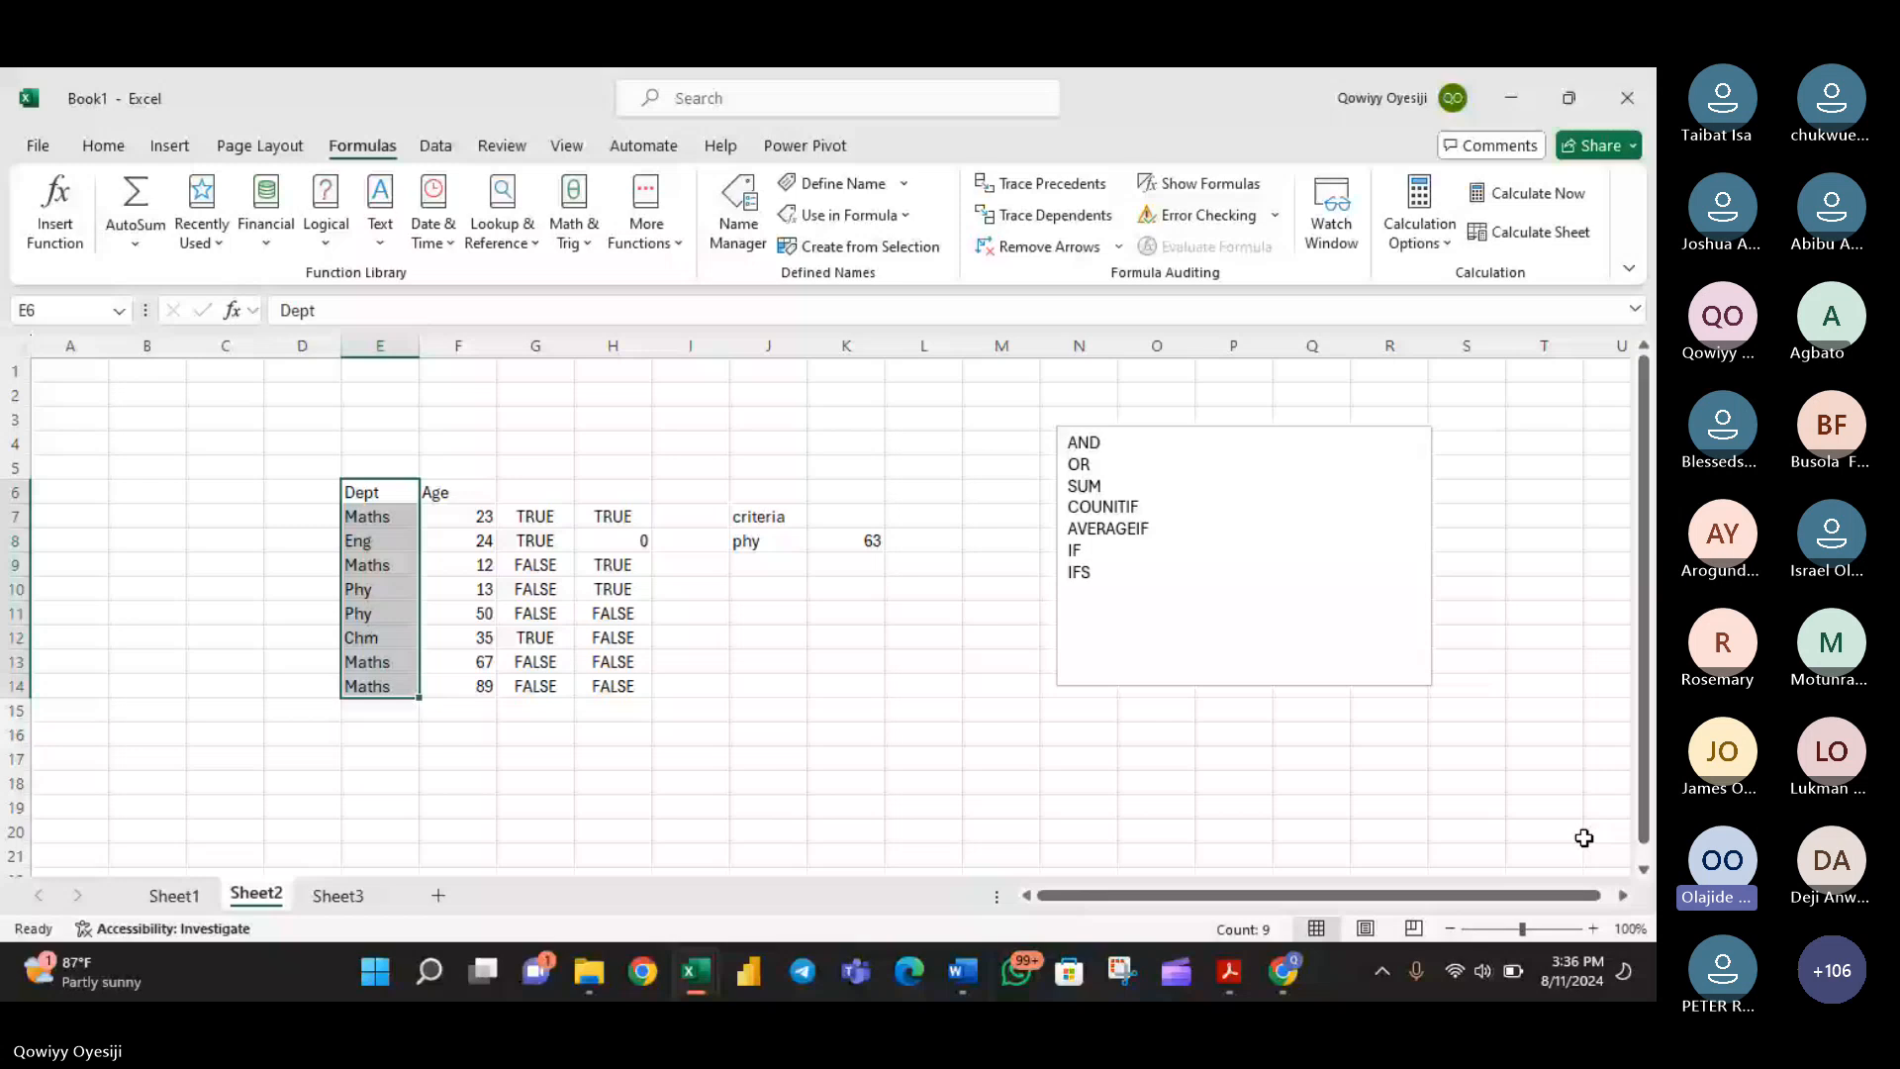
# - Retest the SUMIF formula in K8 by setting the J8 criterion to maths, chm and finally eng
pyautogui.click(846, 541)
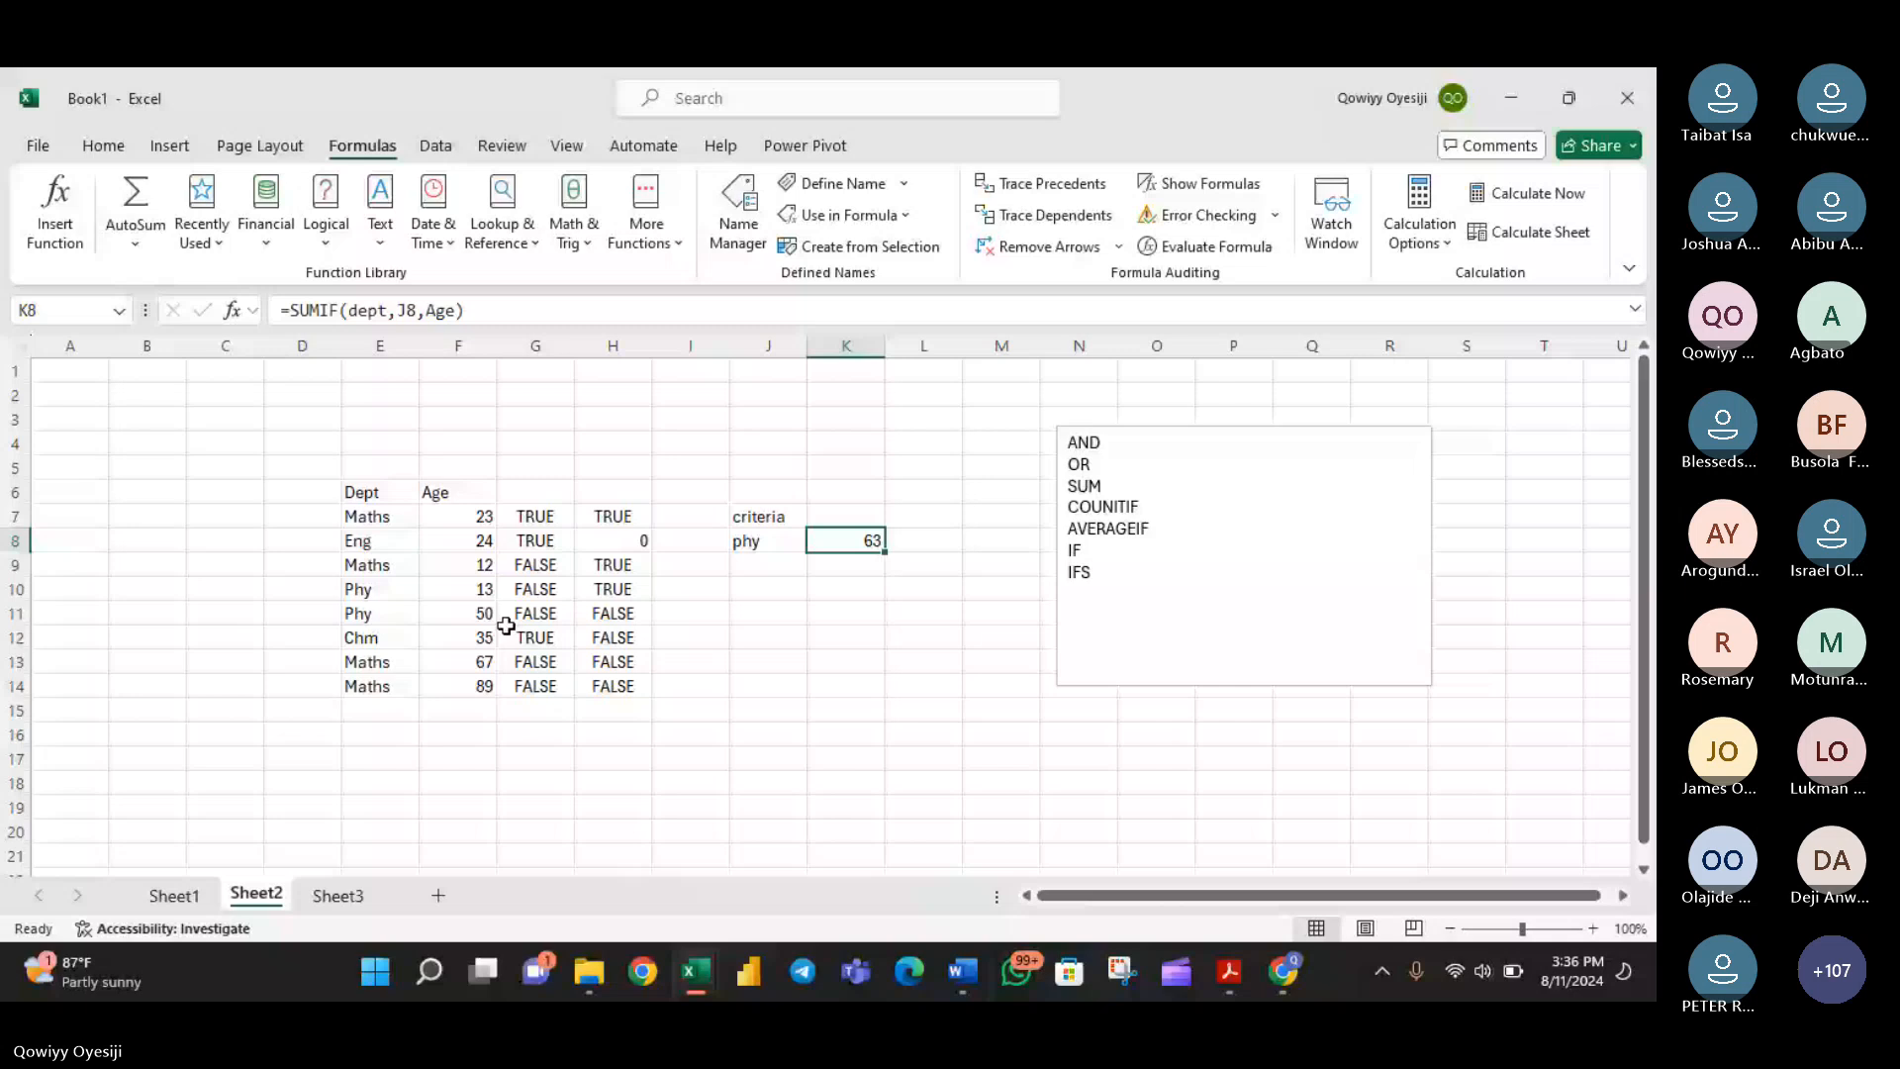
pyautogui.click(768, 541)
pyautogui.click(817, 541)
pyautogui.click(759, 570)
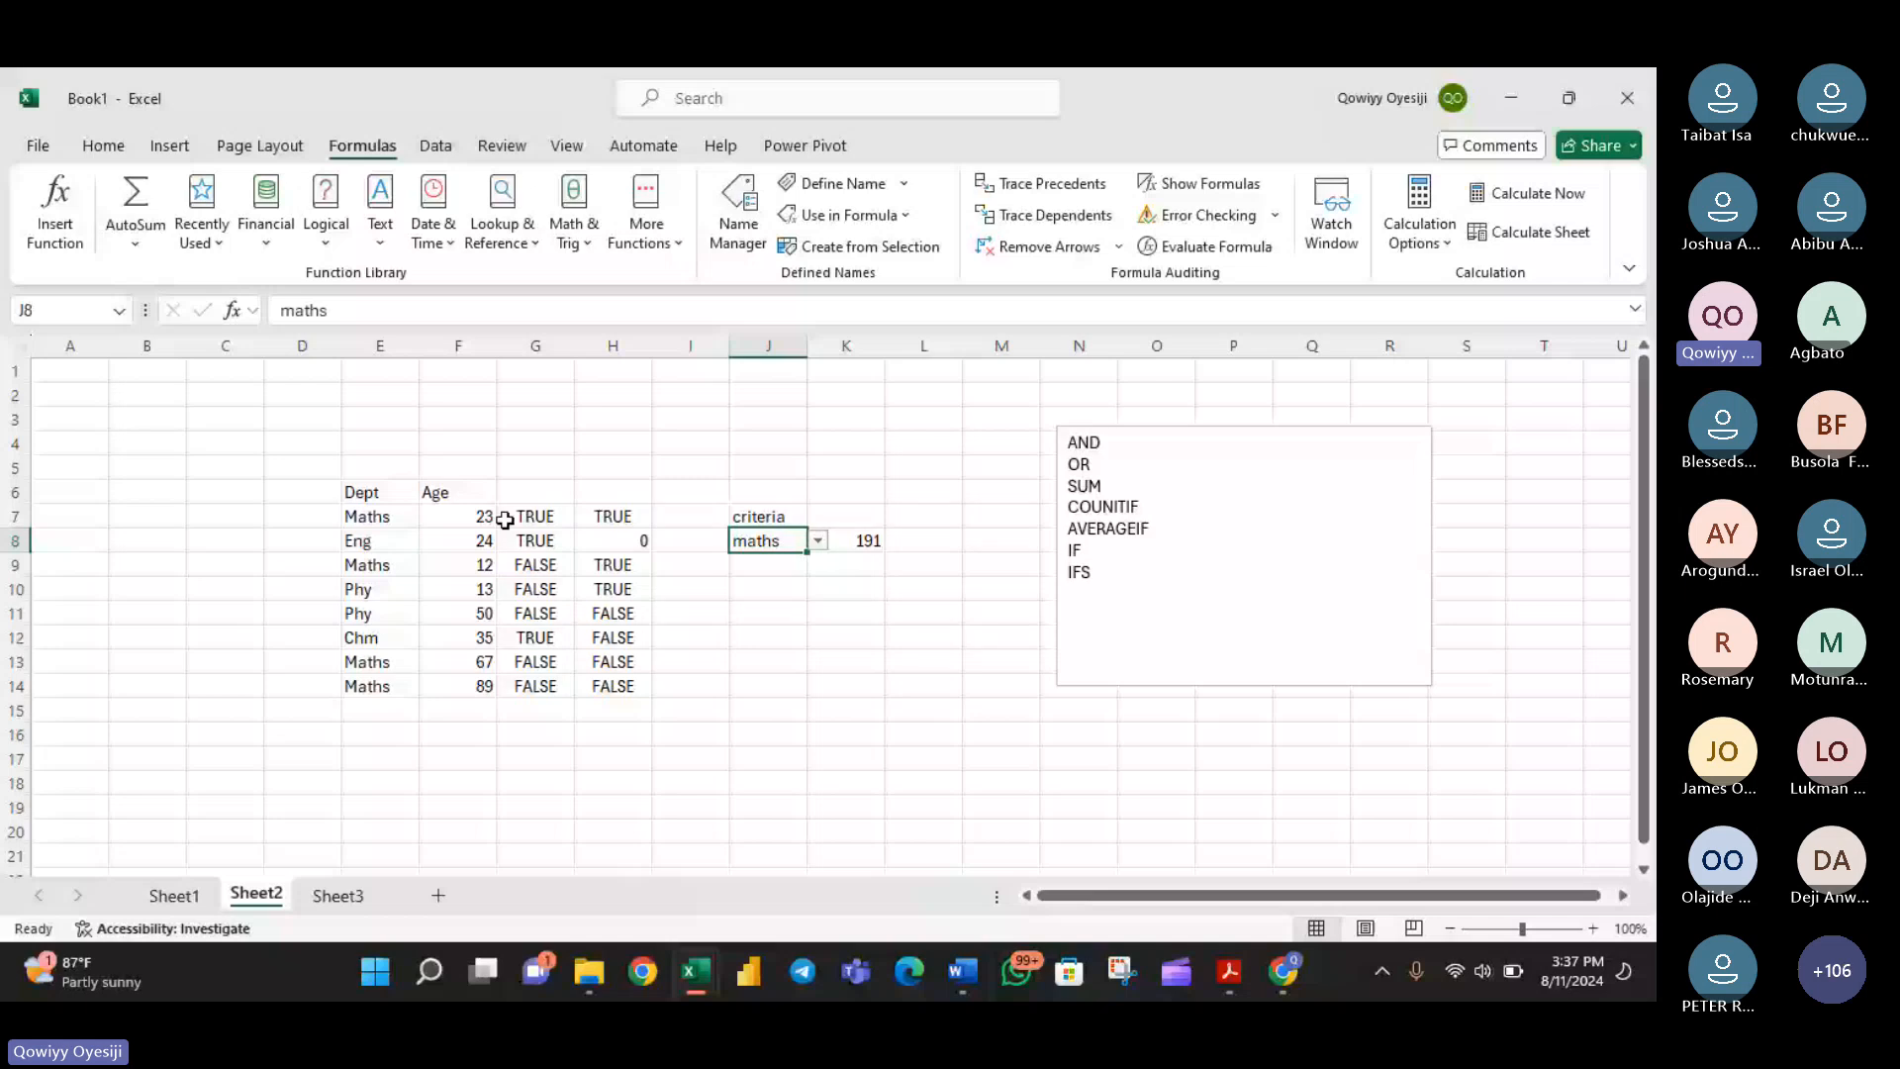
pyautogui.click(818, 540)
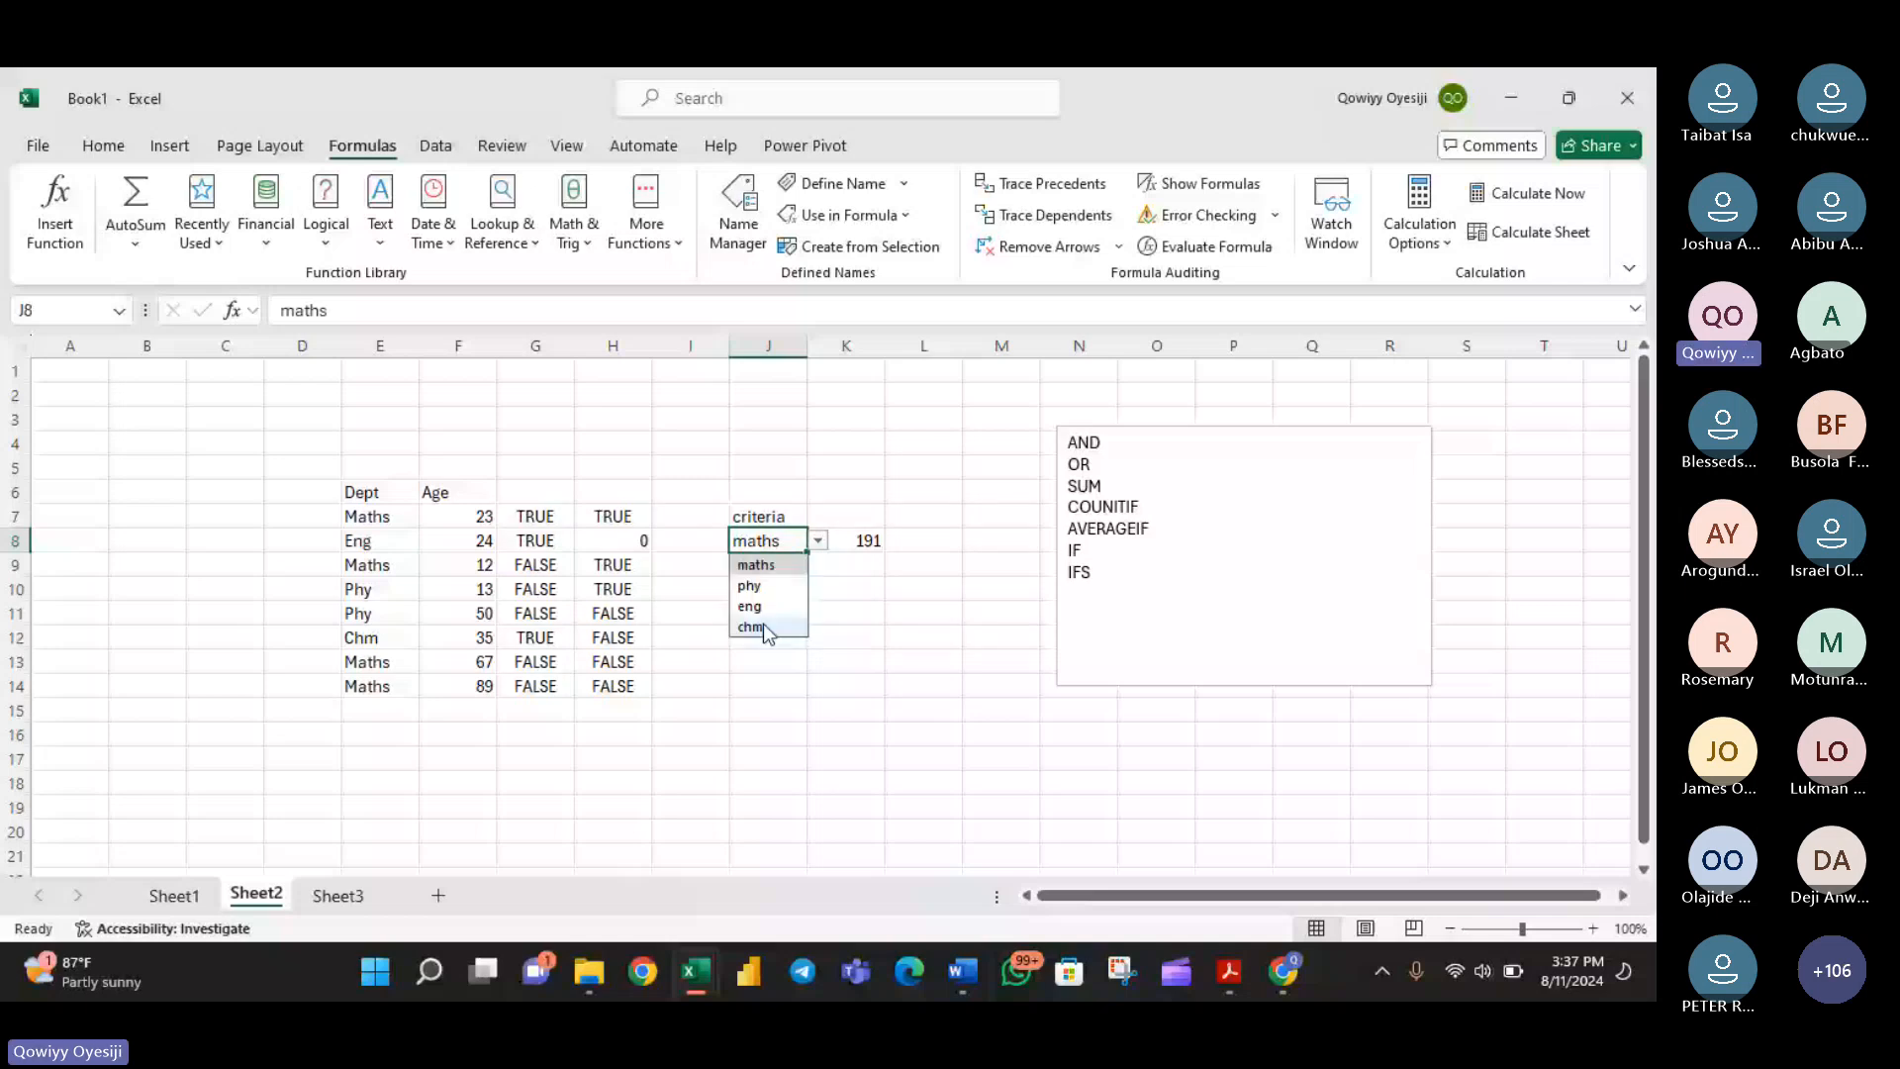
pyautogui.click(763, 626)
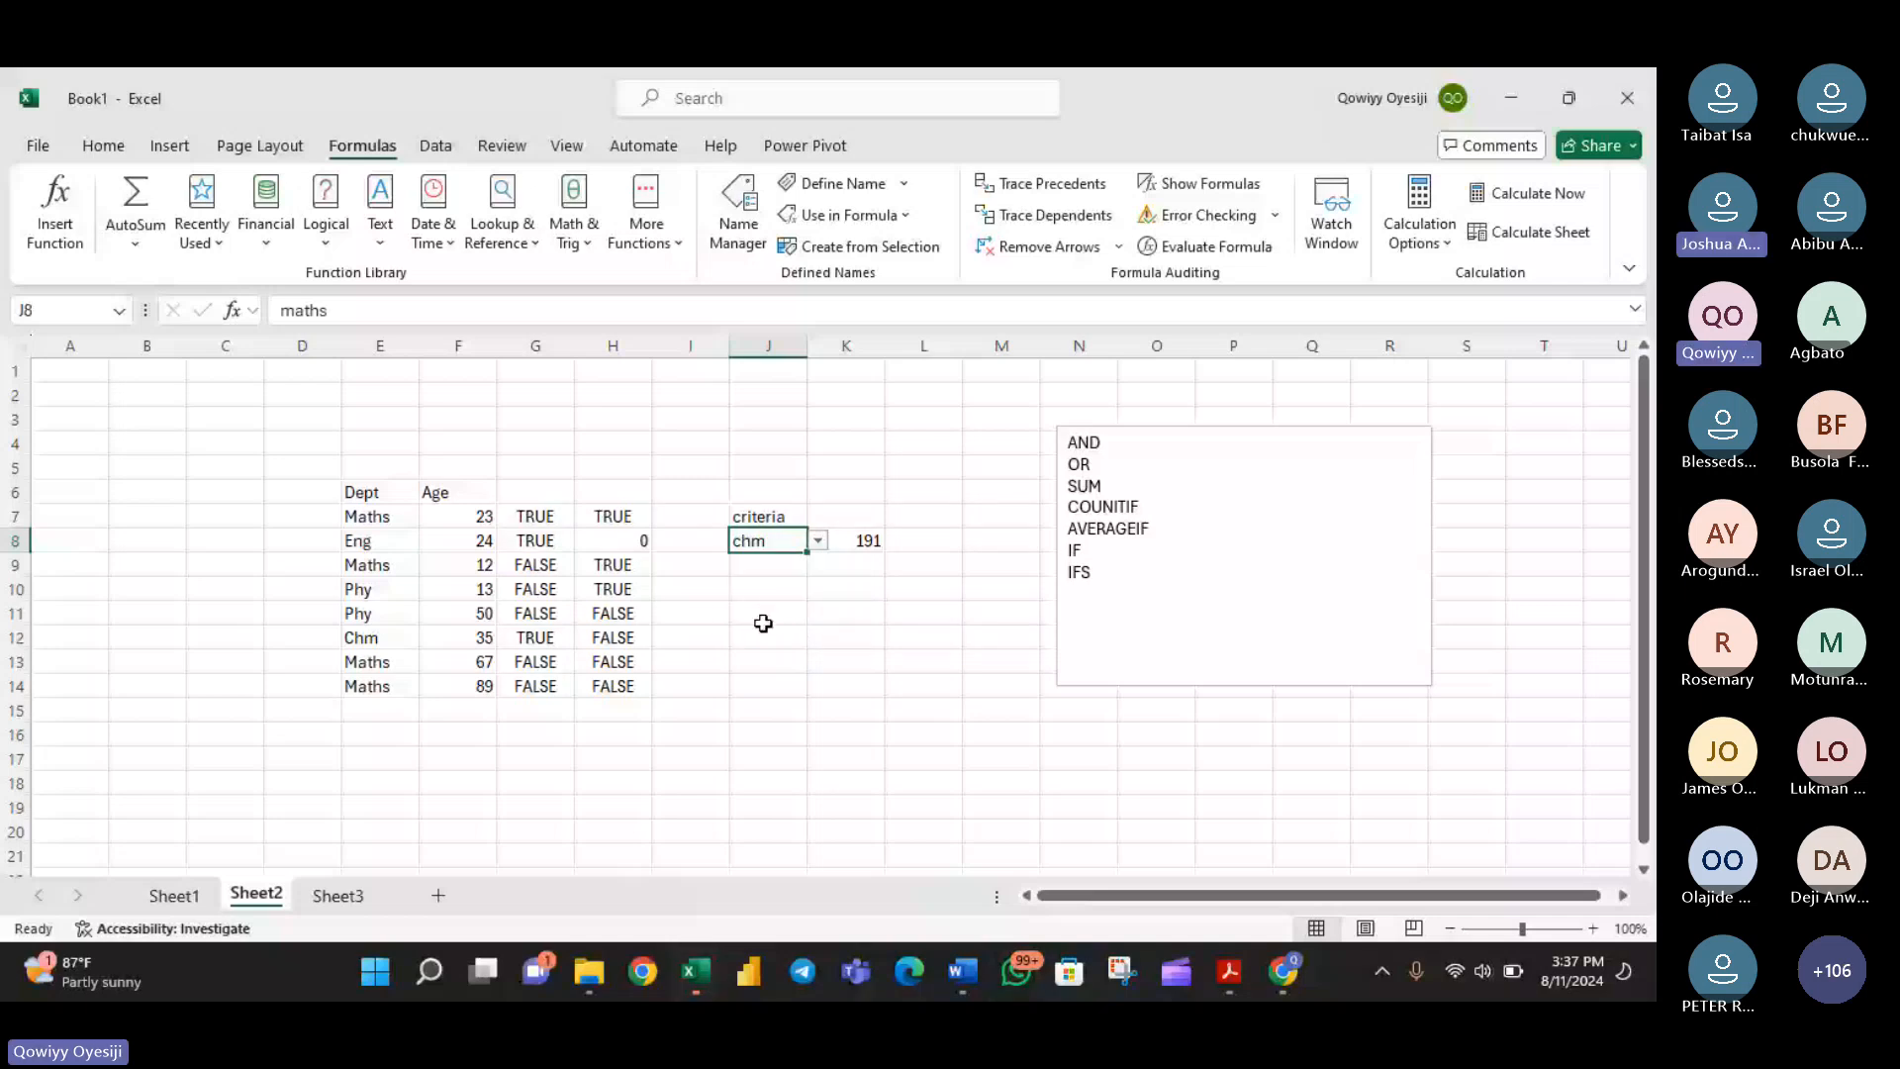
pyautogui.click(818, 540)
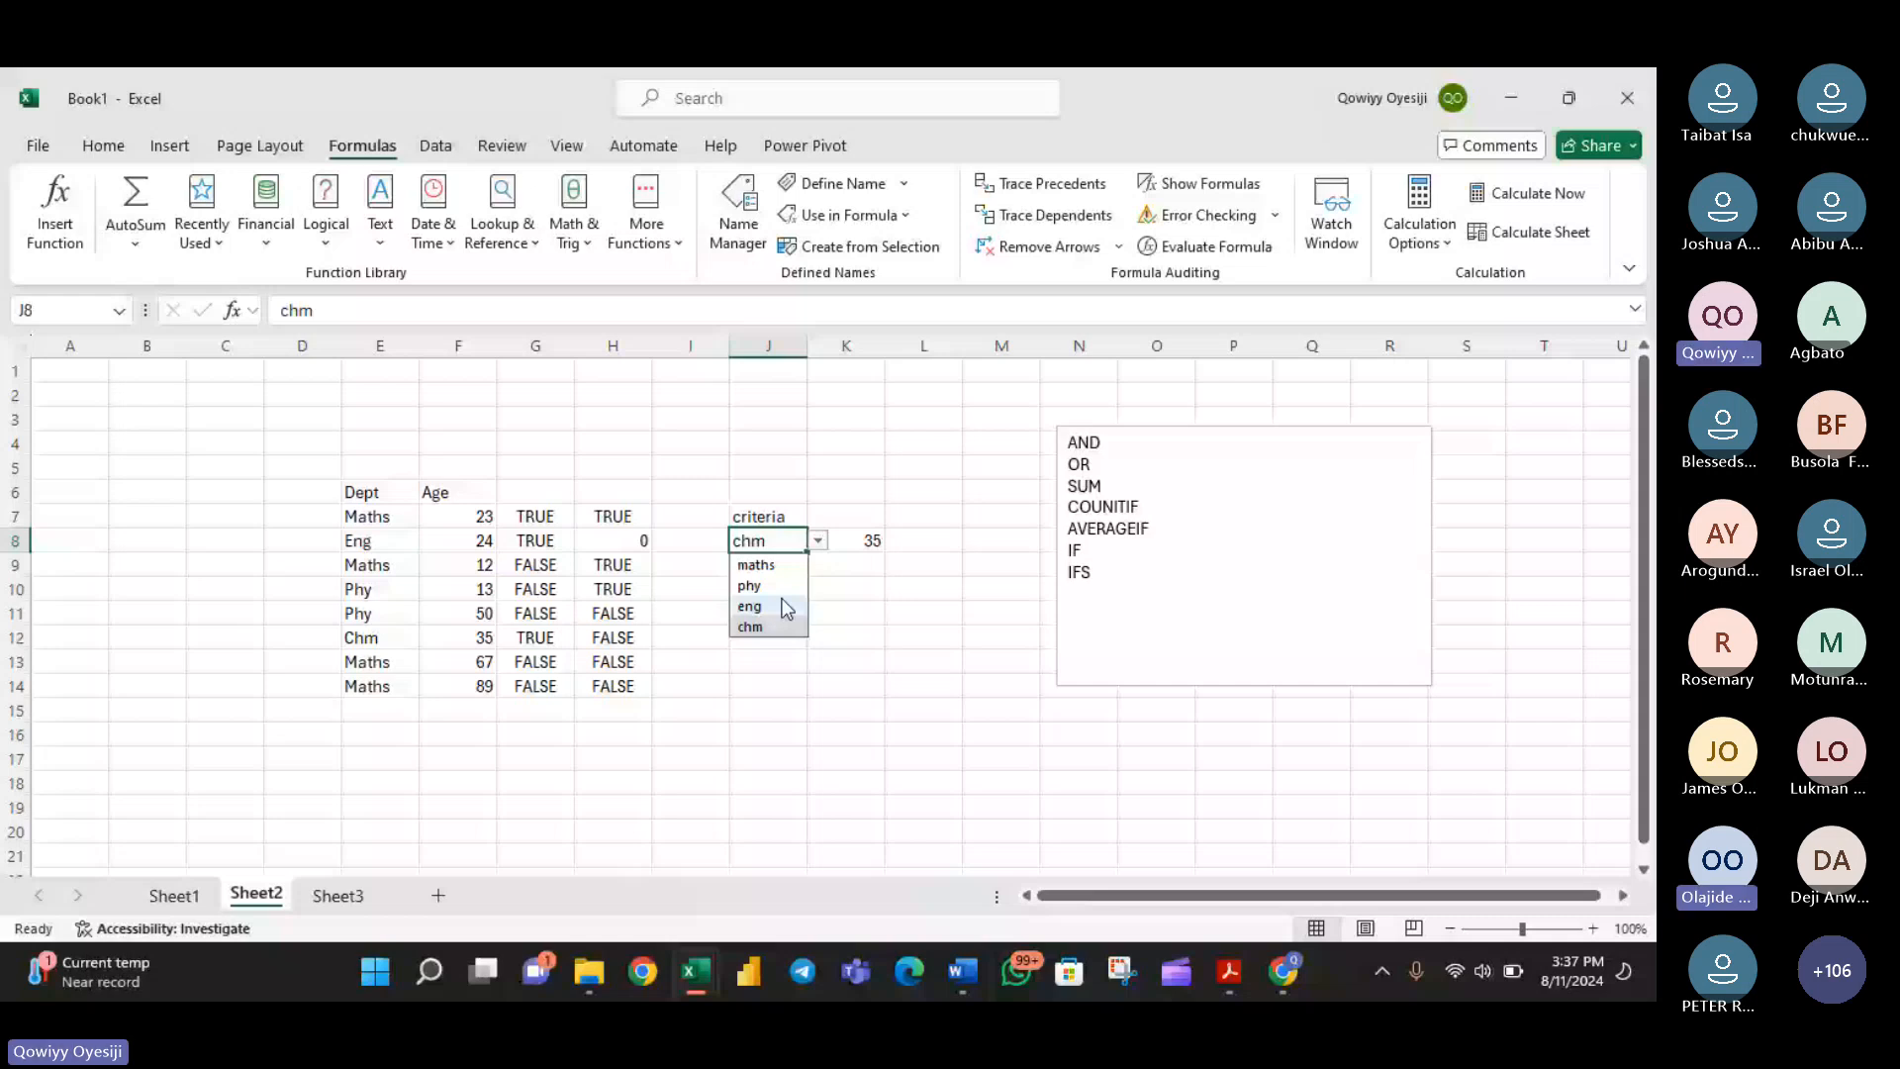
pyautogui.click(787, 607)
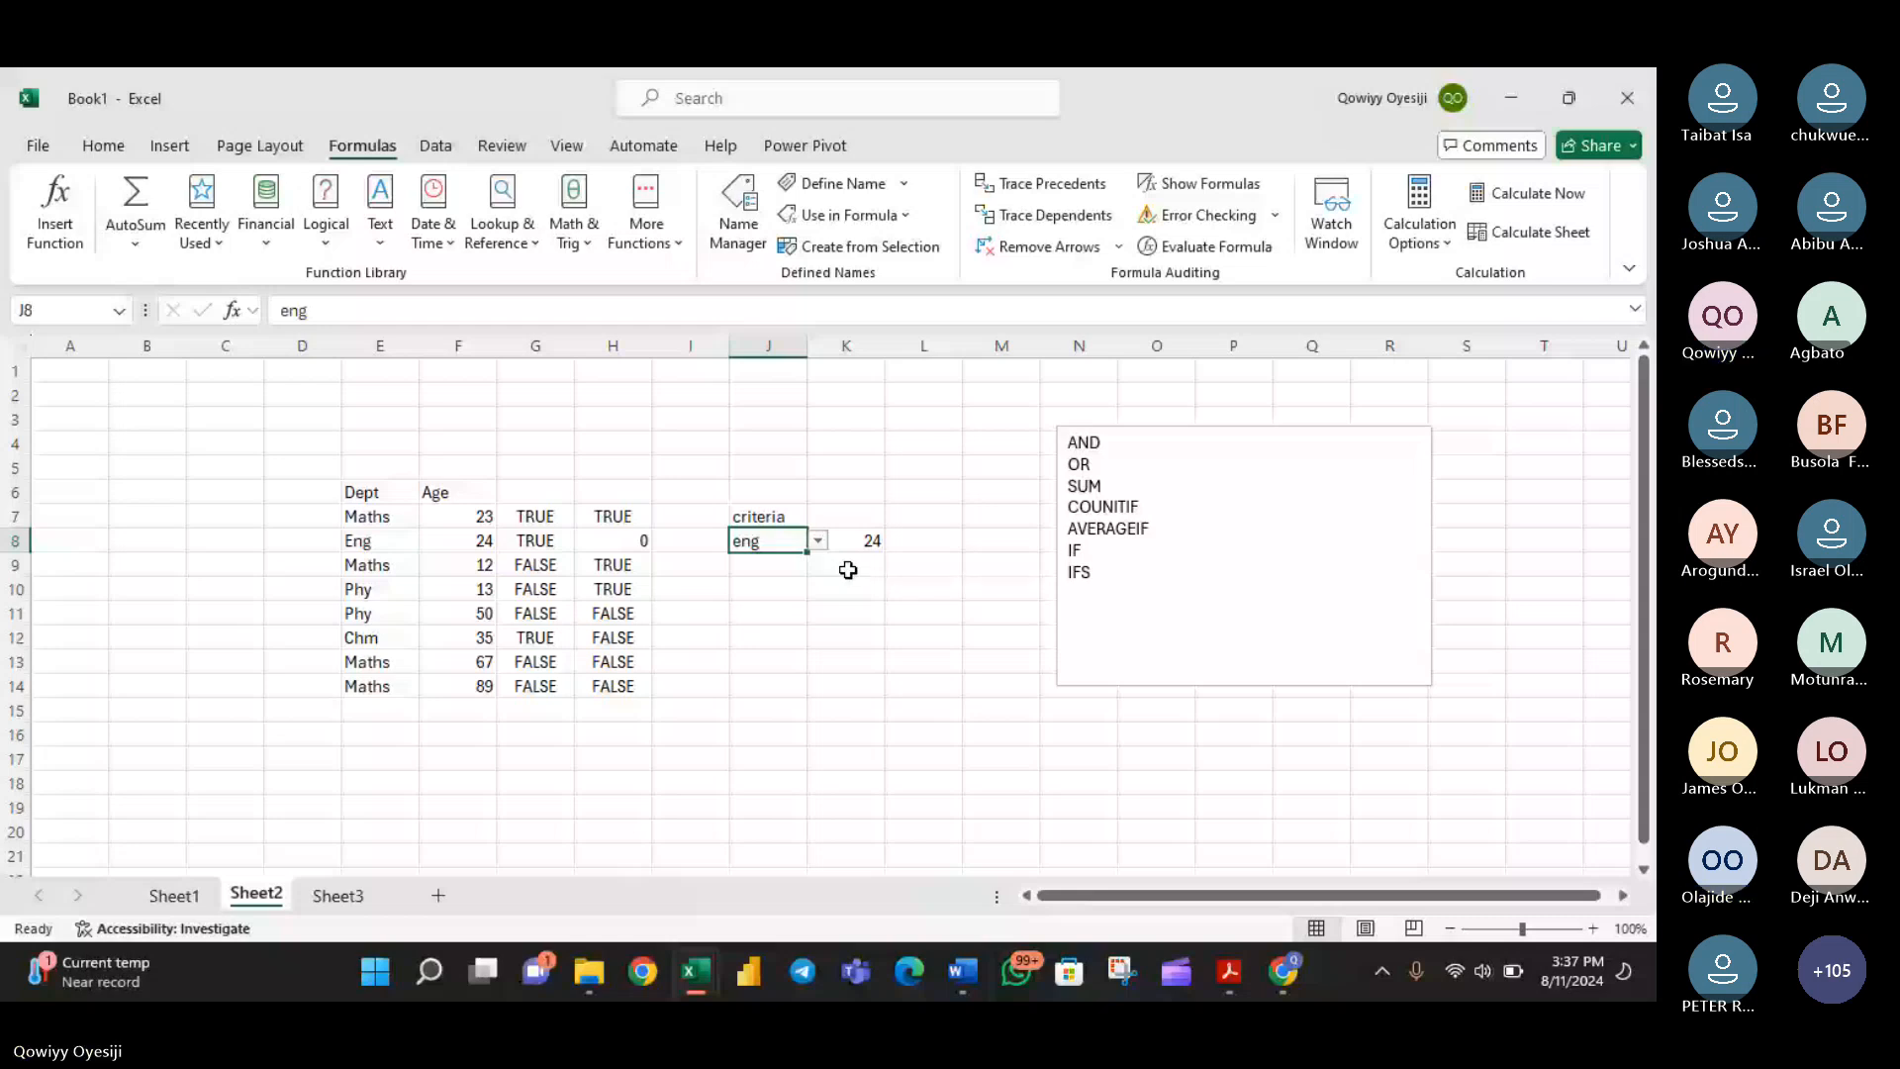
# - Enter a COUNTIF formula in K9 that counts cells in the named range dept matching the criterion in J8
pyautogui.click(848, 570)
pyautogui.write('=cou')
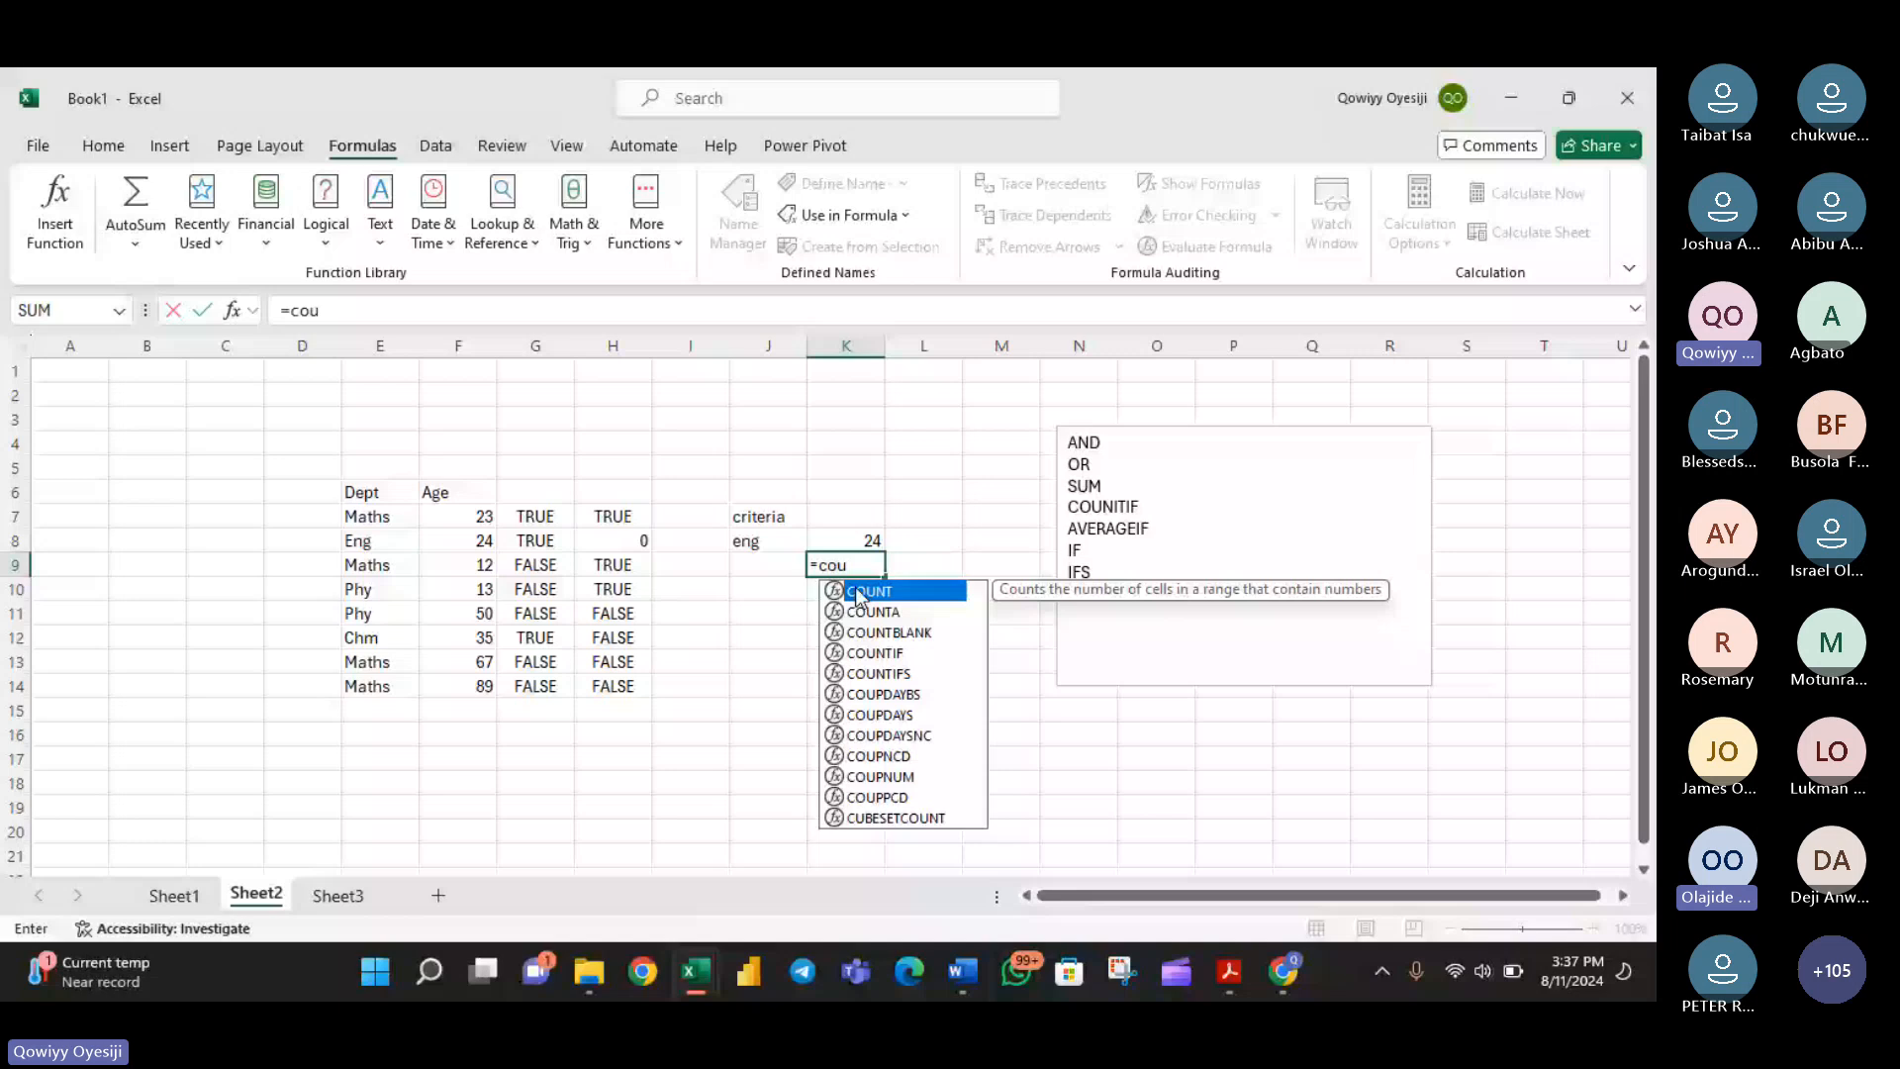
pyautogui.doubleClick(877, 653)
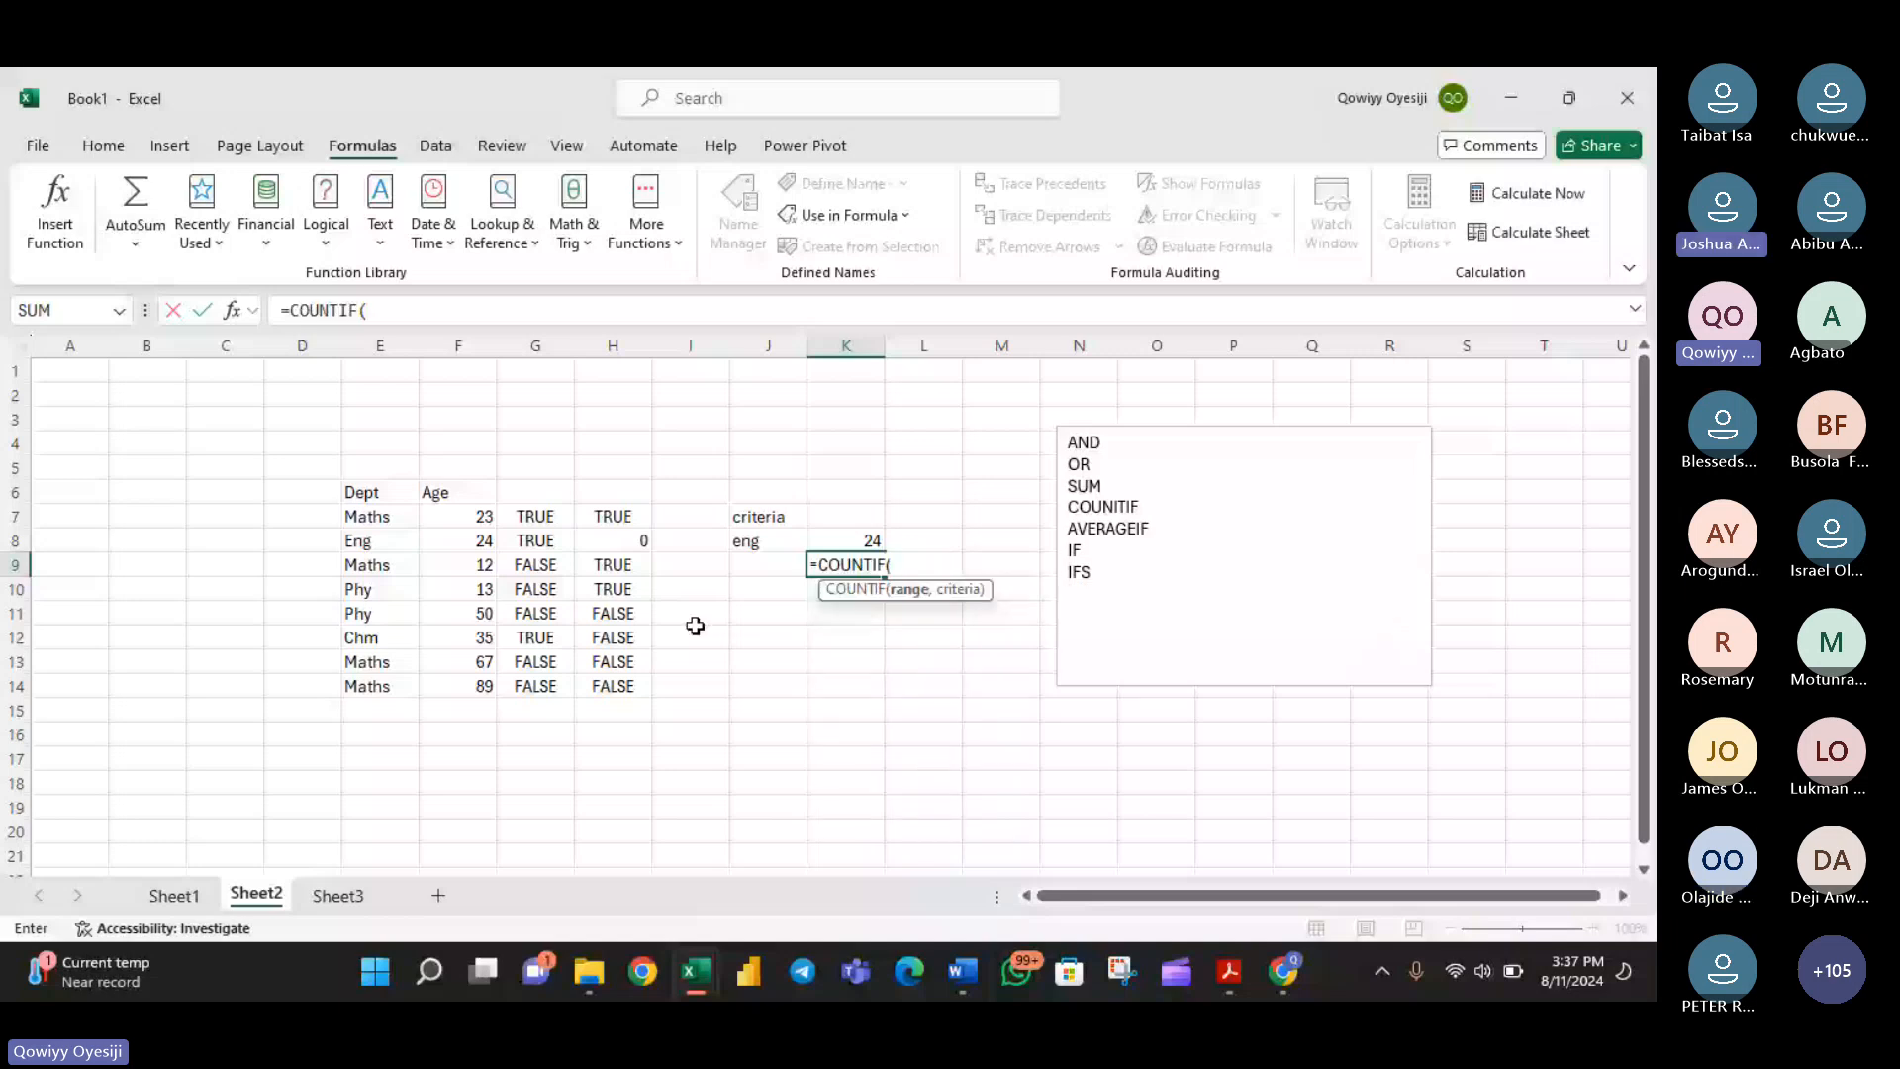
pyautogui.write('dep')
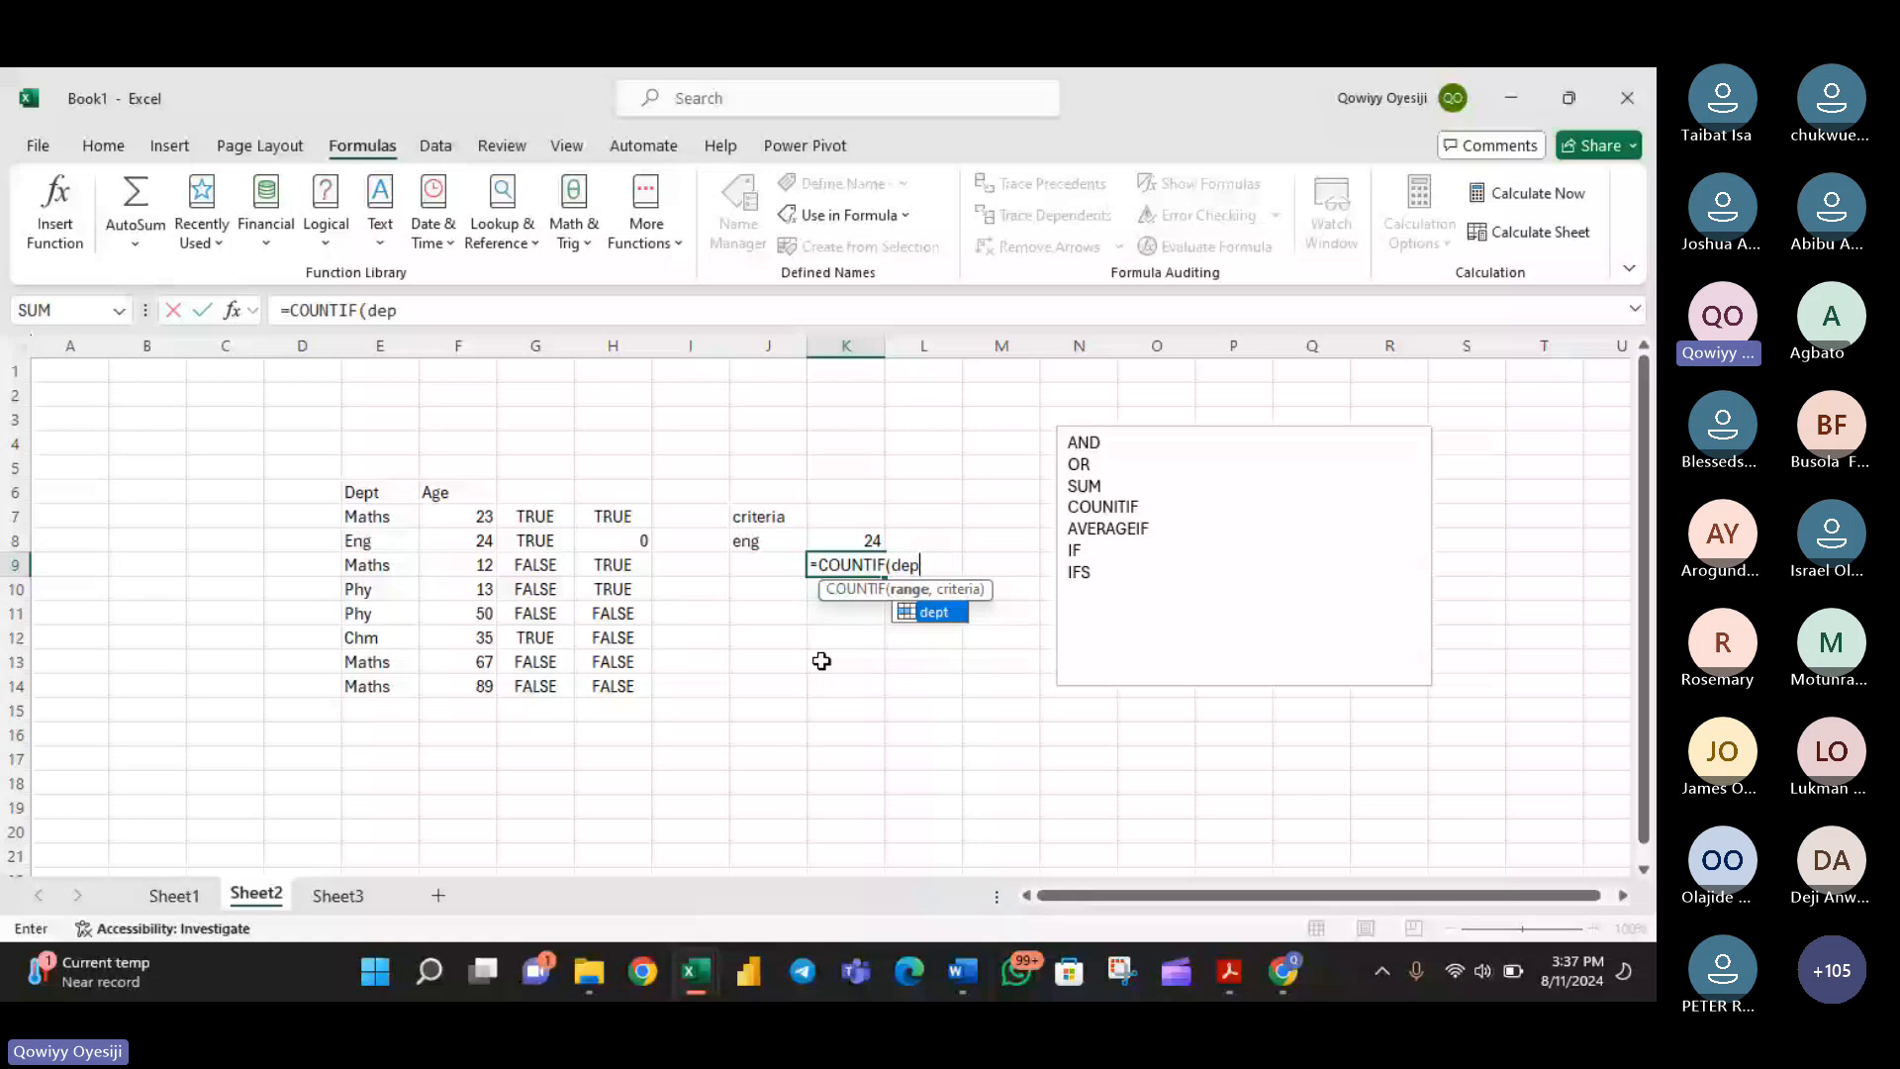
pyautogui.press('Tab')
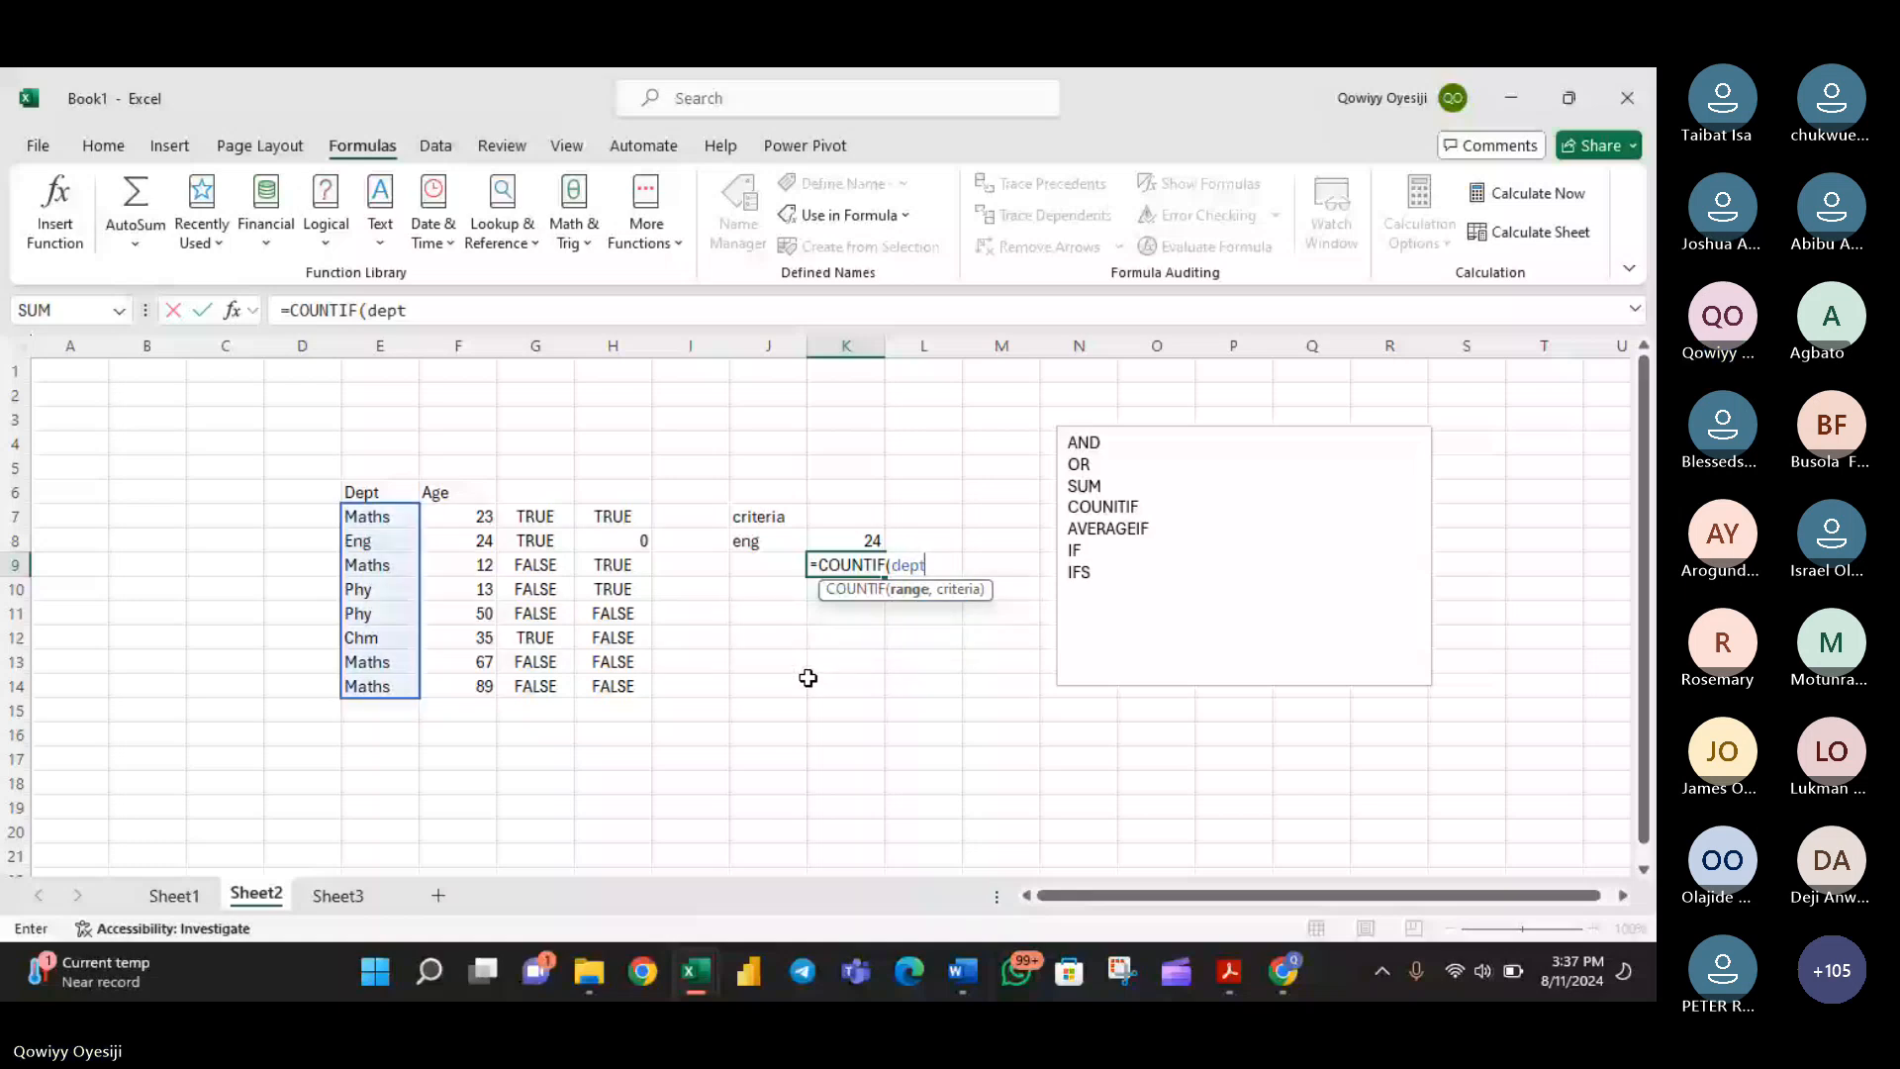
pyautogui.write(',')
pyautogui.click(765, 544)
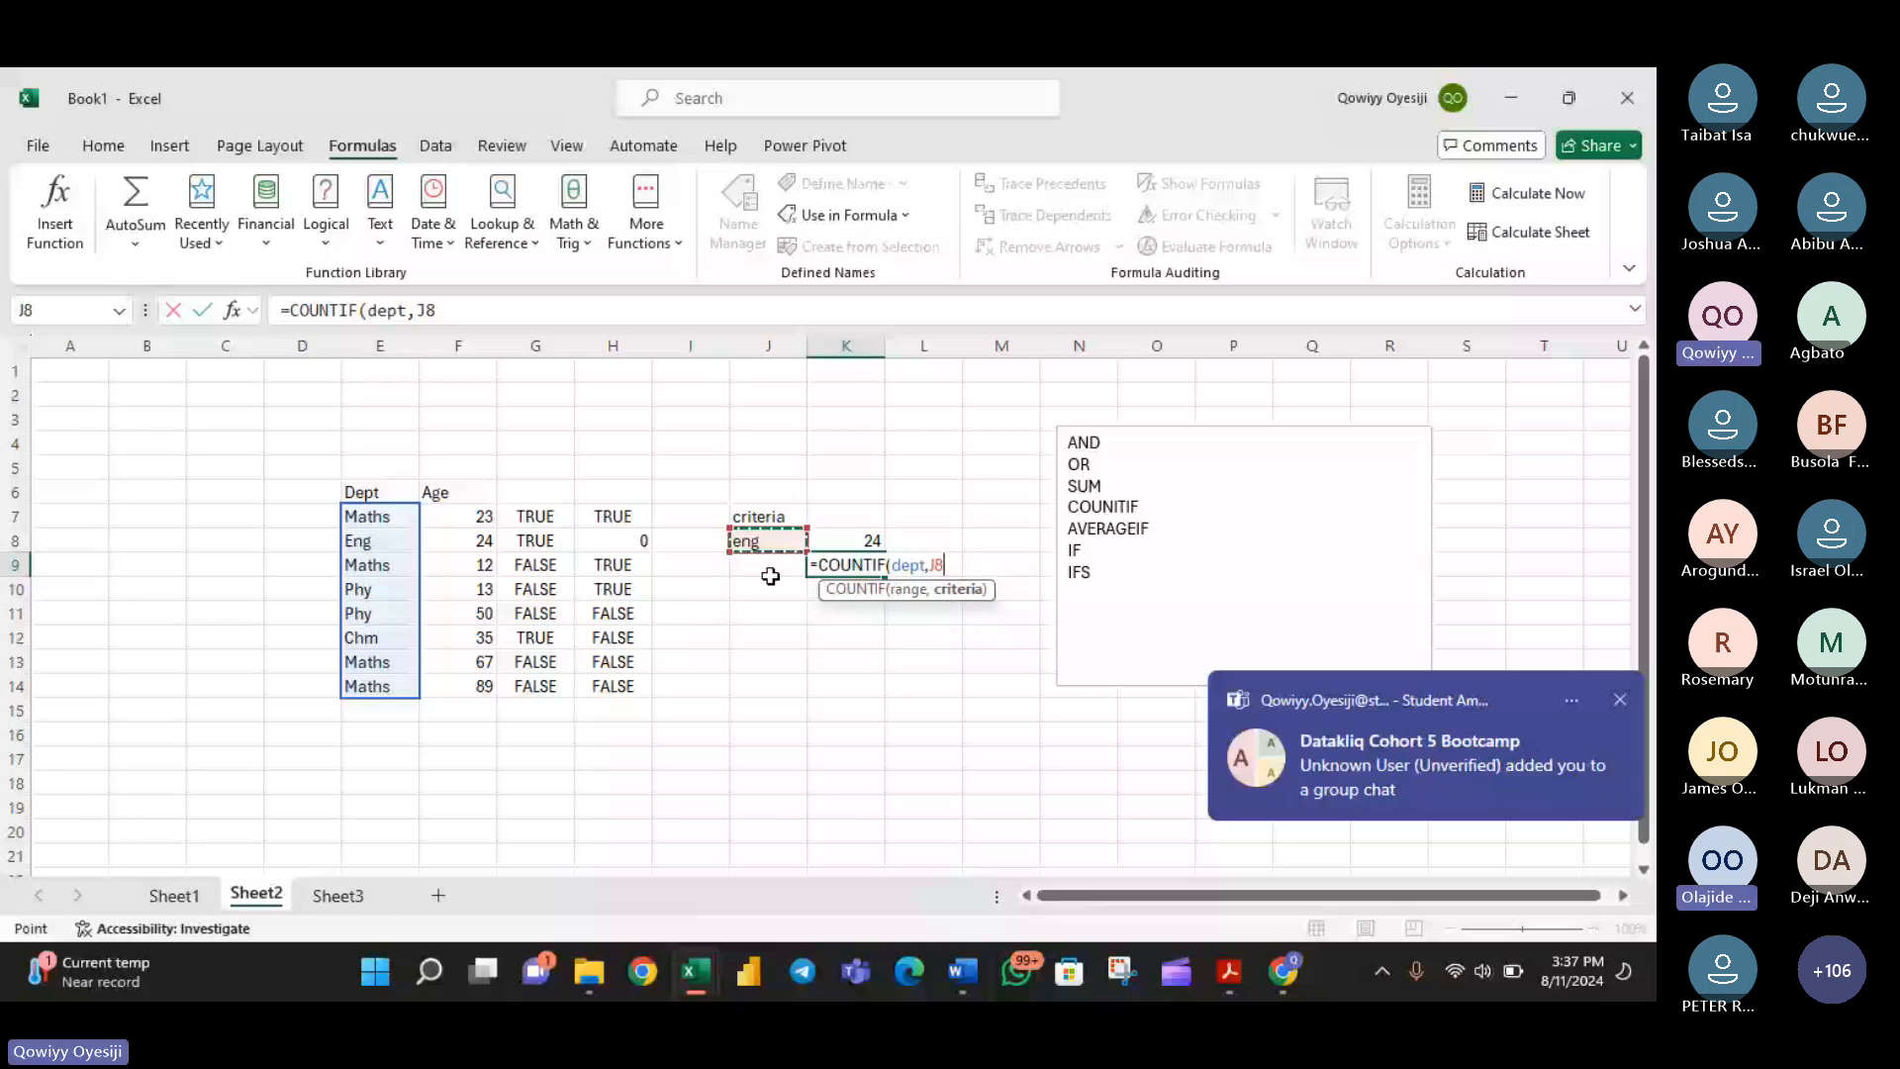
pyautogui.press('Return')
# - Test the COUNTIF formula in K9 by setting the J8 criterion to maths, eng, phy and finally chm
pyautogui.click(790, 535)
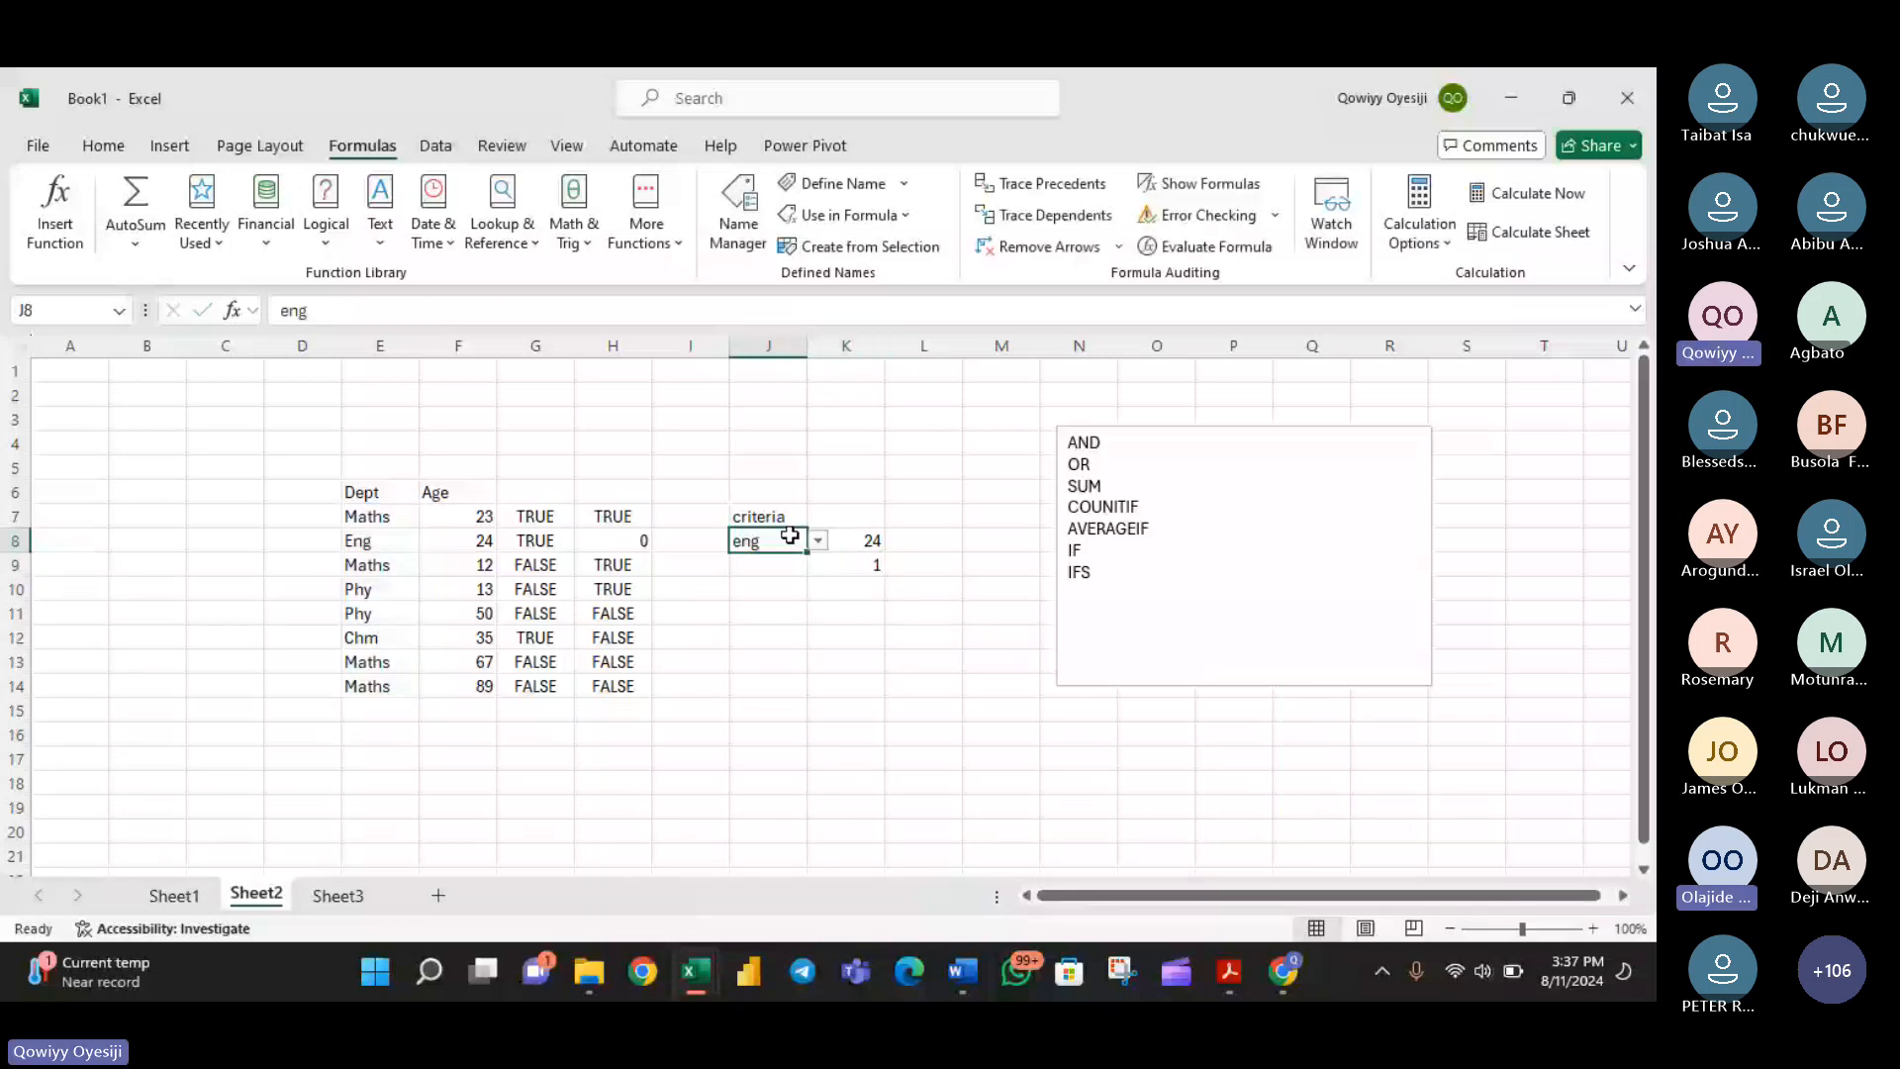
pyautogui.hotkey('alt', 'Down')
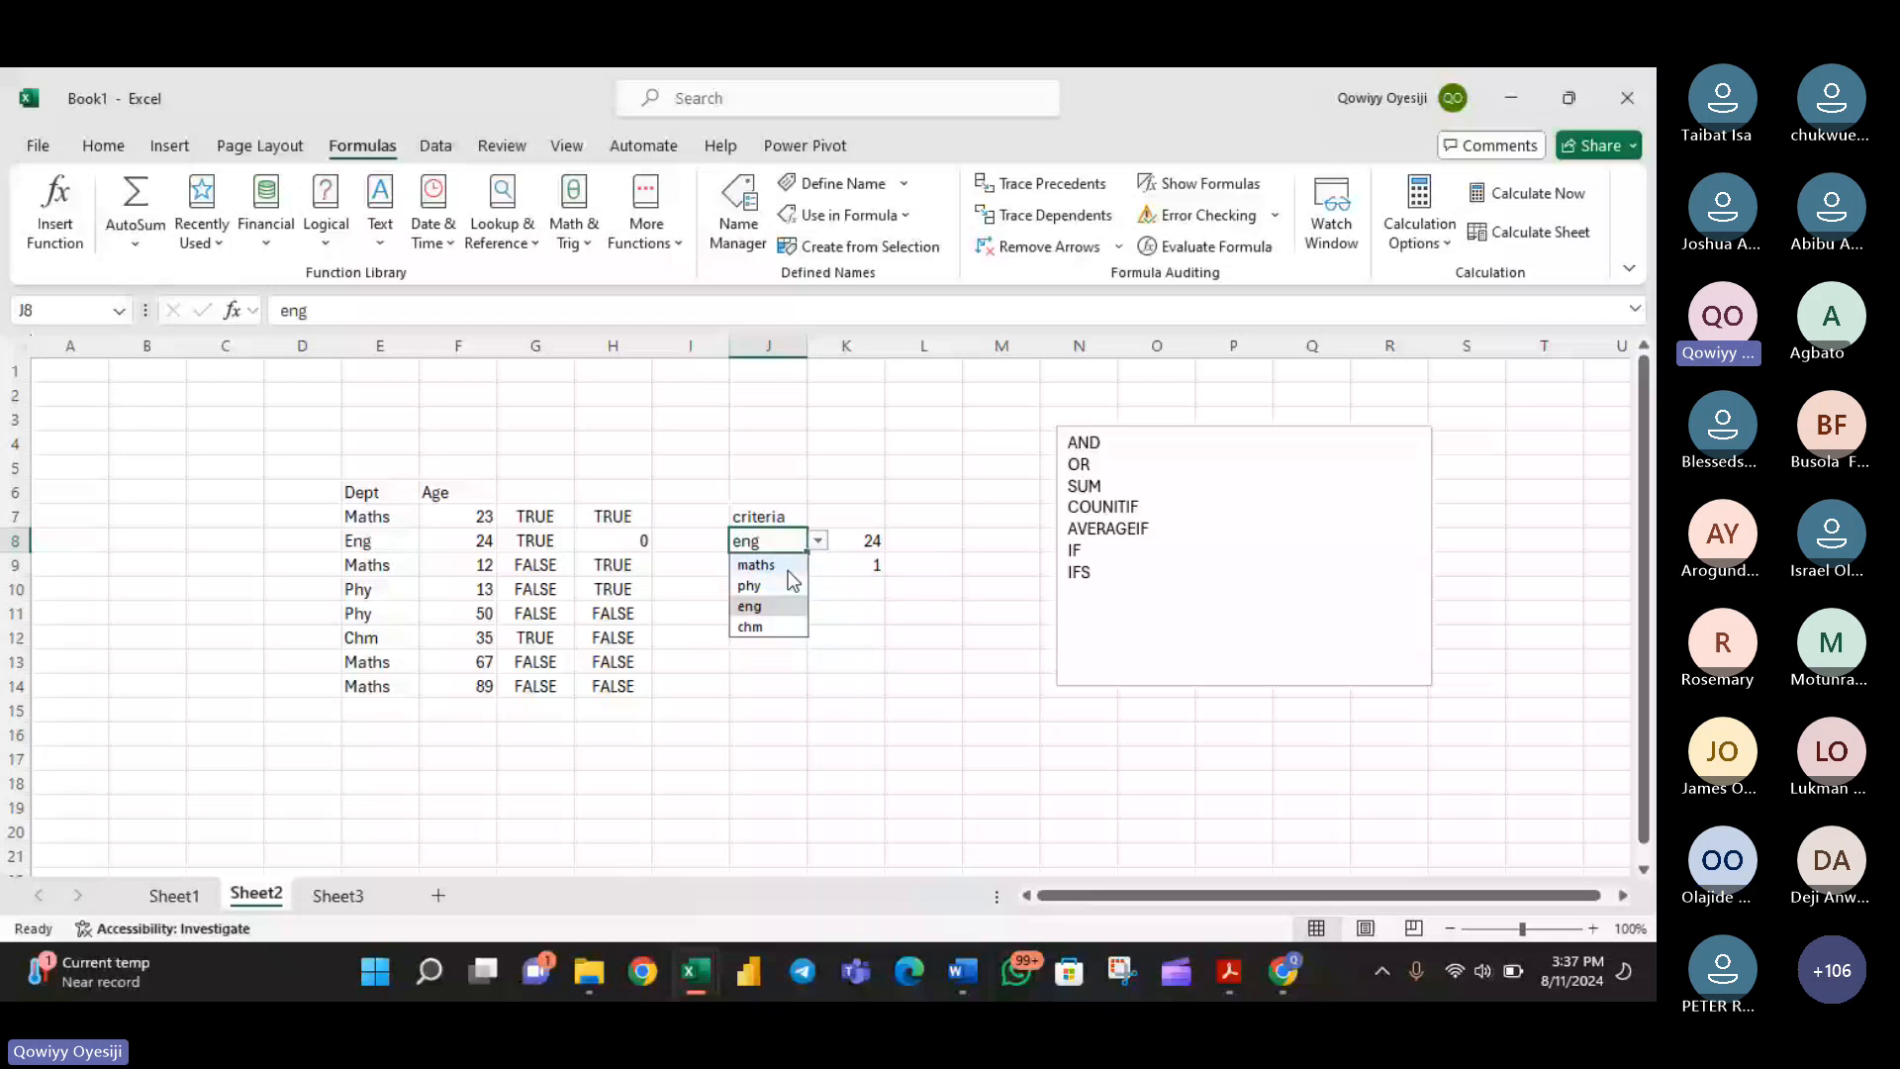
pyautogui.click(799, 563)
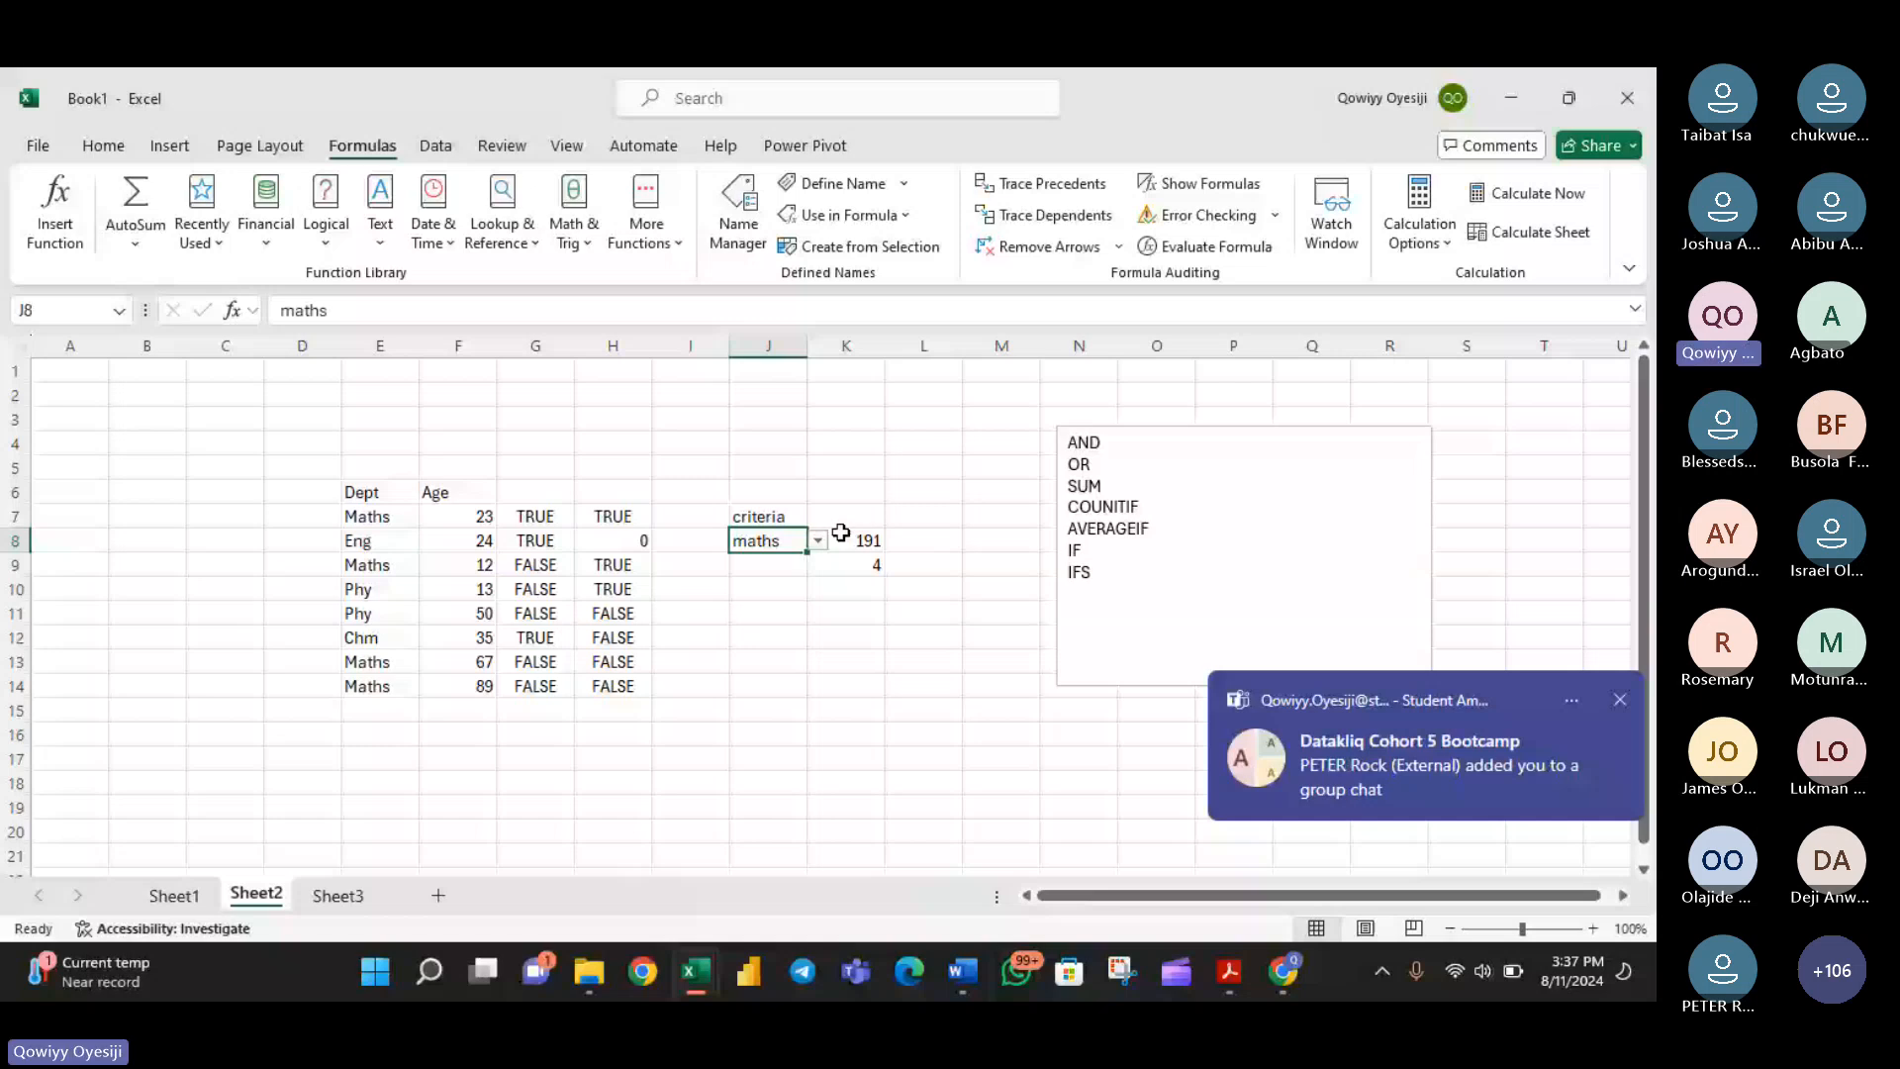
pyautogui.click(818, 540)
pyautogui.click(768, 605)
pyautogui.click(818, 541)
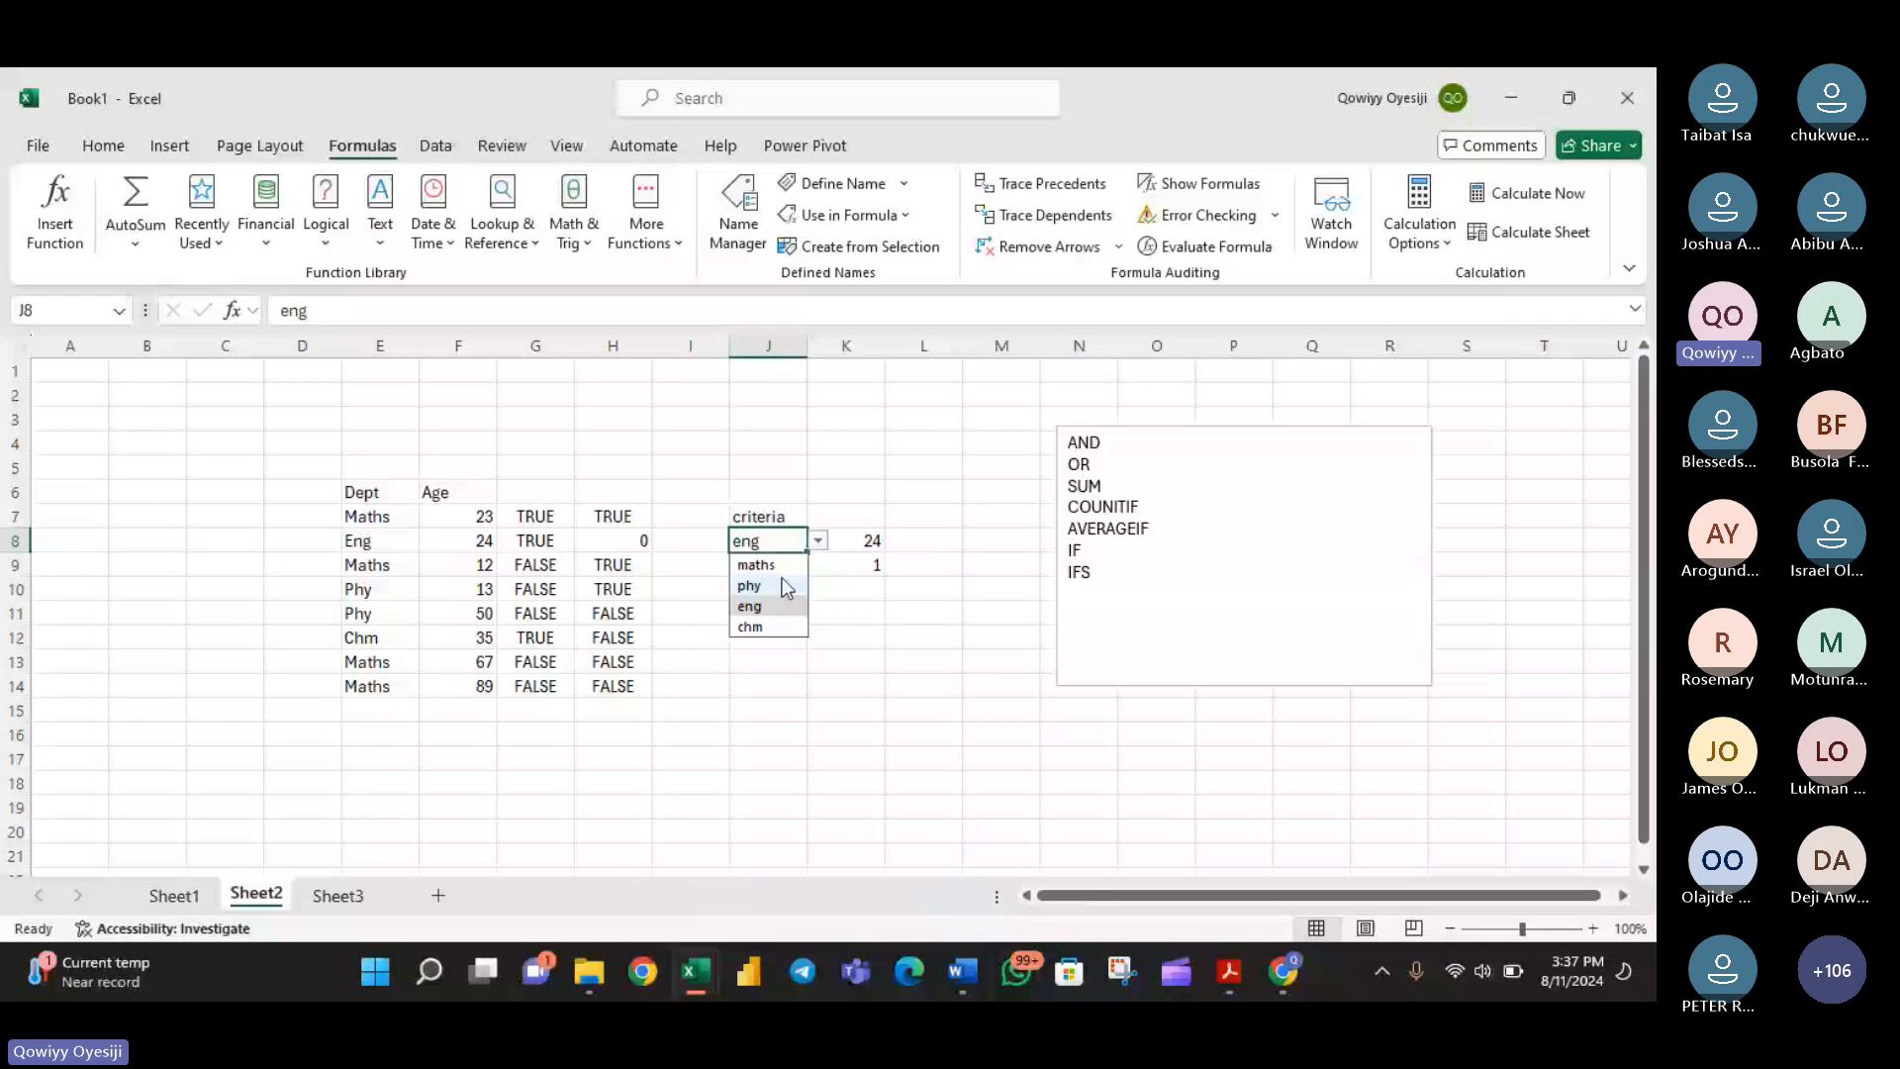
pyautogui.click(786, 588)
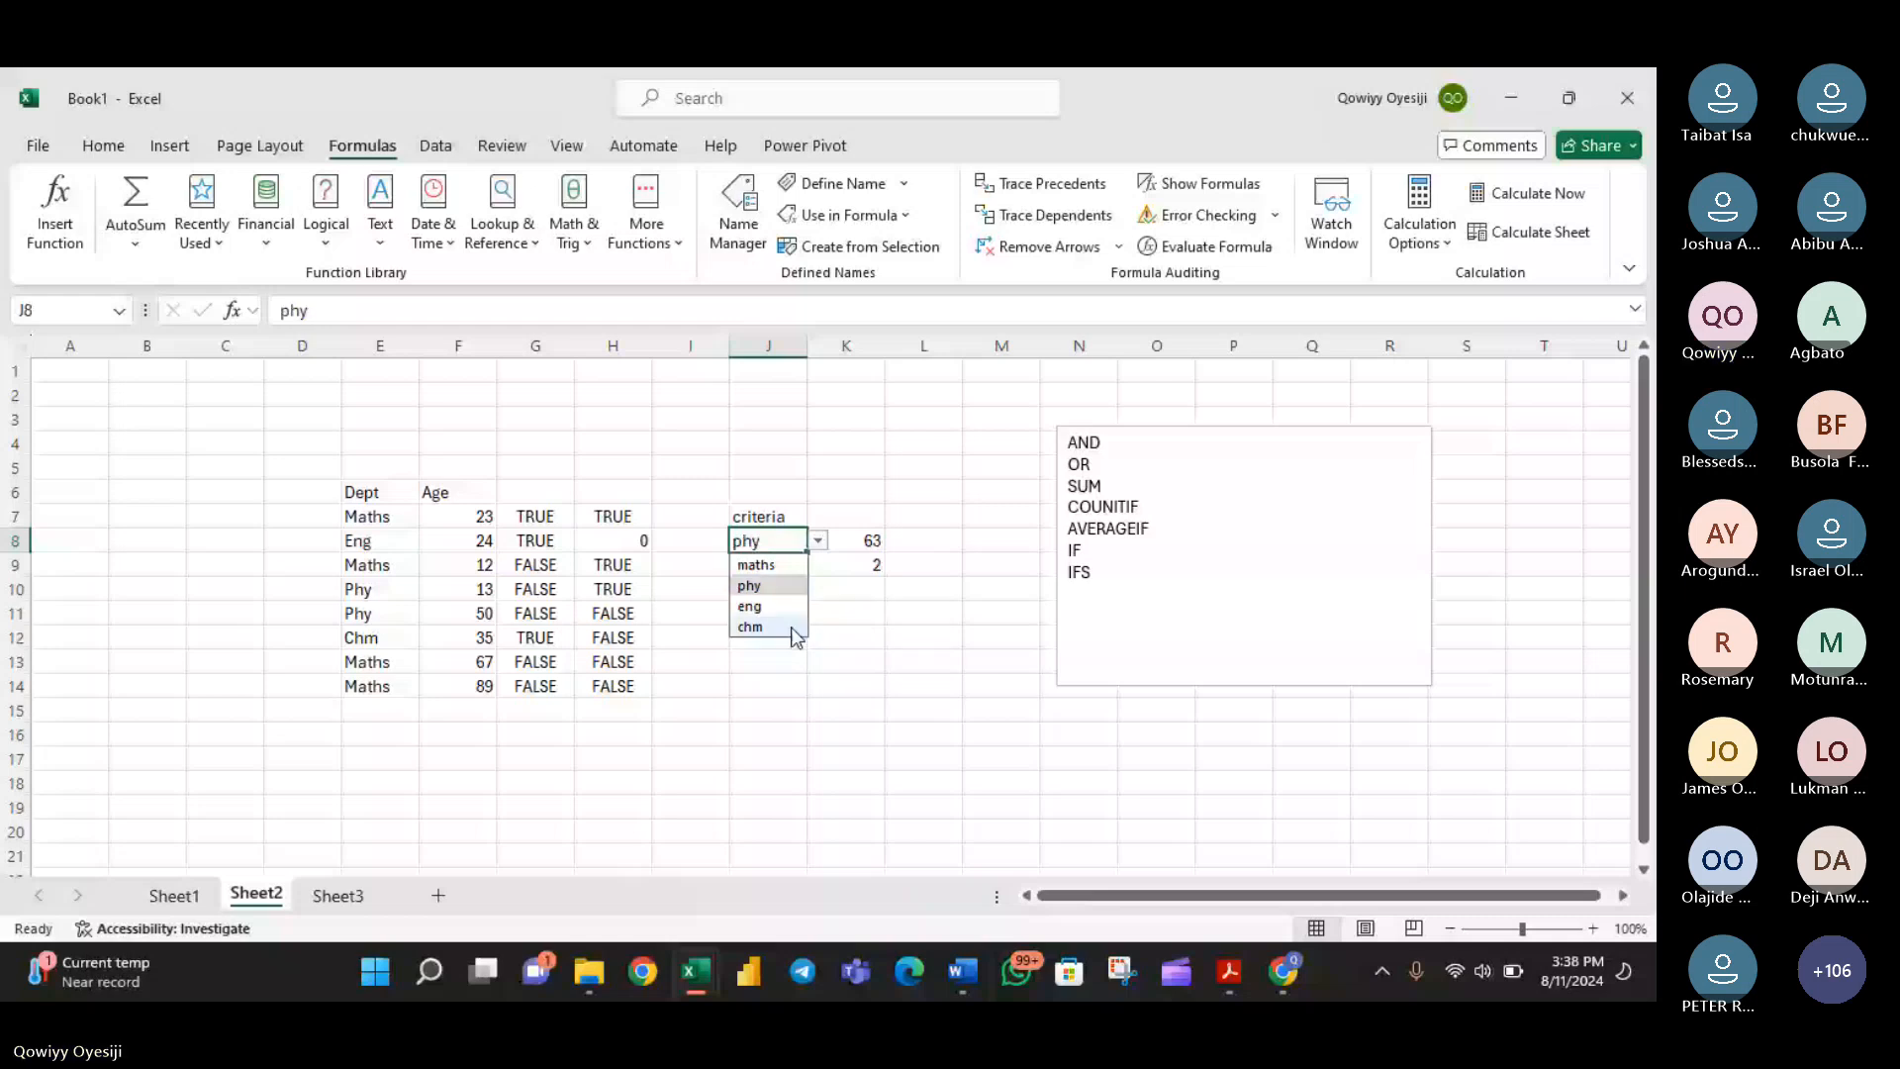
pyautogui.click(794, 632)
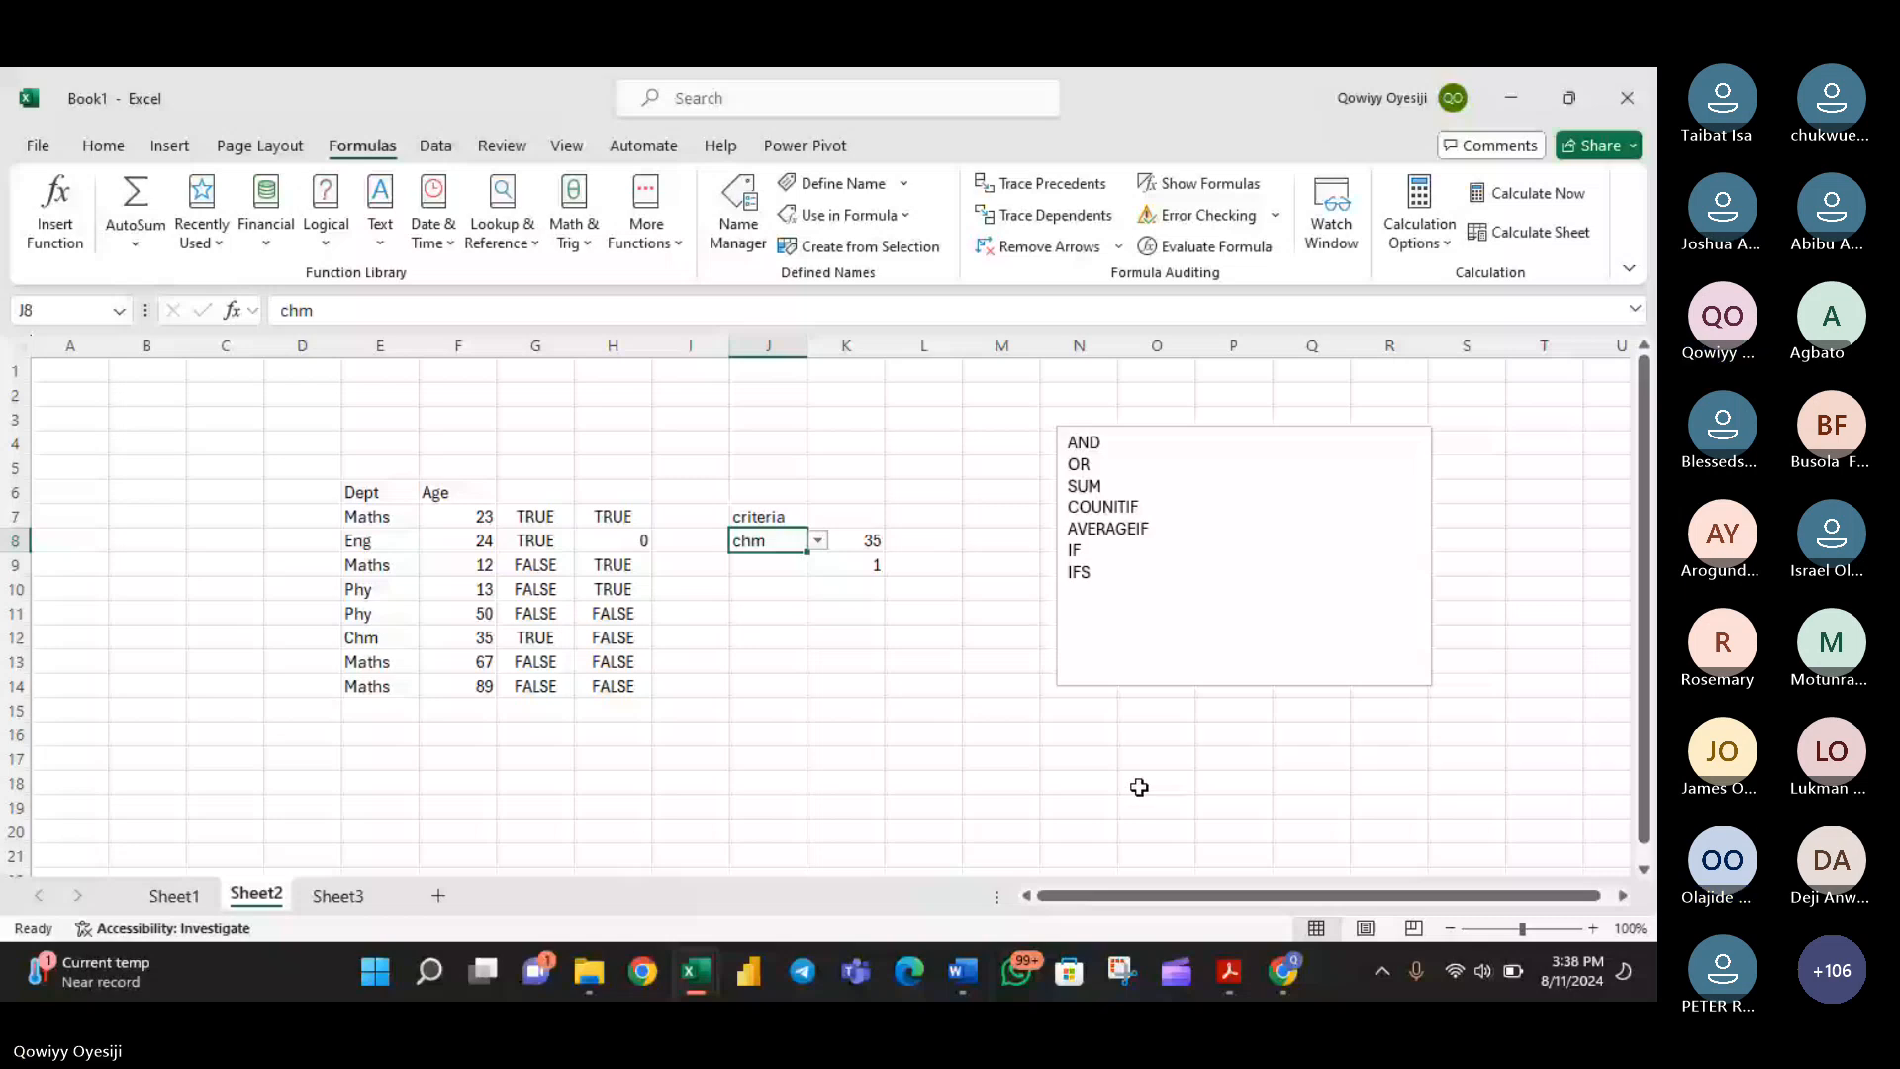
# - Switch to the Teams meeting in the browser and read the newest and earlier messages in the meeting chat
pyautogui.hotkey('alt', 'Tab')
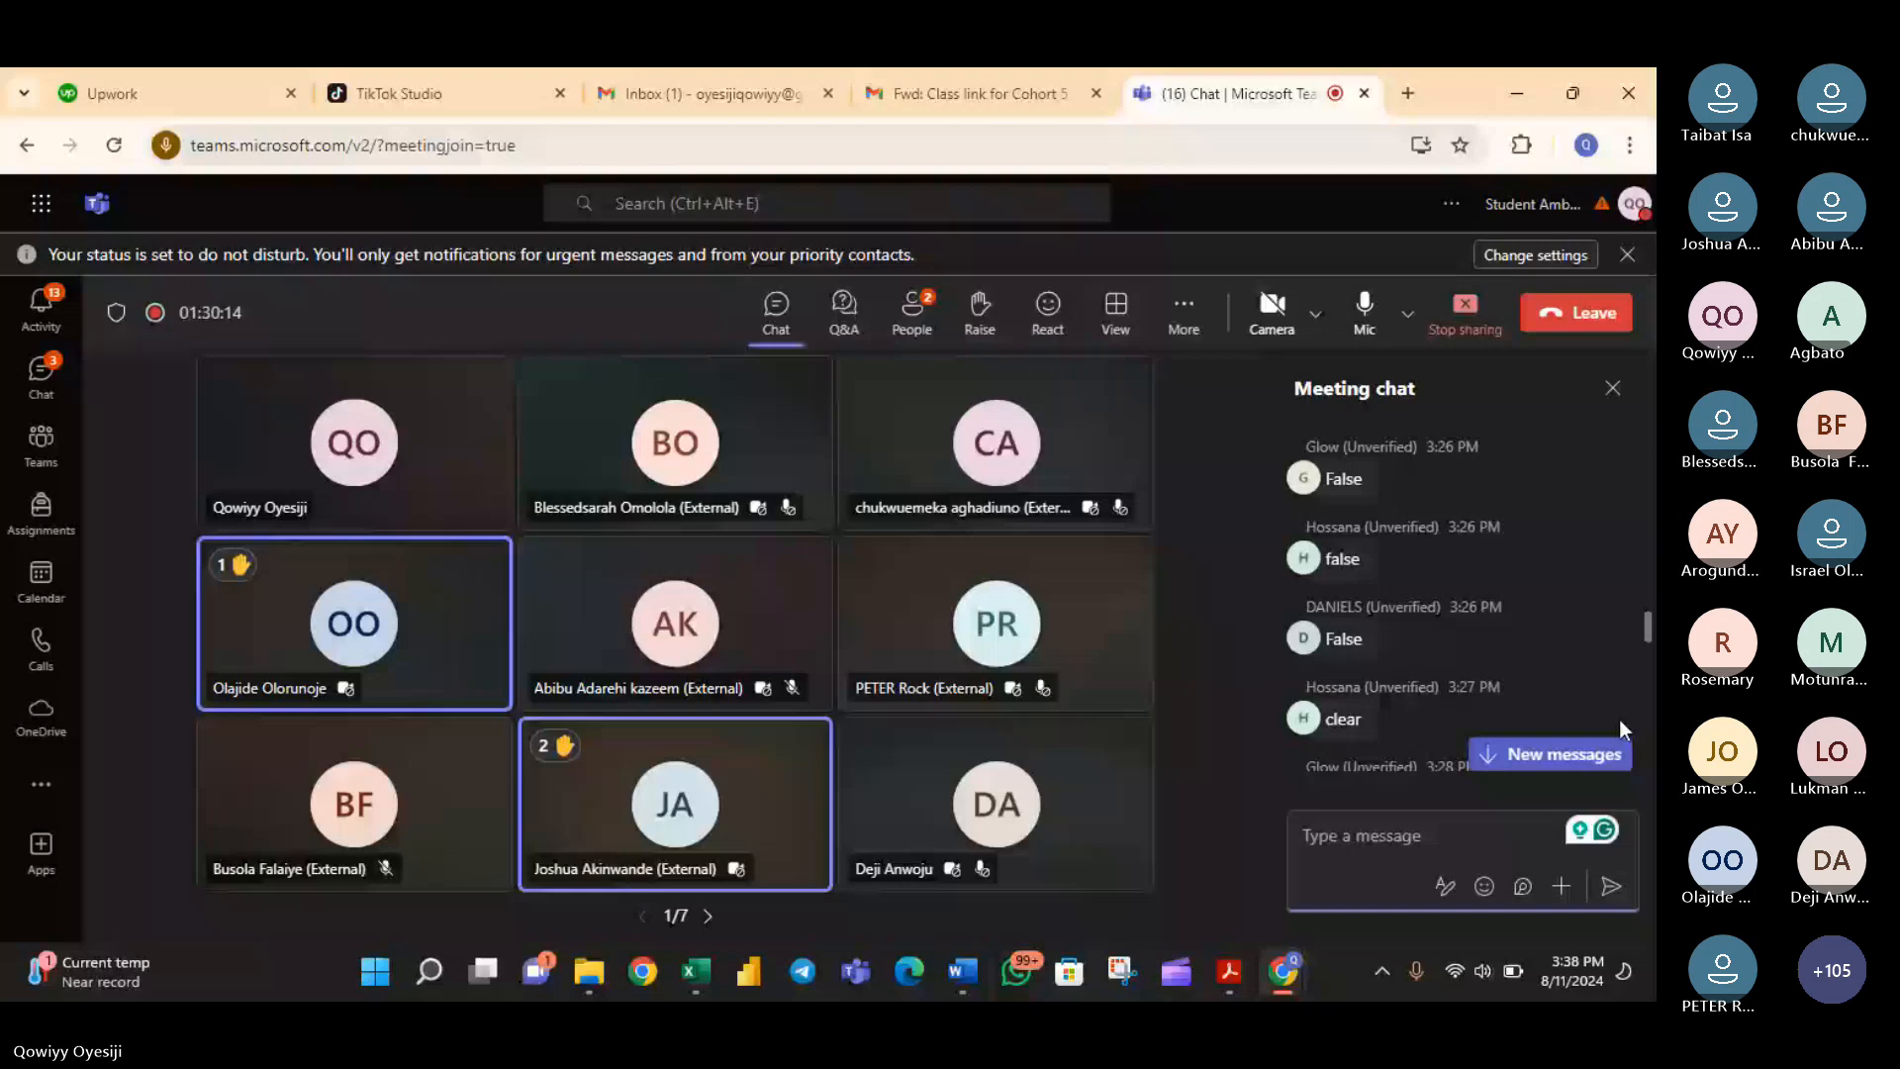
pyautogui.click(1583, 754)
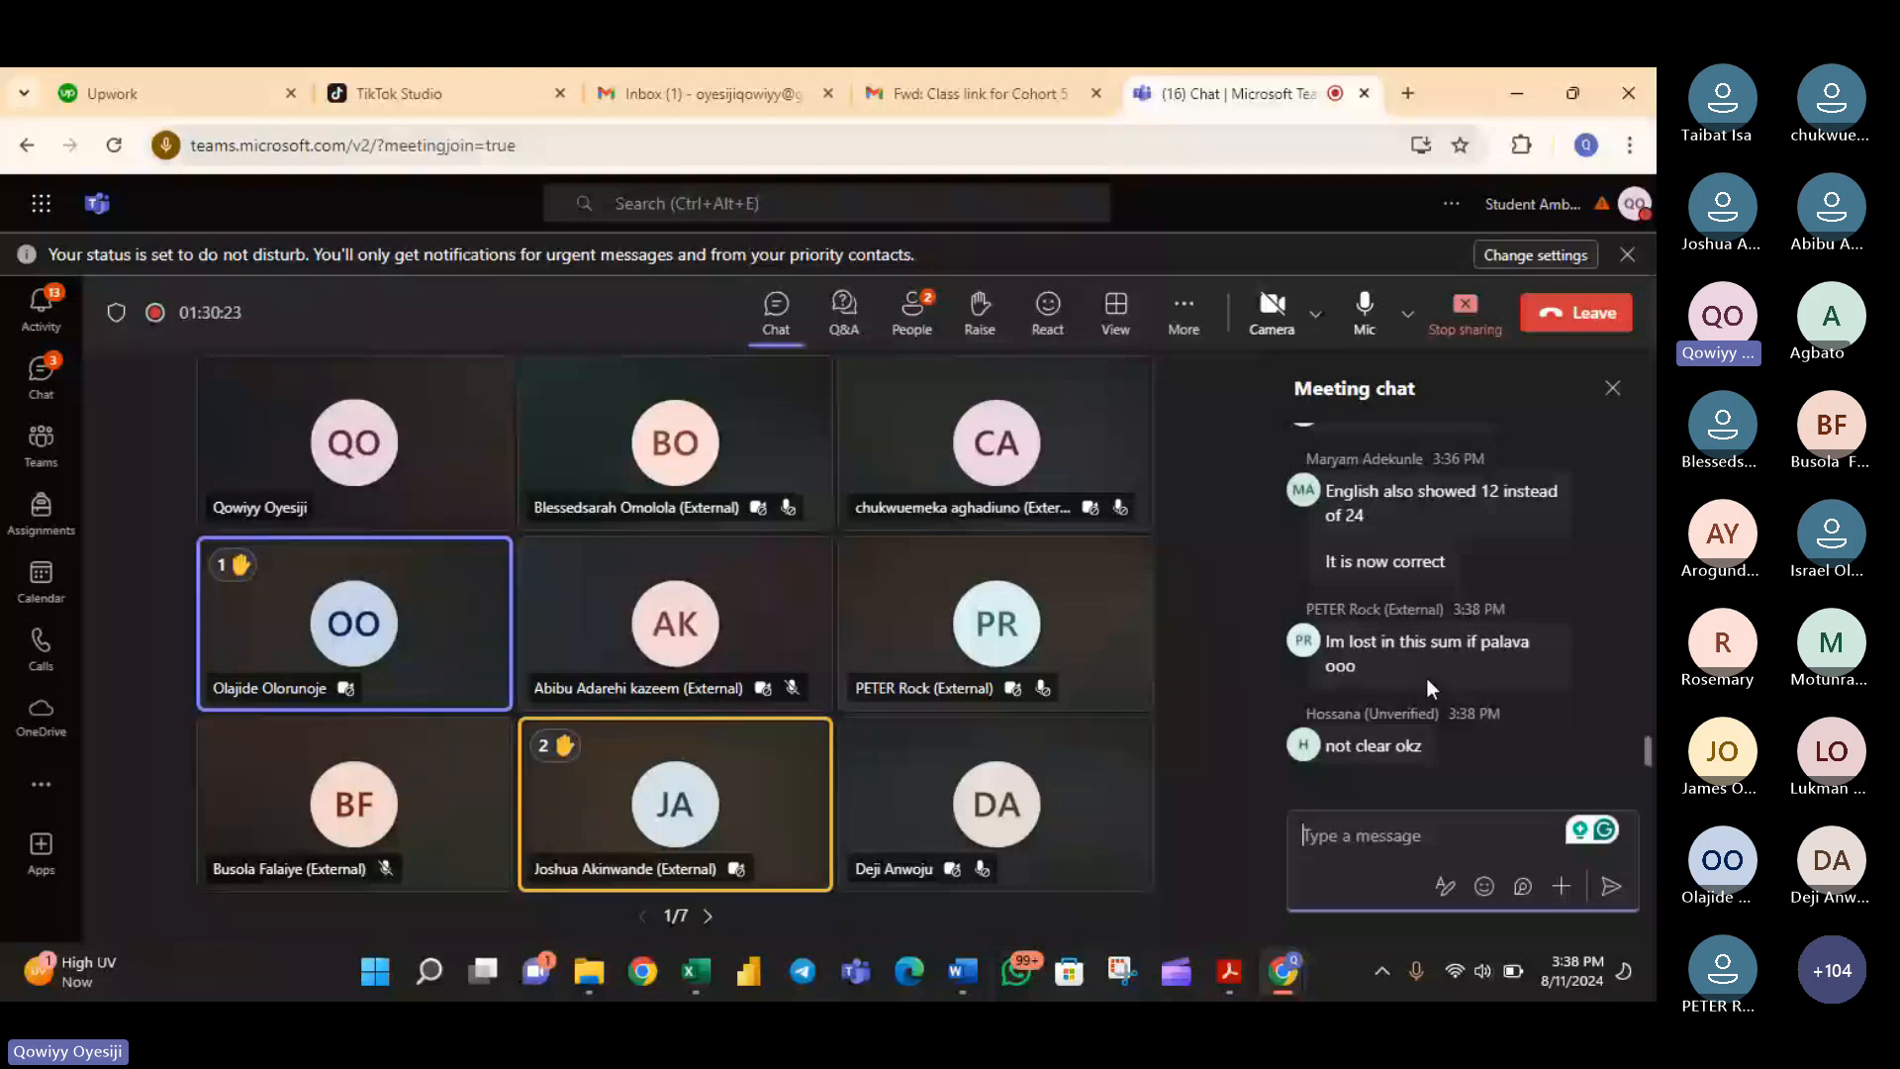
pyautogui.scroll(5, 1427, 675)
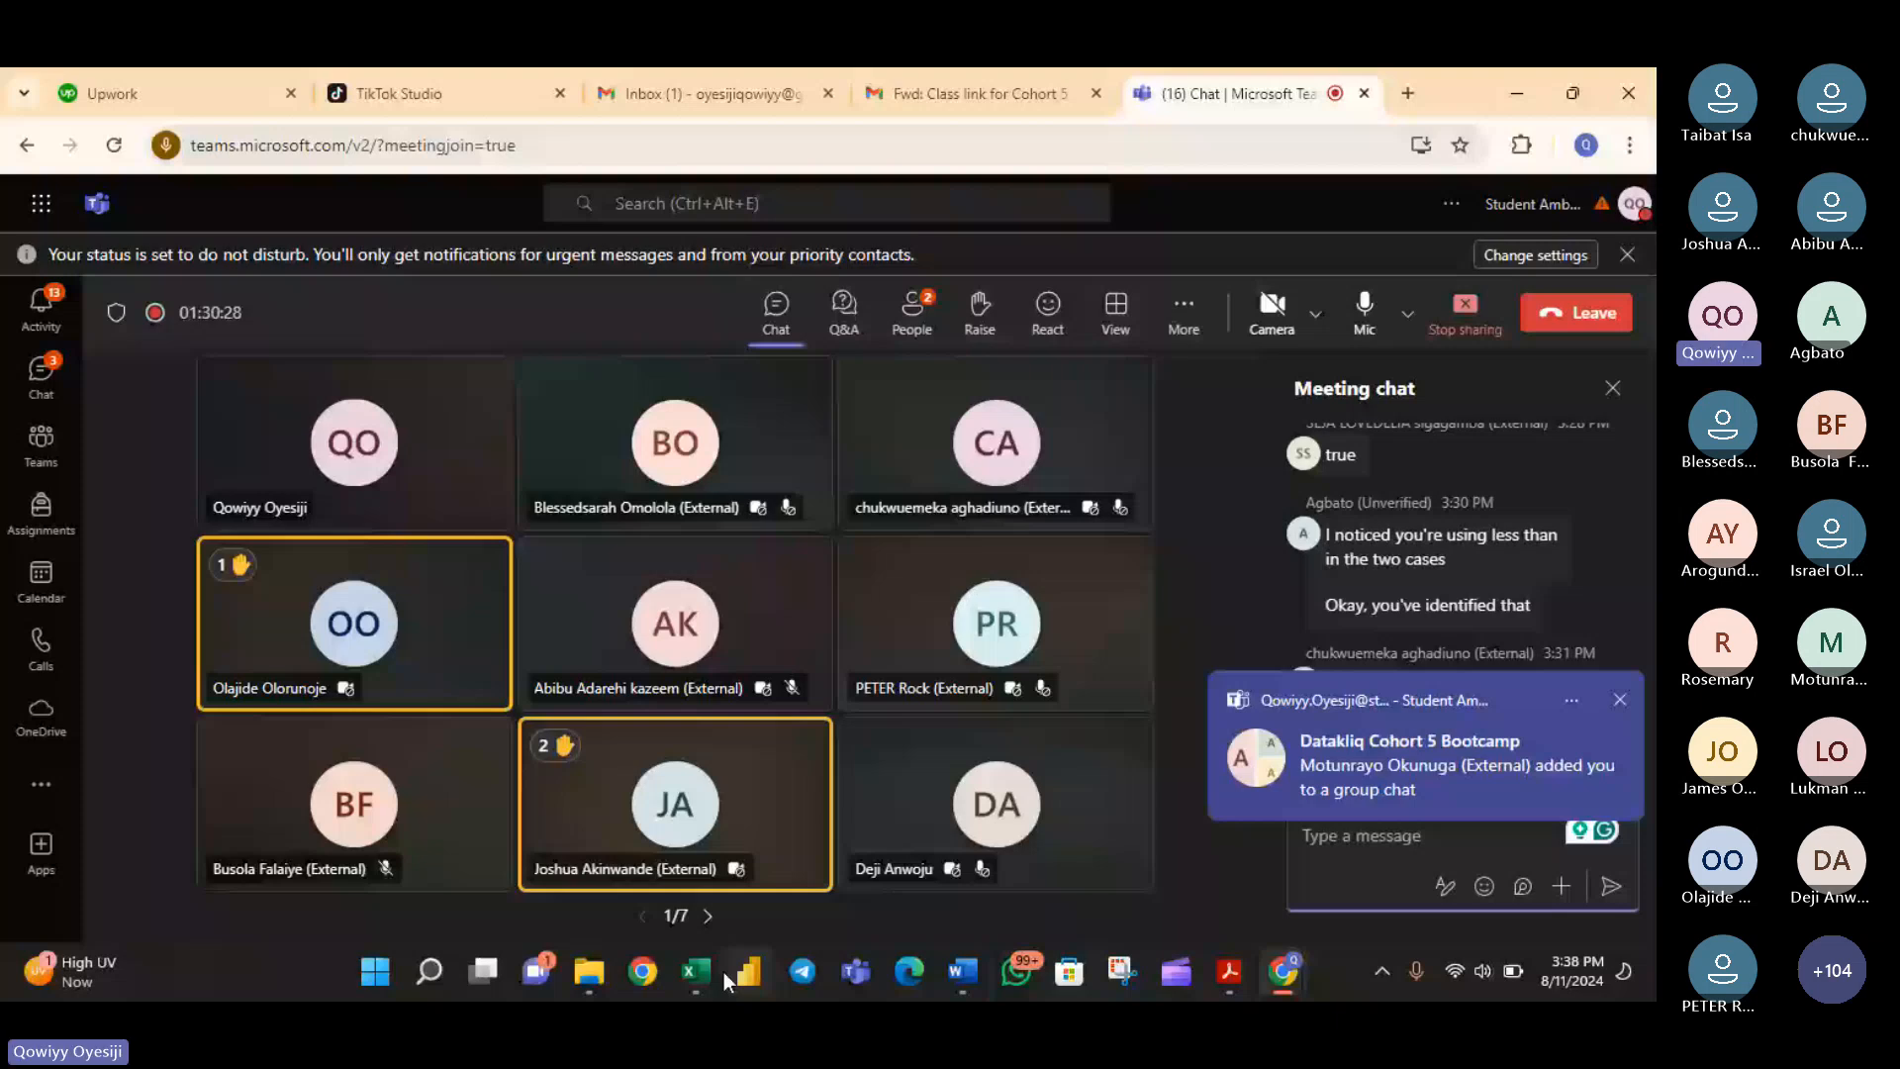
# - Switch back to Excel and delete the arguments of the SUMIF formula in K8, leaving =SUMIF( open for editing
pyautogui.click(721, 972)
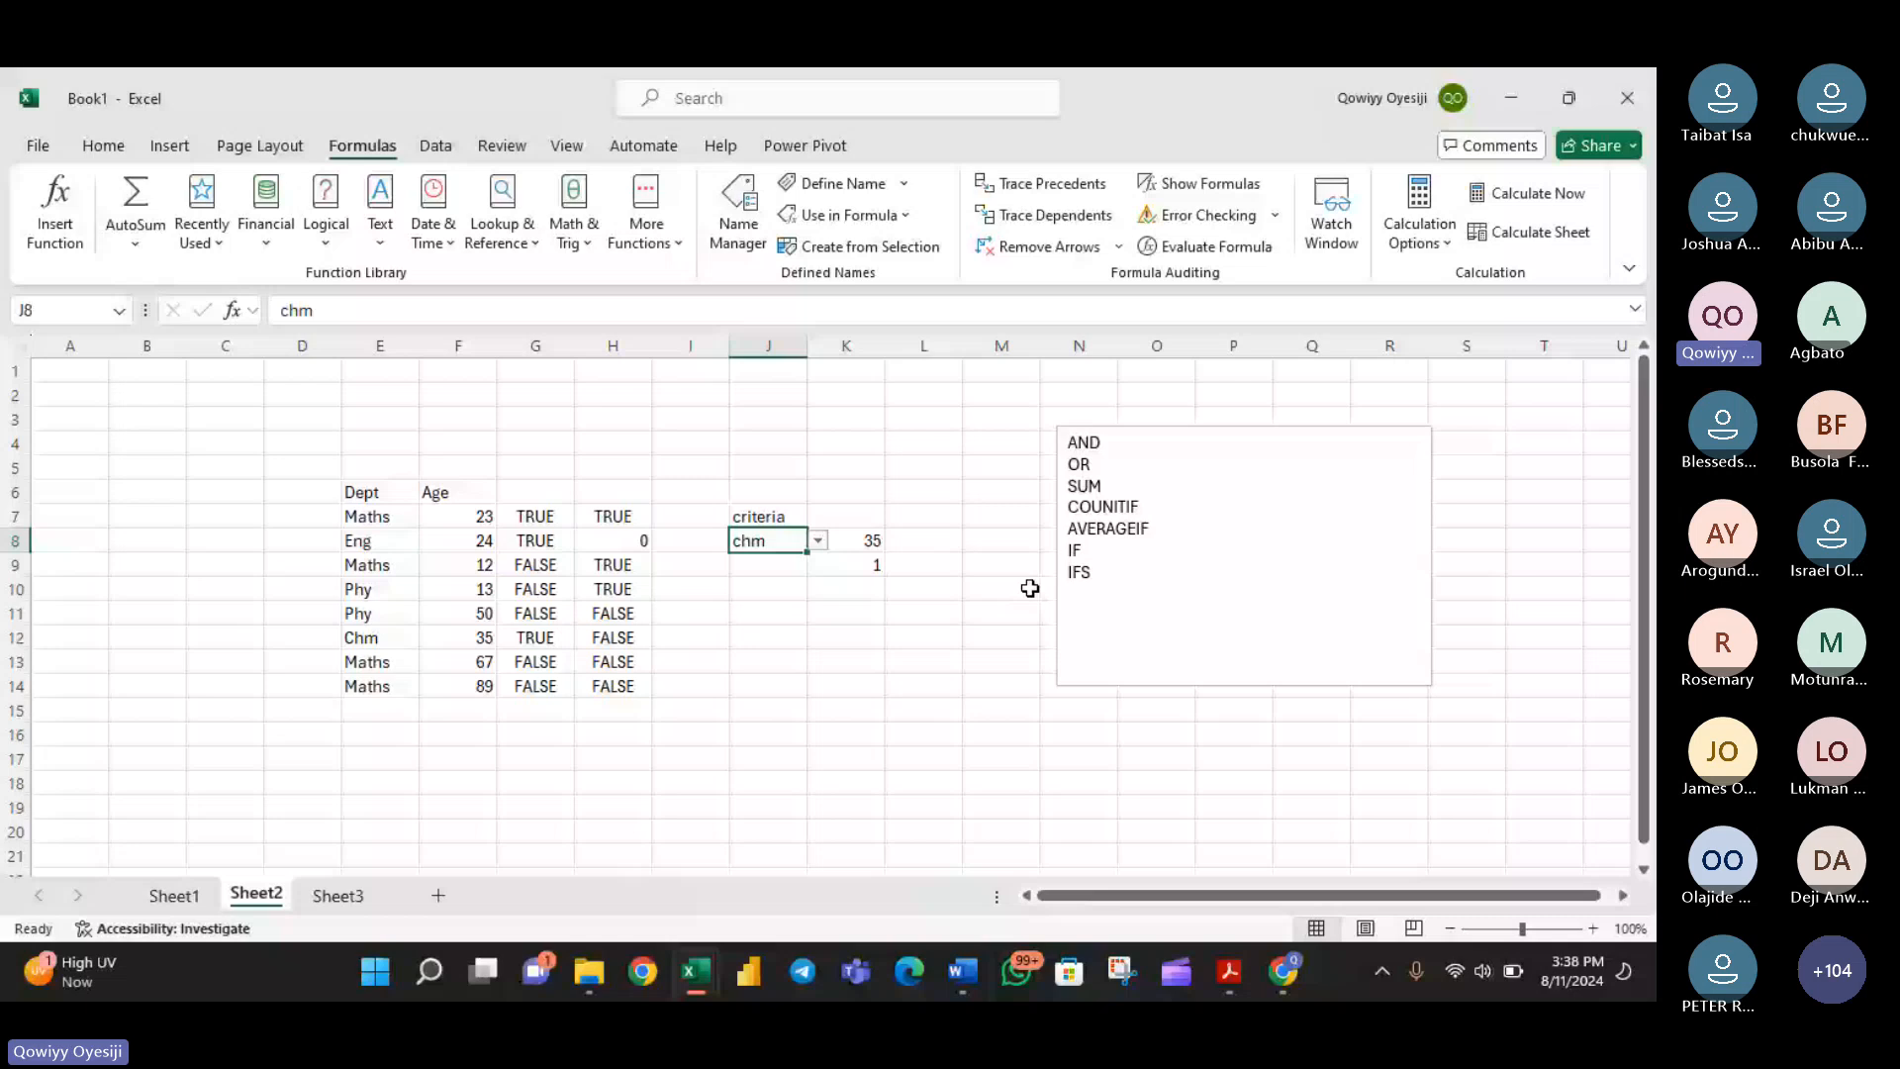
pyautogui.doubleClick(863, 541)
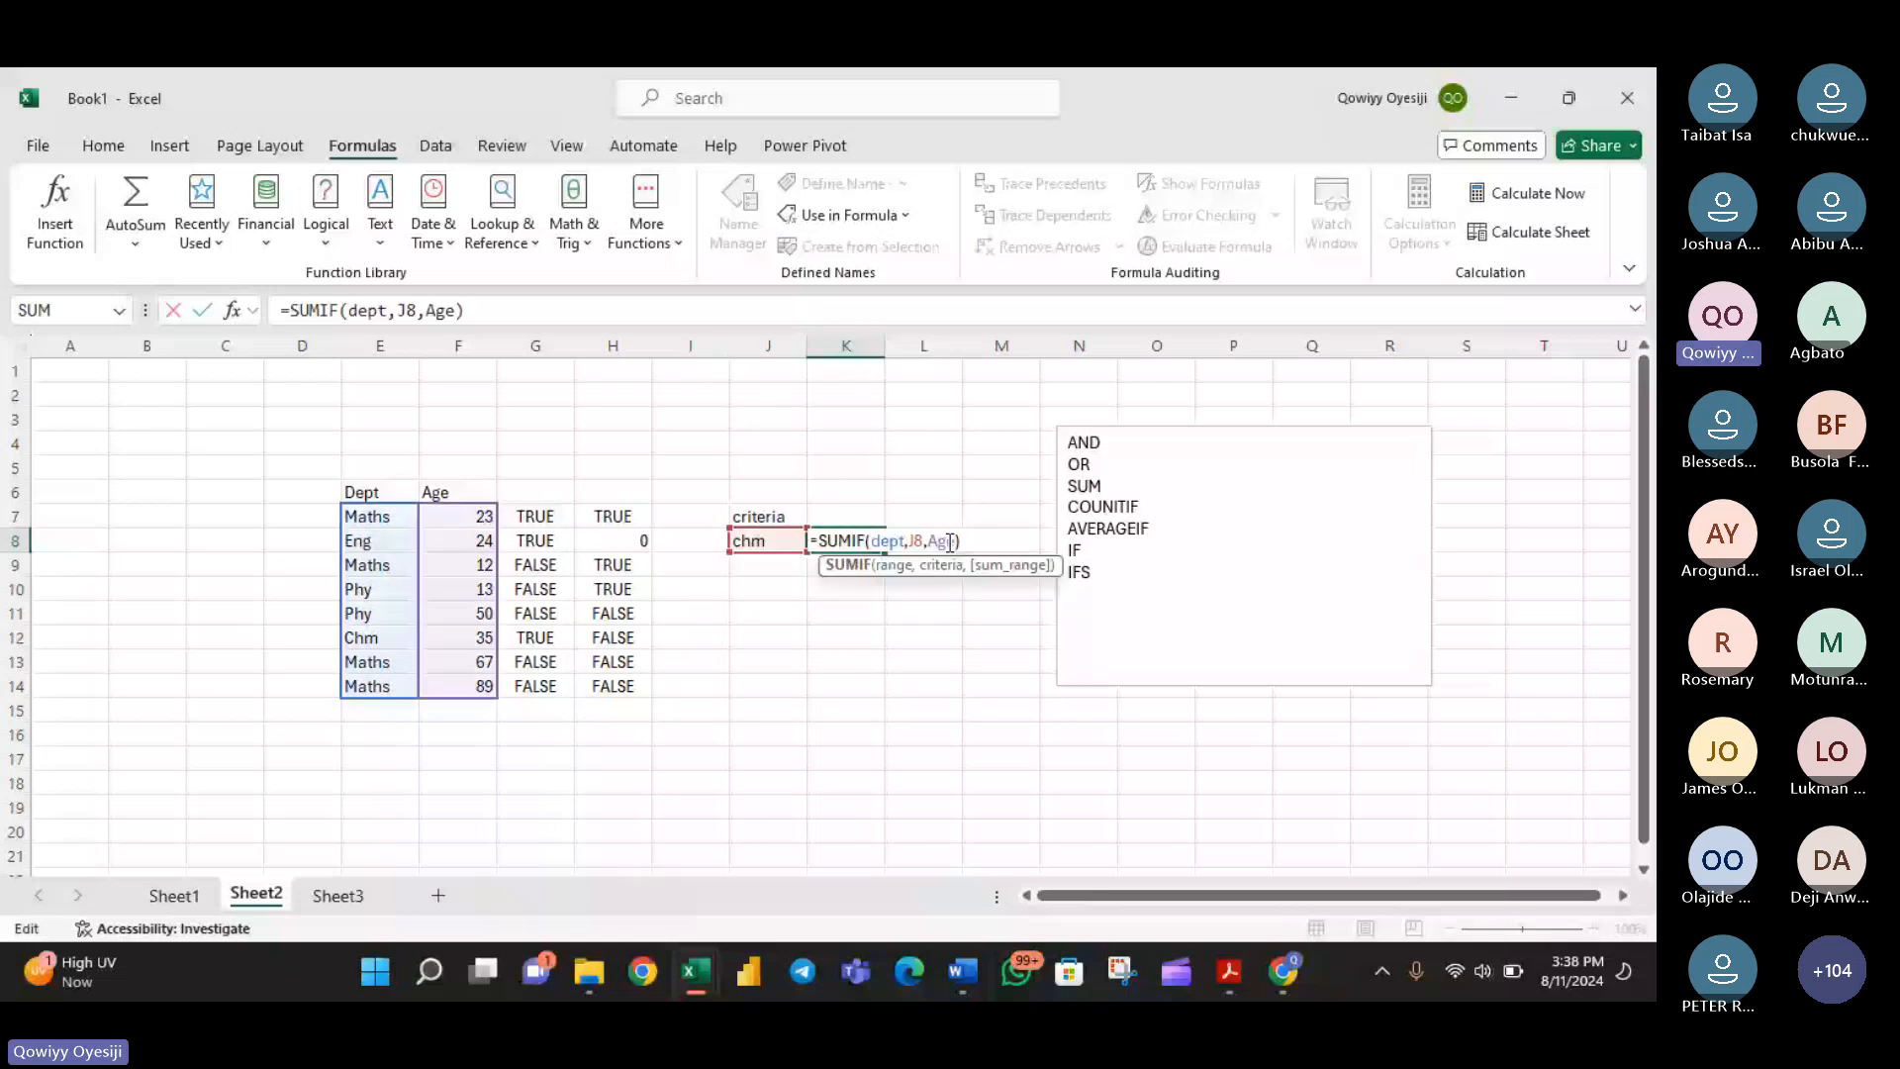
pyautogui.moveTo(959, 541); pyautogui.dragTo(872, 542)
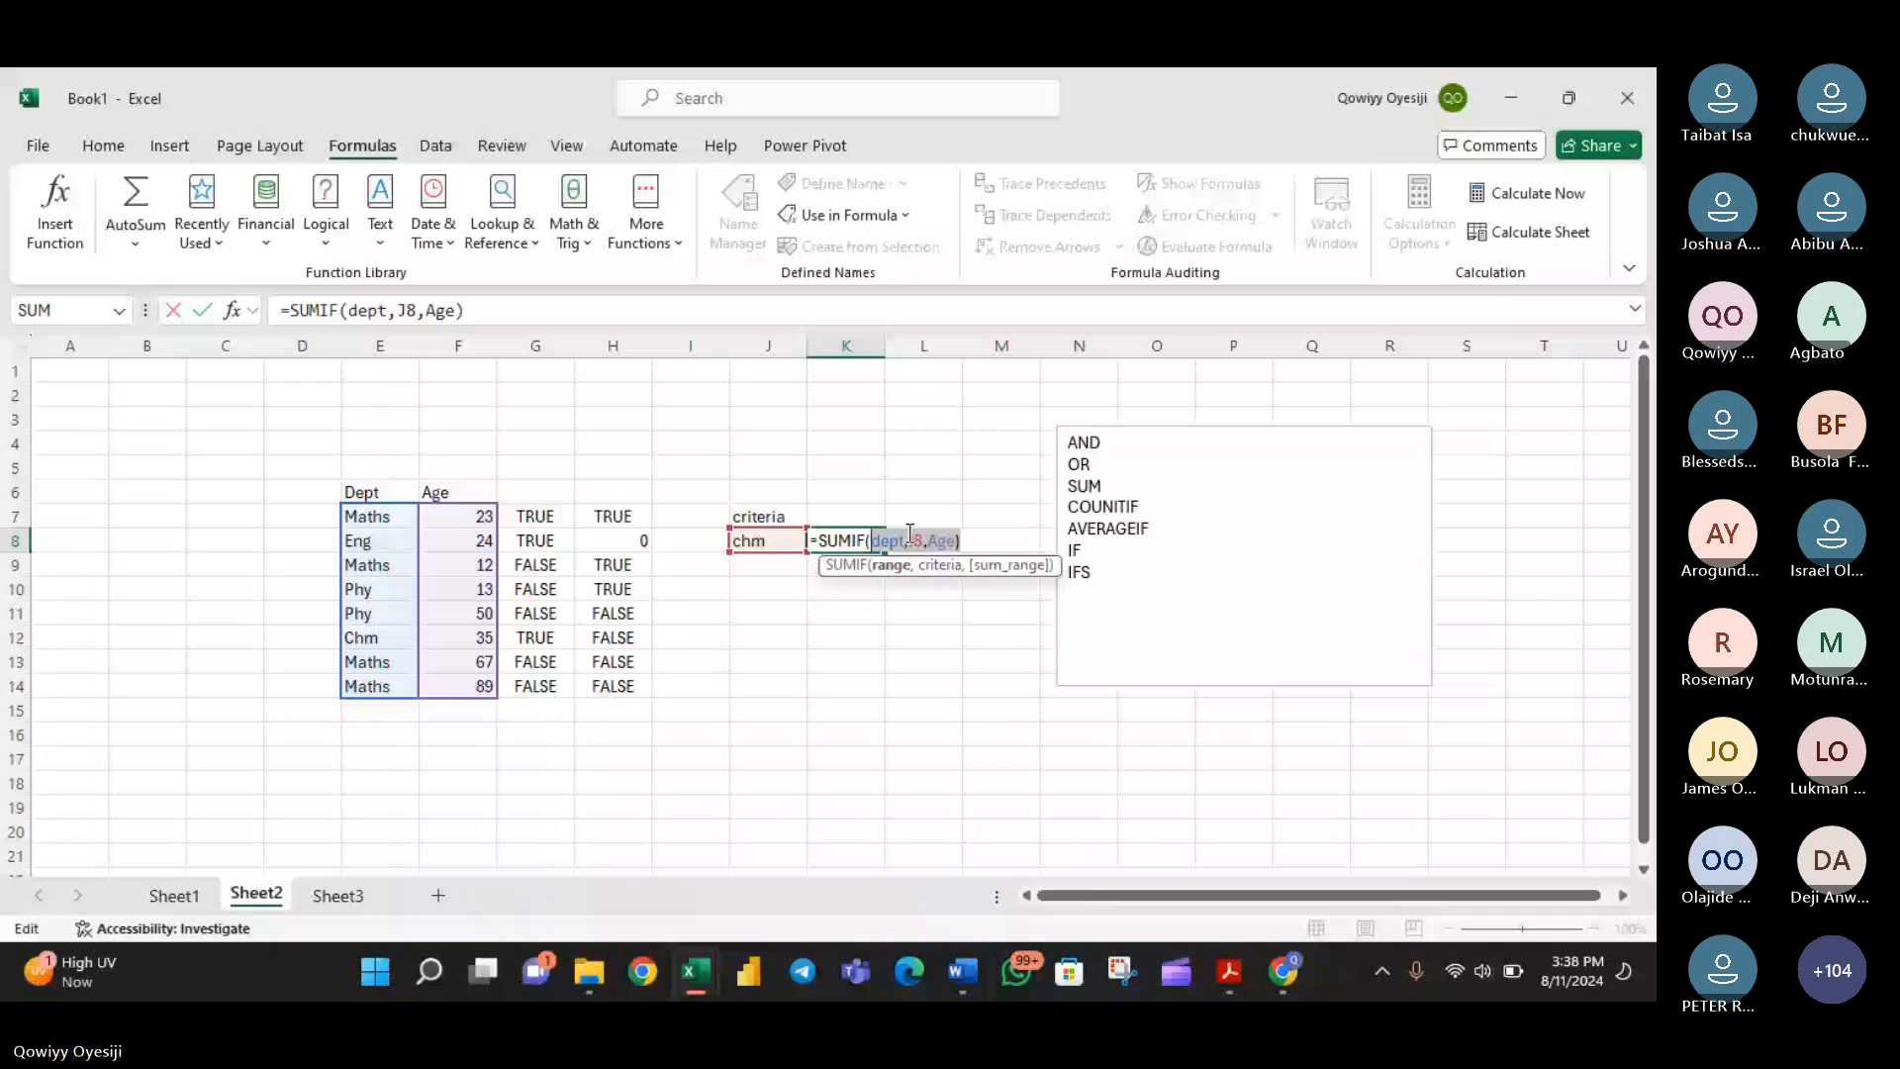
pyautogui.press('BackSpace')
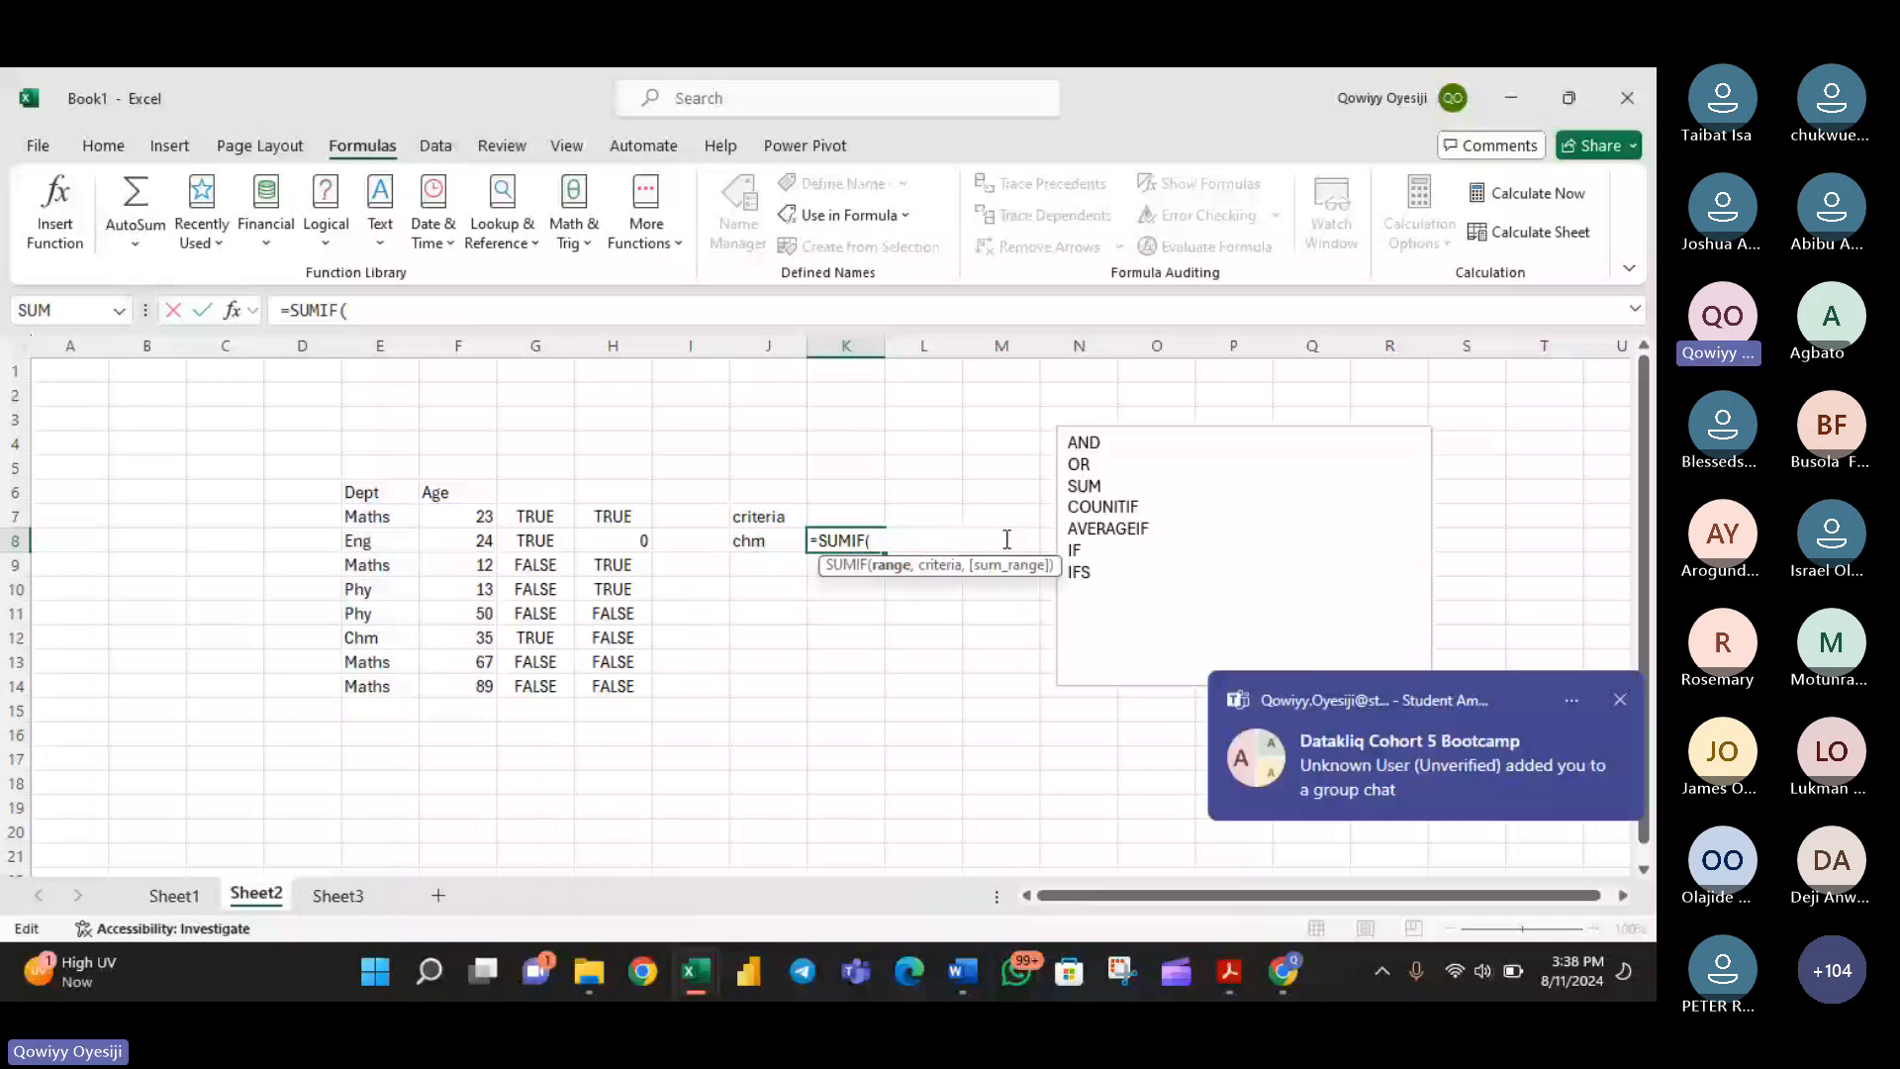
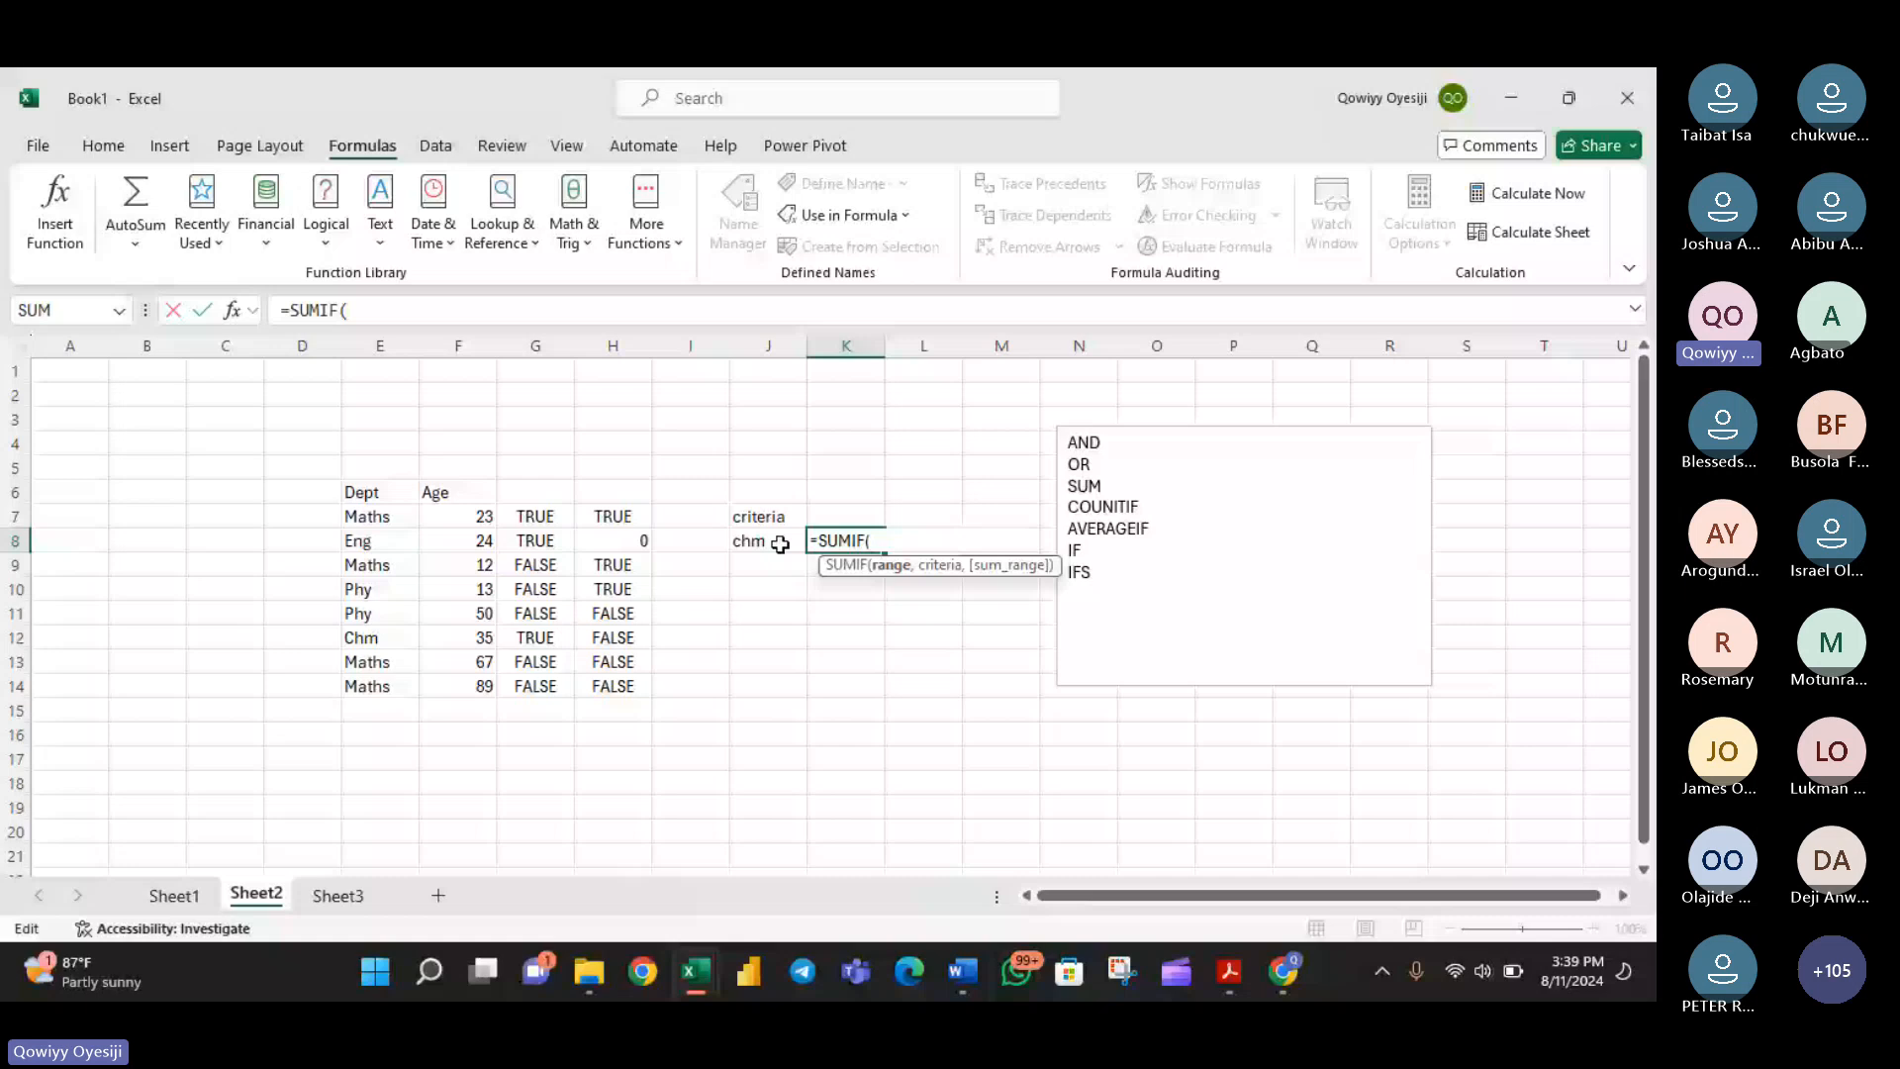
pyautogui.moveTo(380, 686); pyautogui.dragTo(379, 759)
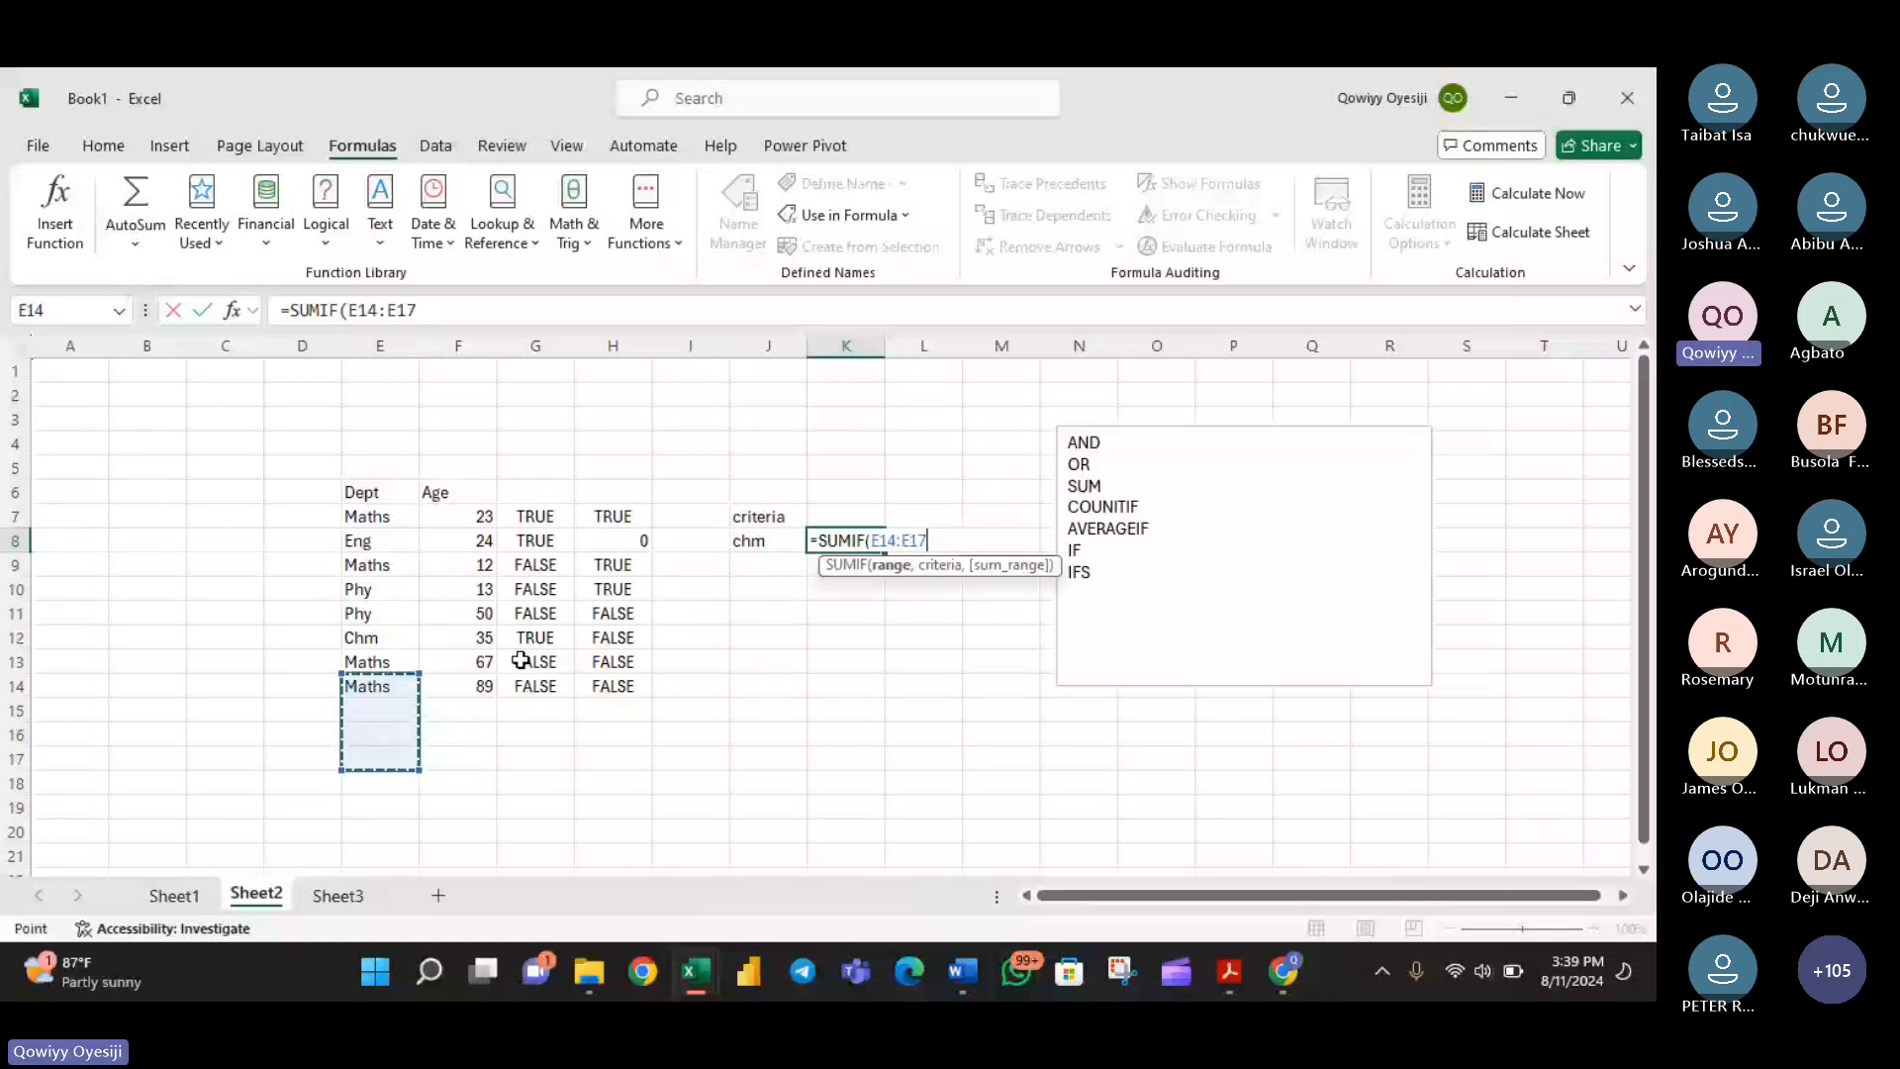
pyautogui.press('BackSpace')
pyautogui.press('BackSpace')
pyautogui.press('BackSpace')
pyautogui.press('BackSpace')
pyautogui.press('BackSpace')
pyautogui.press('BackSpace')
pyautogui.press('BackSpace')
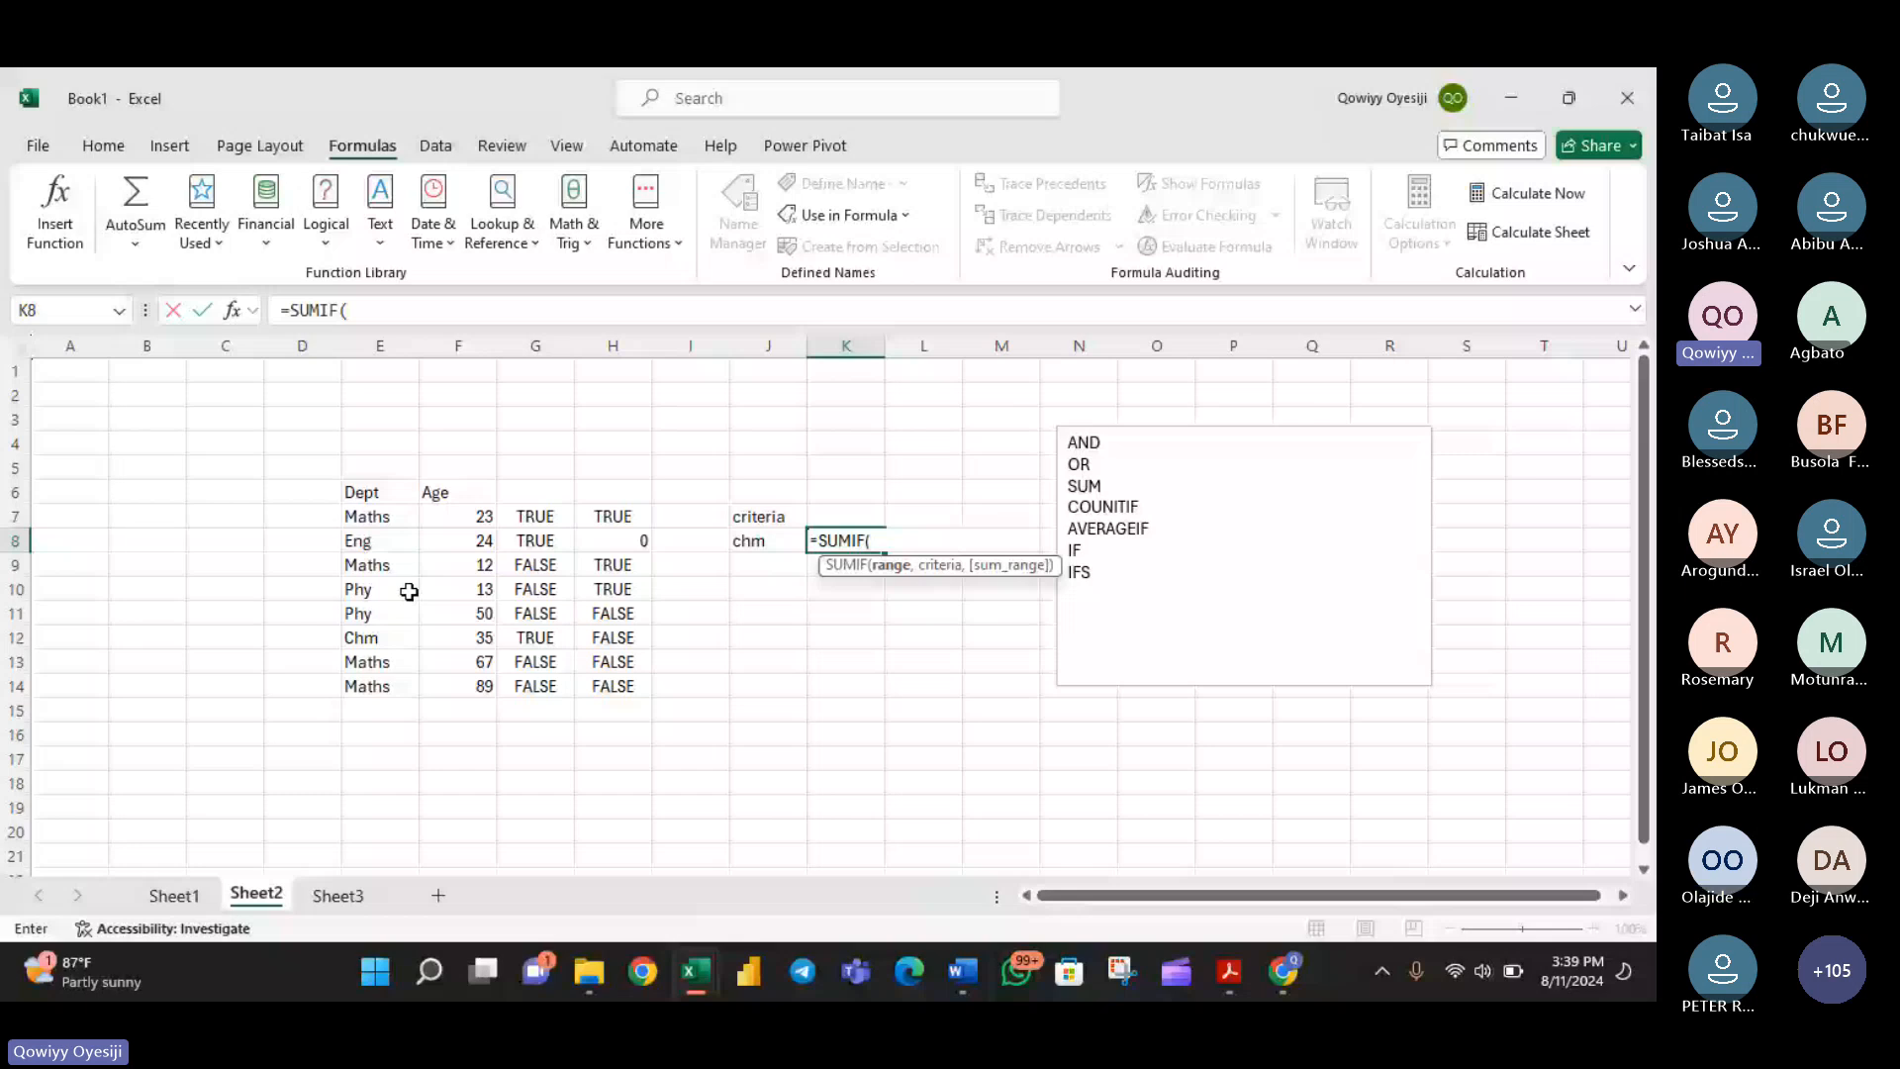
# - Complete the K8 SUMIF formula with the named range dept, criterion J8 and sum range Age
pyautogui.moveTo(366, 515); pyautogui.dragTo(379, 686)
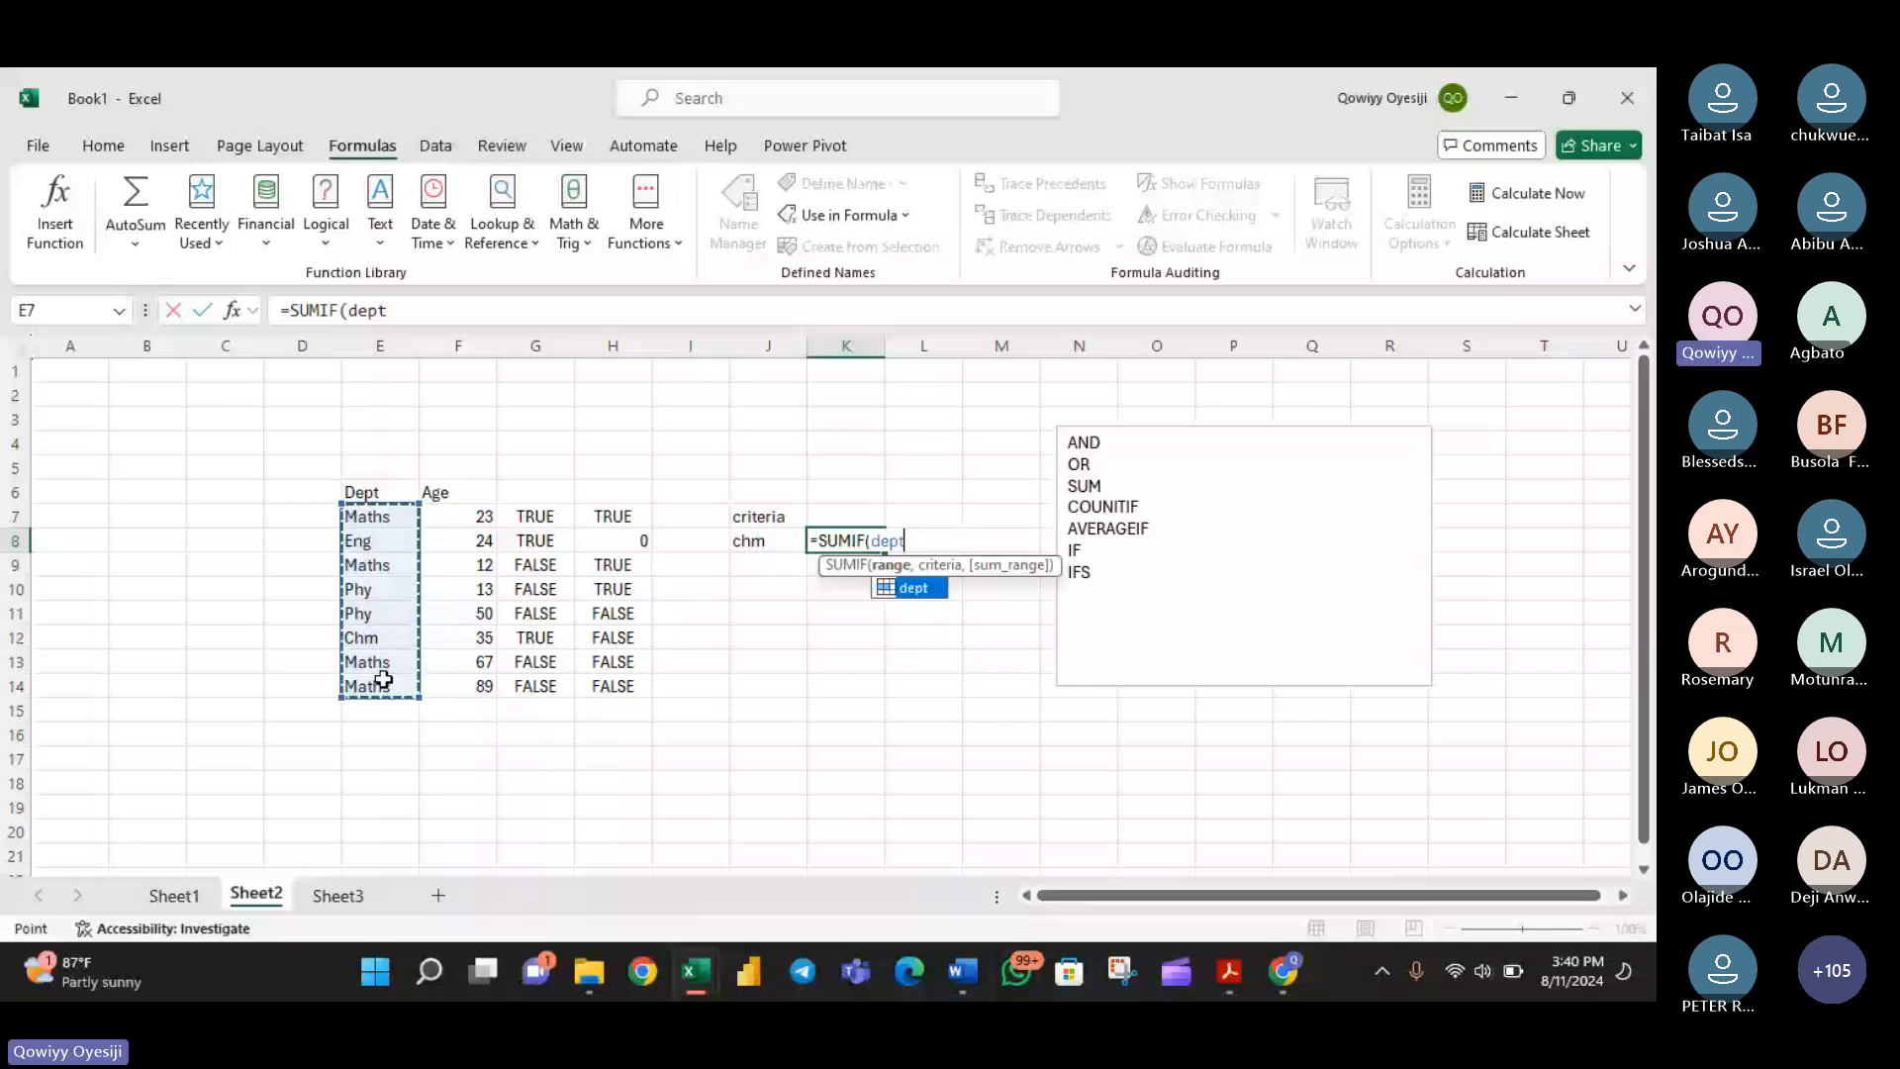
pyautogui.write(',')
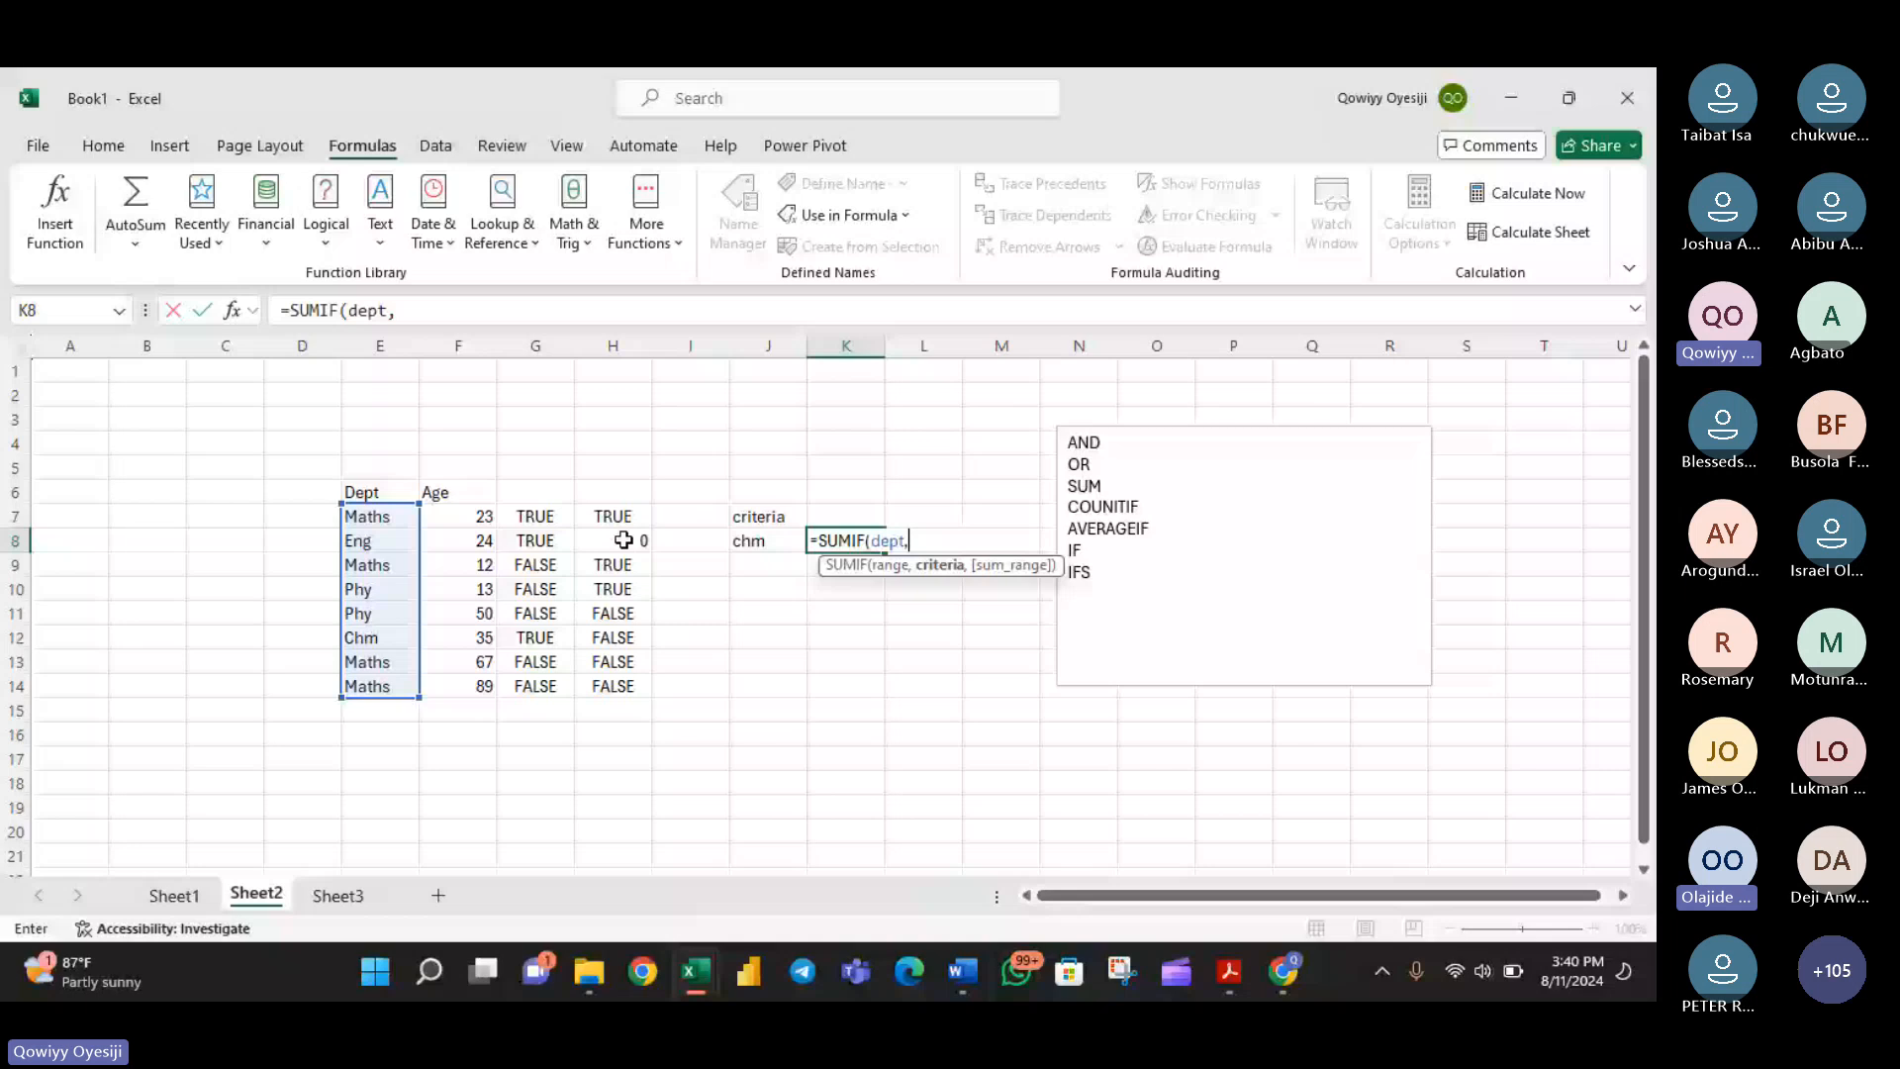
pyautogui.click(762, 543)
pyautogui.write(',')
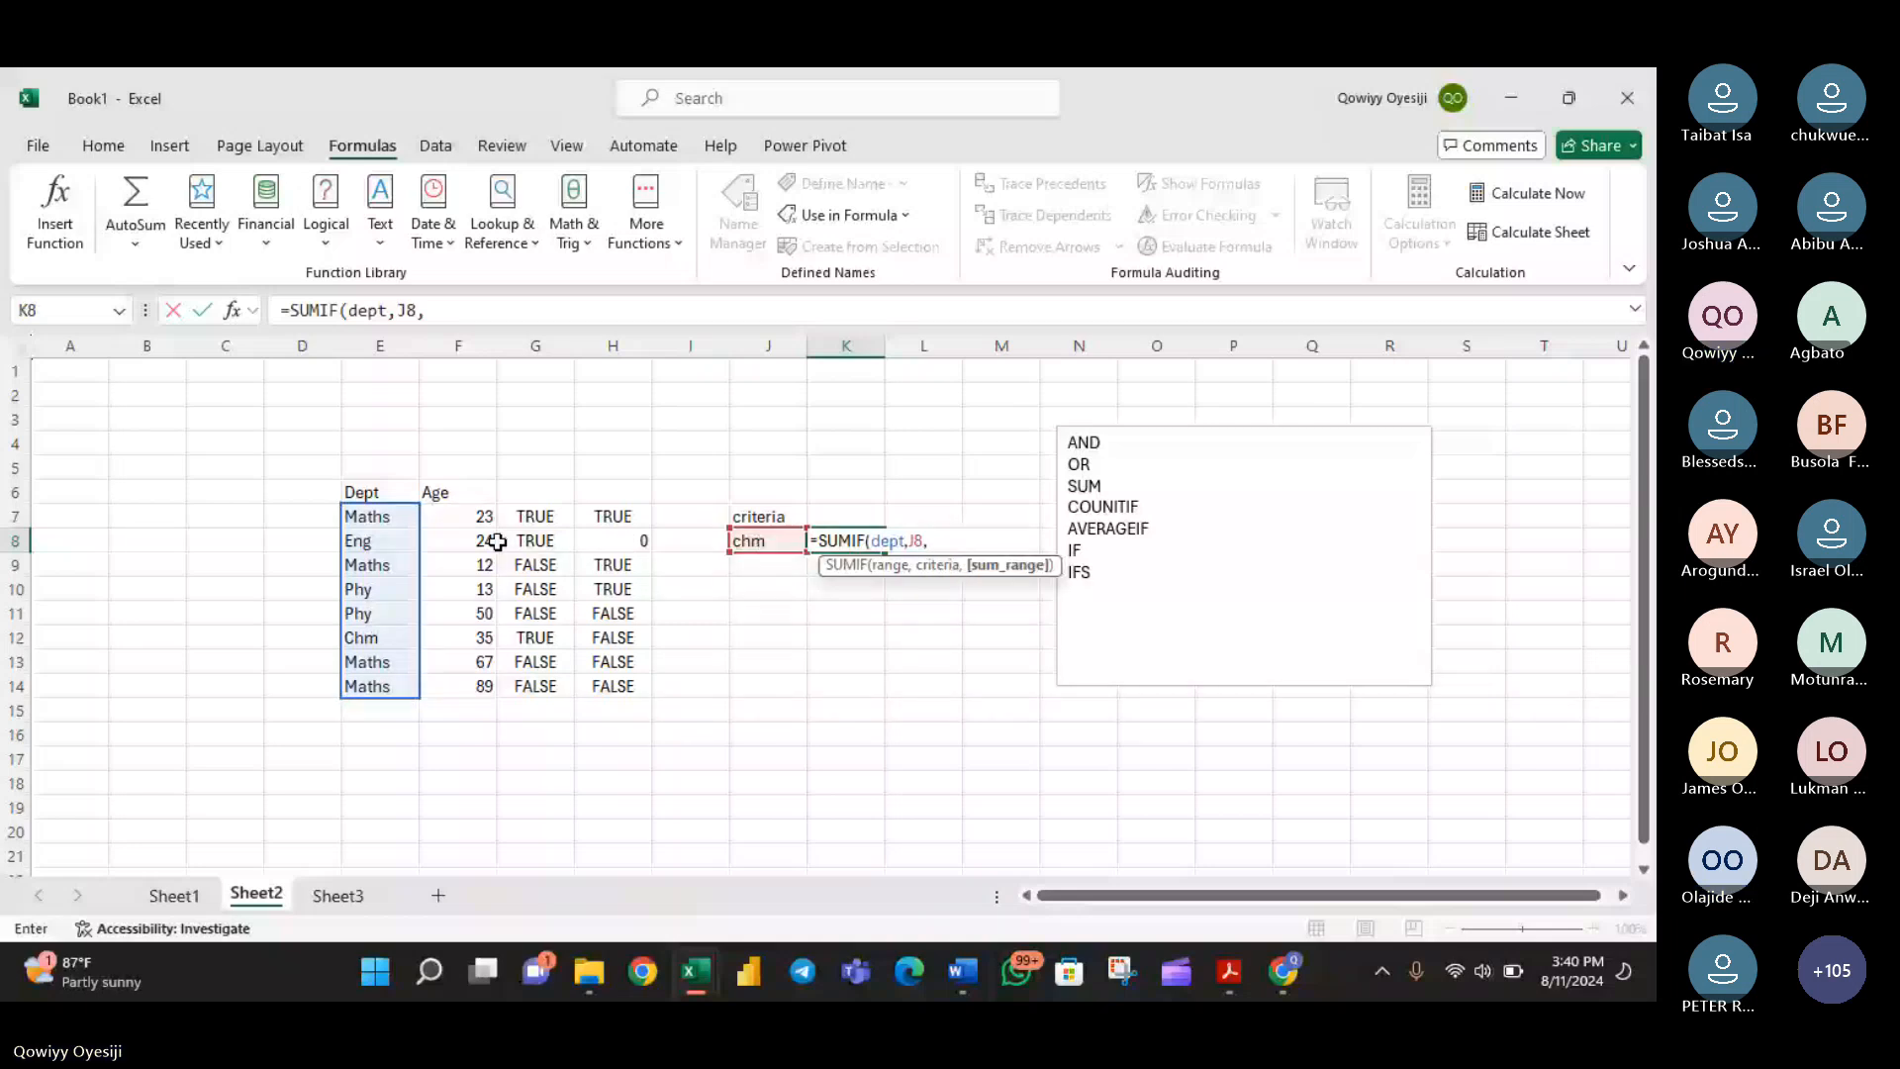
pyautogui.moveTo(465, 518); pyautogui.dragTo(465, 686)
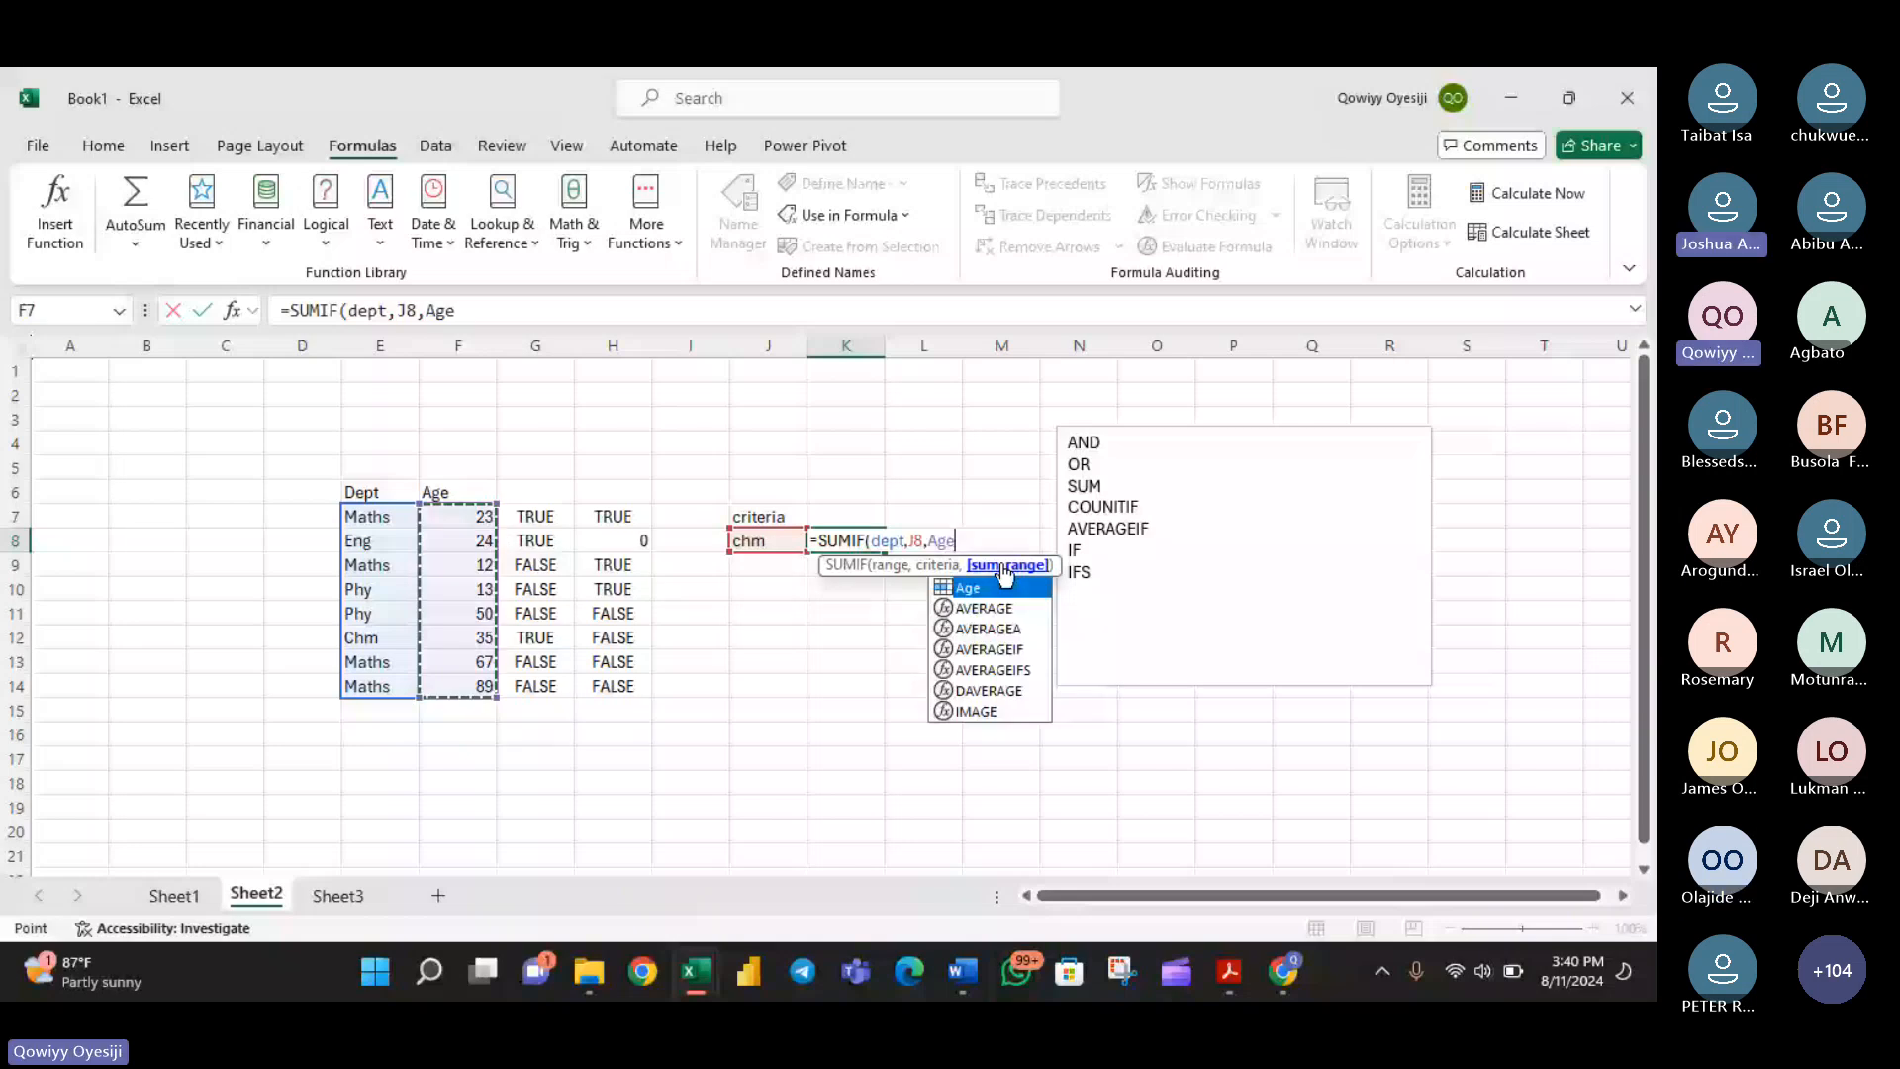
pyautogui.press('Return')
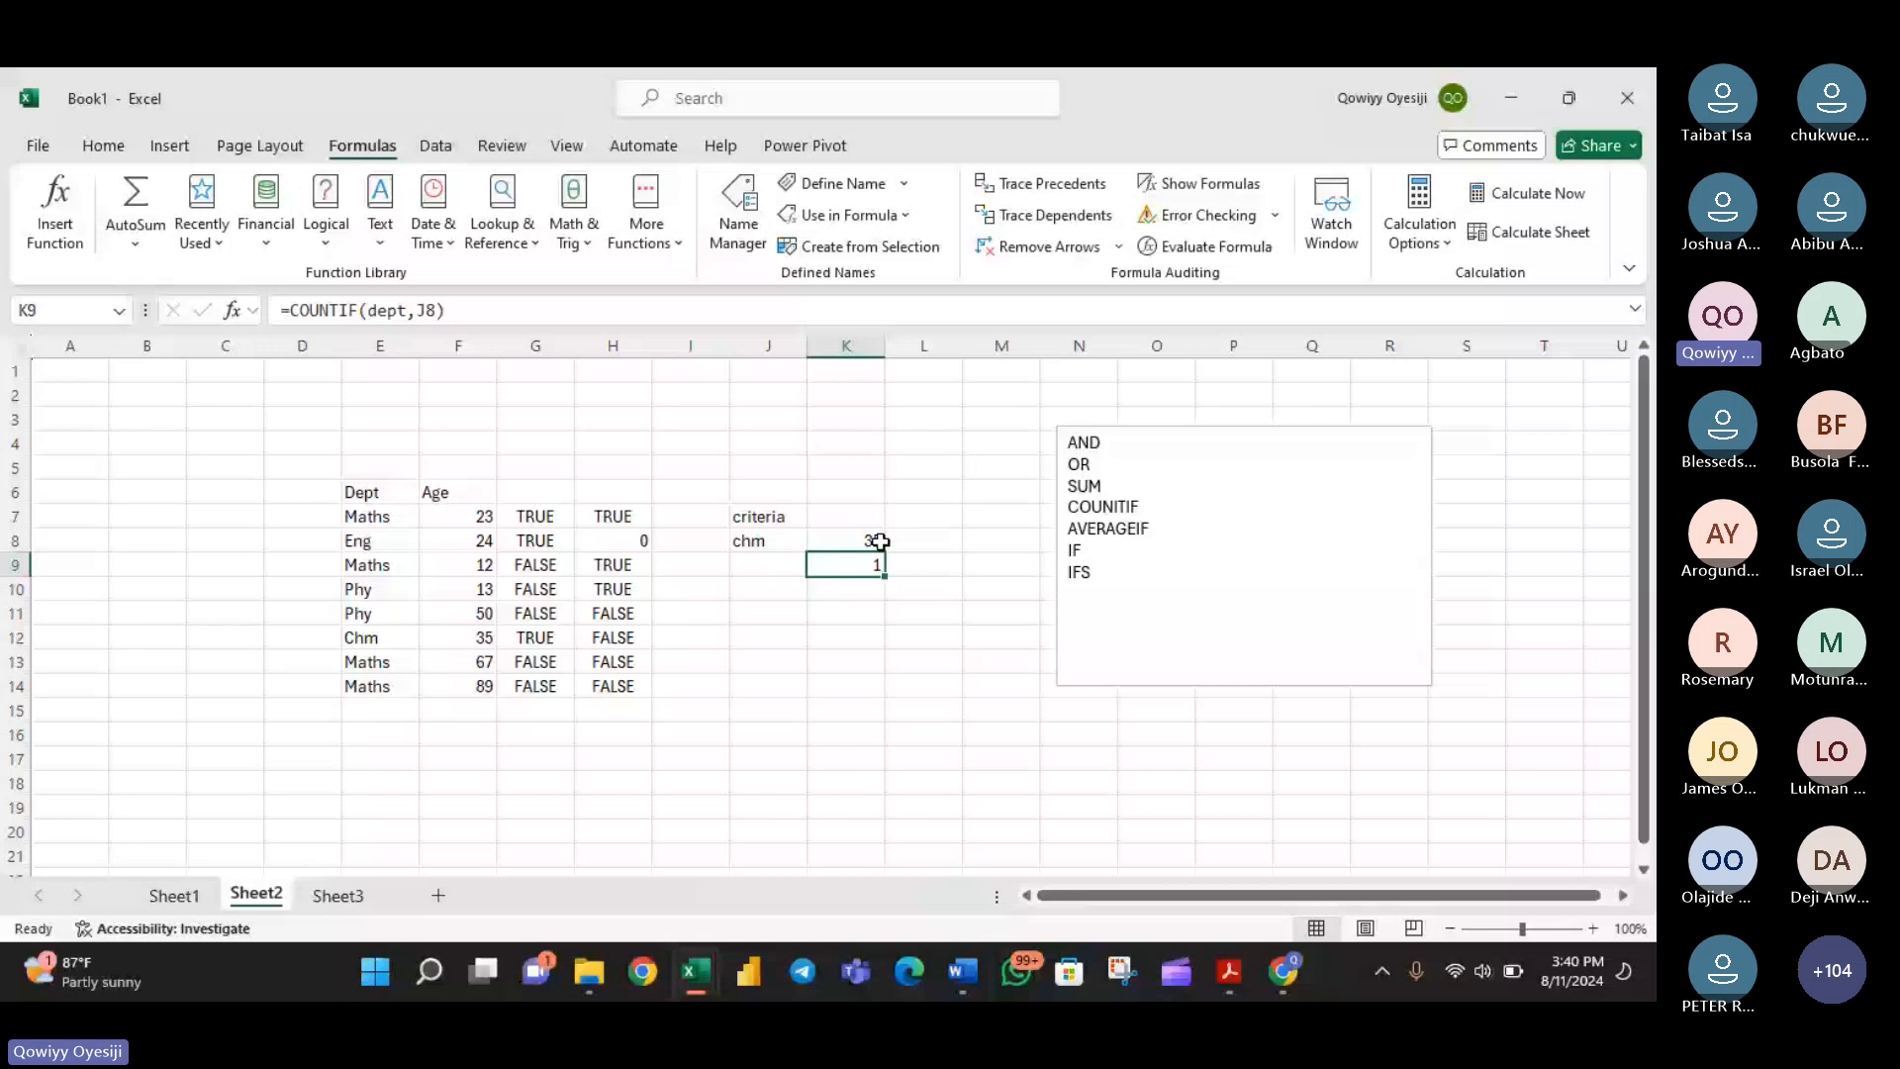
# - Test the K8 and K9 formulas by setting the J8 criterion to maths, phy and finally eng
pyautogui.click(800, 542)
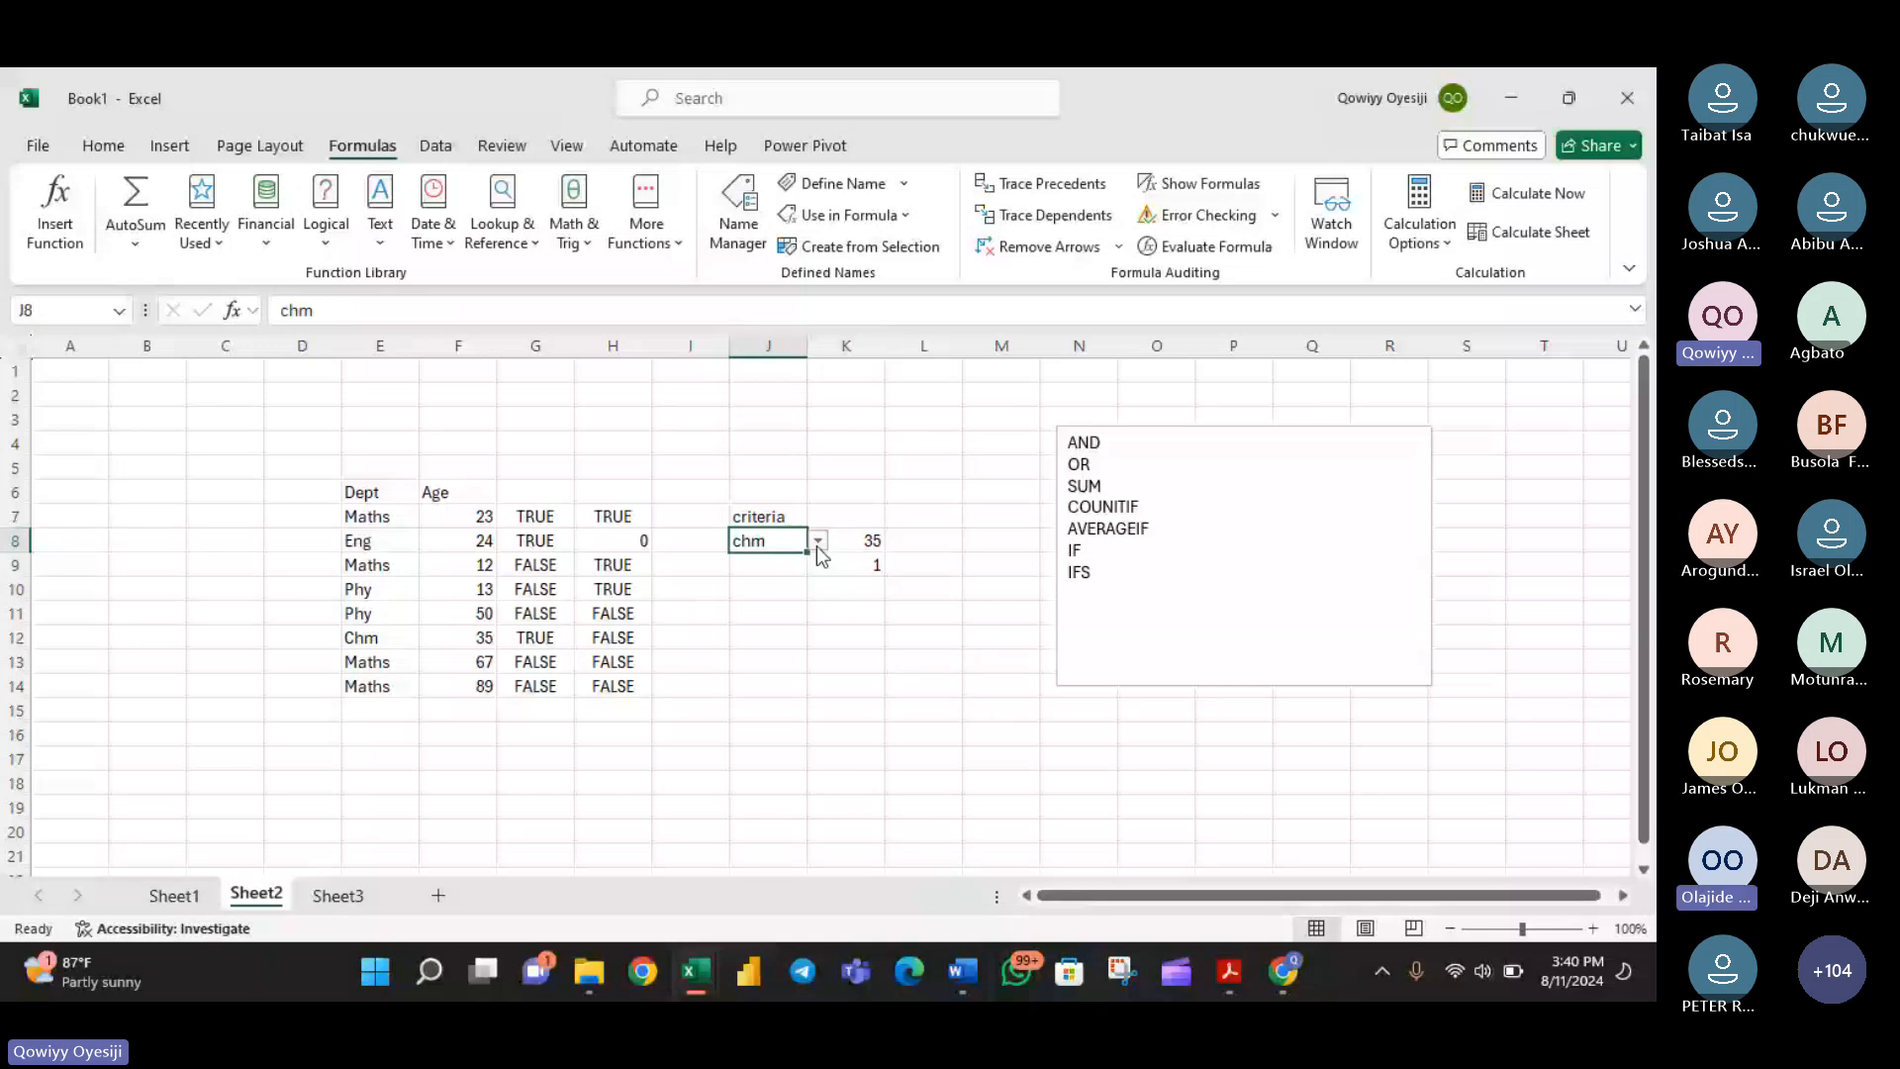
pyautogui.click(818, 543)
pyautogui.click(782, 564)
pyautogui.click(817, 542)
pyautogui.click(782, 586)
pyautogui.click(818, 542)
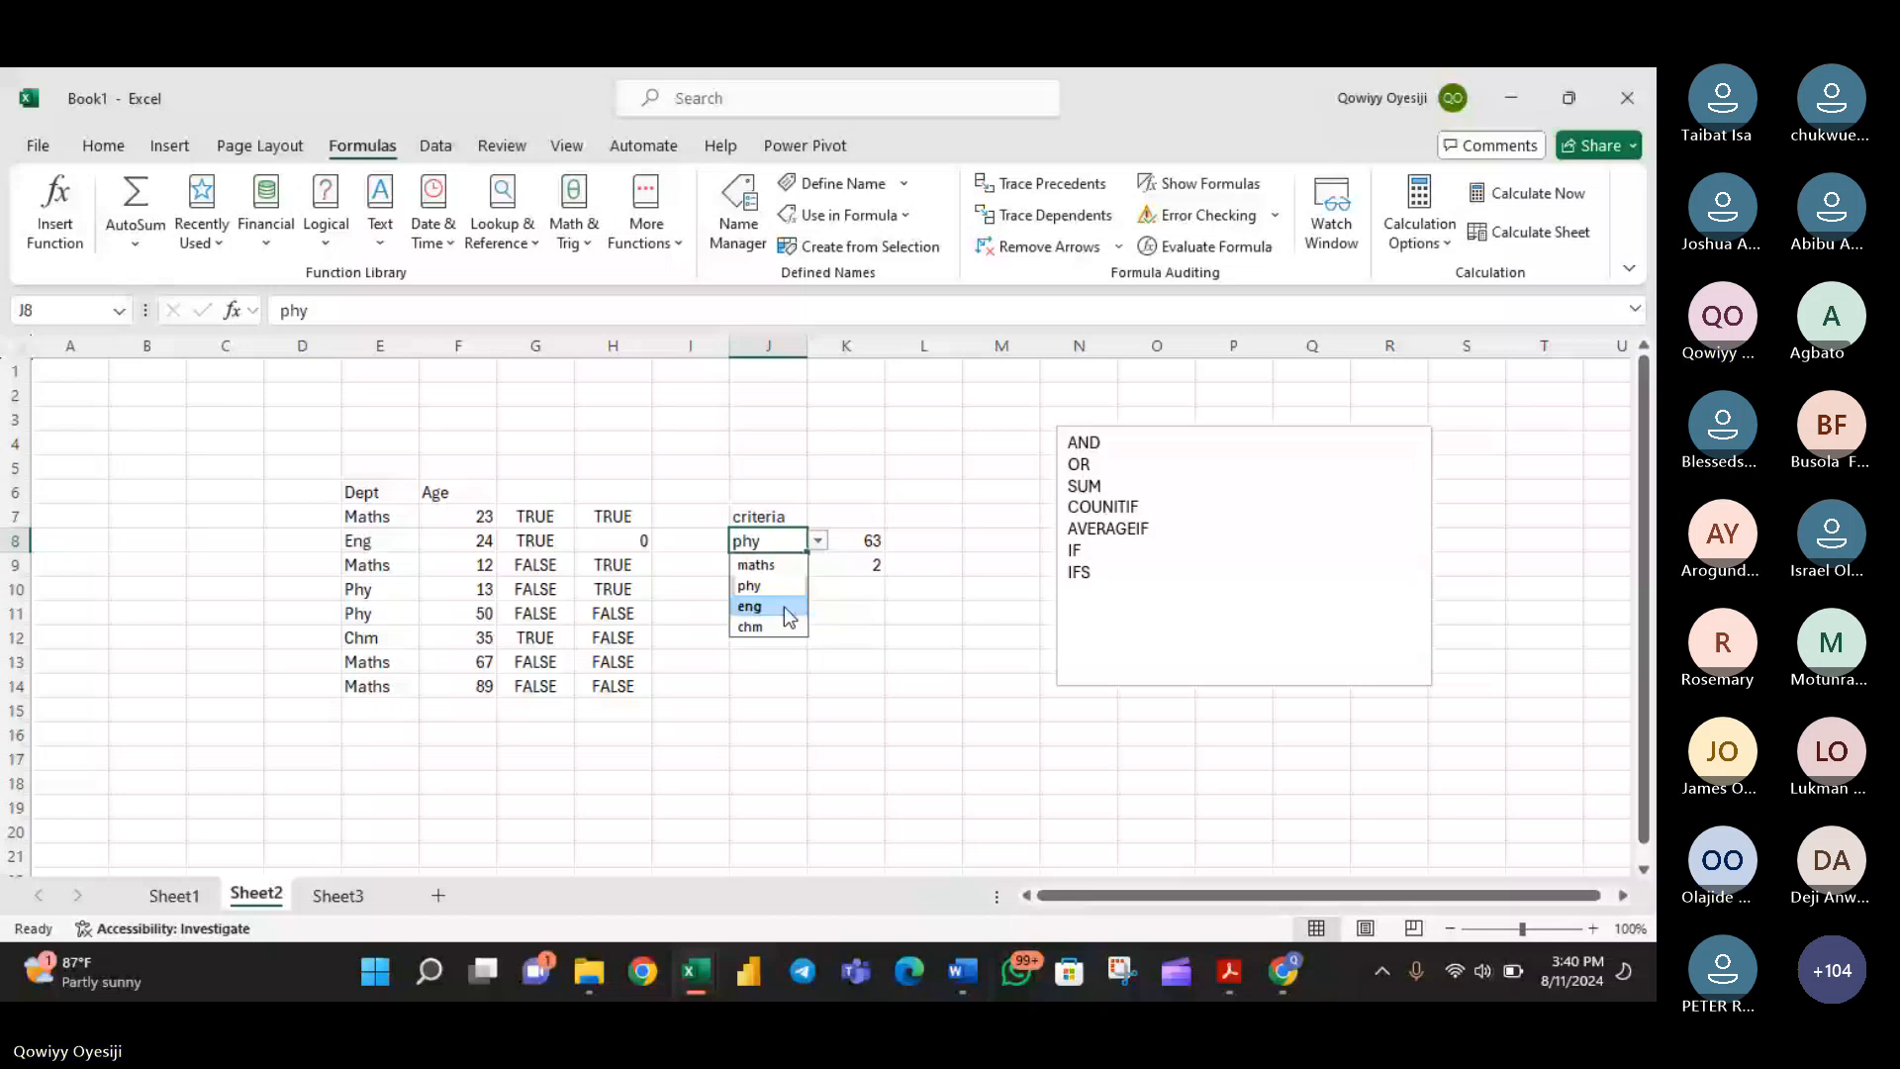
pyautogui.click(784, 607)
# - Switch to the Teams meeting in the browser to read the meeting chat, and return to the Book1 workbook in Excel
pyautogui.moveTo(1197, 841)
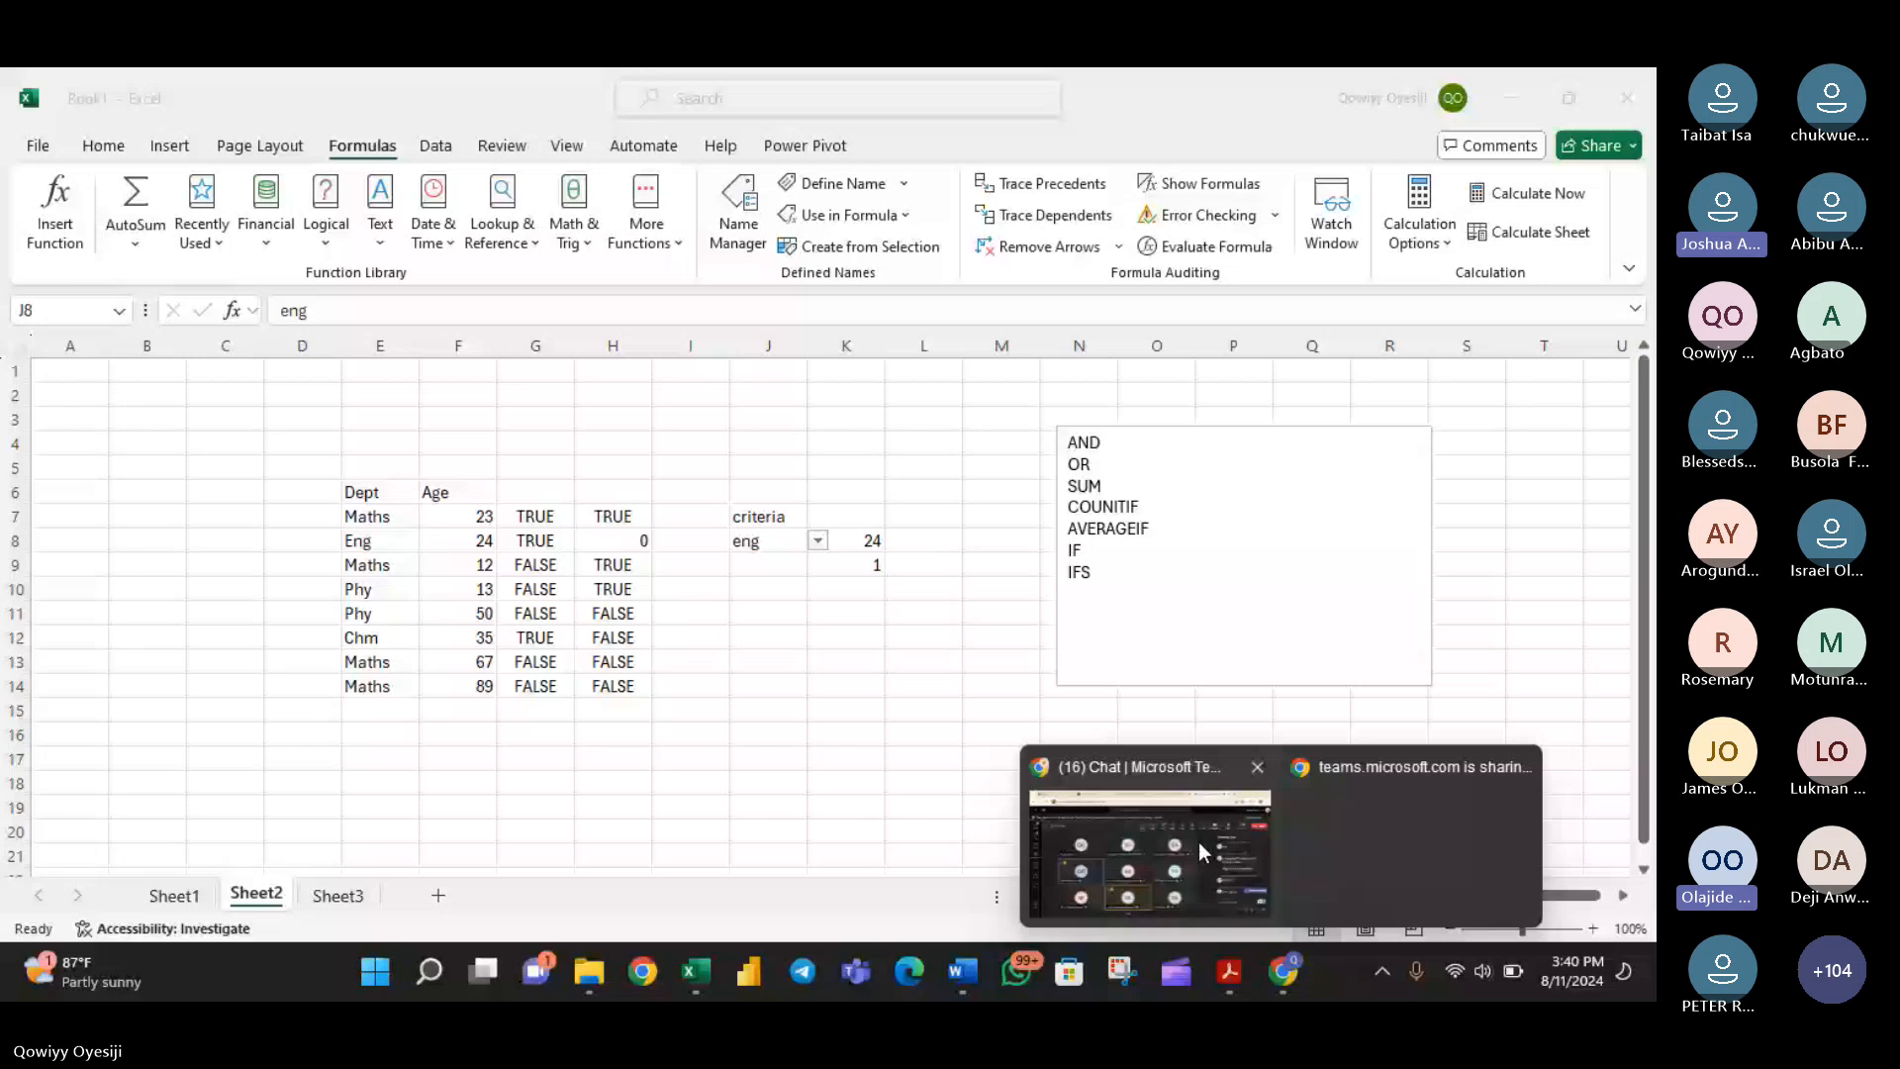
pyautogui.click(1198, 841)
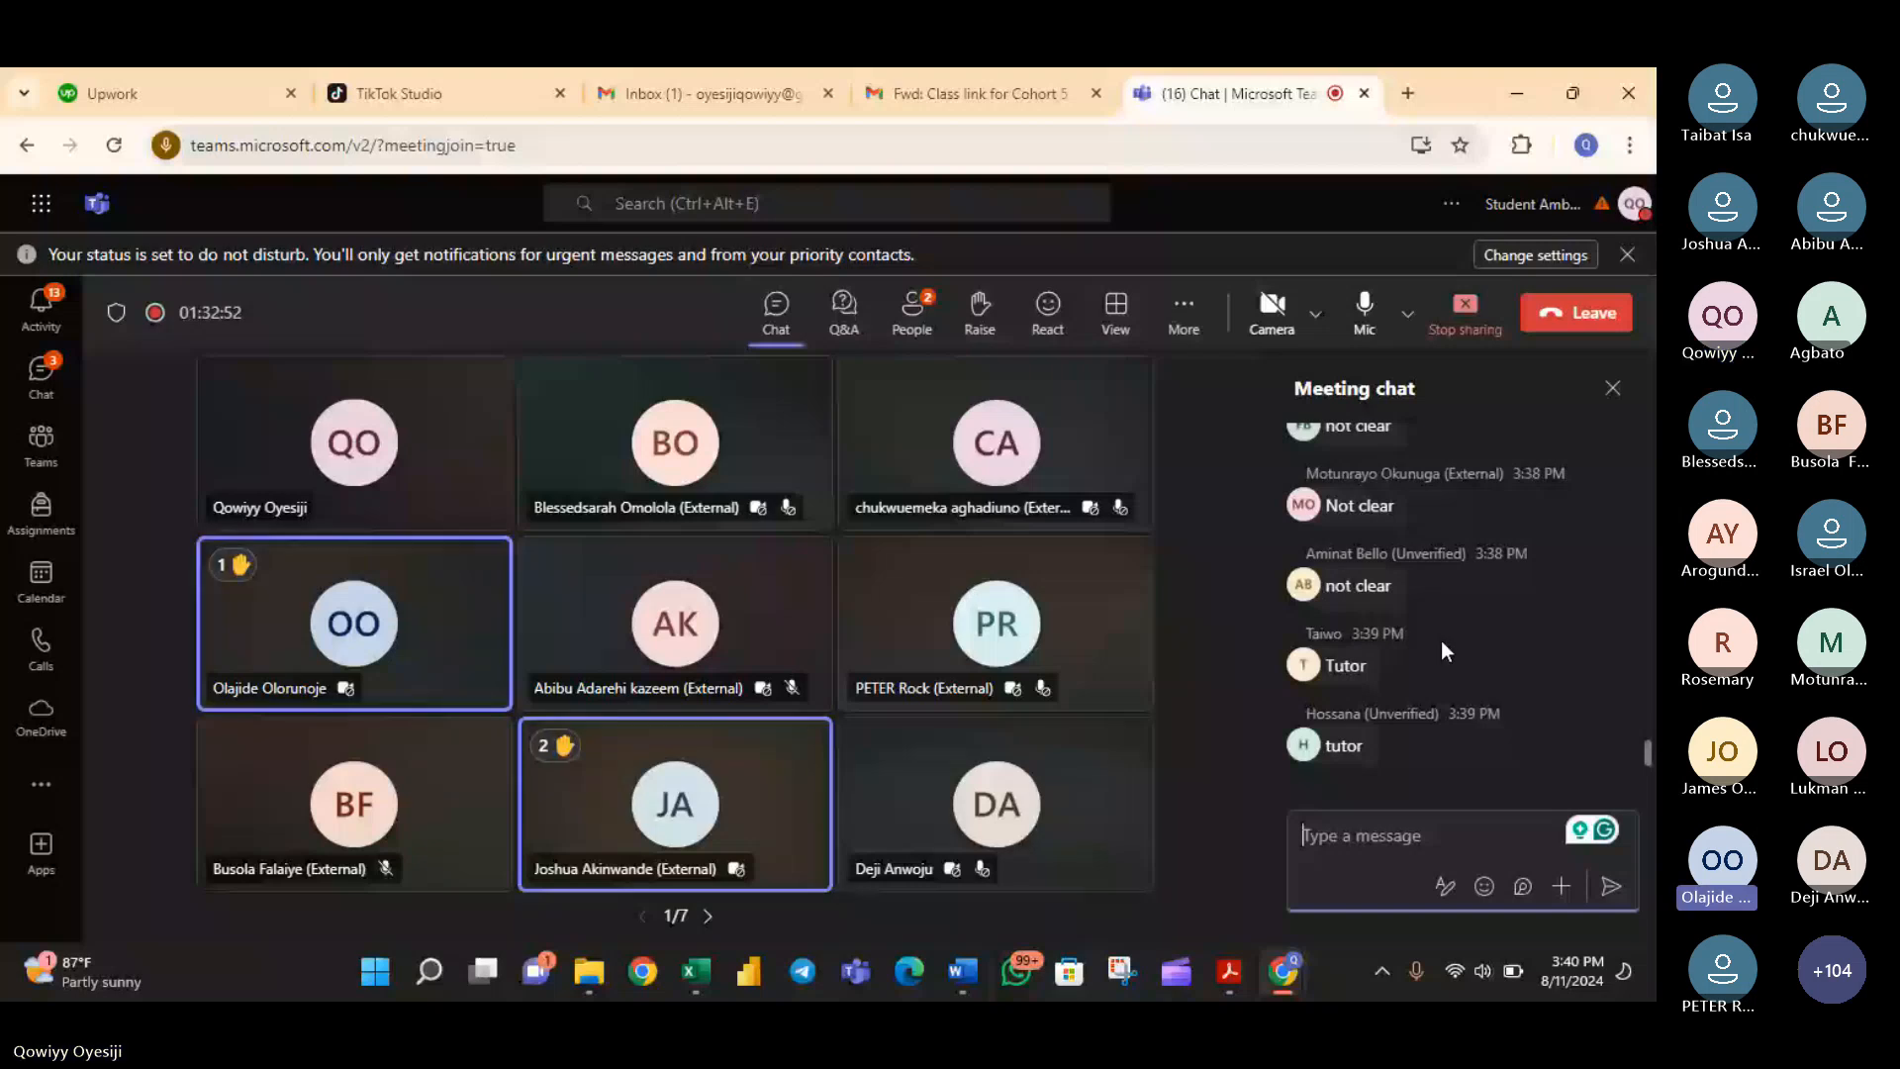
pyautogui.scroll(2, 1441, 639)
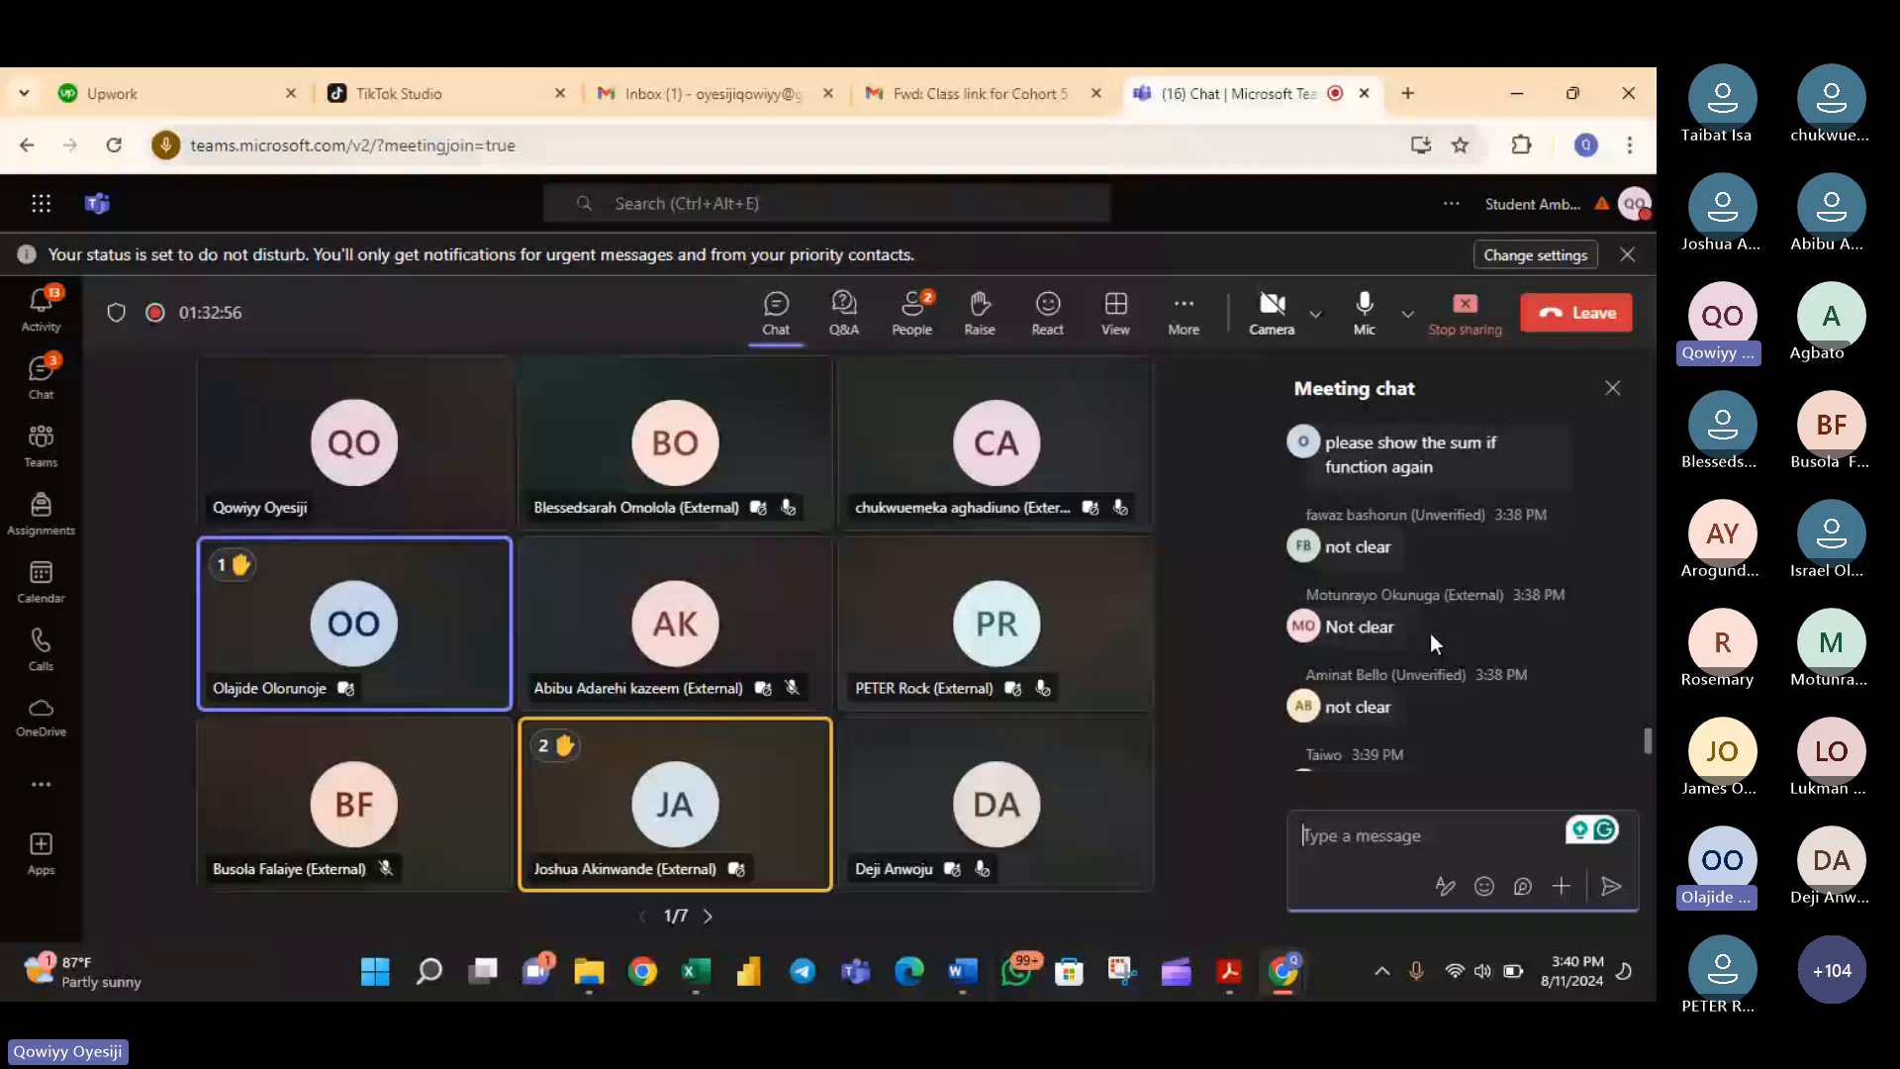
pyautogui.scroll(-2, 1431, 636)
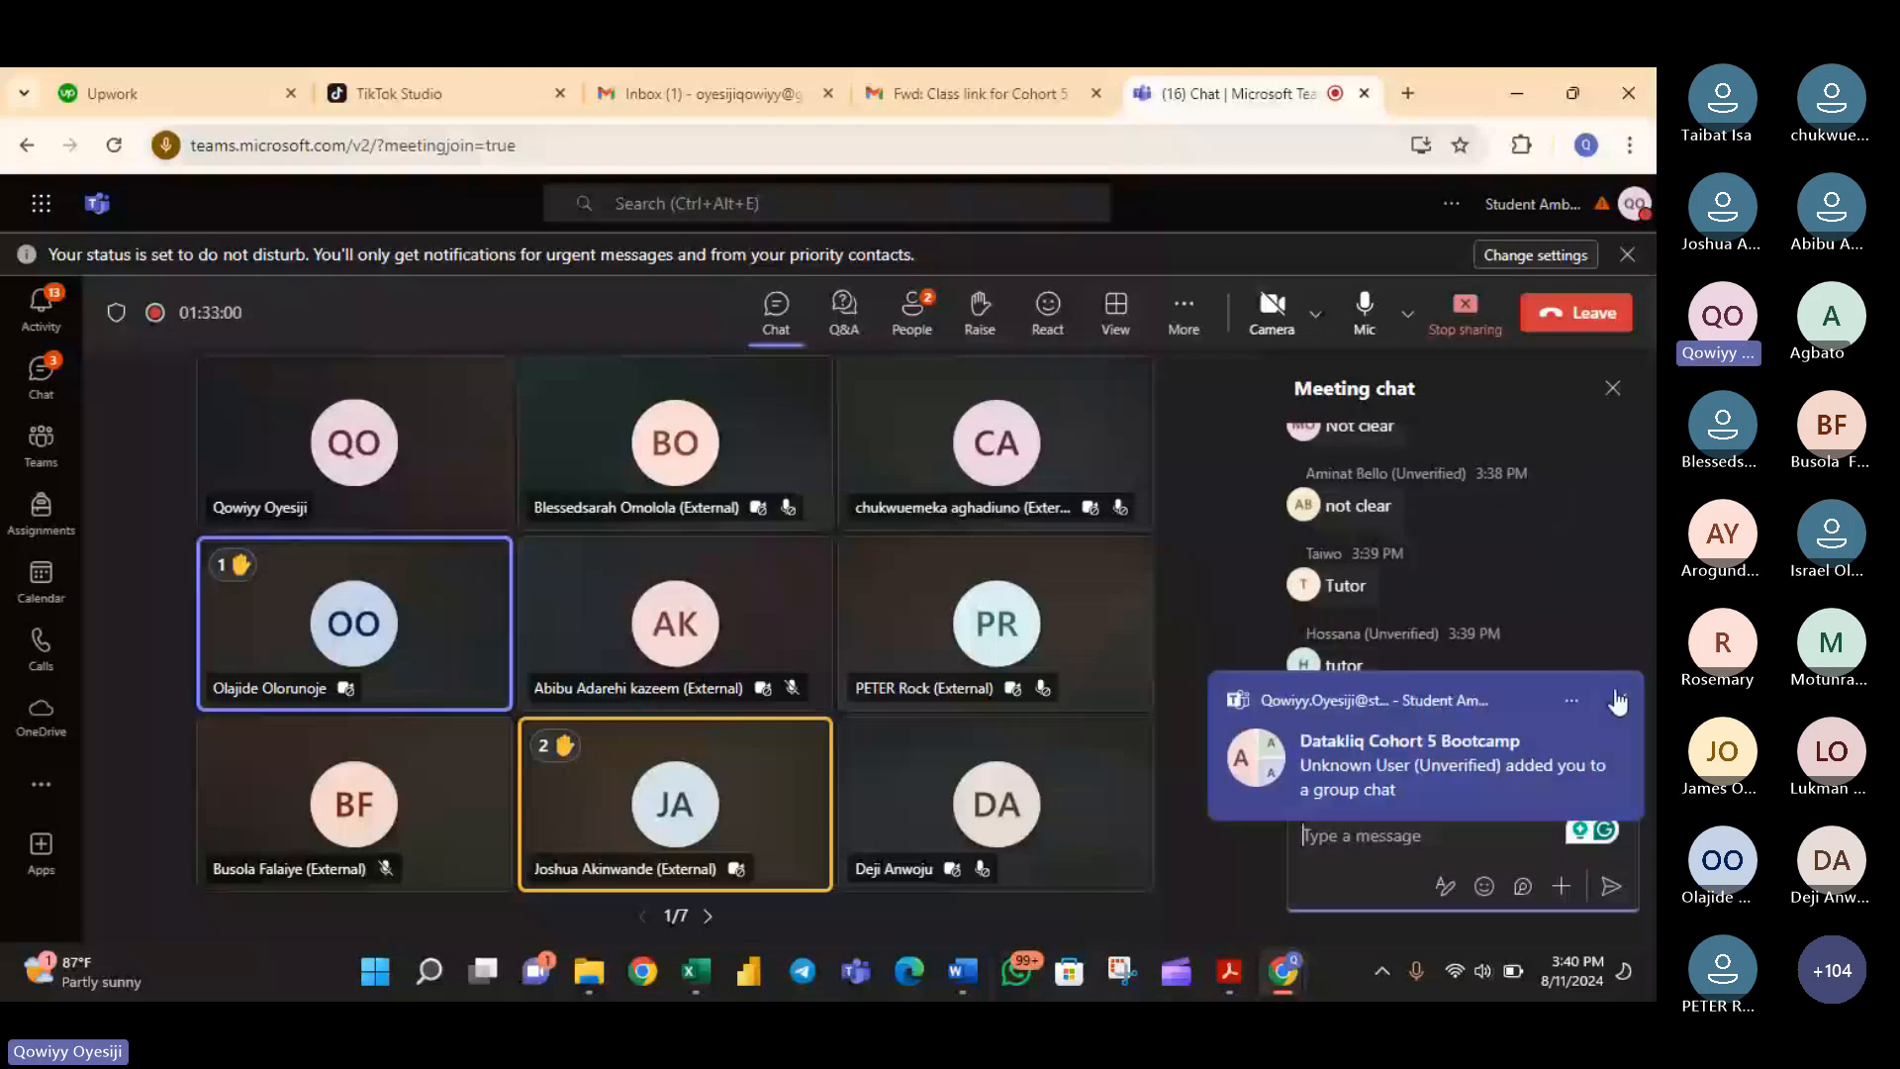
pyautogui.click(1617, 702)
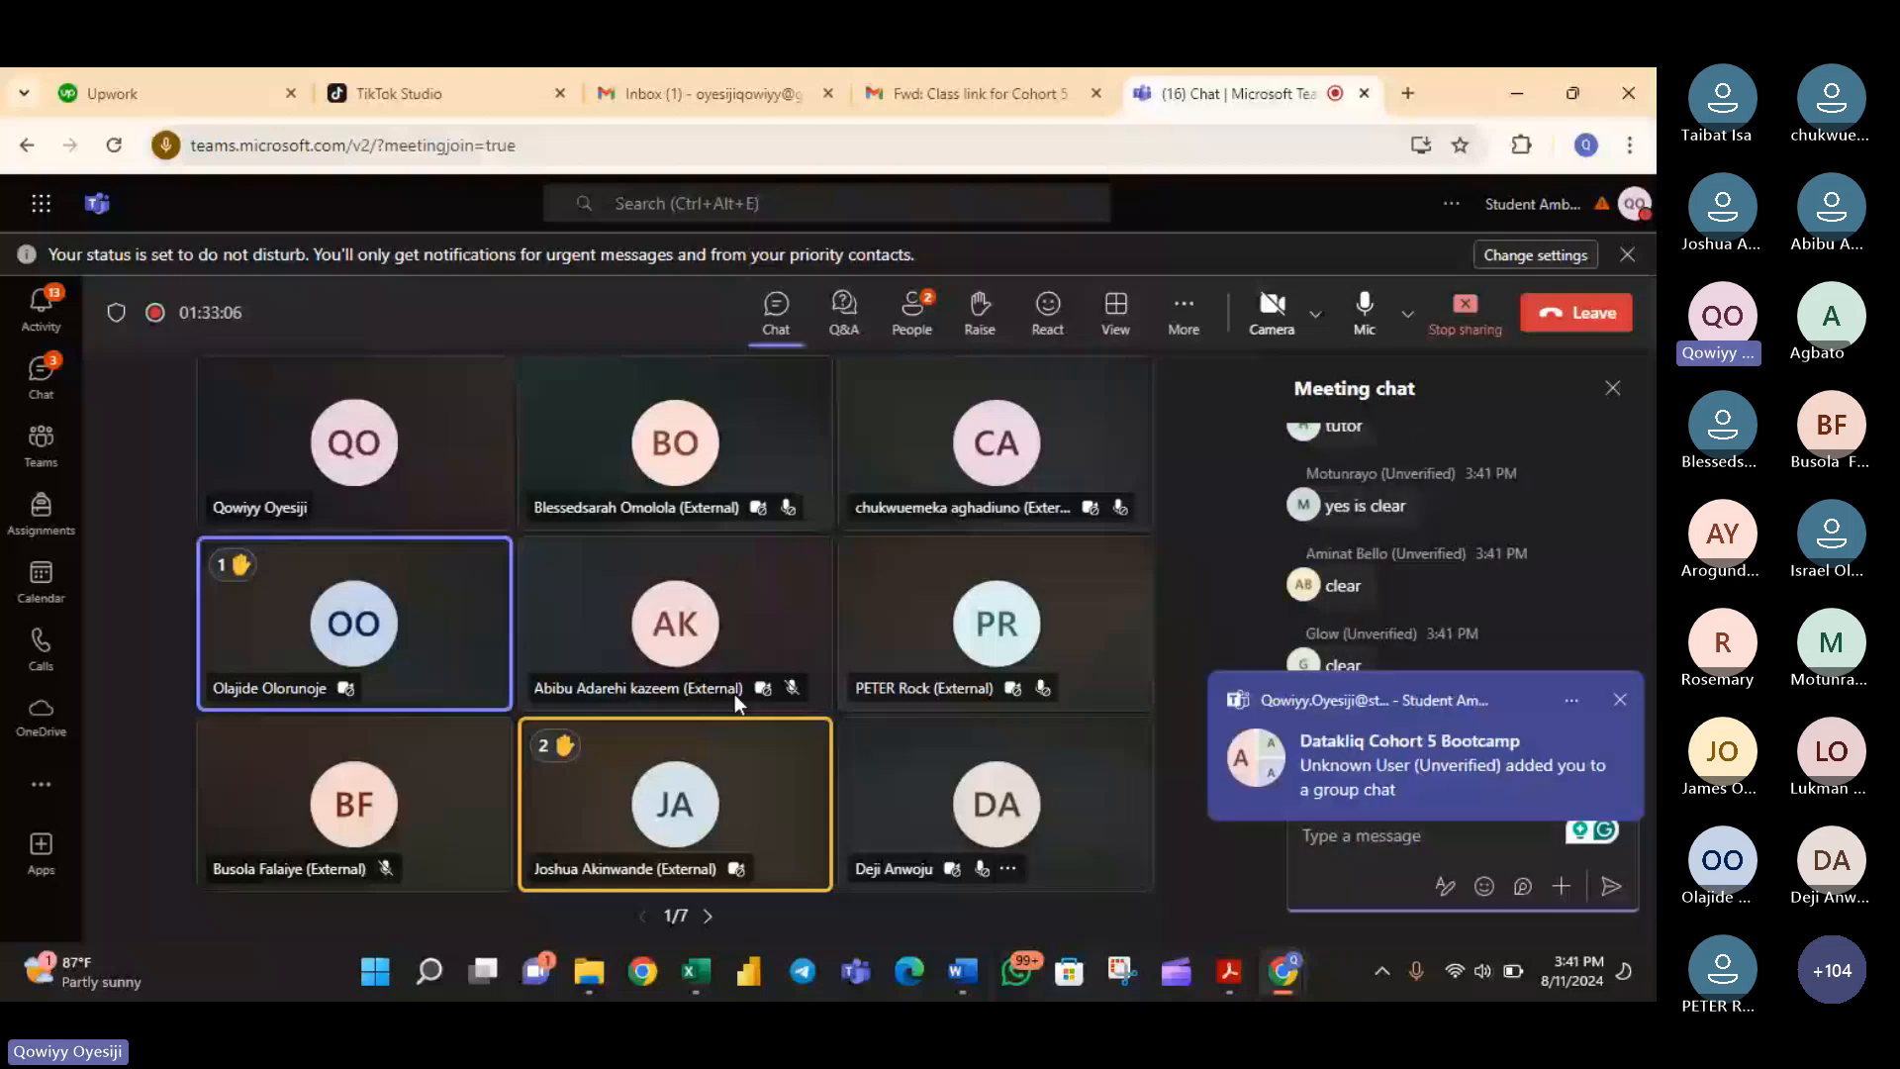
pyautogui.click(695, 971)
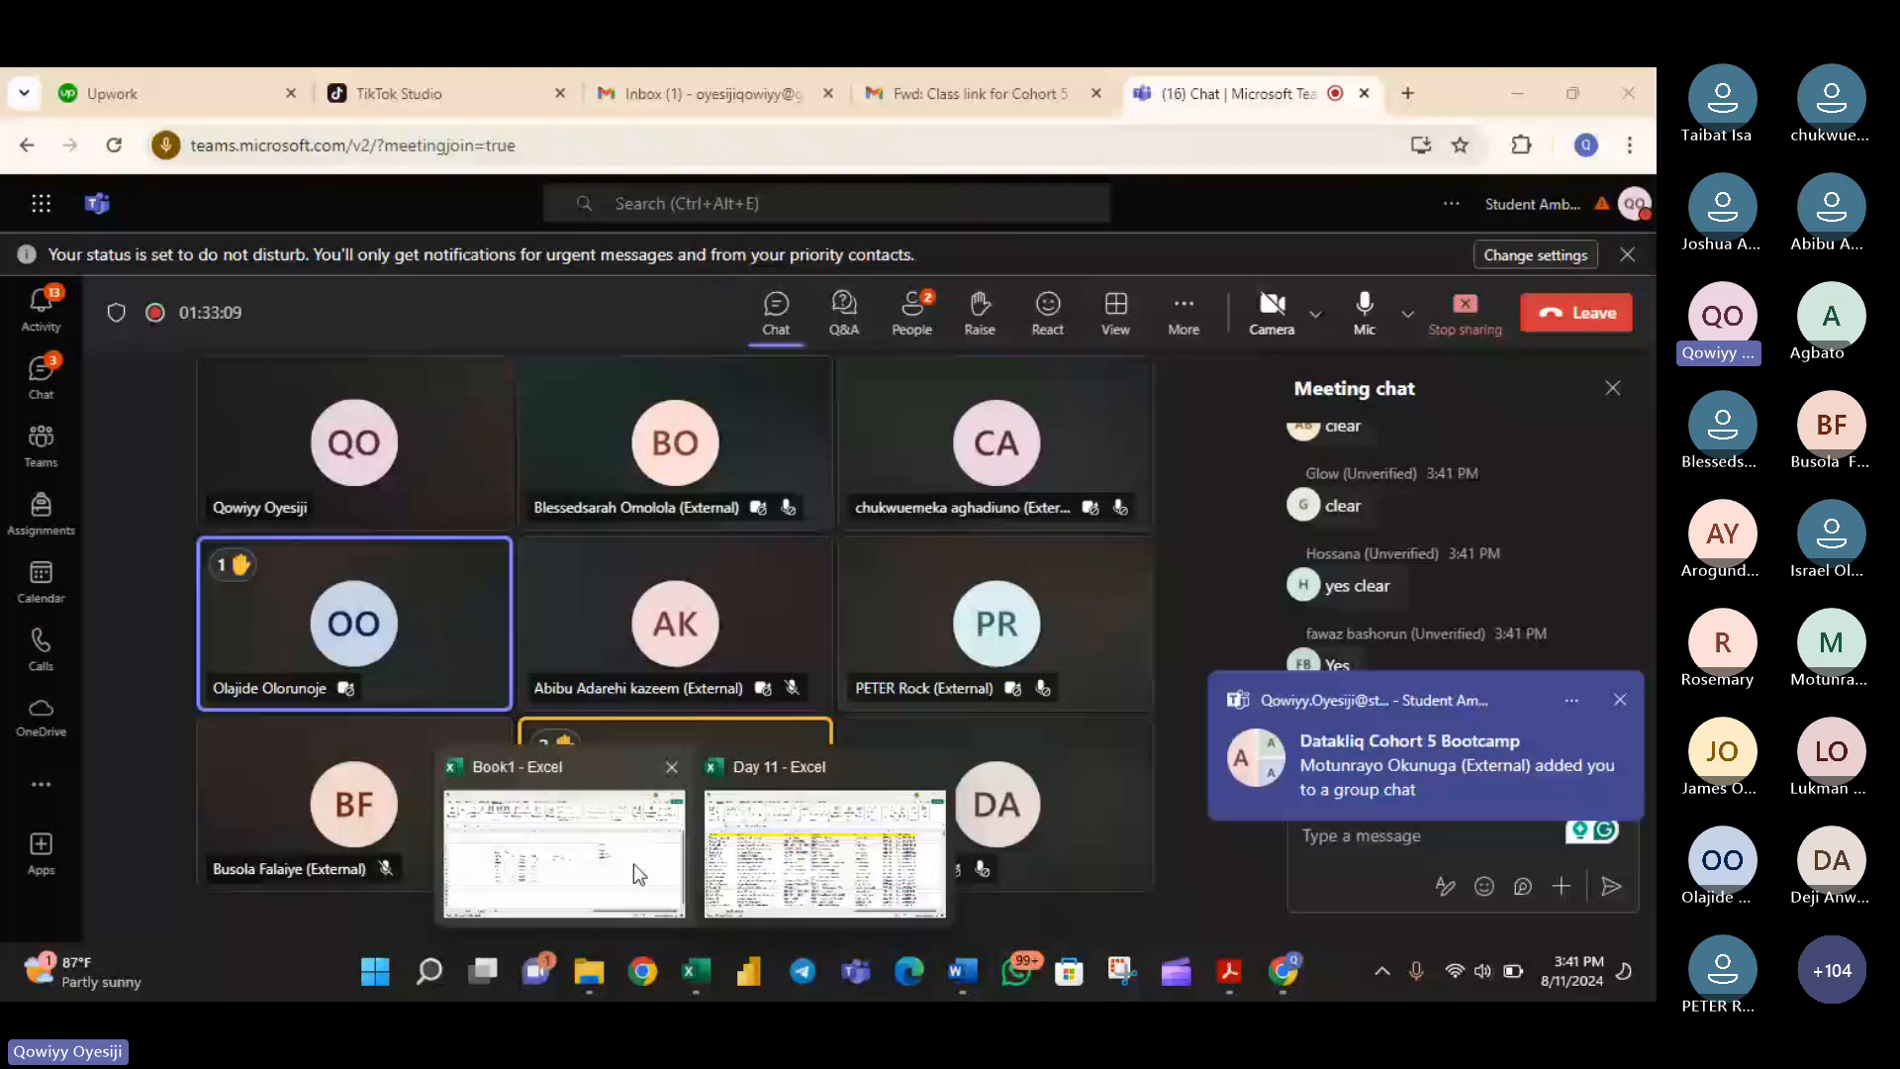
pyautogui.click(633, 863)
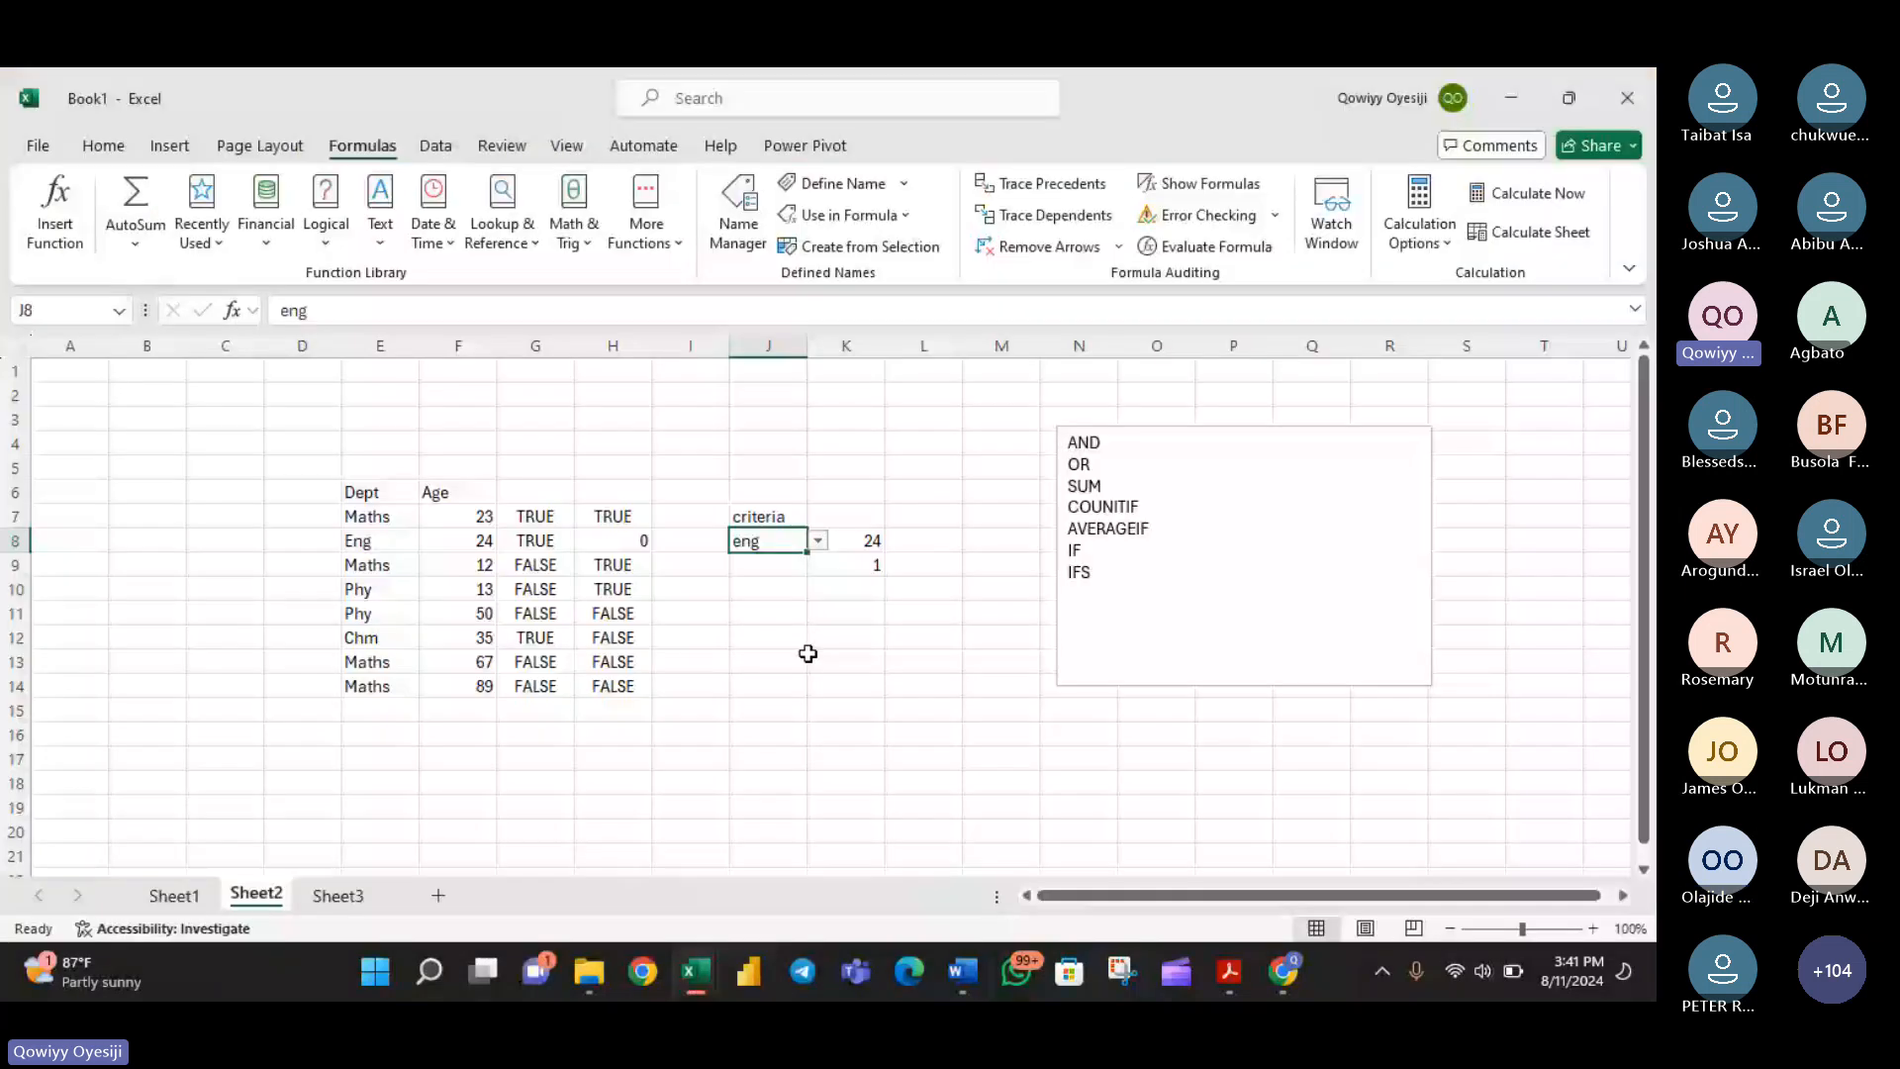
pyautogui.click(792, 656)
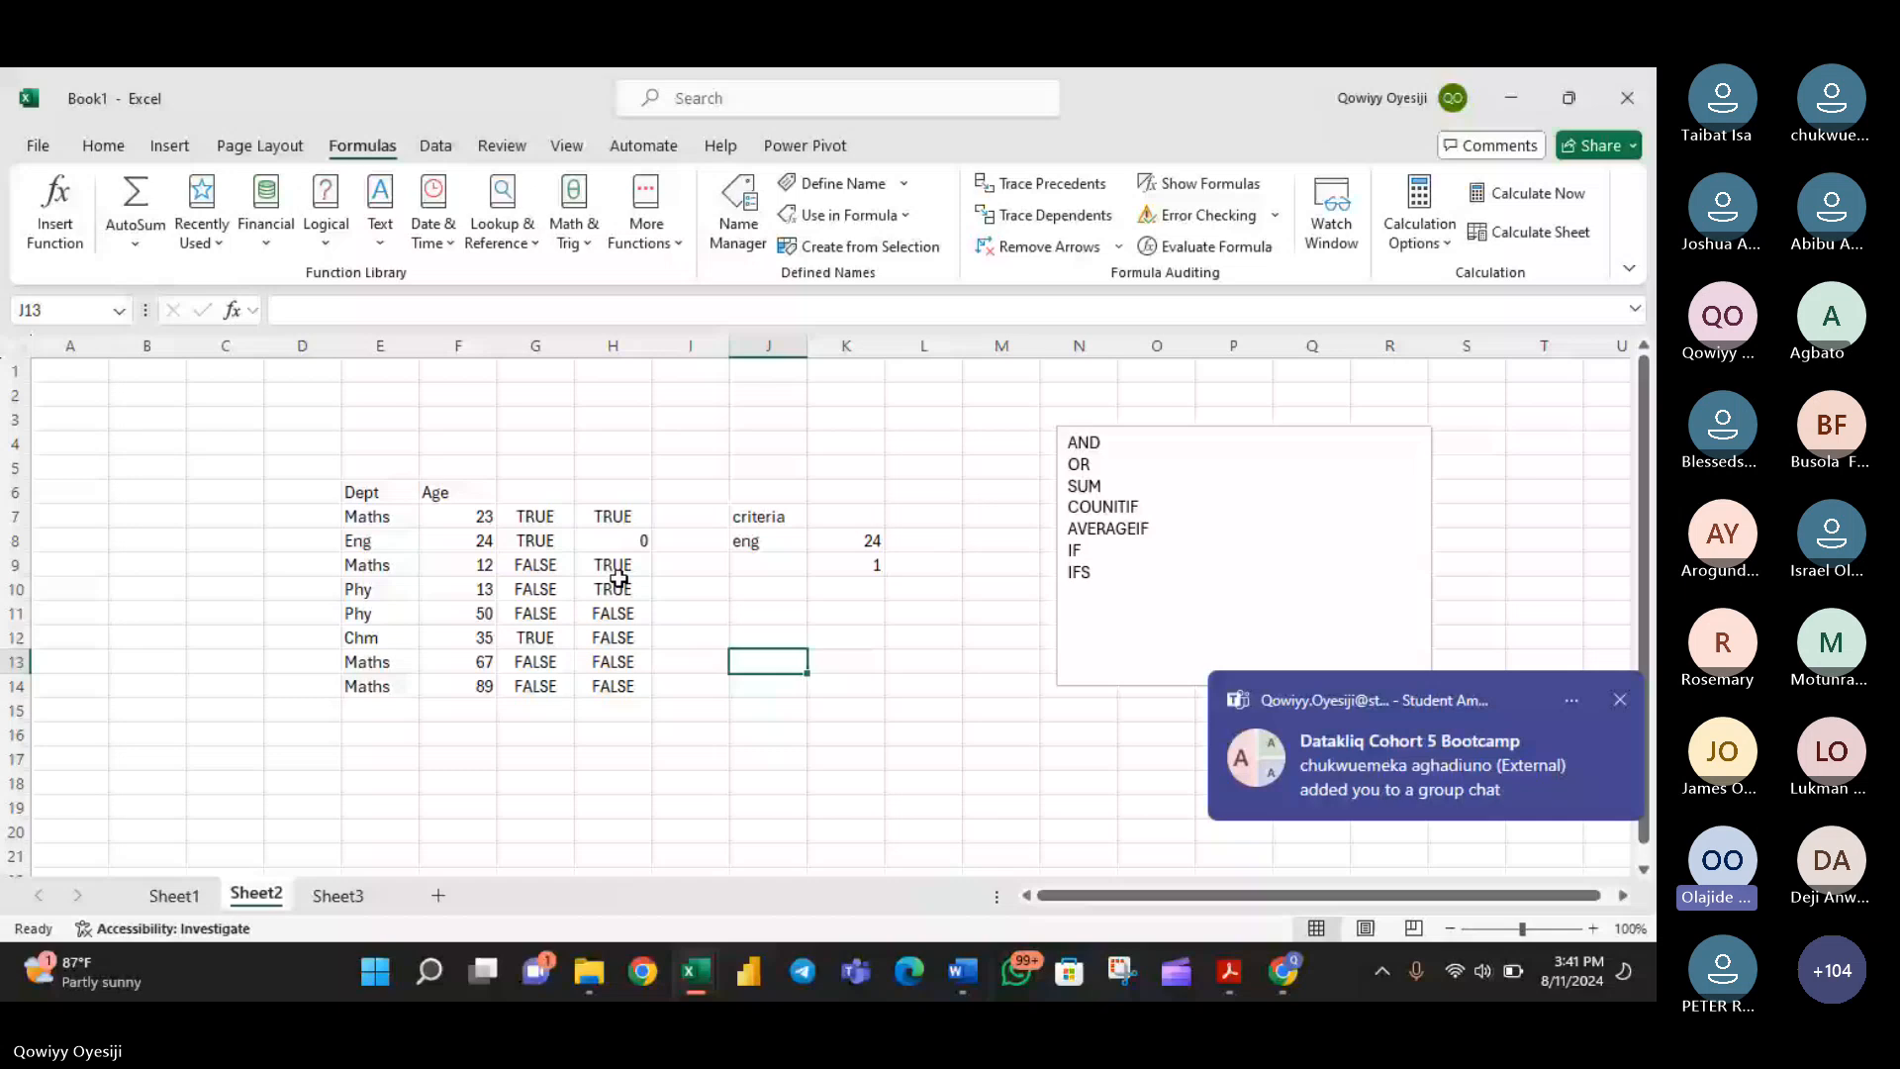
pyautogui.click(641, 542)
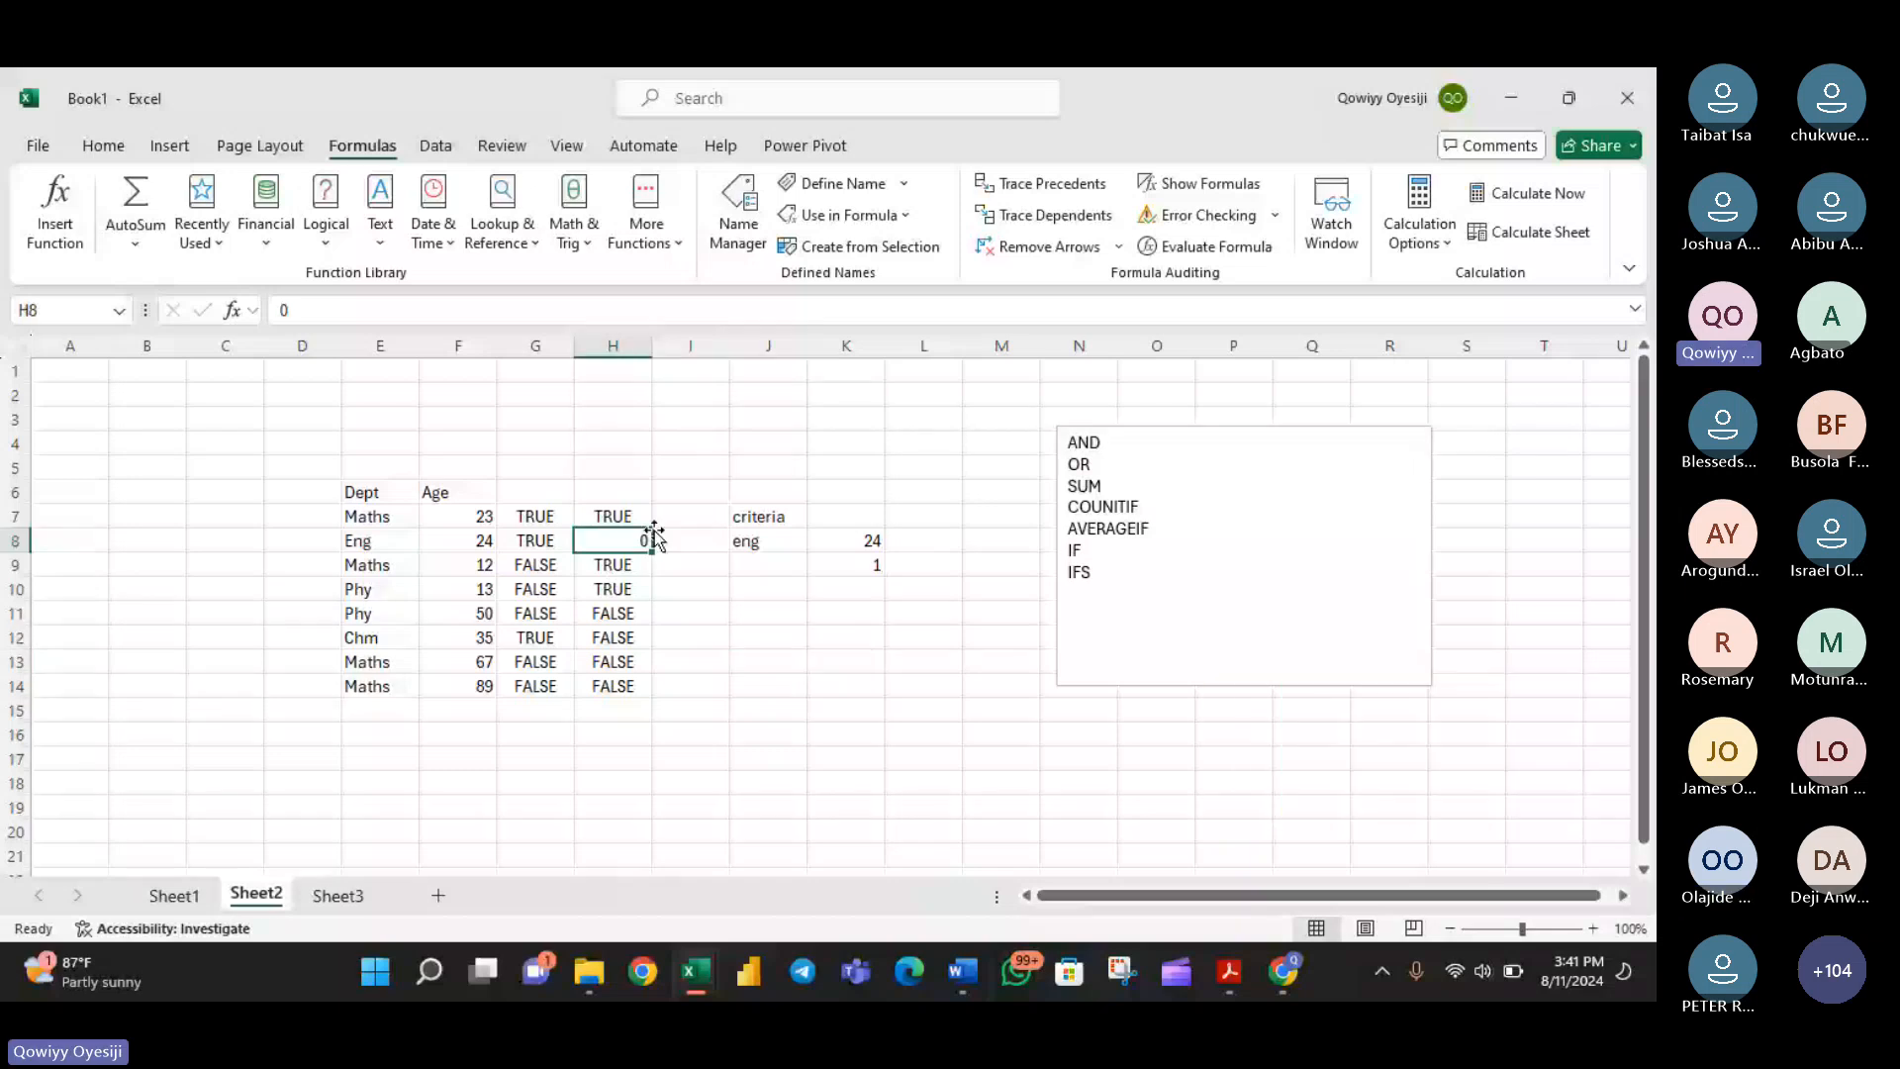
pyautogui.click(670, 518)
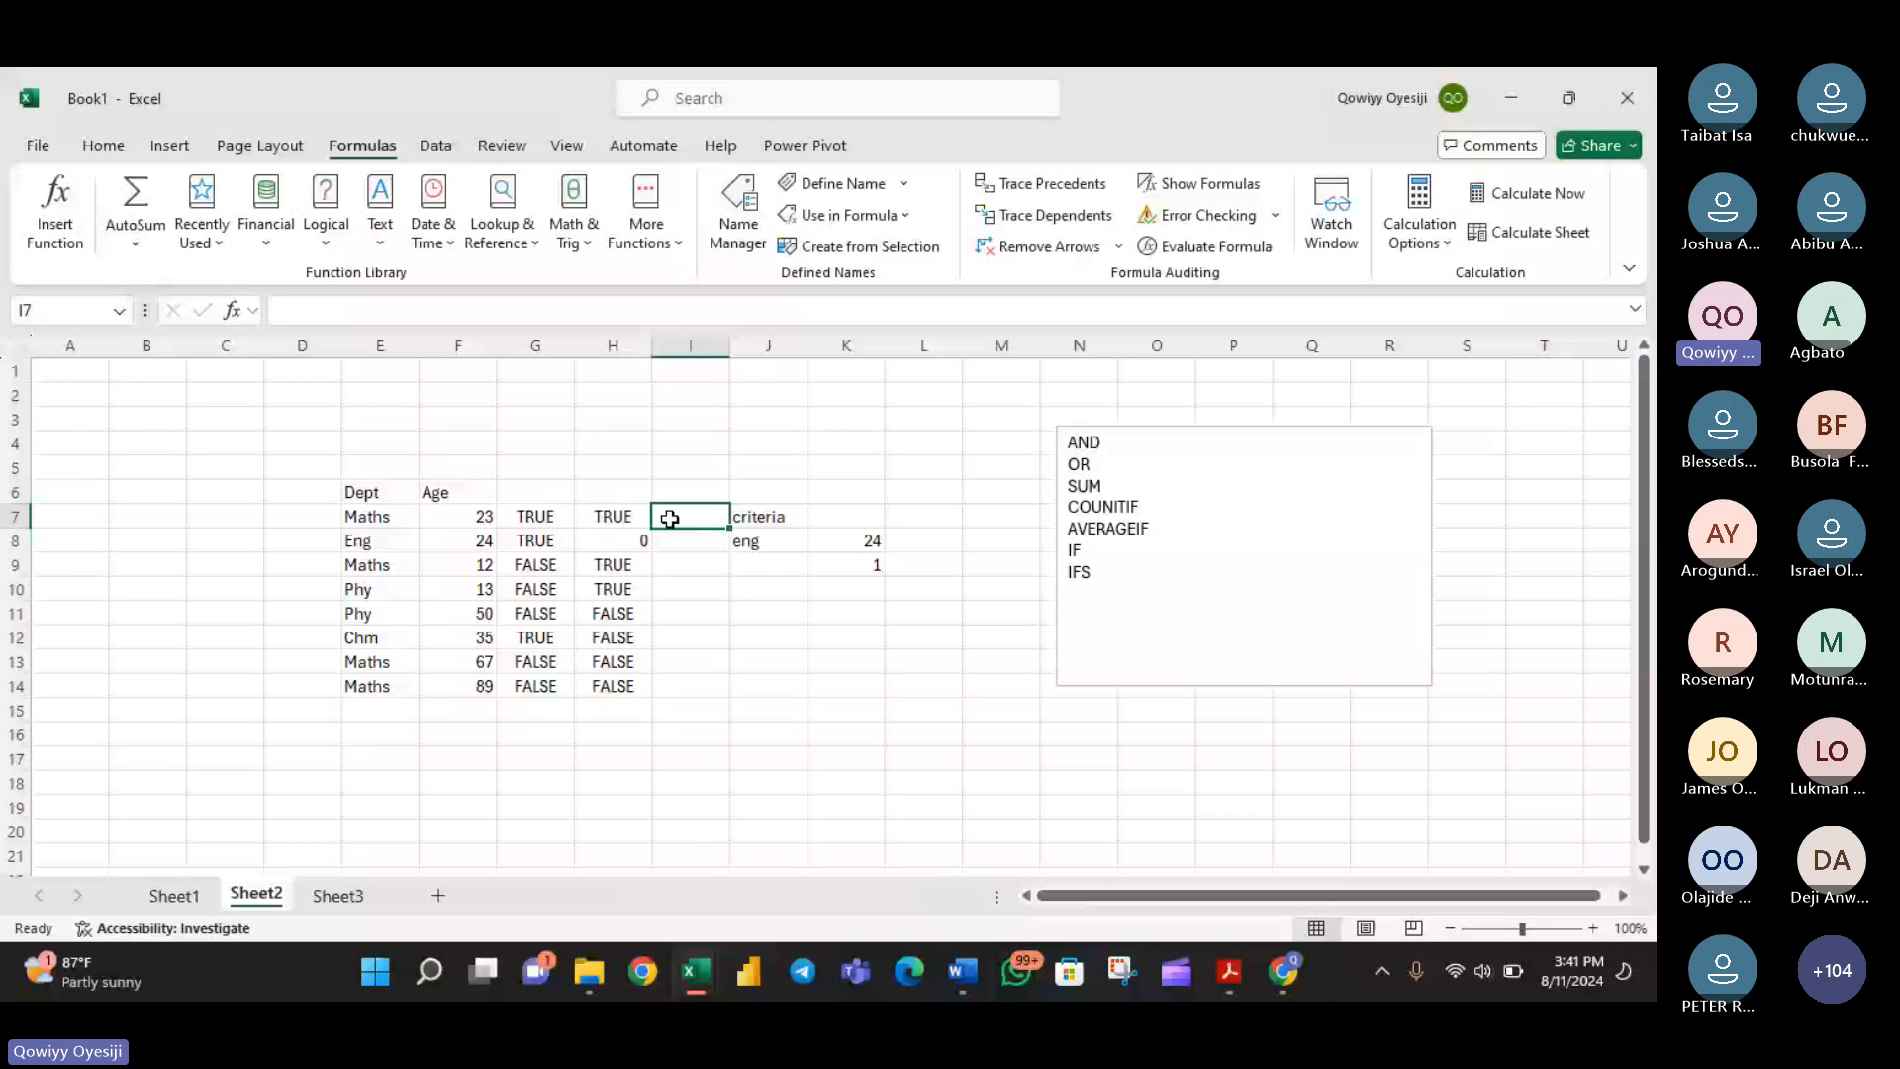
pyautogui.write('=')
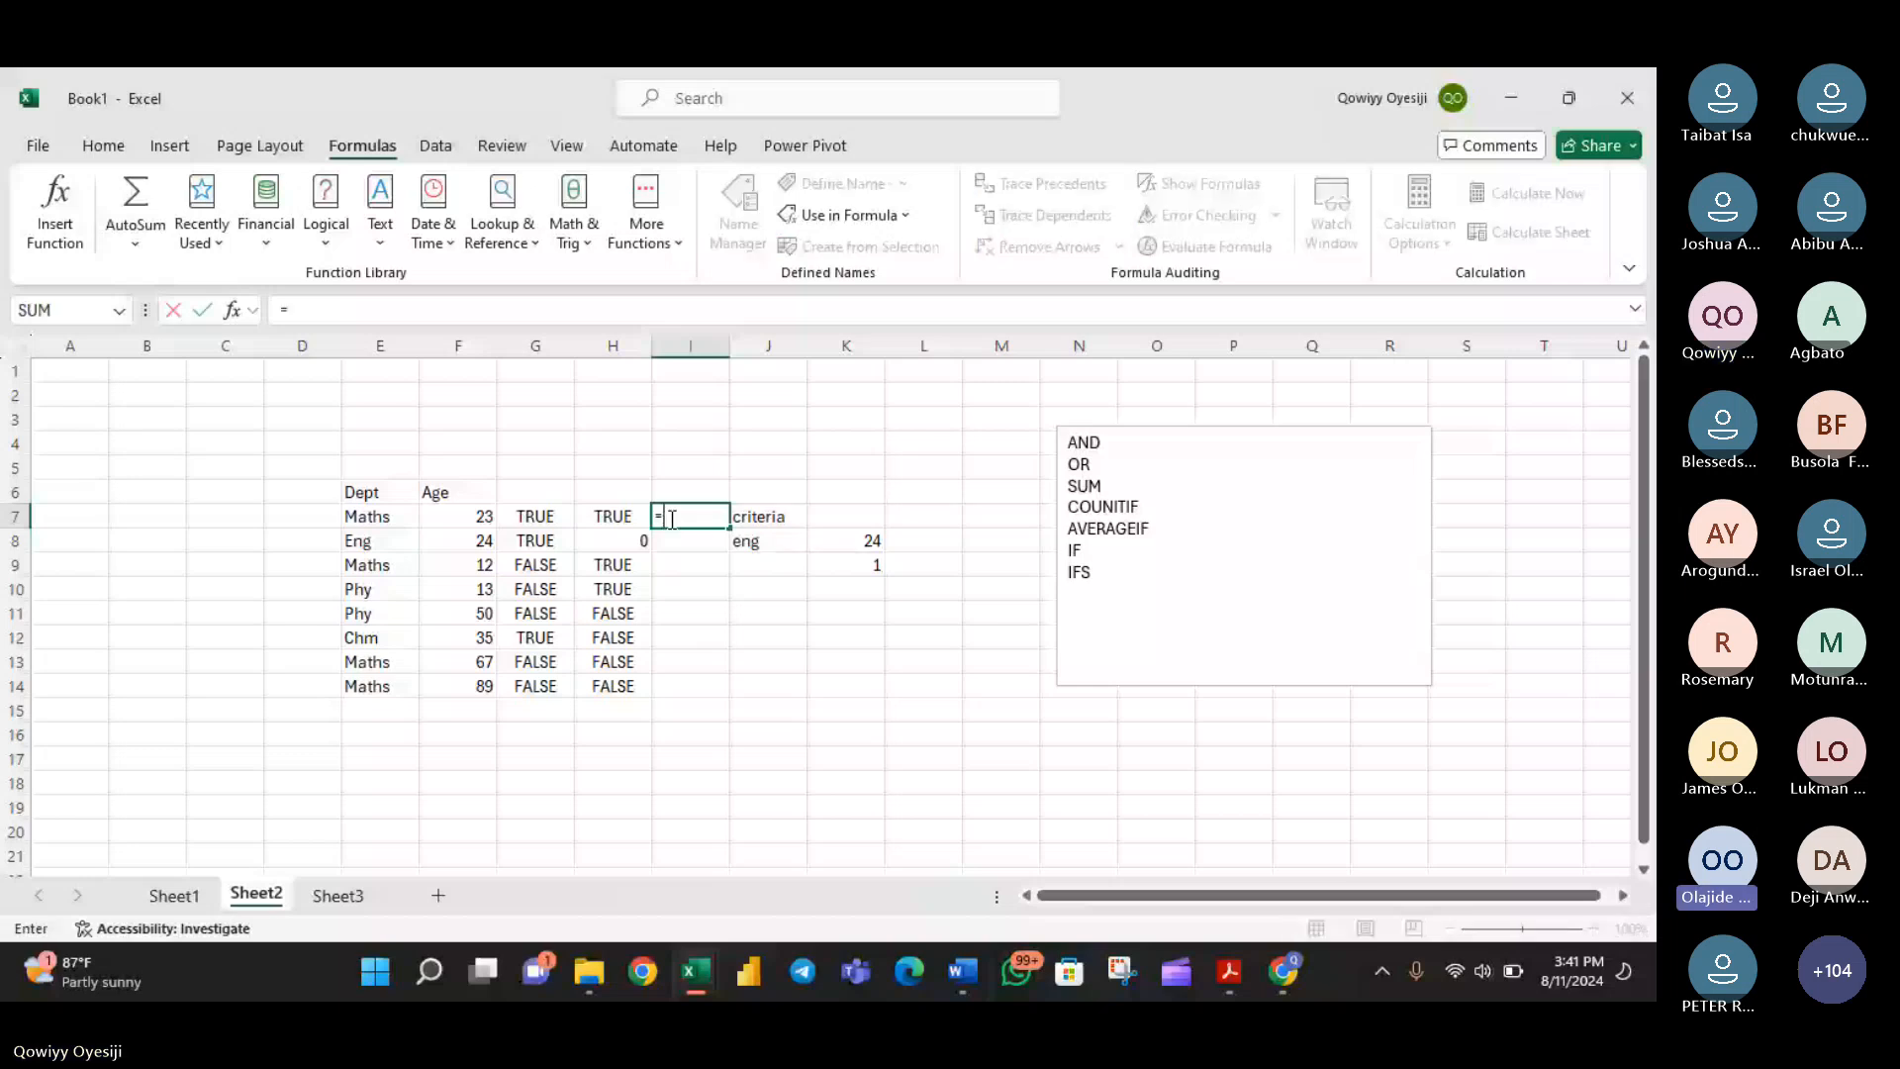
pyautogui.write('if')
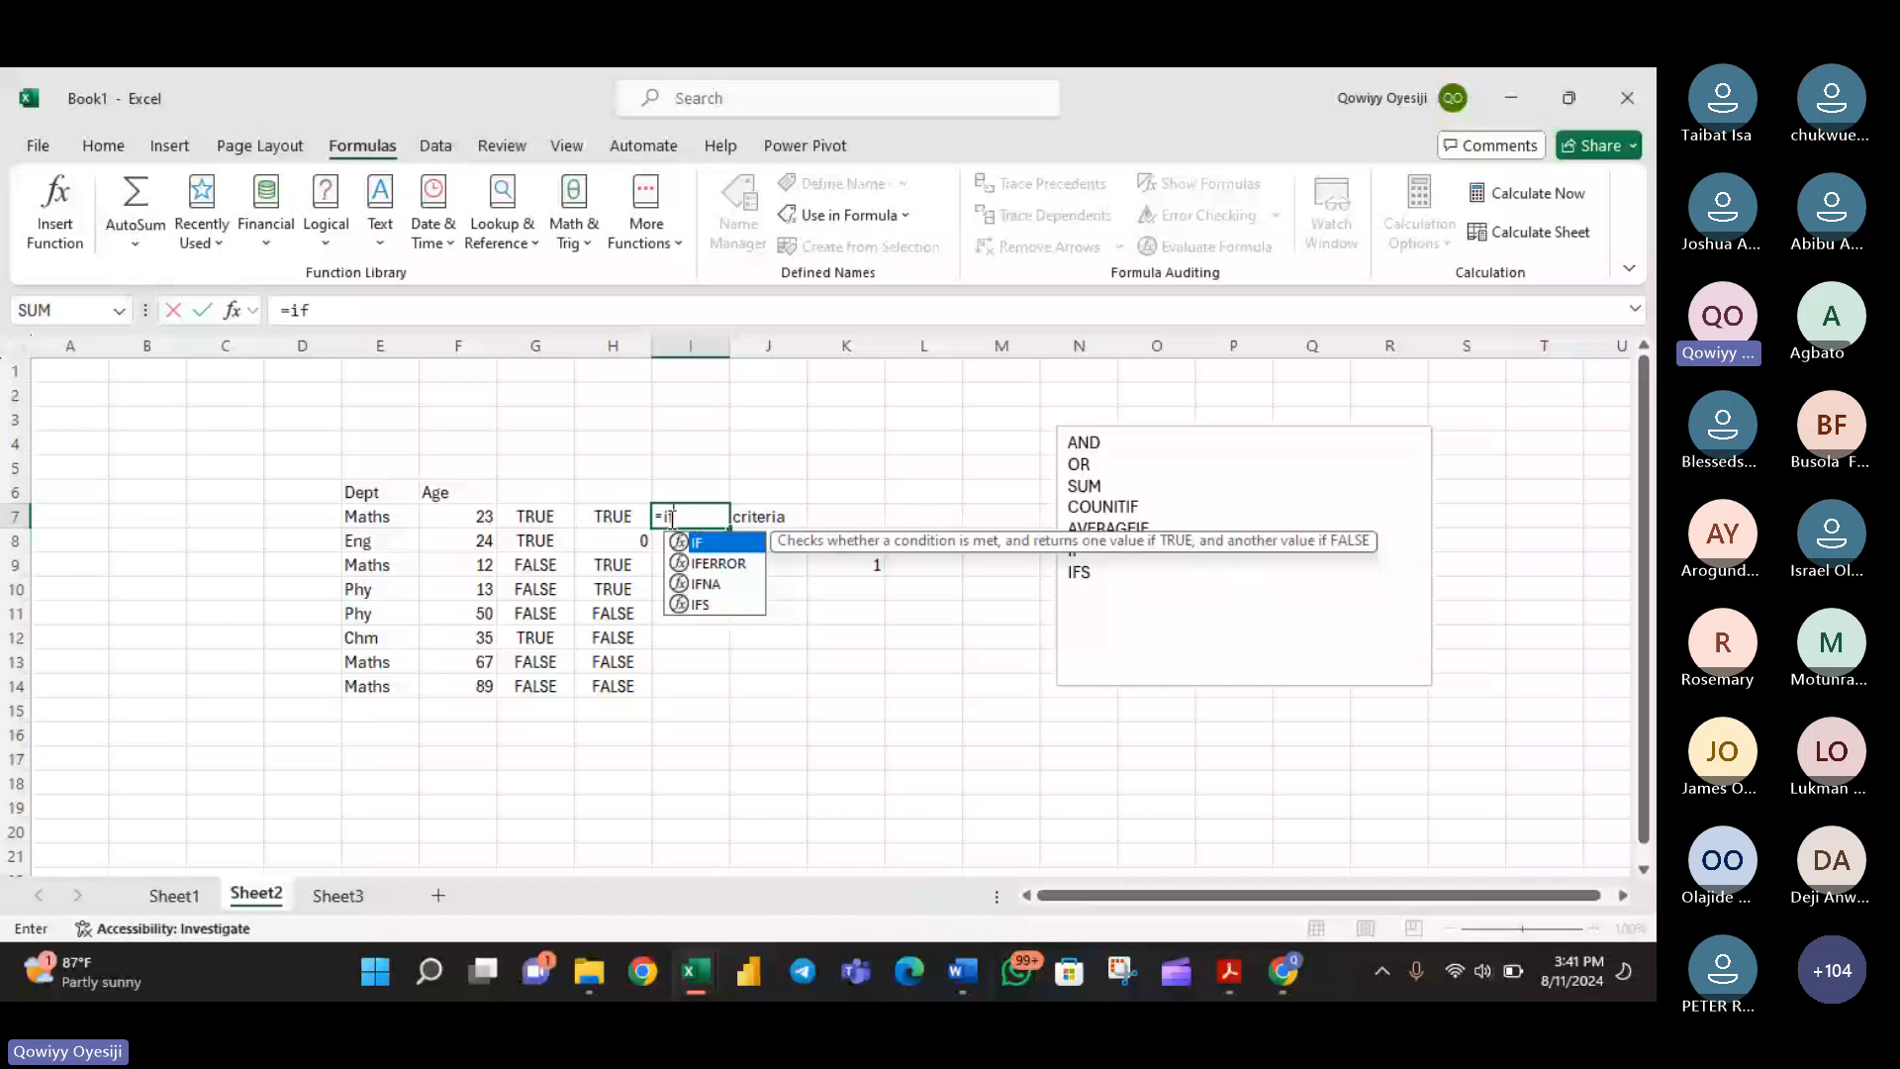
pyautogui.click(540, 518)
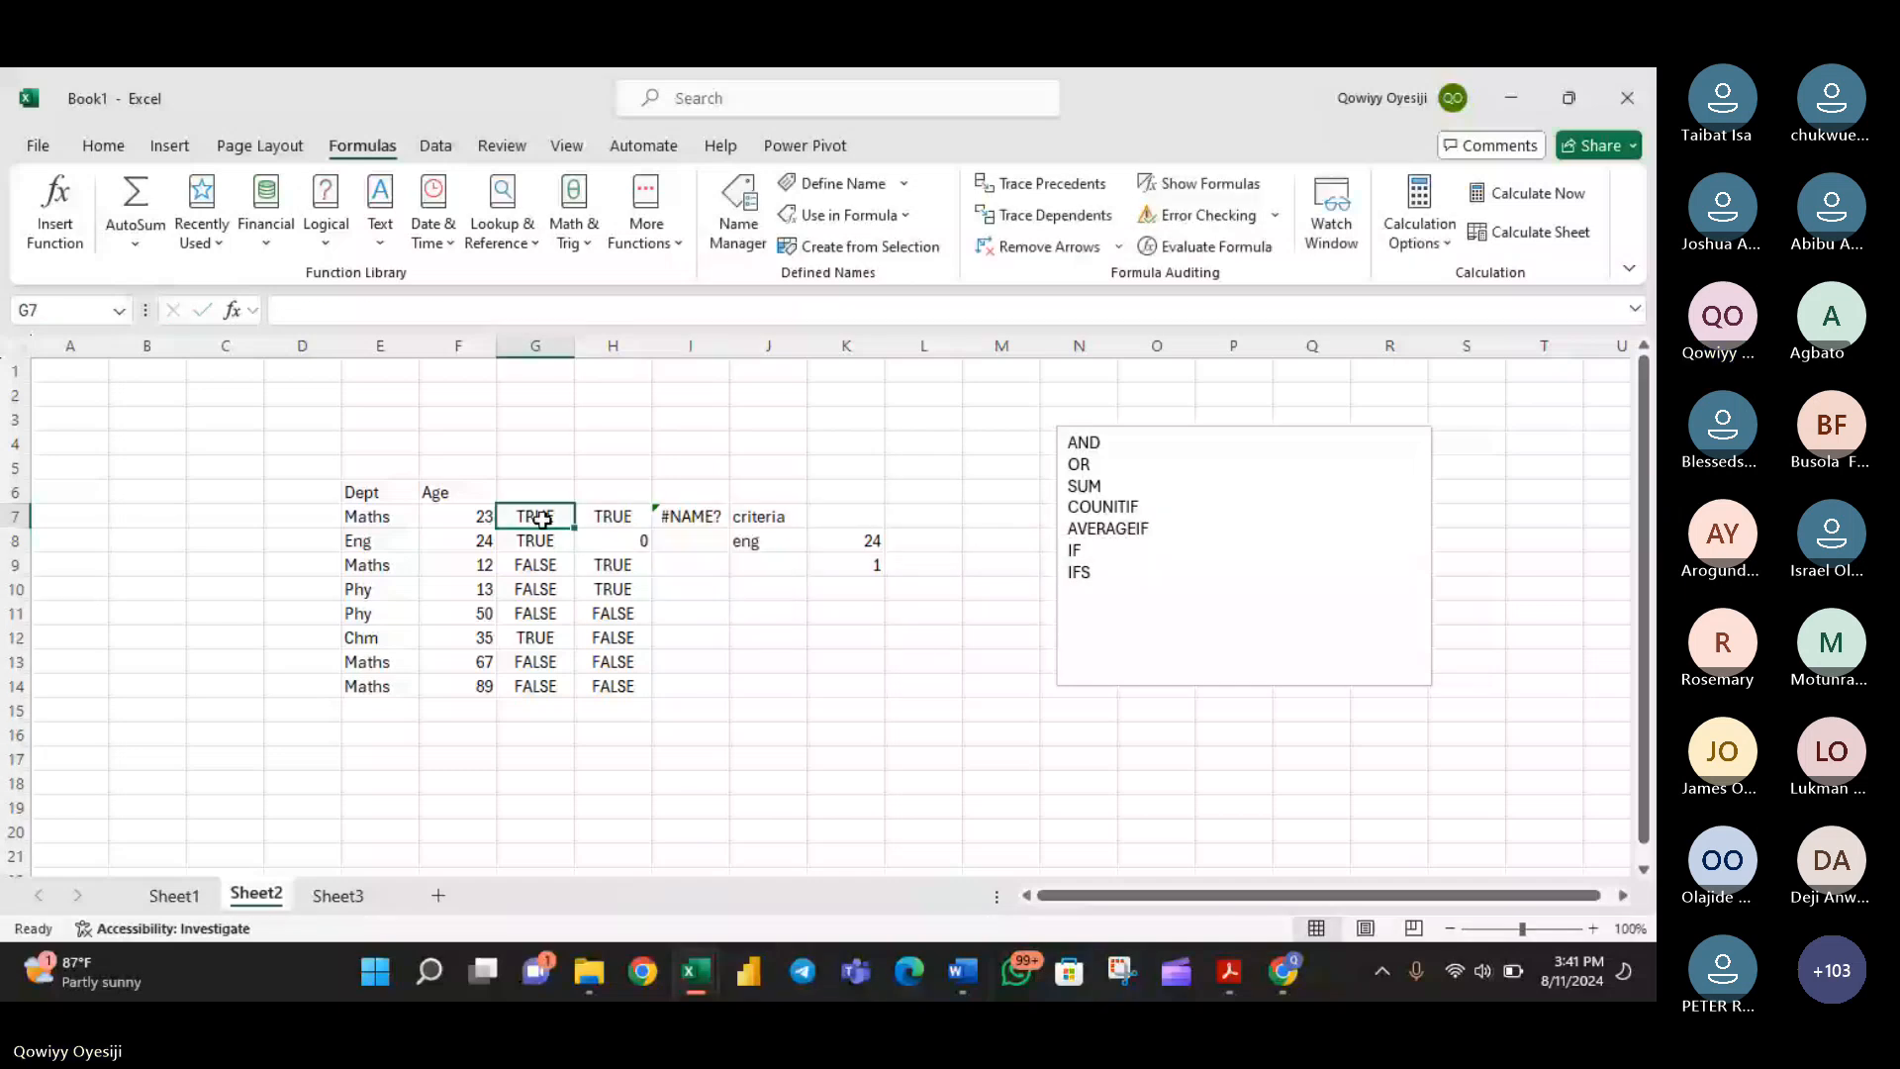
pyautogui.doubleClick(522, 515)
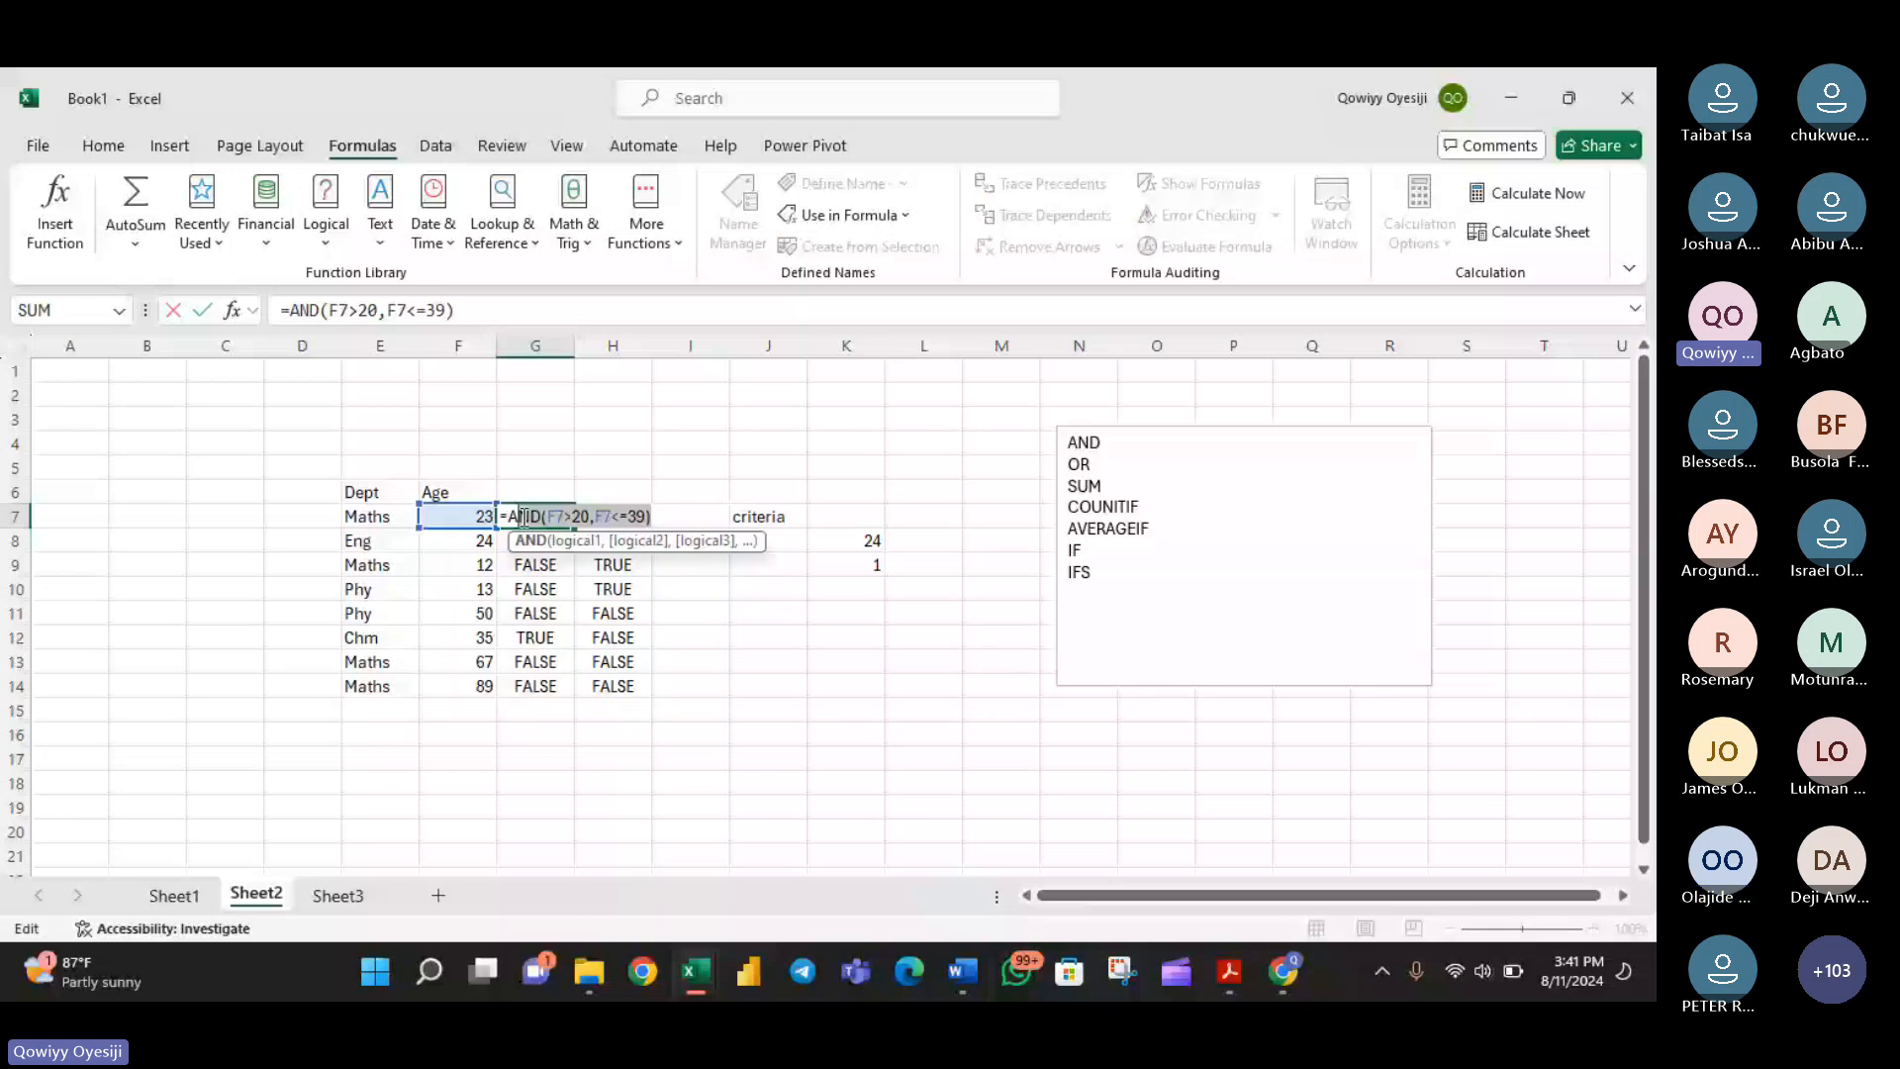
pyautogui.moveTo(523, 517); pyautogui.dragTo(509, 516)
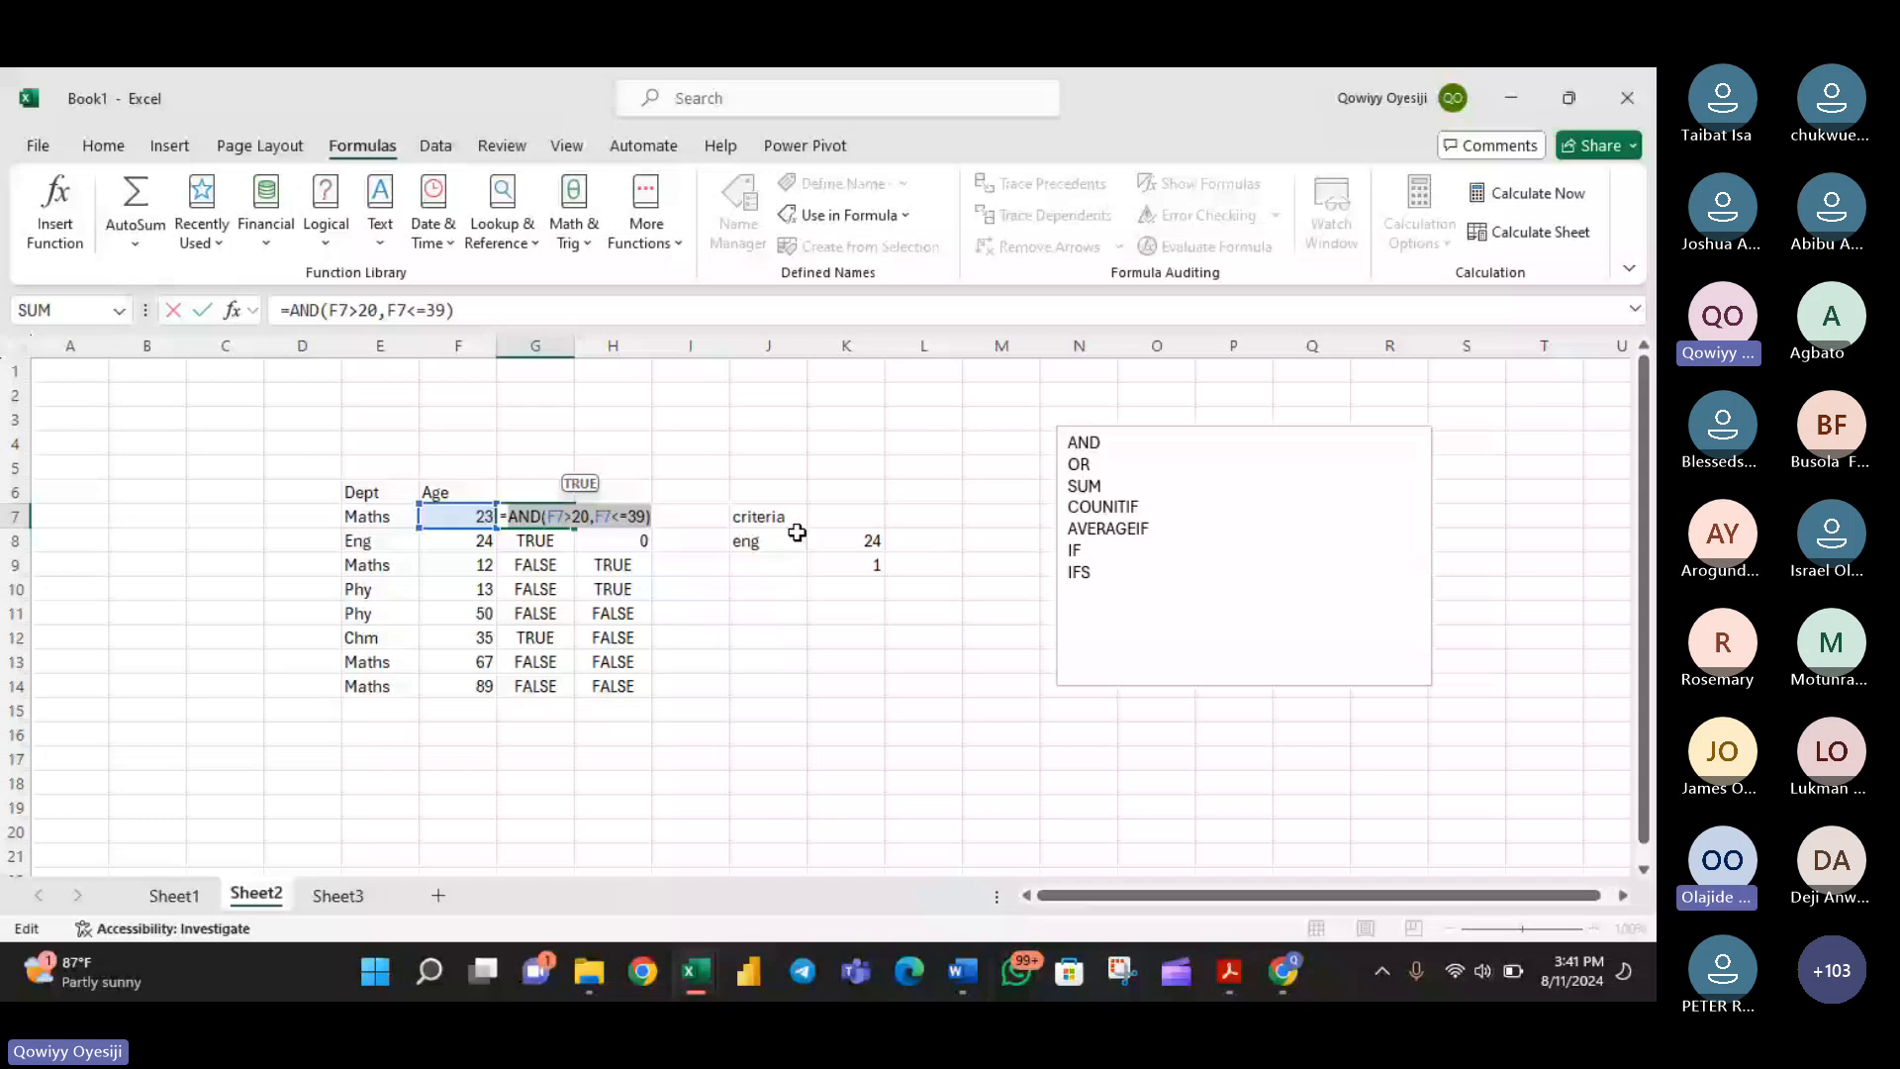
pyautogui.press('Return')
pyautogui.click(698, 513)
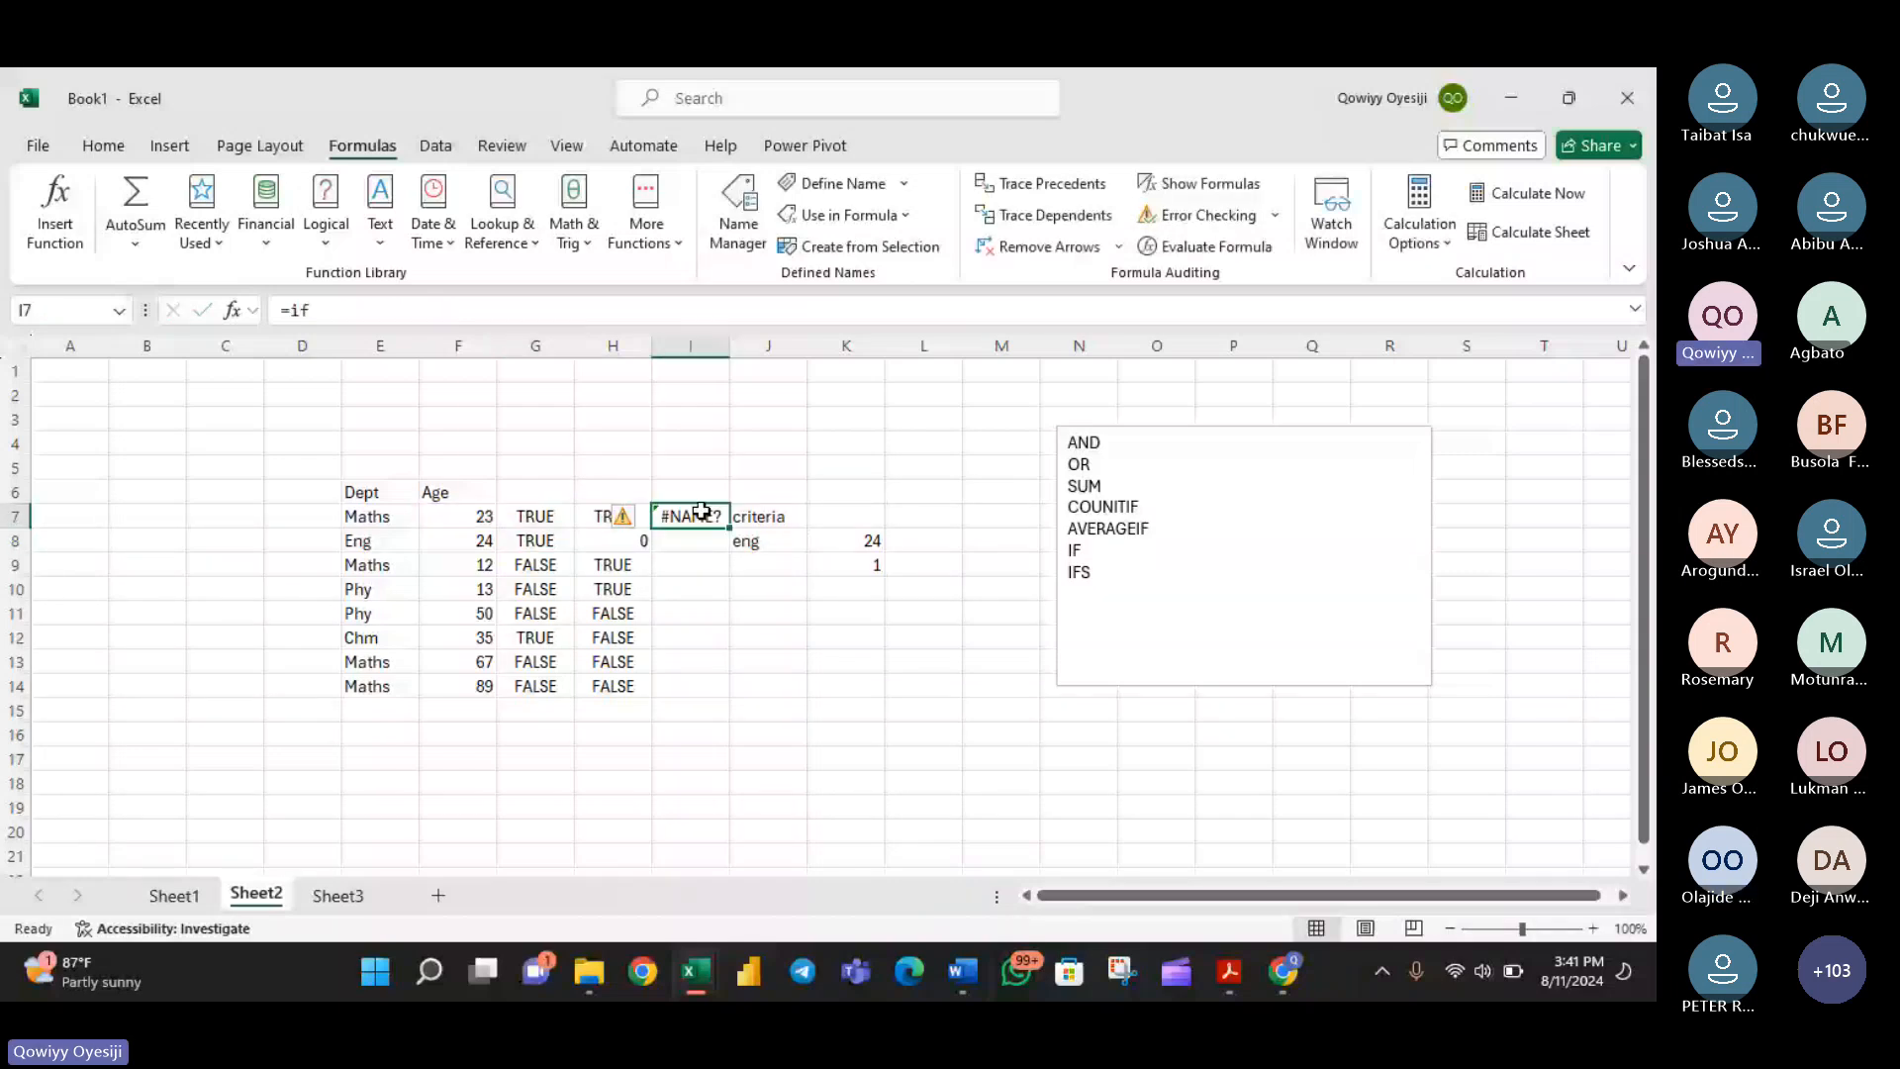
pyautogui.press('BackSpace')
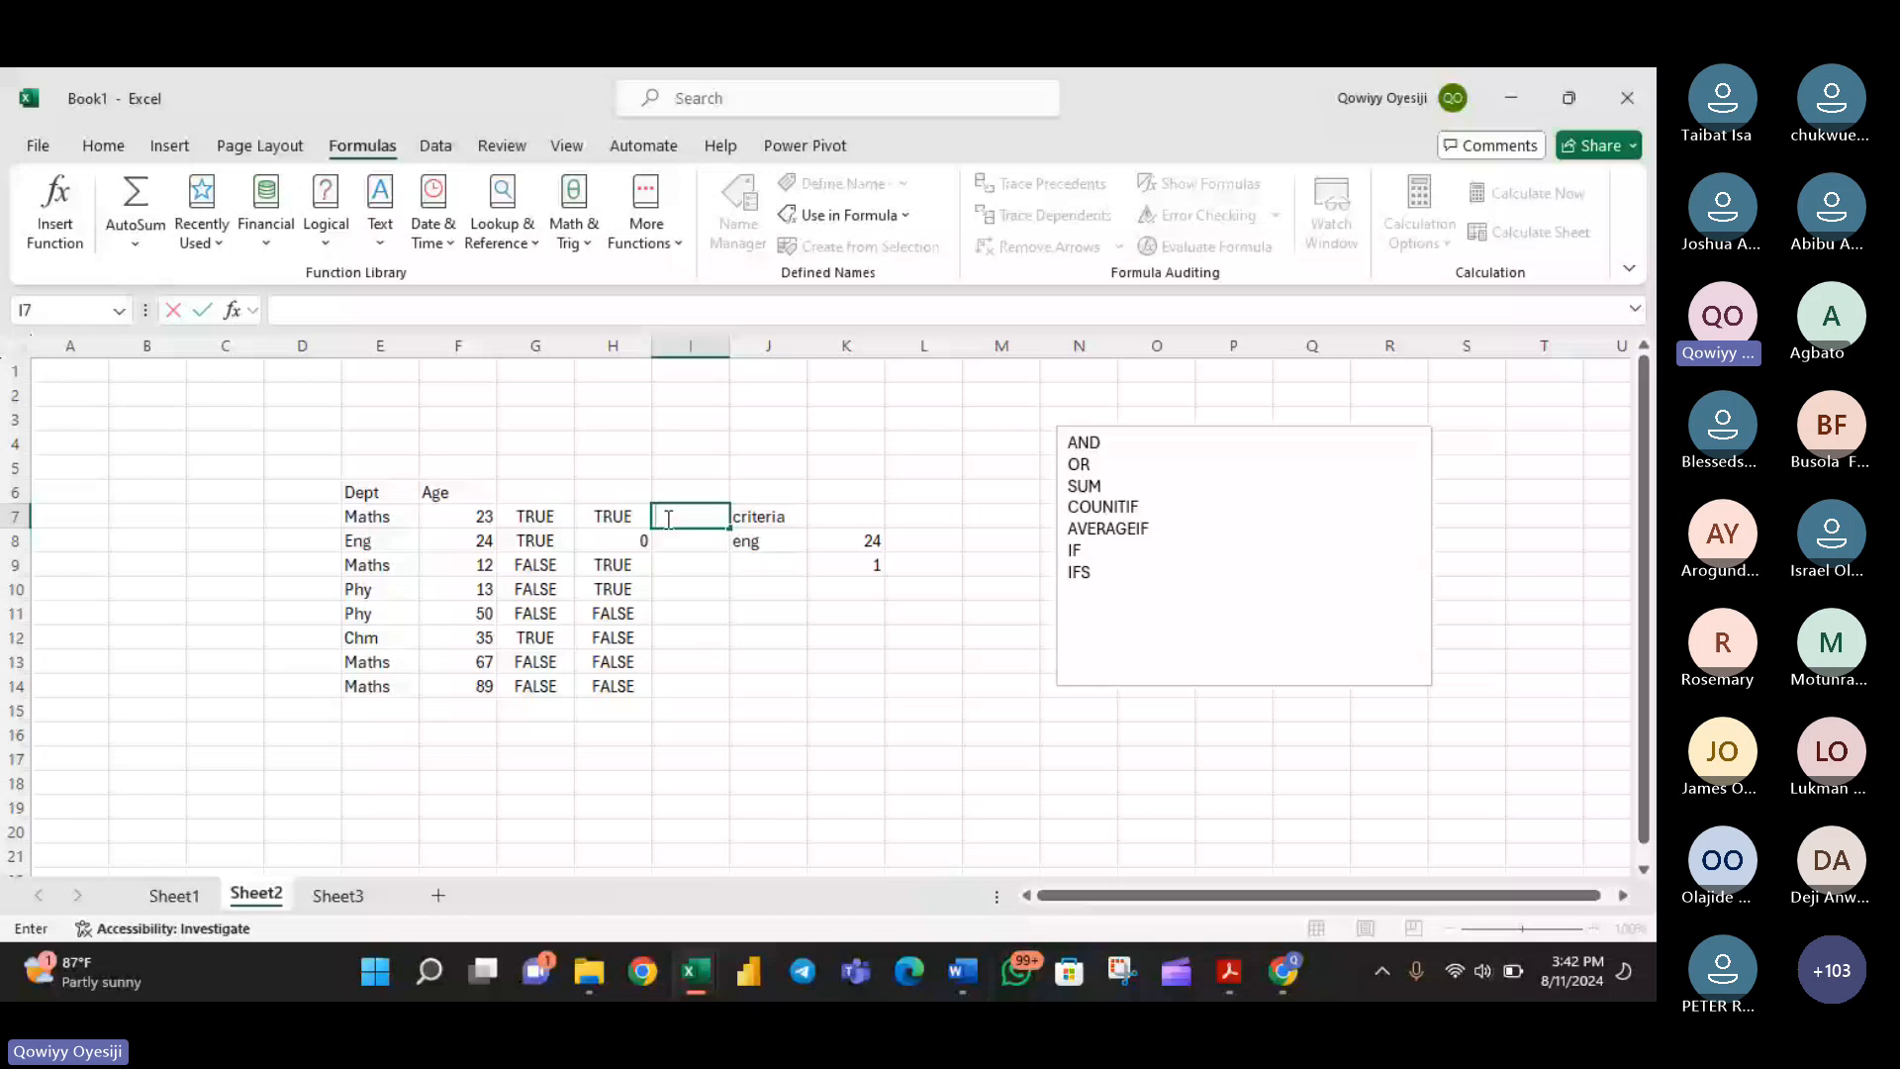
# - Add the lines "20-35 youth", "above 35 Old" and "Less than 20 Children" below IFS in the text box
pyautogui.click(1239, 610)
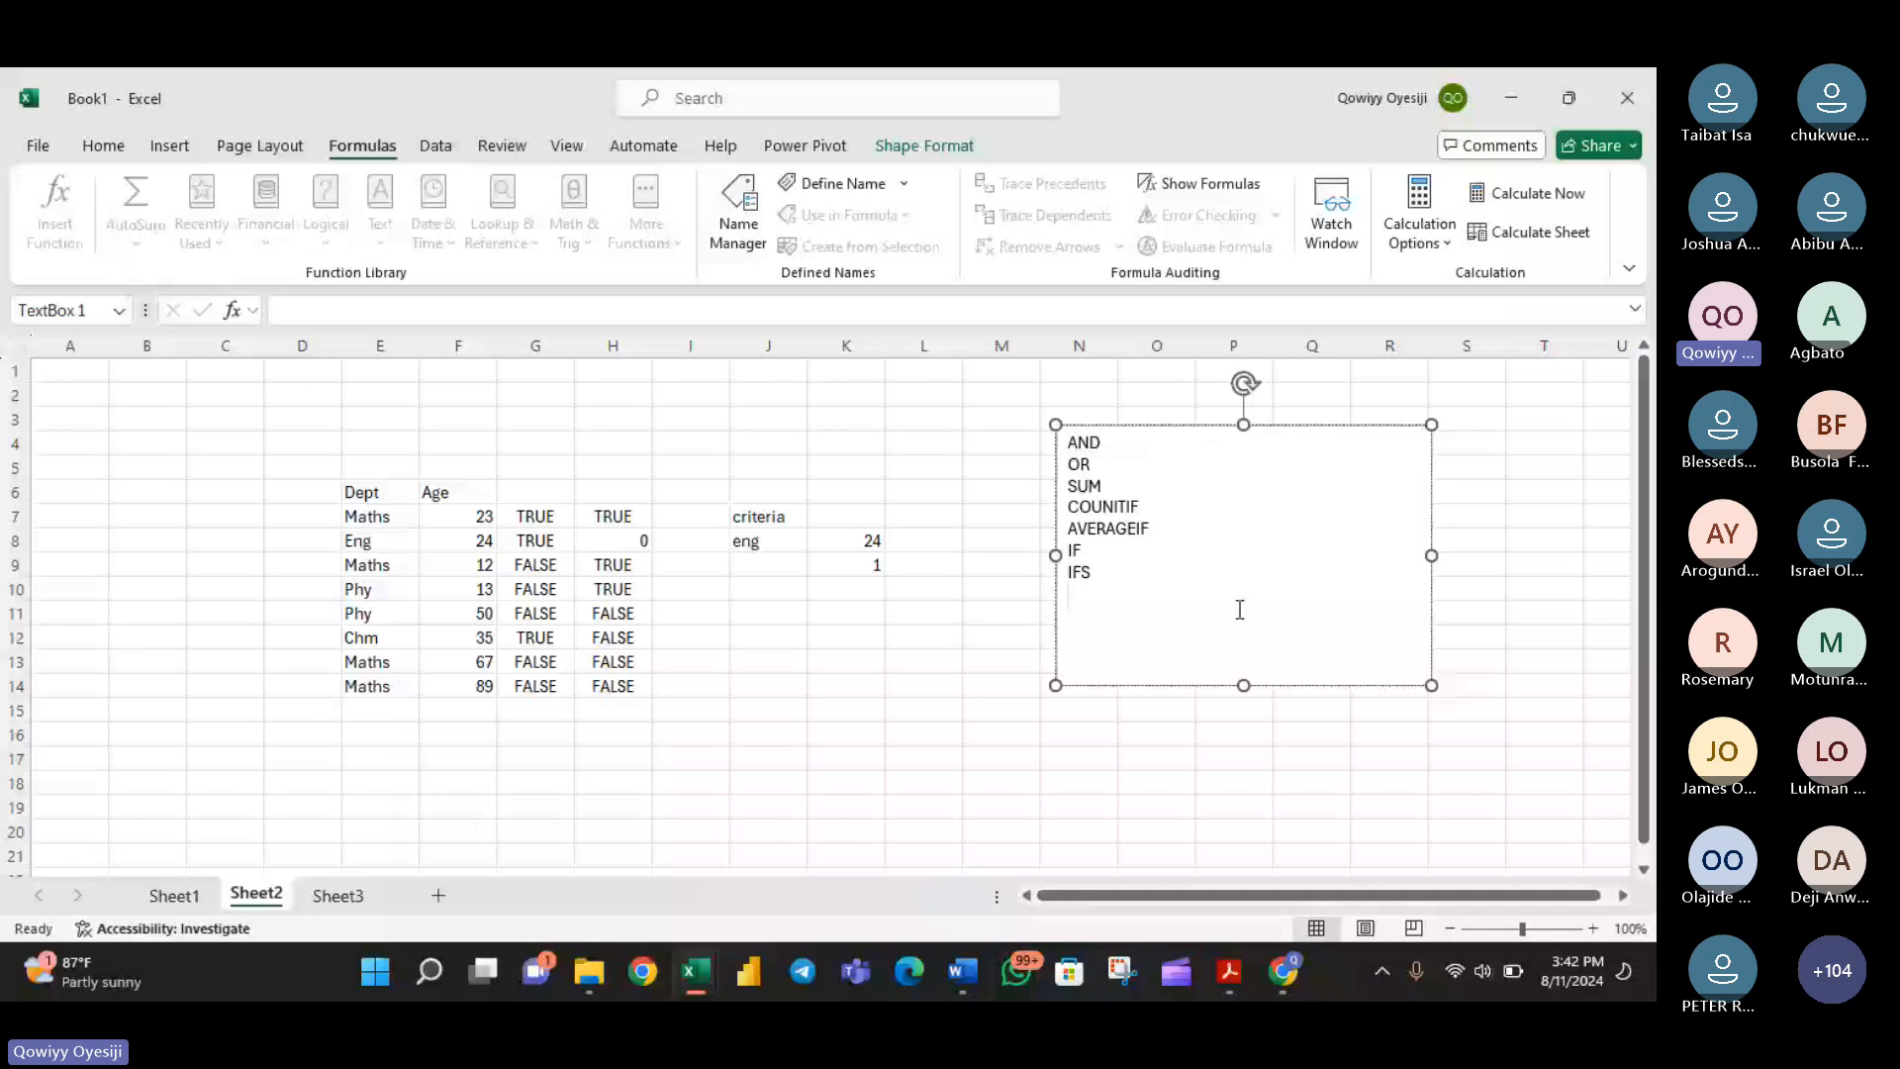
pyautogui.write('20-35 youth')
pyautogui.press('Return')
pyautogui.write('above 35 Old')
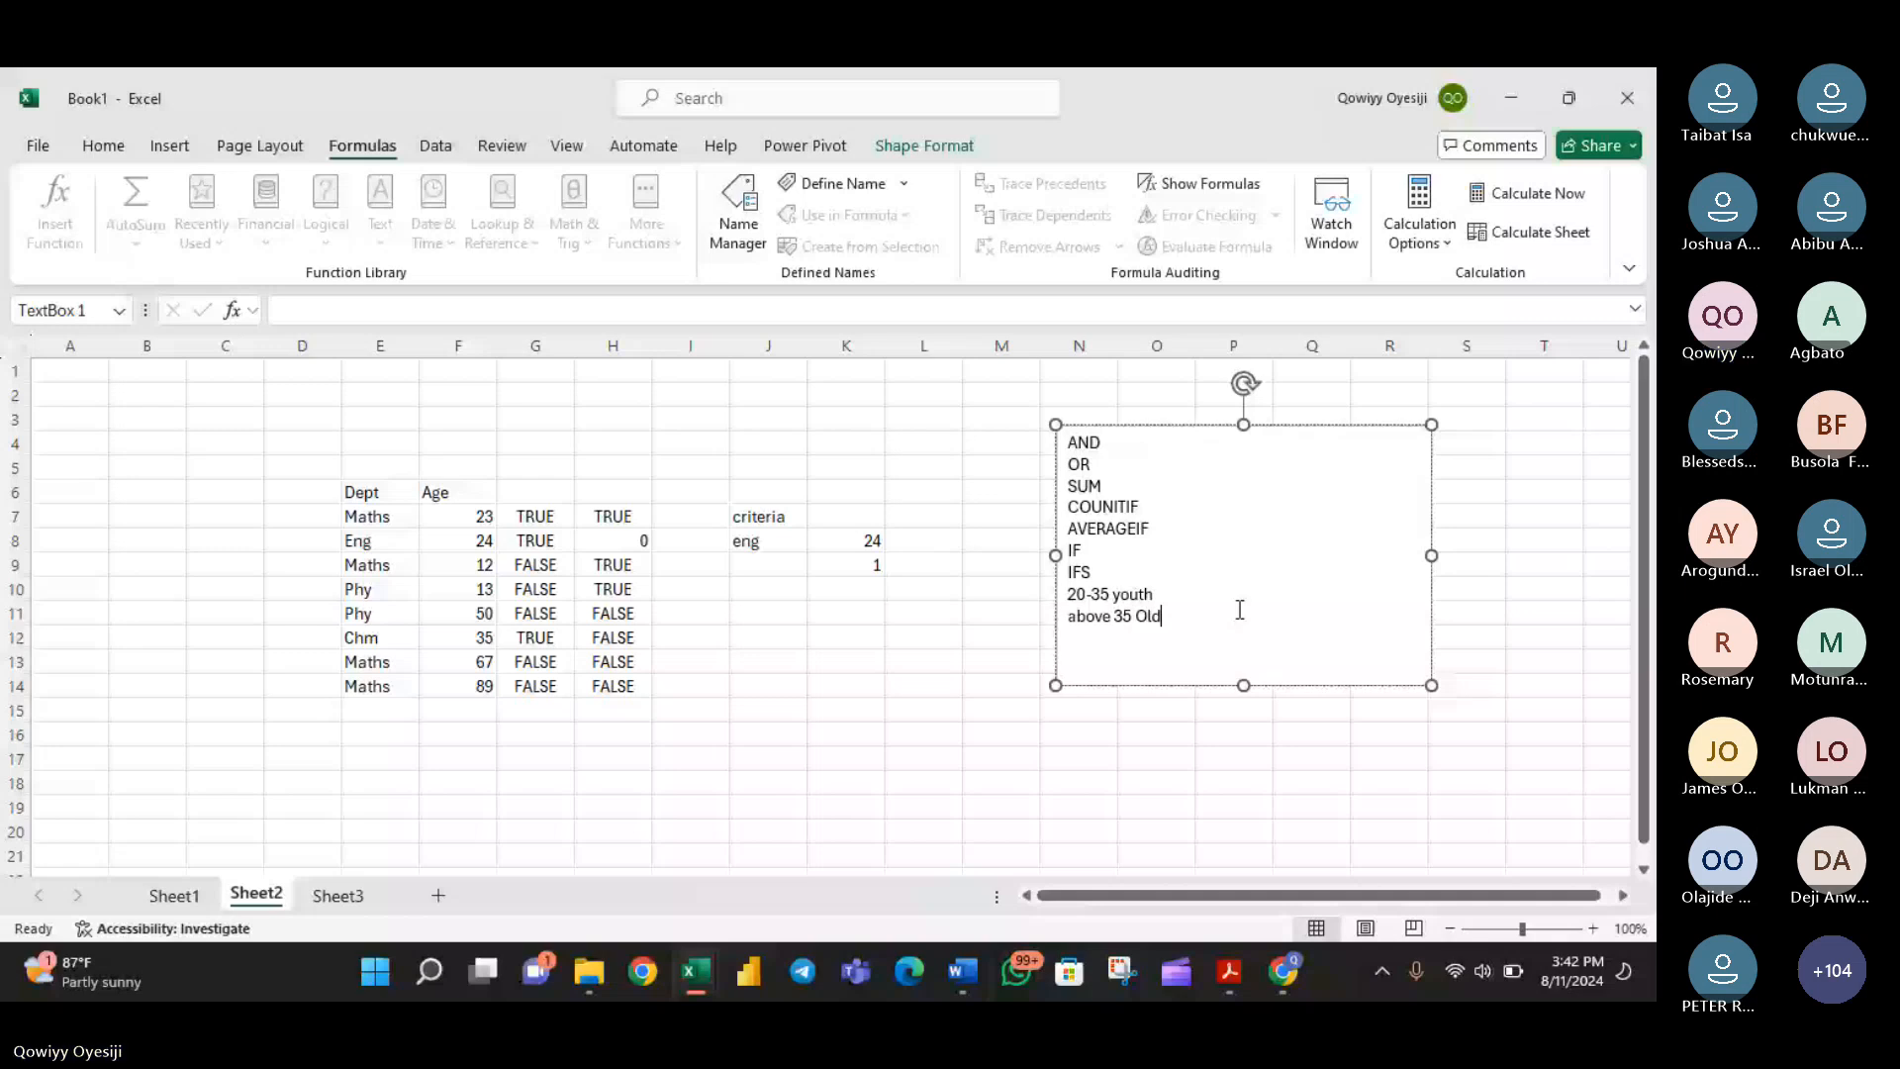
pyautogui.press('Return')
pyautogui.write('Less than 20 C')
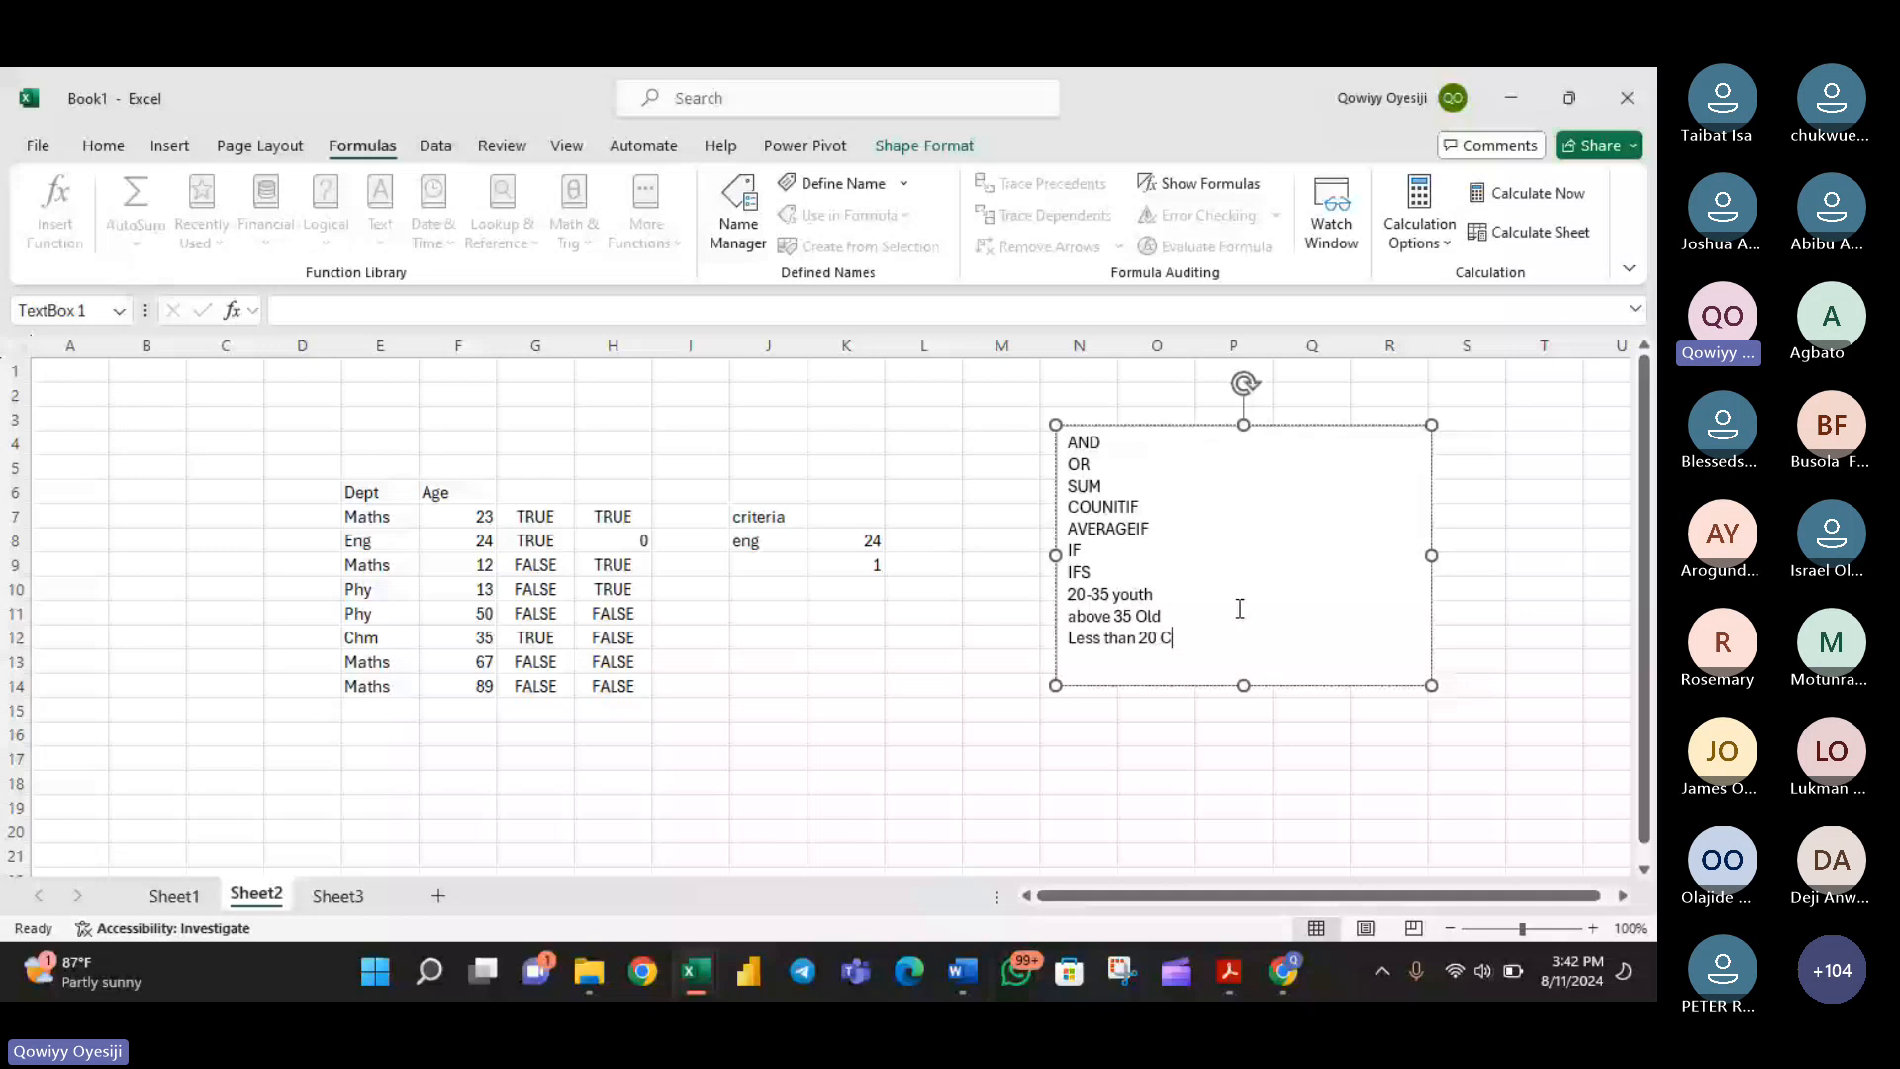
pyautogui.write('hildren')
pyautogui.press('Return')
# - Clear the criteria block in J7:K9 and the logical formula results in G7:H14
pyautogui.moveTo(757, 515); pyautogui.dragTo(839, 557)
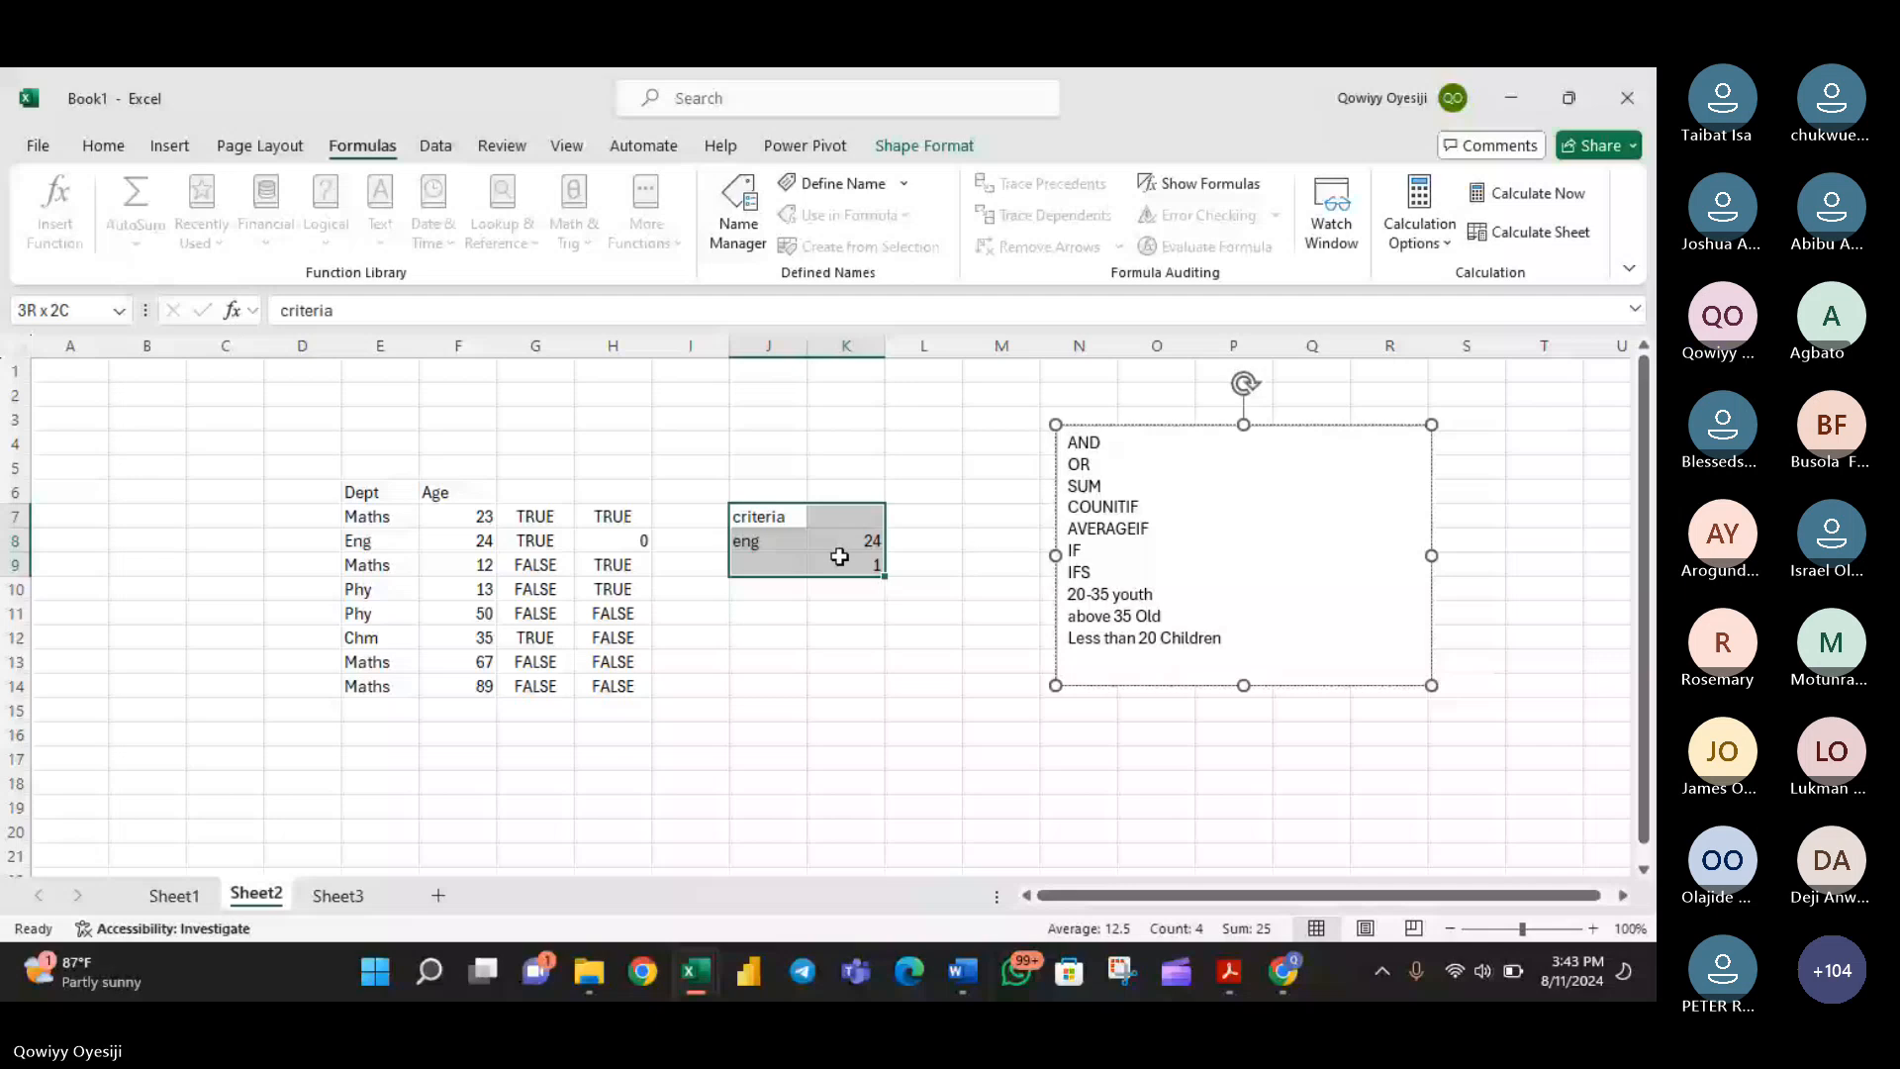
pyautogui.moveTo(535, 516); pyautogui.dragTo(634, 683)
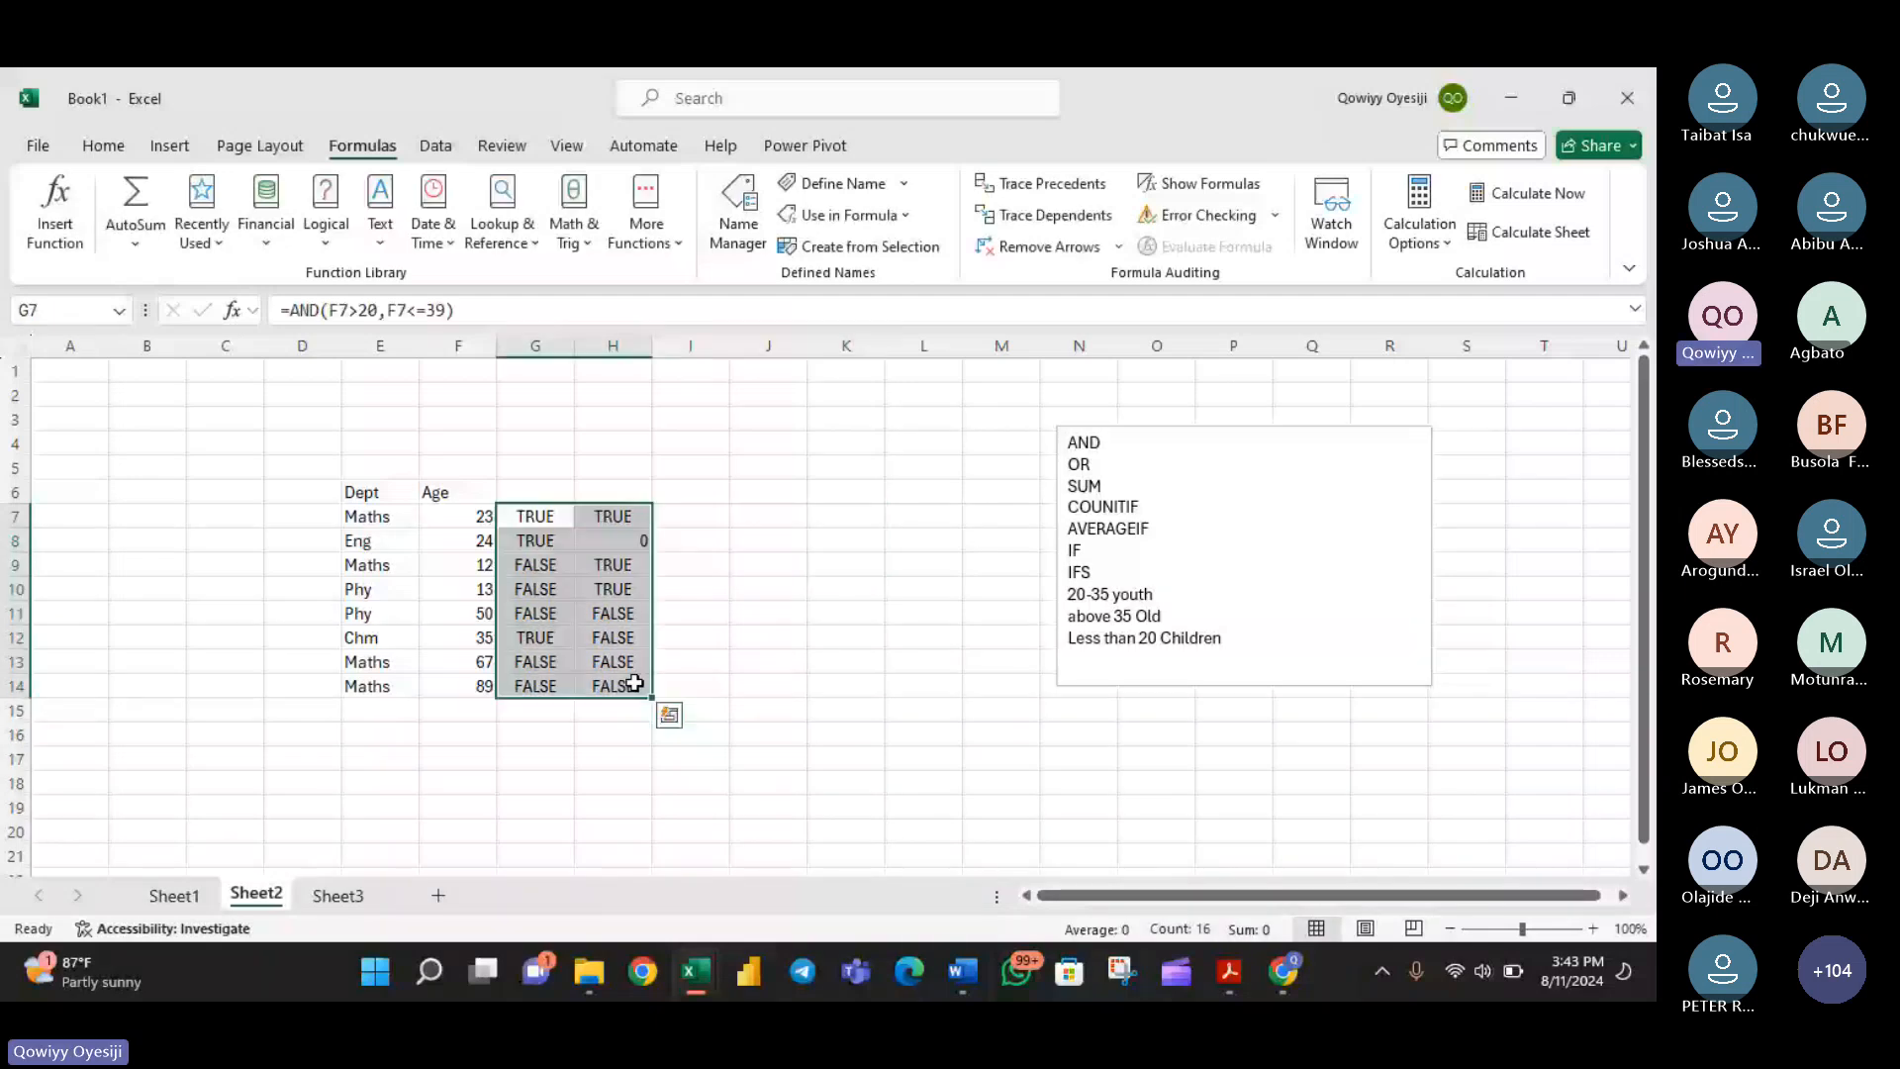
pyautogui.press('Delete')
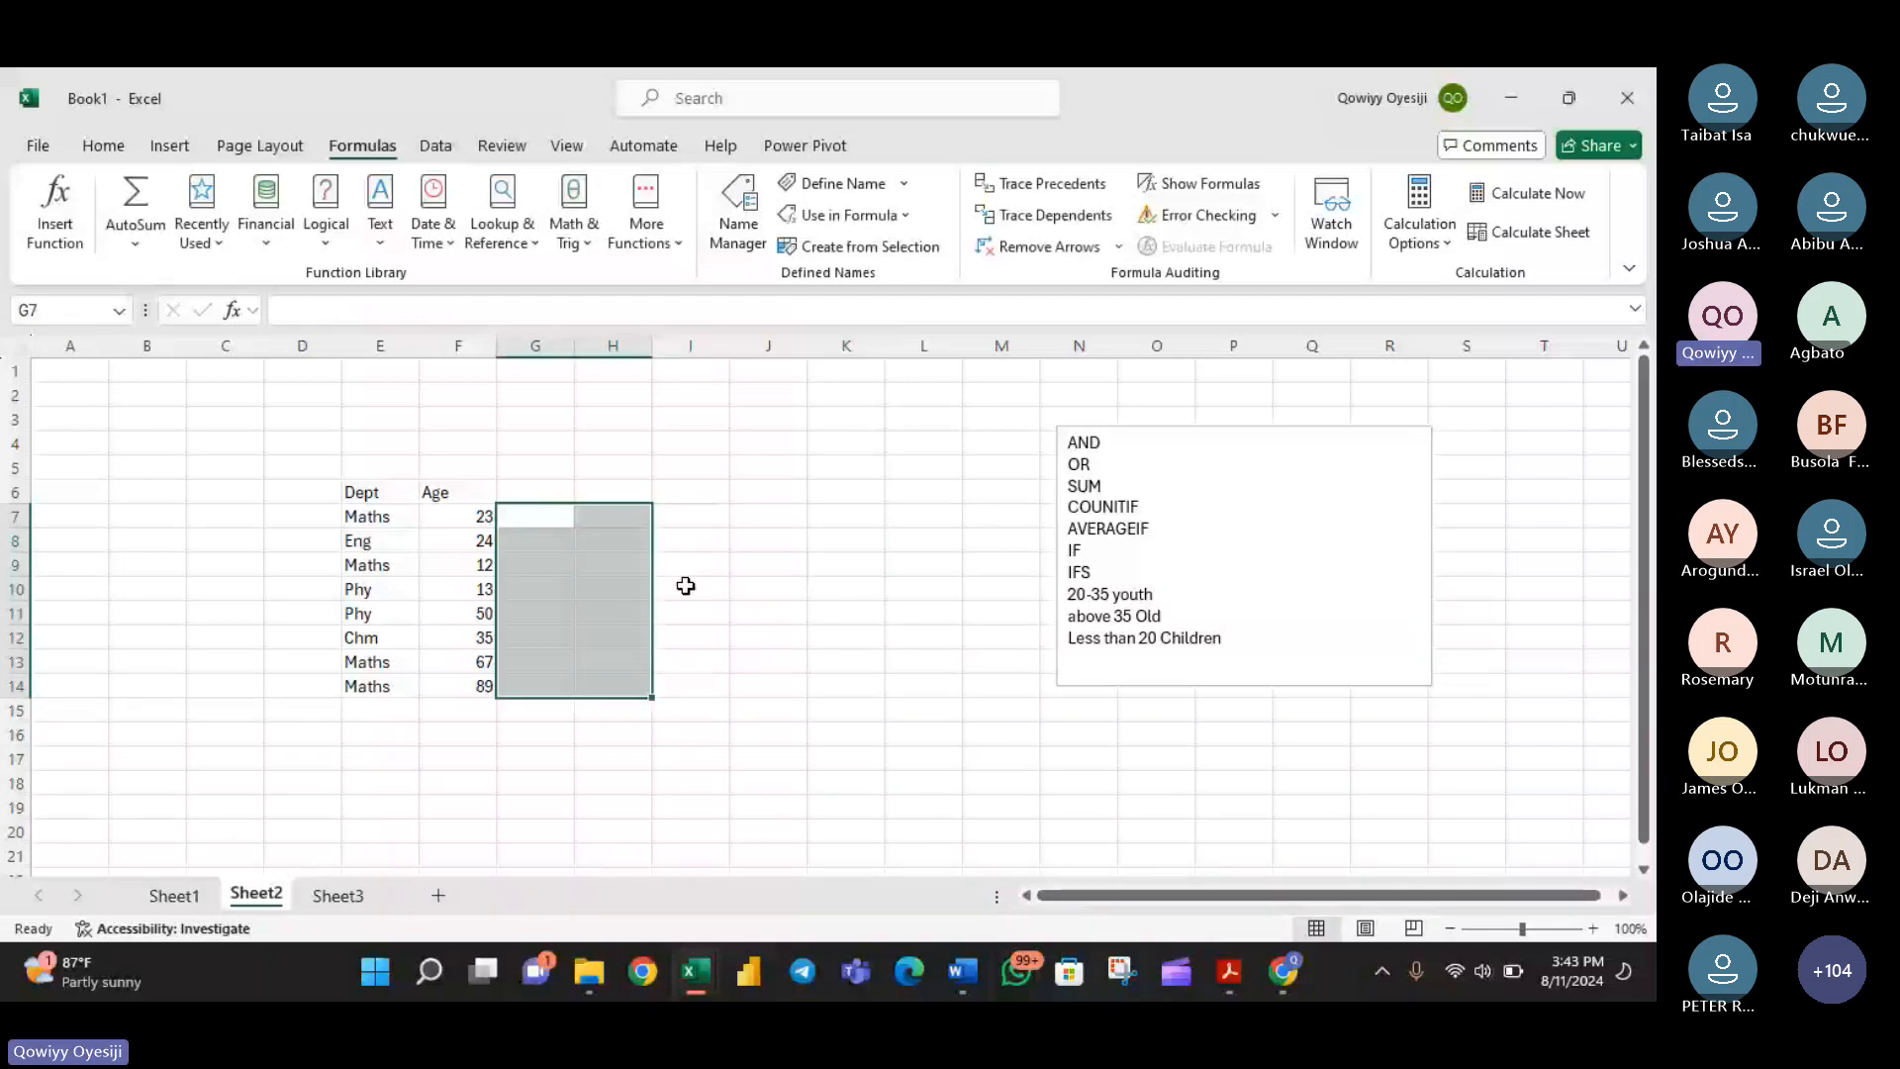
# - Highlight the 20-35 age range of the youth rule in the text box
pyautogui.click(554, 517)
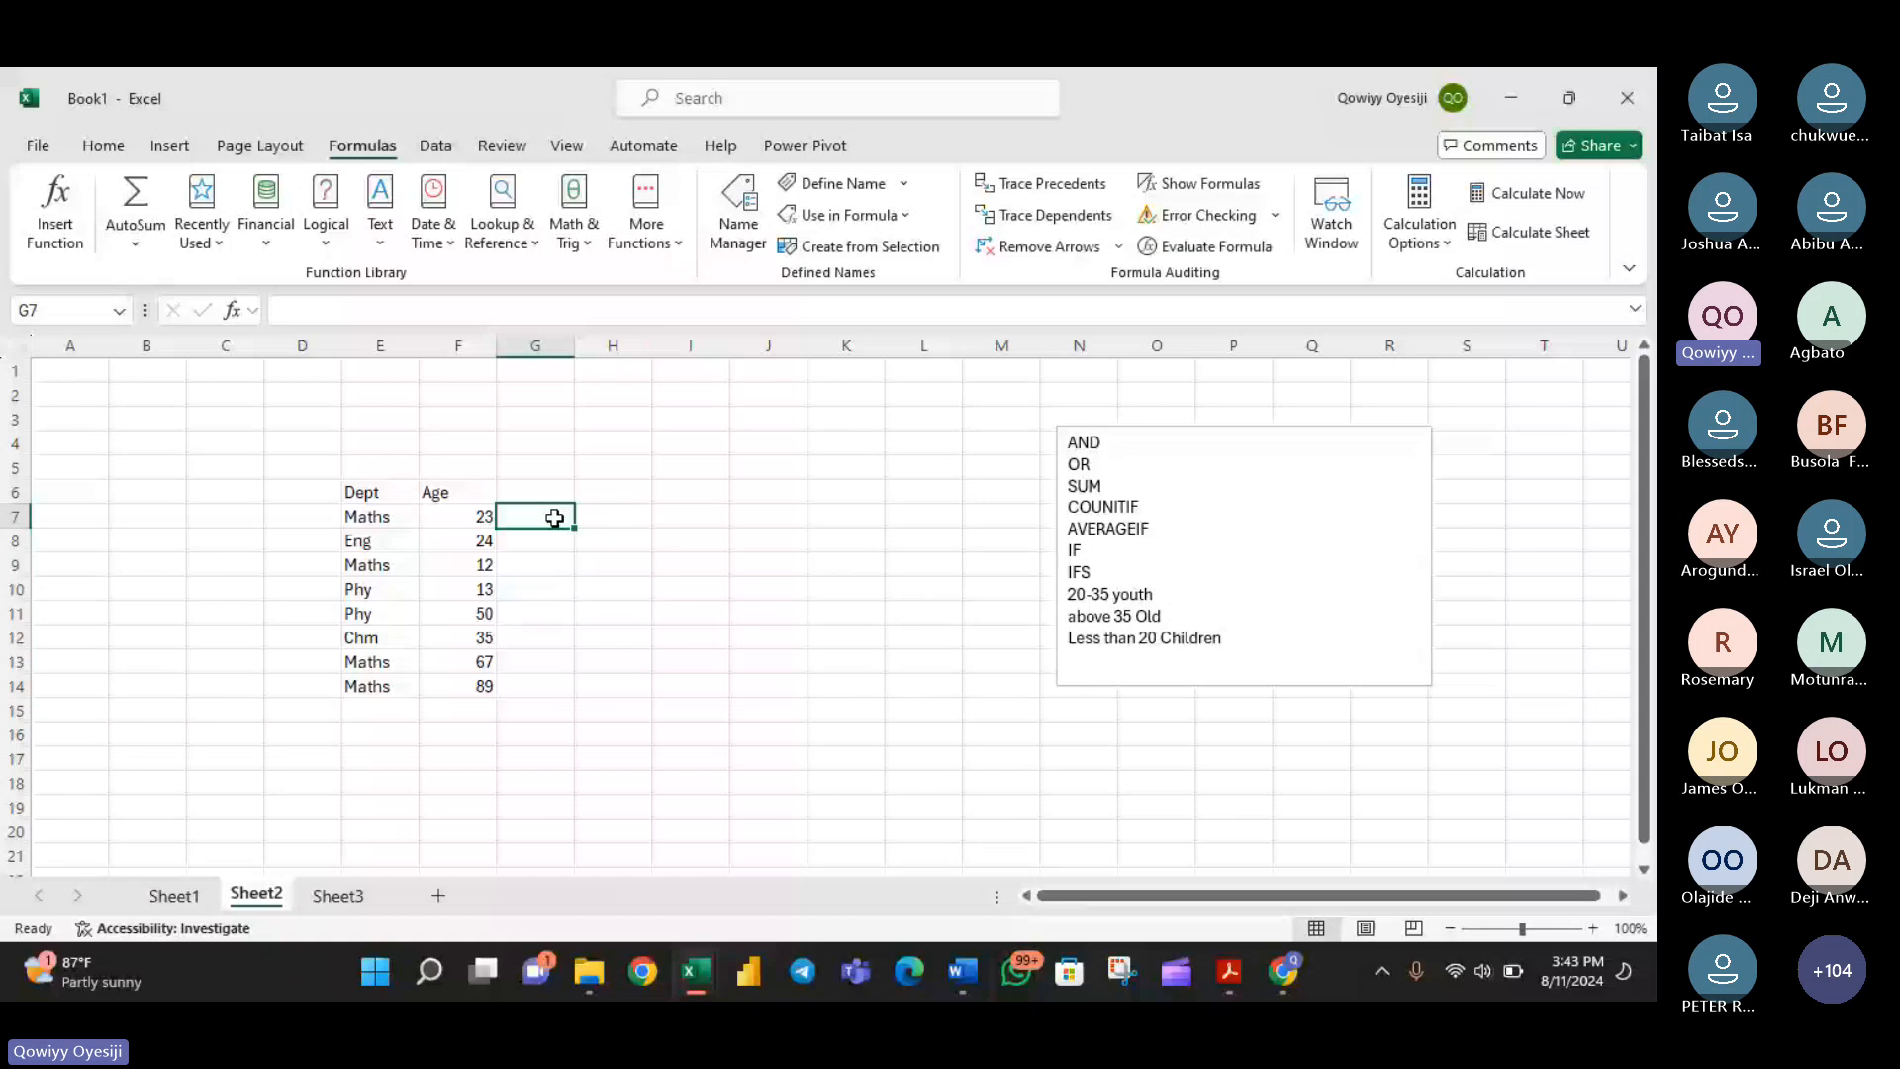
pyautogui.doubleClick(1092, 594)
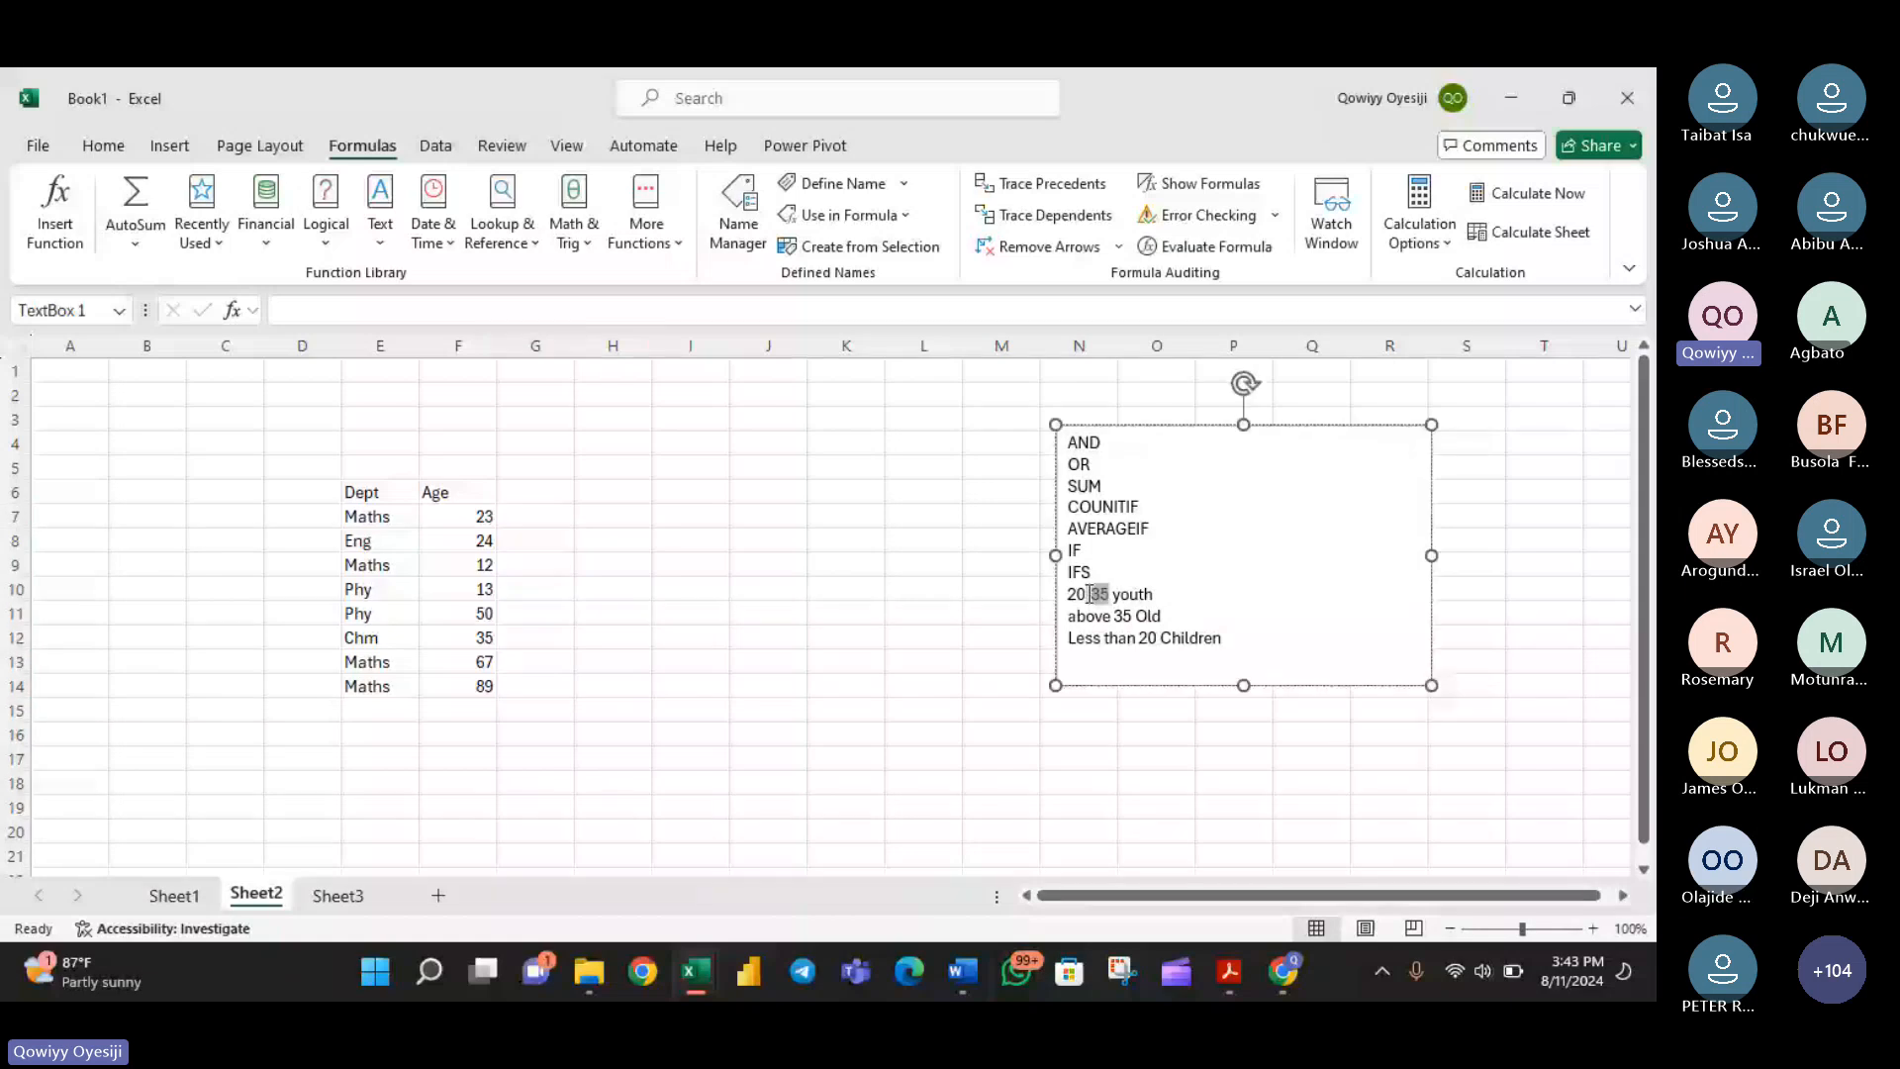
pyautogui.moveTo(1089, 594); pyautogui.dragTo(1069, 594)
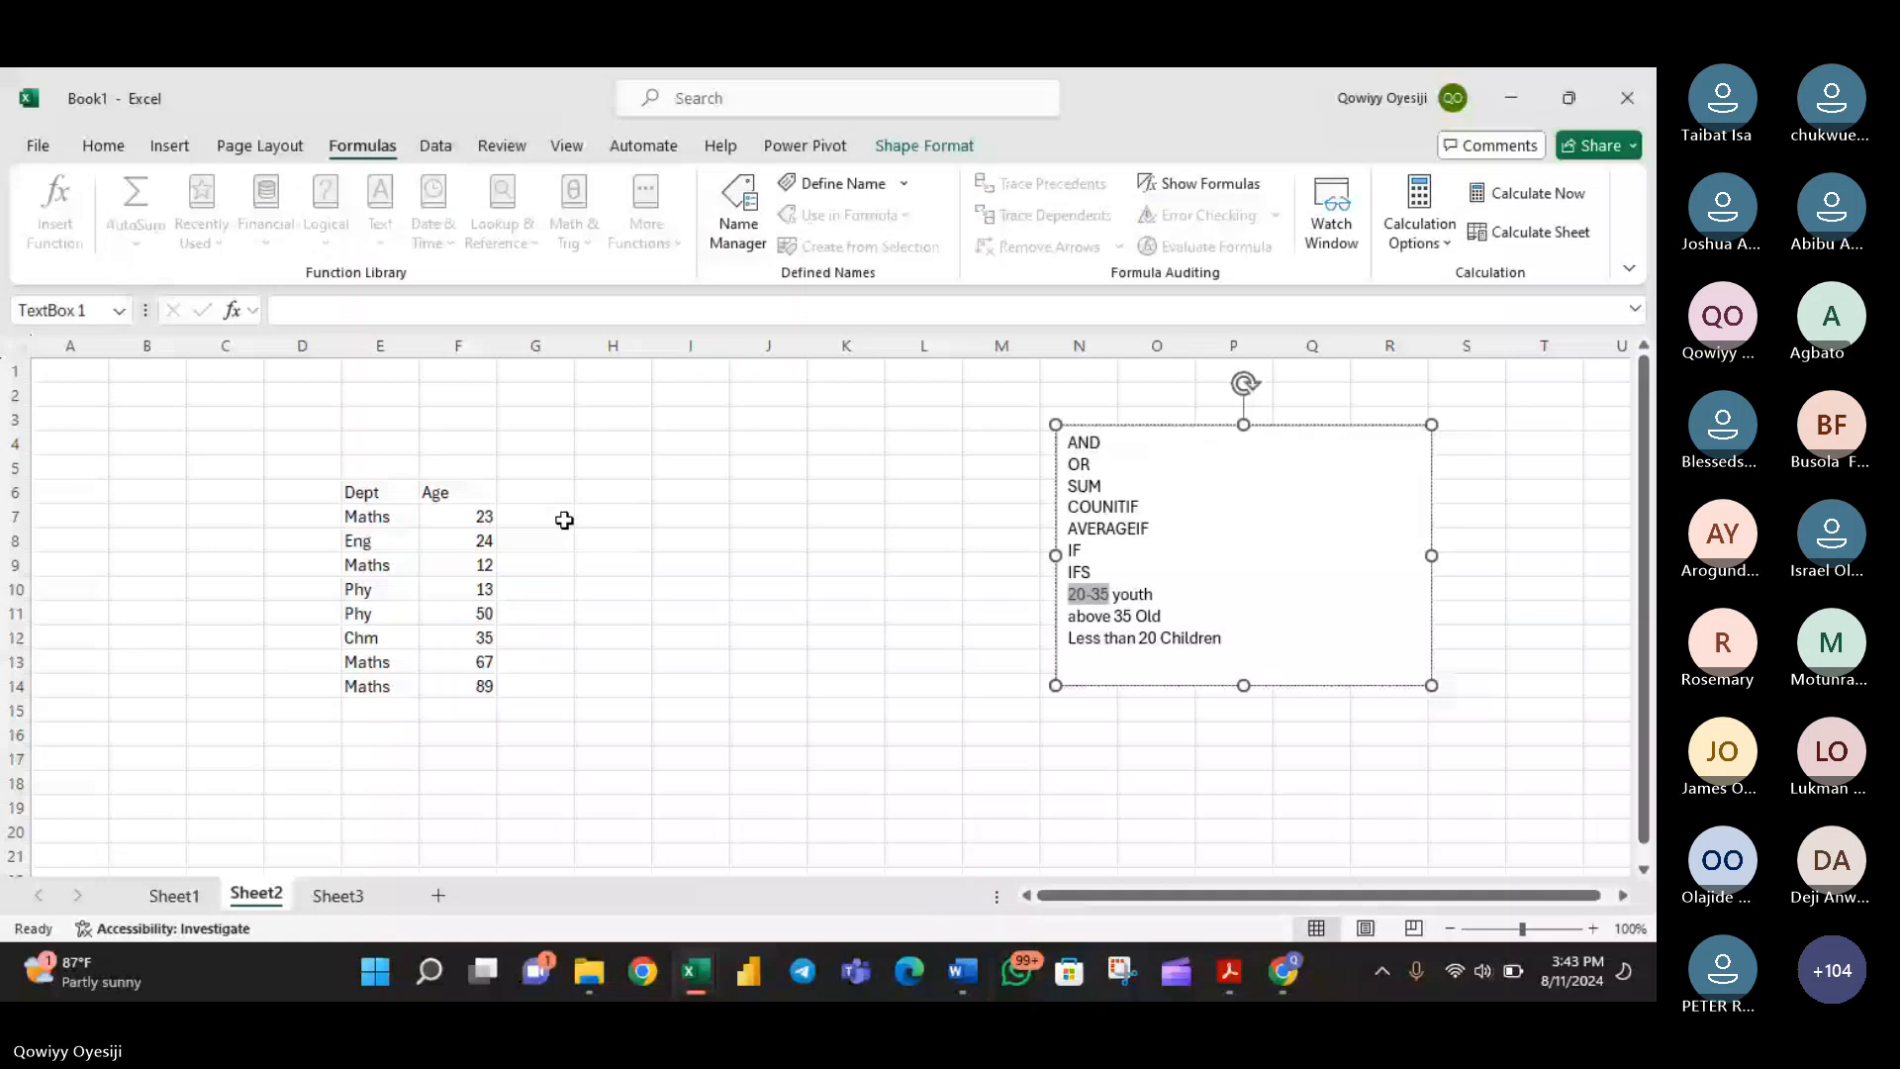
# - Enter the formula =AND(F7>20,F7<35) in G7 to test whether the first age is in the youth range
pyautogui.click(564, 520)
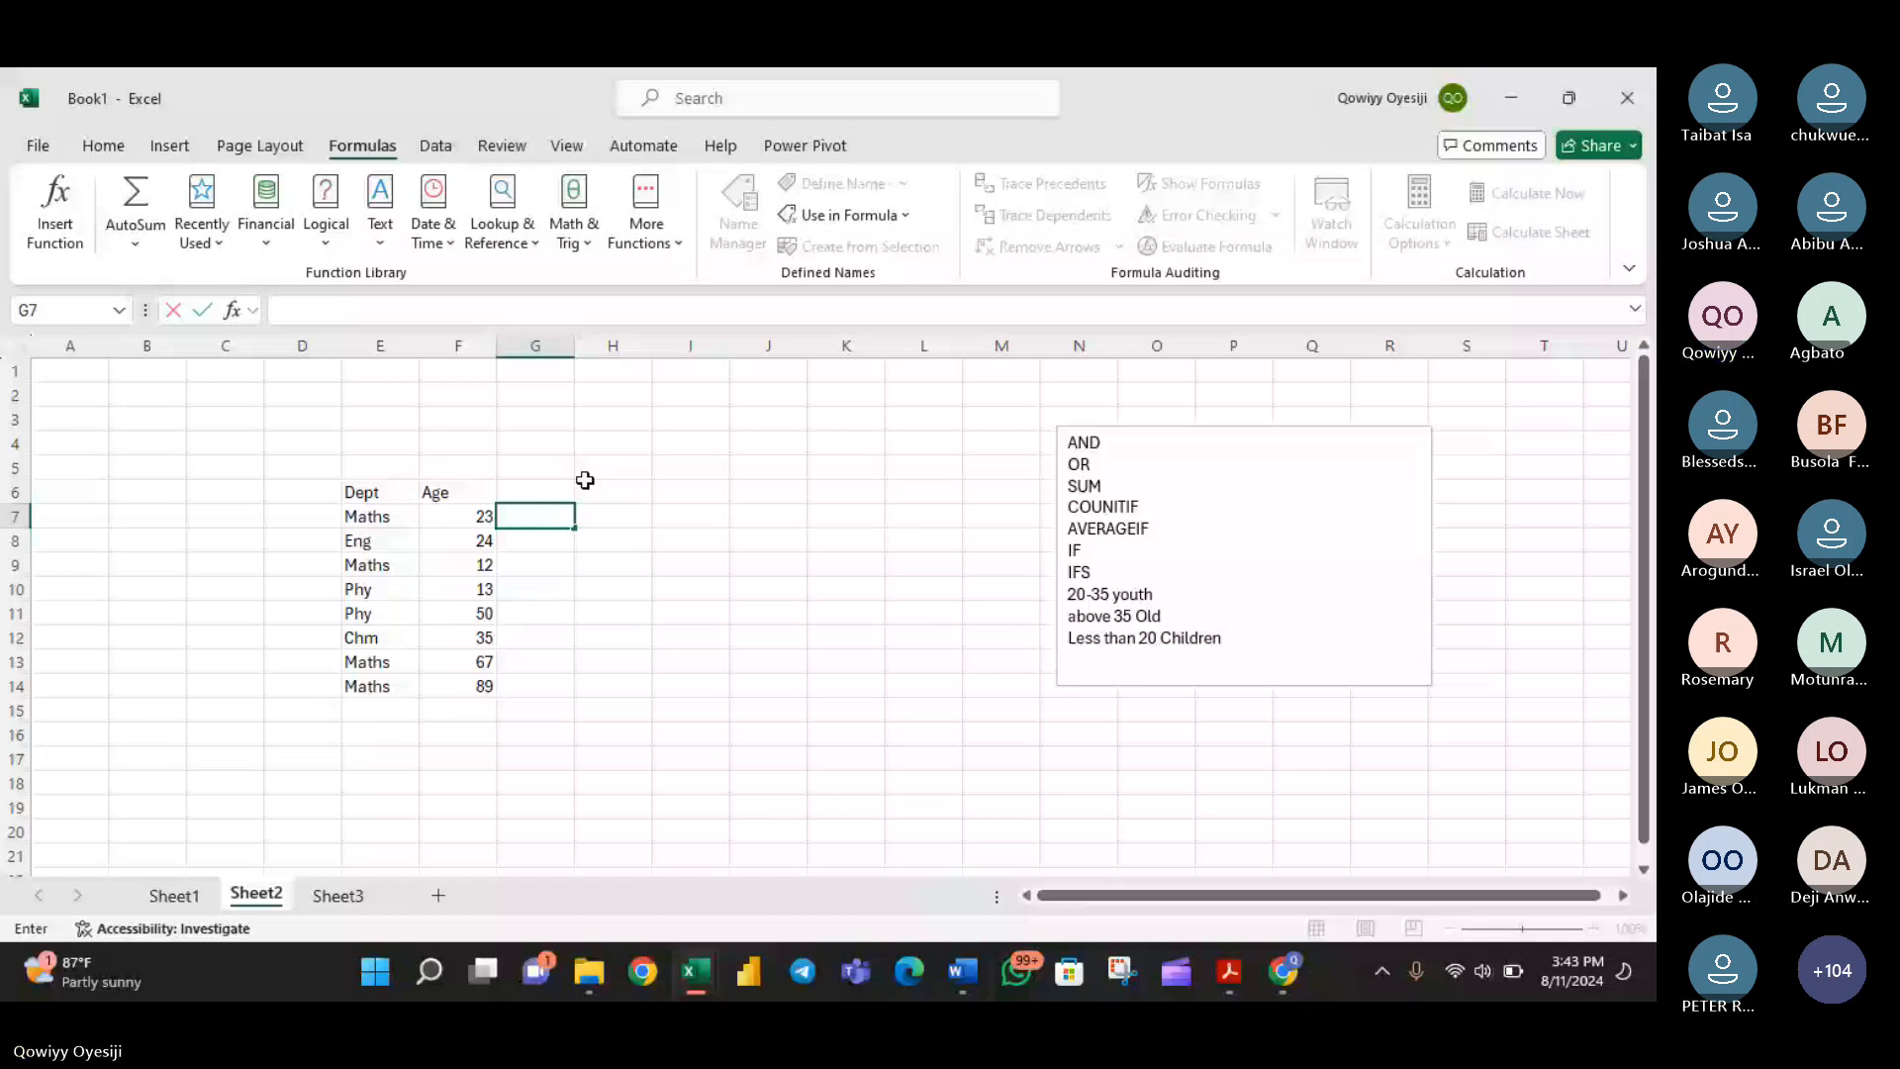
pyautogui.write('=AND(')
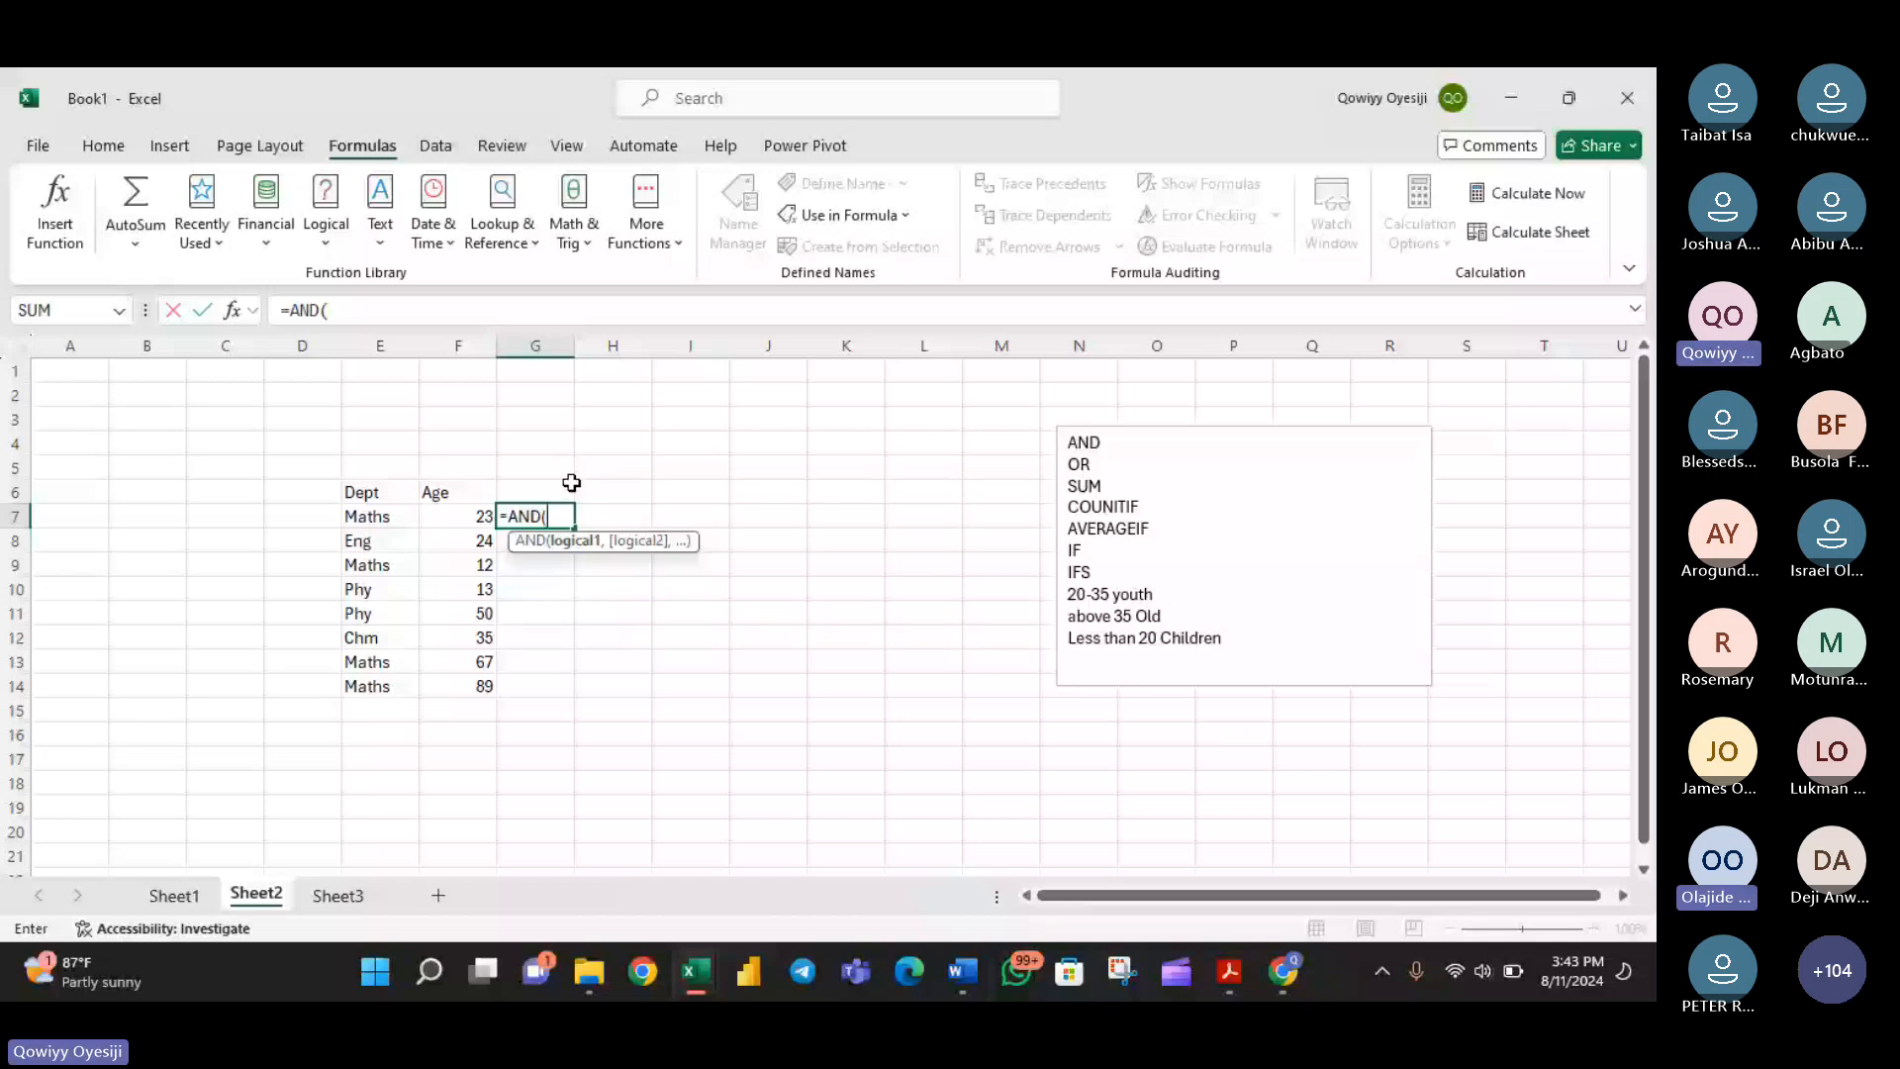
pyautogui.click(470, 513)
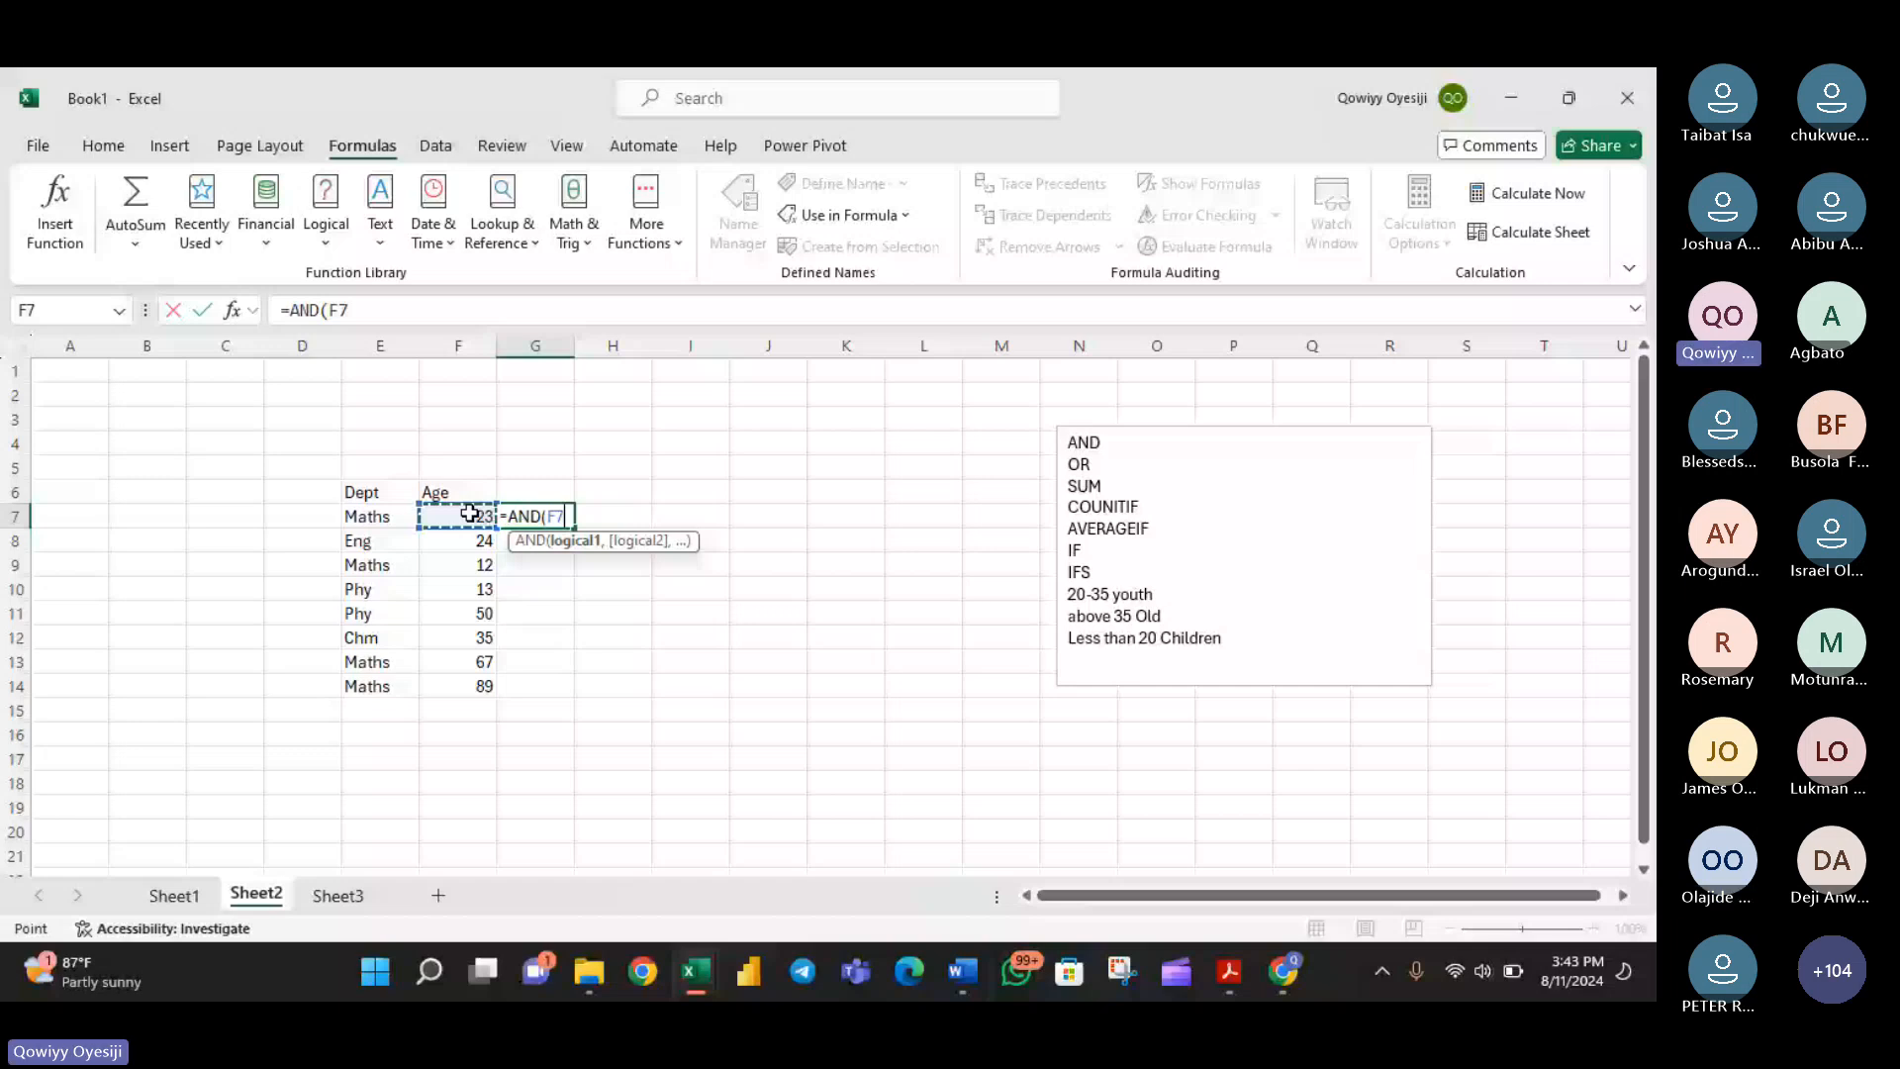
pyautogui.write('>20,')
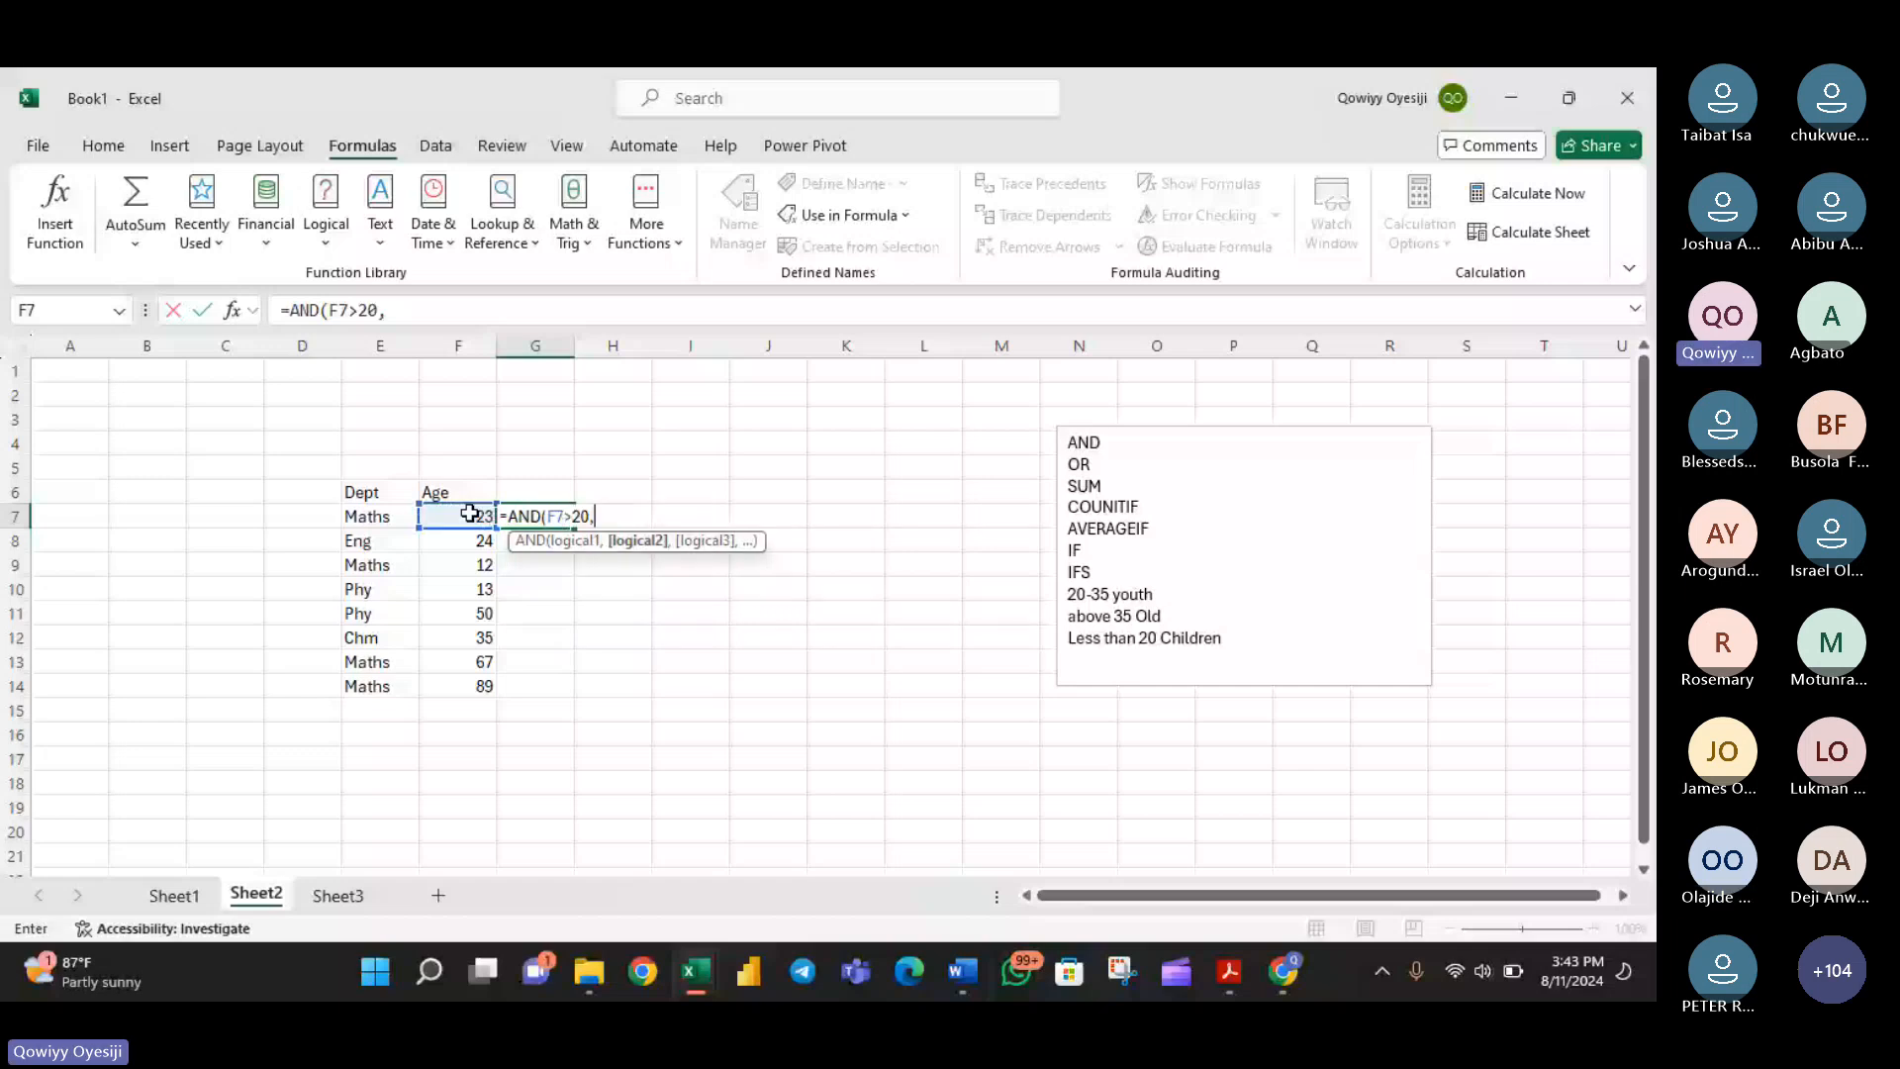
pyautogui.click(470, 513)
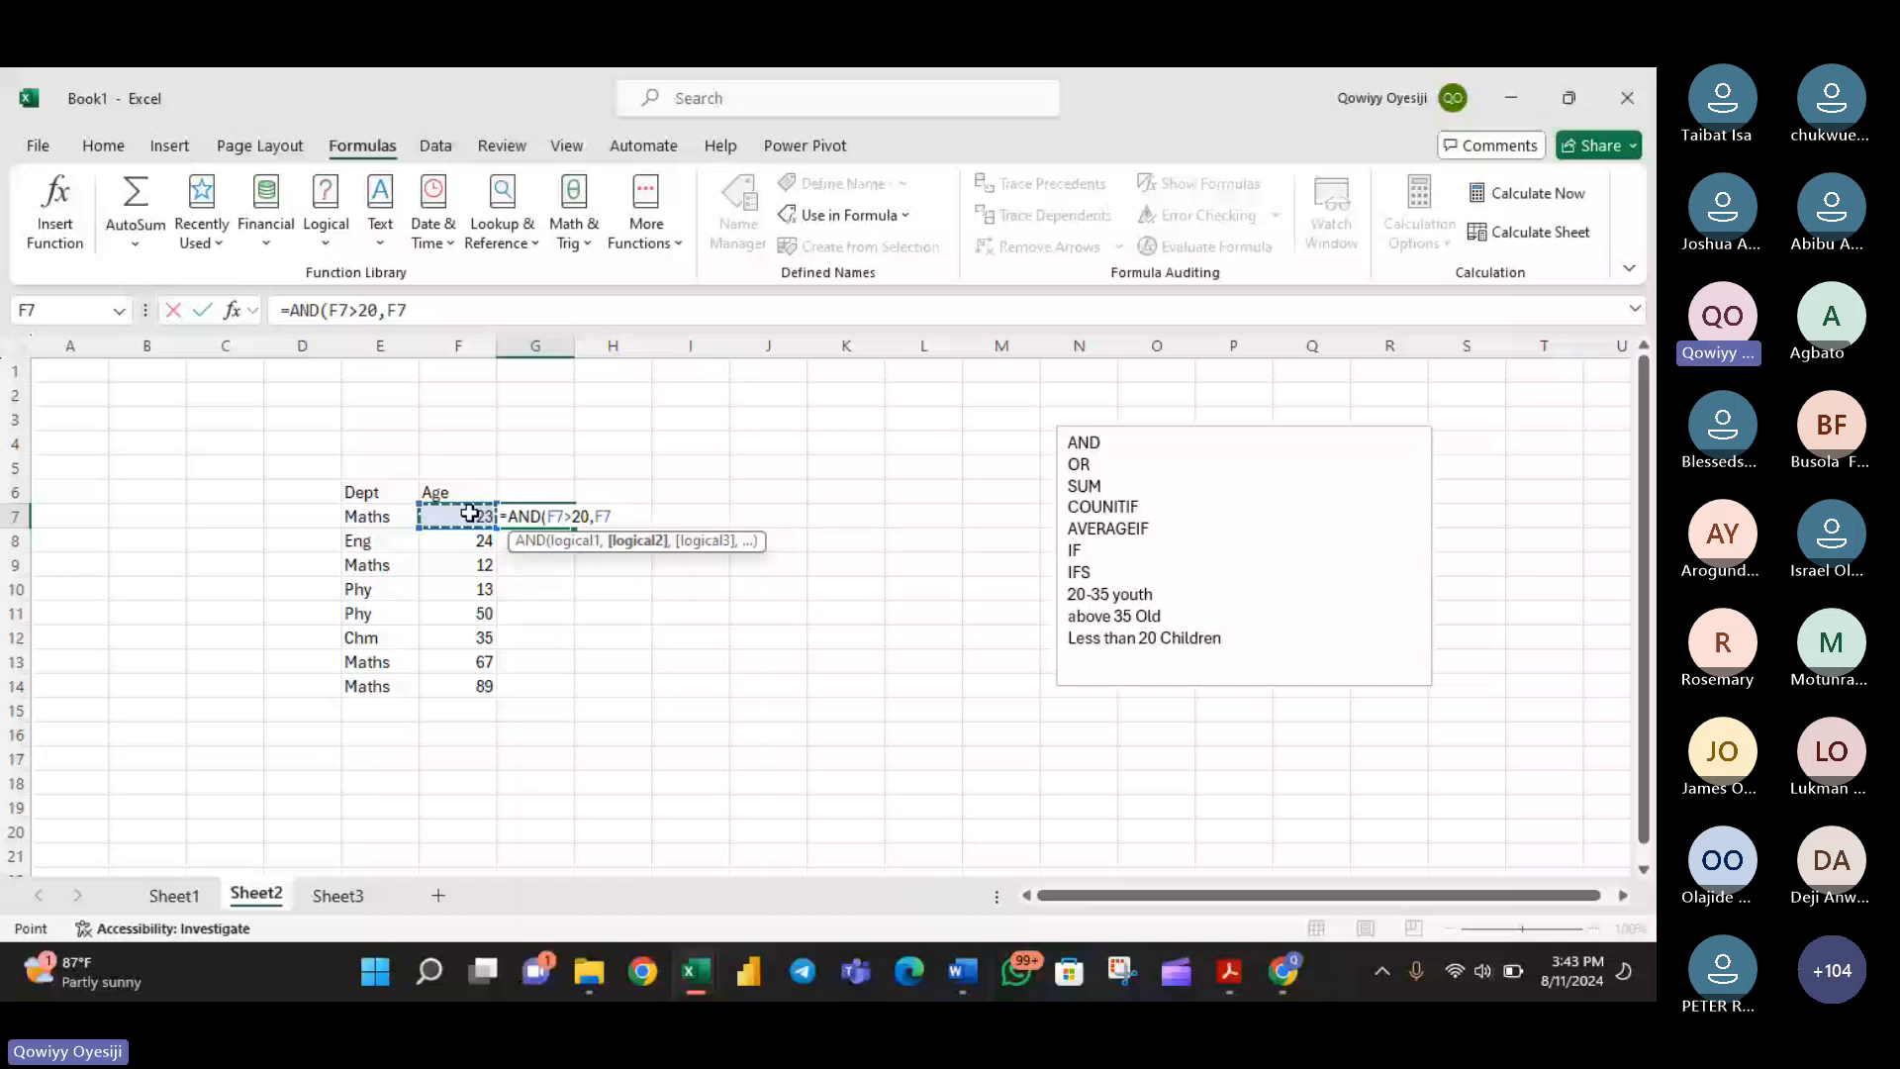
pyautogui.write('<35)')
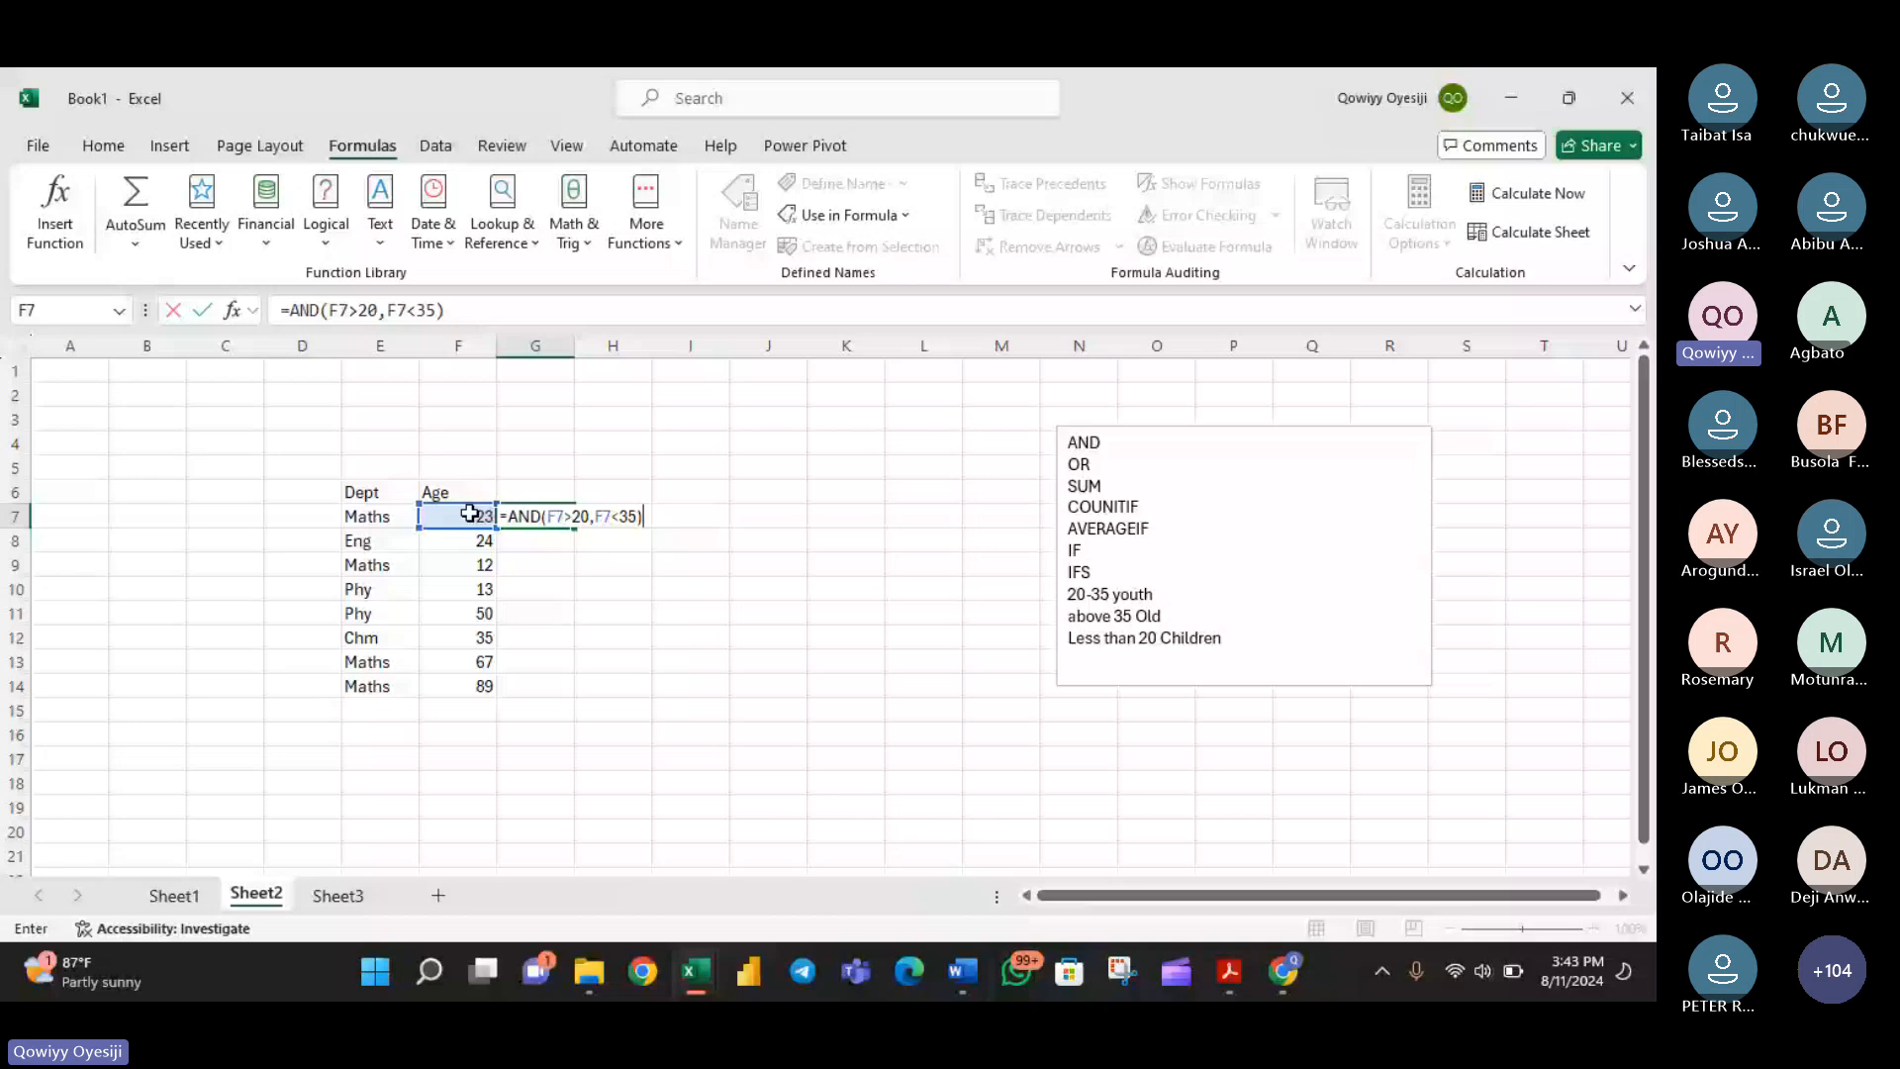
pyautogui.press('Return')
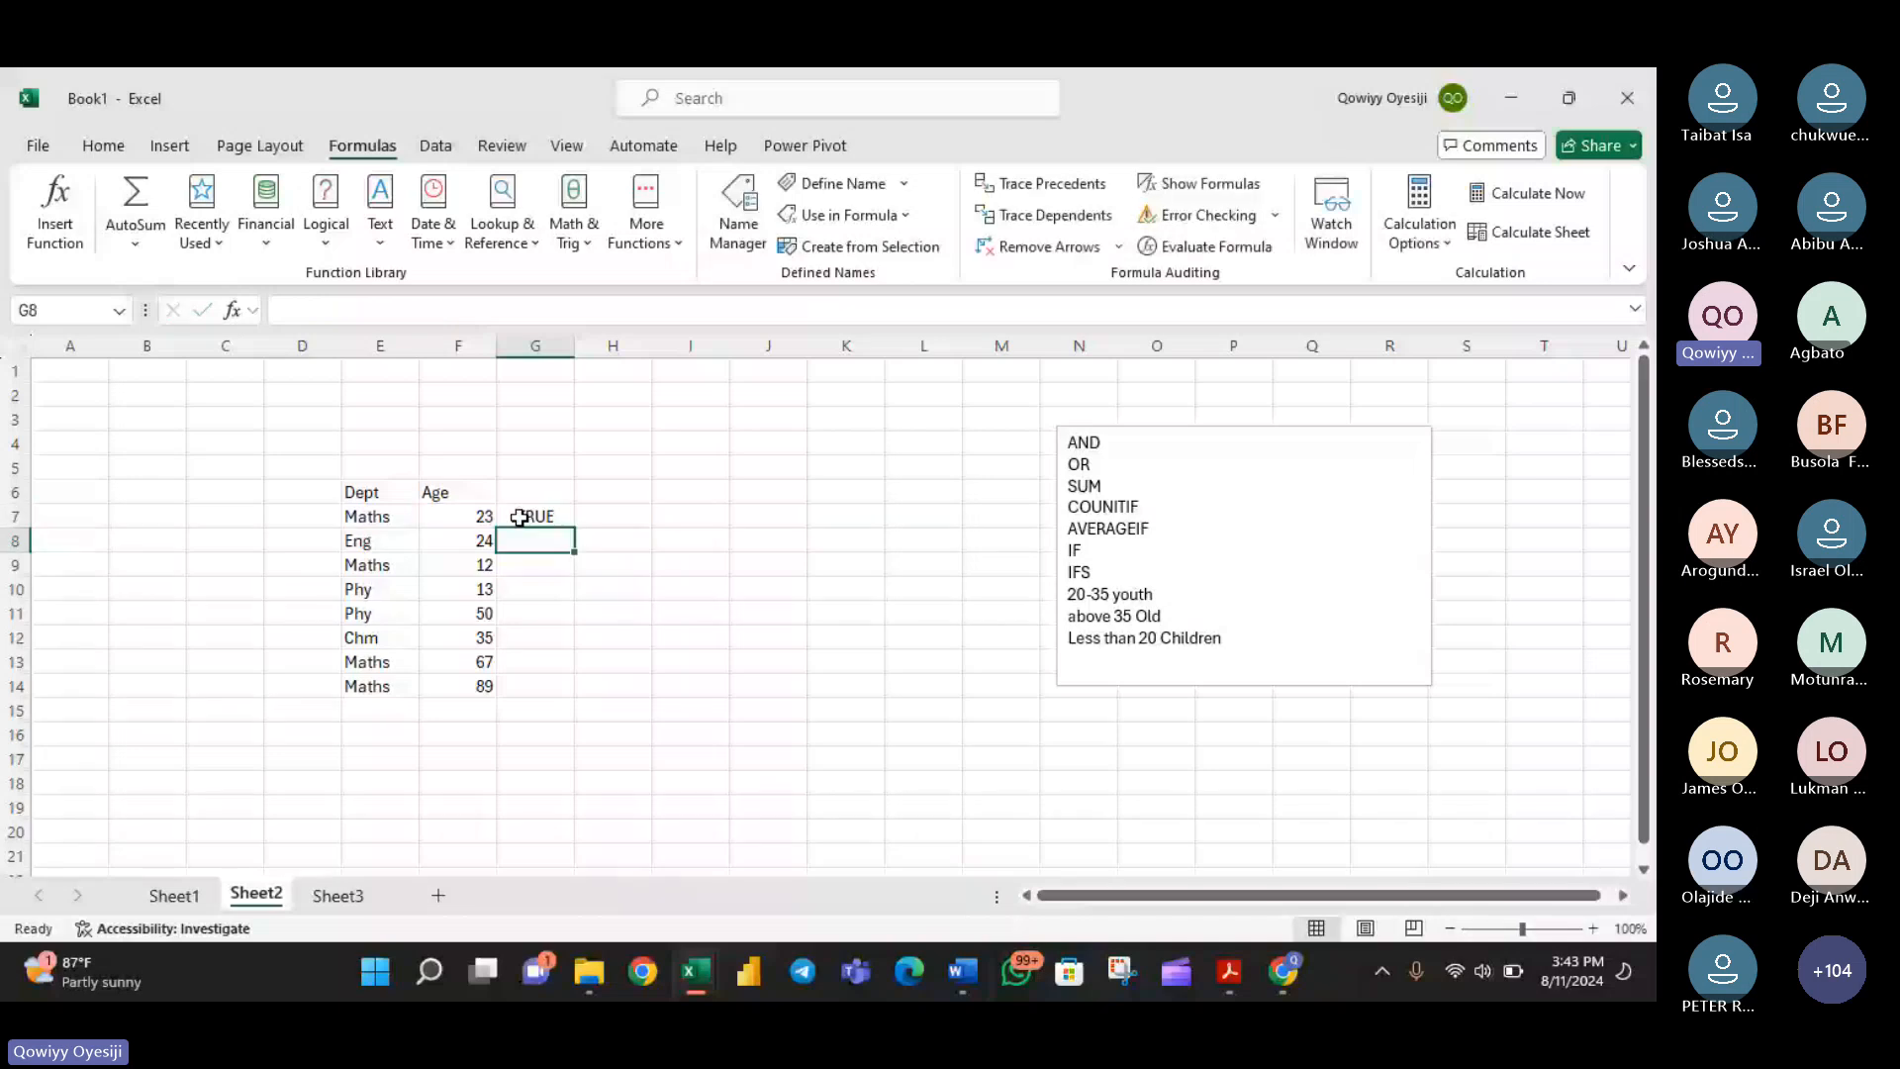
pyautogui.doubleClick(519, 517)
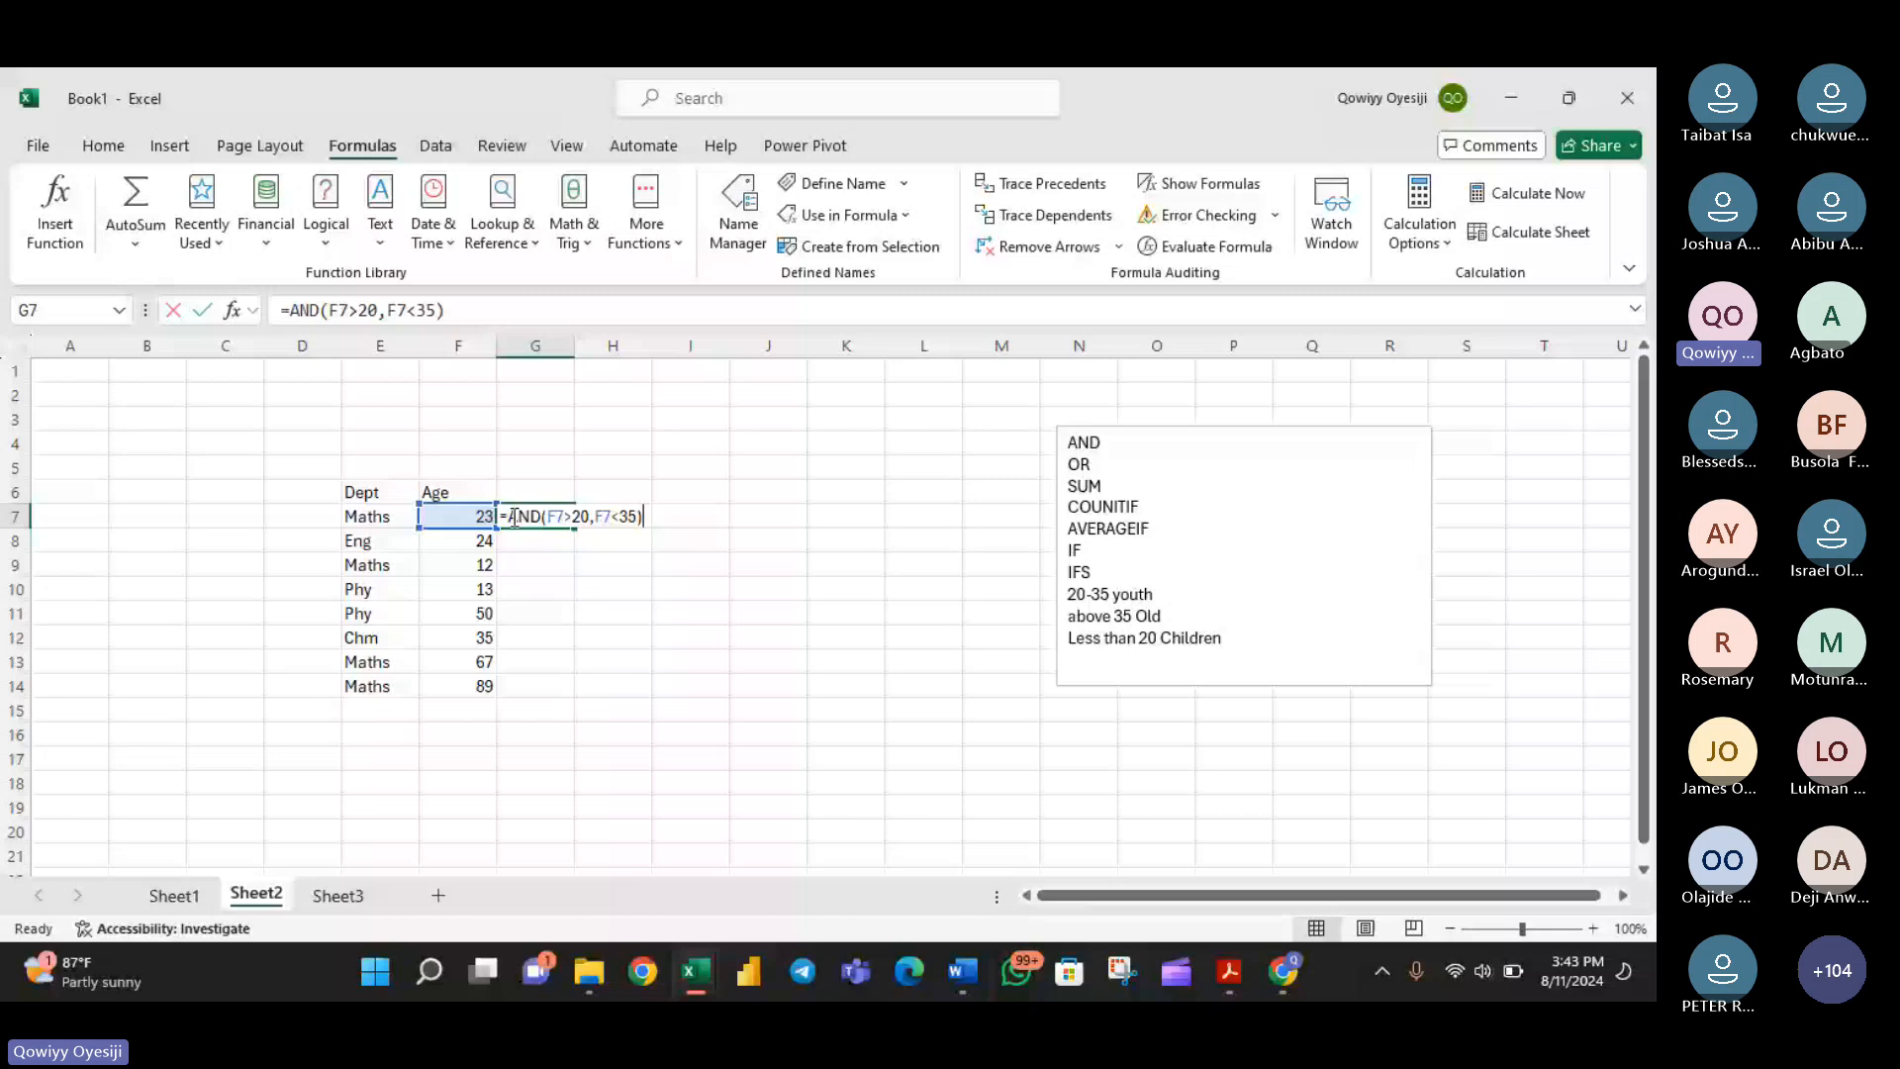
pyautogui.click(511, 517)
pyautogui.write('I')
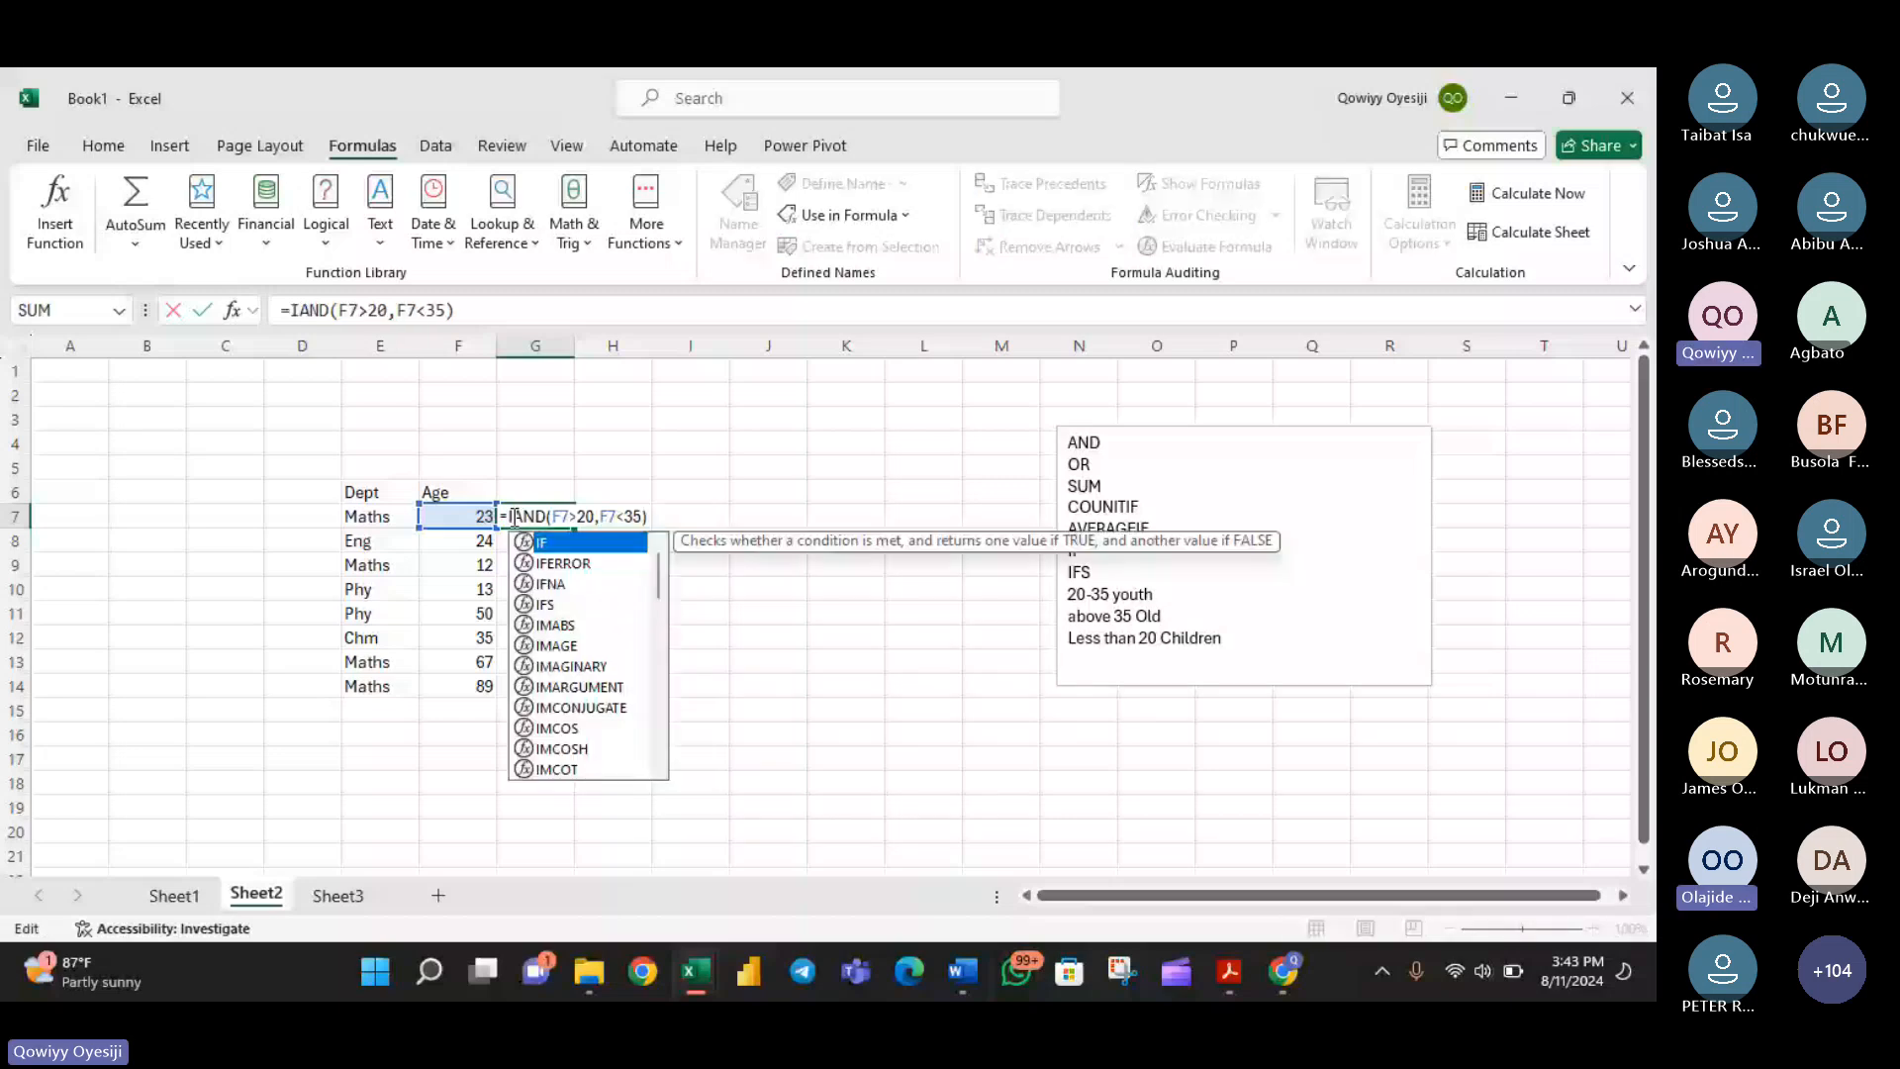
pyautogui.write('F(')
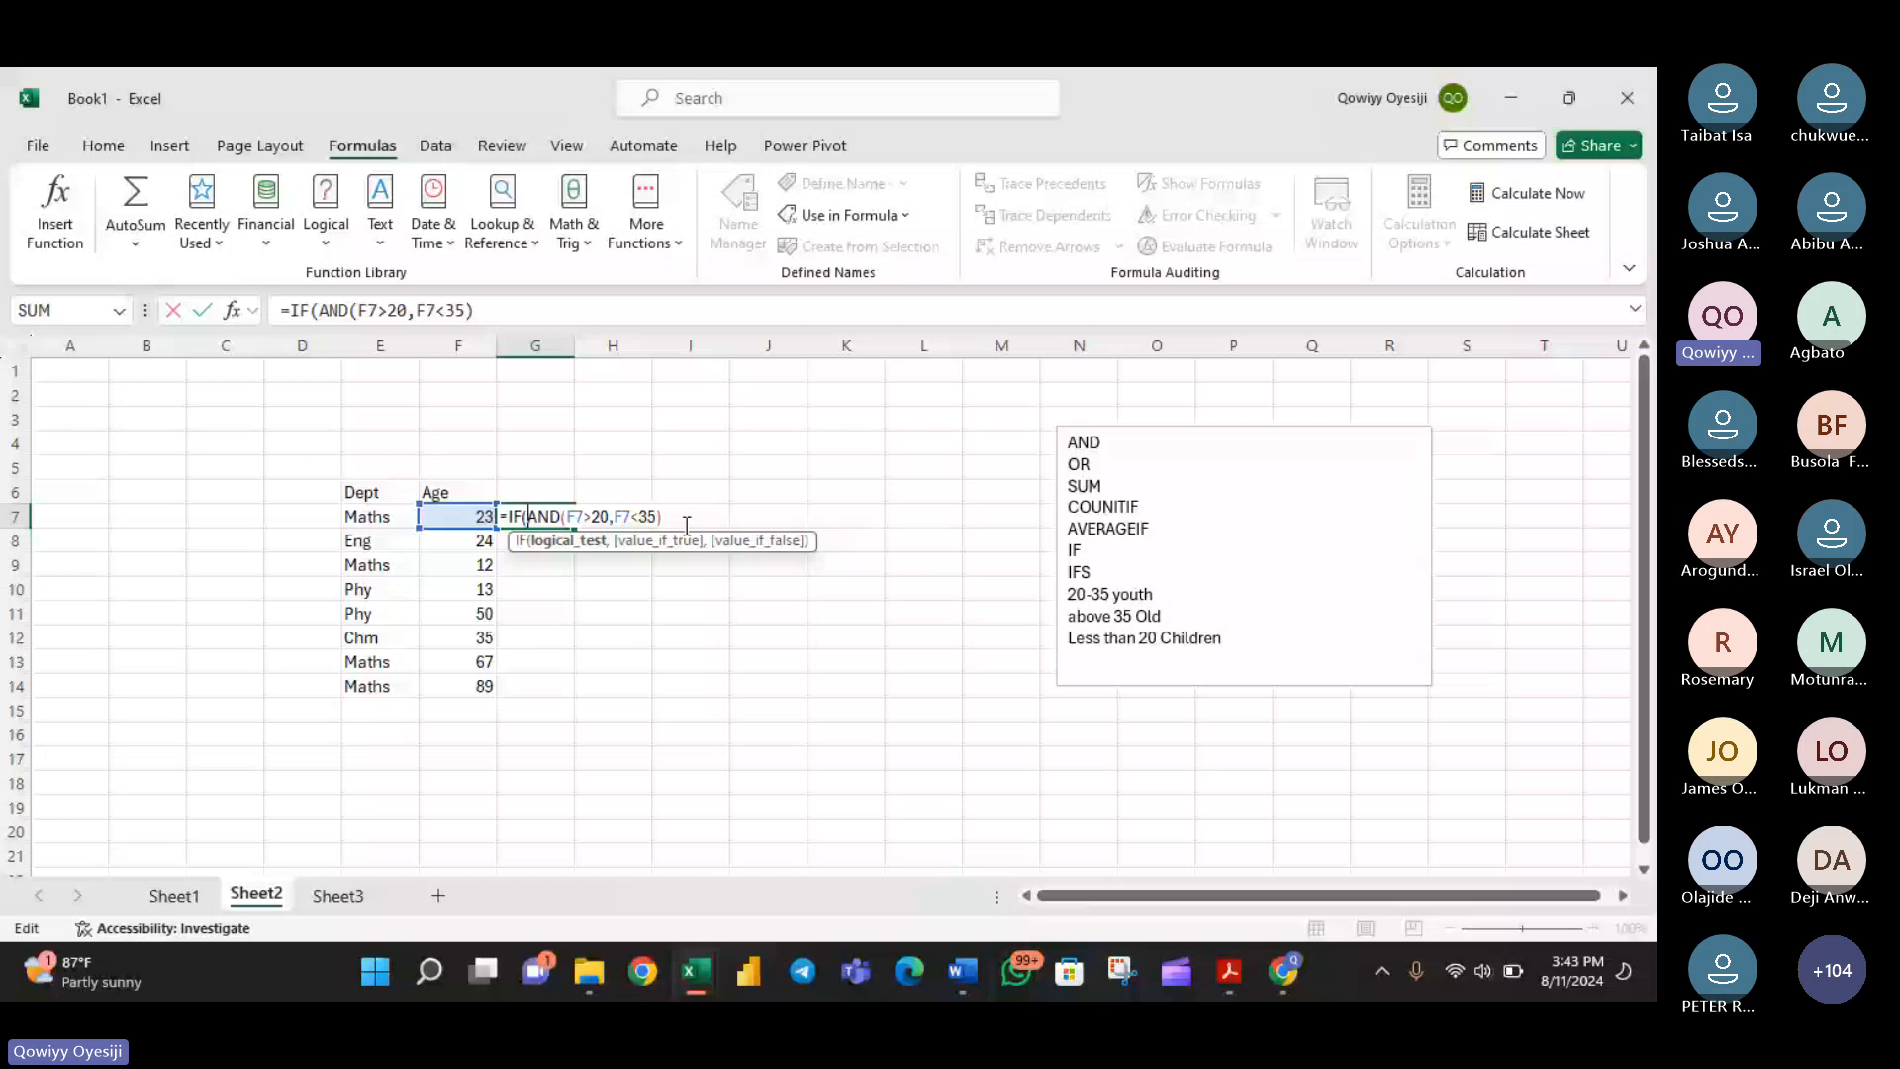
pyautogui.press('BackSpace')
pyautogui.press('BackSpace')
pyautogui.press('BackSpace')
pyautogui.press('BackSpace')
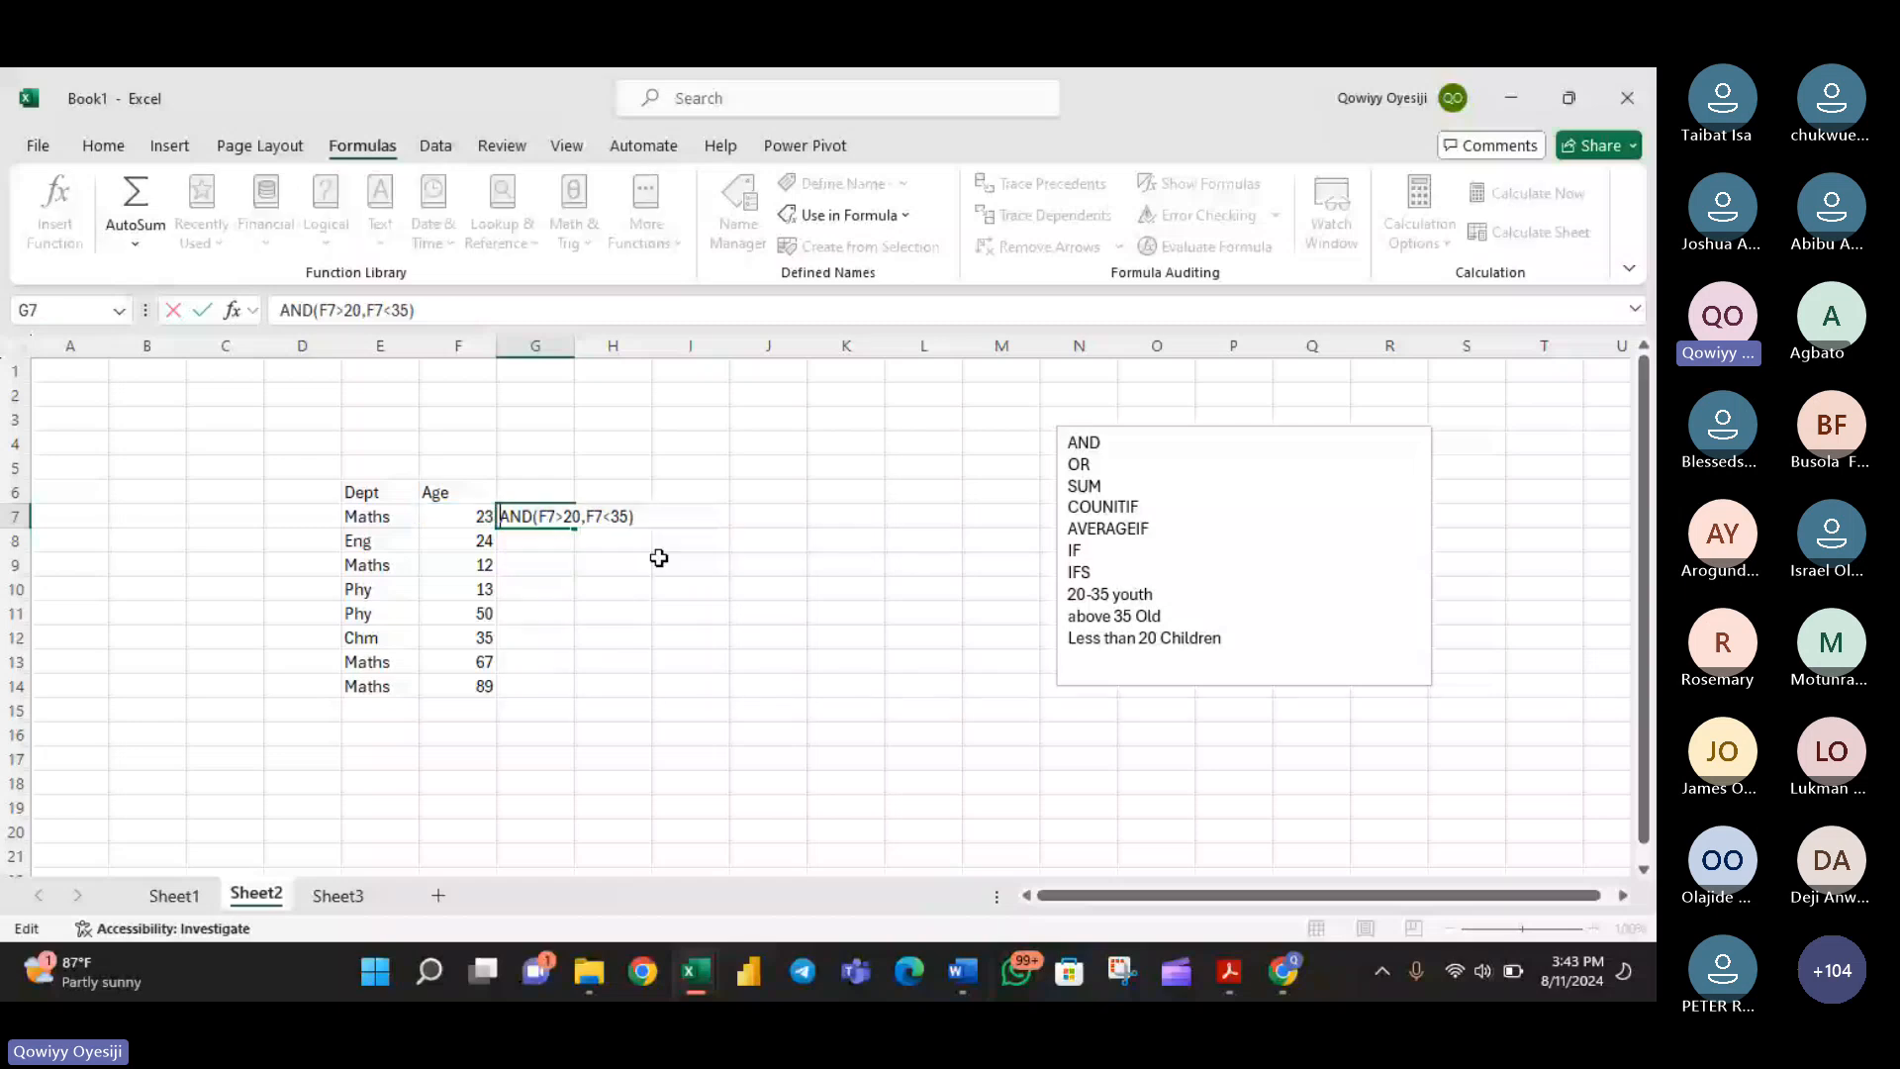
pyautogui.write('=')
pyautogui.press('Return')
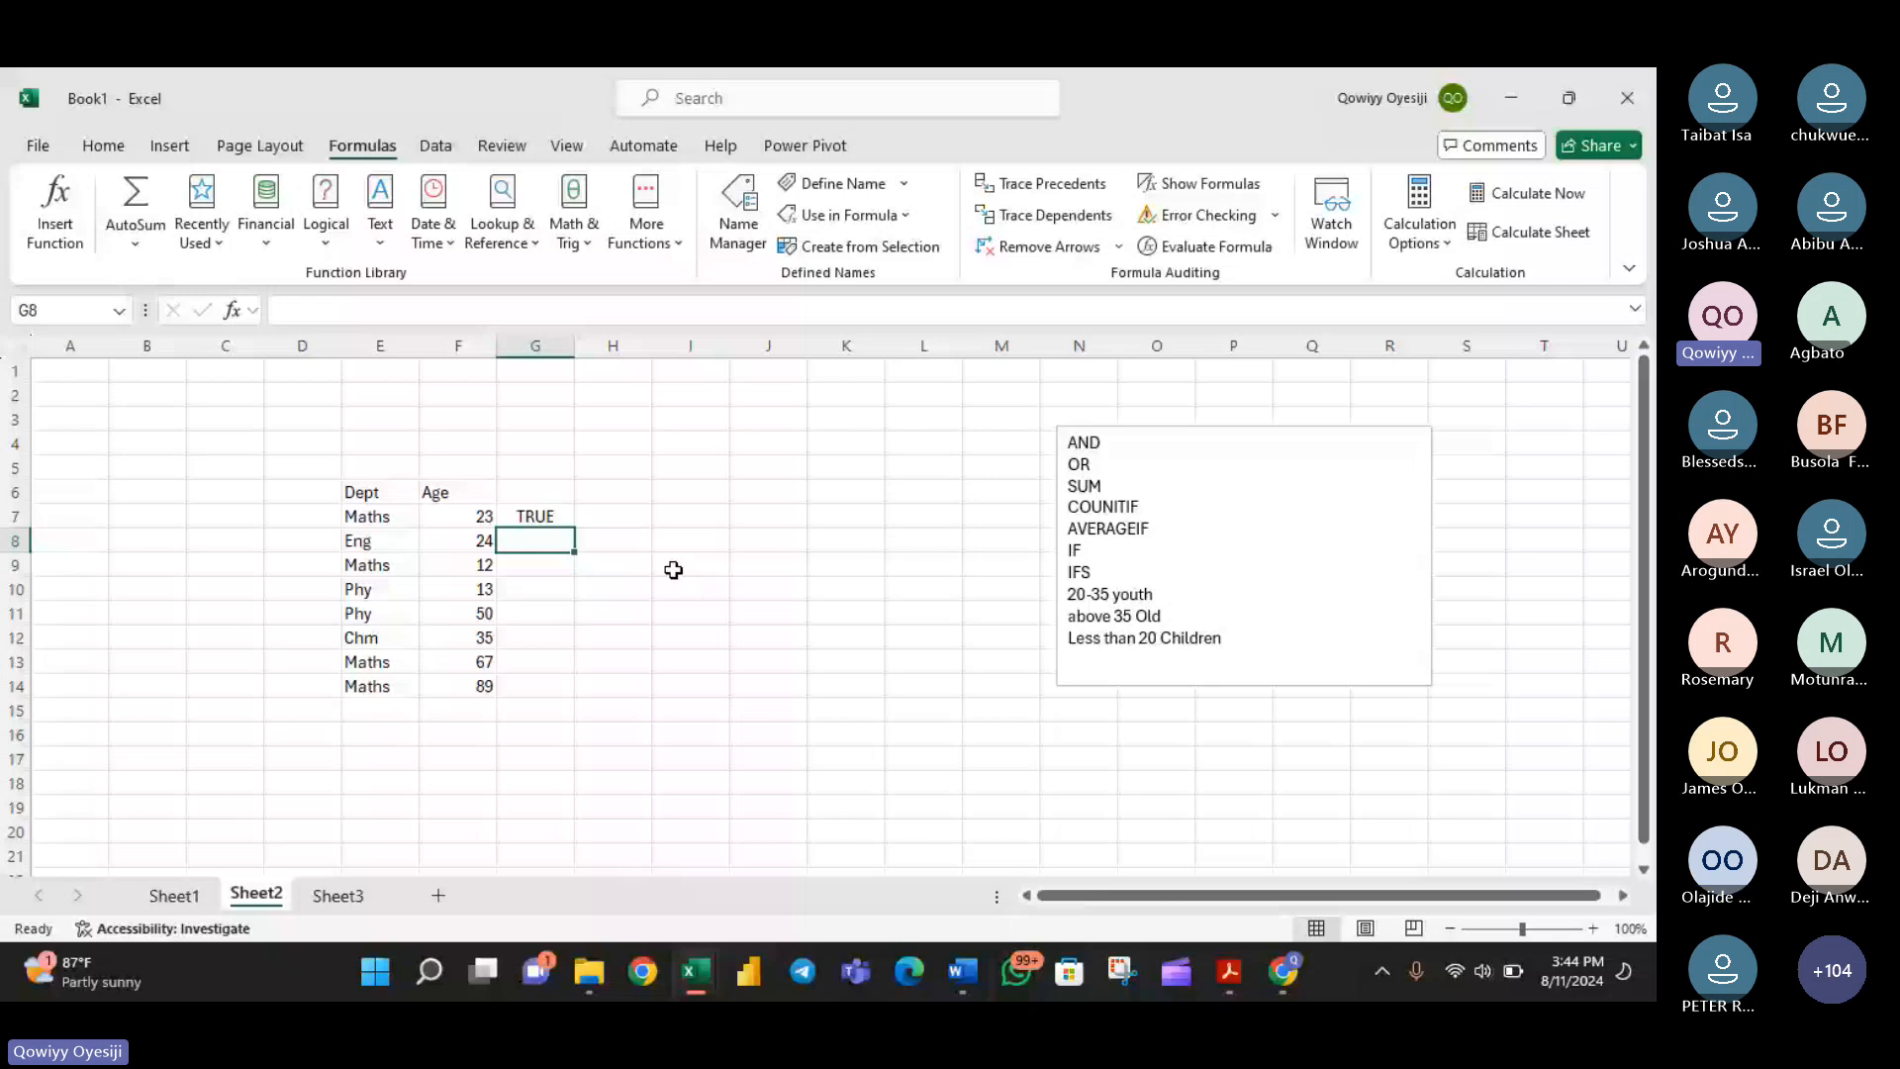
# - Wrap the AND test in G7 in an IF that returns "Youth" or "Old", and fill the formula down to G14
pyautogui.click(542, 512)
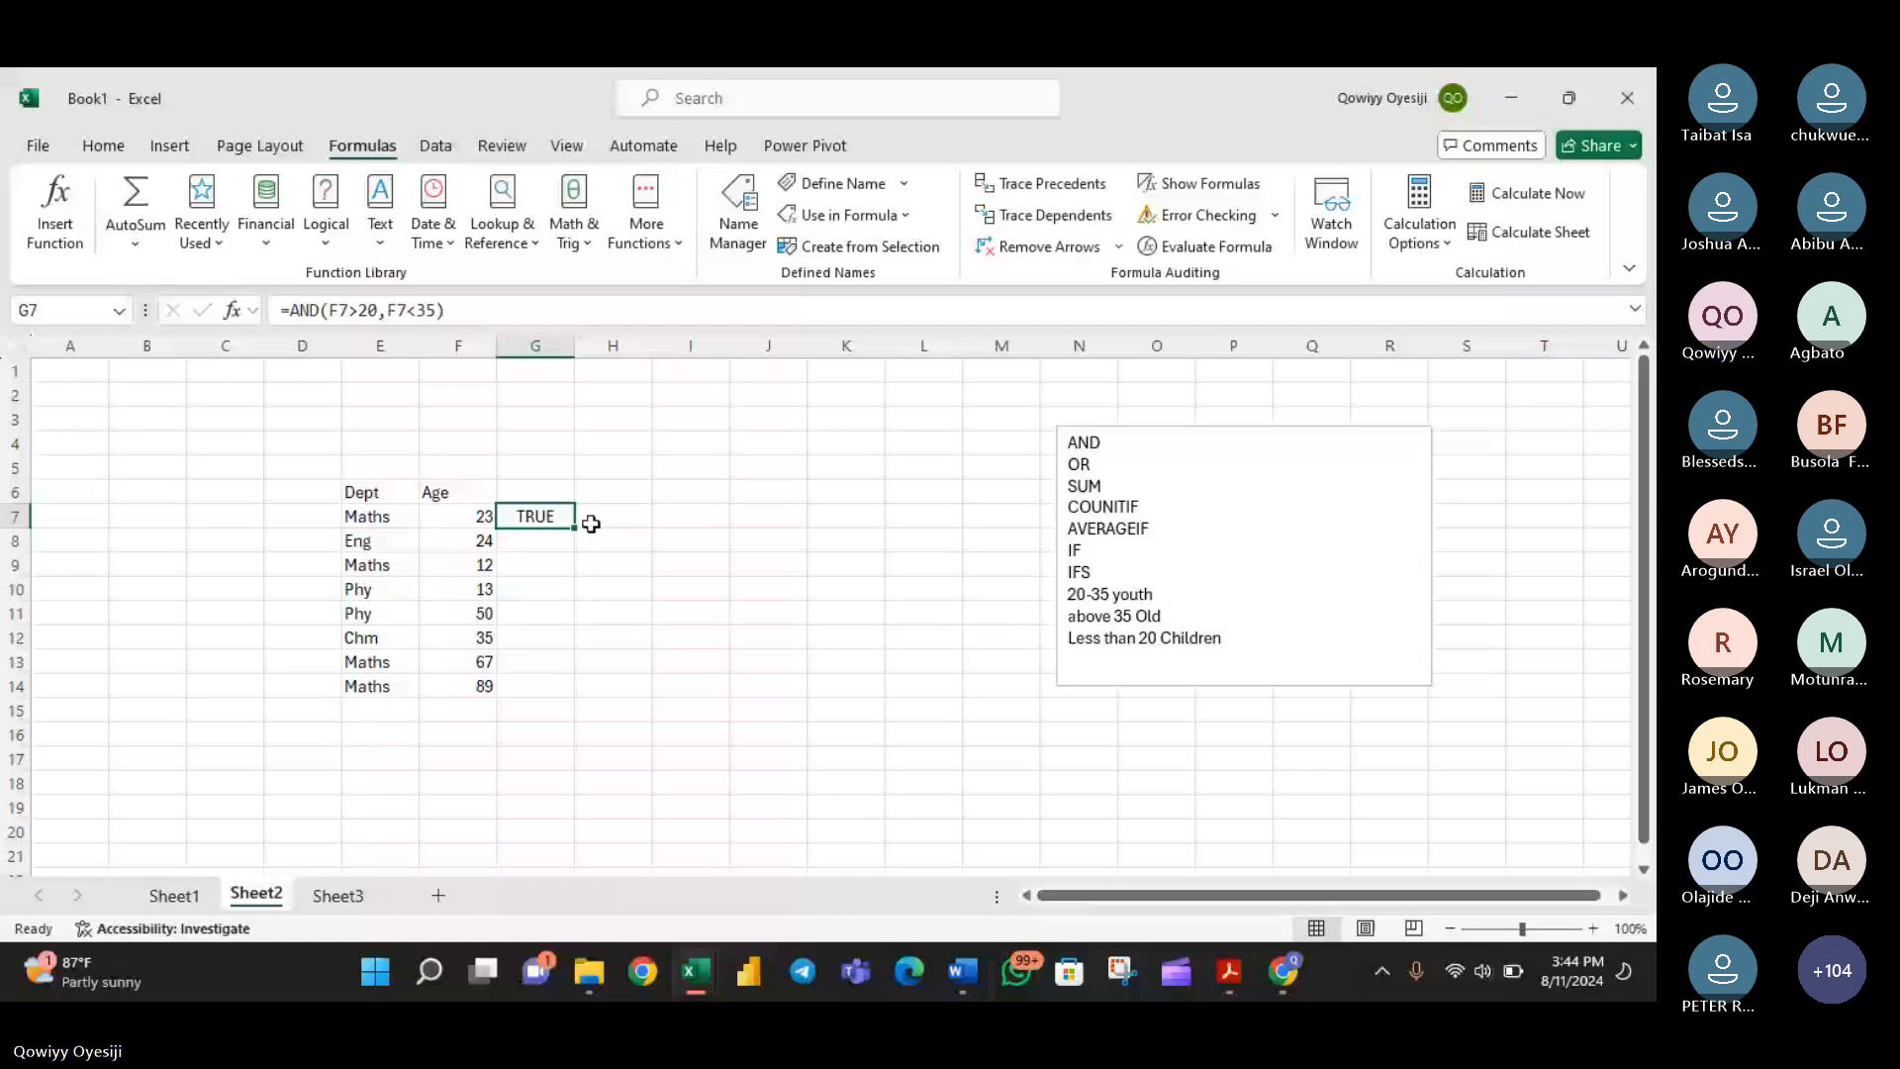
pyautogui.doubleClick(520, 516)
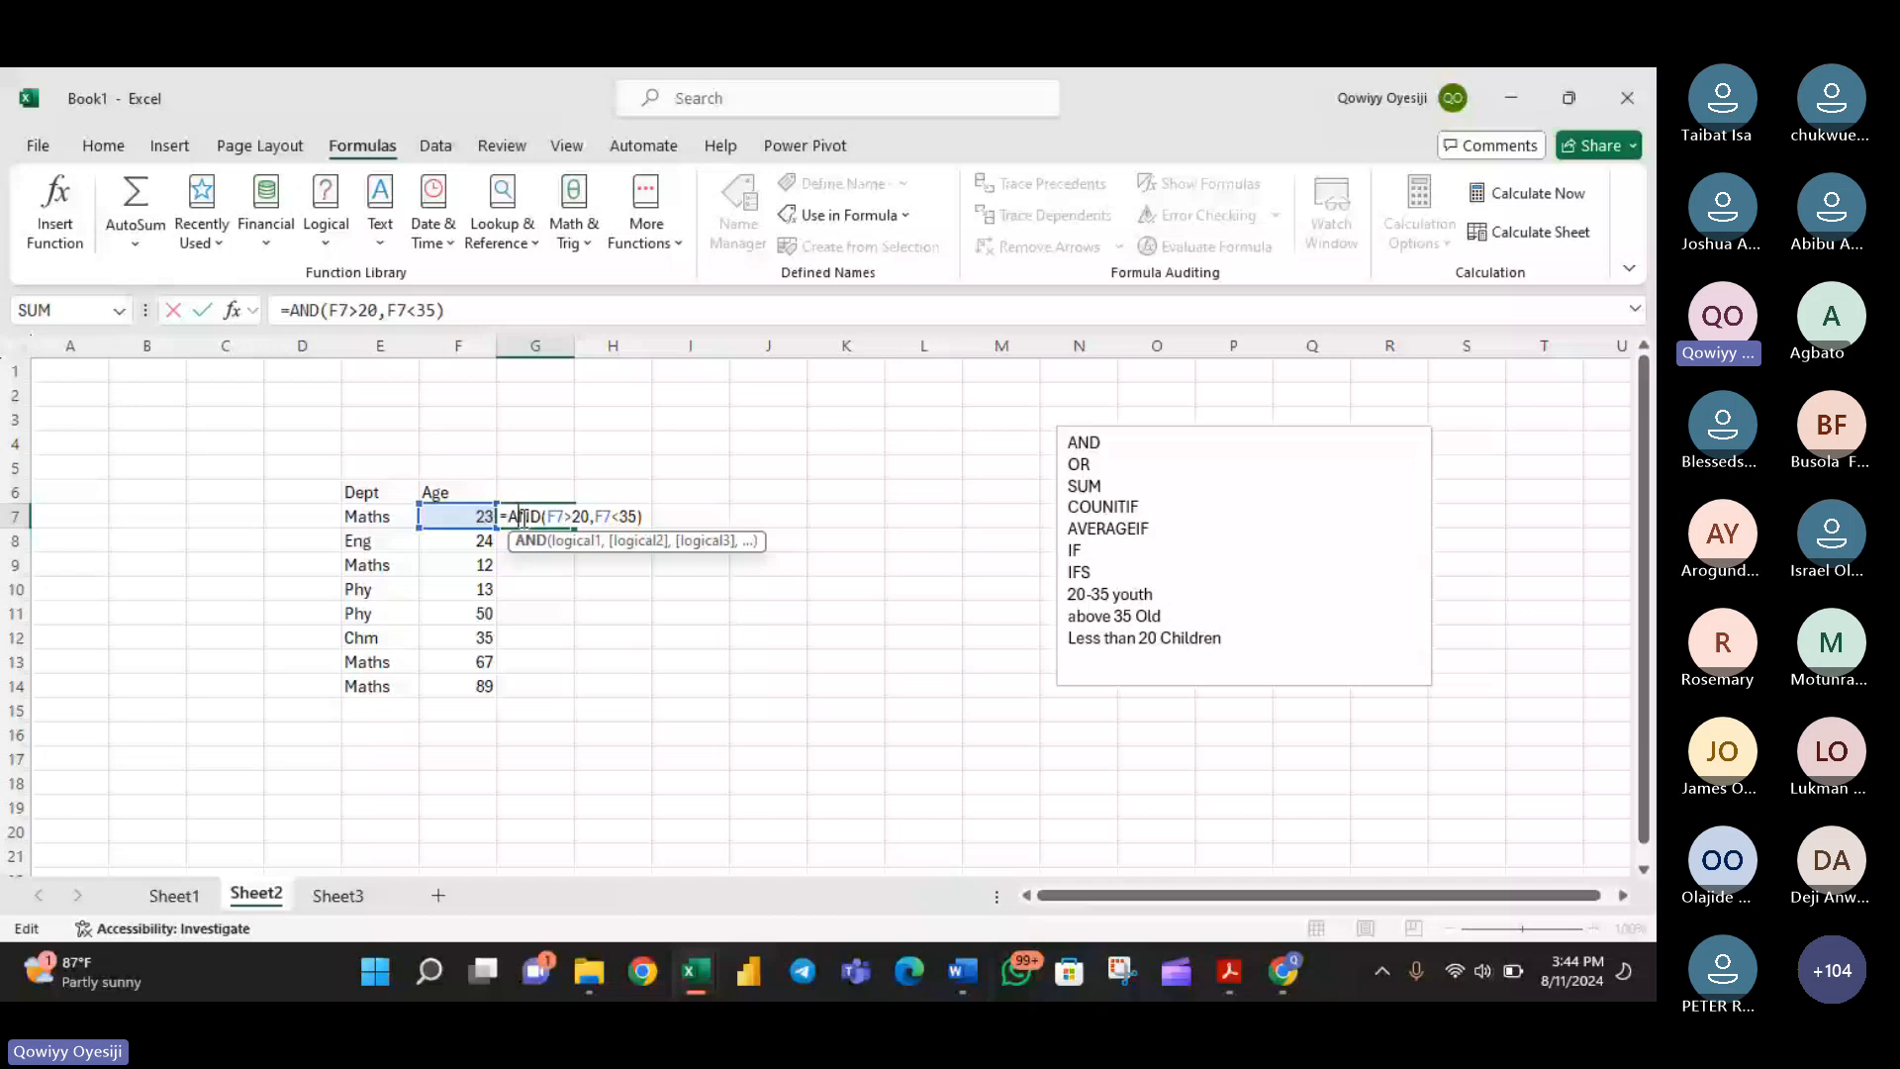
pyautogui.write('IF(')
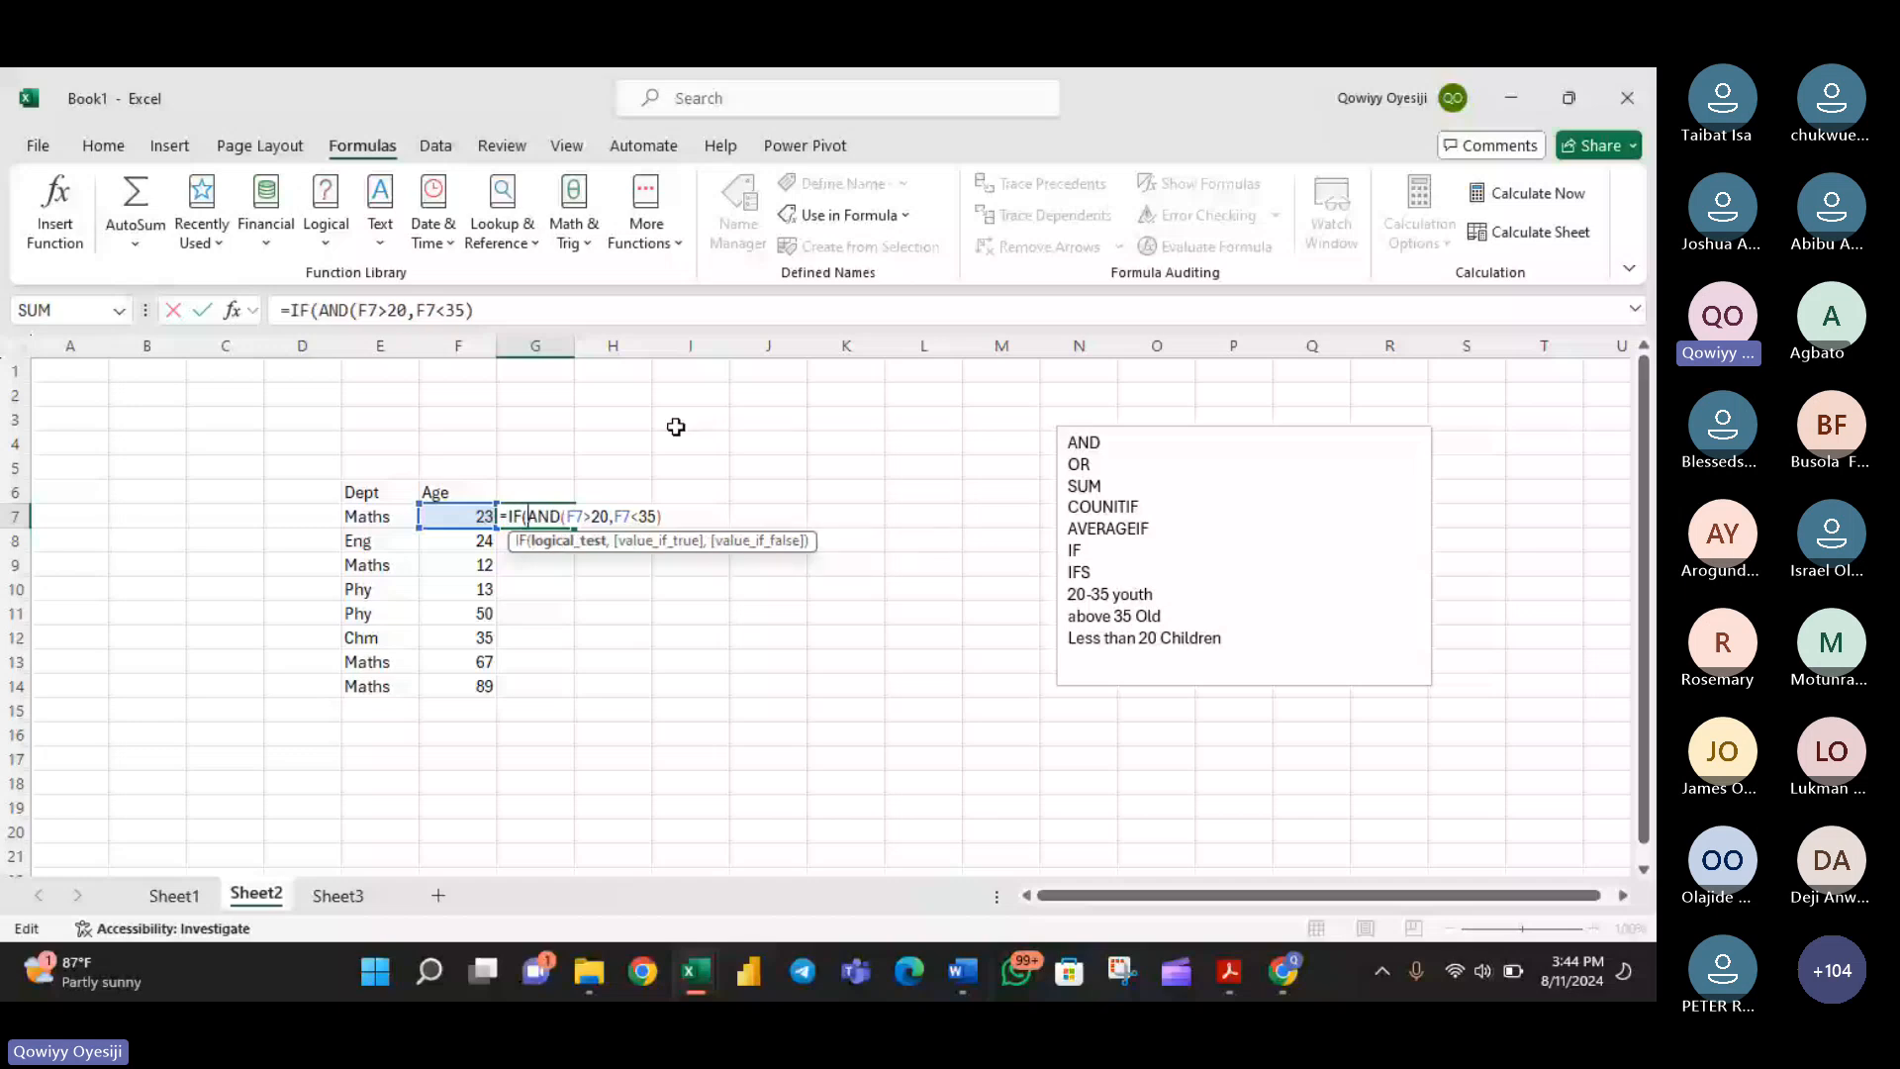
pyautogui.click(681, 518)
pyautogui.write(',"')
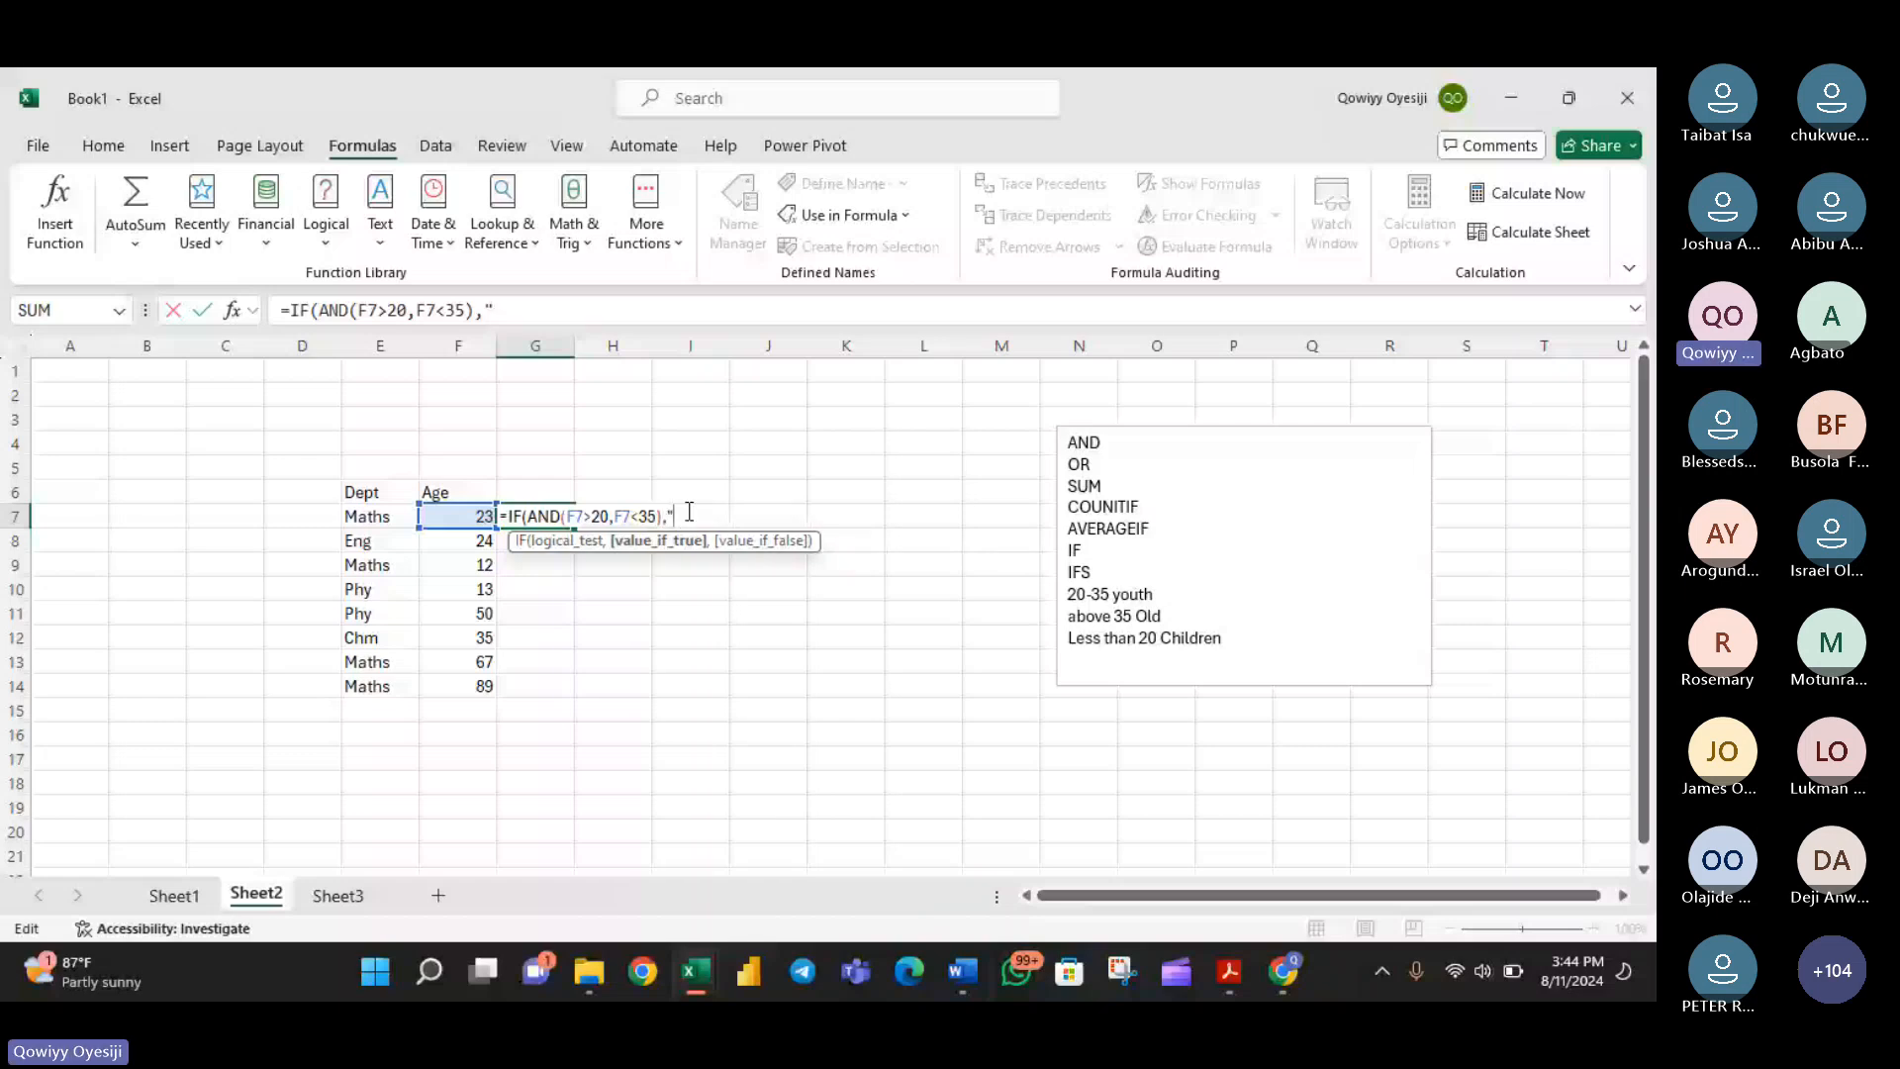
pyautogui.write('Youth",')
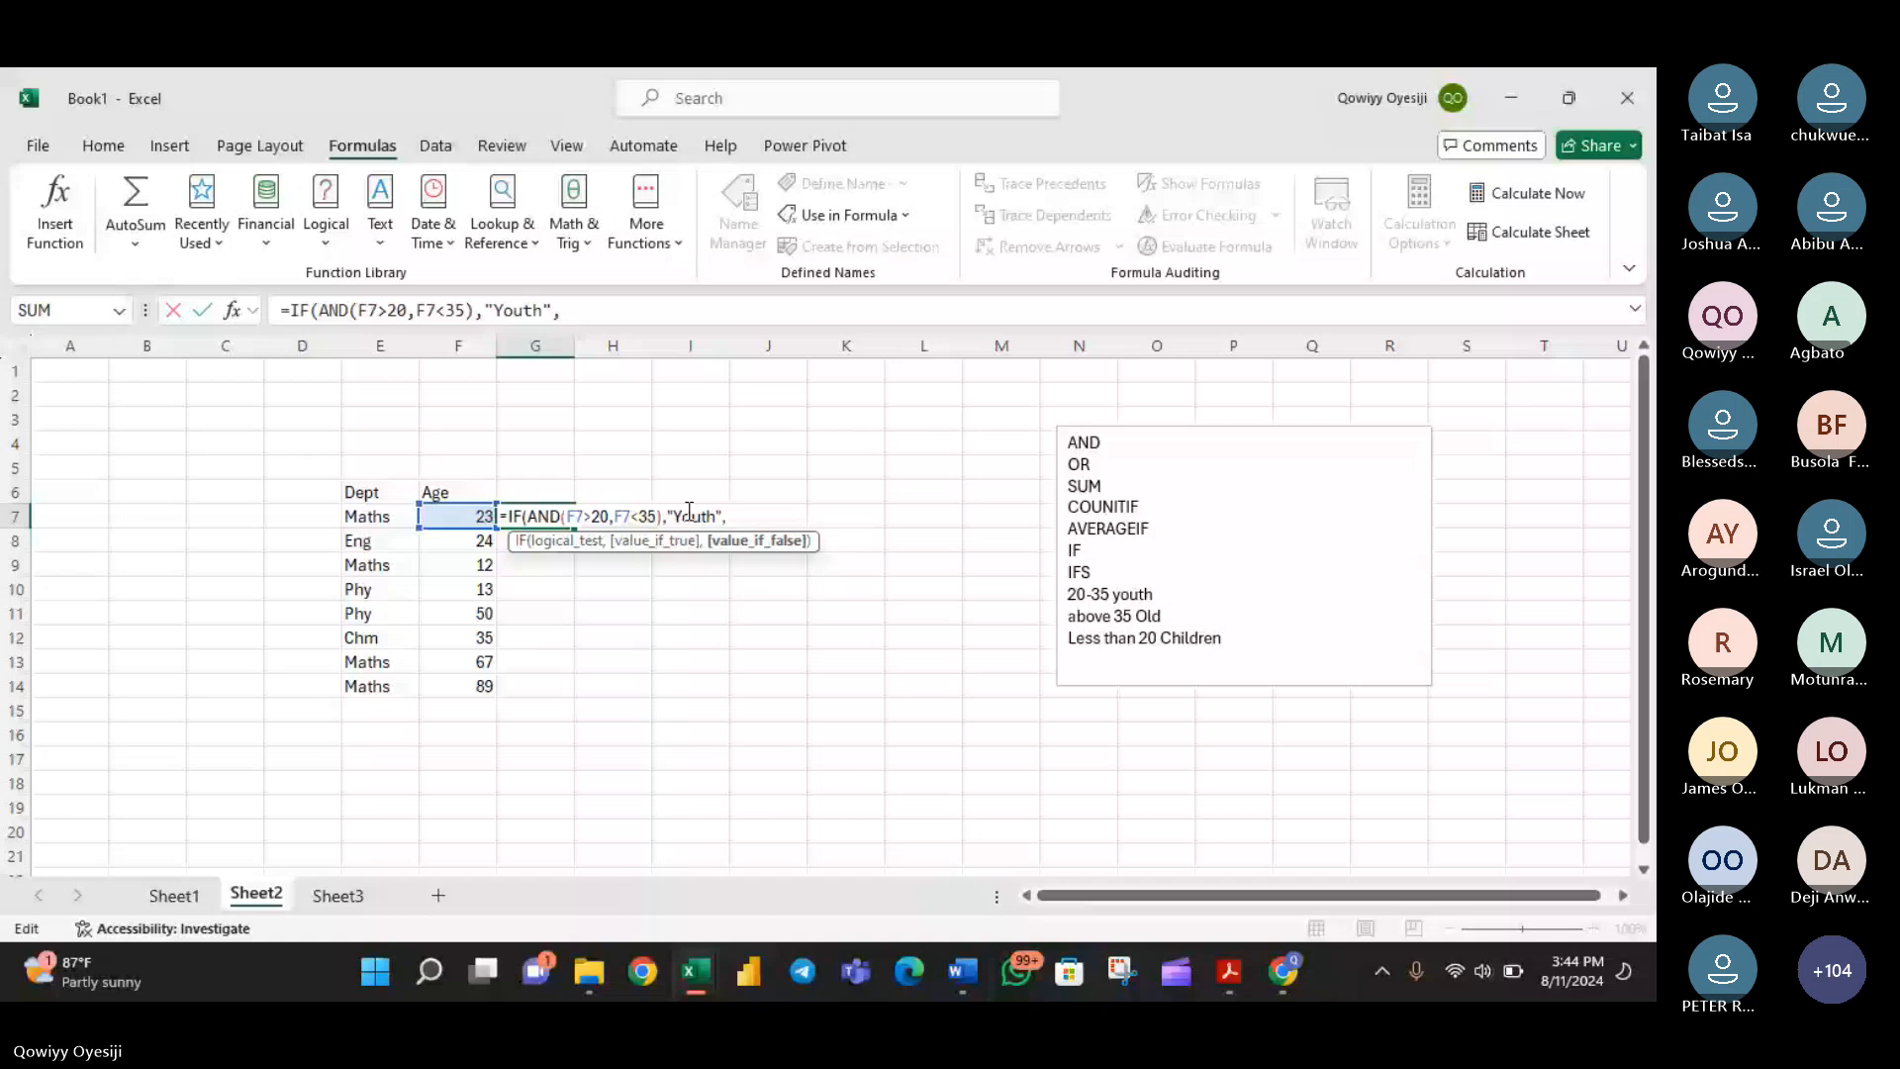
pyautogui.write('"Old"')
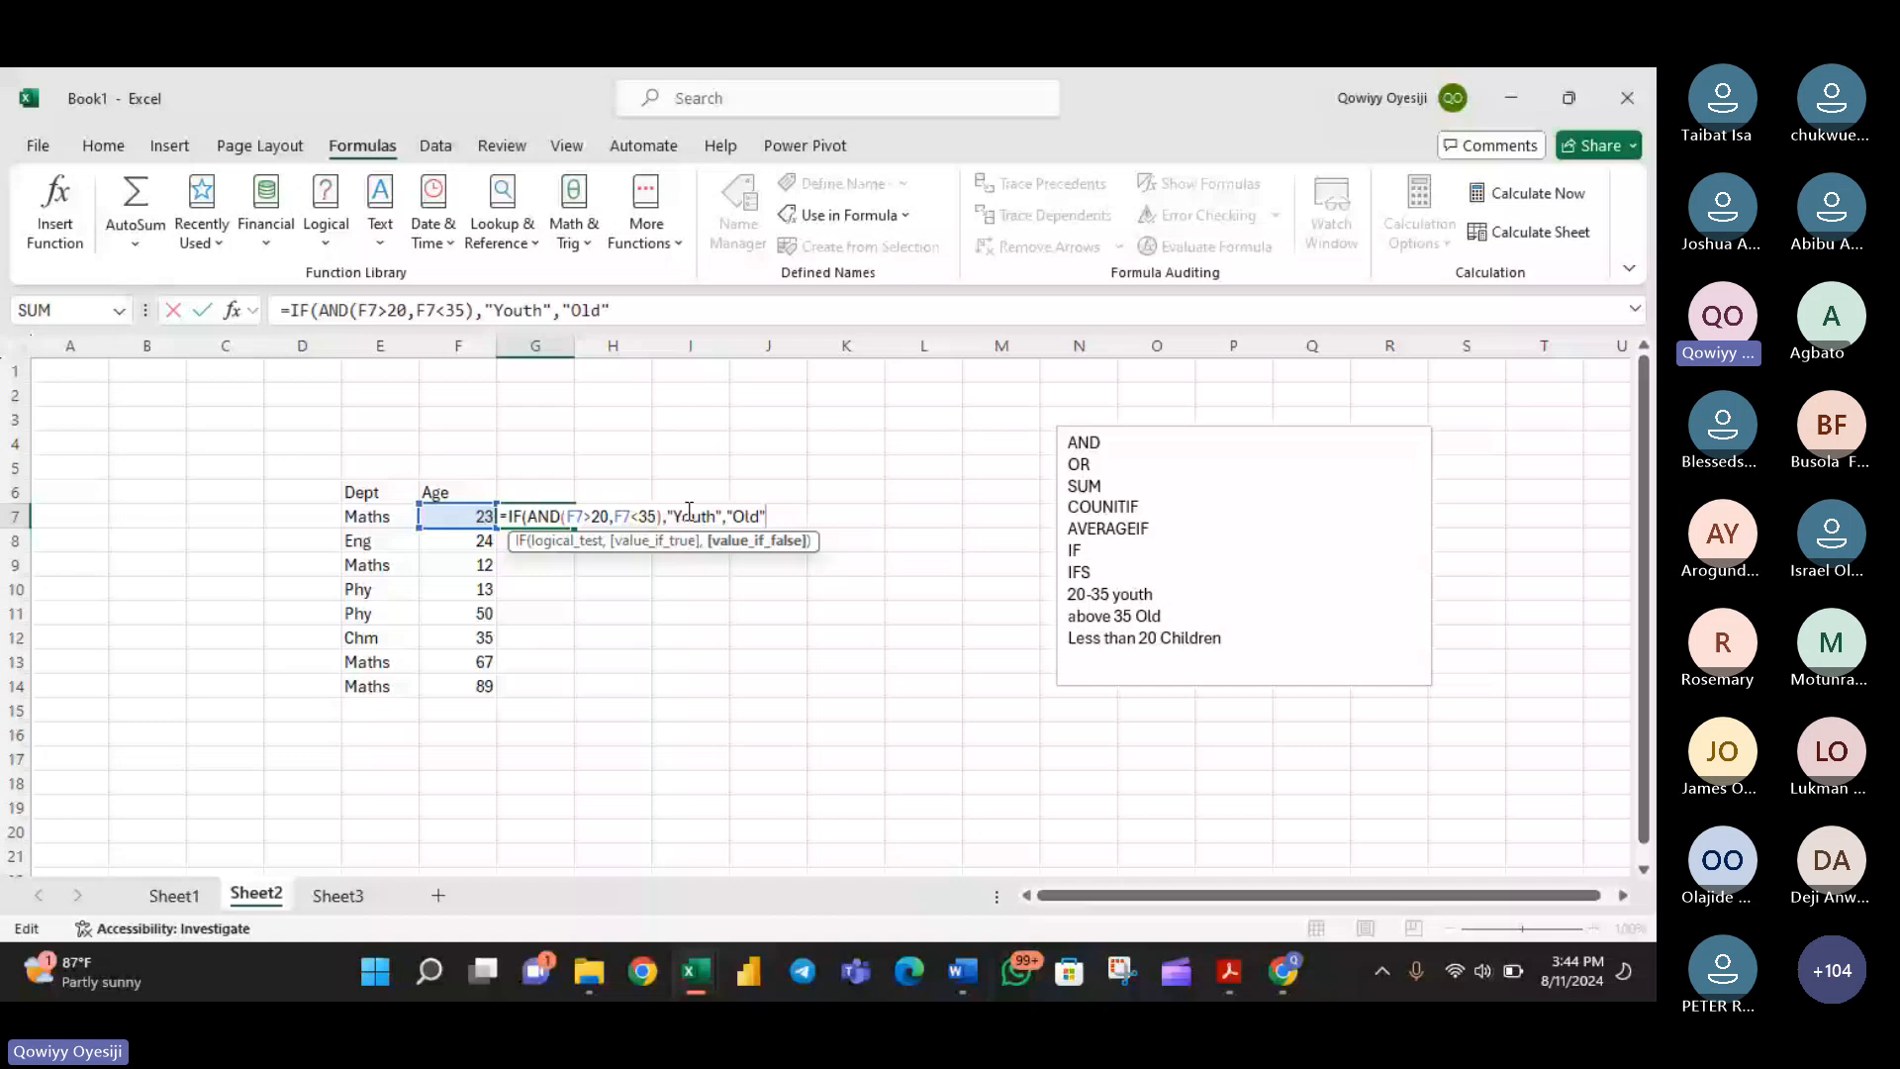
pyautogui.click(544, 522)
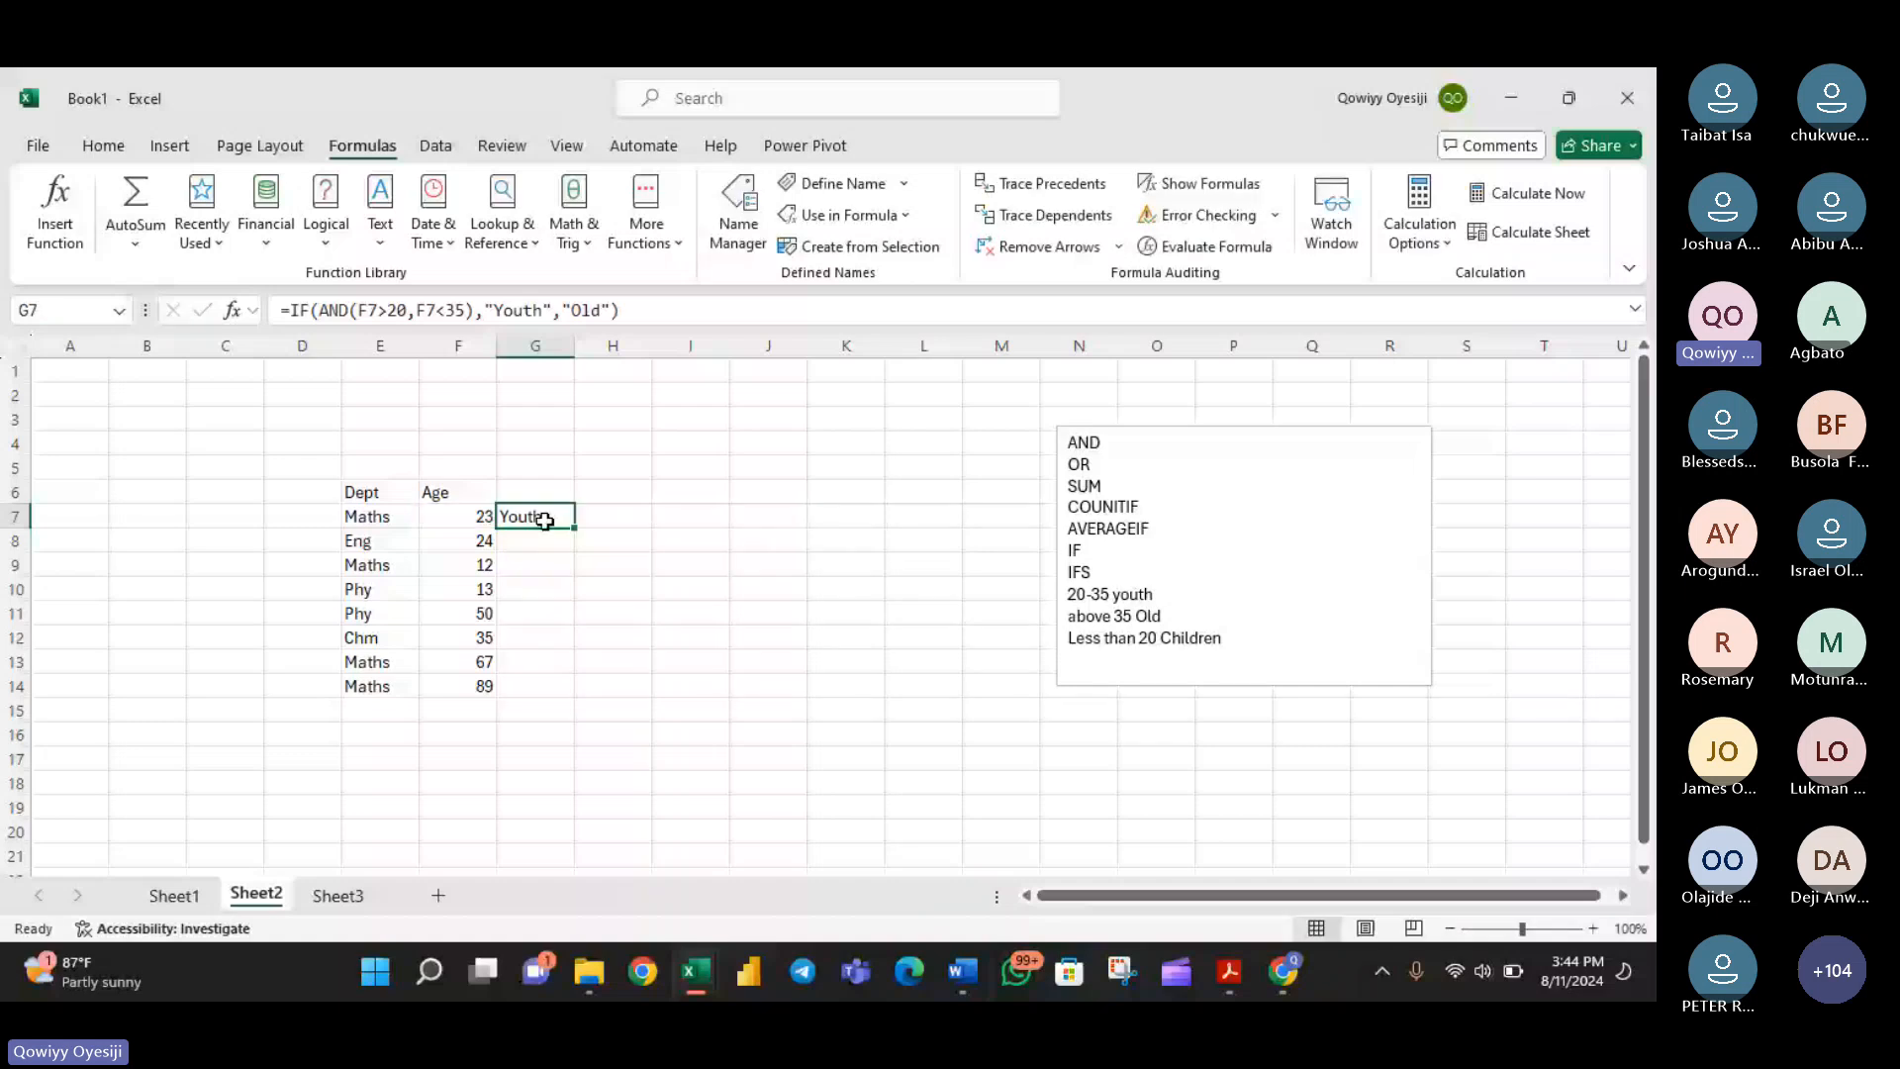
pyautogui.doubleClick(574, 528)
pyautogui.click(526, 562)
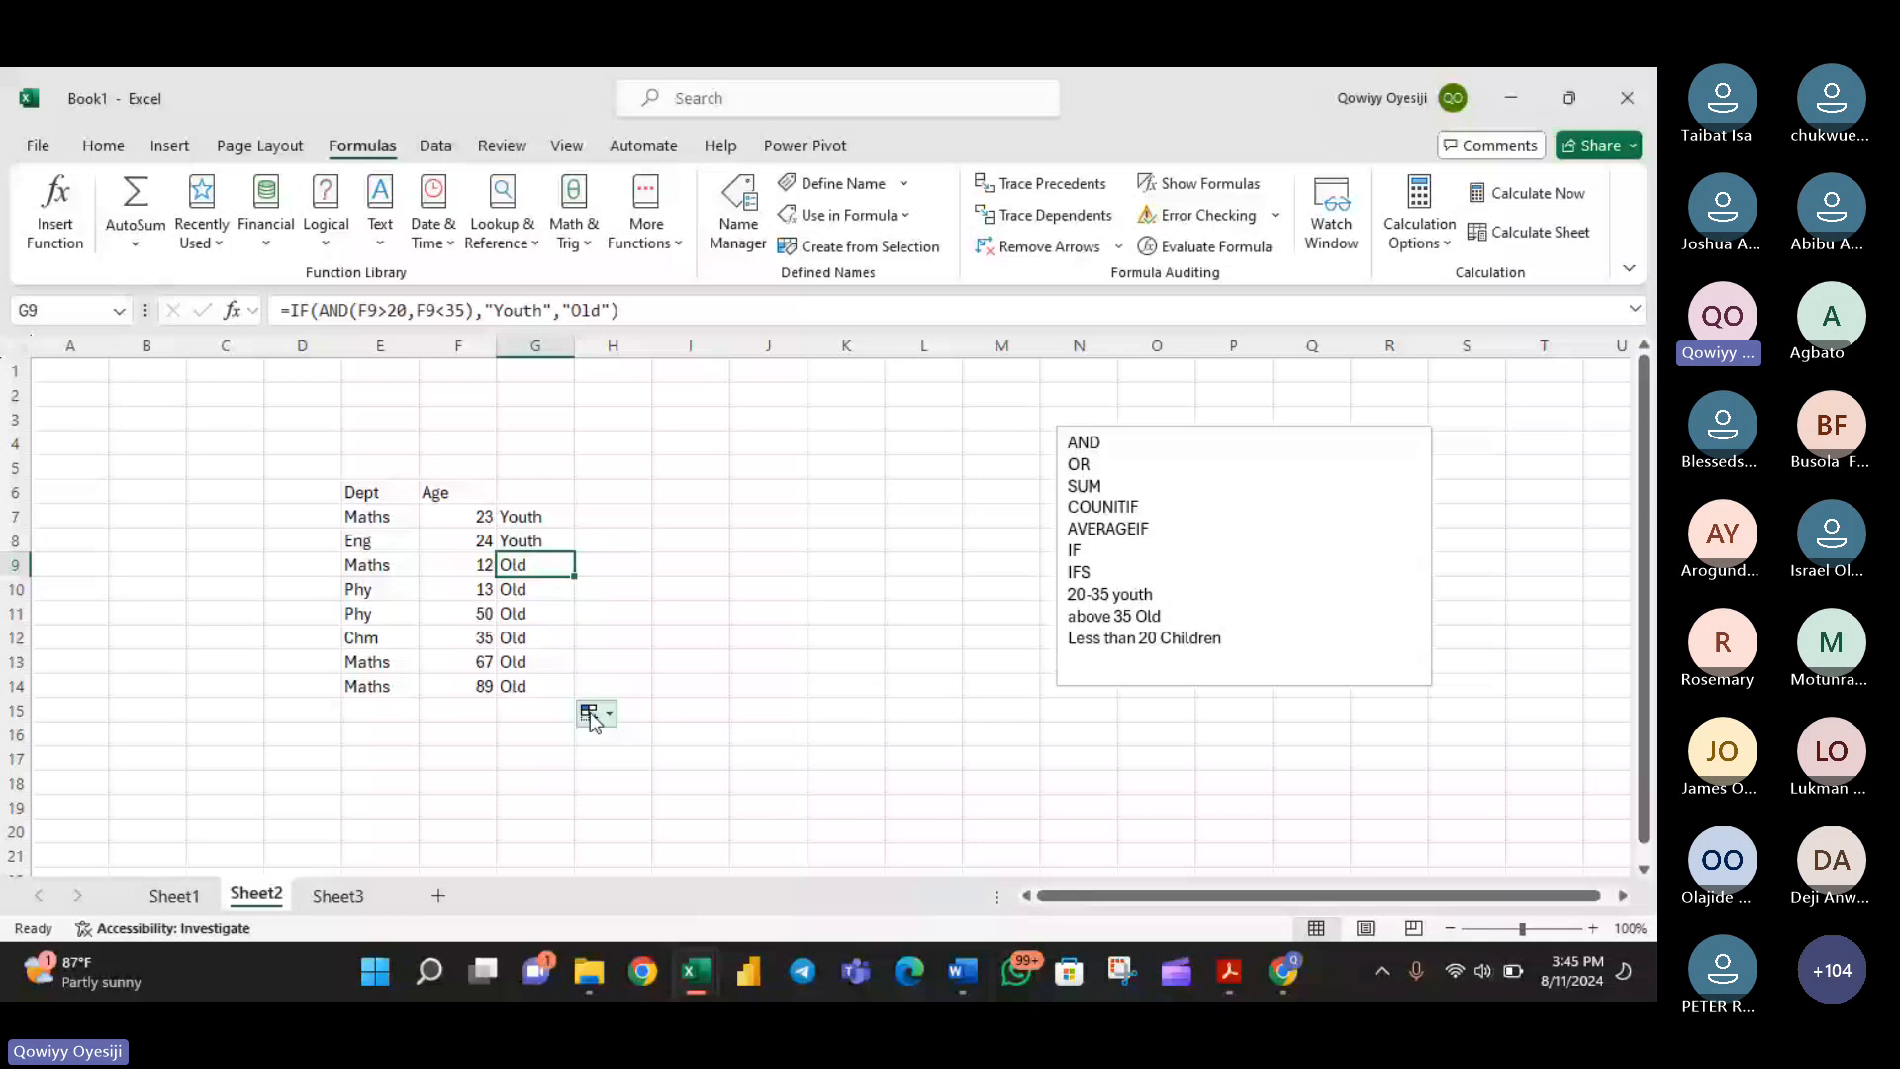
# - Switch to the Teams meeting in the browser, dismiss the group chat notification, check the meeting chat, and return to the Excel workbook
pyautogui.click(1283, 971)
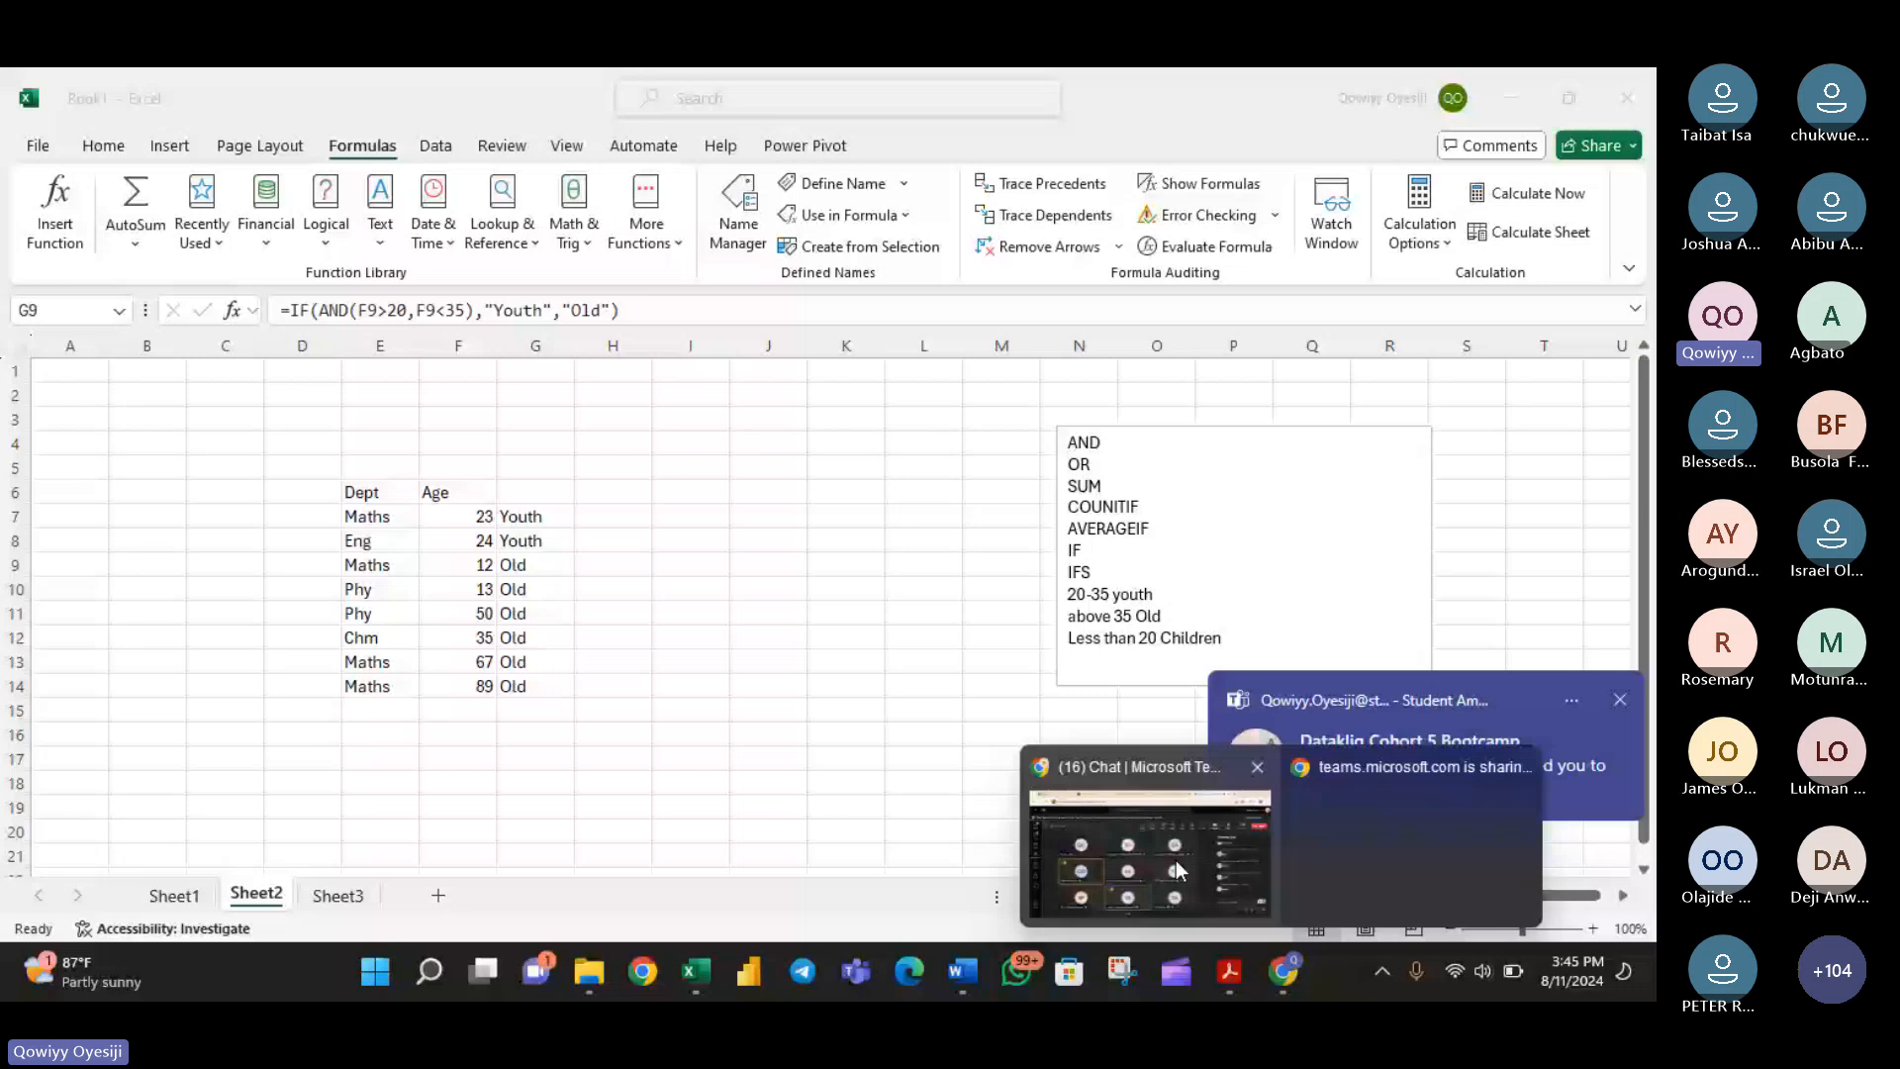
pyautogui.click(1176, 859)
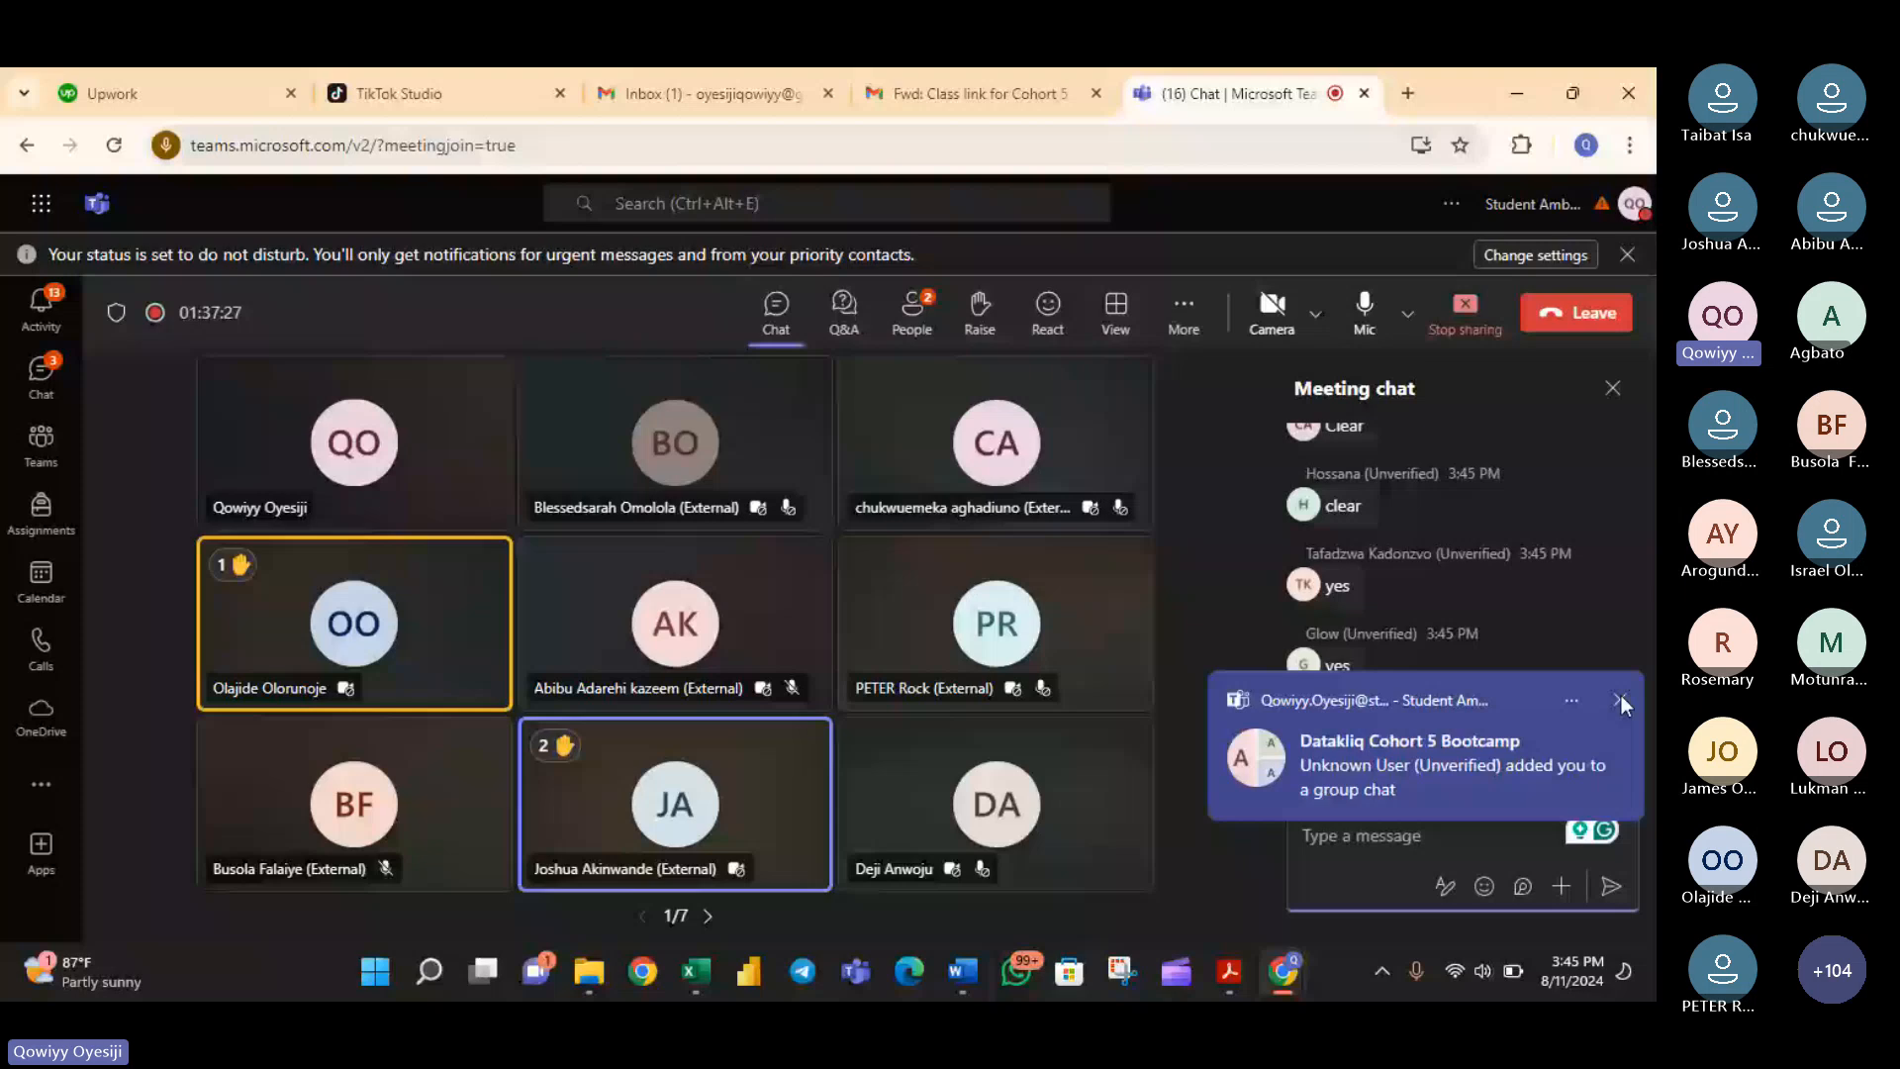
pyautogui.click(1621, 698)
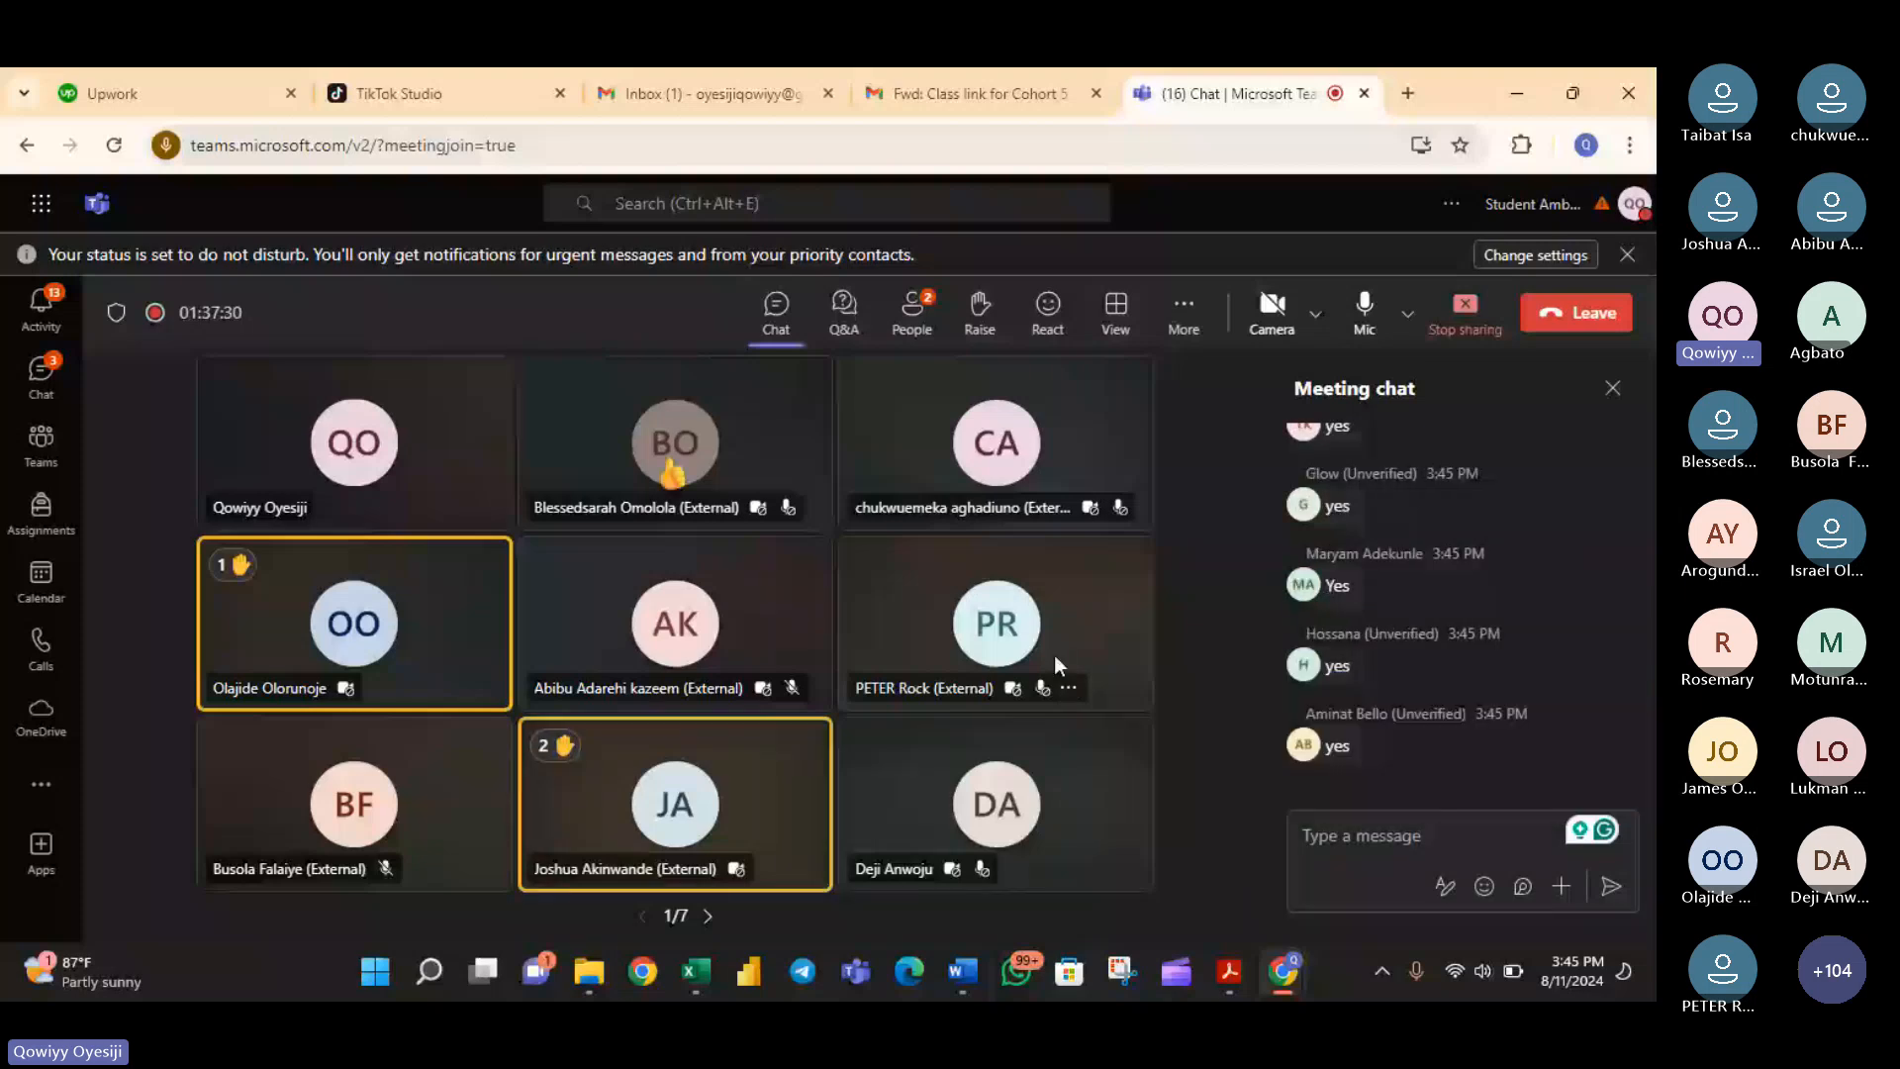
pyautogui.click(691, 972)
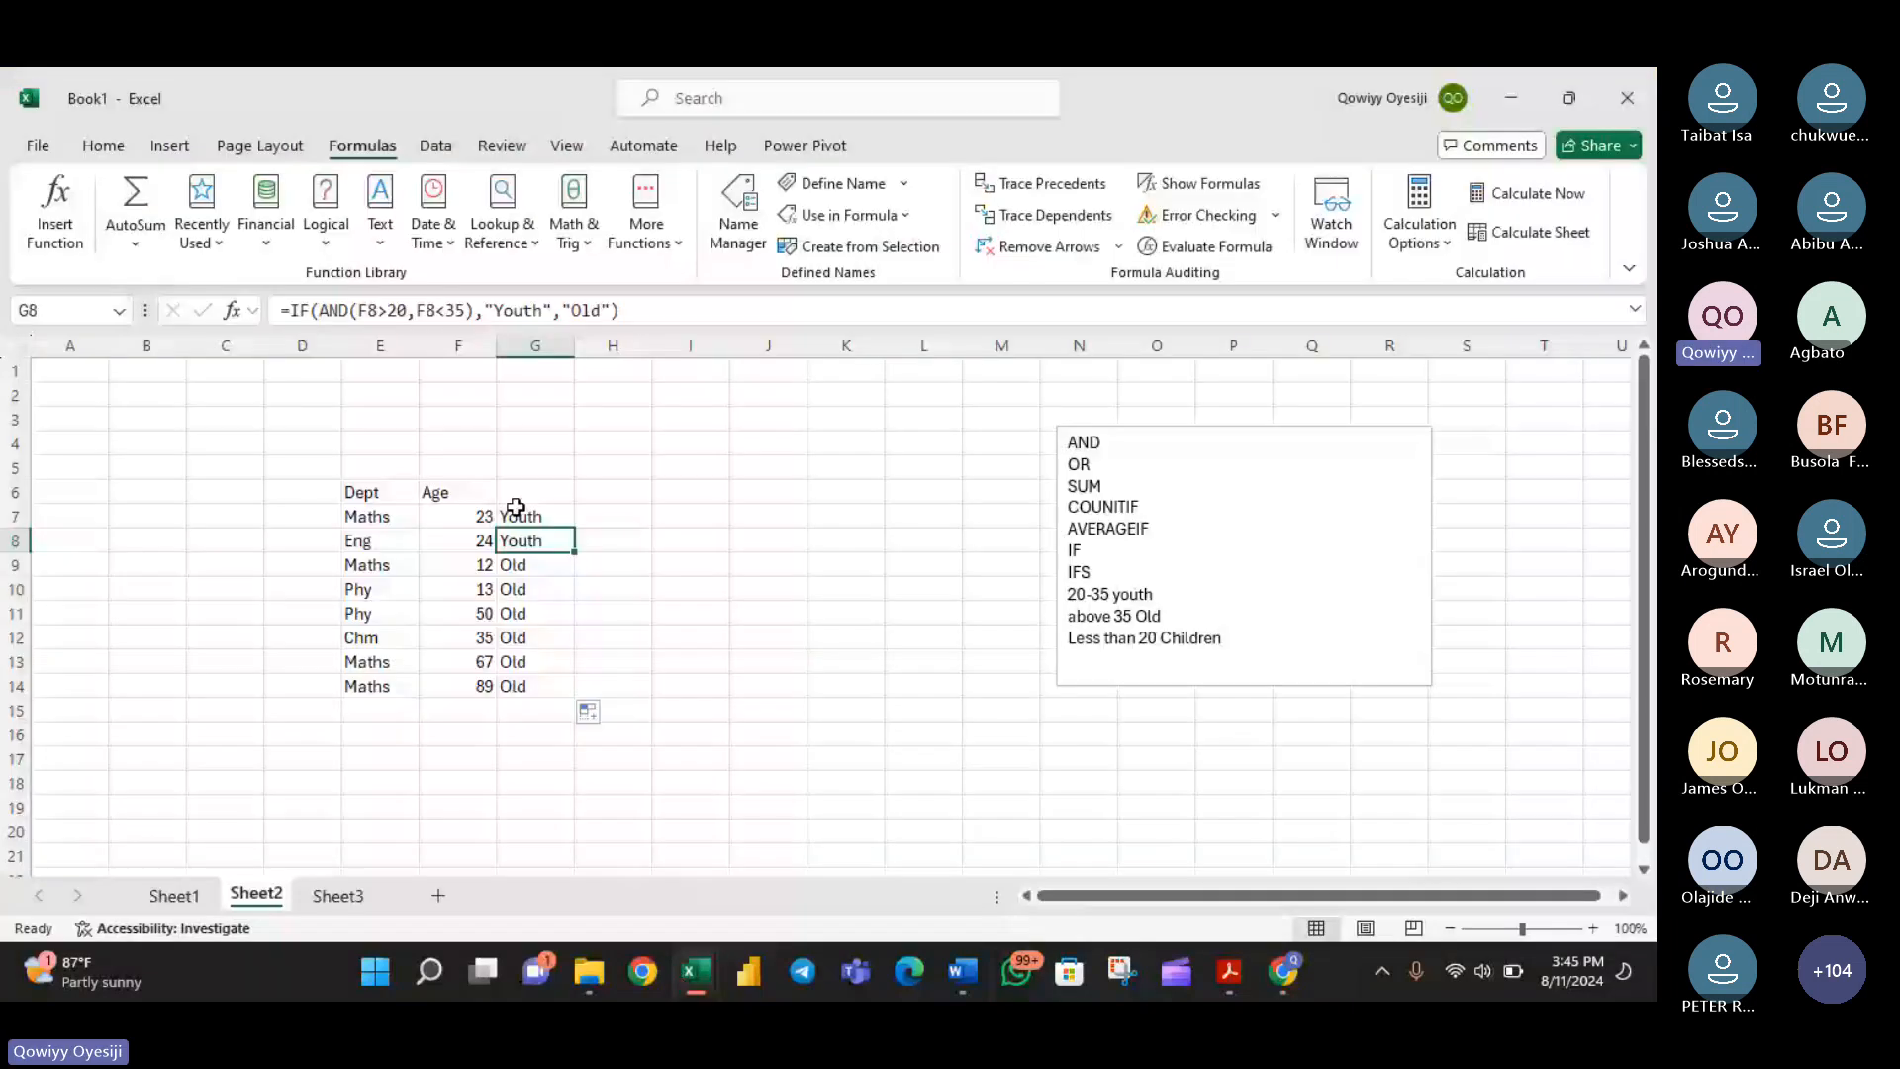
# - Remove the "Old" value-if-false argument and the closing bracket from the IF formula in G7
pyautogui.doubleClick(515, 512)
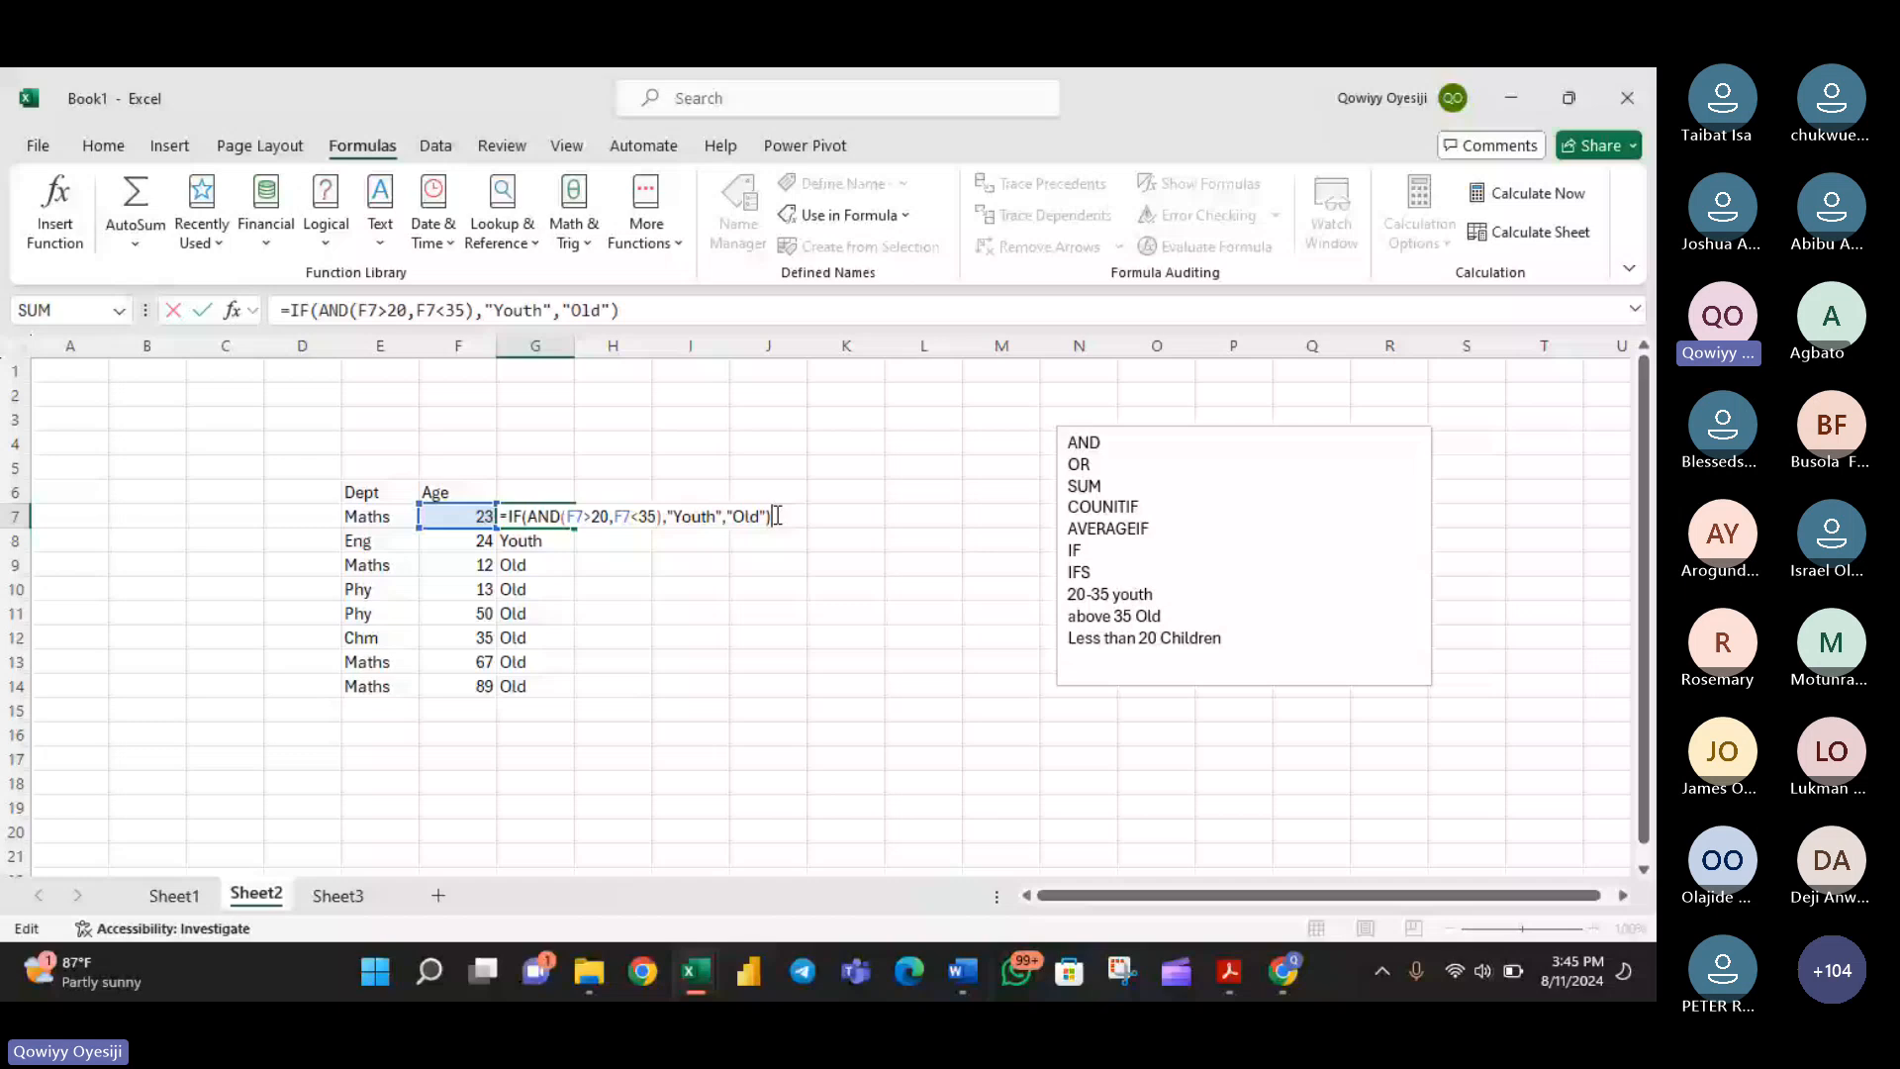
pyautogui.press('BackSpace')
pyautogui.press('BackSpace')
pyautogui.press('BackSpace')
pyautogui.press('BackSpace')
pyautogui.press('BackSpace')
pyautogui.press('BackSpace')
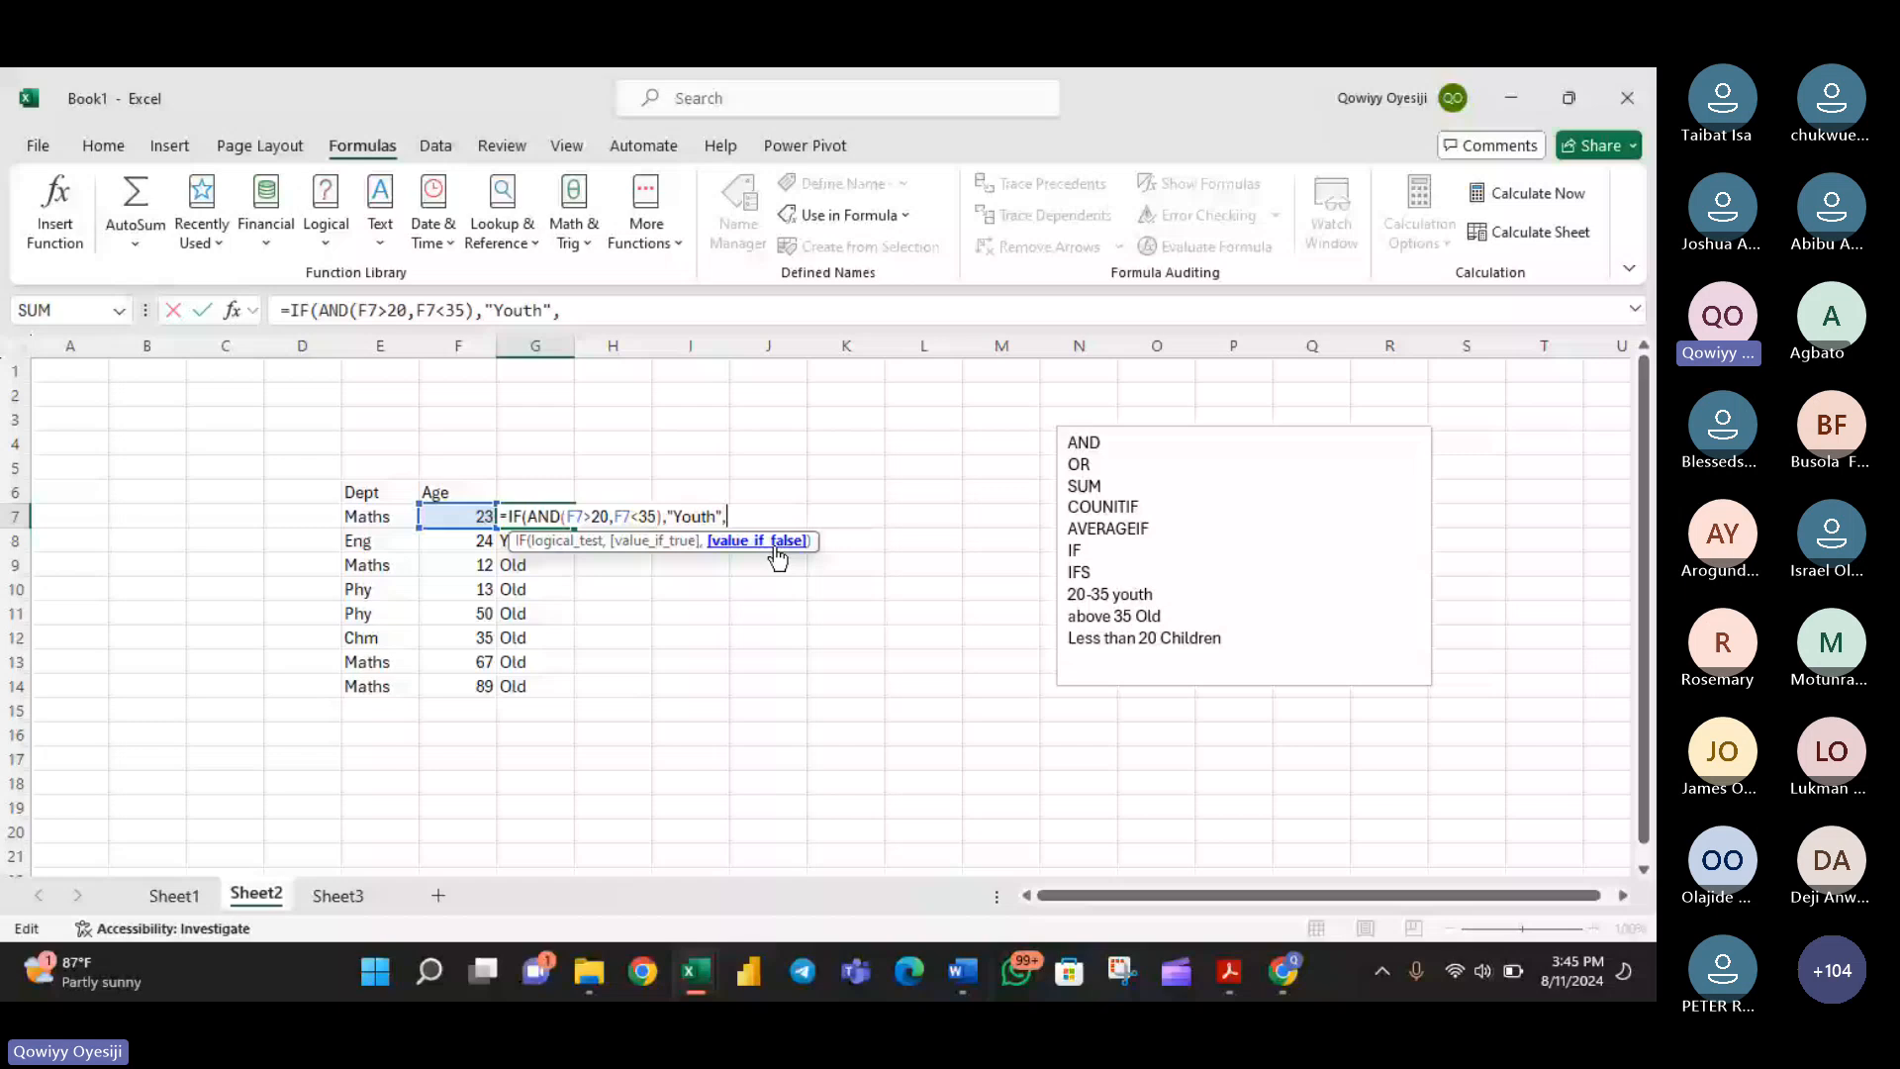
pyautogui.write('if')
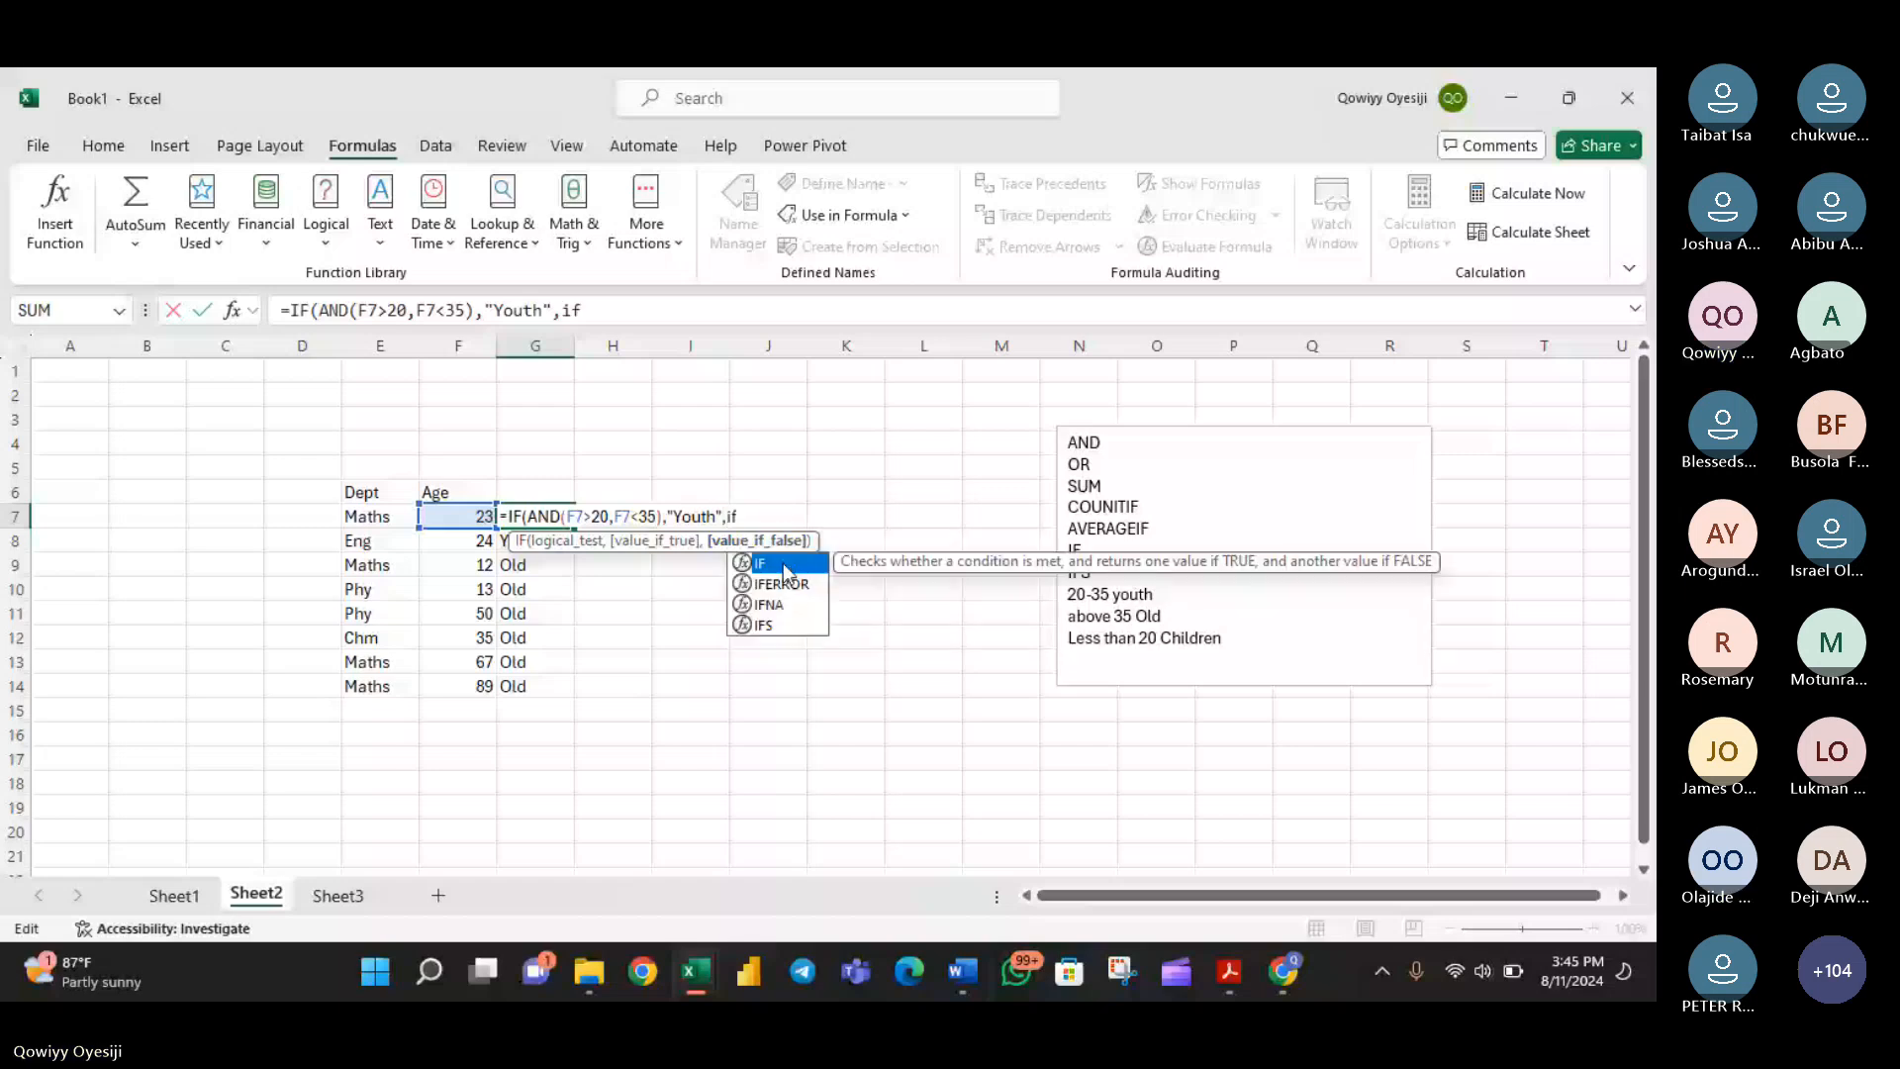
pyautogui.doubleClick(784, 572)
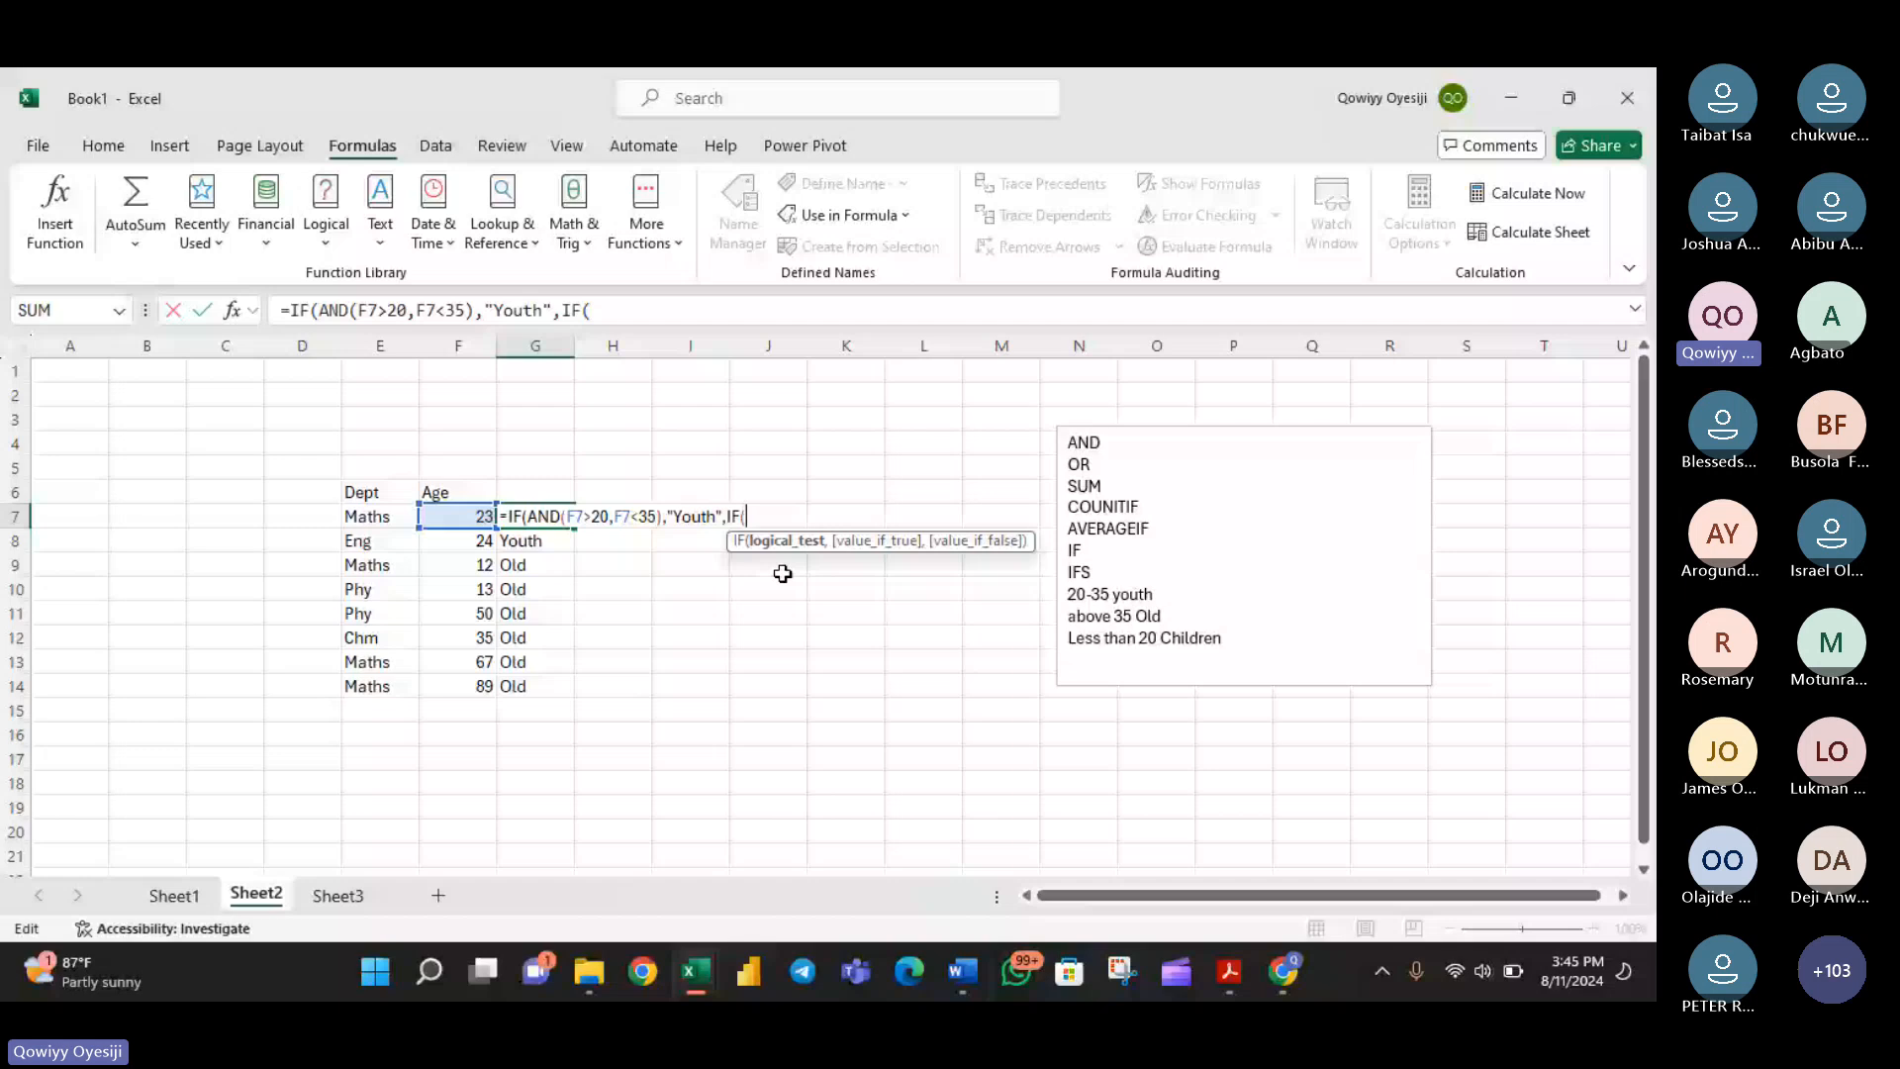
pyautogui.press('BackSpace')
pyautogui.press('BackSpace')
pyautogui.press('BackSpace')
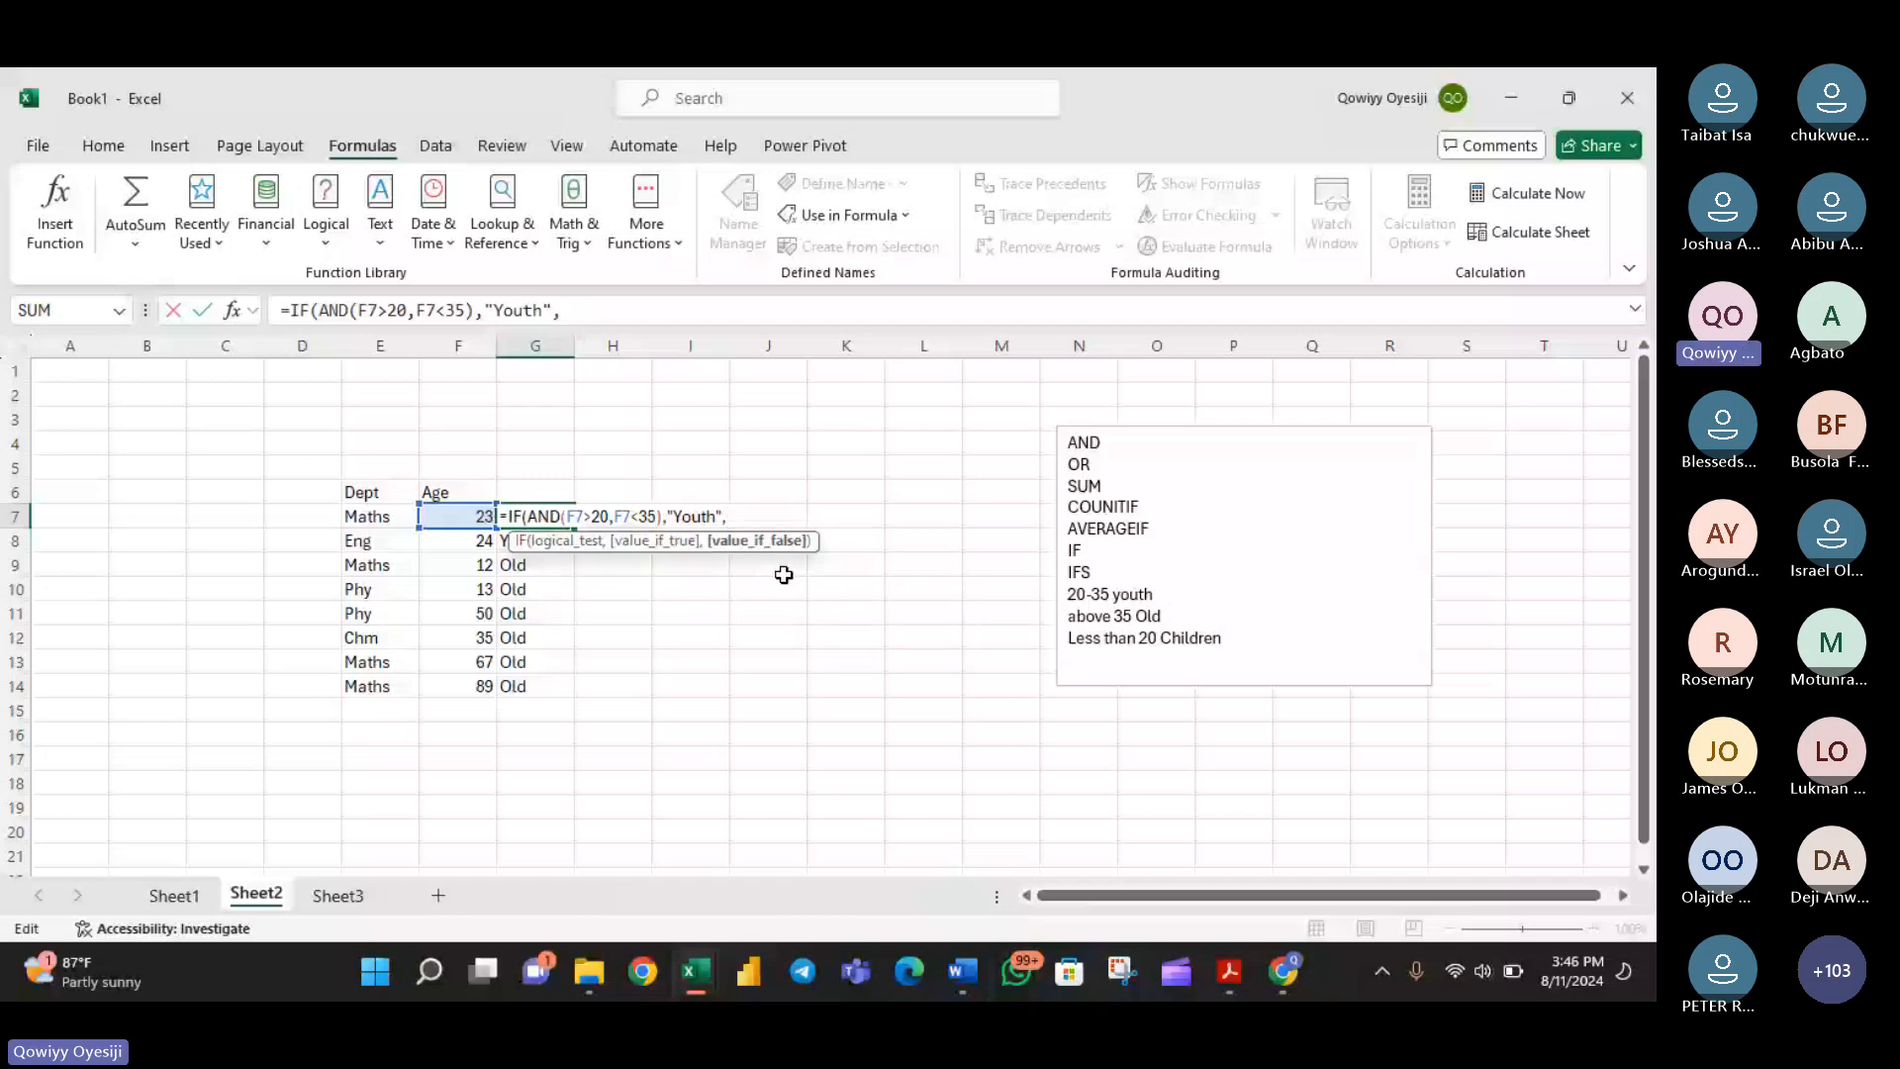
# - Nest a second IF in the G7 formula that tests F7<20 and returns "children" when true
pyautogui.write('IF(')
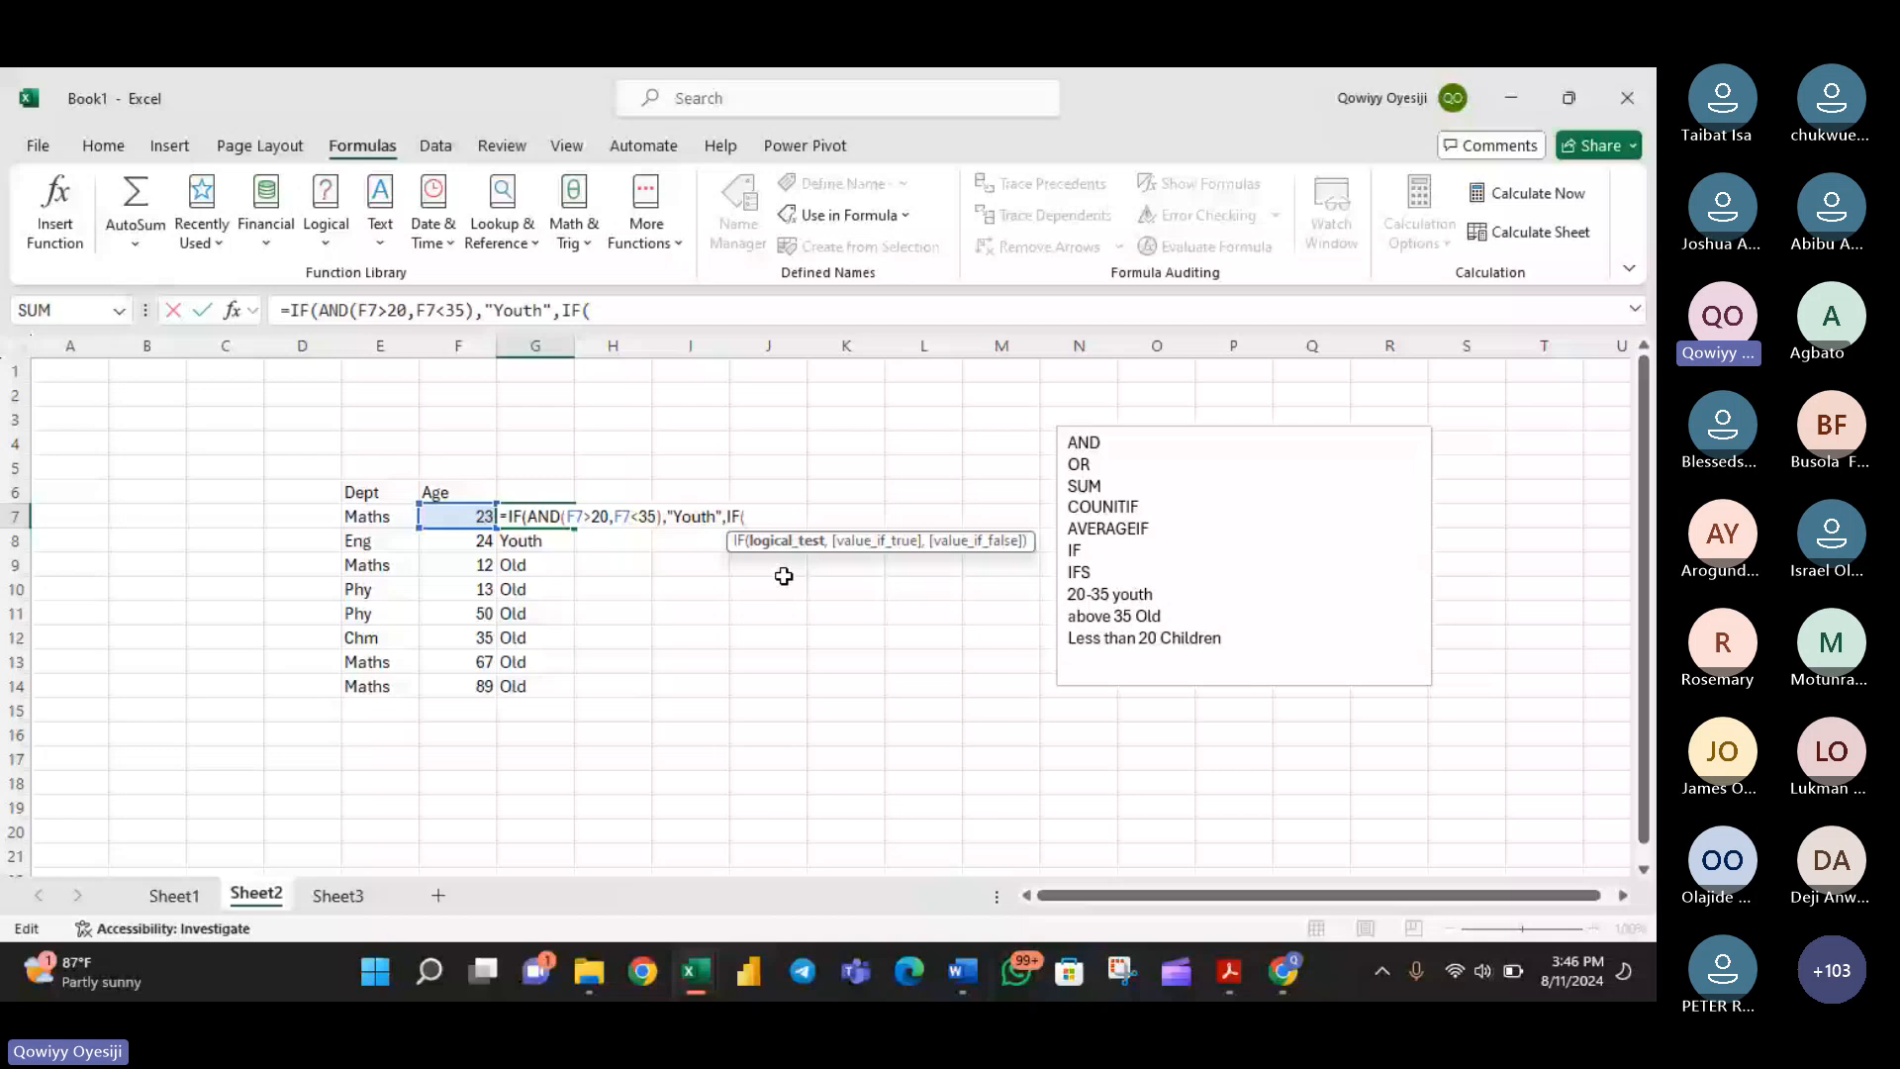
pyautogui.press('Left')
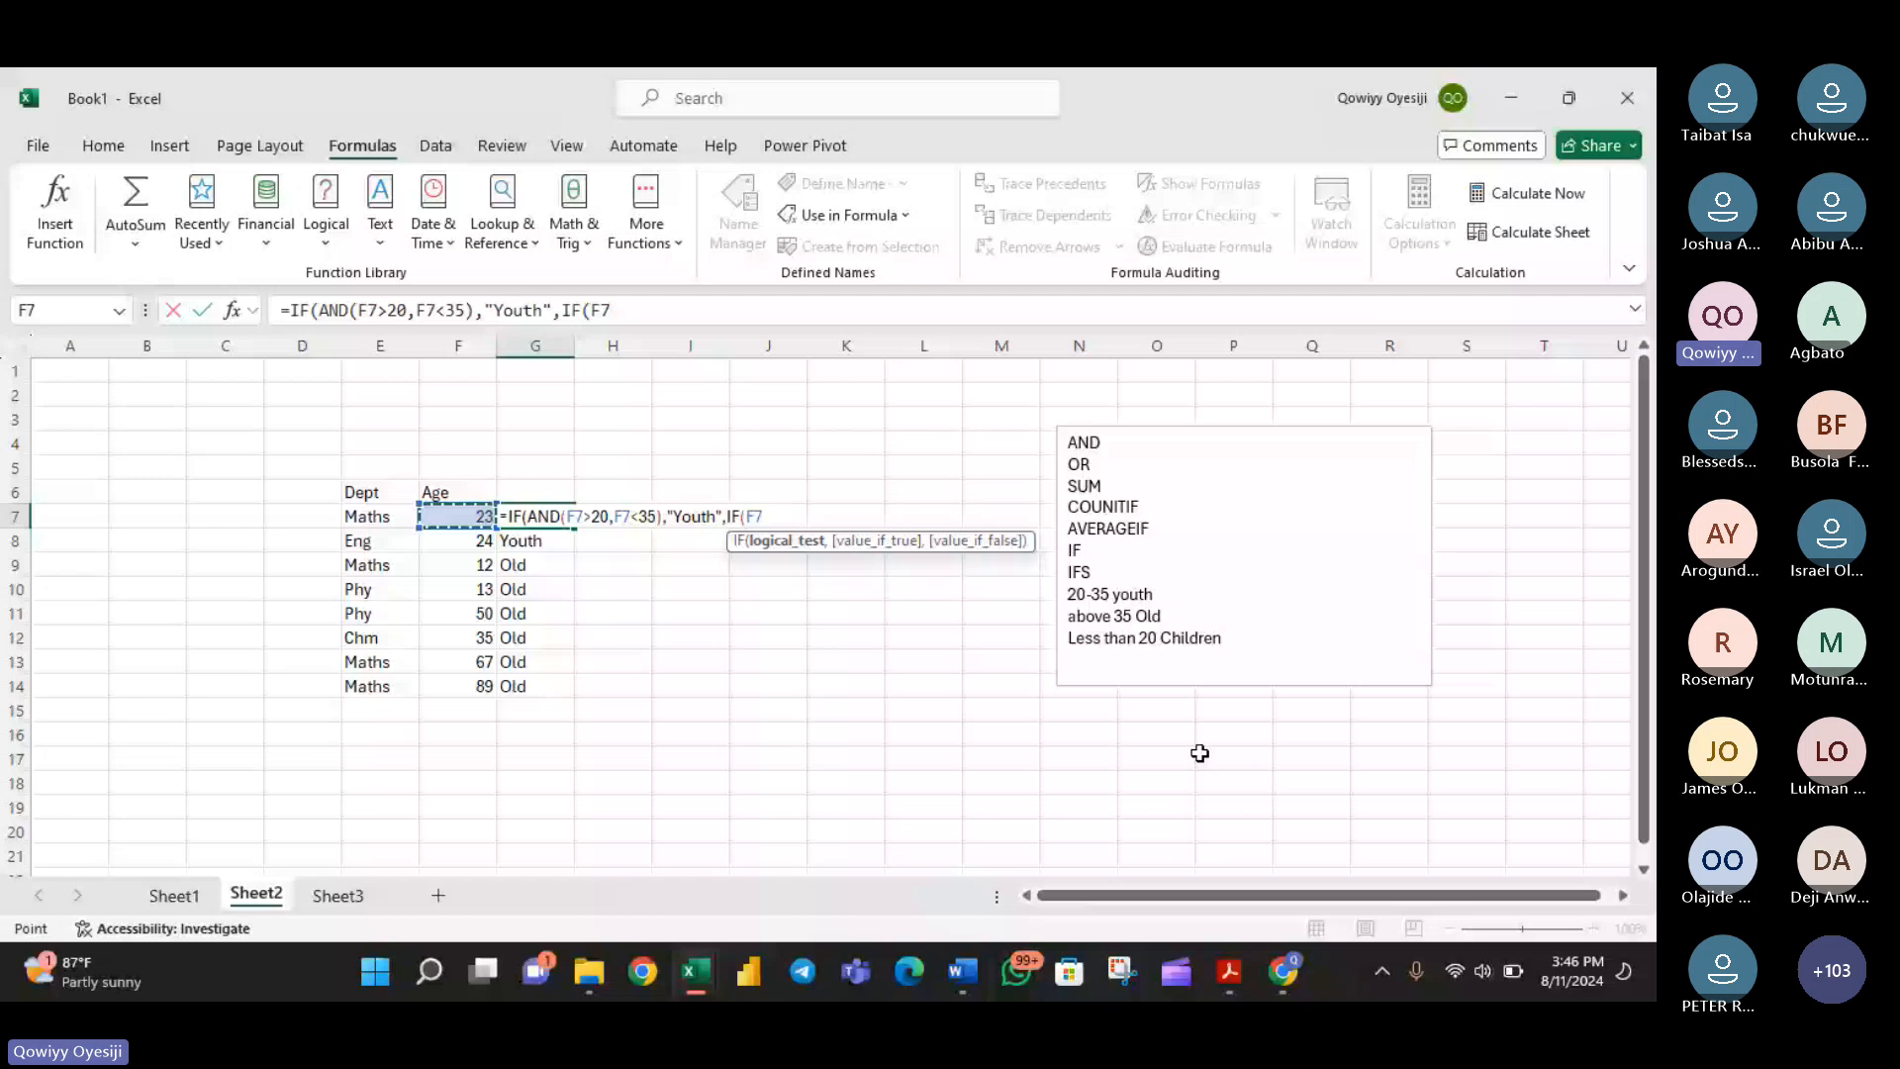
pyautogui.write('<20,"')
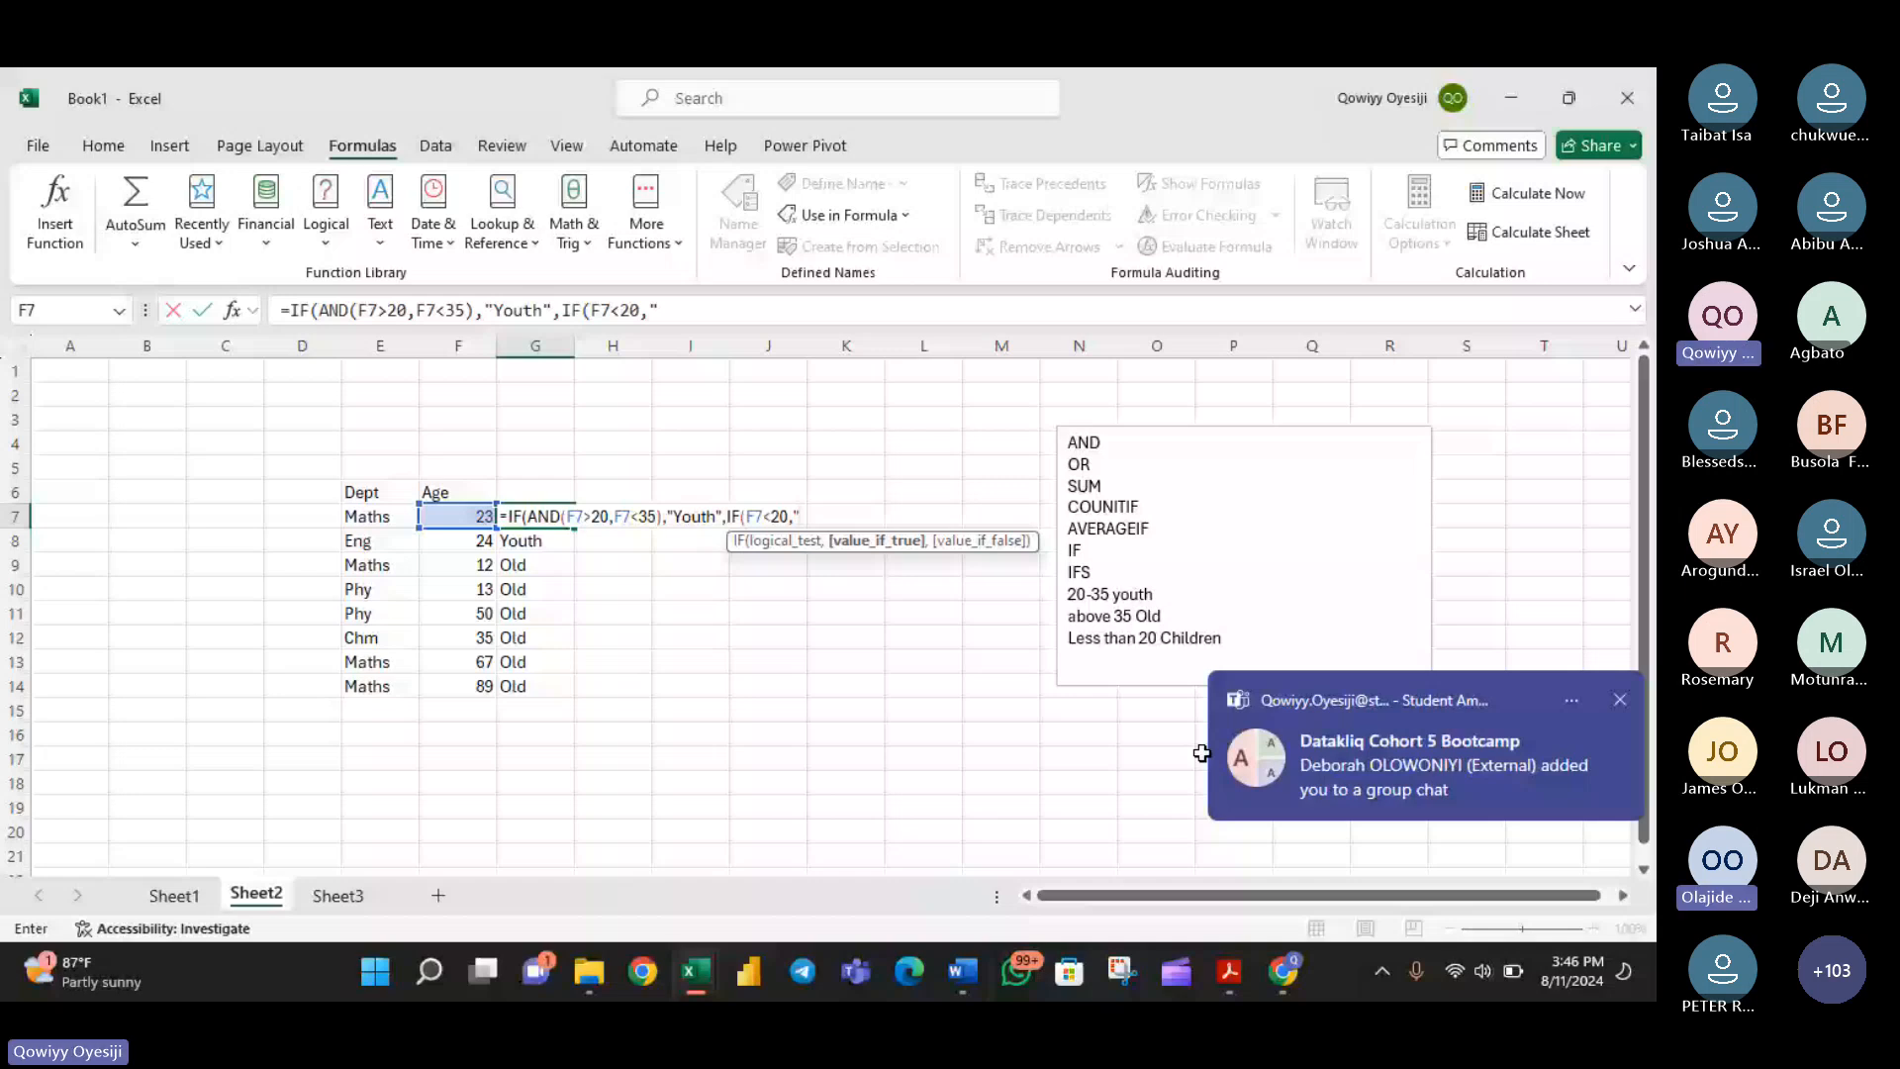
pyautogui.write('children')
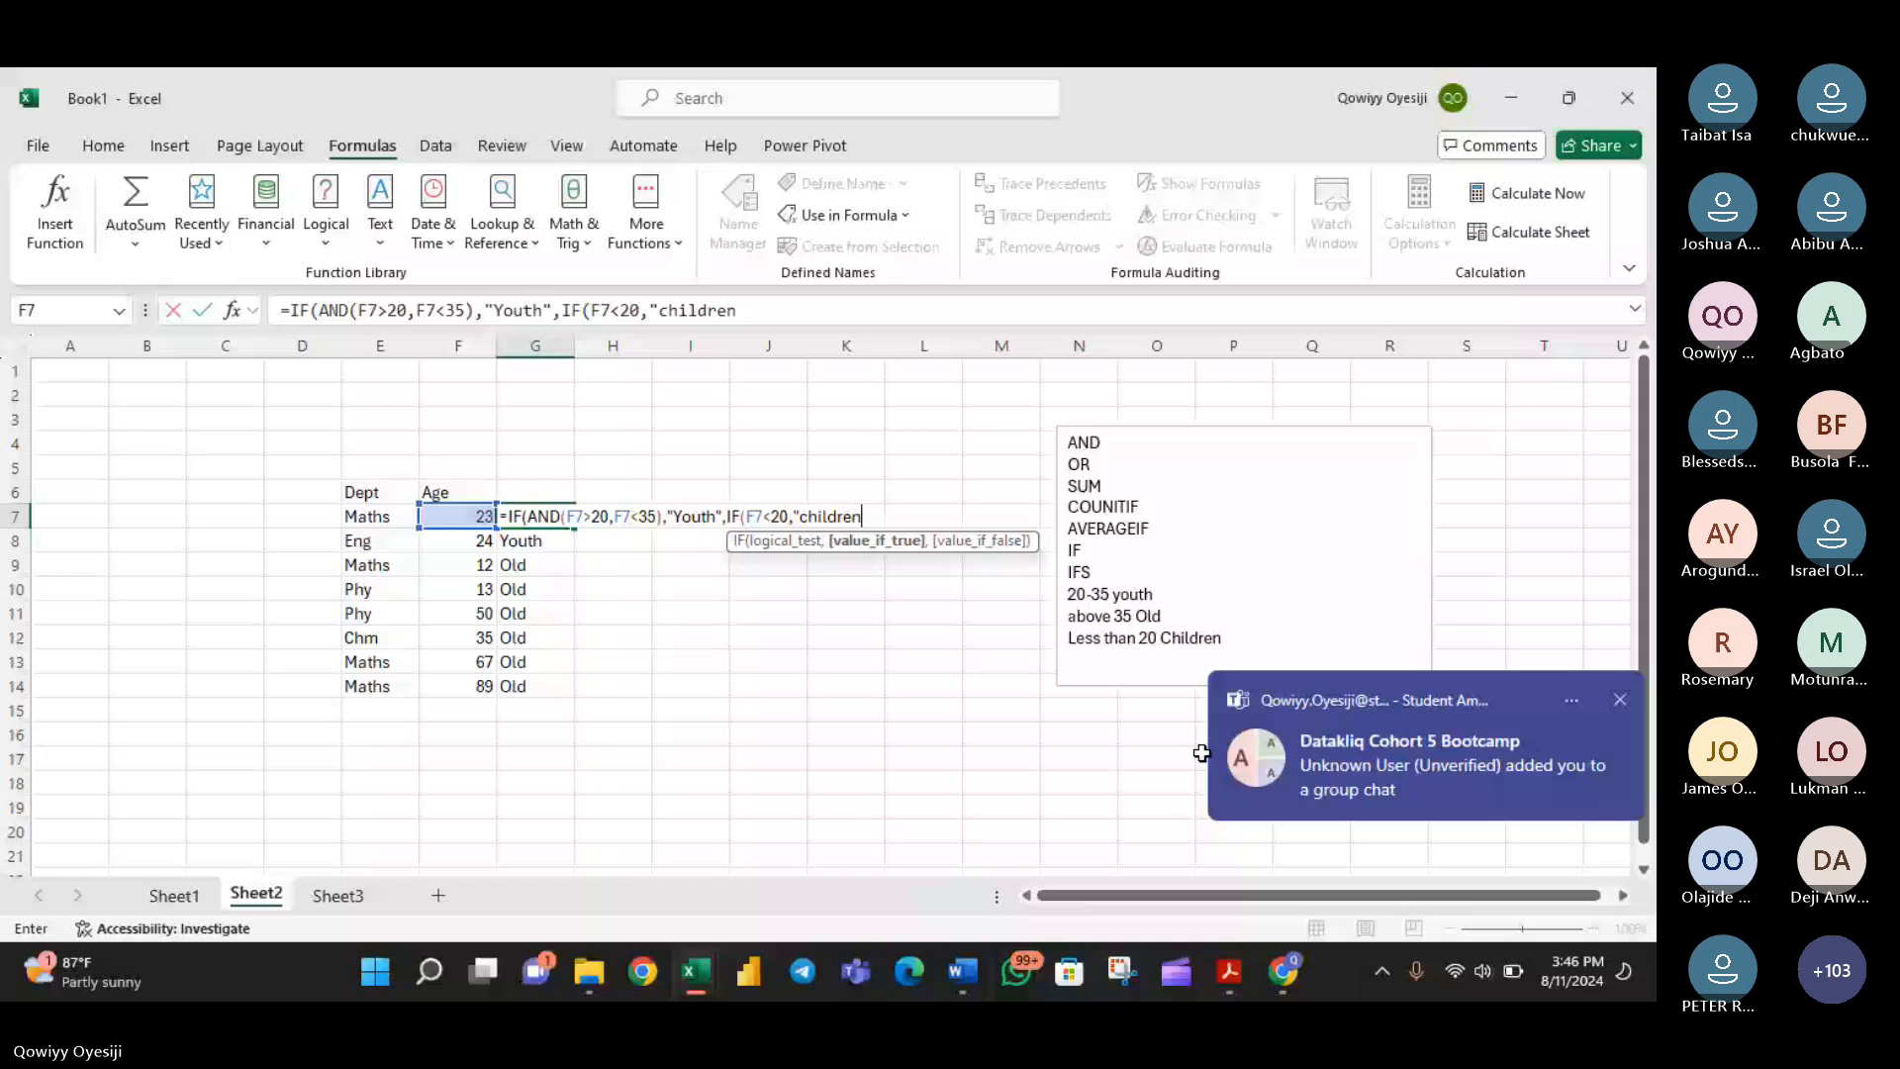
pyautogui.write('",')
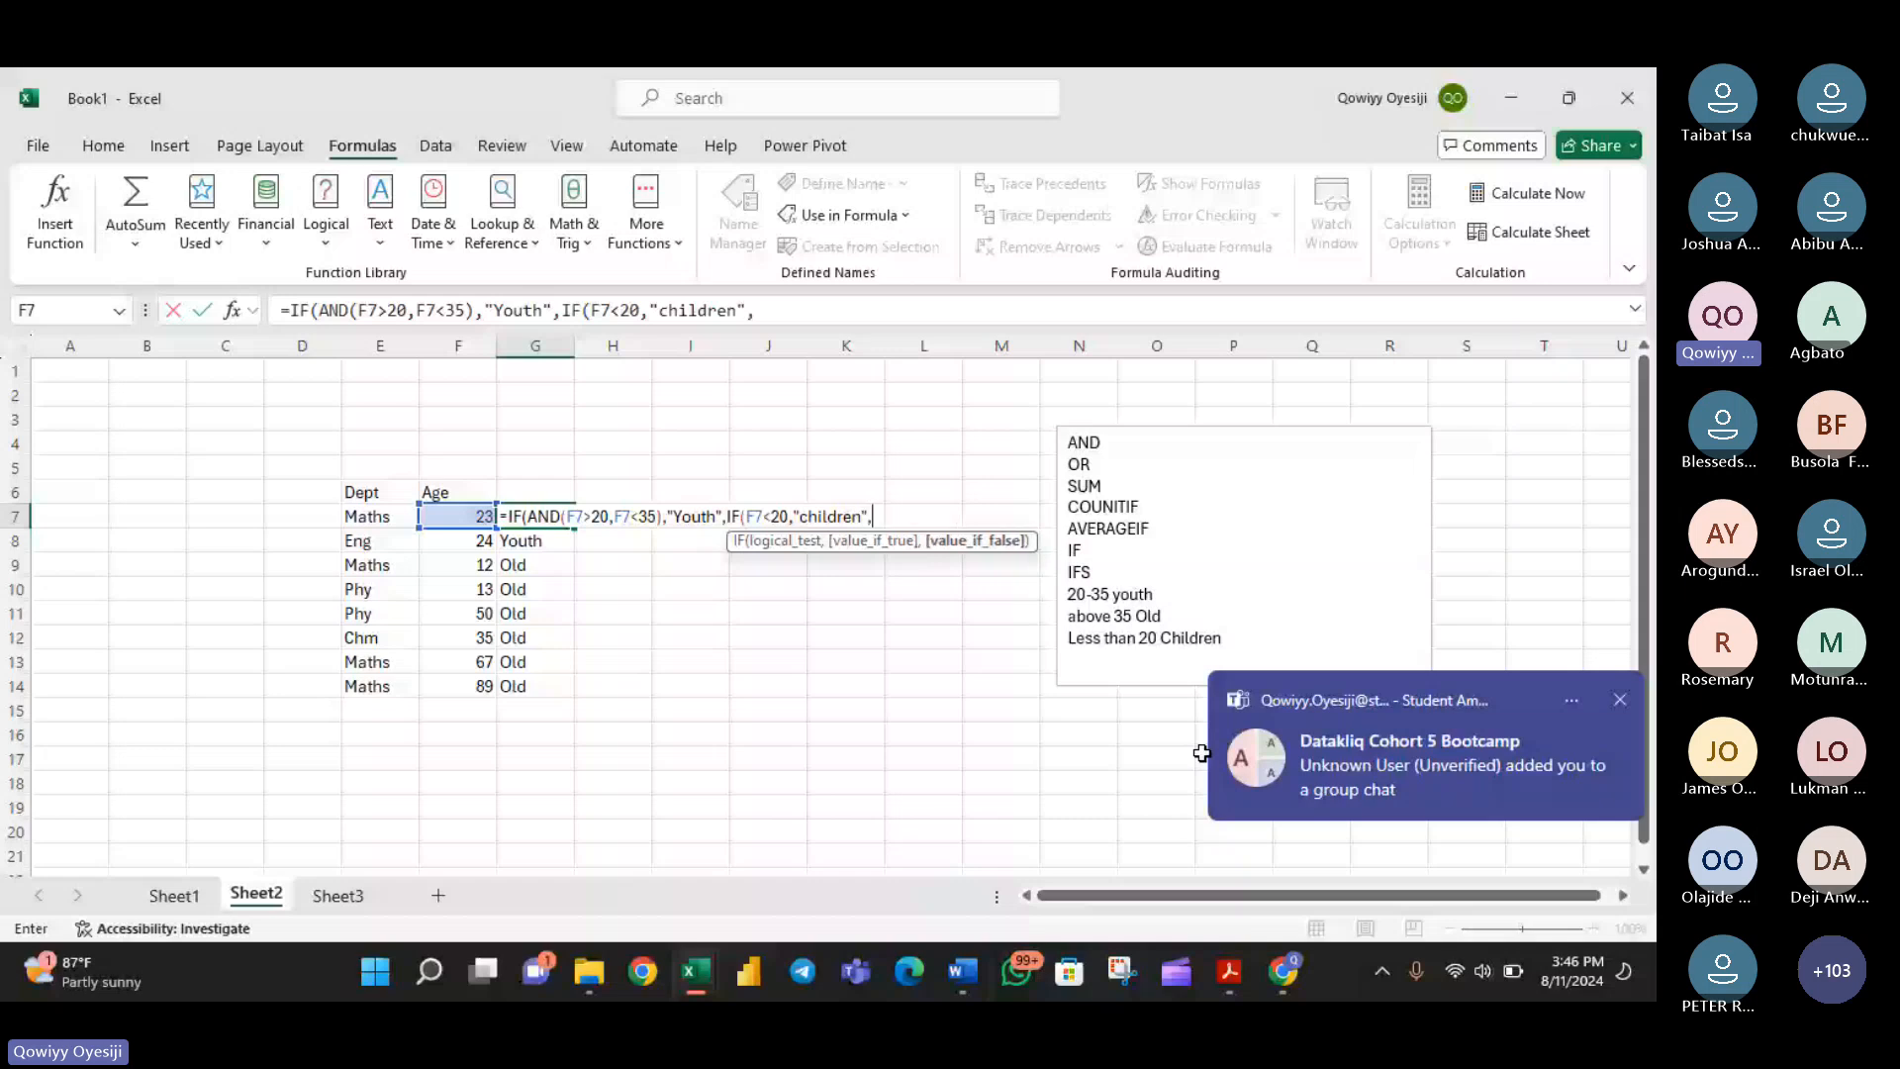
pyautogui.write("'")
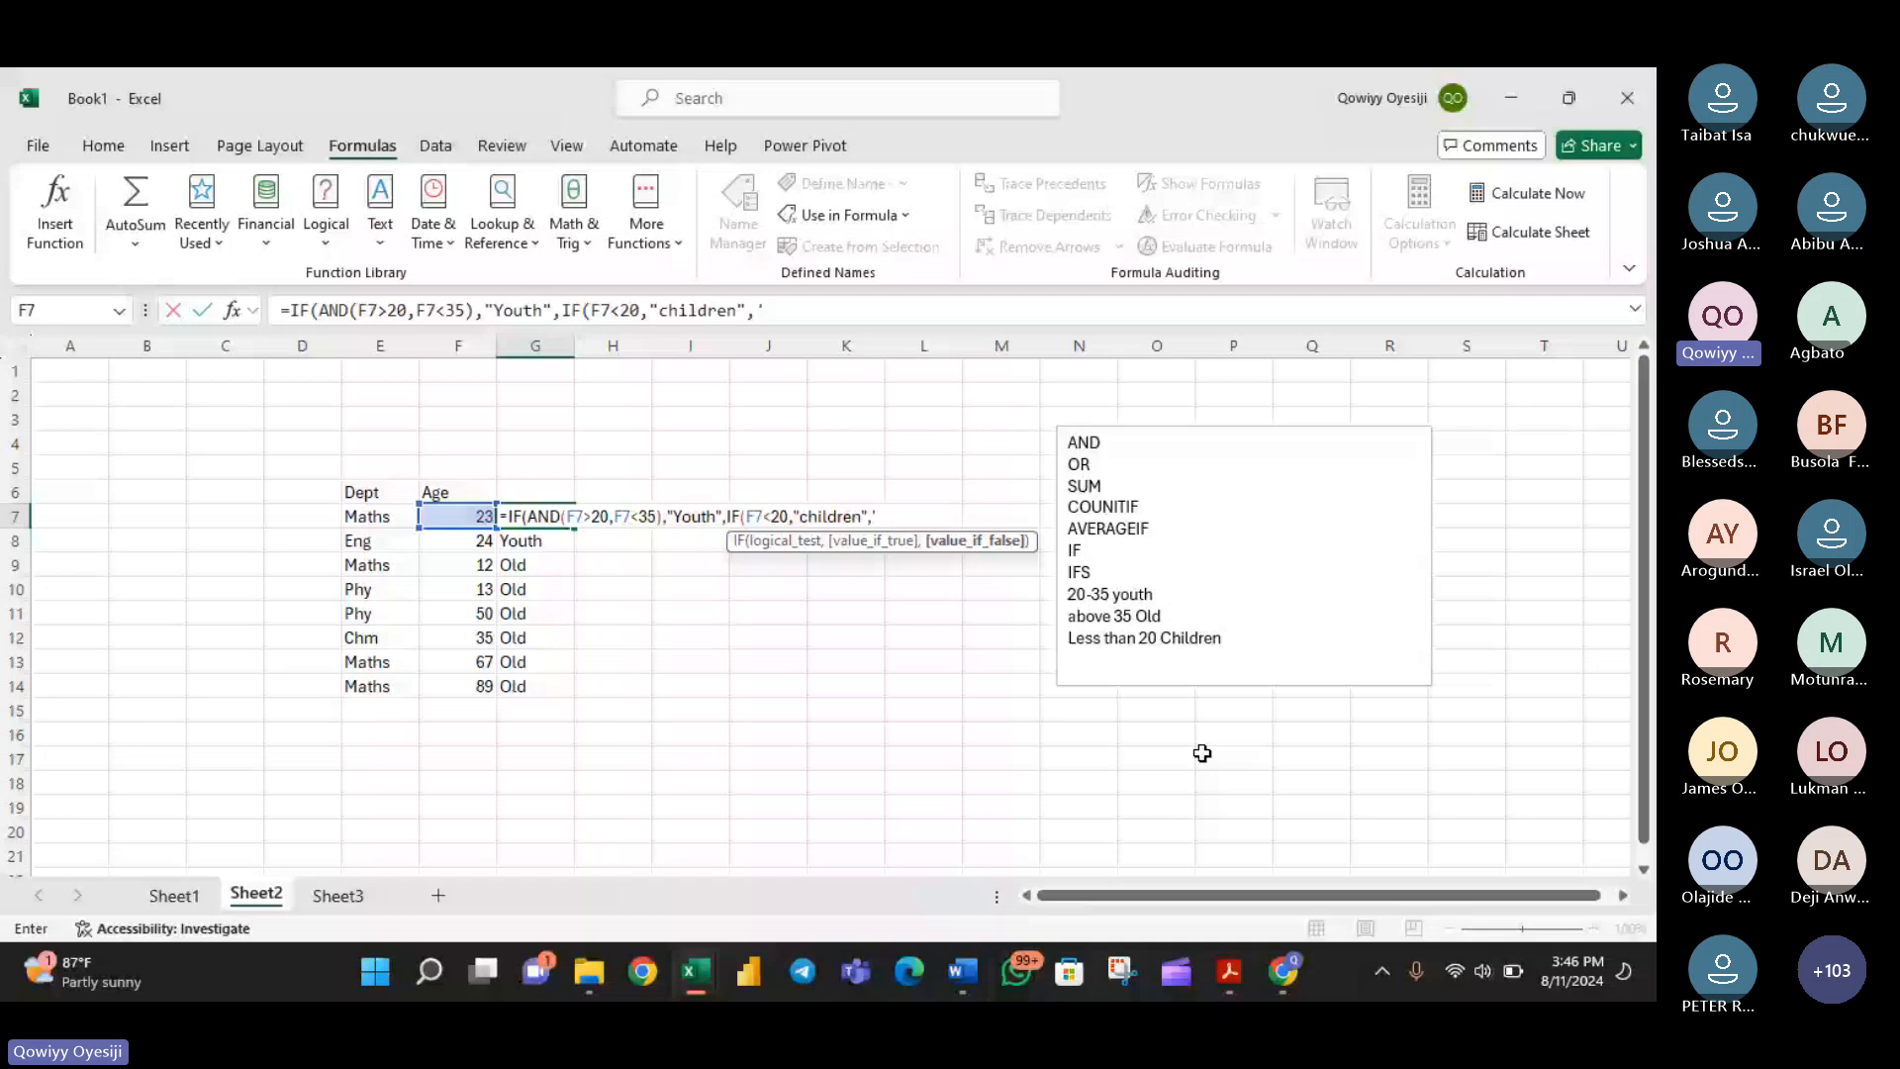
pyautogui.write('O')
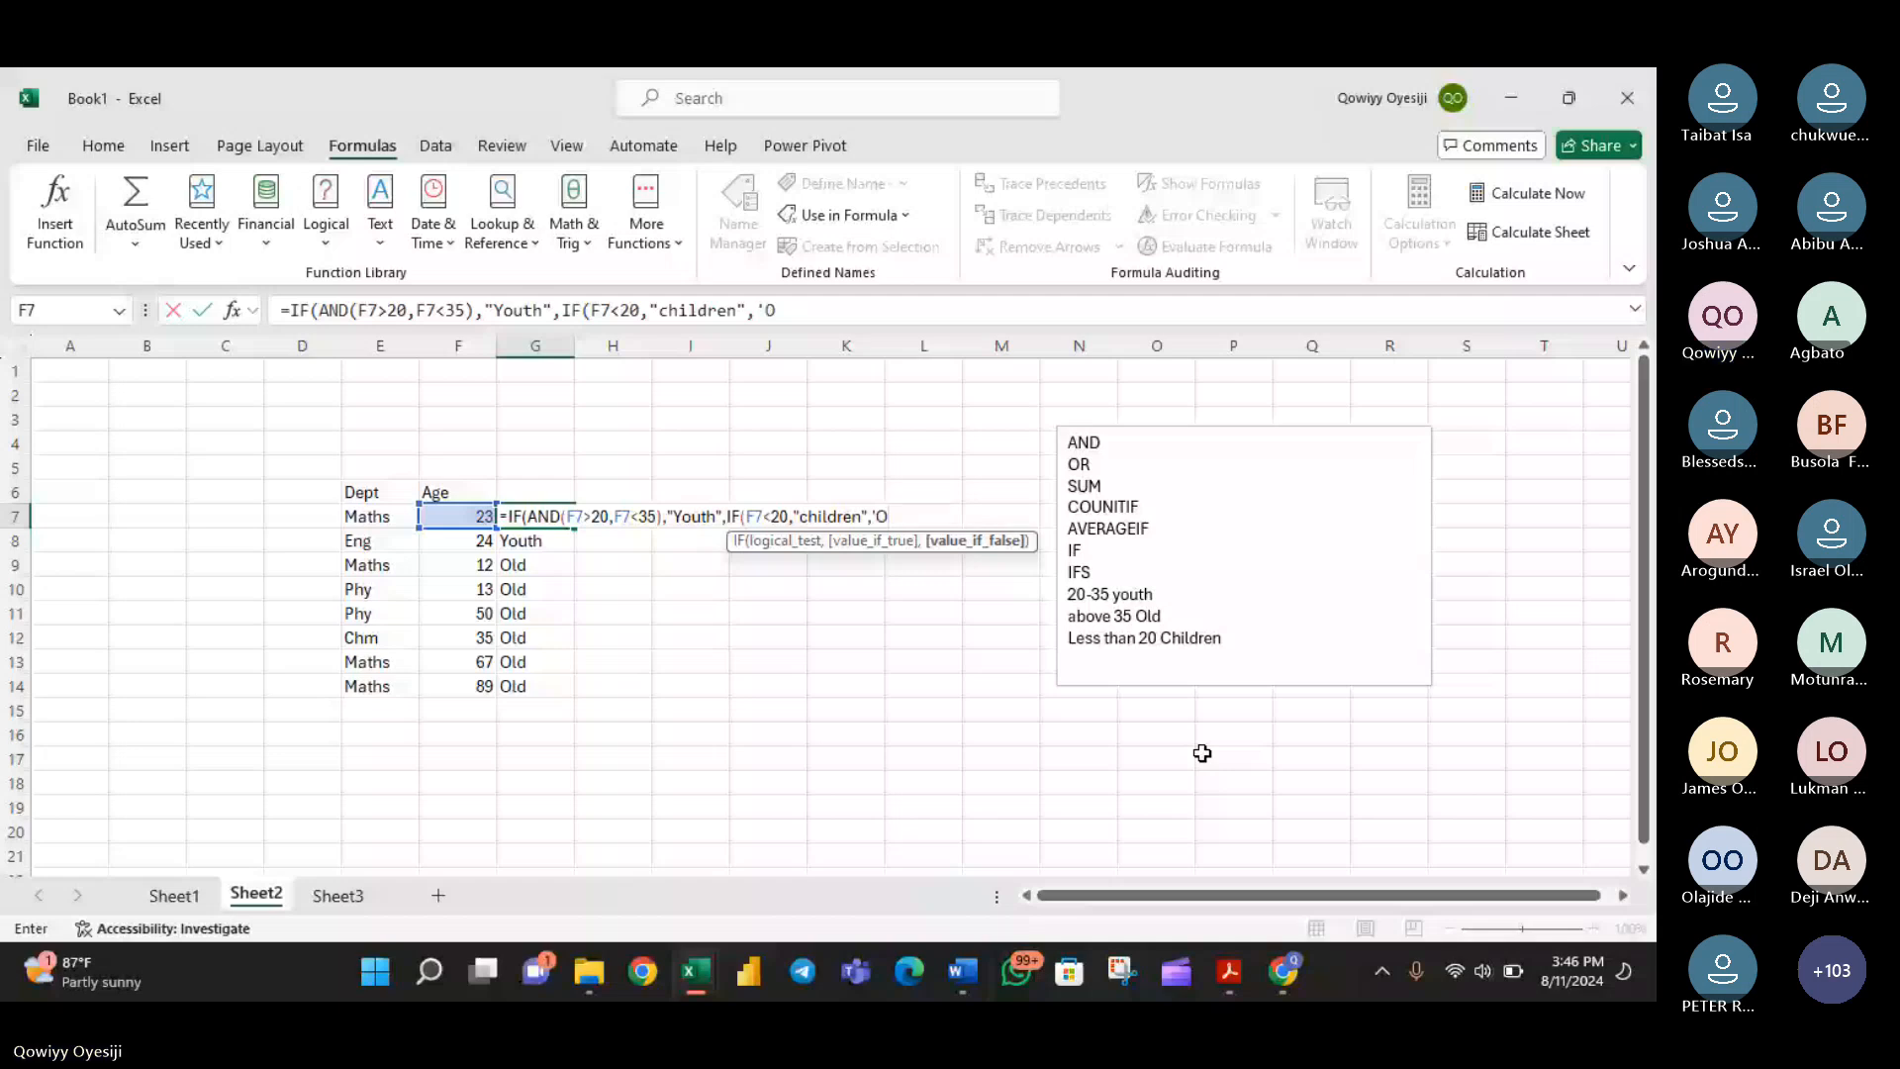
pyautogui.write("ld'")
# - Complete the nested IF in G7 with "Old" as the value if false, commit it, and fill the formula down to G14
pyautogui.press('BackSpace')
pyautogui.press('BackSpace')
pyautogui.press('BackSpace')
pyautogui.press('BackSpace')
pyautogui.press('BackSpace')
pyautogui.write('"')
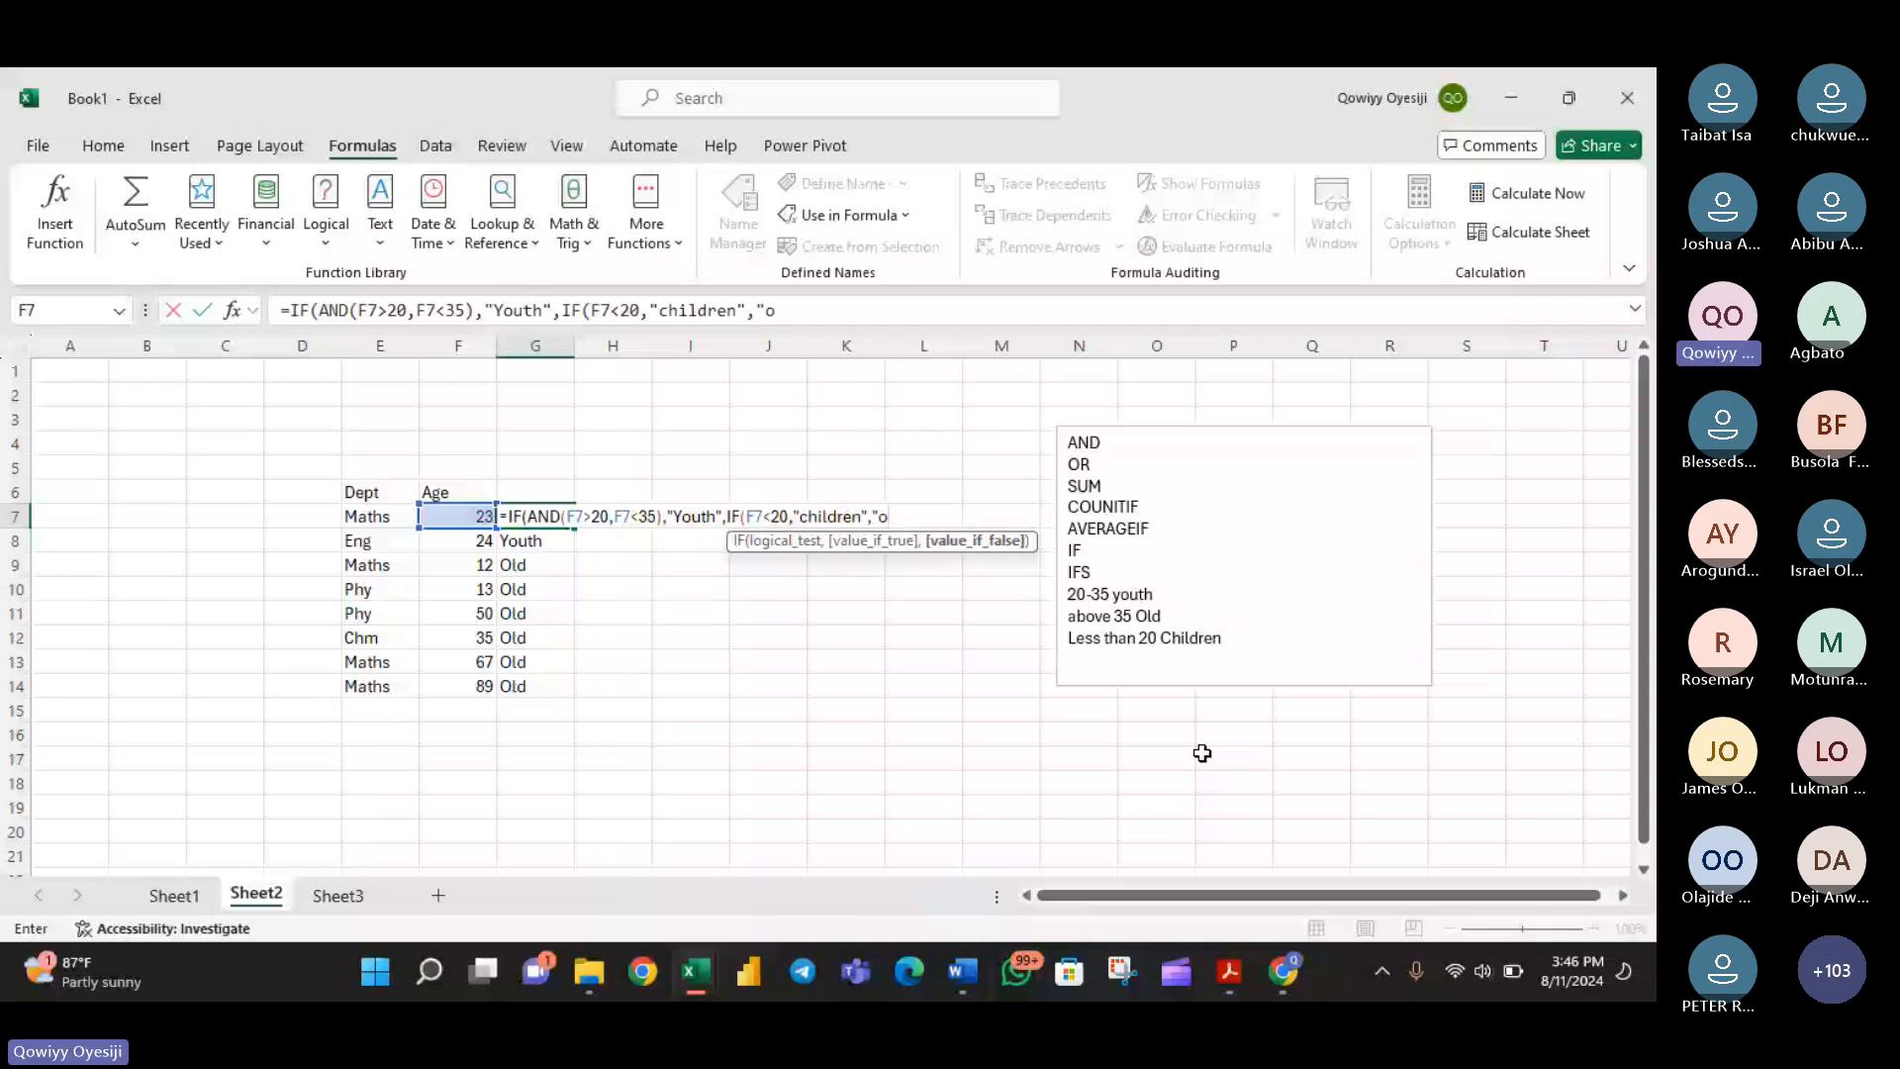
pyautogui.write('o')
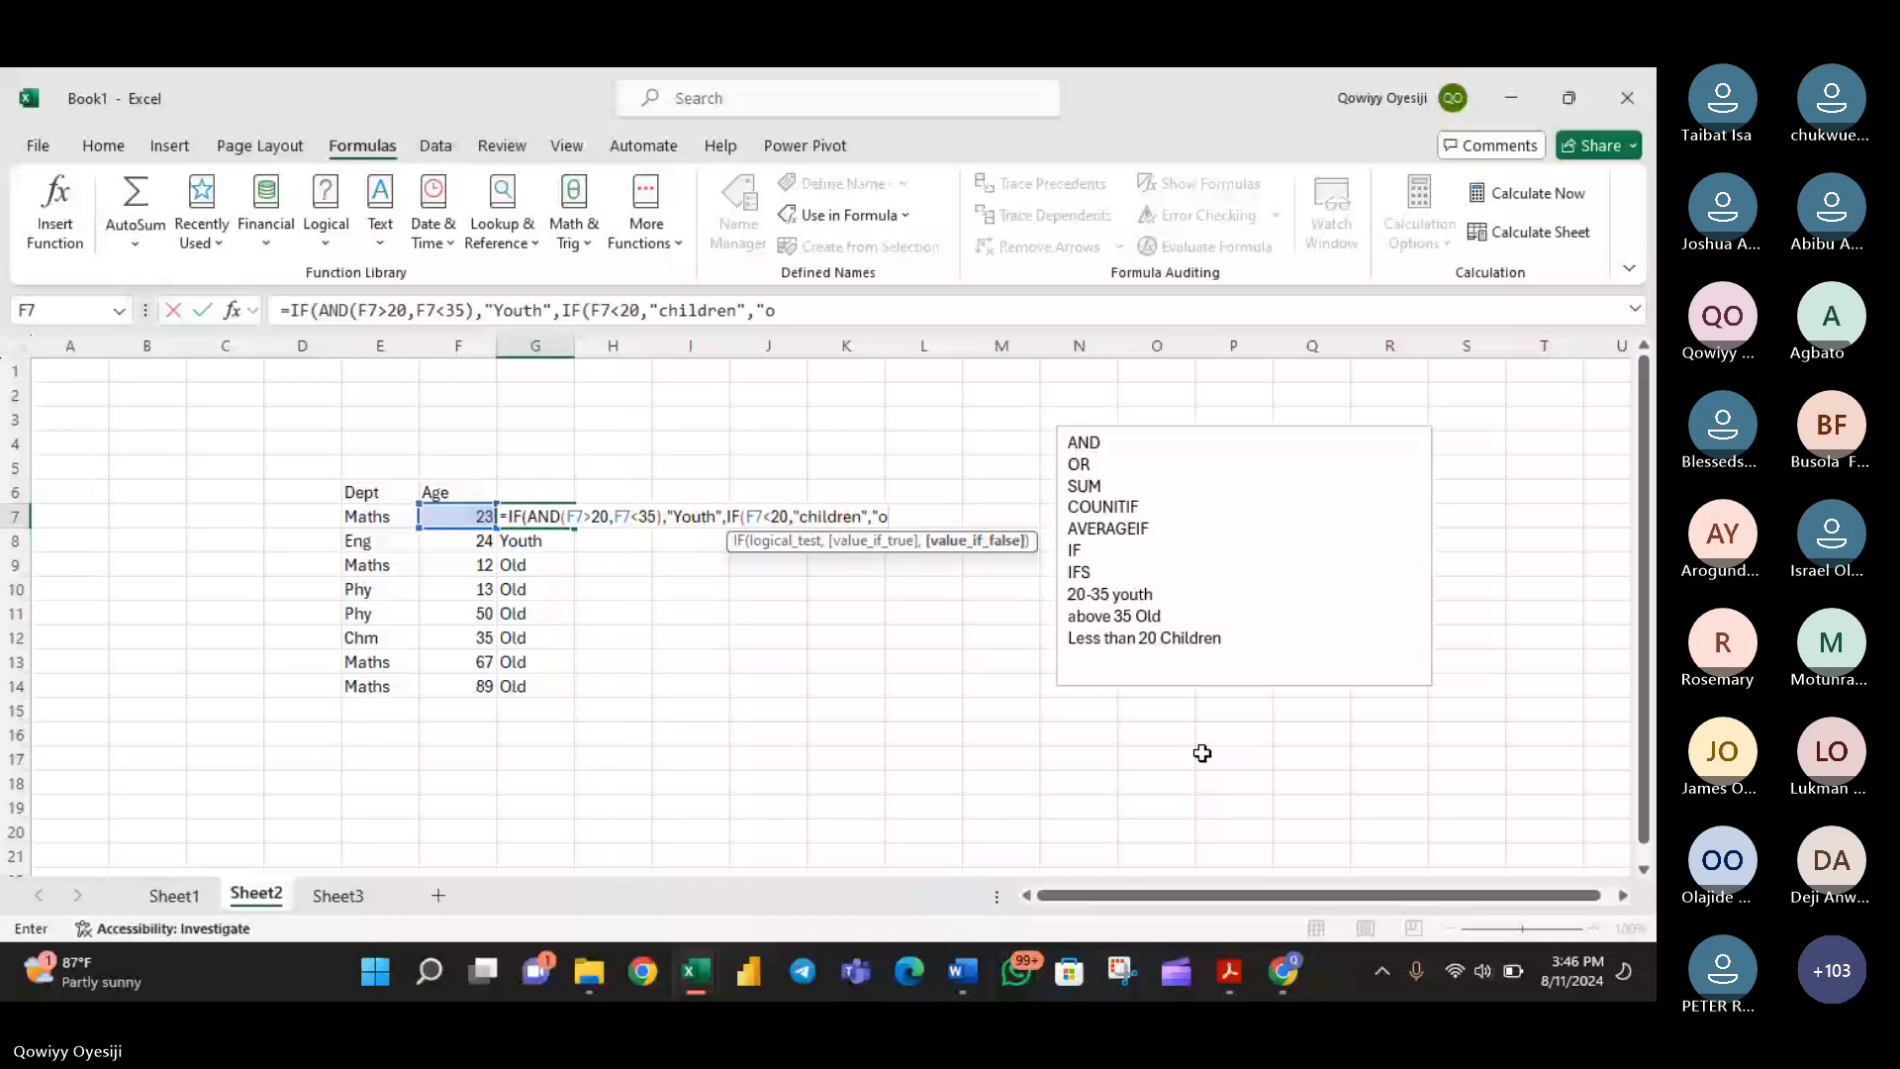
pyautogui.press('BackSpace')
pyautogui.write('Old")')
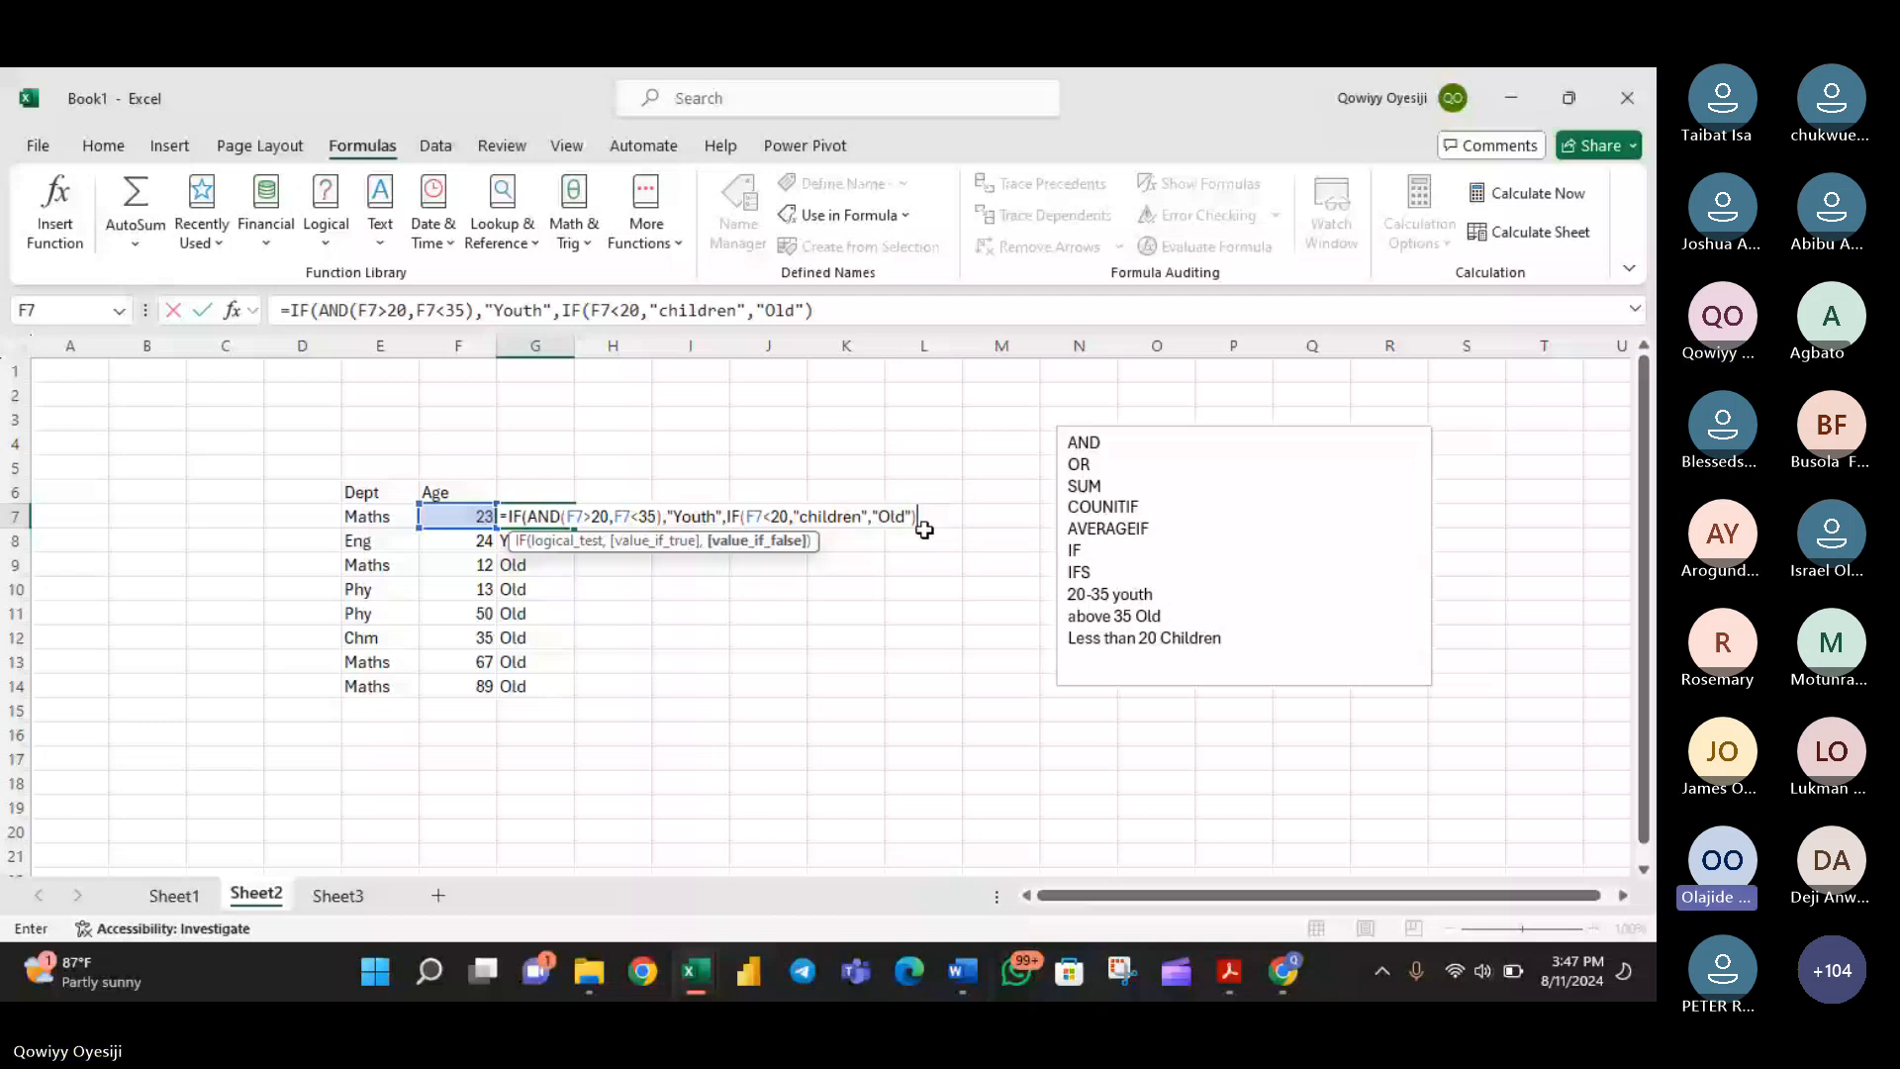
pyautogui.press('Return')
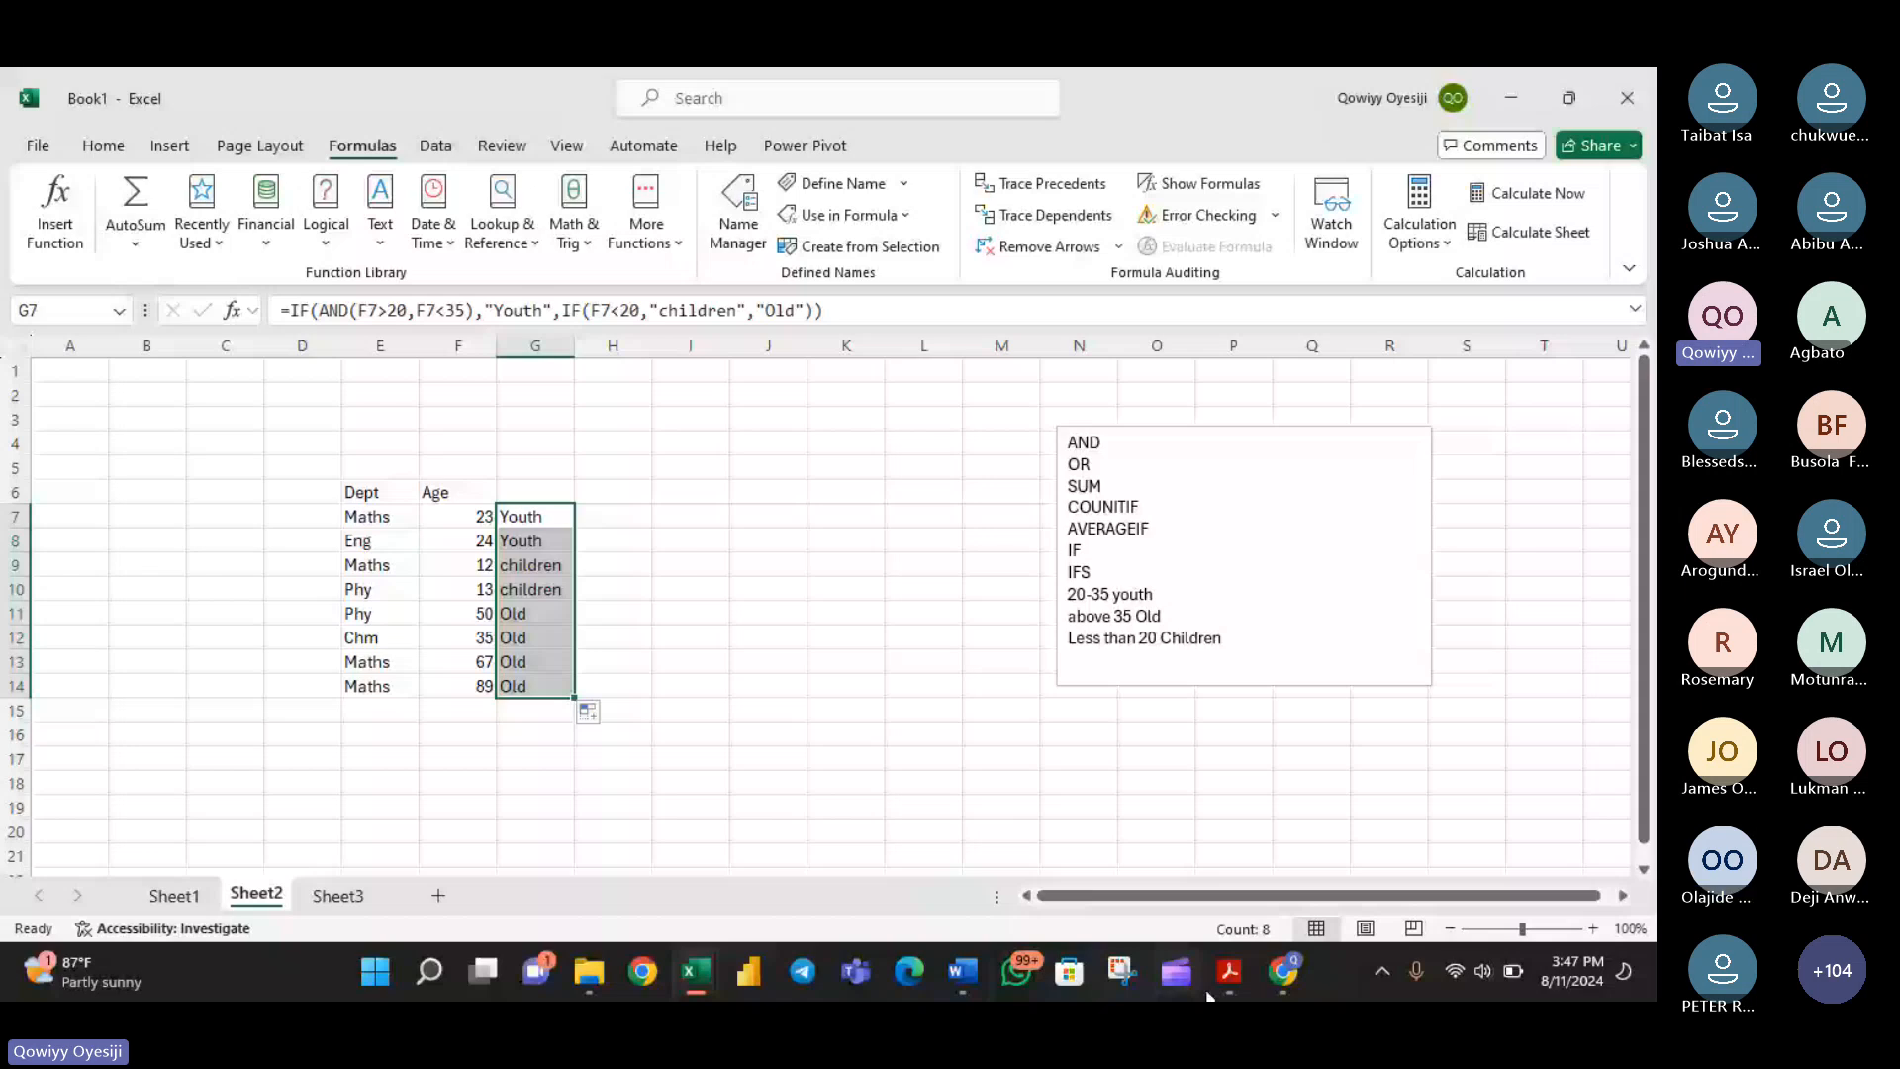
# - Switch to the Teams meeting in the browser and dismiss the group chat notification covering the meeting chat
pyautogui.click(1283, 971)
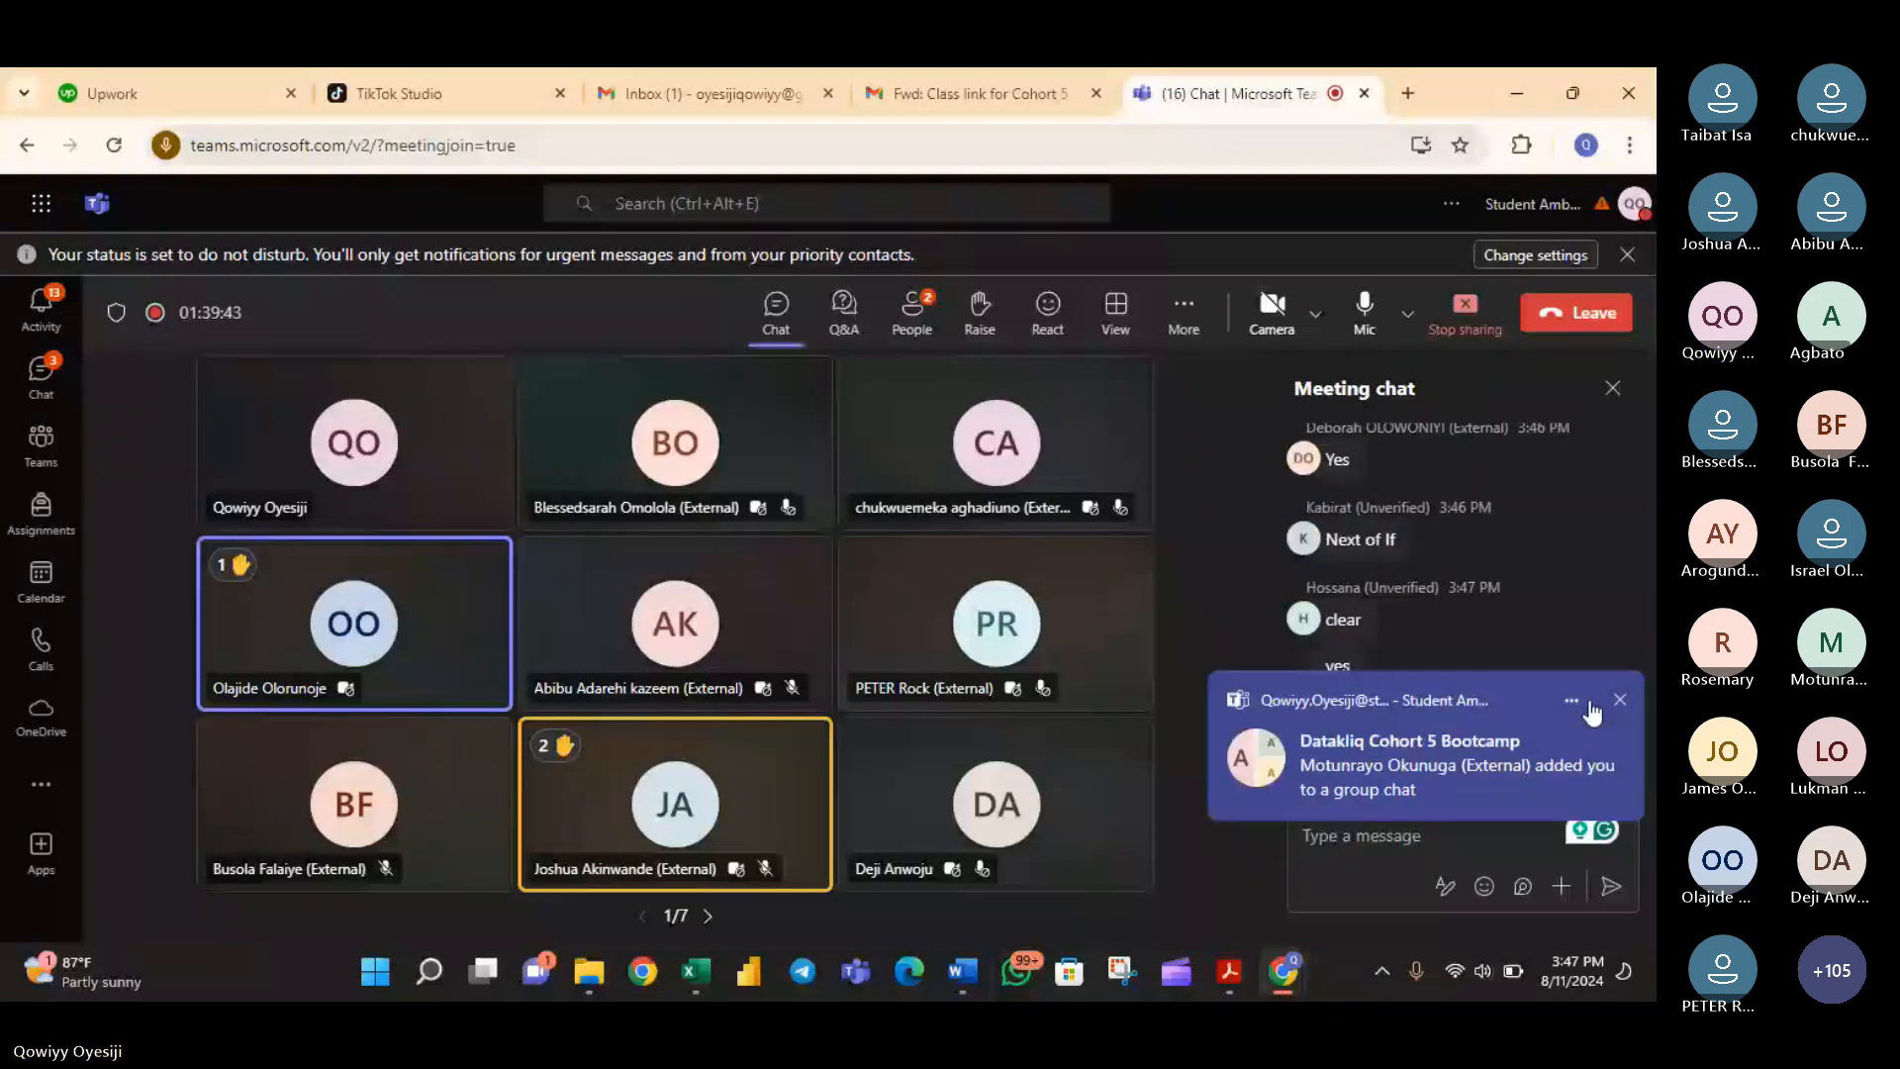
pyautogui.click(1613, 702)
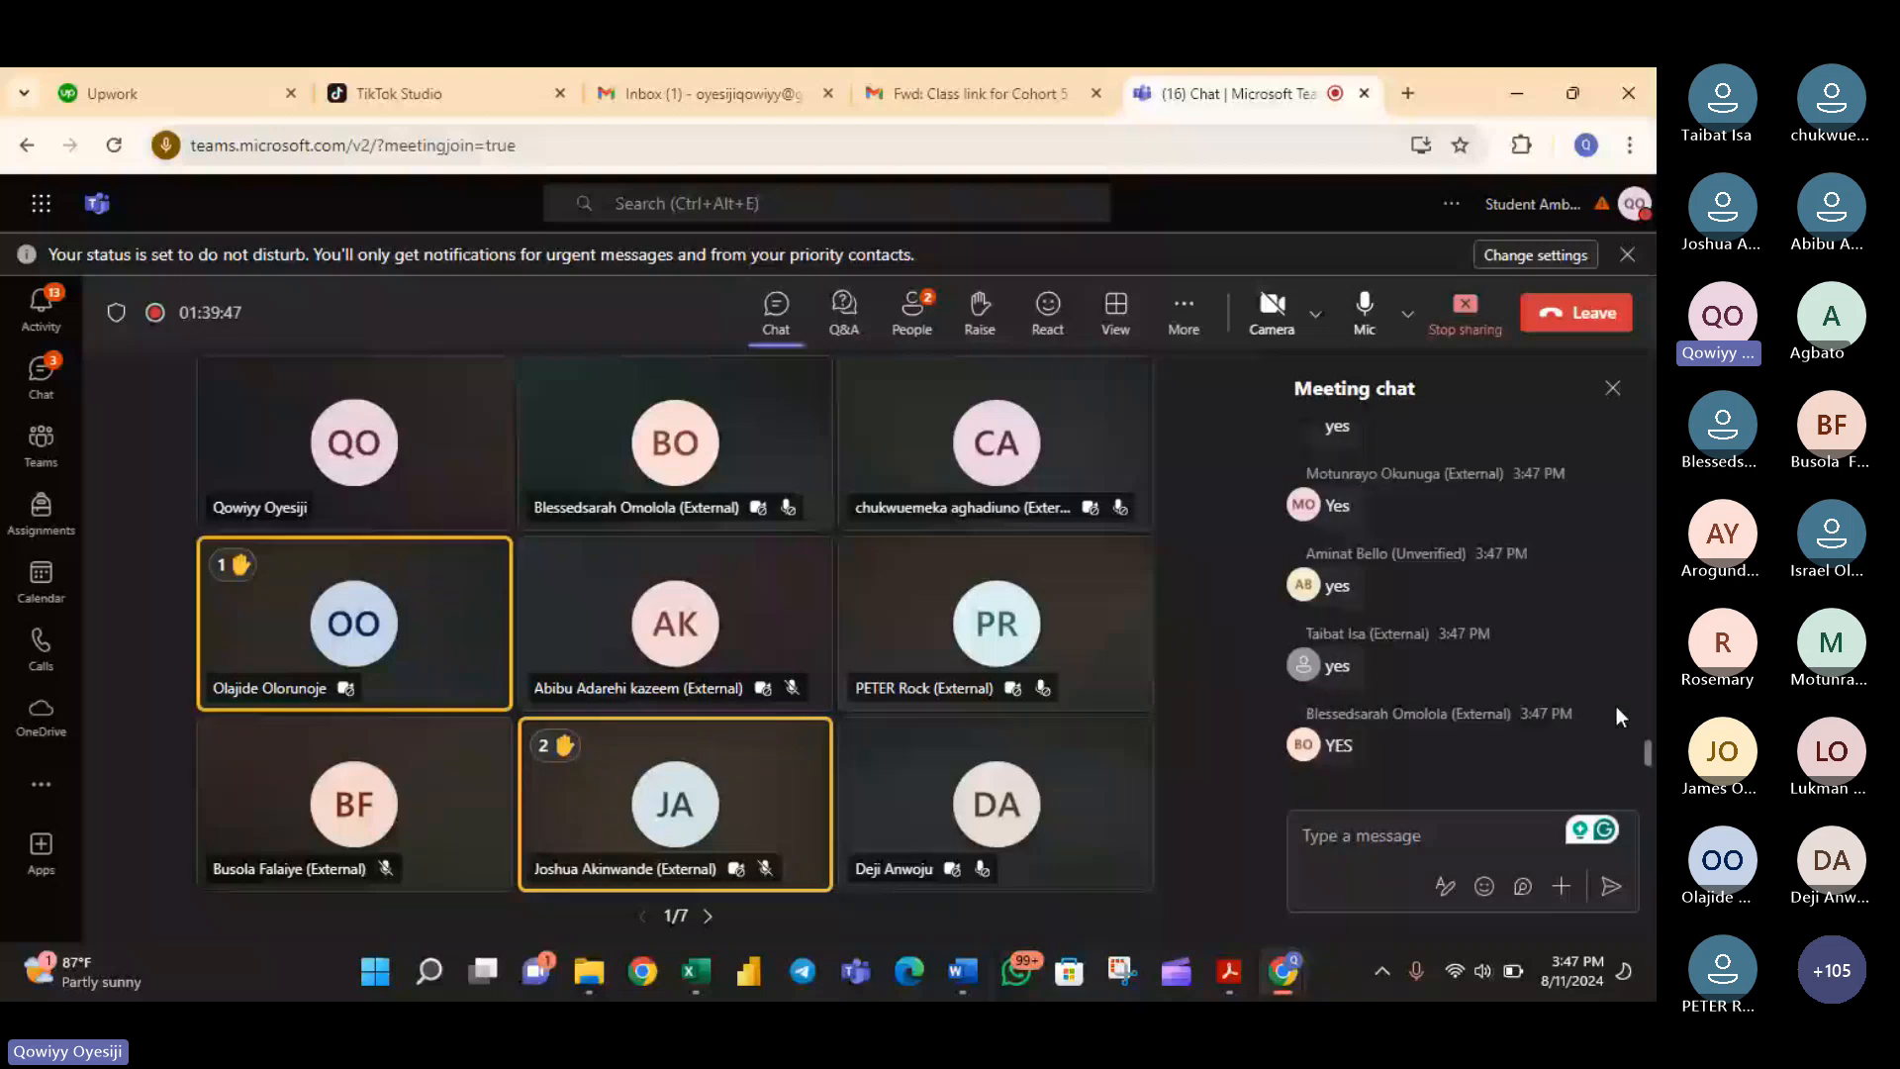